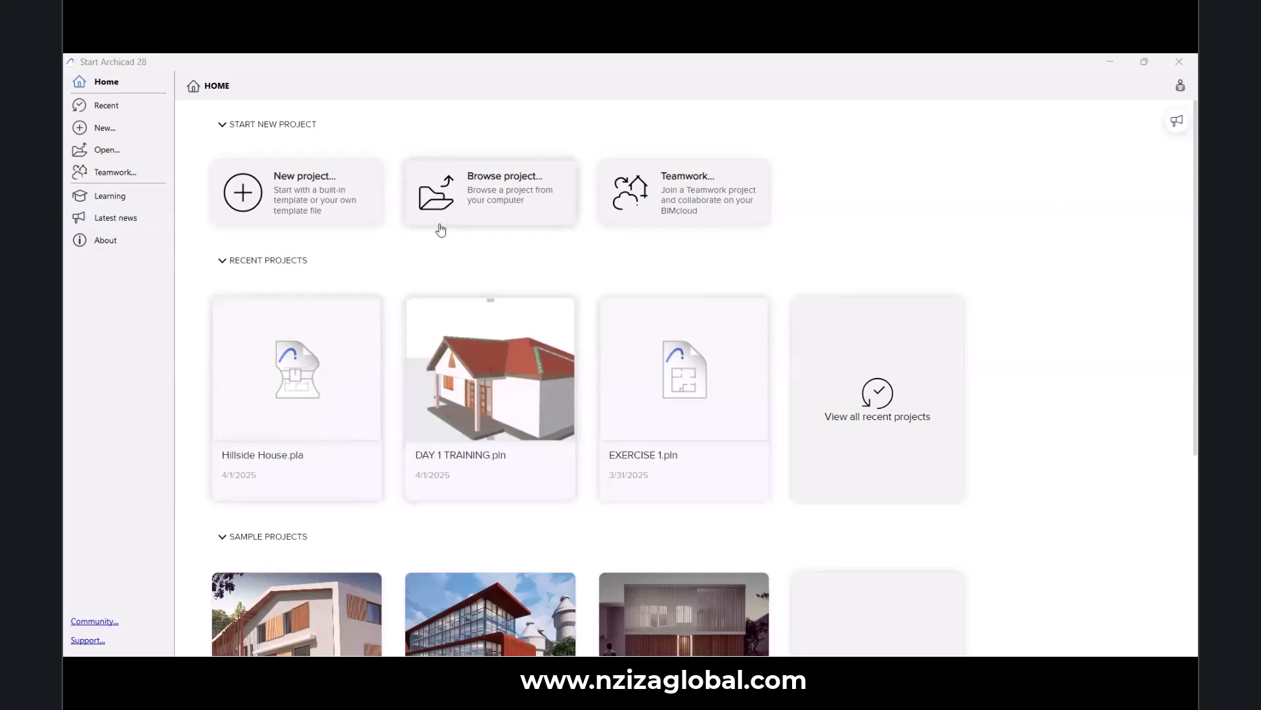
Create a new project from Archicad 28 Template.tpl with the Architectural Profile 28 work environment.
click(311, 185)
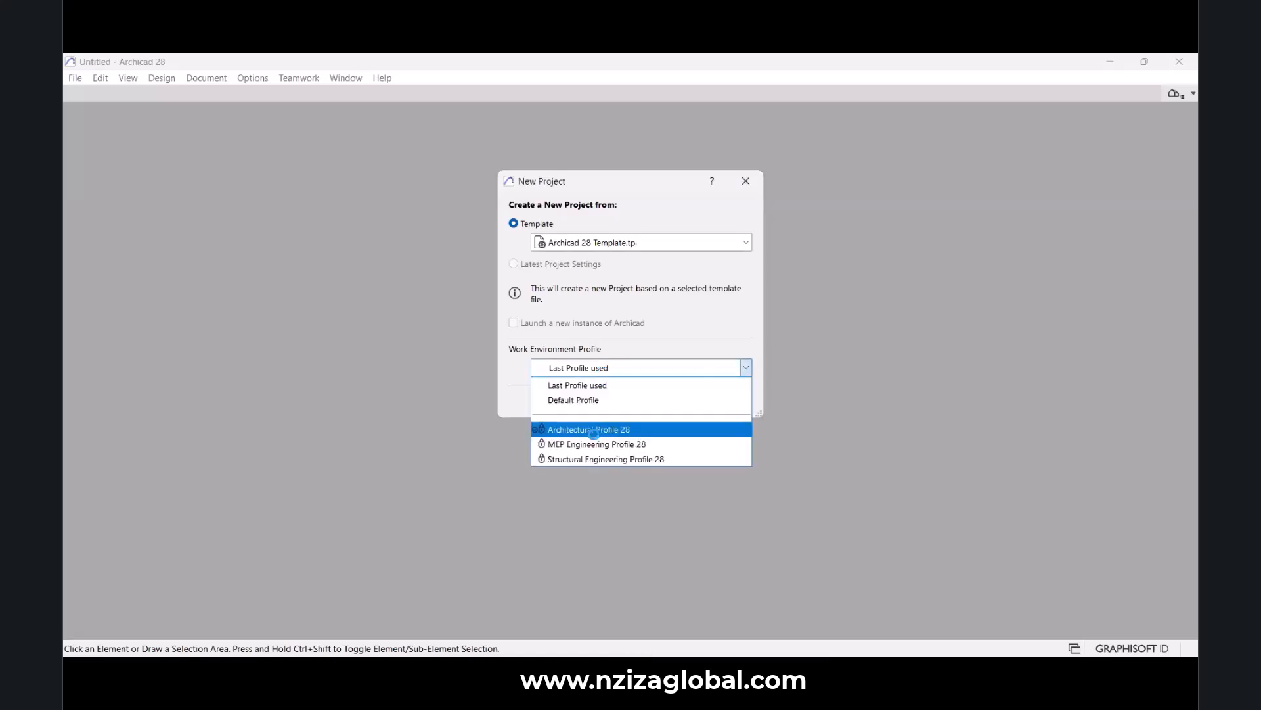
click(594, 431)
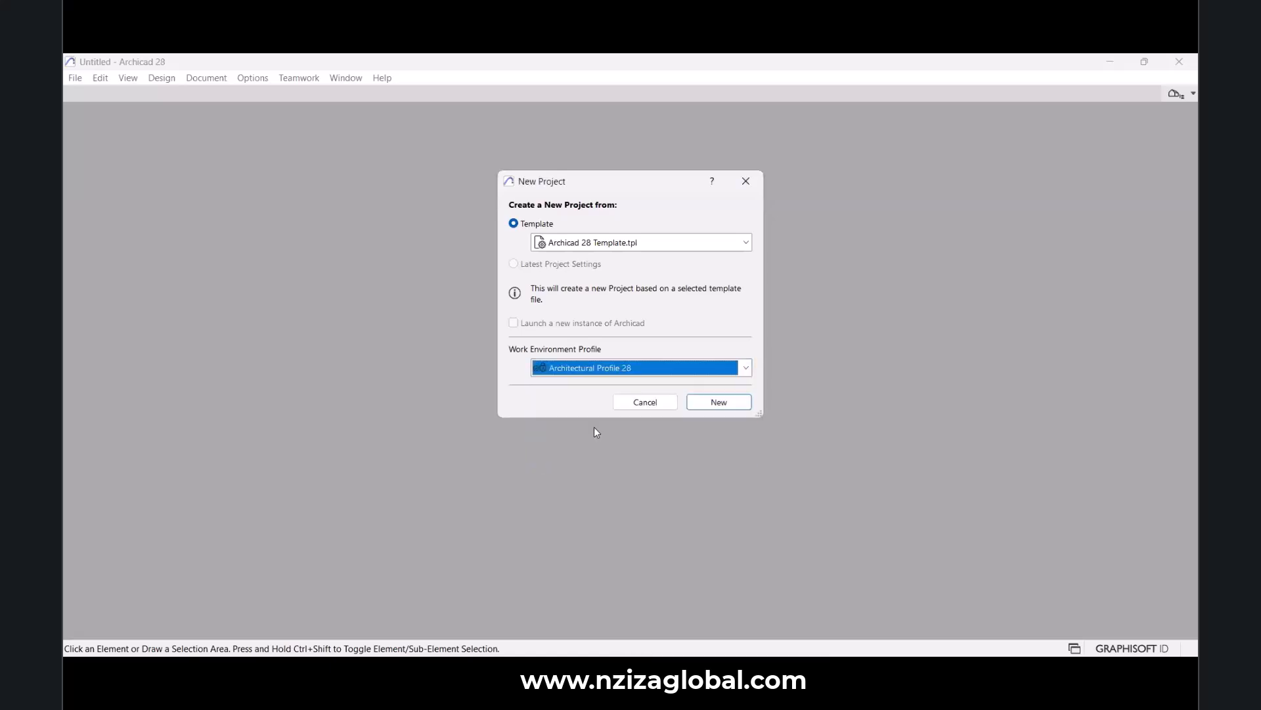
click(718, 401)
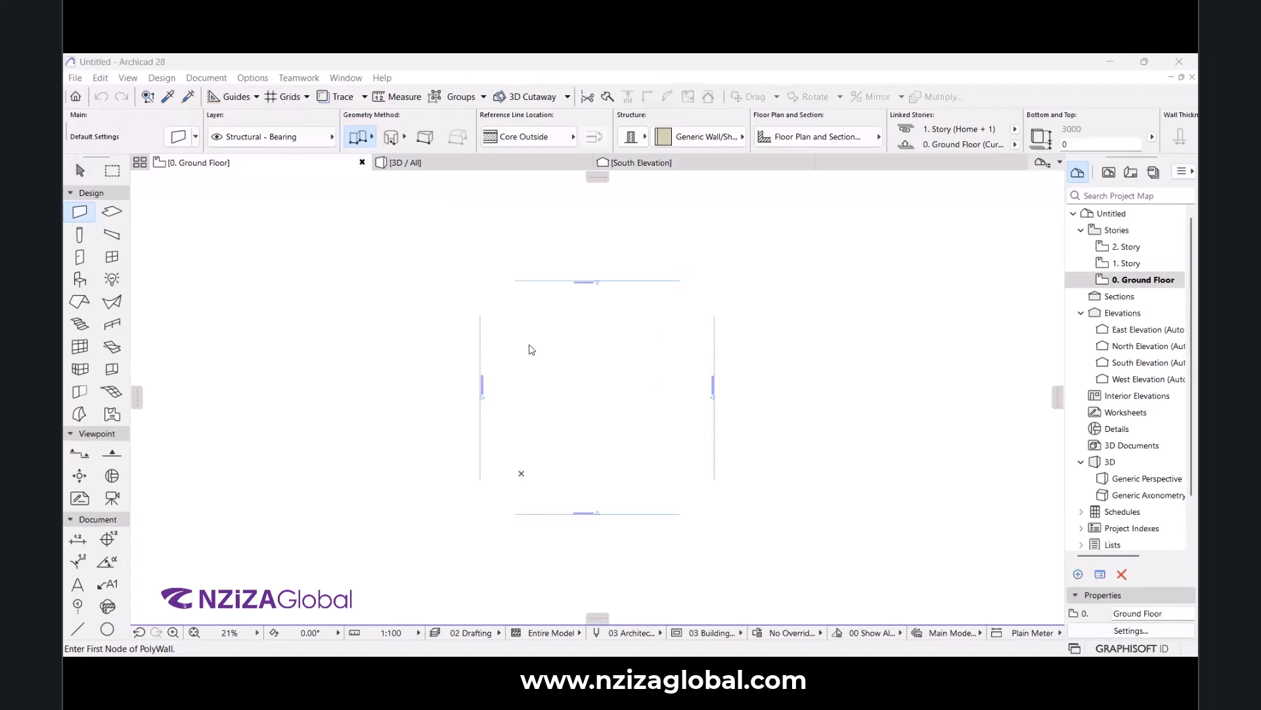
Delete all four elevation markers on the ground floor plan together with their viewpoints.
scroll(596, 303, down, 1)
scroll(429, 320, up, 1)
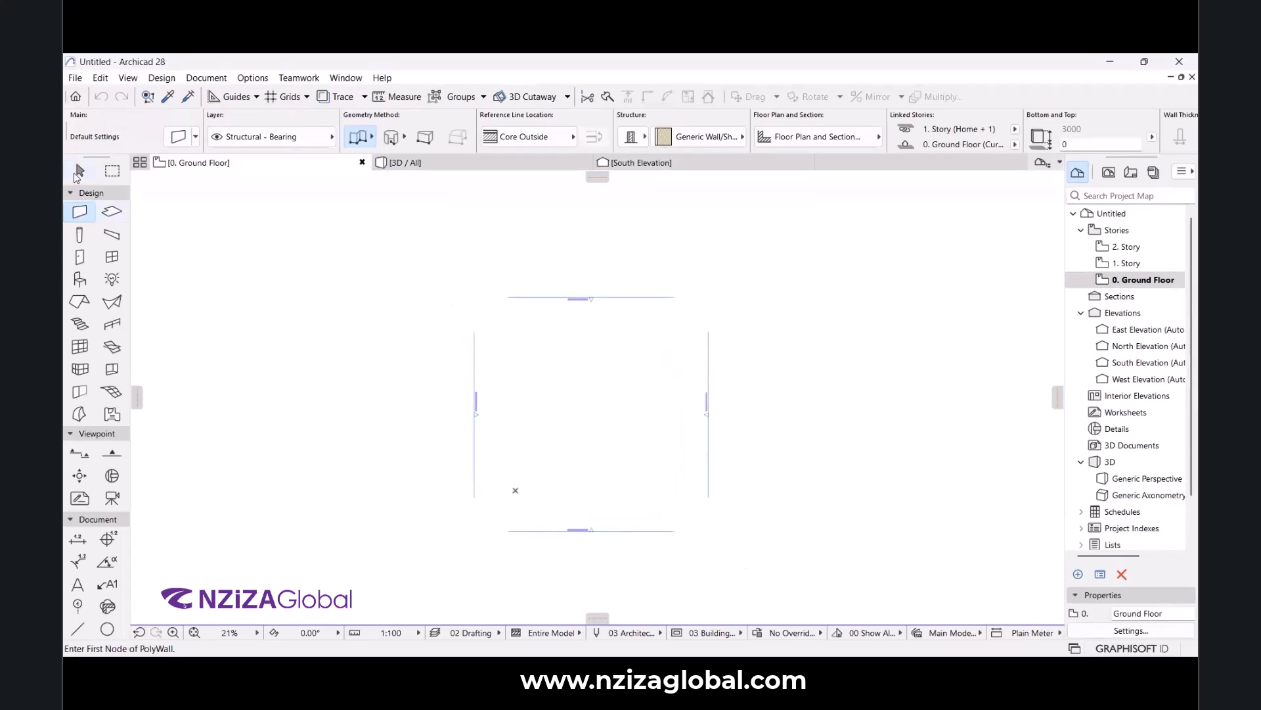
key(Escape)
drag(738, 567, 418, 255)
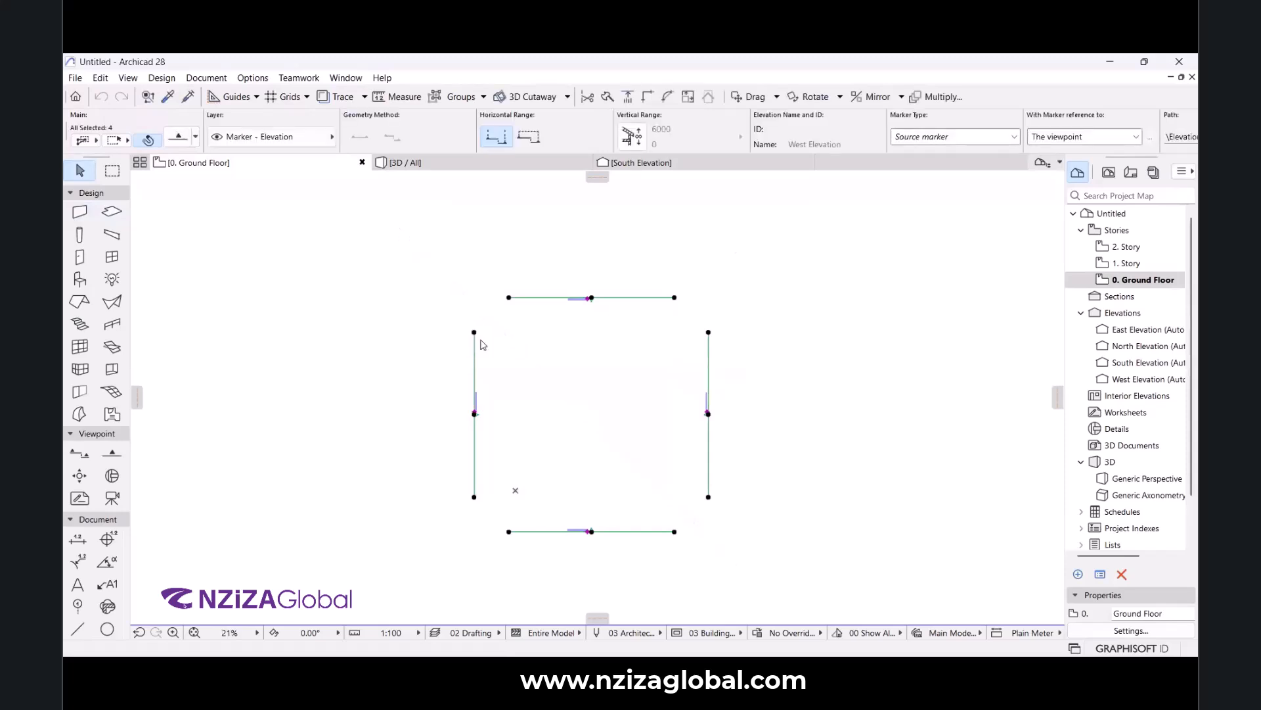
key(Delete)
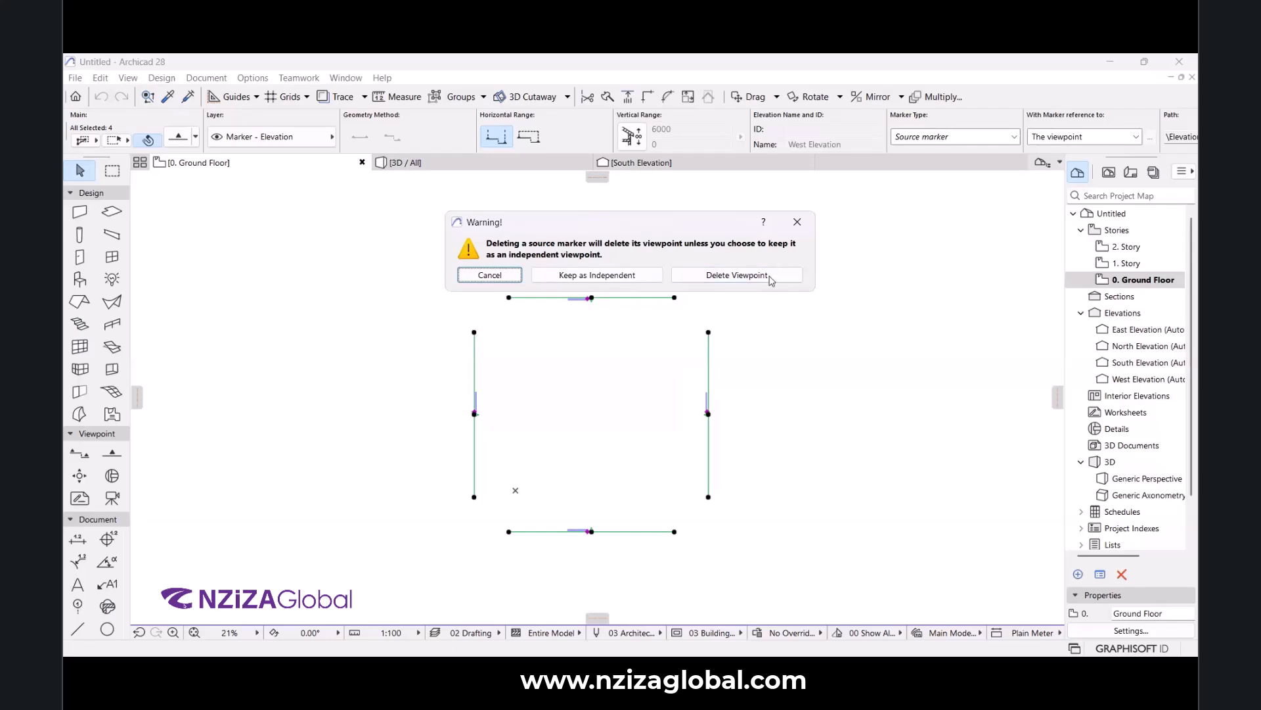
click(736, 275)
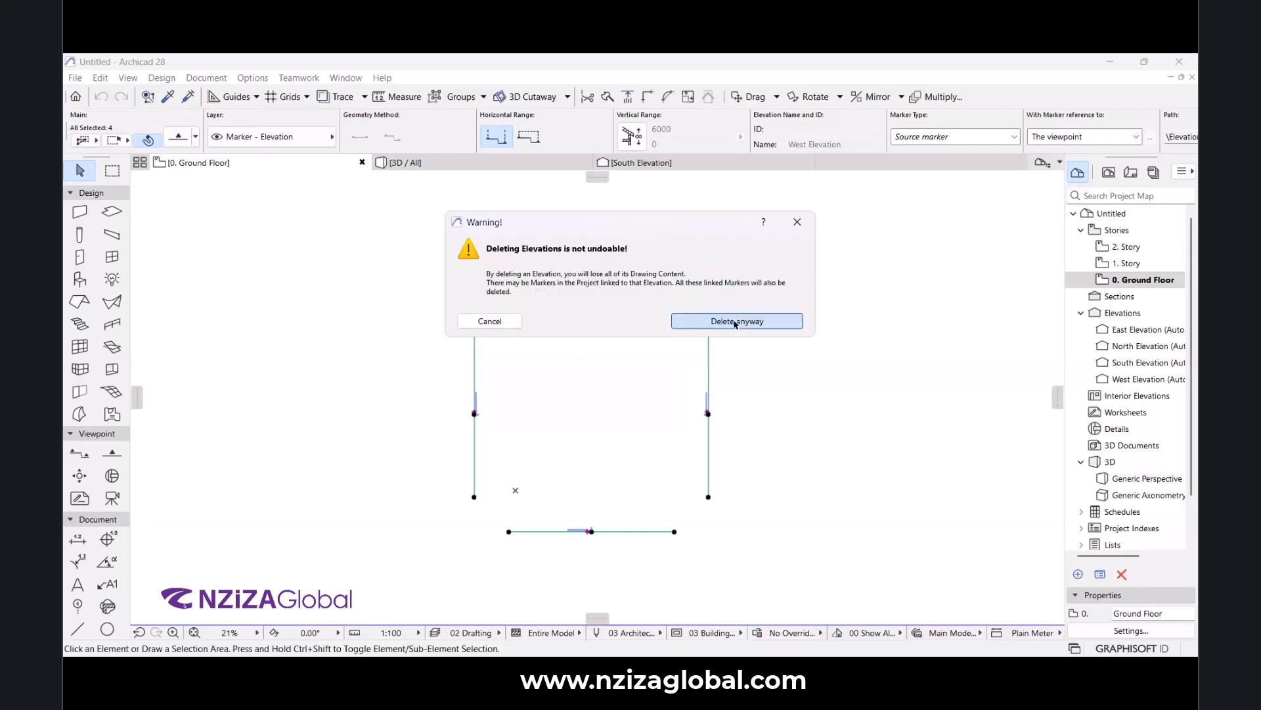
click(737, 322)
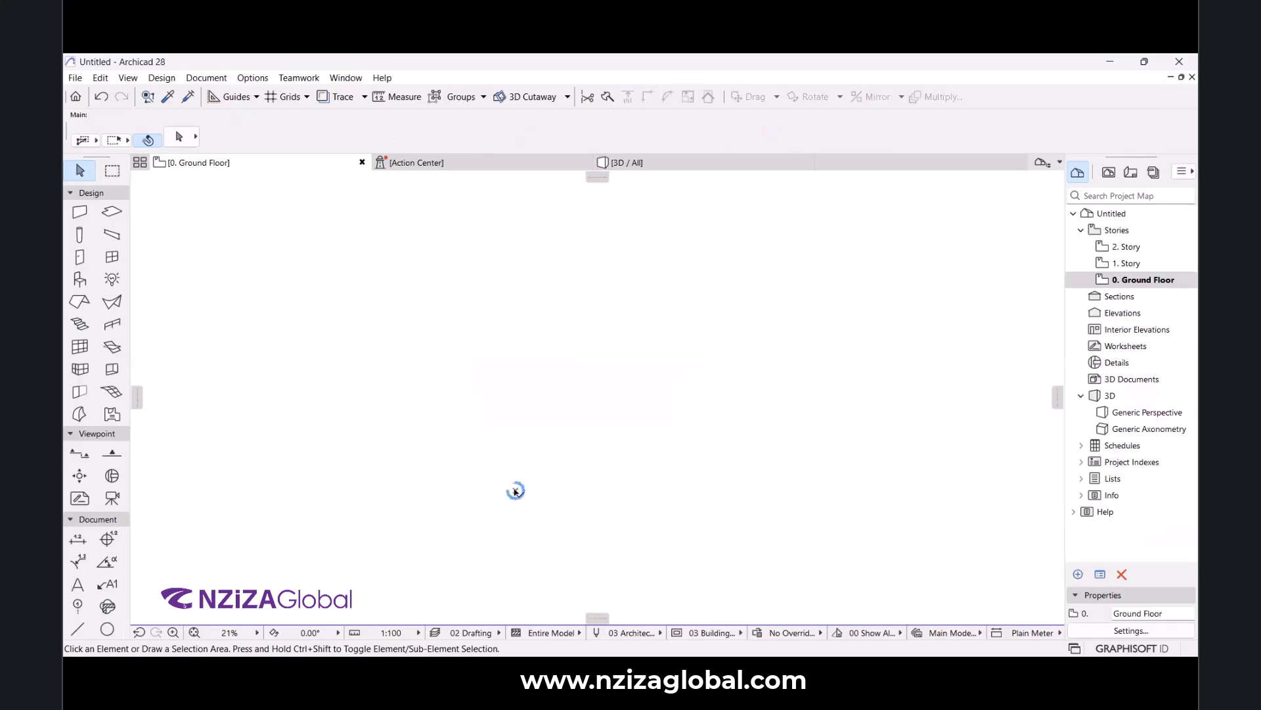
mouse_move(516, 491)
scroll(510, 465, down, 2)
scroll(617, 415, up, 2)
scroll(470, 446, down, 2)
scroll(519, 306, up, 1)
scroll(553, 496, down, 2)
scroll(376, 398, up, 2)
scroll(348, 413, down, 2)
scroll(462, 373, up, 2)
scroll(453, 363, down, 1)
scroll(453, 500, up, 1)
scroll(441, 290, up, 1)
scroll(458, 322, down, 2)
scroll(458, 470, up, 1)
In the project's working units, set the decimals to 0 for area, volume, angle and numbers without units.
click(247, 80)
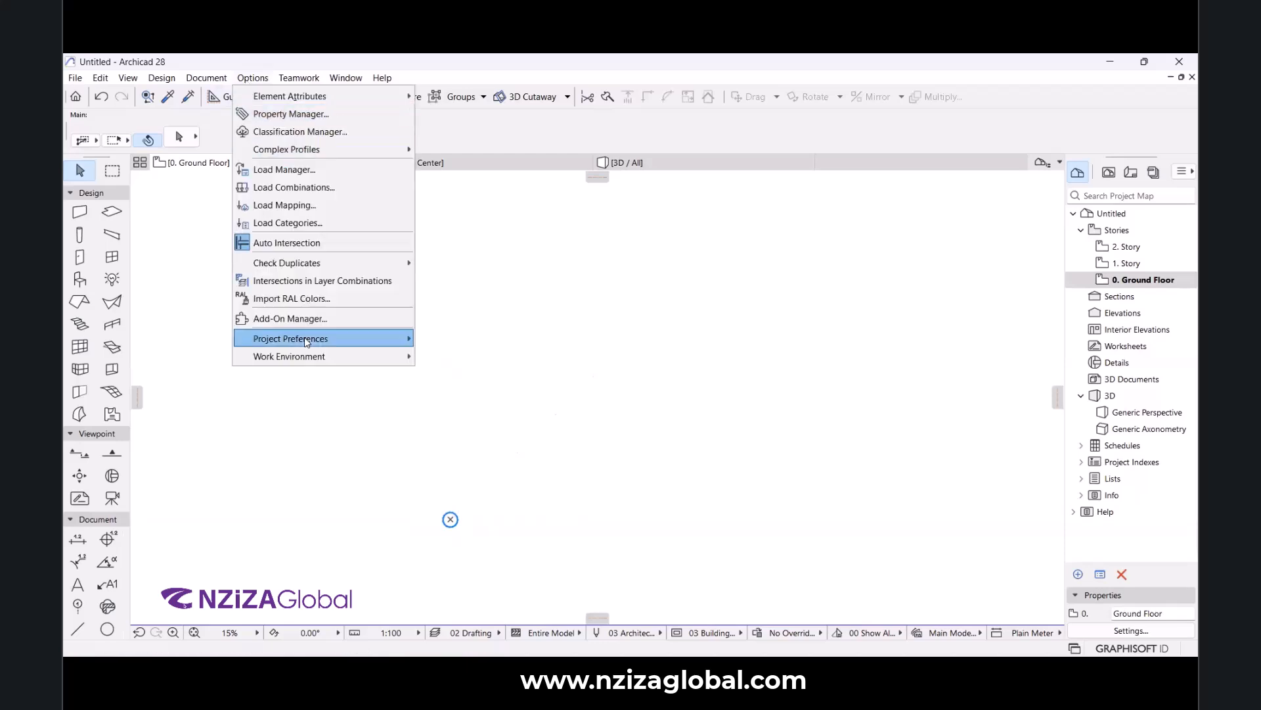
mouse_move(306, 341)
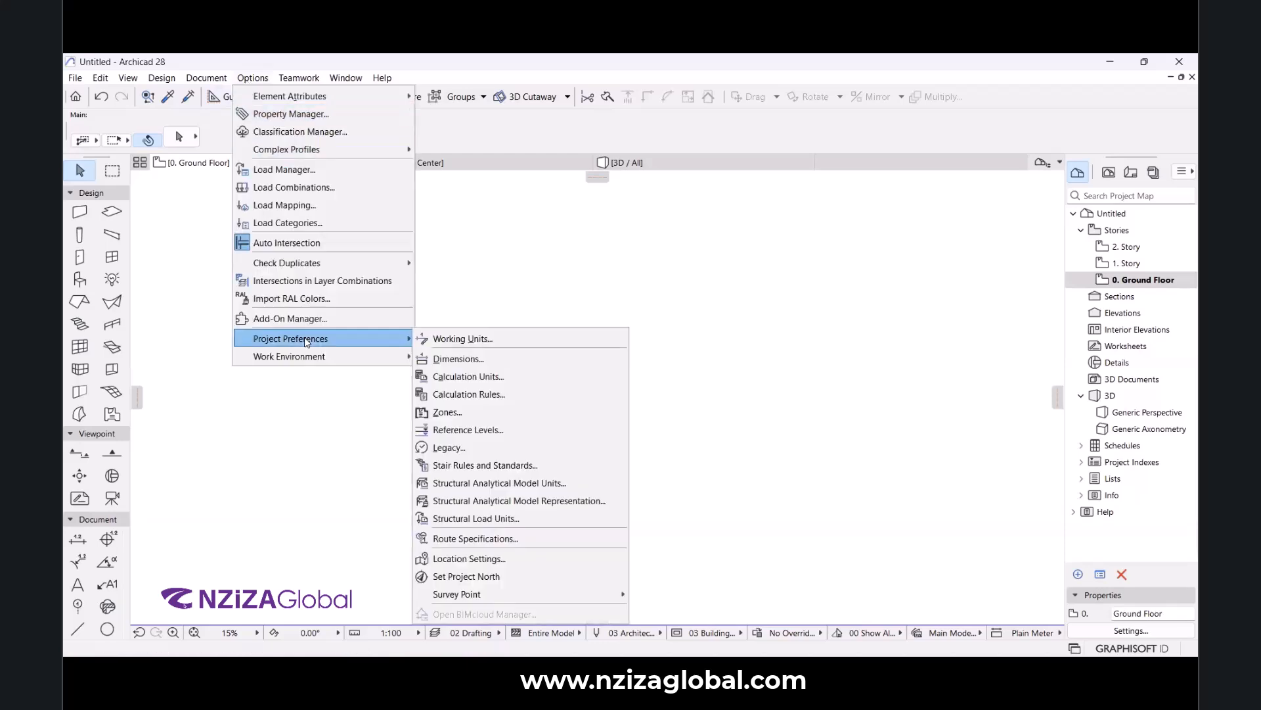
click(450, 338)
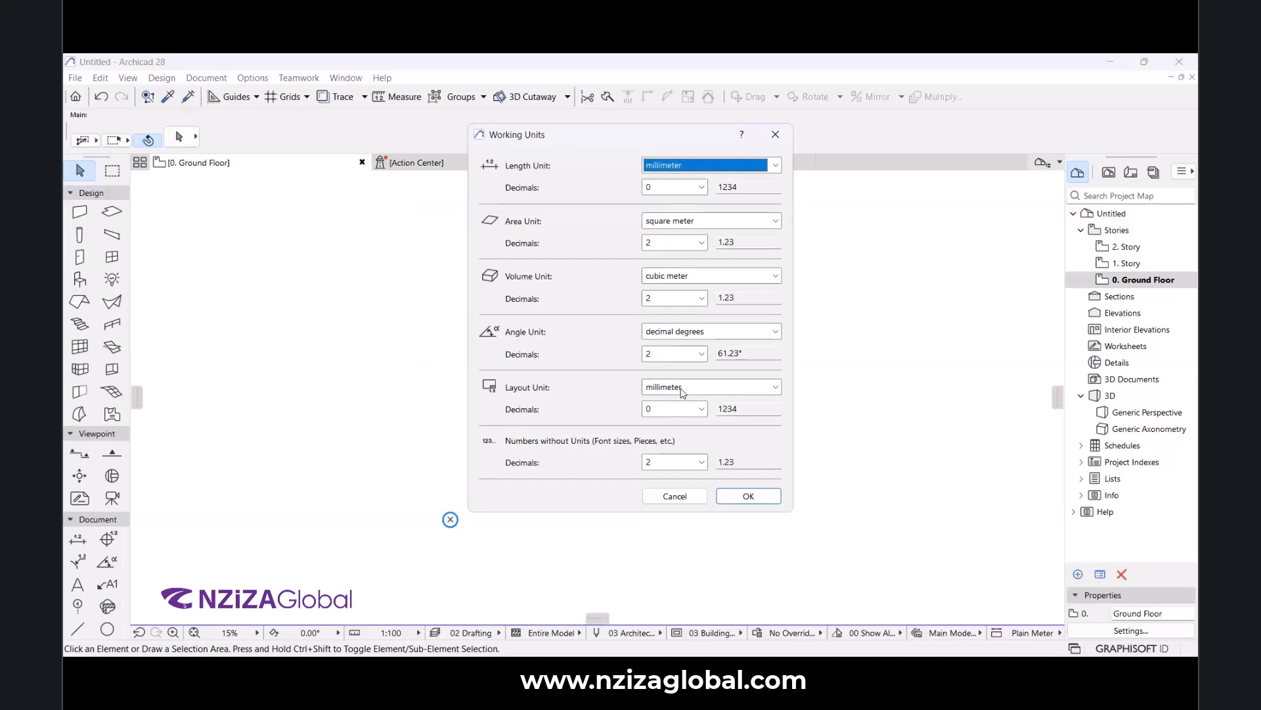
click(676, 243)
click(675, 289)
click(672, 303)
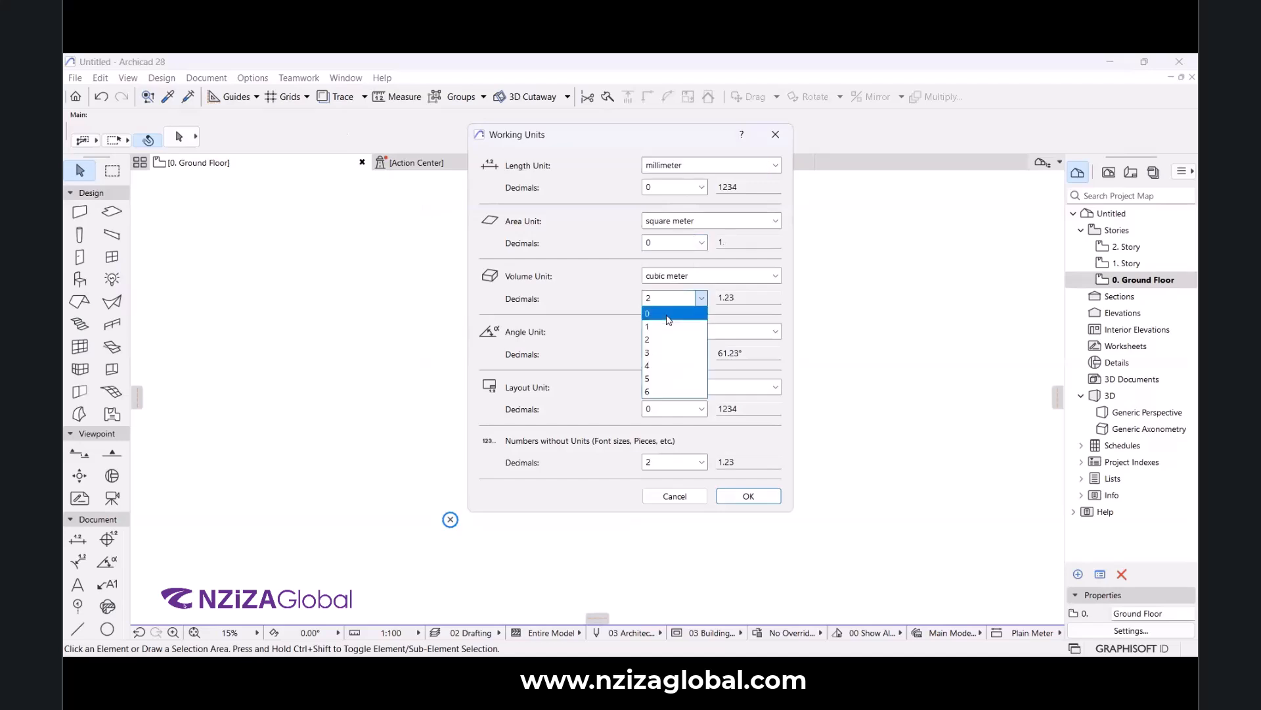
click(668, 314)
click(664, 353)
click(659, 370)
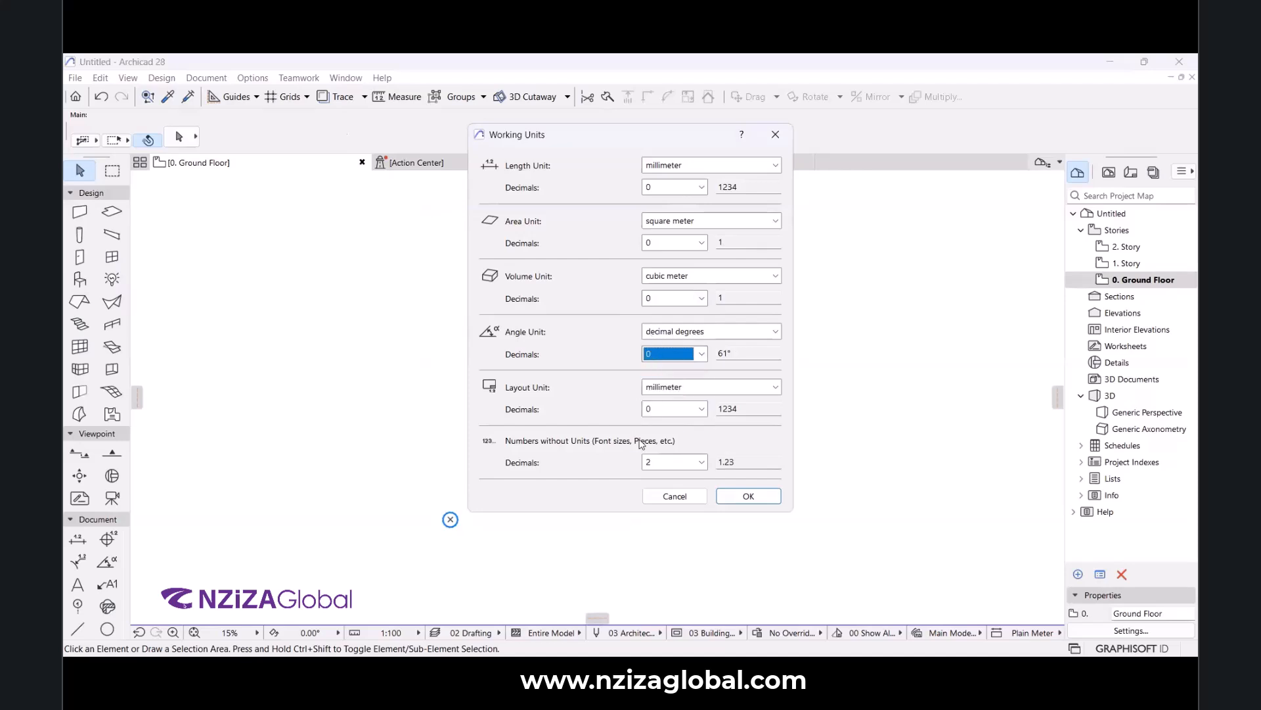
click(656, 462)
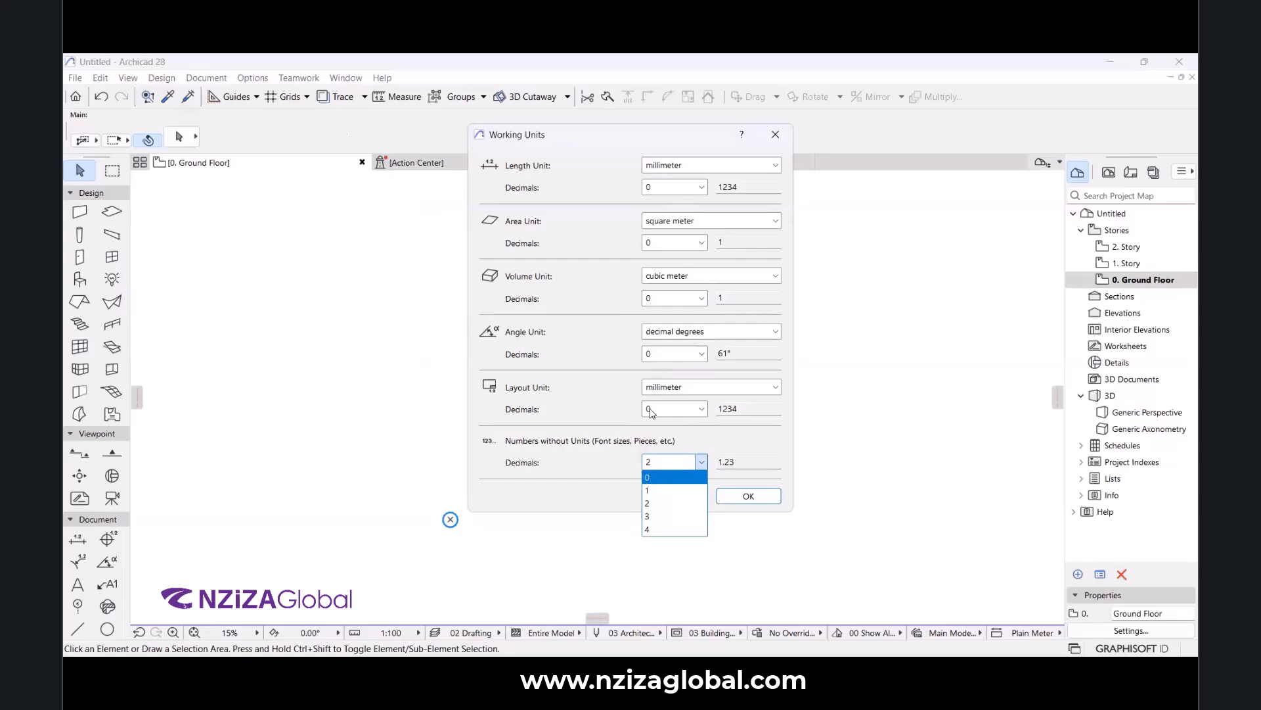
click(653, 481)
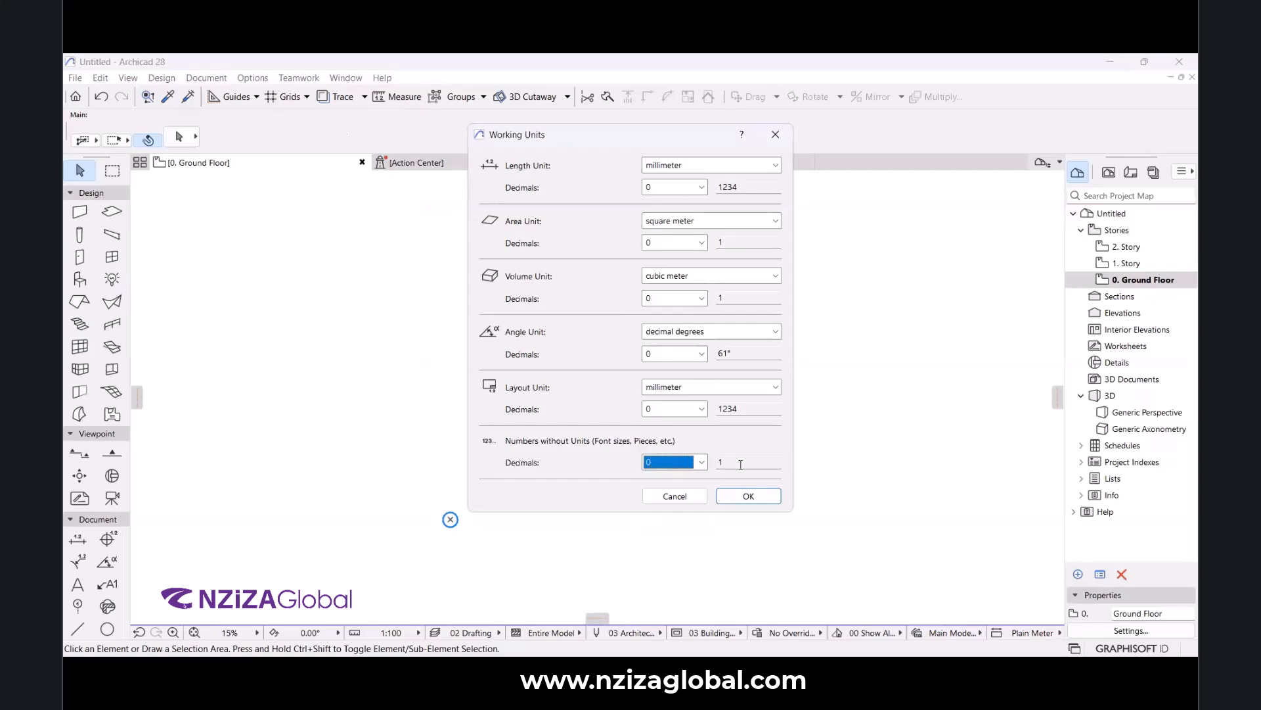
click(736, 502)
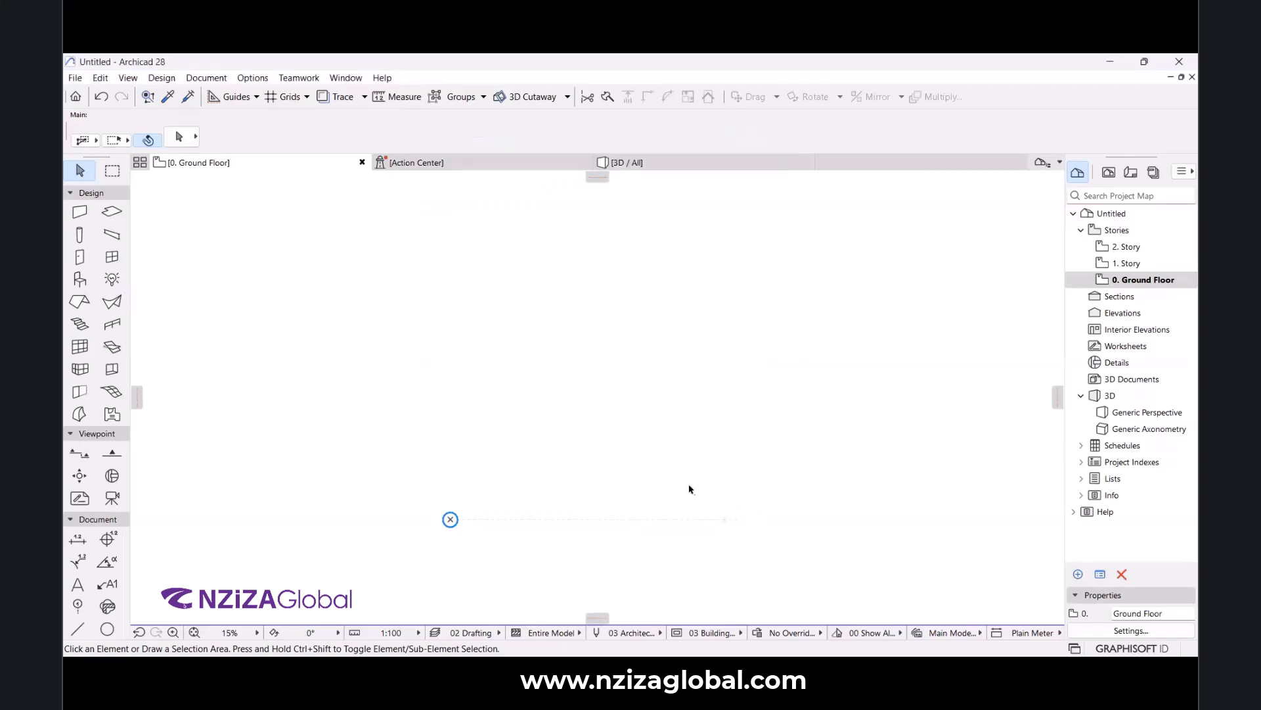
In the project's dimension preferences, set linear dimensions to millimeter with 0 decimals.
click(252, 78)
mouse_move(320, 345)
click(480, 363)
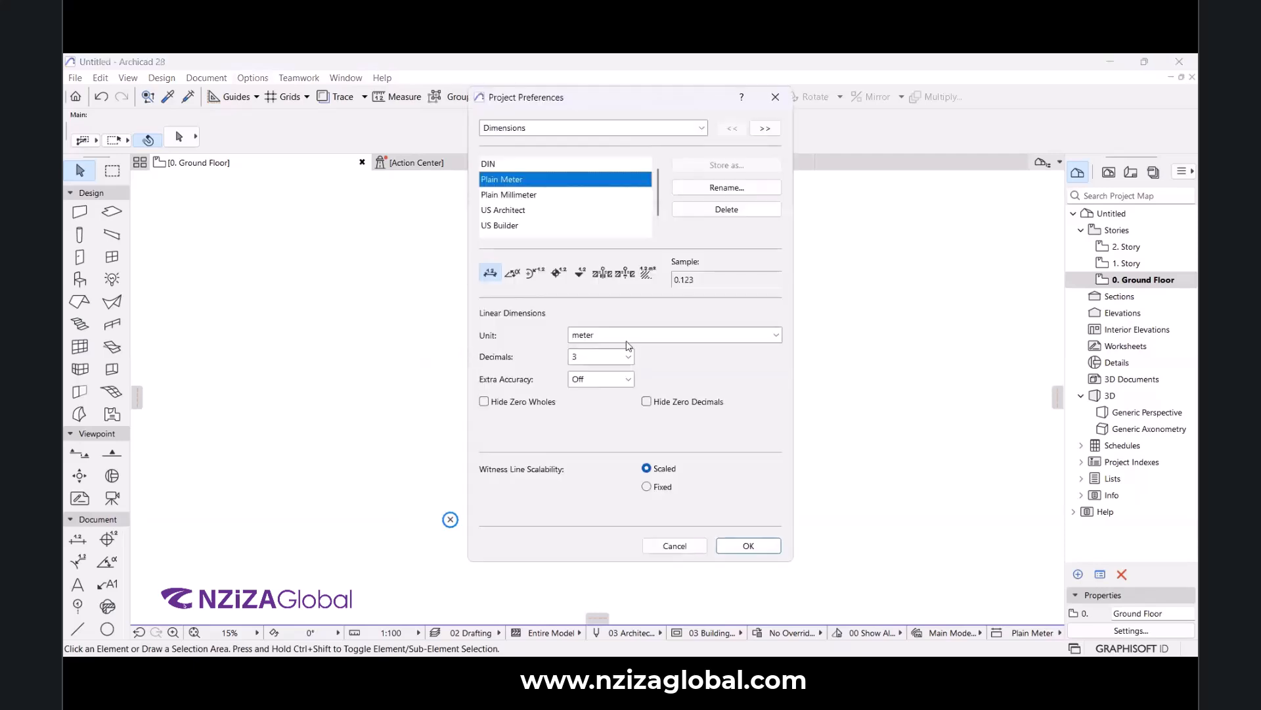
click(618, 335)
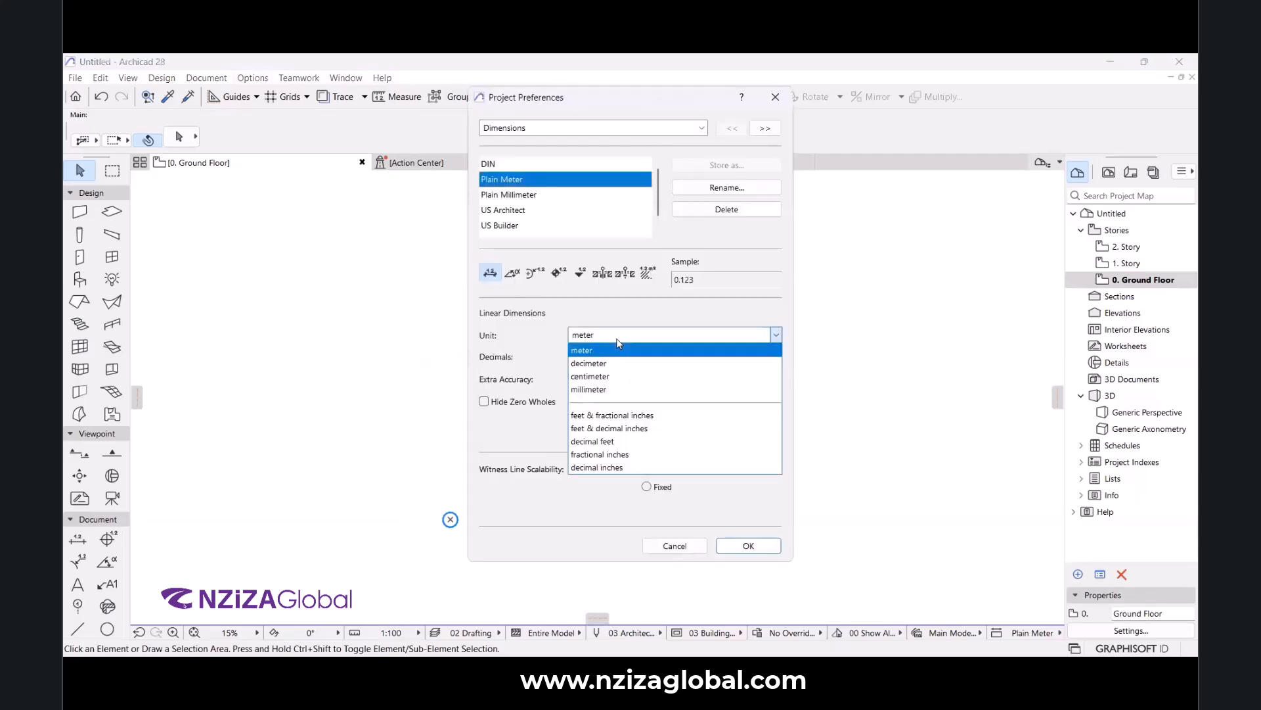
click(610, 389)
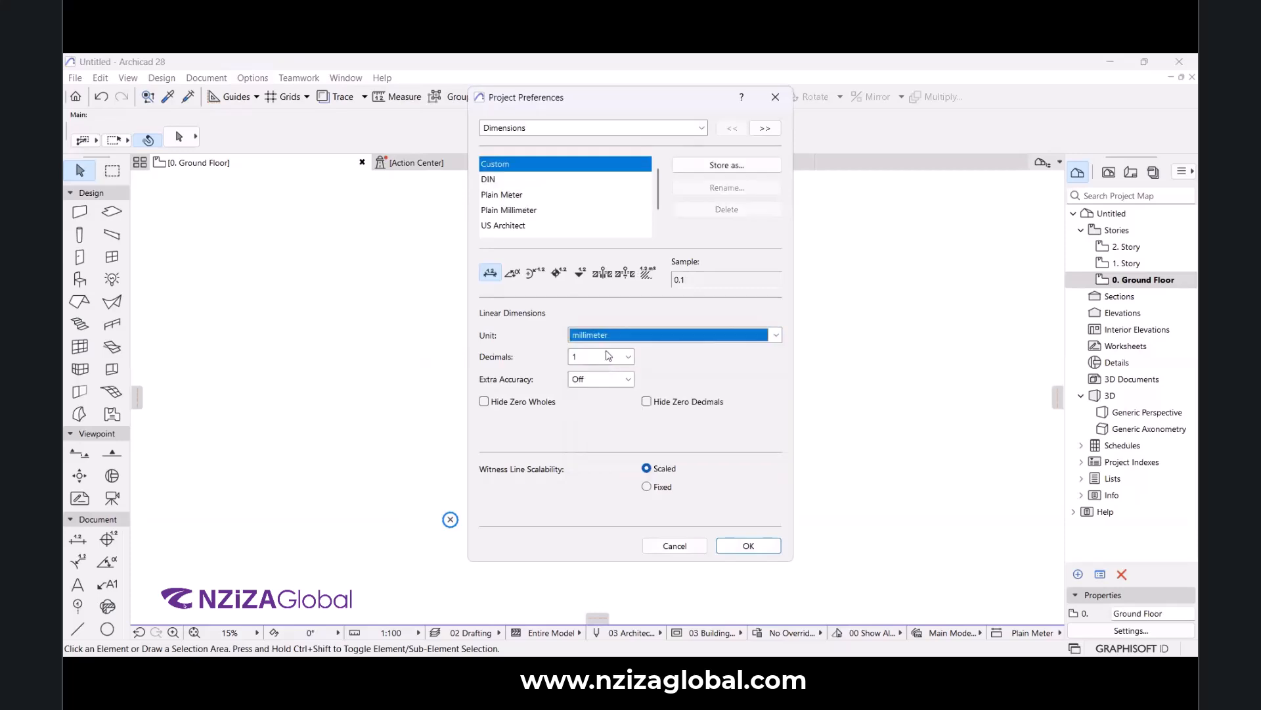
click(607, 358)
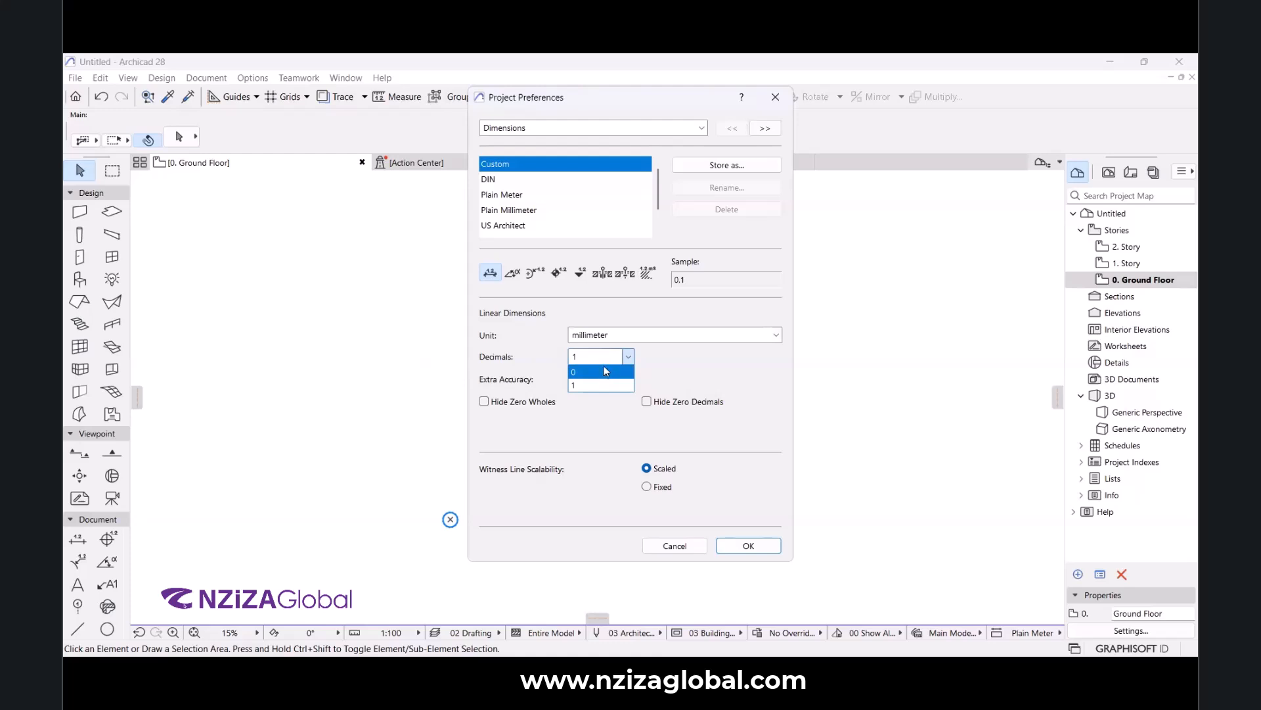
click(604, 372)
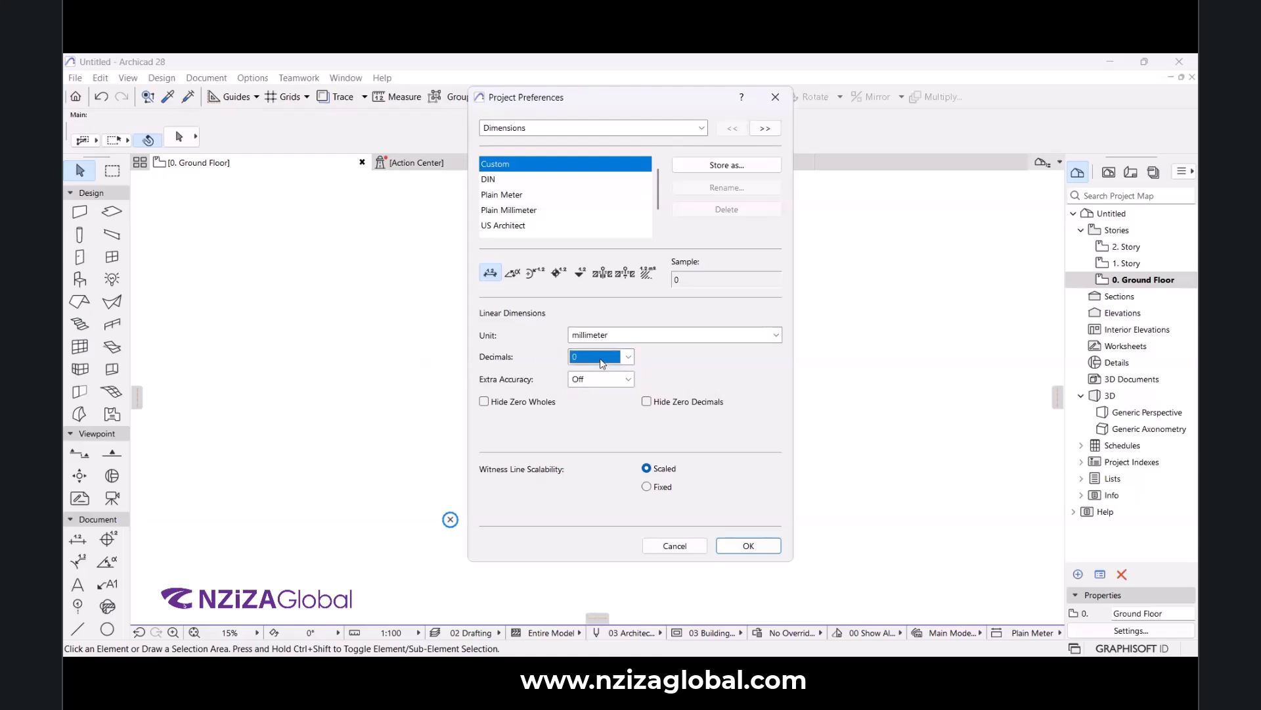
Check the angular dimension settings and set radial dimensions to millimeter with 0 decimals.
click(513, 274)
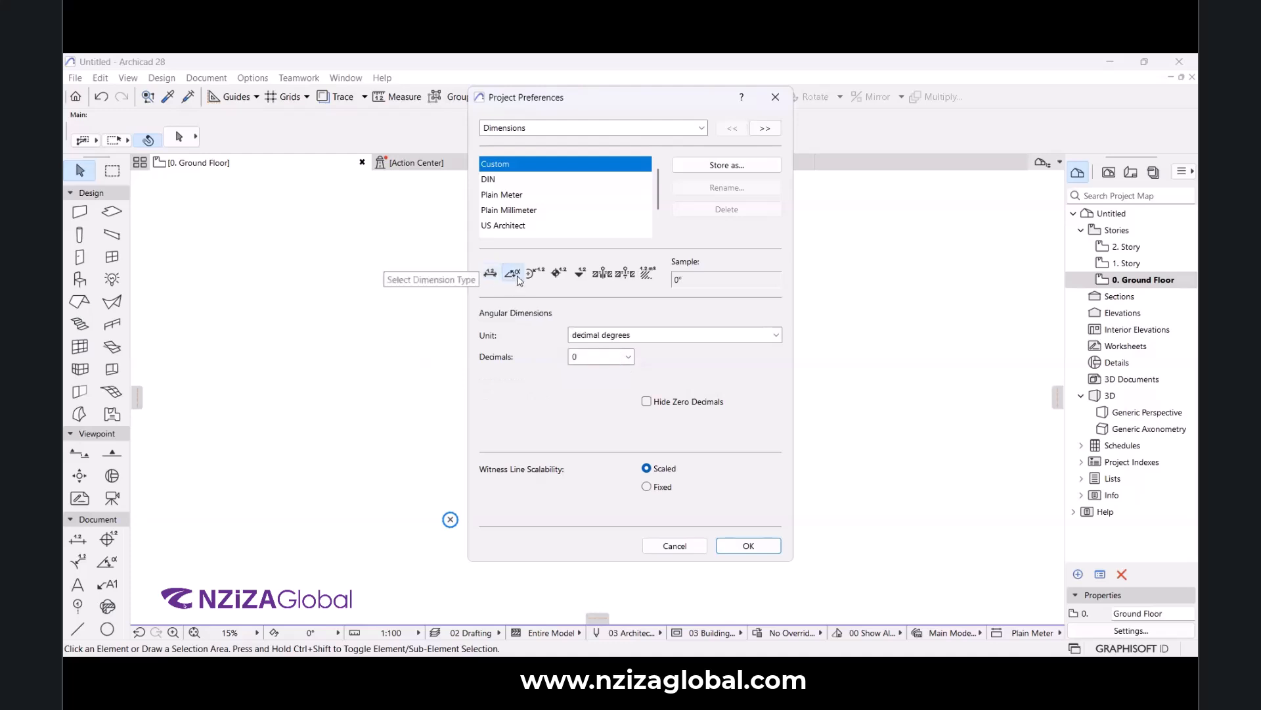
click(528, 275)
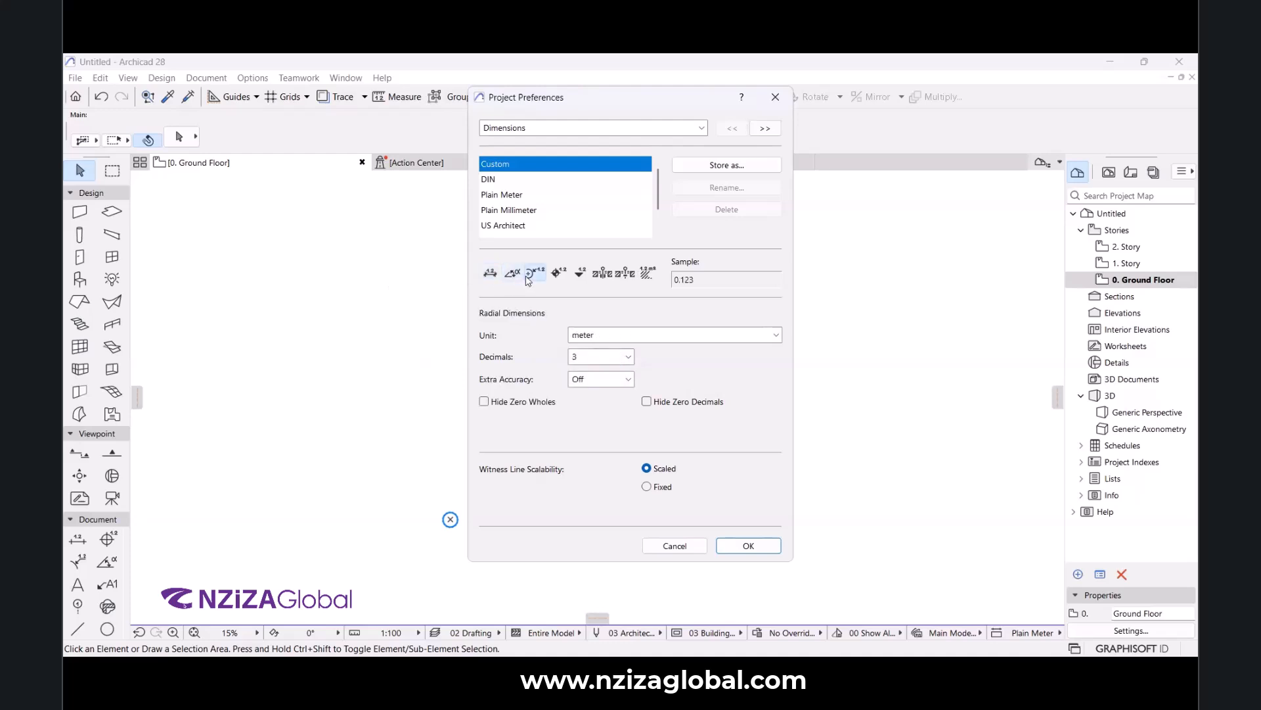
click(621, 336)
click(613, 388)
click(593, 355)
click(590, 373)
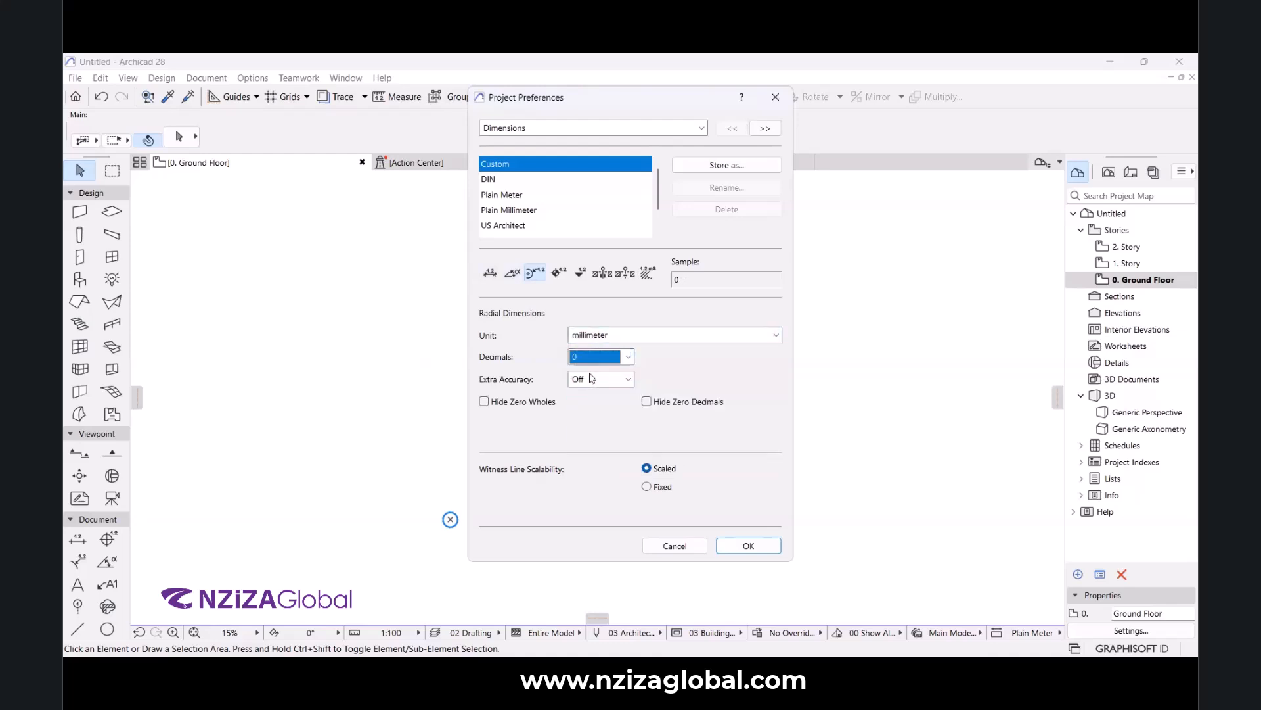
Set the level dimensions to millimeter with 0 decimals.
click(553, 275)
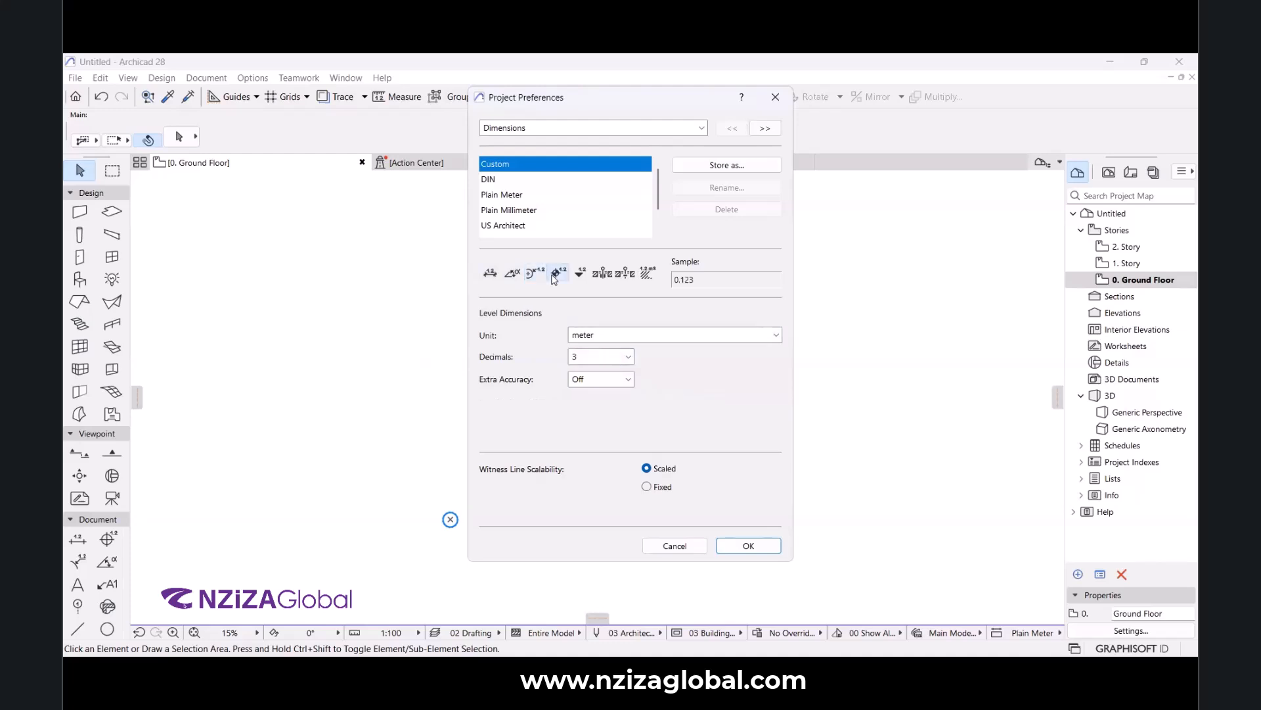
click(590, 335)
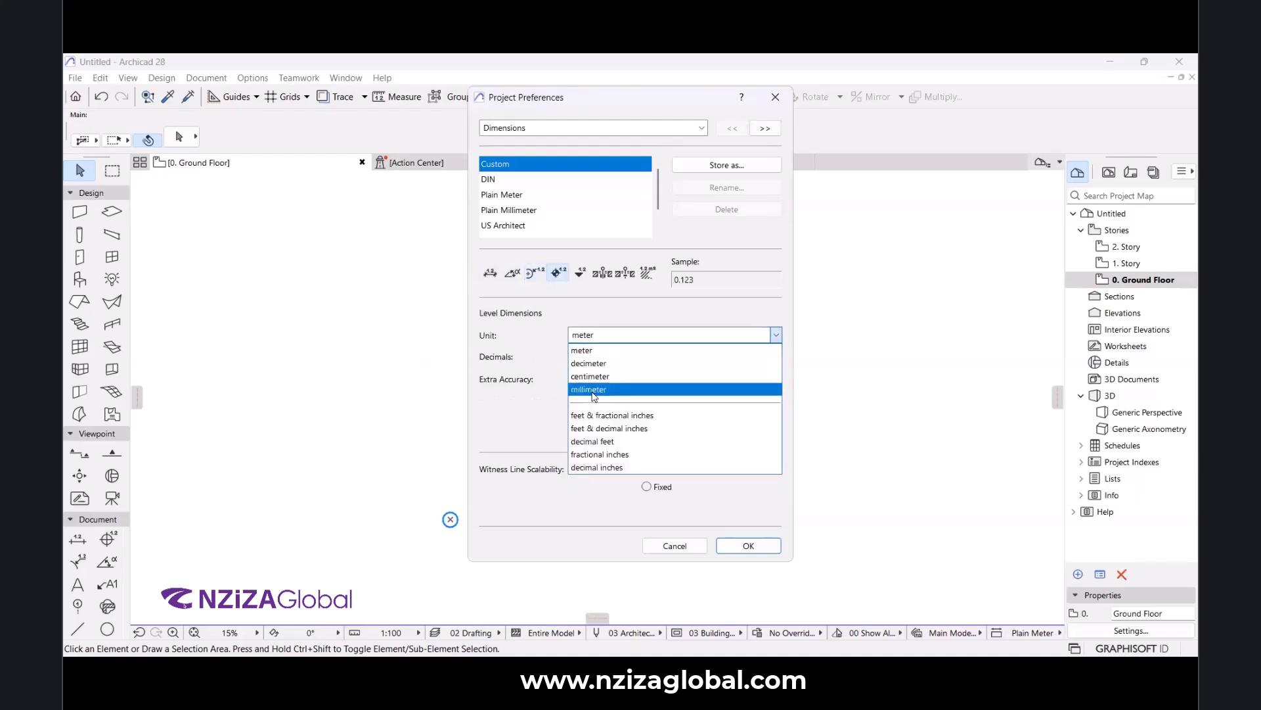
click(591, 390)
click(588, 356)
click(587, 373)
Set the unit of the elevation dimensions to millimeter.
click(584, 279)
click(600, 337)
click(590, 377)
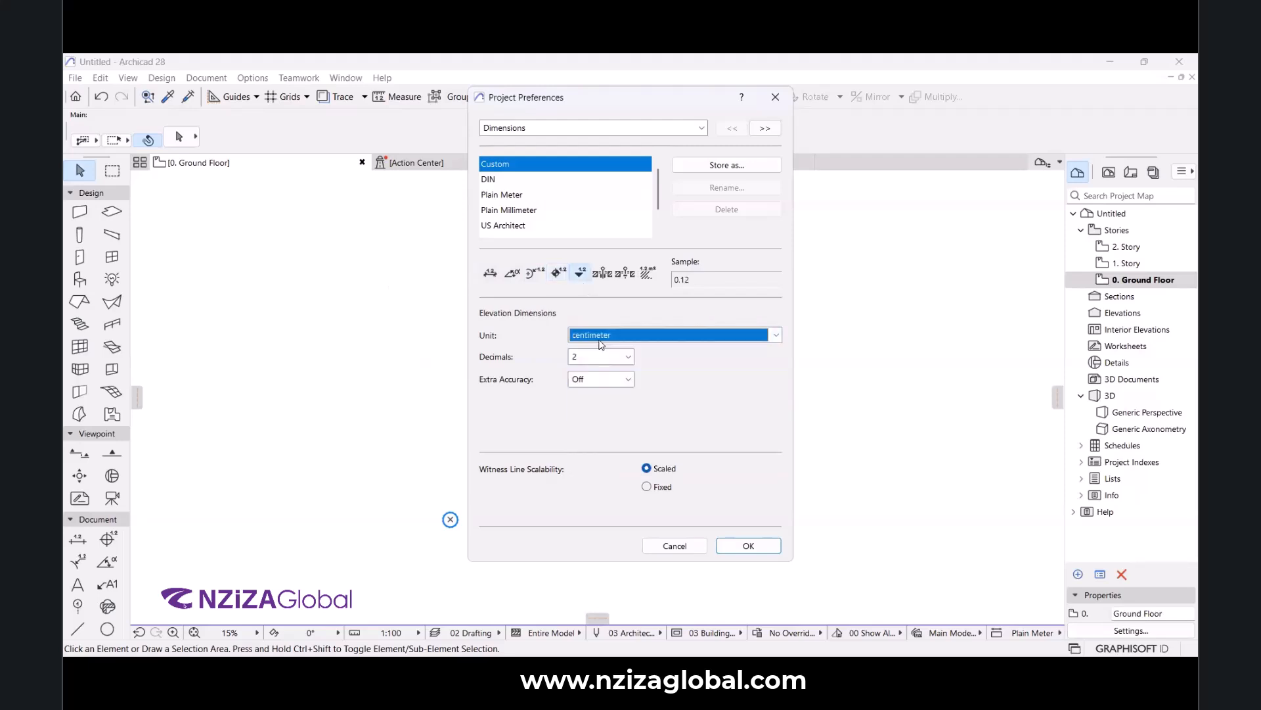
click(600, 337)
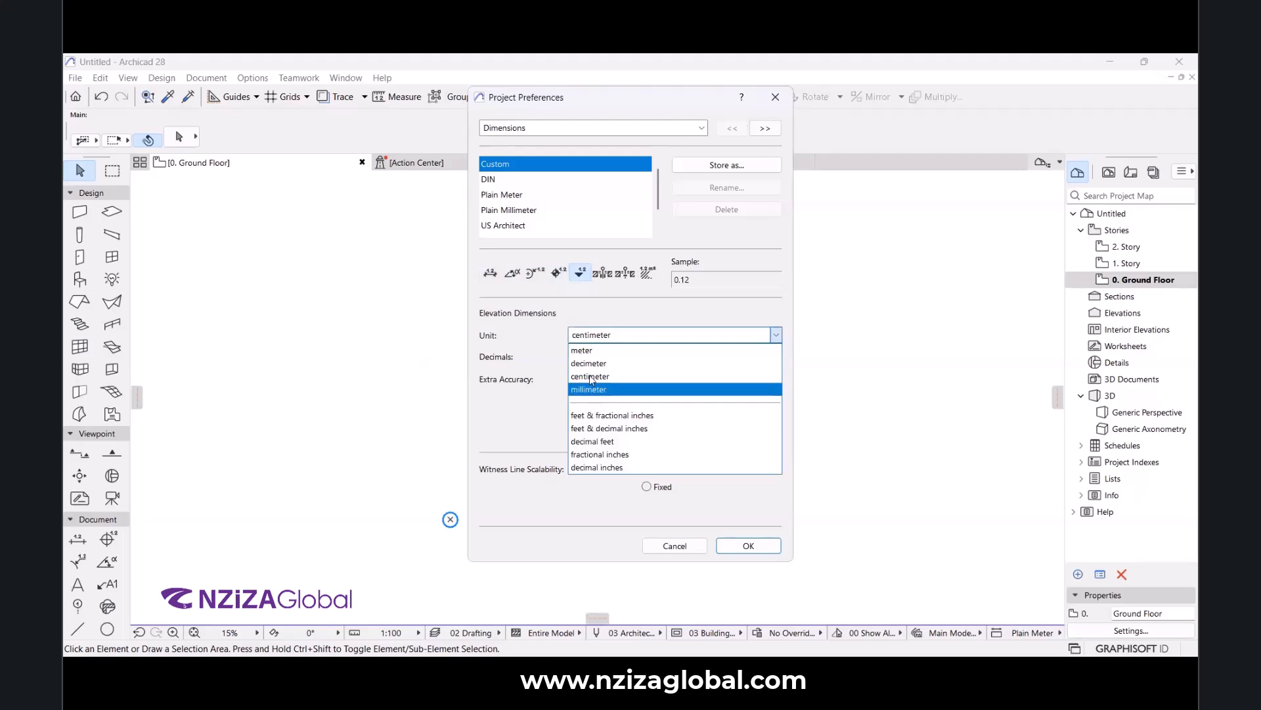
click(591, 388)
Set the door, window and skylight dimensions to millimeter with 0 decimals.
click(605, 277)
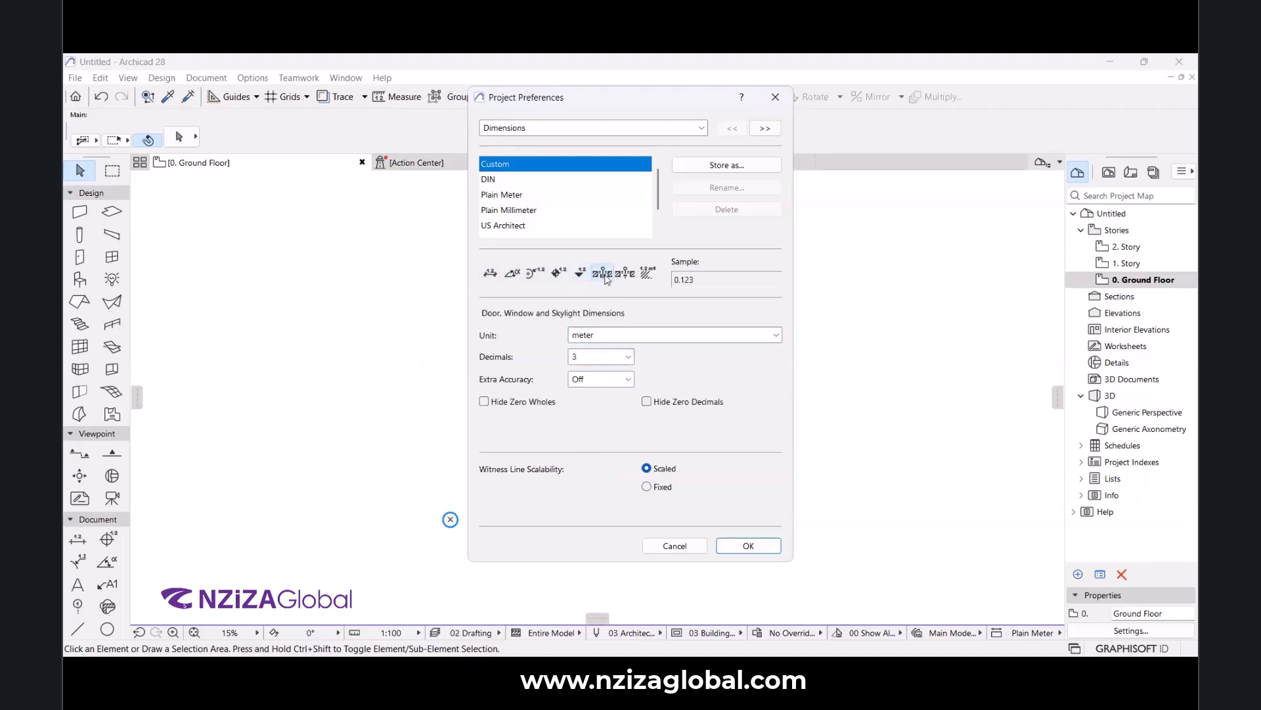
click(611, 337)
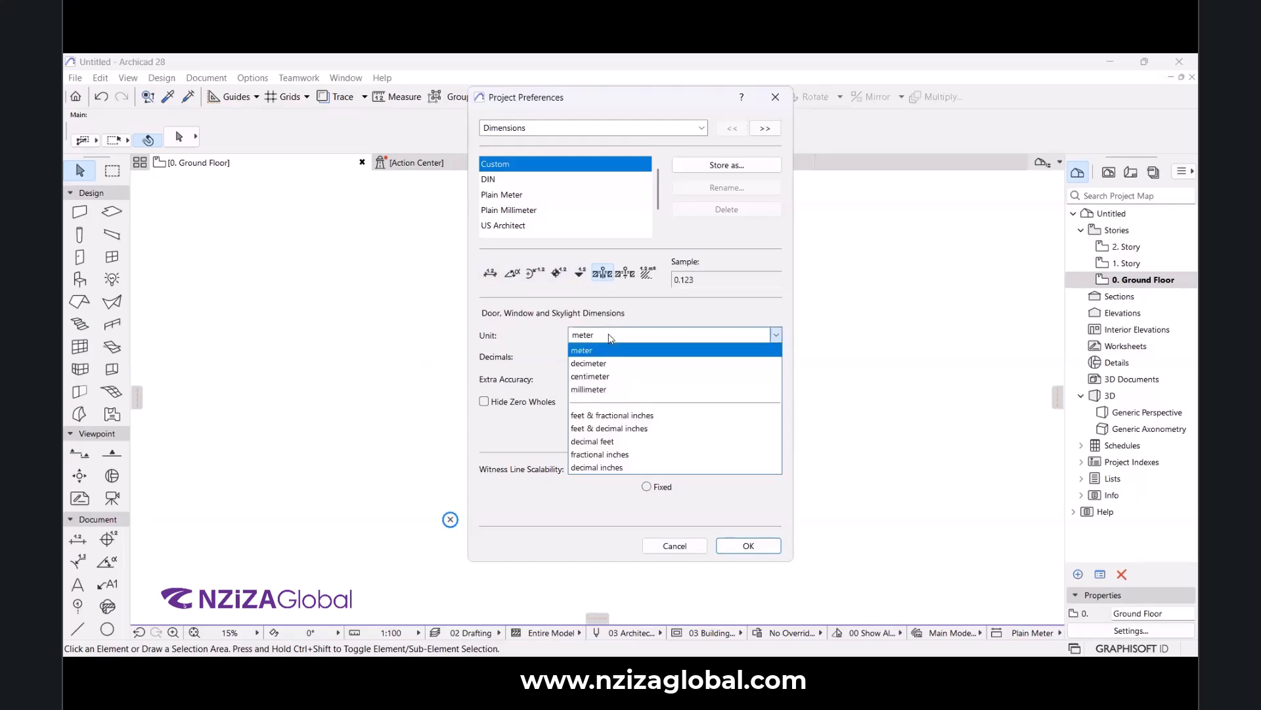
click(603, 376)
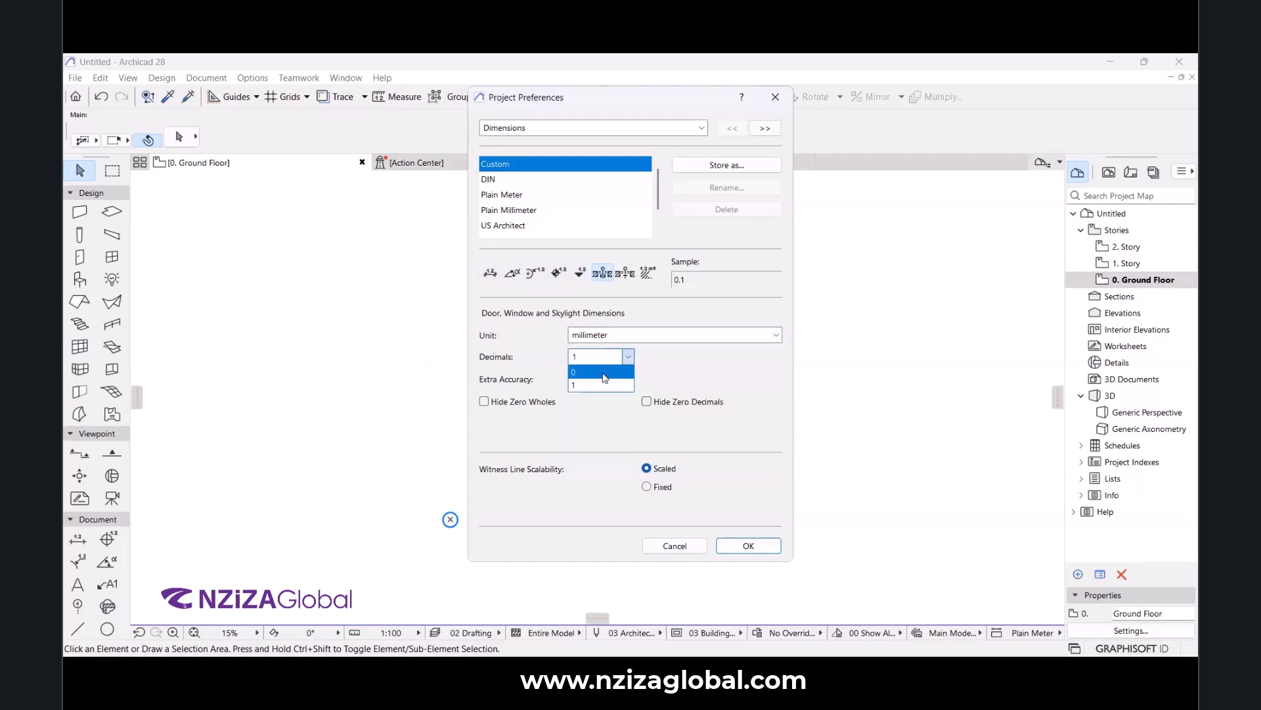
Check the sill height dimensions against the door, window and skylight dimensions, and open the unit choices for the sill height.
click(626, 272)
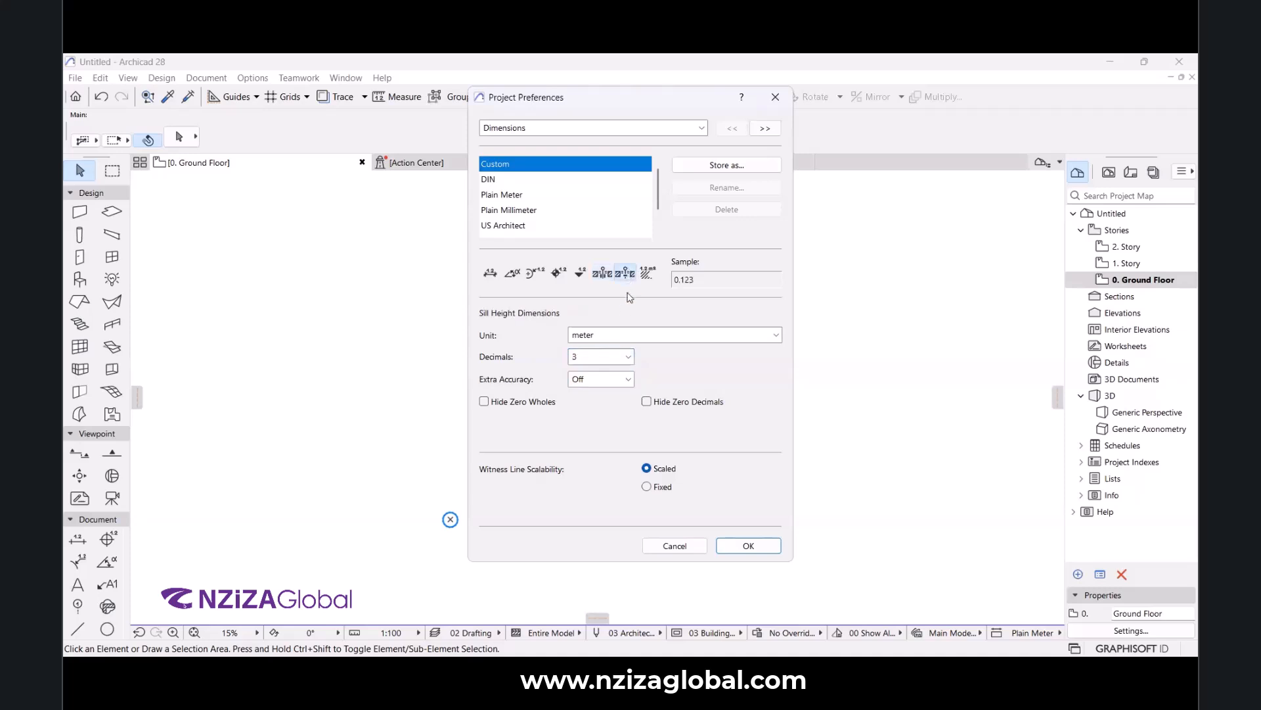
click(609, 337)
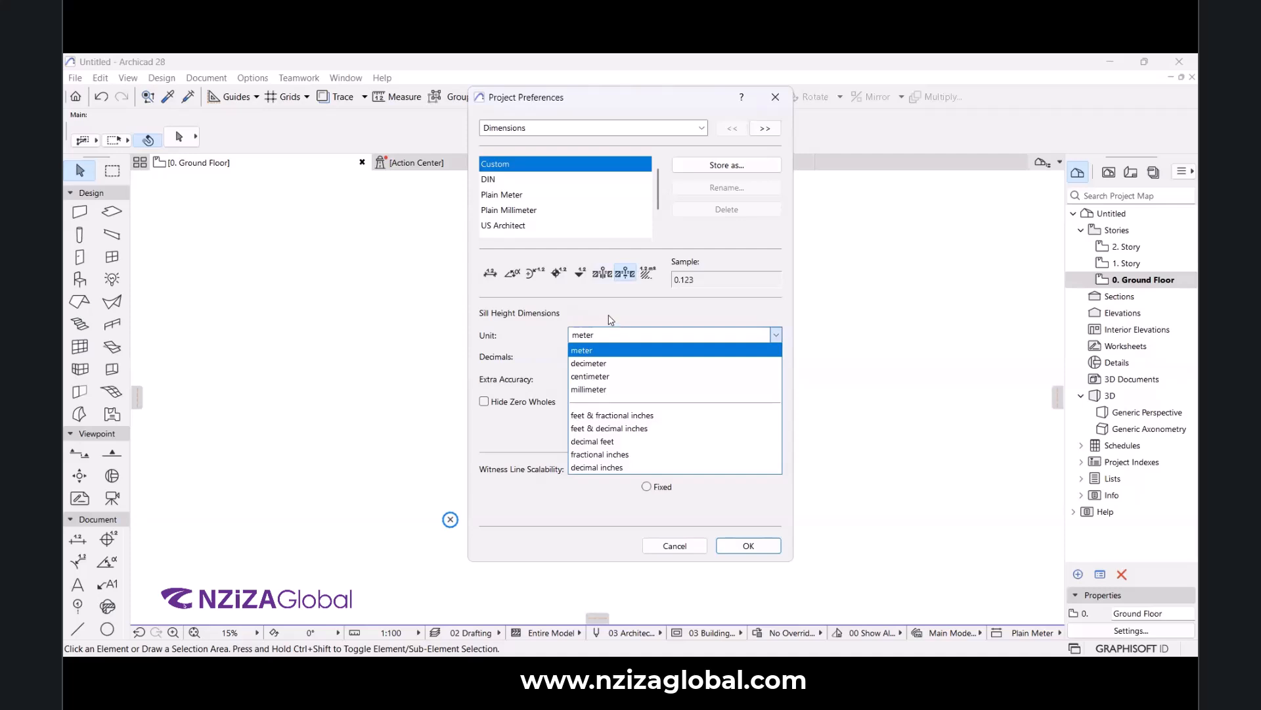
click(606, 296)
click(601, 275)
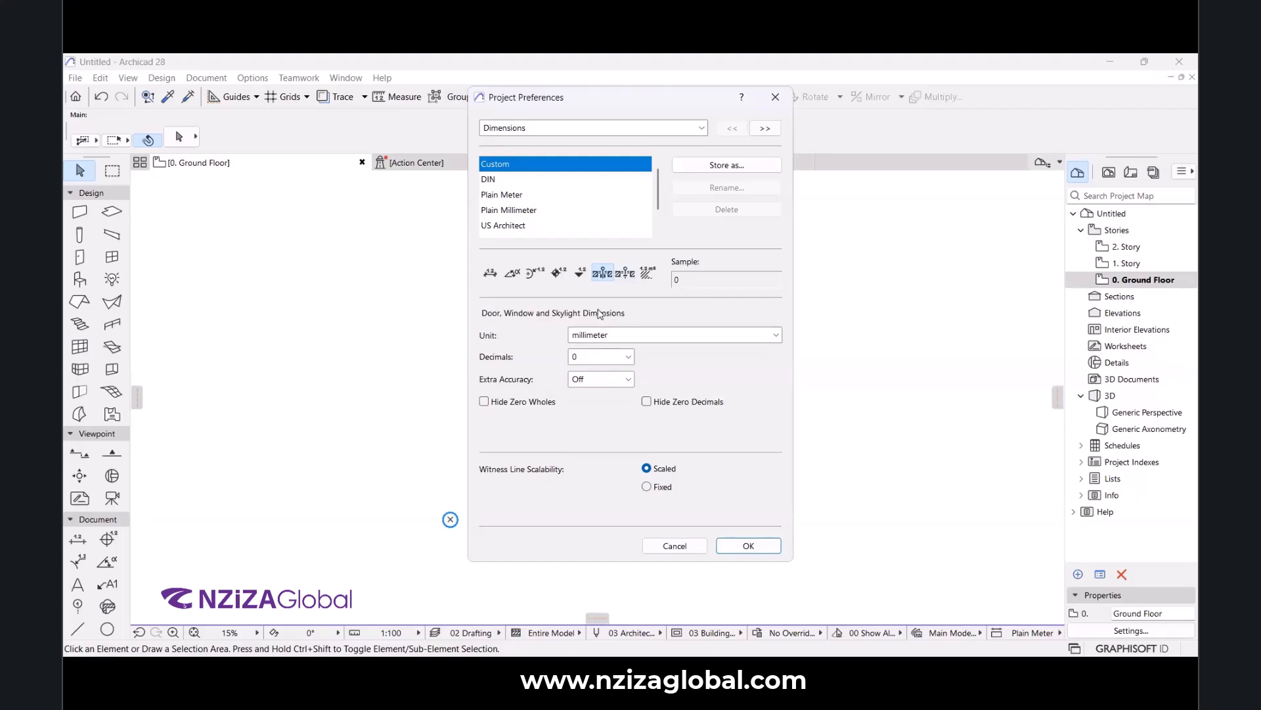
click(624, 274)
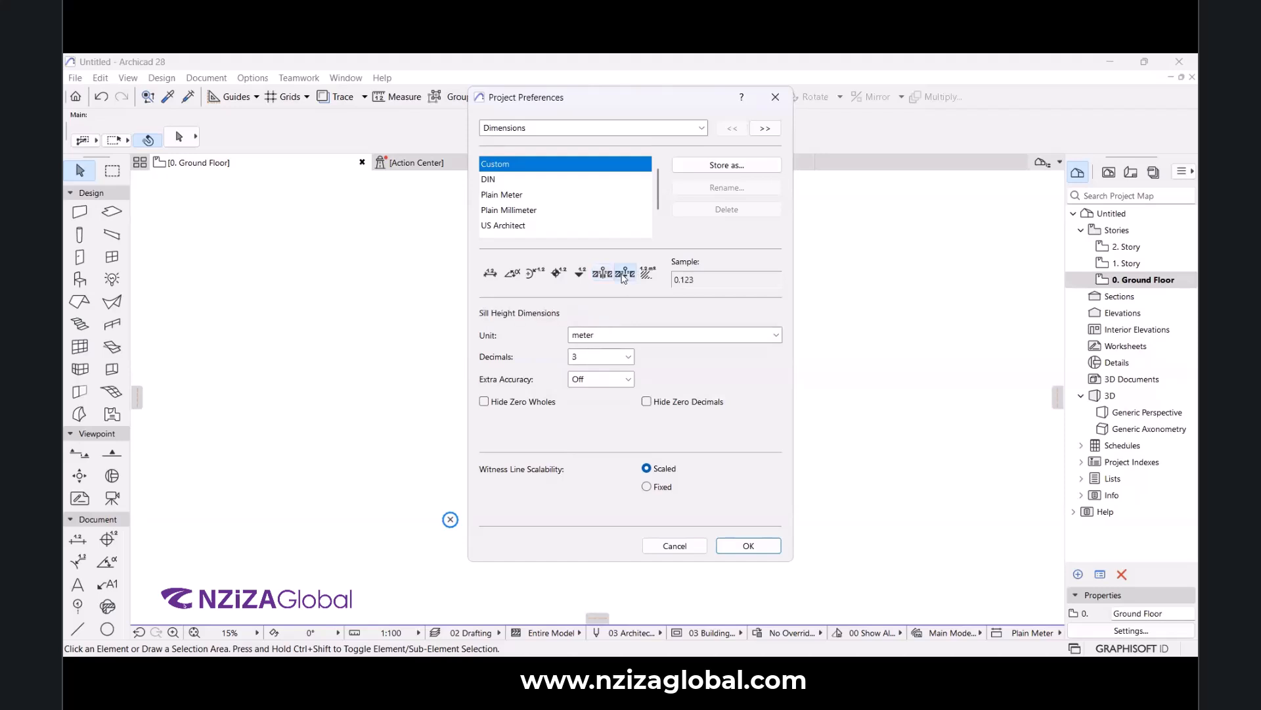
click(608, 337)
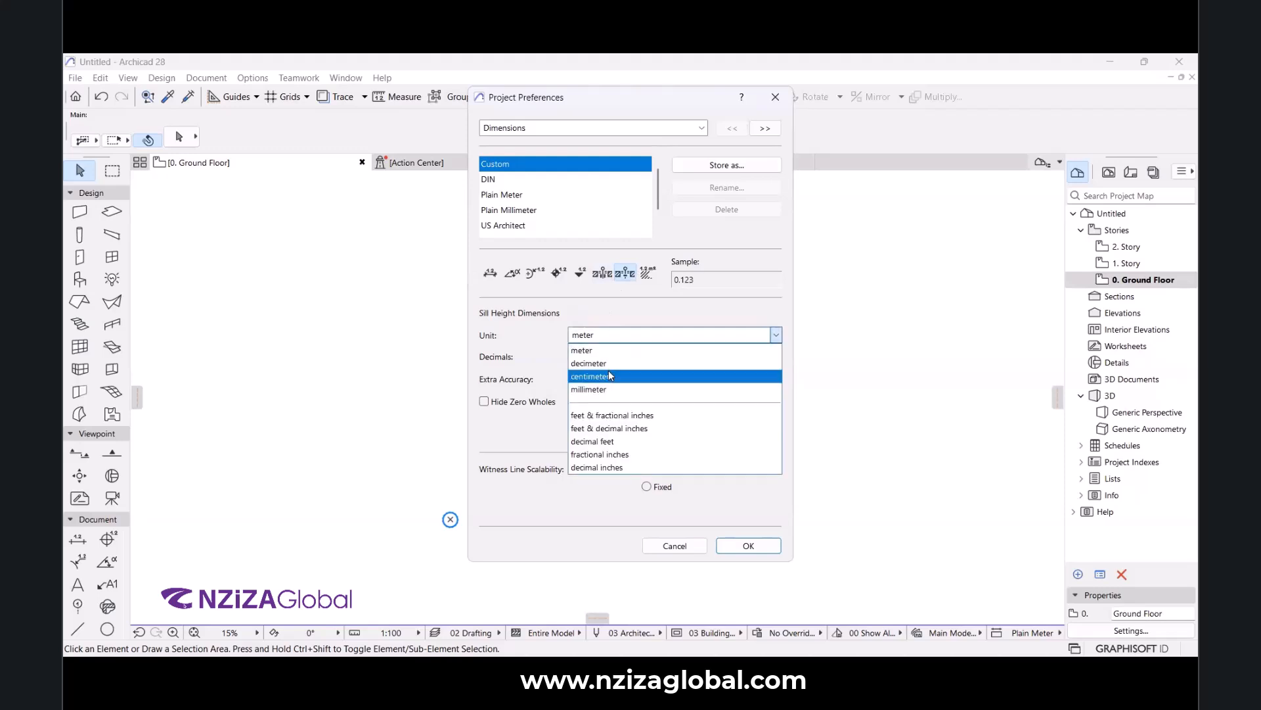
Set the area calculations to 0 decimals.
click(648, 272)
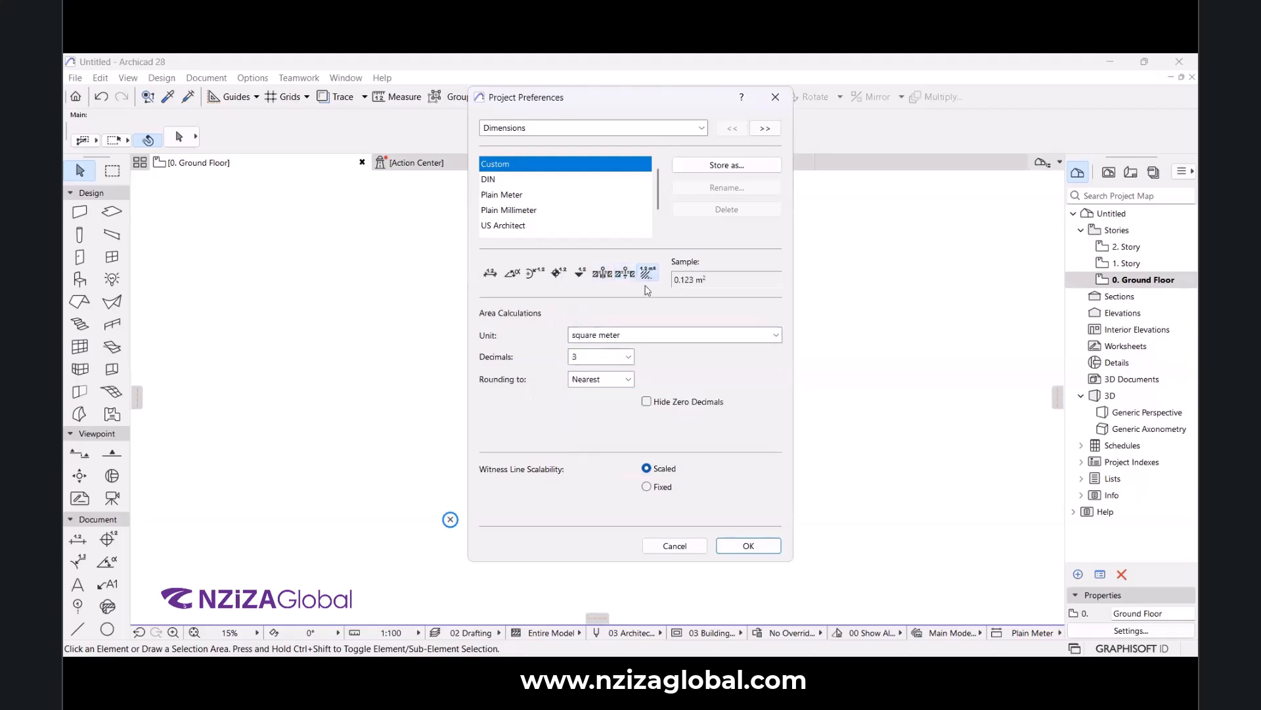
click(601, 356)
click(586, 365)
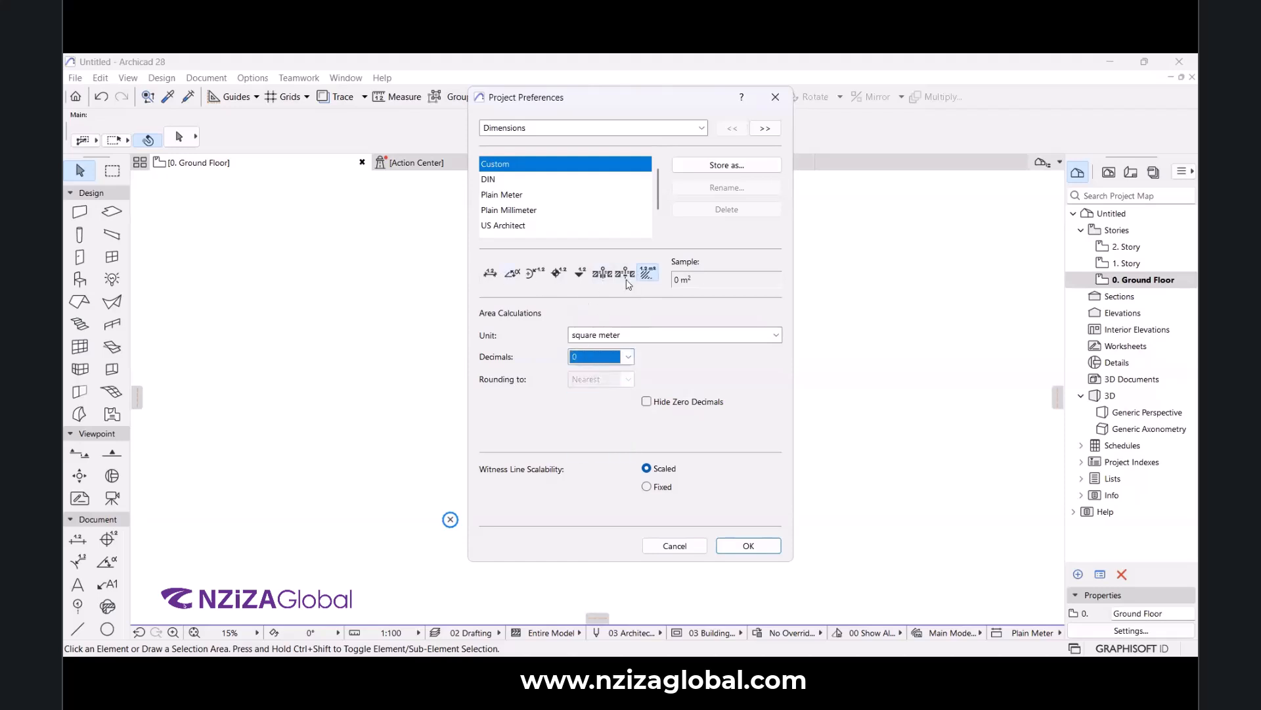
Store the custom dimension settings as a standard named "Nziza Dimension" and apply the project preferences.
click(718, 170)
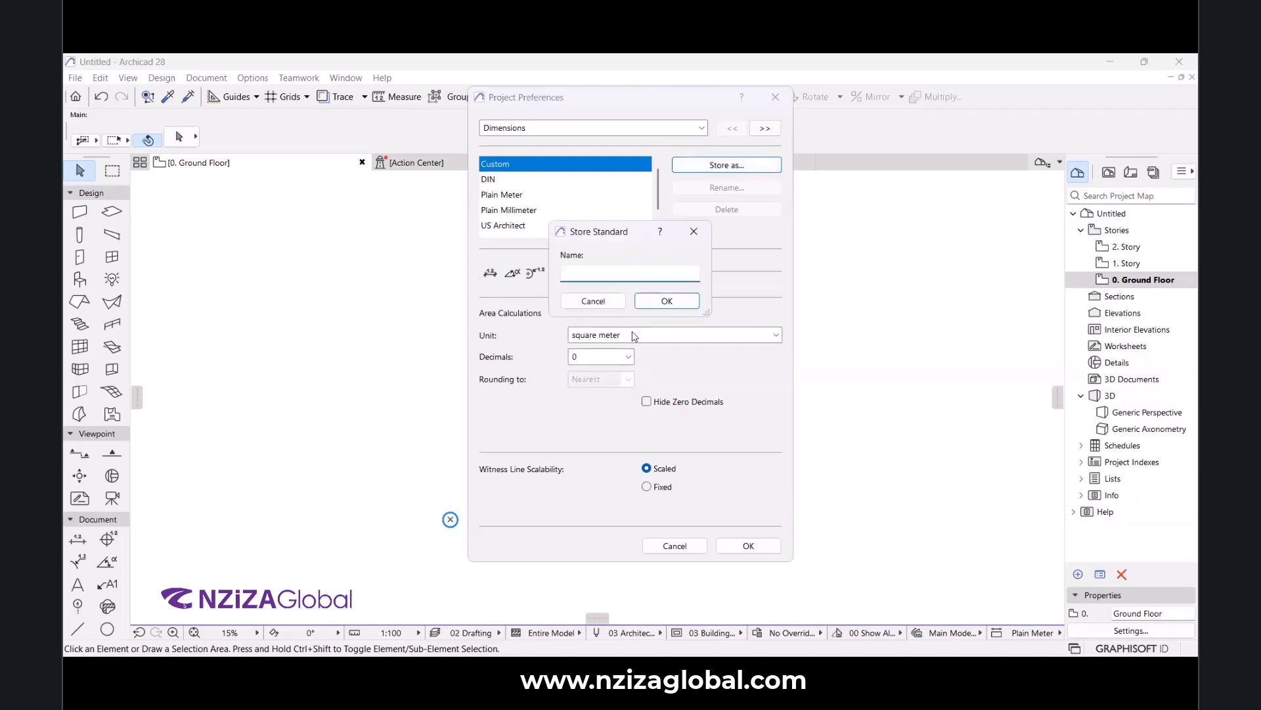
text(Nziza DD)
key(BackSpace)
text(imension)
click(672, 308)
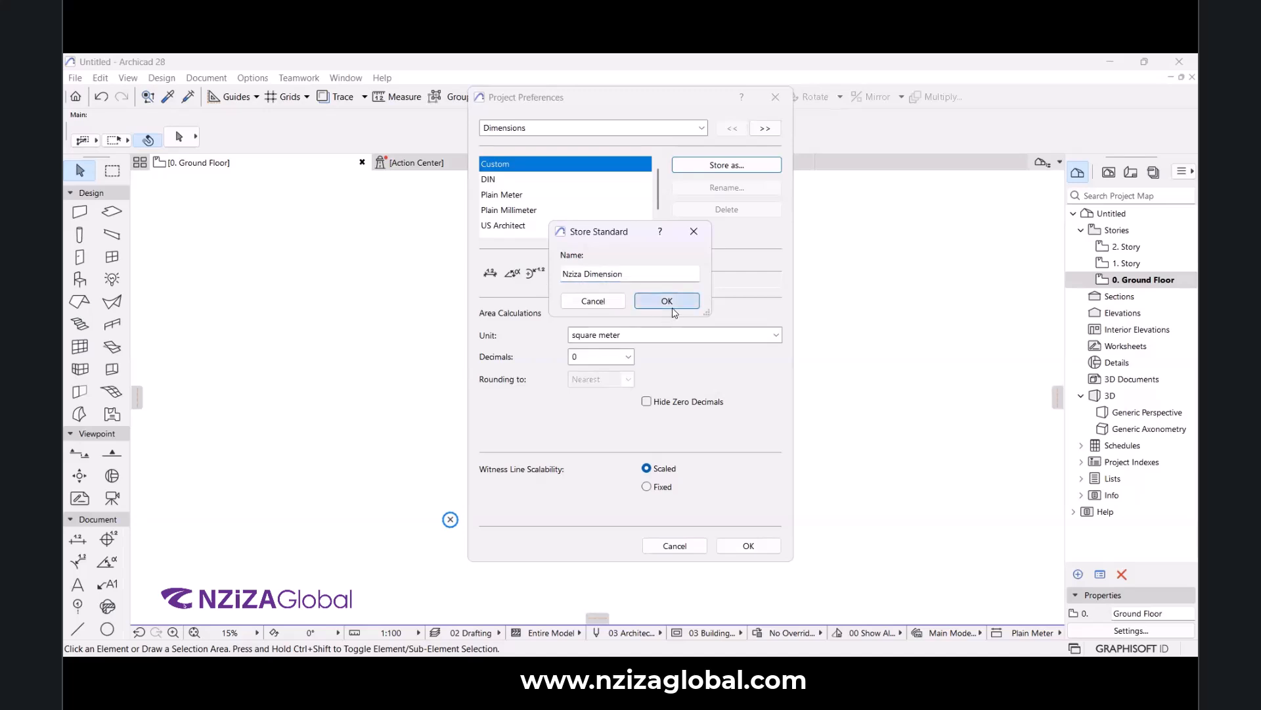
click(753, 547)
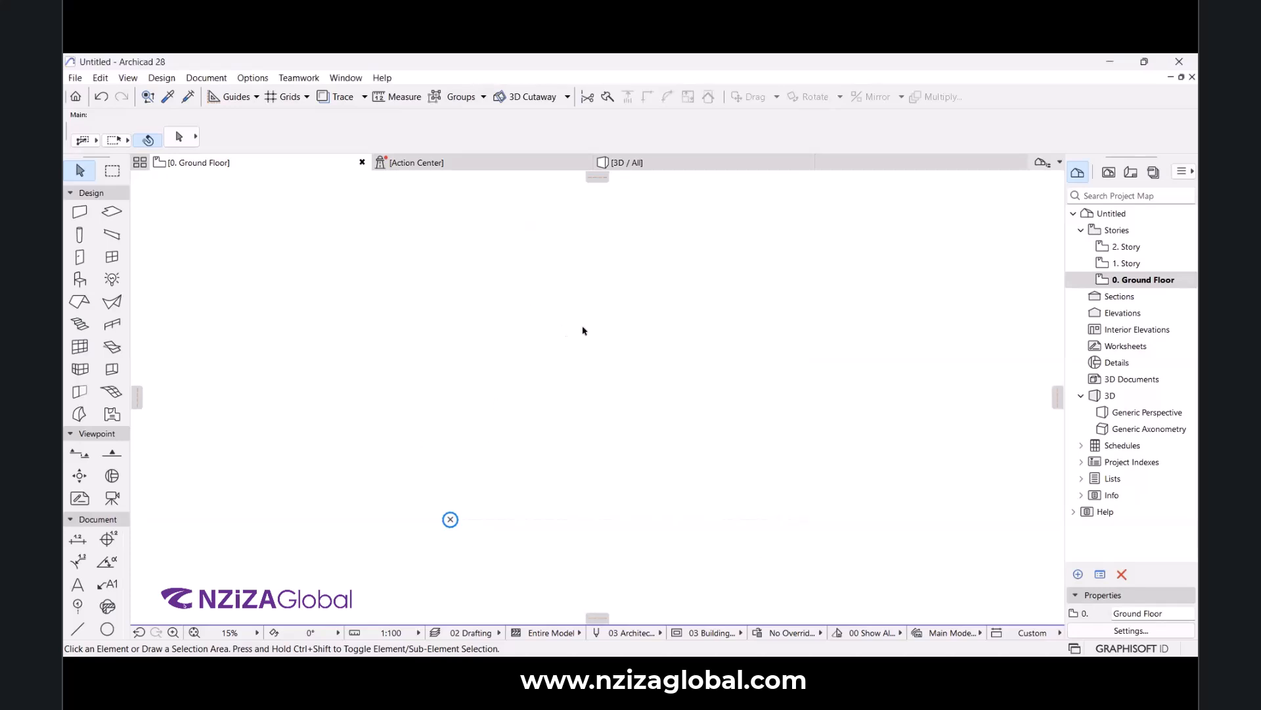
scroll(668, 466, up, 2)
scroll(423, 230, up, 1)
scroll(460, 490, down, 1)
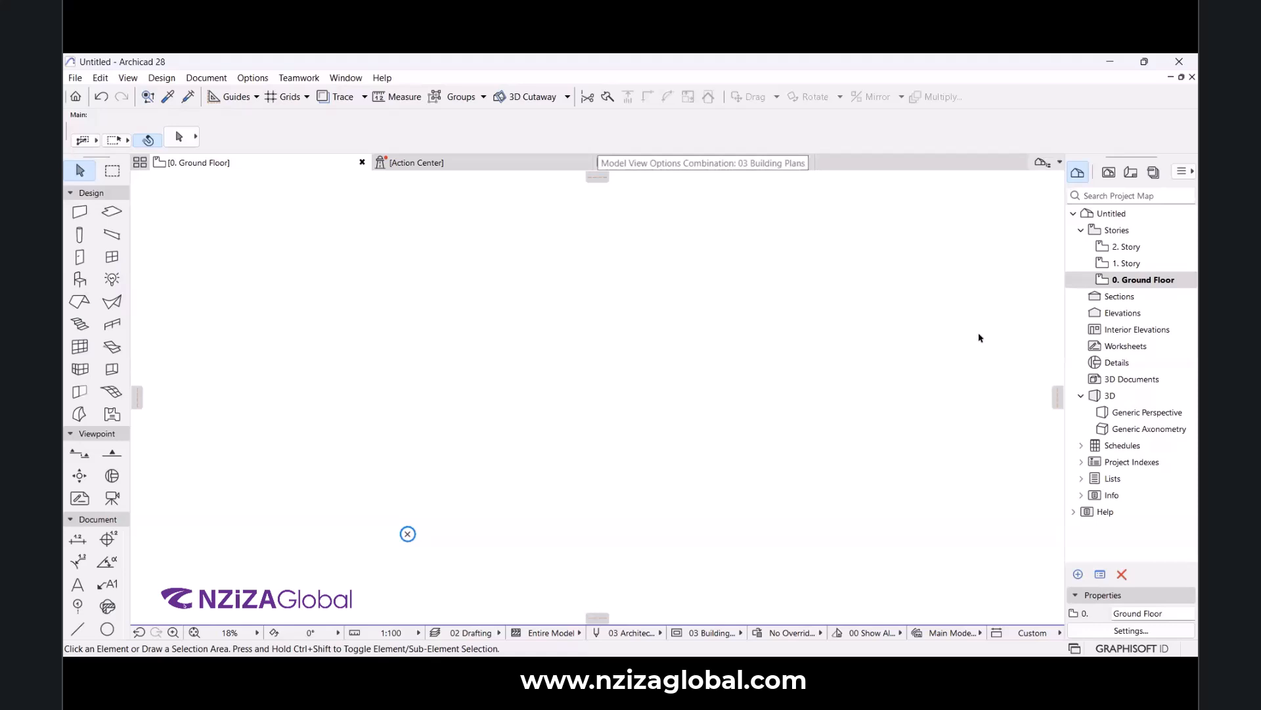
In the Story Settings, set the height to next of the Ground Floor and of story 1 to 3200.
click(1130, 287)
right_click(1130, 290)
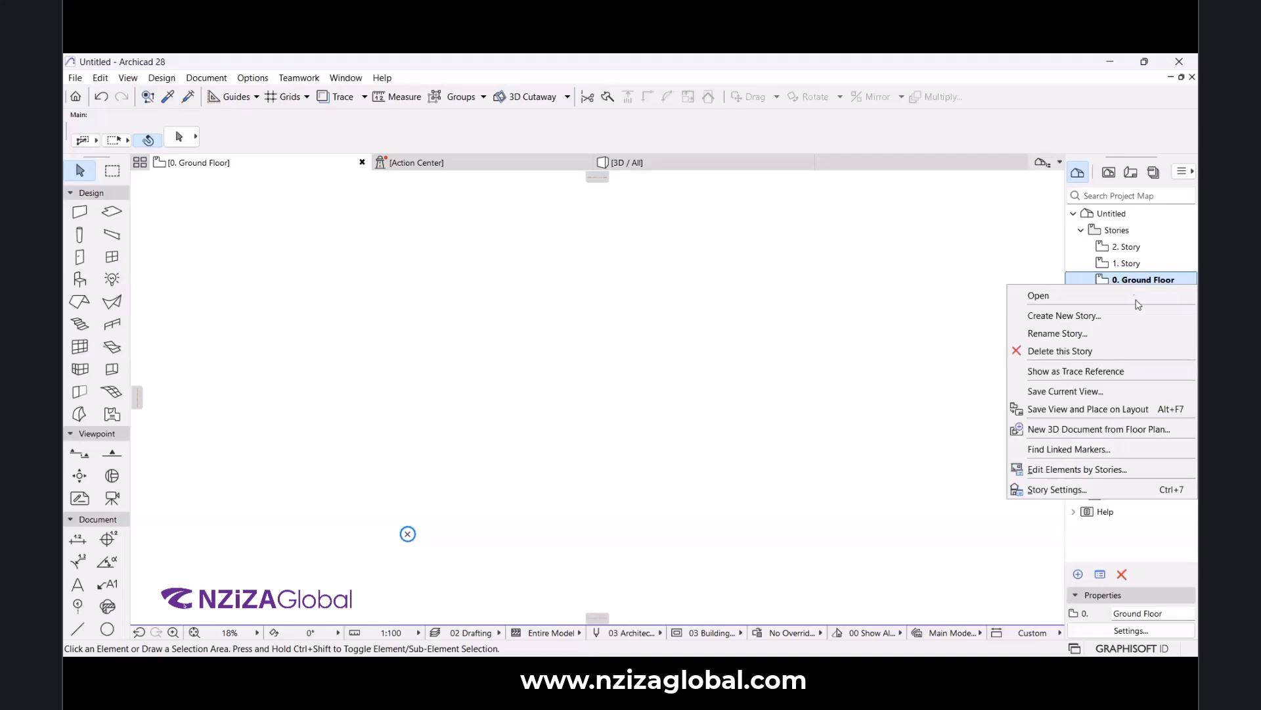
click(1078, 489)
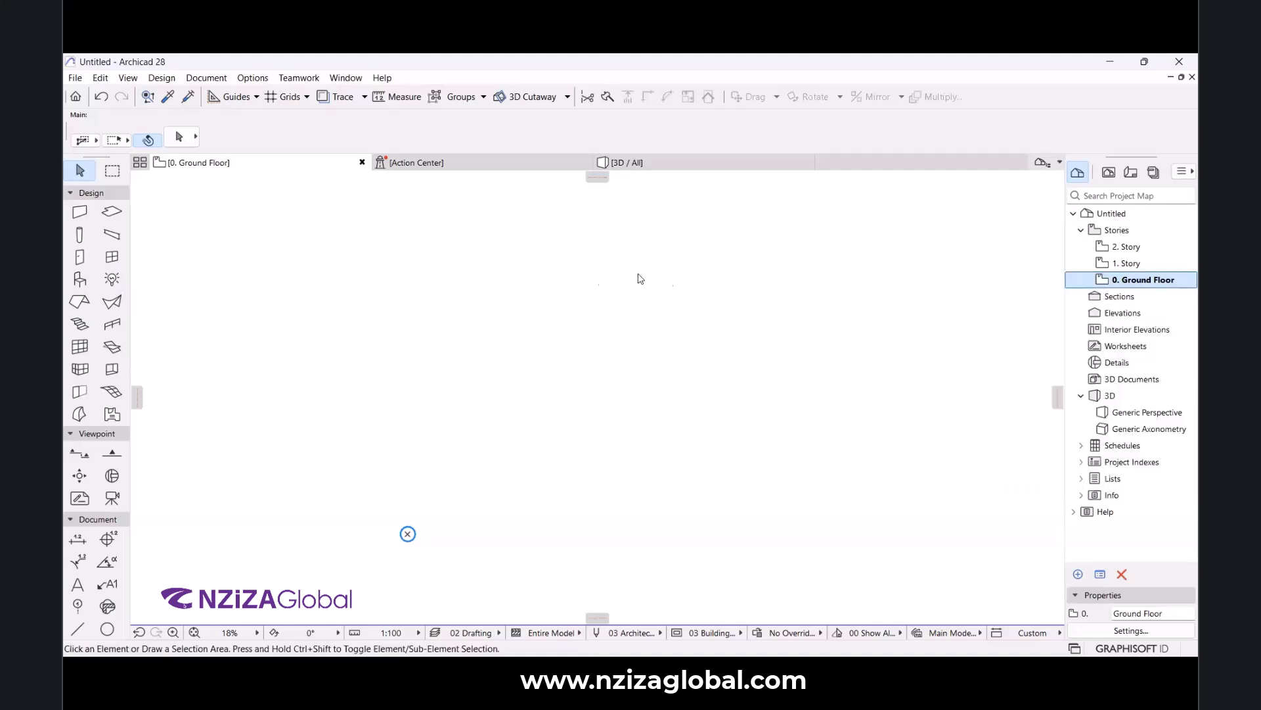
click(741, 246)
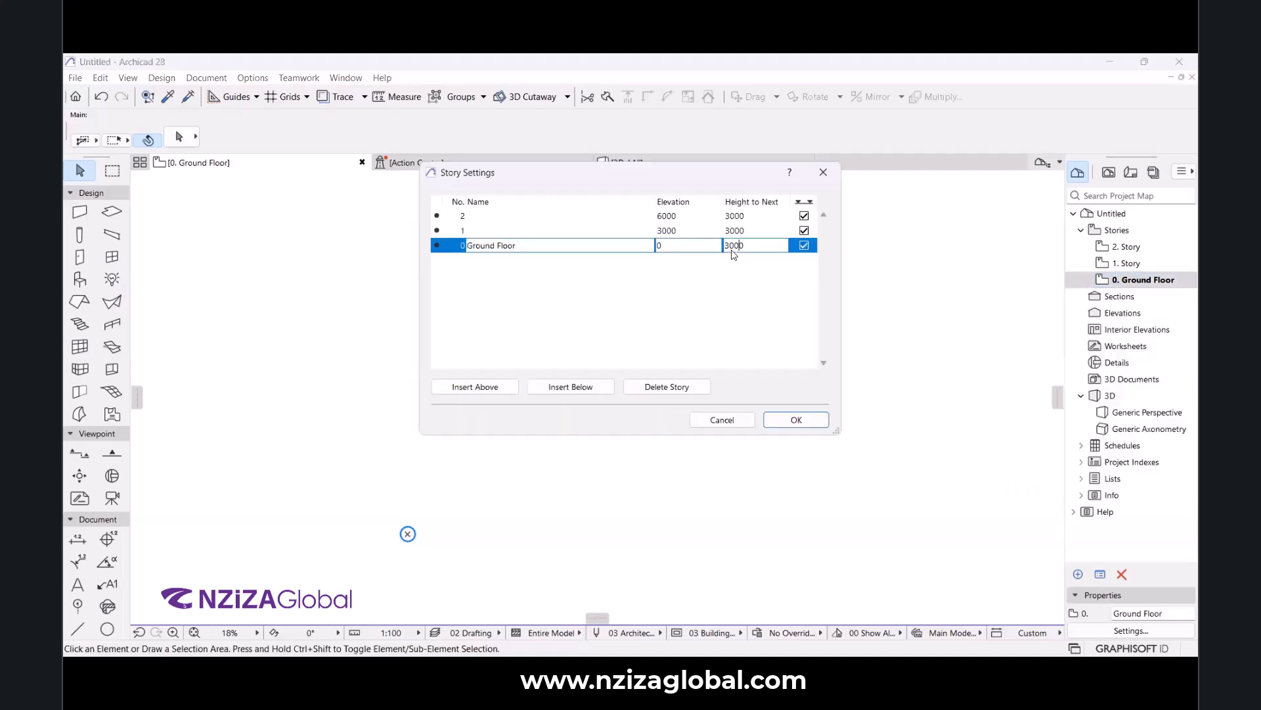
drag(735, 246, 731, 246)
text(2)
click(734, 231)
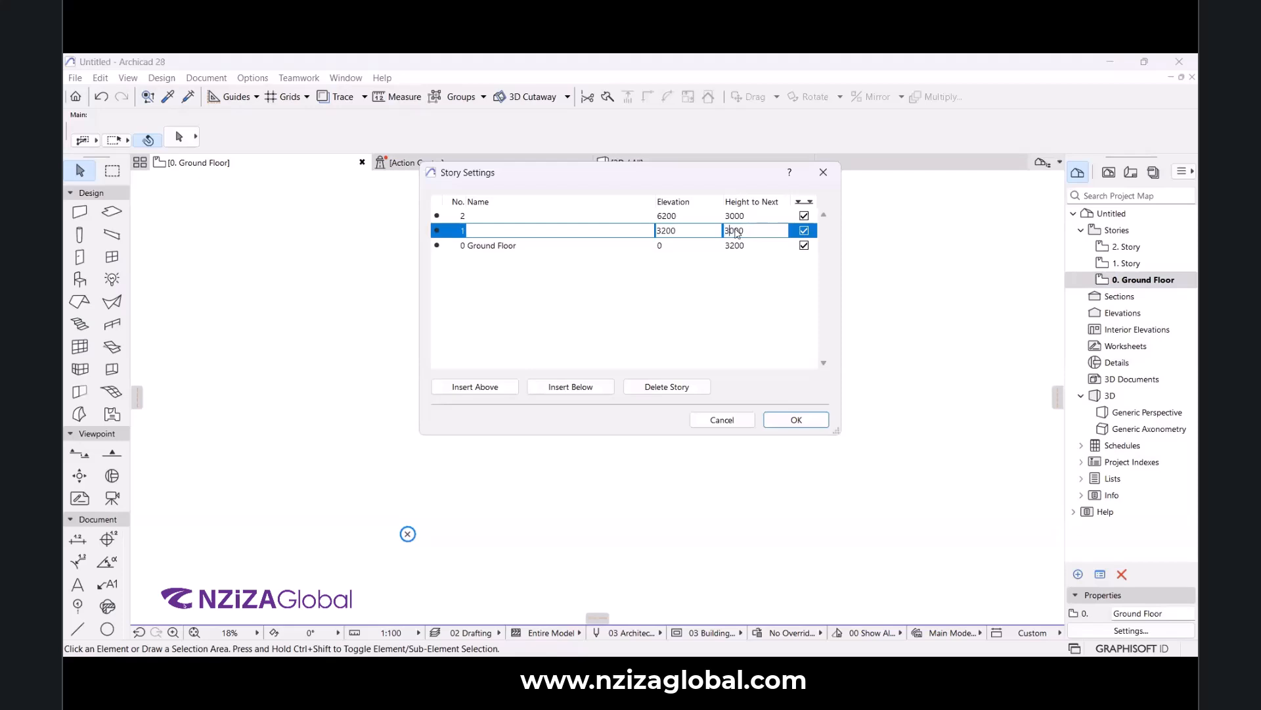
drag(734, 231, 731, 231)
text(2)
Set the height to next of story 2 to 2000 and apply the story settings.
click(731, 217)
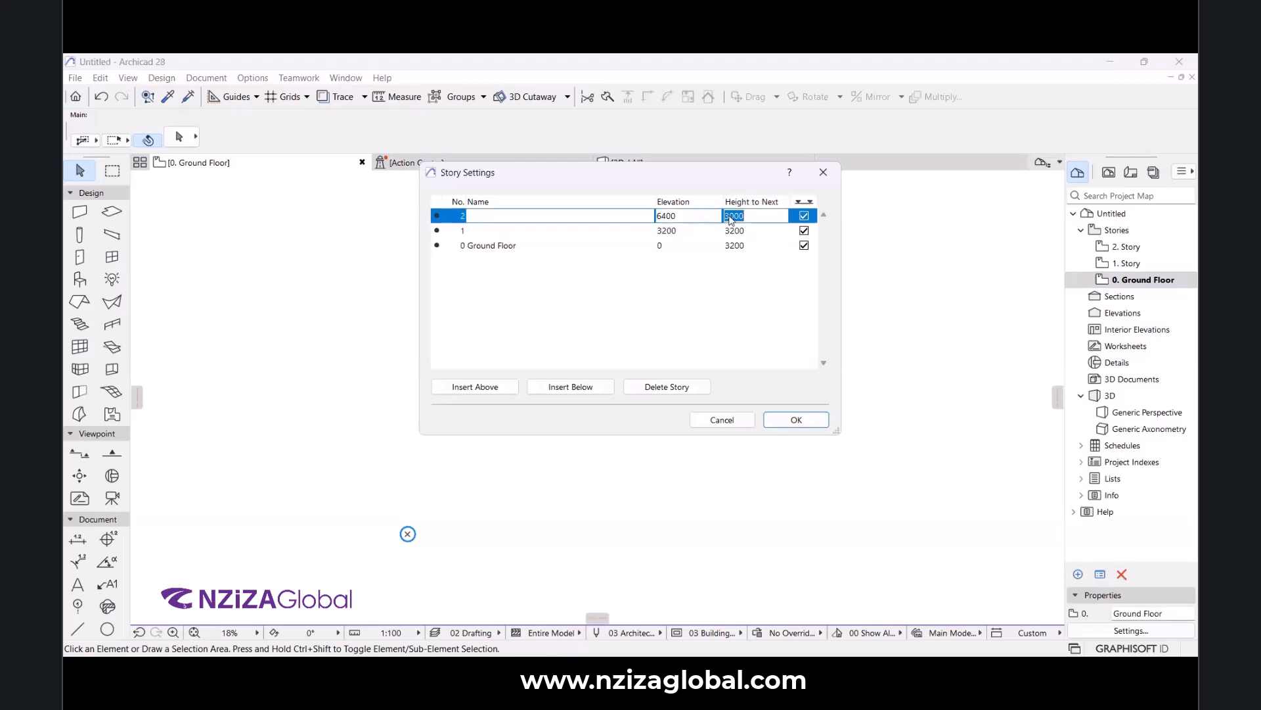
drag(729, 217, 721, 218)
text(2)
click(510, 248)
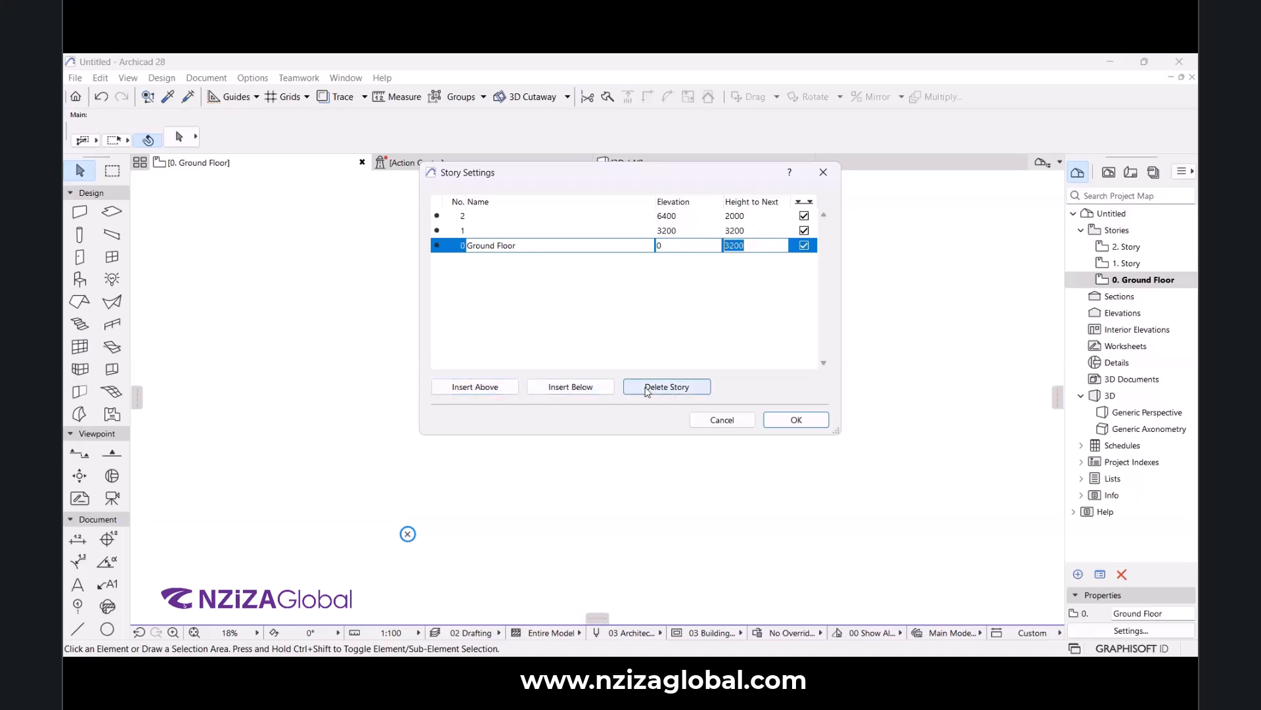
click(793, 421)
click(793, 420)
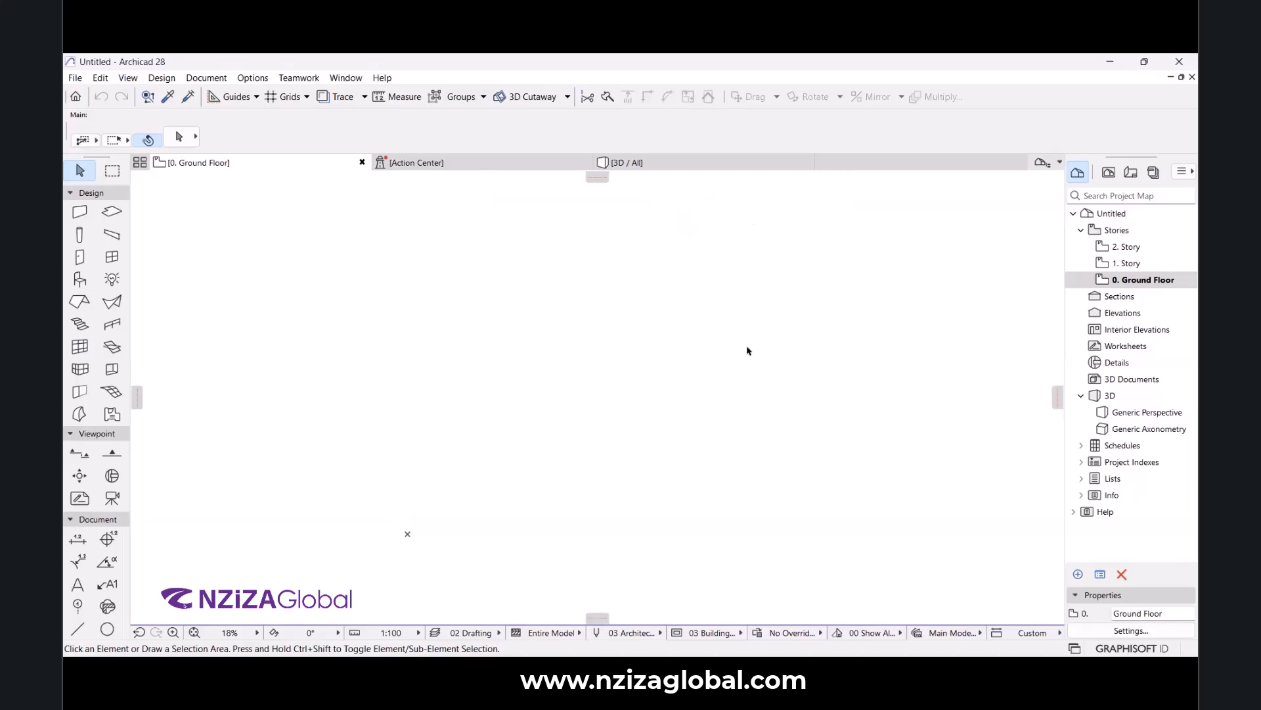
Reopen the Story Settings and name story 1 "First Floor" and story 2 "Roof Plan".
click(1067, 279)
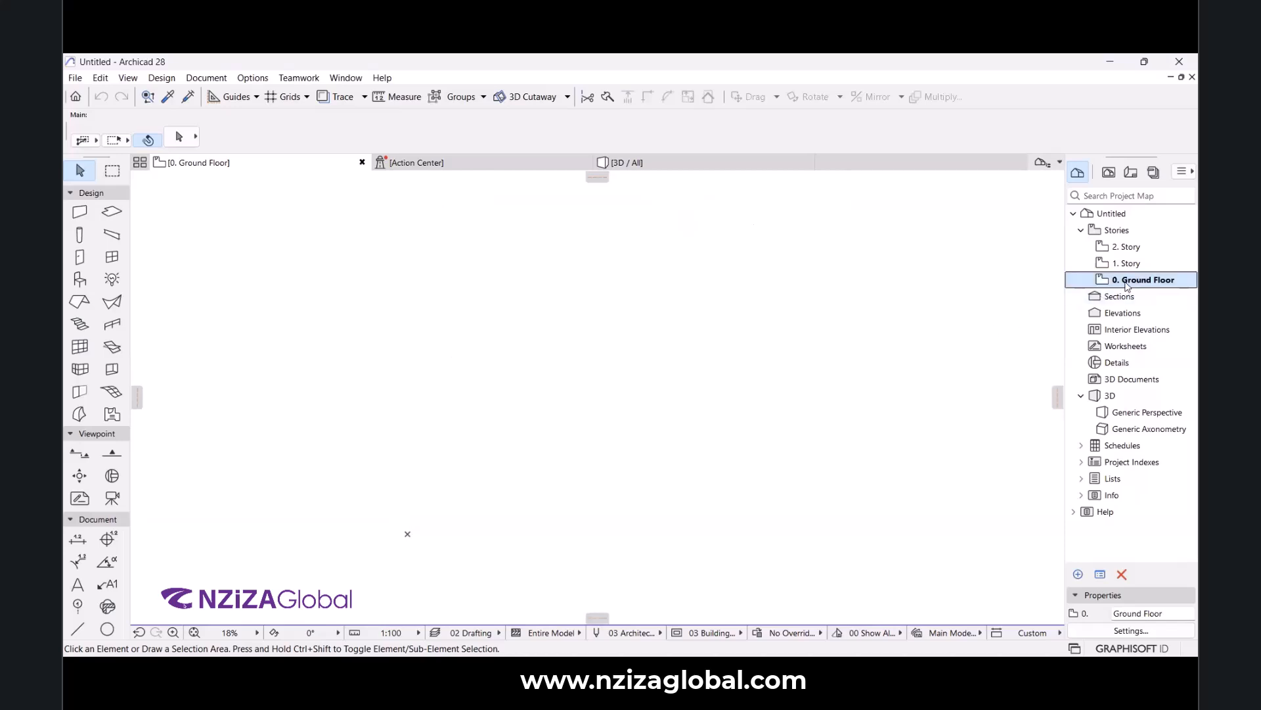
right_click(1078, 456)
click(1078, 486)
click(489, 231)
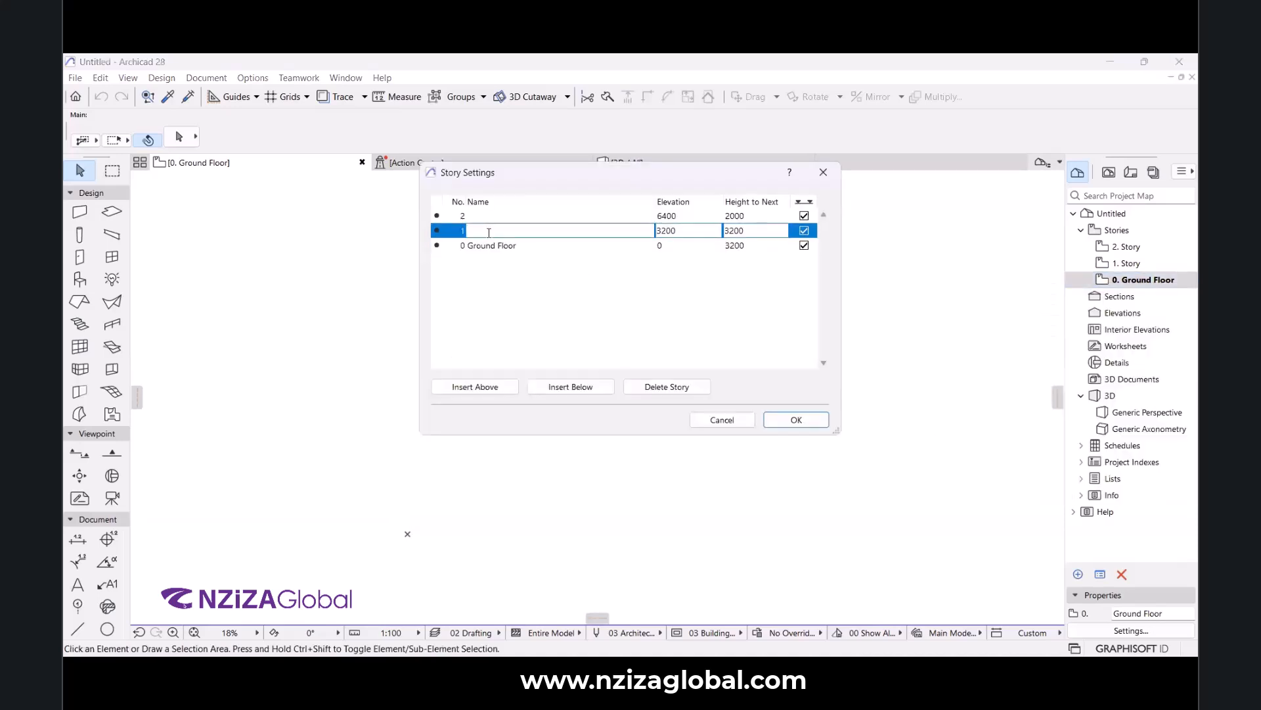
text(First Floor)
key(Up)
text(Roof Plan)
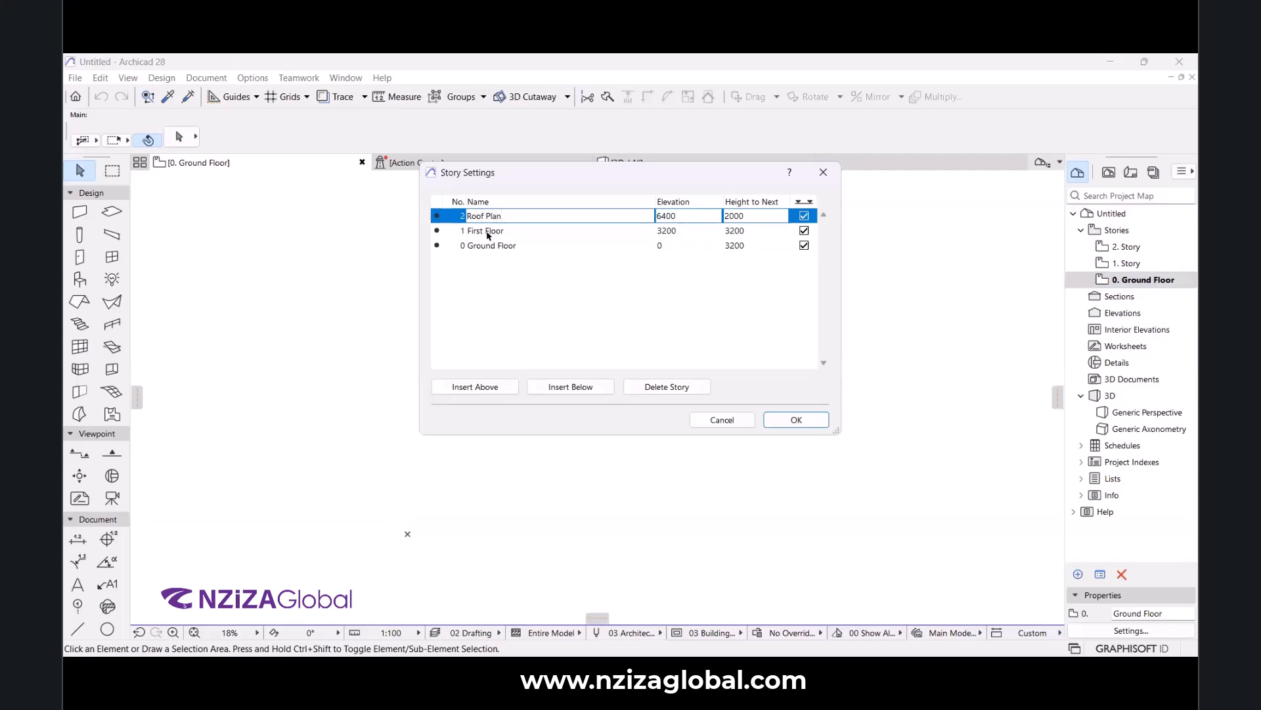
key(Return)
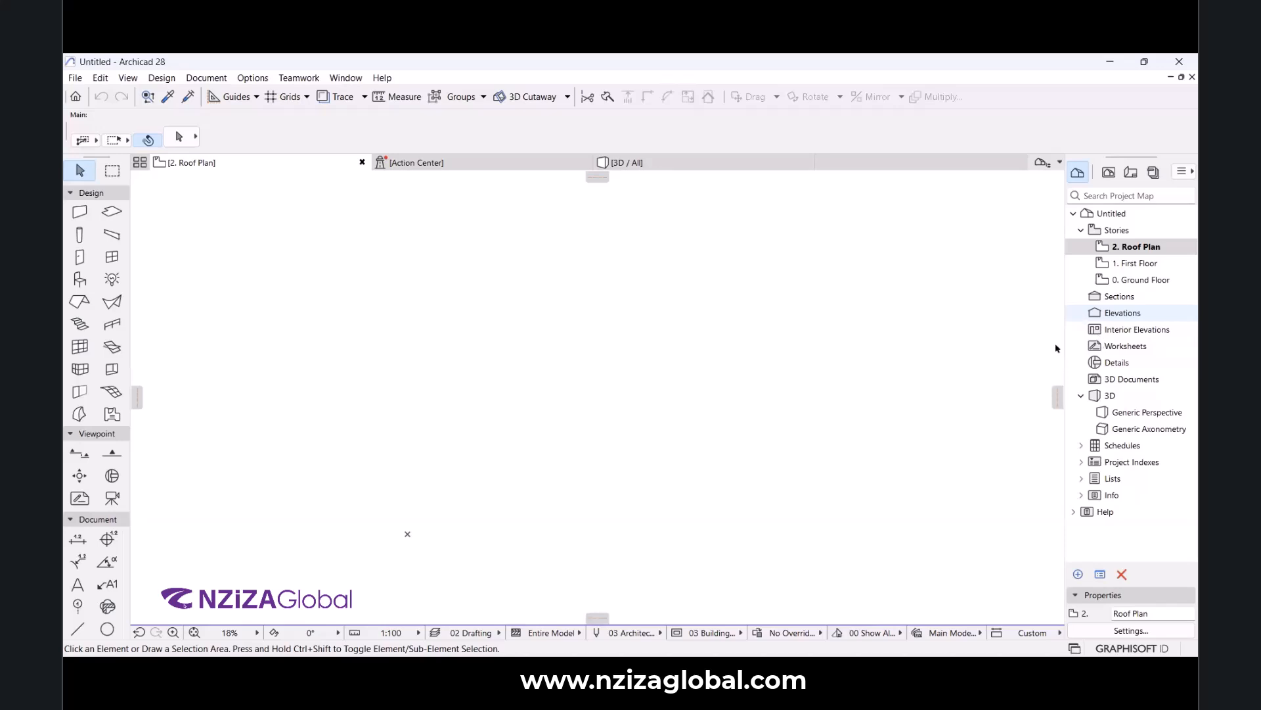
Examine the height and home story in the default wall settings on the Roof Plan story, and close them.
click(87, 215)
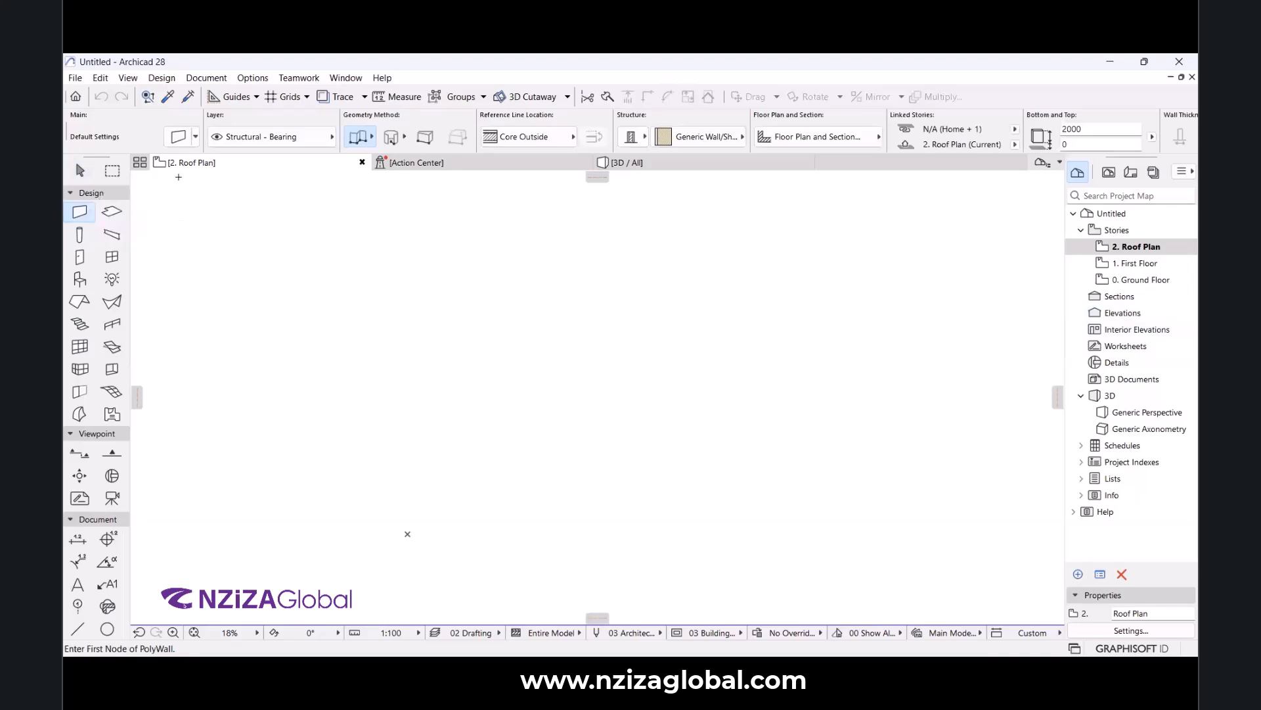
click(176, 138)
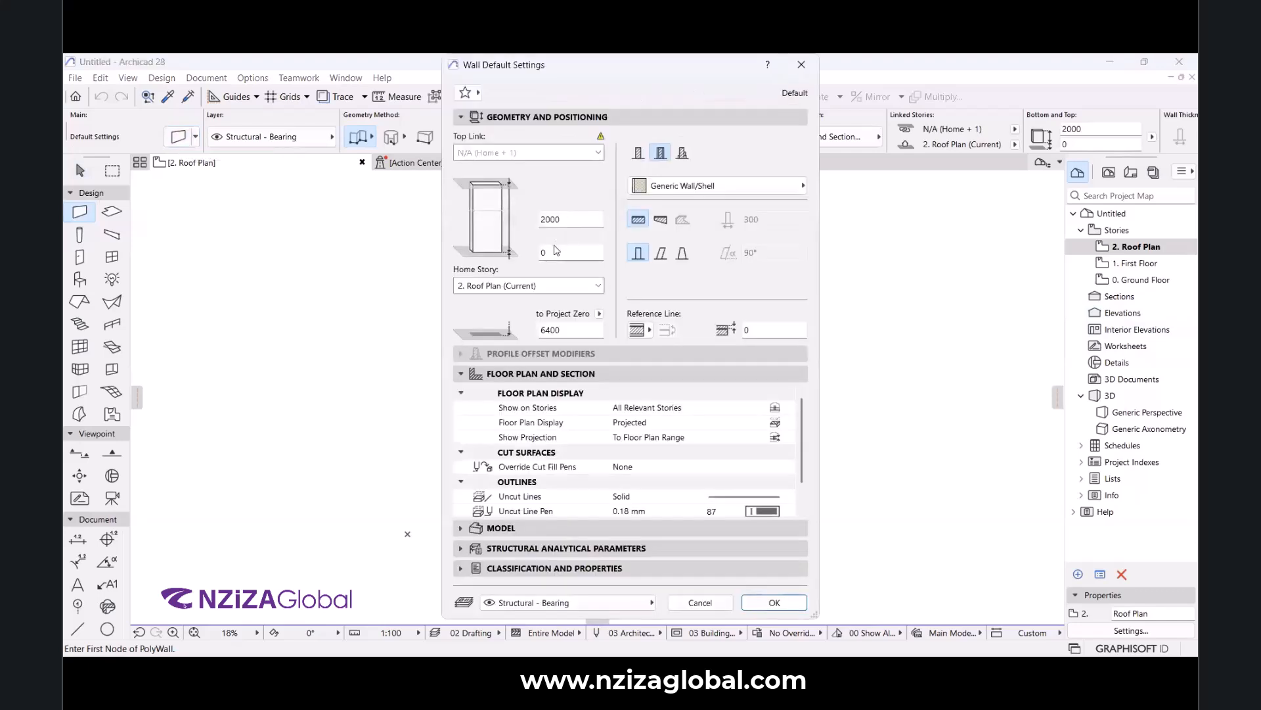
click(548, 288)
click(807, 68)
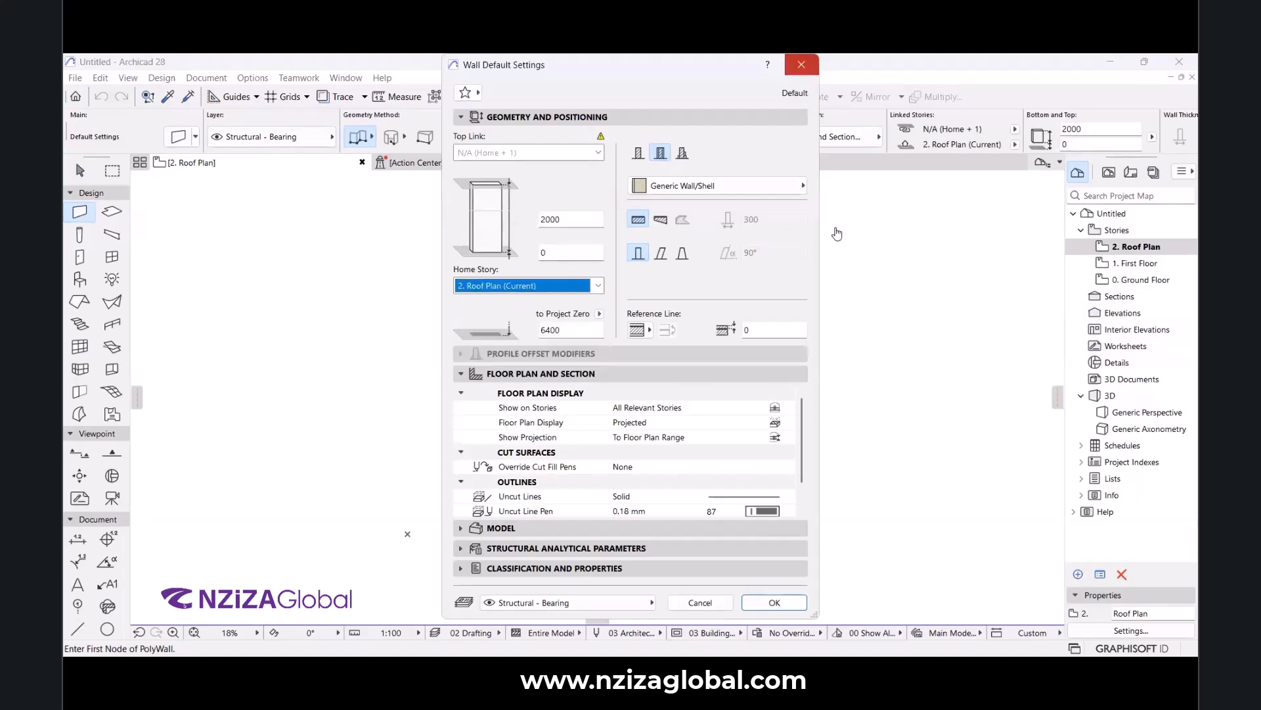
Switch to the Ground Floor story and open the default wall settings there.
click(1137, 252)
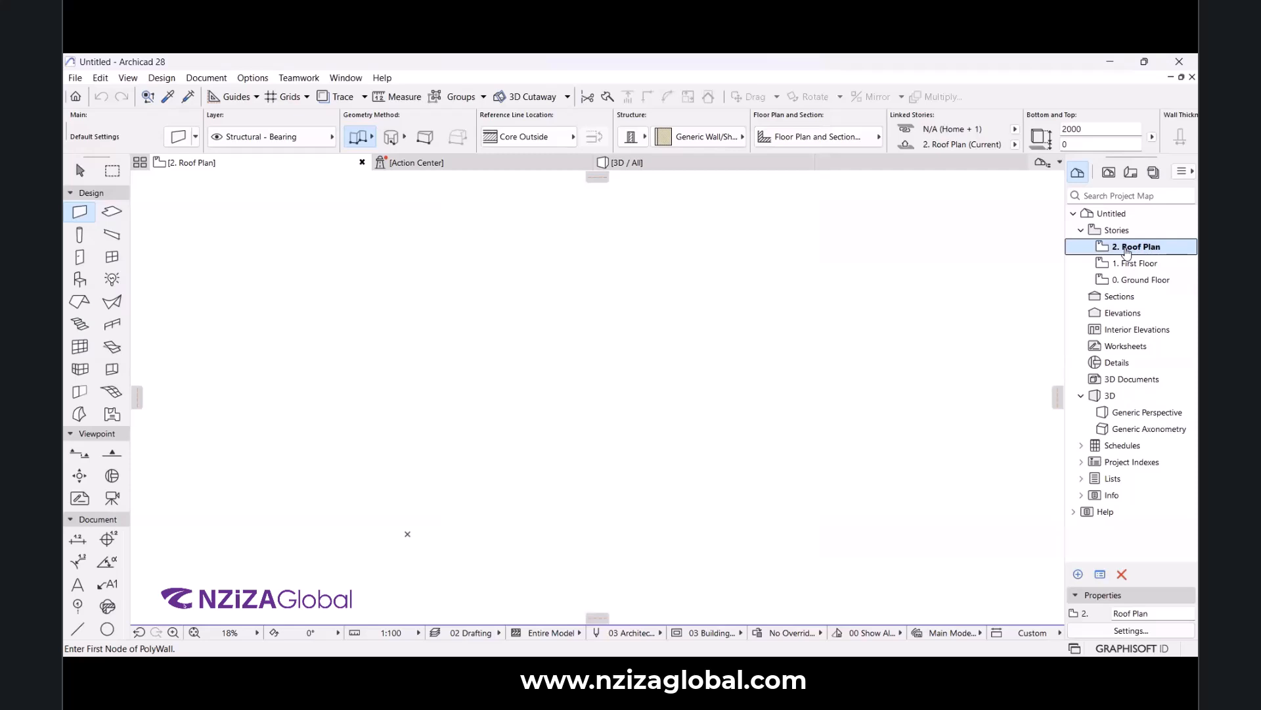
double_click(1133, 281)
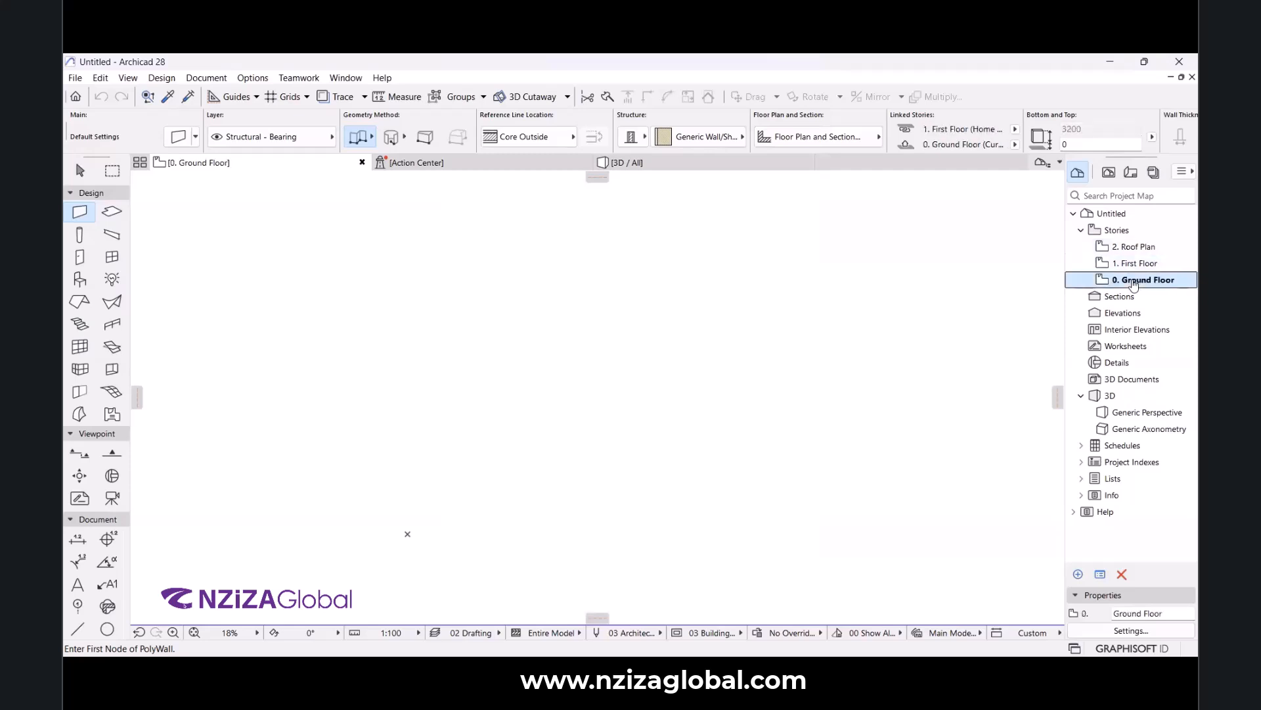
click(84, 214)
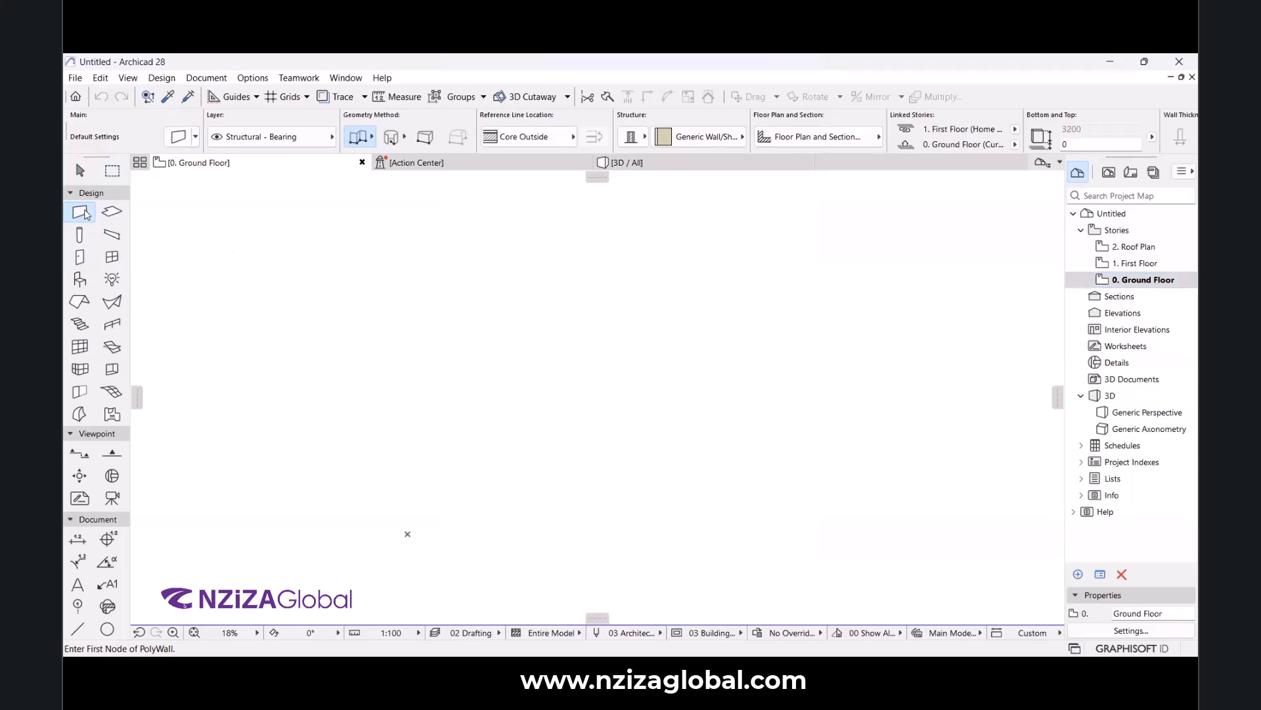
click(178, 137)
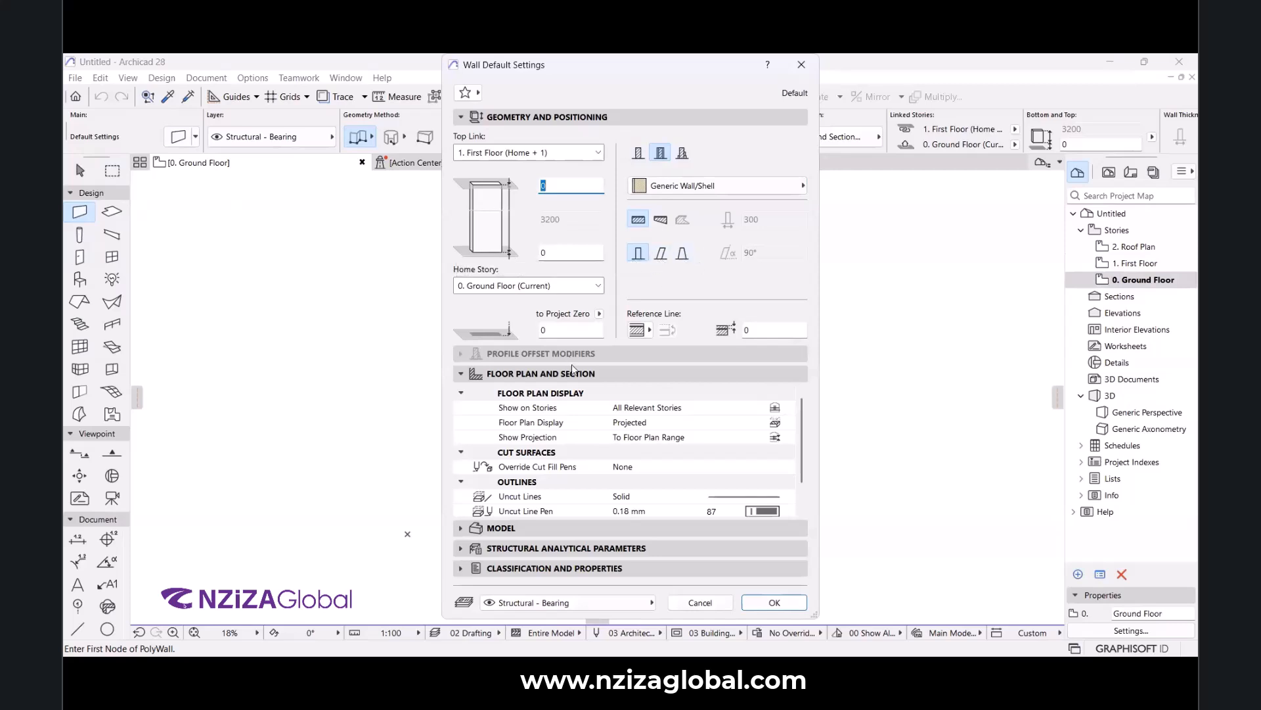
Give the default wall a basic structure with a thickness of 230 mm.
click(641, 154)
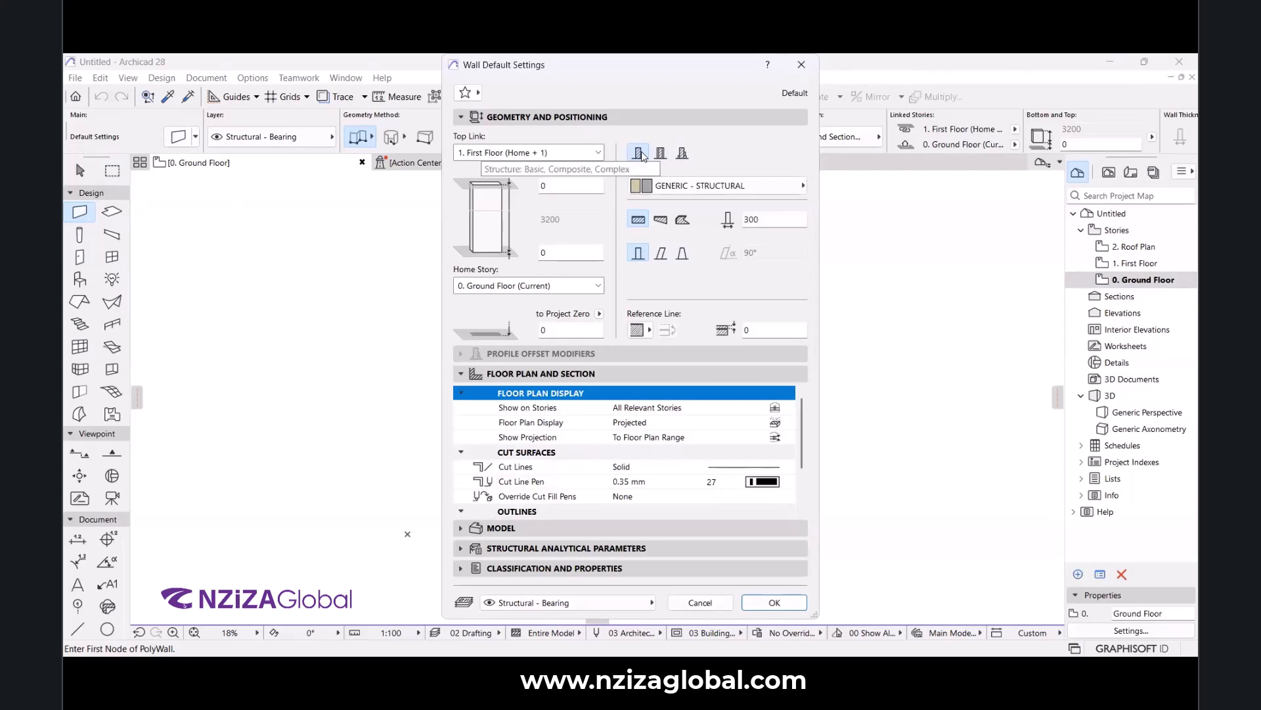
double_click(774, 220)
text(230)
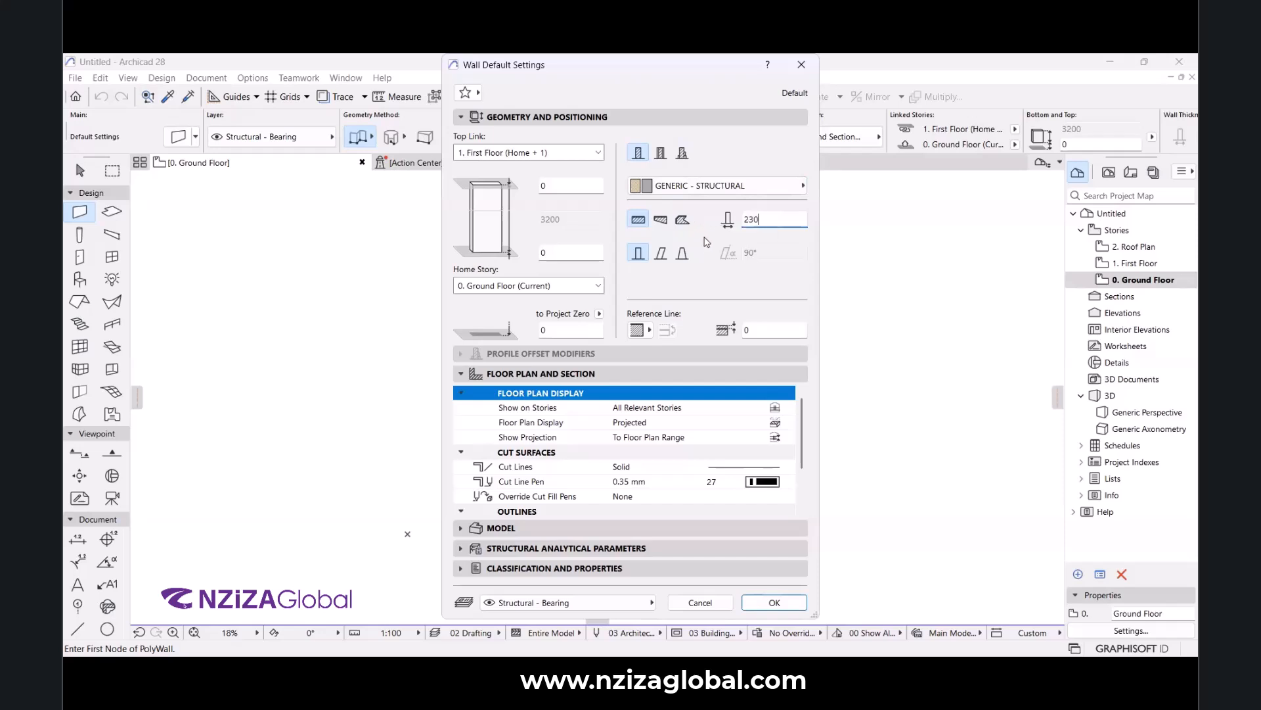
Override the default wall's outside, edge and inside surfaces with linked Stucco - White Rough and accept the settings.
click(593, 373)
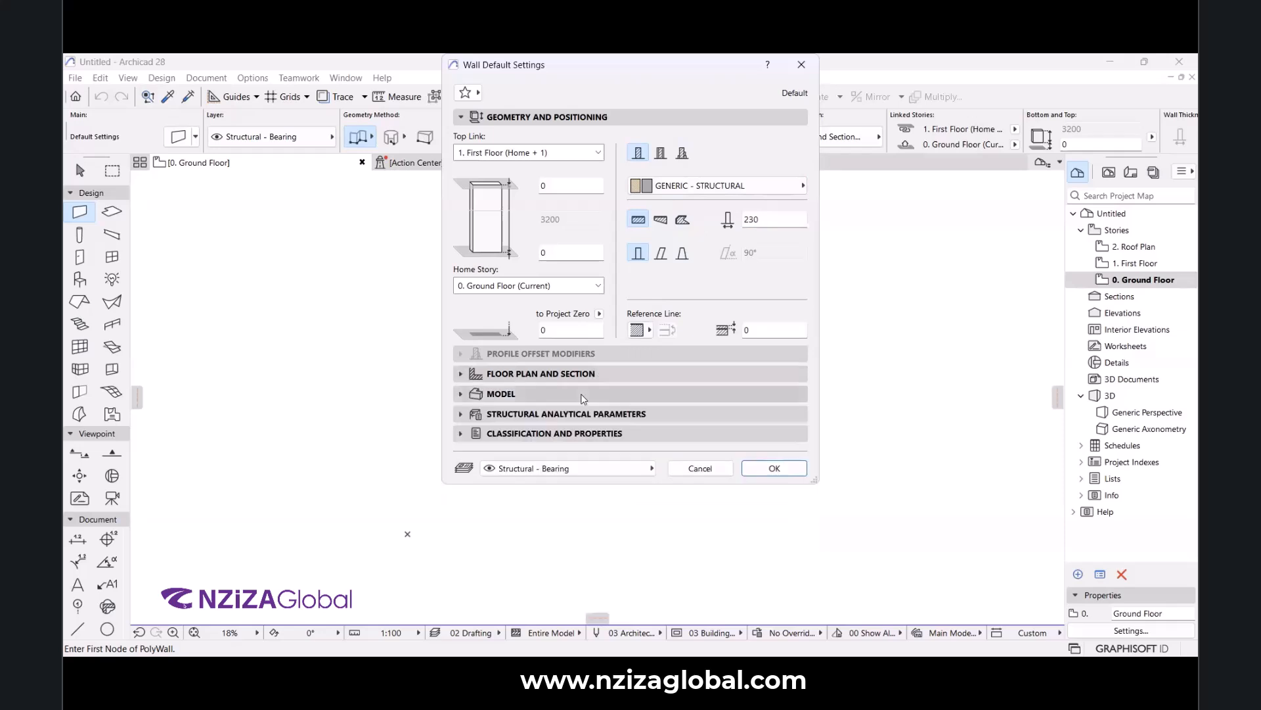
click(526, 394)
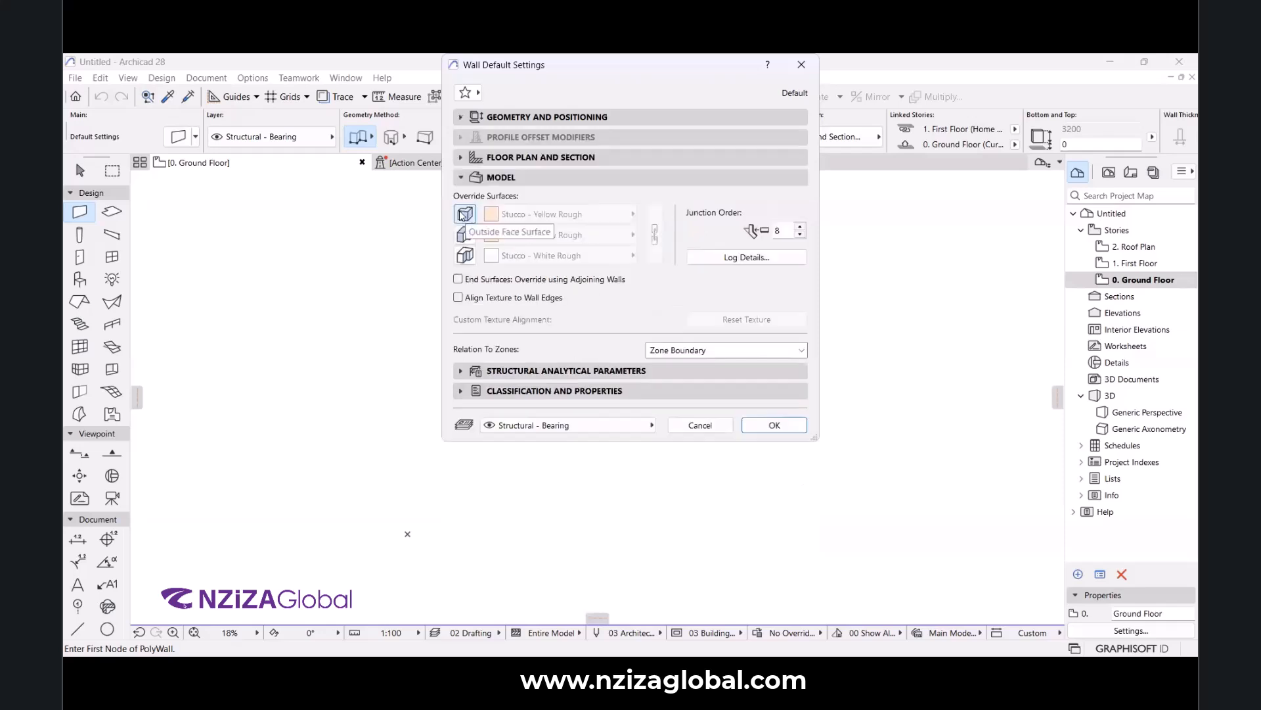
click(463, 214)
click(465, 235)
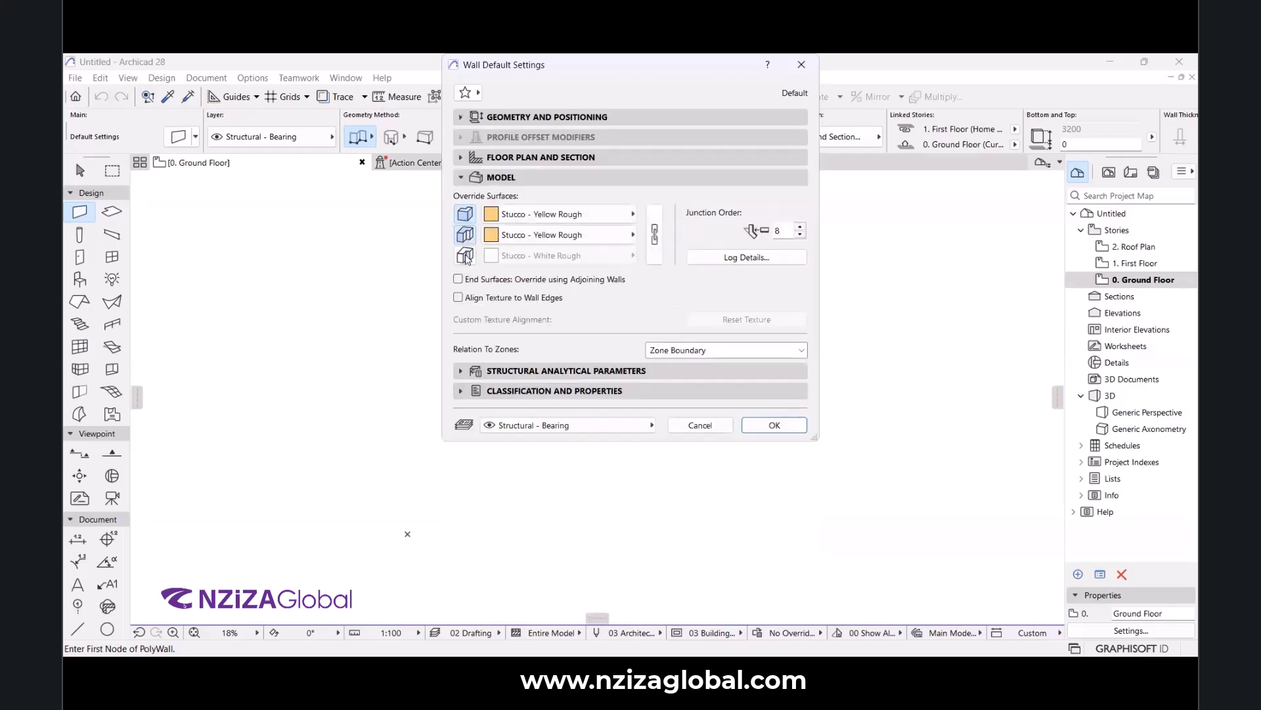
click(562, 215)
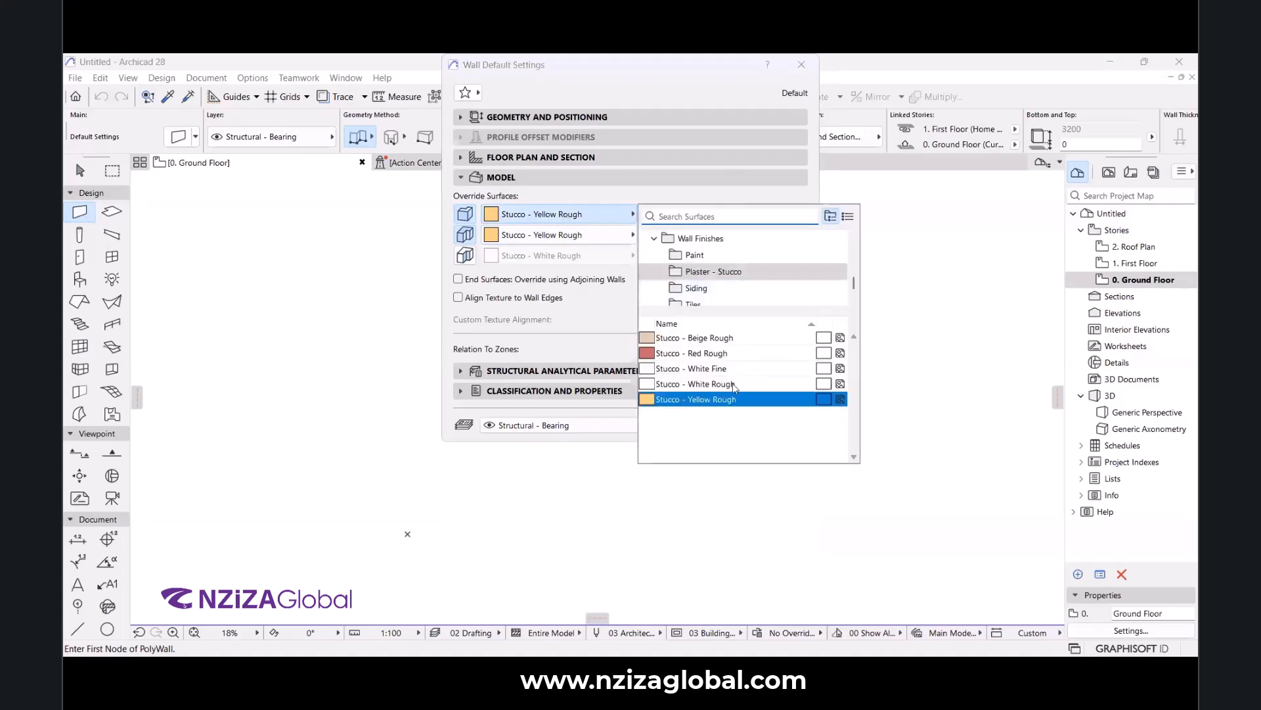
click(732, 384)
click(653, 230)
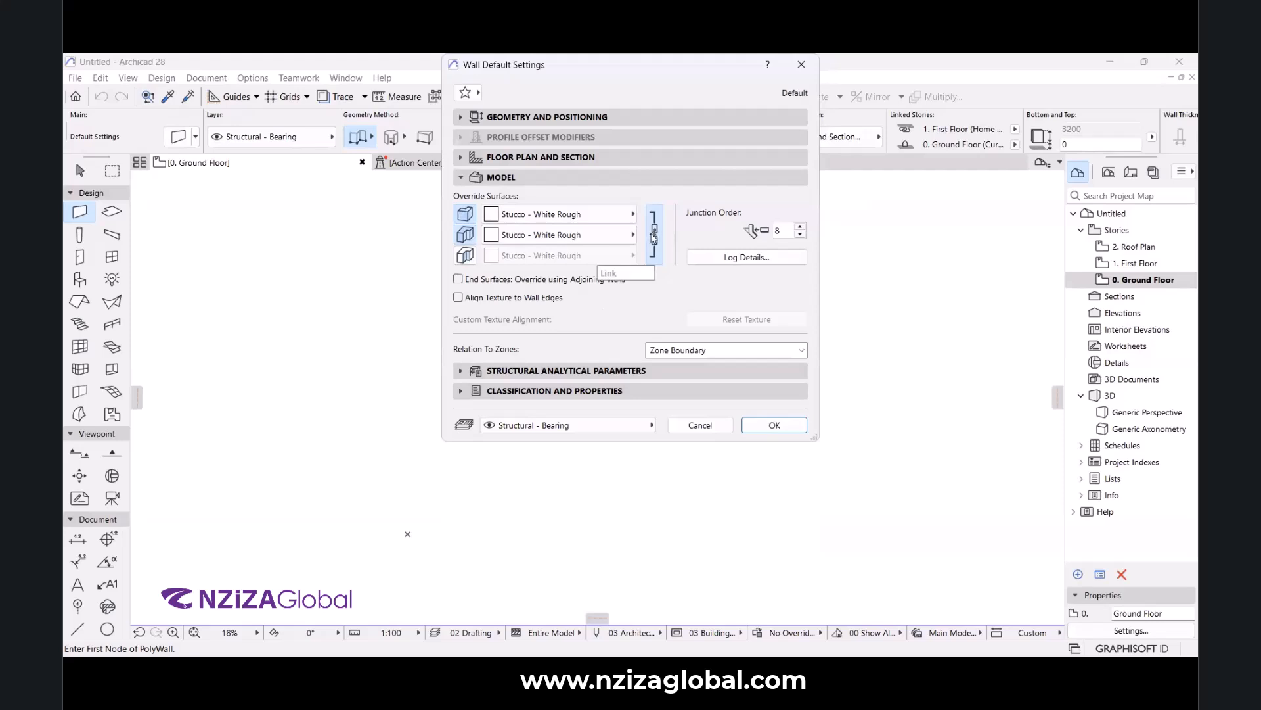
click(466, 256)
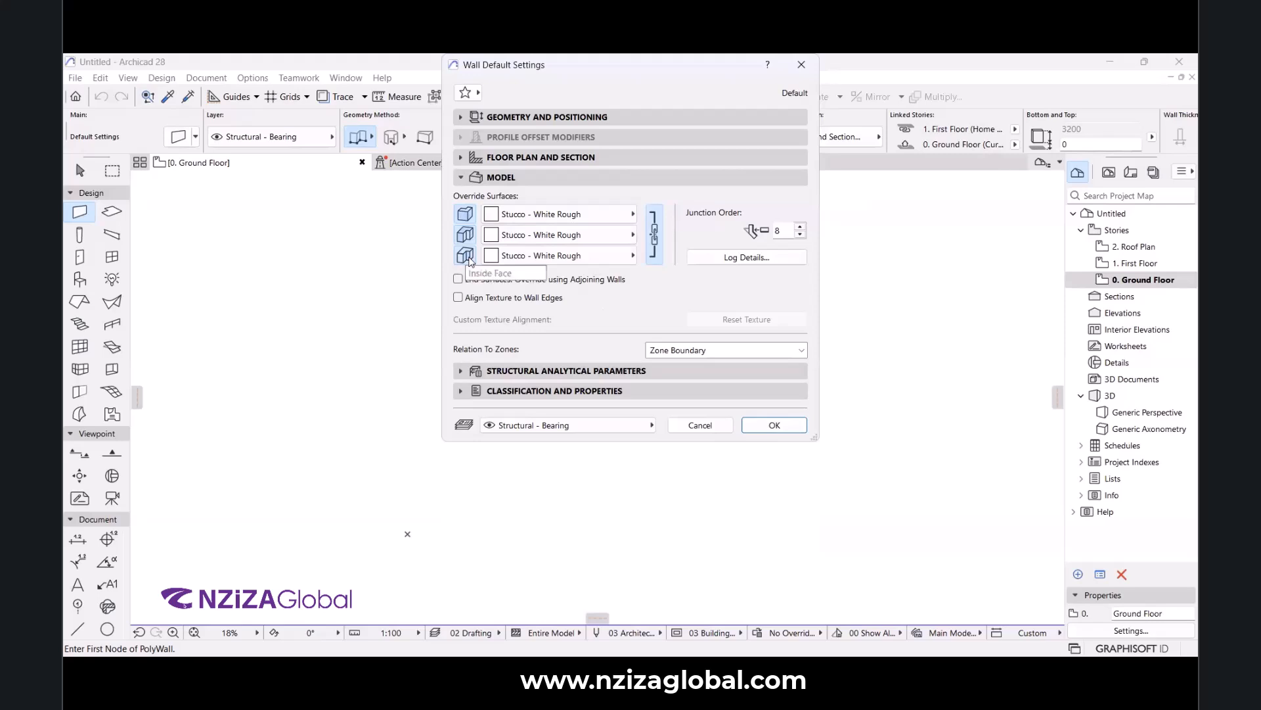
click(595, 397)
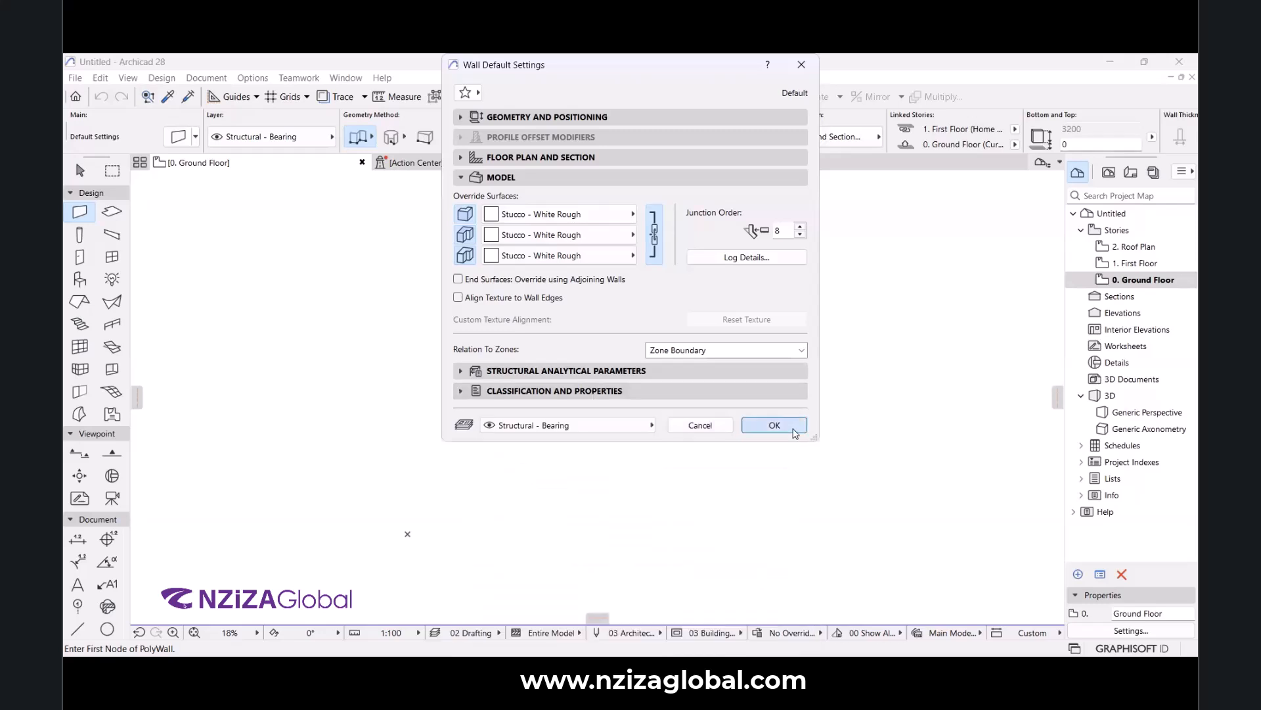
click(792, 425)
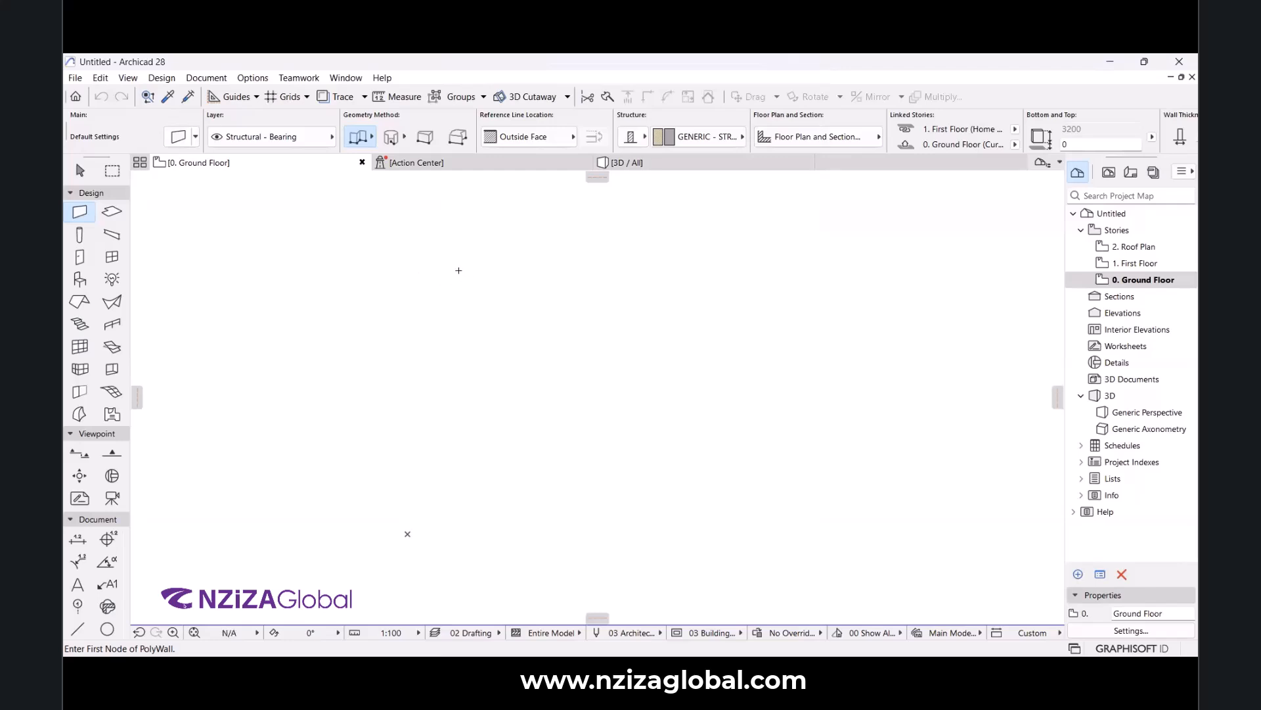
Draw a rectangular wall enclosure measuring 8000 by 5000 mm on the Ground Floor using the rectangle geometry method.
click(459, 270)
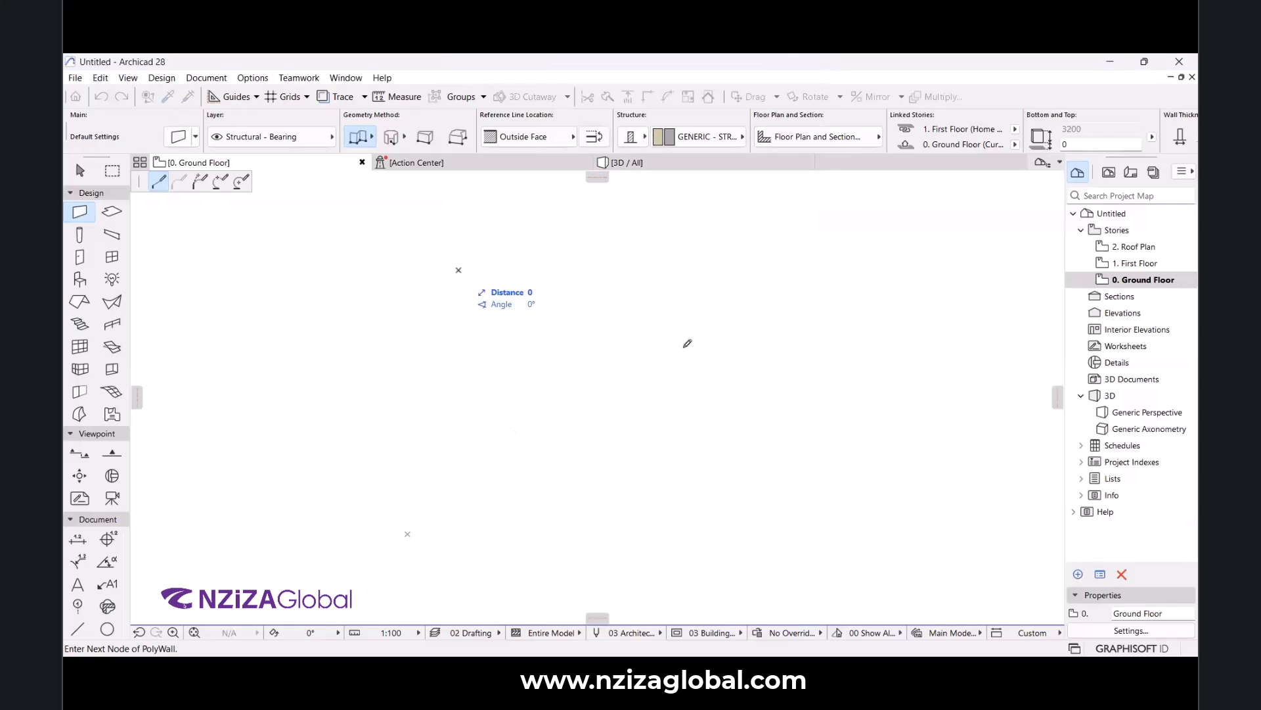
click(371, 137)
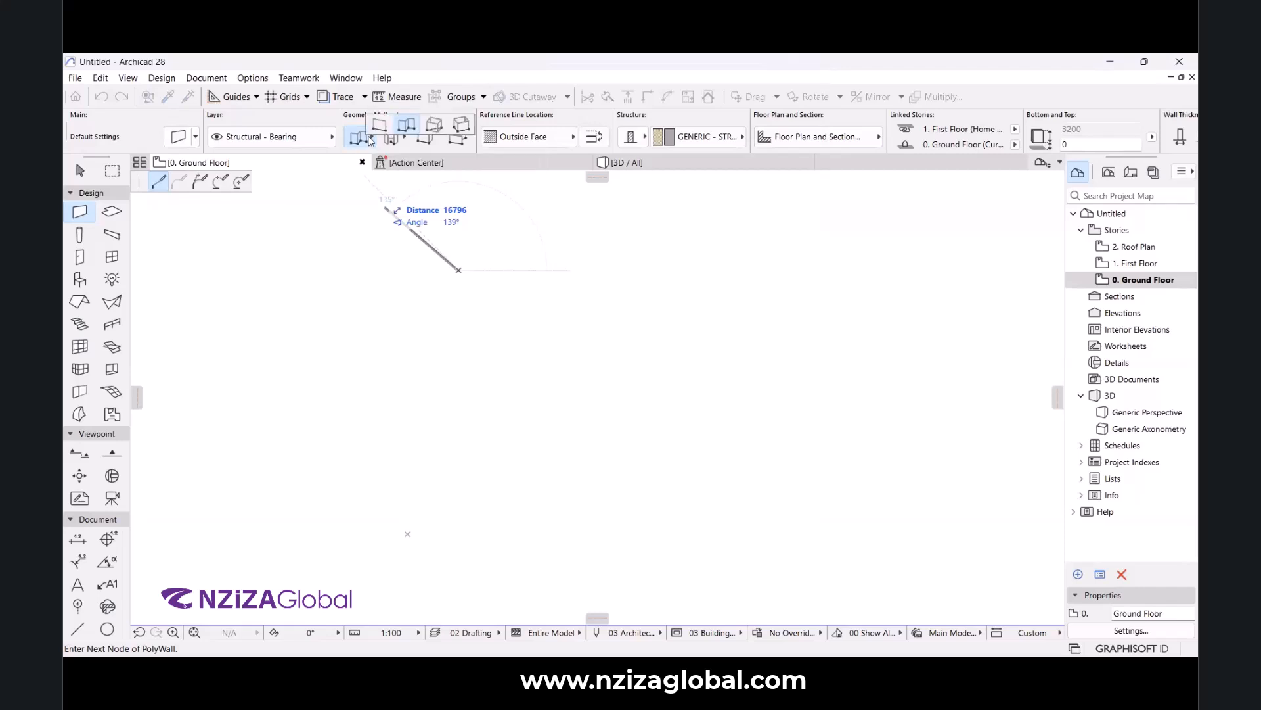
click(440, 123)
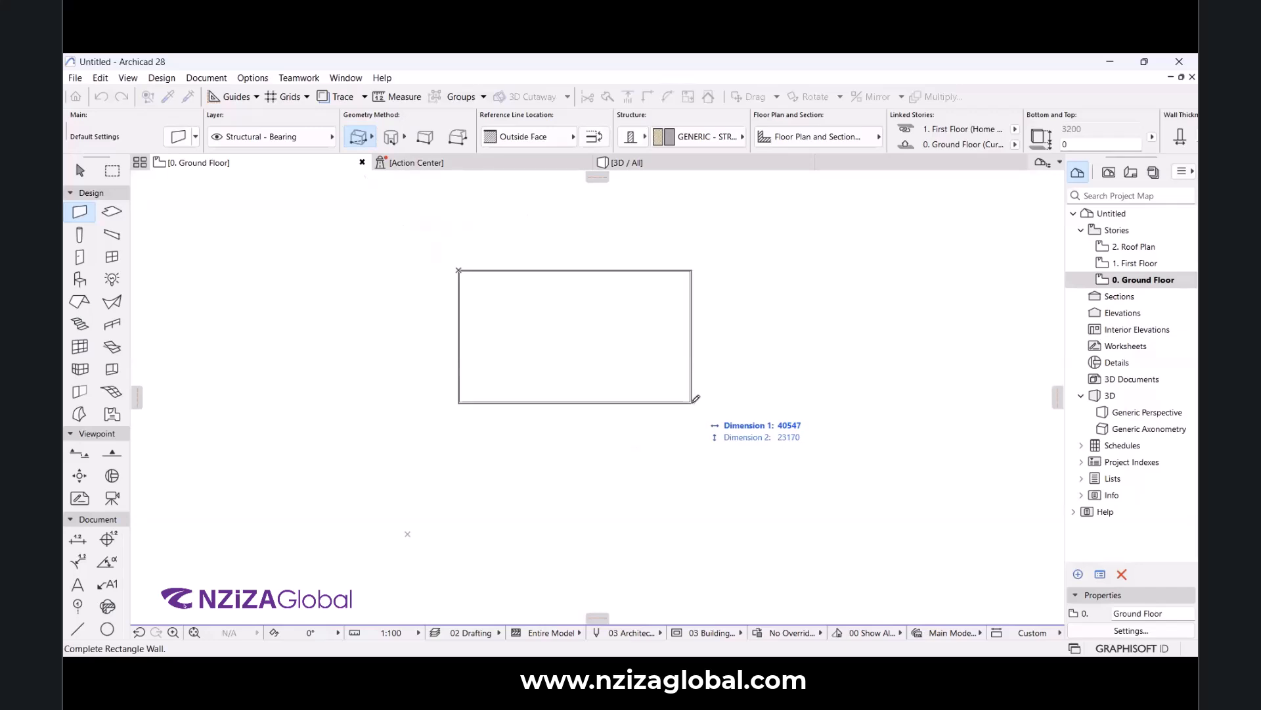
text(8000)
key(Tab)
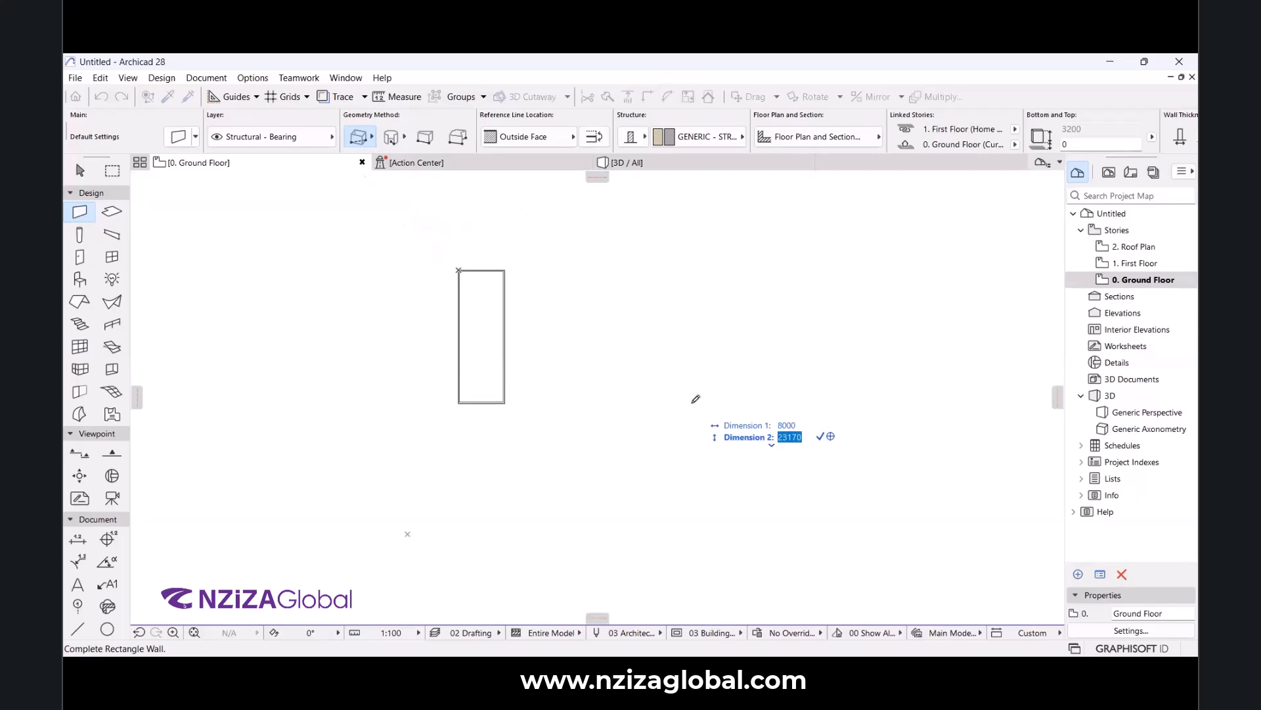
text(5000)
key(Return)
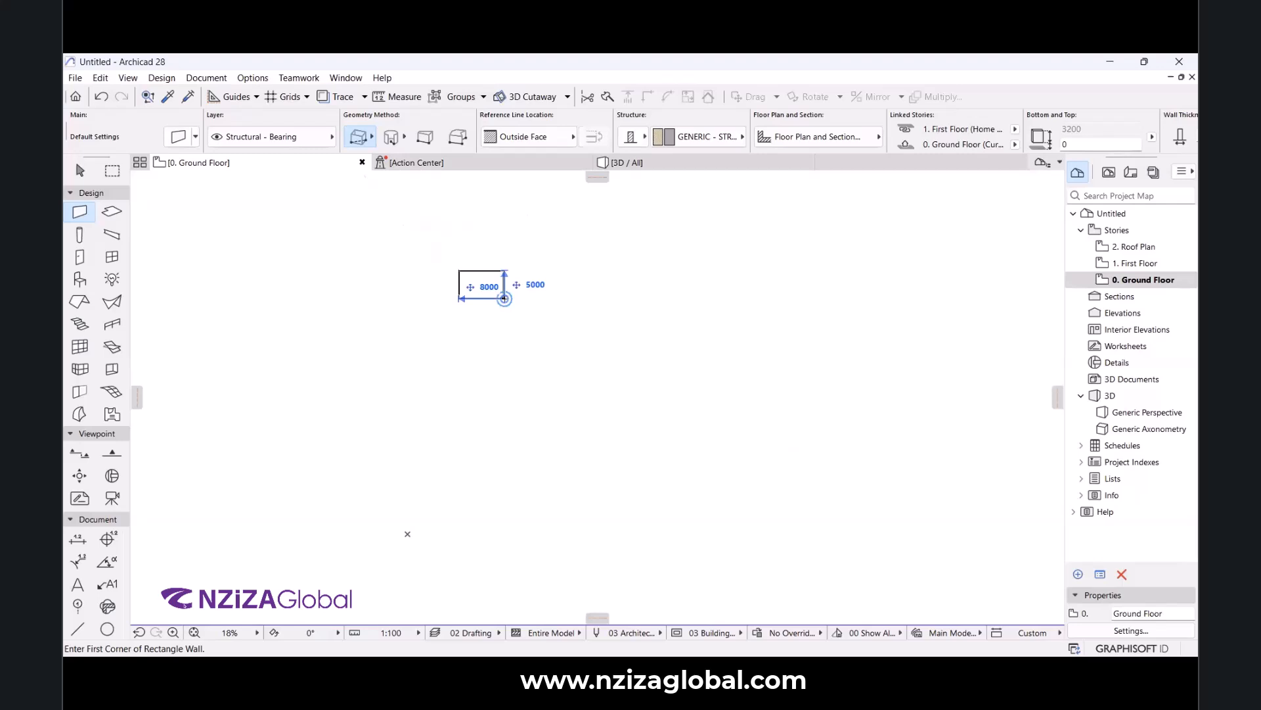
Try to move the four walls of the rectangle together as one selection, and clear the selection.
click(80, 171)
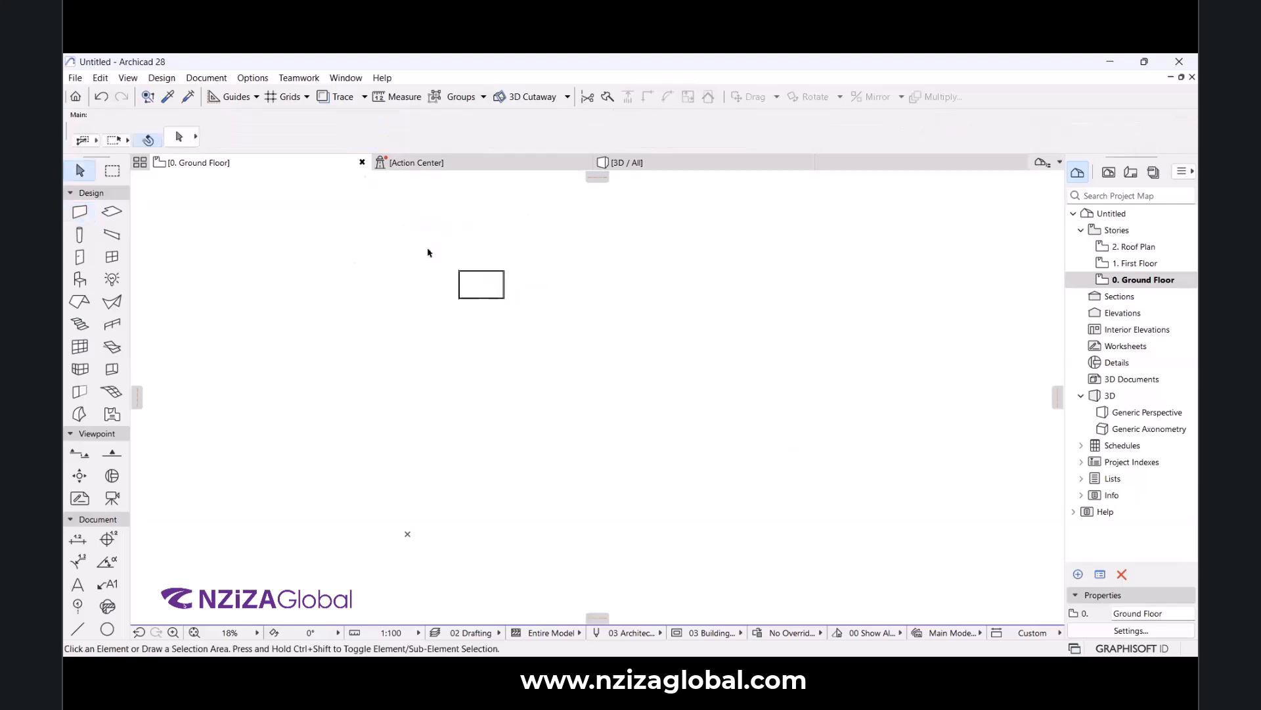
drag(443, 257, 524, 322)
key(Escape)
mouse_move(447, 252)
mouse_down()
mouse_move(513, 336)
mouse_move(523, 318)
mouse_up()
key(ctrl+d)
click(480, 284)
key(Escape)
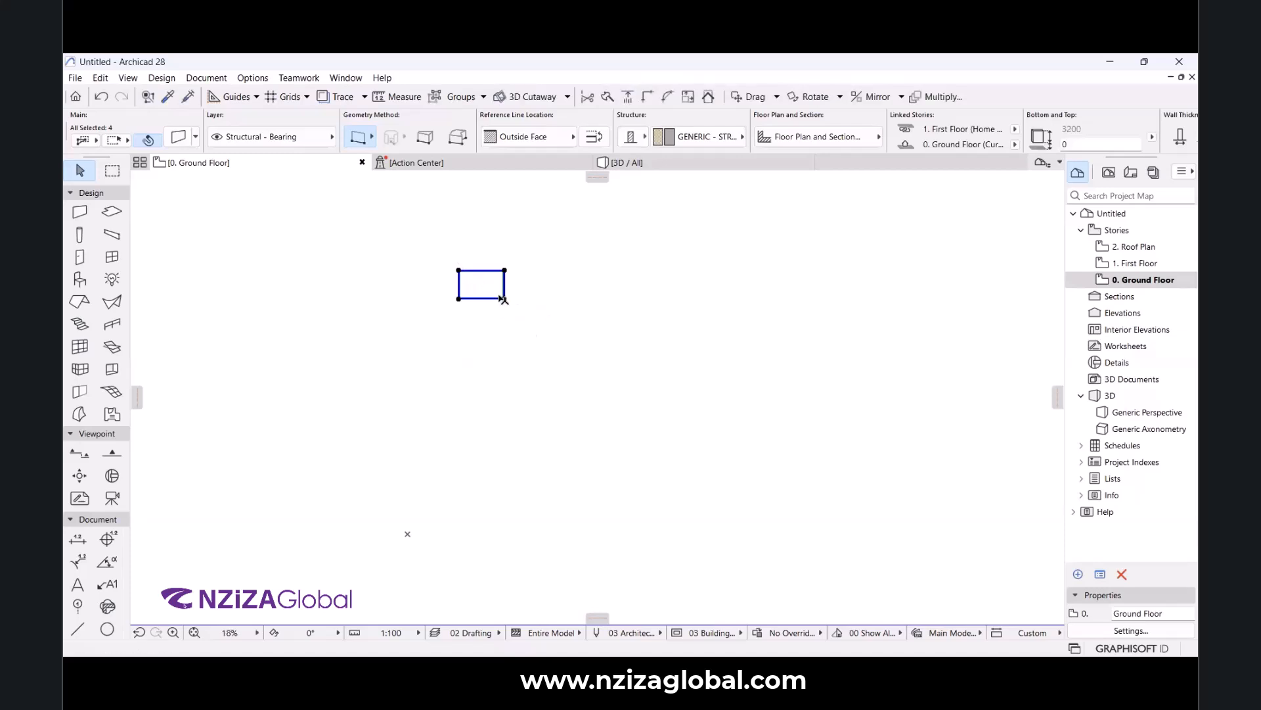
key(ctrl+d)
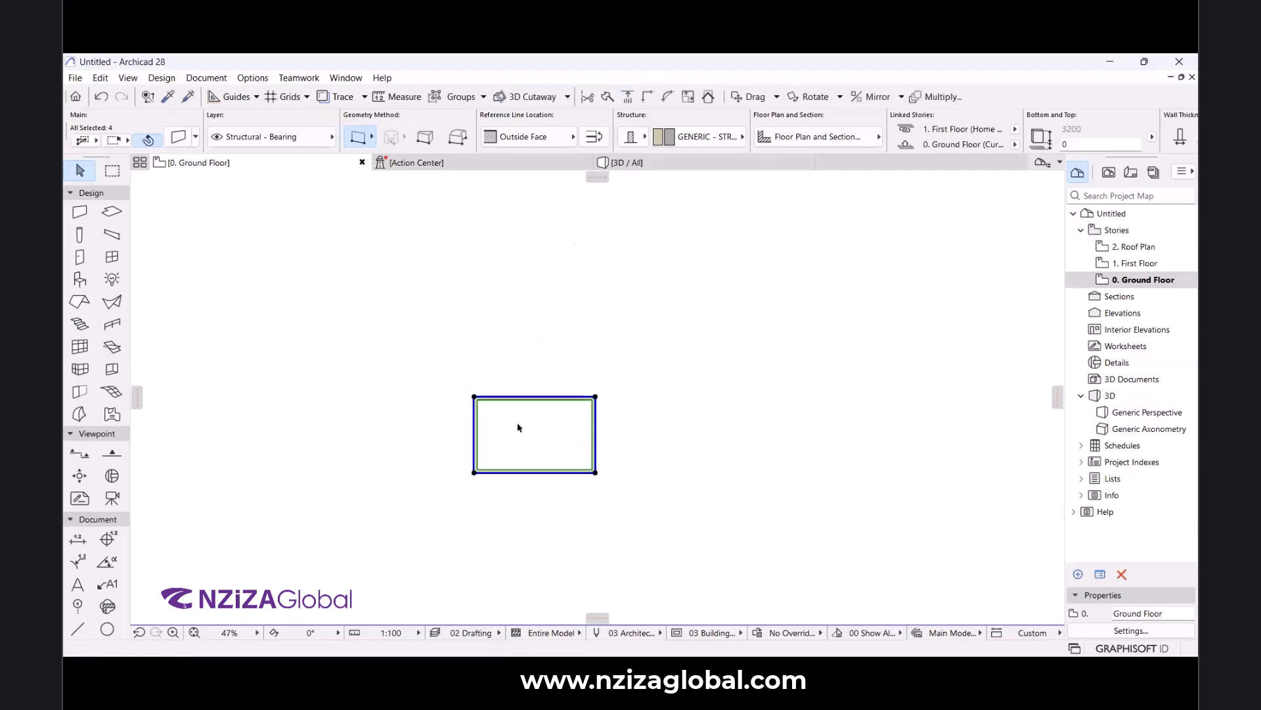
scroll(519, 429, up, 6)
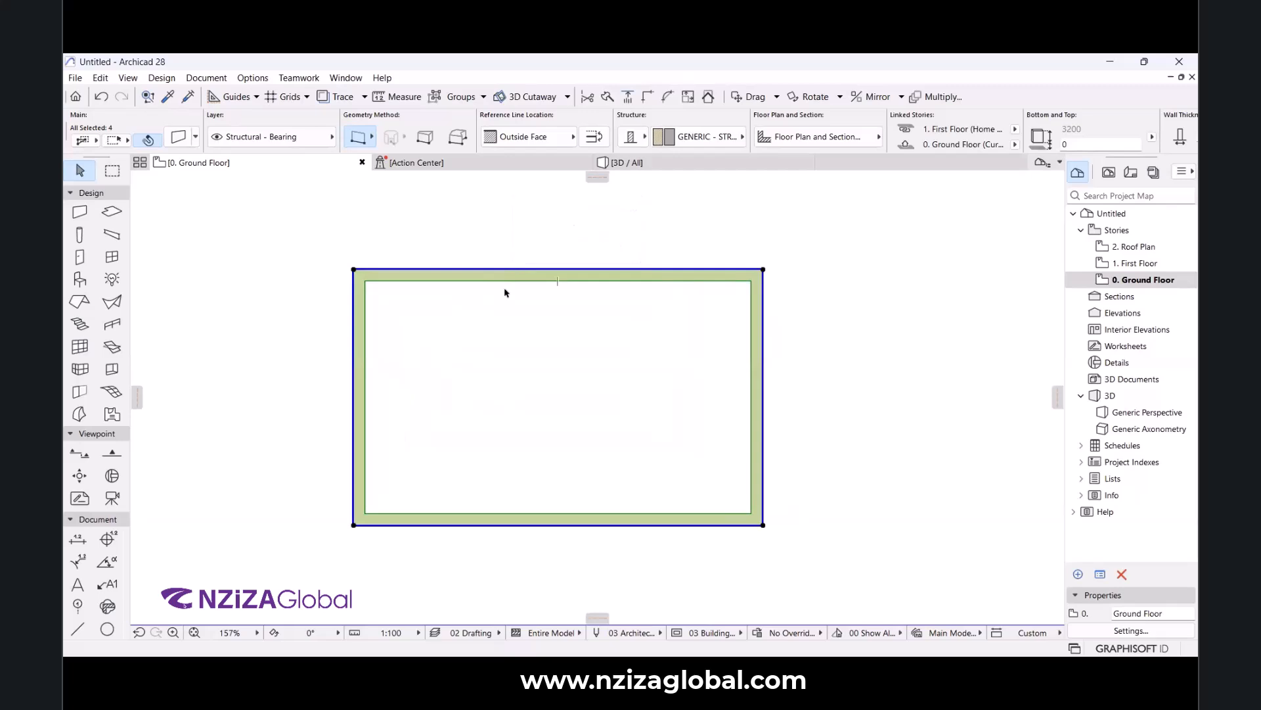
click(583, 309)
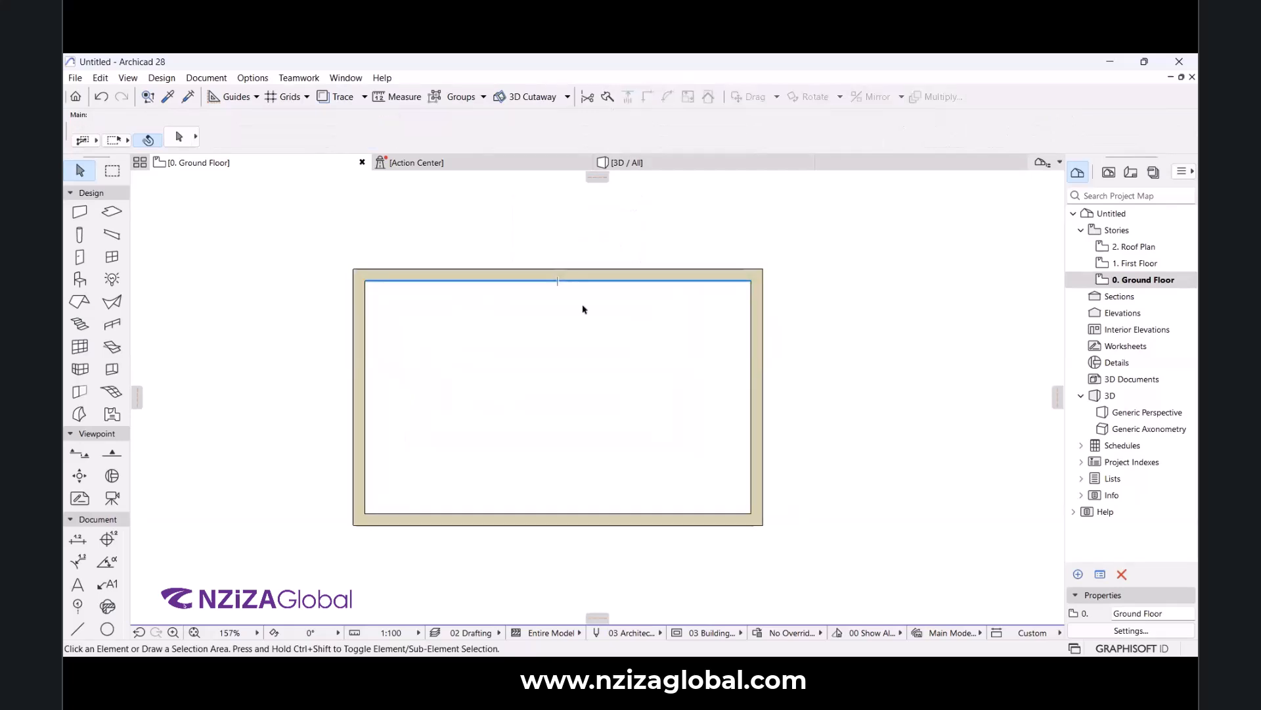
Examine the inside distance between the two long walls by selecting the upper and the lower one in turn.
scroll(649, 262, down, 3)
scroll(542, 284, up, 2)
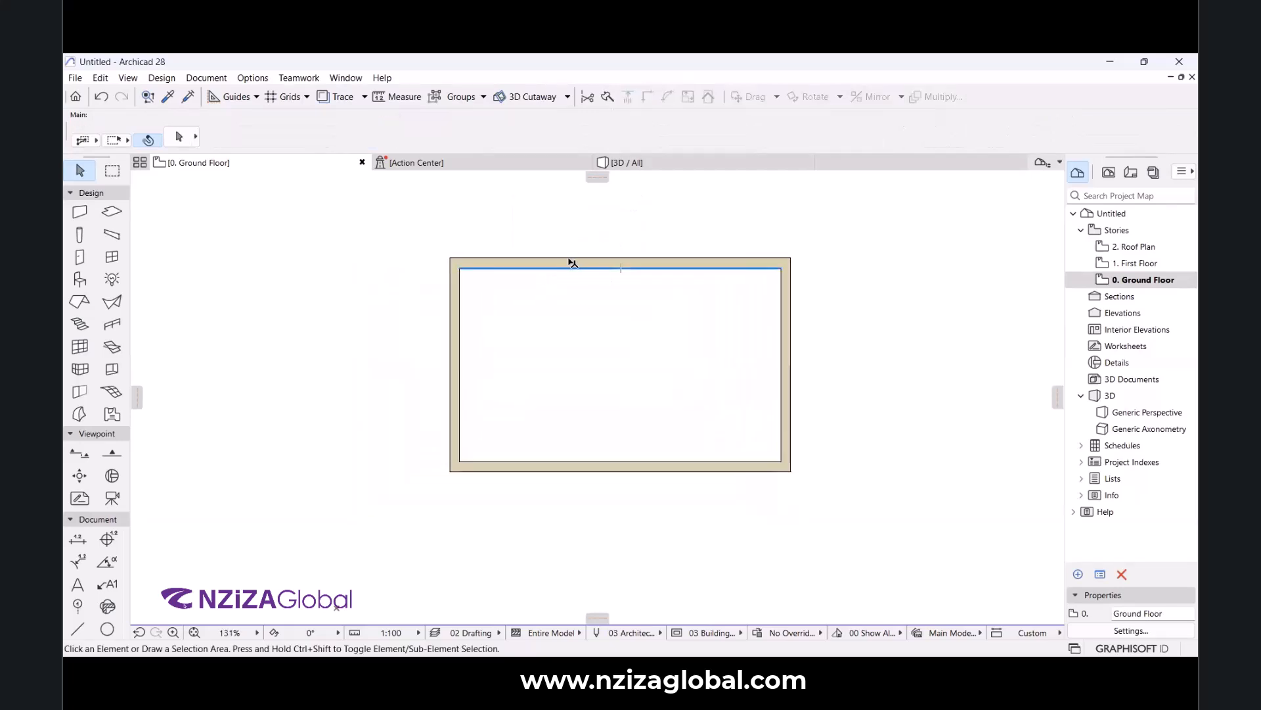
scroll(713, 269, up, 2)
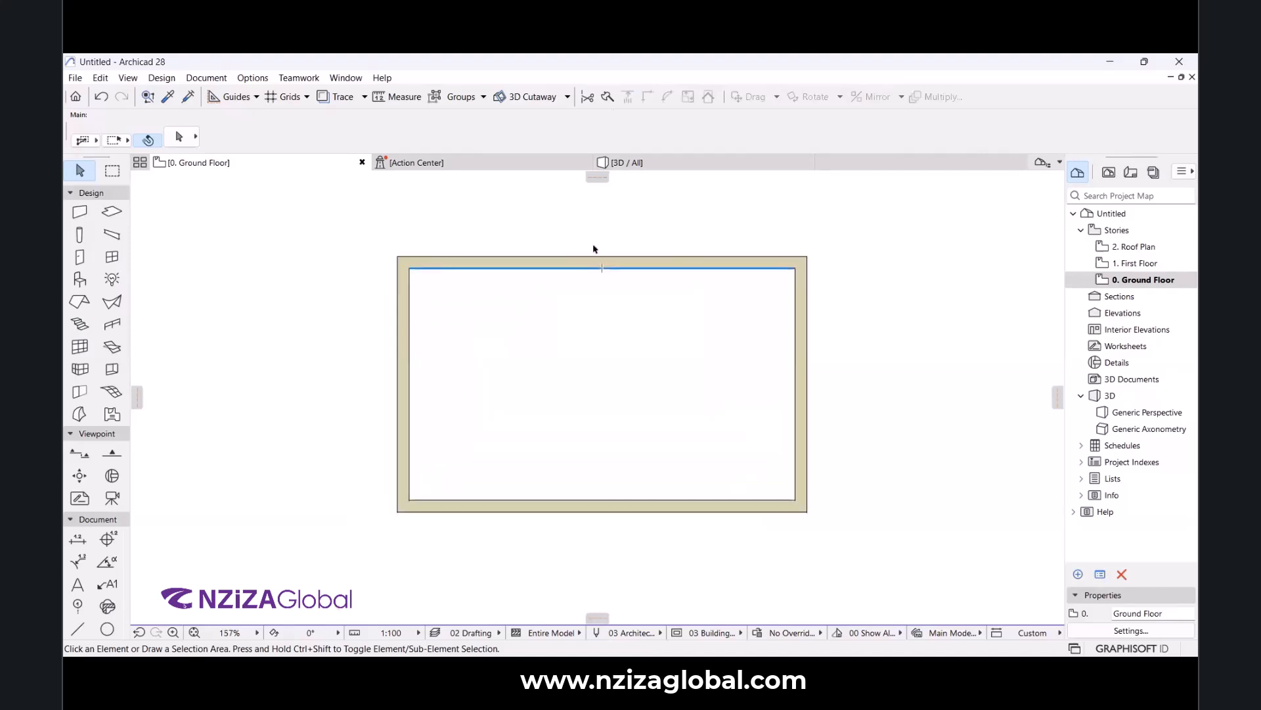
scroll(596, 248, up, 1)
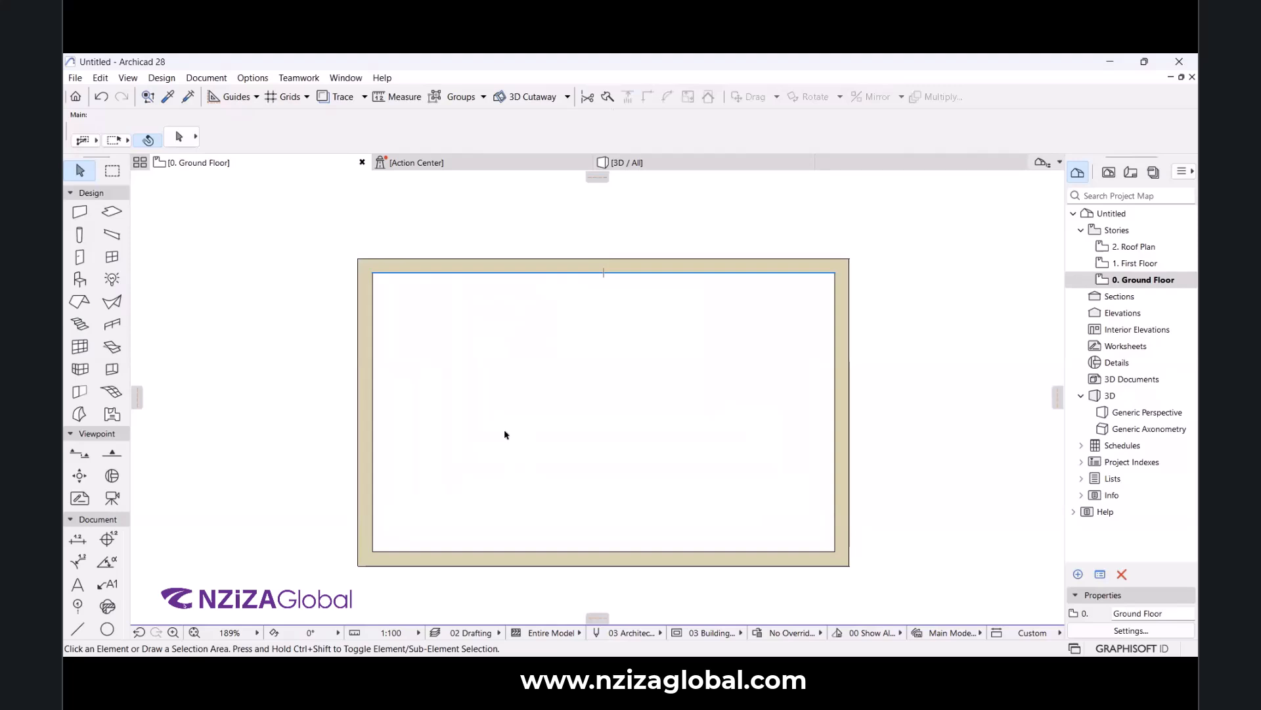
scroll(660, 328, down, 1)
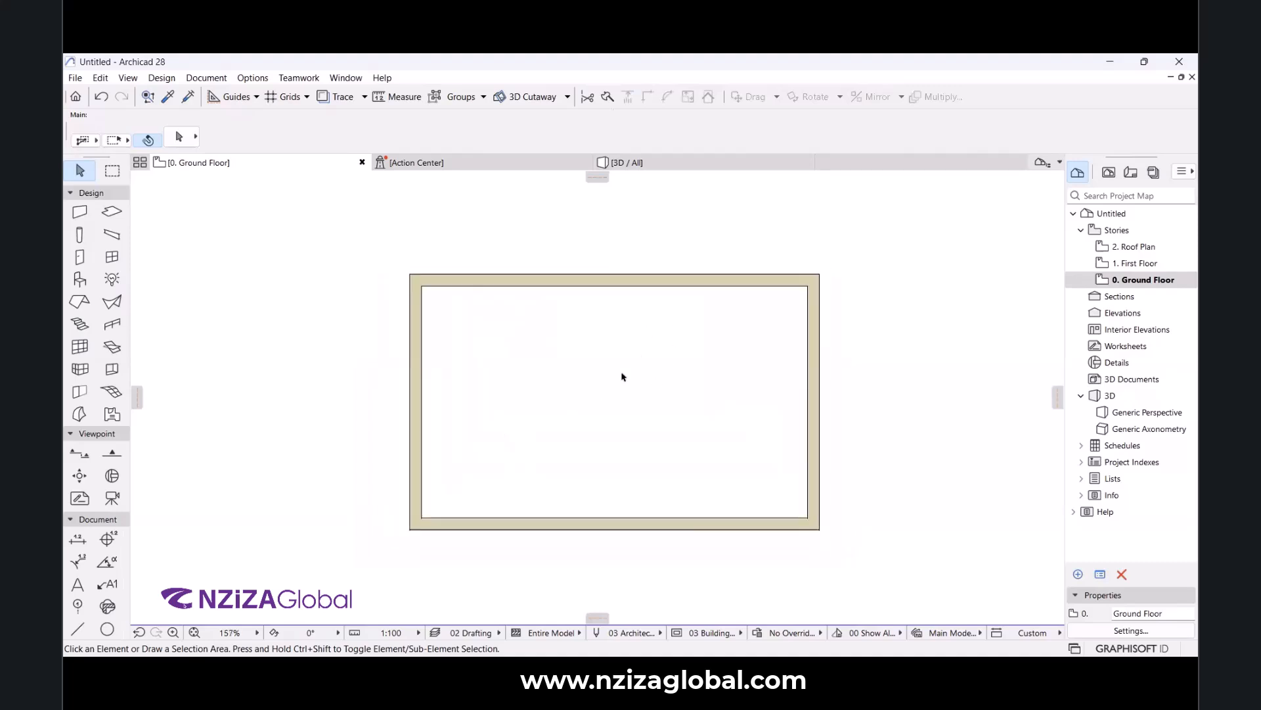
scroll(605, 319, up, 2)
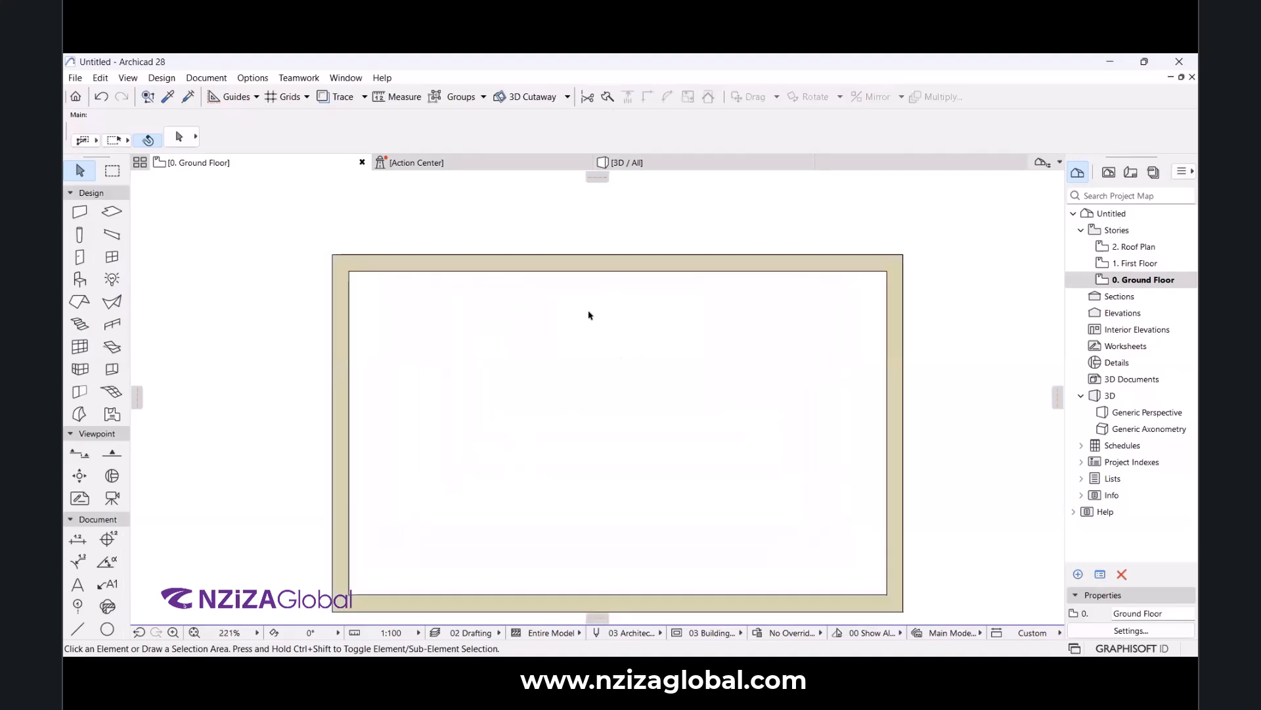
click(497, 266)
scroll(529, 263, down, 1)
scroll(525, 260, down, 1)
mouse_move(605, 475)
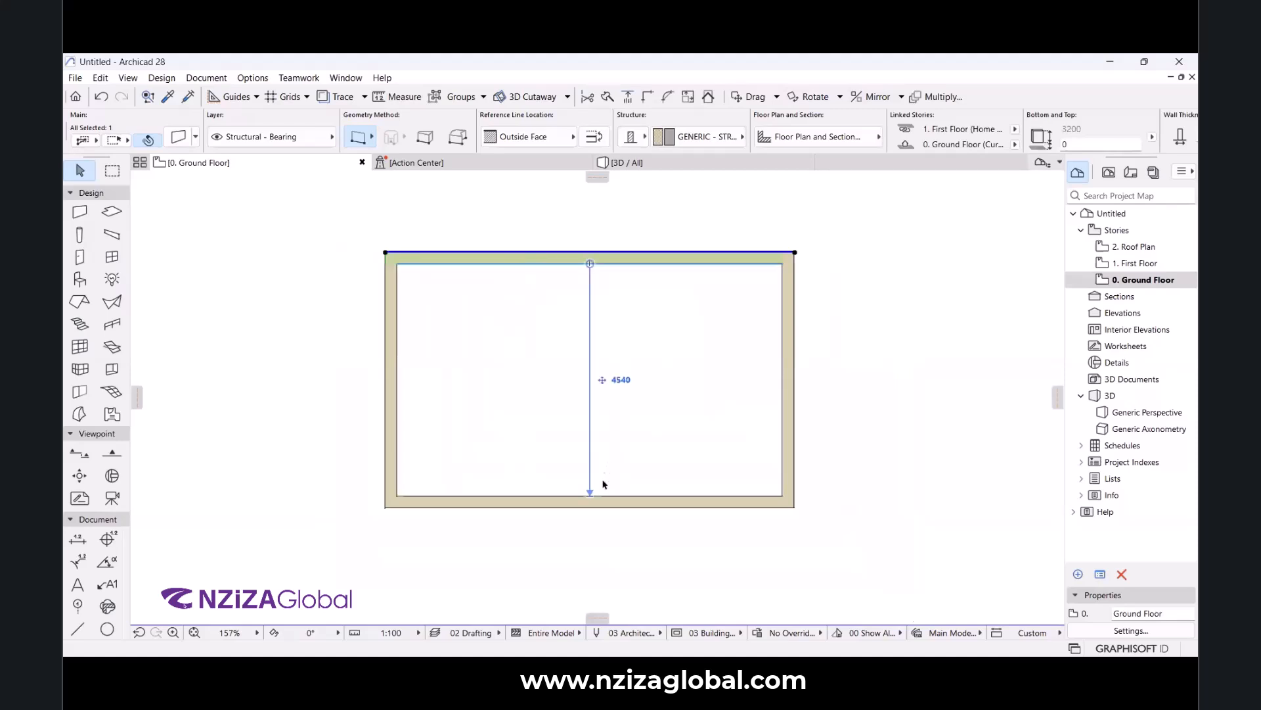
click(597, 498)
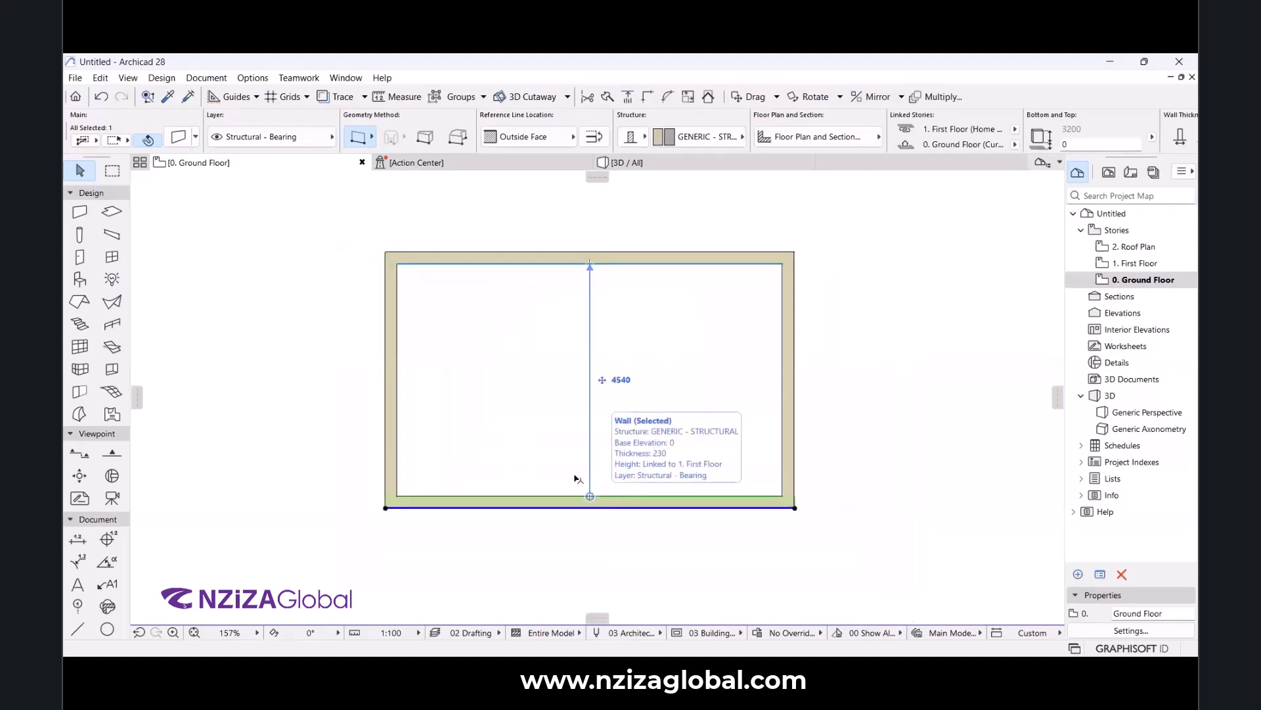
Examine the geometry and positioning settings of the selected lower wall, close them and deselect the wall.
scroll(574, 473, up, 3)
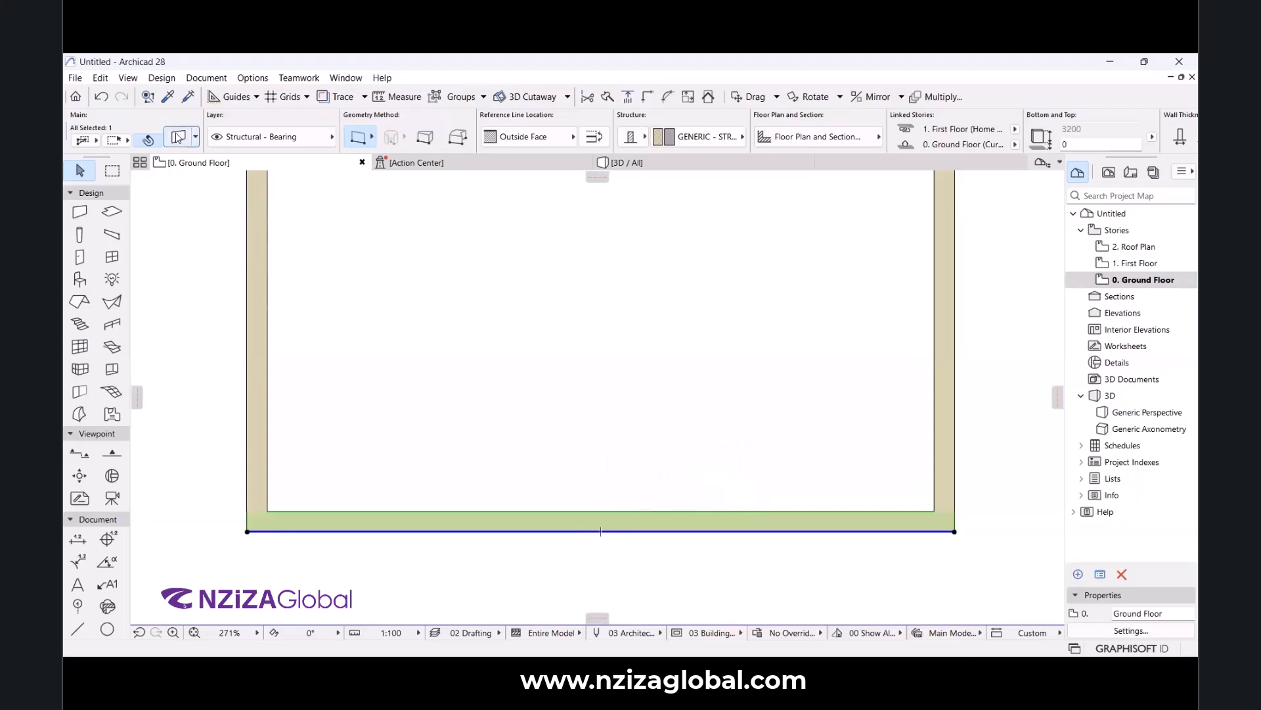
key(ctrl+t)
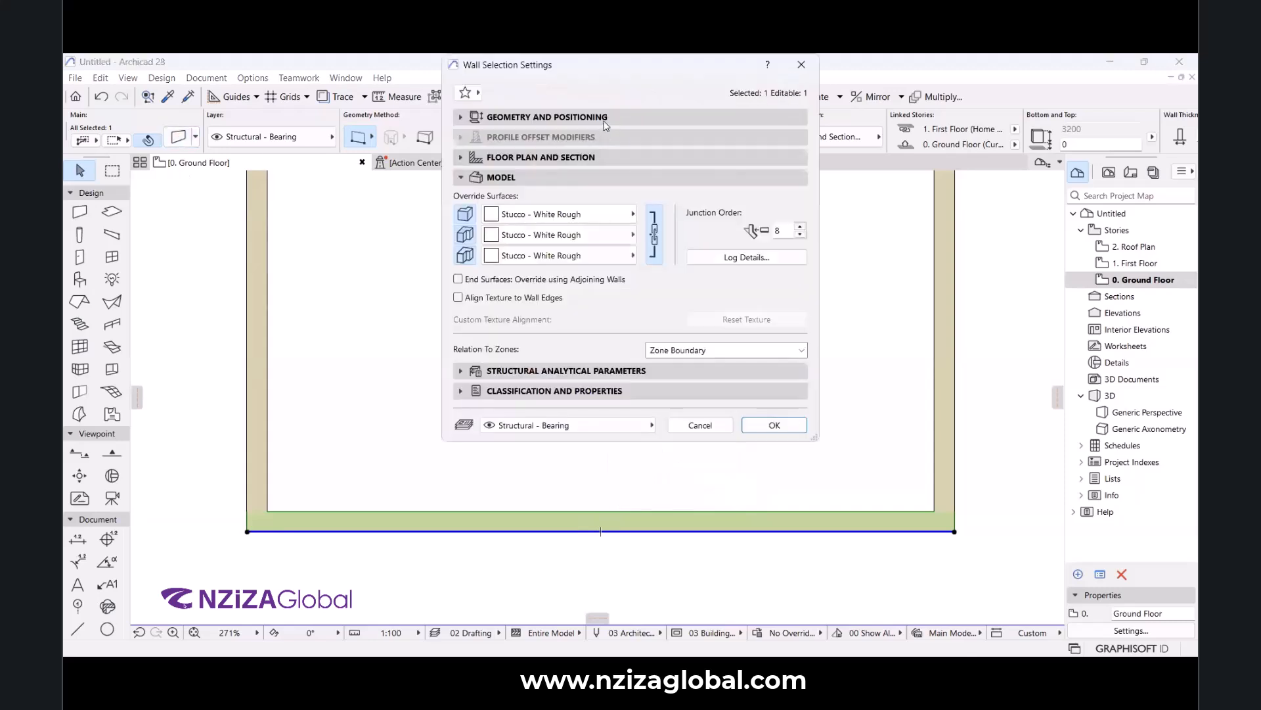
click(607, 119)
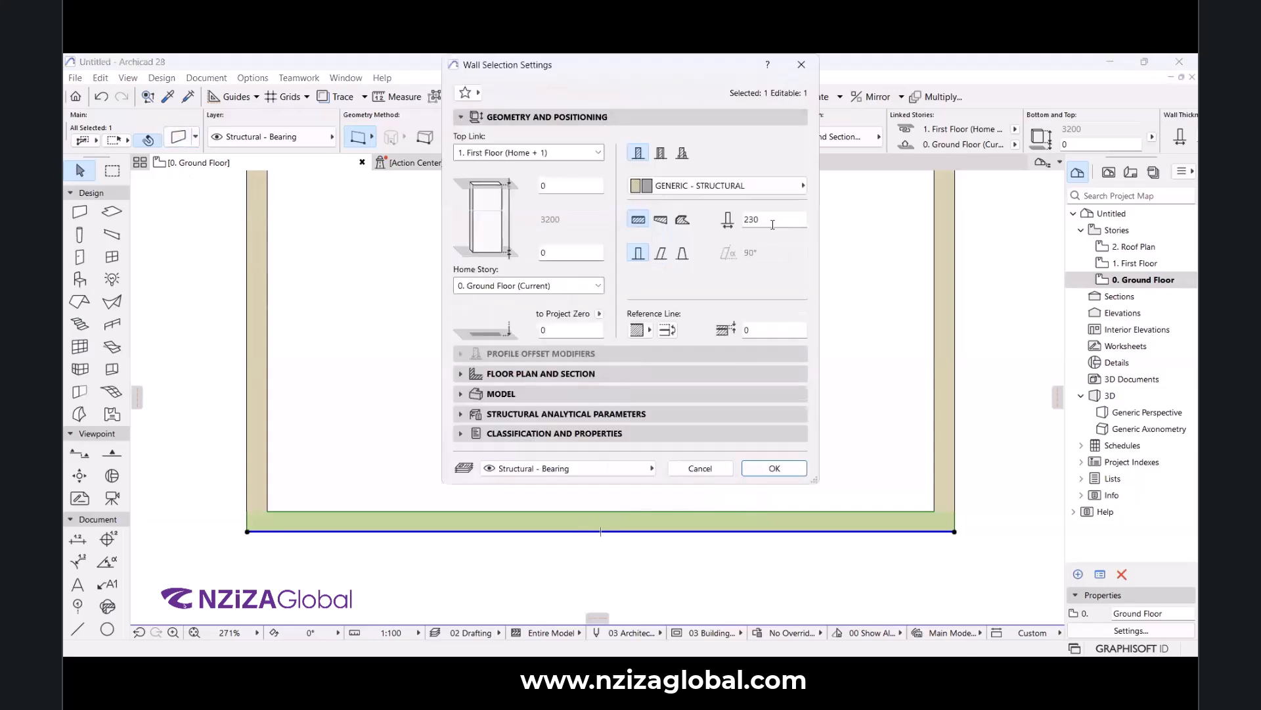
click(774, 468)
scroll(591, 493, down, 5)
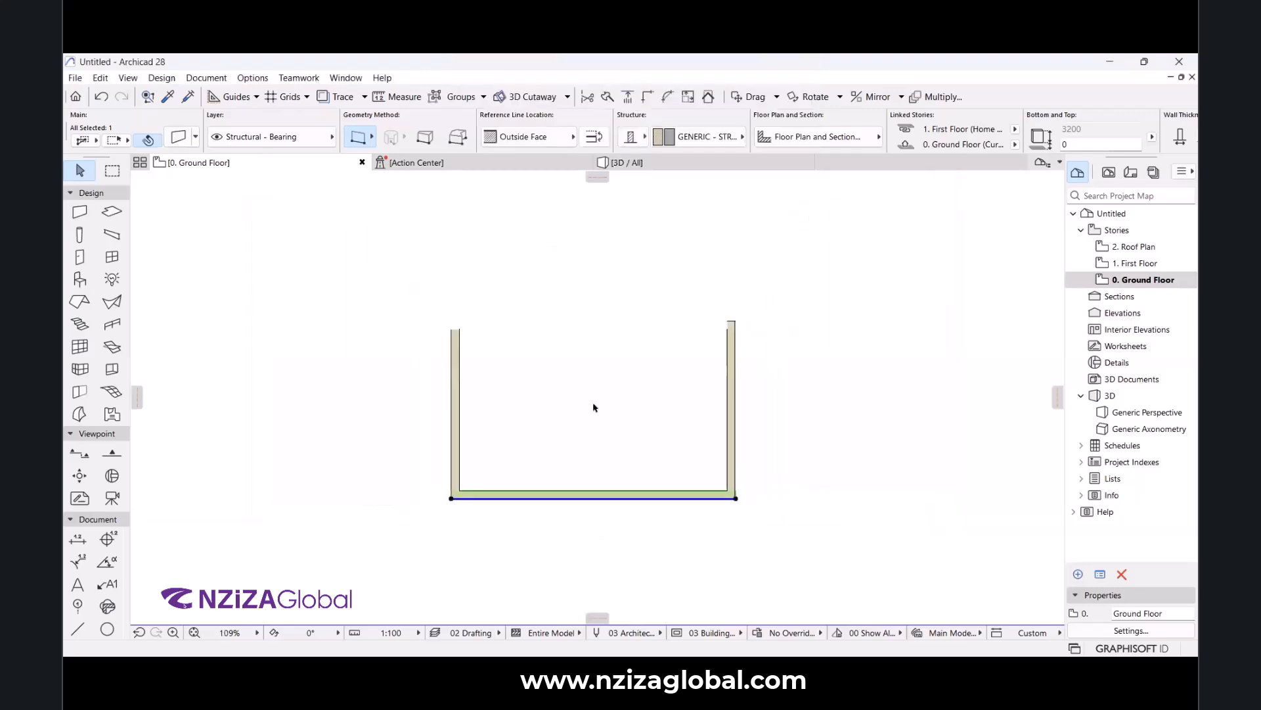
scroll(584, 411, up, 3)
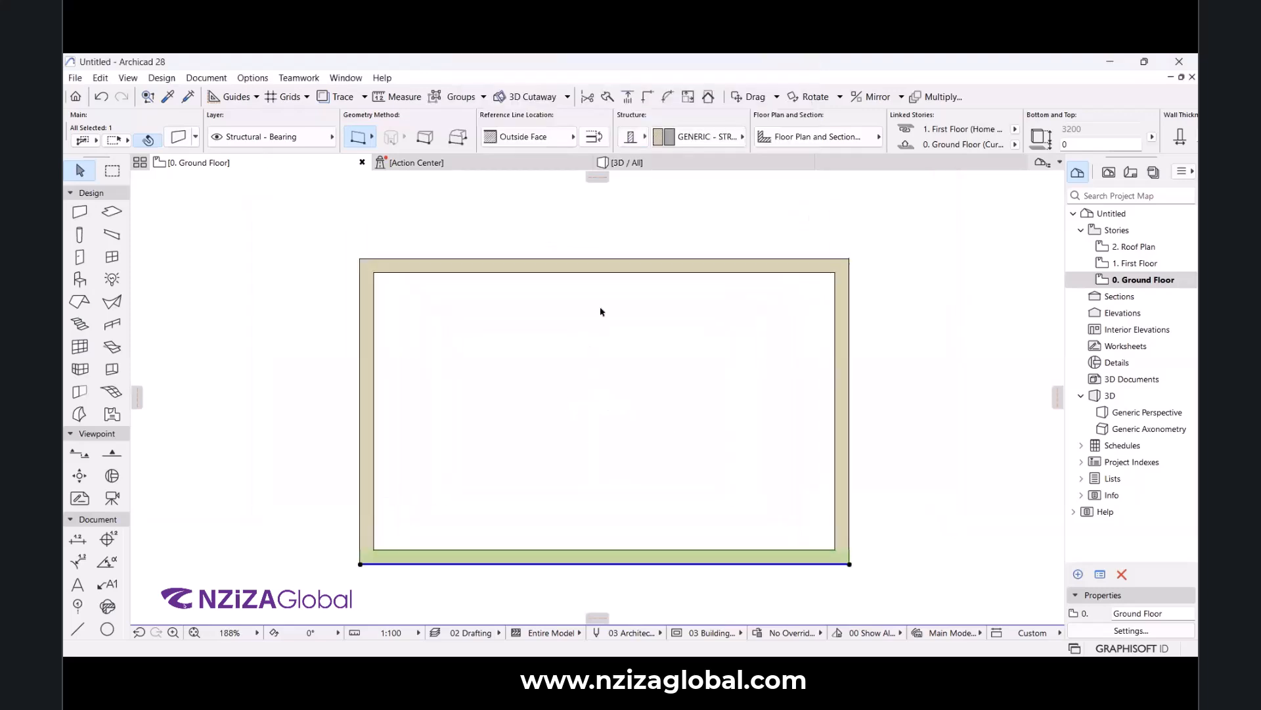
click(695, 357)
Show the walls in the 3D view, fit them in the window and orbit around them.
scroll(545, 315, down, 2)
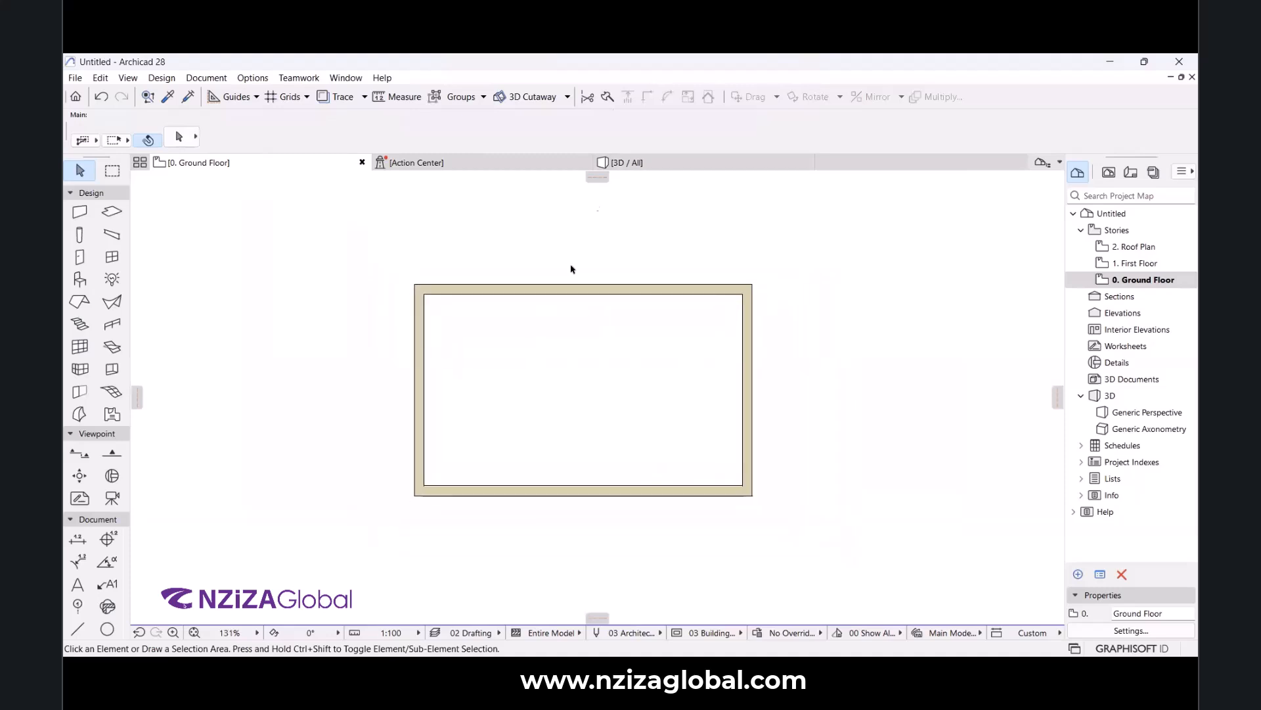
scroll(549, 304, up, 1)
click(641, 163)
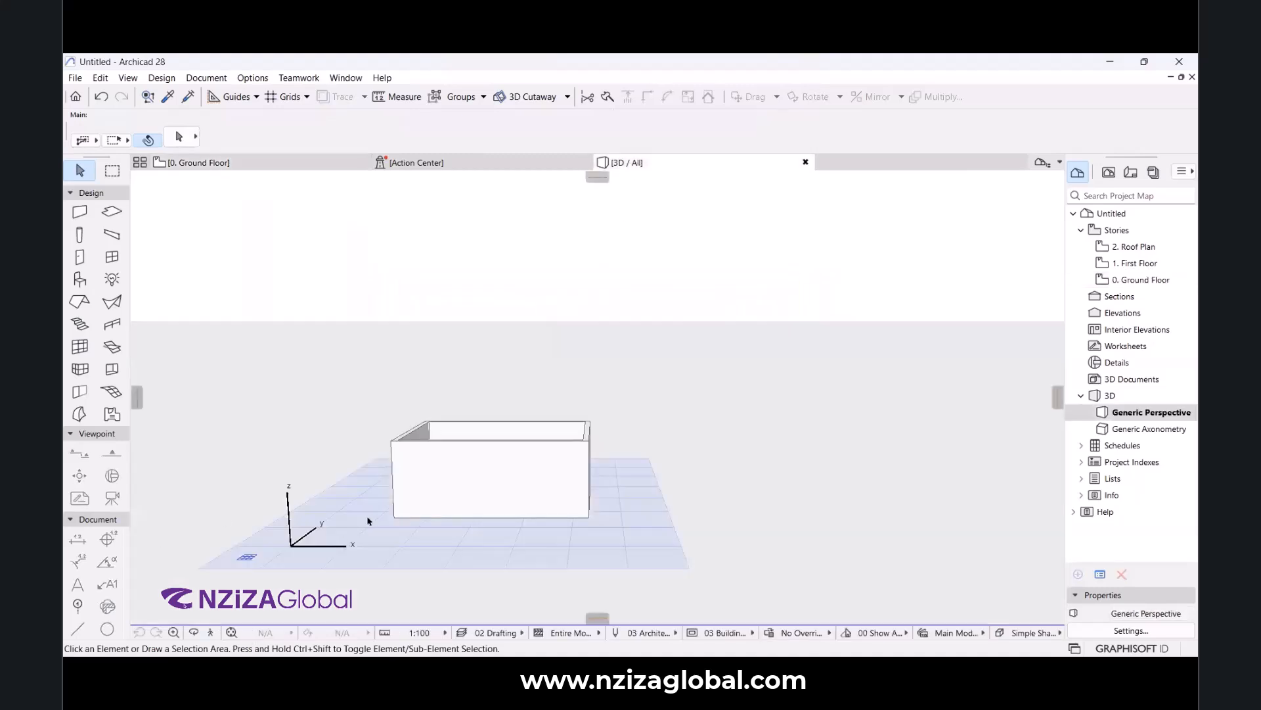
scroll(639, 355, down, 2)
scroll(430, 519, up, 2)
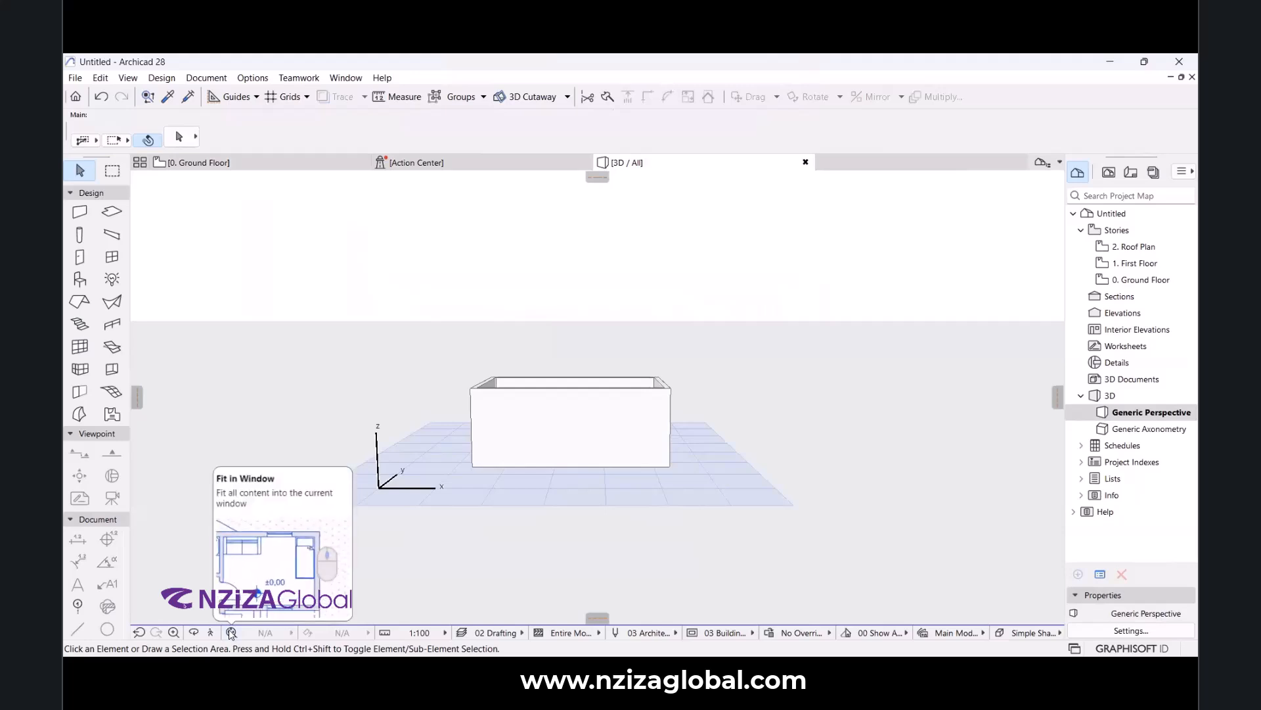
click(231, 633)
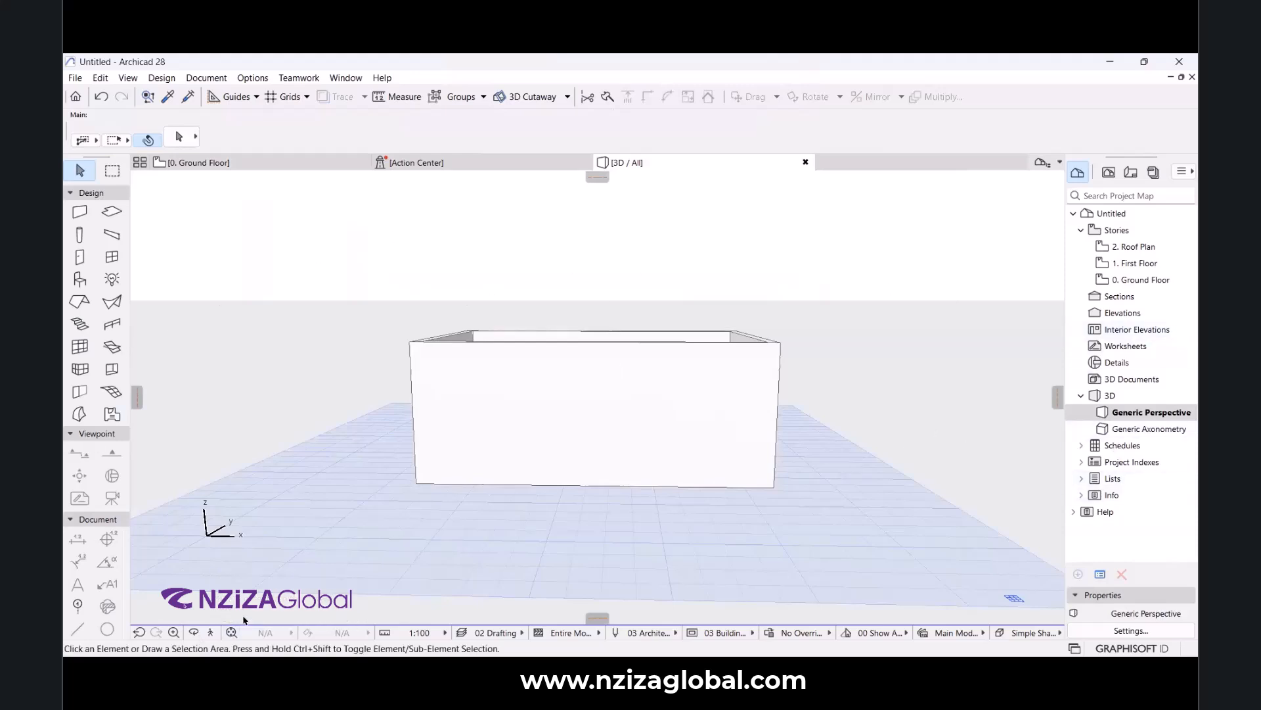
click(192, 633)
drag(597, 396, 570, 368)
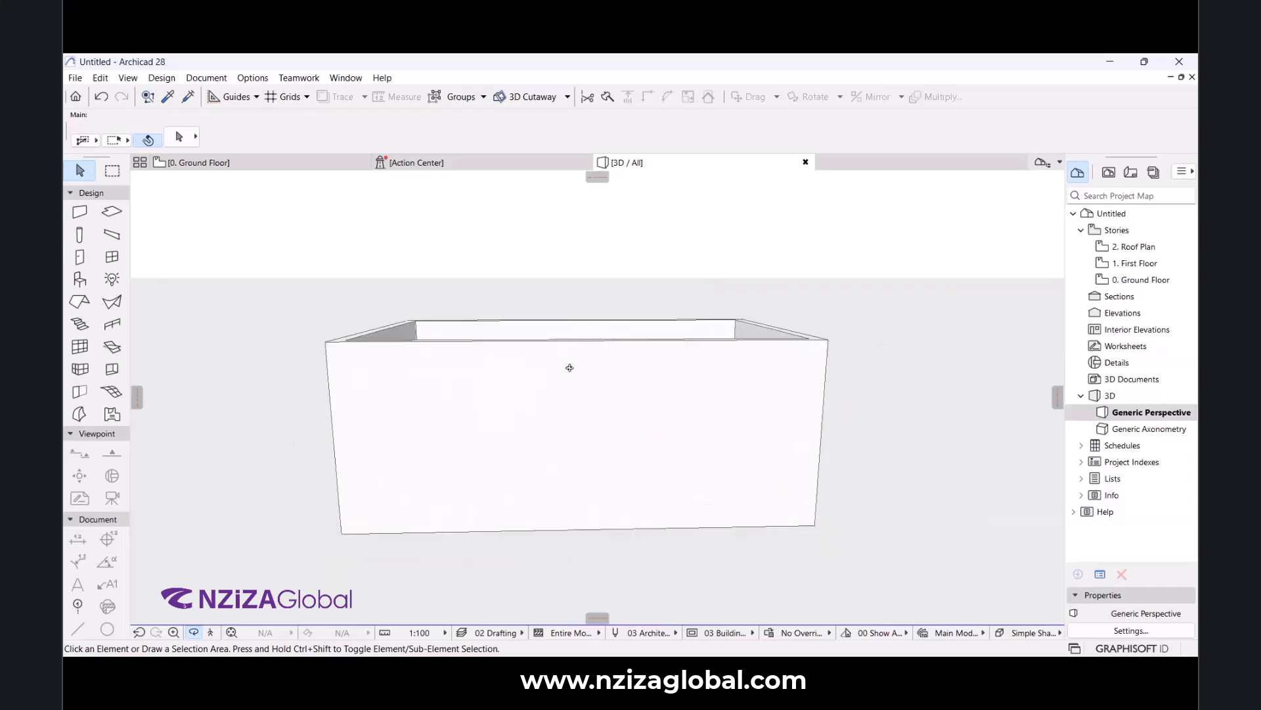
Open the First Floor plan and turn on the trace reference that shows the story below, reviewing the reference choices.
click(255, 166)
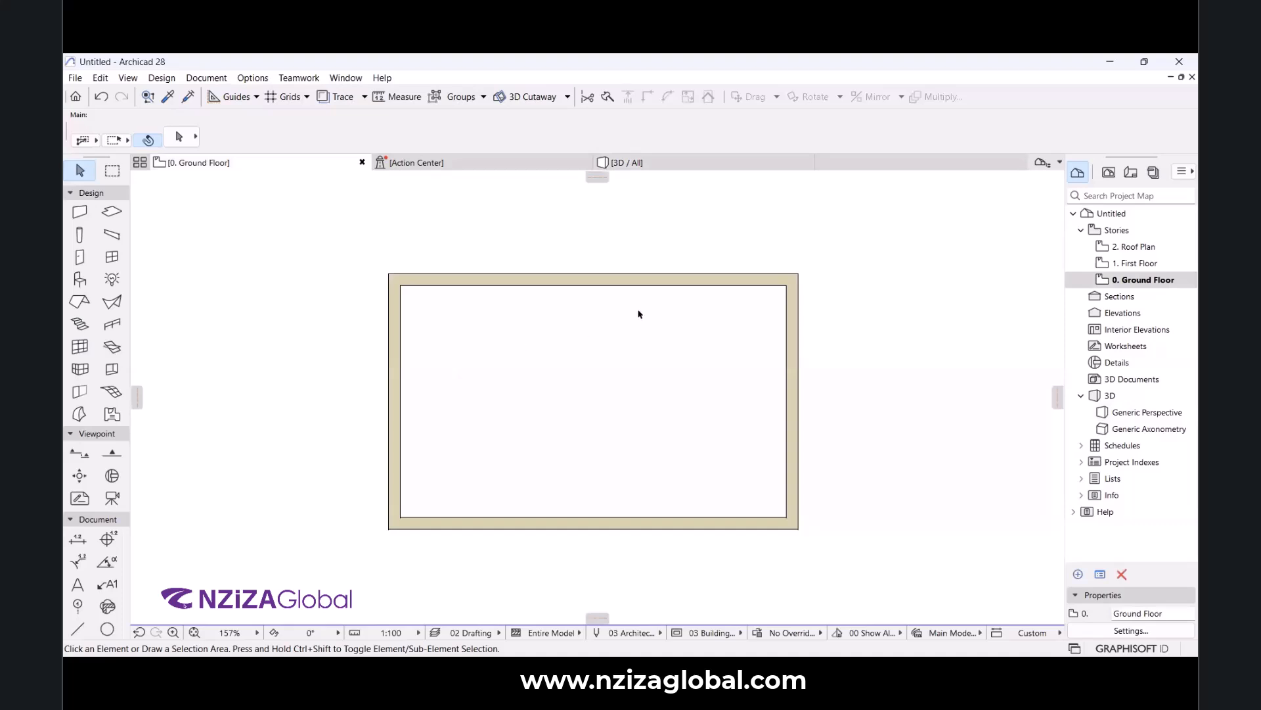
scroll(708, 313, up, 2)
scroll(704, 310, down, 2)
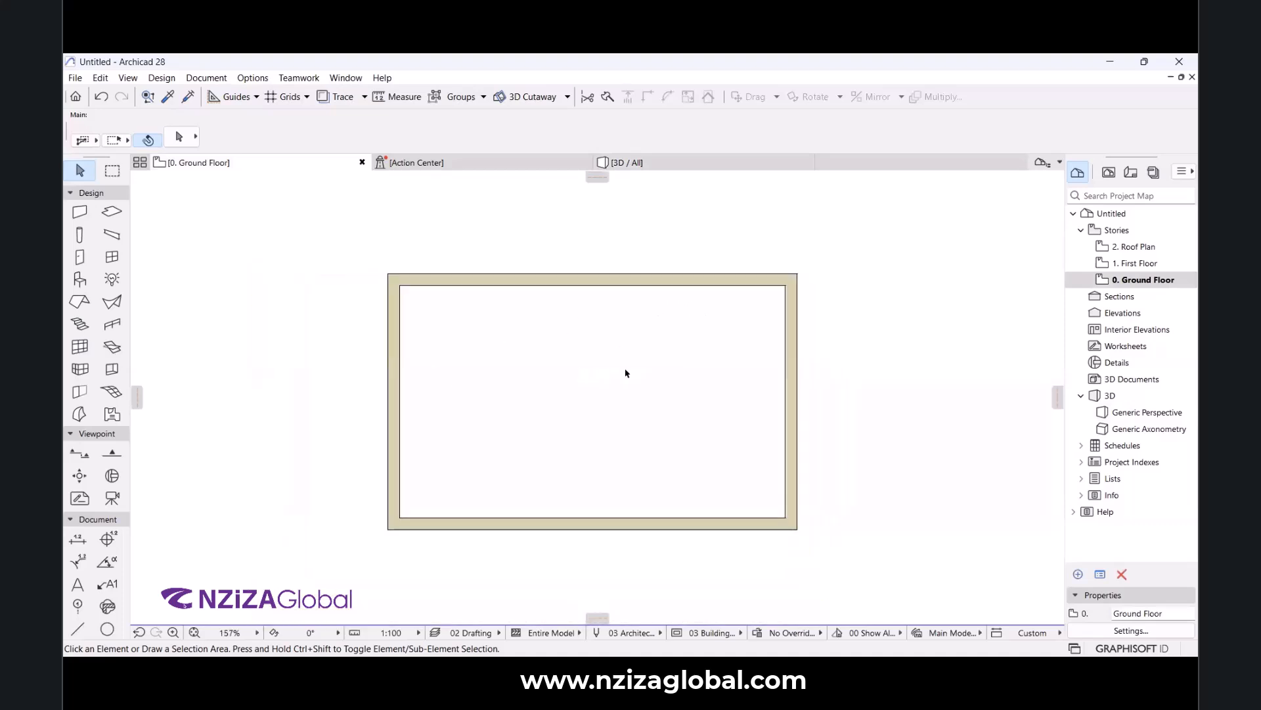
scroll(591, 322, up, 1)
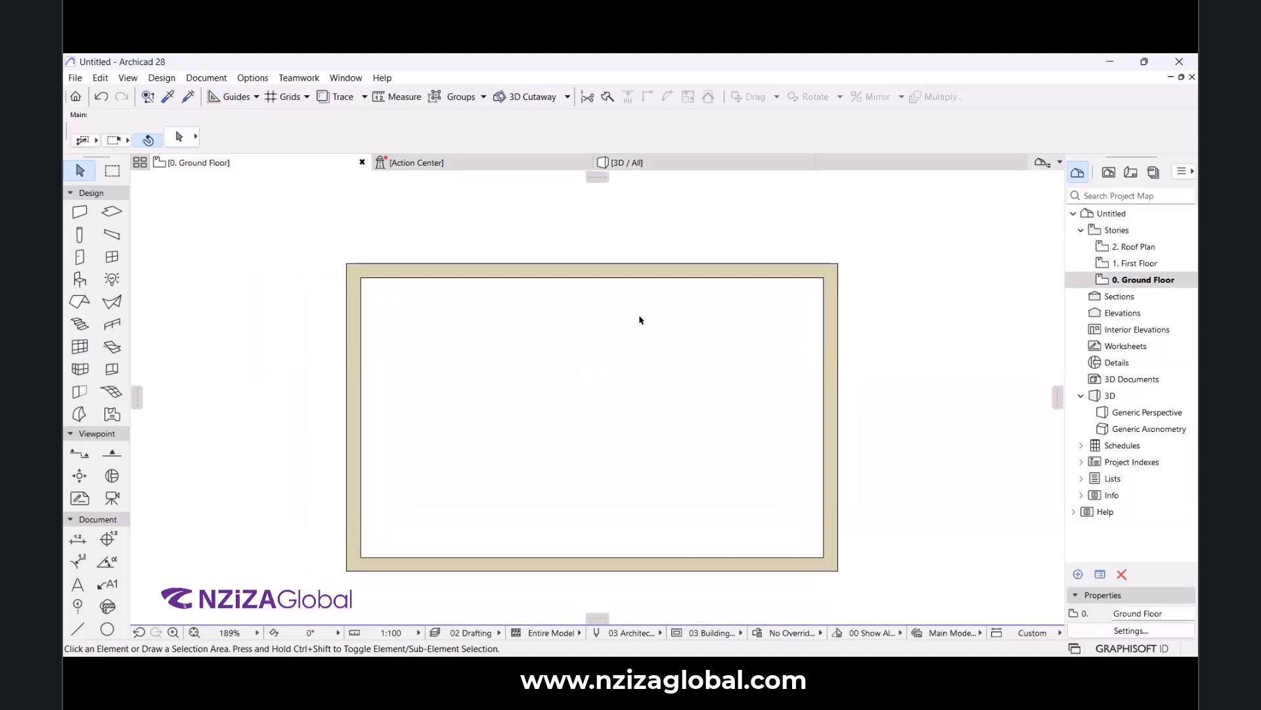
scroll(640, 320, down, 1)
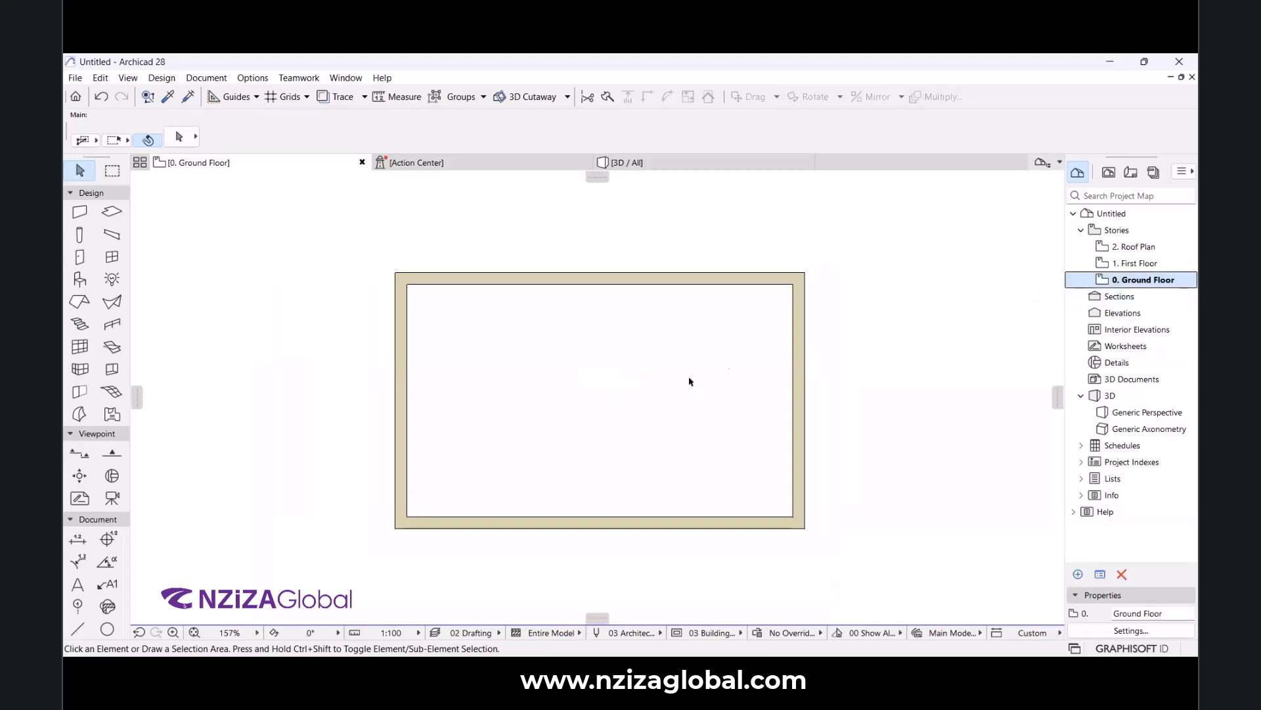
double_click(1145, 263)
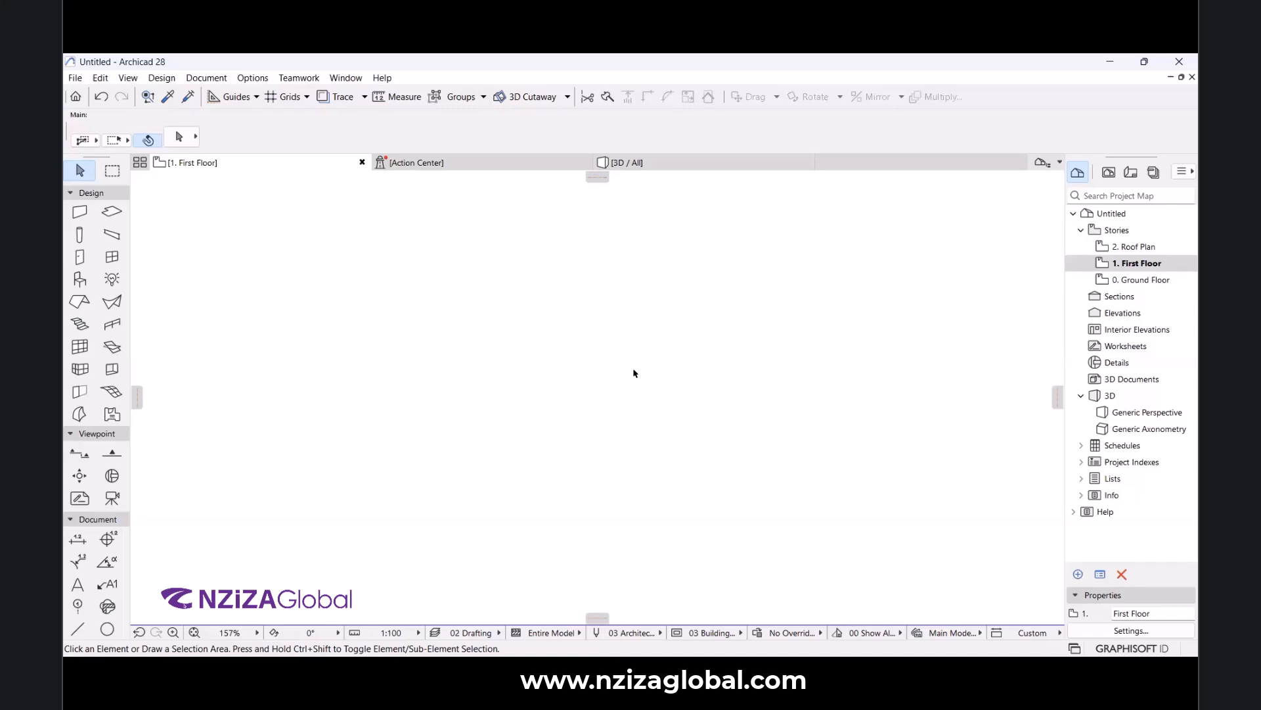
click(327, 99)
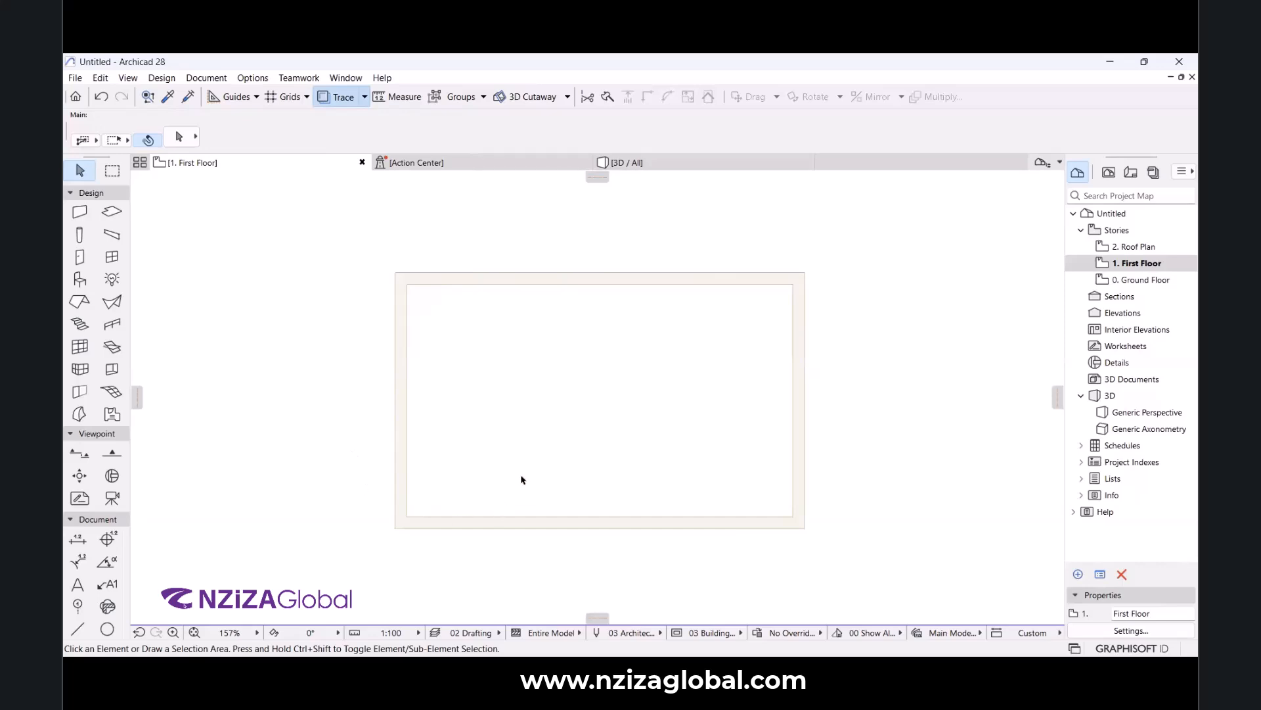
click(365, 97)
mouse_move(375, 120)
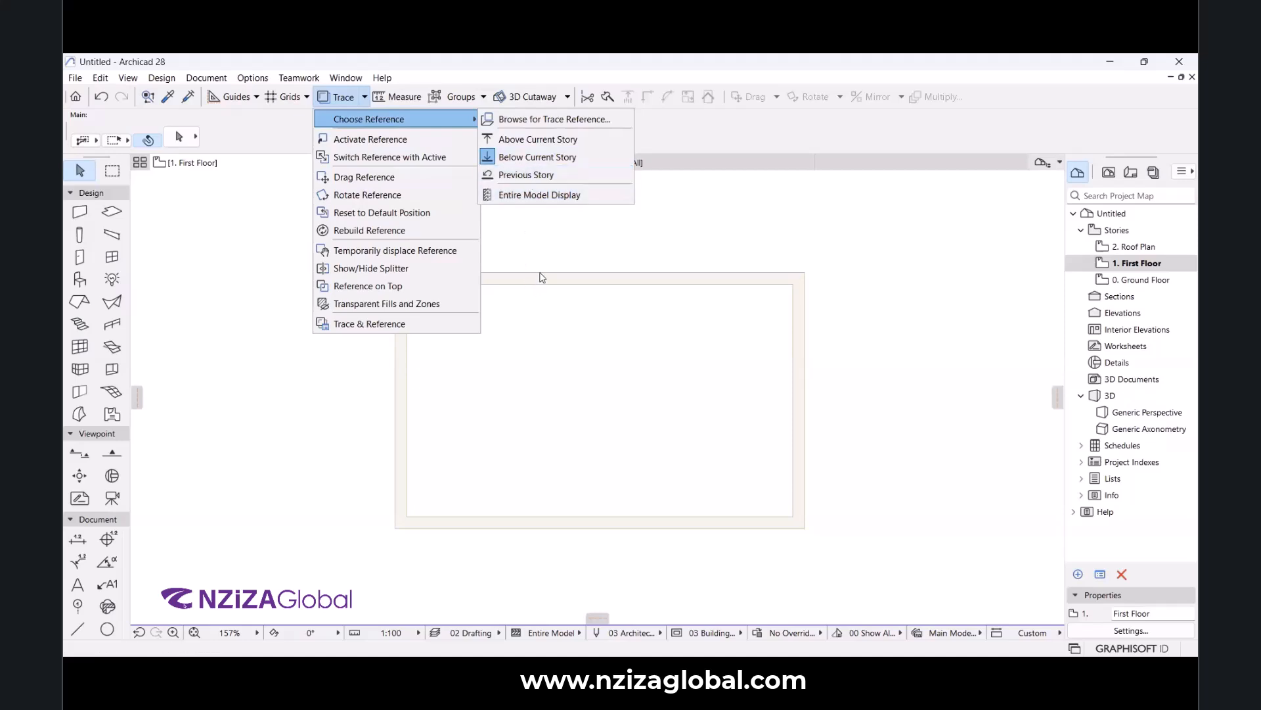
click(564, 239)
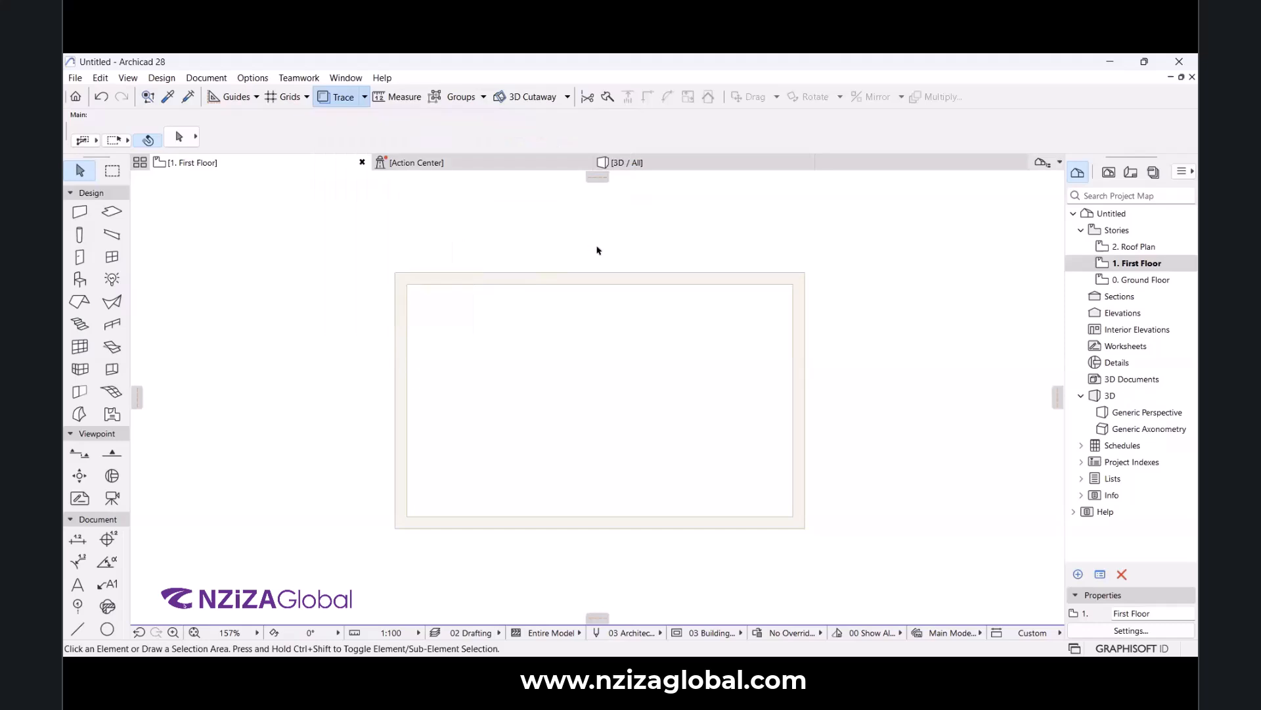
scroll(594, 230, down, 4)
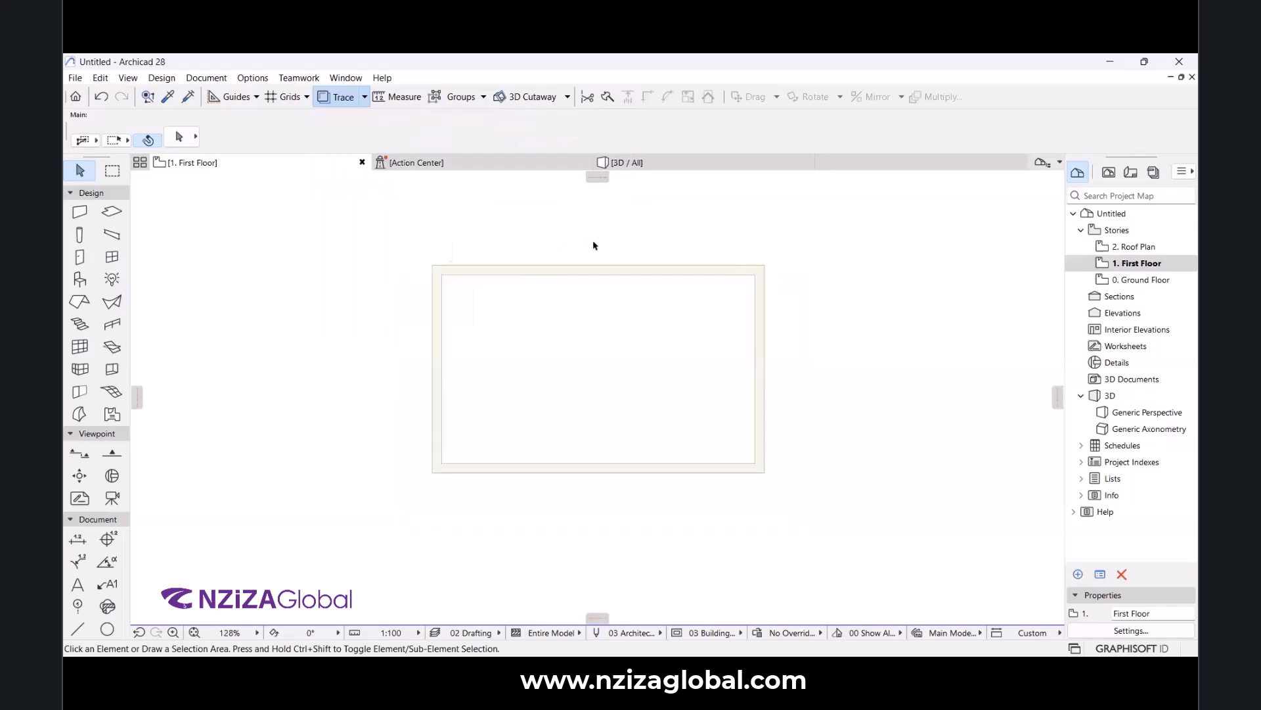
scroll(591, 242, up, 4)
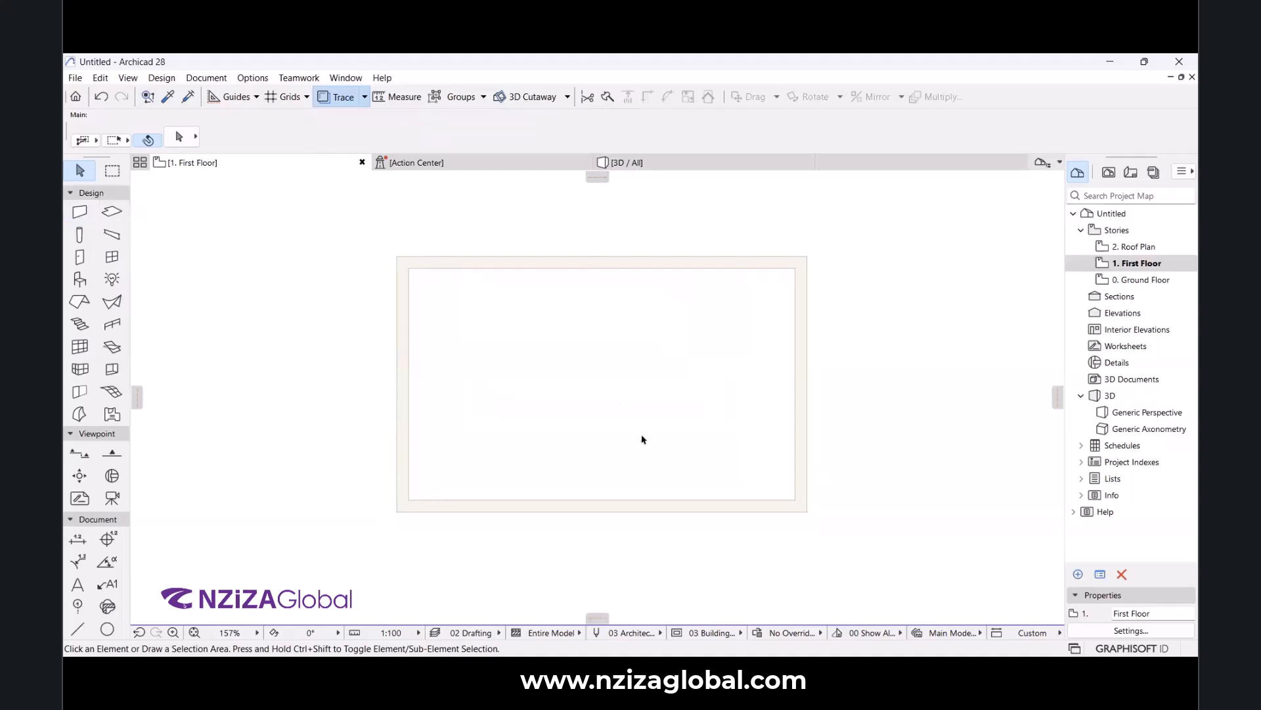
Copy all four ground floor walls and paste them onto the First Floor at their original position.
click(1124, 281)
double_click(1124, 281)
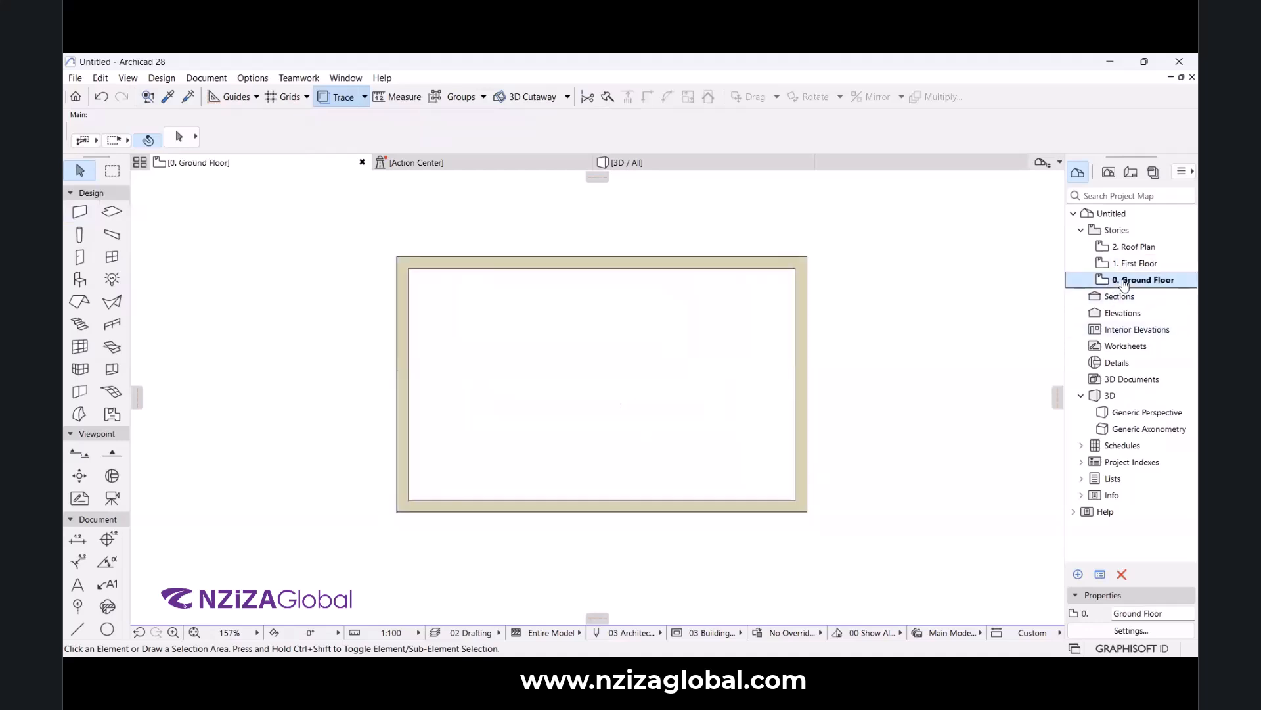
key(ctrl+a)
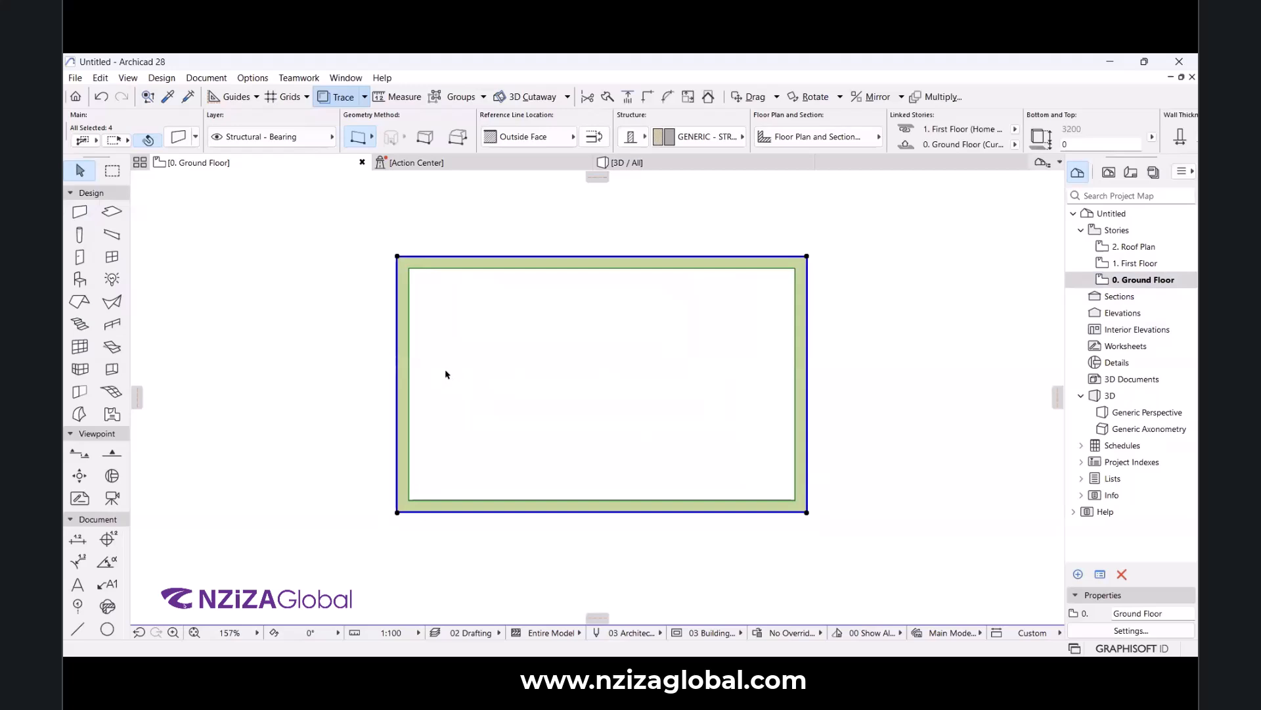
double_click(1146, 264)
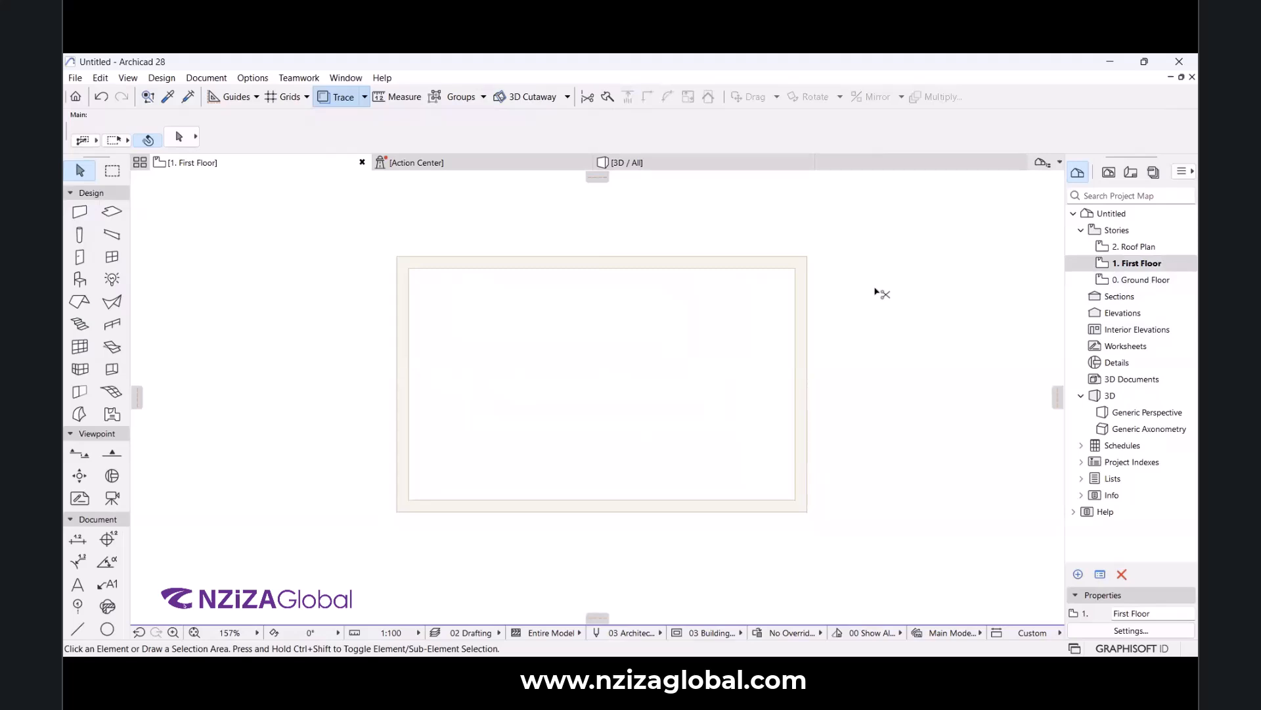
key(ctrl+v)
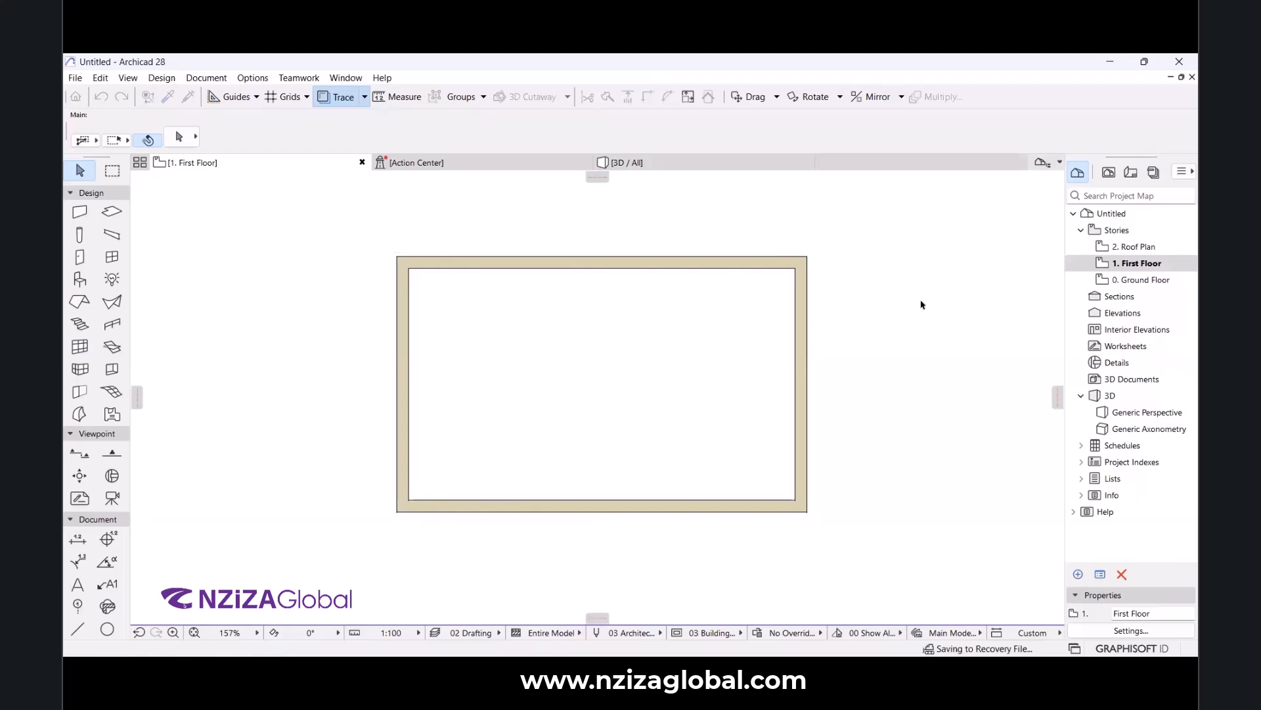
key(Escape)
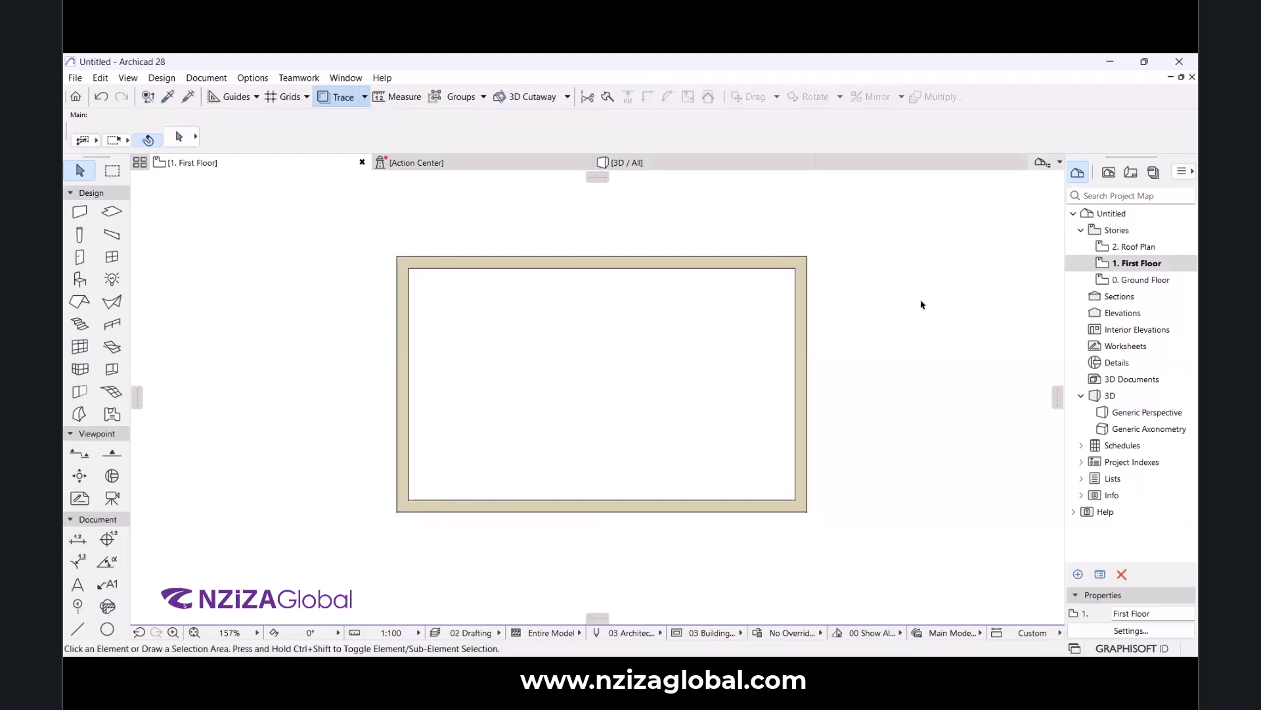
Inspect the stacked walls of both stories in the 3D view, orbiting to look into the building from above.
click(650, 164)
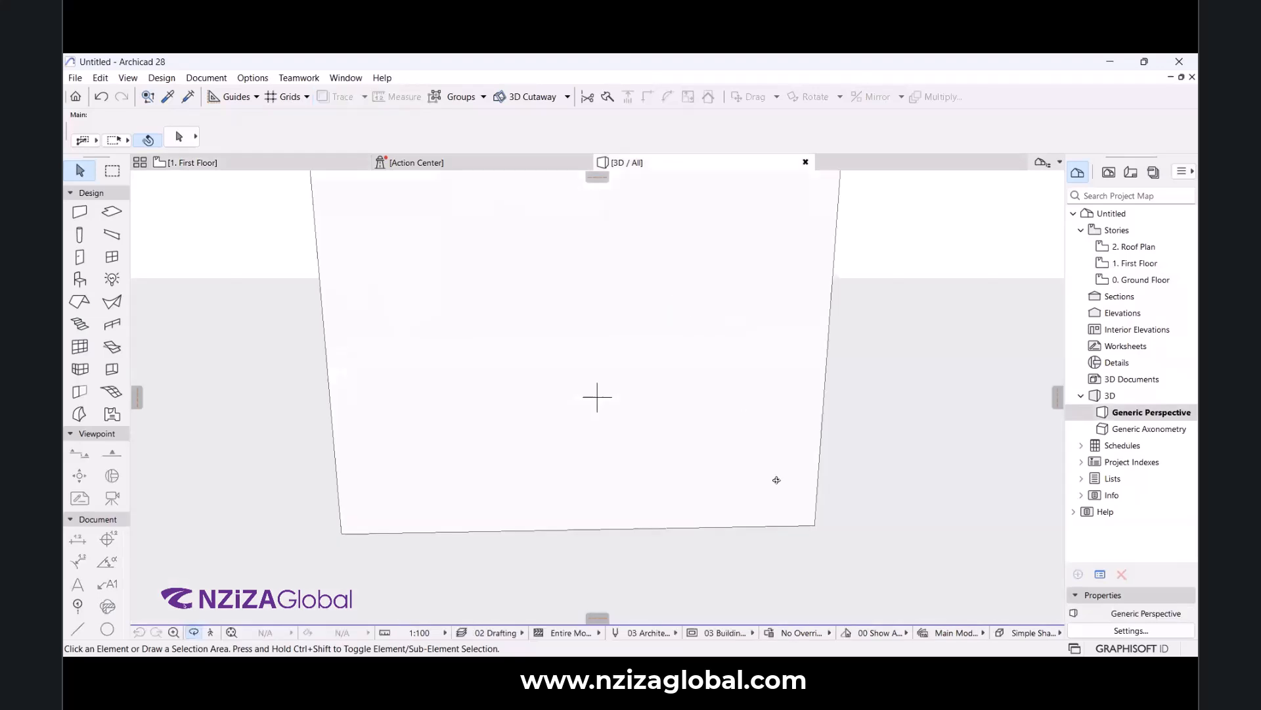
shift+middle_drag(642, 474, 667, 359)
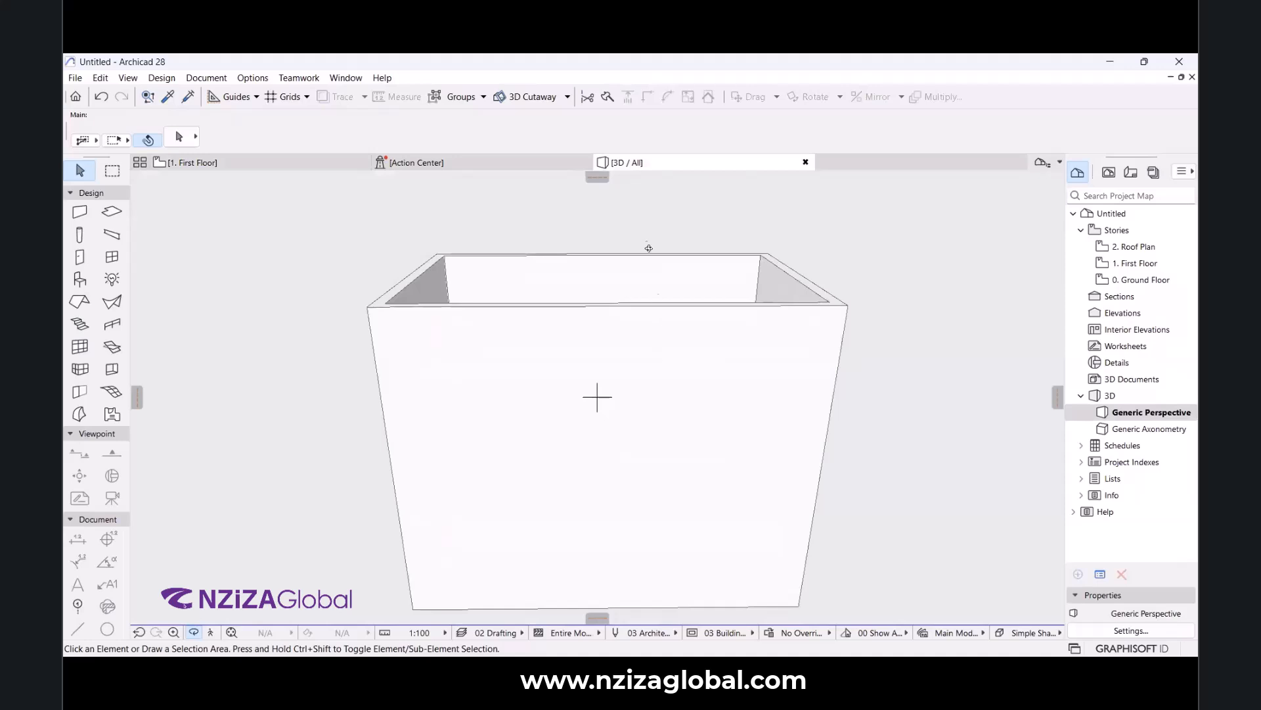
click(288, 165)
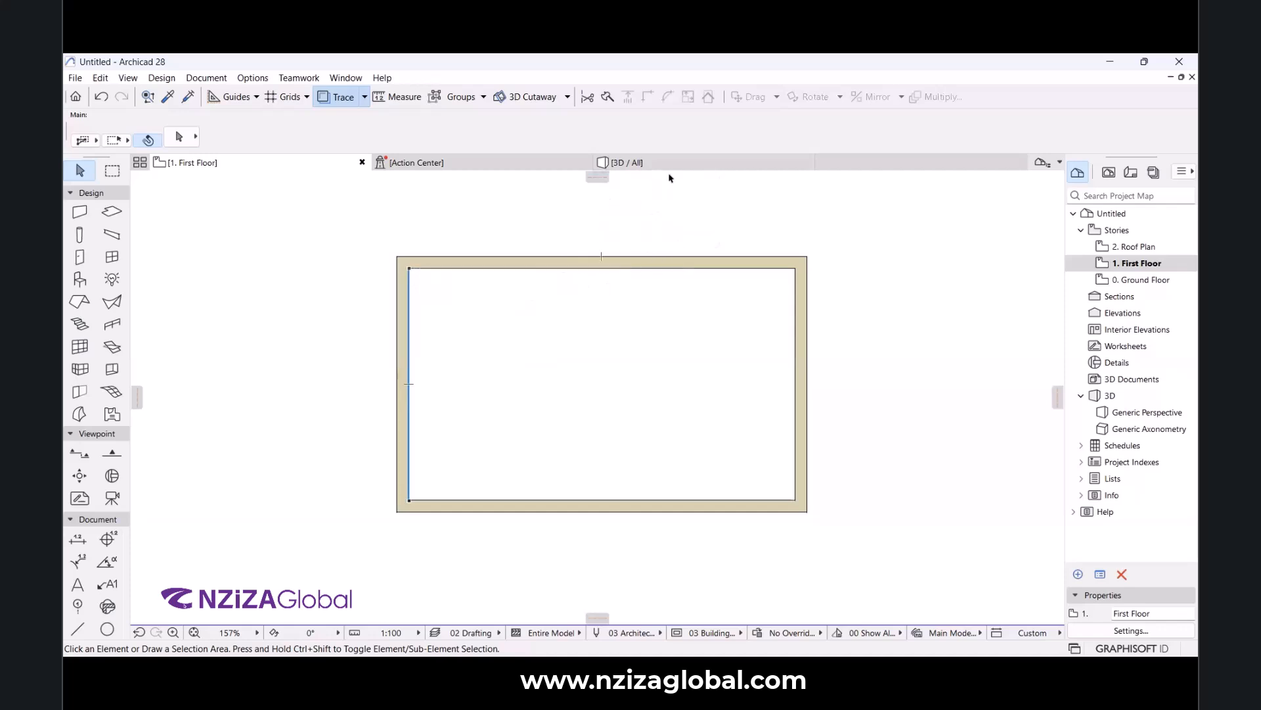
mouse_move(673, 168)
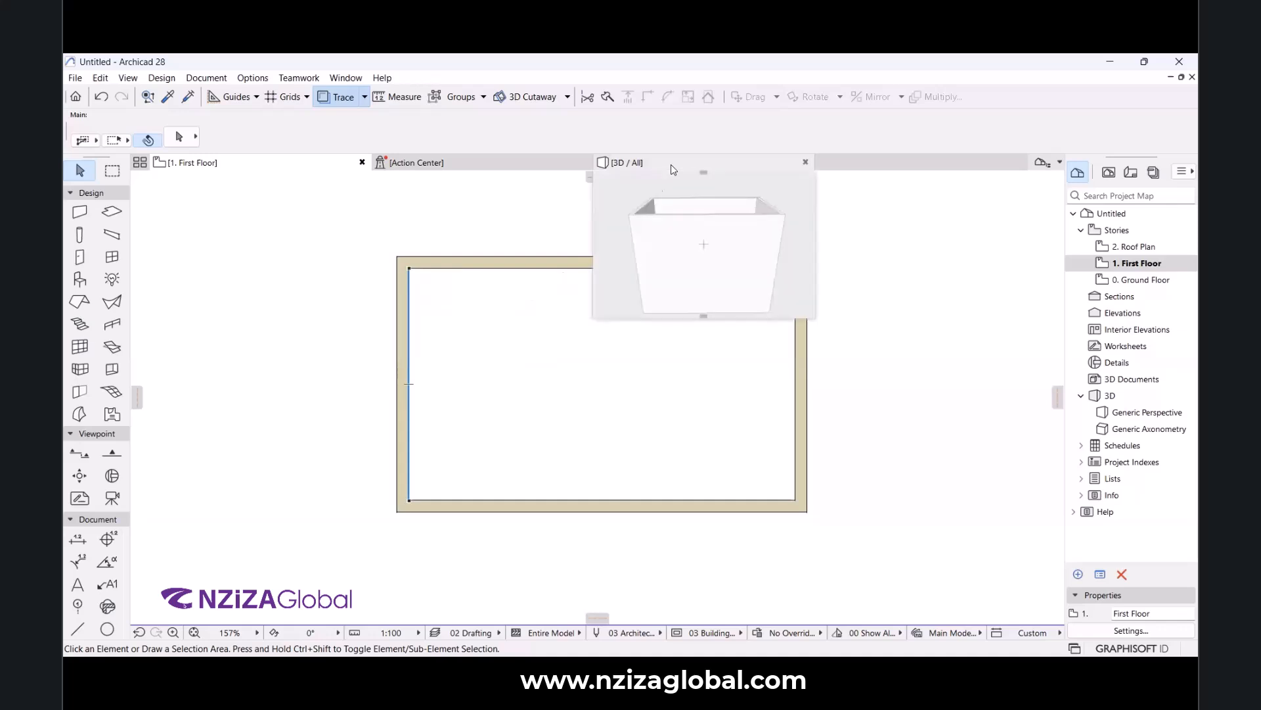
click(637, 163)
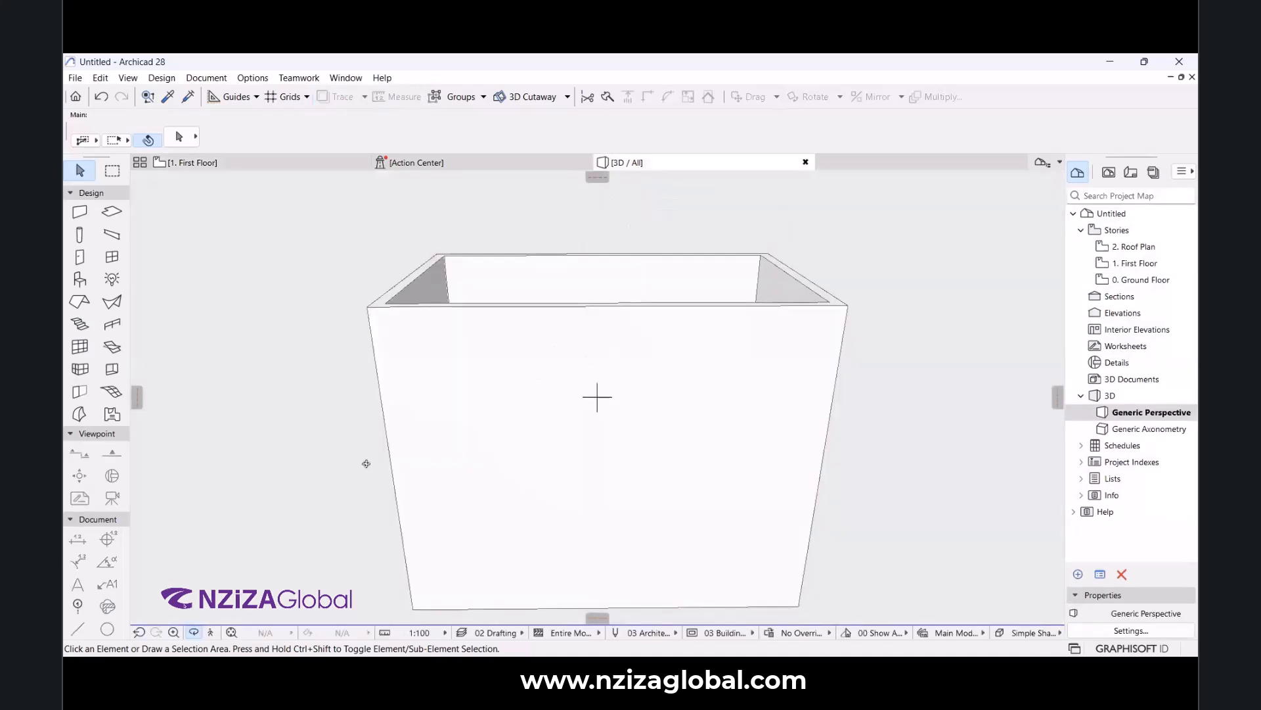
shift+middle_drag(597, 397, 592, 447)
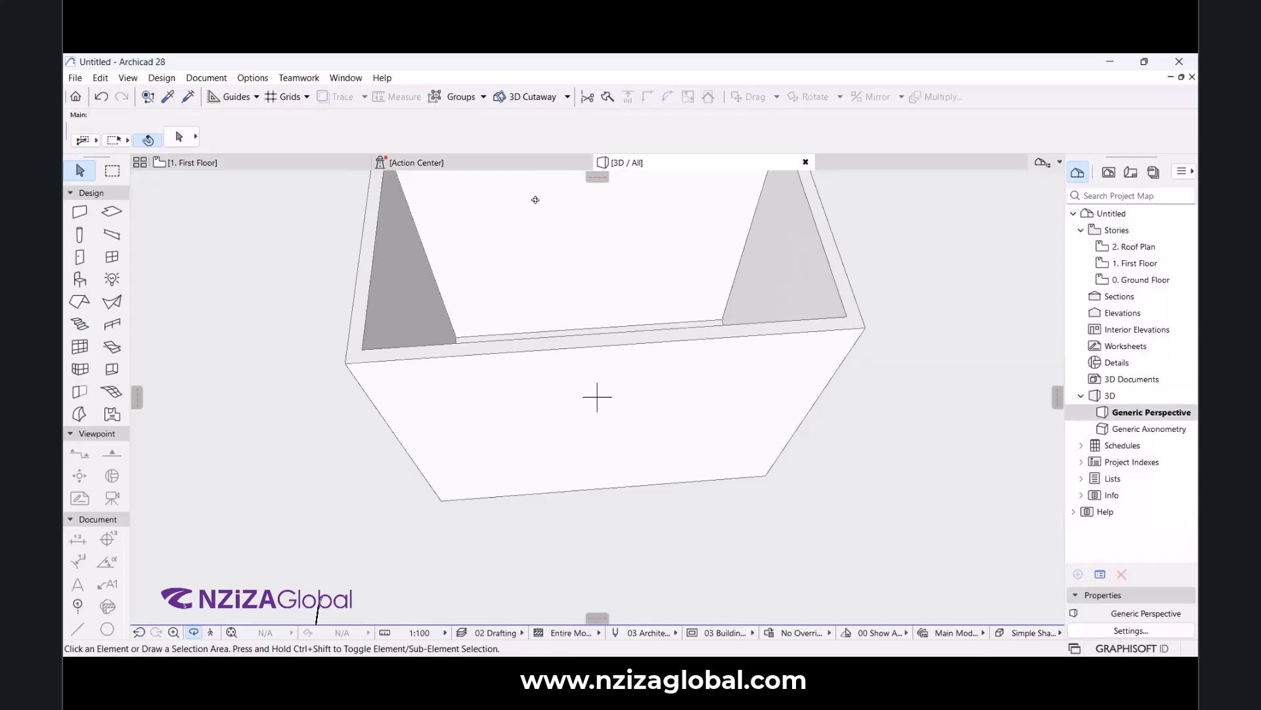
Return to the First Floor plan and widen the toolbox so that it shows the tool names.
click(271, 163)
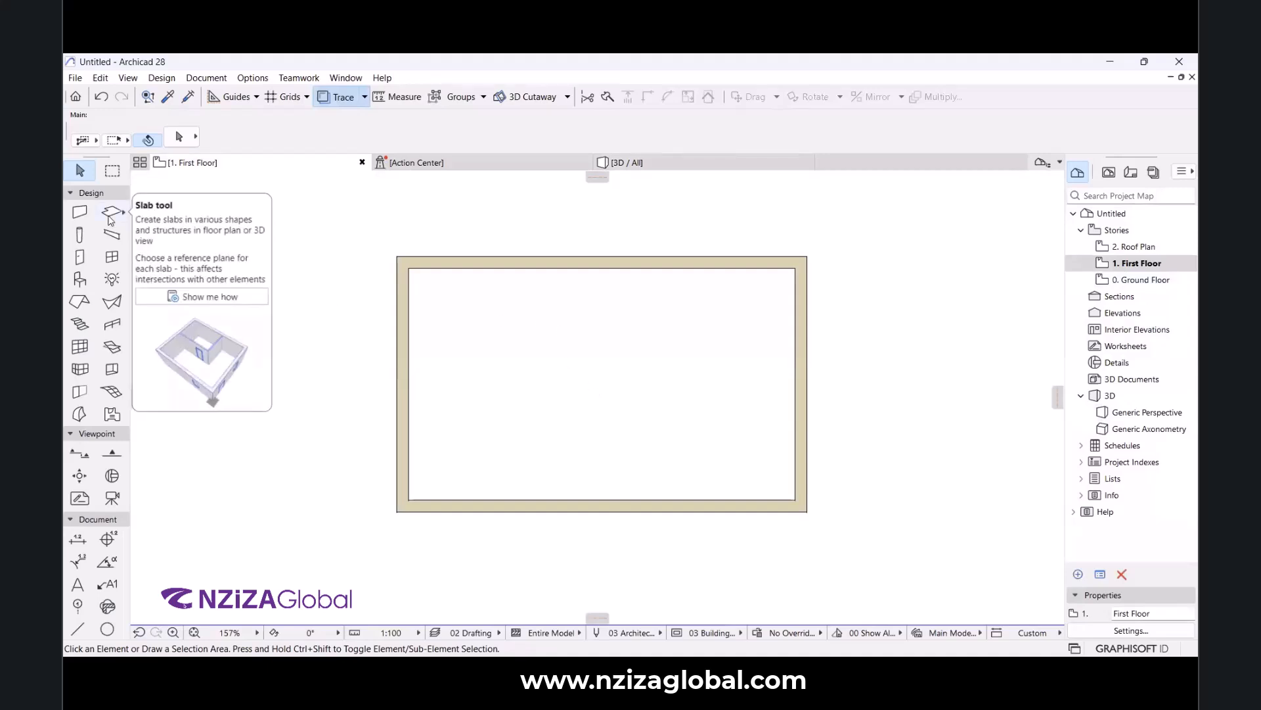
scroll(634, 362, up, 4)
scroll(634, 362, down, 5)
scroll(606, 374, up, 1)
scroll(607, 374, up, 1)
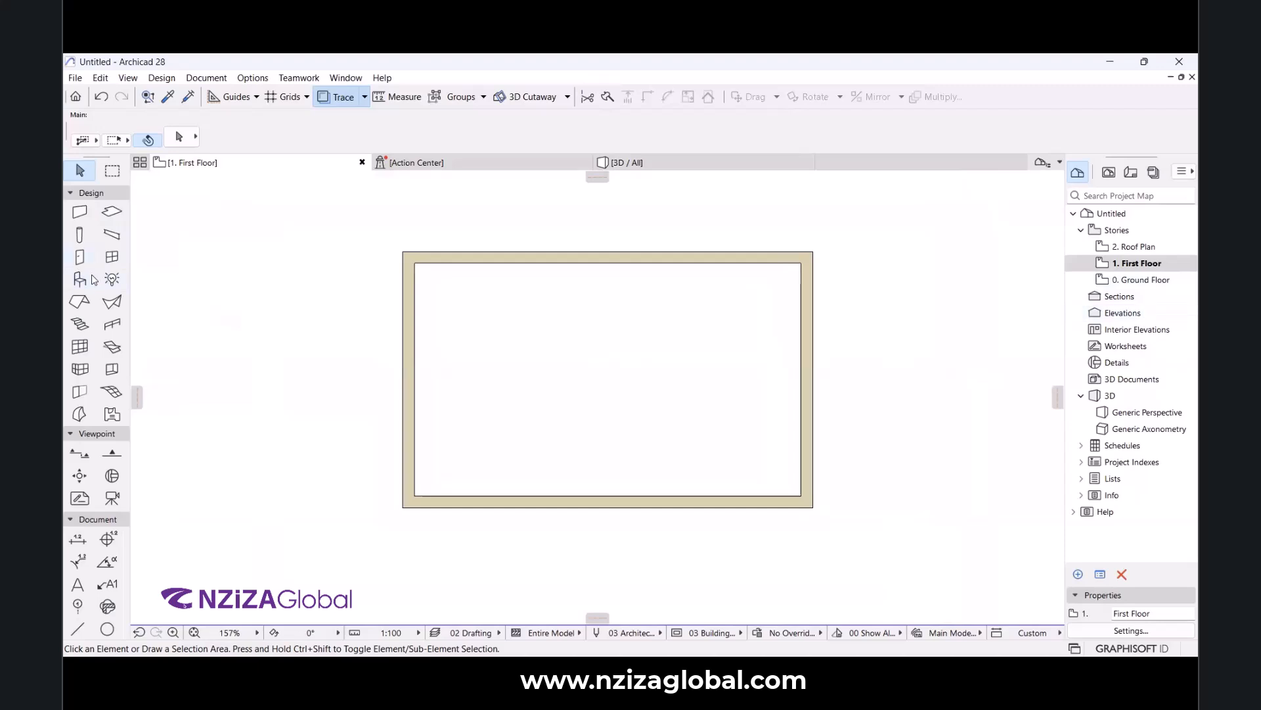
click(130, 240)
drag(127, 238, 151, 239)
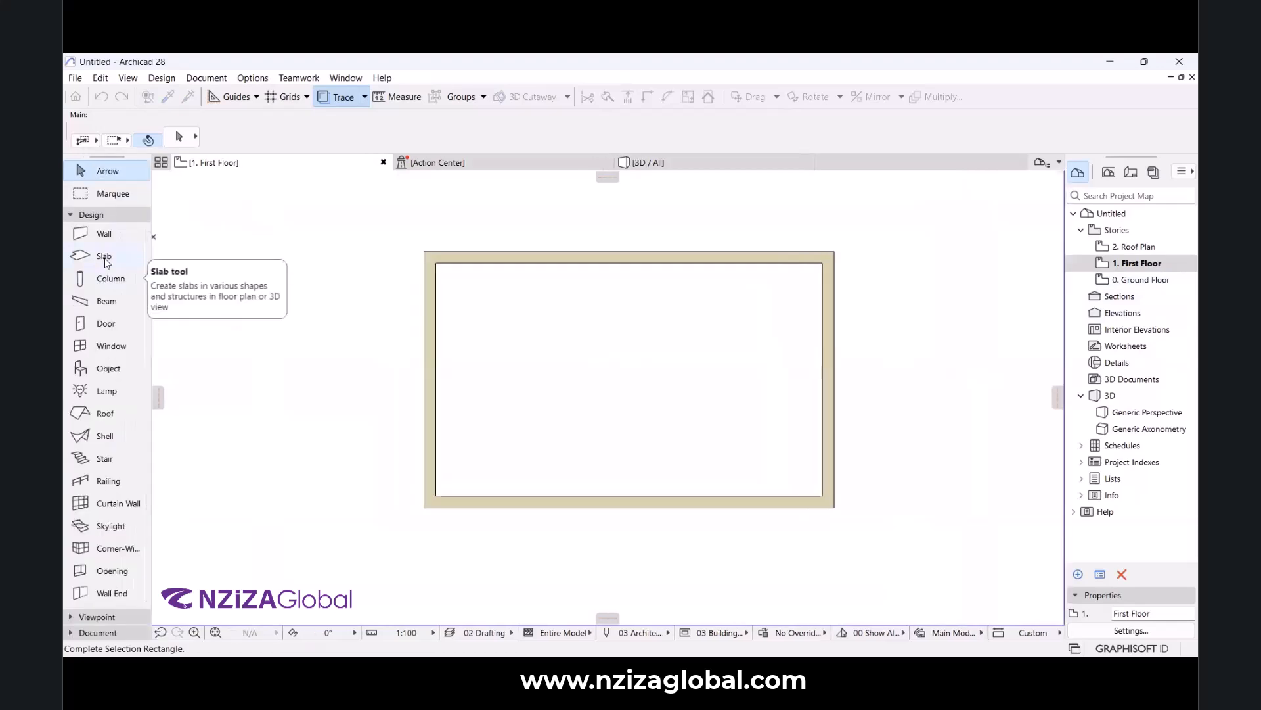
Open the default settings of the Slab tool and set the slab thickness to 200 mm.
click(105, 260)
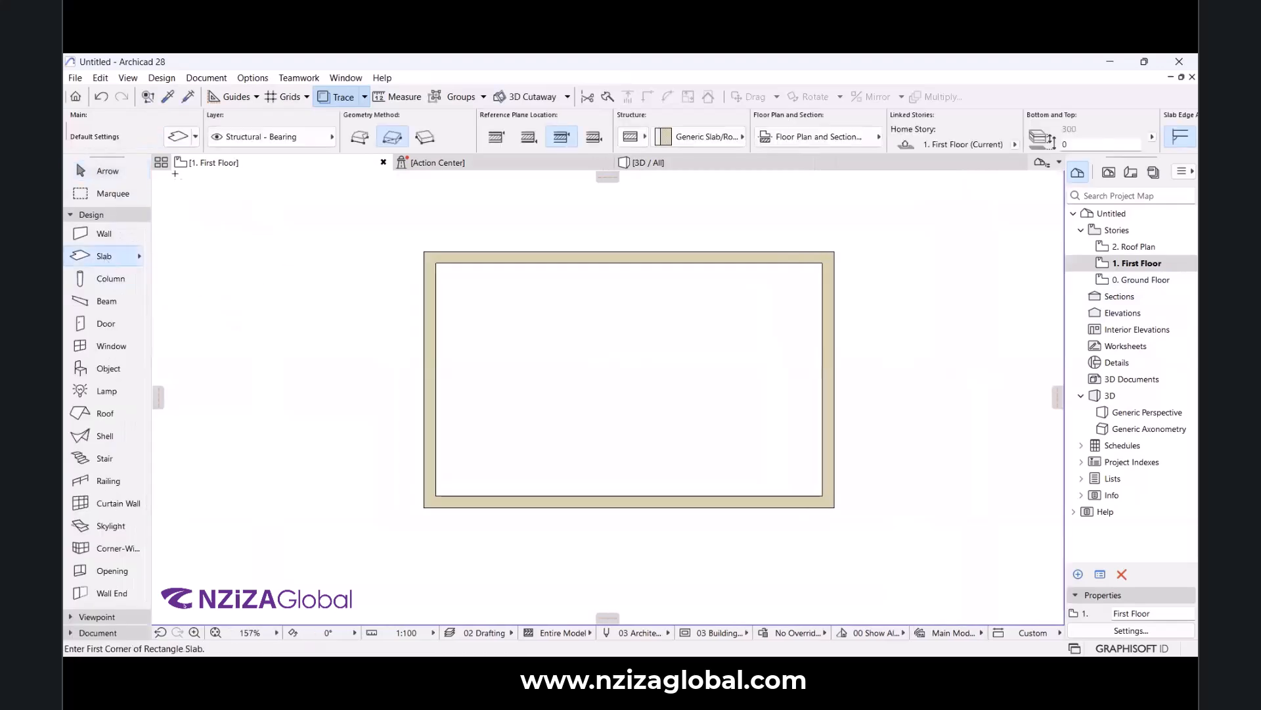
click(180, 140)
click(631, 152)
double_click(569, 152)
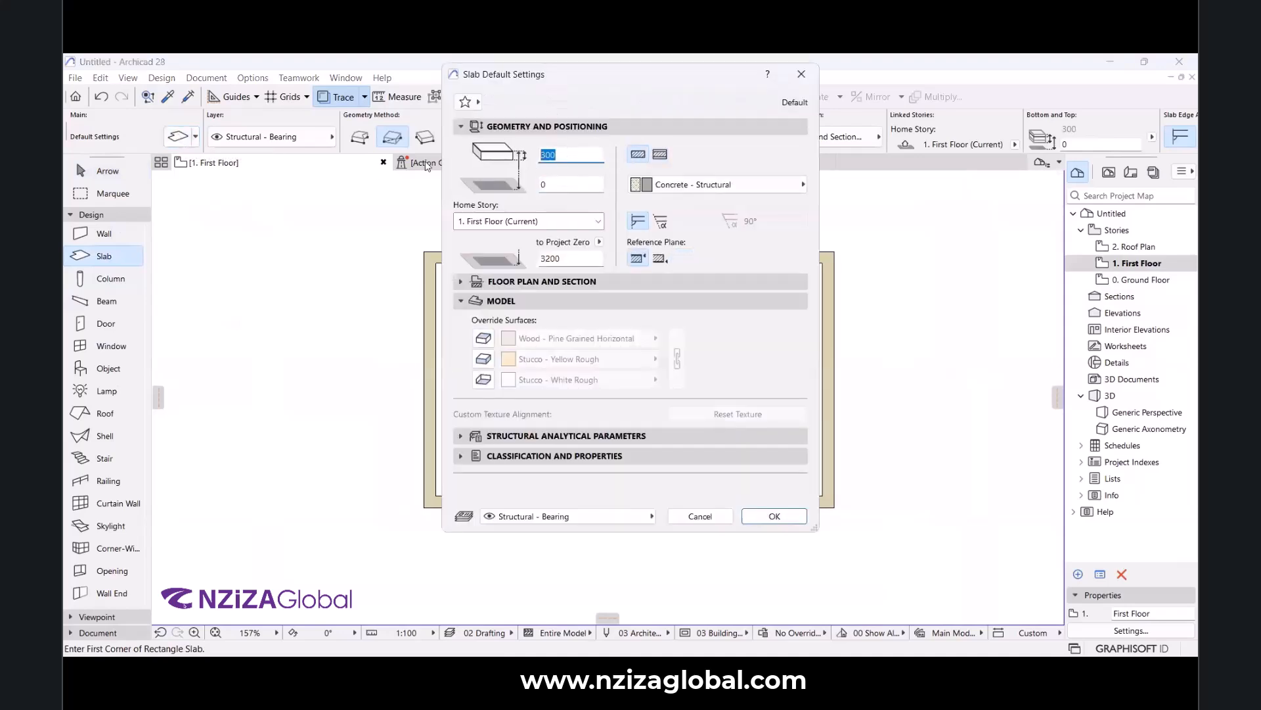
text(200)
text(0)
key(BackSpace)
key(Tab)
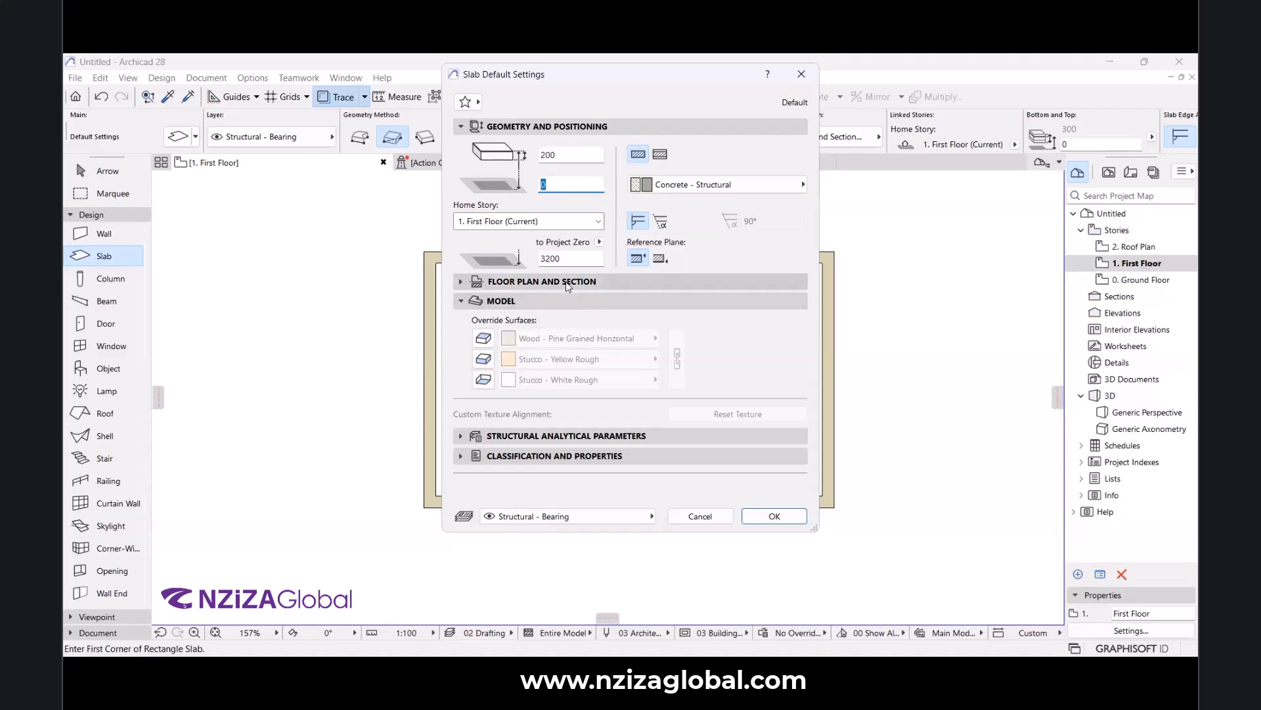
Enable surface overrides for the slab's top, edges and bottom, and set the top surface to Tiles - Tan 30x30.
click(483, 338)
click(487, 361)
click(484, 380)
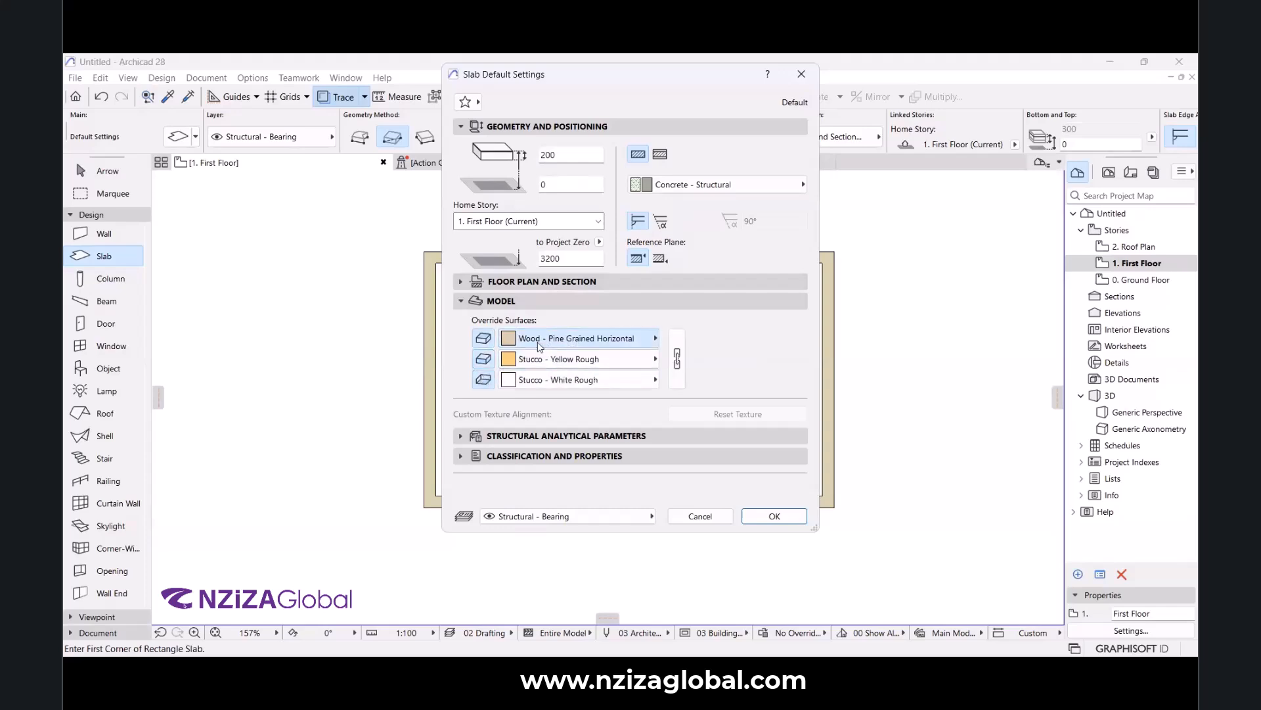
click(616, 346)
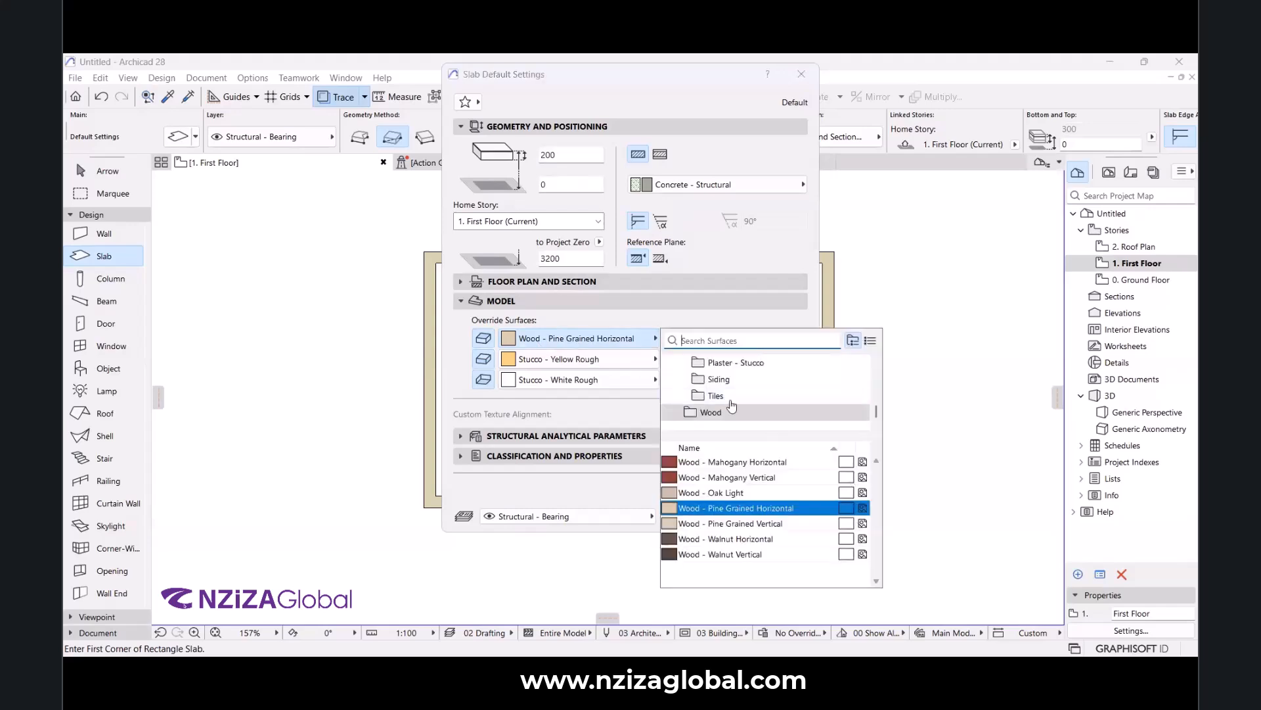
click(731, 397)
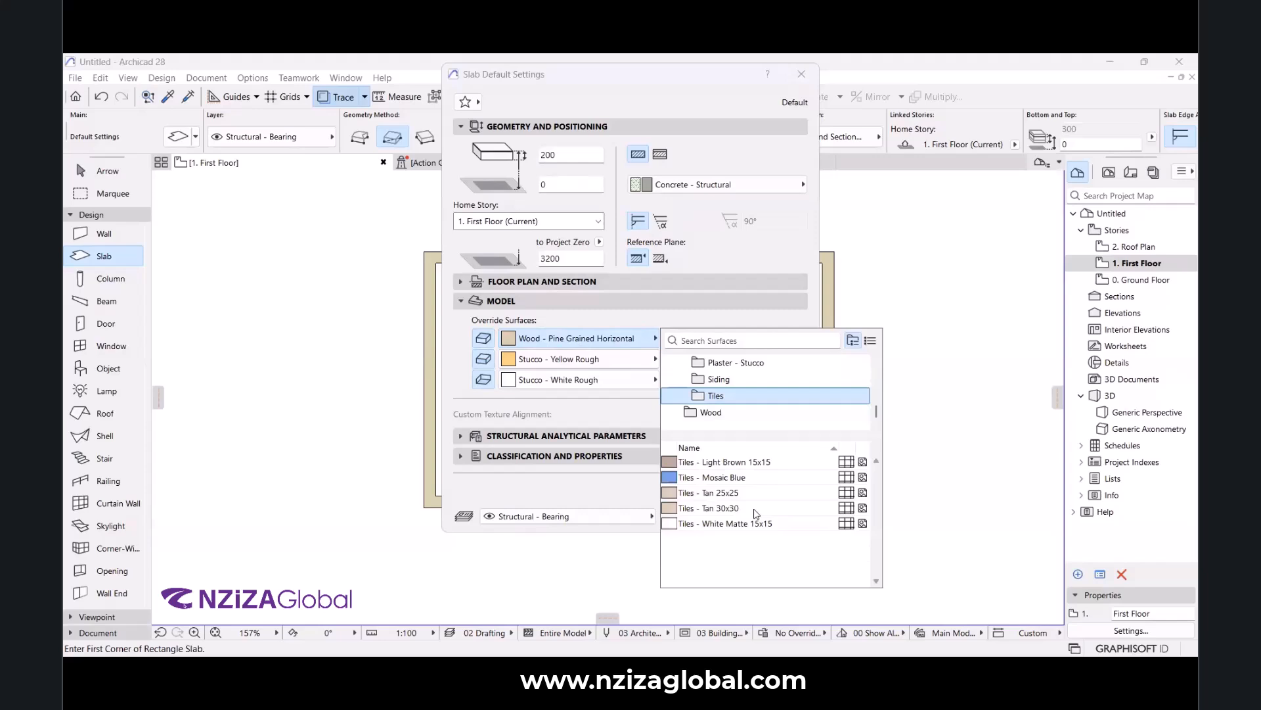
click(755, 510)
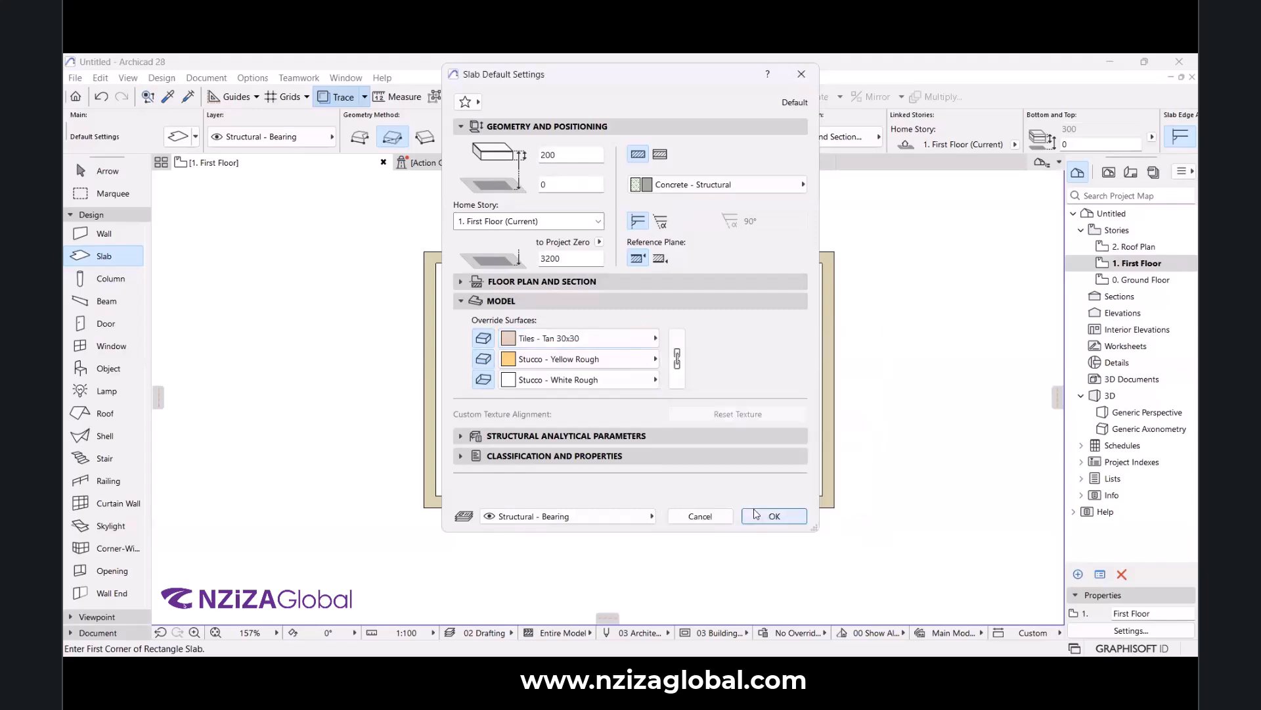
Set the slab's edge surface to Stucco - White Rough and keep the same surface for the bottom.
click(607, 365)
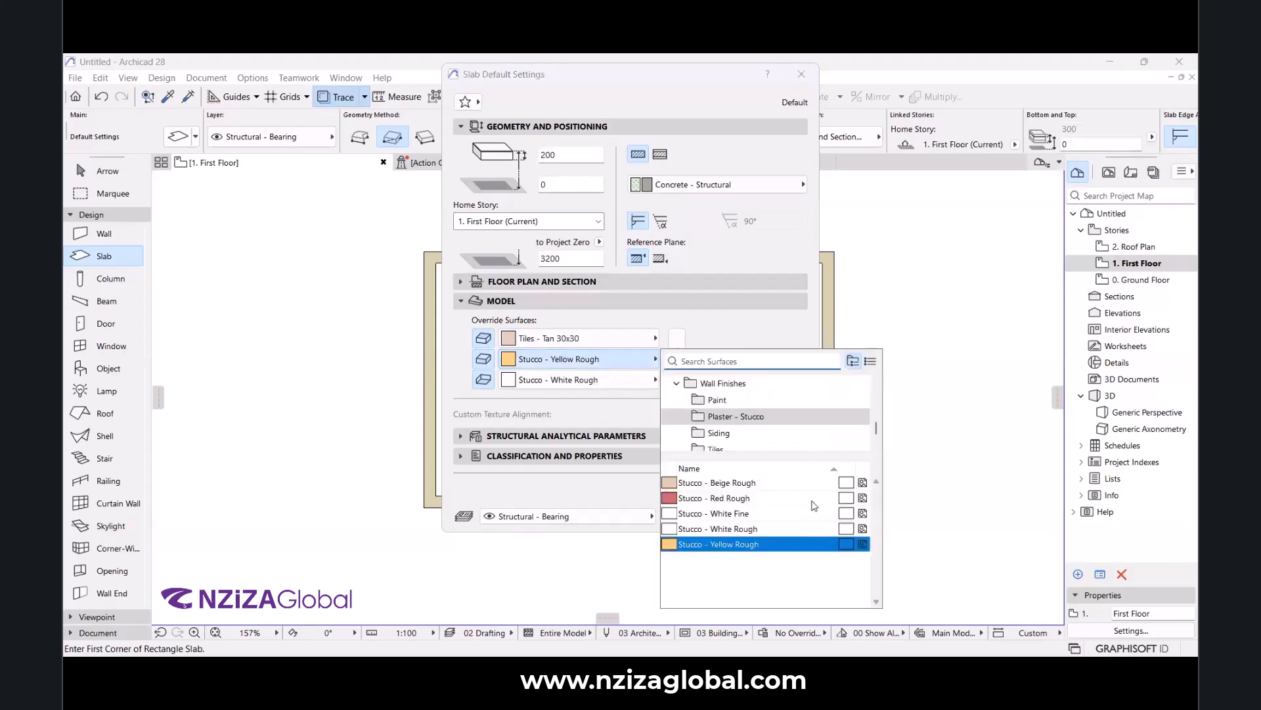
click(779, 530)
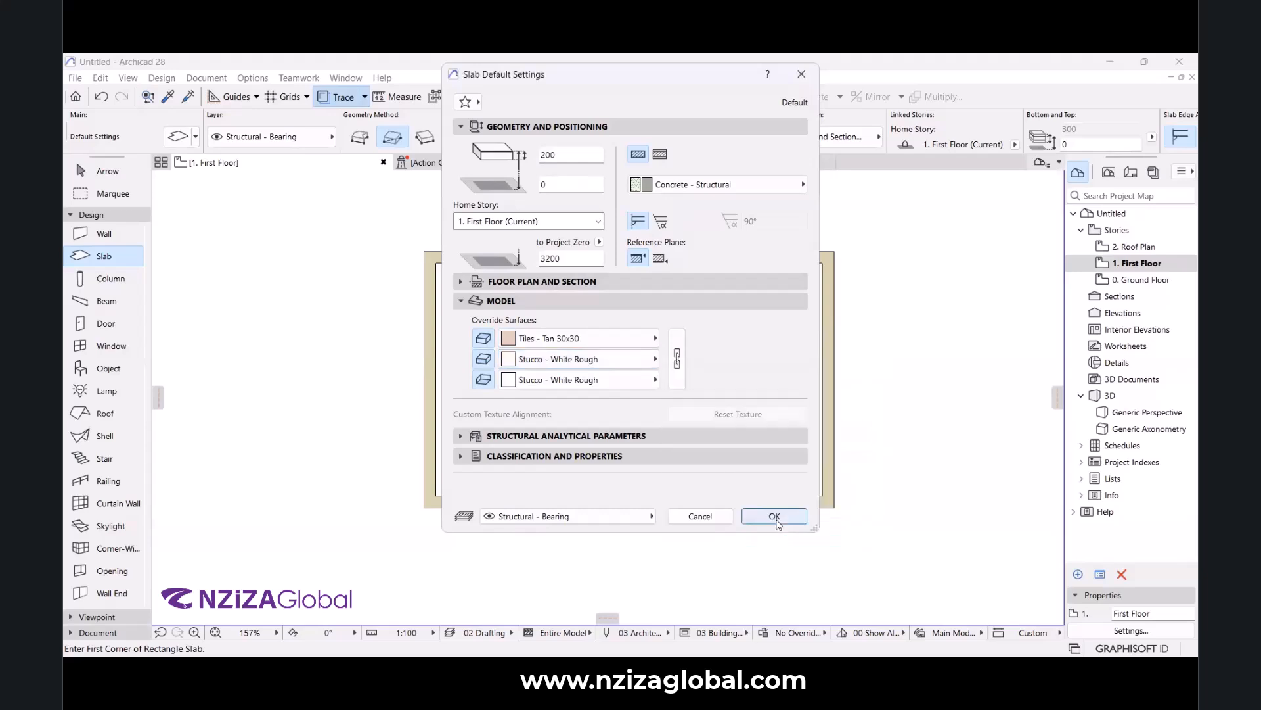
click(618, 381)
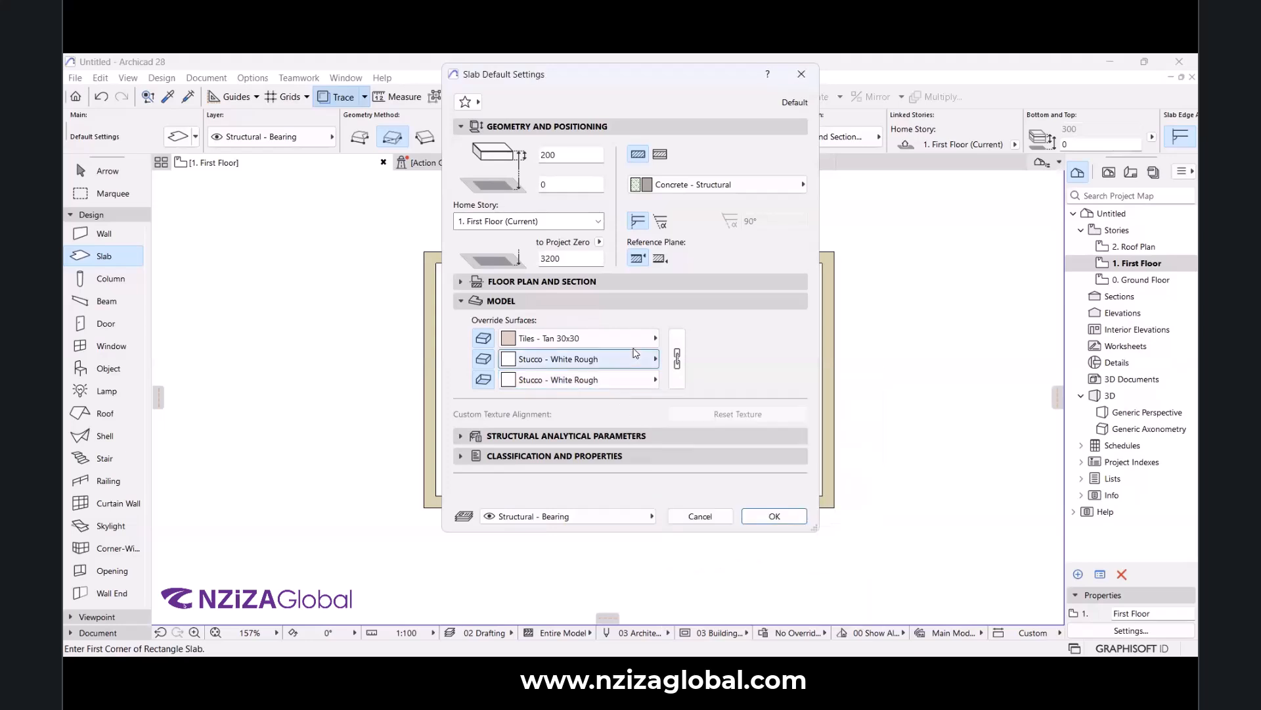
click(634, 350)
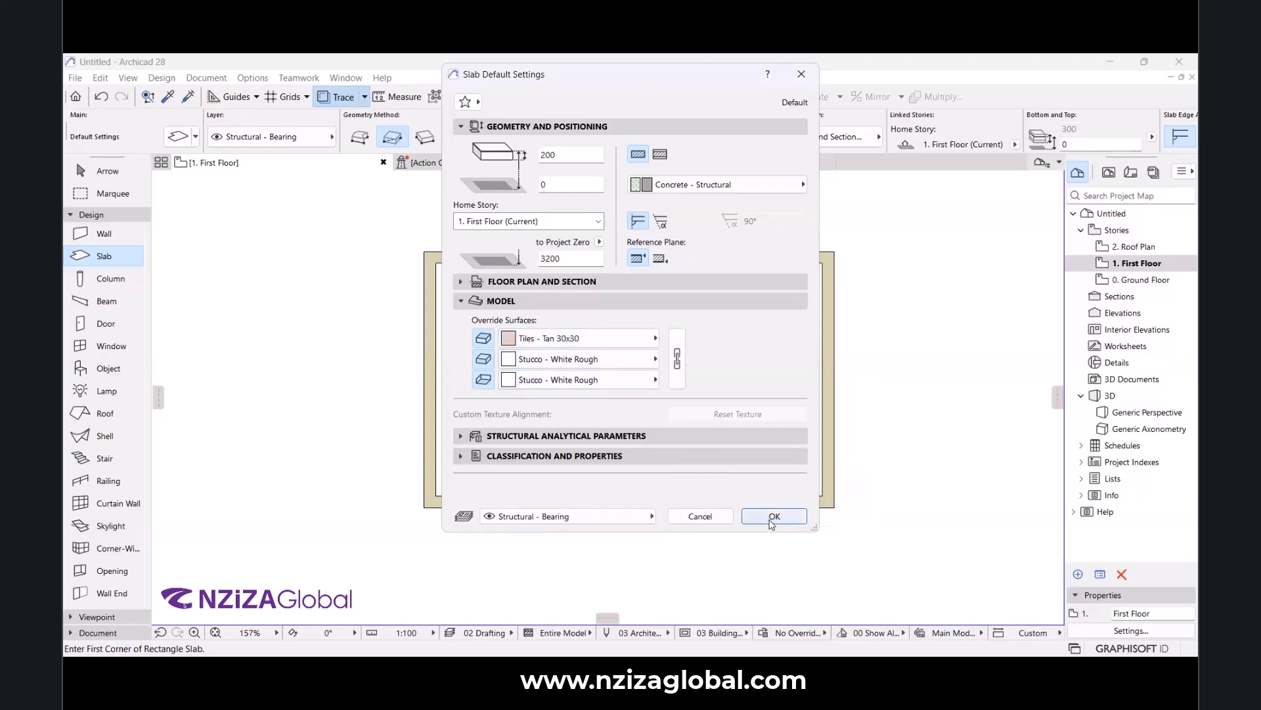
Confirm the slab defaults and draw a slab over the First Floor walls' outer corners with the rectangular geometry method.
click(772, 518)
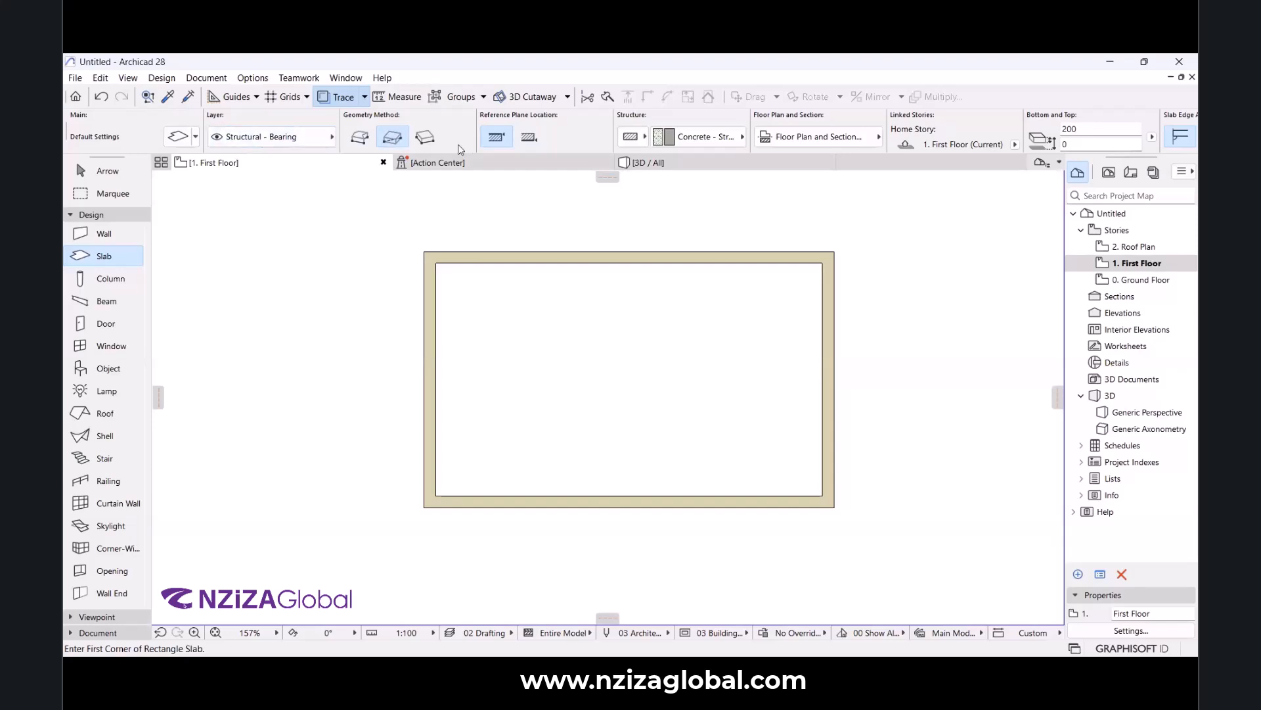
click(365, 144)
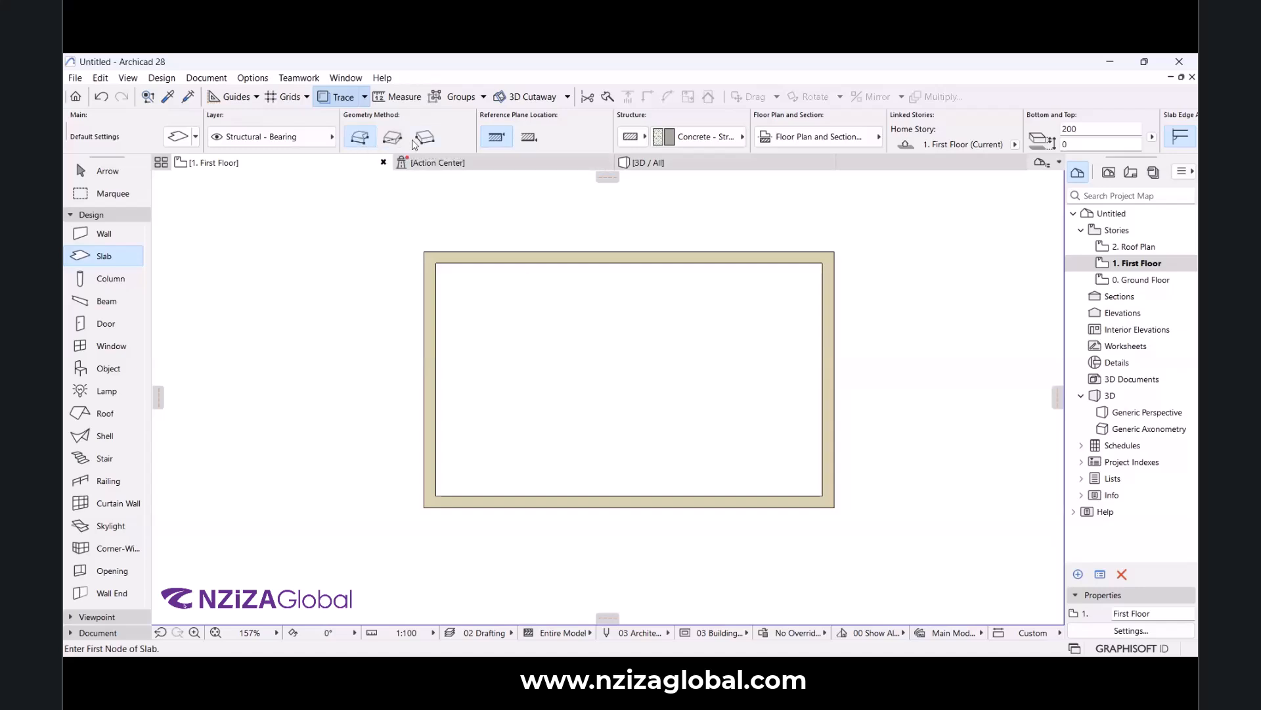
click(393, 137)
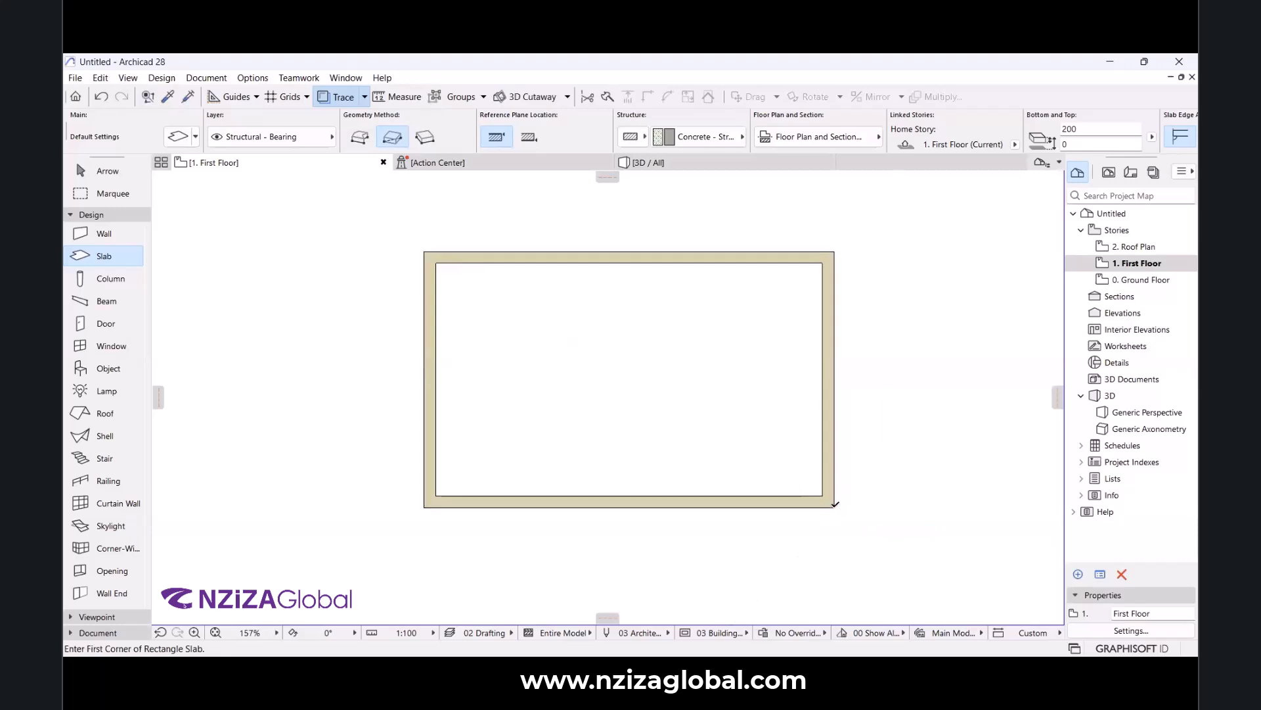
Examine the building in the 3D view from above, comparing the floor slab with the First Floor plan.
click(677, 163)
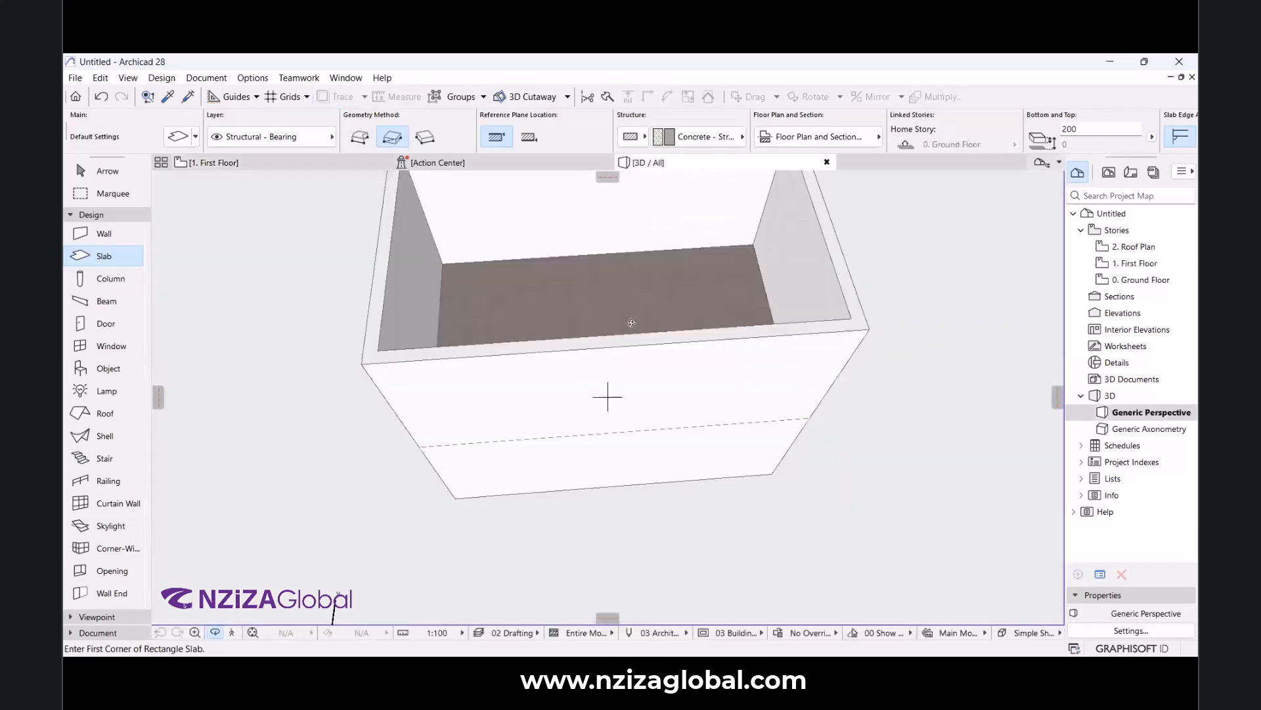
drag(654, 336, 845, 345)
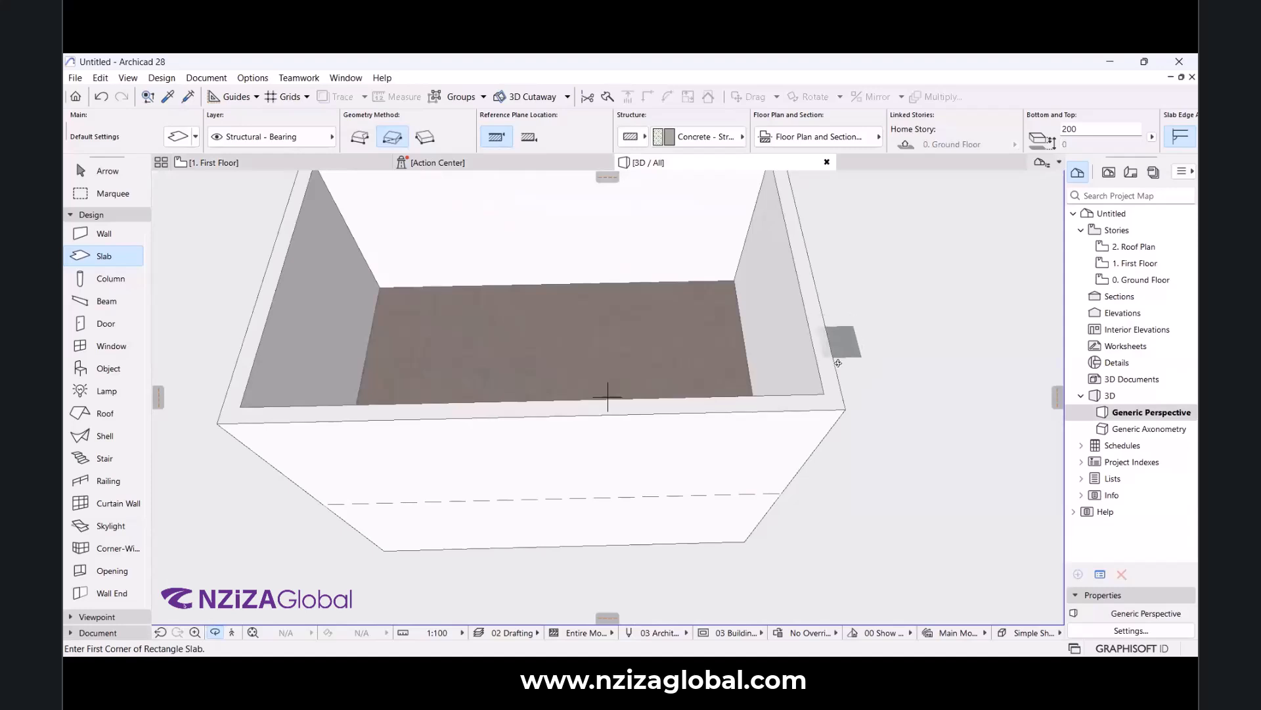
scroll(838, 363, down, 3)
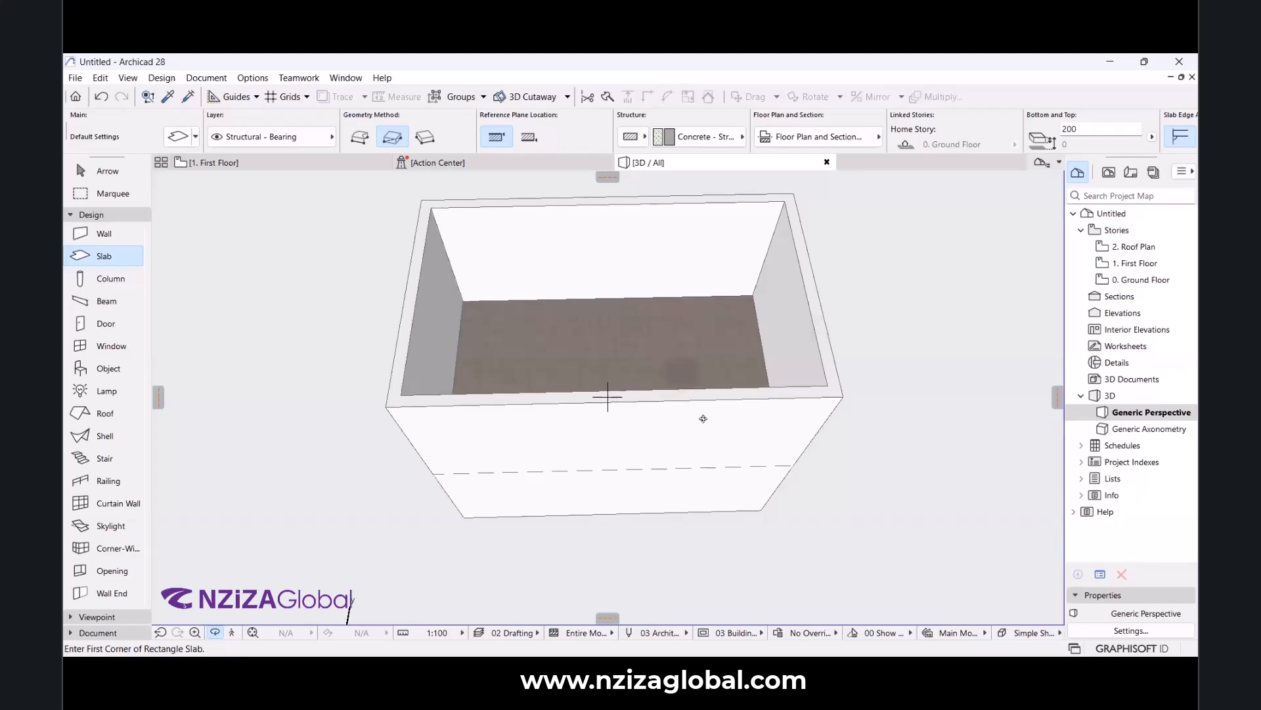
scroll(701, 425, down, 3)
scroll(678, 283, up, 2)
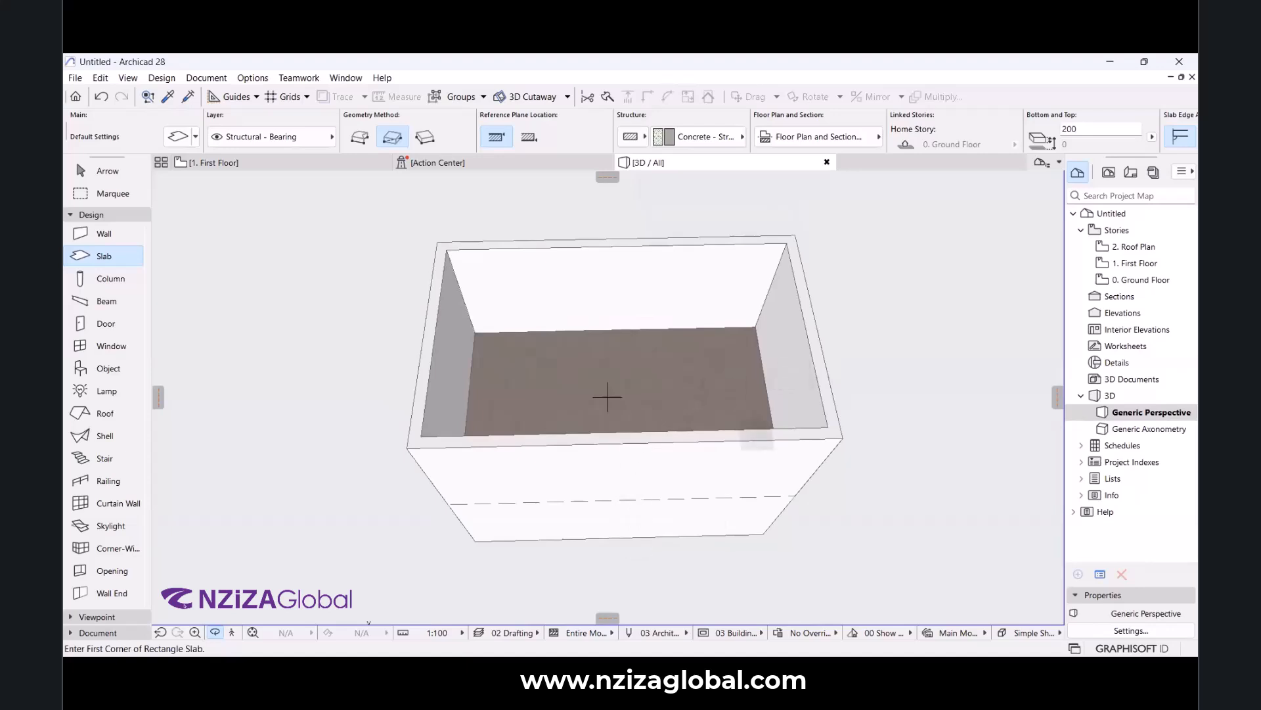
click(298, 169)
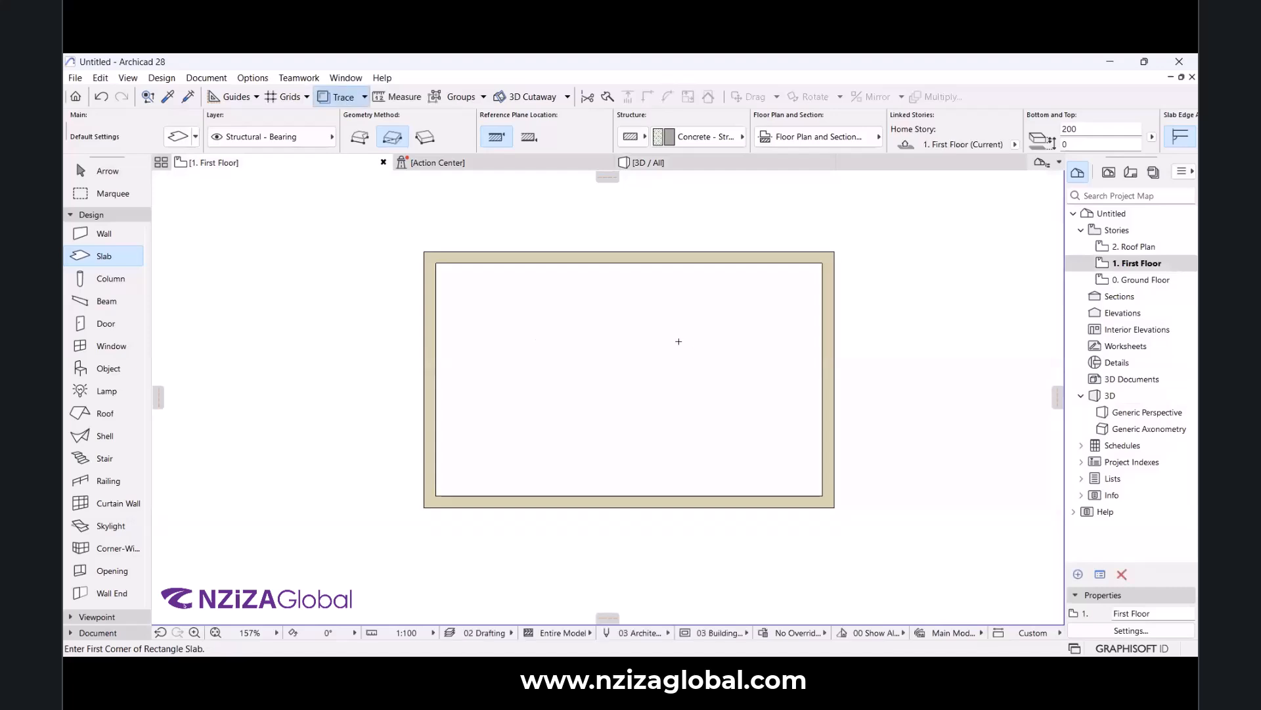
scroll(771, 293, up, 3)
scroll(748, 304, down, 3)
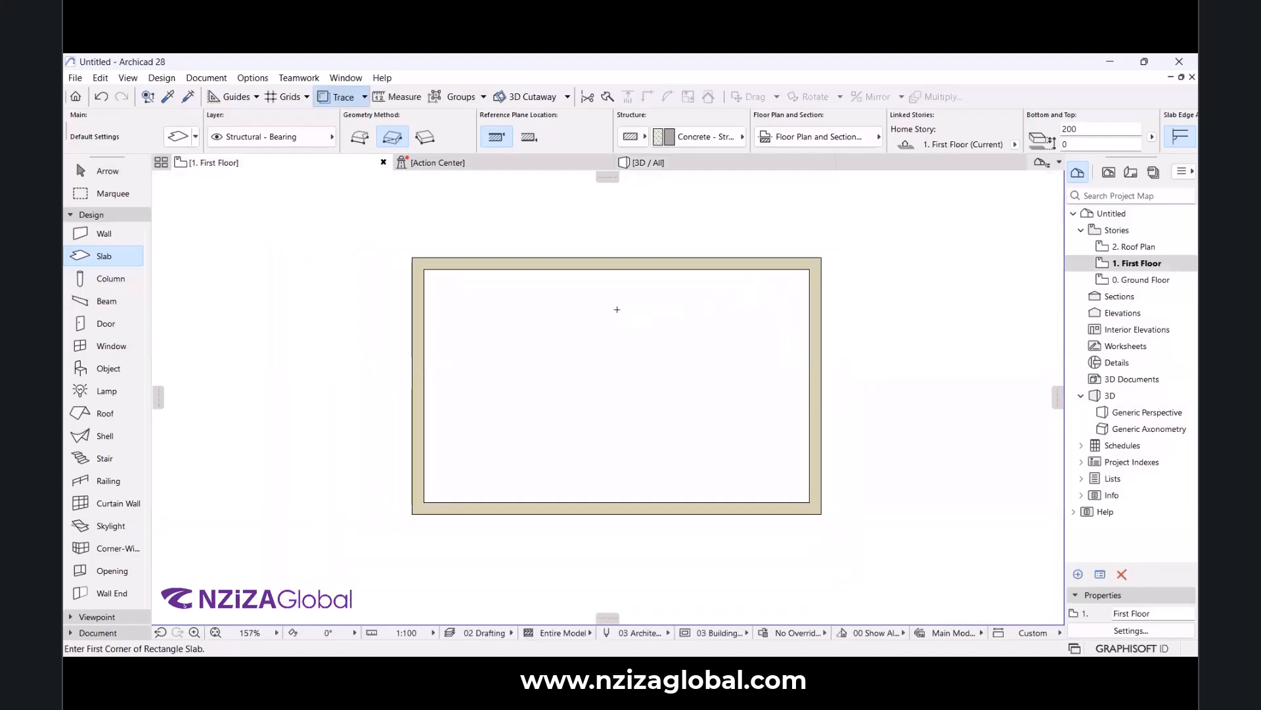
click(663, 163)
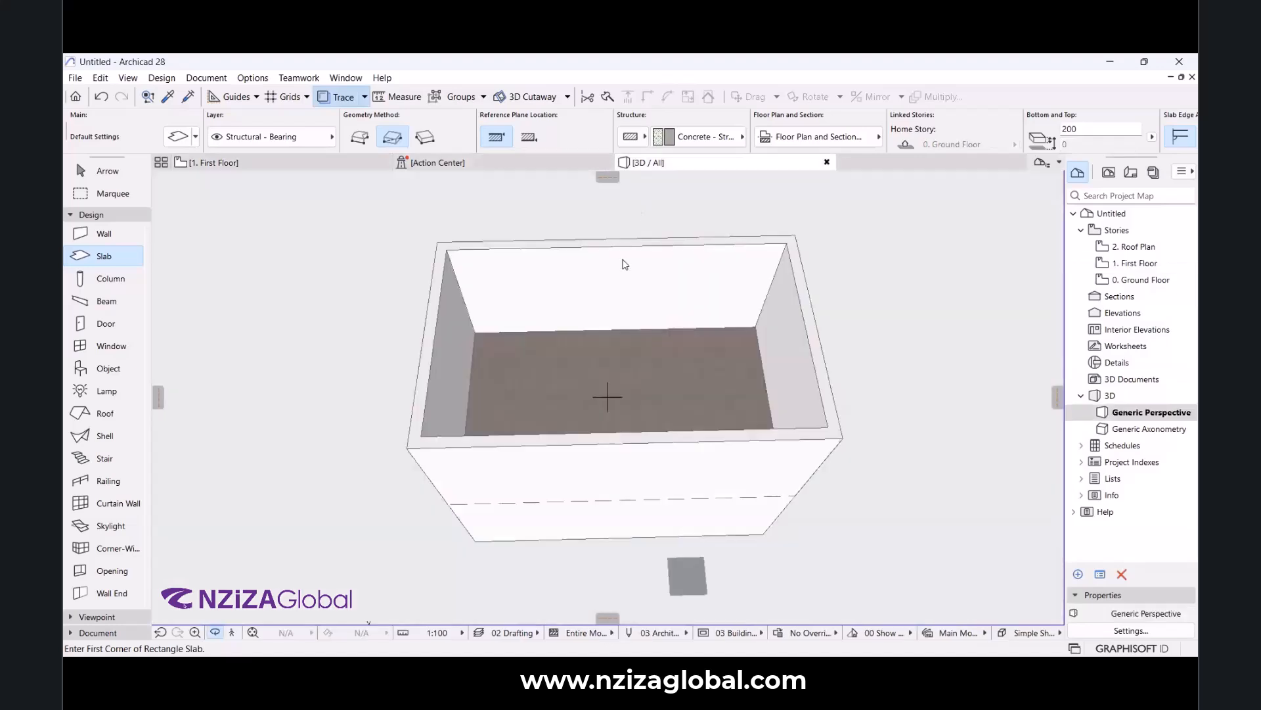
click(460, 163)
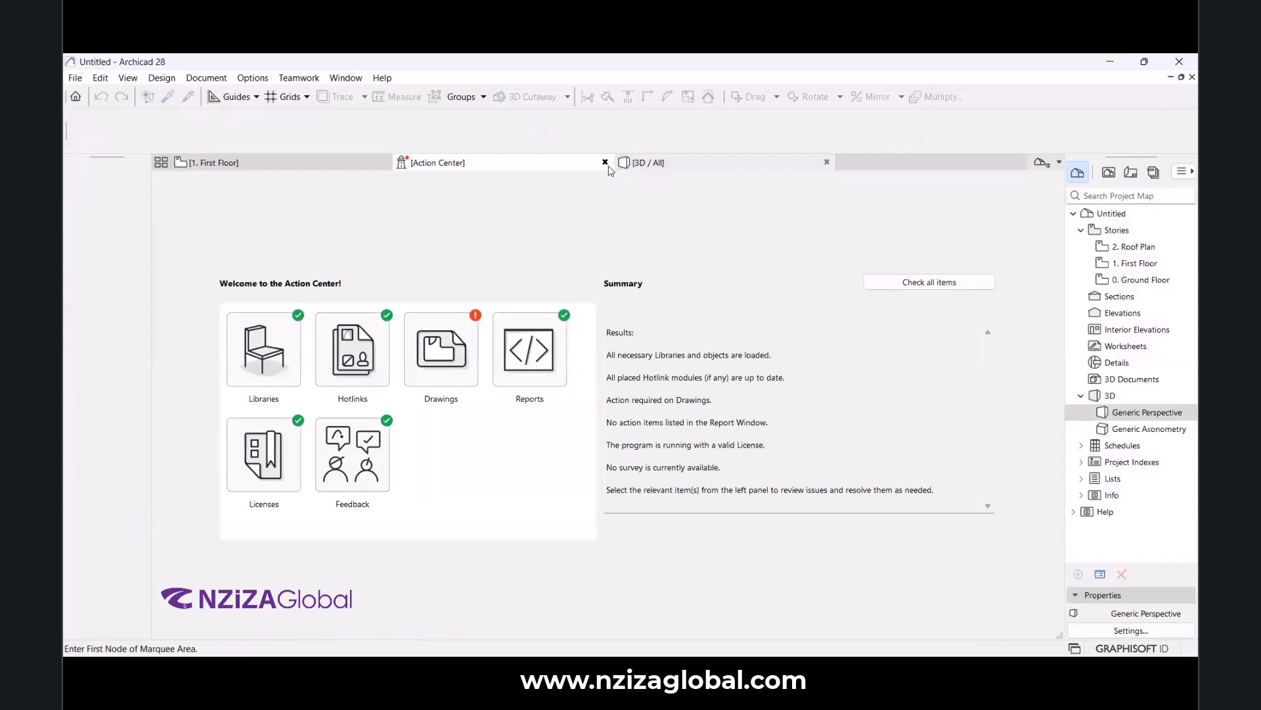
click(638, 162)
Select the slab on the First Floor plan, open its settings and show the structural function options in the structural analytical parameters.
click(321, 164)
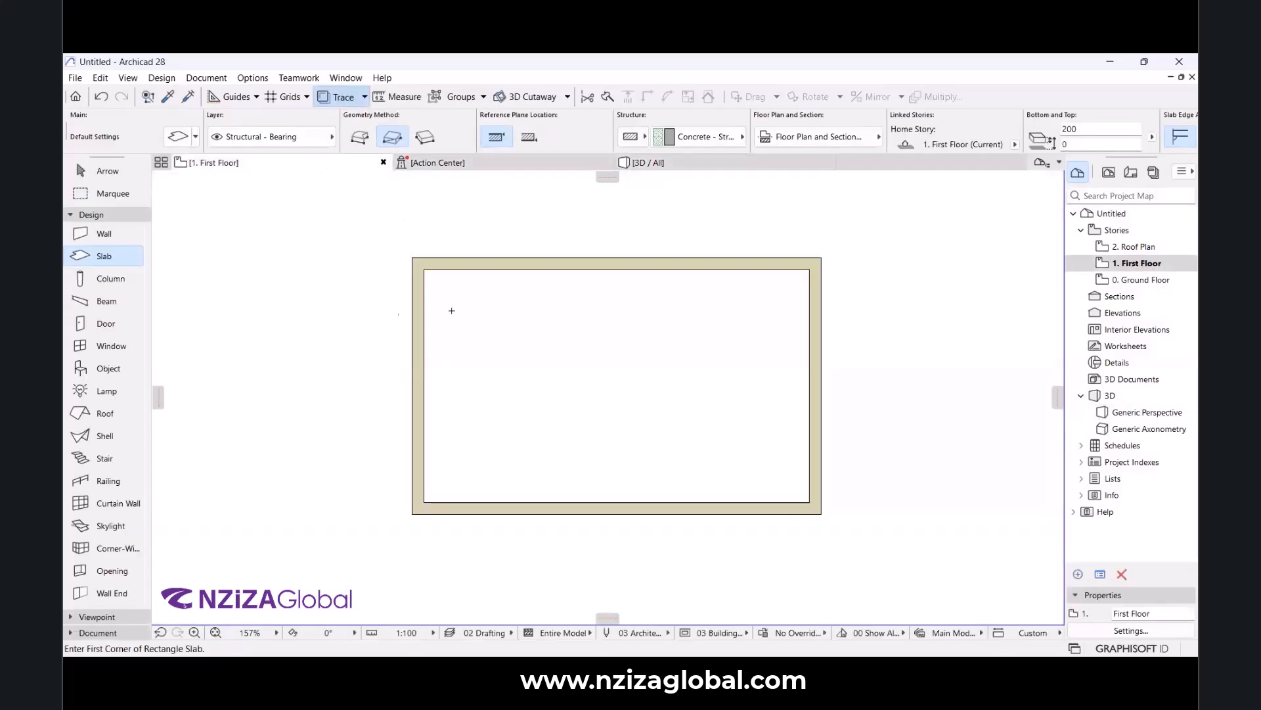
click(429, 262)
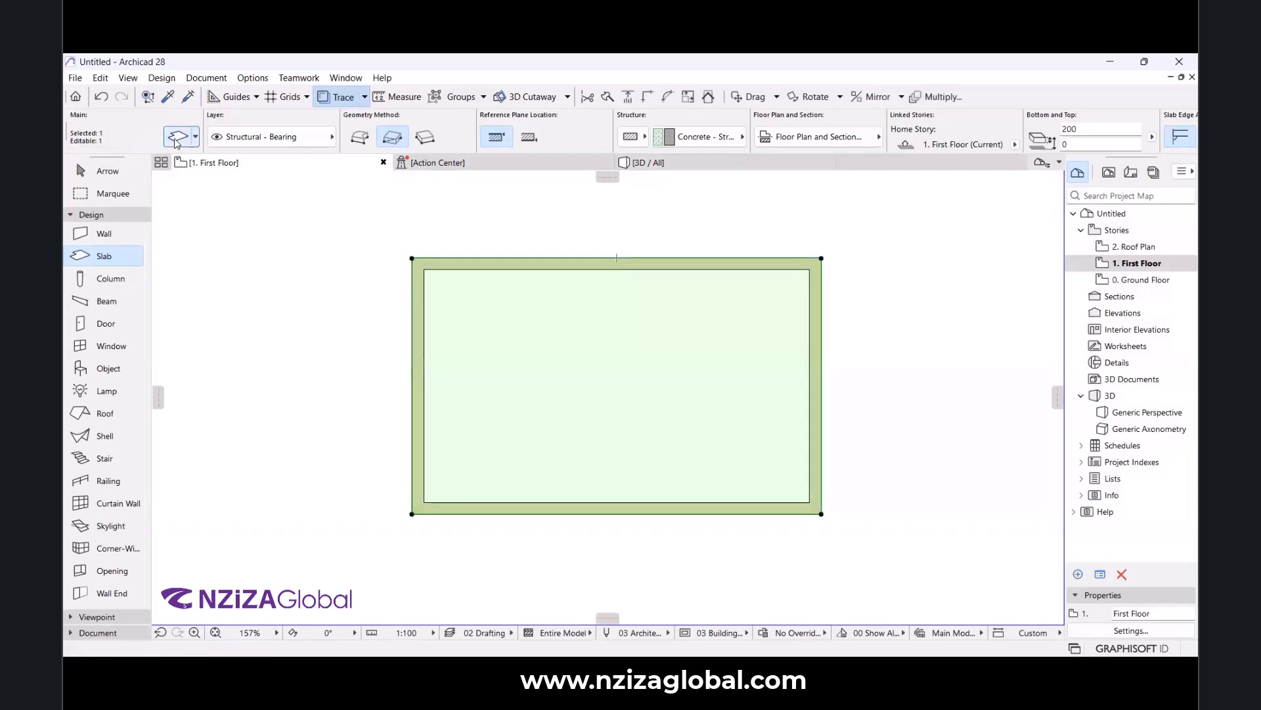
click(176, 138)
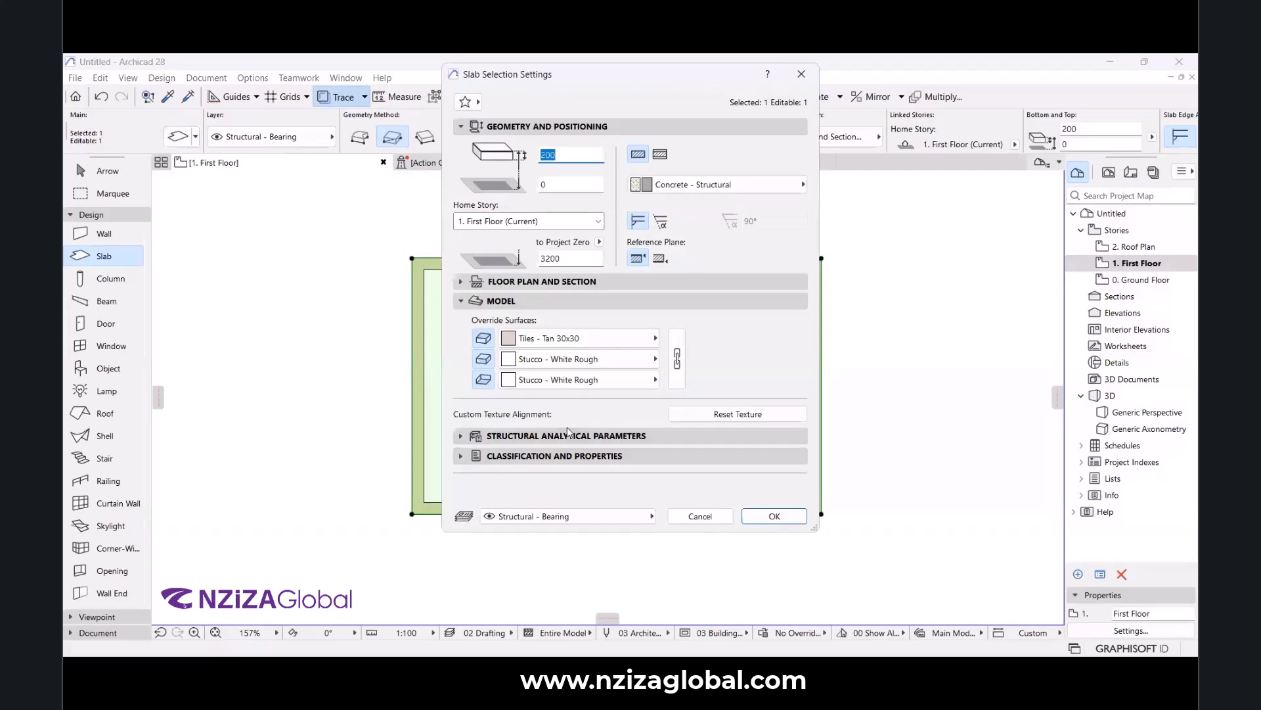
click(598, 437)
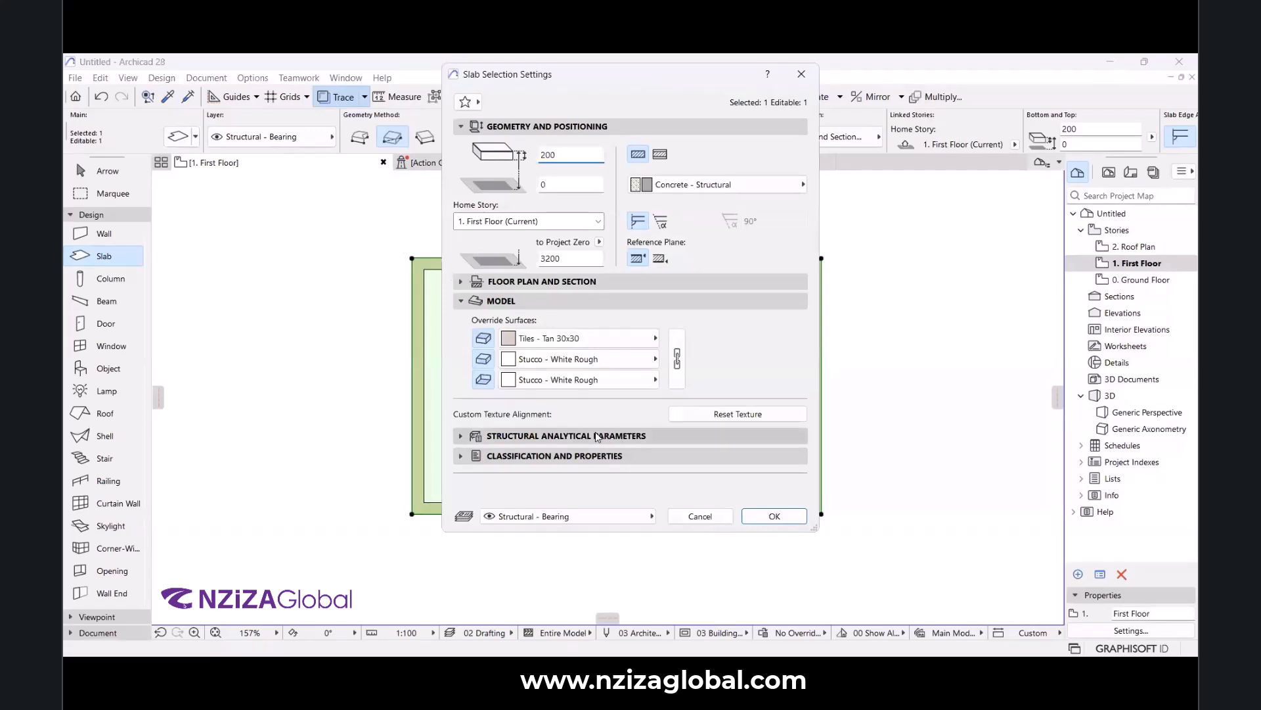
click(597, 435)
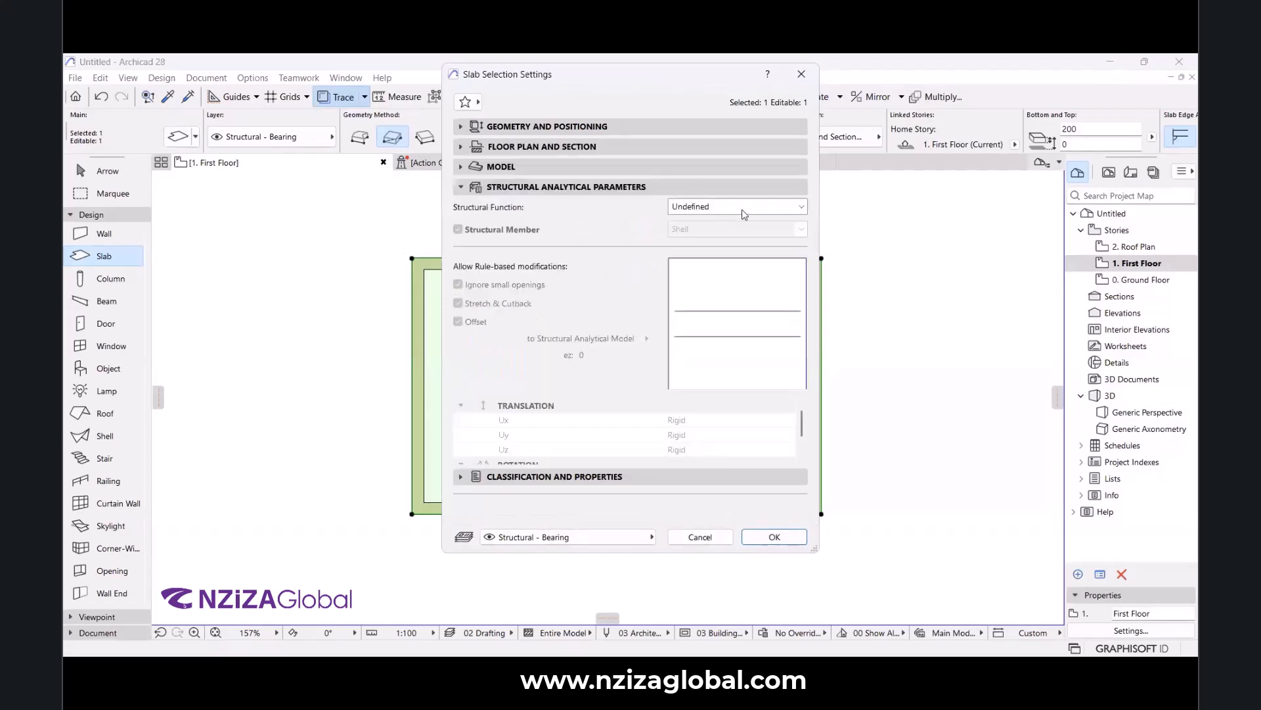
click(745, 207)
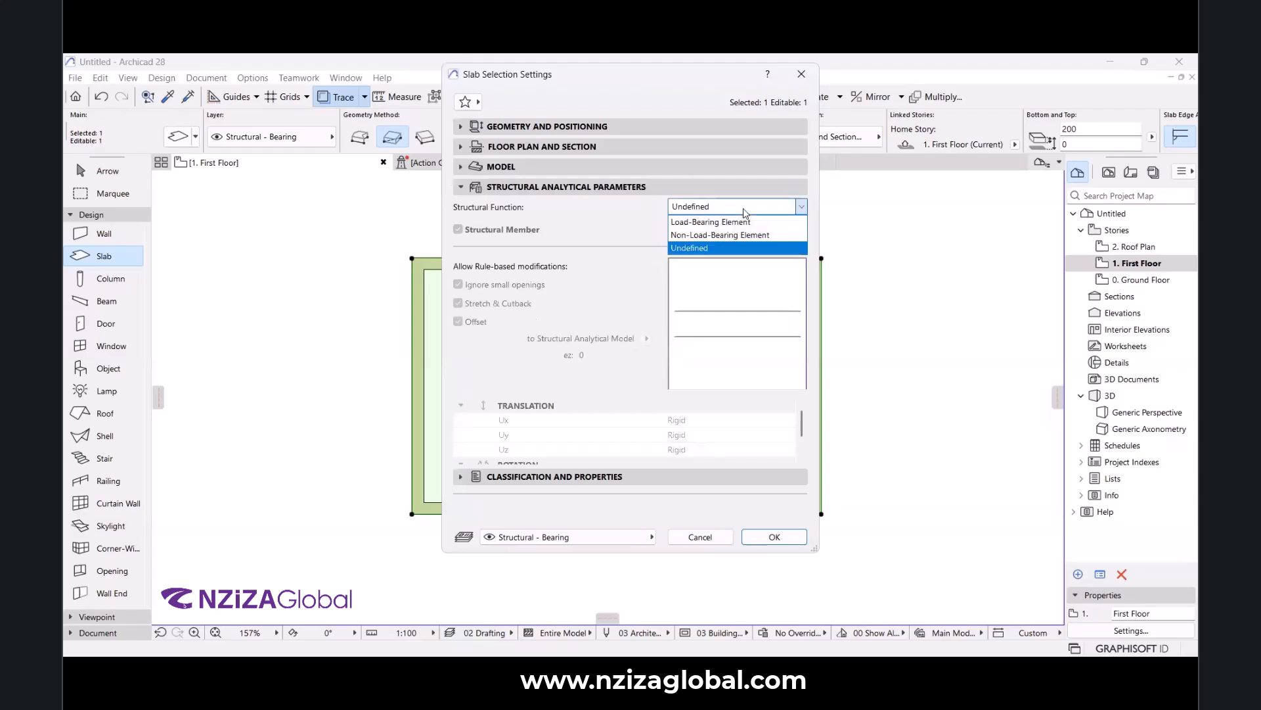
Set the selected slab's position to Interior in its classification and properties, and apply the settings.
click(599, 205)
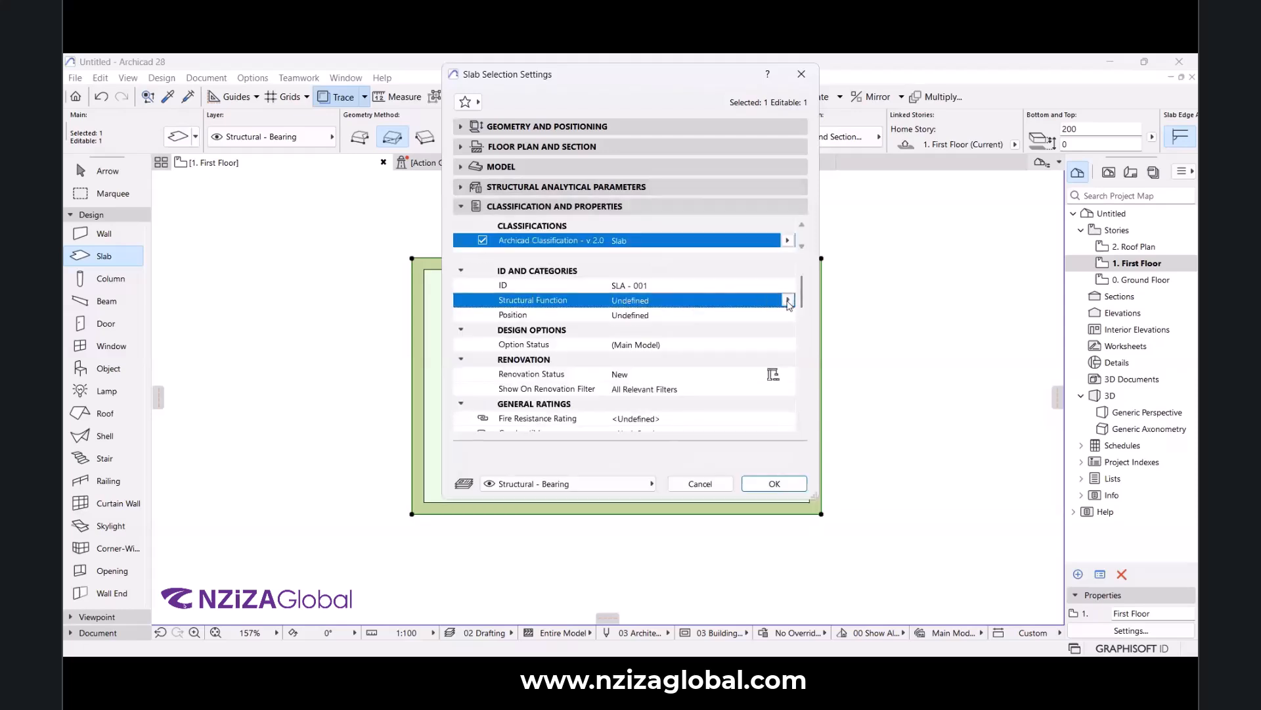
click(787, 301)
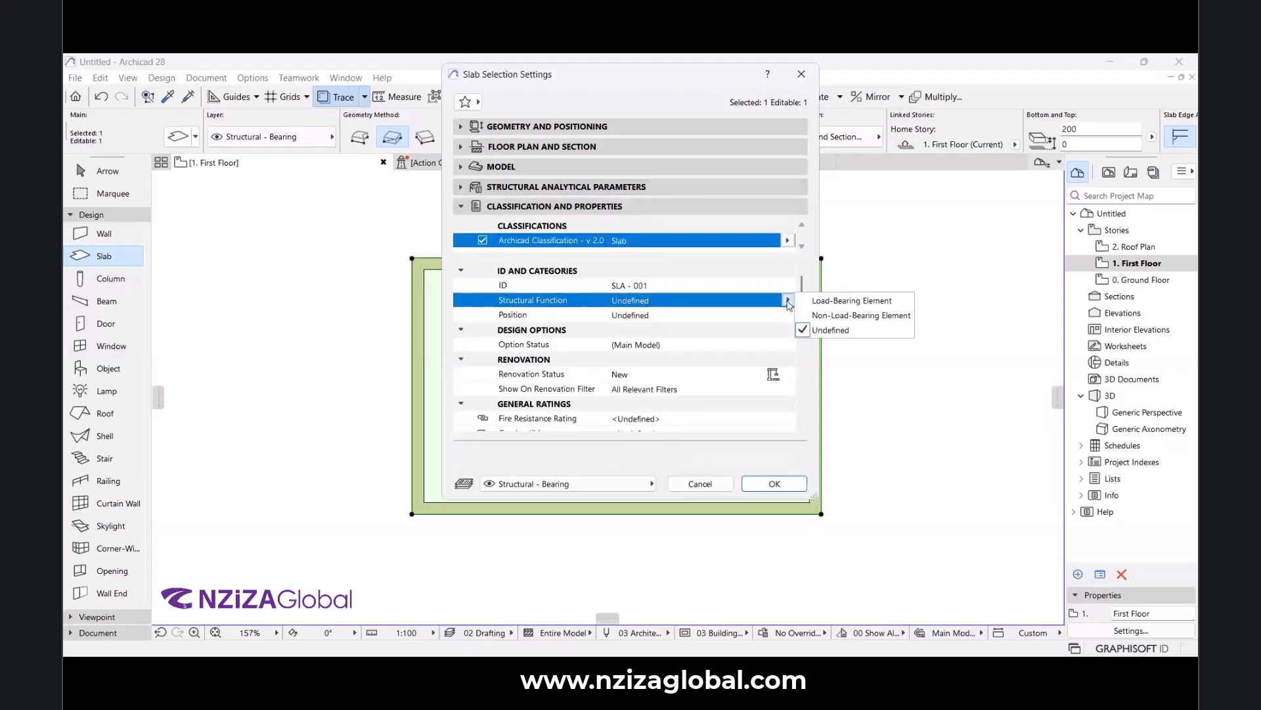
click(777, 316)
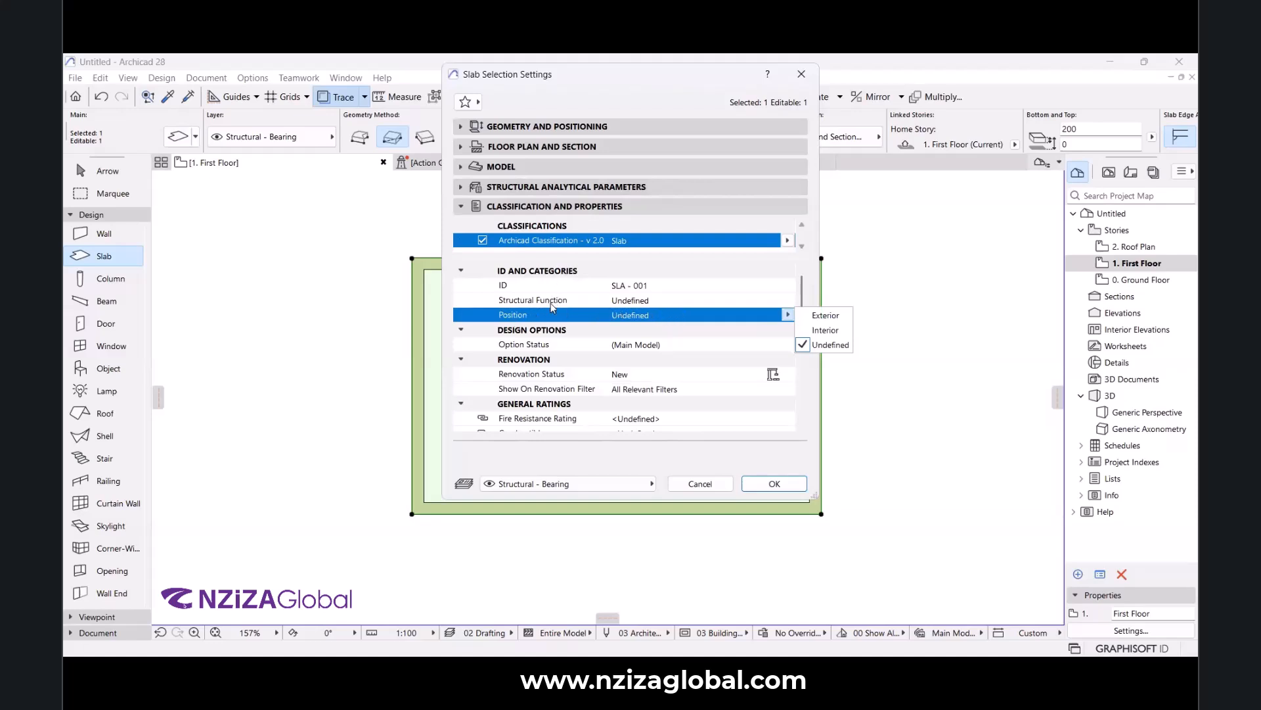
click(825, 331)
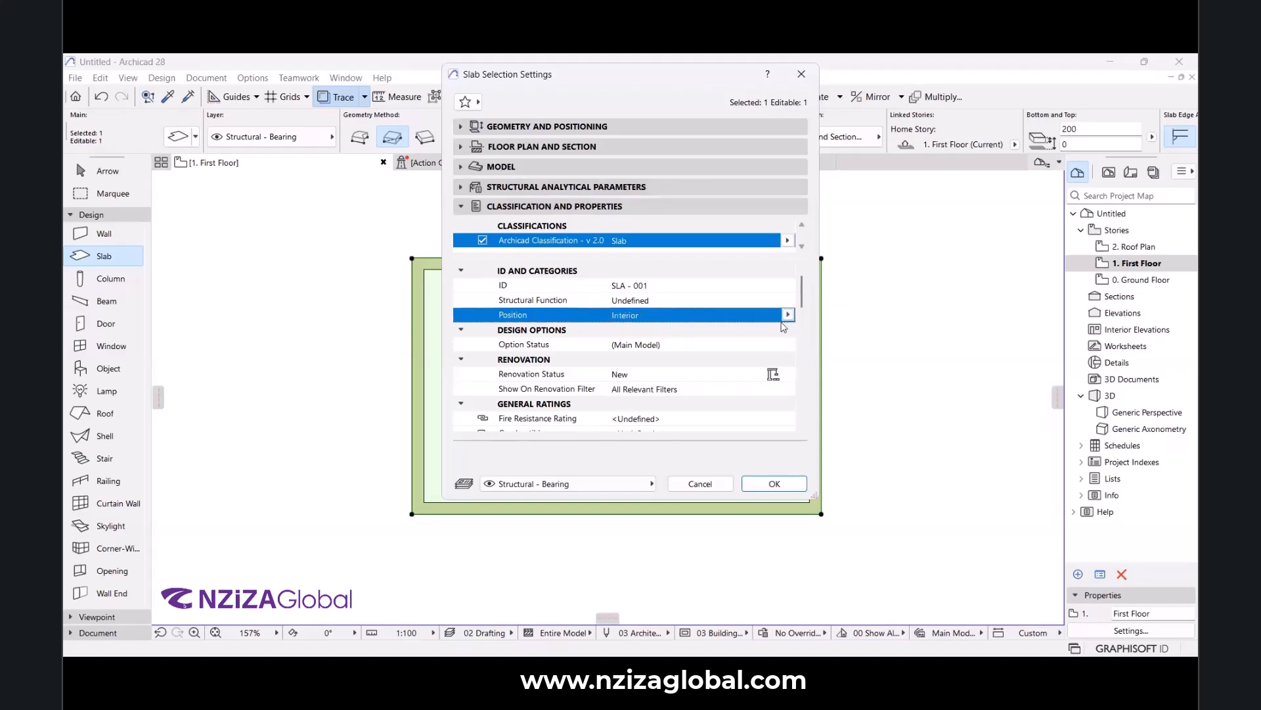
scroll(784, 326, down, 6)
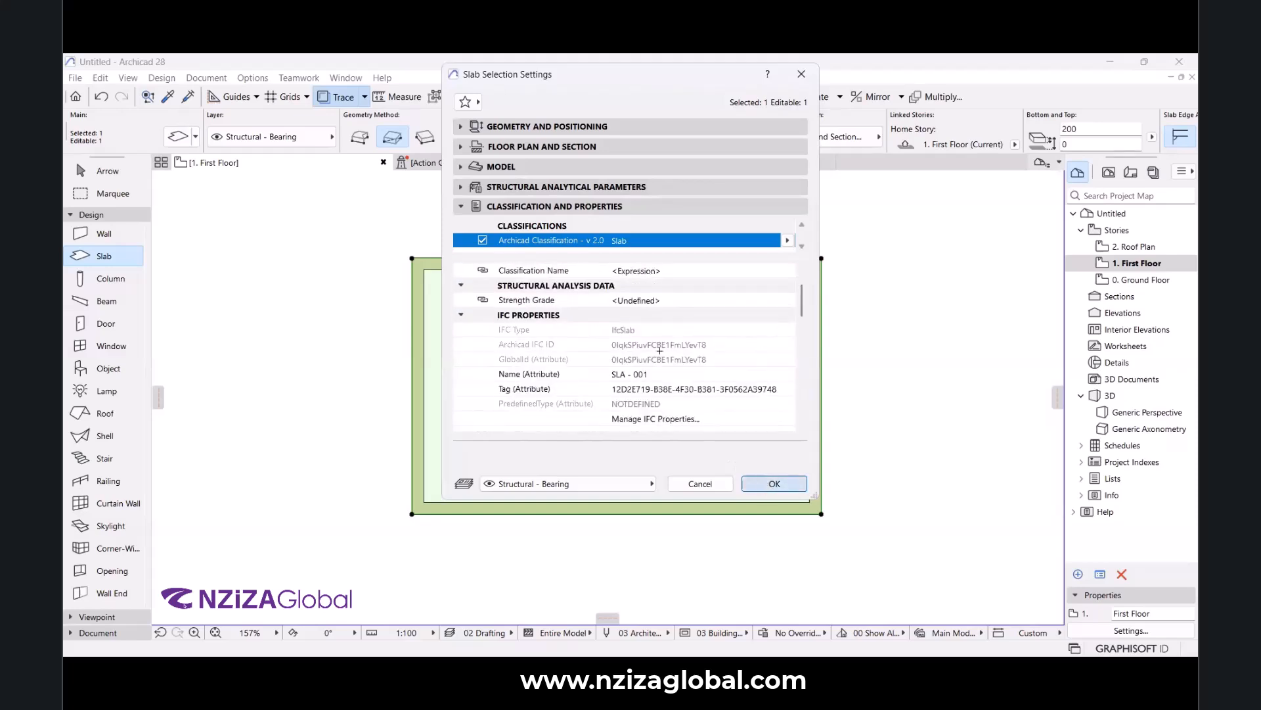
click(770, 484)
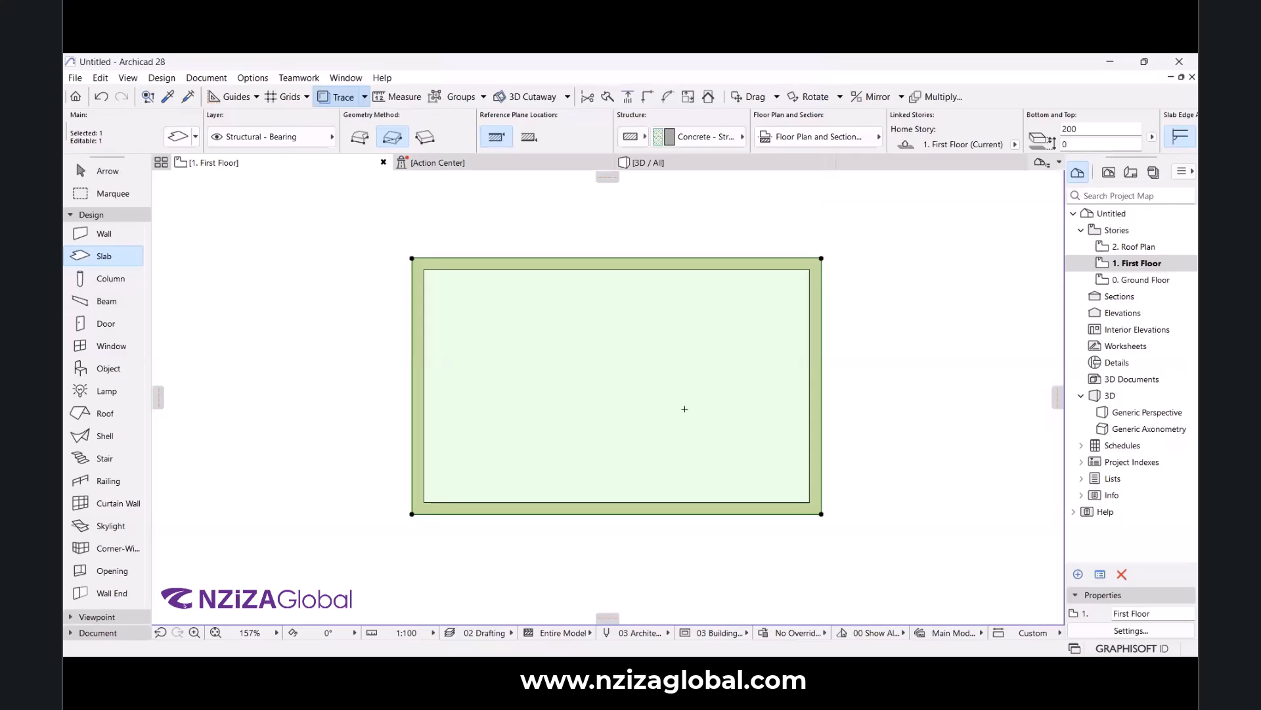
scroll(689, 296, down, 5)
scroll(693, 295, up, 5)
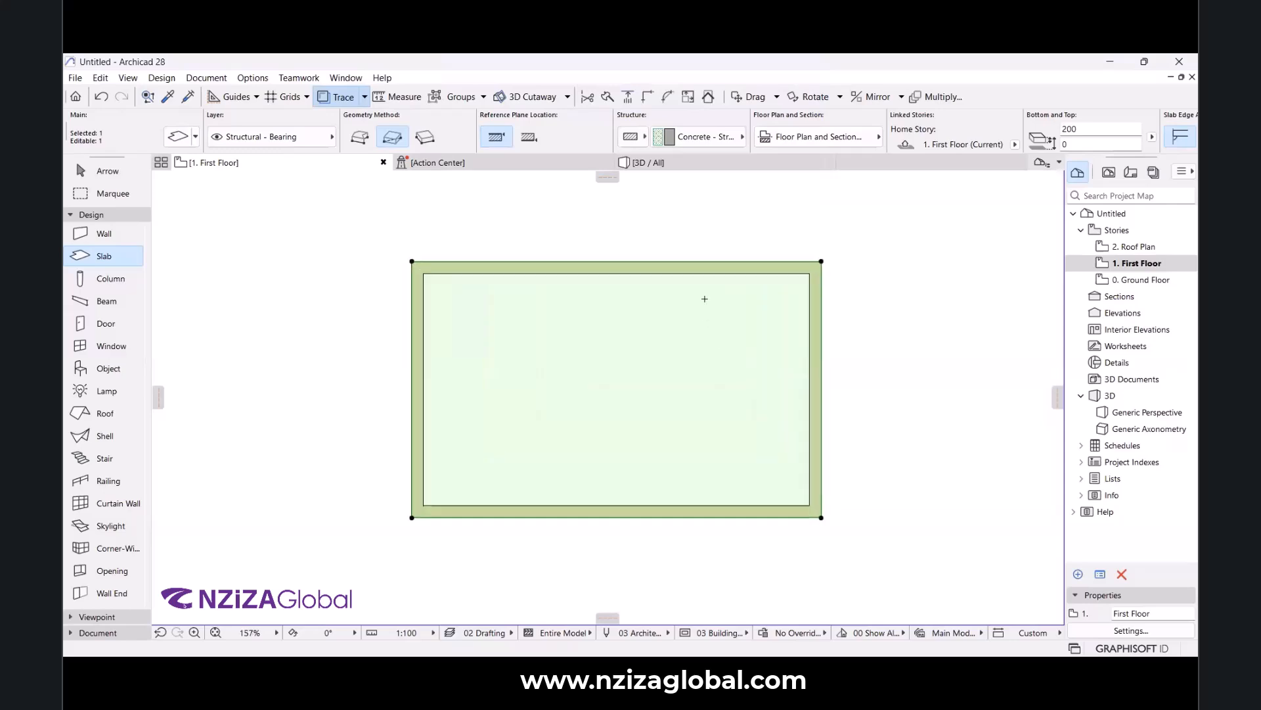
scroll(617, 214, down, 4)
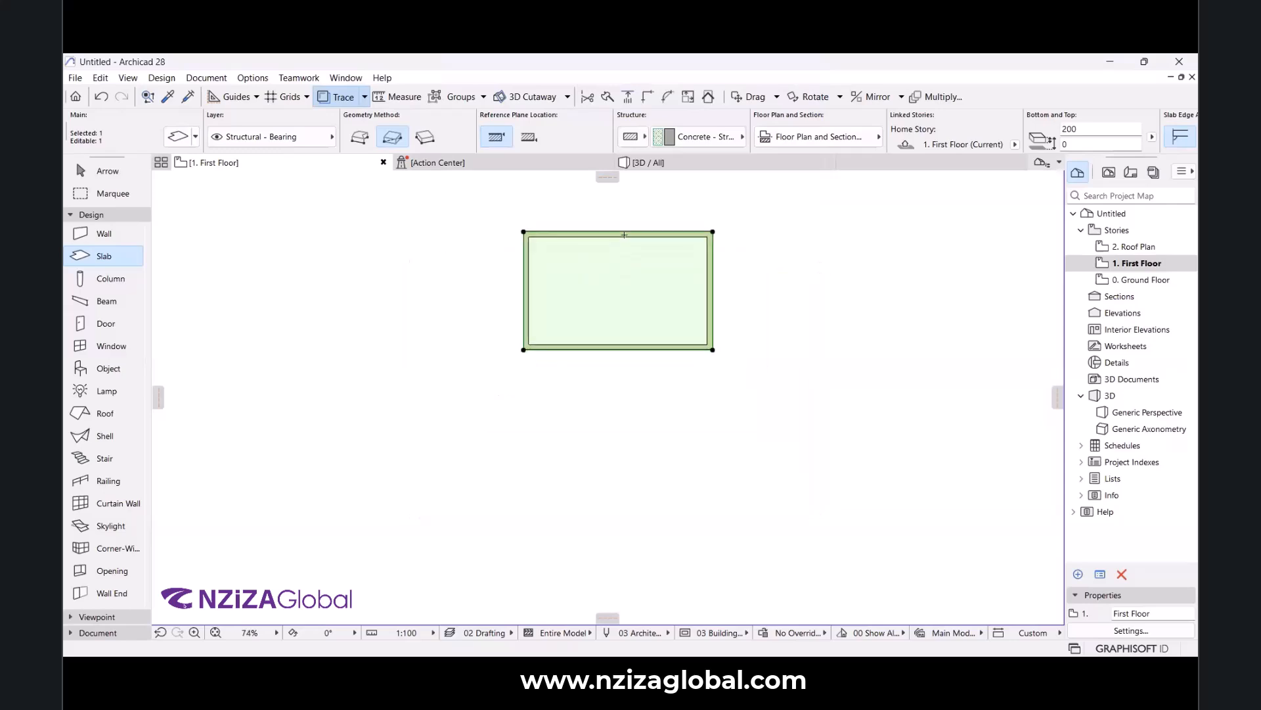
scroll(624, 235, up, 3)
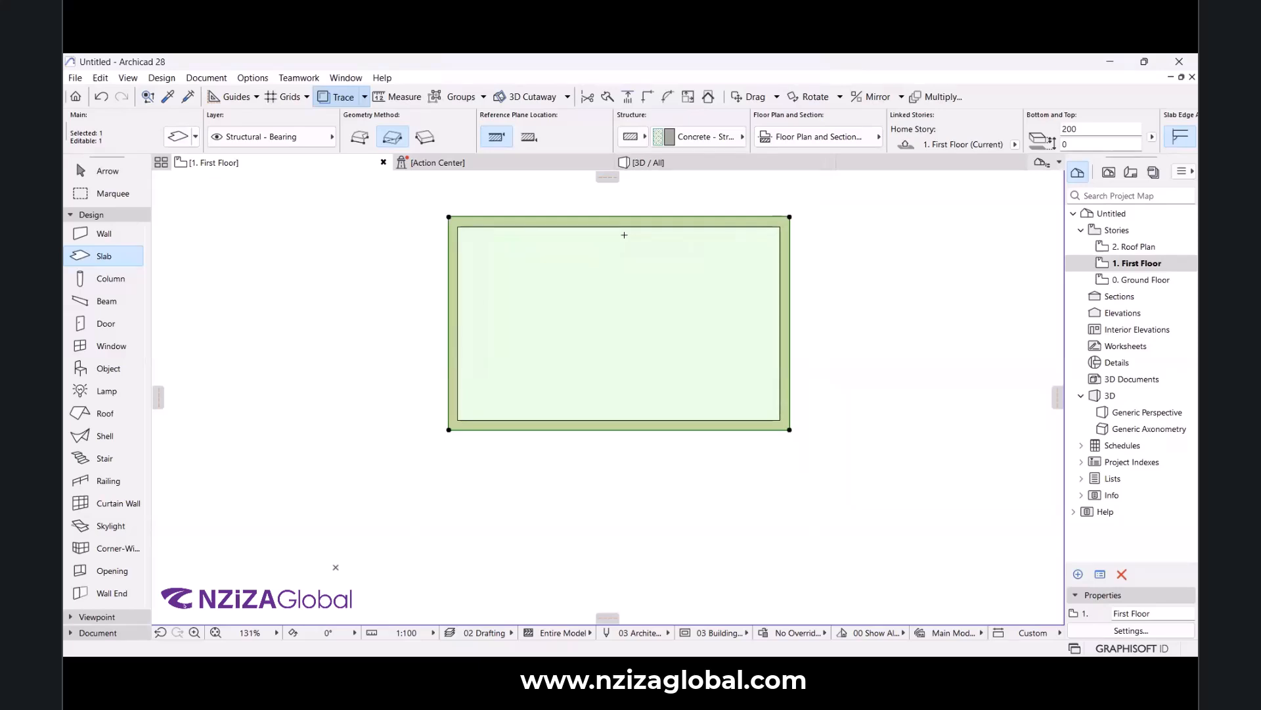
scroll(670, 205, up, 3)
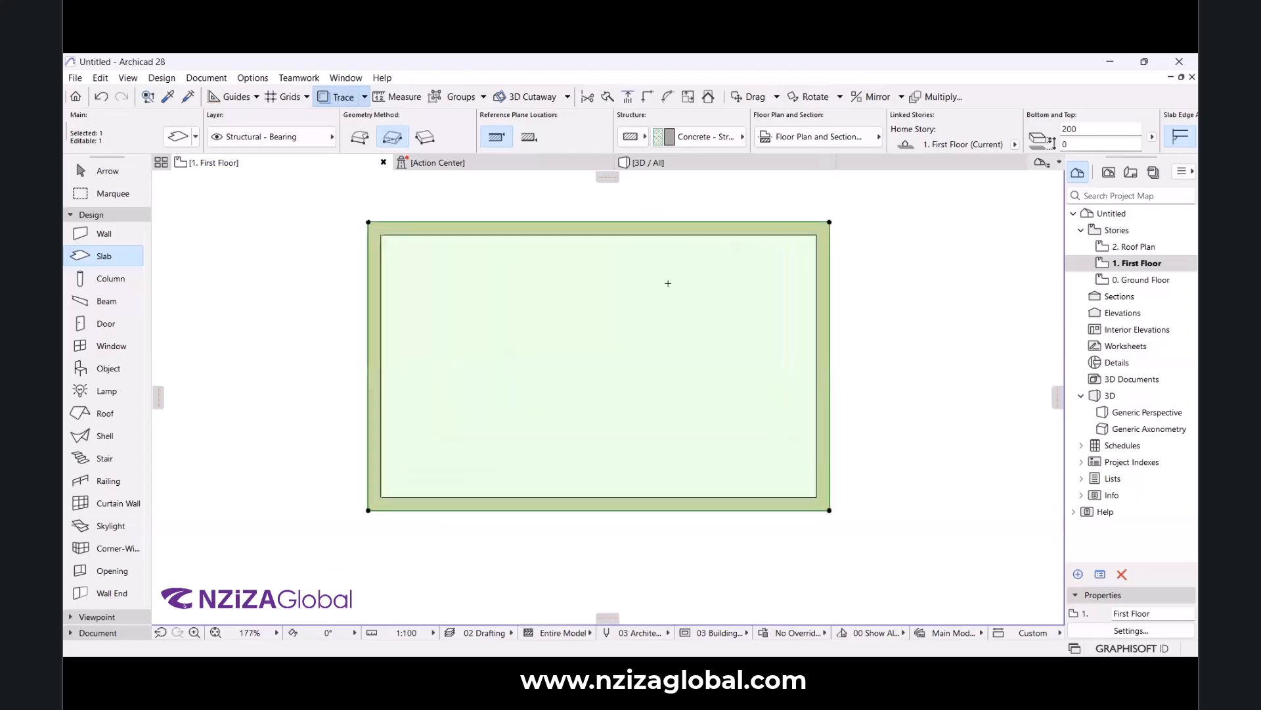
scroll(649, 321, down, 3)
click(647, 168)
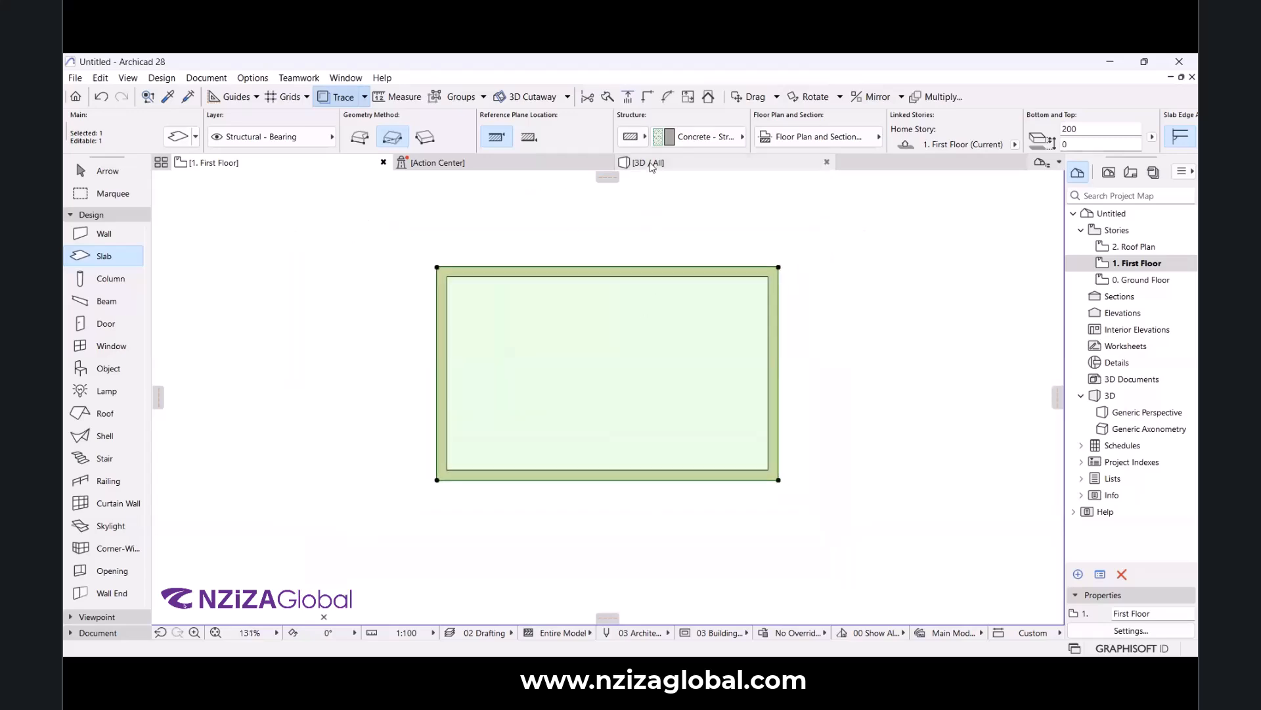
key(F2)
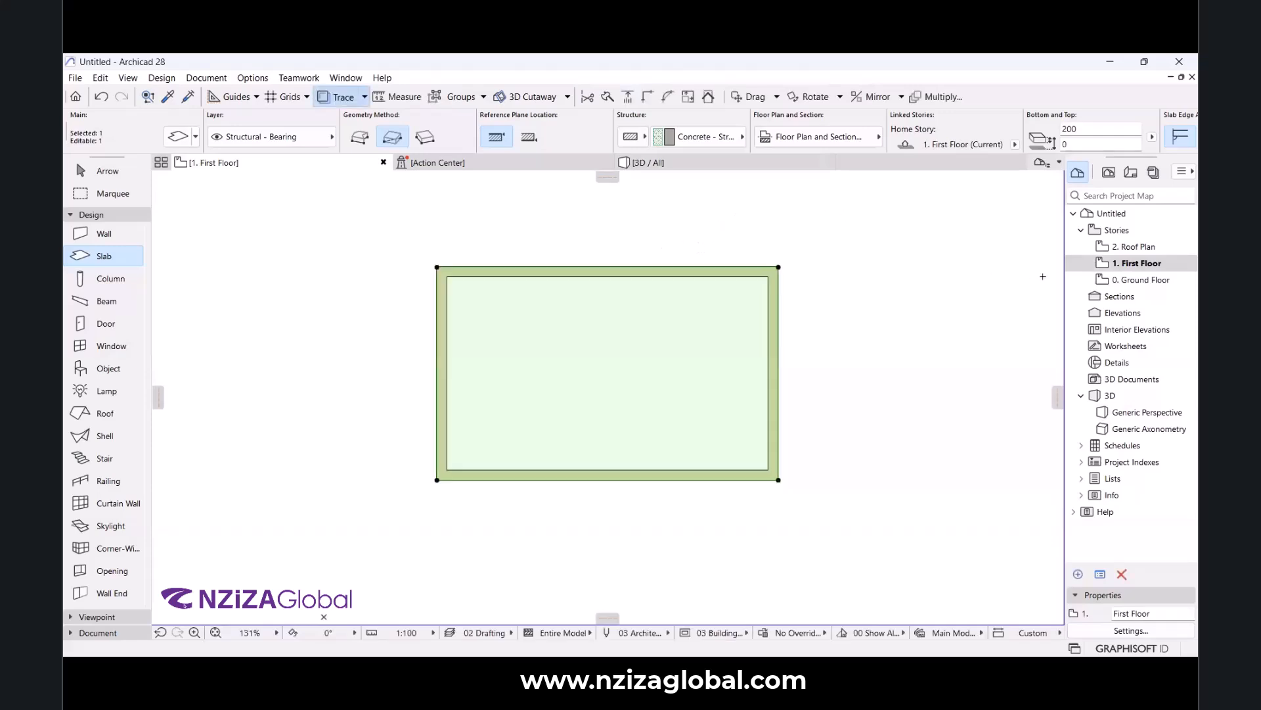
Go to the Roof Plan story and open the default settings of the Roof tool.
double_click(1128, 253)
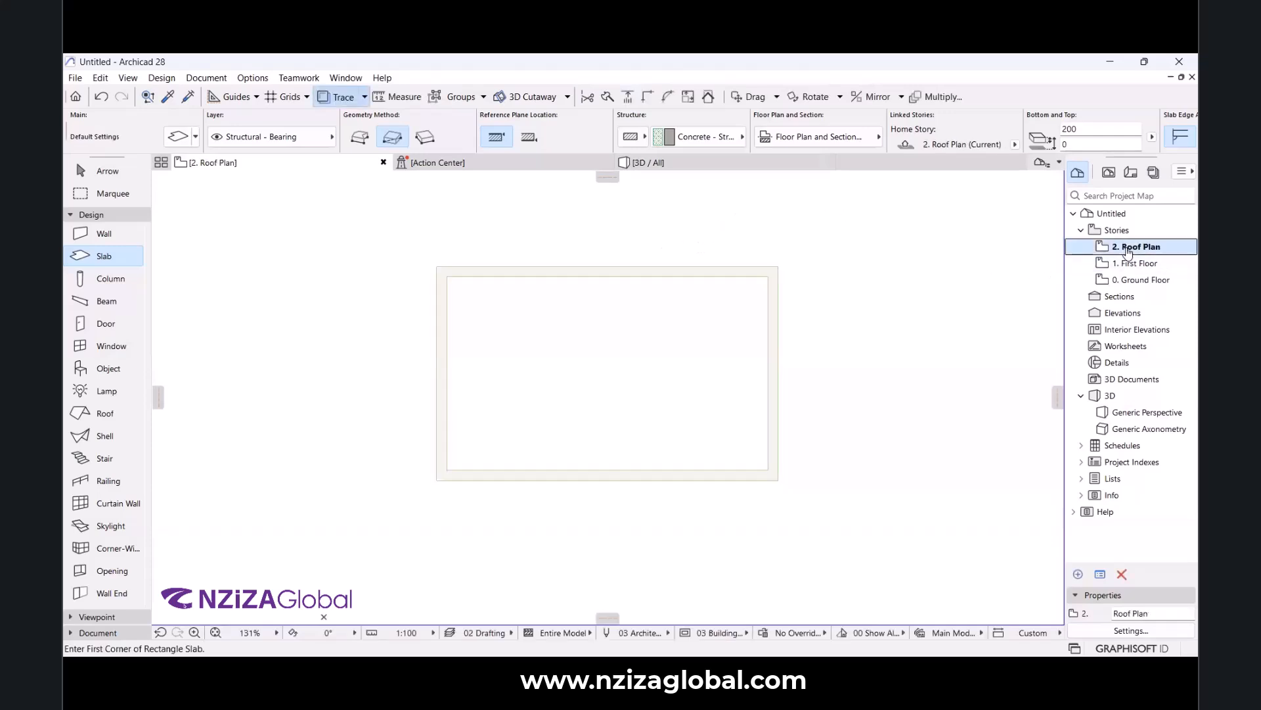
scroll(761, 261, up, 2)
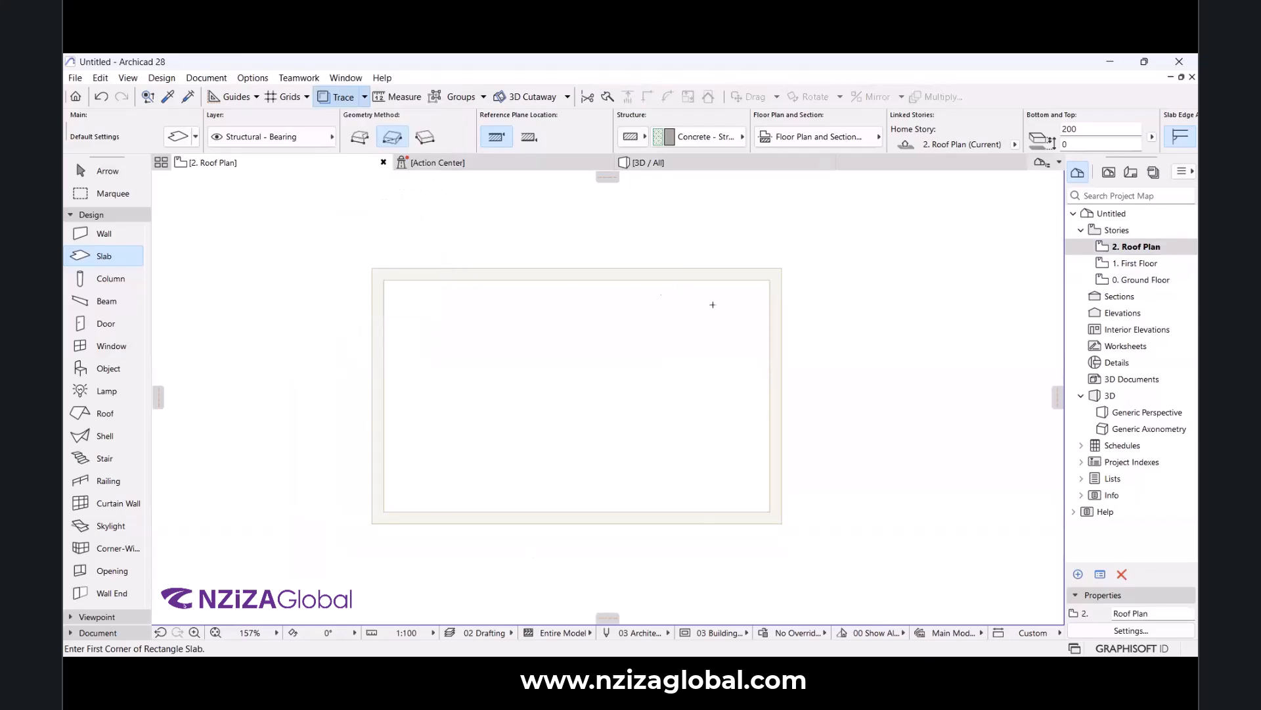
scroll(703, 299, down, 1)
scroll(730, 281, up, 2)
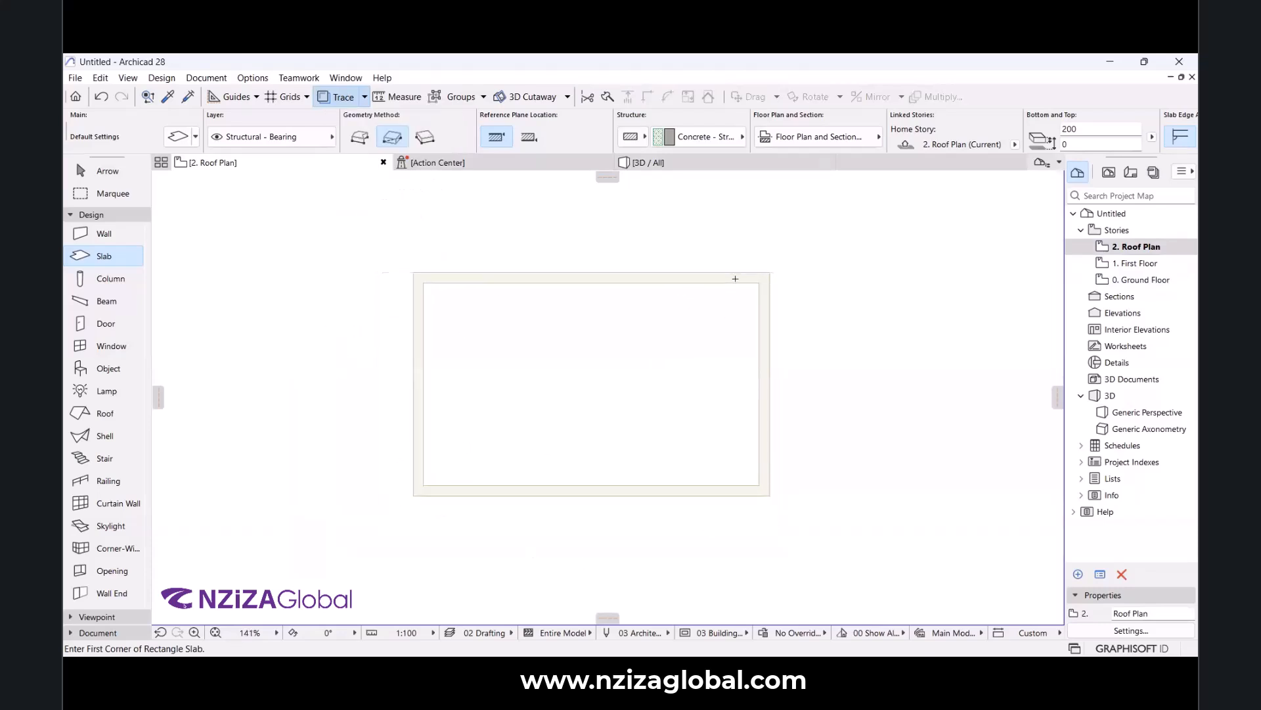
scroll(731, 281, down, 1)
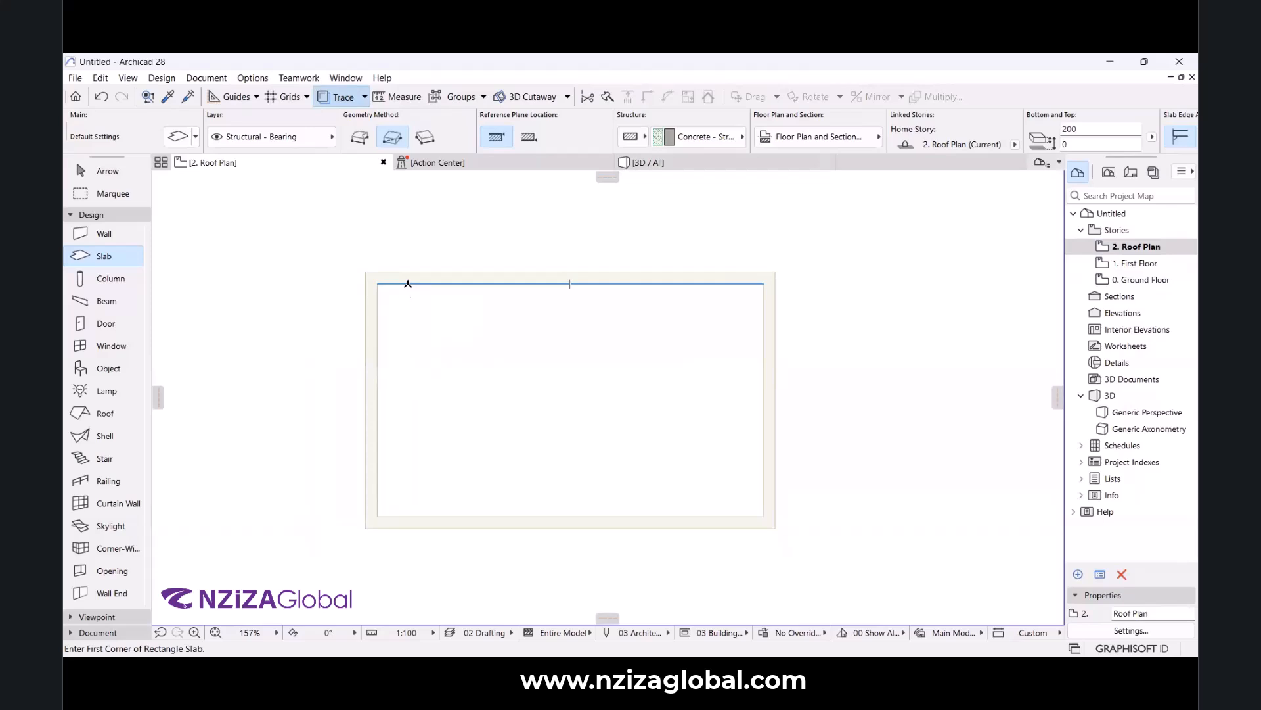
click(90, 414)
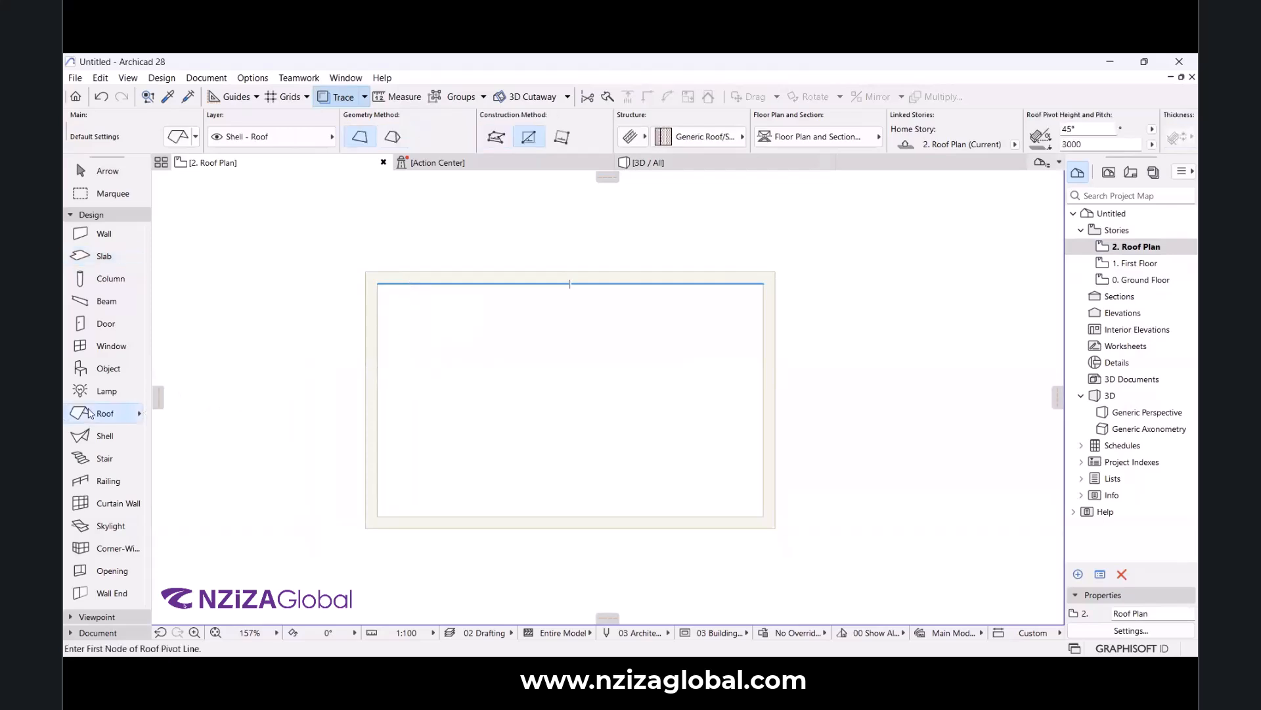
click(176, 137)
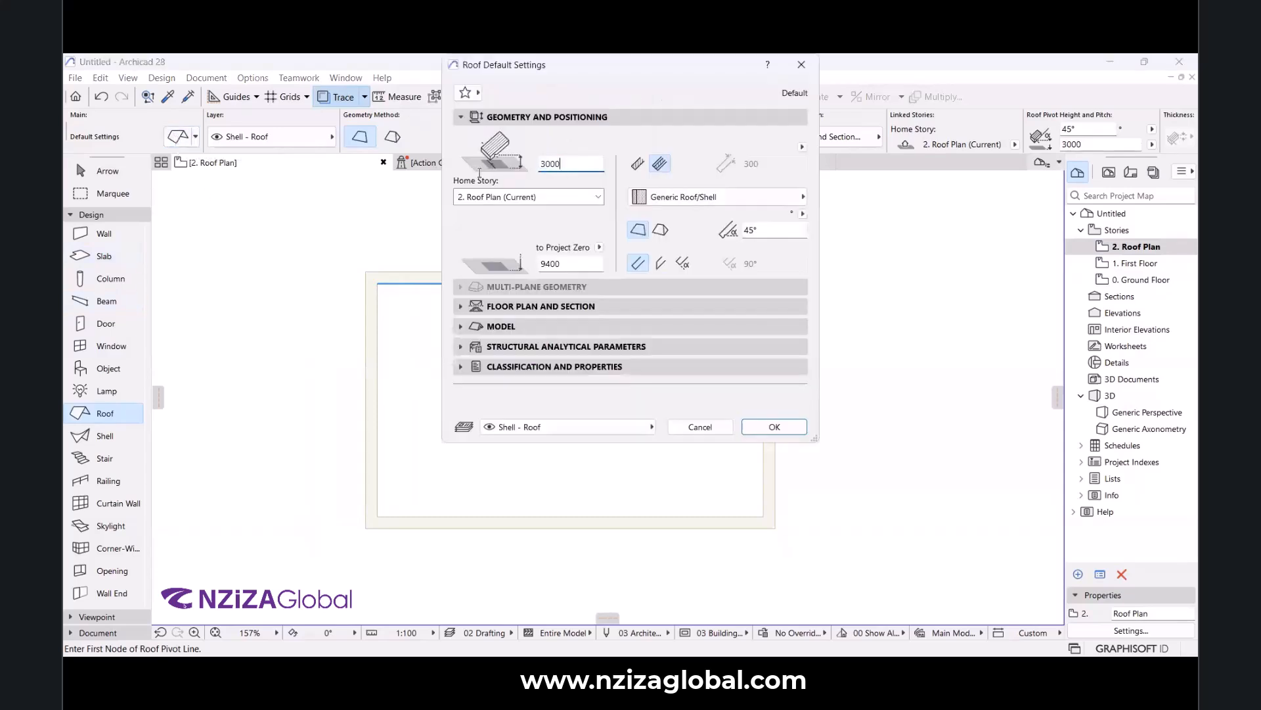
Set the default roof's pivot height to 0, its structure to basic or composite with Timber - Roof, and its thickness to 150.
text(0)
click(637, 165)
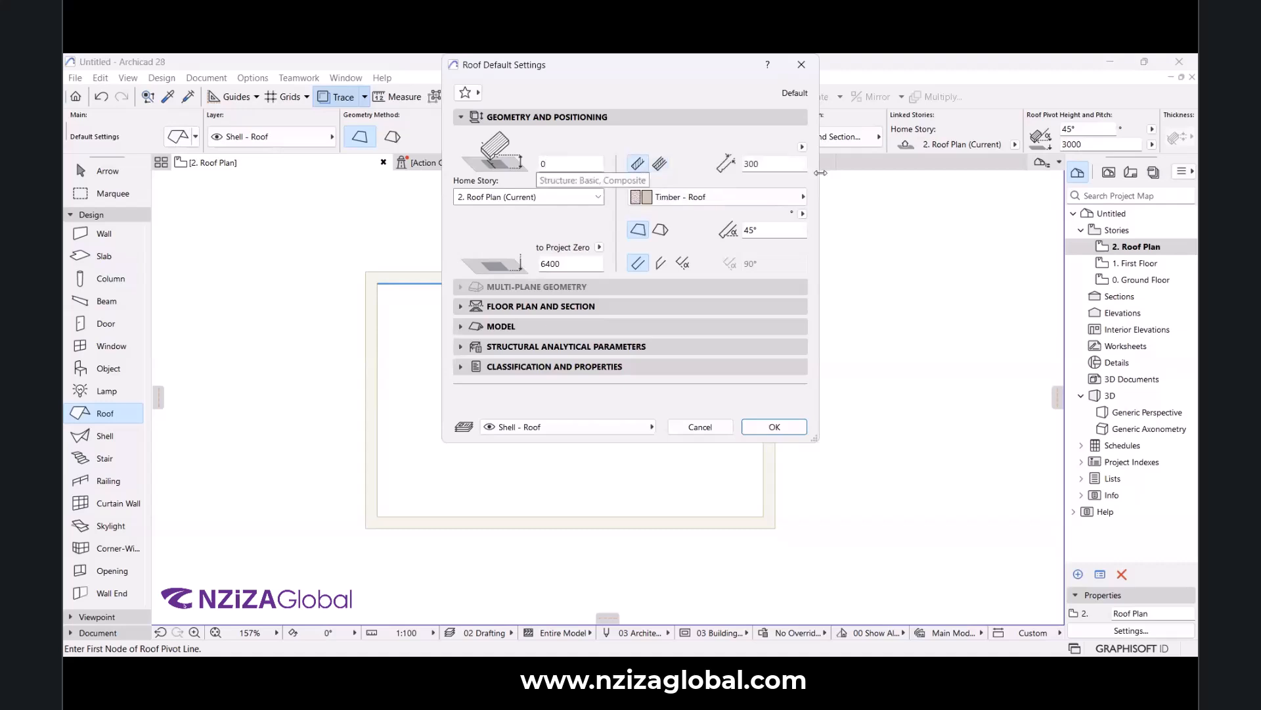
double_click(763, 163)
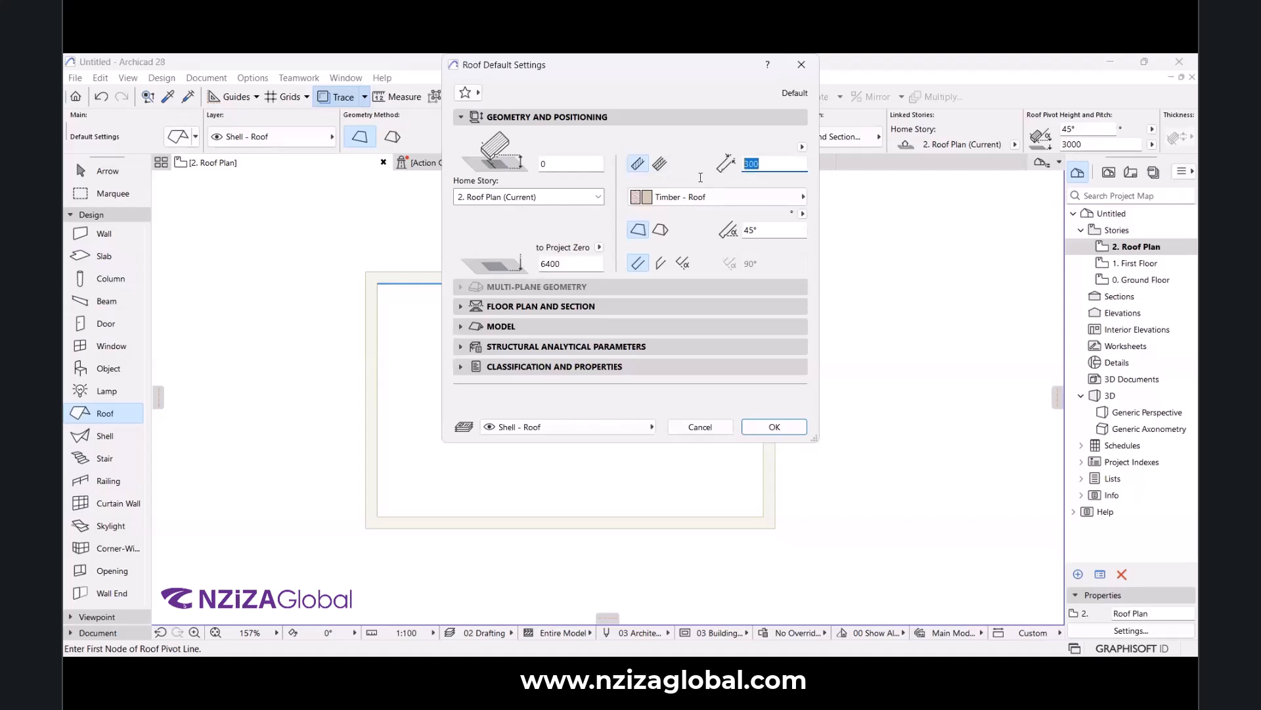
text(150)
Set the default roof pitch to 10° and choose the second edge angle type.
key(Tab)
text(4°)
drag(760, 231, 740, 235)
text(10)
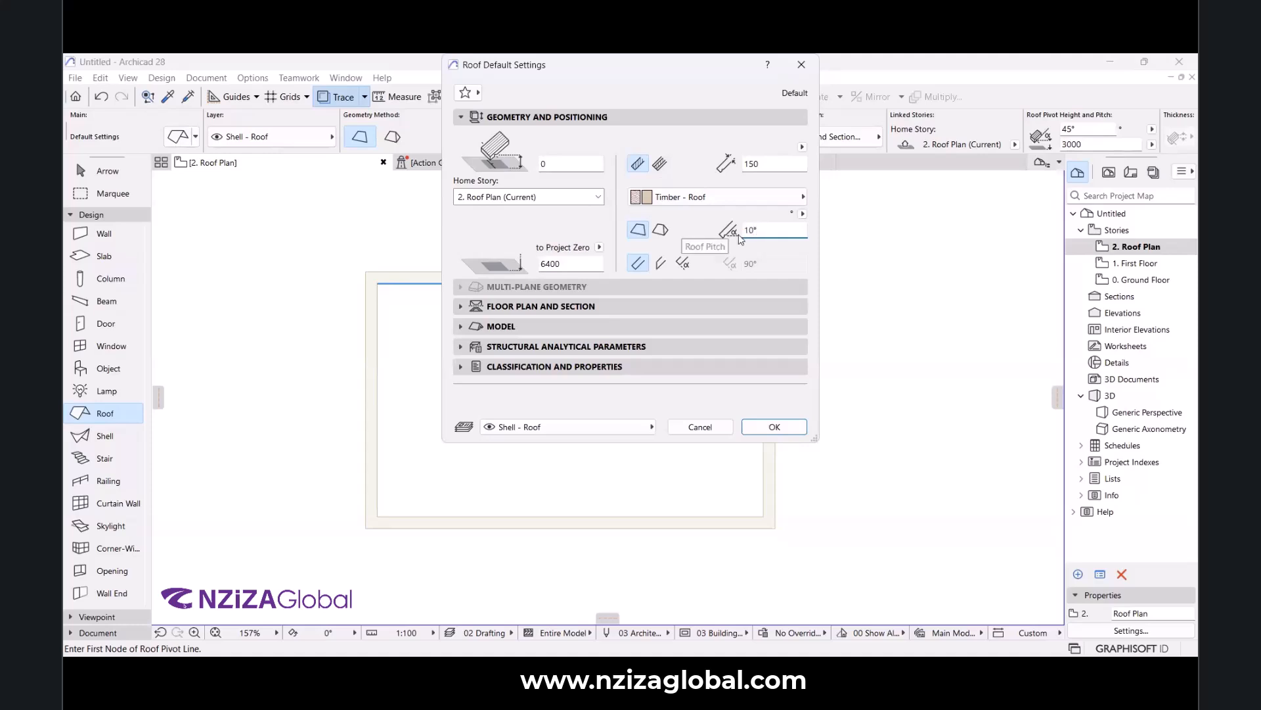
click(661, 264)
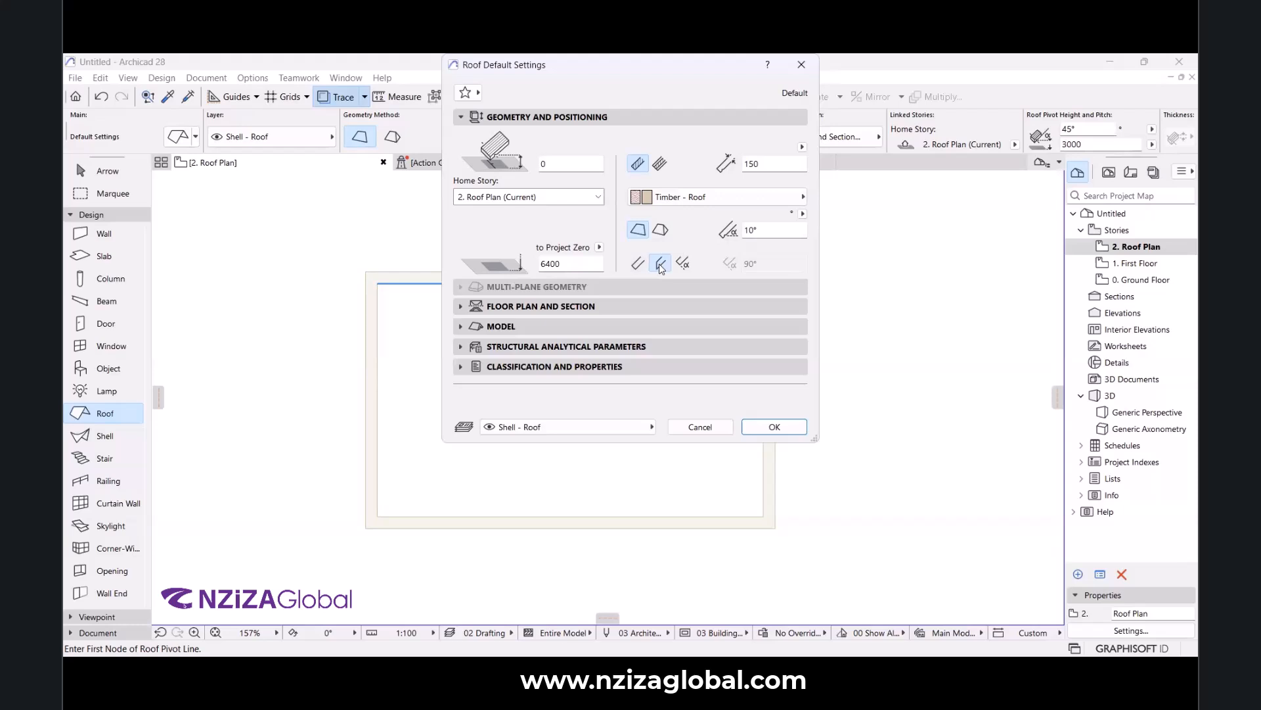
Override the default roof's top, edge and bottom surfaces, with Roof Tiles - French Red on top, and apply the settings.
click(558, 308)
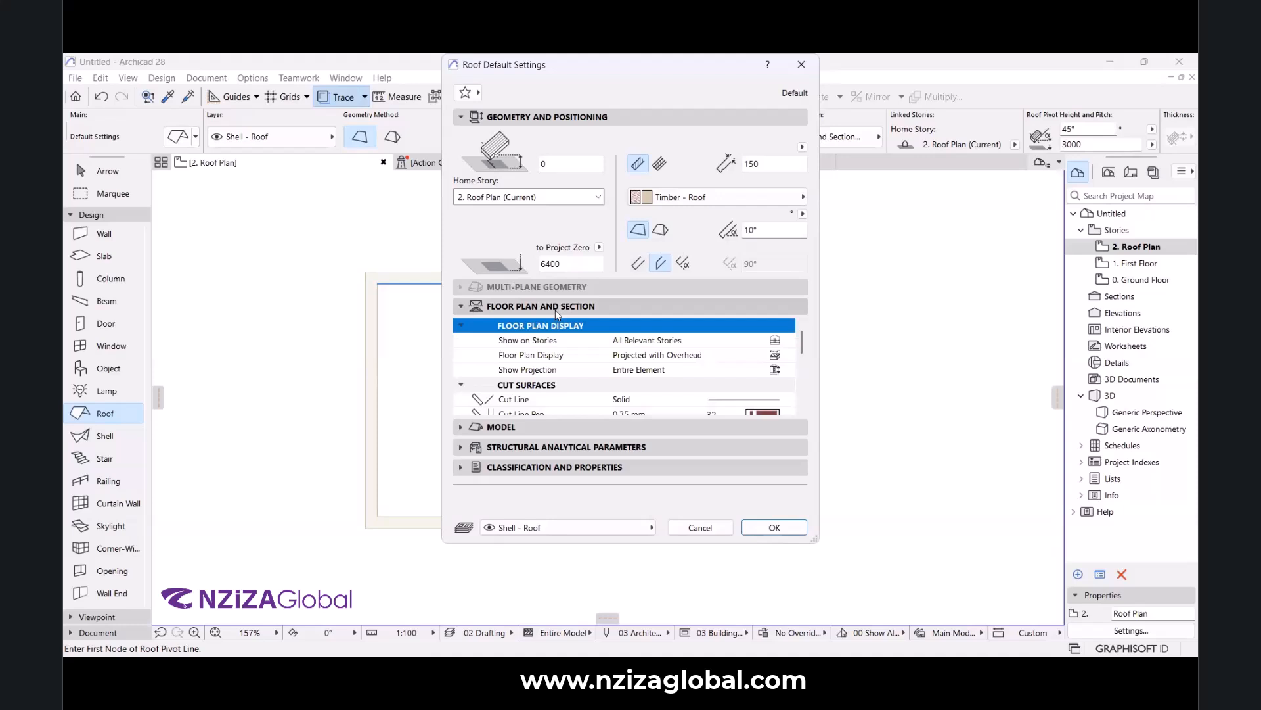
click(501, 426)
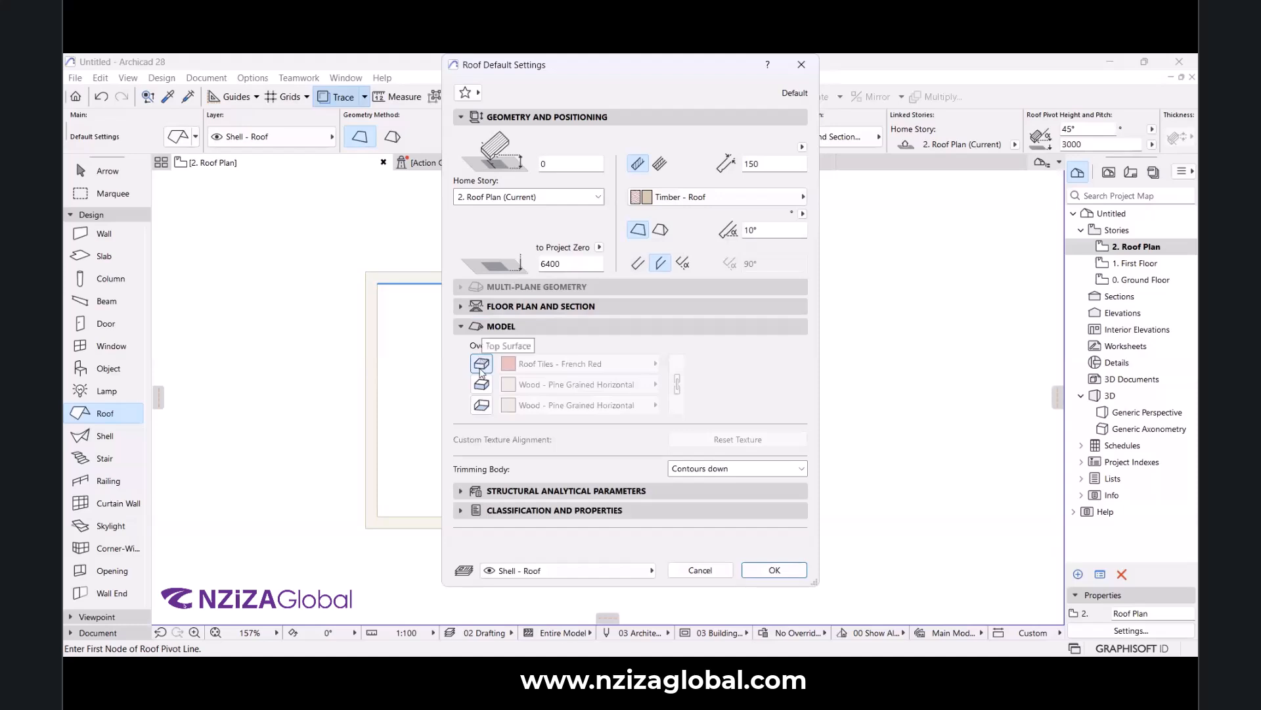
click(482, 370)
click(482, 385)
click(482, 406)
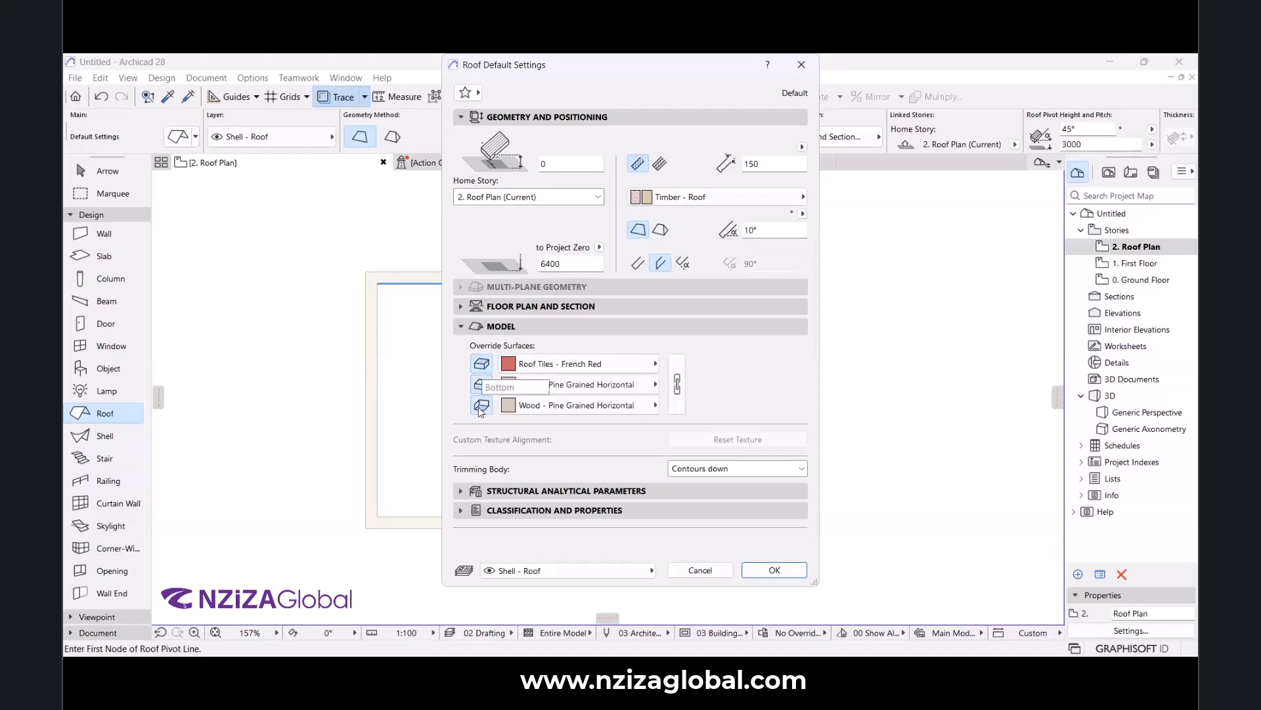
click(551, 370)
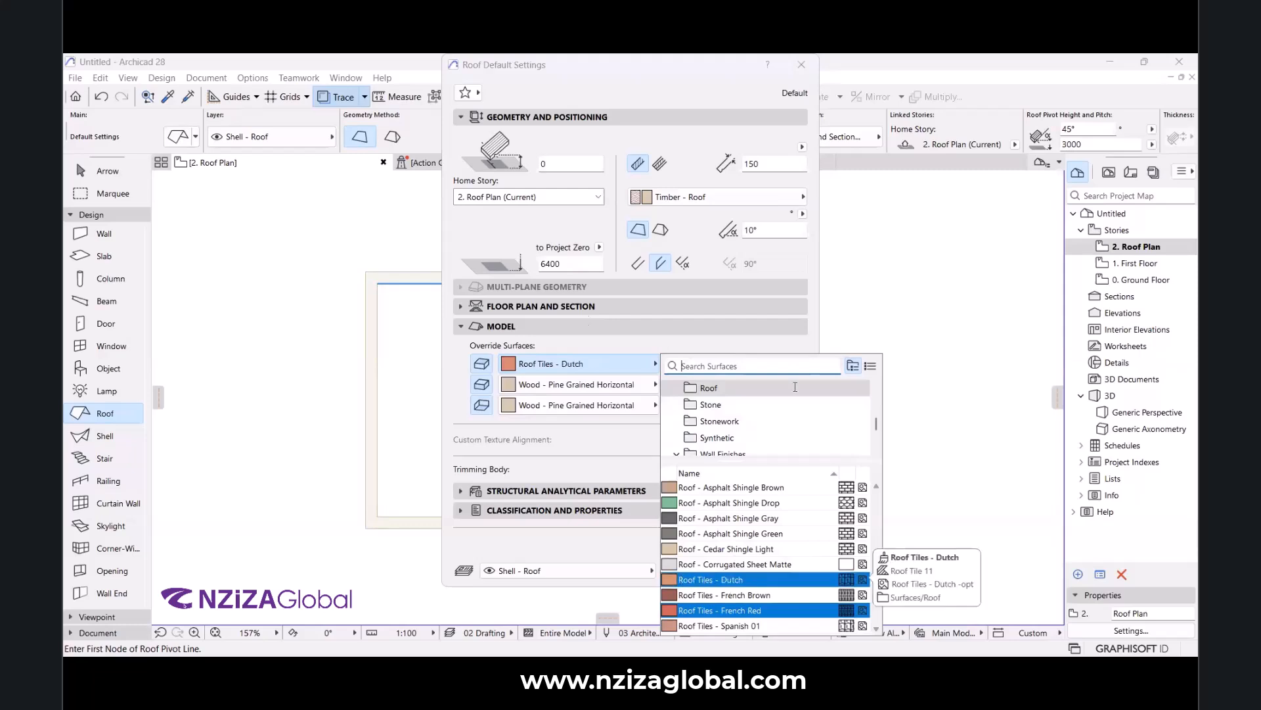
click(614, 389)
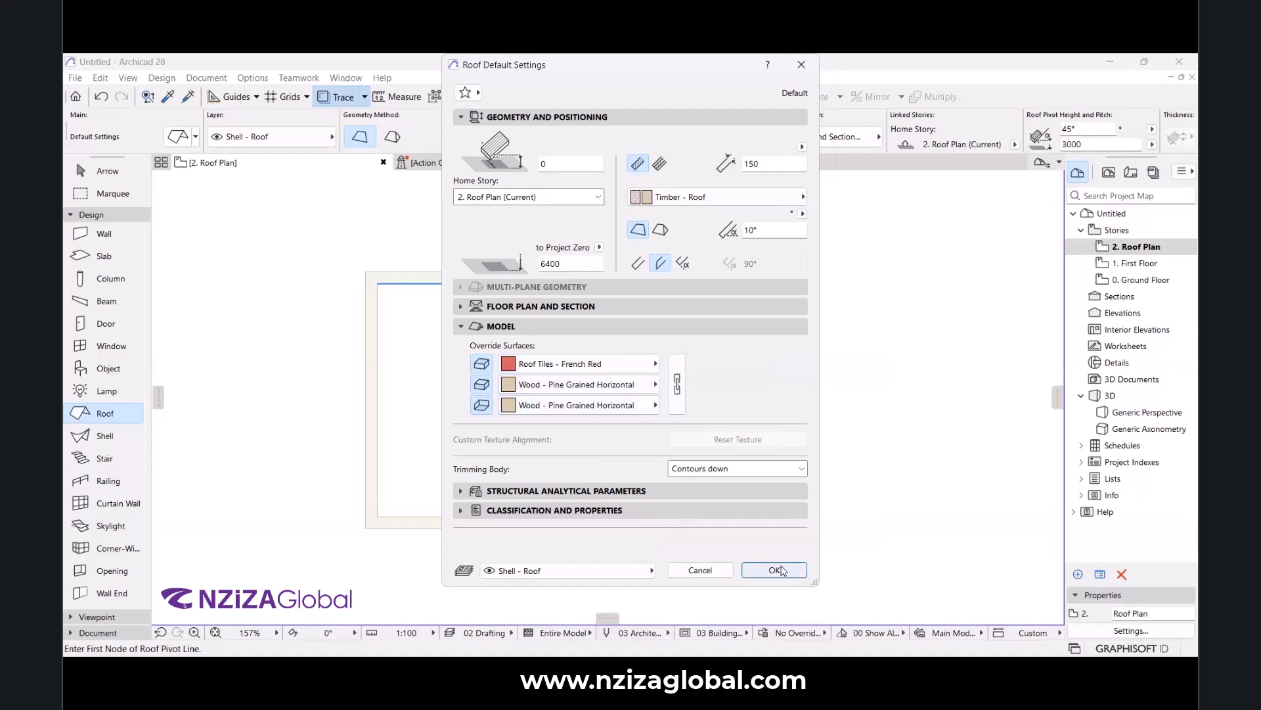
click(774, 570)
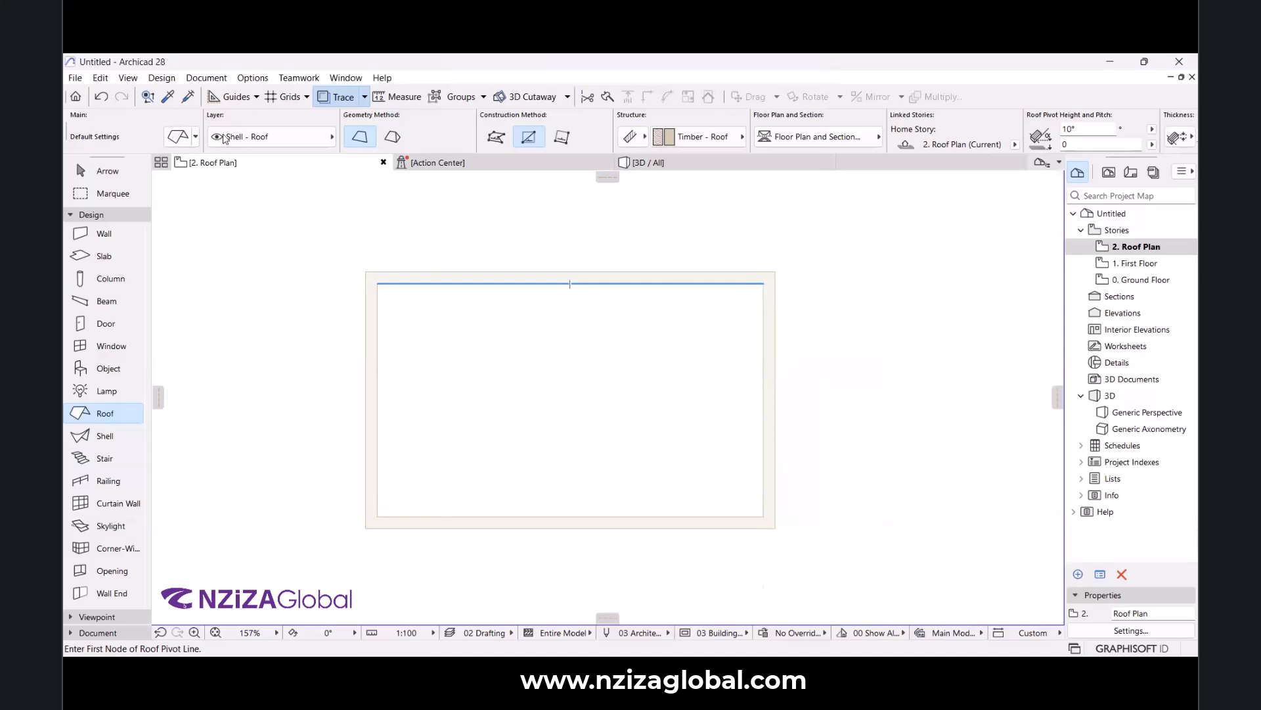
Create a multi-plane gable roof with a rectangular pivot polygon spanning opposite outer corners of the traced walls.
click(393, 137)
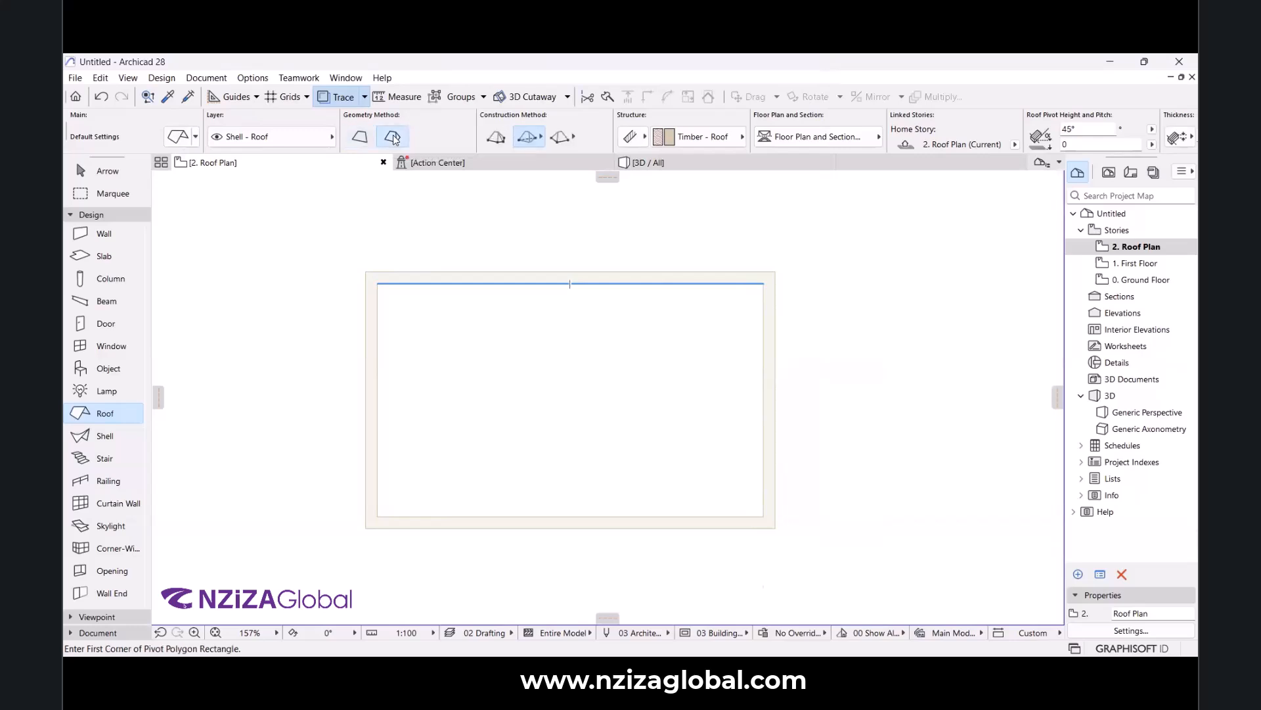
click(364, 138)
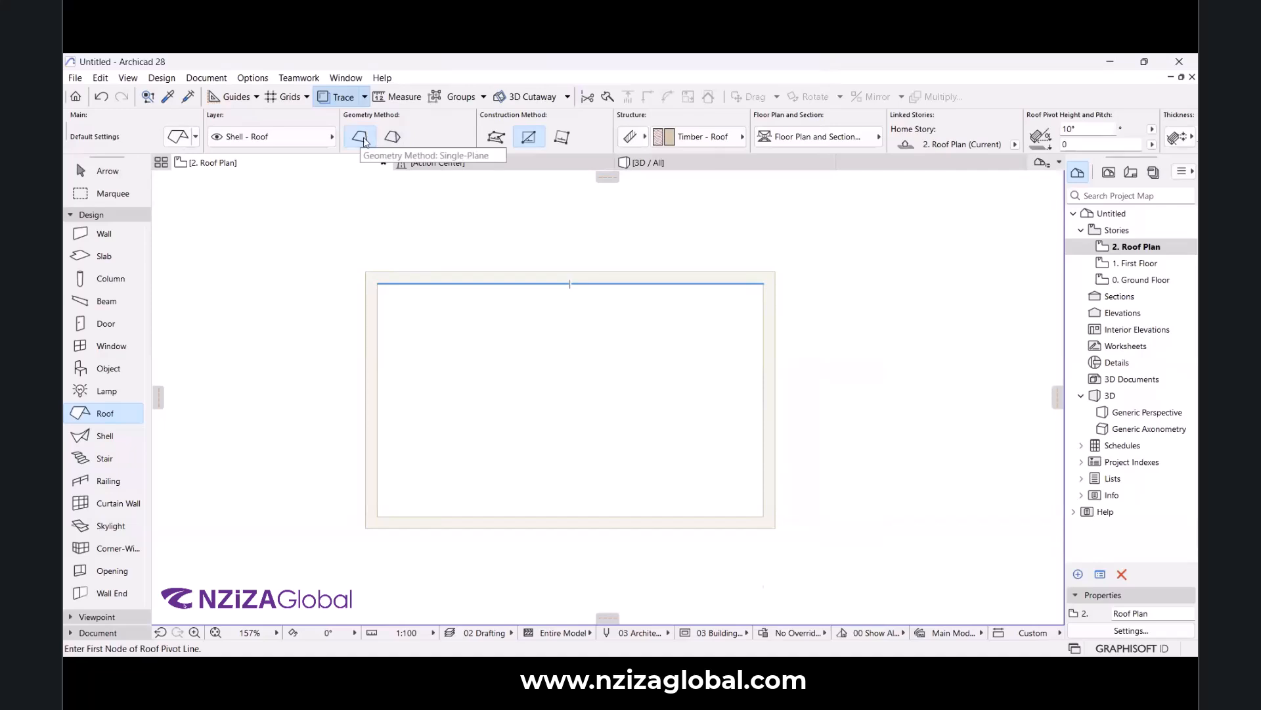
click(392, 137)
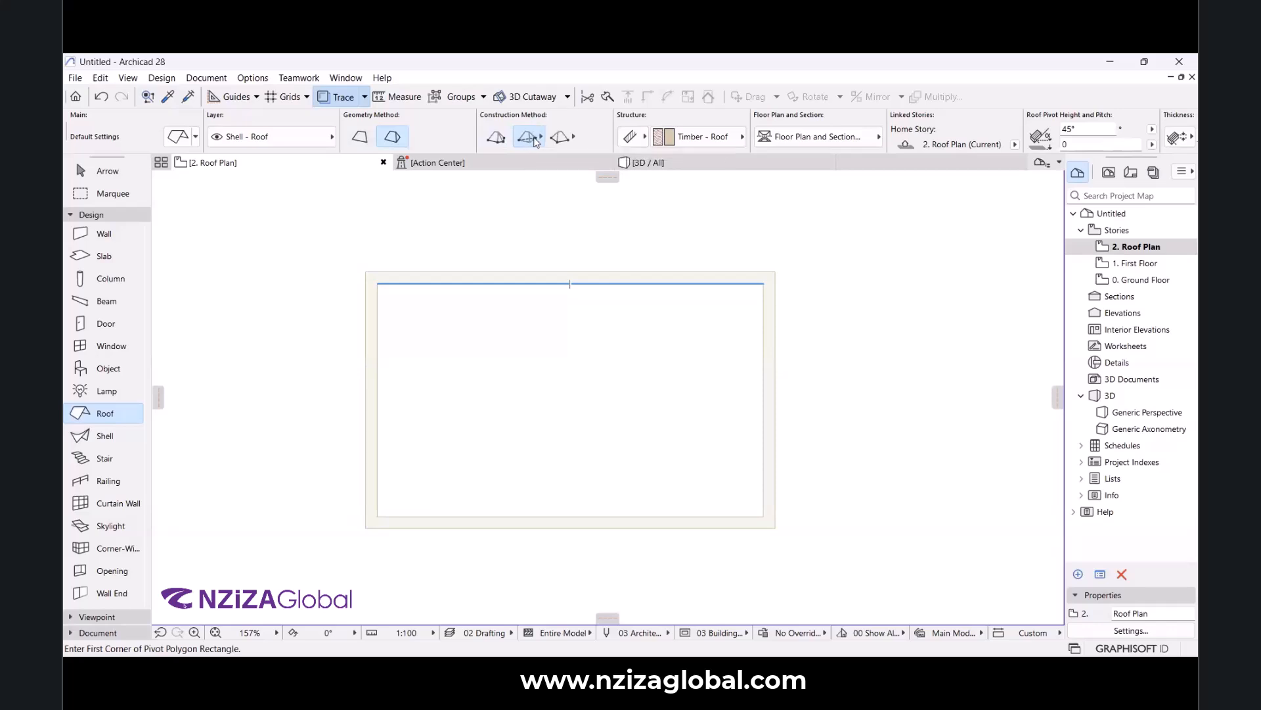
click(540, 138)
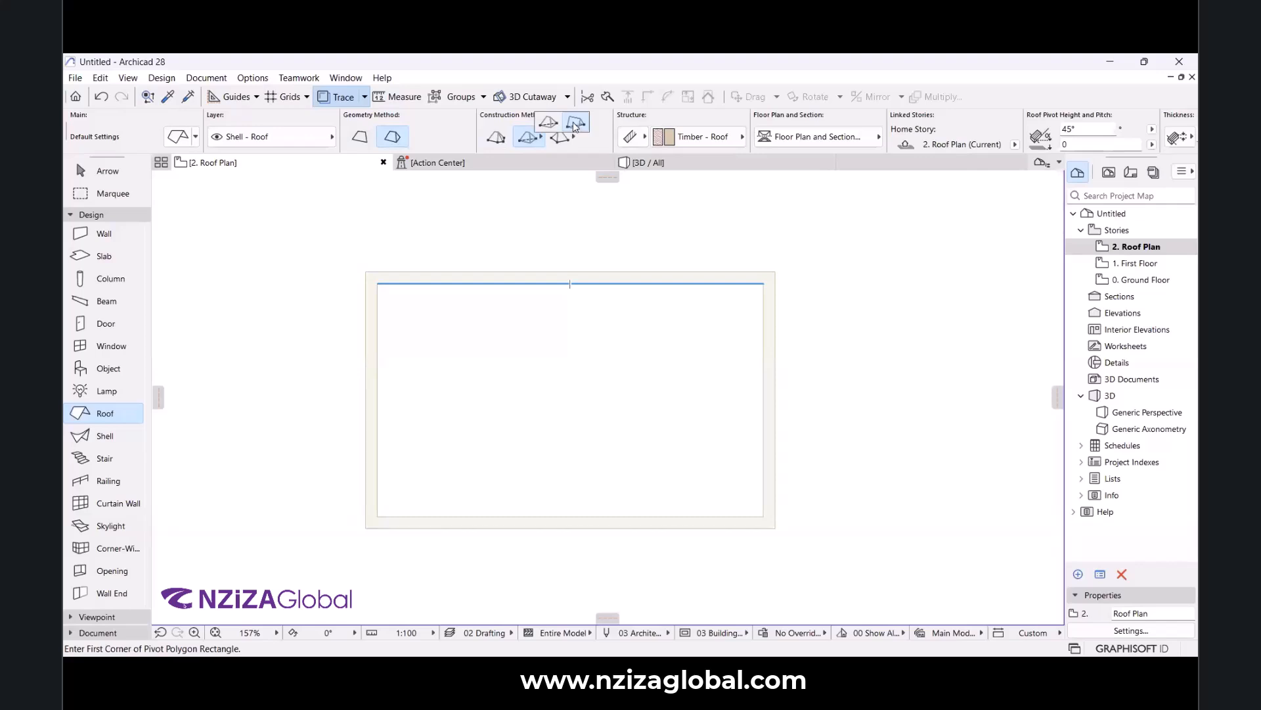
click(574, 123)
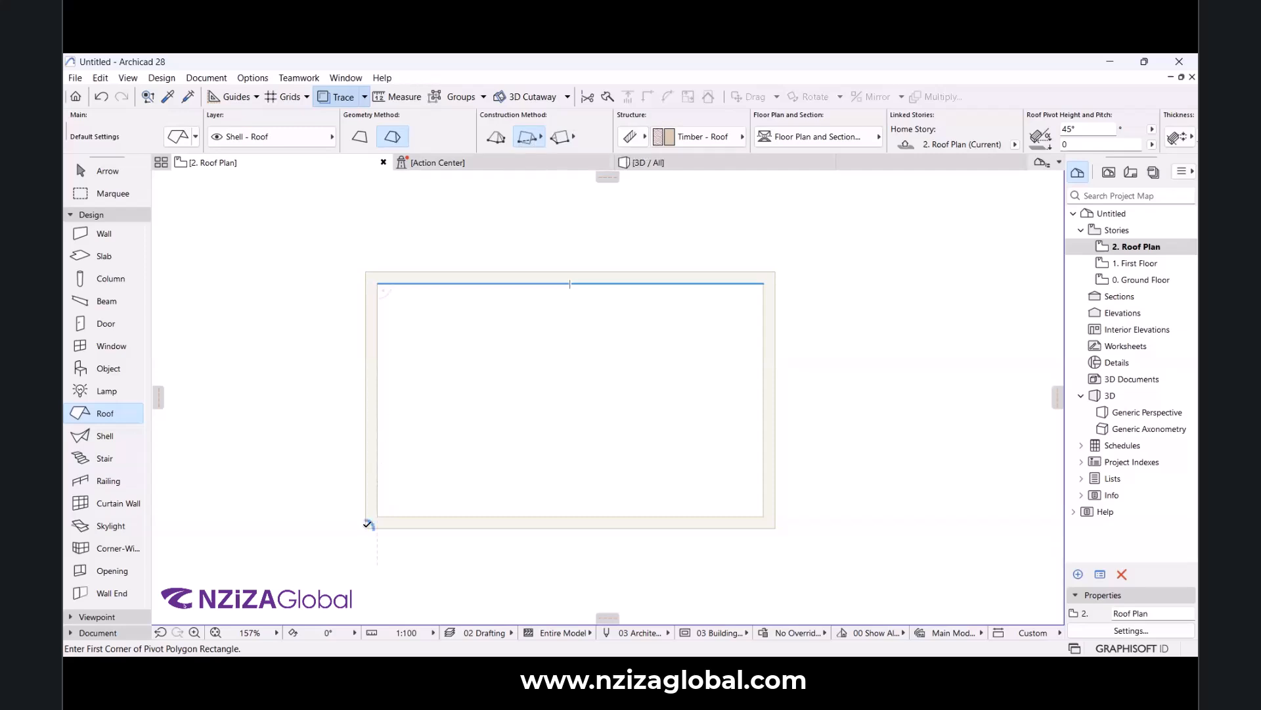
click(365, 527)
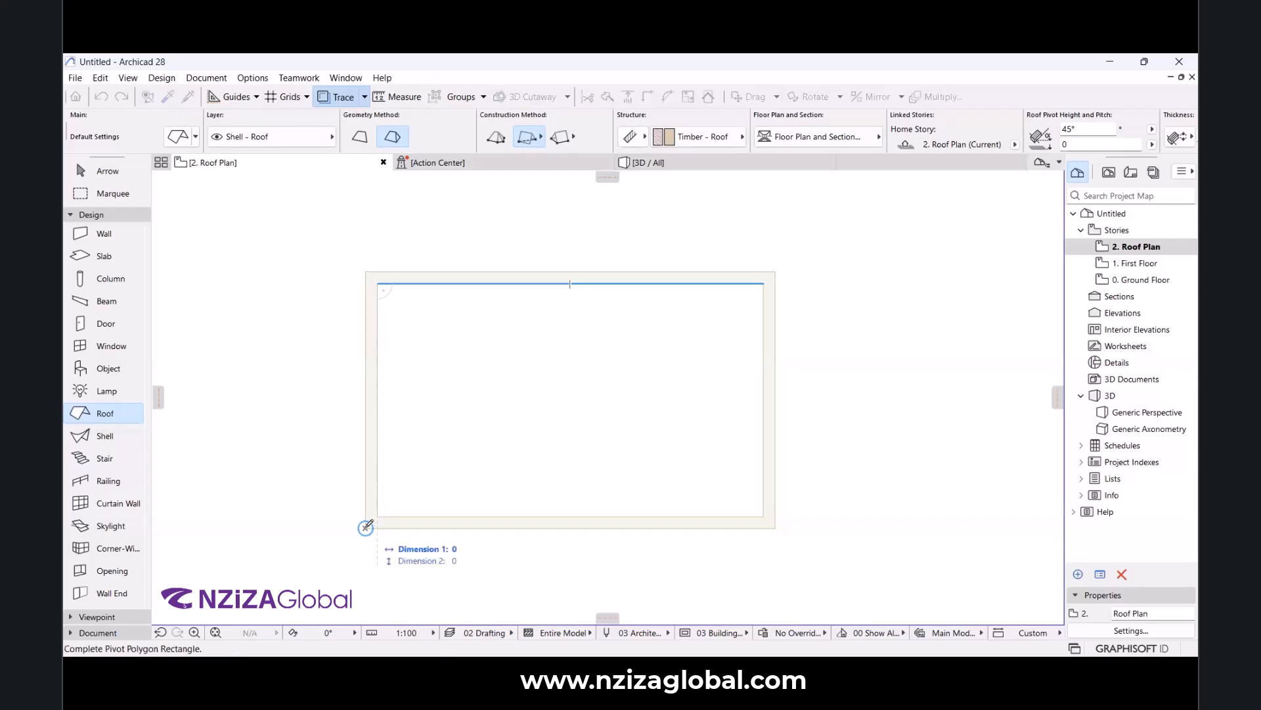
click(776, 270)
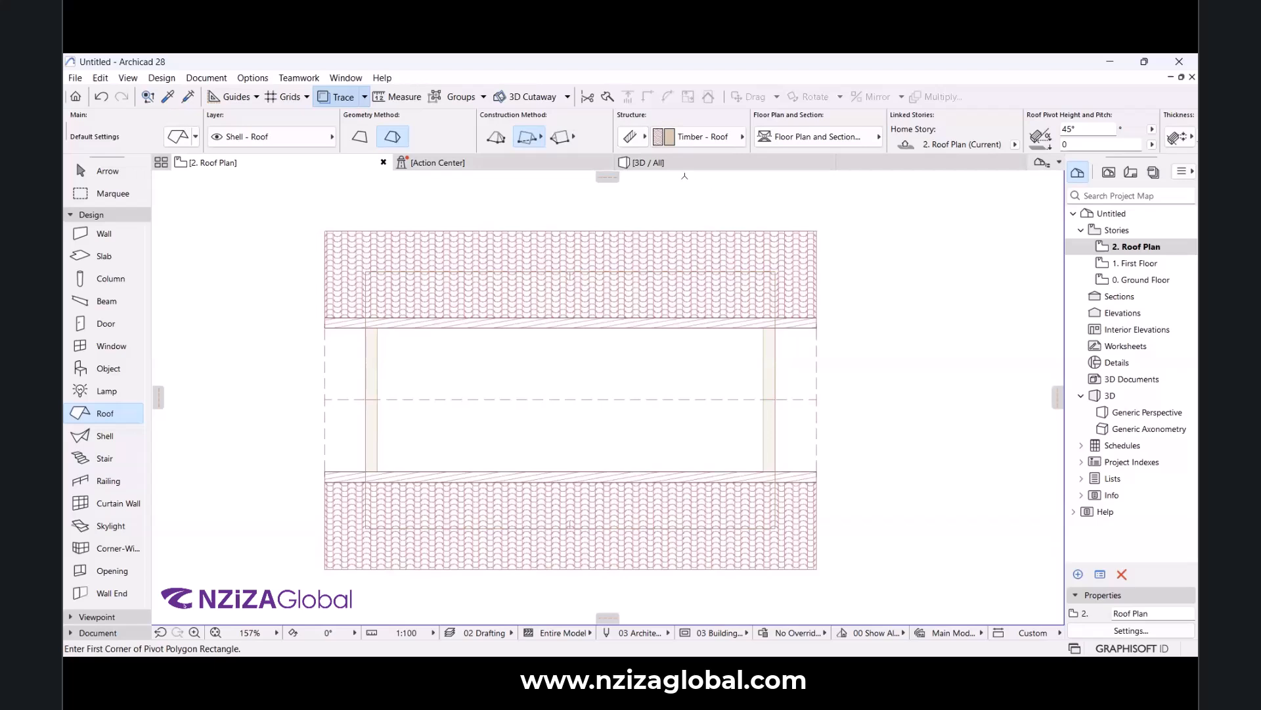
Examine the gable roof and its eaves overhang over the walls in the 3D view.
click(684, 165)
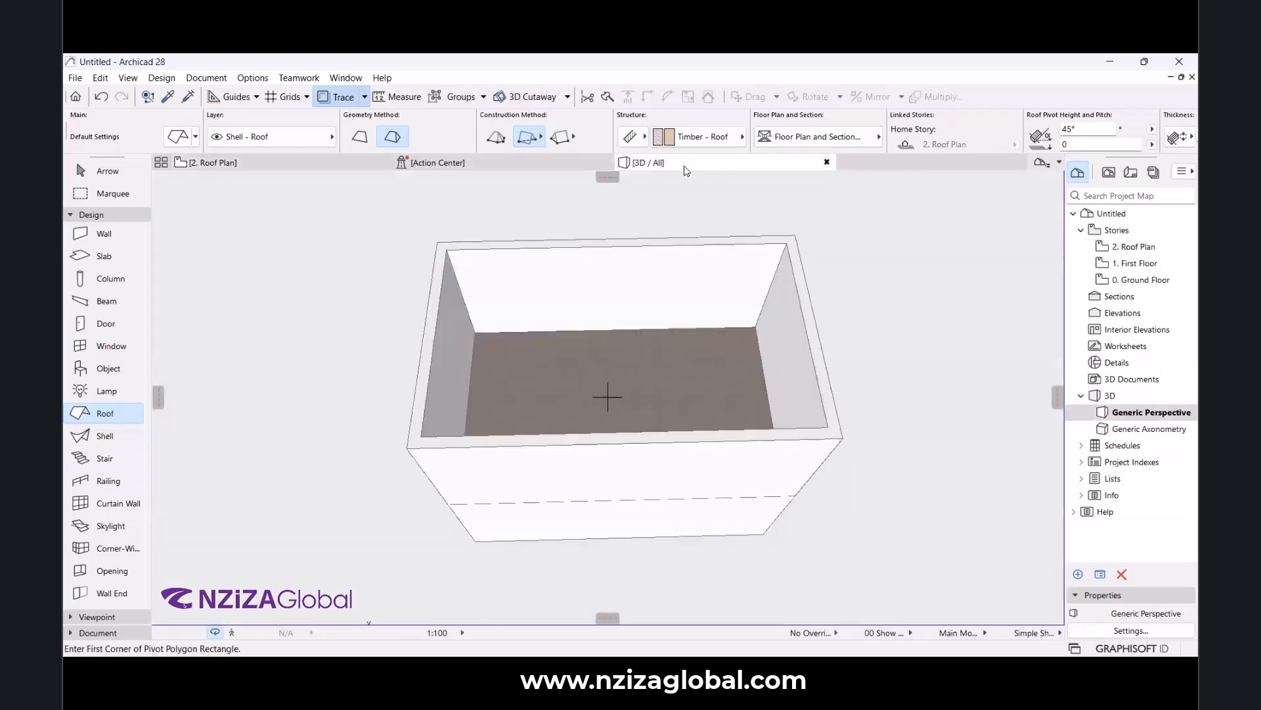
shift+middle_drag(445, 402, 484, 356)
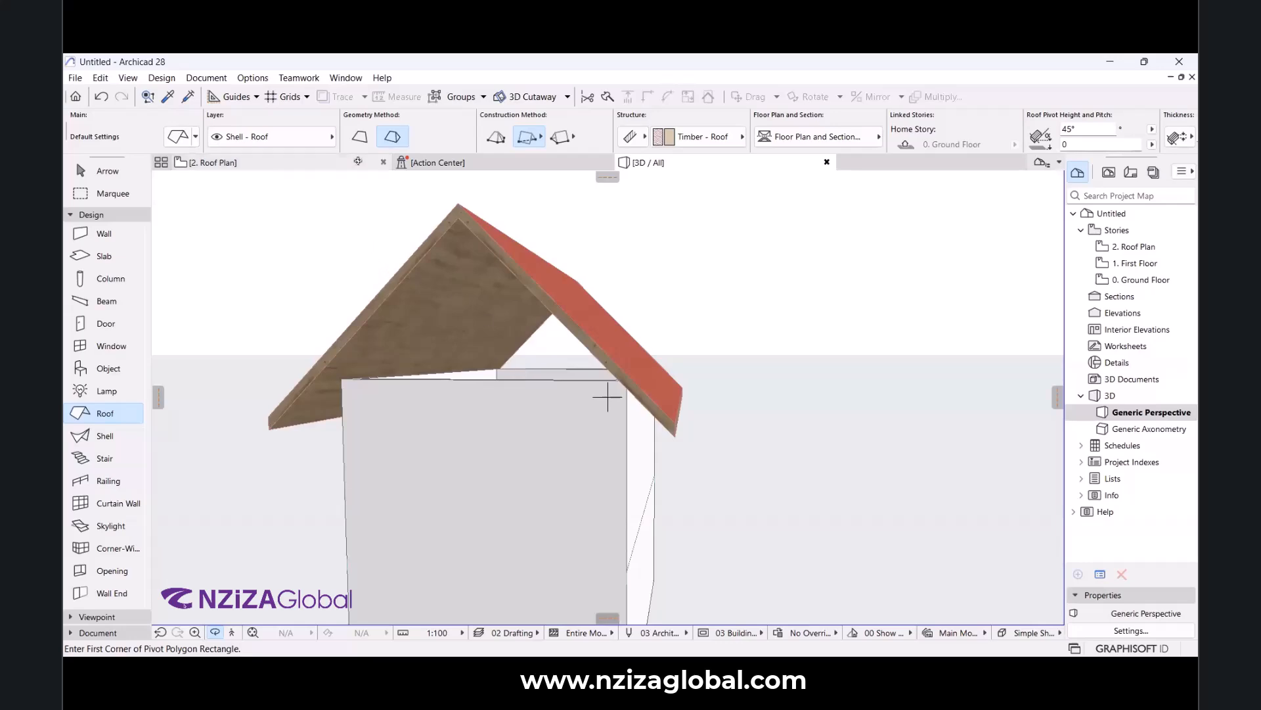
click(357, 162)
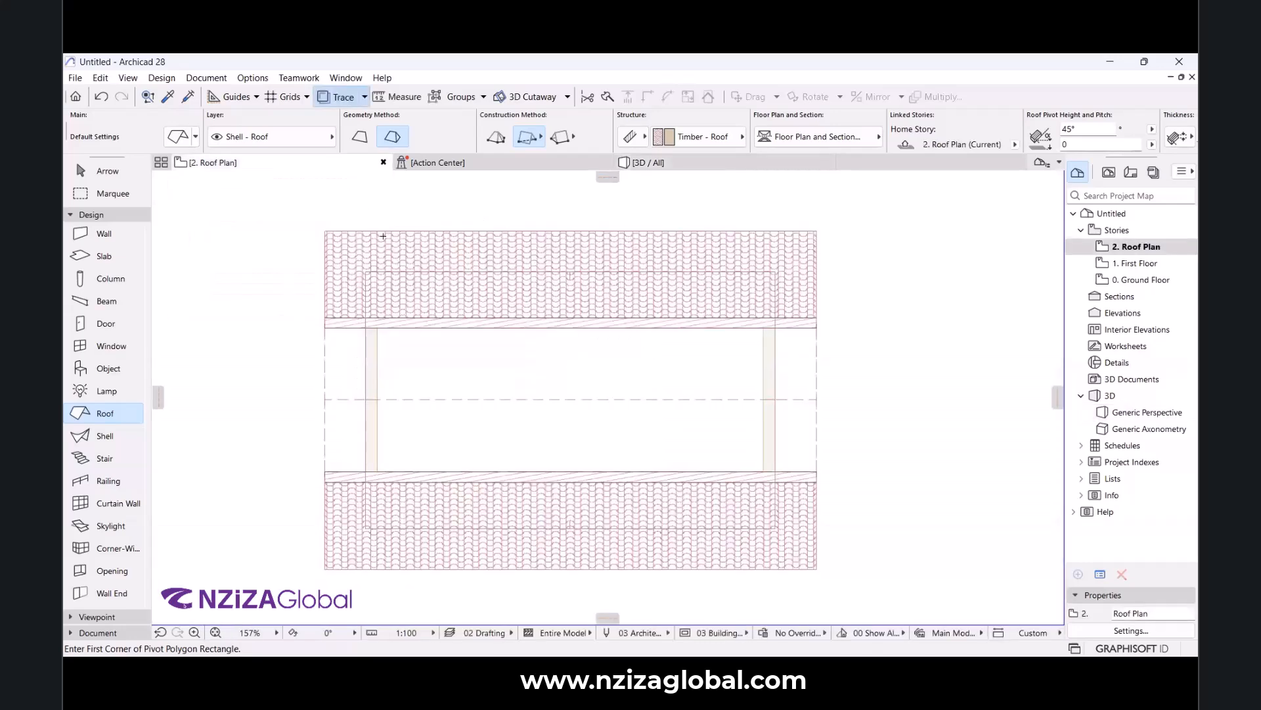
key(Escape)
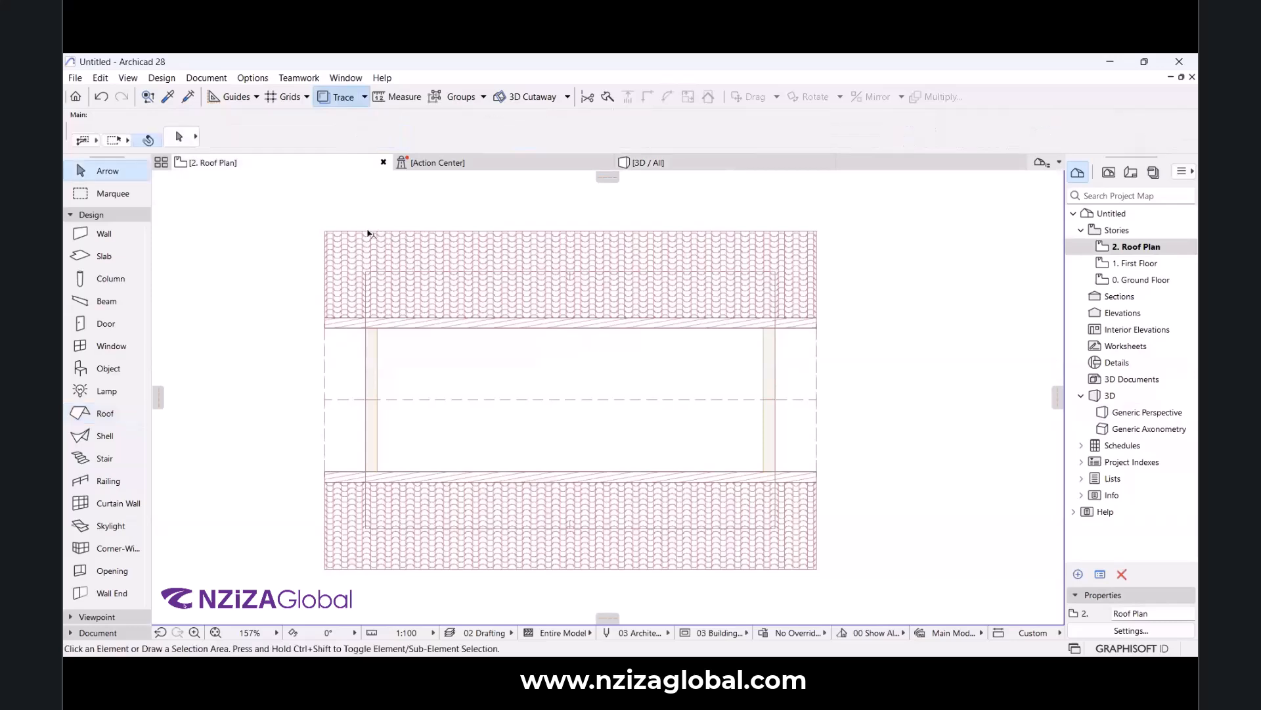
click(368, 231)
click(377, 204)
click(632, 168)
drag(448, 525, 504, 489)
scroll(628, 447, up, 3)
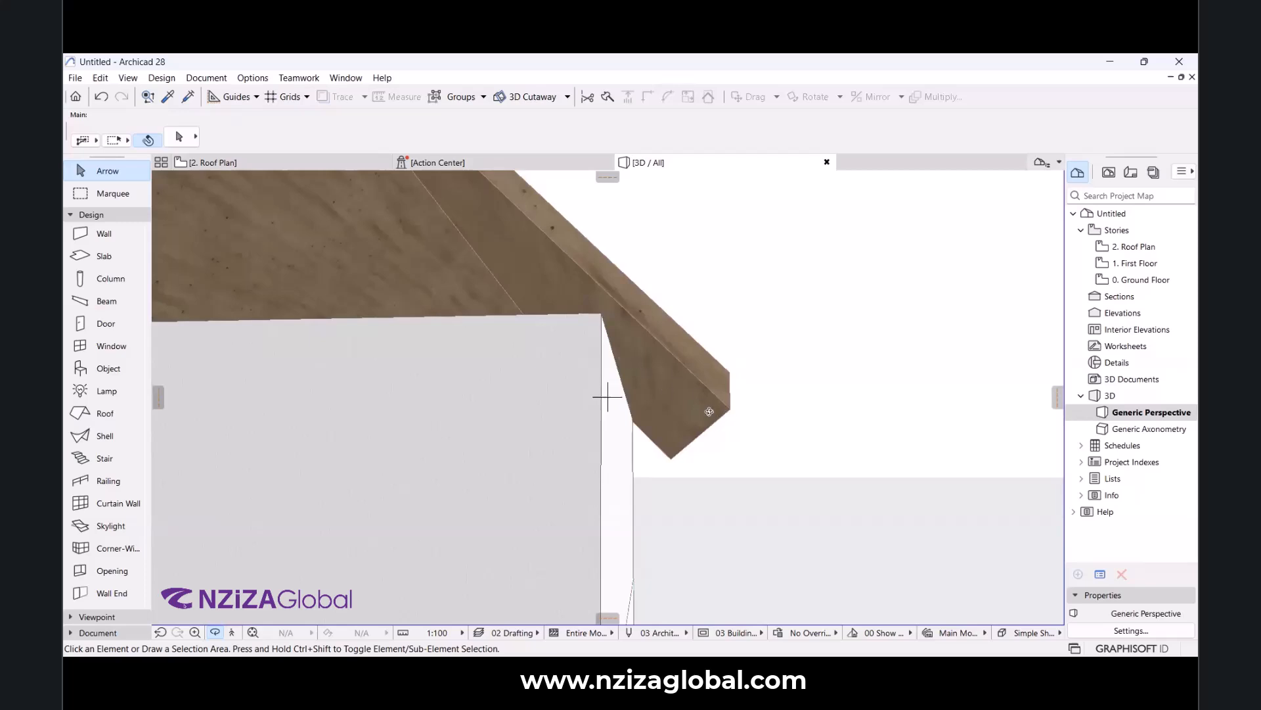
Select the gable roof on the Roof Plan story and set its pitch to 10° and its eaves overhang offset to 0.
click(303, 165)
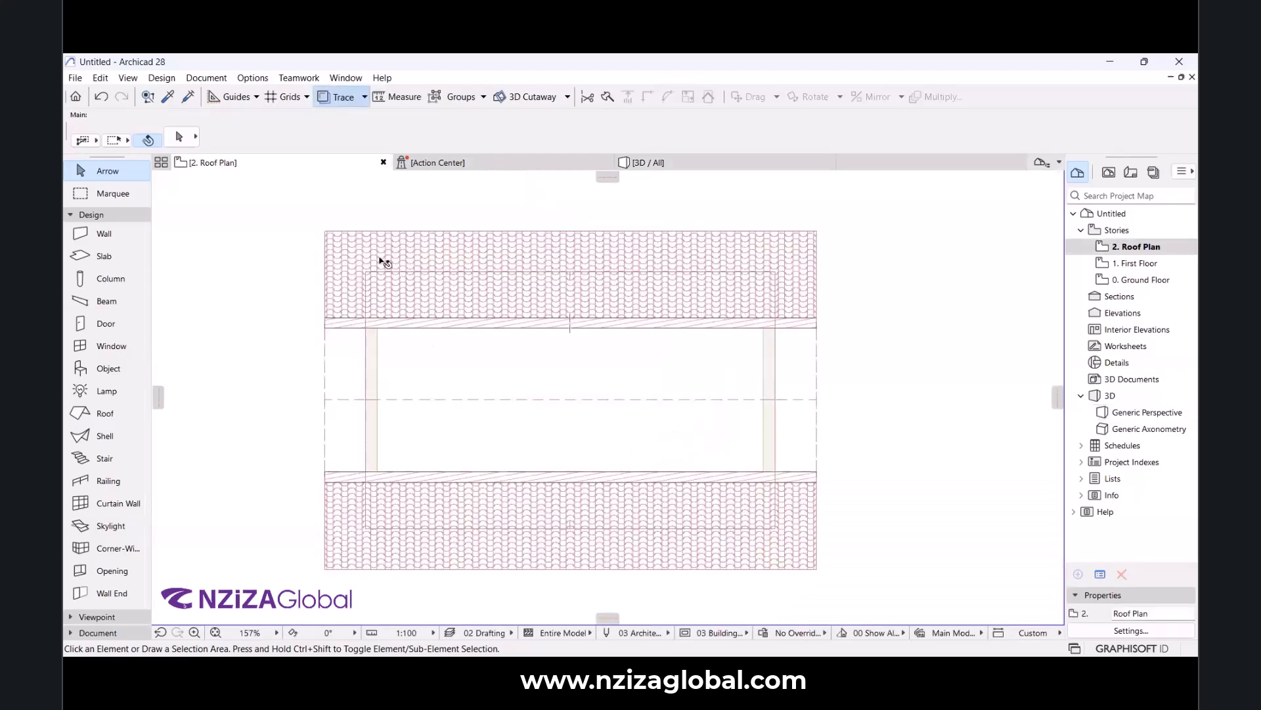
click(384, 262)
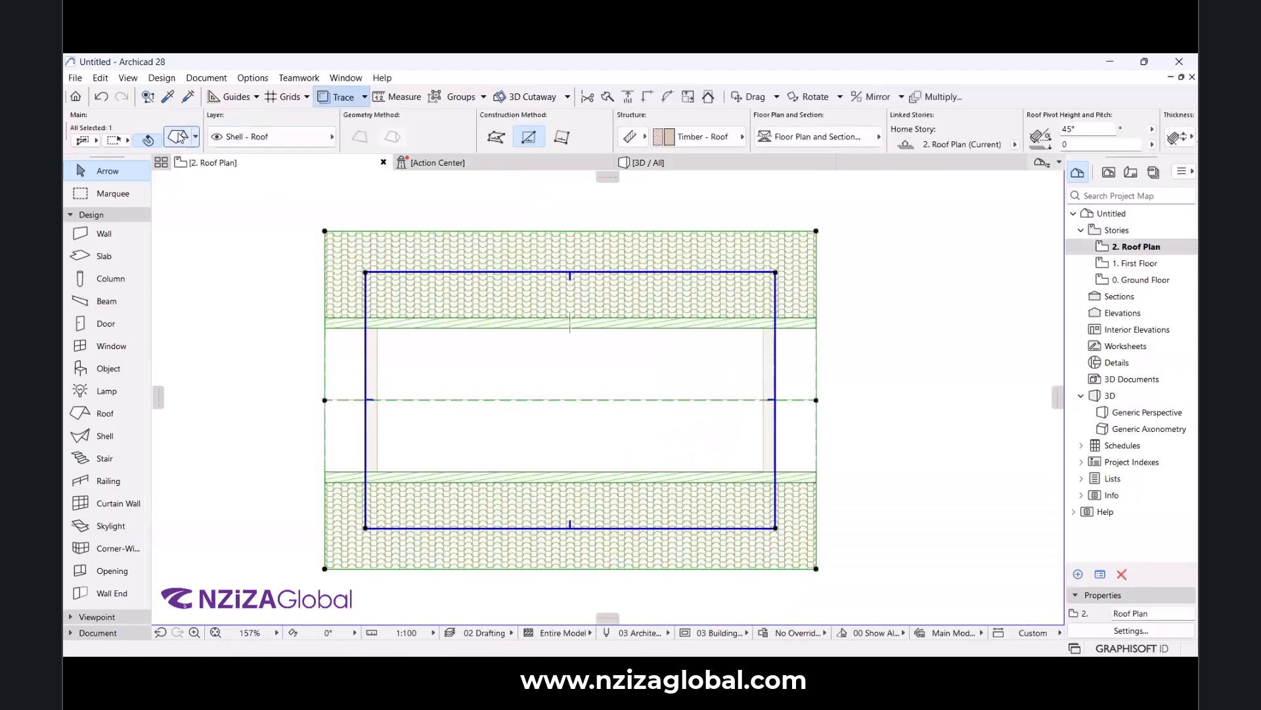
click(178, 136)
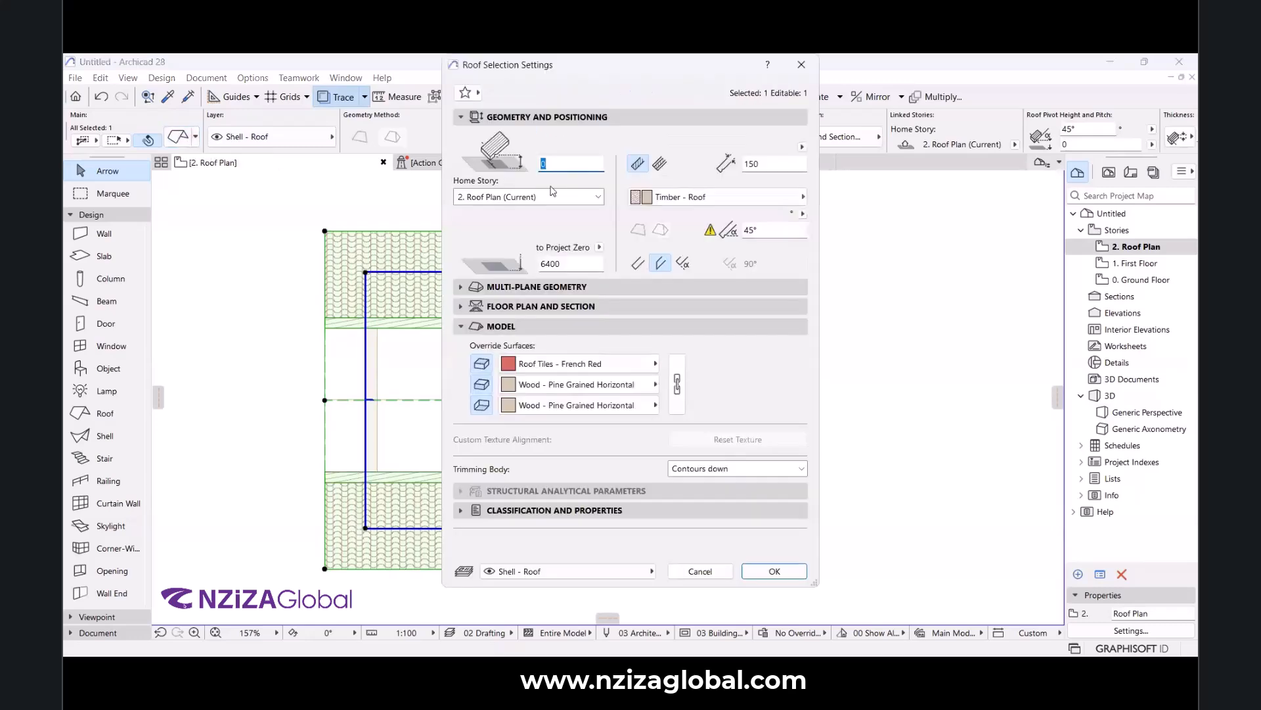
click(761, 230)
double_click(765, 232)
text(10)
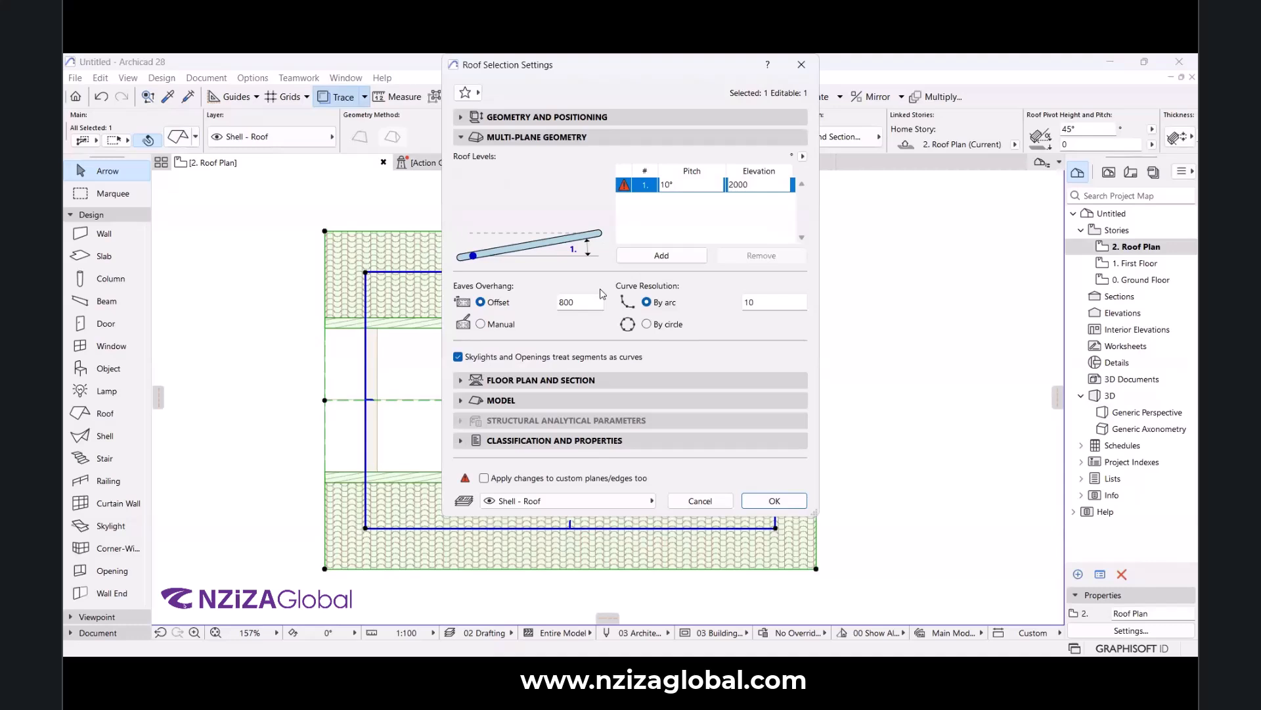
click(570, 307)
double_click(569, 304)
text(0)
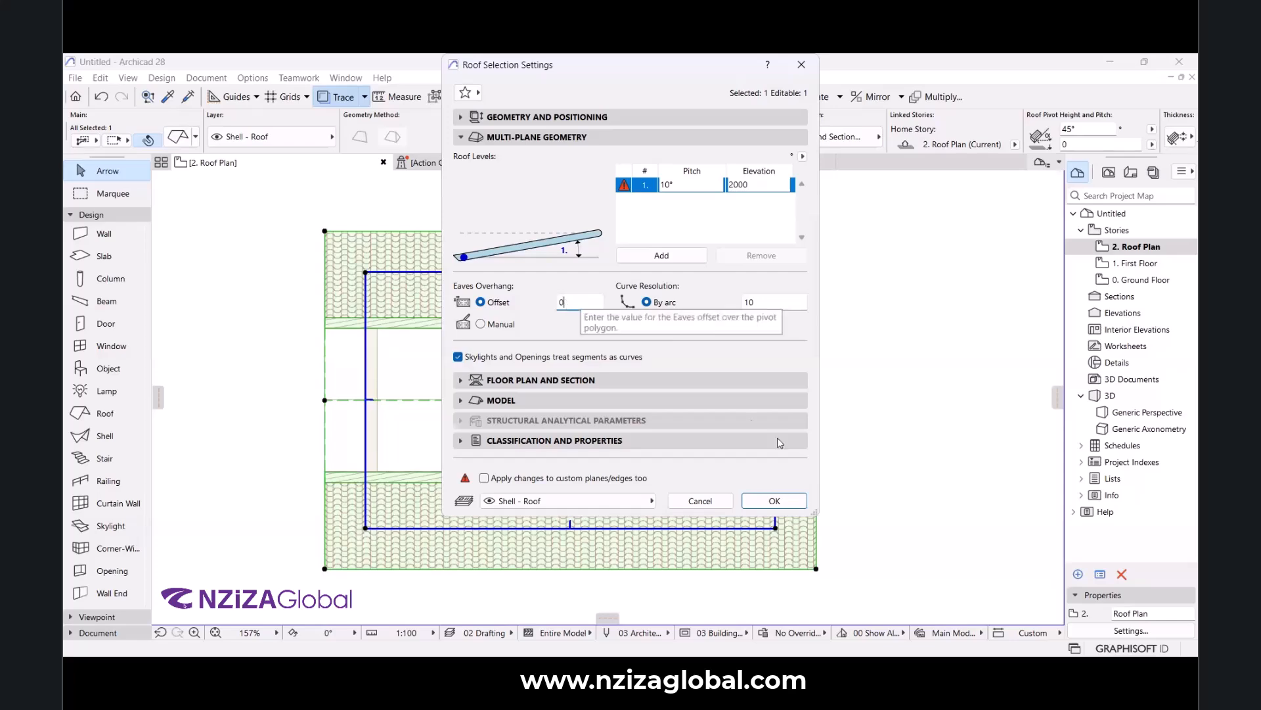
click(775, 501)
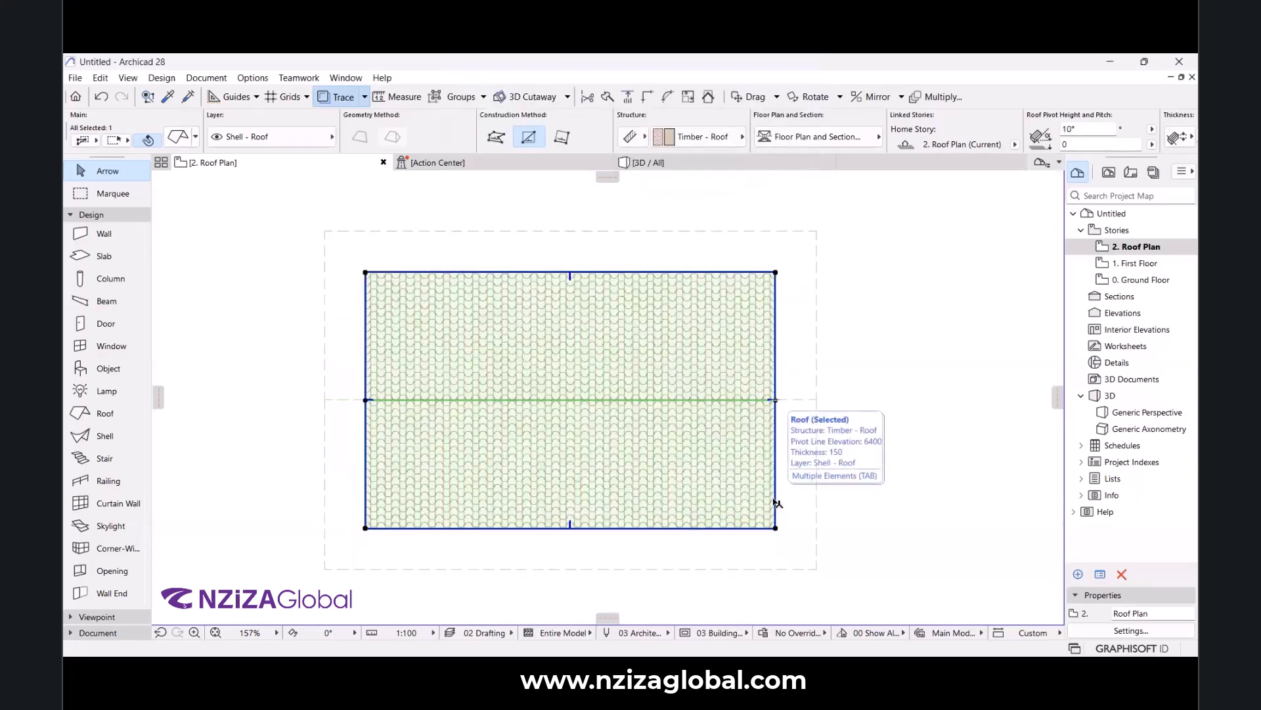
Select the roof in the 3D view, set its multi-plane pitch to 20°, apply the settings and deselect it.
click(669, 164)
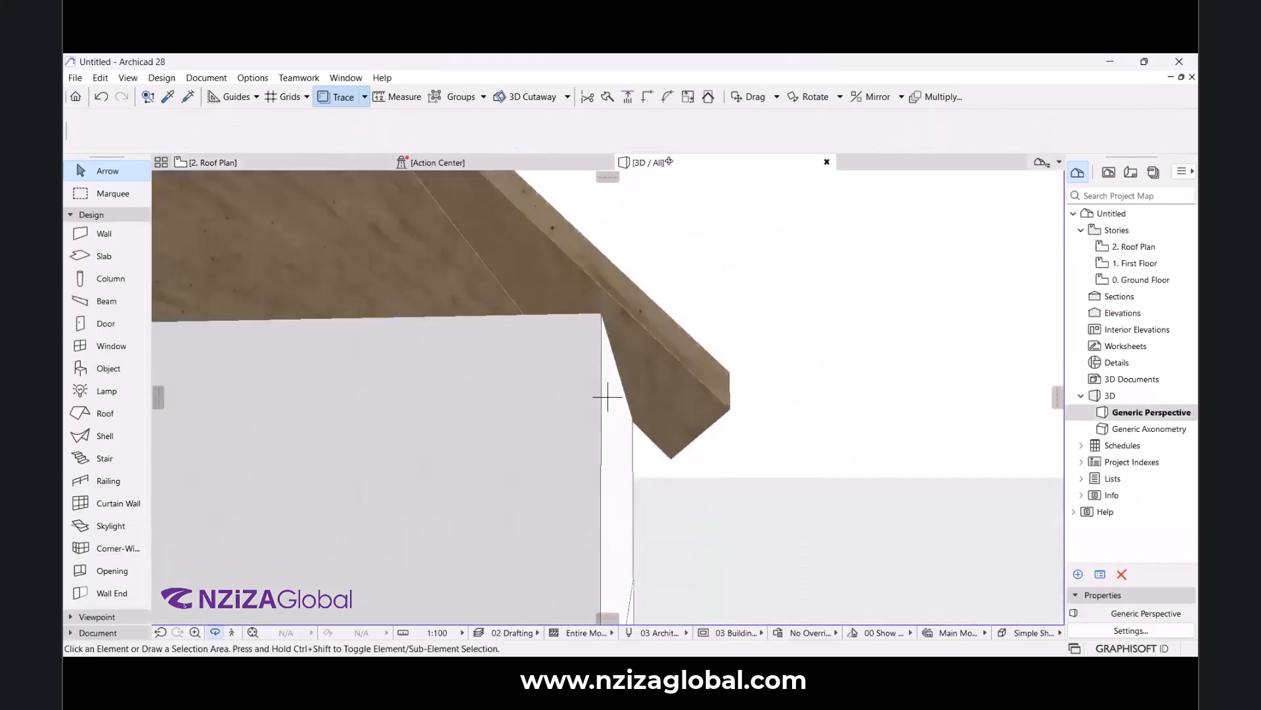
shift+middle_drag(550, 369, 598, 298)
click(396, 312)
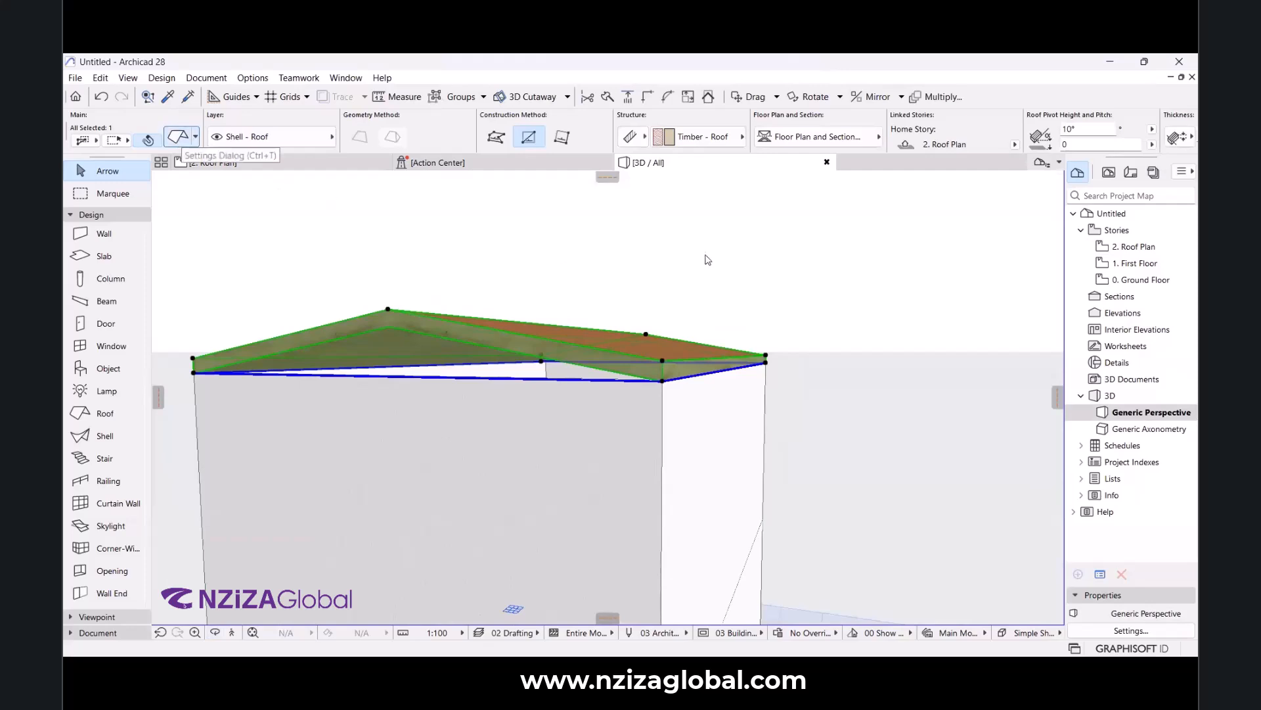
key(ctrl+t)
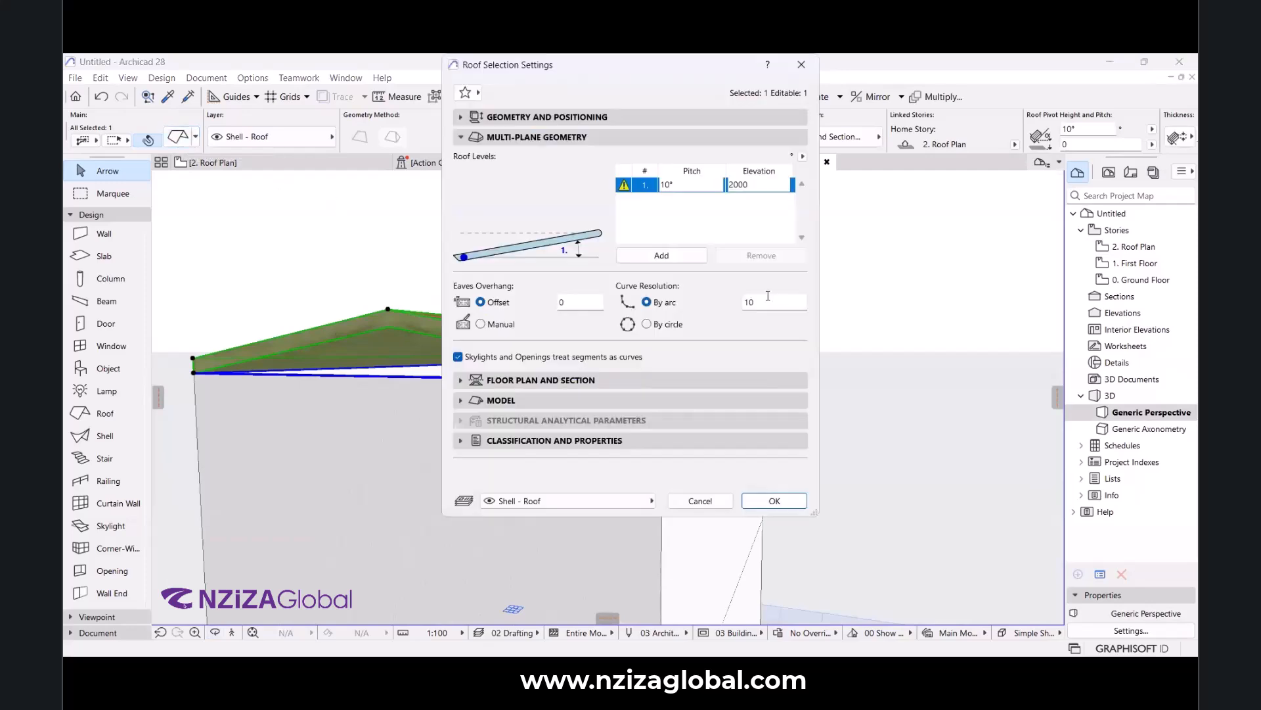
click(674, 186)
text(20)
key(Tab)
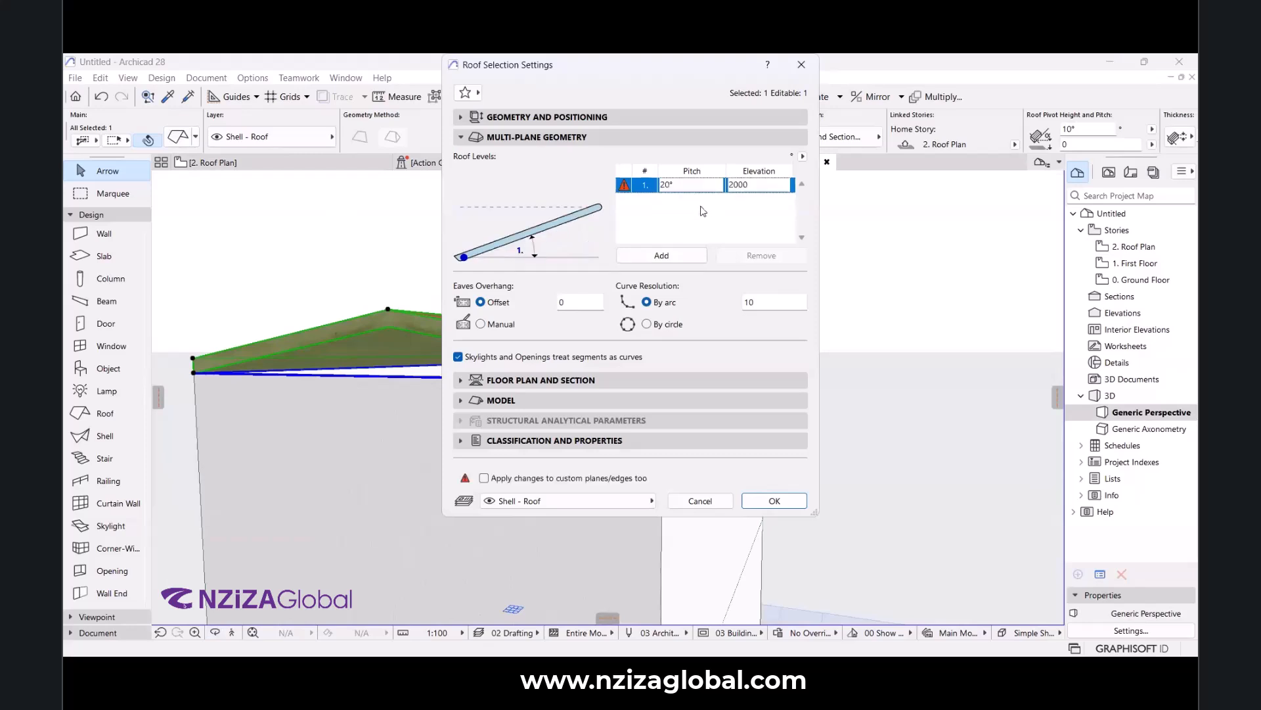
click(770, 502)
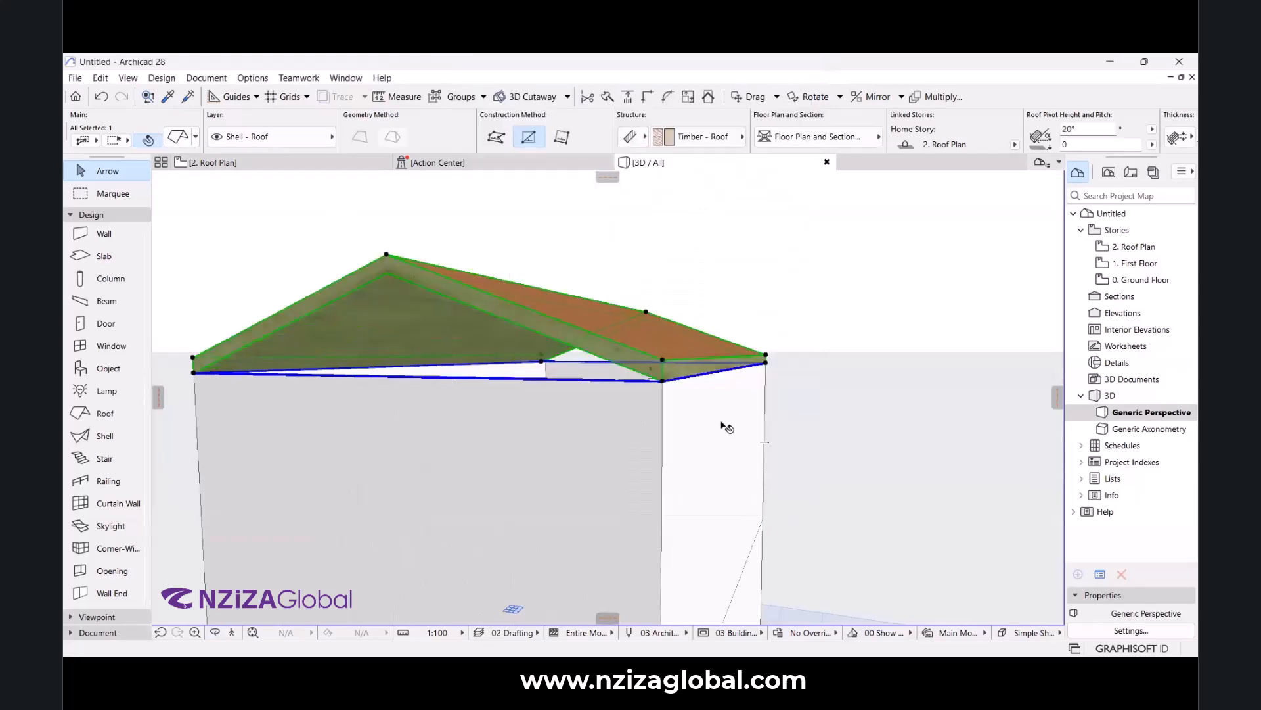
click(789, 362)
scroll(789, 362, up, 1)
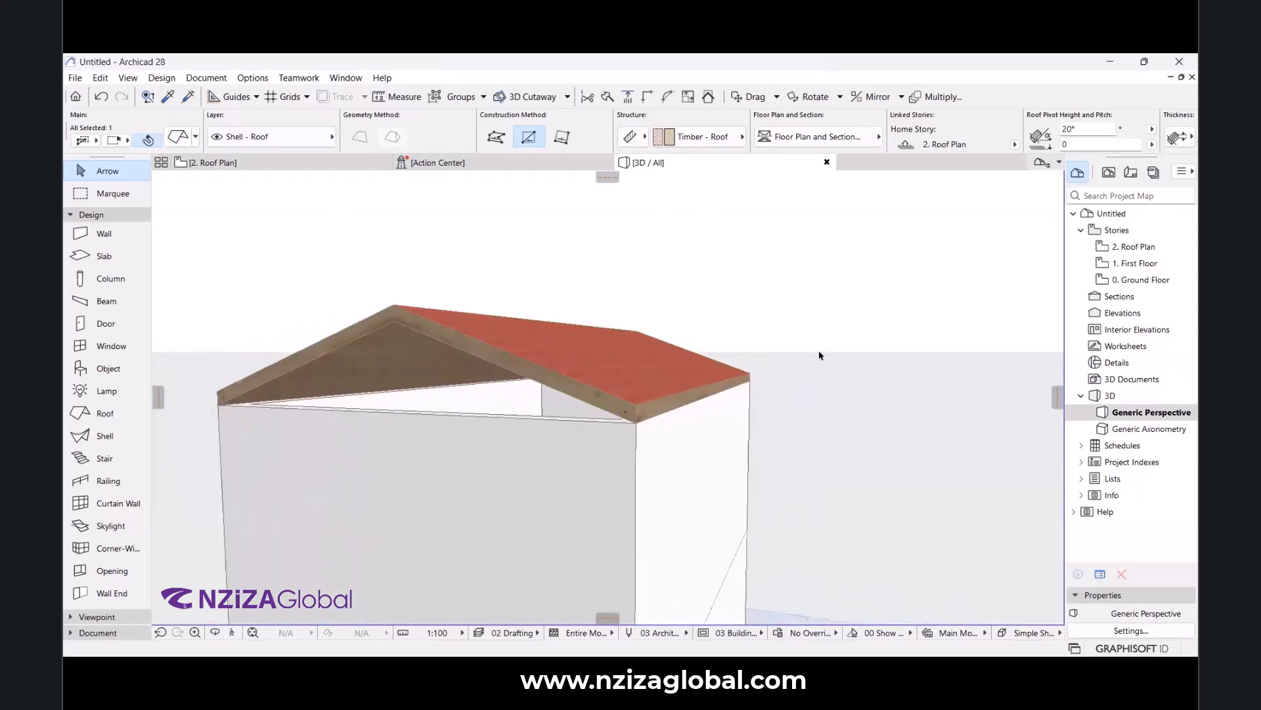
click(777, 342)
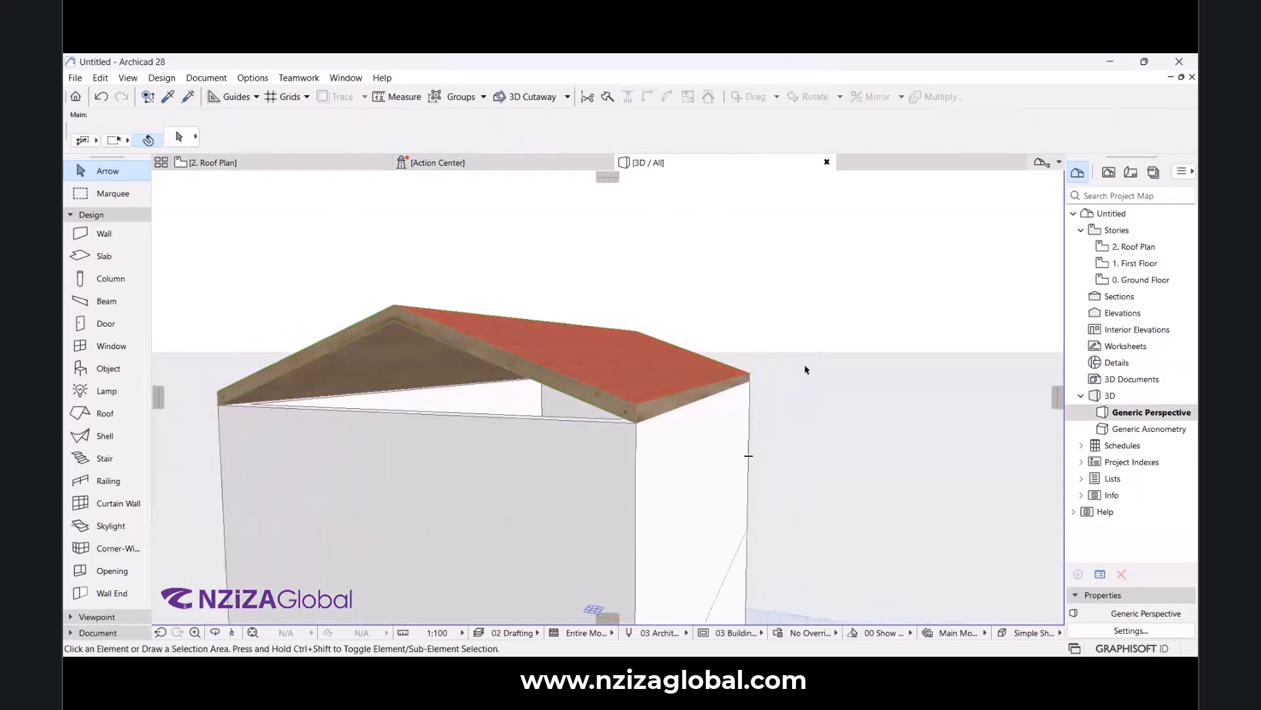
Examine the junction between the gable roof and the walls beneath it from several sides in the 3D view.
click(215, 632)
drag(327, 518, 498, 342)
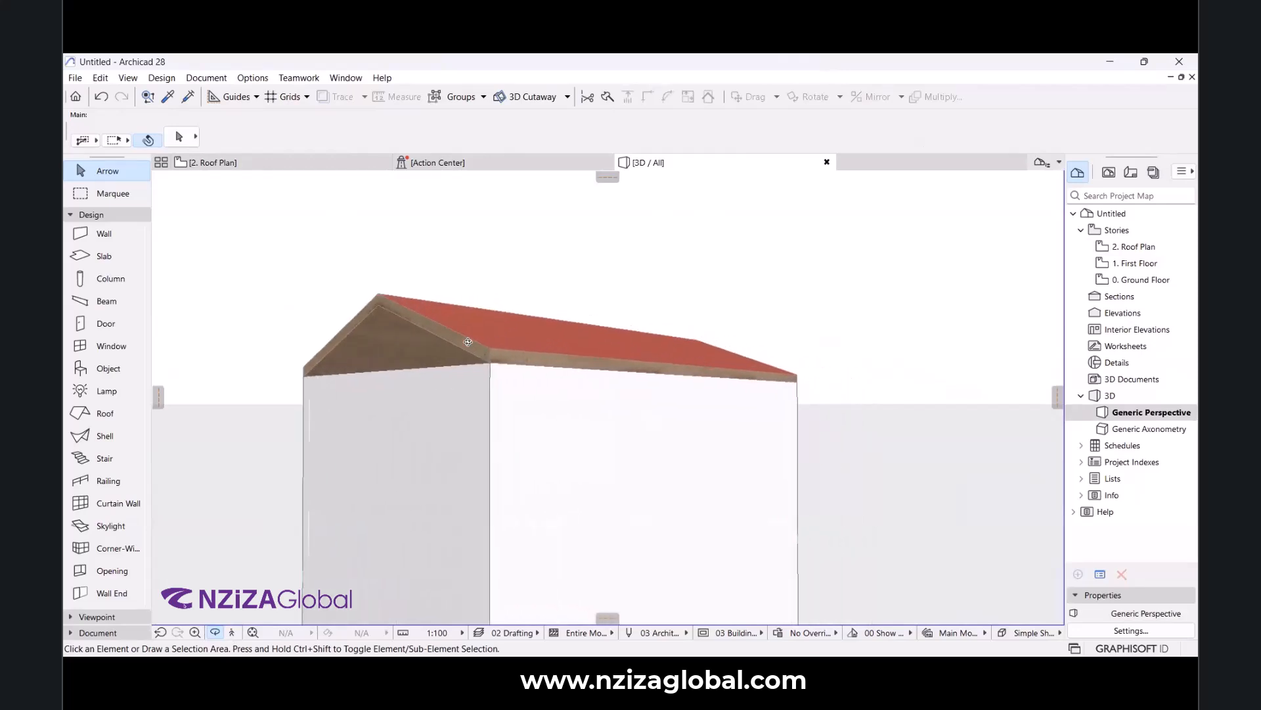
scroll(480, 341, up, 3)
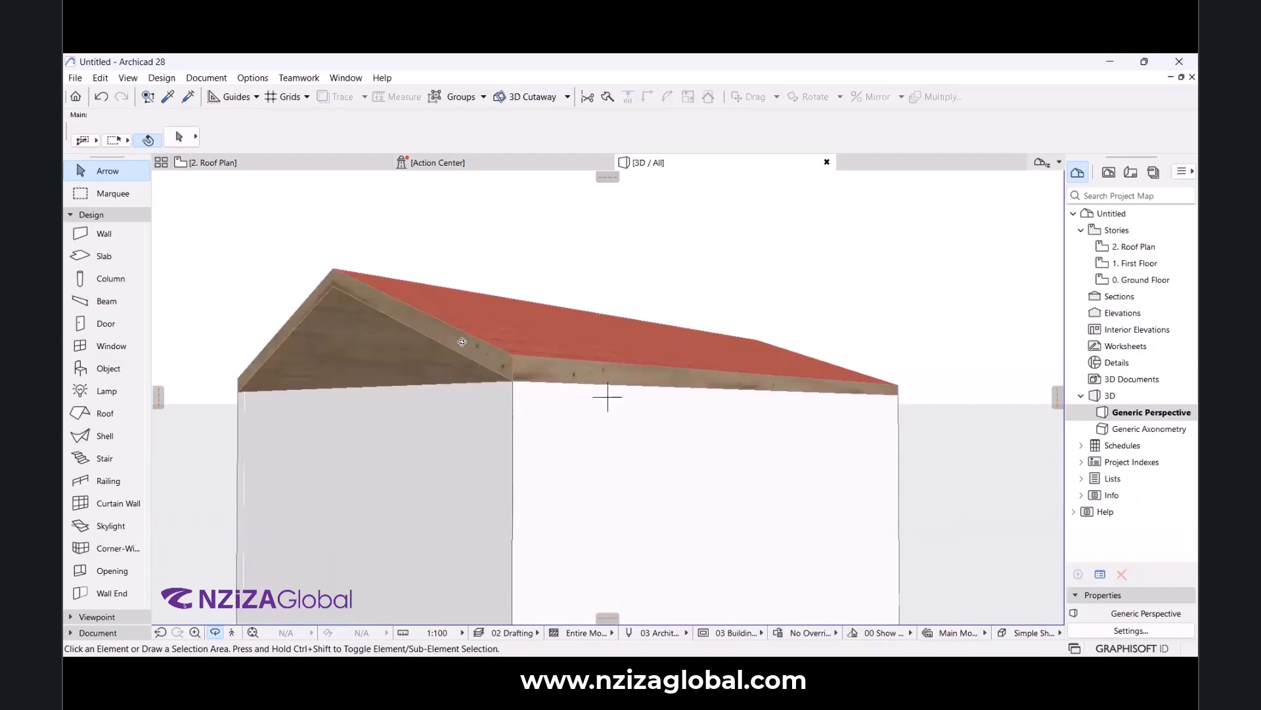
drag(462, 342, 570, 558)
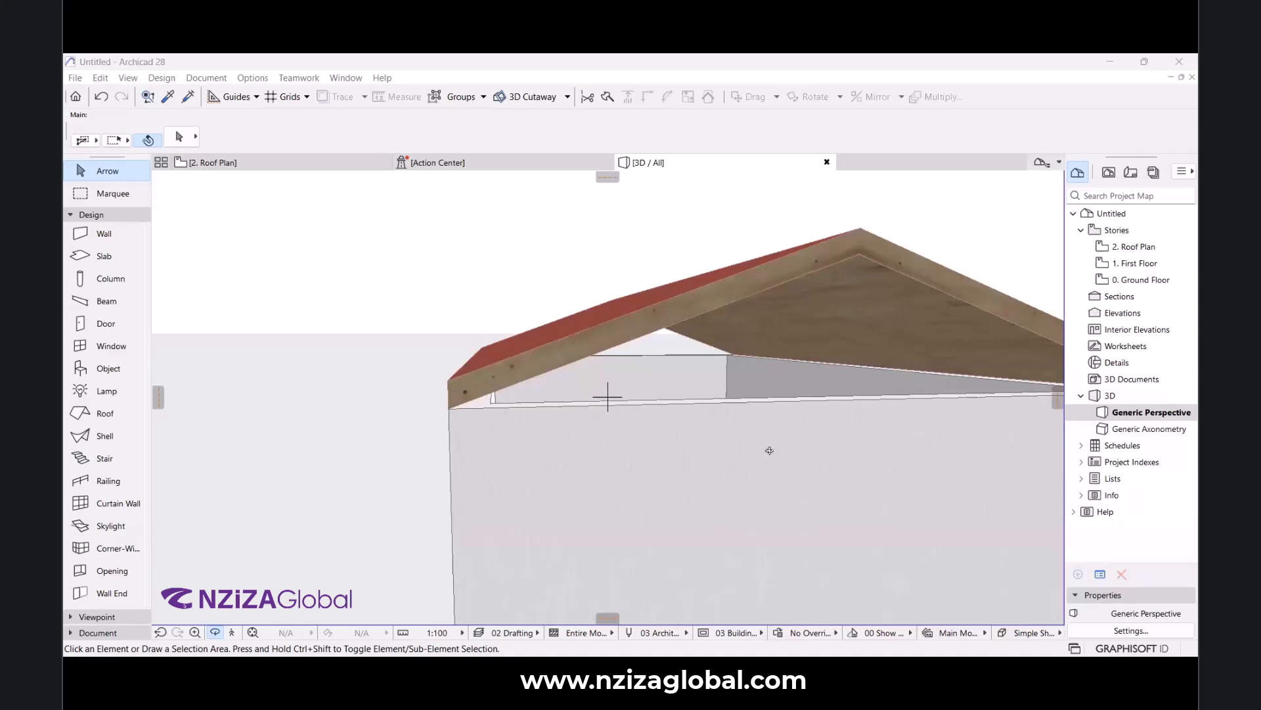
scroll(653, 308, down, 5)
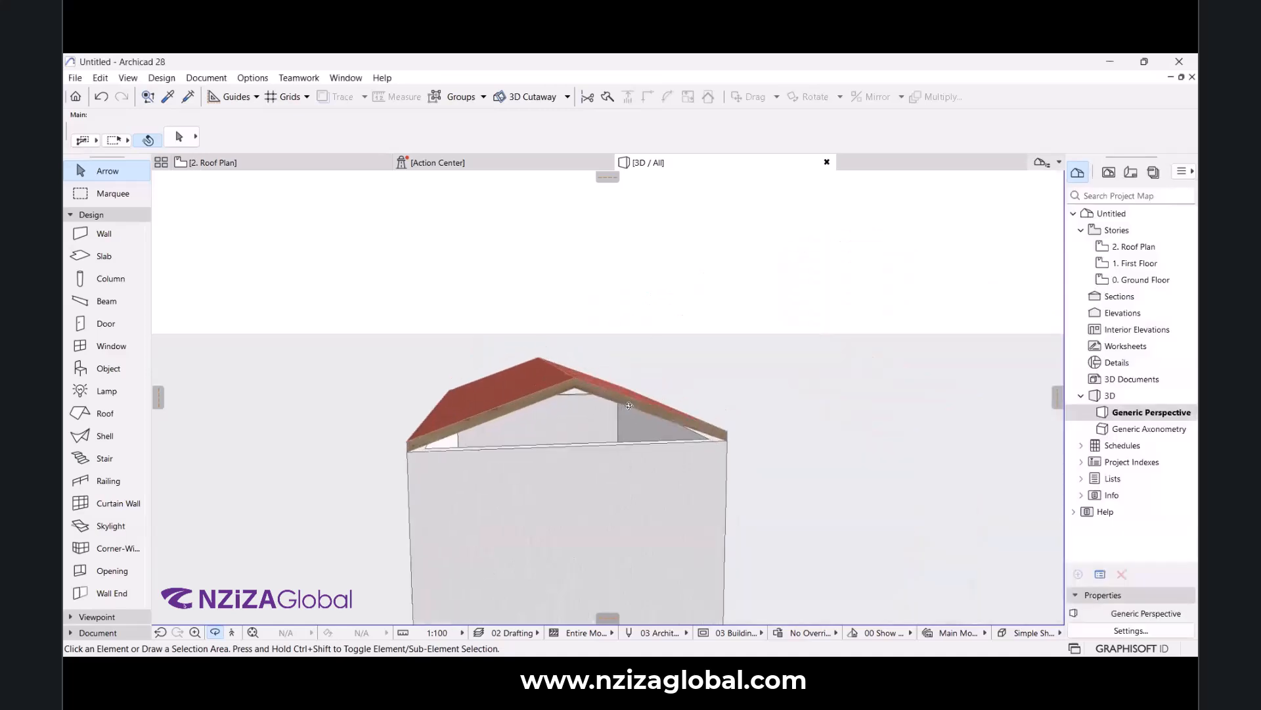
drag(518, 366, 706, 348)
drag(614, 455, 657, 427)
scroll(629, 394, up, 6)
scroll(482, 377, down, 4)
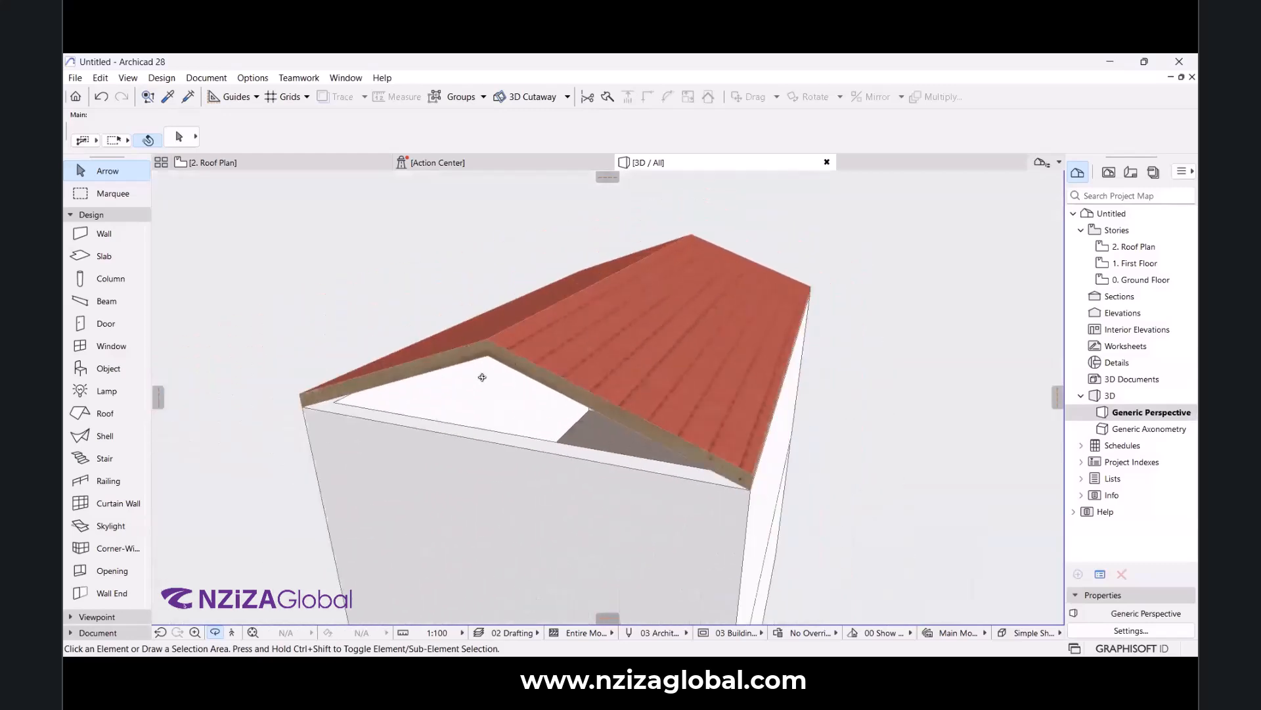
drag(444, 361, 672, 463)
scroll(637, 309, up, 5)
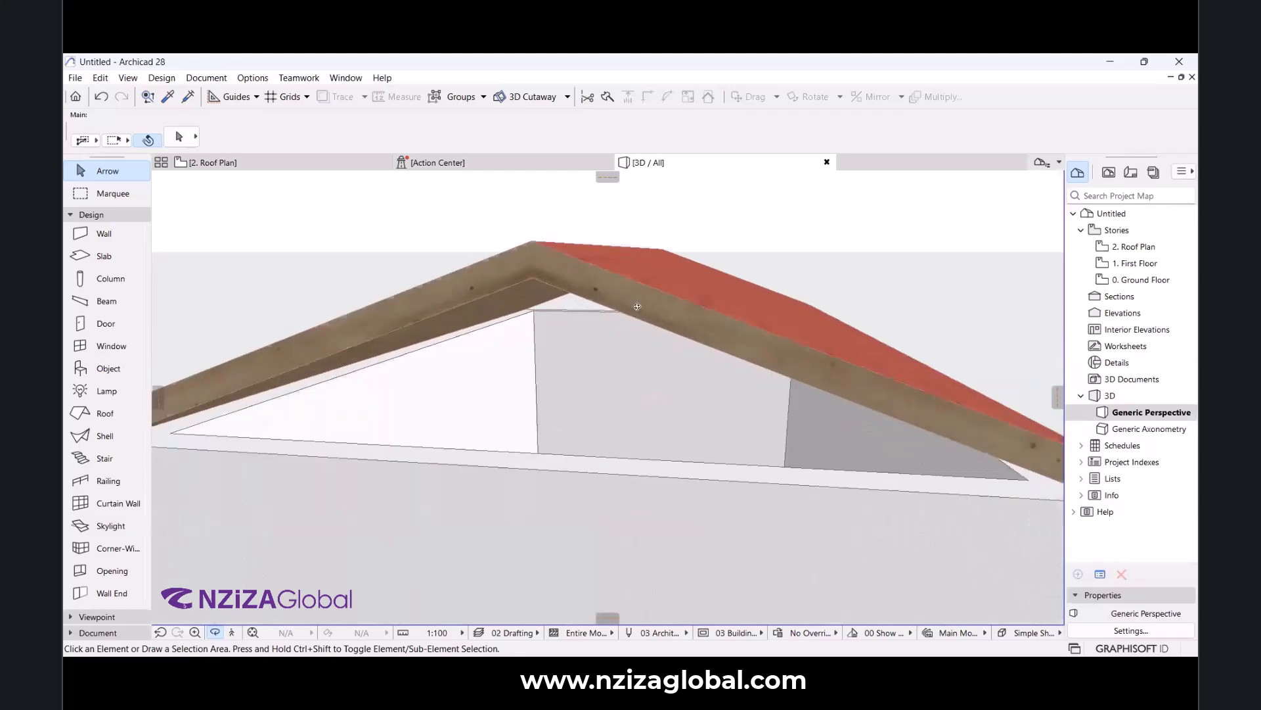
click(562, 464)
scroll(533, 392, down, 5)
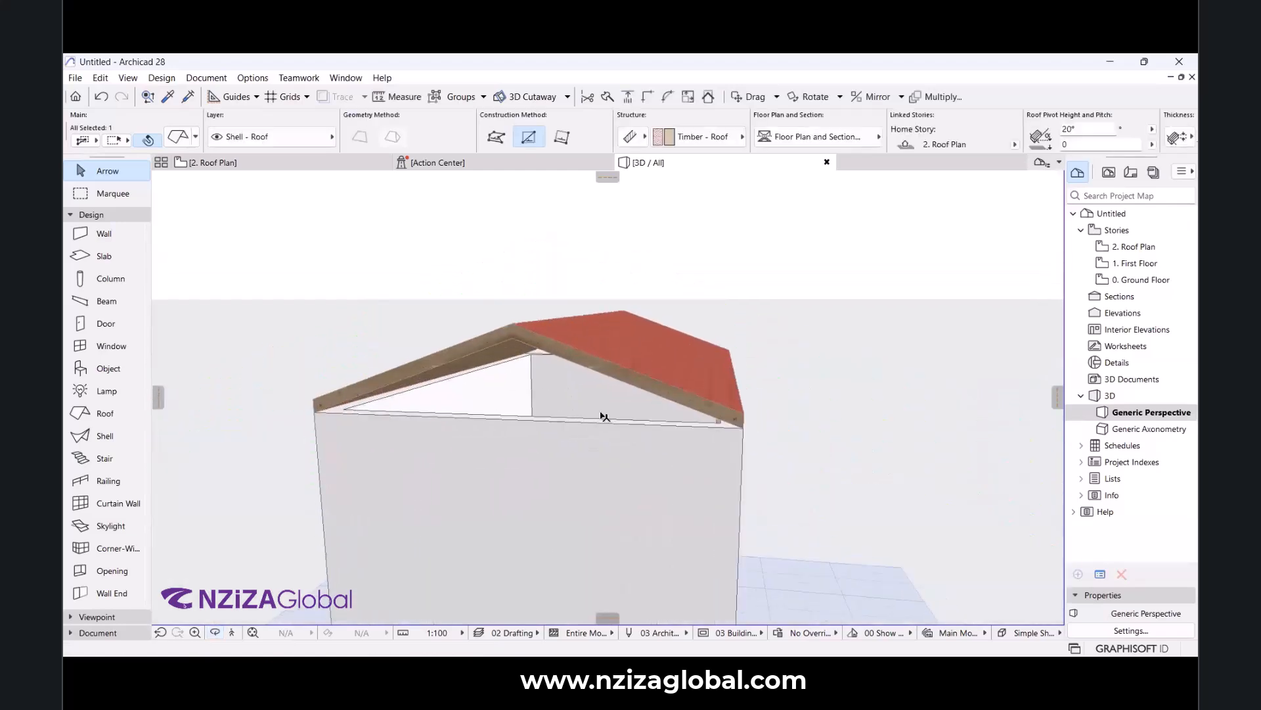
drag(705, 411, 896, 322)
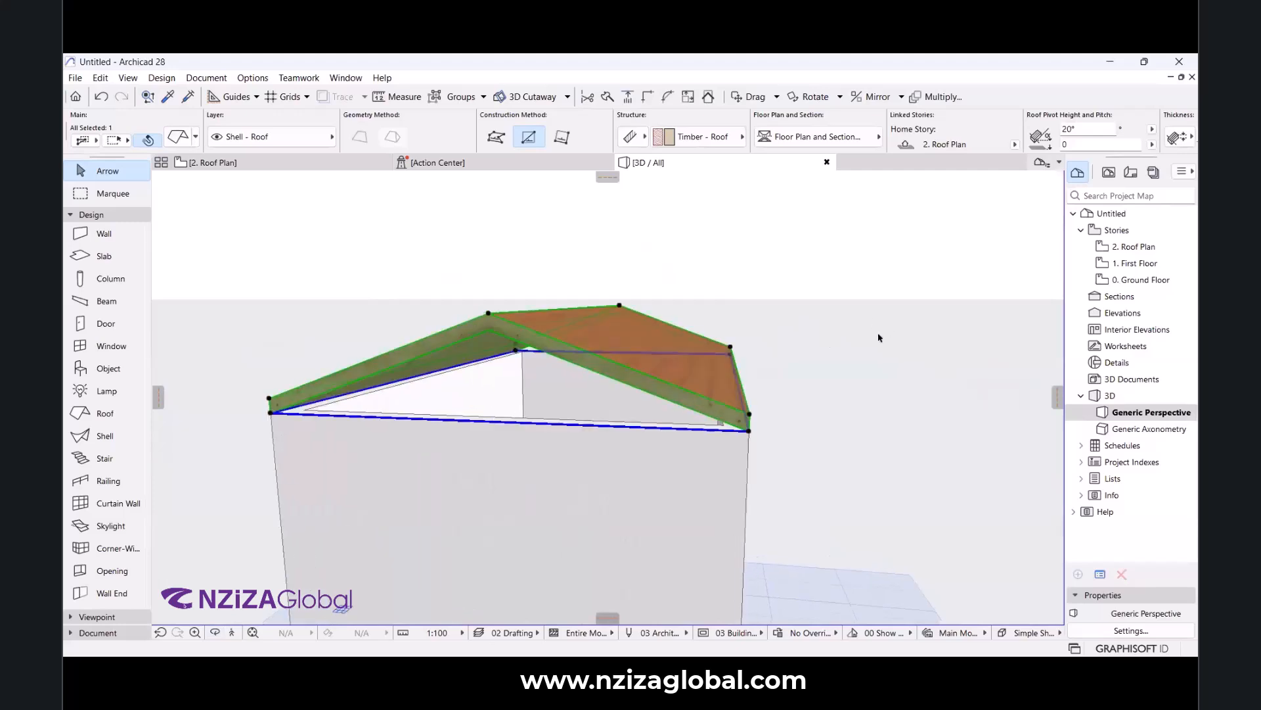
click(819, 225)
Select both first-floor end walls under the roof gables and set their top offset to the Roof Plan story to 1000.
click(568, 428)
drag(740, 392, 585, 473)
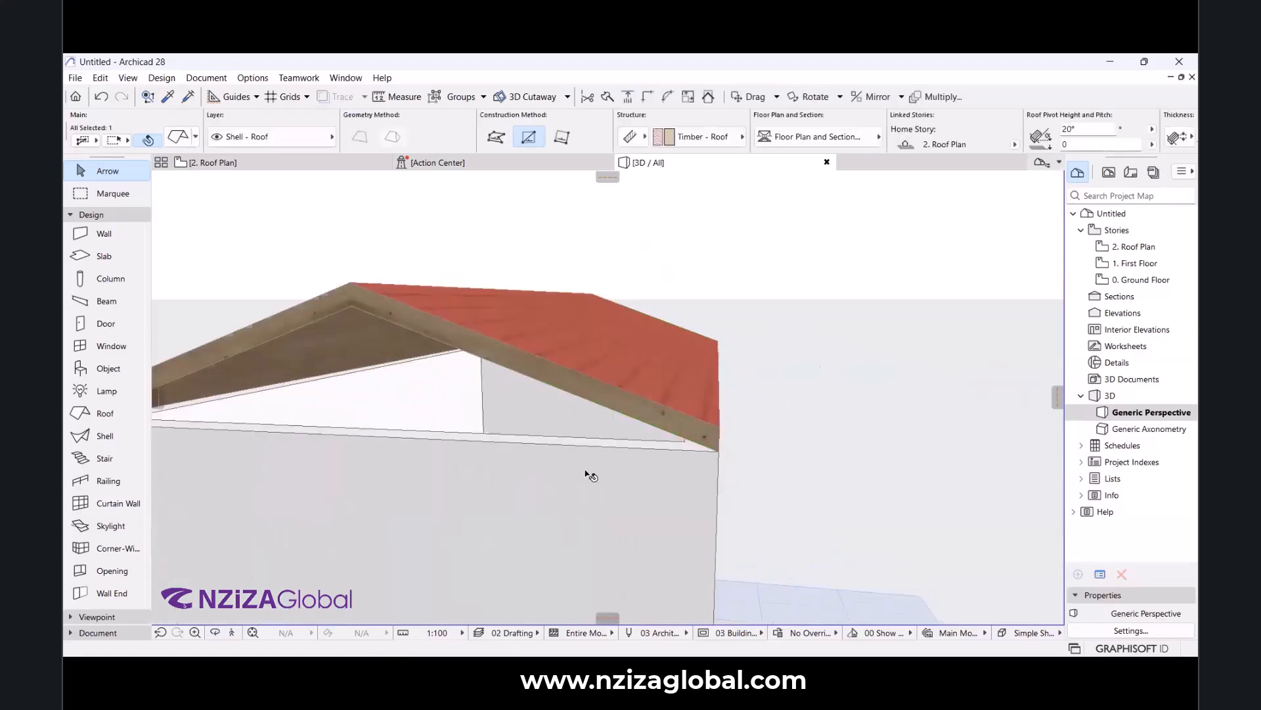
drag(656, 361, 581, 529)
click(589, 460)
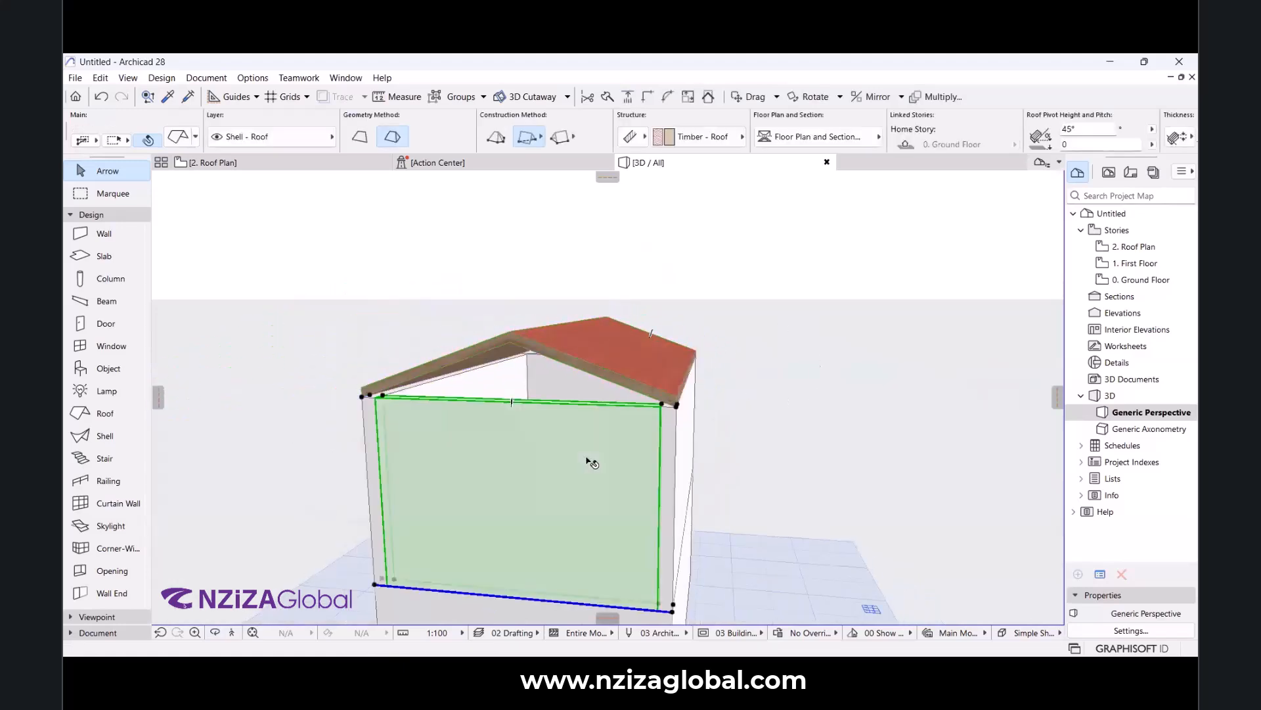
scroll(545, 408, up, 2)
shift+click(553, 371)
scroll(493, 375, down, 2)
scroll(491, 375, up, 2)
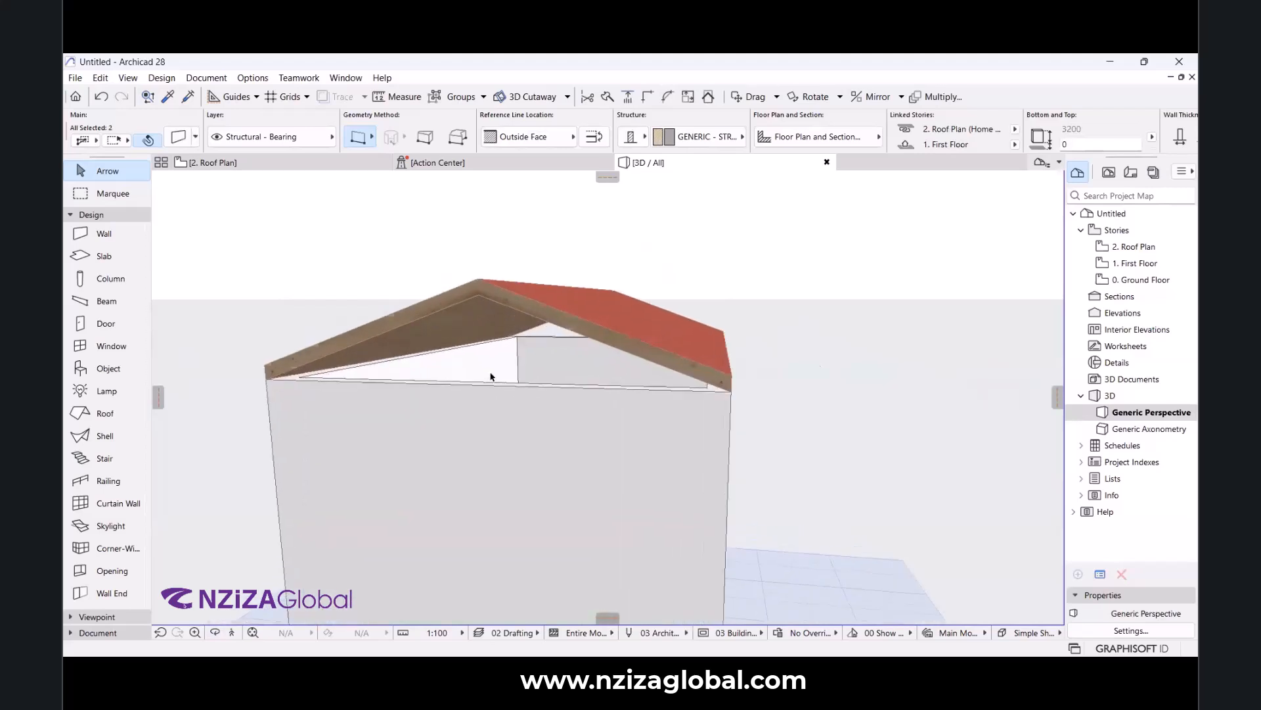
scroll(522, 376, down, 2)
scroll(522, 375, up, 1)
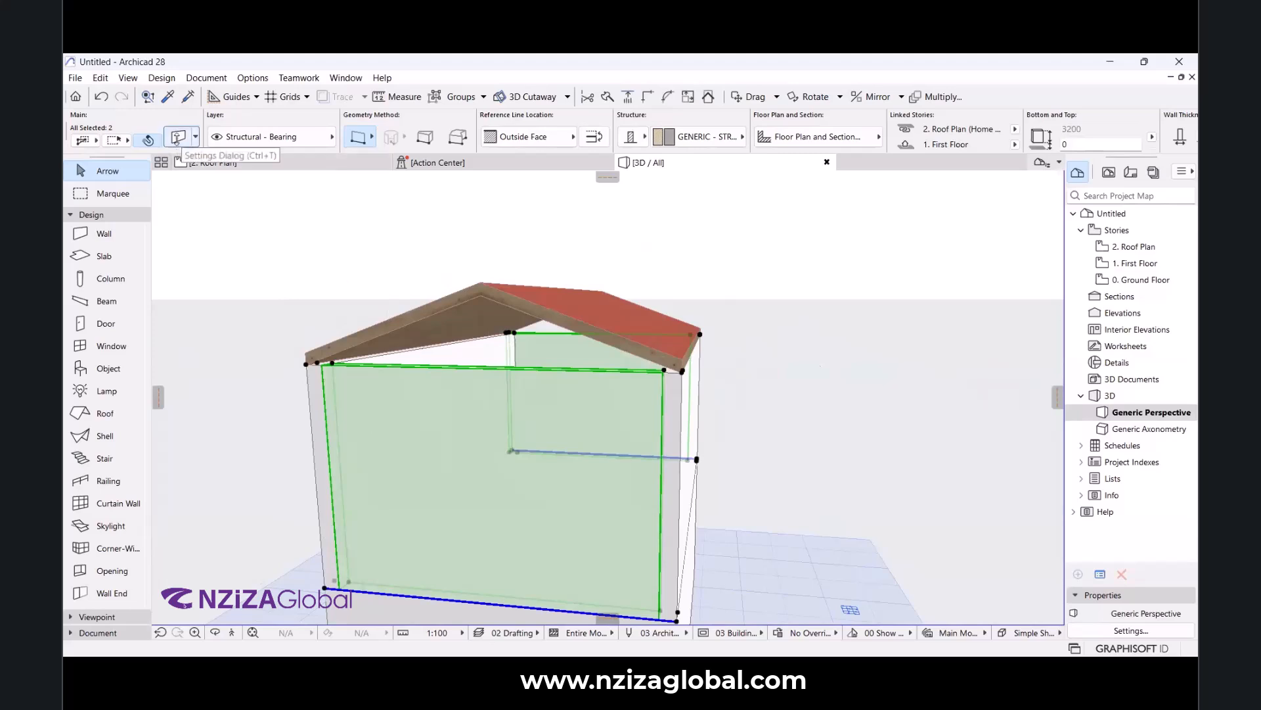
click(176, 144)
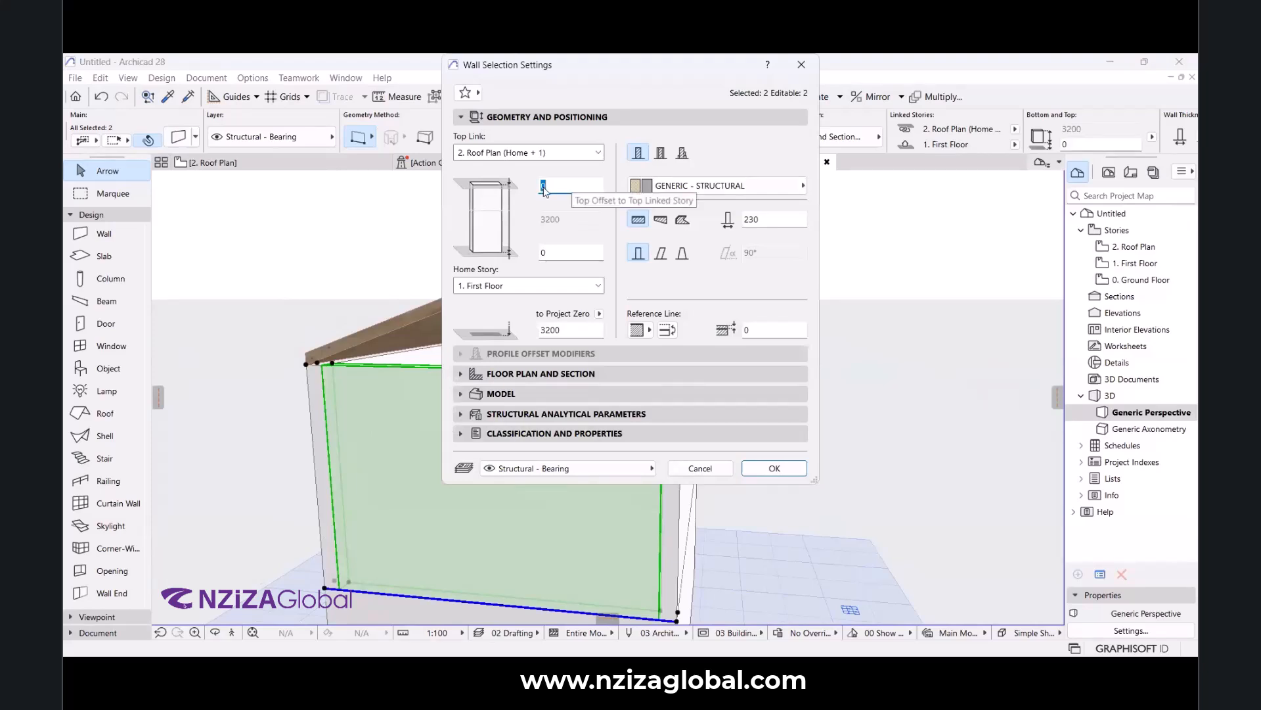
text(1000)
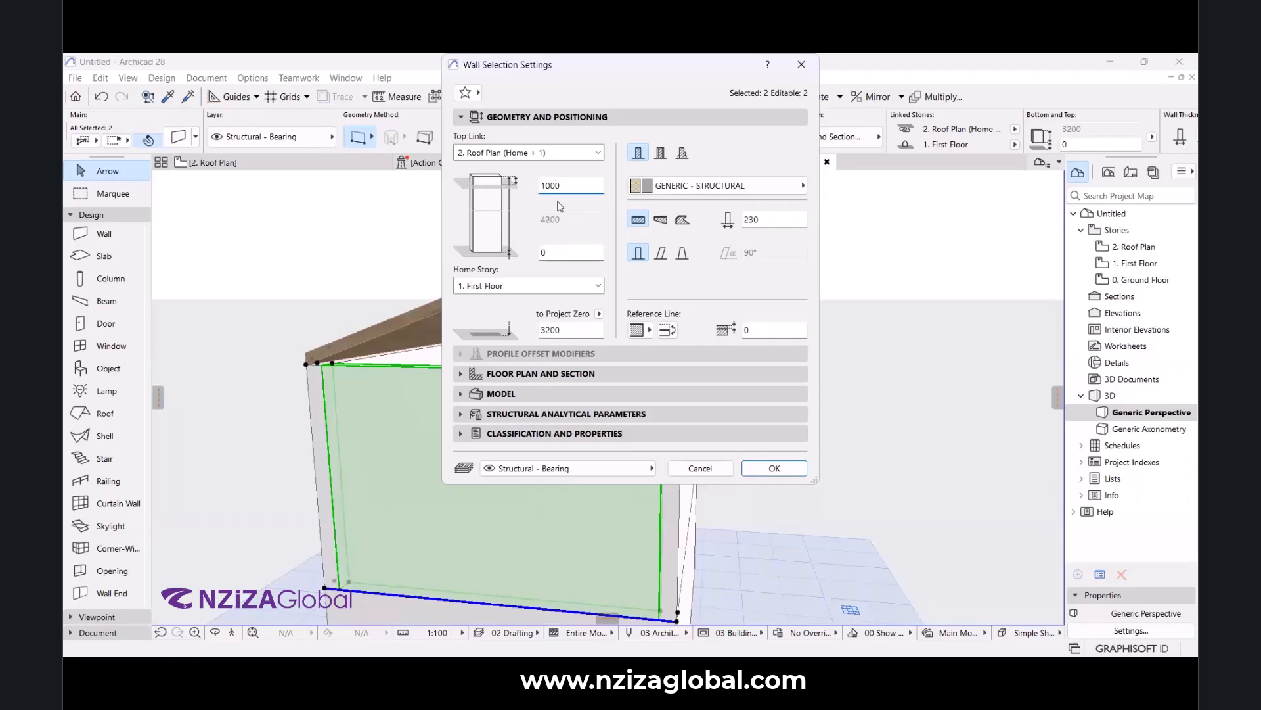
click(782, 468)
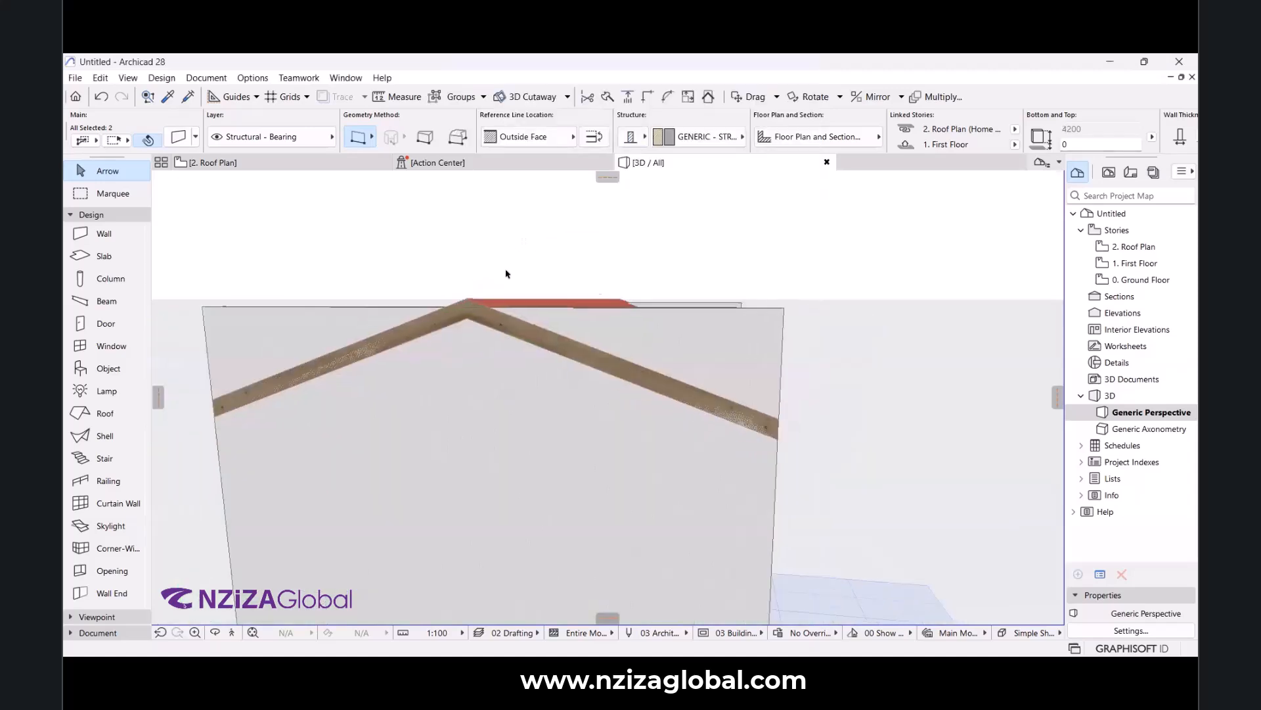
Trim the two raised gable-end walls to the roof, using the roof as the trimming element.
click(216, 632)
drag(591, 309, 515, 306)
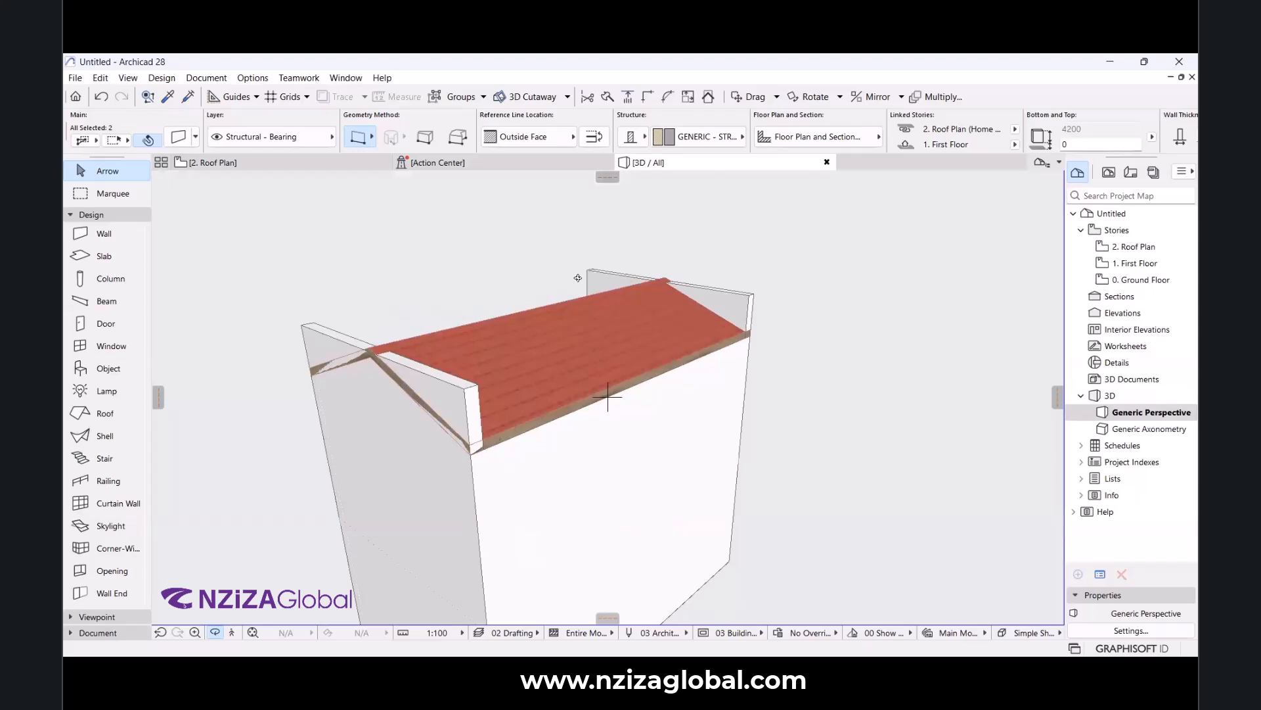
drag(508, 301, 454, 316)
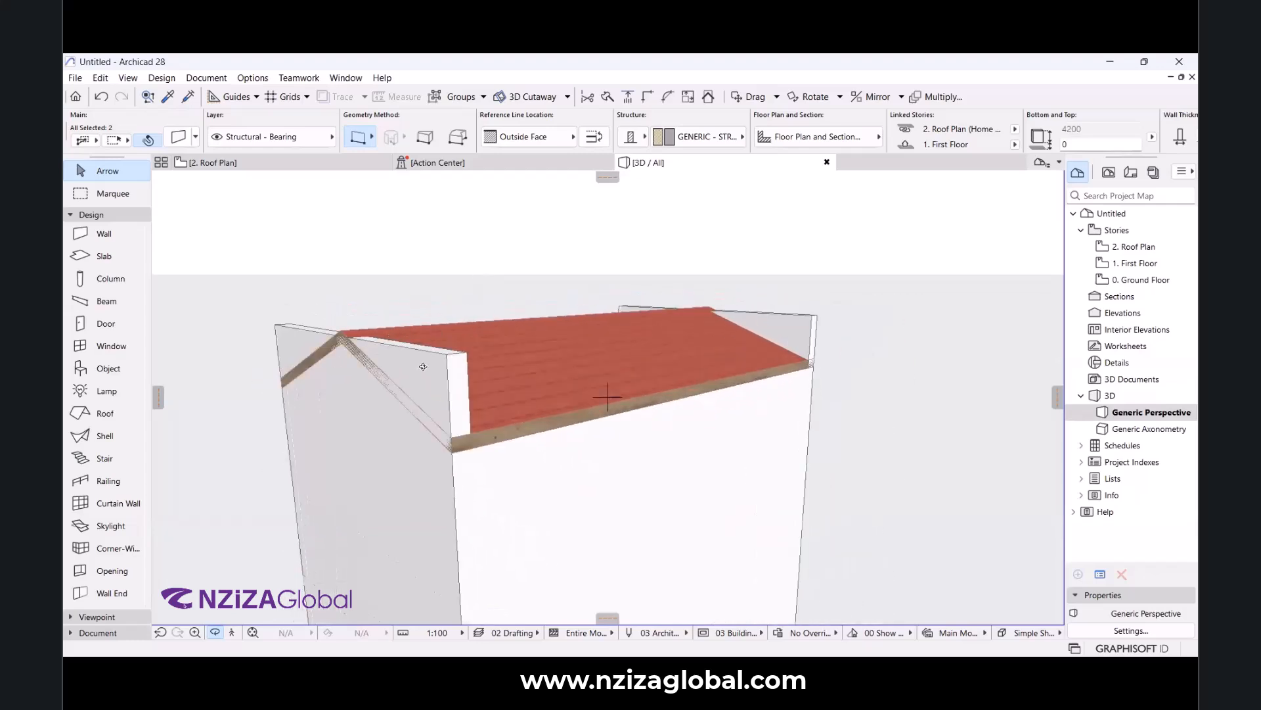
scroll(423, 366, up, 2)
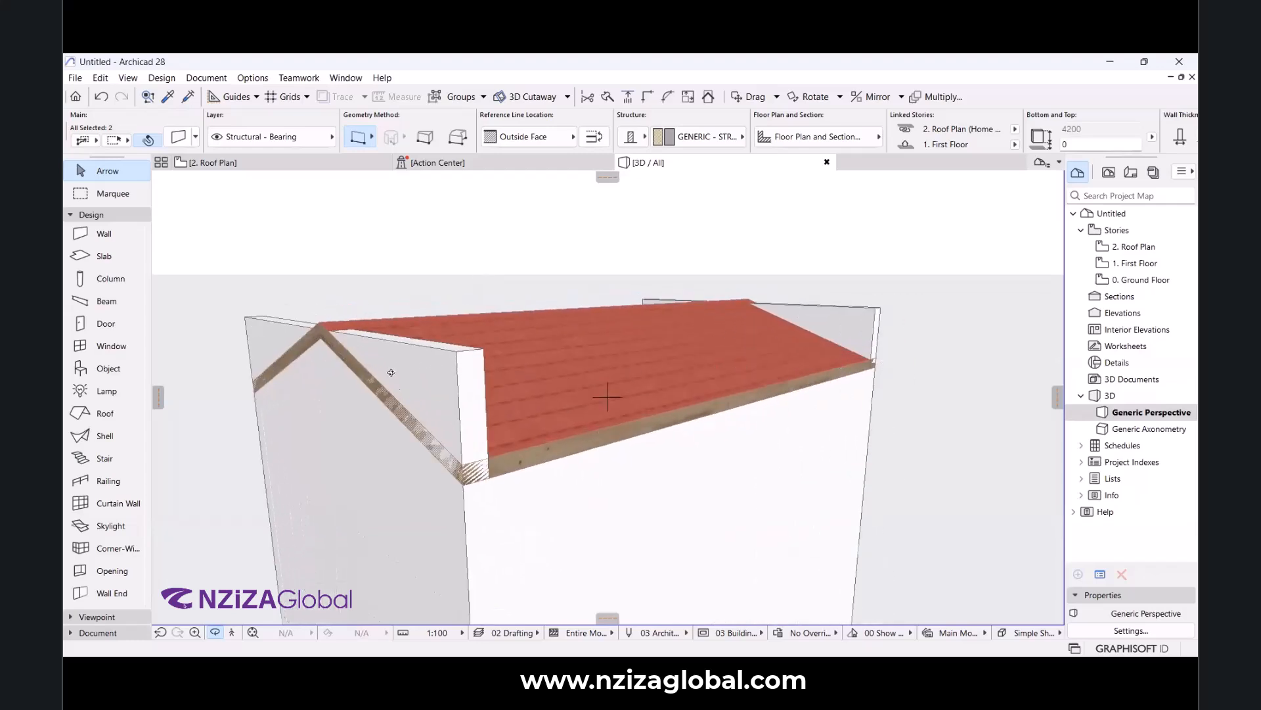
scroll(434, 374, up, 1)
key(Escape)
key(Escape)
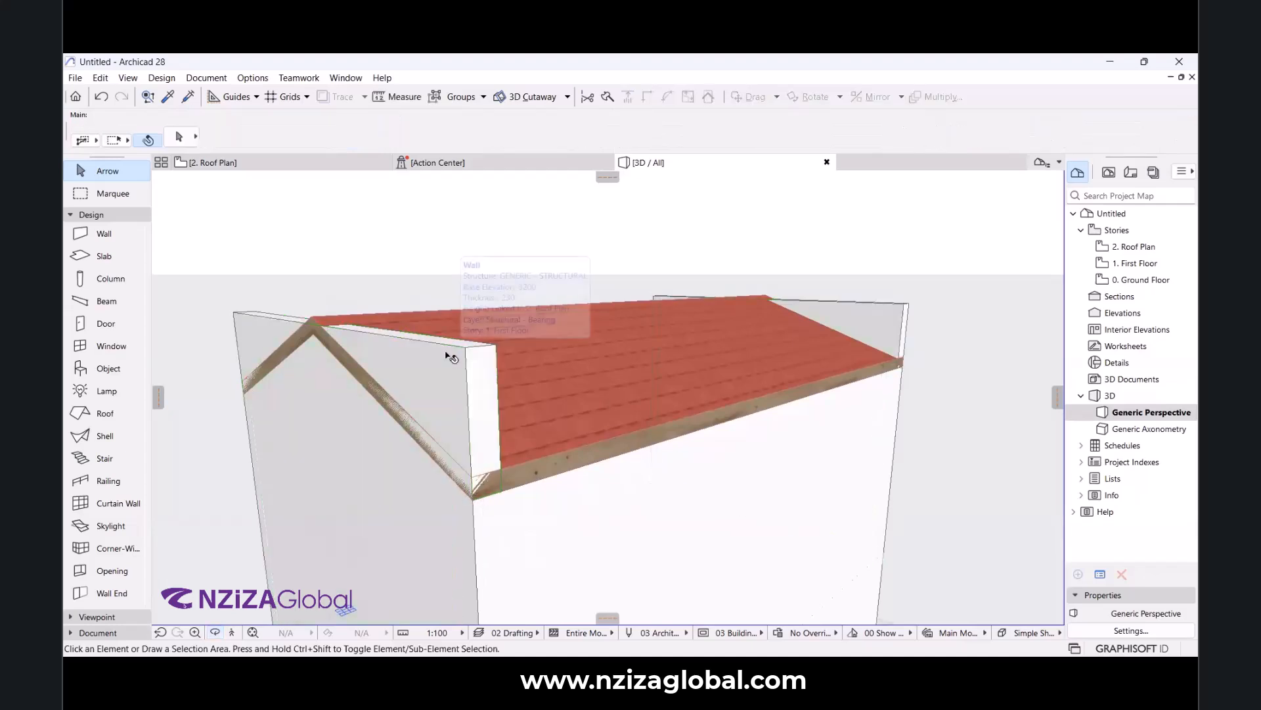
click(451, 357)
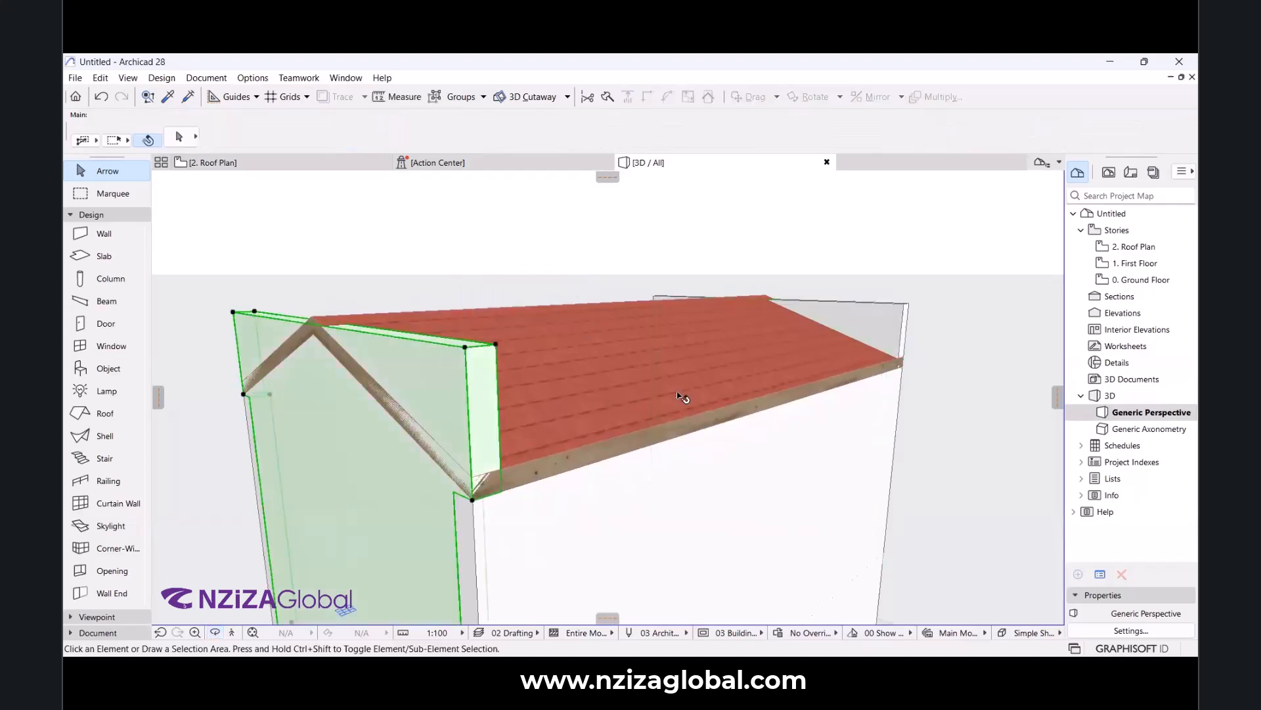
shift+click(884, 309)
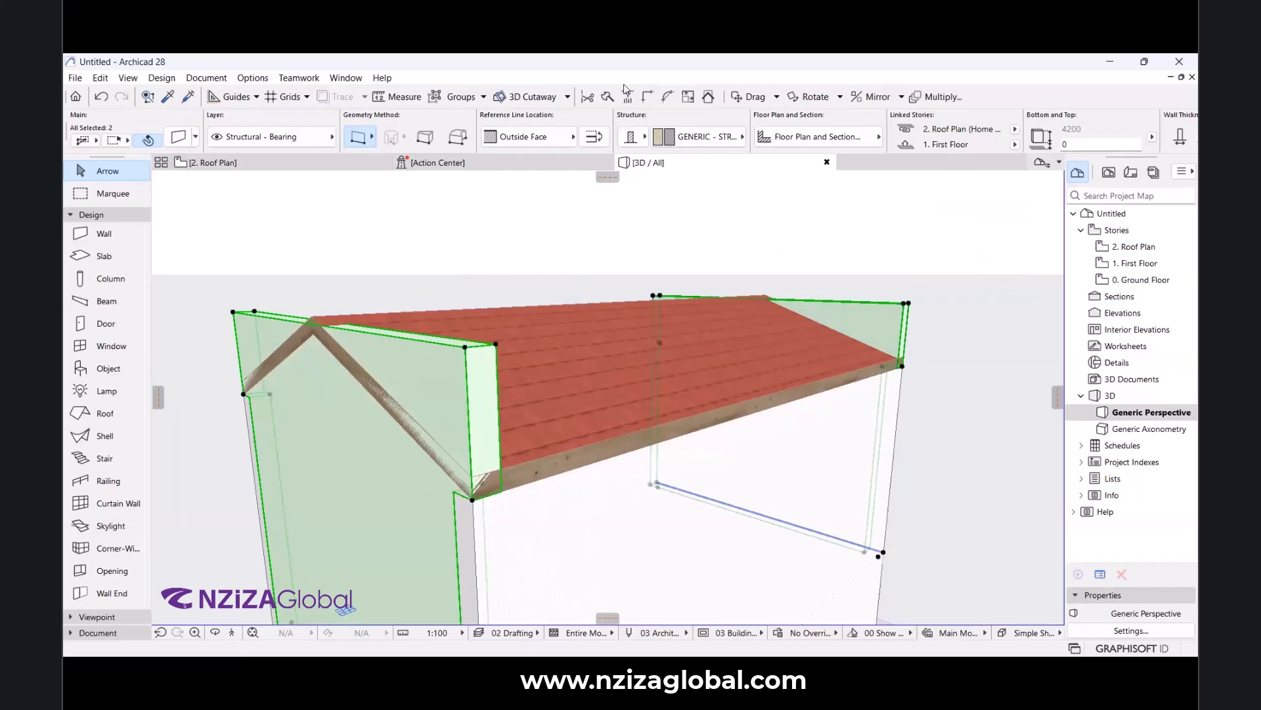
click(708, 97)
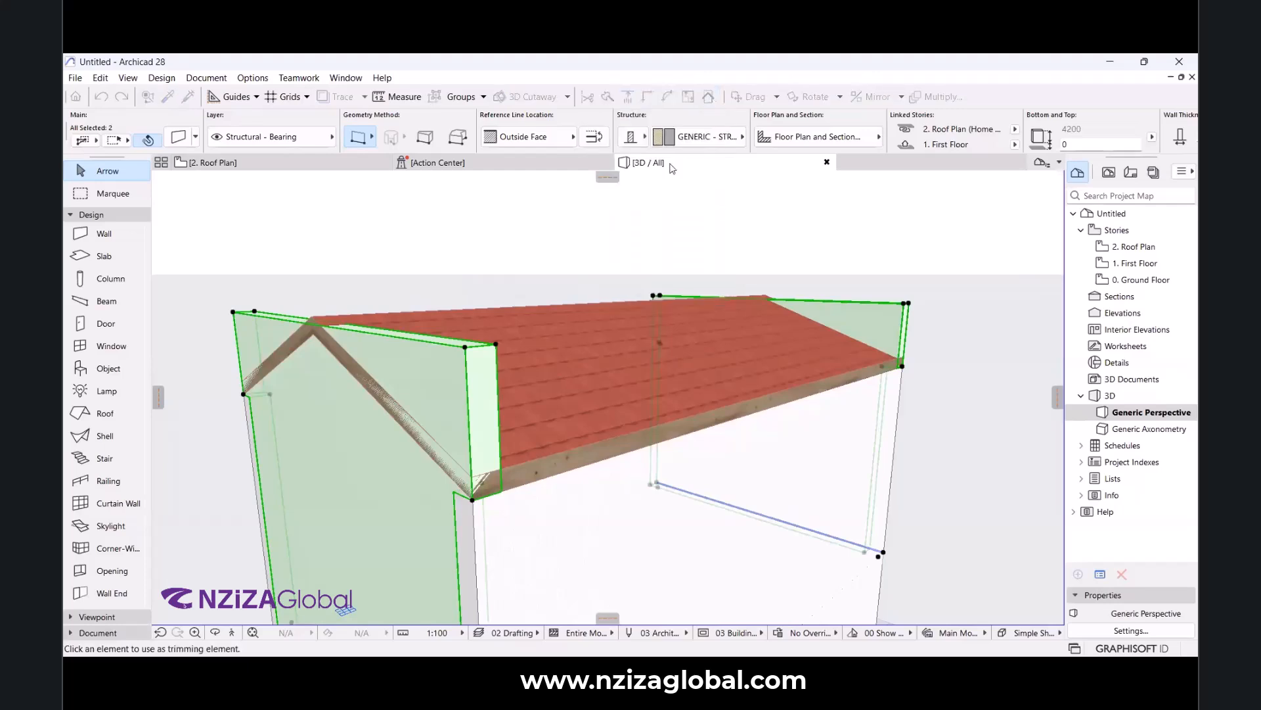
click(590, 372)
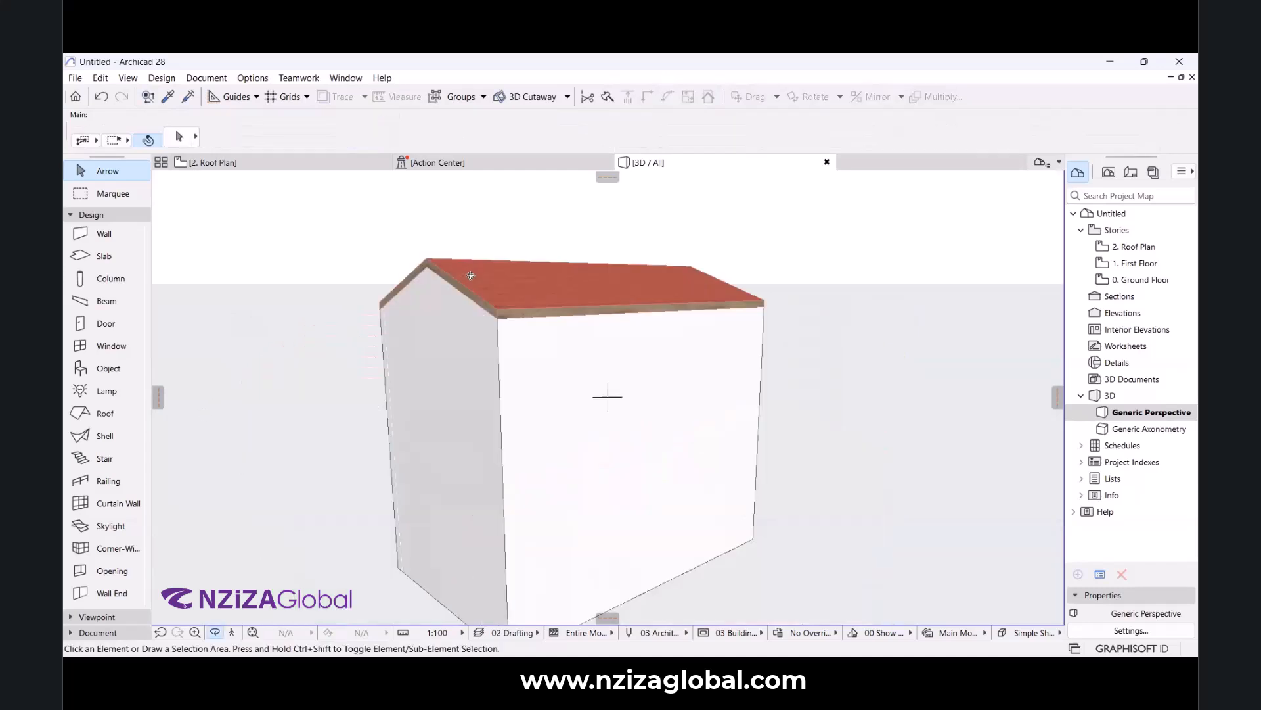
Override the roof's edge surface with Stucco - White Rough from the Plaster - Stucco finishes, apply it and deselect the roof.
drag(471, 275, 687, 353)
scroll(467, 262, up, 3)
key(Escape)
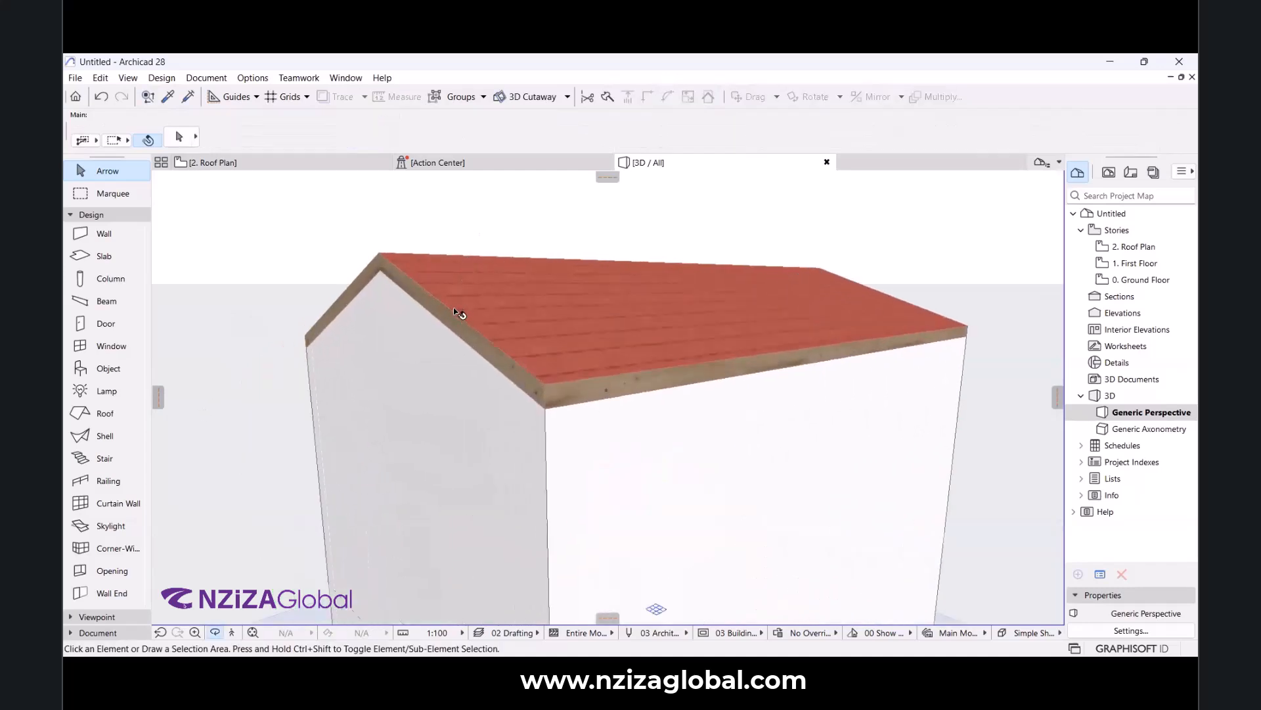
click(455, 309)
scroll(634, 427, up, 5)
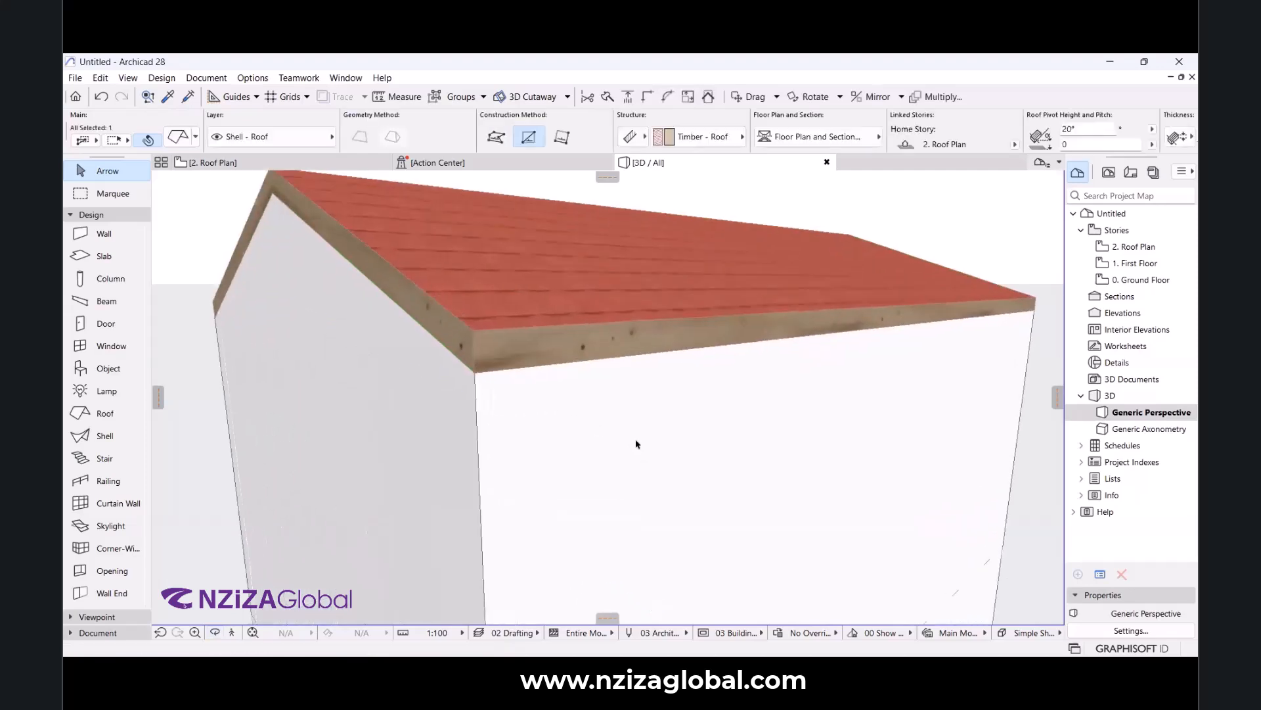
scroll(458, 338, down, 5)
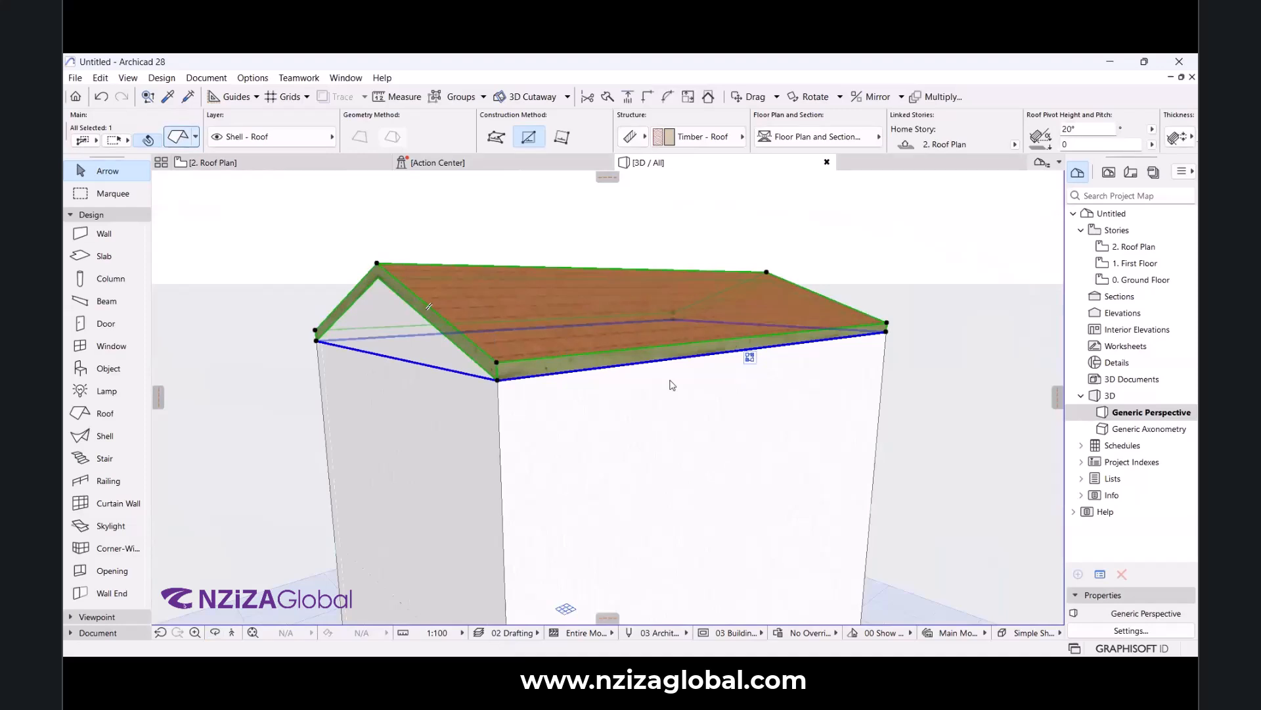
key(ctrl+t)
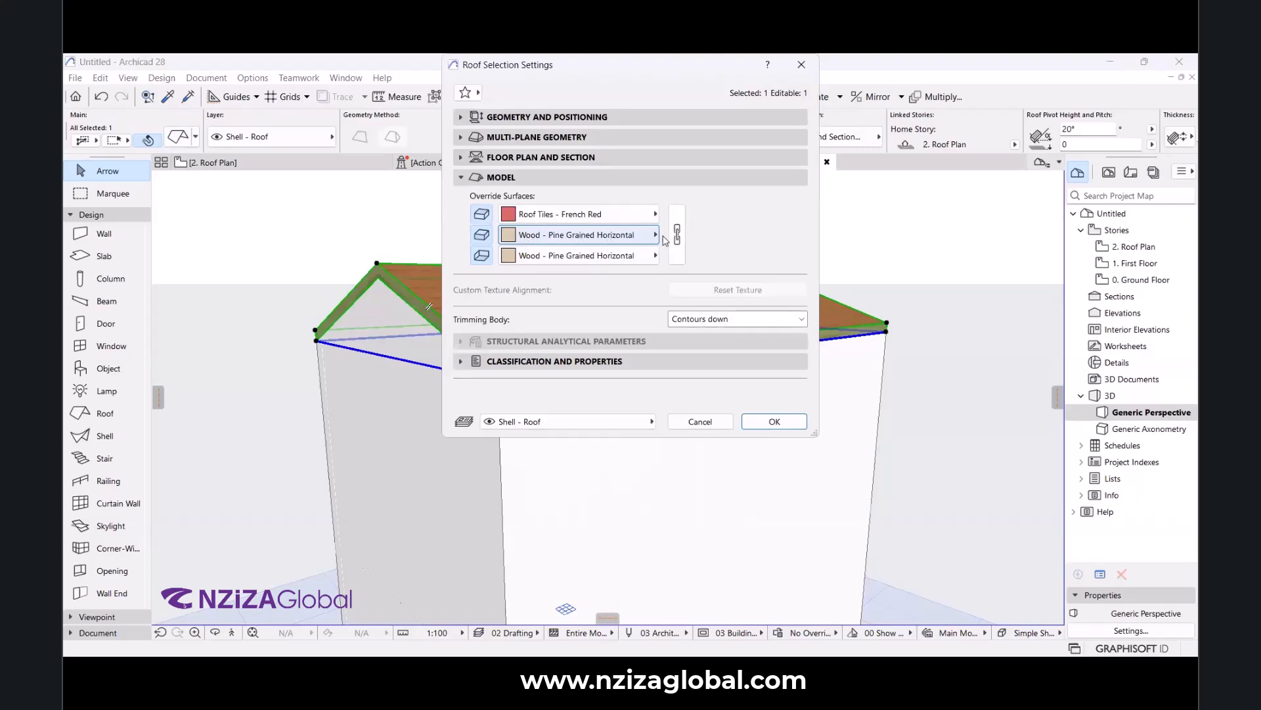
click(655, 237)
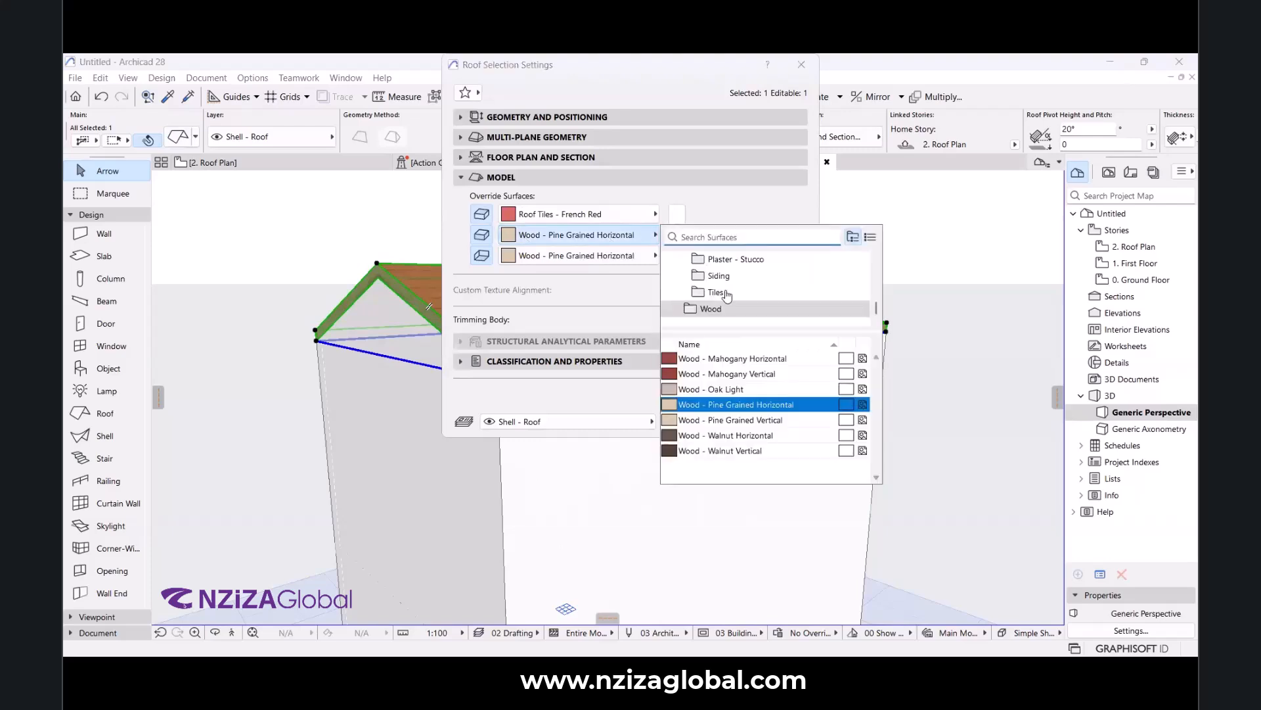
scroll(732, 276, up, 1)
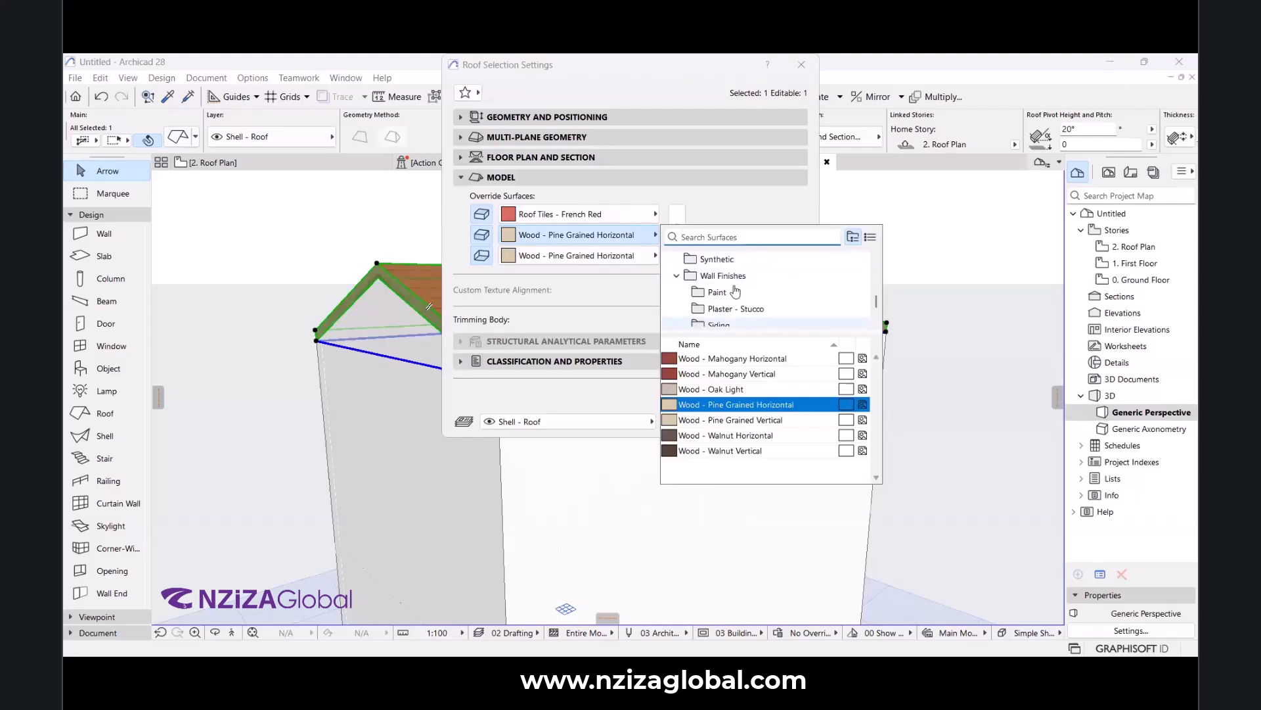
click(743, 310)
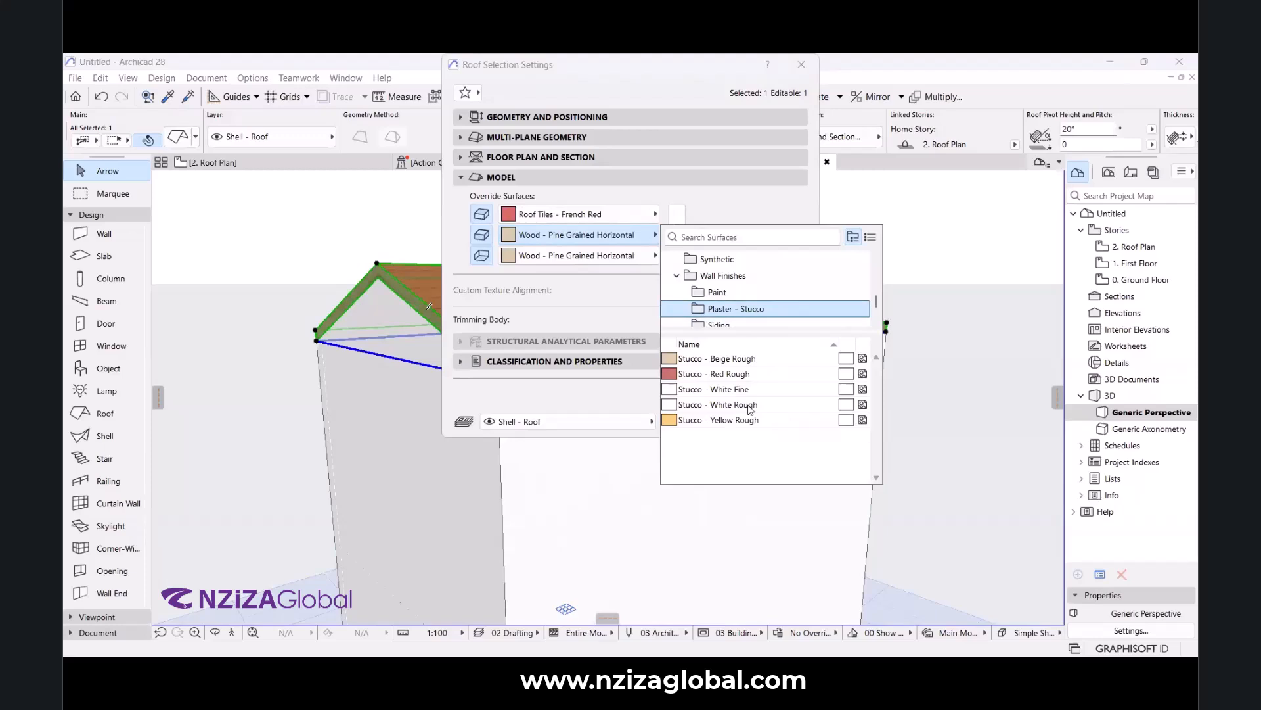
click(755, 406)
click(766, 427)
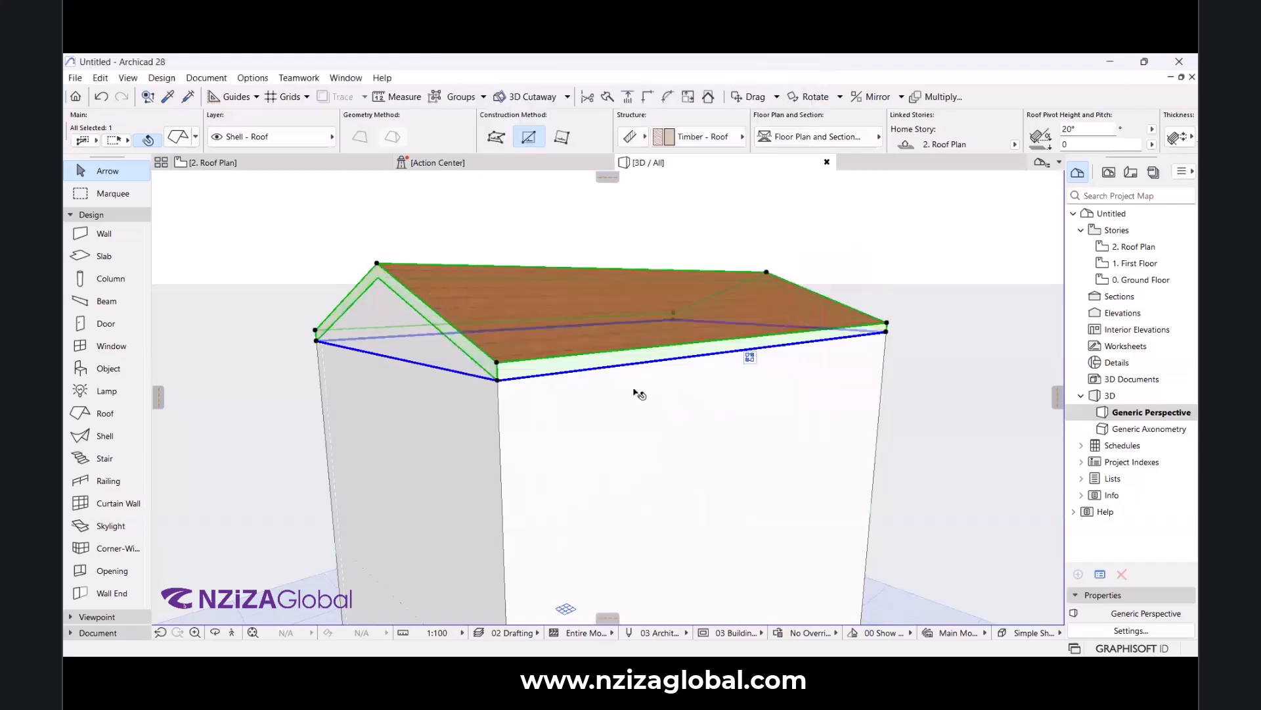
click(383, 222)
Review the building with its trimmed gable walls and roof edges from several sides in the 3D view.
scroll(819, 259, down, 3)
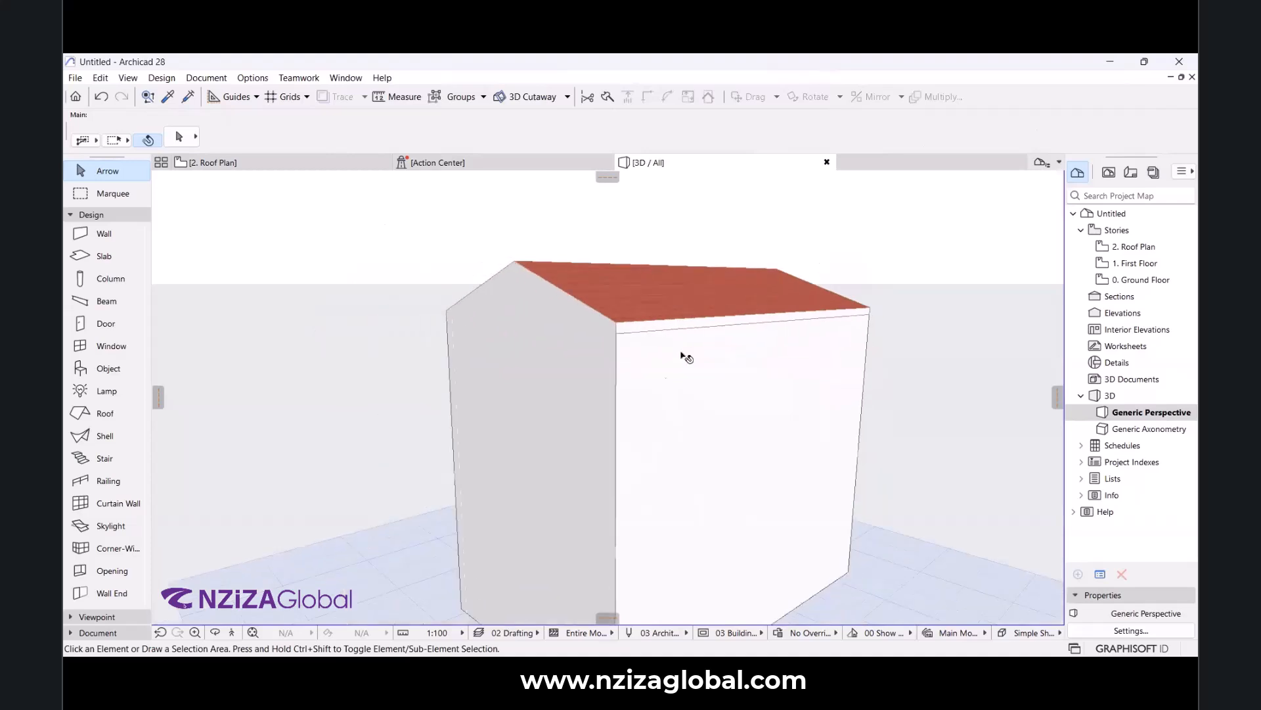
scroll(700, 331, up, 3)
shift+middle_drag(405, 580, 460, 486)
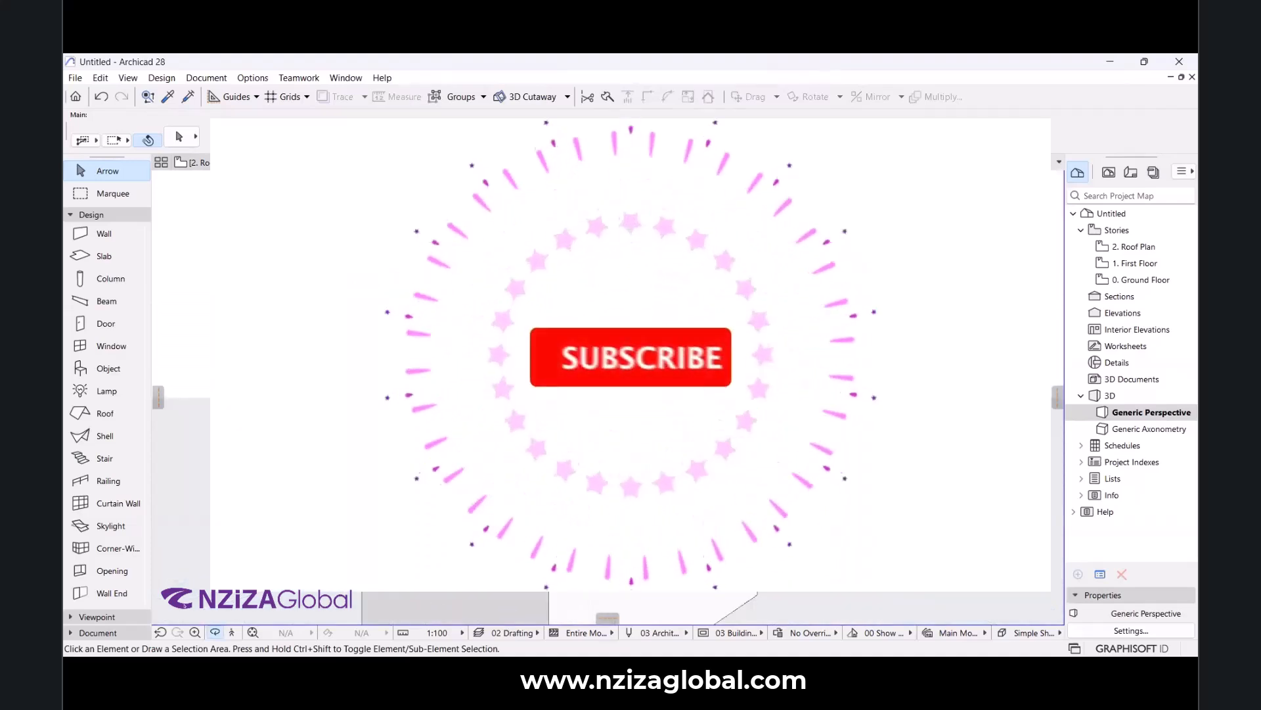
shift+middle_drag(592, 460, 626, 325)
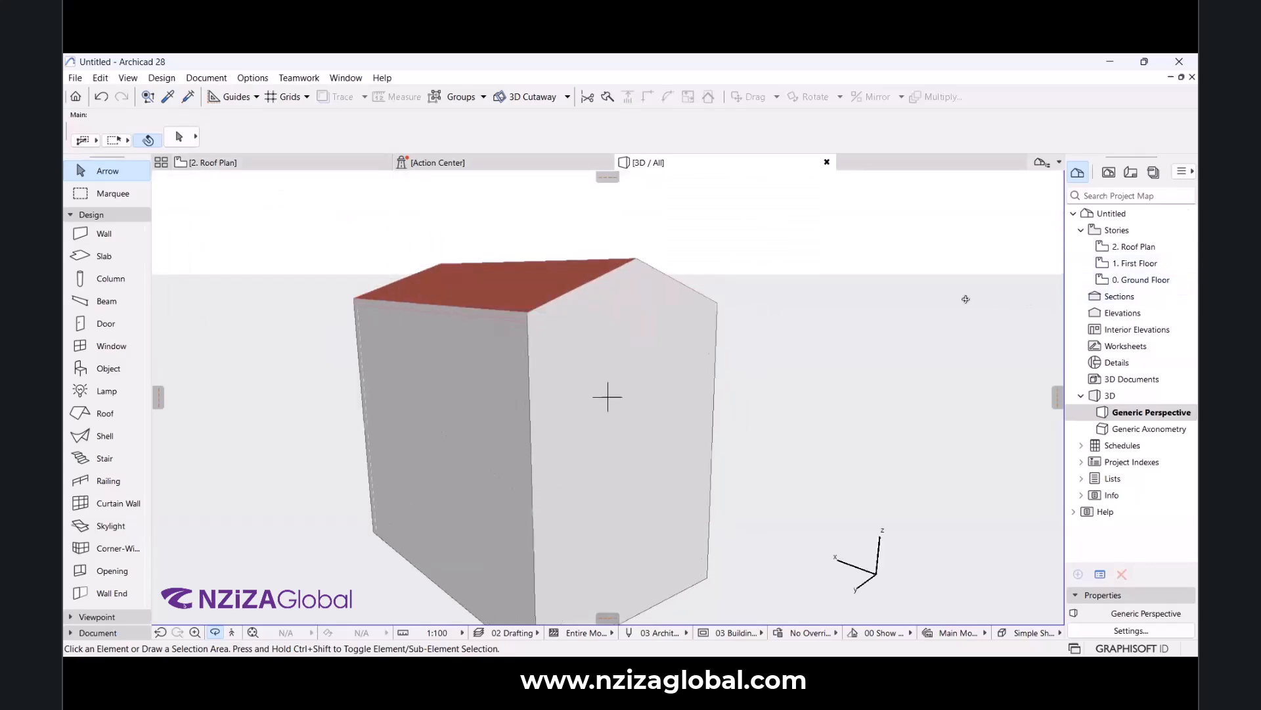
mouse_move(544, 360)
shift+middle_down()
mouse_move(554, 346)
mouse_move(532, 352)
shift+middle_up()
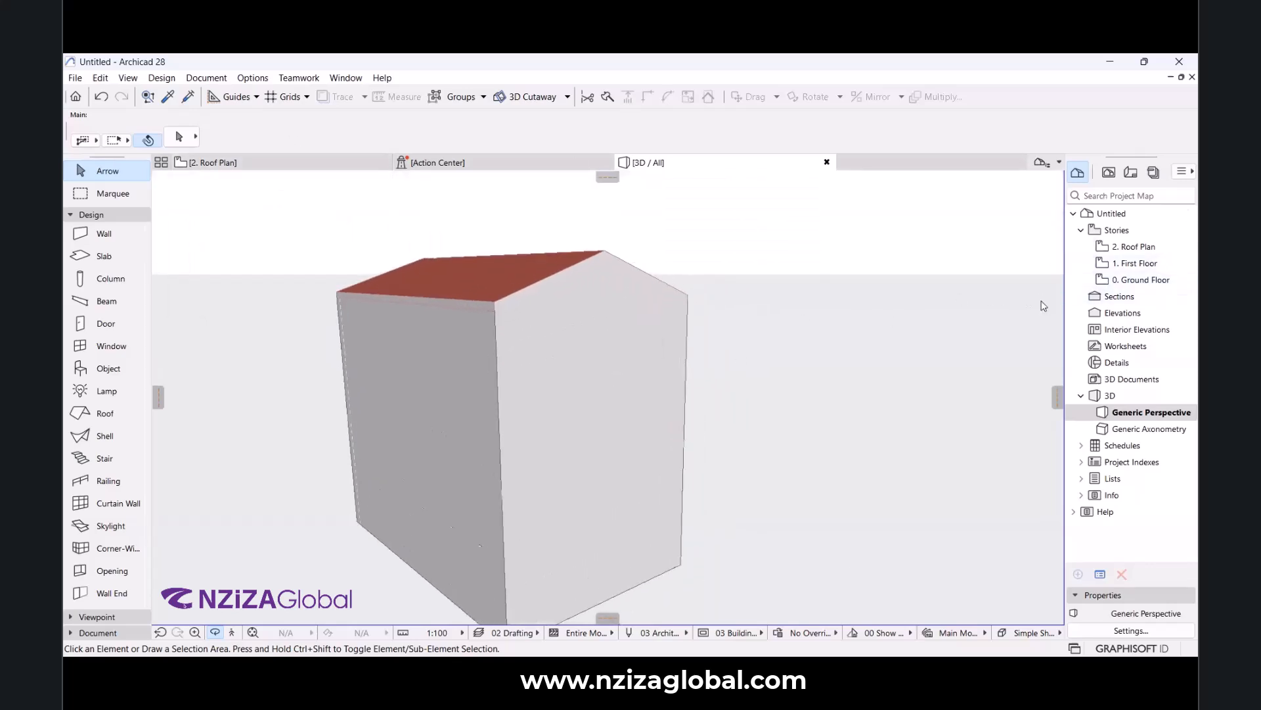
Open the First Floor plan and frame the wall outline.
double_click(1133, 263)
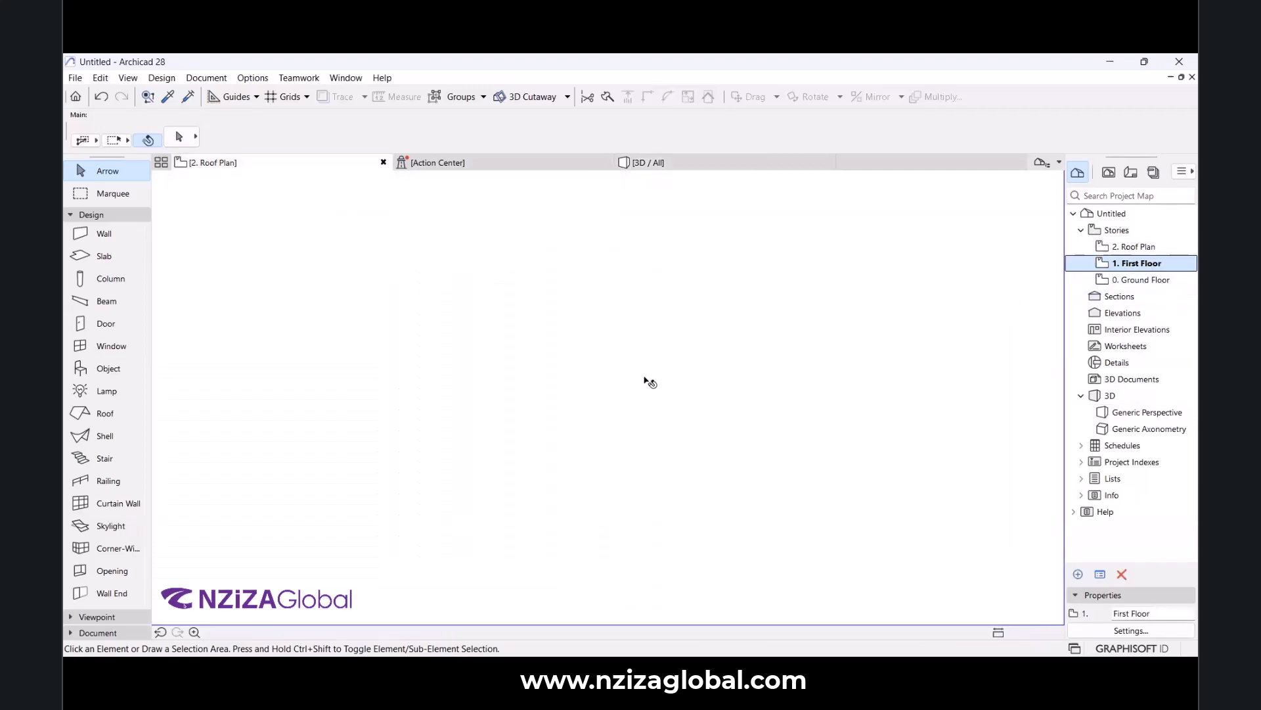
scroll(501, 301, down, 4)
scroll(528, 330, up, 2)
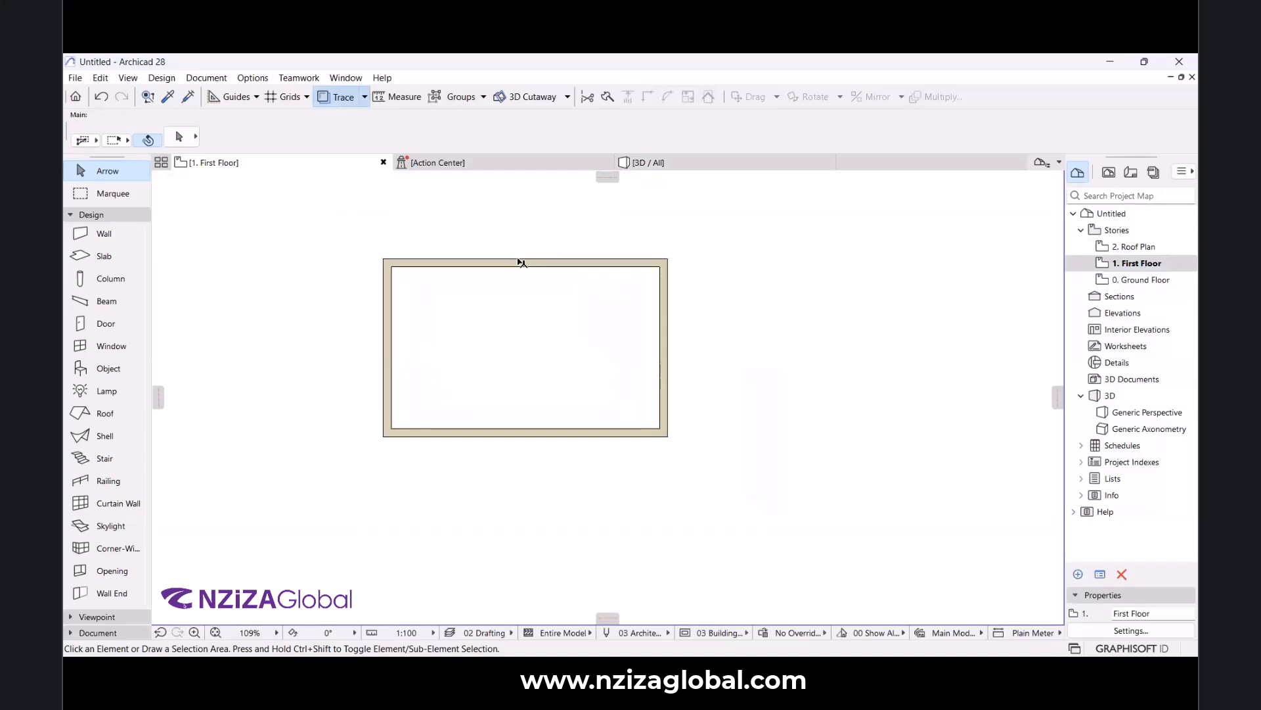
scroll(520, 261, up, 2)
scroll(521, 262, up, 1)
scroll(634, 217, down, 5)
scroll(593, 206, up, 4)
scroll(397, 331, up, 1)
scroll(368, 286, down, 1)
scroll(473, 473, up, 1)
scroll(476, 472, down, 1)
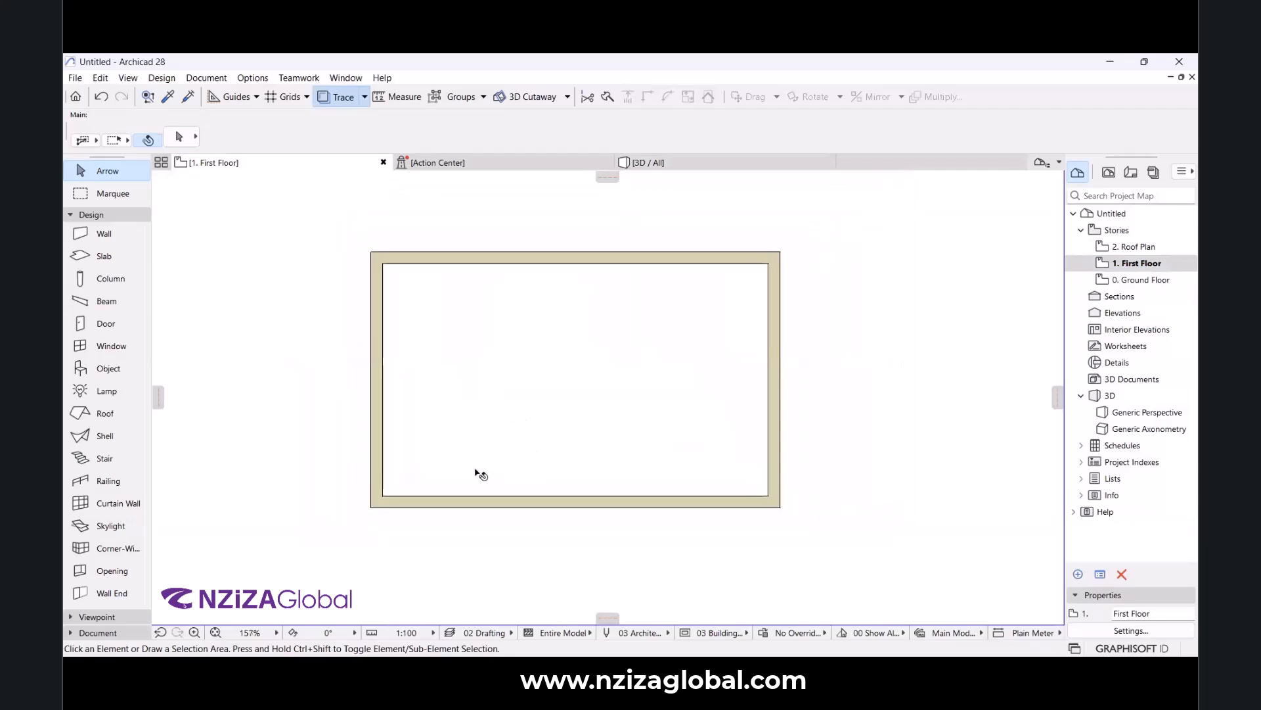
Drag a copy of the first-floor slab outside the plan's lower long wall, with its edge against that wall.
click(556, 334)
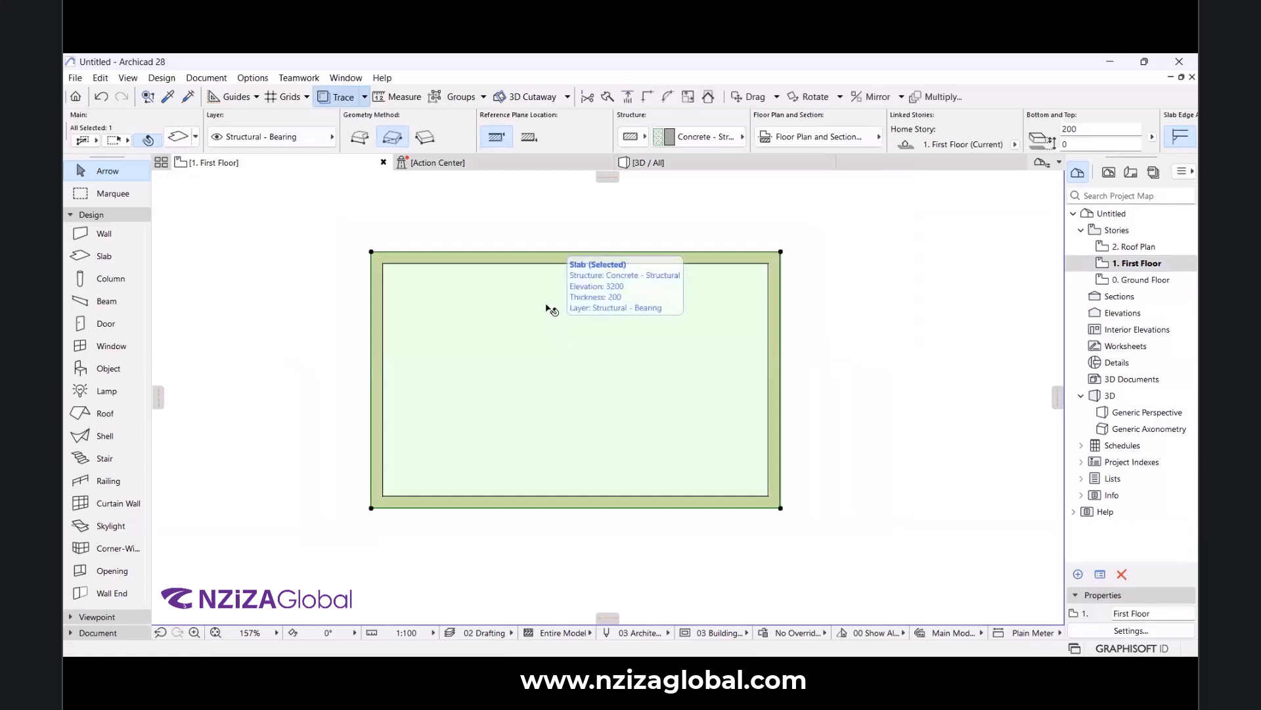
scroll(560, 340, down, 2)
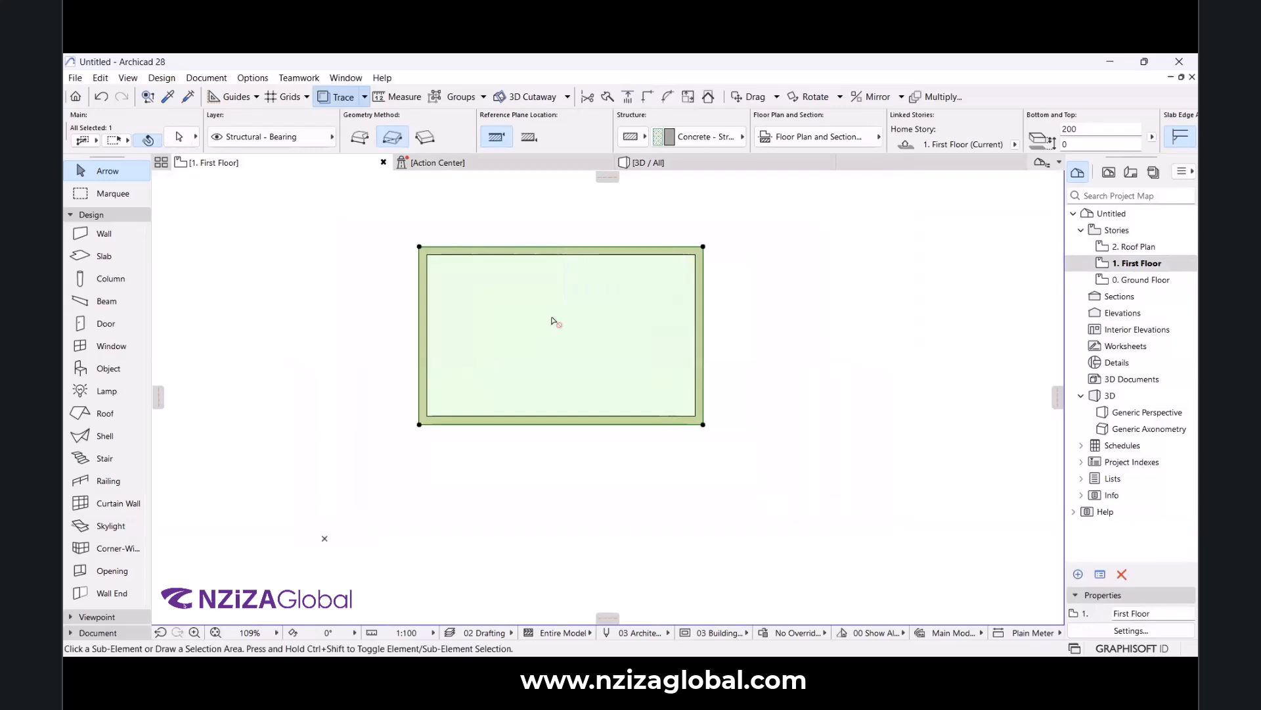
key(ctrl+d)
click(536, 247)
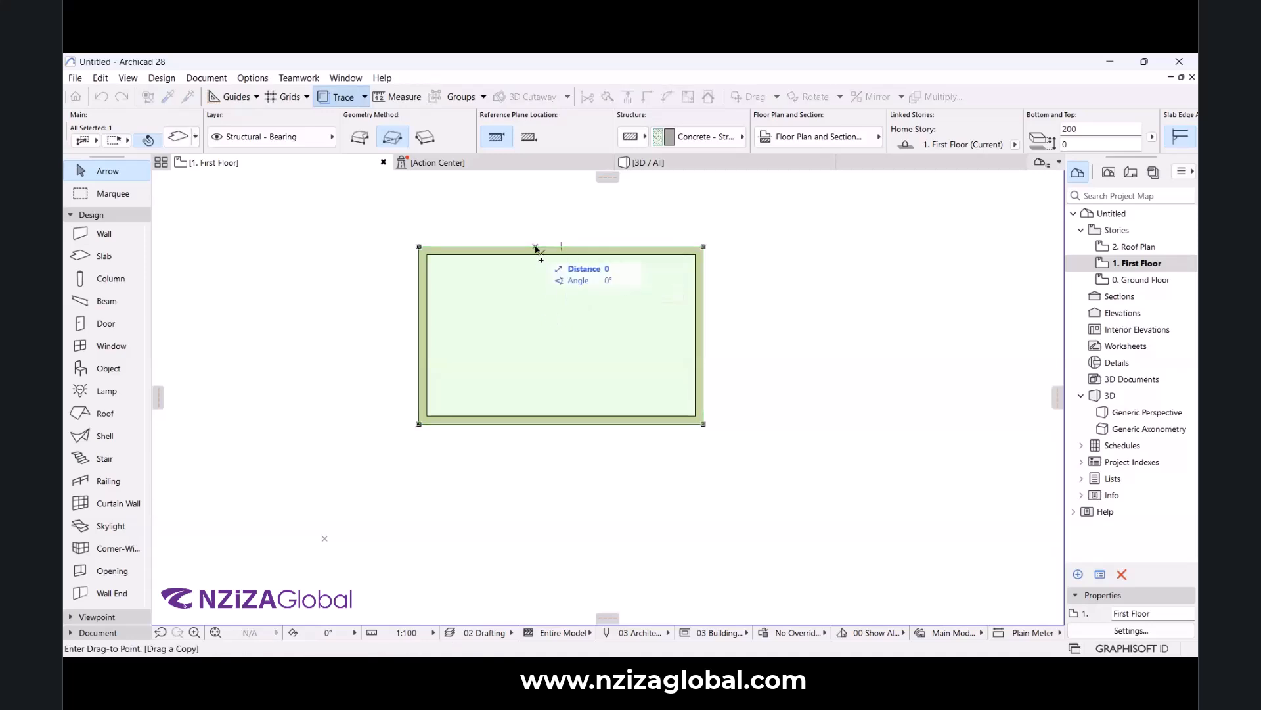
click(538, 424)
Offset the copied slab's outer edge inward toward the wall to form a shallower balcony slab.
scroll(525, 386, up, 4)
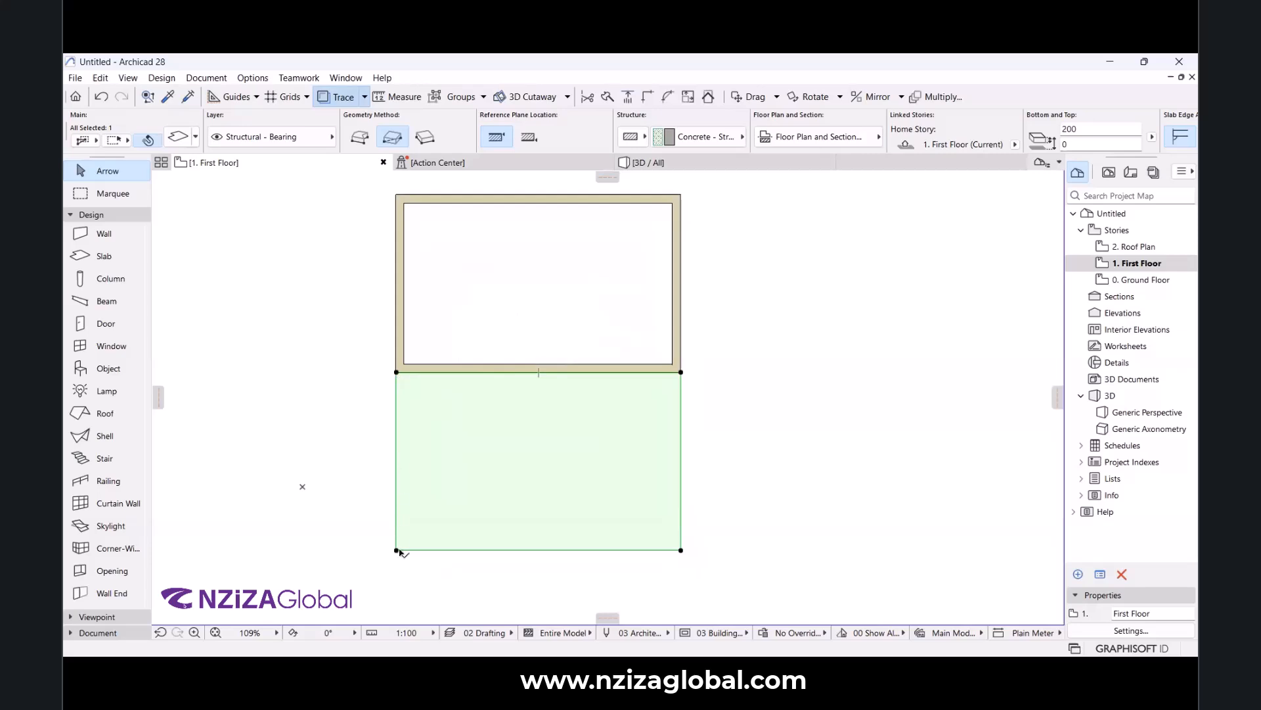
click(520, 548)
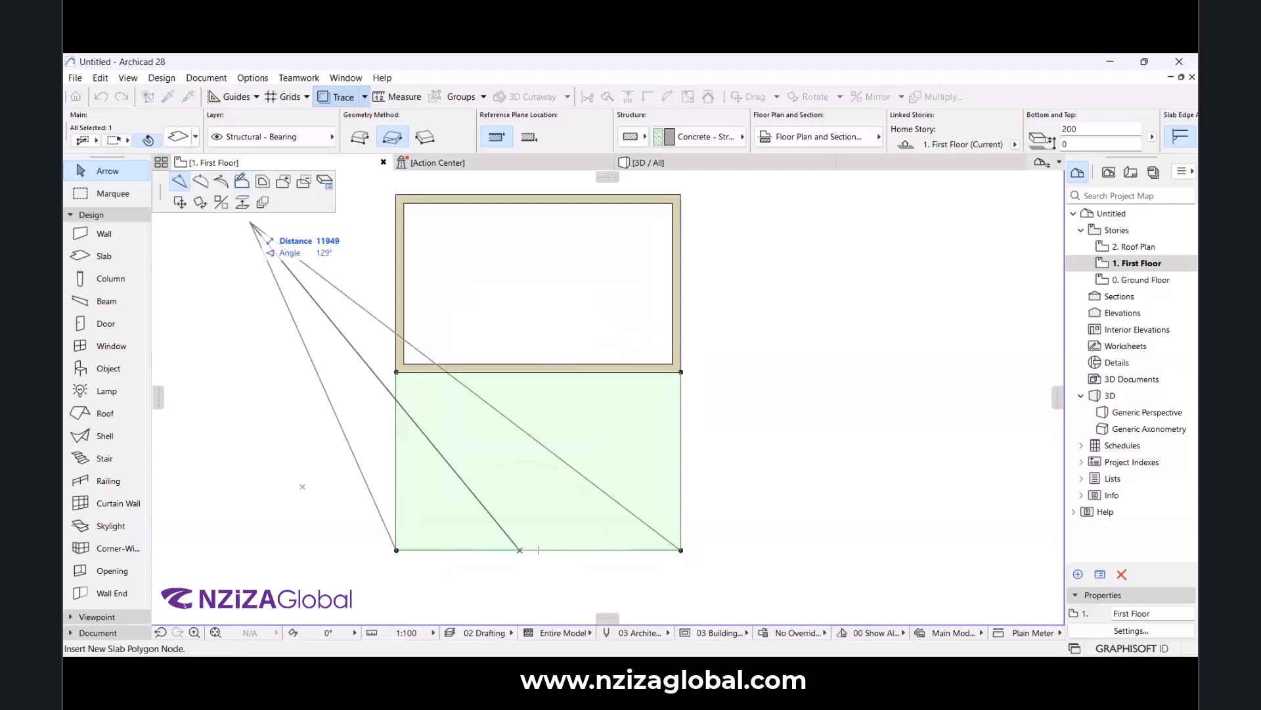
click(242, 181)
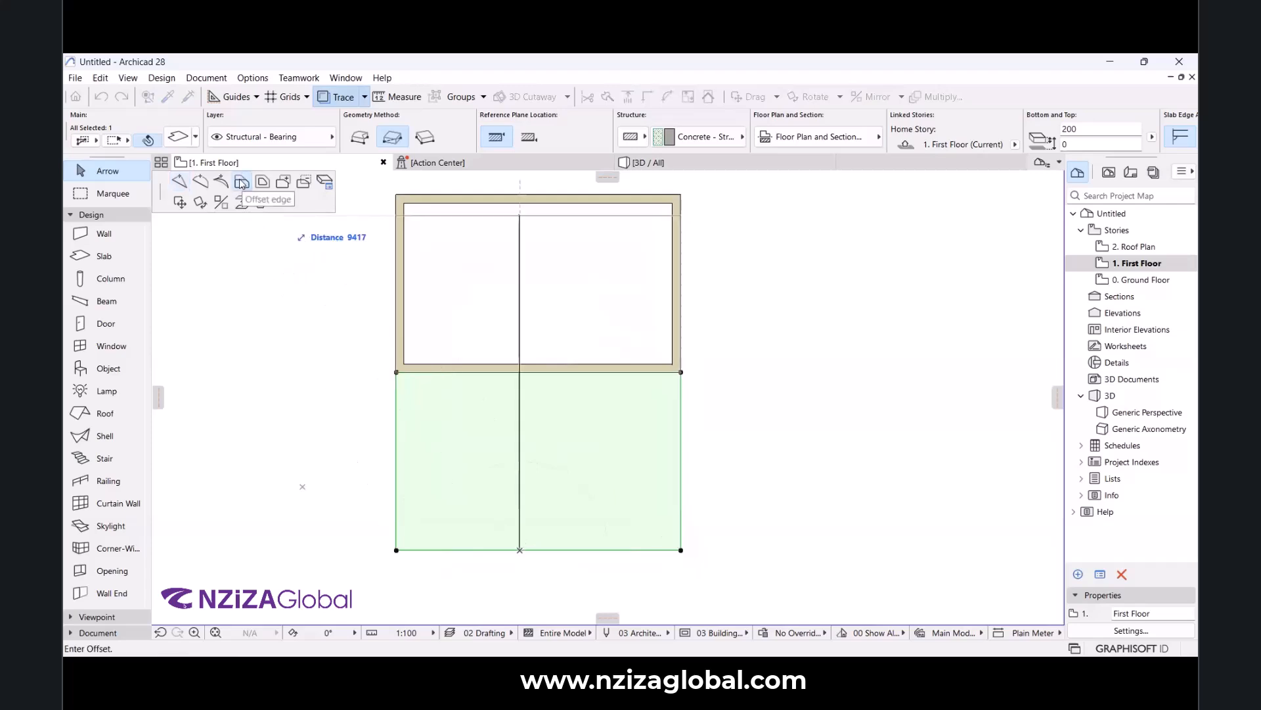
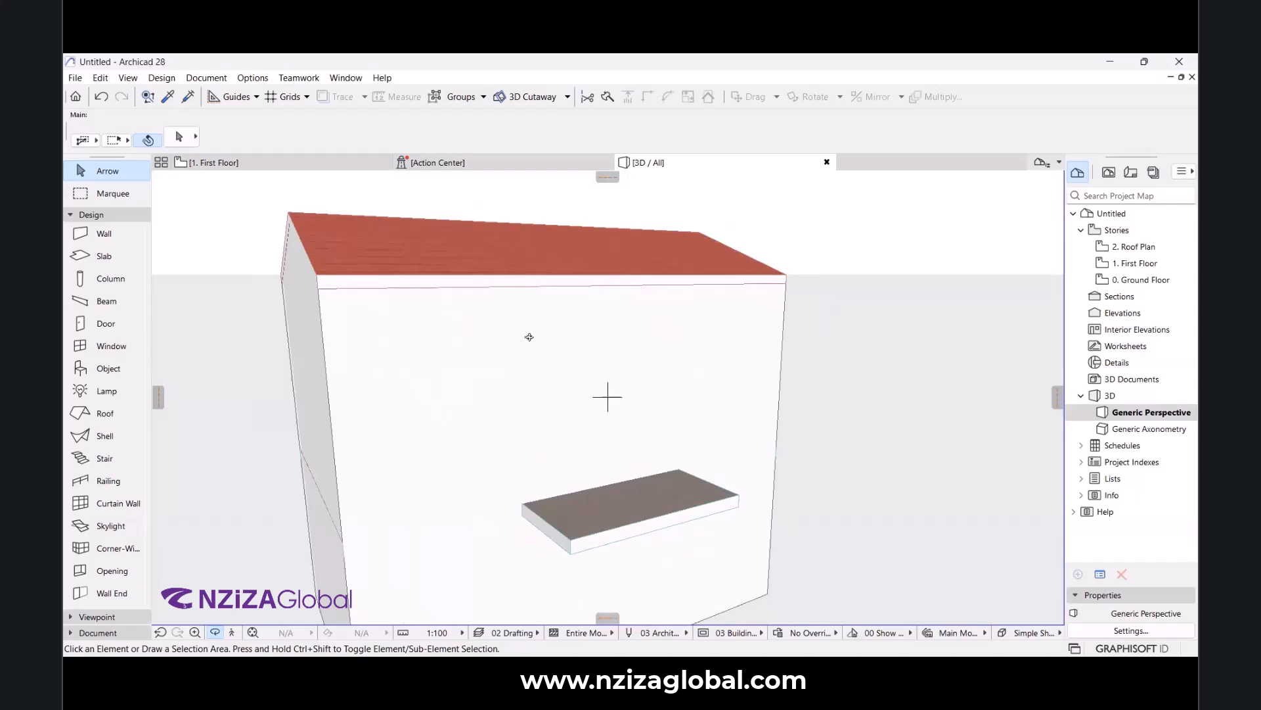
Examine the balcony slab projecting from the building's long facade from several angles in the 3D view.
shift+middle_drag(593, 402, 507, 387)
shift+middle_drag(582, 401, 598, 459)
shift+middle_drag(605, 394, 578, 484)
shift+middle_drag(466, 381, 696, 484)
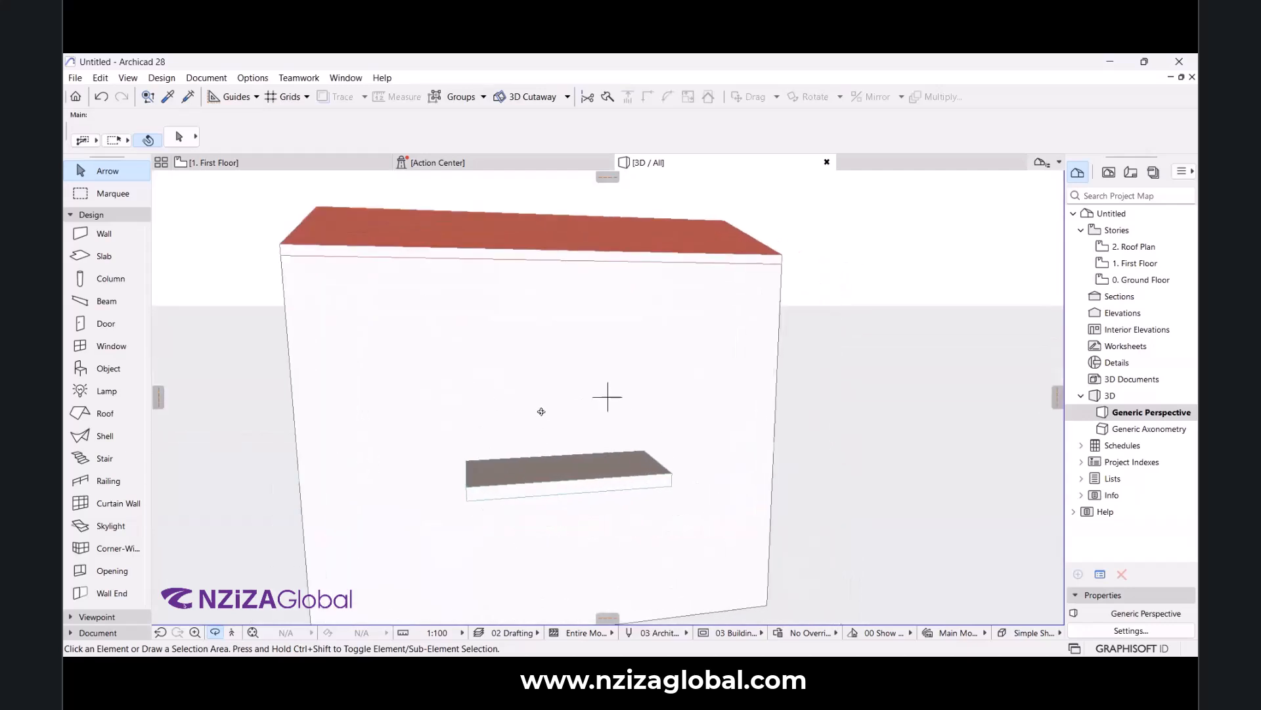
scroll(541, 411, up, 3)
scroll(542, 411, down, 3)
scroll(546, 406, down, 3)
scroll(541, 412, up, 3)
scroll(473, 371, down, 3)
scroll(570, 419, up, 4)
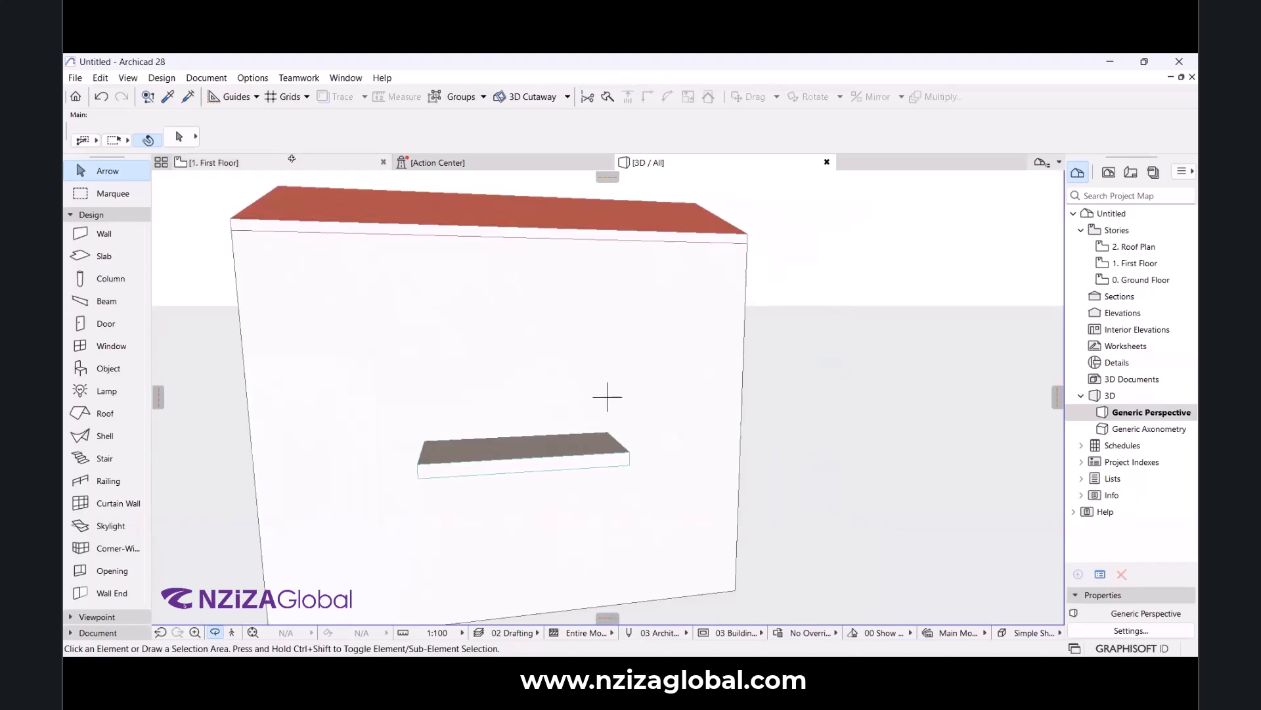
Return to the First Floor plan and deselect the balcony slab.
mouse_move(292, 159)
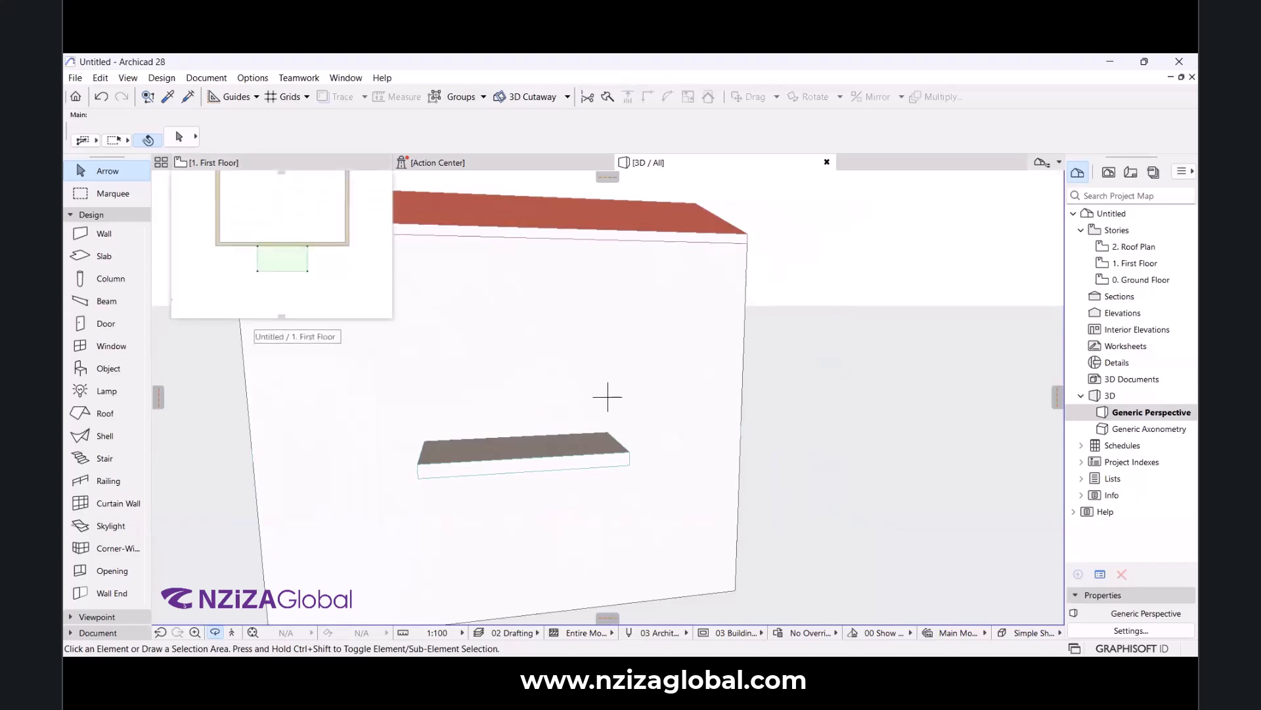
click(321, 287)
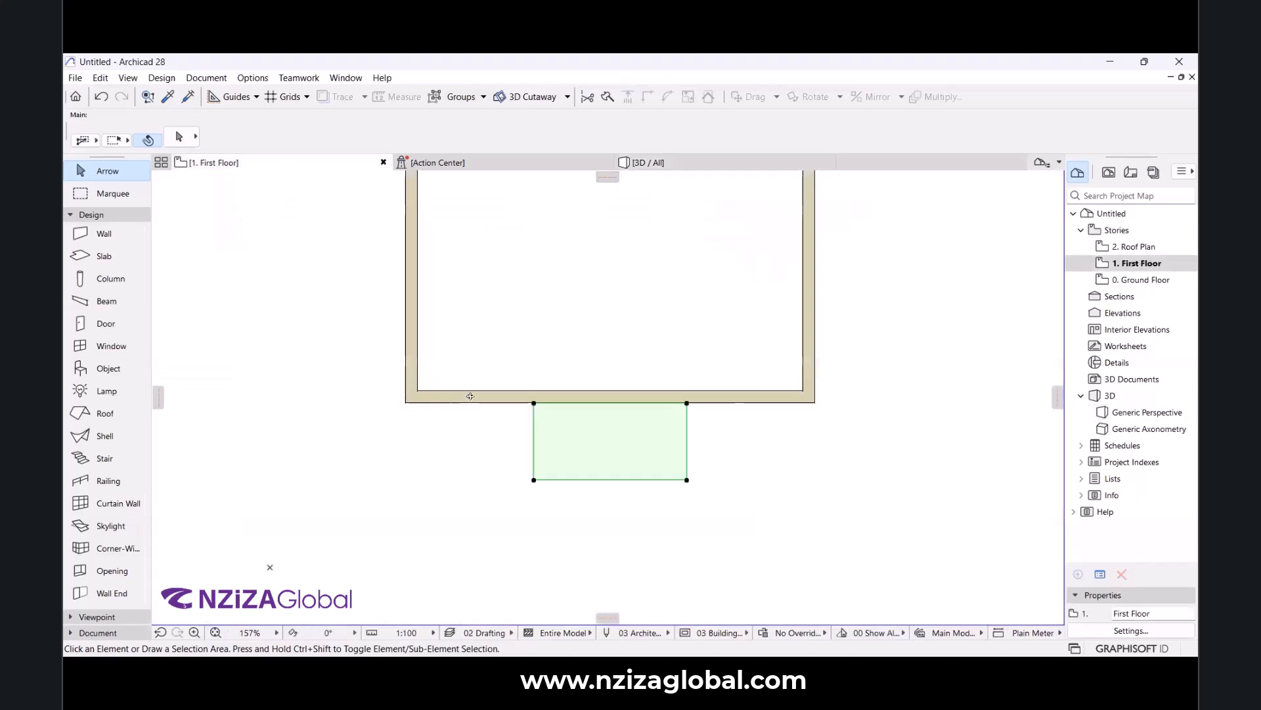
scroll(664, 411, up, 3)
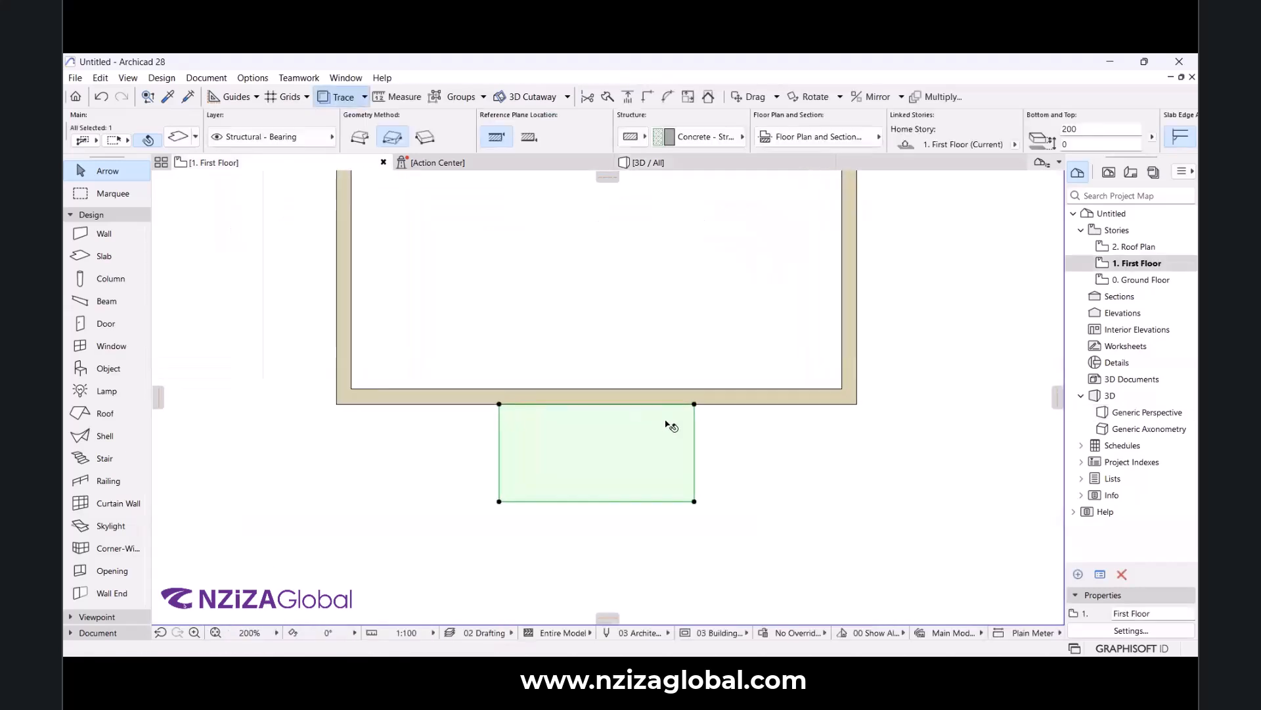
click(749, 442)
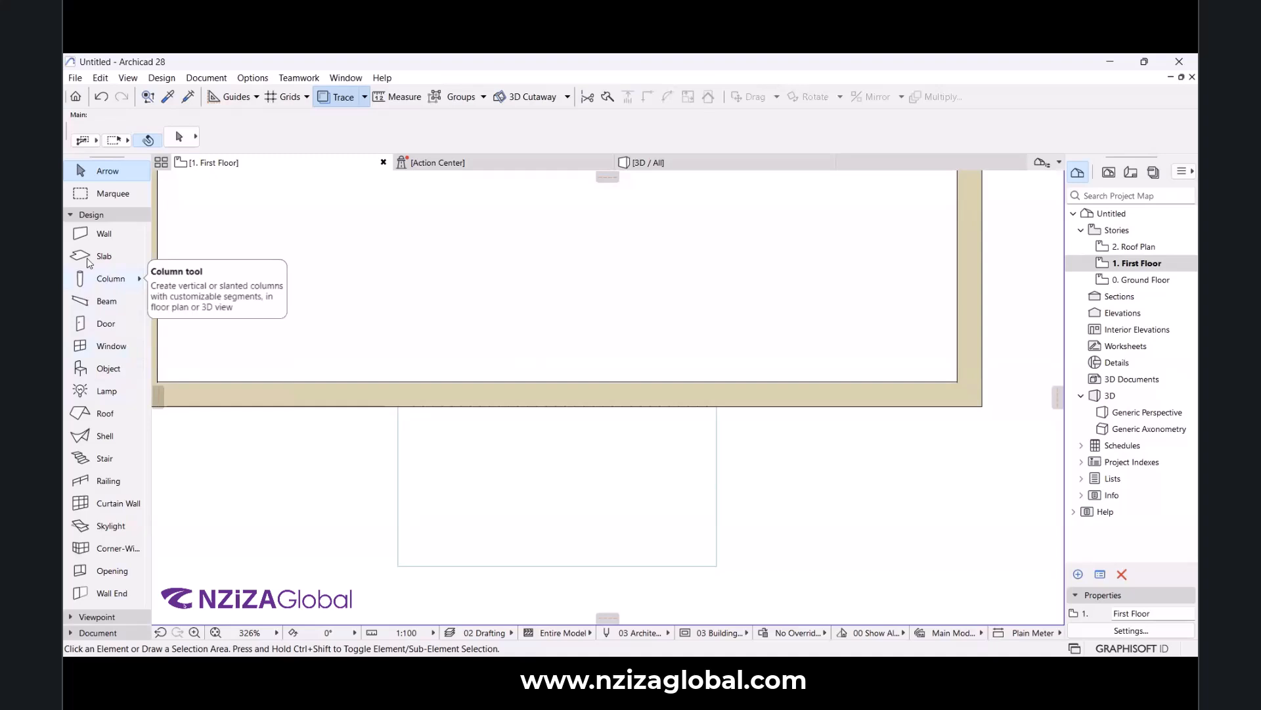
Open the Door tool's default settings and browse the Sliding Doors library for a balcony door.
click(88, 332)
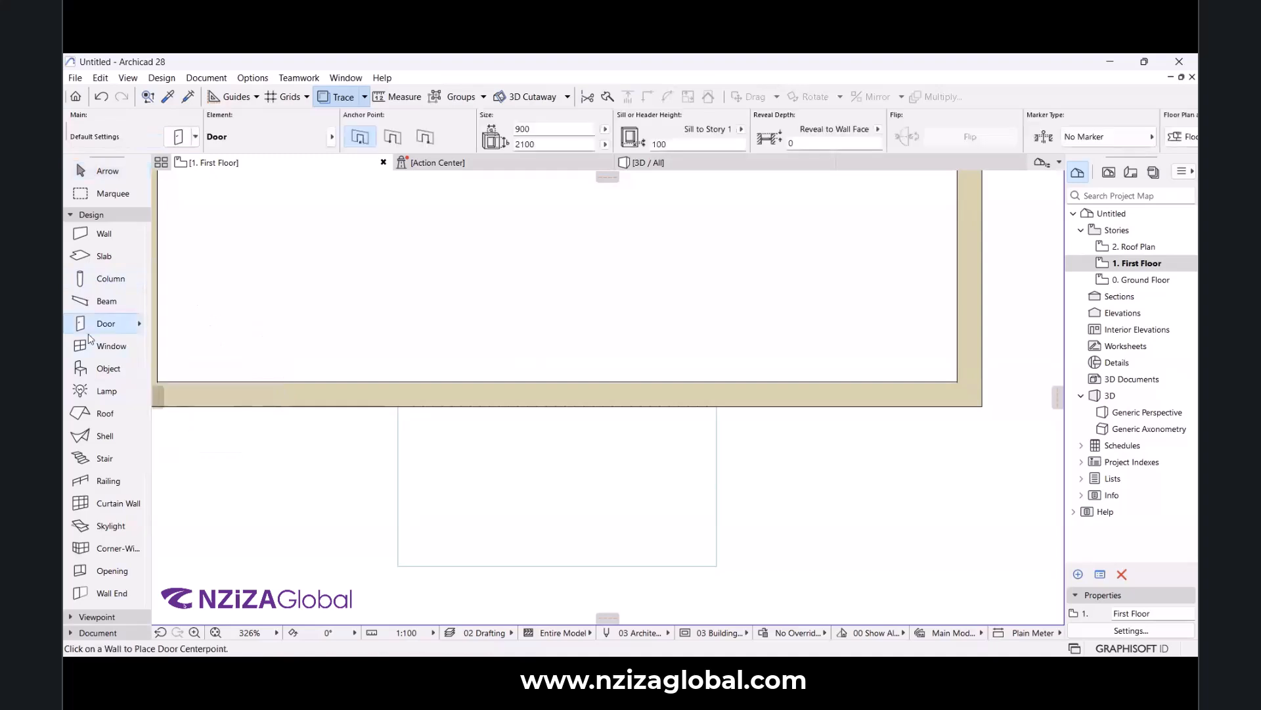
click(179, 136)
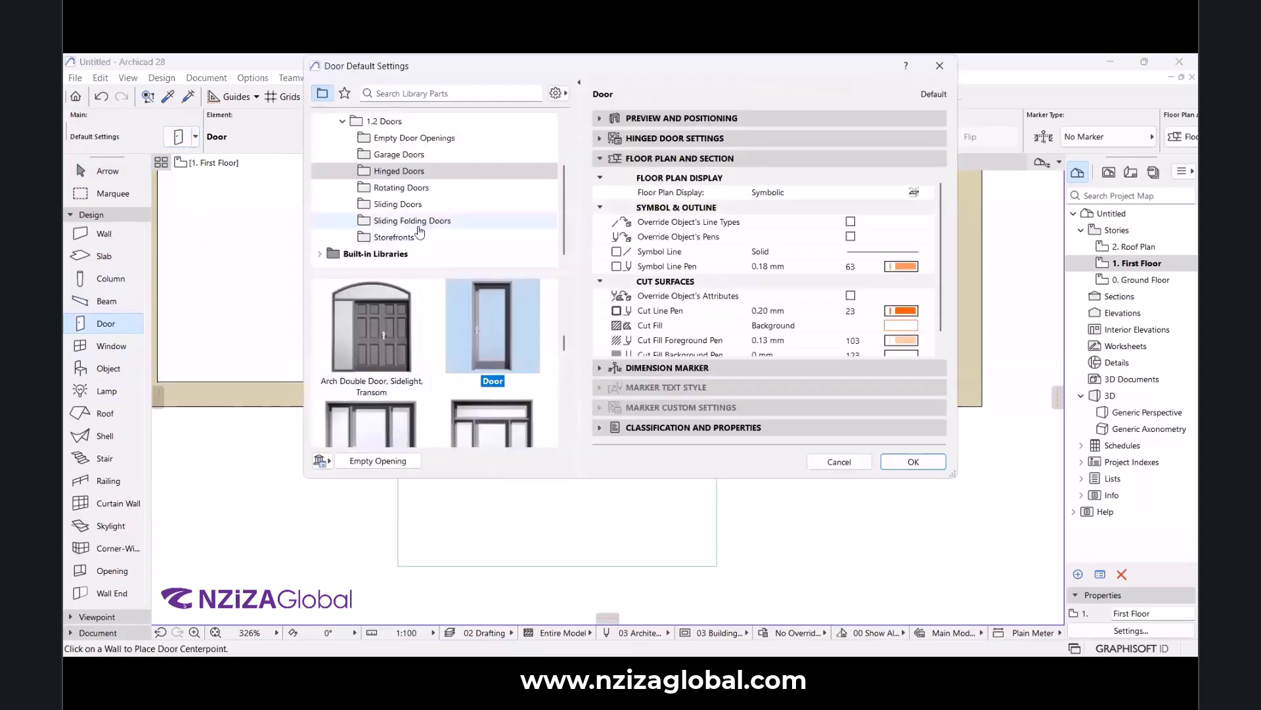
click(412, 206)
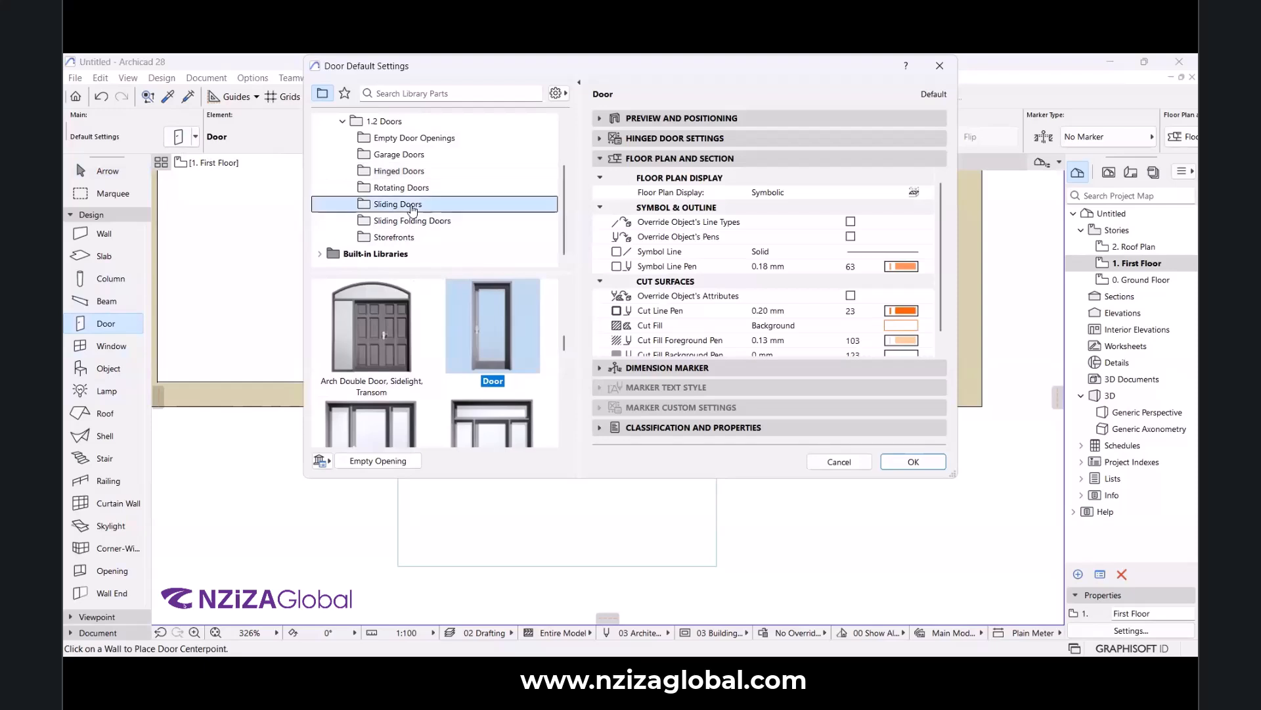
scroll(459, 345, down, 3)
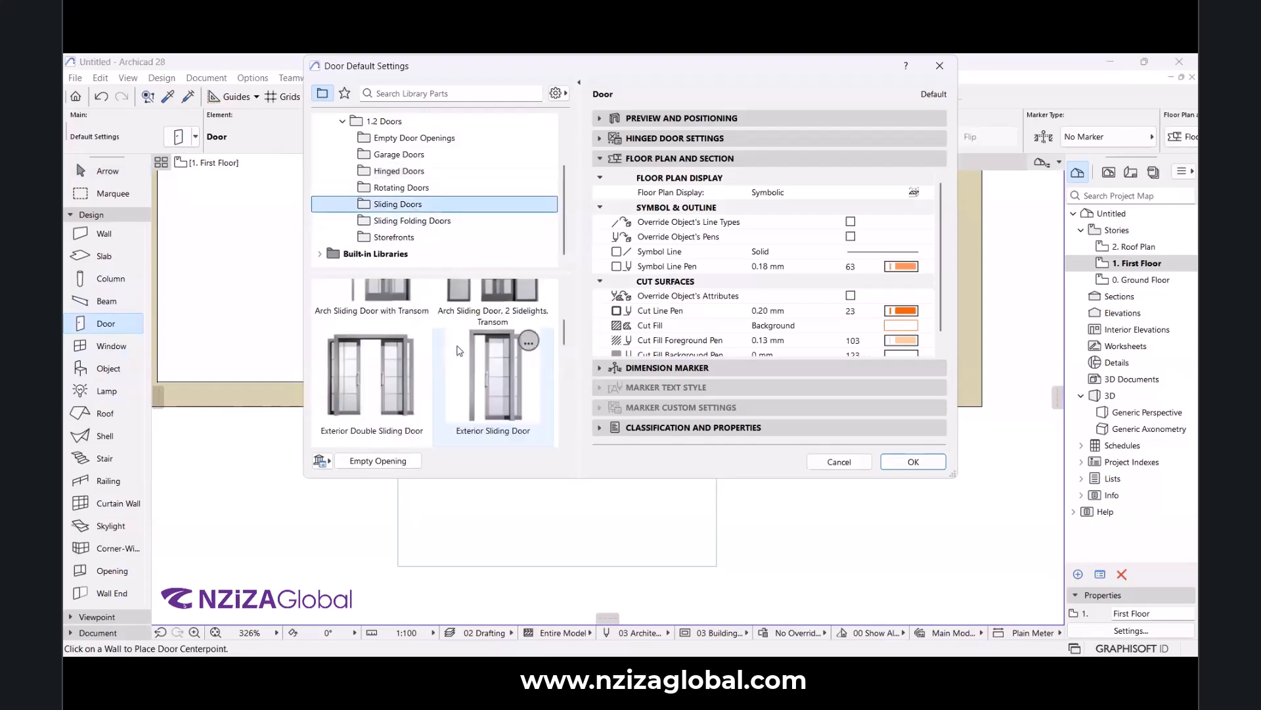
scroll(458, 350, down, 1)
scroll(459, 350, down, 5)
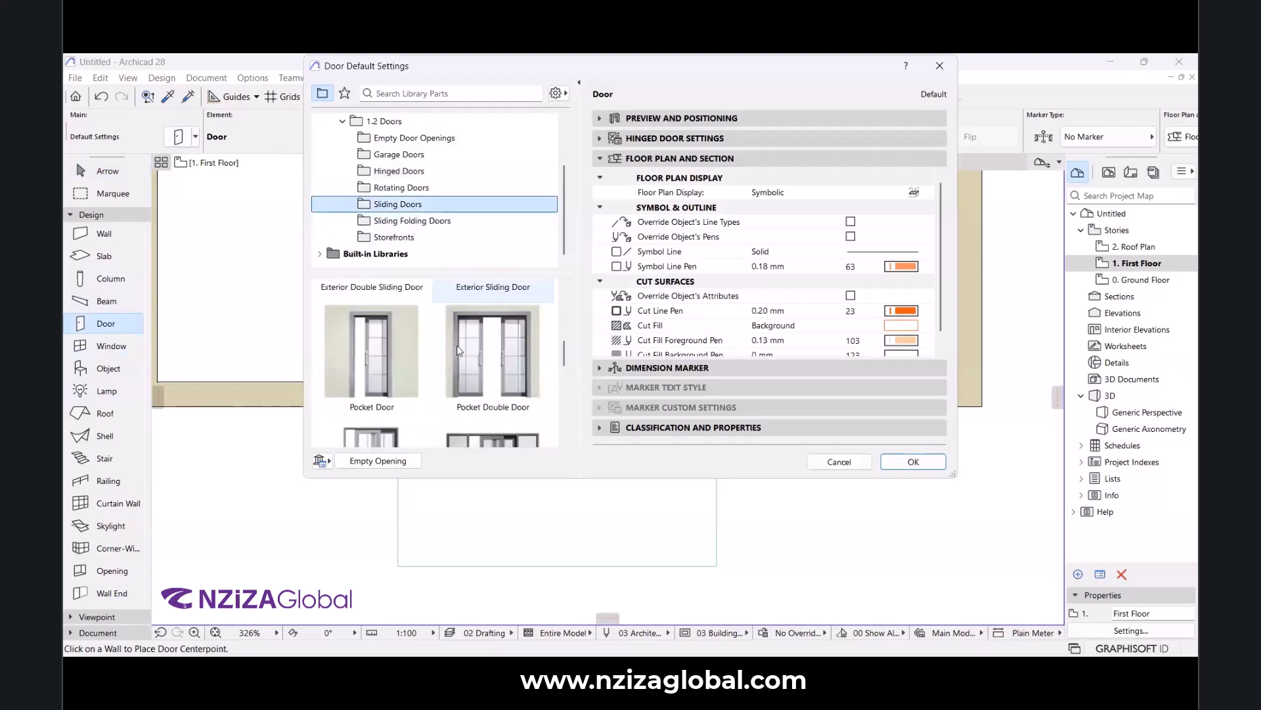
scroll(458, 350, down, 2)
scroll(529, 402, down, 2)
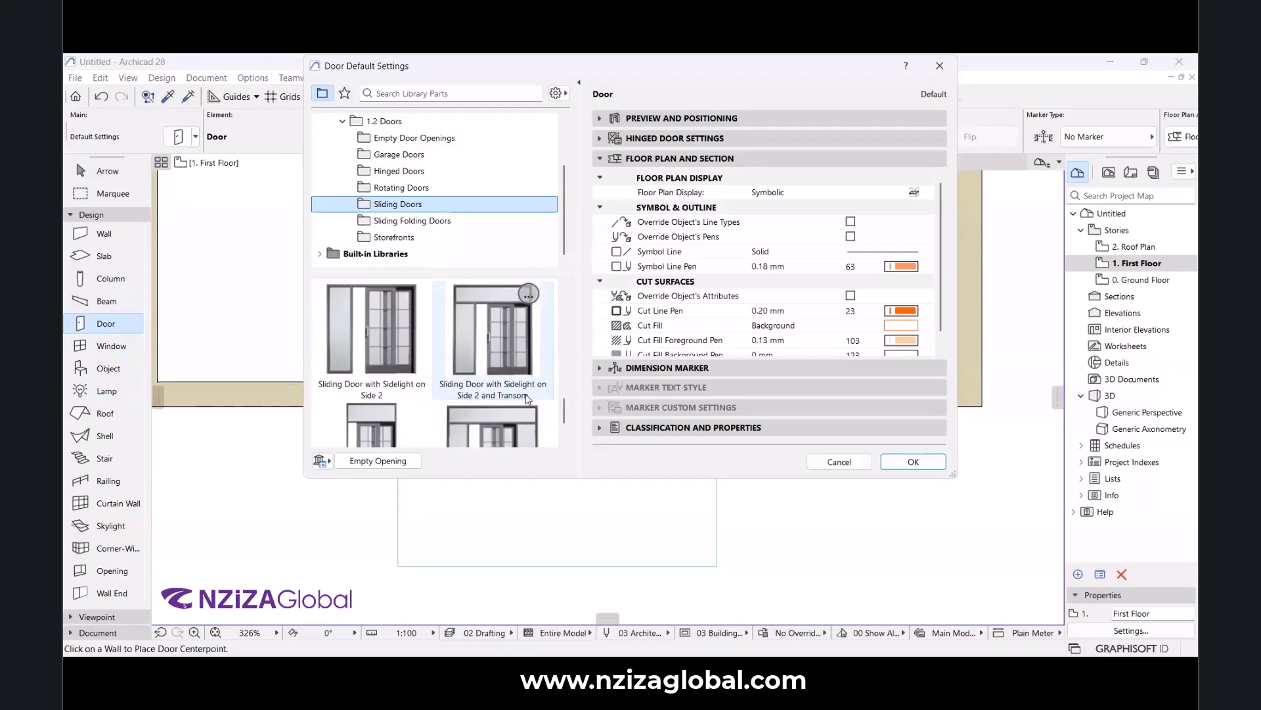
scroll(527, 398, down, 1)
scroll(523, 388, up, 5)
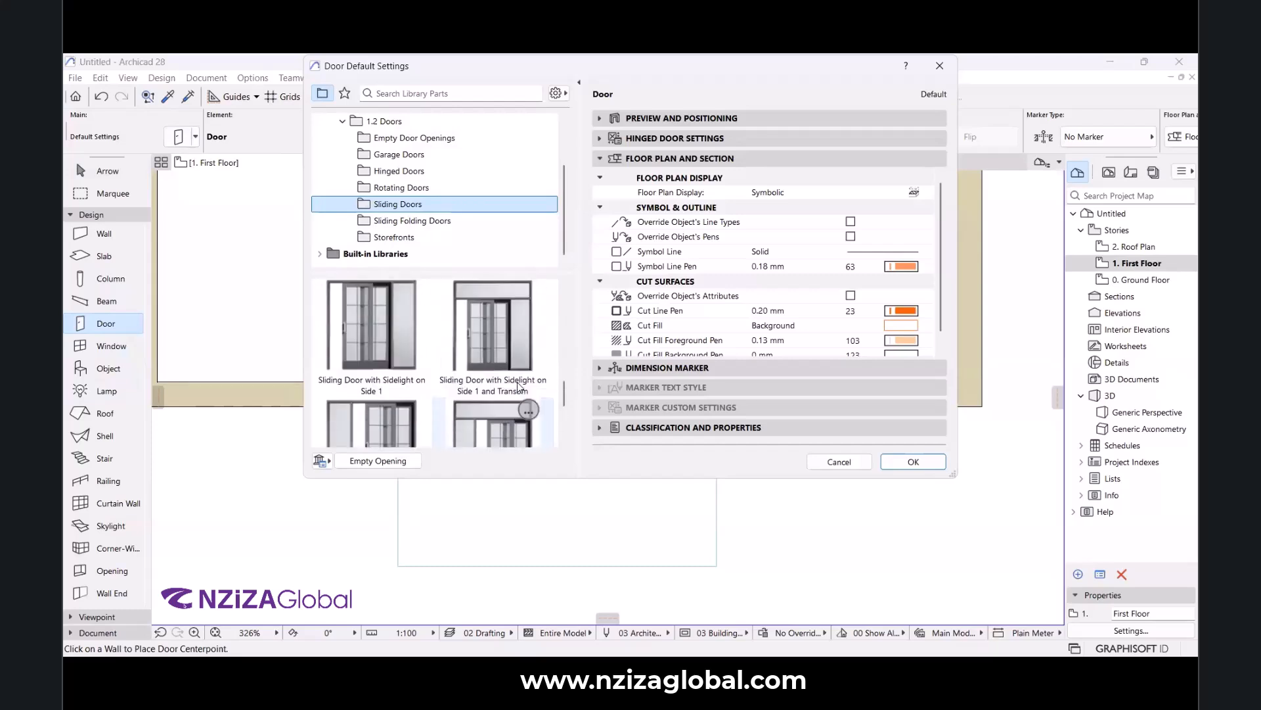
scroll(514, 379, up, 6)
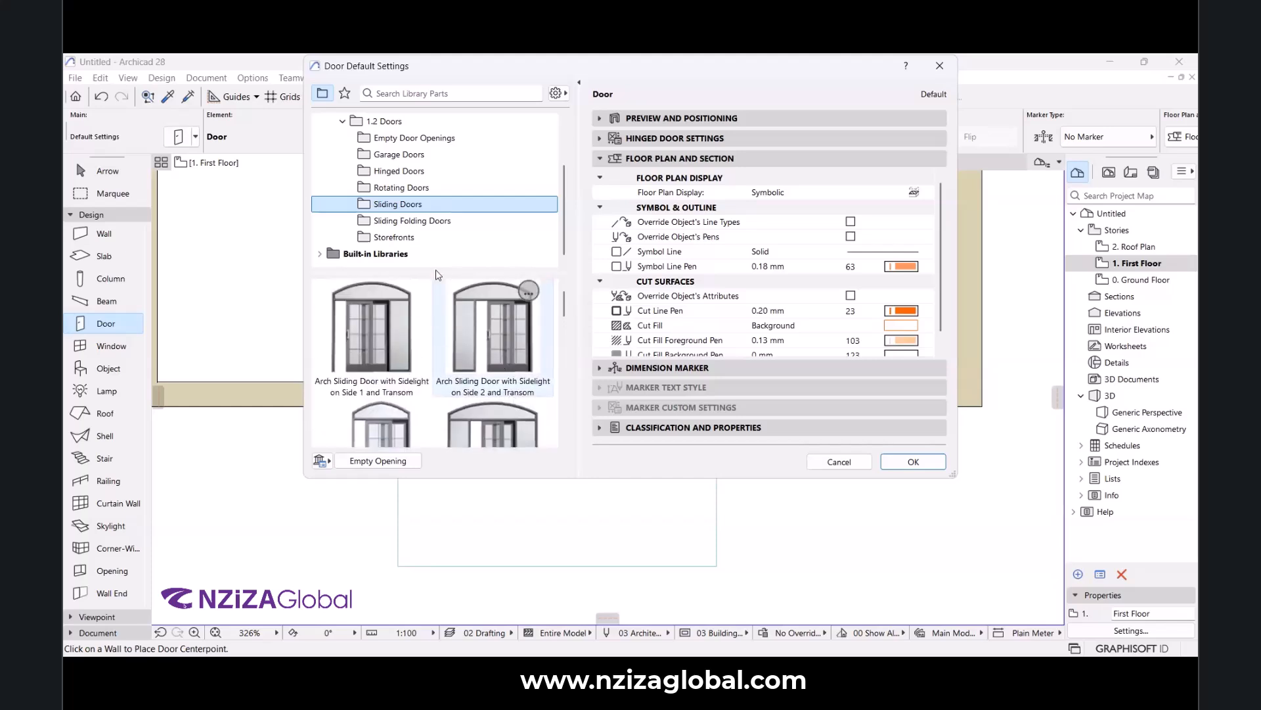
Choose Double Door with Sidelight, Transom from the Hinged Doors library as the default door.
click(400, 173)
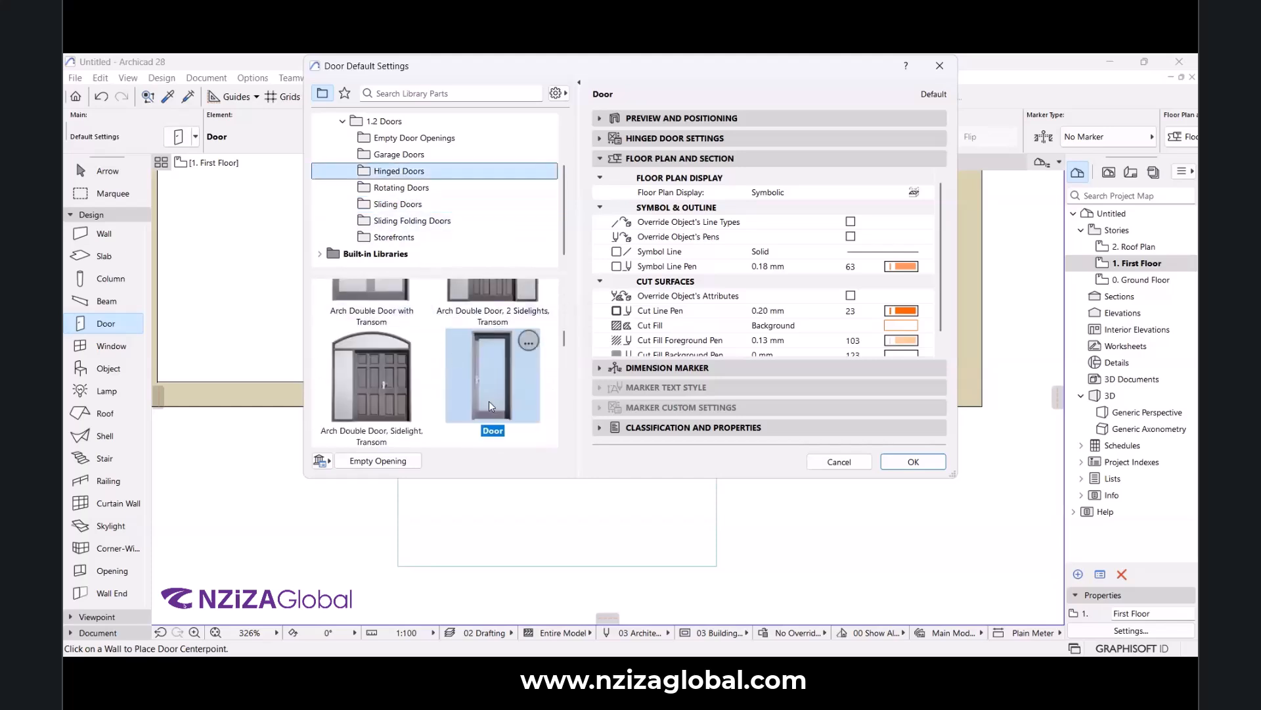
scroll(492, 404, down, 5)
scroll(483, 393, down, 4)
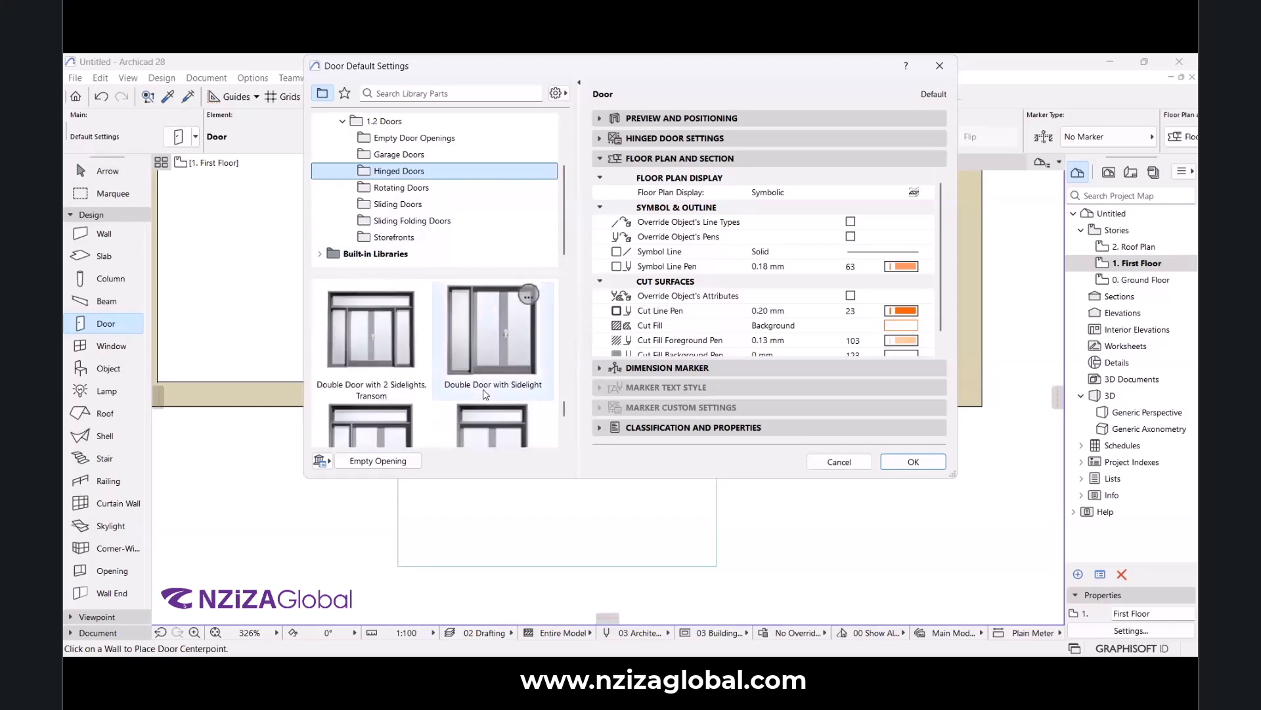
scroll(394, 394, down, 1)
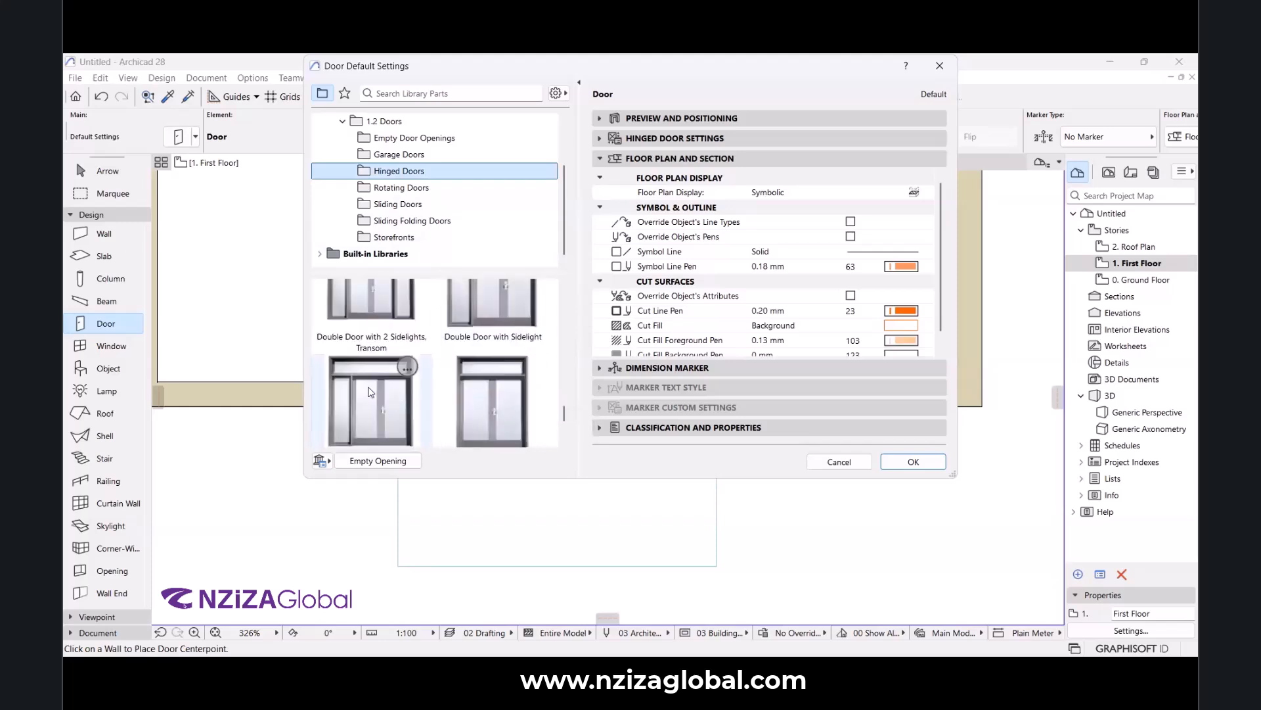
scroll(385, 358, down, 1)
click(381, 361)
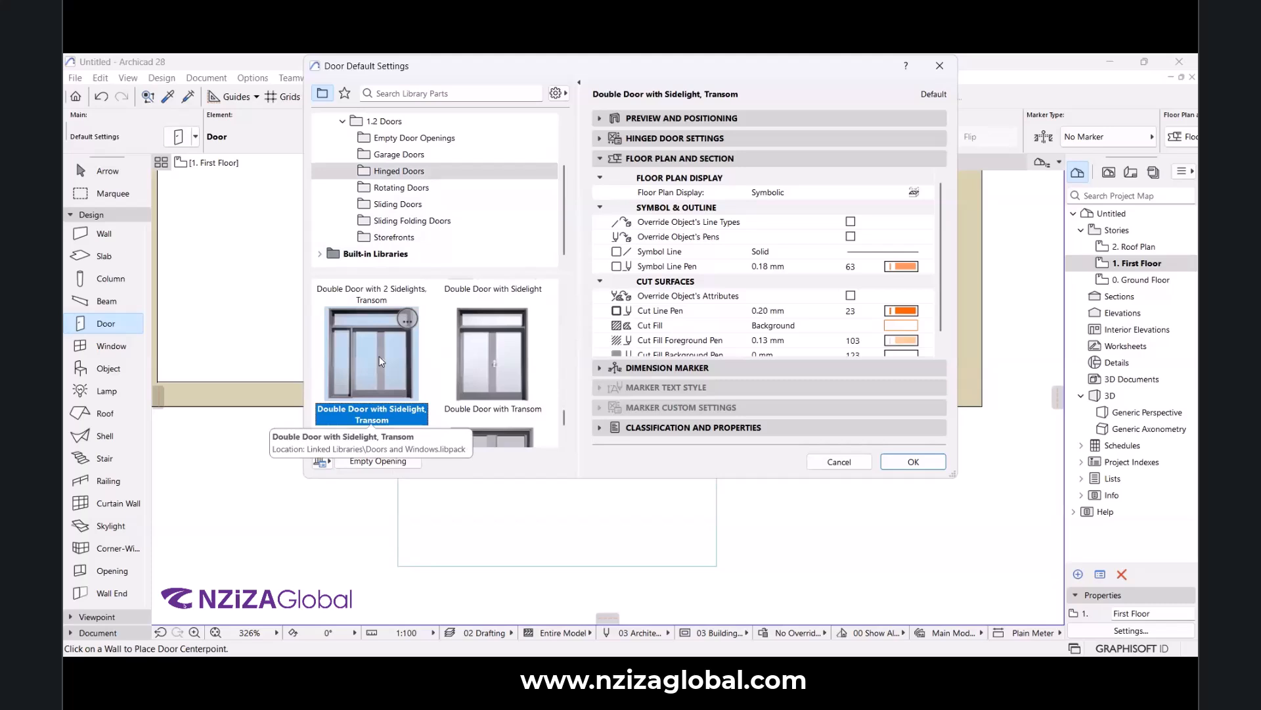
Set the double door's width to 2800, height to 2500 and sill to 0, check its hinged door settings and accept.
click(719, 120)
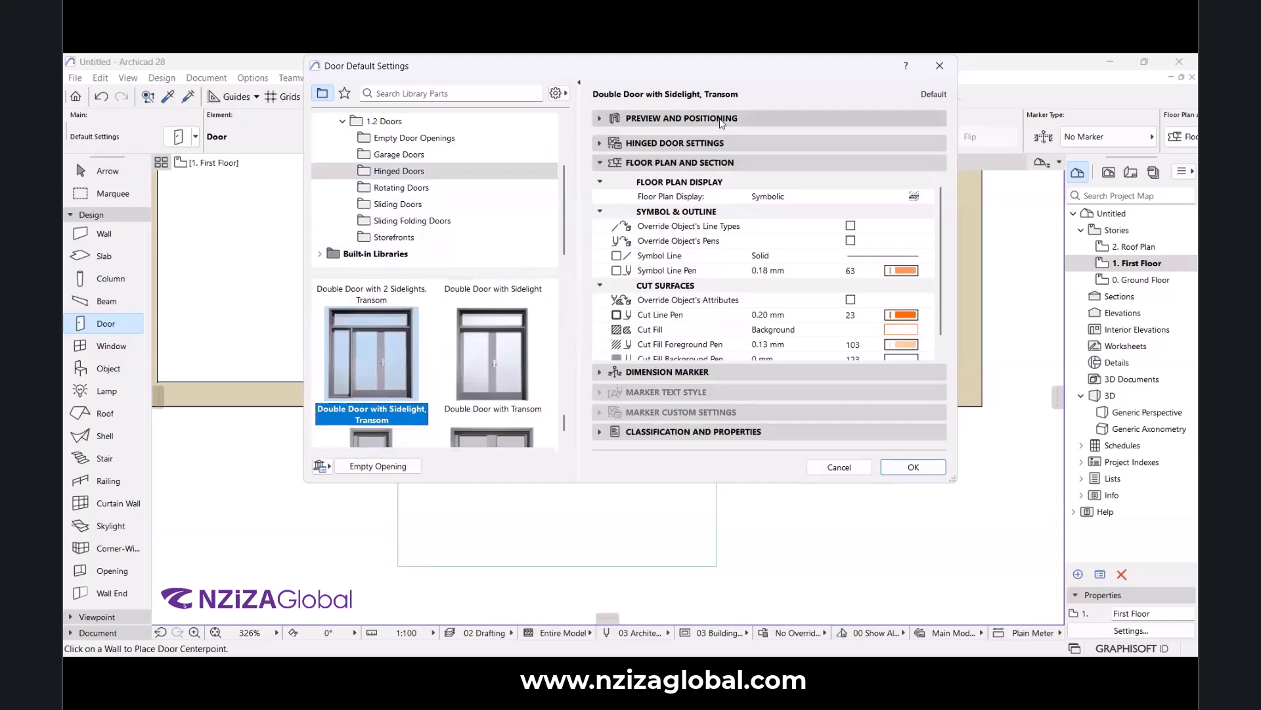
click(686, 143)
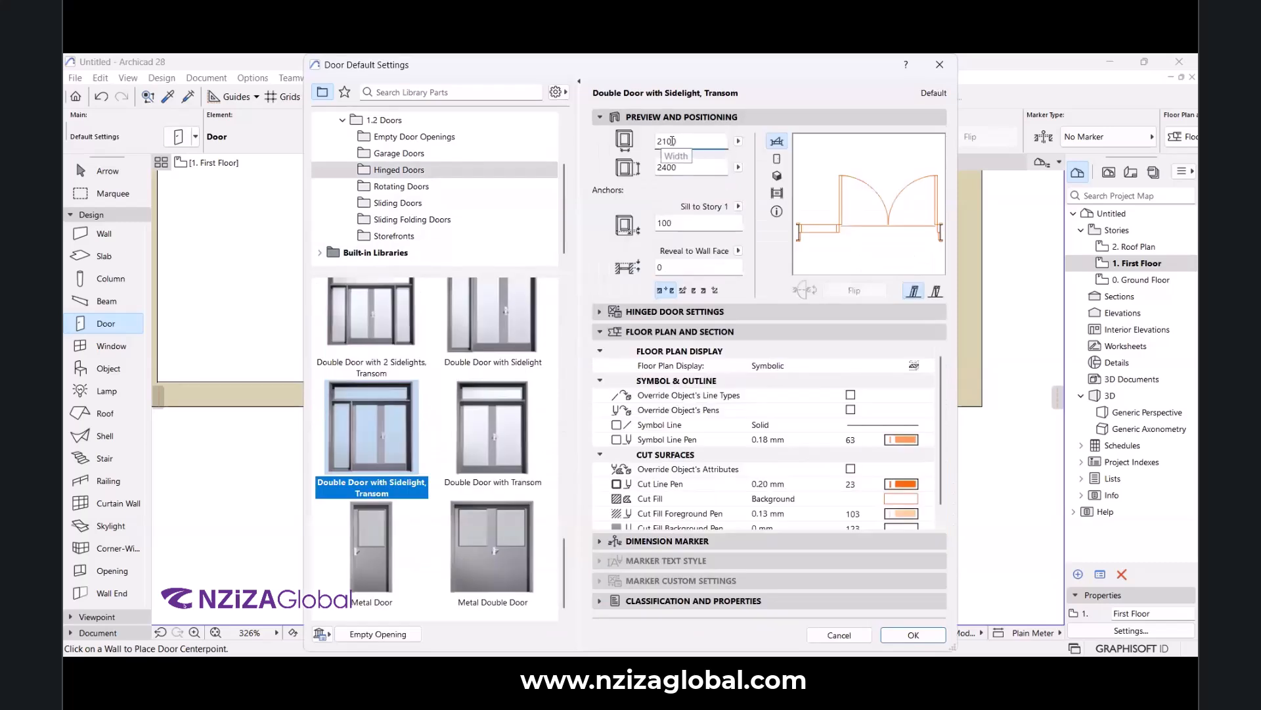
drag(663, 142, 793, 150)
text(8)
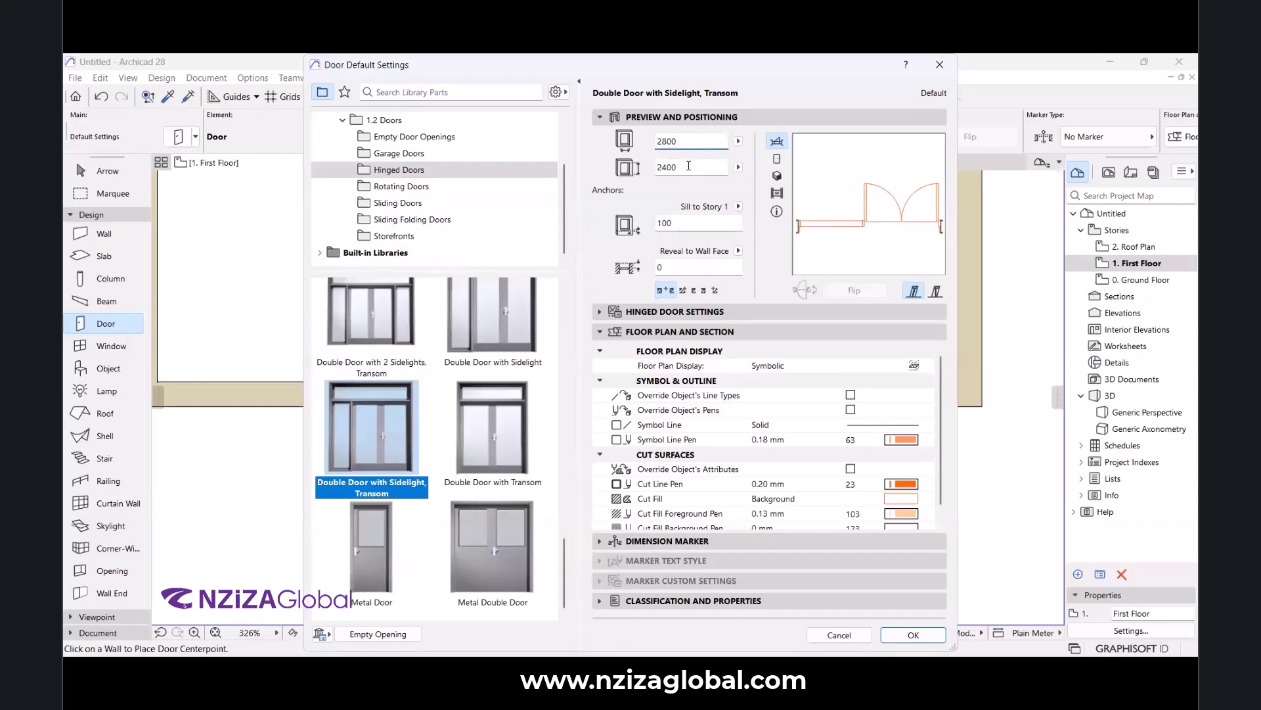
drag(689, 166, 664, 167)
text(5)
click(692, 221)
drag(672, 224, 587, 232)
text(0)
text(0)
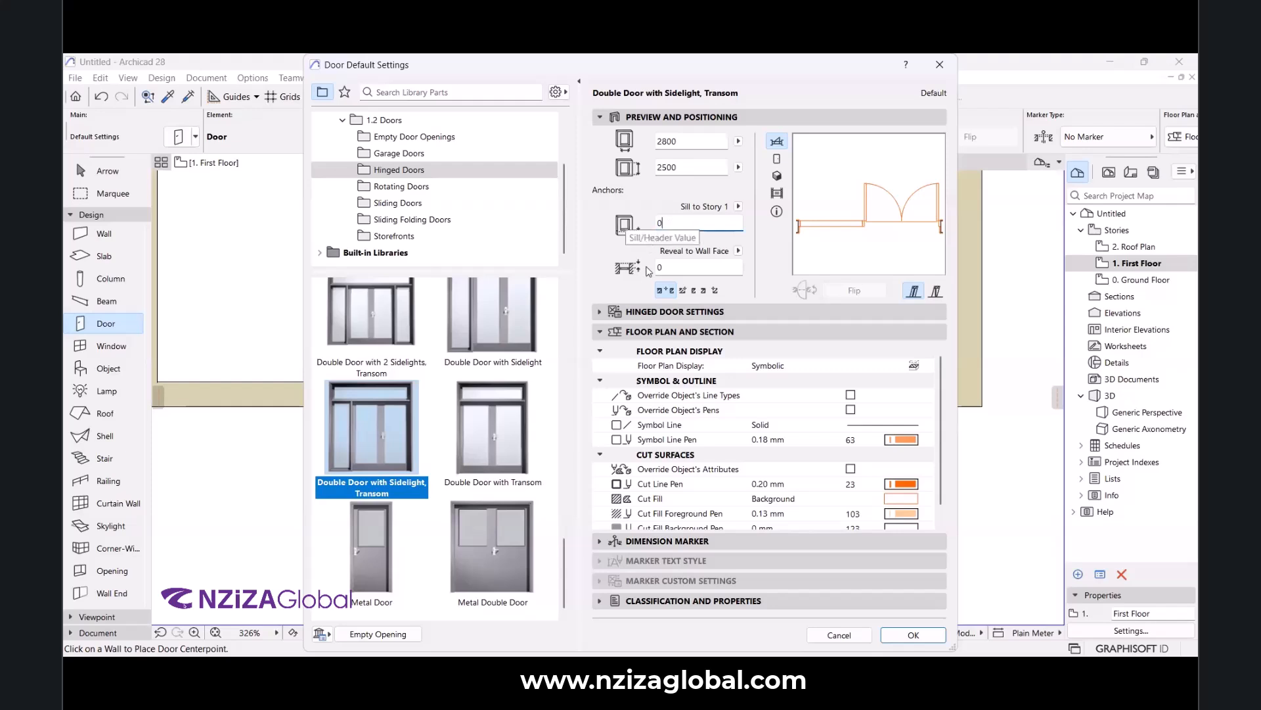
click(689, 313)
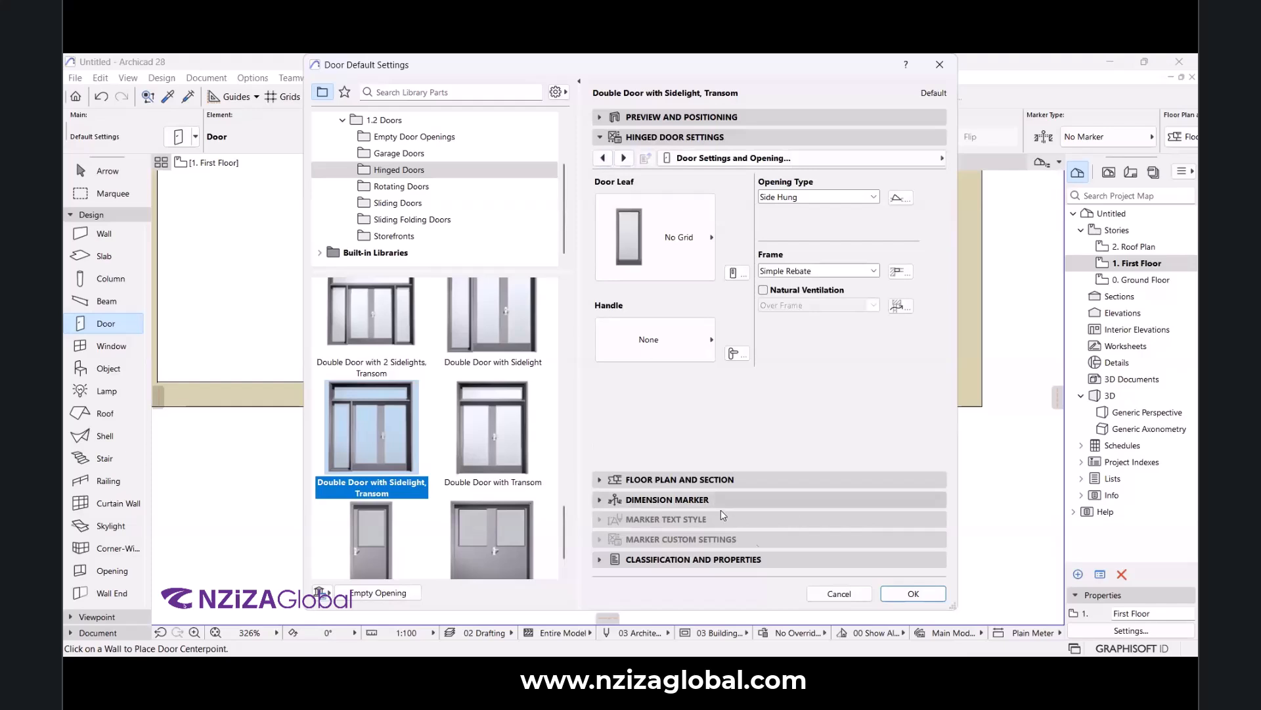
click(908, 591)
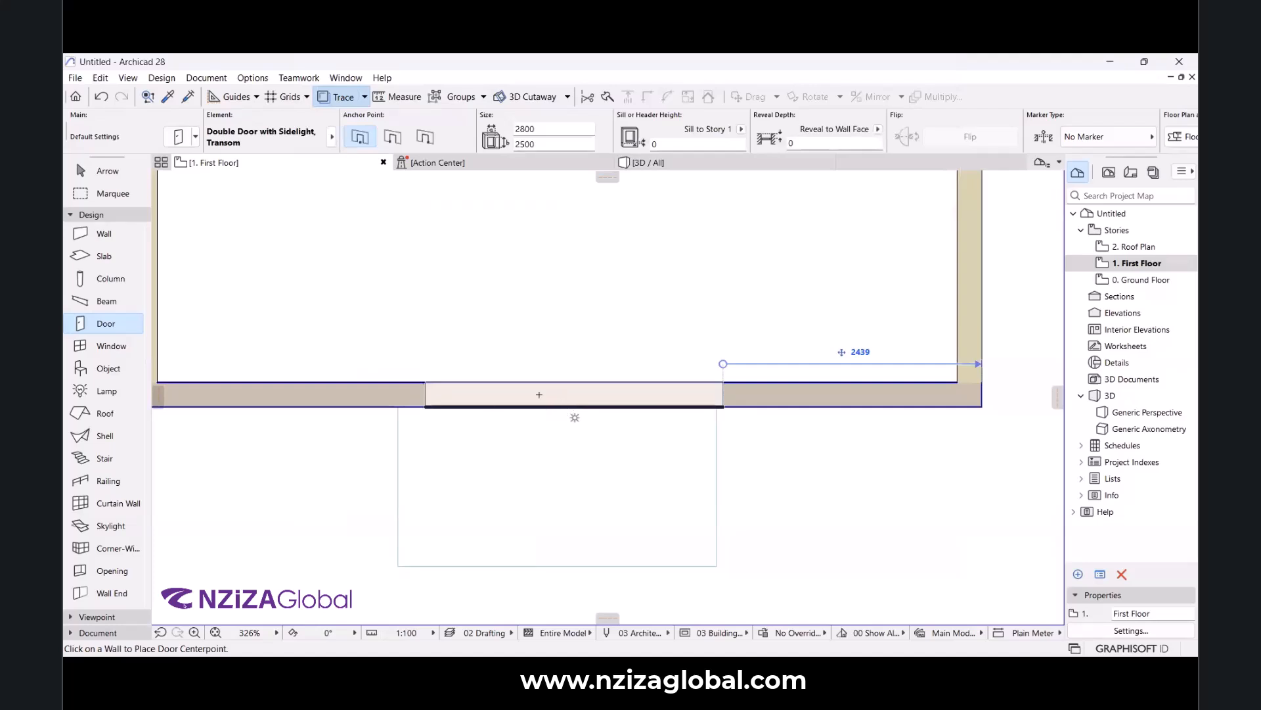
Place the double door in the front wall with its edge aligned to the balcony slab's edge, opening outward onto the balcony.
scroll(502, 407, up, 5)
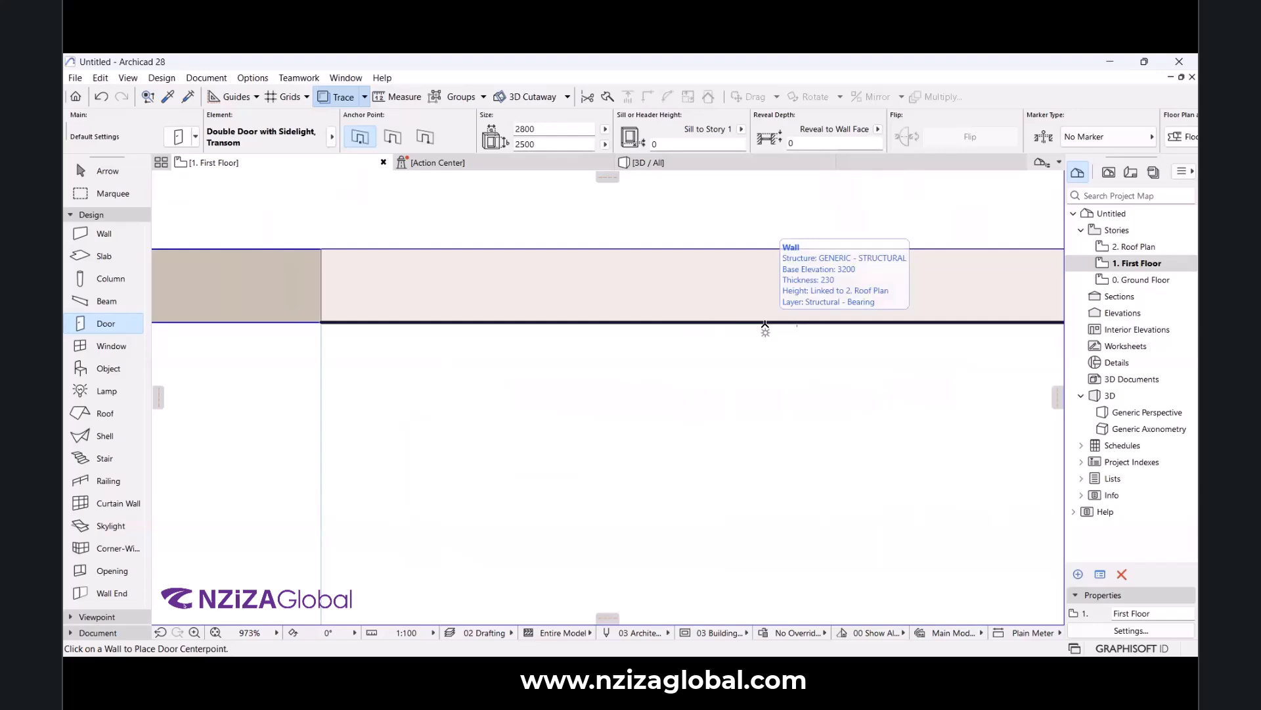
click(766, 324)
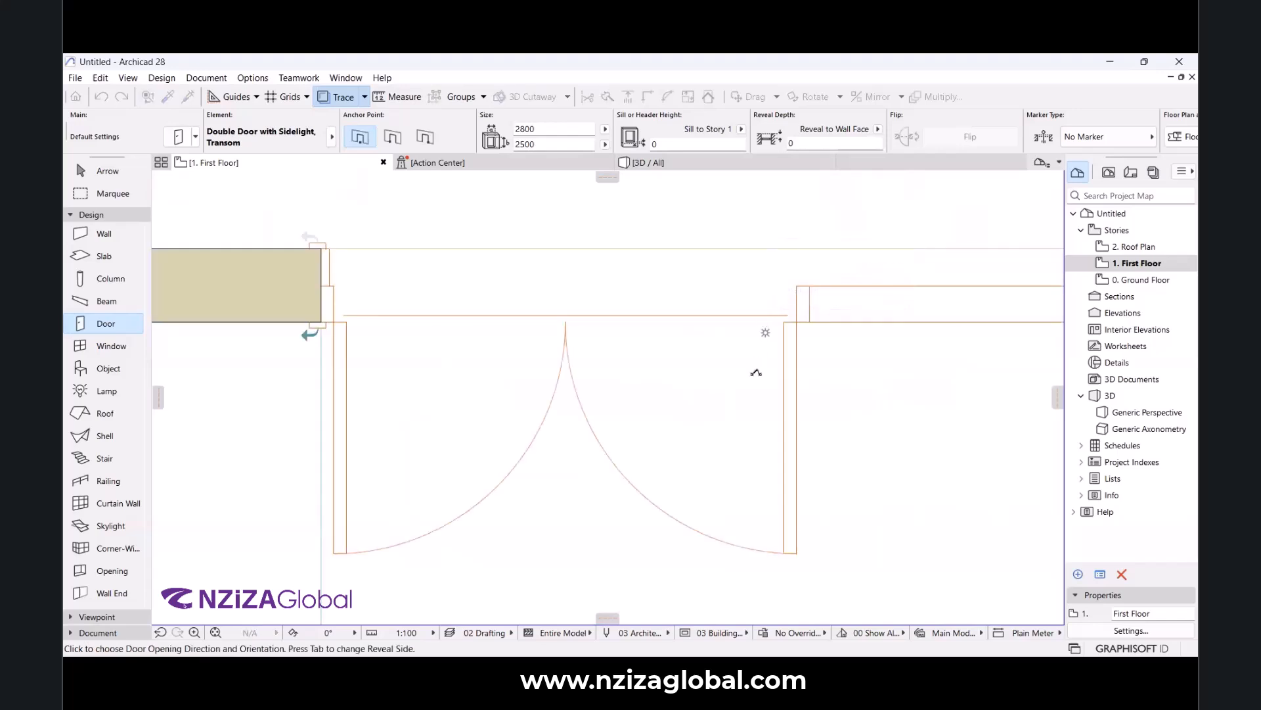
scroll(436, 333, down, 4)
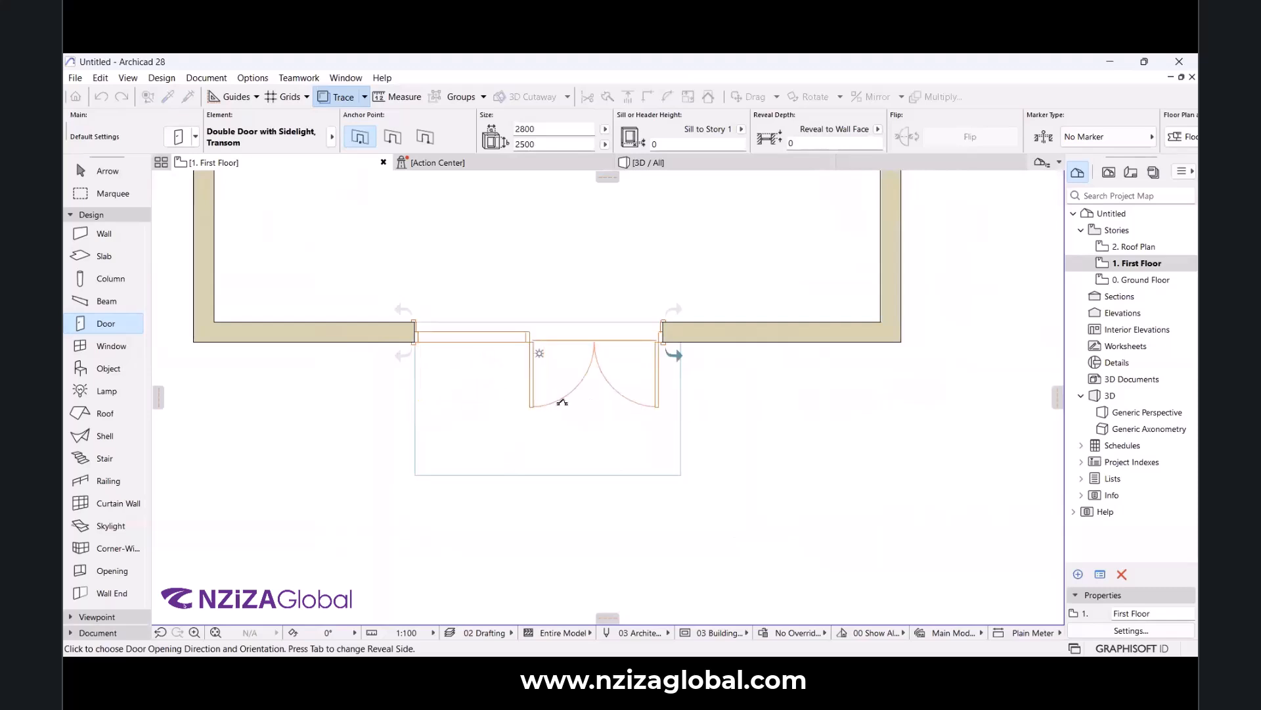
click(594, 413)
scroll(627, 406, up, 4)
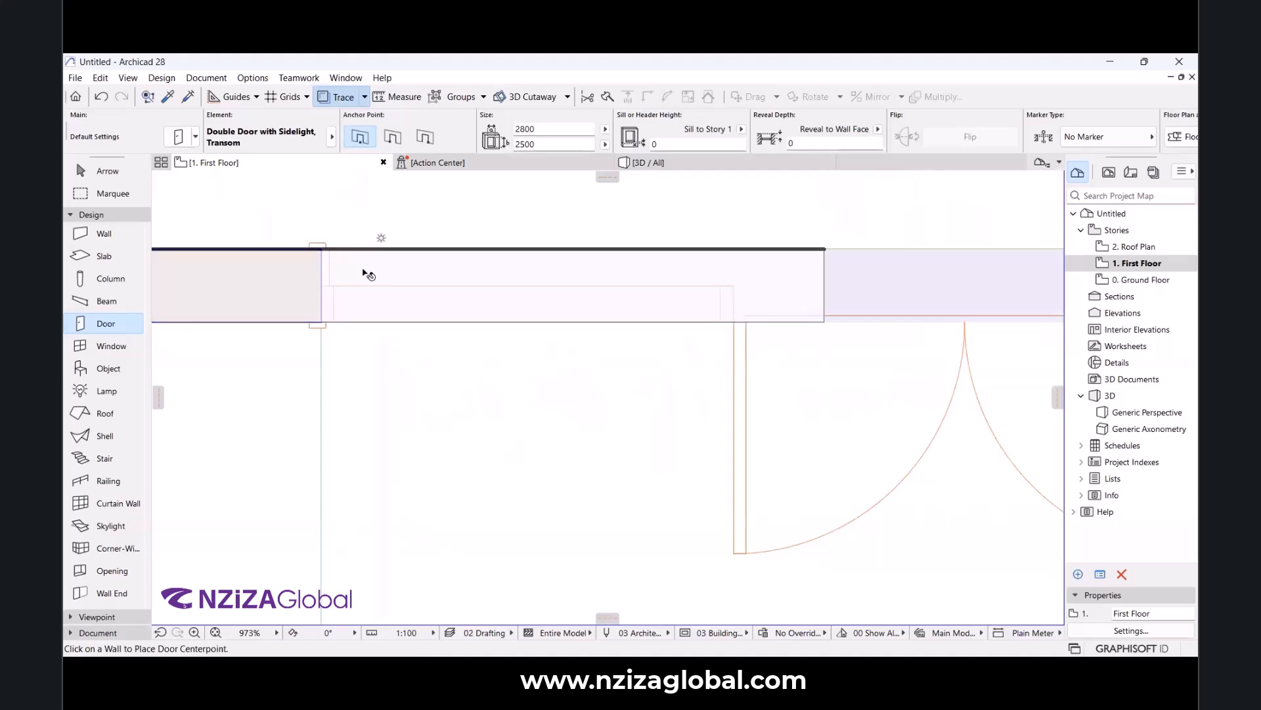
key(Escape)
Shift the placed double door 100 along the wall, away from the balcony slab's edge.
click(320, 309)
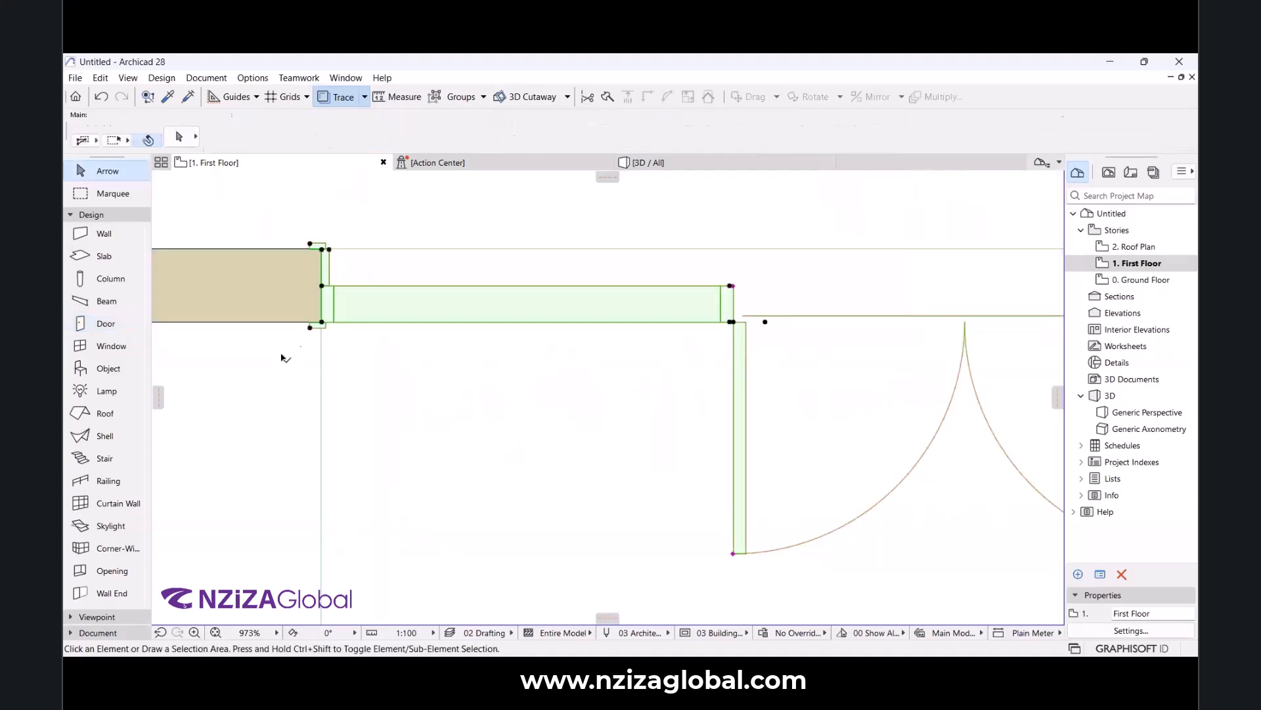
scroll(302, 333, up, 3)
scroll(293, 307, up, 3)
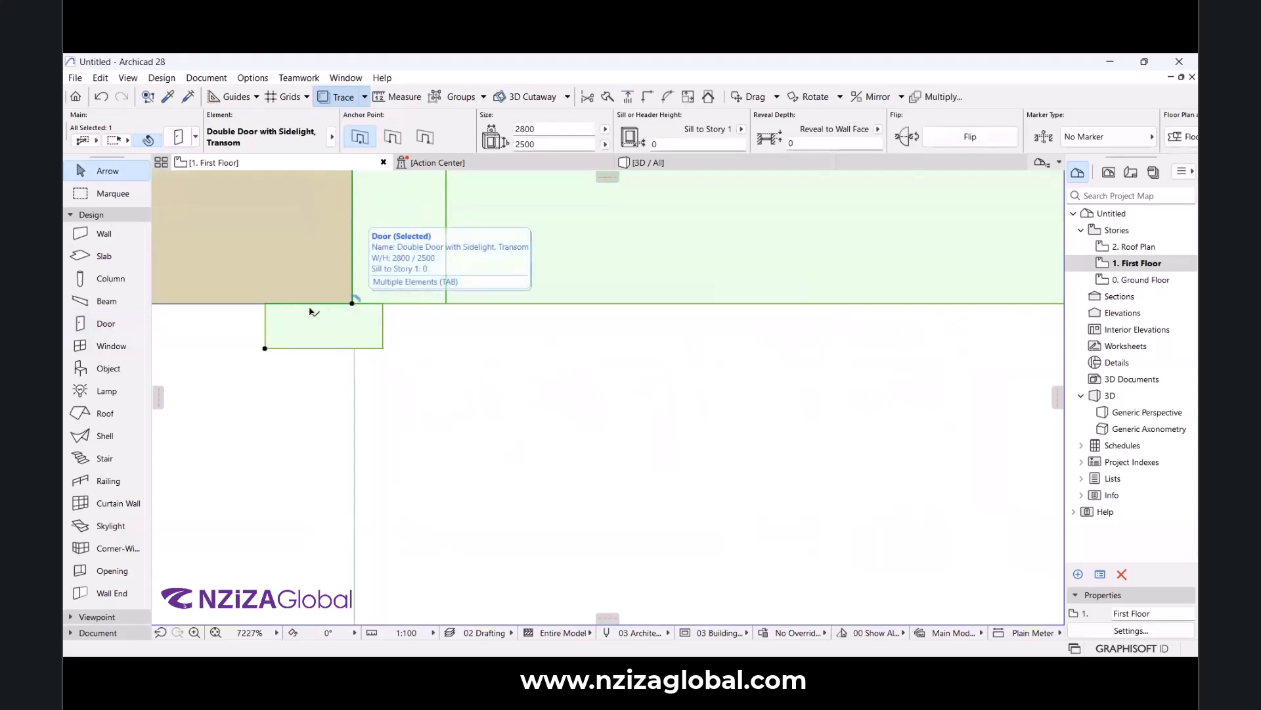
scroll(365, 342, down, 10)
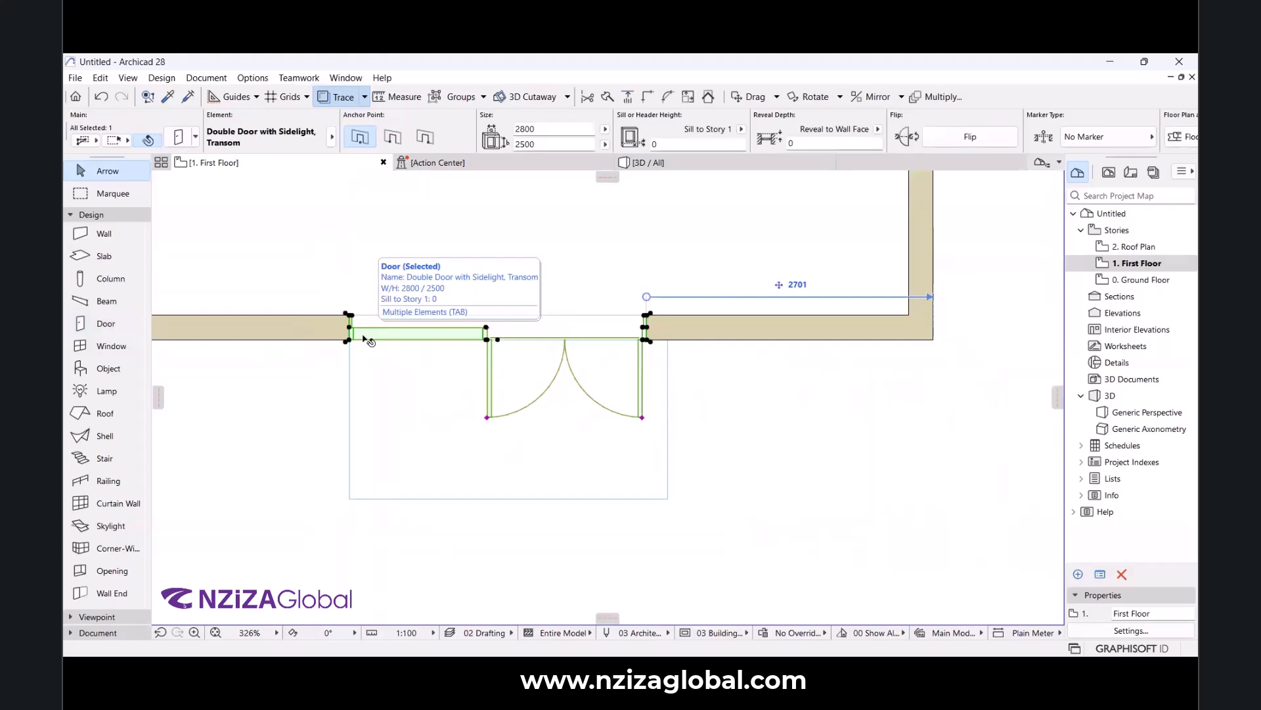
scroll(365, 339, up, 10)
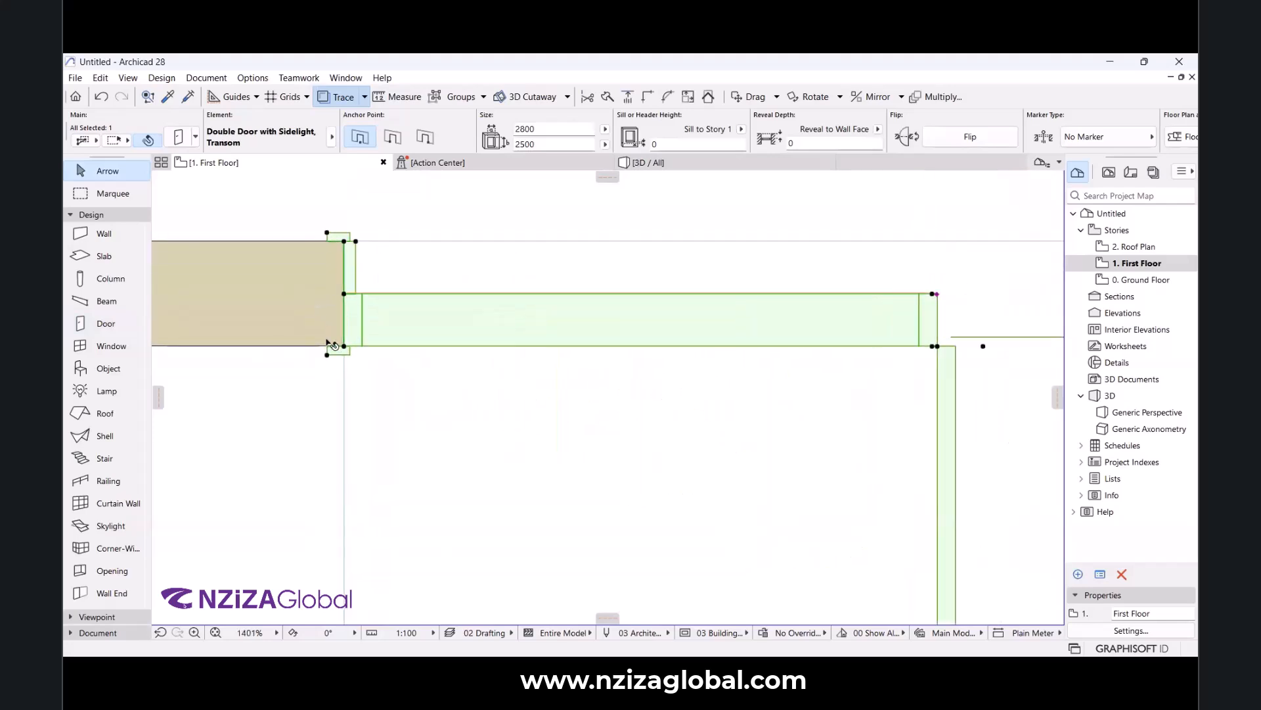
scroll(395, 435, up, 1)
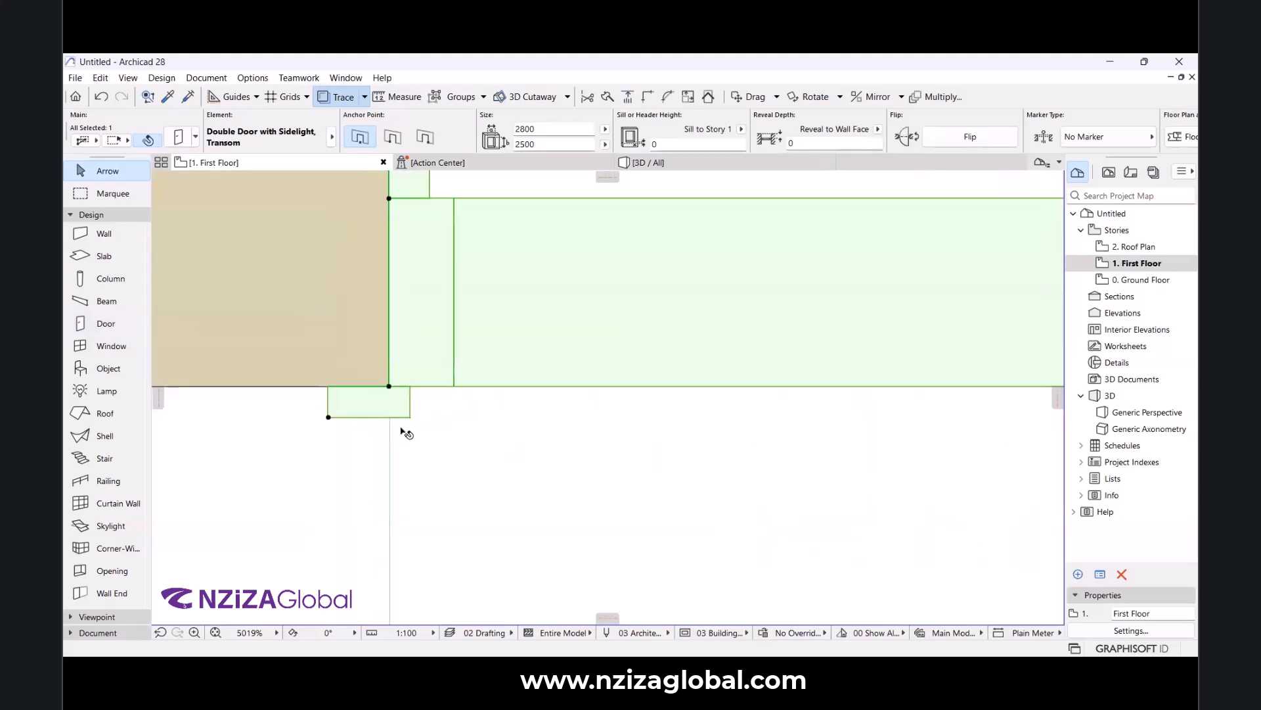
click(389, 388)
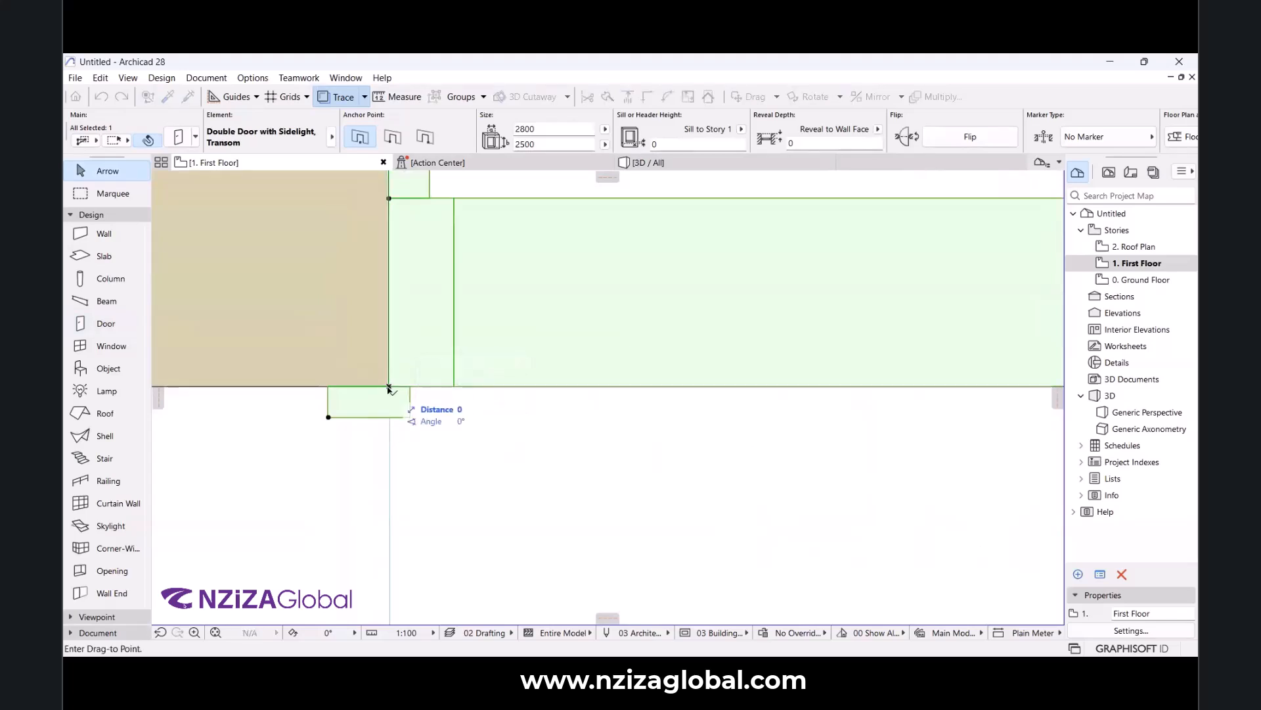
text(100)
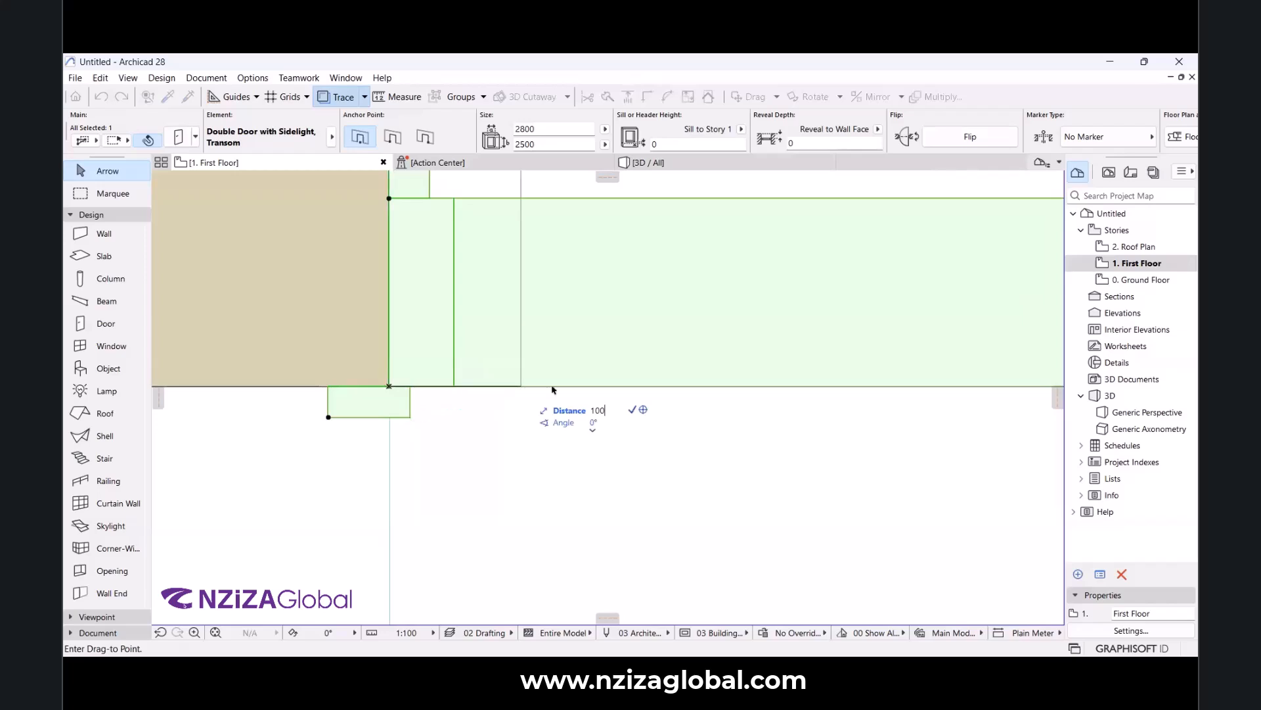
key(Return)
scroll(394, 335, down, 14)
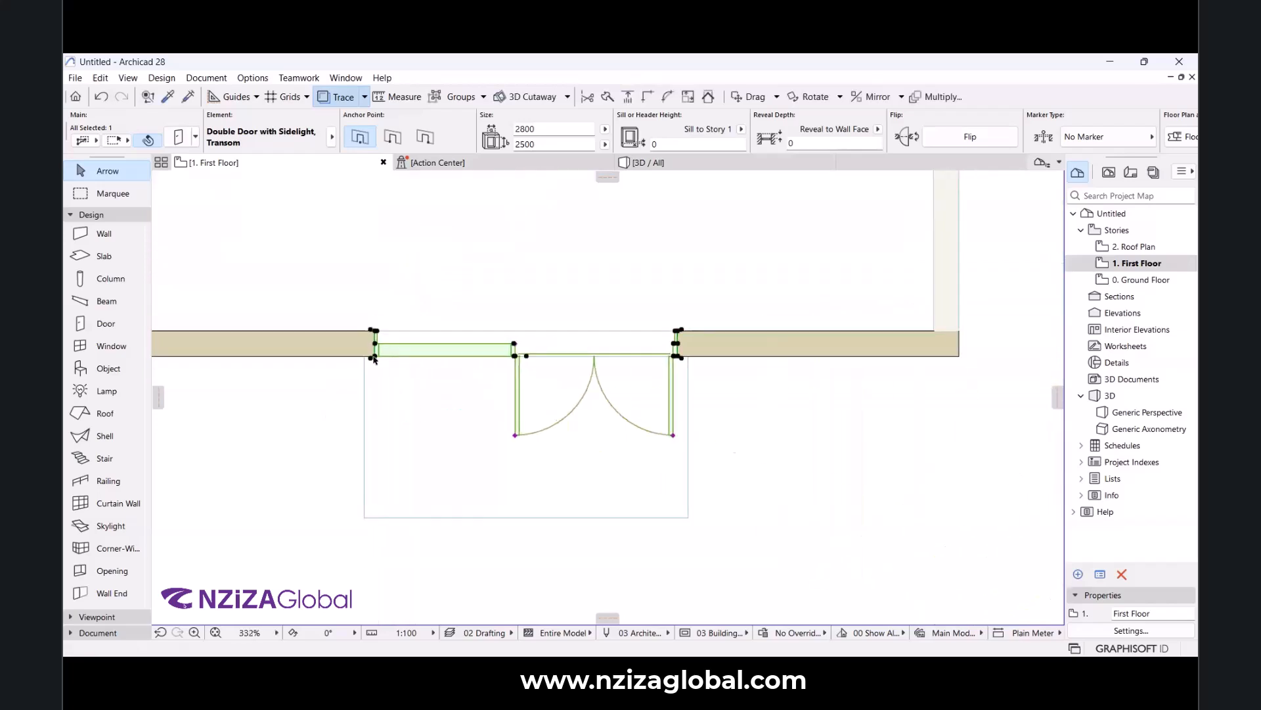
scroll(634, 369, up, 2)
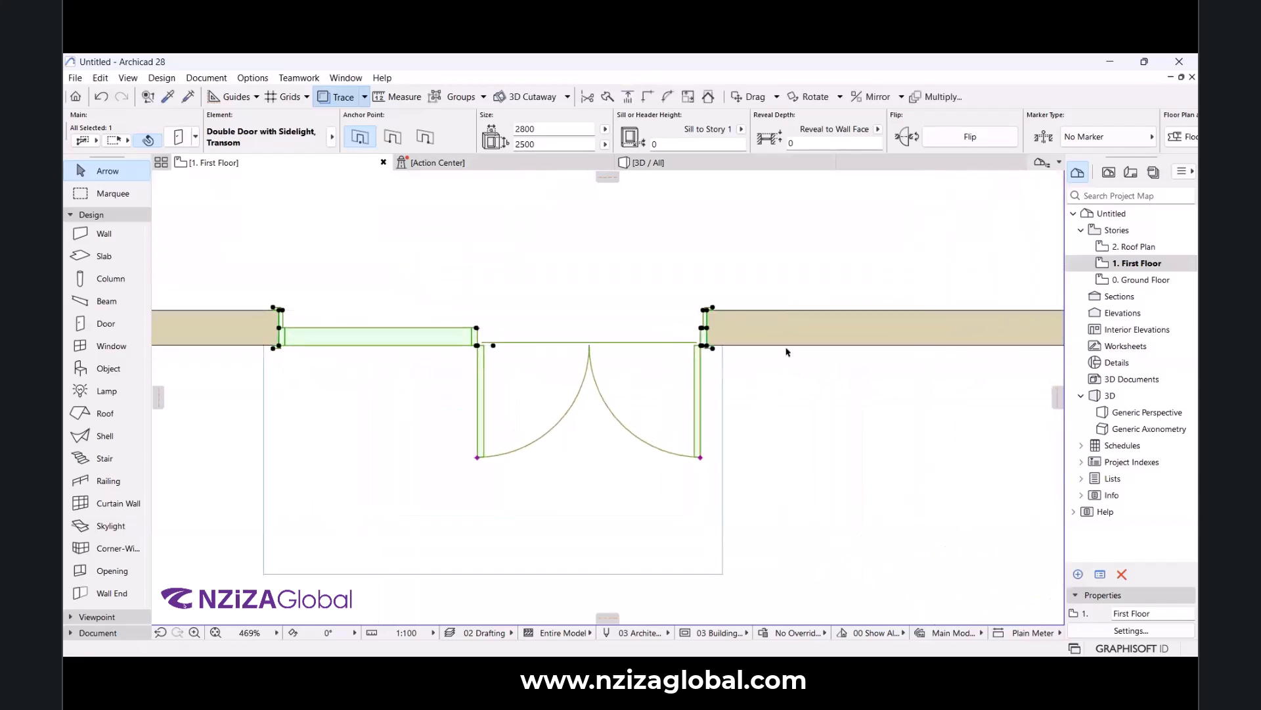
Deselect the door and examine it in the 3D view from the balcony side.
scroll(723, 394, down, 4)
scroll(749, 407, up, 2)
click(795, 397)
scroll(603, 361, up, 2)
scroll(603, 367, down, 1)
click(665, 163)
shift+middle_drag(639, 403, 609, 387)
shift+middle_drag(463, 458, 312, 452)
scroll(536, 450, up, 2)
scroll(537, 443, up, 3)
scroll(520, 490, down, 2)
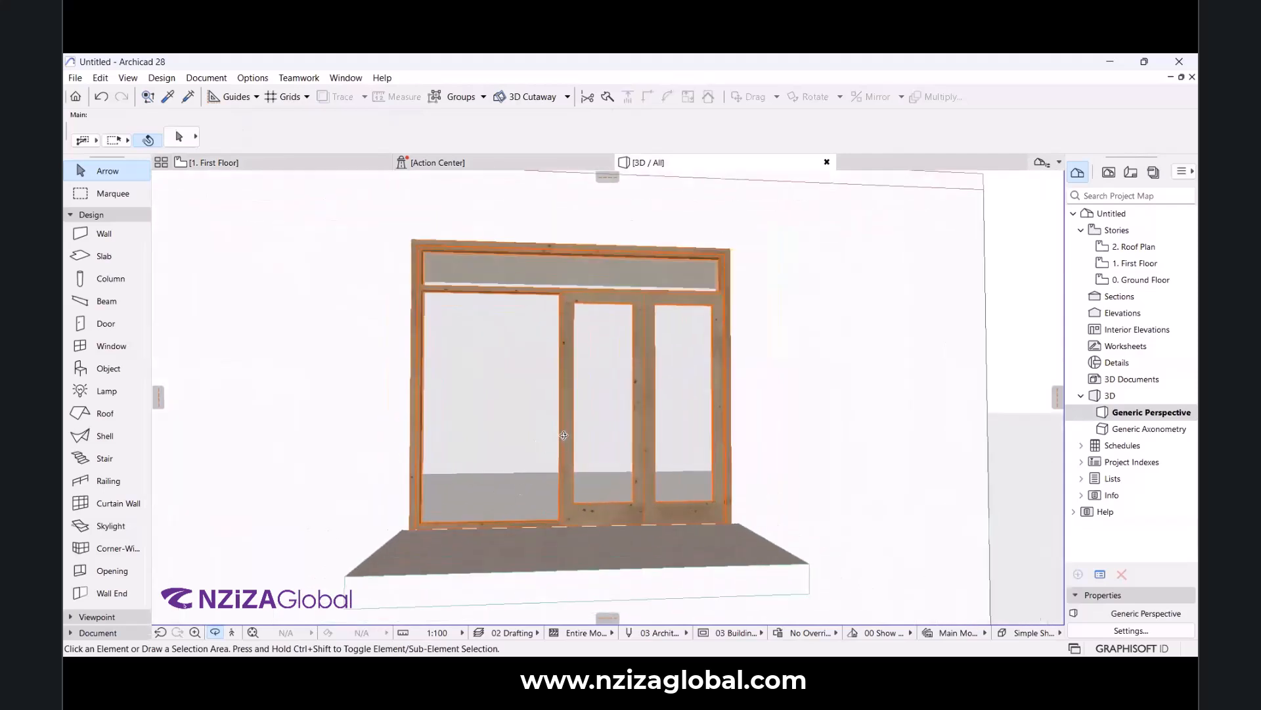
scroll(563, 435, up, 2)
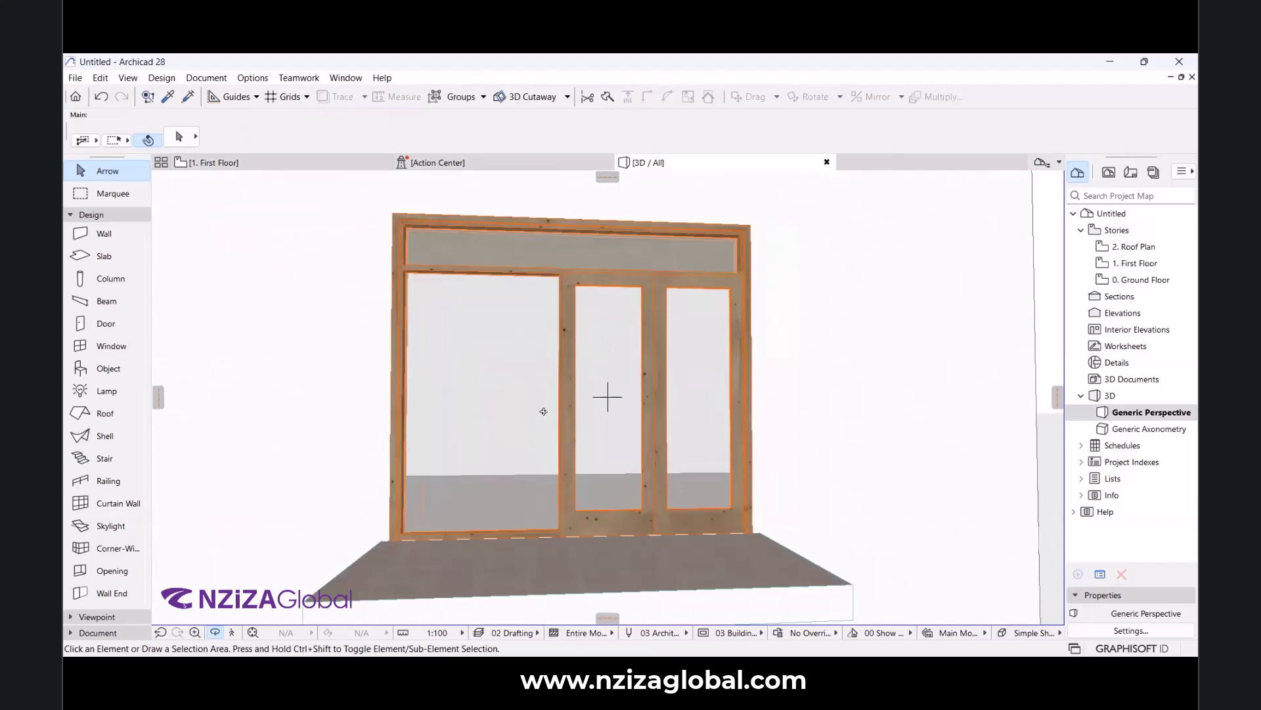
key(Escape)
Set the sidelight width of the balcony's double door to 900 in its shape settings.
click(398, 219)
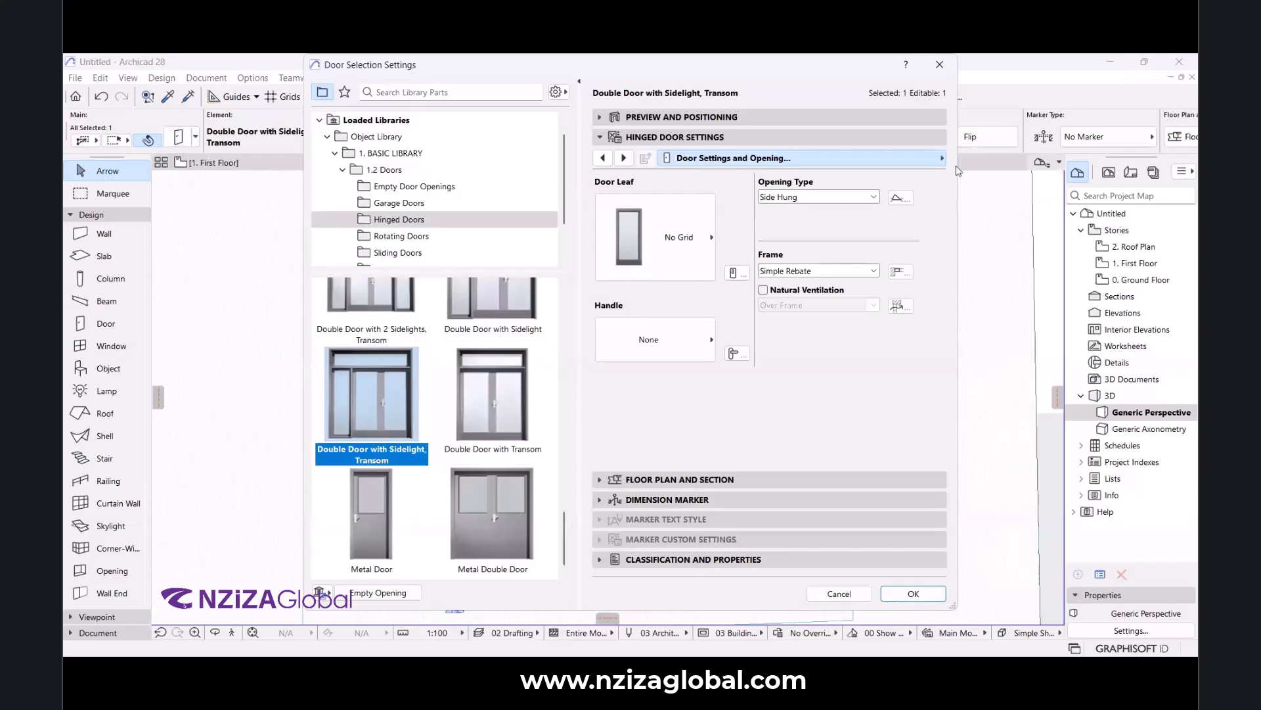
click(851, 159)
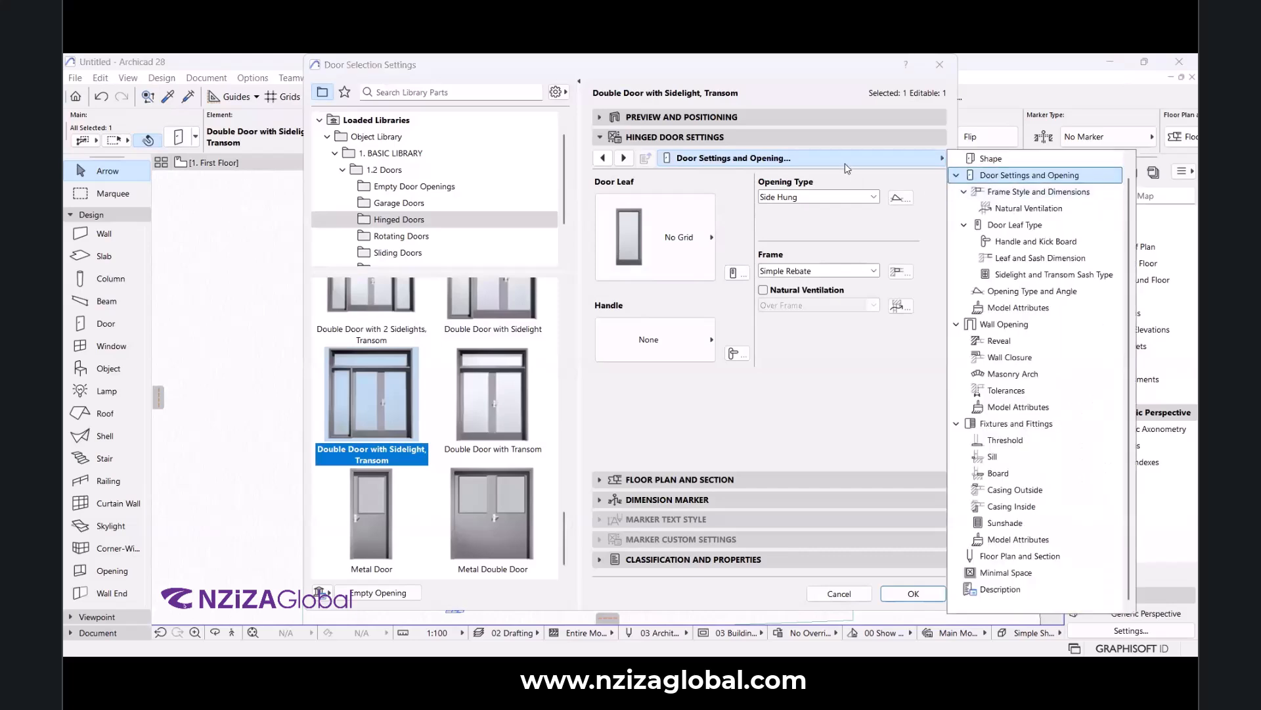
click(1020, 160)
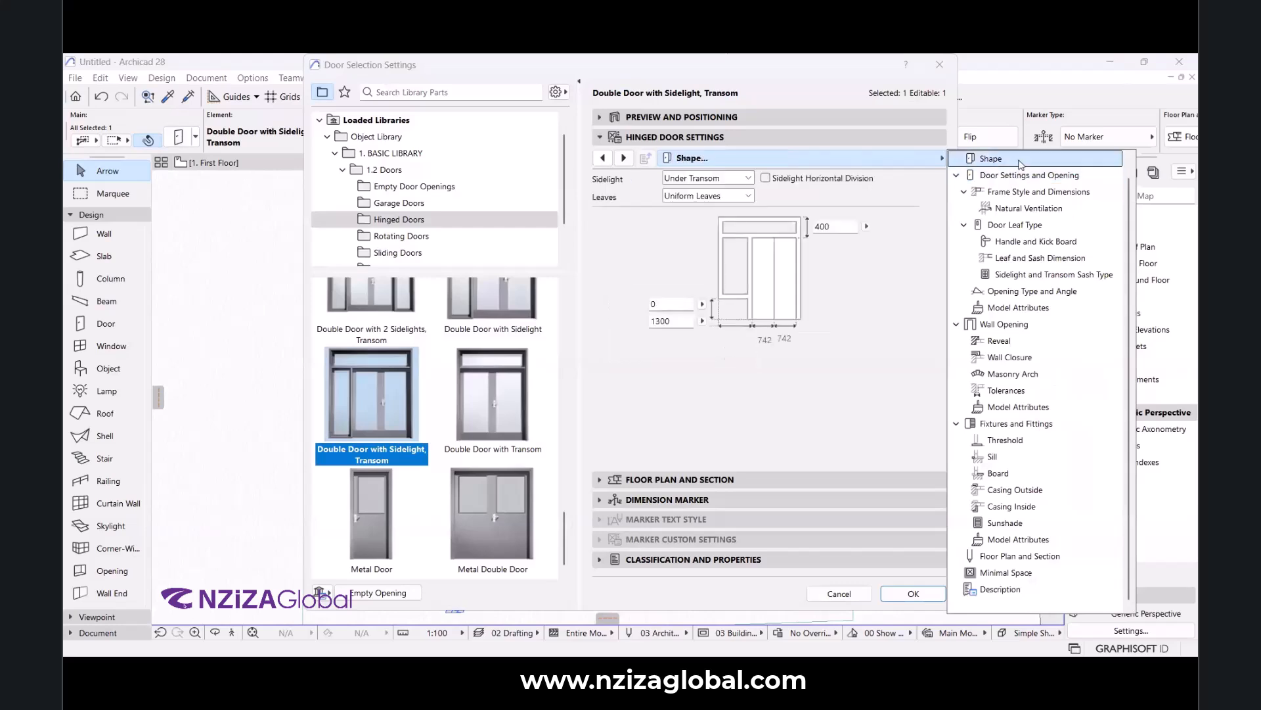
click(674, 321)
drag(674, 322, 649, 327)
text(9)
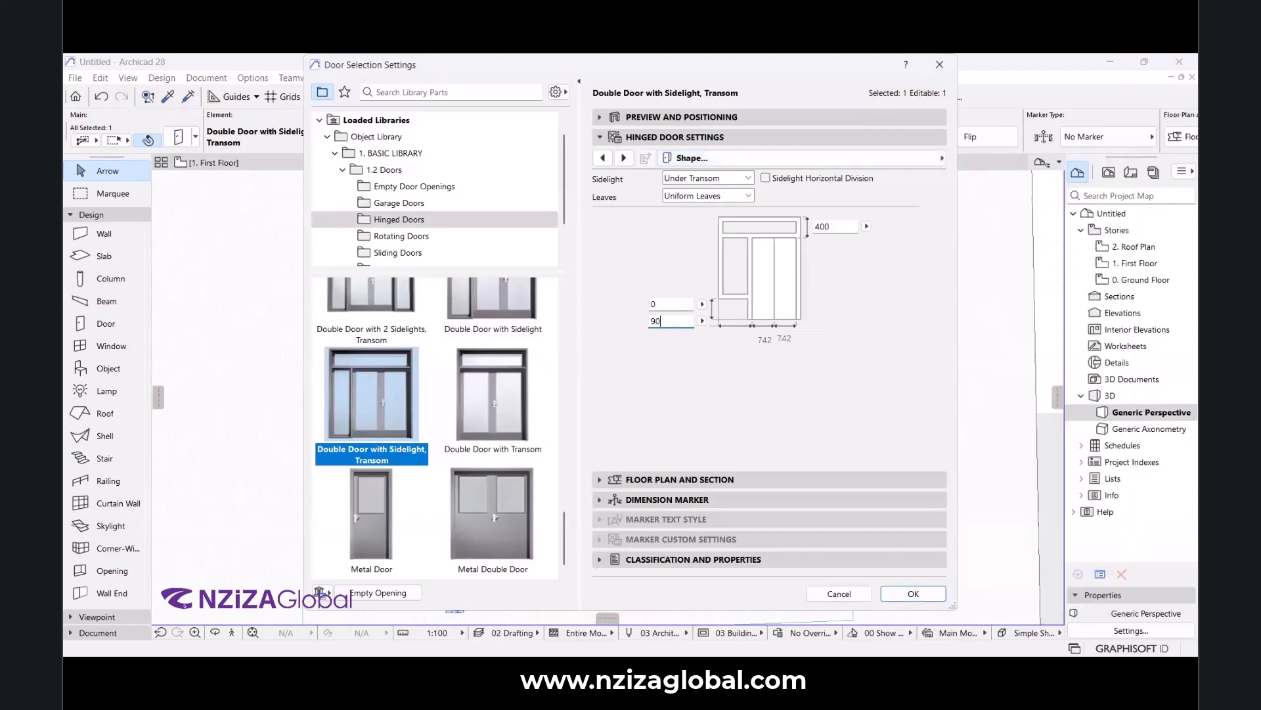
text(0)
click(912, 593)
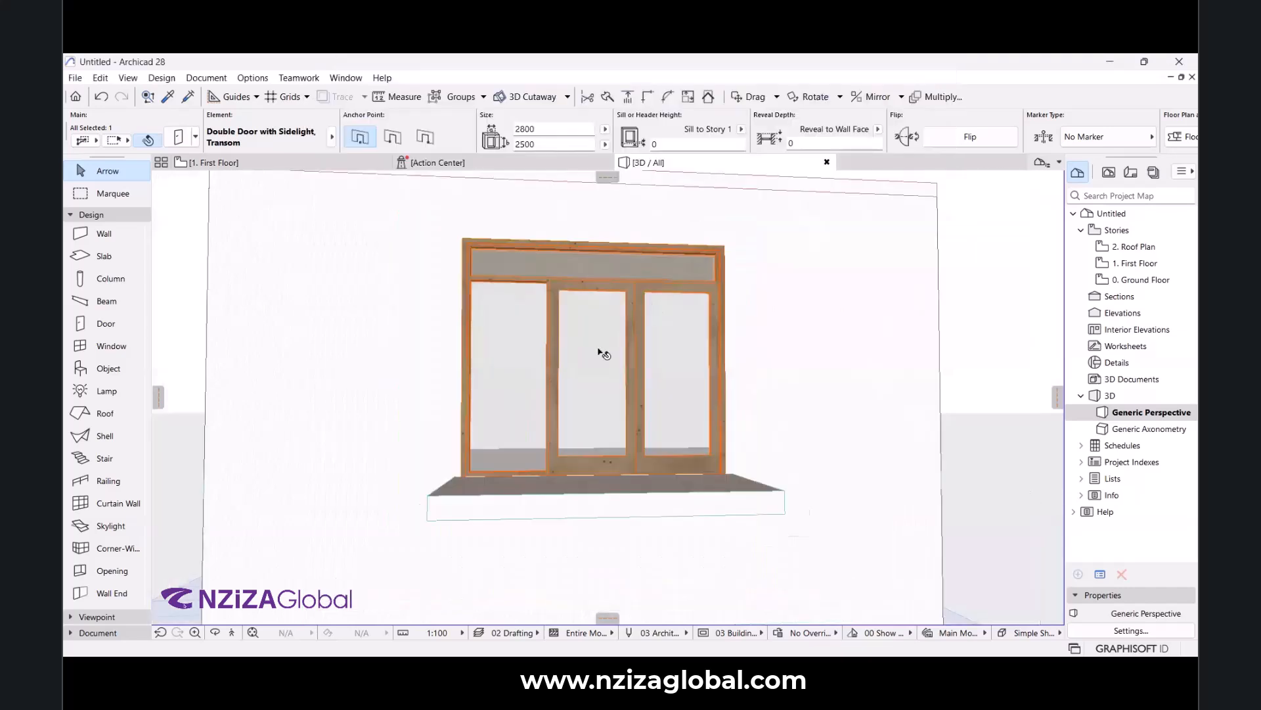
Examine the proportions of the door's sidelight, leaves and transom in the 3D view.
scroll(598, 355, up, 3)
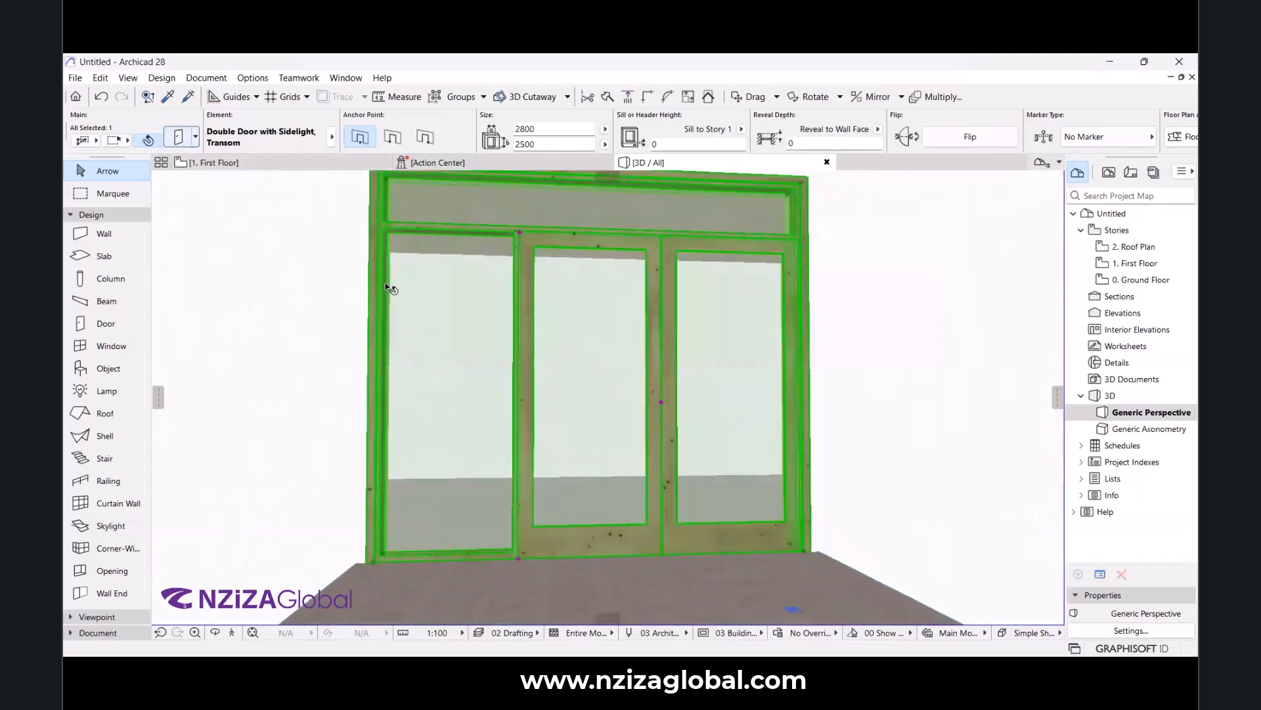
scroll(523, 416, down, 2)
scroll(515, 260, up, 2)
scroll(516, 263, down, 1)
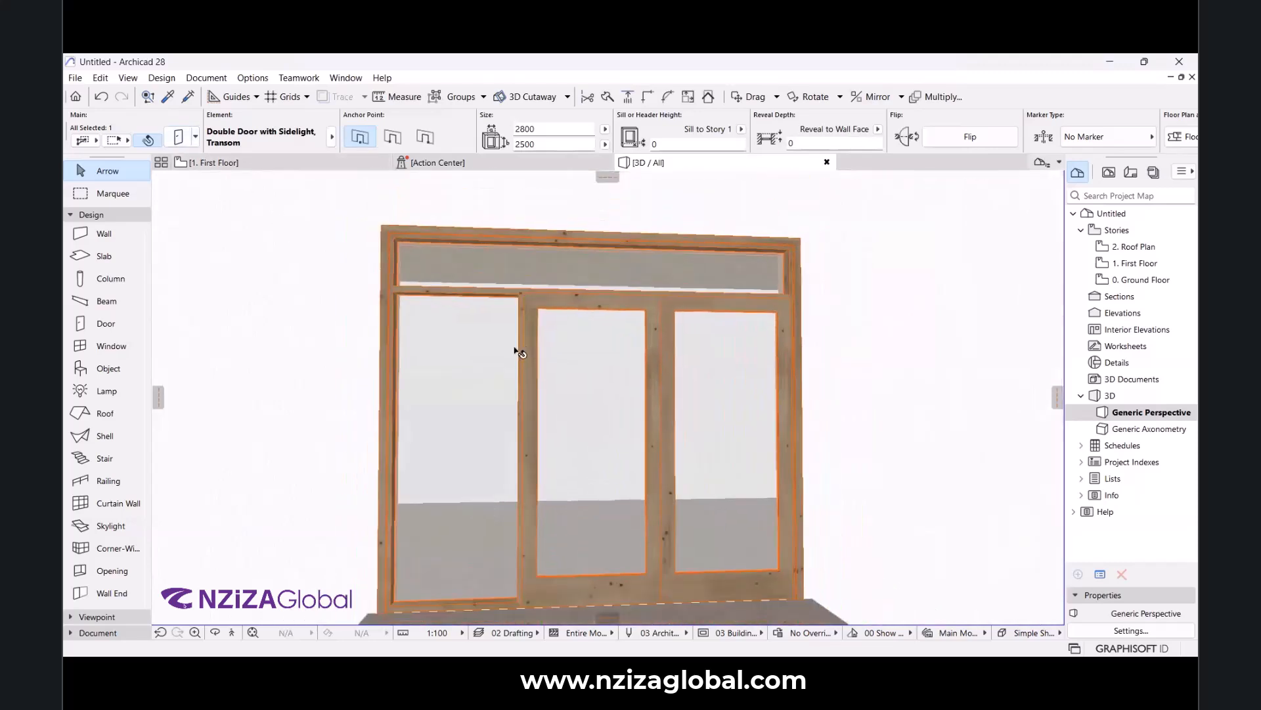
scroll(538, 335, down, 1)
scroll(539, 352, up, 1)
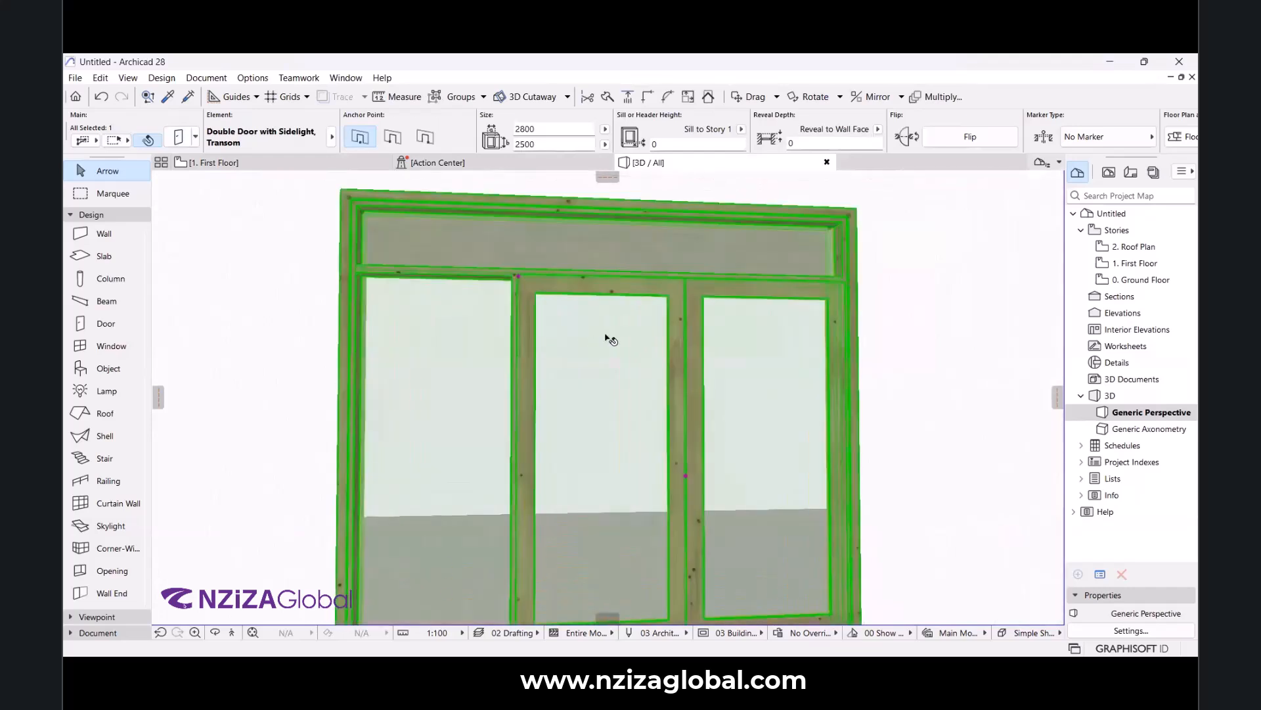
scroll(631, 339, down, 3)
scroll(613, 293, up, 2)
scroll(755, 298, up, 1)
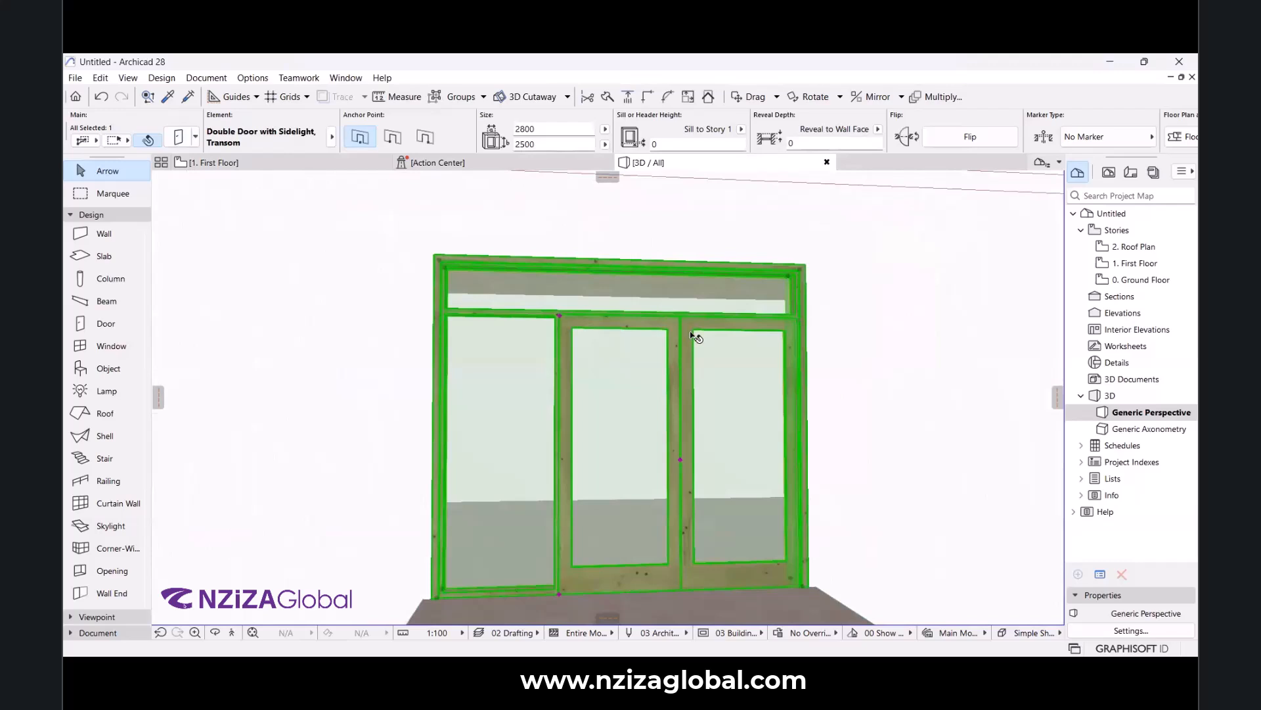
scroll(695, 336, up, 1)
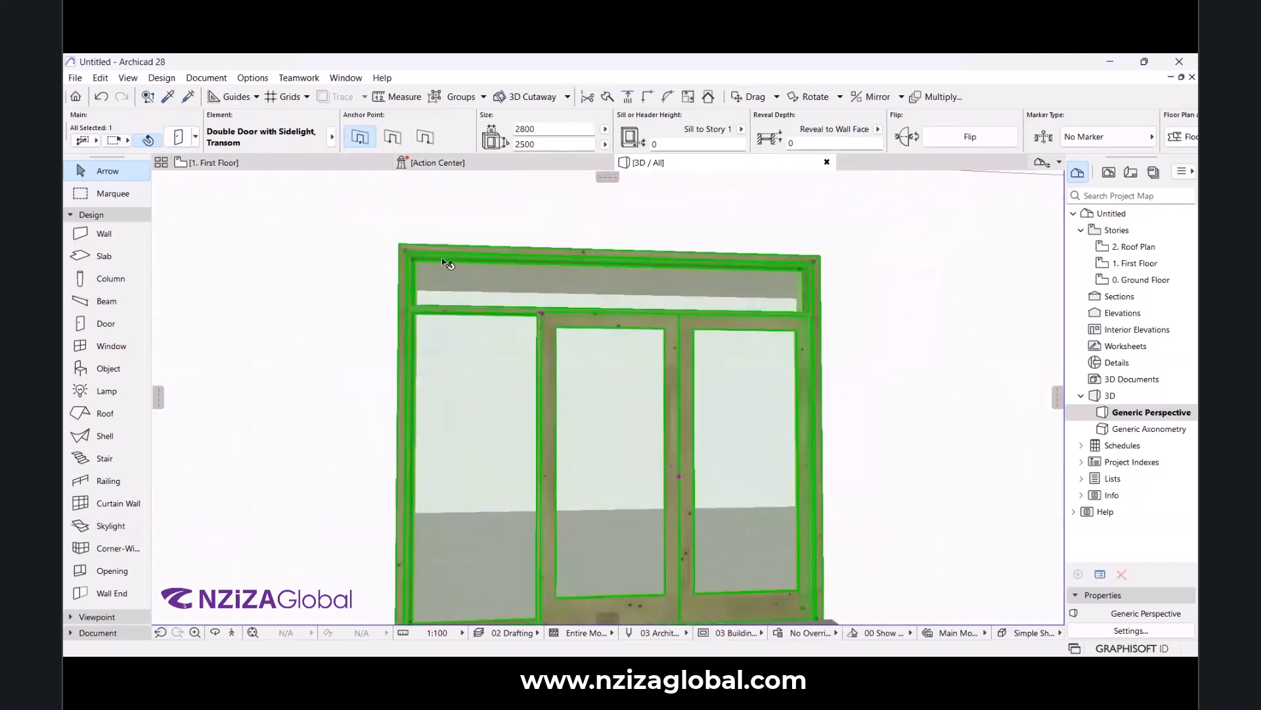
scroll(489, 347, up, 1)
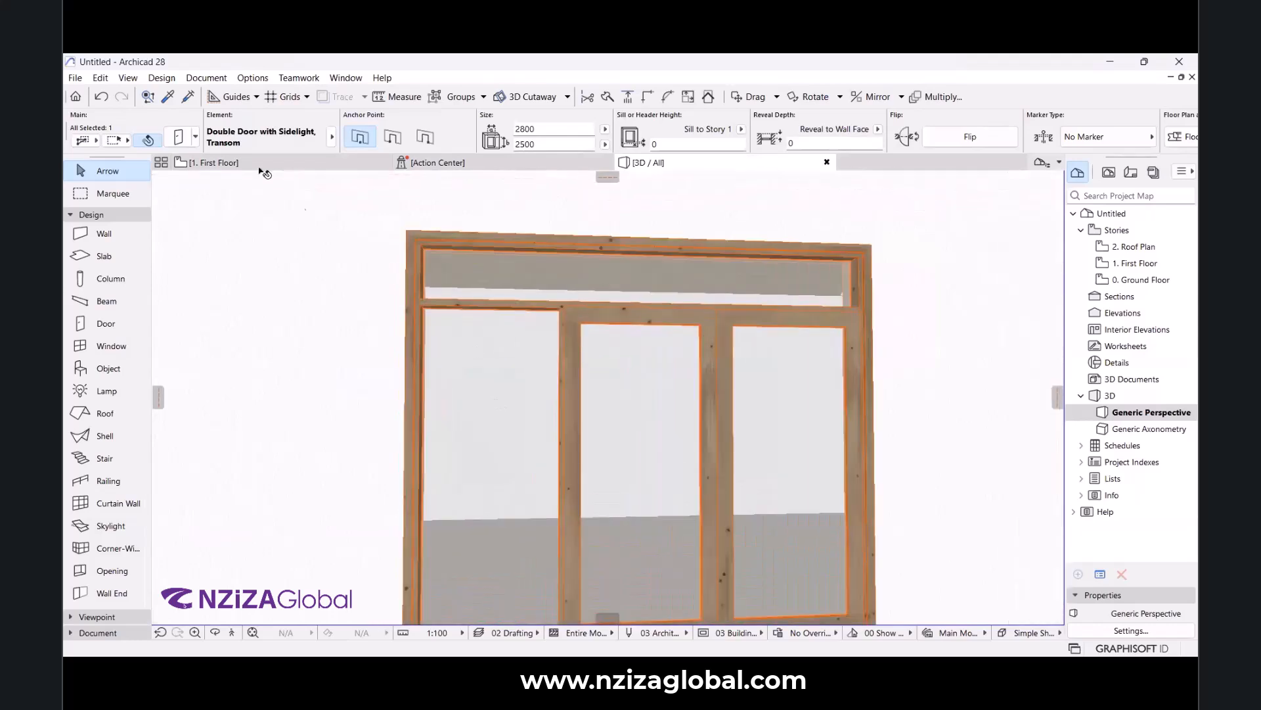
Try a sidelight width of 500 on the selected double door and undo the change.
click(176, 138)
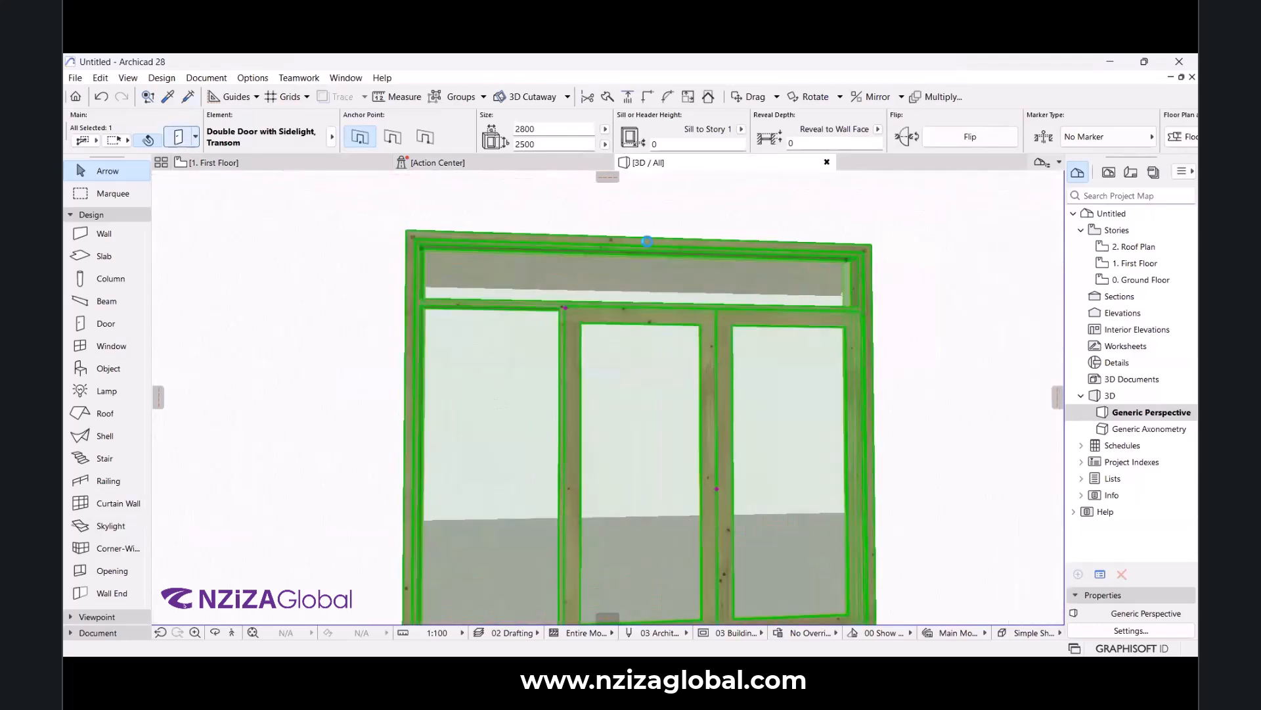
text(500)
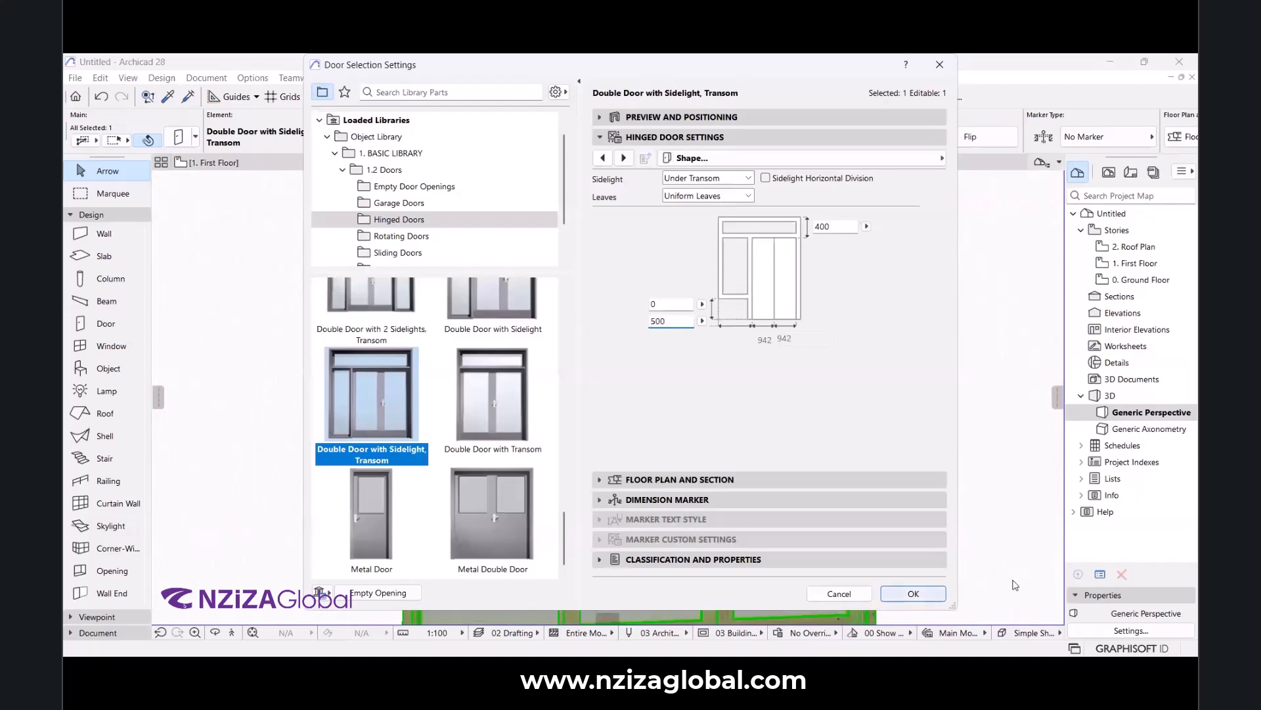
click(923, 591)
scroll(655, 308, up, 5)
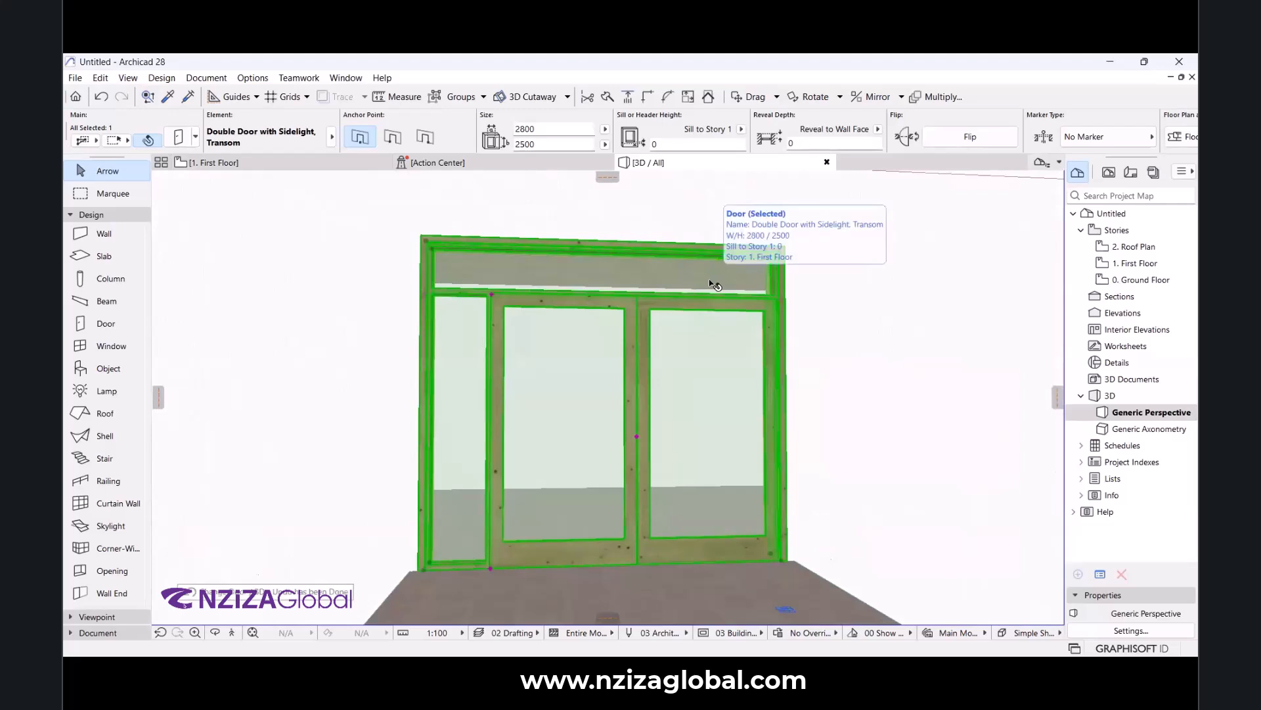
key(ctrl+z)
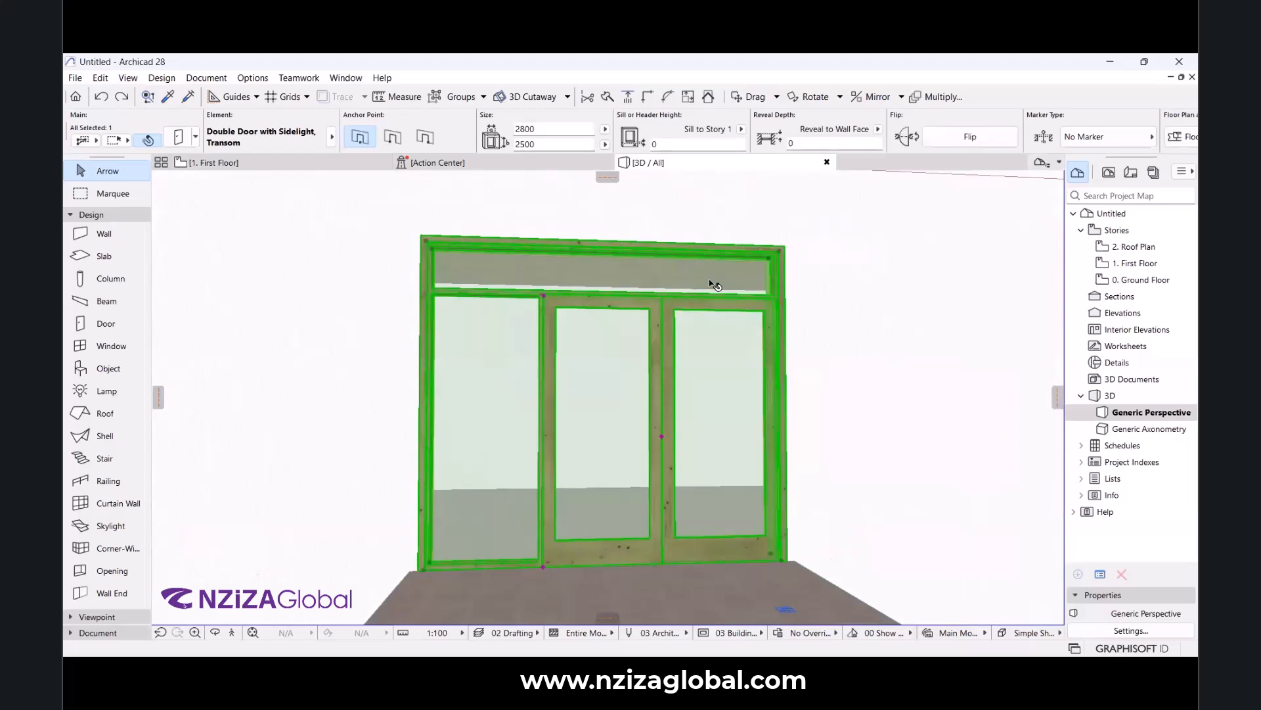
Deselect the double door and check how it sits between the balcony slab and the roof in 3D.
scroll(710, 279, down, 3)
scroll(712, 266, up, 2)
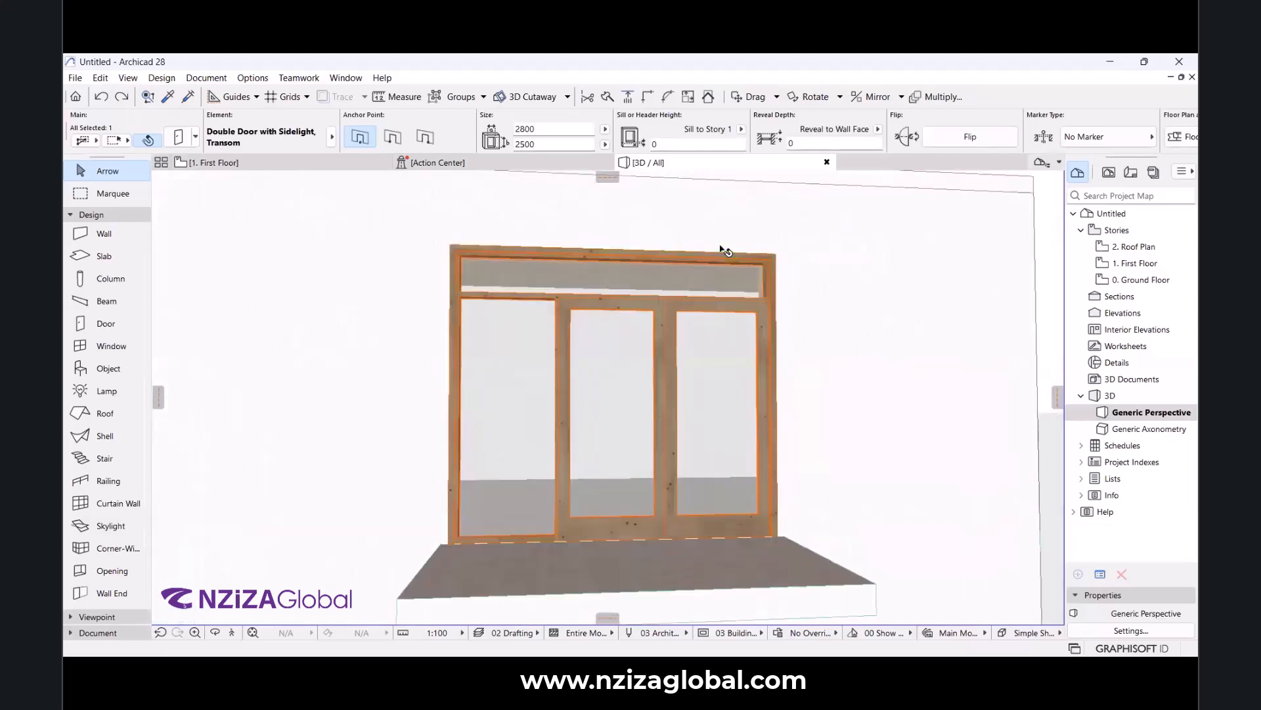
scroll(723, 258, down, 2)
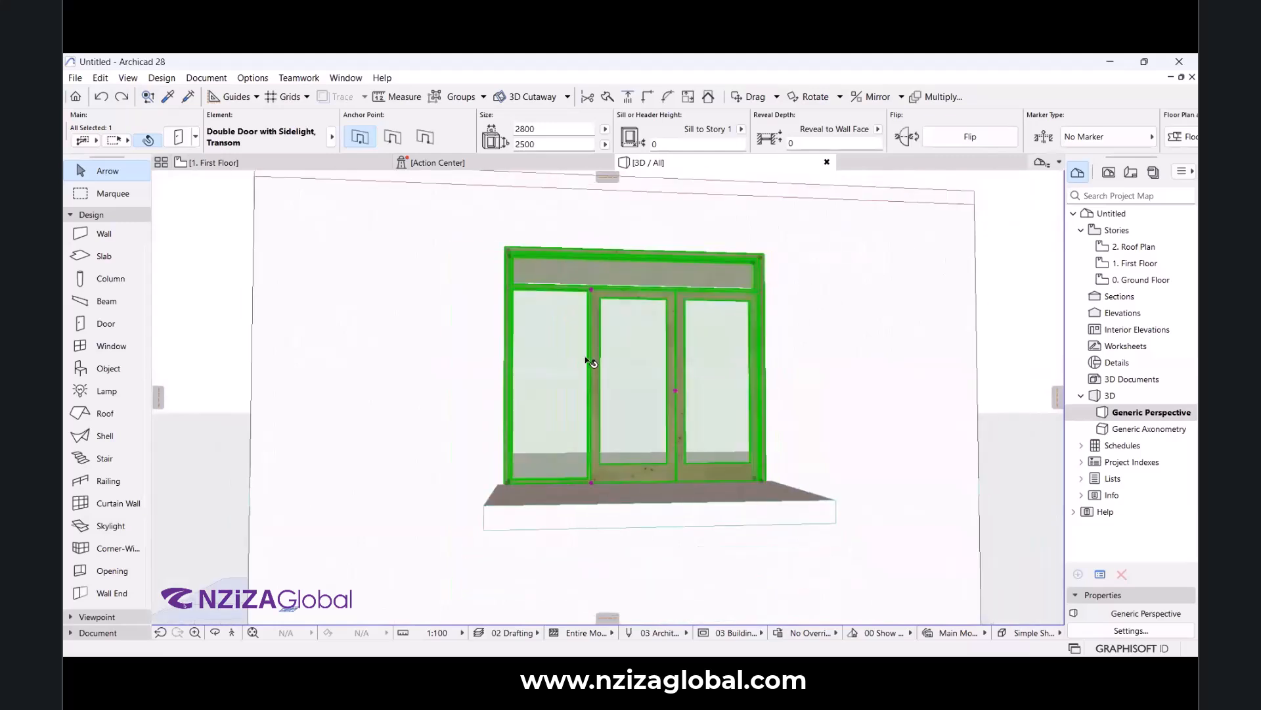
scroll(455, 418, down, 1)
scroll(588, 386, up, 3)
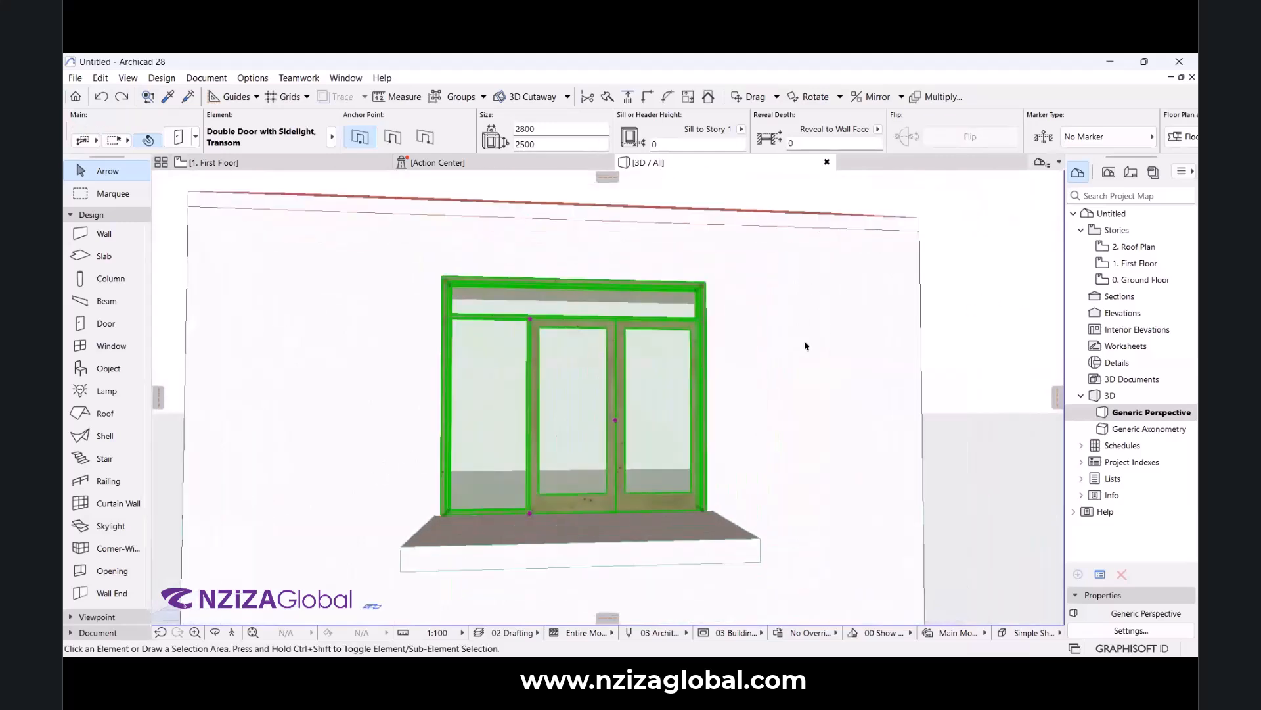
key(Escape)
scroll(537, 336, down, 2)
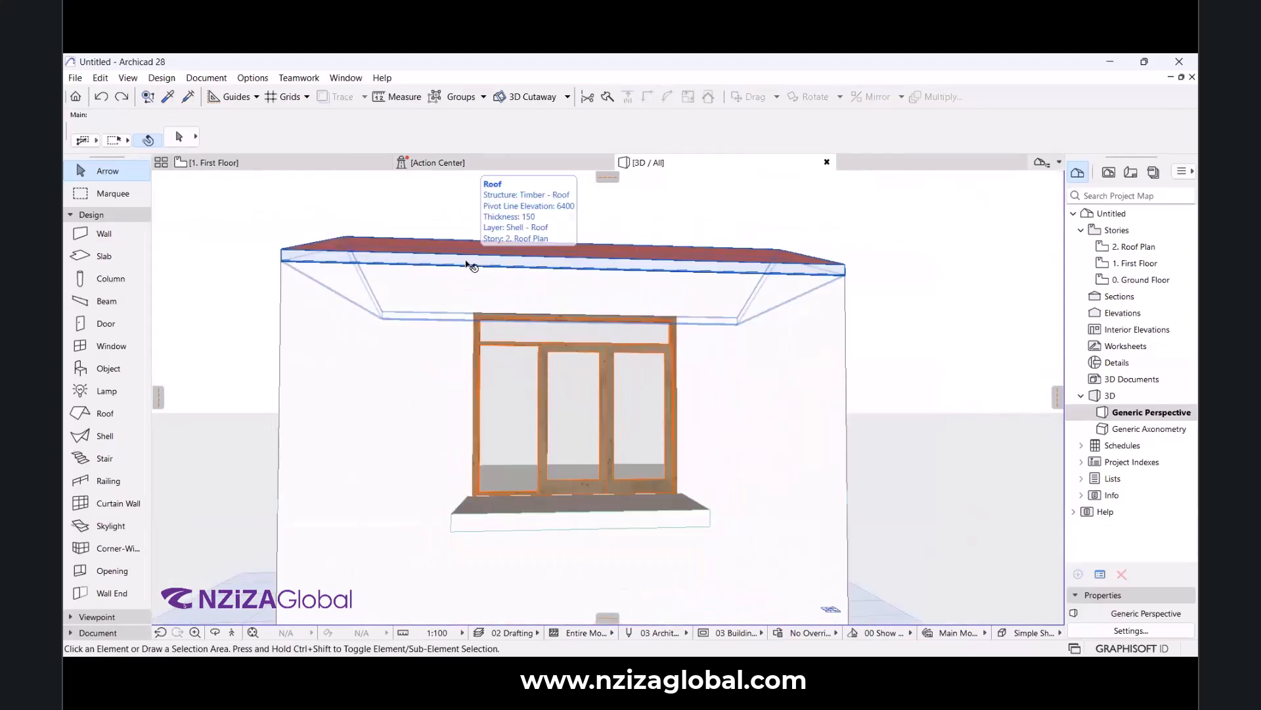
scroll(775, 376, up, 5)
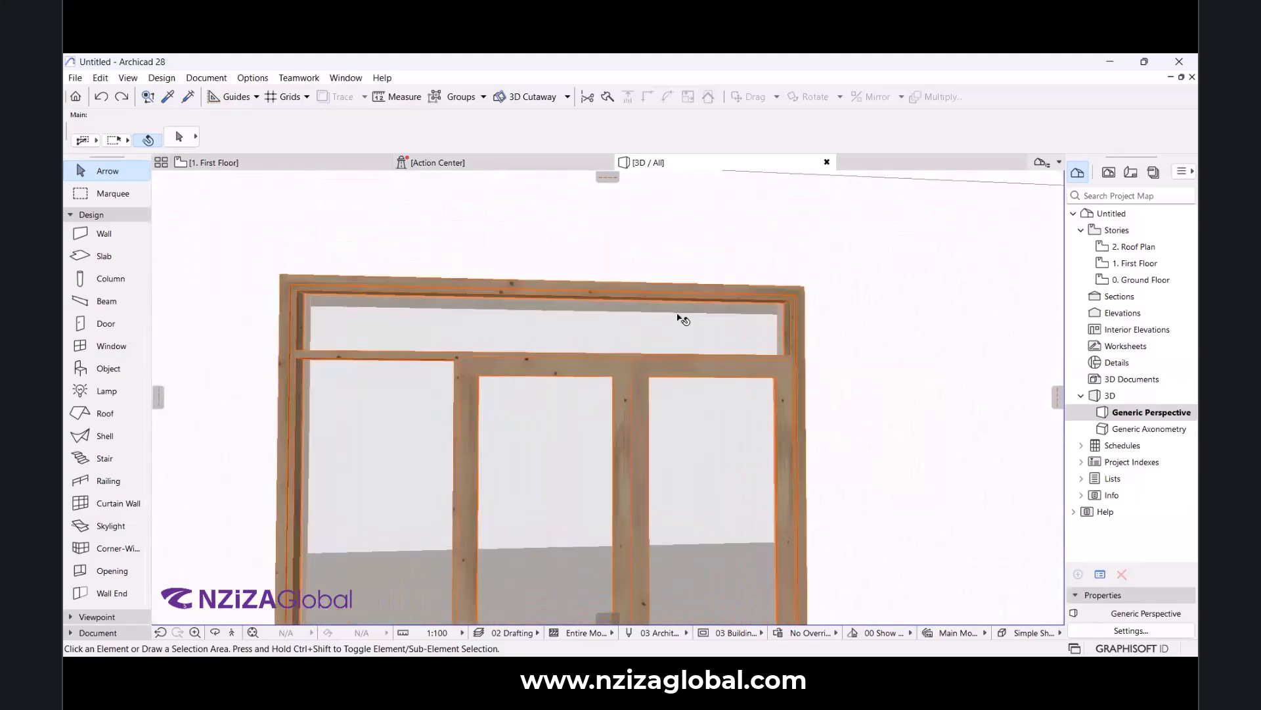
Examine the wooden frame, leaves and transom of the balcony's double door up close in 3D.
scroll(683, 320, down, 2)
scroll(591, 322, up, 2)
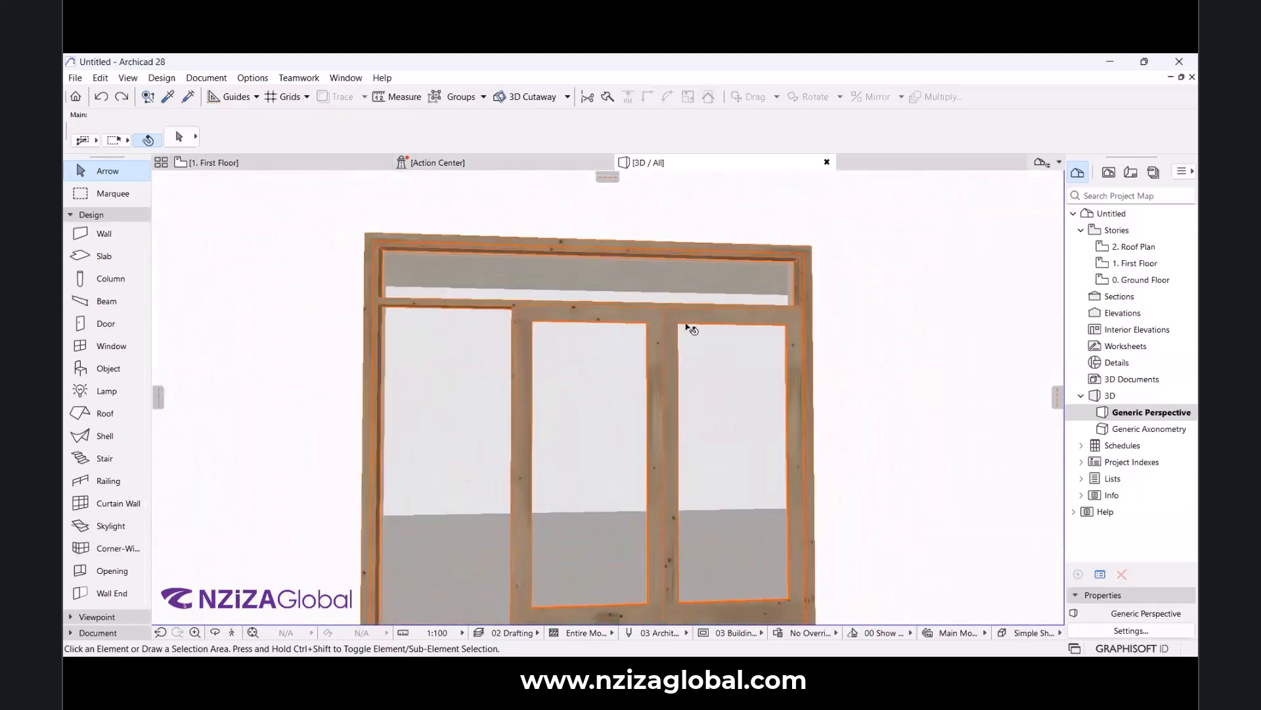
scroll(684, 322, down, 2)
scroll(650, 304, up, 2)
scroll(552, 283, down, 2)
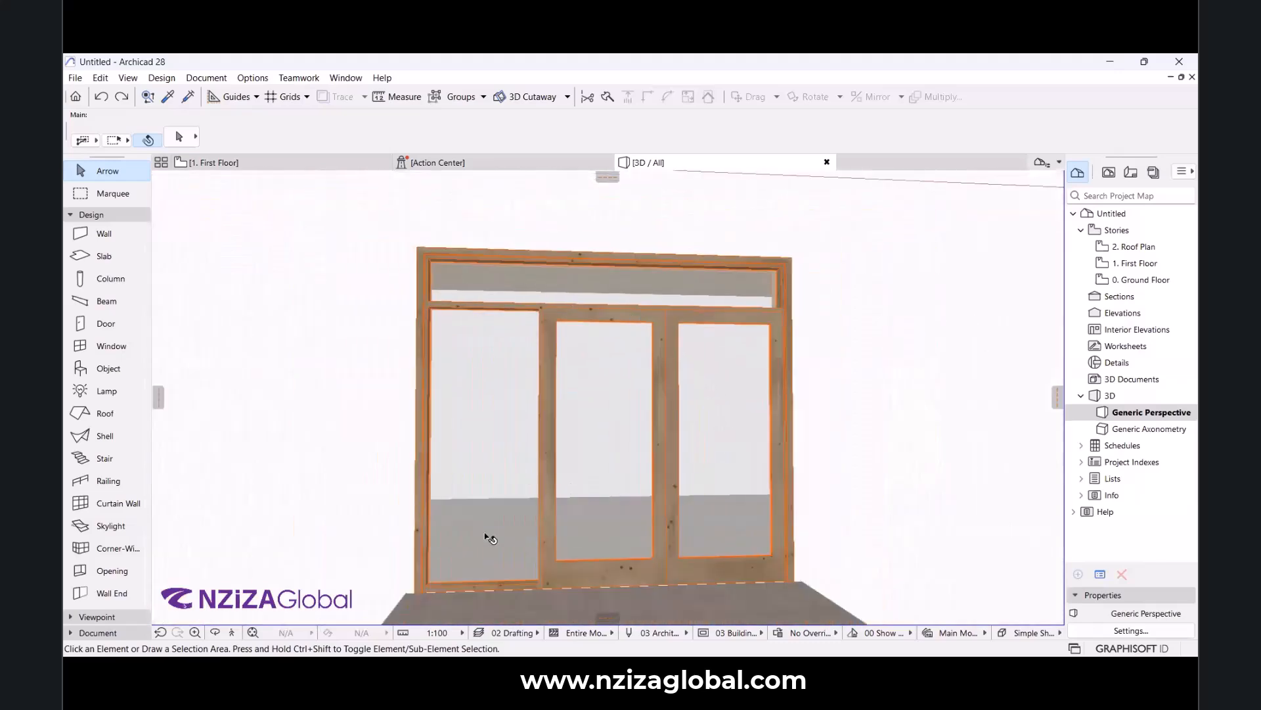
scroll(597, 439, down, 2)
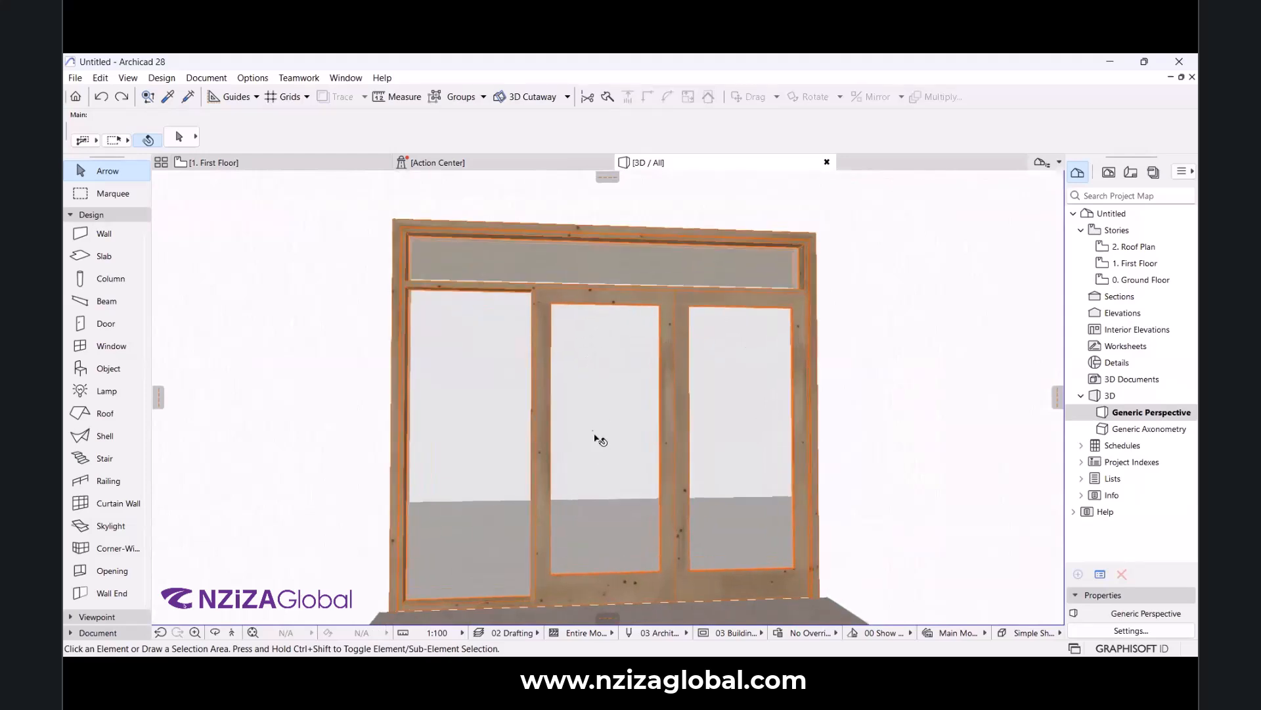
scroll(516, 356, up, 2)
scroll(460, 269, up, 3)
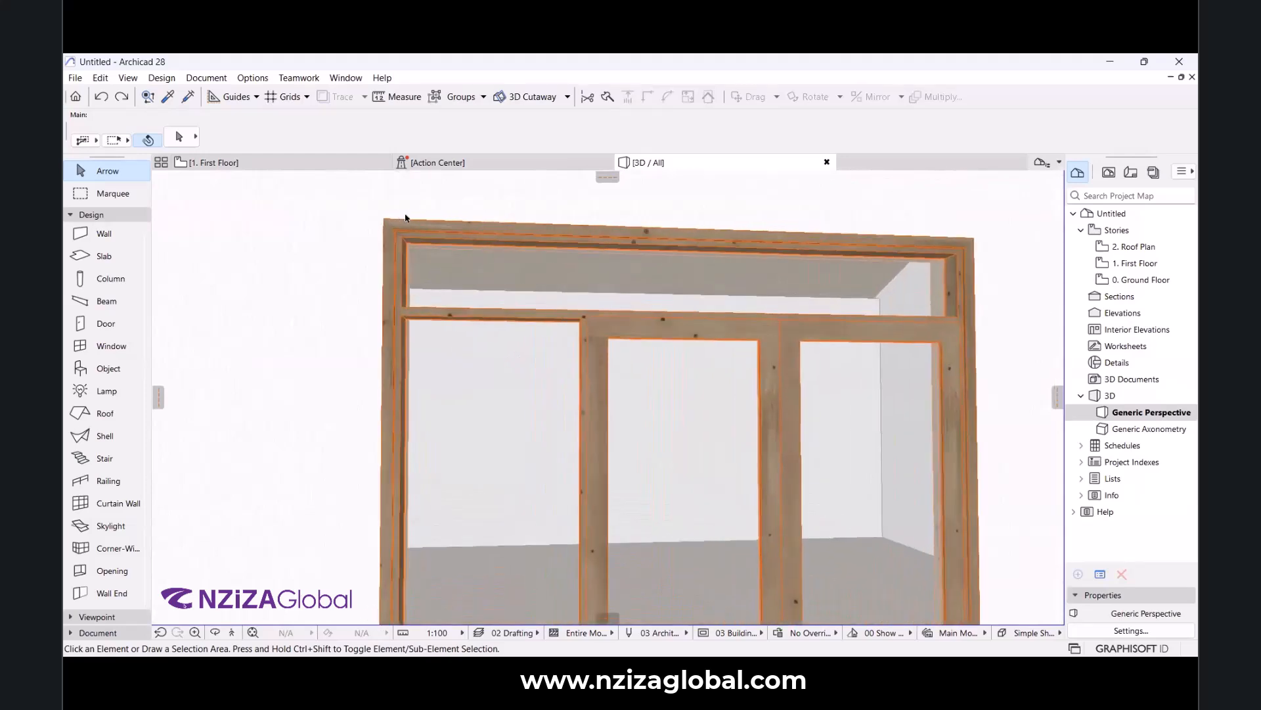
Set the balcony double door's outside frame surface to Metal - Iron and apply uniform door surfaces to the frame and leaves.
click(384, 228)
click(182, 139)
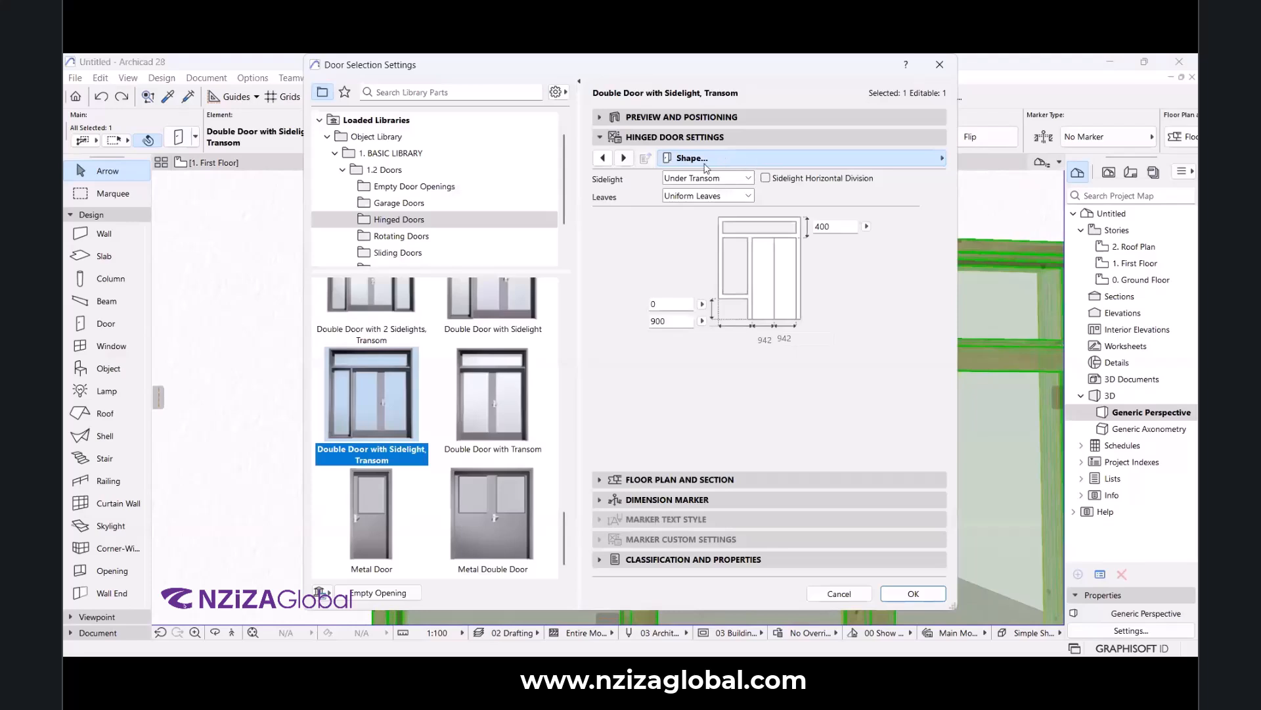
click(819, 165)
click(1014, 311)
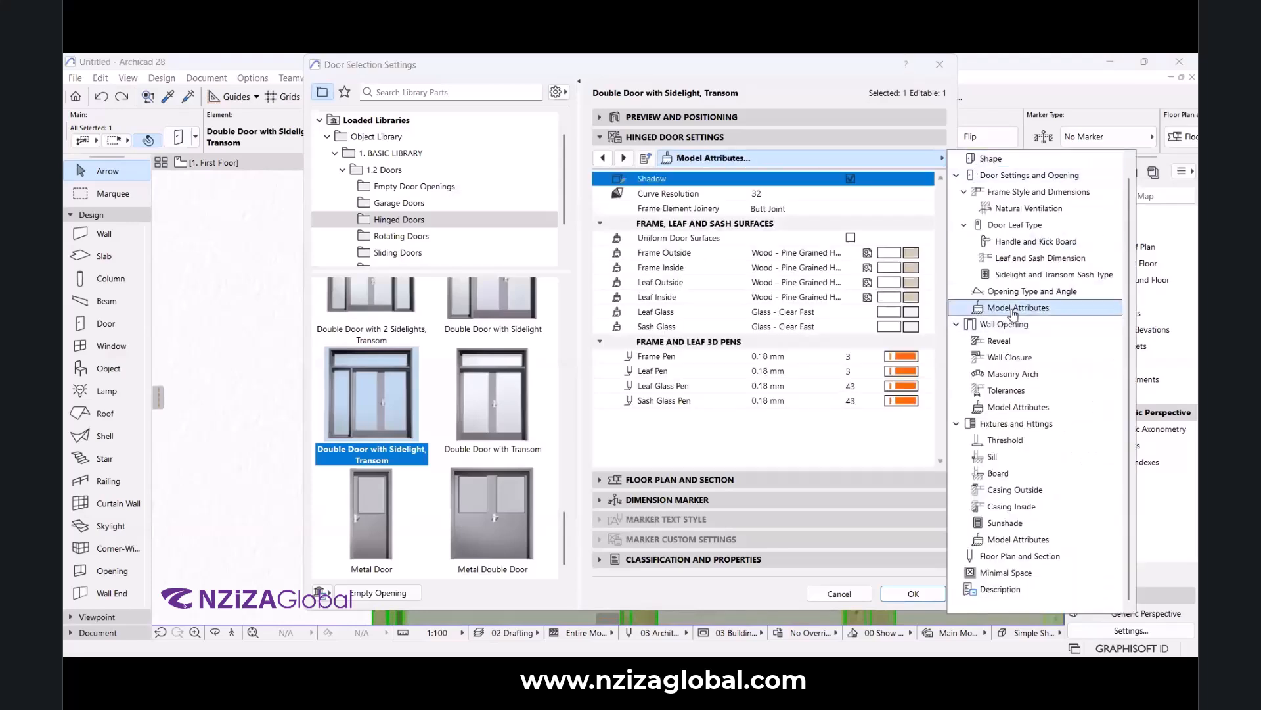
click(915, 258)
click(914, 256)
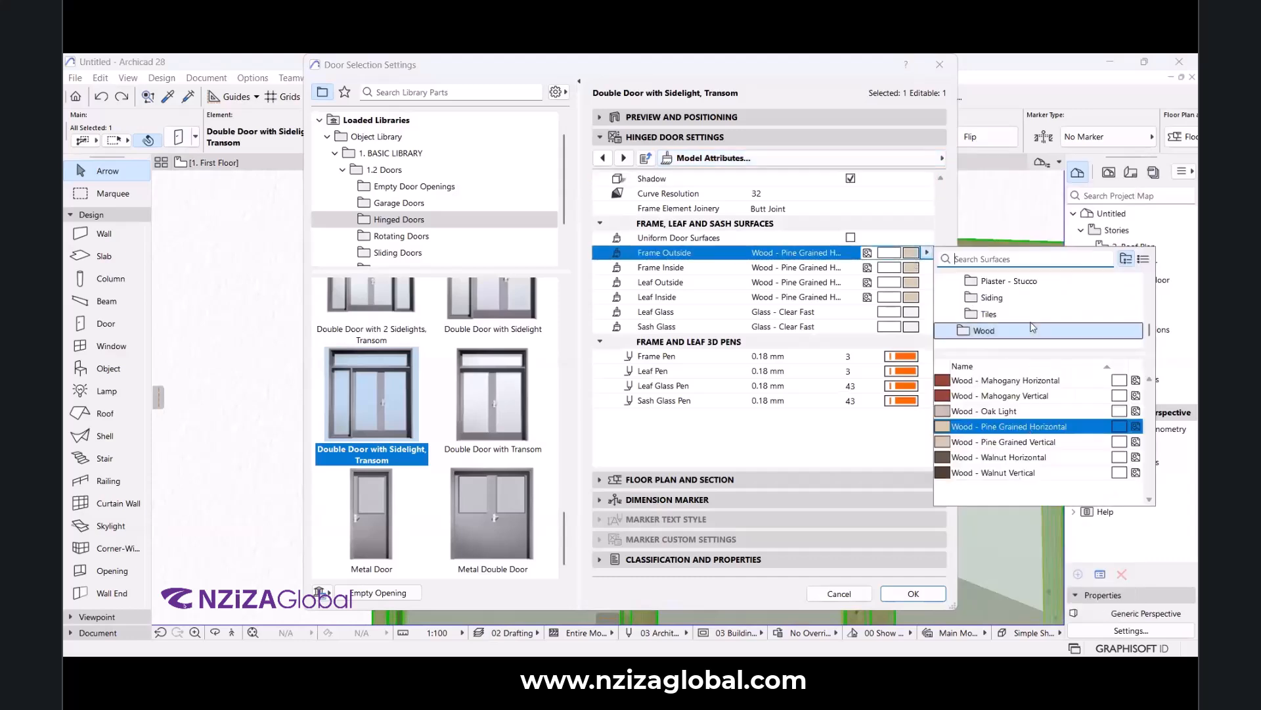
scroll(1032, 323, up, 1)
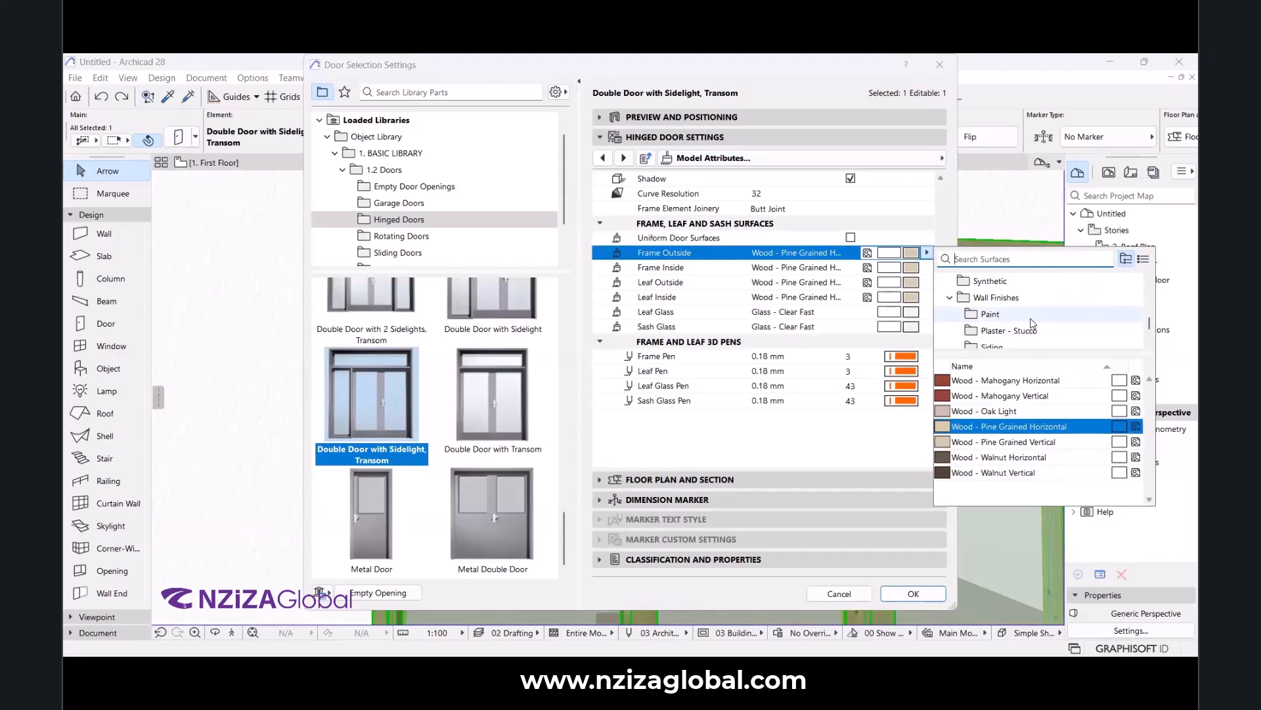
scroll(1031, 323, down, 1)
scroll(1032, 323, up, 1)
scroll(1033, 323, down, 1)
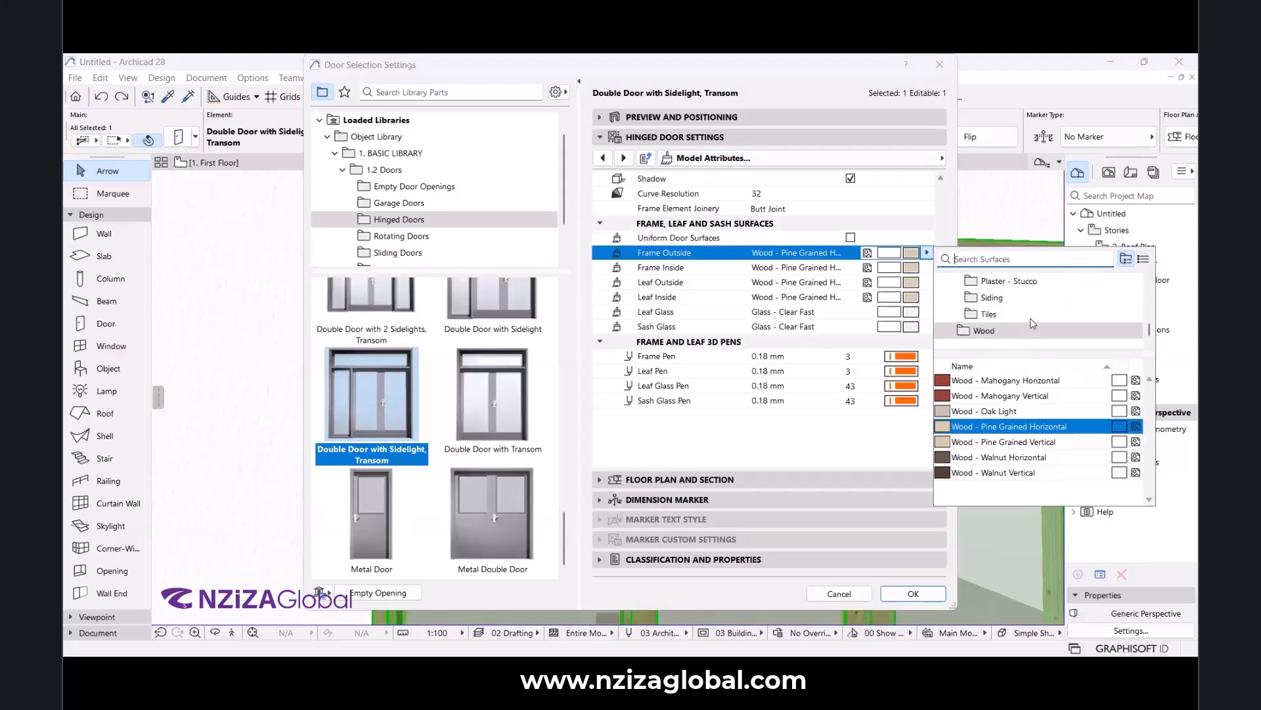
scroll(1033, 323, up, 2)
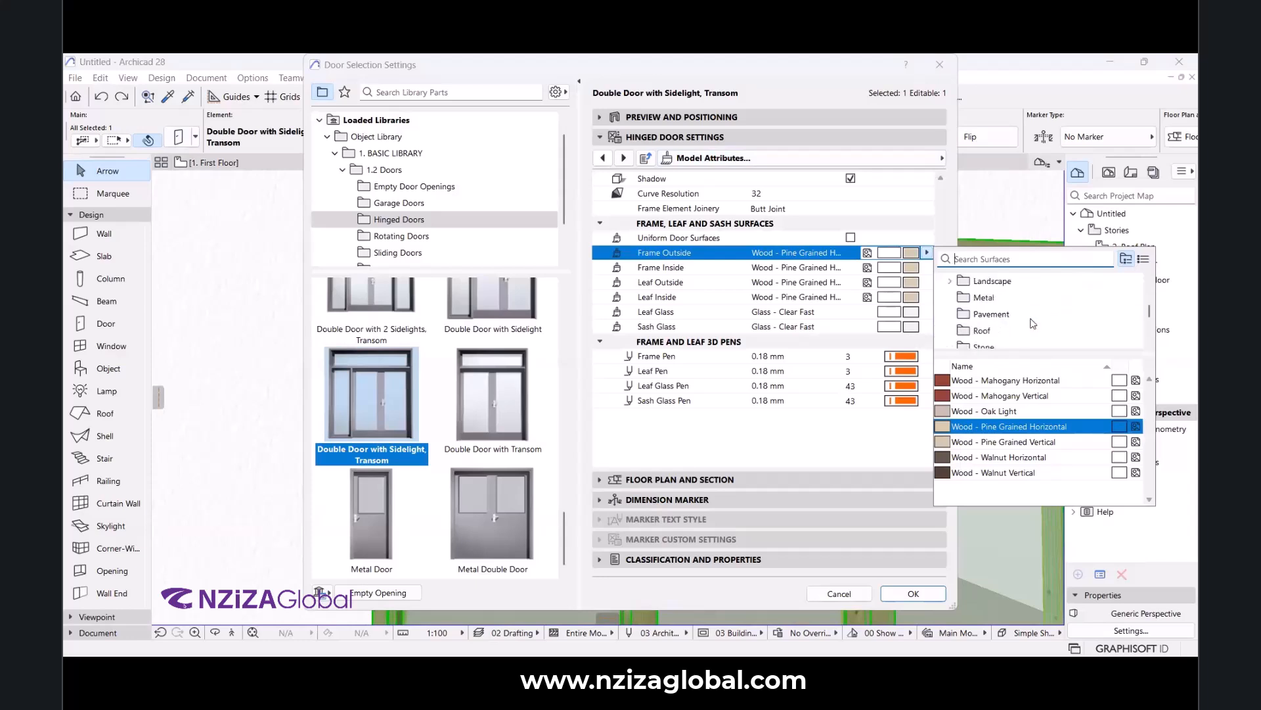
click(995, 299)
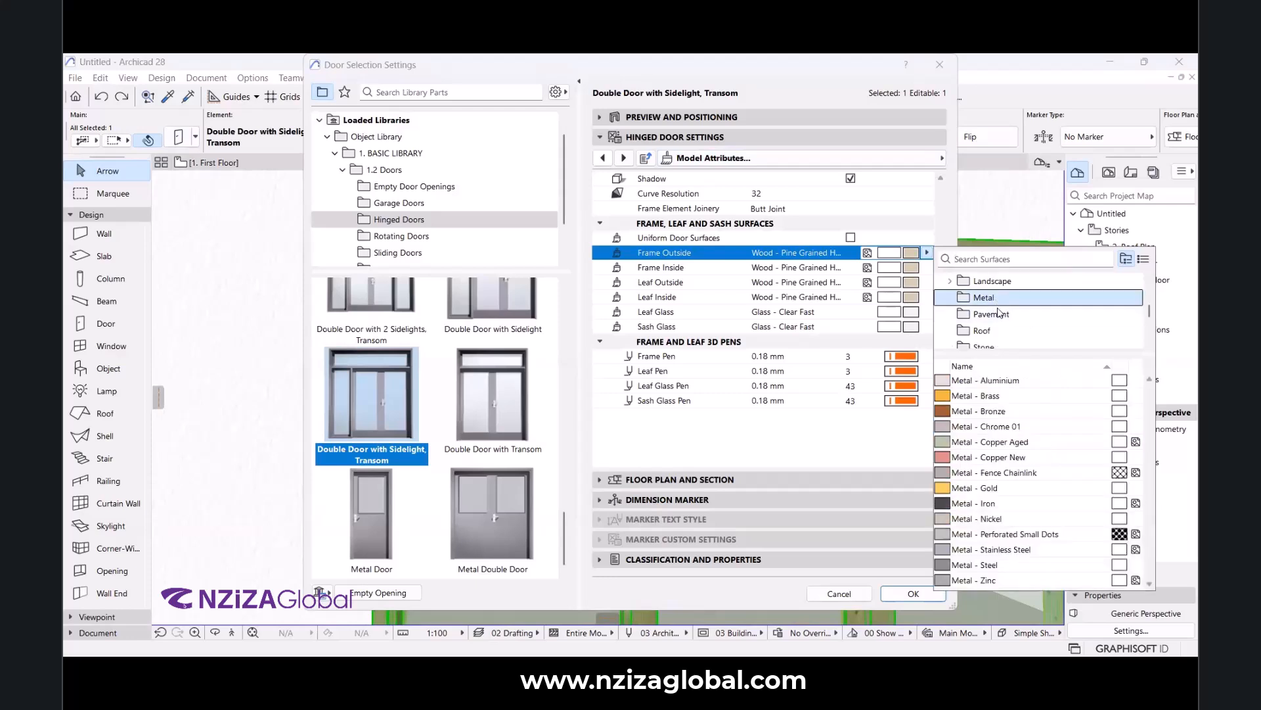
click(1013, 503)
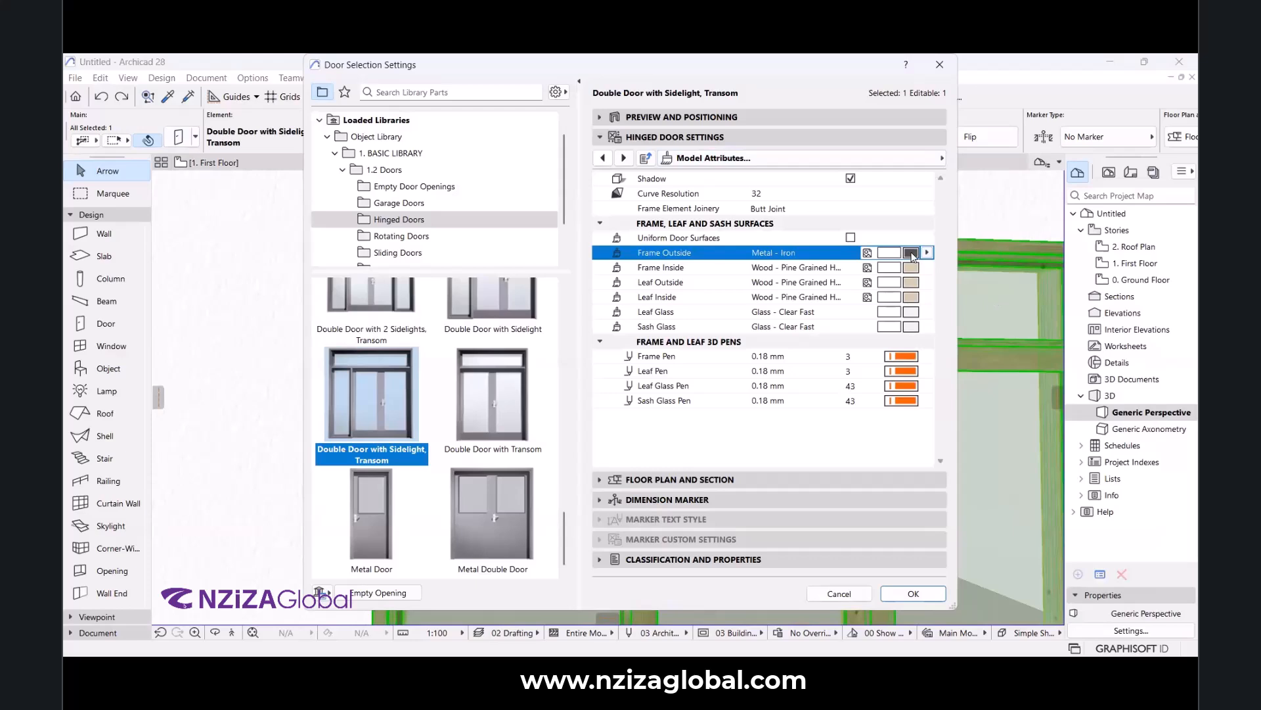
click(850, 238)
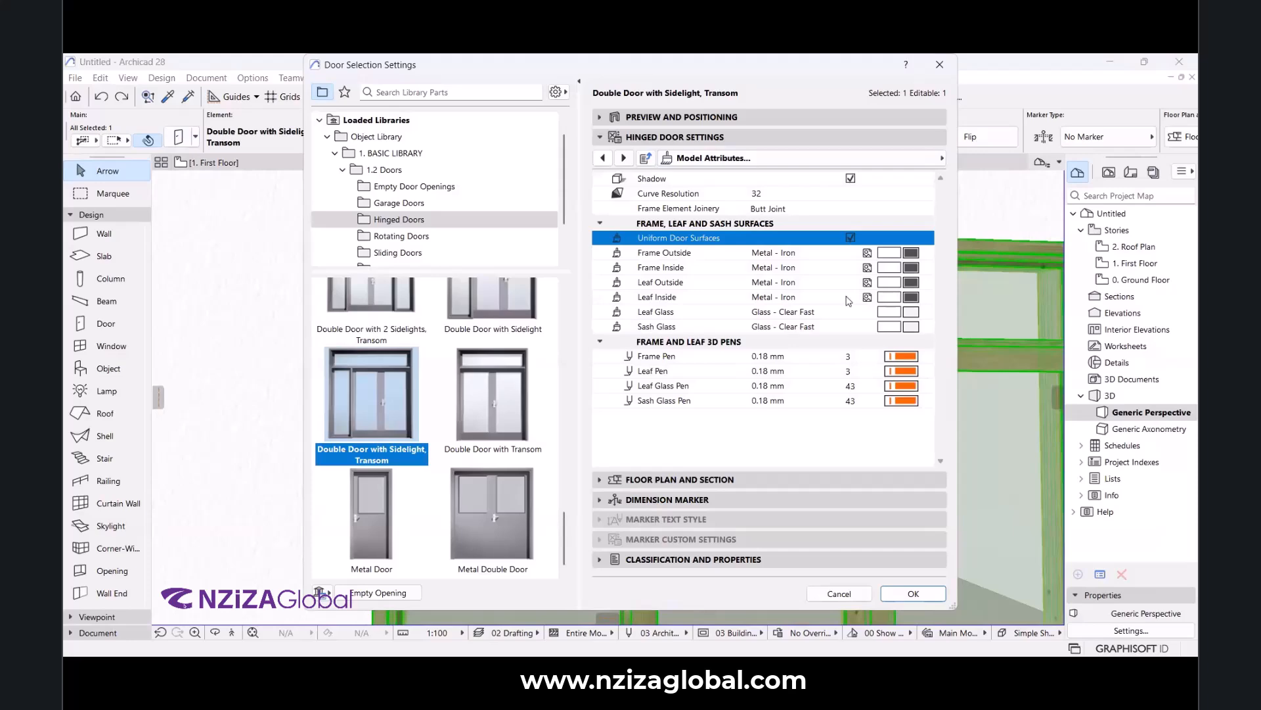
click(891, 591)
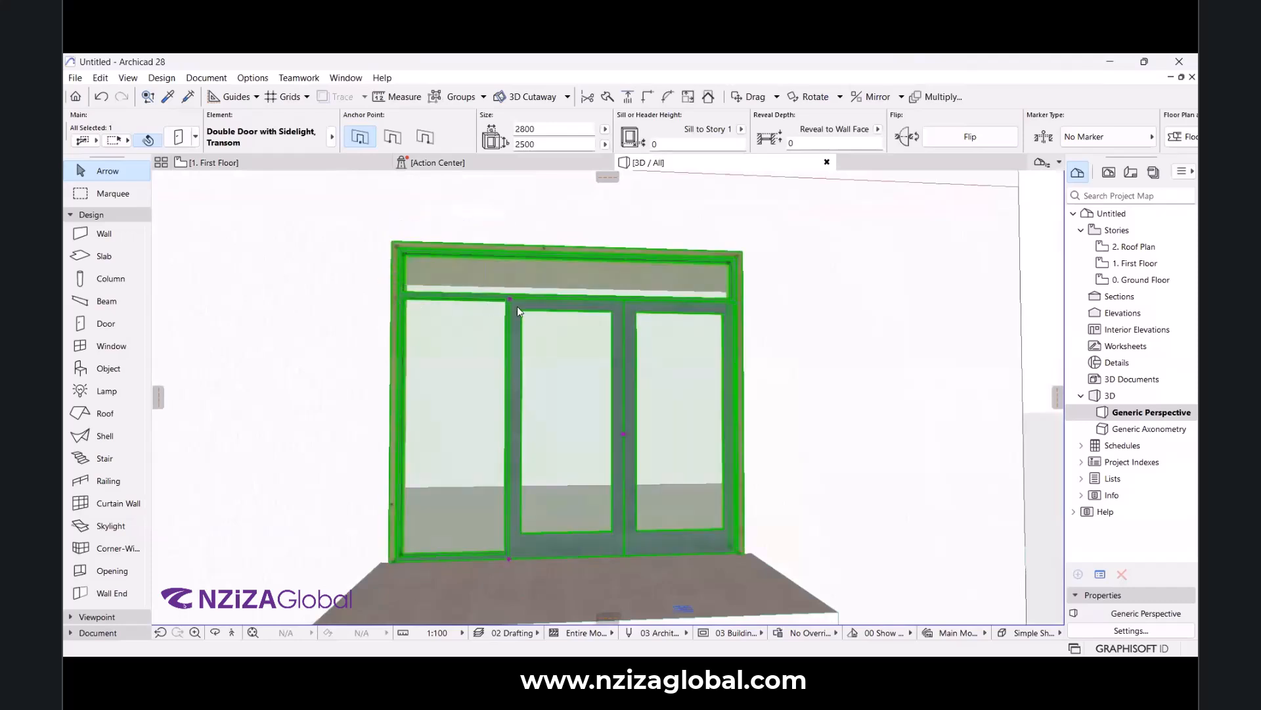
Examine the surface finish of the double door's leaves, transom and outer frame in 3D.
scroll(802, 306, down, 2)
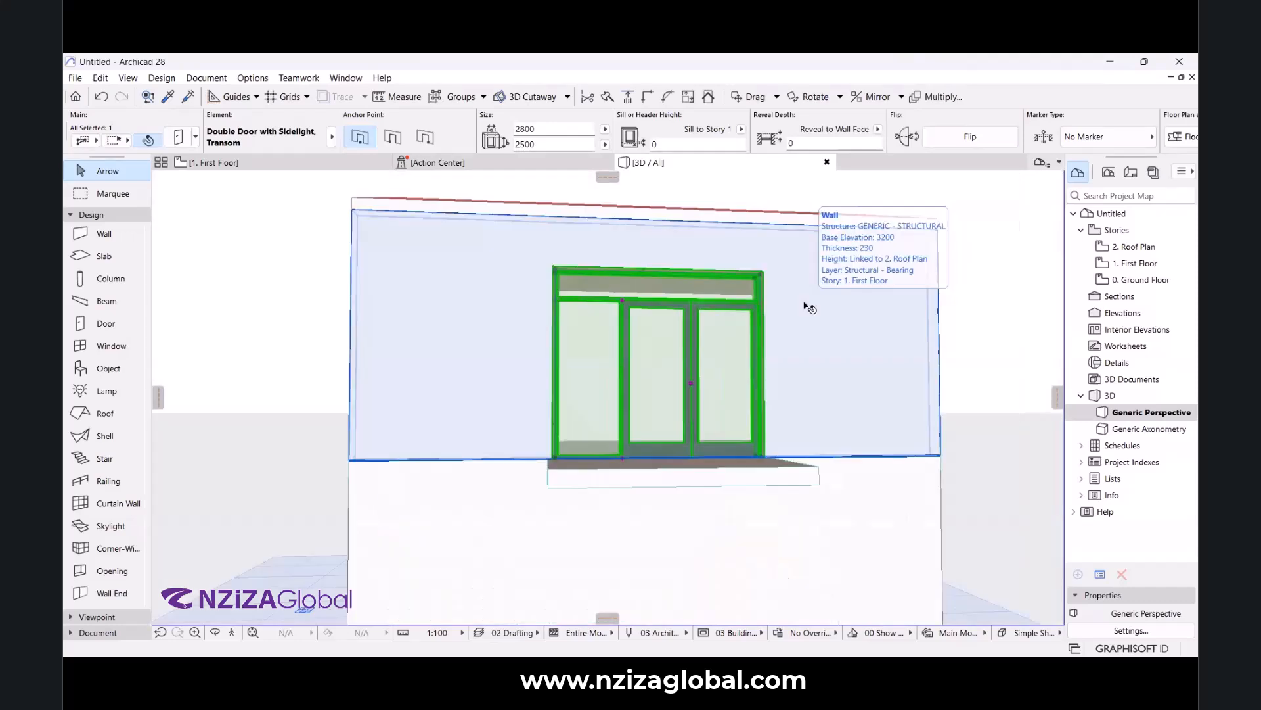
scroll(653, 248, up, 2)
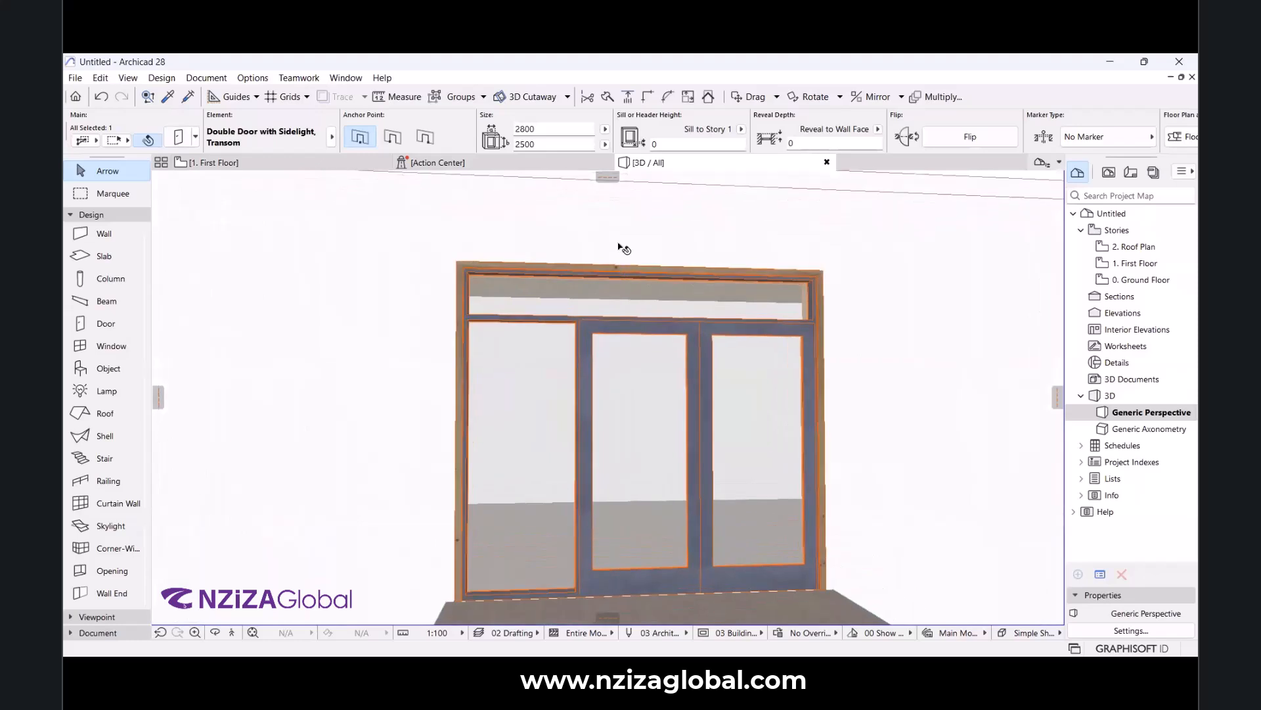
scroll(740, 275, up, 2)
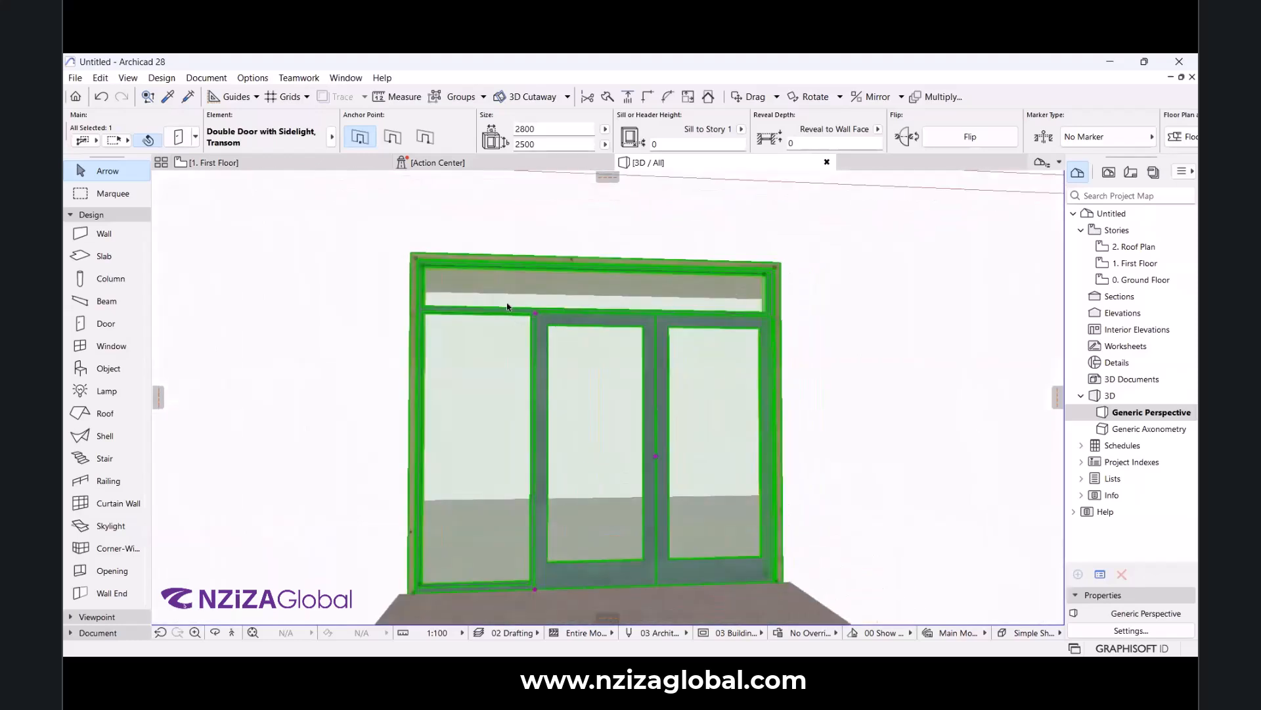
scroll(523, 276, up, 2)
scroll(515, 298, down, 2)
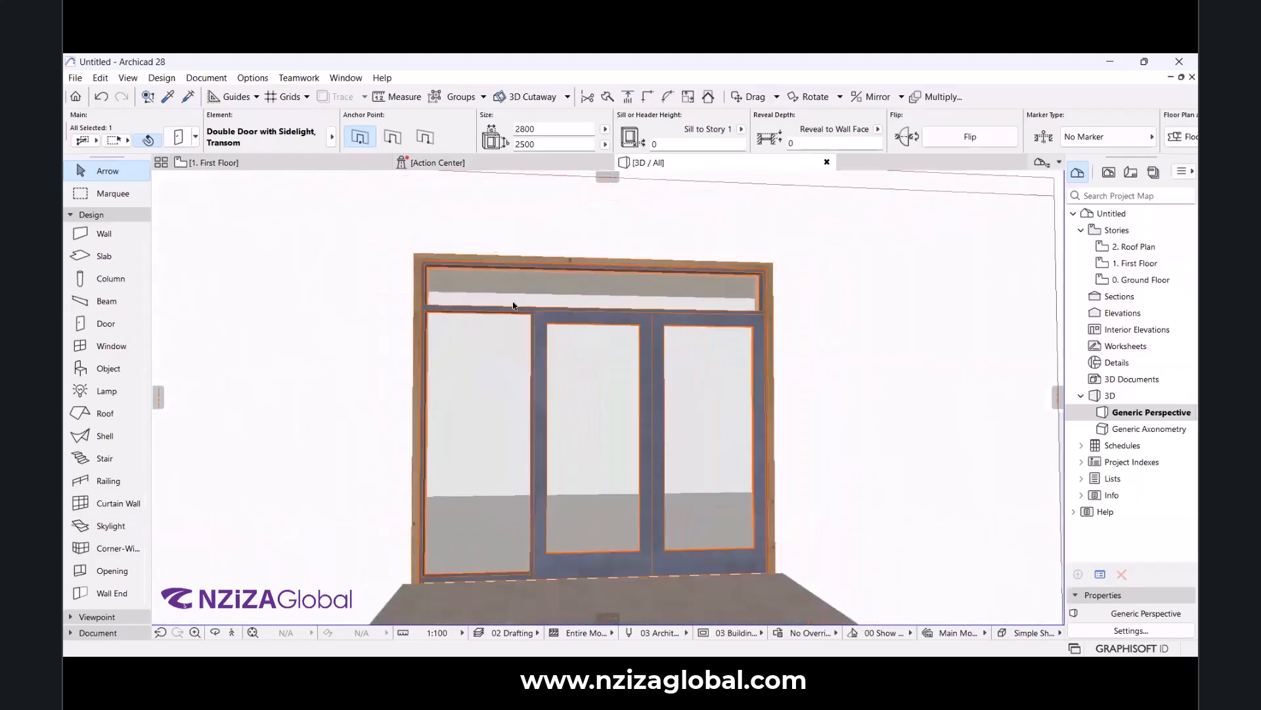
scroll(608, 262, up, 1)
scroll(608, 263, down, 1)
scroll(618, 263, up, 3)
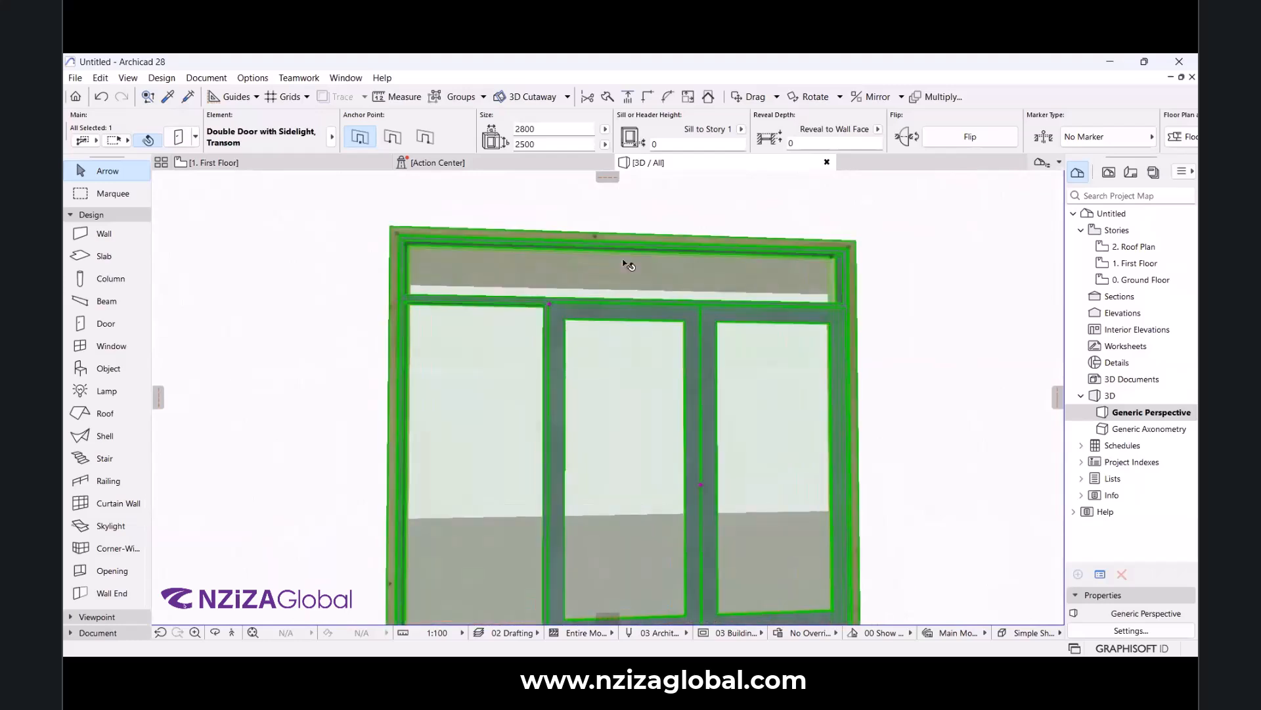
scroll(591, 316, down, 3)
scroll(589, 318, up, 2)
scroll(545, 209, up, 5)
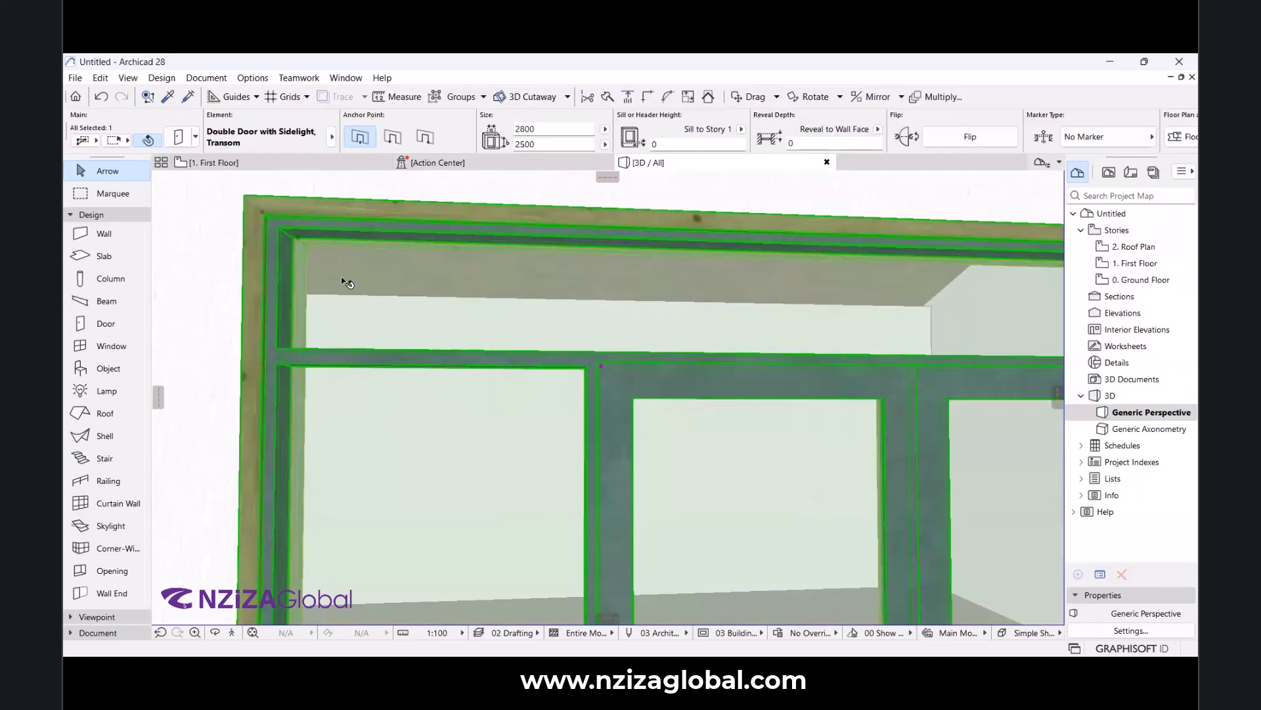
scroll(341, 279, down, 2)
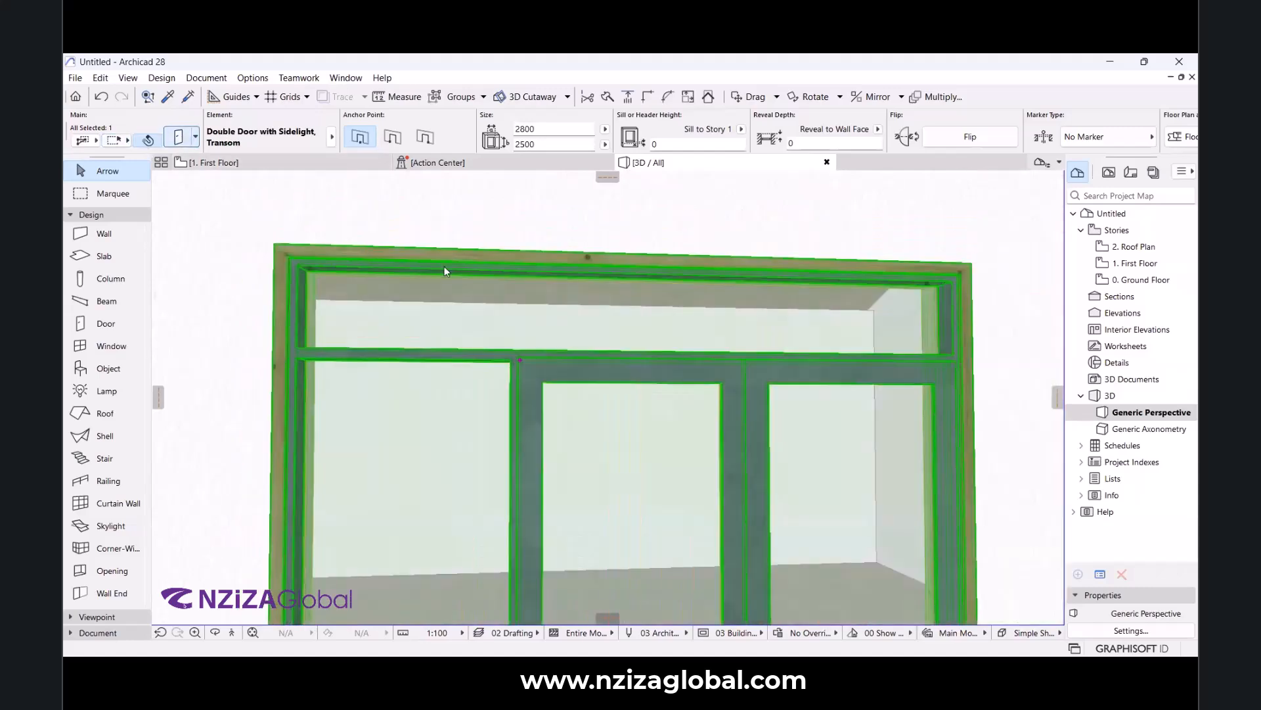
Fit Handle 3 to the double door in its door and opening settings.
double_click(780, 253)
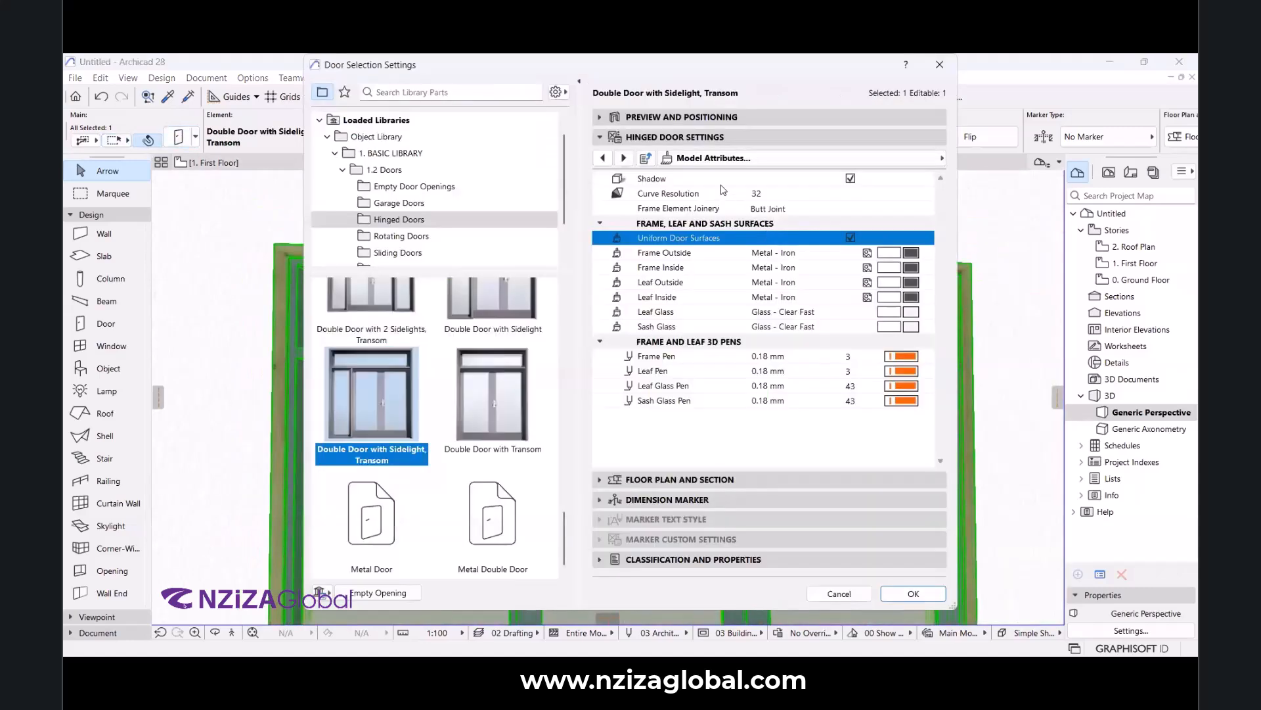
click(739, 159)
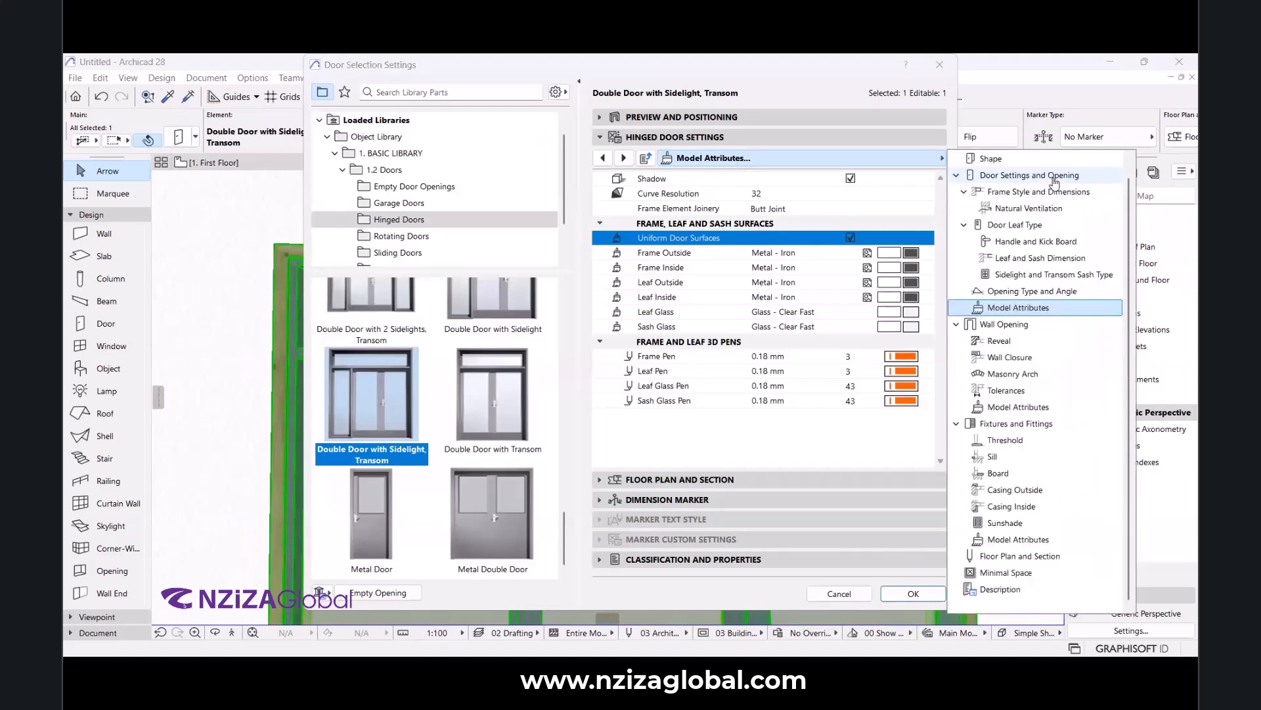
click(1051, 176)
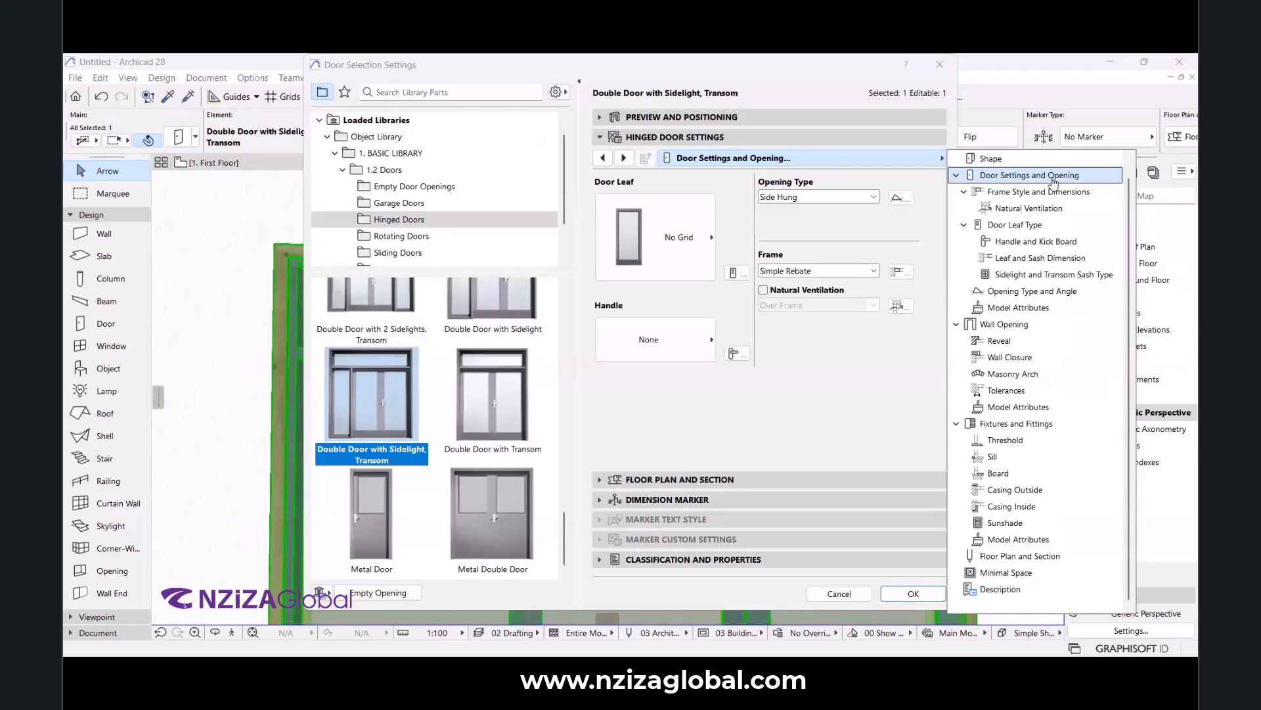
click(697, 261)
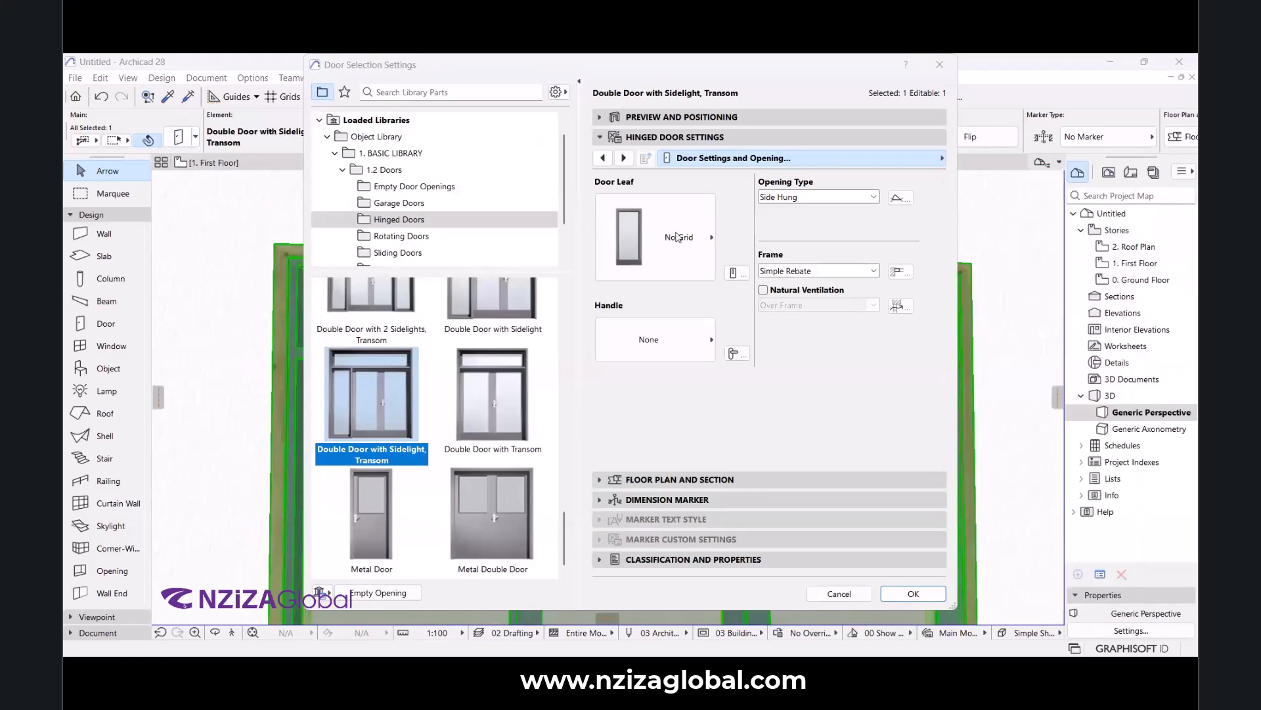
click(665, 353)
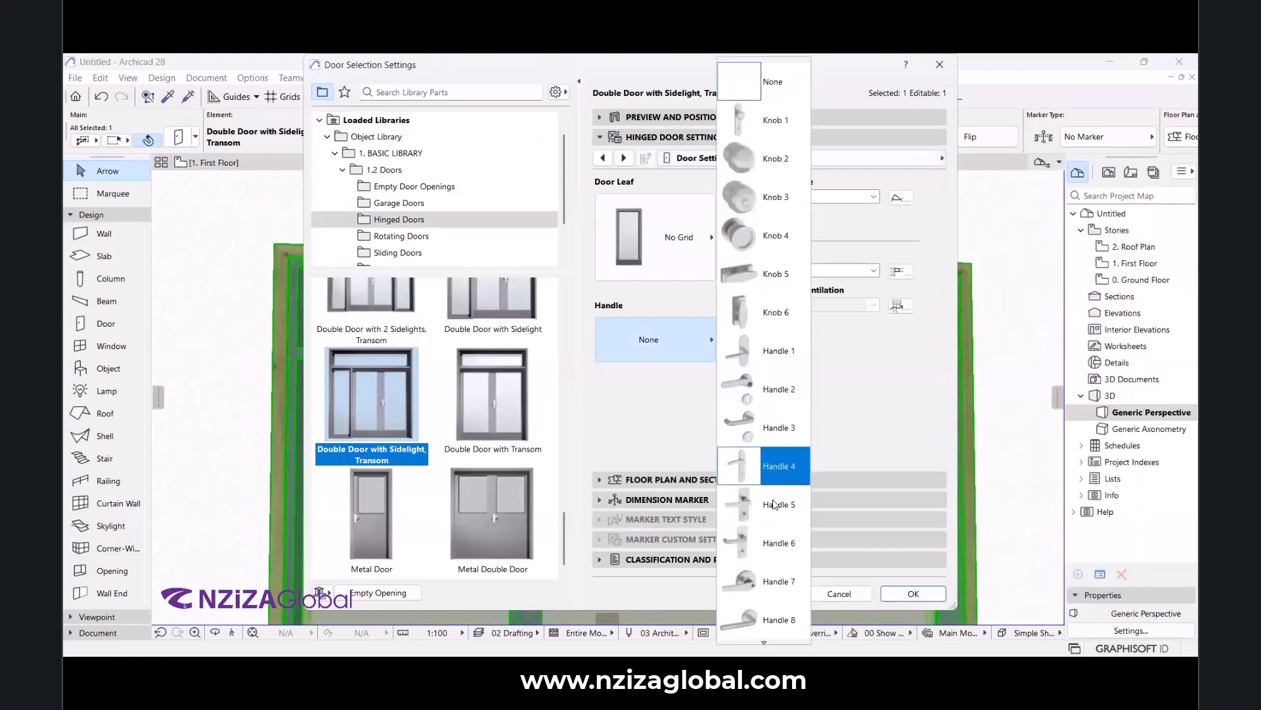
click(760, 439)
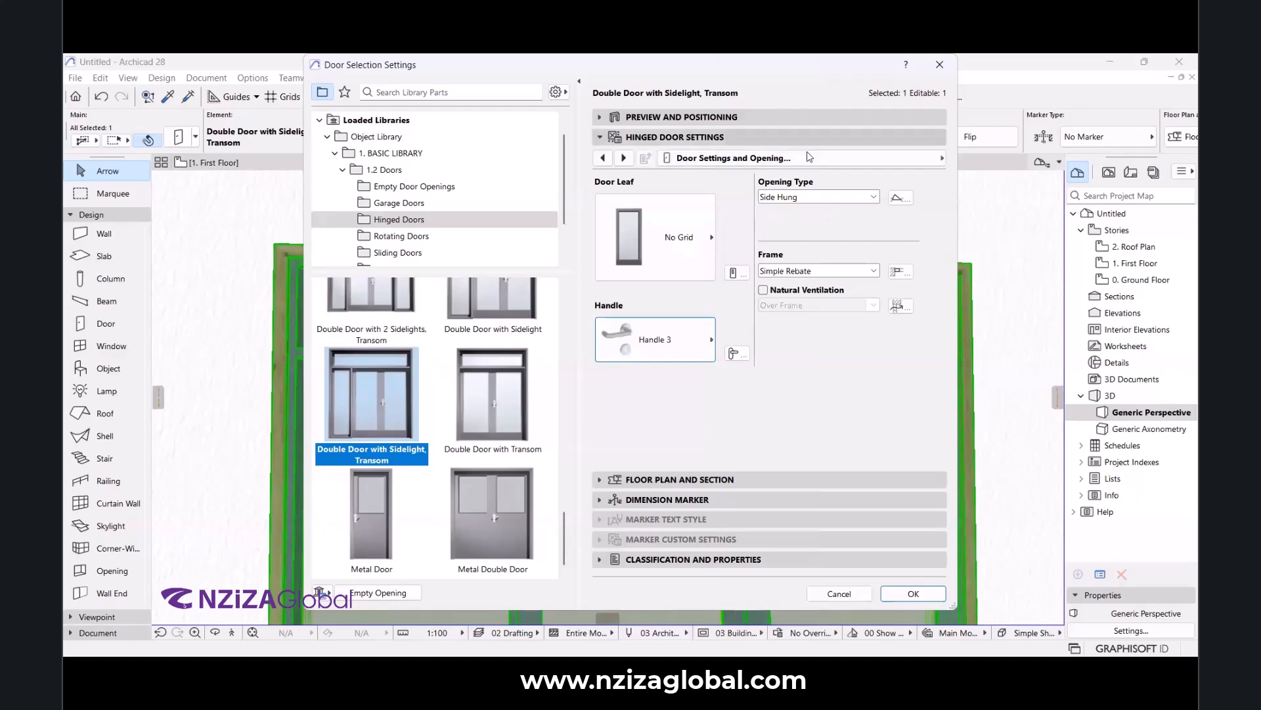
Give the door's transom sash an H-V Grid with 1 pane vertically and 3 panes horizontally.
click(625, 157)
click(624, 157)
click(624, 158)
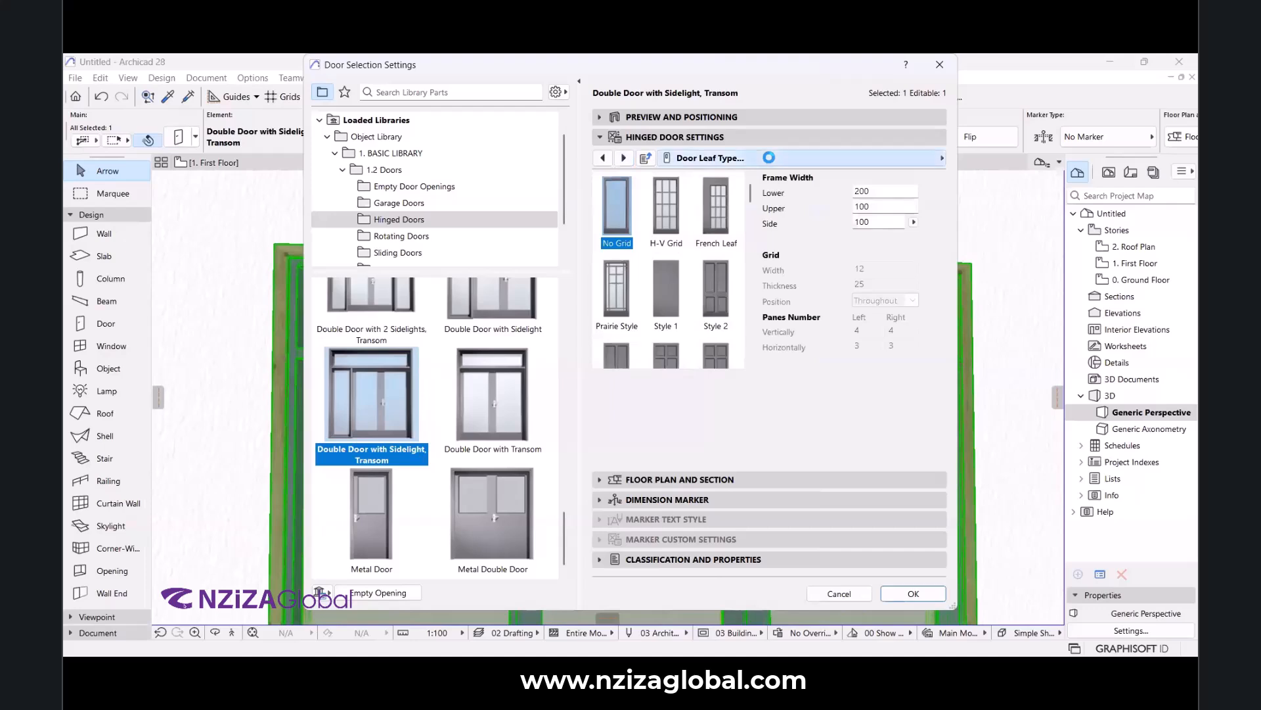
click(769, 158)
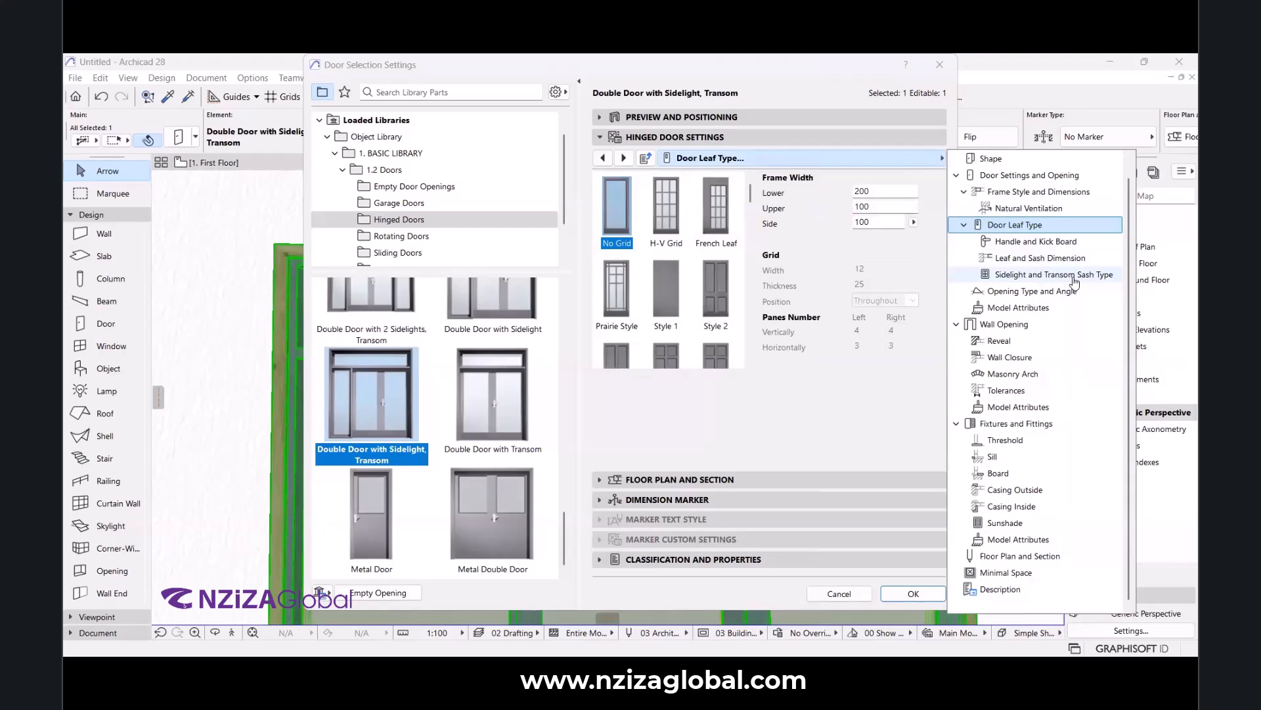
click(1075, 279)
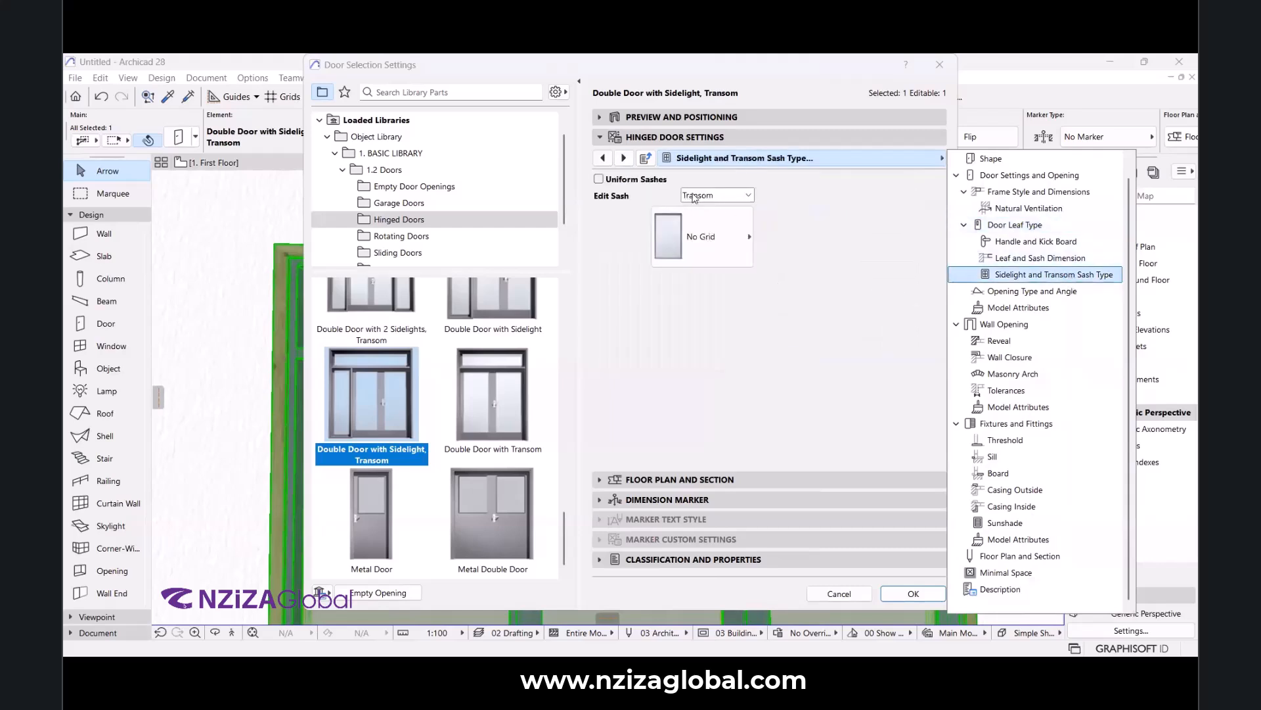
click(722, 197)
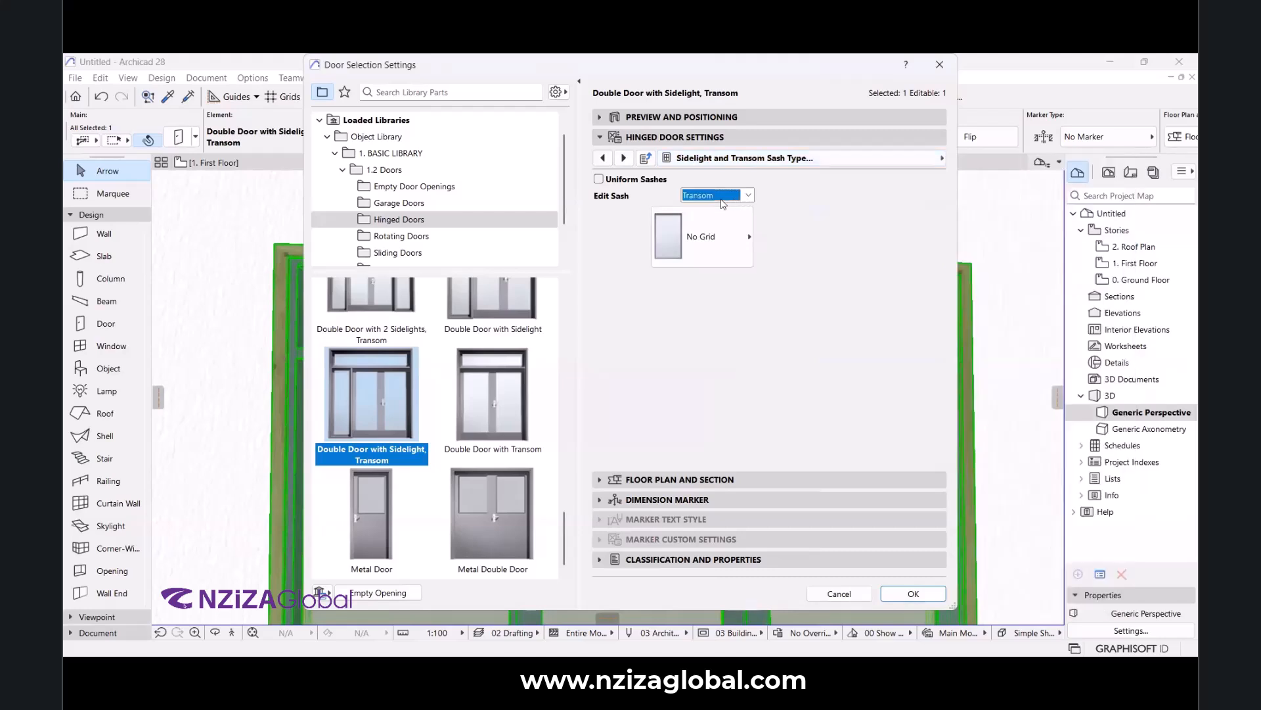
click(719, 250)
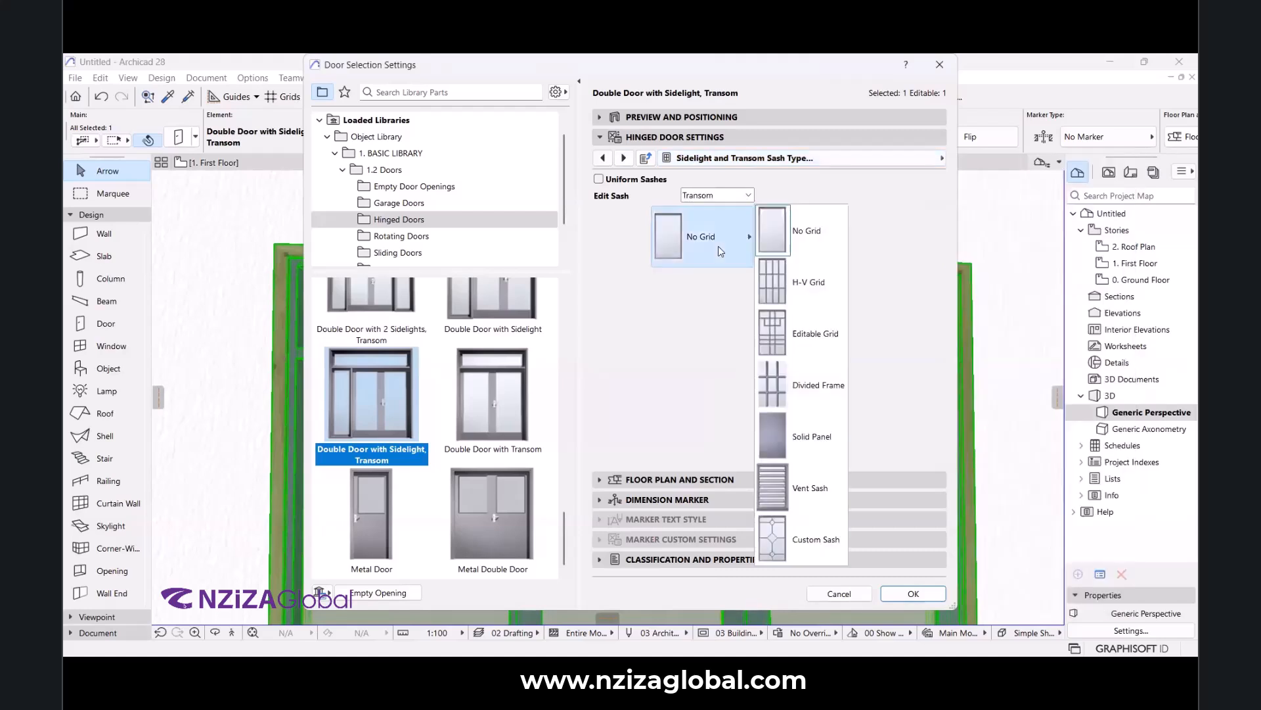
click(773, 293)
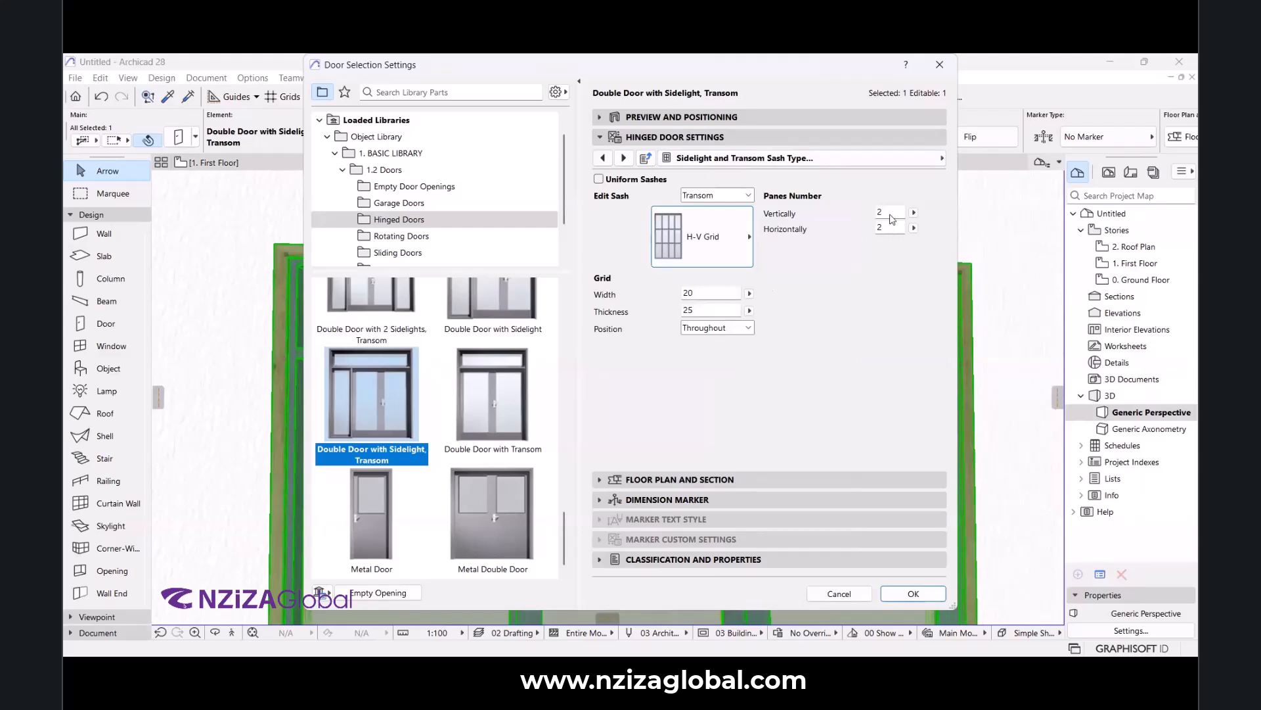
double_click(891, 214)
text(1)
double_click(880, 227)
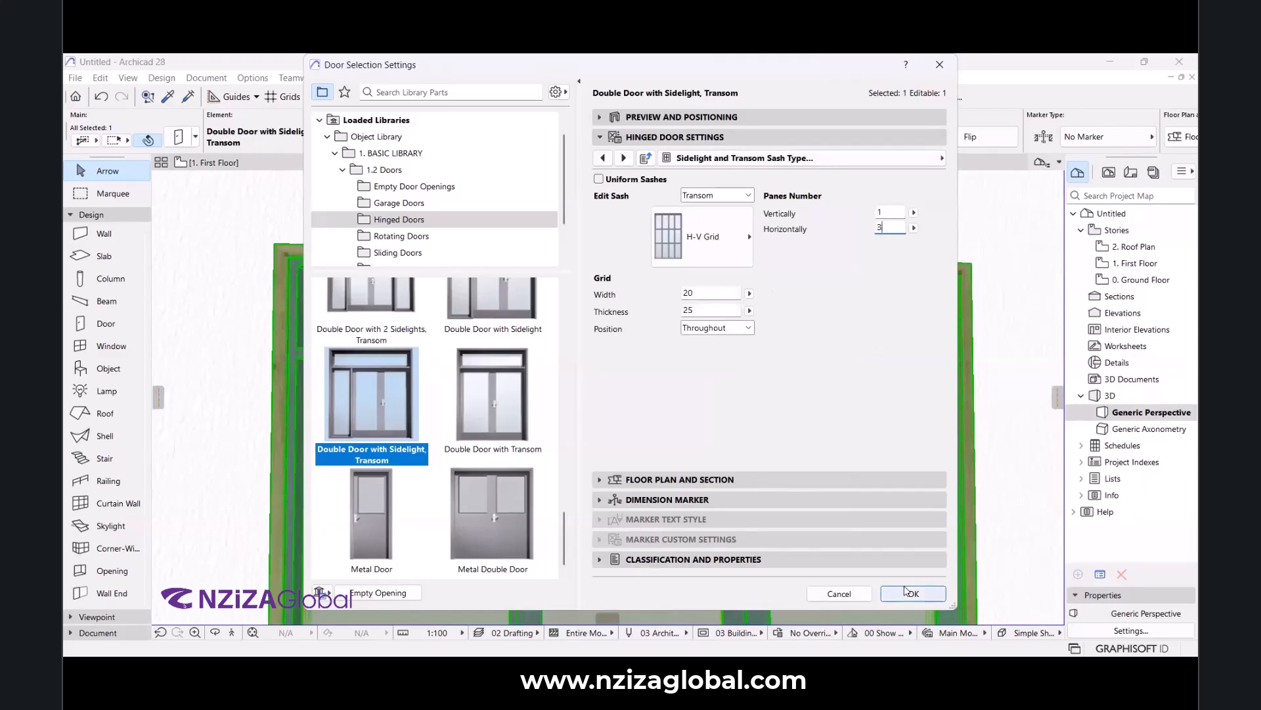
click(911, 593)
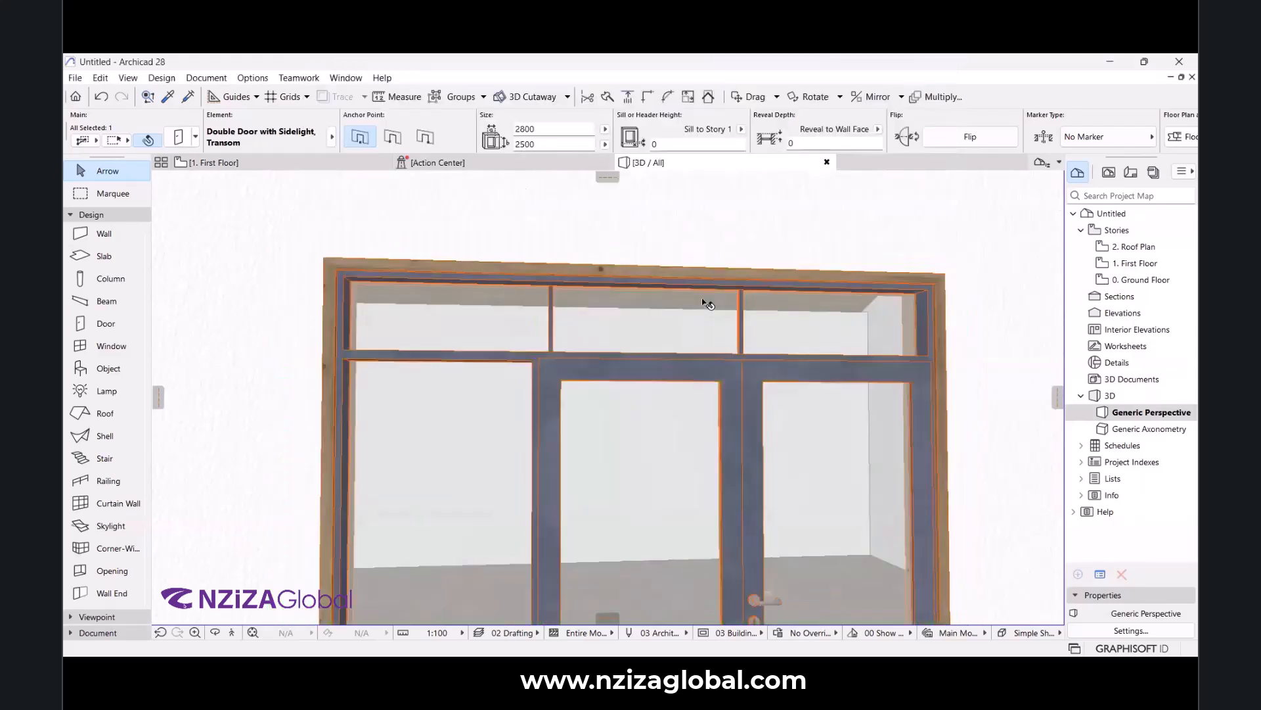
Examine the balcony double door with its divided transom in 3D, from the front and from the building's side.
scroll(703, 300, down, 4)
scroll(652, 305, up, 2)
scroll(651, 304, down, 3)
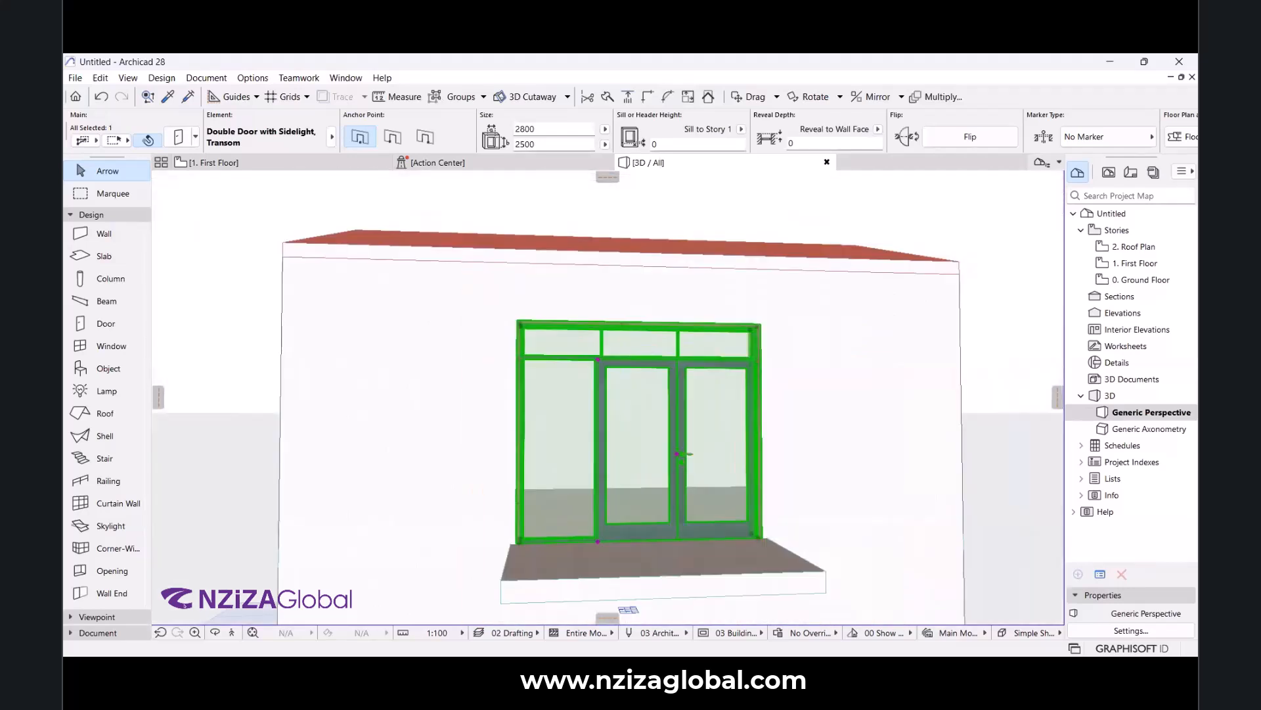
scroll(621, 358, up, 2)
scroll(634, 327, down, 1)
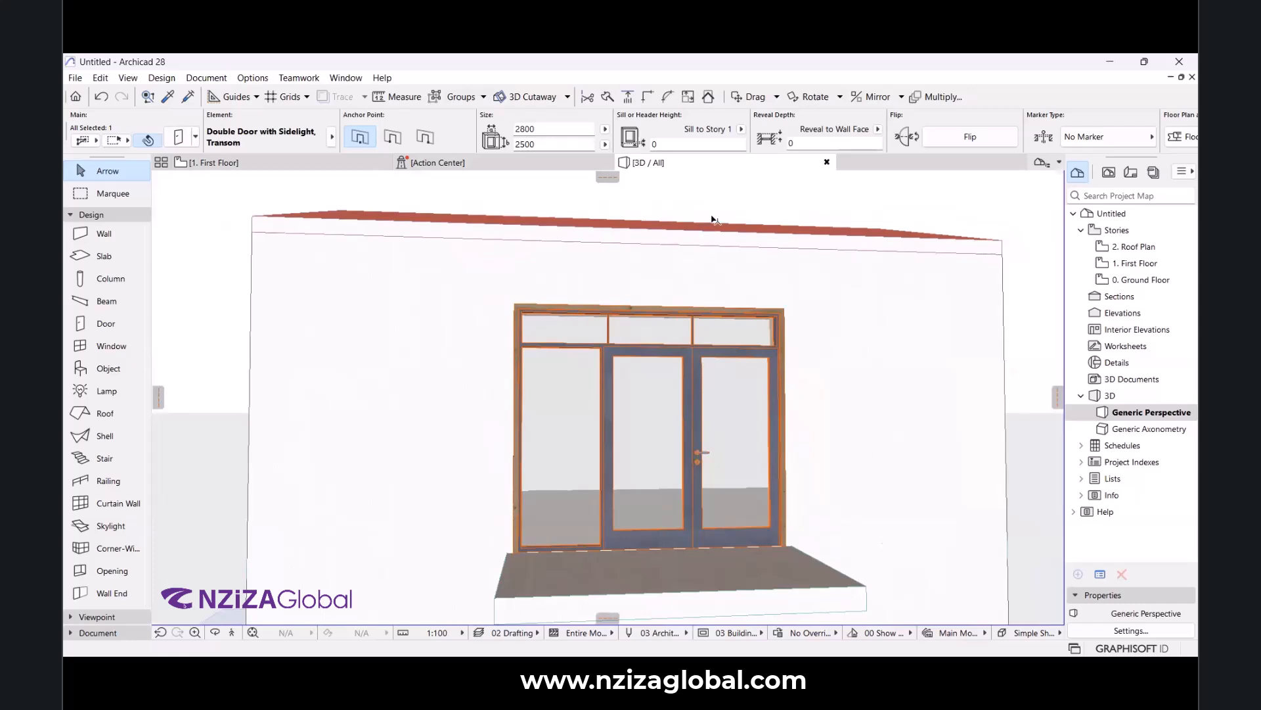
scroll(676, 436, down, 2)
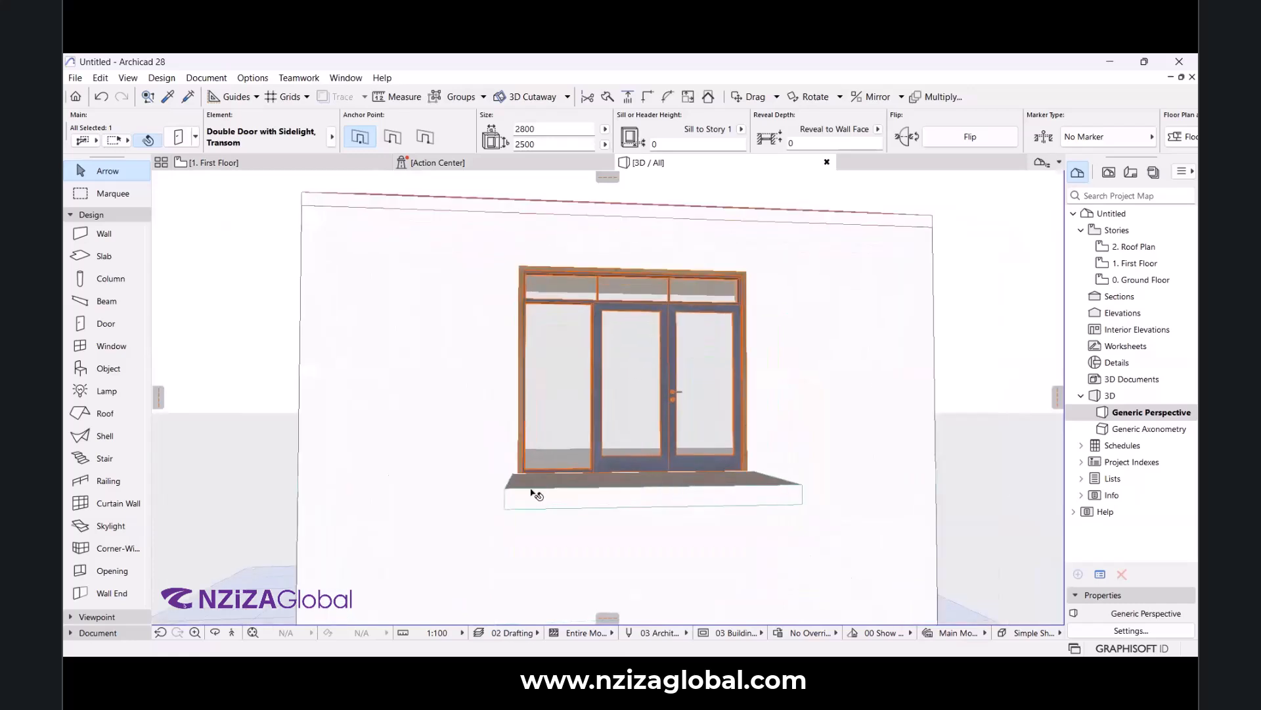
click(216, 632)
drag(468, 549, 624, 275)
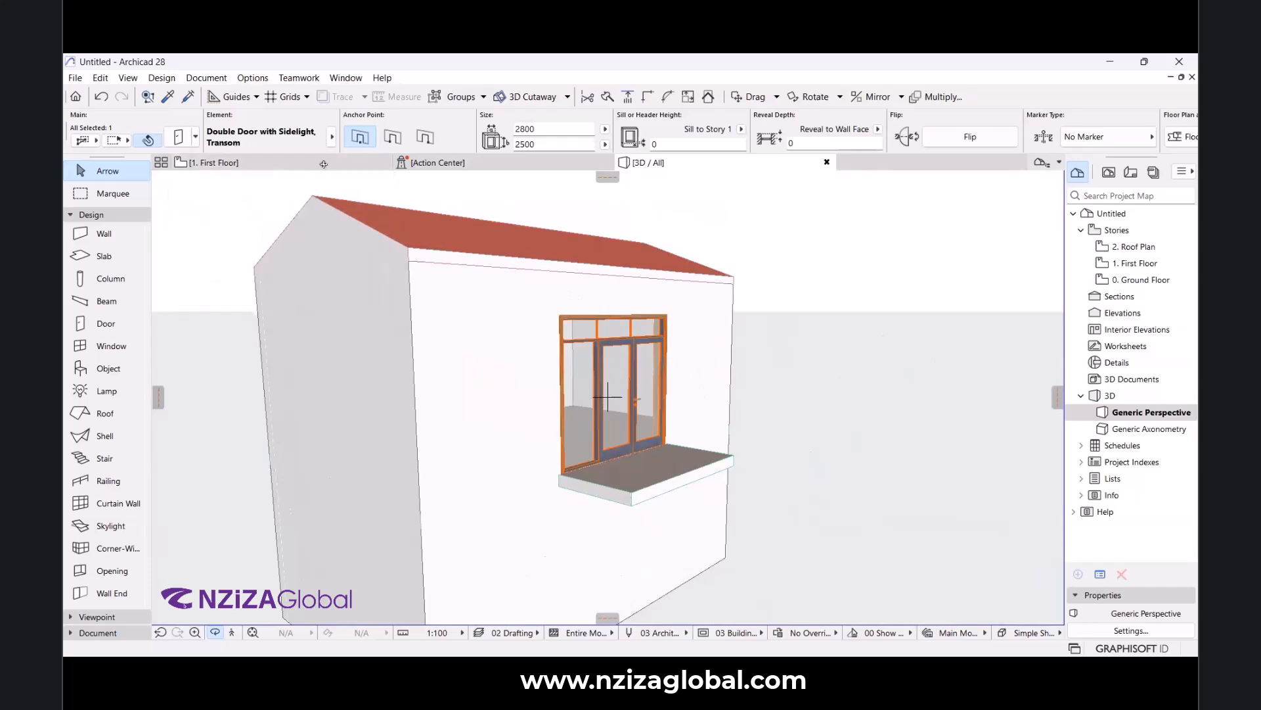
Return to the First Floor plan with nothing selected and show the whole balcony and its adjoining walls.
click(324, 164)
click(584, 414)
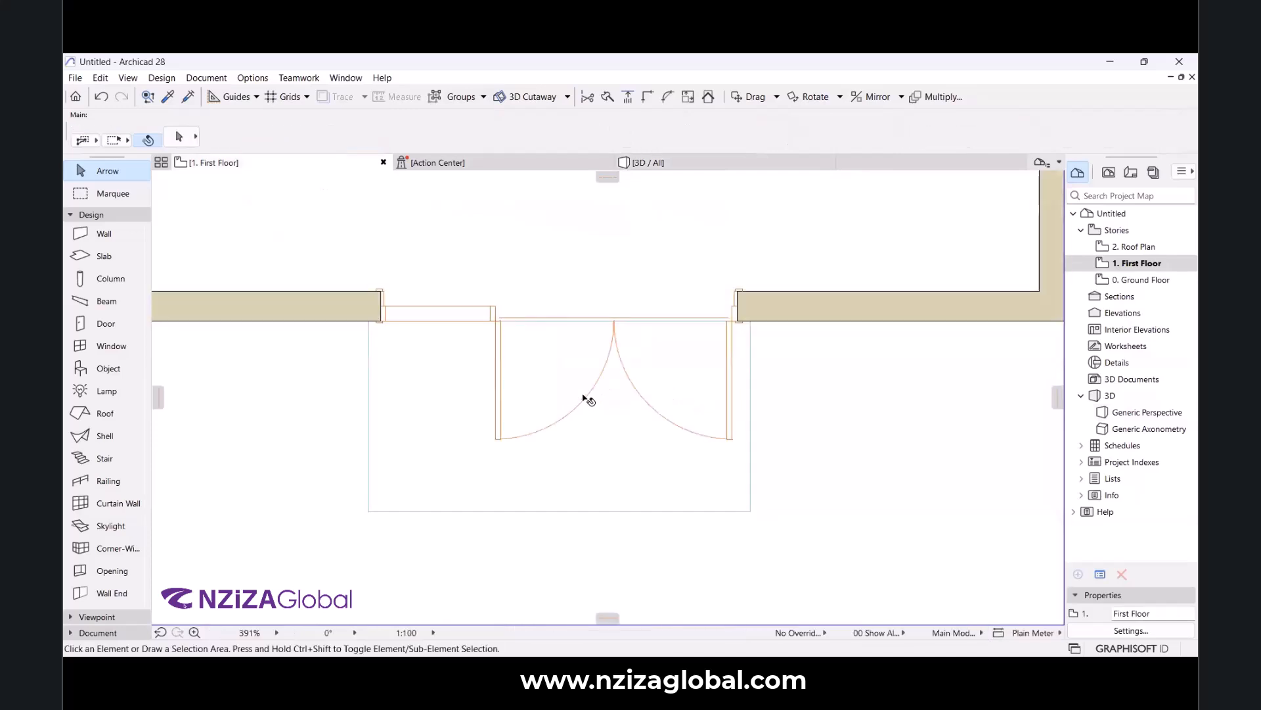
scroll(739, 413, down, 3)
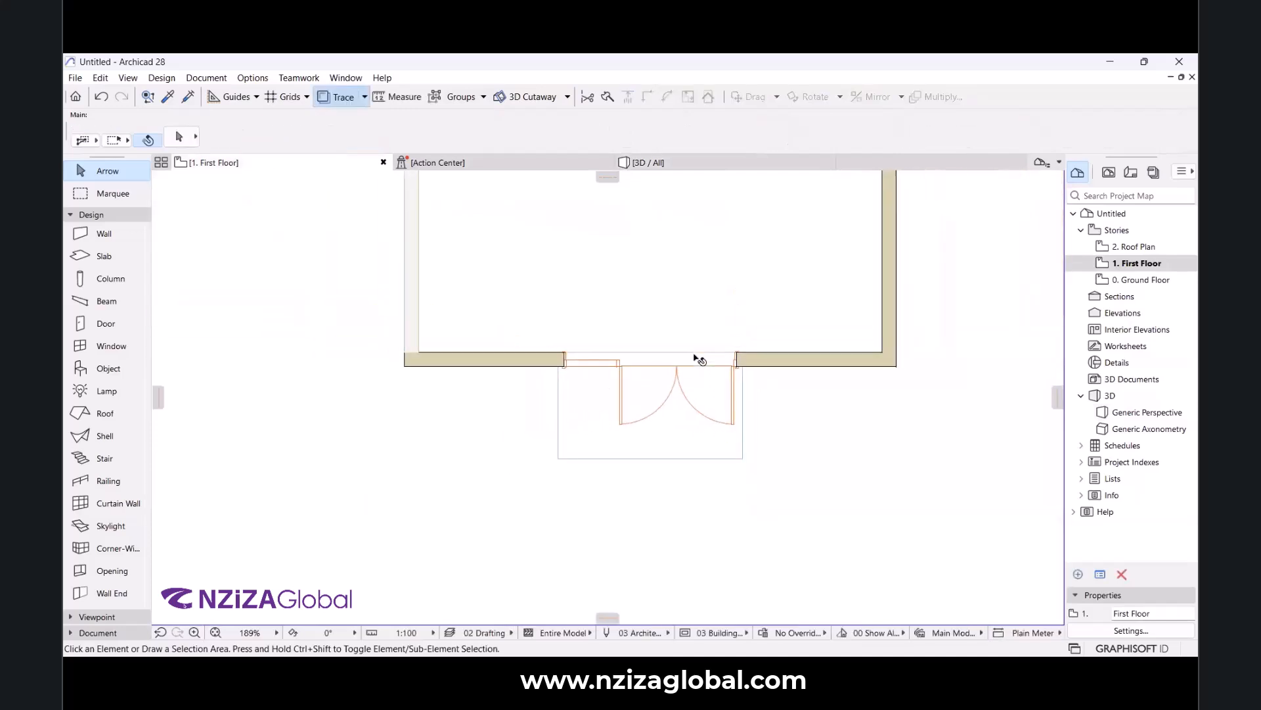
scroll(693, 356, up, 2)
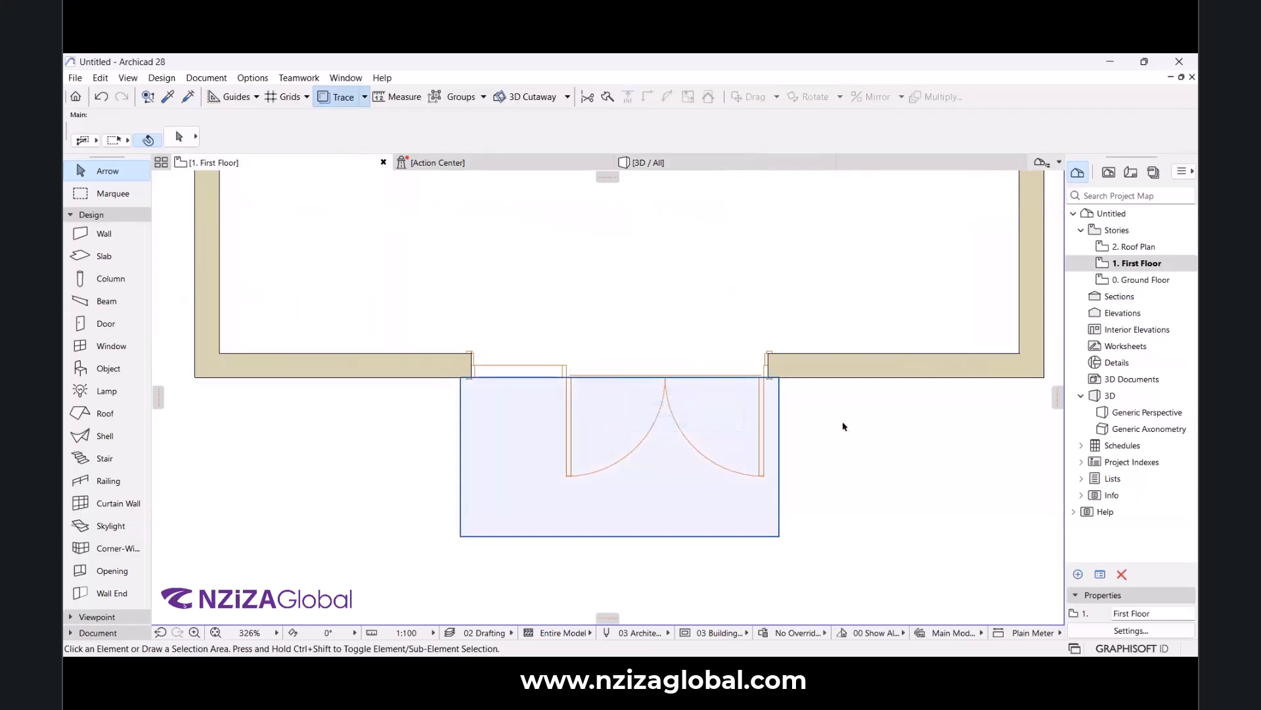
scroll(683, 368, down, 3)
scroll(686, 368, up, 3)
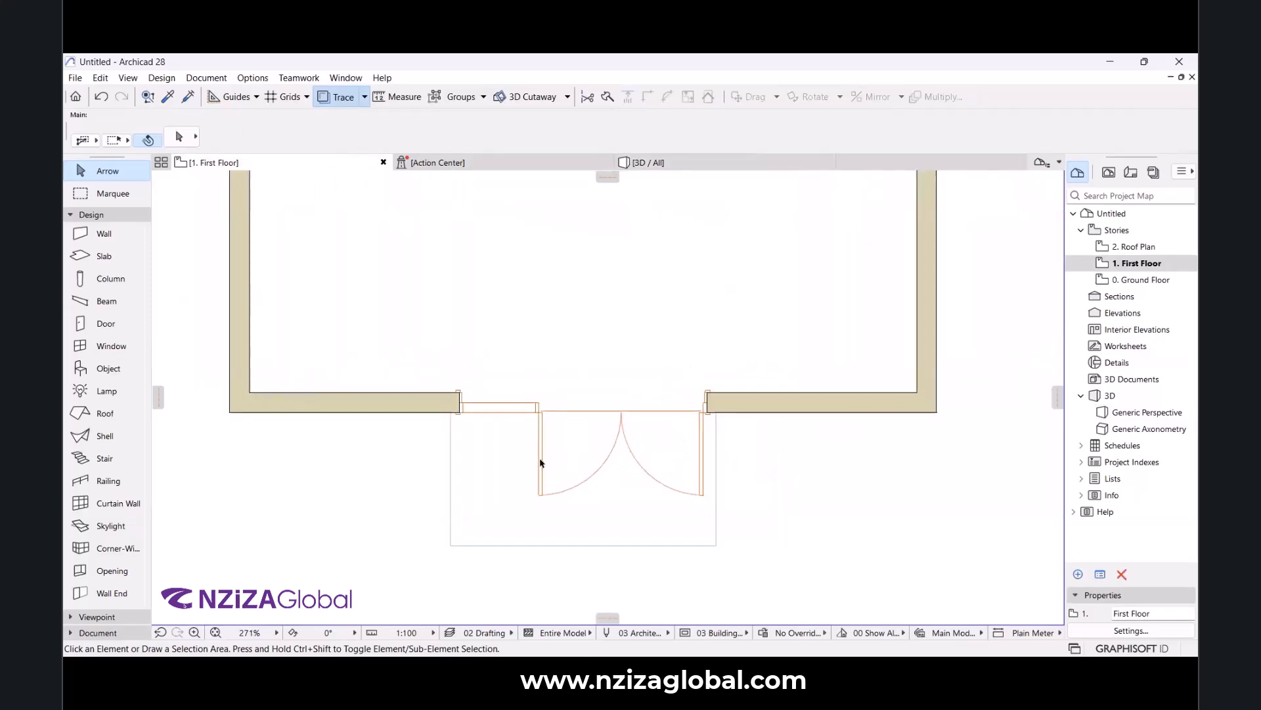
scroll(572, 381, down, 2)
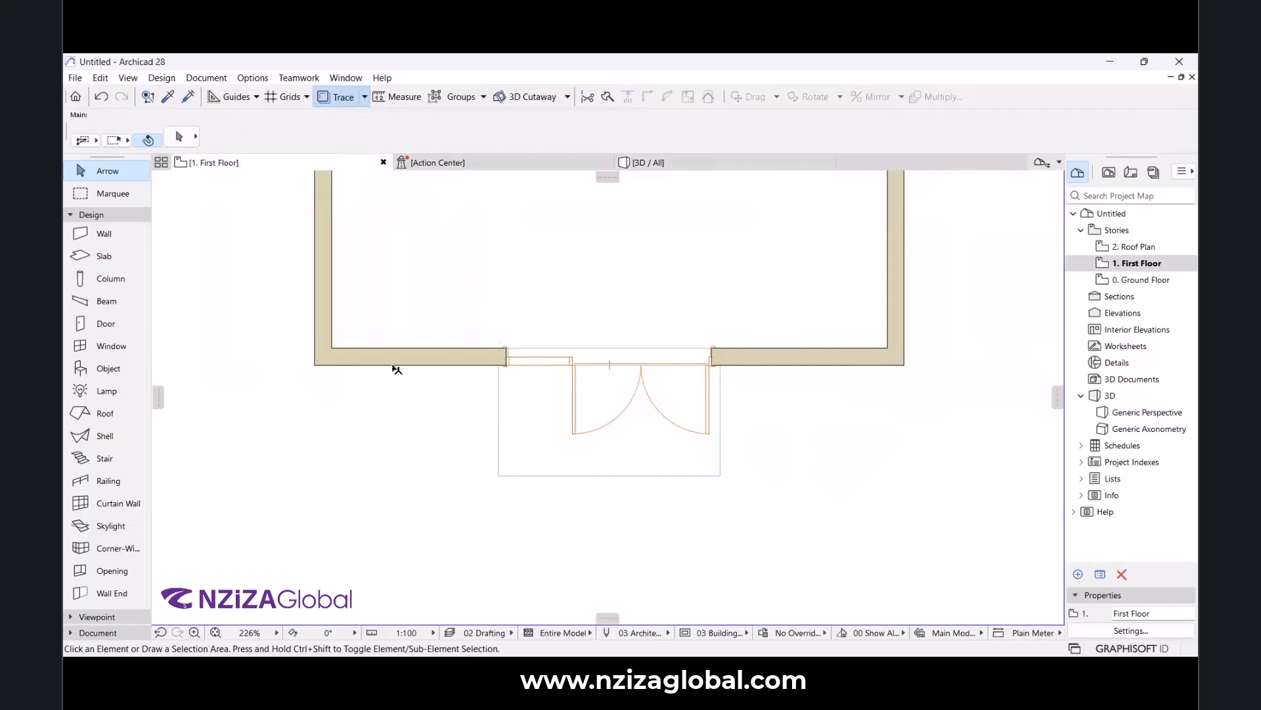
scroll(451, 346, down, 4)
scroll(452, 346, up, 2)
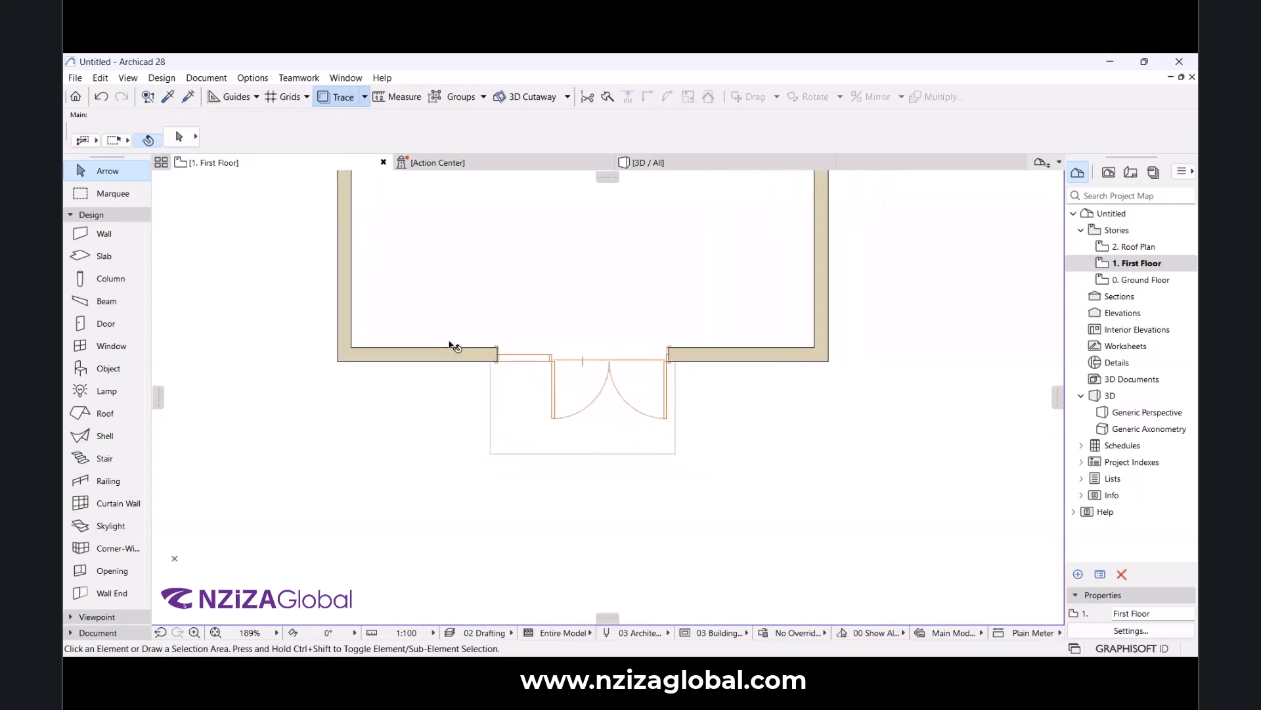
scroll(496, 377, up, 2)
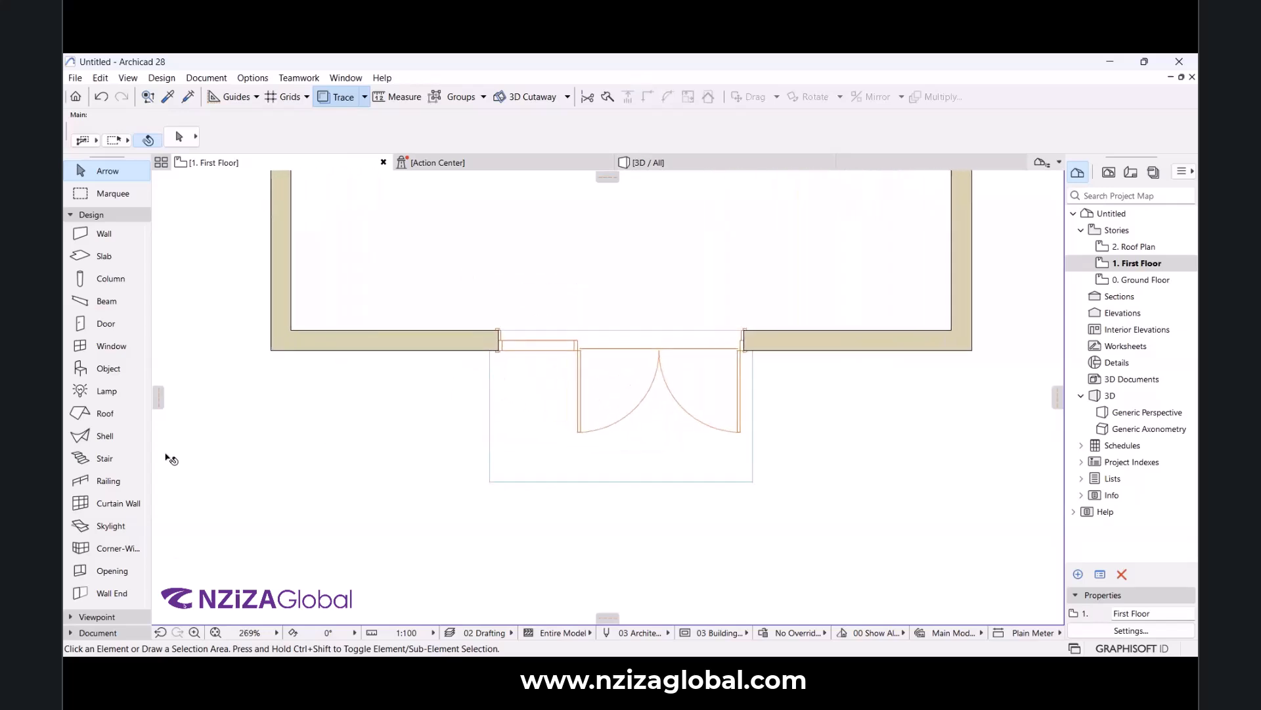
Draw a vertical line about 2690 mm long, running down from the upper-left corner of the rectangle outside the door.
click(113, 217)
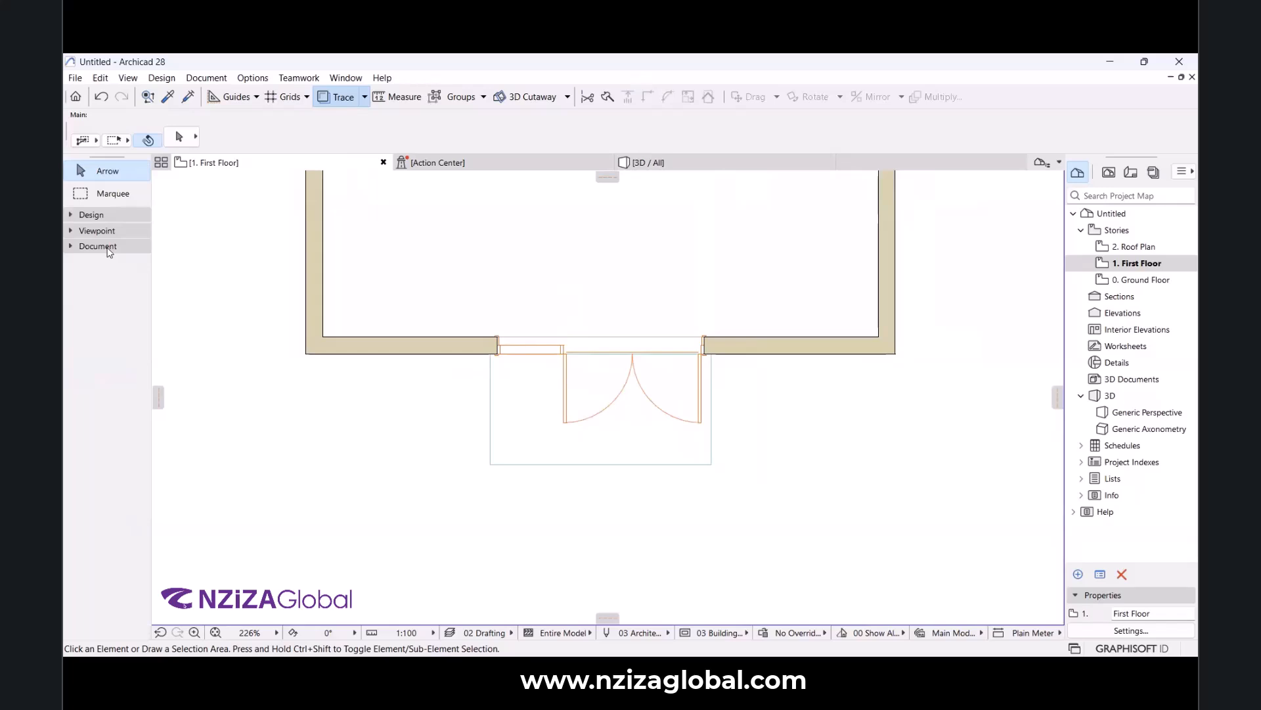
click(109, 249)
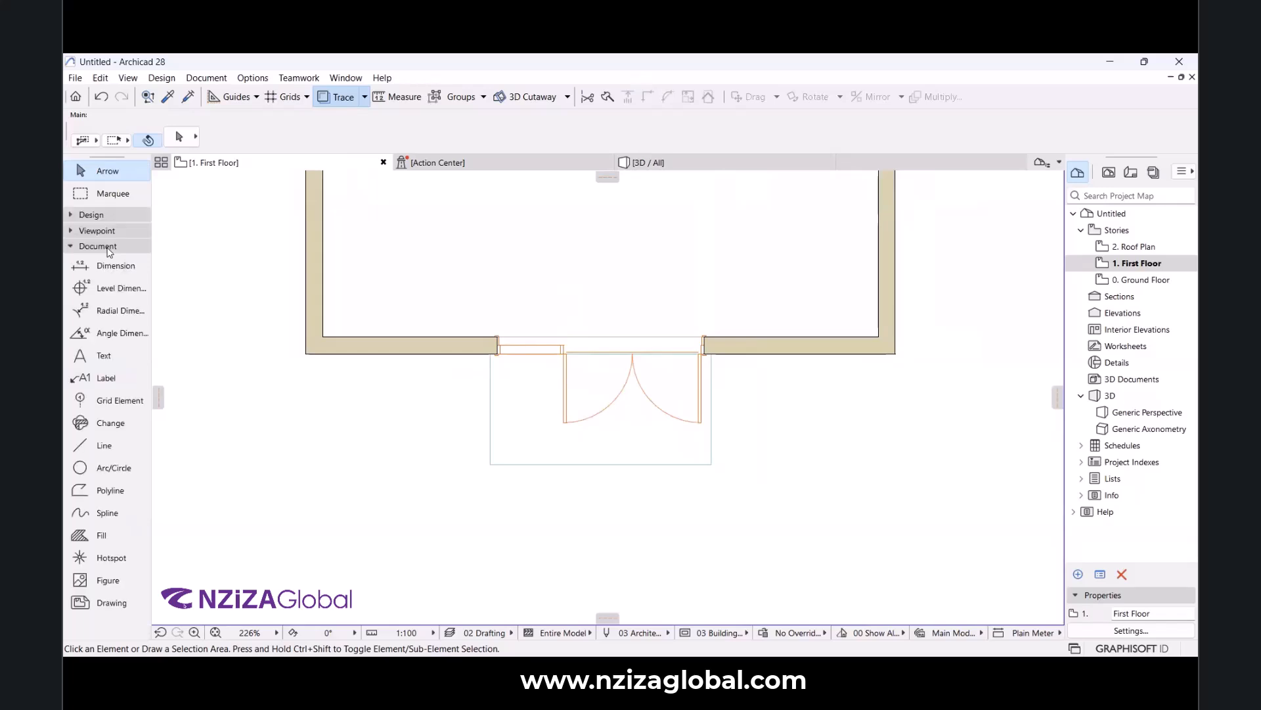
click(102, 445)
scroll(538, 435, up, 3)
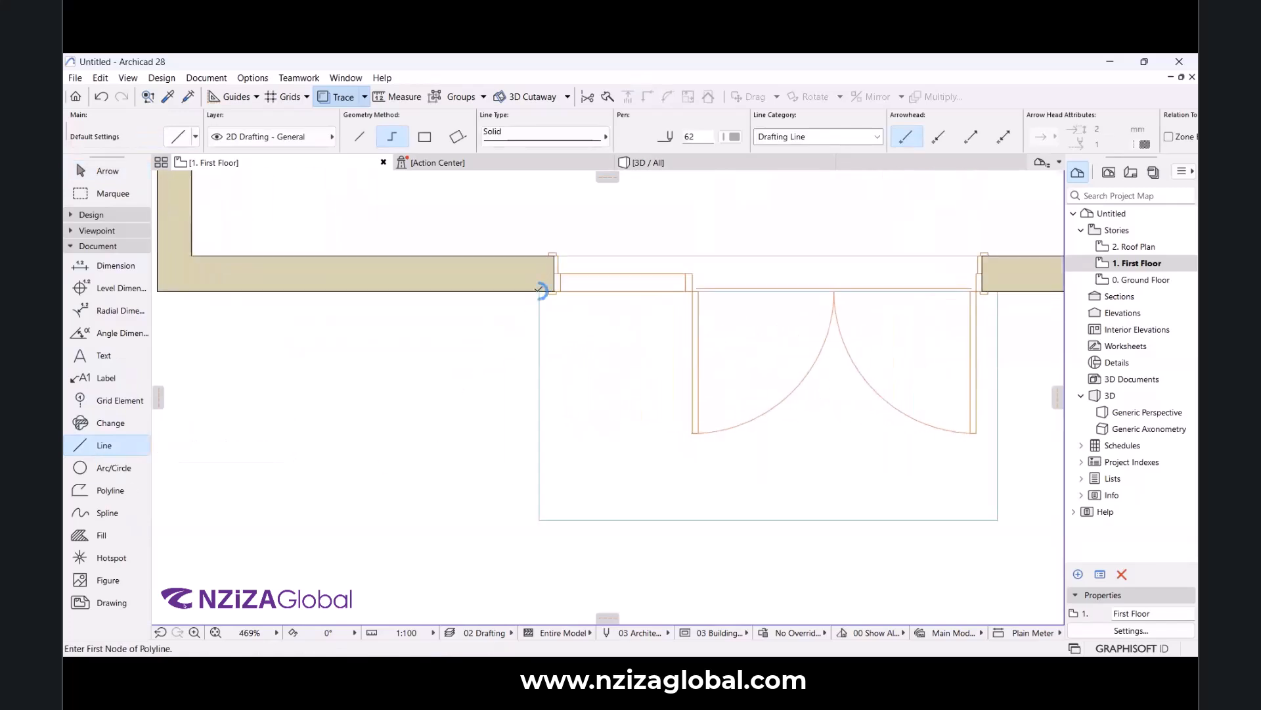
scroll(539, 290, down, 3)
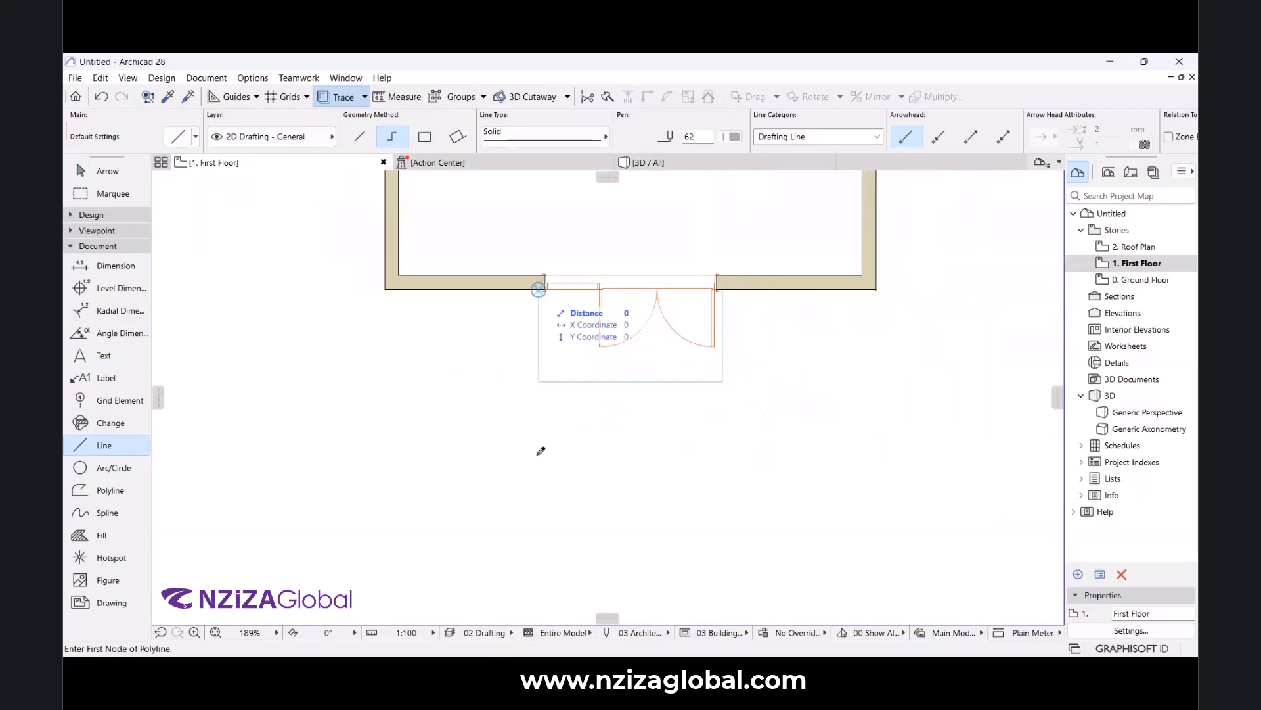
click(539, 290)
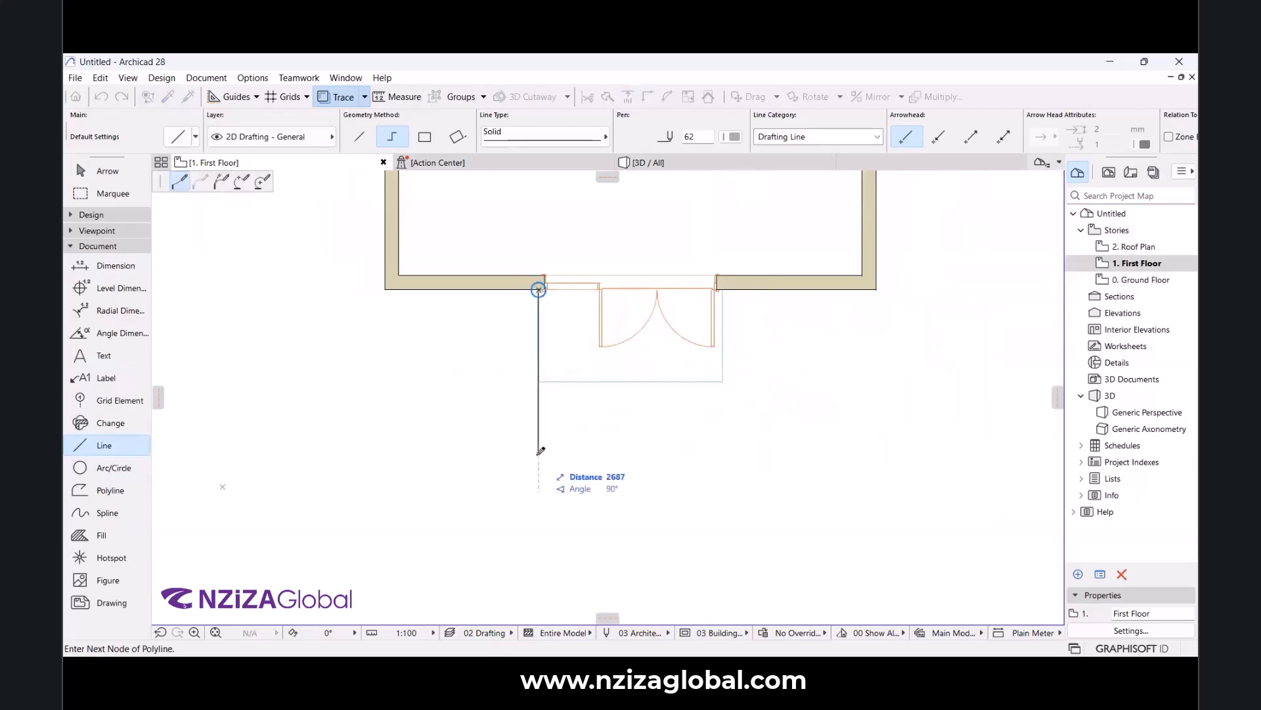
click(540, 451)
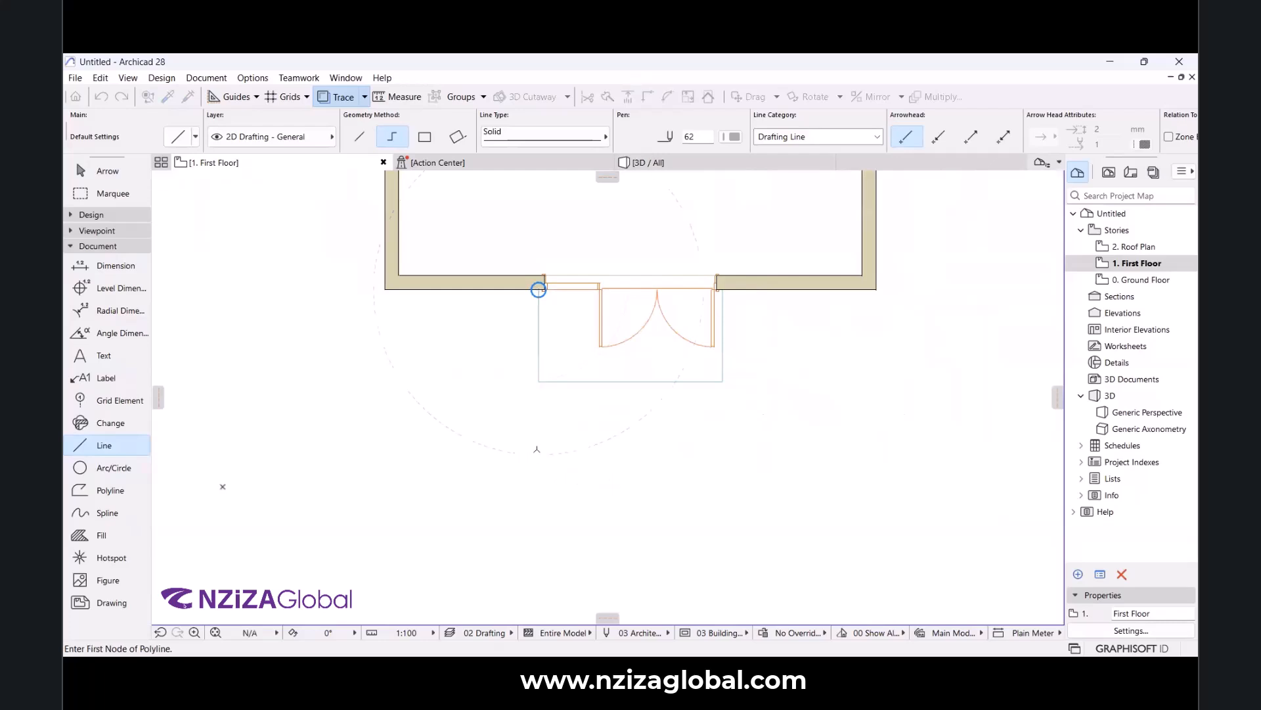
click(540, 451)
Draw a single straight vertical line from the door rectangle's upper-right corner down past its lower edge.
click(360, 136)
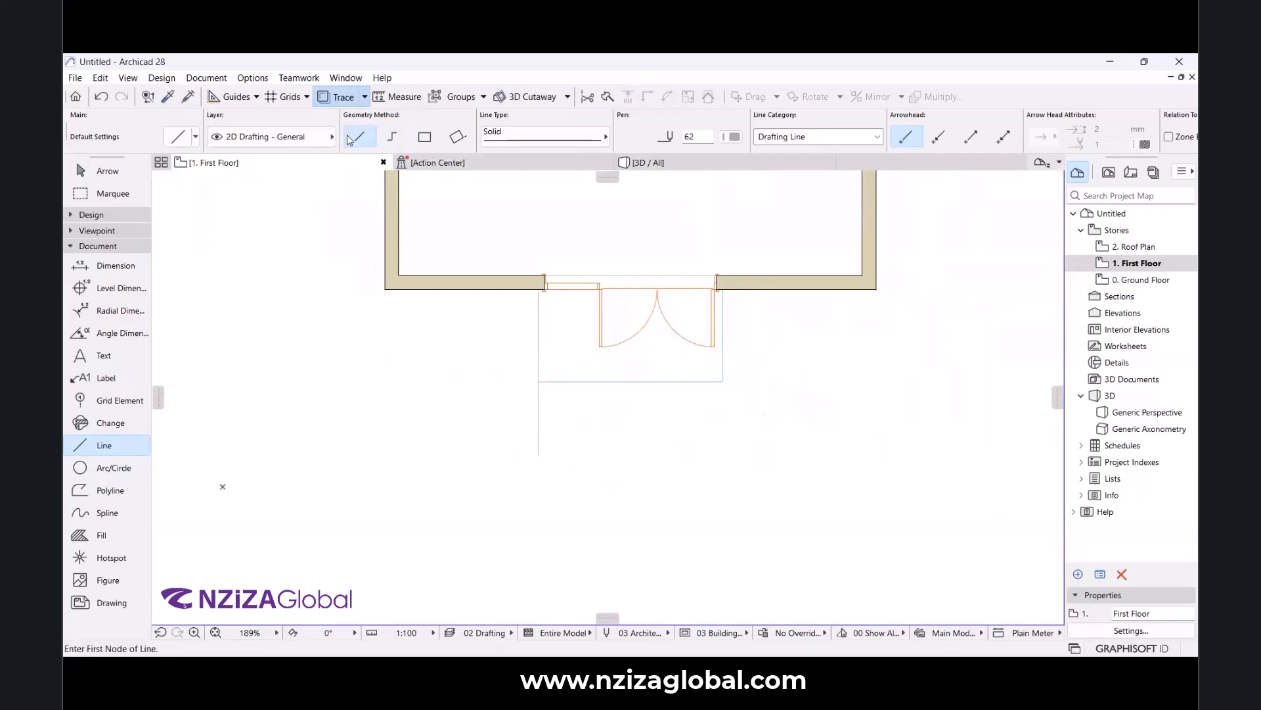
click(734, 410)
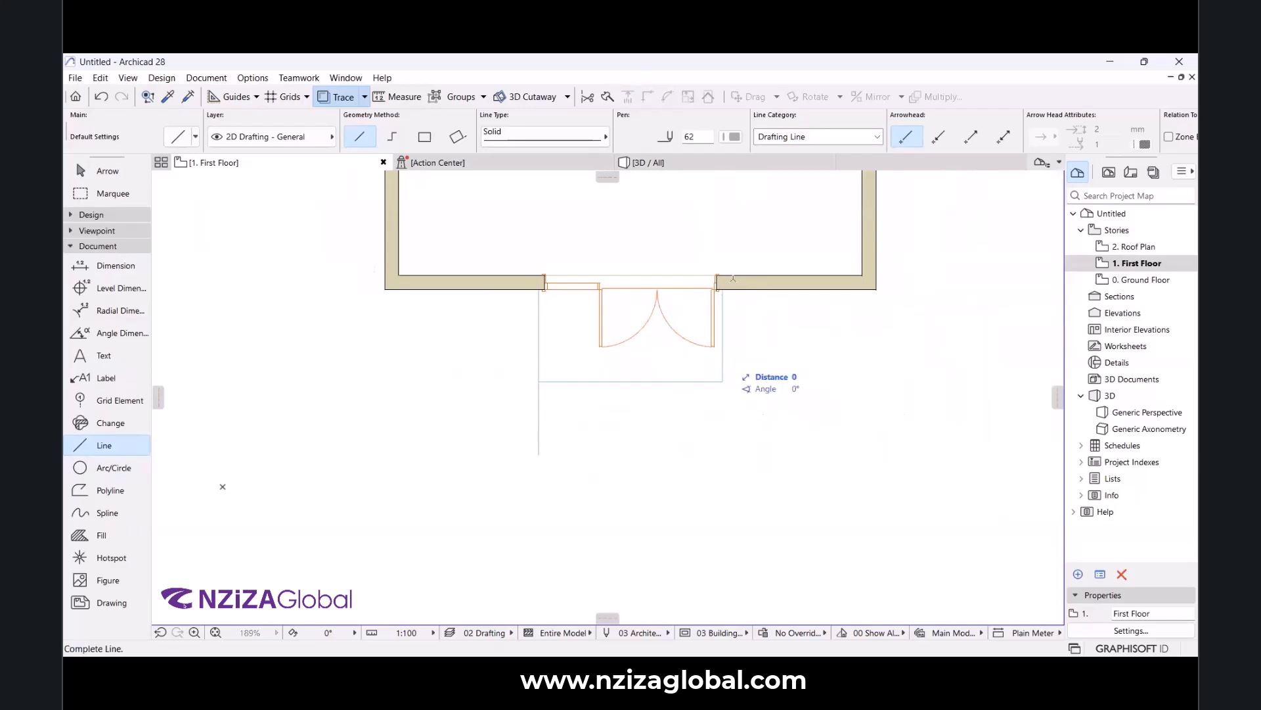
key(Escape)
scroll(728, 318, up, 5)
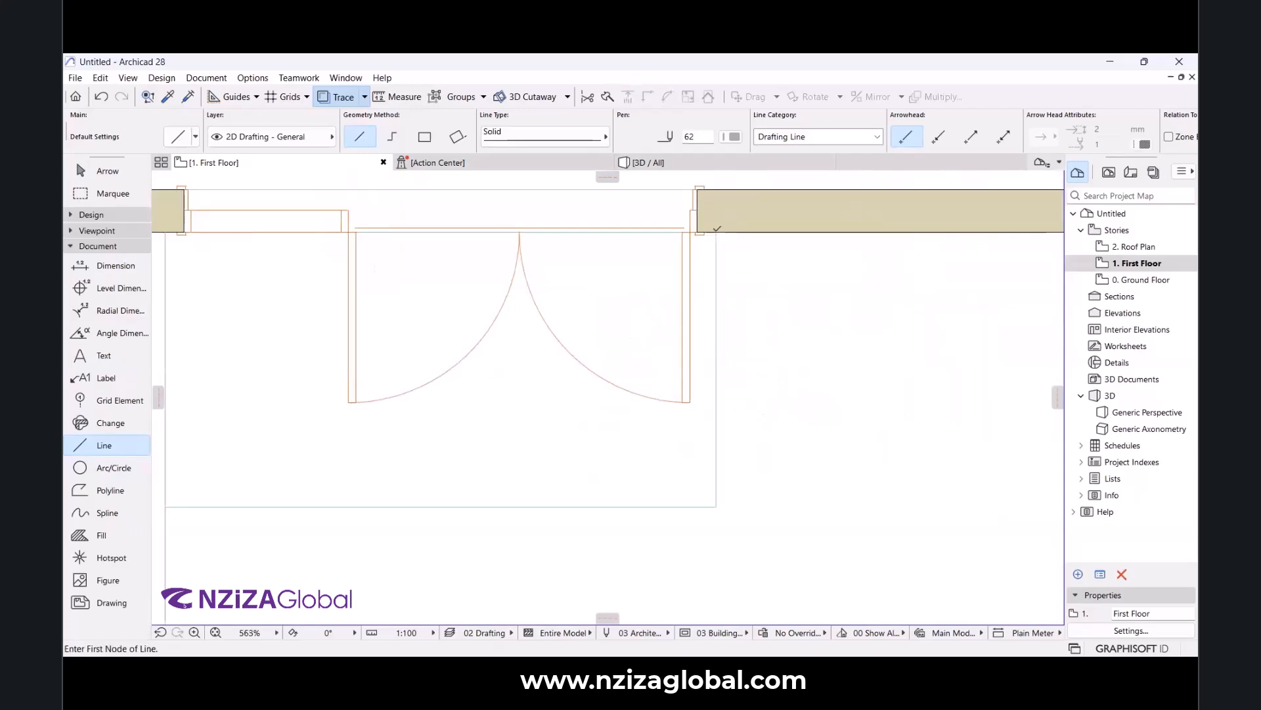
click(716, 228)
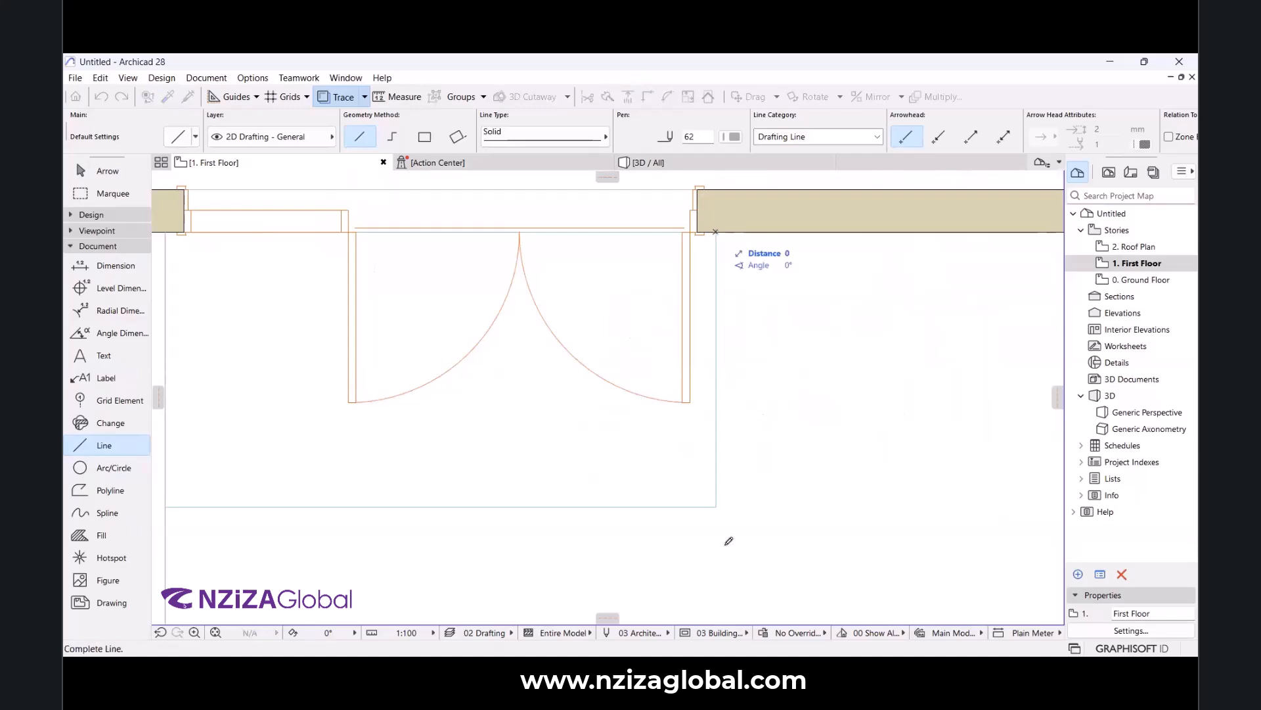
key(Escape)
scroll(653, 381, down, 6)
scroll(662, 397, up, 3)
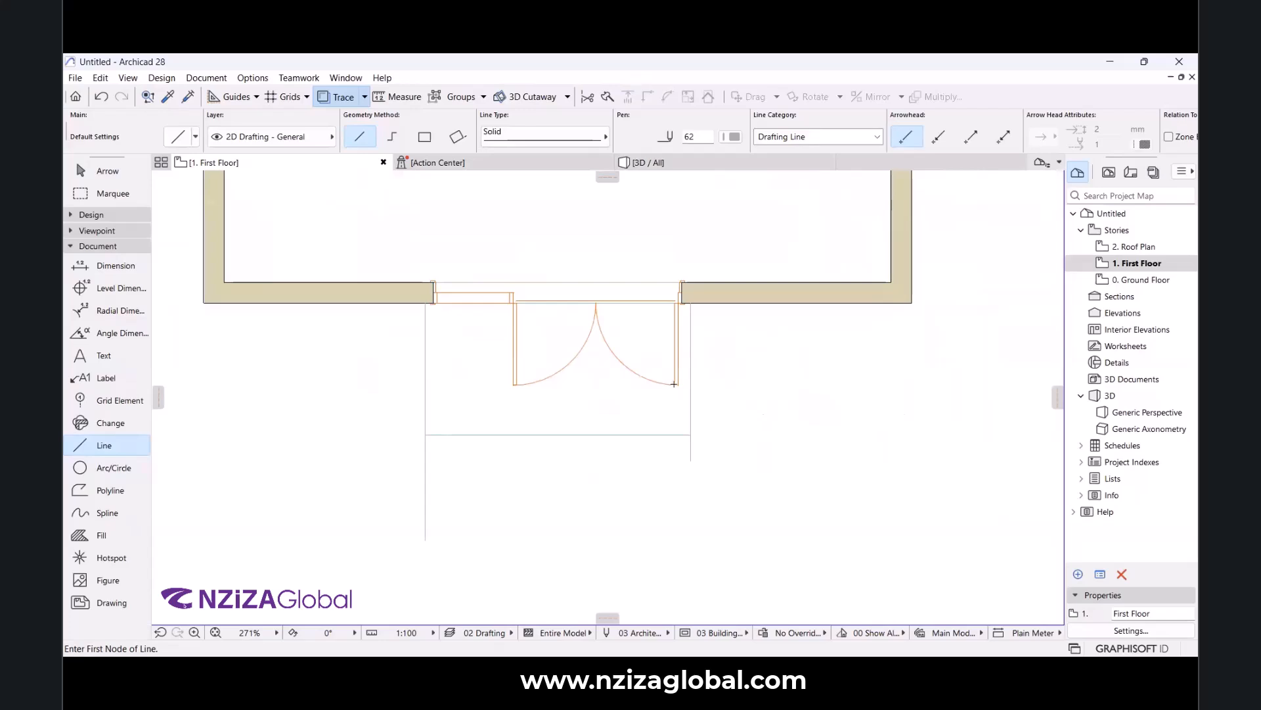
Leave the Line tool and select the vertical line along the left side of the door rectangle.
scroll(701, 395, down, 4)
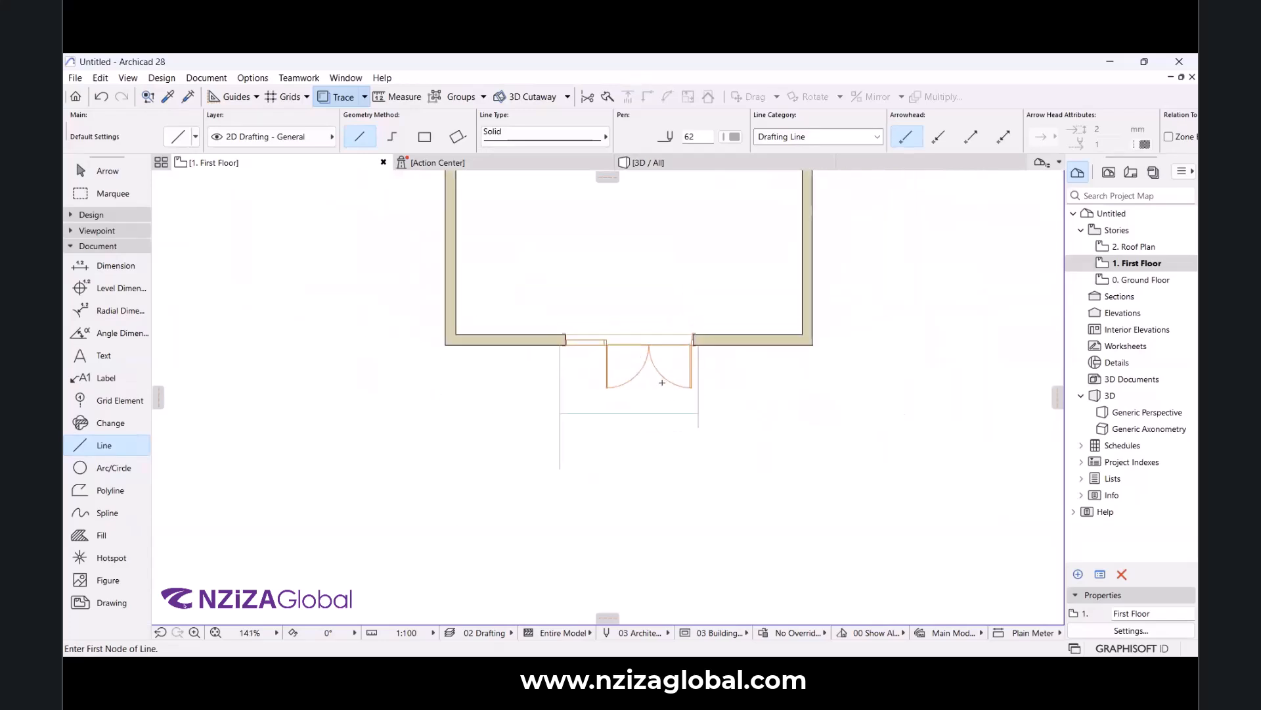
scroll(653, 373, up, 4)
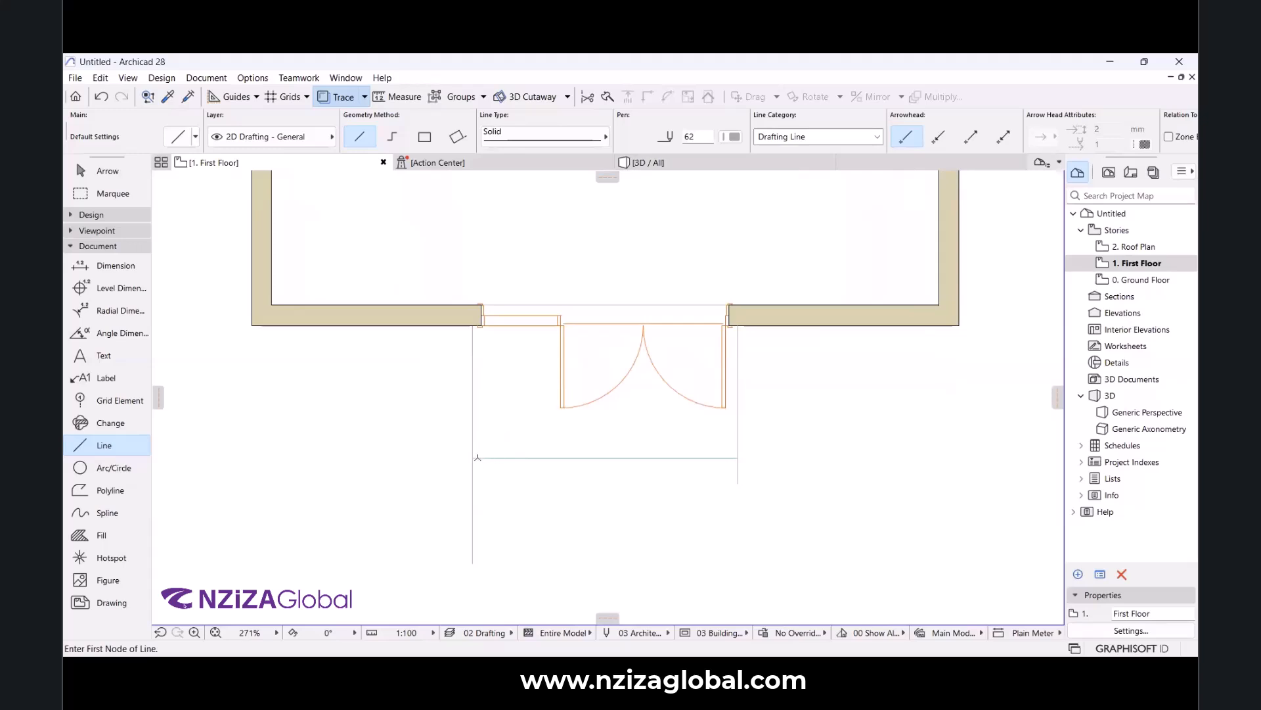
scroll(477, 367, down, 4)
scroll(476, 400, up, 4)
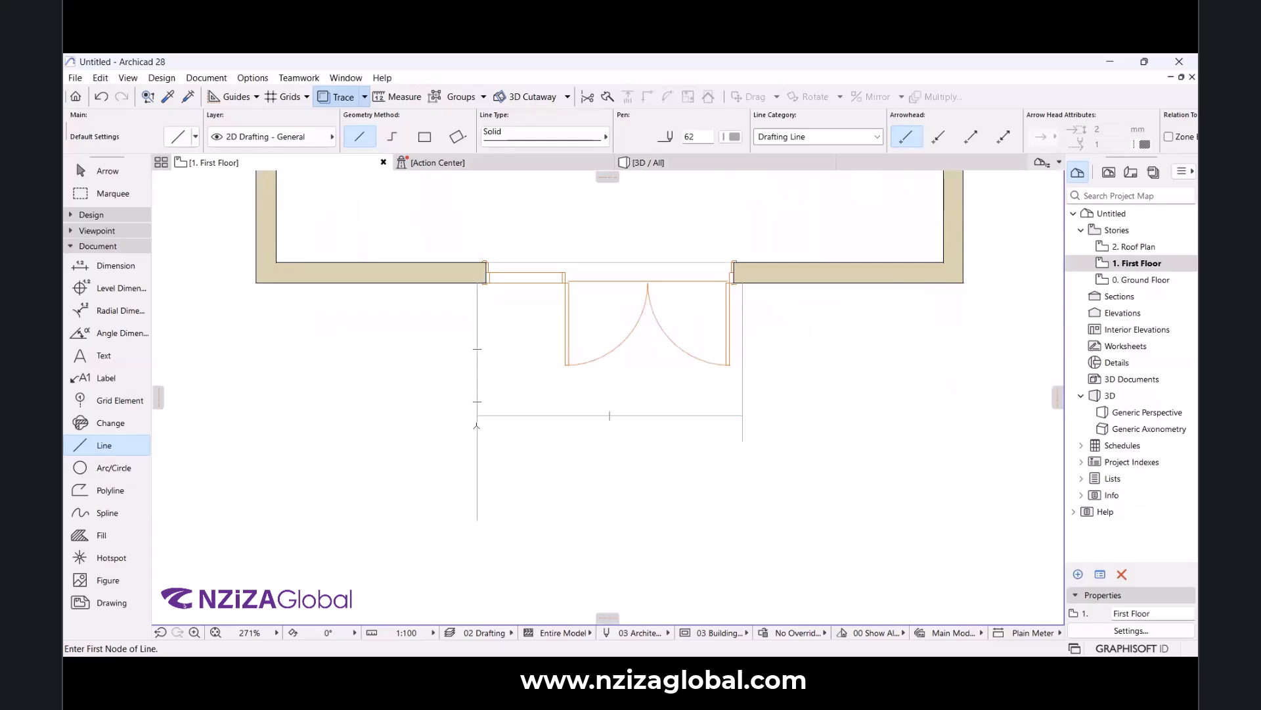
key(Escape)
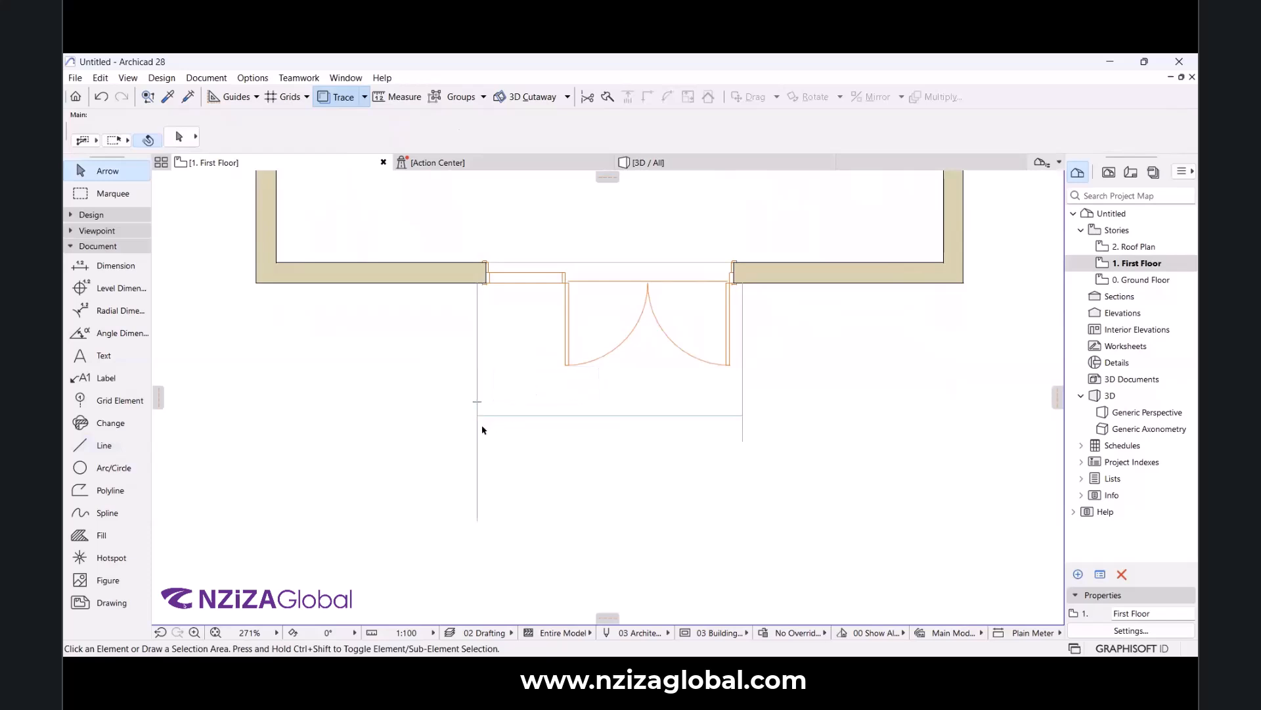
click(478, 442)
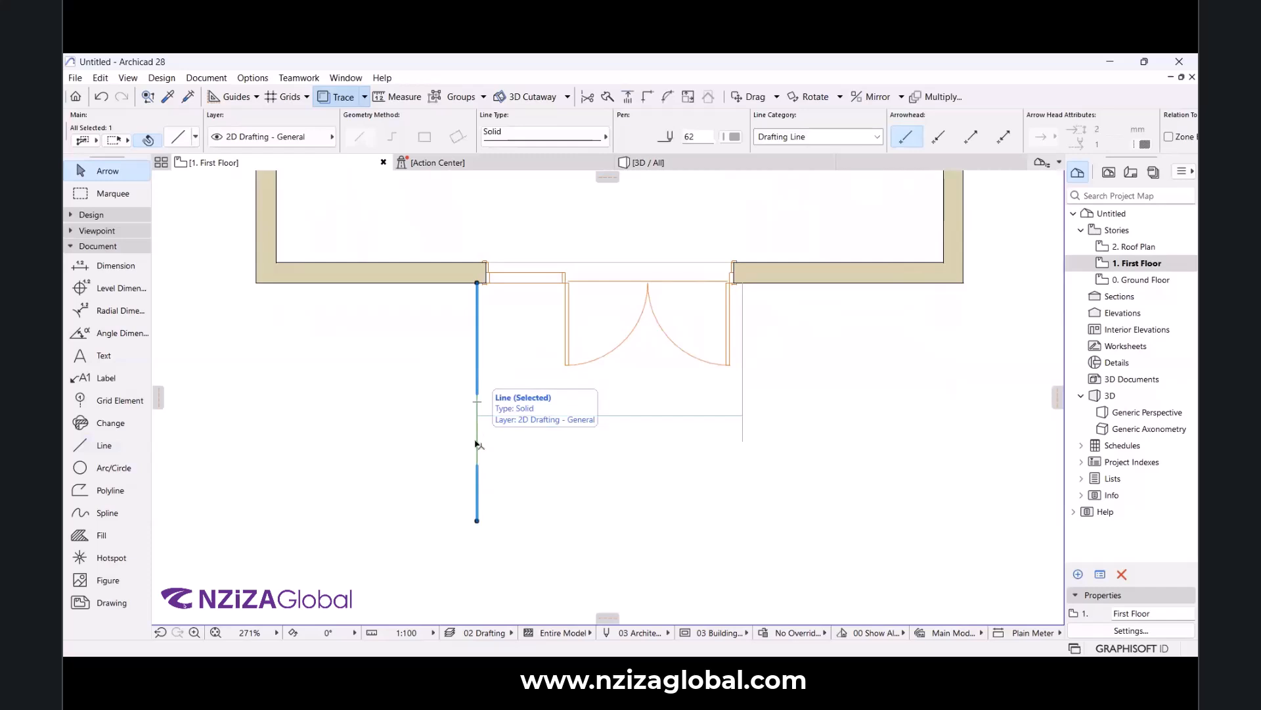
click(477, 444)
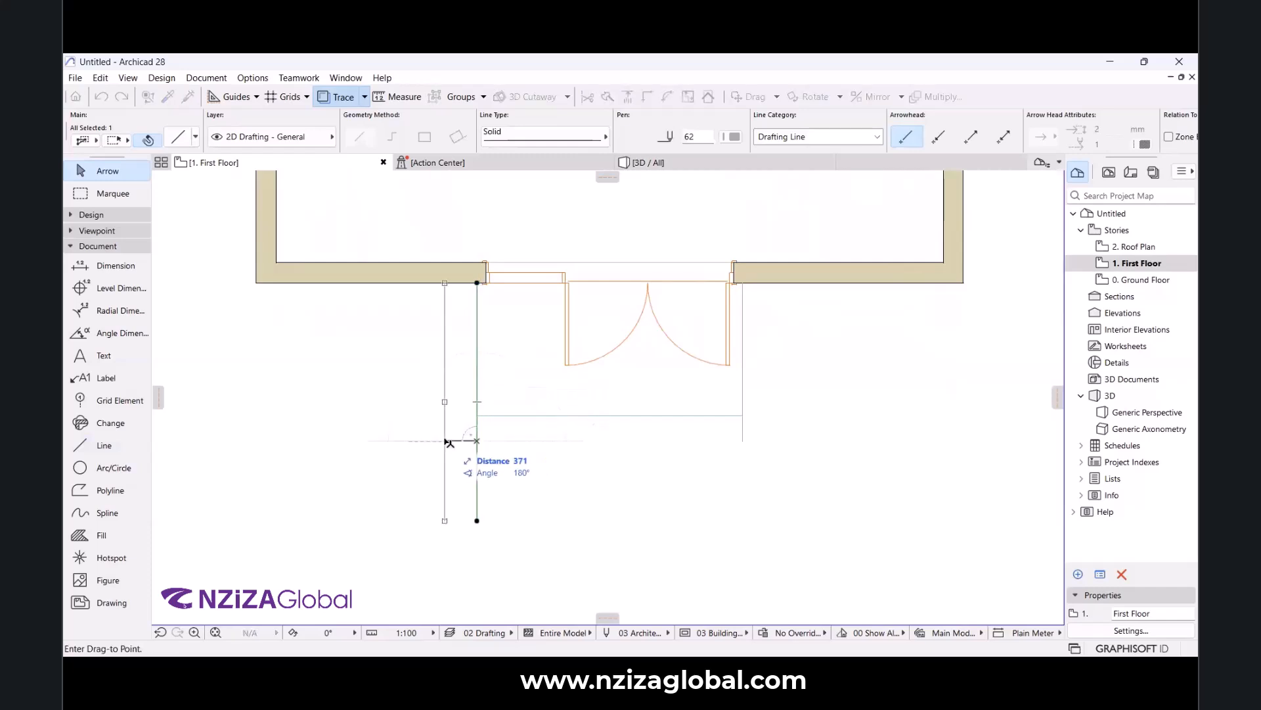
click(473, 444)
key(ctrl+z)
Move the selected vertical line horizontally to the left, away from the door rectangle.
key(ctrl+d)
click(477, 462)
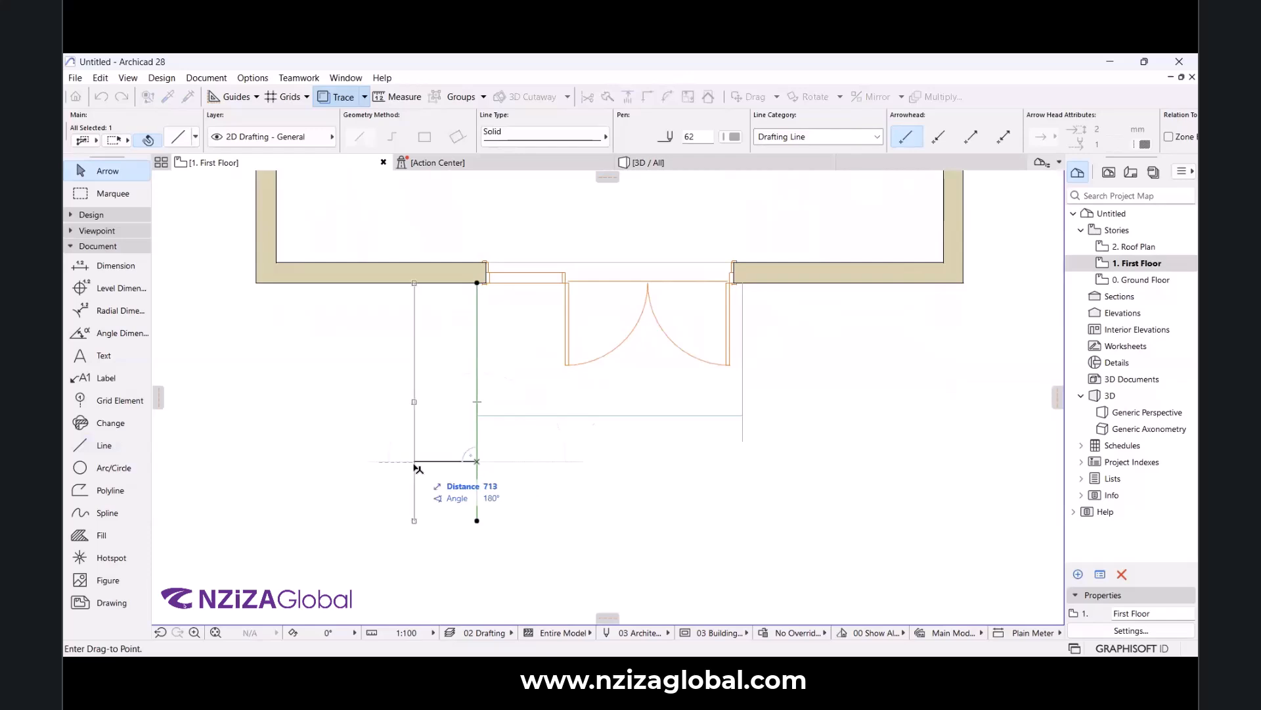
click(426, 444)
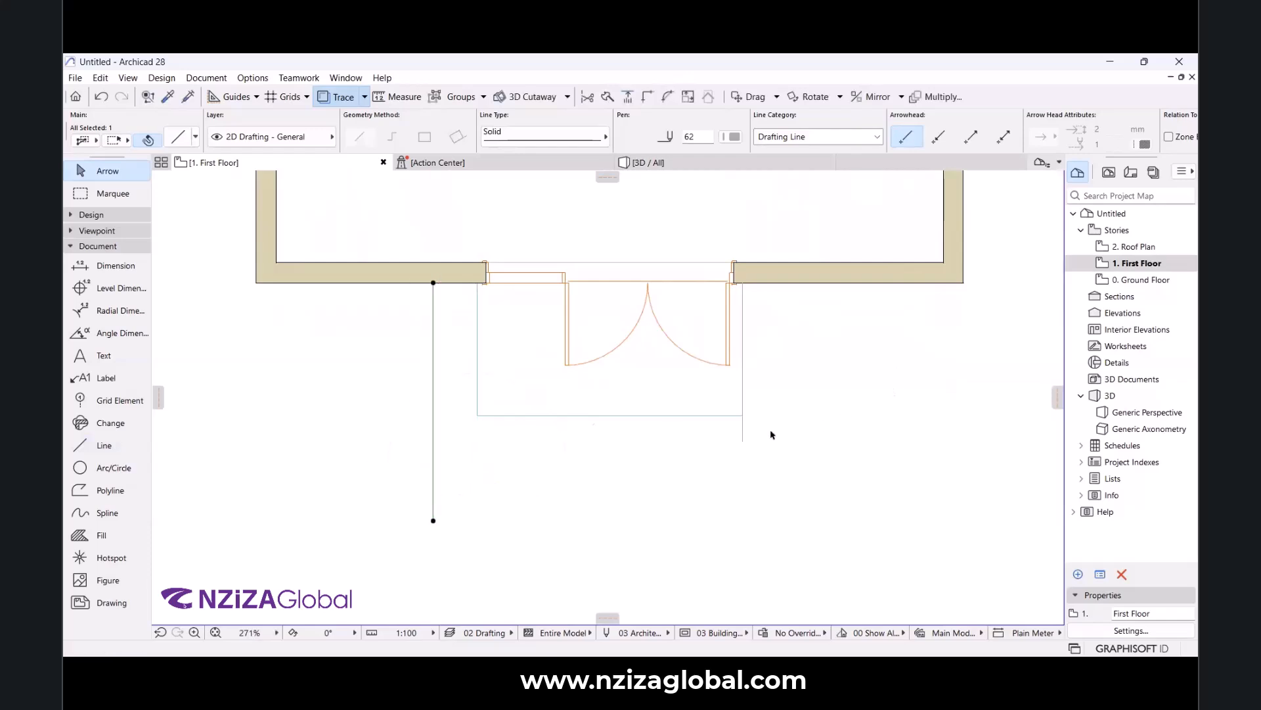
Move the vertical line on the door rectangle's right side horizontally outward to the right, matching the left line's offset.
click(743, 436)
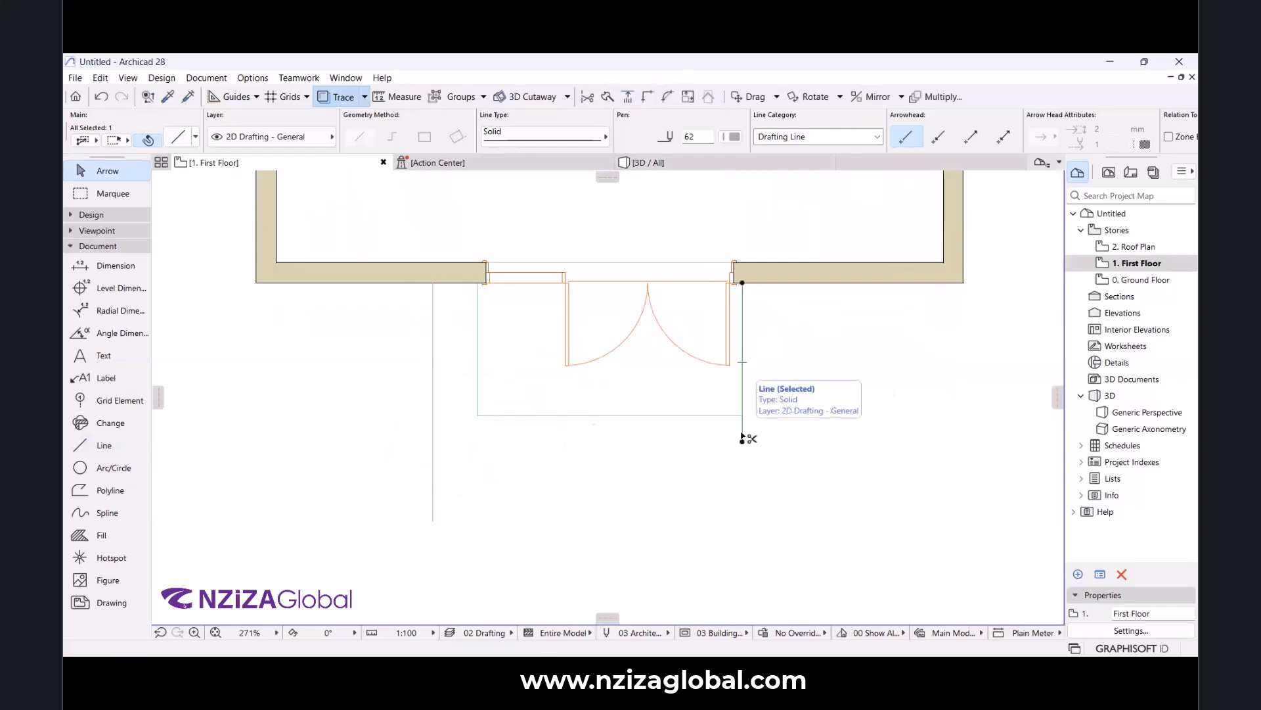
click(743, 438)
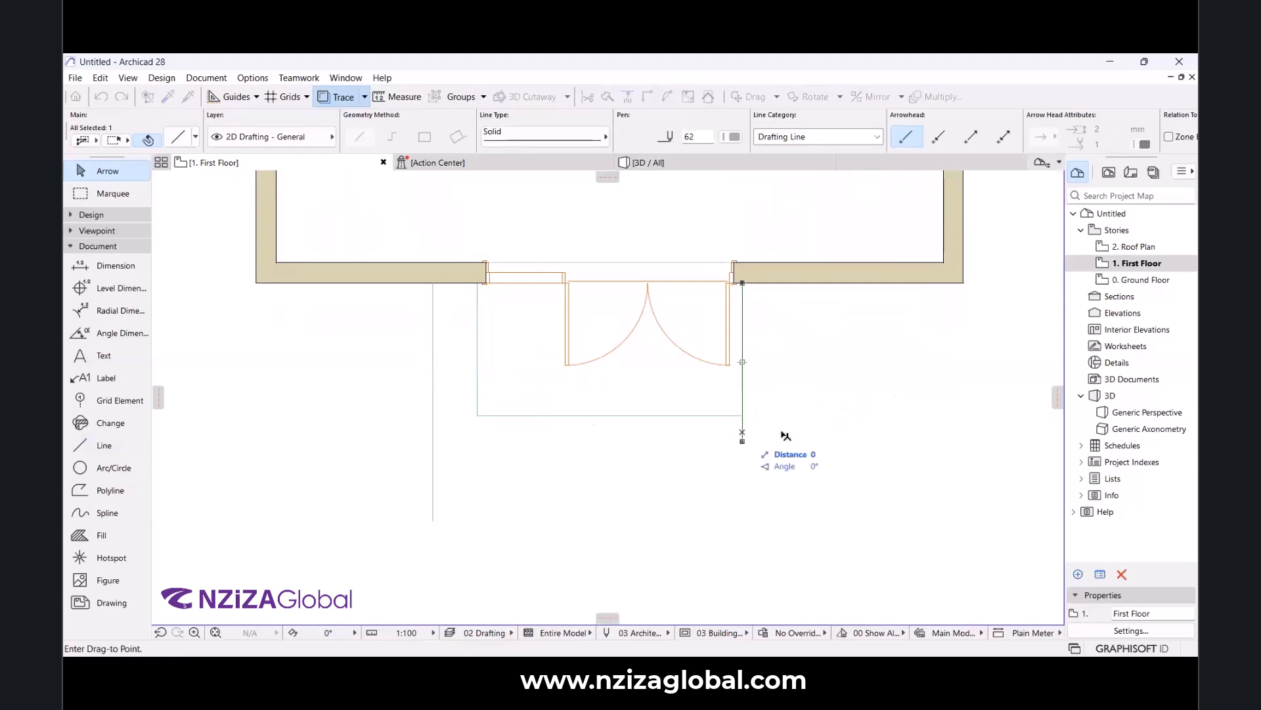
click(785, 360)
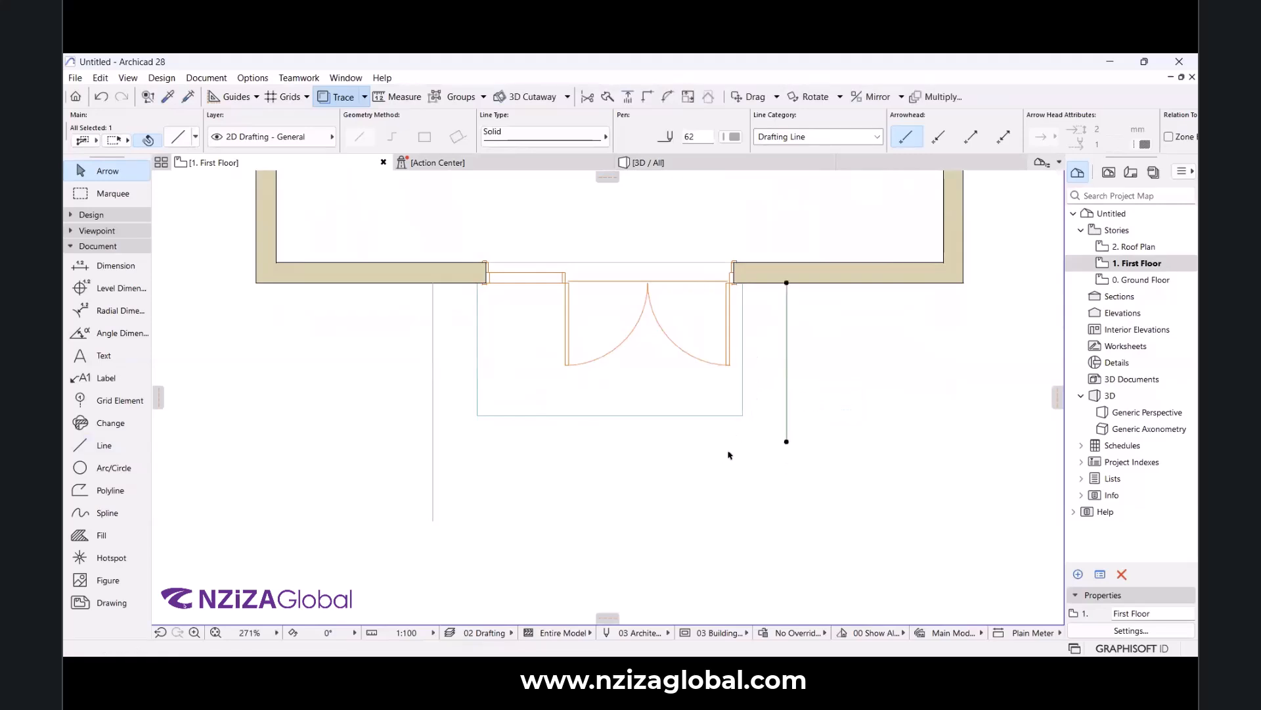
key(Escape)
Draw a horizontal line from the door rectangle's lower-left corner along its lower edge, past the right vertical line.
scroll(586, 391, up, 2)
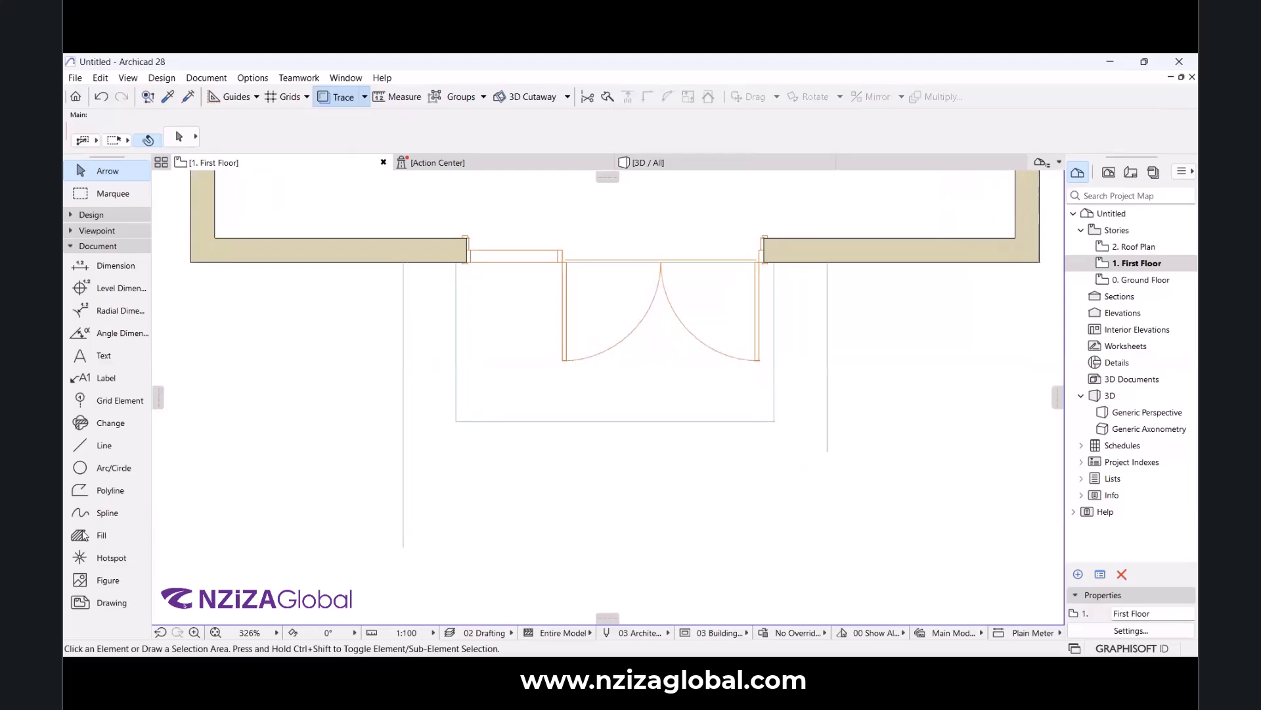
click(80, 446)
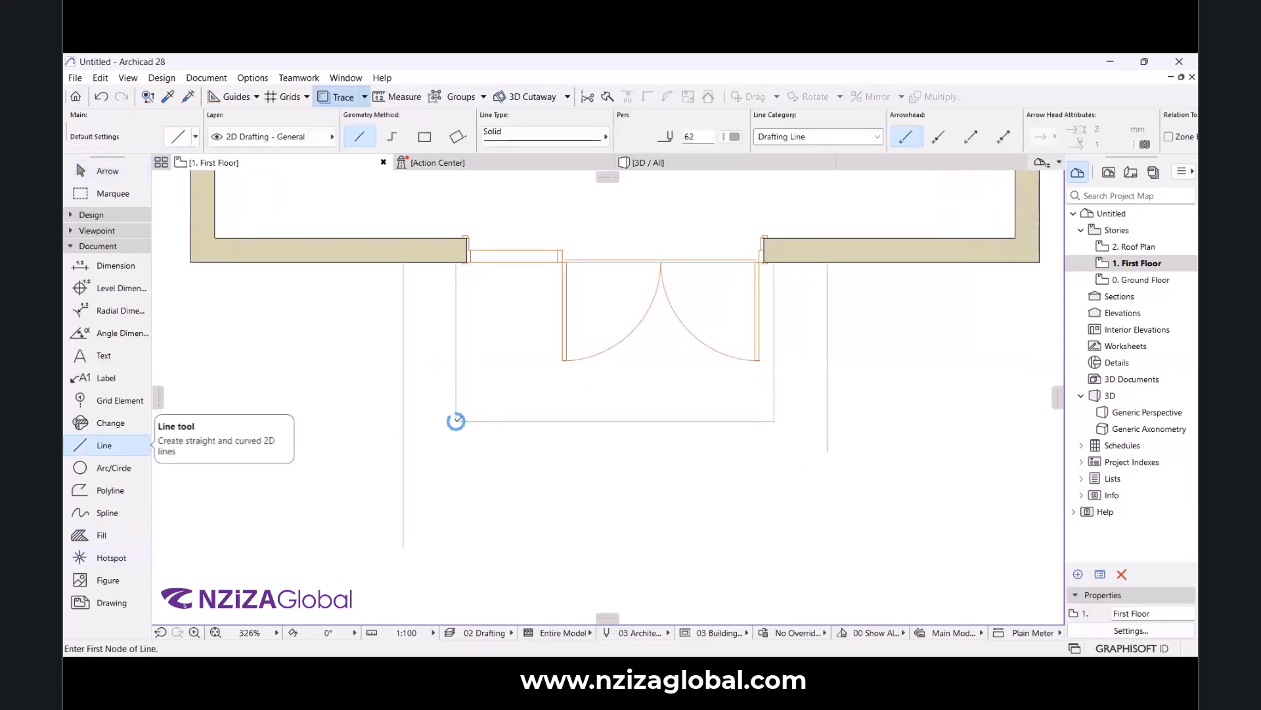
click(456, 421)
click(965, 422)
Move the new horizontal line to the left so that it crosses both outer vertical lines.
shift+click(964, 423)
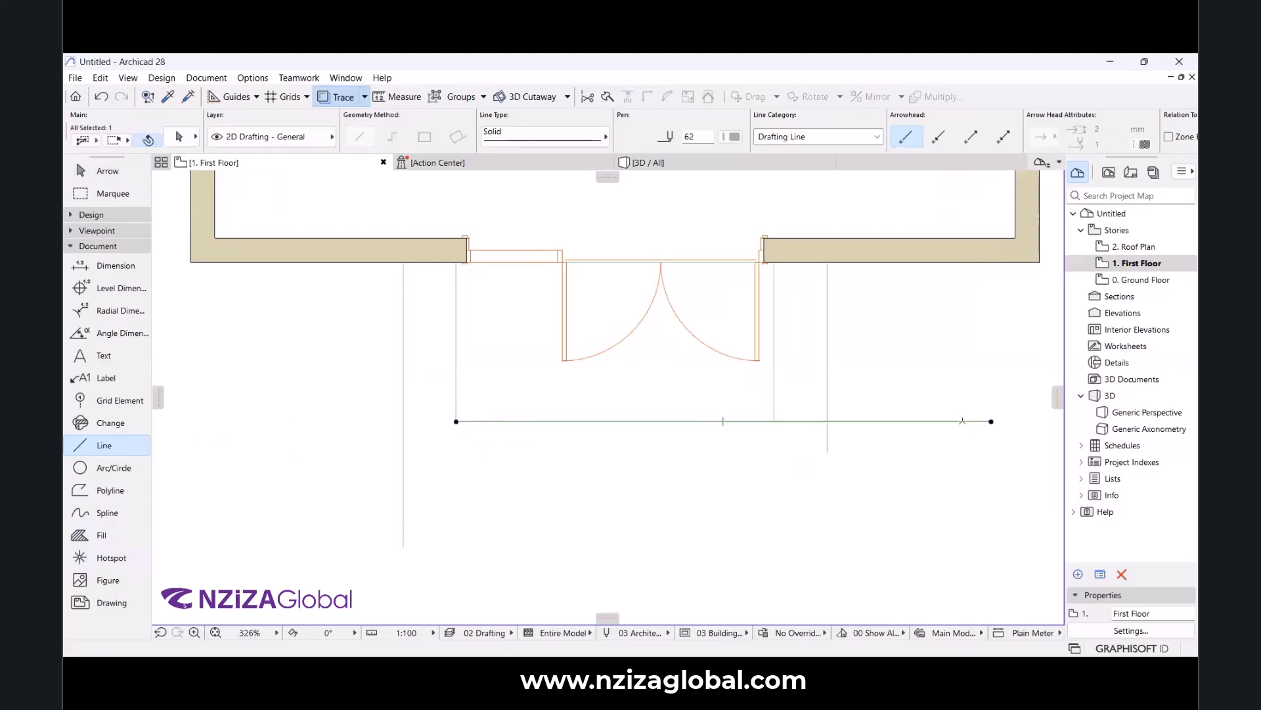
key(ctrl+d)
click(957, 421)
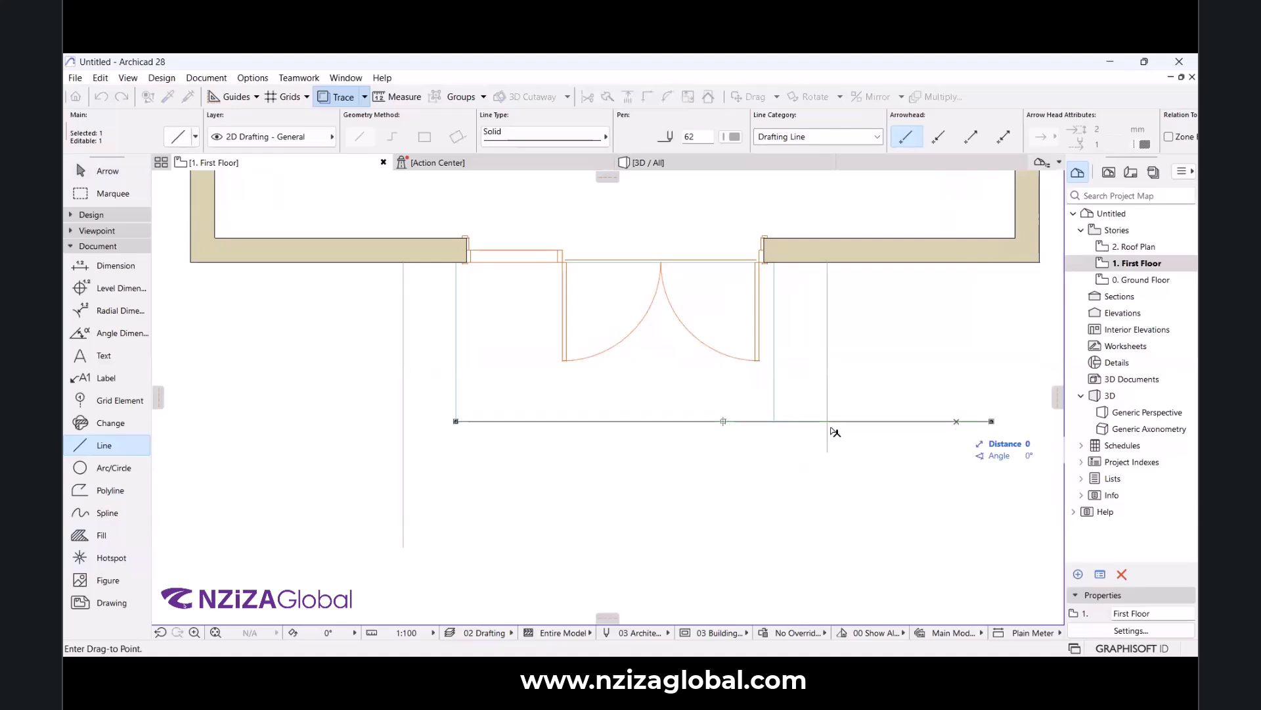
click(835, 423)
Move the horizontal line 500 mm straight down from the door rectangle's lower edge.
scroll(636, 441, up, 4)
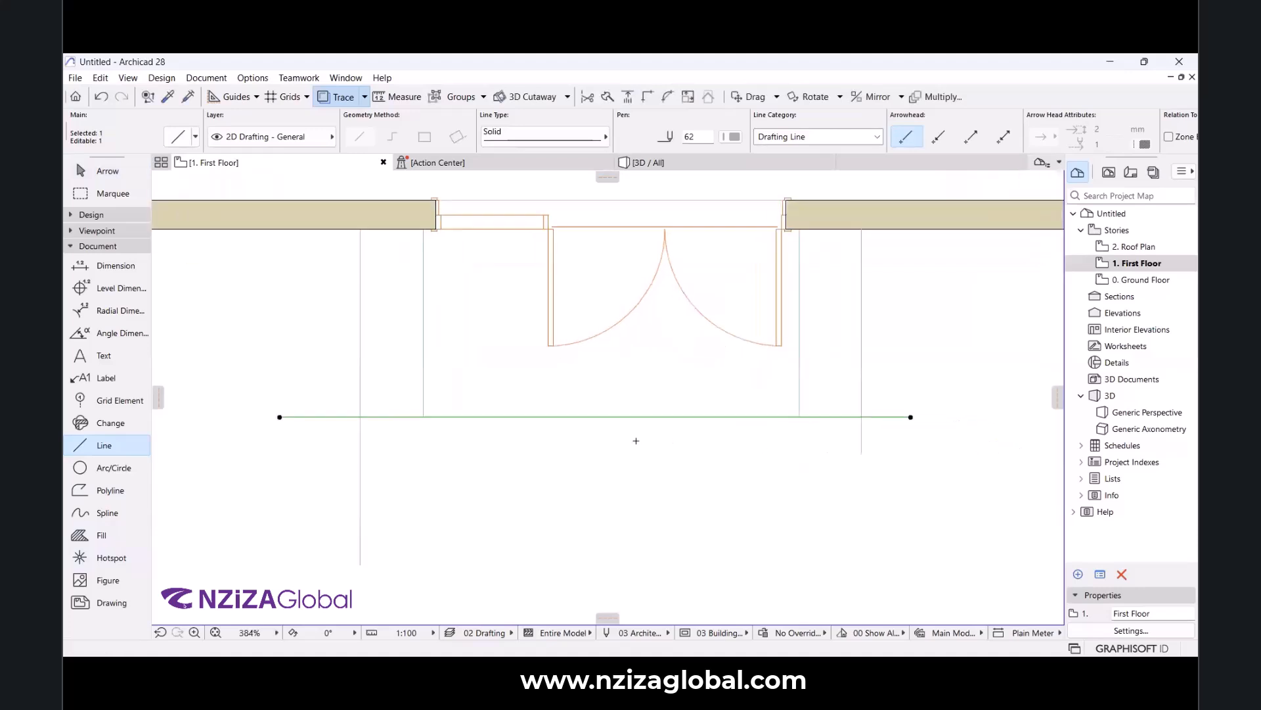
scroll(642, 399, down, 5)
key(ctrl+d)
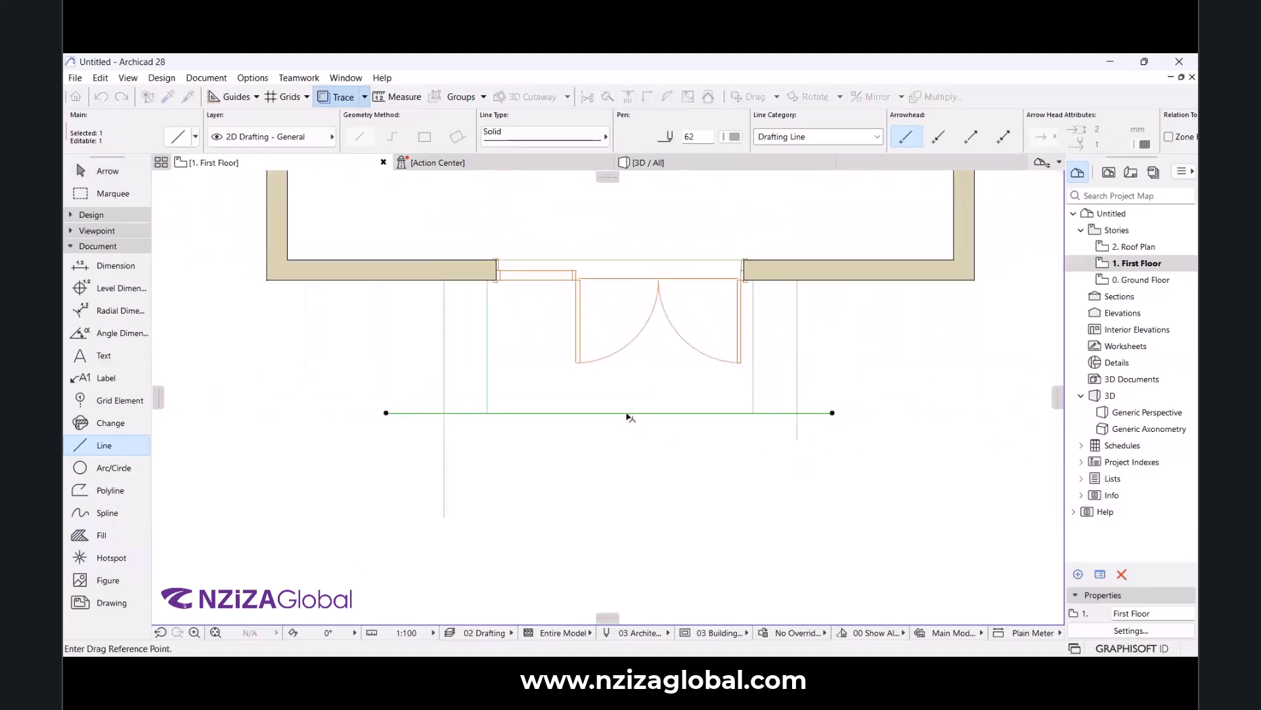
click(627, 413)
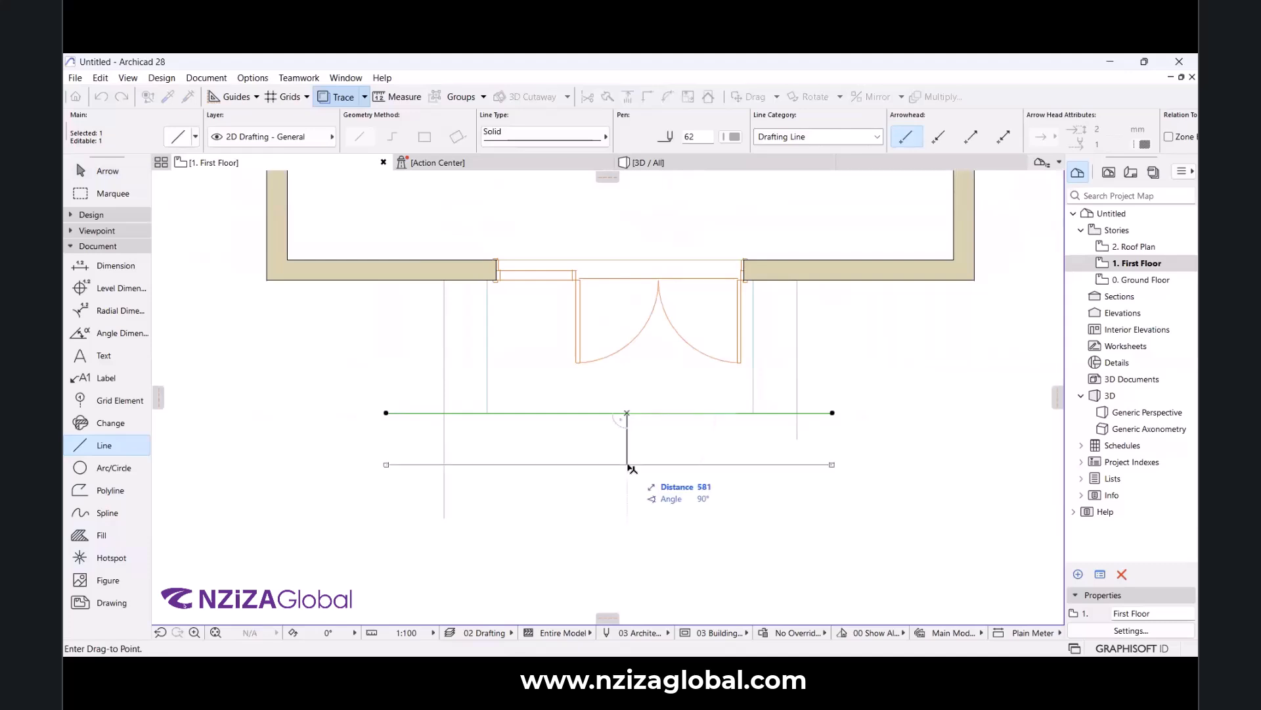
text(500)
key(Return)
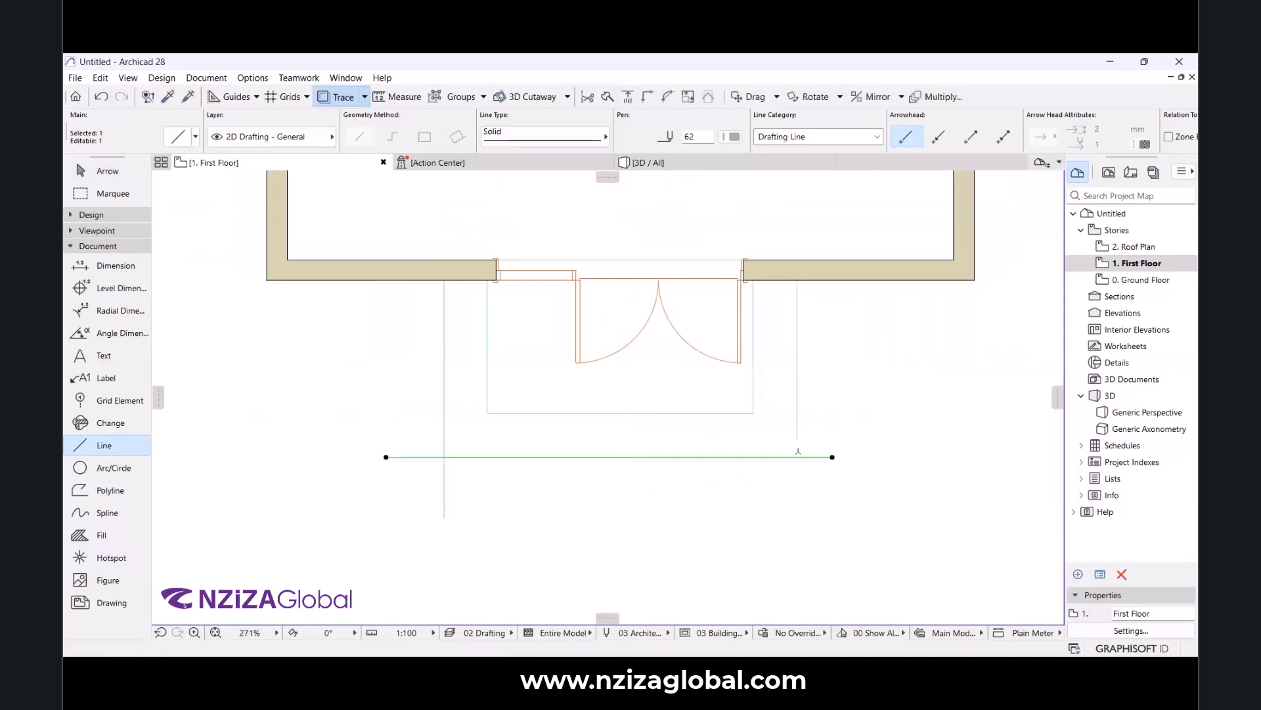
Extend the outer right vertical line downward so that it crosses the horizontal line below the door rectangle.
key(Escape)
key(Escape)
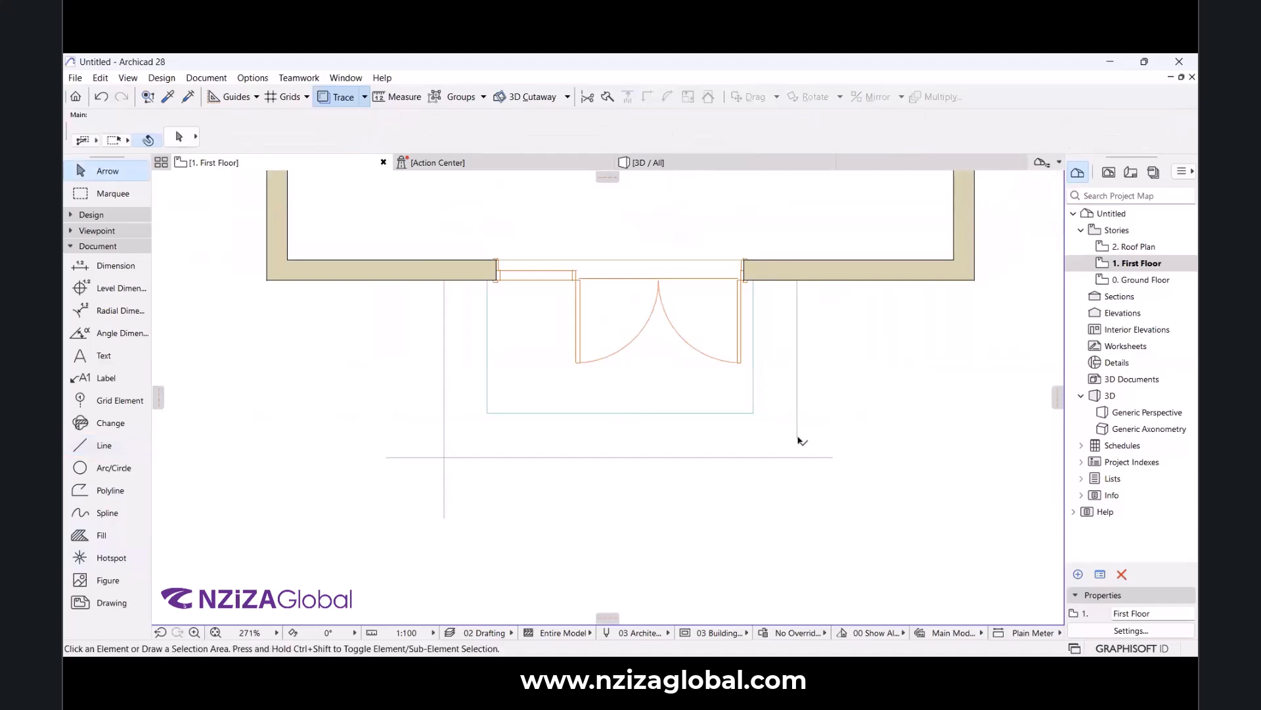
click(798, 439)
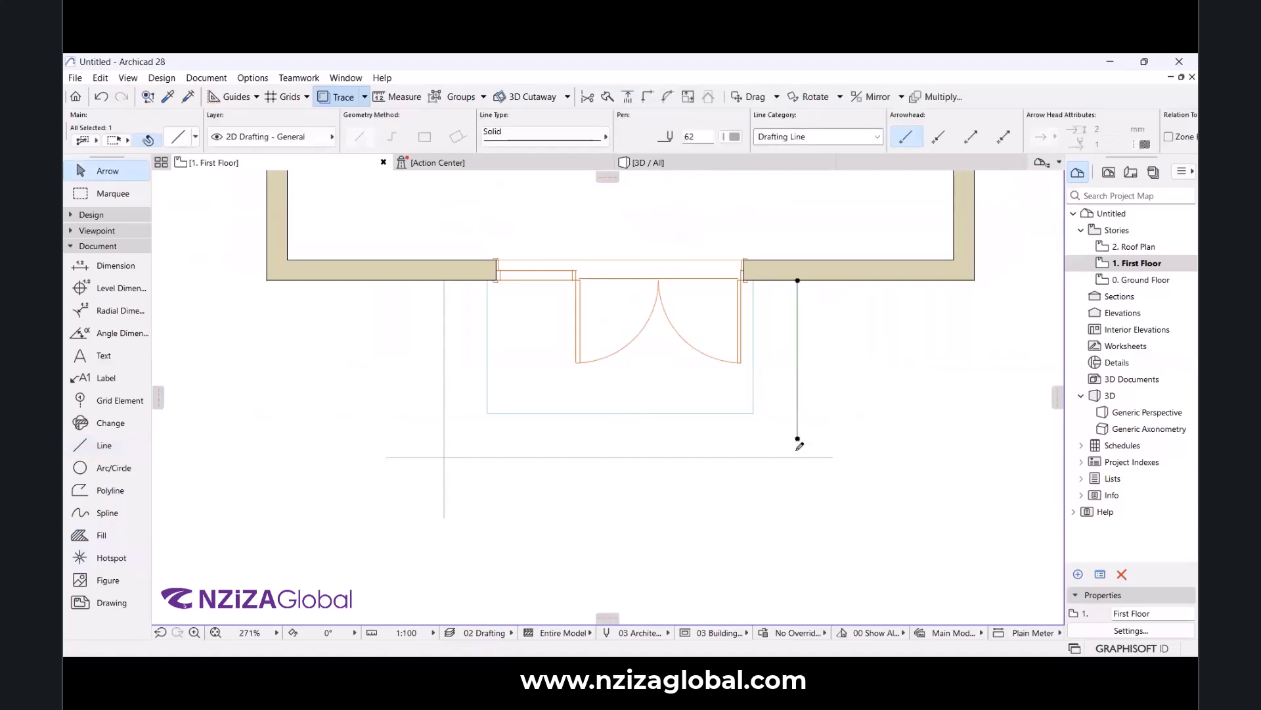
click(797, 487)
key(Escape)
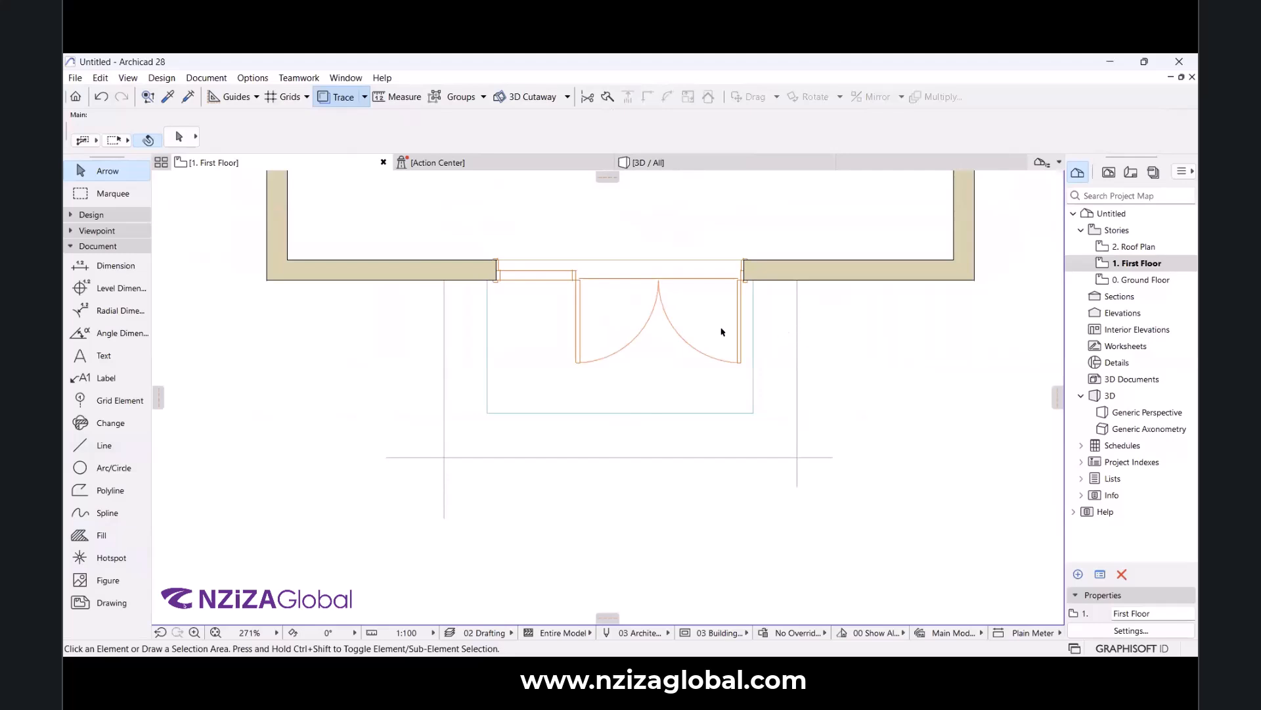
Set the default wall's base offset from the First Floor story to 2700 mm.
click(119, 215)
click(104, 234)
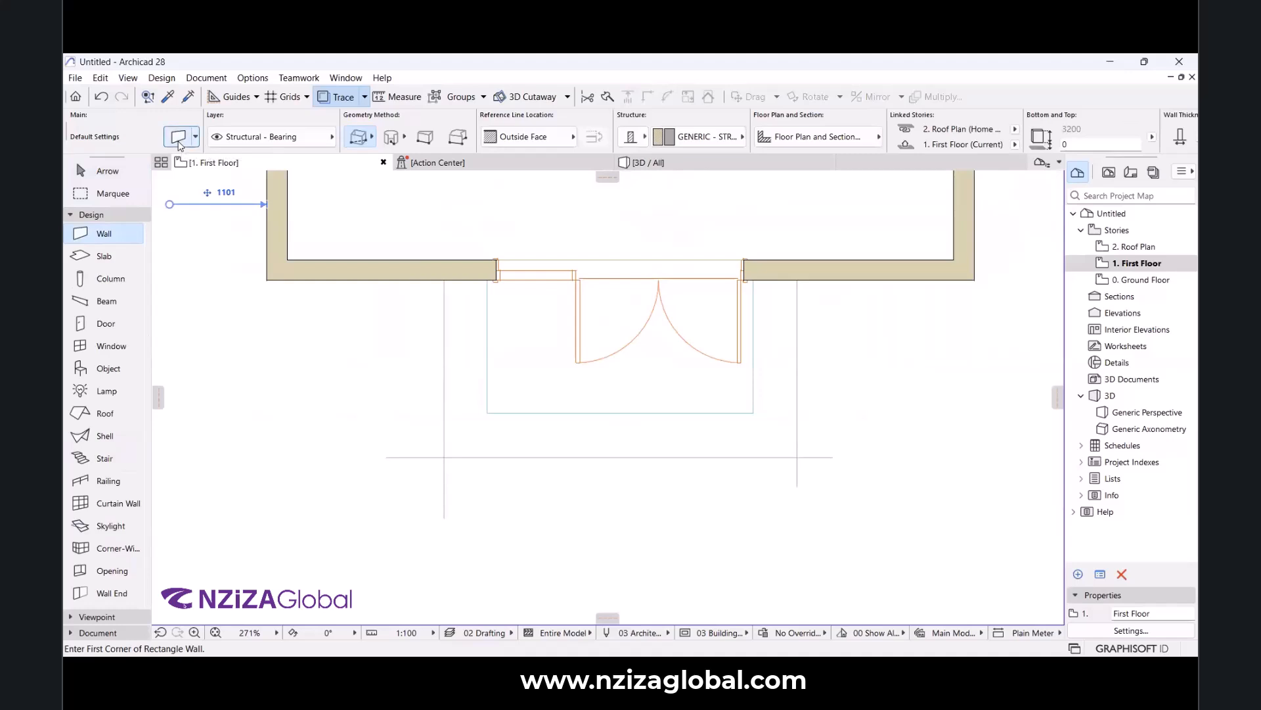
click(178, 138)
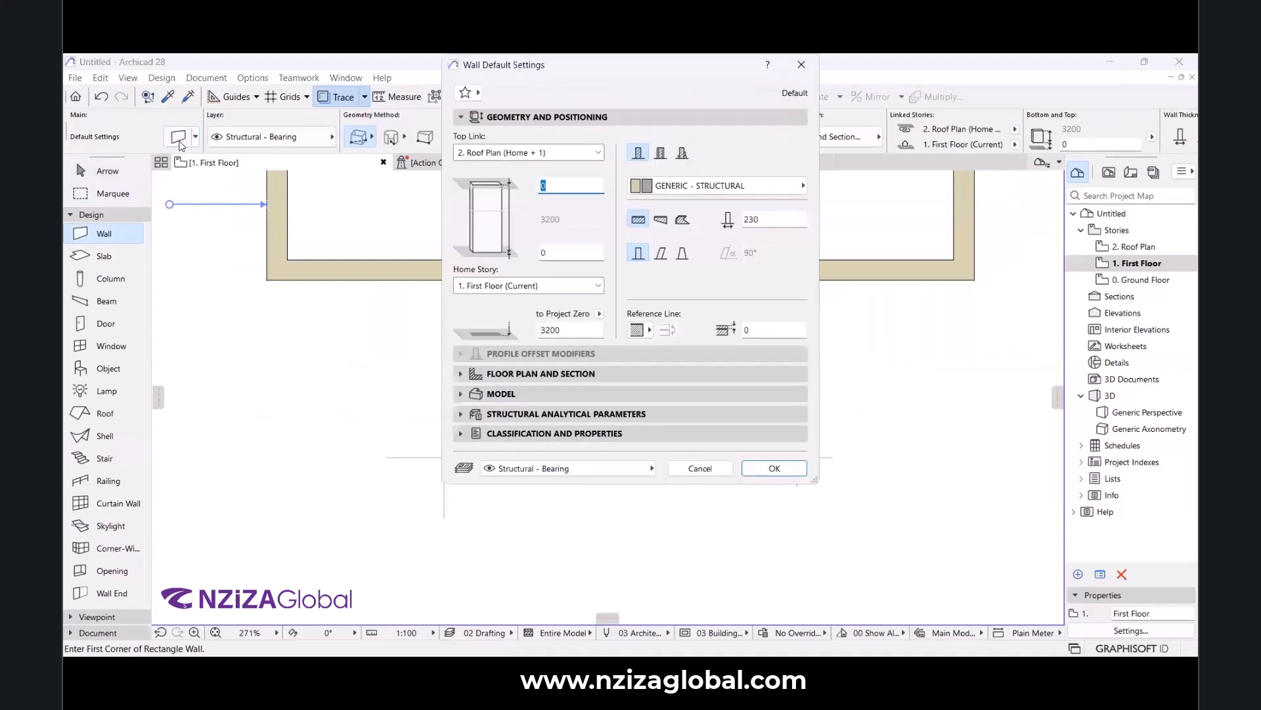
click(543, 253)
text(2700)
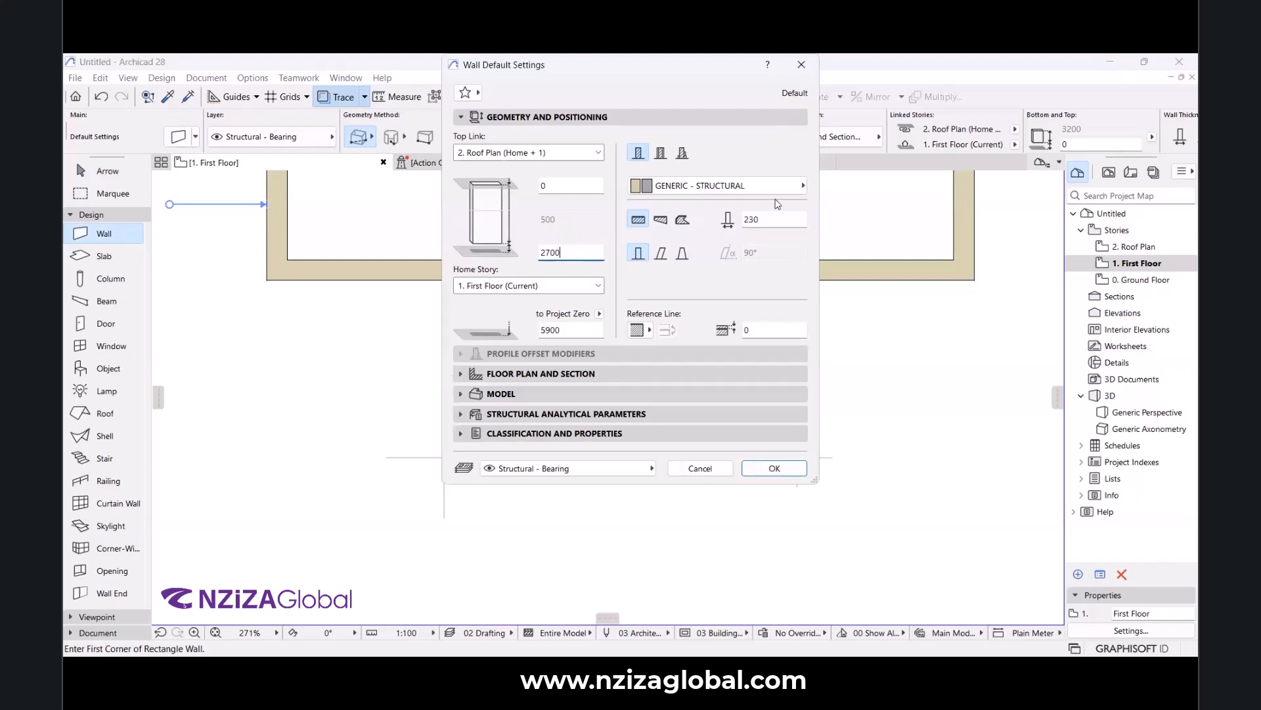
Set the default wall's floor plan display to Projected with Overhead and apply the wall settings.
click(555, 374)
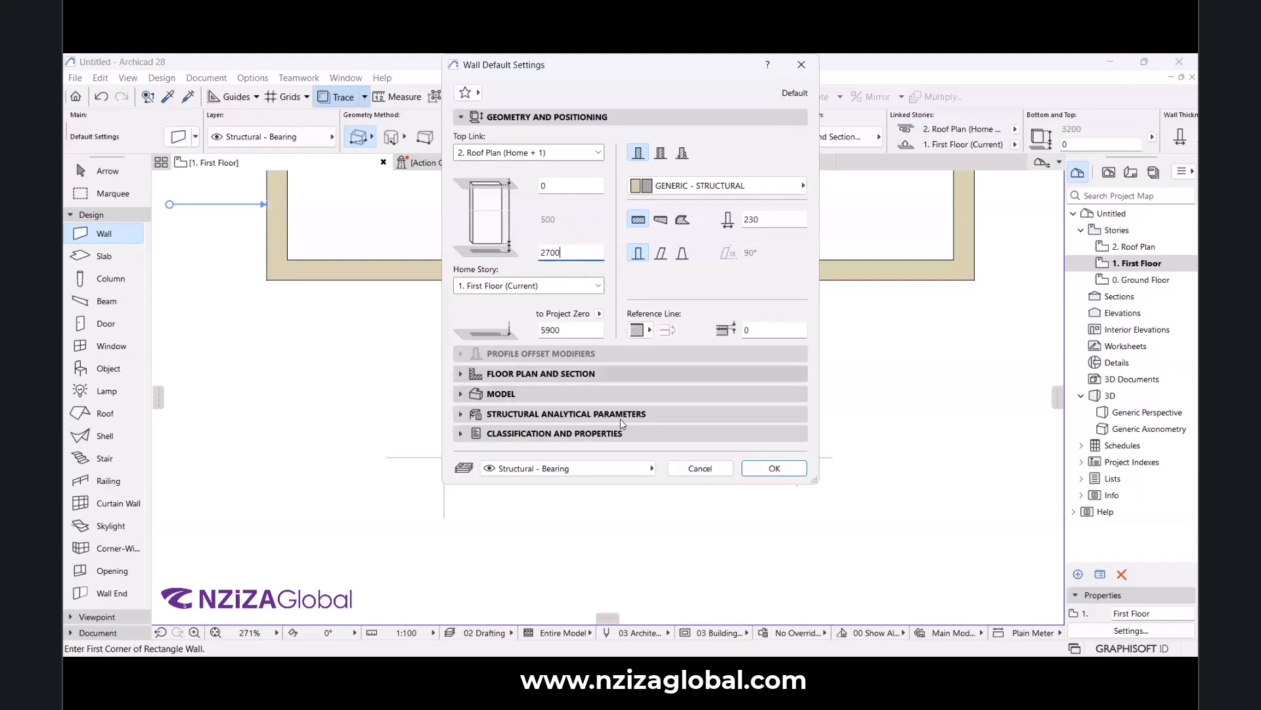
click(632, 422)
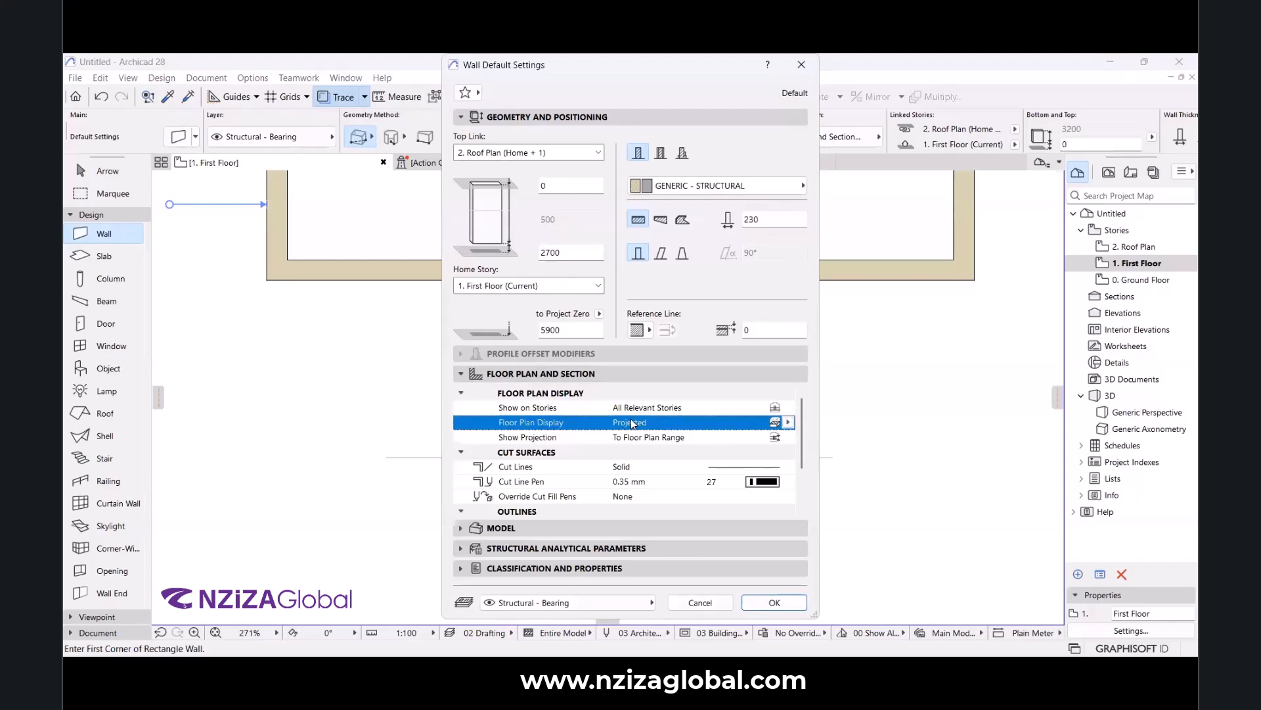
click(789, 422)
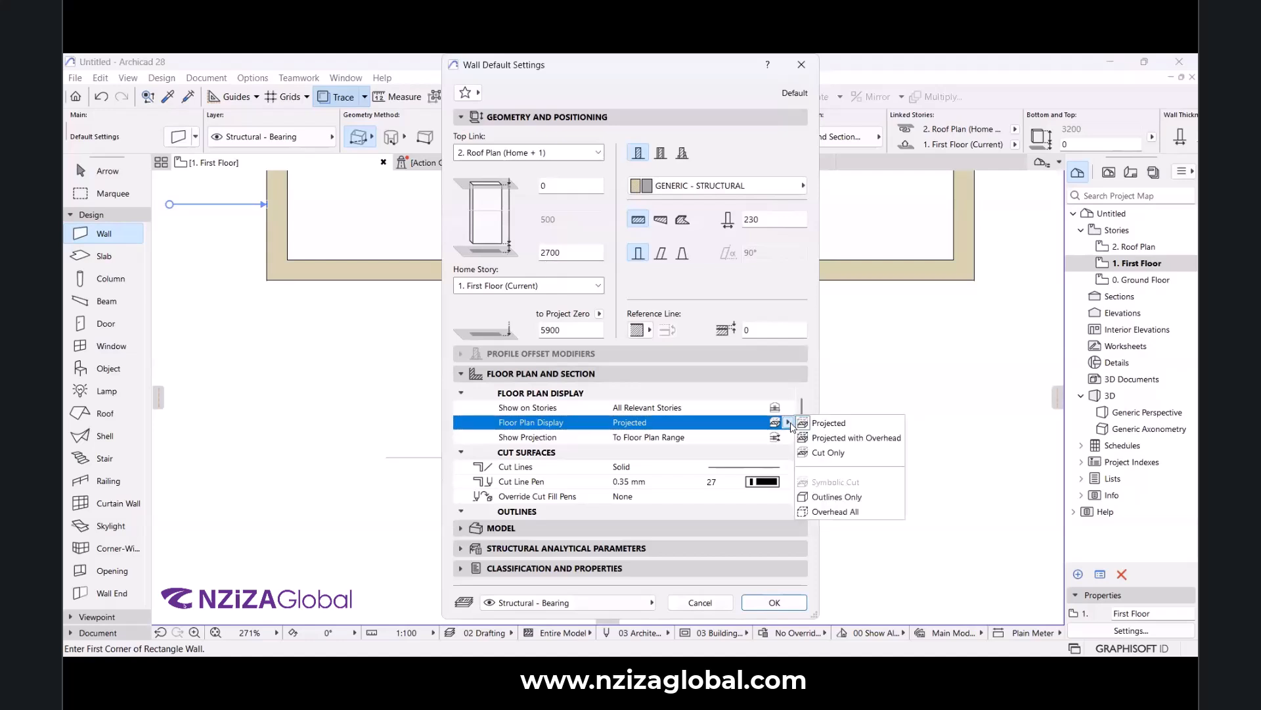
click(849, 439)
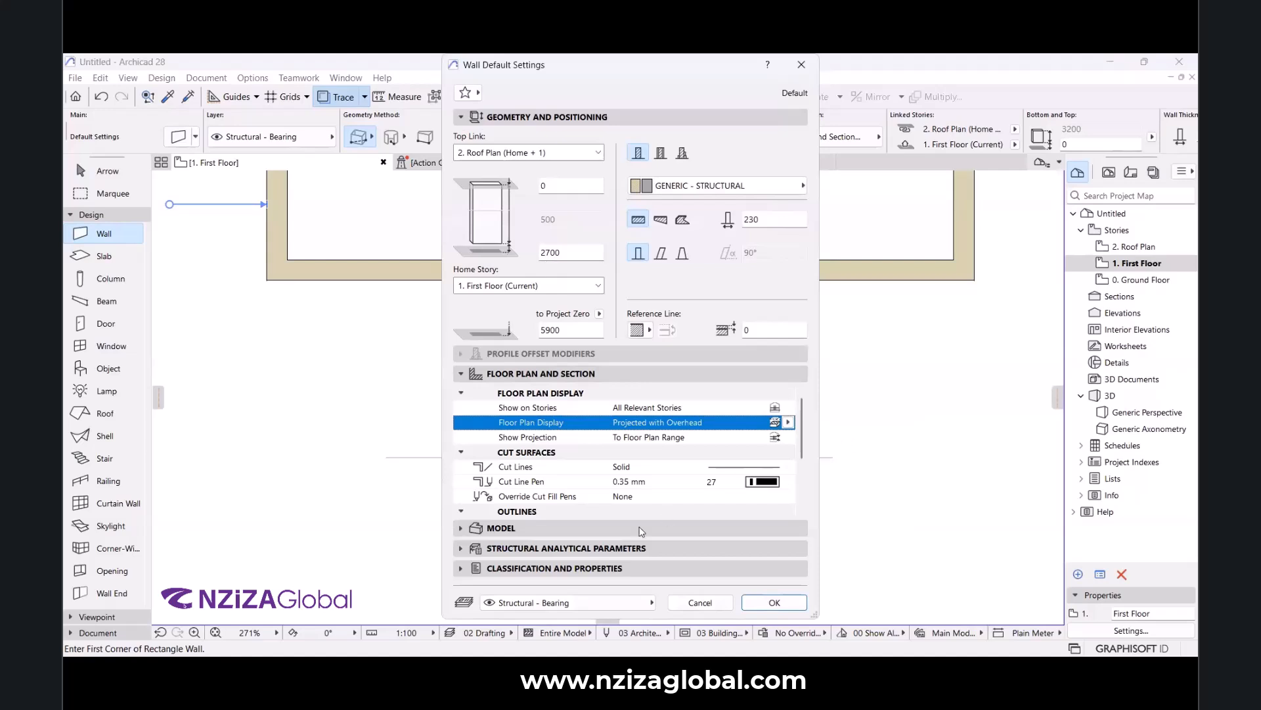
click(618, 529)
click(757, 425)
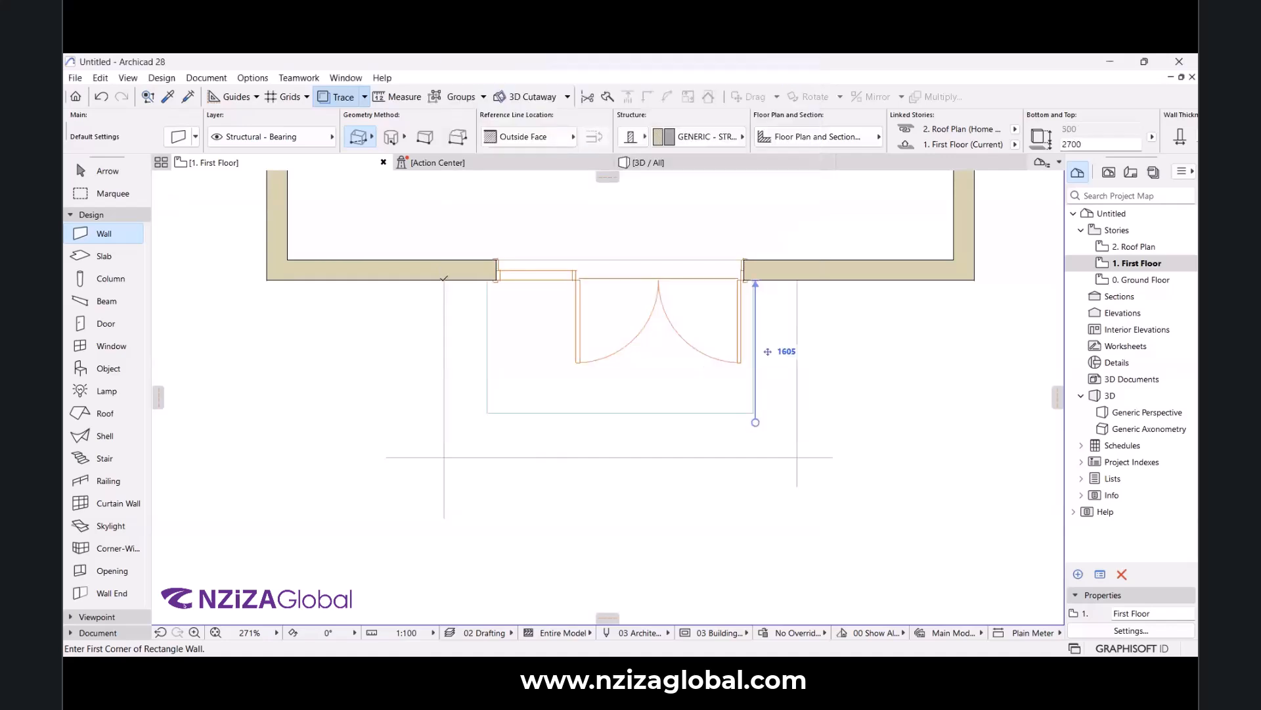
Switch the wall geometry method to chained, with the outer left line's upper end as the starting corner.
click(444, 280)
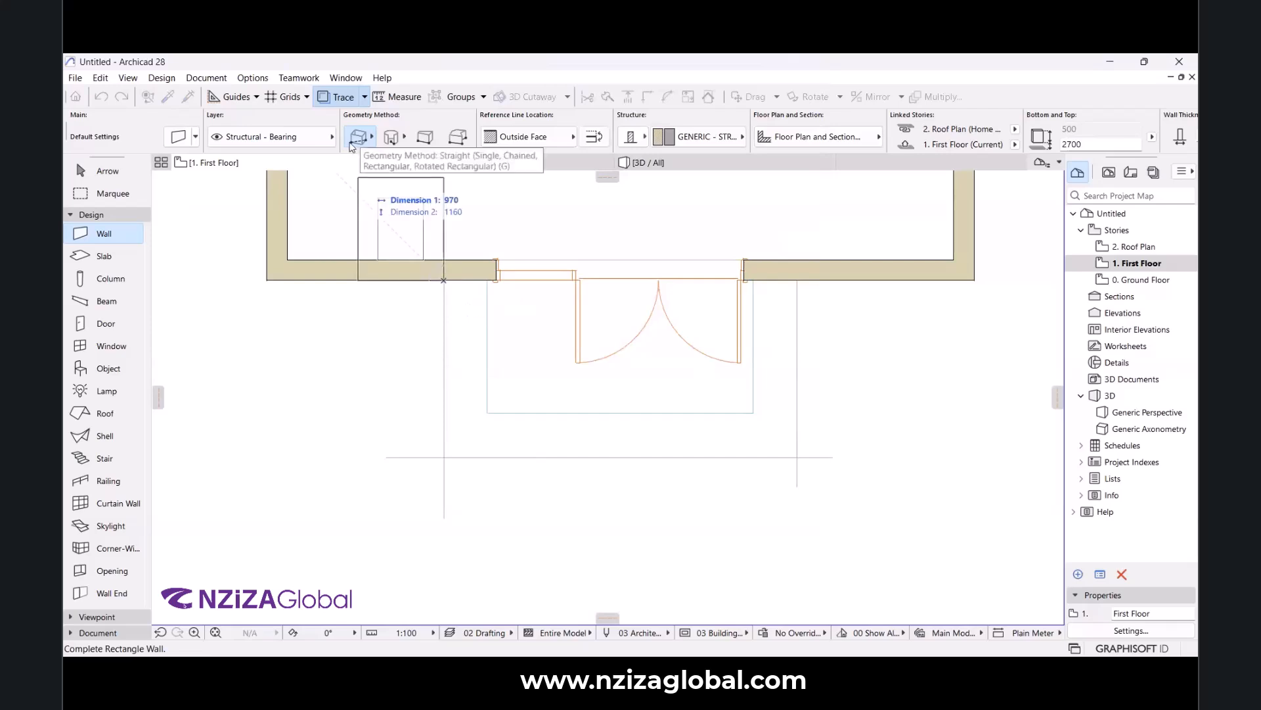
click(355, 139)
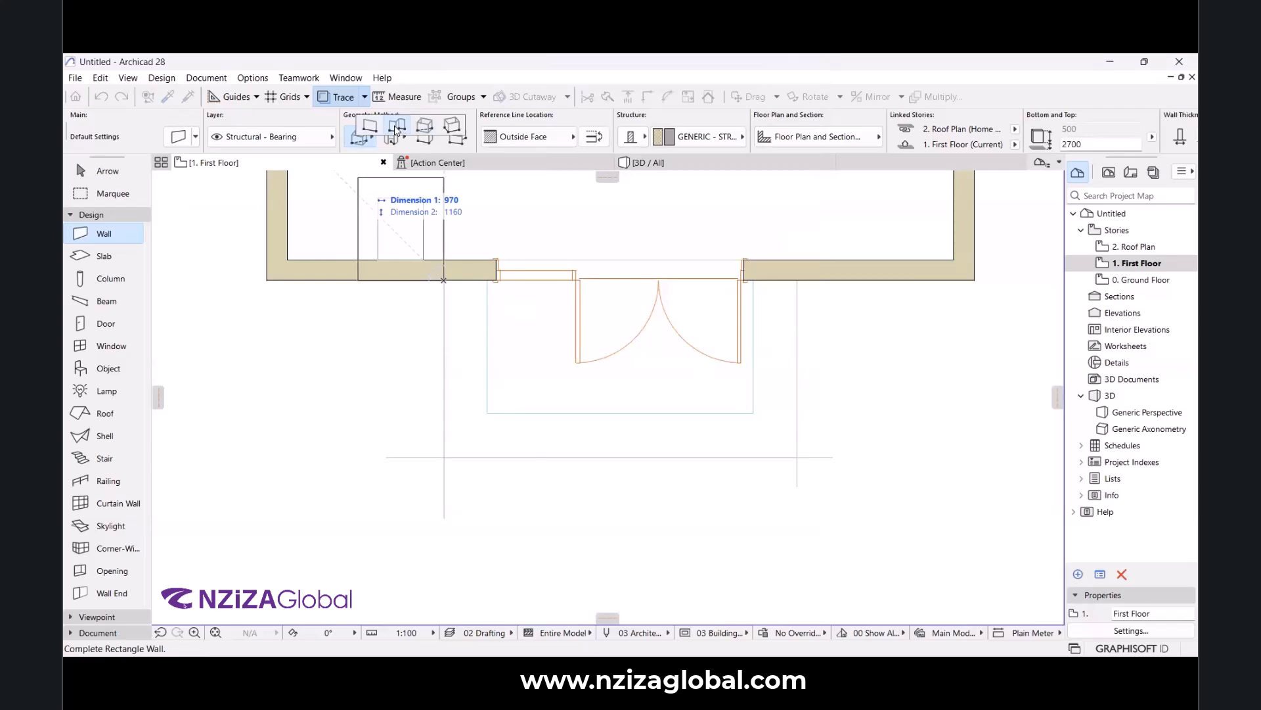
click(396, 128)
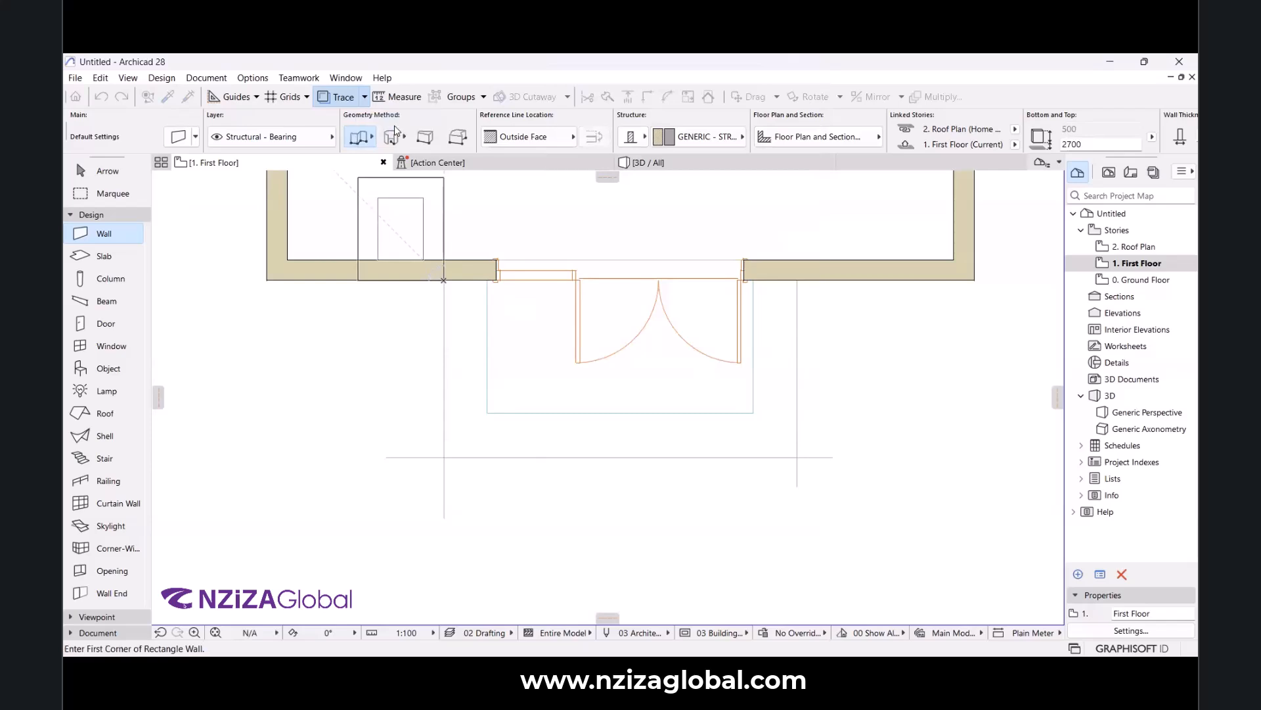
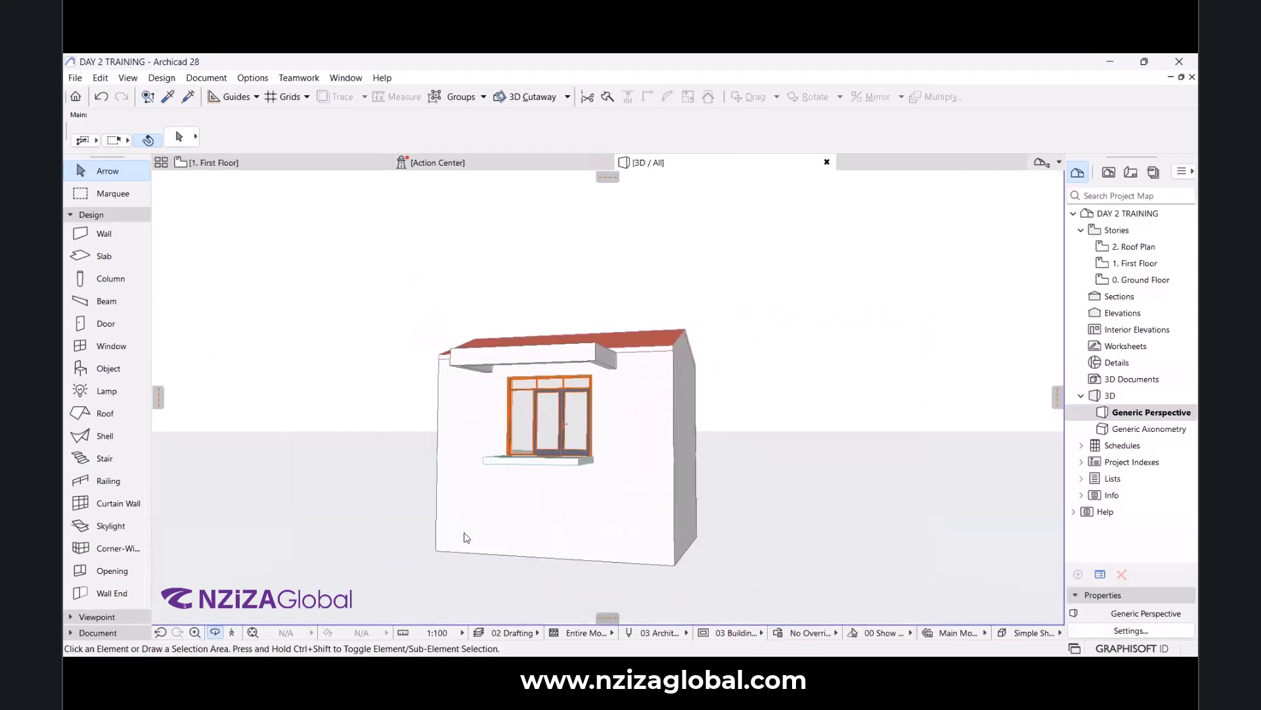
Examine the canopy walls above the double door from several angles in the 3D view.
mouse_move(562, 380)
shift+middle_down()
mouse_move(643, 409)
mouse_move(554, 399)
shift+middle_up()
scroll(439, 390, up, 3)
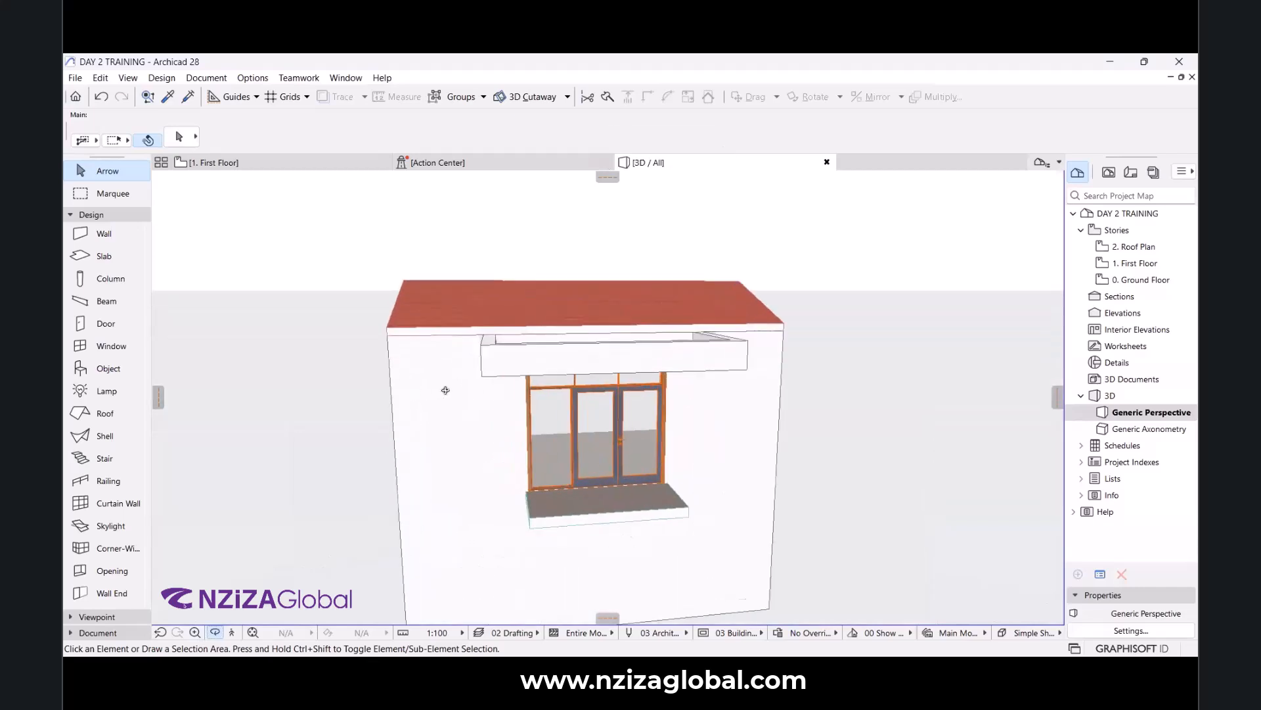
scroll(759, 402, down, 3)
drag(699, 411, 723, 401)
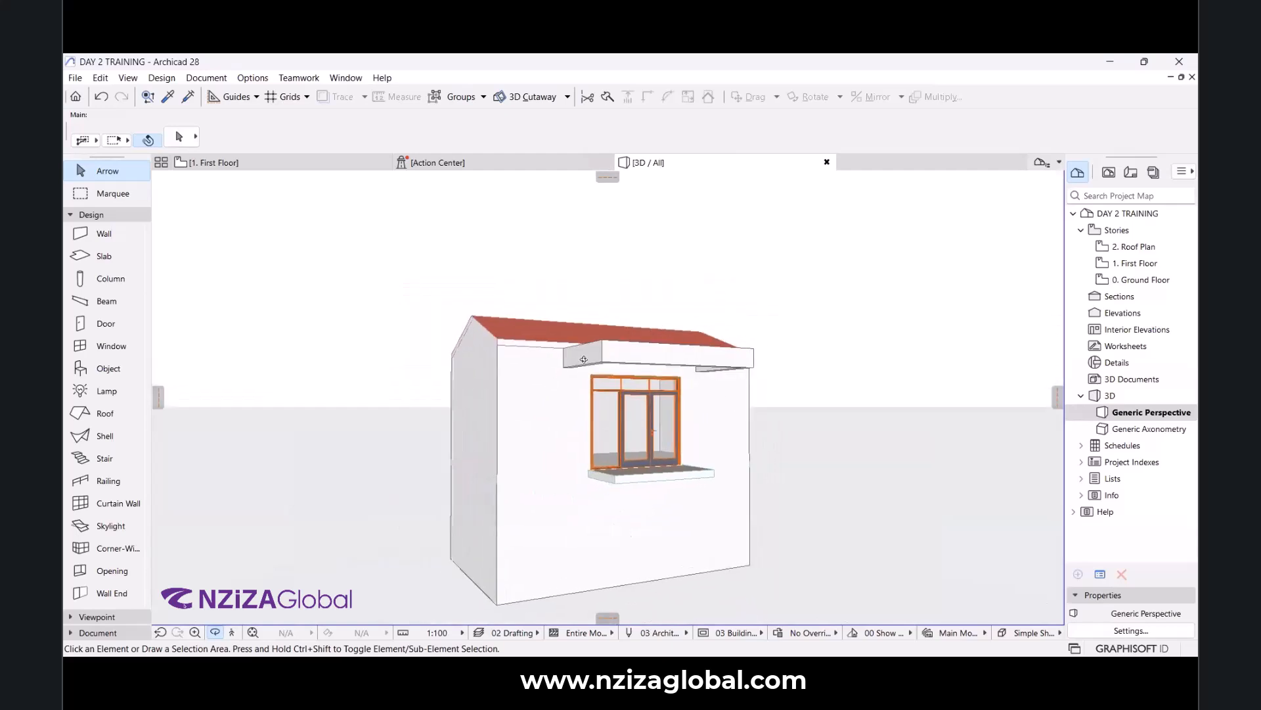
scroll(591, 365, up, 5)
scroll(645, 388, down, 3)
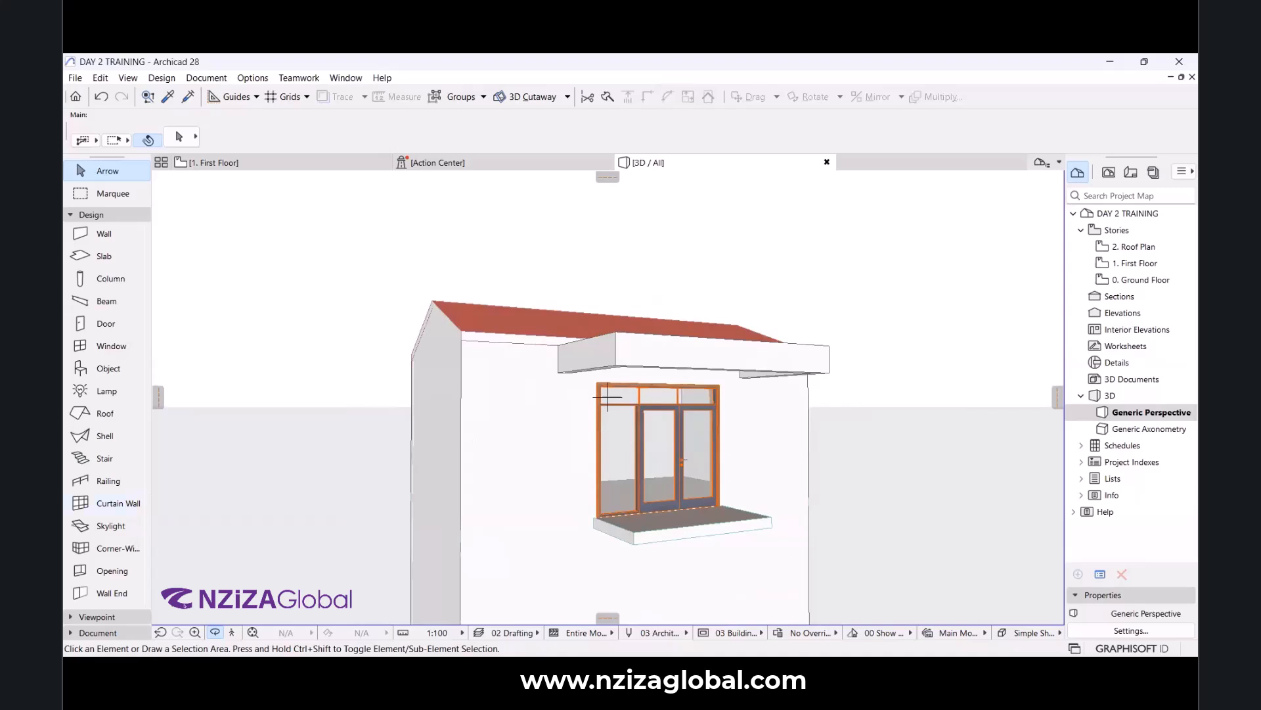
scroll(681, 508, up, 2)
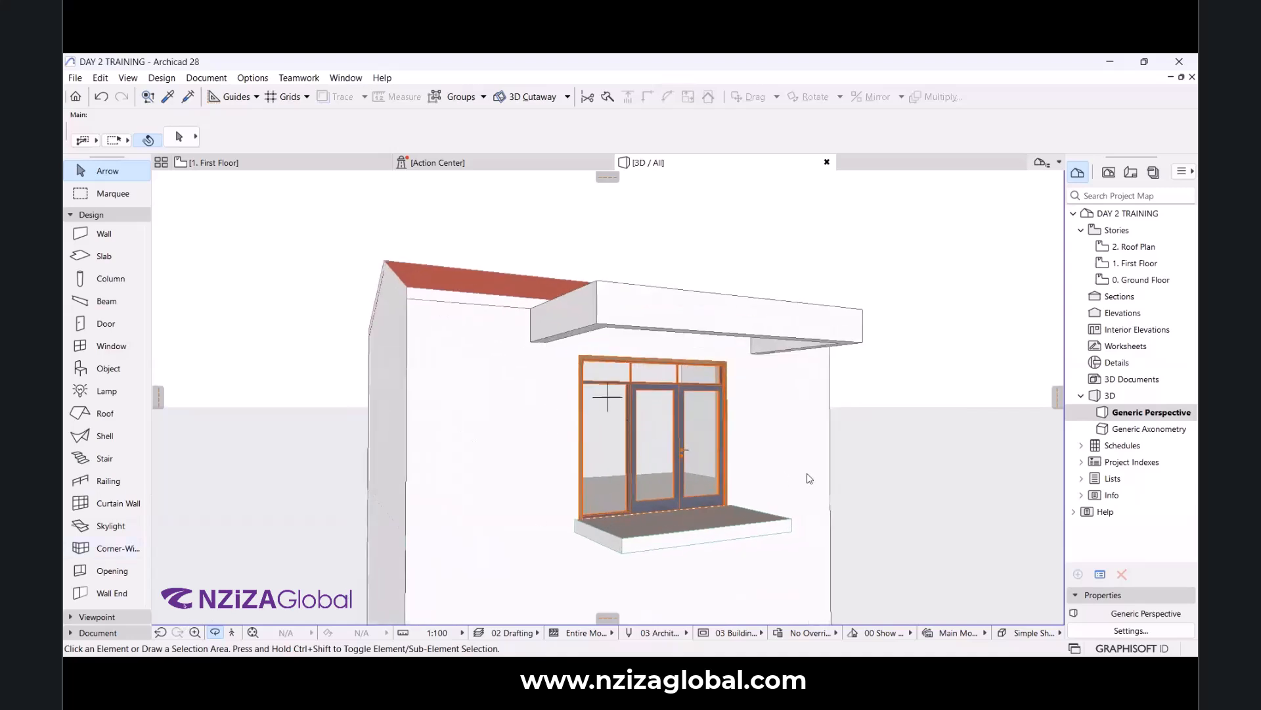
scroll(783, 450, down, 1)
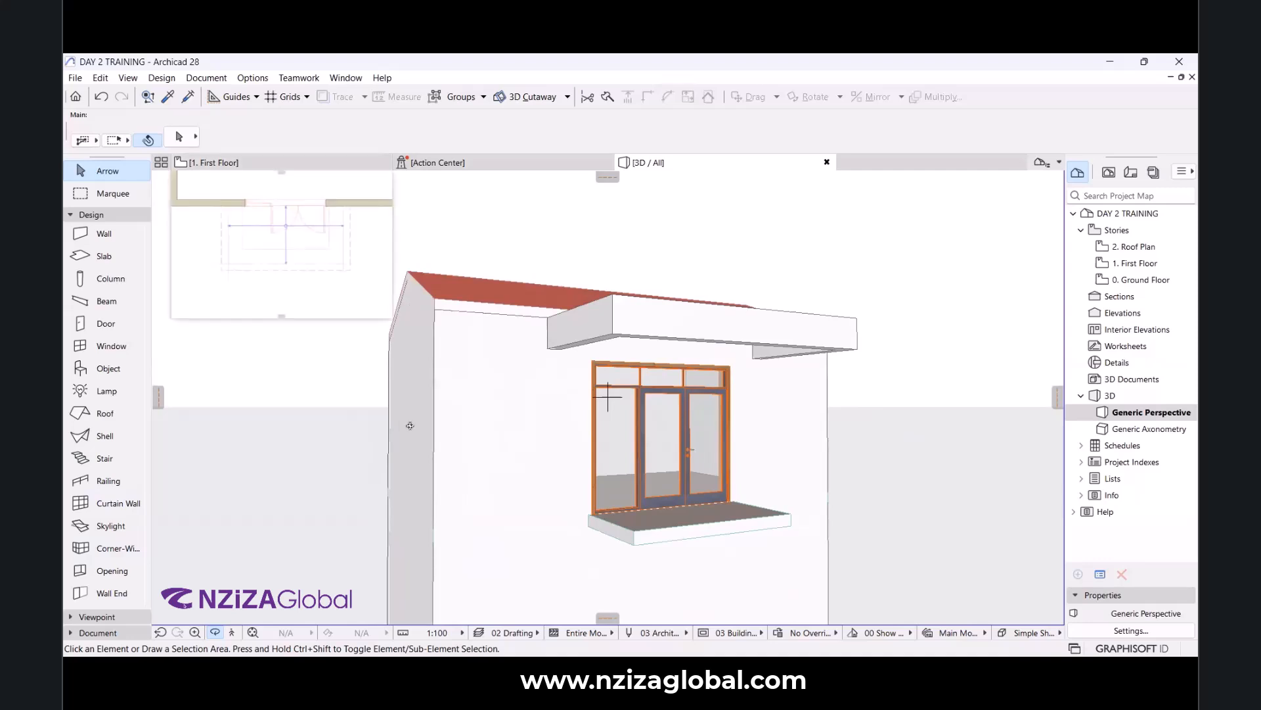
scroll(574, 464, down, 3)
drag(635, 431, 641, 400)
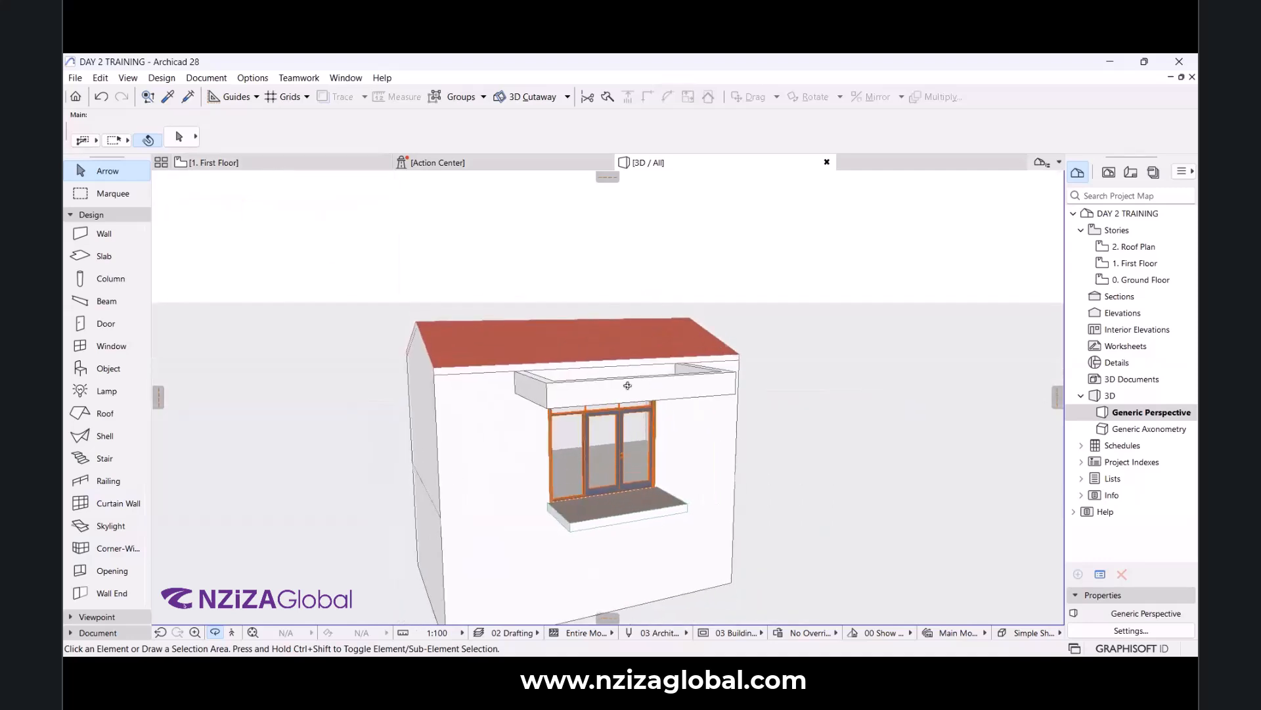
Compare the canopy's dashed outline on the First Floor plan with its walls in the 3D view, including where they meet the building.
click(211, 162)
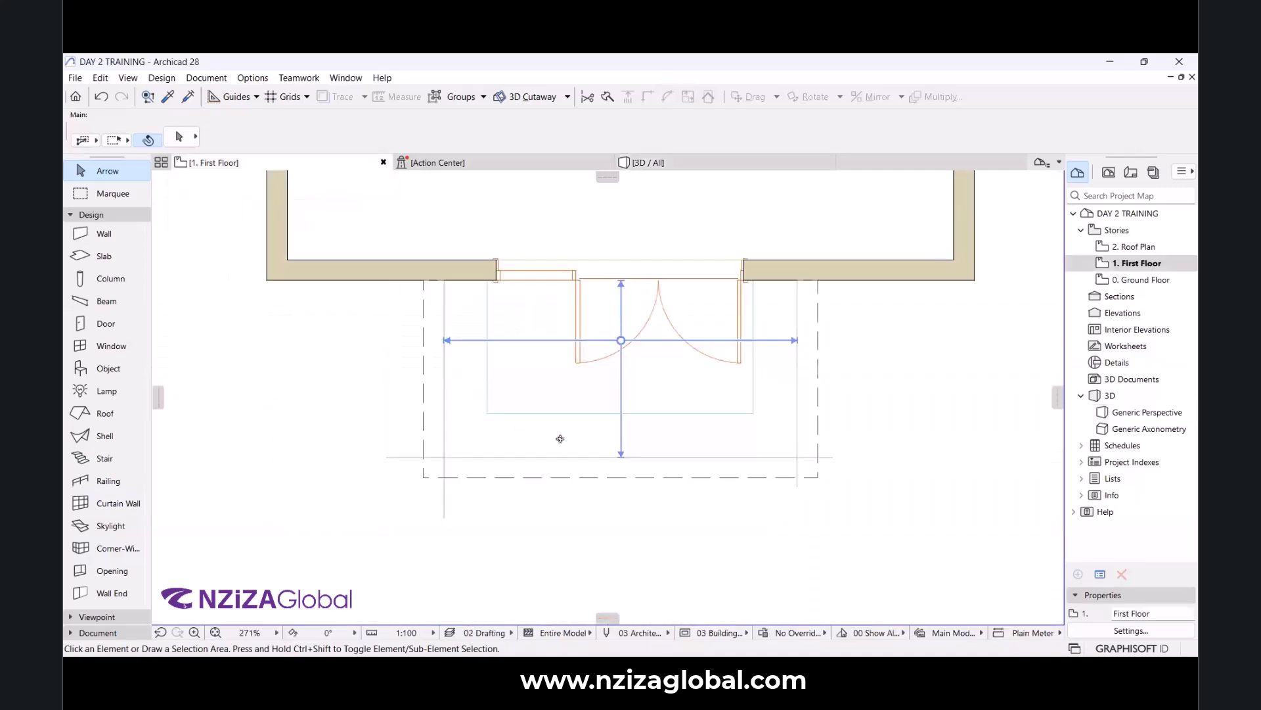
click(585, 443)
scroll(617, 442, down, 5)
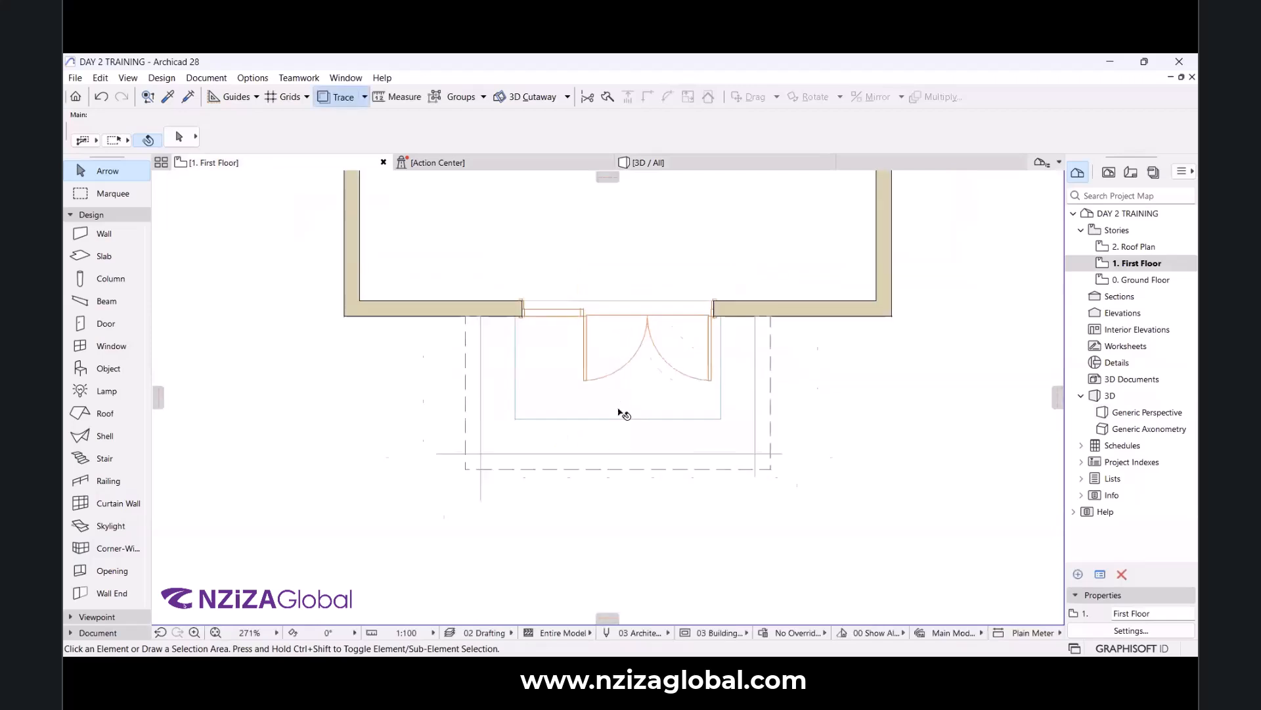
scroll(618, 453, up, 3)
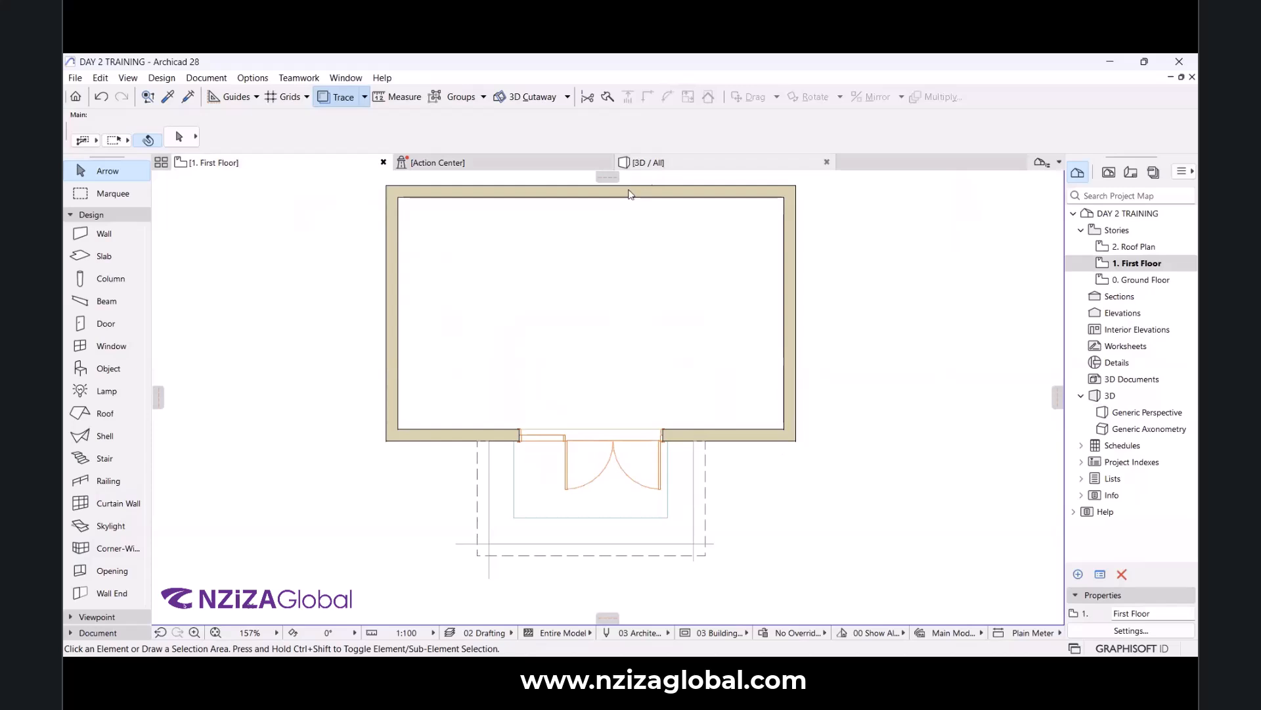
click(647, 164)
drag(509, 397, 760, 366)
scroll(625, 428, up, 5)
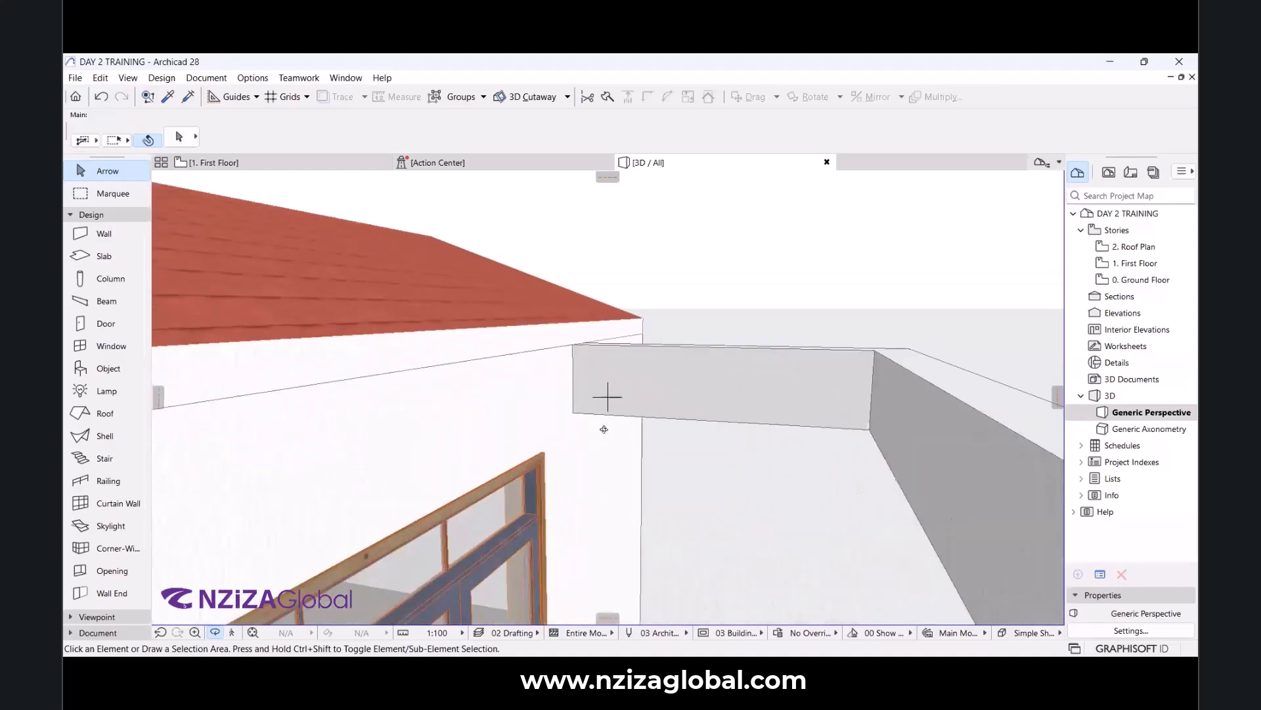
scroll(517, 395, down, 6)
scroll(628, 439, up, 4)
drag(682, 395, 669, 391)
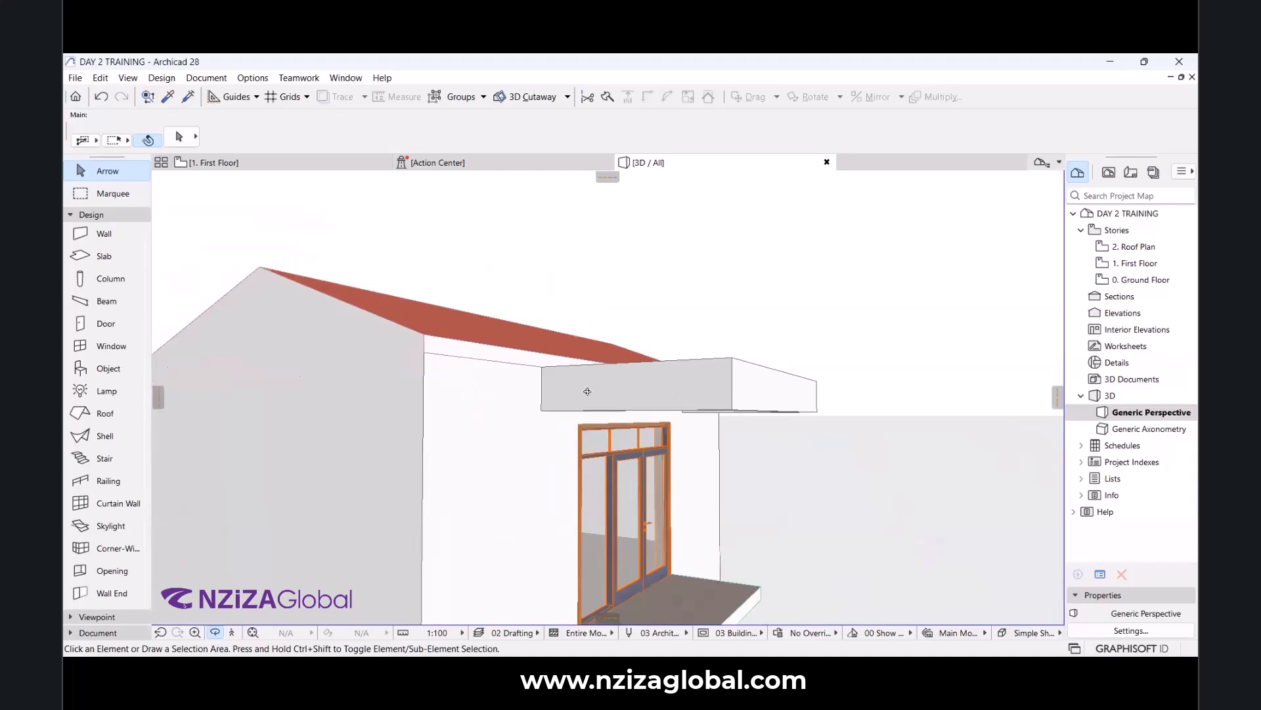
Return to the First Floor plan and examine the dashed canopy outline around the double door.
click(282, 165)
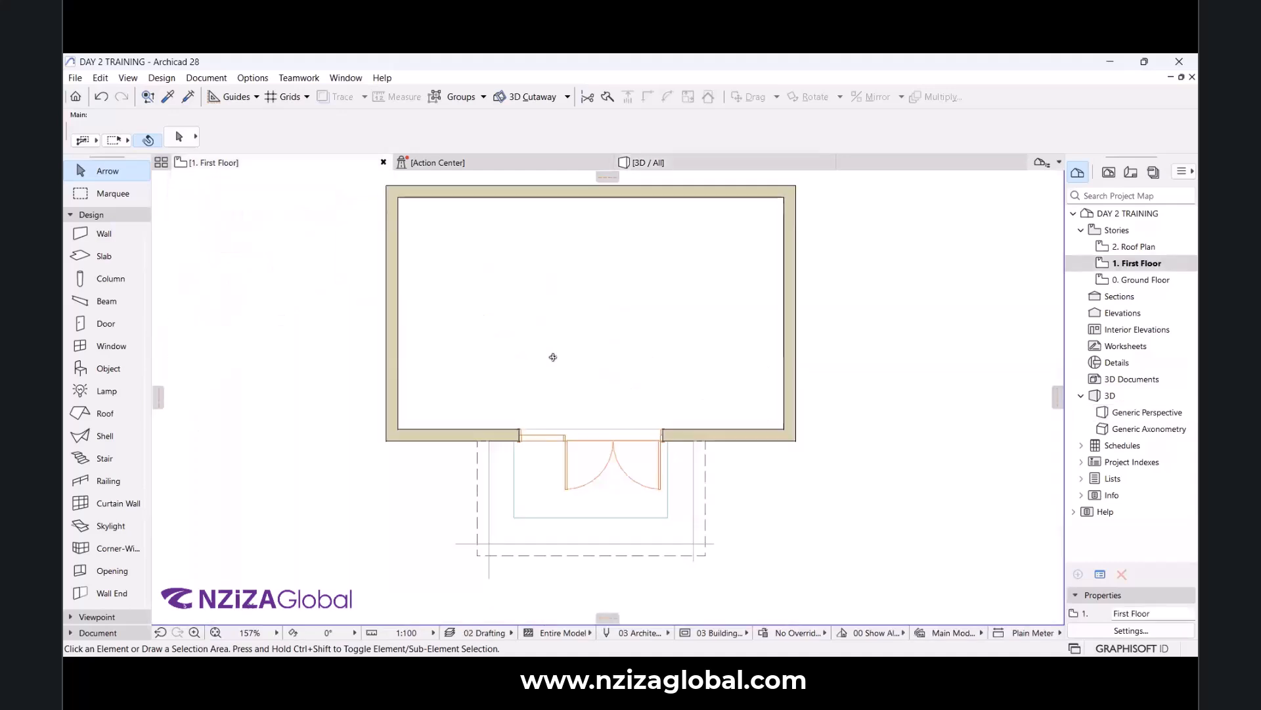
scroll(512, 375, down, 2)
scroll(513, 355, up, 3)
scroll(591, 296, down, 4)
scroll(591, 290, up, 3)
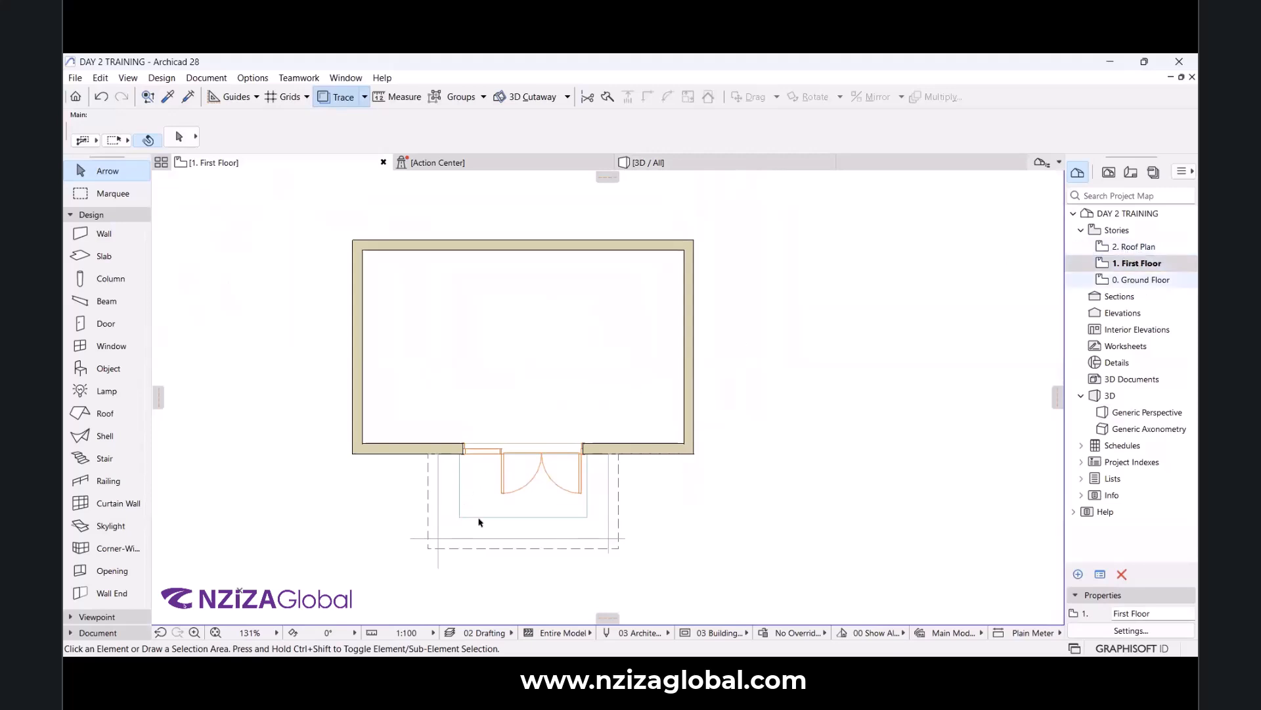
scroll(782, 387, down, 2)
scroll(712, 428, up, 4)
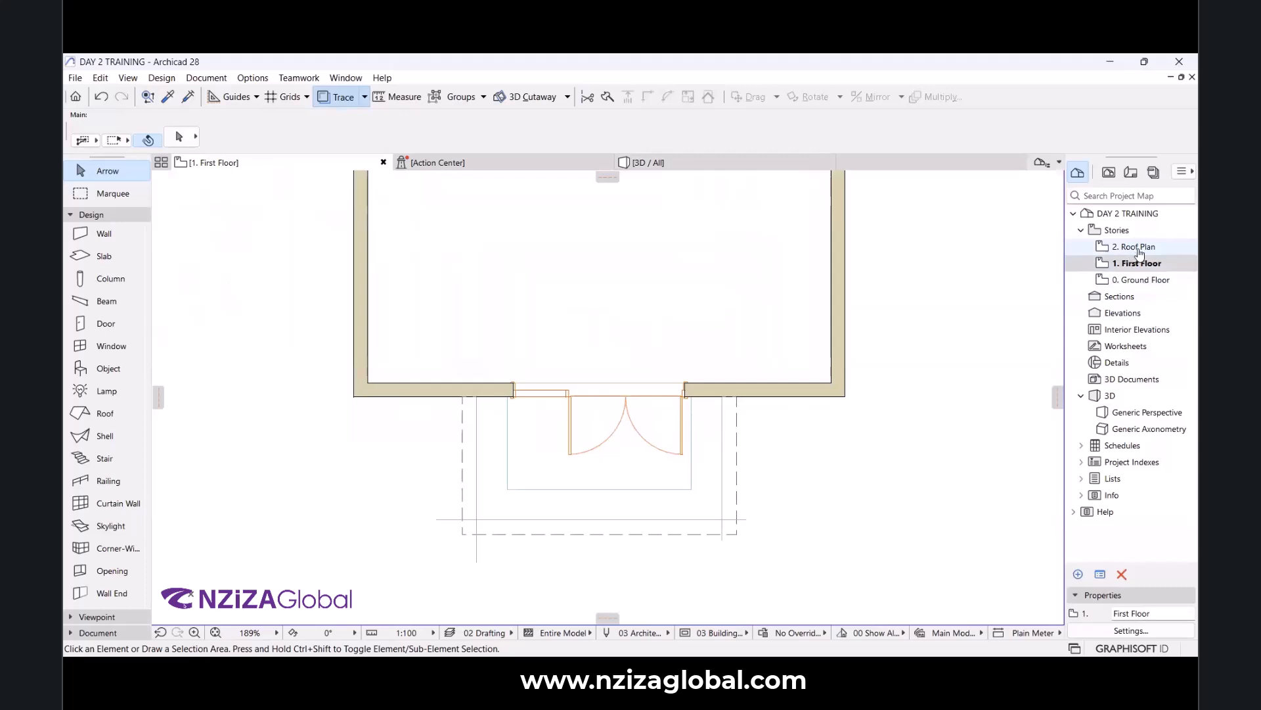
scroll(605, 529, up, 1)
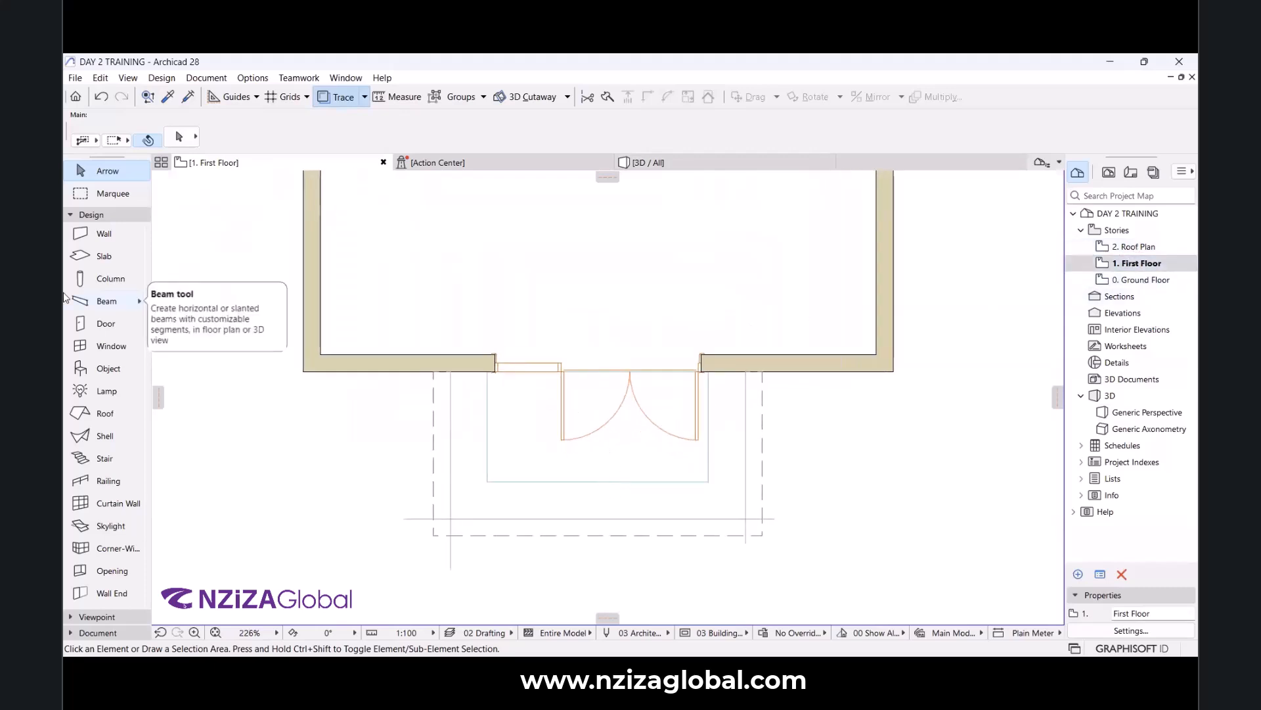
Configure the roof defaults as a single-plane roof with its pivot line offset 2900 from the First Floor.
click(99, 414)
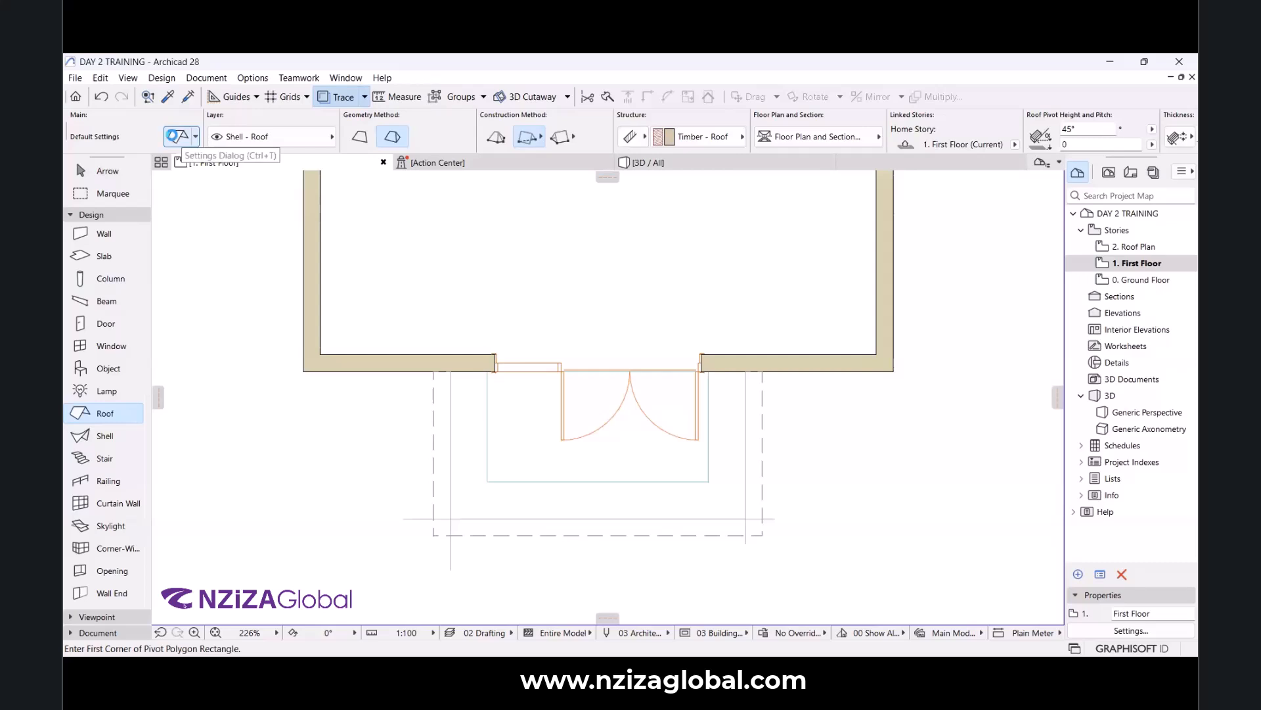
click(176, 137)
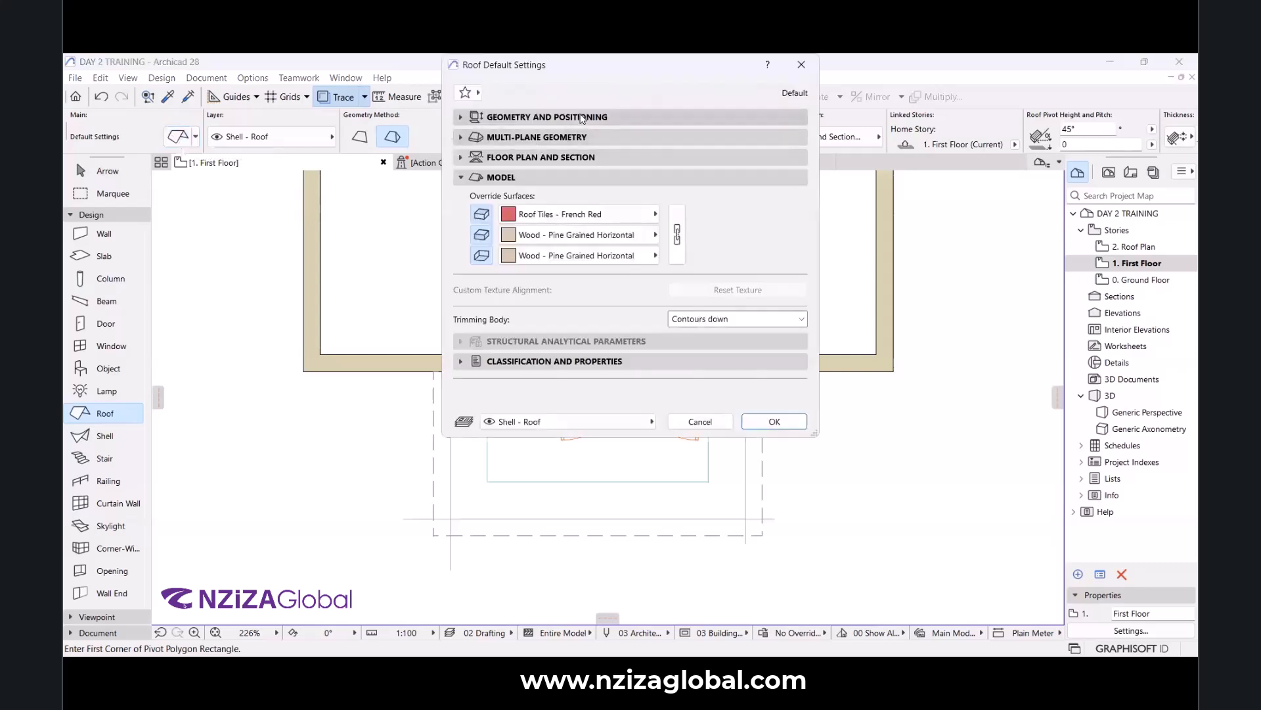
click(581, 117)
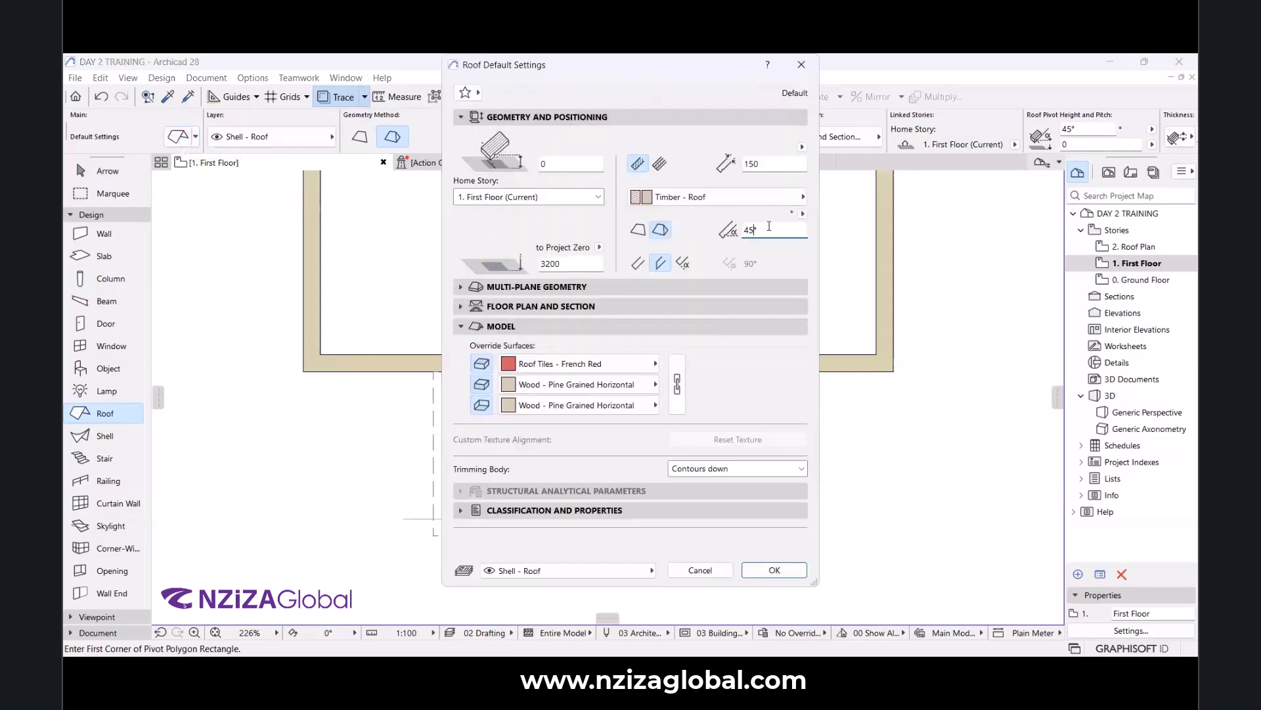
text(5°)
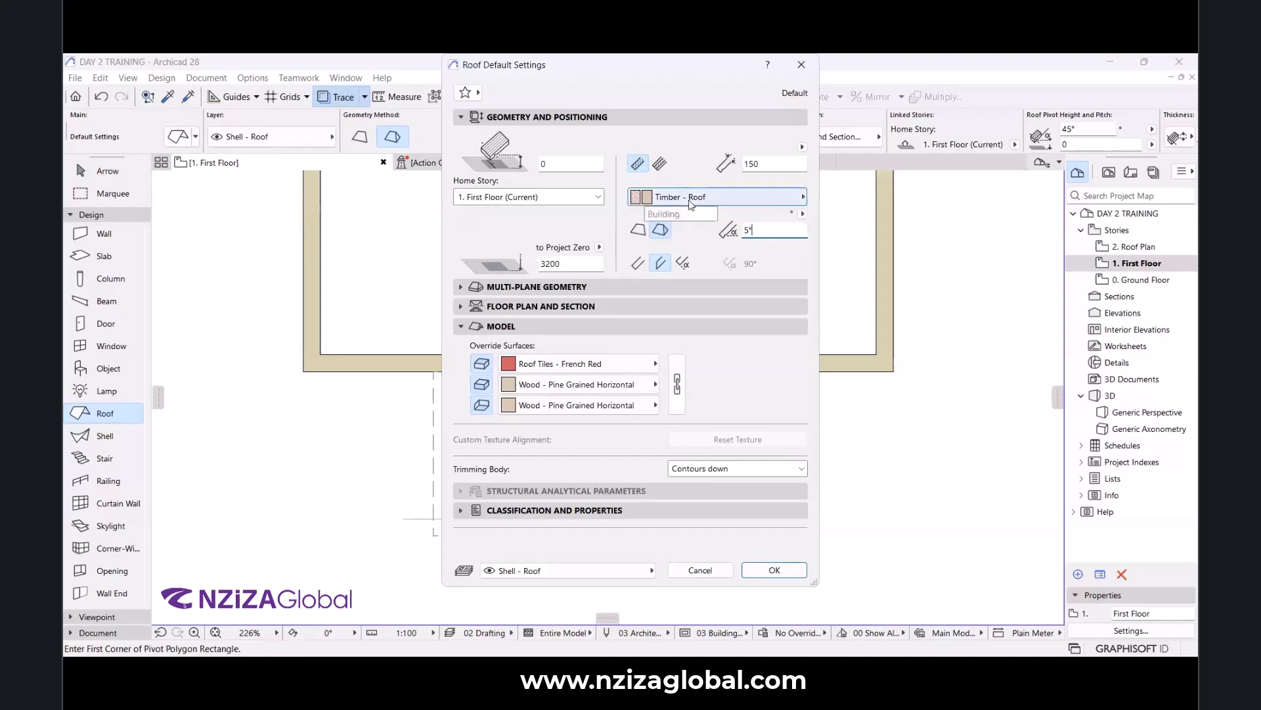
click(767, 165)
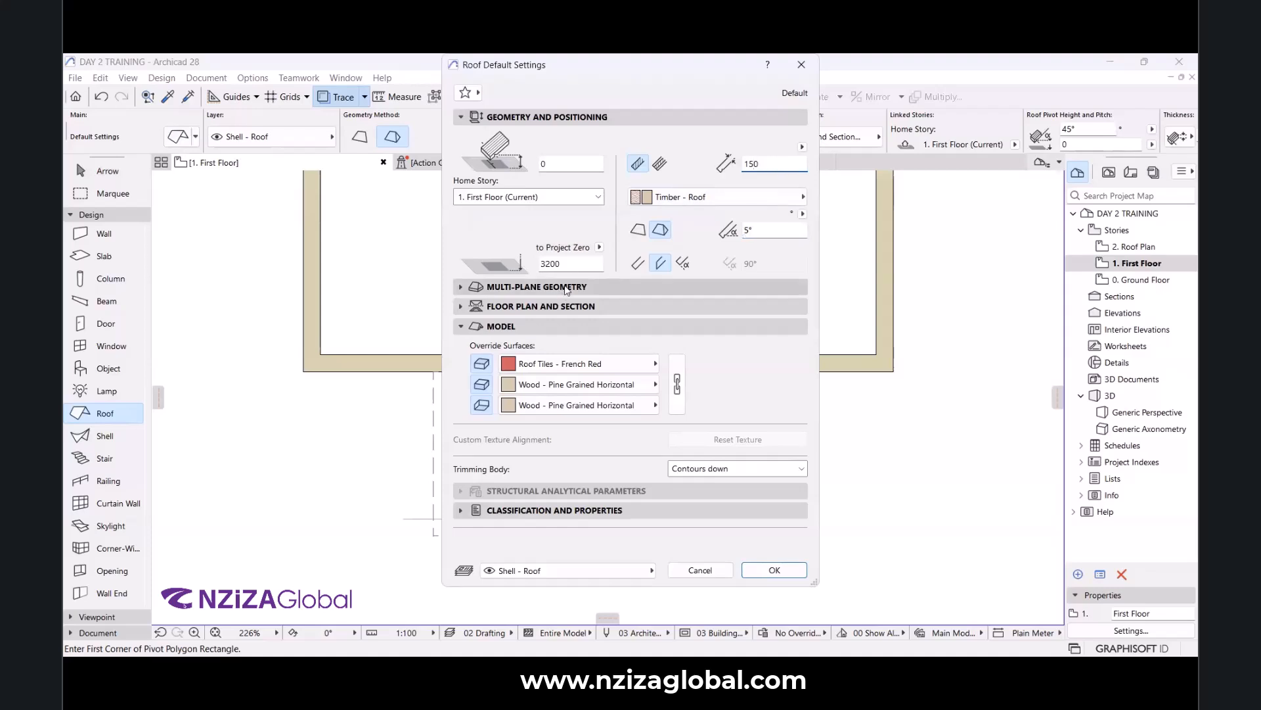
click(543, 164)
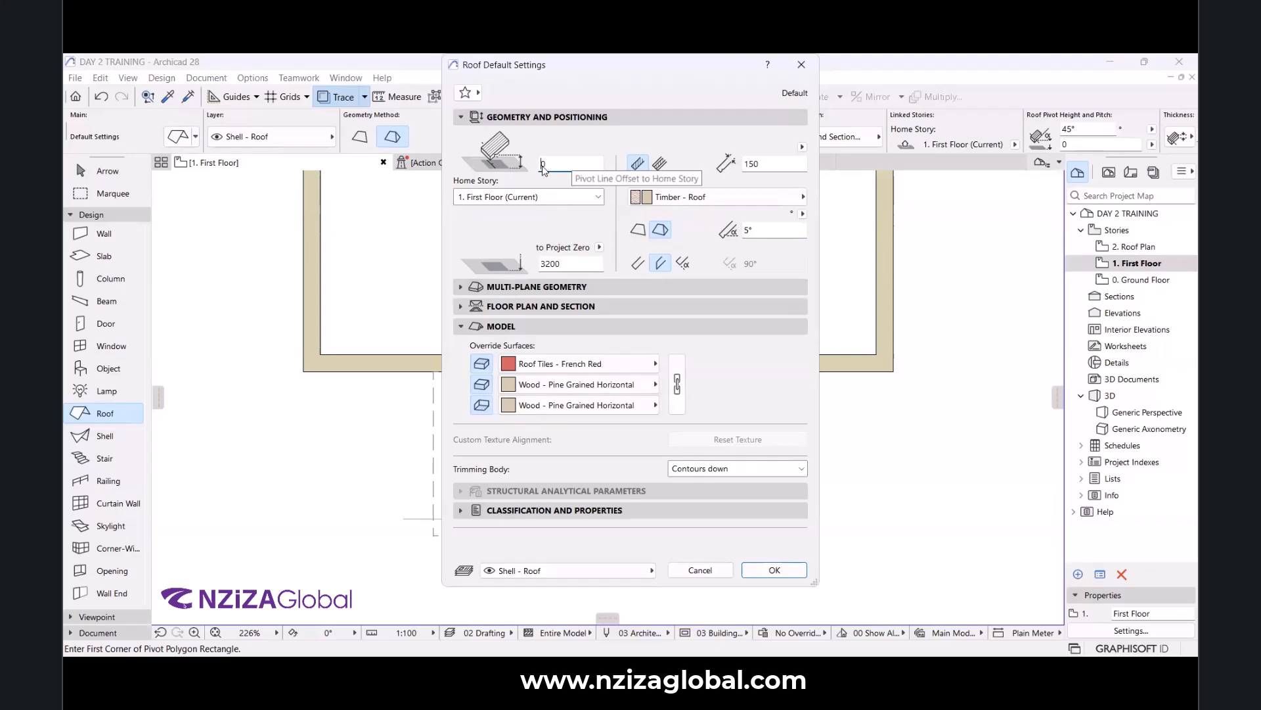
text(2900)
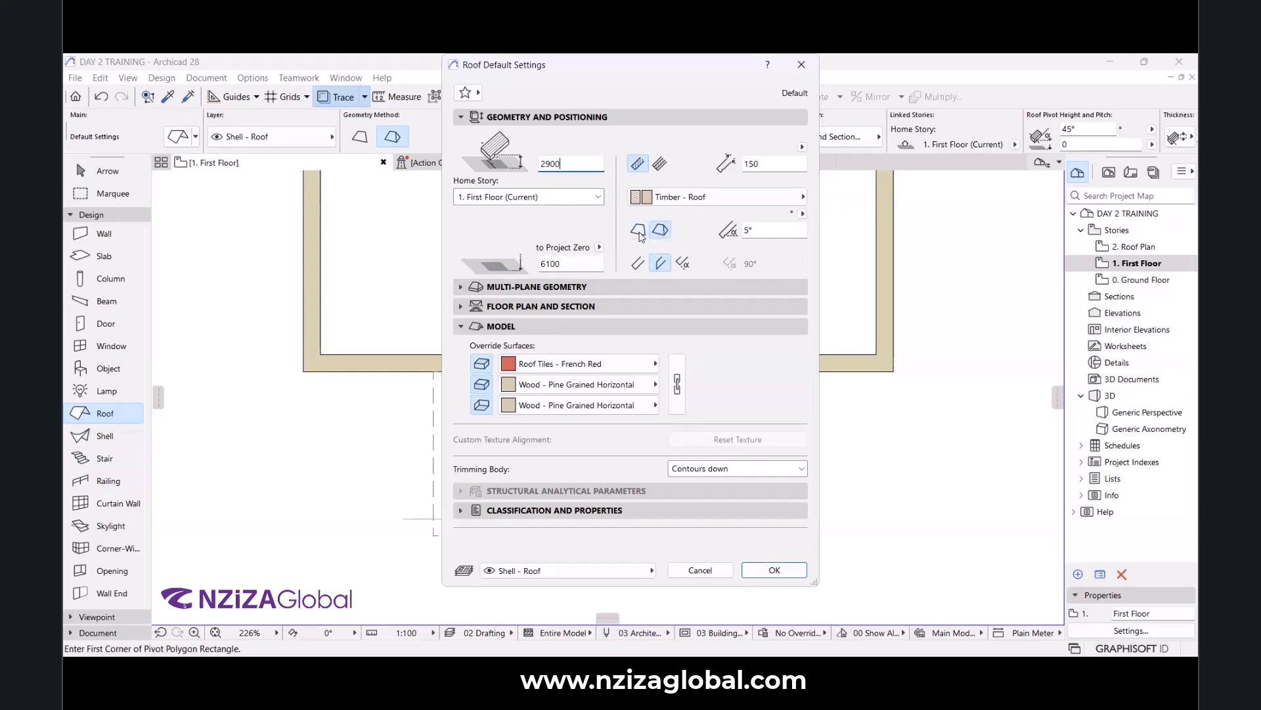
click(639, 231)
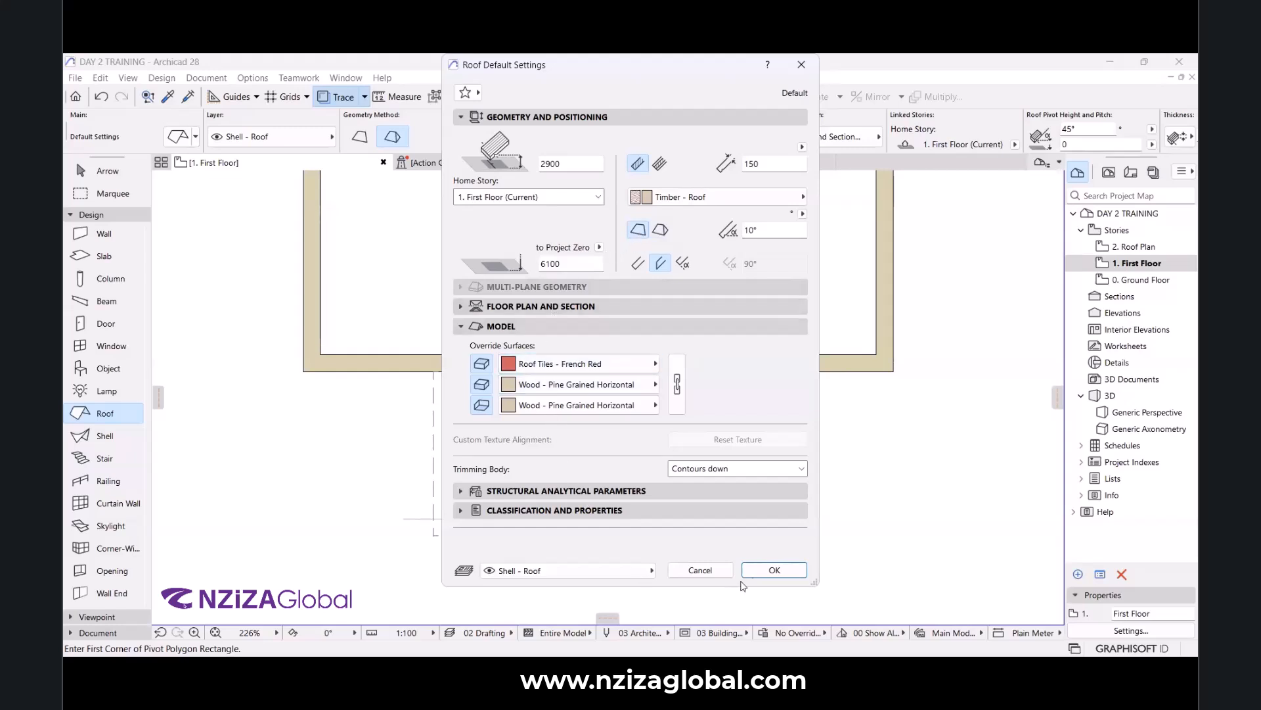
click(764, 571)
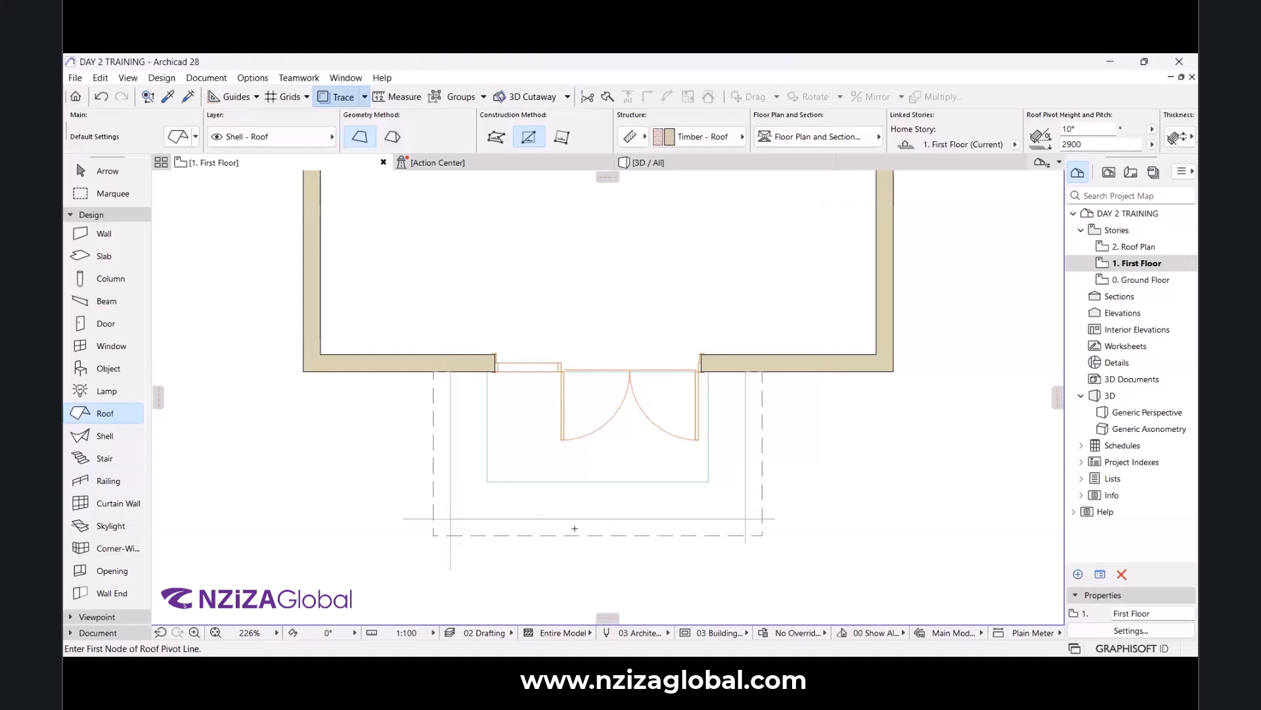
Draw the canopy roof from a pivot line on the front construction line, sloping up toward the building, its rectangle spanning the side lines to the wall.
scroll(539, 518, up, 3)
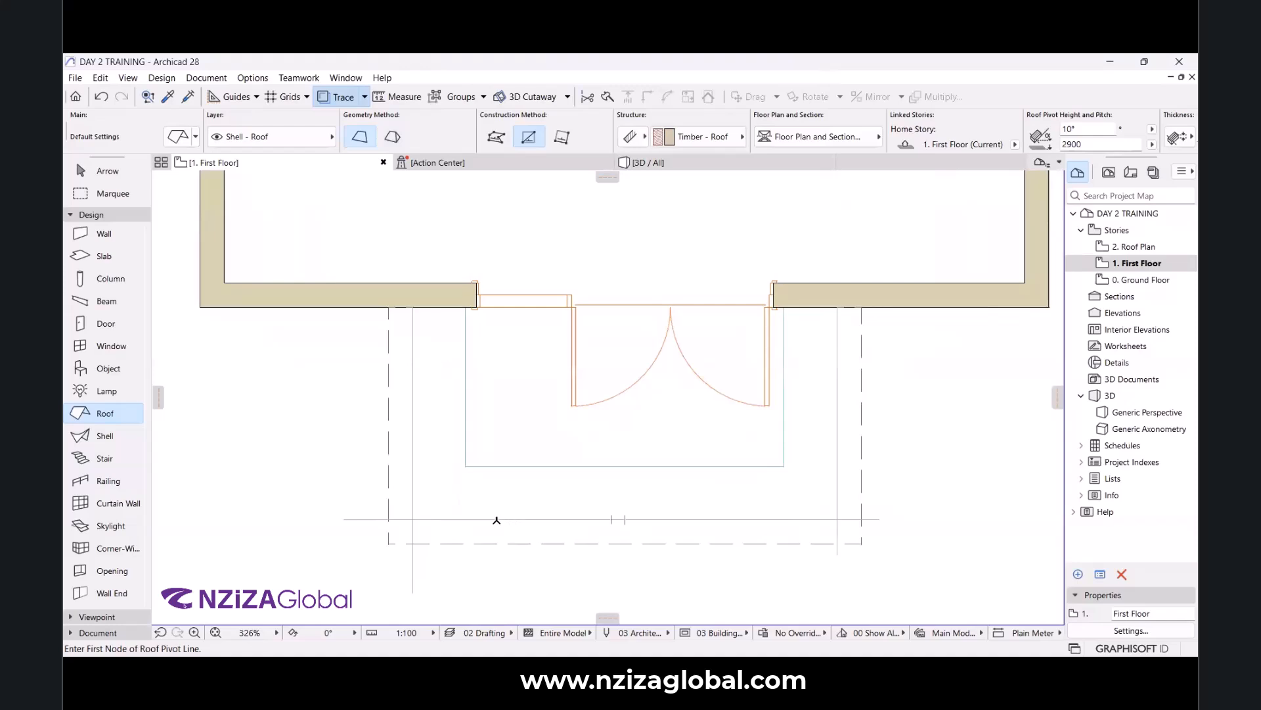
click(459, 519)
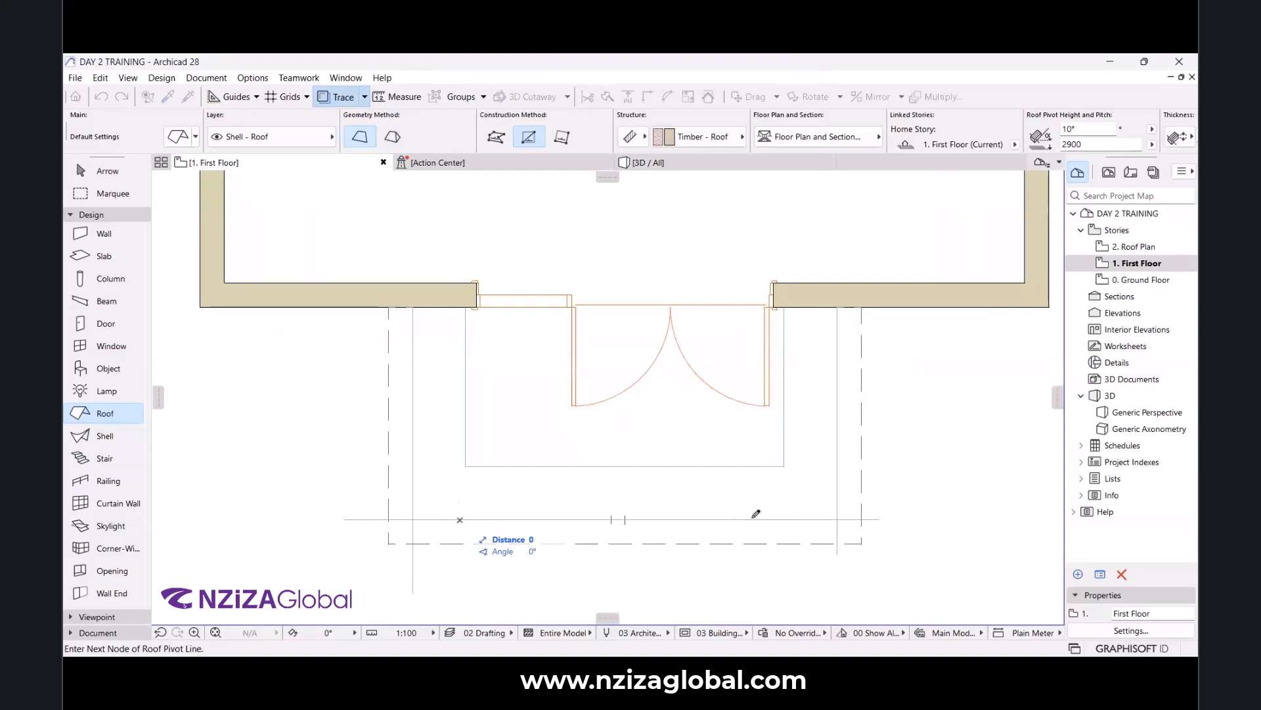
click(753, 519)
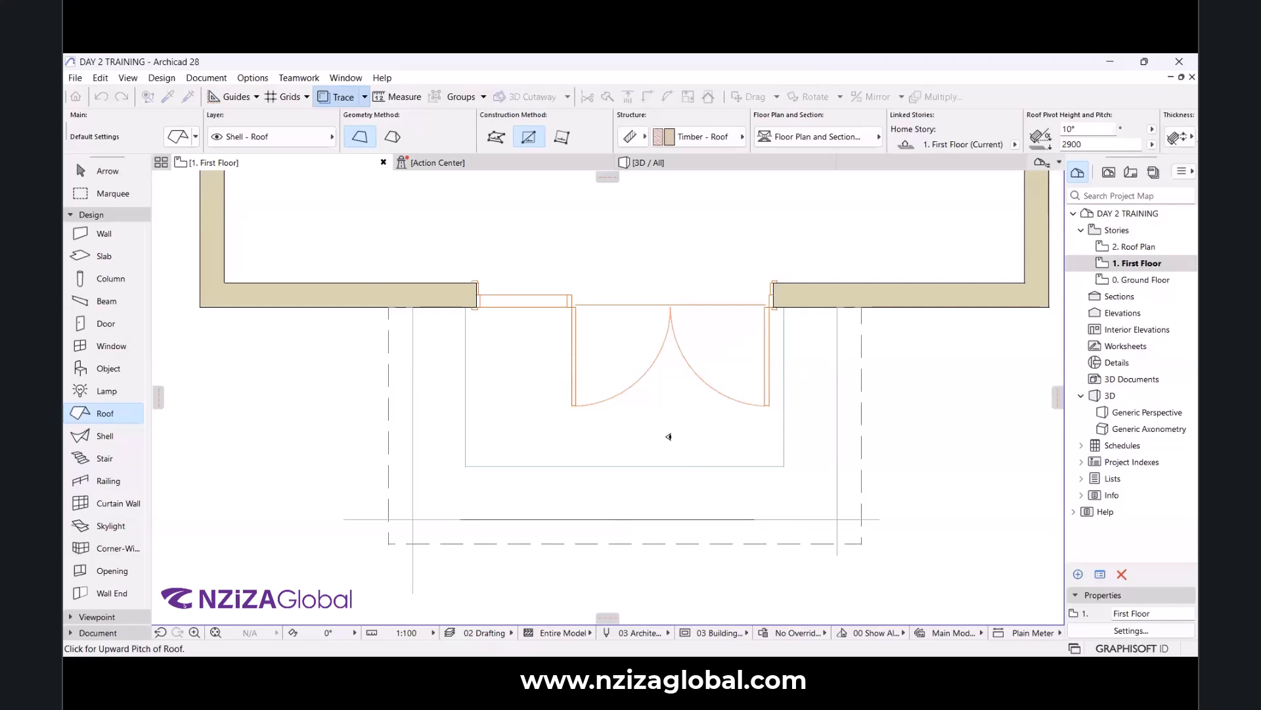
click(638, 448)
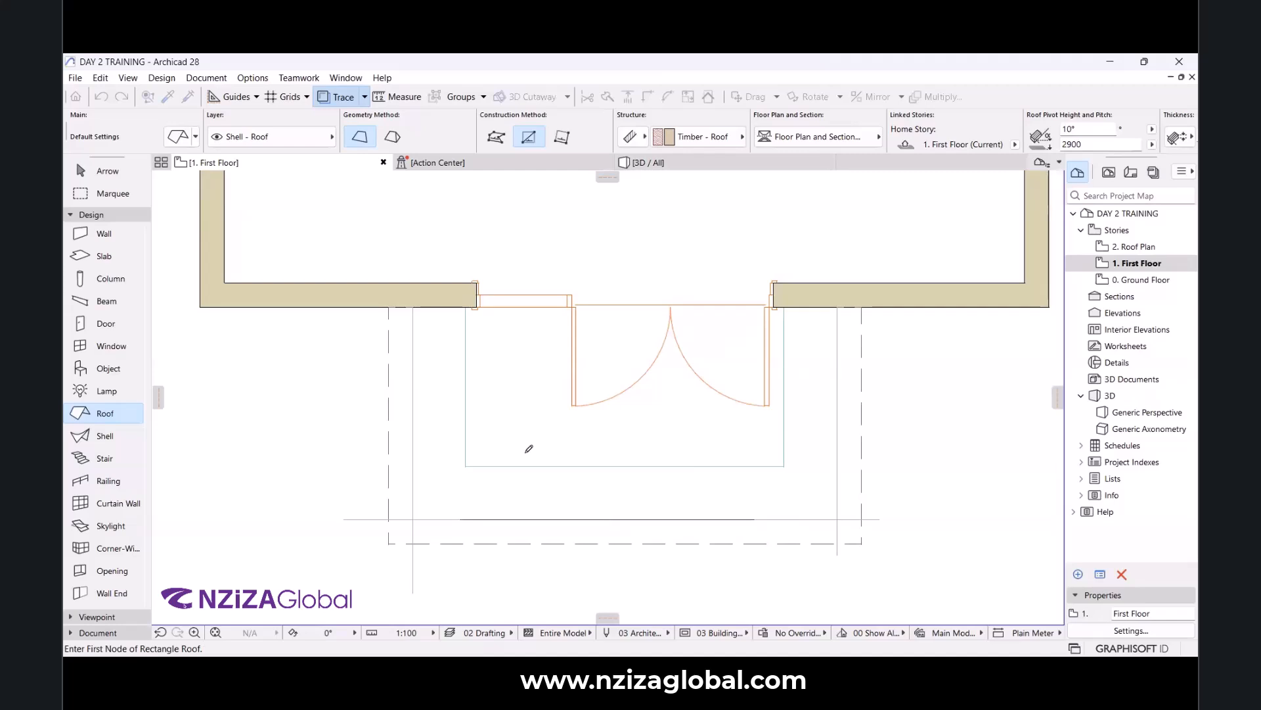
click(413, 519)
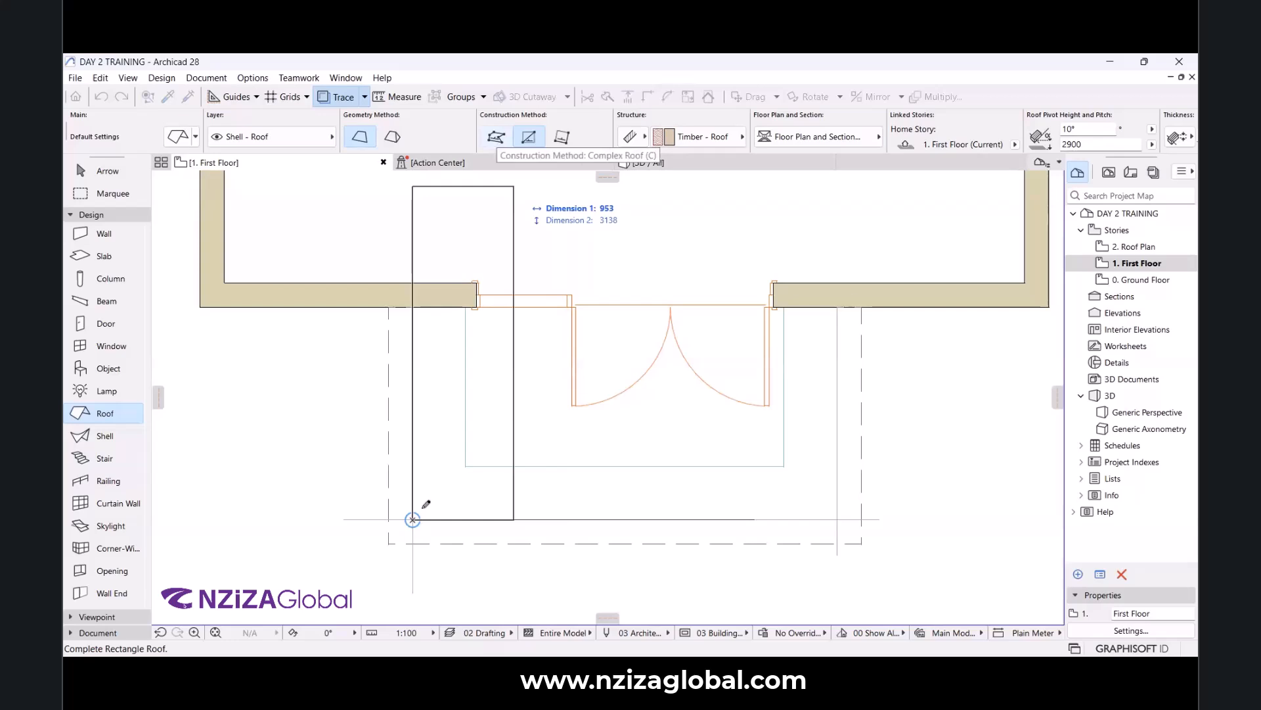
click(838, 305)
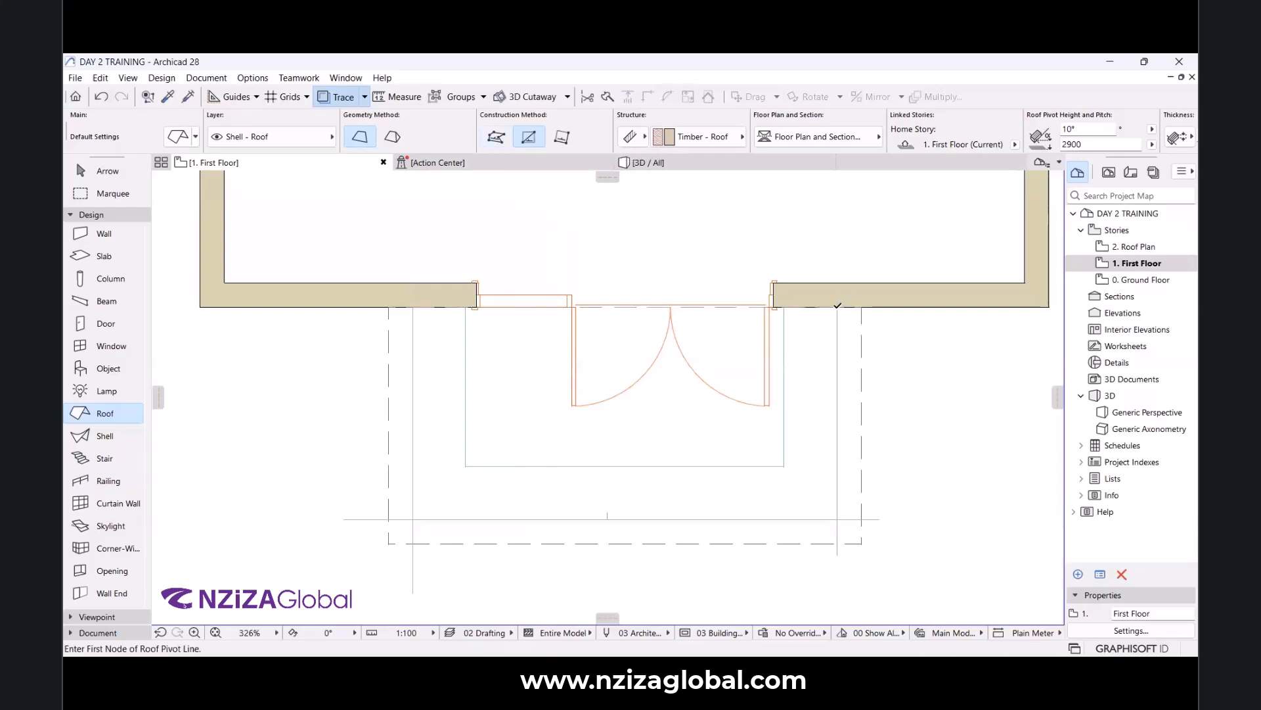
Examine in the 3D view how the new canopy roof sits against its surrounding walls and the main roof.
scroll(624, 304, up, 10)
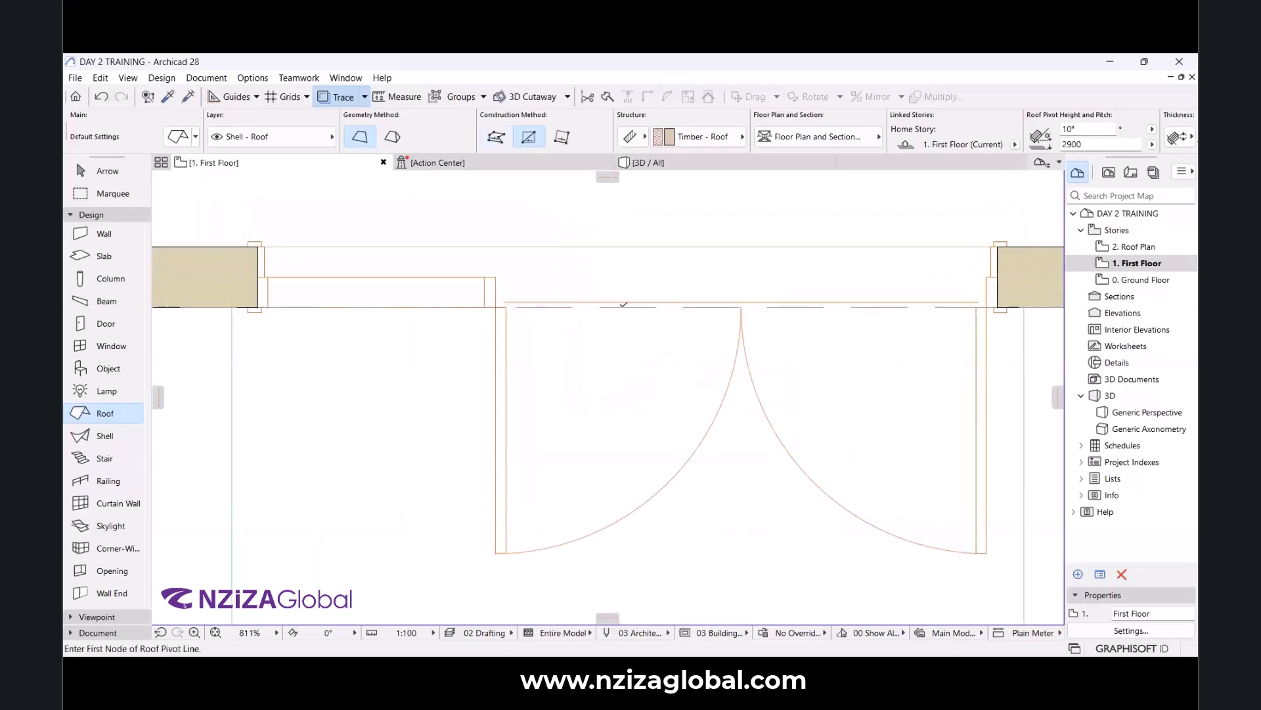
click(665, 162)
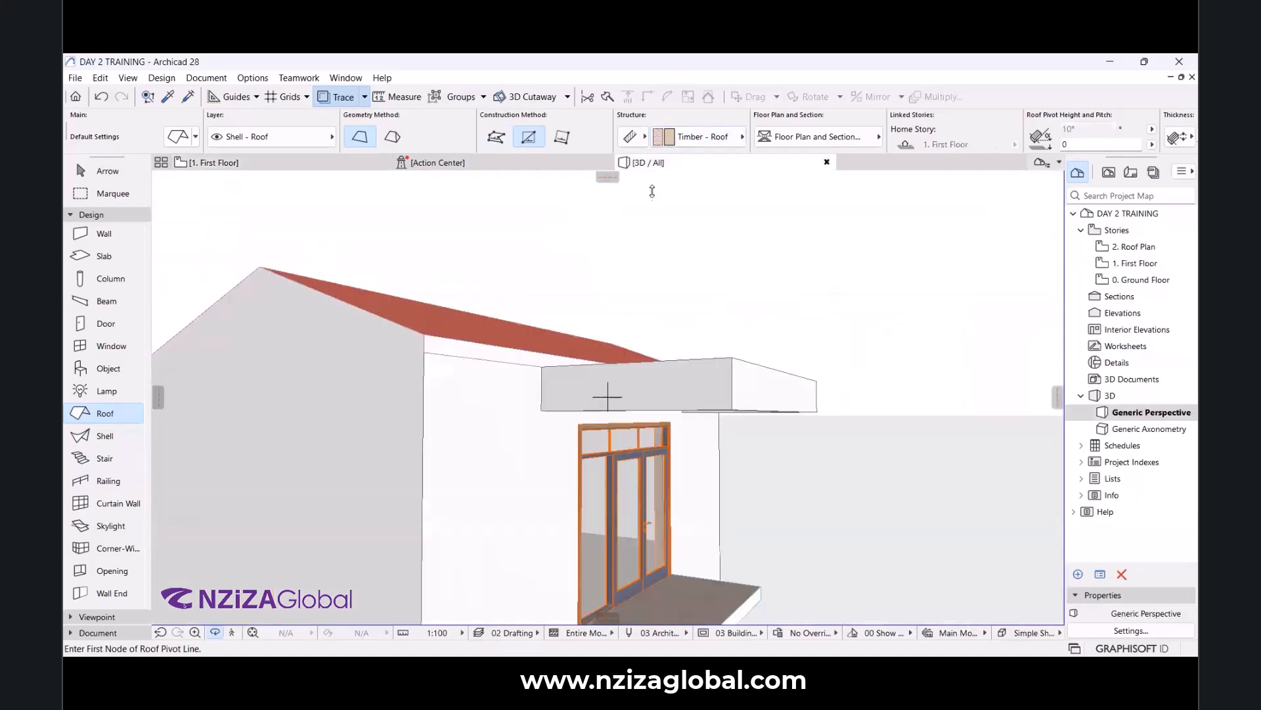
shift+middle_drag(667, 309, 616, 327)
scroll(747, 350, down, 5)
shift+middle_drag(748, 350, 663, 338)
scroll(704, 298, up, 5)
scroll(713, 303, down, 4)
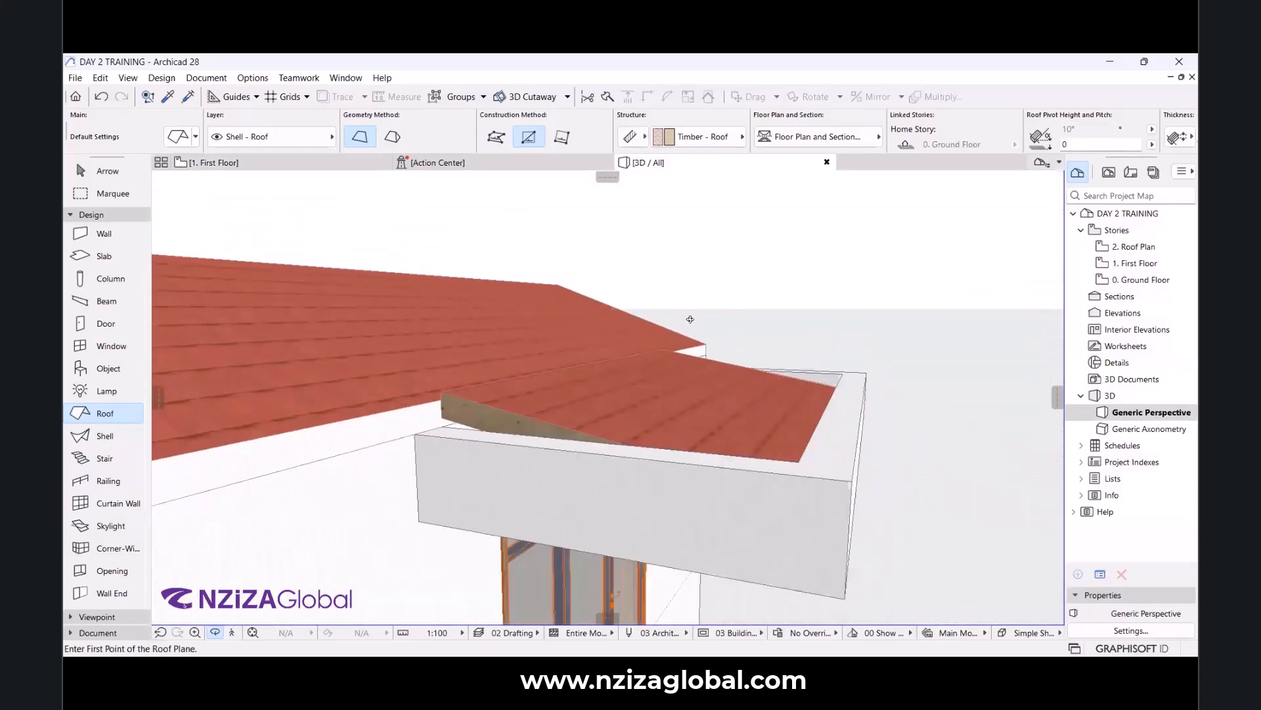
scroll(749, 404, up, 5)
scroll(590, 377, down, 5)
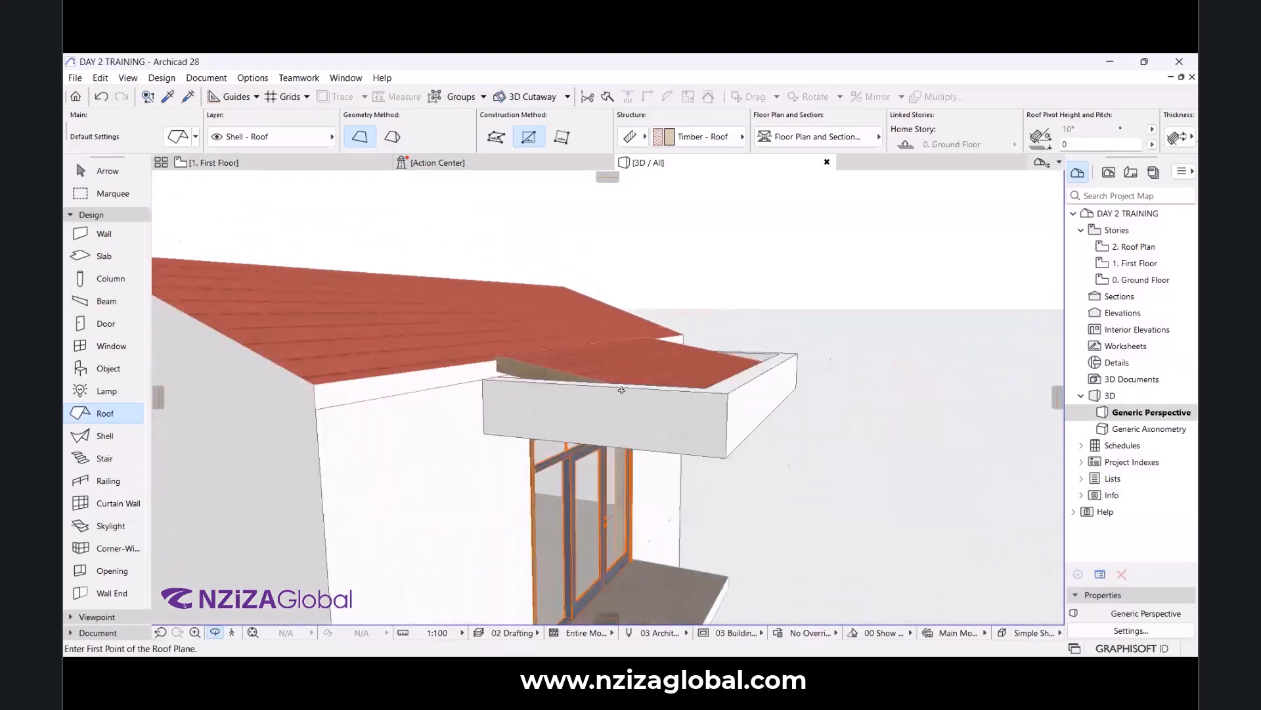
shift+middle_drag(653, 359, 728, 451)
scroll(656, 484, up, 6)
shift+middle_drag(664, 397, 687, 476)
shift+middle_drag(790, 324, 571, 448)
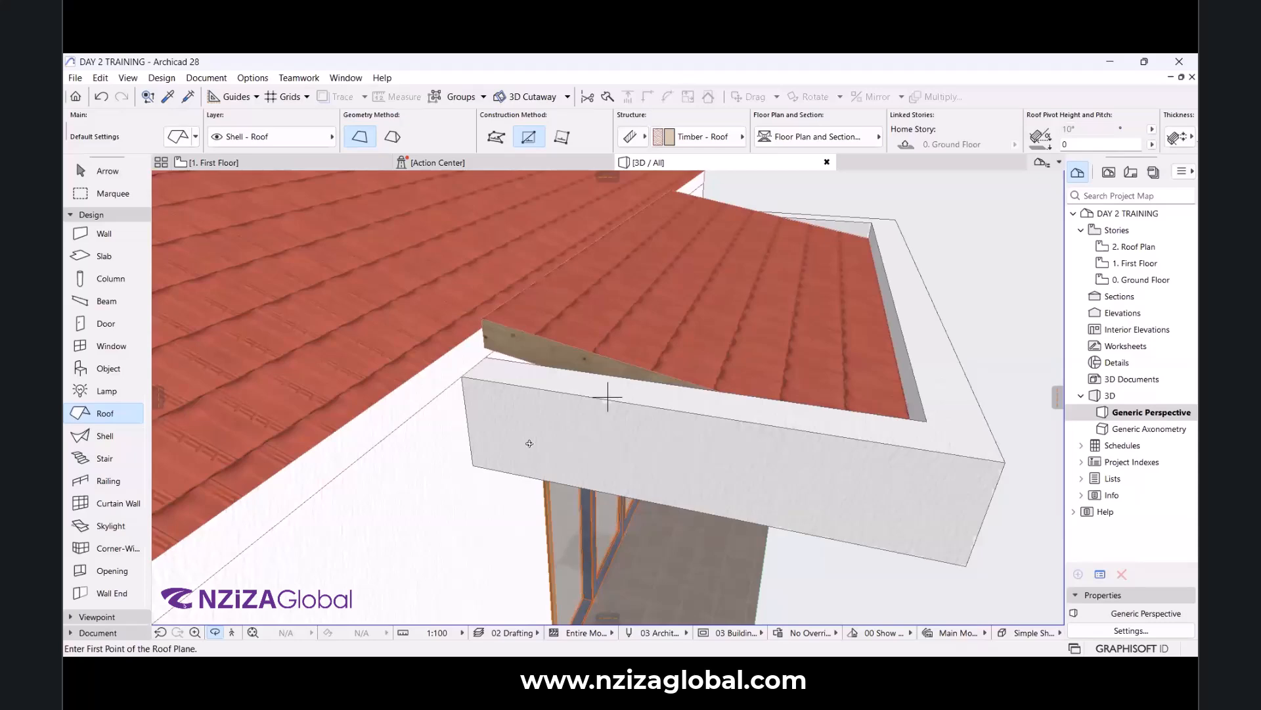
scroll(519, 435, down, 3)
scroll(599, 410, up, 5)
scroll(627, 343, down, 5)
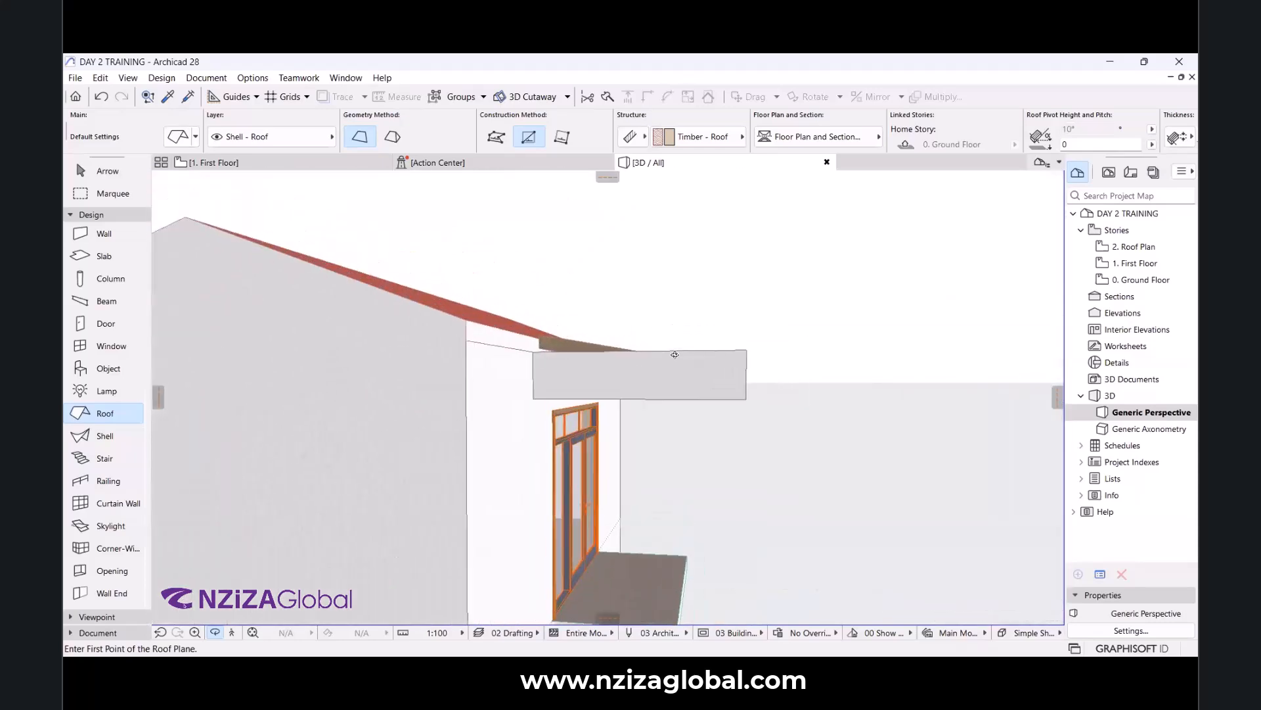
scroll(675, 347, up, 4)
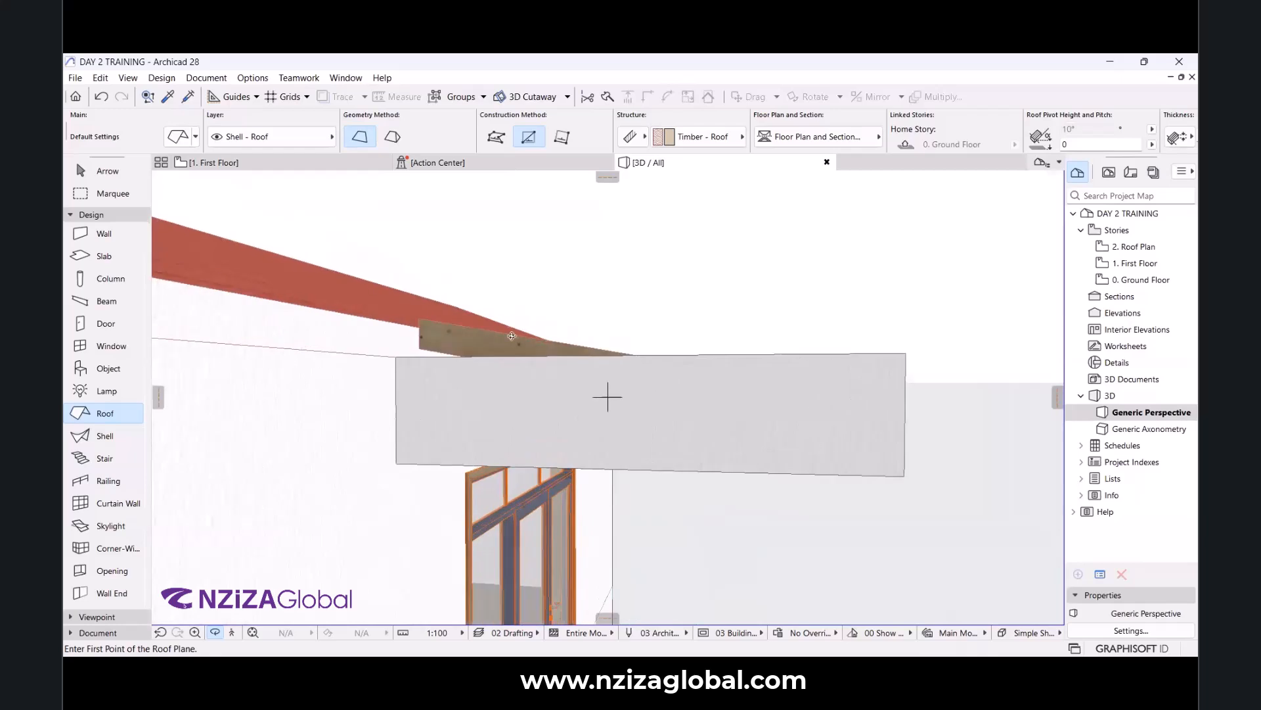
Set the canopy roof's pivot line offset to its home story to 2700.
key(Escape)
click(448, 338)
scroll(604, 327, down, 5)
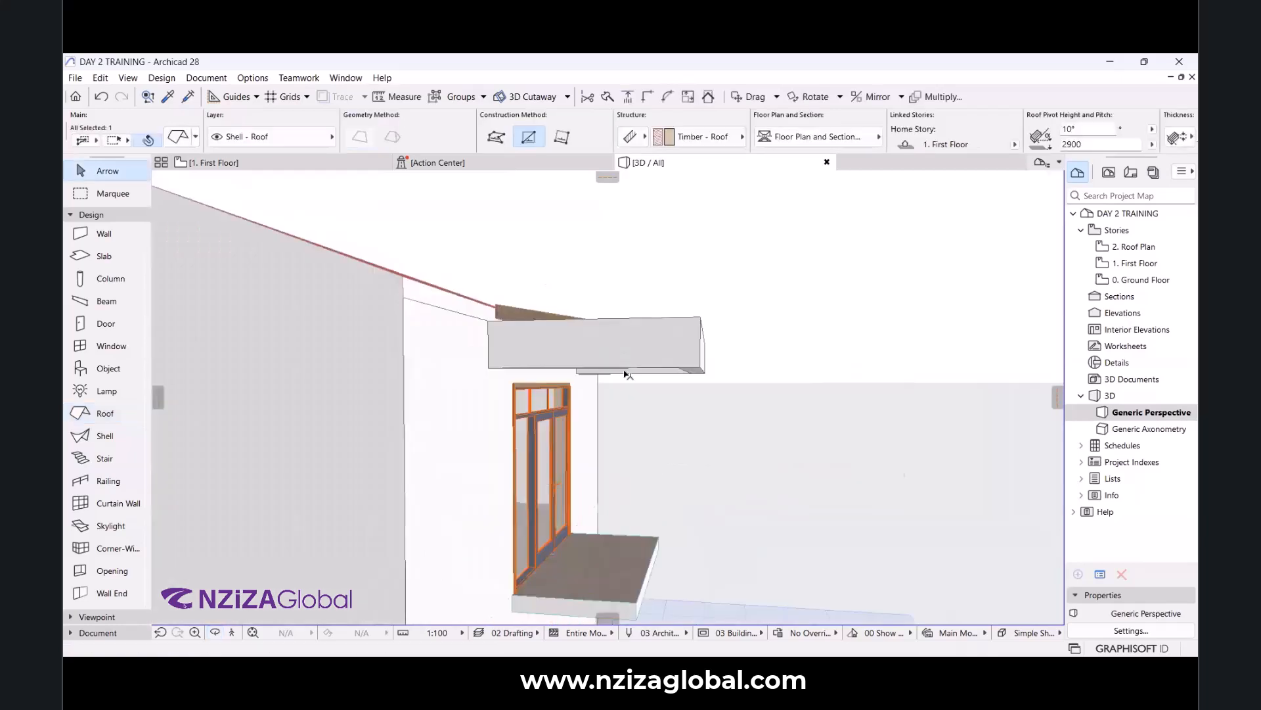
scroll(598, 421, up, 3)
scroll(804, 317, up, 3)
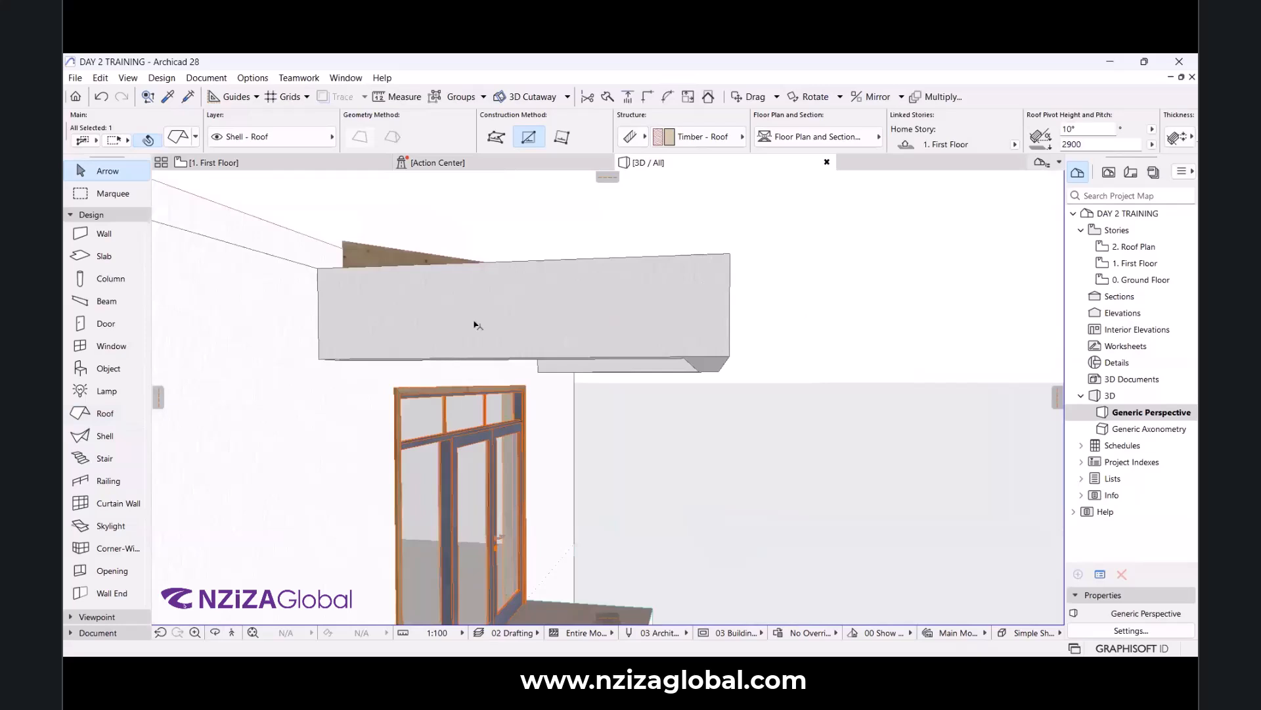
shift+middle_drag(355, 319, 465, 397)
click(178, 138)
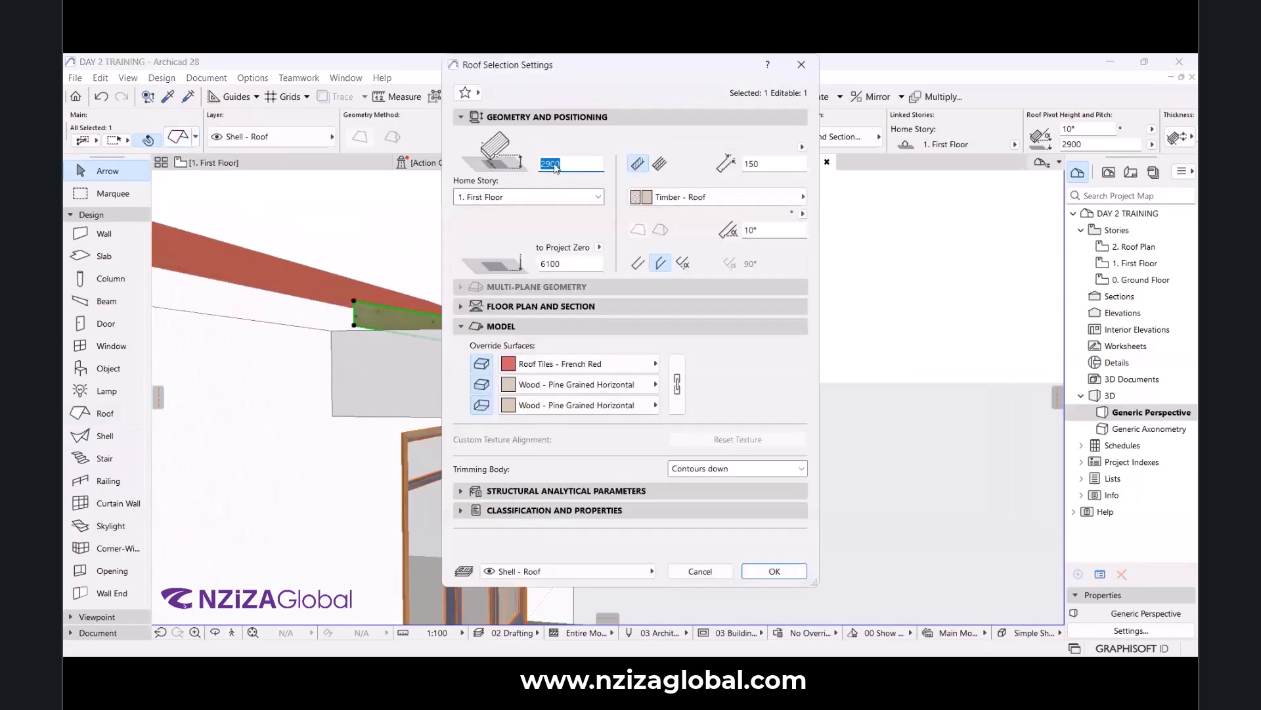
click(548, 164)
drag(550, 163, 544, 163)
text(27)
click(775, 572)
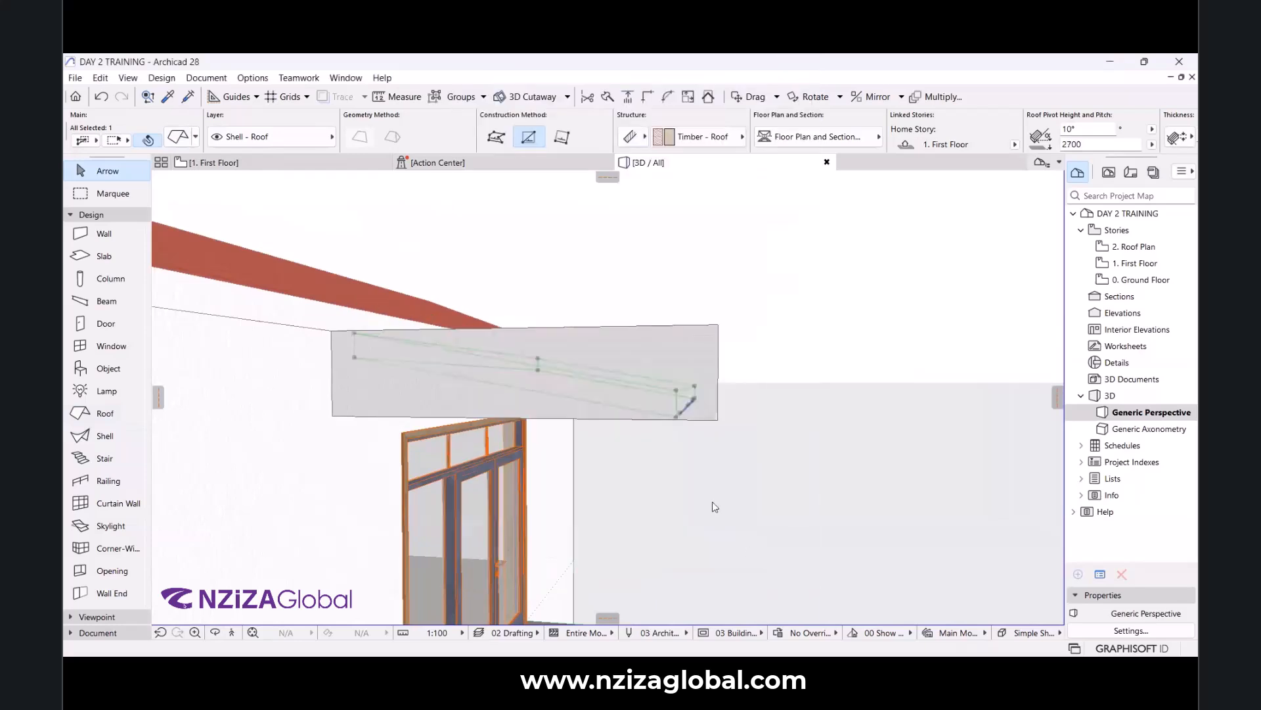
Examine the canopy roof from below and above, including its edges against the canopy walls and the building.
click(215, 632)
drag(605, 394, 524, 480)
scroll(759, 366, up, 4)
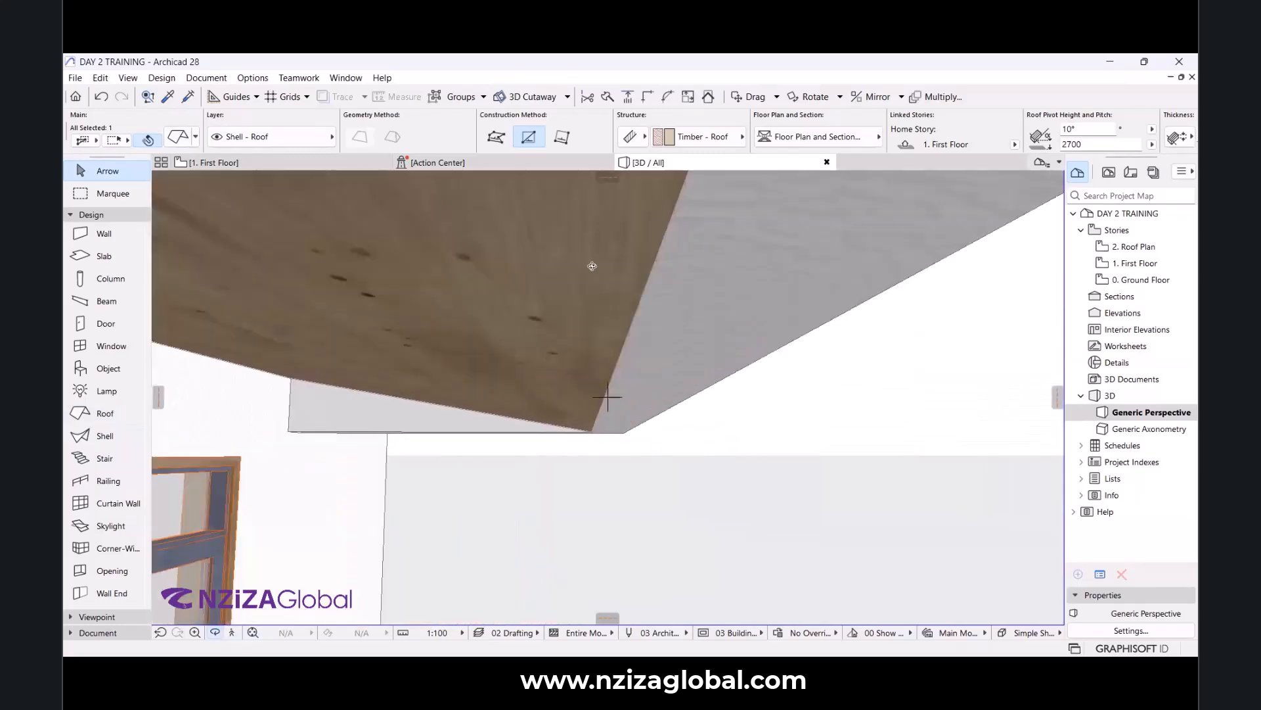
scroll(589, 425, down, 10)
scroll(524, 450, up, 5)
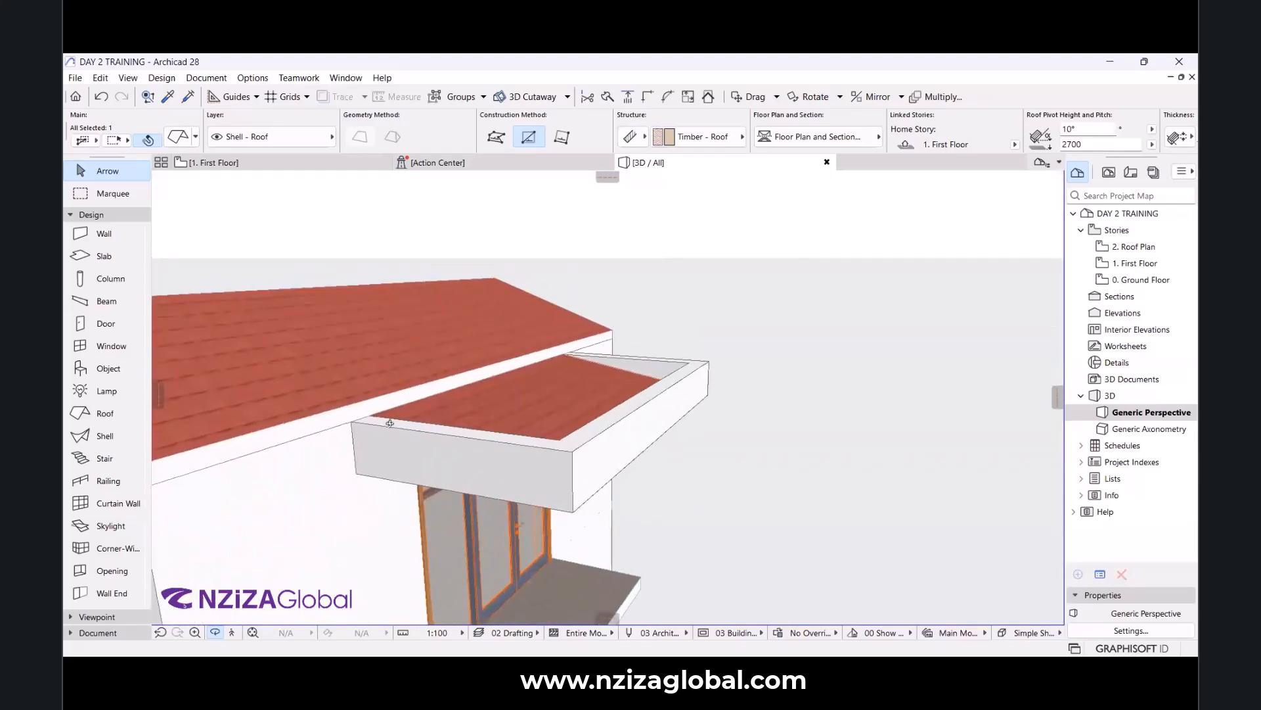
scroll(389, 423, up, 6)
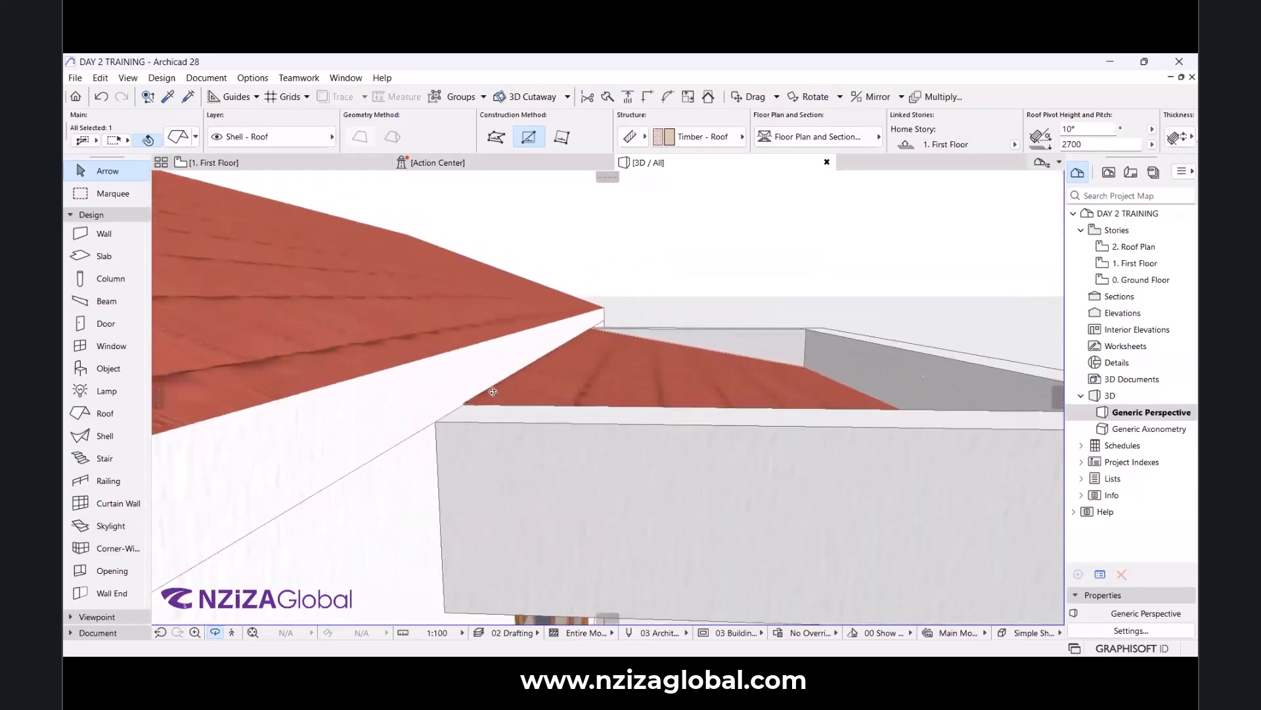
scroll(546, 355, down, 6)
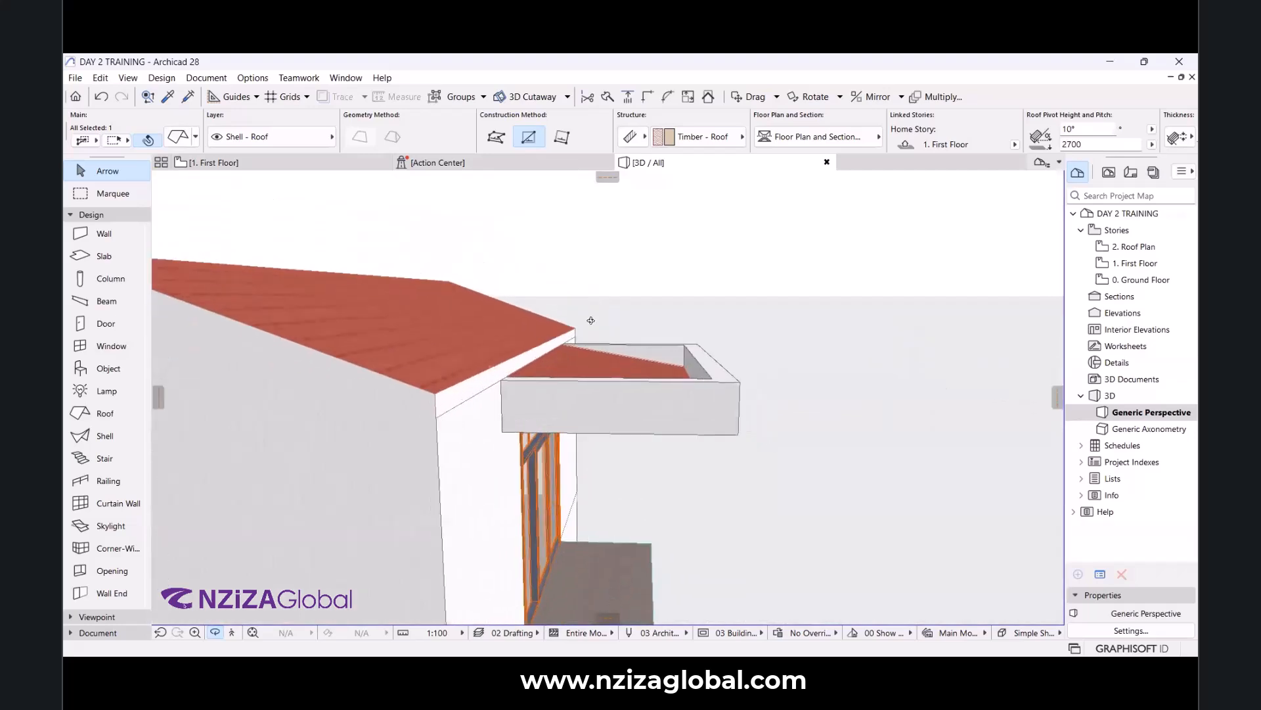
scroll(590, 320, up, 5)
Set the canopy roof's pitch to 7° and check its fit within the canopy walls.
click(447, 419)
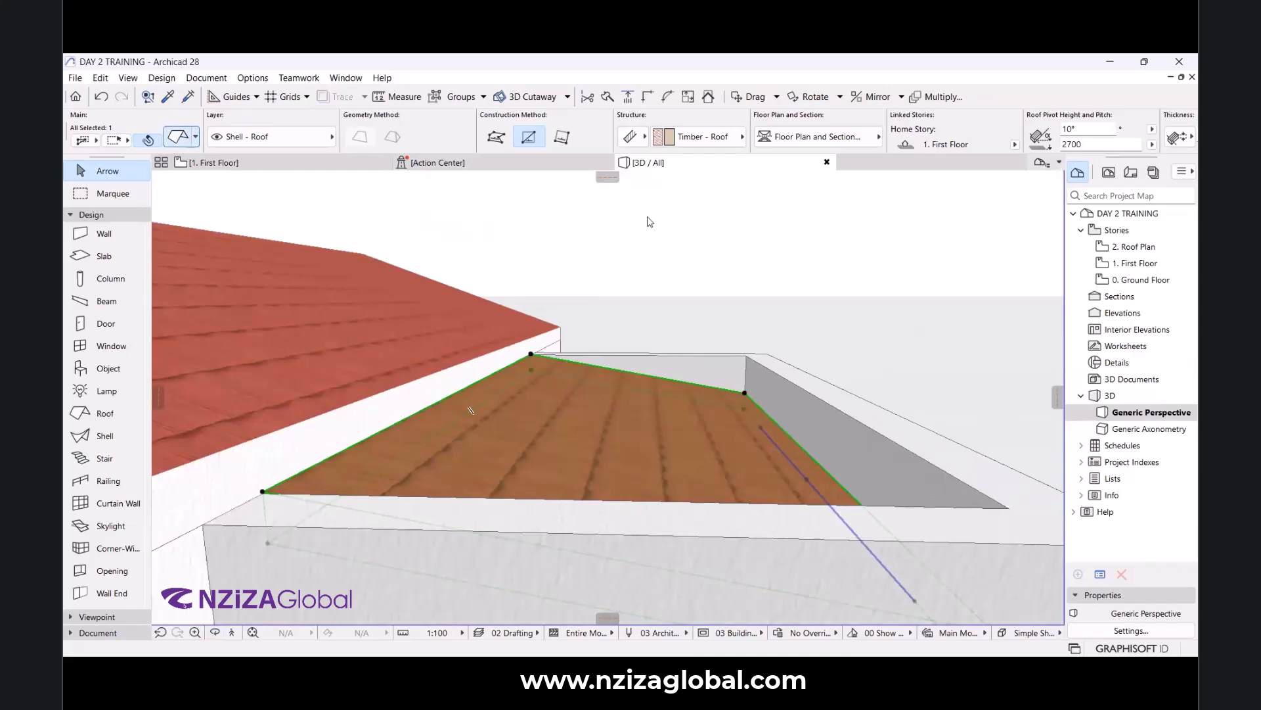
key(ctrl+t)
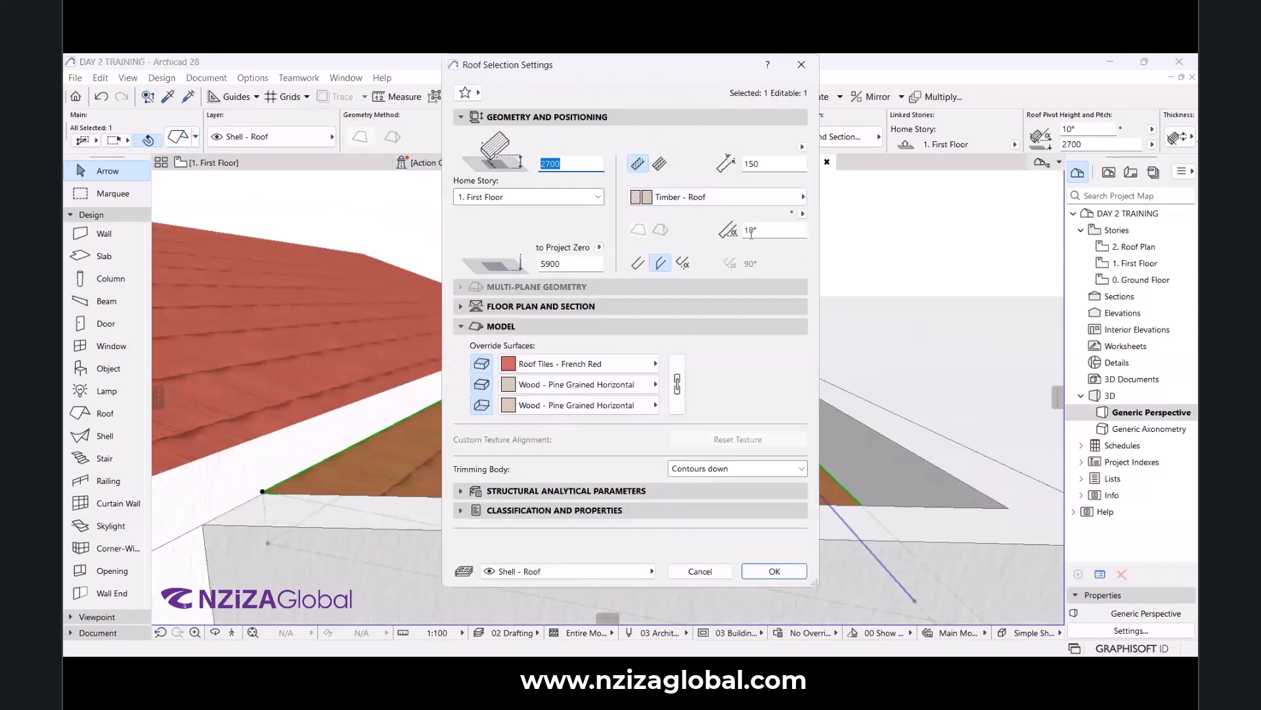
key(Tab)
text(7)
click(774, 571)
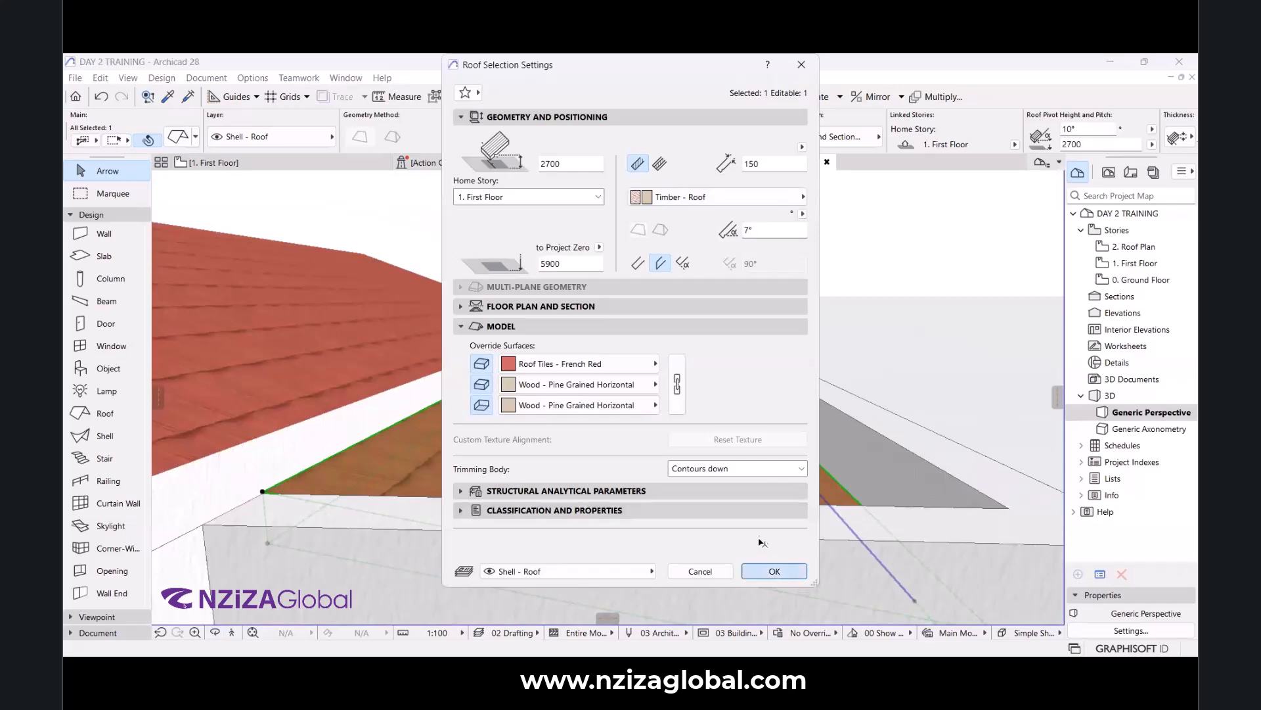
scroll(762, 358, down, 5)
scroll(768, 499, up, 5)
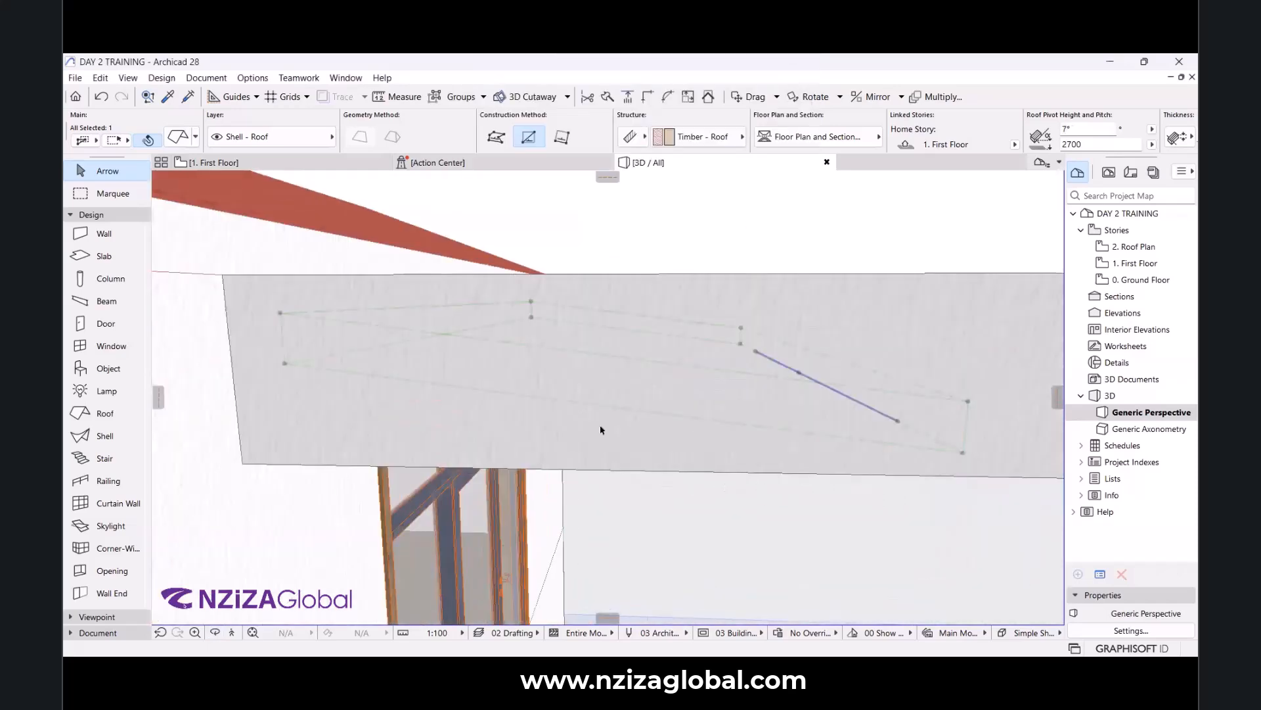
scroll(702, 517, up, 4)
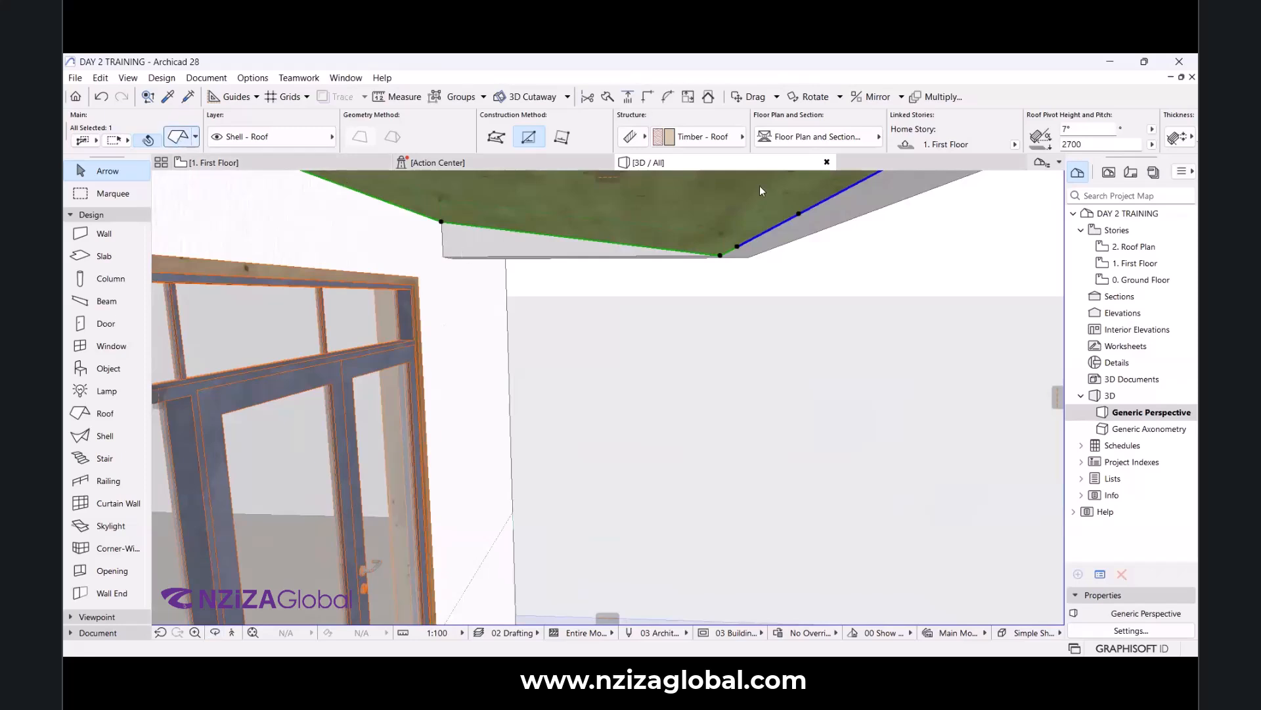
Set the canopy roof's thickness to 100 and check its fit within the canopy walls.
key(ctrl+t)
click(725, 170)
text(100)
key(Return)
scroll(597, 428, down, 5)
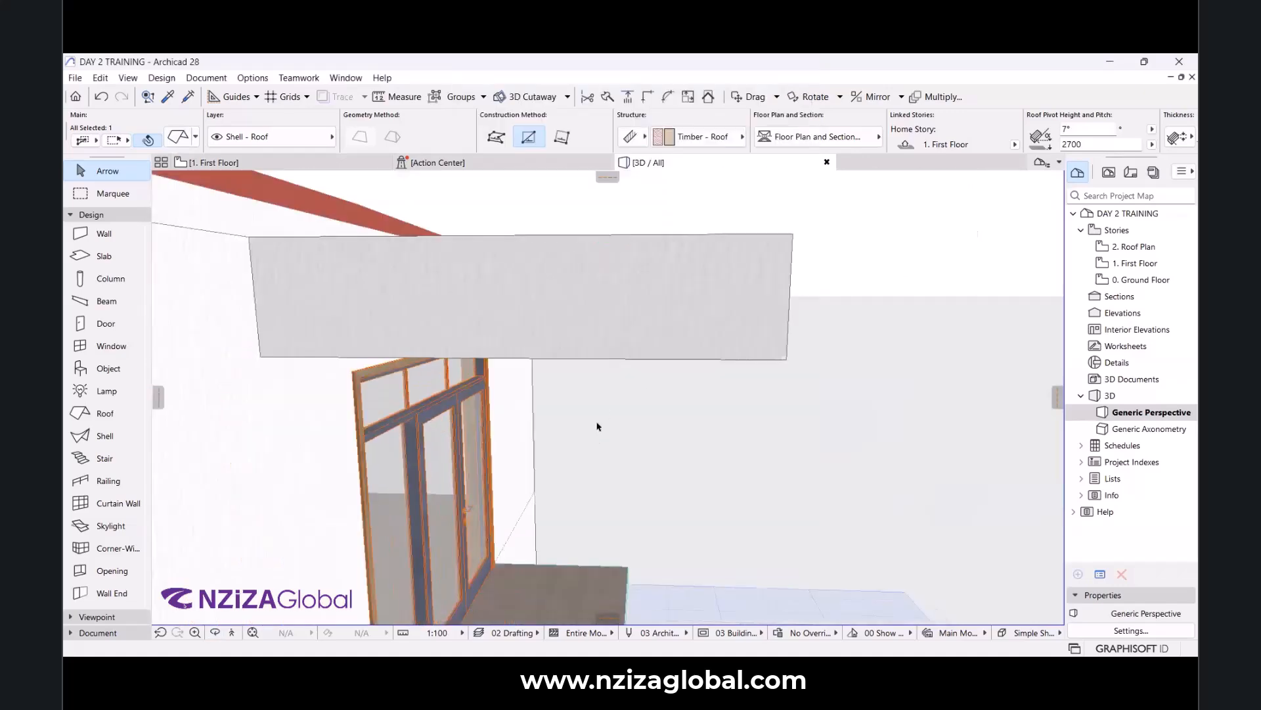
scroll(619, 349, up, 5)
scroll(620, 349, up, 5)
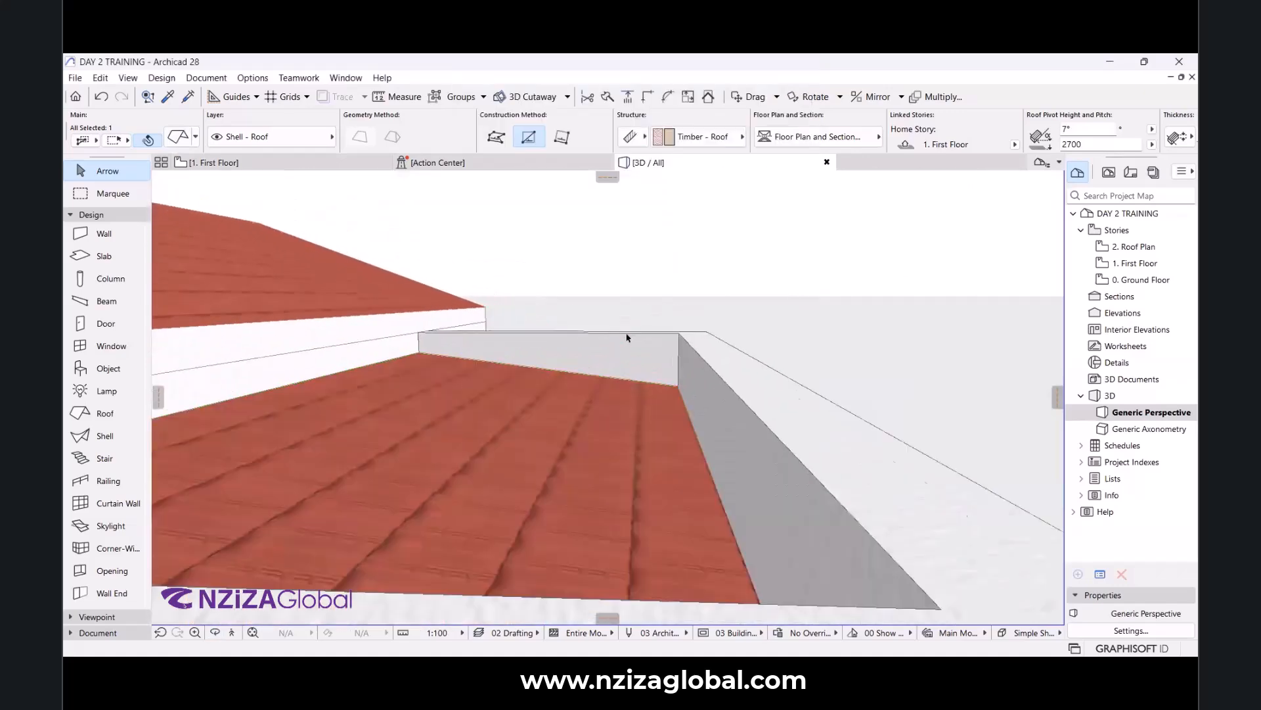
Set the canopy roof's pivot line offset to its home story to 2800.
click(173, 138)
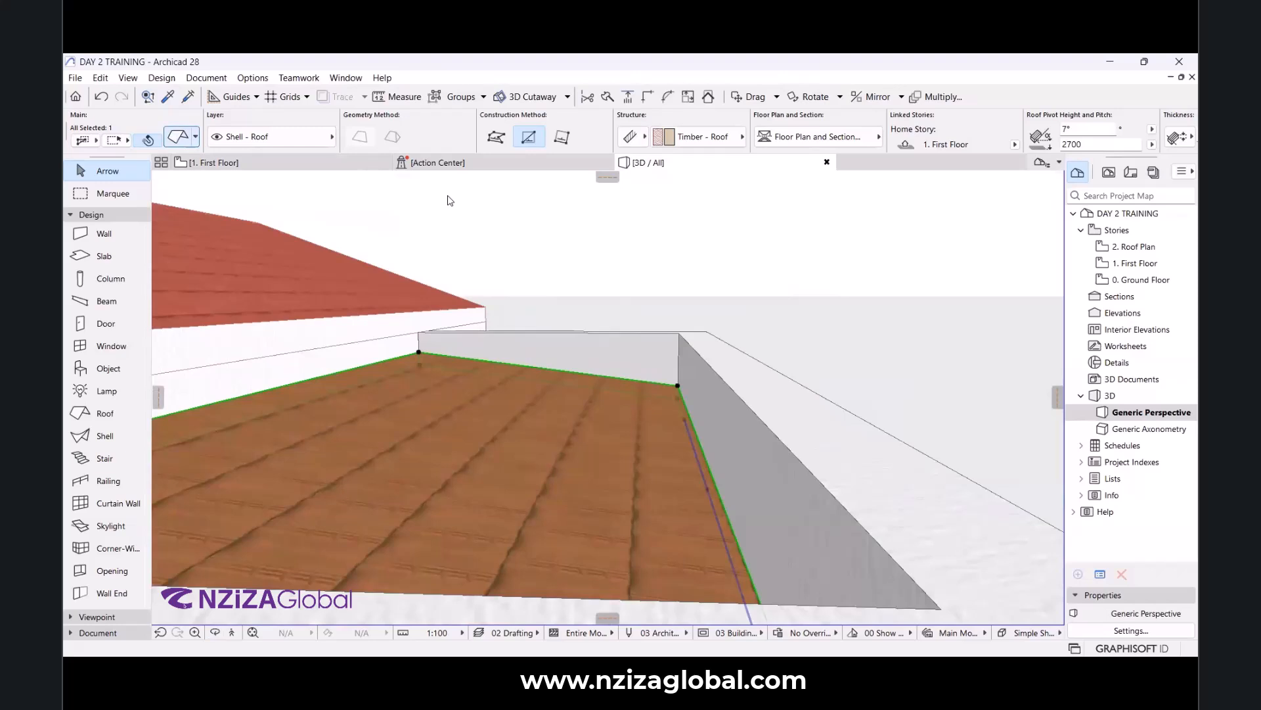
click(555, 163)
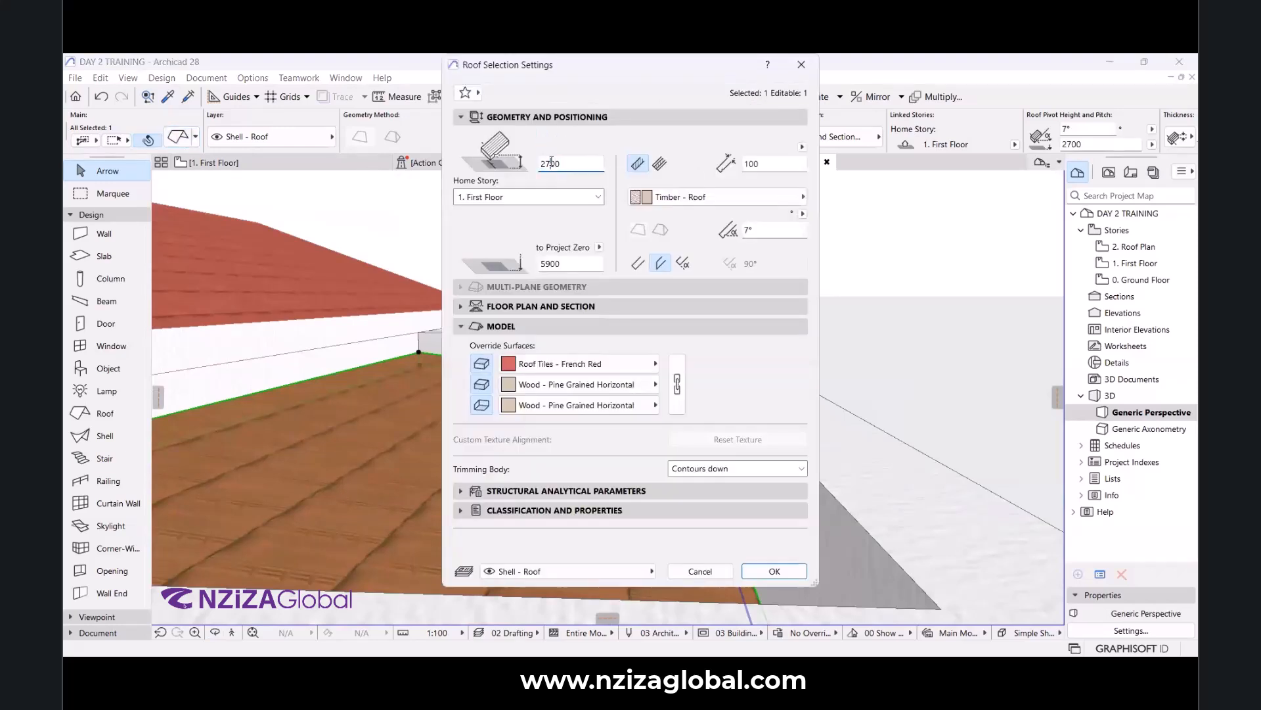
click(548, 164)
key(Delete)
text(8)
click(765, 571)
scroll(753, 316, down, 5)
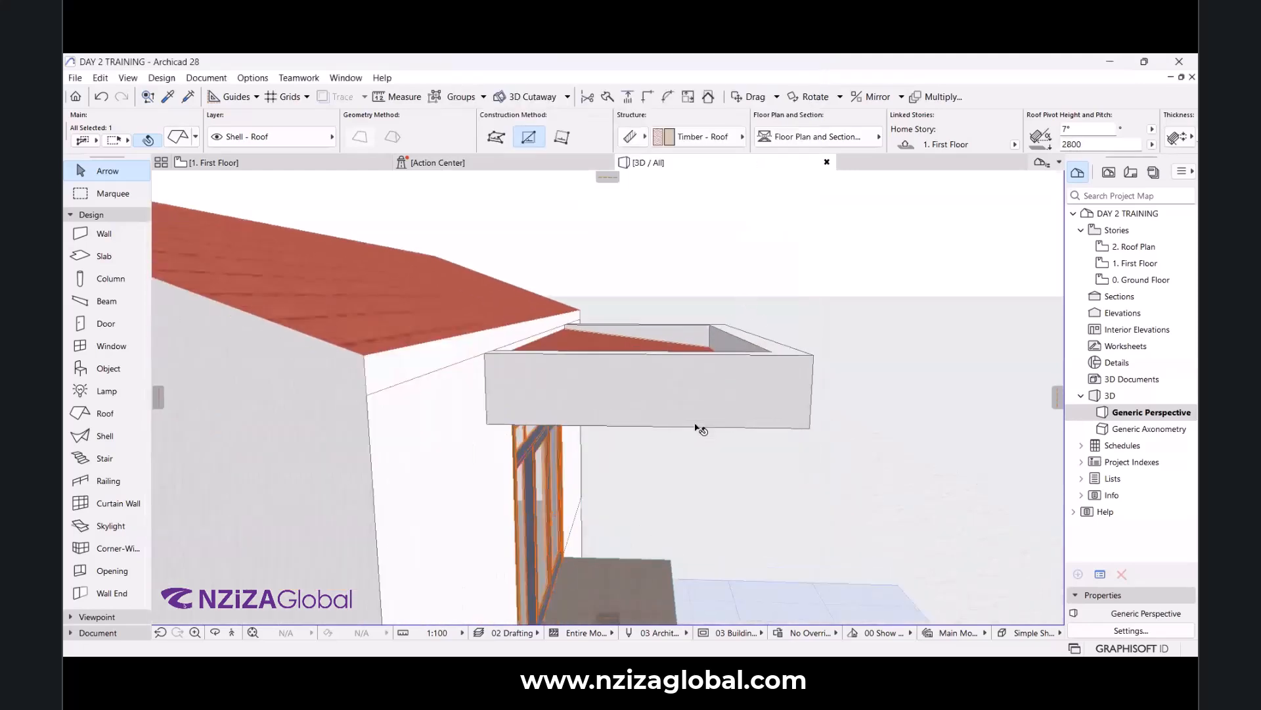
Examine the canopy in 3D from below, the side, the front and above, including its position over the double door and balcony slab.
click(216, 633)
drag(428, 505, 401, 455)
scroll(731, 387, down, 3)
drag(621, 374, 540, 392)
scroll(752, 412, up, 3)
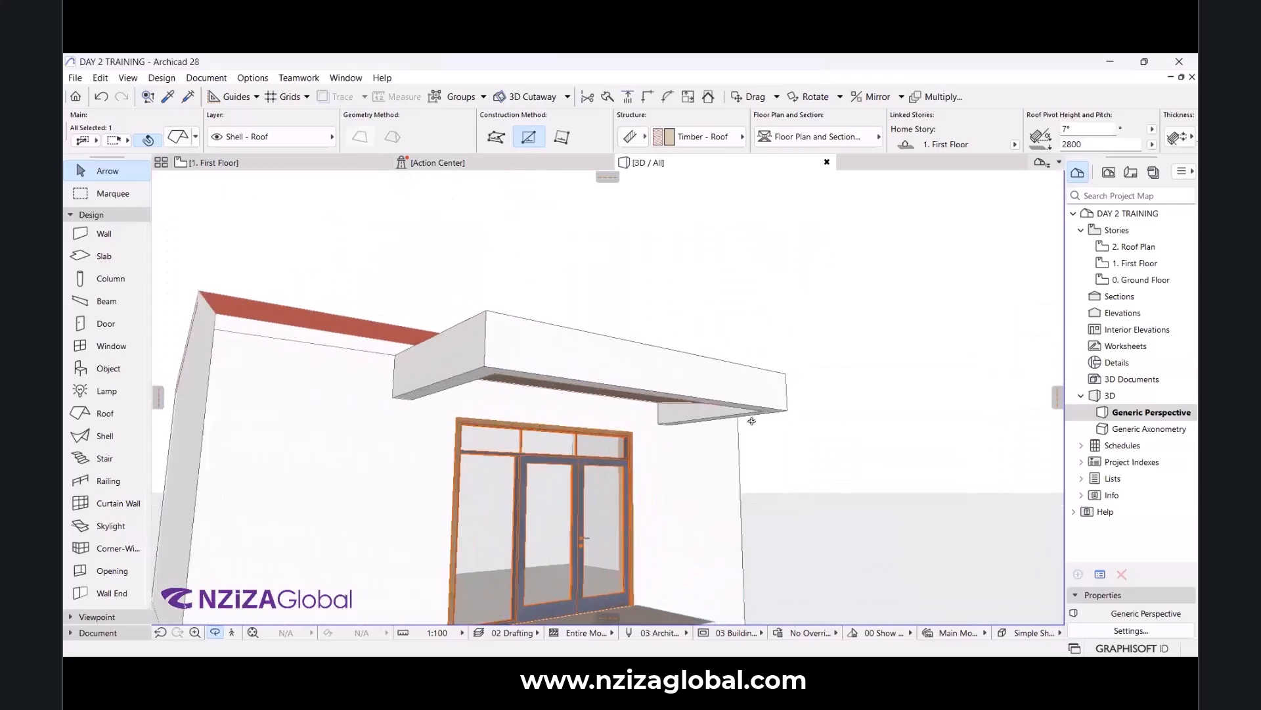
drag(748, 425, 759, 456)
drag(583, 409, 575, 279)
scroll(388, 296, up, 5)
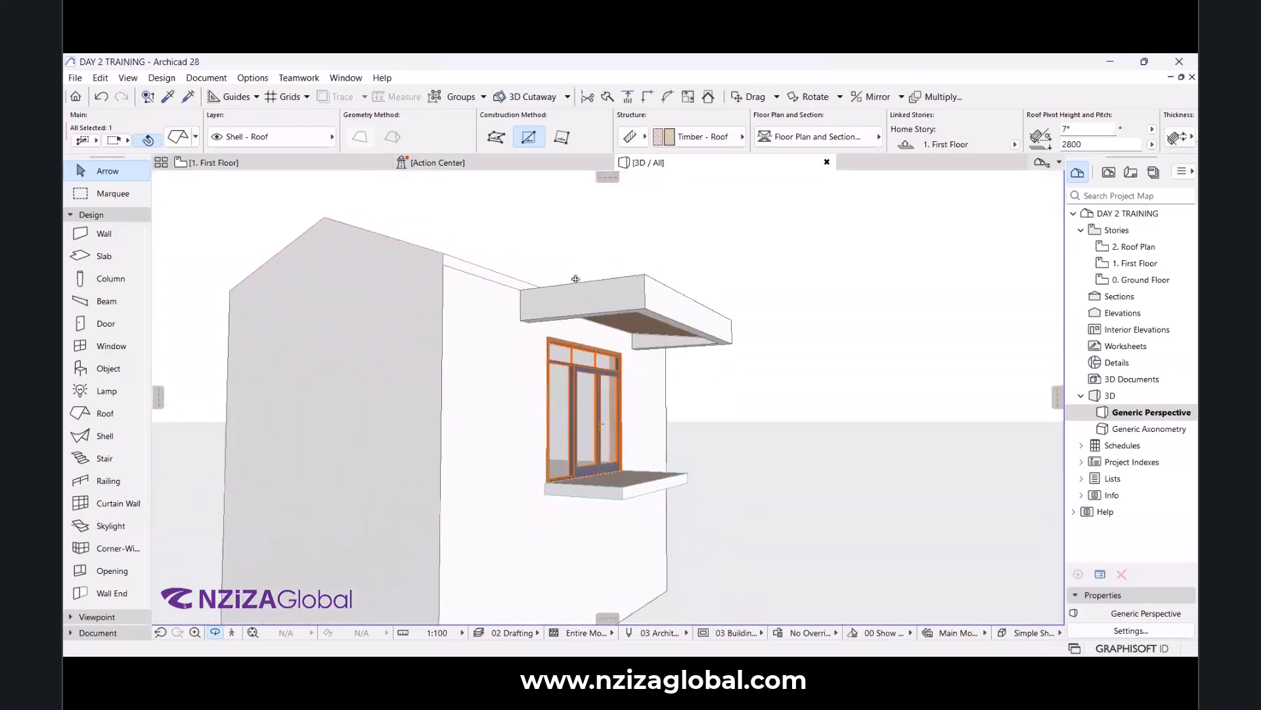
scroll(629, 322, down, 3)
drag(718, 408, 394, 415)
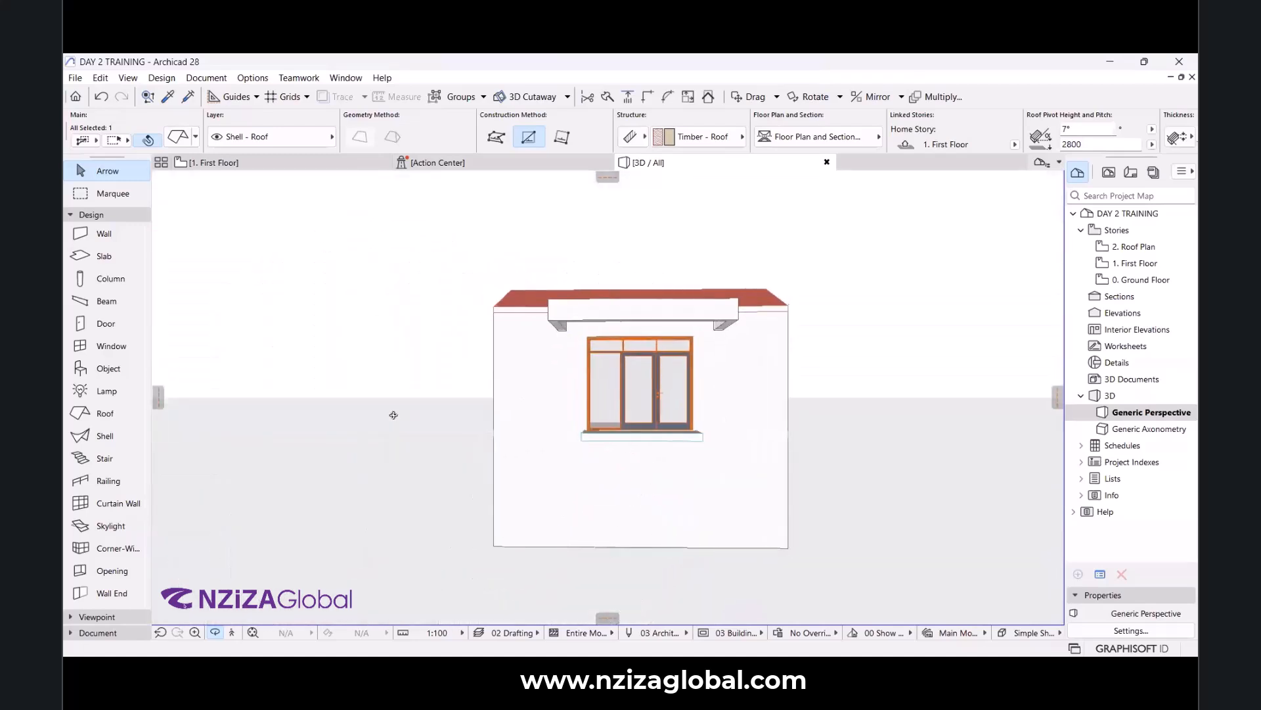
drag(715, 320, 695, 347)
scroll(642, 389, up, 3)
drag(631, 410, 621, 396)
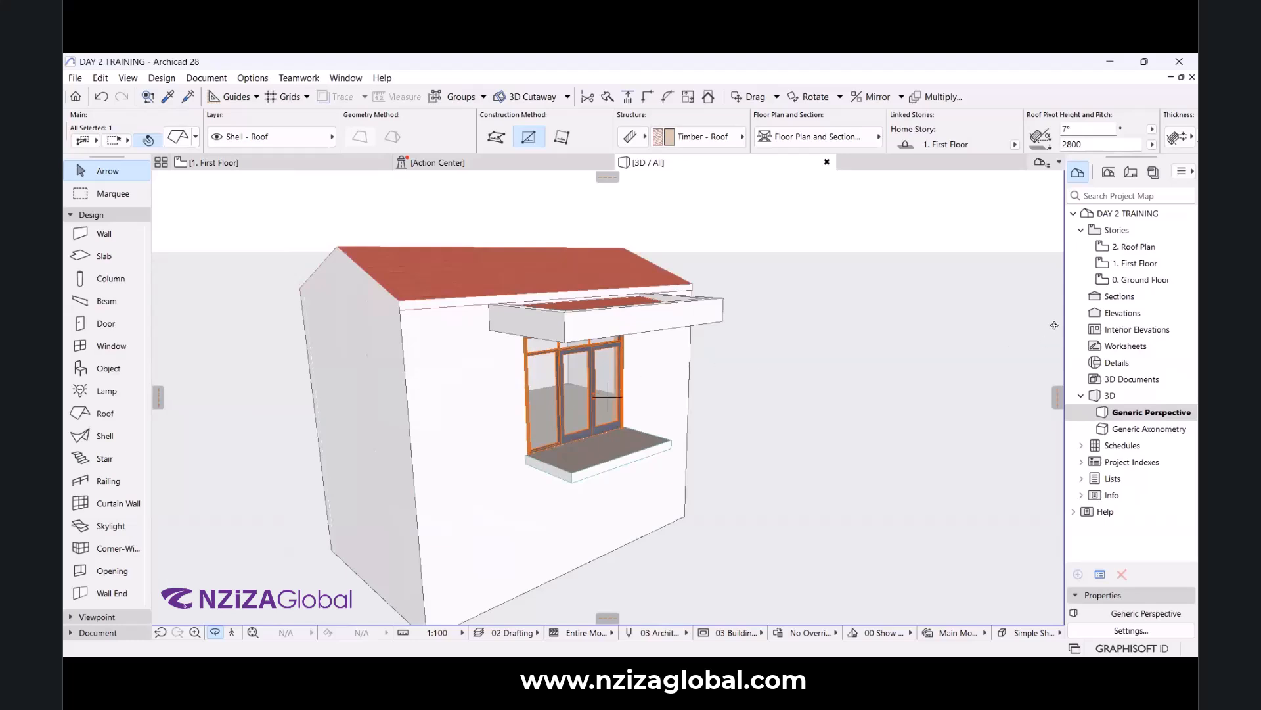
Go to the First Floor plan around the double door and open the Railing tool's default settings.
double_click(1127, 264)
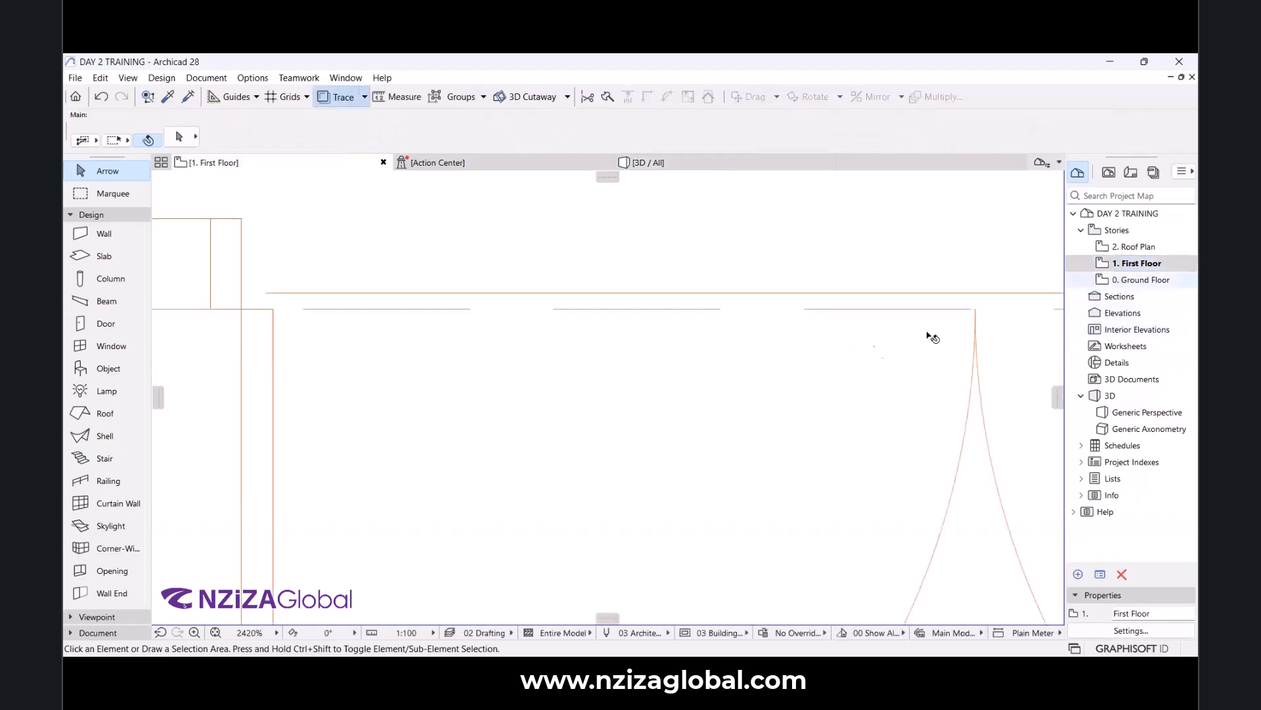
scroll(563, 397, down, 8)
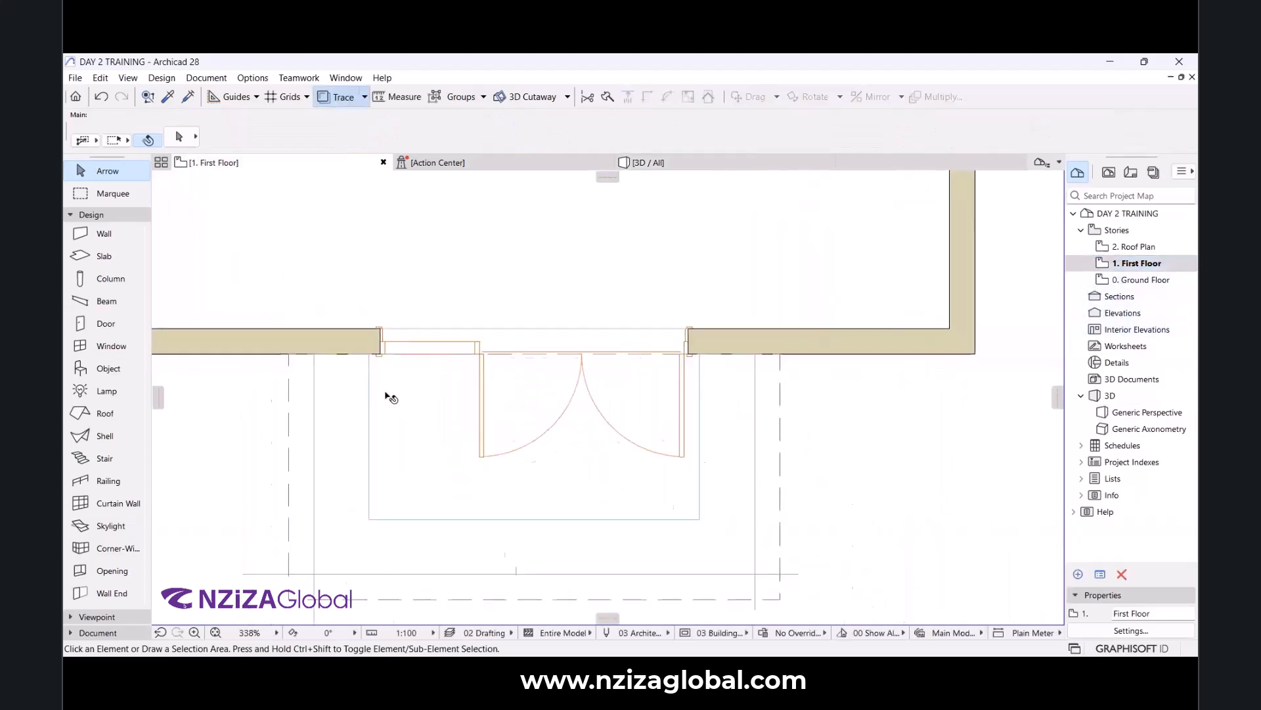
scroll(385, 394, up, 3)
scroll(364, 293, down, 3)
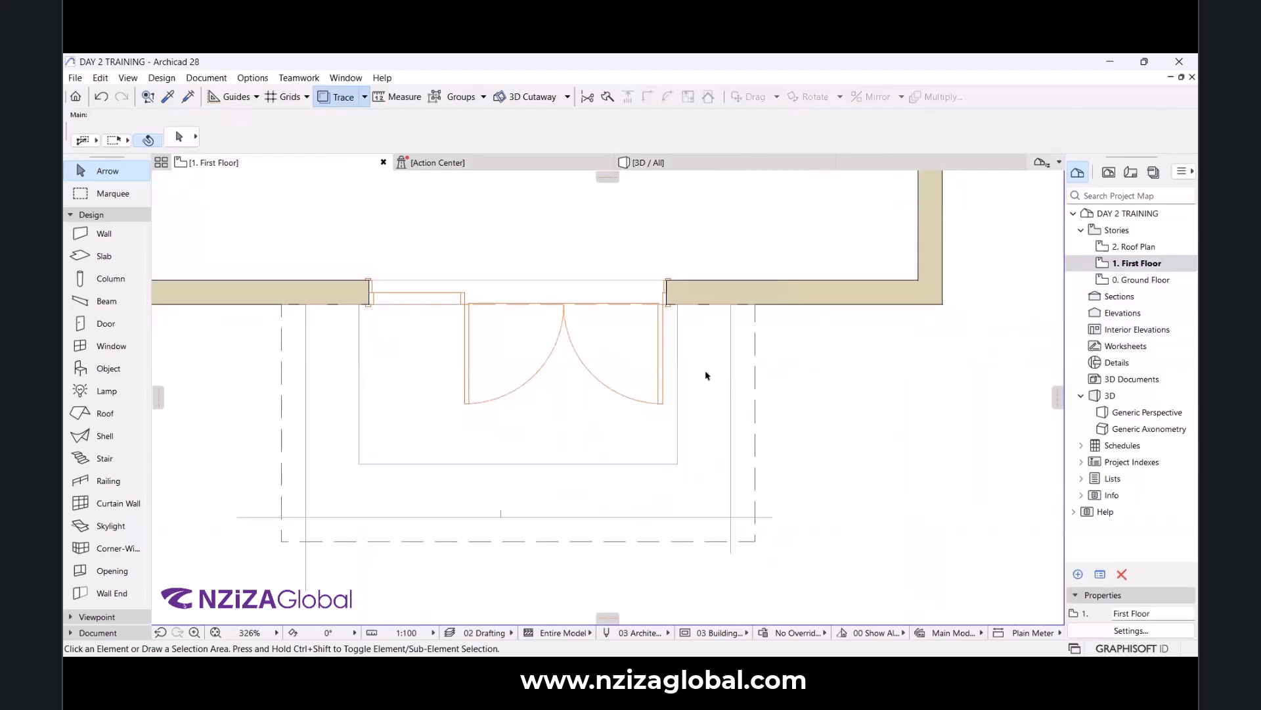
scroll(596, 298, up, 3)
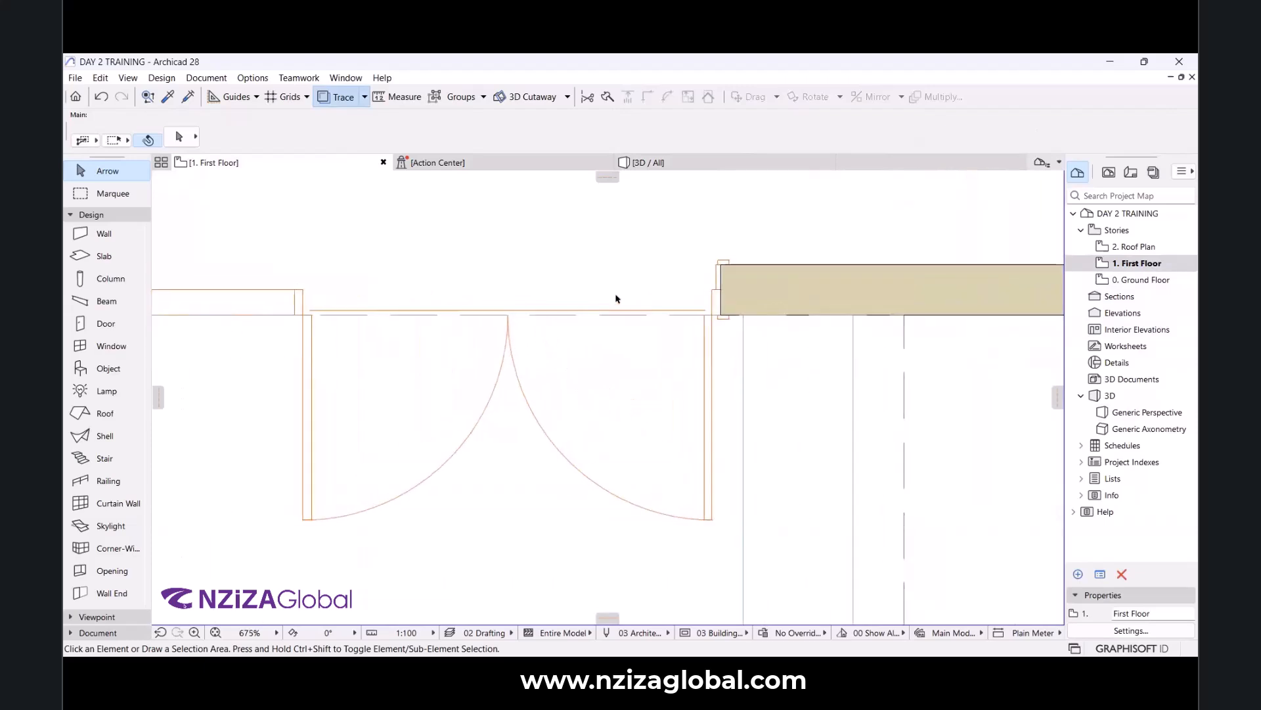
scroll(698, 329, down, 3)
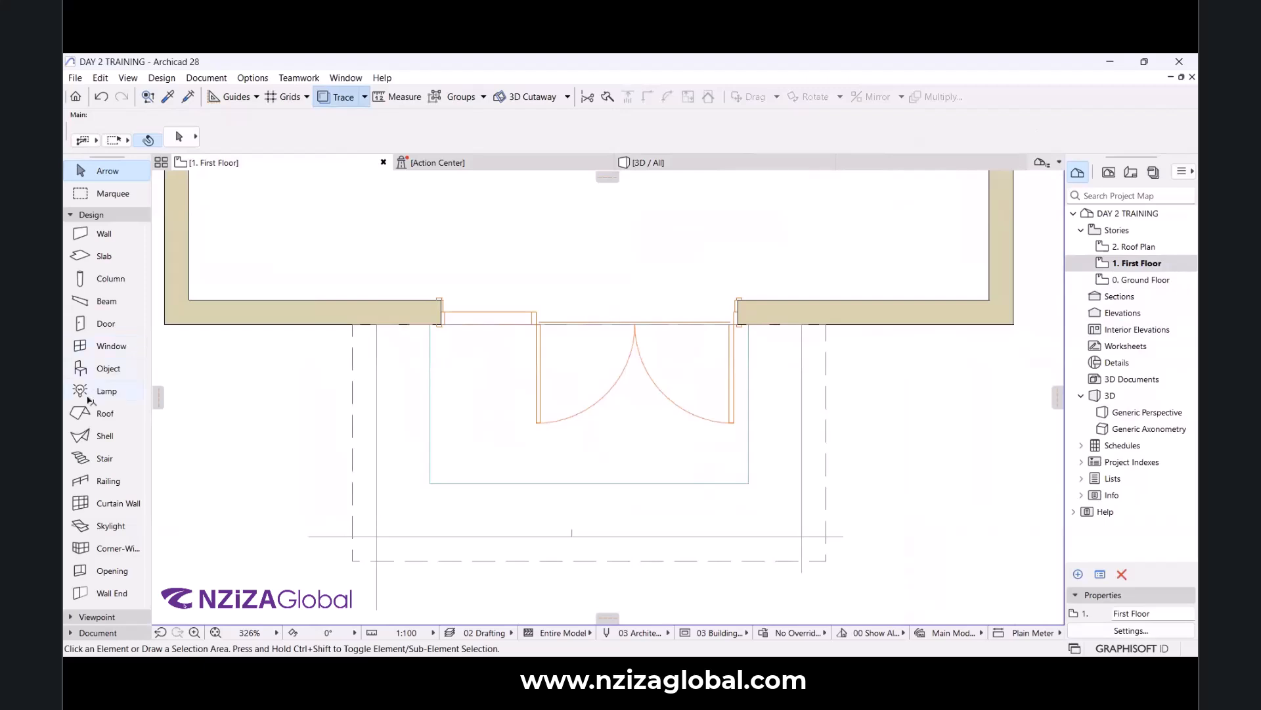
click(102, 482)
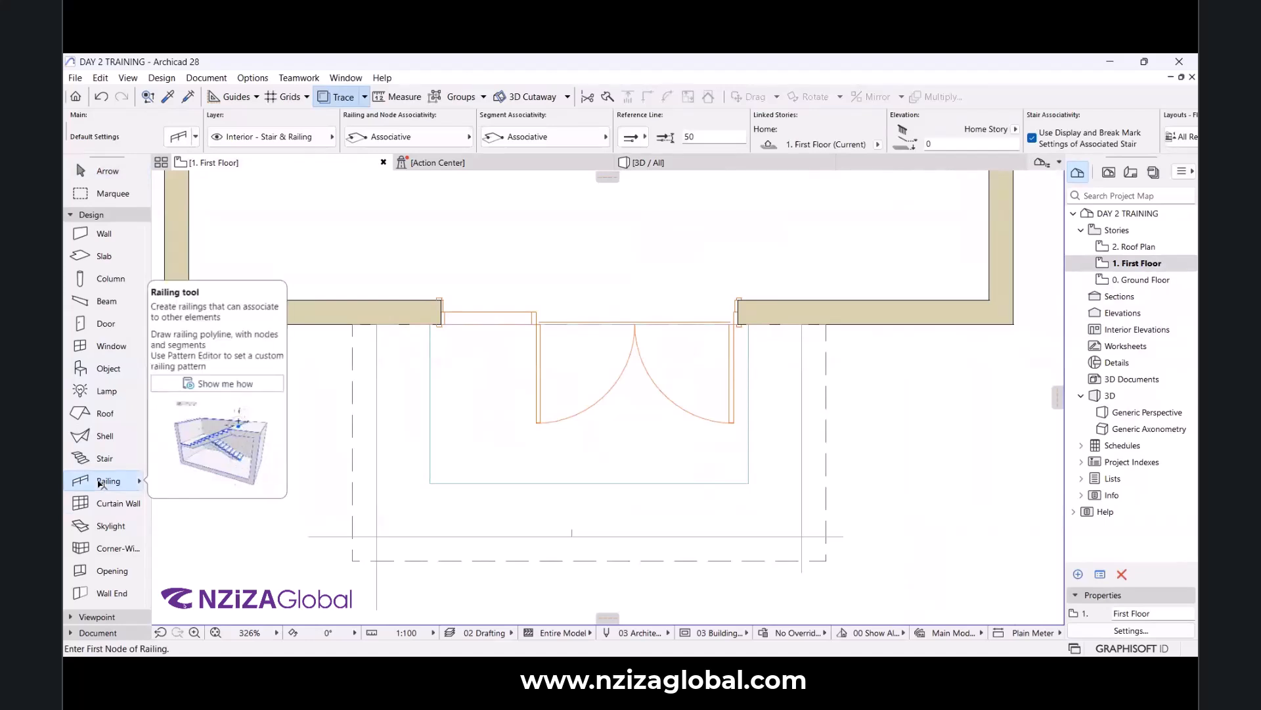
click(176, 139)
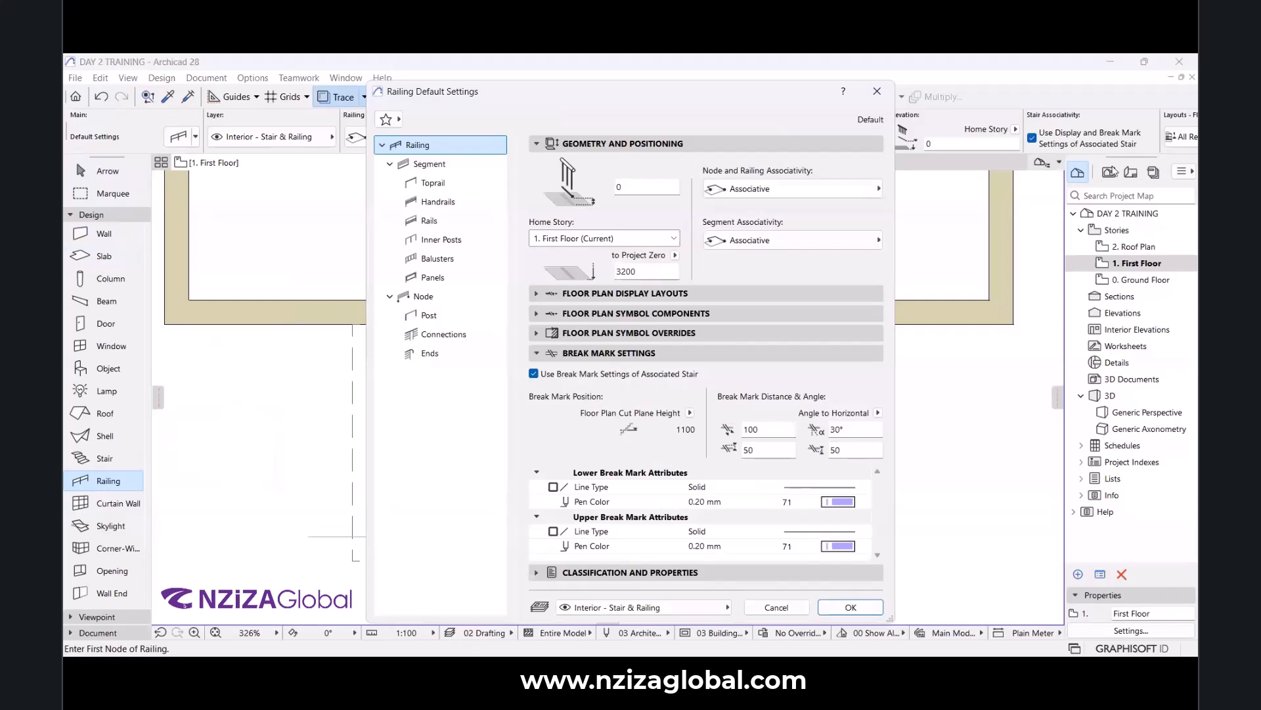
Set both the node and railing associativity and the segment associativity to Static in the railing defaults.
click(749, 190)
click(757, 234)
click(759, 227)
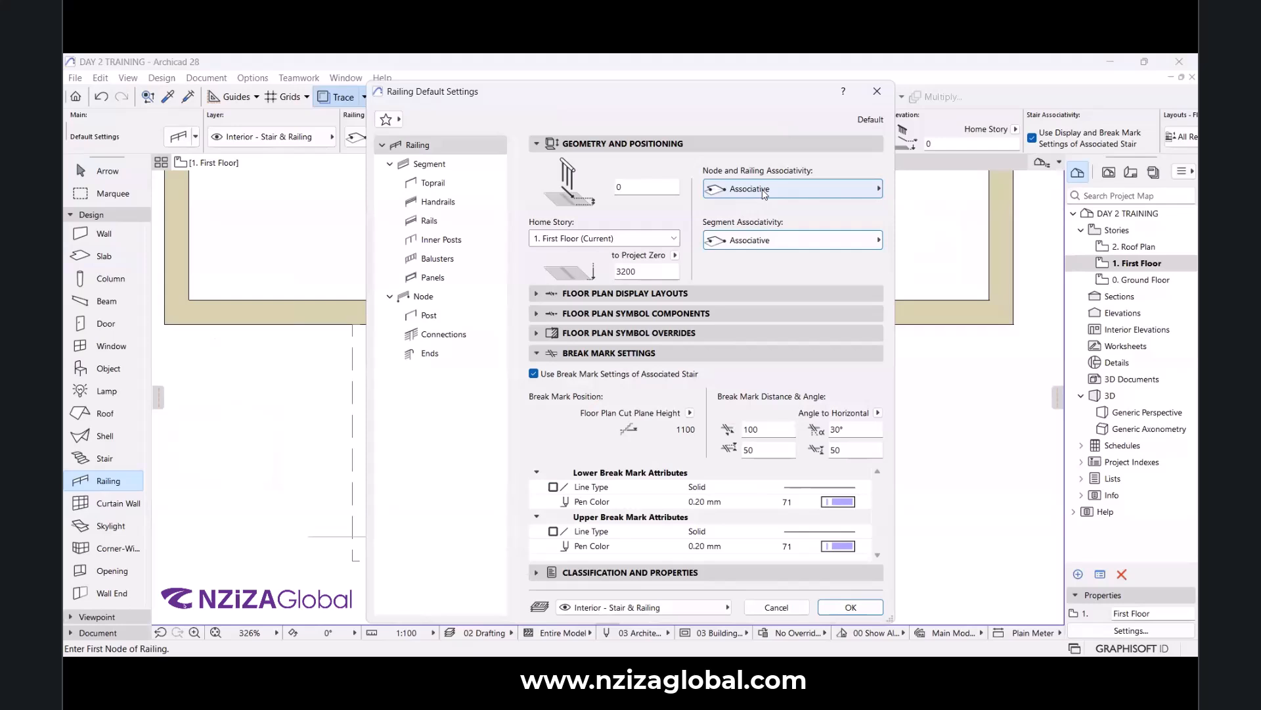
click(765, 190)
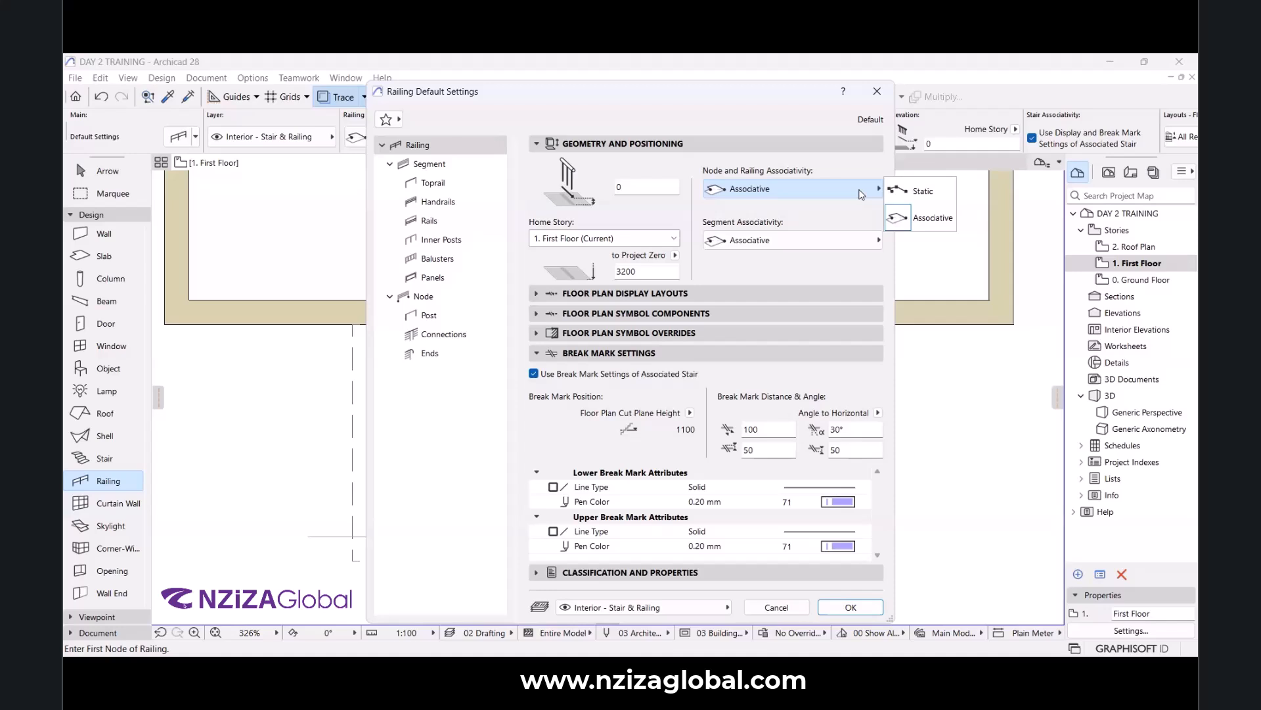
click(954, 197)
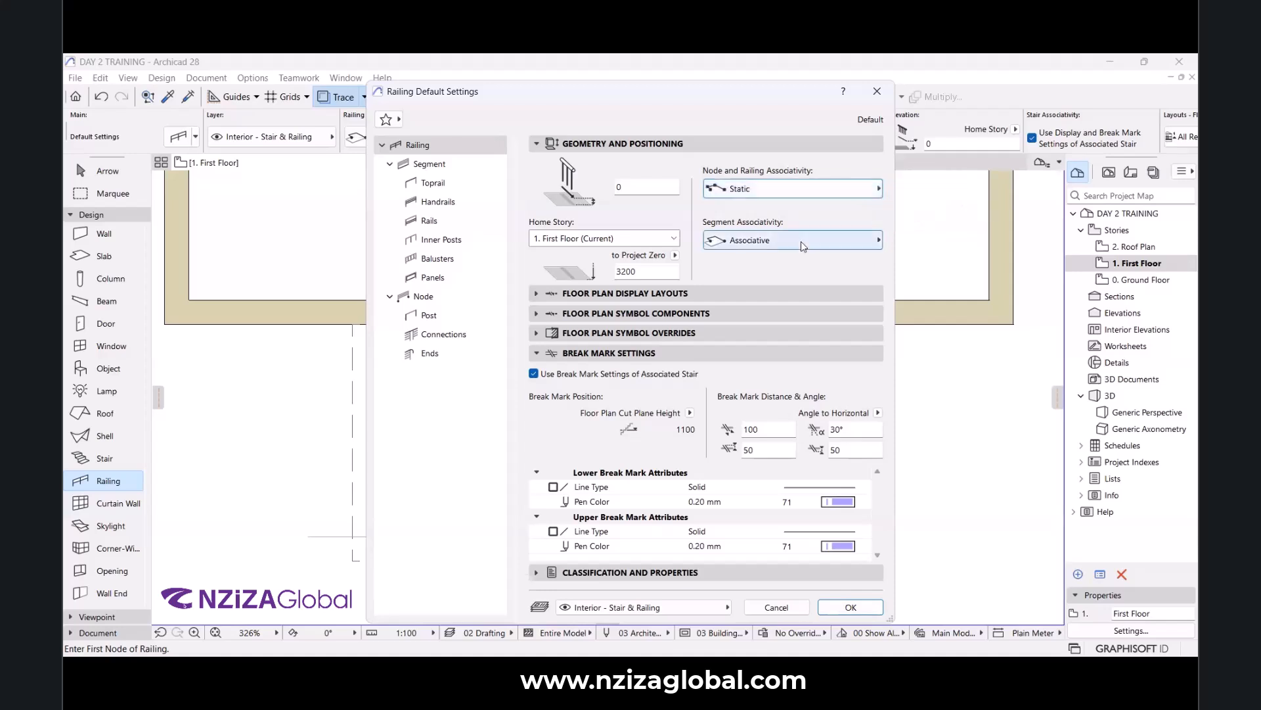
click(801, 242)
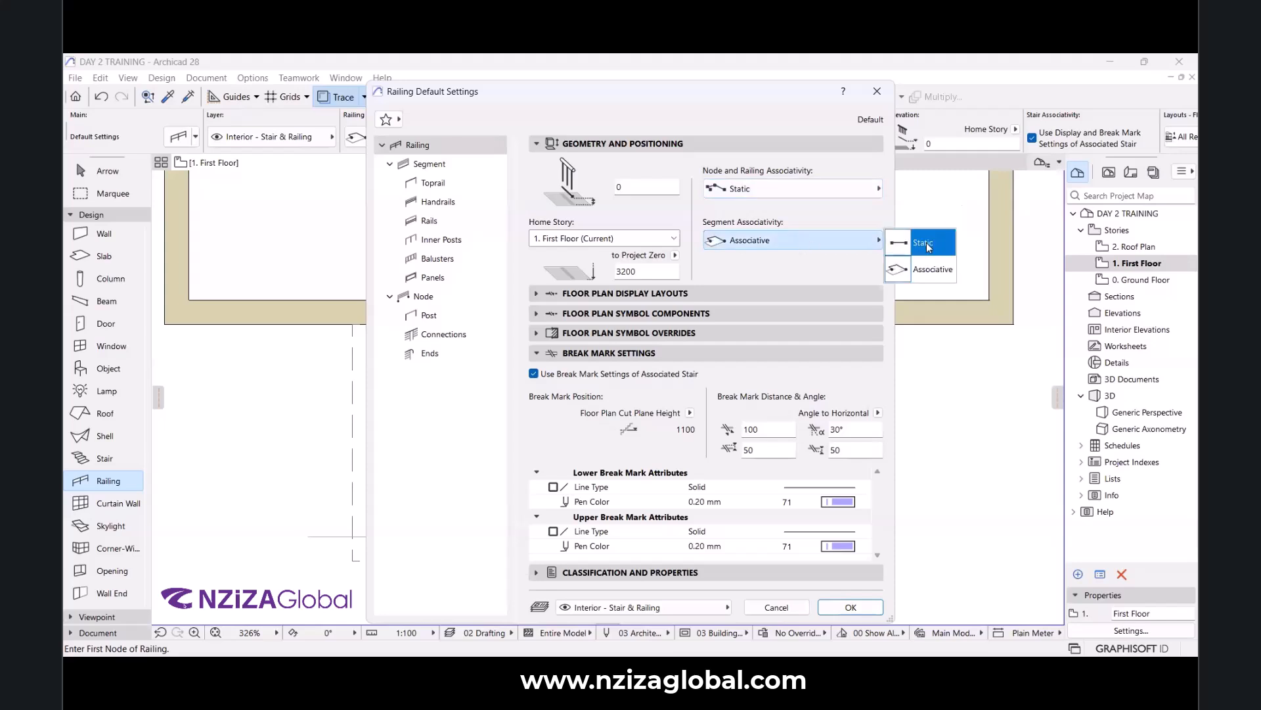
click(920, 247)
click(626, 189)
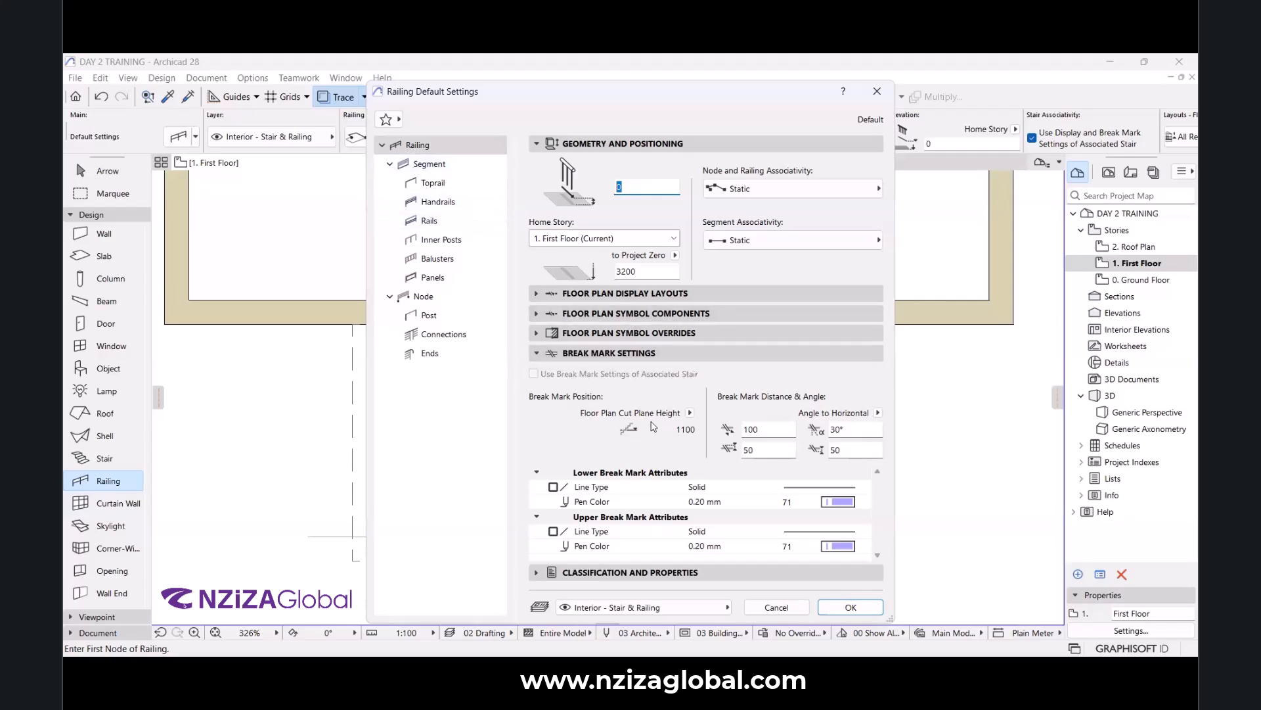
click(647, 315)
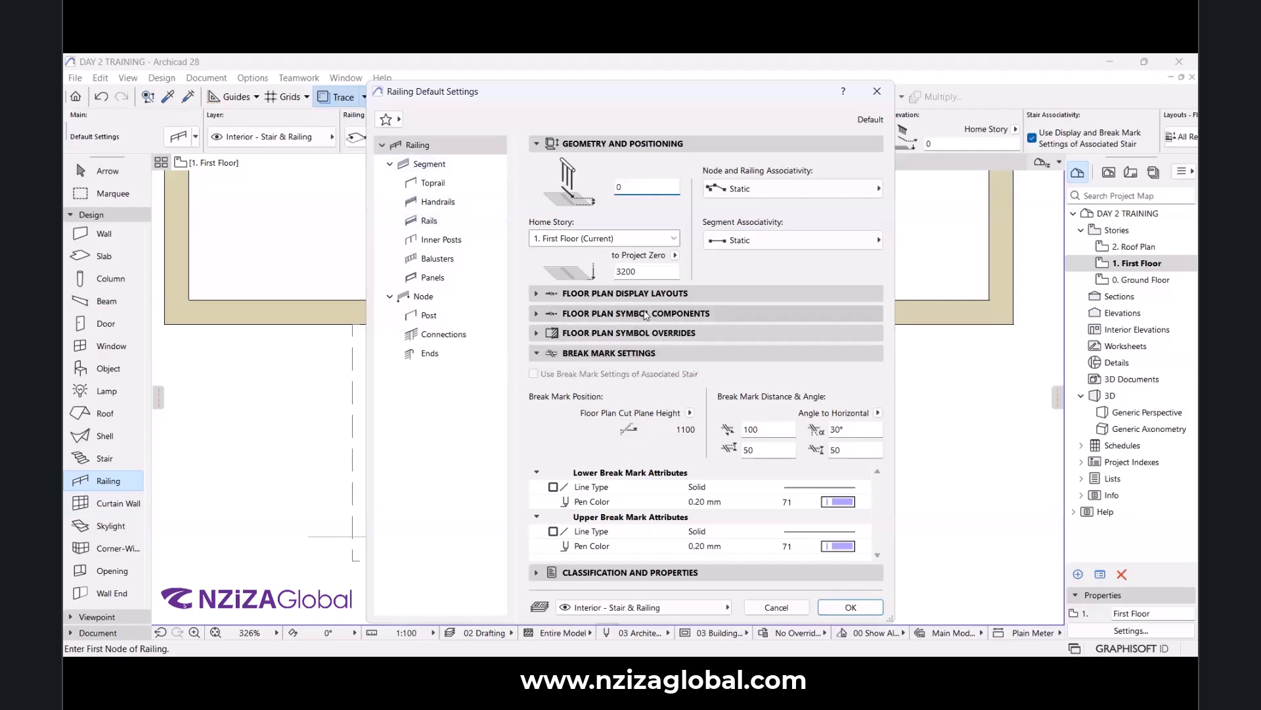
click(431, 165)
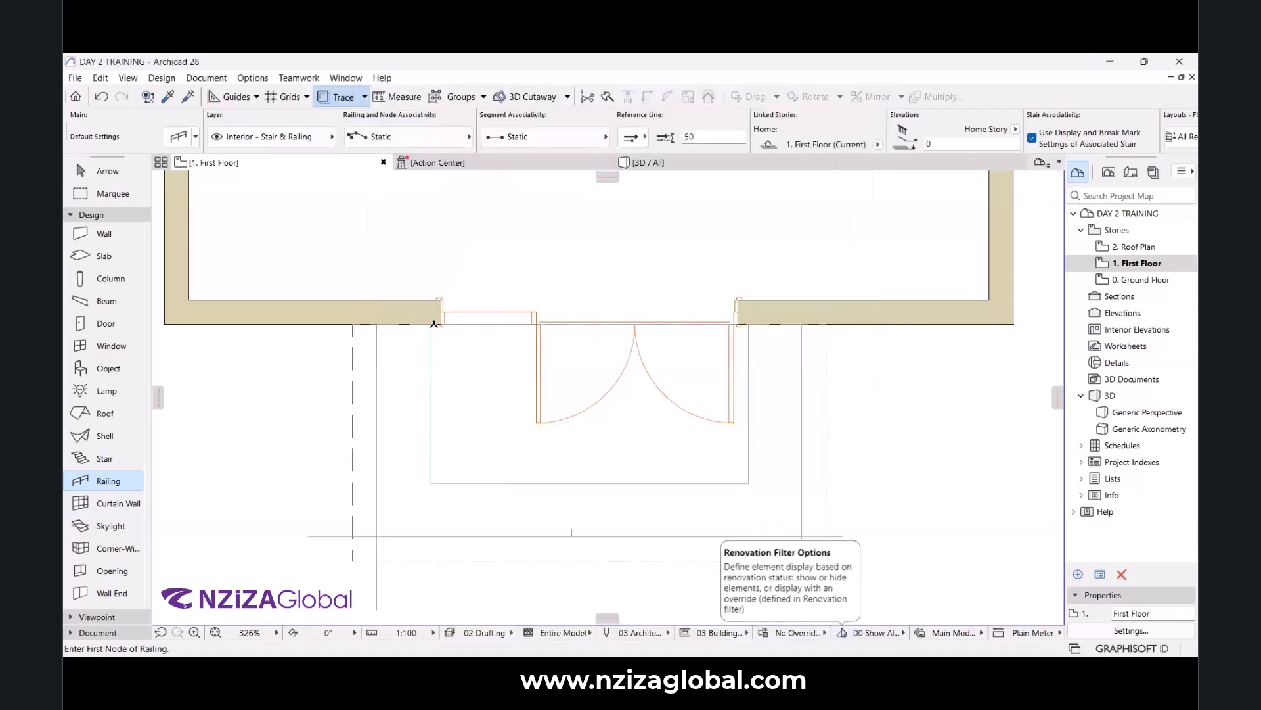
Draw a railing along the three outer edges of the balcony slab, starting and ending at the building wall beside the double door.
click(430, 379)
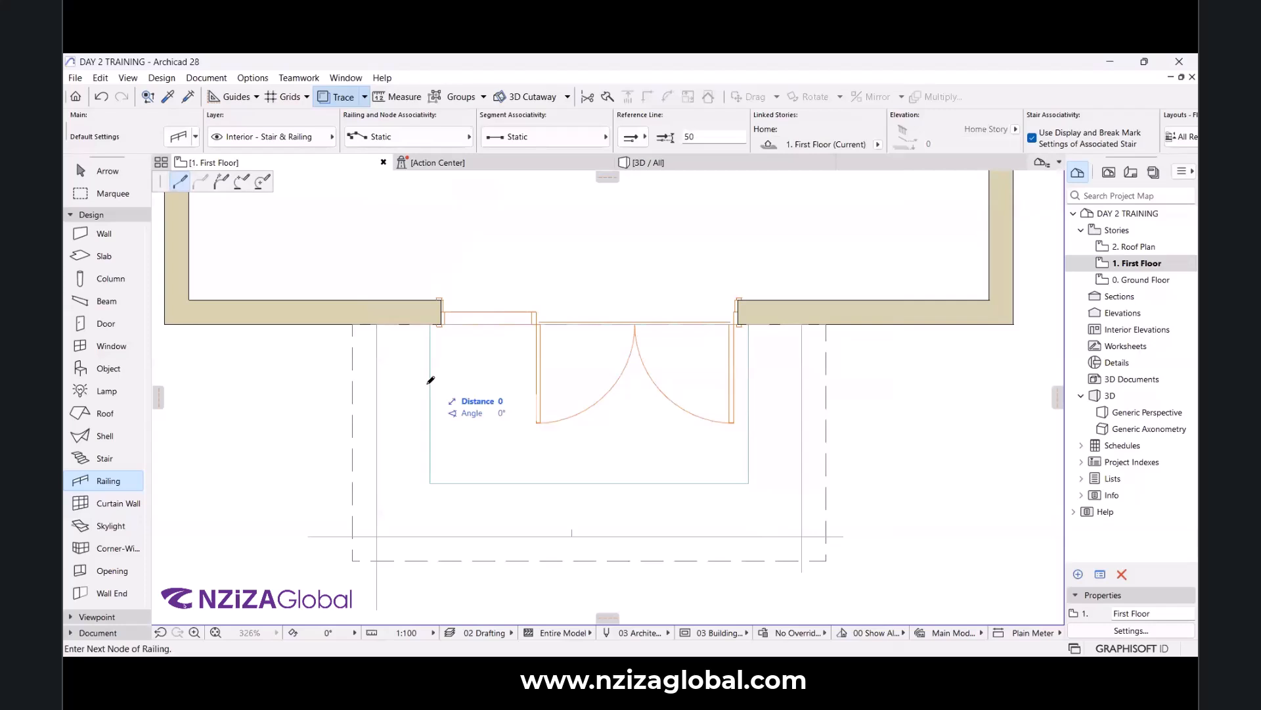
scroll(430, 485, up, 6)
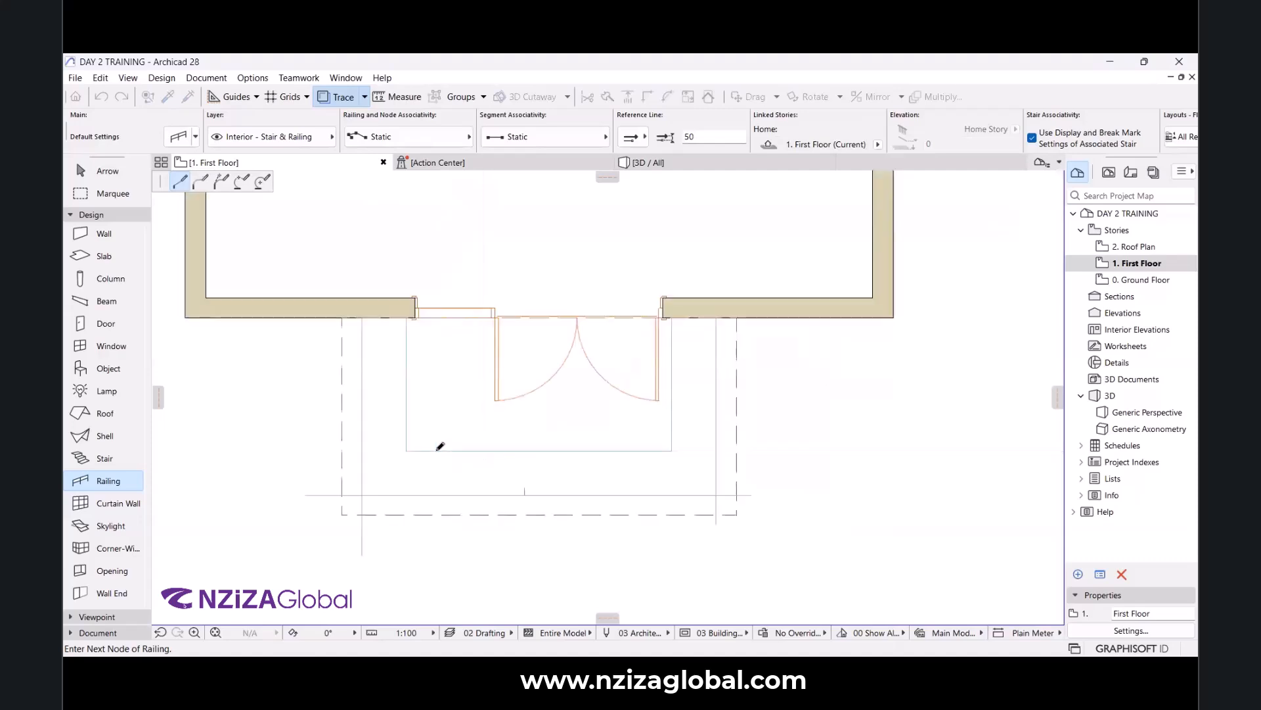
scroll(436, 445, down, 3)
scroll(515, 440, up, 5)
scroll(615, 441, up, 2)
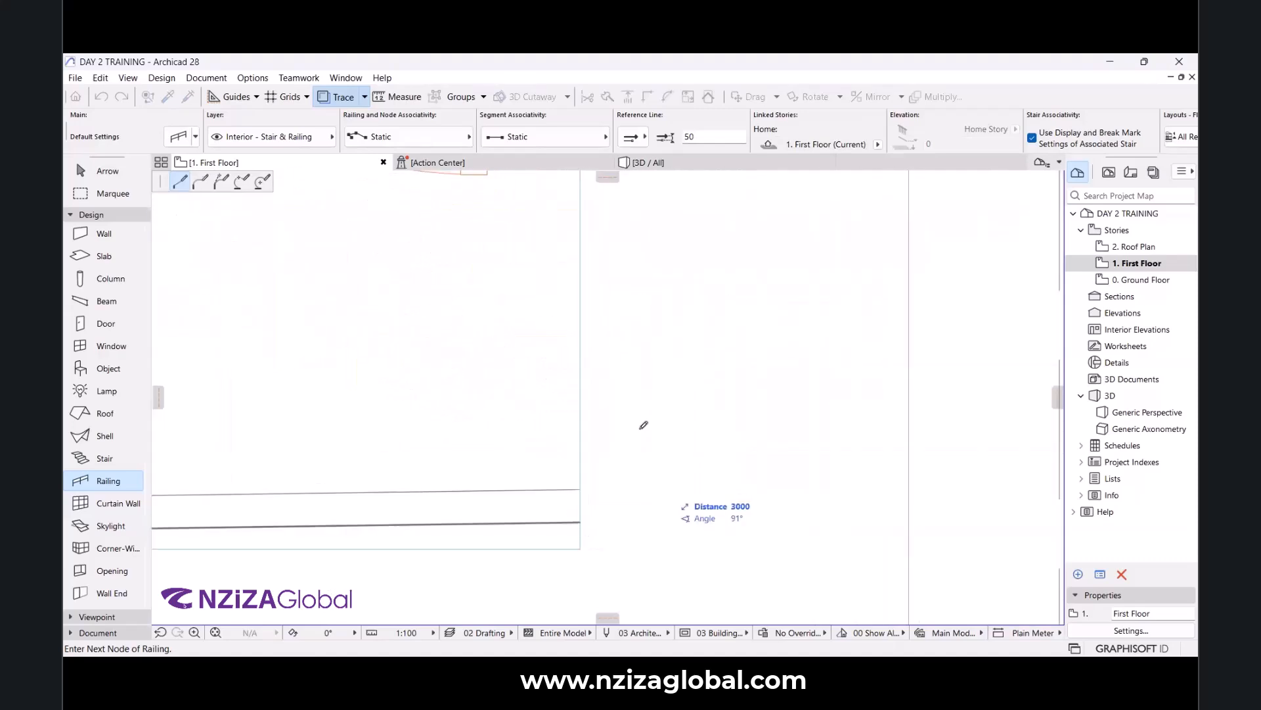
scroll(640, 431, down, 5)
scroll(624, 286, up, 2)
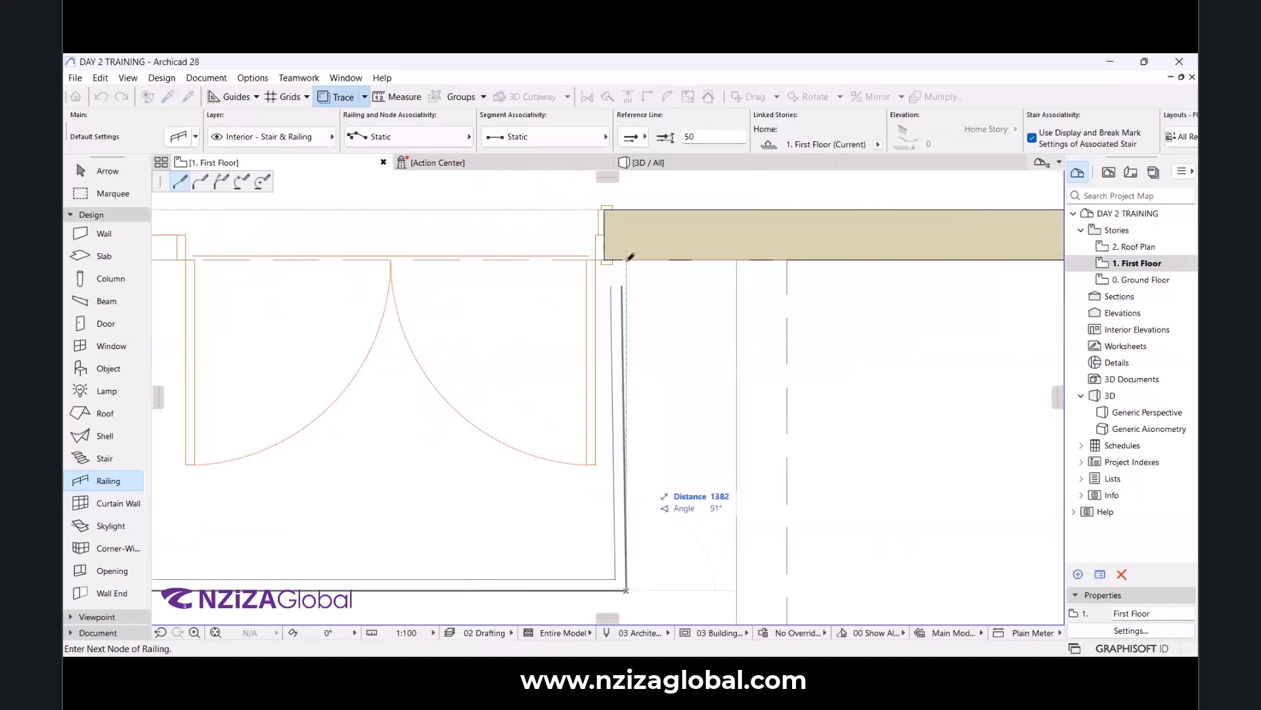
double_click(628, 259)
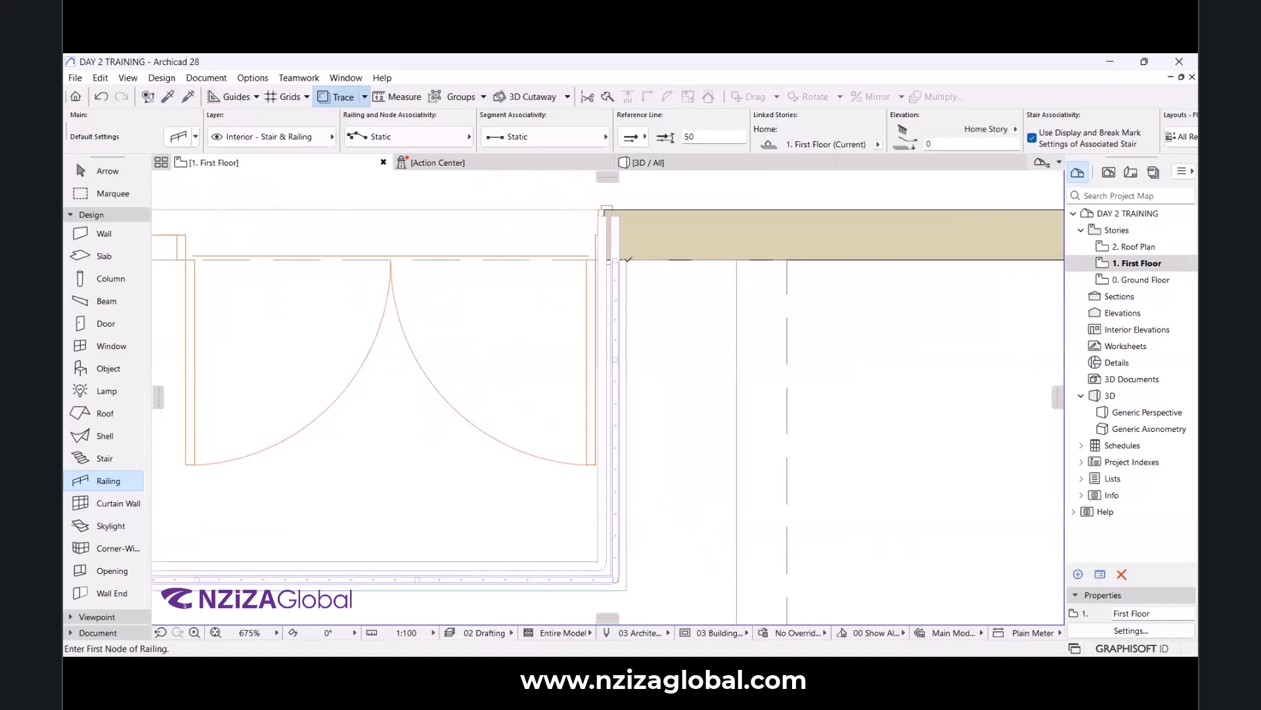
scroll(676, 260, down, 3)
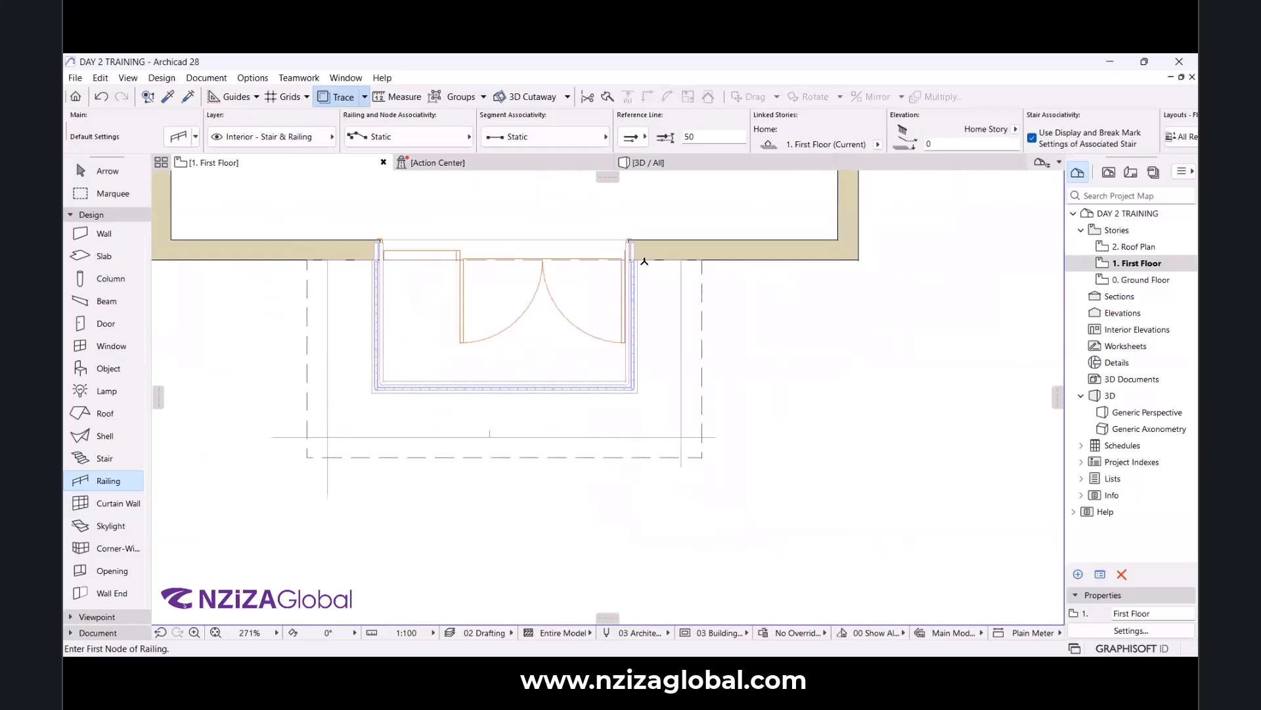
scroll(410, 377, up, 2)
scroll(460, 348, down, 4)
scroll(495, 315, up, 6)
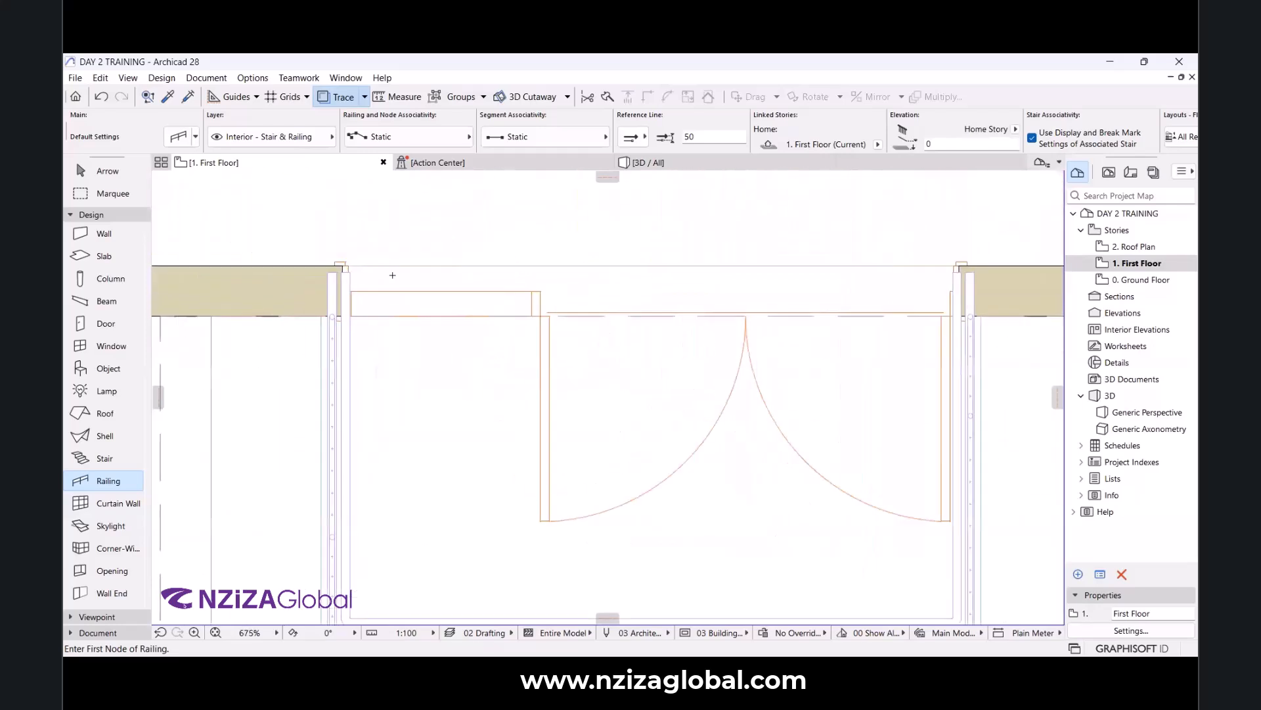
key(Escape)
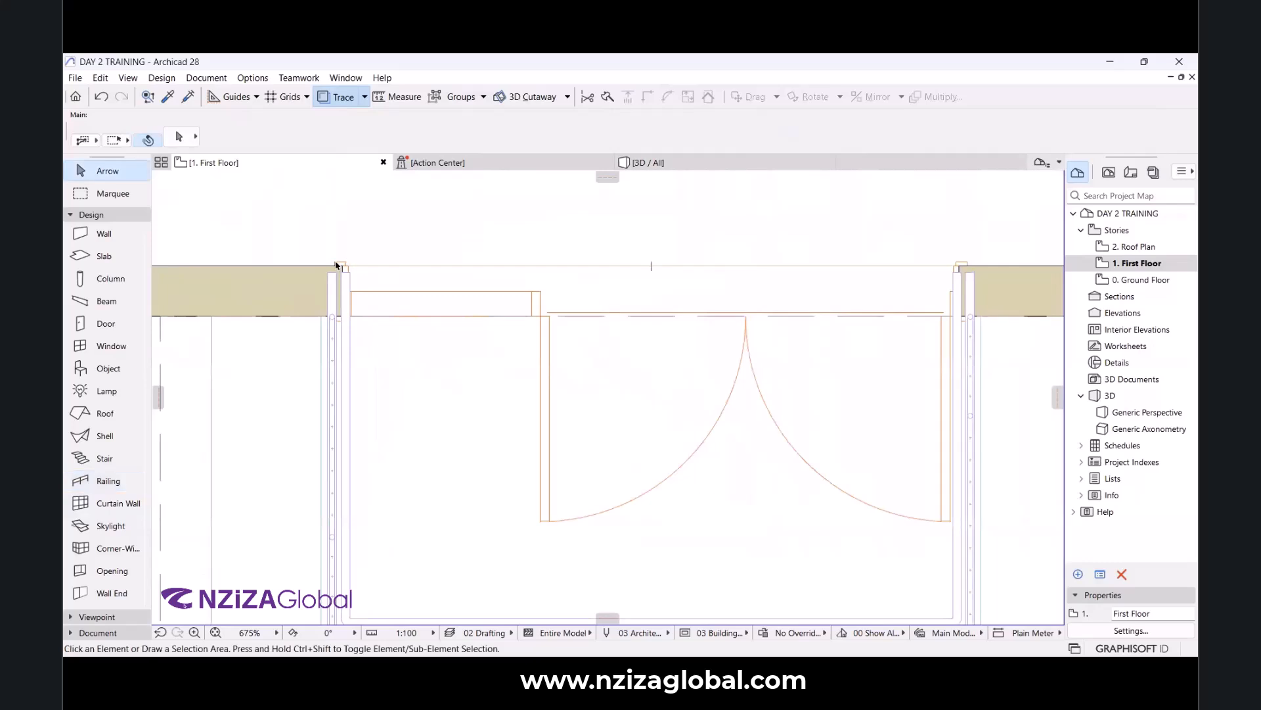
Set the width of the balcony's double door with sidelight and transom to 2600 mm.
click(335, 265)
scroll(481, 263, down, 3)
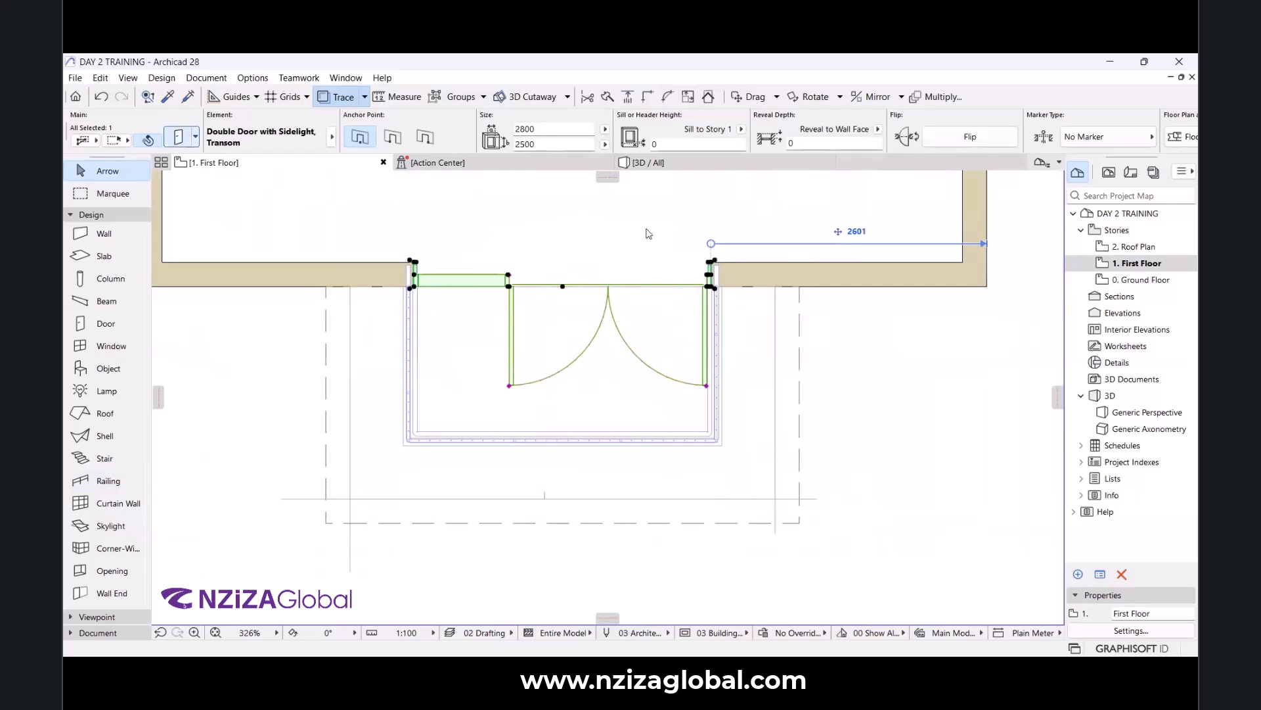
key(ctrl+t)
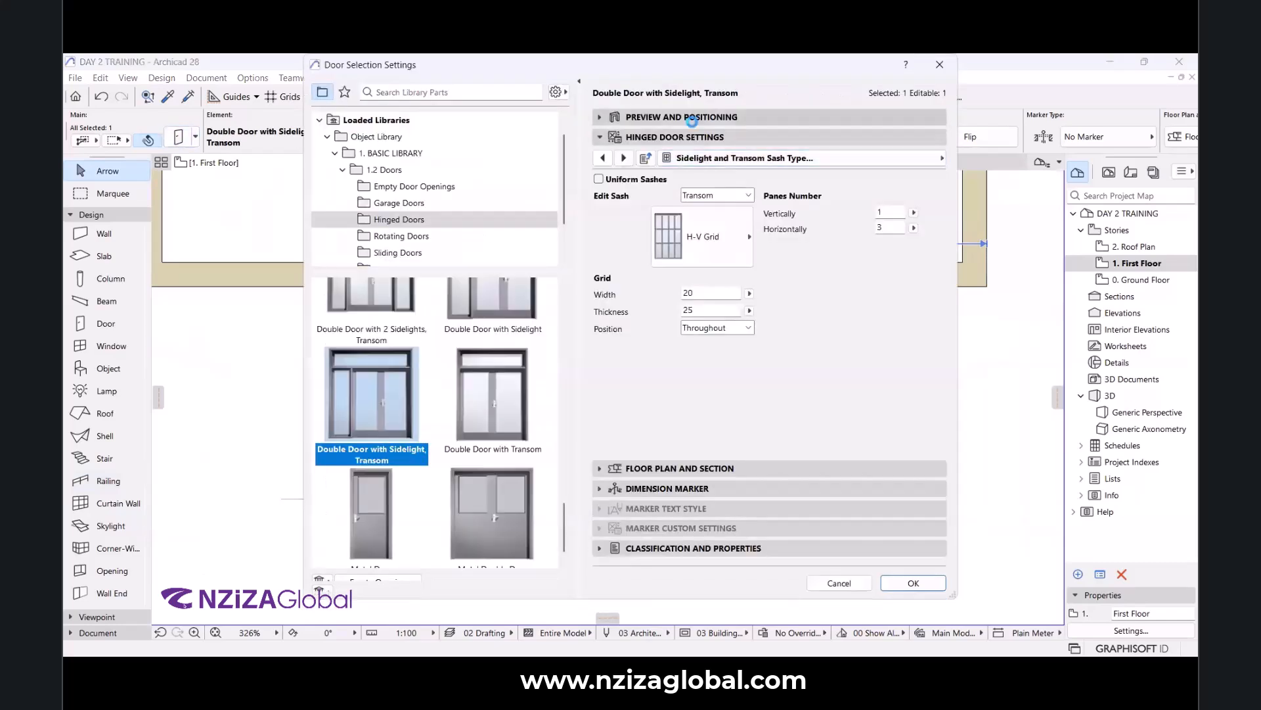
click(665, 136)
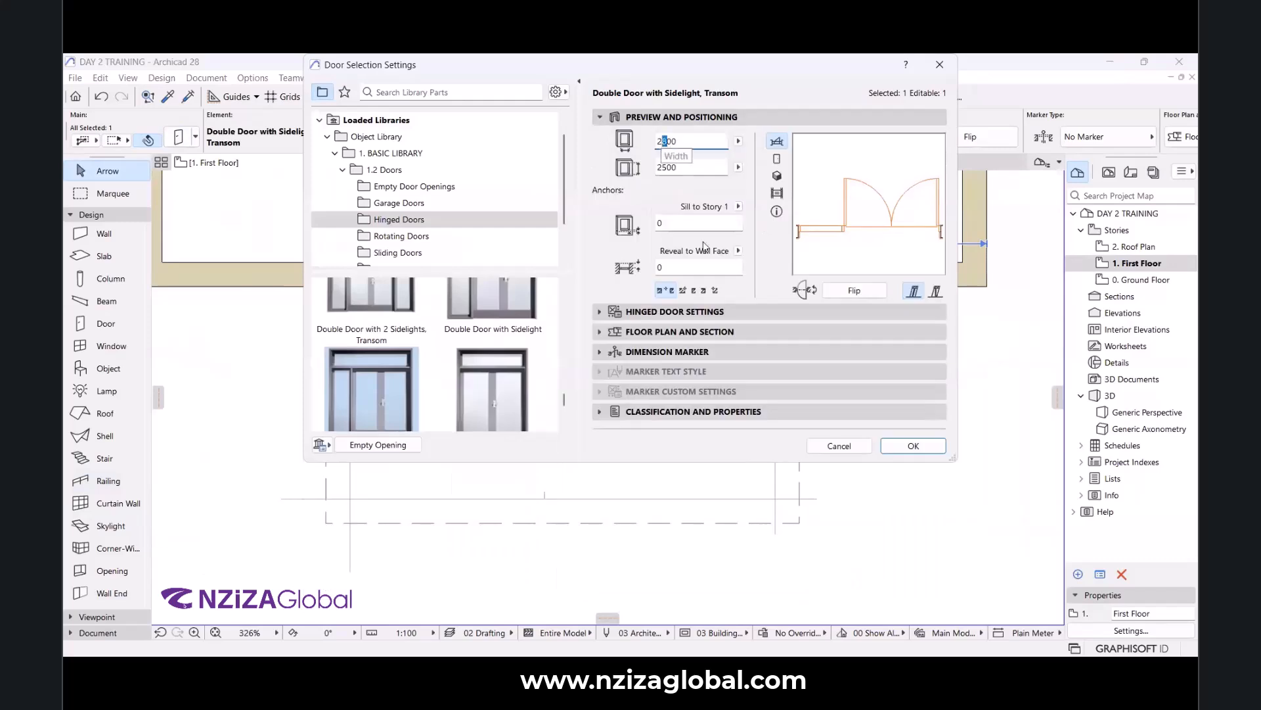
text(6)
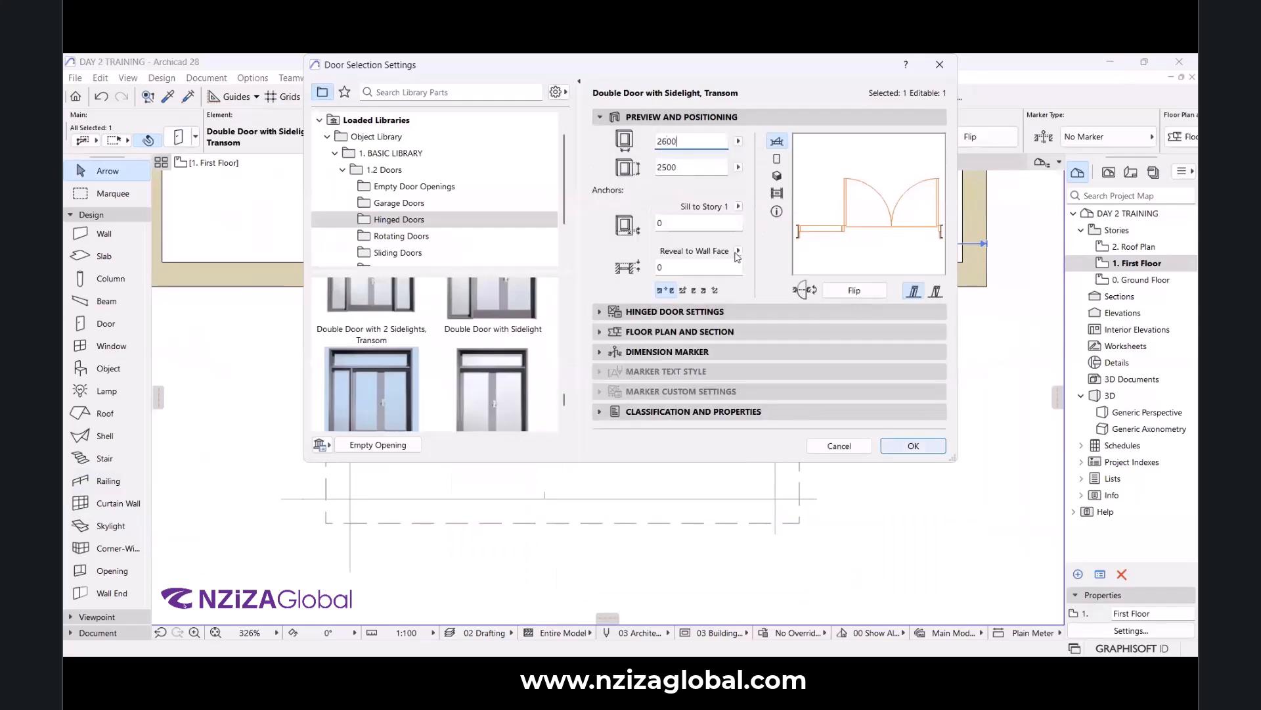
click(913, 446)
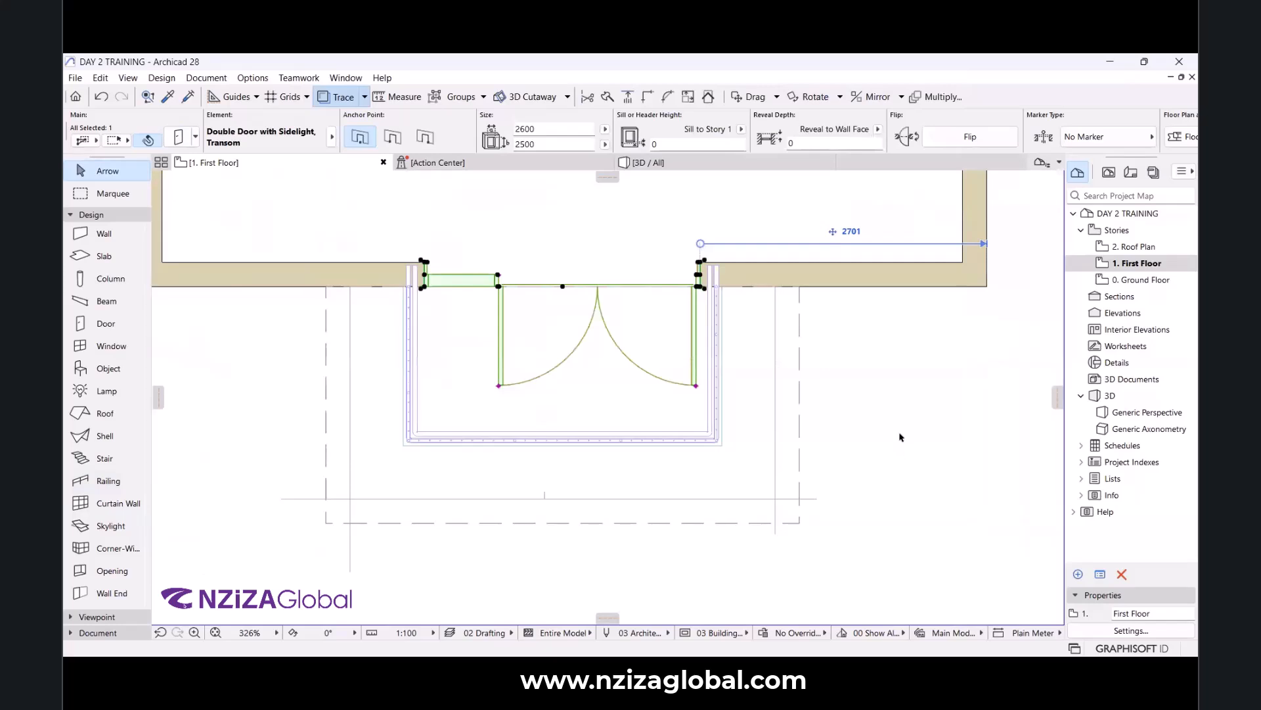
click(901, 436)
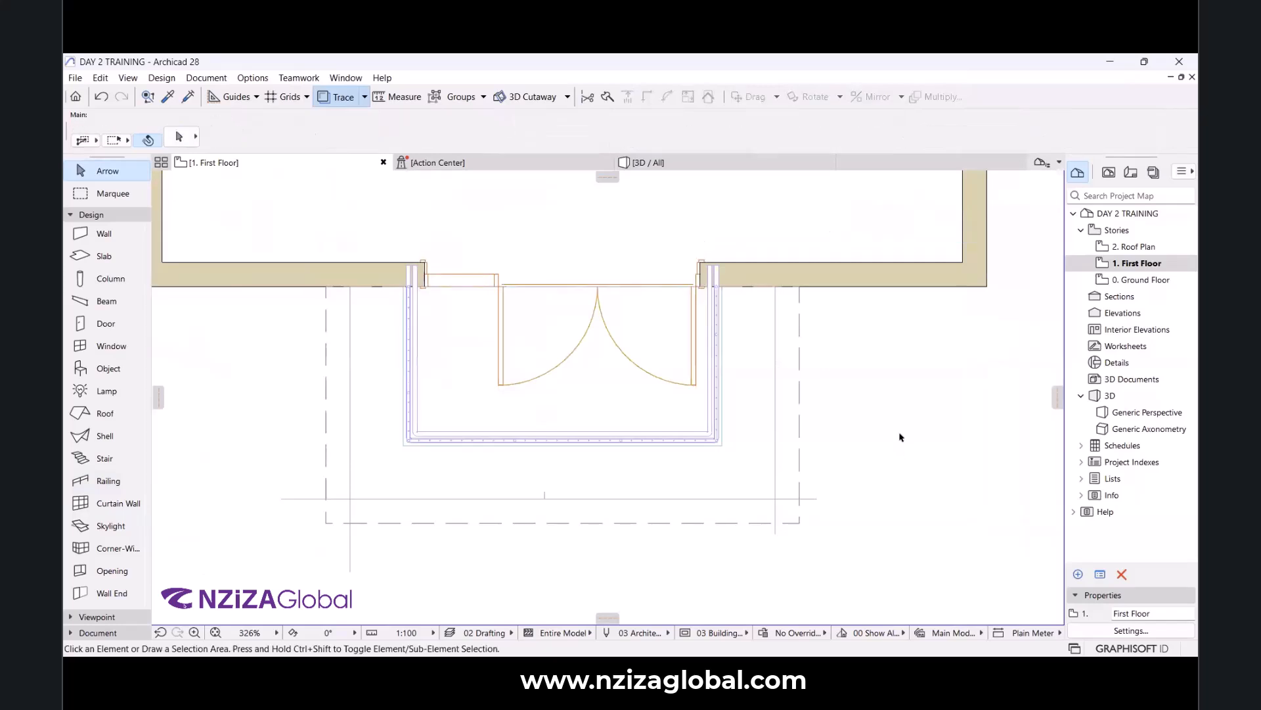
Examine the balcony railing and the resized door in 3D from below, the front and the side, including where the handrails meet the wall.
click(648, 167)
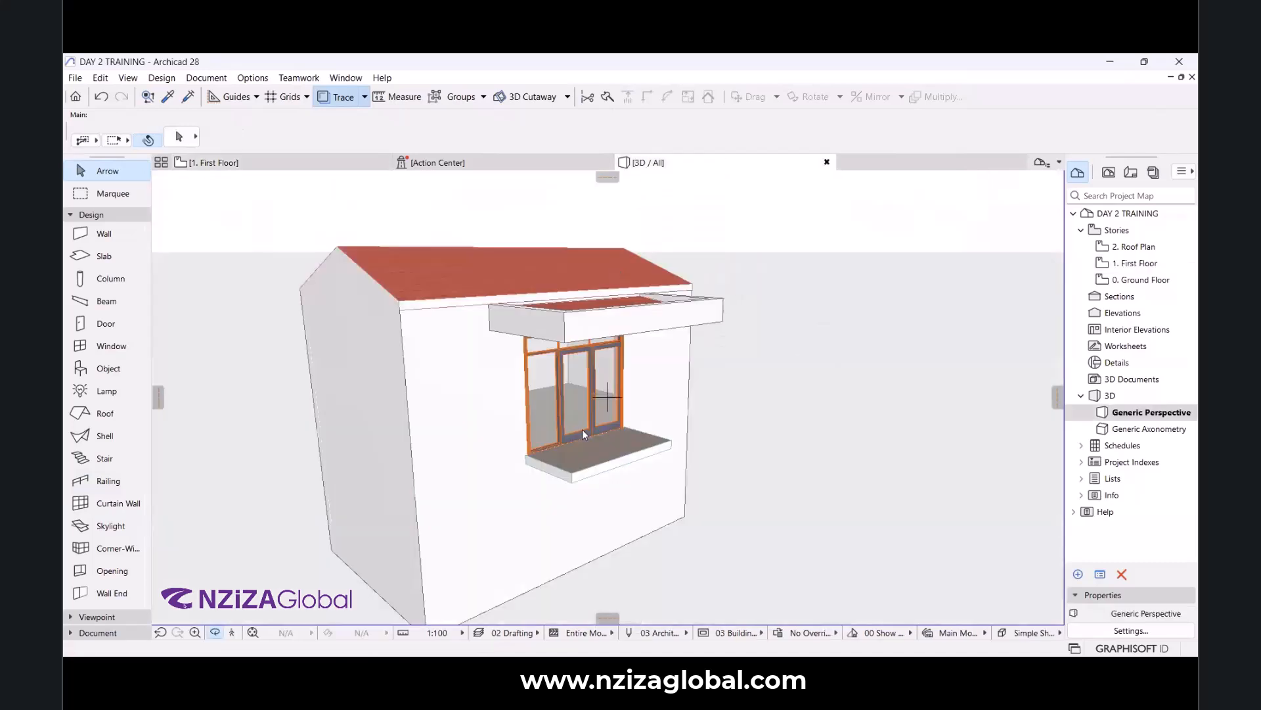
click(582, 428)
mouse_move(572, 443)
shift+middle_down()
mouse_move(545, 432)
mouse_move(572, 431)
shift+middle_up()
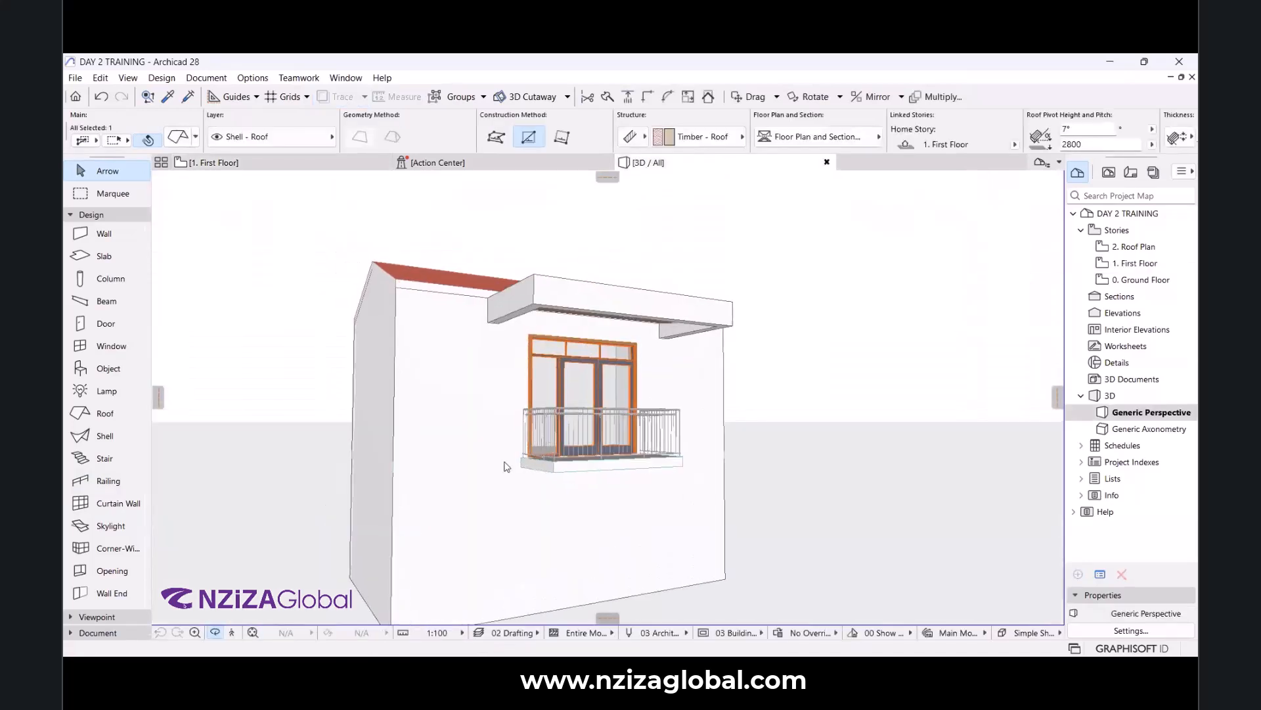
scroll(624, 414, up, 5)
shift+middle_drag(660, 397, 869, 421)
scroll(622, 445, up, 5)
scroll(622, 445, down, 5)
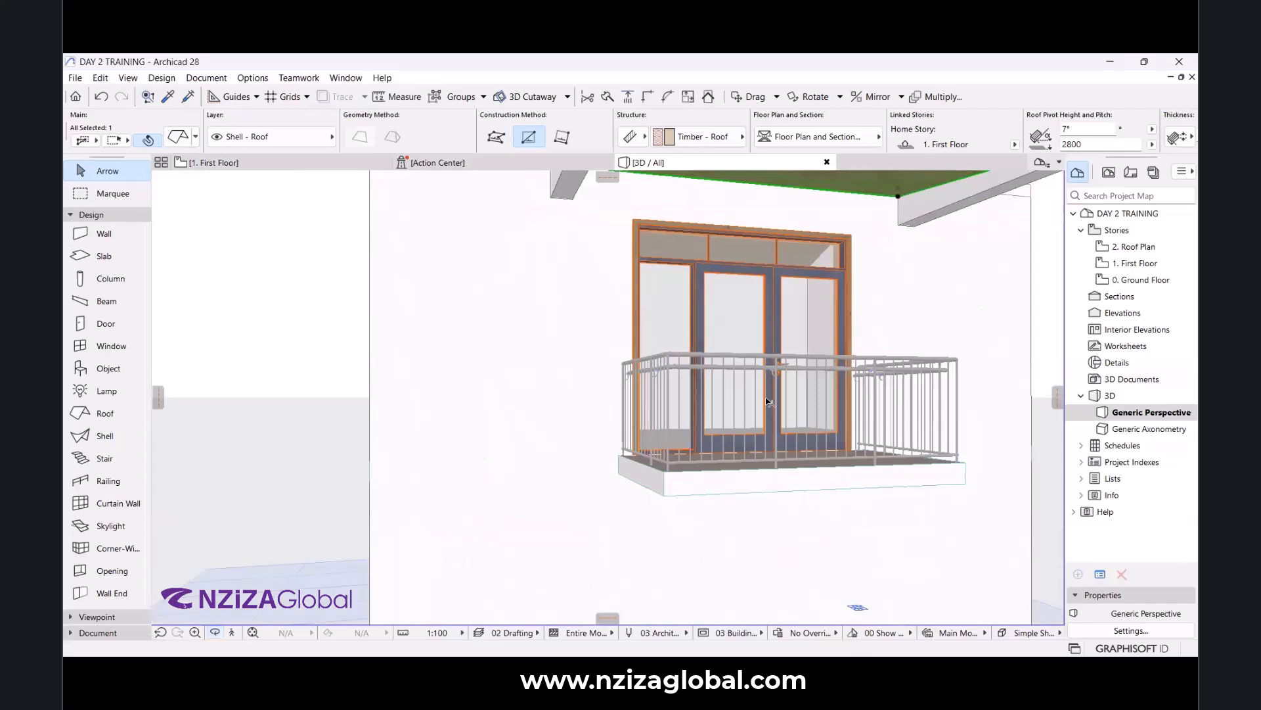
scroll(538, 391, down, 2)
scroll(538, 391, down, 3)
scroll(515, 422, up, 3)
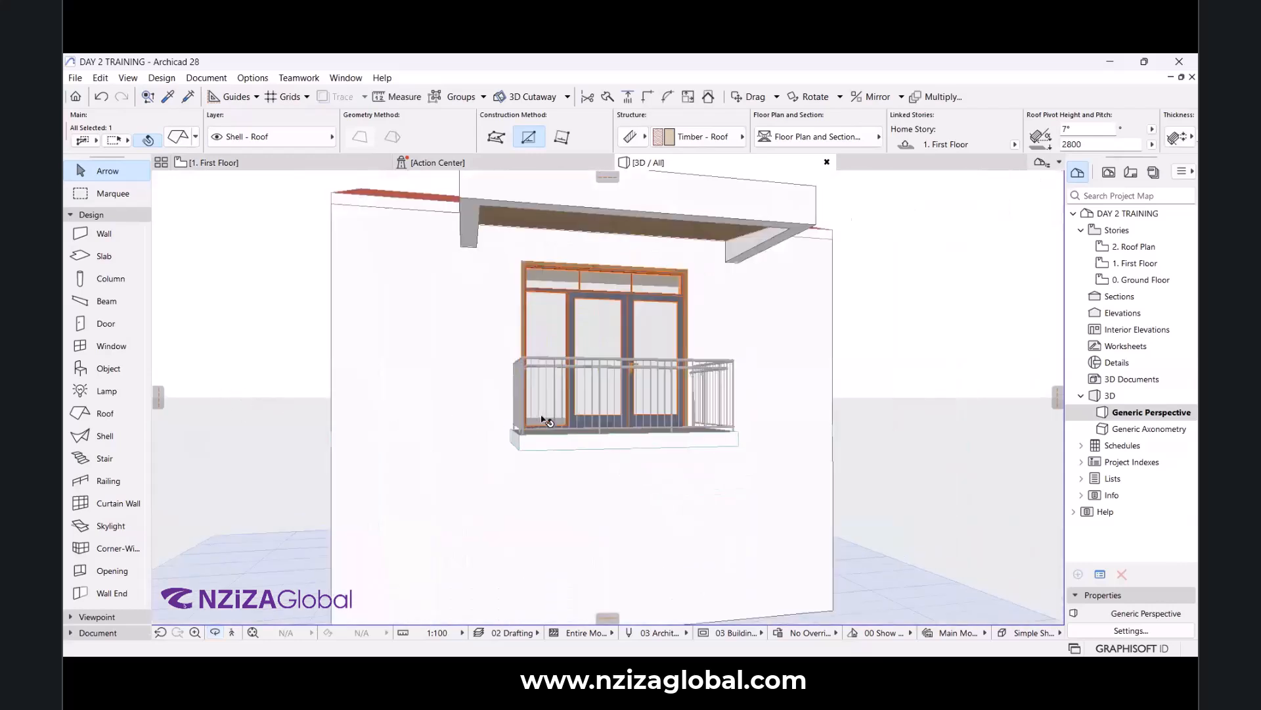
shift+middle_drag(538, 422, 693, 449)
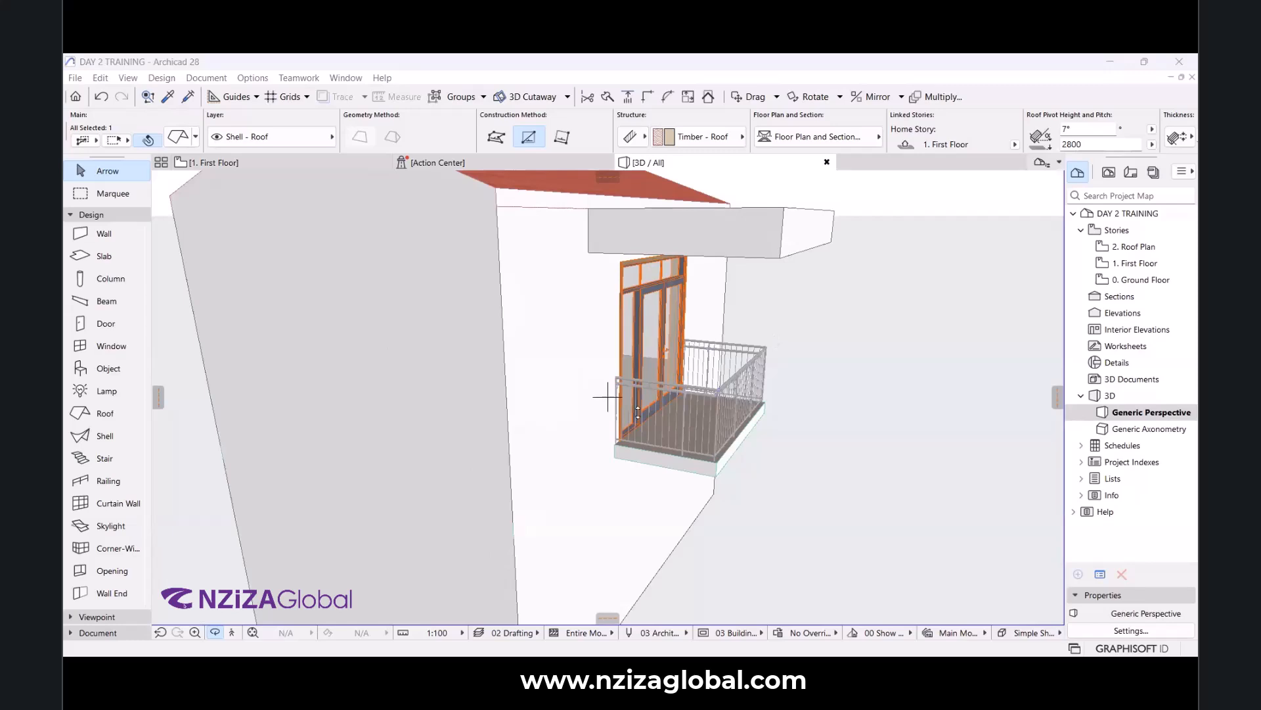
scroll(715, 389, up, 3)
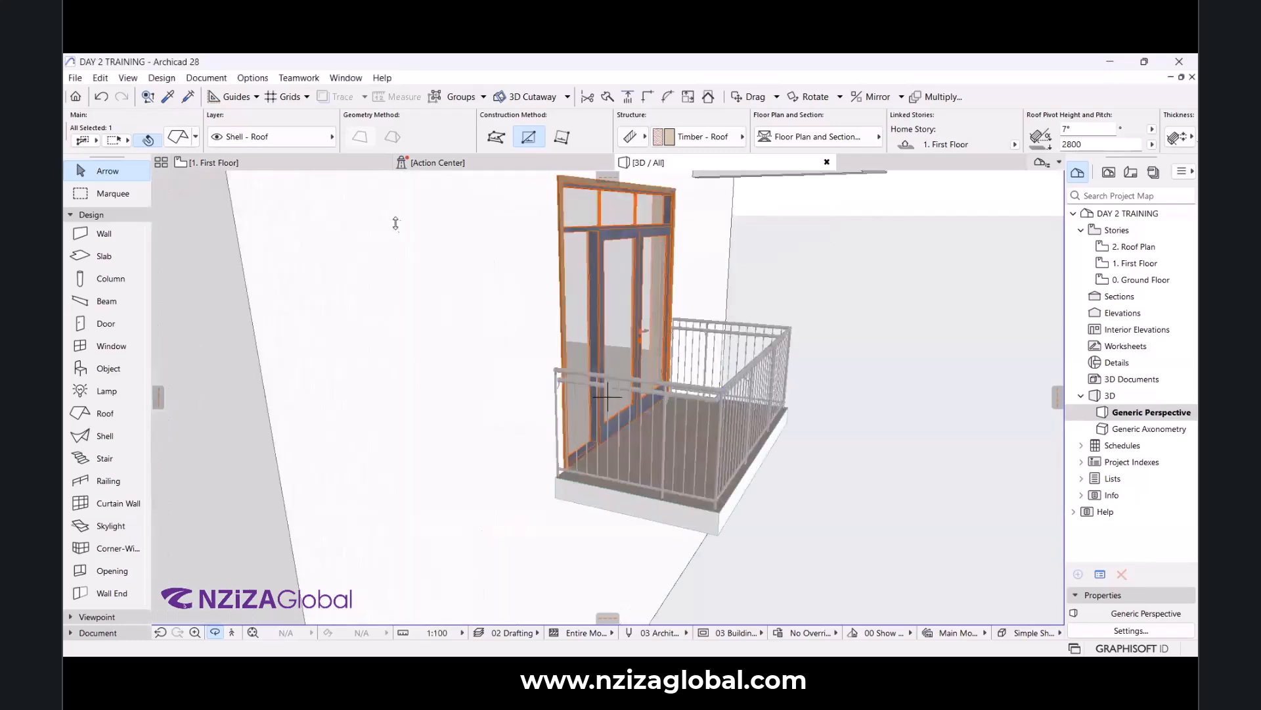
On the First Floor plan, pull the railing's end beside the door's sidelight back from the building wall so its handrails stop about at the wall face.
mouse_move(354, 165)
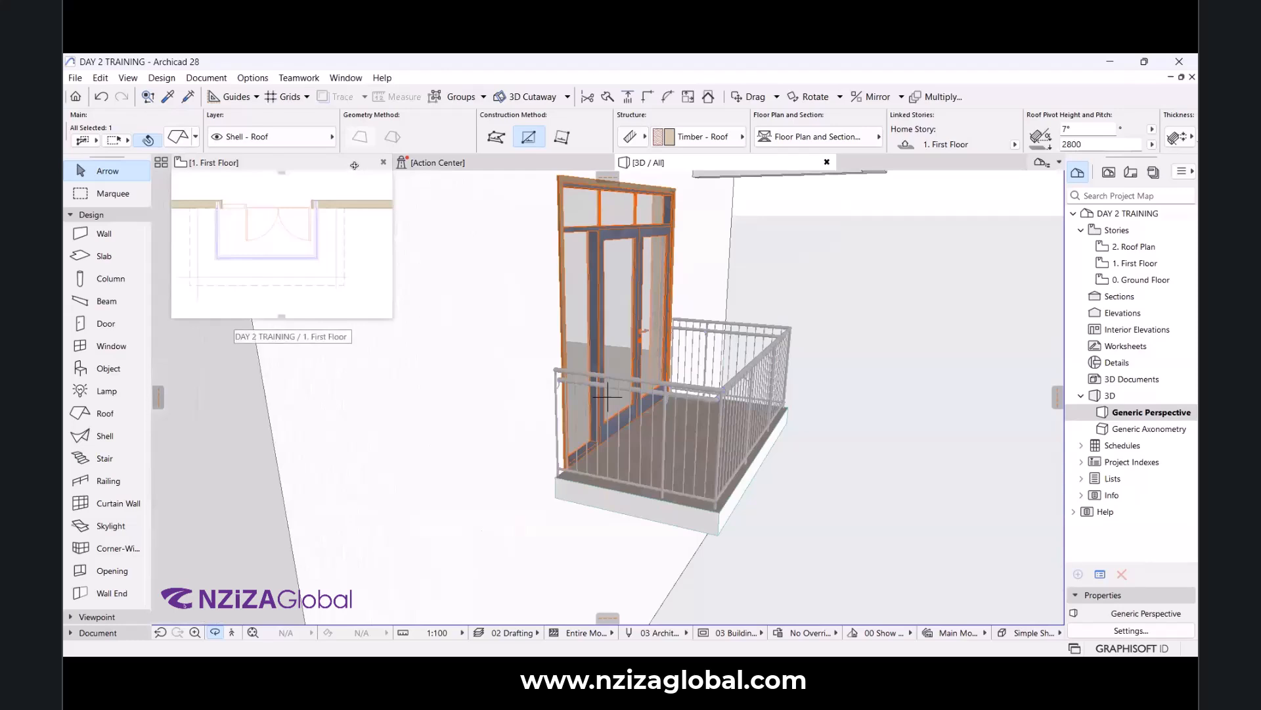
click(354, 166)
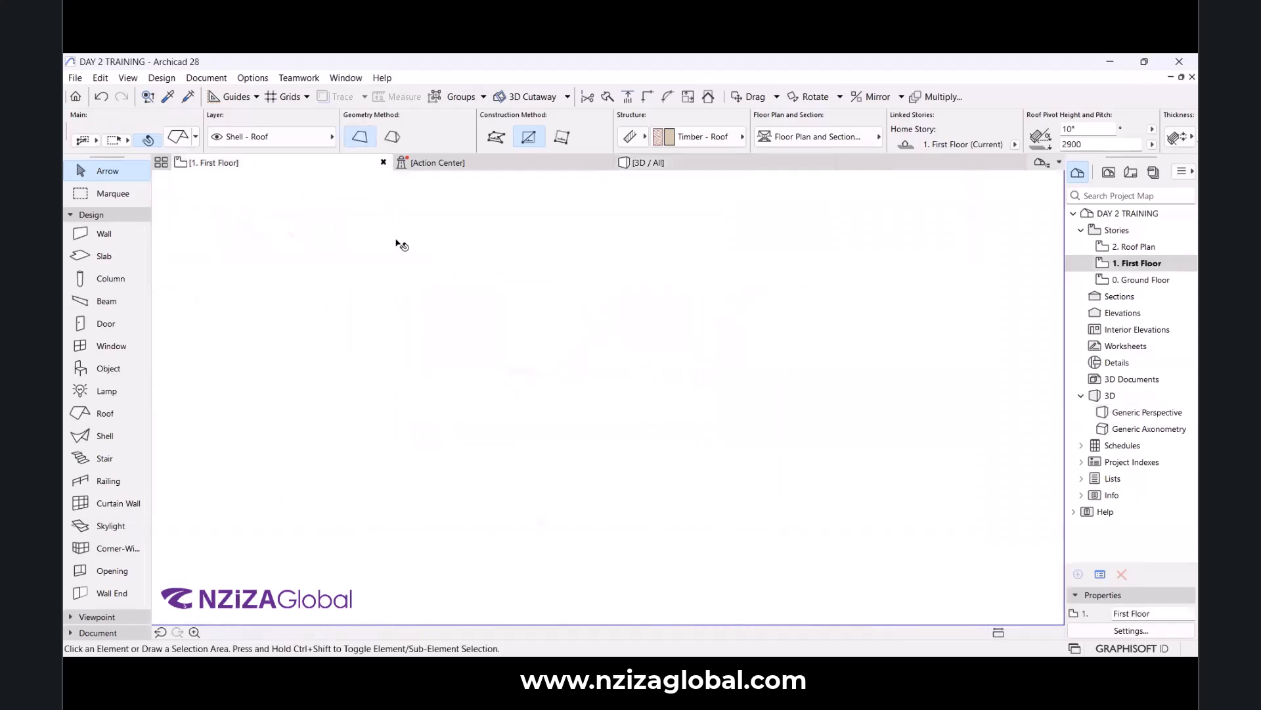
scroll(388, 340, up, 1)
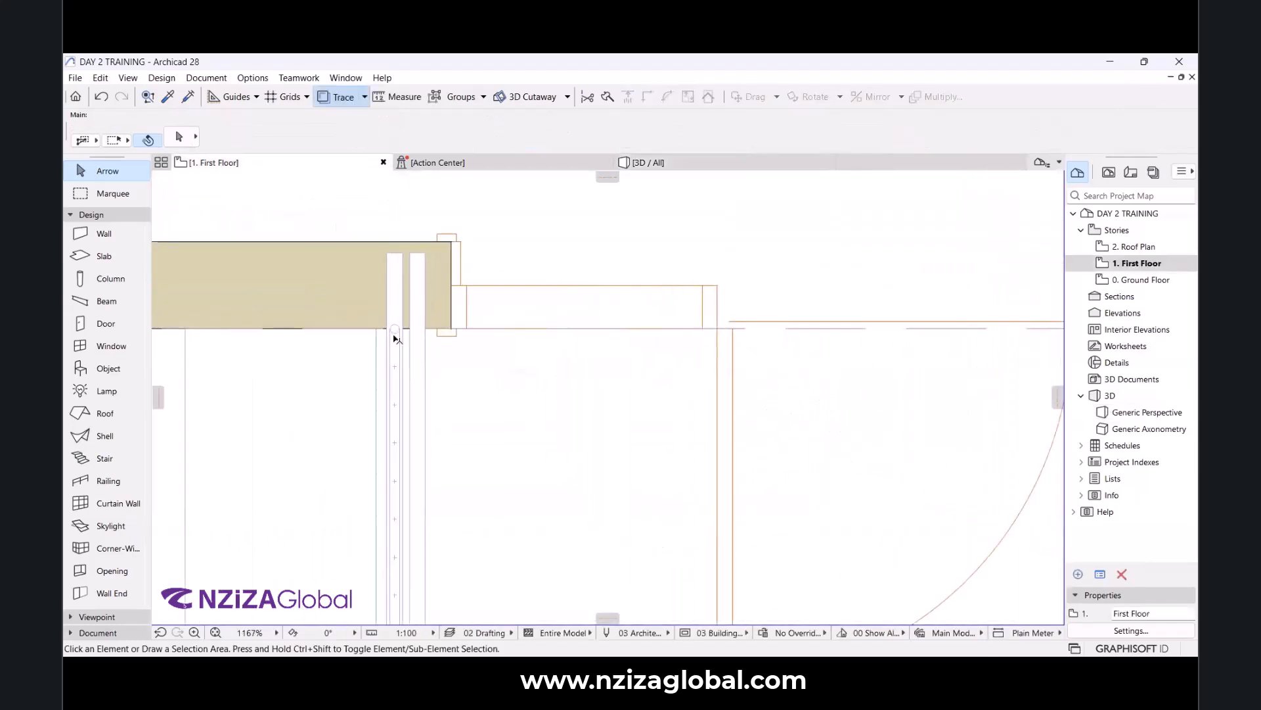
click(394, 338)
scroll(368, 332, up, 5)
scroll(507, 248, down, 3)
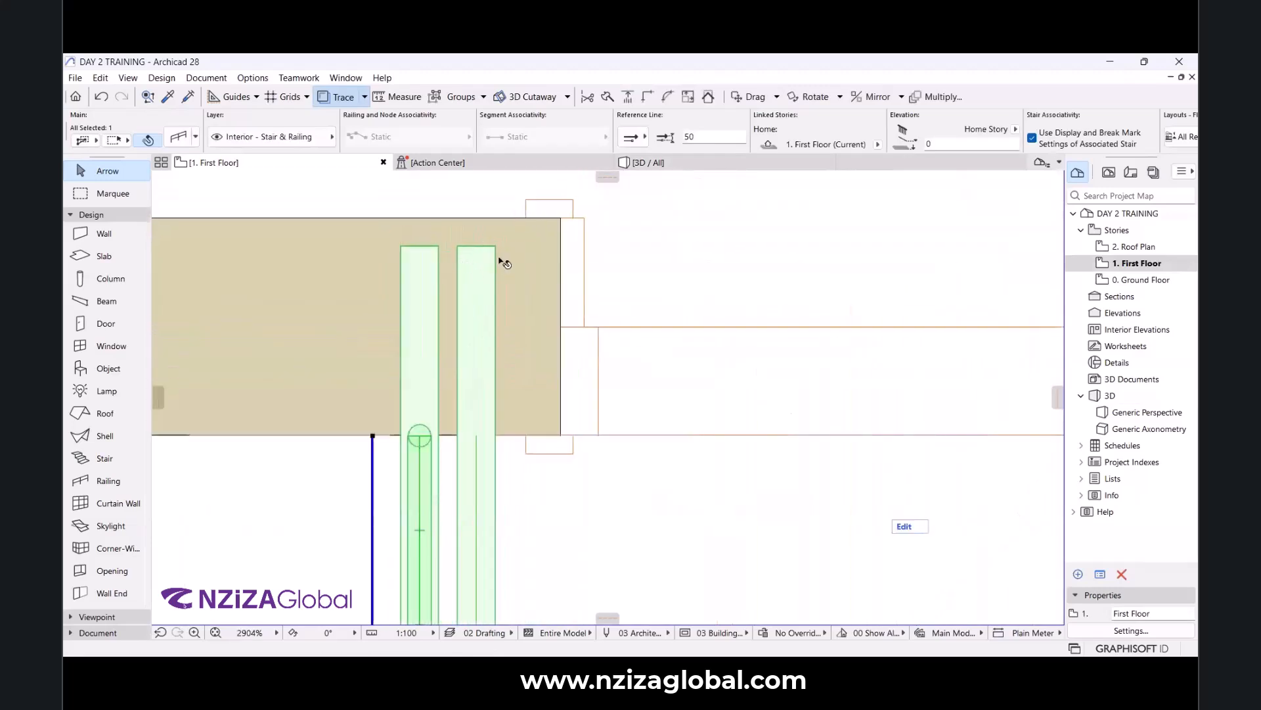
scroll(465, 281, down, 2)
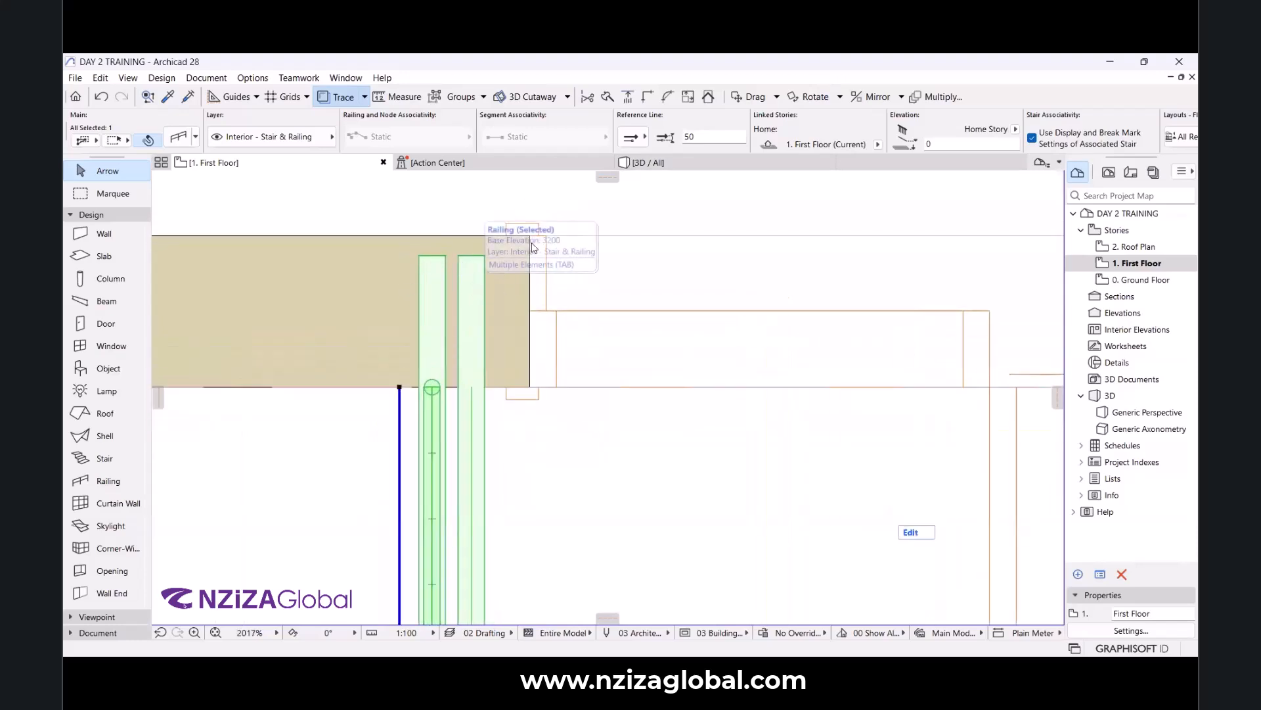
scroll(535, 246, down, 2)
scroll(551, 262, down, 1)
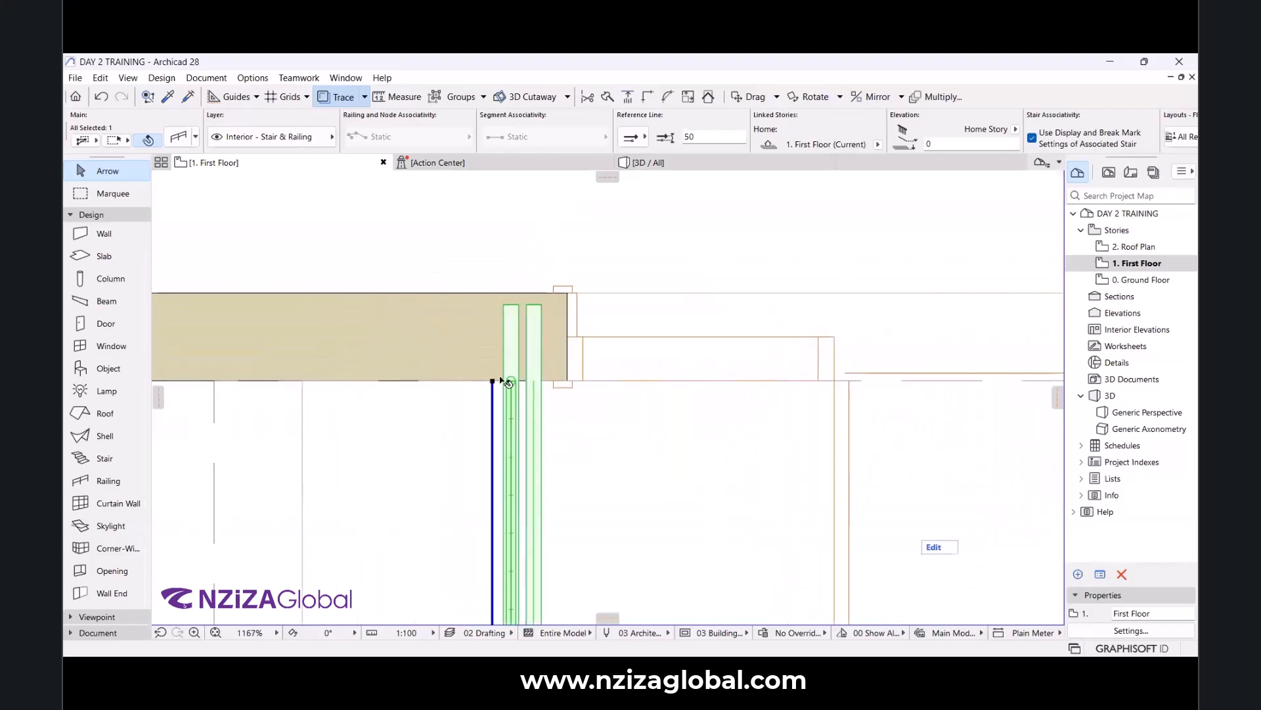
scroll(494, 379, up, 2)
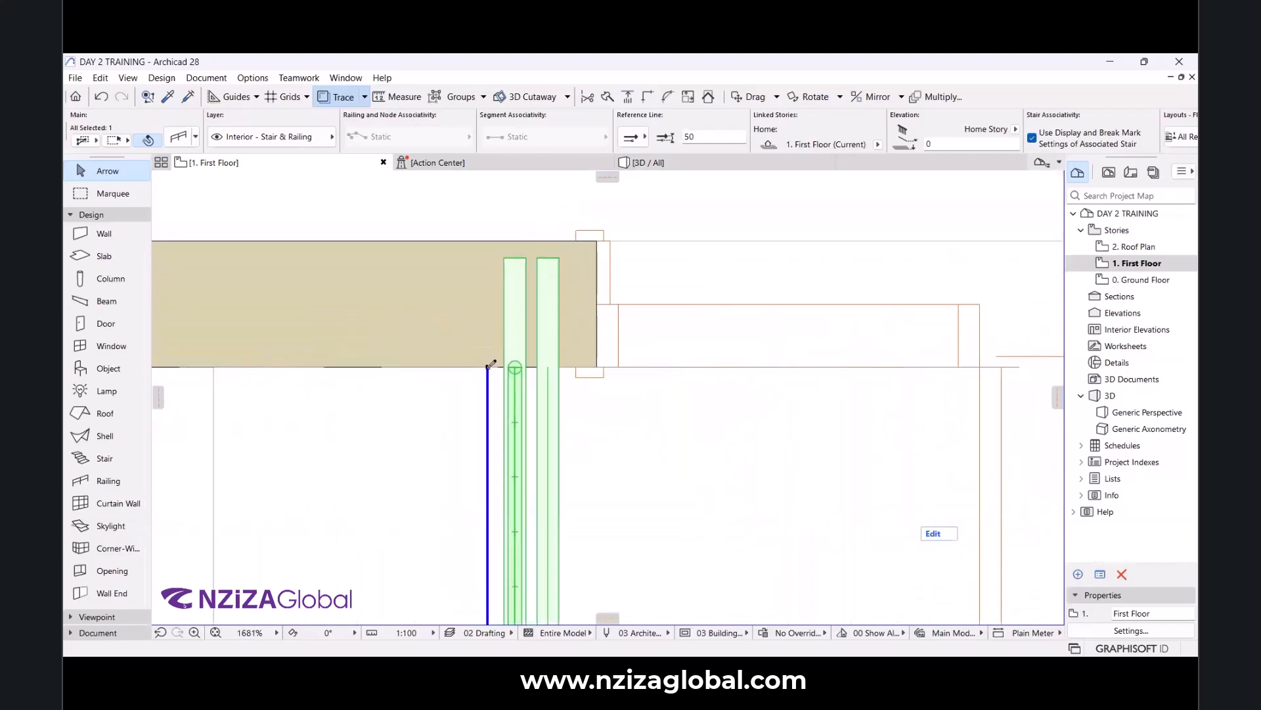
click(488, 460)
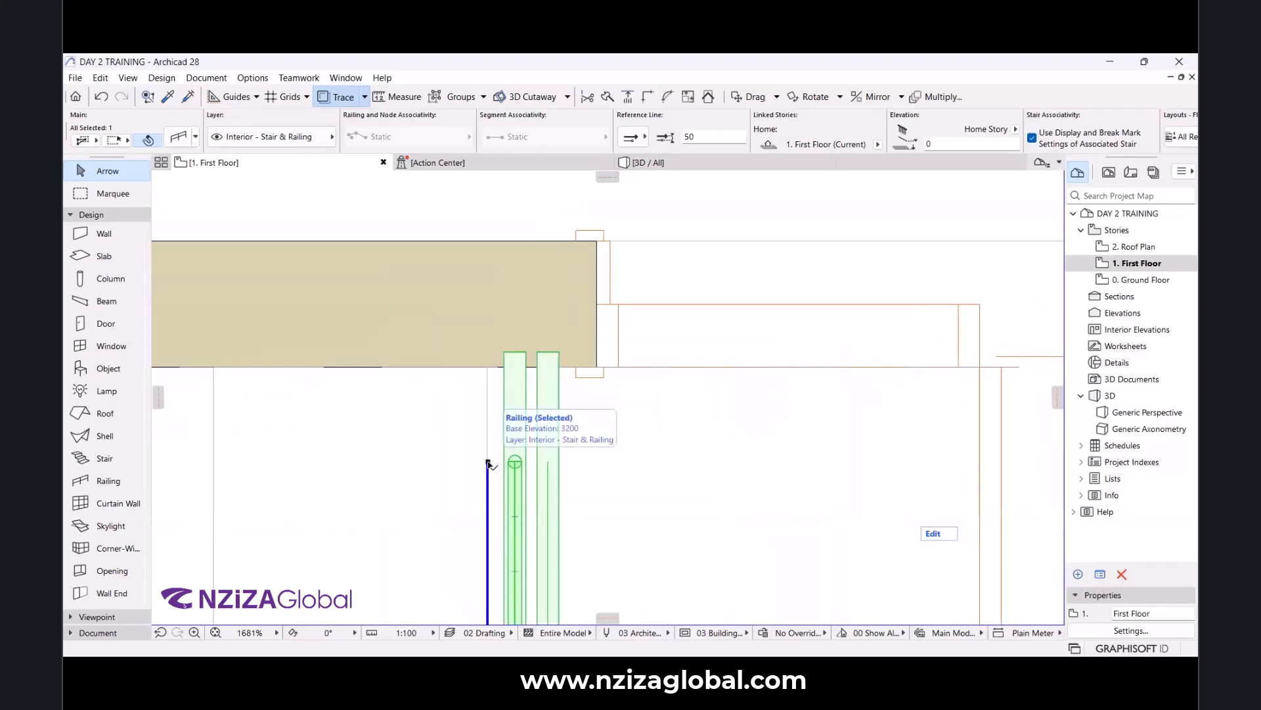
click(489, 484)
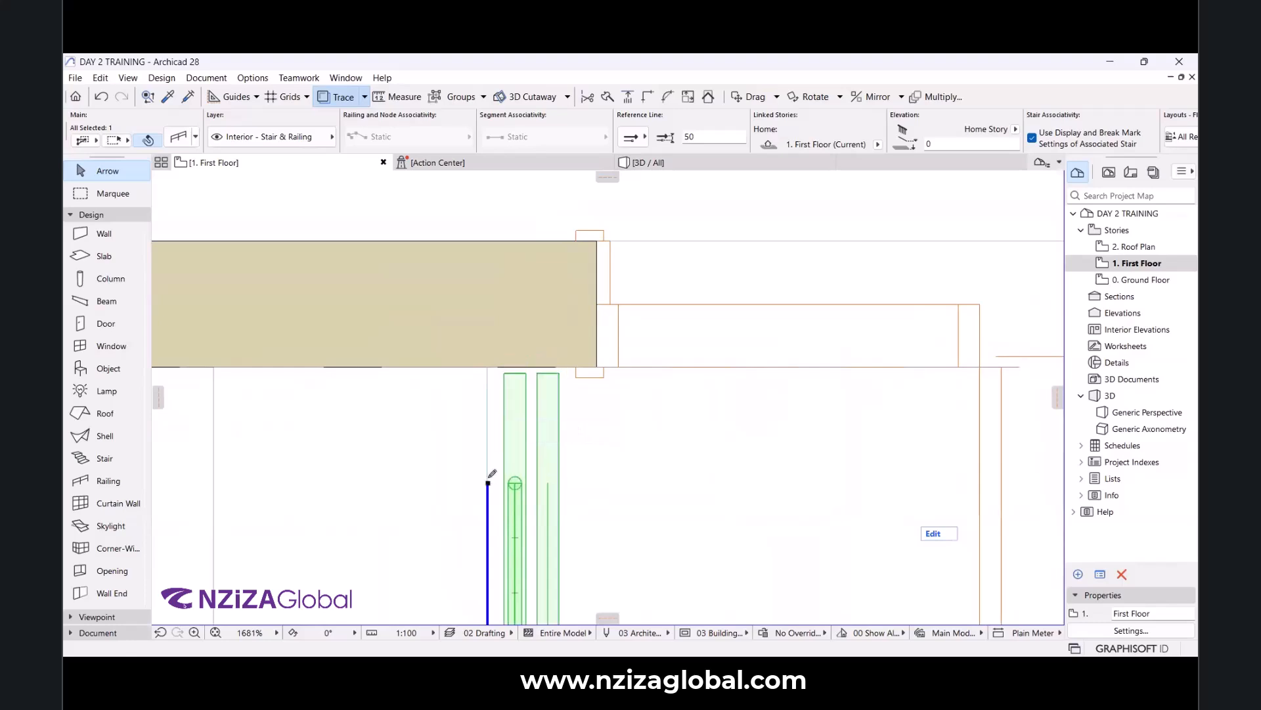
Pull the railing's opposite end back from the building wall so its handrails stop about at the wall face, and deselect the railing.
scroll(600, 337, down, 4)
scroll(600, 337, up, 4)
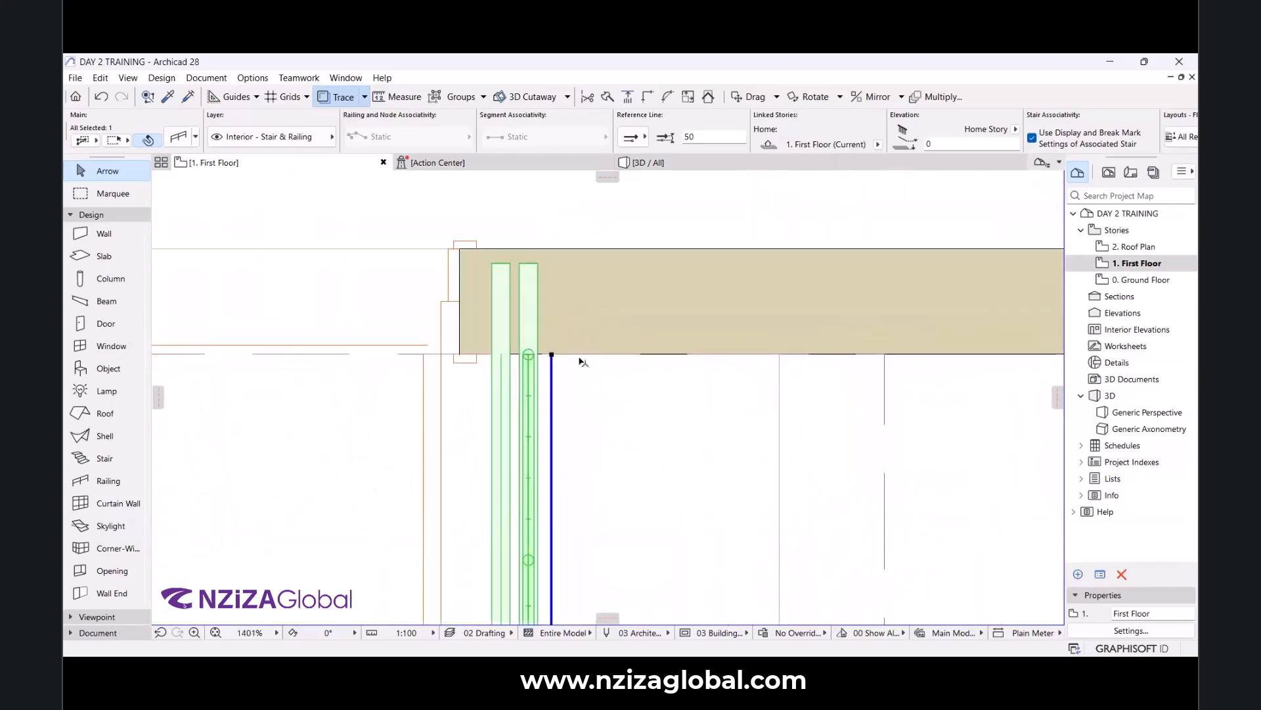
scroll(519, 339, up, 3)
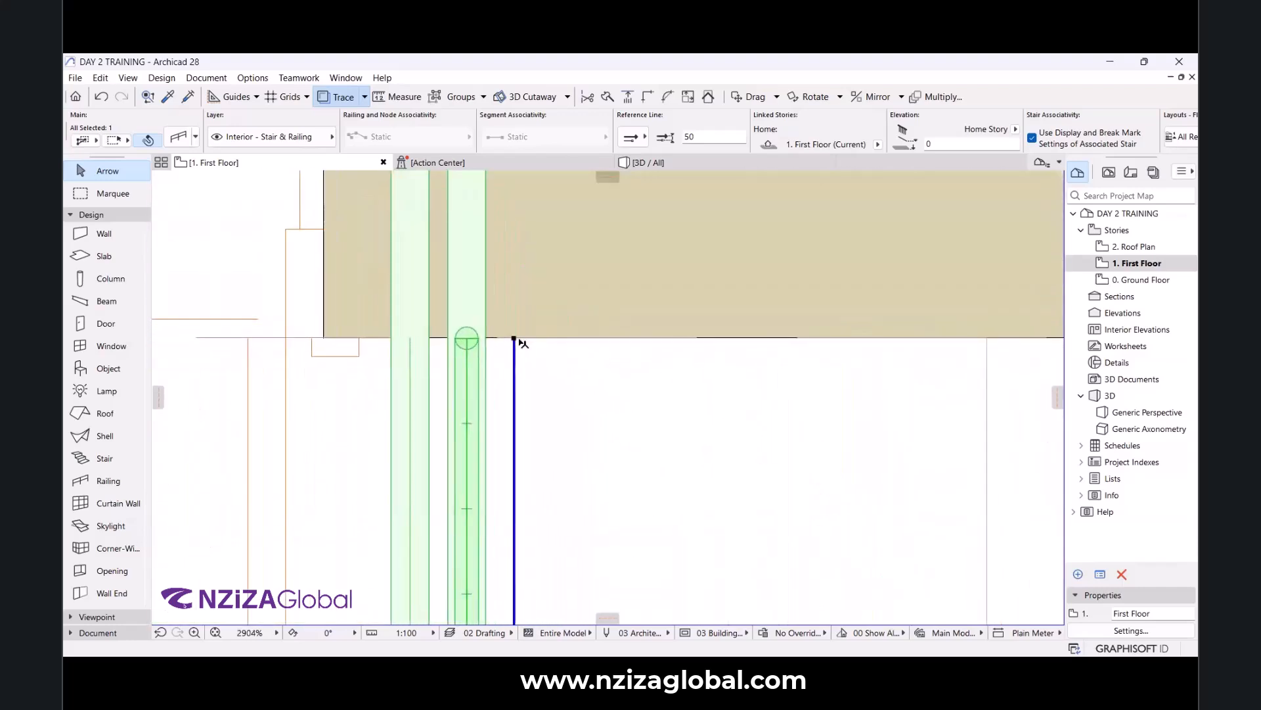
click(514, 462)
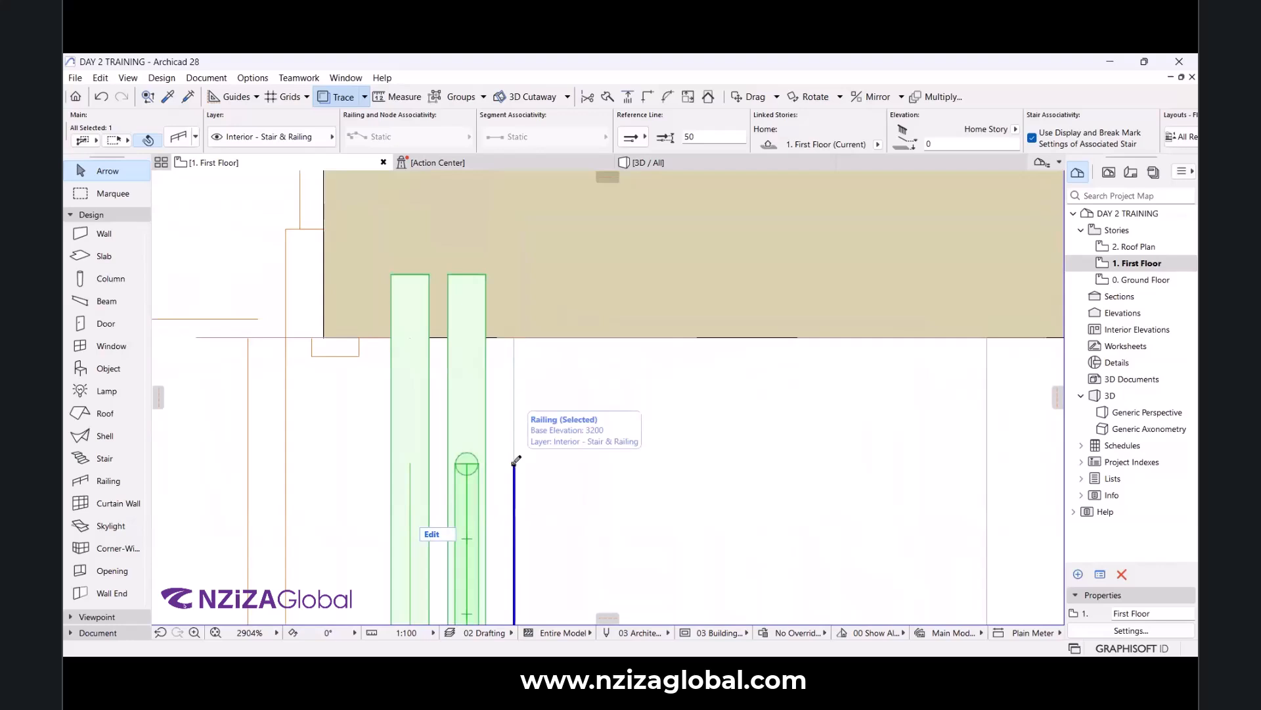
click(513, 490)
scroll(524, 400, down, 5)
scroll(510, 442, up, 6)
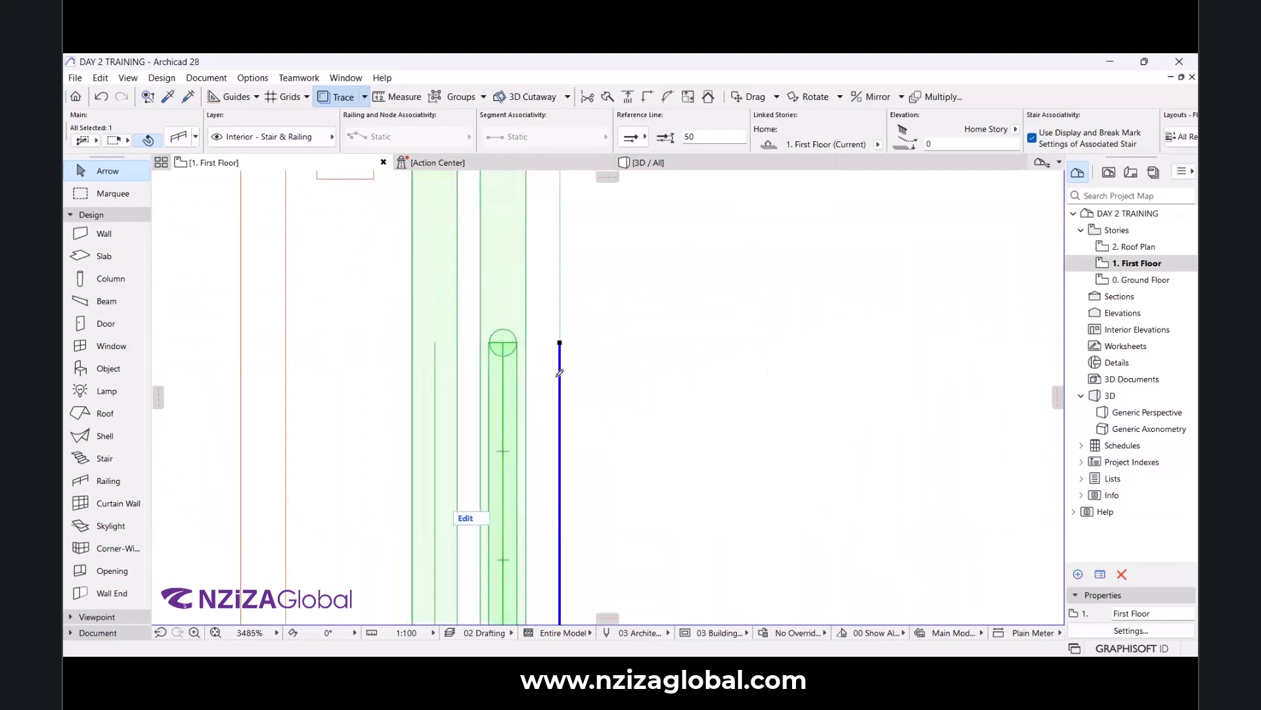
scroll(573, 407, down, 3)
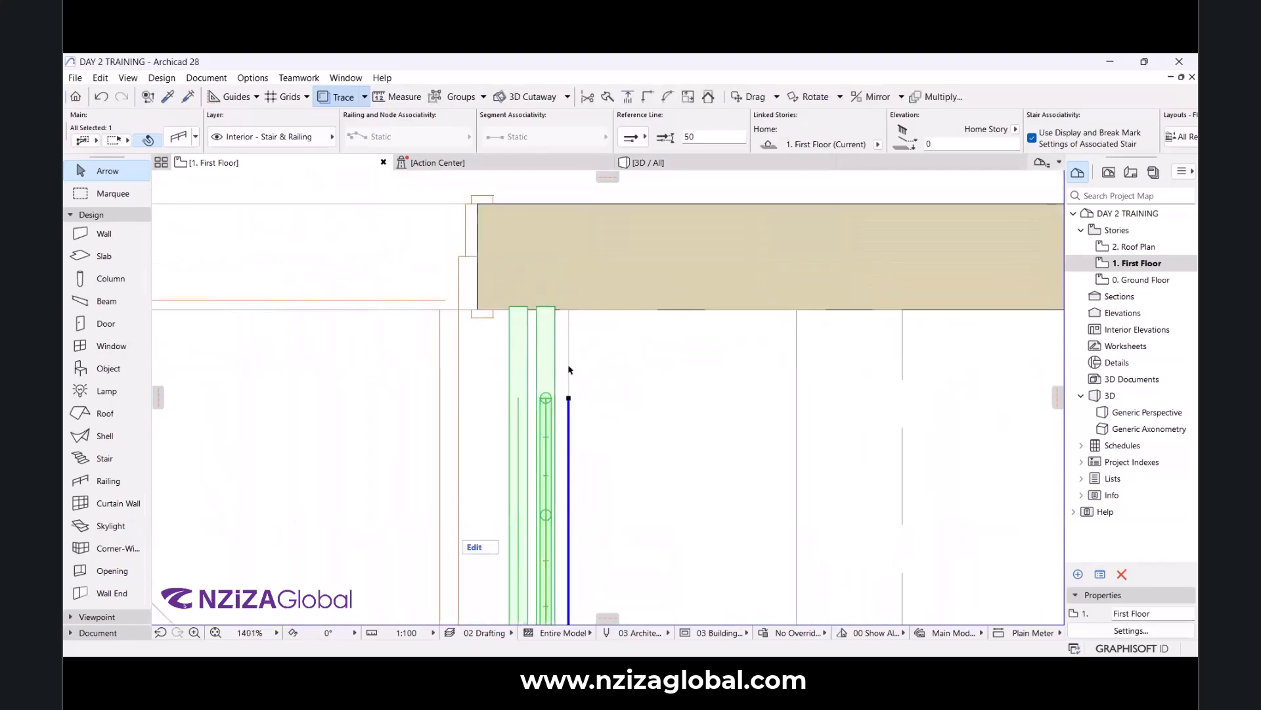
scroll(570, 365, up, 2)
scroll(585, 318, up, 2)
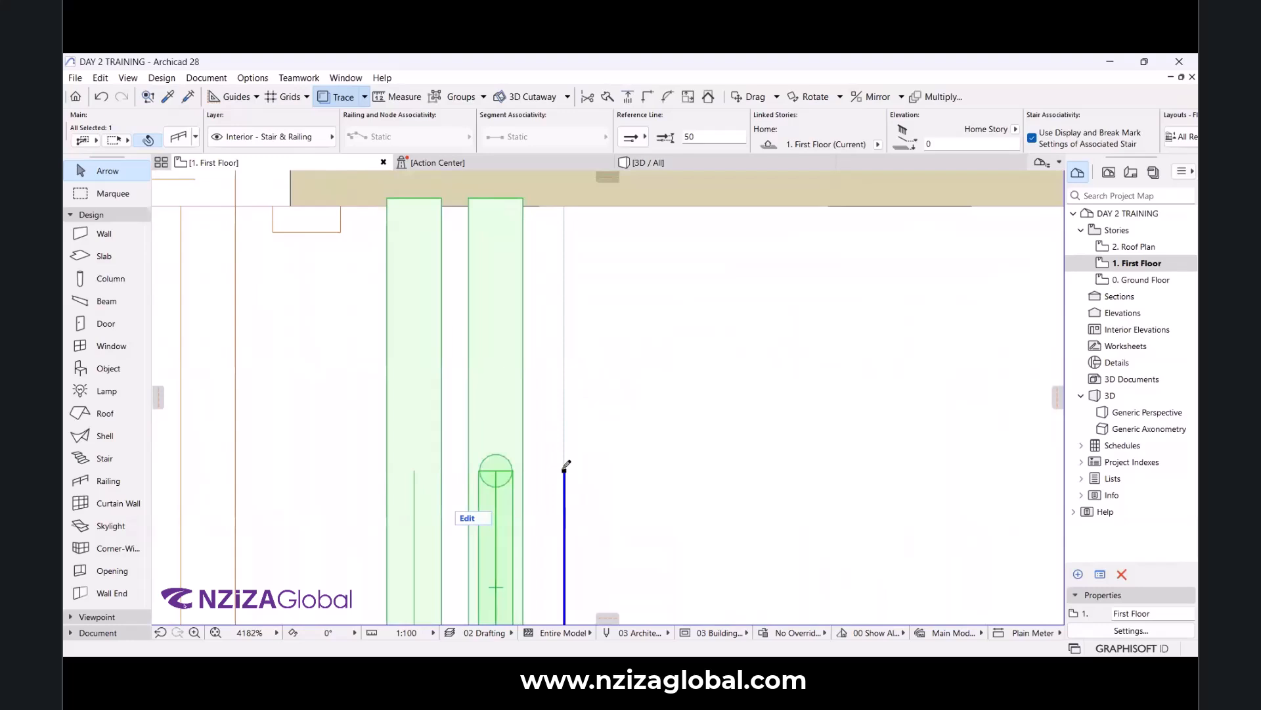
scroll(684, 371, down, 14)
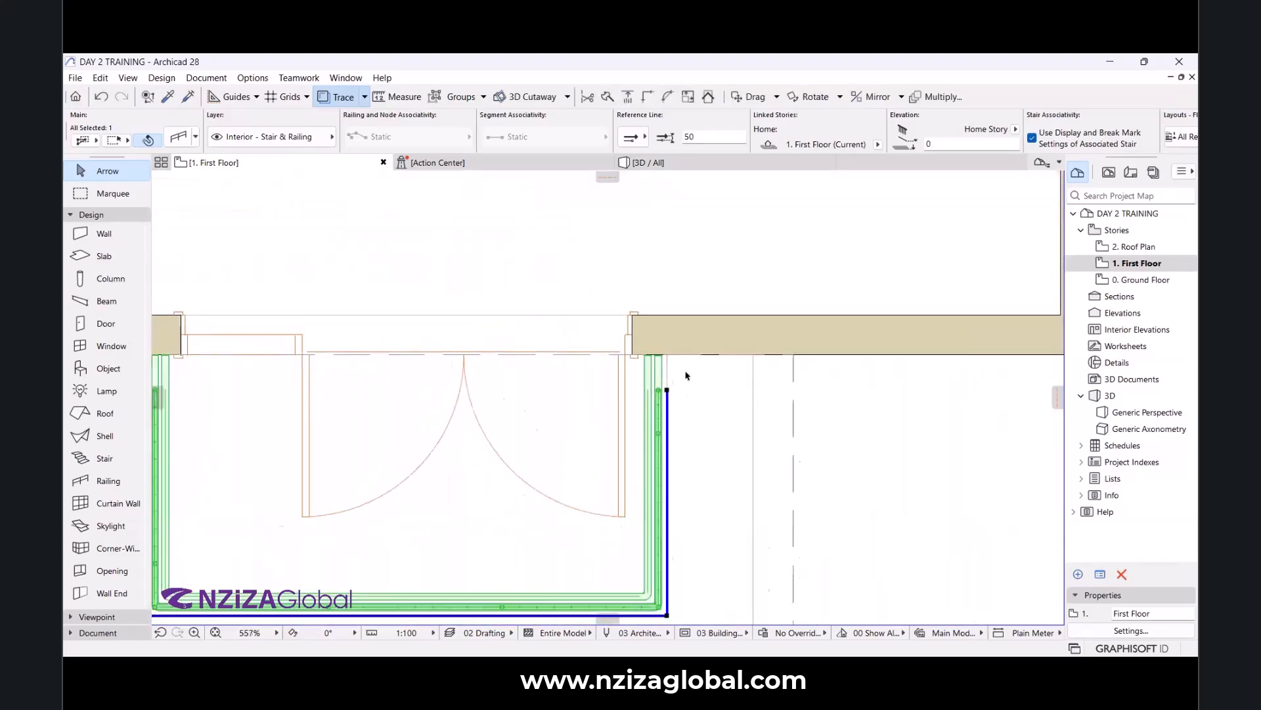
scroll(685, 376, down, 5)
click(552, 443)
scroll(552, 442, up, 3)
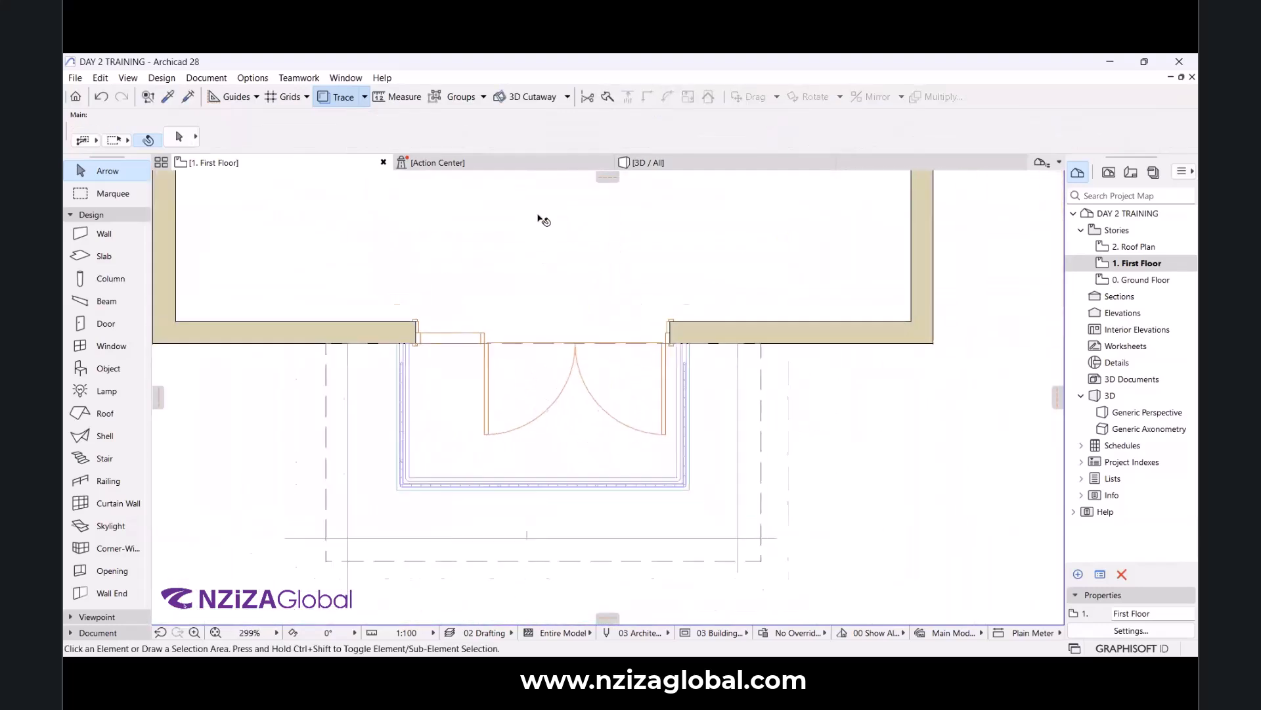
Examine the shortened railing up close in 3D, checking its handrail ends at the wall, its balusters and its posts on the slab.
click(752, 166)
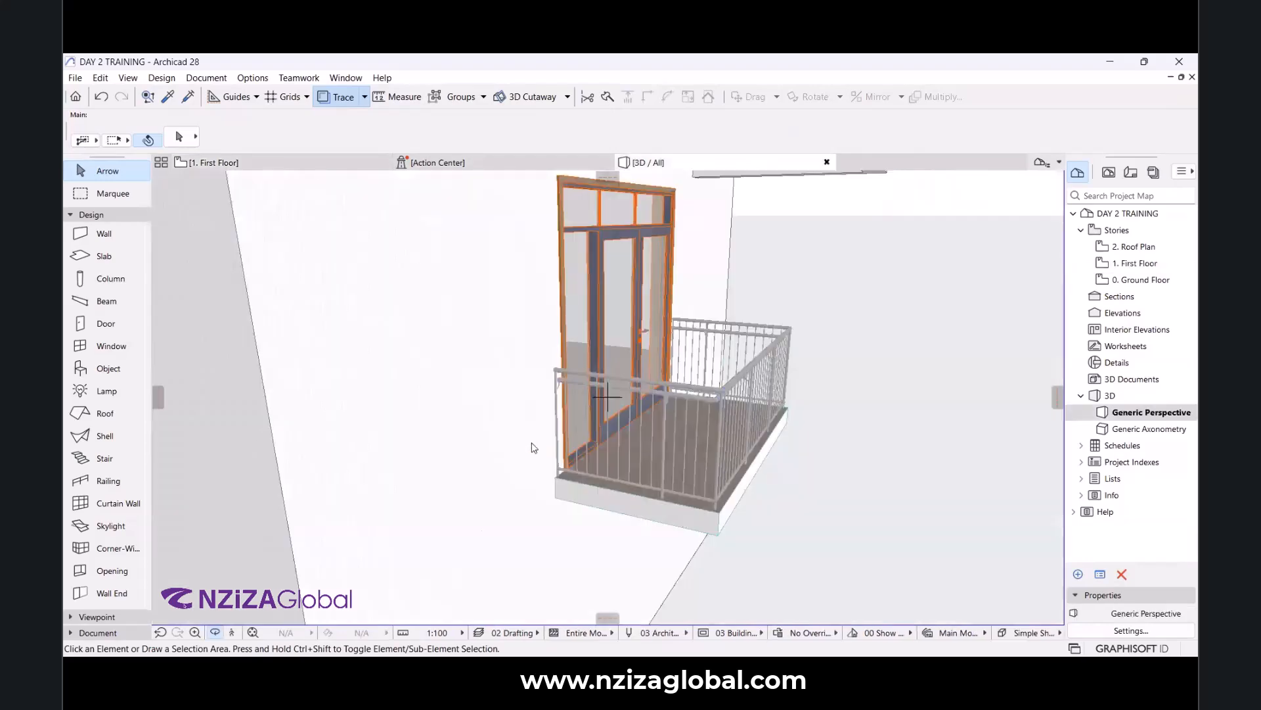
scroll(590, 440, up, 3)
shift+middle_drag(702, 438, 866, 383)
scroll(850, 380, up, 2)
shift+middle_drag(752, 377, 641, 401)
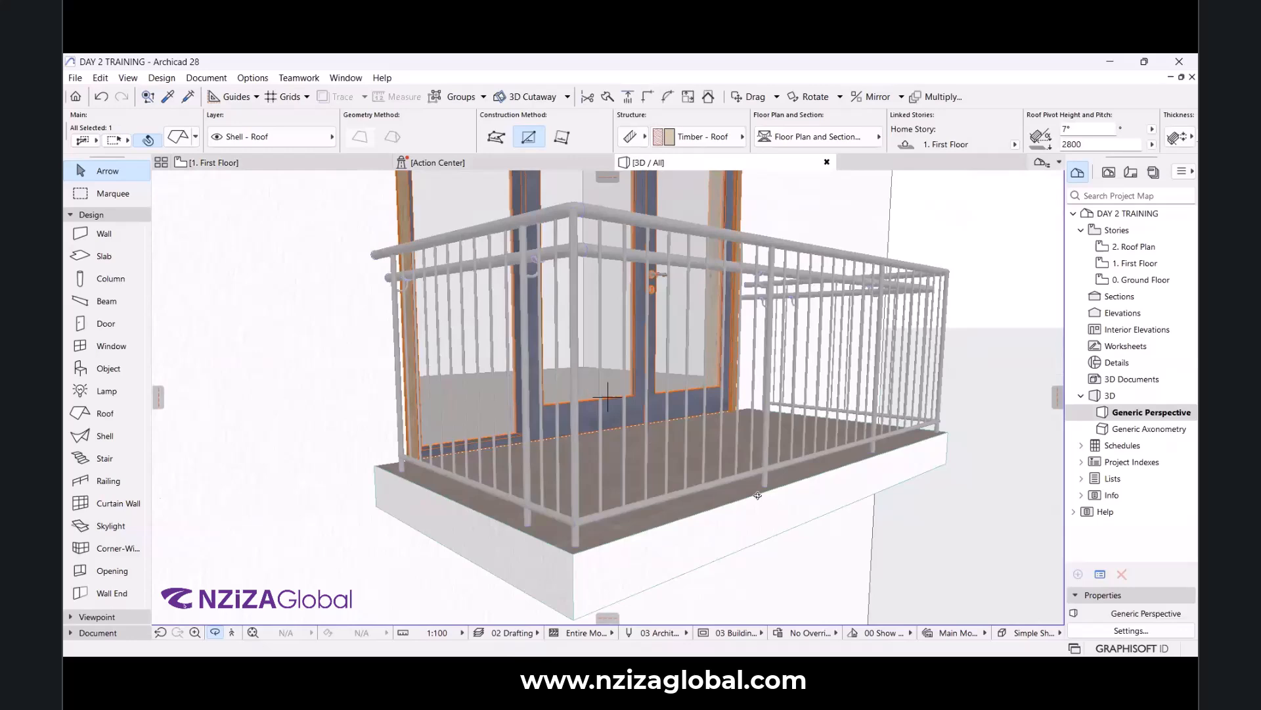
shift+middle_drag(737, 293, 857, 345)
scroll(856, 347, up, 4)
scroll(800, 359, down, 3)
shift+middle_drag(763, 392, 720, 258)
scroll(740, 380, down, 4)
scroll(741, 383, up, 5)
scroll(741, 383, up, 3)
drag(667, 378, 643, 397)
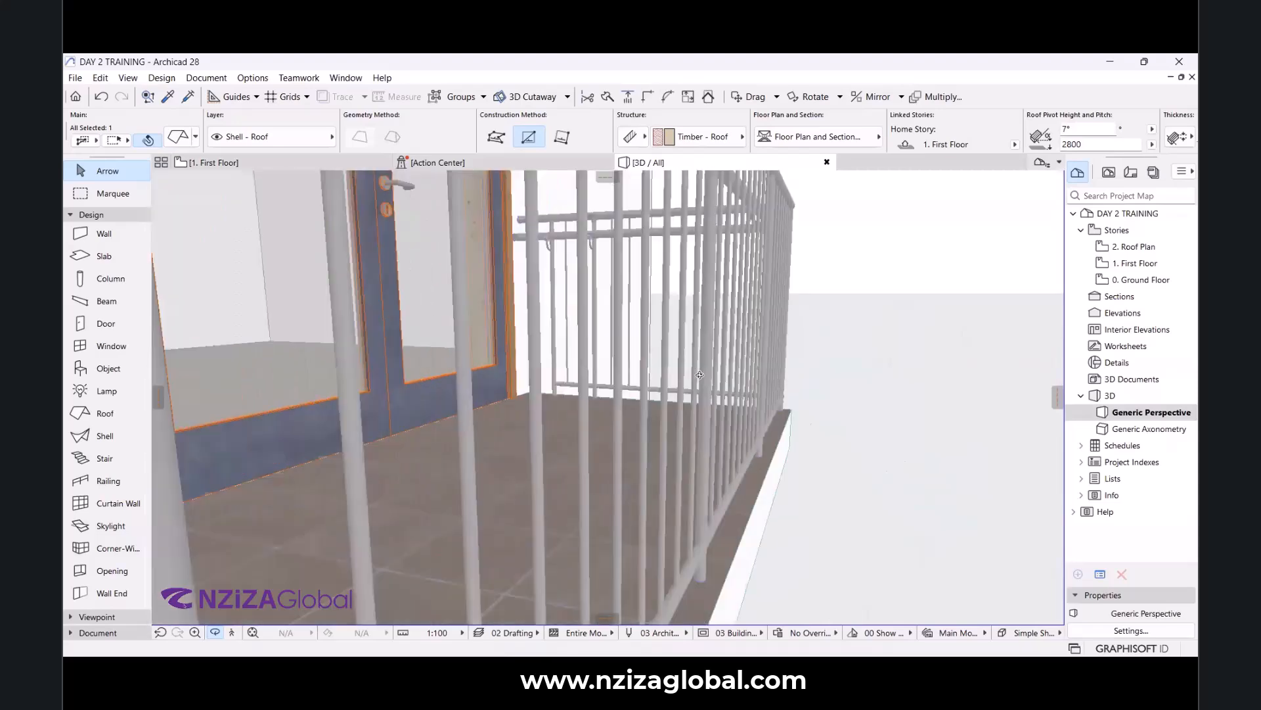
scroll(643, 397, down, 5)
scroll(643, 396, up, 5)
scroll(643, 397, down, 5)
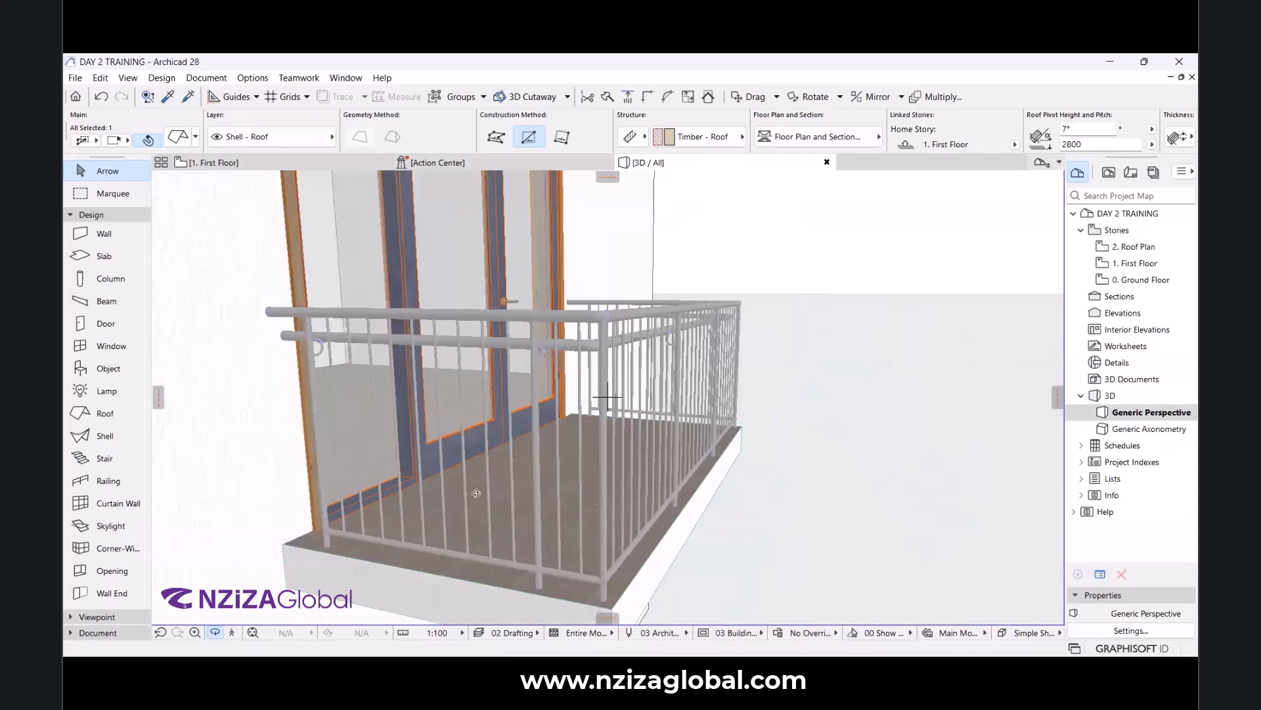
Examine the railing in 3D from the front and from the outer slab corner, comparing both ends with the door opening.
drag(961, 559, 655, 411)
scroll(655, 411, down, 4)
scroll(664, 345, up, 3)
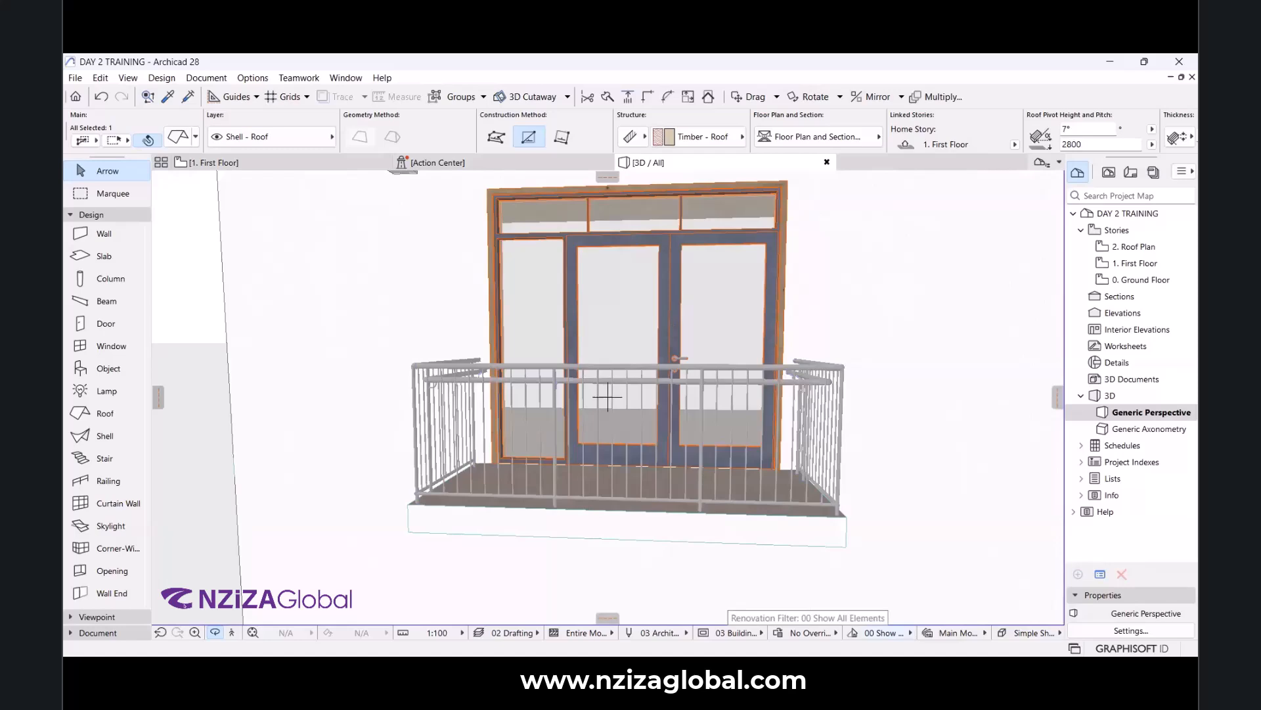
shift+middle_drag(607, 397, 743, 347)
scroll(657, 301, up, 5)
scroll(728, 290, down, 3)
scroll(651, 420, up, 5)
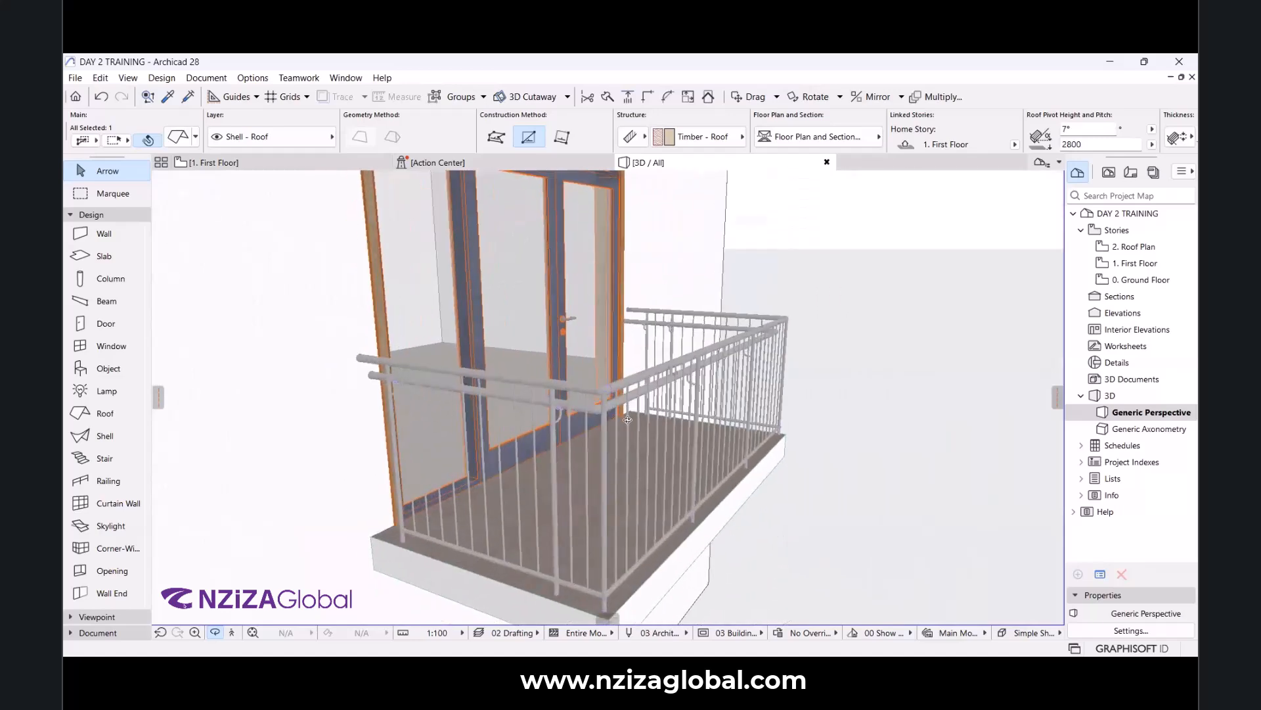
Deselect the canopy roof and examine the railing and slab edge in 3D around the balcony's outer corner.
scroll(604, 428, down, 5)
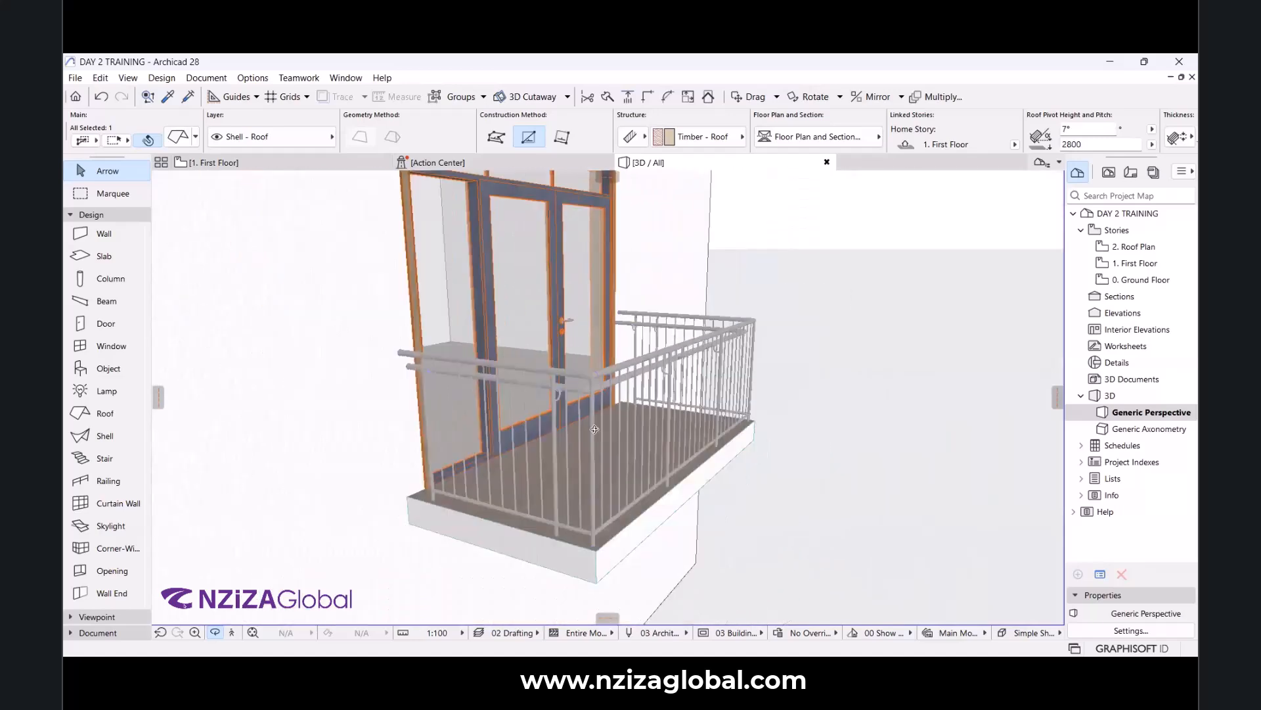
scroll(601, 430, up, 2)
key(Escape)
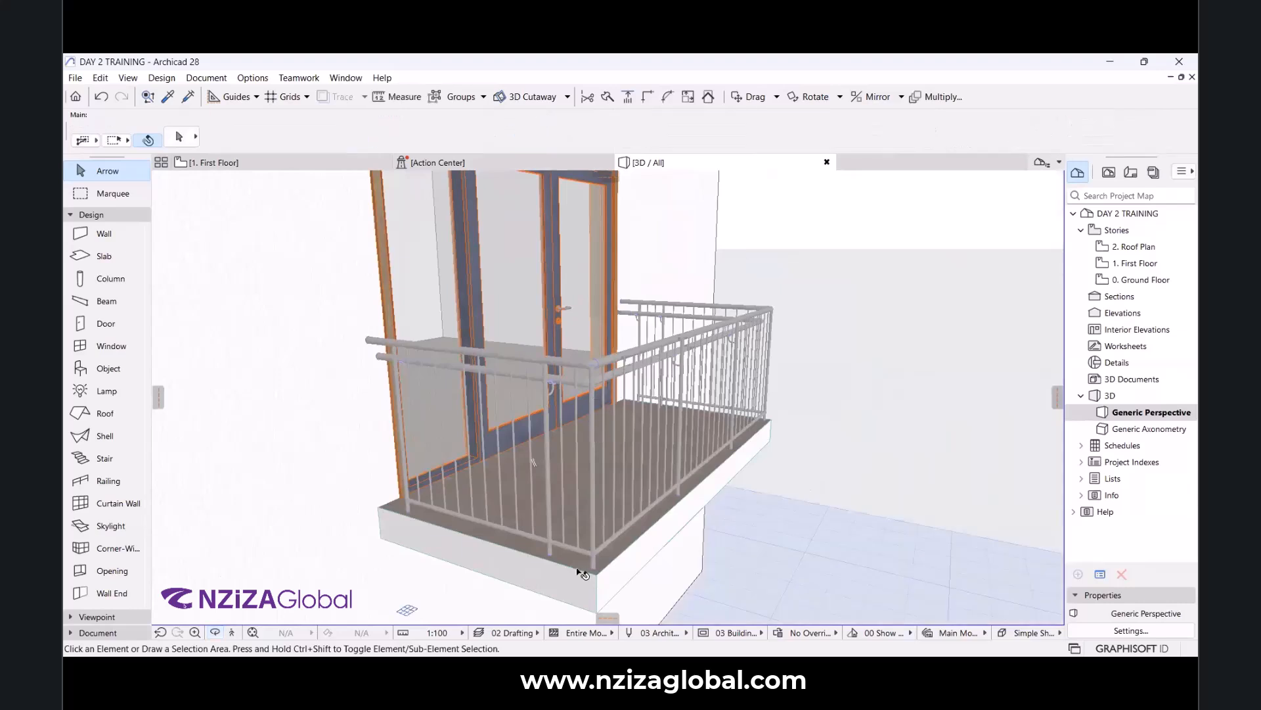
click(671, 501)
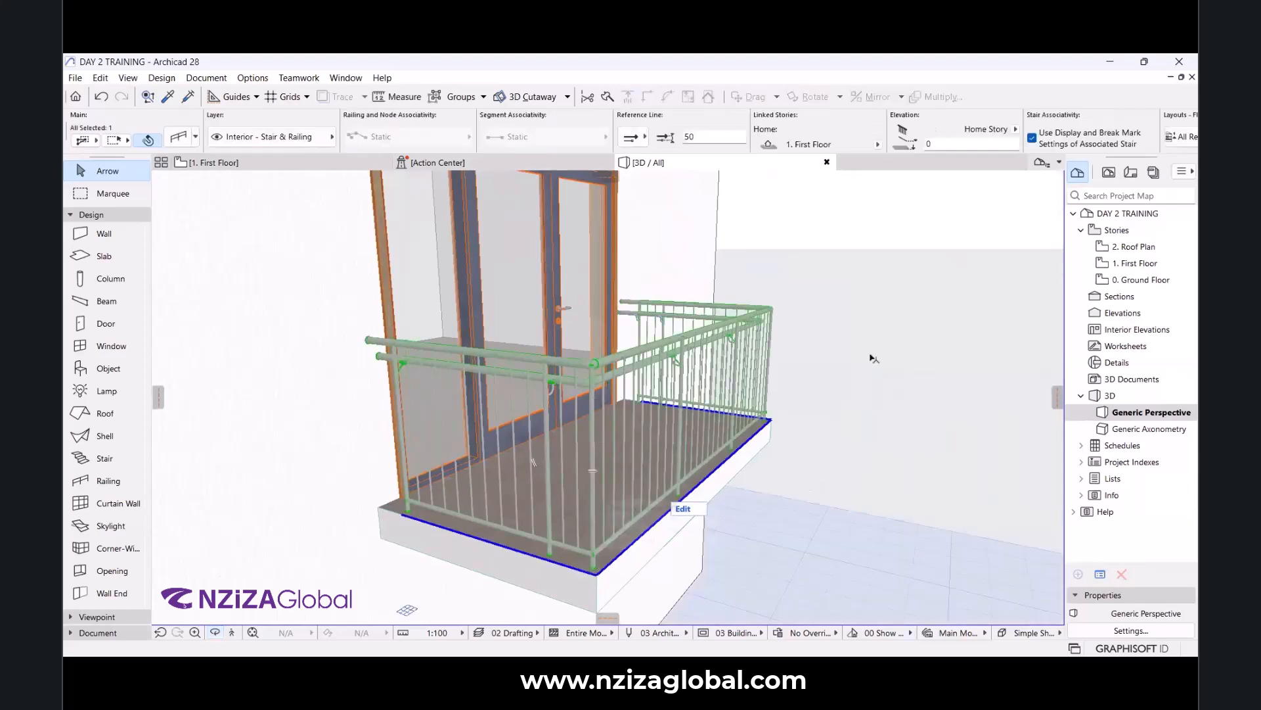
click(836, 368)
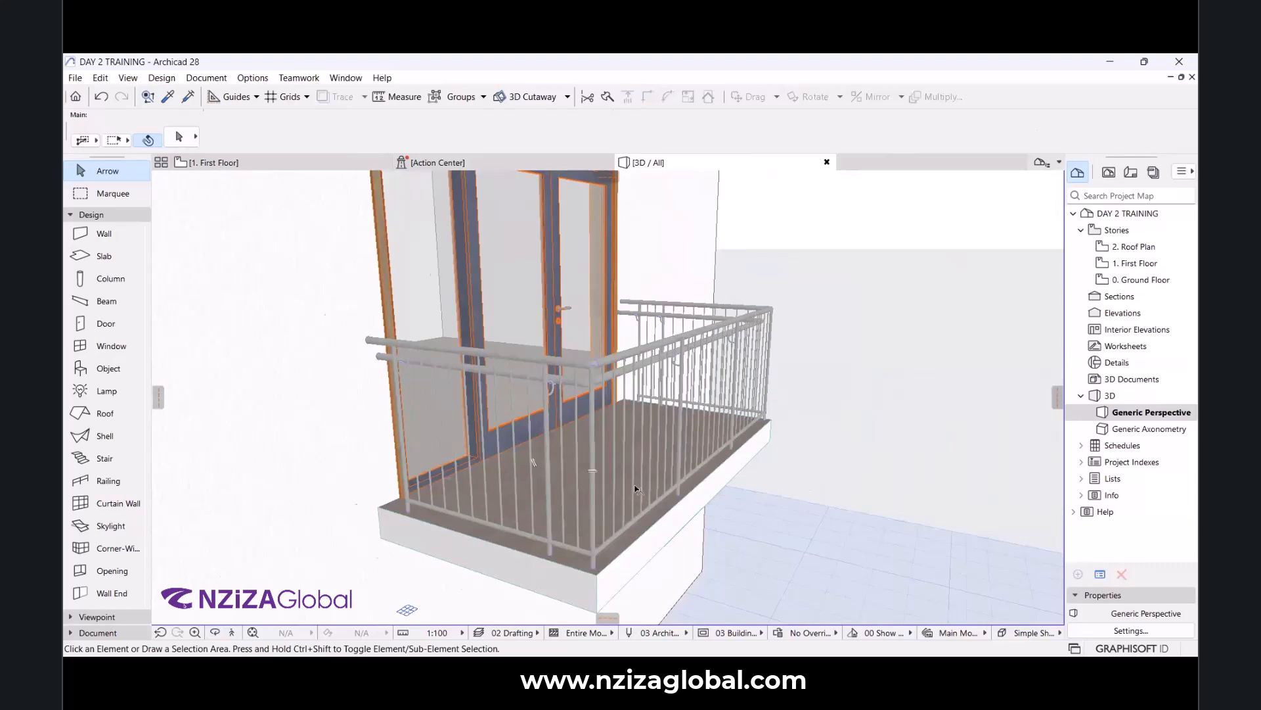
scroll(635, 489, up, 2)
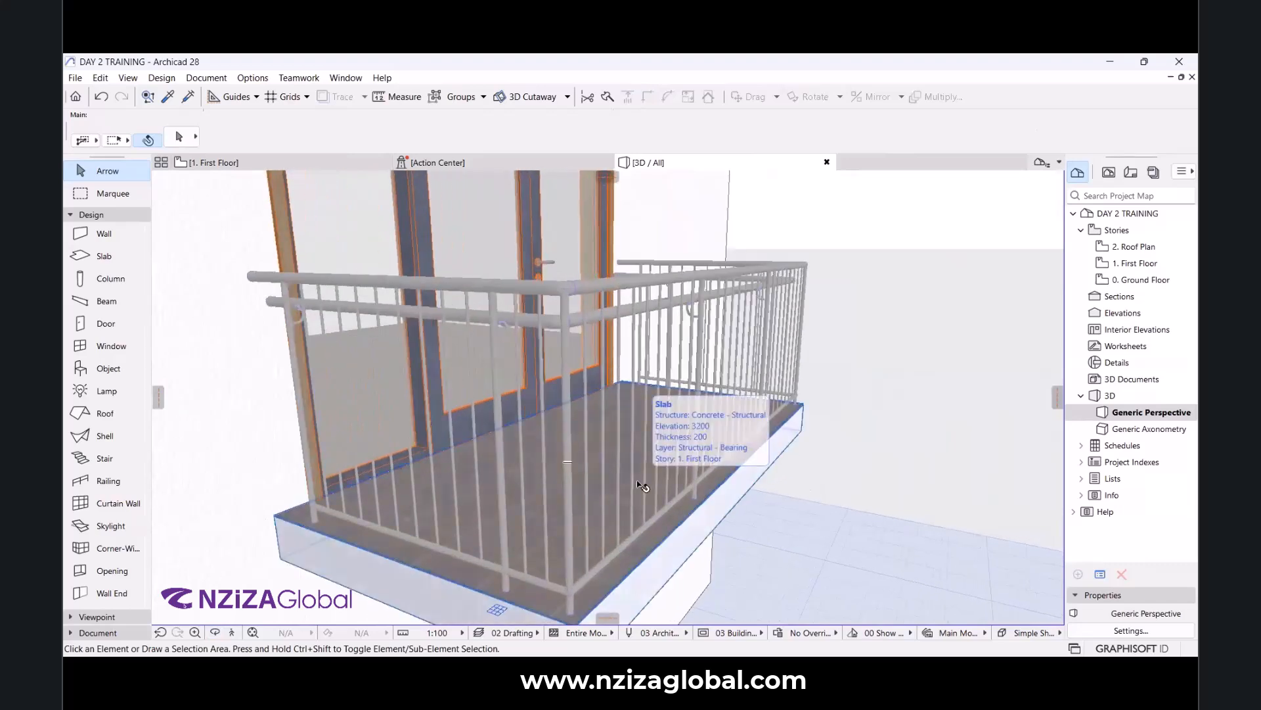
scroll(603, 402, down, 2)
scroll(693, 406, down, 3)
scroll(693, 406, up, 3)
Open the balcony railing's baluster settings and view the current baluster component in the 3D and picture previews.
click(581, 537)
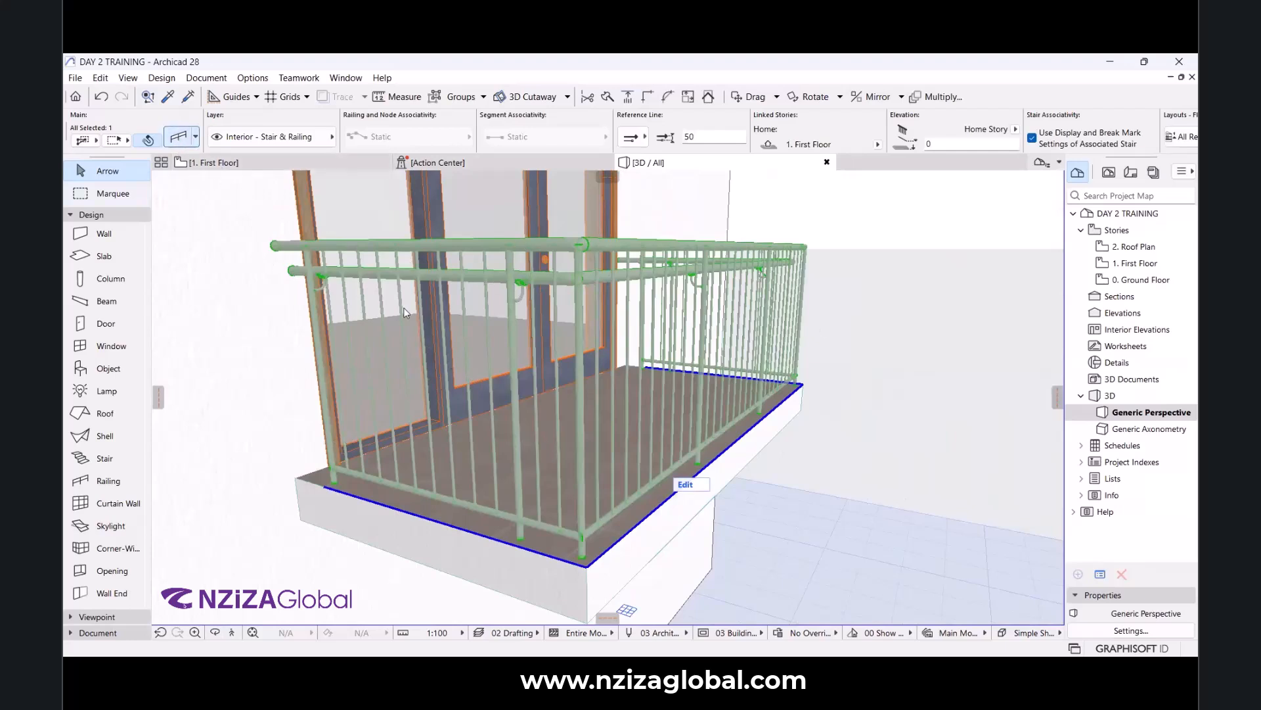
double_click(387, 348)
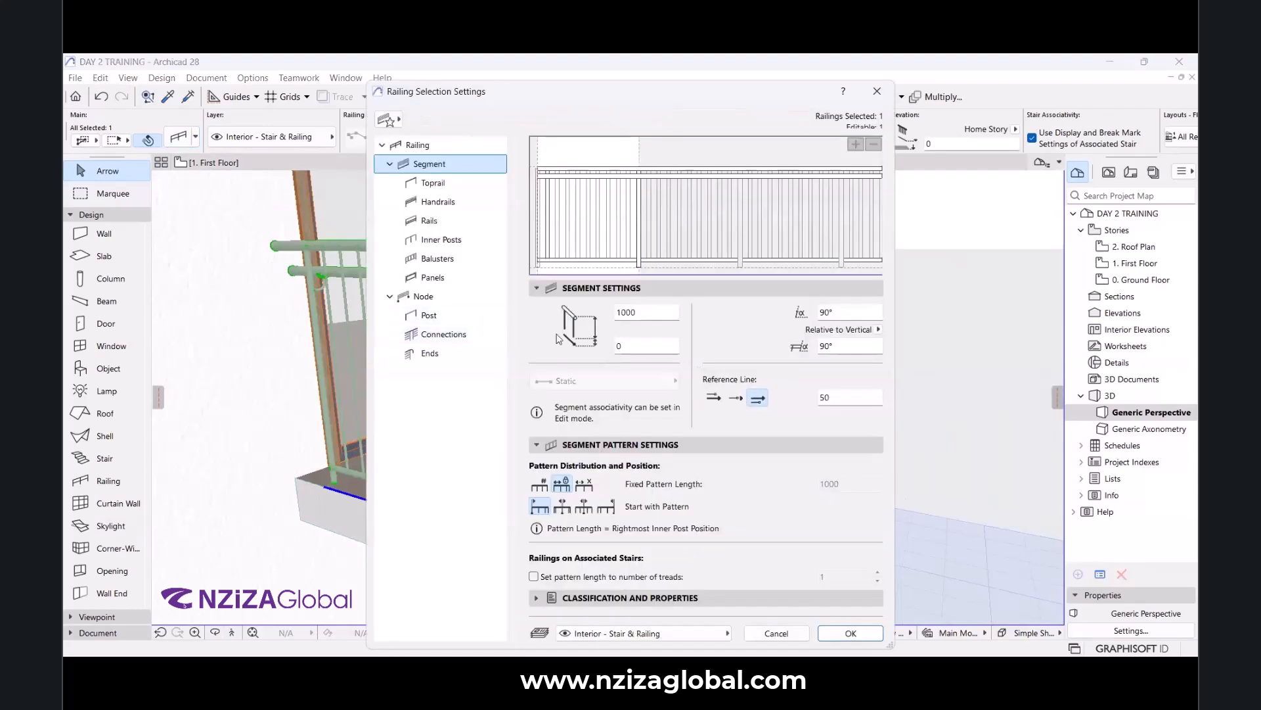
click(437, 259)
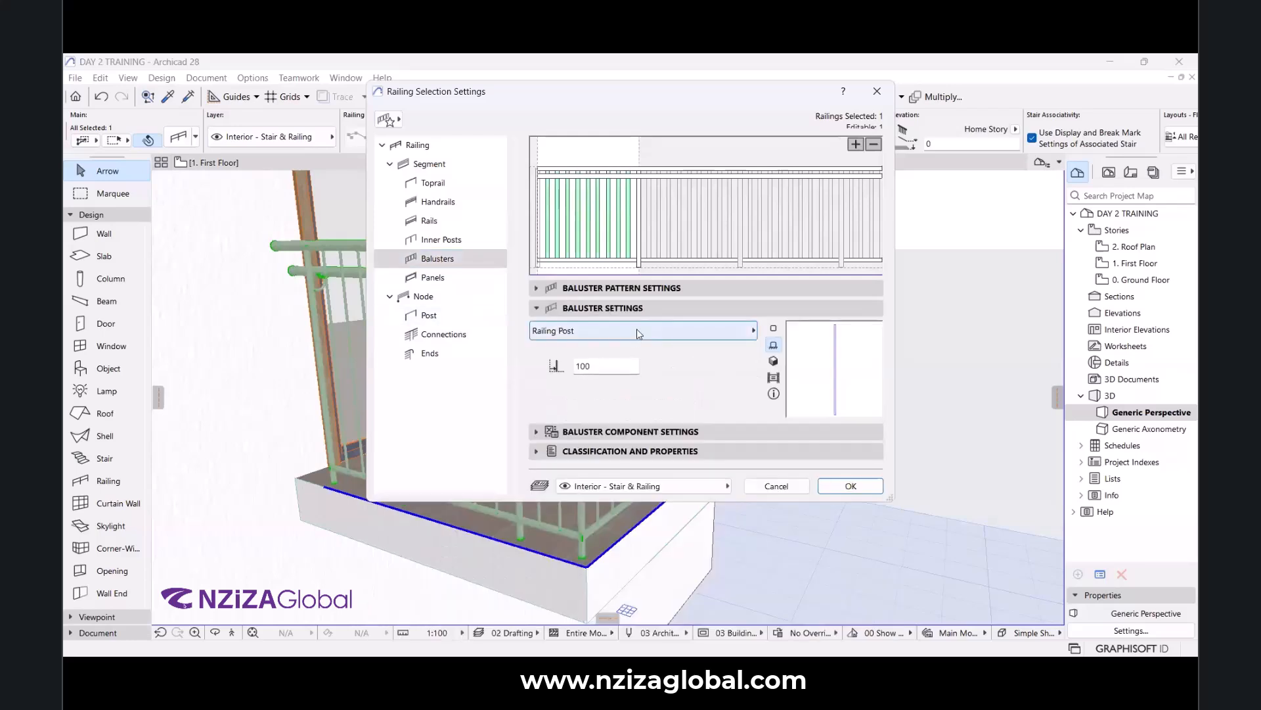
click(637, 330)
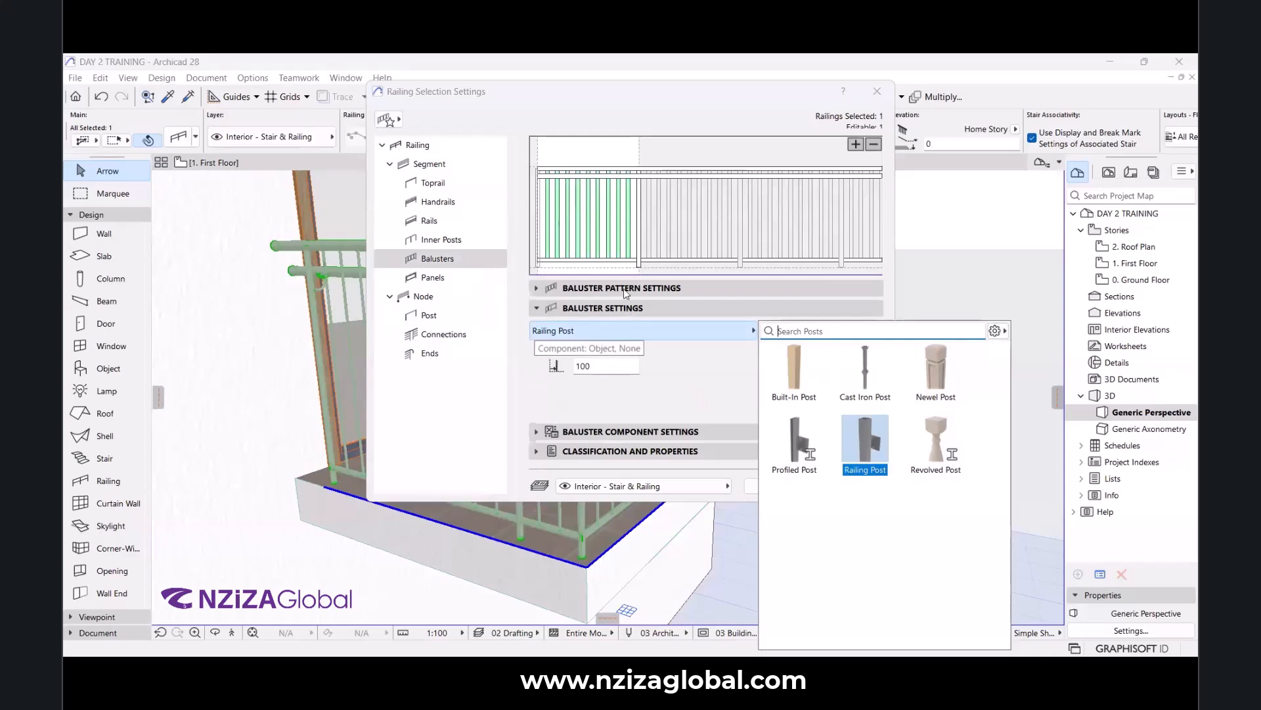
click(632, 328)
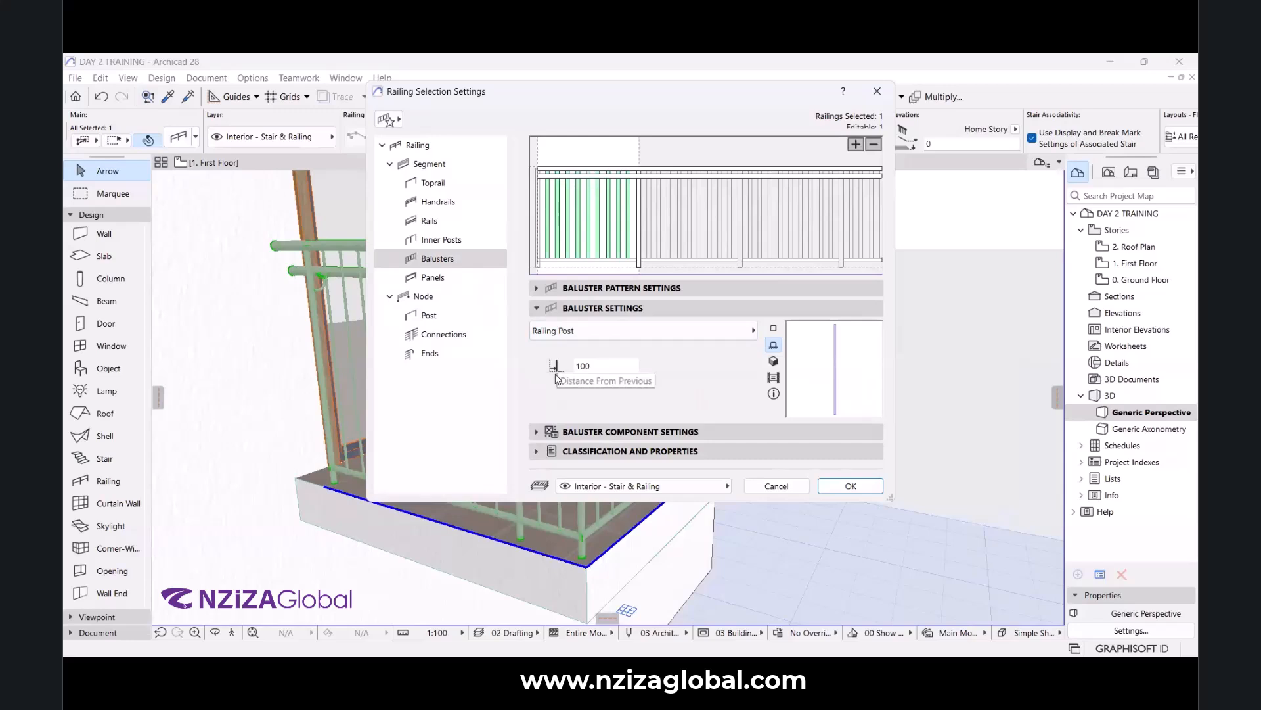
click(774, 362)
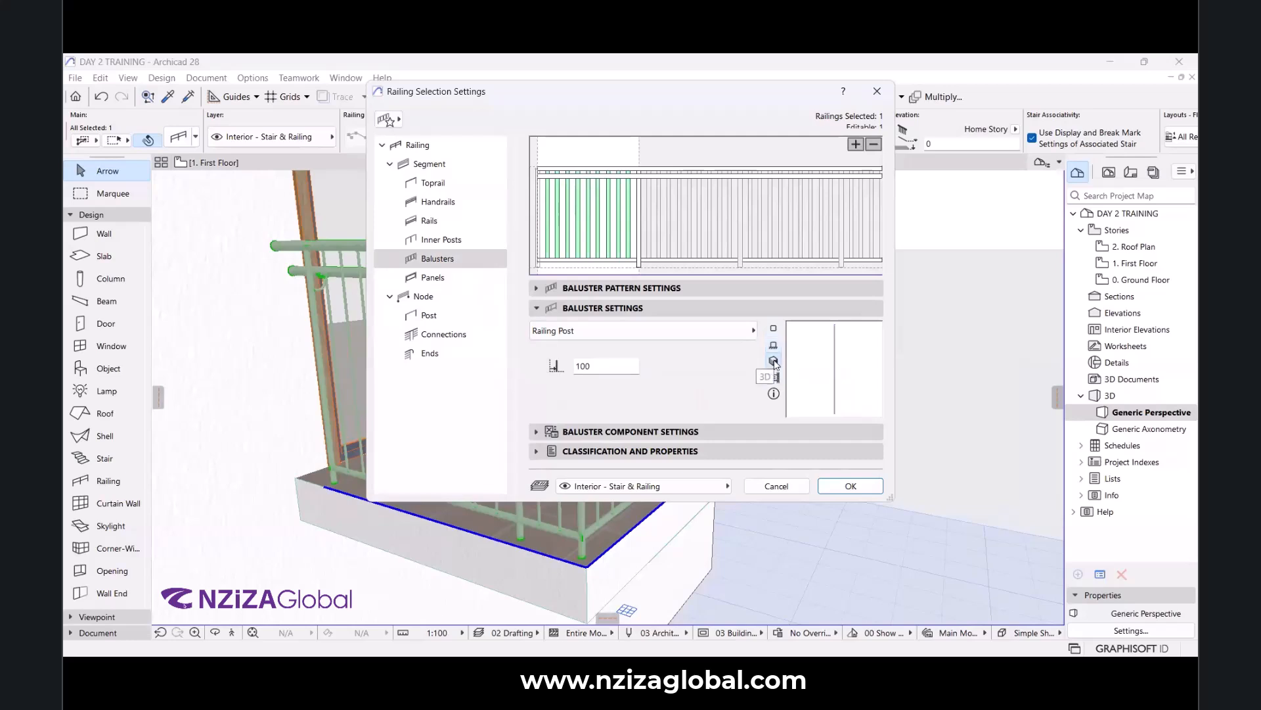
click(774, 378)
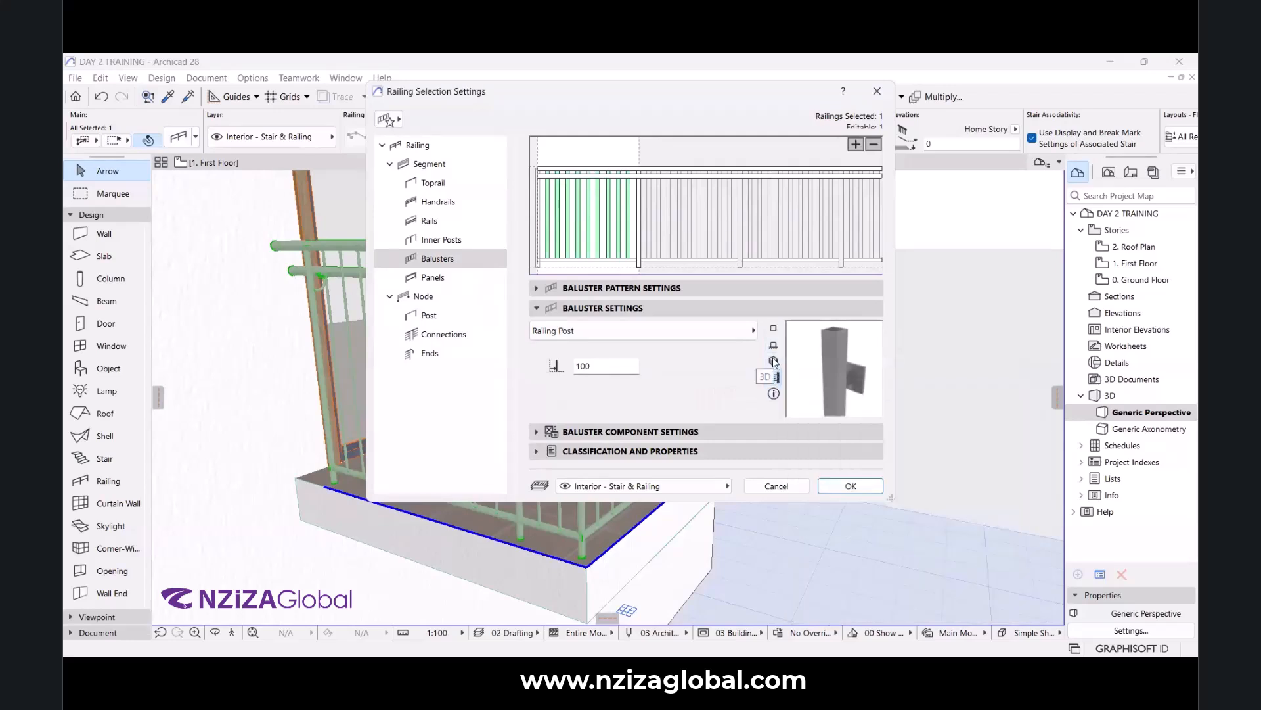
Change the railing's baluster component to Newel Post and apply it.
click(636, 333)
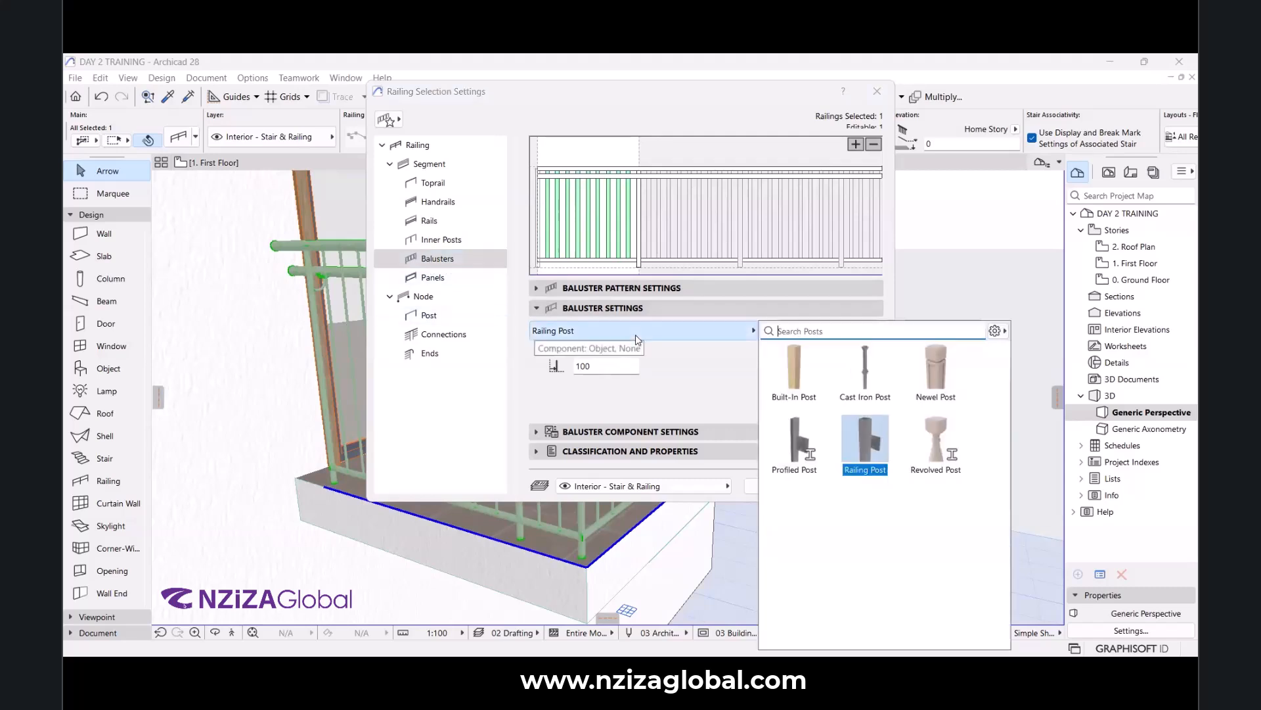
click(636, 336)
click(636, 335)
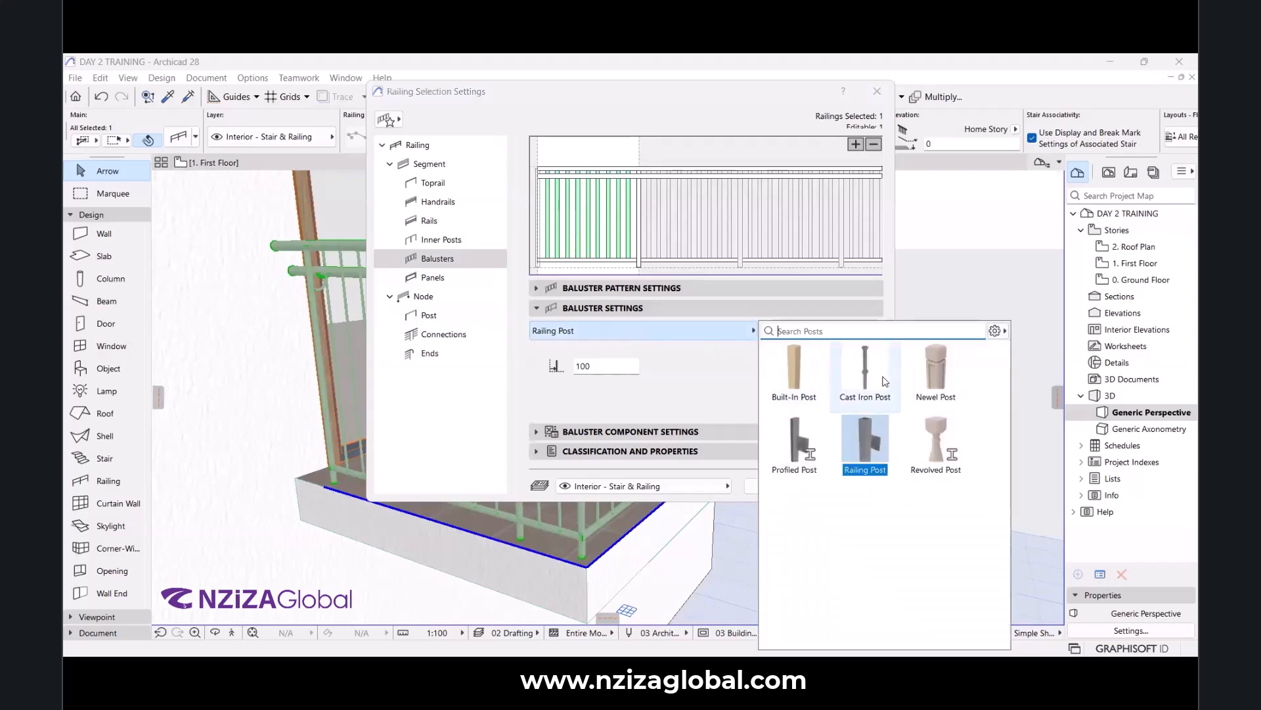
click(949, 373)
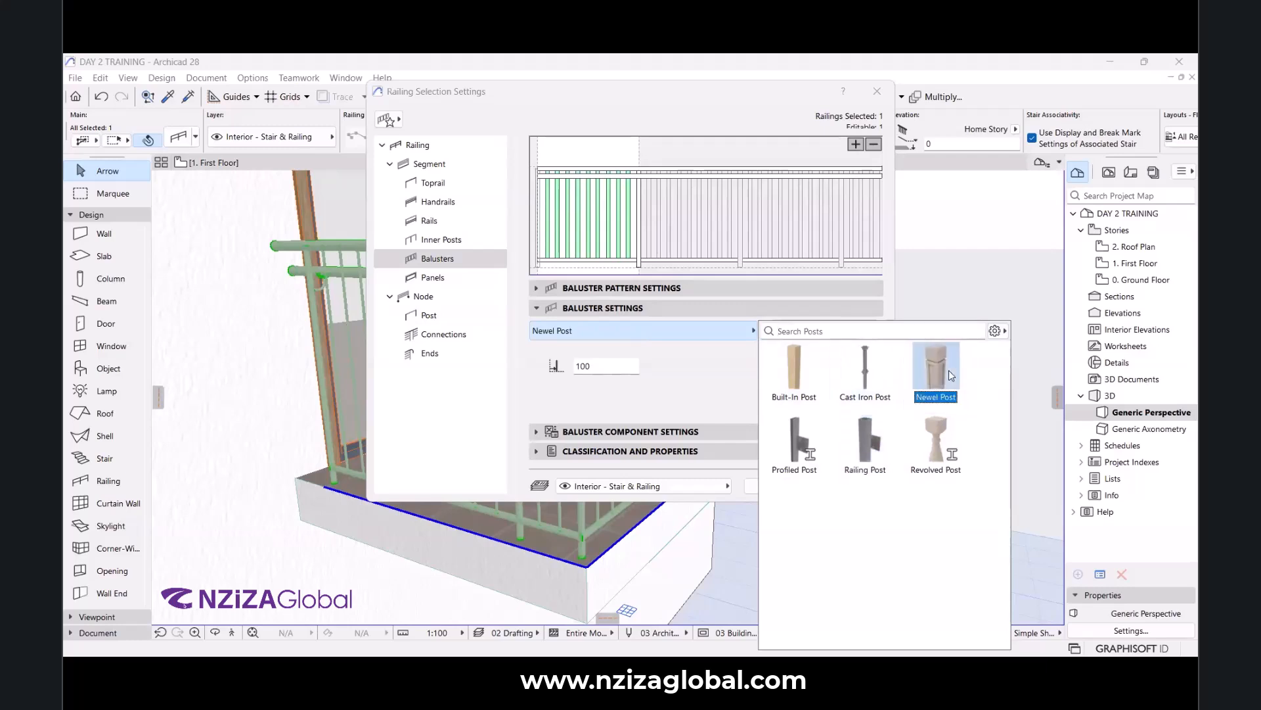
double_click(948, 370)
click(848, 485)
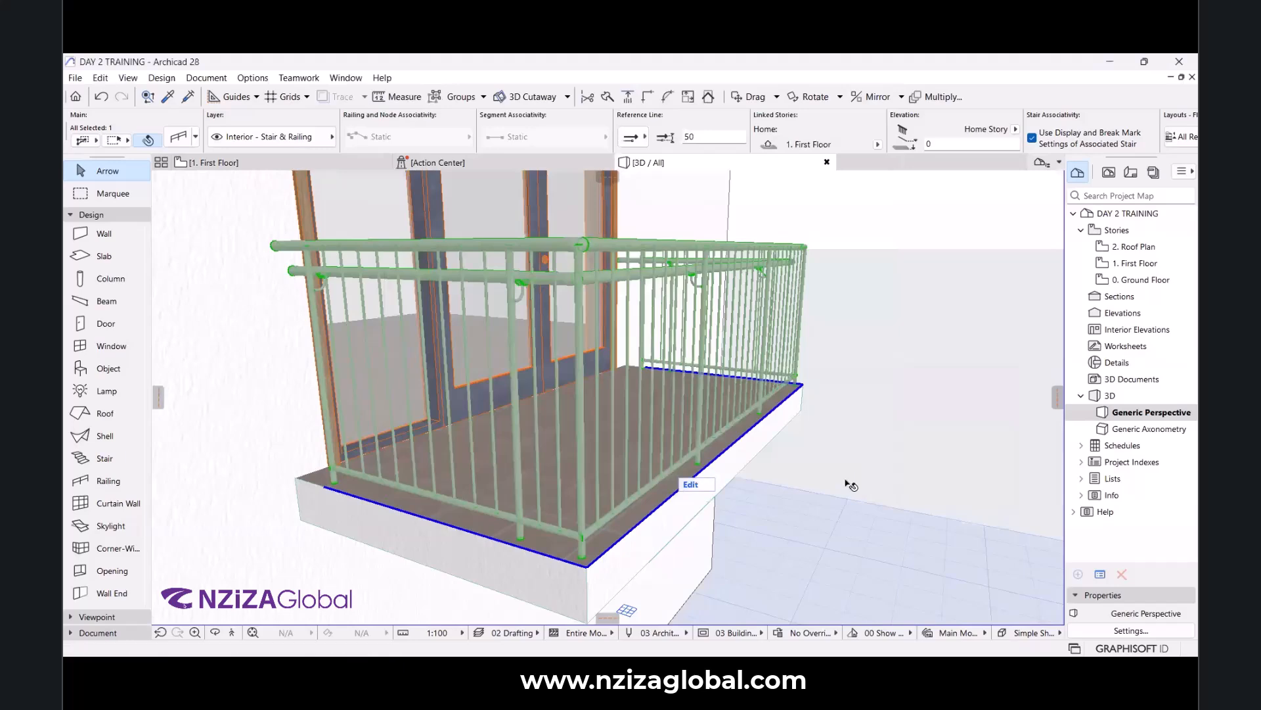
Inspect the newel balusters in 3D, and set their distance from previous to 0.
scroll(763, 387, down, 5)
scroll(634, 373, up, 8)
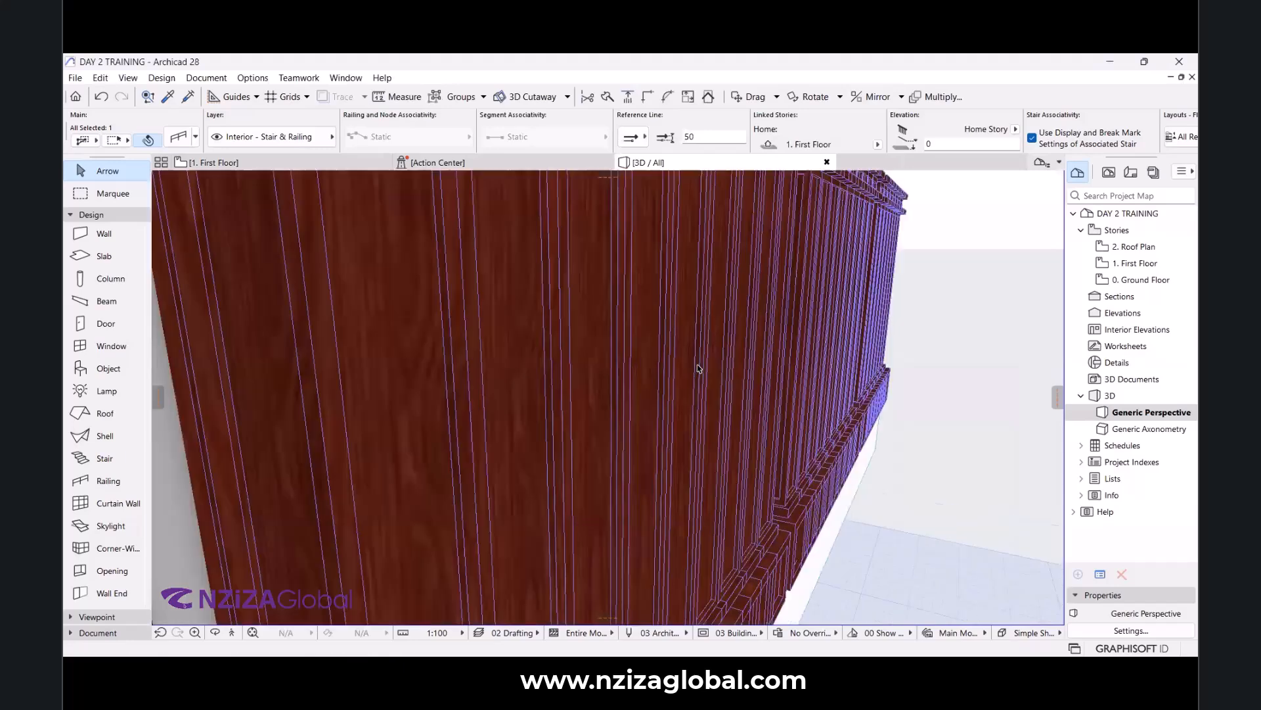
scroll(634, 372, down, 5)
scroll(680, 379, down, 2)
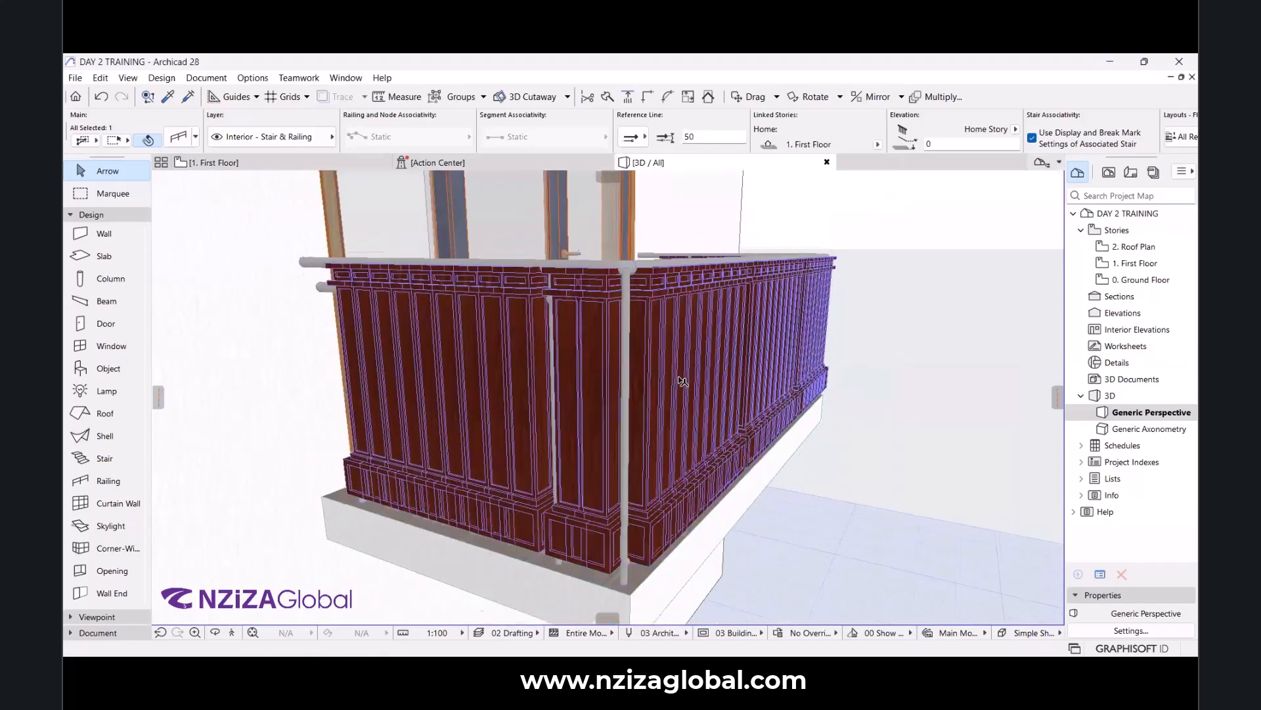
scroll(631, 565, up, 3)
scroll(657, 501, down, 3)
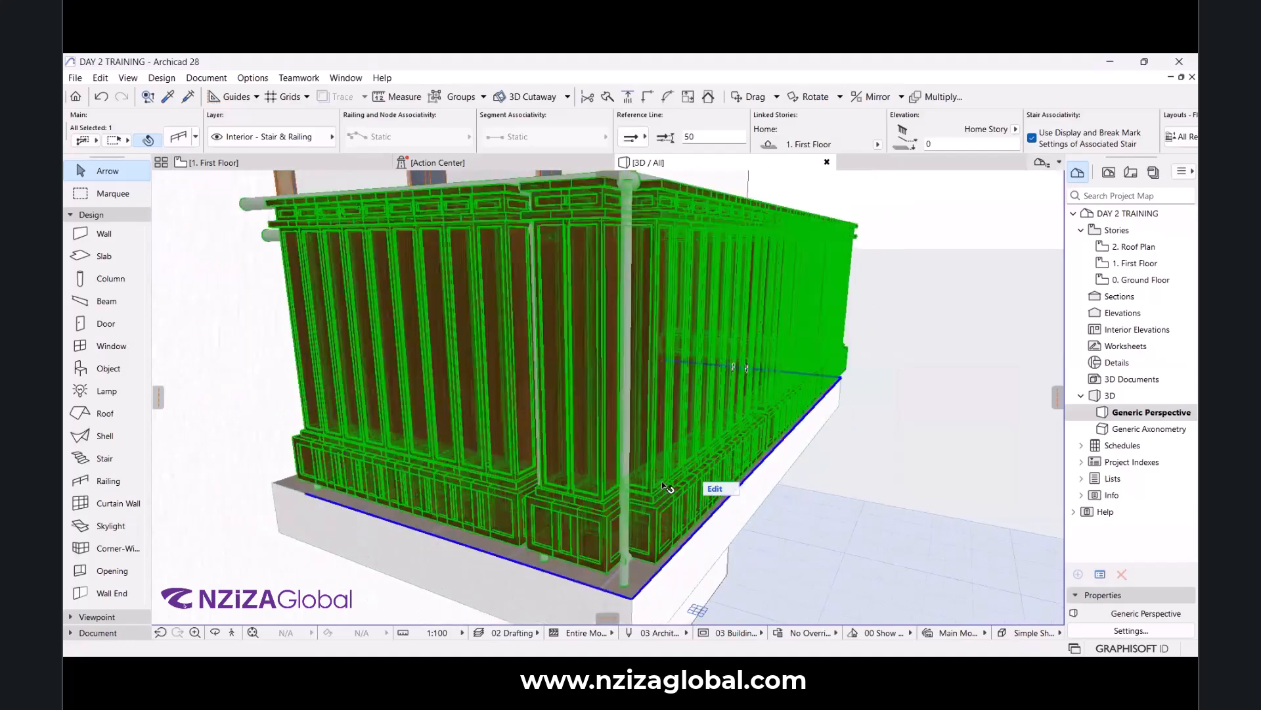
scroll(648, 463, up, 2)
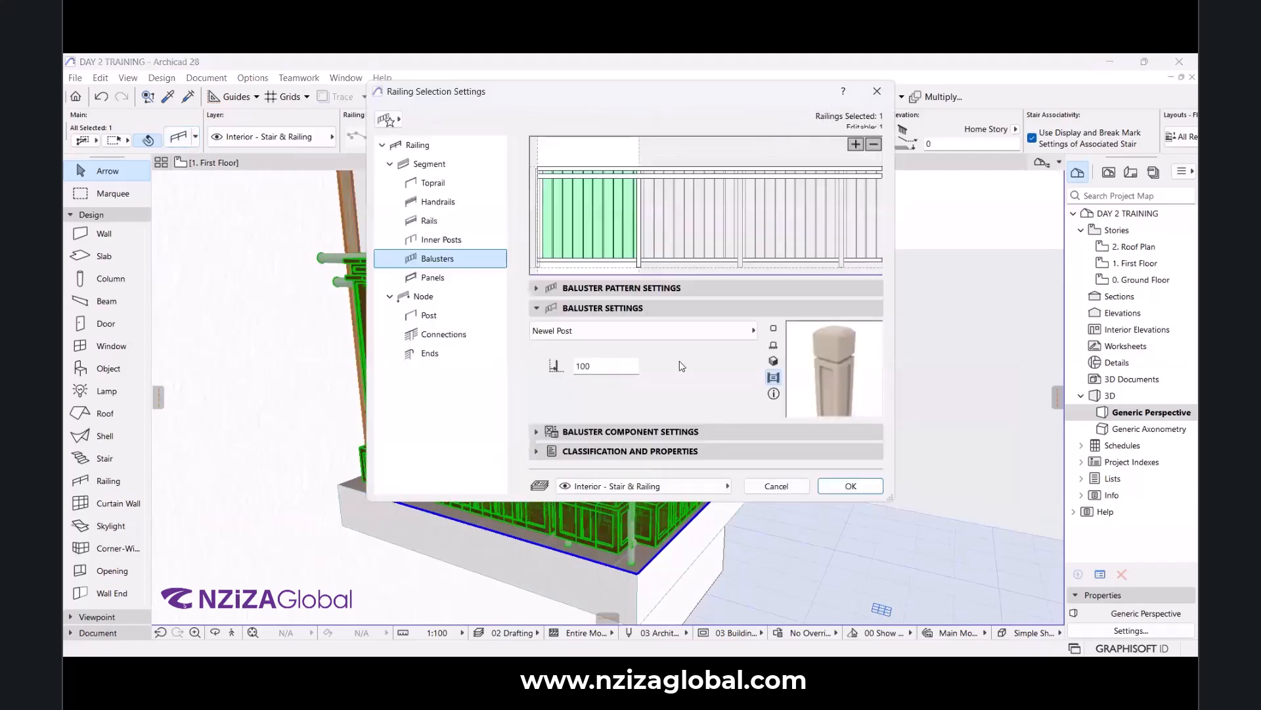
double_click(596, 365)
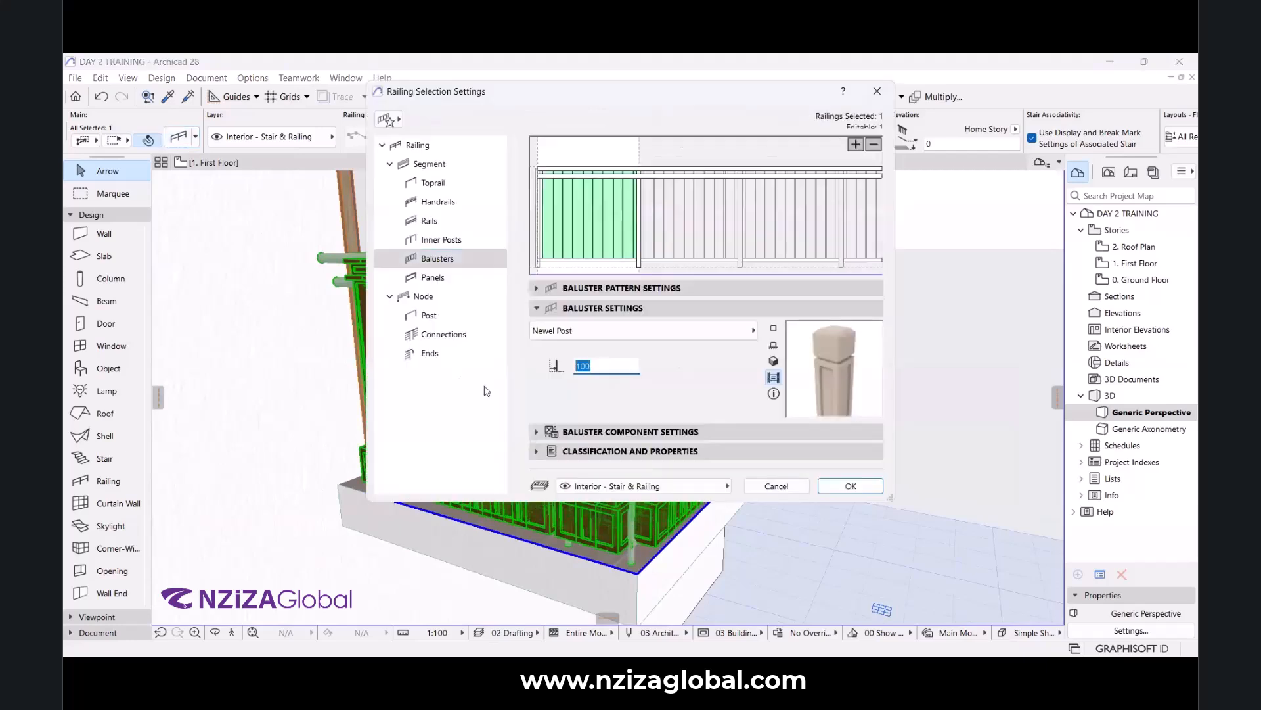
text(0)
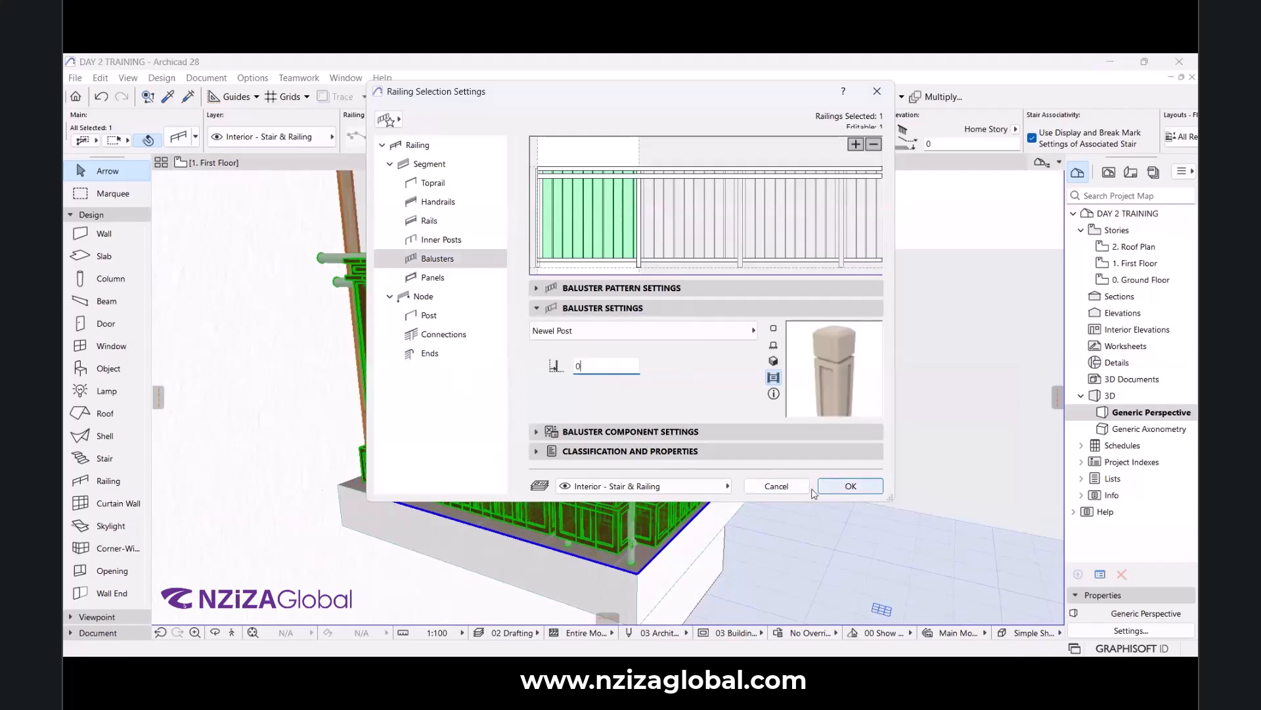
click(846, 486)
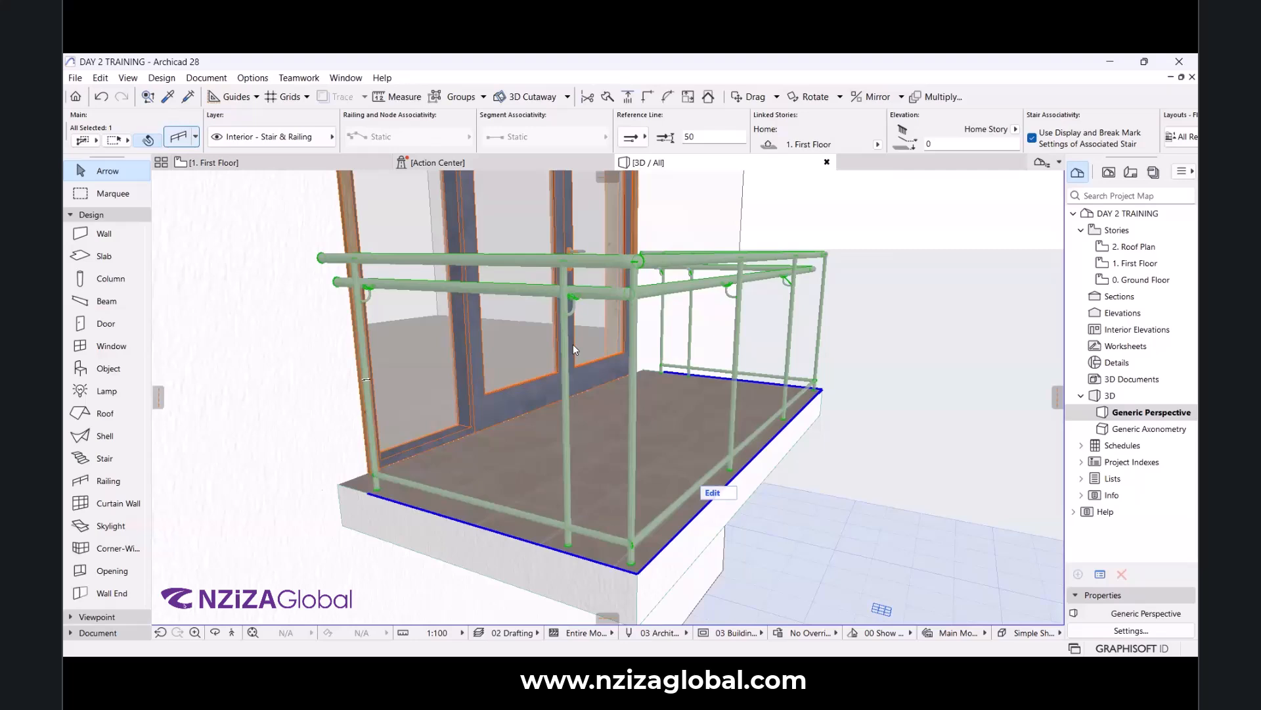
Set the newel balusters' distance from previous to 10 and inspect the railing in 3D.
key(ctrl+t)
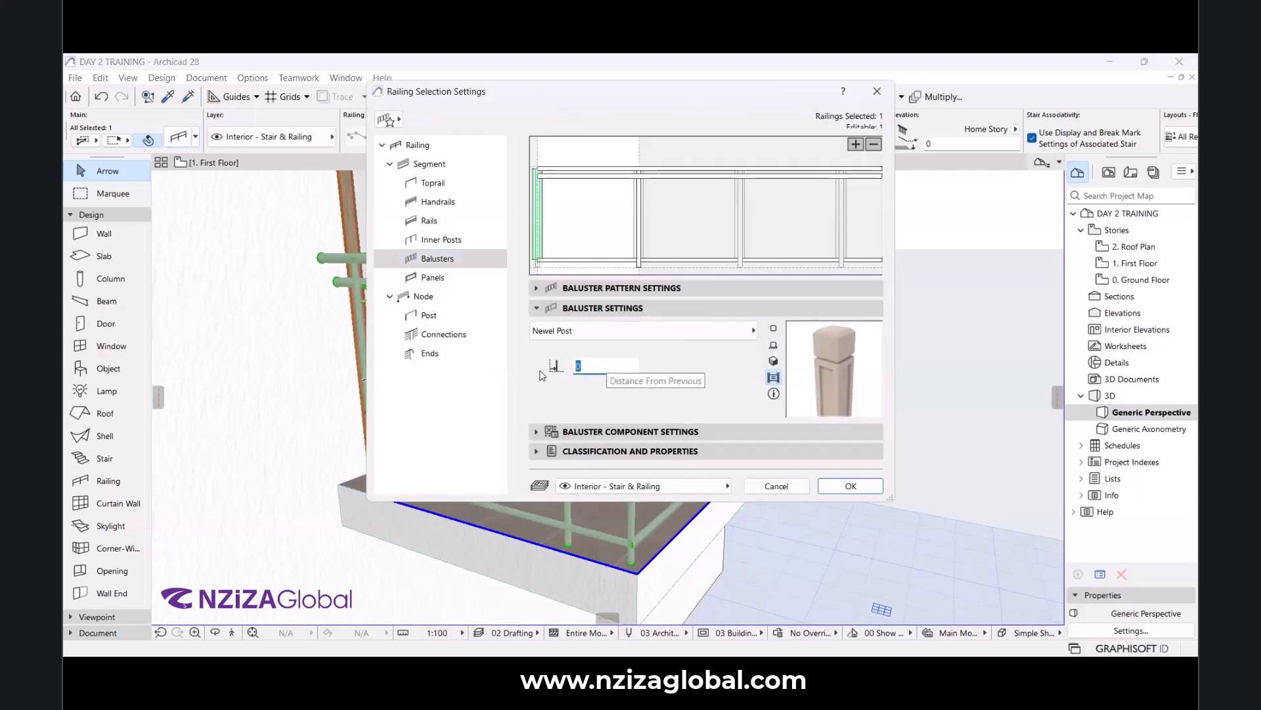
text(10)
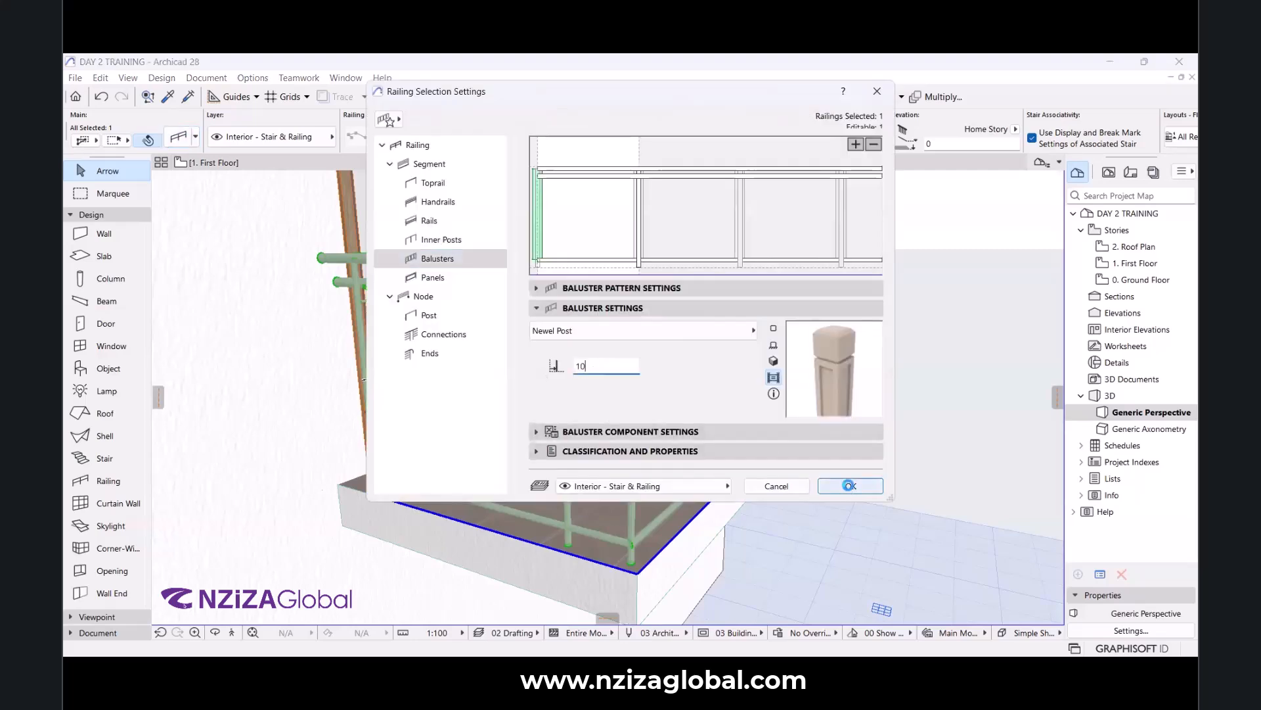
click(846, 483)
scroll(847, 462, down, 2)
shift+middle_drag(549, 409, 627, 412)
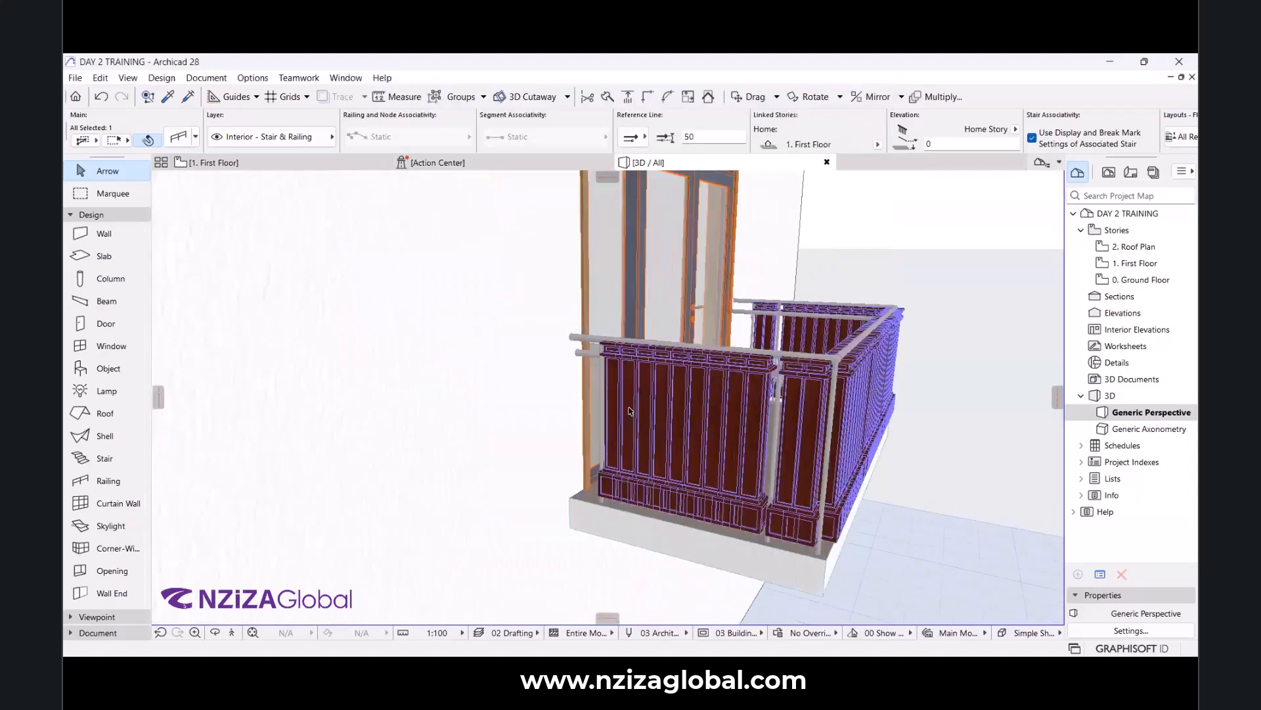
scroll(628, 414, up, 3)
scroll(413, 455, down, 5)
scroll(598, 431, up, 4)
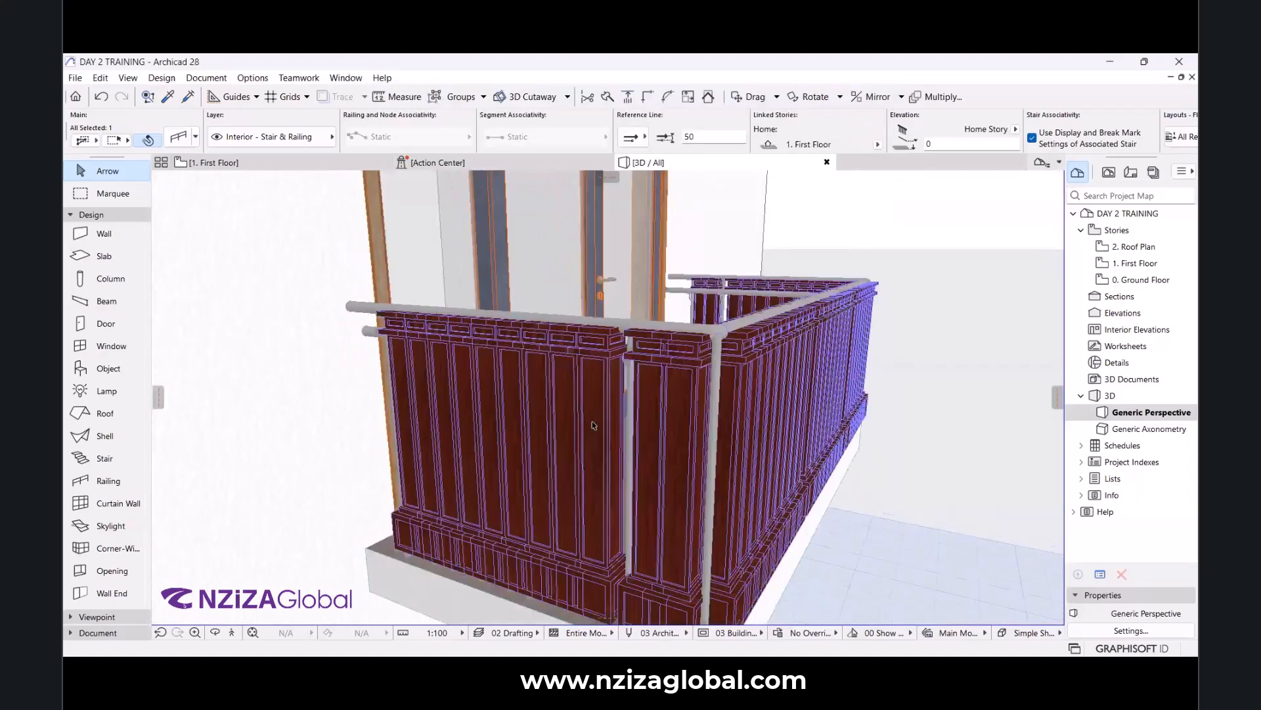
Set the balusters' distance from previous to 100 and change their component to Cast Iron Post.
click(182, 134)
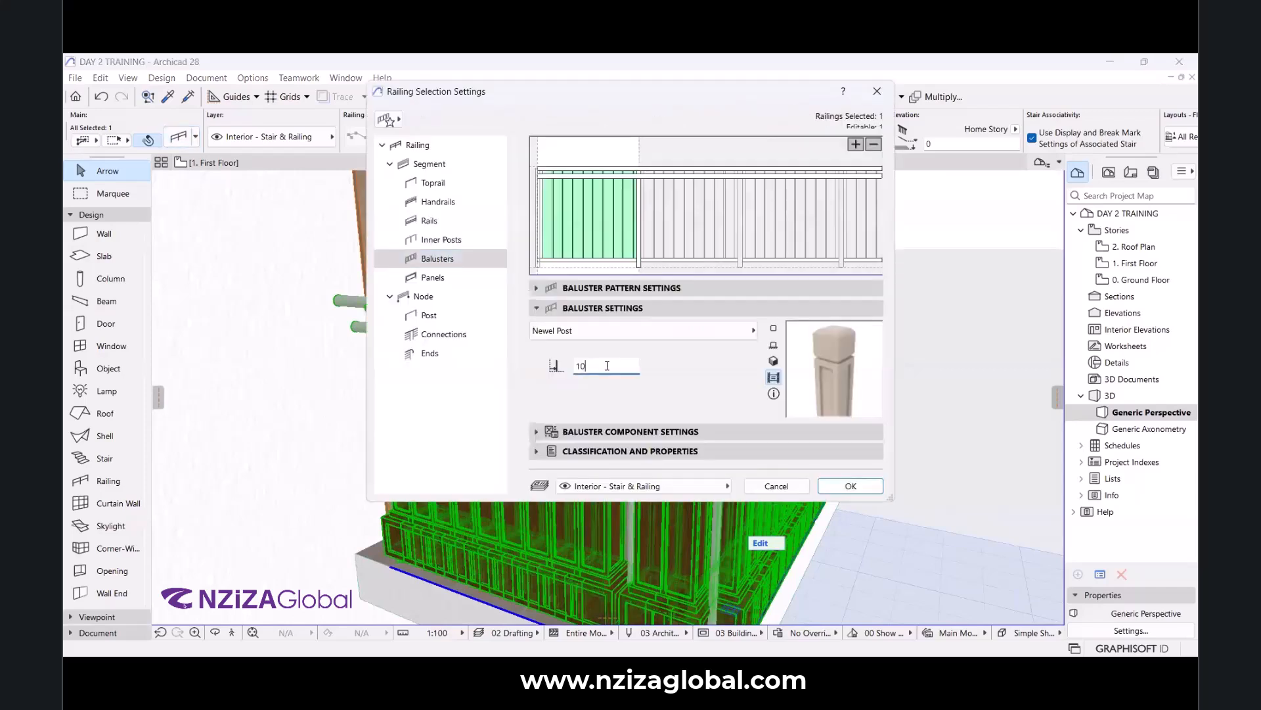
text(0)
click(600, 329)
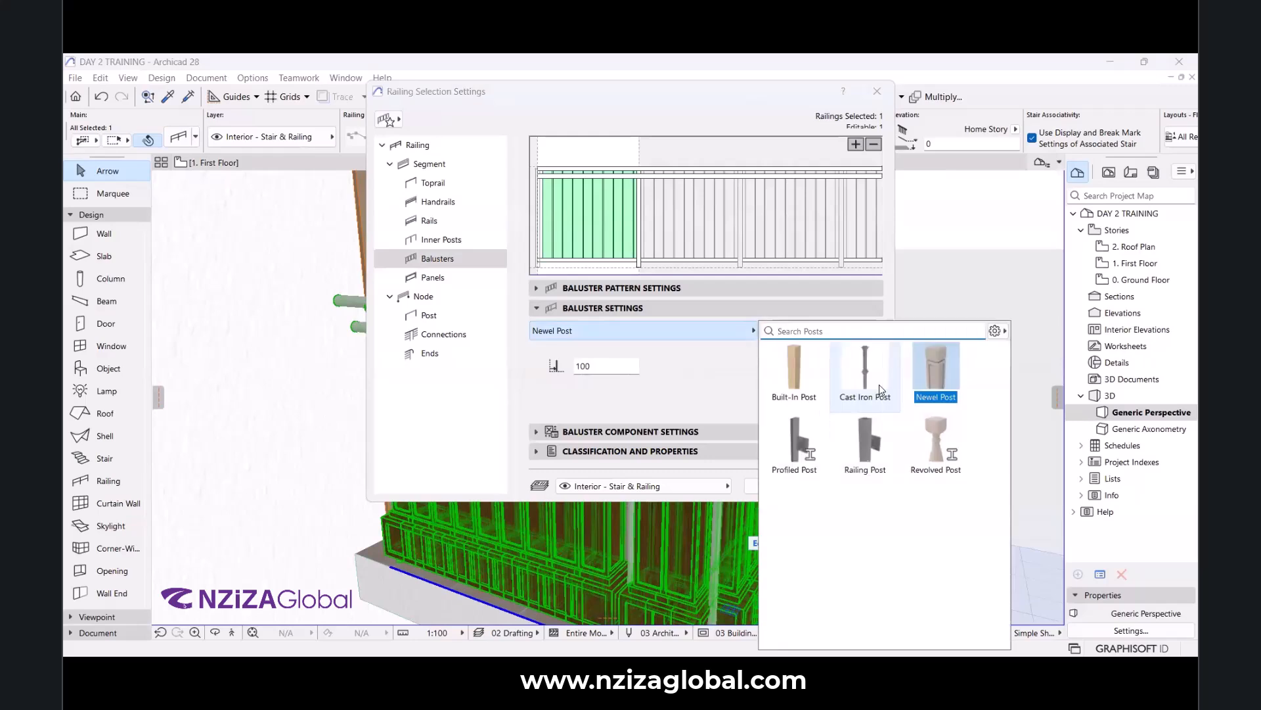
click(879, 380)
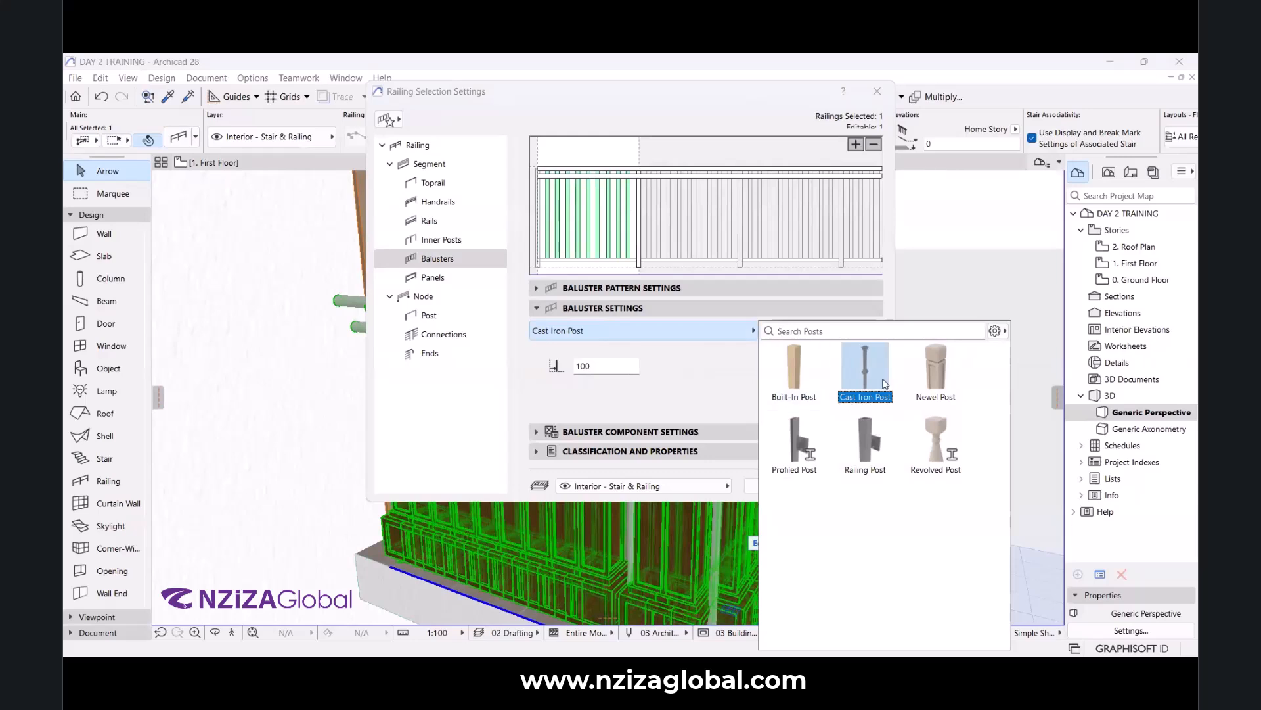
click(787, 366)
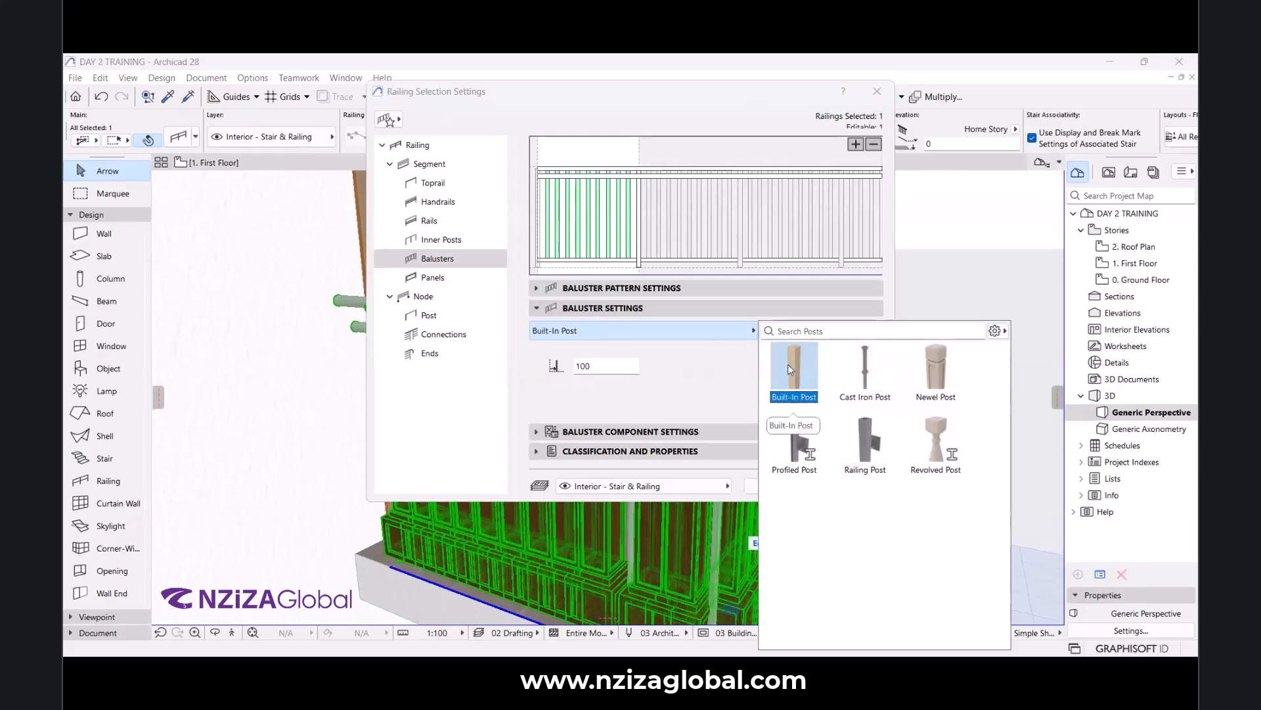
click(873, 381)
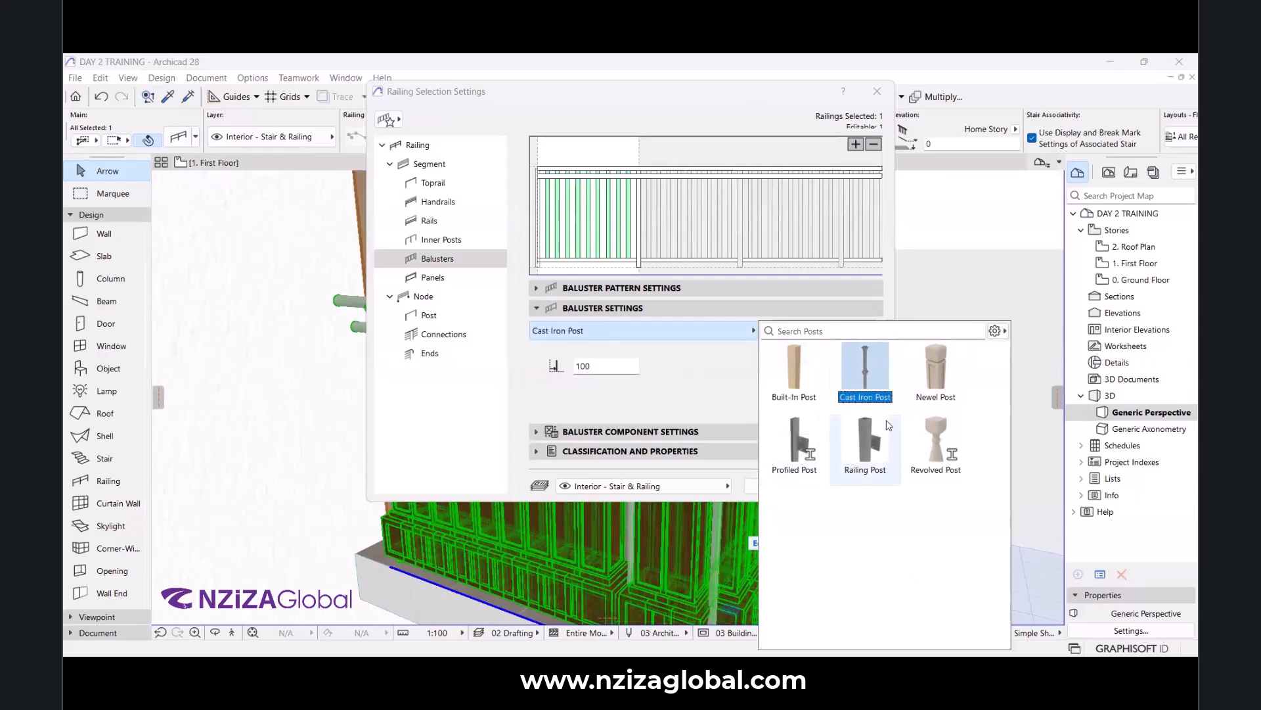
double_click(868, 382)
click(849, 485)
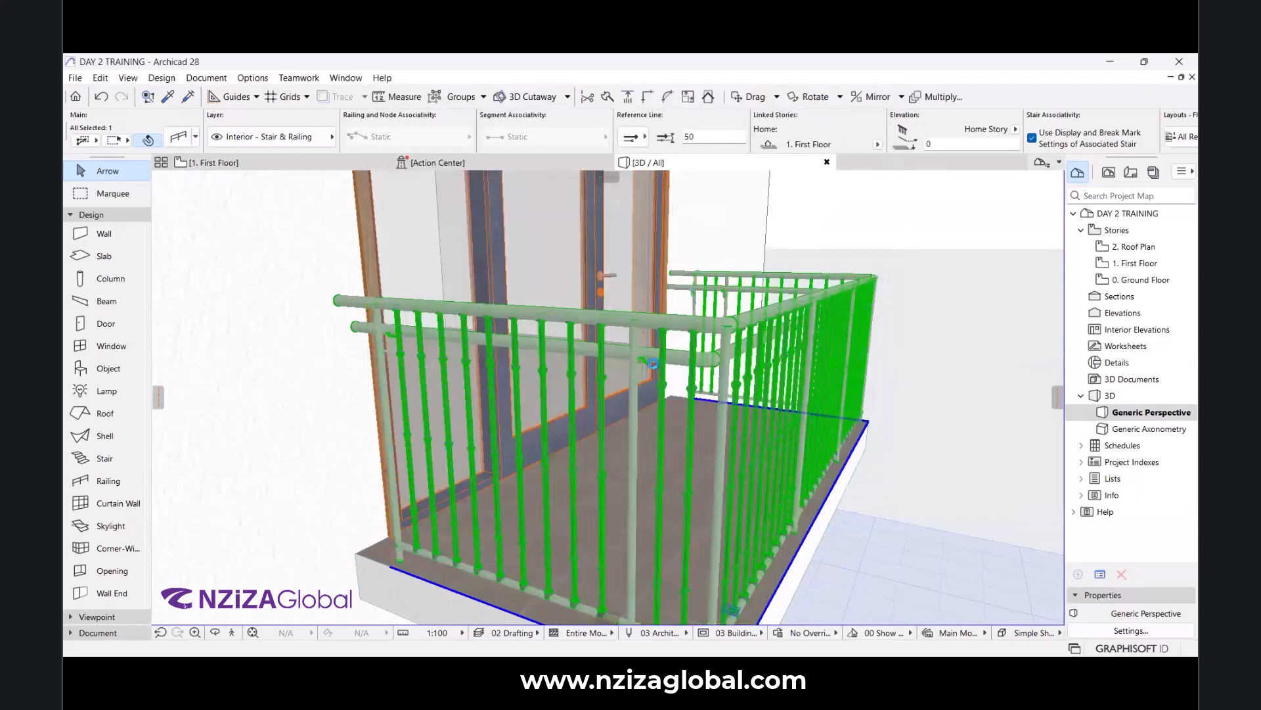
Examine the cast iron balusters up close in 3D, including where they meet the top rail near the outer corner.
scroll(737, 442, down, 4)
scroll(738, 442, up, 4)
scroll(742, 442, down, 3)
scroll(742, 443, up, 2)
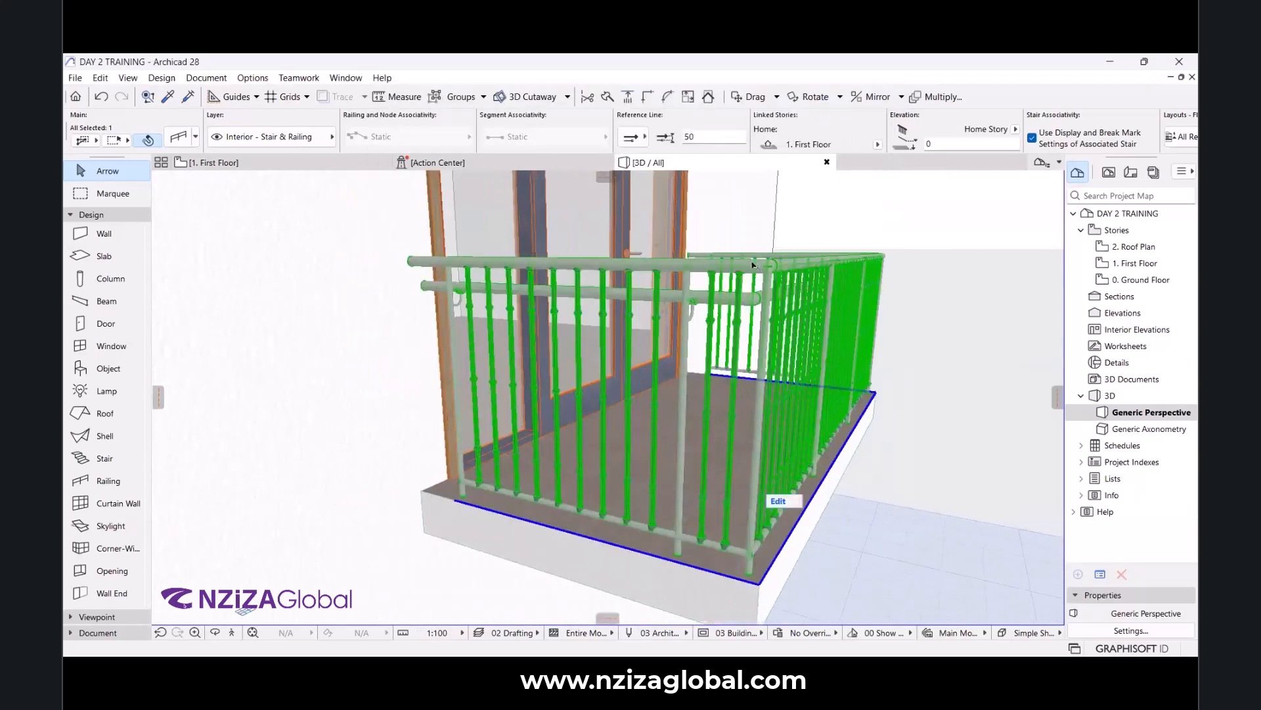
scroll(641, 330, up, 5)
scroll(641, 329, down, 4)
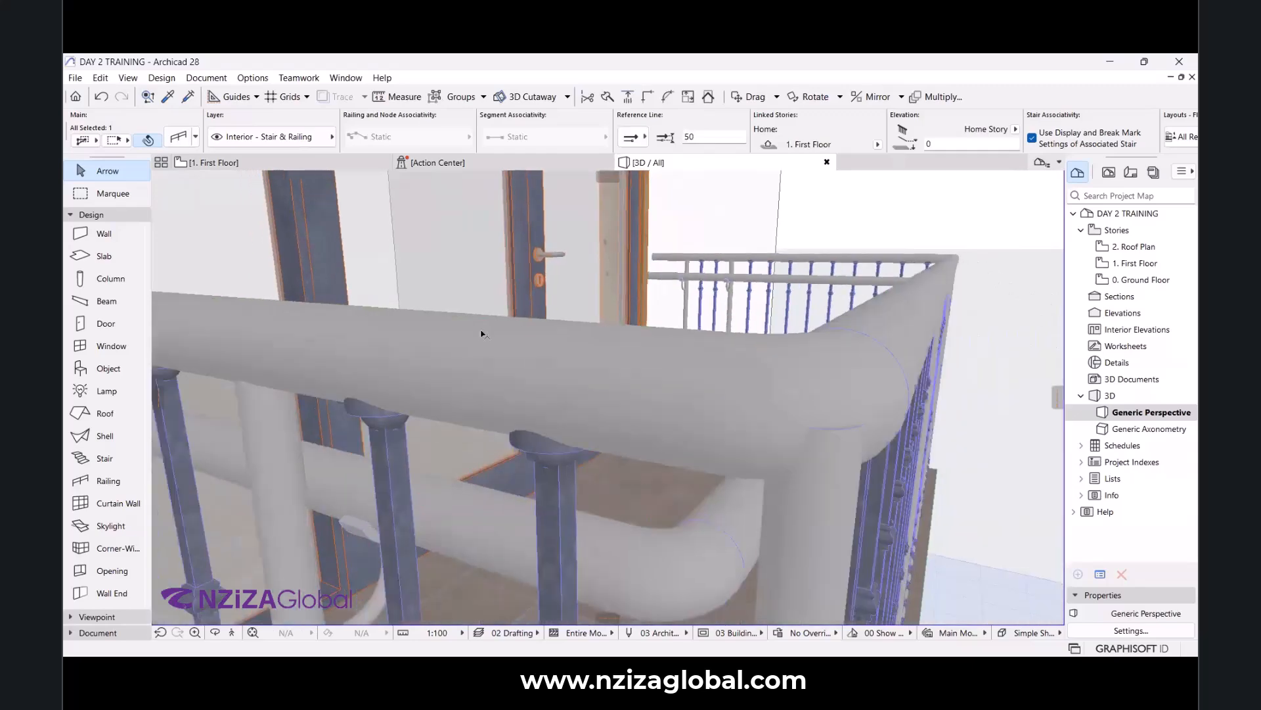
Examine the balcony railing in 3D from several angles, checking the outer corners, handrail and where the balusters meet the bottom rail.
scroll(616, 406, down, 4)
scroll(598, 334, up, 5)
scroll(597, 336, down, 4)
scroll(641, 334, up, 4)
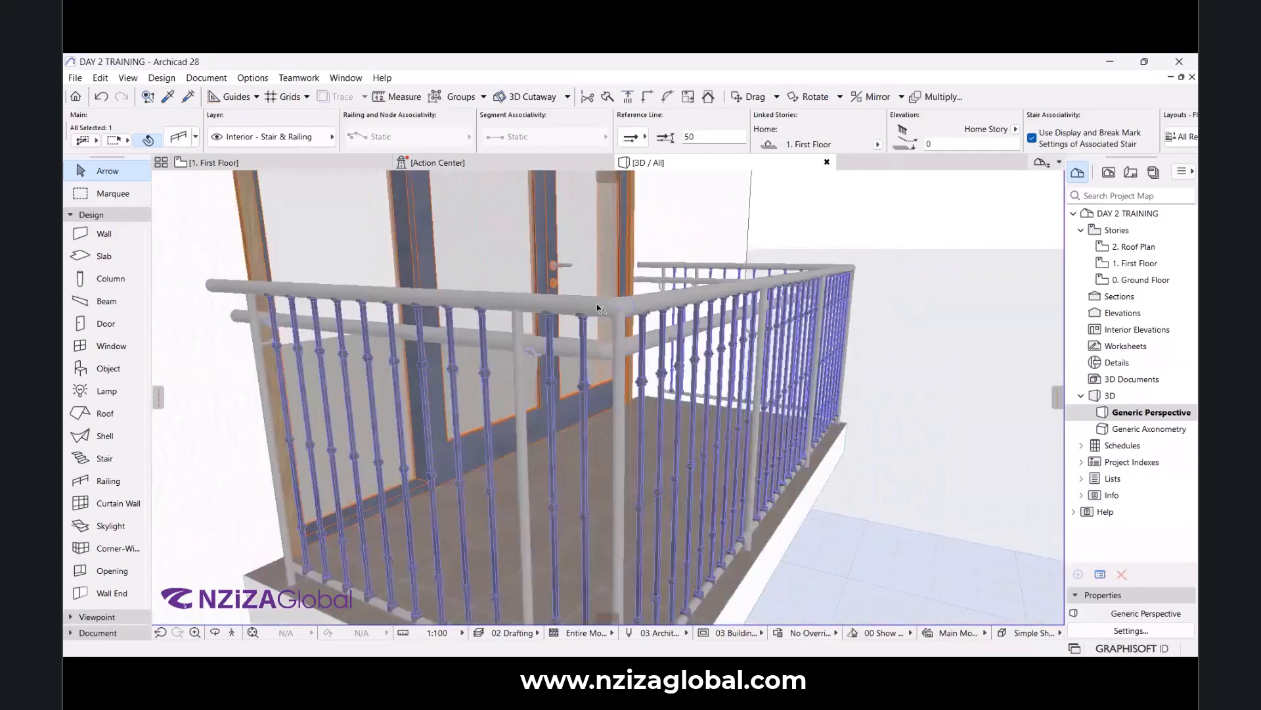
scroll(667, 373, down, 2)
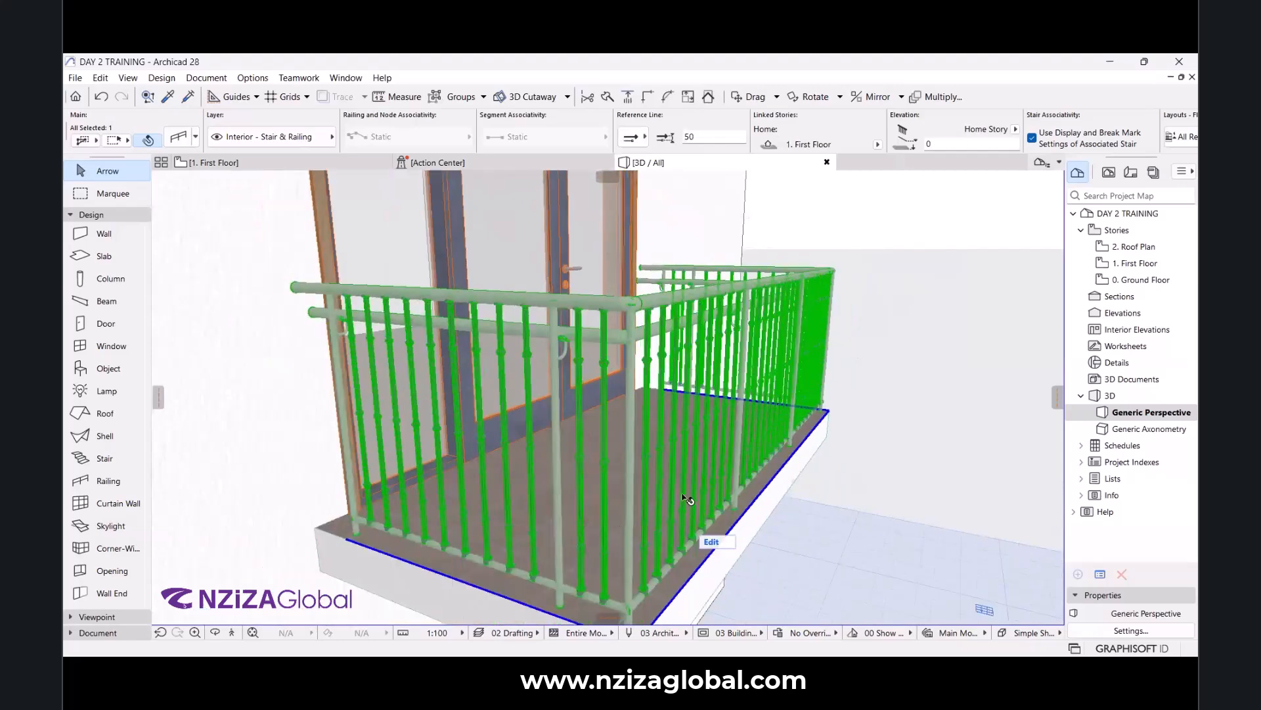
scroll(687, 468, up, 5)
scroll(688, 467, down, 5)
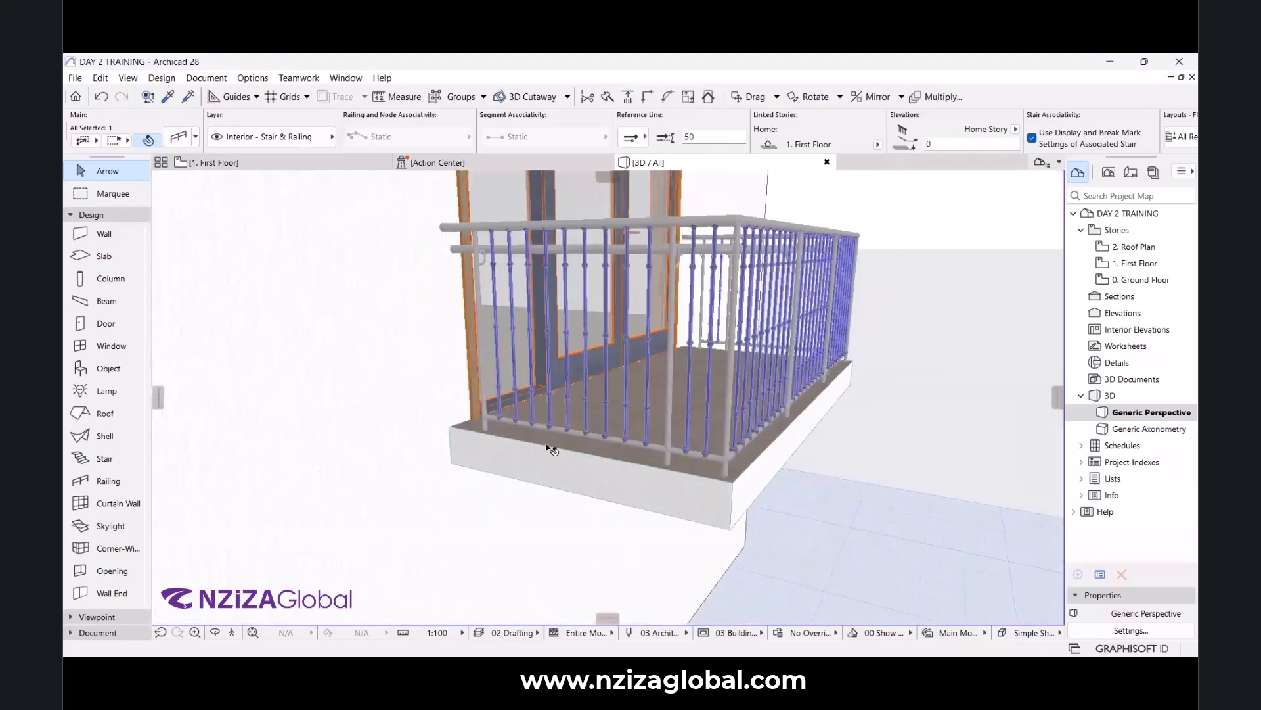
click(215, 632)
drag(684, 467, 592, 374)
scroll(592, 374, up, 4)
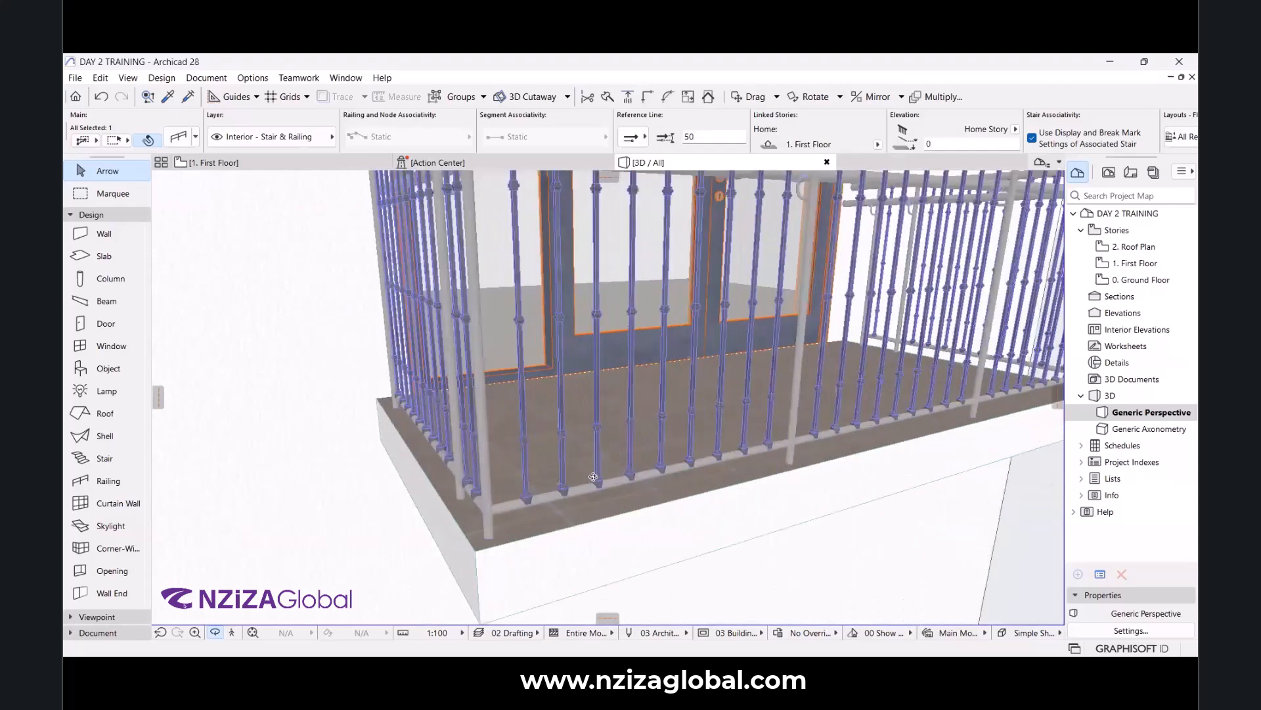
scroll(612, 461, up, 2)
drag(613, 461, 479, 430)
scroll(510, 479, down, 5)
scroll(510, 479, up, 4)
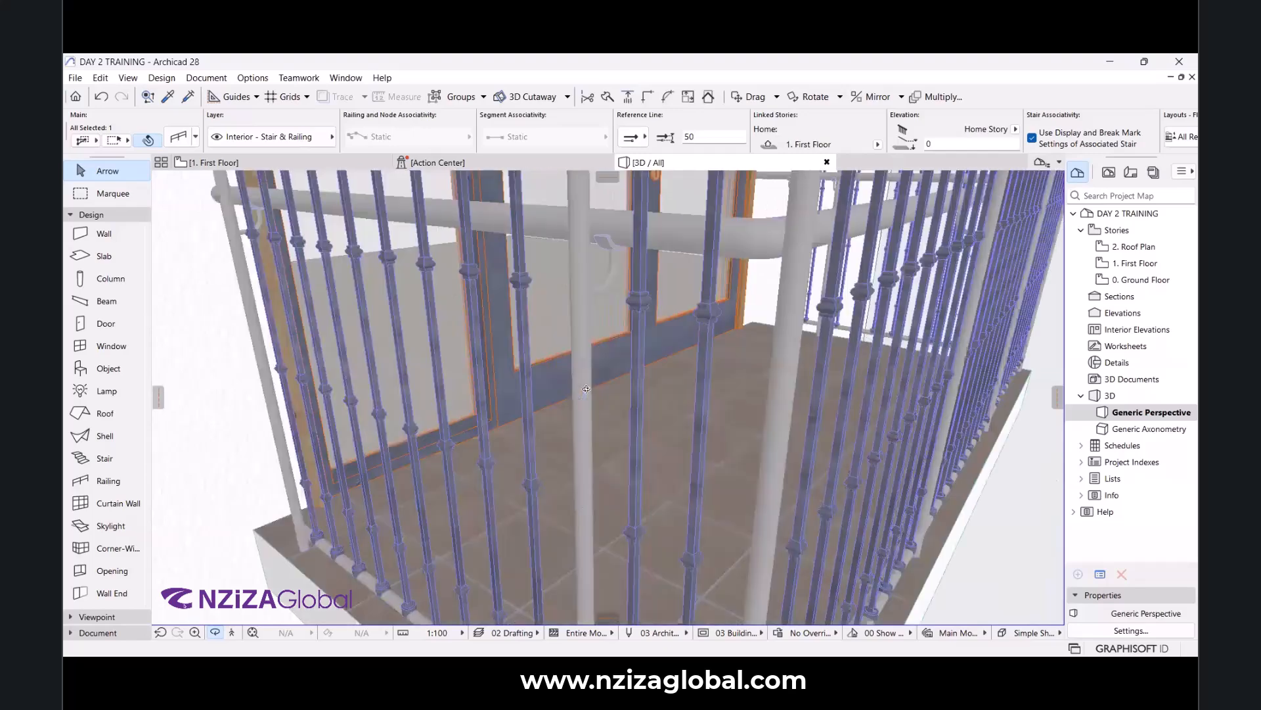
scroll(633, 344, down, 2)
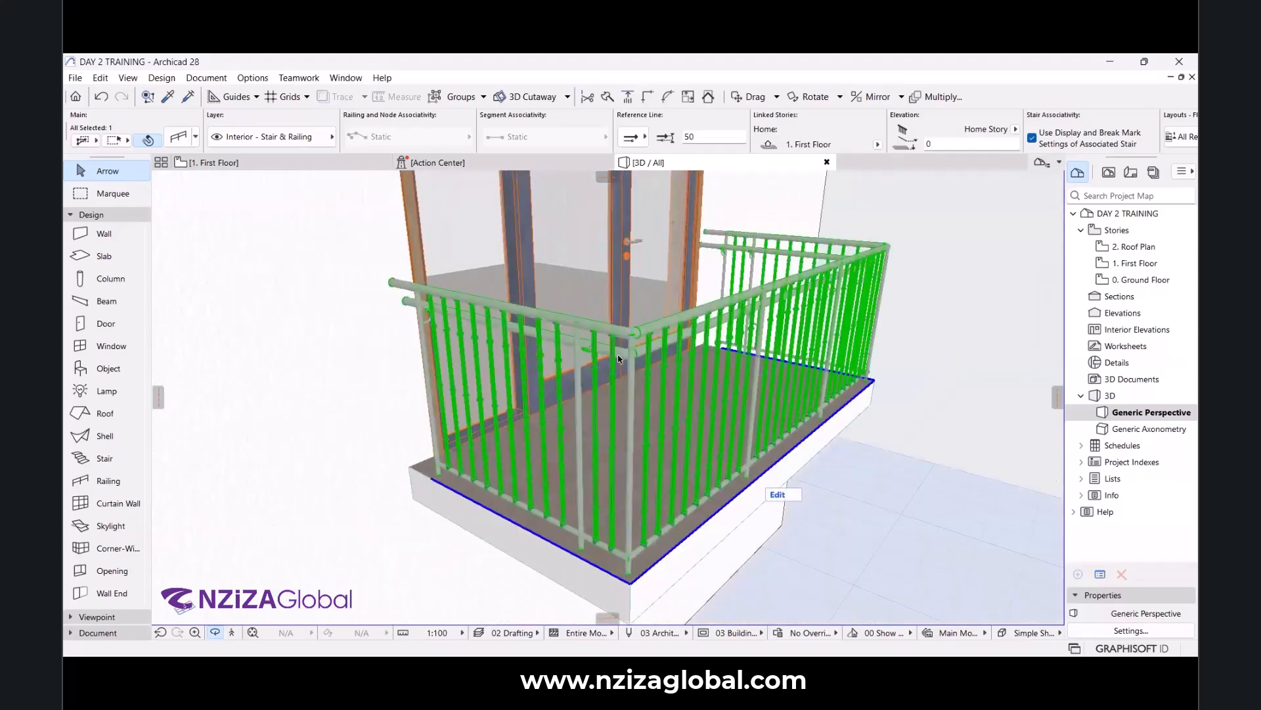
scroll(632, 355, up, 2)
scroll(630, 358, up, 3)
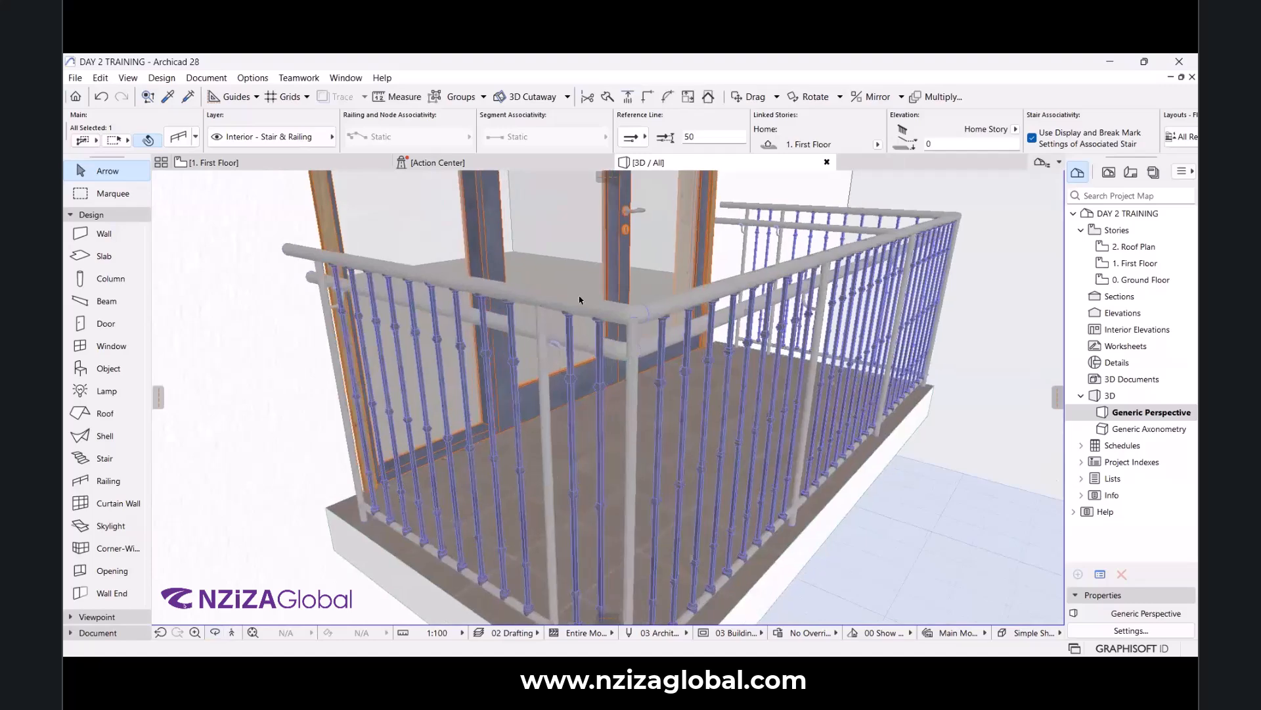
scroll(580, 298, down, 1)
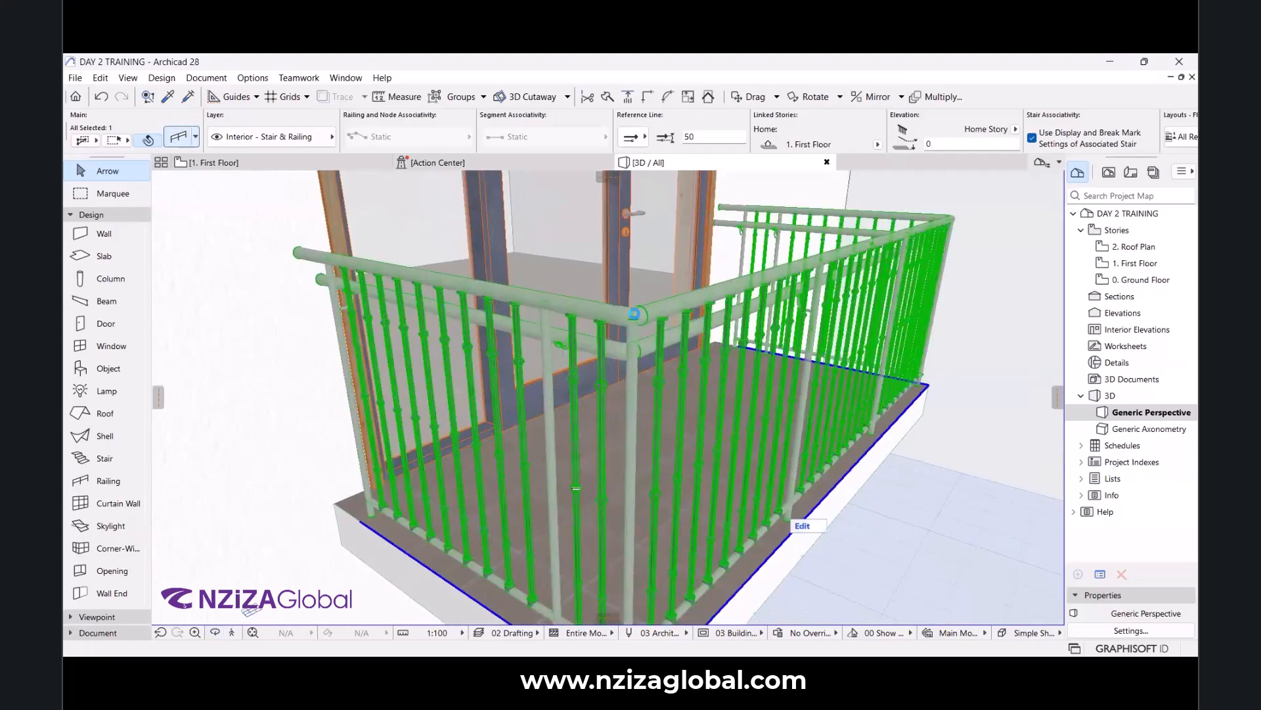
Change the selected railing's panel type to Wall Panel and inspect the railing in 3D.
click(648, 434)
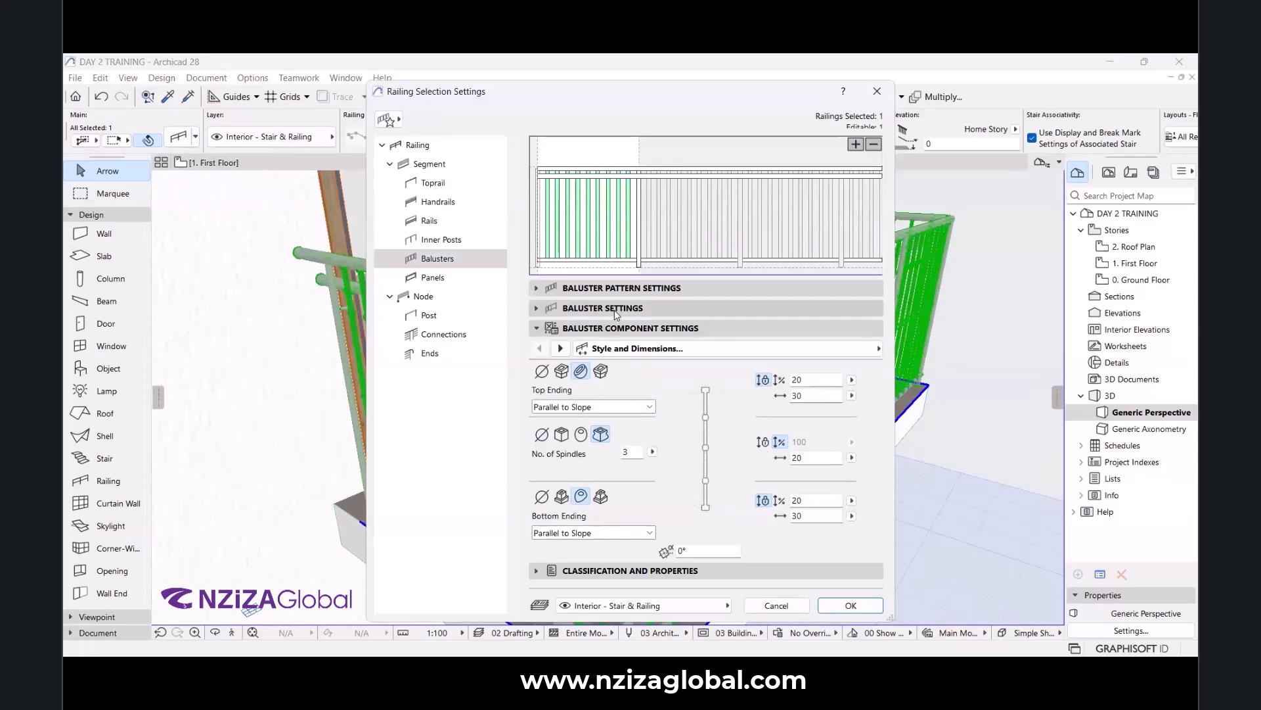
click(462, 280)
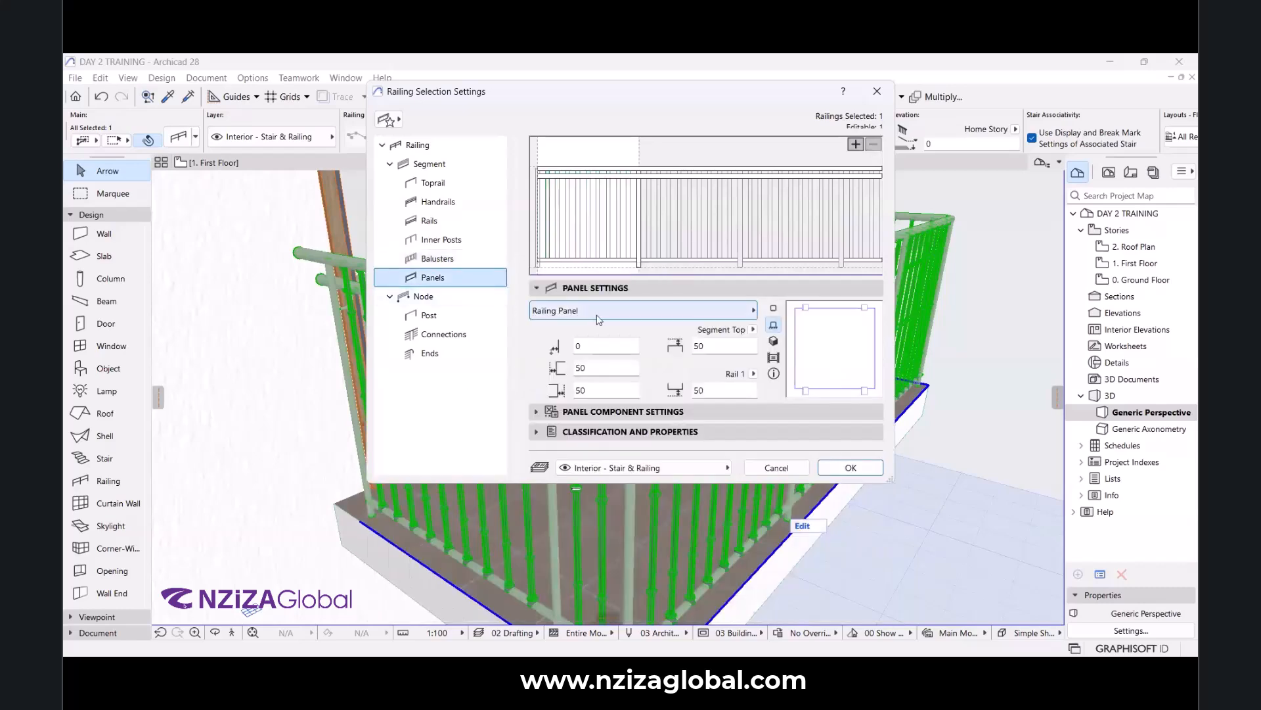
click(599, 320)
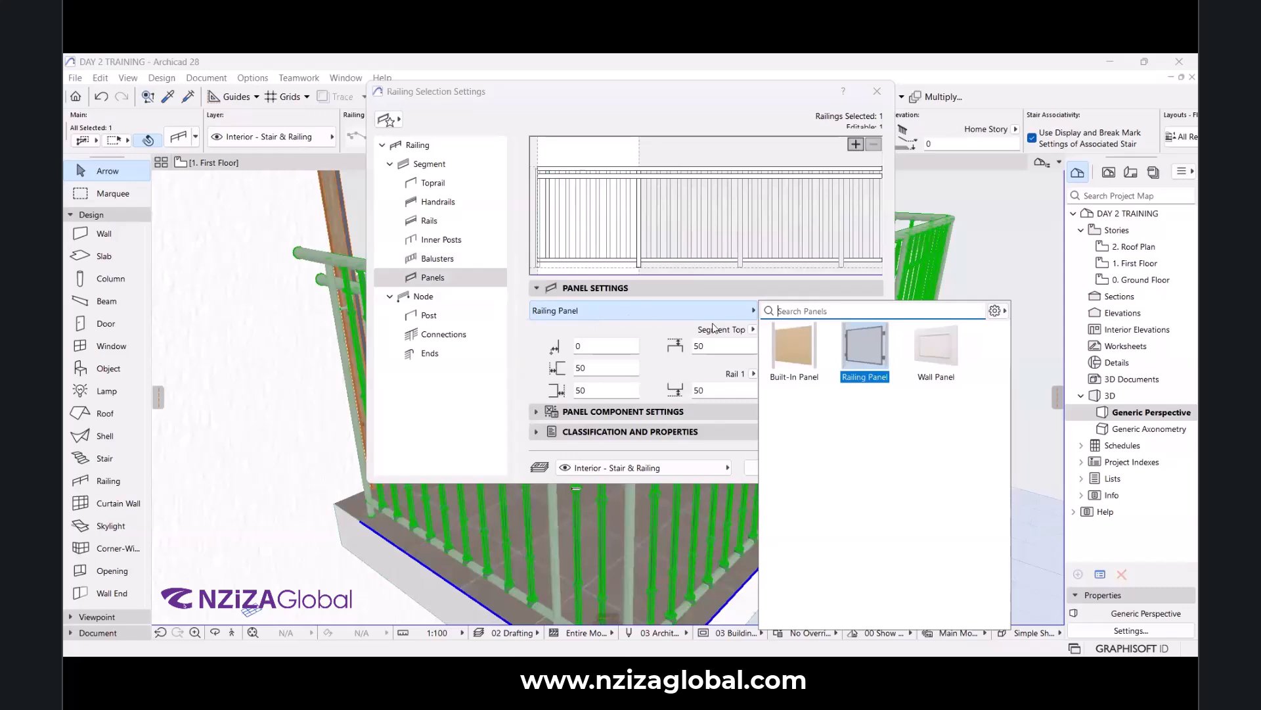
click(864, 355)
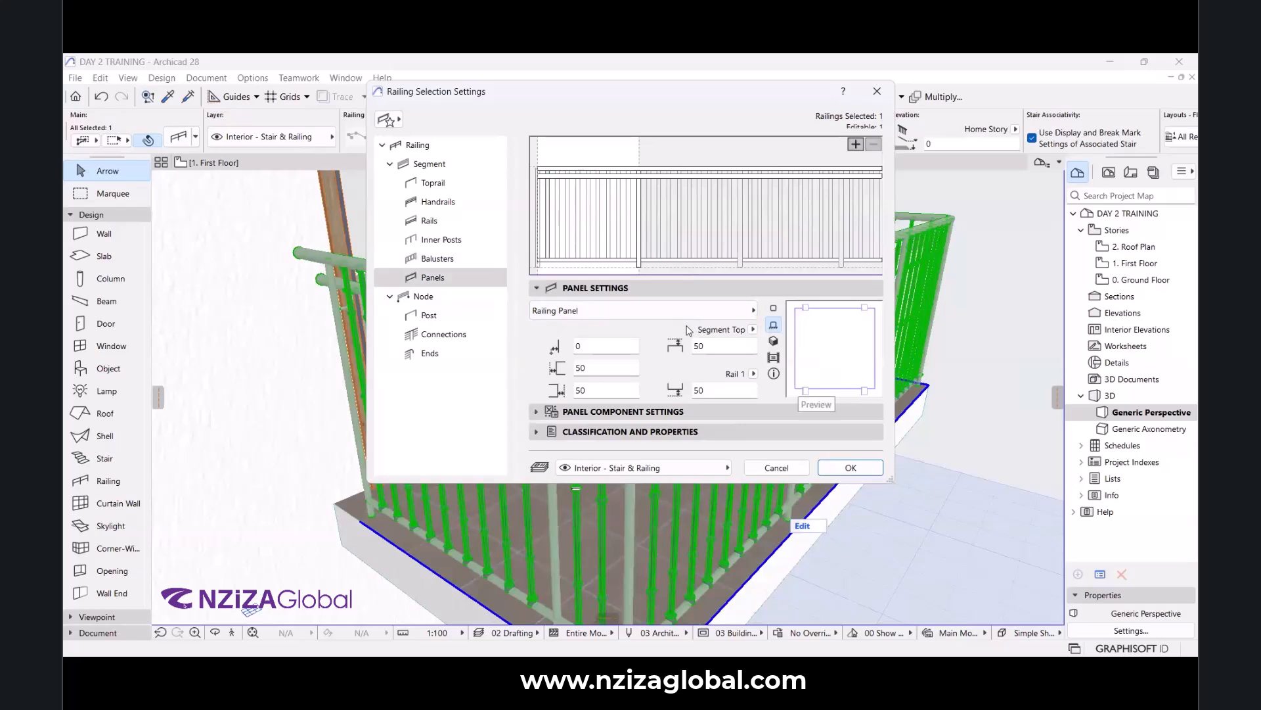
click(687, 317)
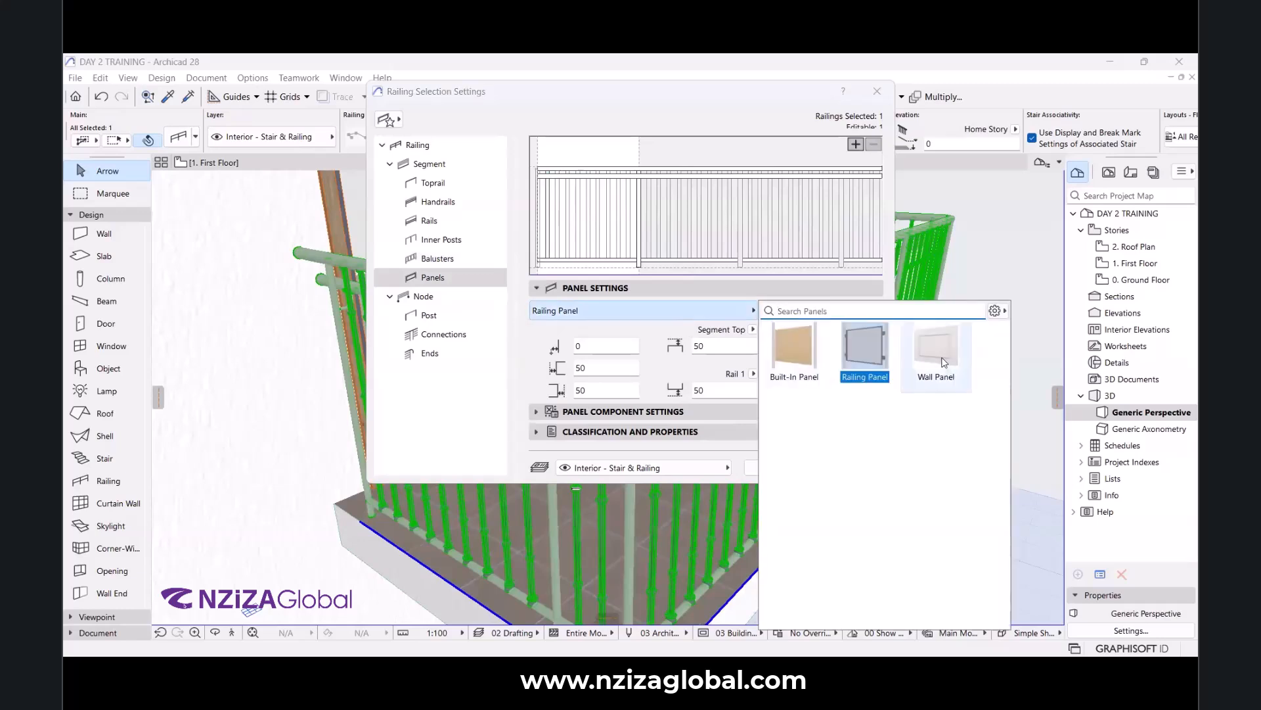
click(938, 356)
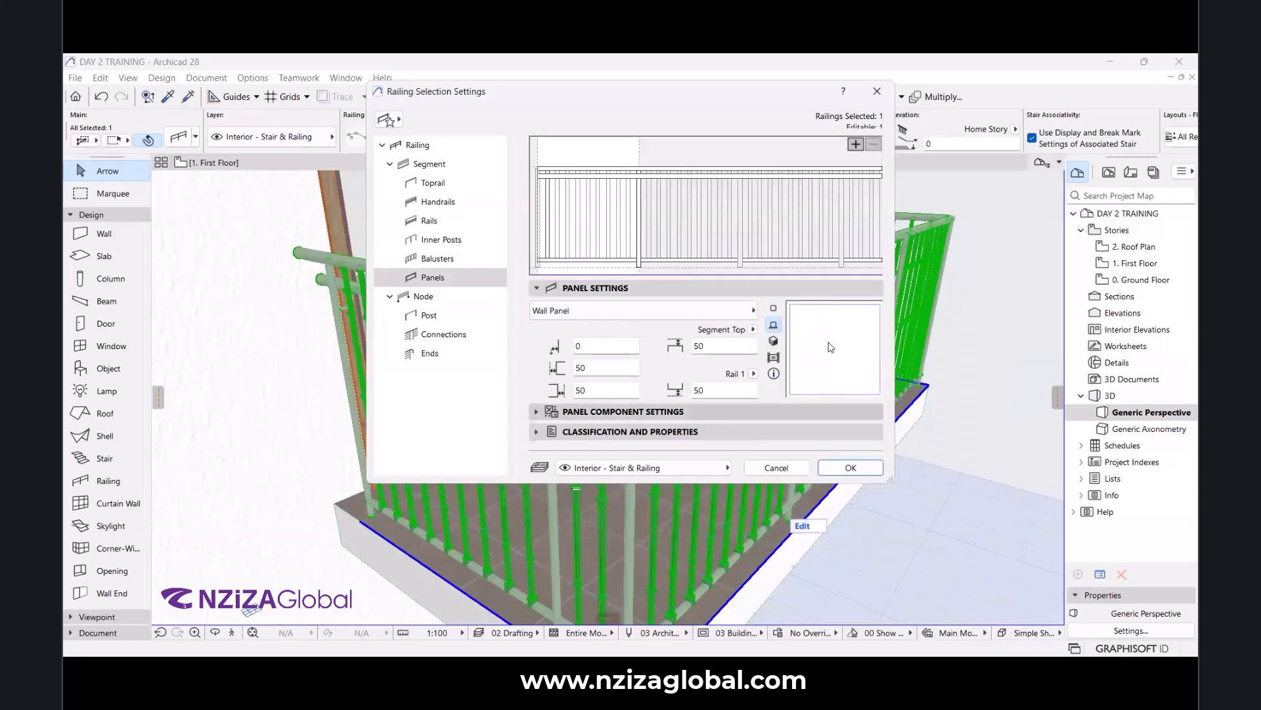
click(625, 410)
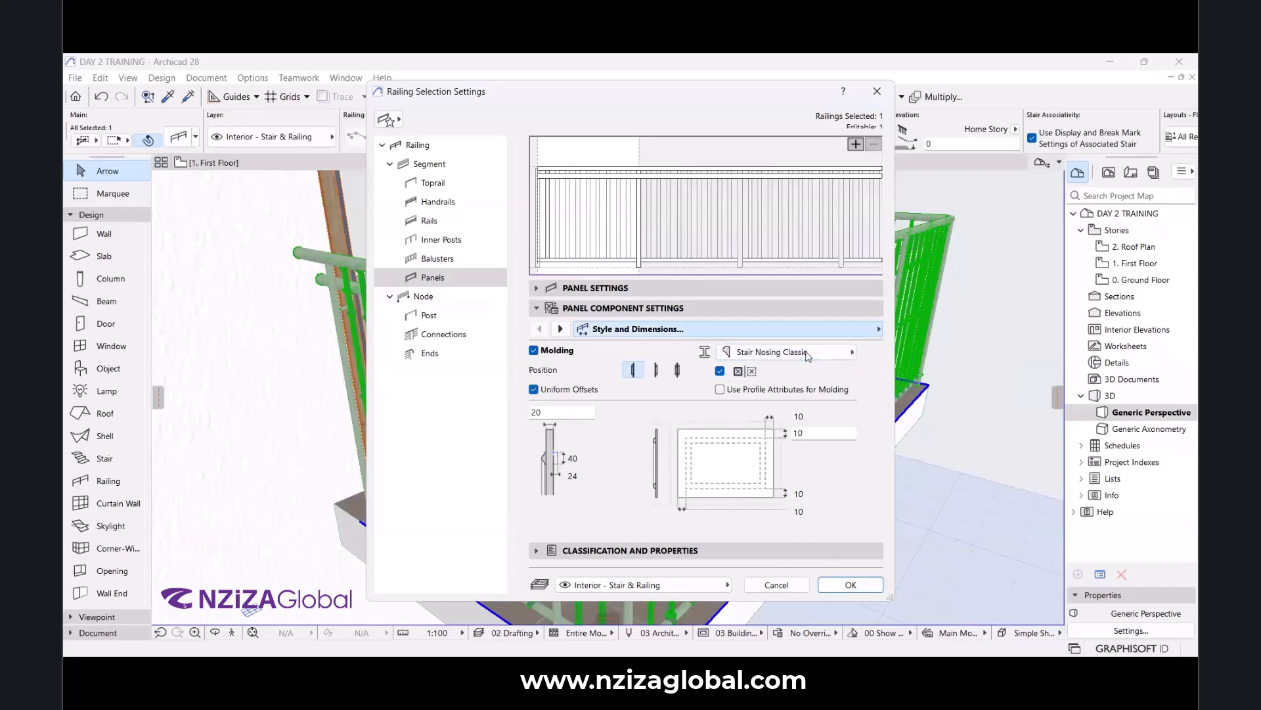
click(846, 584)
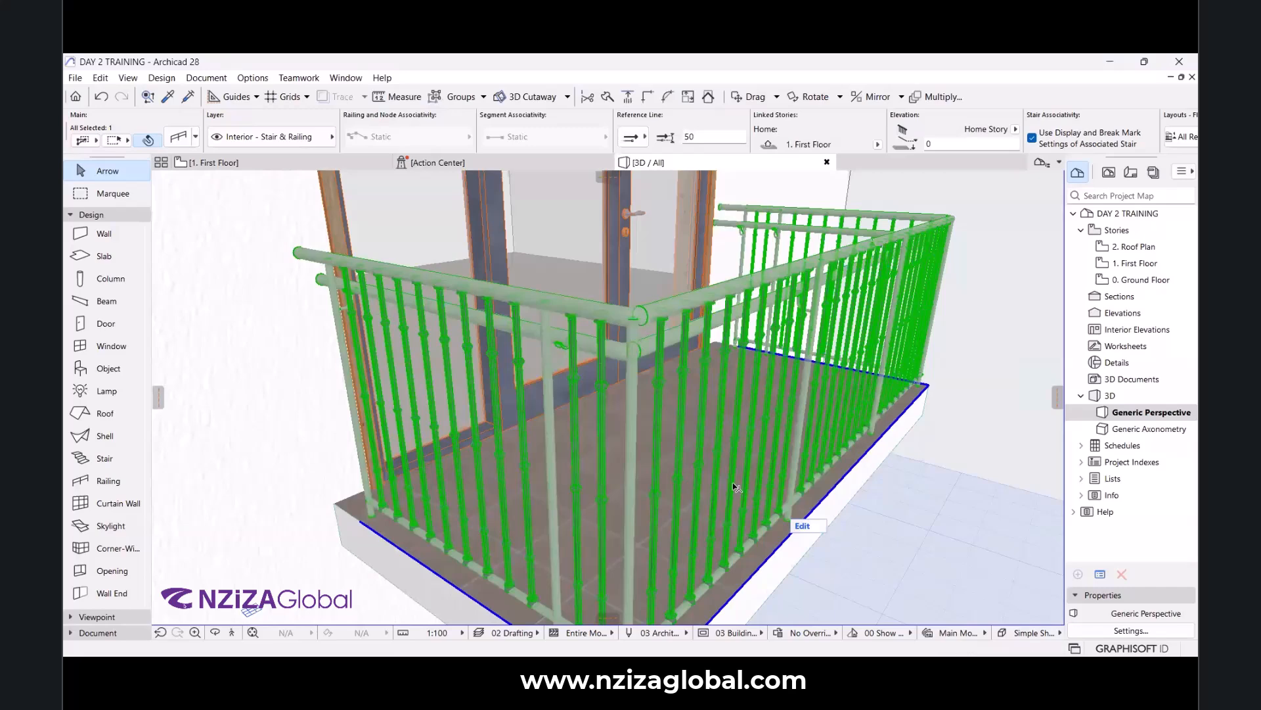
scroll(717, 425, down, 5)
scroll(650, 443, up, 4)
scroll(794, 470, down, 2)
scroll(795, 469, up, 1)
scroll(799, 471, up, 1)
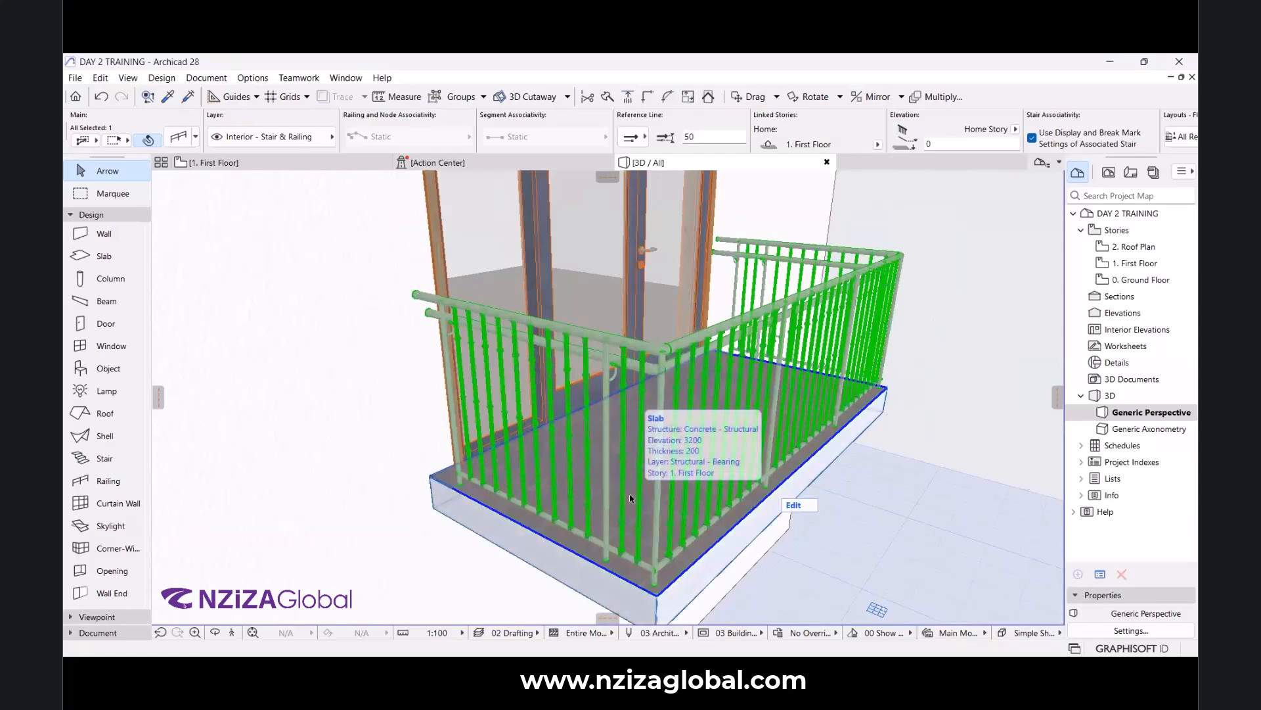
scroll(629, 498, down, 2)
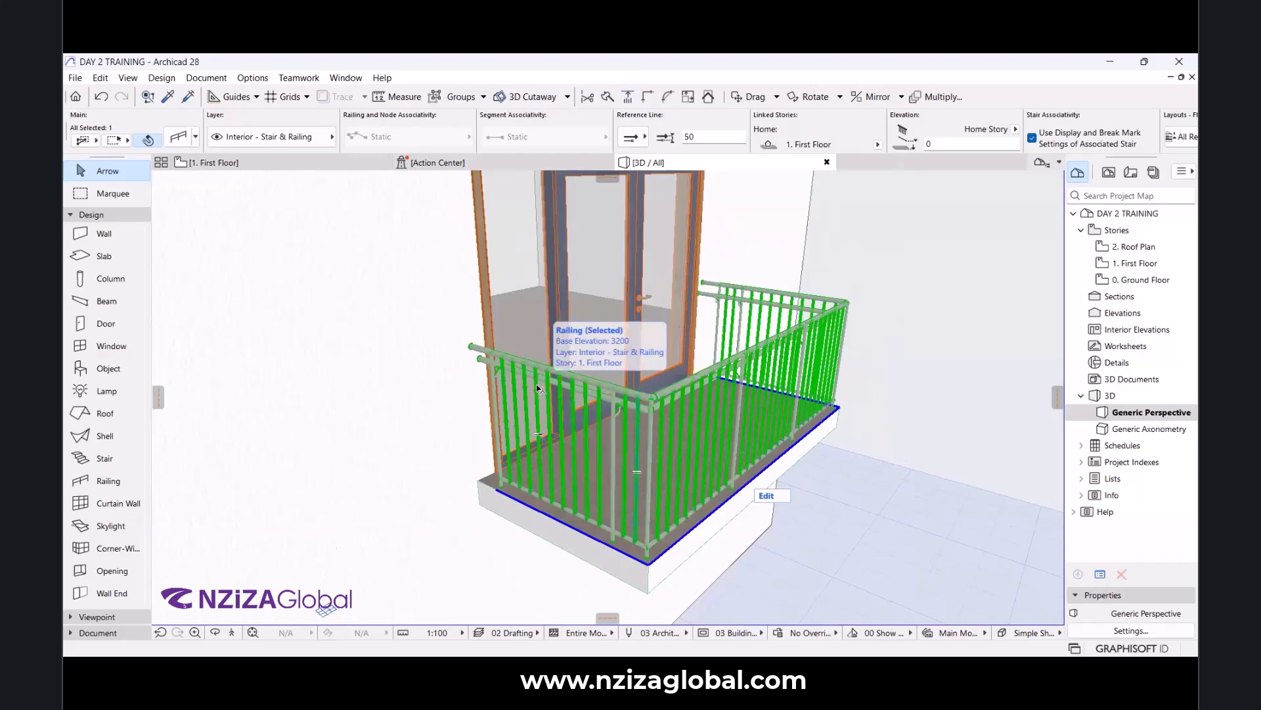
Delete the balcony railing from the First Floor plan.
click(304, 170)
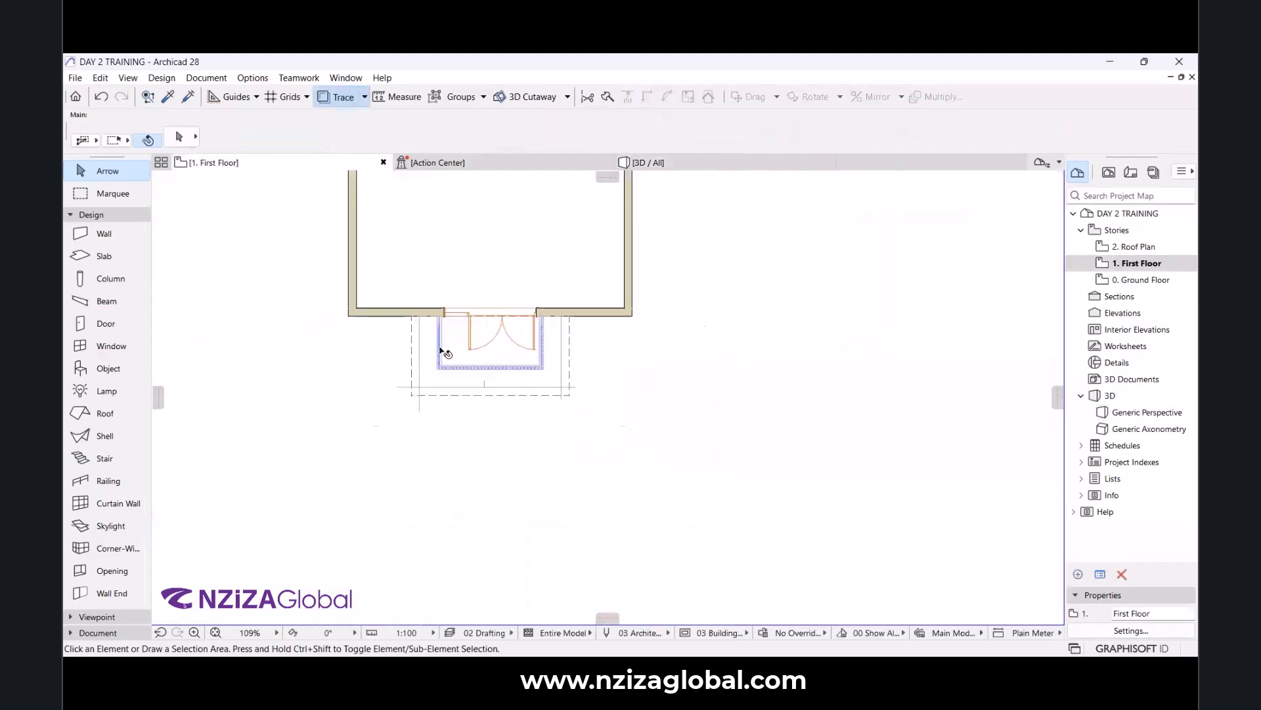
scroll(436, 400, up, 3)
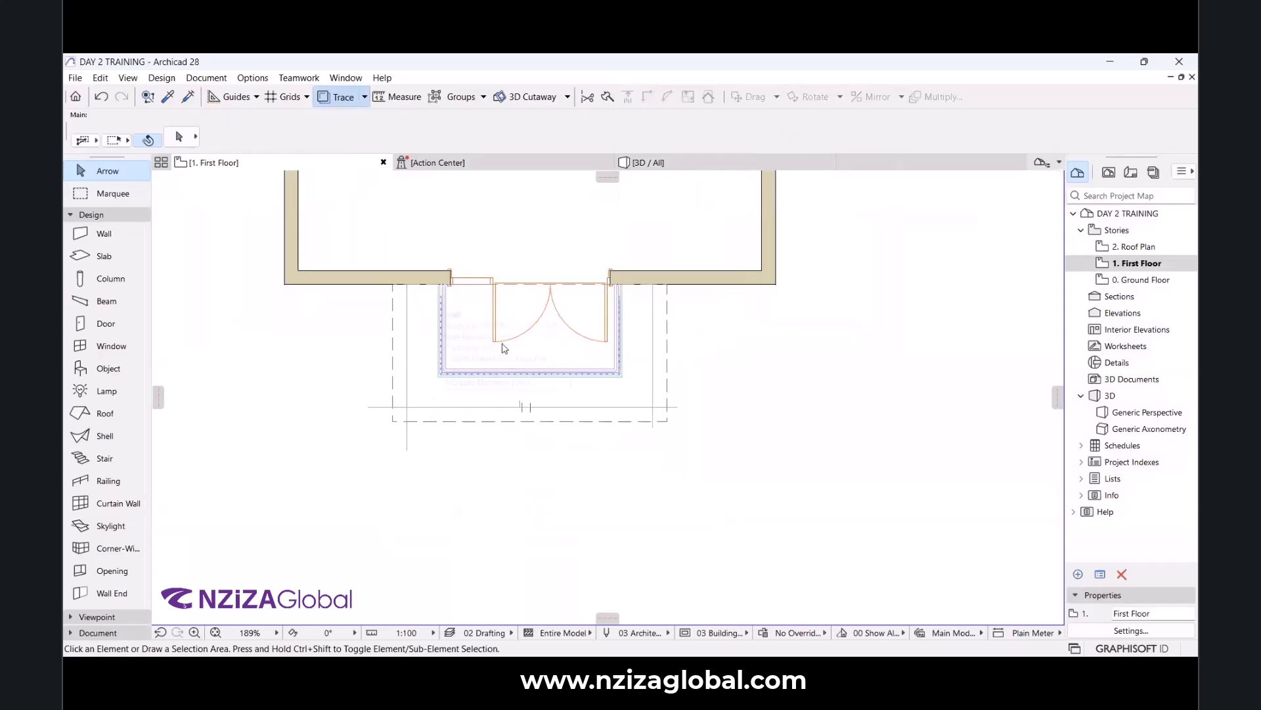
scroll(506, 335, up, 3)
click(439, 399)
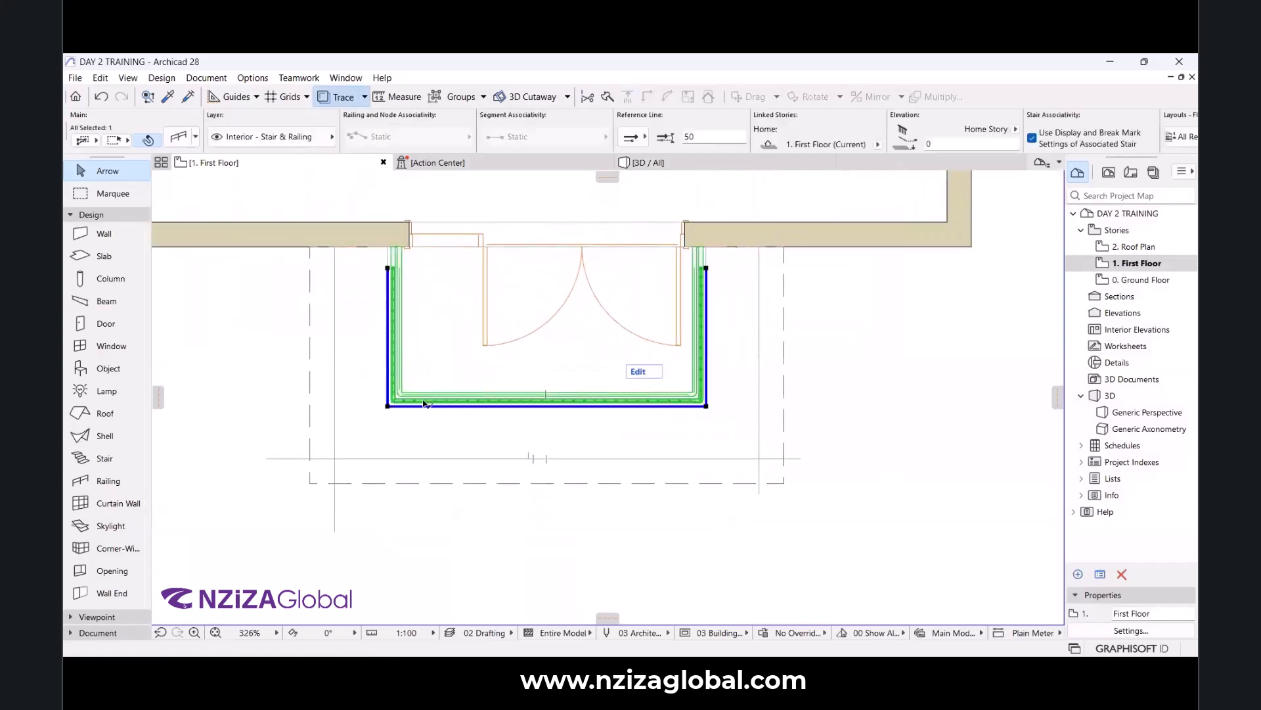
key(Delete)
Apply the Glass Paneled Railing favorite to the default railing settings.
scroll(493, 263, up, 3)
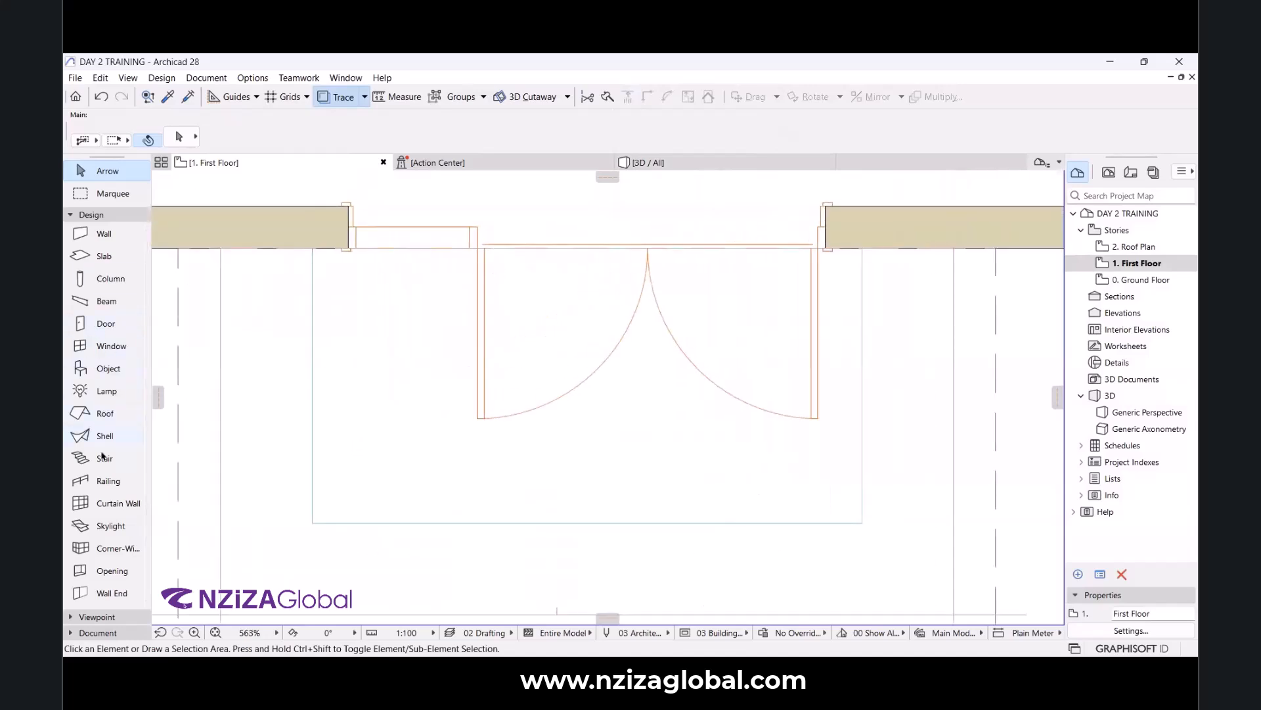
click(87, 479)
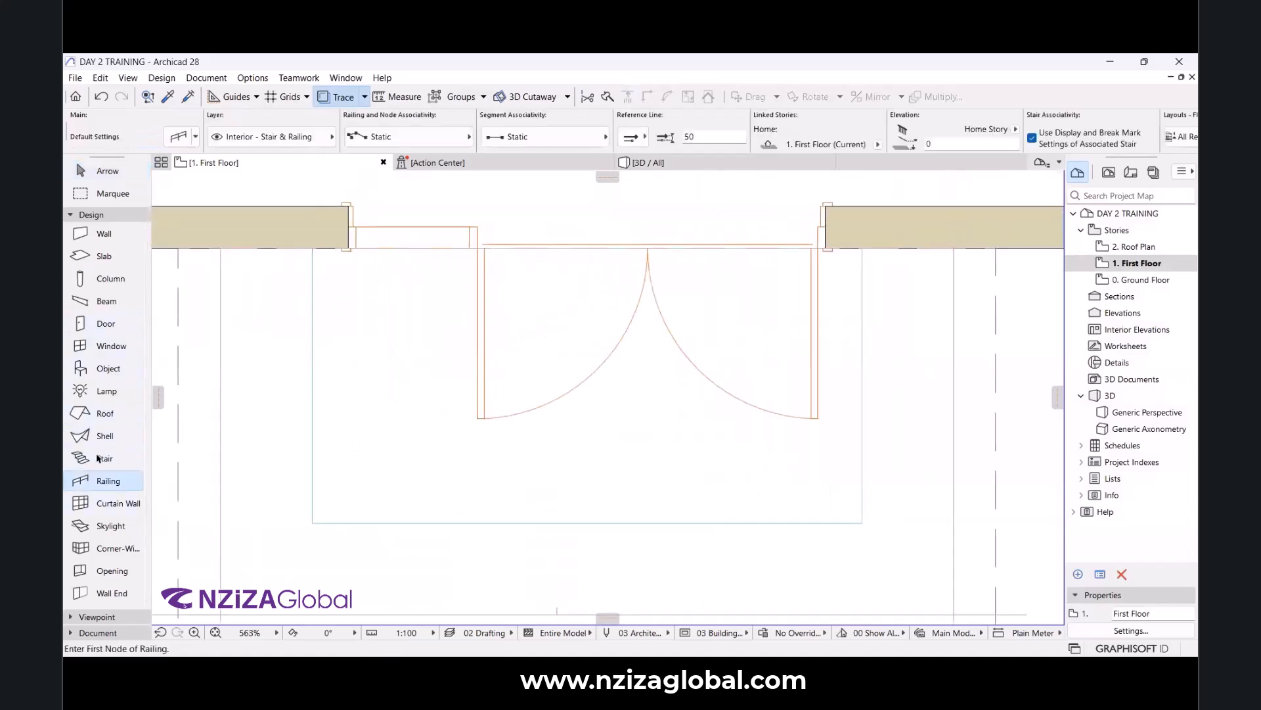
click(181, 140)
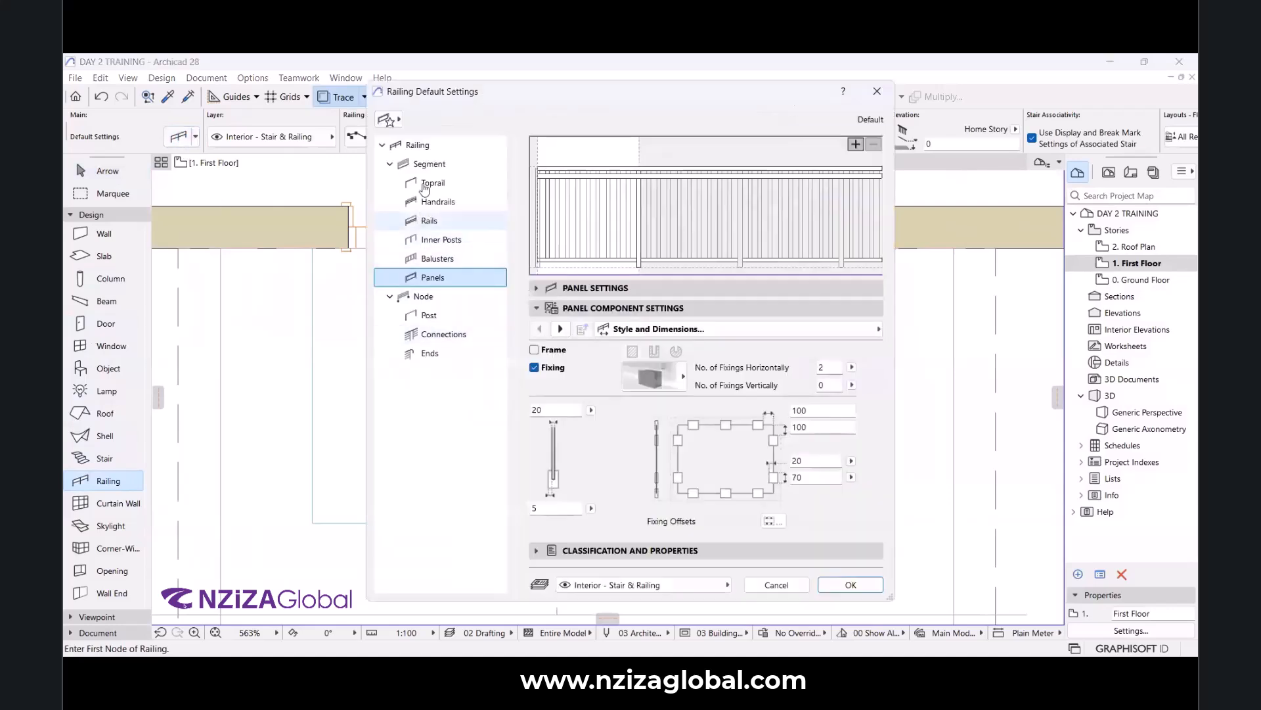
click(424, 149)
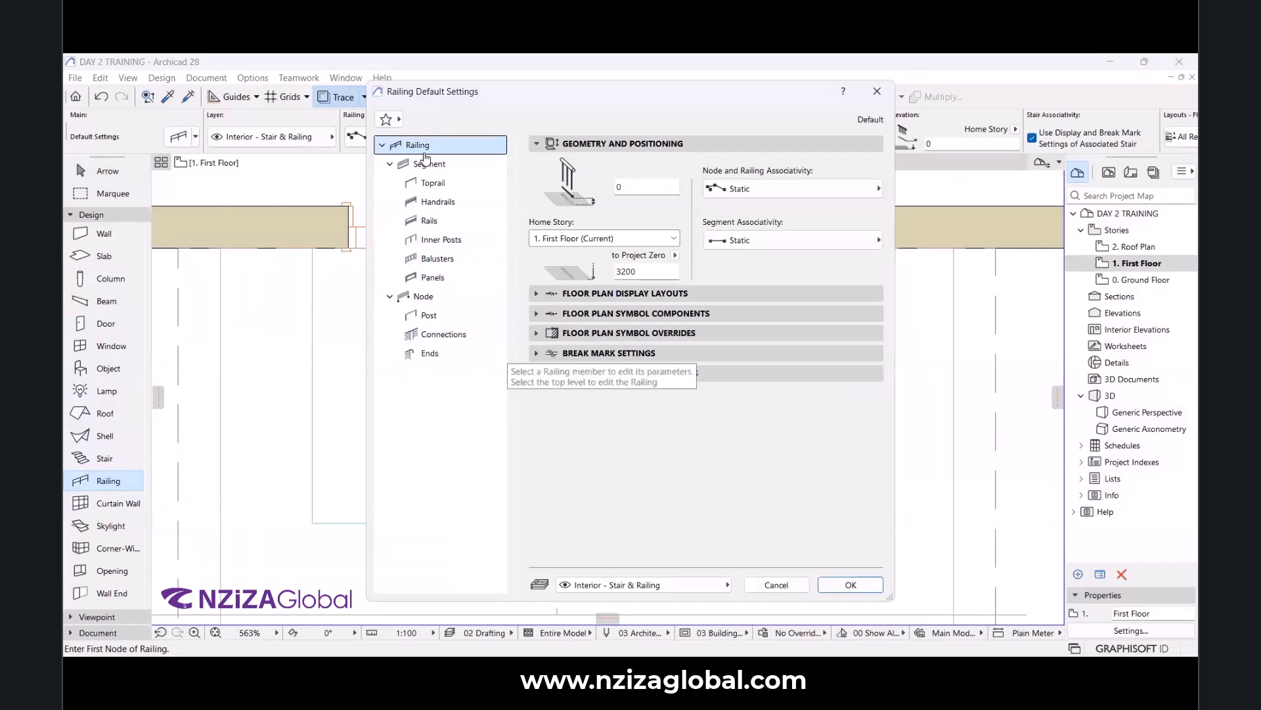
click(399, 121)
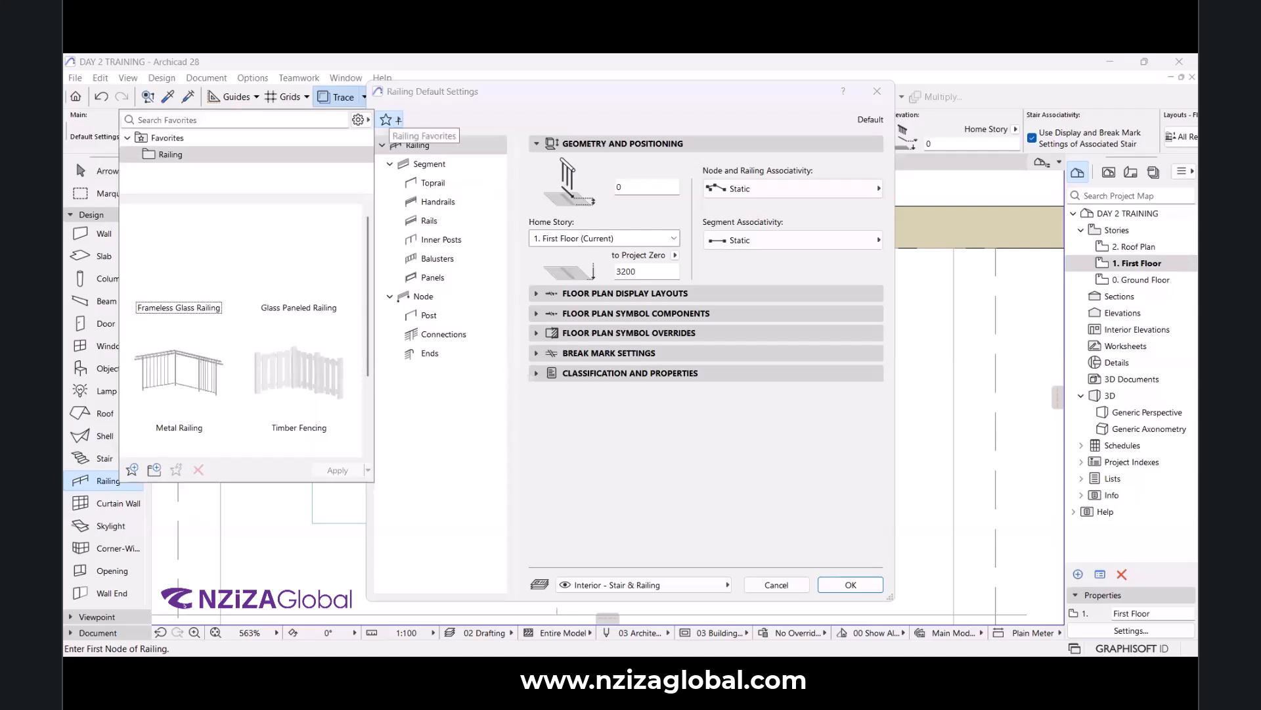
click(396, 121)
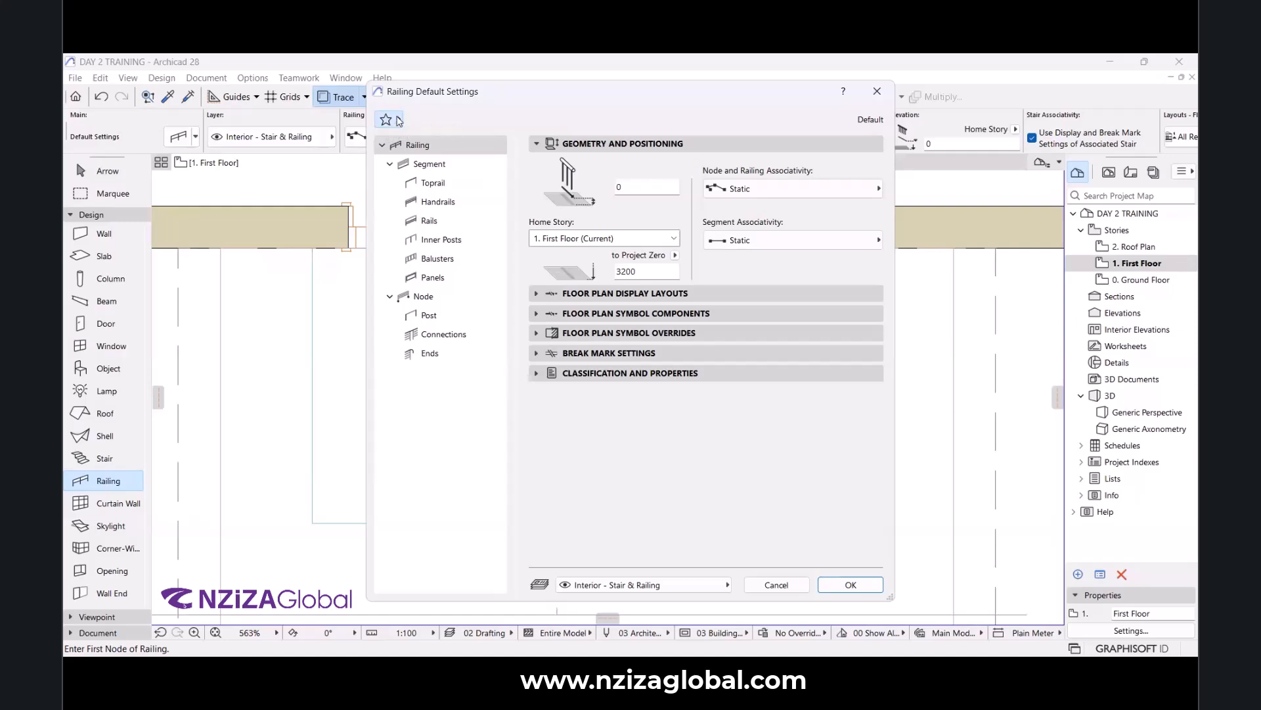
click(399, 121)
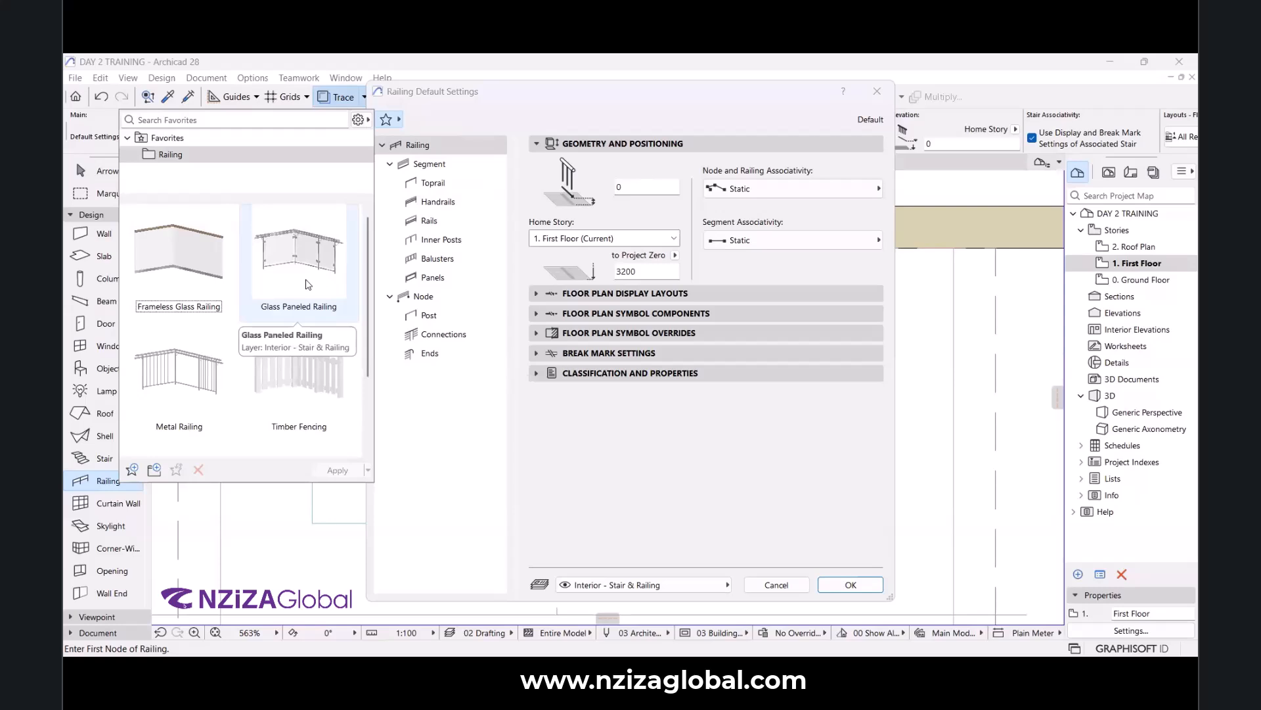
scroll(306, 284, down, 3)
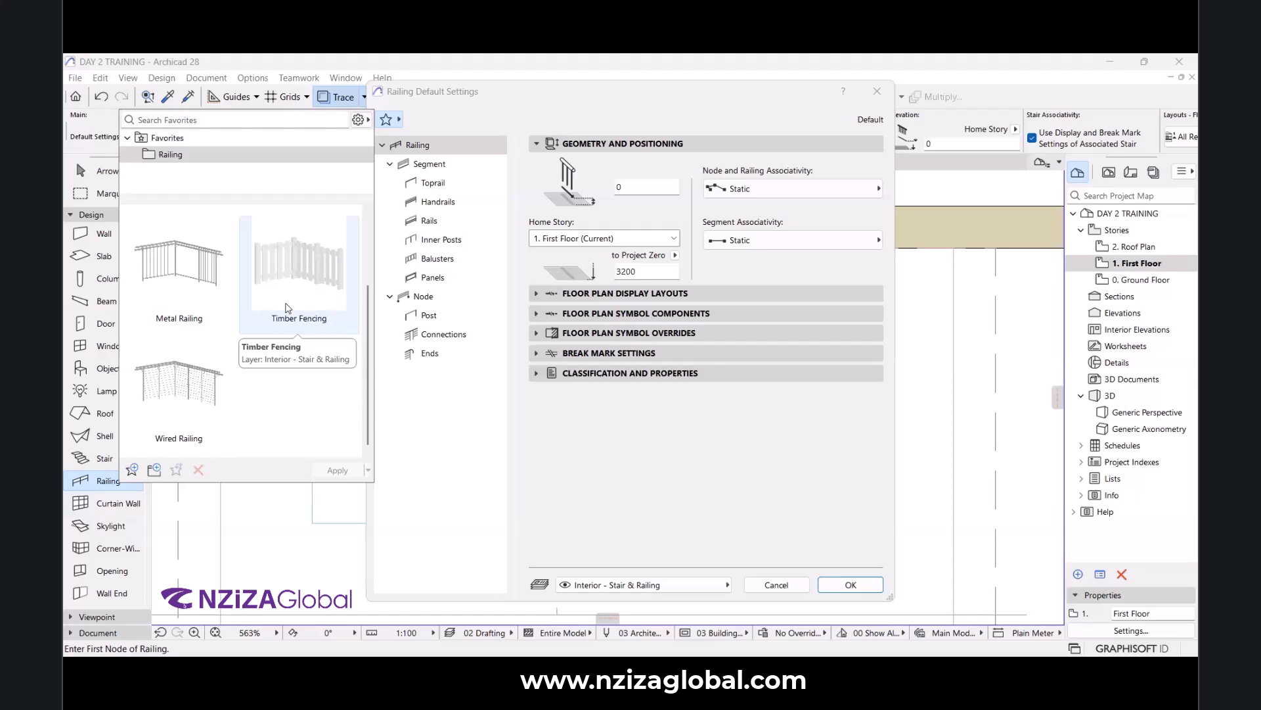
scroll(327, 303, up, 2)
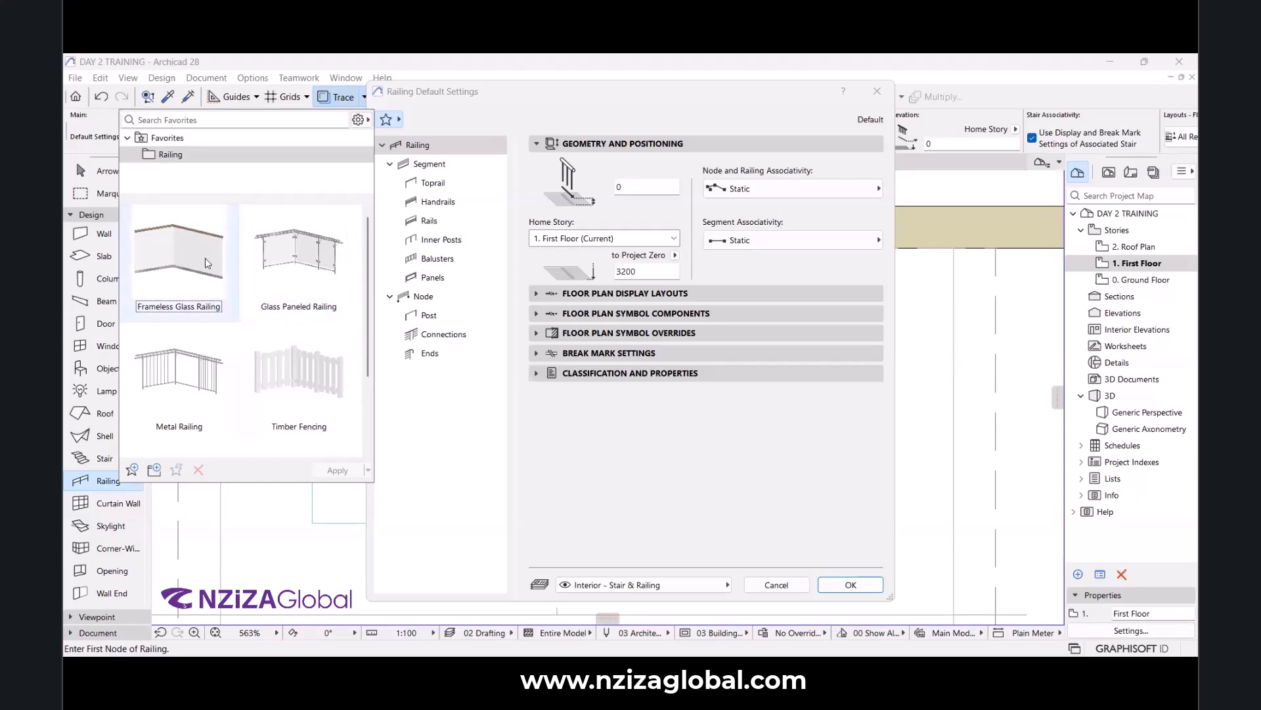
click(275, 251)
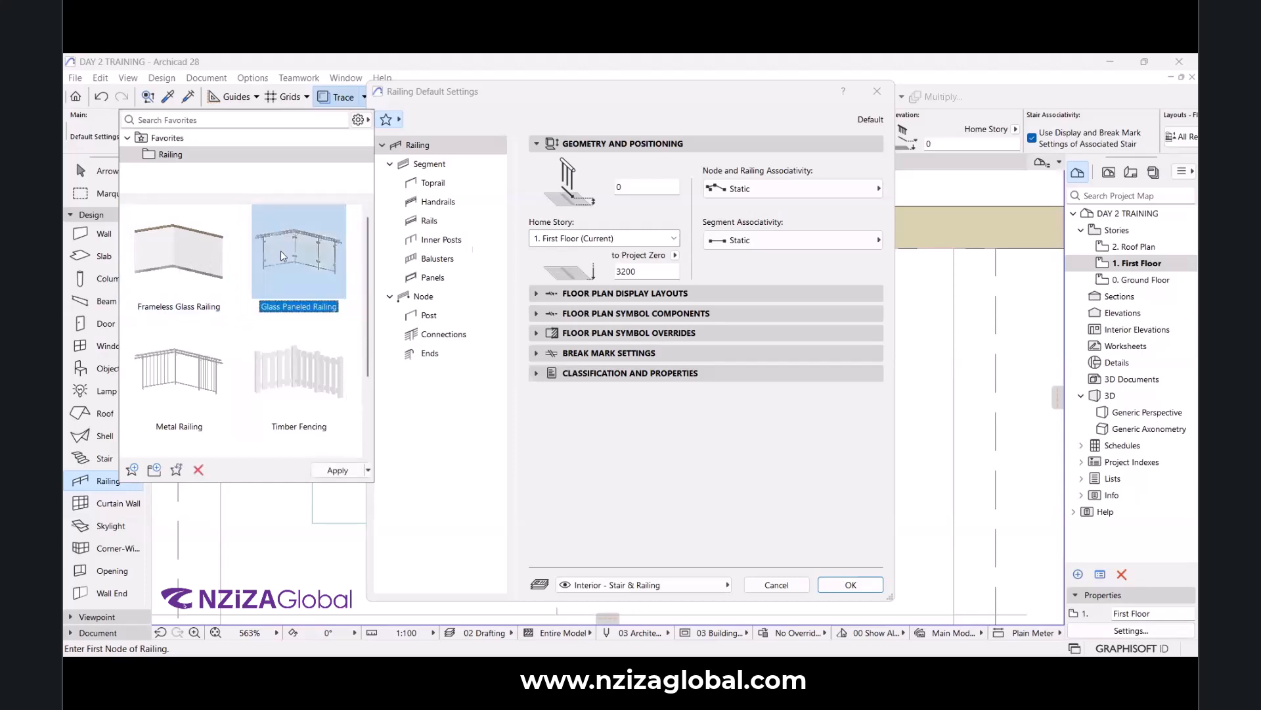
double_click(281, 251)
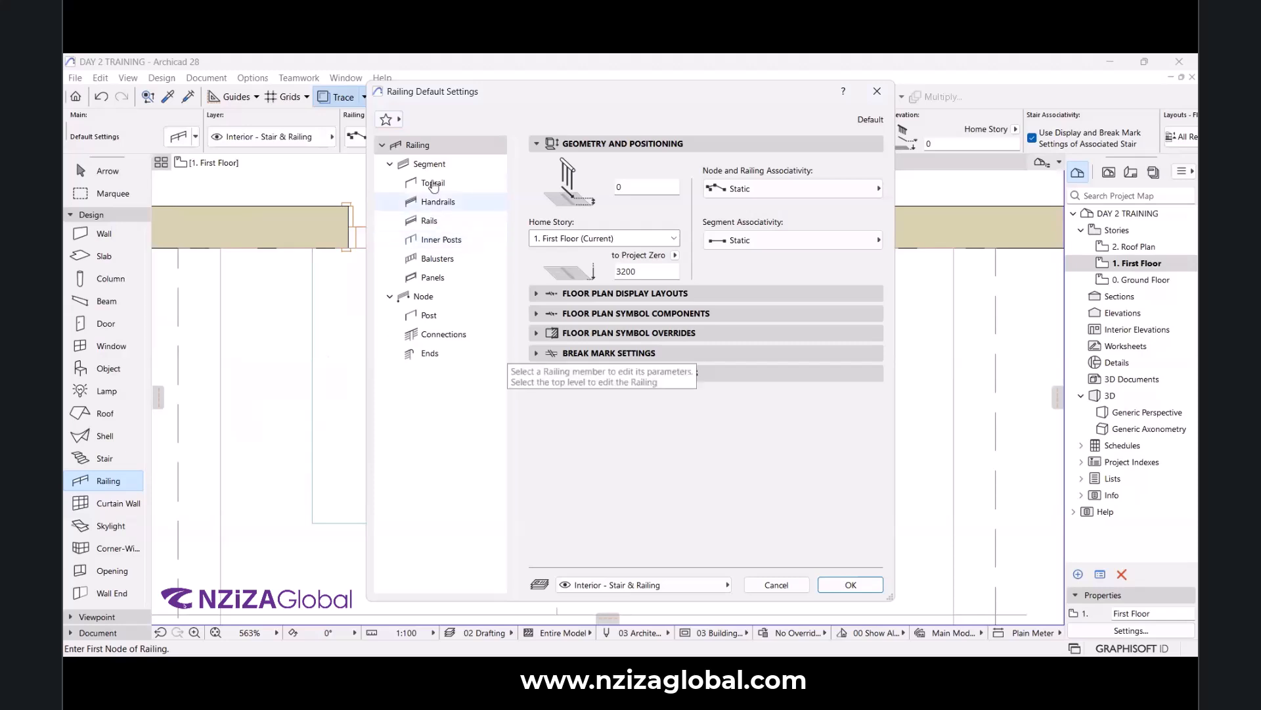
click(636, 293)
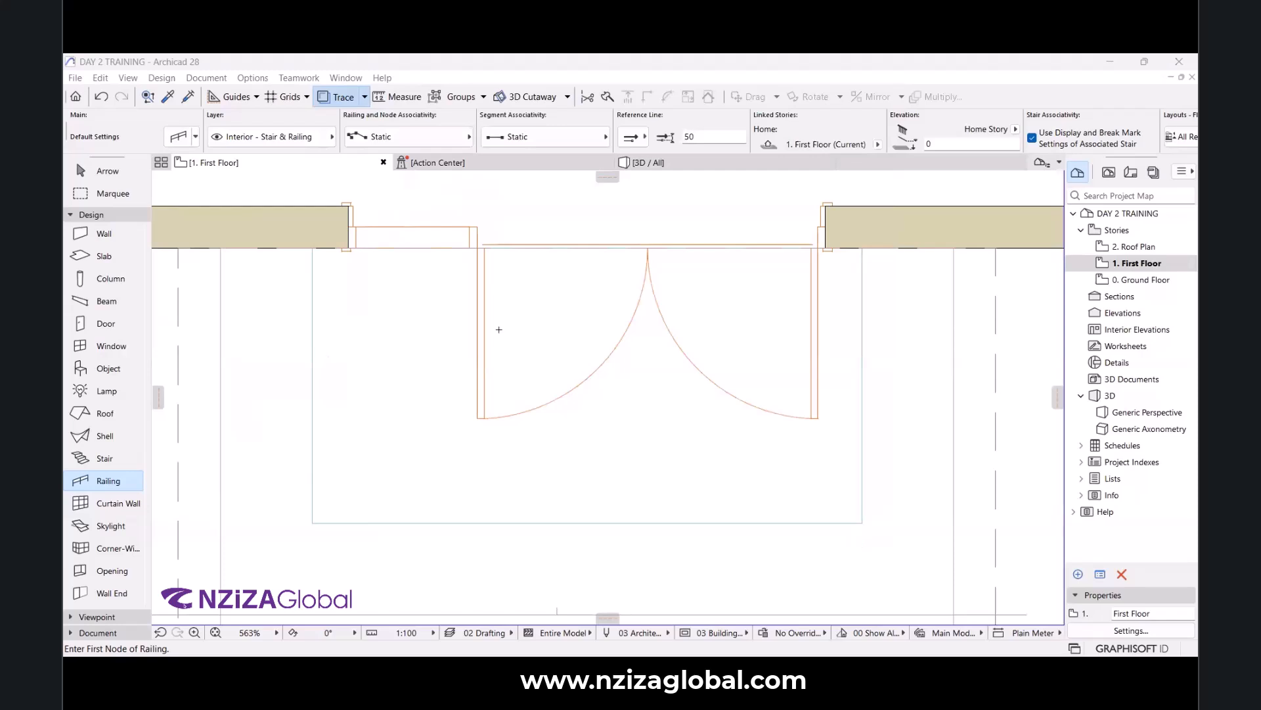
Draw the glass paneled railing along the three outer edges of the balcony slab, from wall to wall.
click(312, 264)
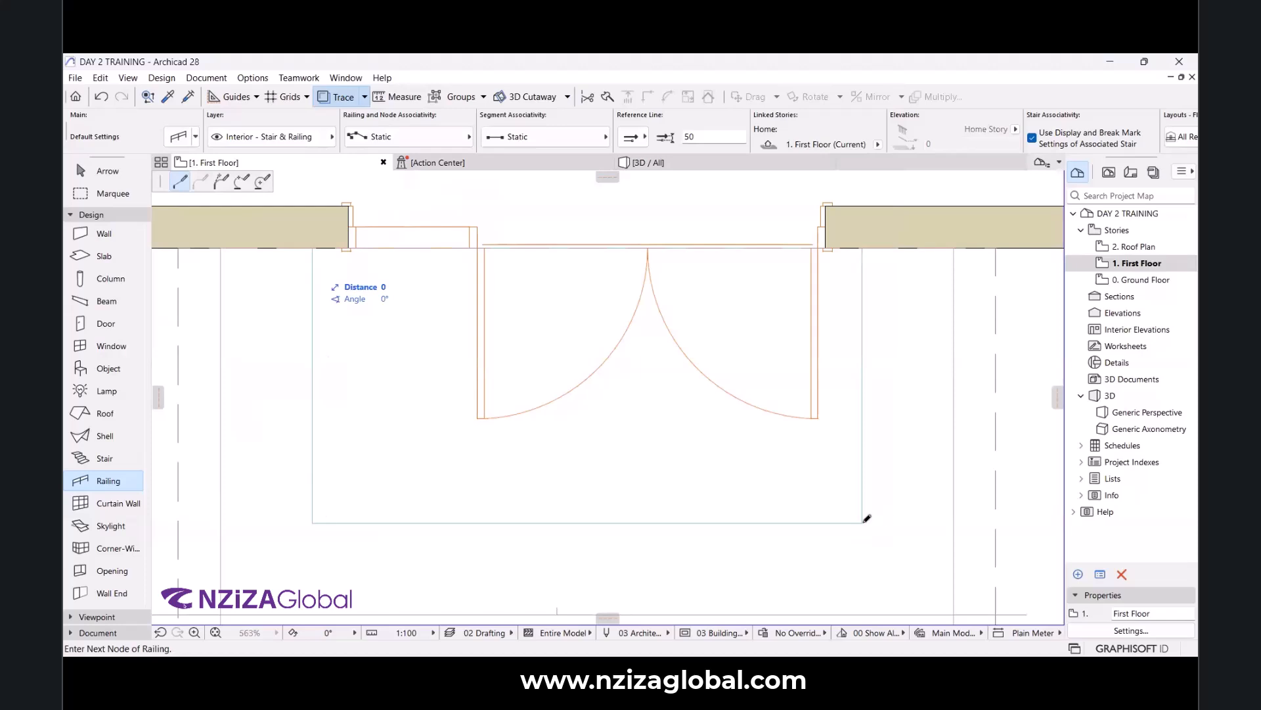
click(862, 516)
double_click(858, 261)
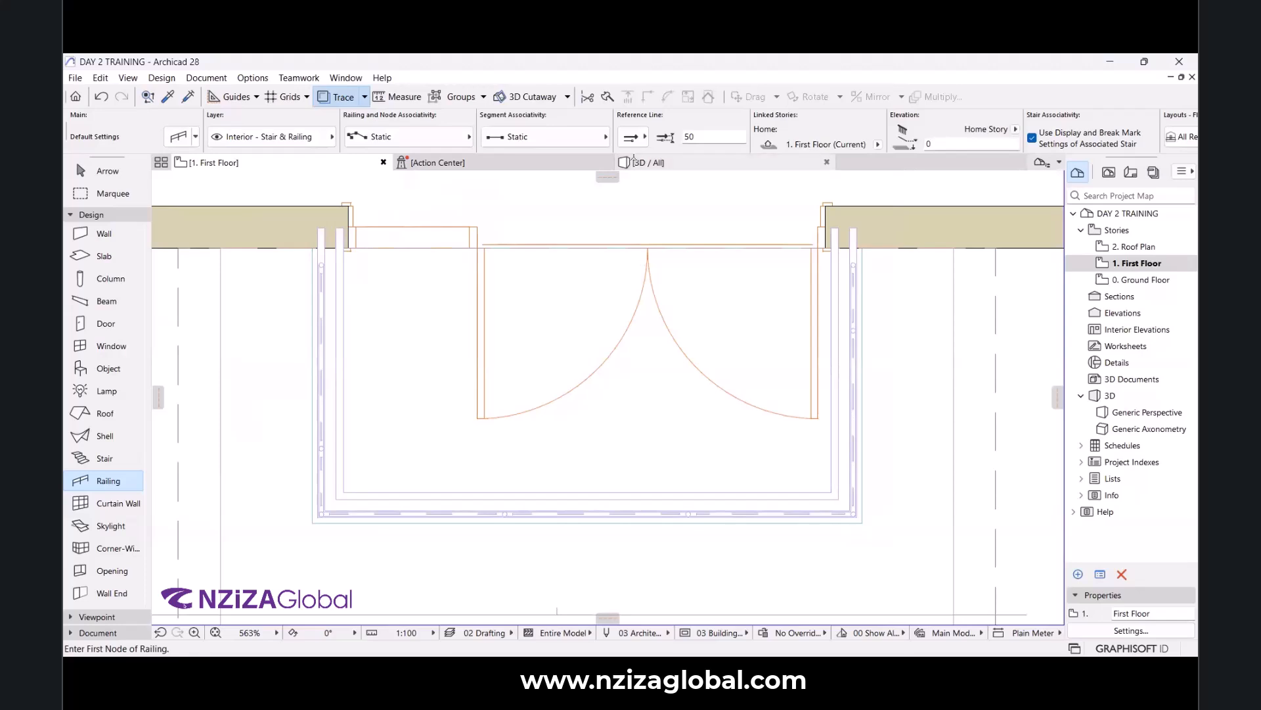
Inspect the glass paneled balcony railing in the 3D view from several sides, including its glass panels, corners and wall ends.
click(710, 164)
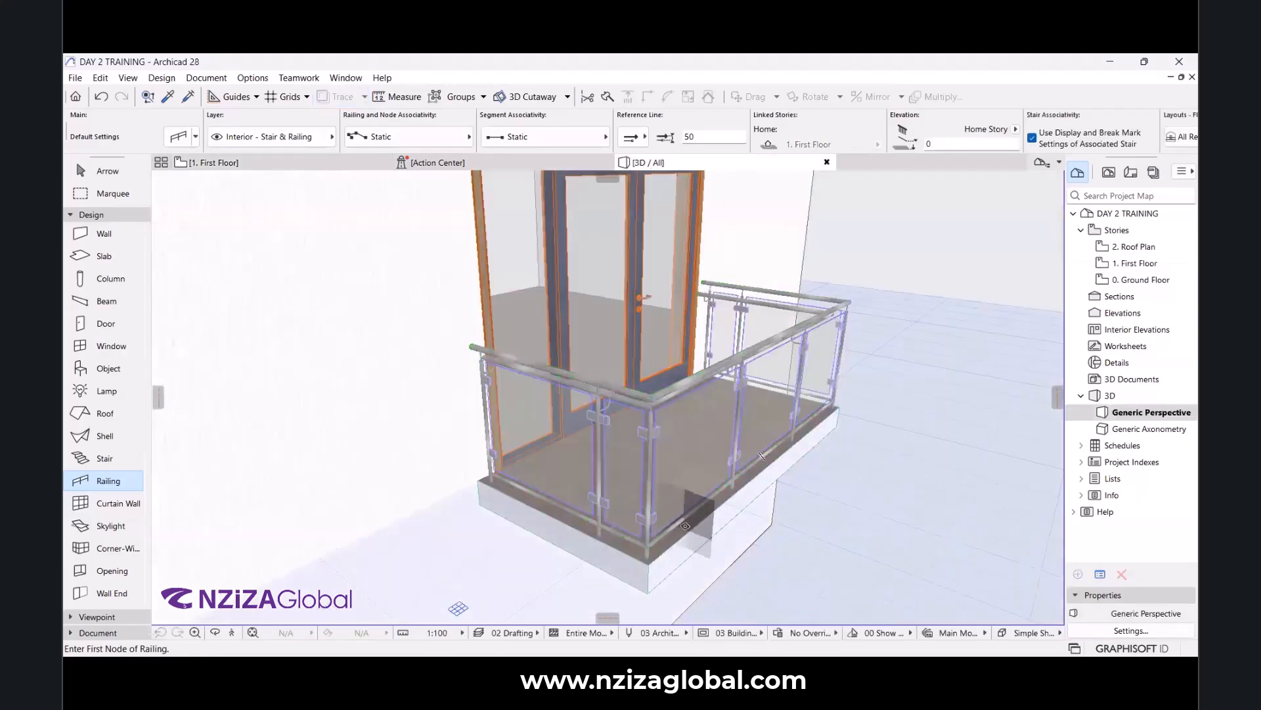
shift+middle_drag(311, 541, 405, 291)
scroll(405, 291, down, 3)
scroll(624, 421, up, 4)
scroll(624, 421, up, 2)
shift+middle_drag(624, 421, 283, 404)
scroll(473, 400, down, 4)
scroll(712, 347, up, 4)
shift+middle_drag(679, 366, 913, 368)
scroll(733, 371, down, 4)
shift+middle_drag(679, 397, 966, 296)
scroll(729, 349, up, 4)
scroll(729, 349, up, 2)
shift+middle_drag(762, 230, 684, 281)
scroll(673, 299, down, 4)
scroll(682, 296, up, 3)
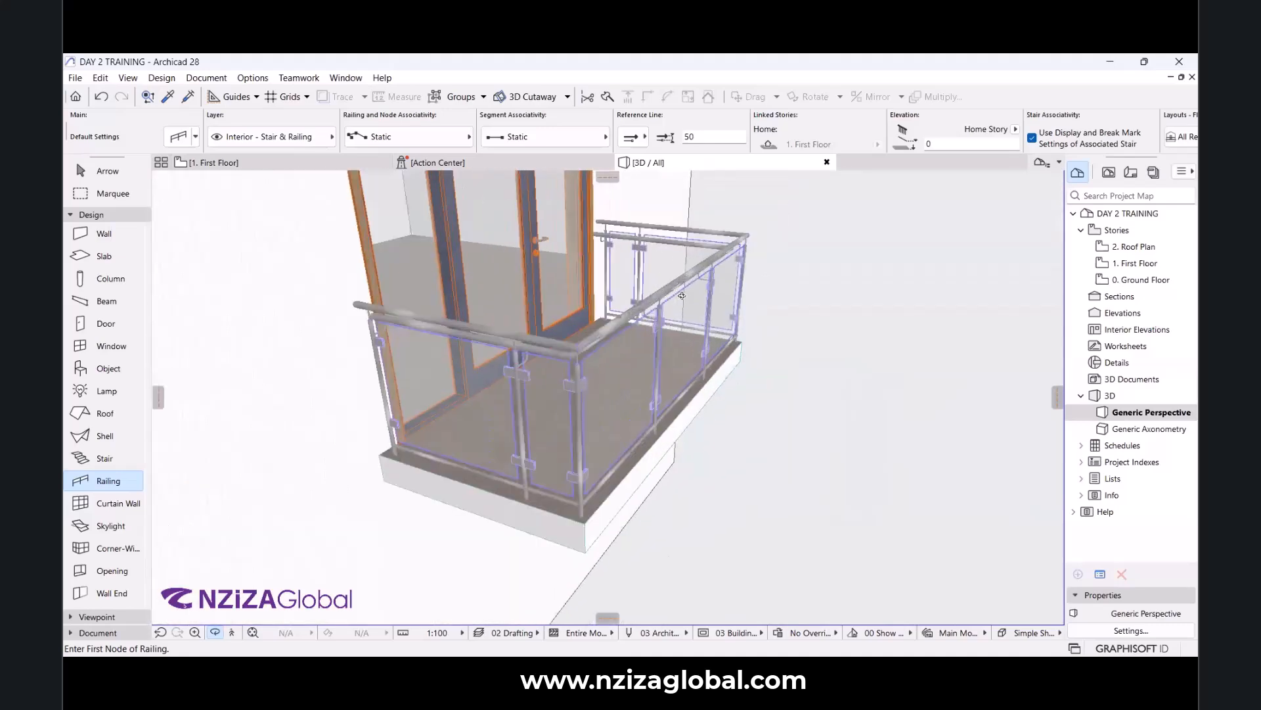
scroll(607, 397, up, 3)
scroll(608, 396, down, 2)
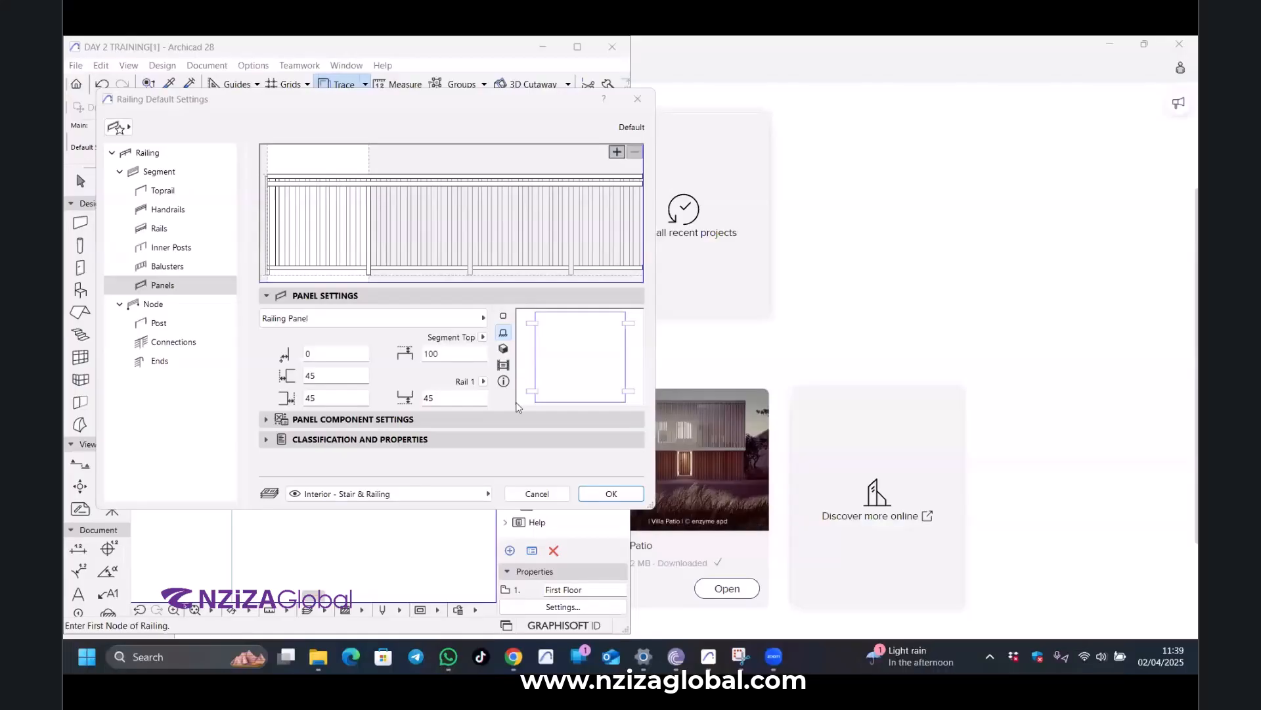
In the DAY 2 TRAINING[1] project, apply the Glass Paneled Railing Panel favorite to the panels in the default railing settings.
drag(291, 100, 520, 190)
click(874, 191)
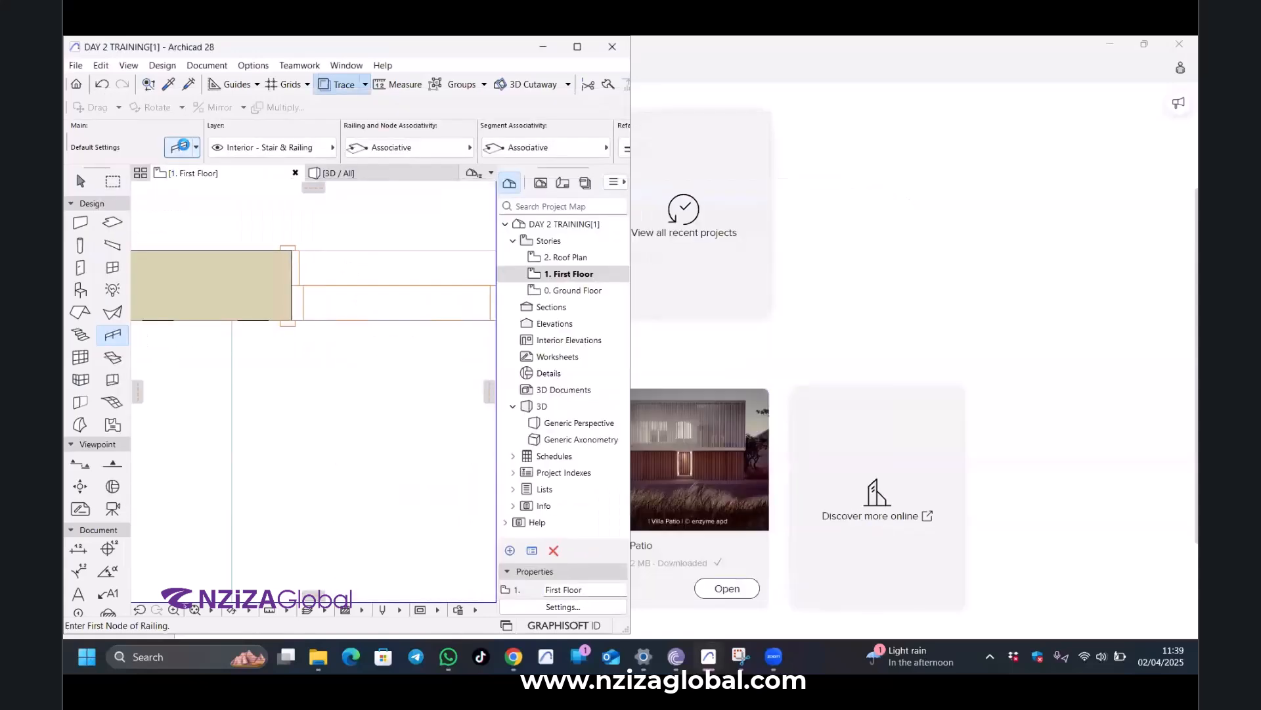
click(181, 146)
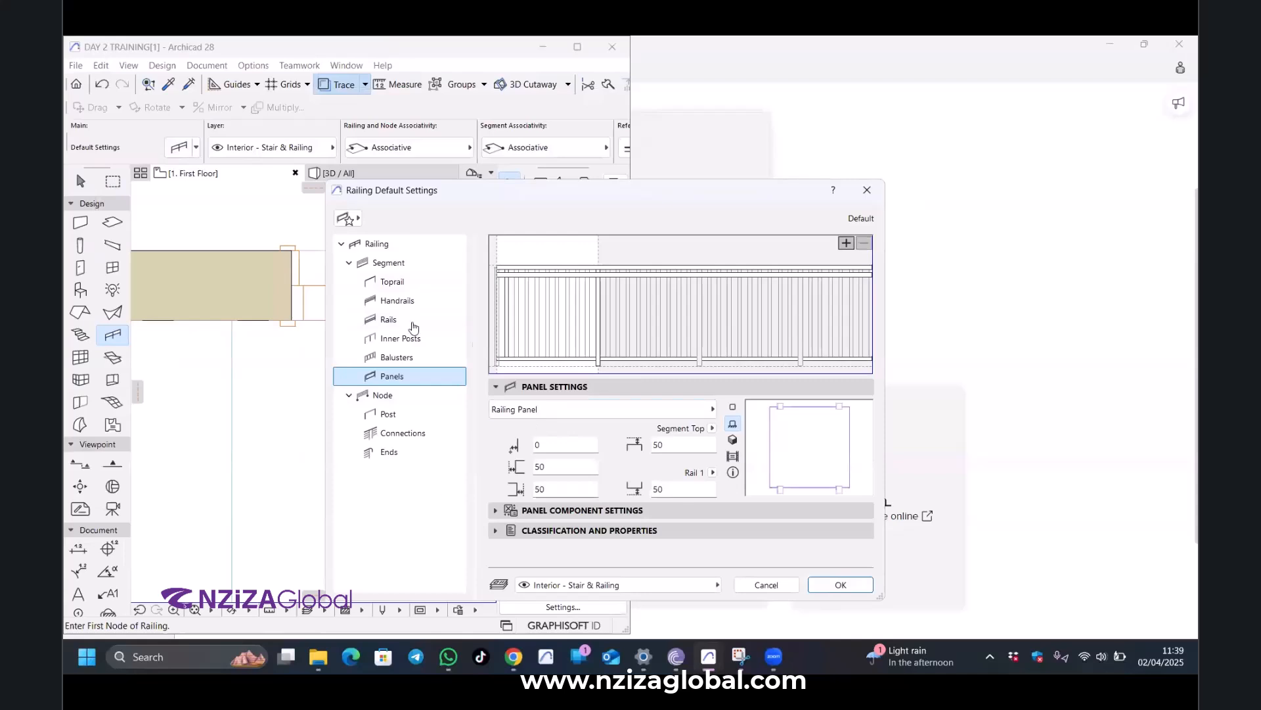
click(350, 223)
click(348, 220)
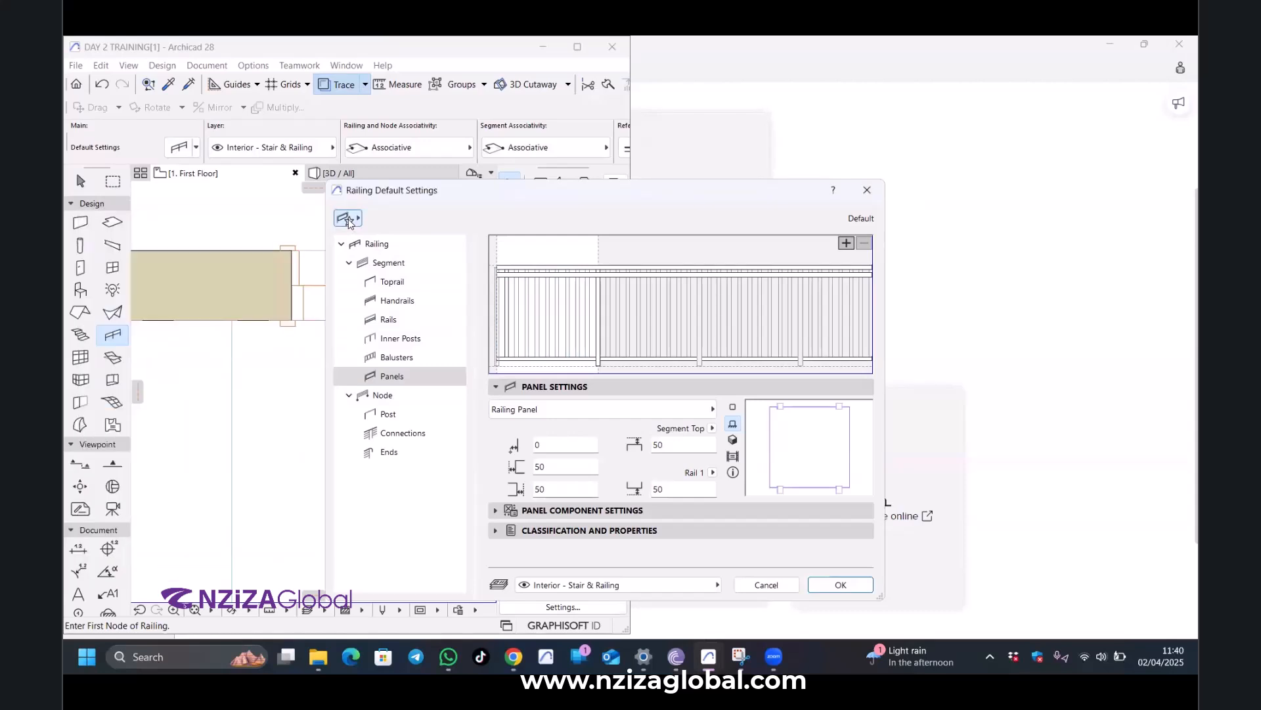
click(349, 219)
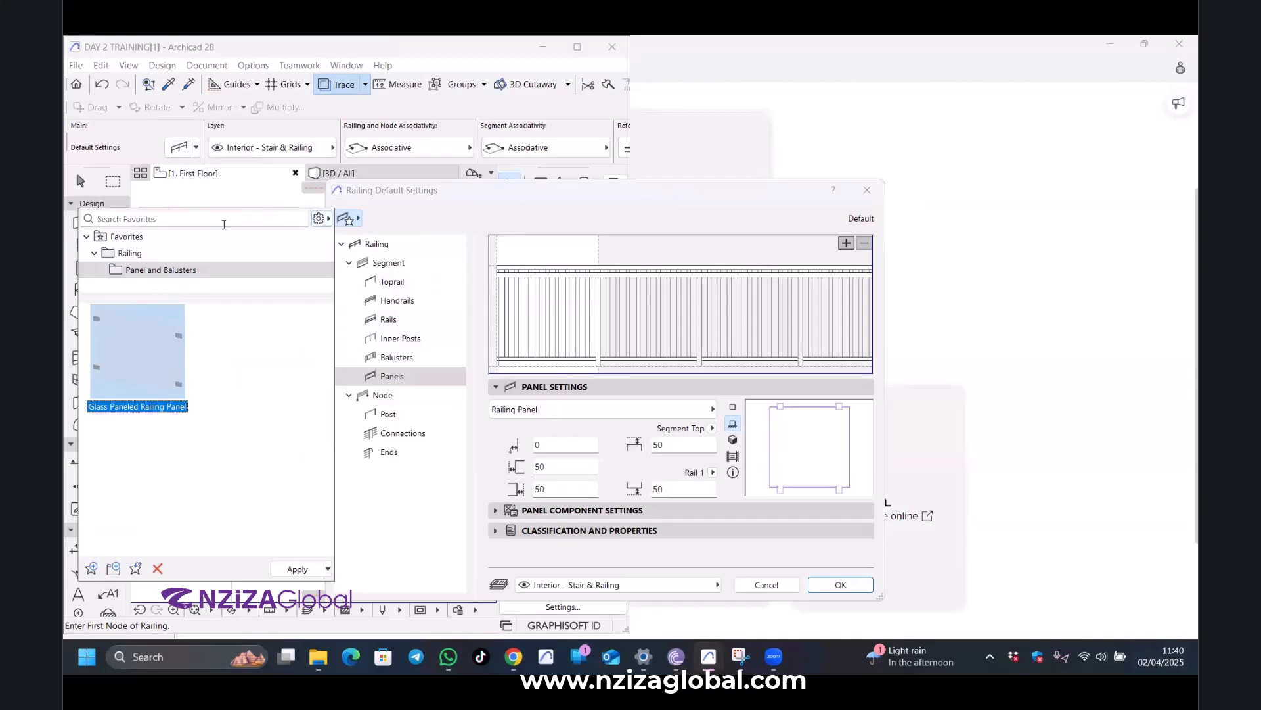
click(164, 240)
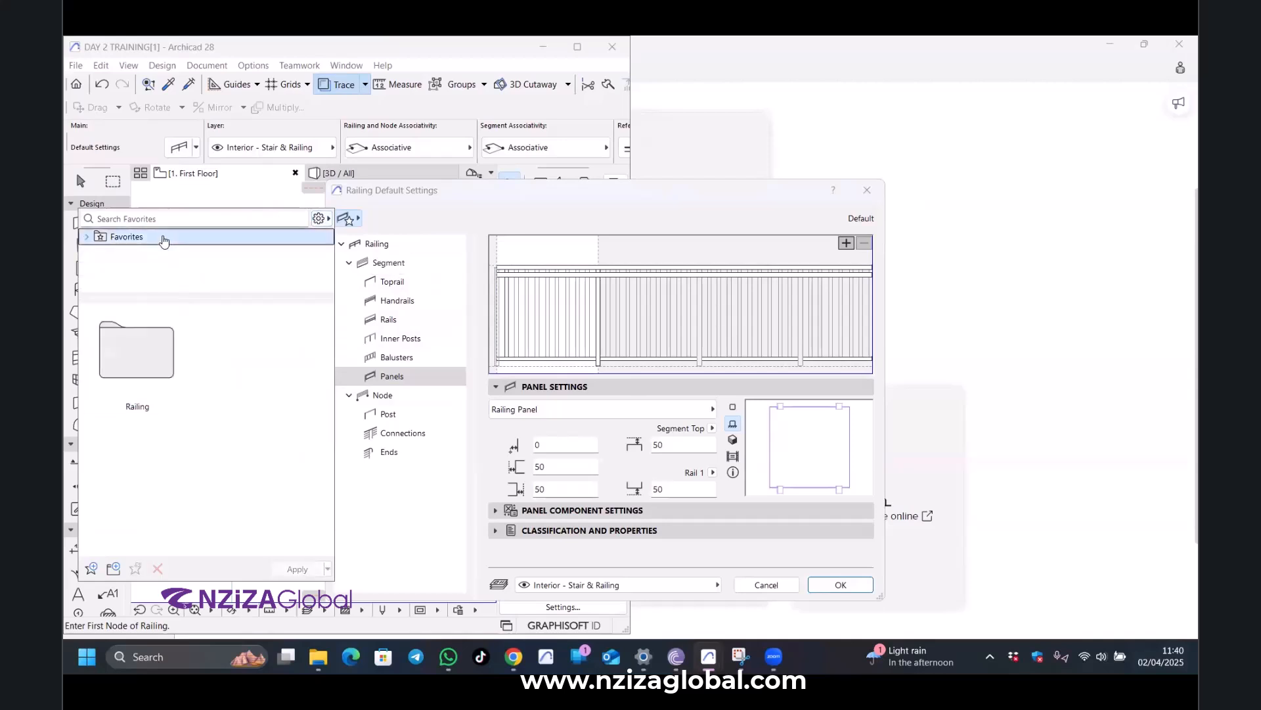
double_click(155, 379)
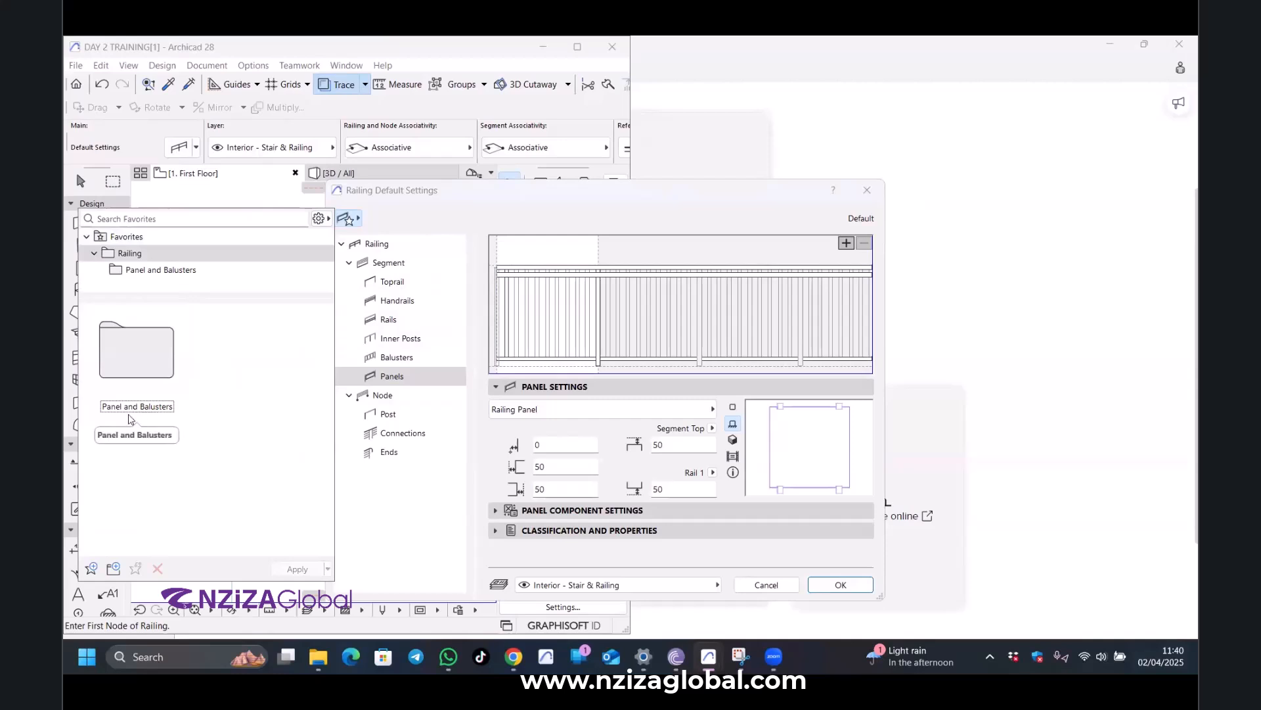
double_click(133, 368)
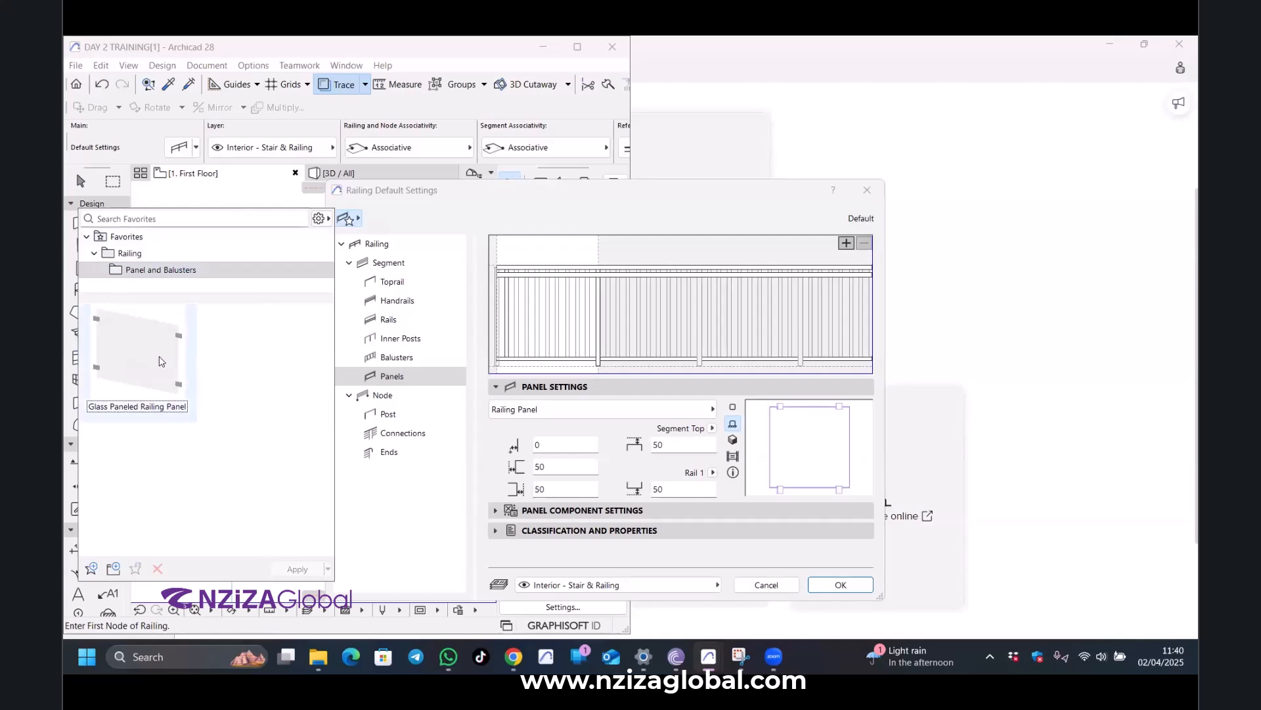
click(138, 355)
click(297, 569)
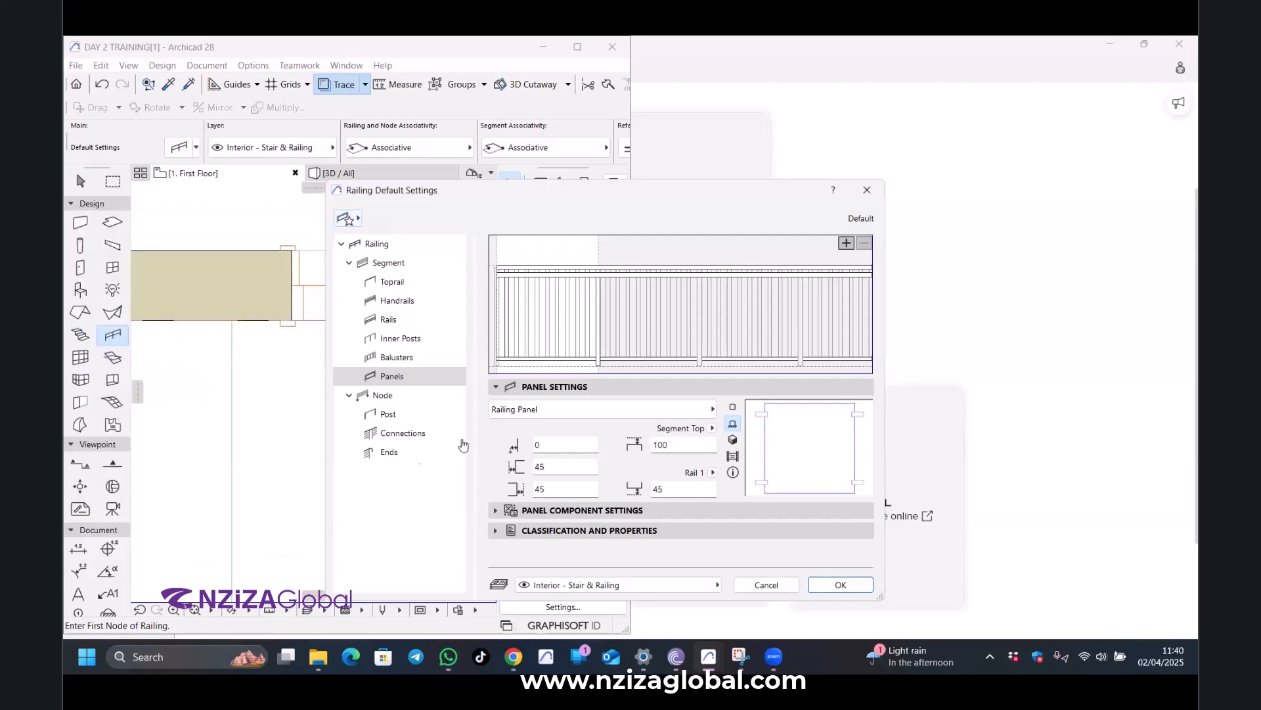
click(841, 586)
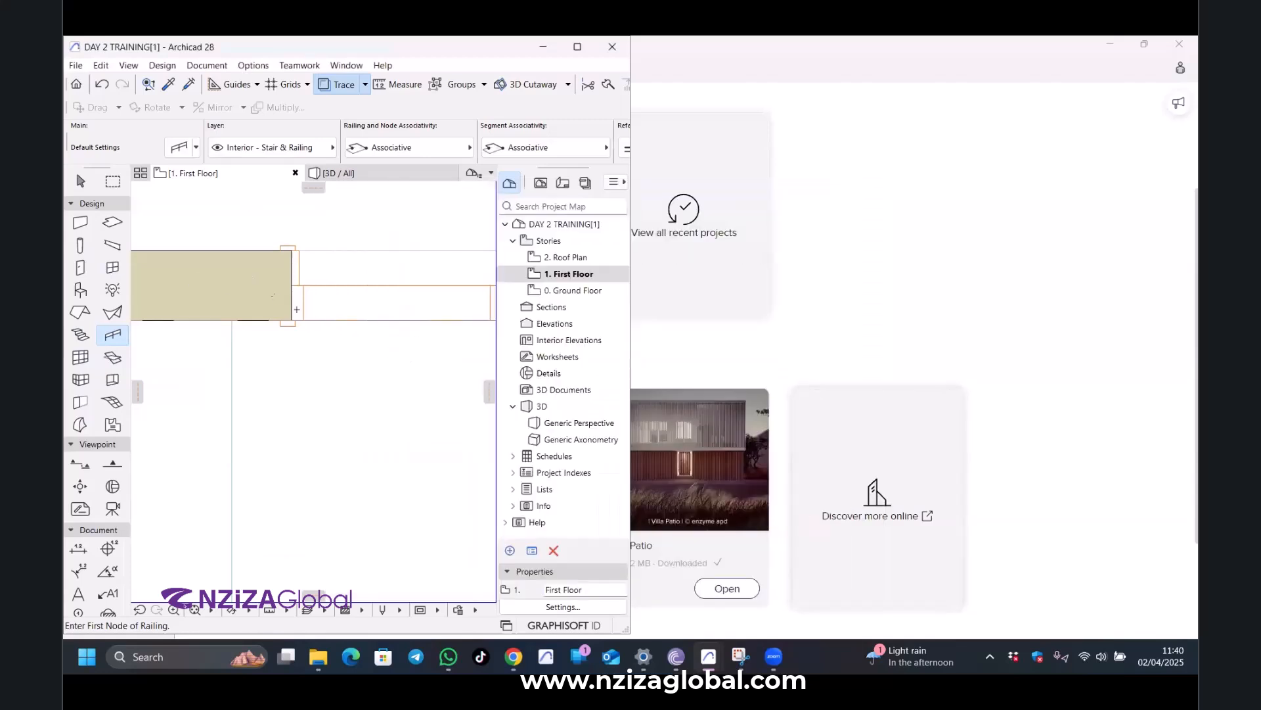
Draw the railing along the three outer edges of the First Floor balcony slab, from wall to wall.
scroll(251, 294, down, 3)
scroll(231, 314, up, 3)
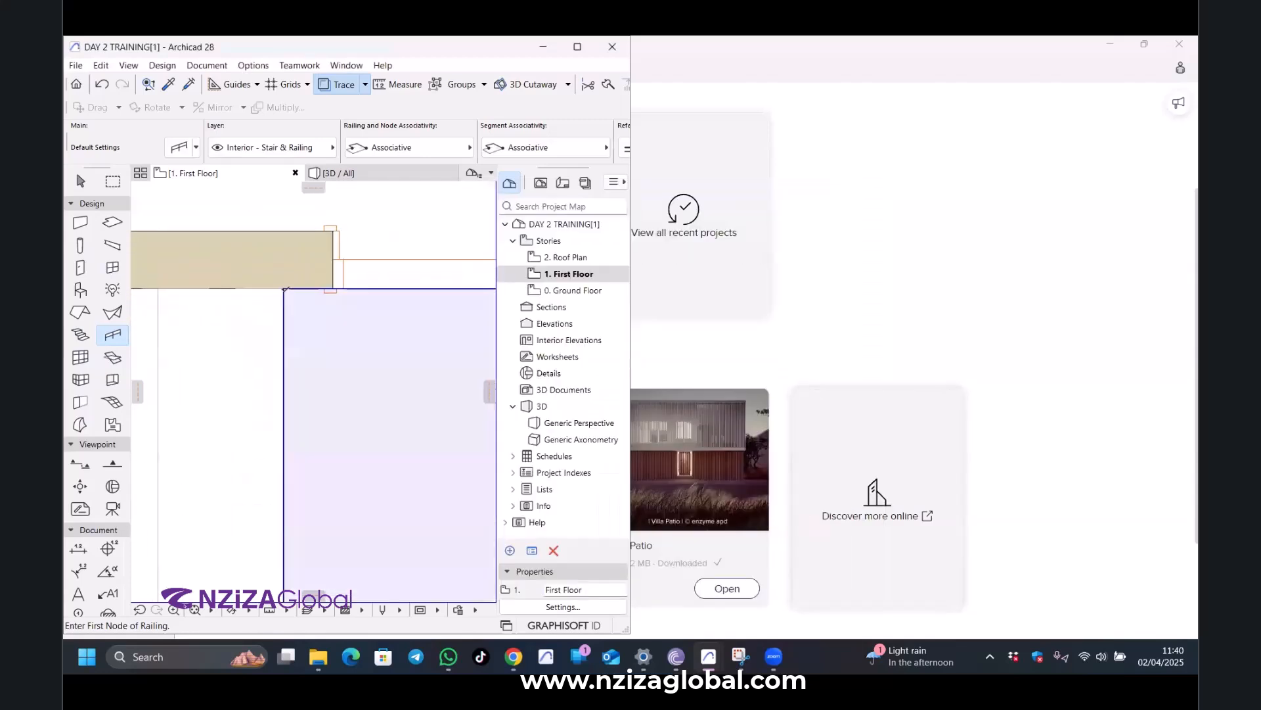
click(284, 287)
scroll(274, 437, up, 4)
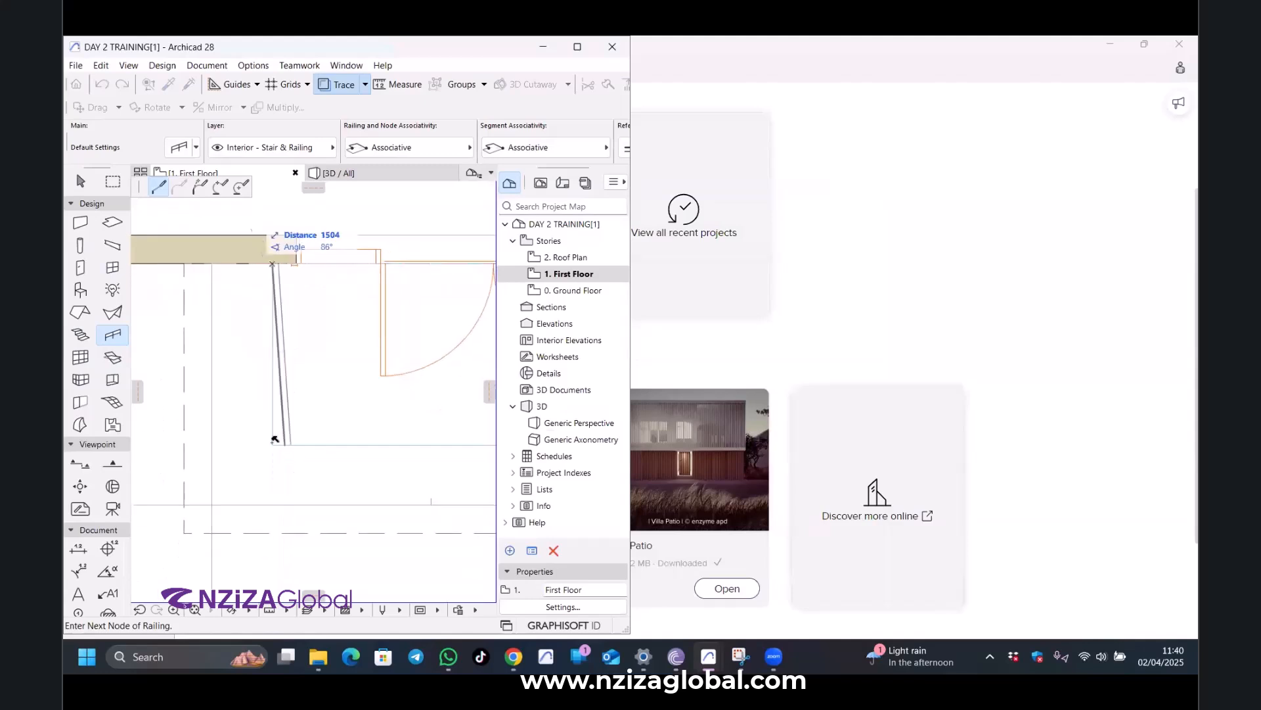
scroll(263, 433, down, 4)
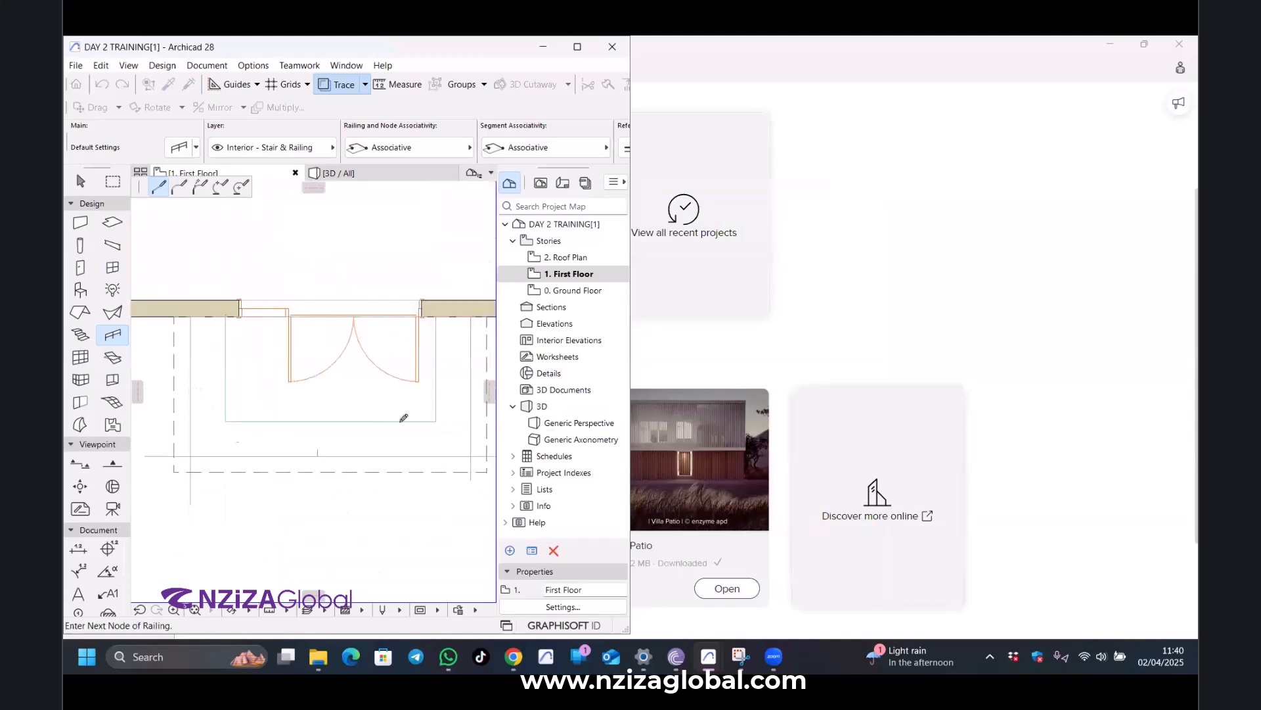
scroll(441, 417, up, 1)
click(433, 421)
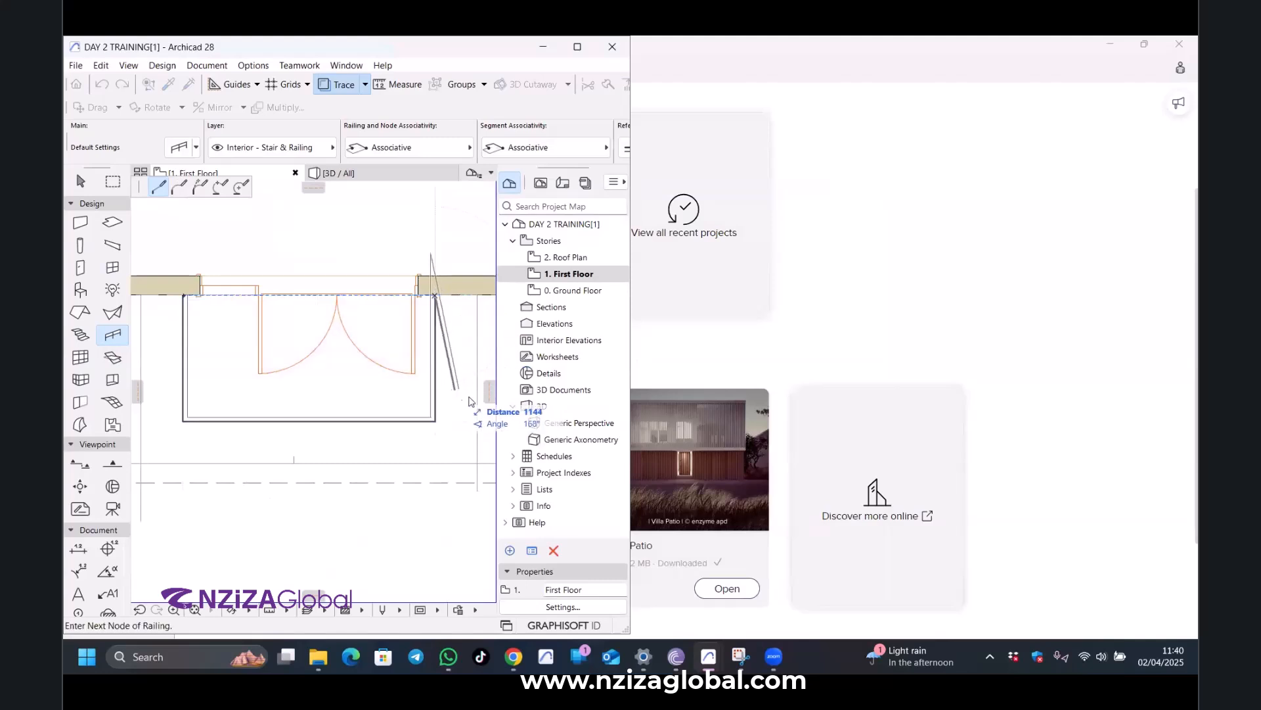
right_click(457, 393)
click(506, 498)
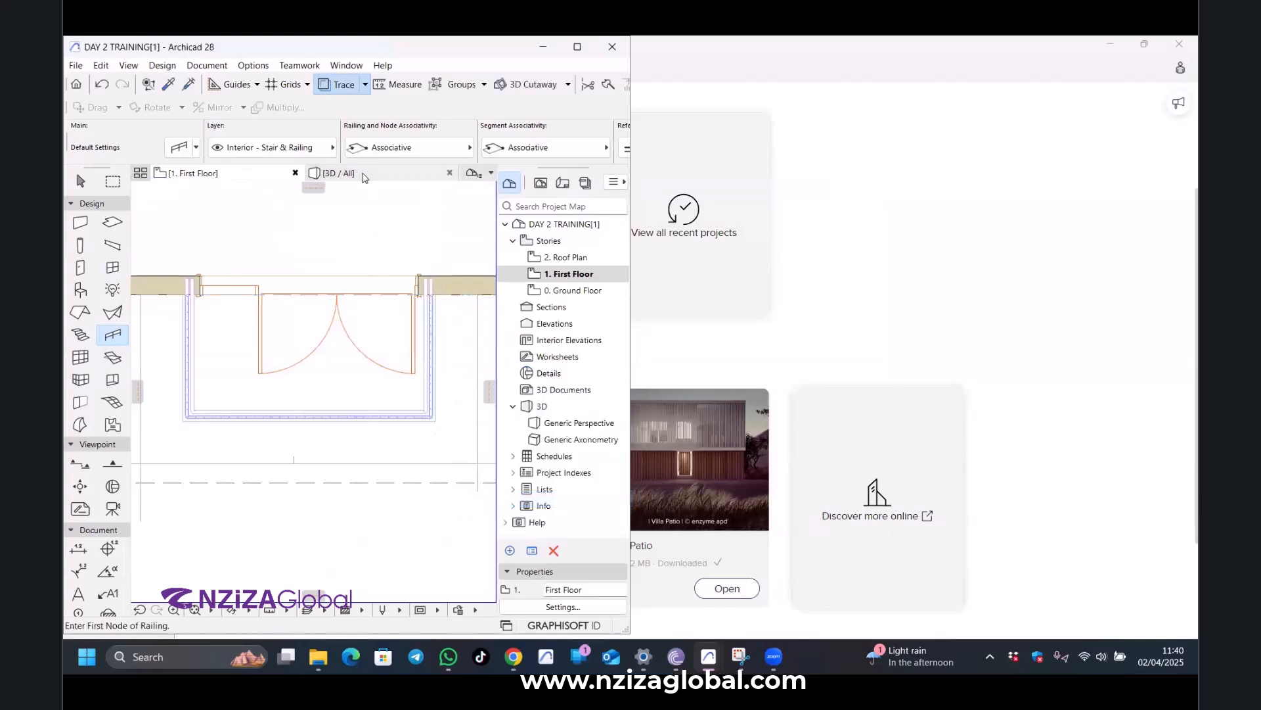
Inspect the newly drawn balcony railing in the 3D view, widening the project window for a larger view.
click(338, 173)
scroll(383, 335, down, 4)
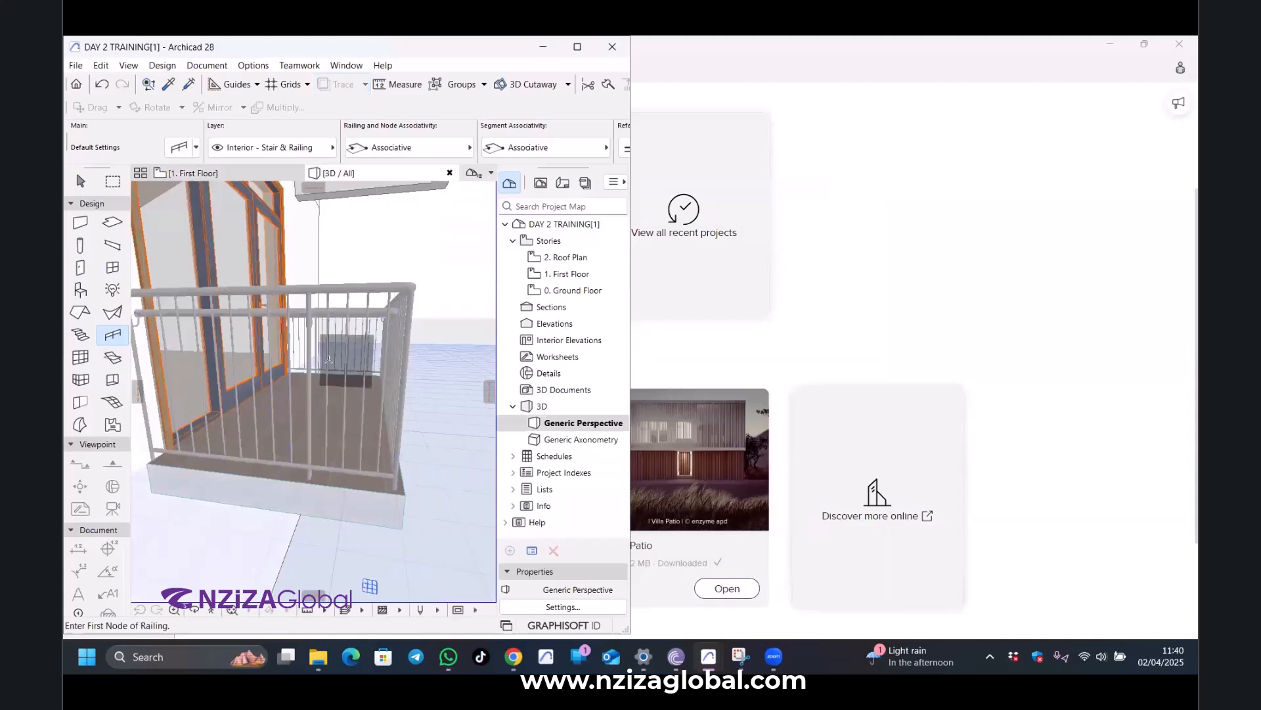
scroll(338, 369, up, 3)
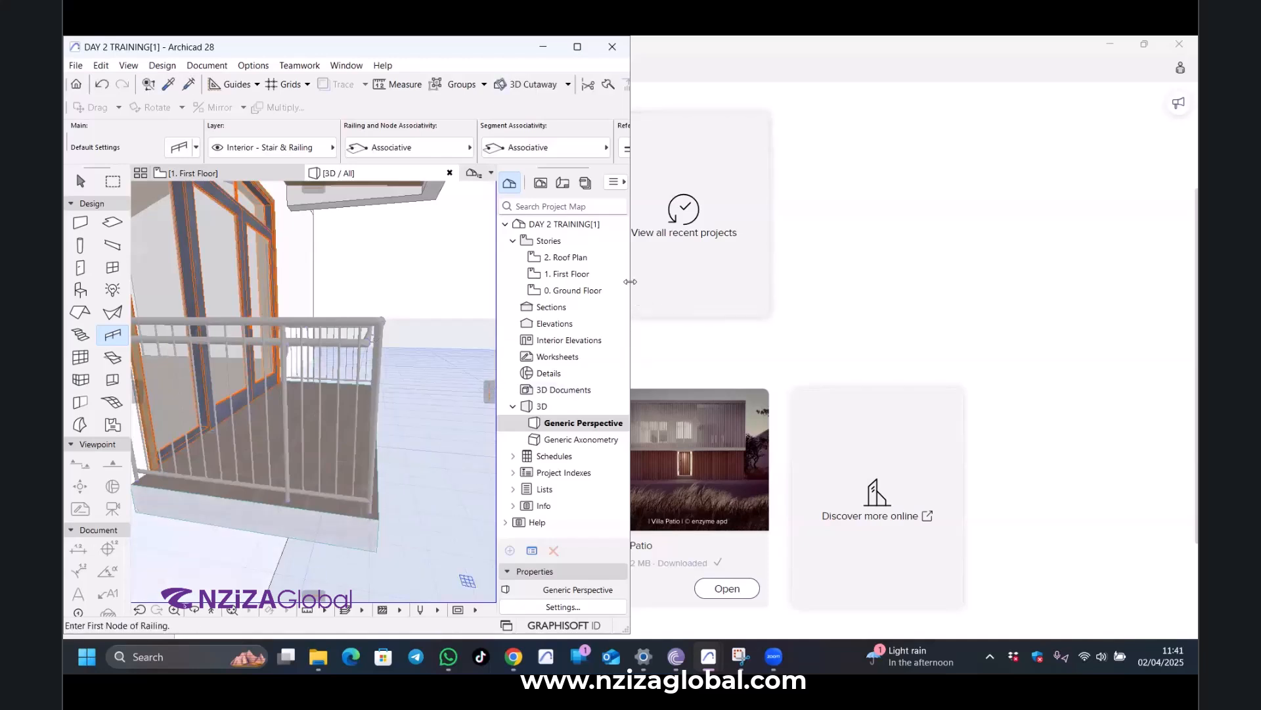
drag(630, 281, 795, 282)
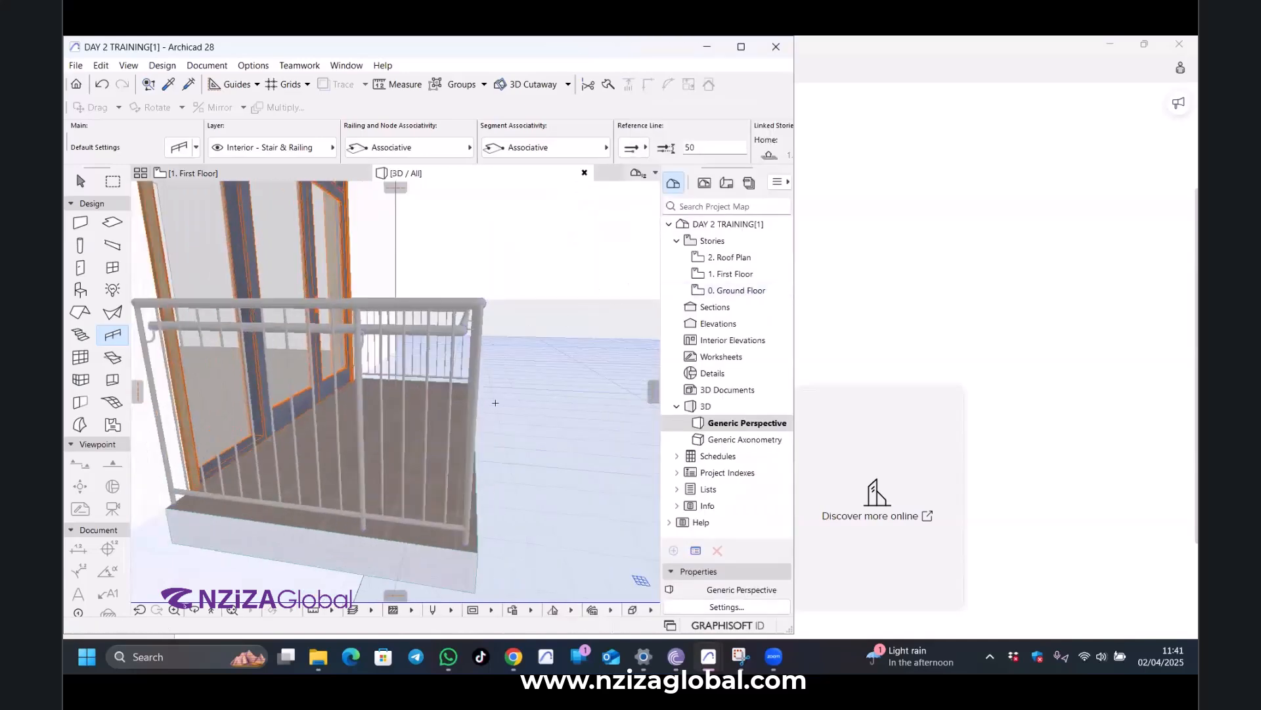
scroll(529, 436, down, 5)
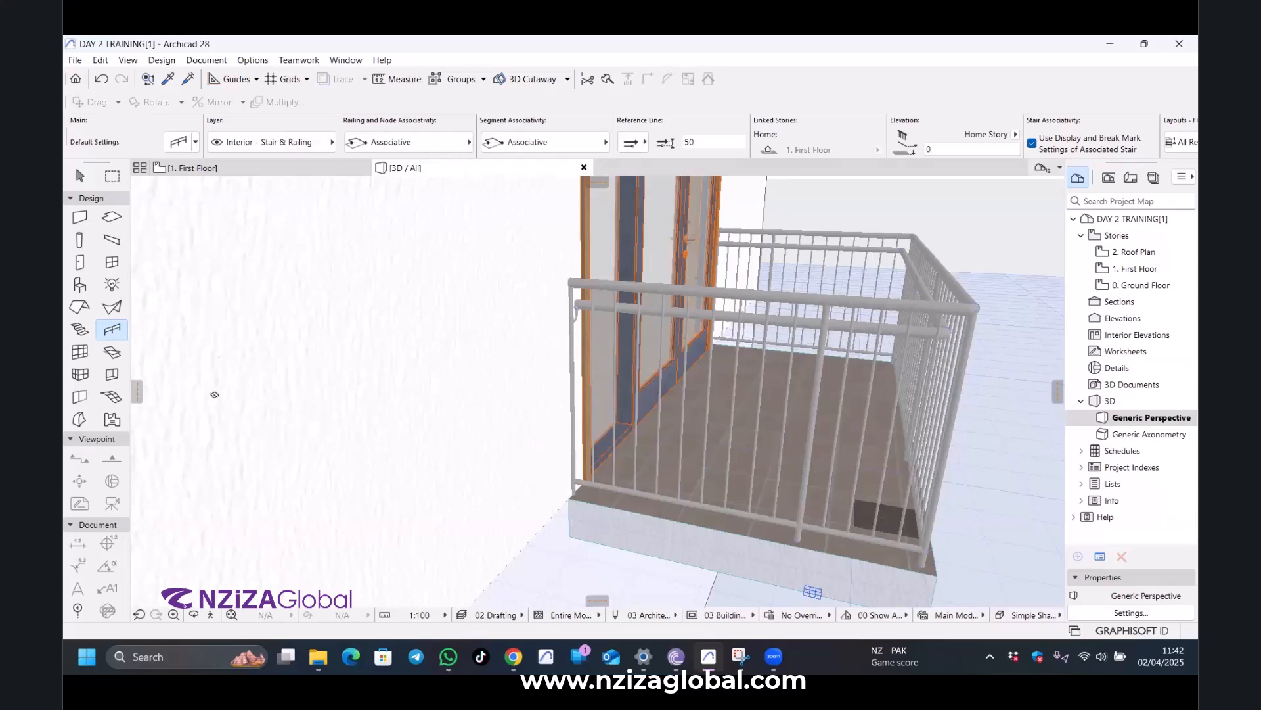
Apply the Glass Paneled Railing favorite to the Railing tool.
mouse_move(280, 172)
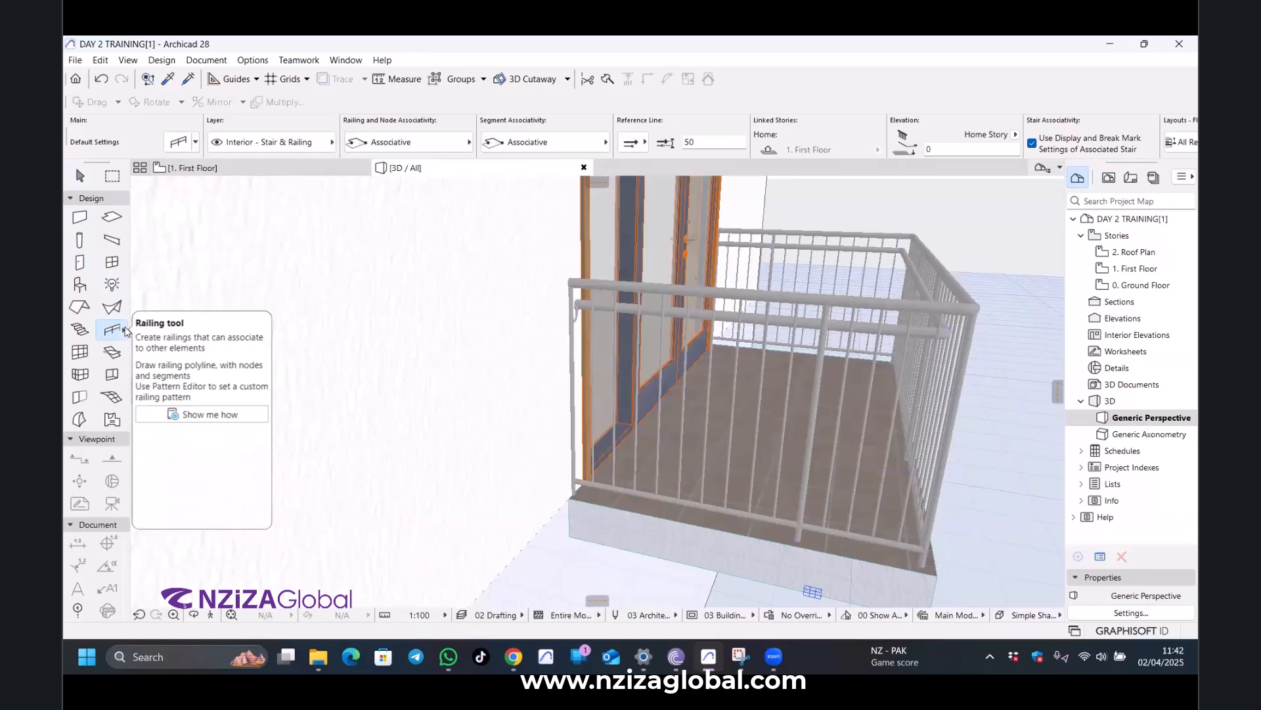
click(126, 330)
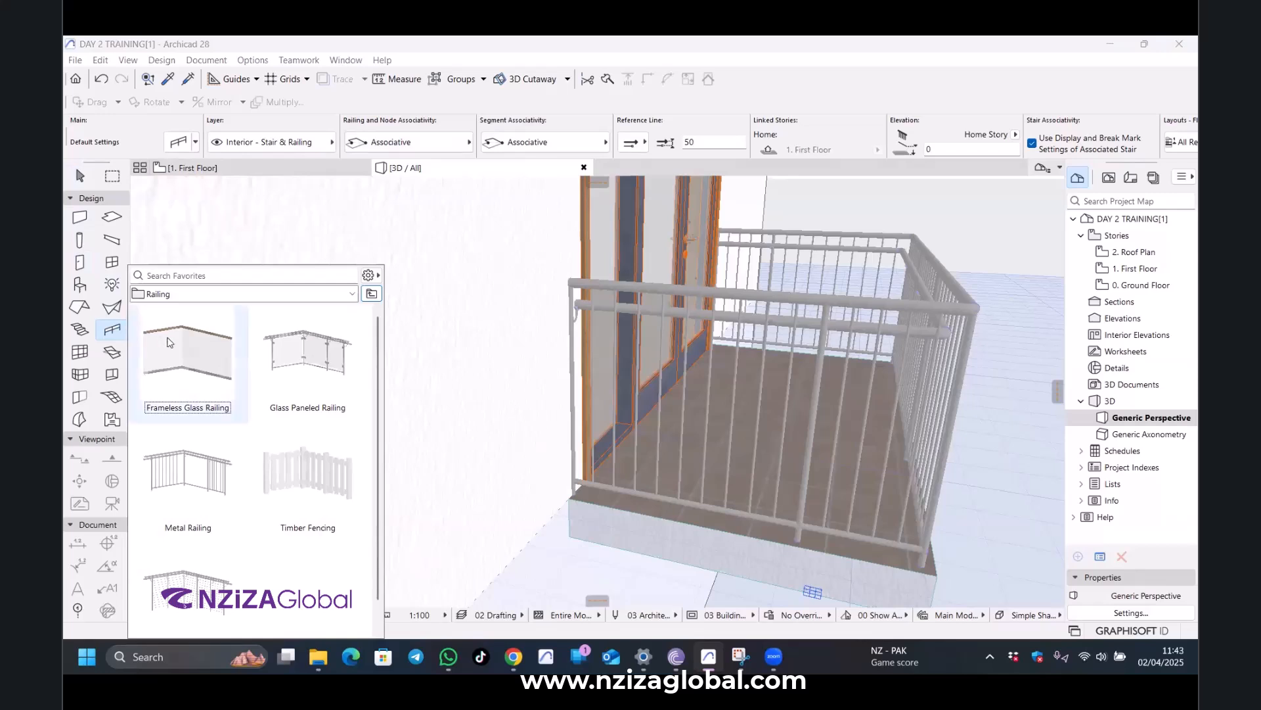
click(313, 359)
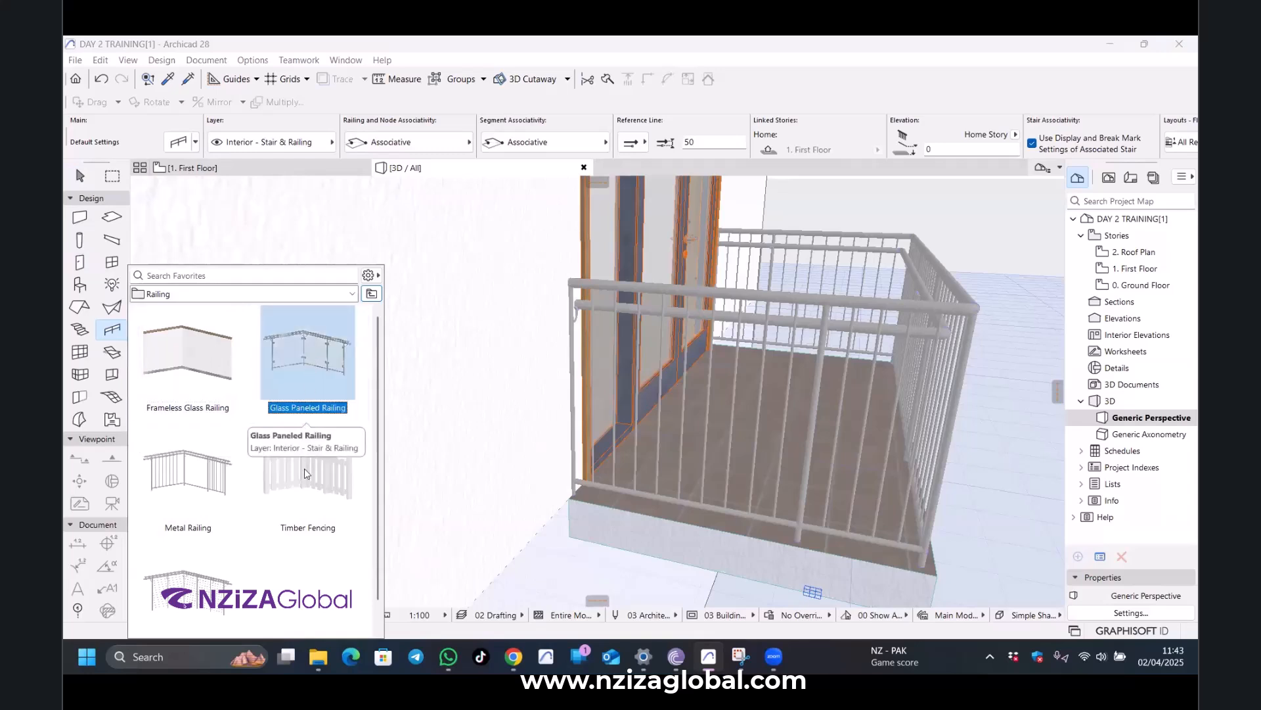
scroll(191, 545, down, 1)
scroll(204, 521, up, 1)
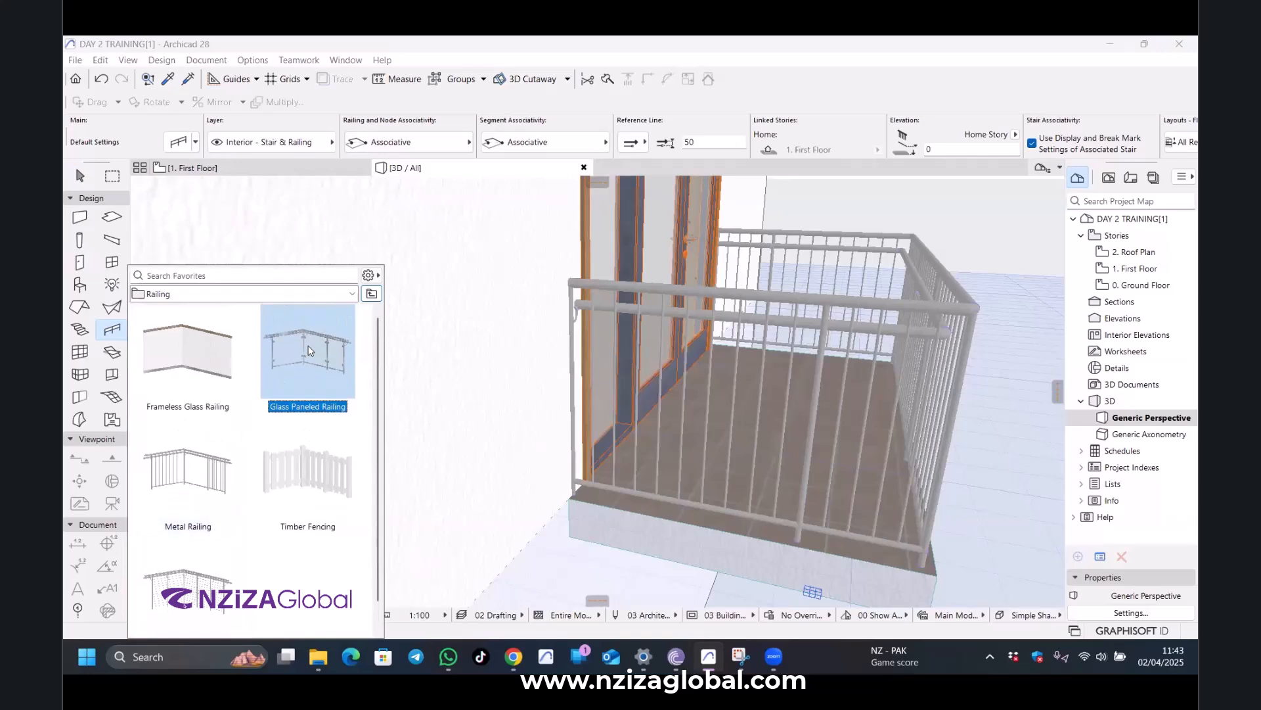
double_click(306, 345)
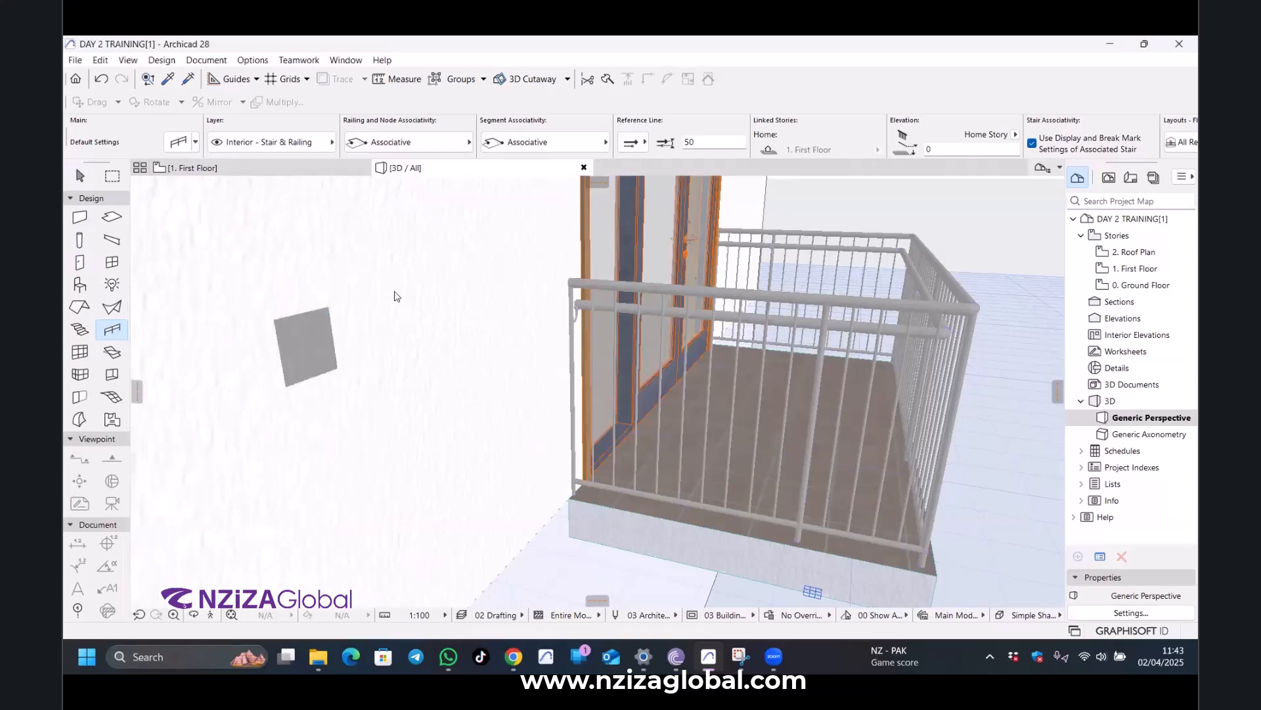
Set the default railing's Node and Railing Associativity and Segment Associativity to Static, and return to the First Floor plan.
click(172, 141)
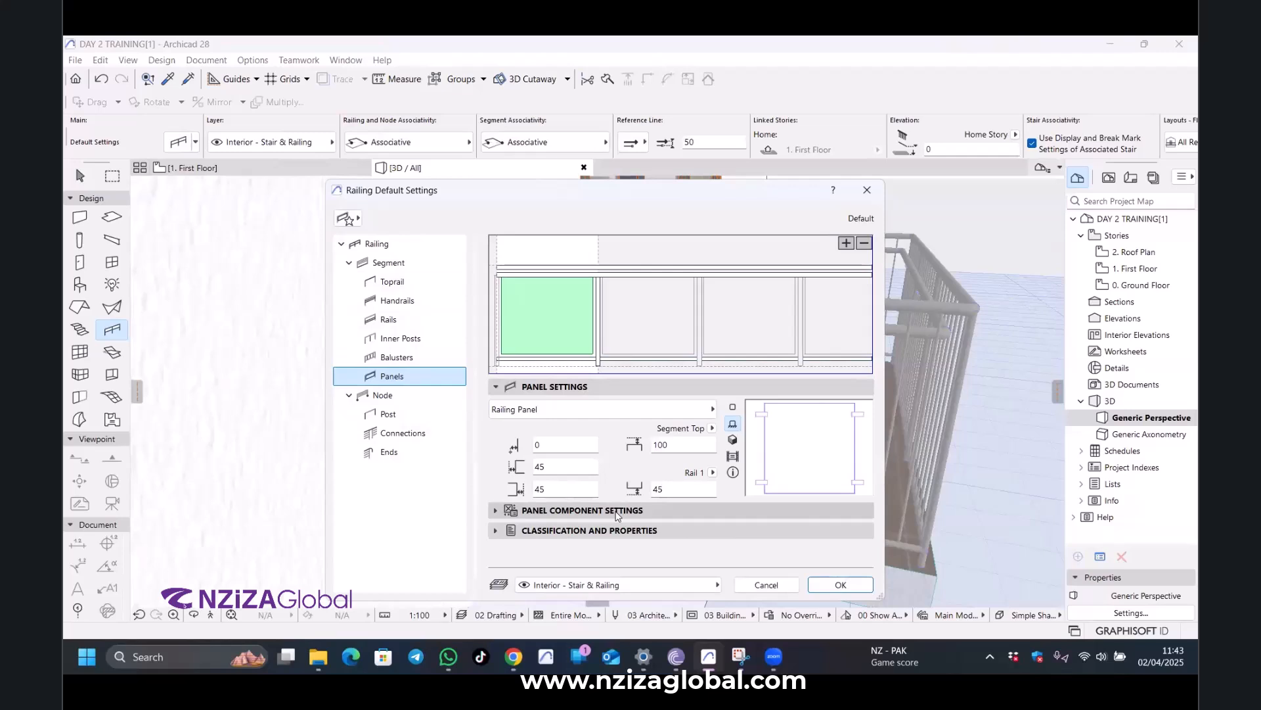
click(378, 244)
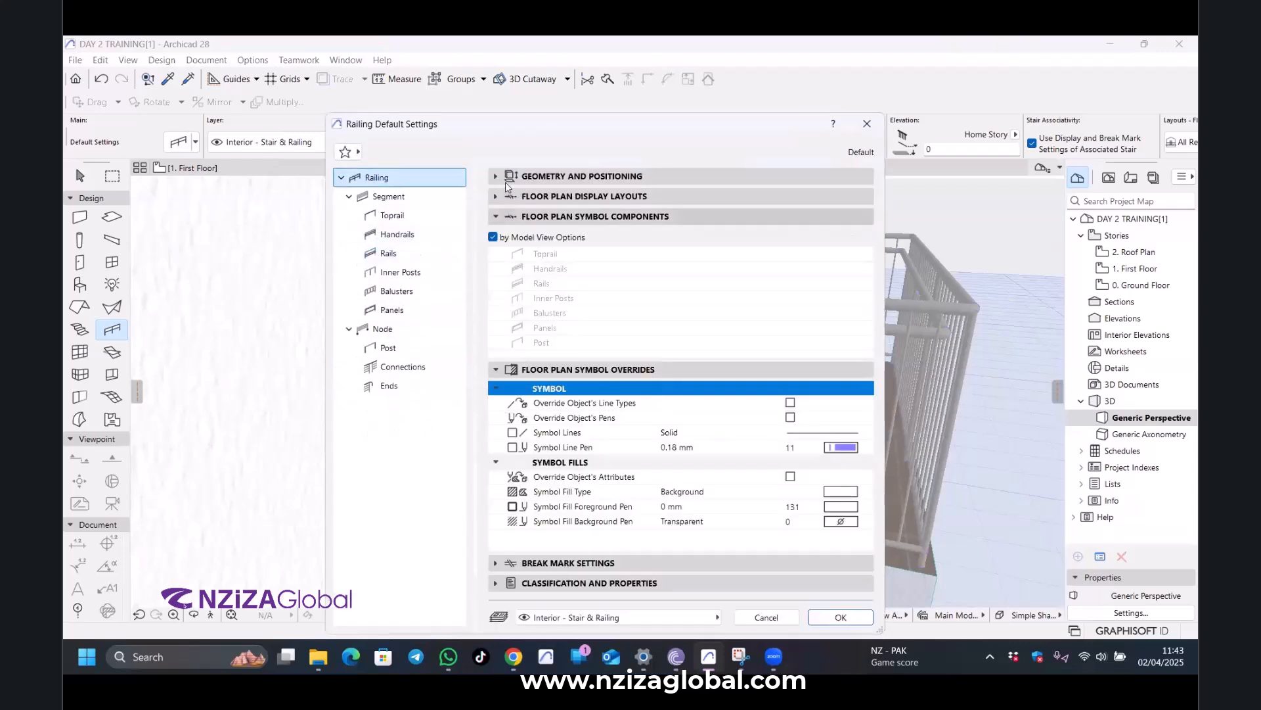
click(509, 176)
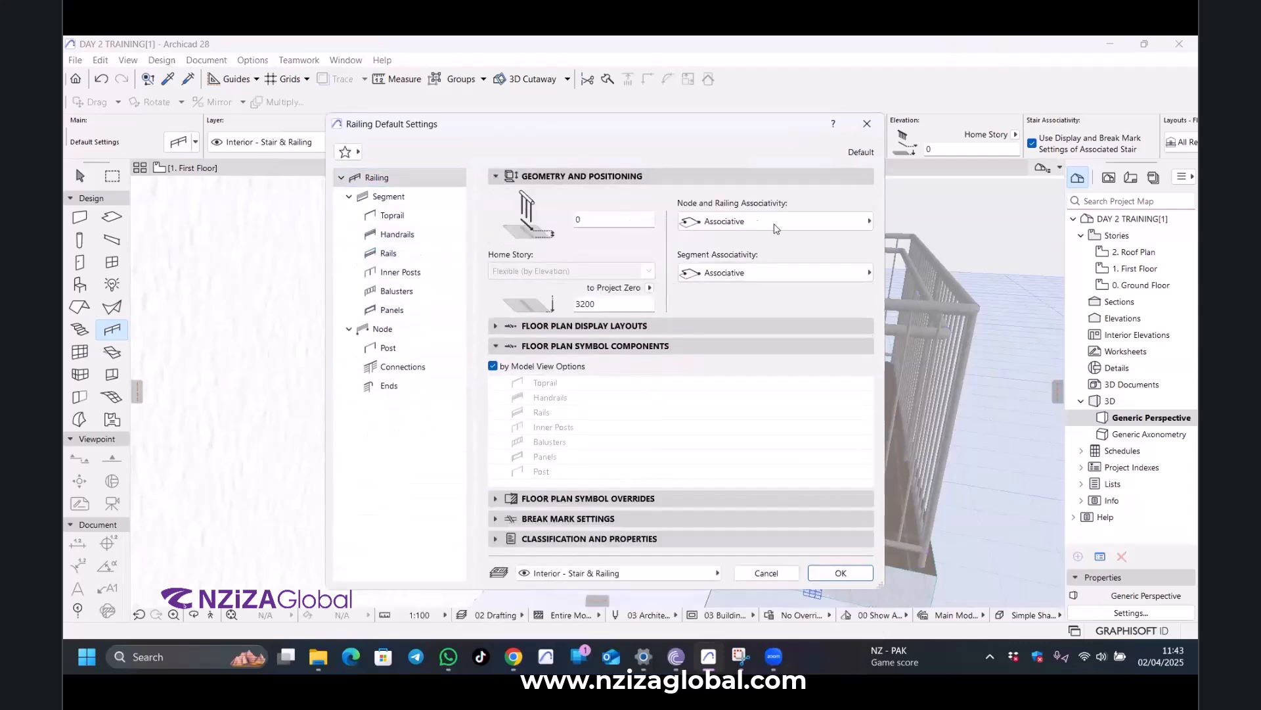
click(759, 225)
click(902, 227)
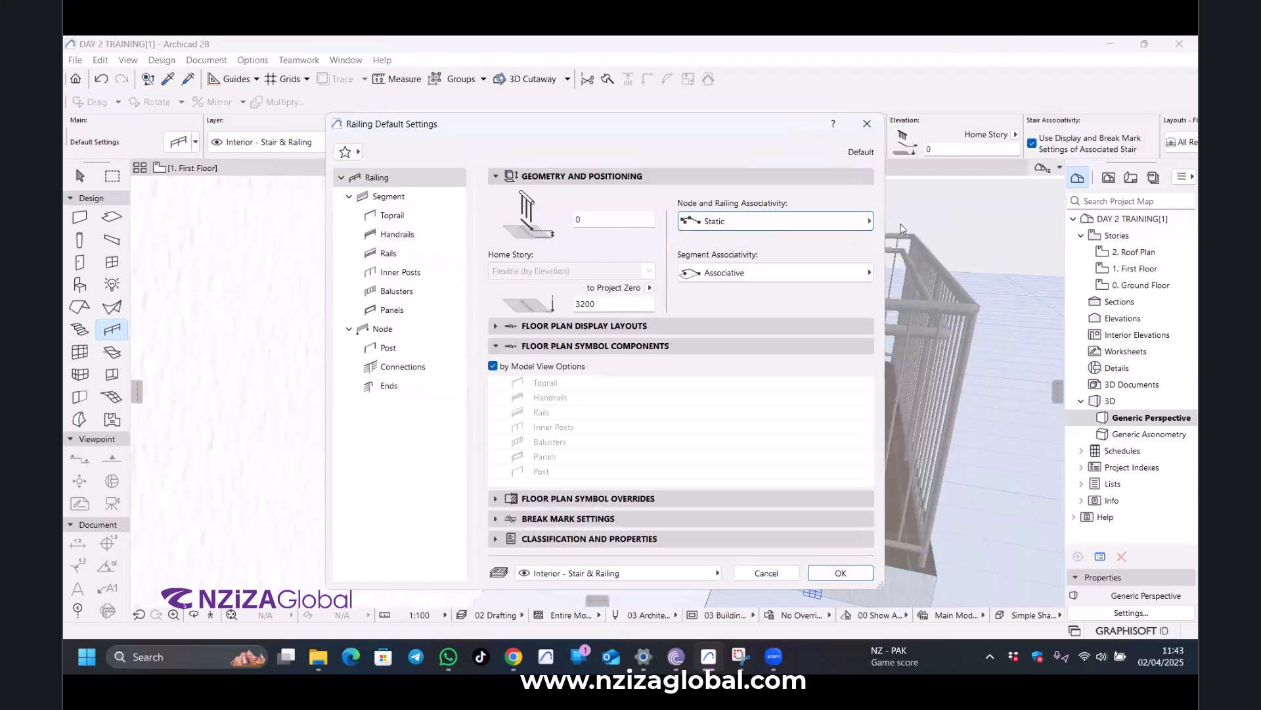
click(805, 273)
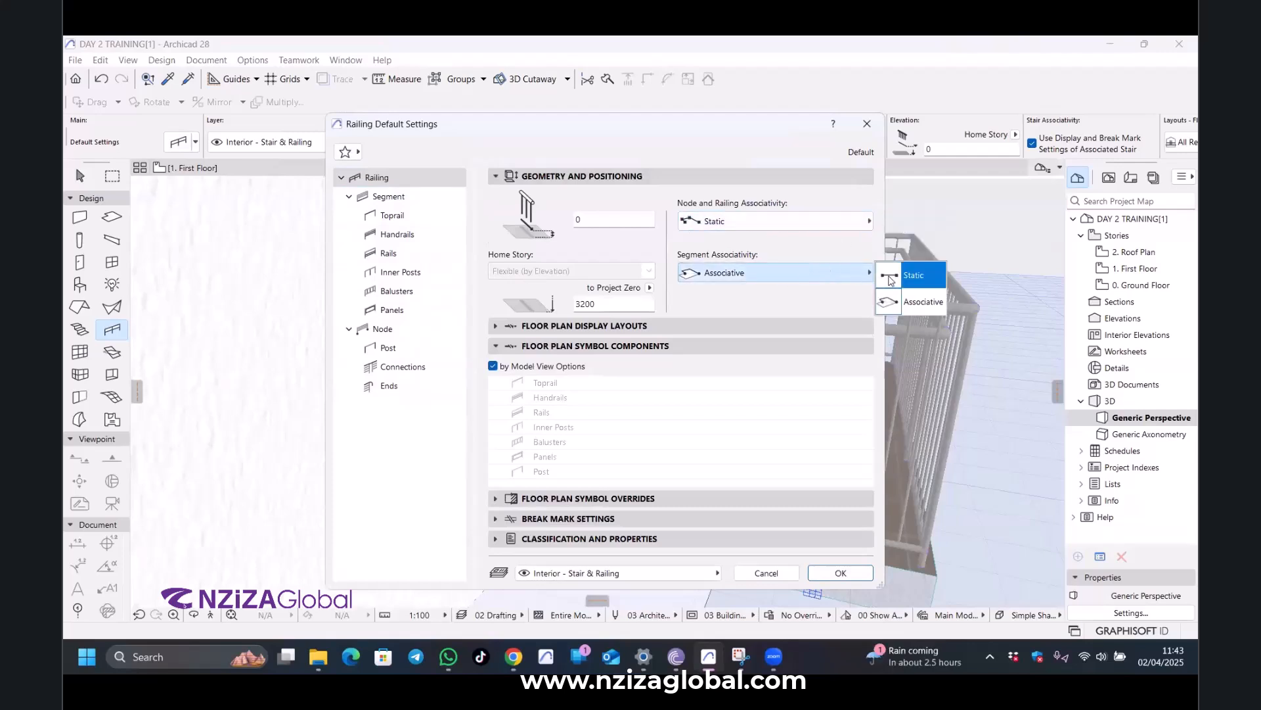
click(891, 279)
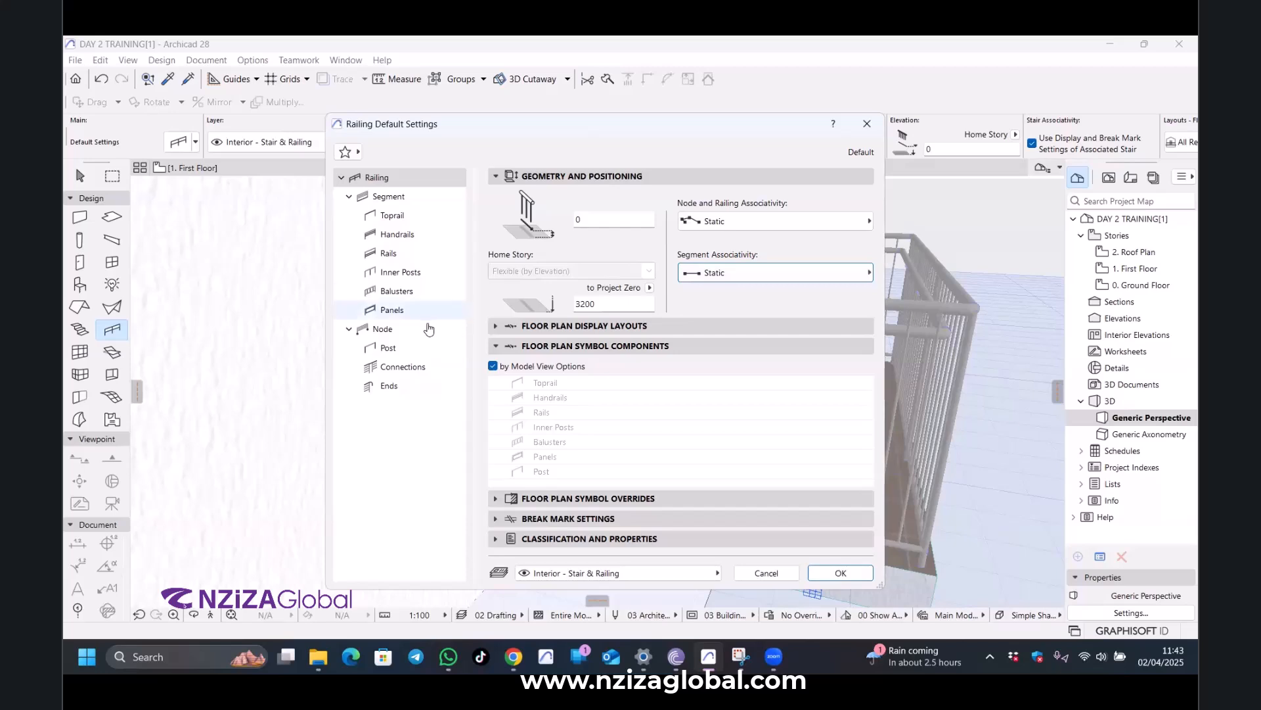
click(386, 308)
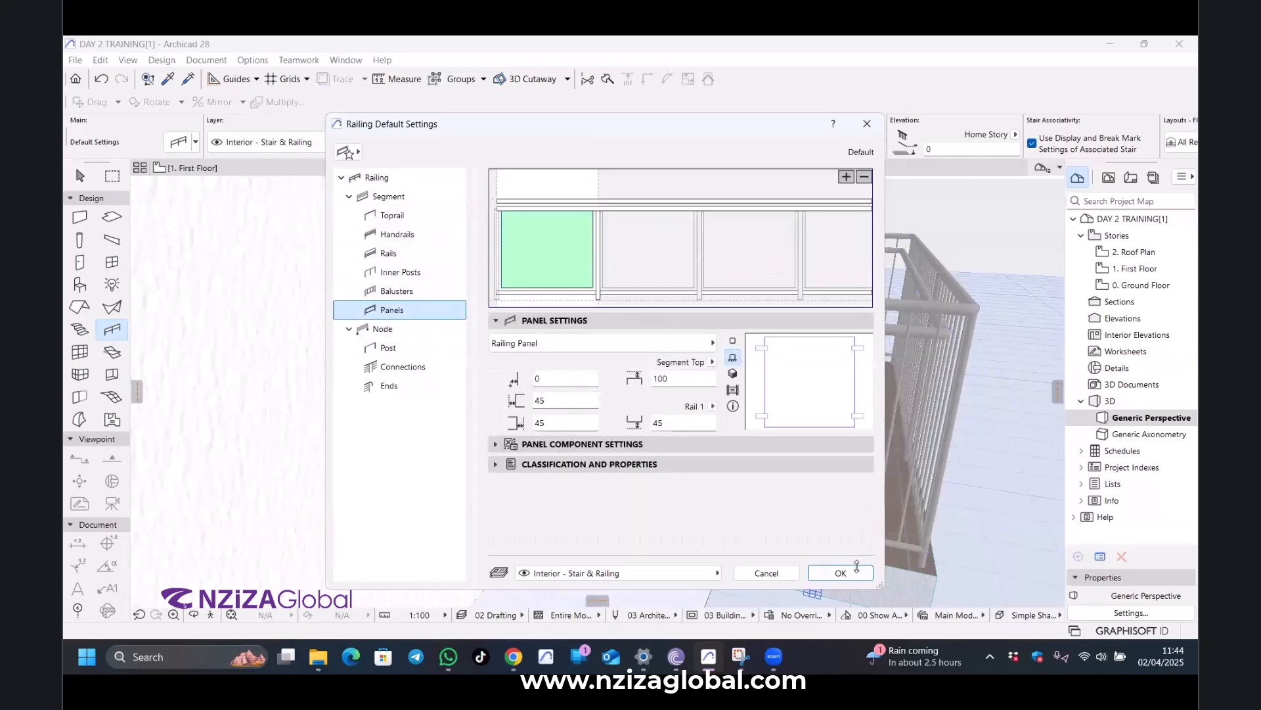
click(841, 572)
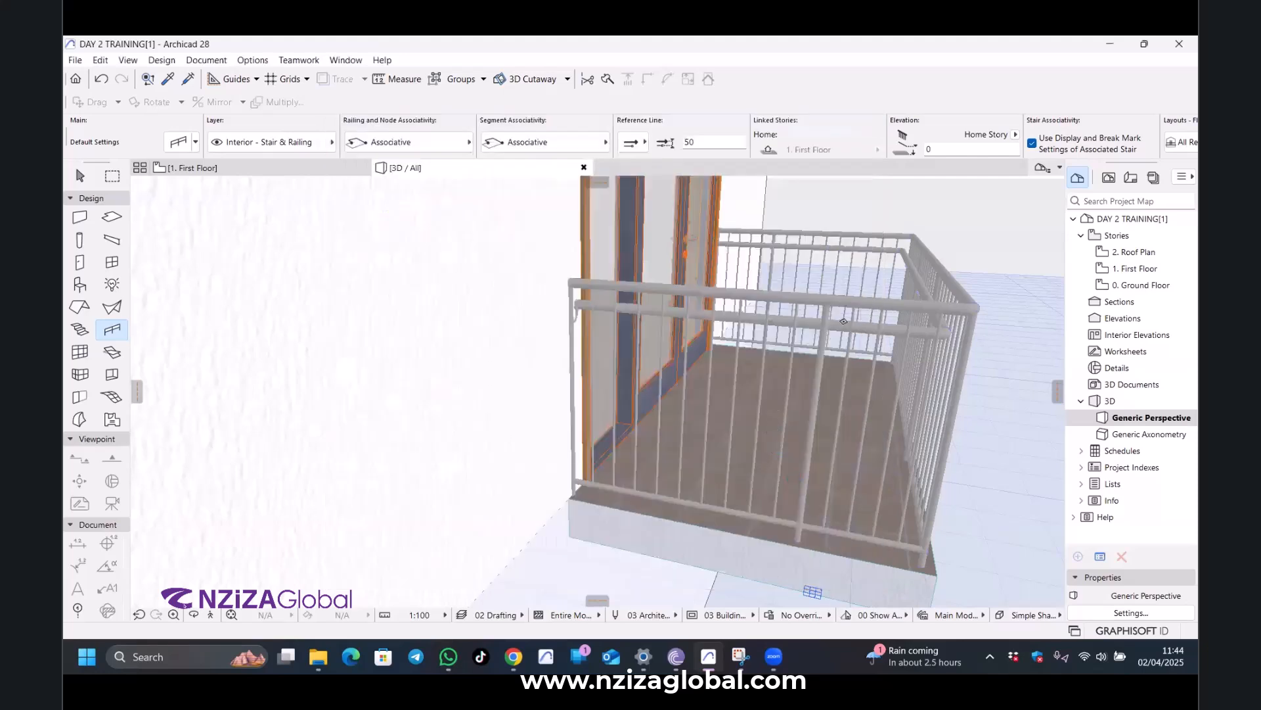
click(269, 168)
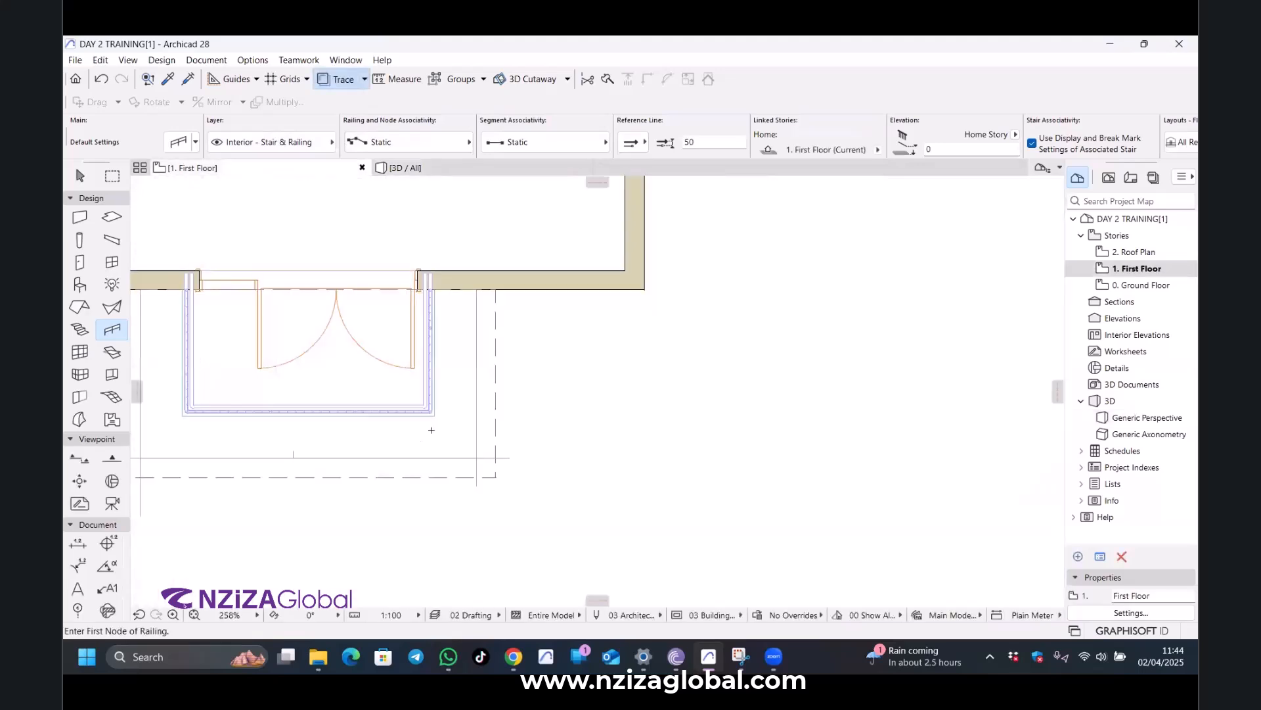
Delete the existing associative railing from the balcony on the First Floor plan.
key(Escape)
scroll(426, 416, up, 4)
click(431, 406)
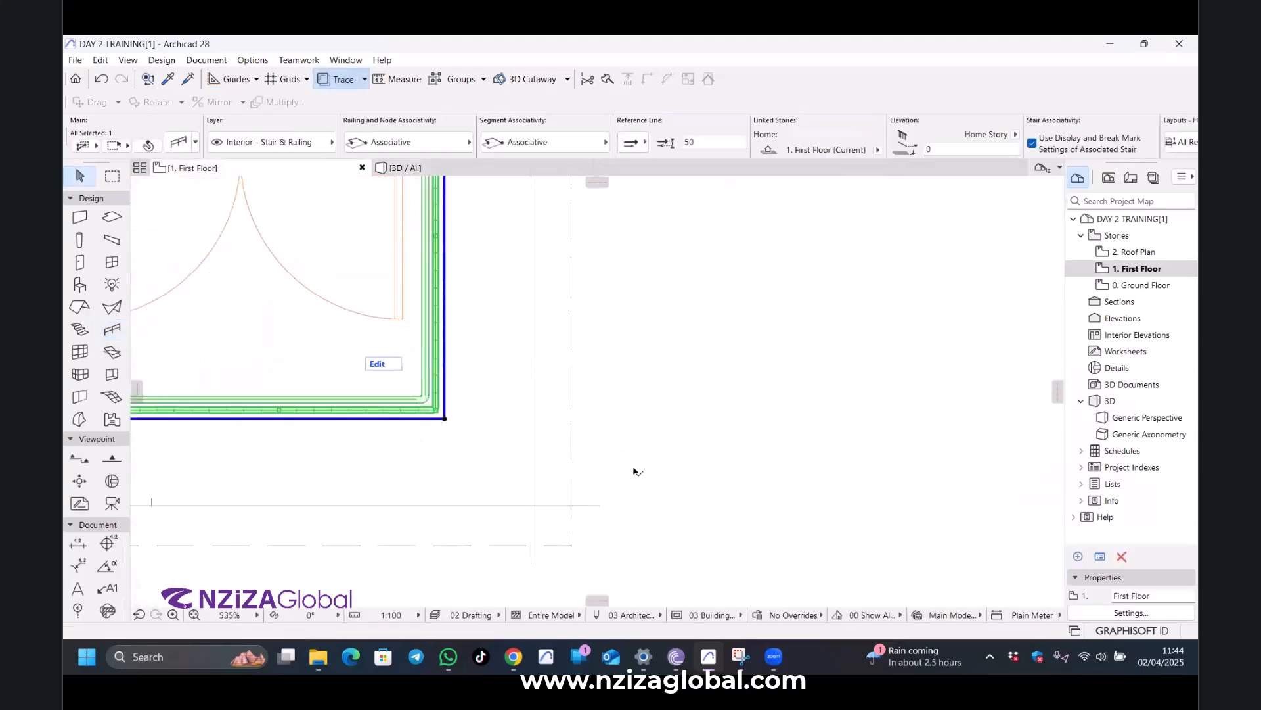
click(731, 459)
scroll(731, 459, down, 4)
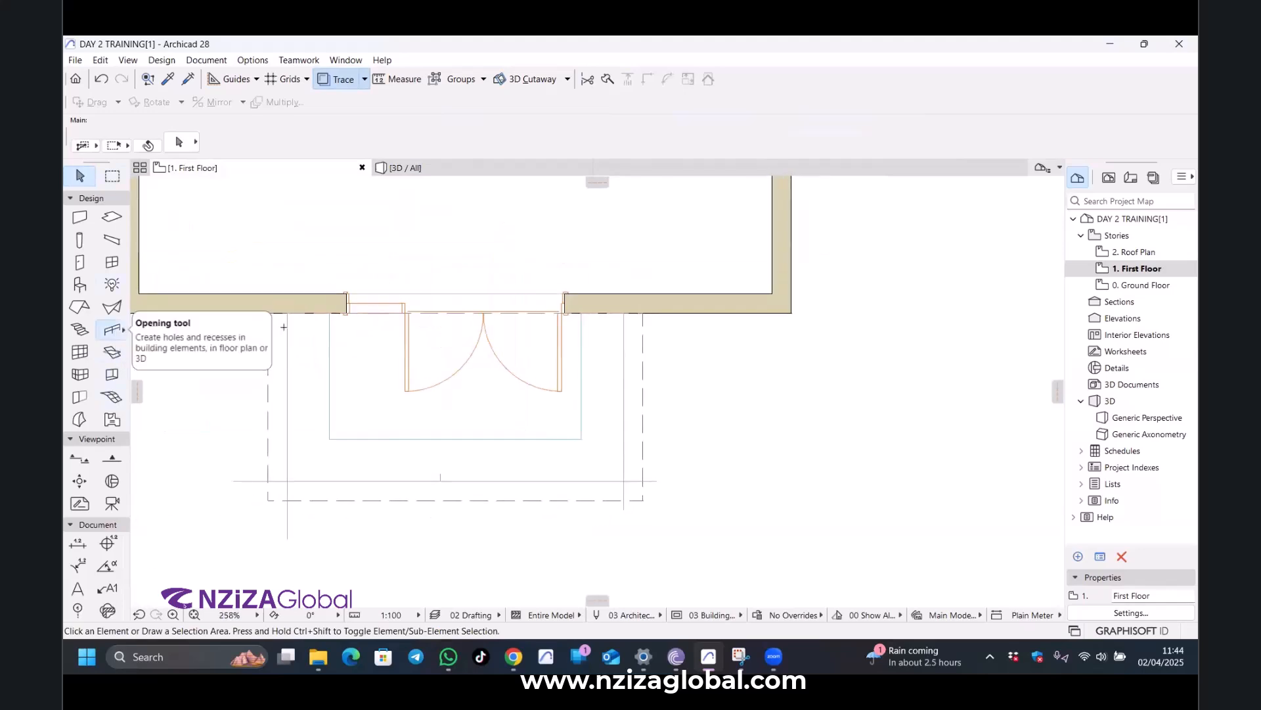
Redraw the balcony railing with the static defaults, from the wall around the three outer slab edges and back, with sides about 1500 mm long.
click(112, 329)
scroll(287, 313, up, 4)
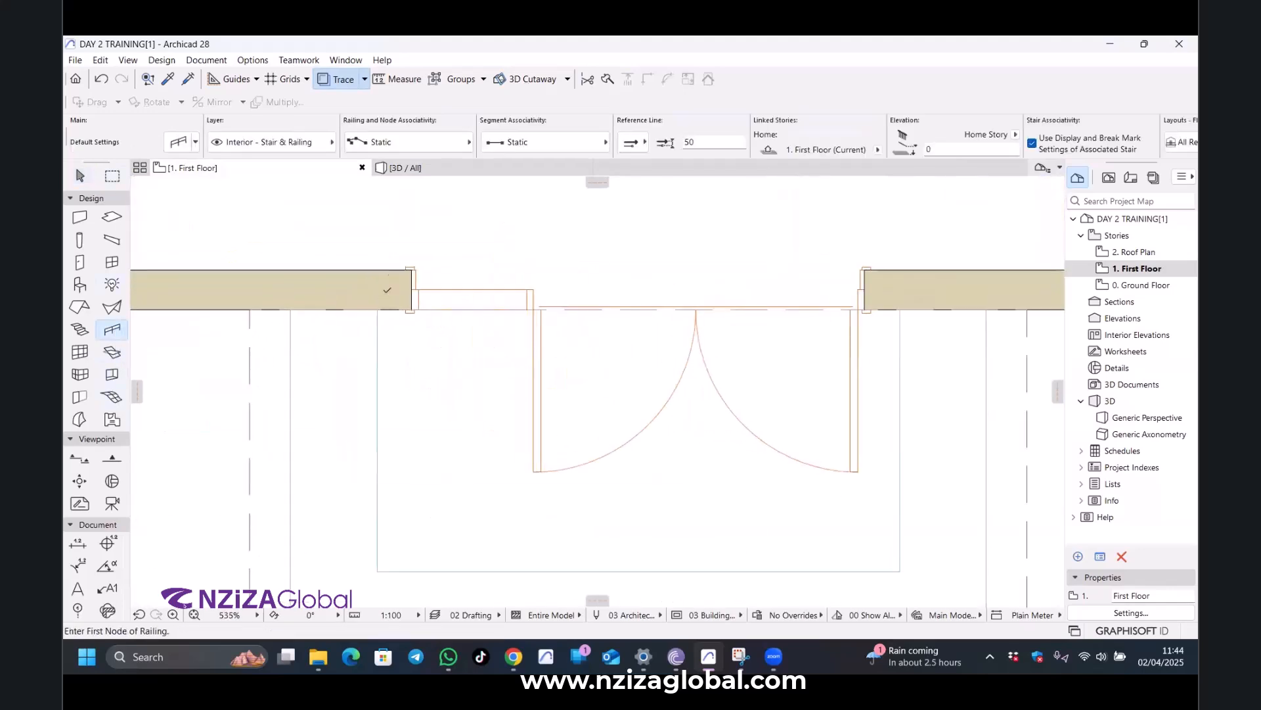
click(379, 306)
scroll(389, 442, down, 4)
scroll(374, 451, up, 3)
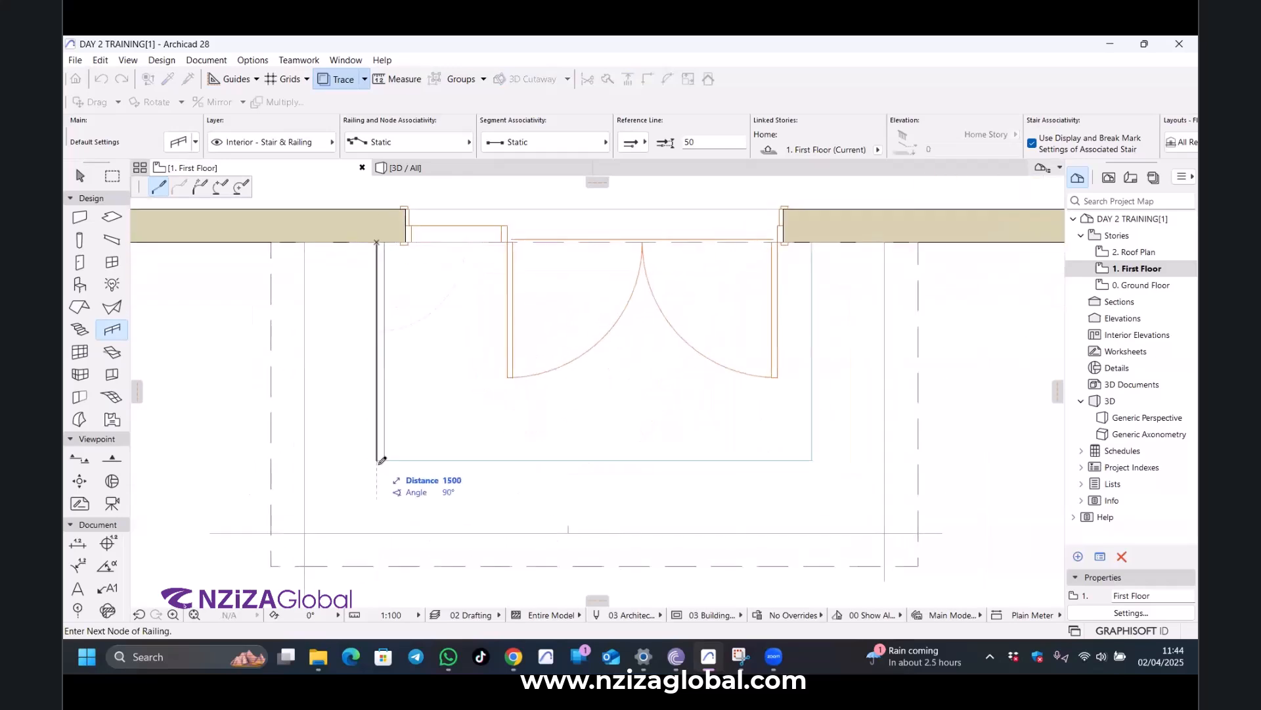
click(378, 460)
scroll(485, 465, up, 1)
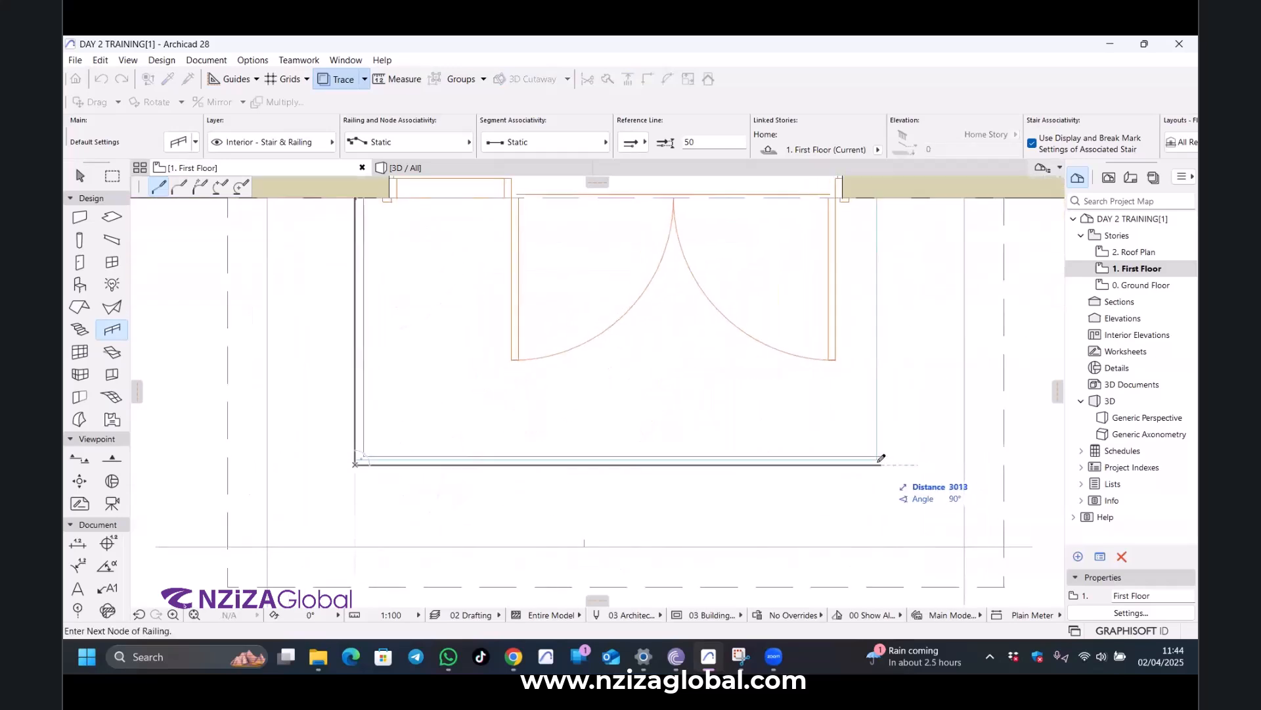
click(878, 462)
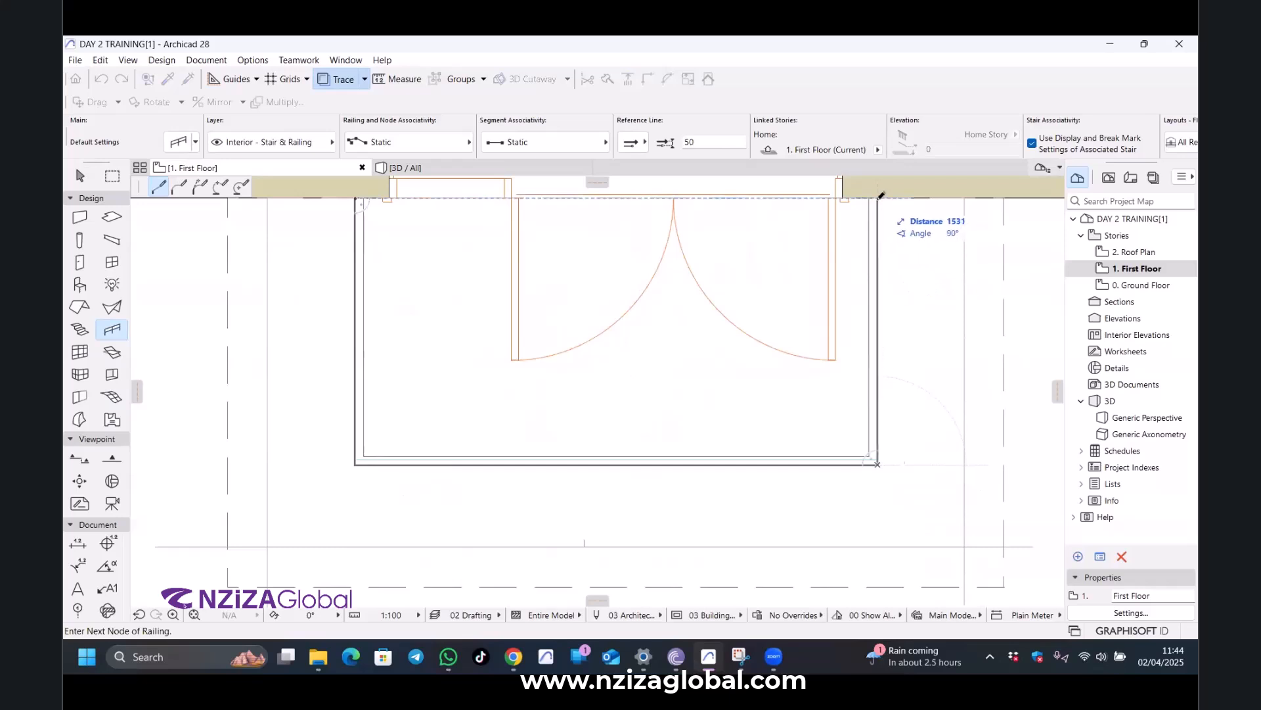
click(879, 196)
right_click(916, 262)
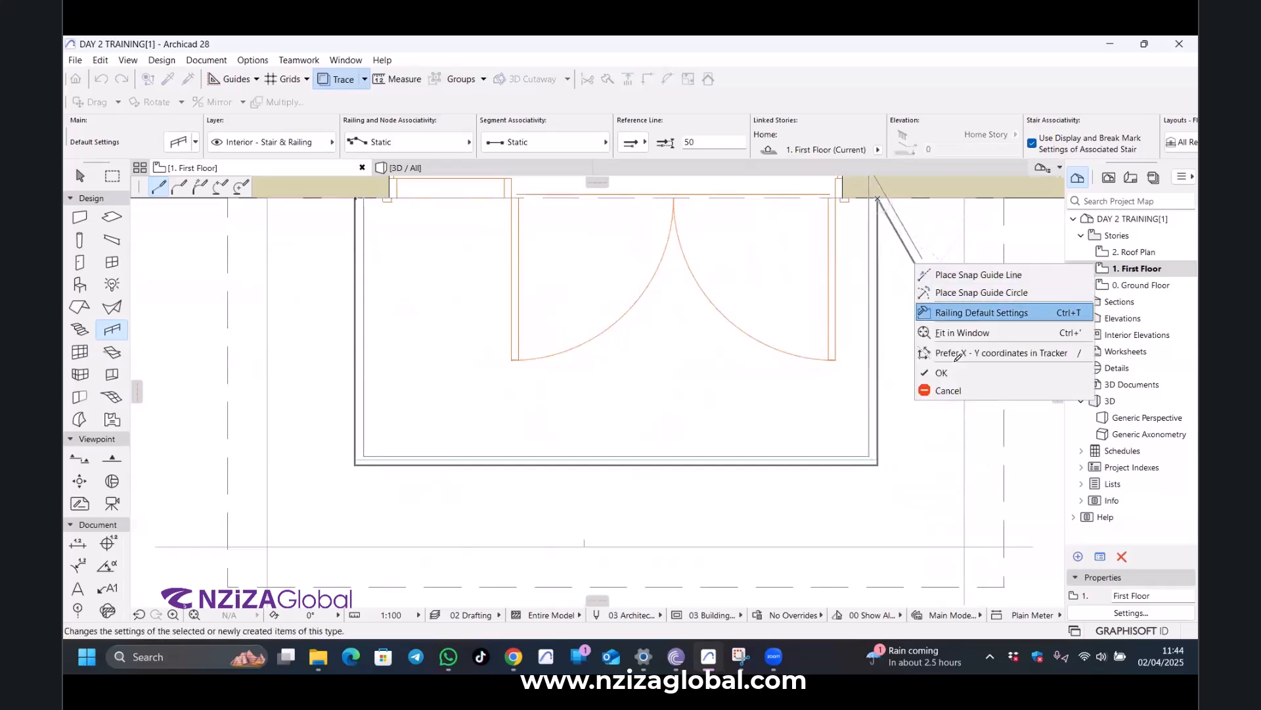
click(932, 372)
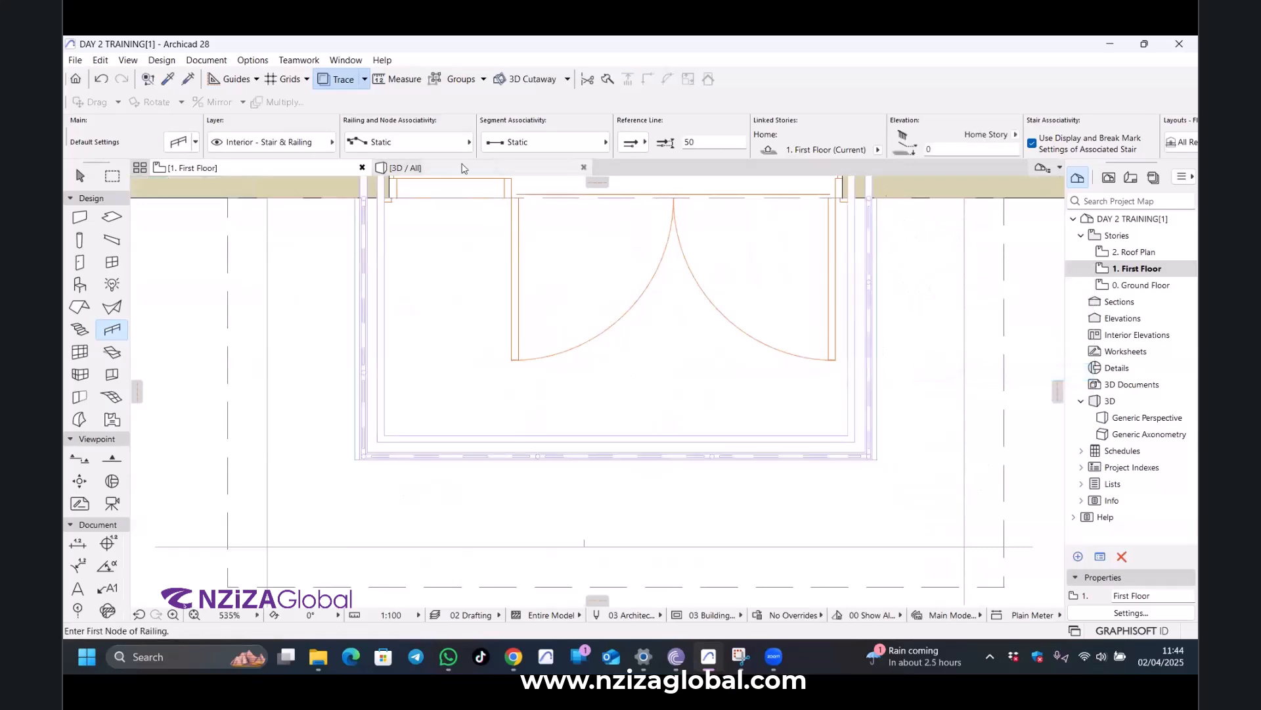
Examine the redrawn glass railing and its corners from several sides in the 3D view.
click(465, 168)
scroll(459, 363, down, 5)
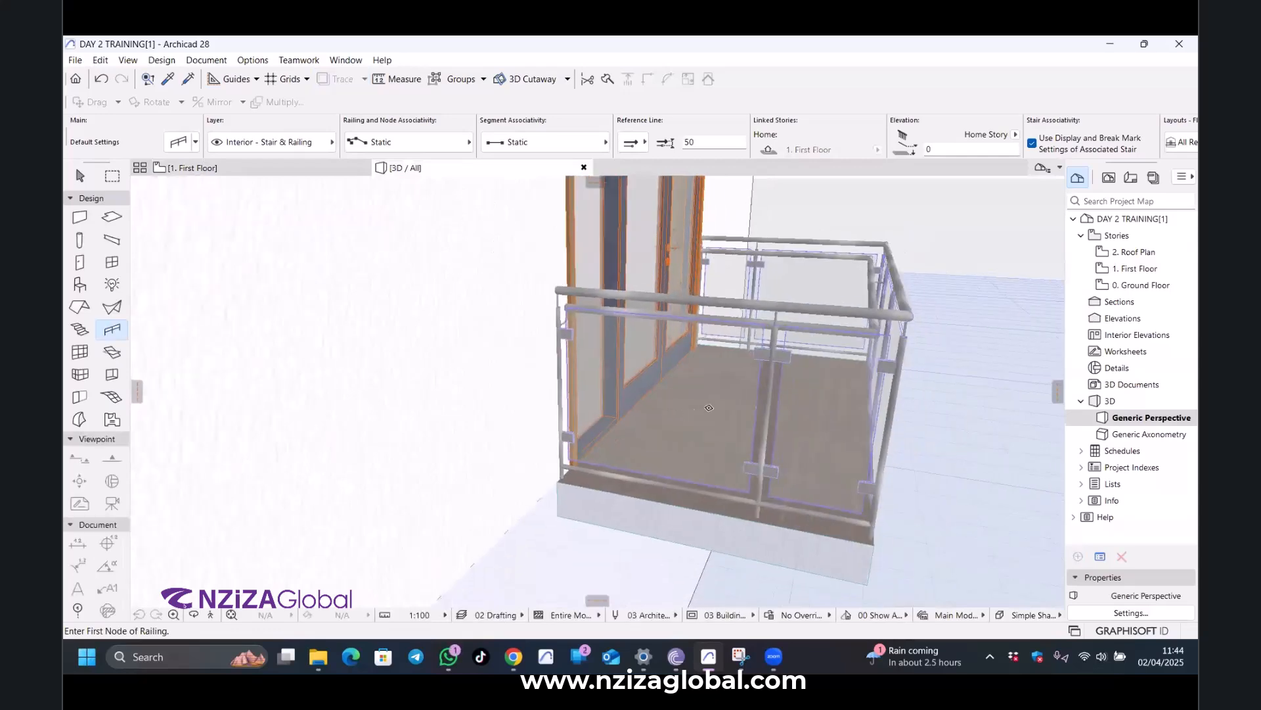
scroll(839, 398, up, 3)
scroll(828, 386, up, 1)
shift+middle_drag(848, 377, 412, 372)
scroll(411, 372, down, 4)
shift+middle_drag(884, 406, 539, 478)
scroll(539, 477, up, 2)
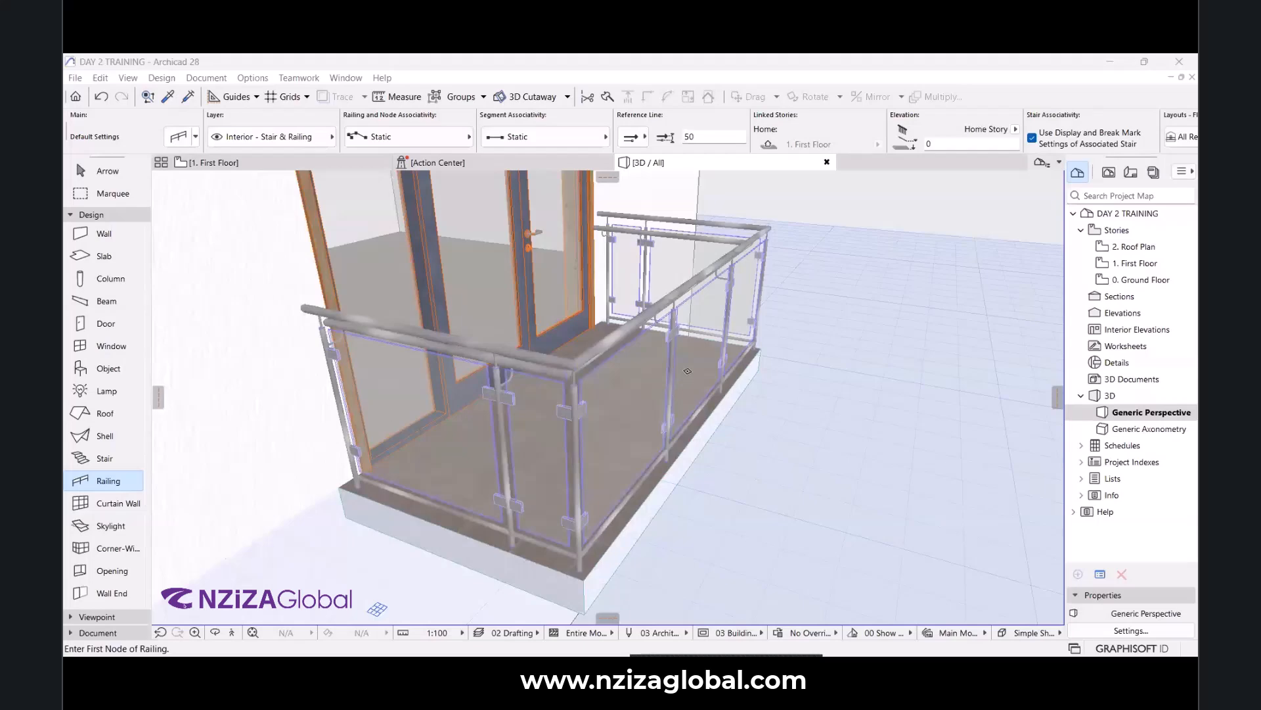
scroll(685, 368, down, 3)
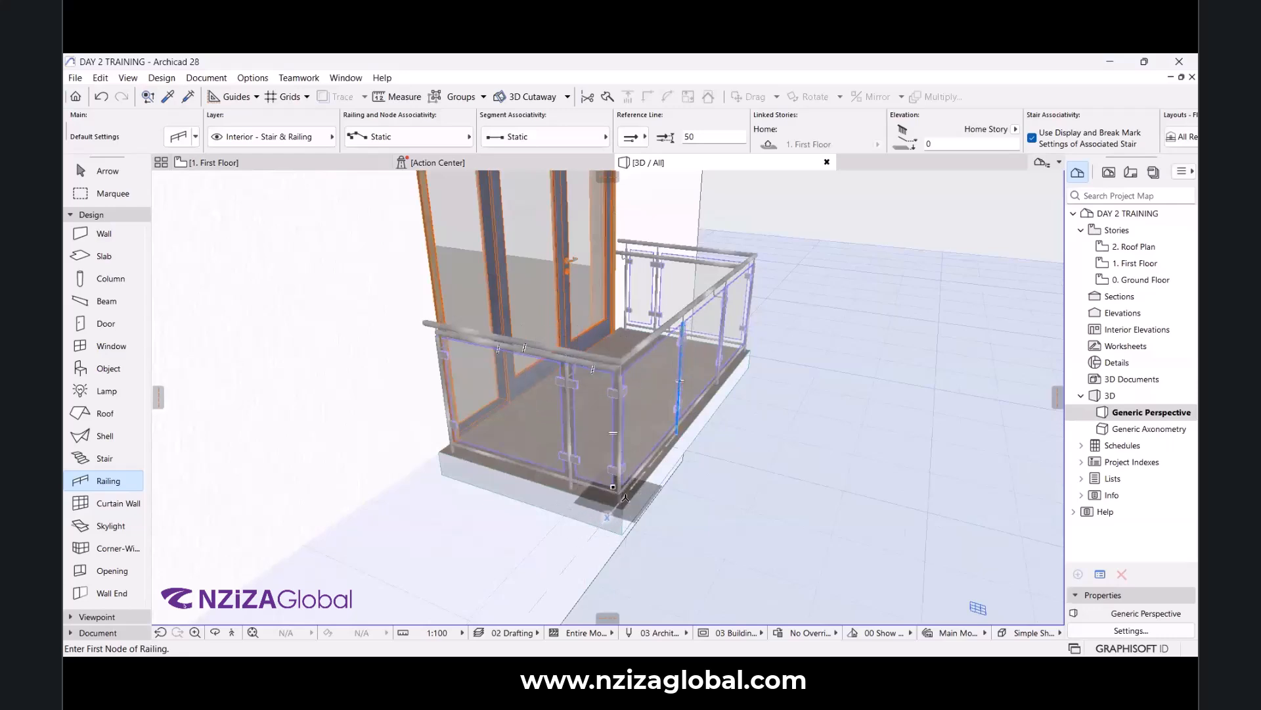
Open the selected balcony railing's settings and examine its segment, toprail and handrail parameters.
click(108, 175)
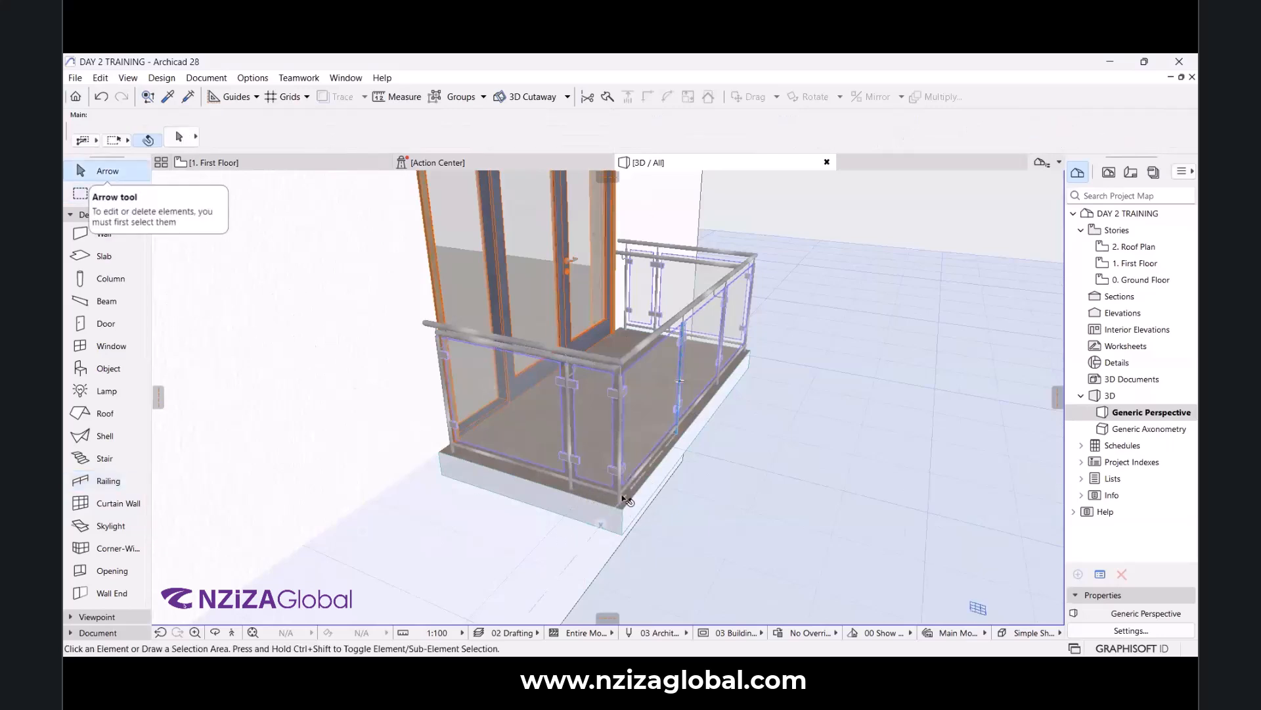
click(667, 450)
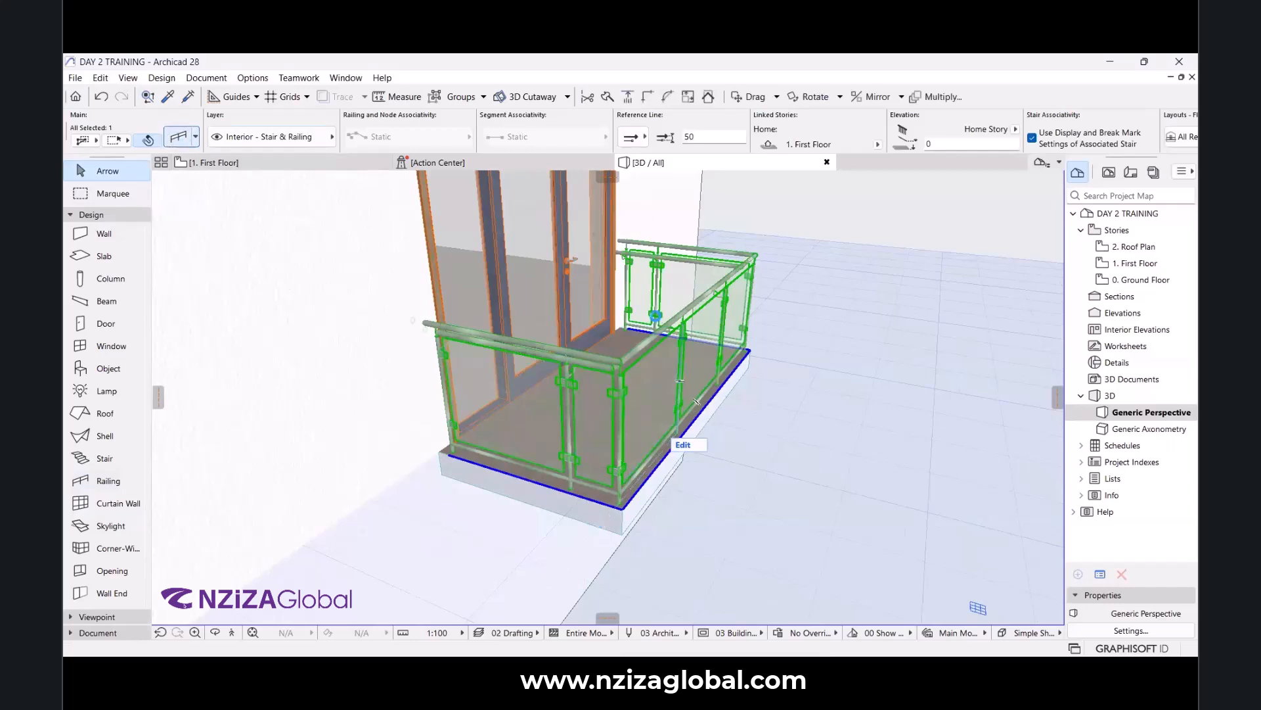
double_click(657, 320)
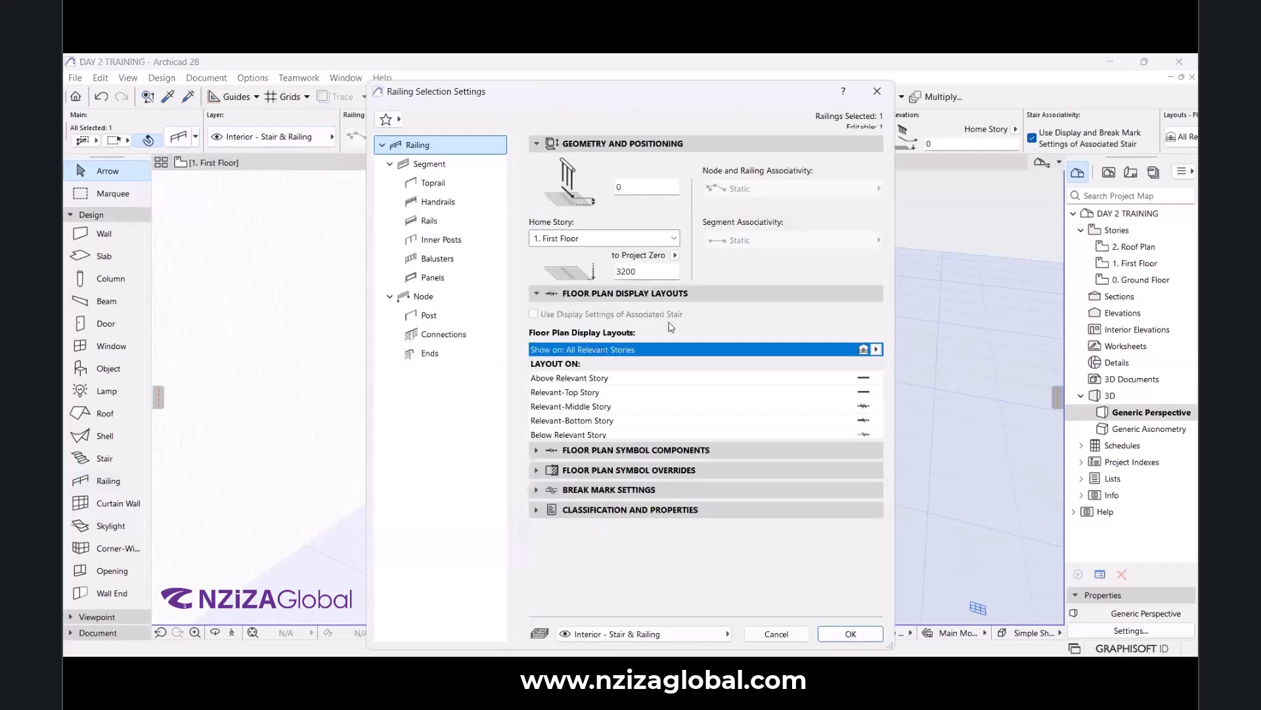
click(439, 165)
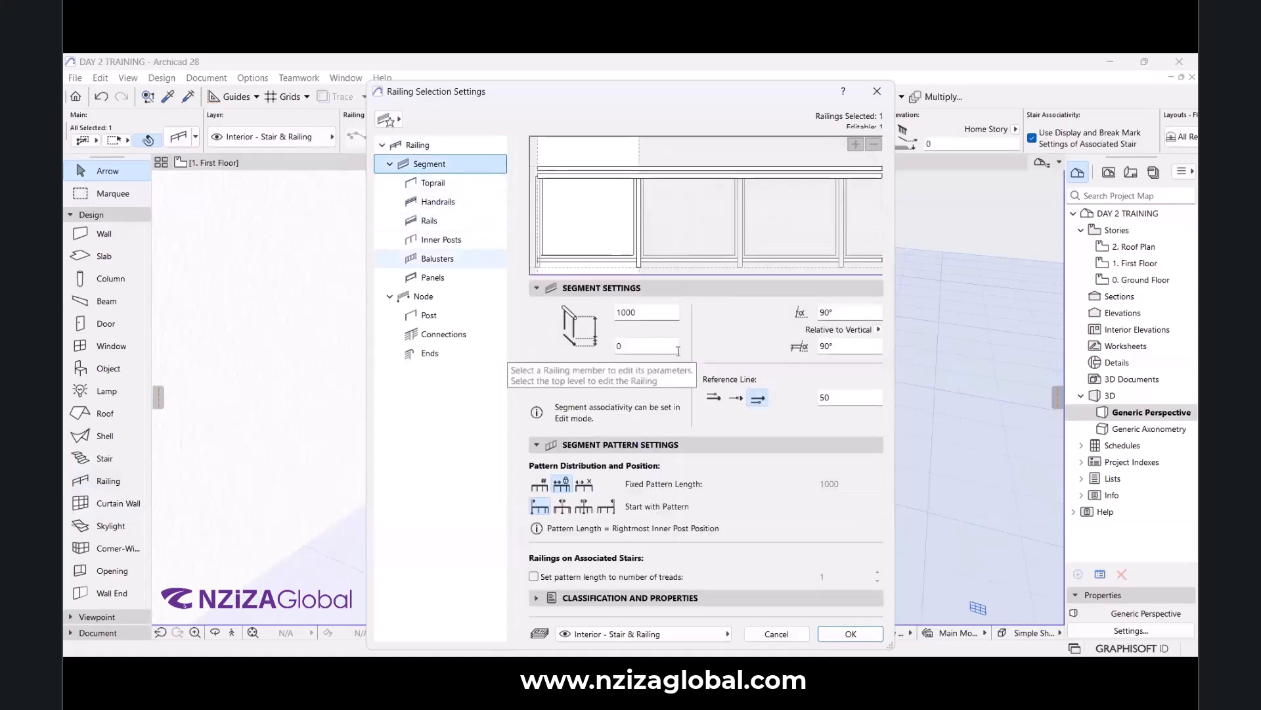
click(645, 312)
double_click(645, 311)
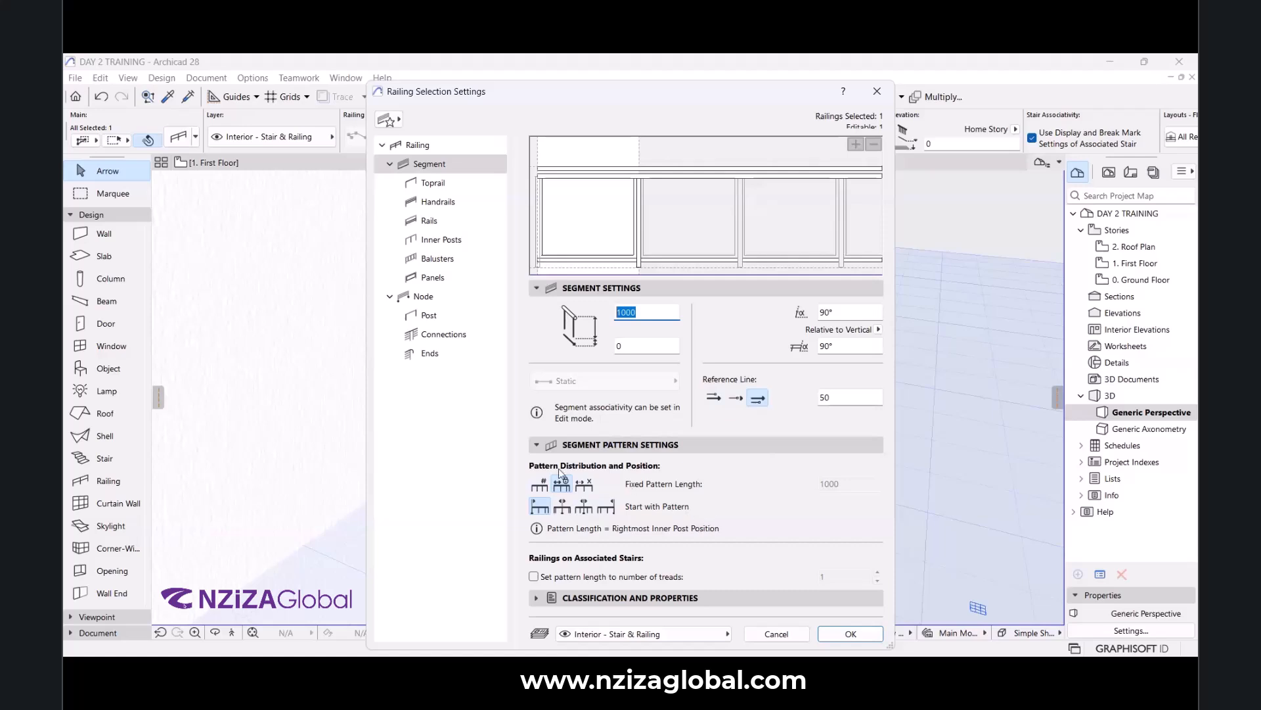
click(466, 184)
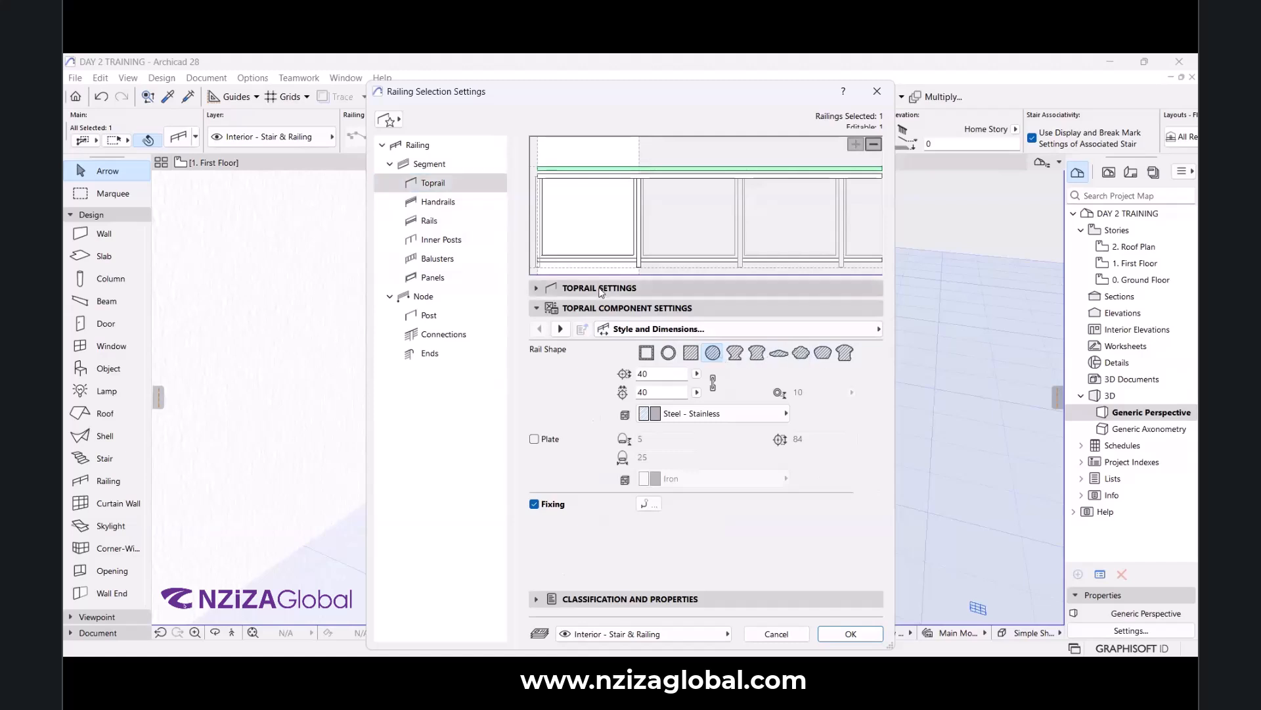
click(600, 289)
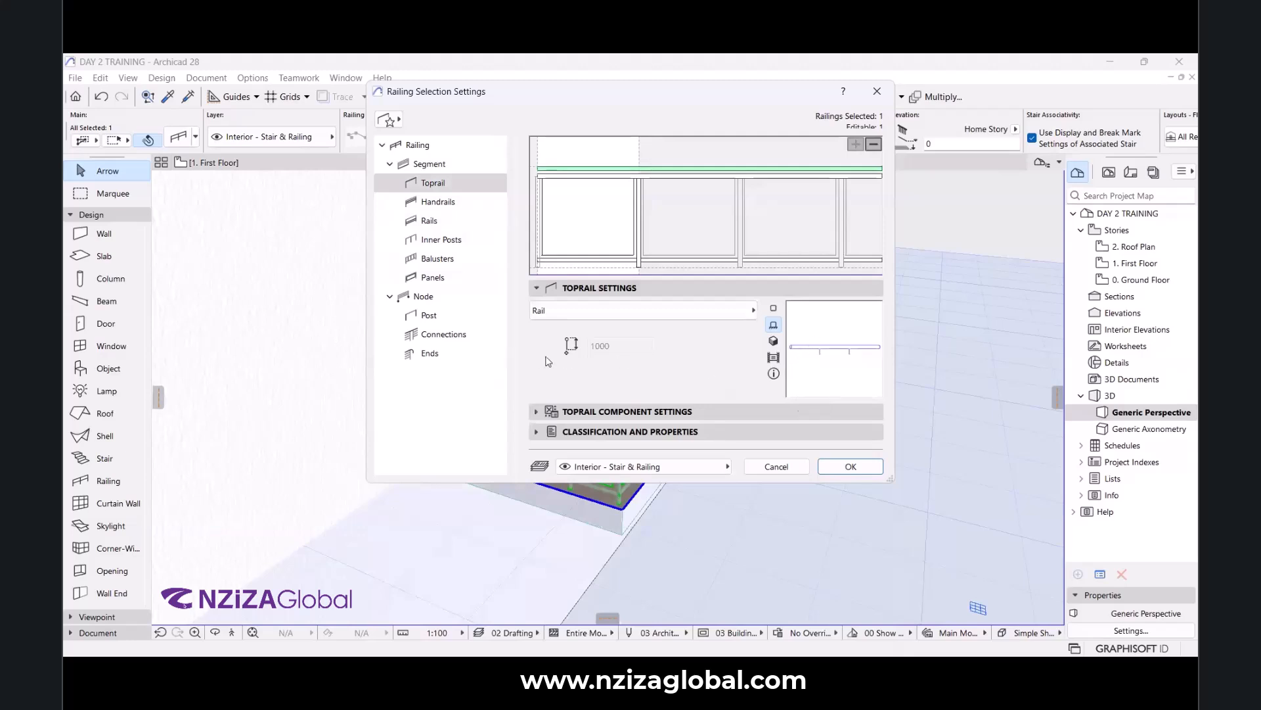
click(426, 205)
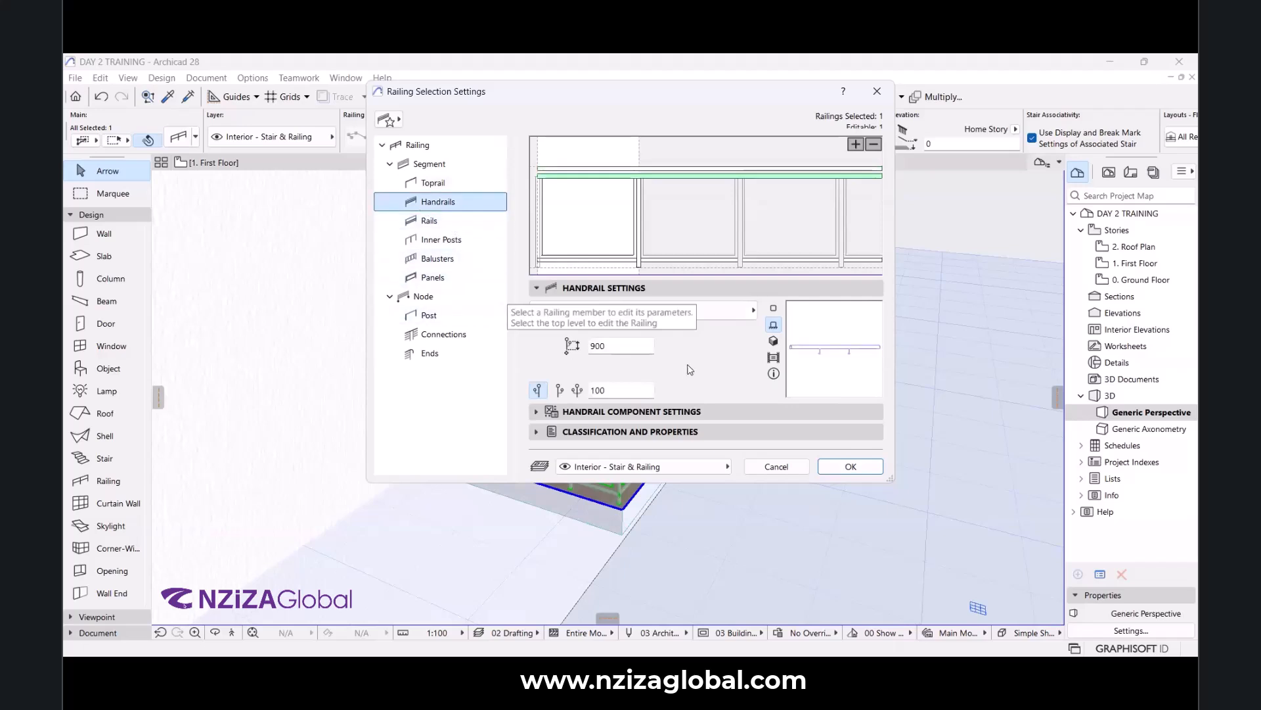
click(433, 184)
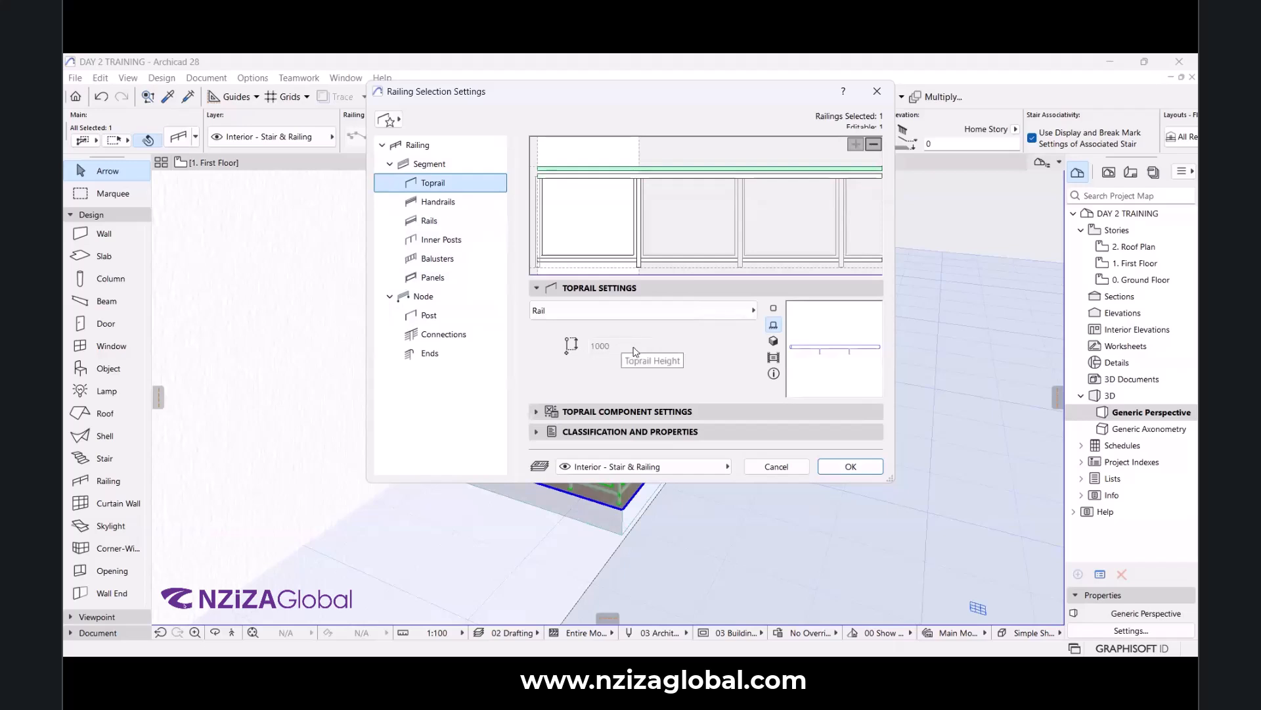
Try a handrail height of 1100 in the railing's settings and return it to 900.
click(438, 202)
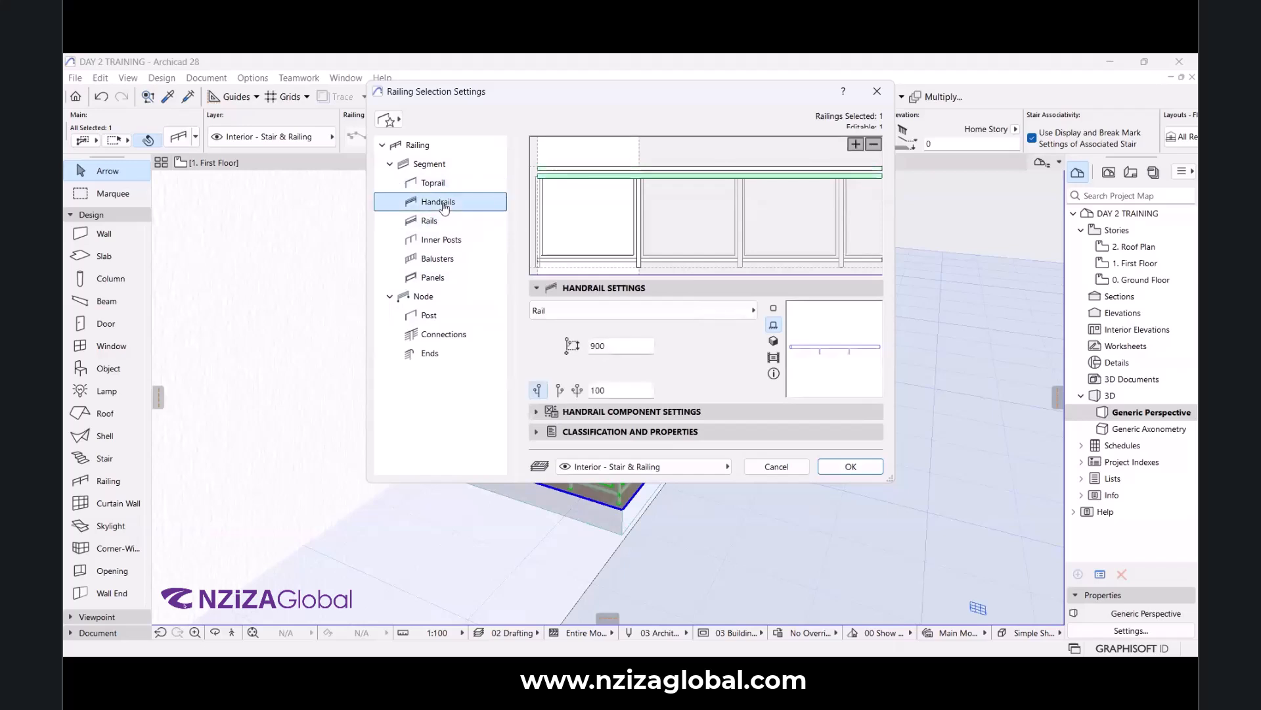
click(603, 348)
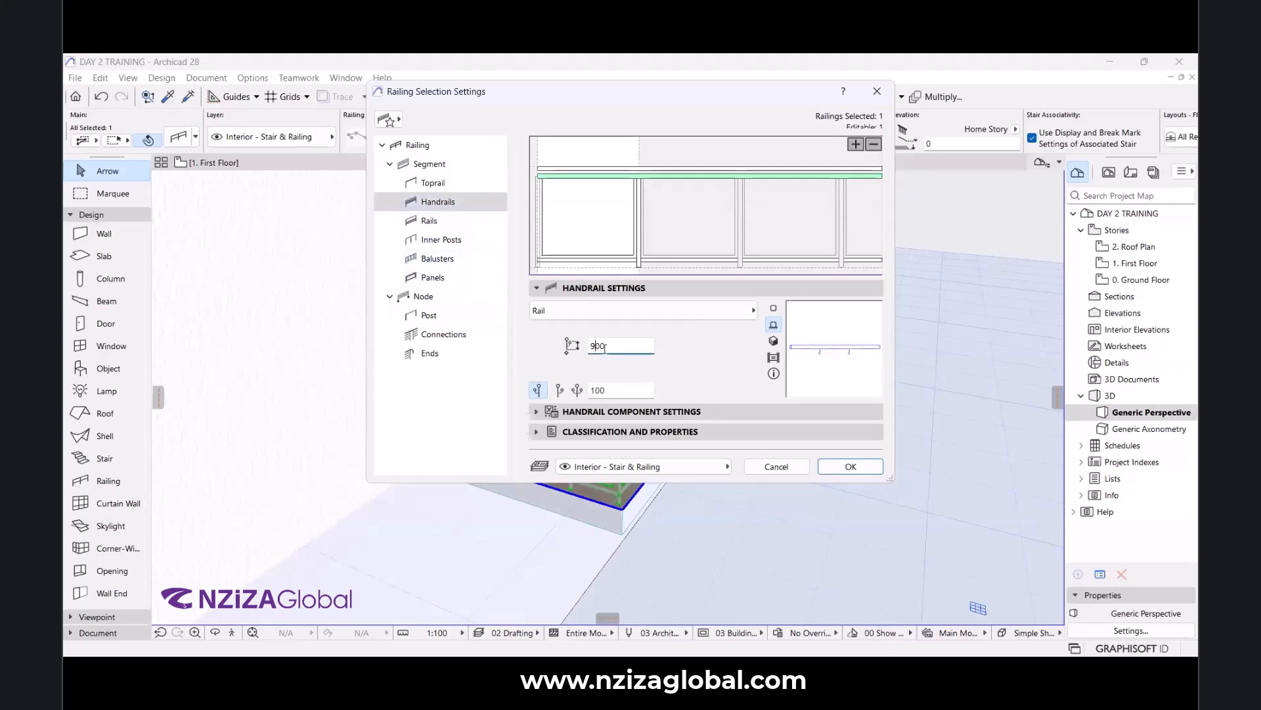
double_click(613, 345)
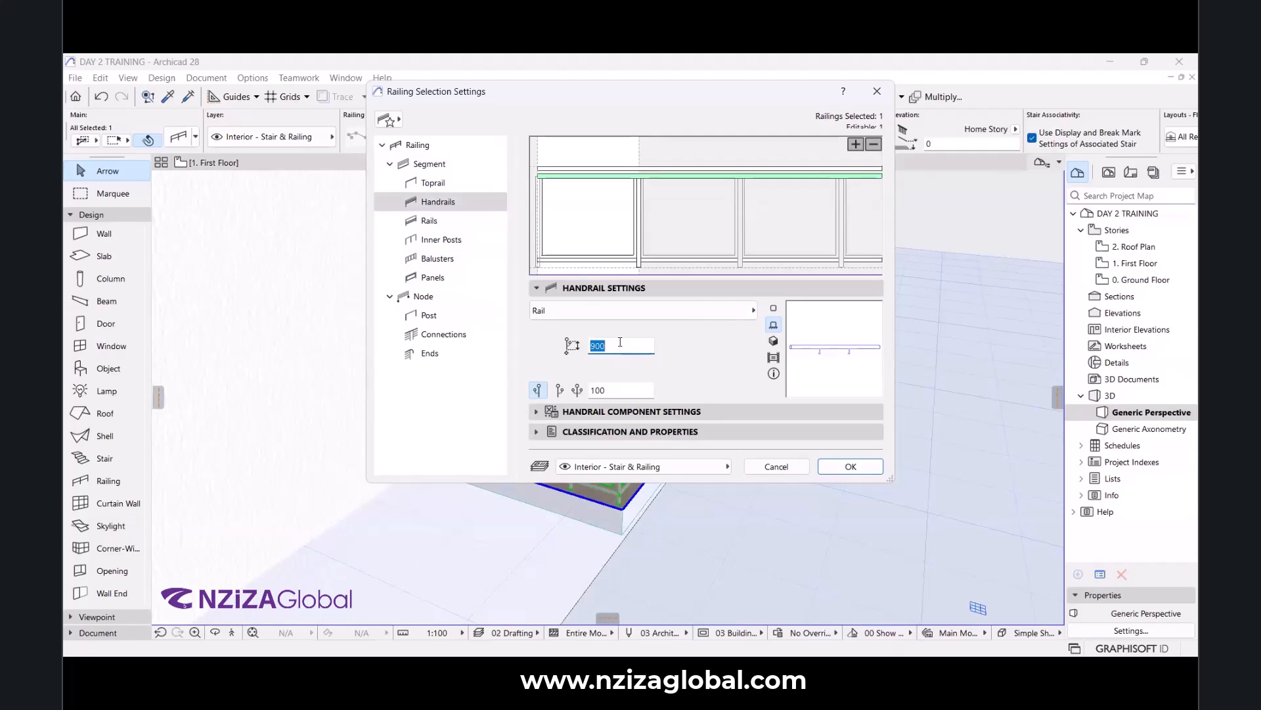
text(11)
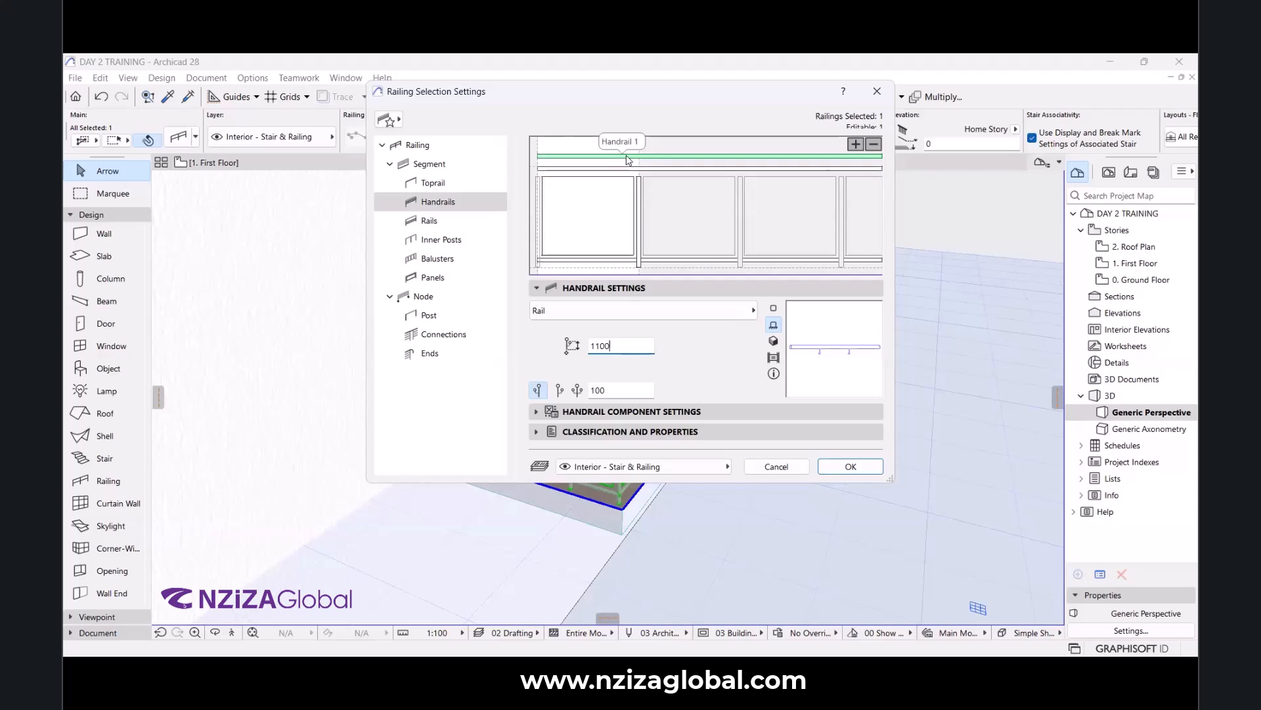
double_click(619, 347)
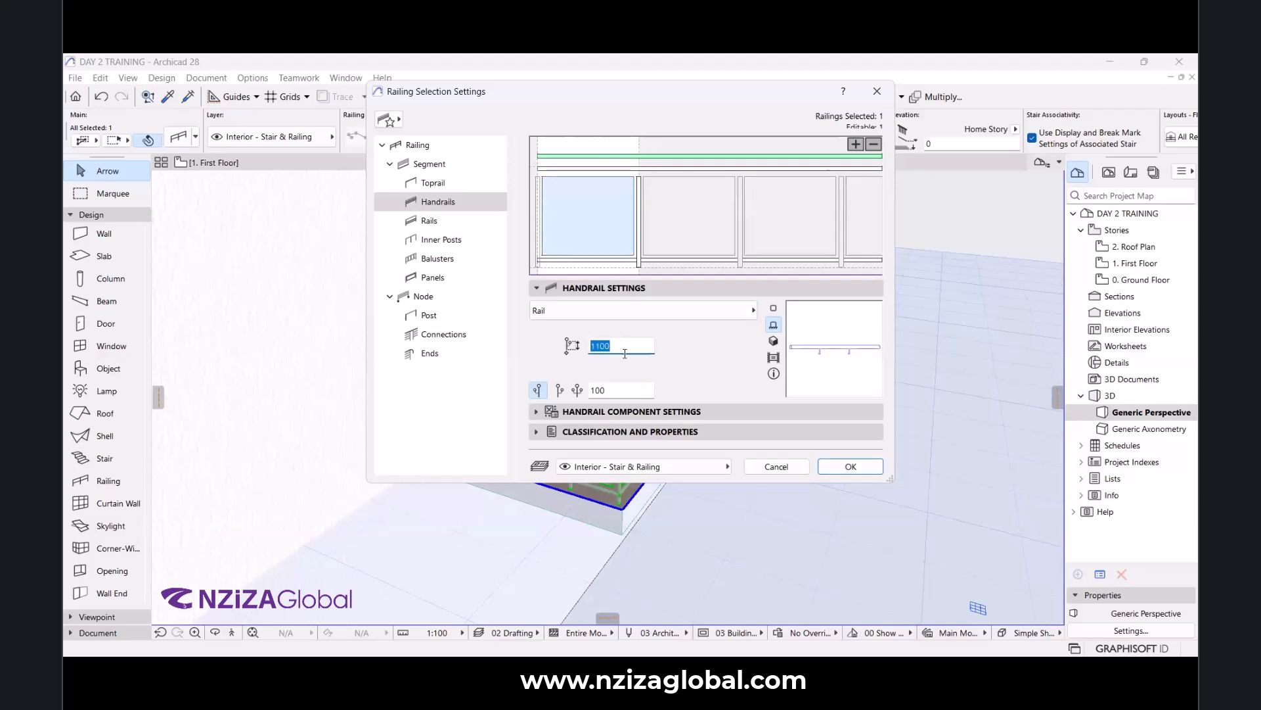
text(90)
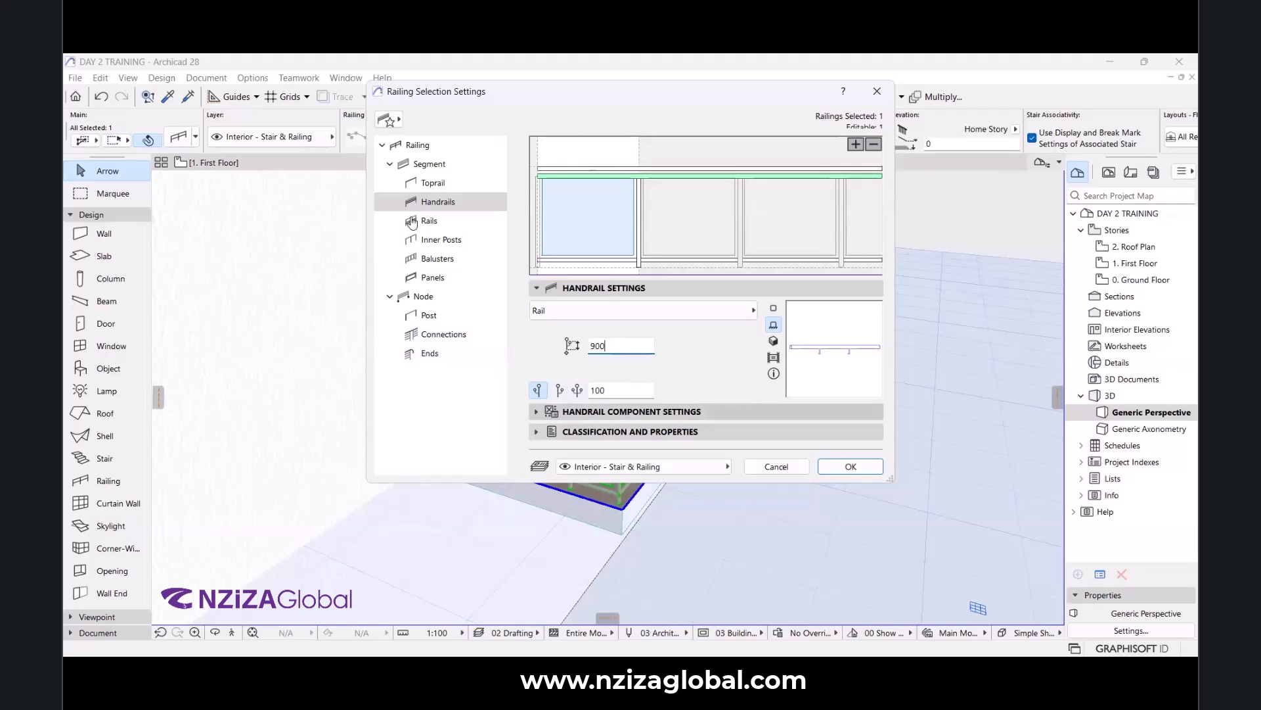
Review the railing's rail, inner post, end and connection settings, and close its settings.
click(441, 227)
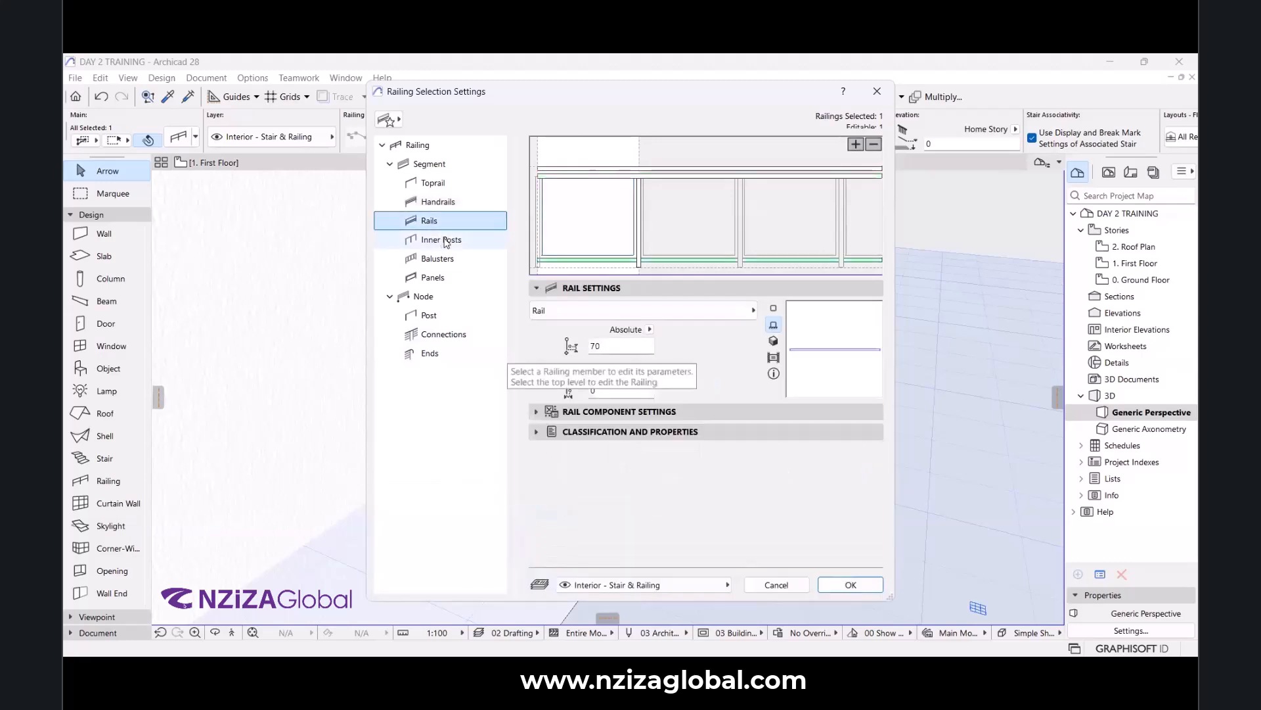
click(454, 242)
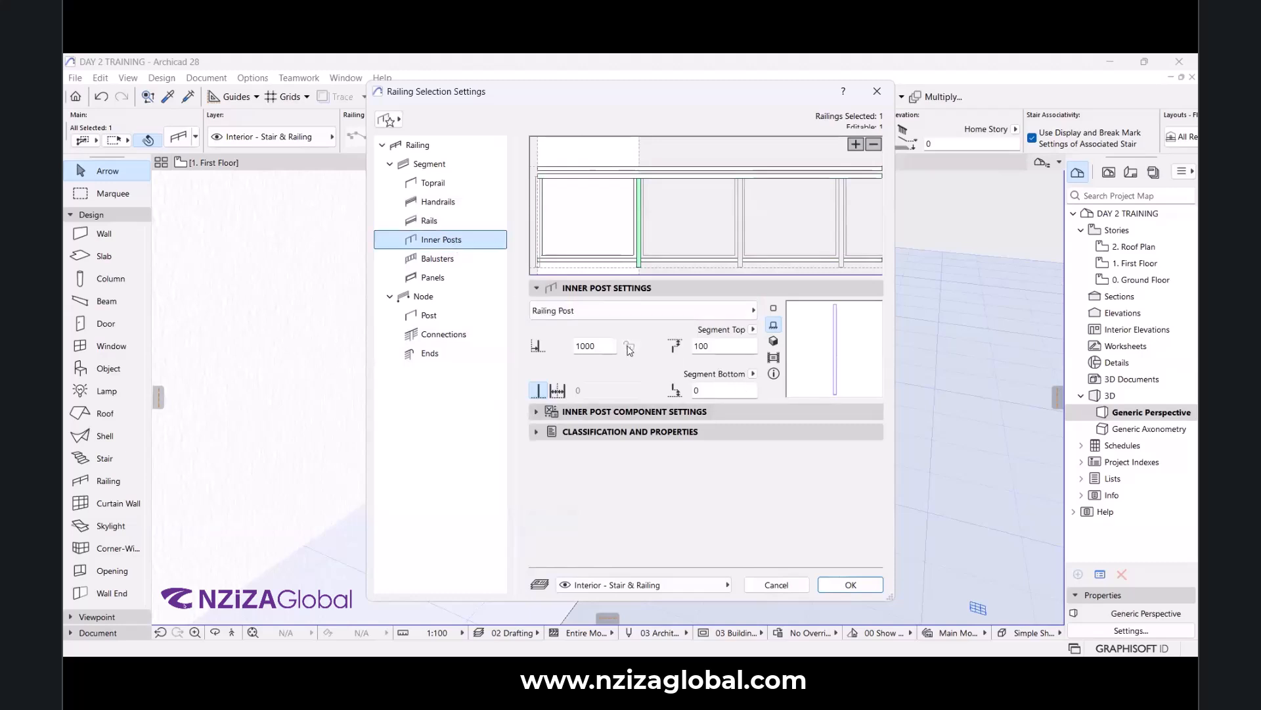
click(611, 407)
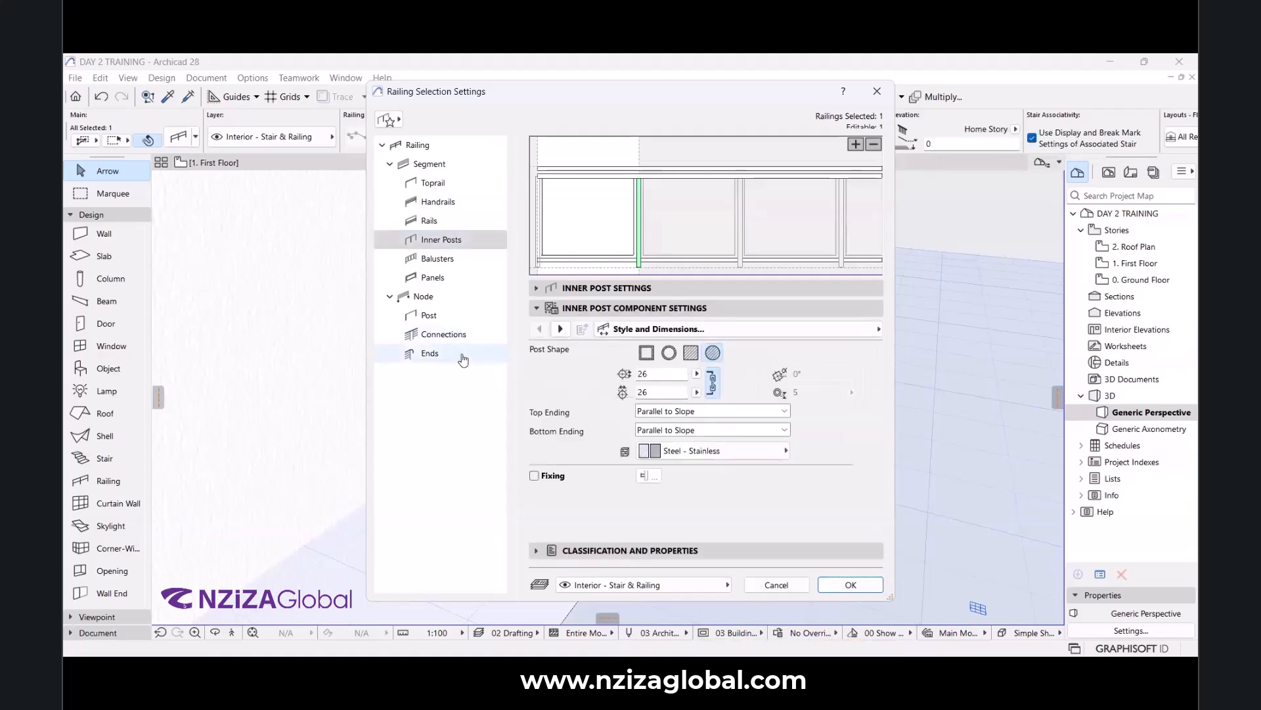
click(462, 357)
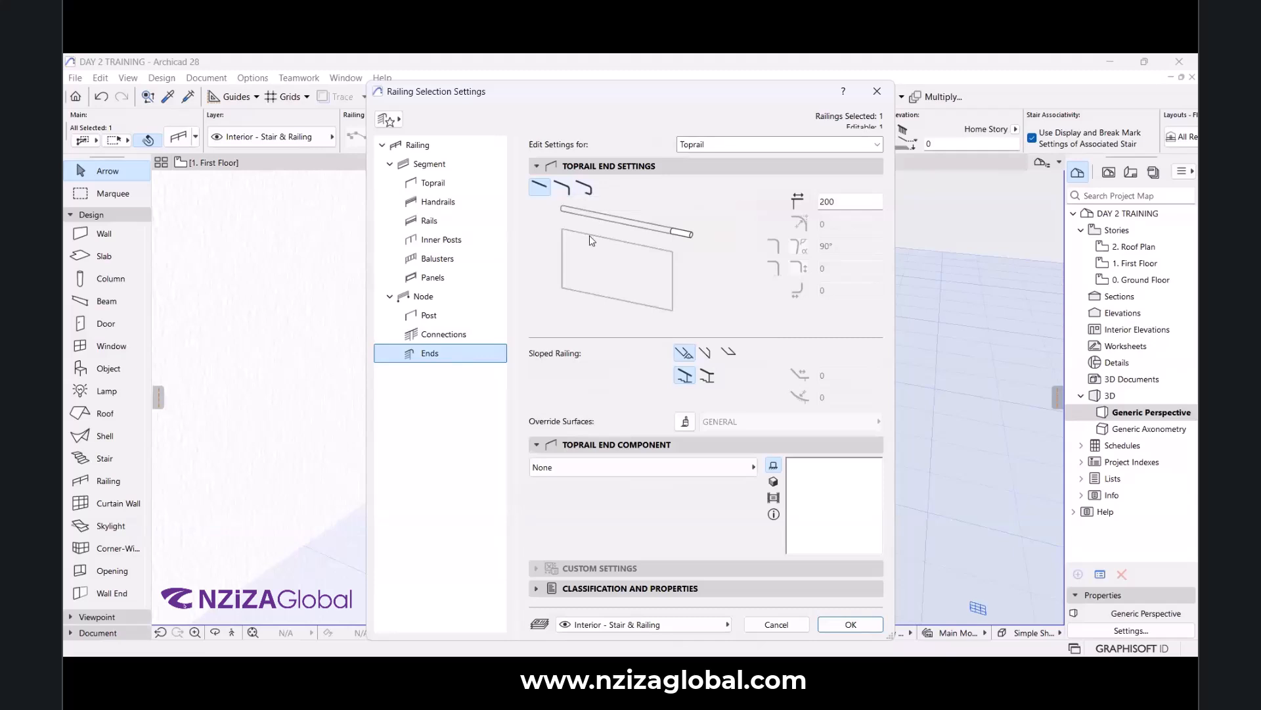
click(460, 336)
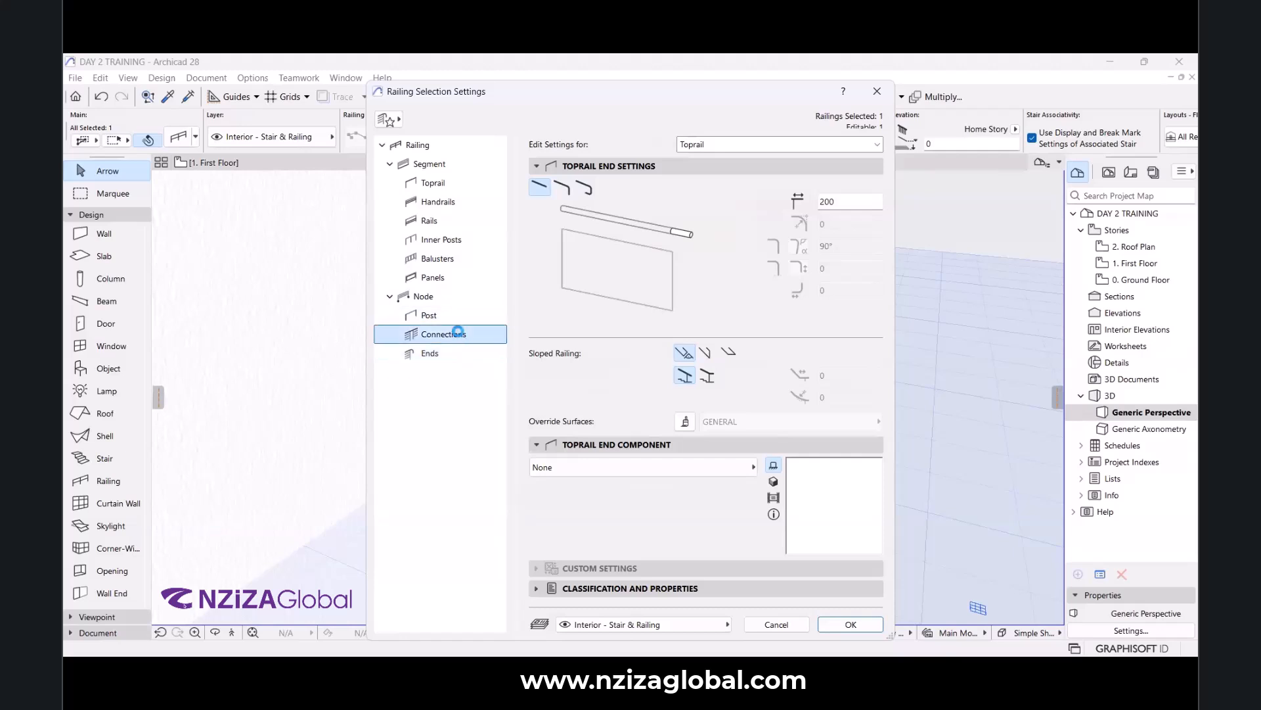
key(Return)
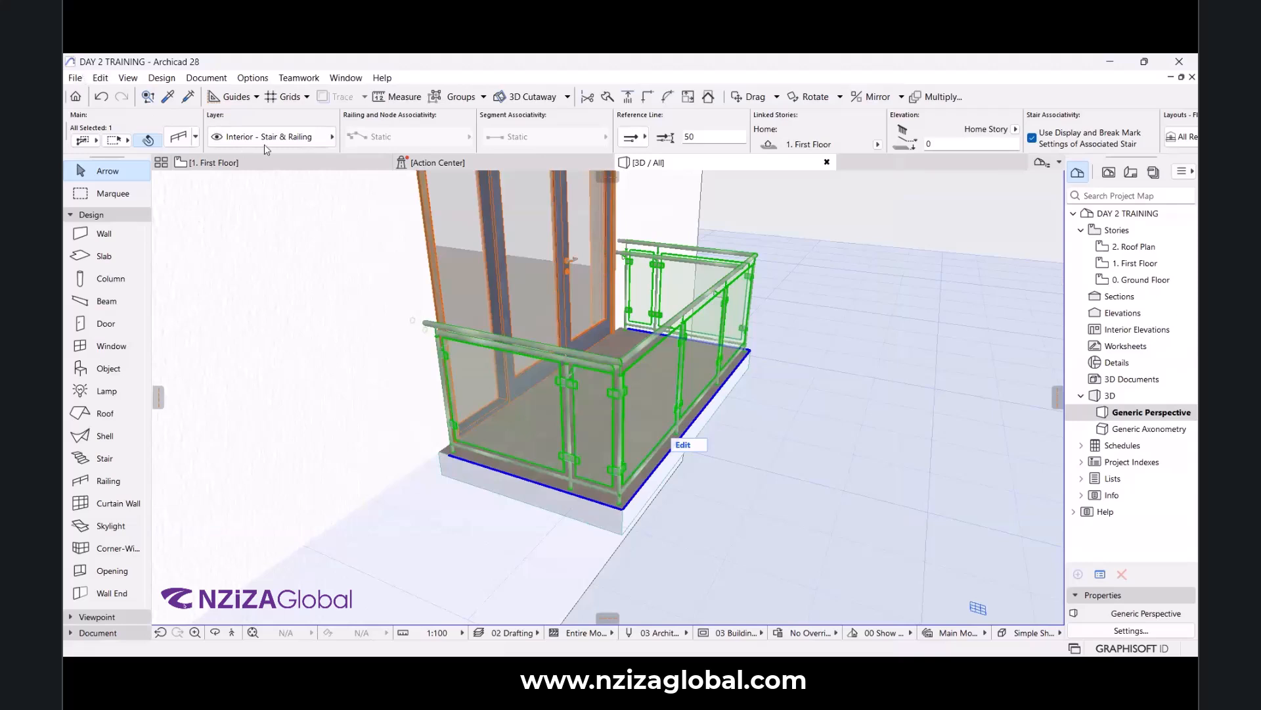
Save the DAY 2 TRAINING project and view the whole building with its balcony in 3D.
click(74, 78)
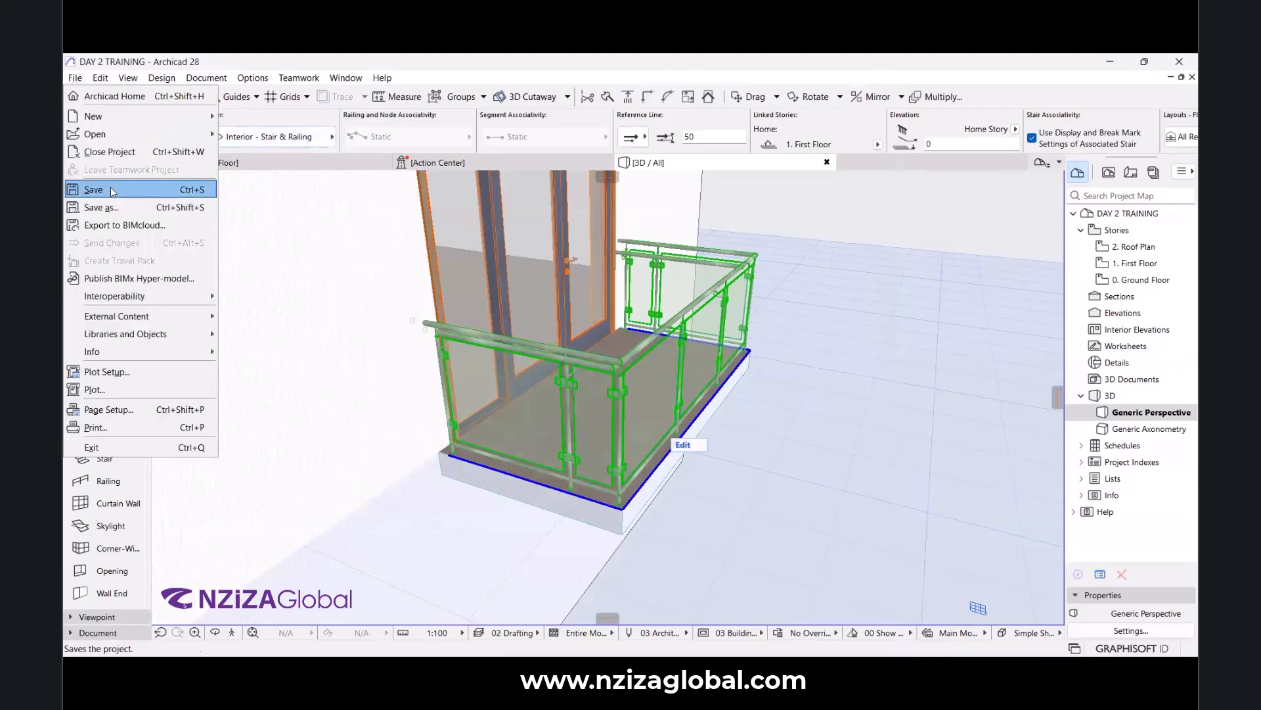
click(112, 189)
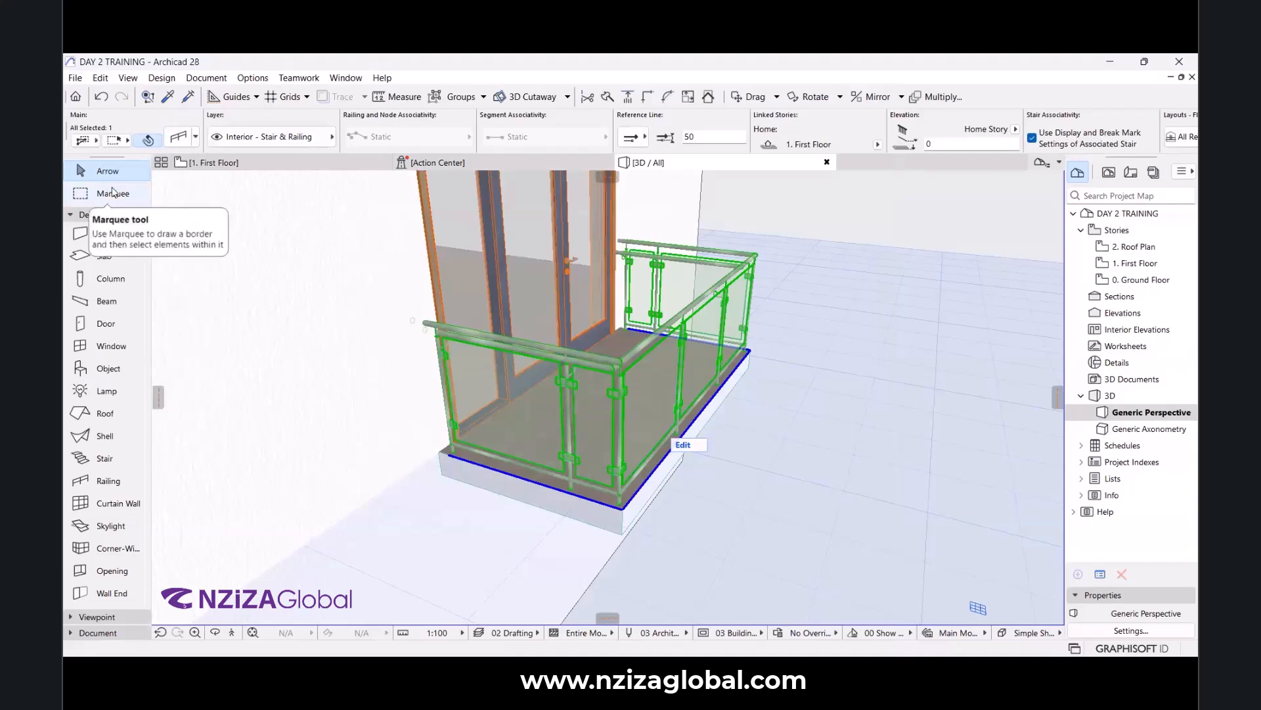
scroll(598, 383, down, 6)
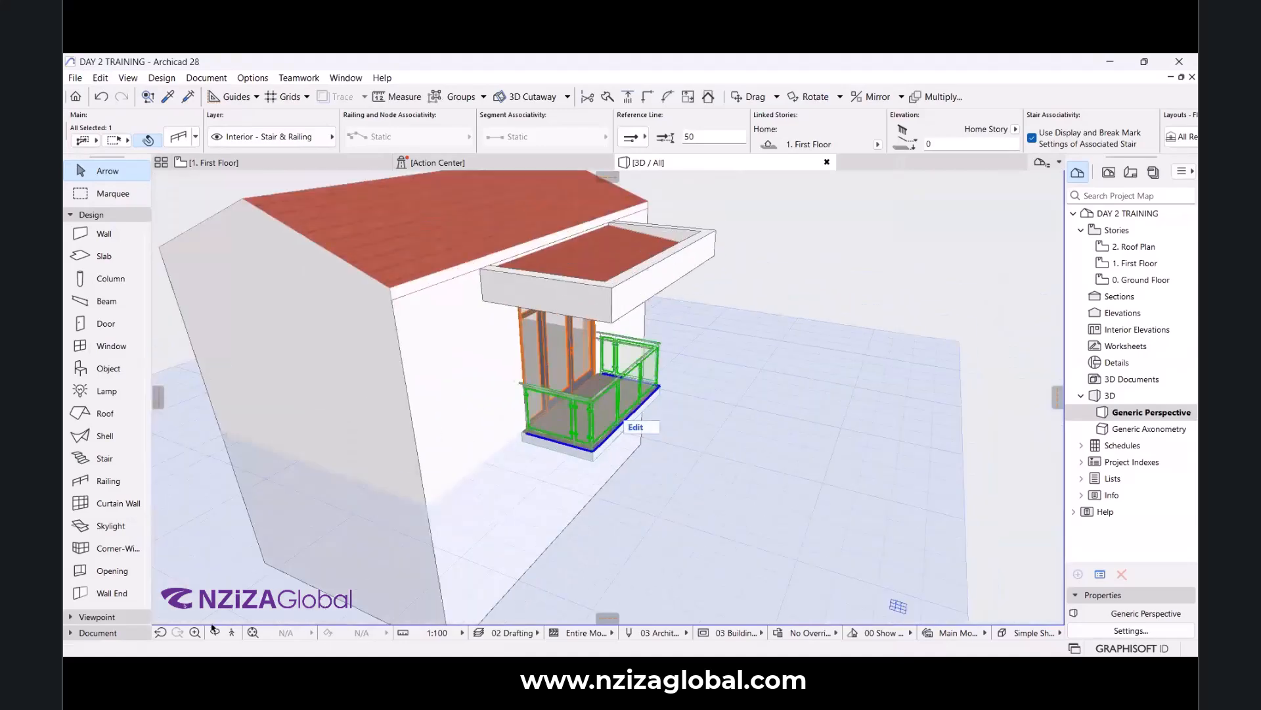
Examine the building's balcony, railing and canopy roof from several sides in the 3D view.
click(215, 632)
drag(459, 342, 603, 264)
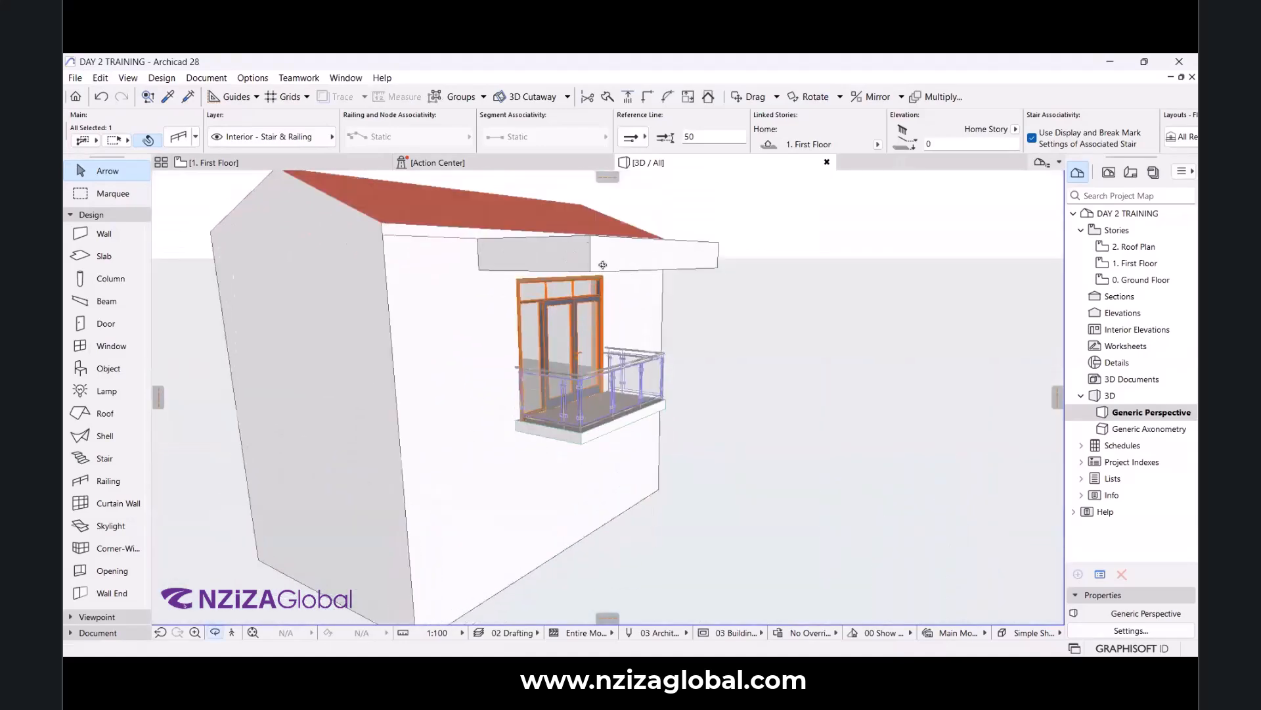
drag(735, 344, 427, 305)
scroll(720, 225, up, 3)
scroll(720, 225, down, 3)
drag(630, 271, 891, 293)
drag(660, 293, 923, 345)
scroll(639, 321, down, 3)
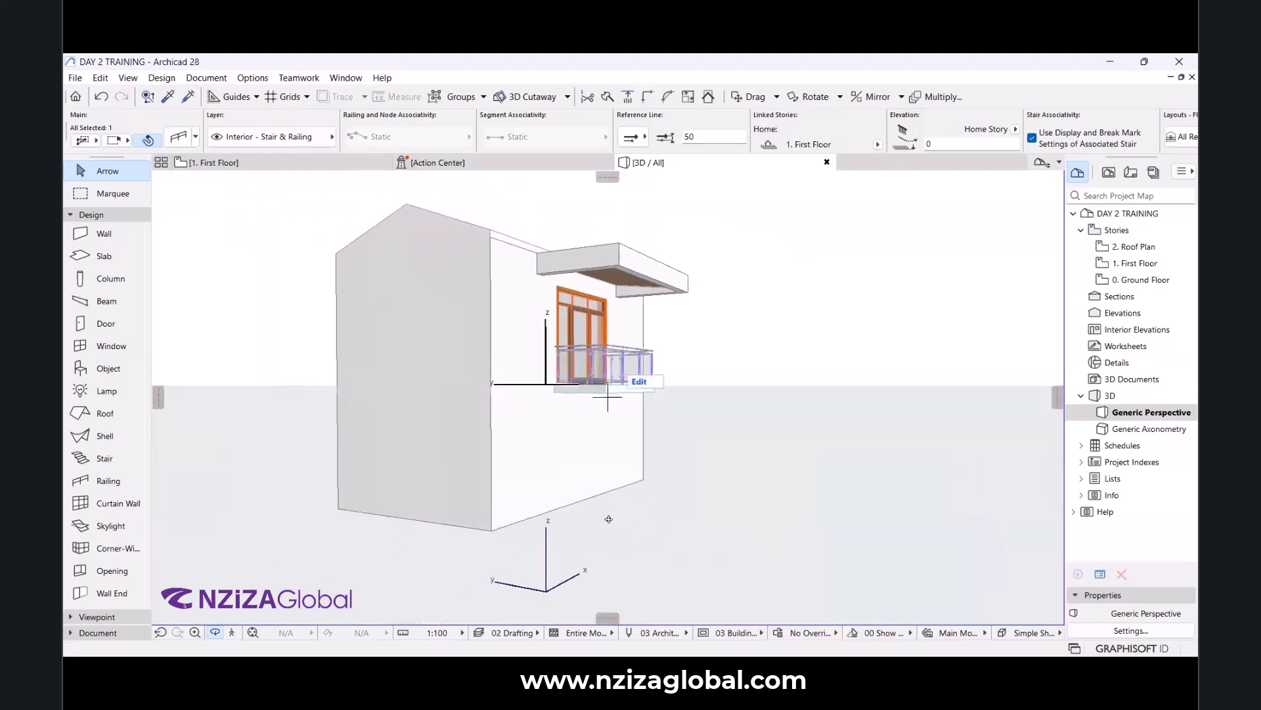
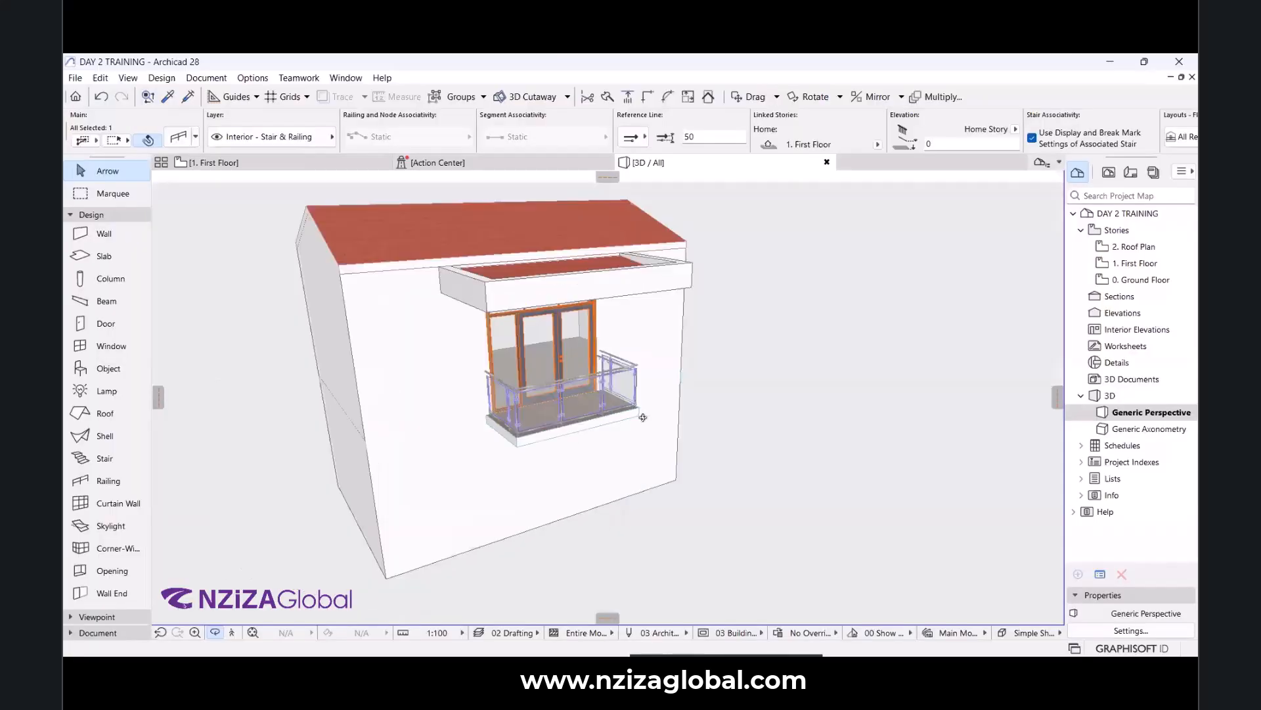
shift+middle_drag(640, 416, 604, 395)
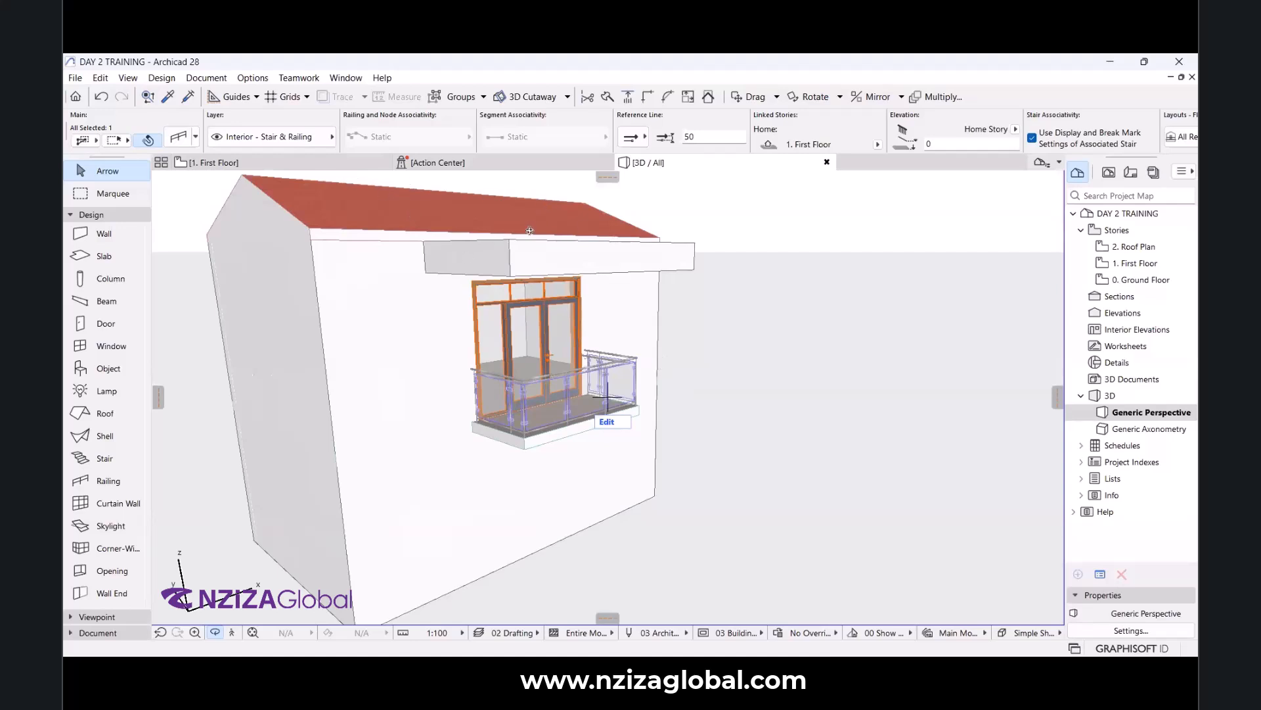
drag(621, 521, 648, 499)
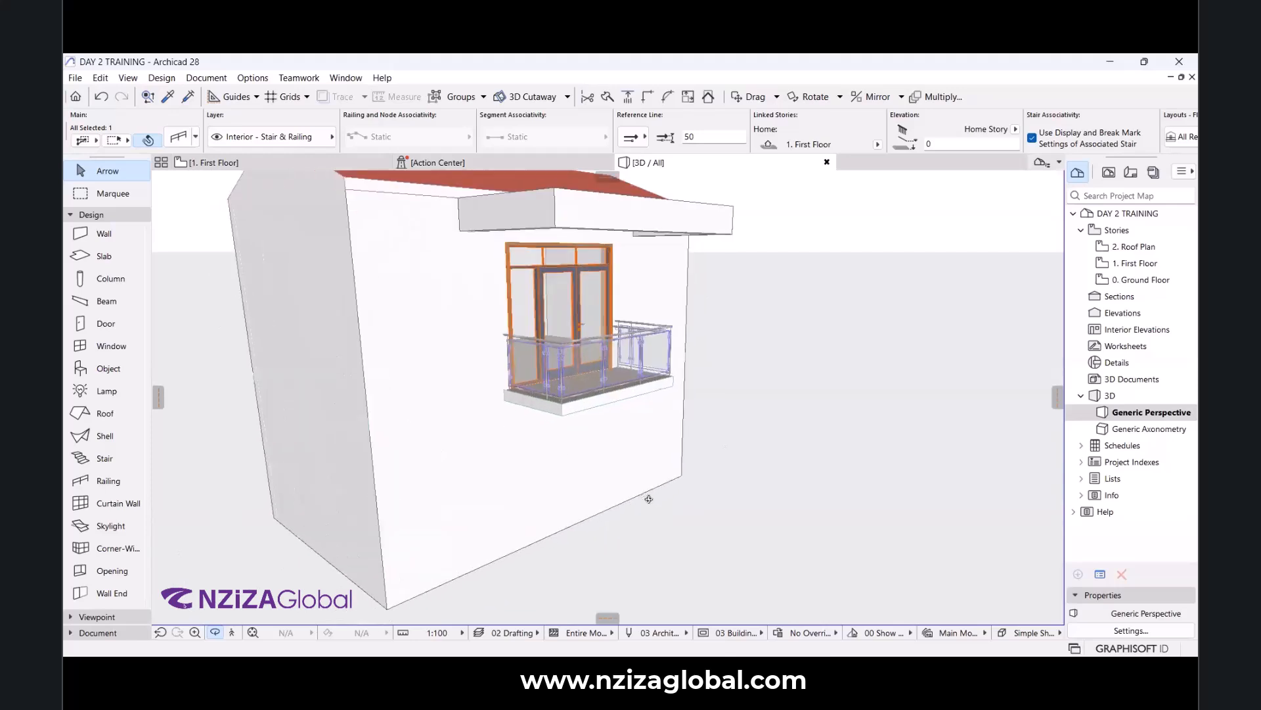
scroll(542, 471, down, 2)
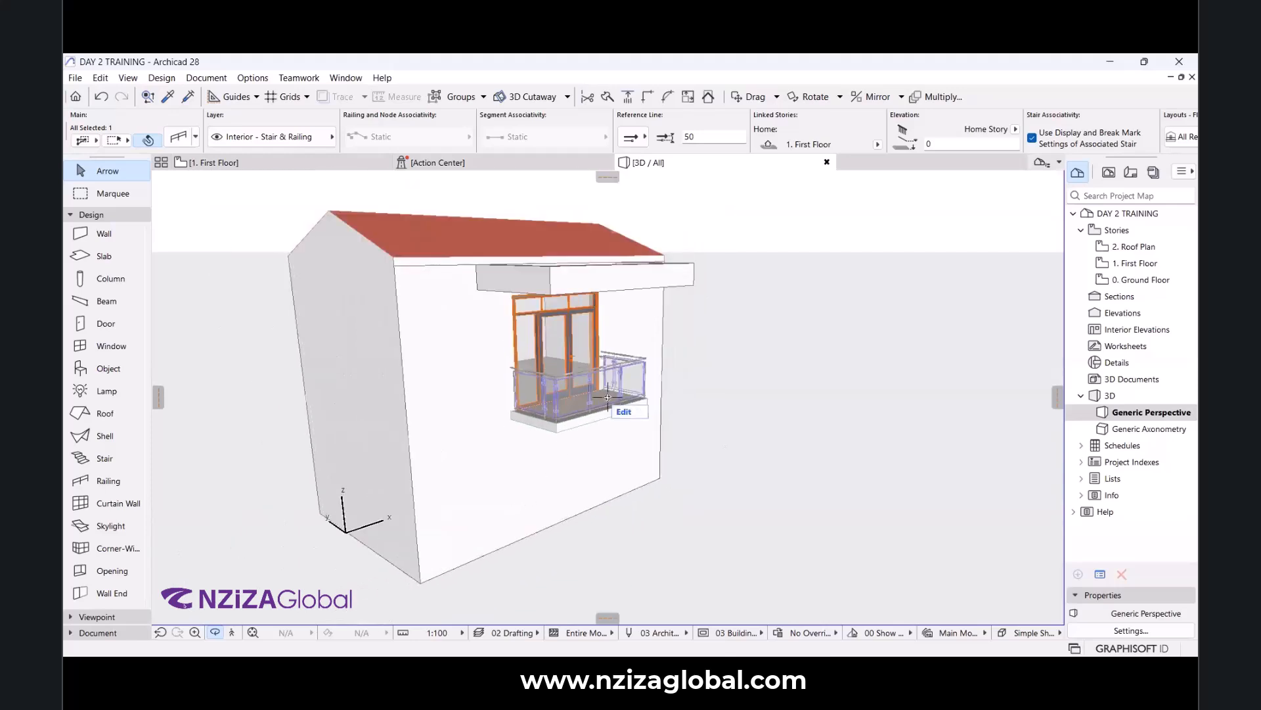
drag(636, 300, 611, 286)
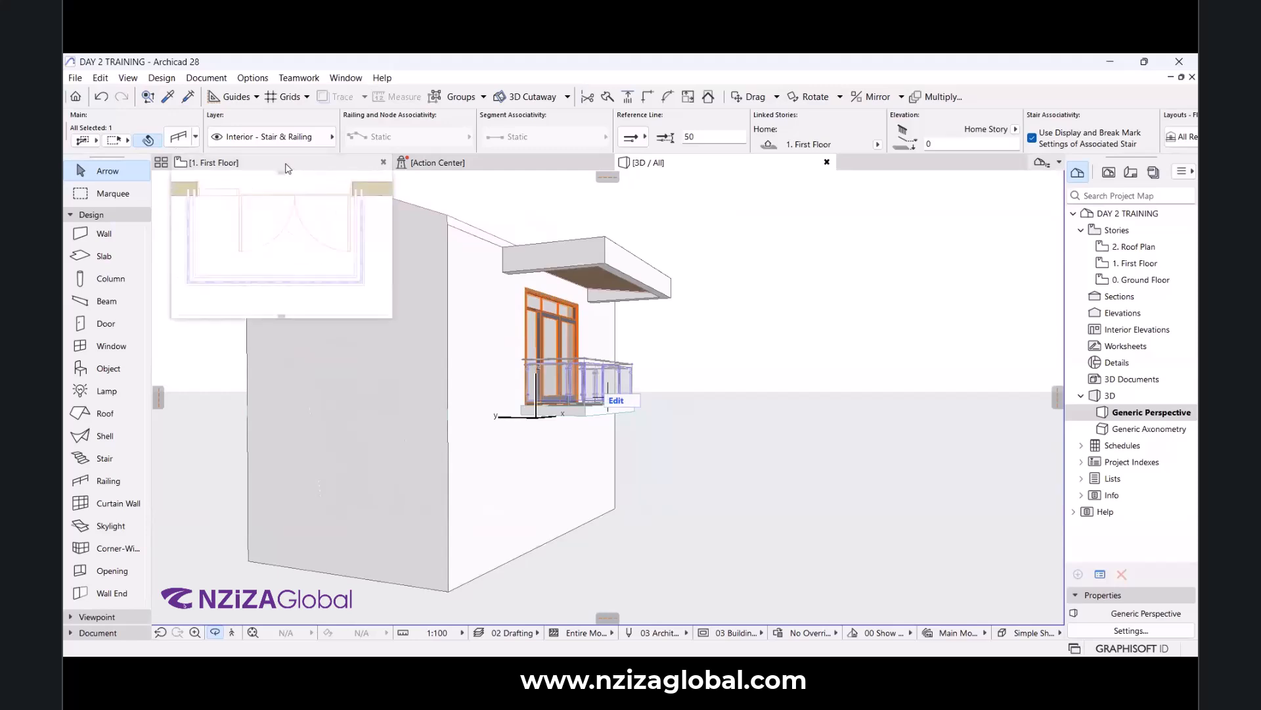
Check the balcony and canopy outlines on the First Floor plan, and open the Ground Floor plan at the front wall.
click(287, 168)
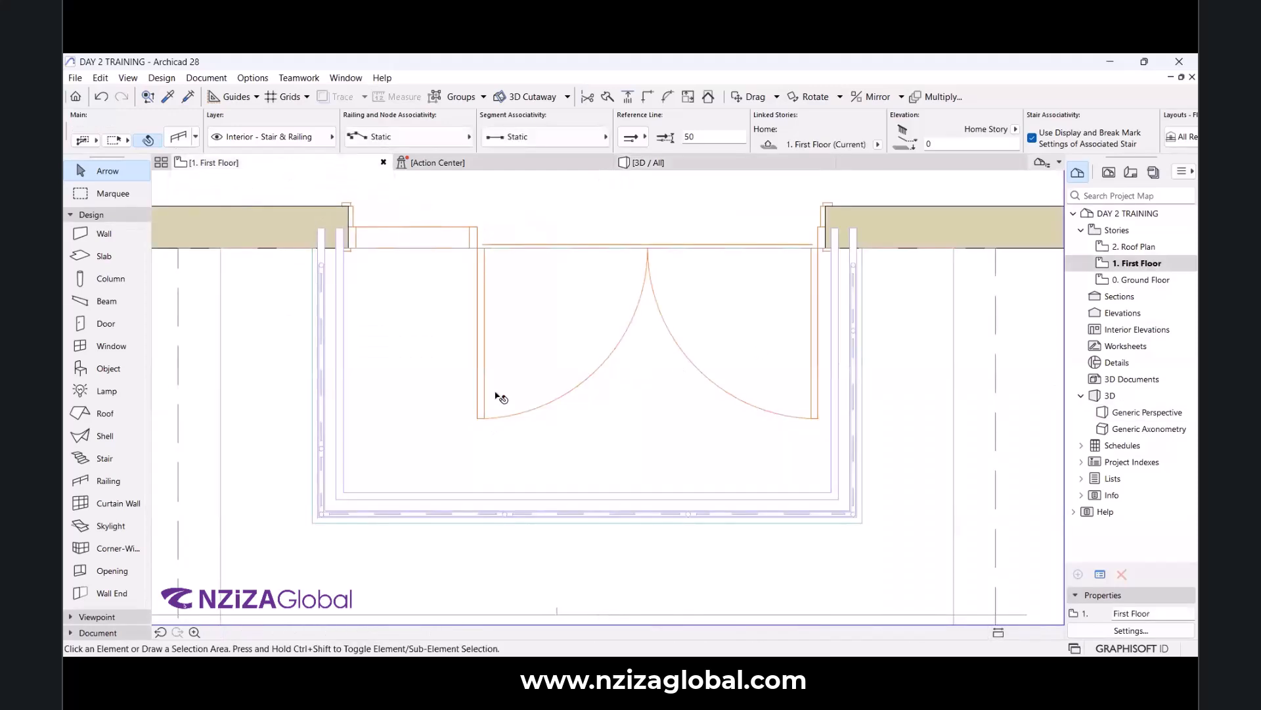
scroll(554, 414, down, 4)
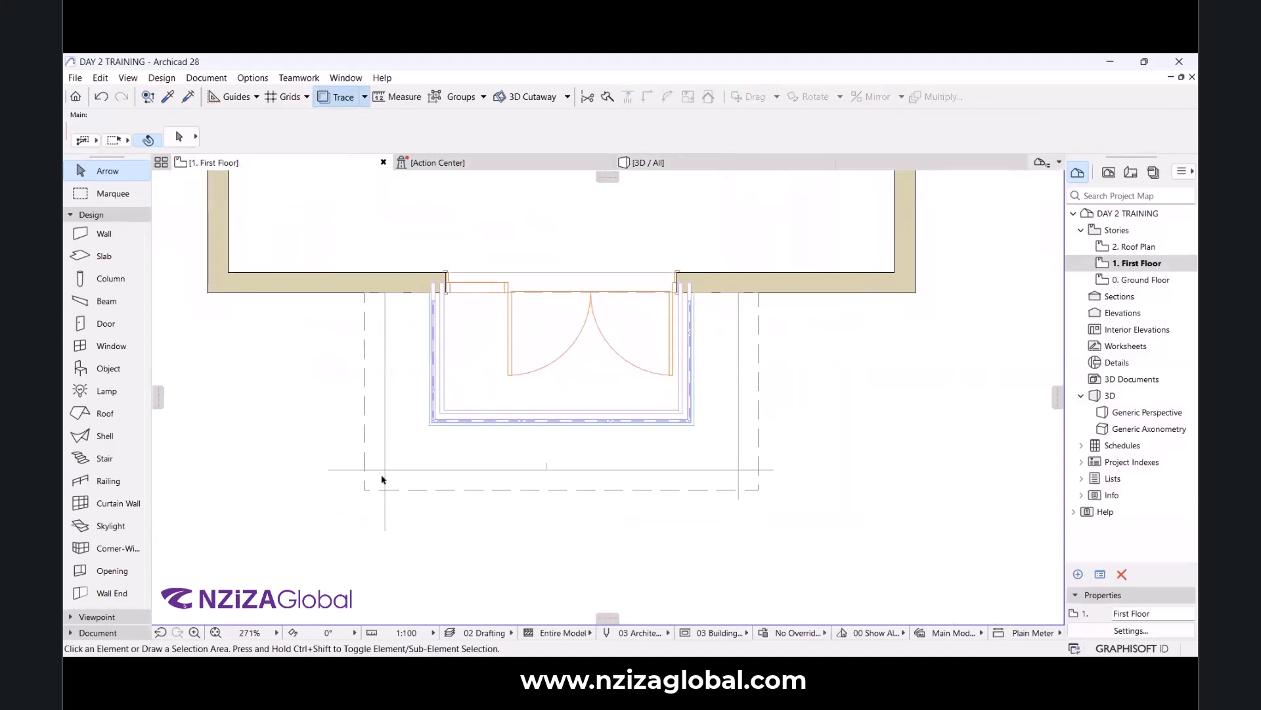
scroll(375, 473, up, 2)
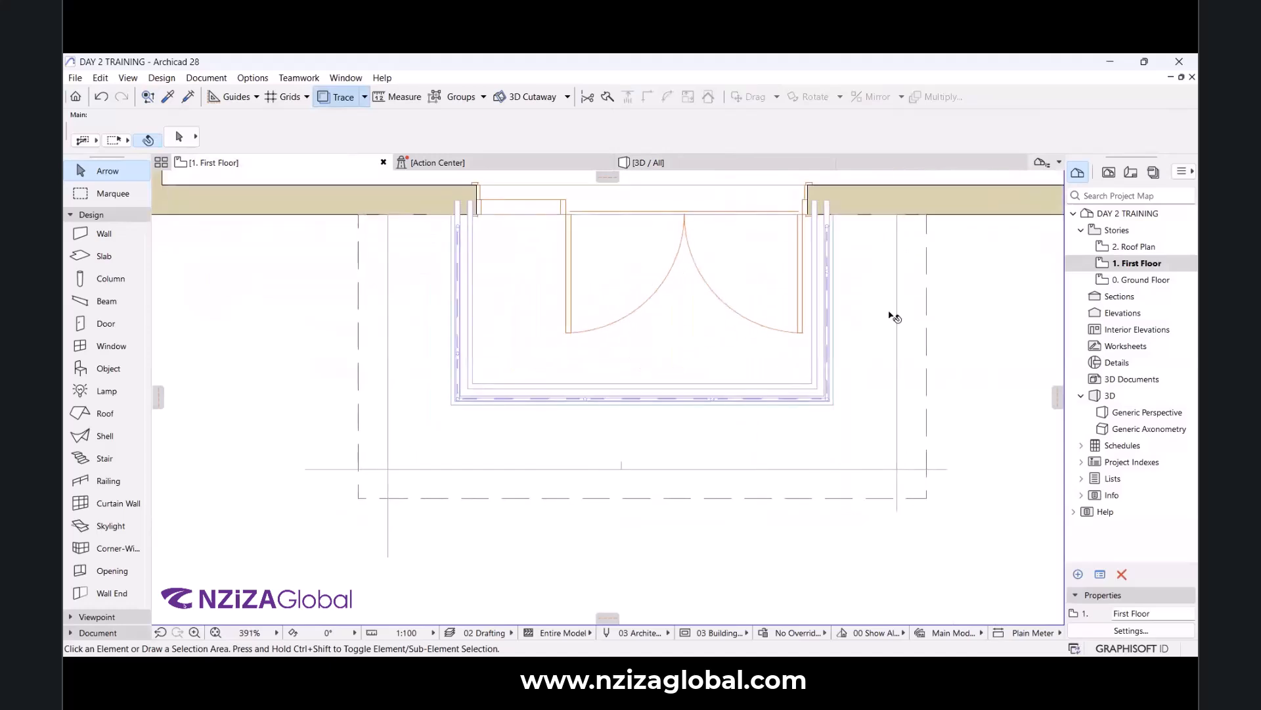
double_click(1138, 281)
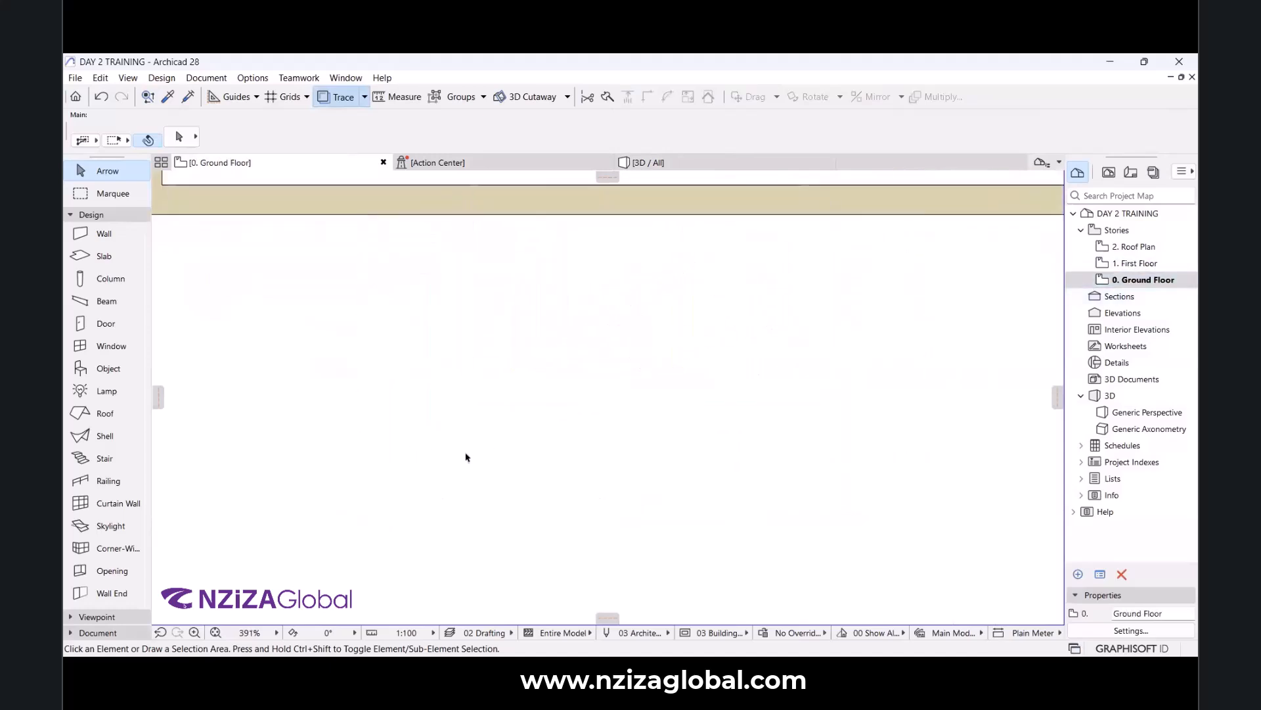
scroll(466, 458, down, 4)
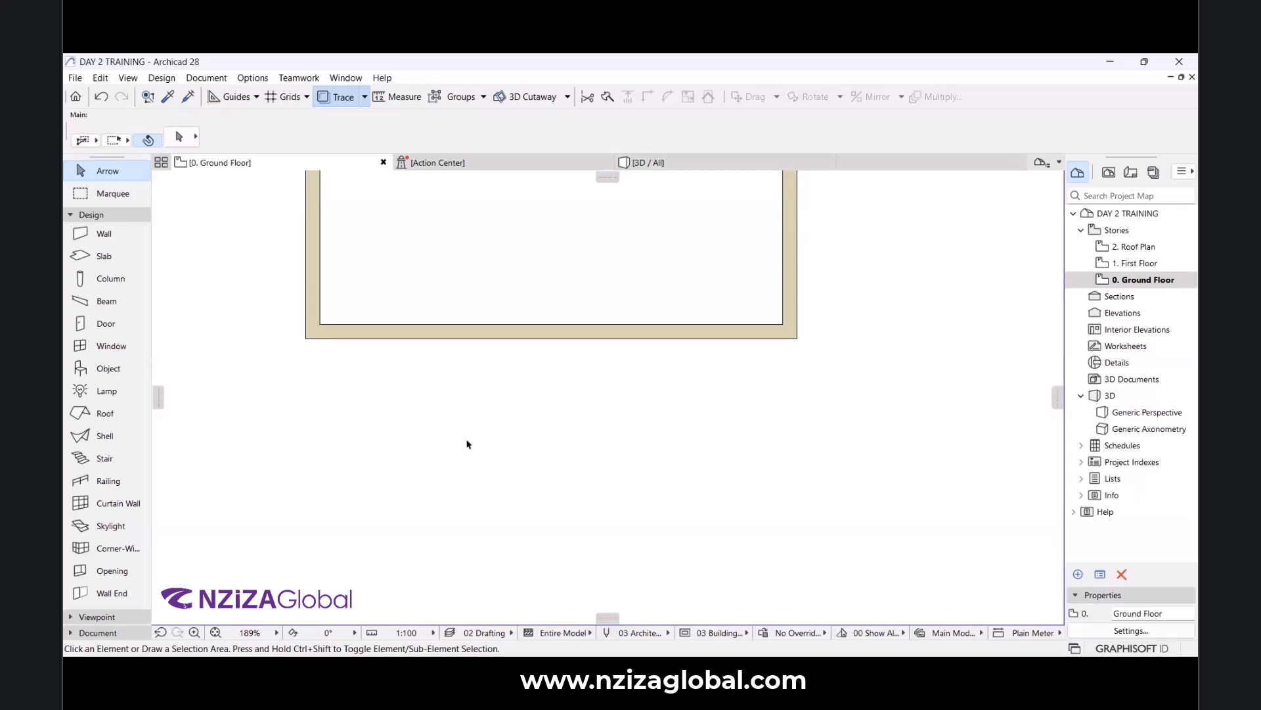
Open the Column tool's default settings and give the column segment a circular cross-section.
click(99, 283)
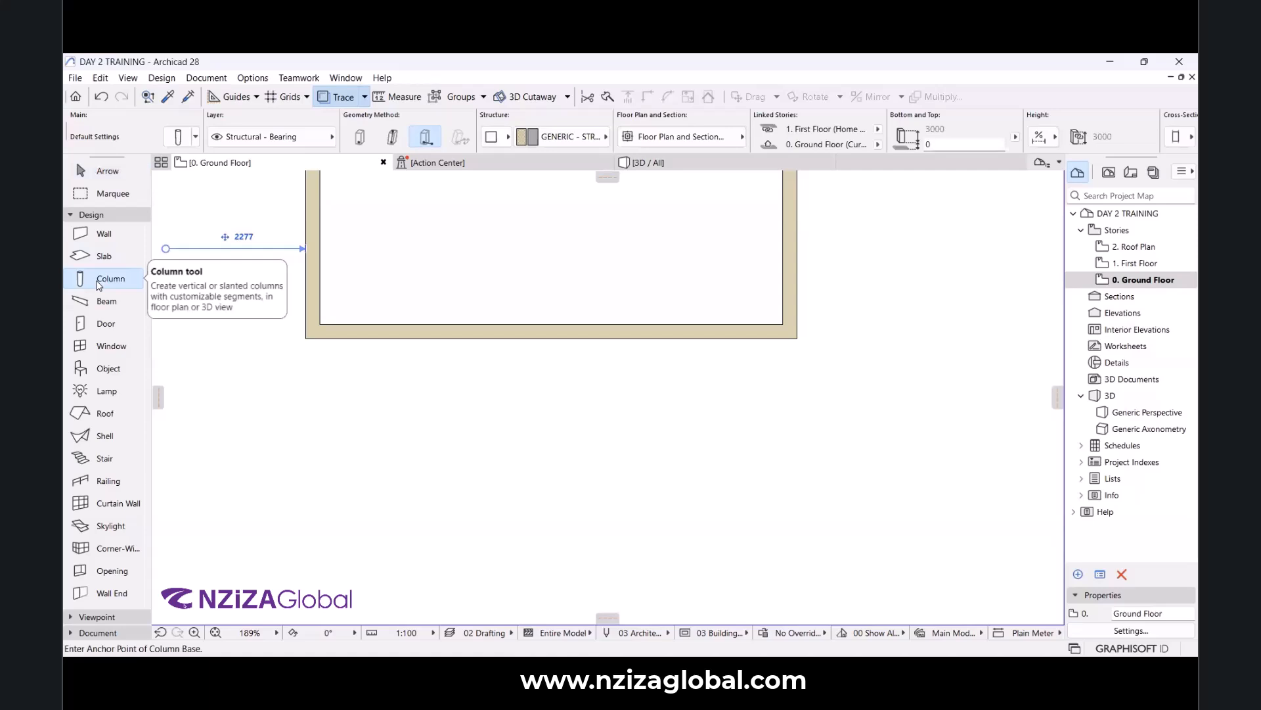
click(176, 138)
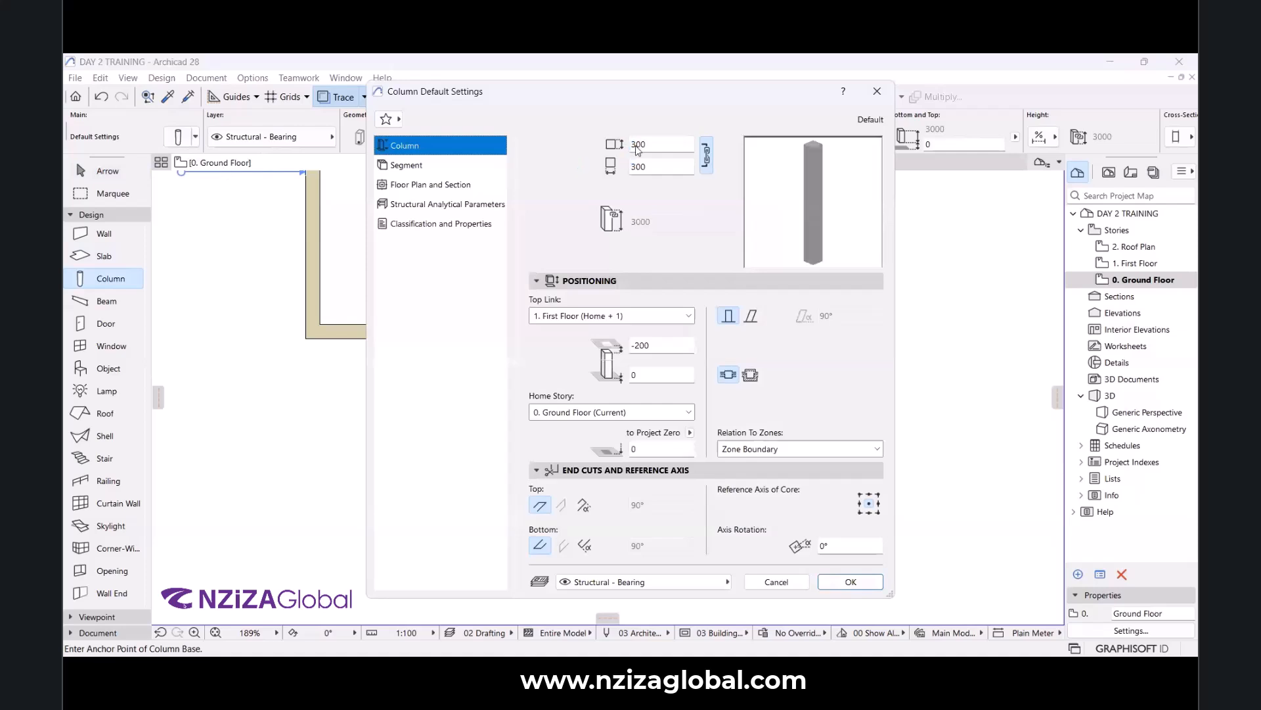
drag(641, 145, 618, 150)
click(423, 169)
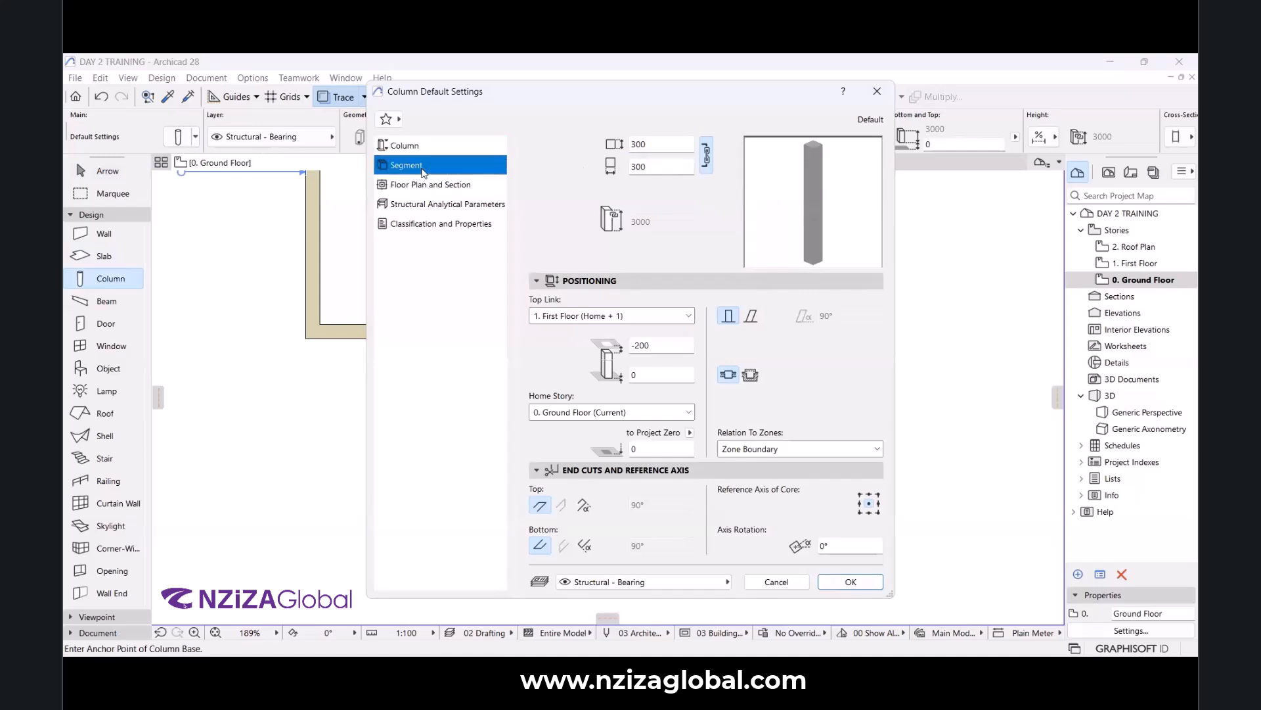
click(562, 334)
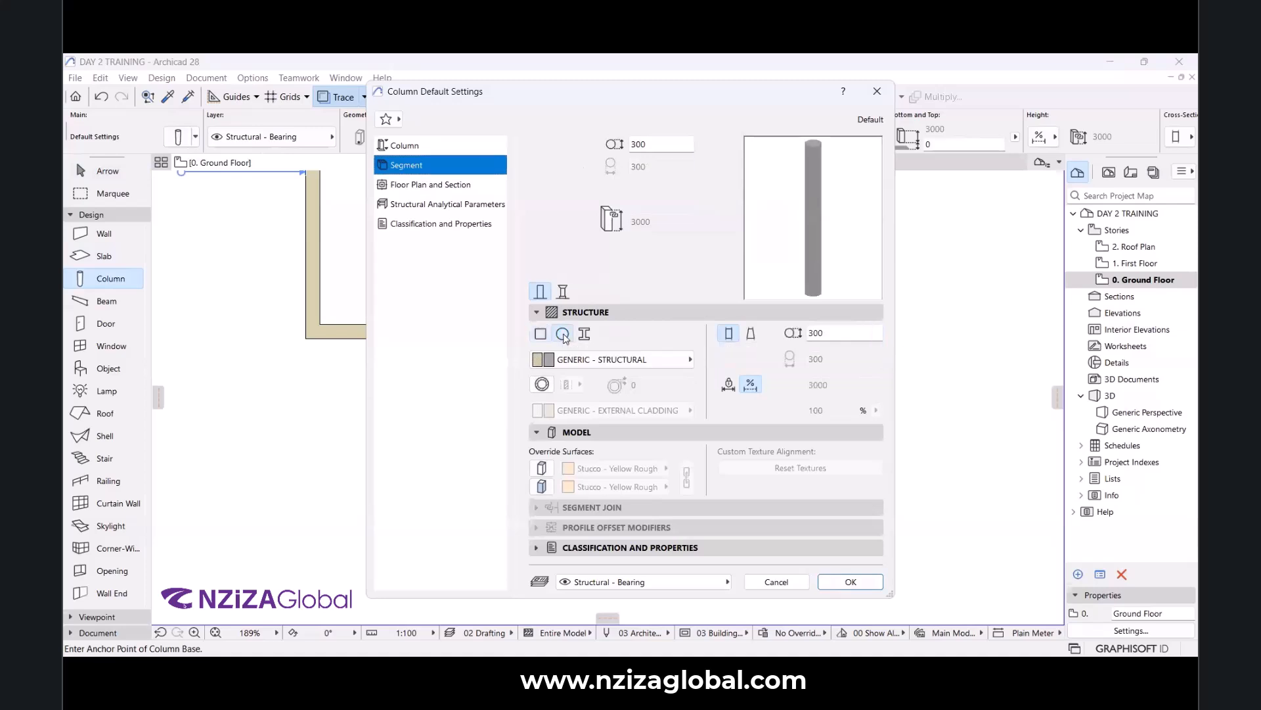
Override both column surfaces with Stucco - White Rough and set the column diameter to 200.
click(542, 468)
click(542, 486)
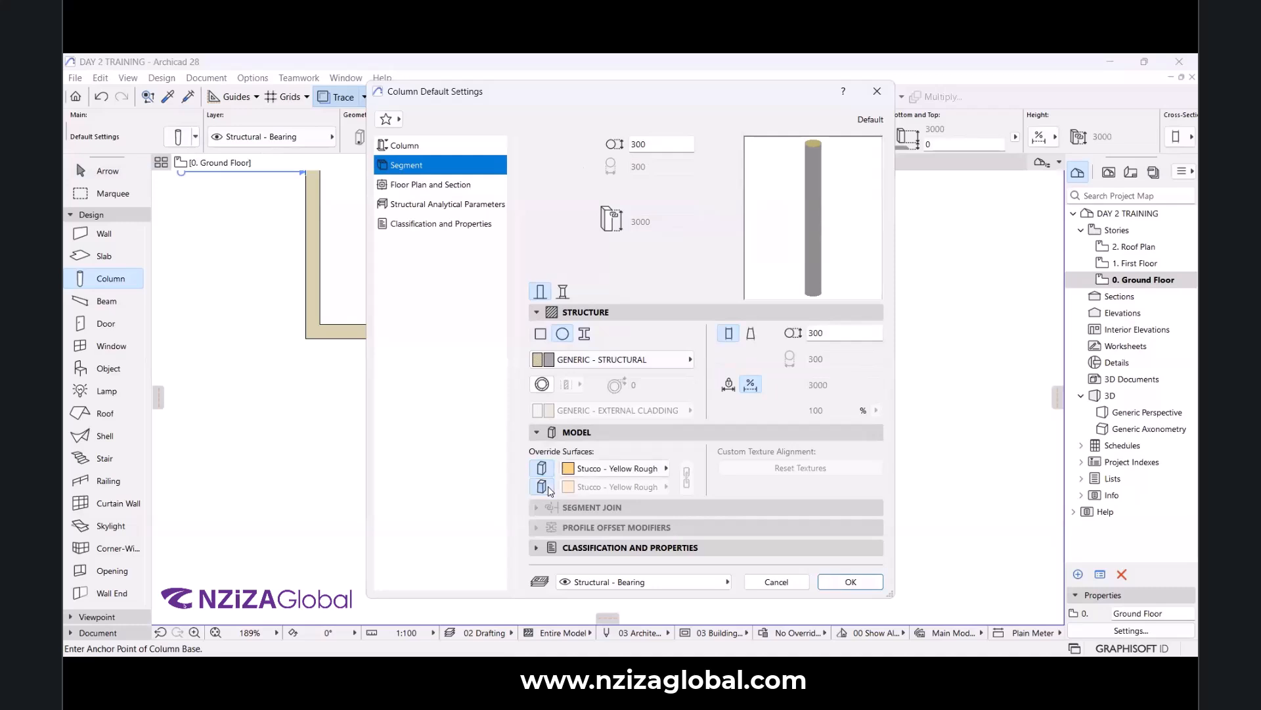
click(593, 468)
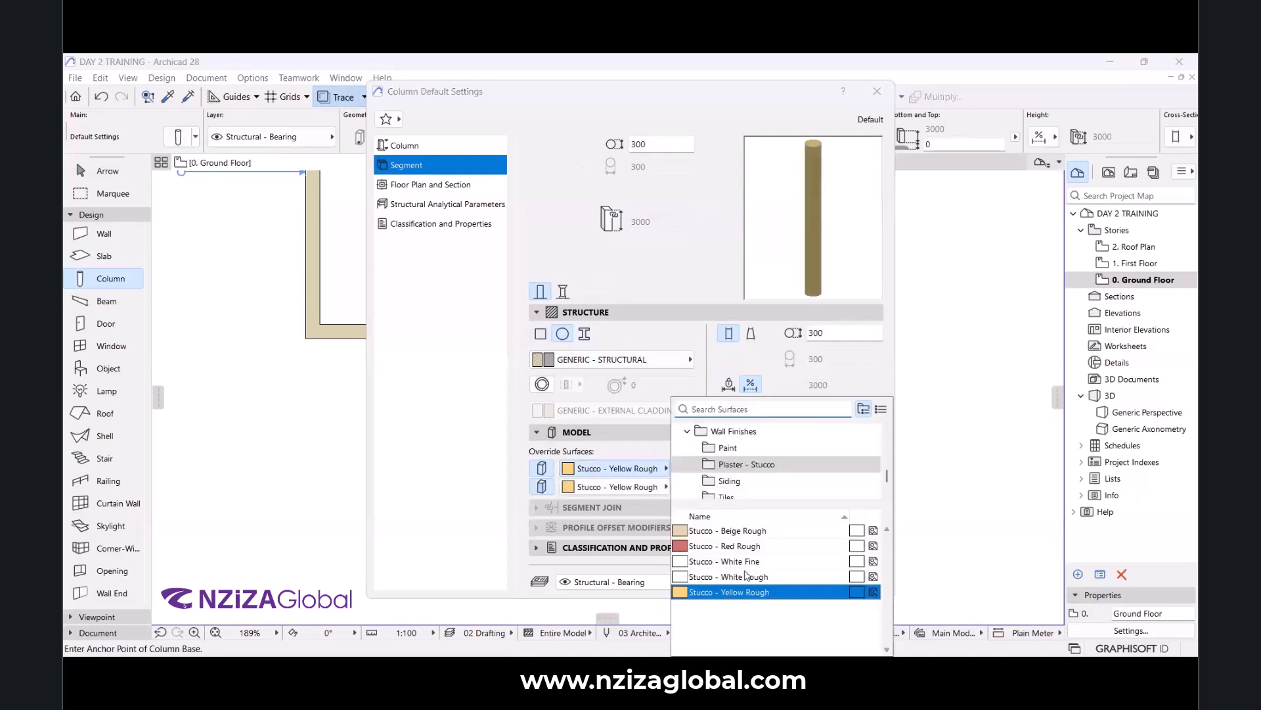
click(745, 576)
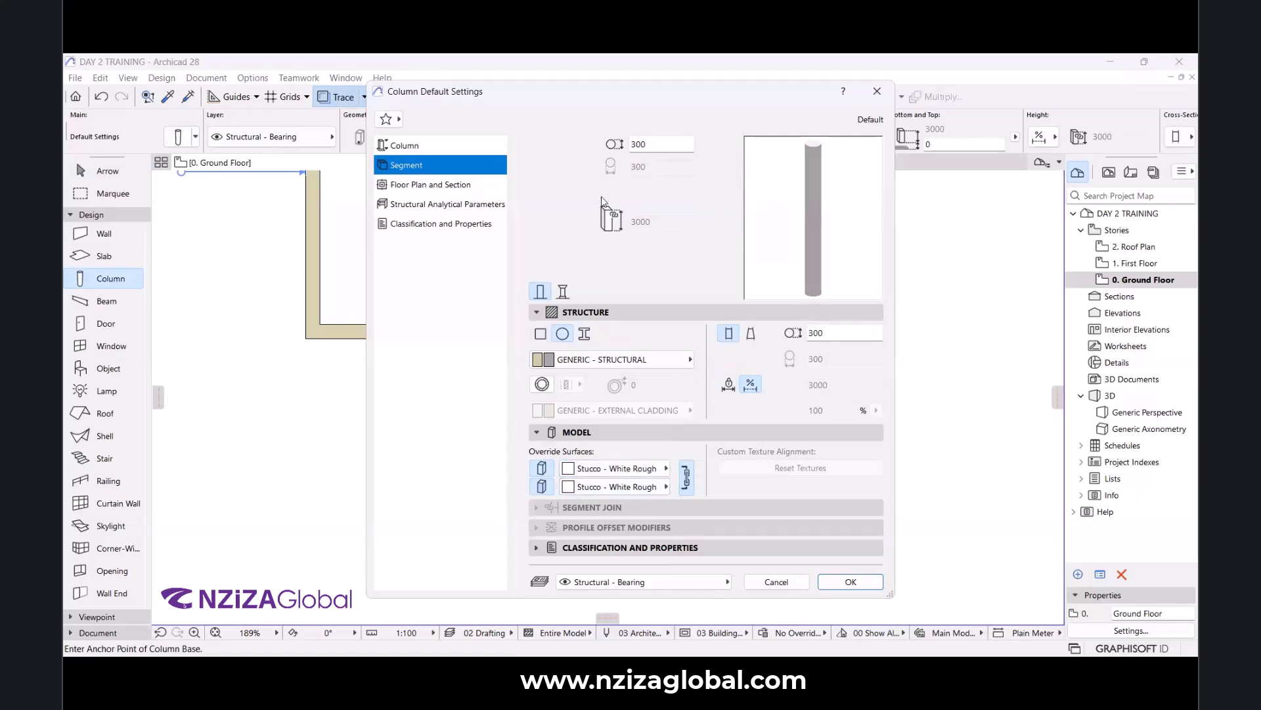
drag(643, 144, 622, 147)
text(20)
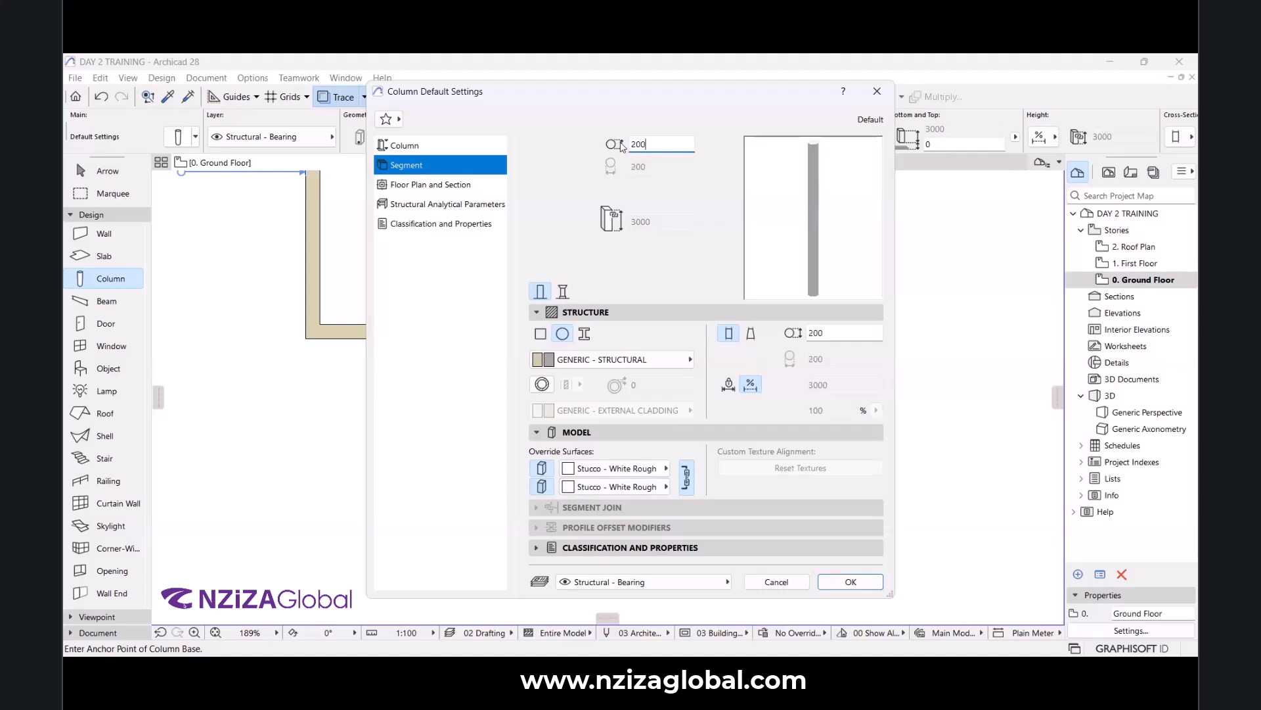
Review the column's floor plan and structural settings, set its top offset from the First Floor to 0, and apply the defaults.
click(454, 186)
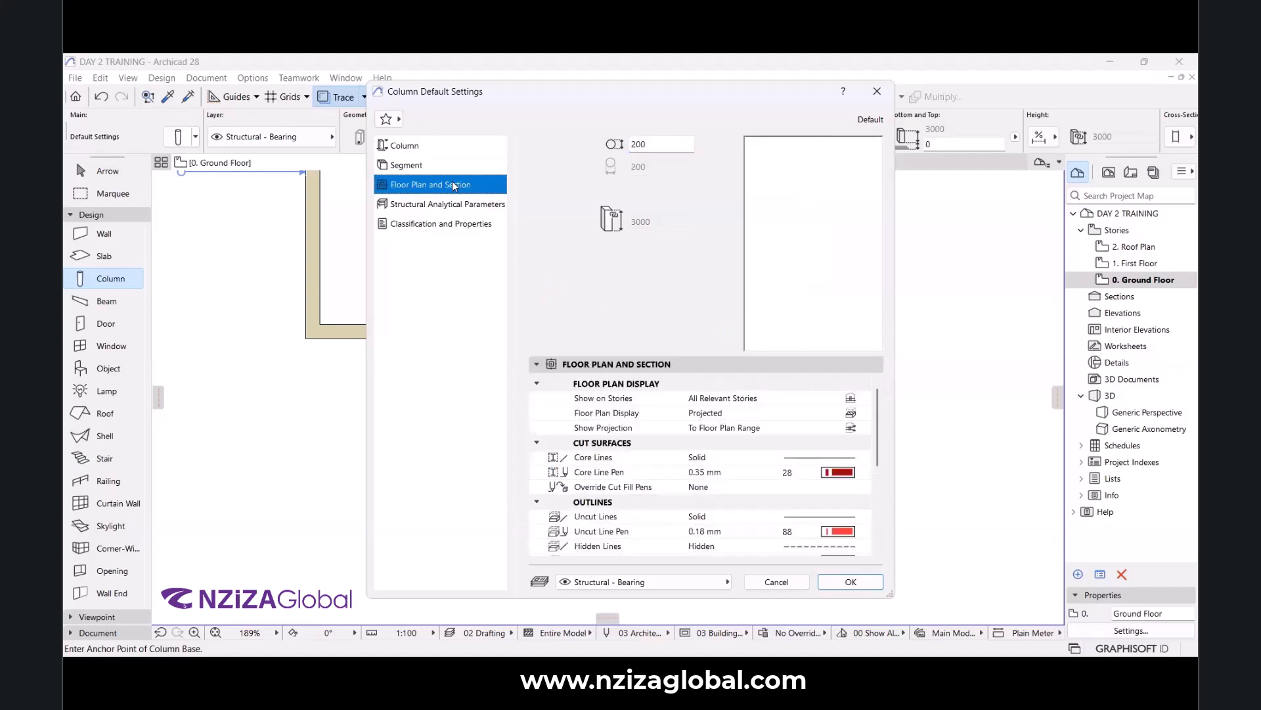
click(433, 206)
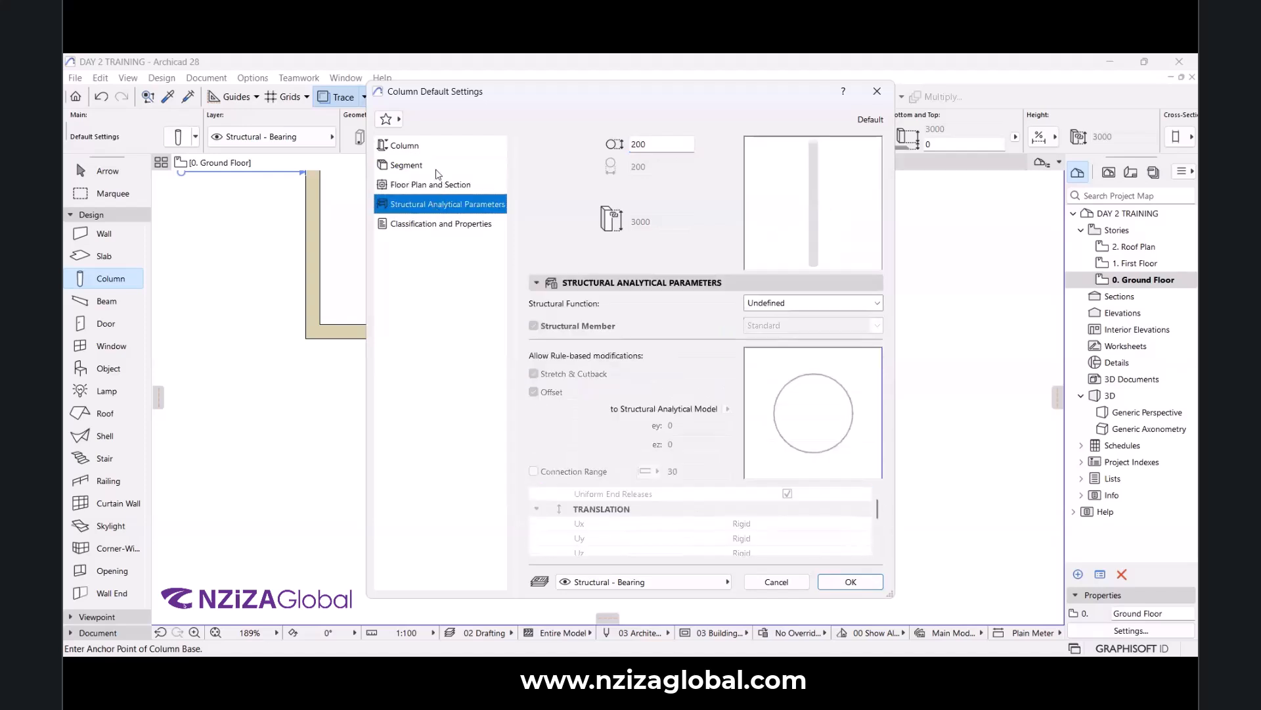
click(441, 149)
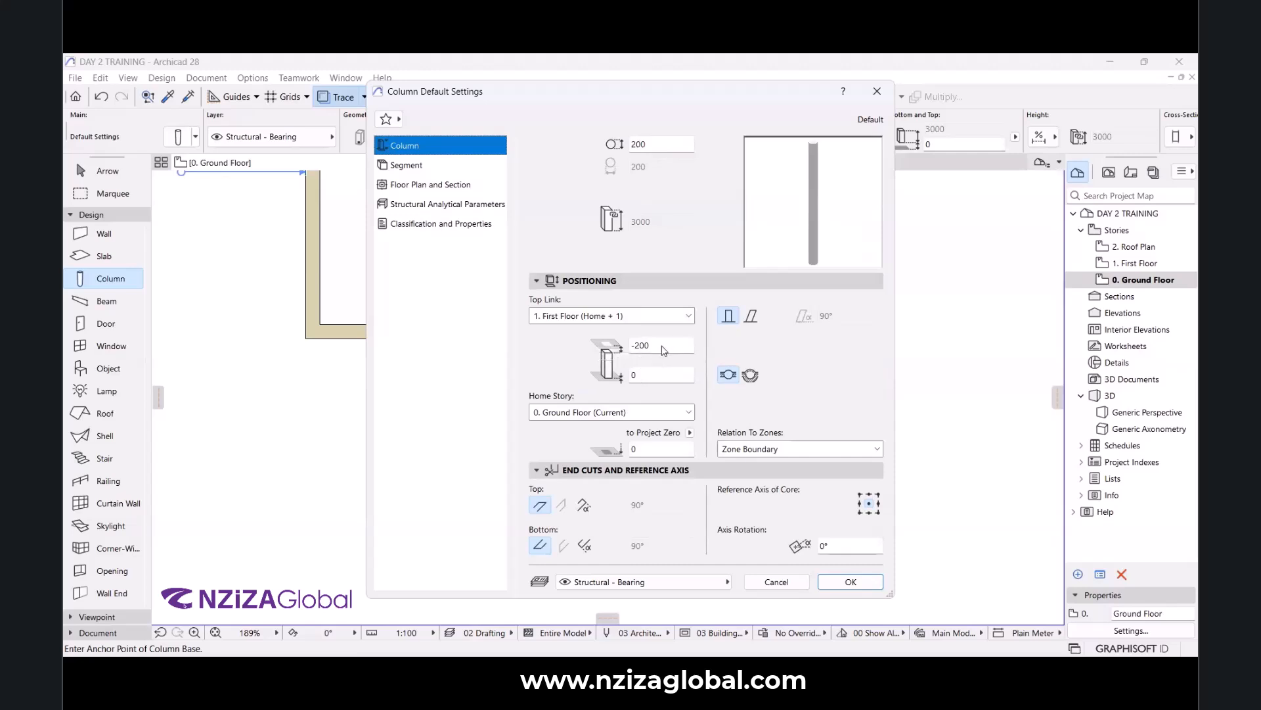
drag(650, 347, 624, 346)
text(0)
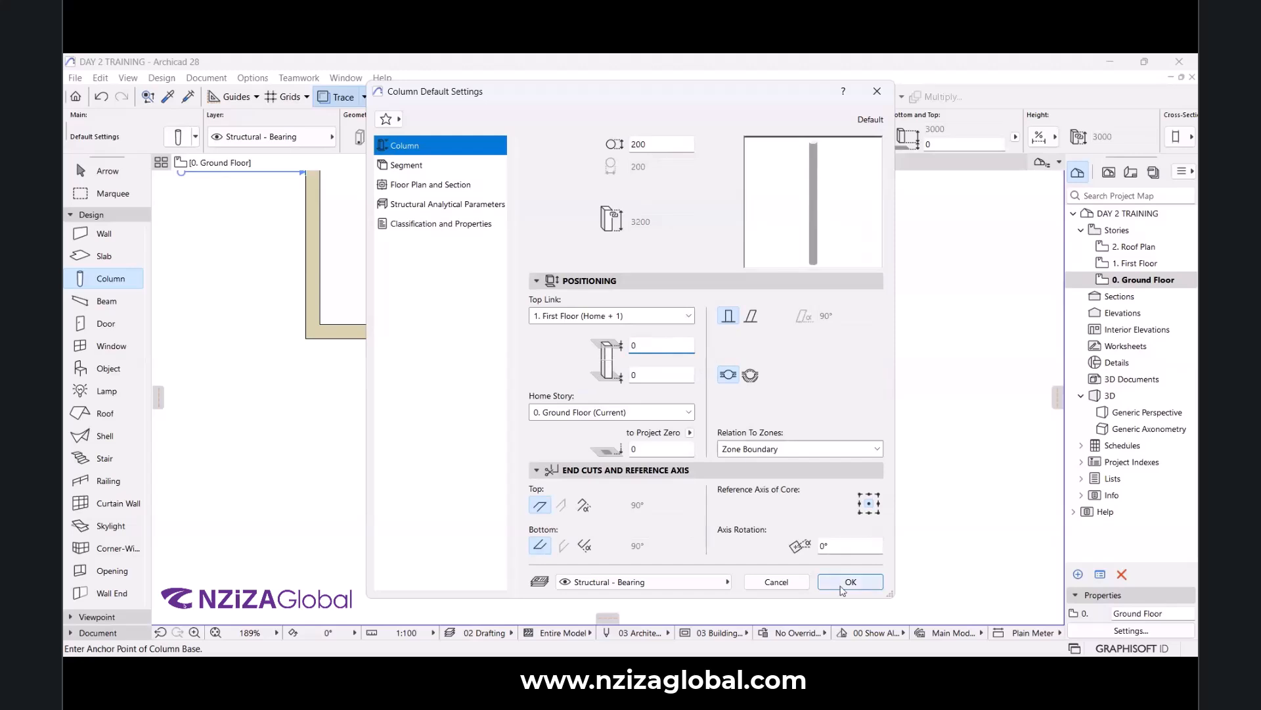
click(841, 587)
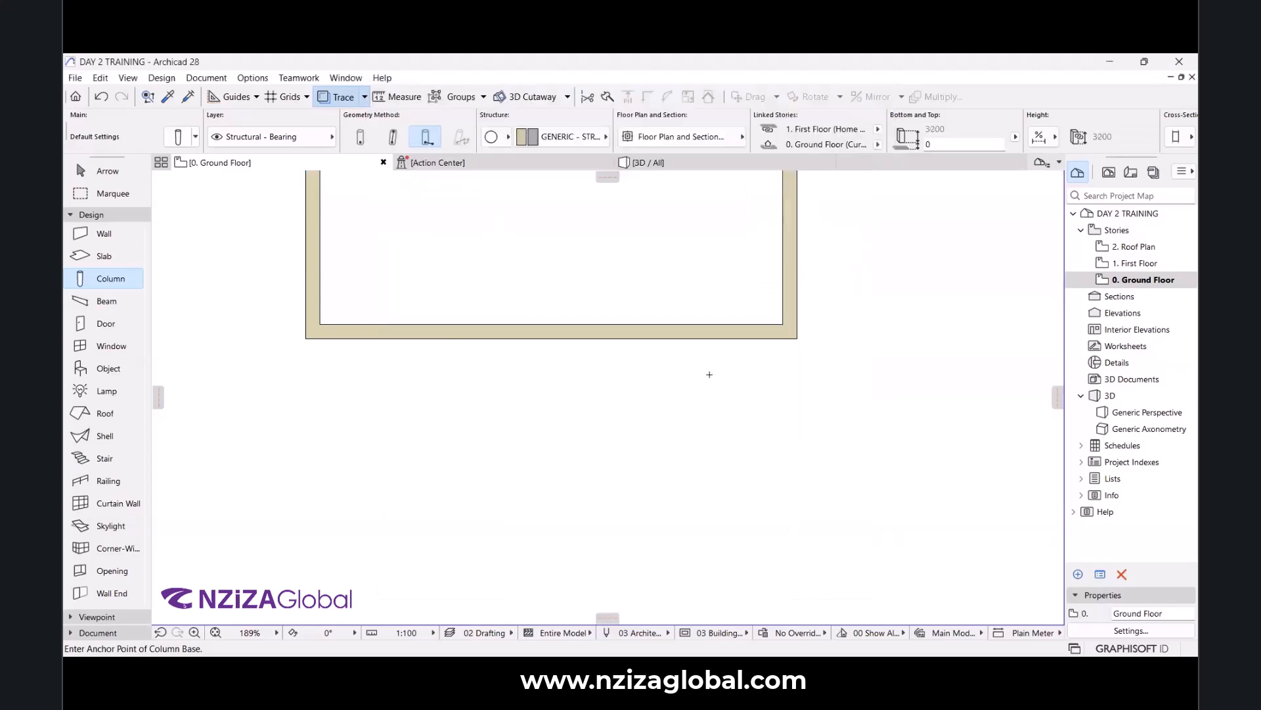
Set the Ground Floor plan's trace reference to the story above the current one.
scroll(309, 341, up, 2)
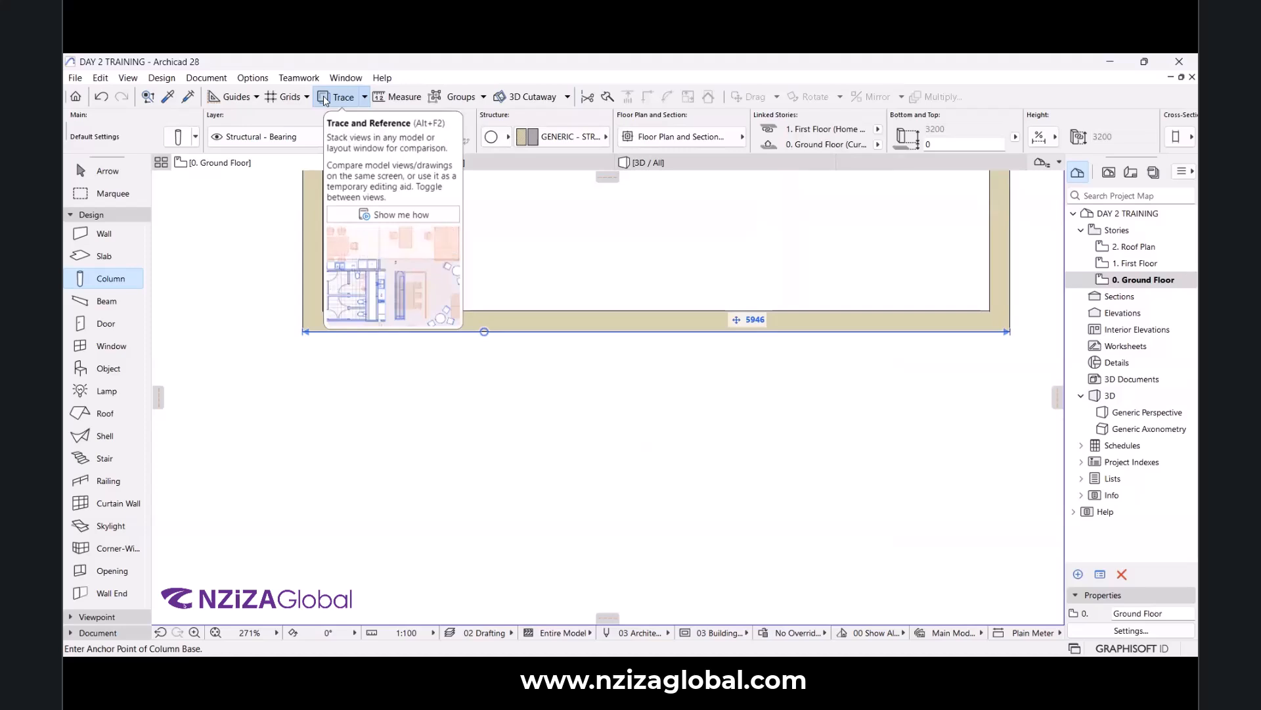
click(364, 98)
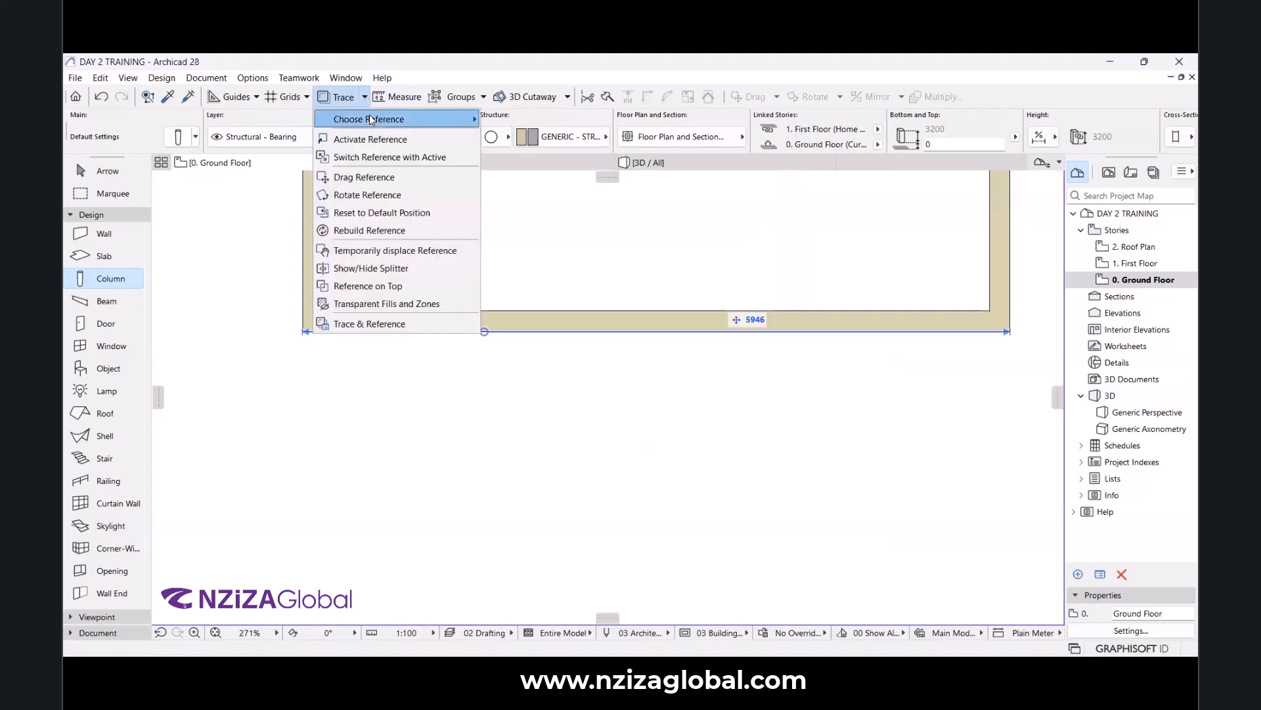
mouse_move(371, 120)
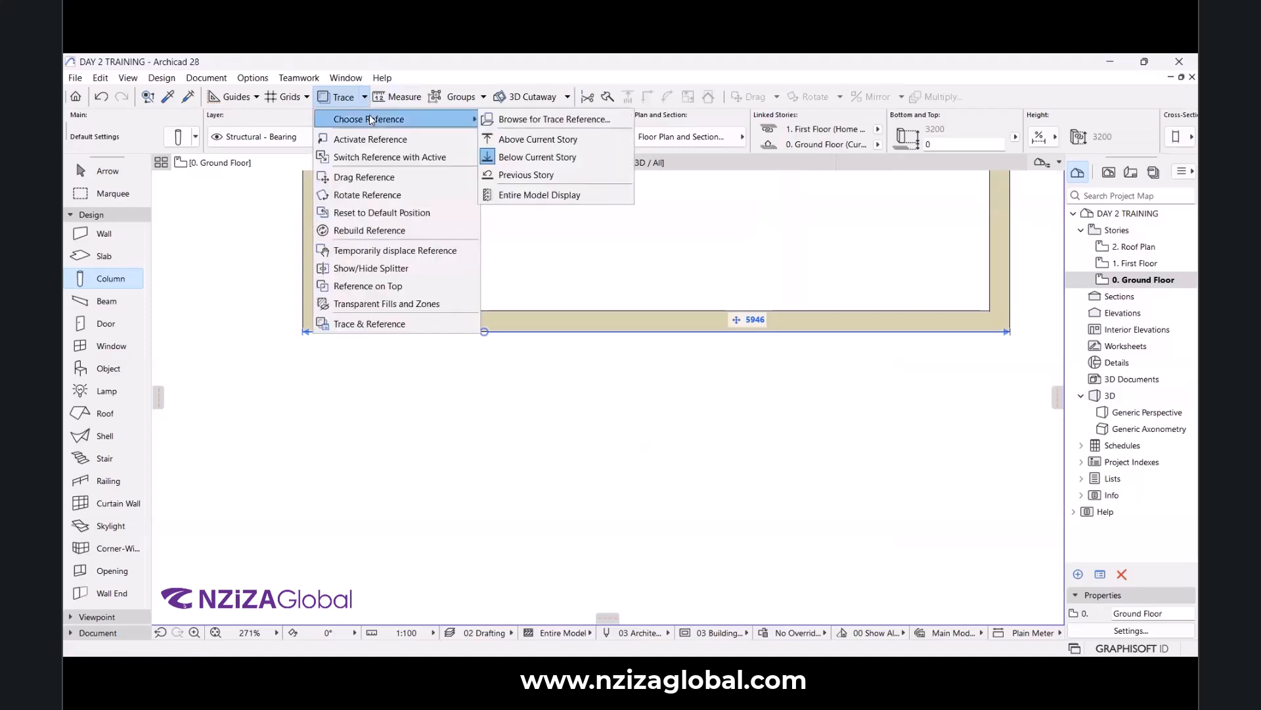
click(511, 140)
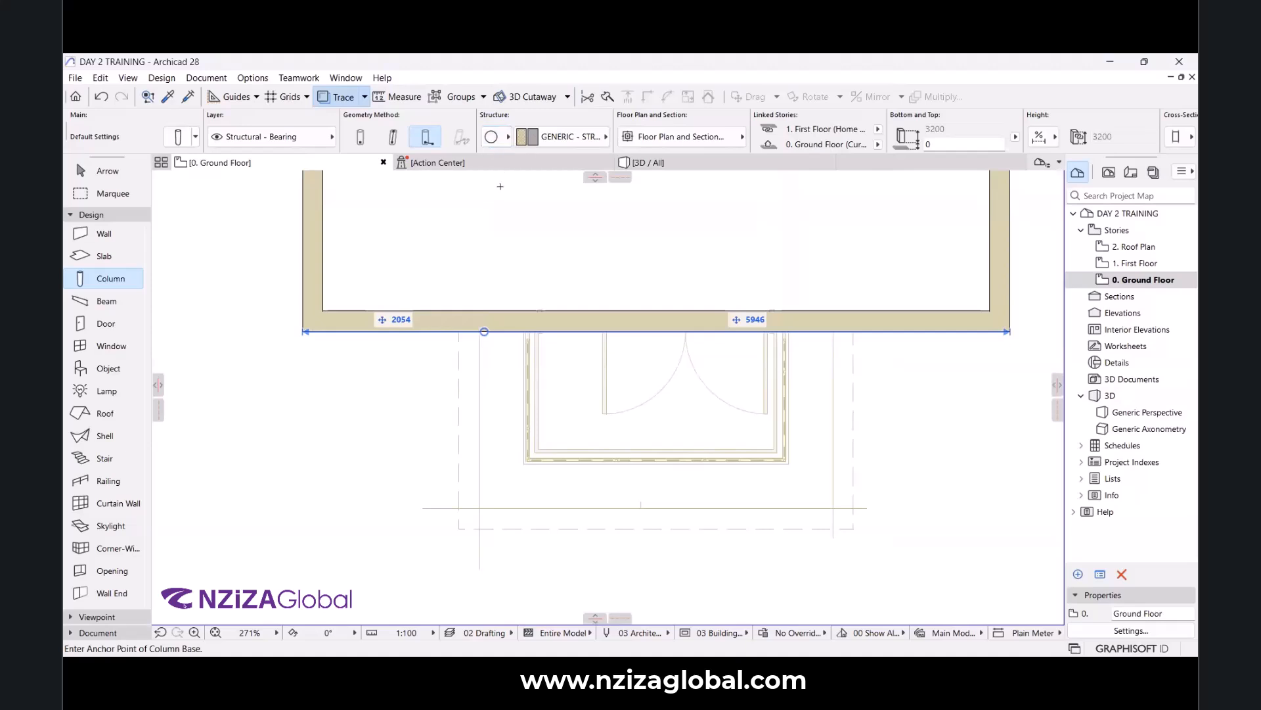
Place a round column inside the front-left corner of the traced canopy outline.
scroll(500, 533, up, 10)
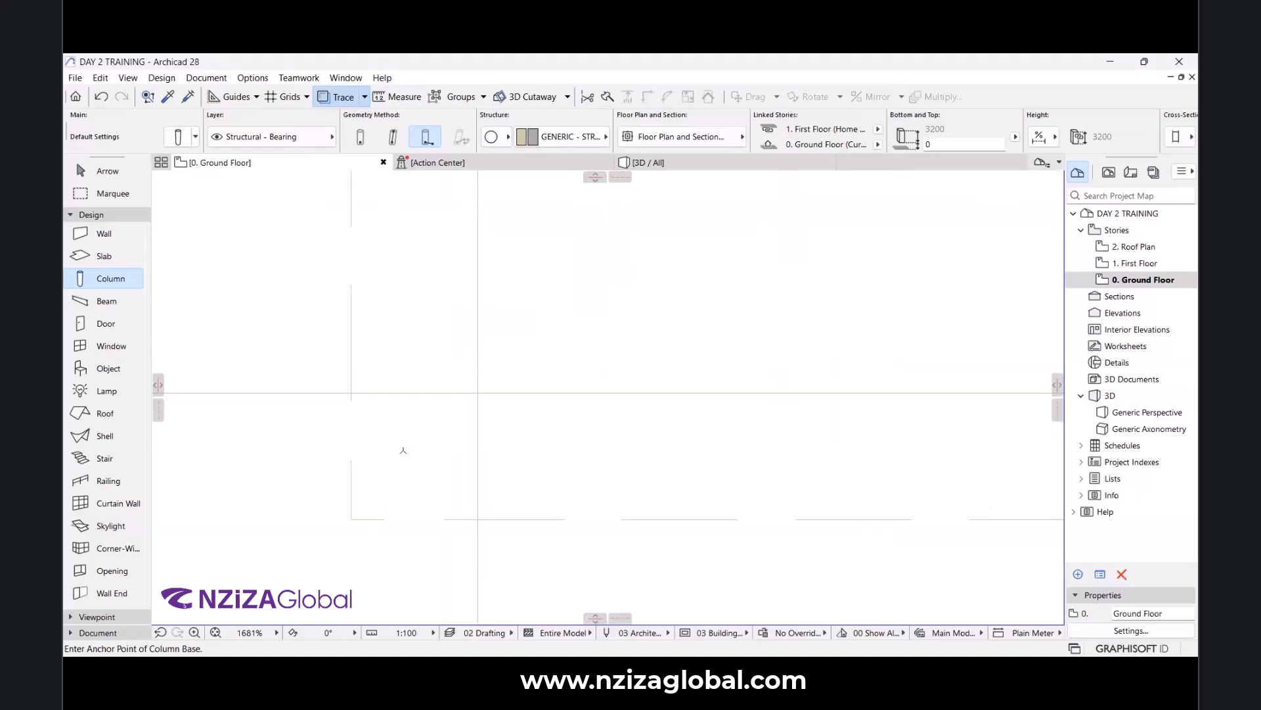
click(415, 459)
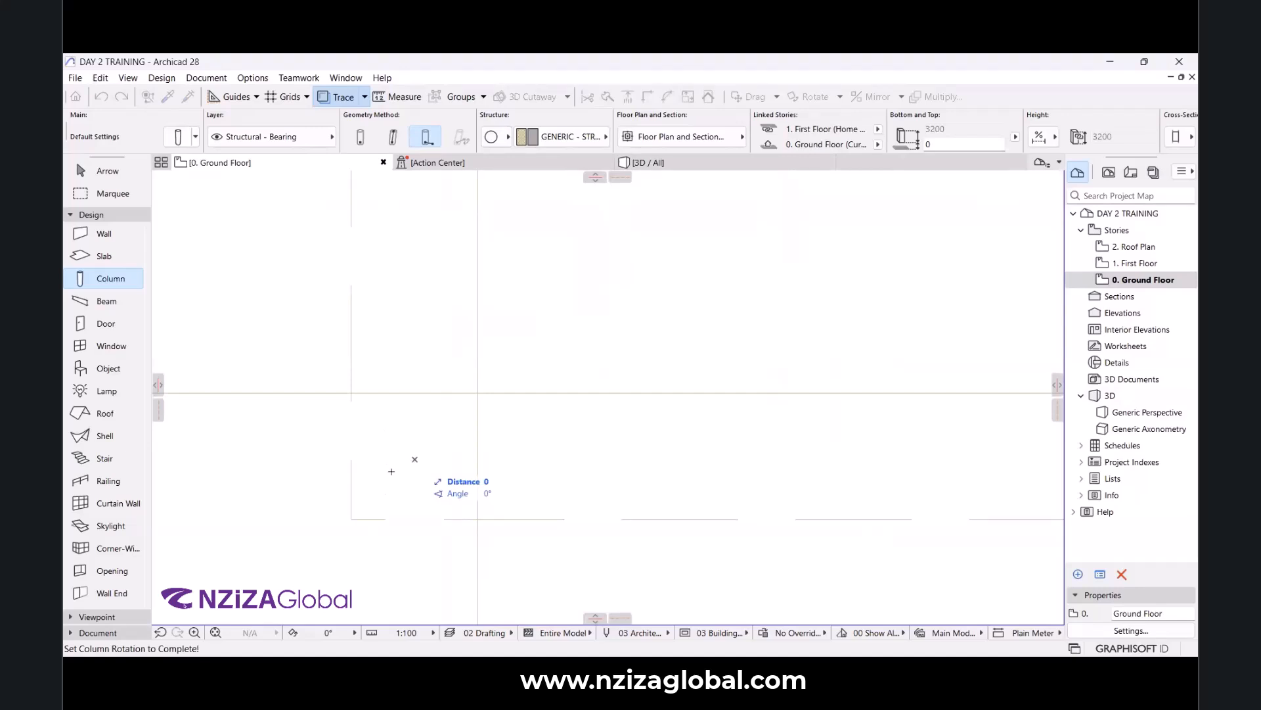
click(393, 429)
Move the column about 17 mm toward the canopy corner so its edge meets the outline's left side.
scroll(426, 416, up, 3)
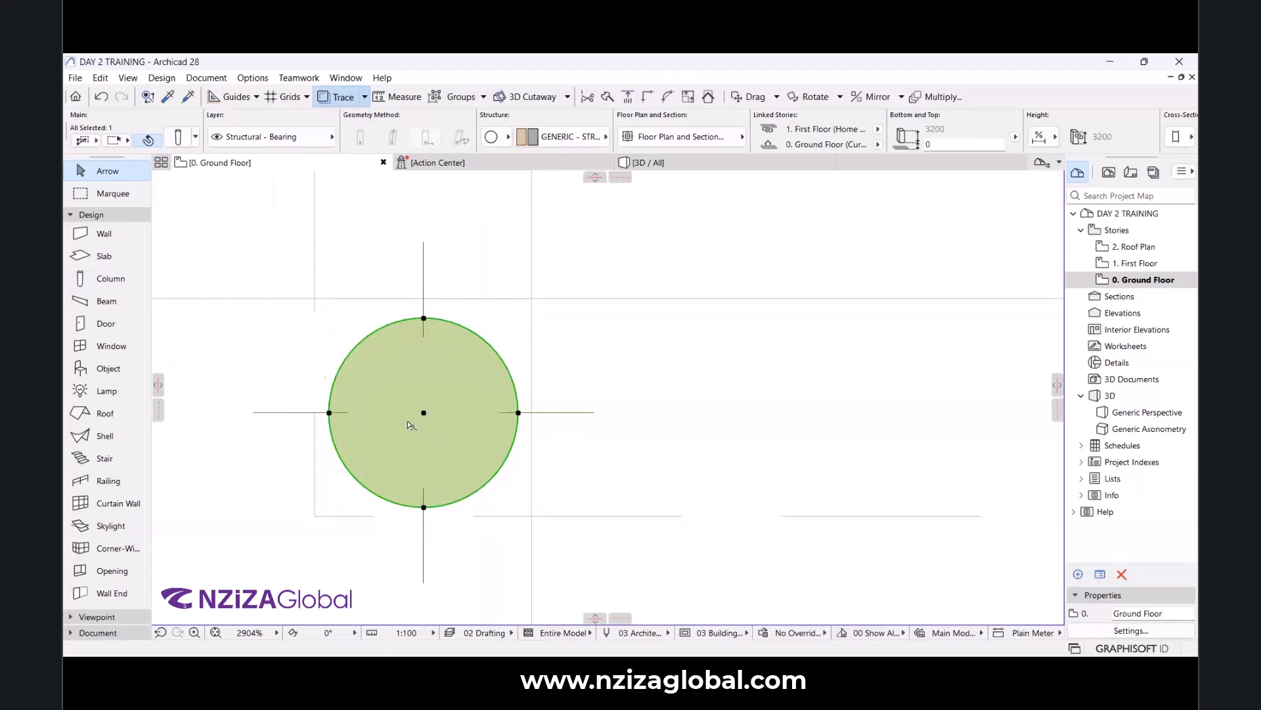
click(407, 424)
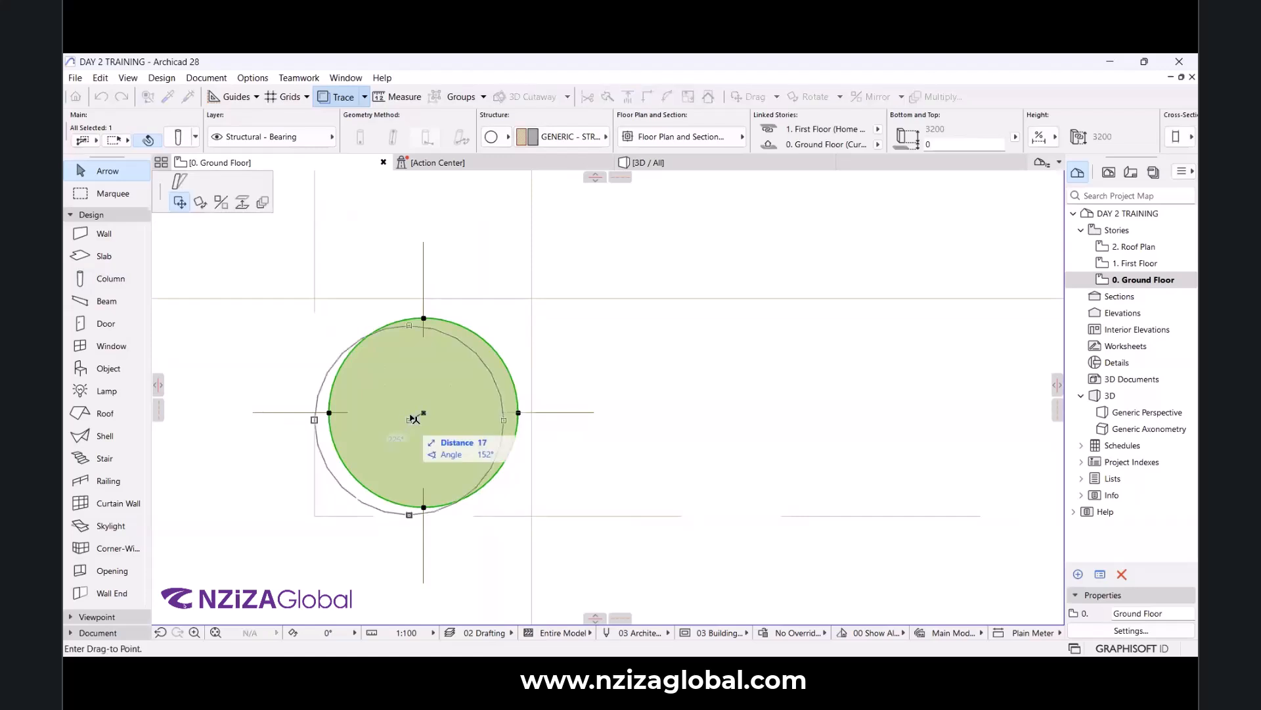
click(409, 422)
scroll(430, 414, down, 3)
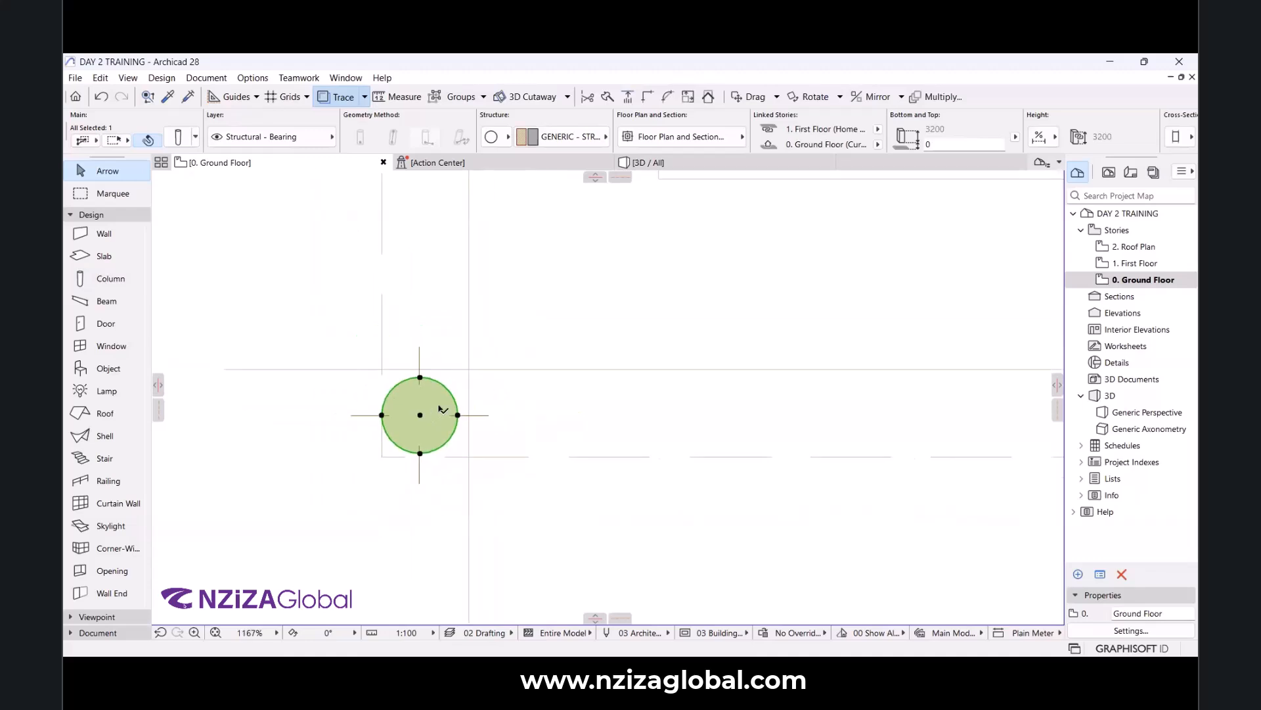
scroll(440, 389, up, 3)
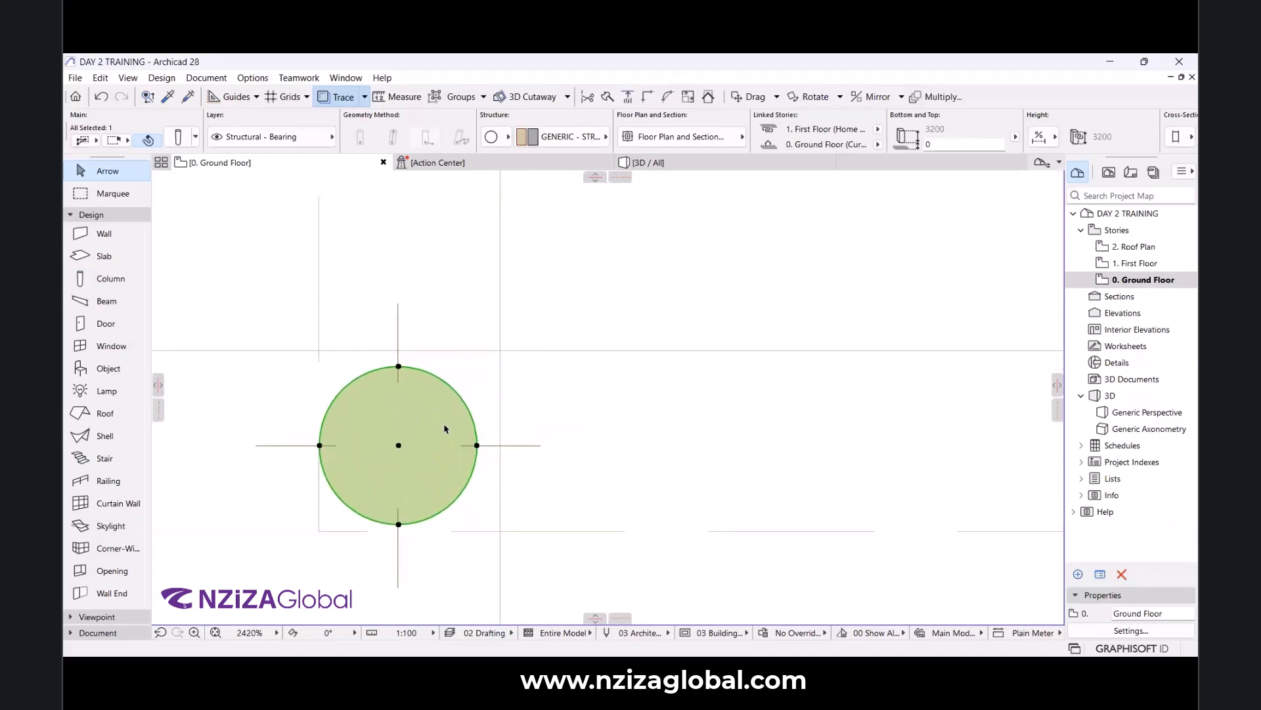
Set the round column's diameter to 230 mm in its selection settings.
scroll(459, 428, down, 4)
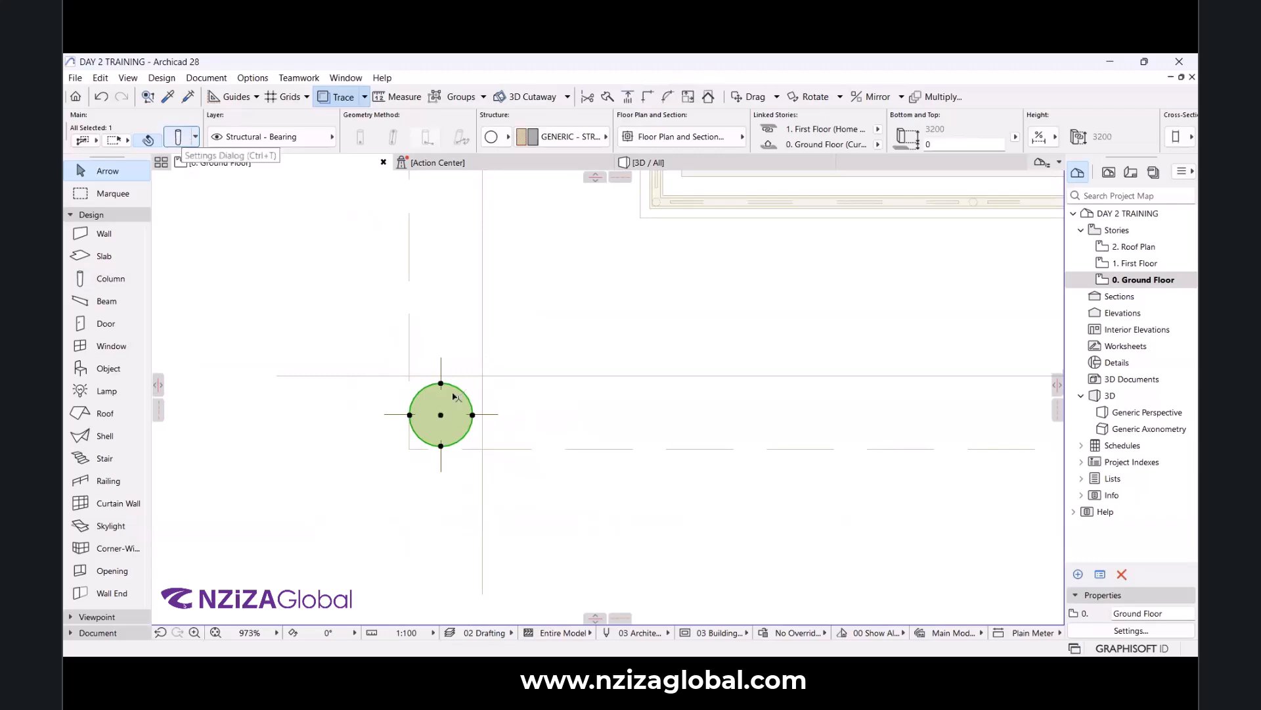
double_click(463, 424)
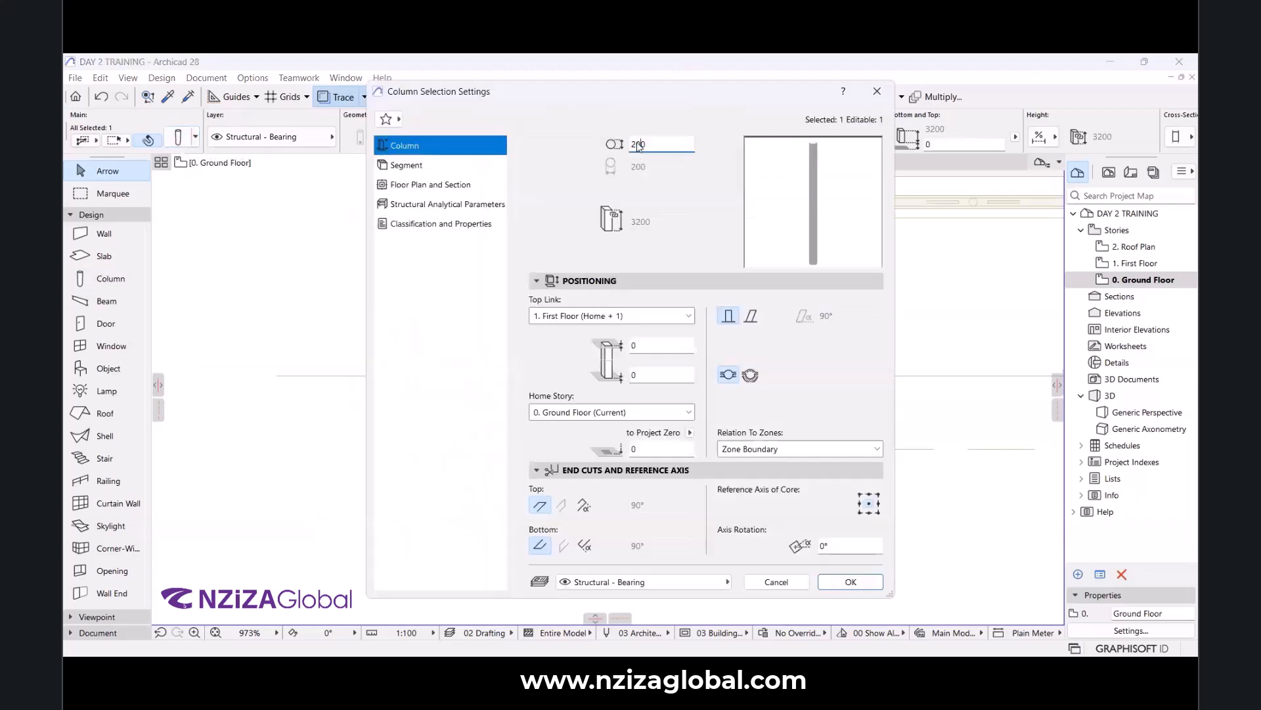
text(30)
click(850, 581)
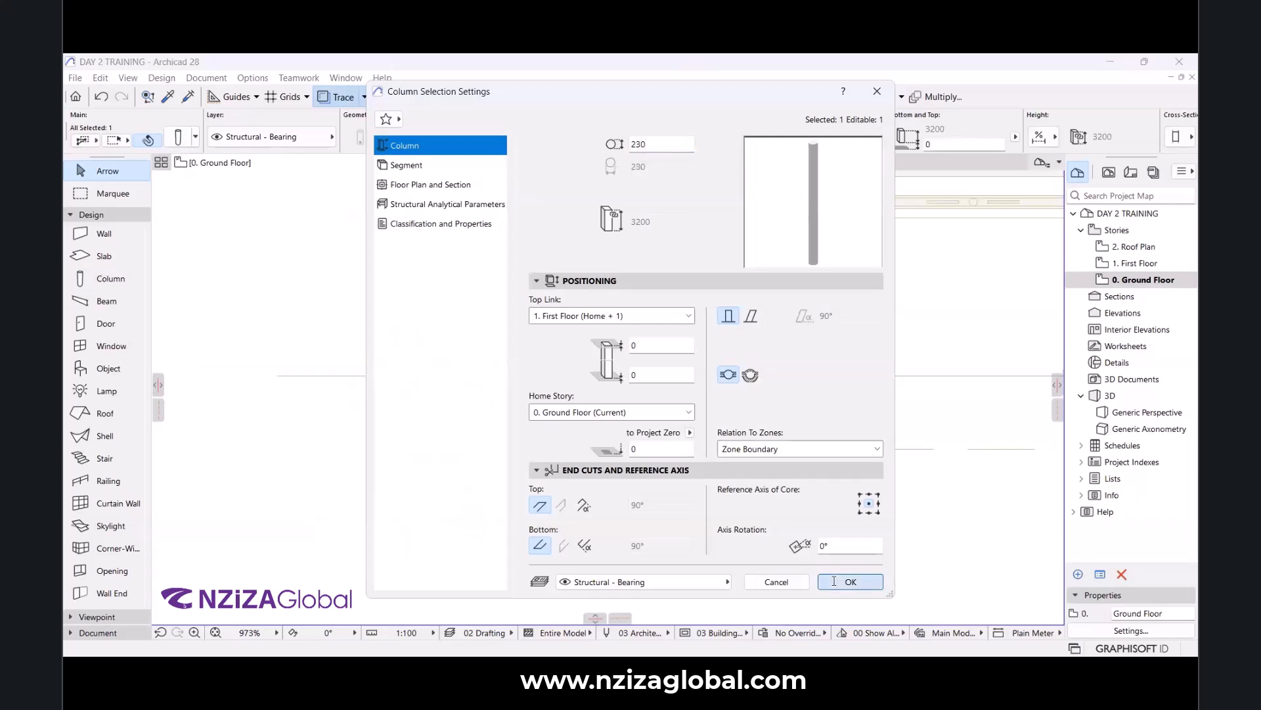
Move the enlarged column into the canopy corner so its edges touch the traced outline's left and front sides.
scroll(446, 414, up, 4)
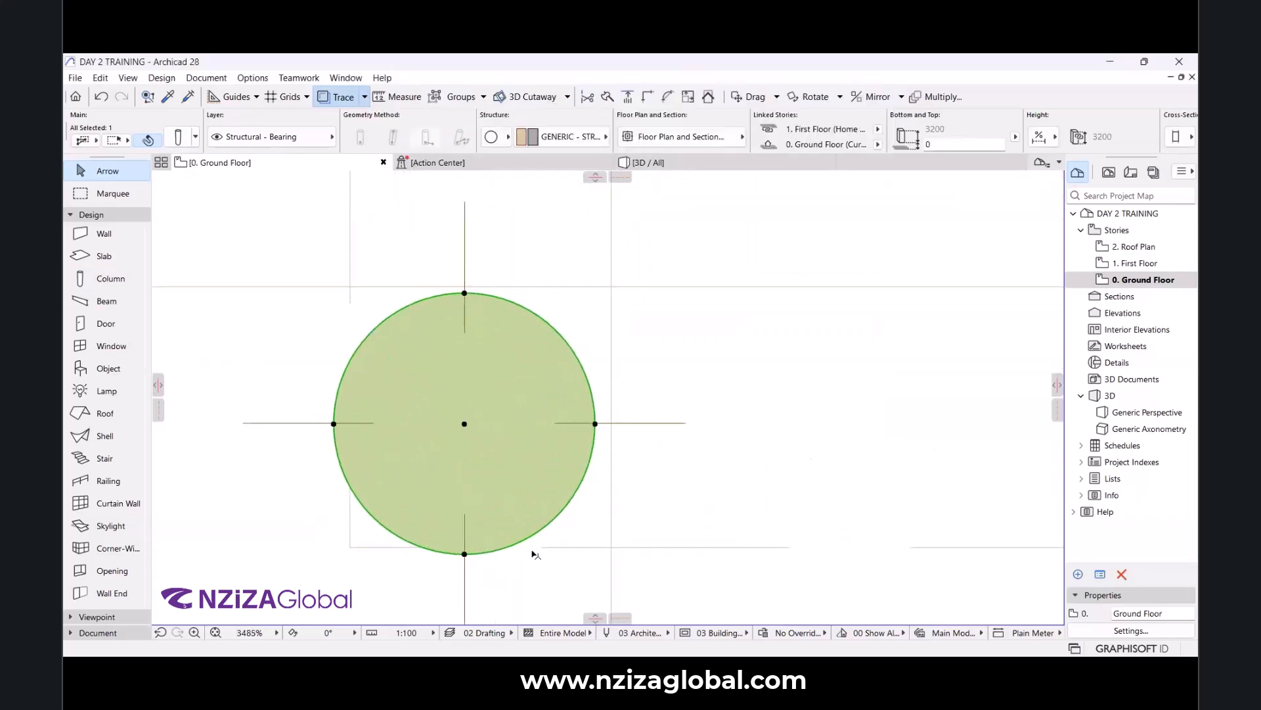
click(602, 423)
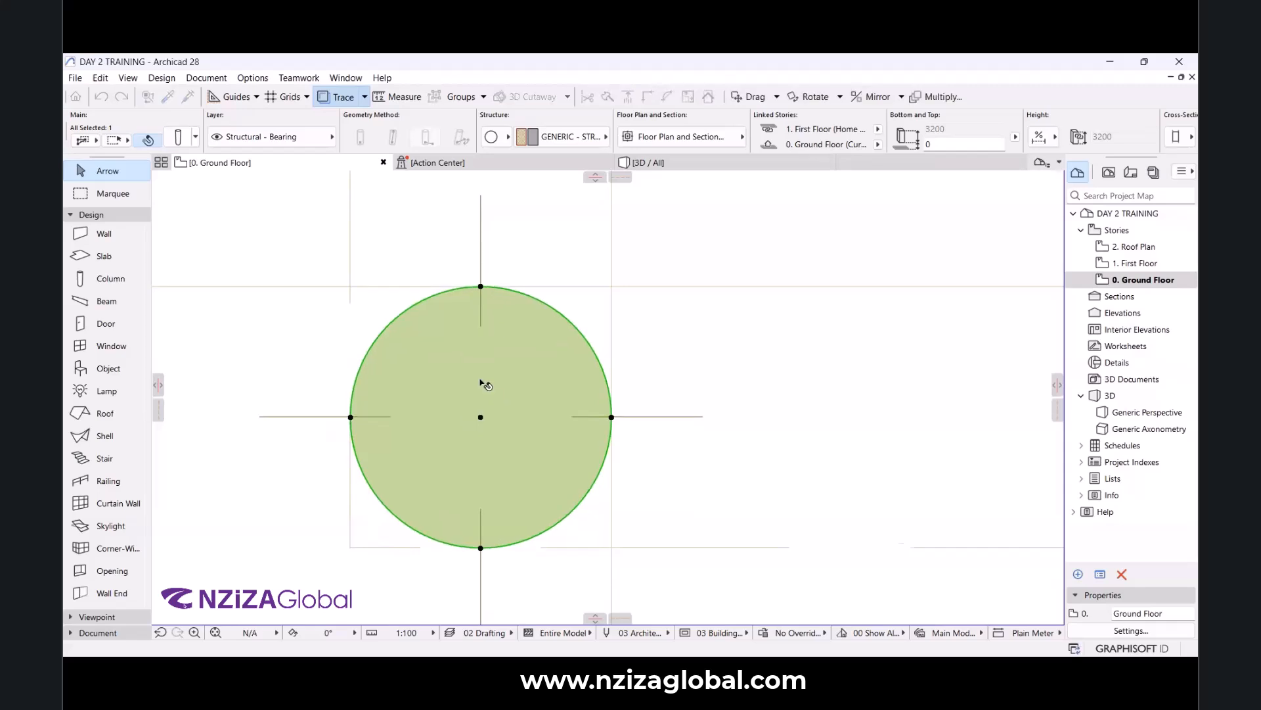
scroll(467, 365, down, 4)
Examine the column beneath the balcony in the 3D perspective view.
click(657, 163)
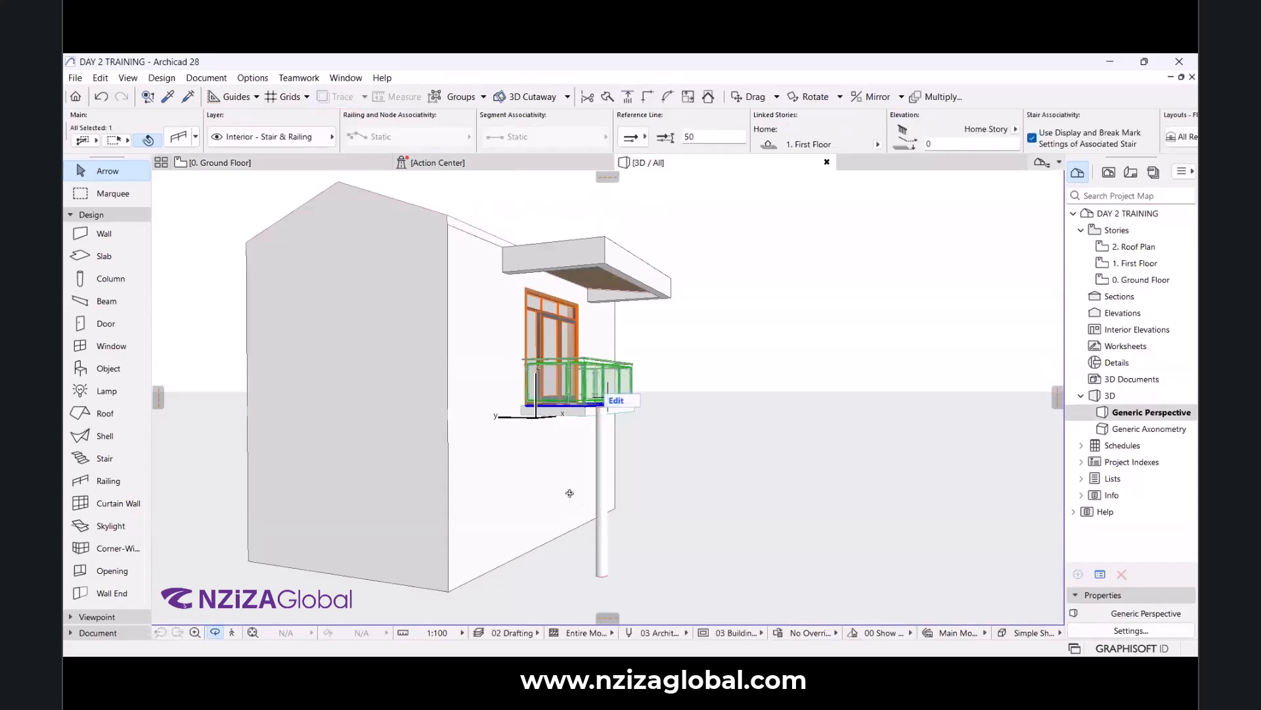
scroll(578, 421, down, 4)
scroll(634, 323, up, 3)
scroll(580, 445, up, 2)
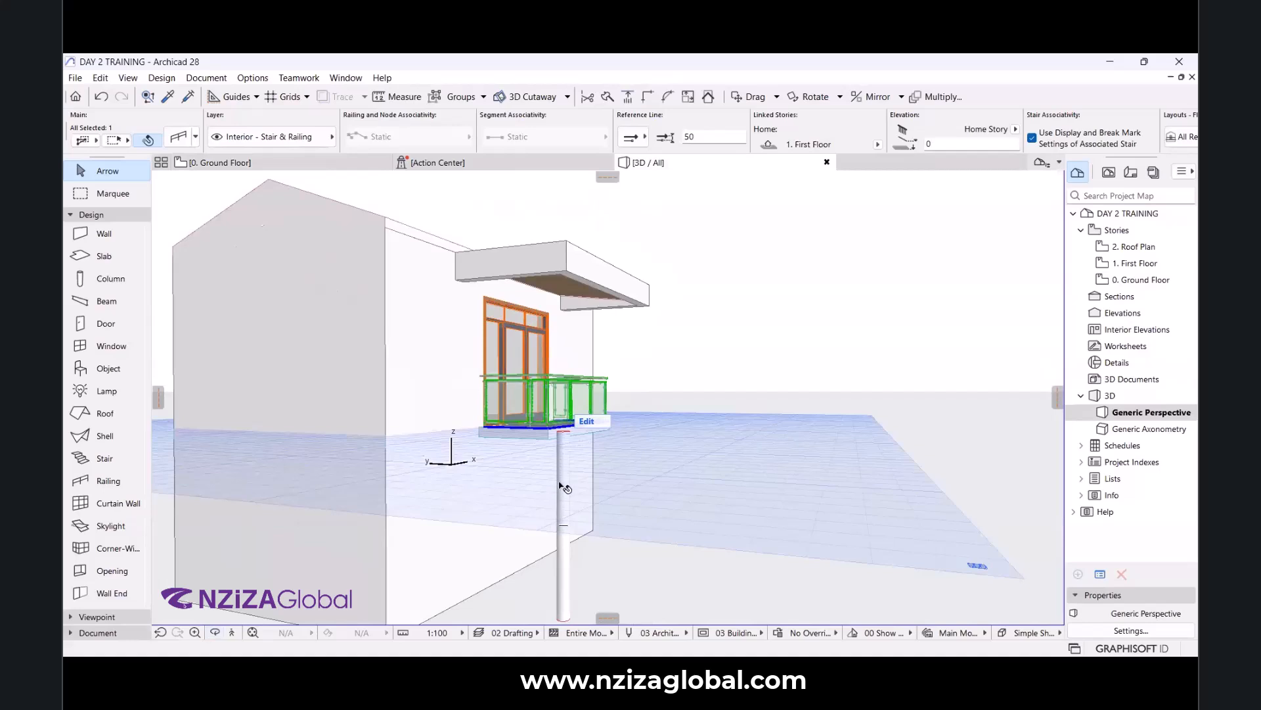
Set the balcony column's top offset to 2700 above its linked First Floor story.
click(560, 563)
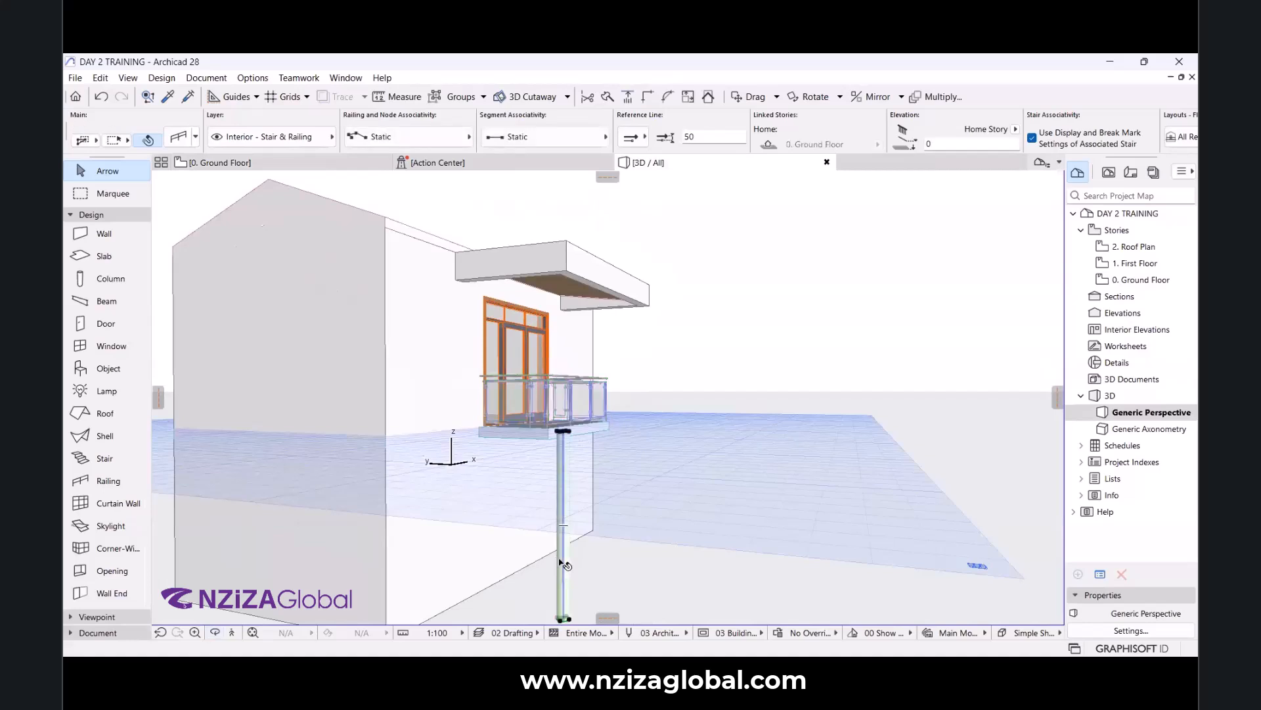
click(178, 139)
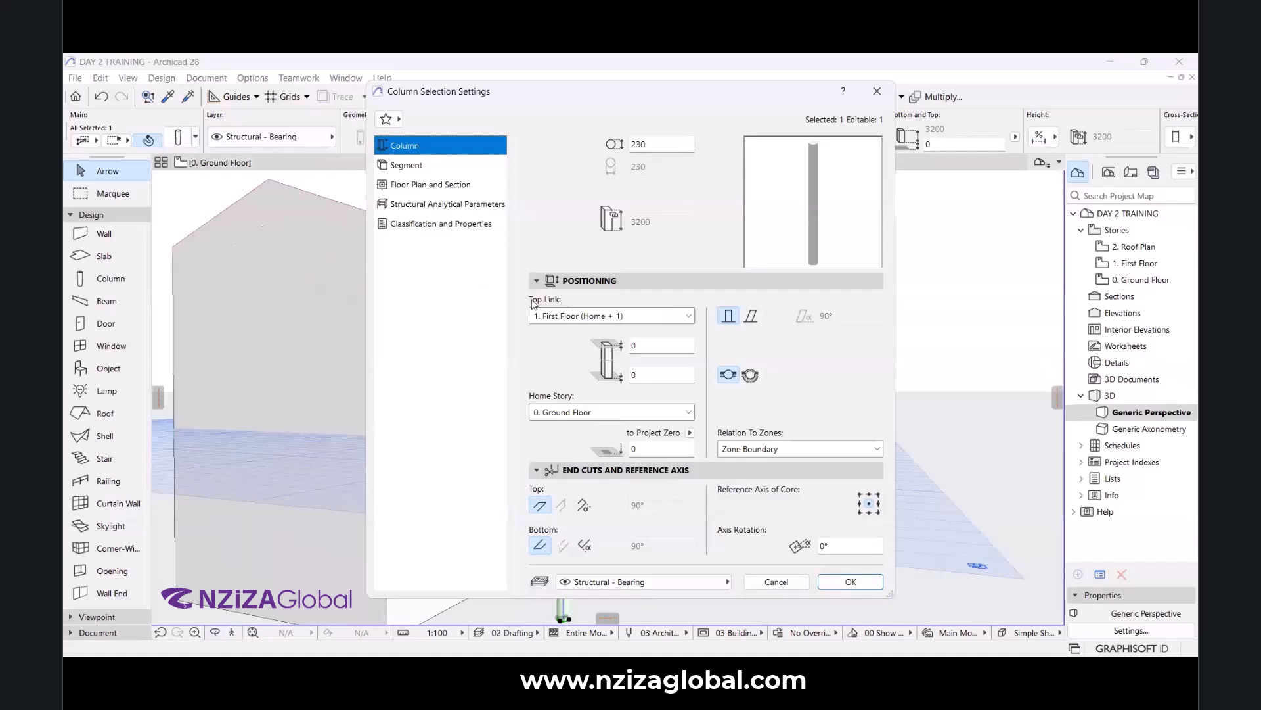
click(633, 315)
click(582, 327)
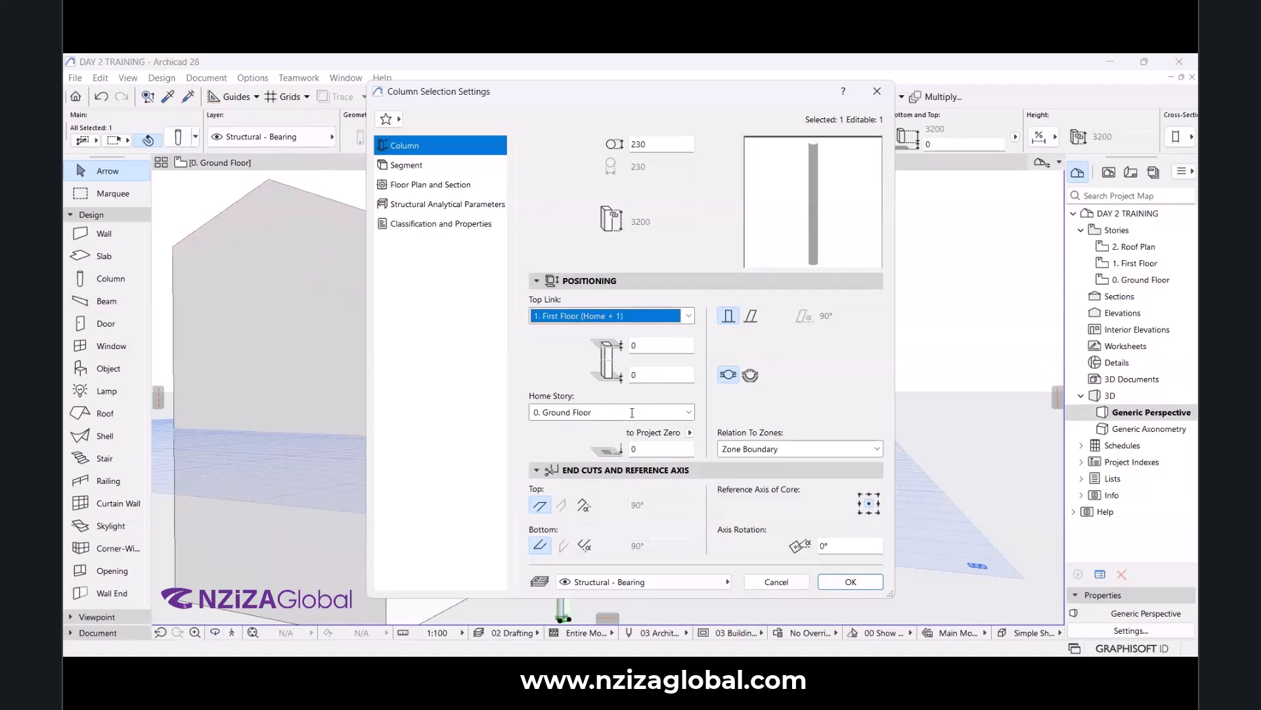
click(633, 449)
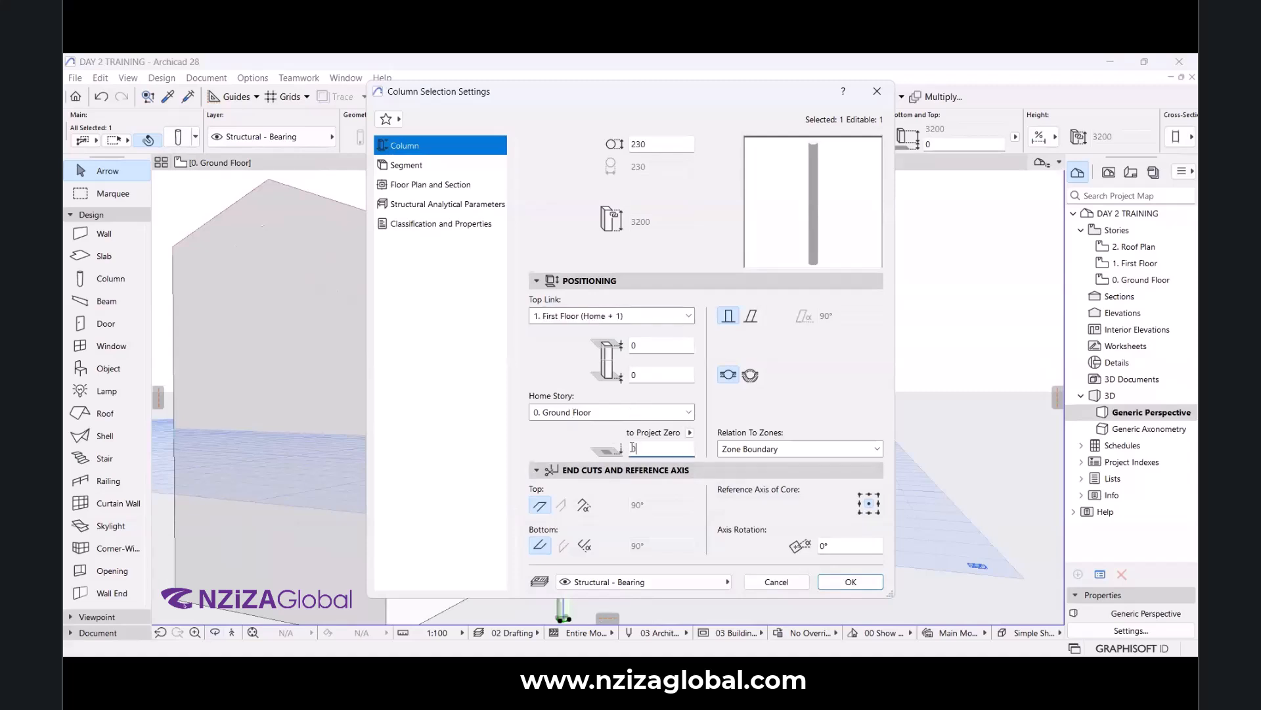
click(633, 346)
click(603, 317)
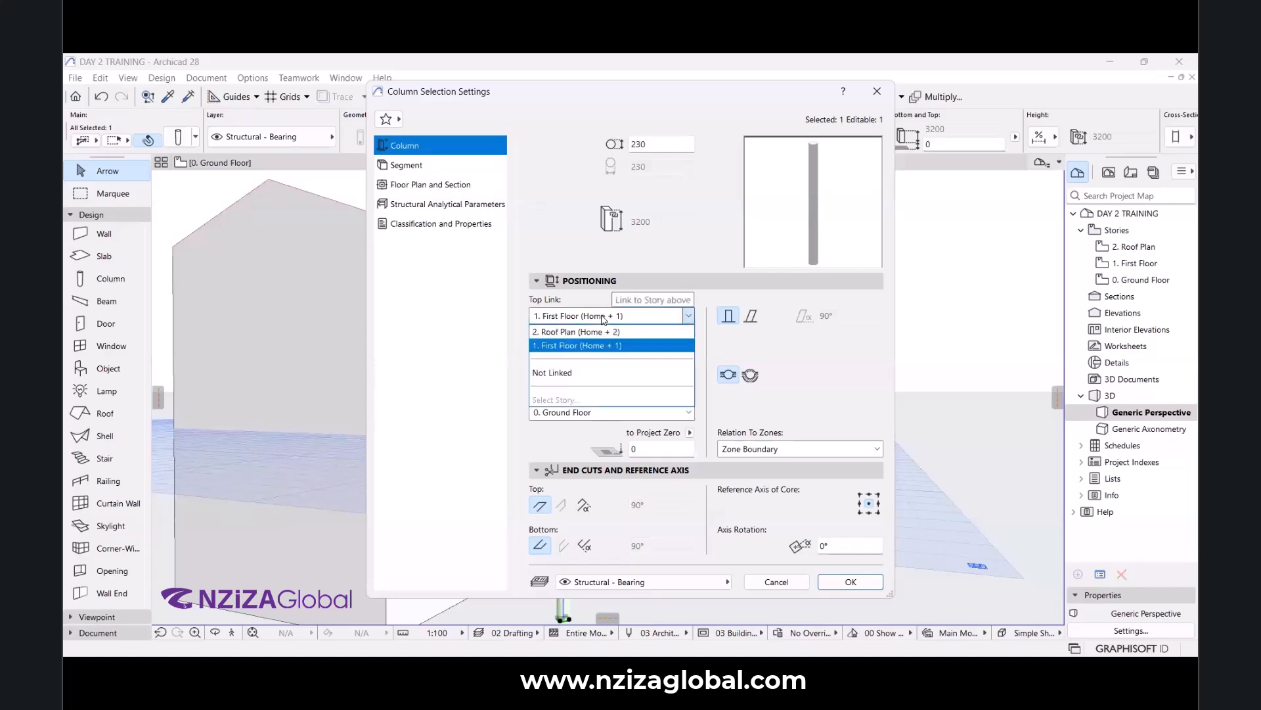
click(628, 346)
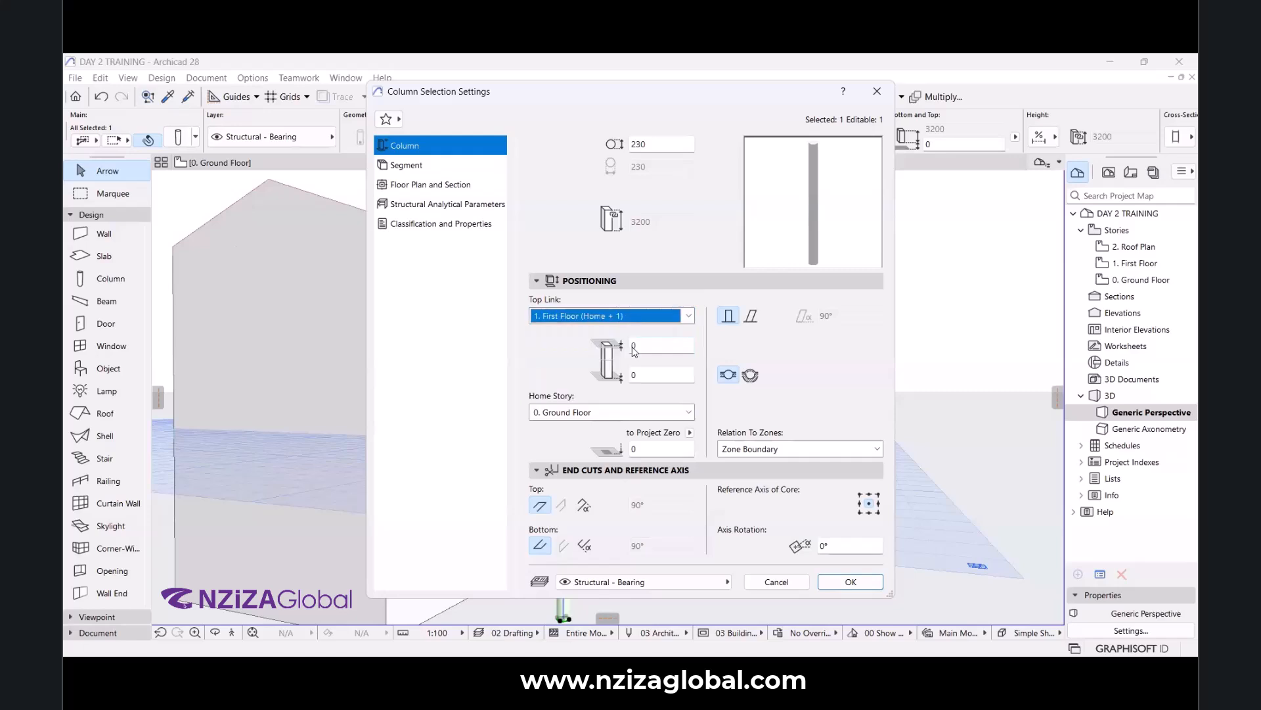
key(BackSpace)
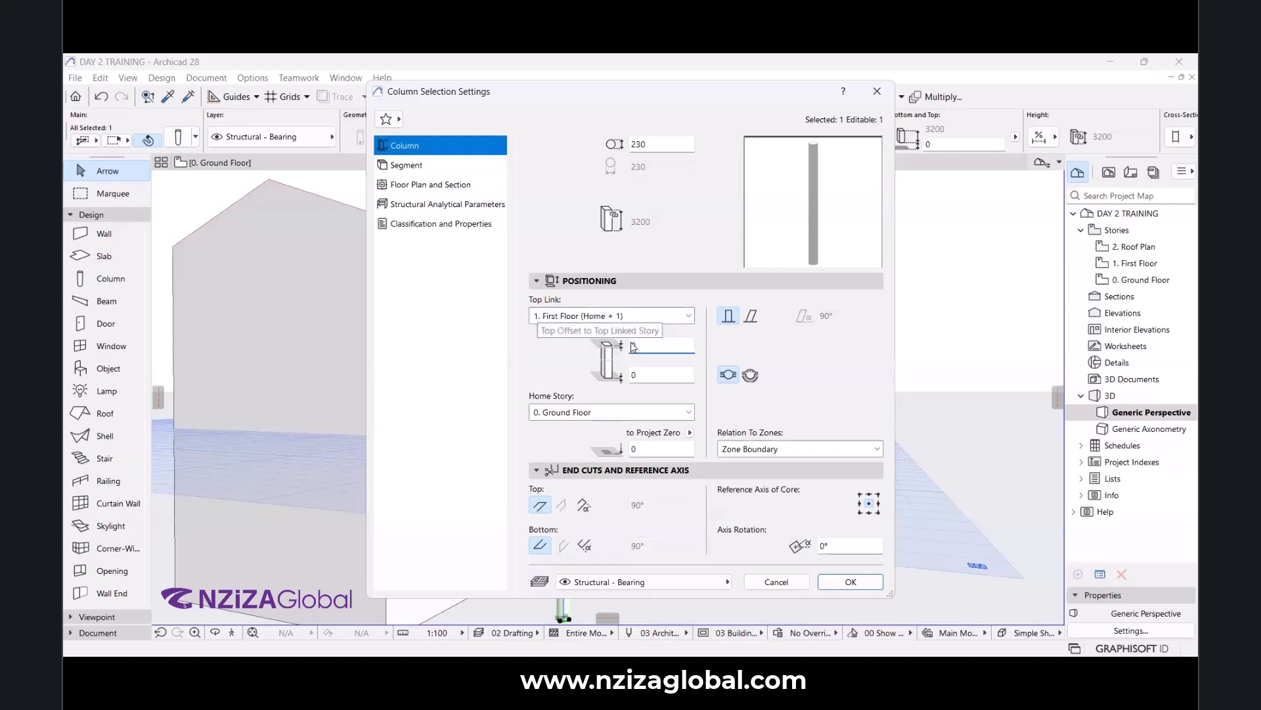
text(2700)
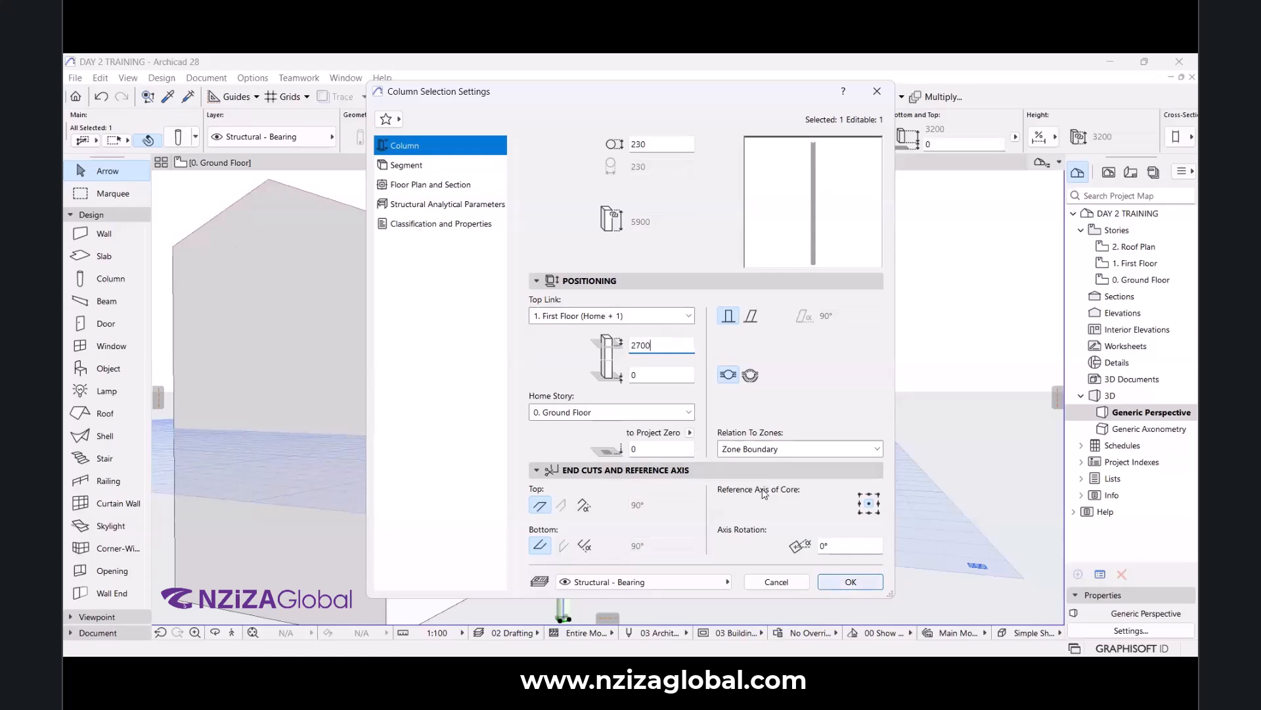
click(848, 581)
Copy the column 4230 horizontally on the Ground Floor plan to the canopy's opposite front corner.
scroll(554, 268, up, 5)
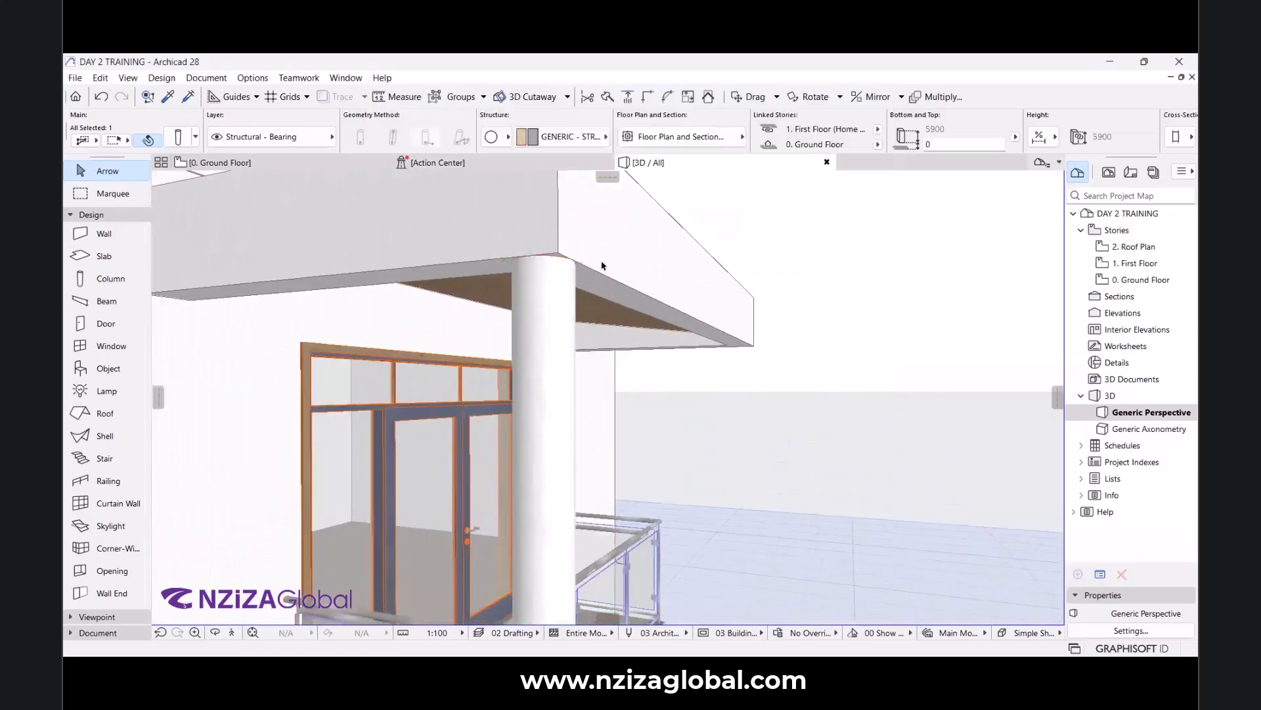
scroll(605, 267, down, 3)
scroll(651, 339, down, 2)
scroll(651, 452, up, 1)
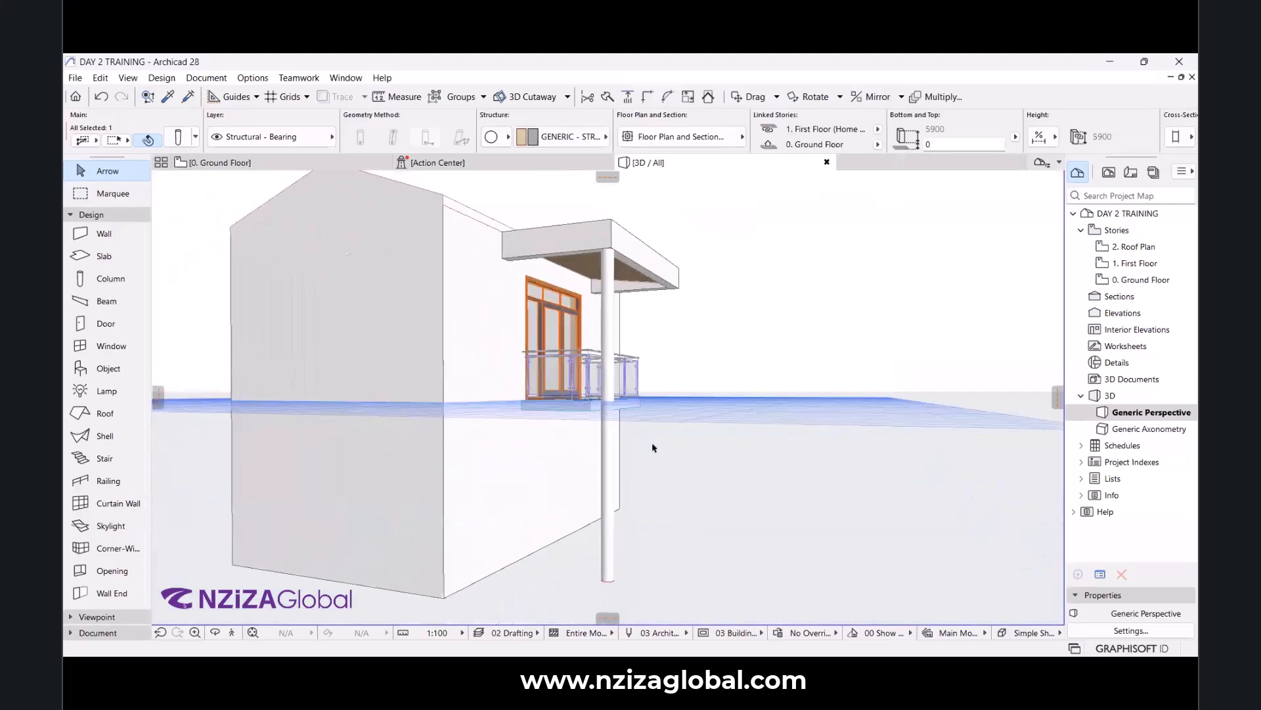
click(286, 166)
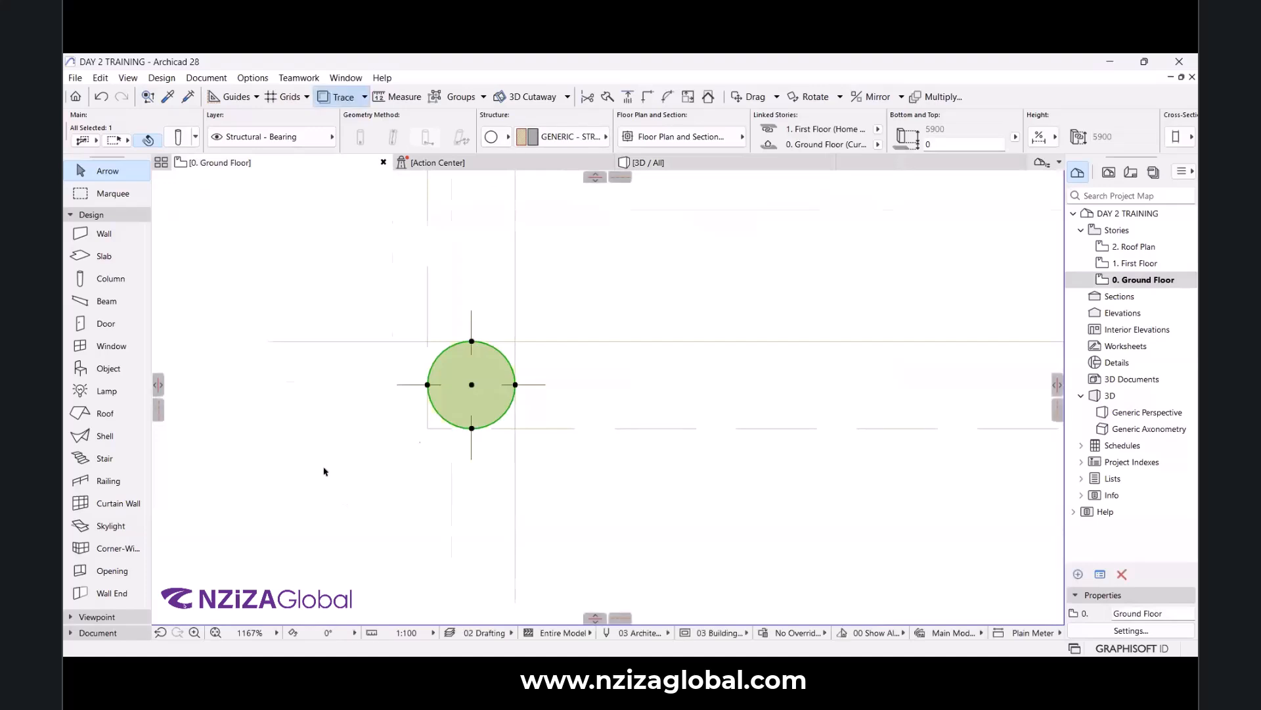
scroll(343, 450, down, 5)
key(ctrl+shift+d)
click(352, 467)
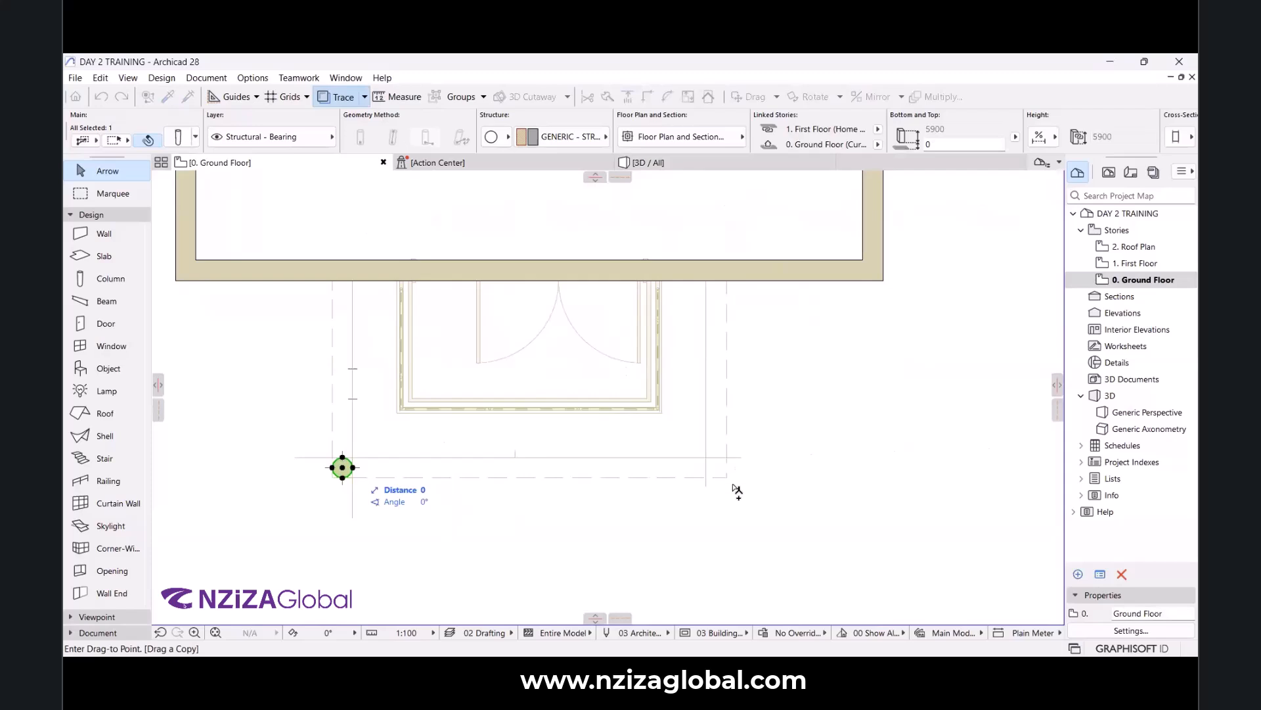
scroll(727, 461, up, 5)
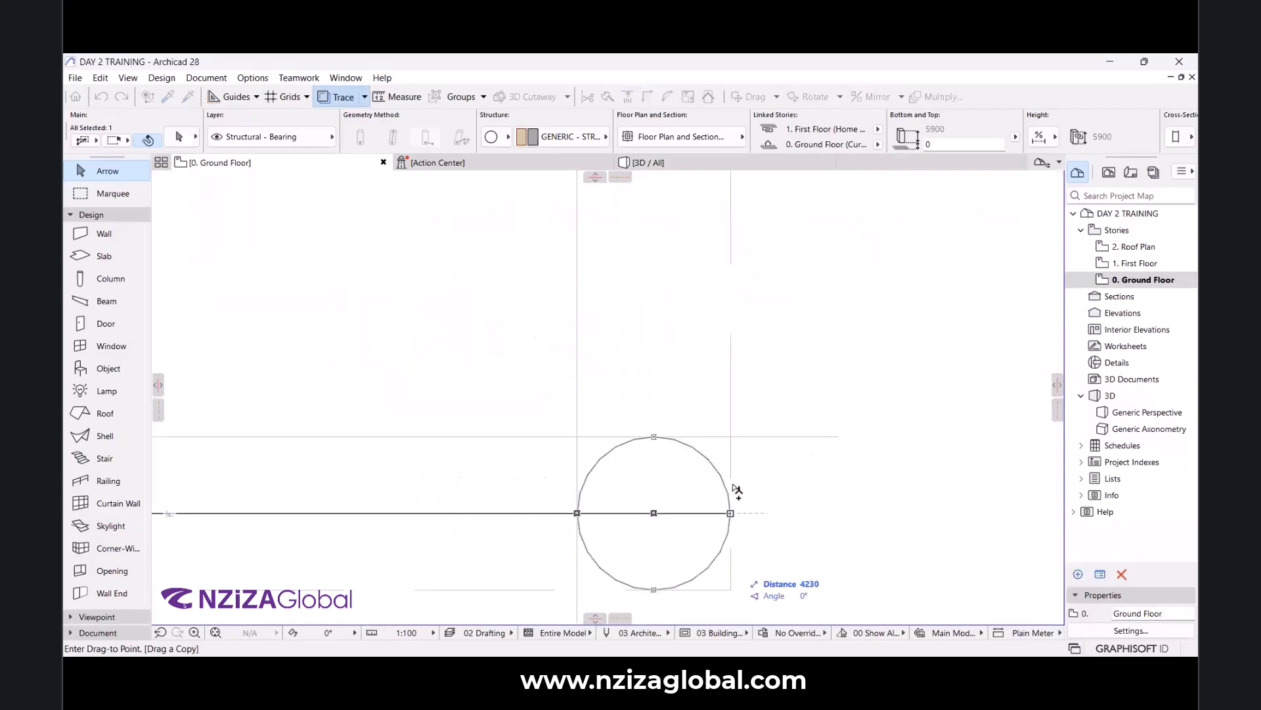
shift+click(730, 563)
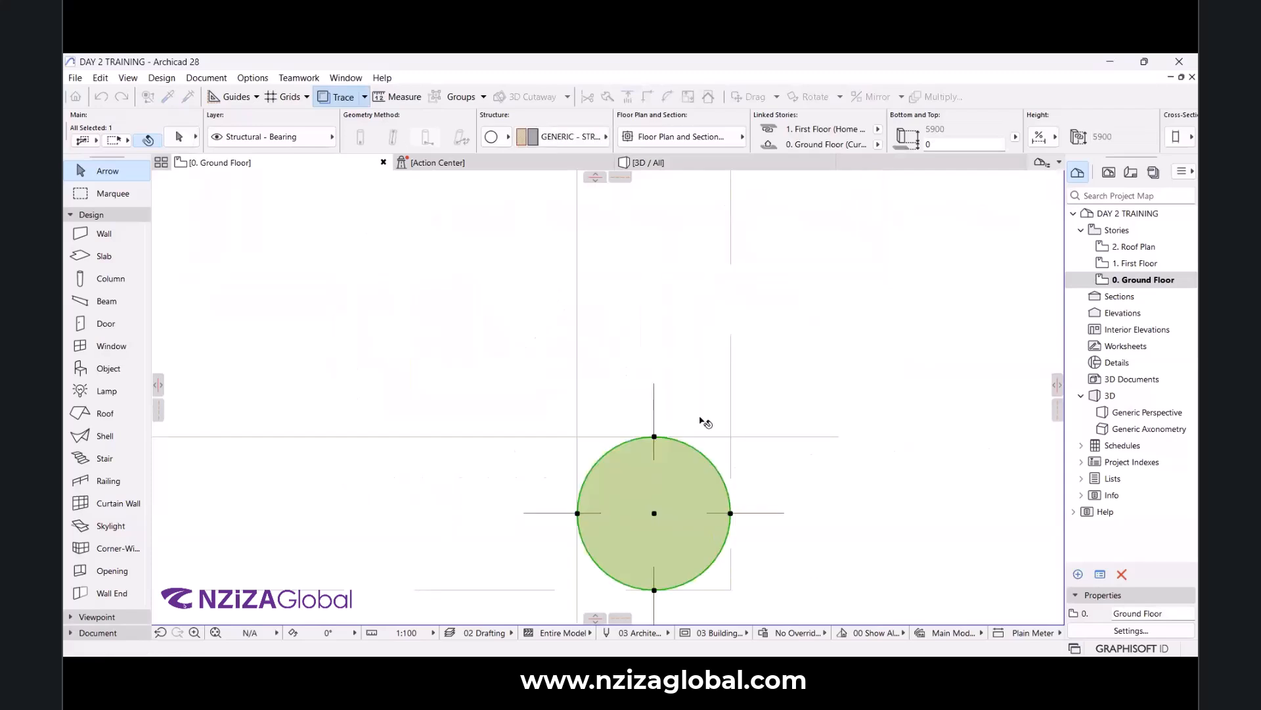
Examine the canopy, its two supporting columns and the balcony in 3D from several sides.
click(675, 165)
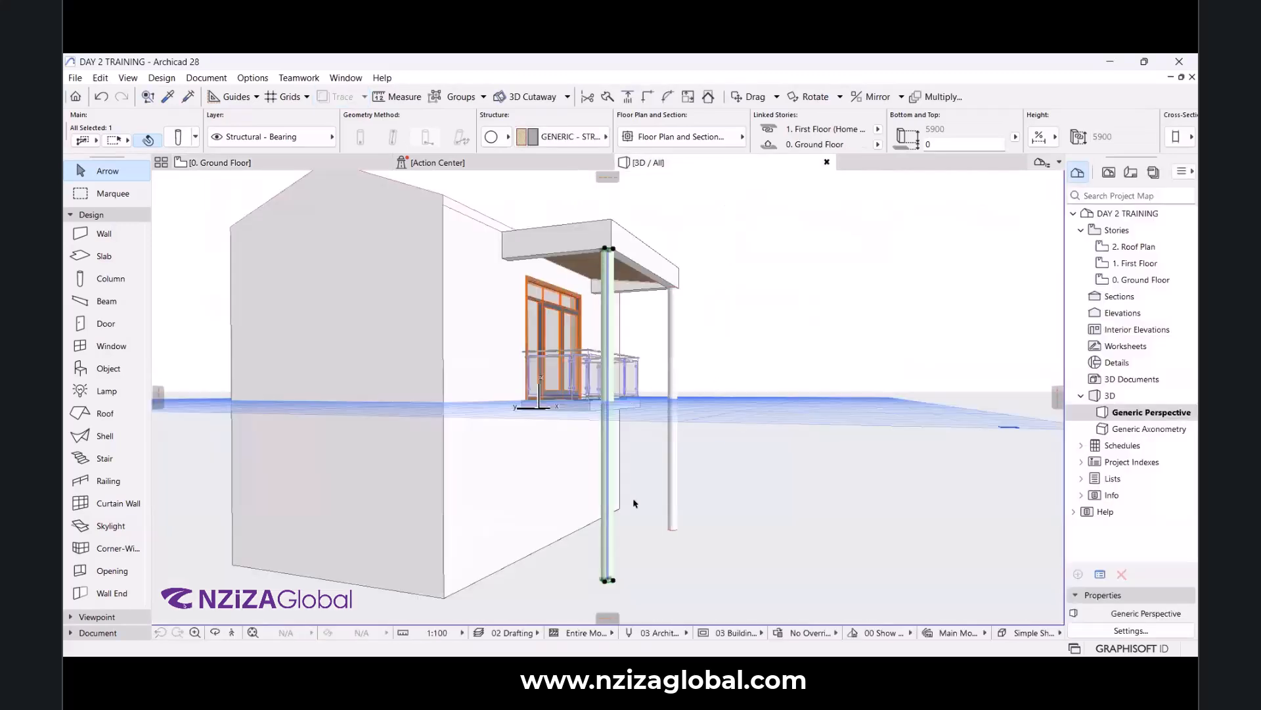
click(216, 633)
drag(701, 400, 449, 446)
scroll(502, 383, down, 3)
drag(748, 397, 716, 346)
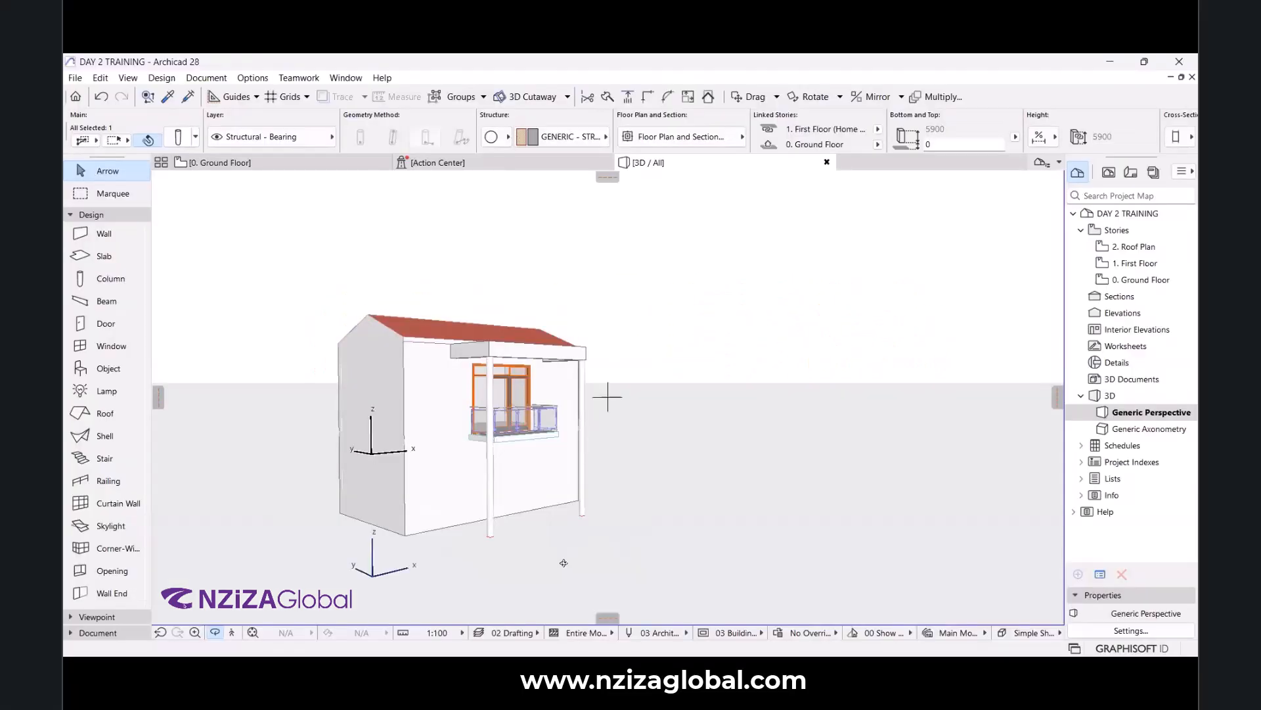
drag(553, 375, 446, 407)
scroll(445, 407, up, 2)
scroll(588, 358, down, 1)
scroll(424, 464, up, 2)
drag(428, 450, 523, 427)
scroll(612, 477, up, 2)
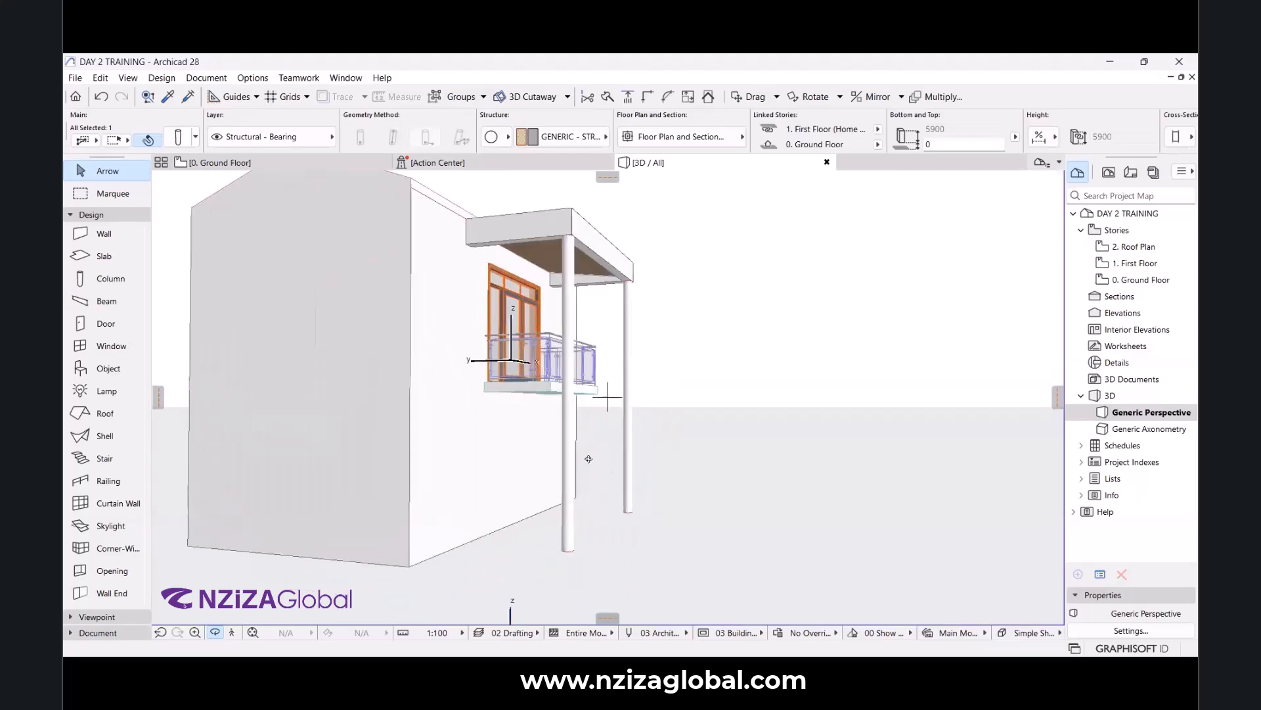
drag(531, 476, 608, 464)
scroll(540, 269, down, 2)
drag(560, 269, 479, 266)
scroll(639, 301, up, 2)
drag(680, 294, 555, 351)
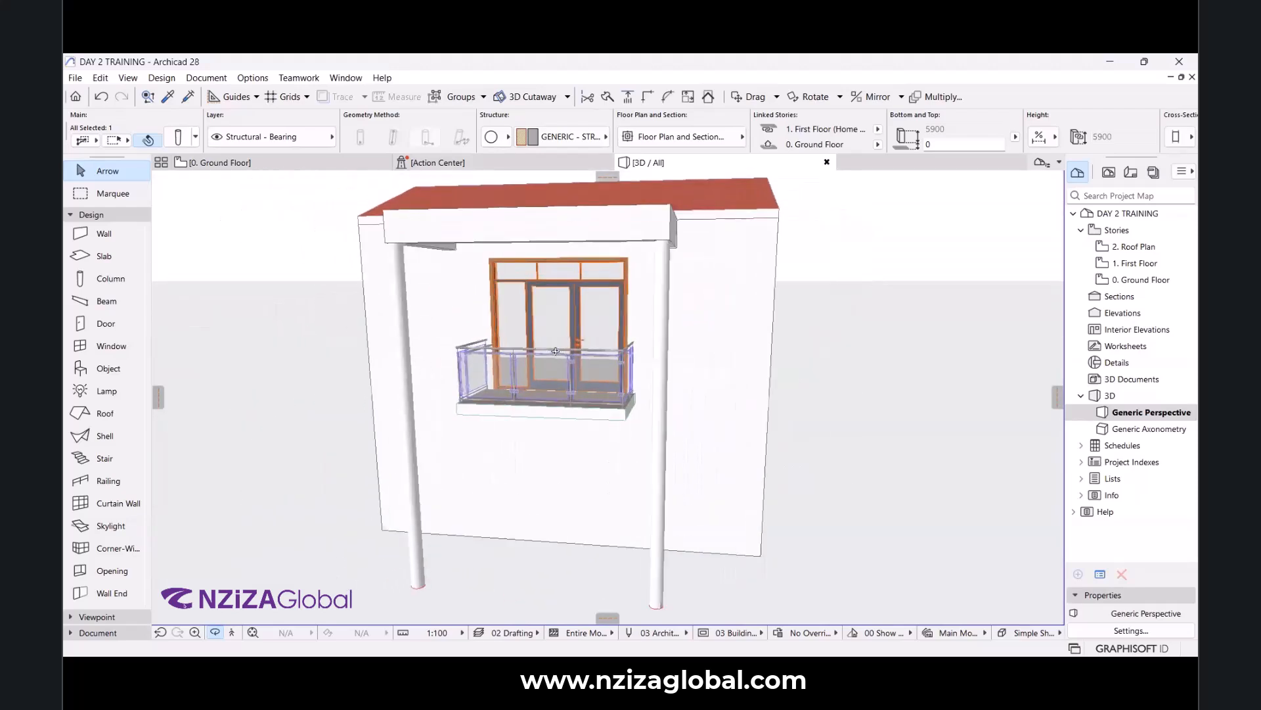
drag(515, 438, 860, 401)
mouse_move(368, 350)
mouse_down()
mouse_move(464, 368)
mouse_move(749, 363)
mouse_move(378, 368)
mouse_up()
scroll(337, 362, down, 3)
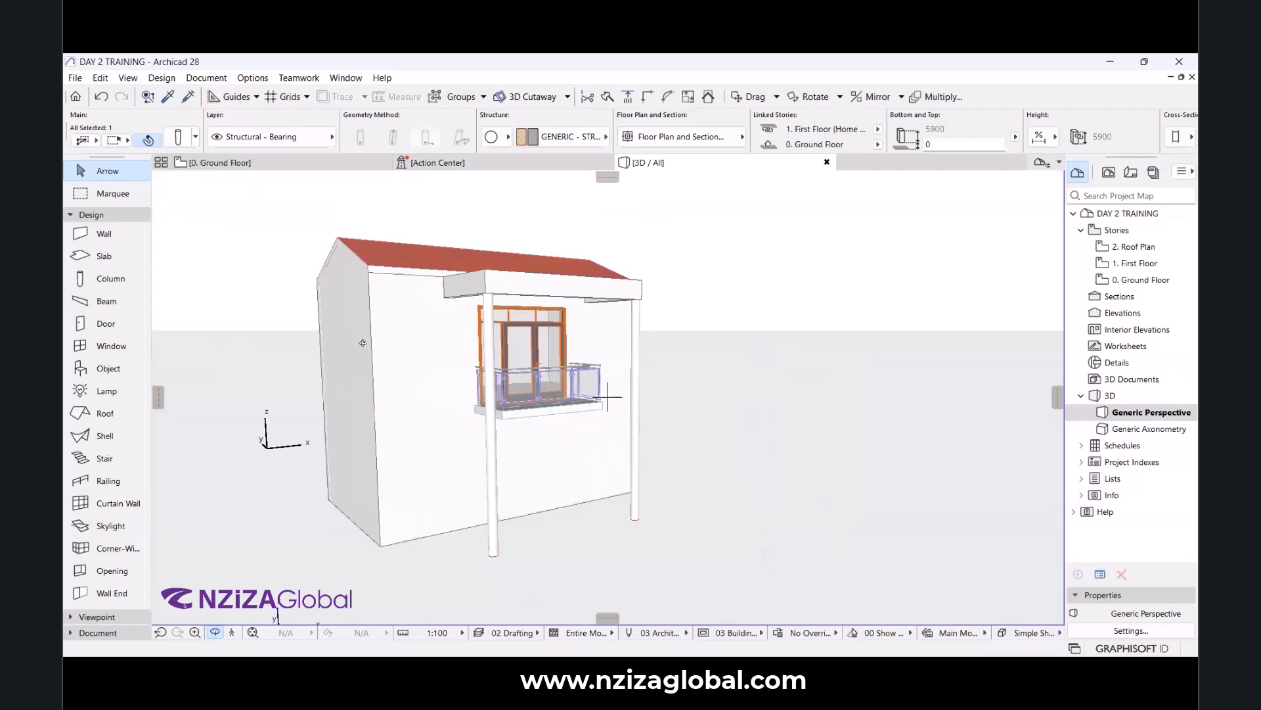
Delete the plain round column at the canopy's left front corner on the Ground Floor plan.
click(293, 164)
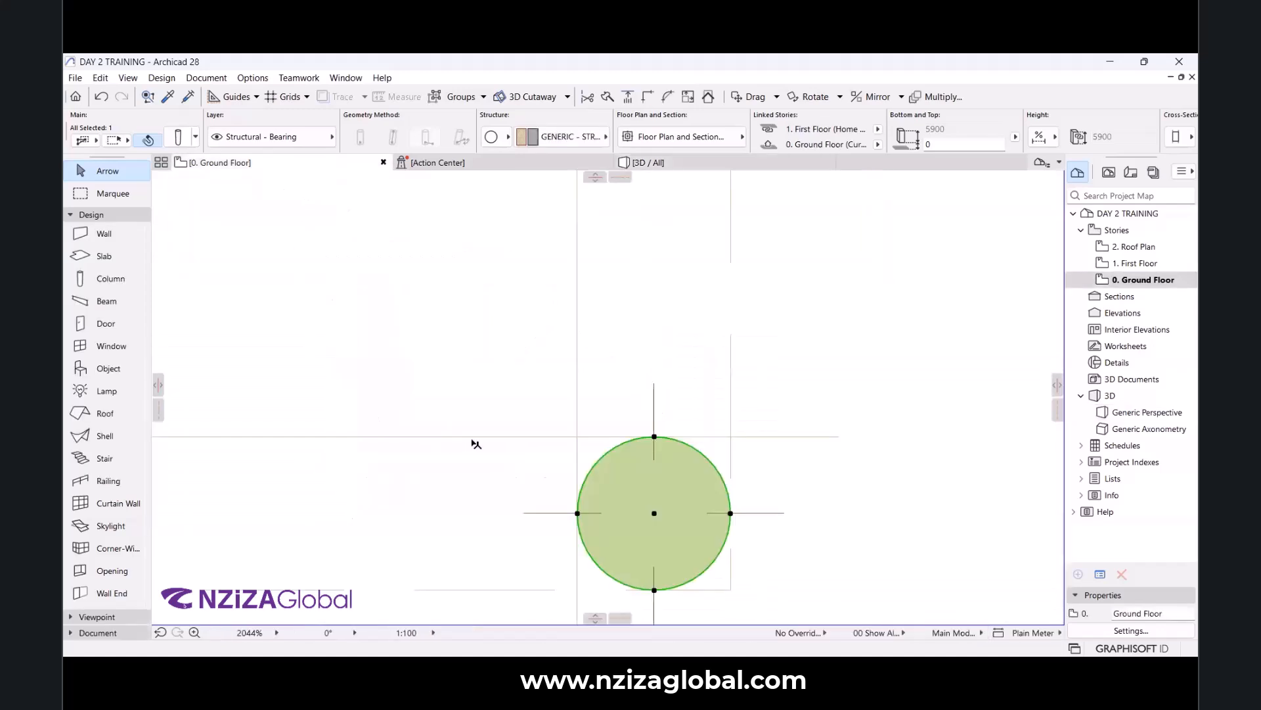
scroll(616, 389, down, 5)
scroll(616, 388, down, 5)
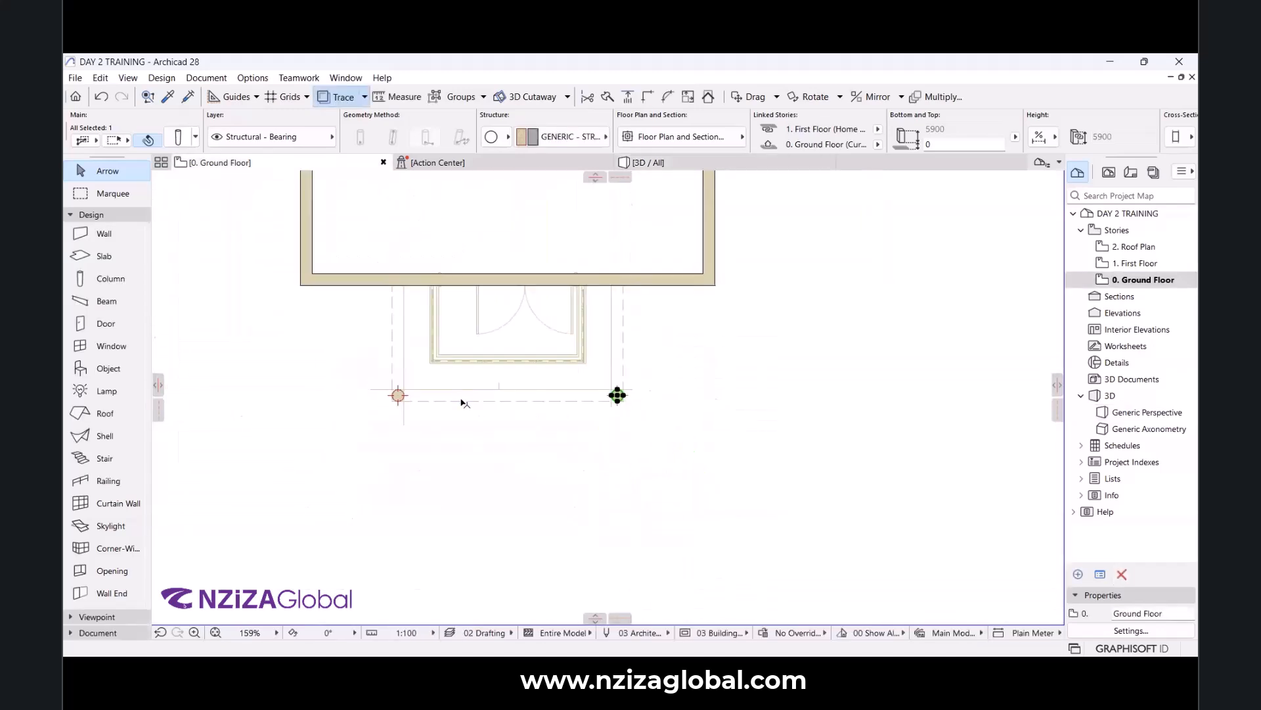
key(Escape)
scroll(657, 387, up, 4)
scroll(592, 374, down, 3)
scroll(513, 365, up, 1)
scroll(533, 372, up, 2)
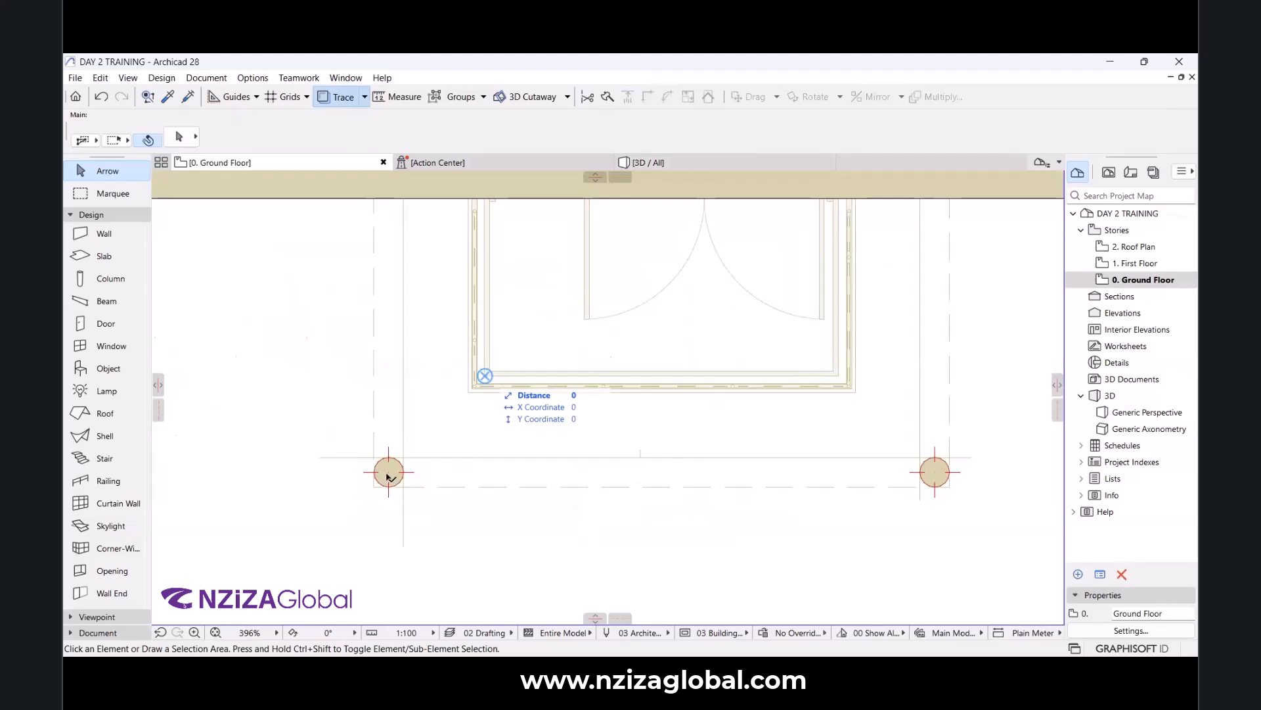
click(388, 472)
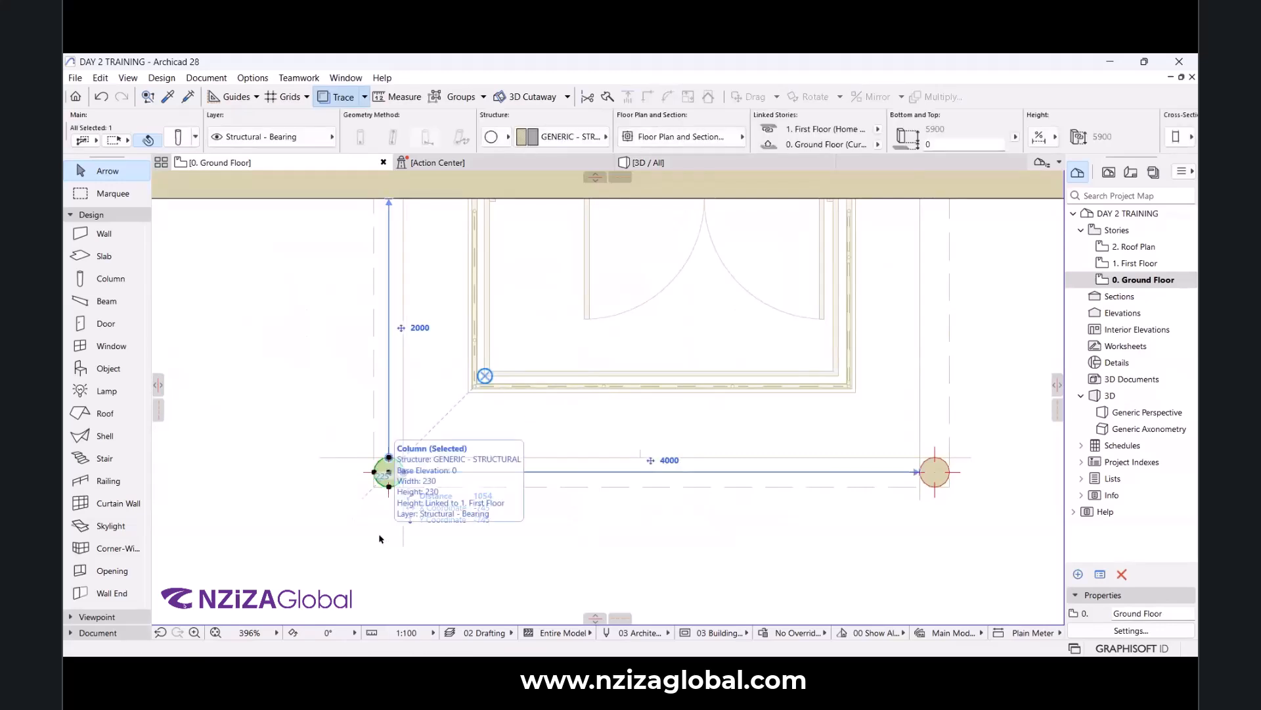
key(Escape)
click(1094, 283)
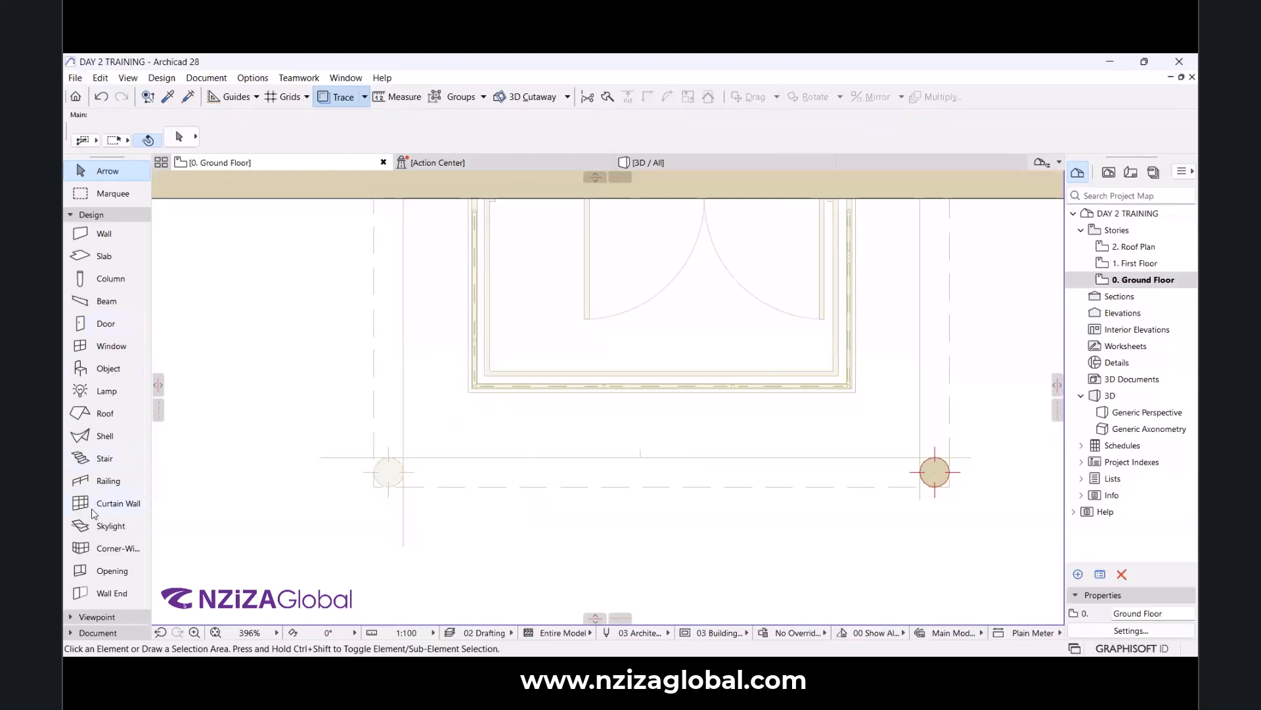
Choose the Column Architectural object from the Structural Elements library folder under 1.4 Building Structures.
click(100, 369)
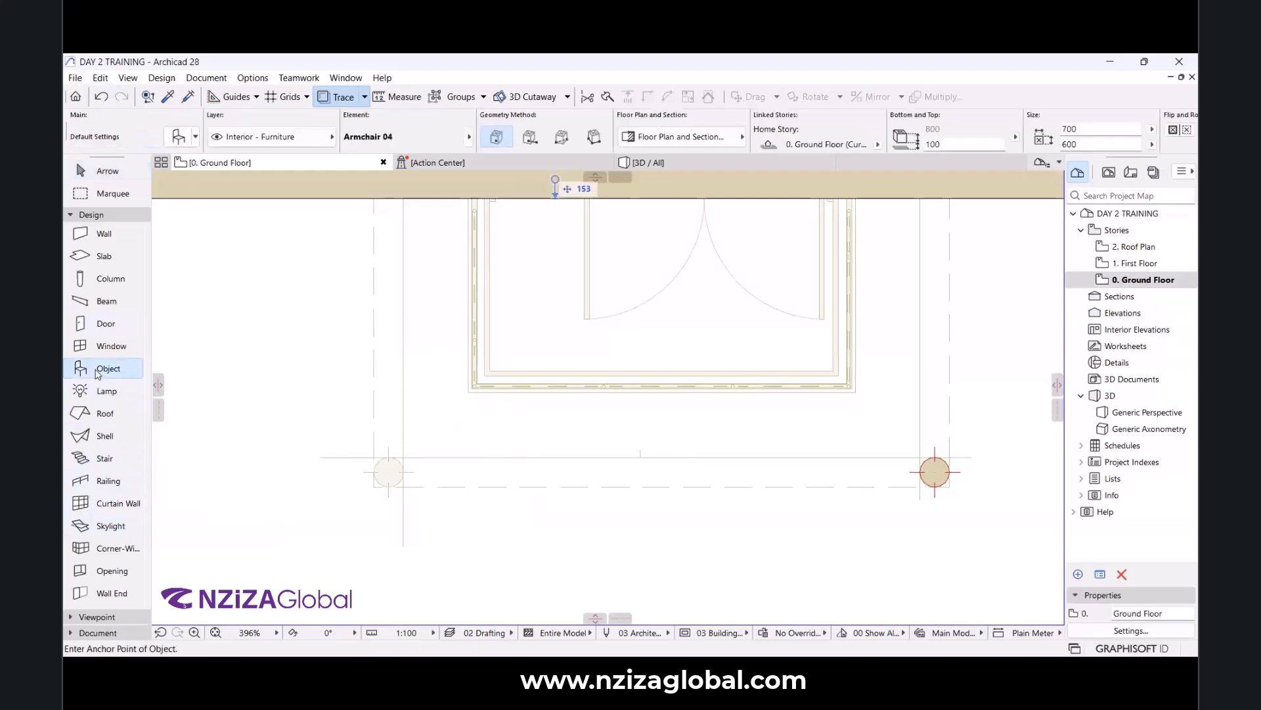
click(178, 135)
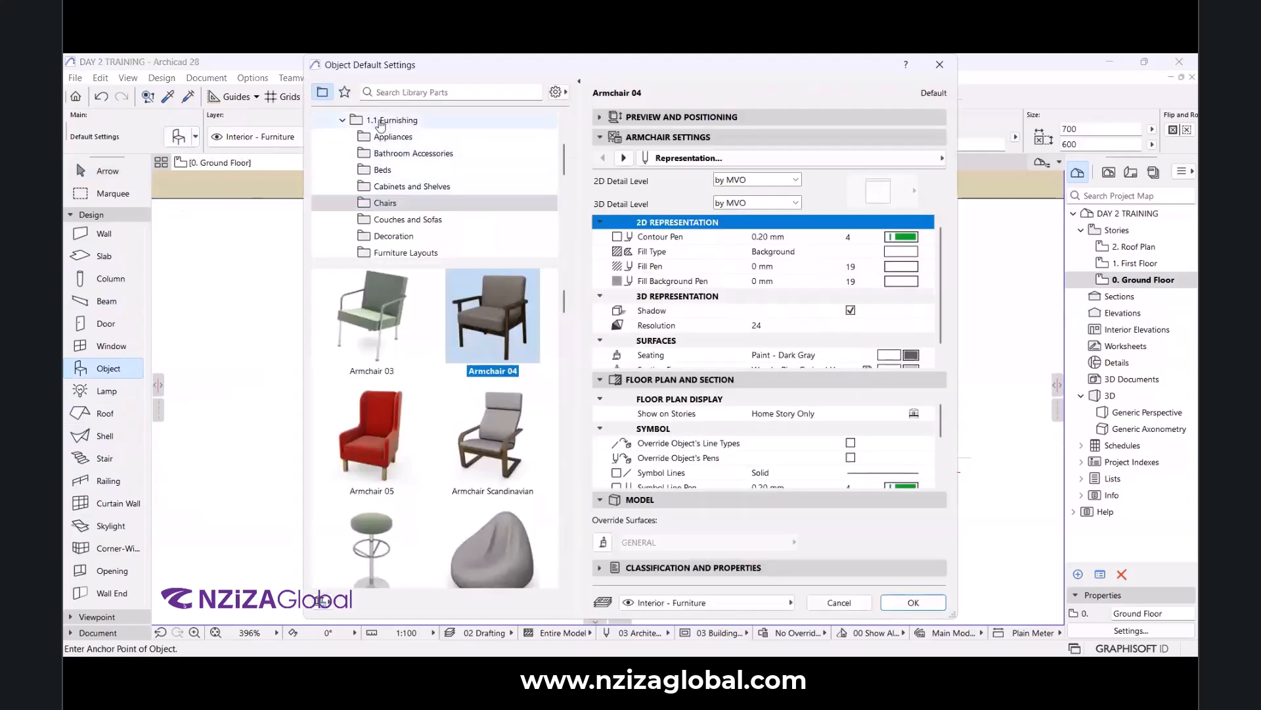
click(342, 122)
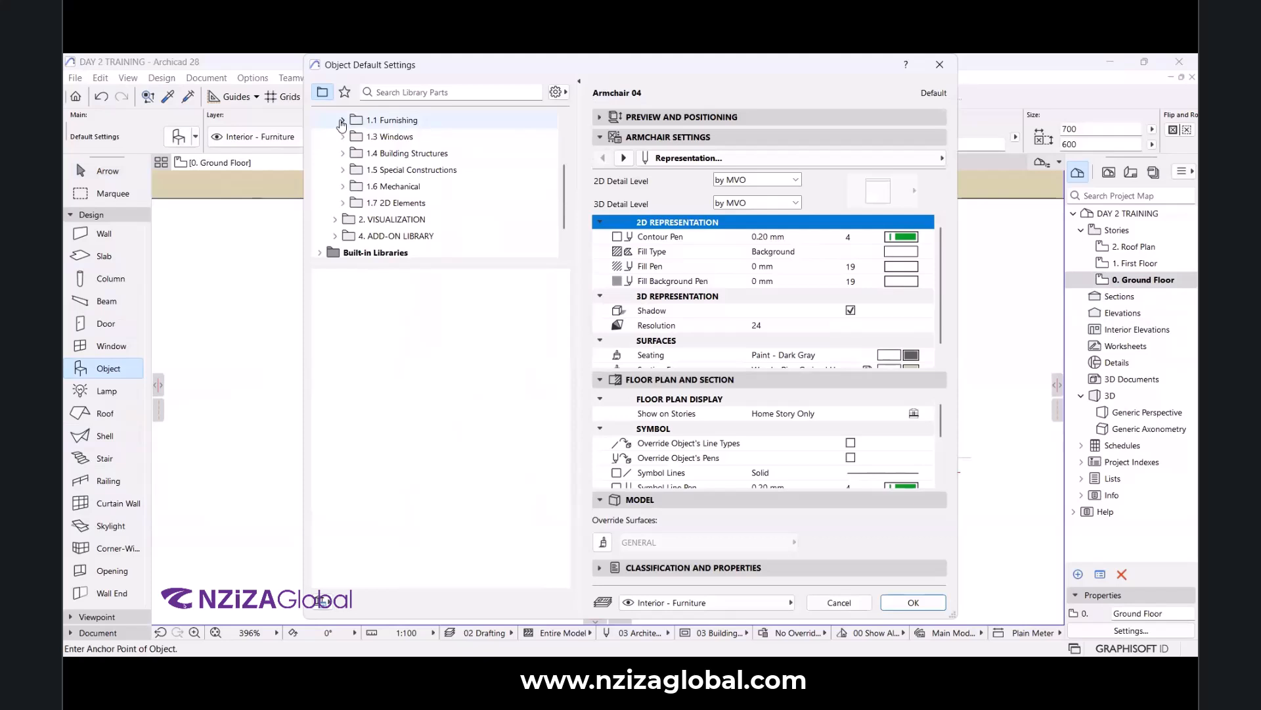
click(372, 155)
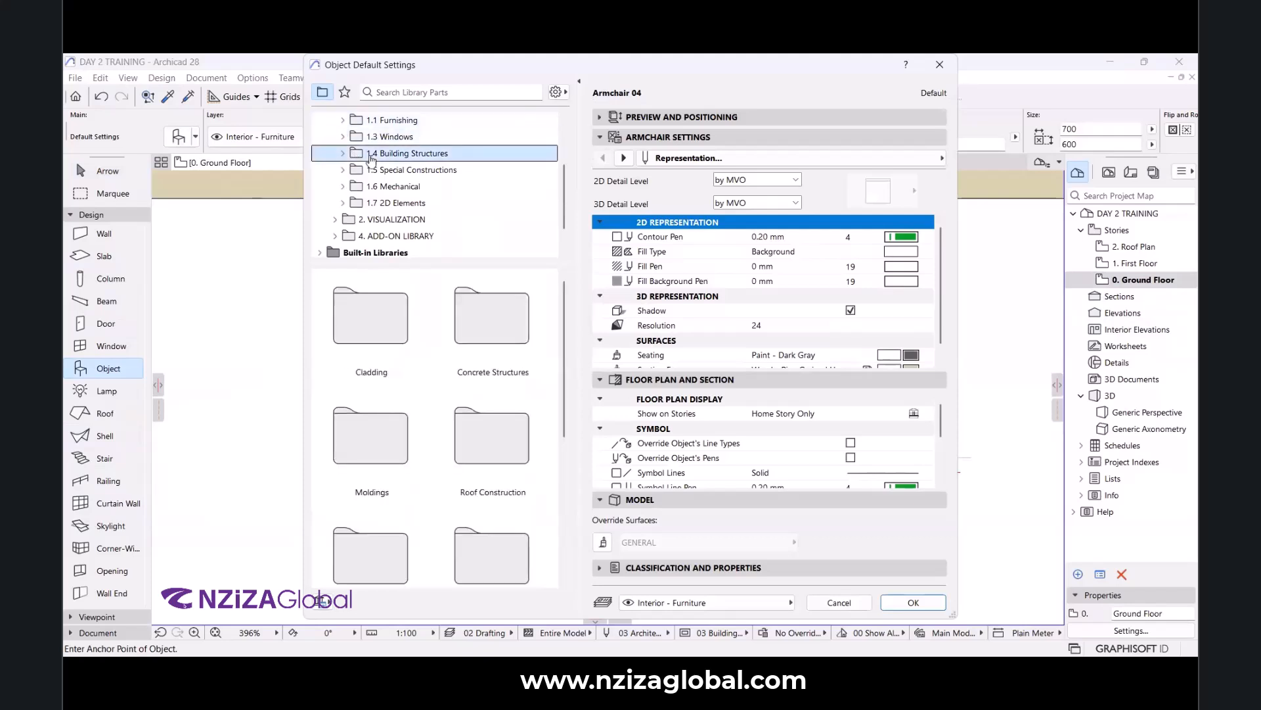
scroll(440, 423, down, 3)
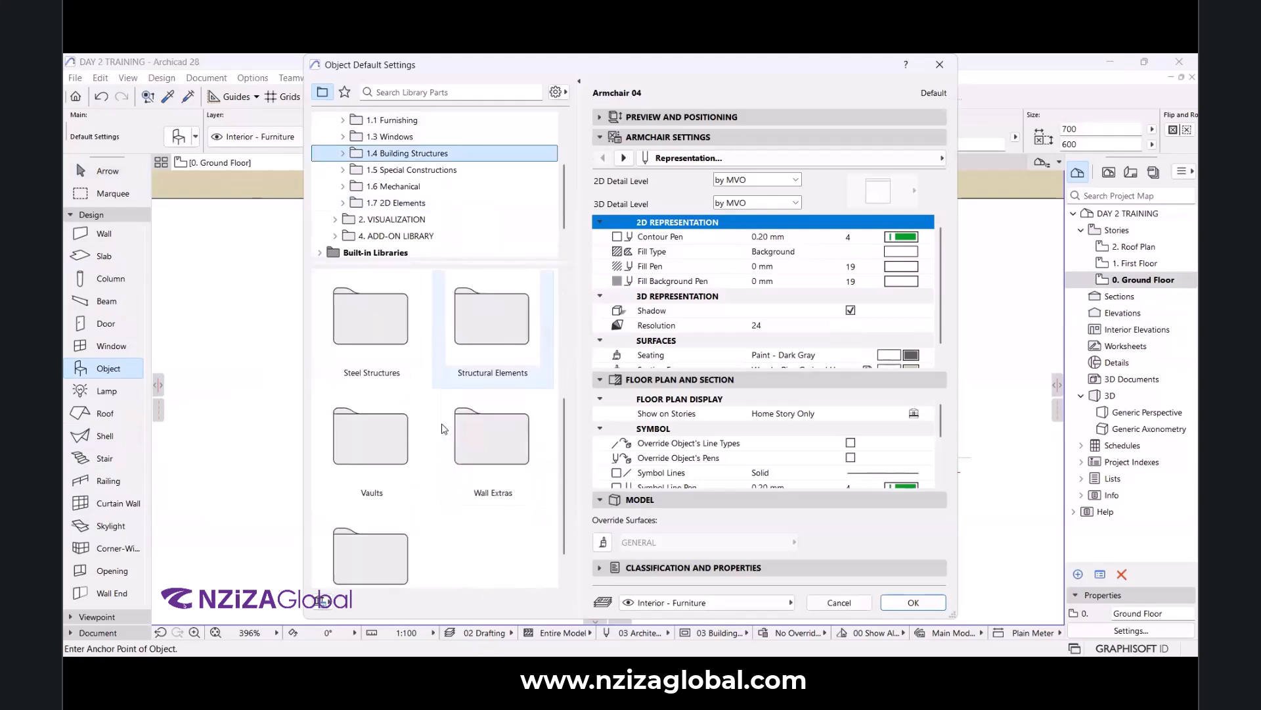
double_click(488, 345)
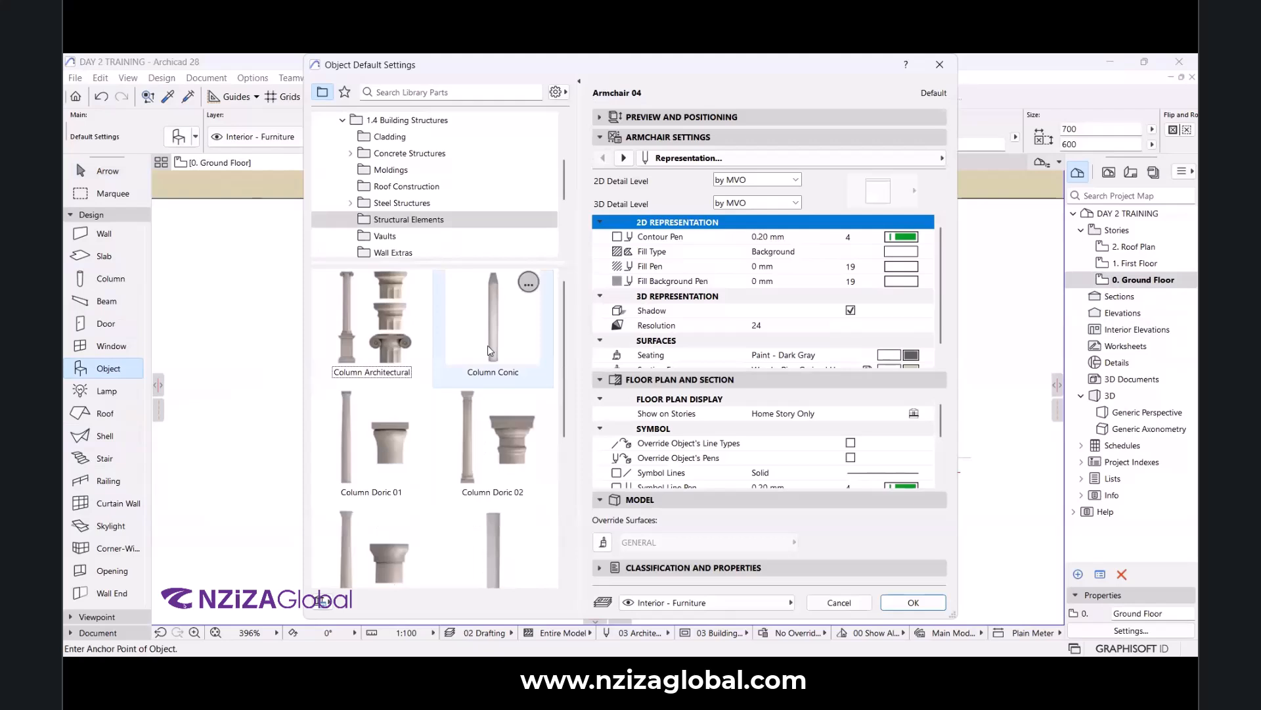
click(388, 341)
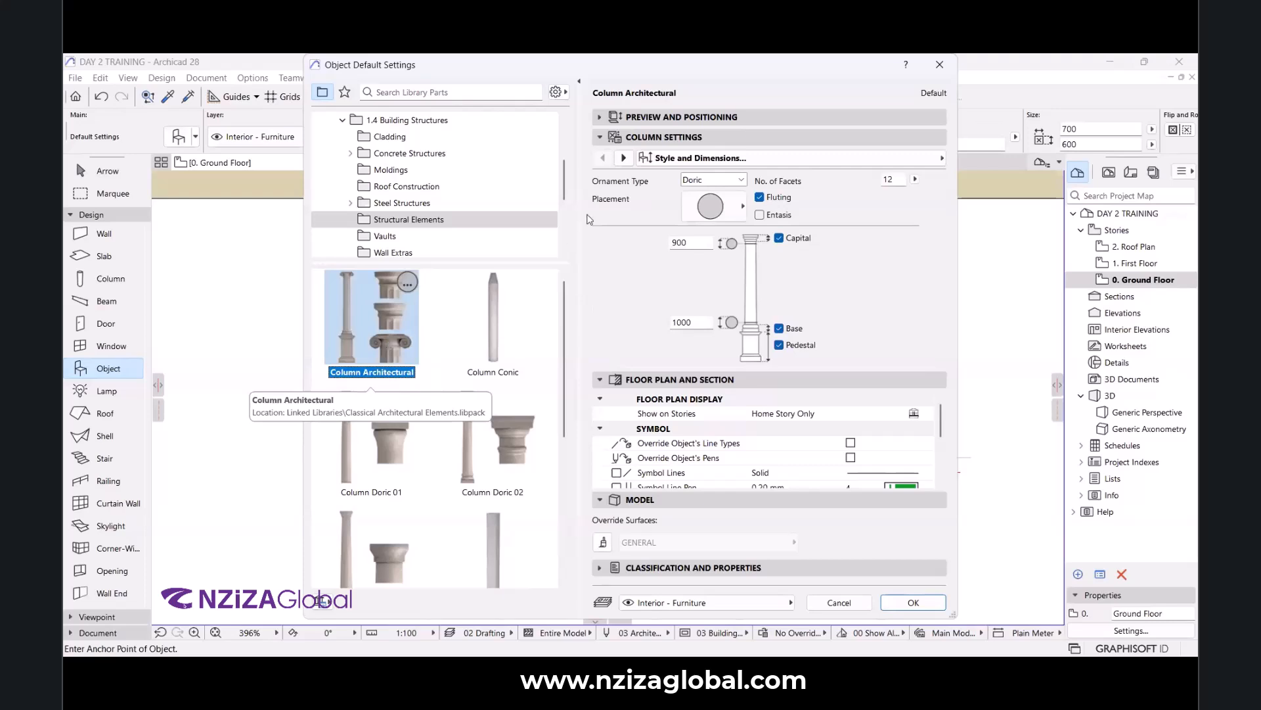
Set the architectural column's offset to the Ground Floor home story to 0.
click(657, 117)
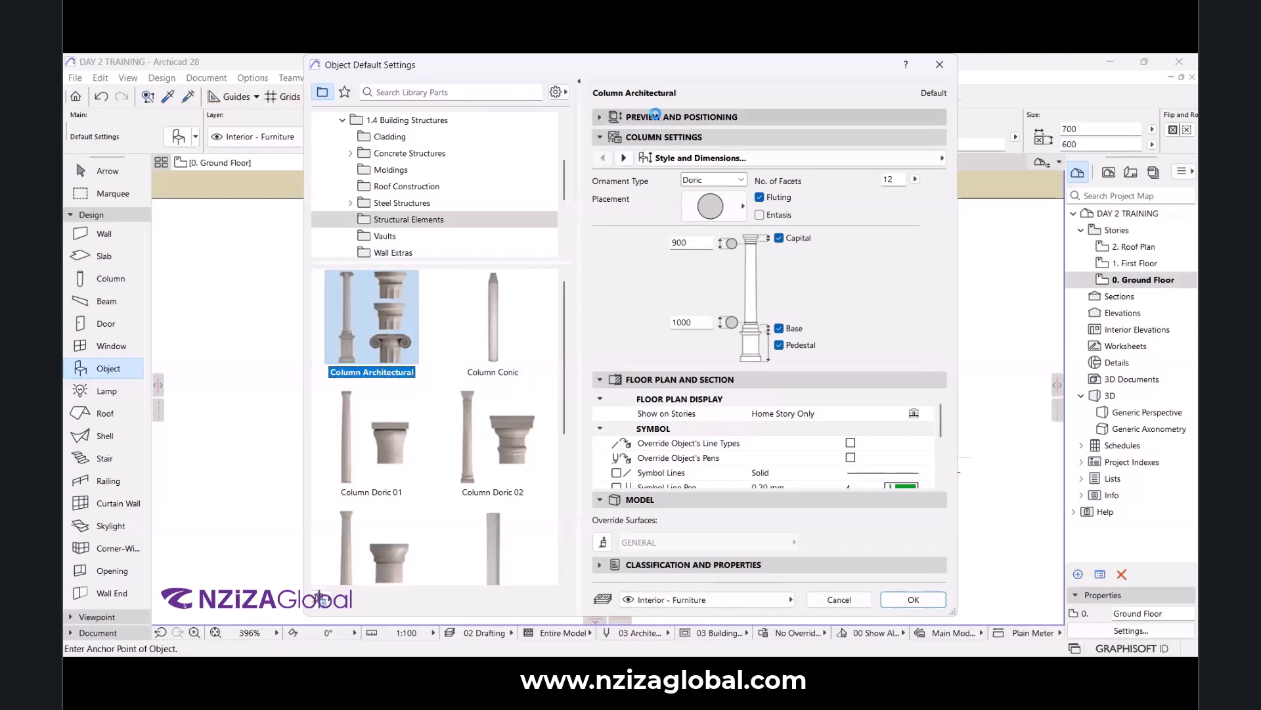
click(658, 118)
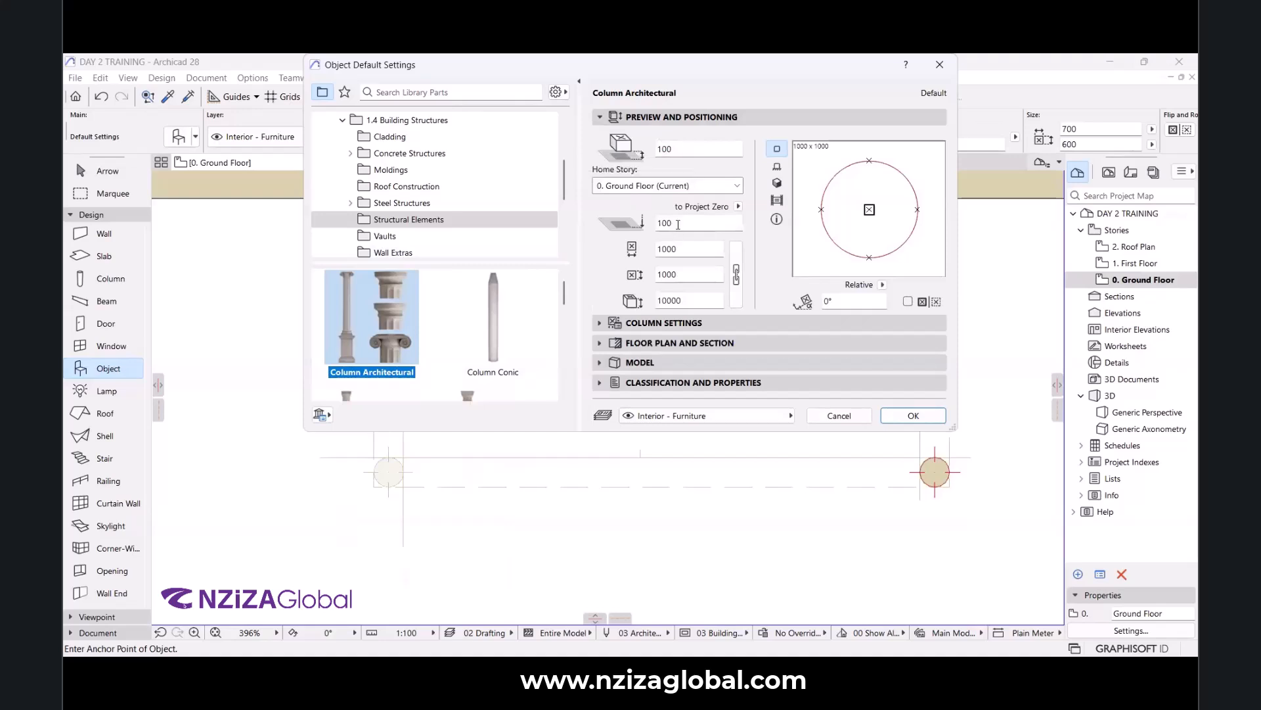
drag(646, 158, 625, 158)
text(0)
Set the architectural column's plan dimensions to 230 by 230, adjust its height, and apply the object settings.
click(672, 301)
double_click(694, 251)
click(686, 276)
click(674, 300)
drag(672, 300, 655, 299)
click(669, 301)
drag(672, 302, 657, 301)
text(27)
click(656, 322)
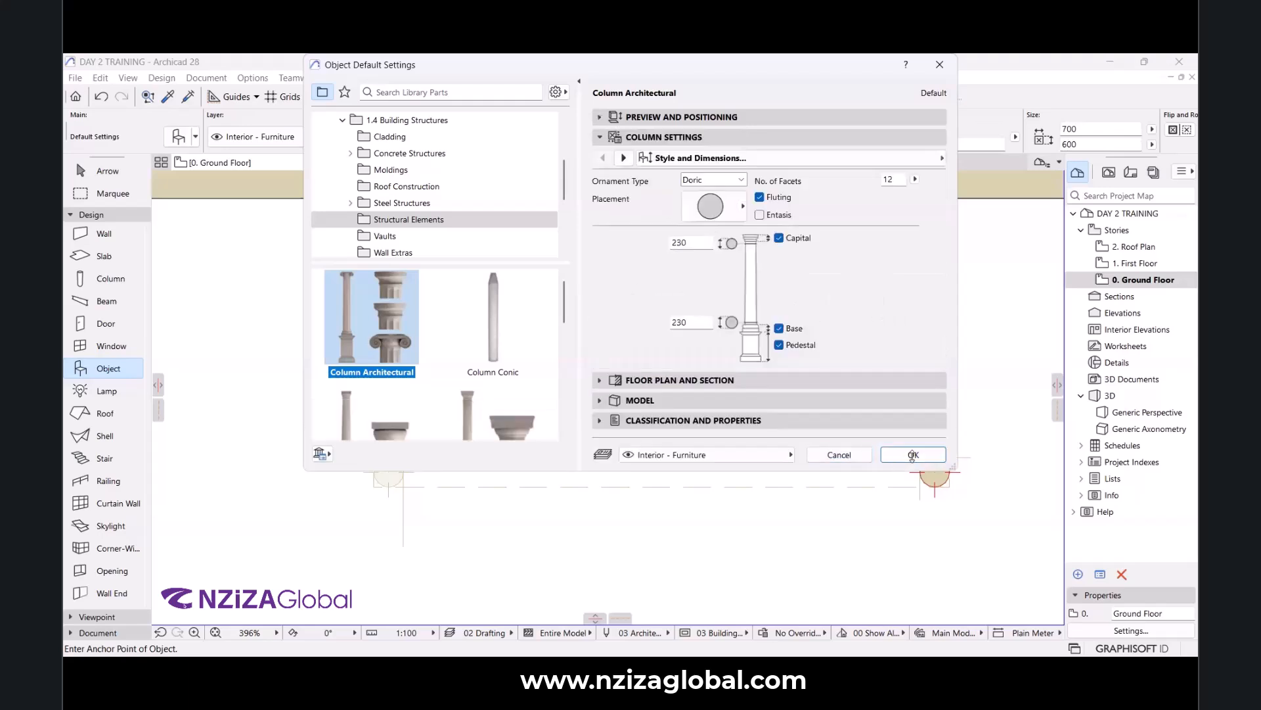
click(914, 452)
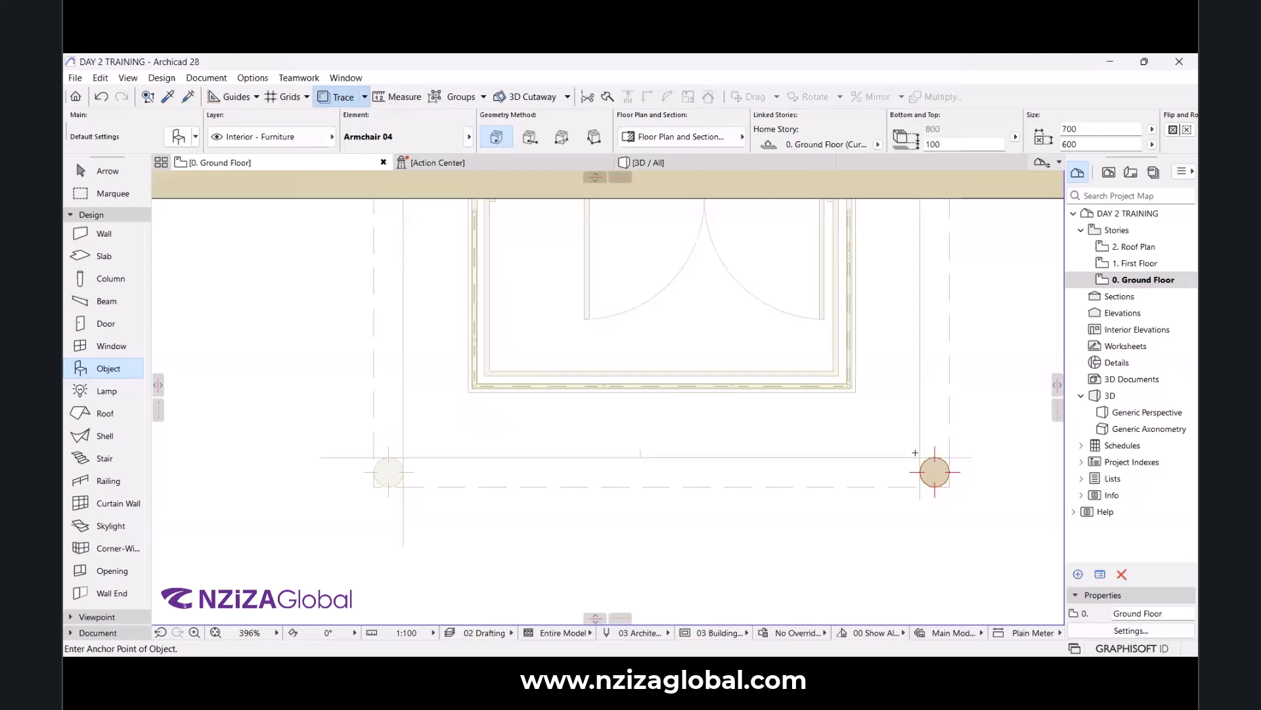
Place the architectural column near the canopy's left front corner on the Ground Floor plan.
scroll(428, 452, up, 7)
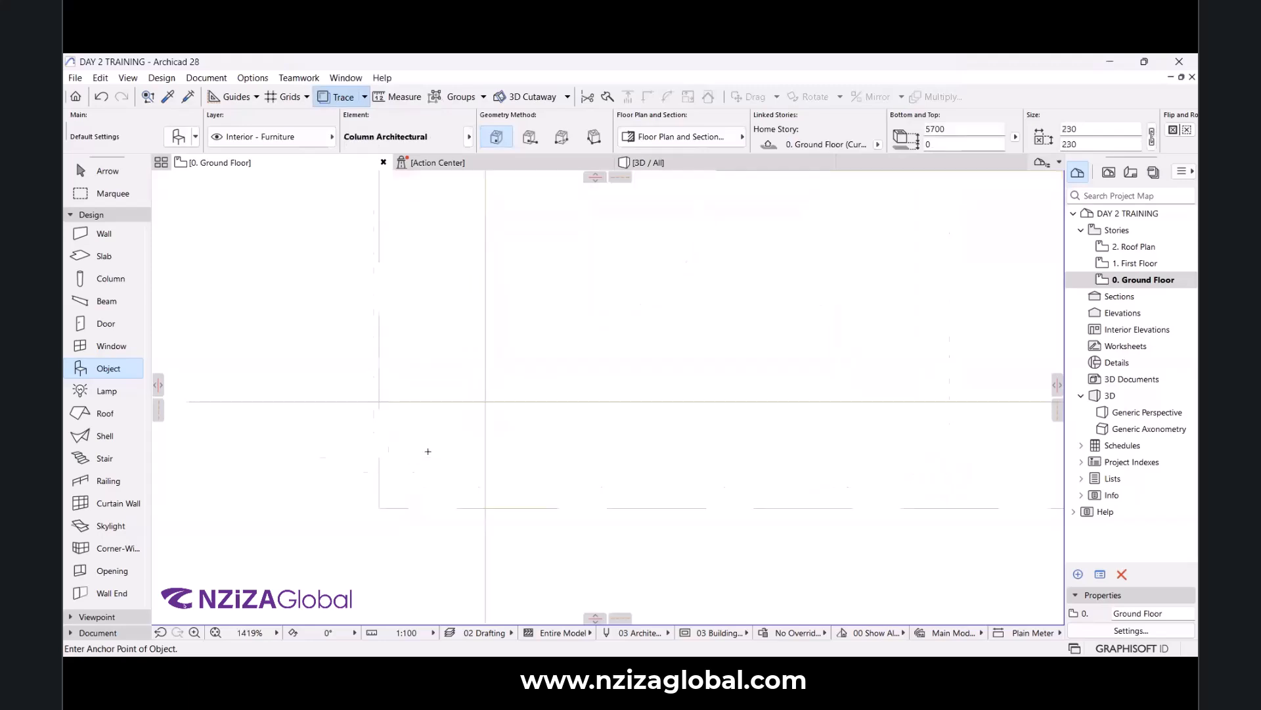
click(437, 450)
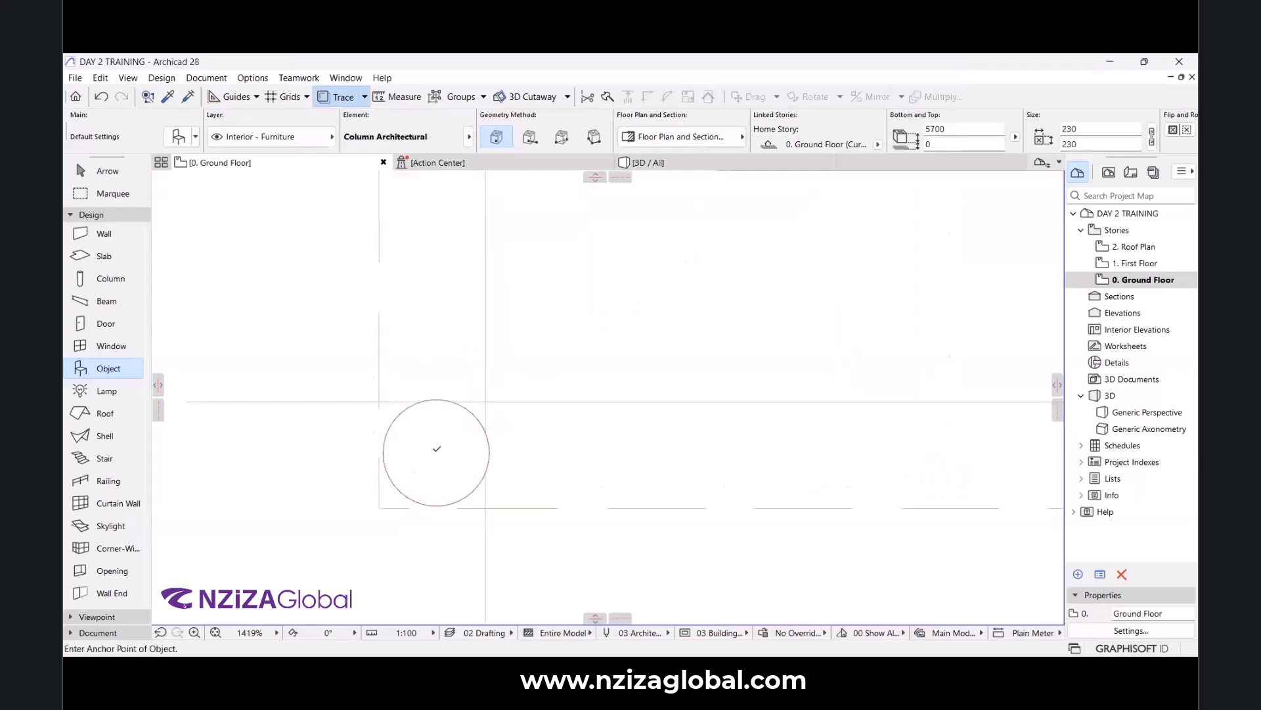
scroll(382, 488, up, 4)
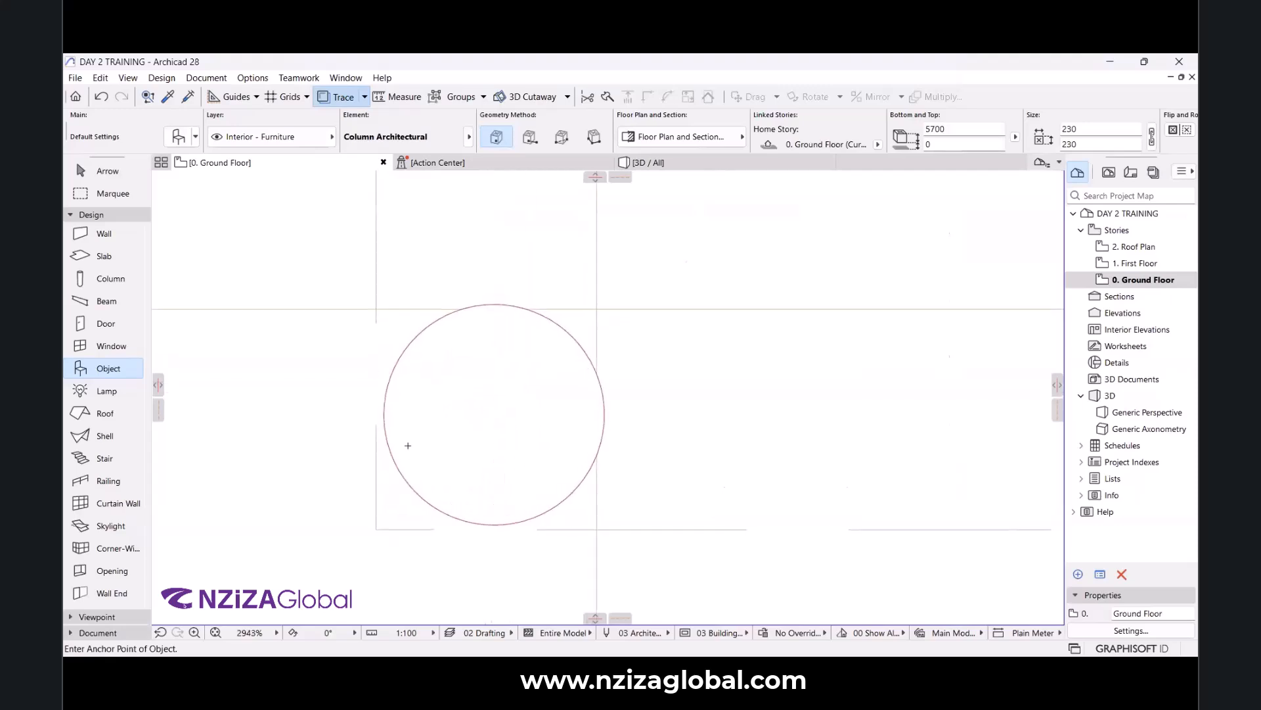
key(Escape)
Move the architectural column by its lowest plan node onto the canopy outline so that it fits the left front corner.
click(387, 438)
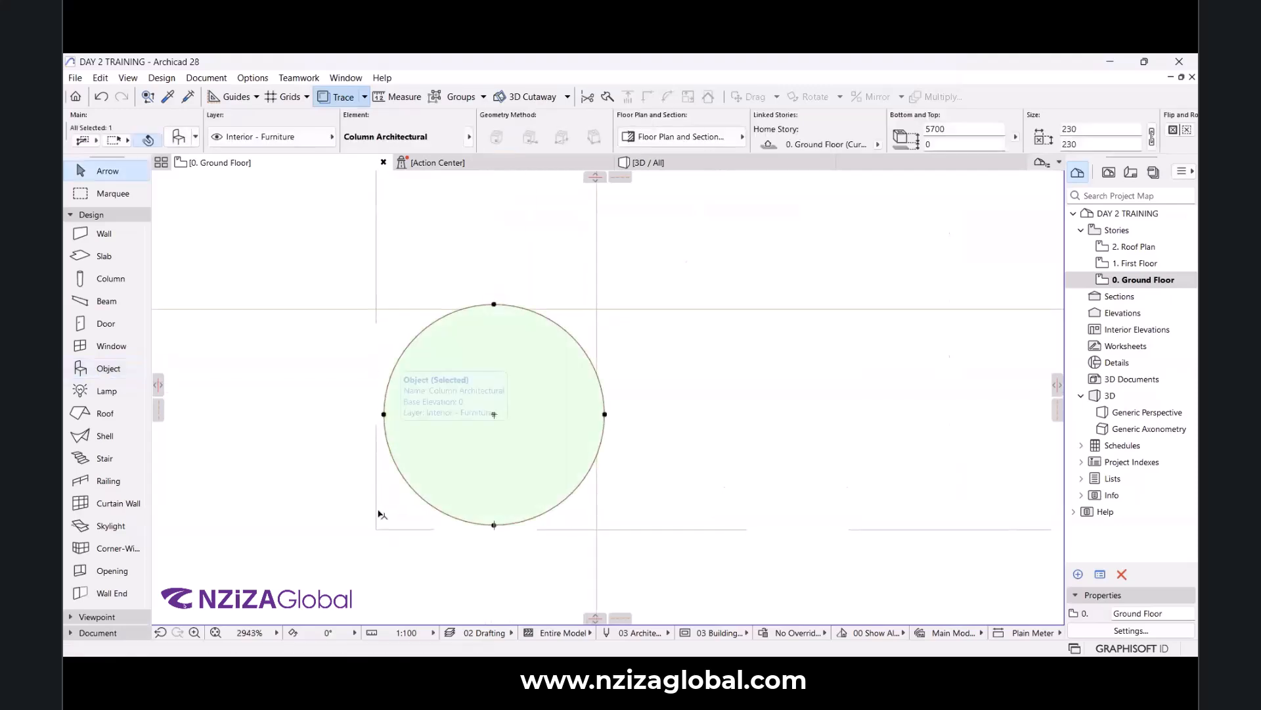
scroll(380, 519, up, 5)
key(ctrl+d)
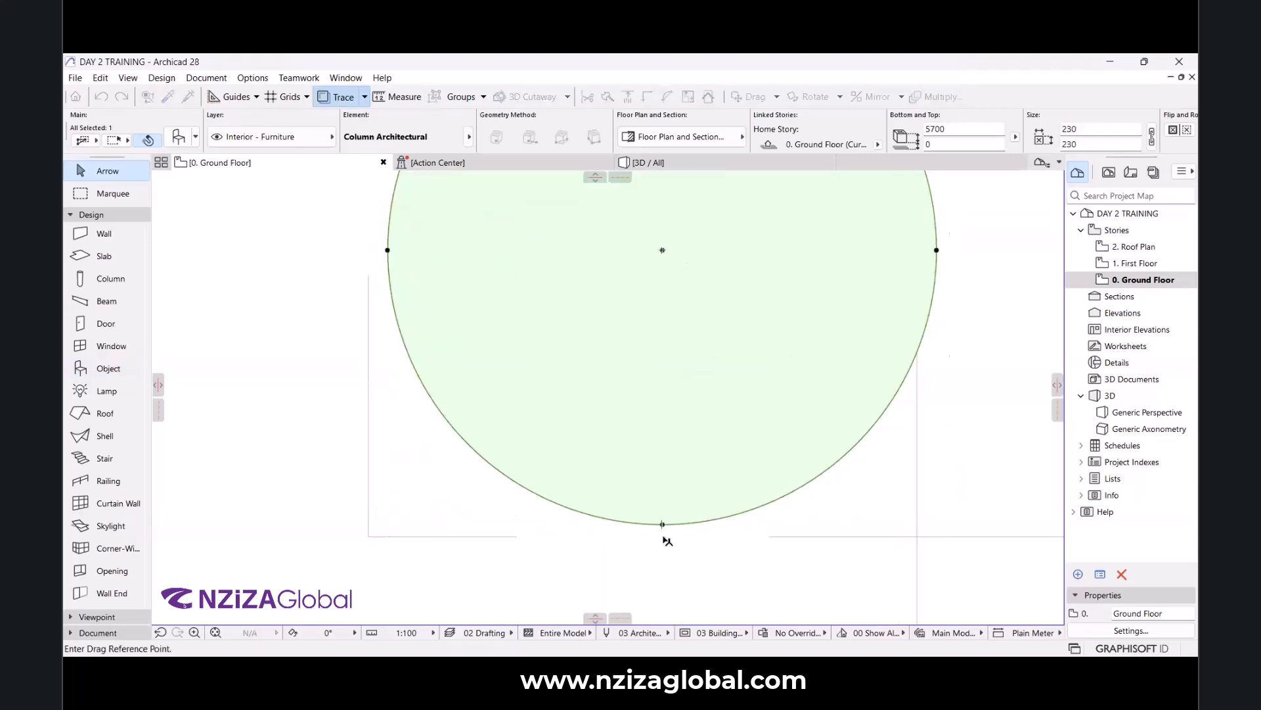
click(662, 523)
click(644, 537)
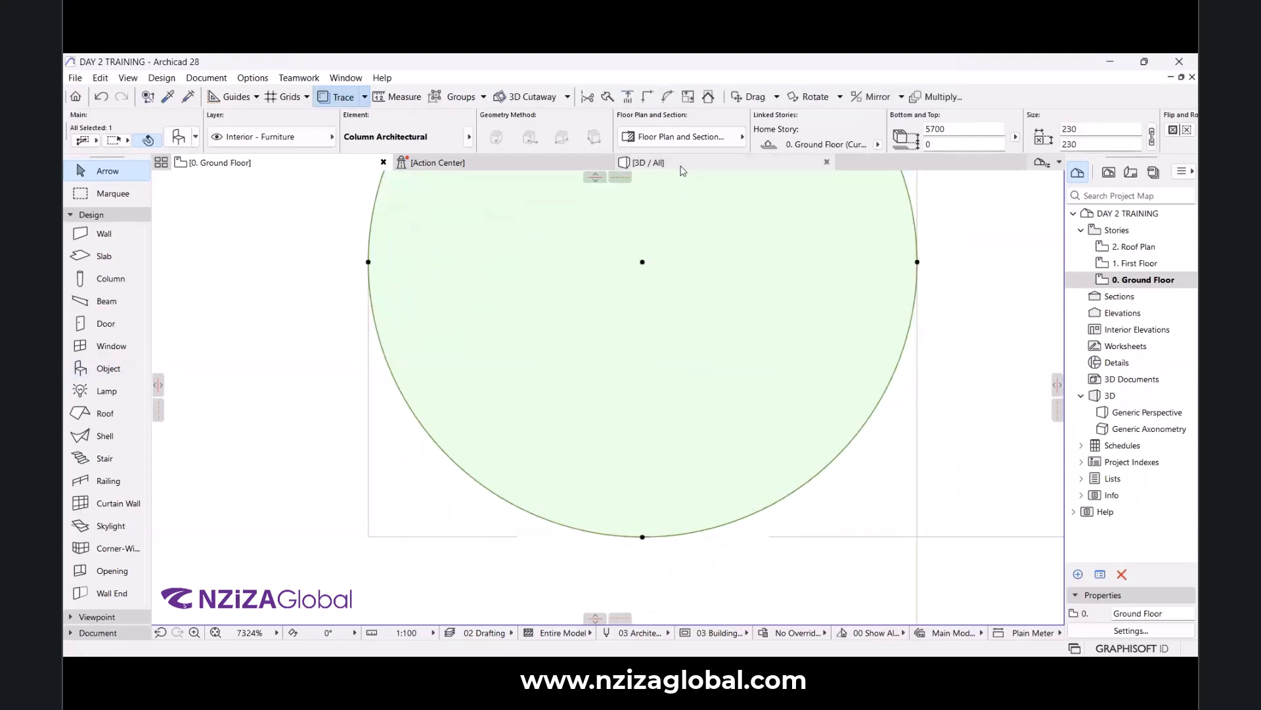
Check the column top against the canopy in the 3D view and set the architectural column's height to 5900.
click(681, 168)
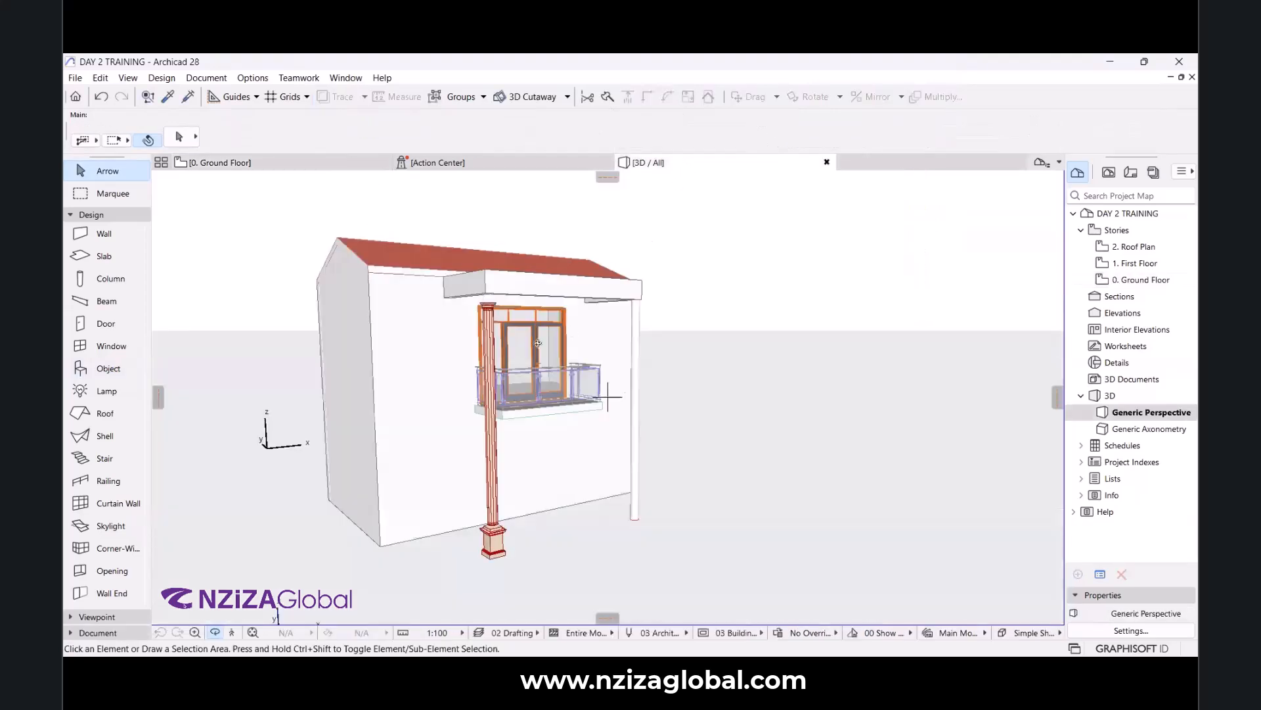
scroll(451, 459, up, 2)
scroll(506, 473, down, 2)
scroll(510, 273, up, 4)
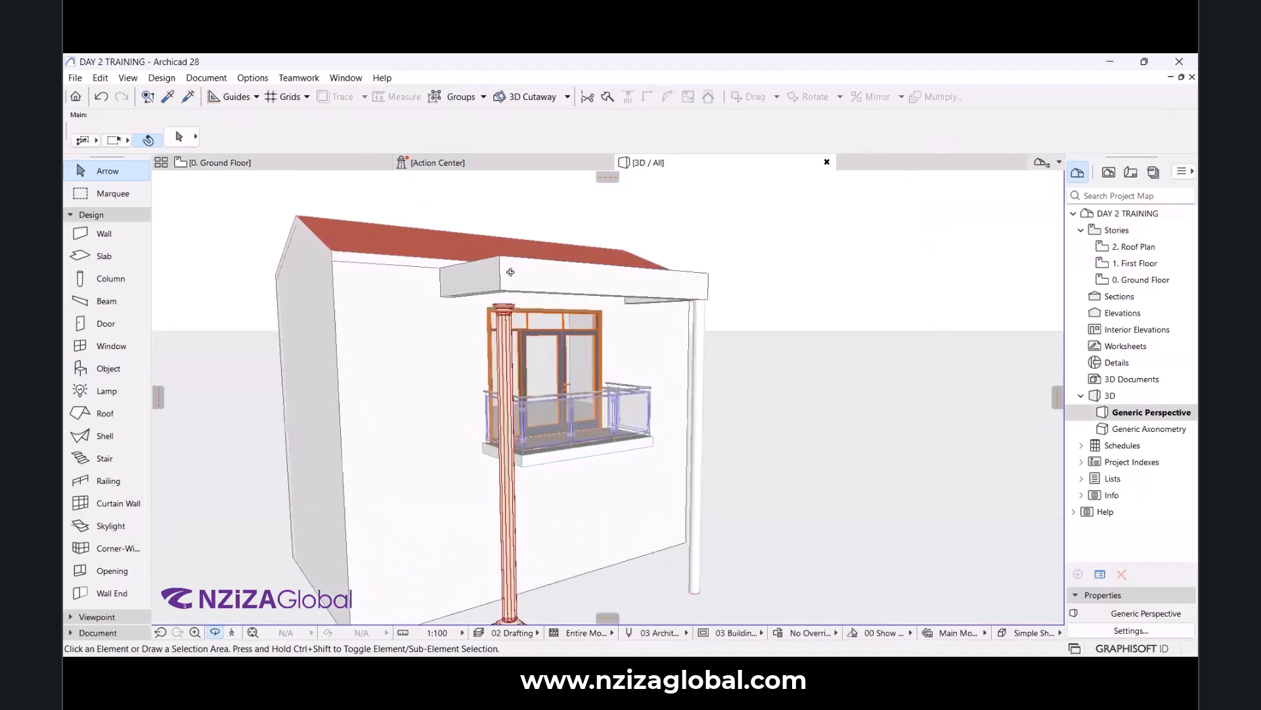
scroll(489, 289, up, 2)
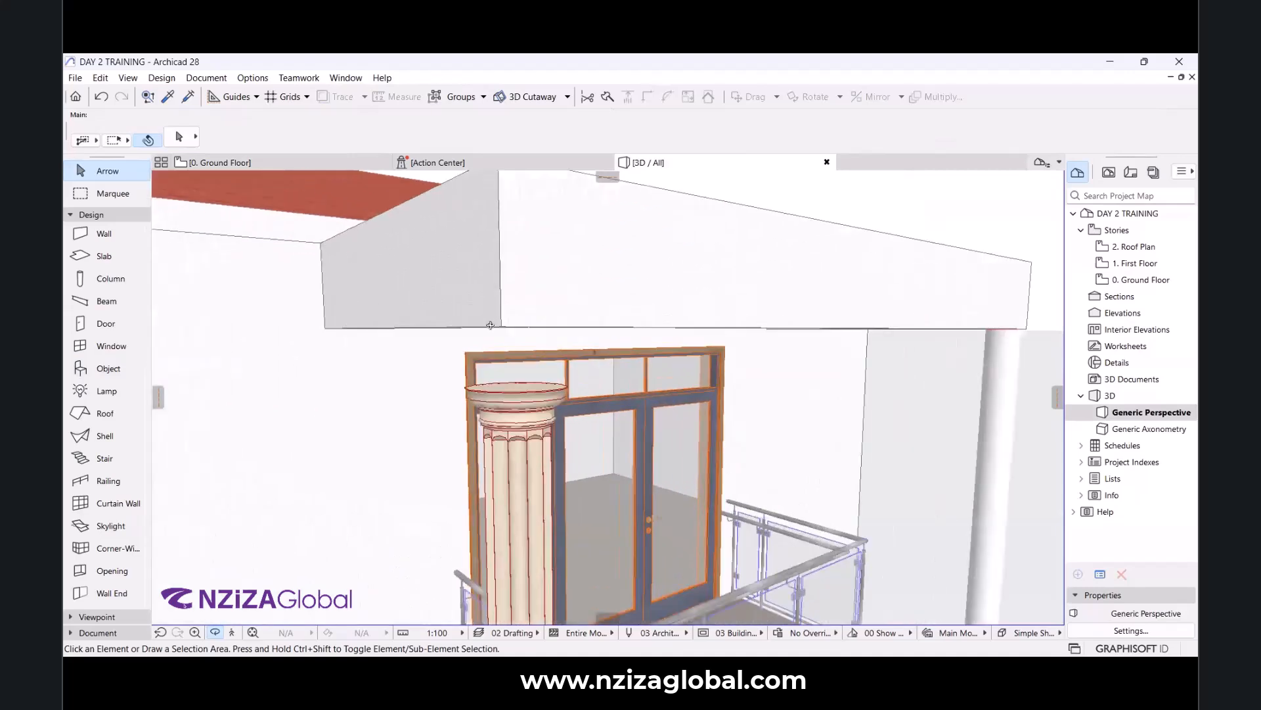
click(523, 398)
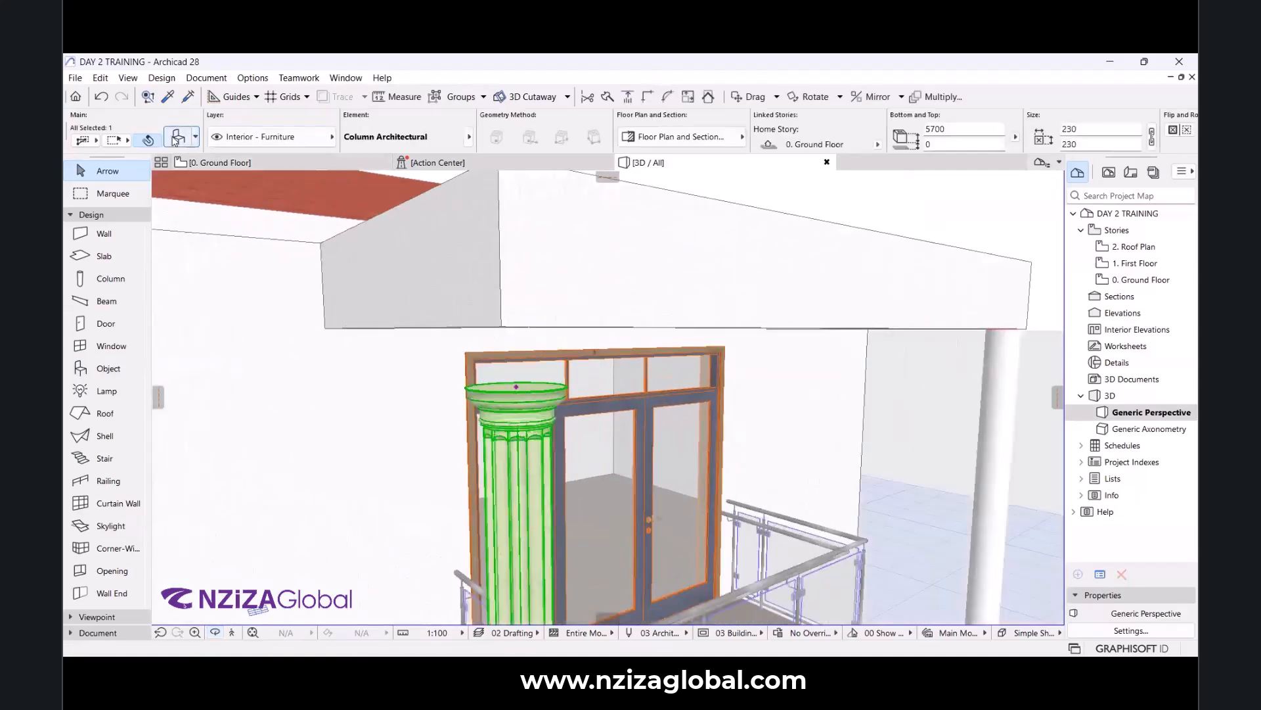
click(176, 140)
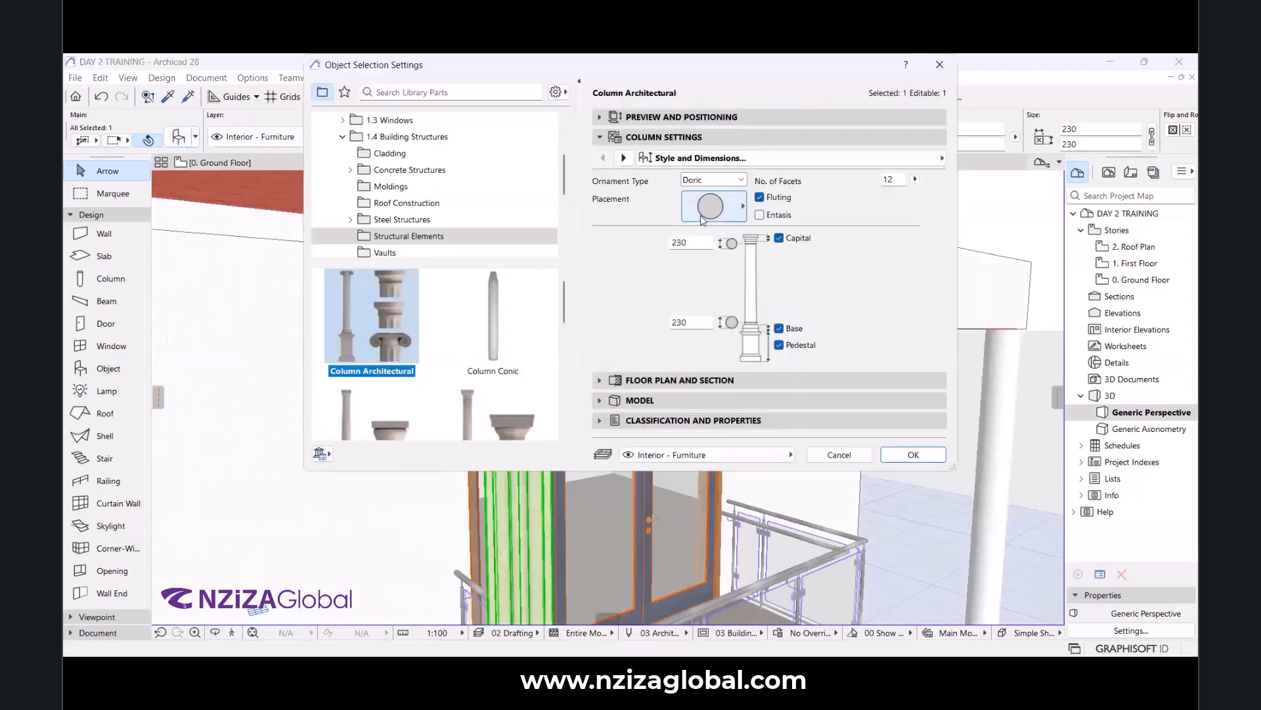
click(689, 119)
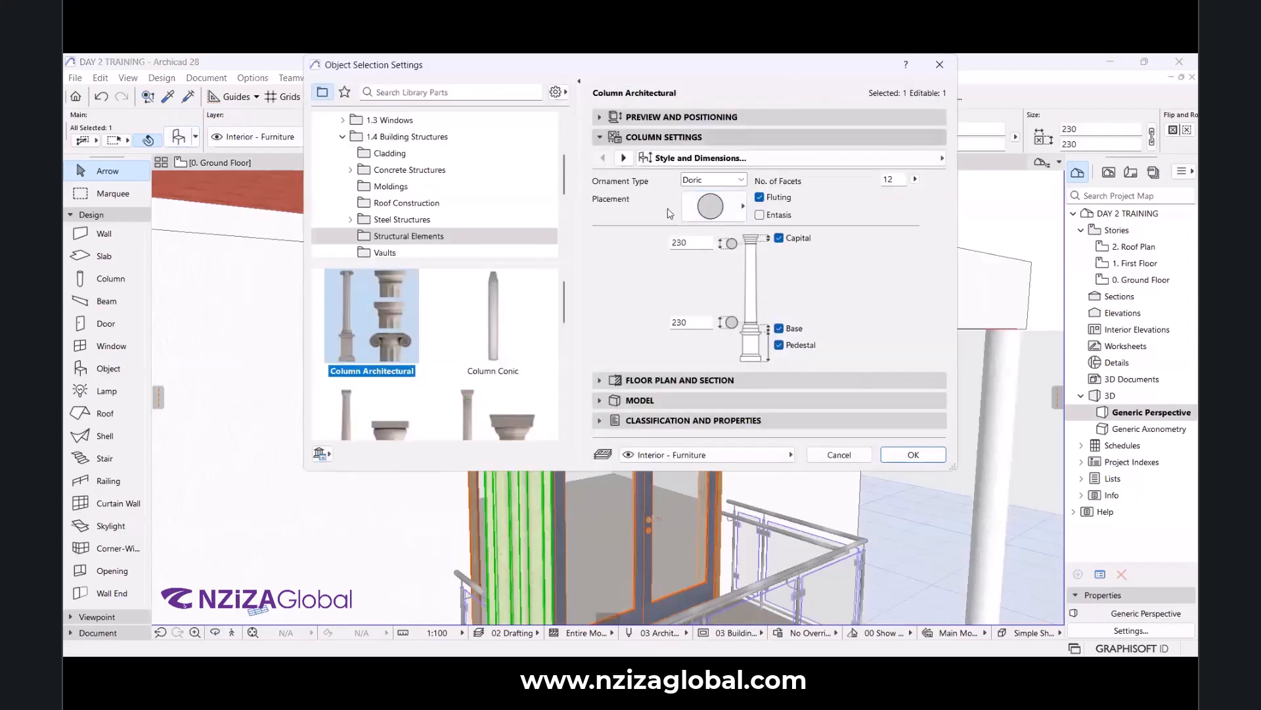
click(665, 301)
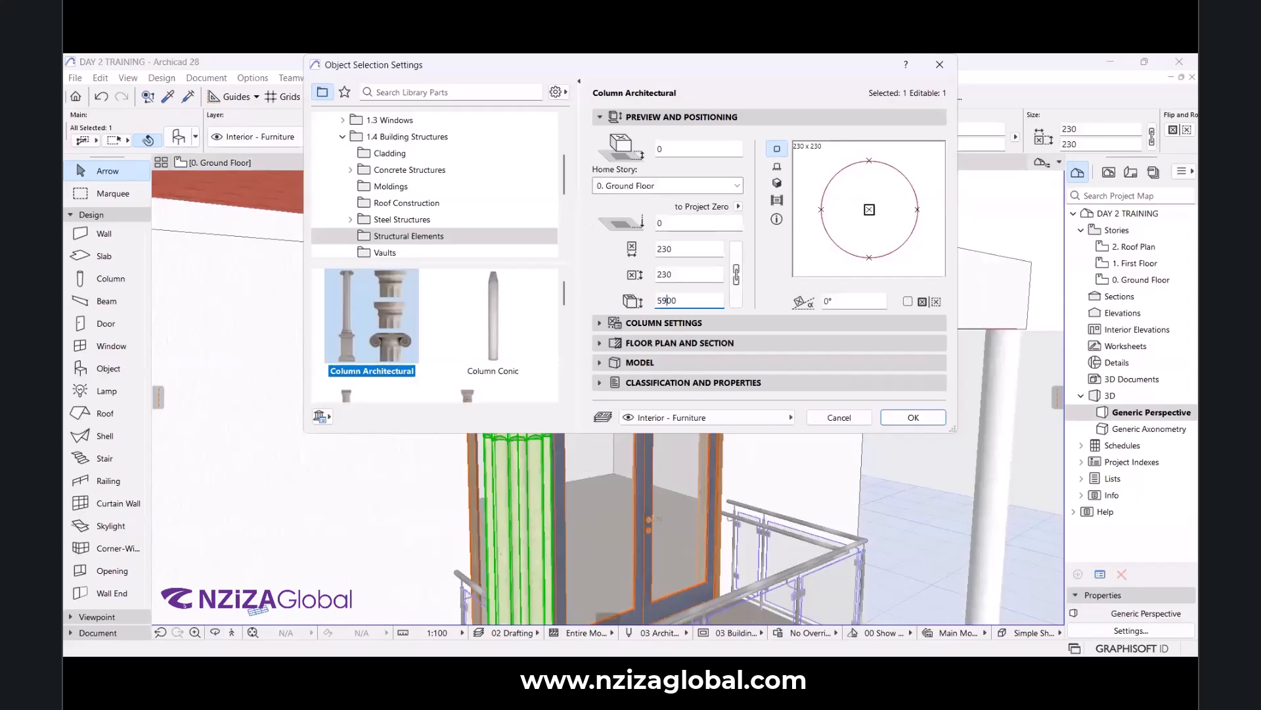
click(898, 418)
Examine the architectural column's pedestal and its capital against the canopy underside from several angles in the 3D view.
scroll(592, 267, down, 6)
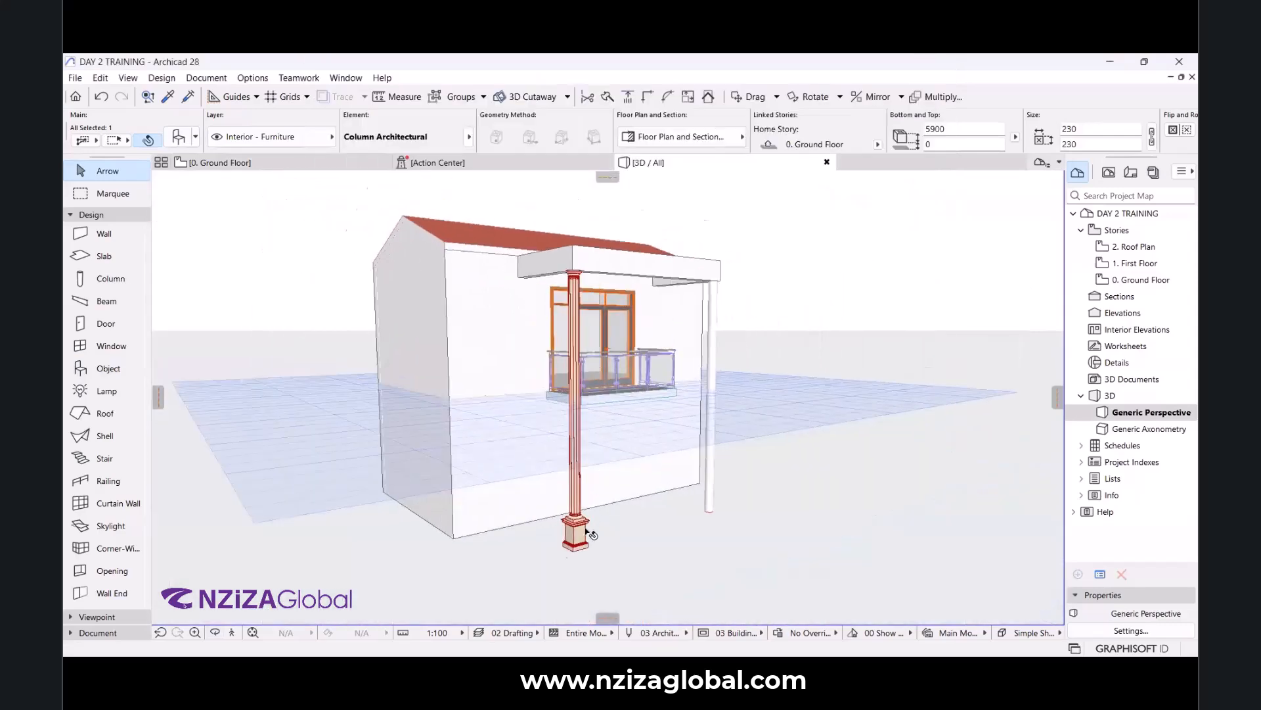
scroll(589, 534, up, 3)
click(214, 635)
drag(371, 551, 521, 527)
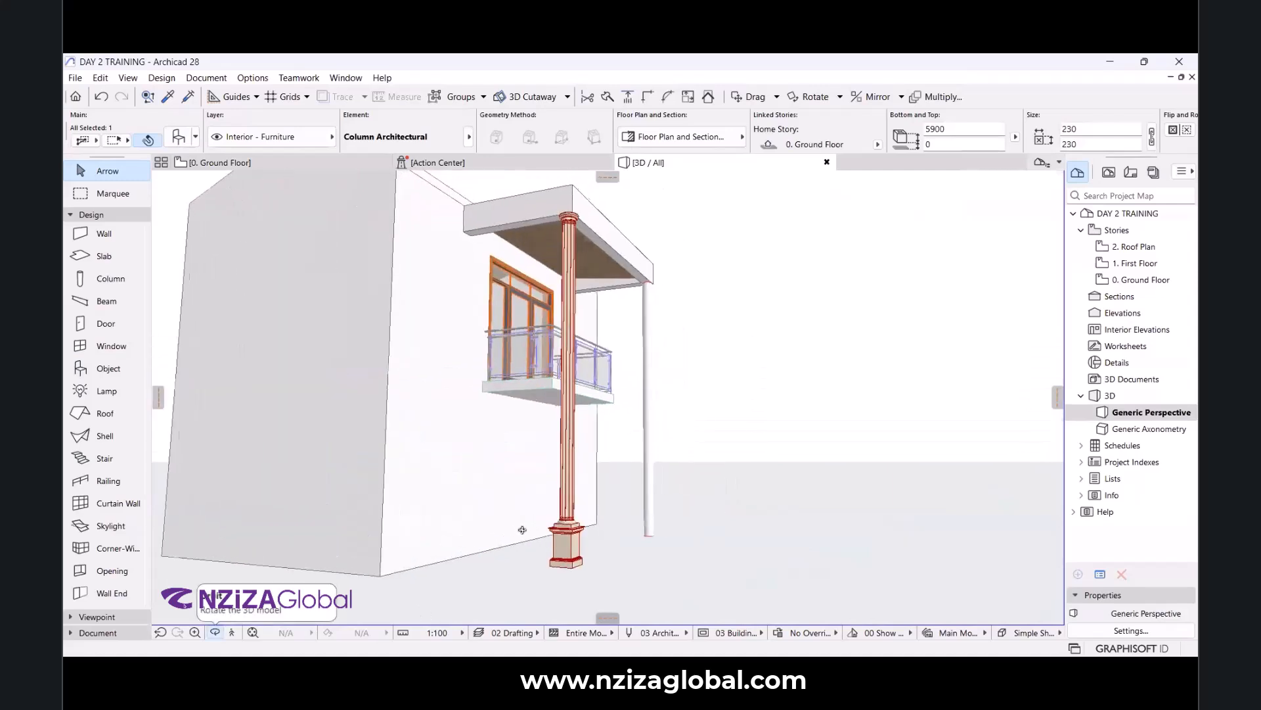
scroll(630, 564, up, 3)
scroll(492, 560, up, 4)
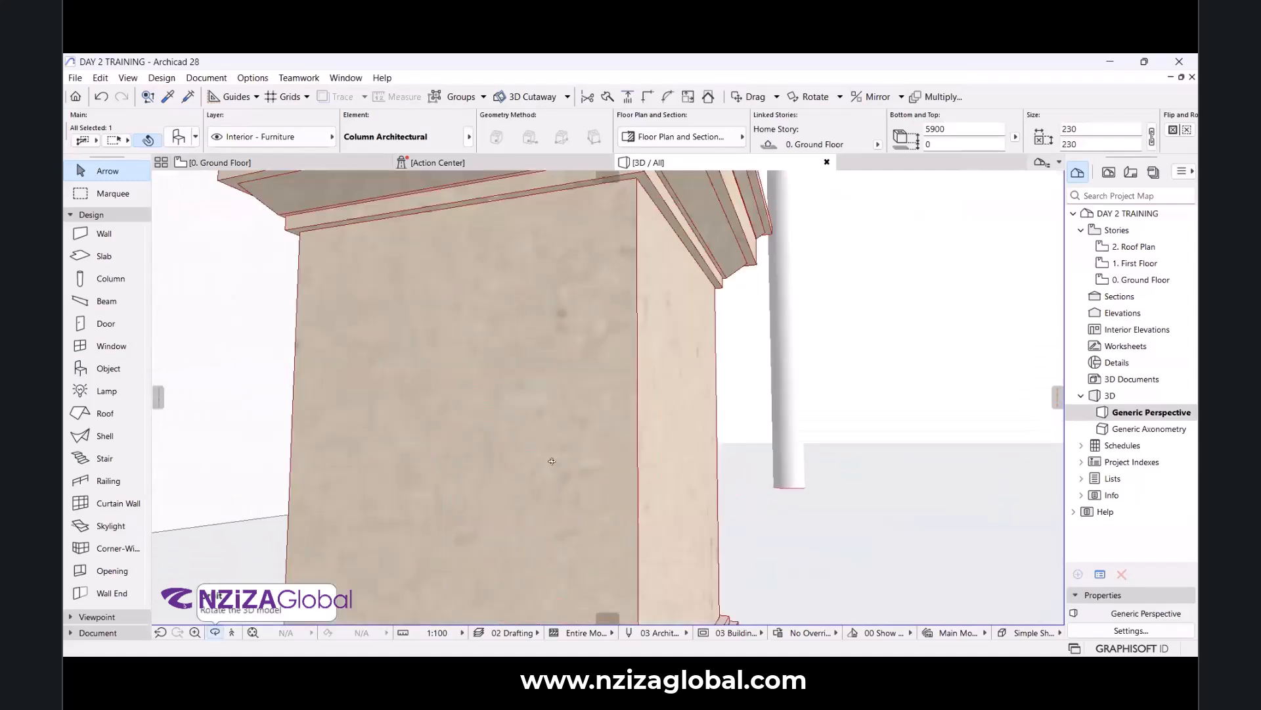
scroll(552, 459, down, 6)
scroll(553, 401, down, 4)
scroll(573, 295, up, 3)
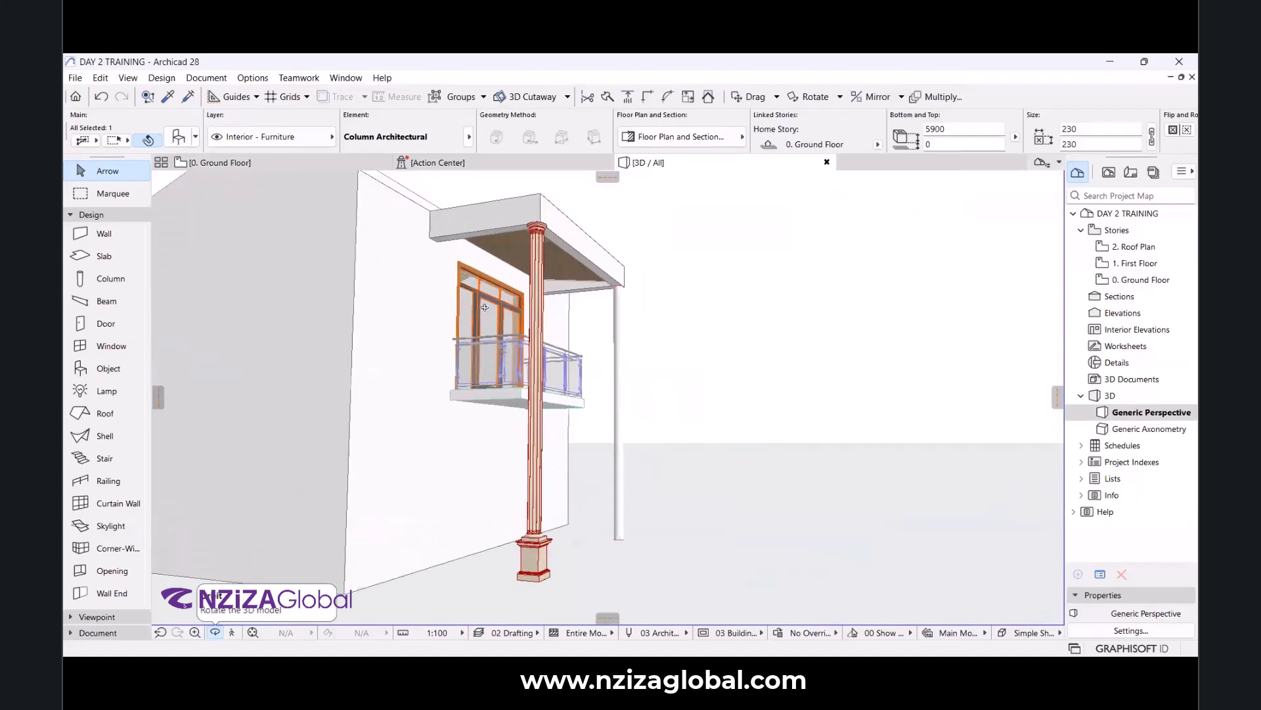
drag(527, 302, 452, 322)
drag(672, 538, 447, 486)
scroll(553, 202, up, 6)
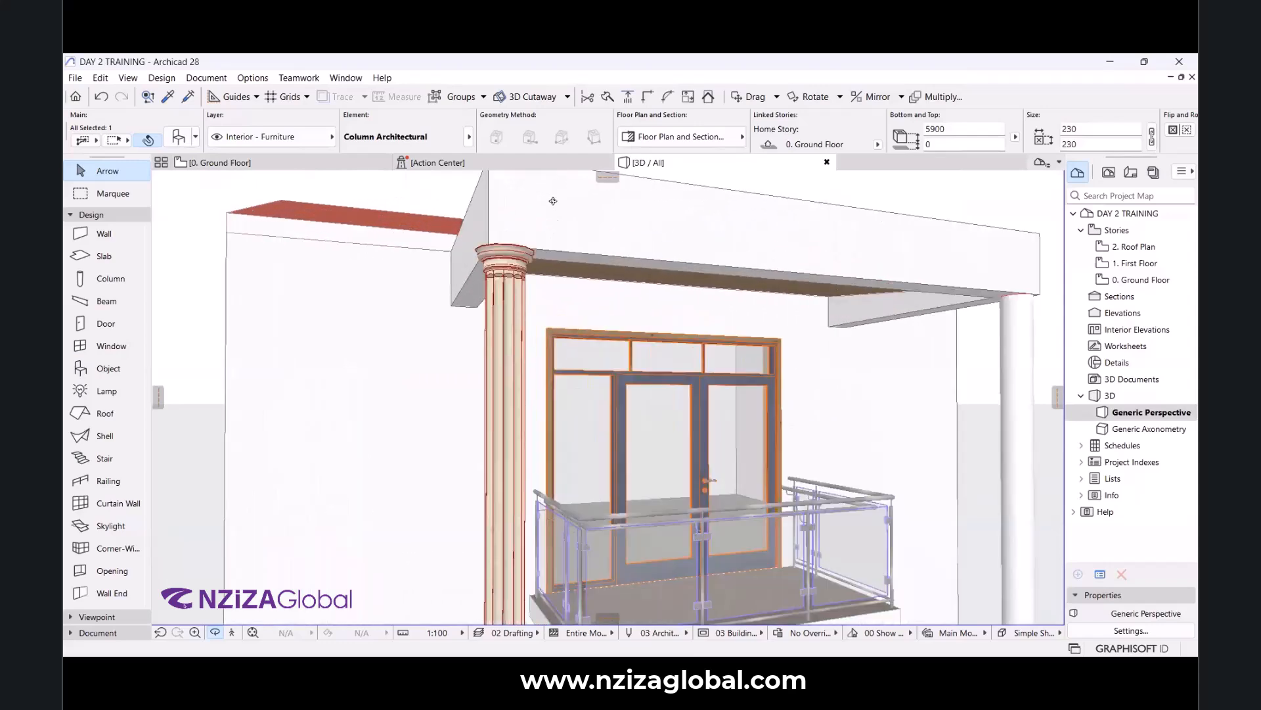
Delete the remaining plain round column at the canopy's right front corner in the 3D view.
scroll(478, 258, down, 3)
drag(478, 258, 611, 364)
scroll(625, 355, down, 3)
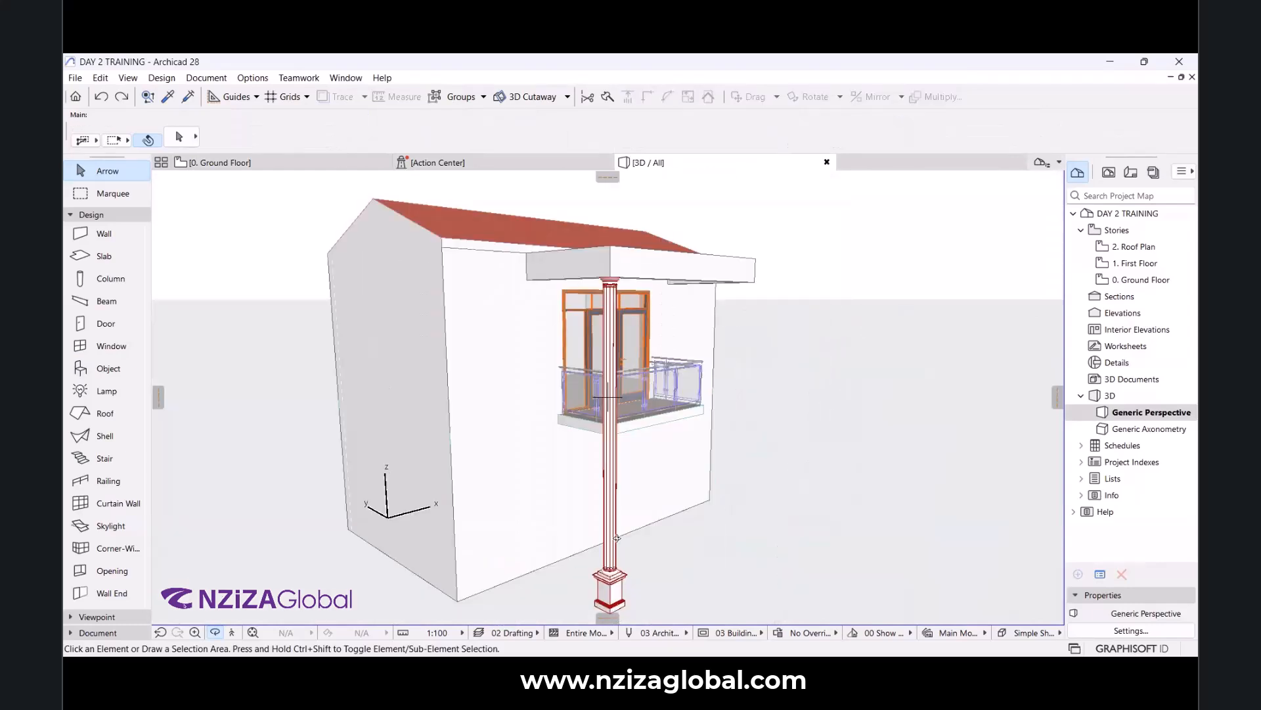
Copy the architectural column horizontally to the canopy's right front corner on the Ground Floor plan.
click(283, 163)
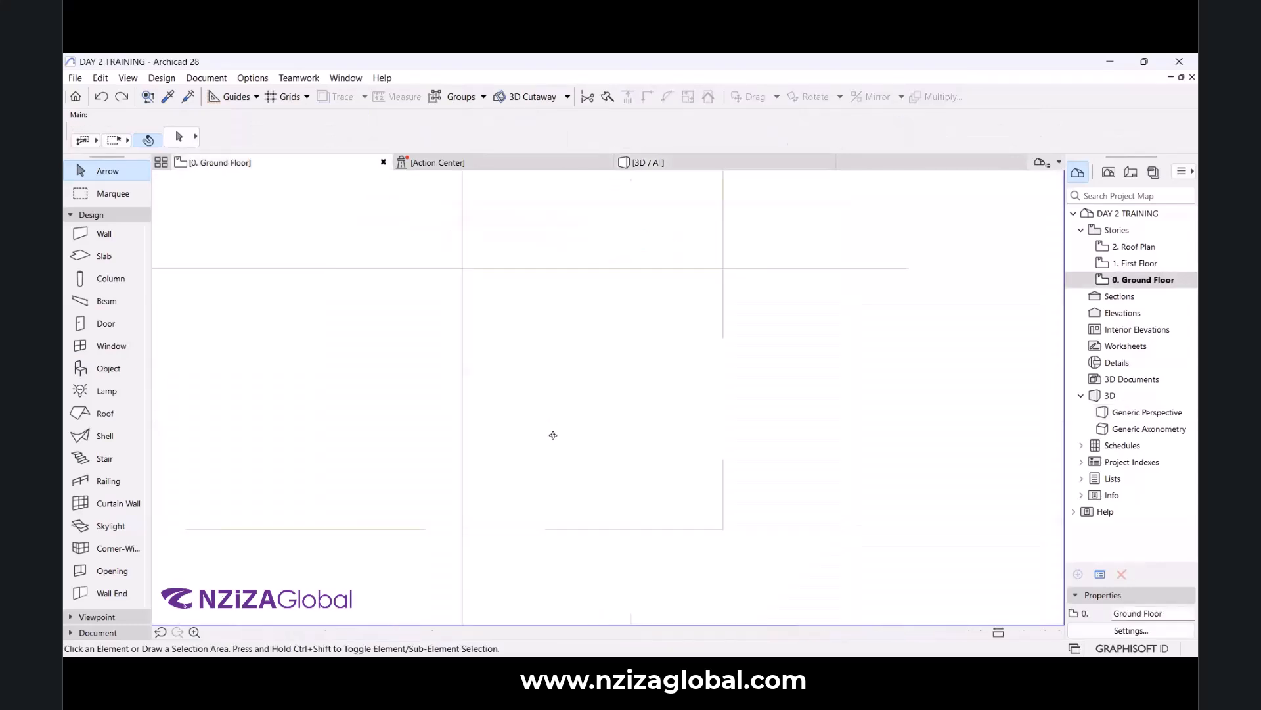
scroll(565, 471, down, 5)
scroll(601, 446, down, 2)
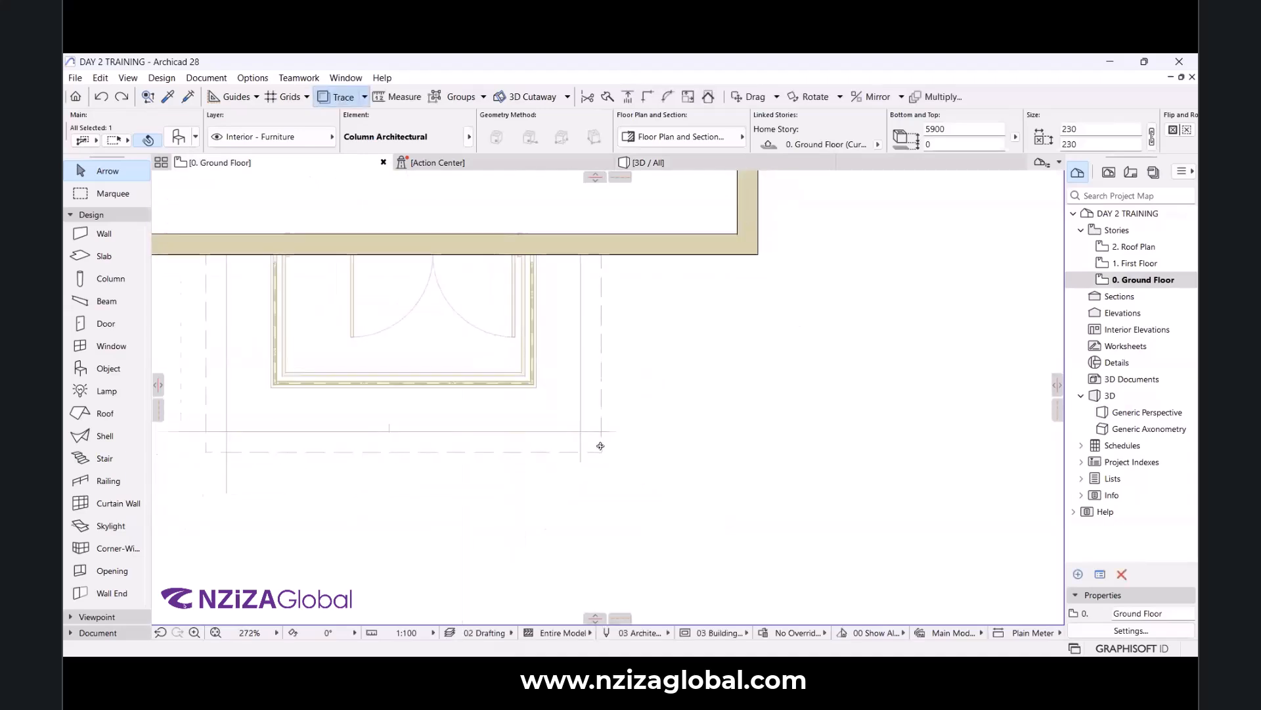
scroll(411, 442, down, 3)
scroll(448, 440, up, 5)
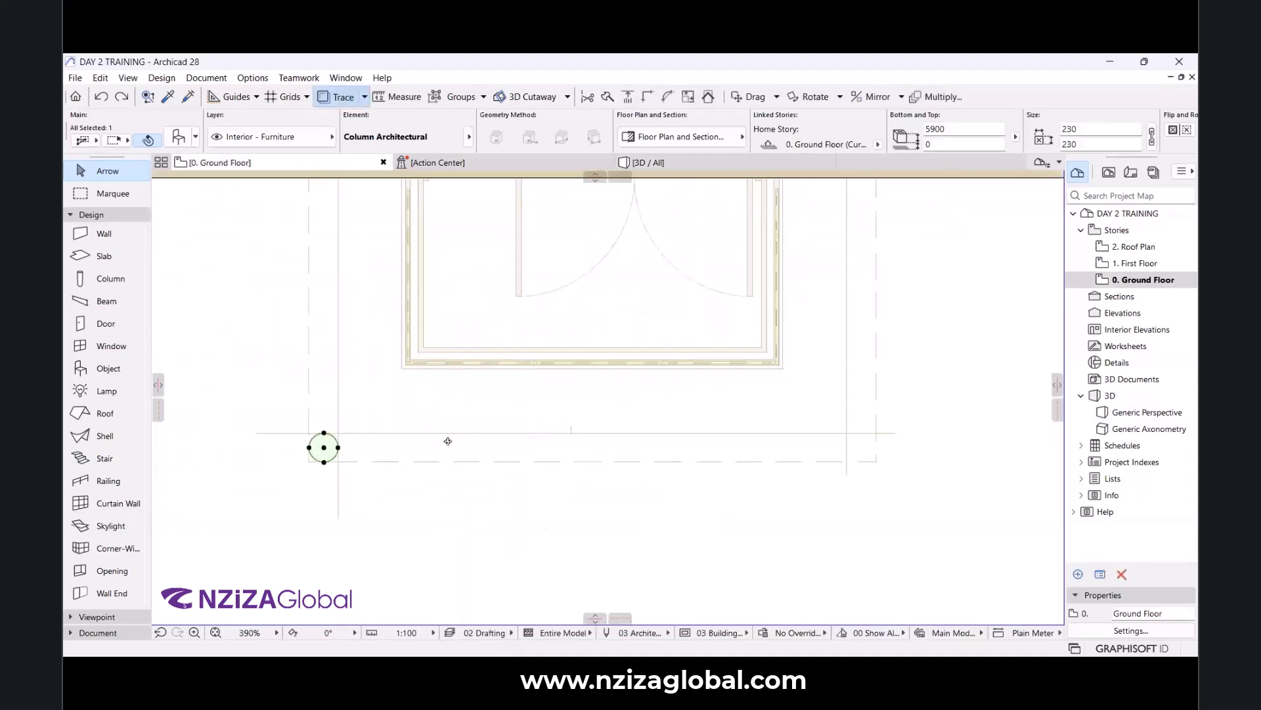
key(ctrl+shift+d)
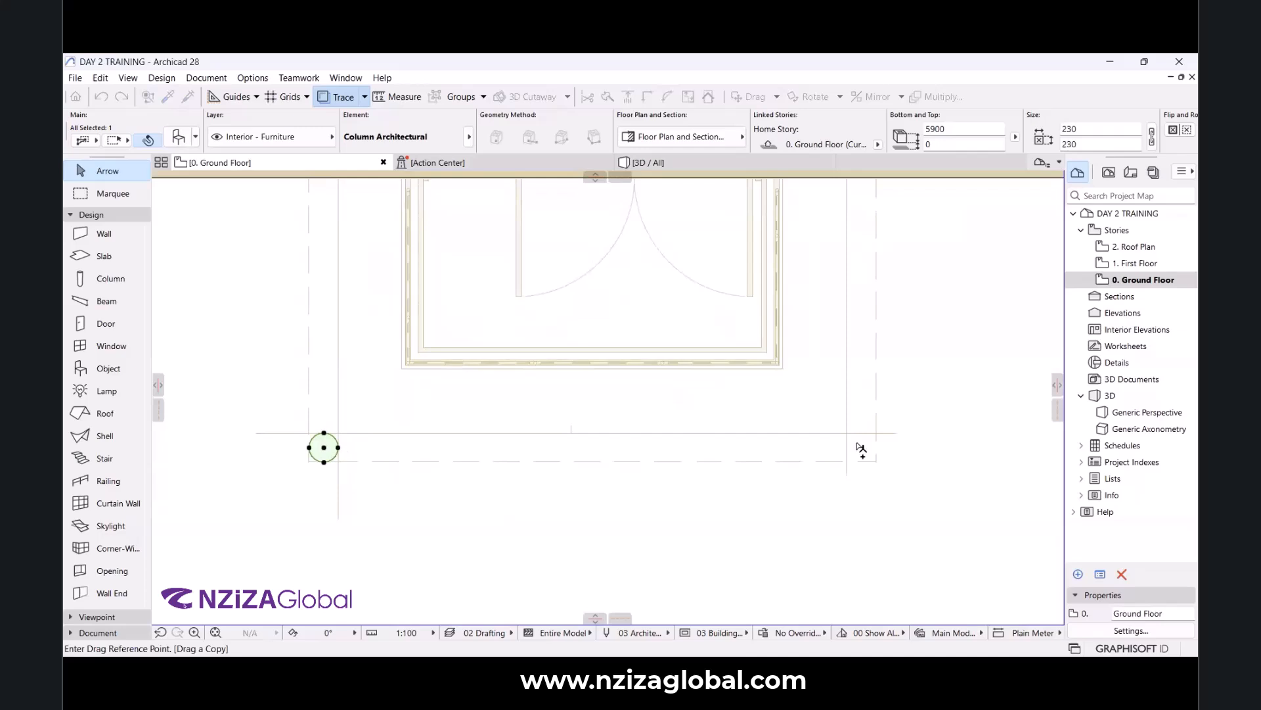
scroll(887, 444, up, 6)
scroll(864, 450, down, 2)
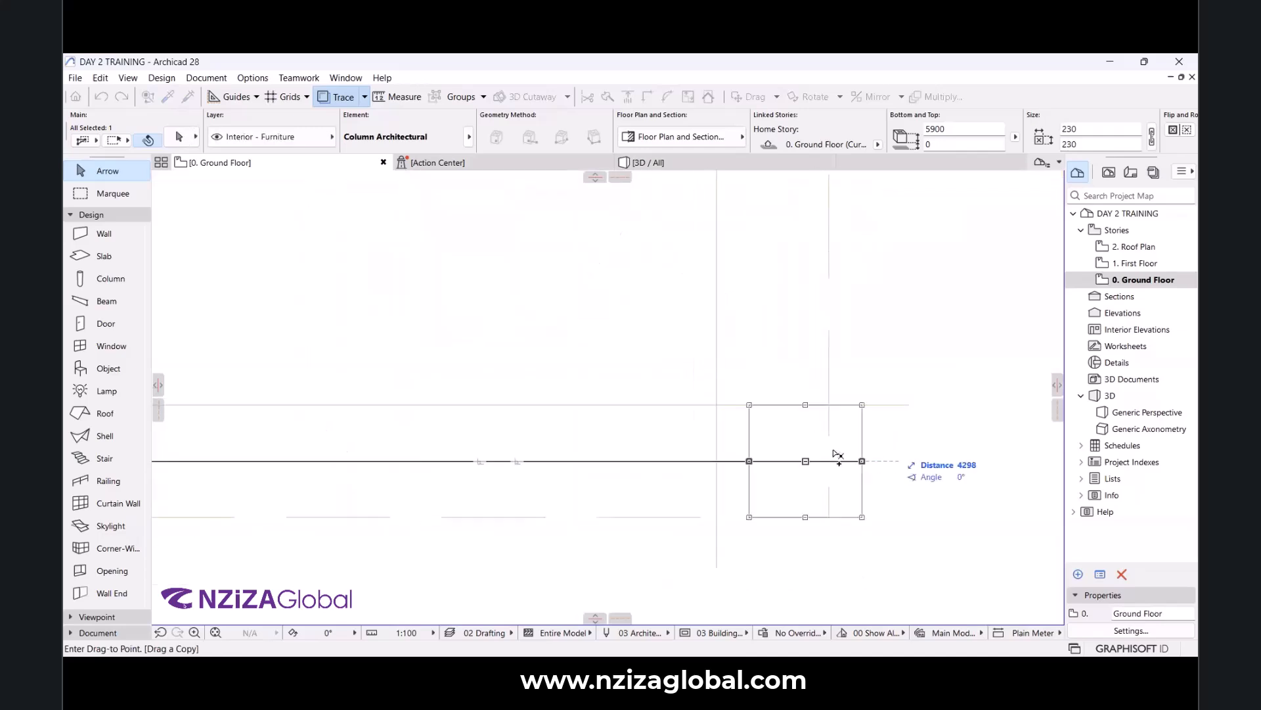
click(829, 460)
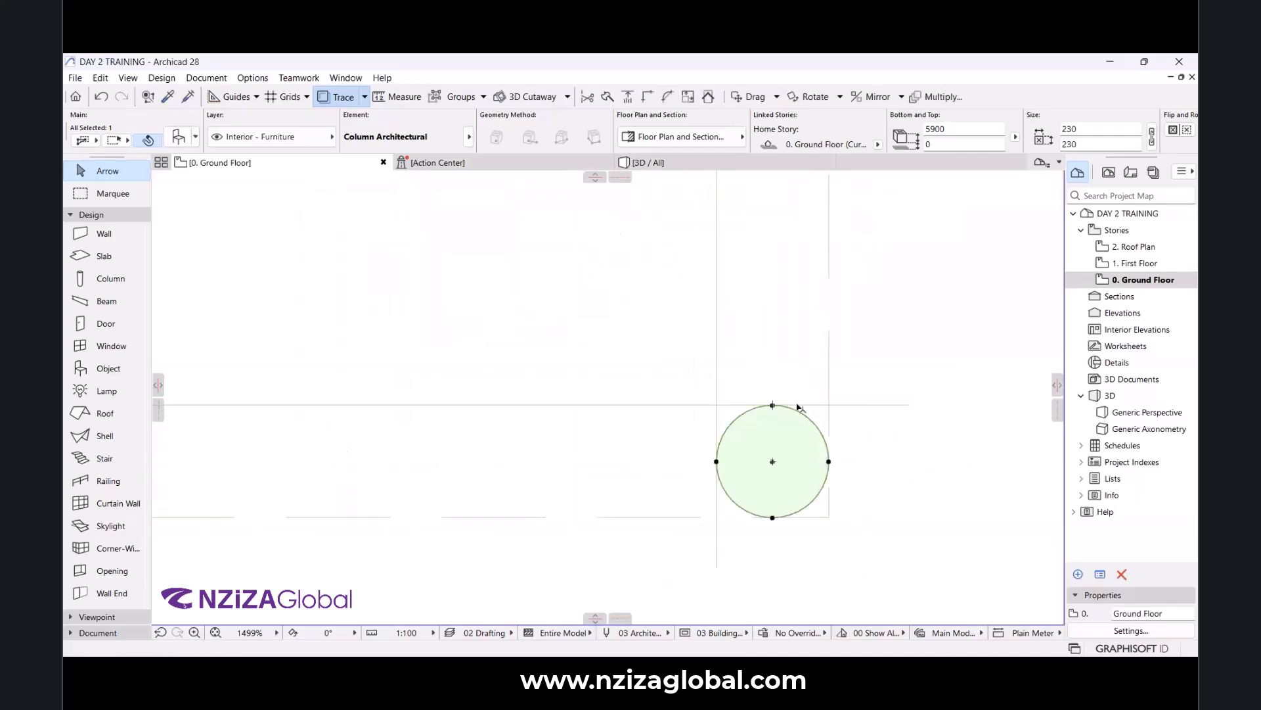
View both architectural columns in 3D, undo the last column copy, and return to the 3D view.
click(744, 165)
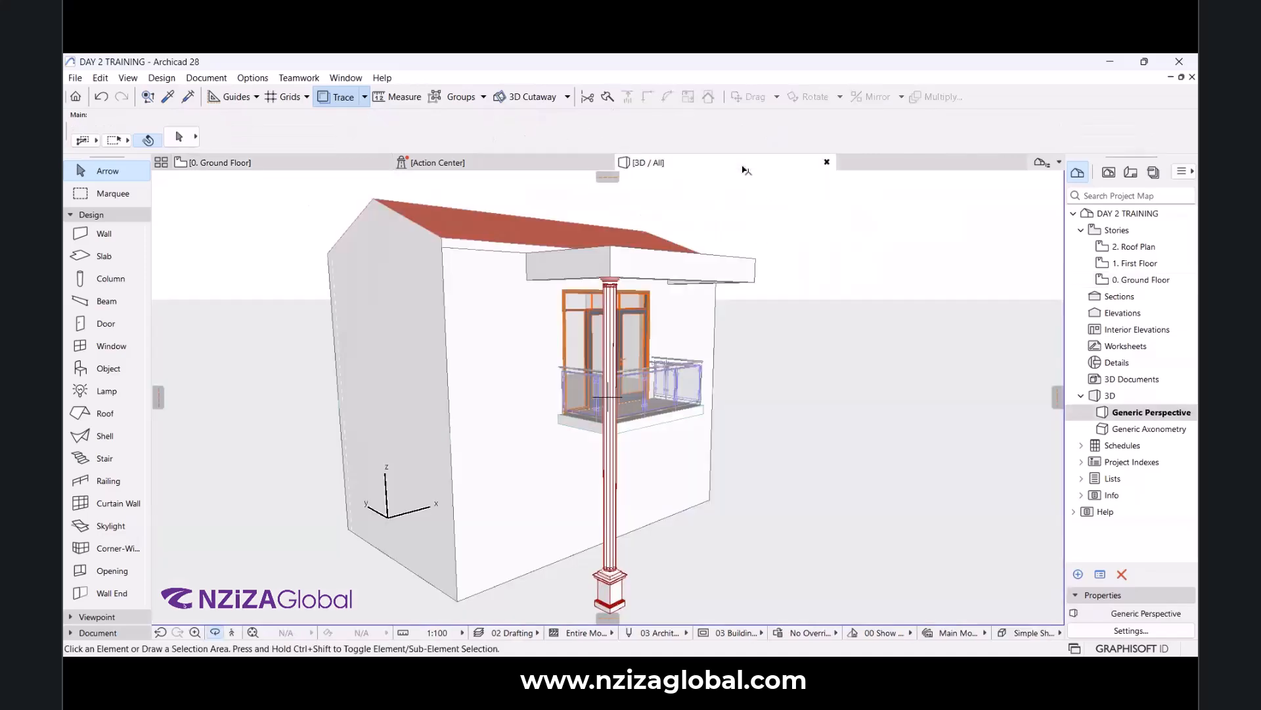
scroll(804, 414, down, 3)
scroll(797, 410, up, 3)
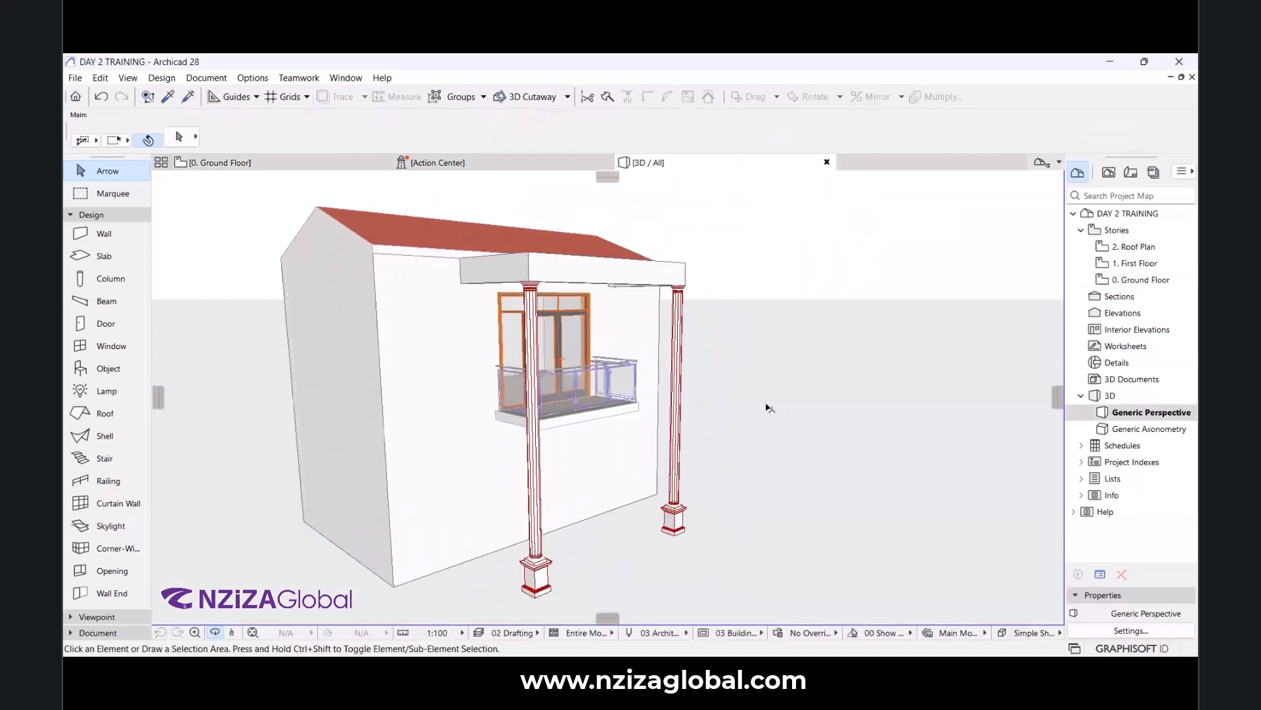
scroll(575, 421, up, 2)
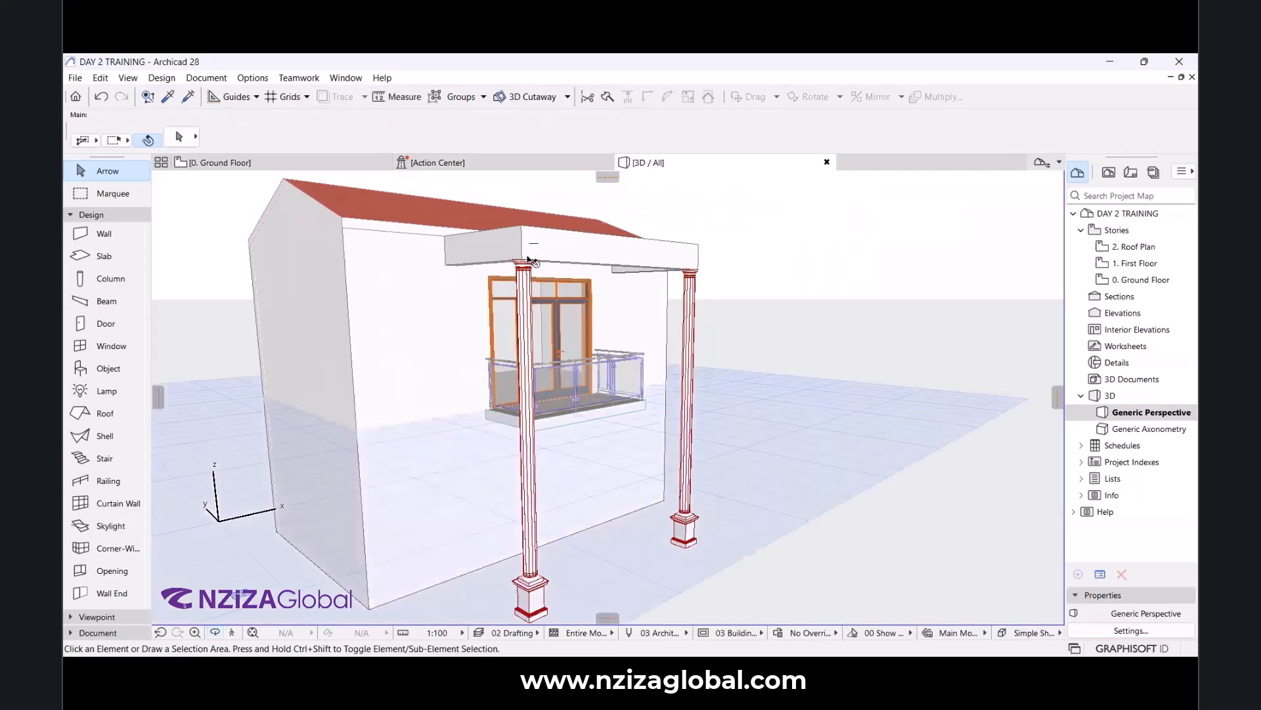
key(ctrl+z)
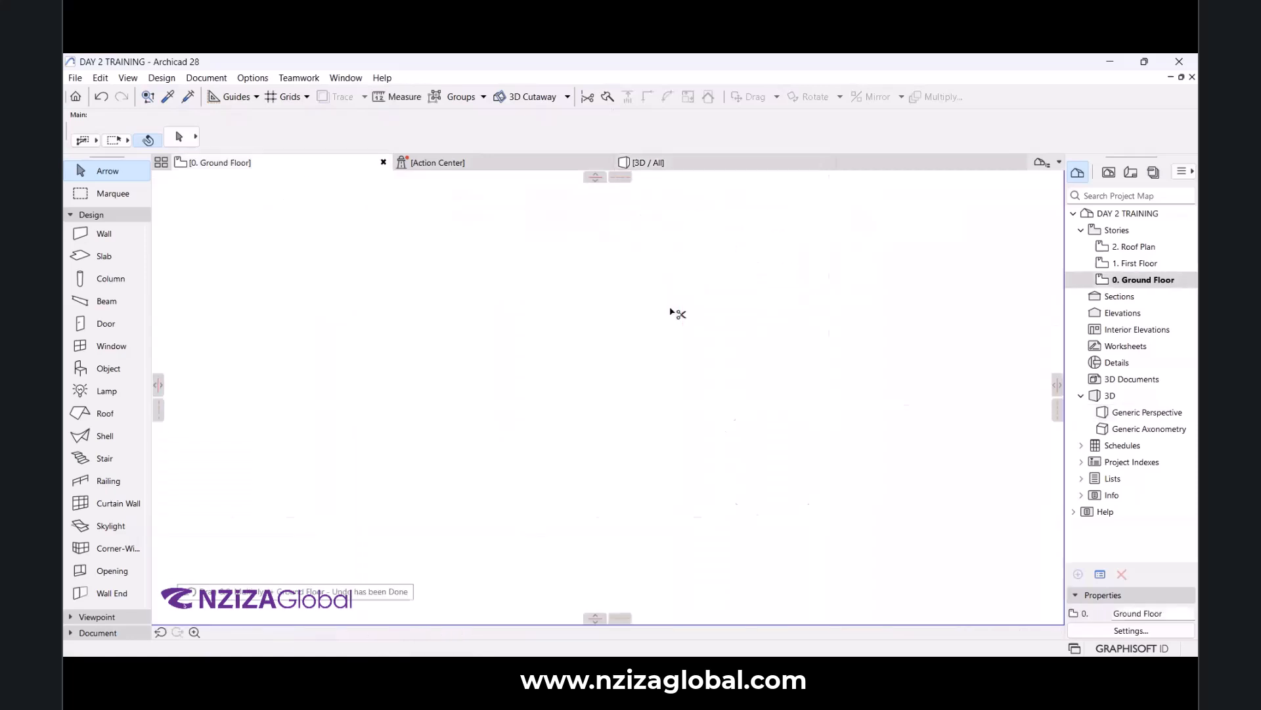
click(662, 164)
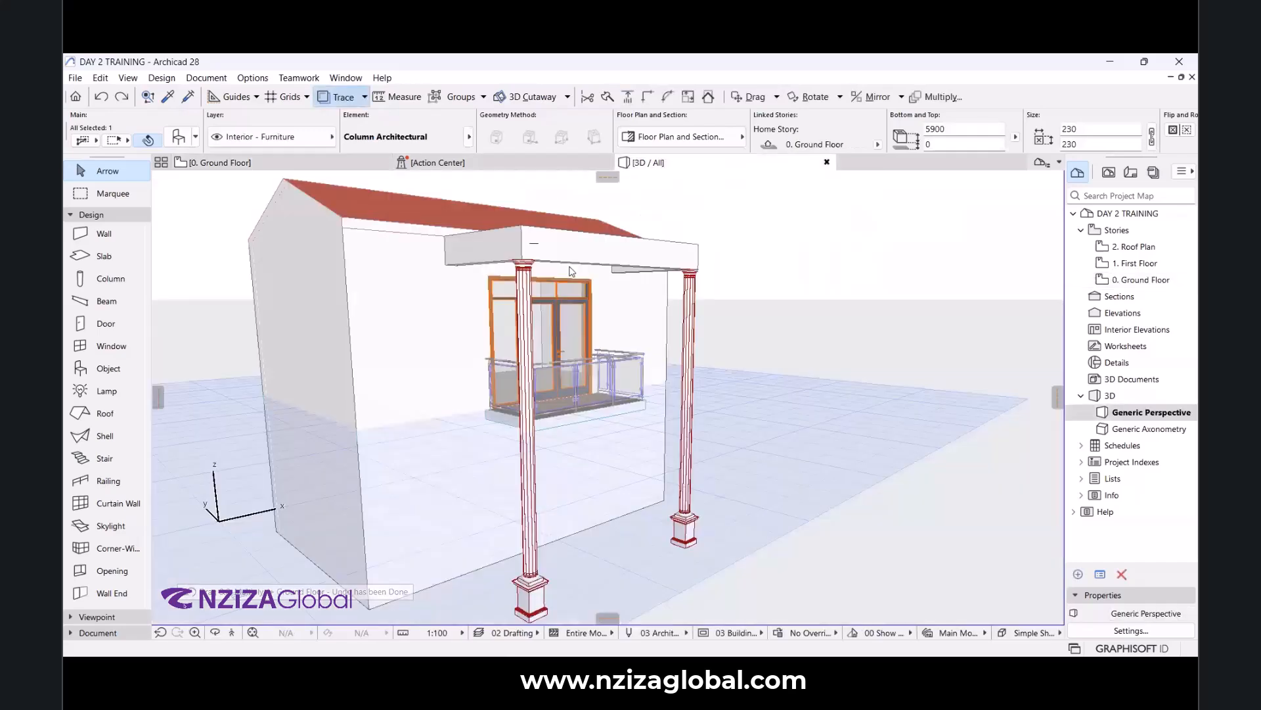
scroll(592, 528, down, 4)
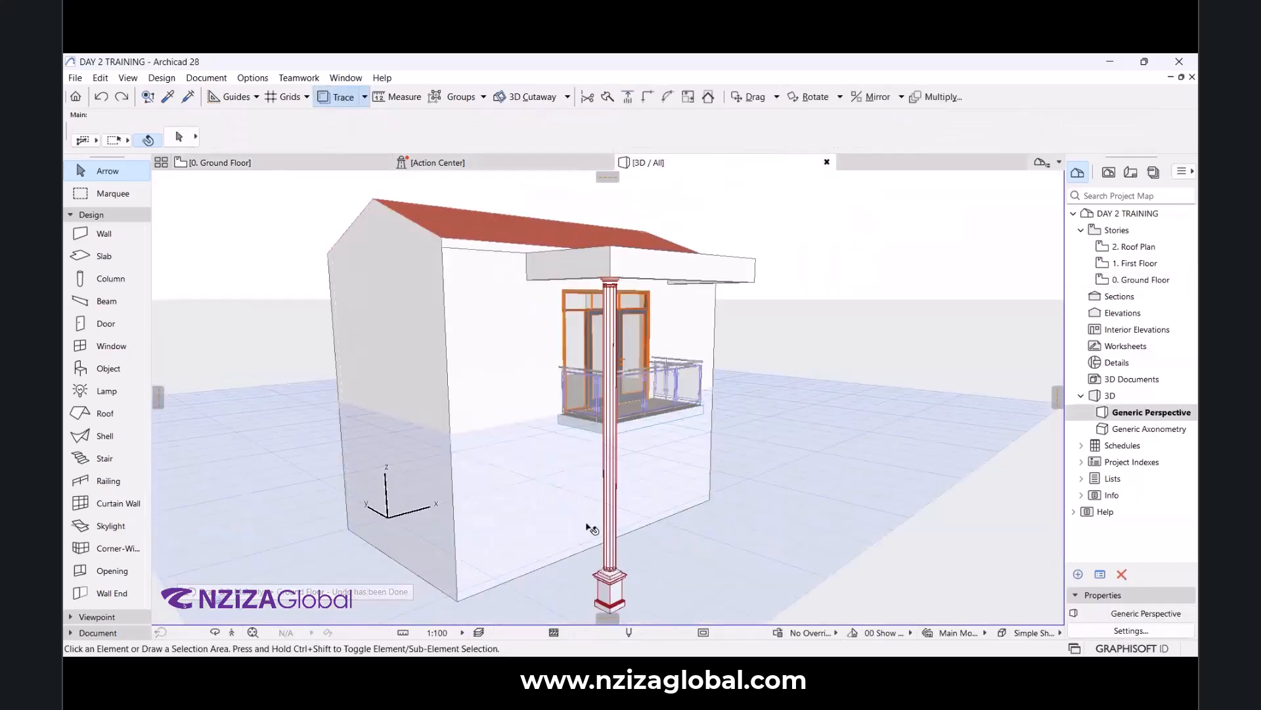
Select the architectural column and examine its pedestal and base mouldings up close in the 3D view.
scroll(596, 486, up, 4)
click(598, 459)
scroll(595, 460, up, 5)
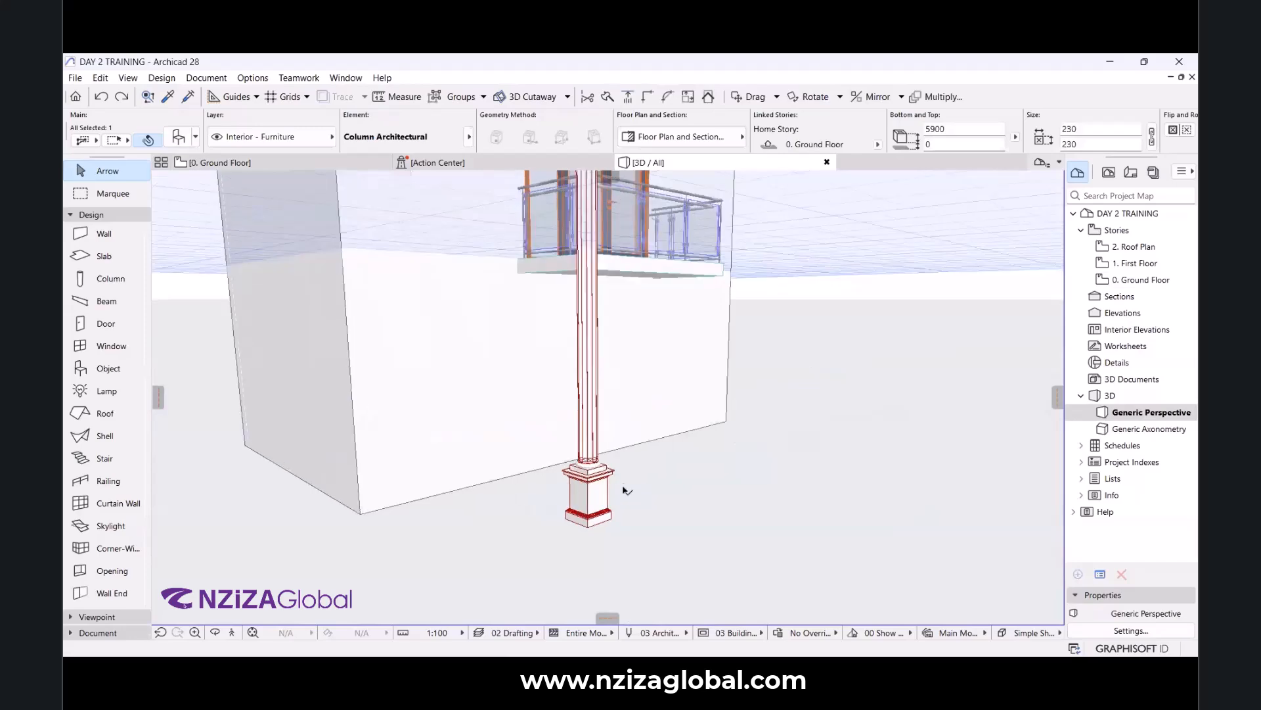
scroll(577, 503, up, 8)
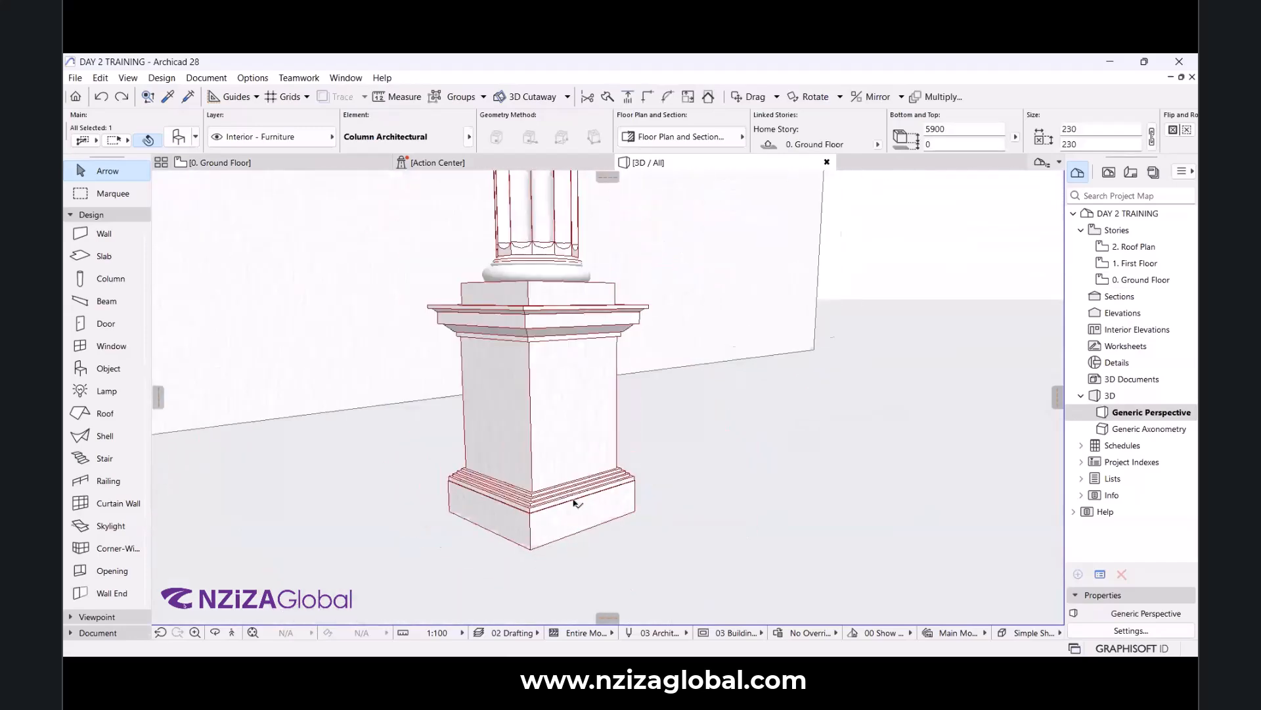
scroll(554, 512, down, 6)
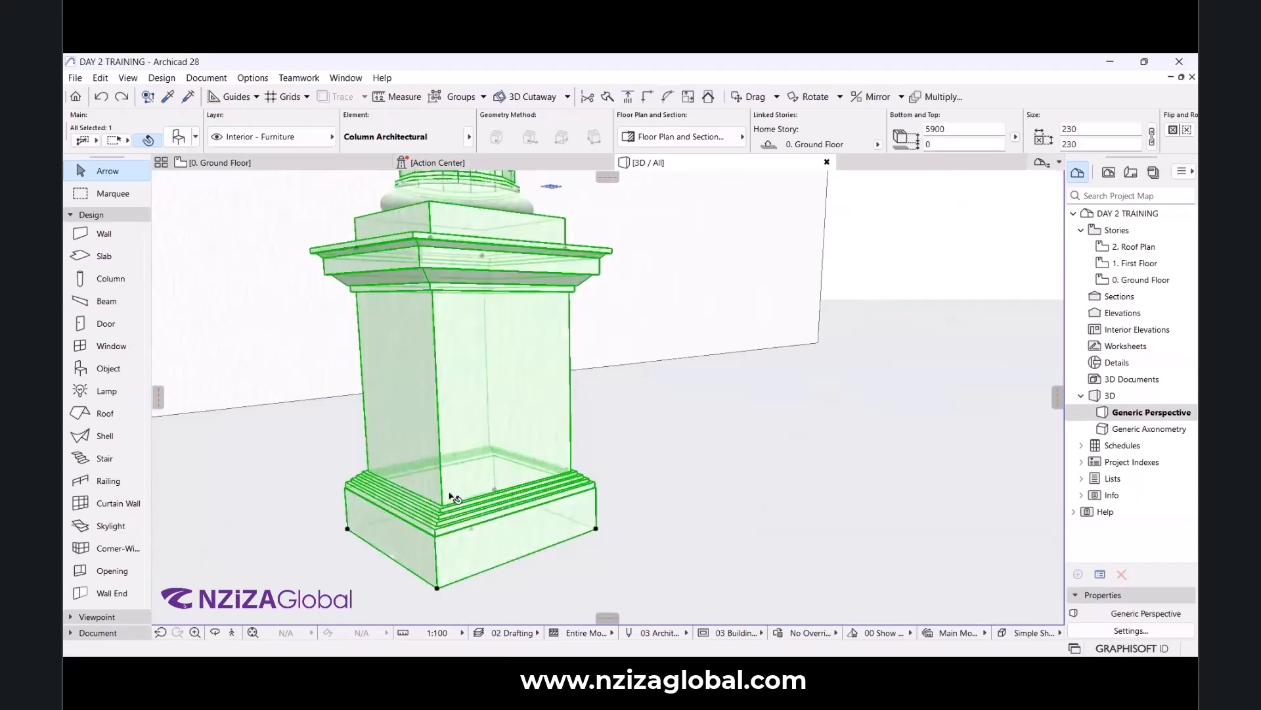
scroll(585, 498, down, 3)
scroll(526, 313, up, 2)
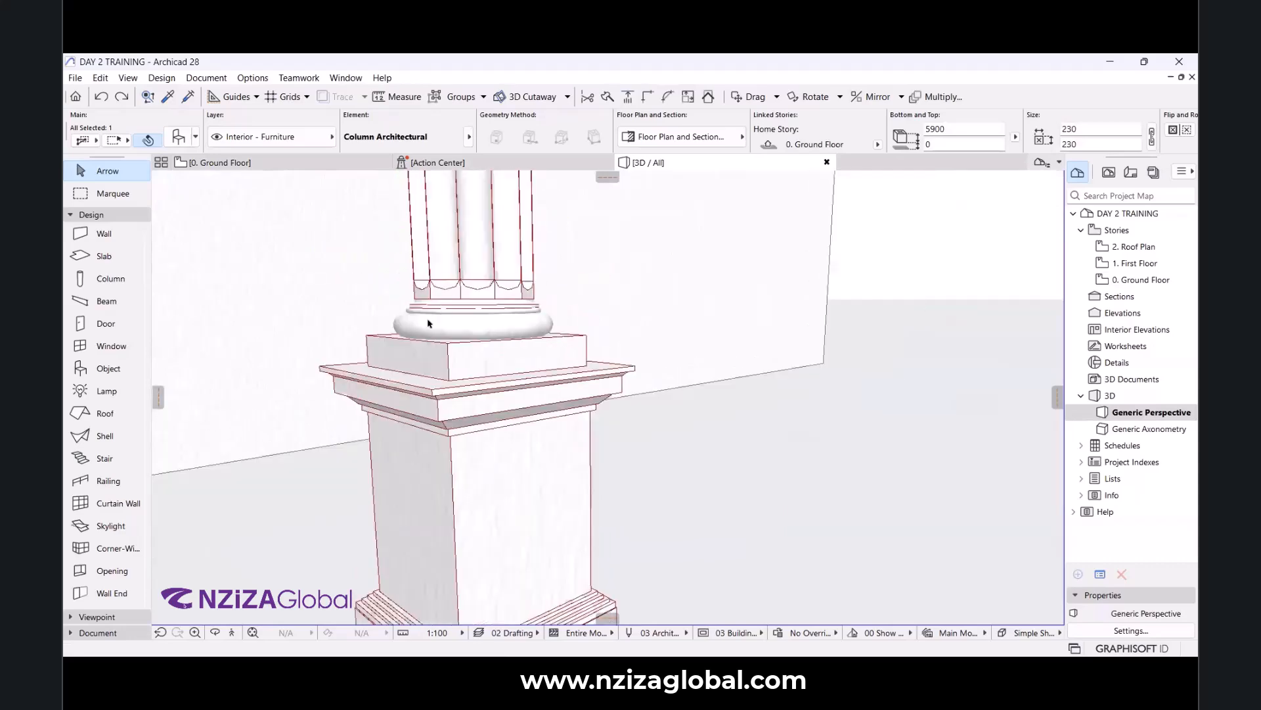
Examine the architectural column's base and its capital beneath the canopy in the 3D view.
scroll(429, 326, up, 3)
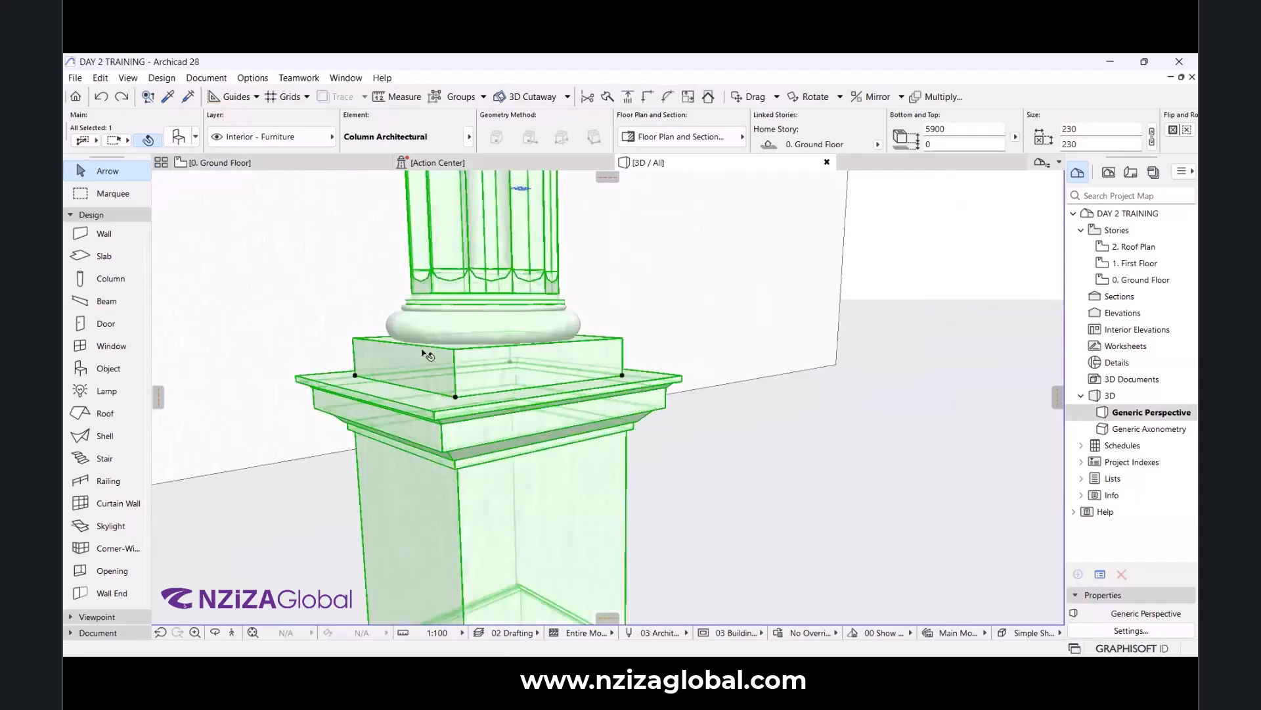
scroll(447, 473, down, 5)
scroll(472, 336, down, 6)
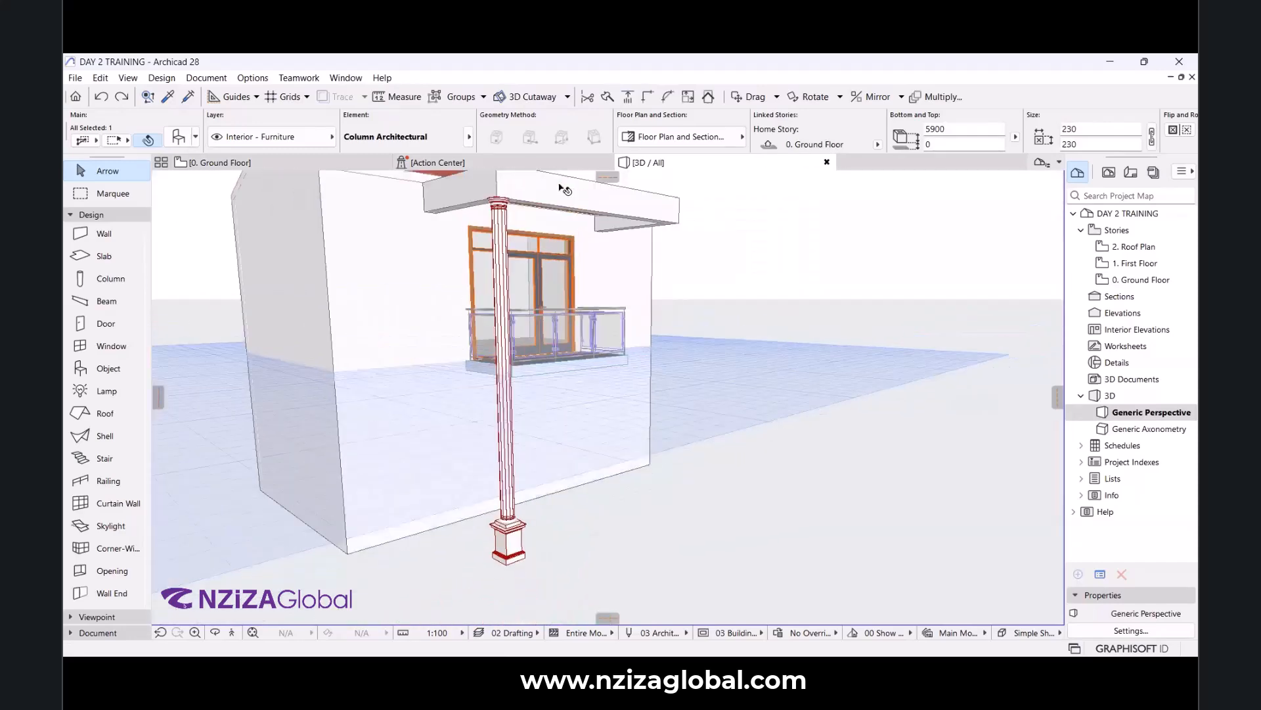
middle_drag(519, 188, 504, 234)
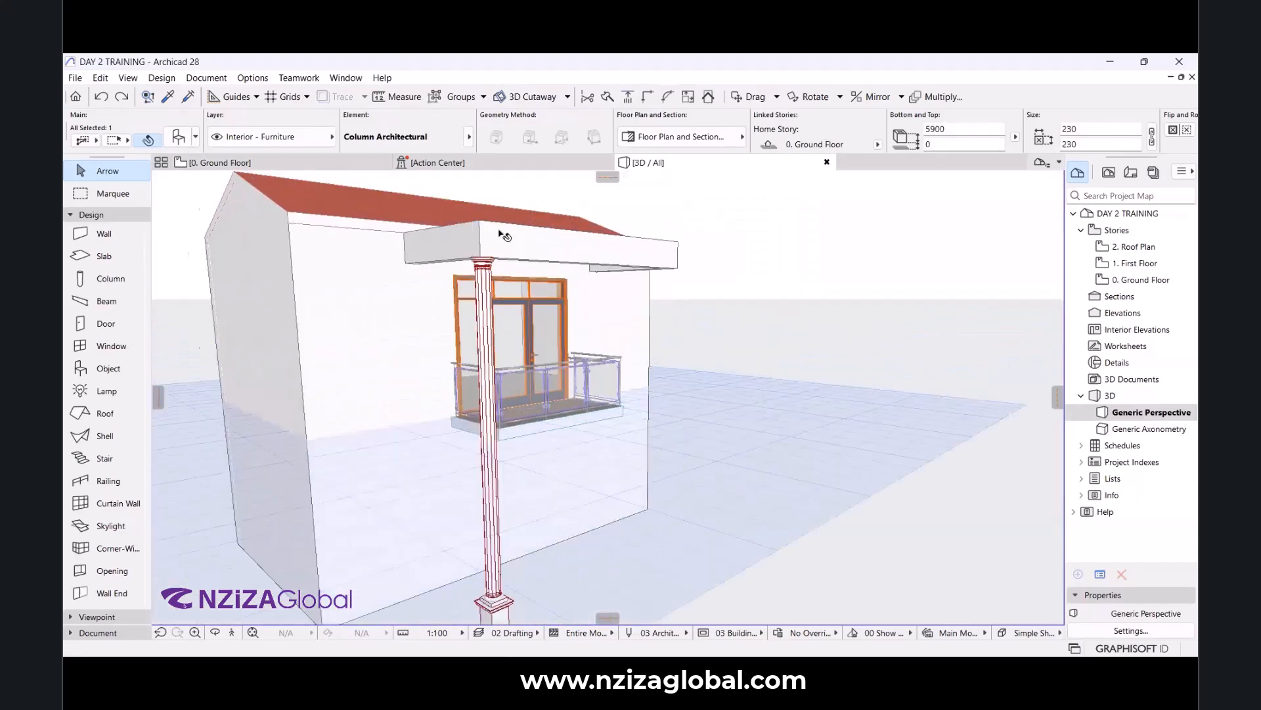
scroll(504, 234, up, 3)
scroll(470, 273, up, 1)
scroll(515, 276, up, 3)
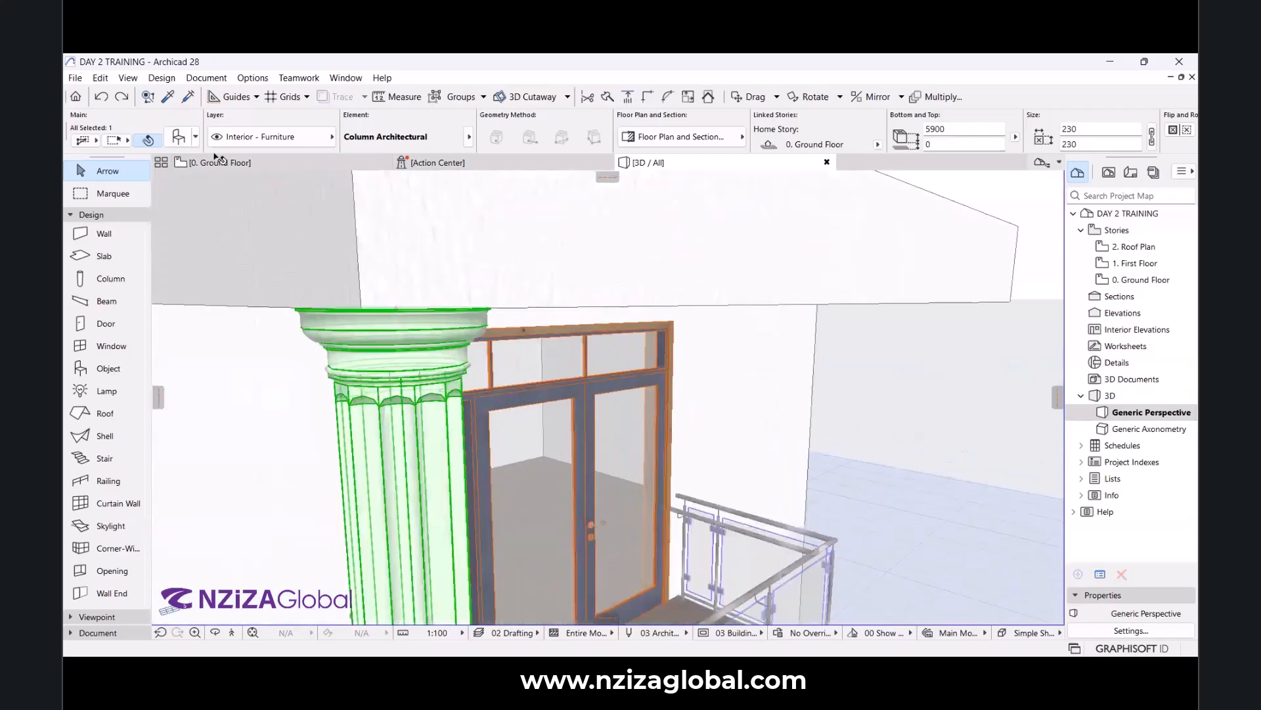
Set the architectural column's ornament type to Tuscan in its object settings.
click(178, 137)
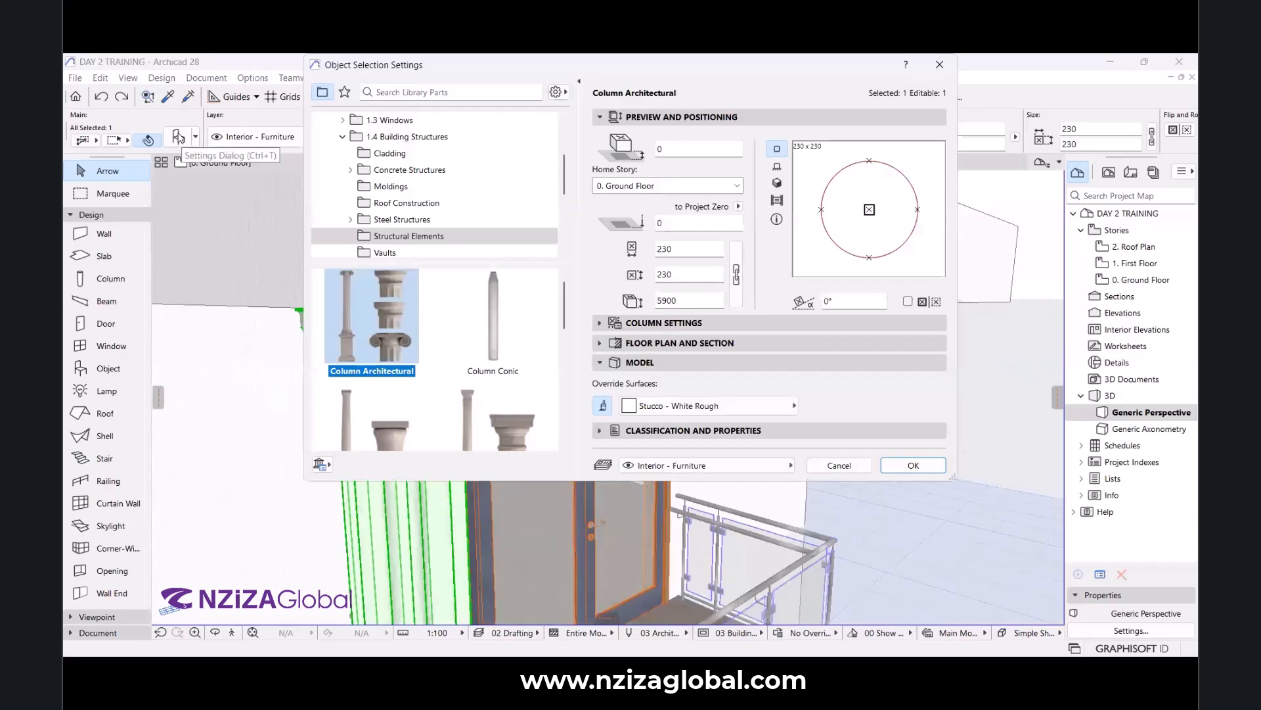
scroll(555, 324, down, 3)
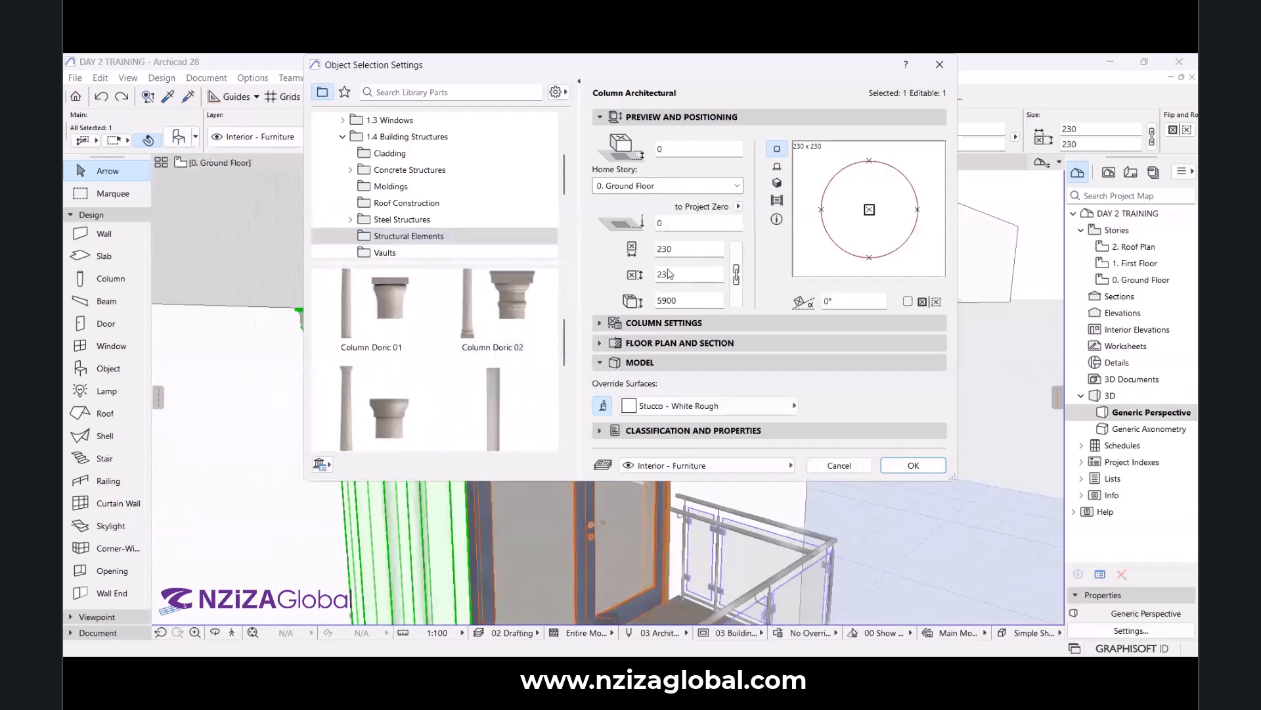
scroll(481, 387, down, 3)
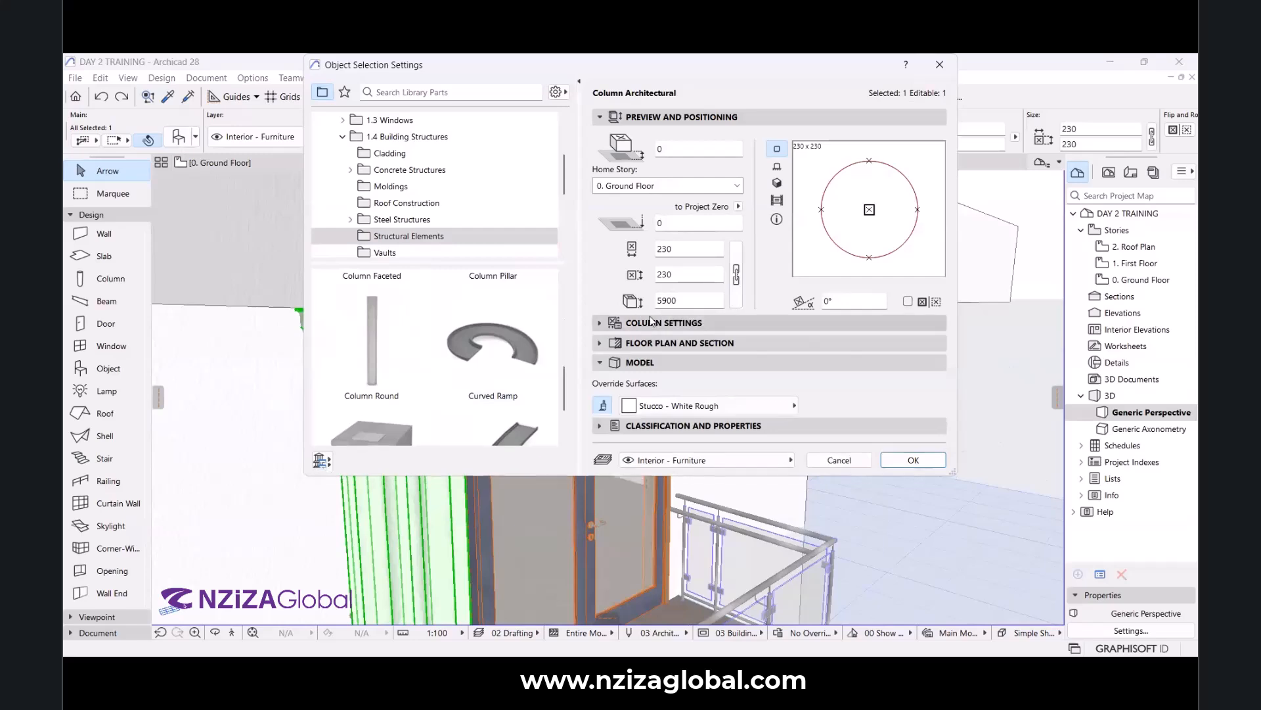
click(650, 322)
click(706, 179)
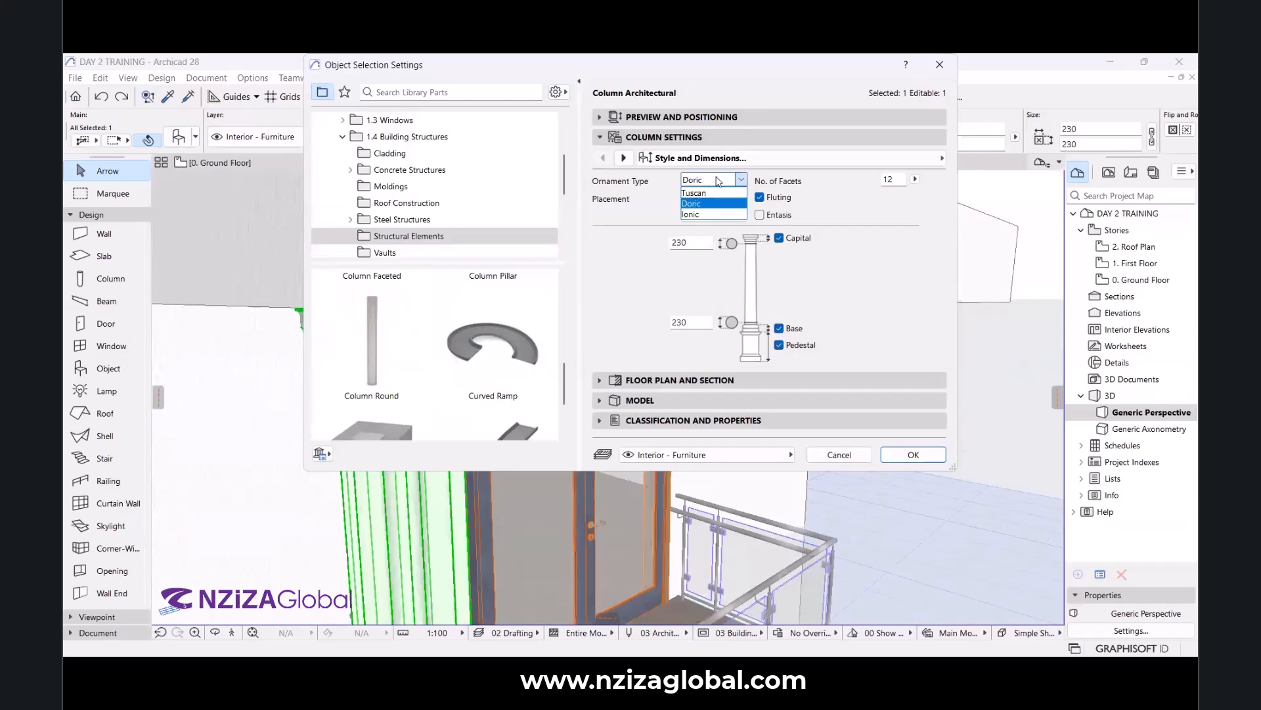
click(718, 181)
click(710, 179)
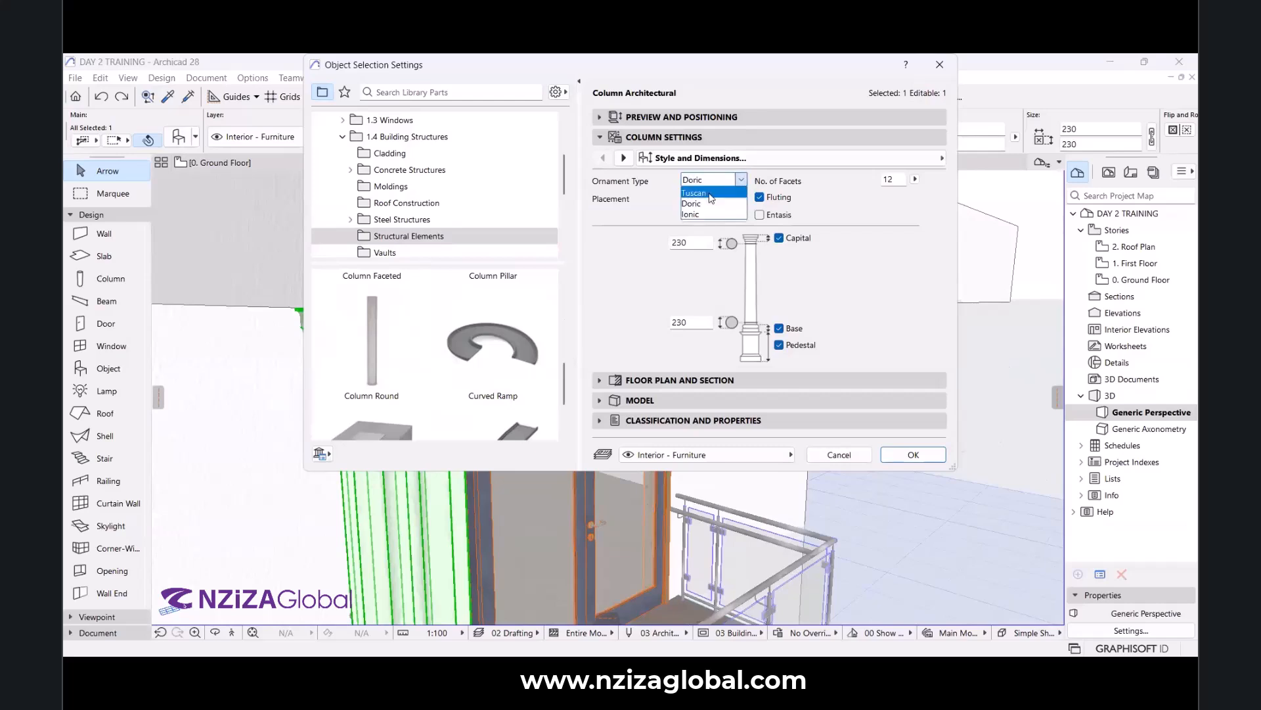
click(717, 188)
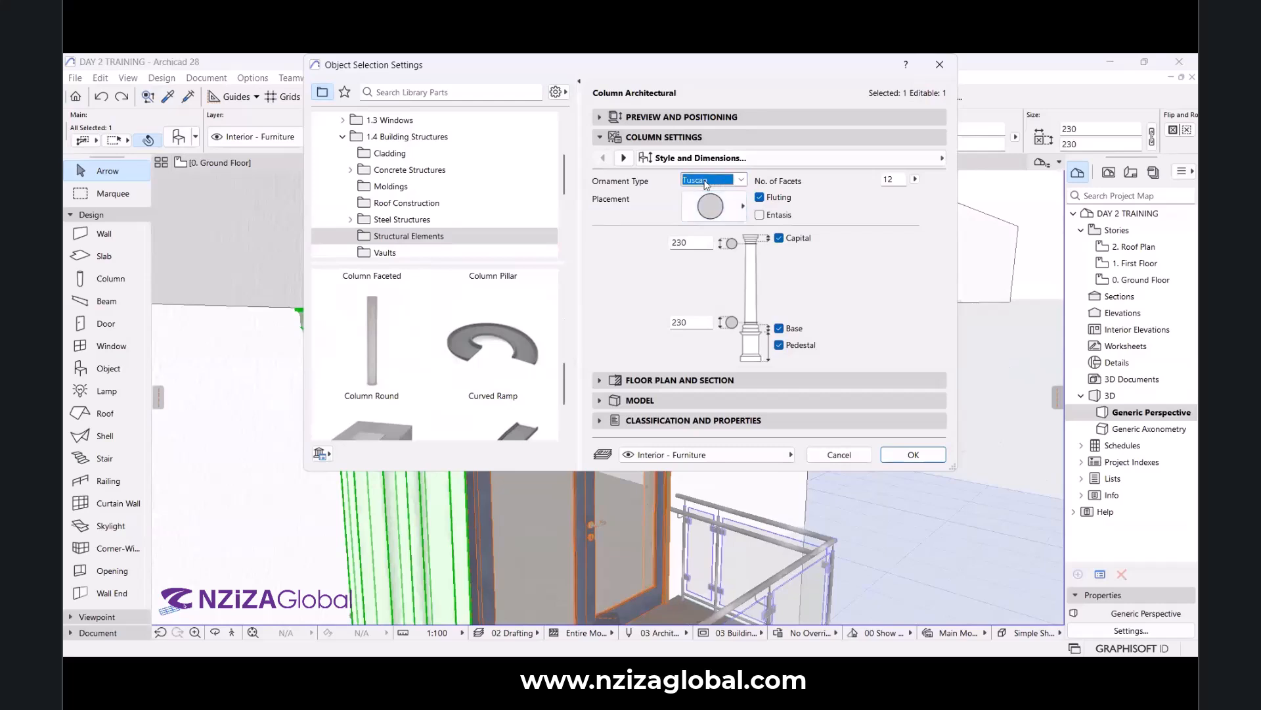
click(939, 459)
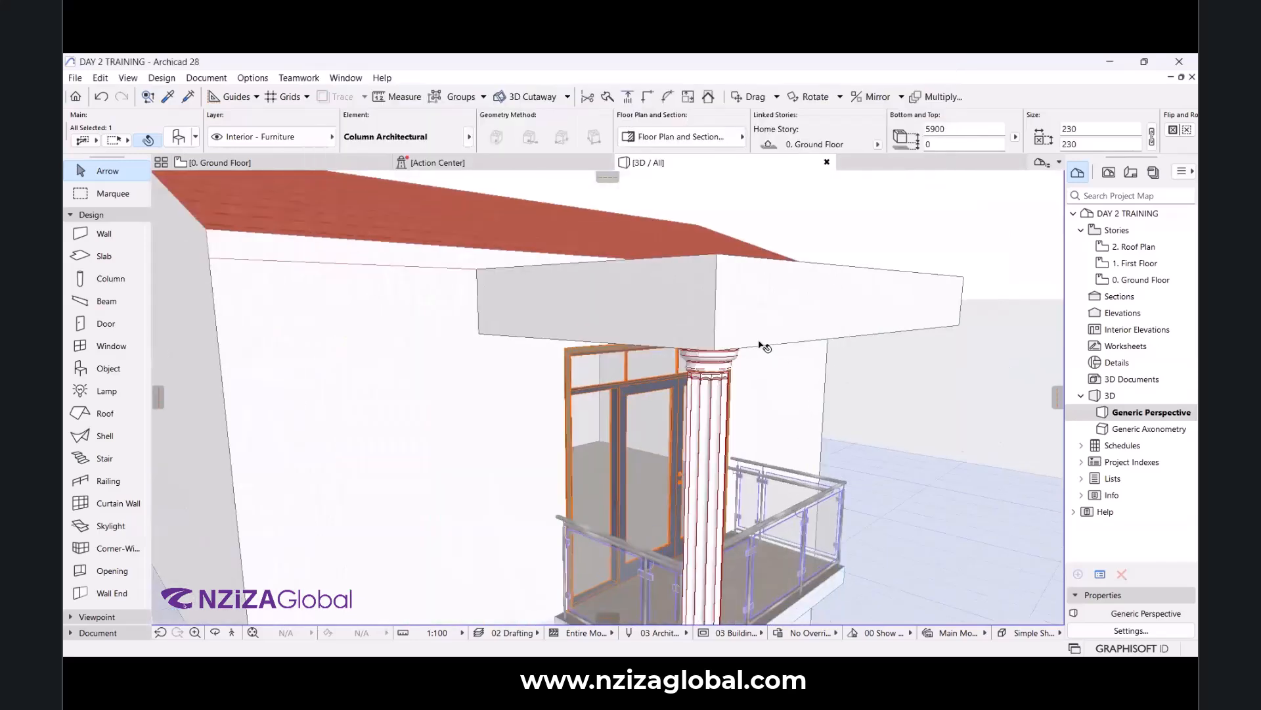
Examine the Tuscan capital where it meets the canopy's underside in the 3D view.
scroll(773, 347, up, 5)
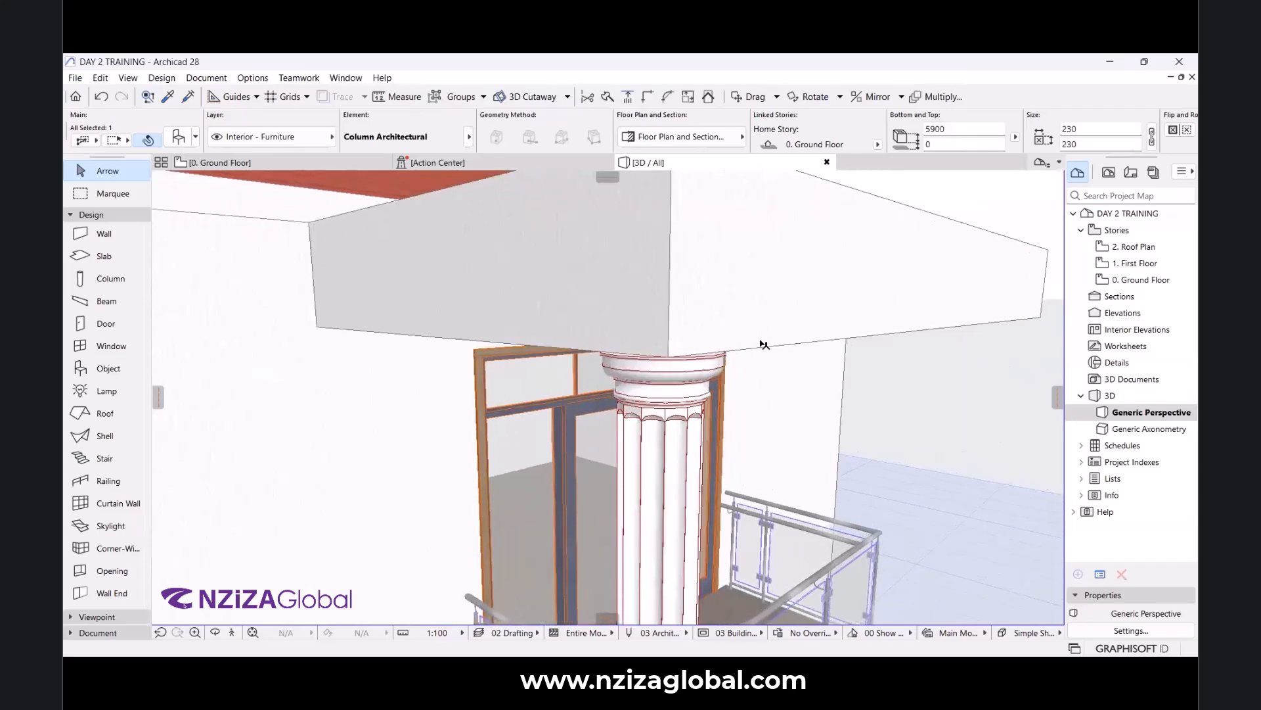
scroll(672, 374, up, 4)
scroll(672, 375, down, 5)
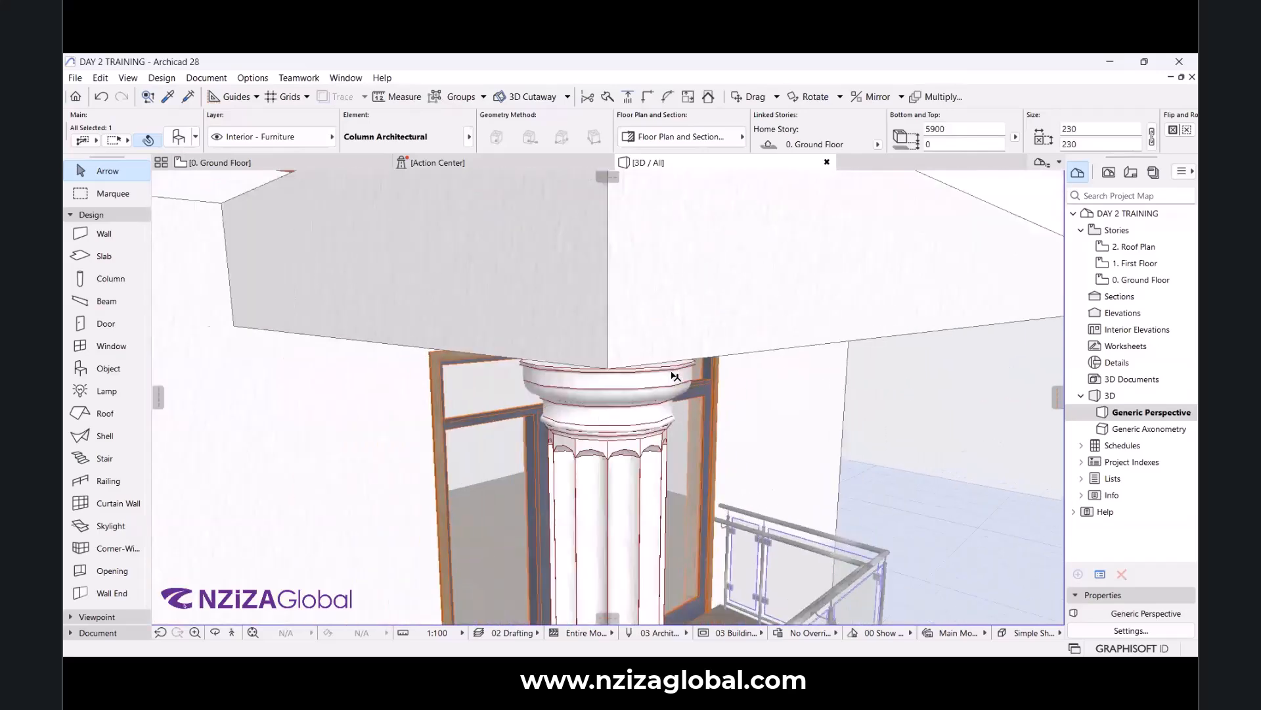
scroll(672, 374, up, 3)
scroll(672, 375, down, 1)
scroll(590, 350, down, 8)
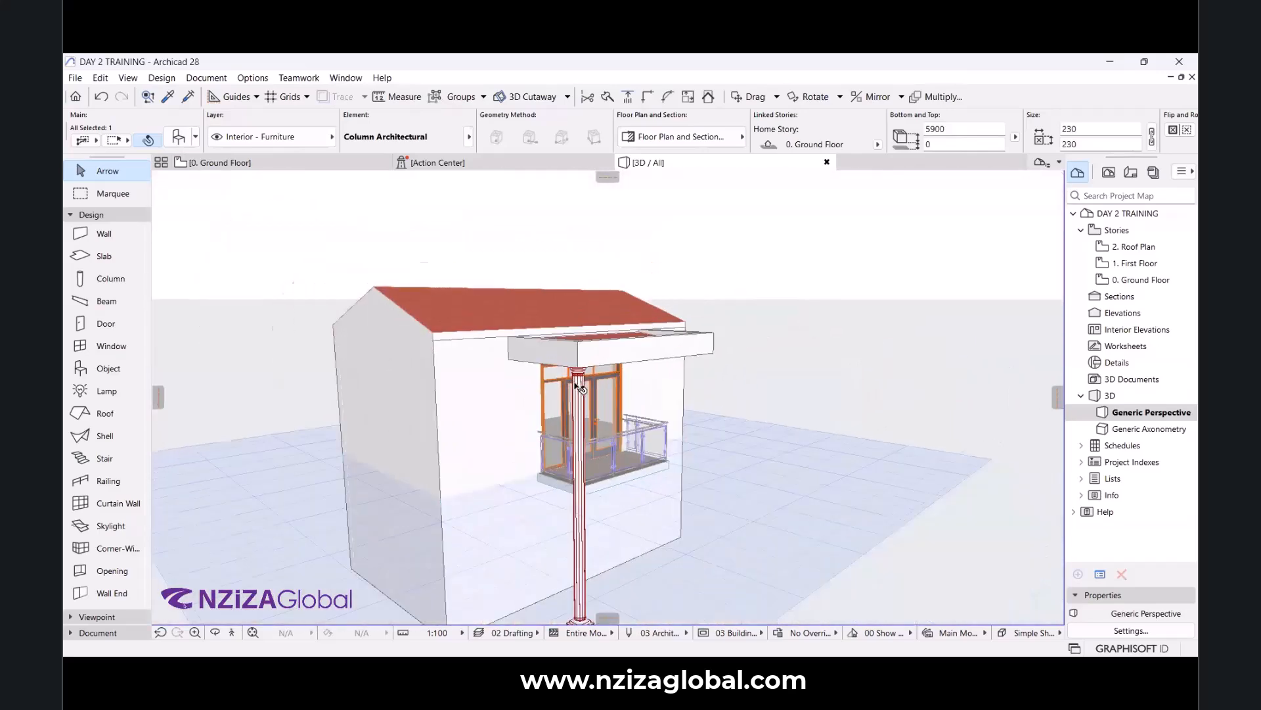
scroll(606, 323, up, 3)
scroll(607, 324, up, 6)
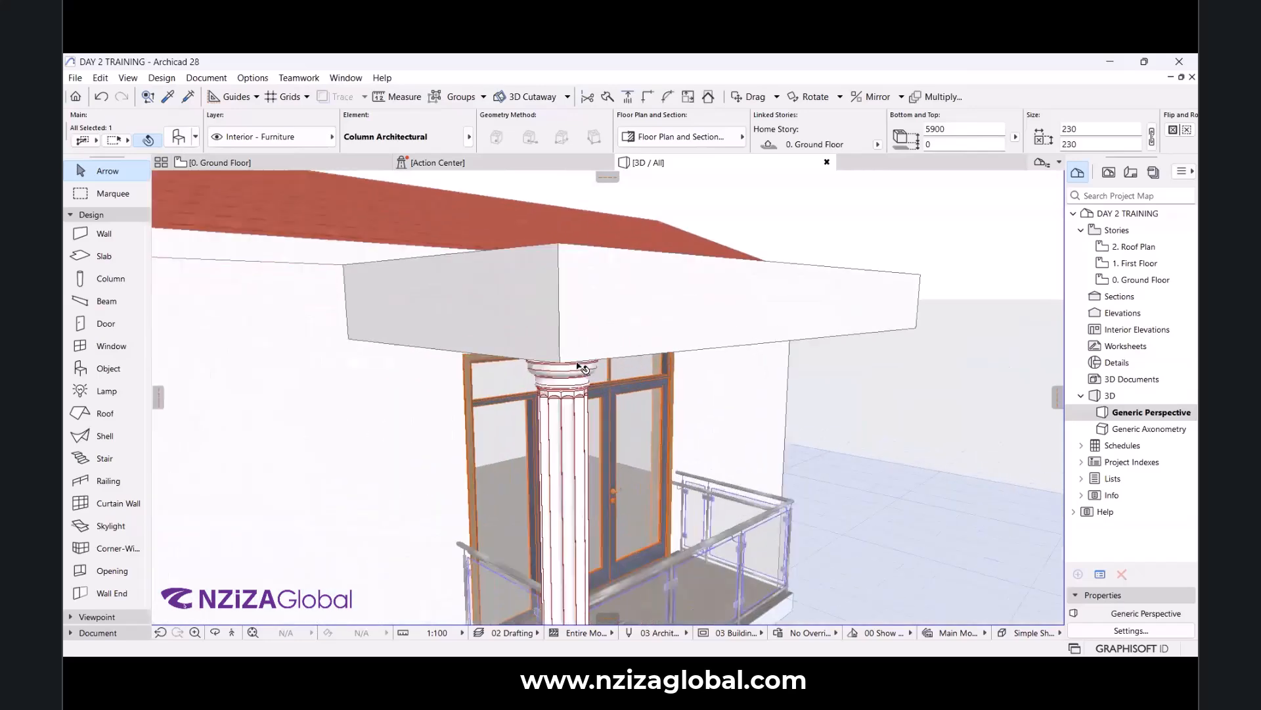
Change the architectural column's ornament type to Ionic.
click(184, 136)
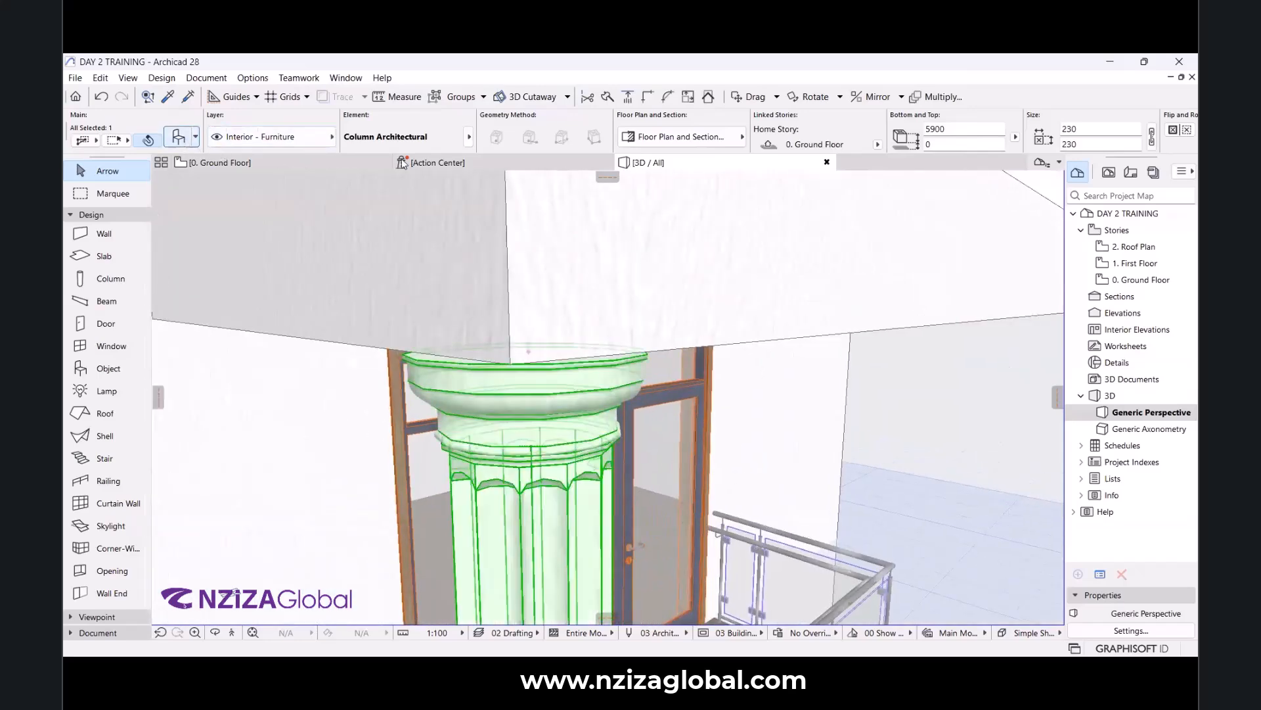
click(730, 180)
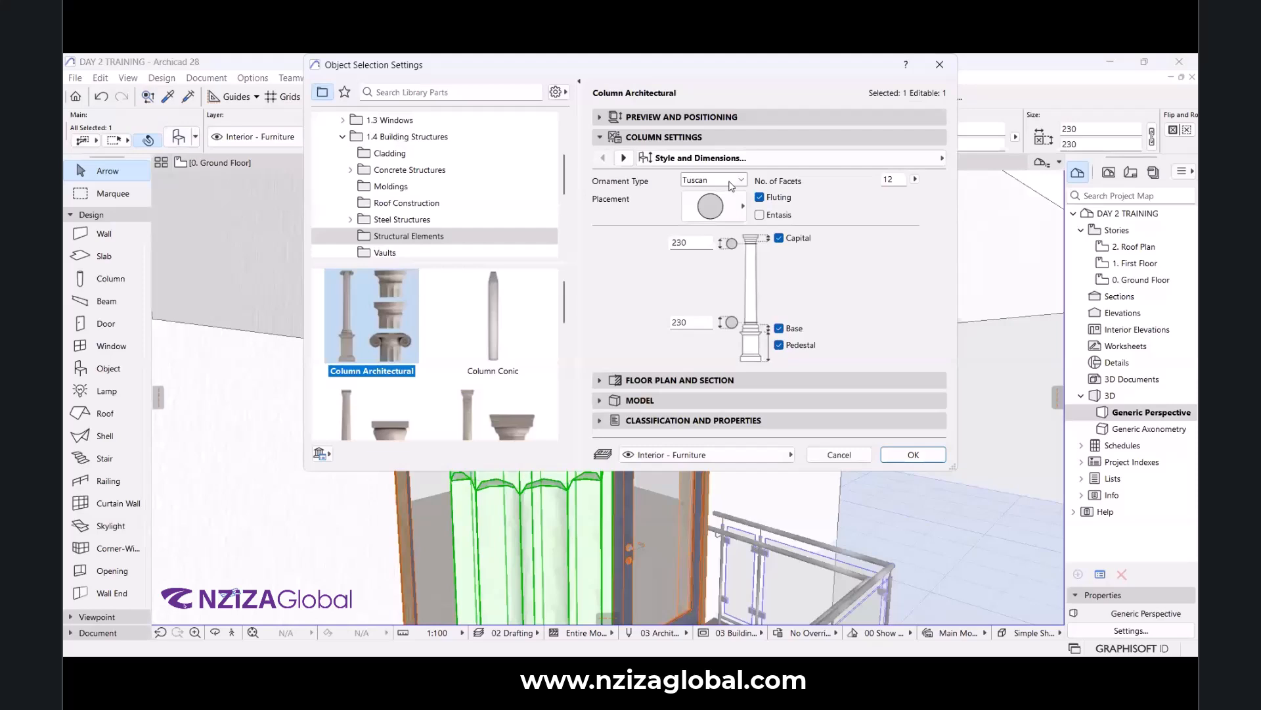
click(719, 212)
click(922, 454)
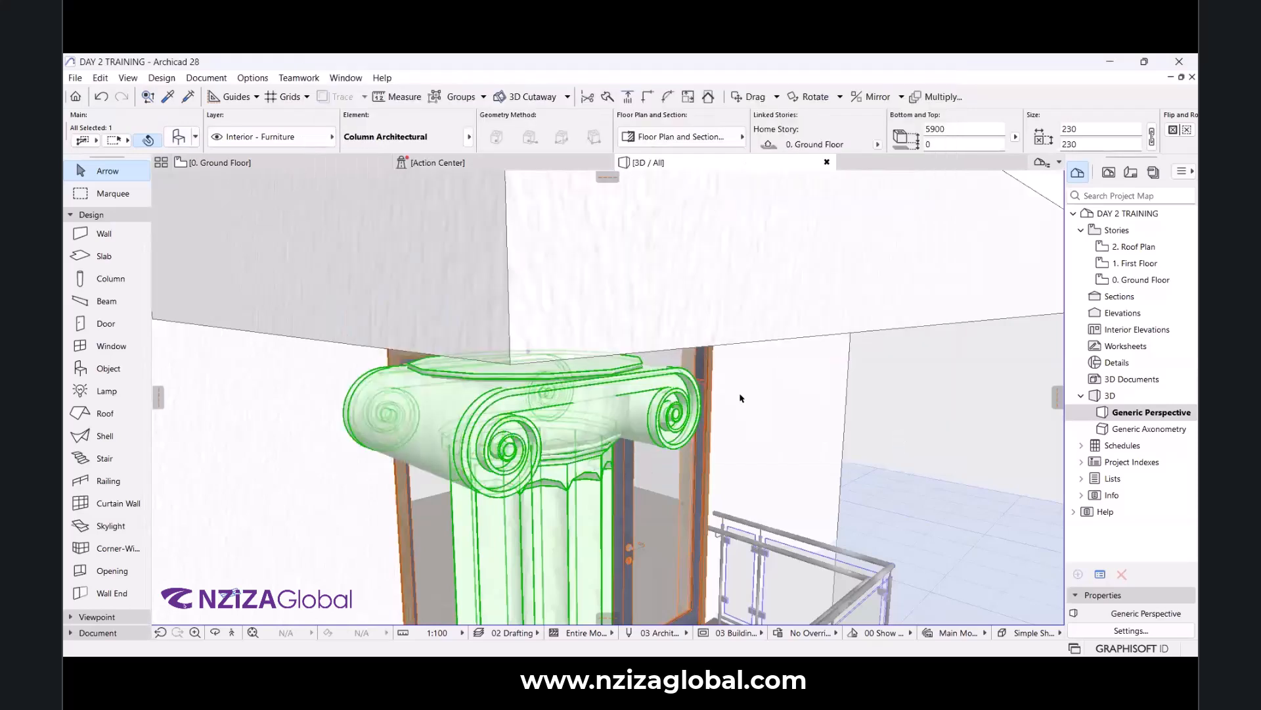
Orbit around the column and examine the Ionic scroll capital from close up and from a distance.
scroll(430, 337, down, 6)
scroll(419, 332, up, 6)
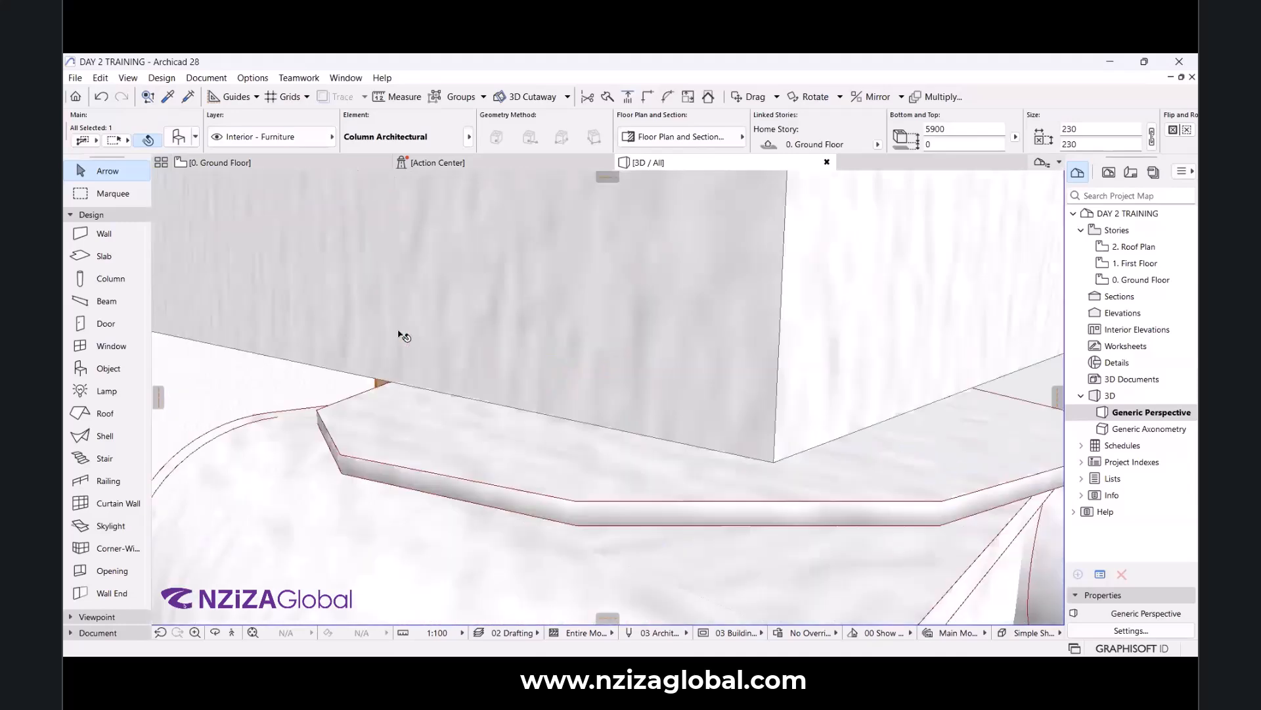
scroll(414, 401, down, 4)
scroll(454, 387, up, 4)
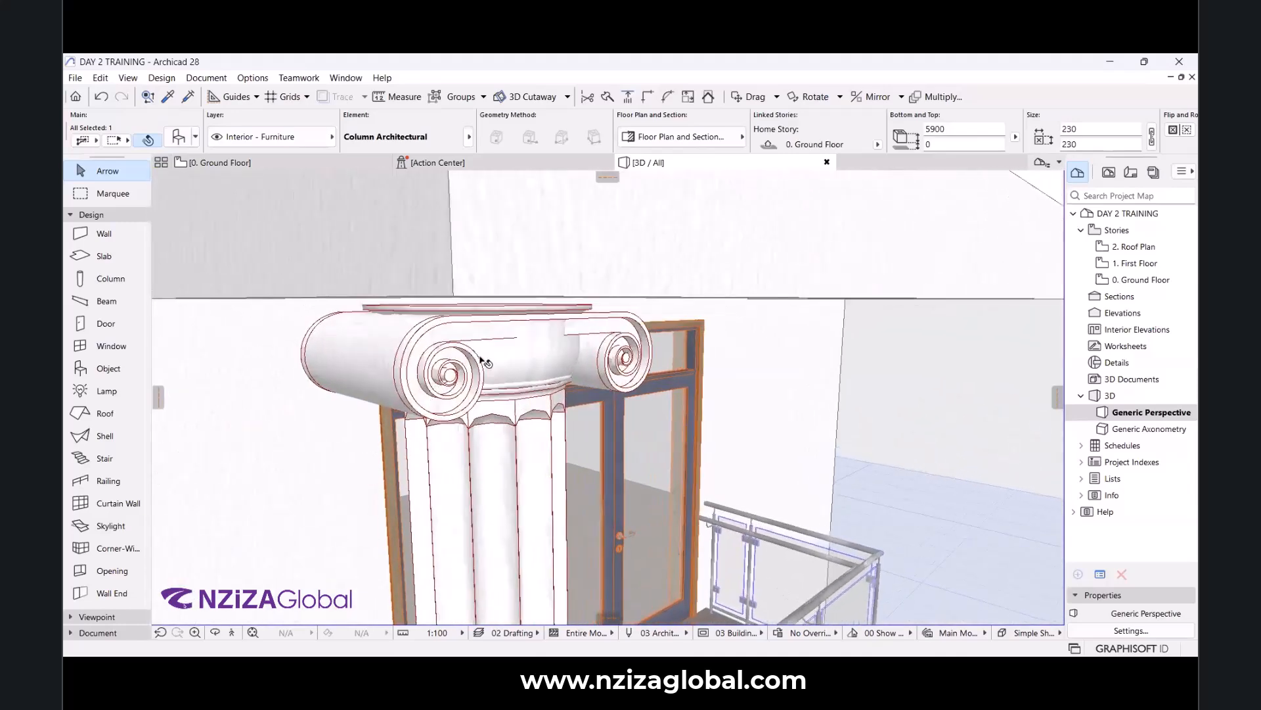
click(217, 636)
drag(306, 460, 497, 429)
scroll(496, 429, down, 10)
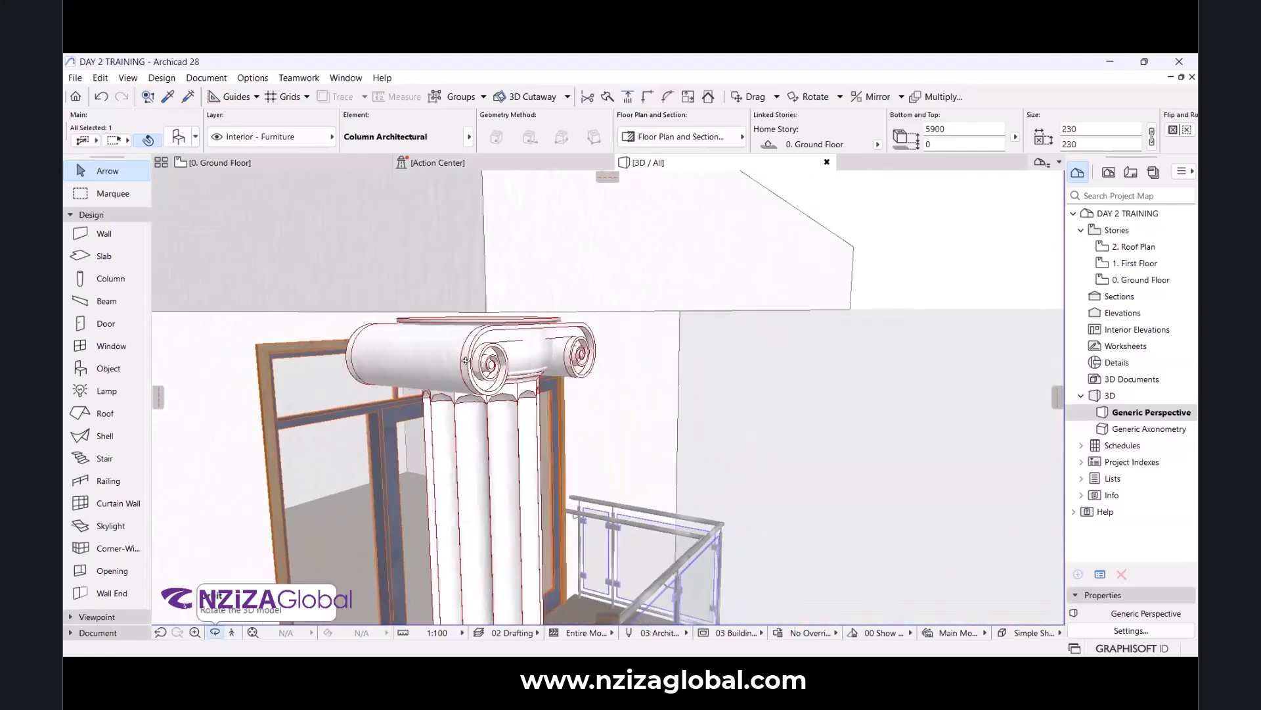
scroll(481, 419, up, 10)
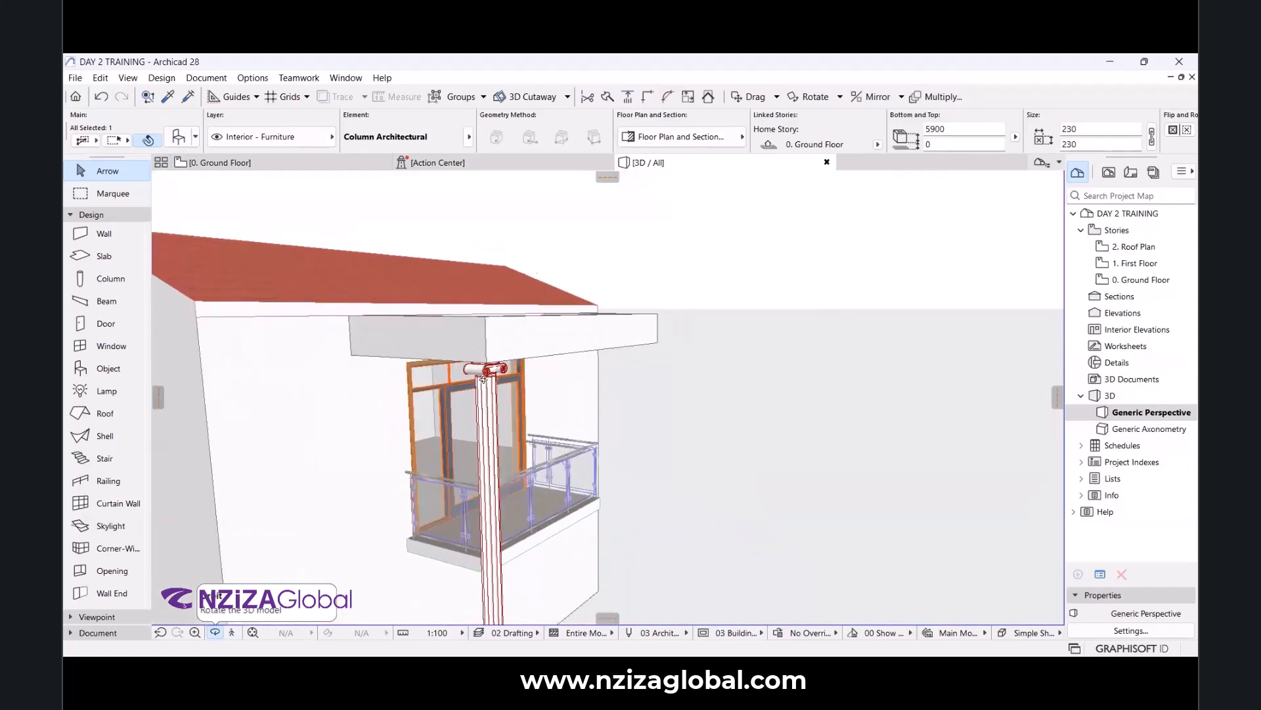
Set the column's ornament type to Doric, enable Entasis and set the top diameter to 180.
click(179, 145)
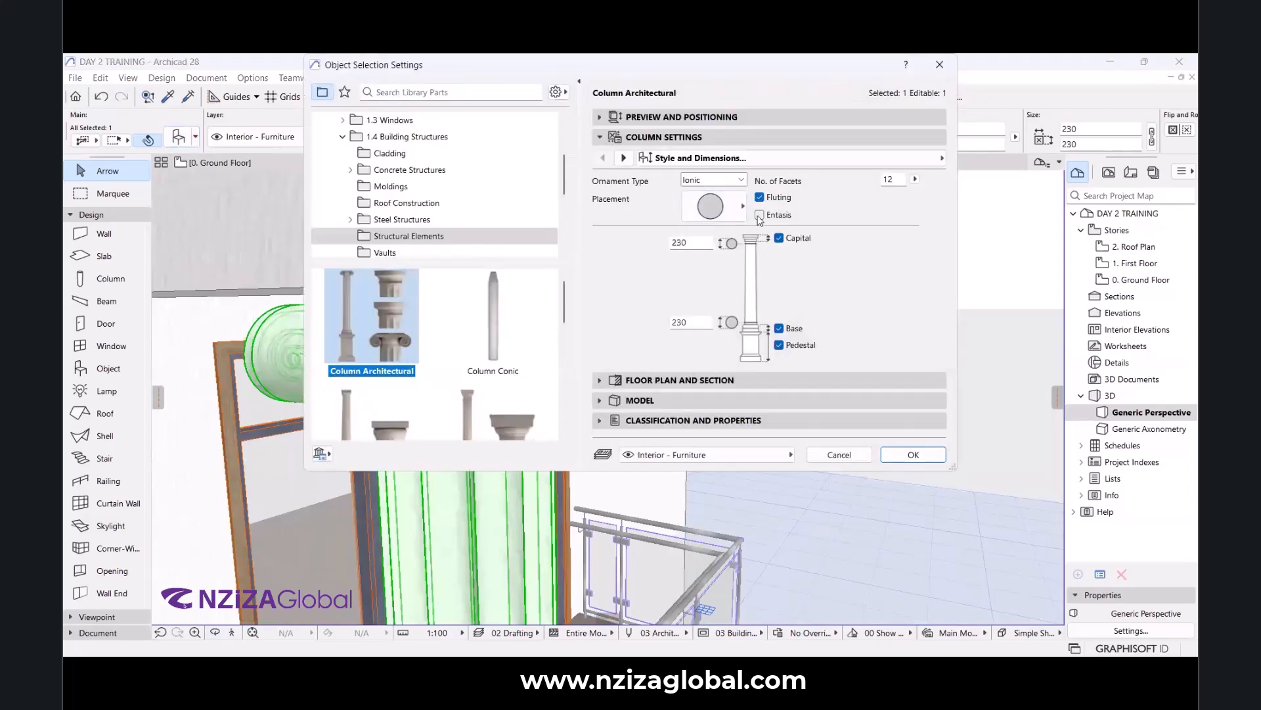
click(727, 207)
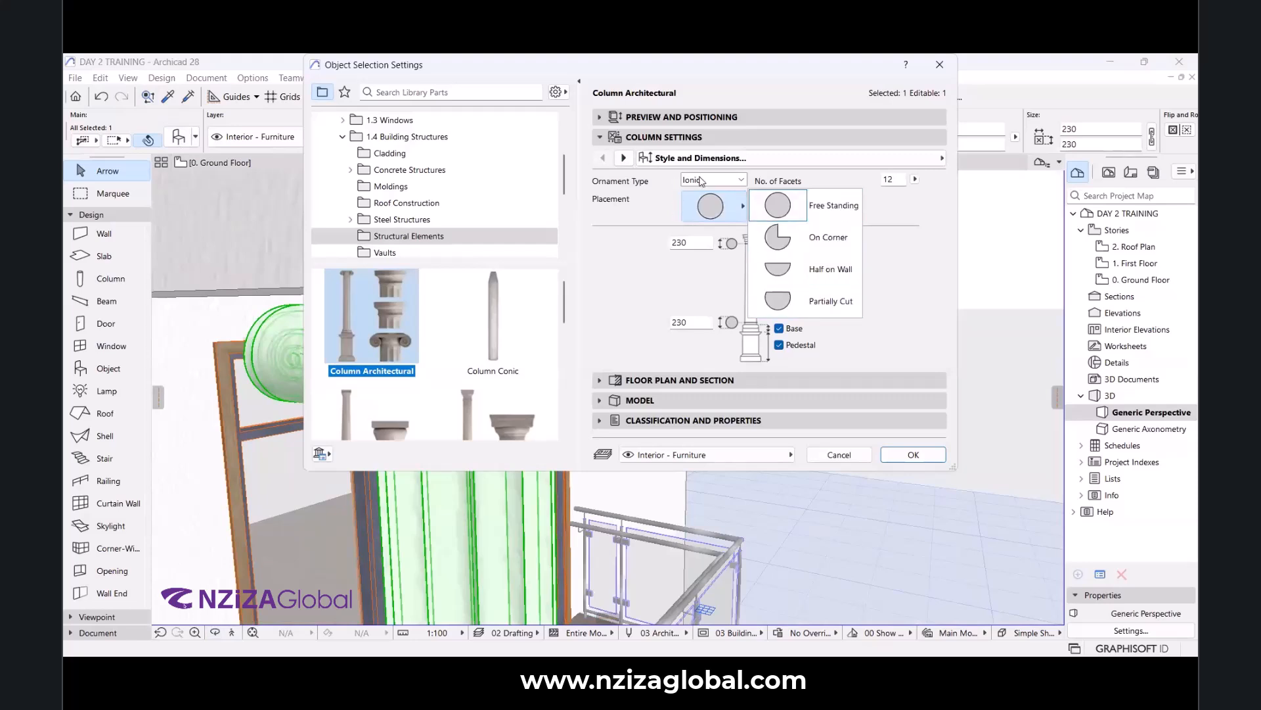
click(711, 208)
click(713, 179)
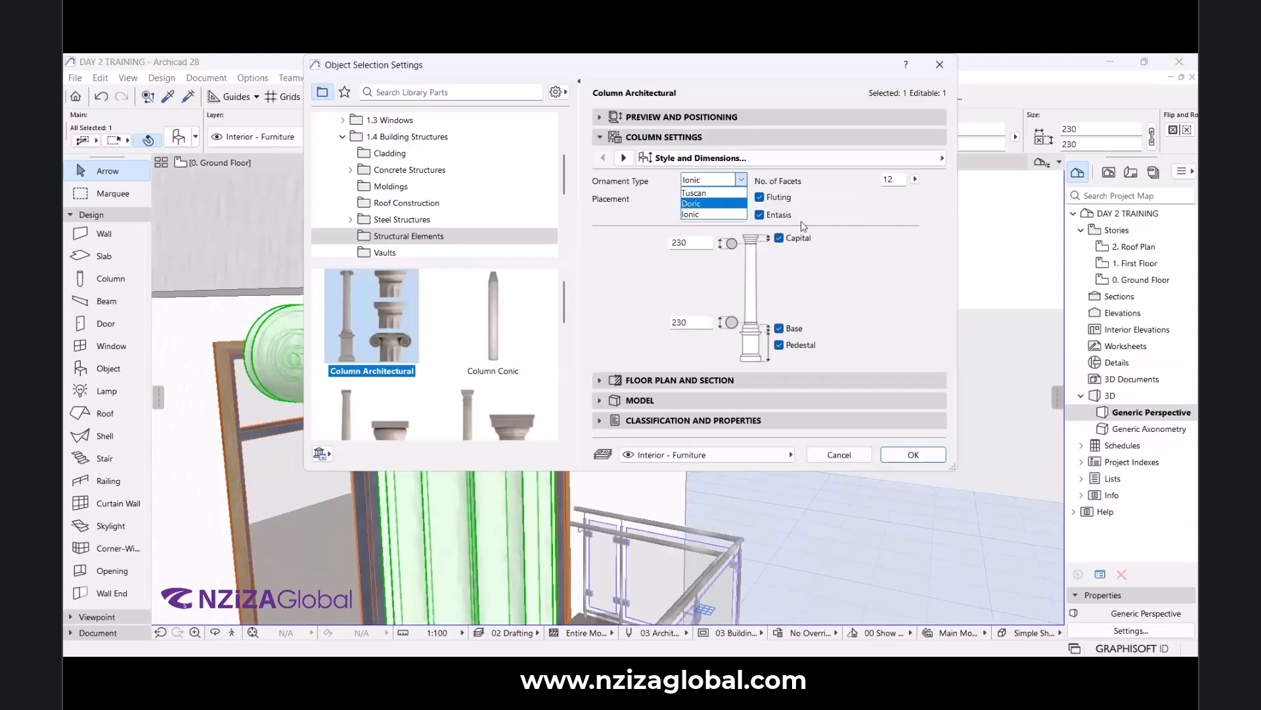
click(713, 203)
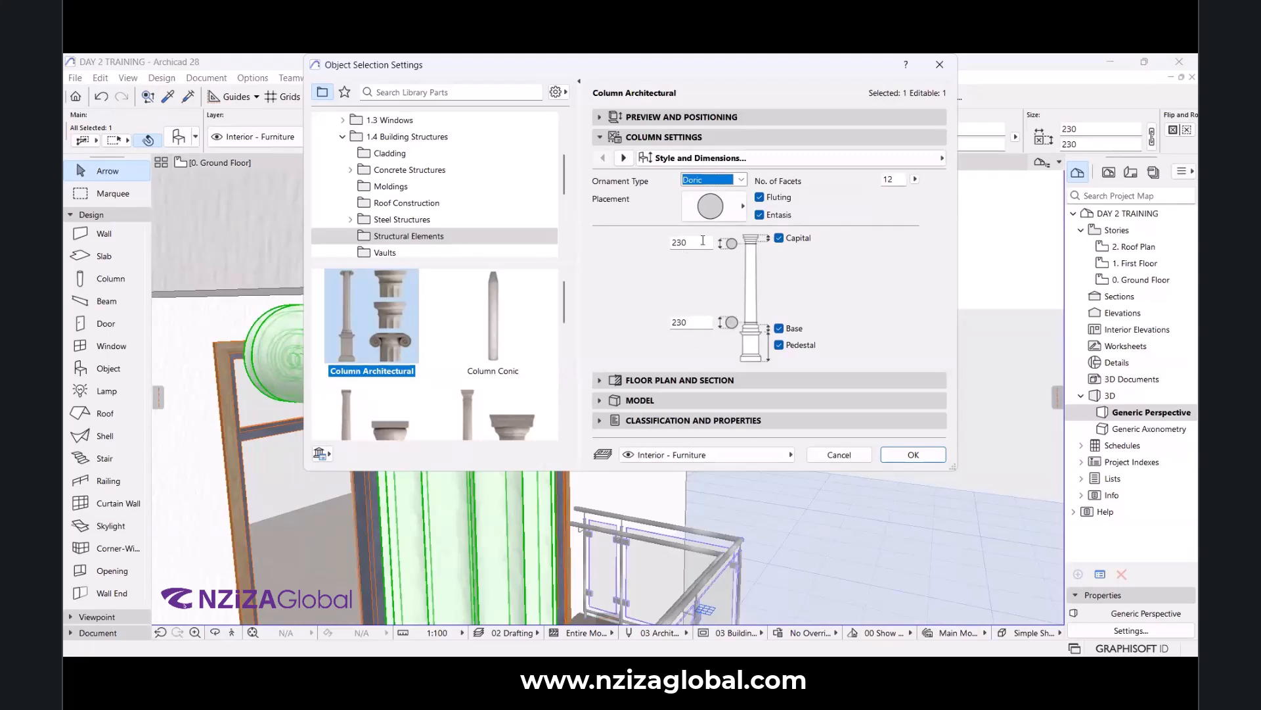
drag(702, 241, 600, 247)
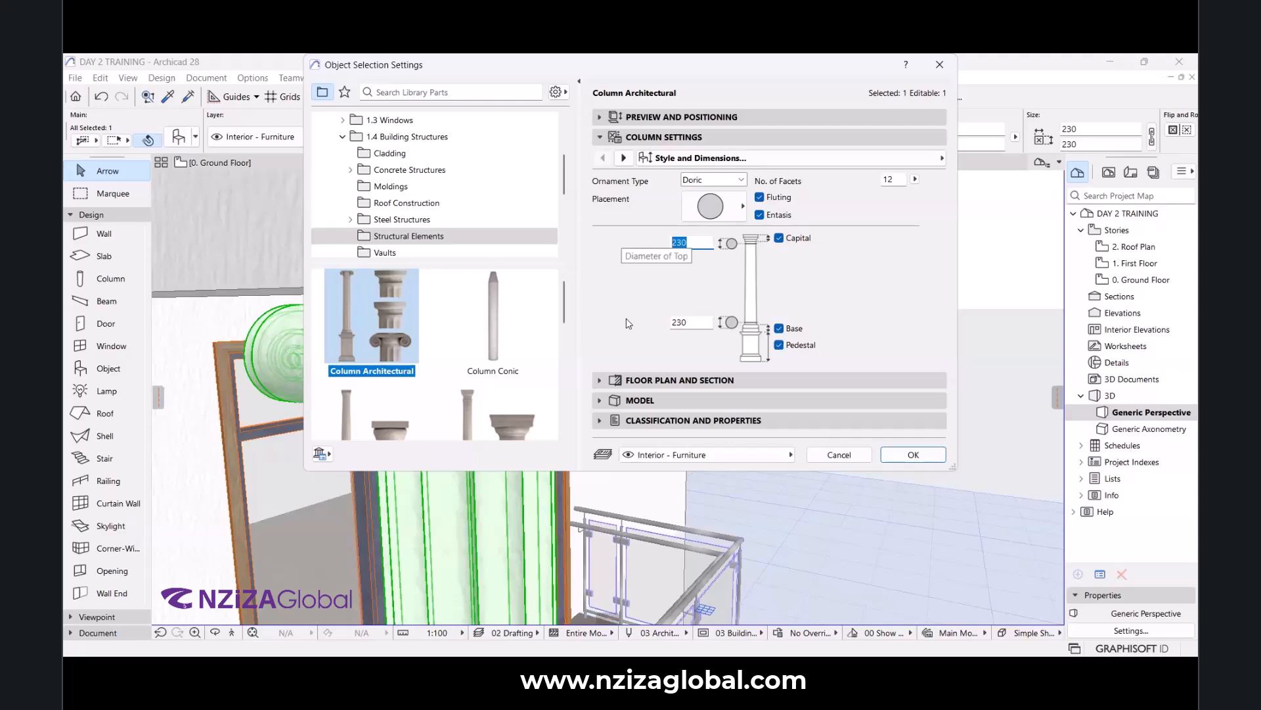
text(180)
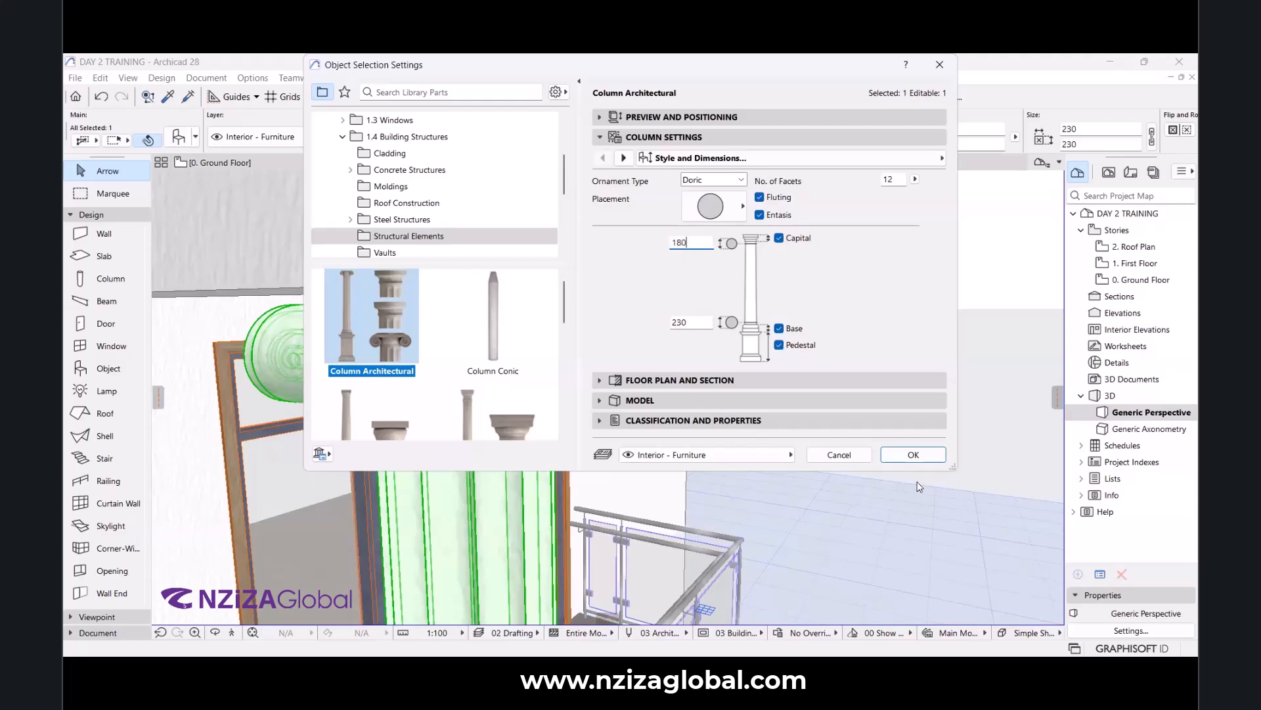
click(913, 454)
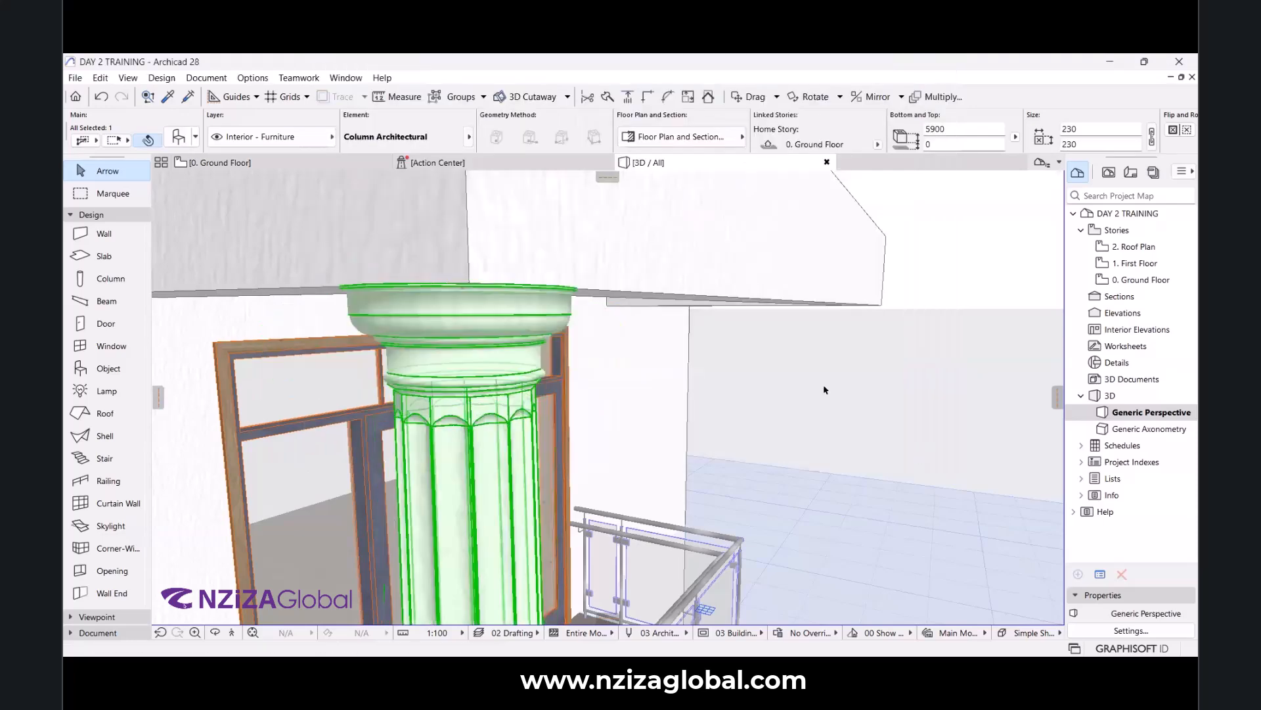
Examine the tapered Doric column in 3D, both at full height and up close at its capital.
scroll(607, 253, down, 6)
scroll(652, 335, down, 4)
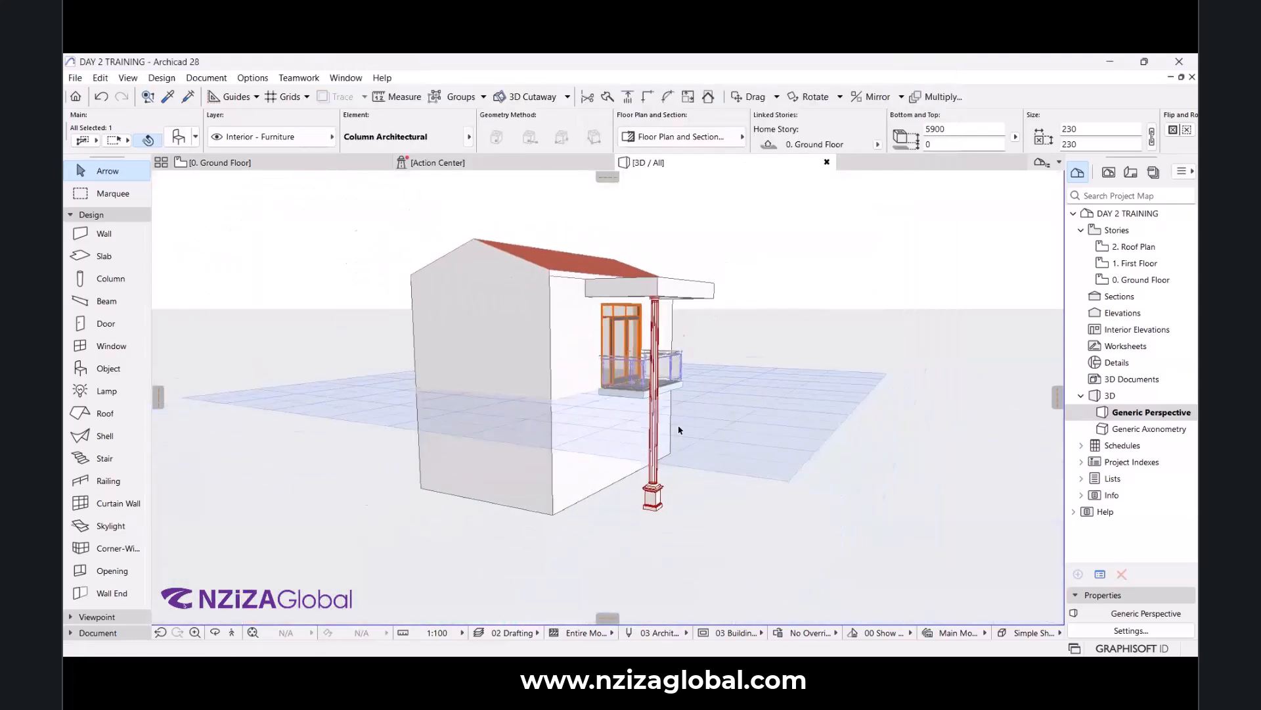
scroll(679, 428, up, 4)
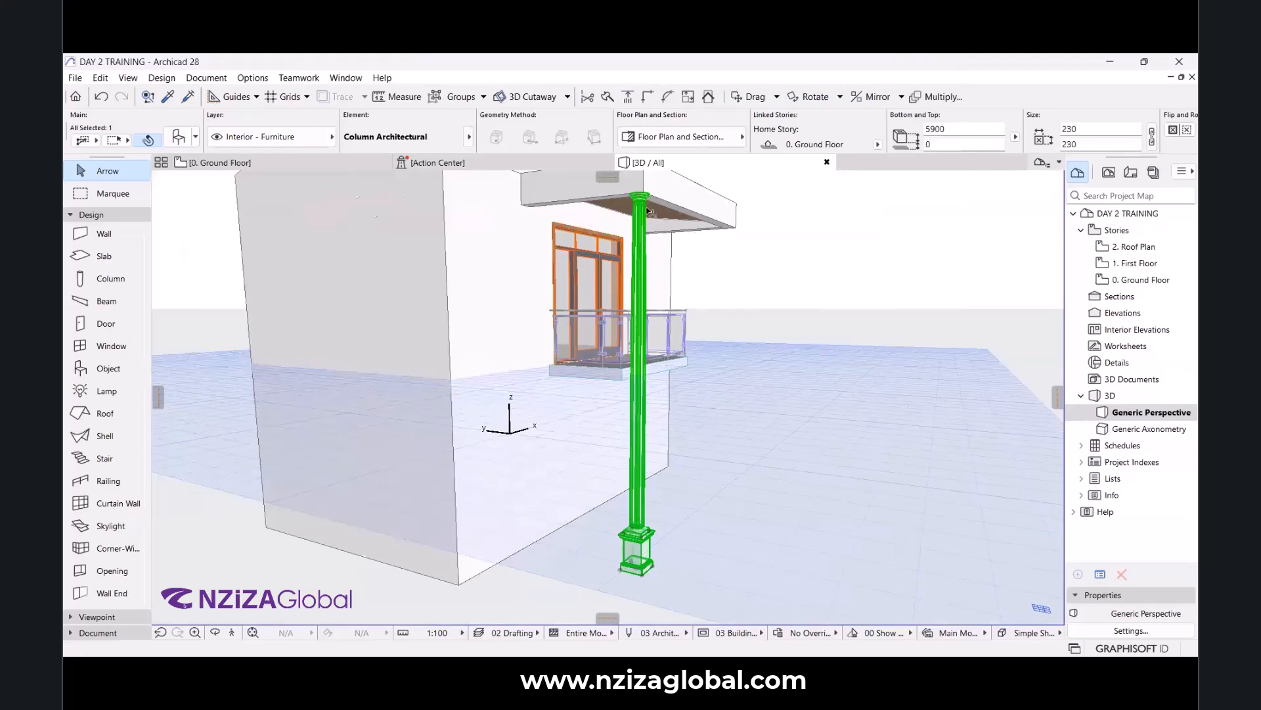
scroll(688, 242, up, 3)
scroll(689, 242, down, 3)
middle_drag(689, 242, 631, 318)
scroll(630, 319, up, 8)
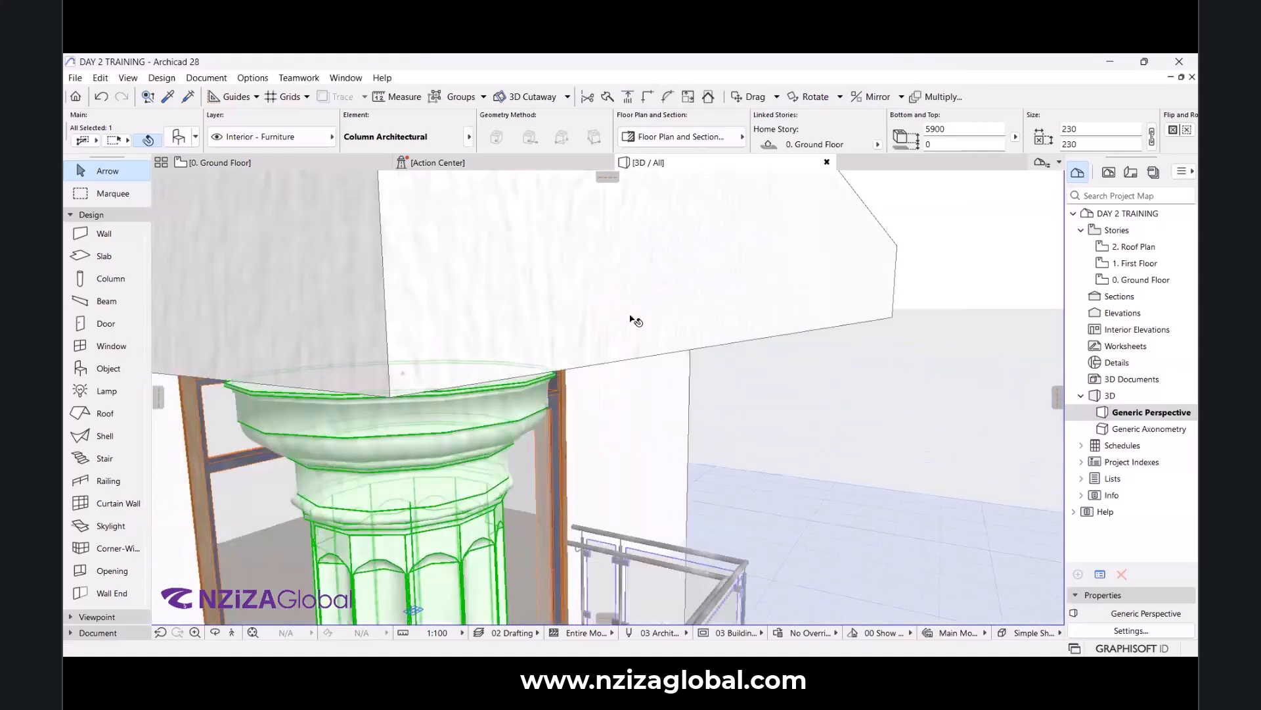
scroll(631, 319, down, 3)
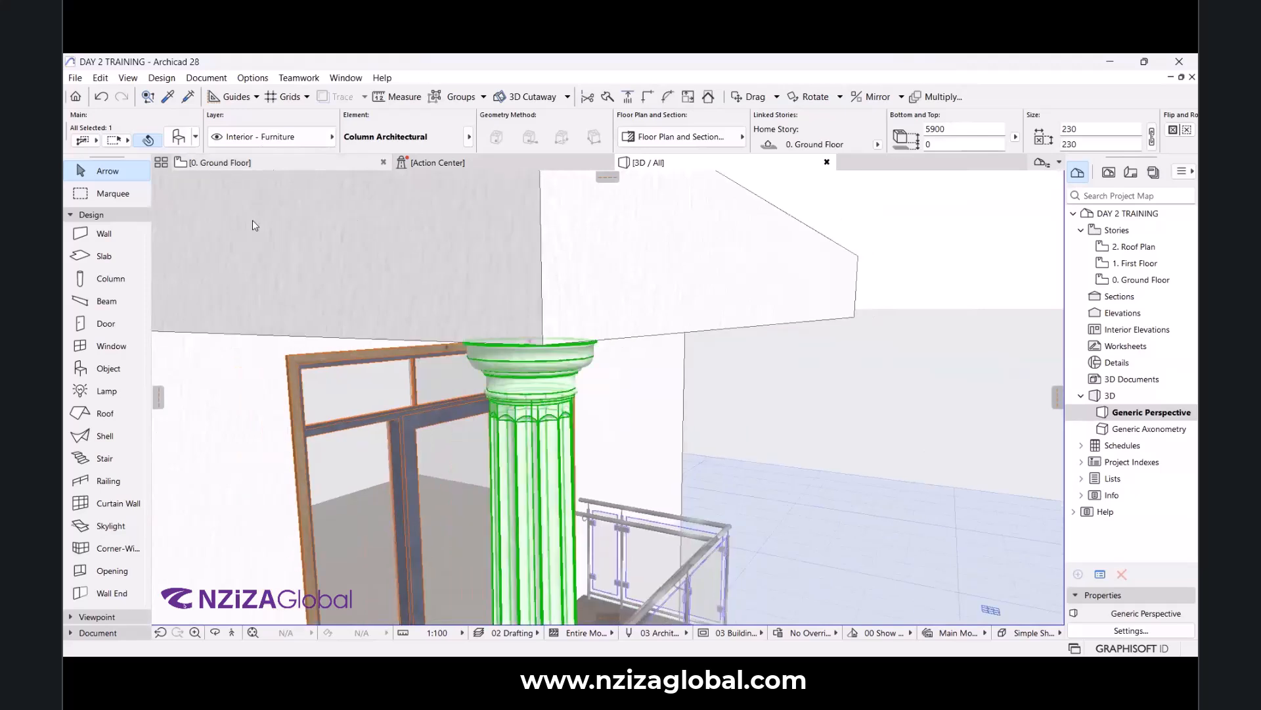
Drag a copy of the Doric column across the ground floor plan to the canopy's opposite front corner.
click(268, 167)
scroll(524, 355, up, 3)
key(ctrl+shift+d)
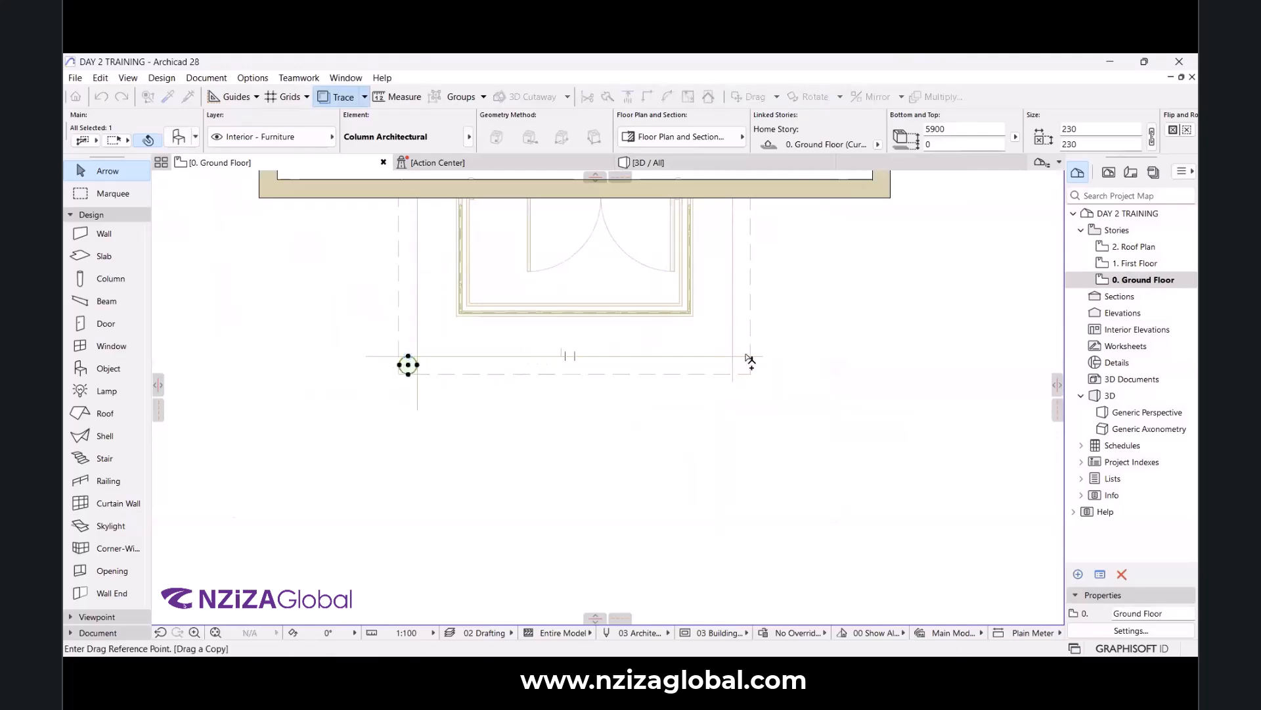
click(777, 362)
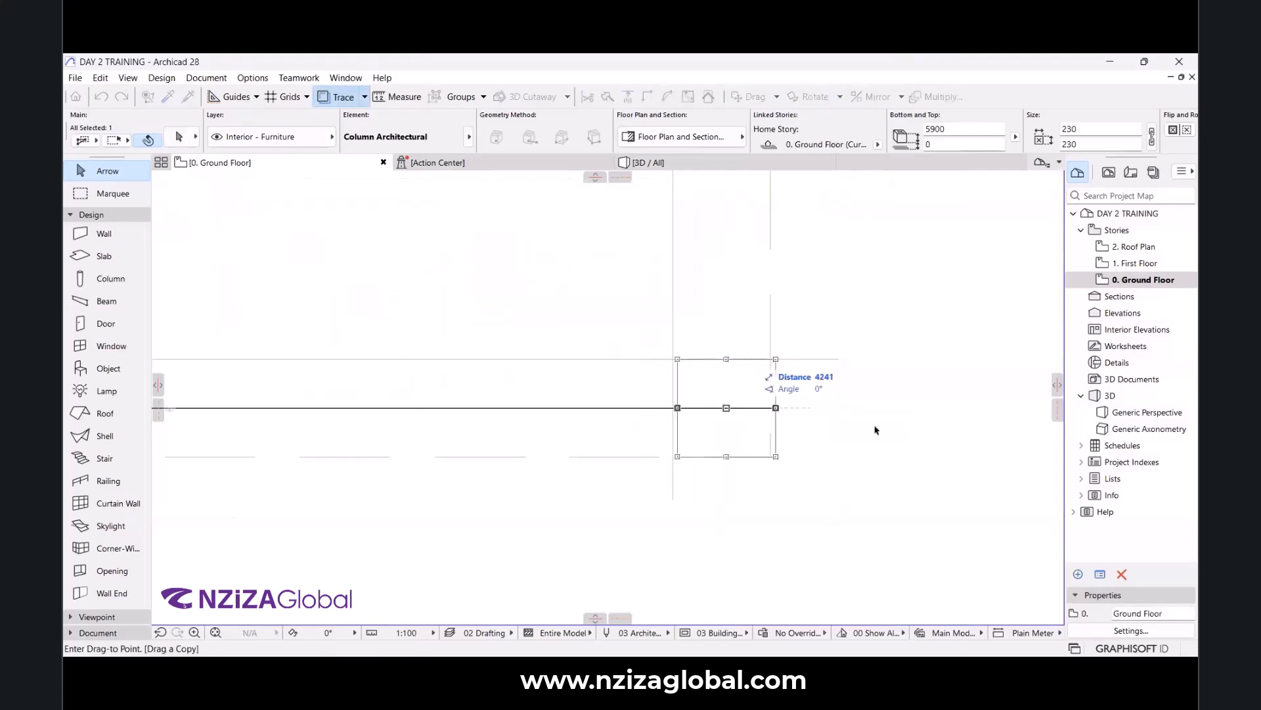
click(770, 408)
click(659, 414)
scroll(659, 395, down, 8)
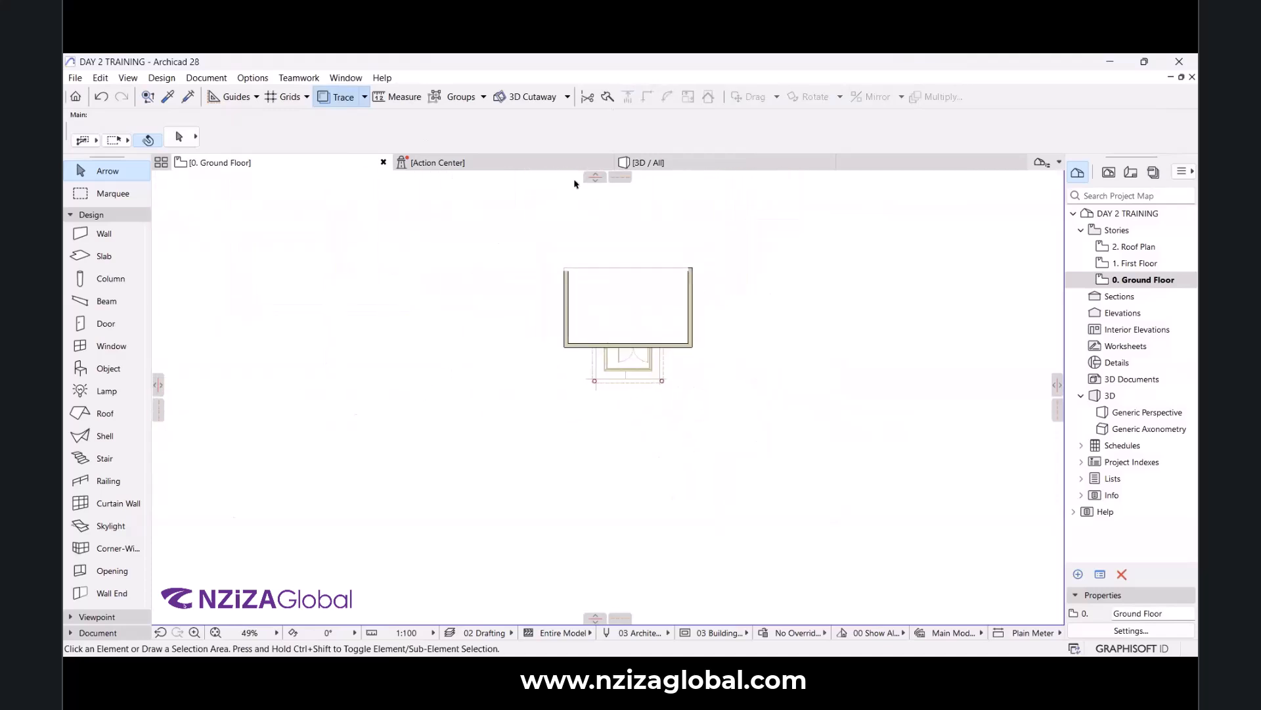
Check the two matching columns under the balcony canopy in the 3D view and on the ground floor plan.
click(695, 165)
click(617, 350)
scroll(655, 332, down, 6)
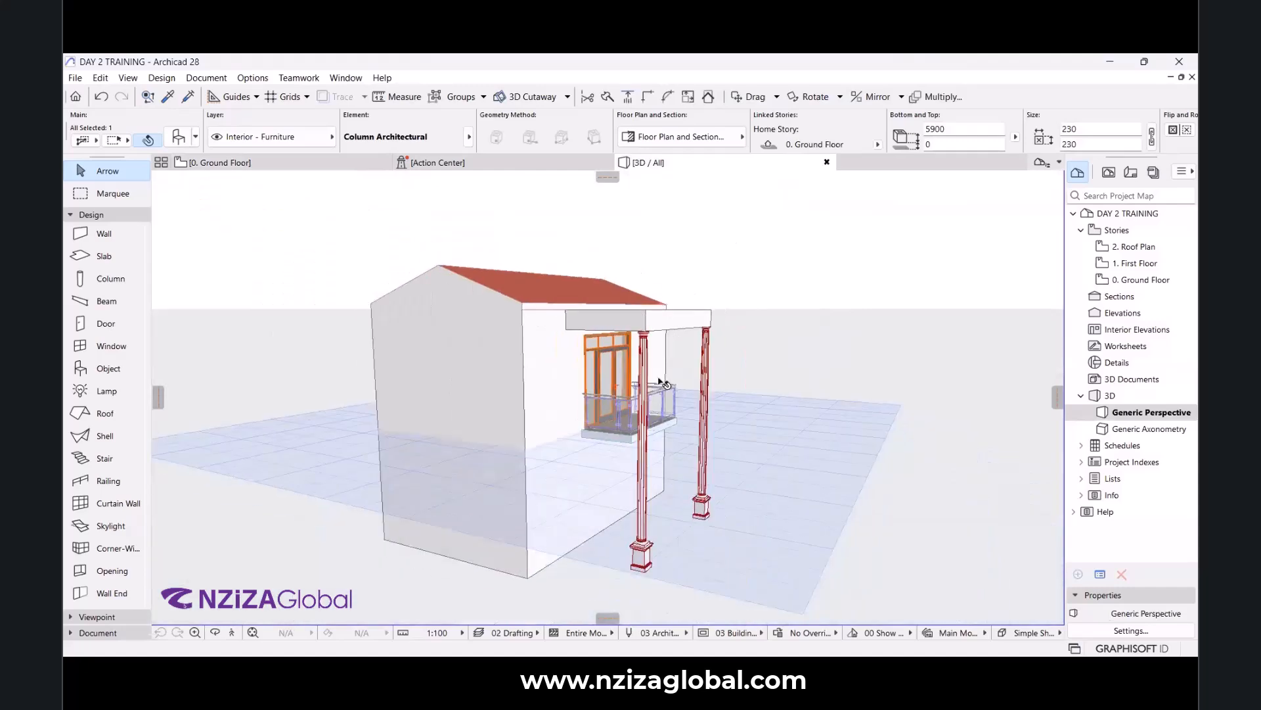
scroll(683, 539, up, 5)
scroll(675, 495, down, 4)
scroll(657, 495, up, 3)
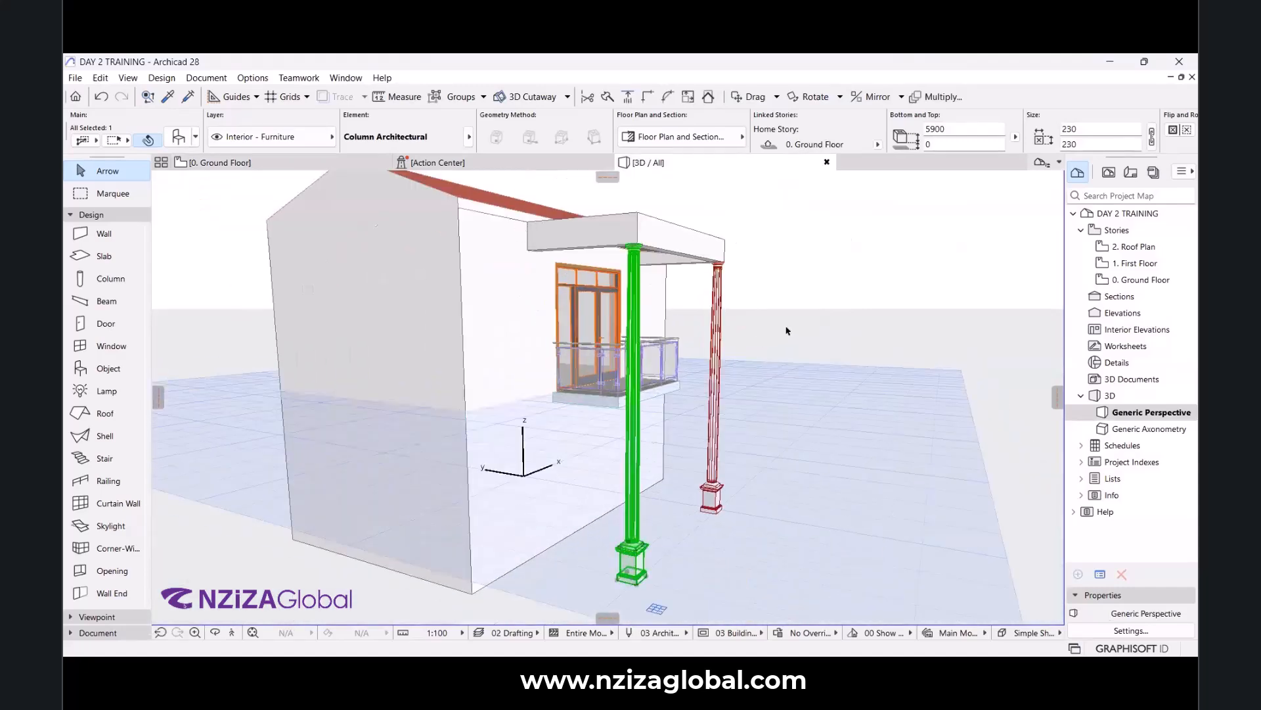
click(220, 163)
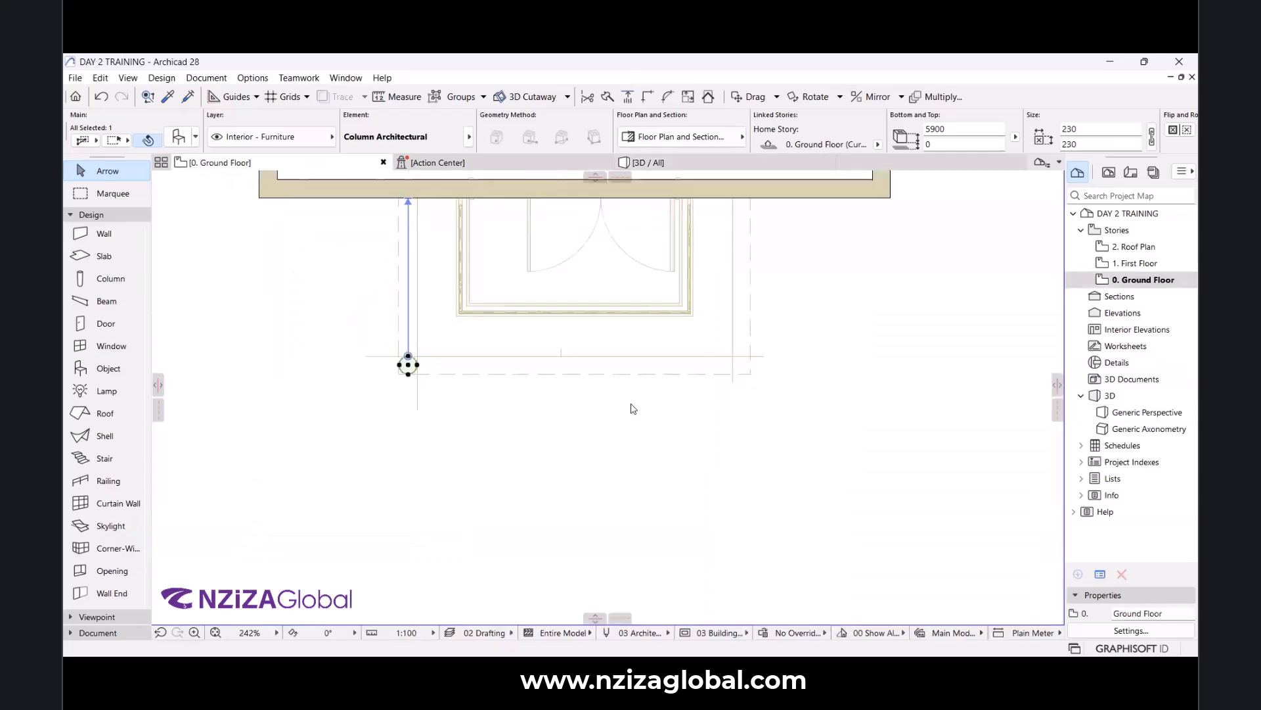
scroll(601, 419, down, 7)
click(601, 421)
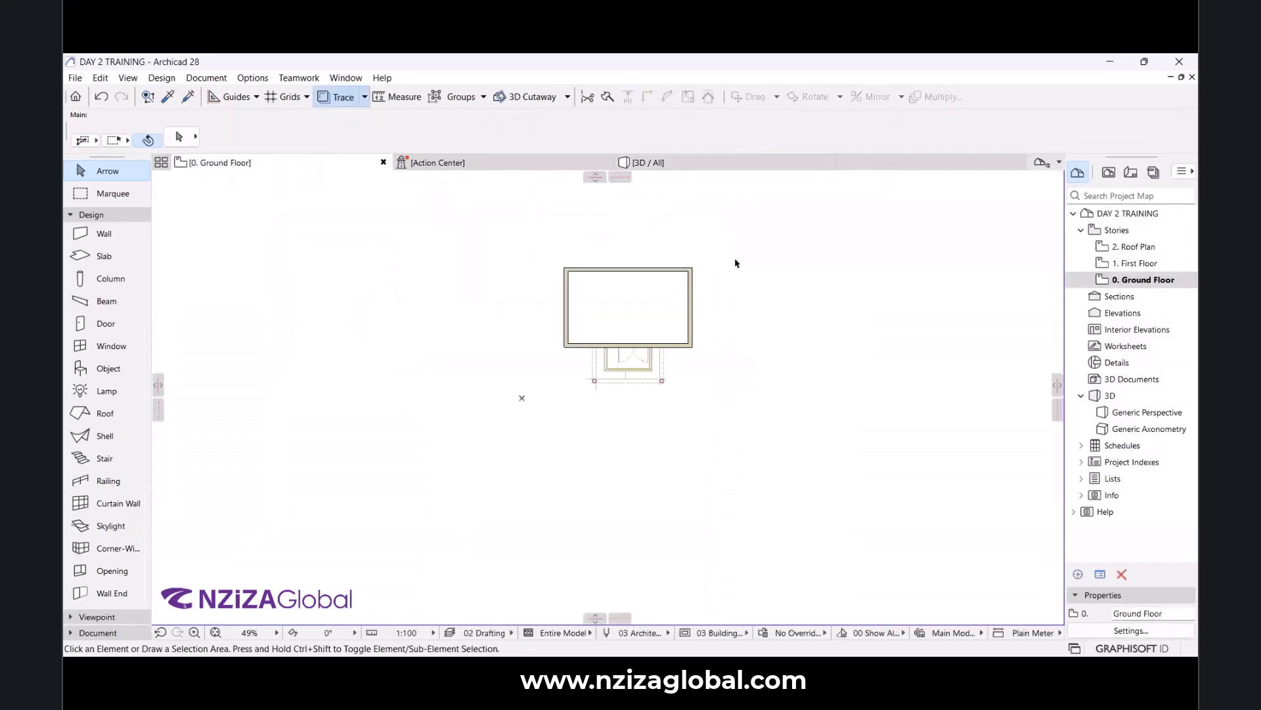
scroll(701, 279, up, 4)
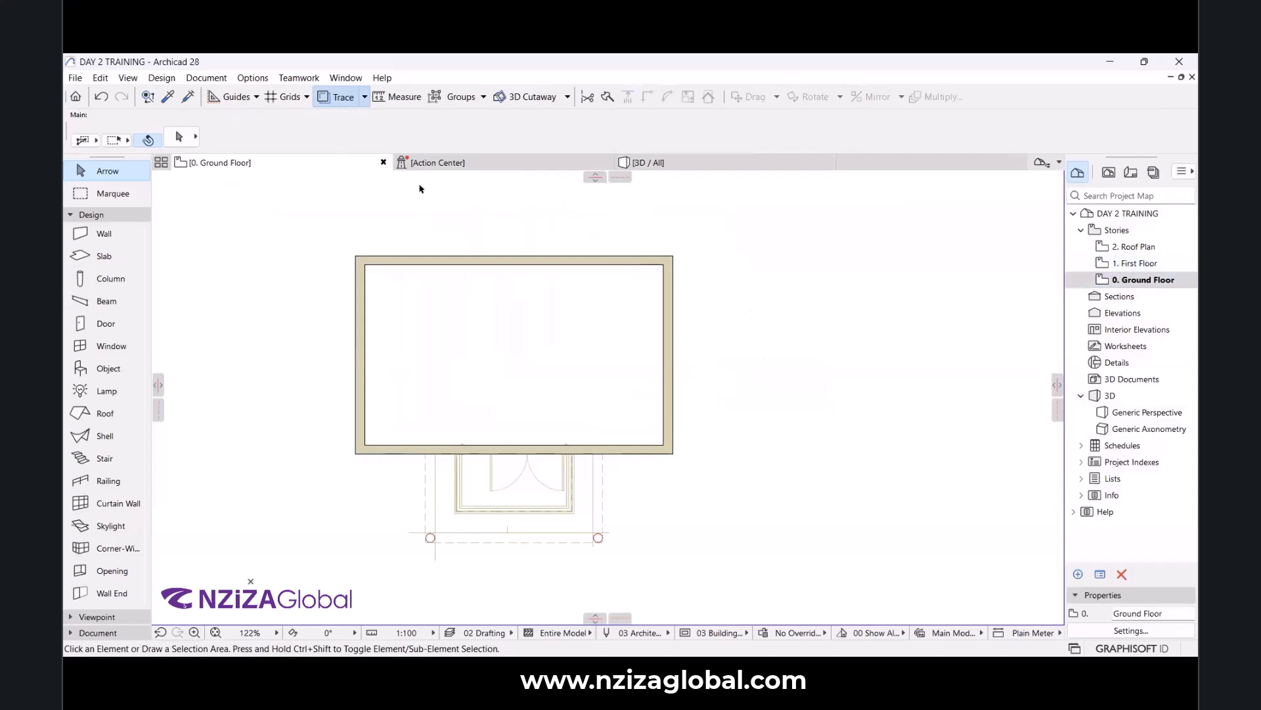
click(666, 164)
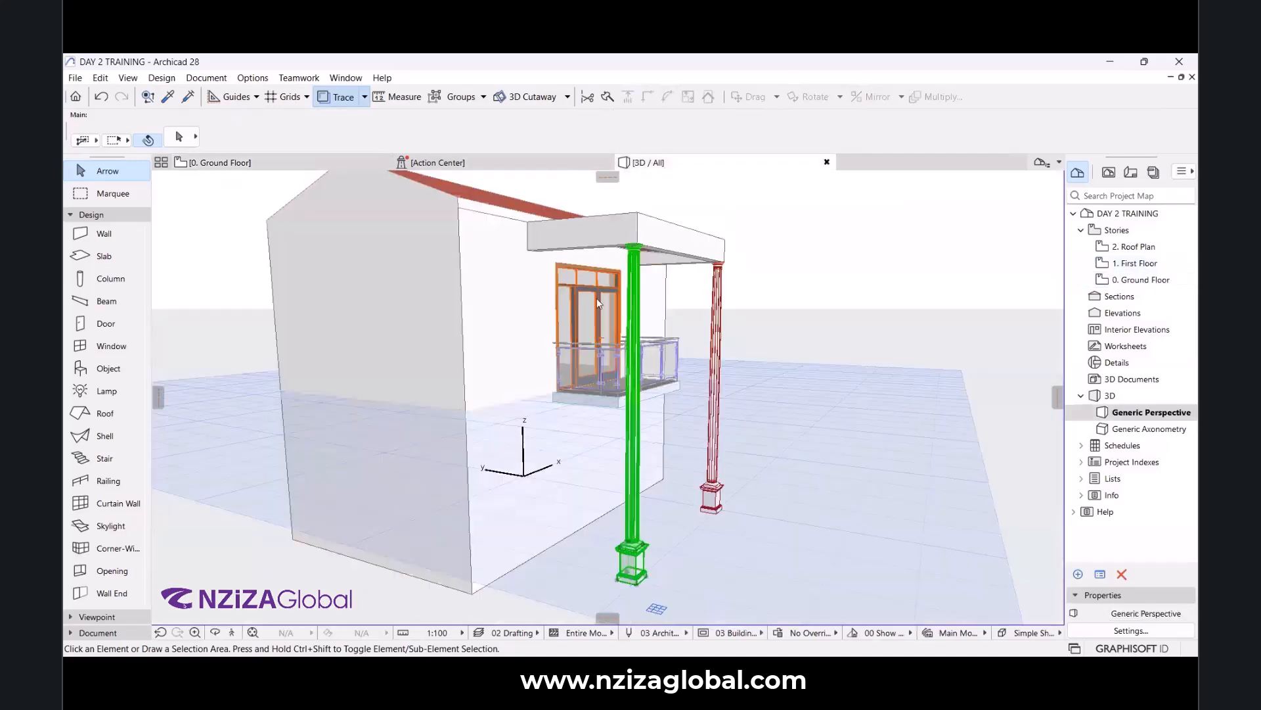
scroll(488, 430, down, 2)
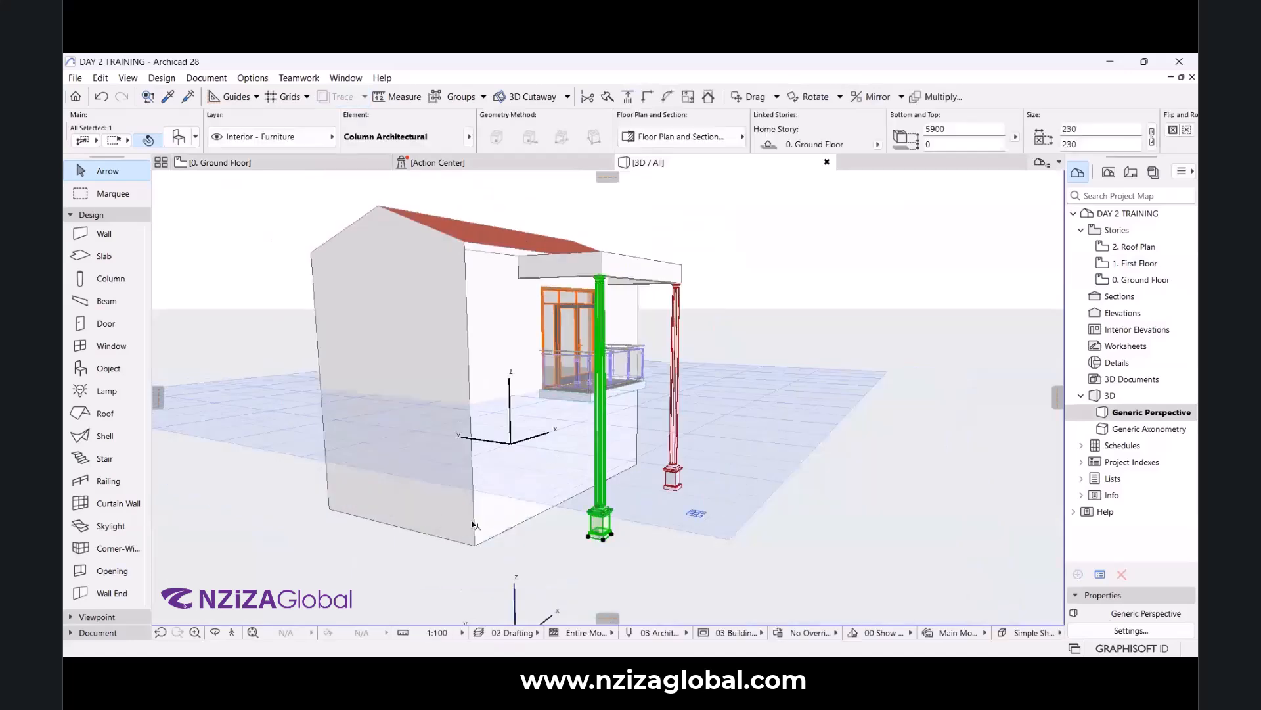
click(819, 296)
scroll(603, 452, up, 1)
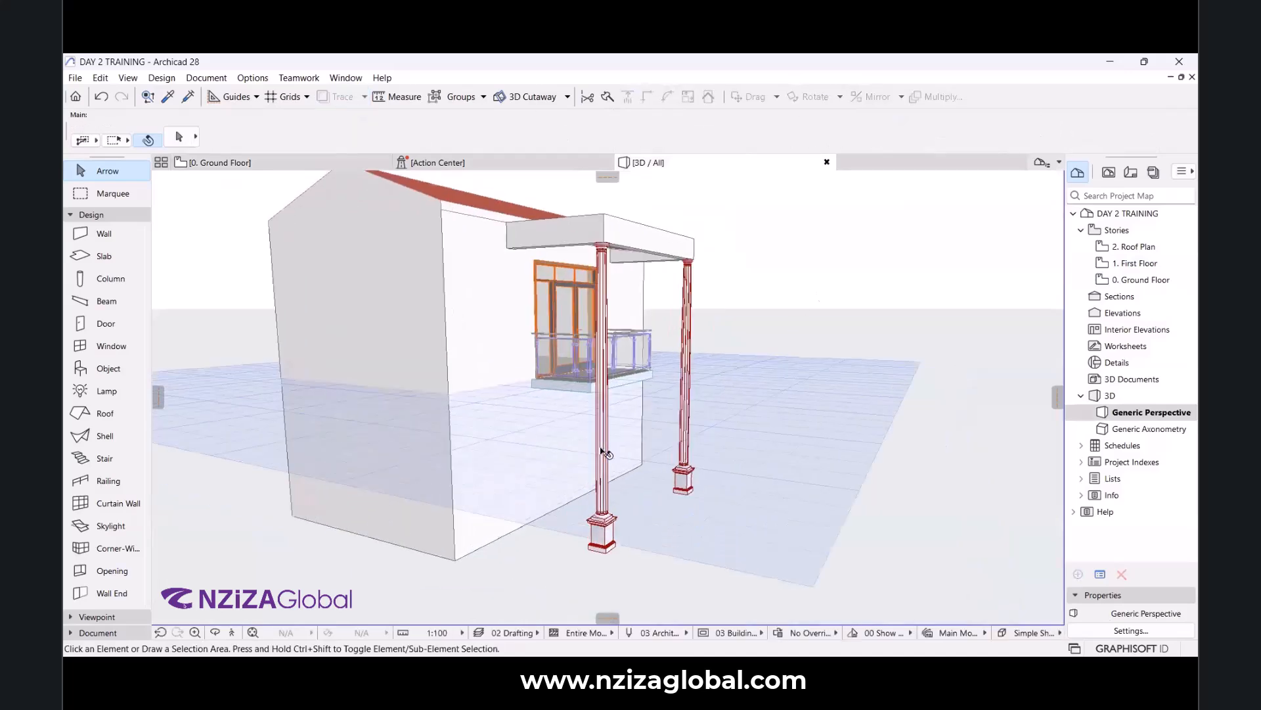
drag(625, 431, 513, 503)
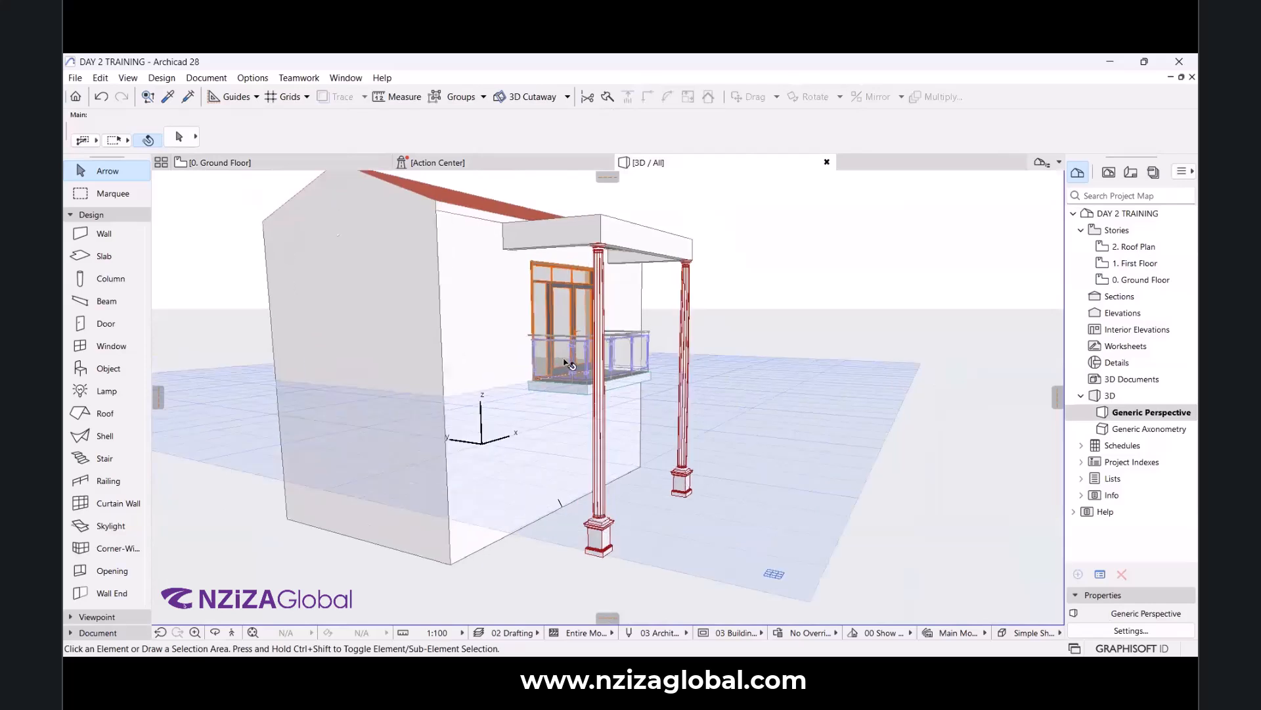
On the ground floor plan, load the Open Stringer Stair favorite for the Stair tool.
click(243, 170)
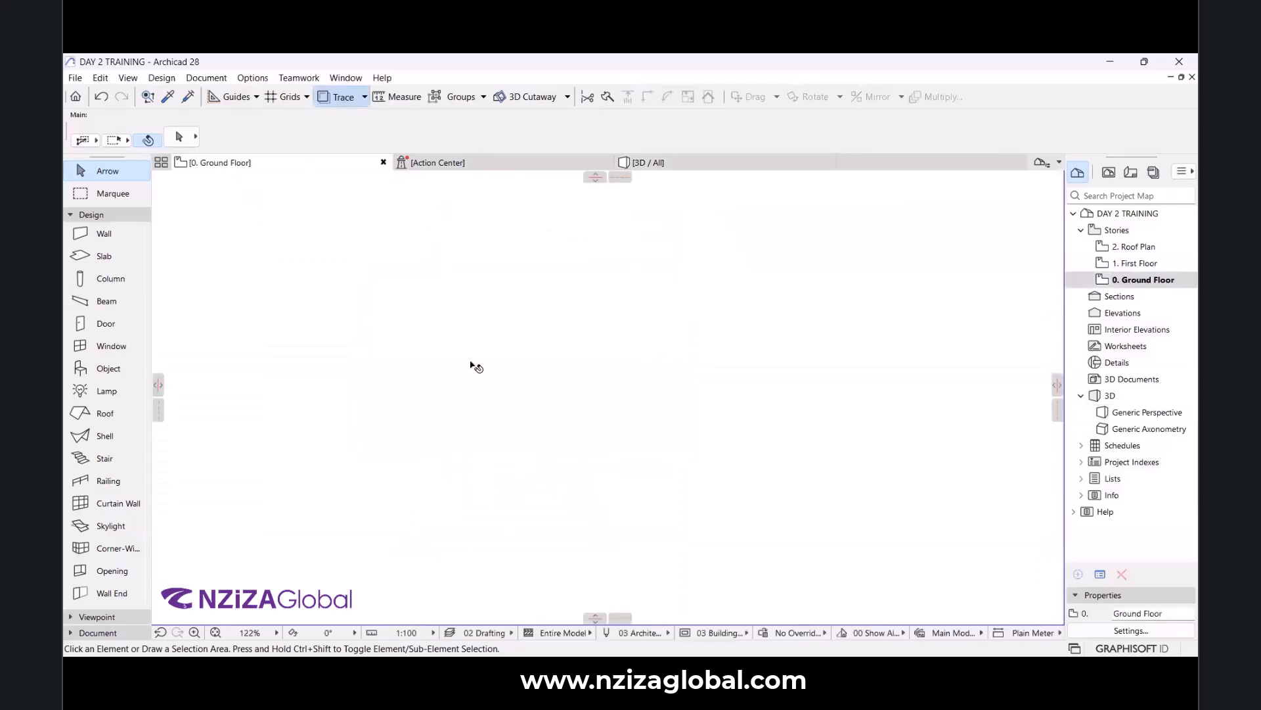
scroll(571, 346, up, 3)
scroll(507, 394, up, 3)
scroll(650, 341, down, 4)
scroll(618, 434, up, 3)
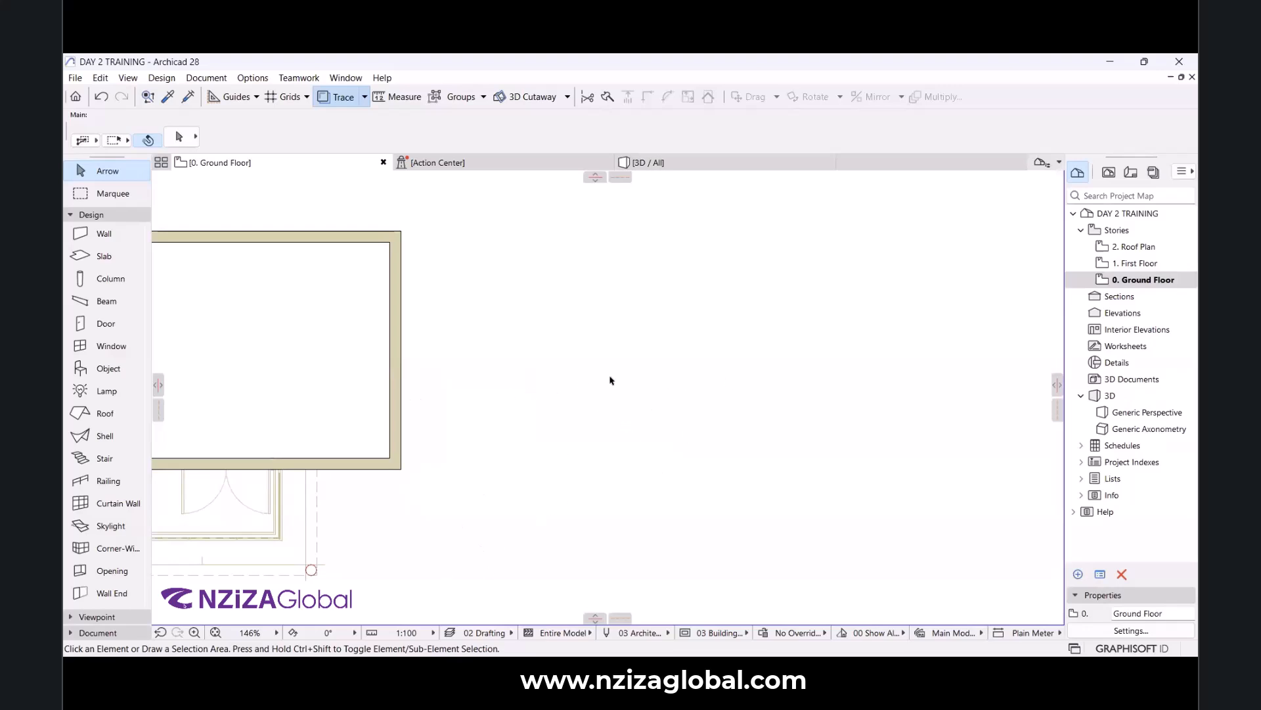
scroll(608, 378, down, 2)
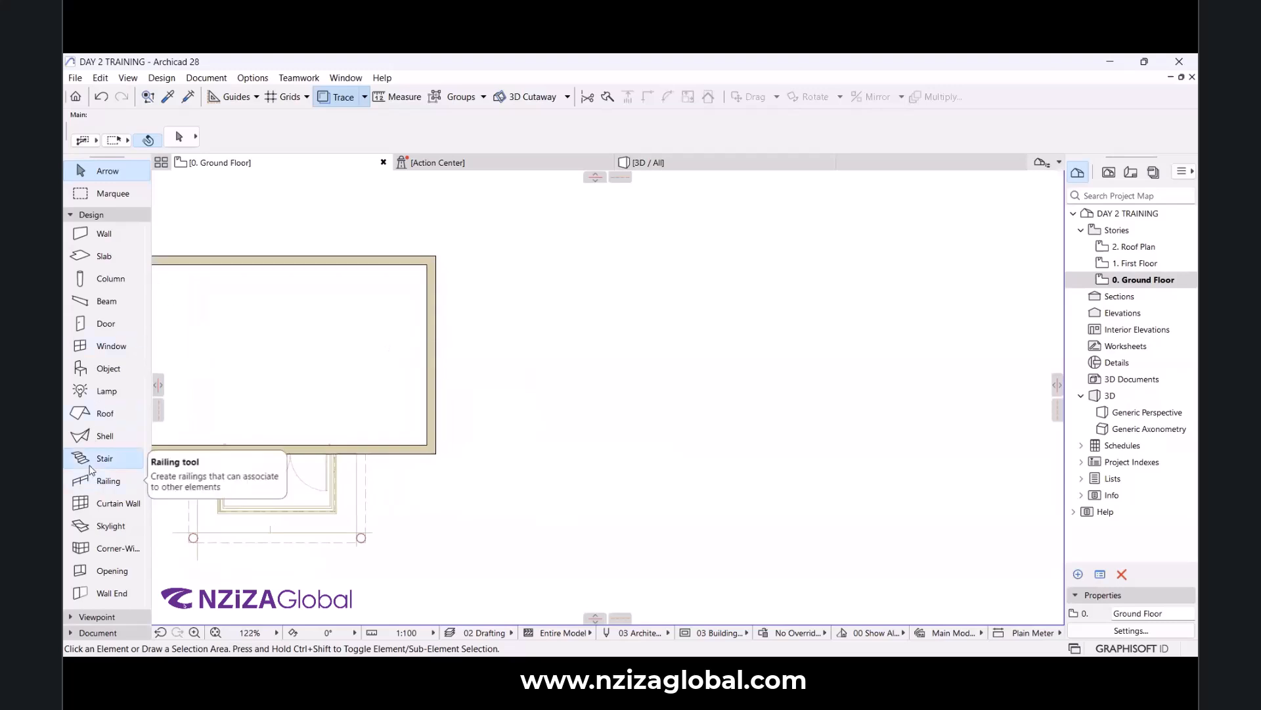
click(92, 463)
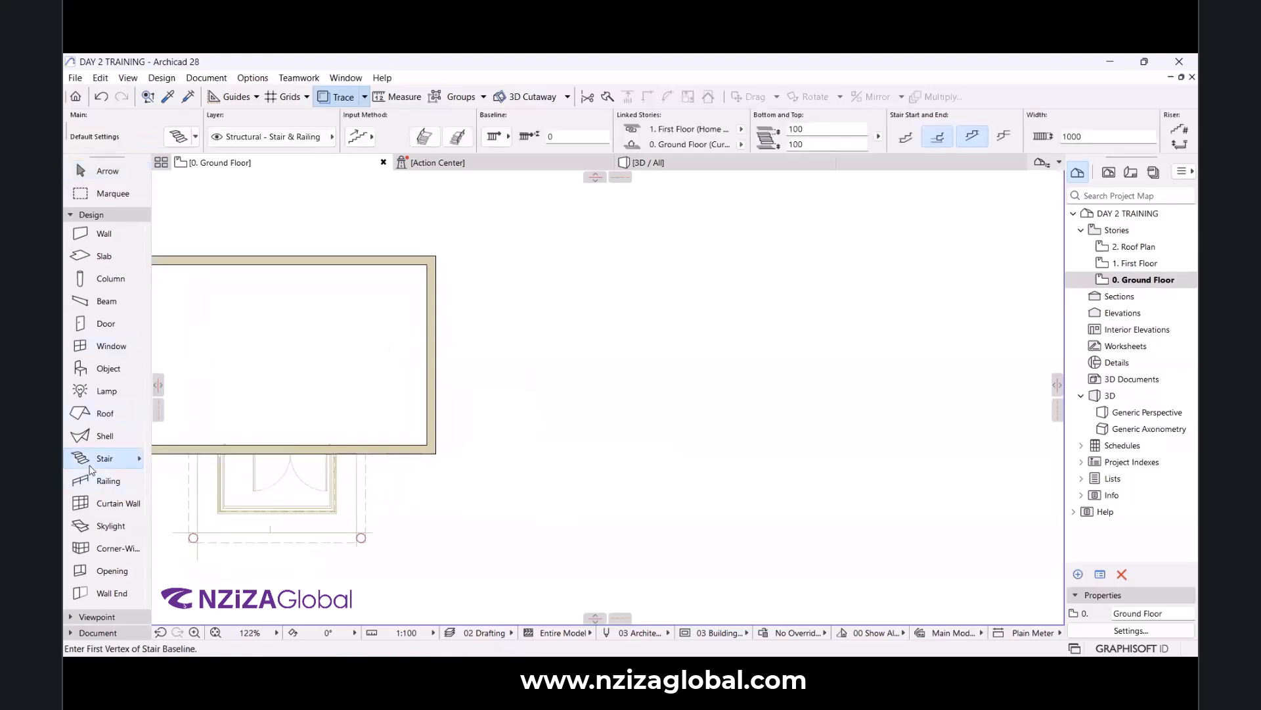
click(140, 459)
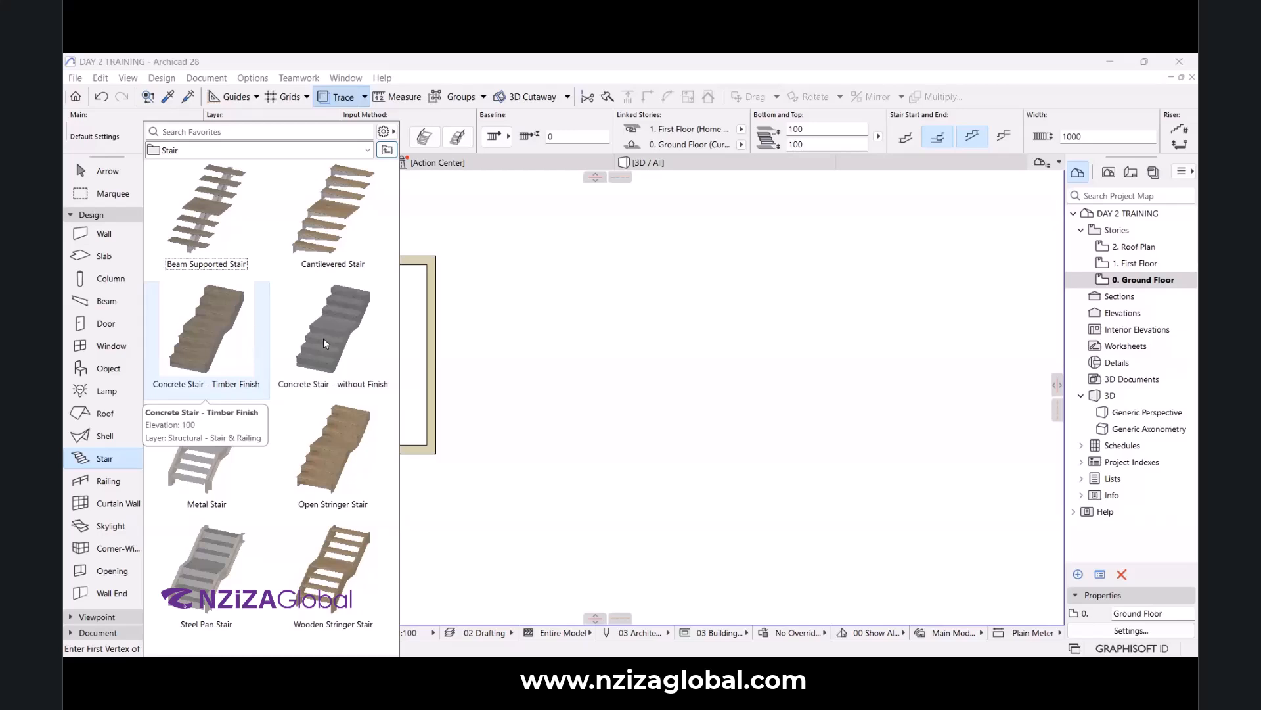
click(338, 438)
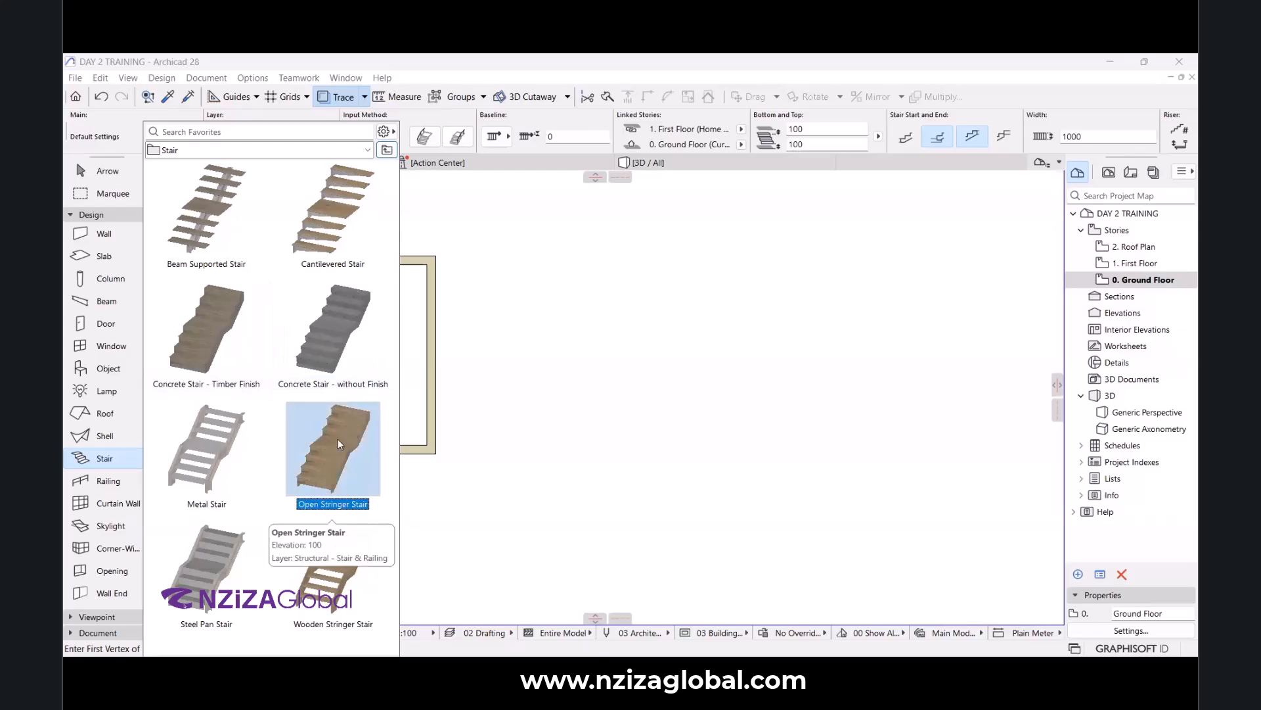
double_click(336, 439)
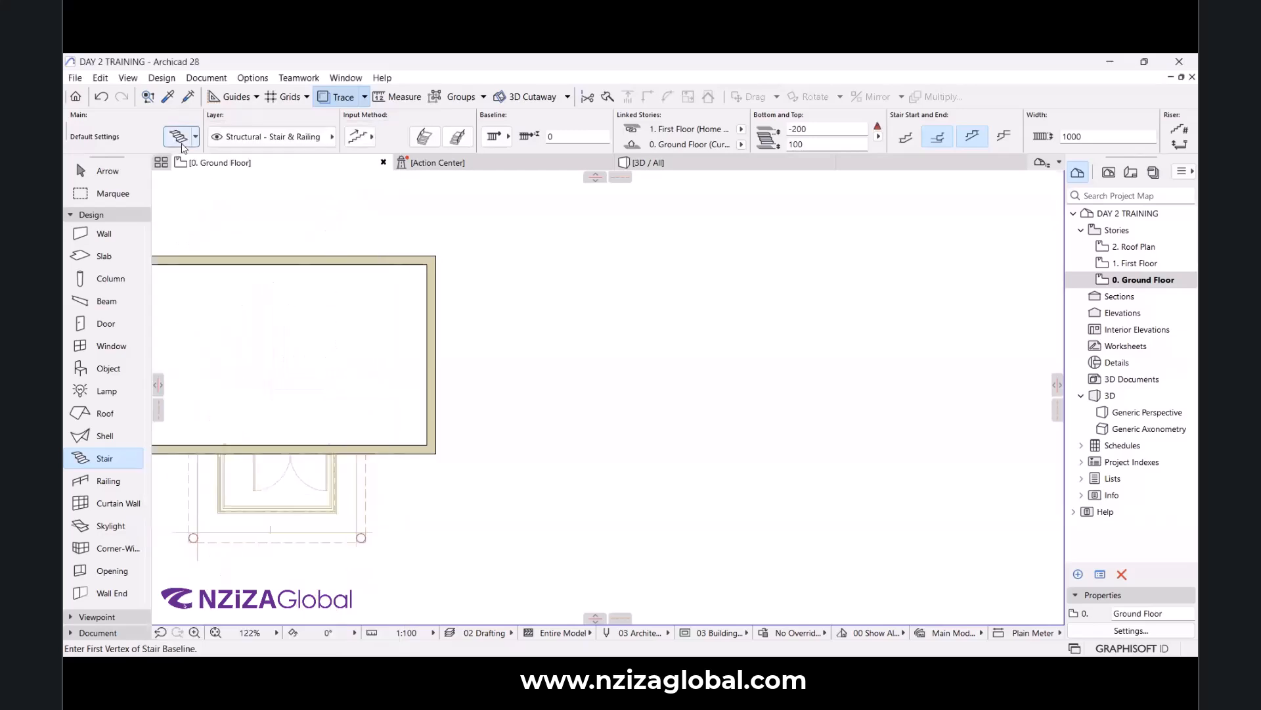
In the stair default settings, set both the bottom offset and the top offset to 0.
click(178, 138)
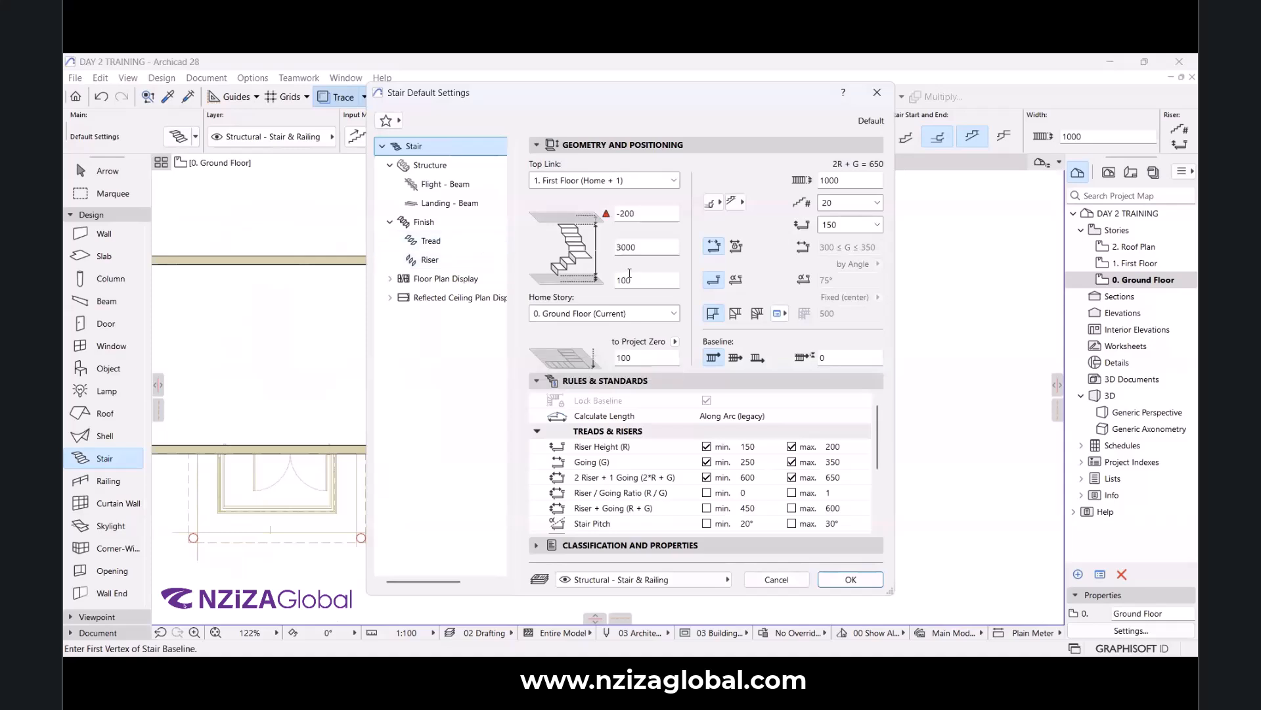
double_click(652, 276)
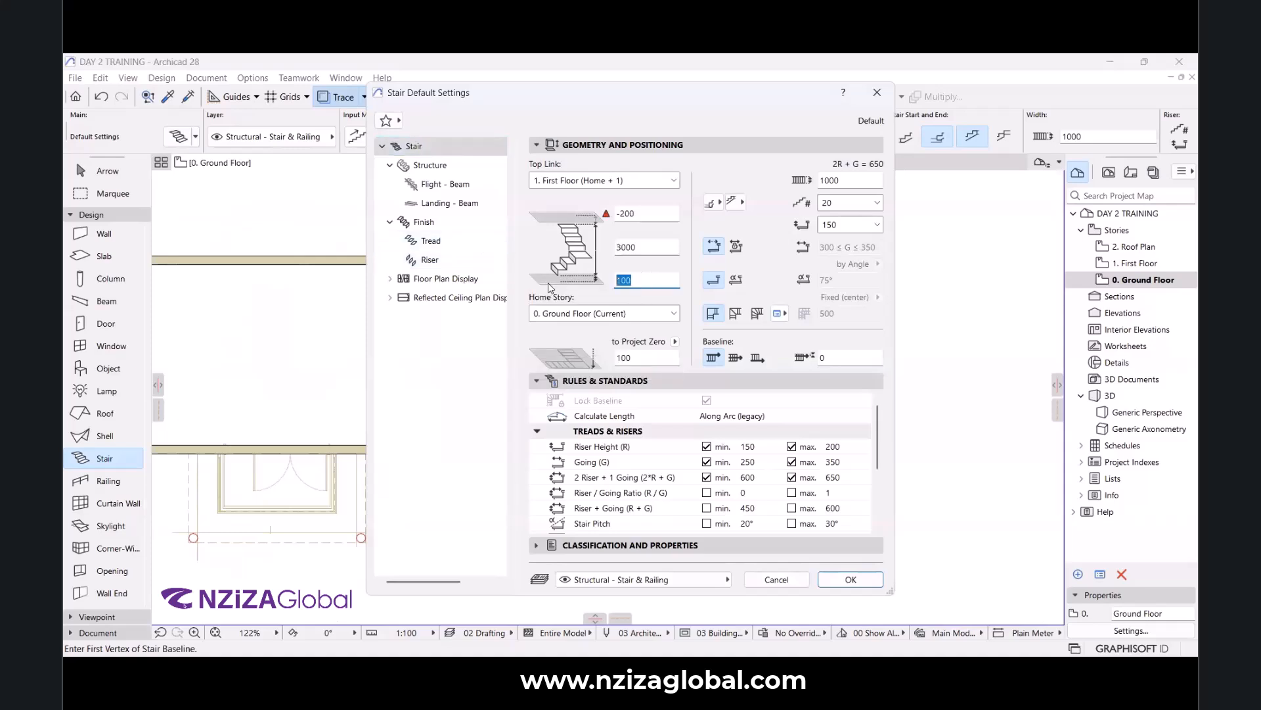
text(0)
click(661, 213)
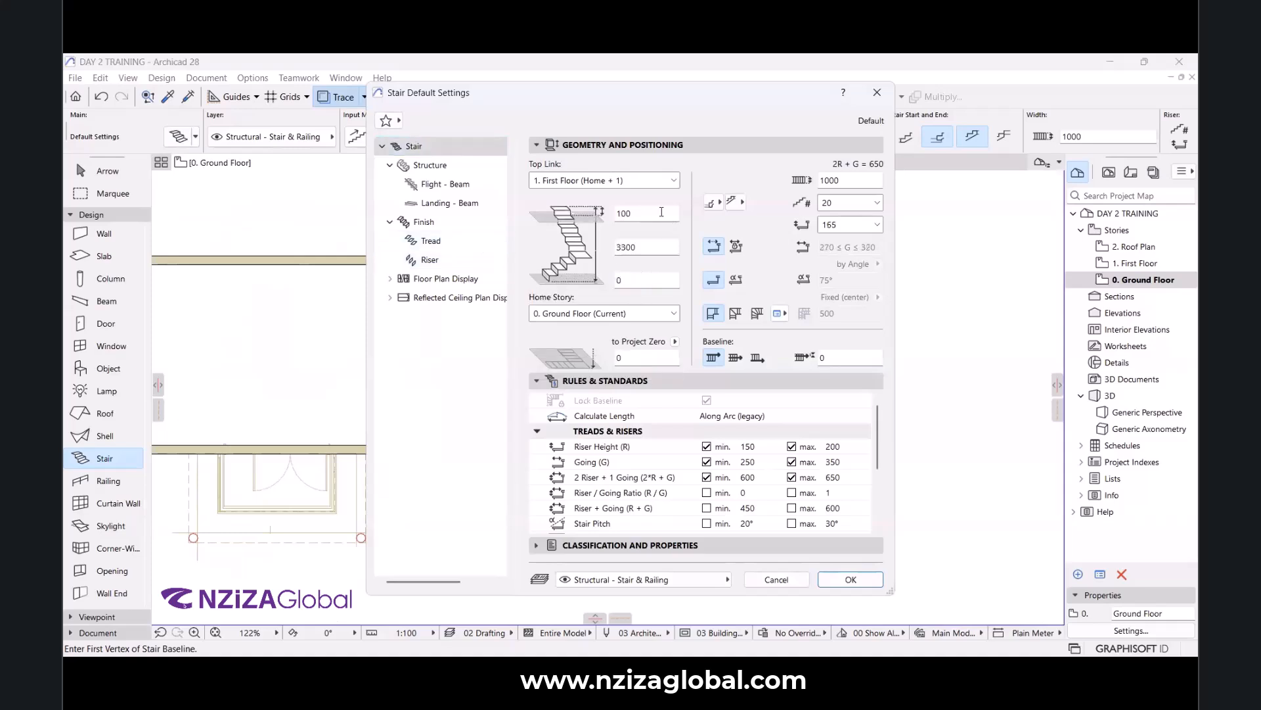
drag(659, 213, 598, 227)
text(0)
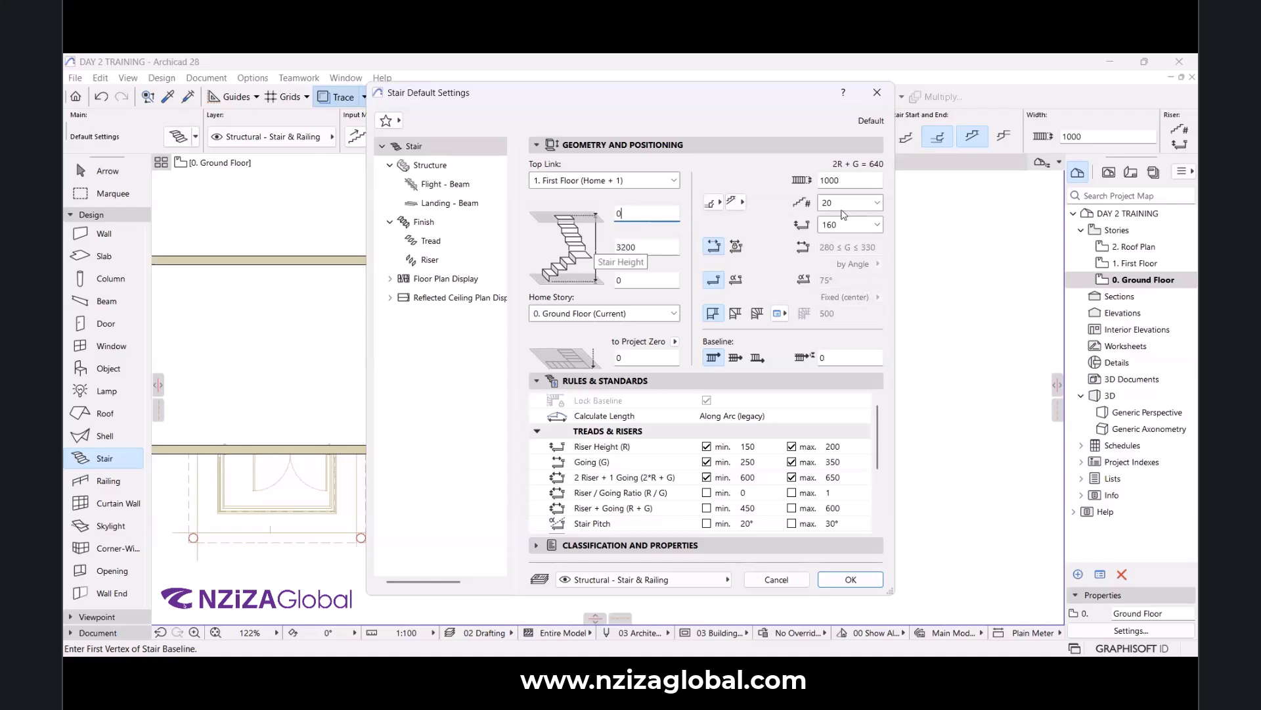
Set the default stair width to 900 and accept the stair settings.
click(843, 180)
double_click(815, 181)
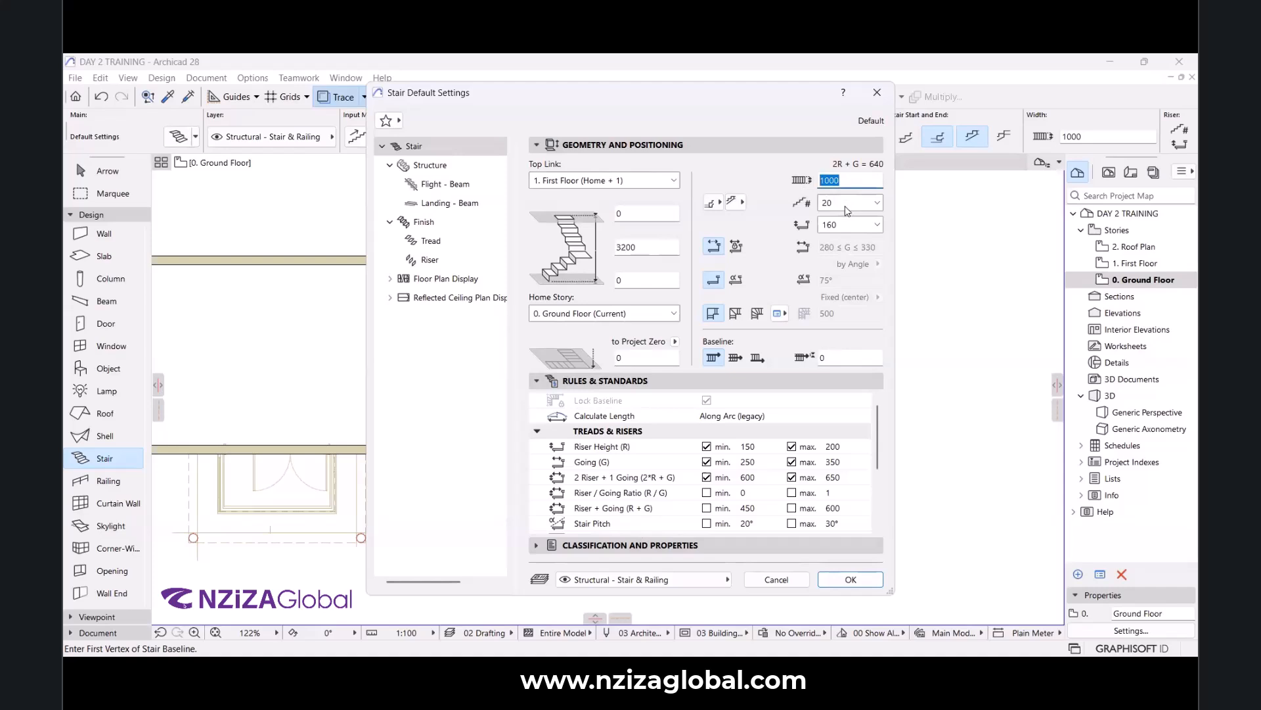
click(846, 206)
click(766, 206)
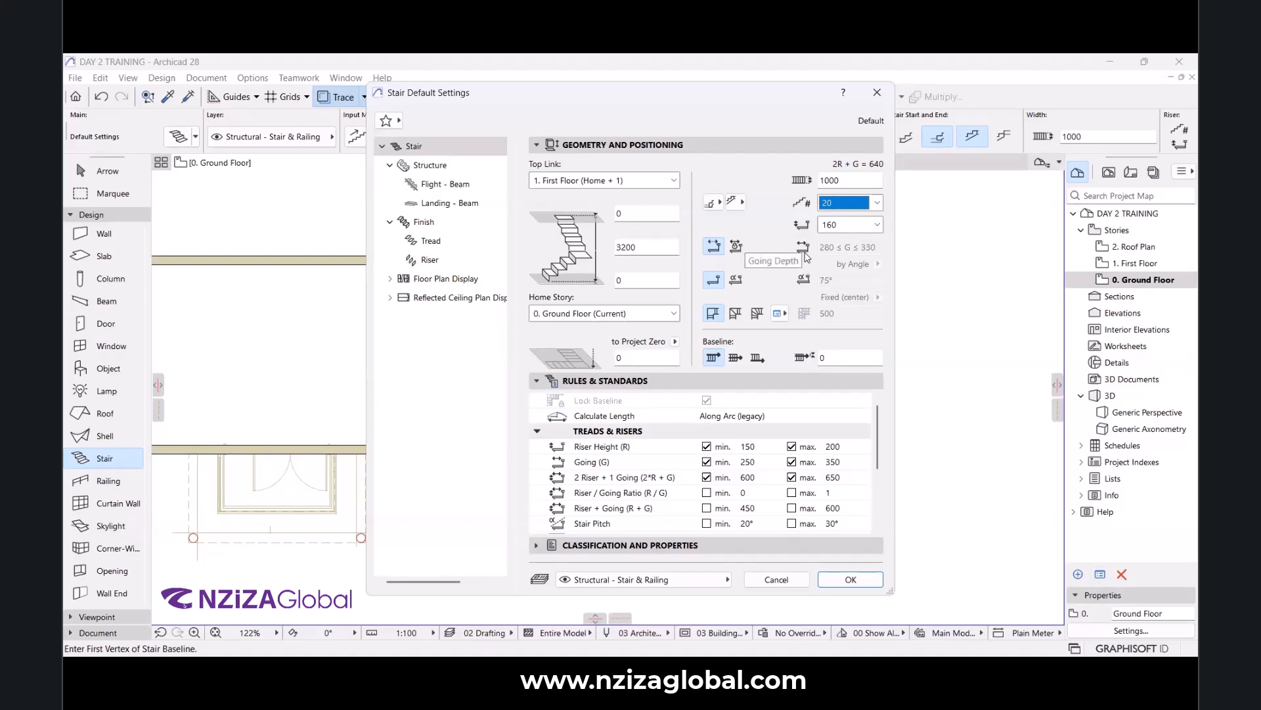
click(854, 180)
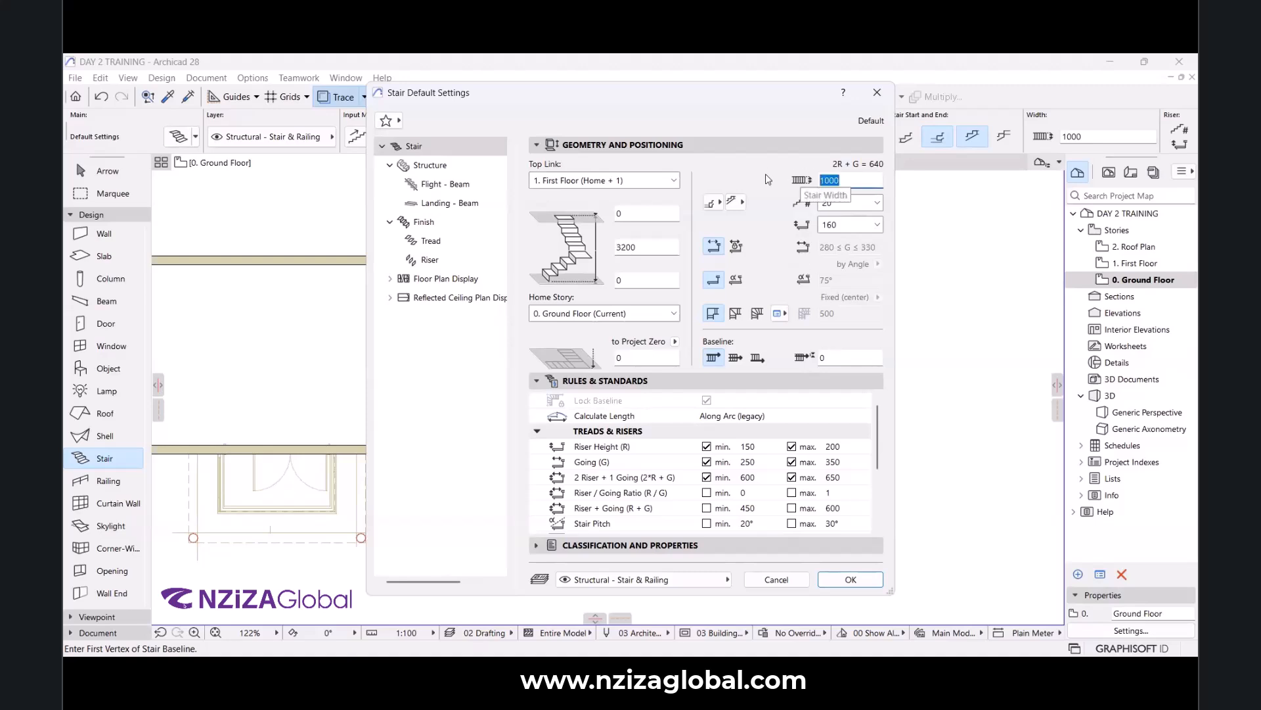
text(900)
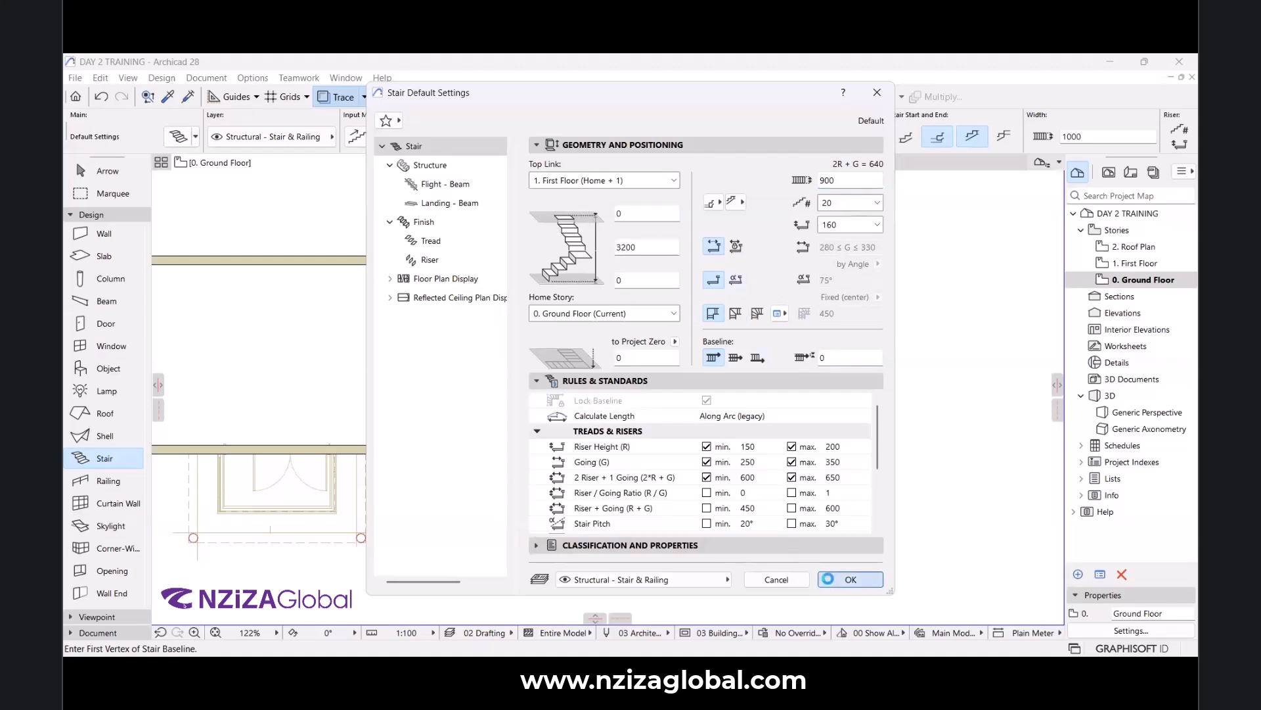
click(829, 579)
Draw a straight 20-riser stair outside the house, parallel to the side wall and rising away from the balcony front.
click(501, 406)
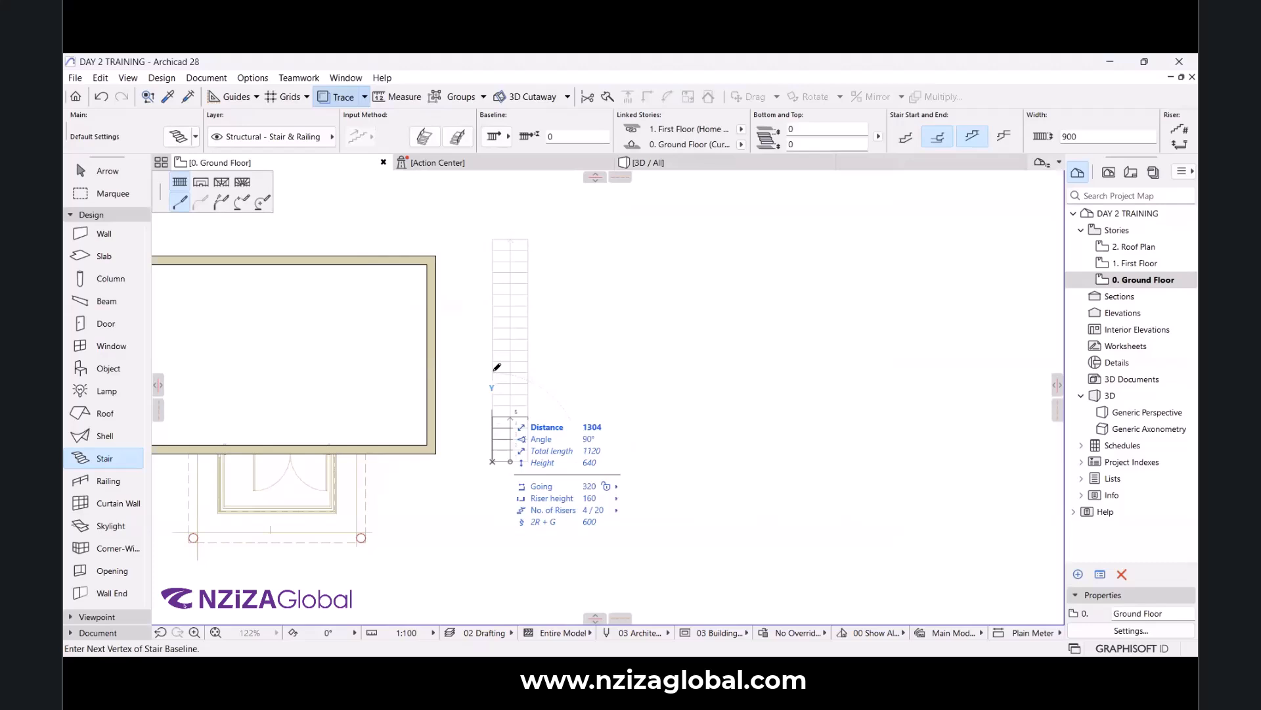
click(494, 372)
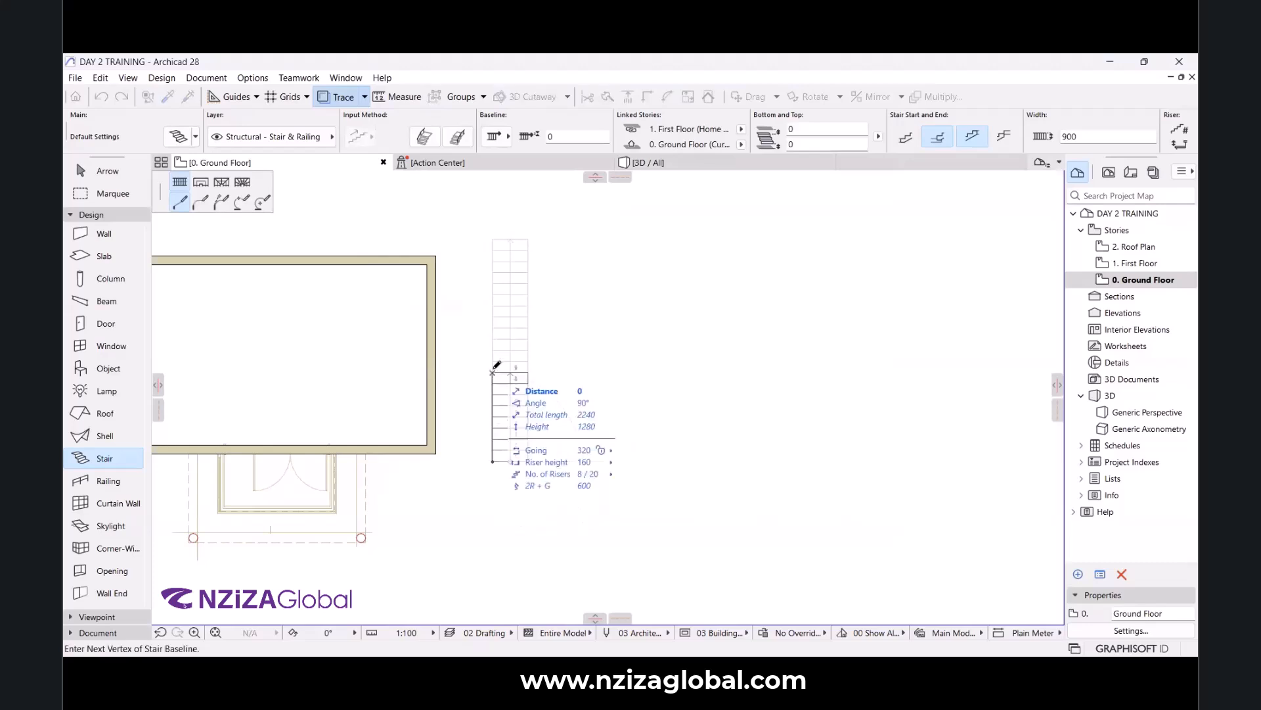
double_click(493, 372)
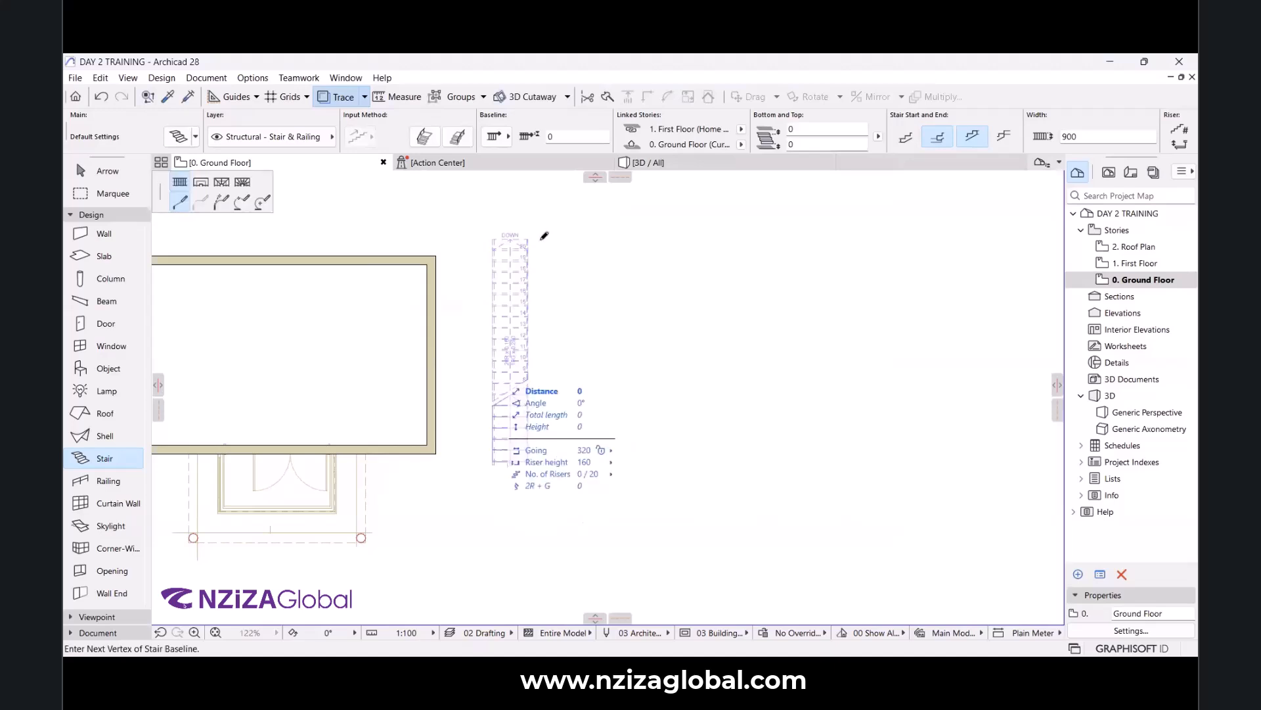
key(Escape)
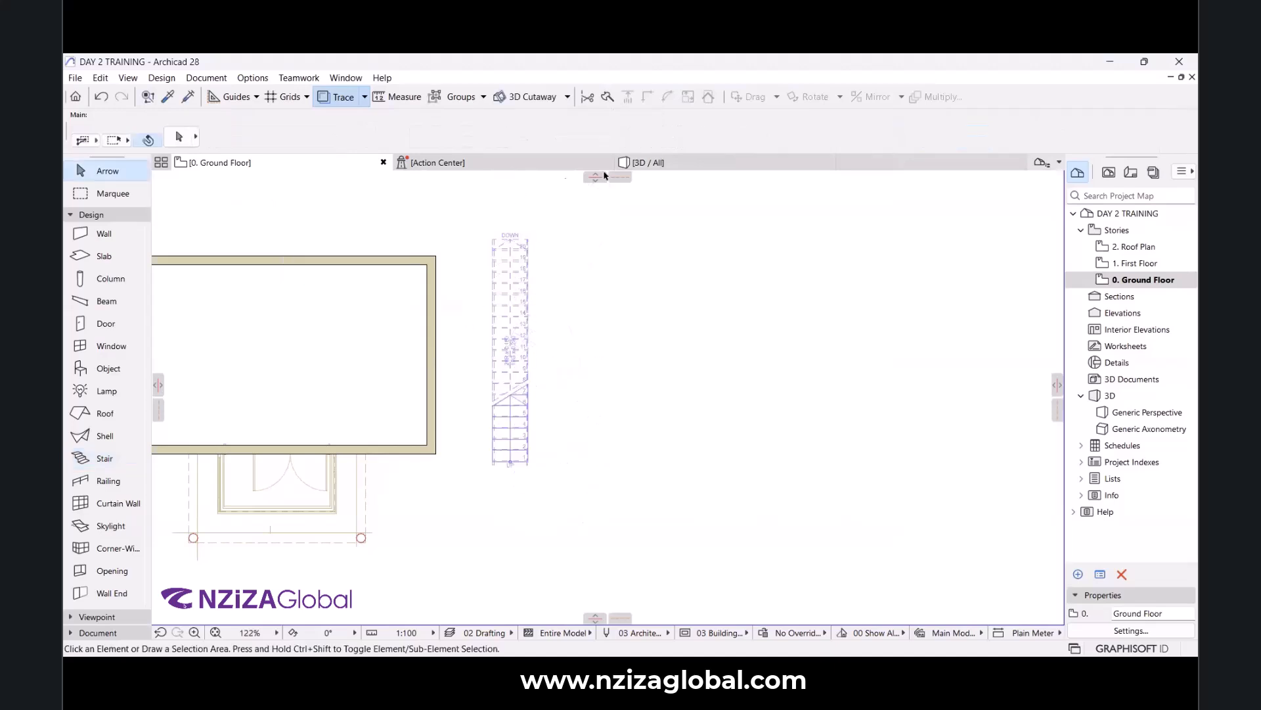
Orbit around the new stair beside the house in 3D to examine its treads and stringers, and select it.
key(F3)
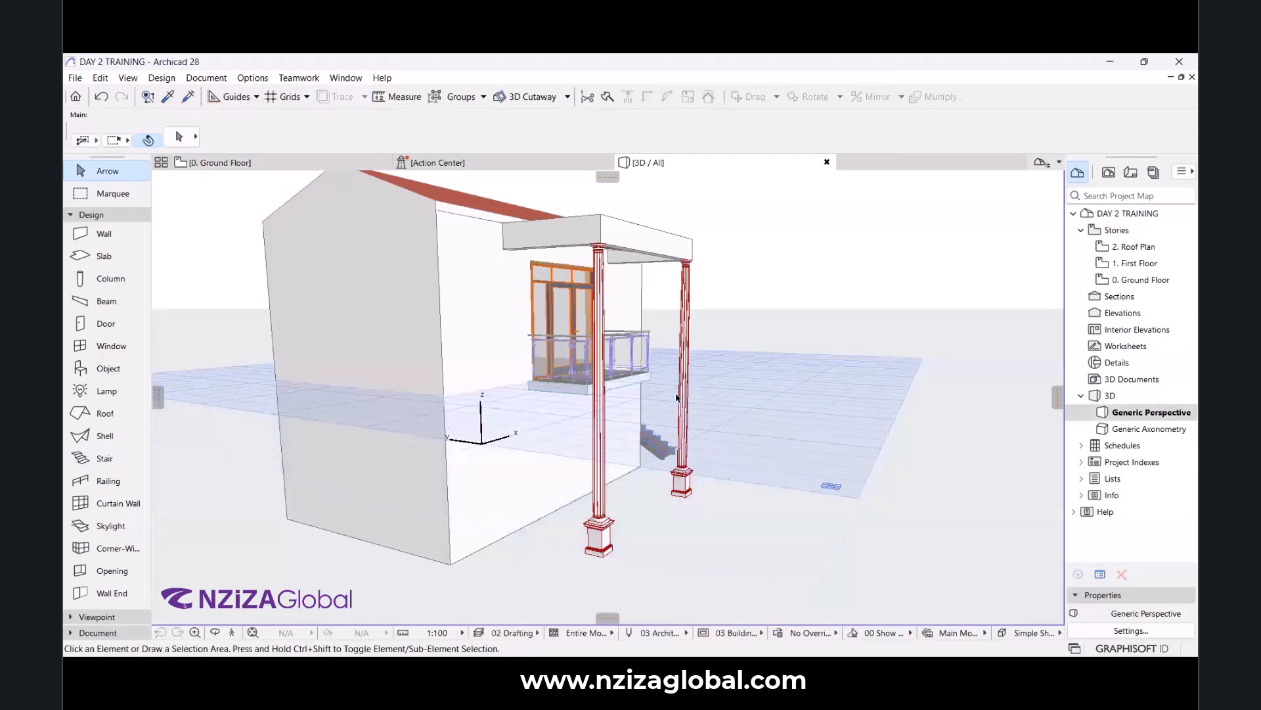
click(213, 631)
drag(778, 385, 221, 389)
drag(815, 480, 649, 450)
scroll(649, 450, up, 3)
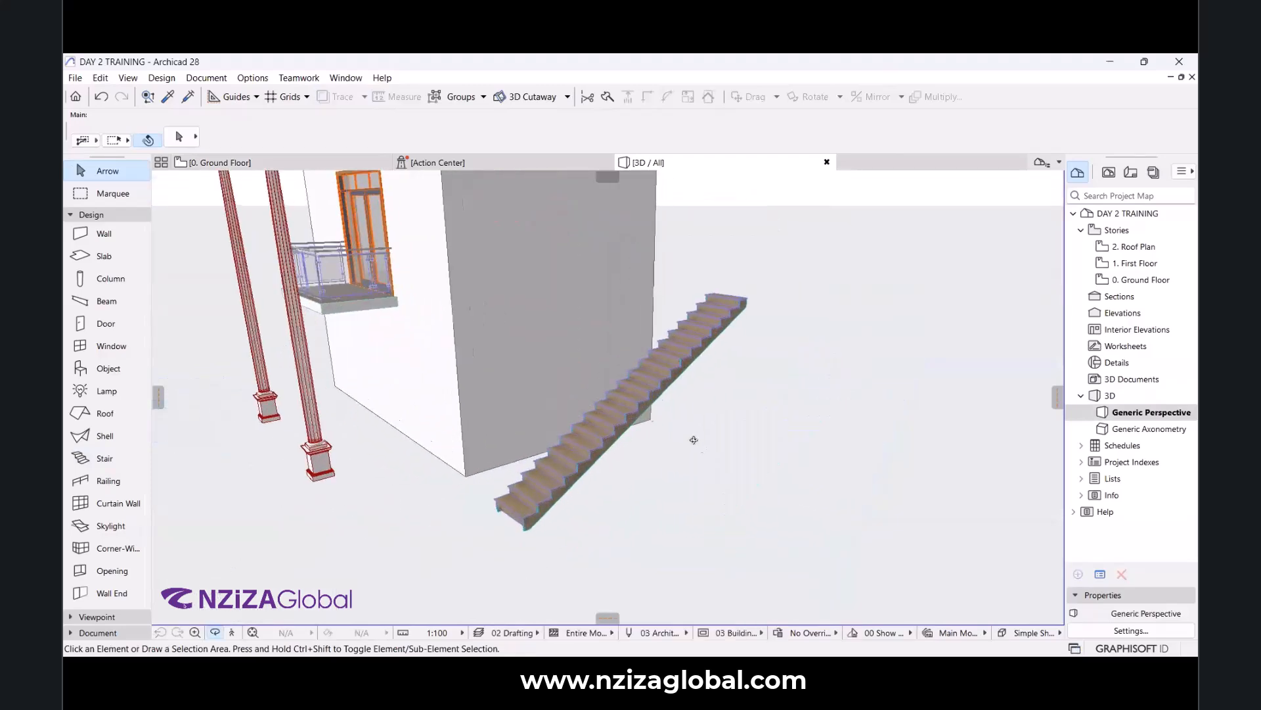
drag(450, 447, 762, 326)
drag(664, 290, 577, 327)
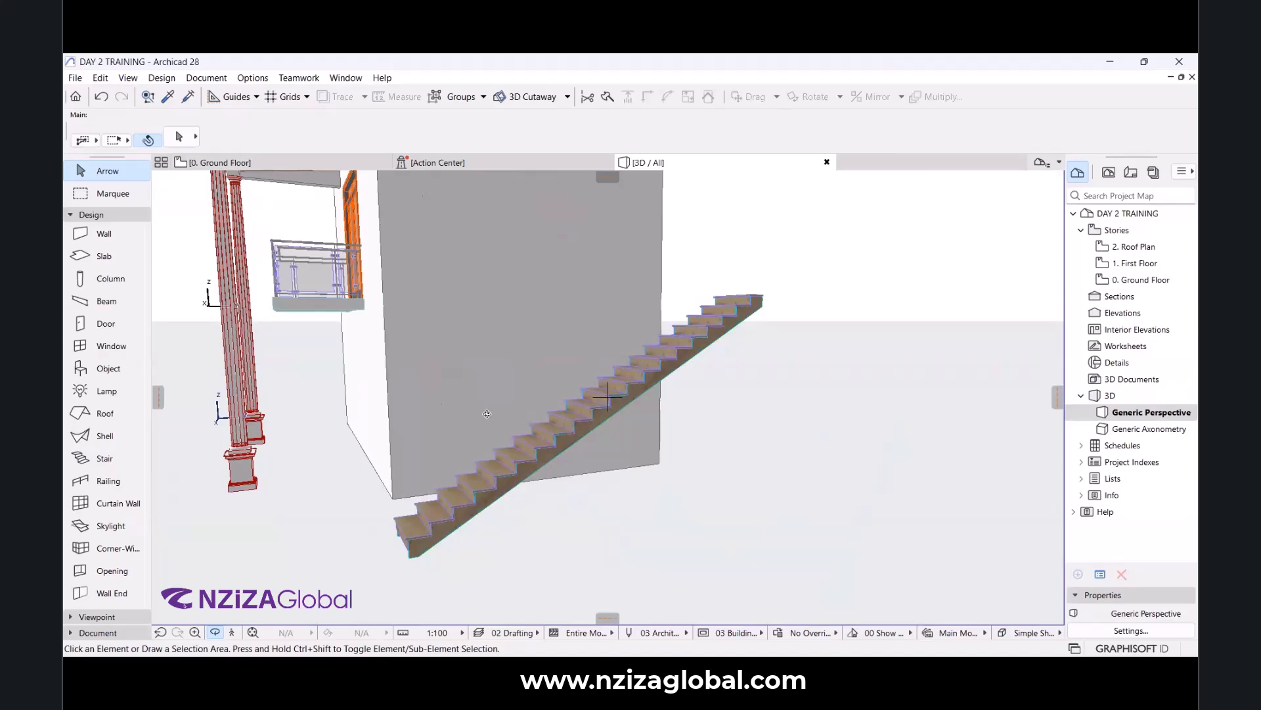
click(638, 387)
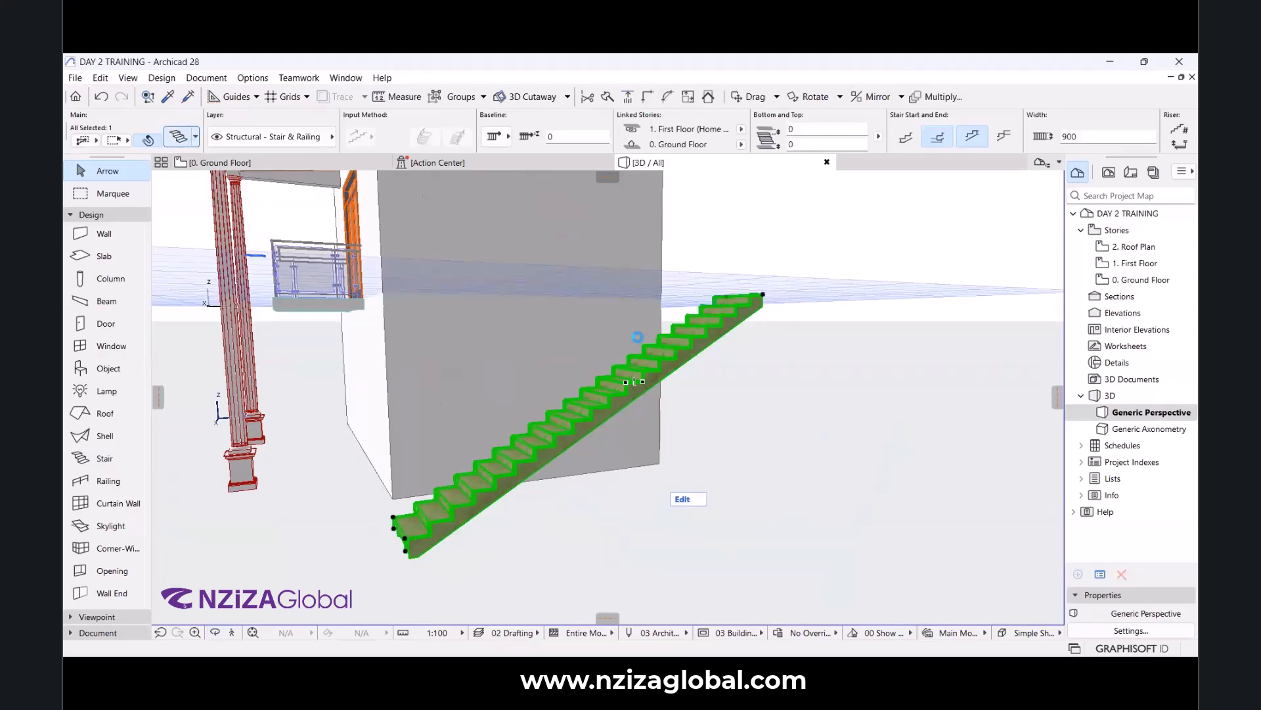
Set the riser height of the selected stair to 188 and accept the stair settings.
key(ctrl+t)
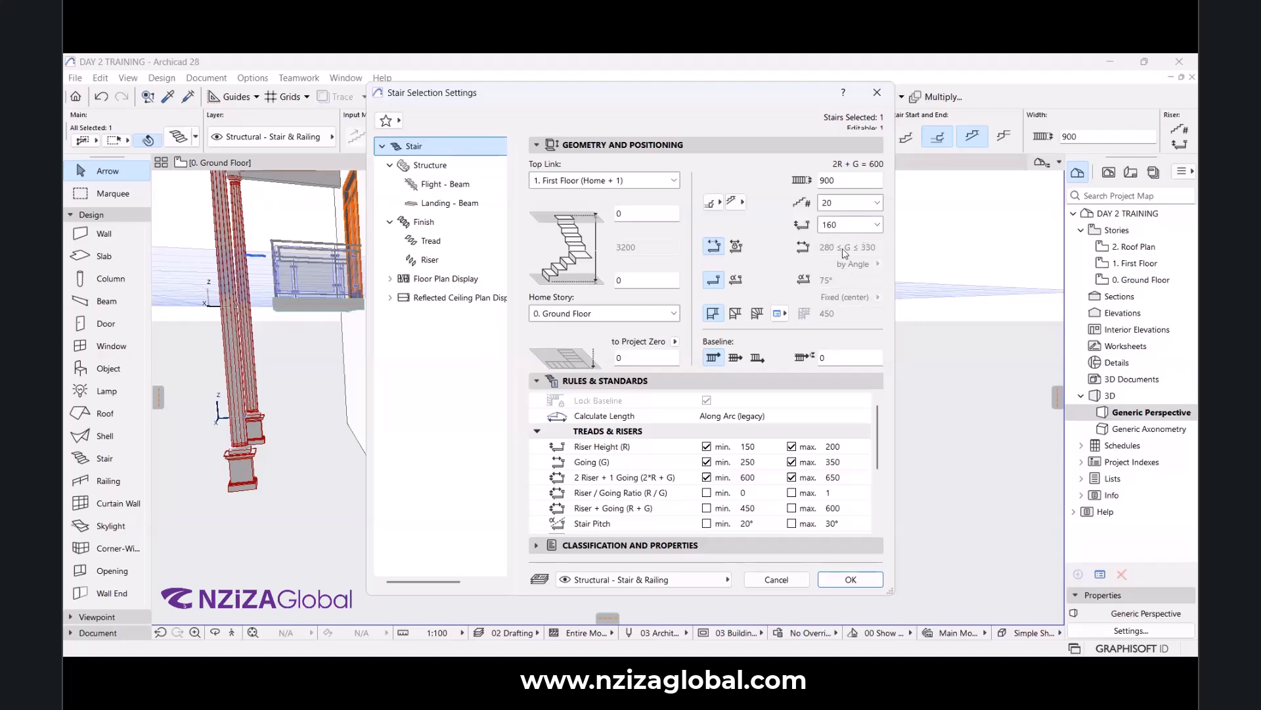
click(838, 226)
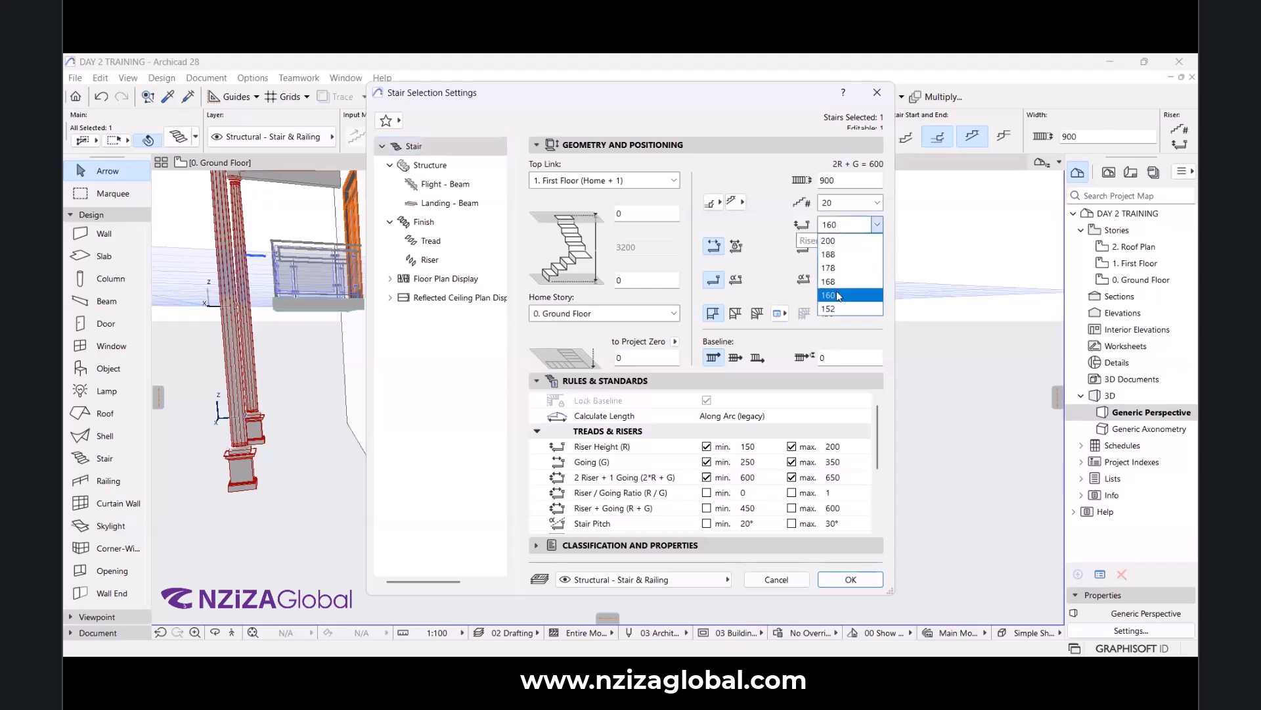
click(835, 255)
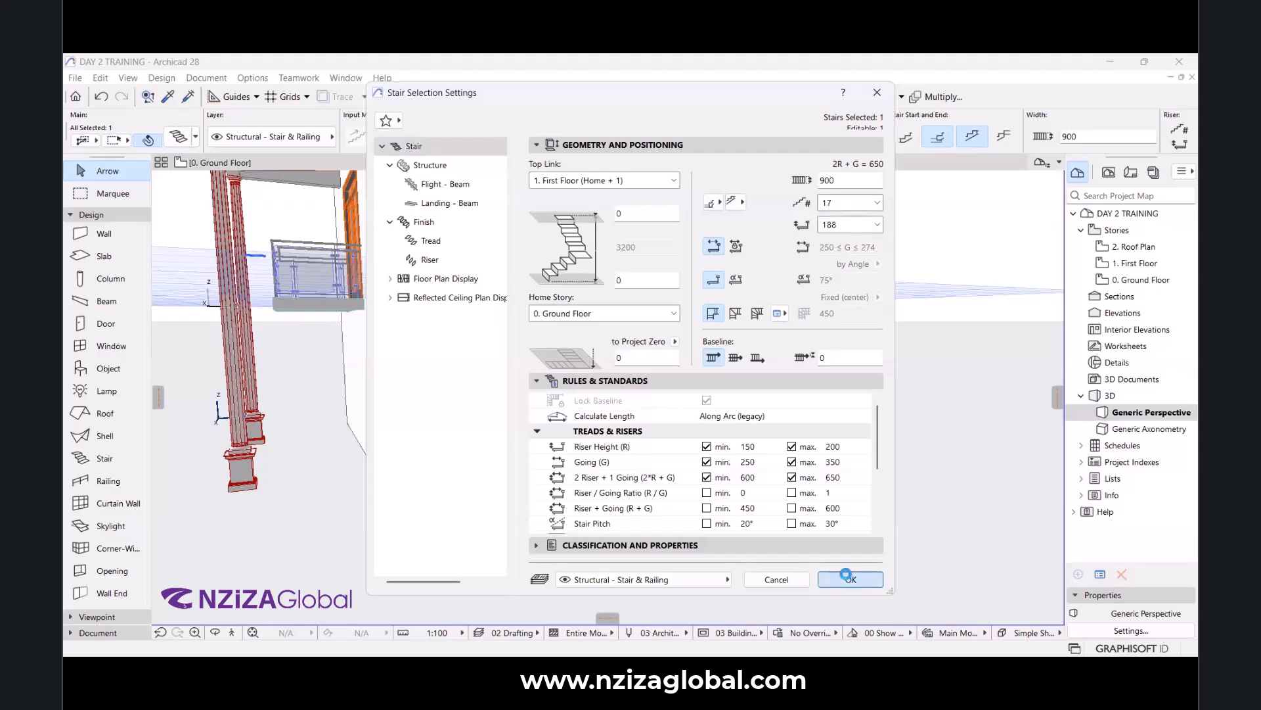
click(850, 579)
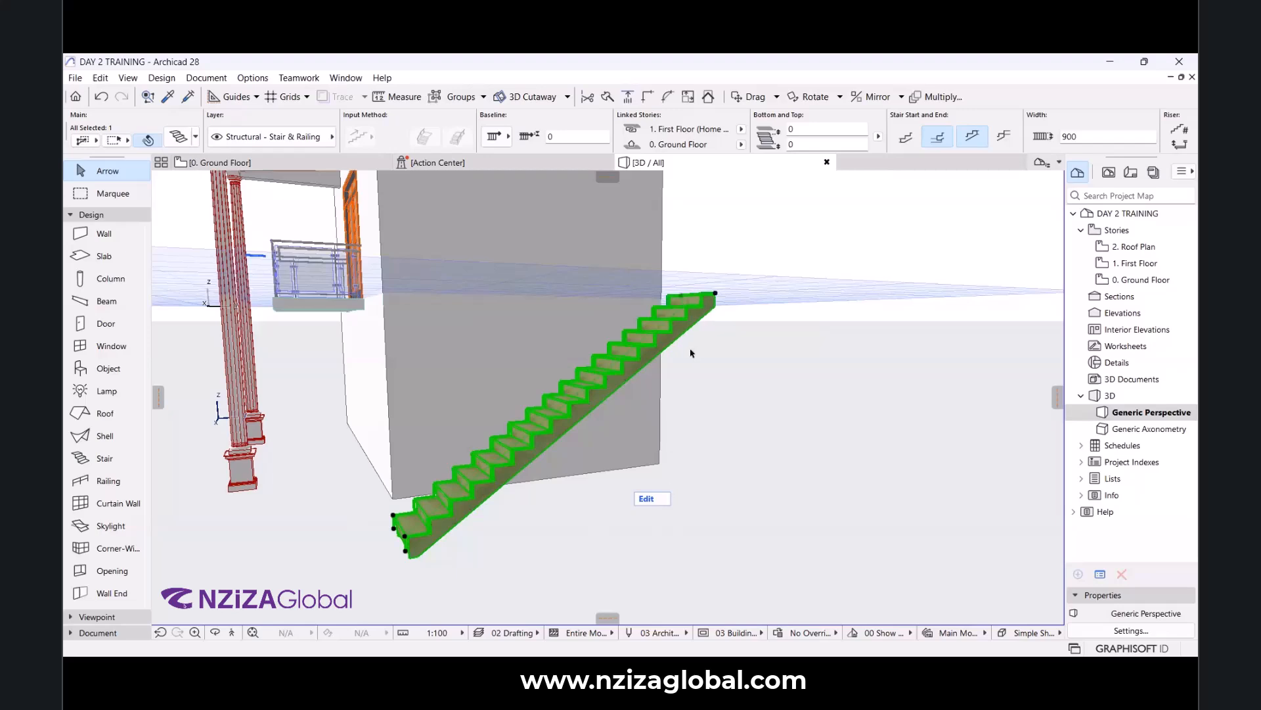
Orbit around the upper end of the stair in 3D to examine its treads, risers and stringer up close.
click(214, 632)
drag(496, 499, 942, 320)
scroll(609, 312, up, 4)
middle_drag(843, 217, 872, 281)
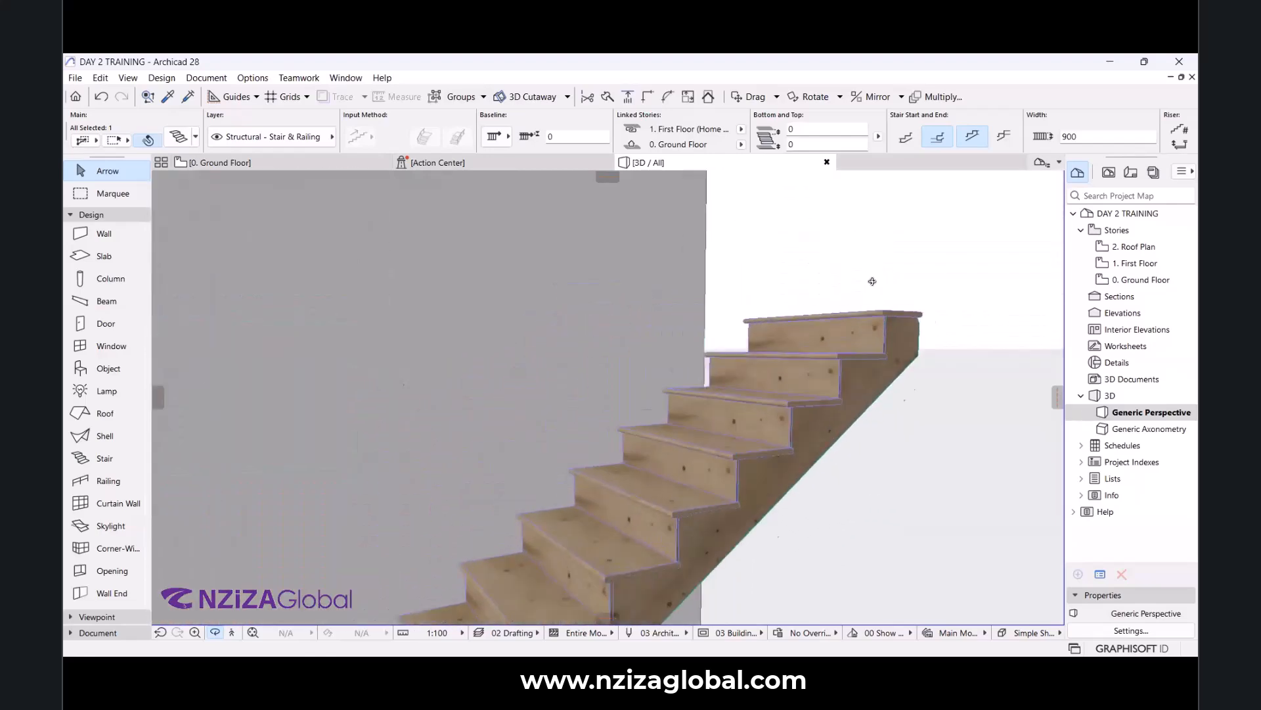
scroll(865, 375, up, 6)
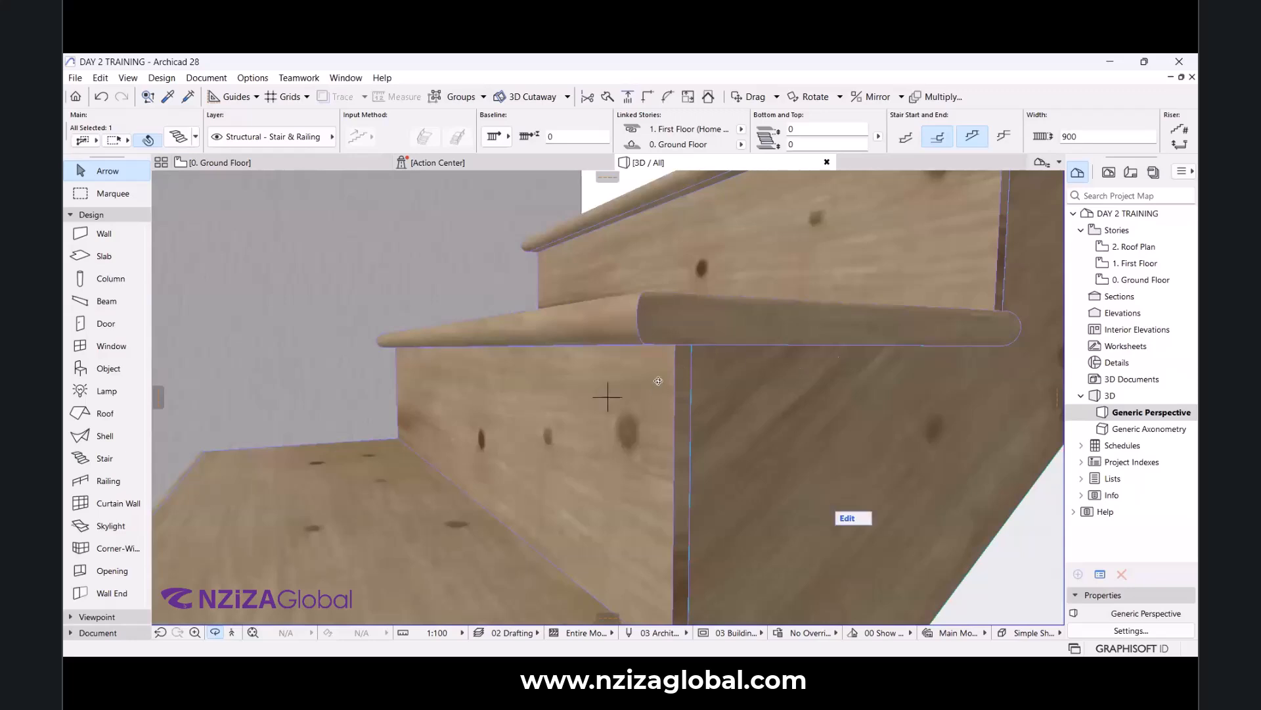
drag(657, 382, 659, 315)
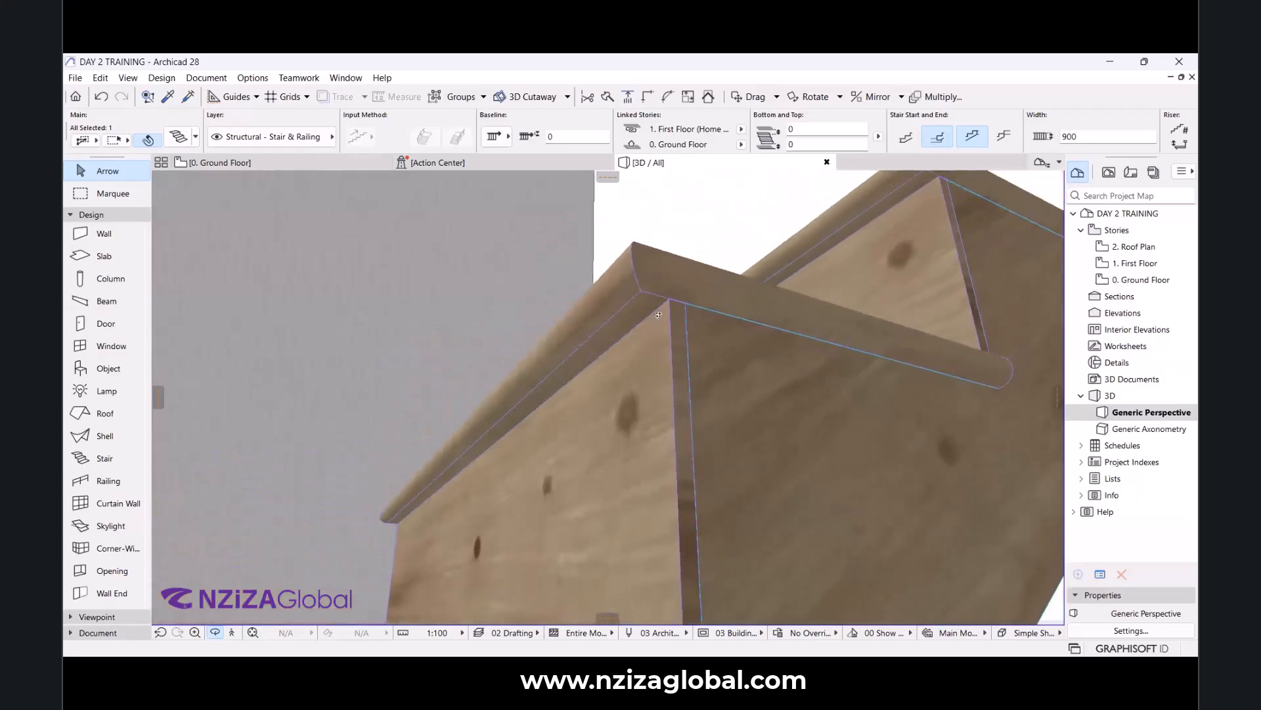
scroll(666, 486, down, 8)
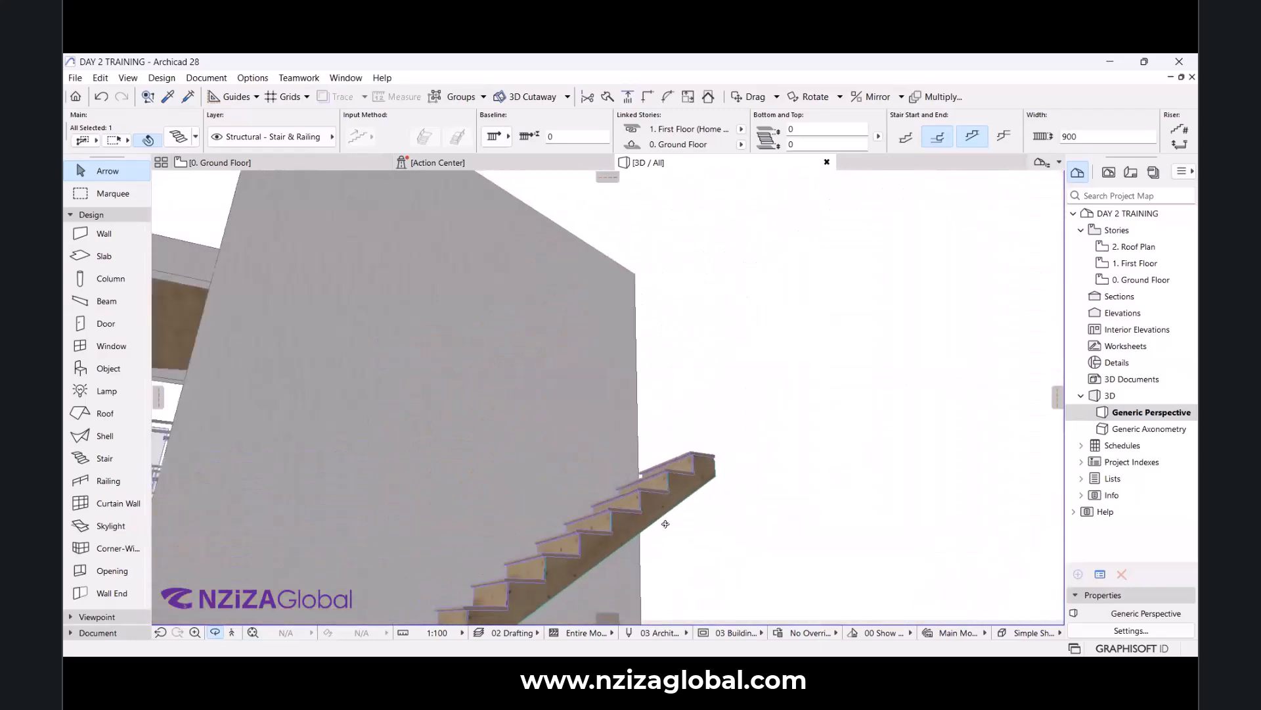
scroll(712, 364, down, 2)
scroll(642, 544, up, 6)
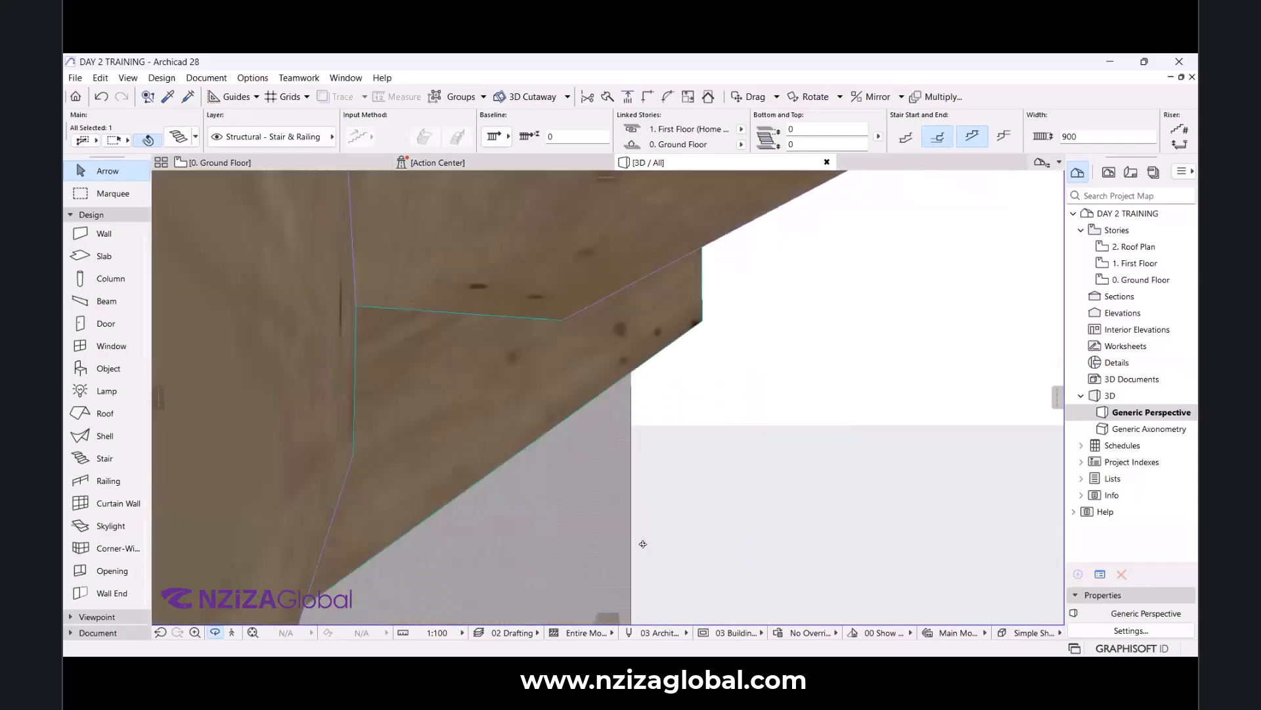
scroll(641, 543, down, 2)
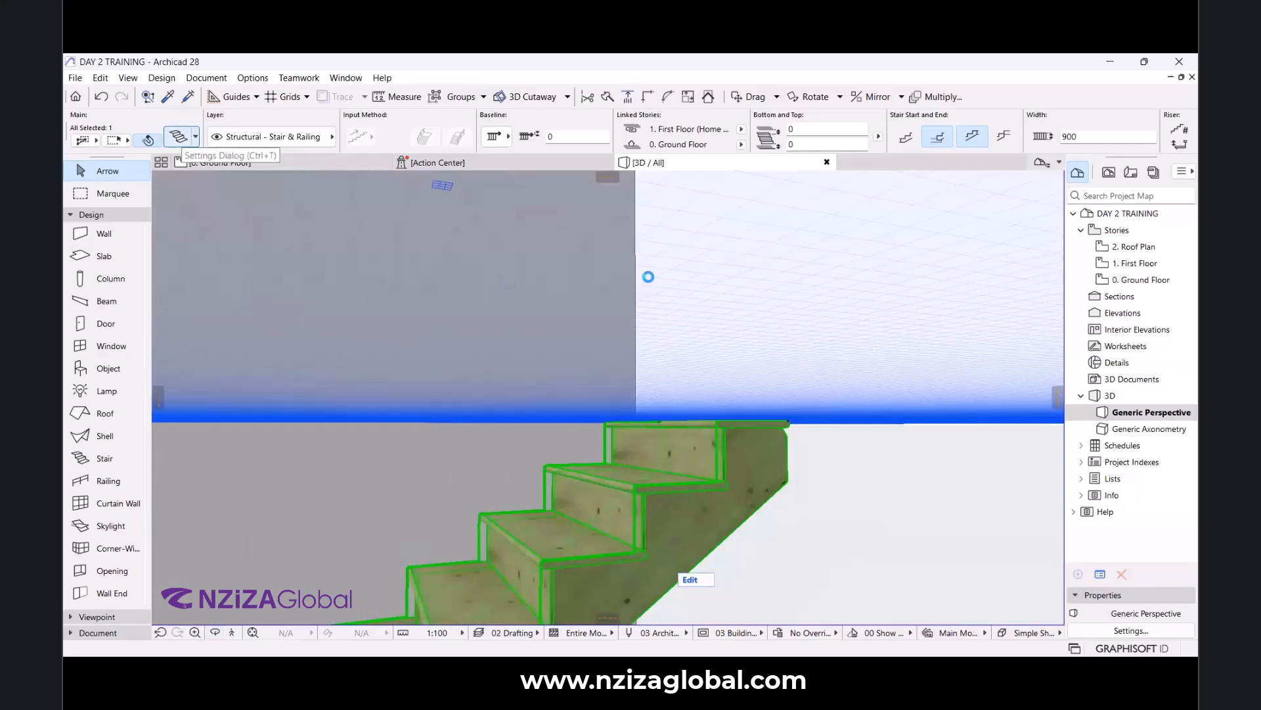
Give the selected stair a fixed going depth of 274 and accept the stair settings.
key(ctrl+t)
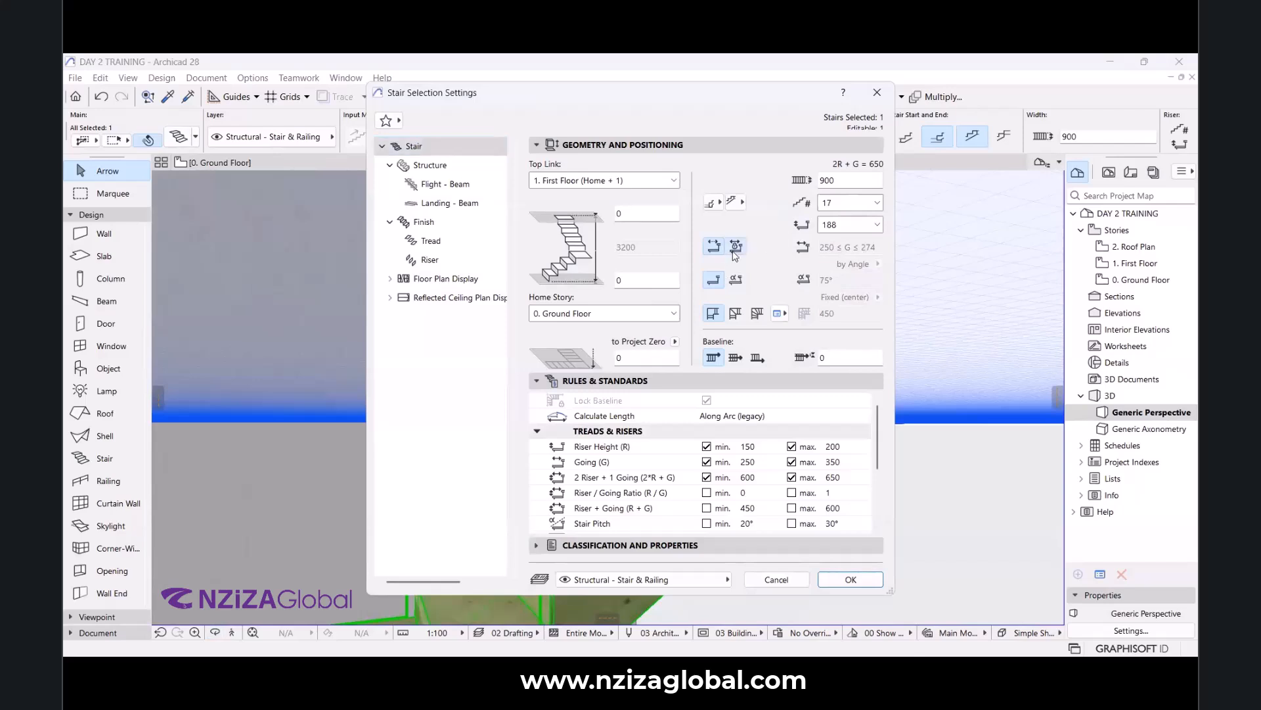
click(735, 247)
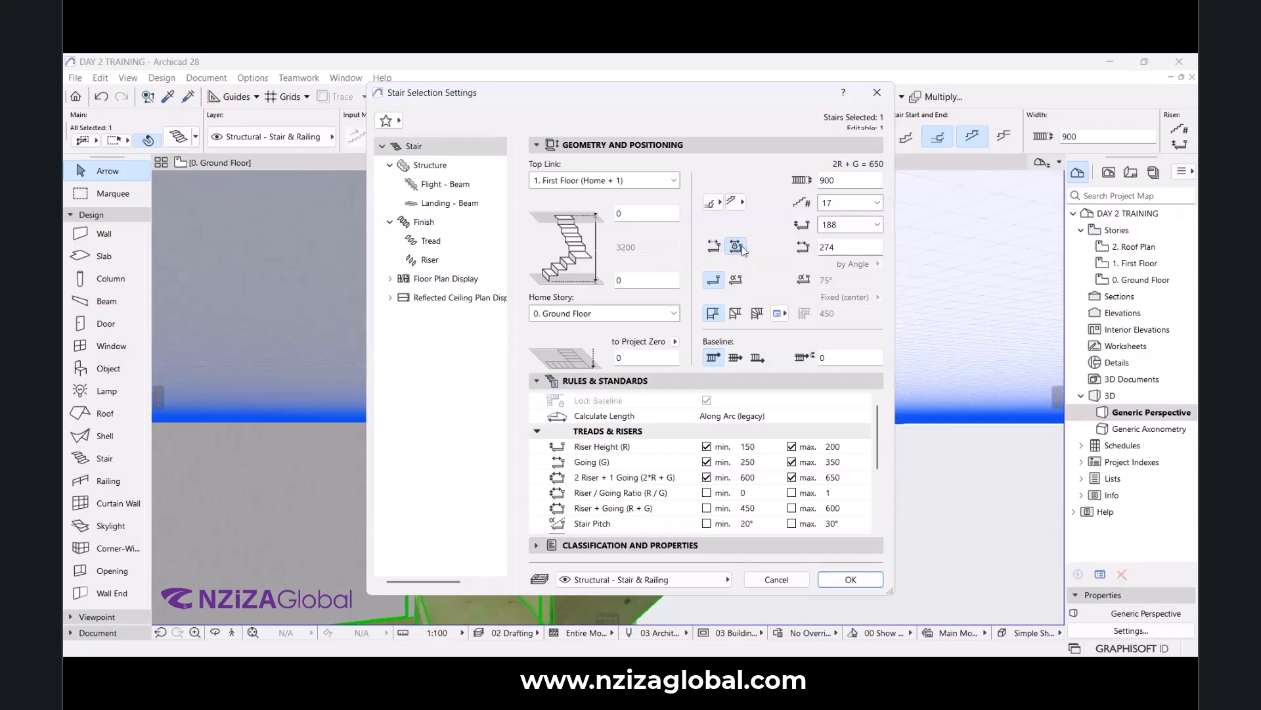
click(714, 249)
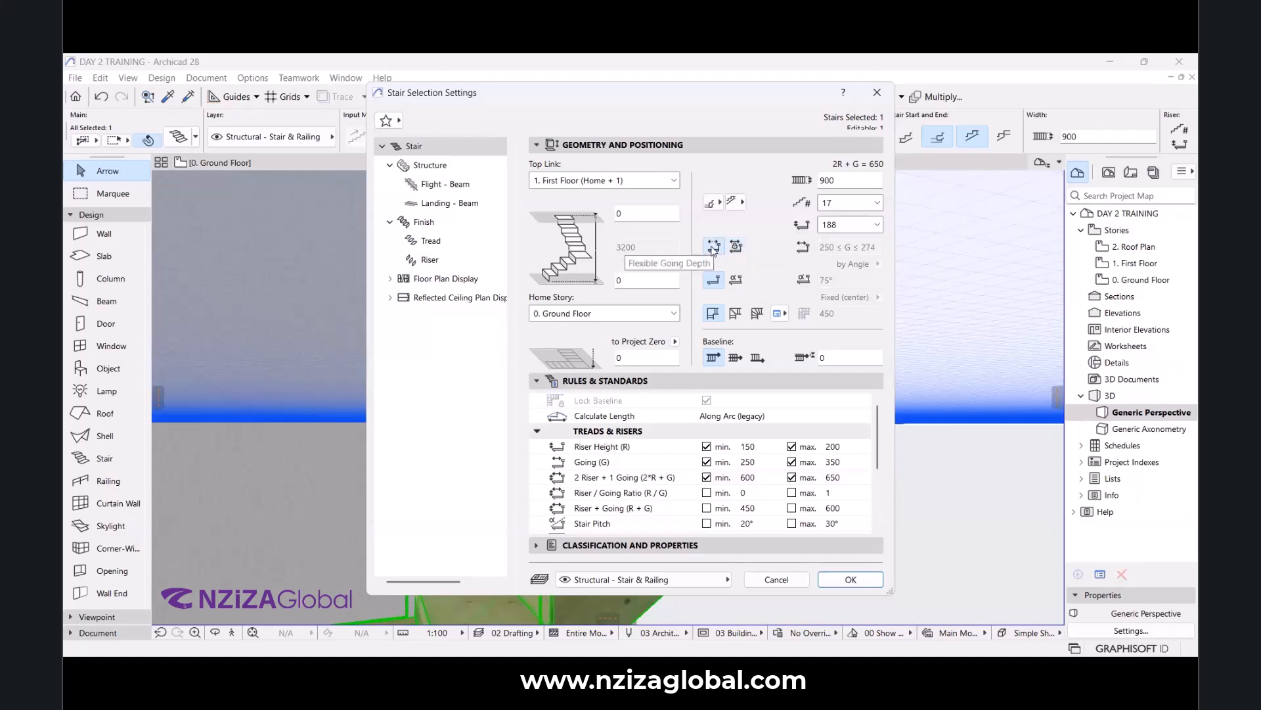
click(736, 248)
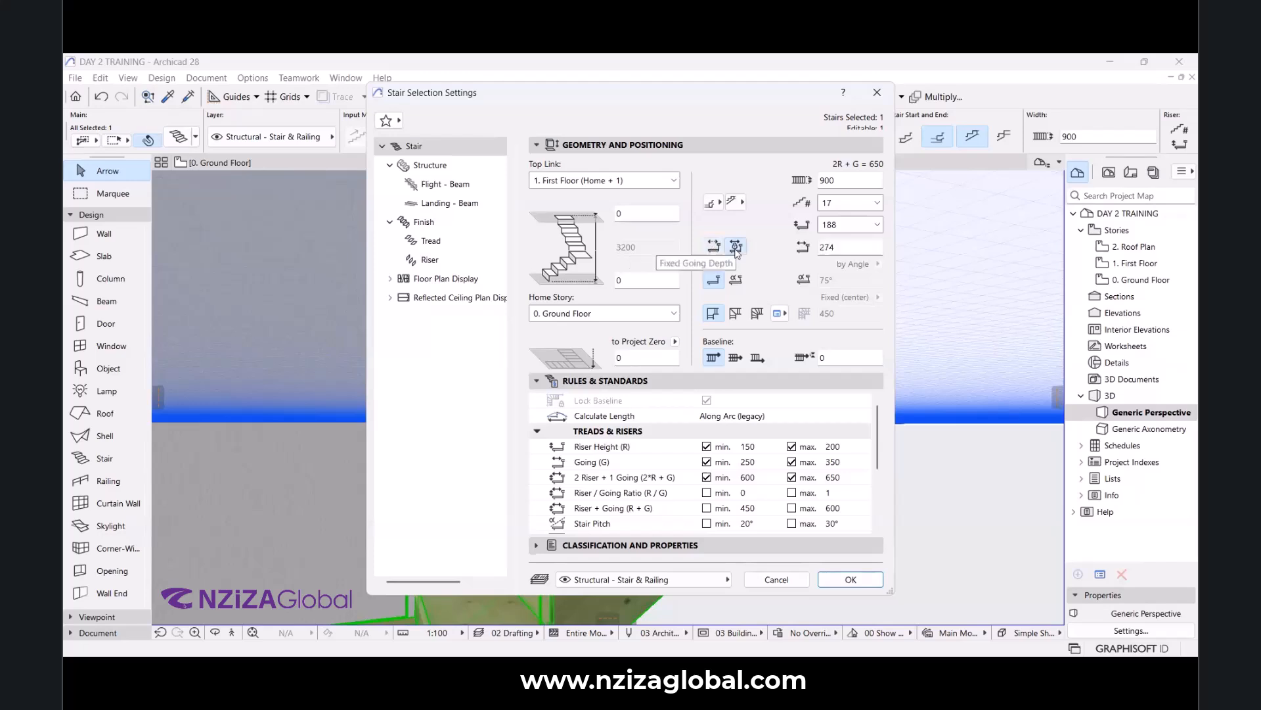
click(849, 248)
double_click(828, 247)
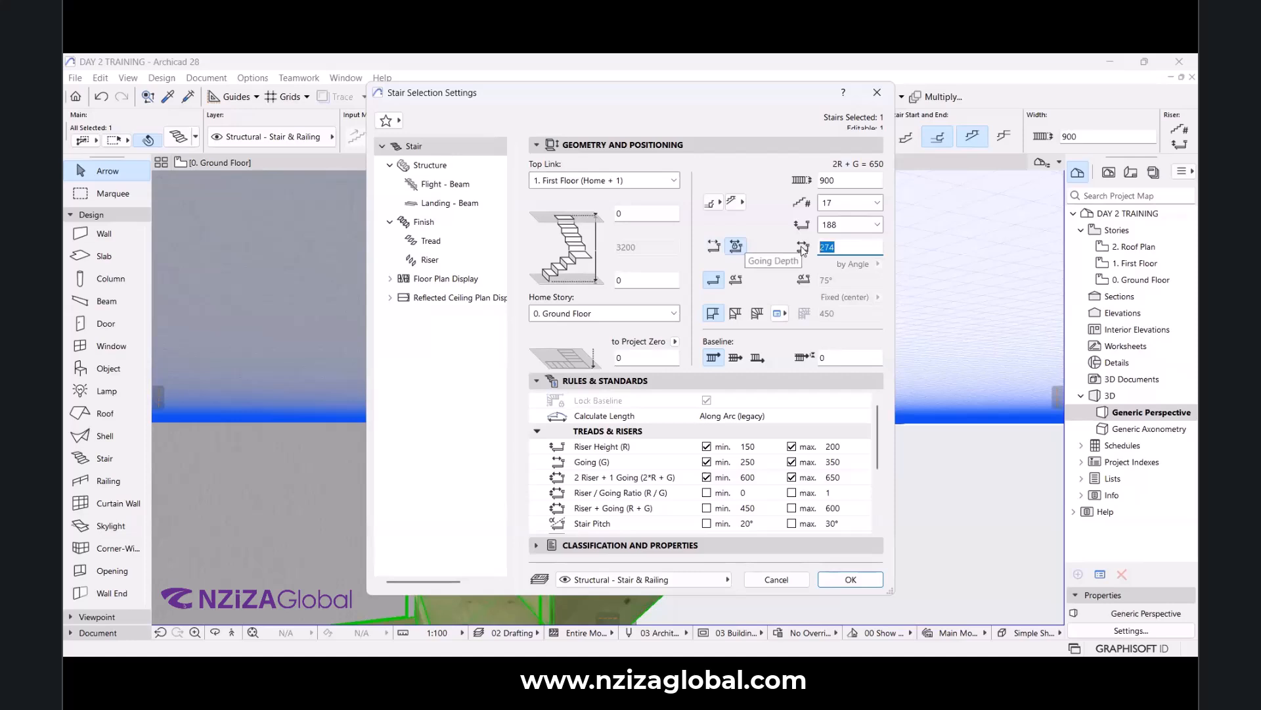
text(300)
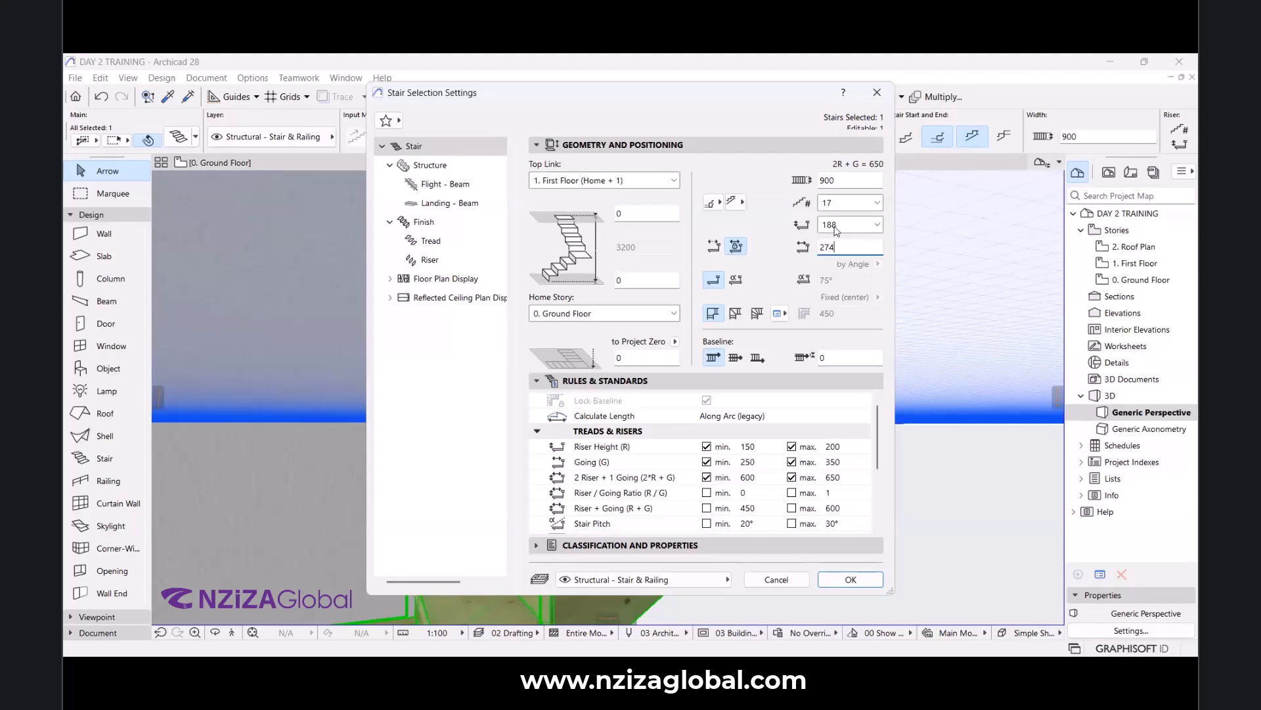
click(834, 203)
click(829, 226)
click(829, 225)
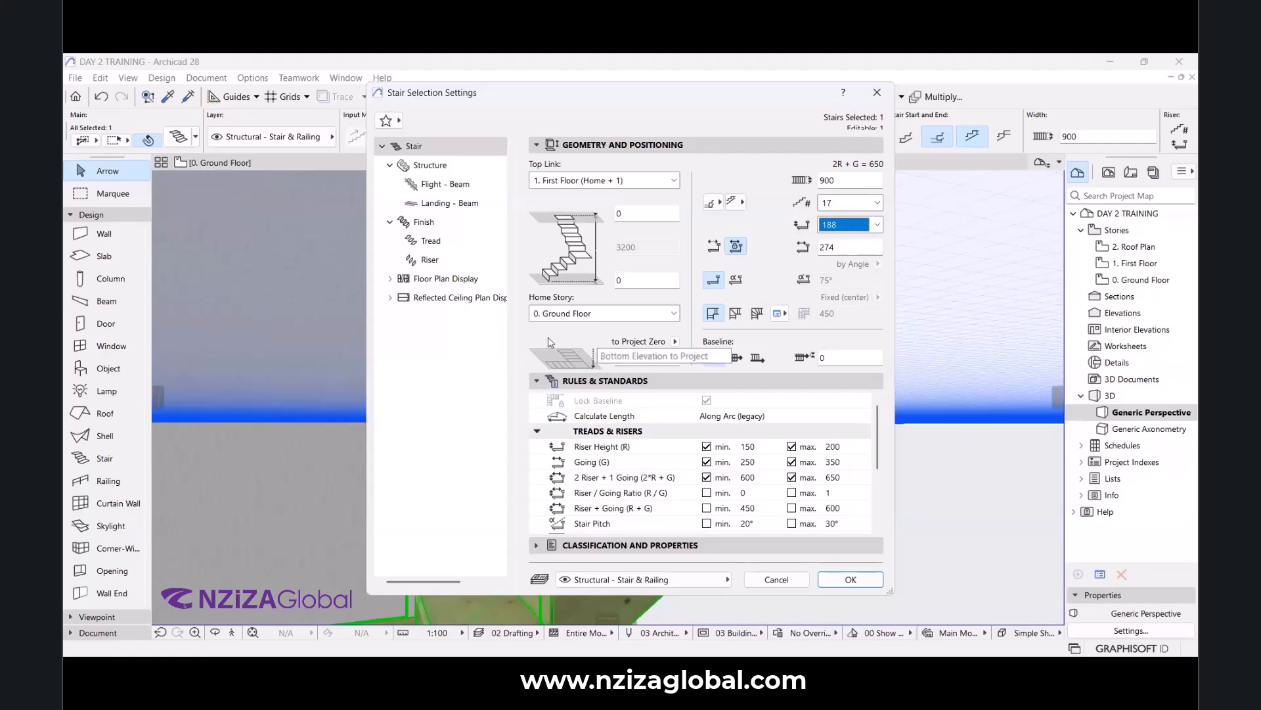
click(847, 579)
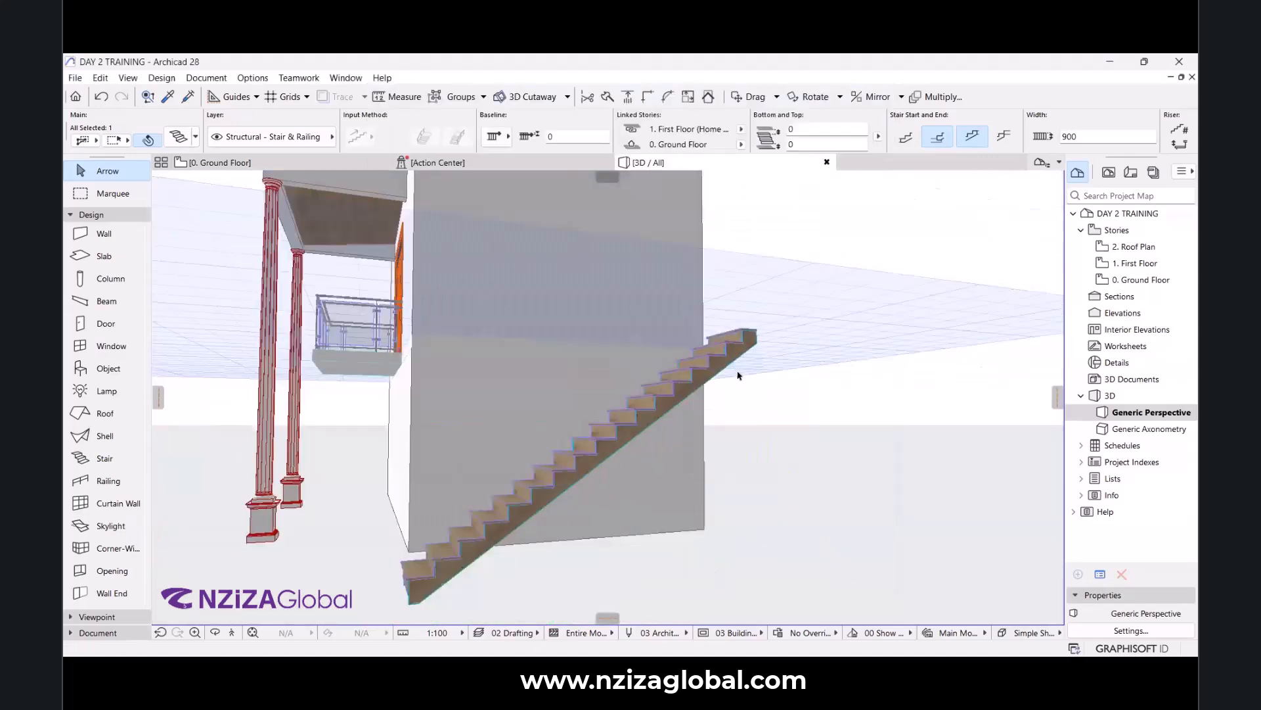
Orbit around the house in 3D to examine the whole stair beside the side wall.
scroll(737, 376, down, 2)
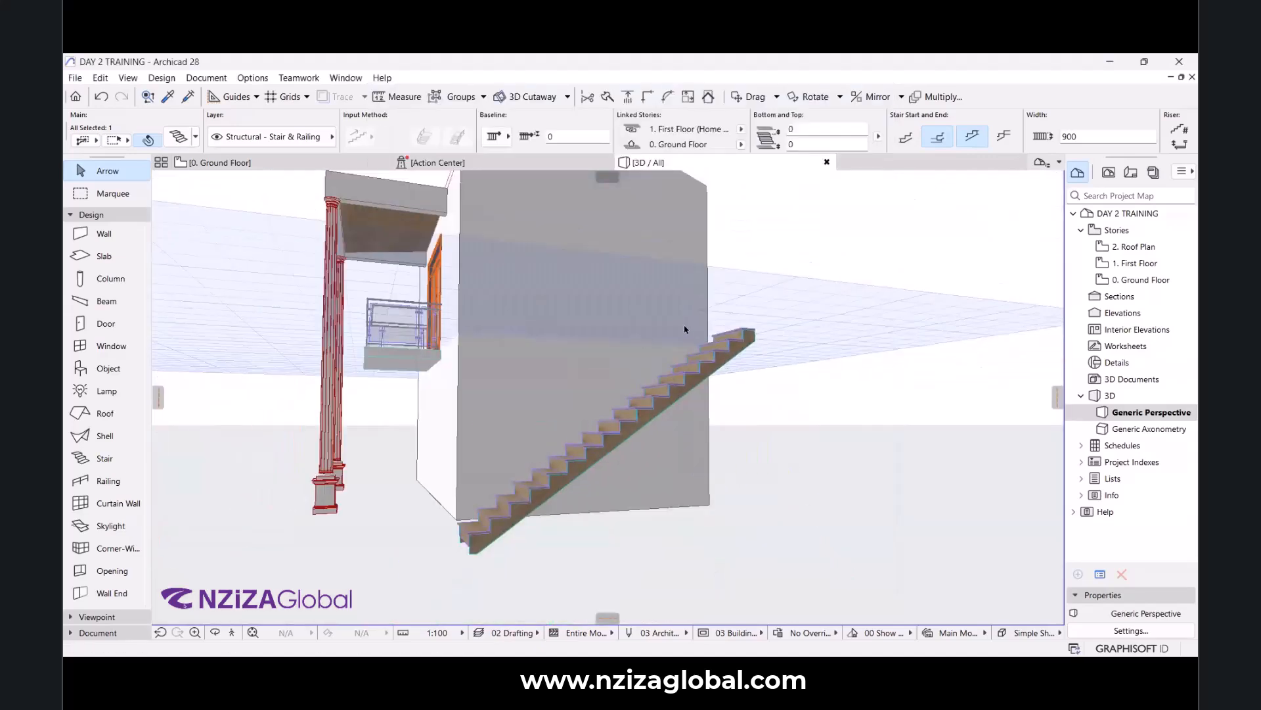
middle_drag(650, 328, 673, 349)
scroll(673, 349, up, 1)
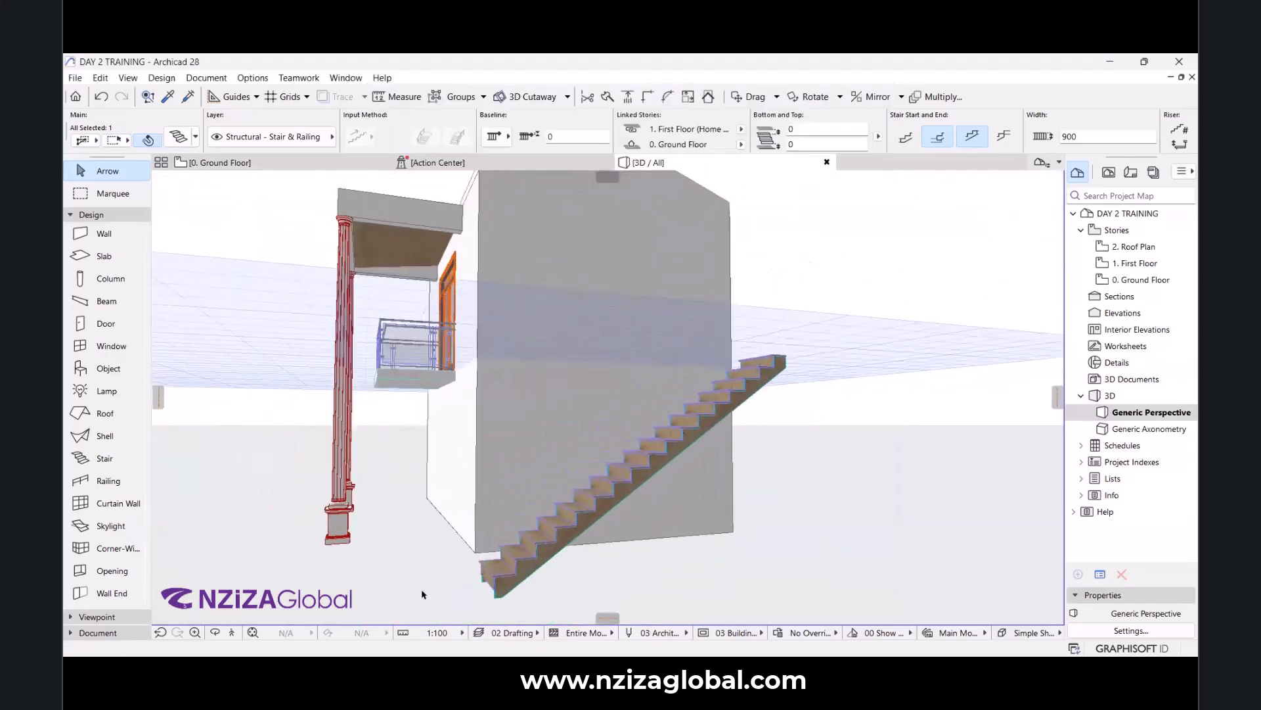
click(216, 631)
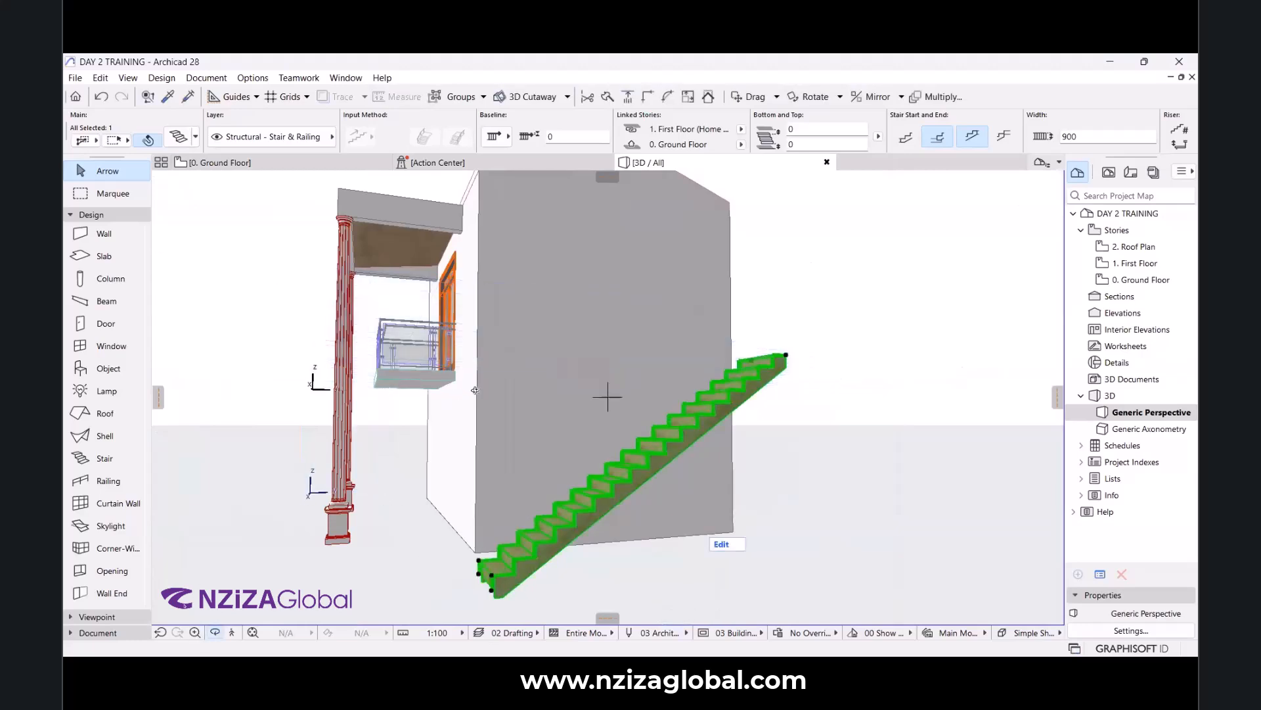
drag(475, 391, 622, 402)
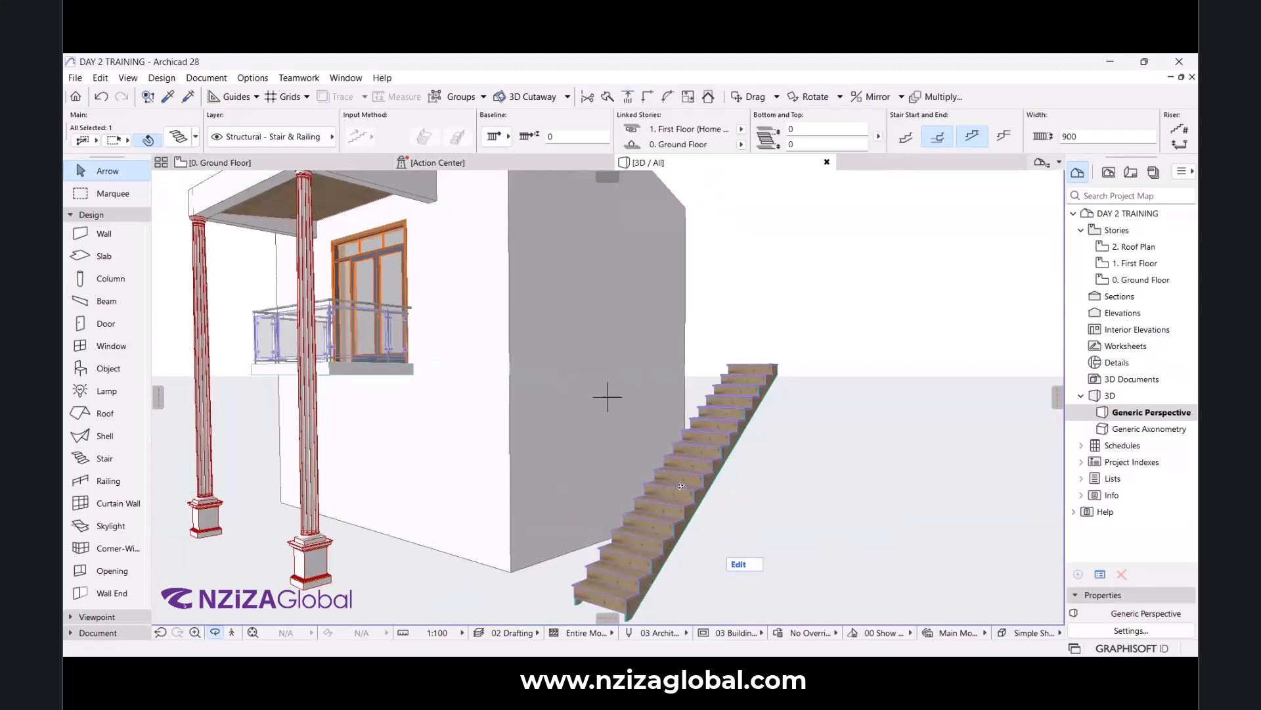
click(309, 163)
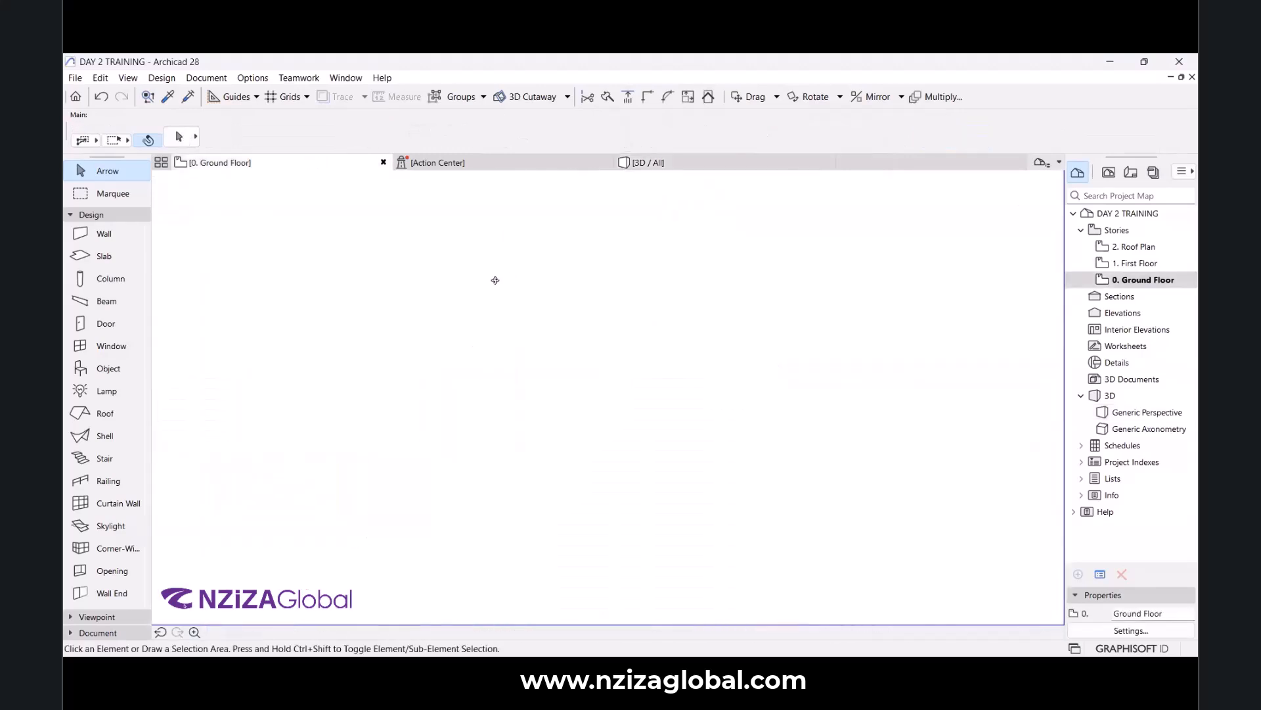
click(668, 165)
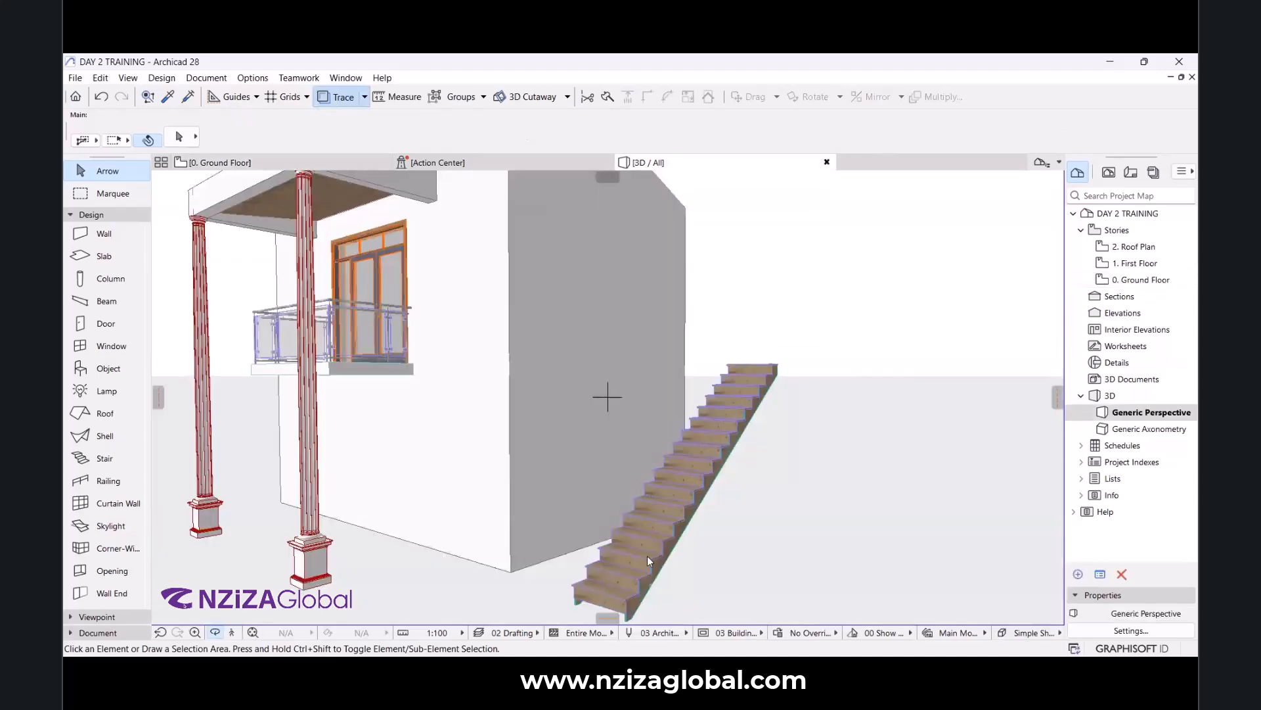
click(731, 449)
shift+middle_drag(730, 449, 687, 466)
shift+middle_drag(506, 449, 714, 456)
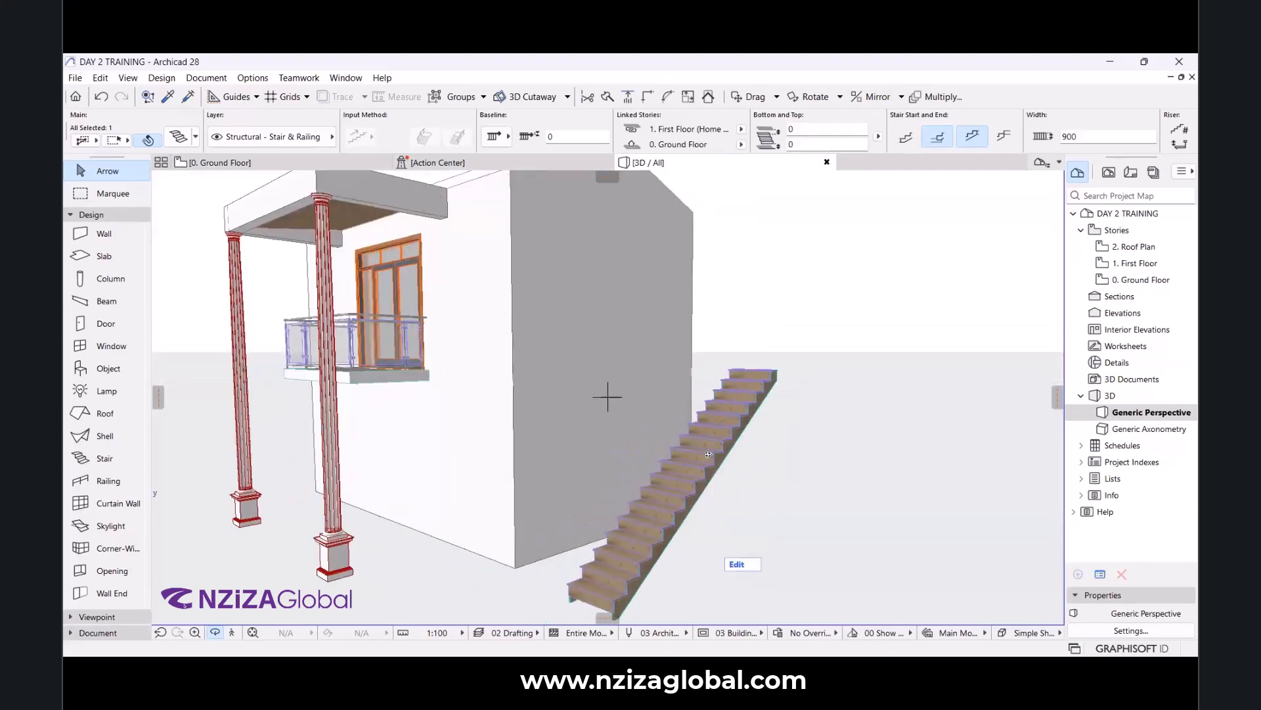
Draw a railing with the default static settings along the stair's outer edge on the ground floor plan and check it in 3D.
click(370, 165)
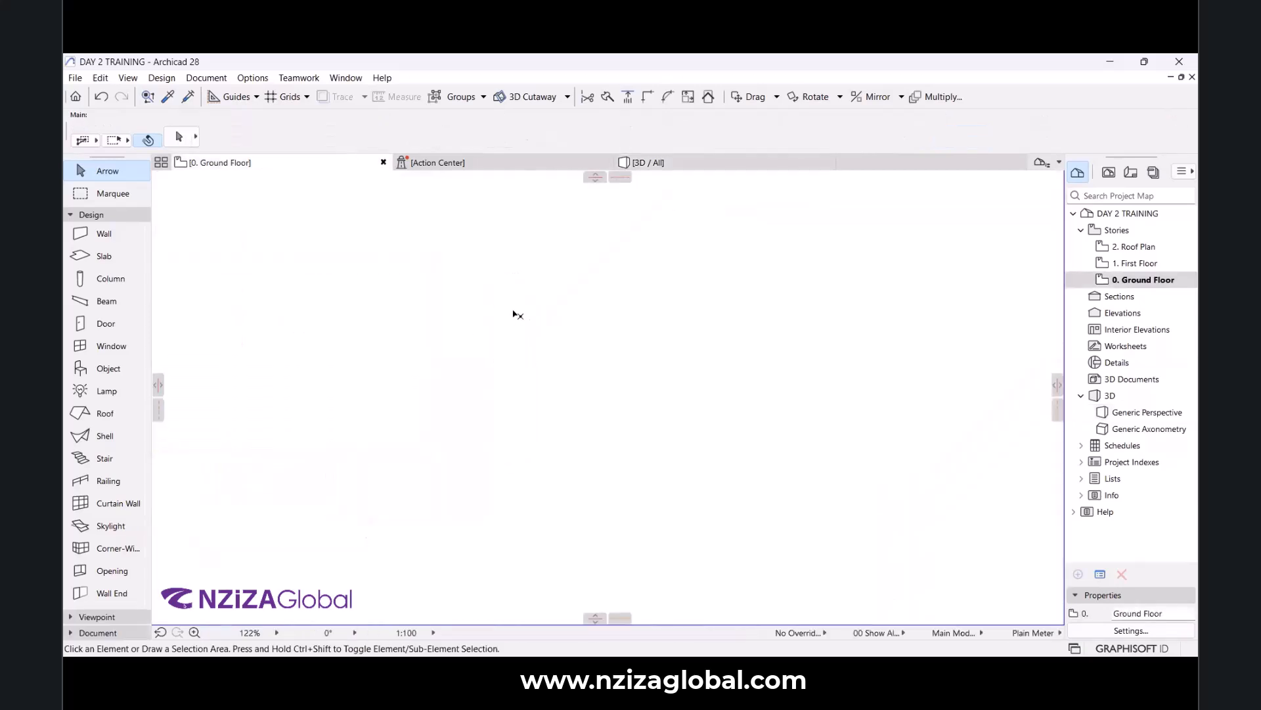
click(93, 496)
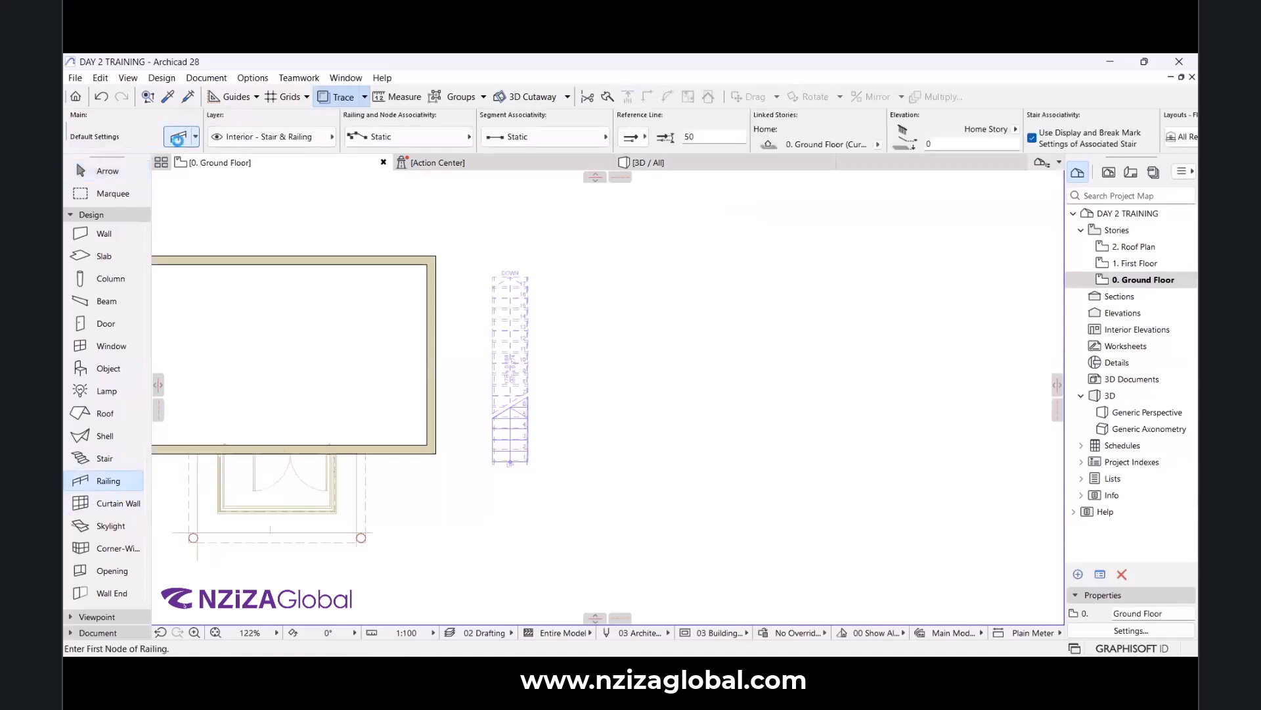
click(178, 137)
click(400, 144)
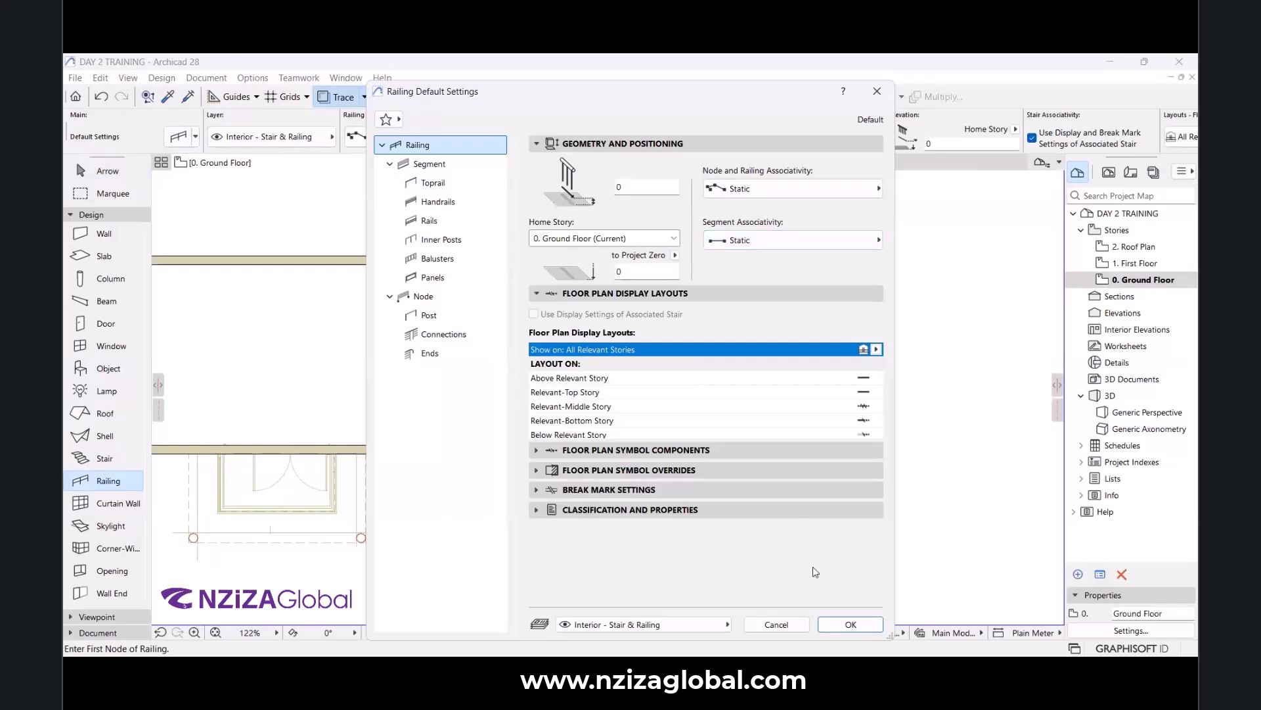
key(Return)
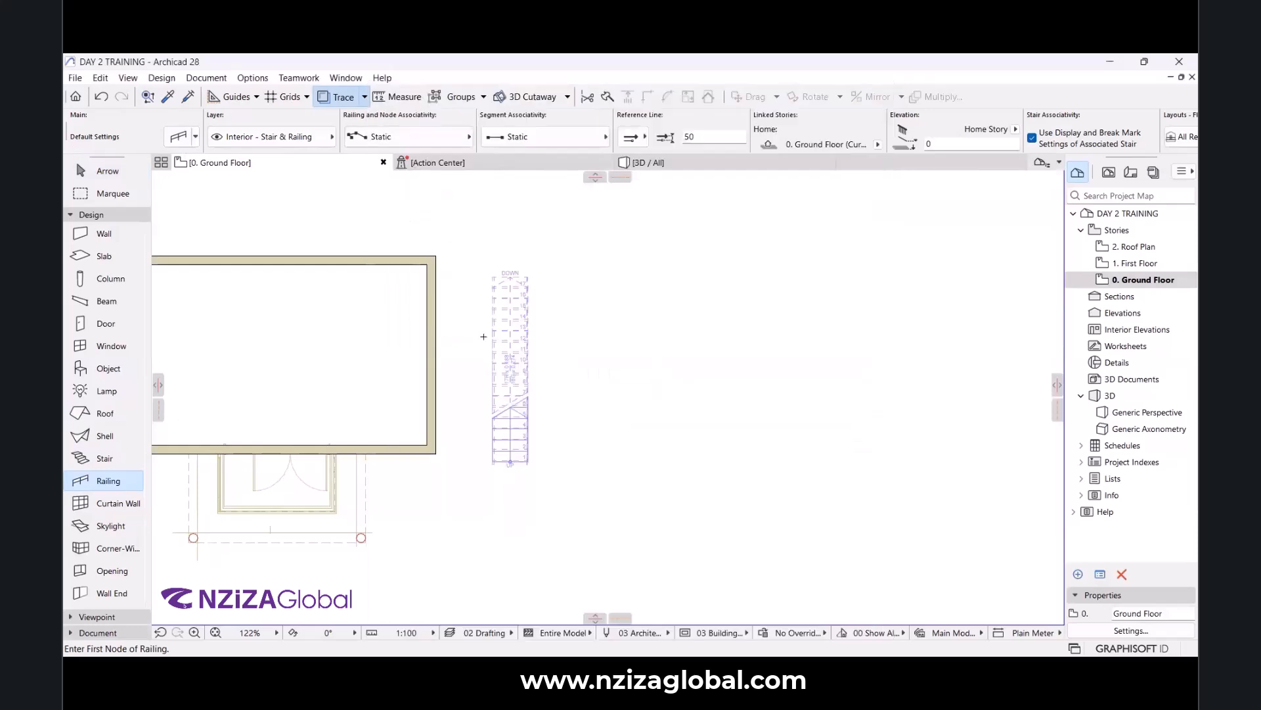
scroll(501, 486, up, 4)
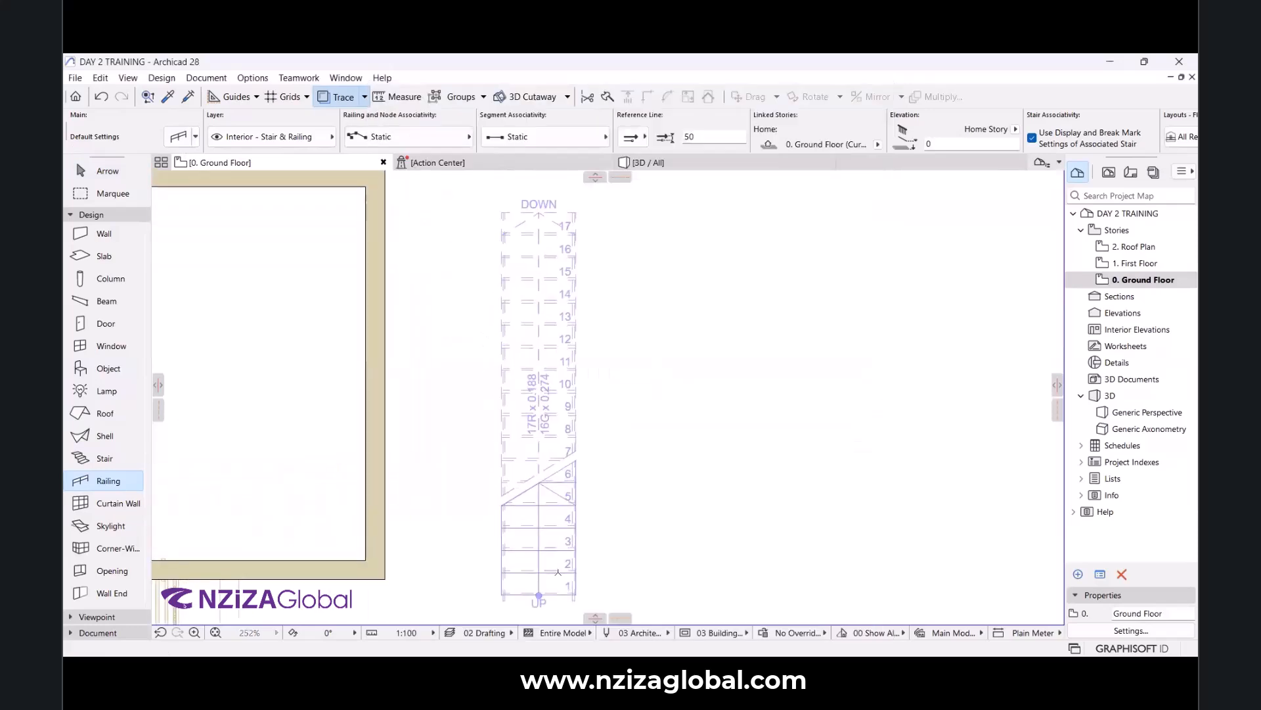
click(578, 581)
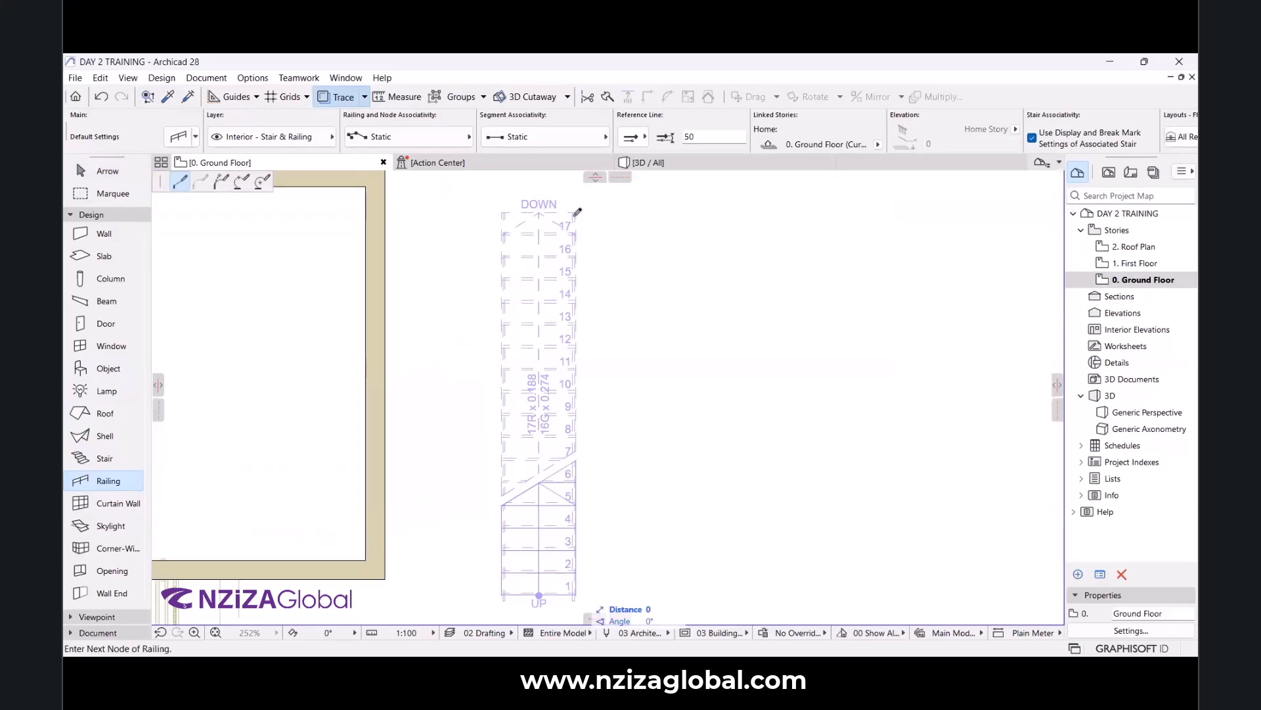
double_click(573, 211)
click(650, 164)
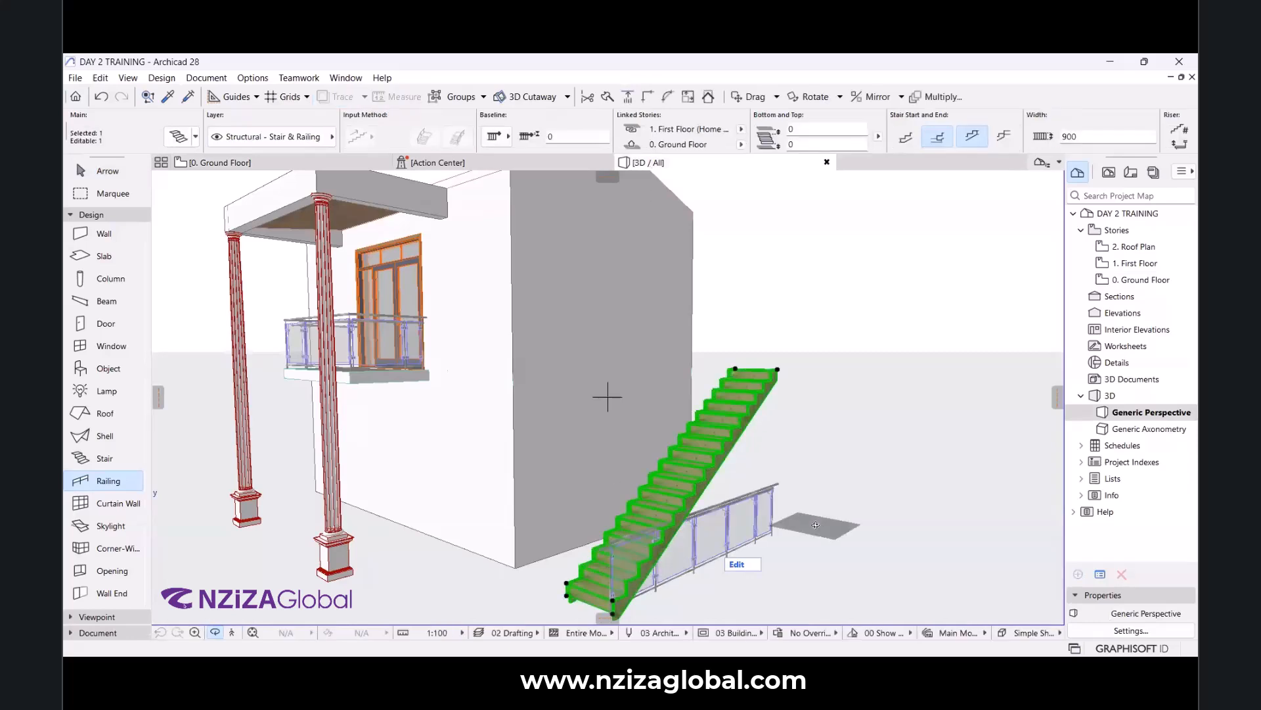
Delete the railing along the straight stair's outer edge on the ground floor plan, keeping the stair.
click(332, 166)
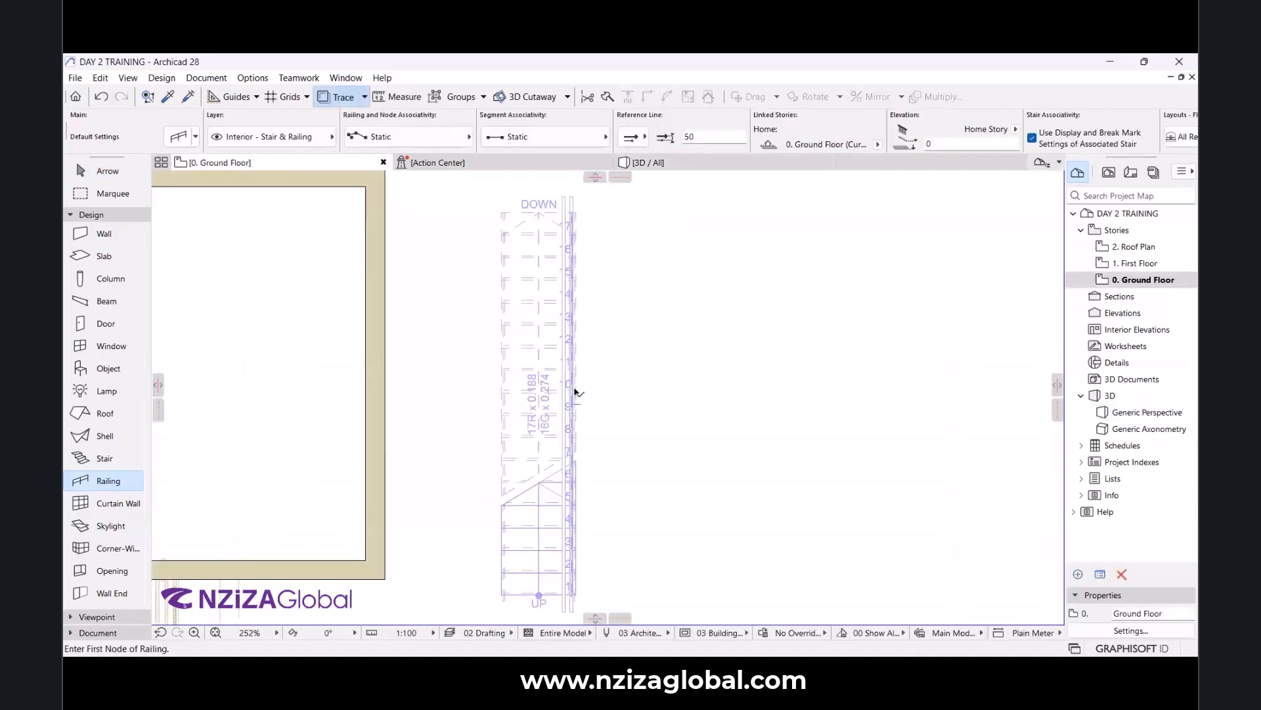
key(Escape)
click(575, 393)
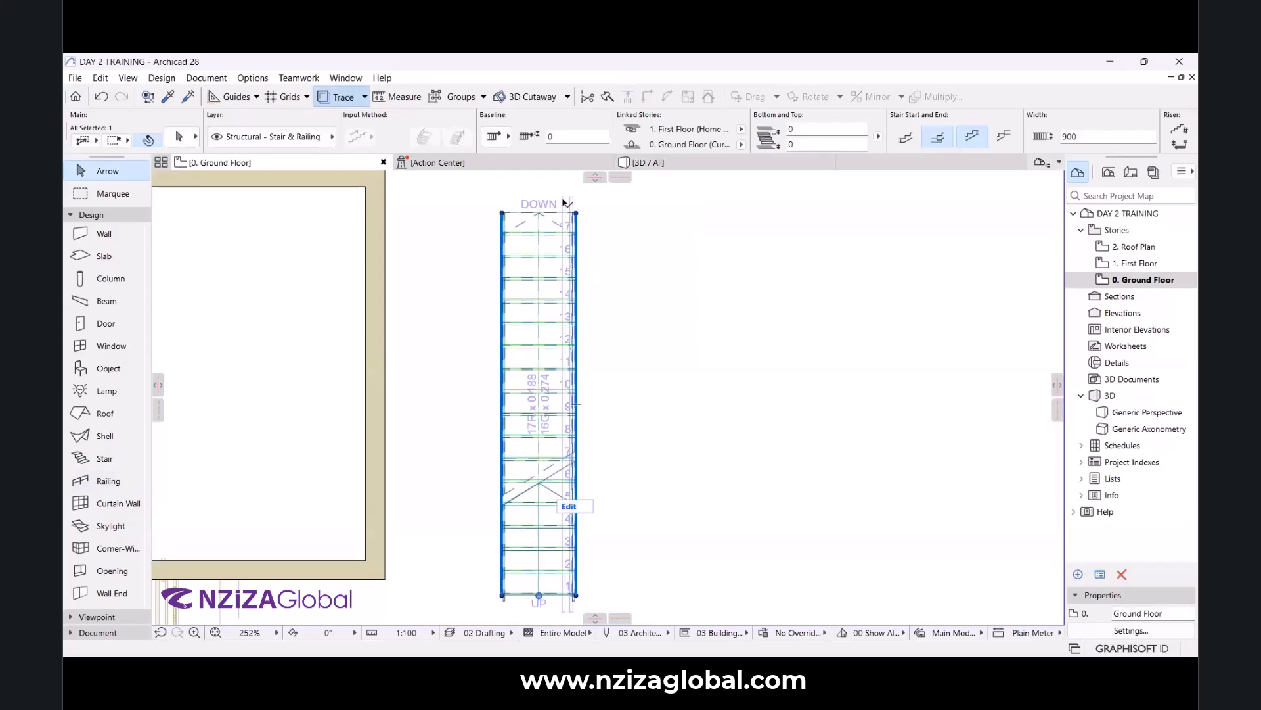
key(Delete)
click(564, 204)
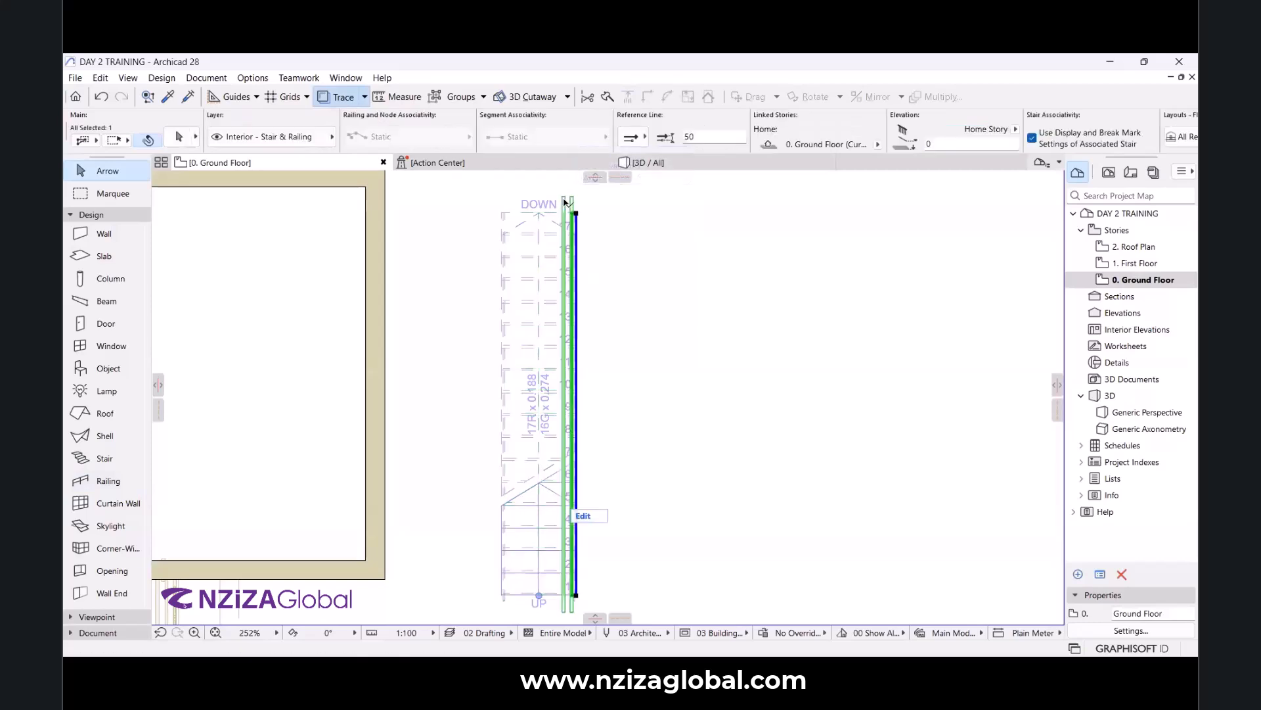
key(Delete)
scroll(563, 203, down, 3)
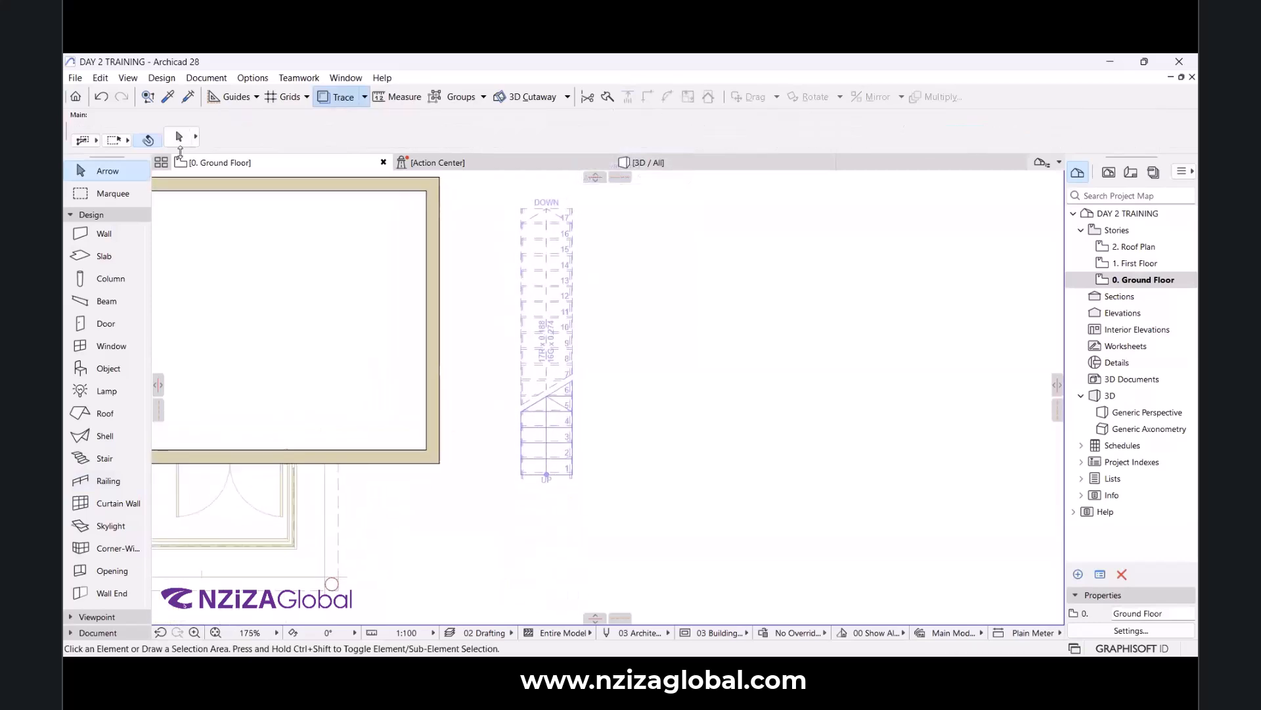
Set the default railing's node and railing associativity and its segment associativity to Associative.
click(105, 480)
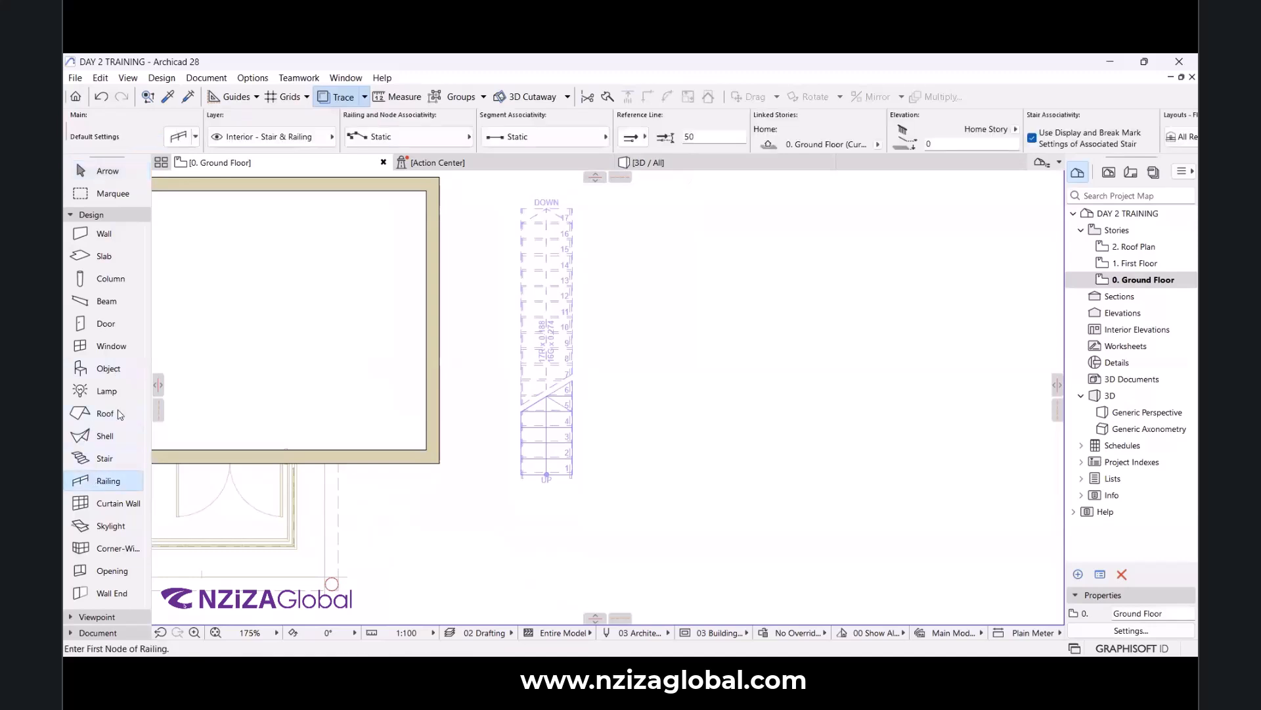
click(179, 136)
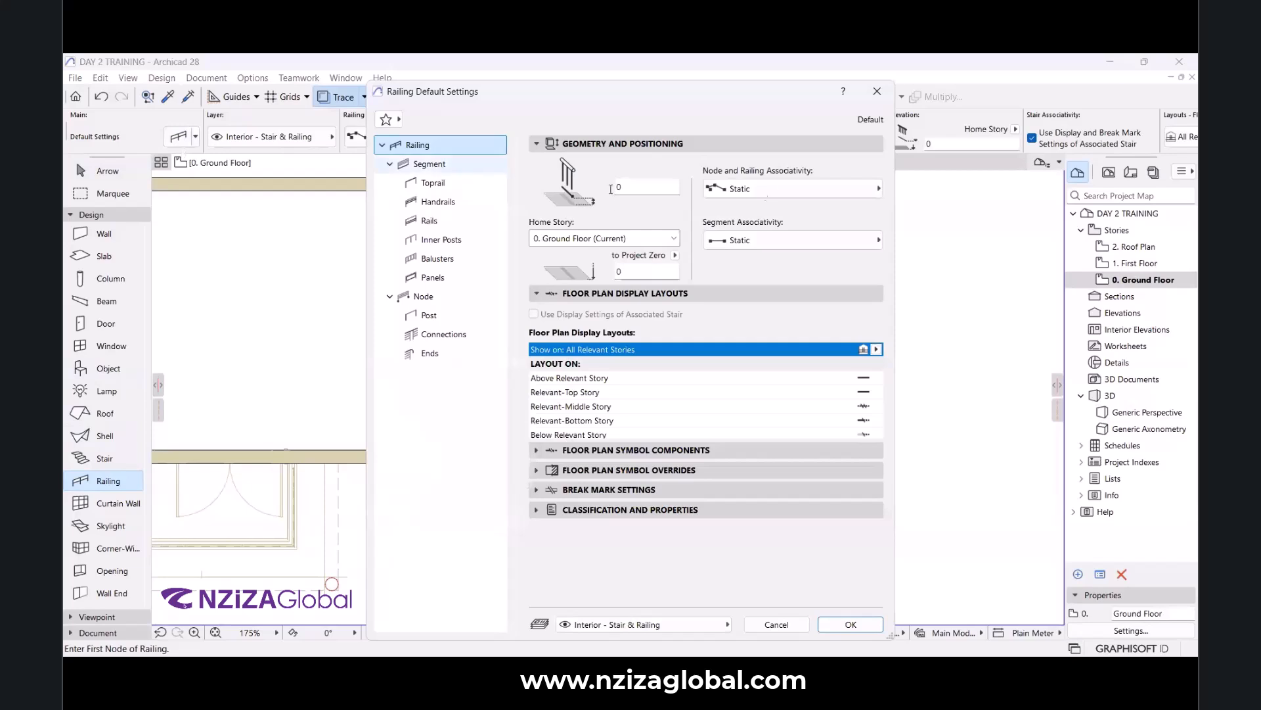
click(789, 190)
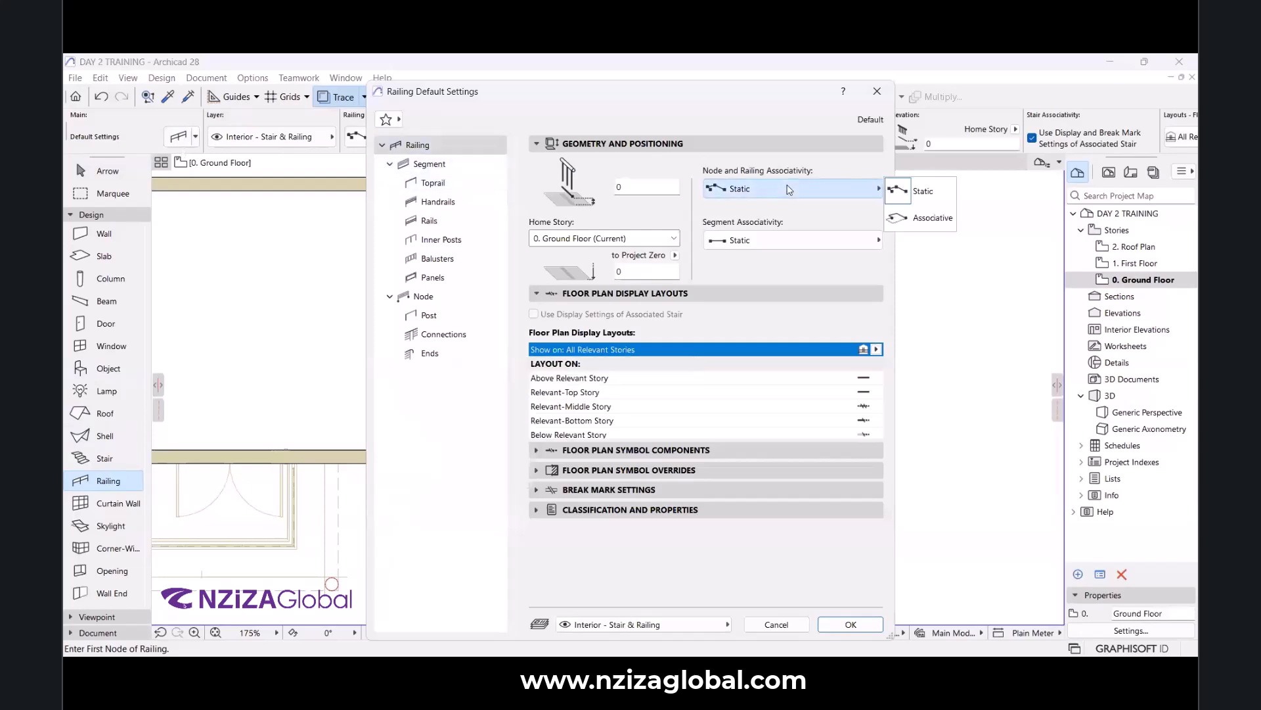
click(933, 219)
click(845, 247)
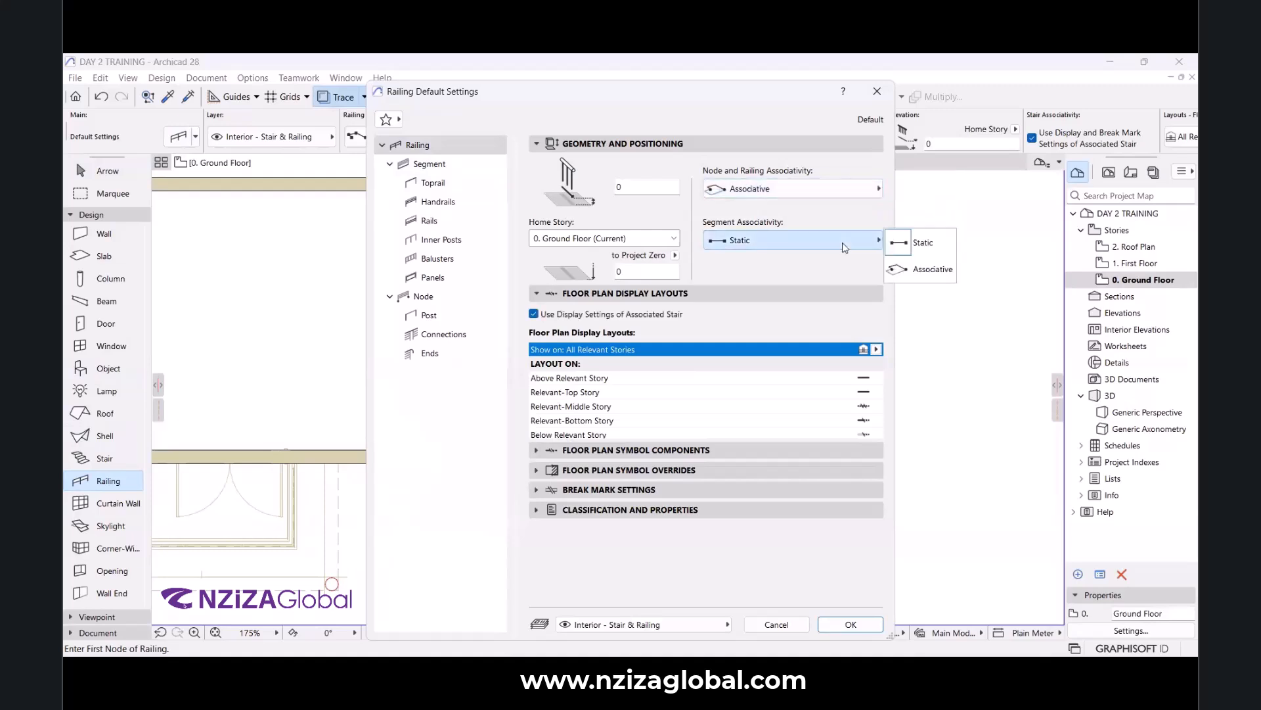
click(920, 272)
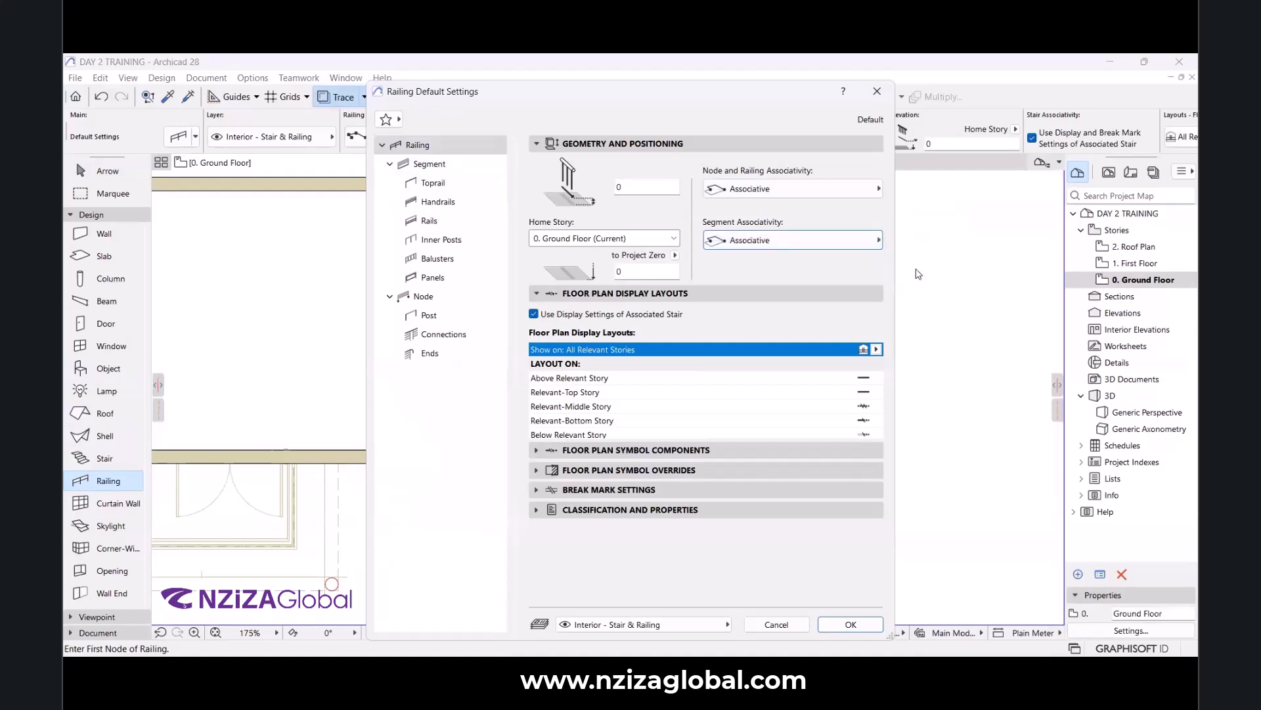
click(848, 622)
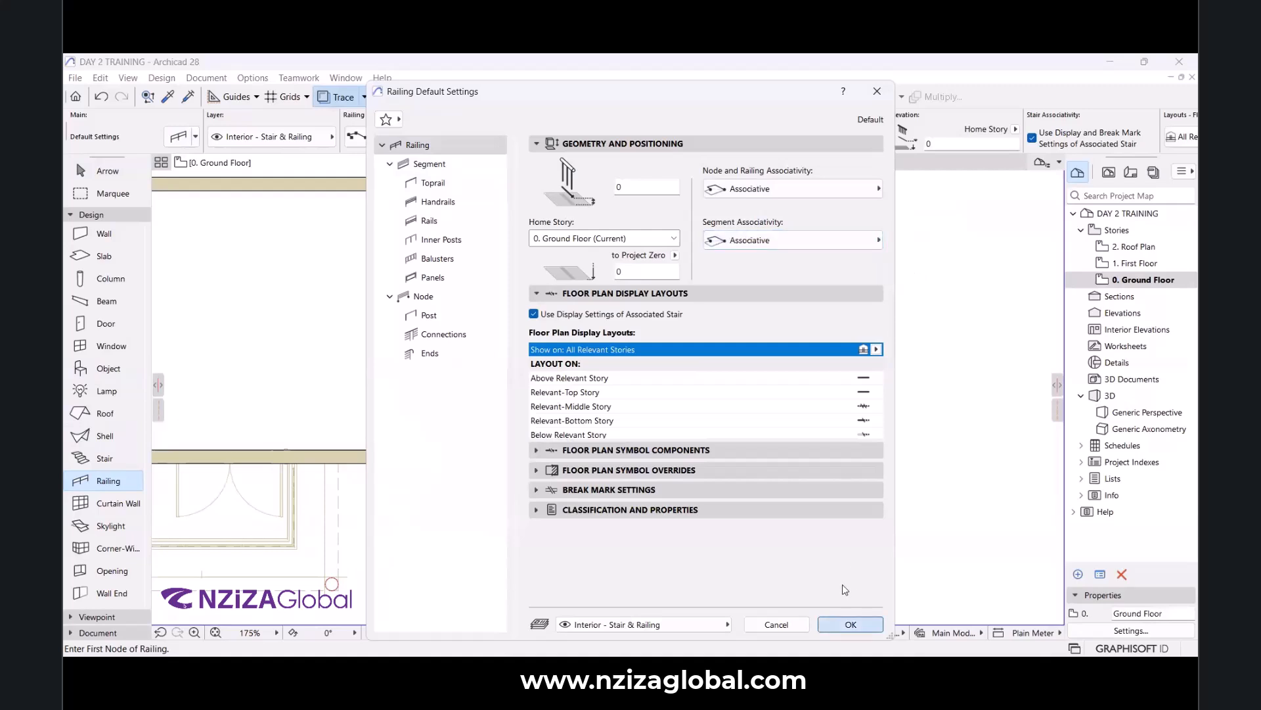
click(847, 621)
scroll(569, 483, up, 8)
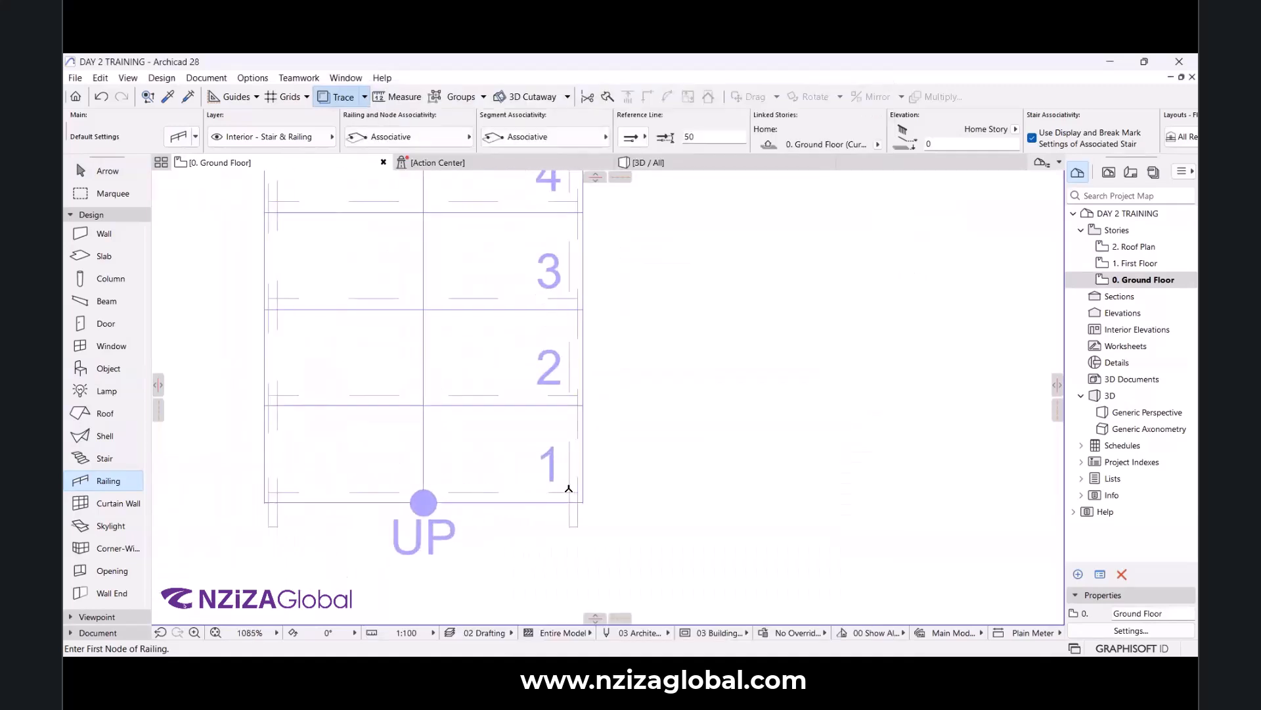
click(583, 502)
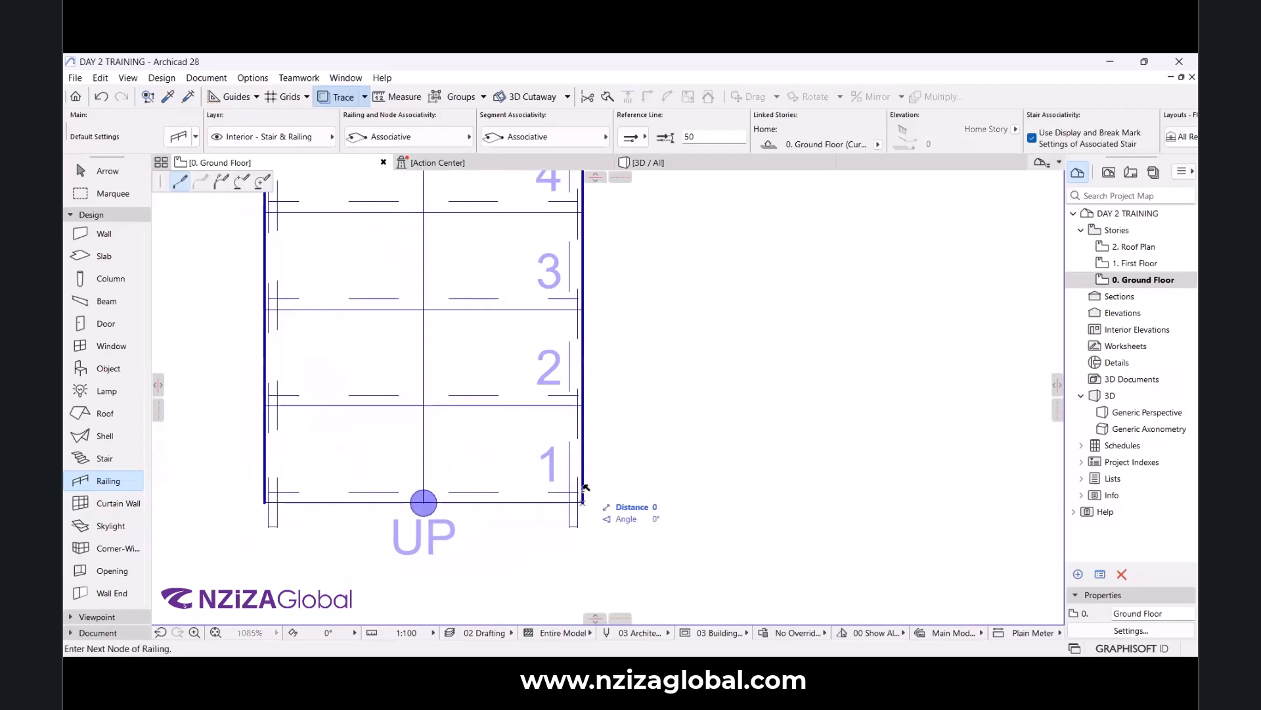
scroll(583, 491, down, 1)
key(Escape)
key(Escape)
Draw an associative railing along the stair's outer edge from the first riser's corner to the top corner and check it in 3D.
scroll(576, 513, up, 3)
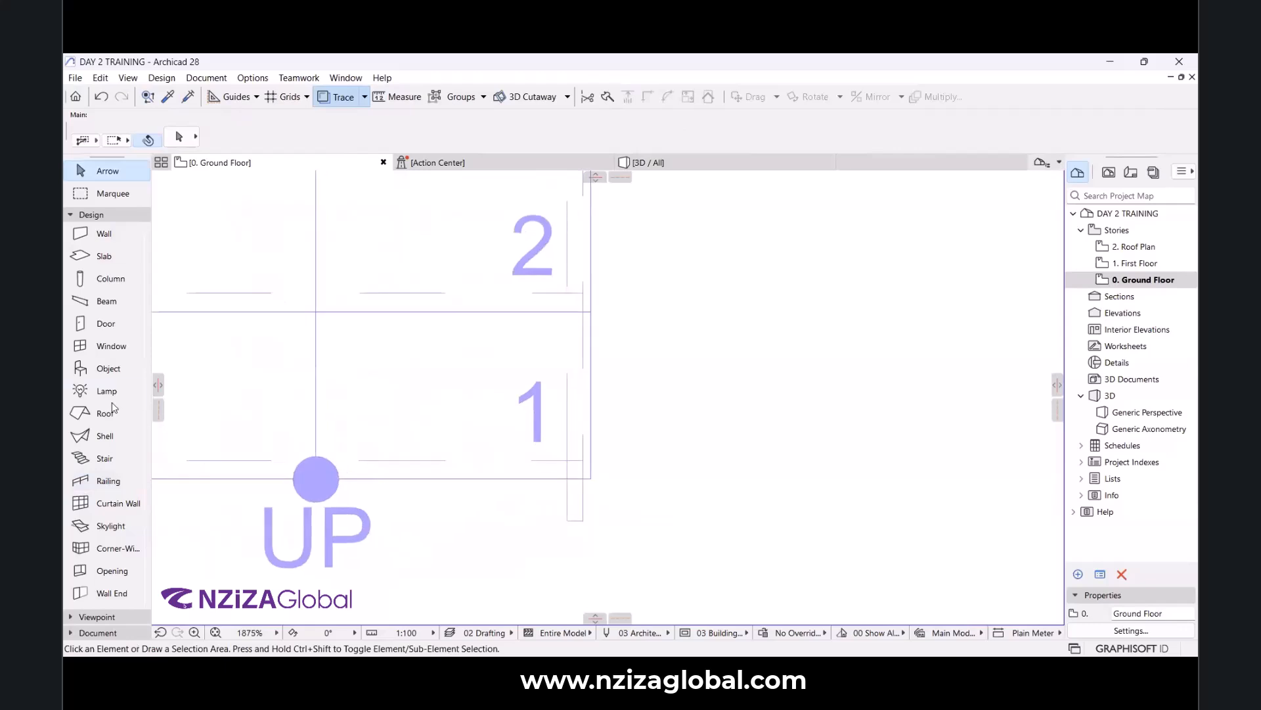
click(90, 476)
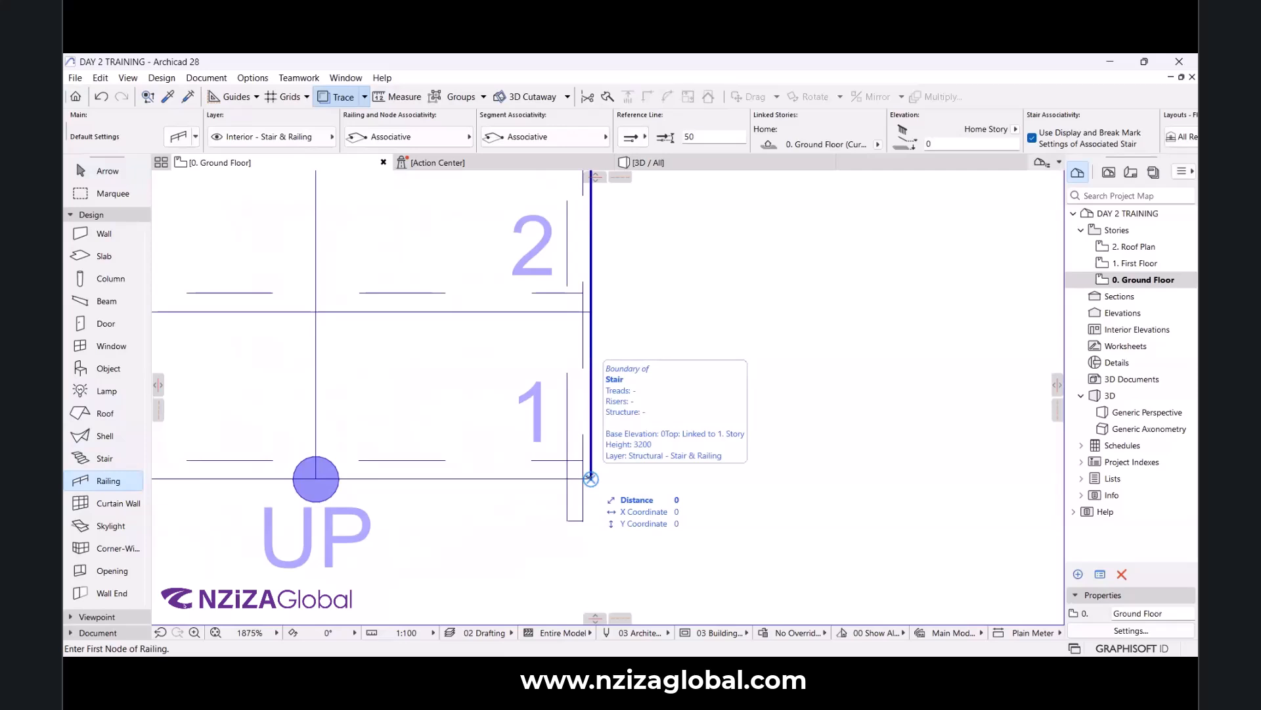
click(590, 478)
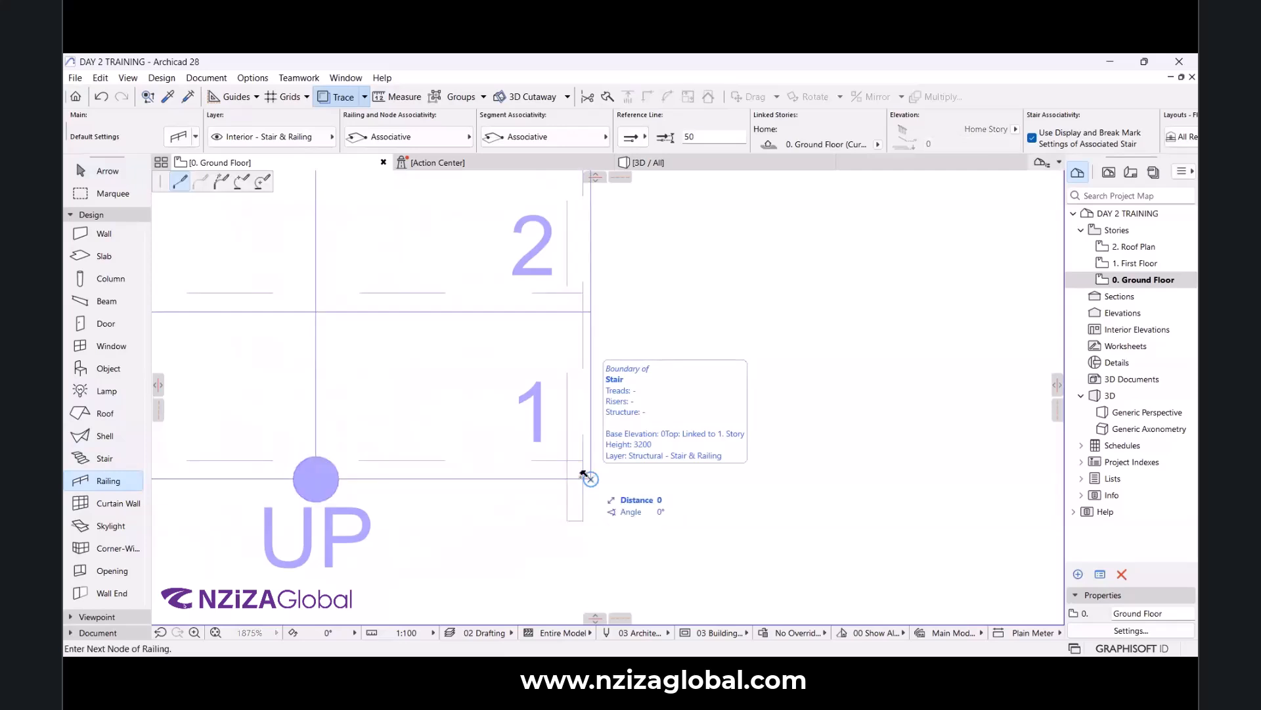
scroll(613, 489, down, 10)
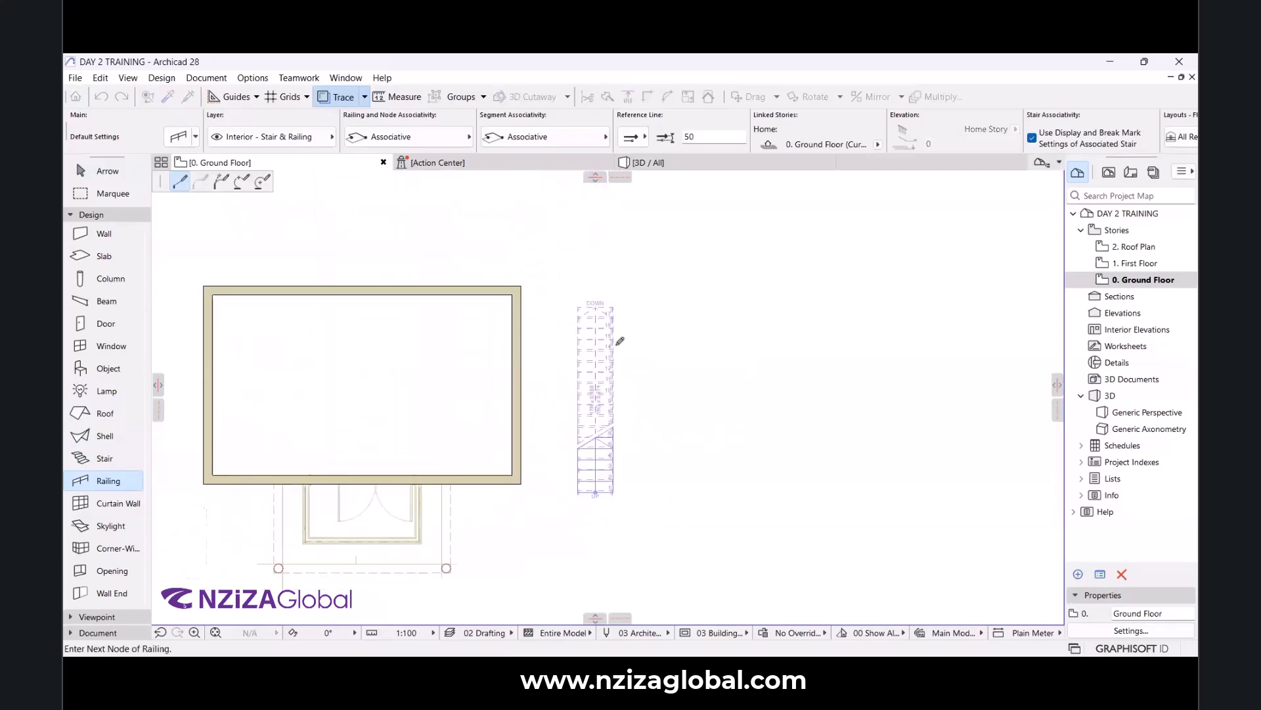
scroll(612, 301, up, 6)
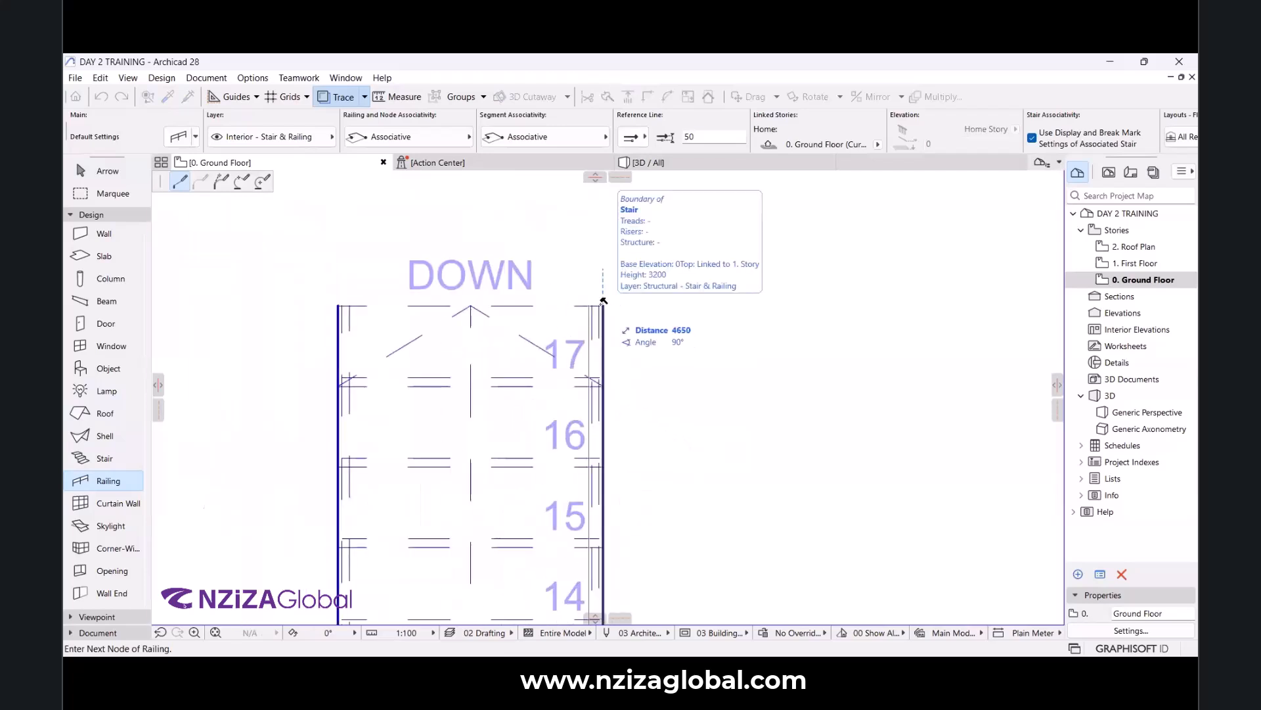
double_click(602, 304)
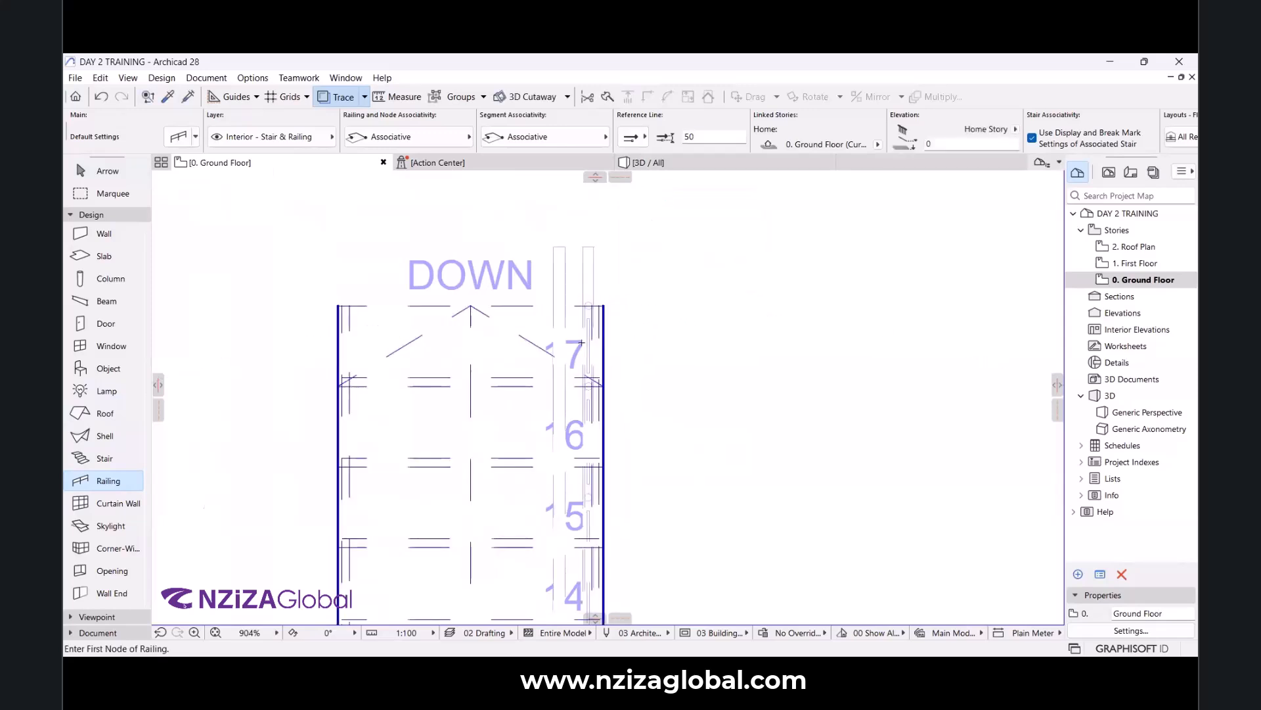
scroll(603, 304, down, 5)
click(654, 163)
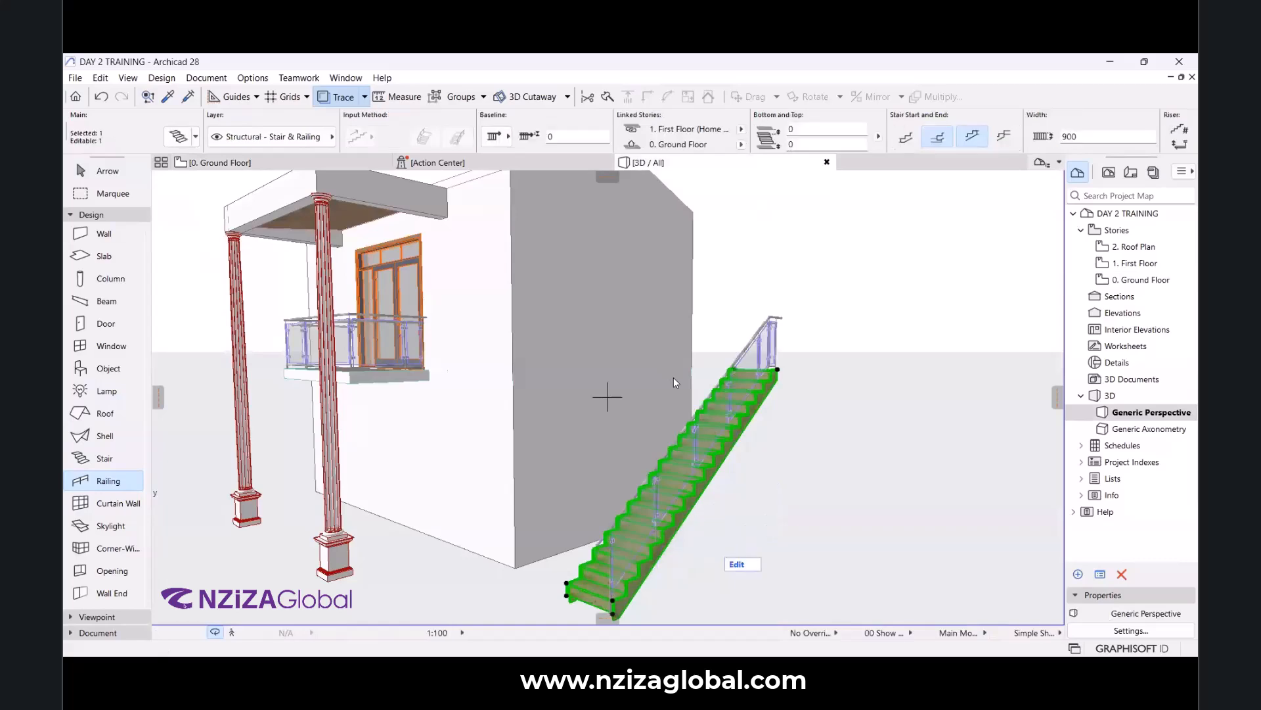
shift+middle_drag(673, 377, 843, 376)
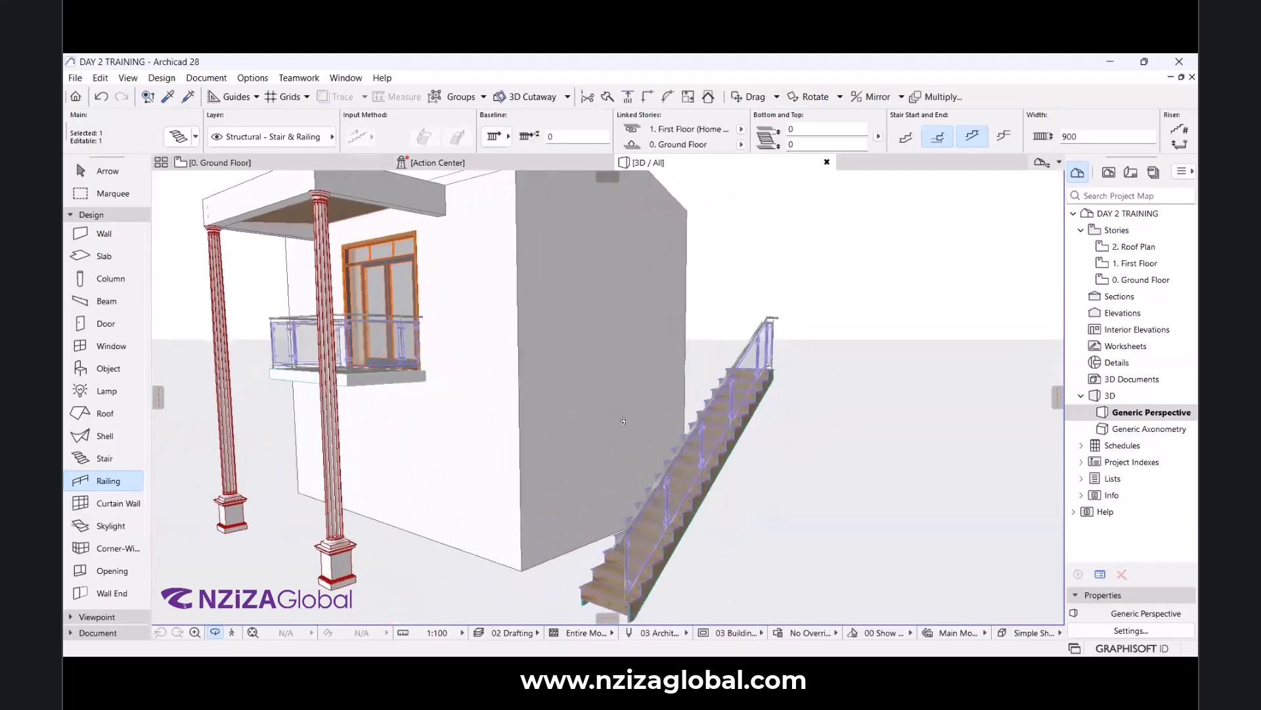
scroll(567, 390, down, 3)
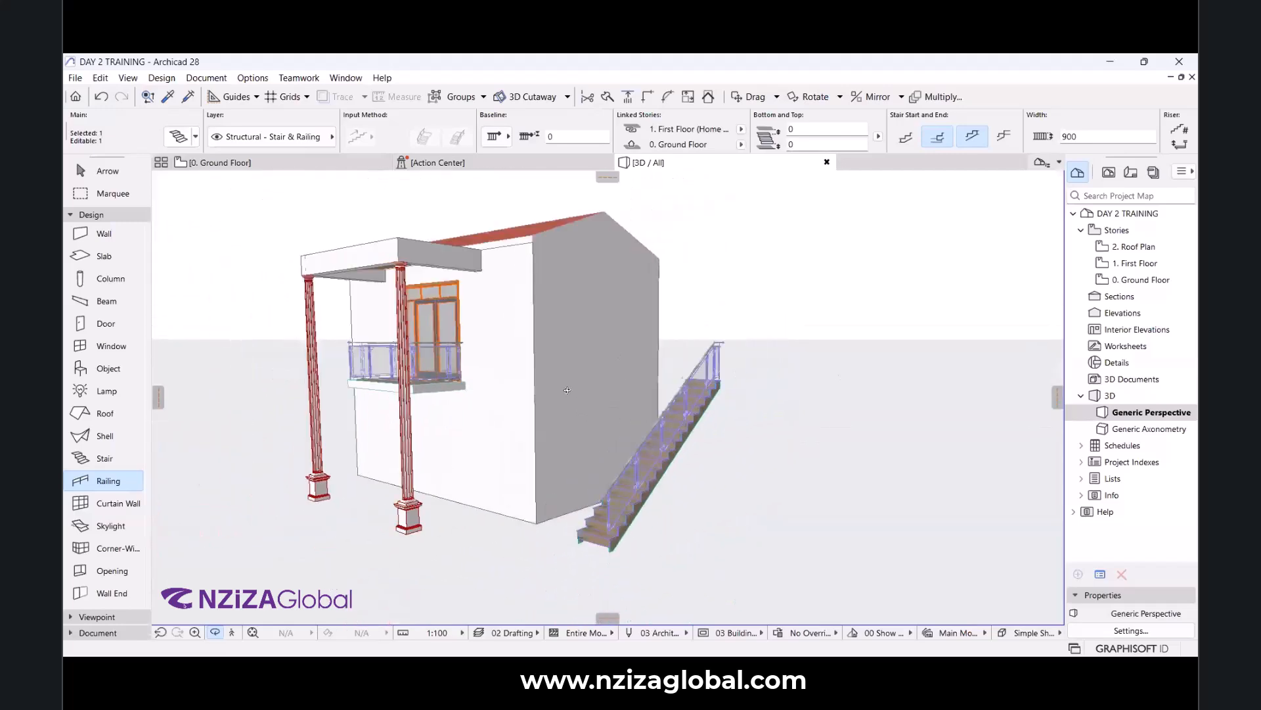
scroll(567, 390, down, 1)
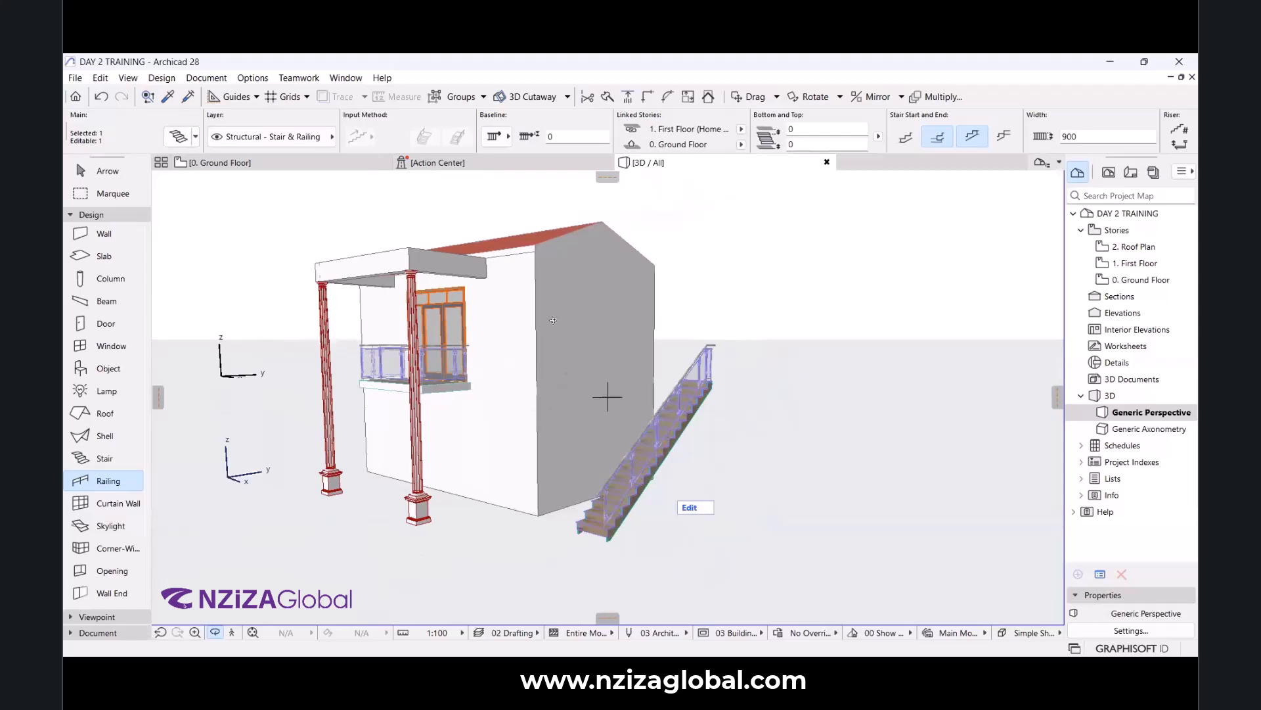
Set the Stair tool on the ground floor plan to create railings along both sides of new stairs.
click(292, 164)
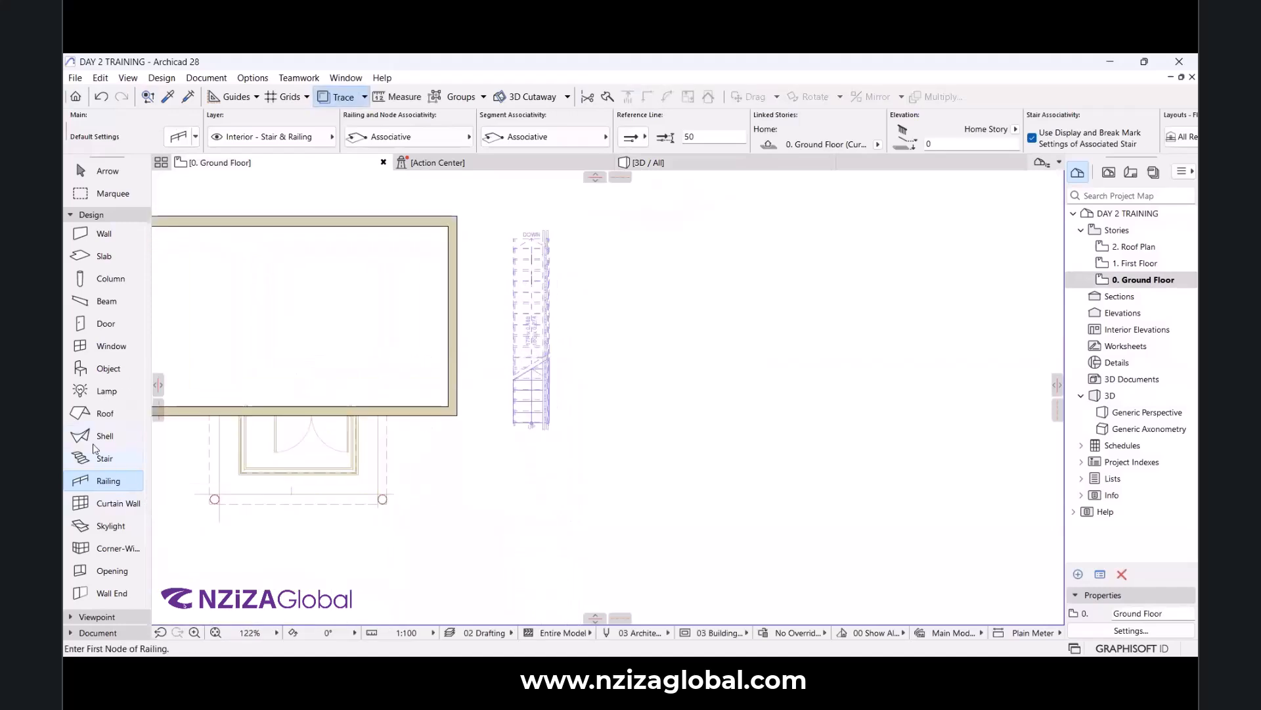
click(179, 137)
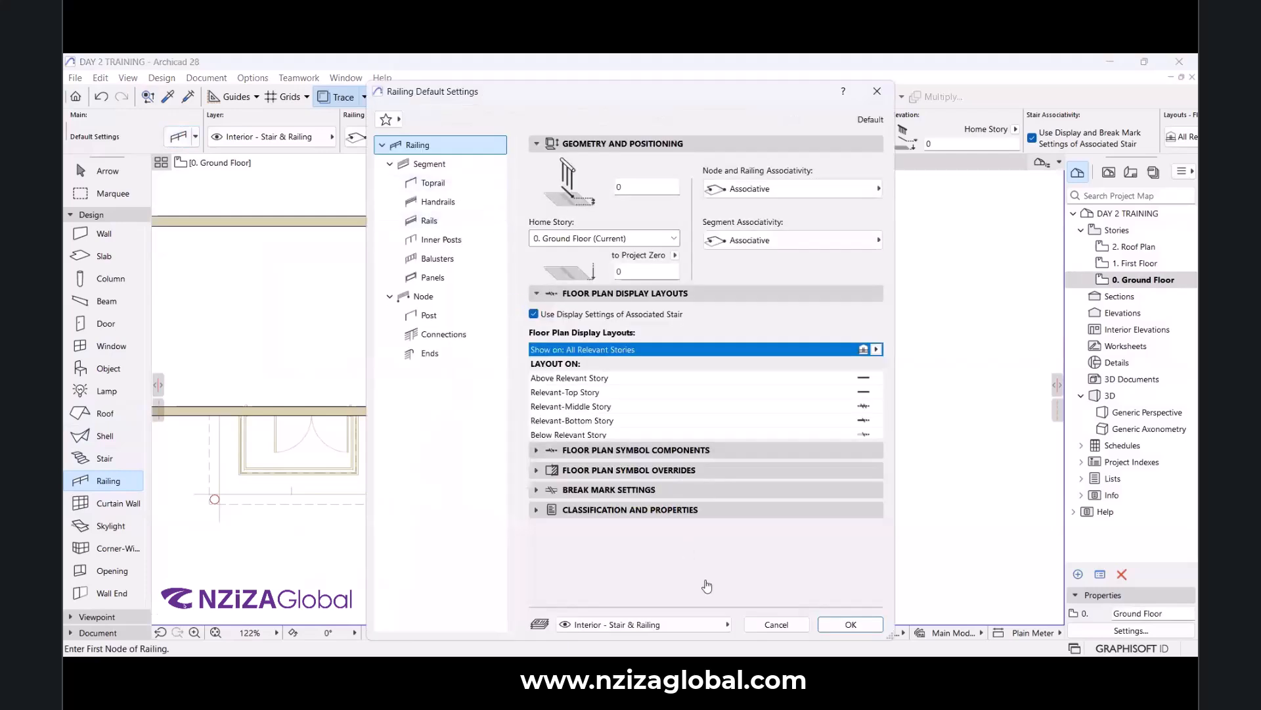
key(Escape)
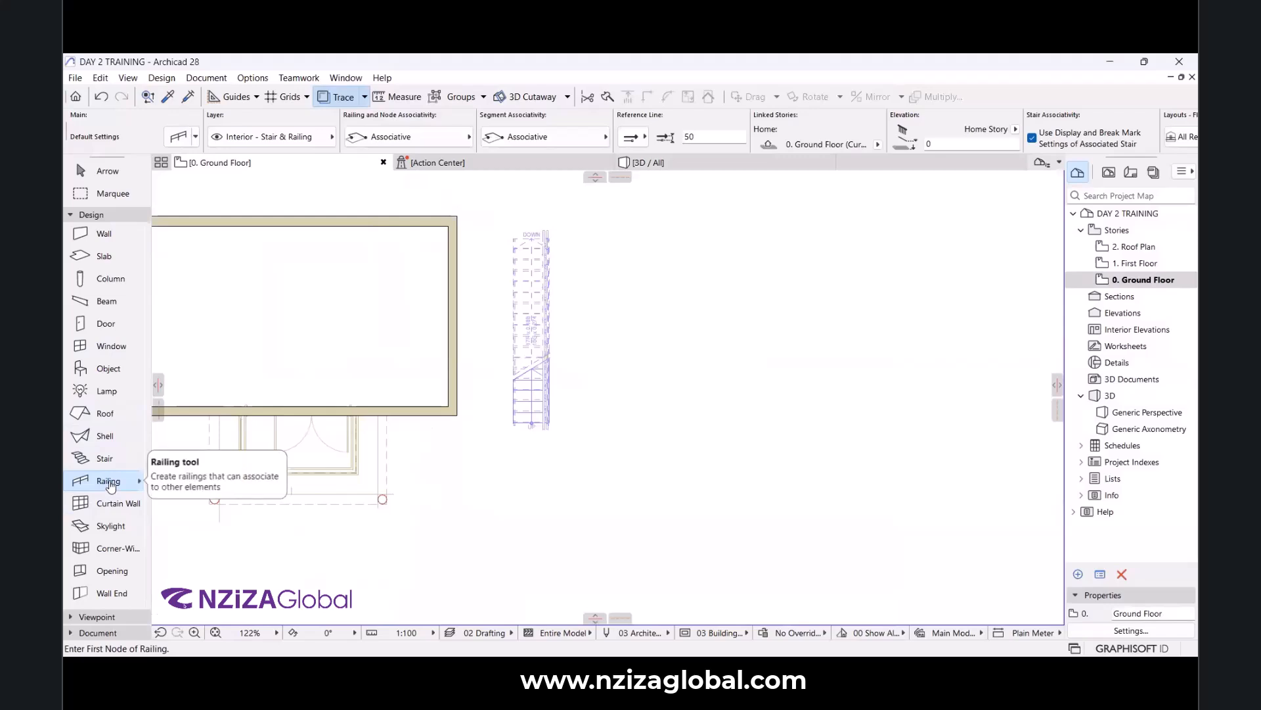
scroll(721, 357, up, 4)
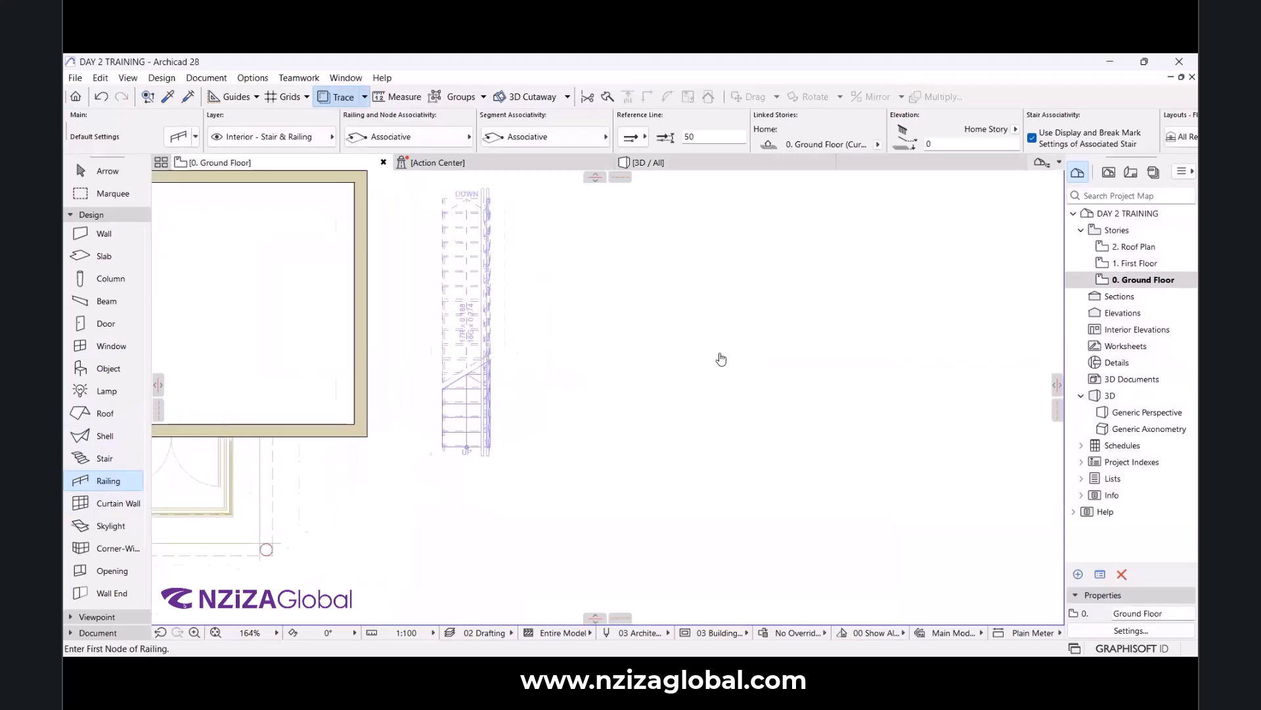
click(560, 491)
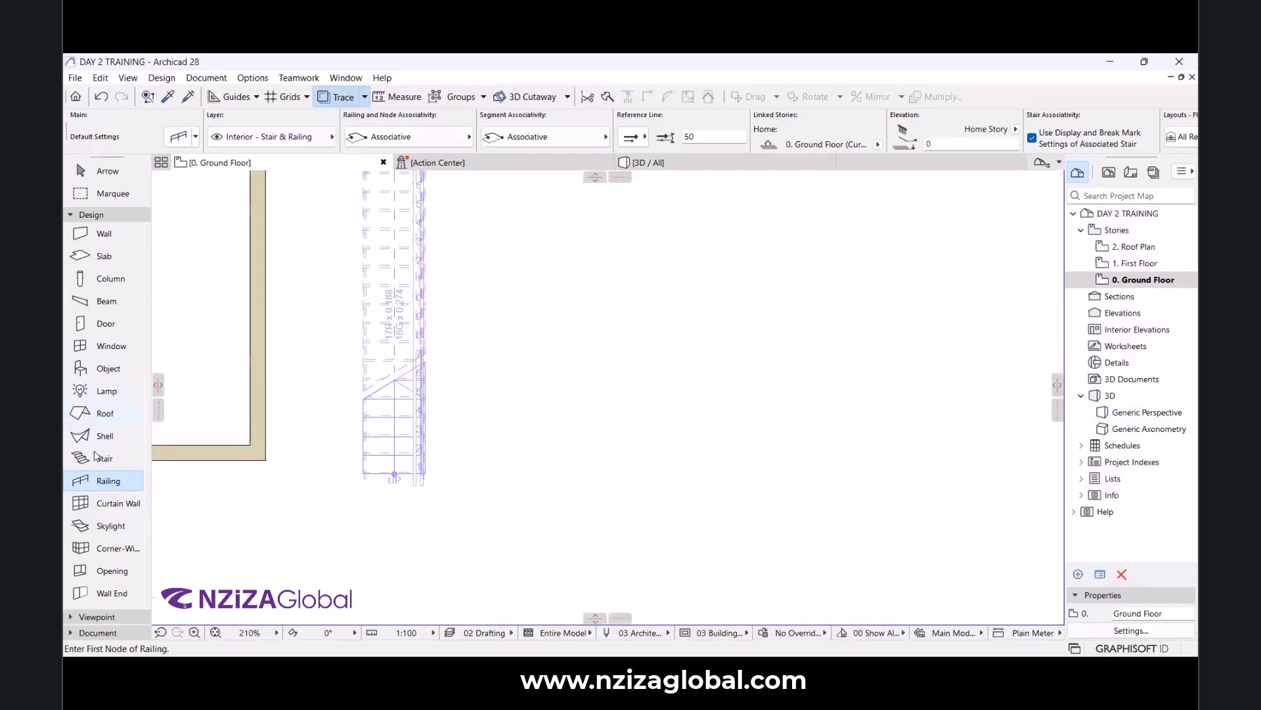
click(104, 458)
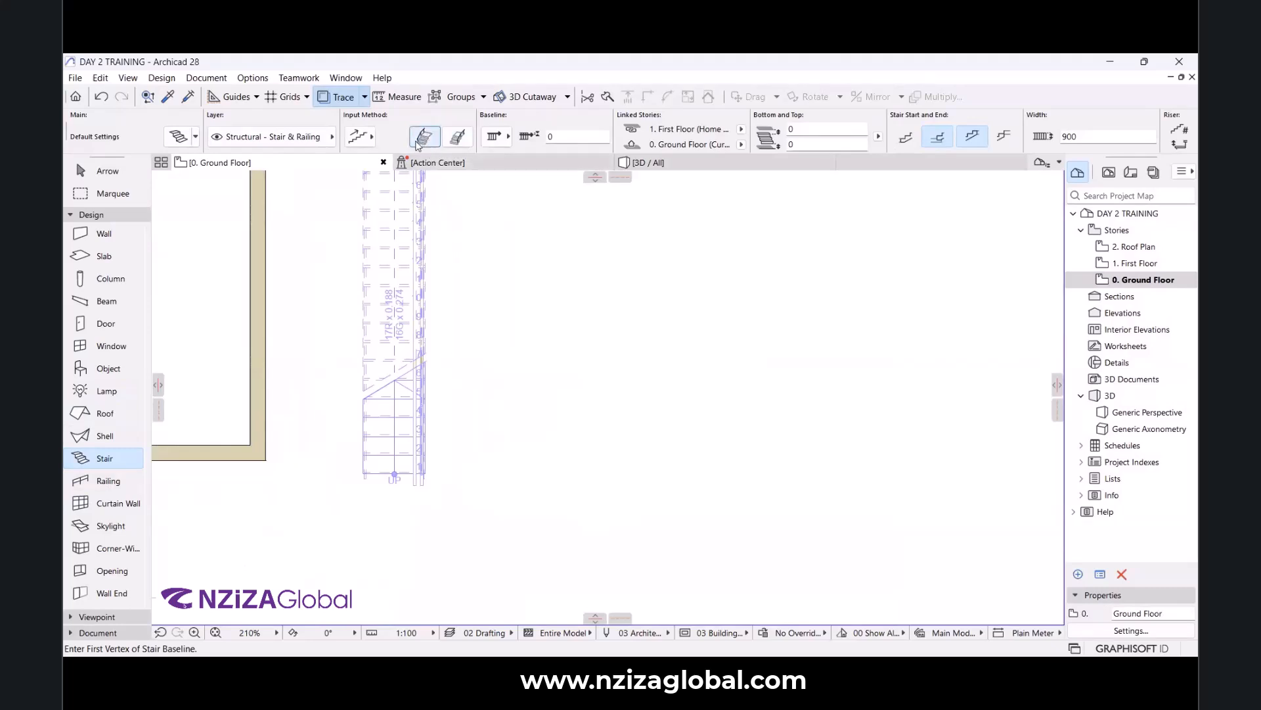
click(425, 136)
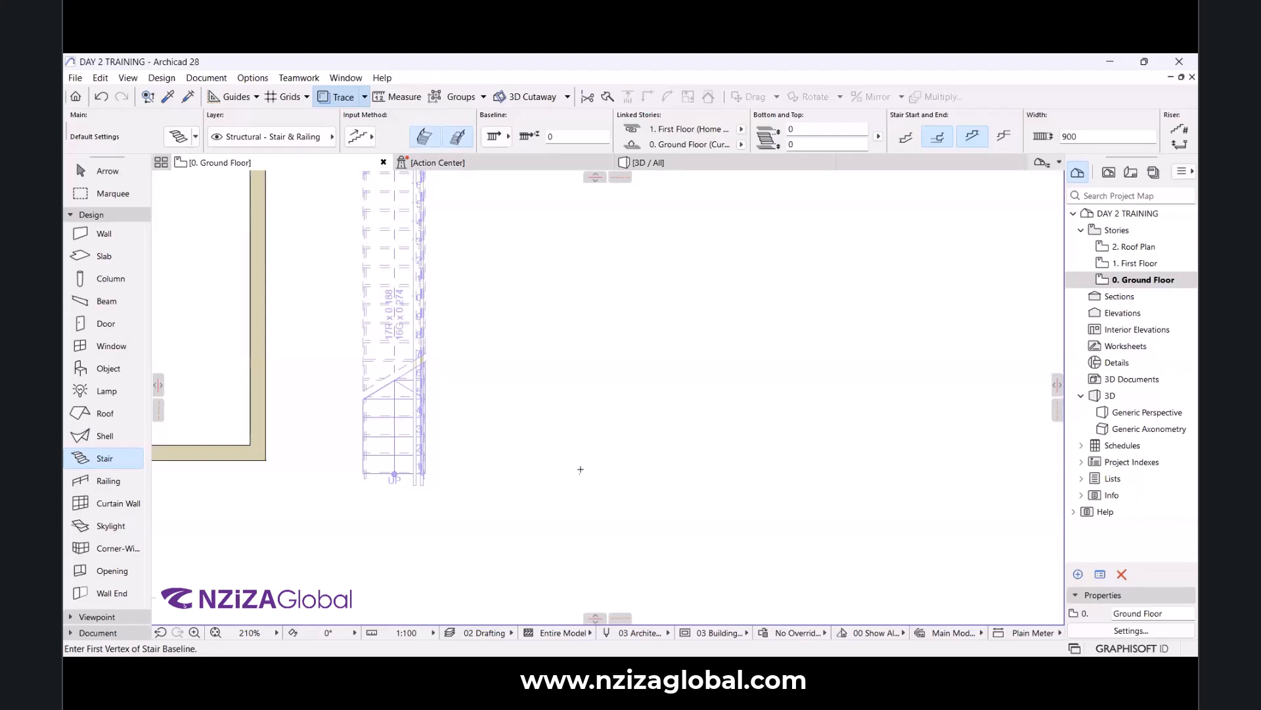
Draw an L-shaped stair with a first run about 2730 long, turning toward the existing straight stair, and view it in 3D.
click(579, 418)
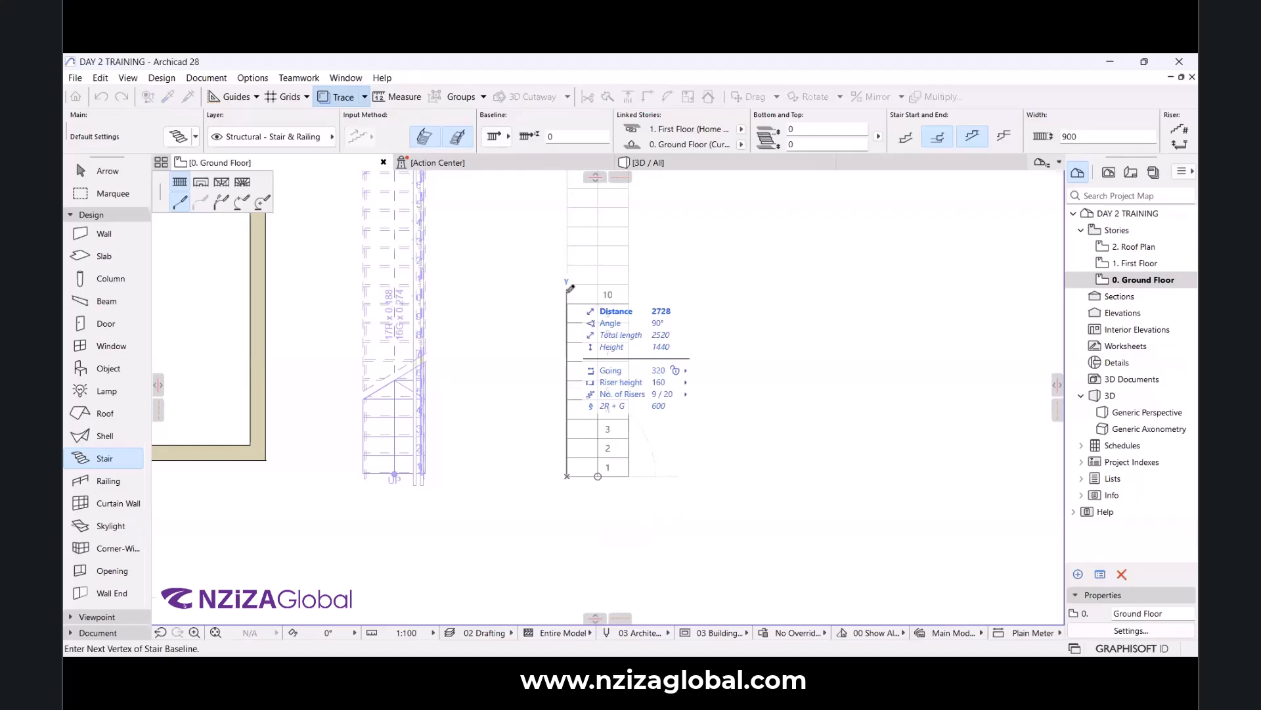
click(567, 284)
scroll(567, 284, up, 3)
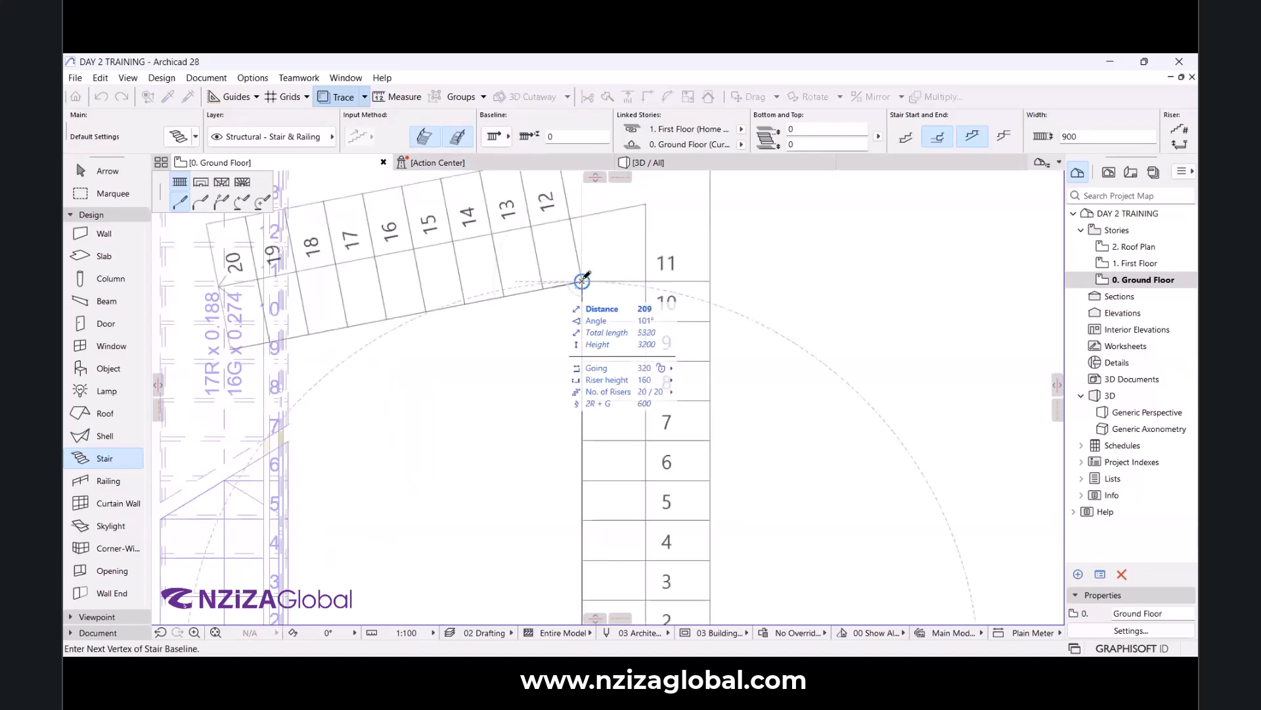
scroll(592, 340, down, 5)
scroll(585, 329, up, 4)
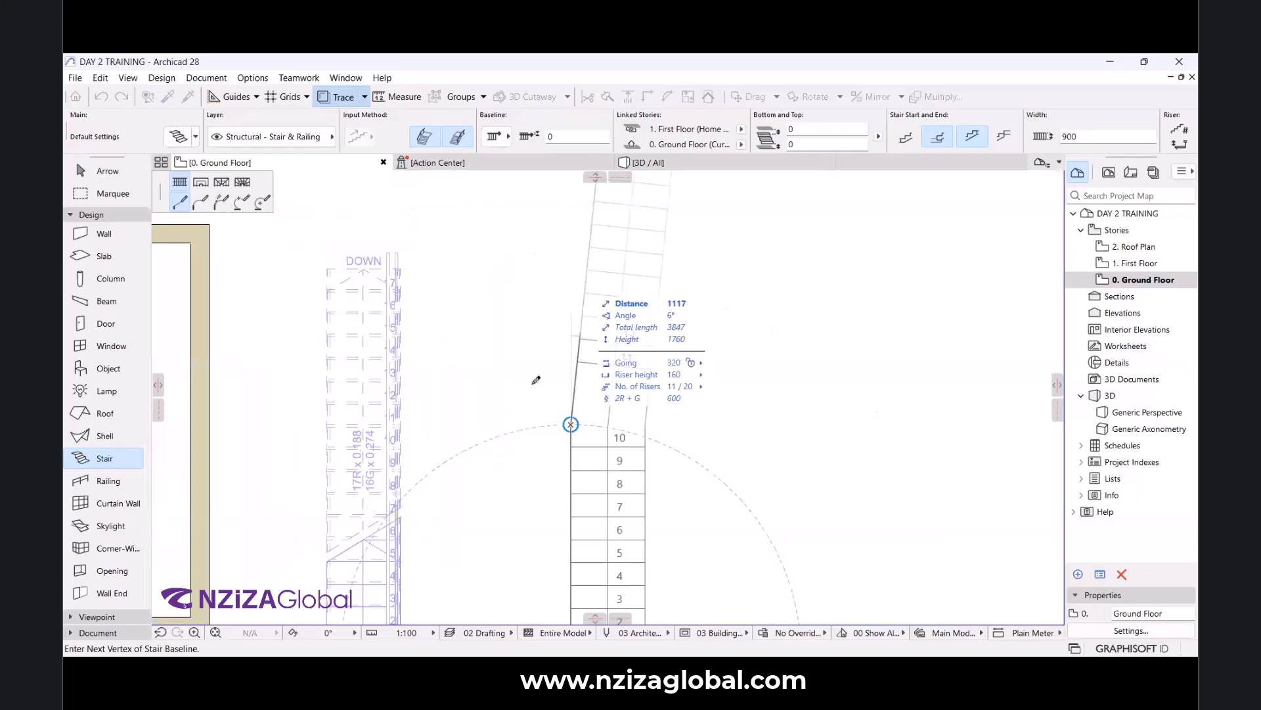
double_click(505, 420)
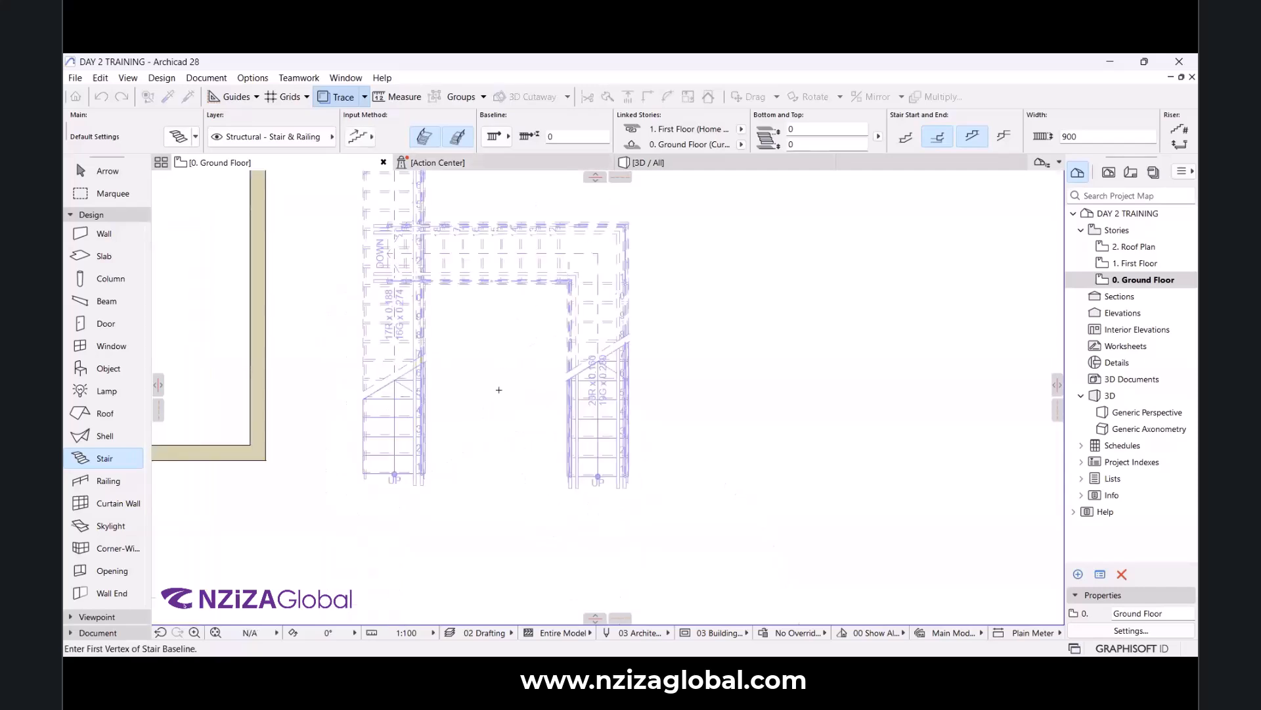
scroll(499, 407, down, 2)
middle_drag(506, 336, 494, 379)
scroll(523, 341, up, 3)
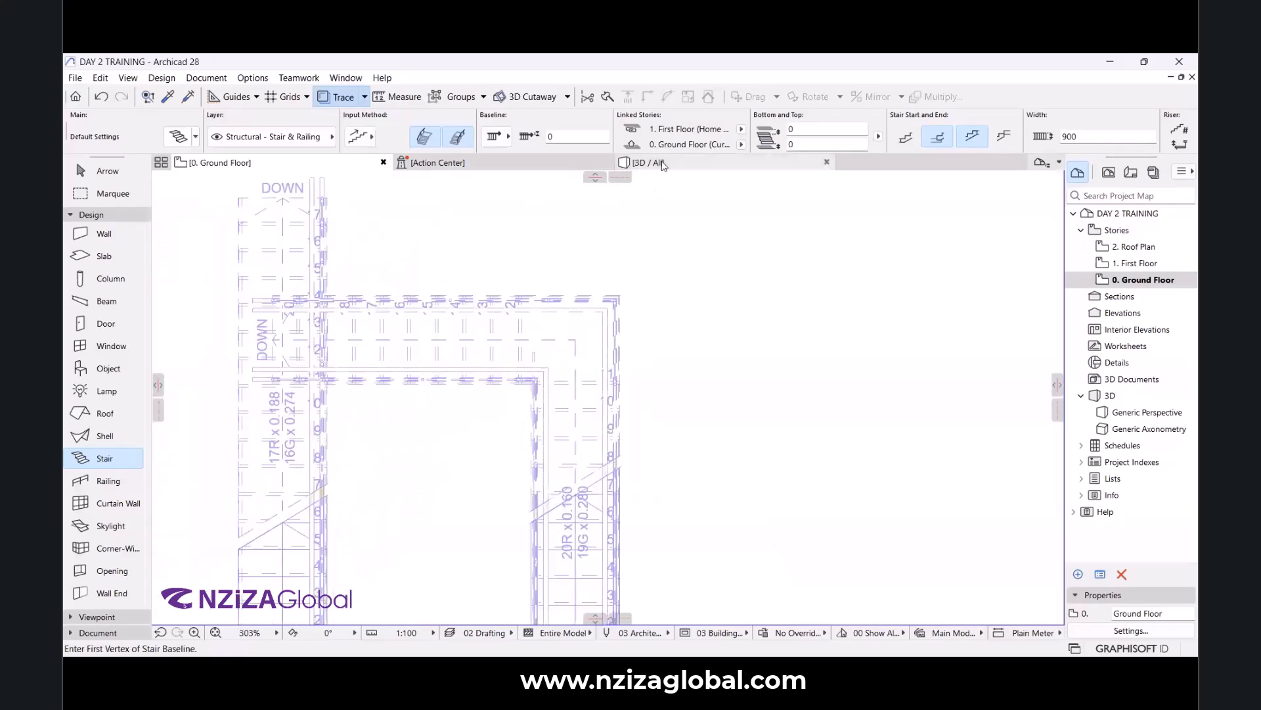
click(658, 163)
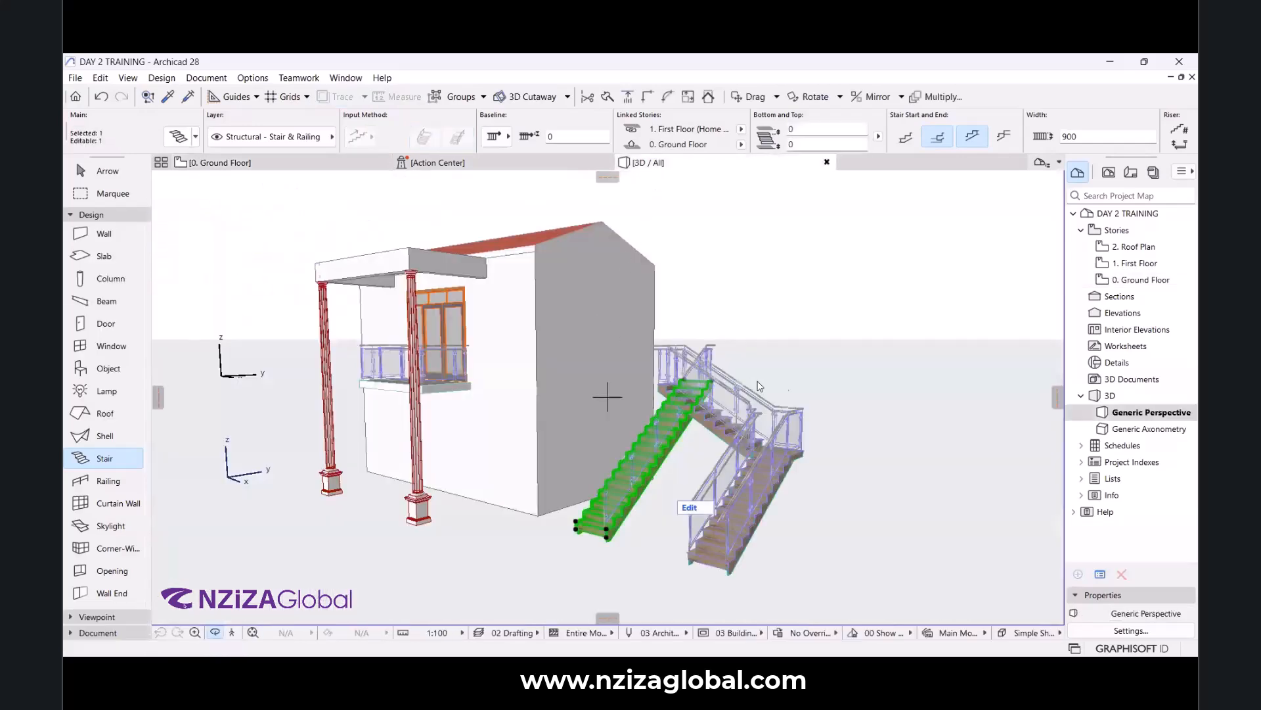
Examine the straight and L-shaped stairs with their railings from several angles in the 3D view.
shift+middle_drag(754, 377, 488, 391)
scroll(488, 391, up, 5)
scroll(555, 421, down, 3)
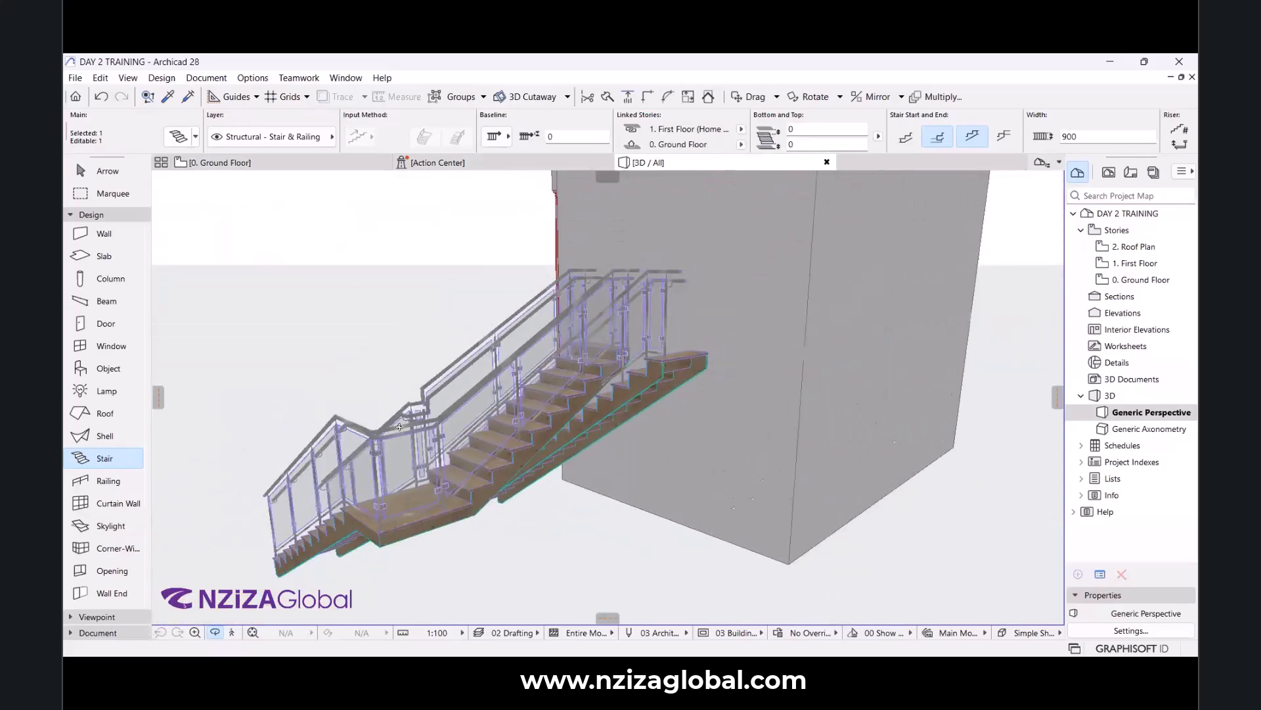
shift+middle_drag(554, 429, 765, 431)
scroll(764, 430, down, 4)
scroll(853, 529, up, 3)
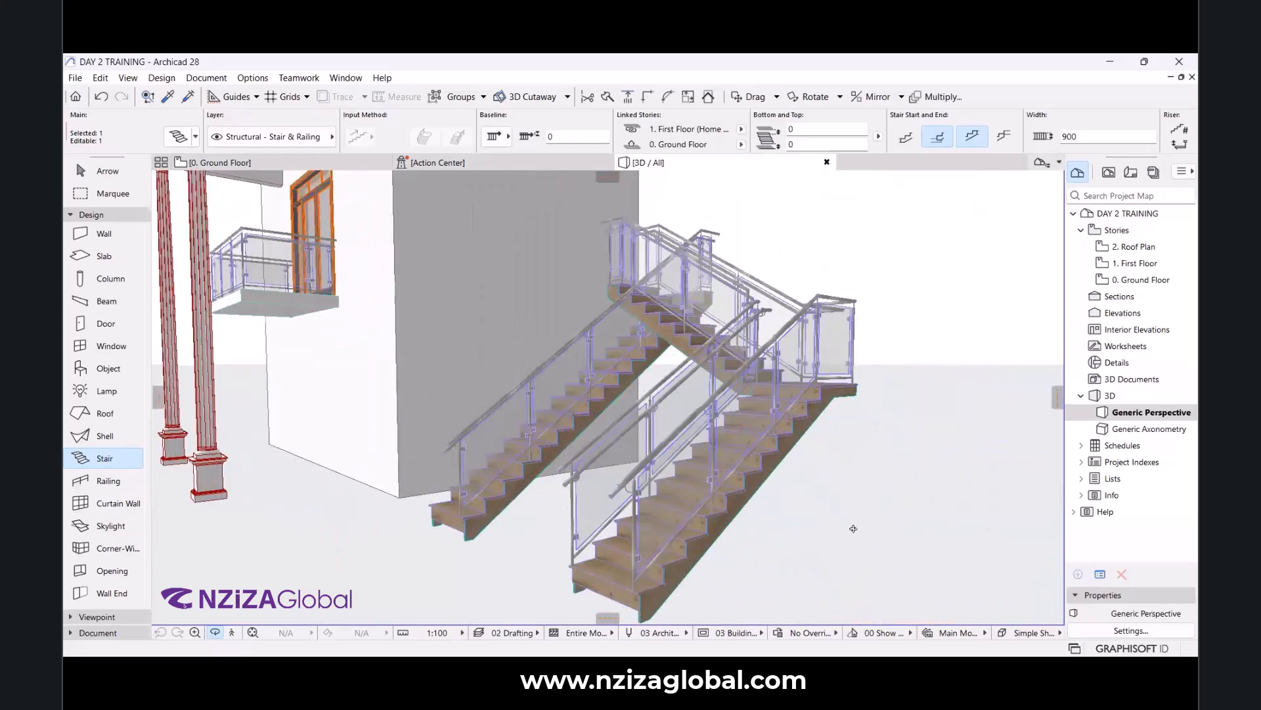
drag(969, 534, 998, 550)
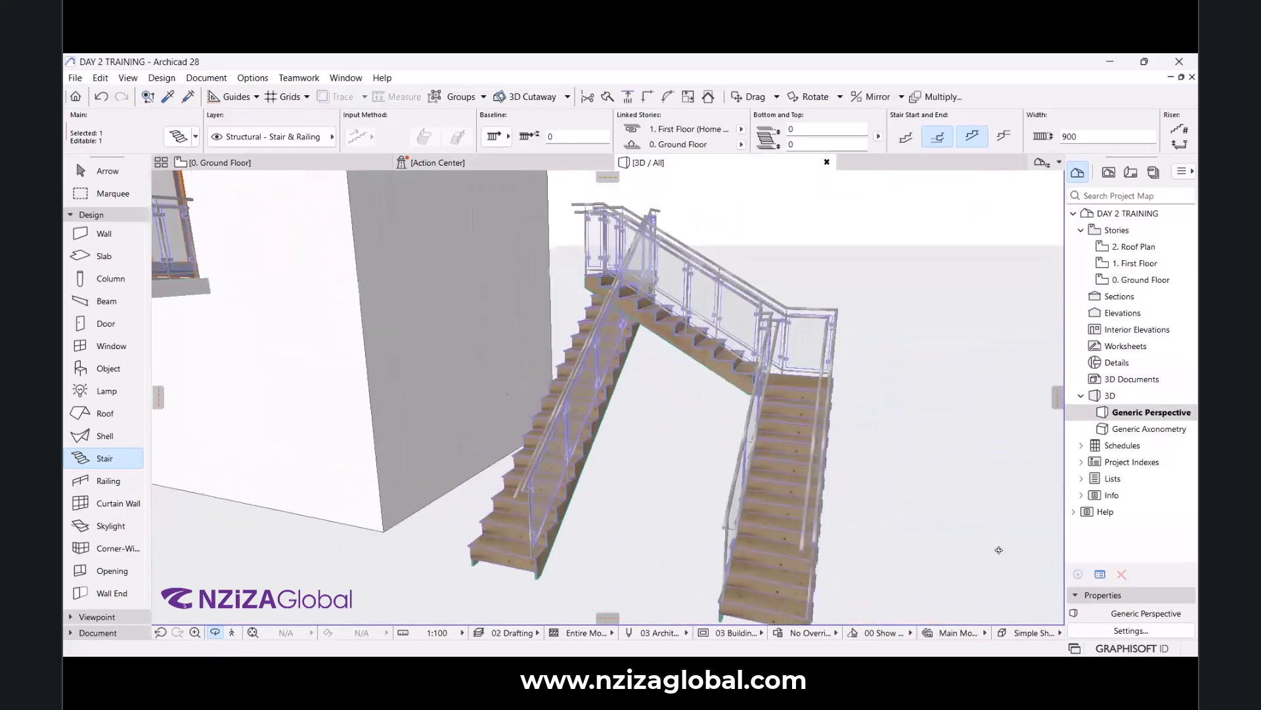
scroll(709, 406, up, 3)
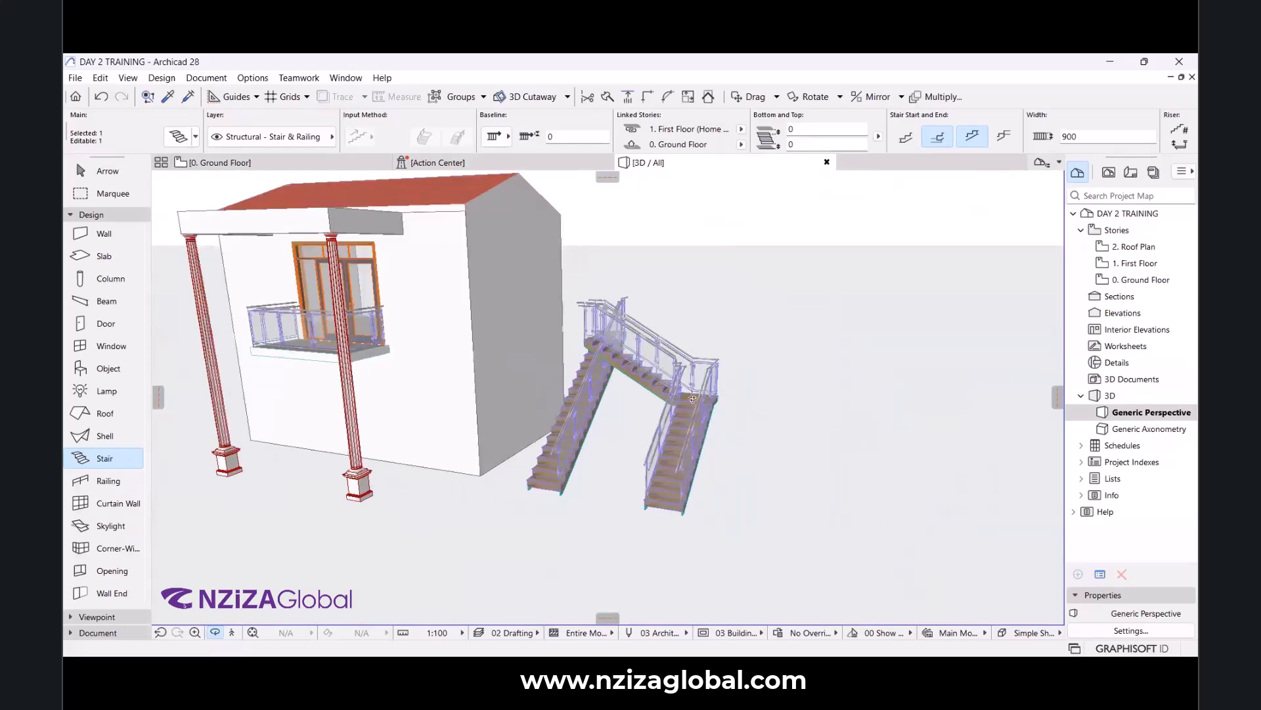
Compare the two stairs' layout in the ground floor plan with the 3D view, ending in the plan.
click(329, 160)
scroll(460, 441, up, 2)
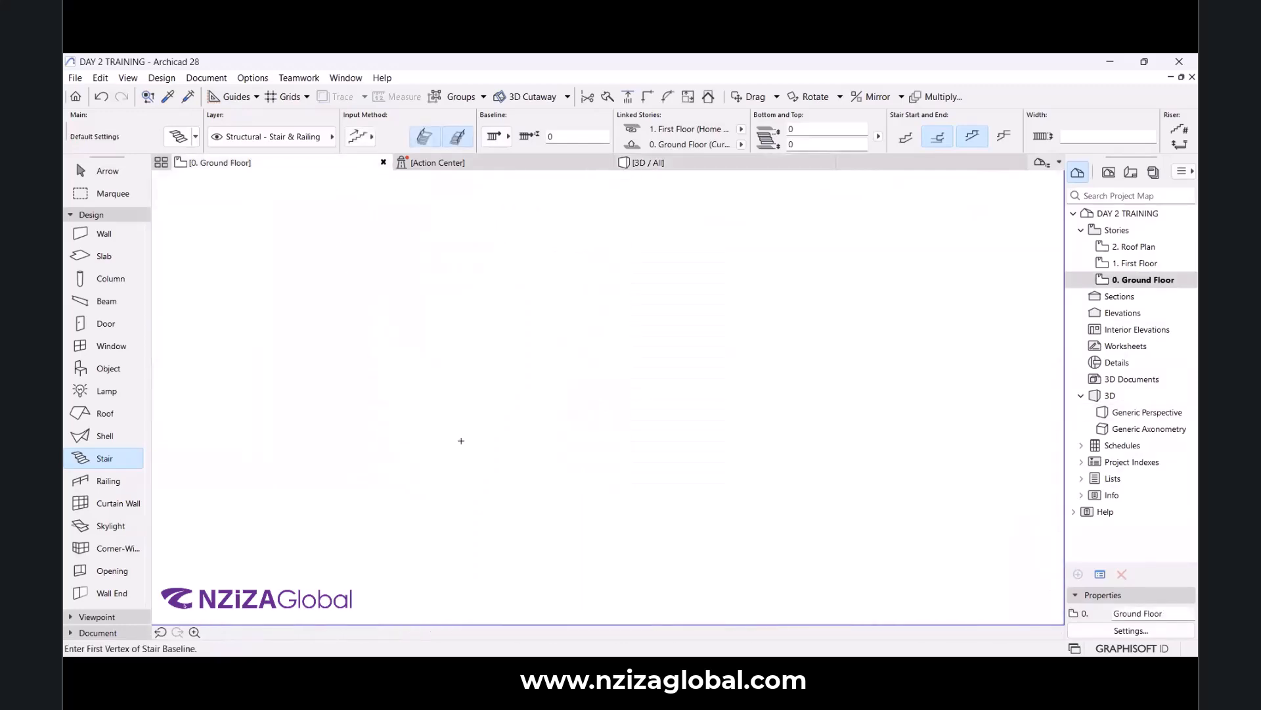
scroll(465, 358, down, 6)
scroll(507, 346, down, 1)
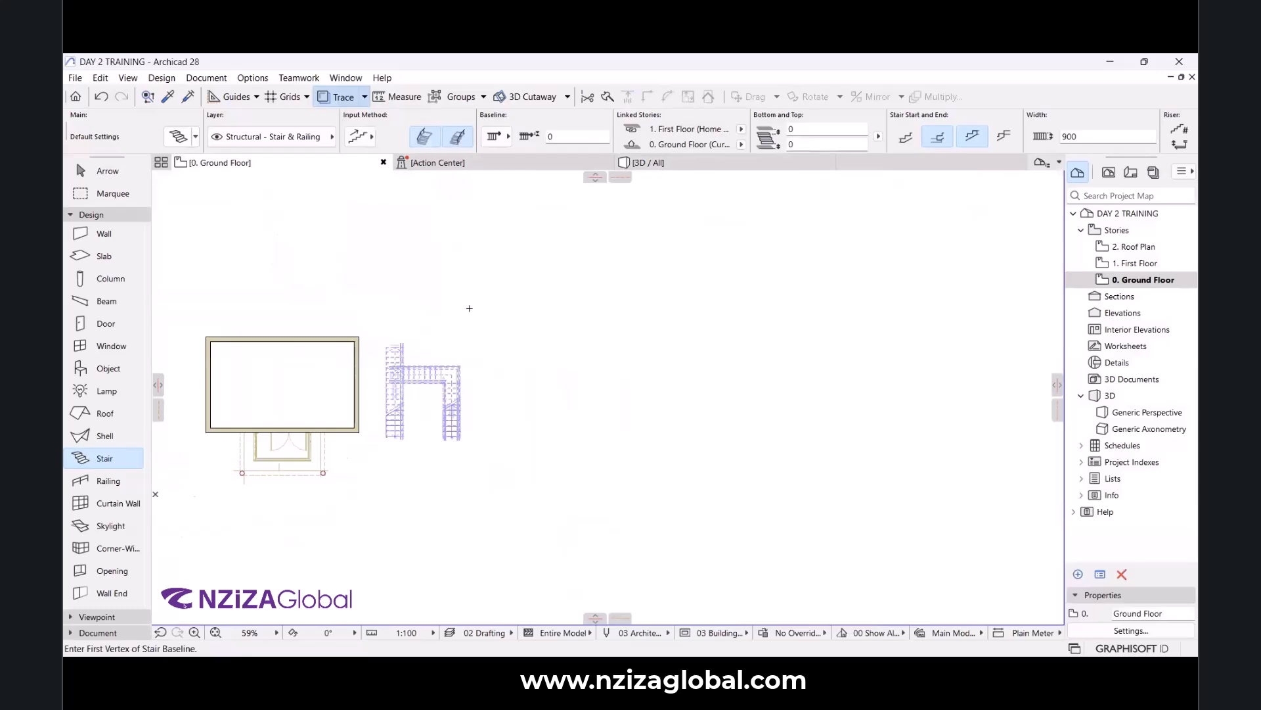
scroll(306, 366, up, 2)
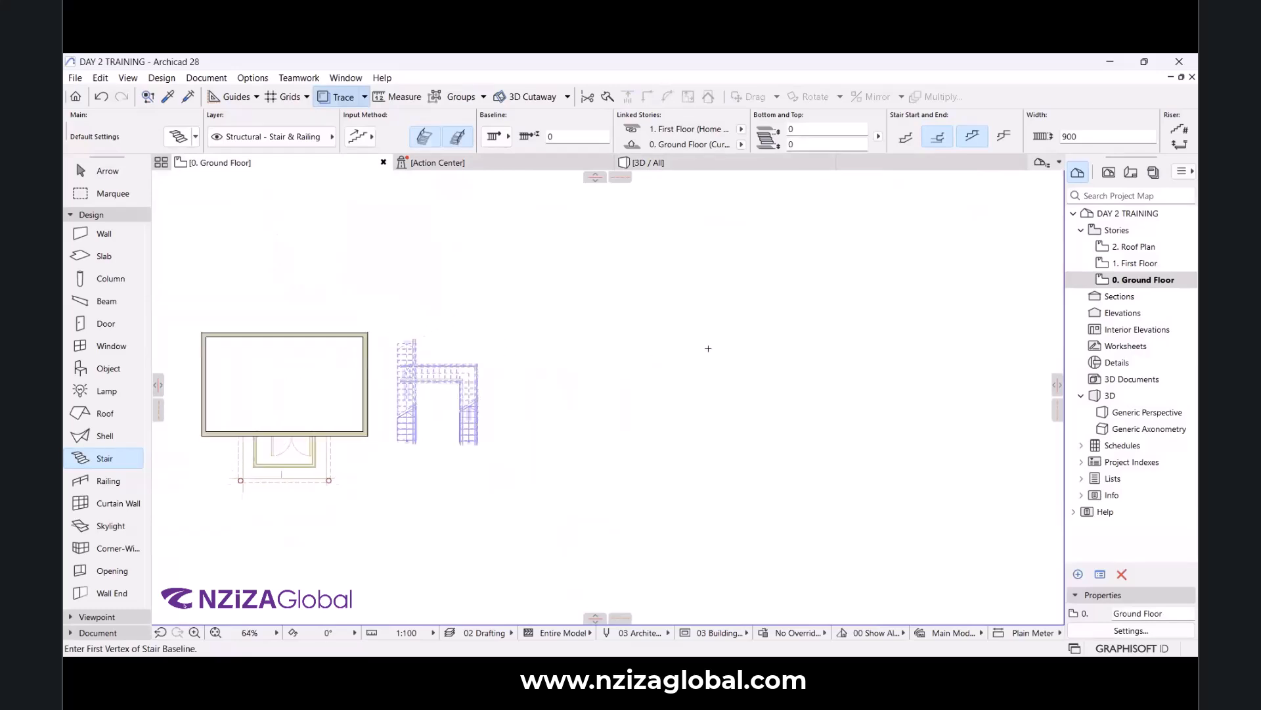
scroll(655, 355, down, 5)
scroll(597, 351, up, 3)
scroll(535, 370, up, 2)
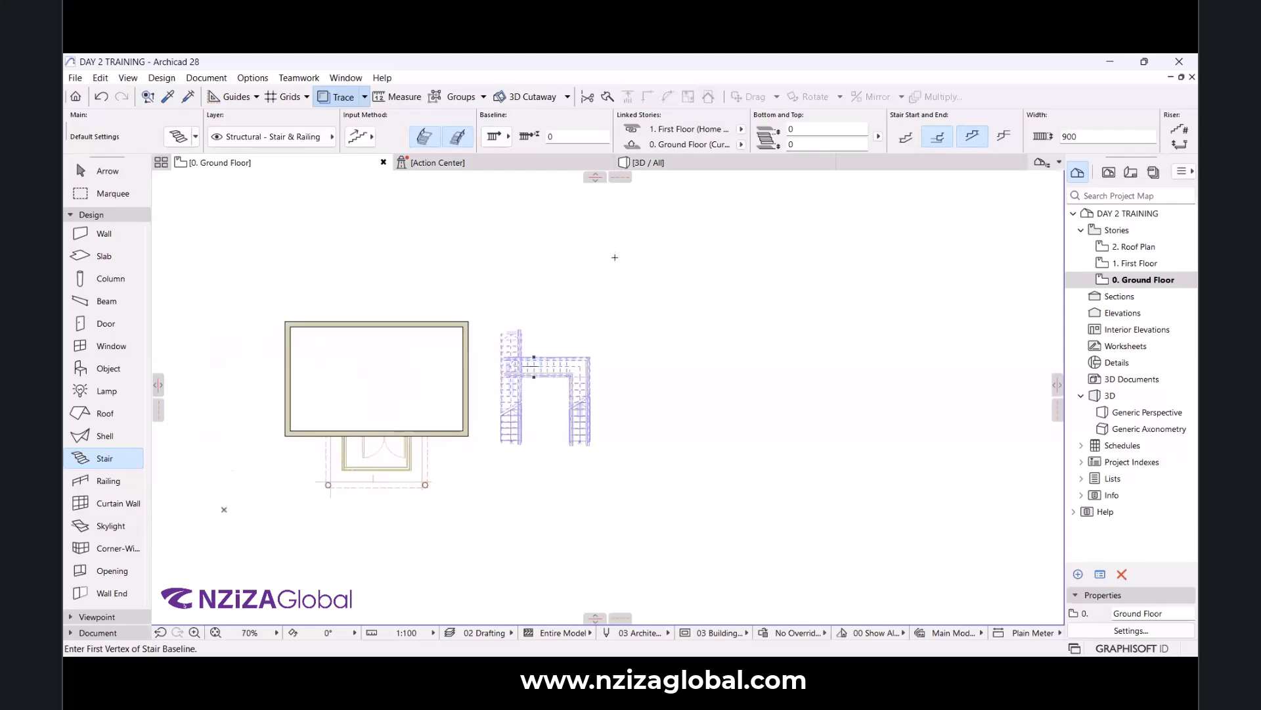
click(646, 164)
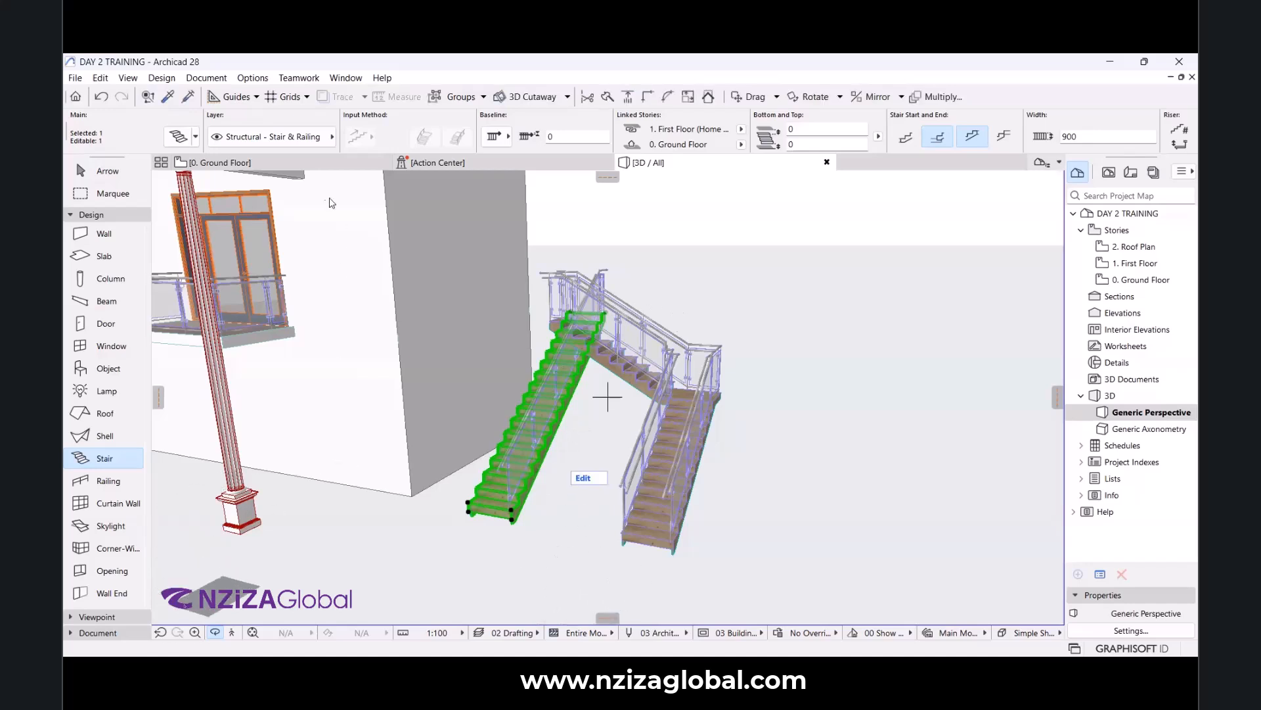
mouse_move(316, 167)
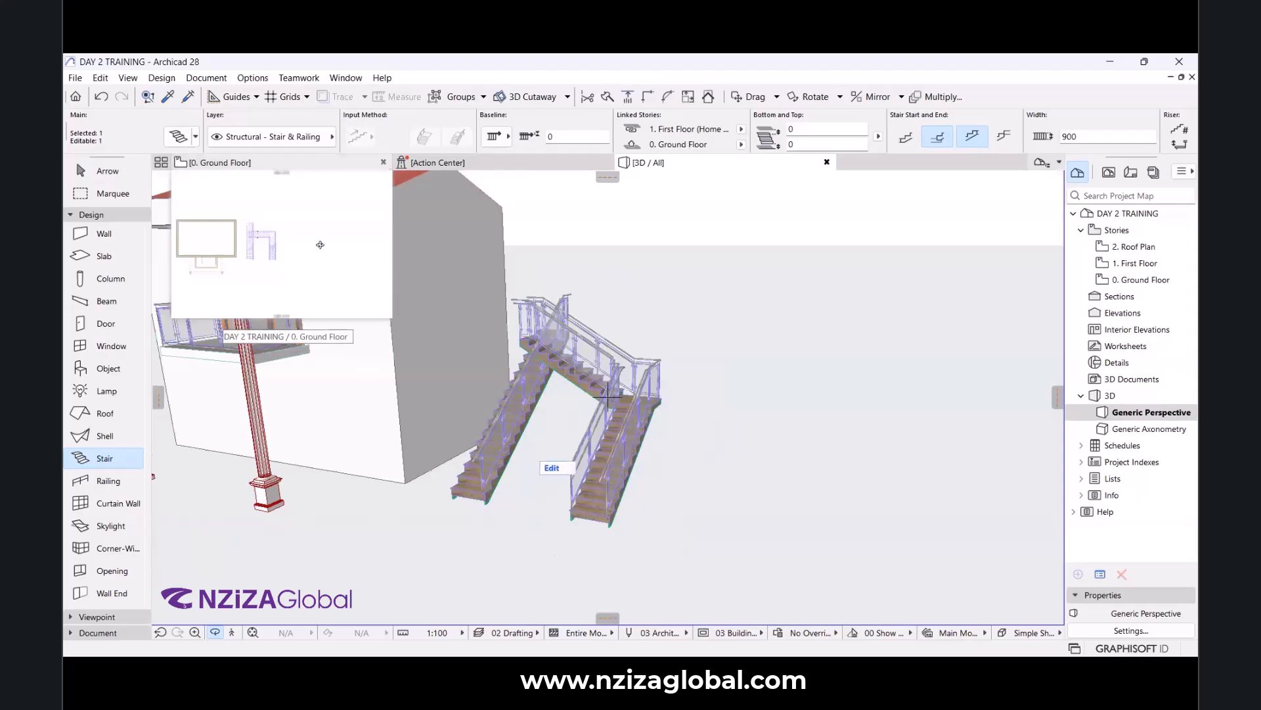
click(320, 245)
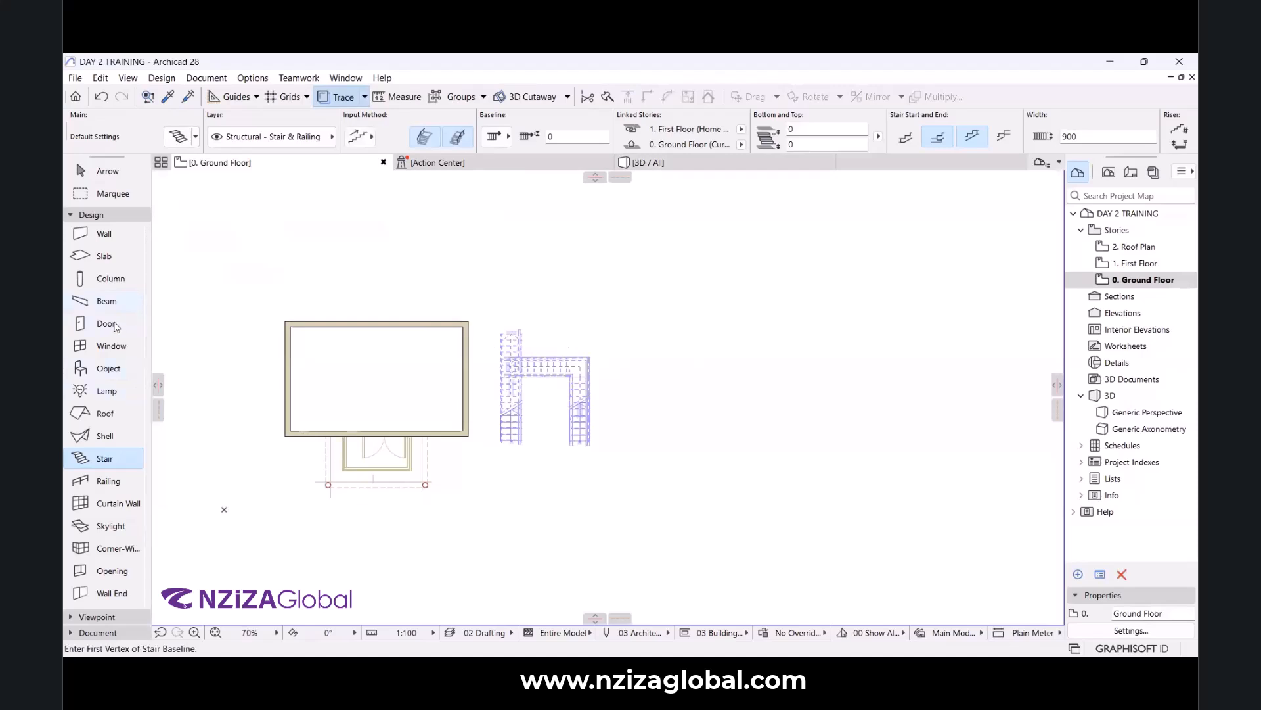
click(110, 236)
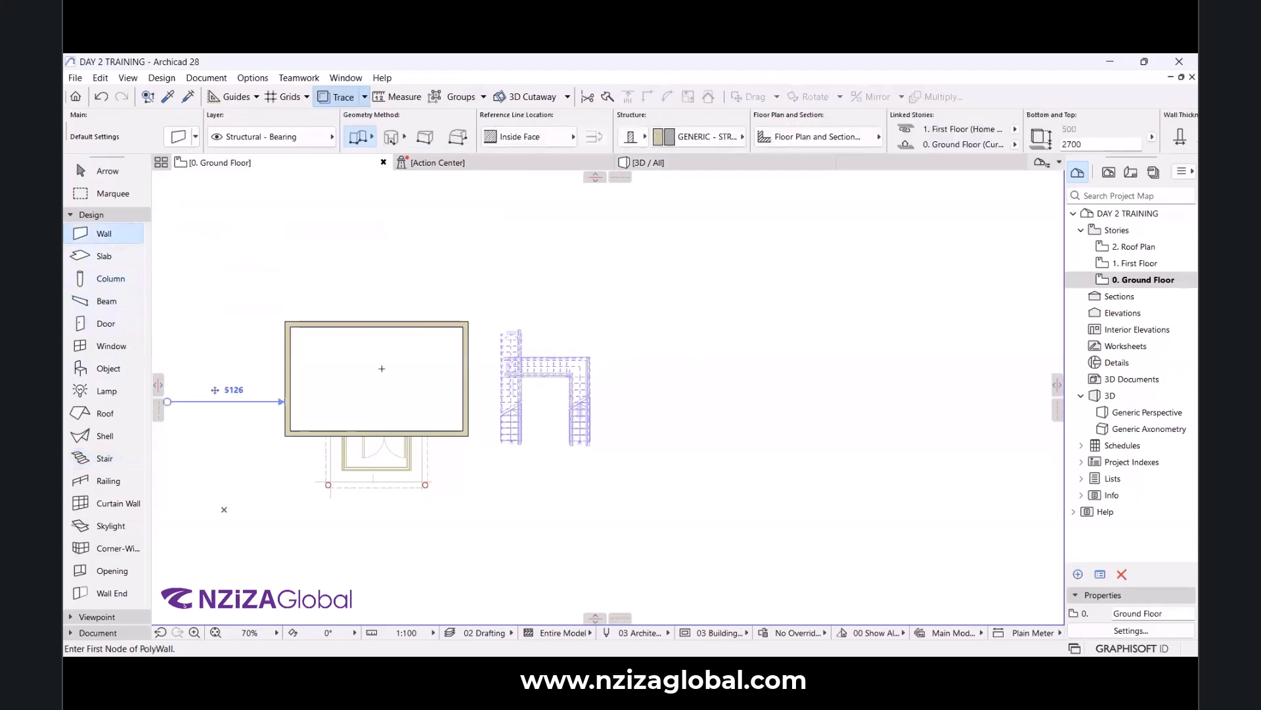
scroll(713, 397, up, 2)
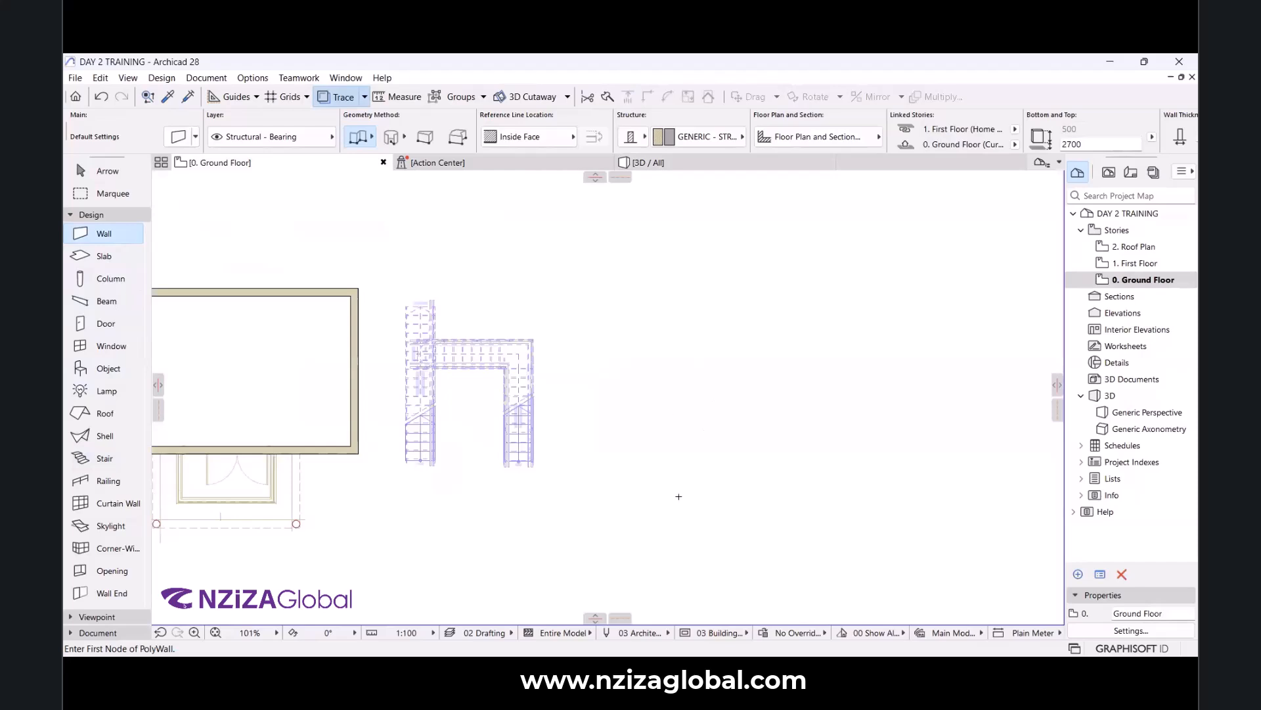
click(679, 497)
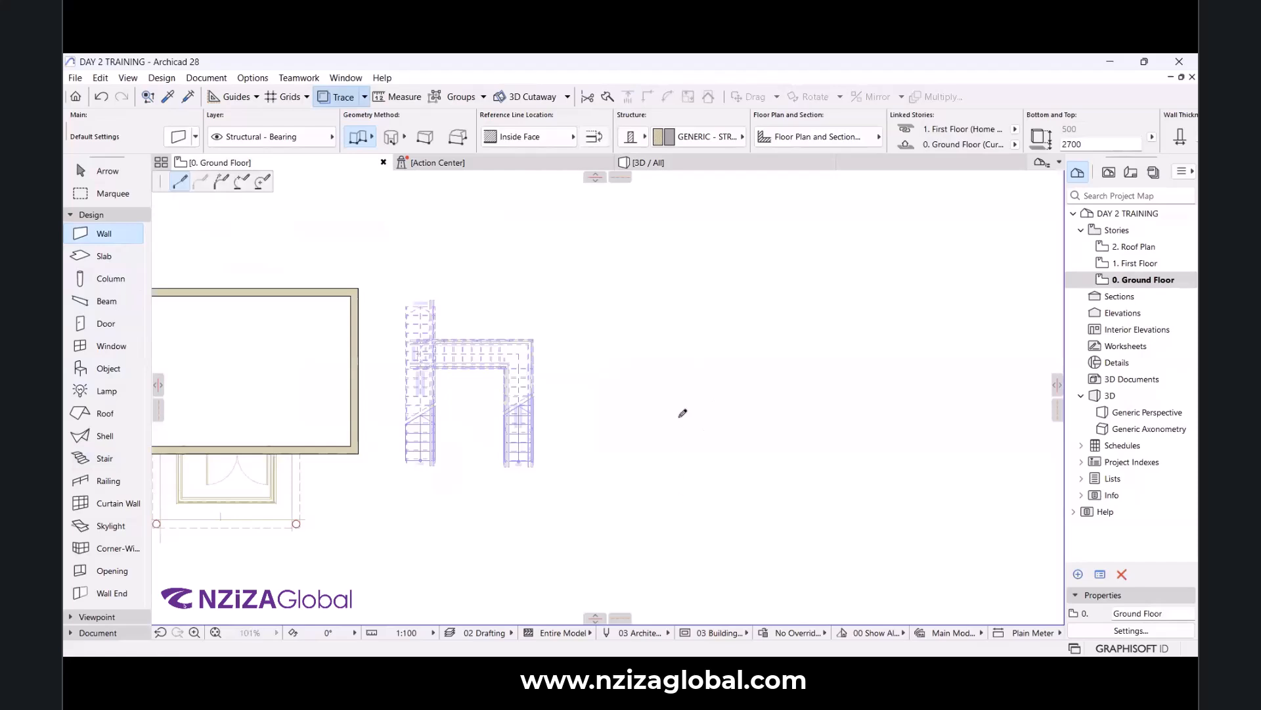
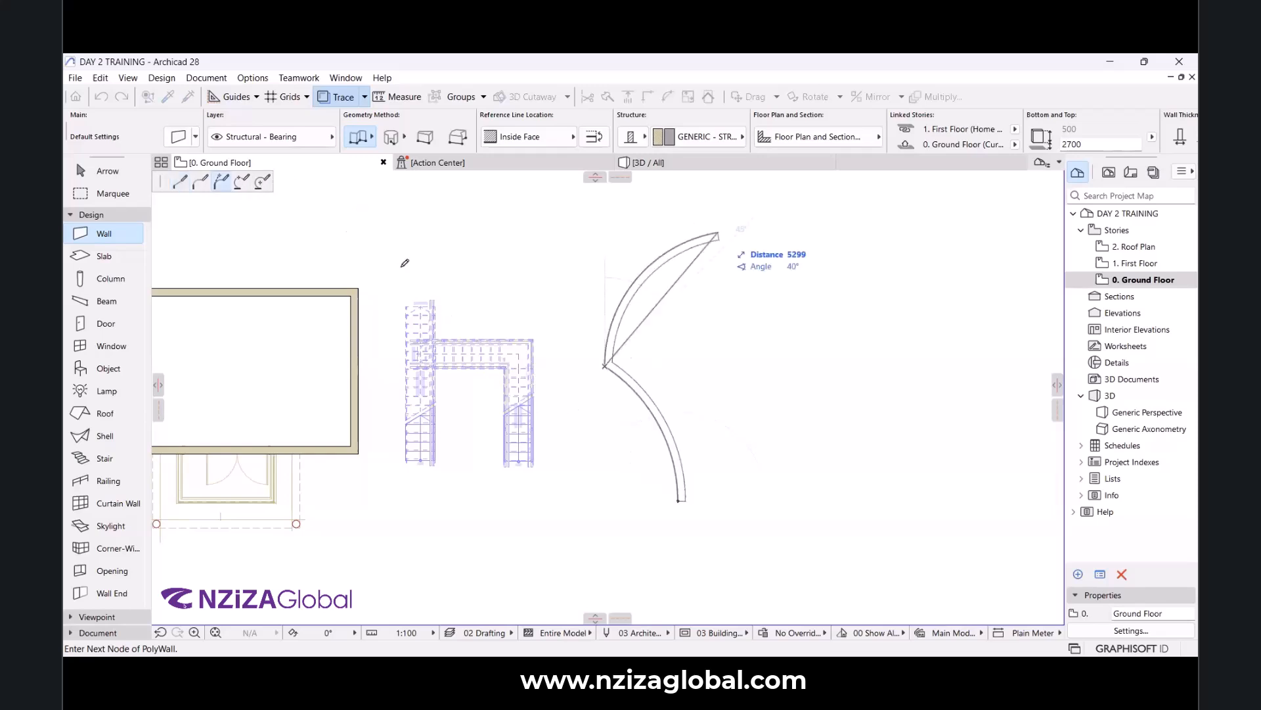
click(244, 181)
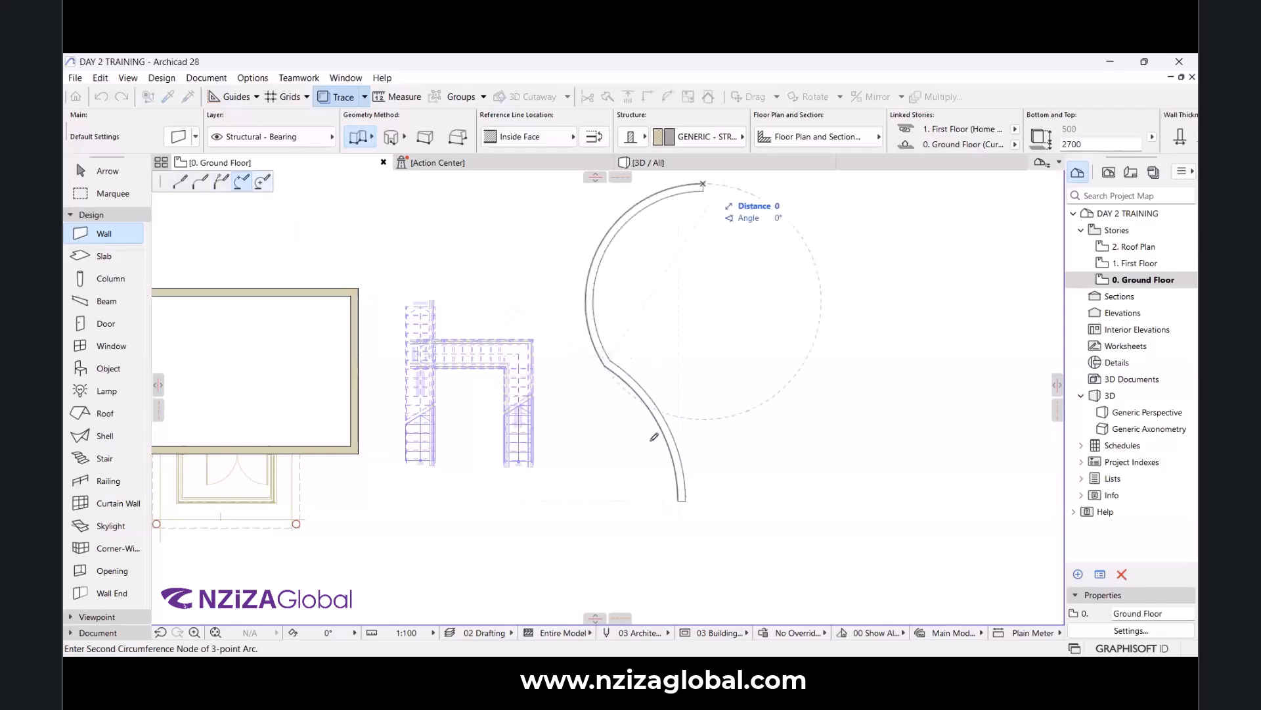
key(Escape)
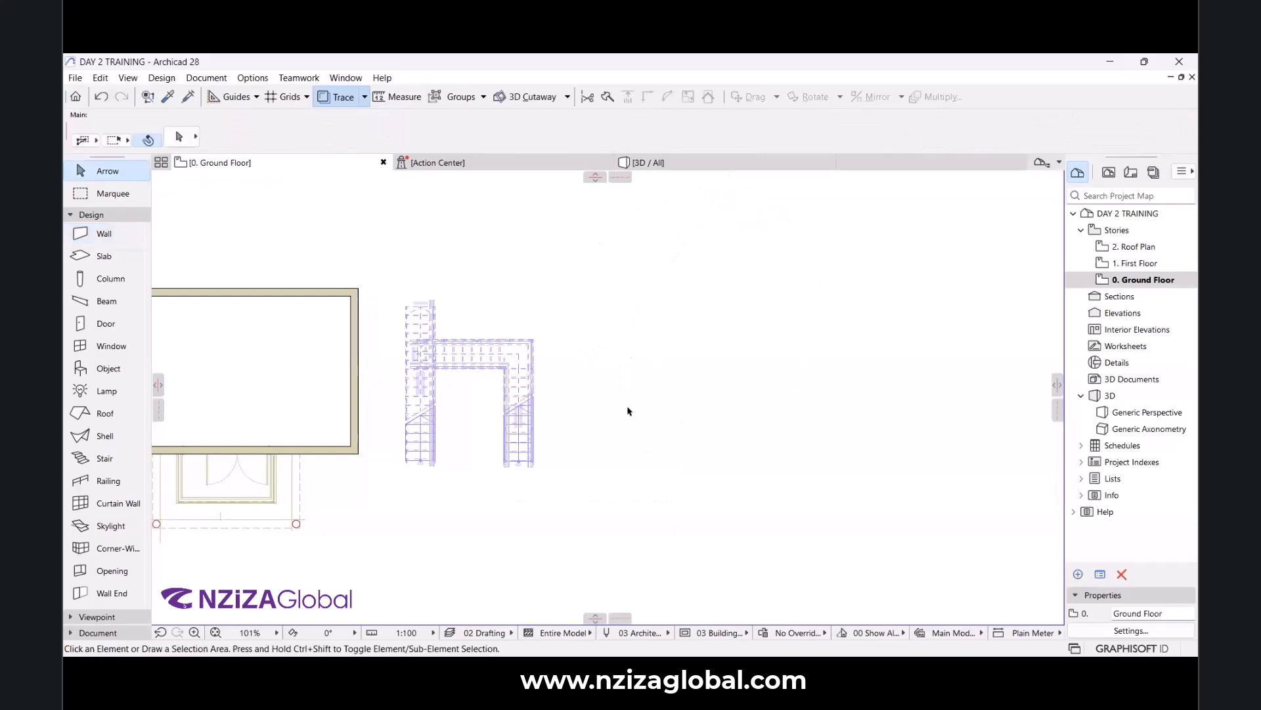
Draw a curved wall as a three-point arc in the open area beyond the L-shaped stair on the ground floor plan.
click(103, 234)
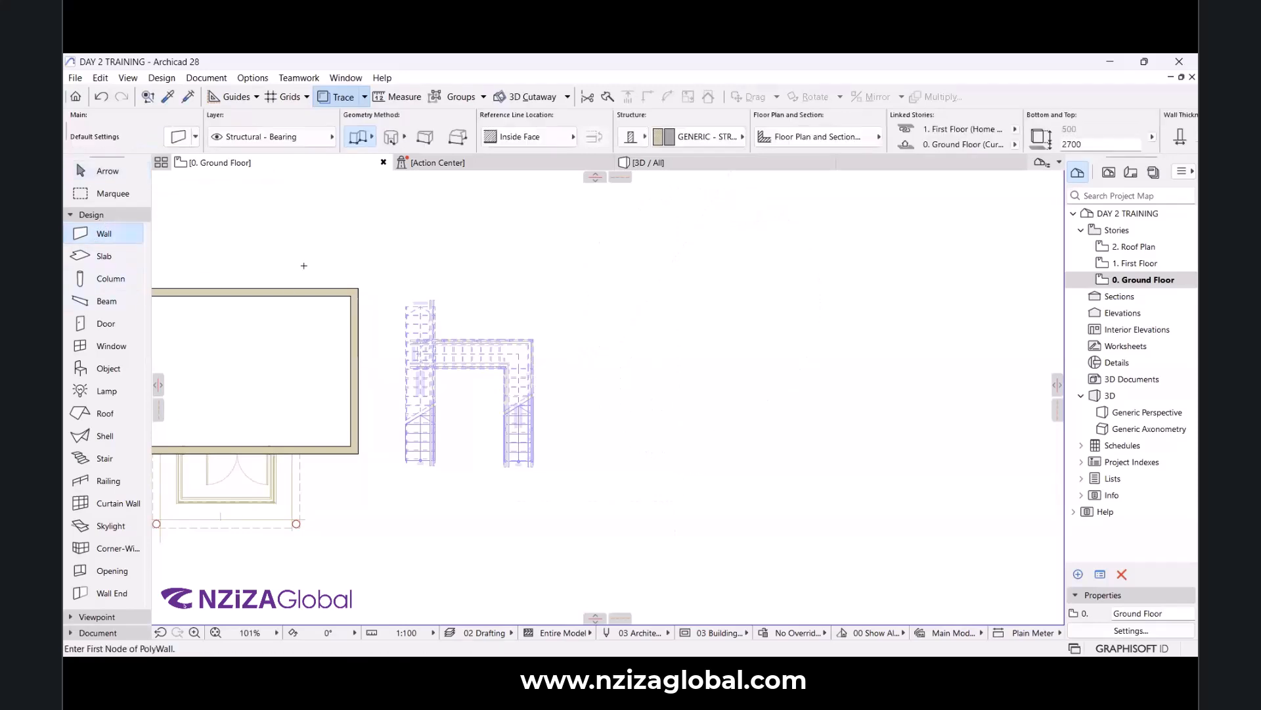
click(766, 466)
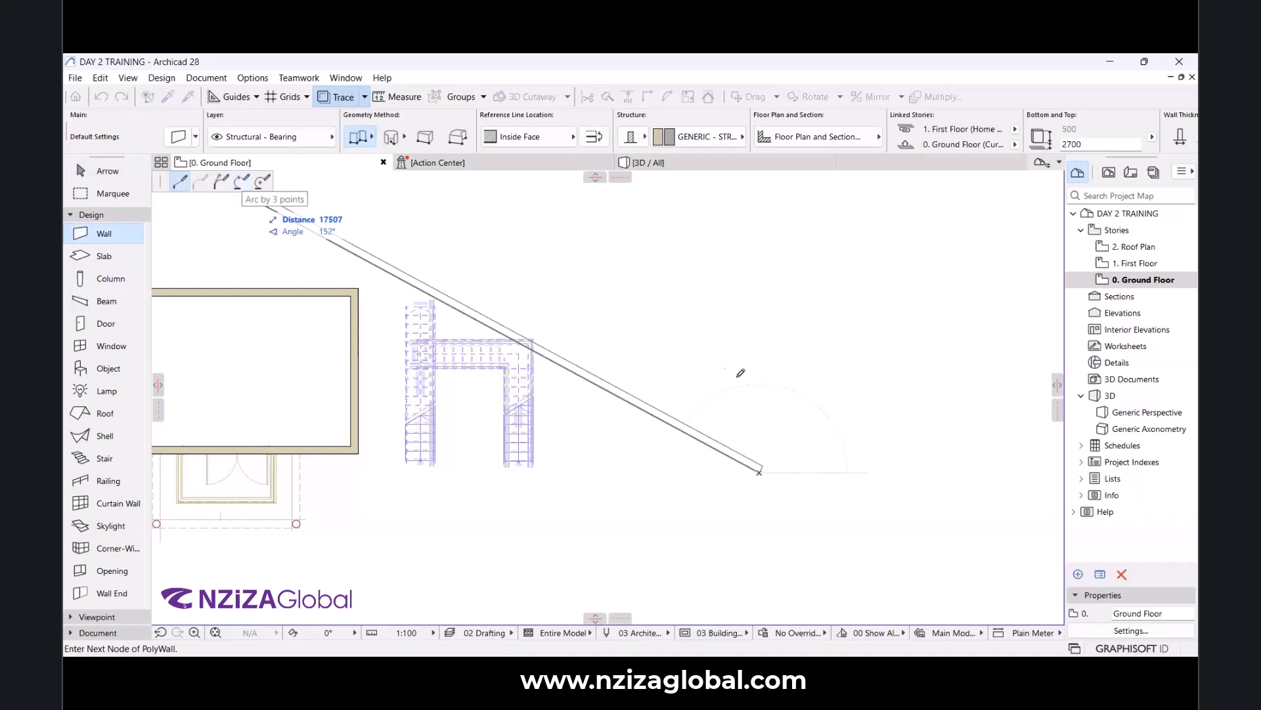
click(242, 182)
middle_drag(741, 372, 626, 431)
click(644, 357)
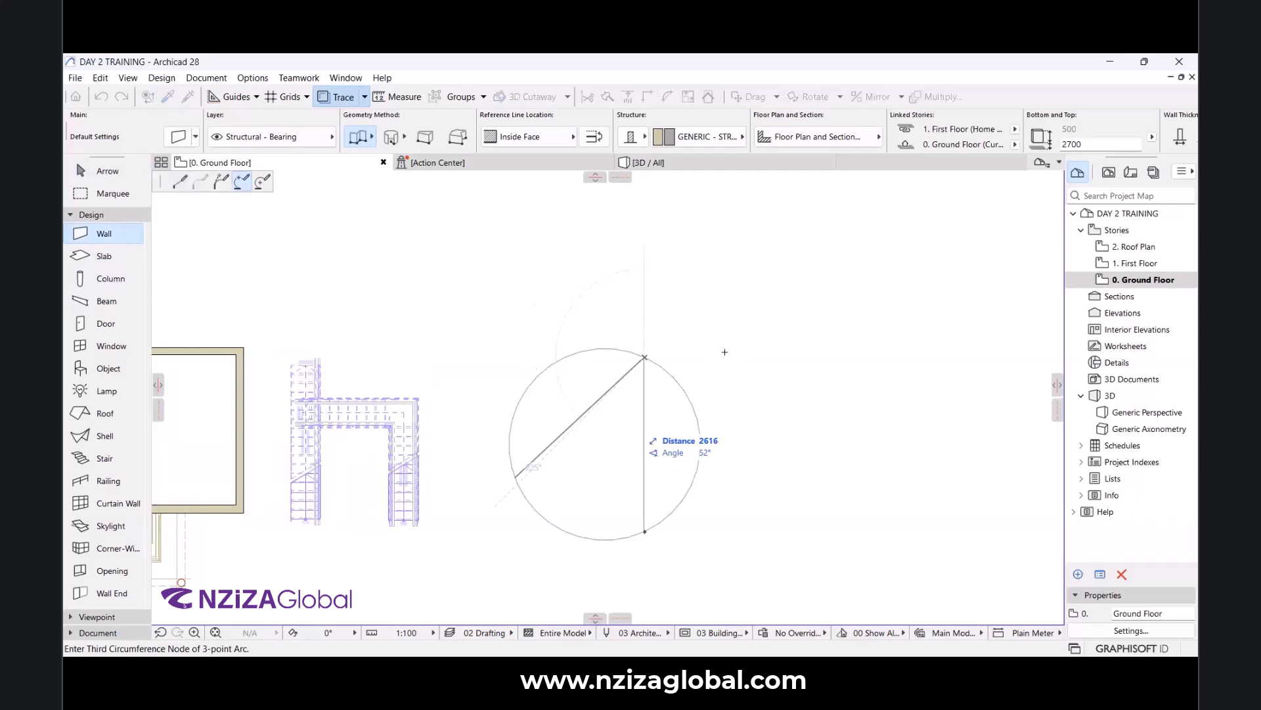
click(652, 368)
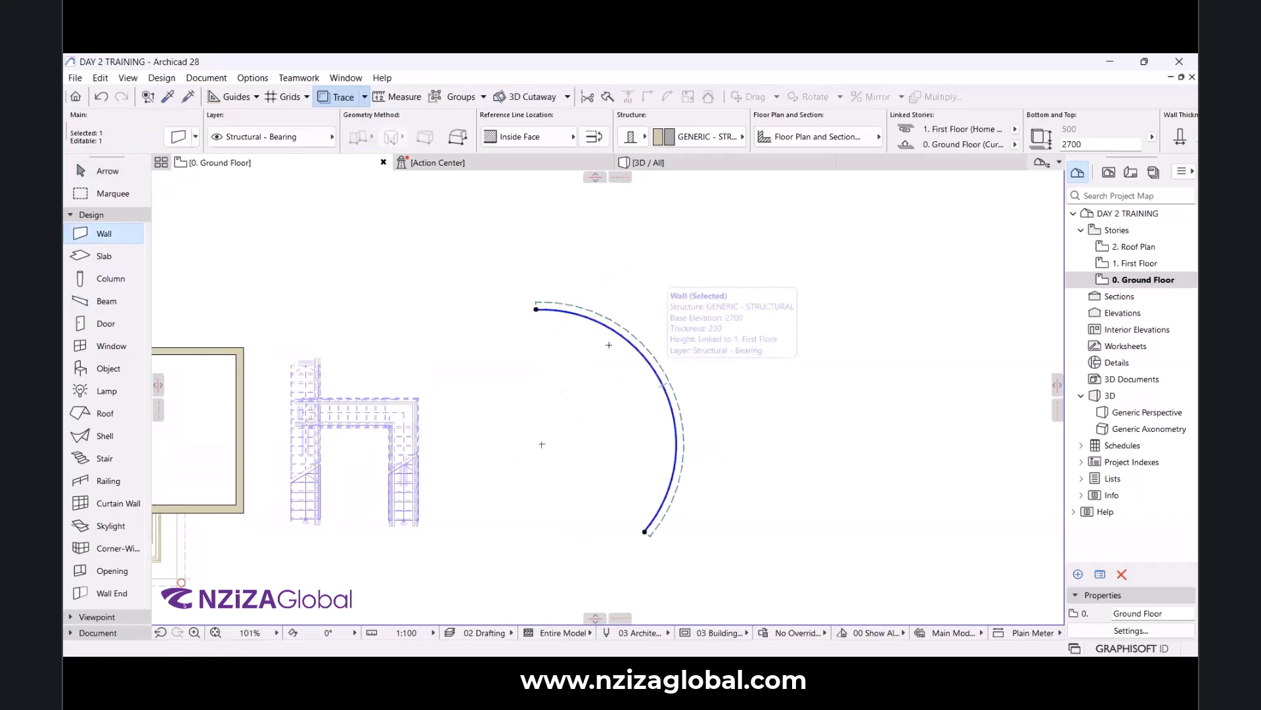
Mirror a copy of the curved wall about a diagonal axis starting at its upper end.
key(shift)
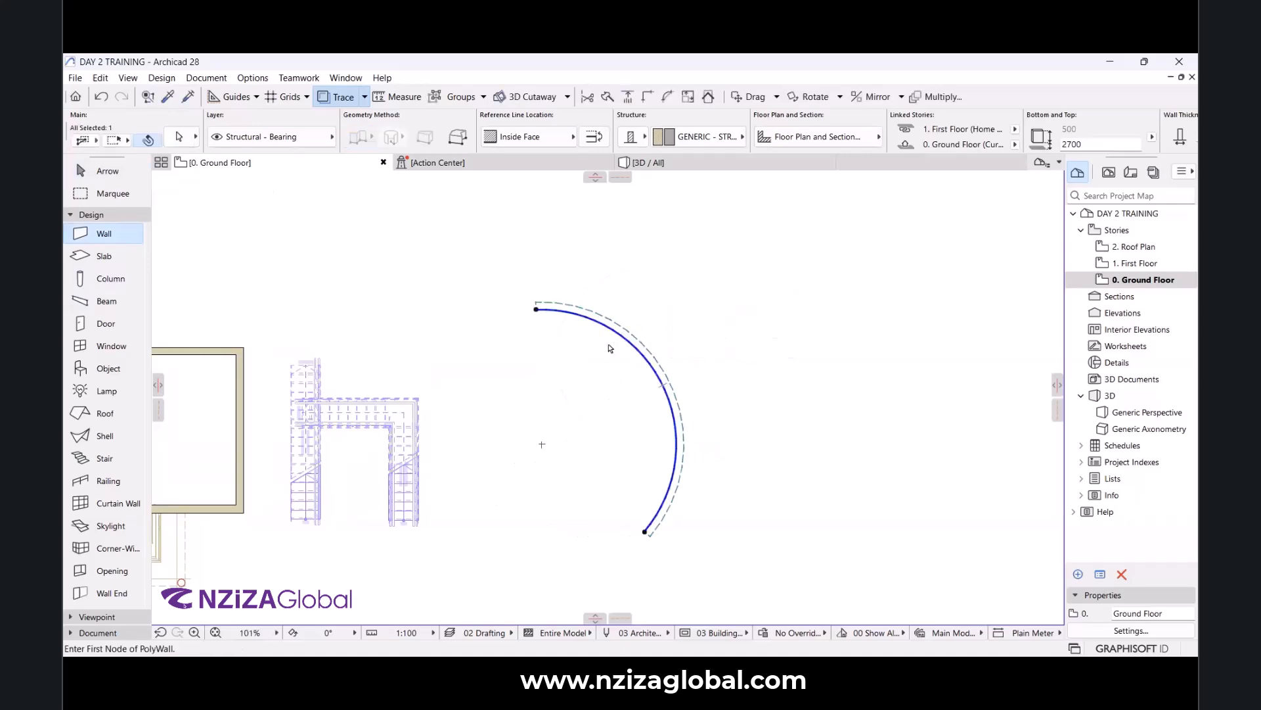
key(ctrl+shift+m)
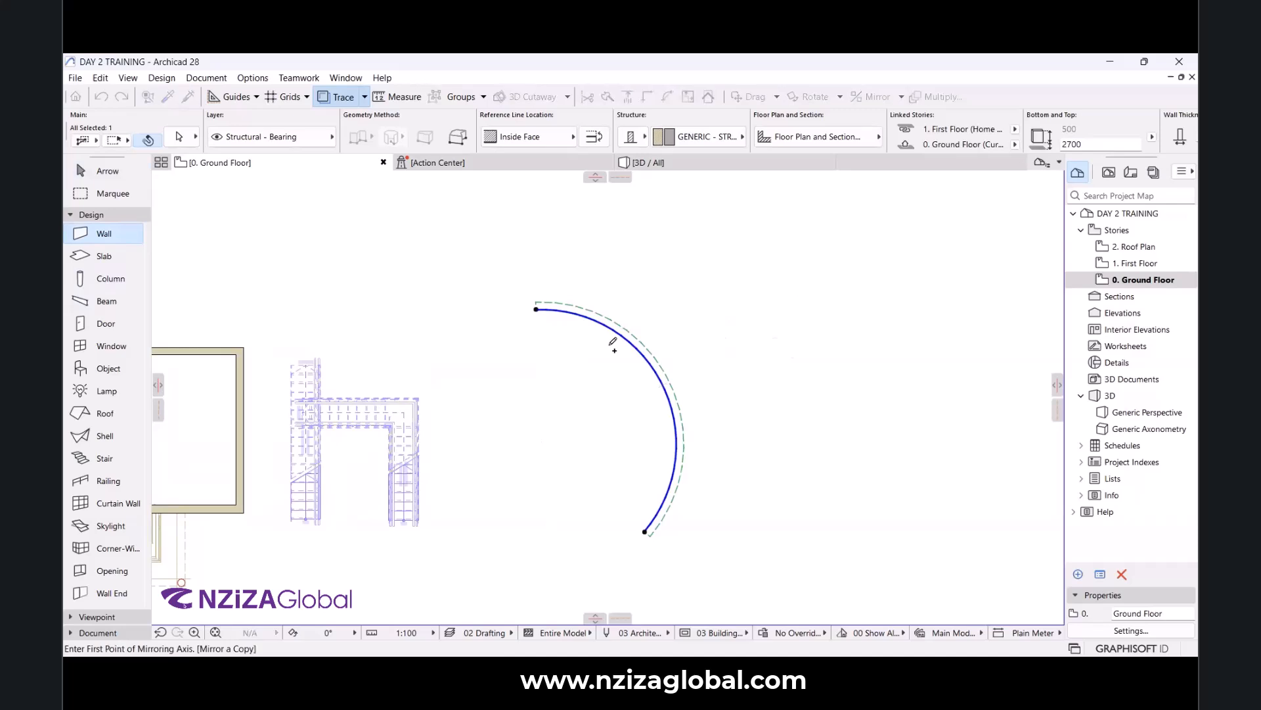
click(537, 309)
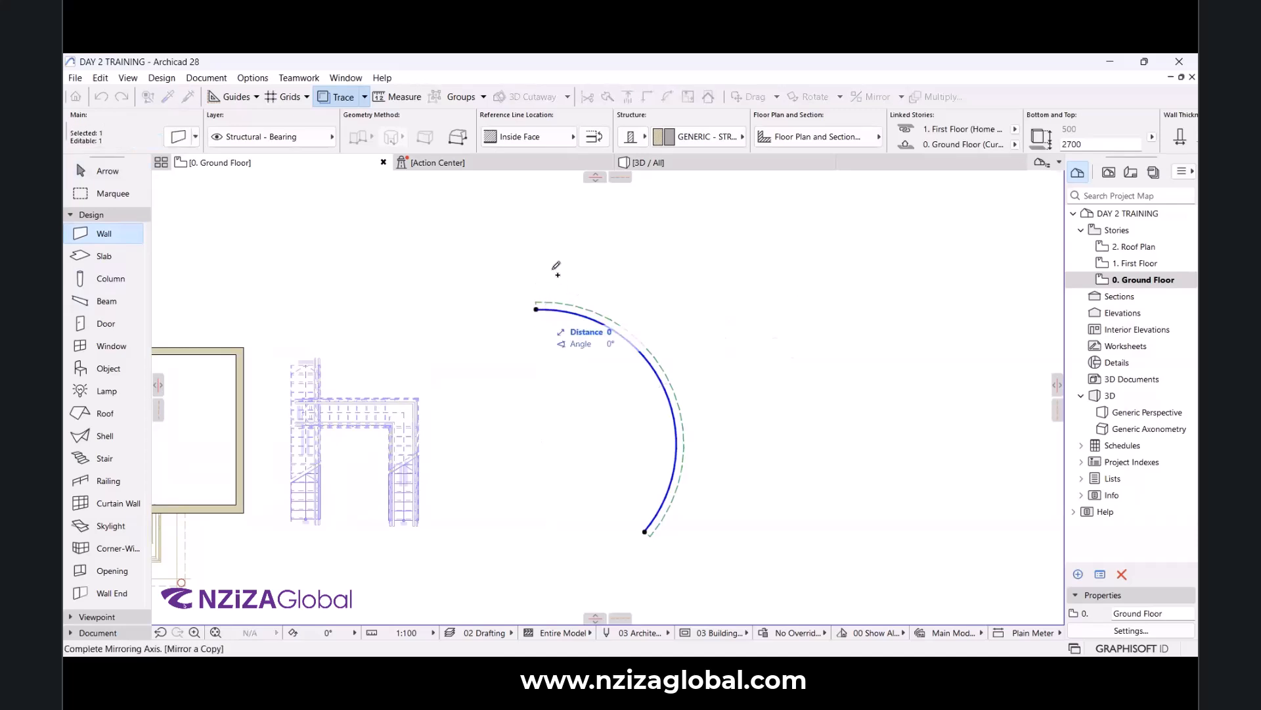
click(584, 268)
scroll(608, 413, down, 3)
scroll(573, 367, up, 3)
scroll(563, 439, up, 3)
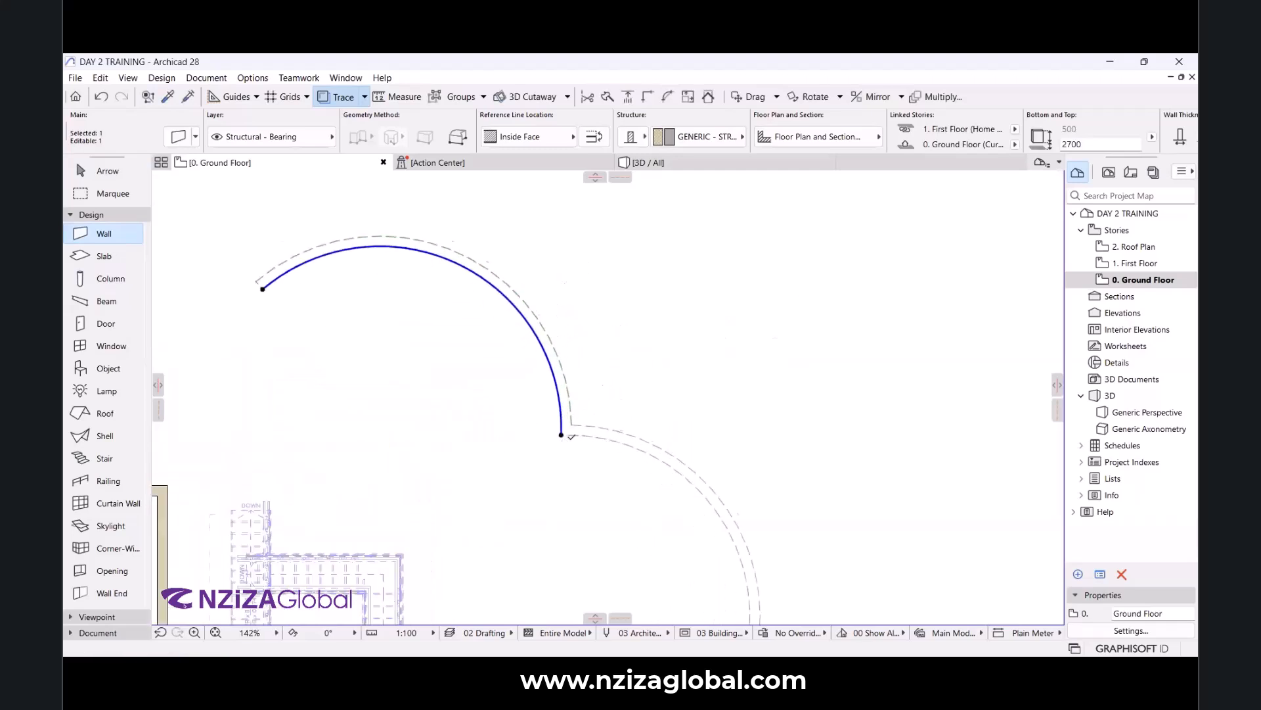
Mirror the copied arc about a diagonal axis near the joint so the two curved walls form an S shape.
key(ctrl+m)
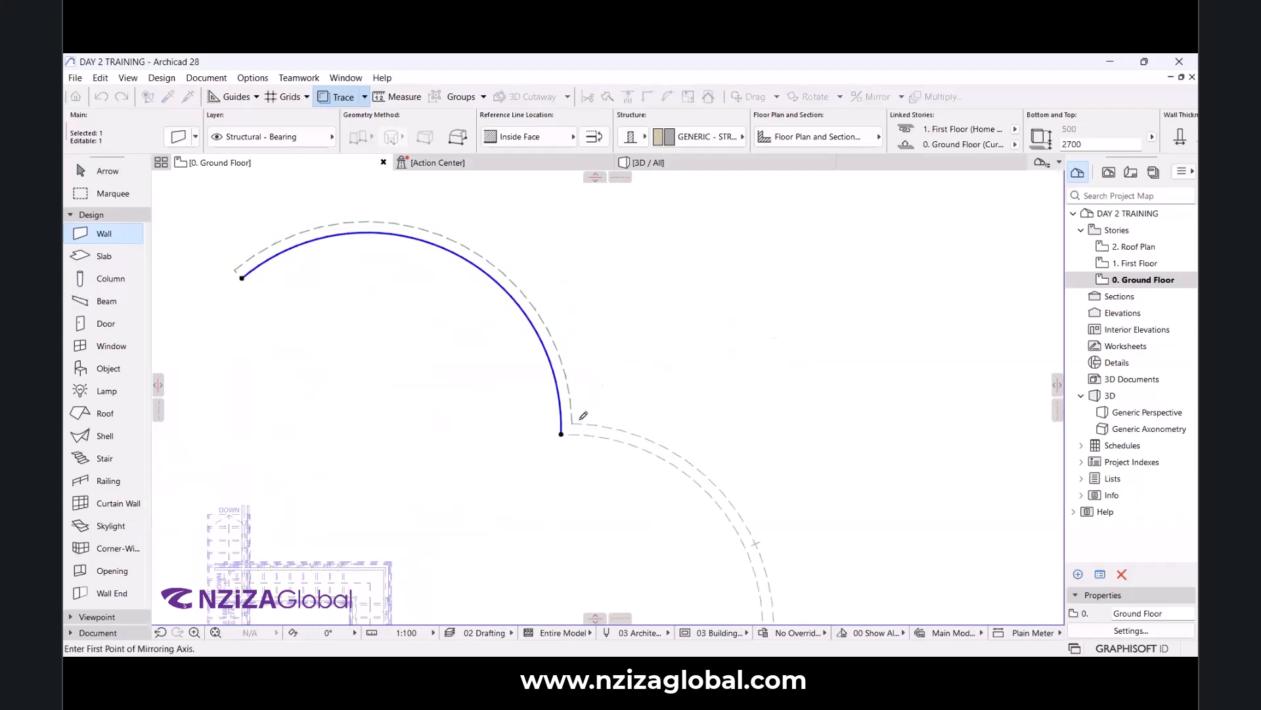
click(552, 421)
scroll(578, 431, up, 6)
scroll(693, 475, down, 6)
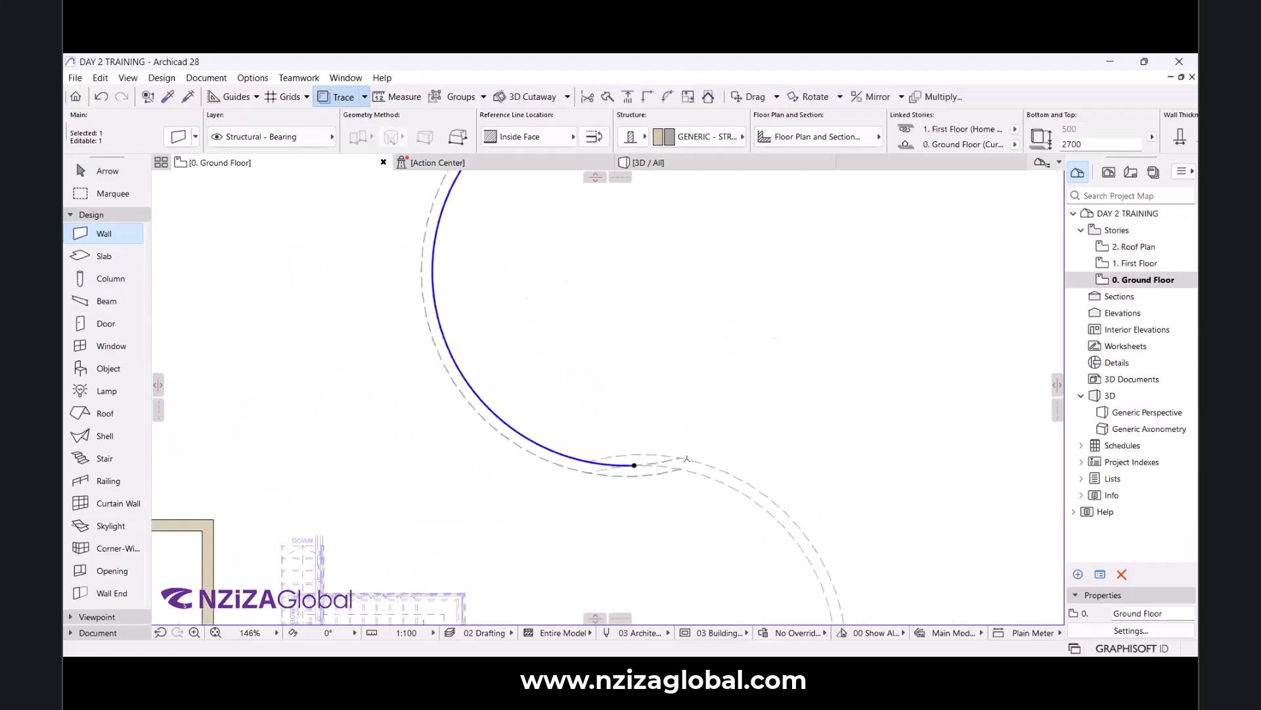
scroll(591, 428, down, 6)
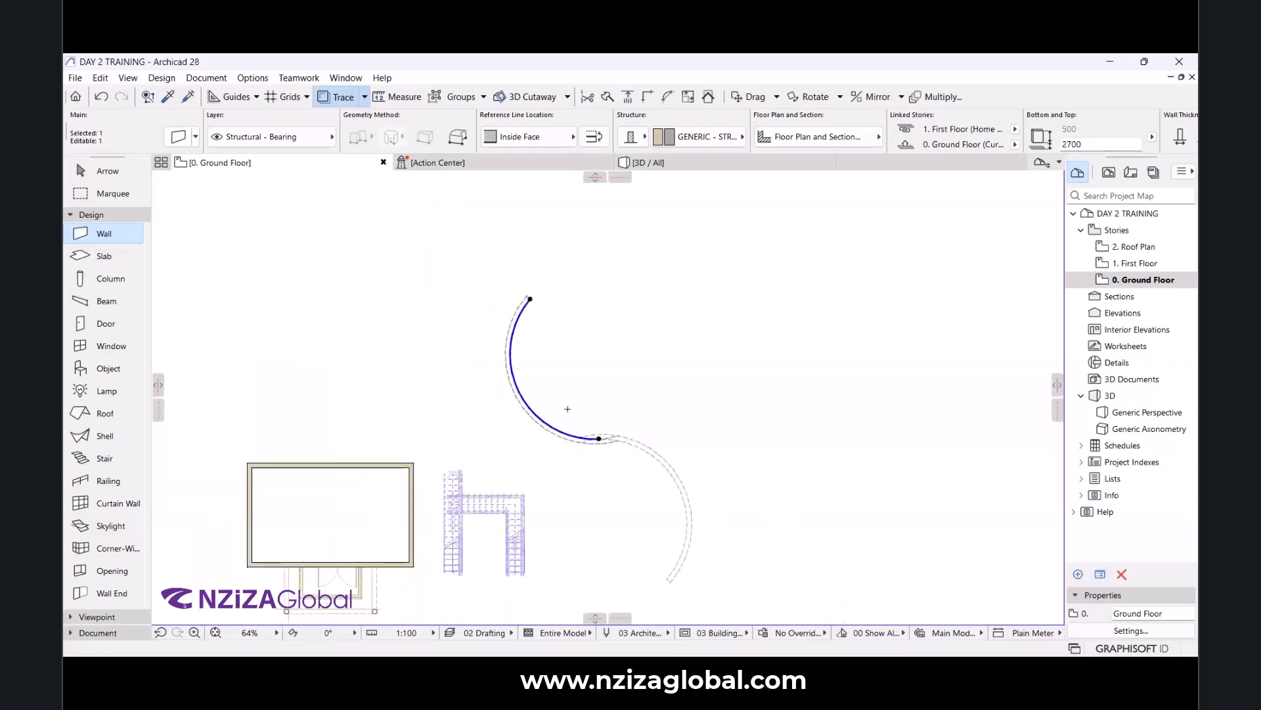
scroll(585, 429, up, 3)
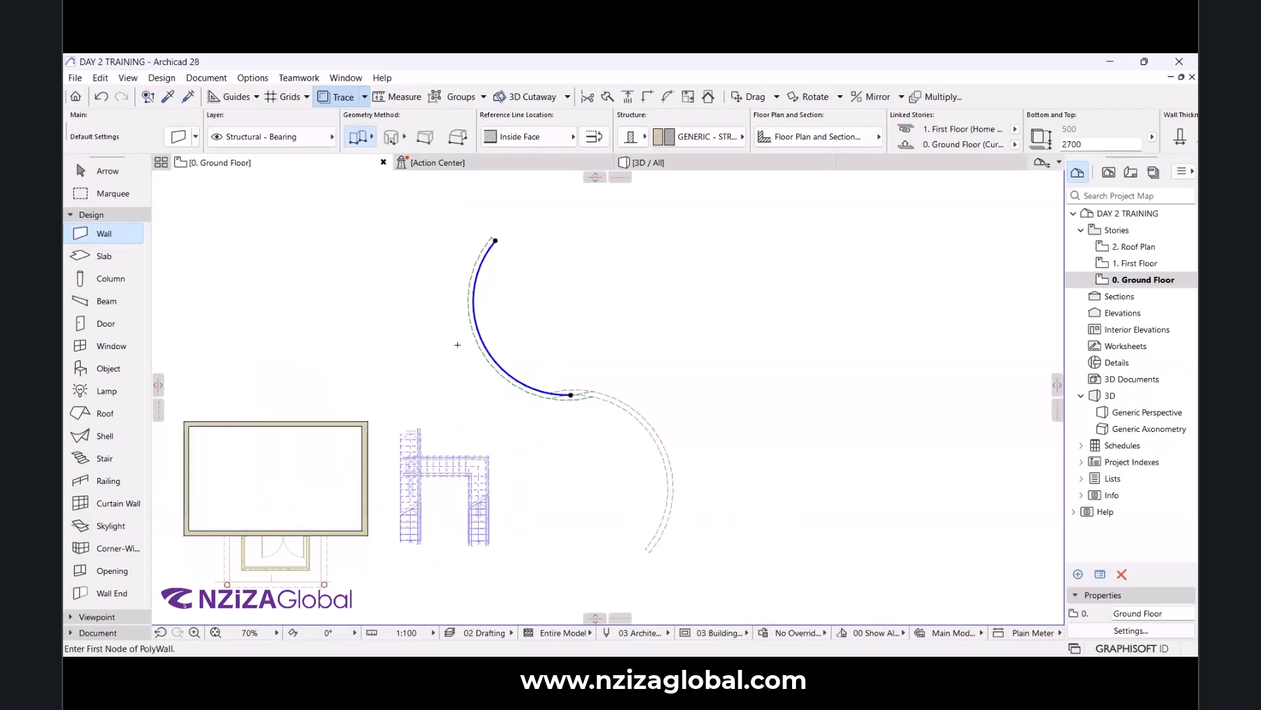
key(Escape)
scroll(591, 411, up, 5)
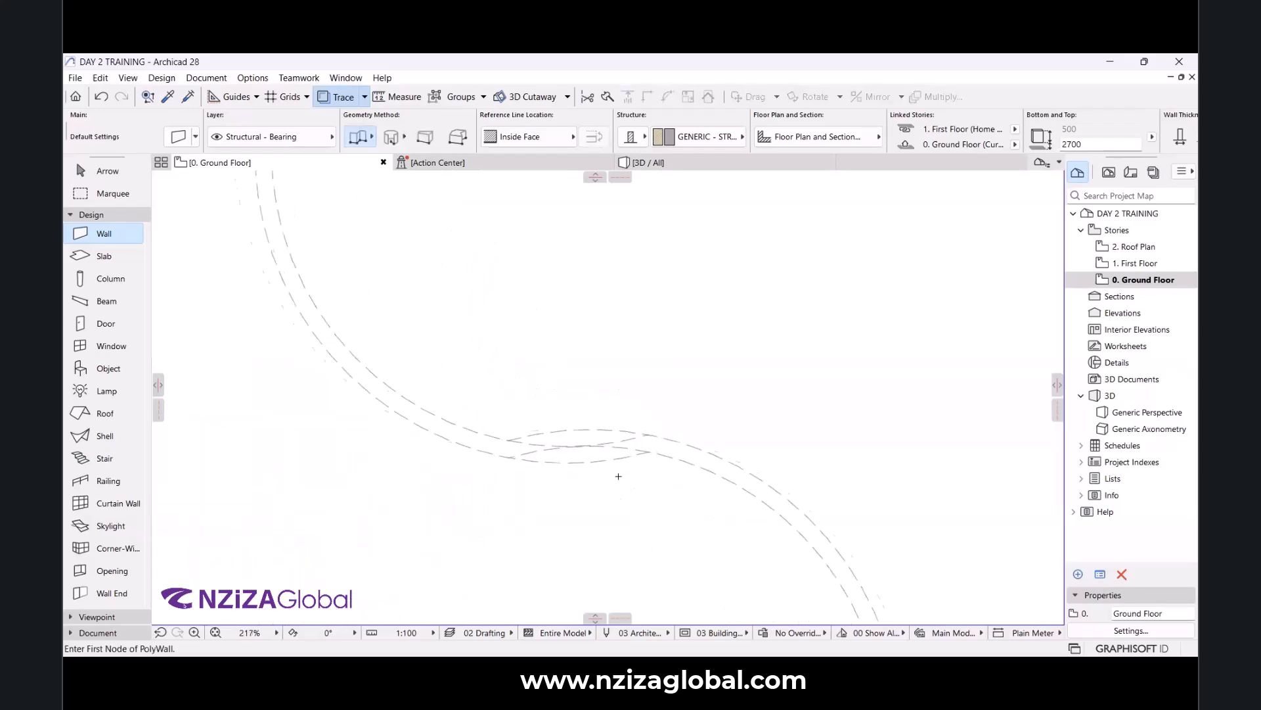
Select both curved walls in the 3D view and set their base elevation to 0.
key(F3)
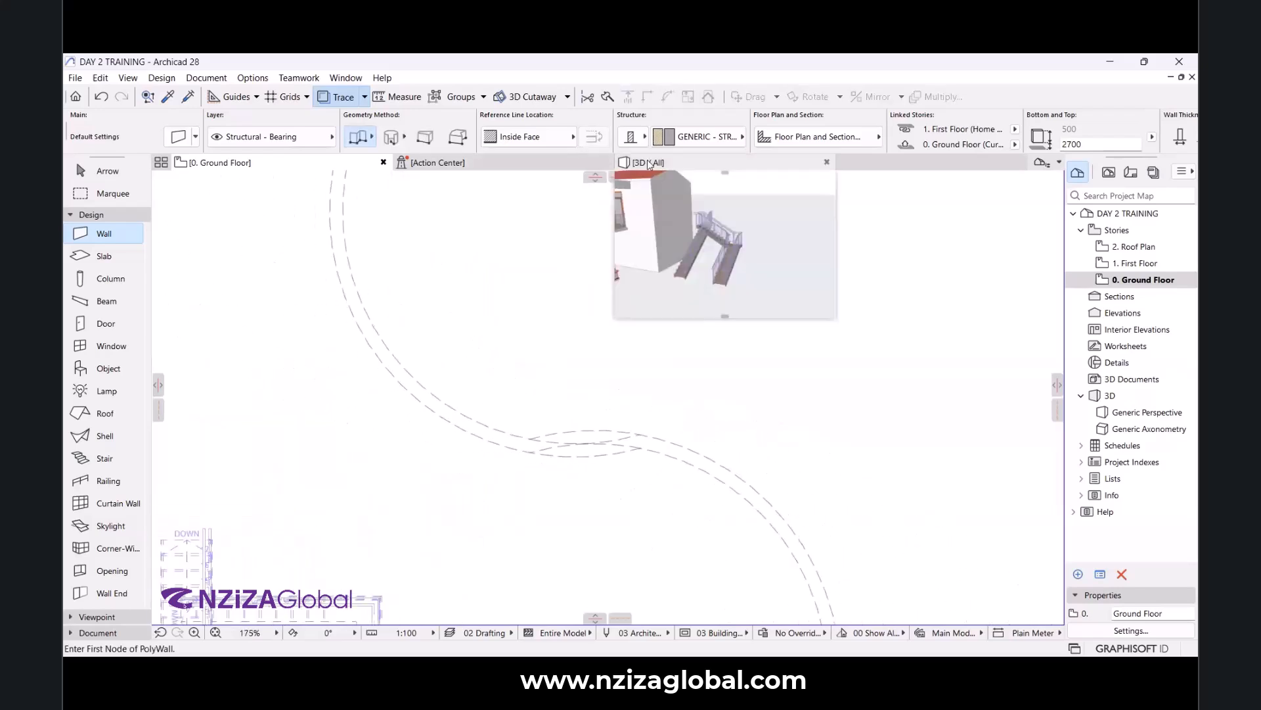
click(526, 412)
scroll(525, 413, down, 4)
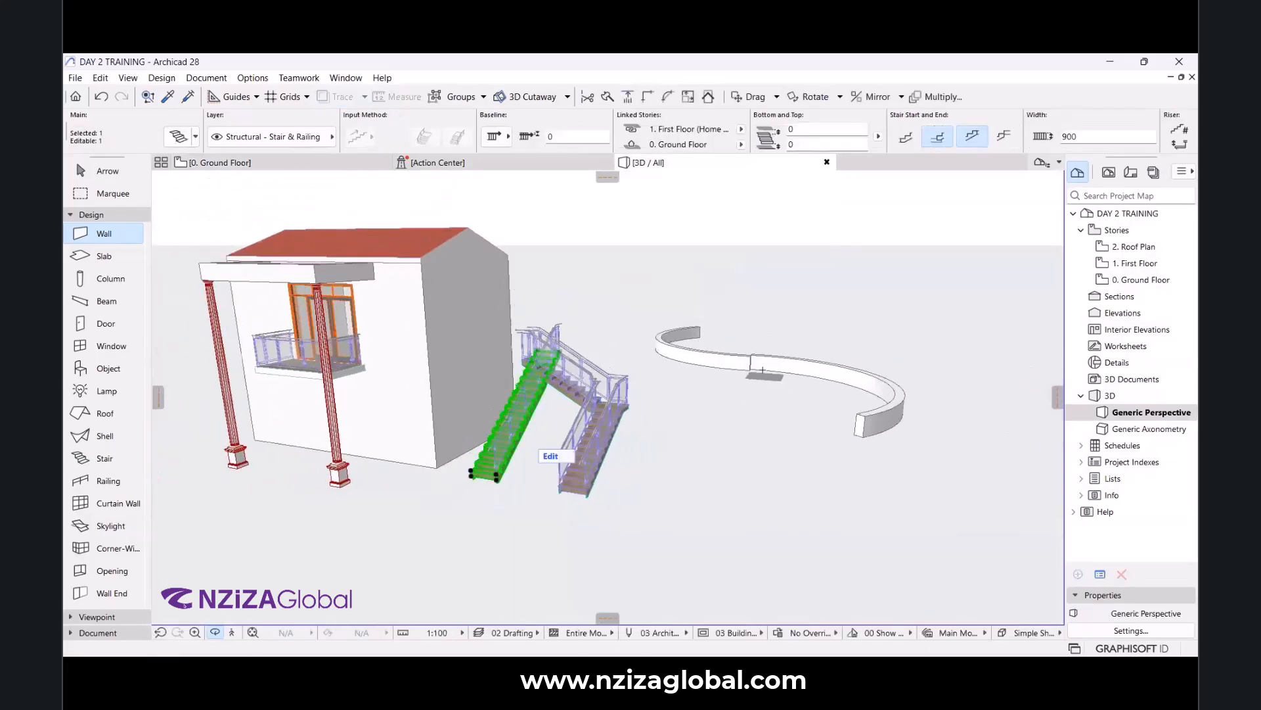
key(Escape)
key(Escape)
drag(732, 341, 780, 418)
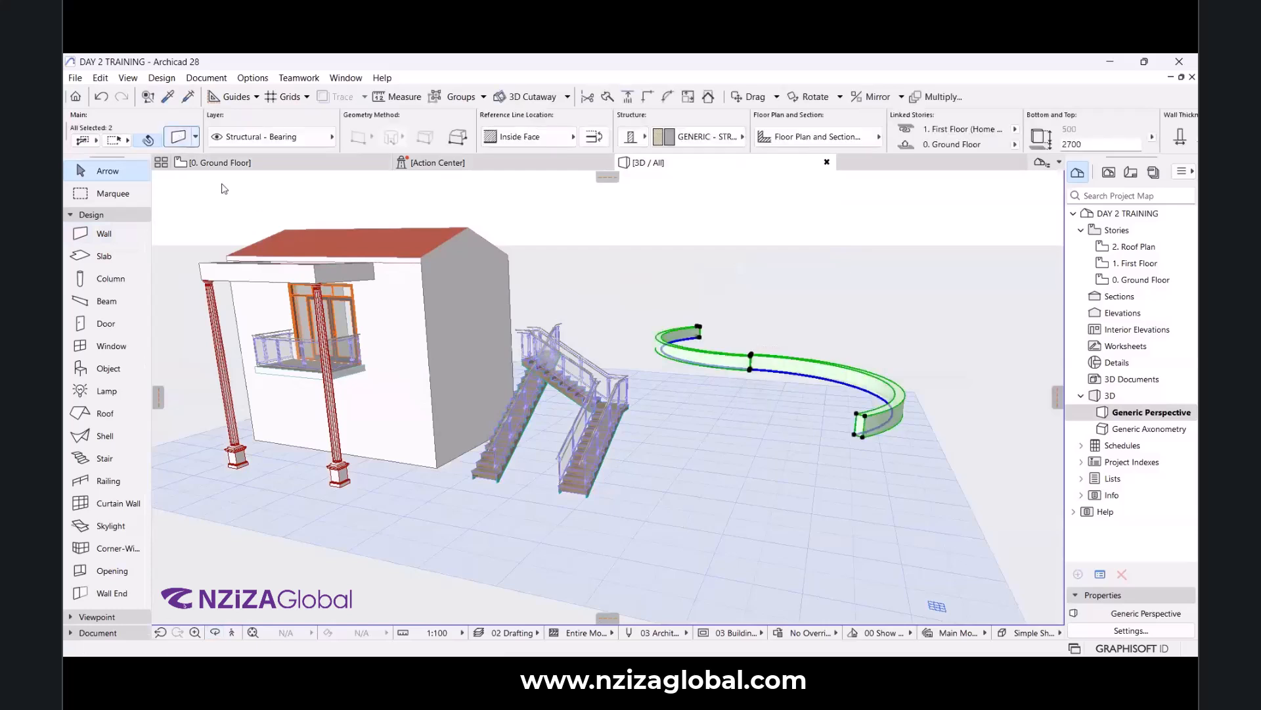
key(ctrl+t)
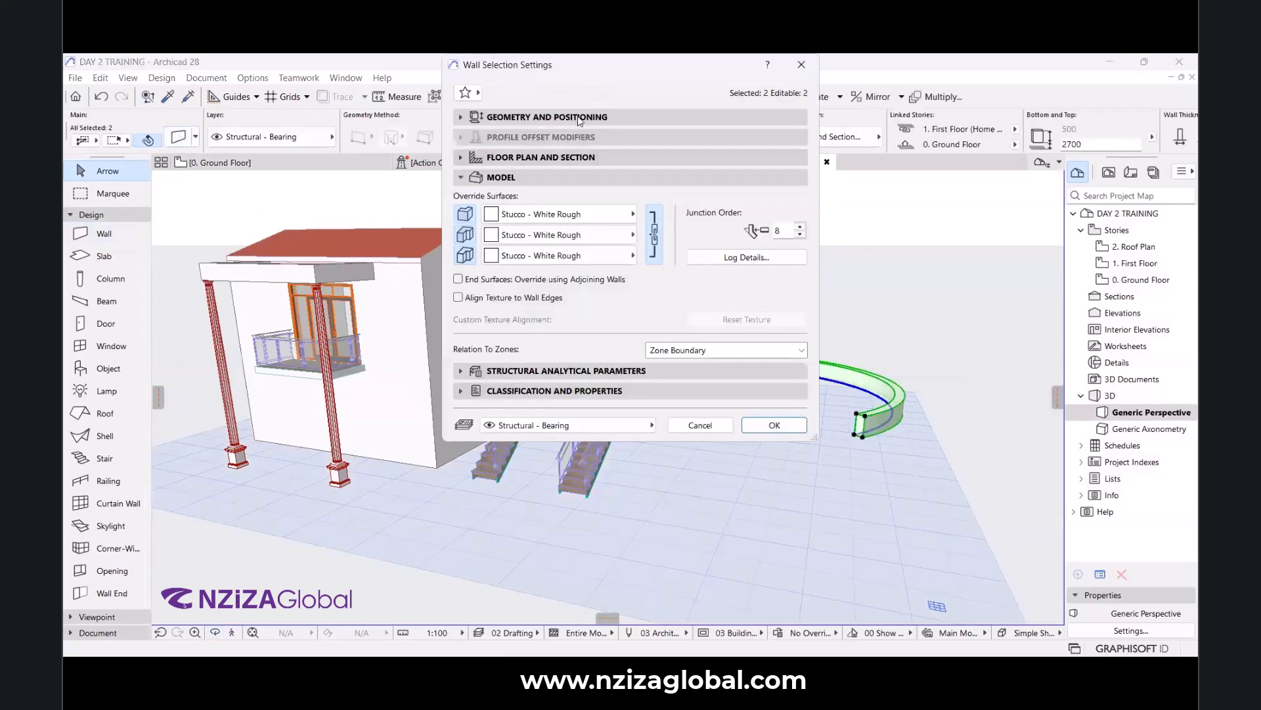
click(570, 118)
drag(567, 253, 474, 256)
text(0)
click(749, 467)
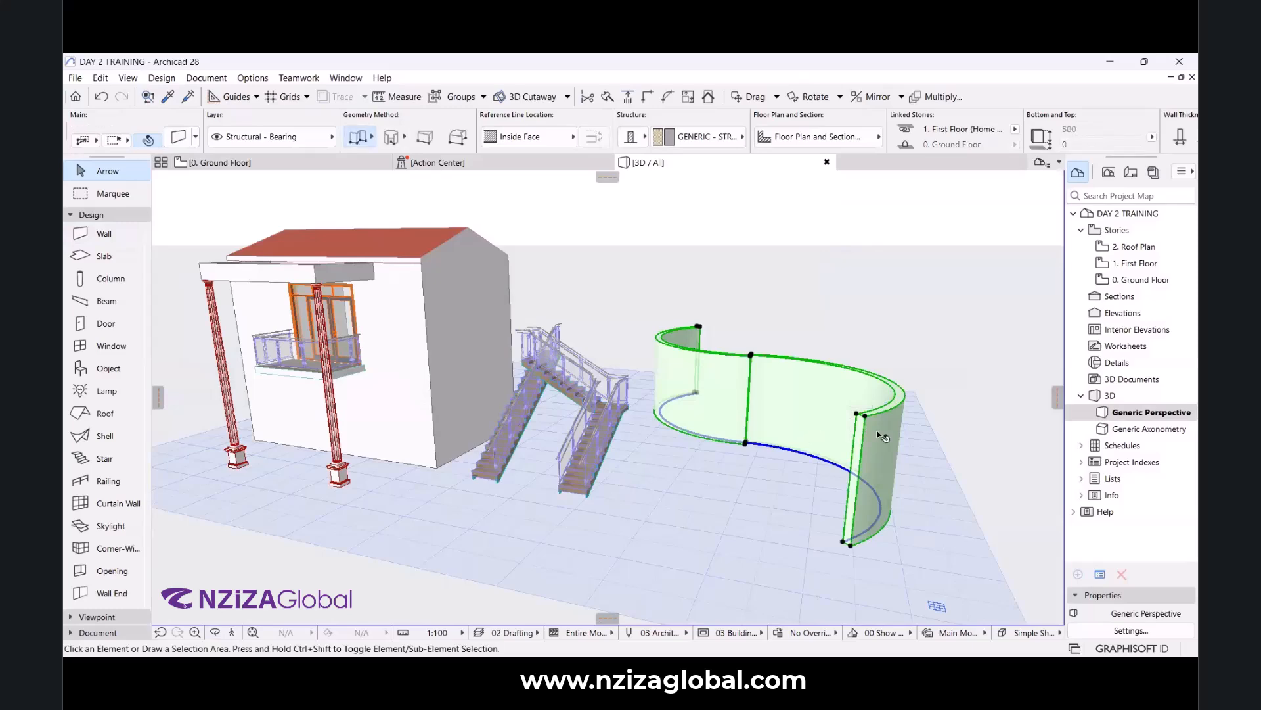
On the ground floor plan, move the lower curved wall's end to the upper wall's outer end corner, replacing the overlap with a flush joint.
key(Escape)
scroll(884, 436, up, 3)
scroll(873, 428, down, 2)
scroll(873, 429, up, 2)
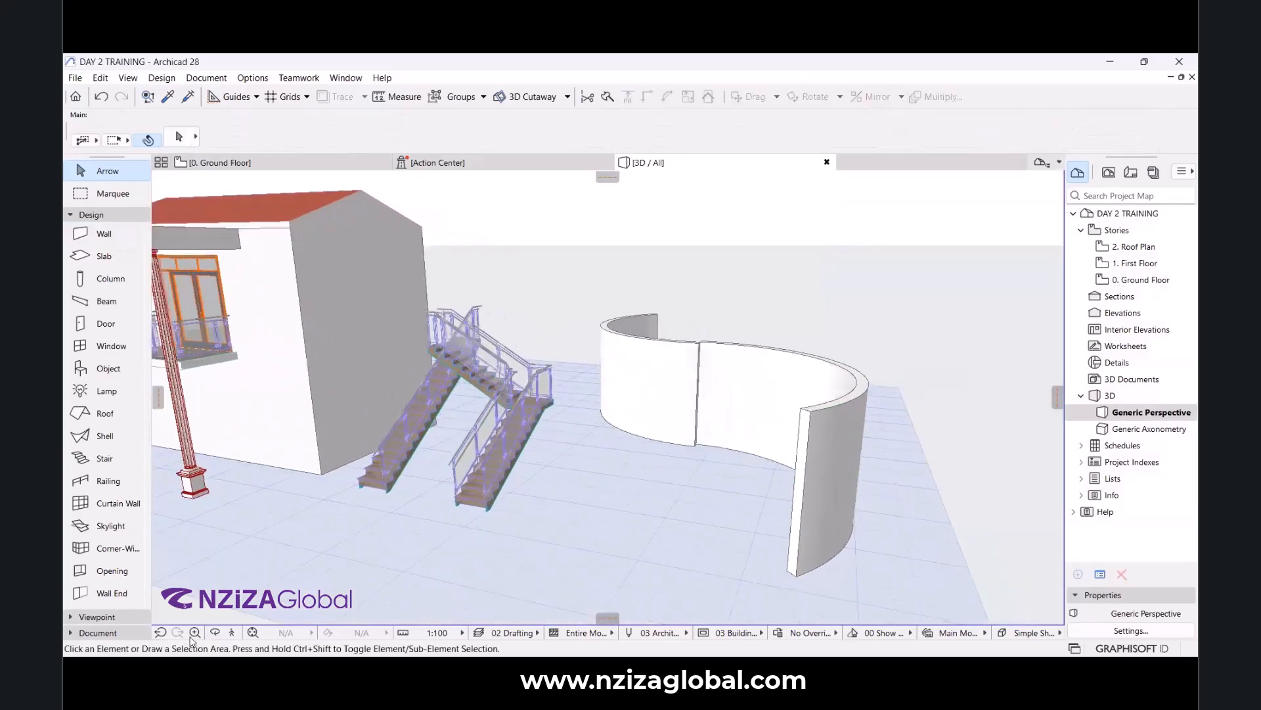
click(215, 632)
drag(662, 501, 588, 485)
click(282, 163)
scroll(597, 383, down, 4)
scroll(599, 414, up, 4)
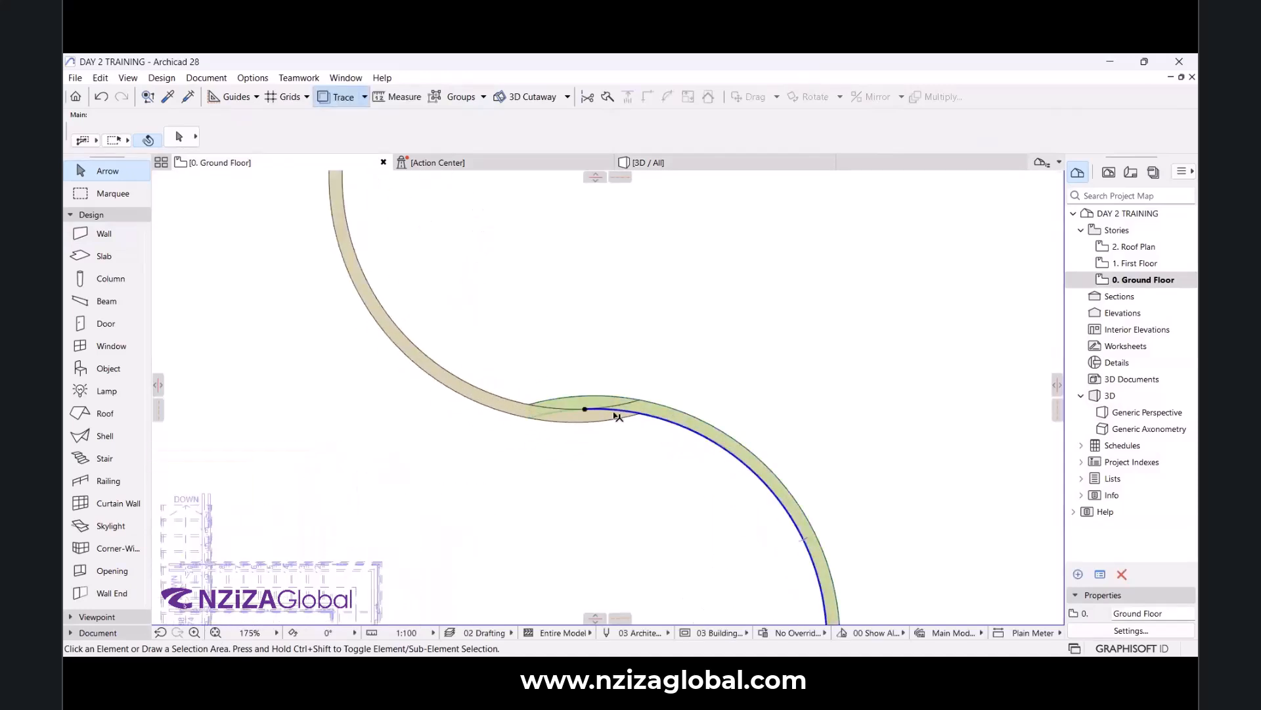
click(591, 412)
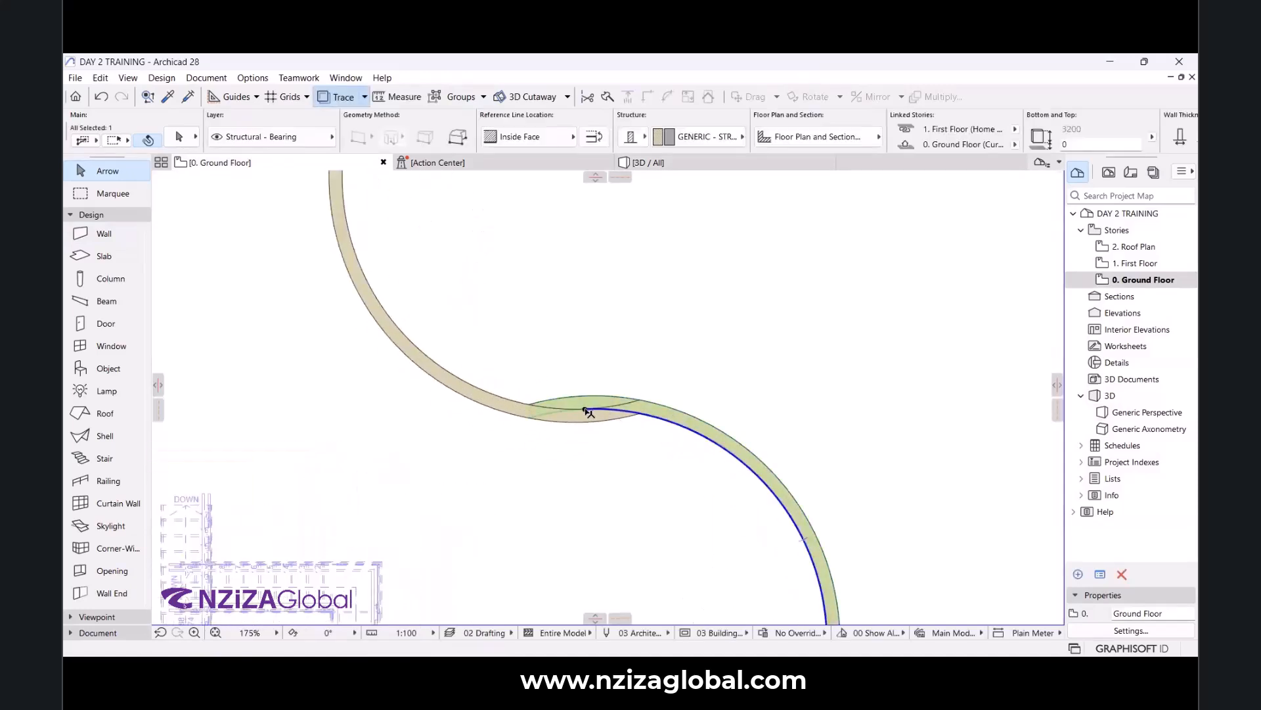
click(633, 414)
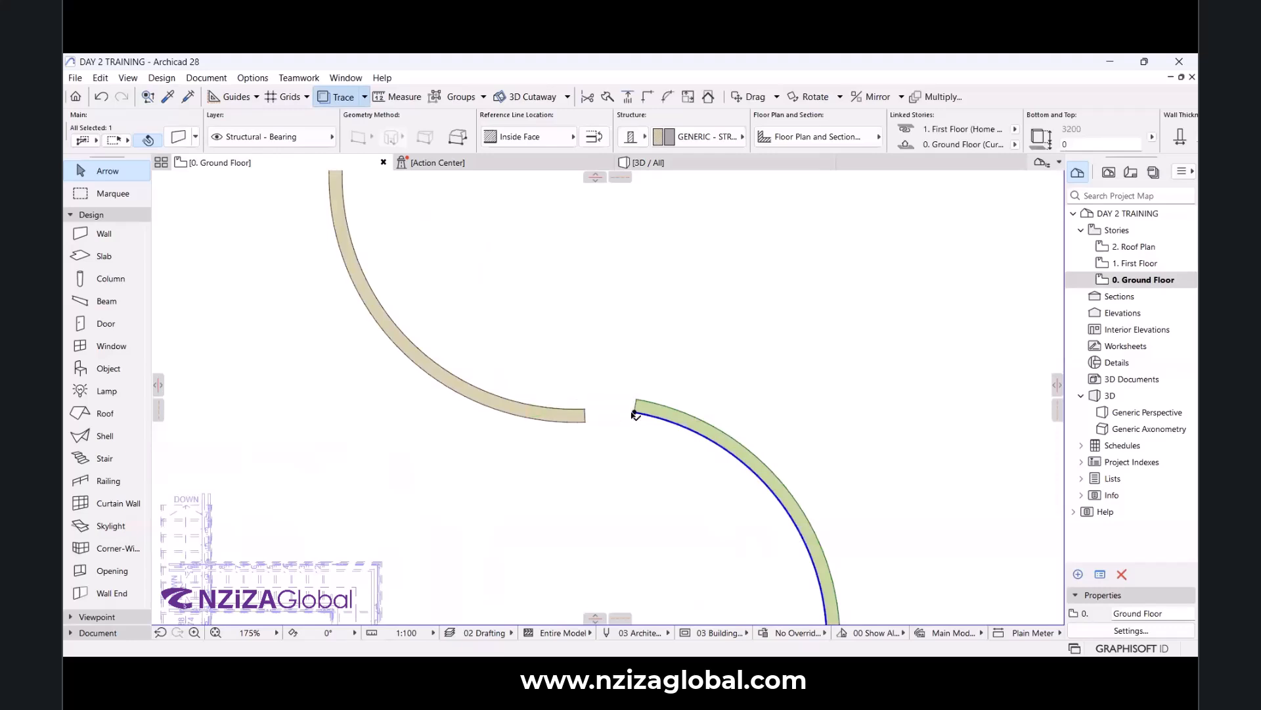
click(585, 422)
click(622, 385)
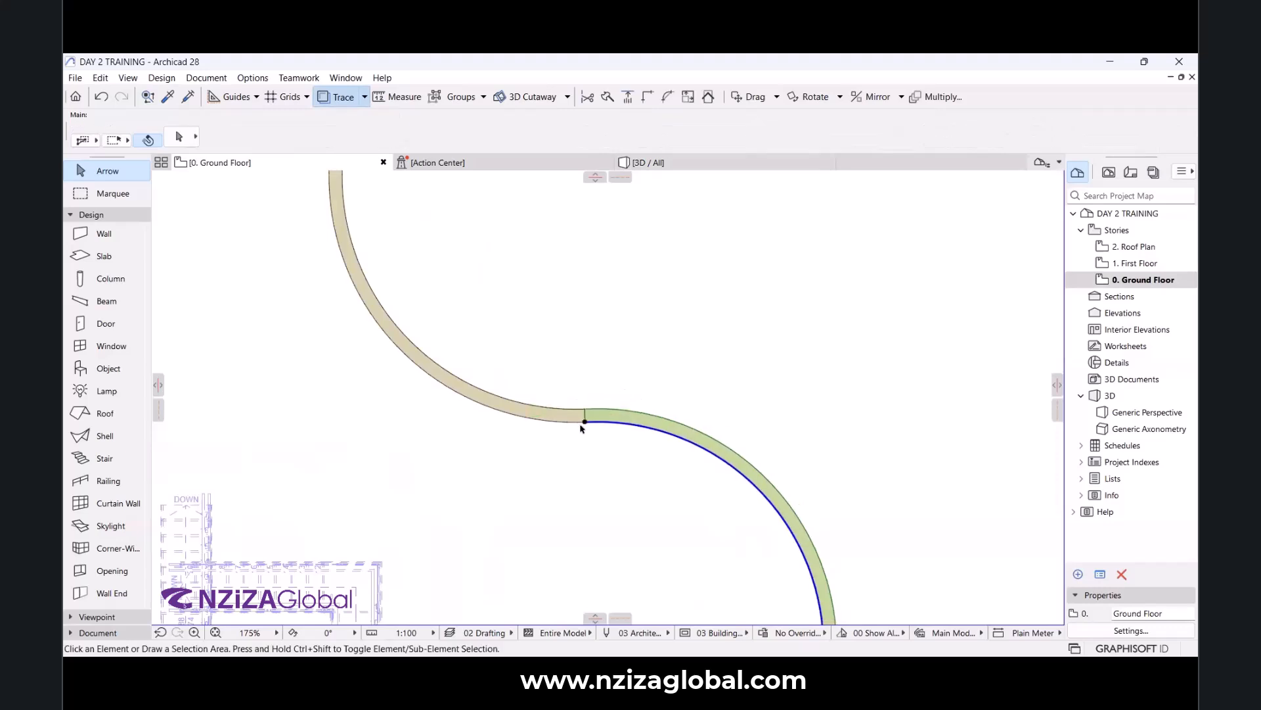
Select both curved walls and rotate the S shape clockwise about its lower end, away from the existing stairs.
scroll(622, 379, down, 2)
scroll(630, 372, down, 3)
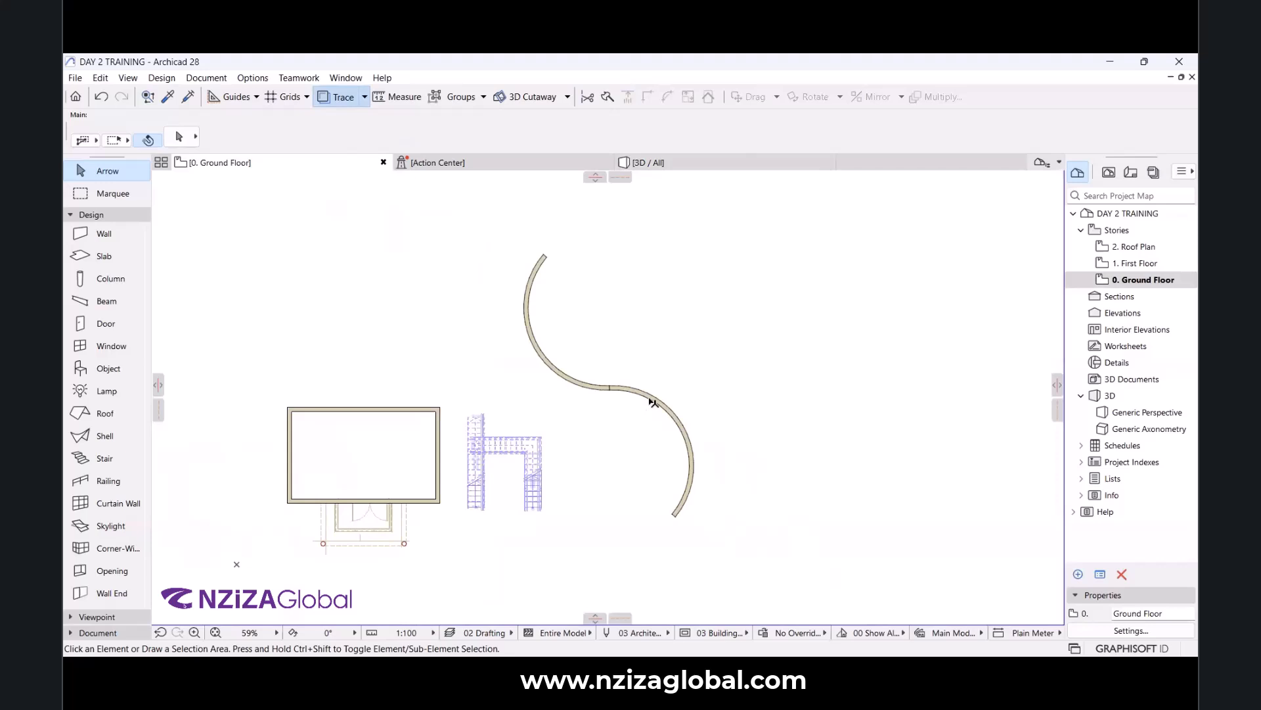
drag(519, 254, 585, 341)
scroll(674, 329, down, 5)
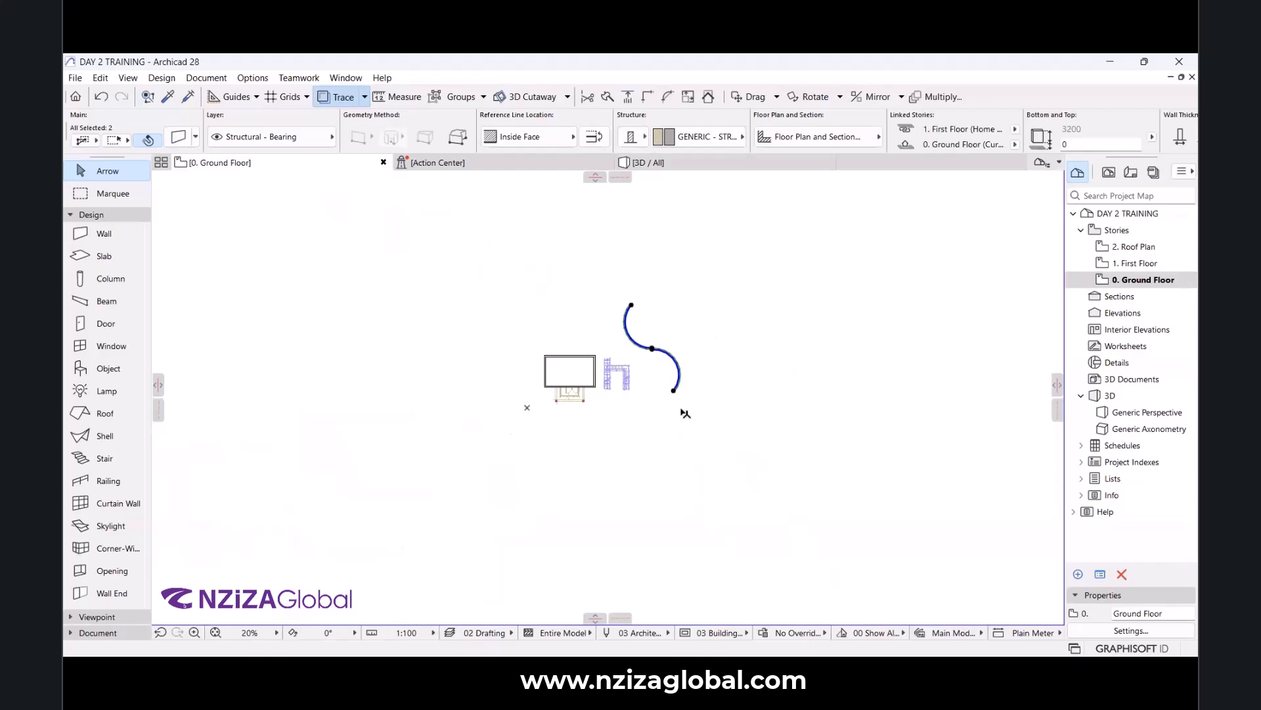
scroll(694, 411, up, 5)
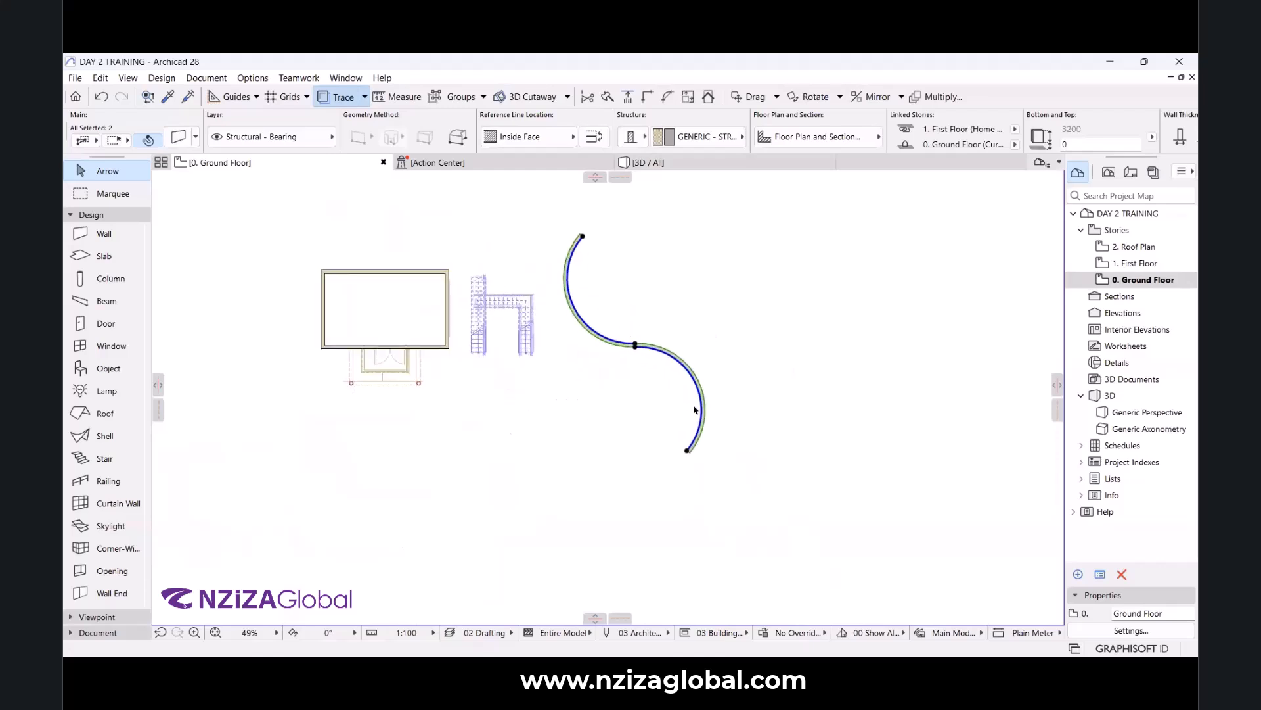
key(ctrl+e)
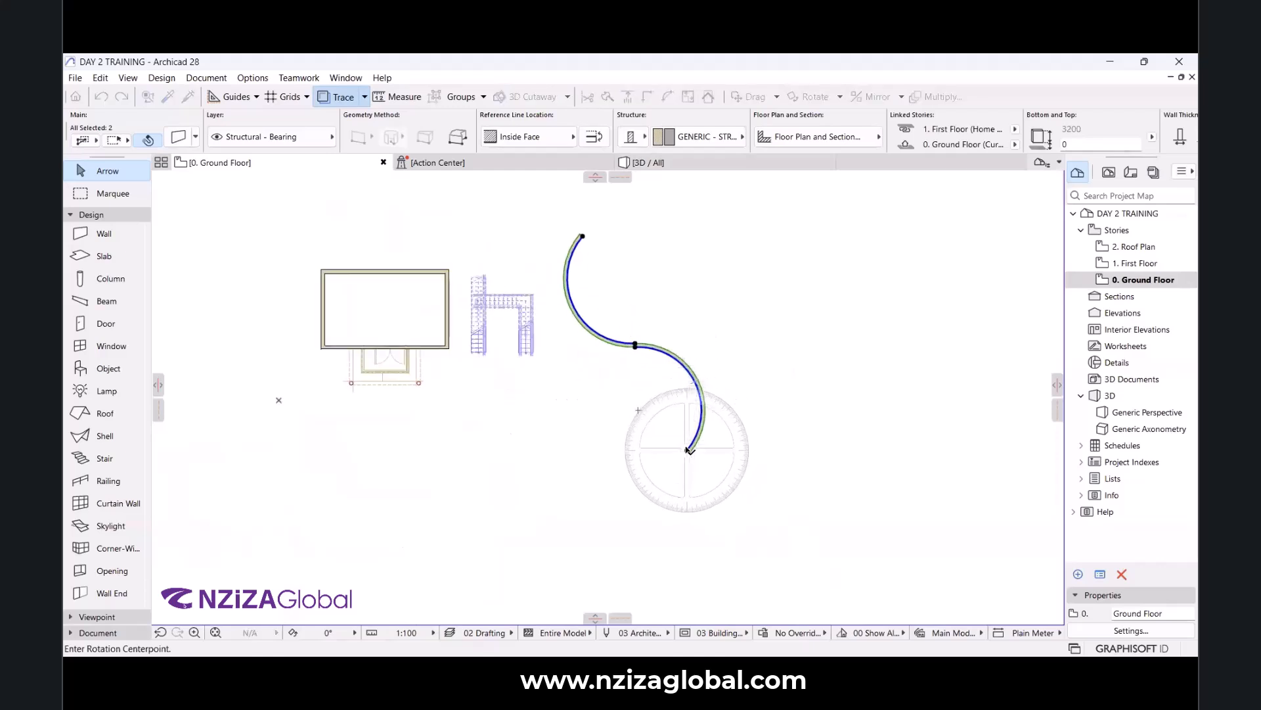
click(686, 449)
click(680, 361)
click(840, 352)
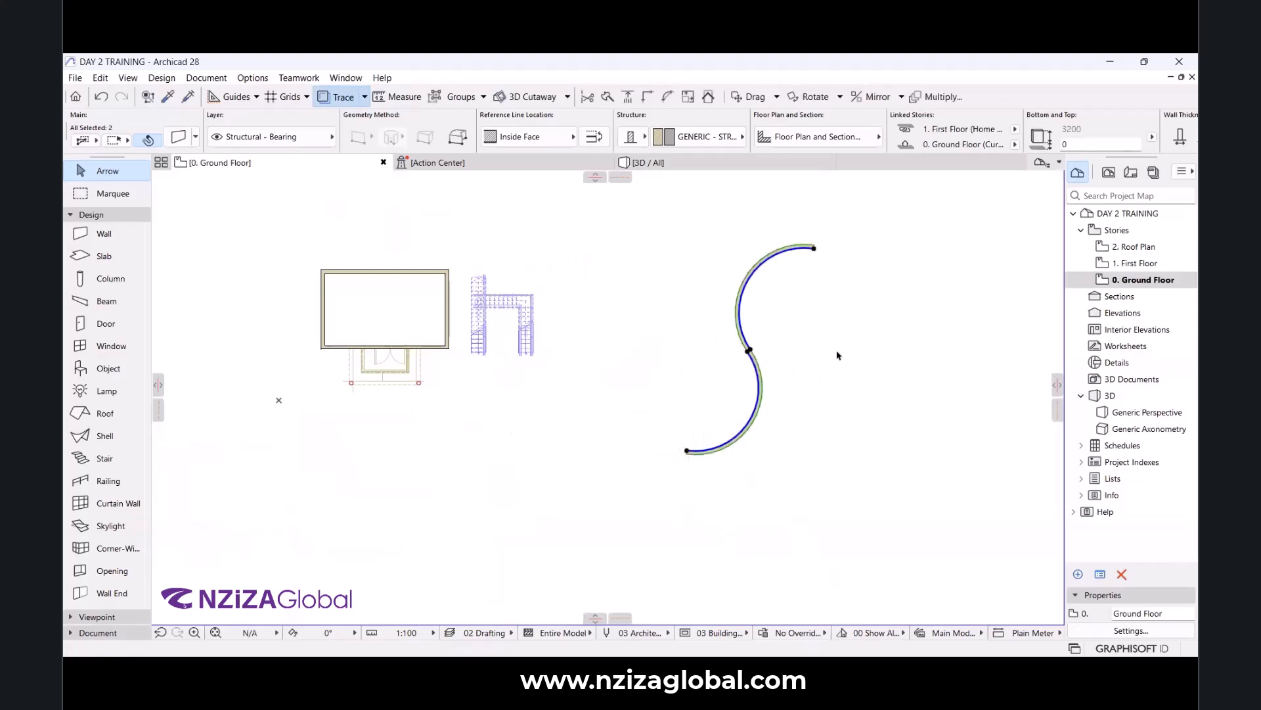
click(843, 351)
Draw a straight 900 mm wide stair with only its right-side railing across the S-shaped wall, from the lower arc up to the upper arc.
scroll(843, 354, up, 5)
scroll(550, 299, down, 3)
scroll(614, 312, up, 3)
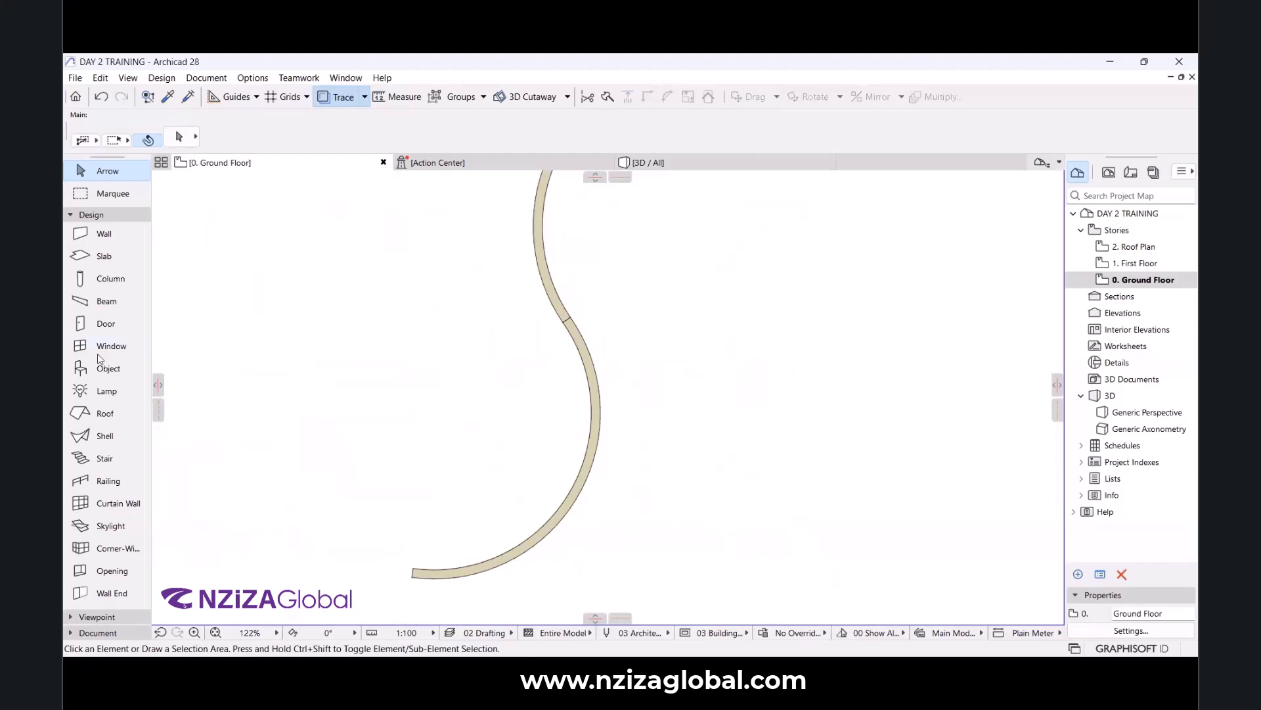
click(85, 460)
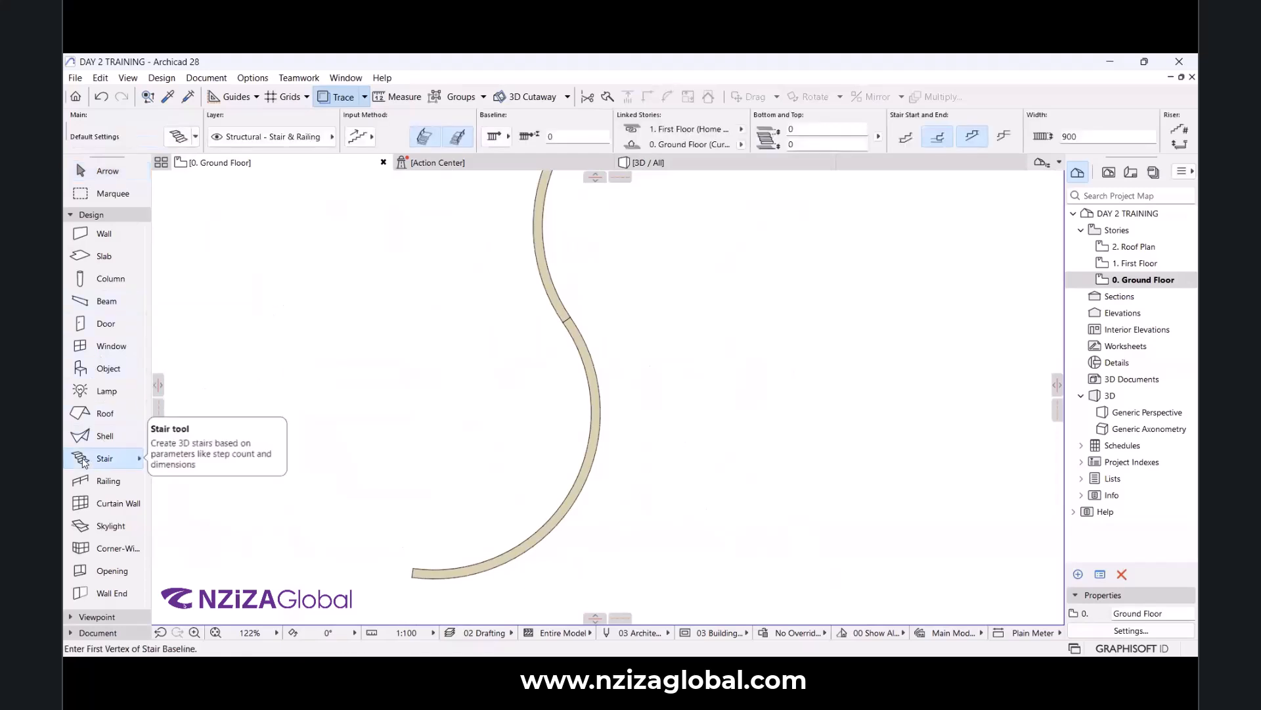
click(178, 138)
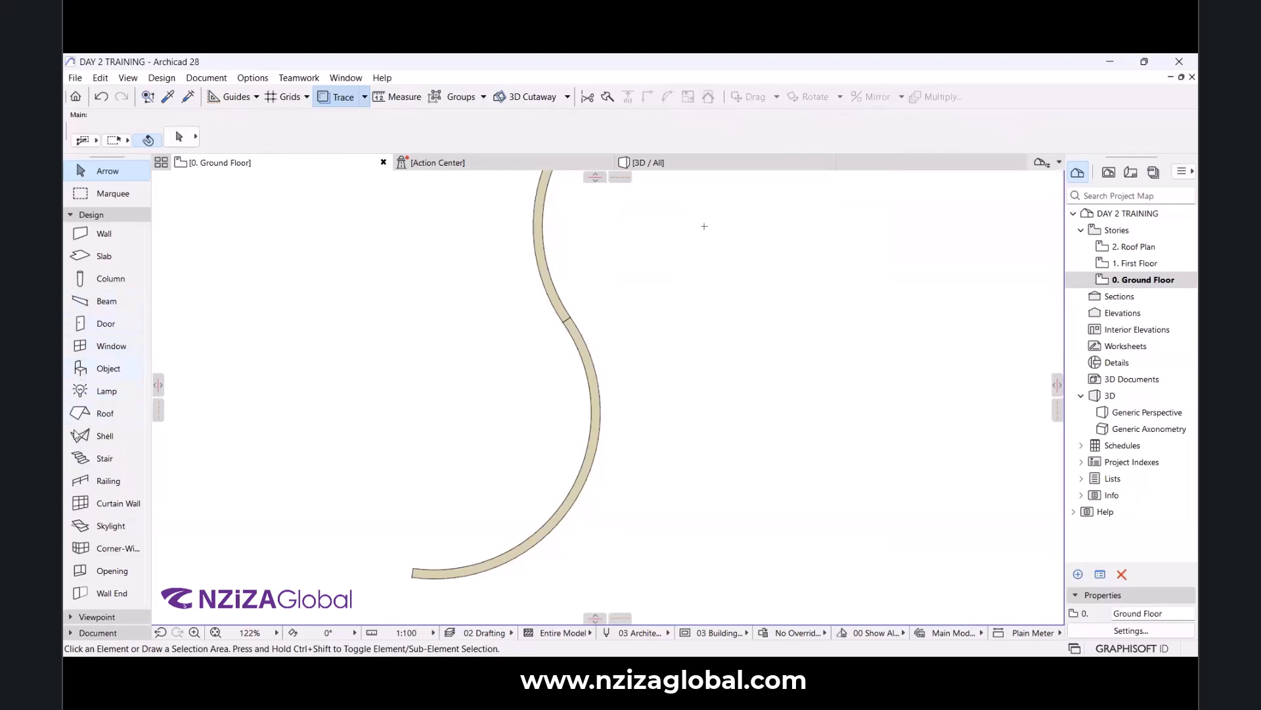
click(92, 462)
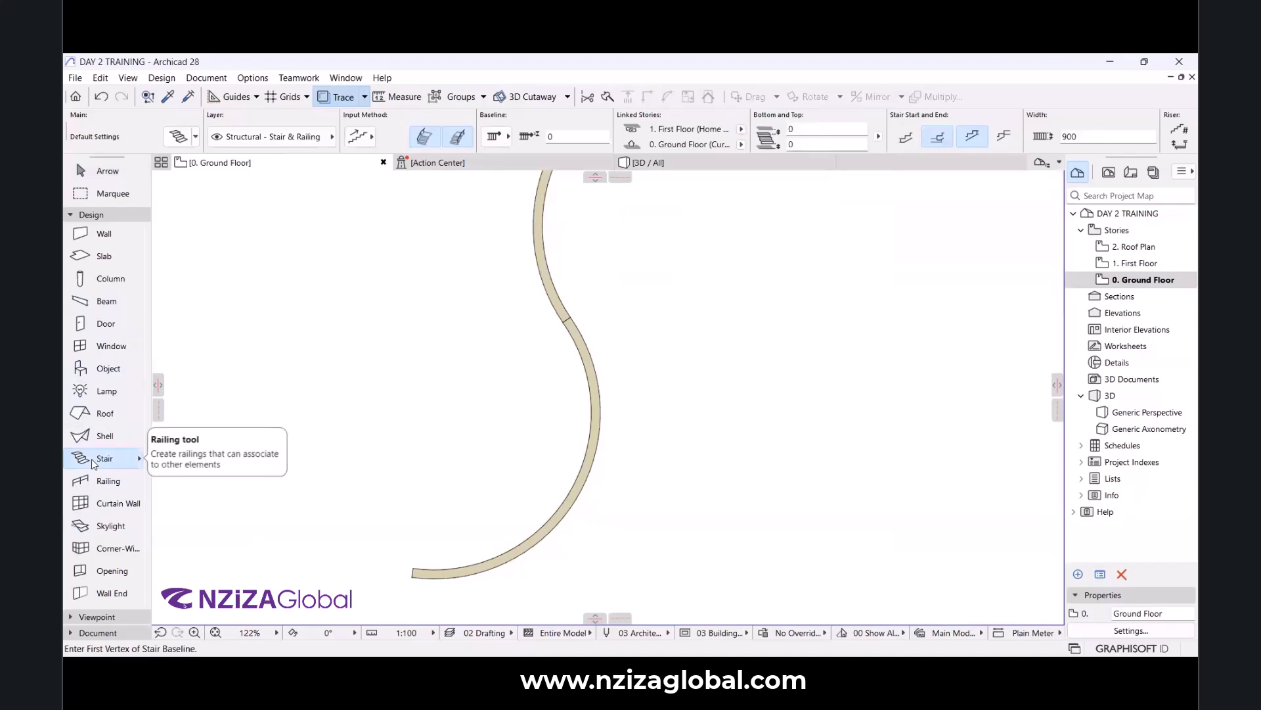
click(92, 477)
click(91, 463)
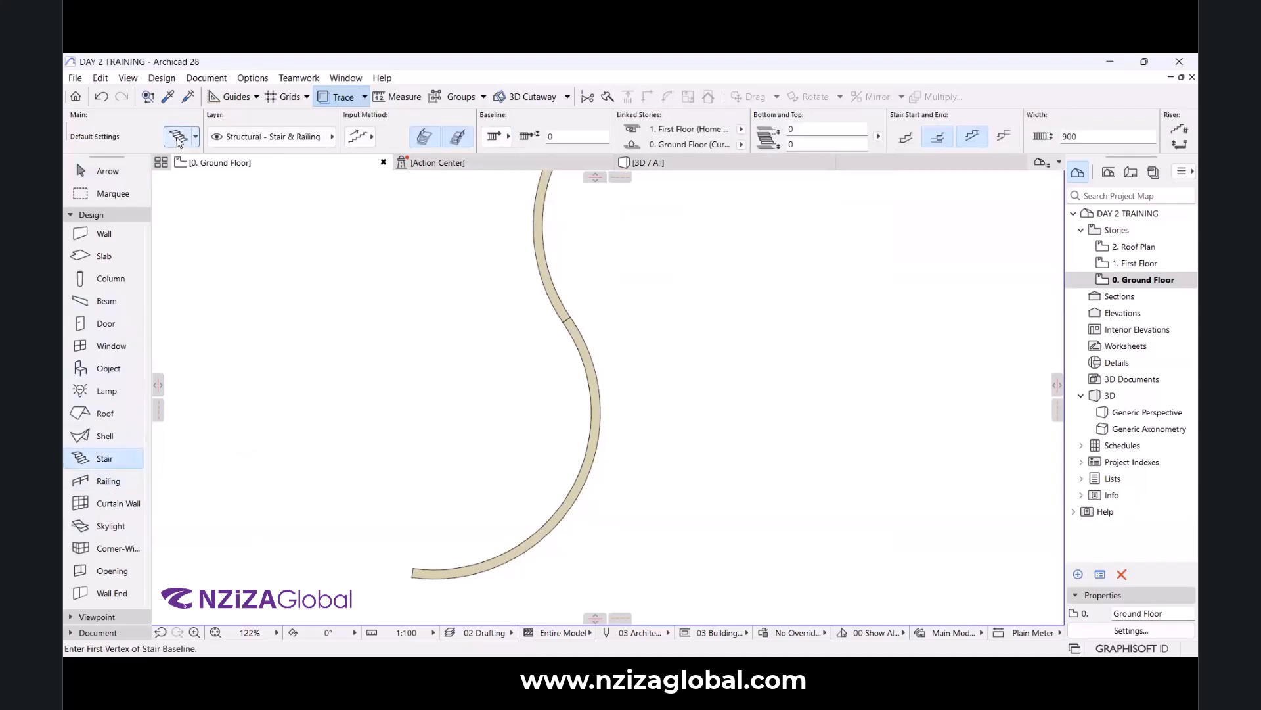
key(Escape)
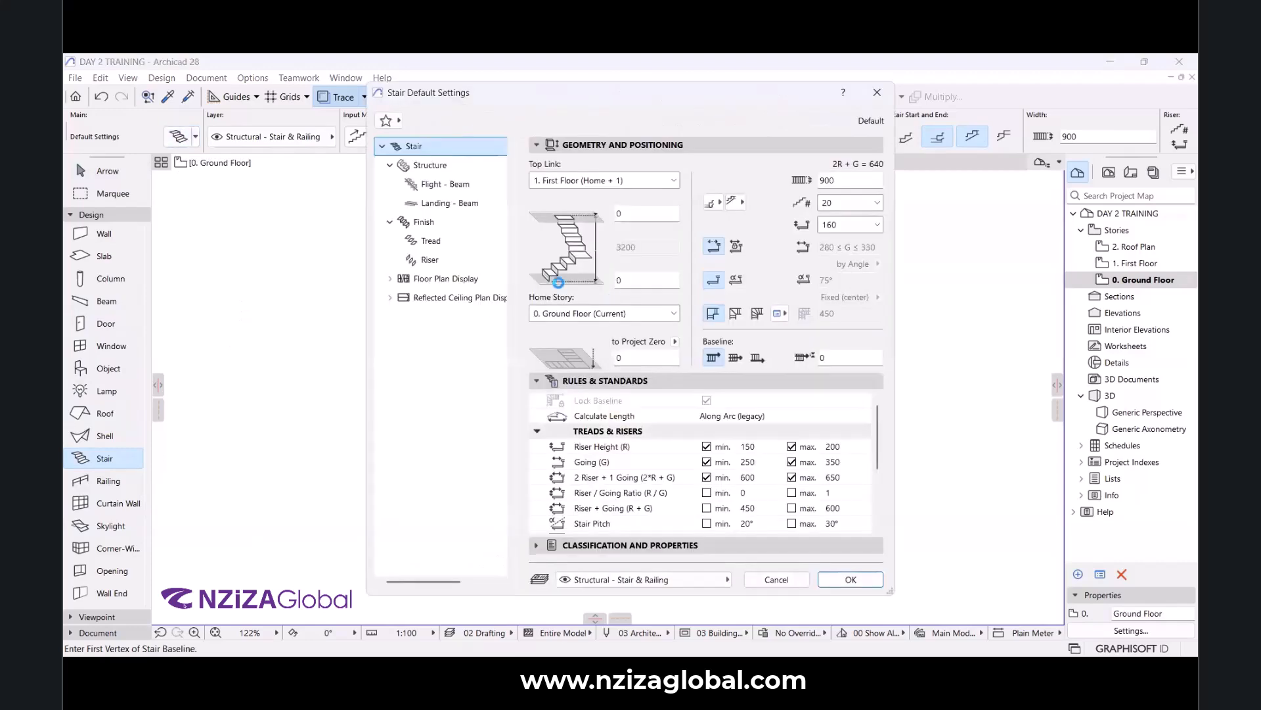
click(848, 579)
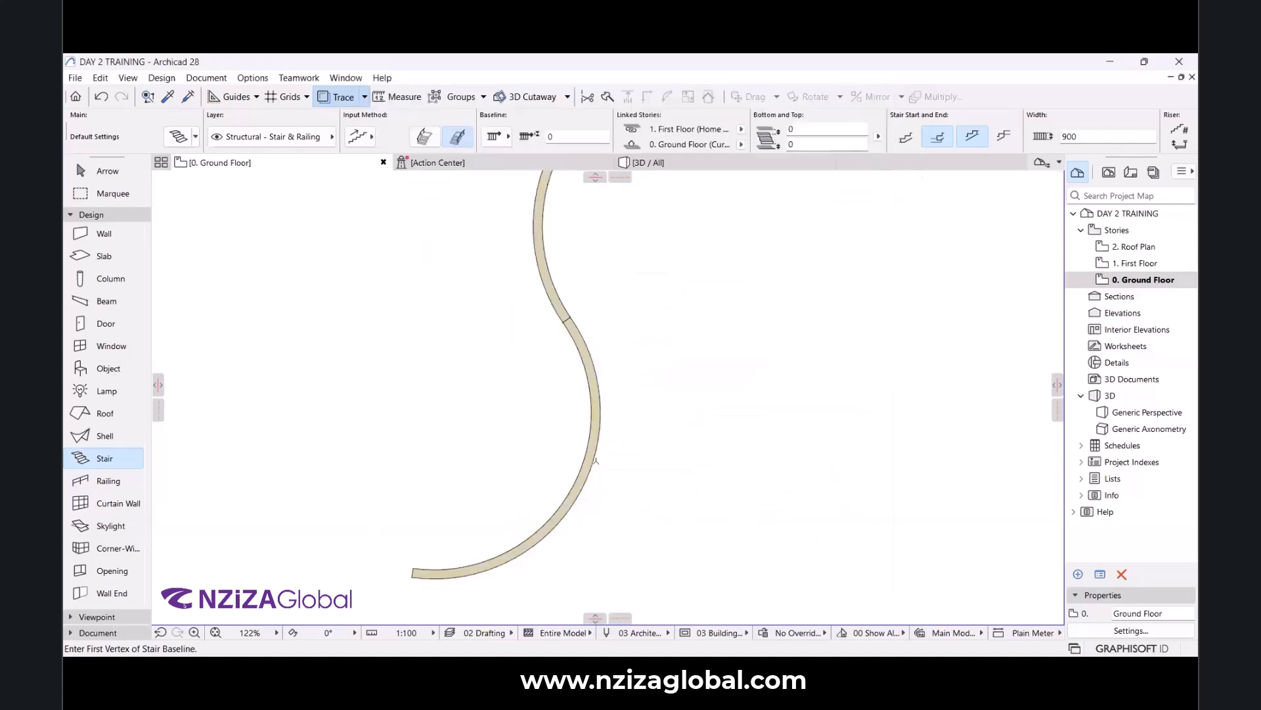
click(434, 412)
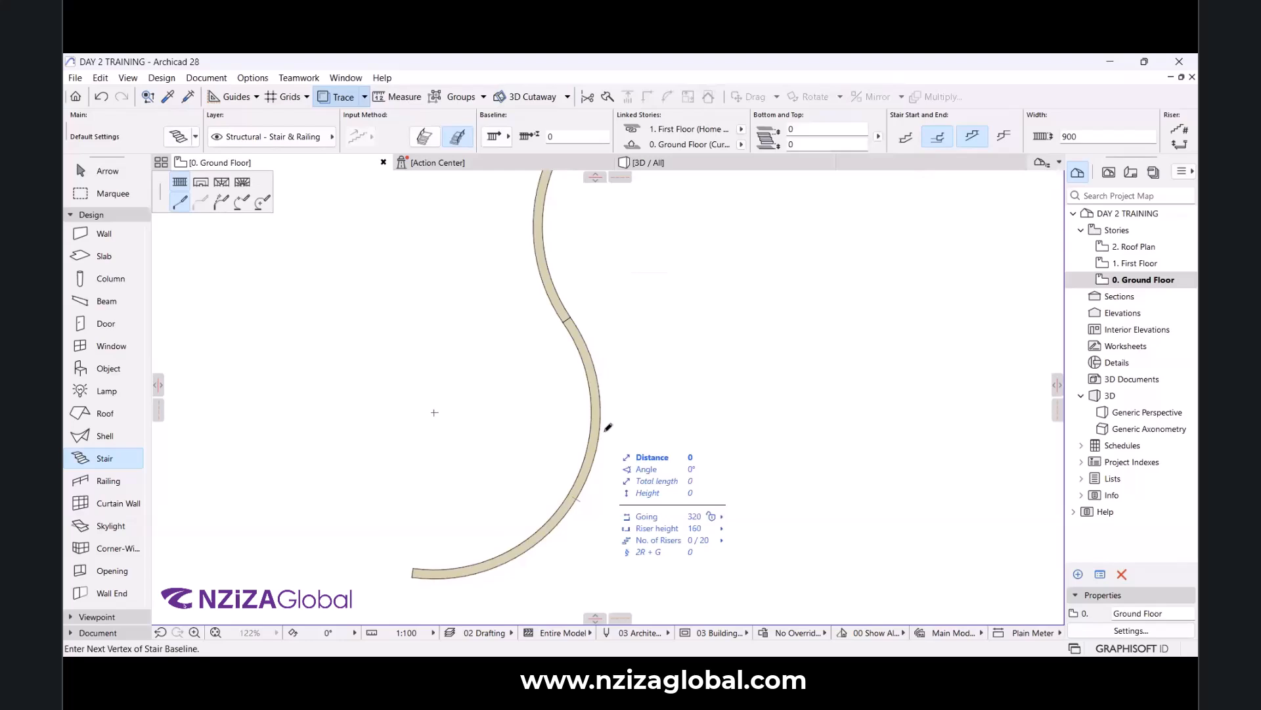
double_click(546, 244)
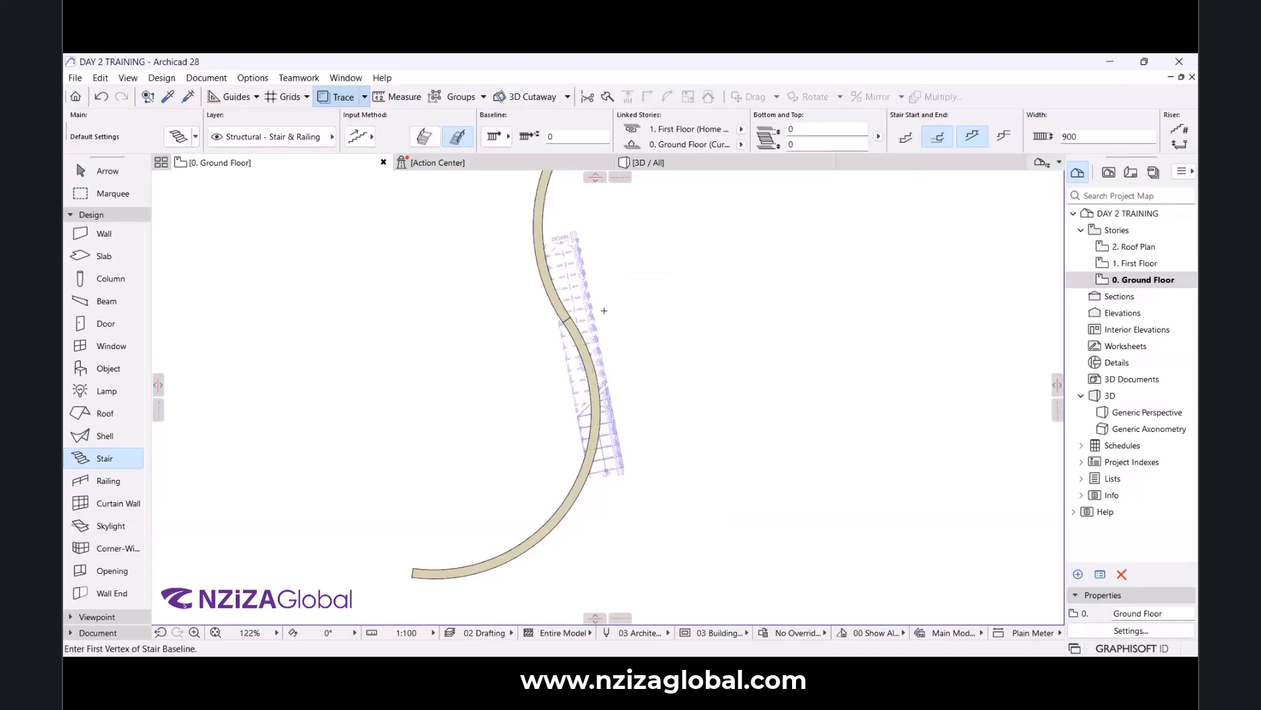
Select the new stair and insert a baseline node at the joint between the two curved walls.
scroll(604, 310, up, 3)
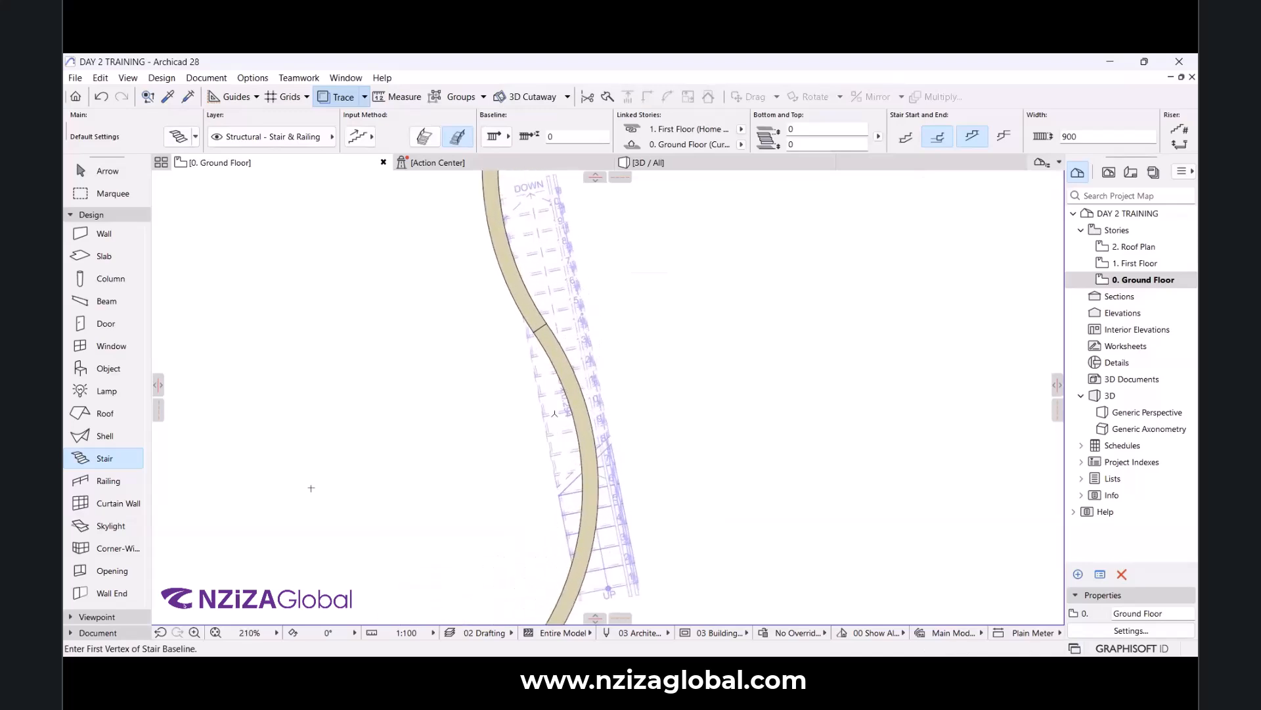
shift+click(557, 417)
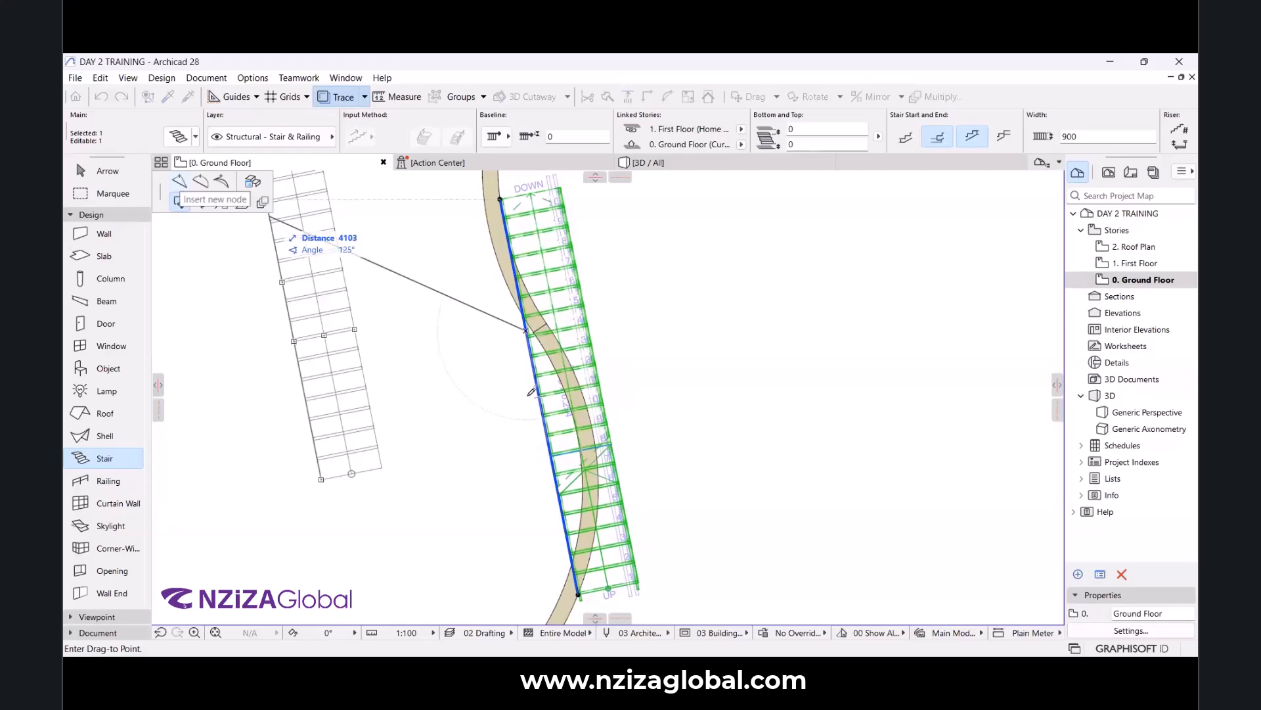
click(526, 328)
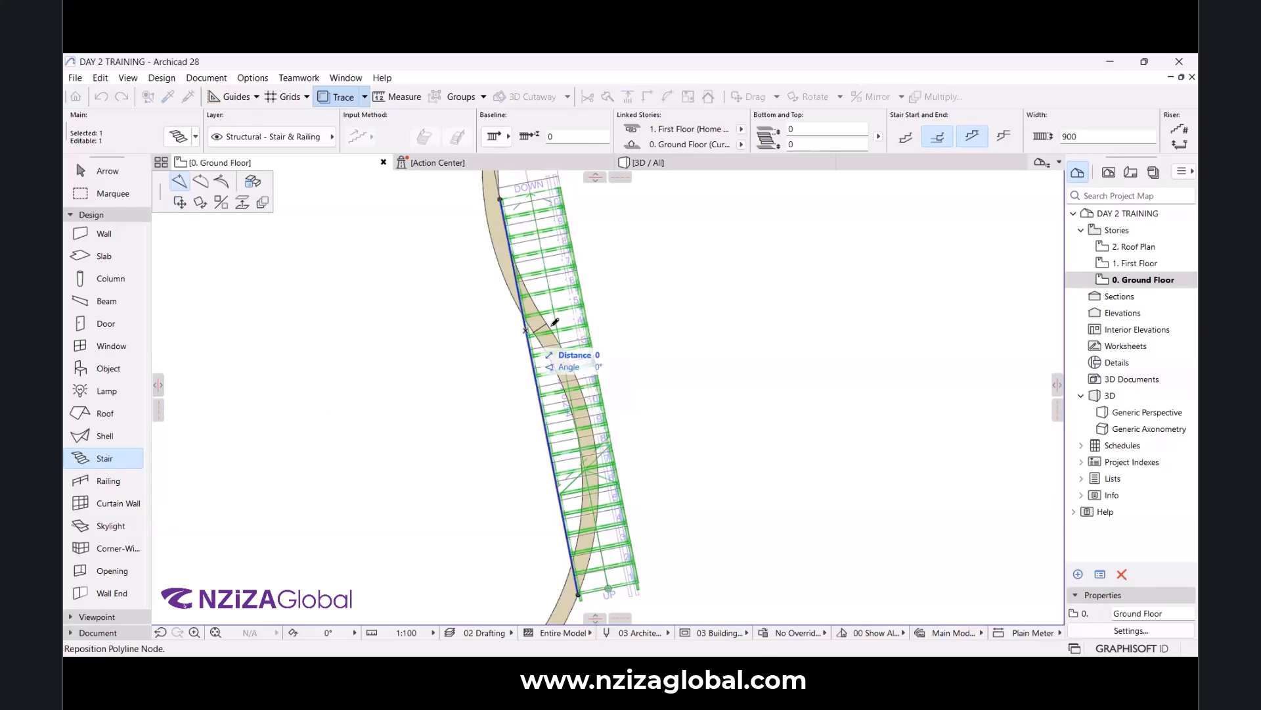
click(552, 324)
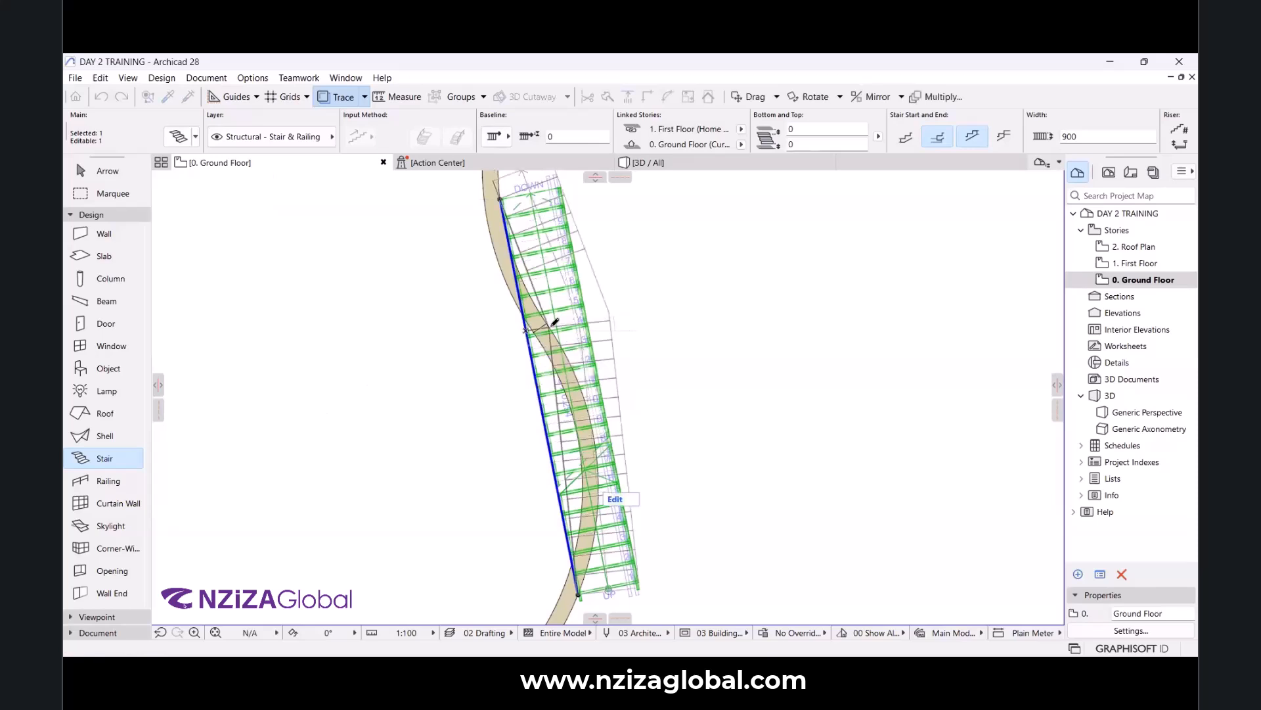
Insert another node midway along the stair's lower baseline segment and place it on the lower arc's outer face.
scroll(553, 330, down, 4)
scroll(554, 354, up, 3)
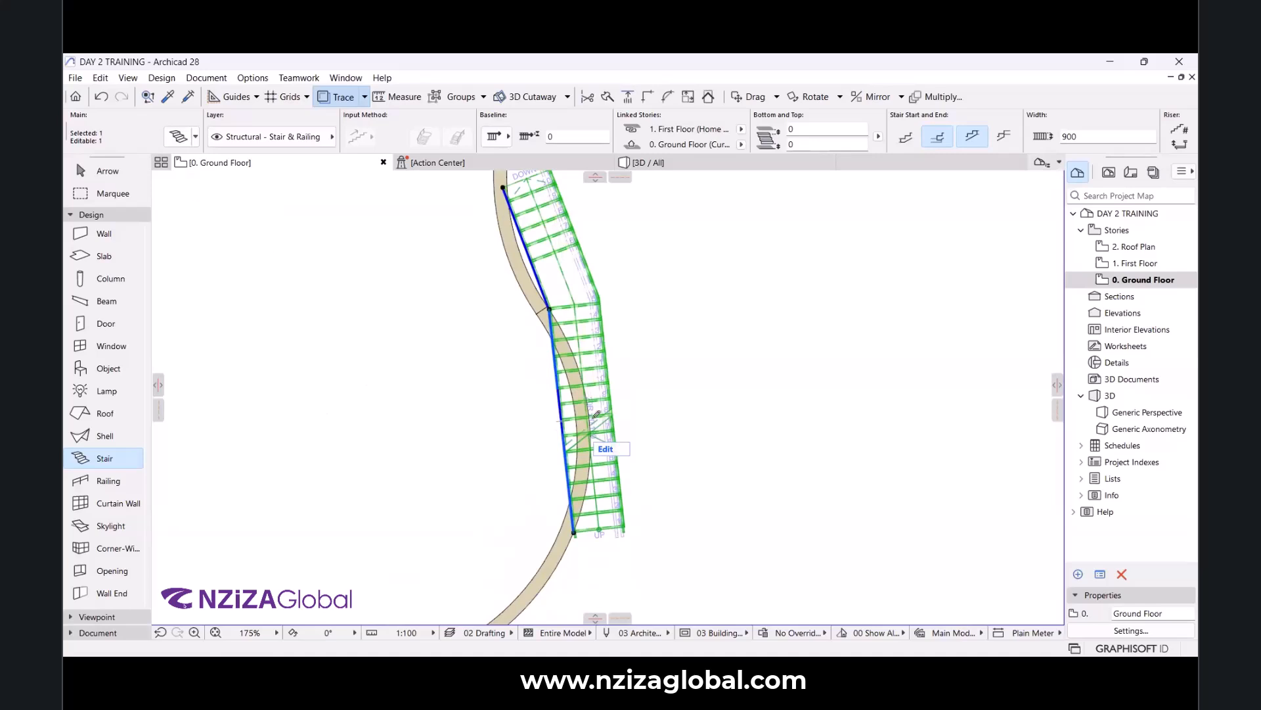
click(617, 417)
scroll(595, 414, up, 3)
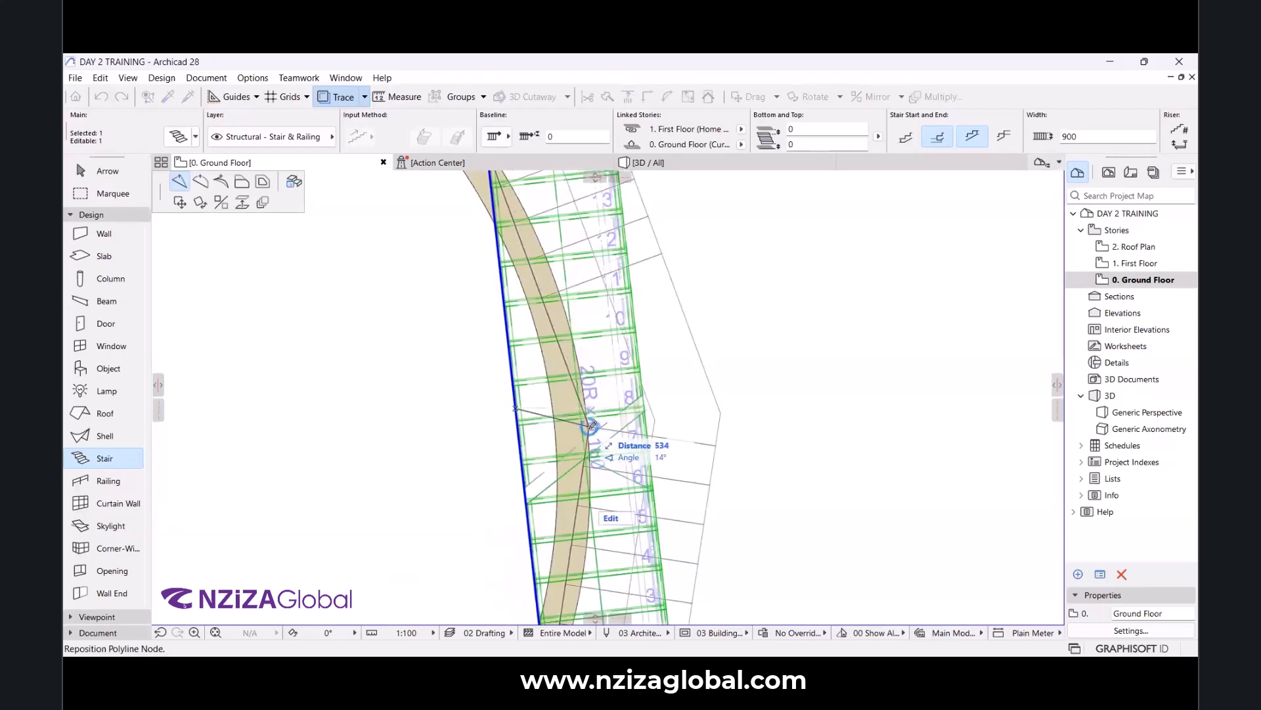
click(590, 426)
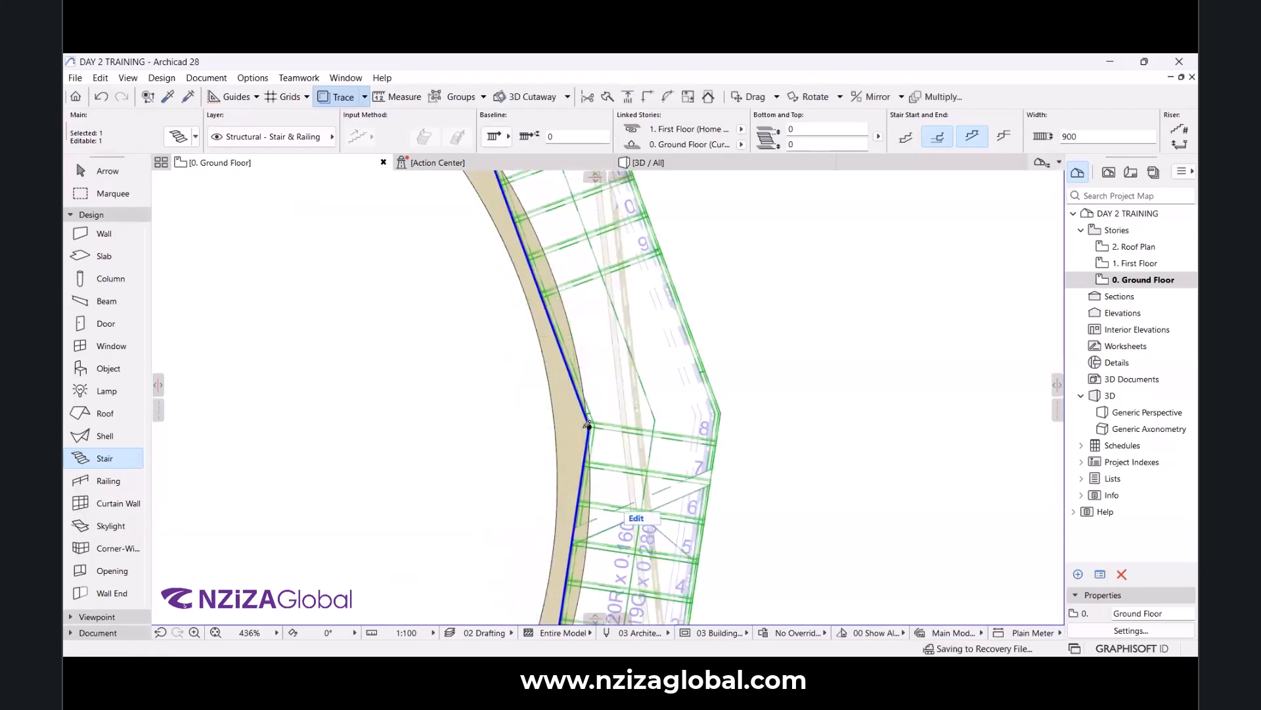
Insert a baseline node on the stair's upper segment where it meets the upper arc's inner face.
scroll(591, 394, down, 5)
scroll(511, 215, up, 3)
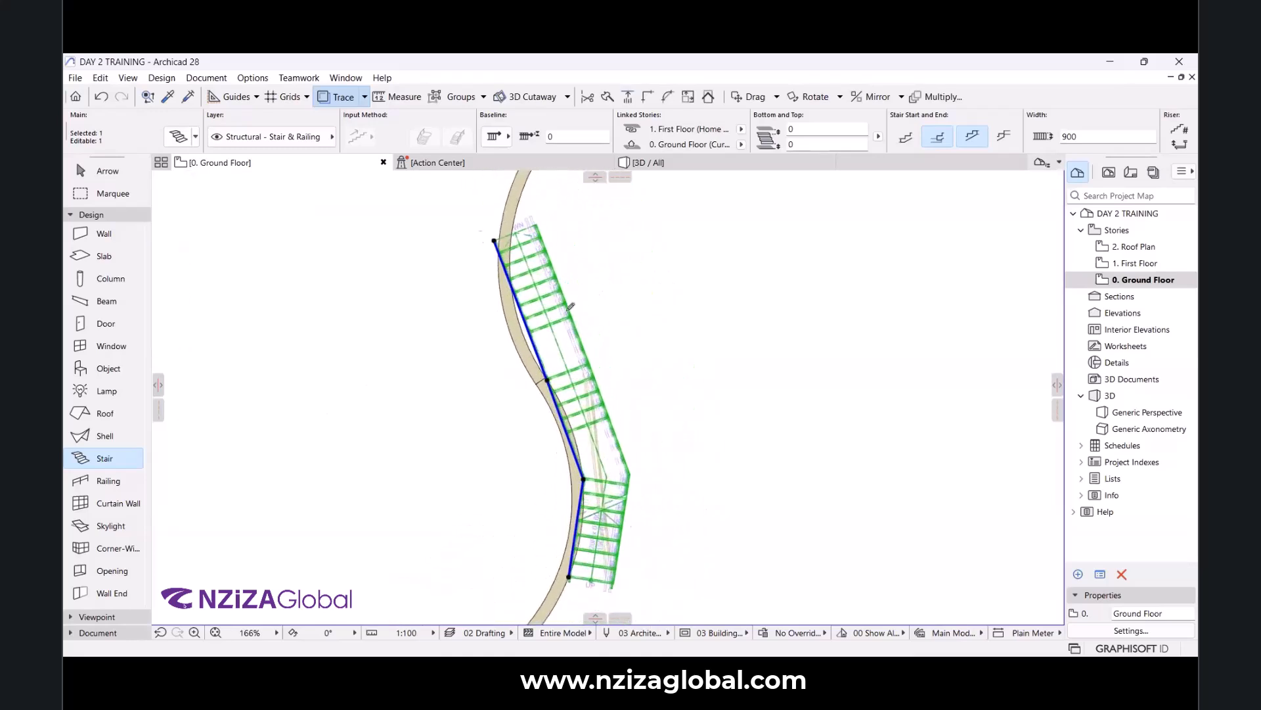
scroll(511, 215, up, 3)
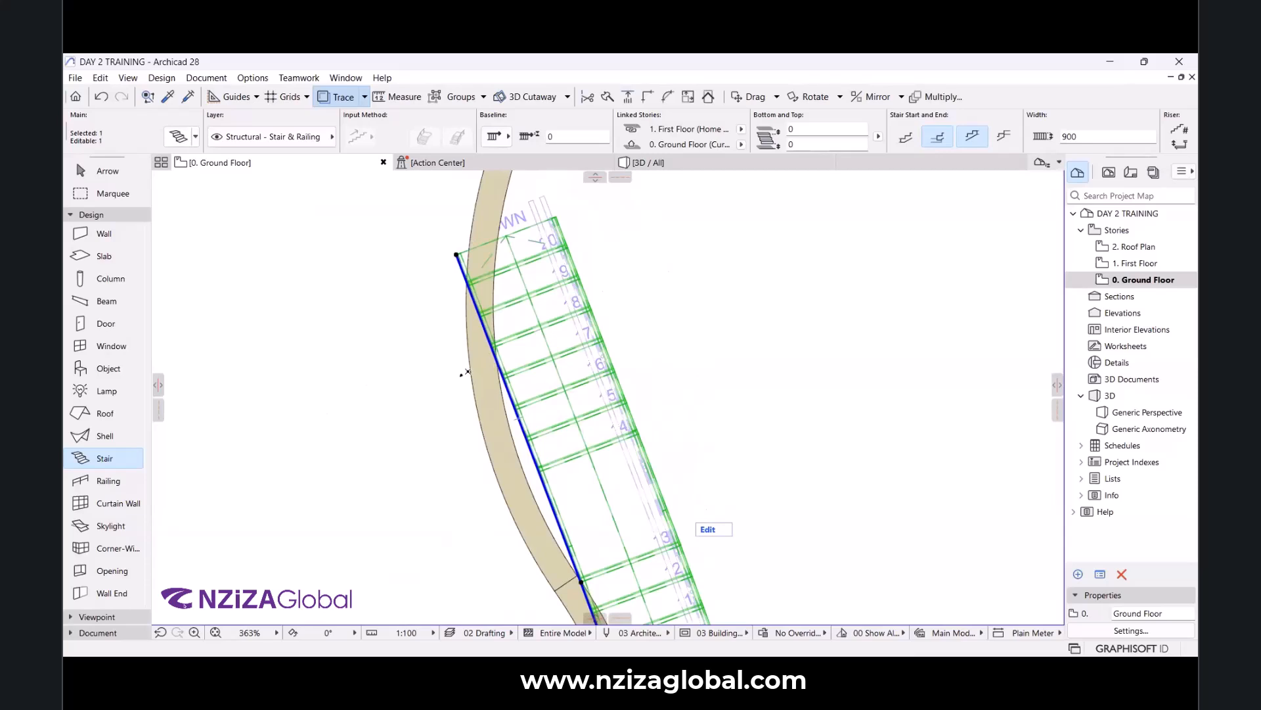
click(497, 360)
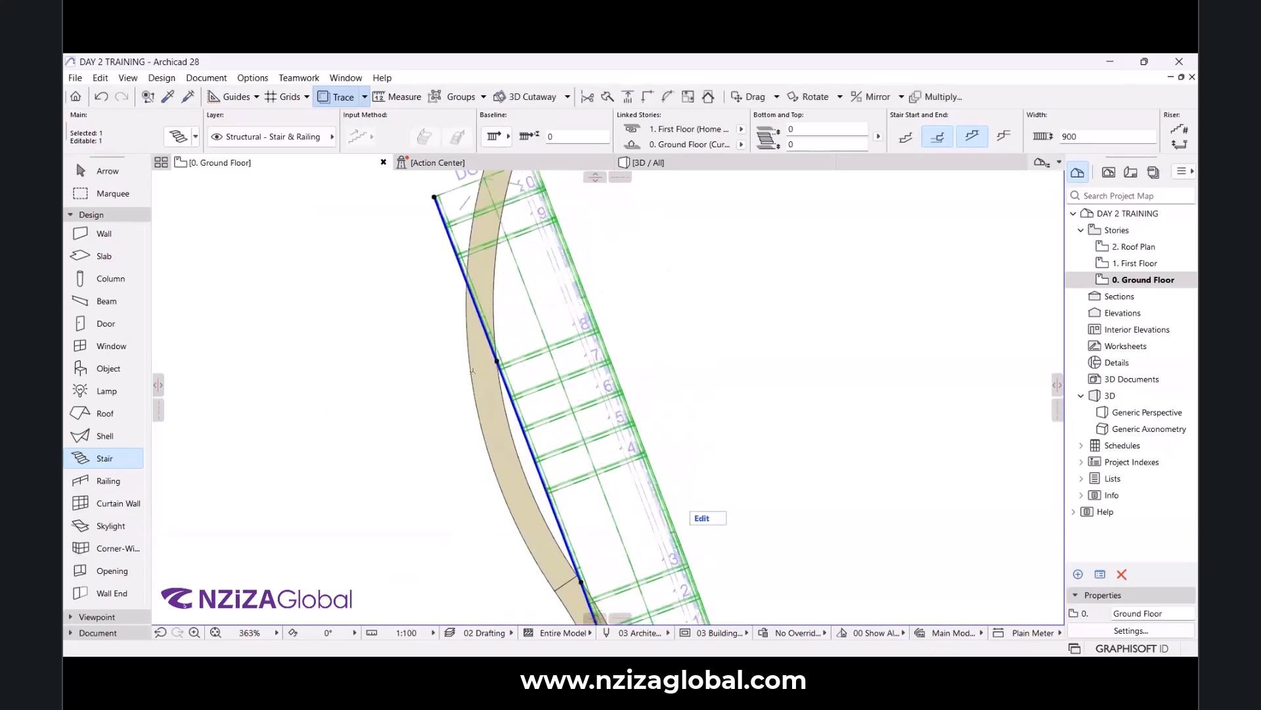
Move the upper end of the stair's baseline onto the inner face of the upper curved wall.
scroll(472, 372, down, 3)
scroll(481, 299, up, 3)
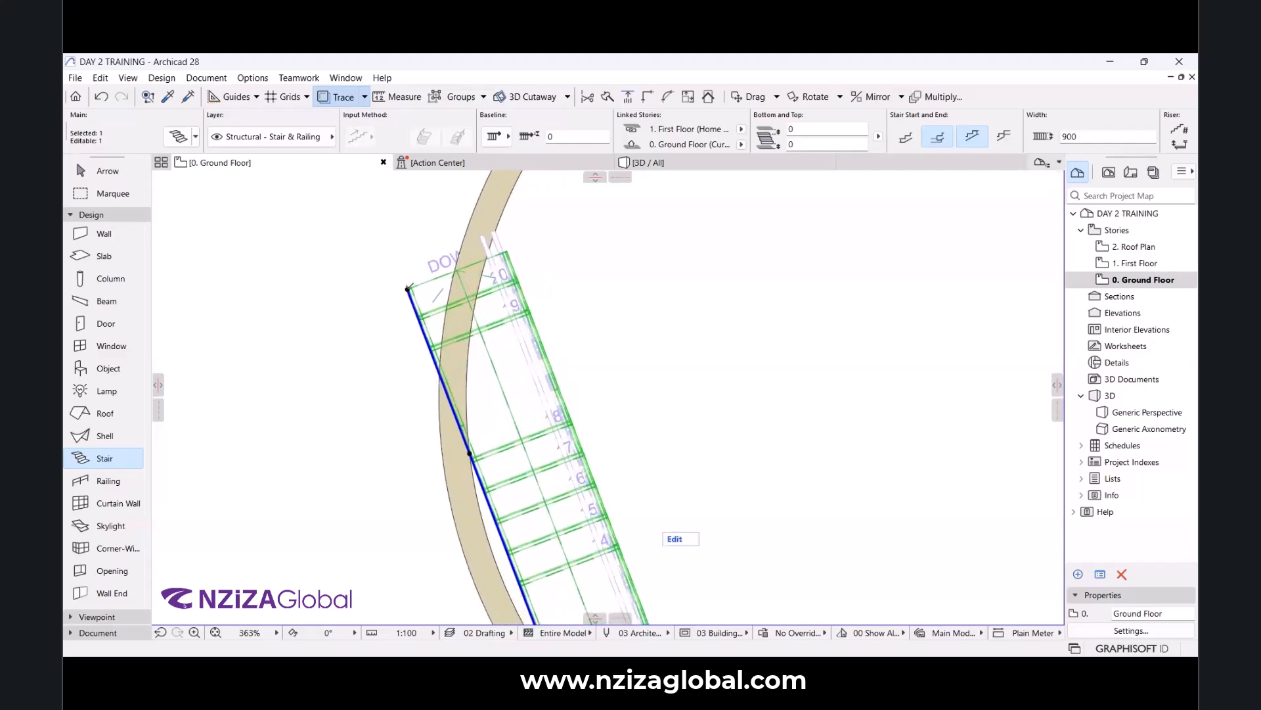
click(489, 253)
click(490, 250)
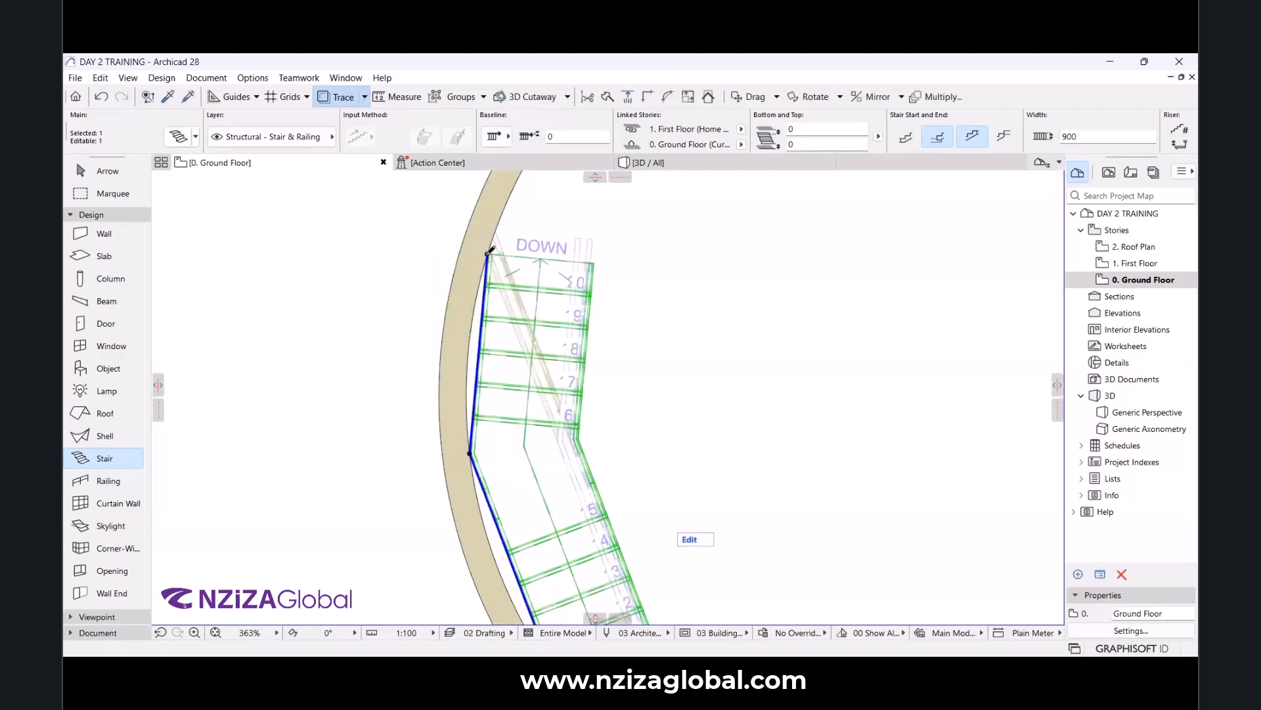
Curve the stair's lowest baseline segment so it follows the outer face of the lower curved wall.
scroll(488, 254, down, 8)
scroll(501, 333, up, 6)
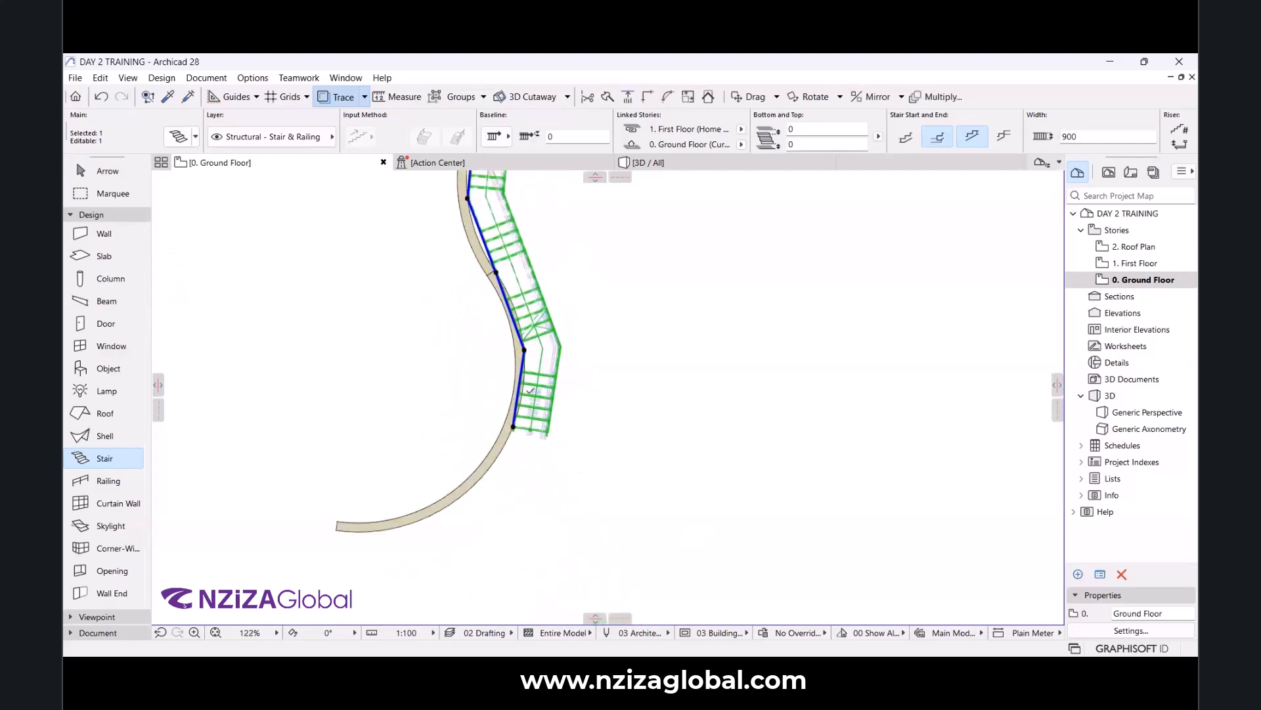
scroll(525, 384, up, 5)
scroll(510, 378, up, 5)
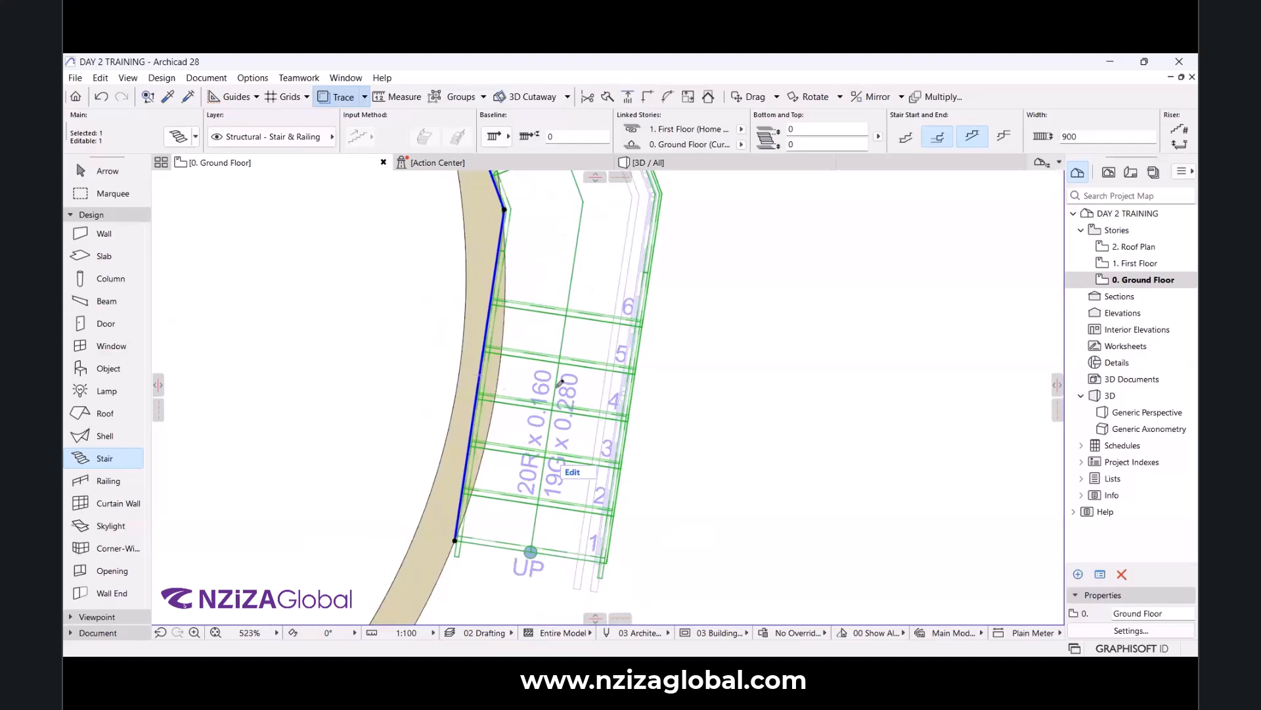
click(479, 381)
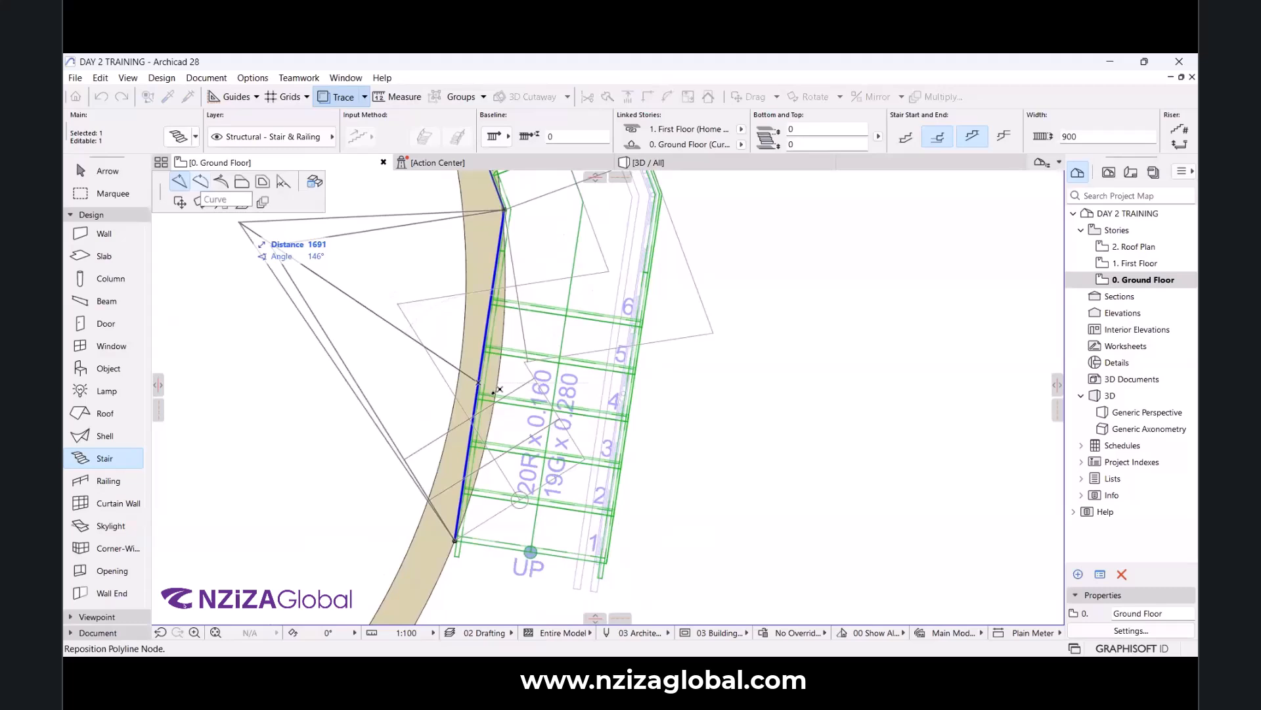
click(500, 389)
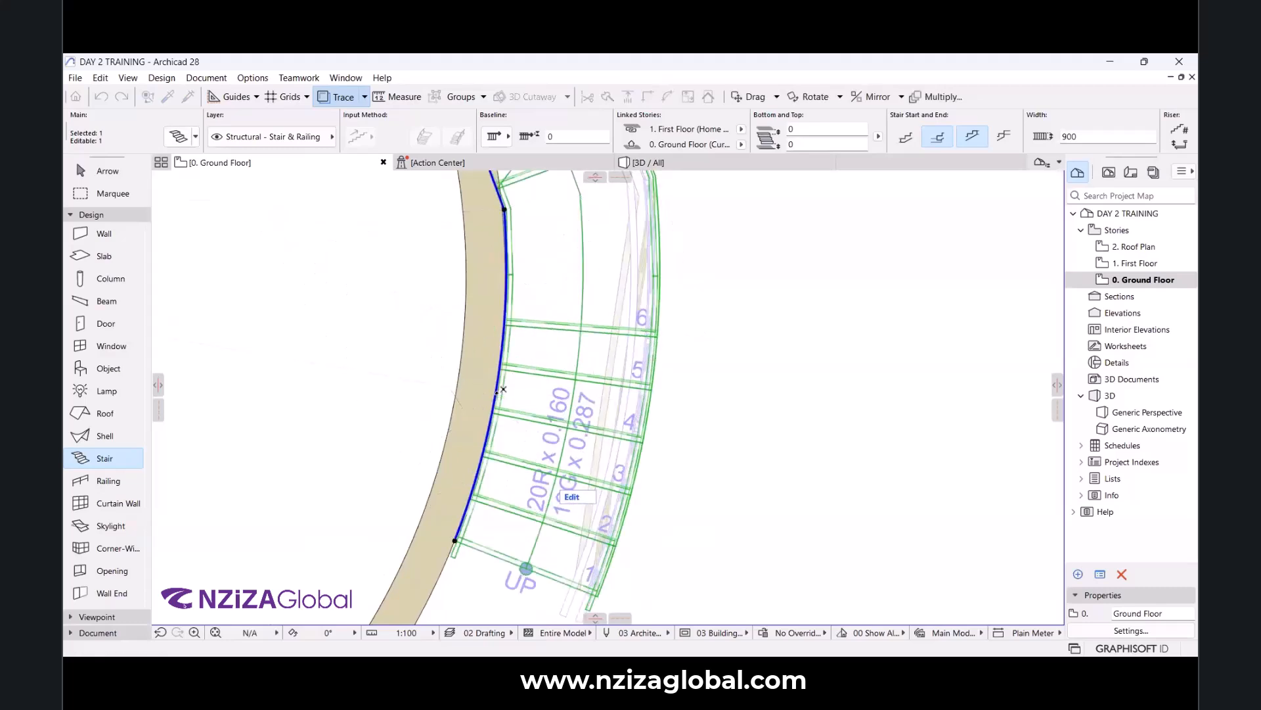
Curve the baseline segment just below the junction of the two arcs so it follows the lower arc's outer face.
scroll(502, 389, down, 5)
scroll(487, 408, up, 4)
scroll(488, 409, up, 3)
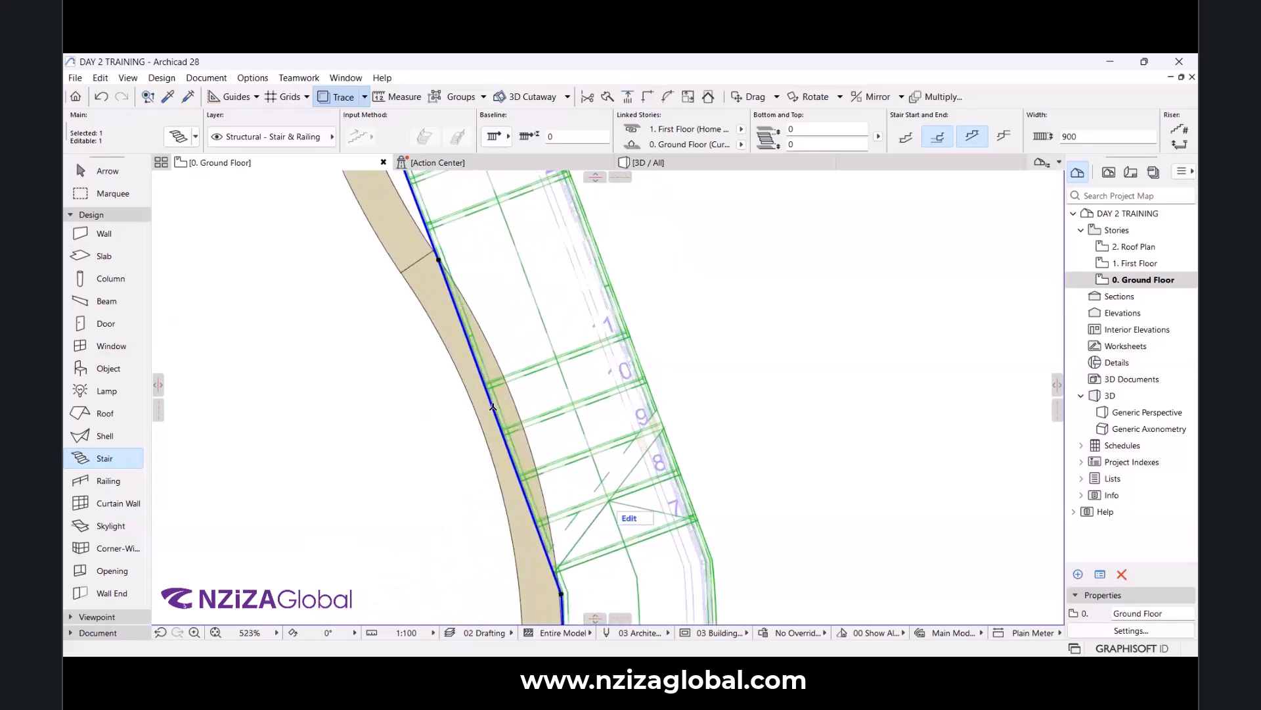
click(494, 407)
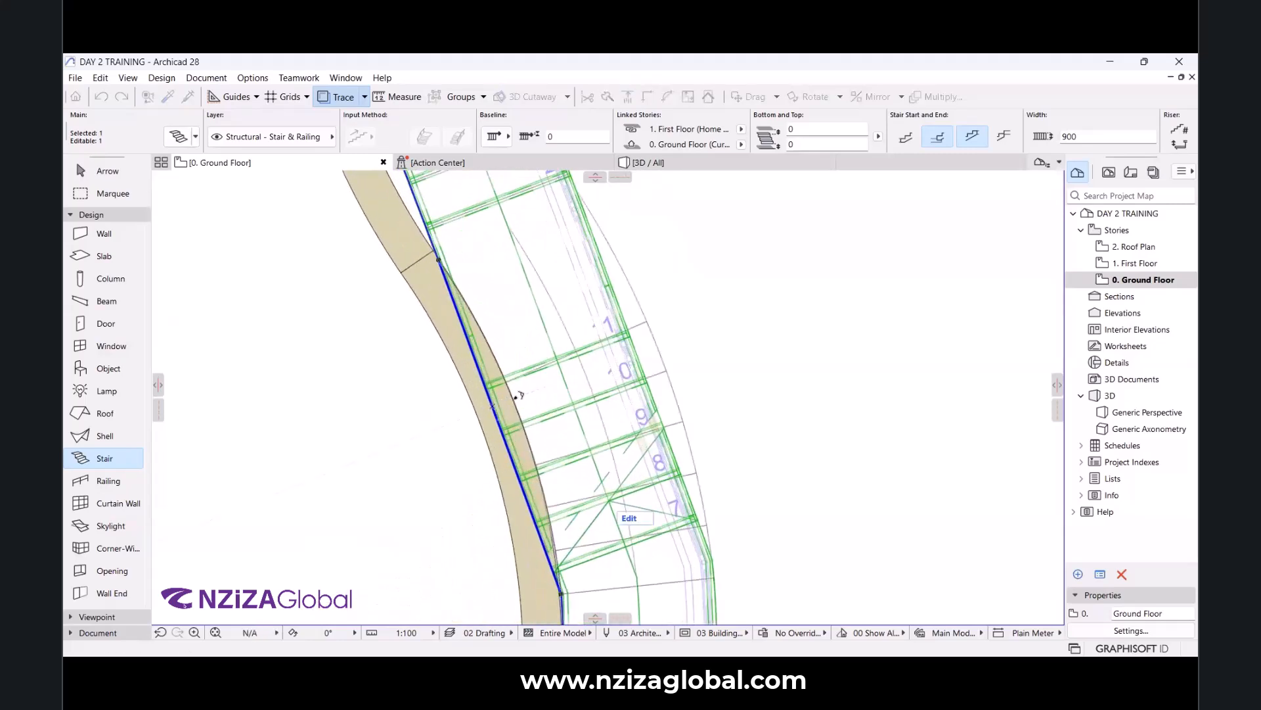
click(518, 396)
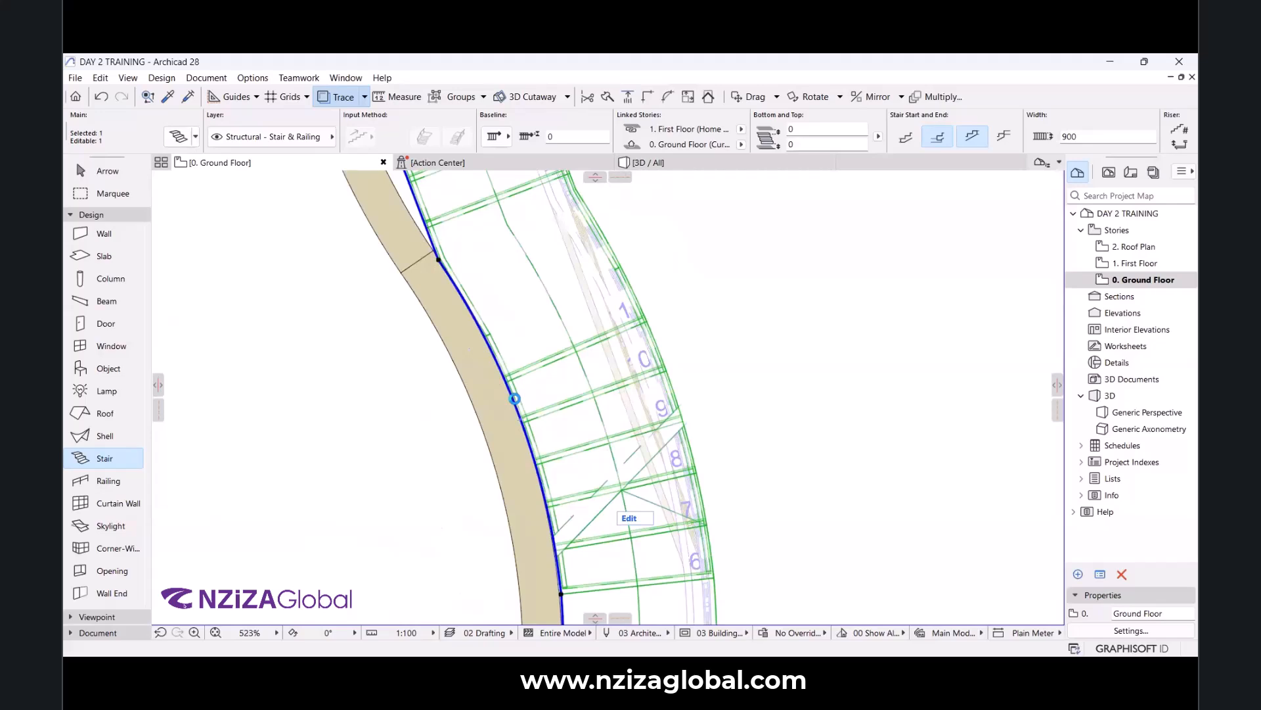
Curve the baseline segment just above the junction so it follows the upper arc's inner face.
scroll(514, 398, down, 4)
scroll(484, 310, up, 3)
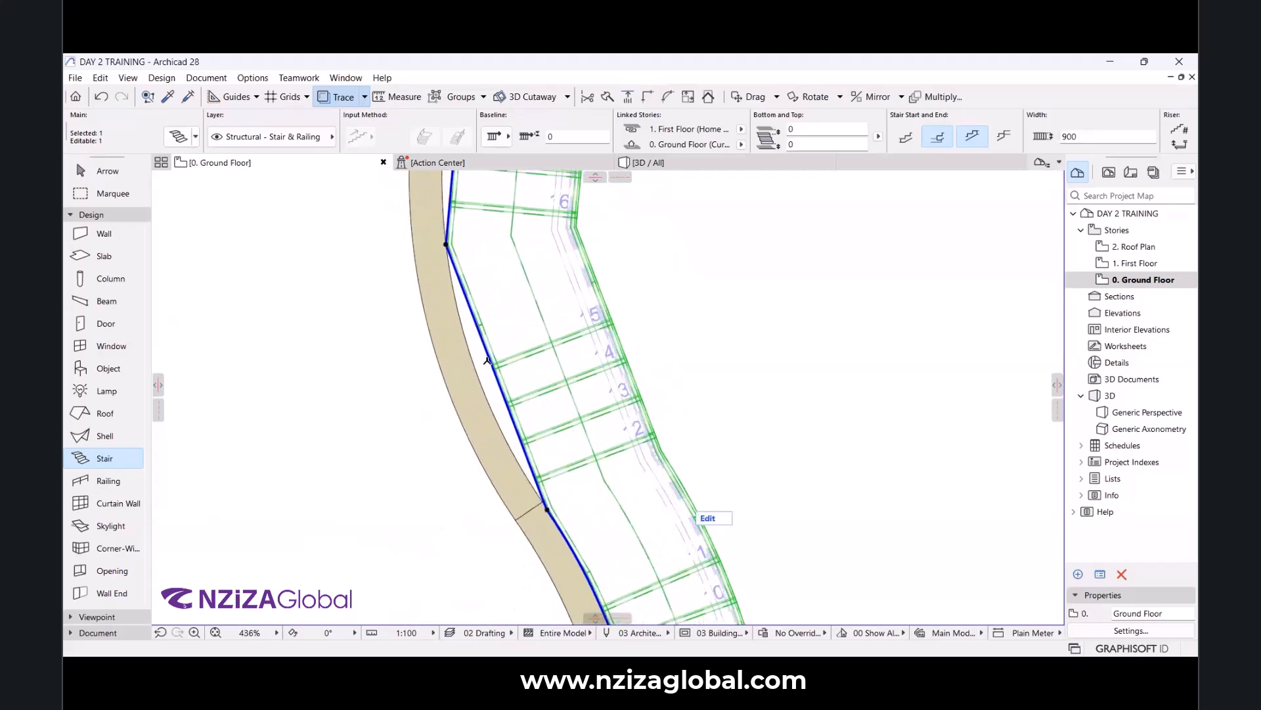
click(487, 360)
click(461, 382)
Curve the stair's topmost baseline segment to match the inner face of the upper curved wall.
scroll(495, 196, down, 1)
scroll(417, 423, down, 4)
scroll(387, 425, up, 5)
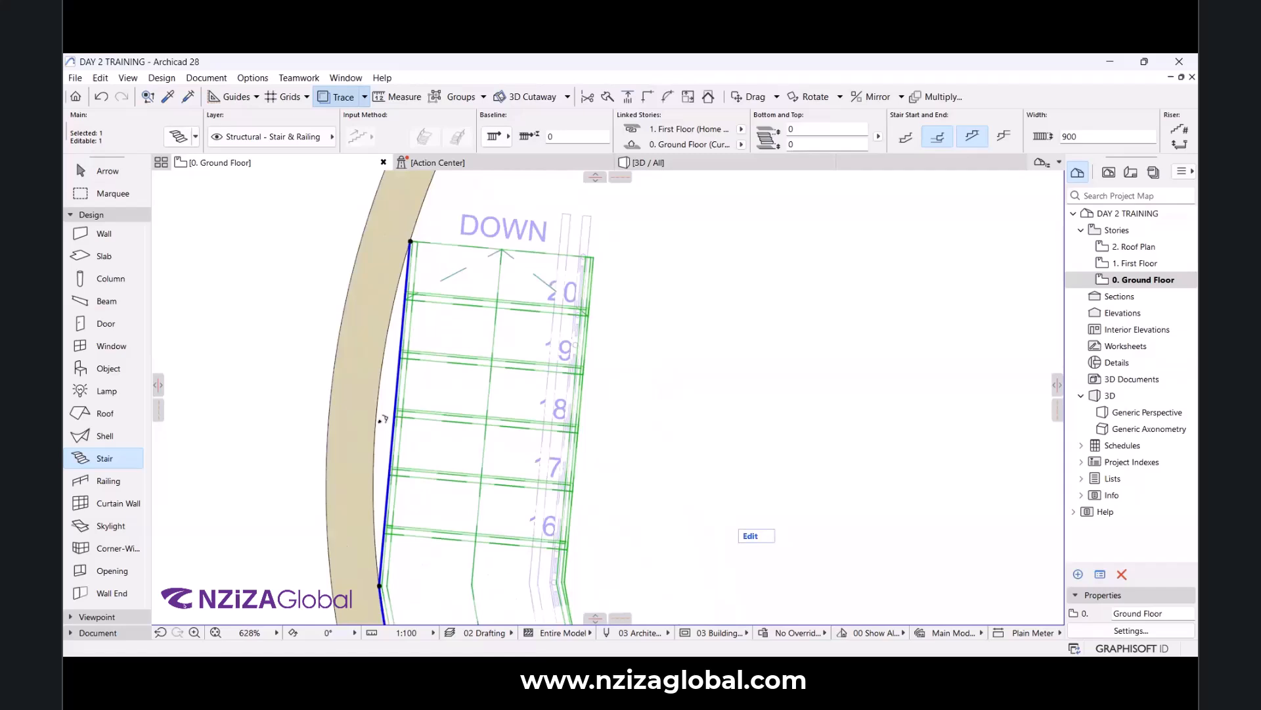
click(383, 395)
scroll(383, 395, down, 5)
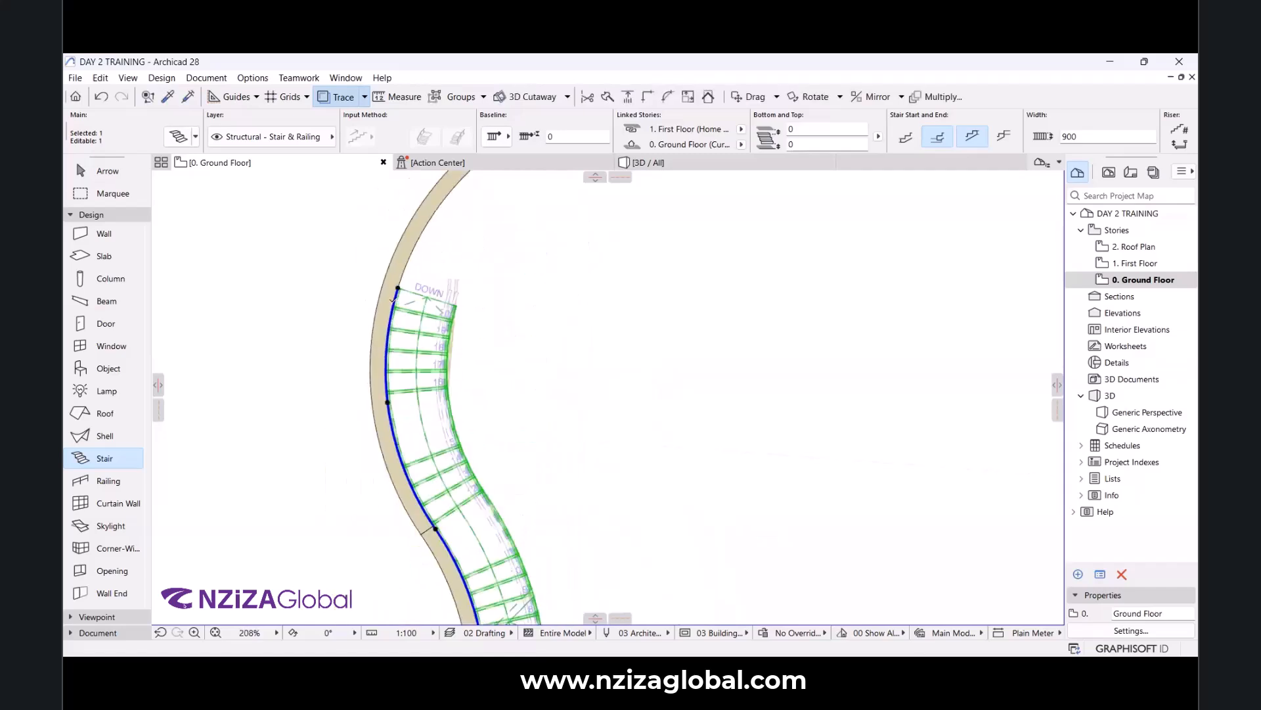
Examine in 3D how the curved stair and its railing follow the S-shaped wall.
scroll(462, 213, up, 2)
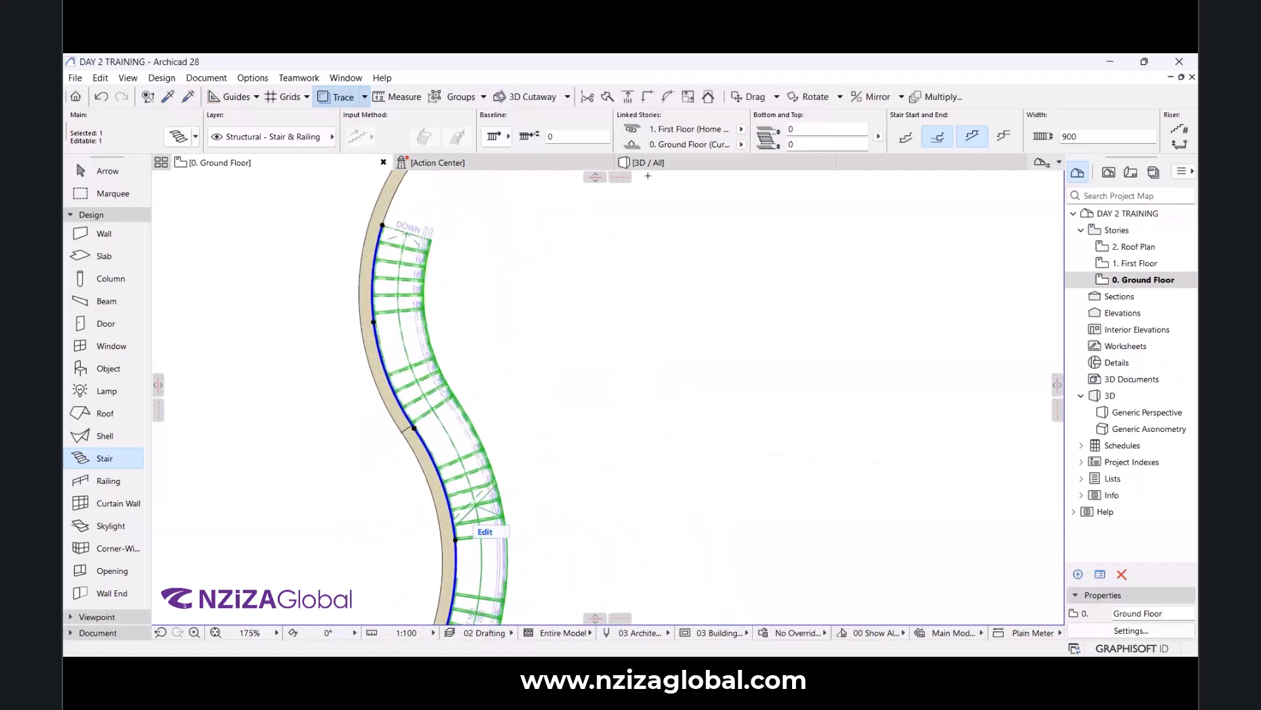
click(649, 163)
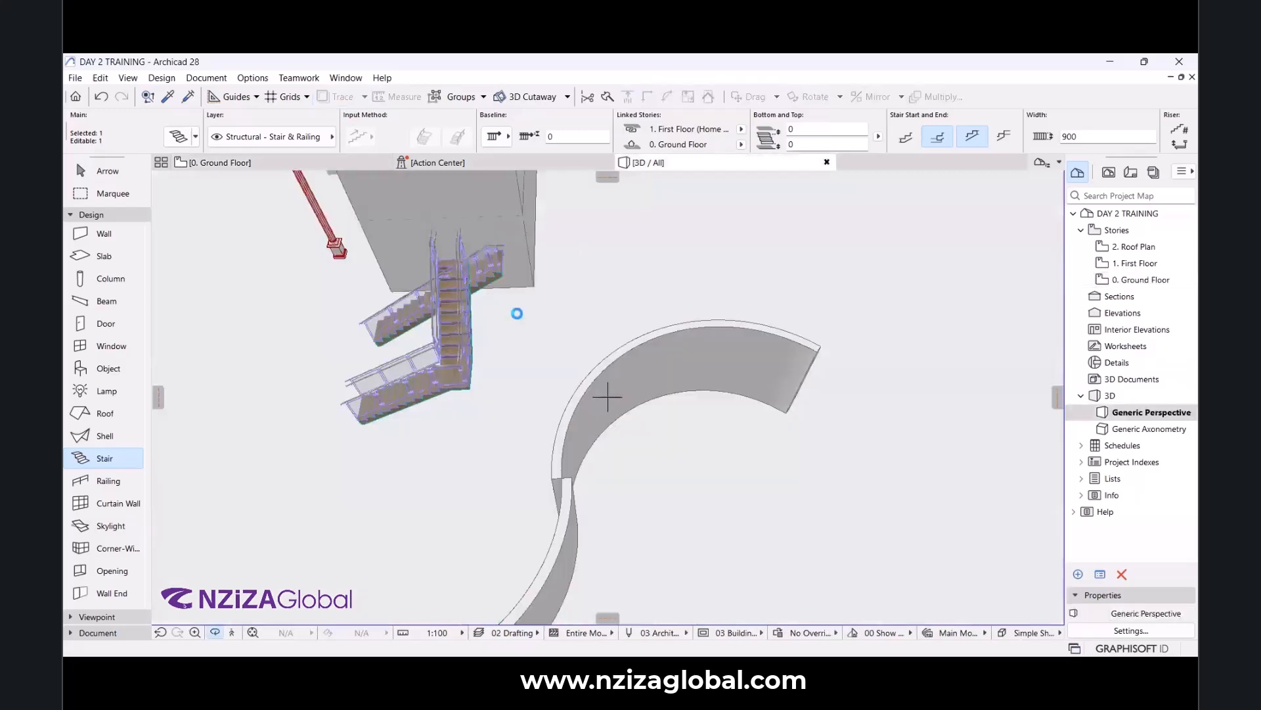
scroll(517, 314, down, 1)
scroll(518, 314, down, 5)
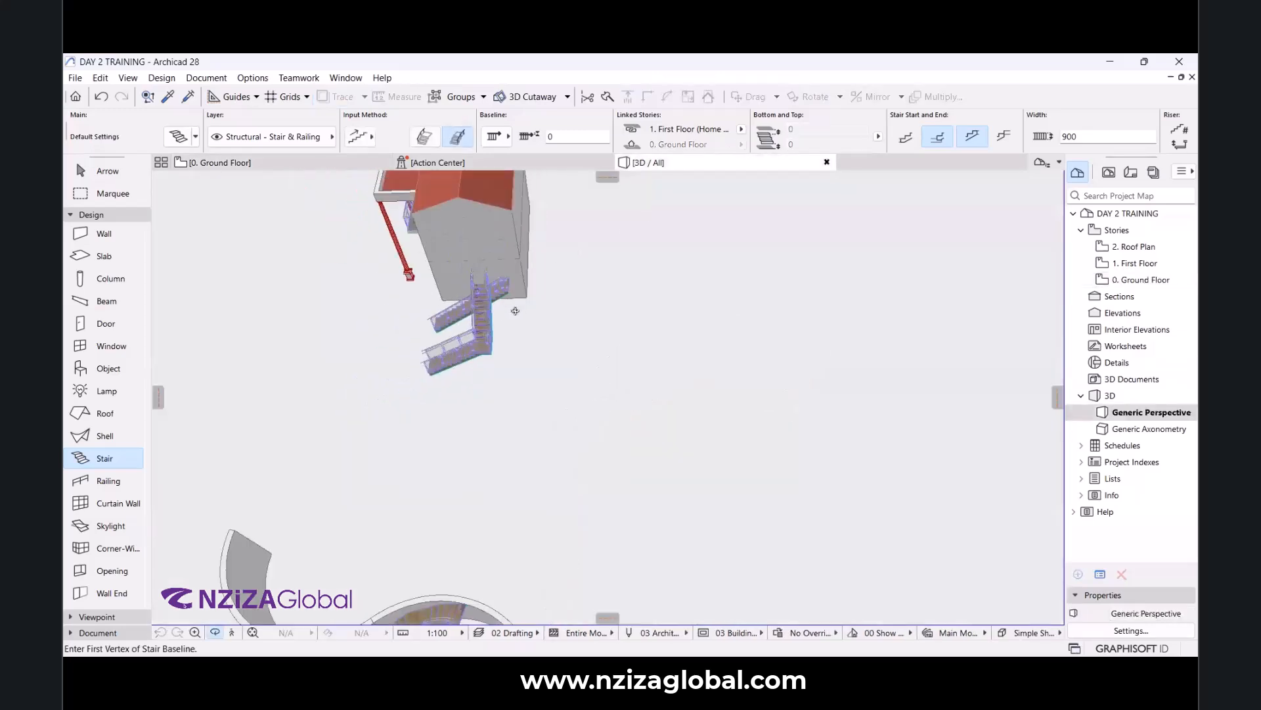
drag(509, 422, 642, 358)
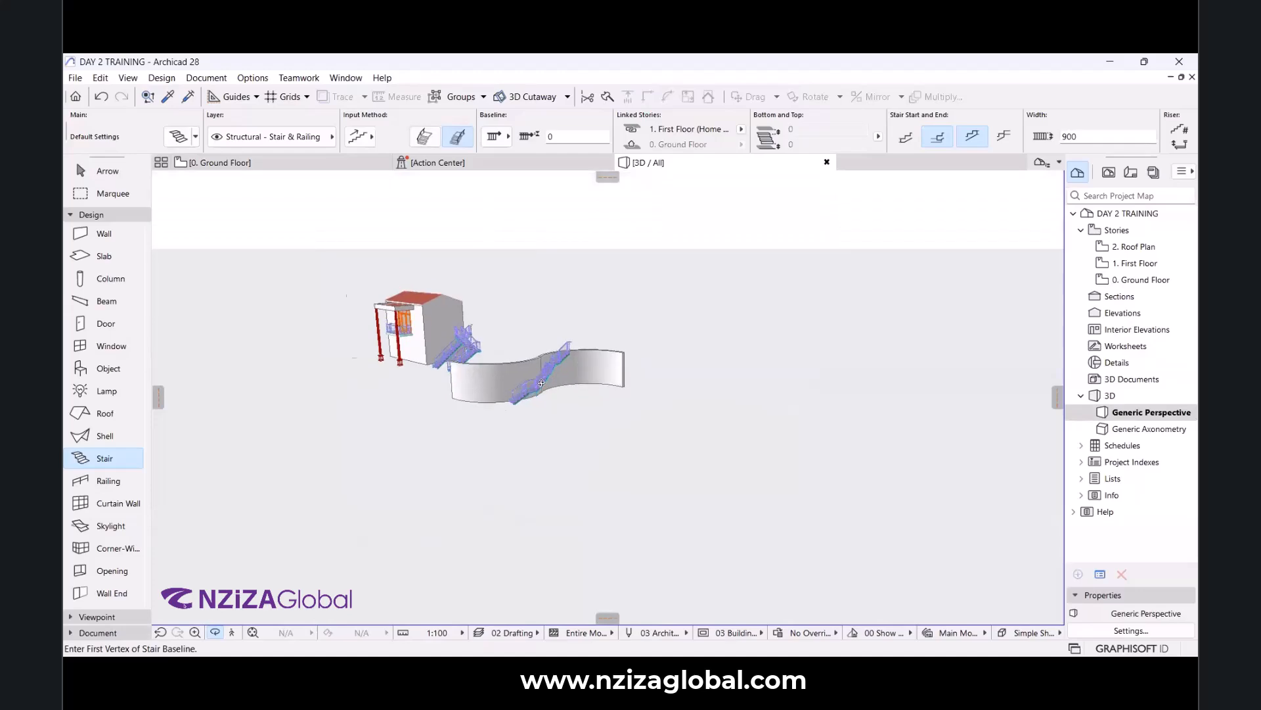
scroll(542, 404, up, 8)
drag(578, 394, 481, 429)
scroll(657, 366, down, 3)
scroll(505, 393, up, 3)
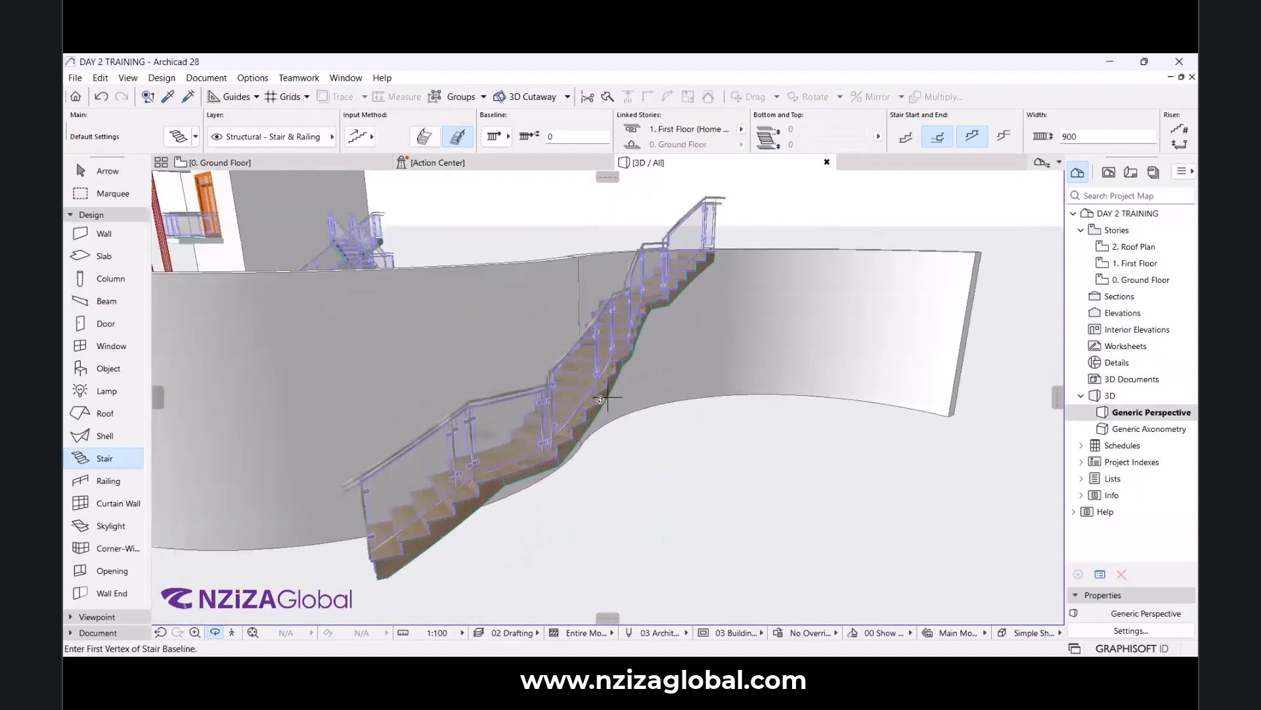
scroll(605, 368, up, 4)
scroll(608, 353, down, 4)
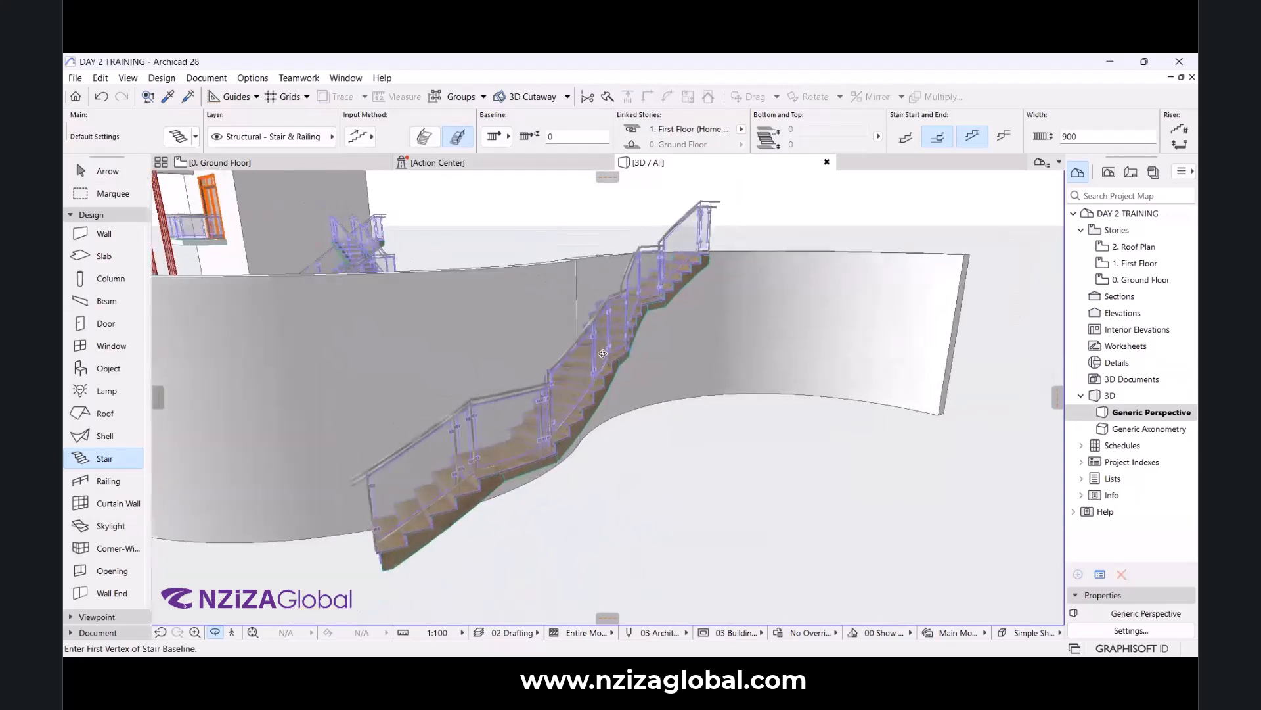
scroll(489, 477, up, 2)
Change the curved stair's turning type from landings to the Winder with Equal option in its selection settings.
key(Escape)
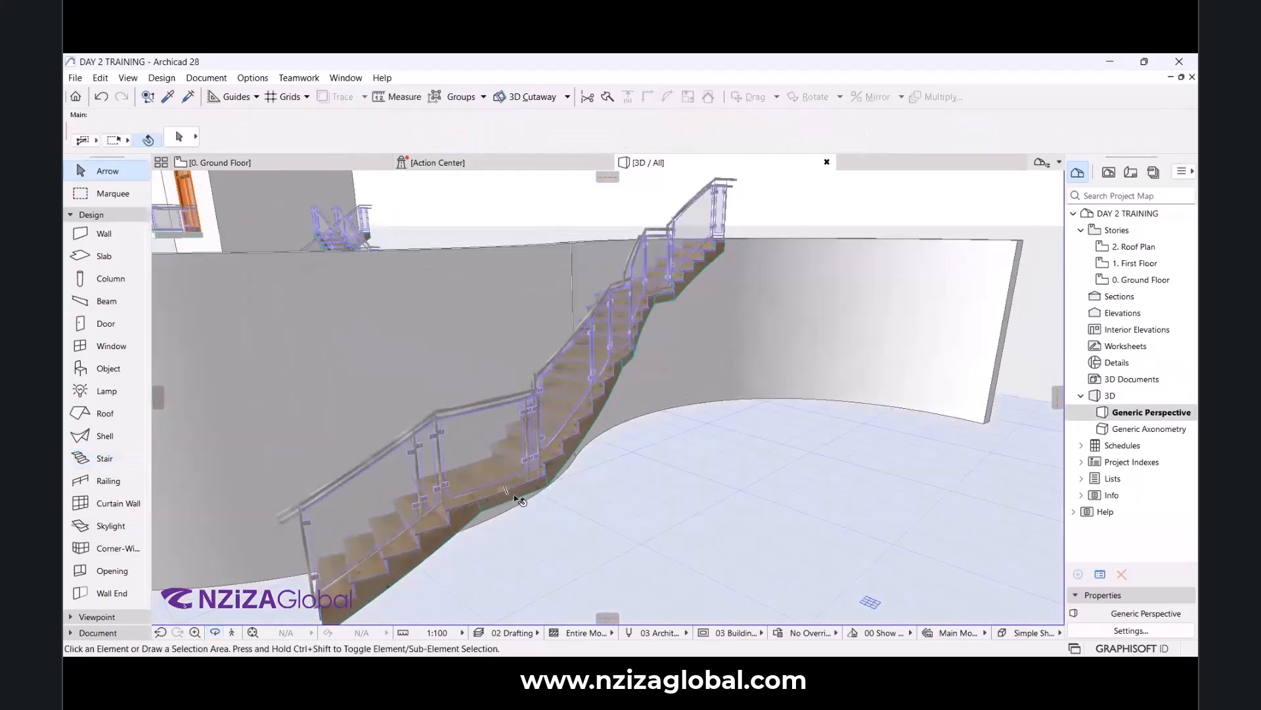
click(517, 494)
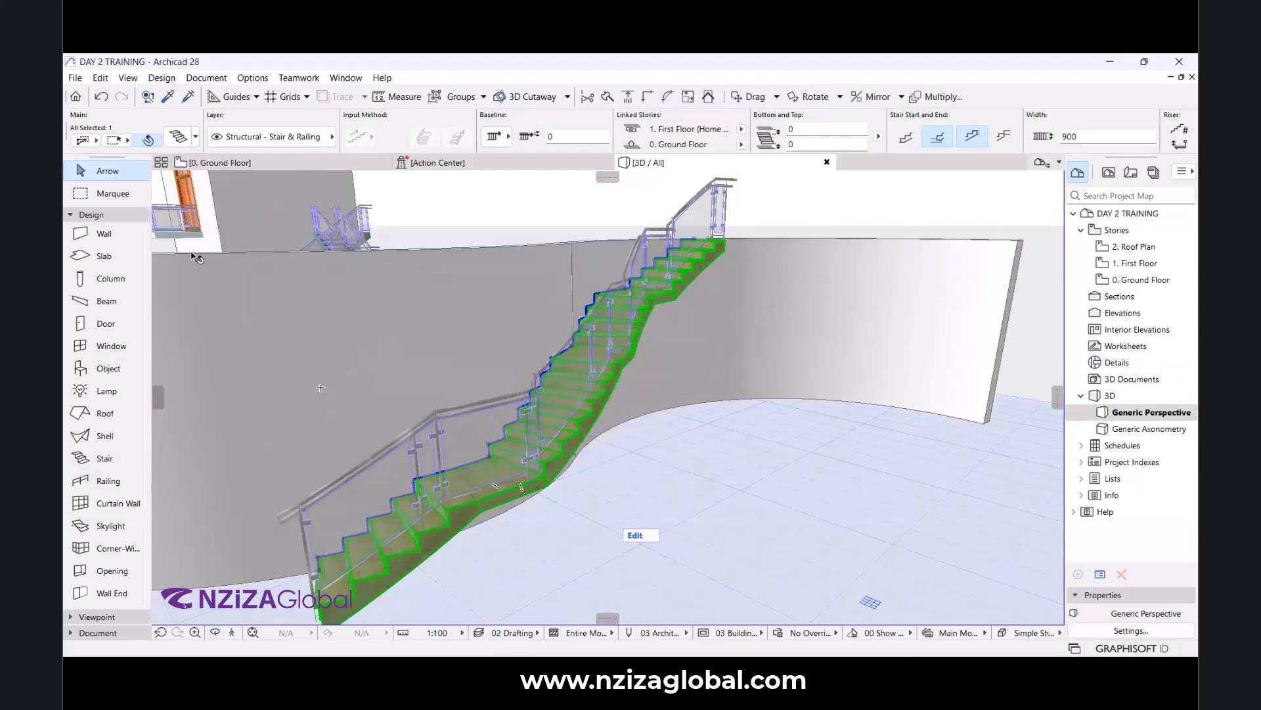
click(177, 144)
click(176, 138)
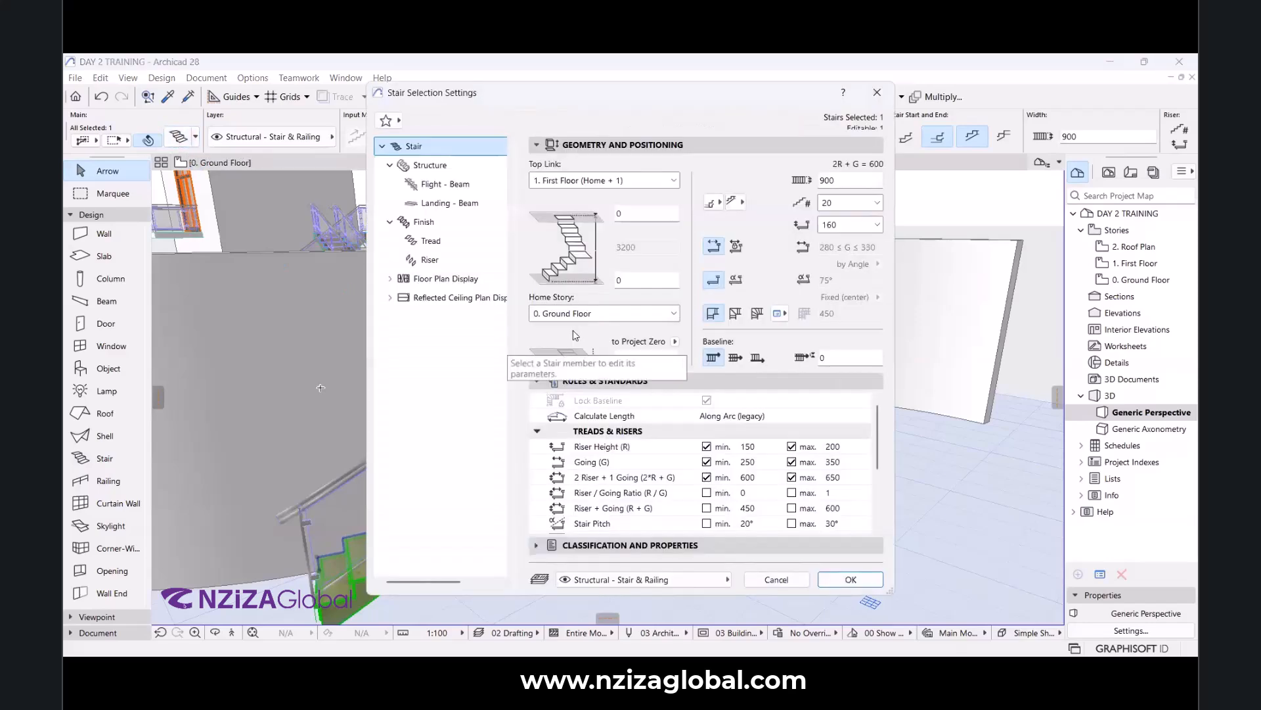
click(758, 314)
click(829, 579)
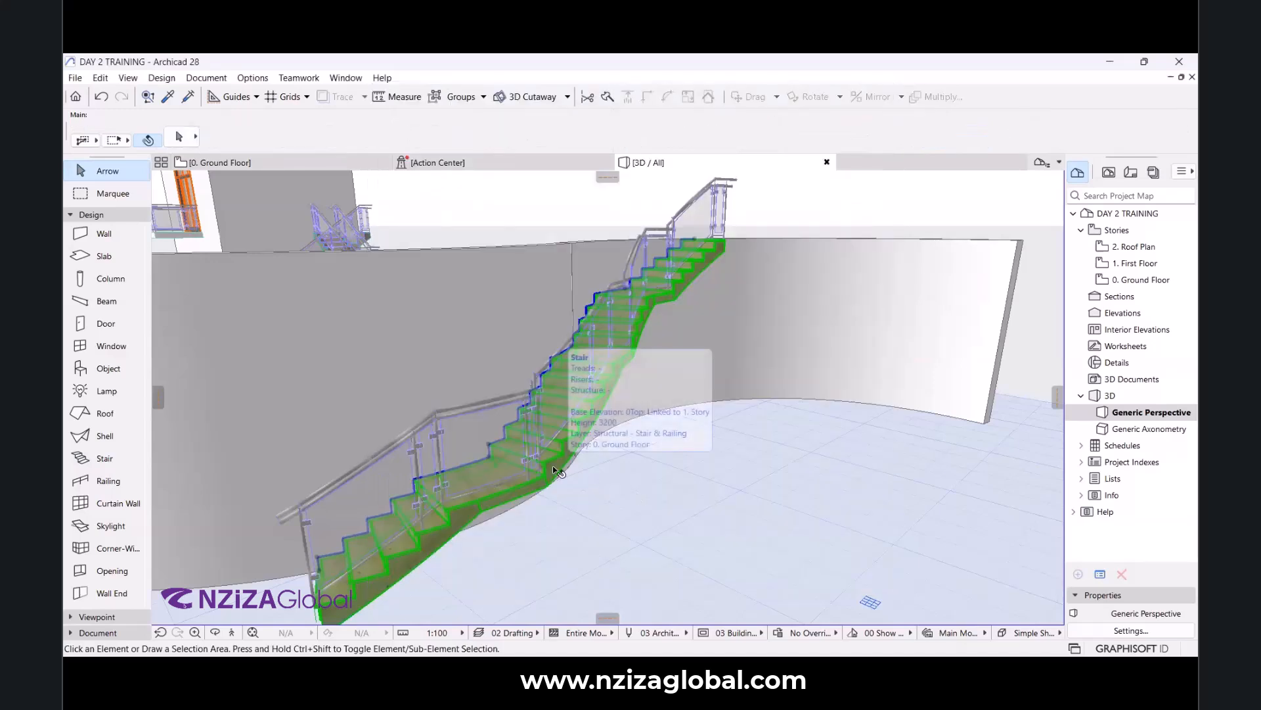
Deselect the stair and inspect its treads and railing along the S-shaped wall in 3D, from the side and from above.
click(503, 221)
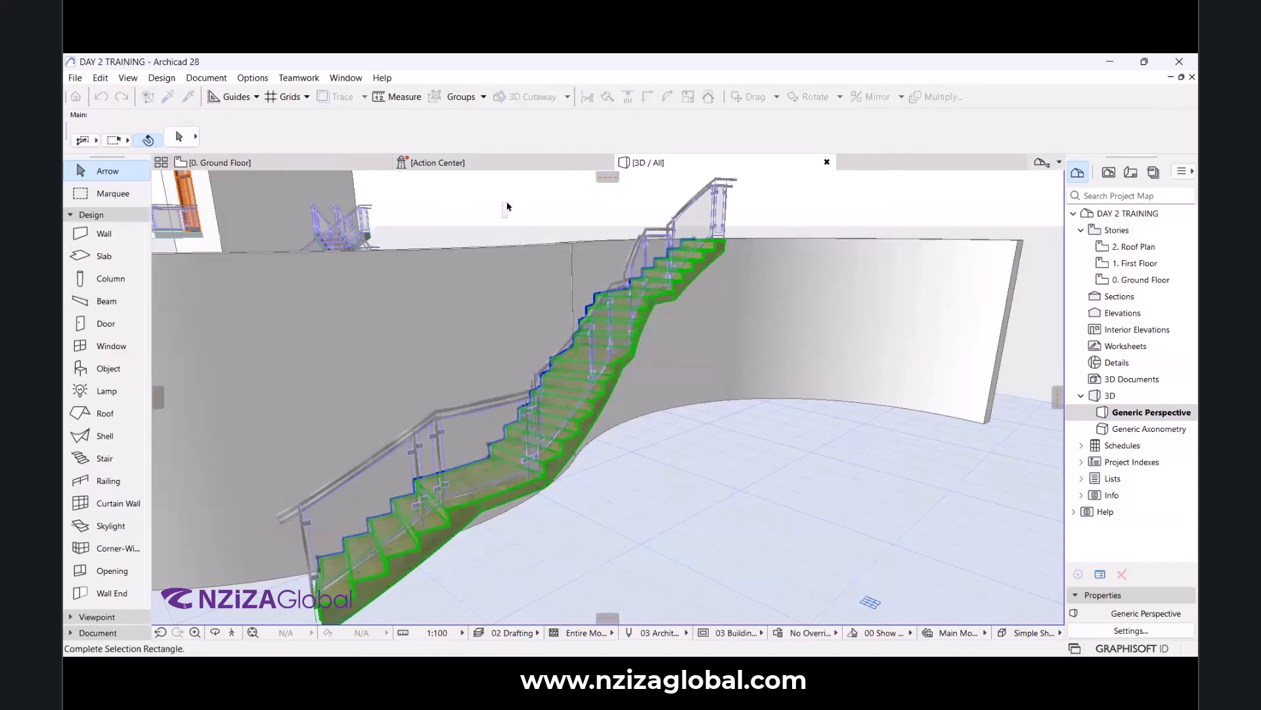
click(508, 206)
scroll(595, 371, down, 3)
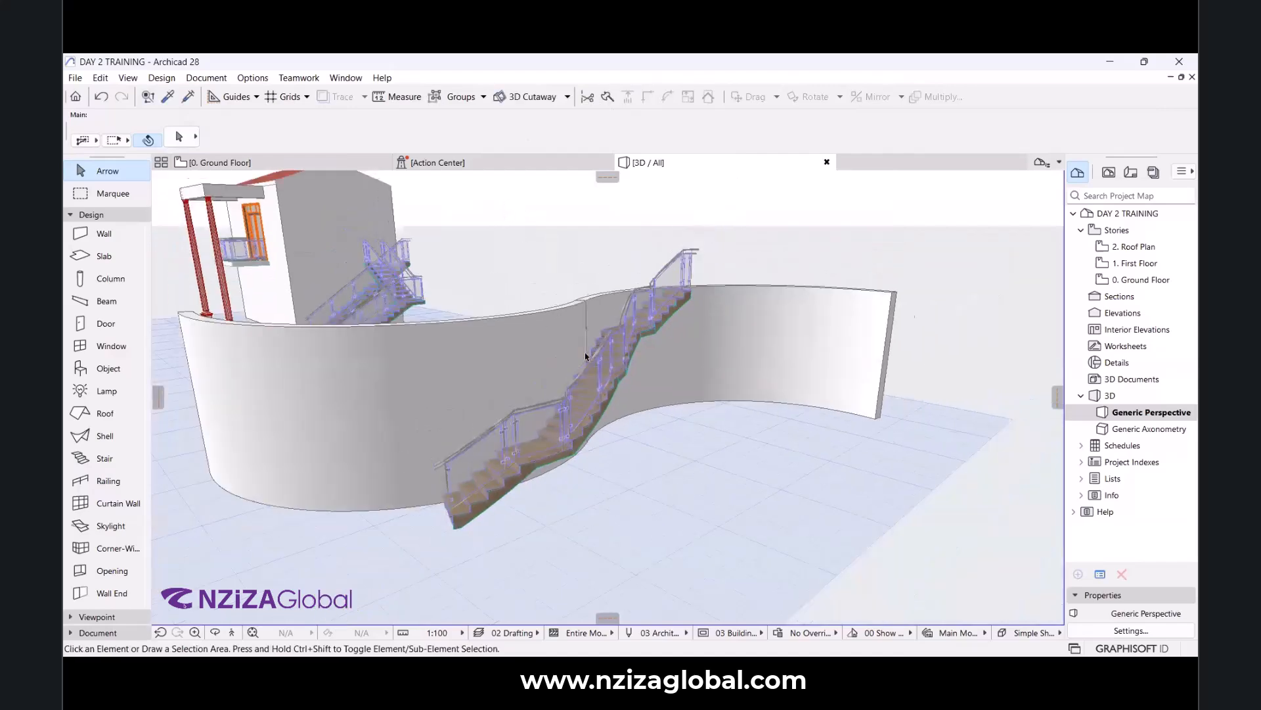
scroll(586, 357, up, 2)
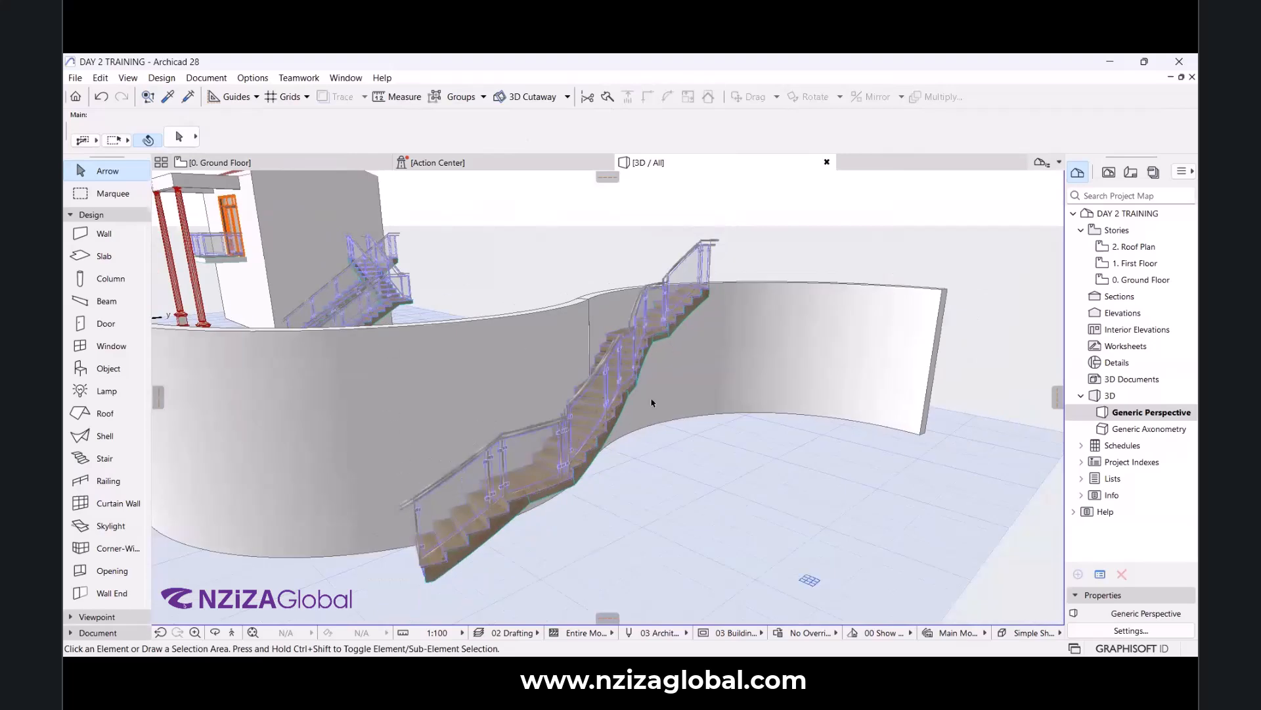
click(215, 632)
drag(368, 482, 661, 333)
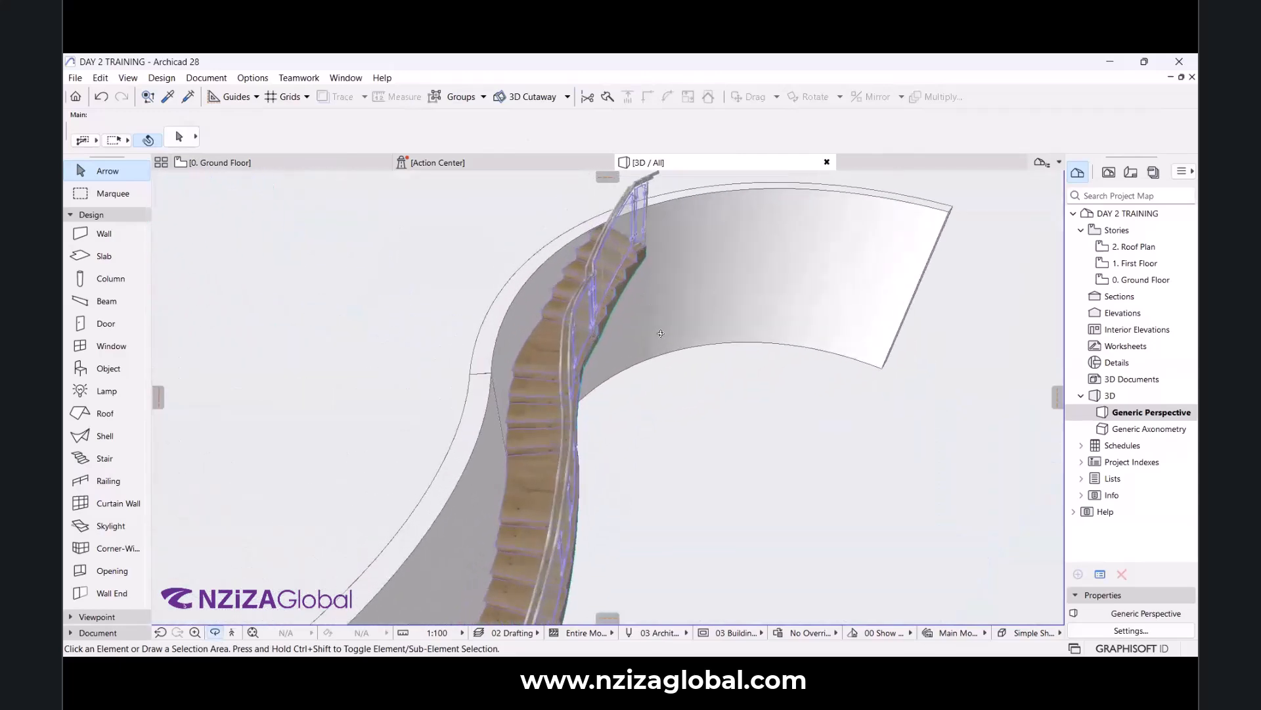
scroll(660, 333, down, 6)
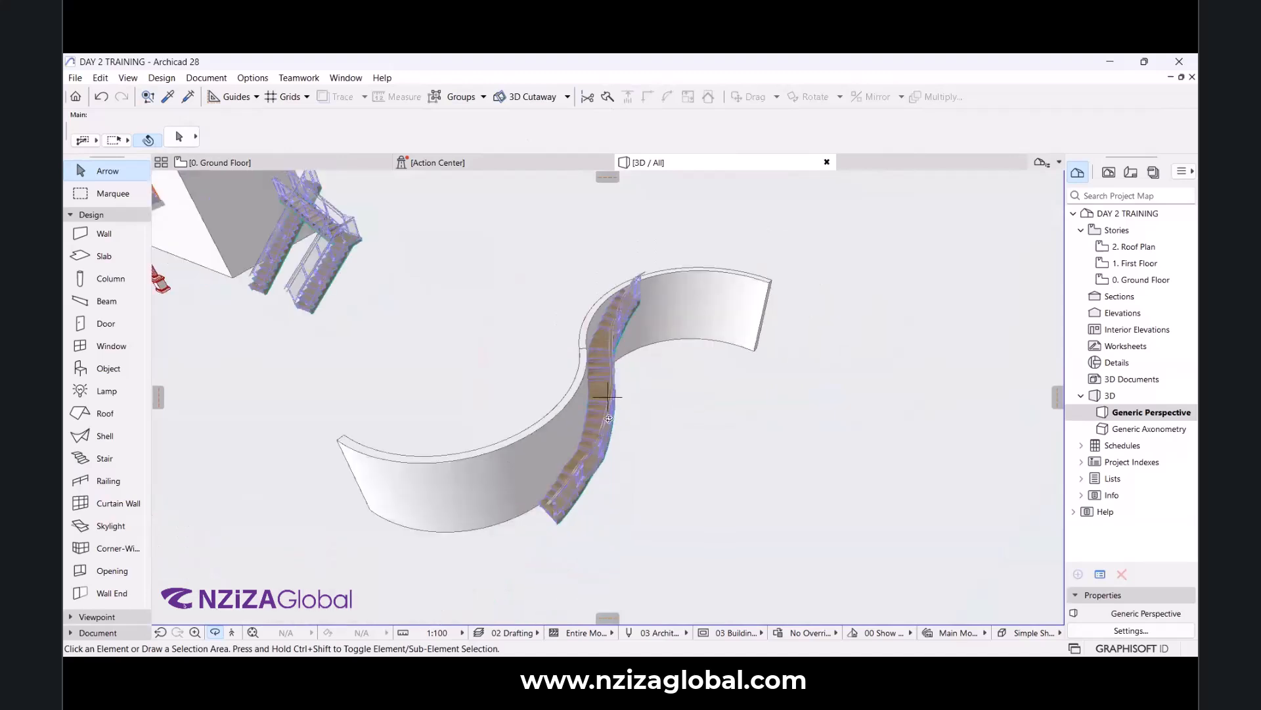
scroll(587, 354, up, 2)
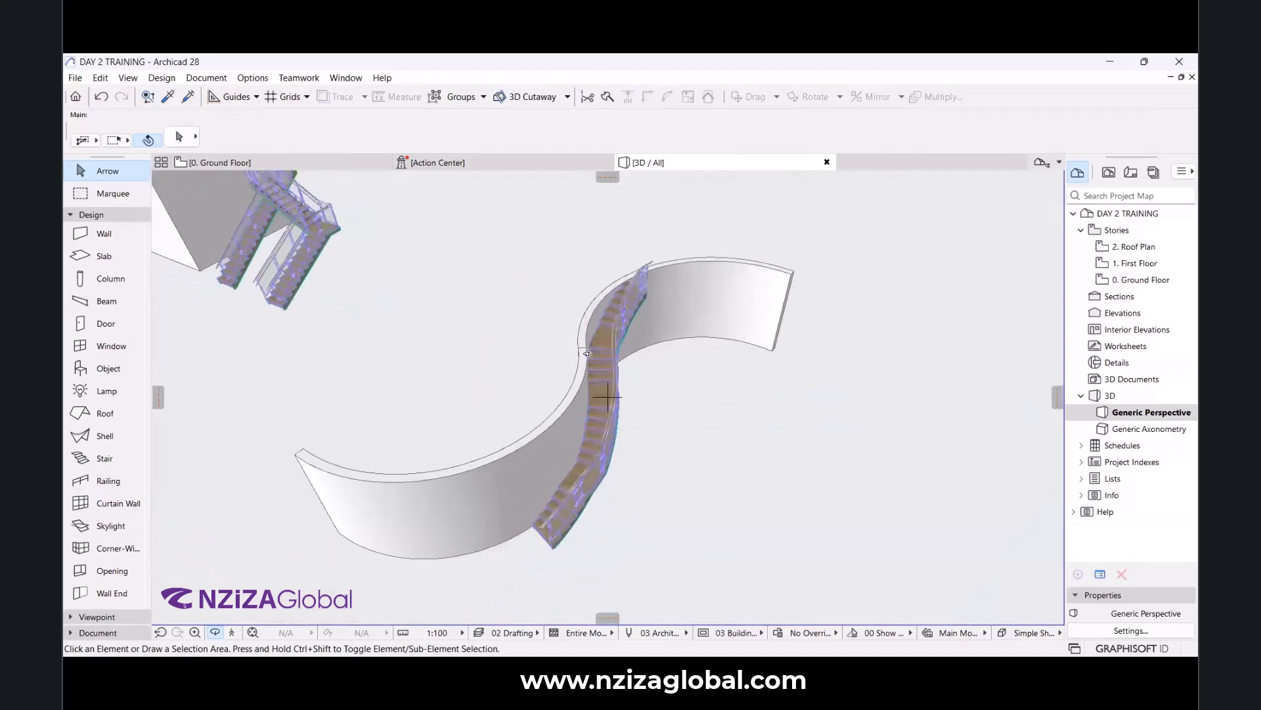
Delete the curved stair on the Ground Floor plan and check the S-shaped wall in 3D.
click(327, 163)
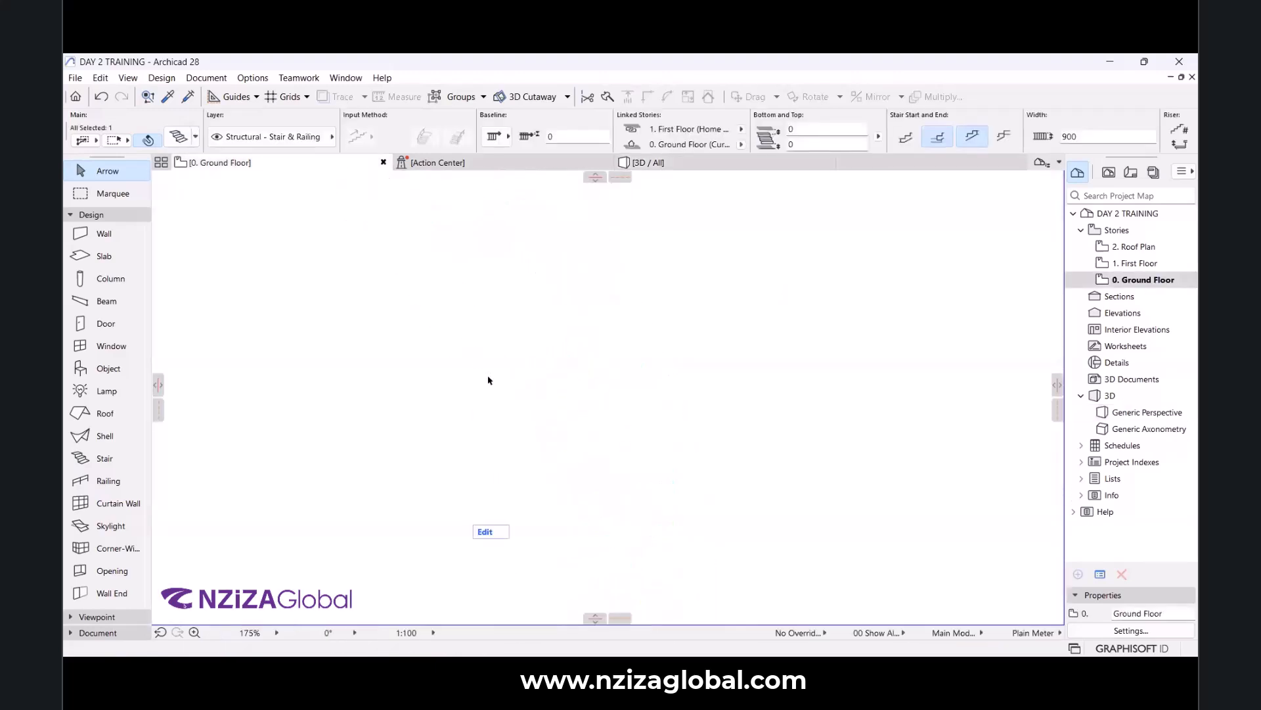
scroll(458, 406, up, 2)
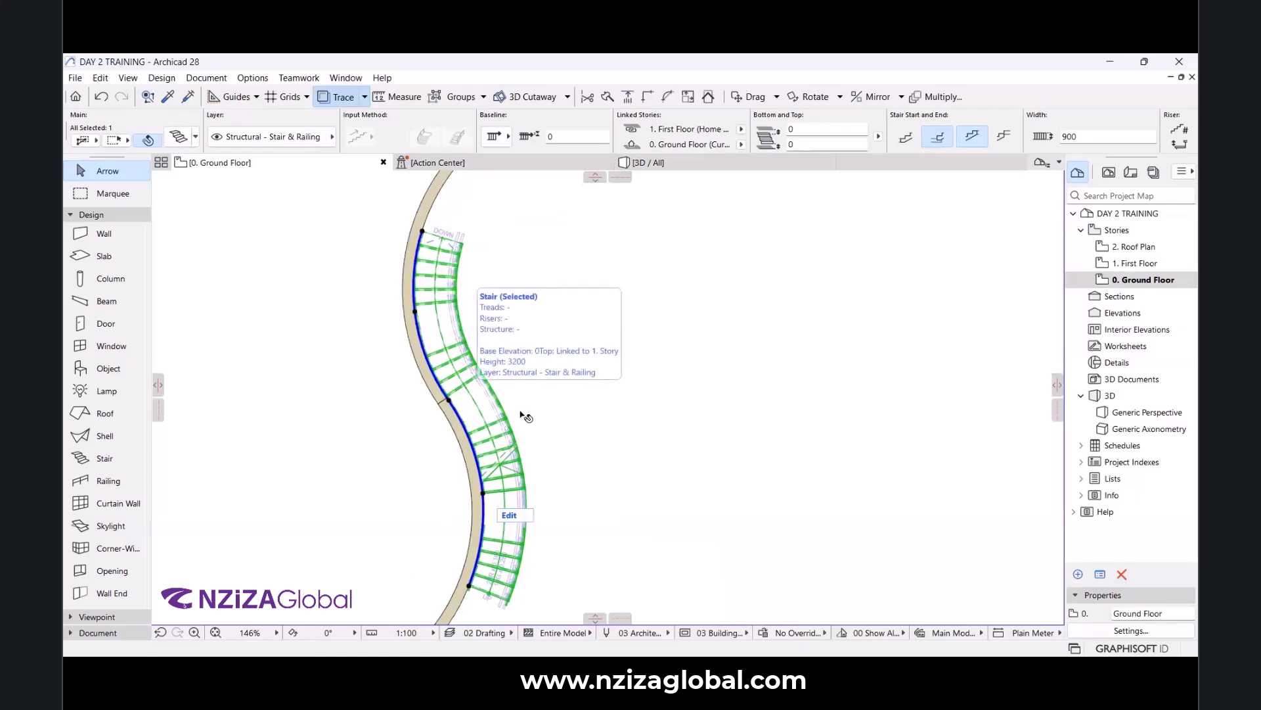
click(568, 388)
click(684, 164)
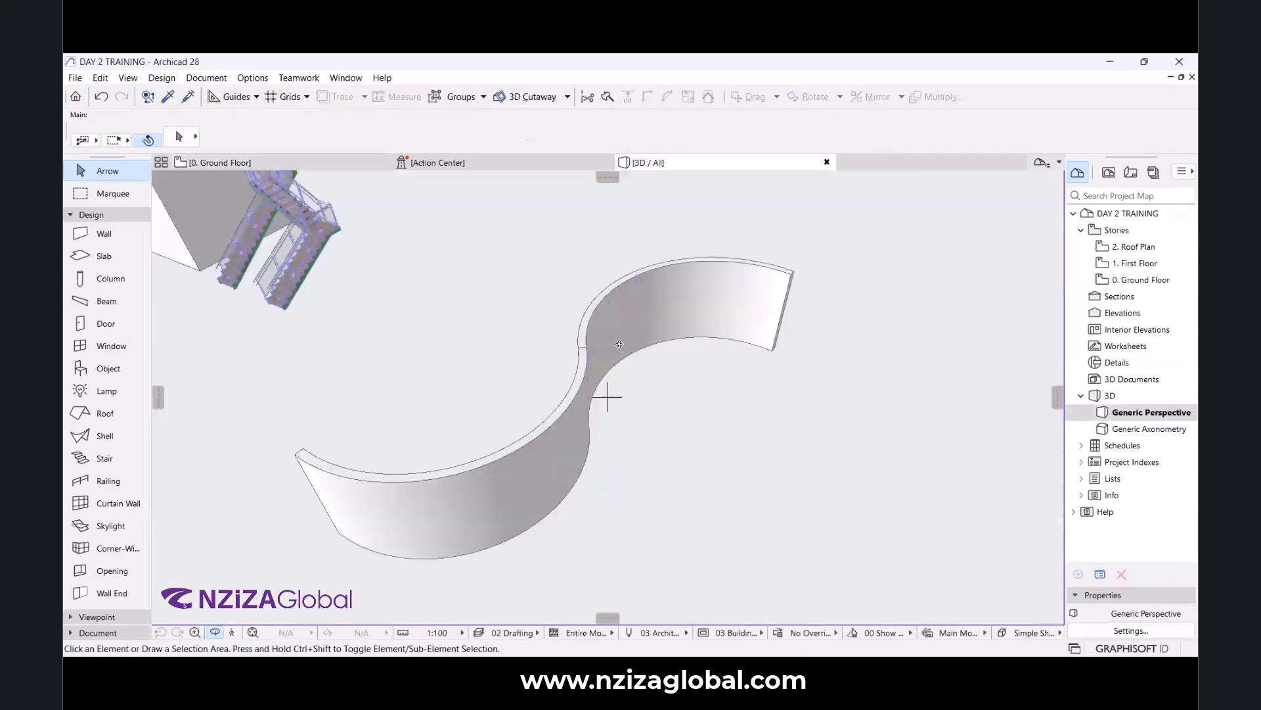
On the Ground Floor plan, set the Stair tool's default turning type to the Winder with Equal option.
click(297, 160)
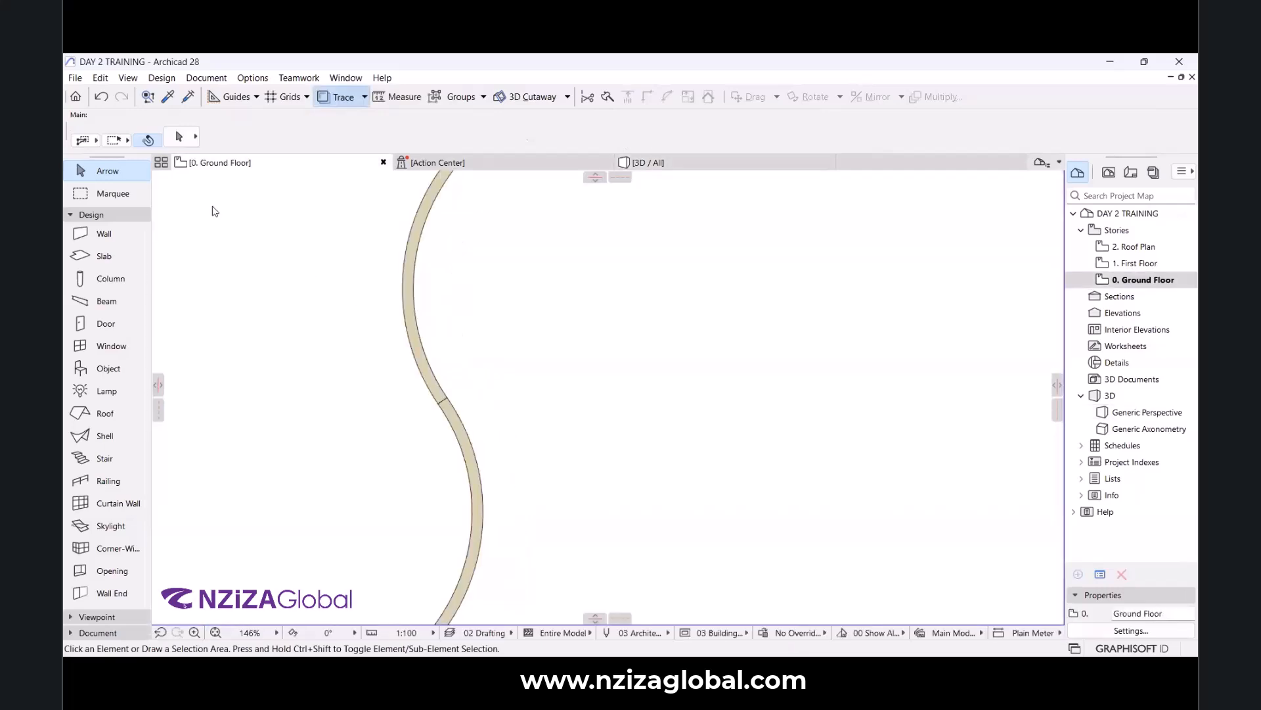
click(96, 458)
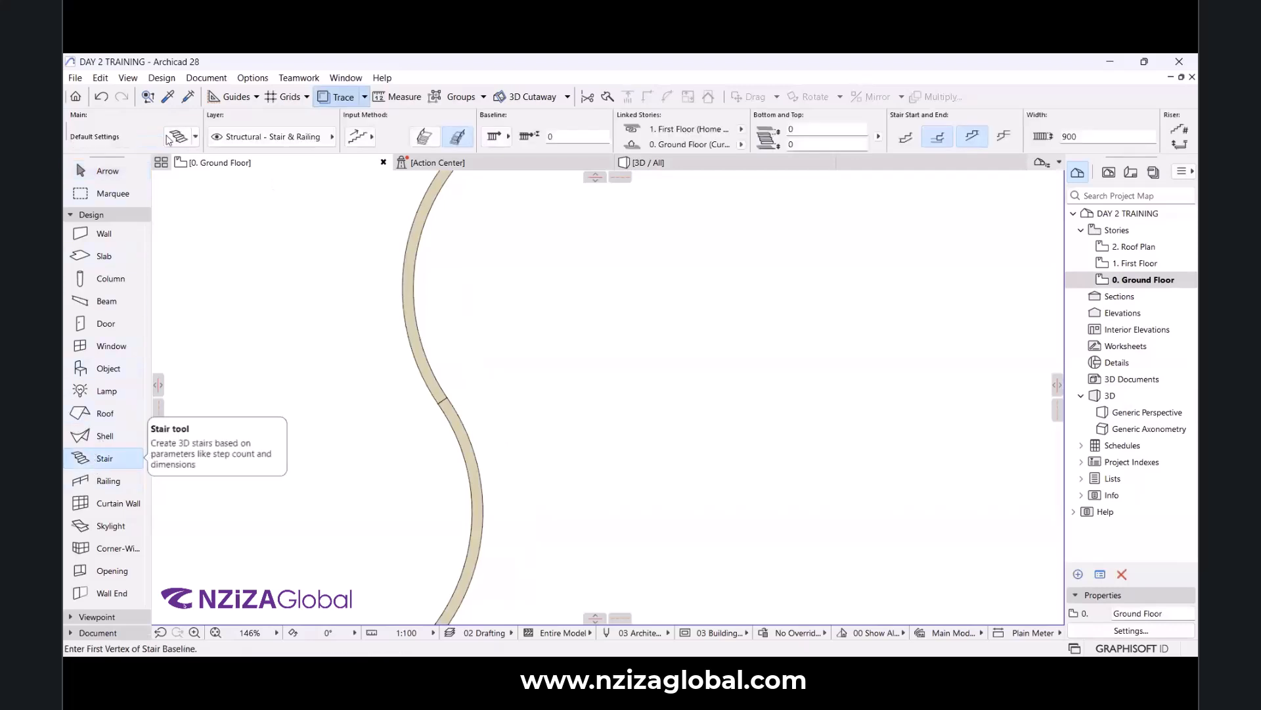
click(176, 136)
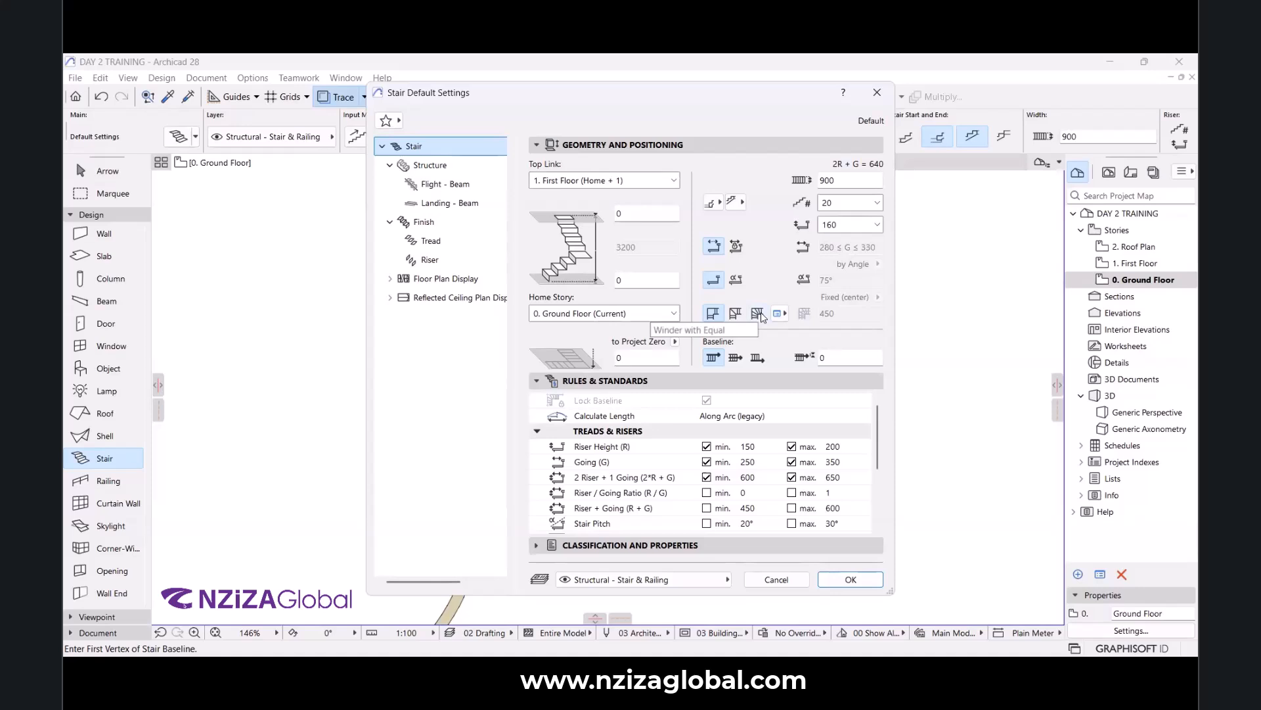
click(758, 314)
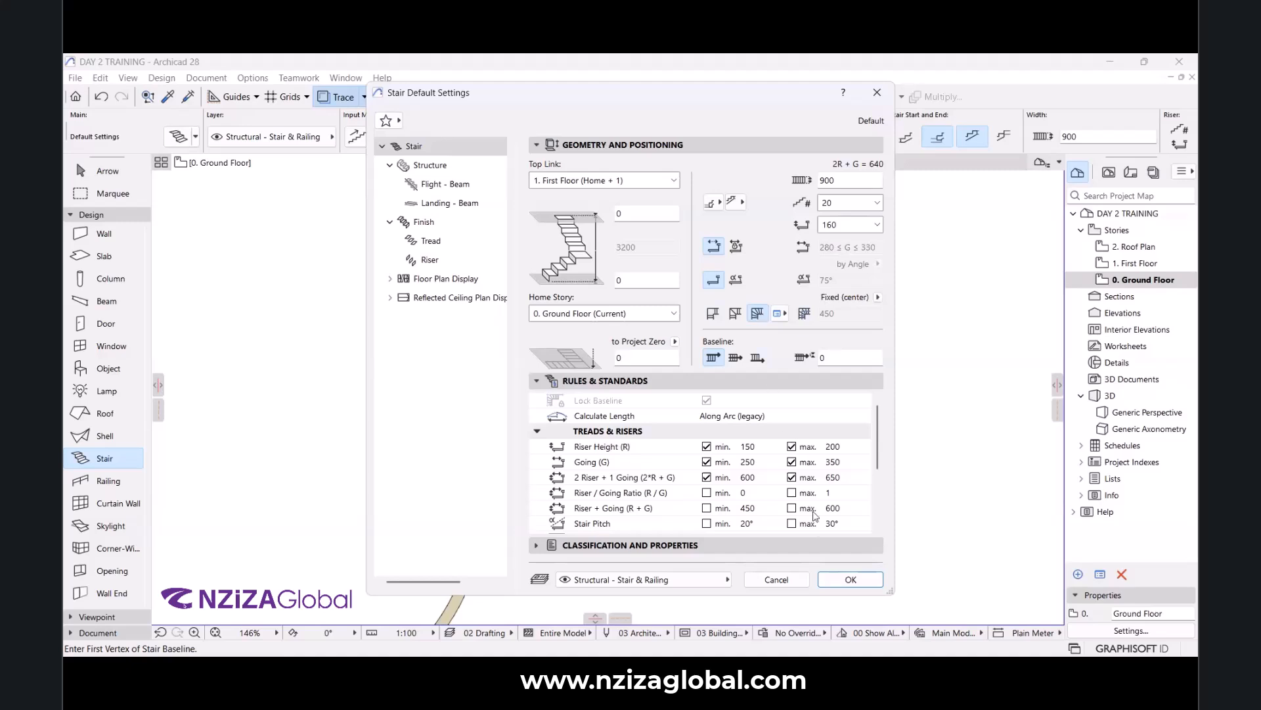
click(831, 578)
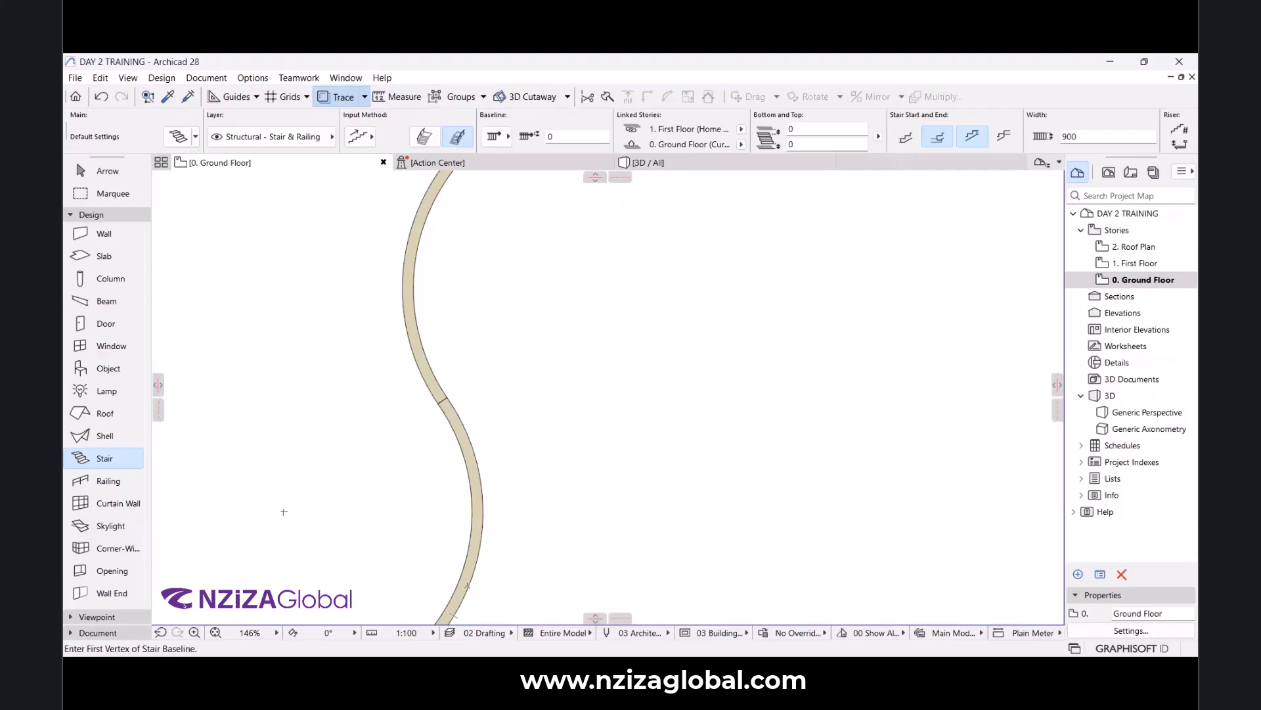
Draw a straight 900-wide stair from the lower arc's outer face to the upper arc's inner face.
click(484, 545)
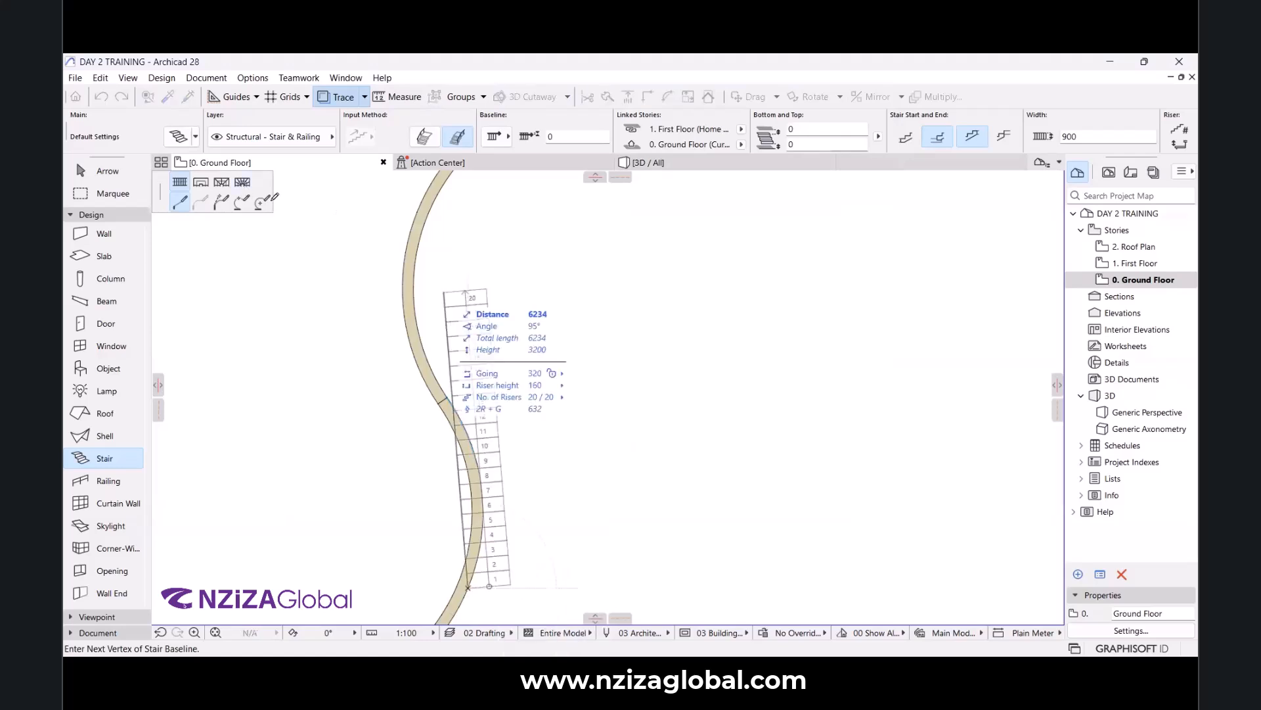
double_click(420, 287)
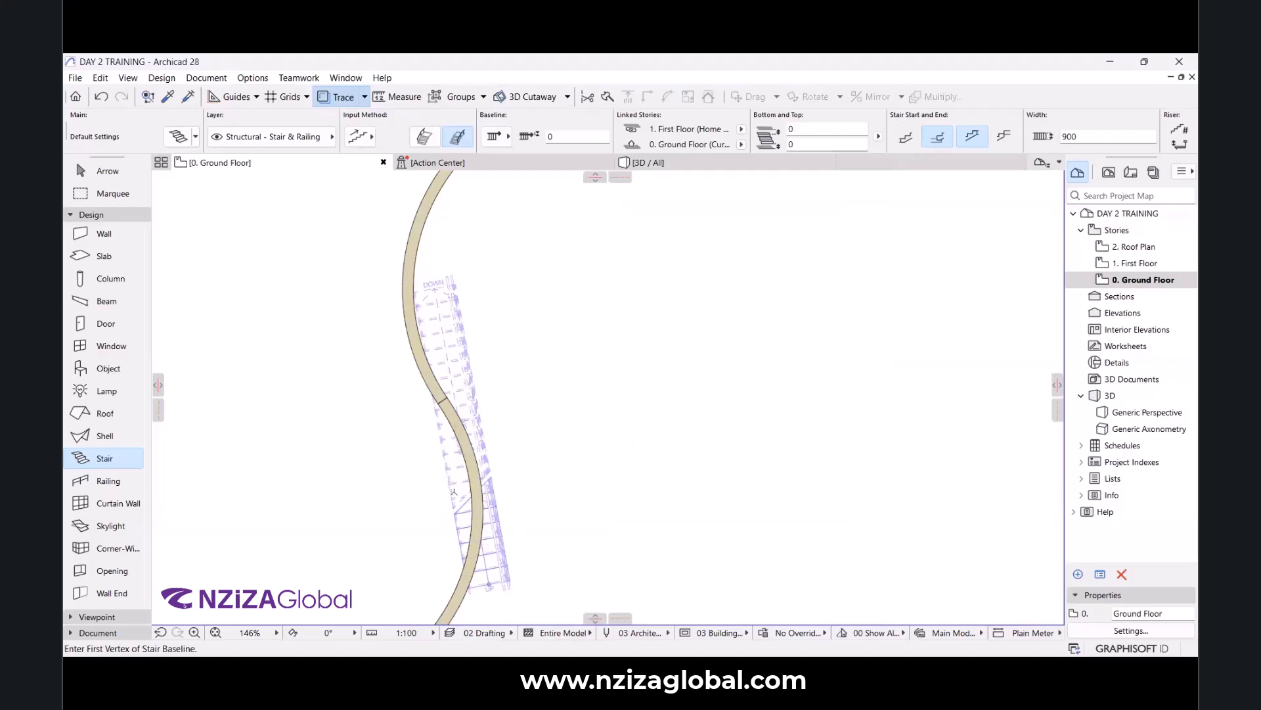
key(Escape)
Add two vertices to the straight stair's baseline, one at the lower arc's outer face and one at the upper arc's inner face.
click(454, 496)
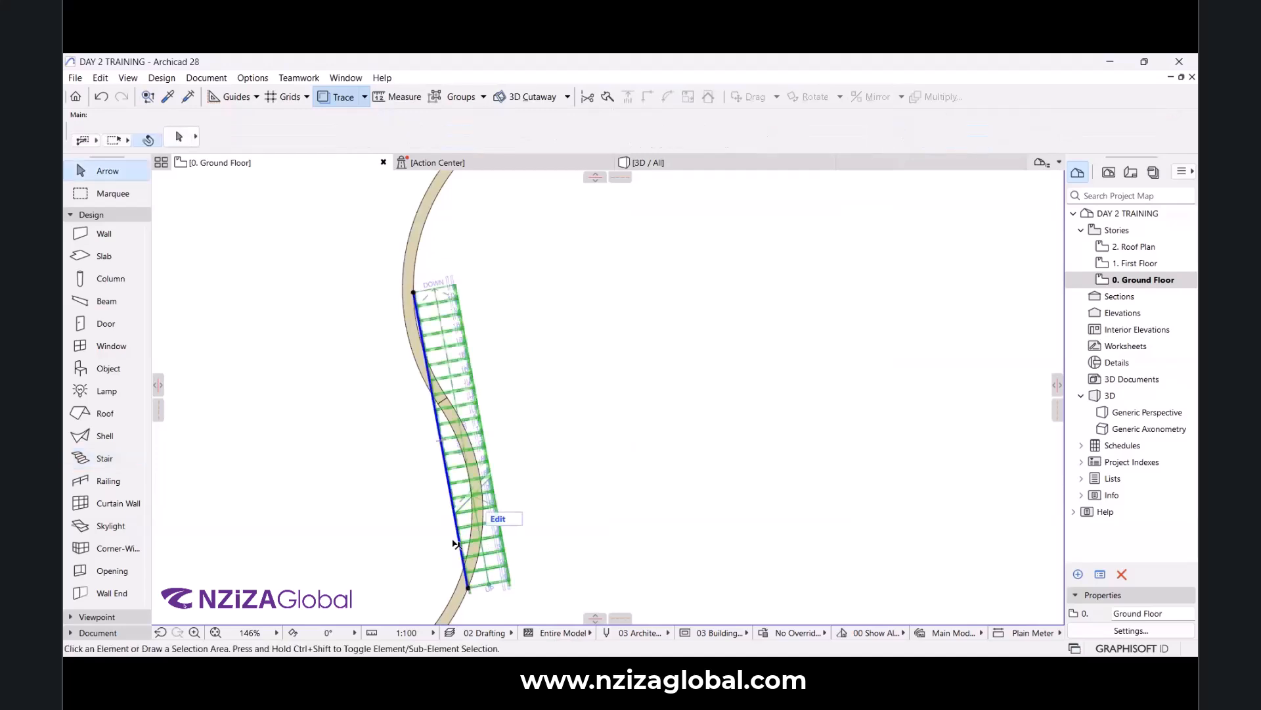
scroll(458, 512, up, 3)
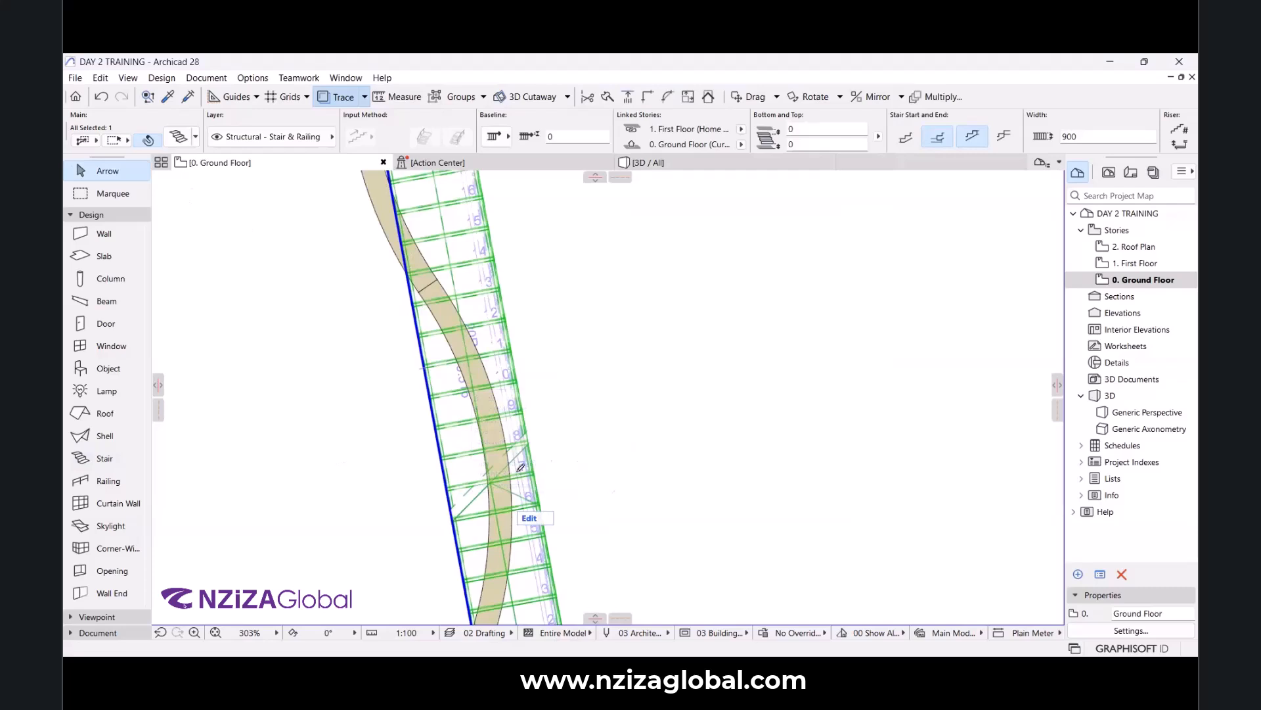
middle_drag(515, 464, 515, 270)
scroll(509, 244, up, 1)
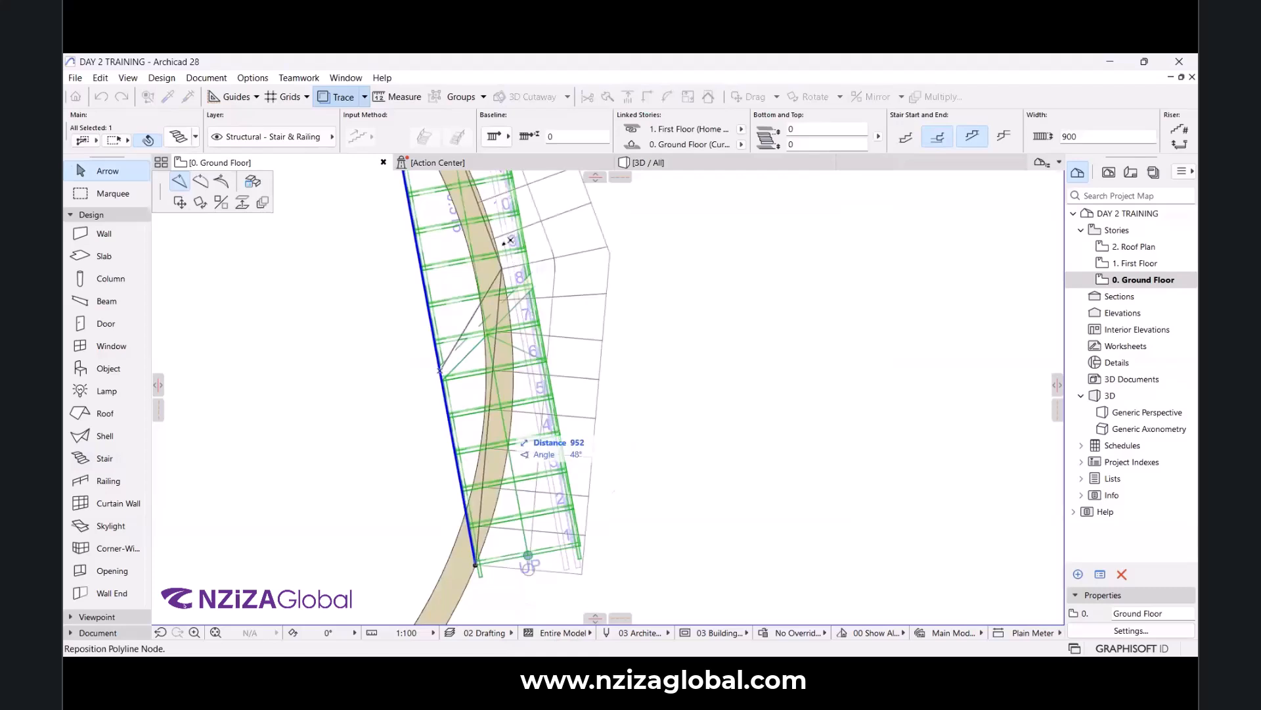
click(489, 412)
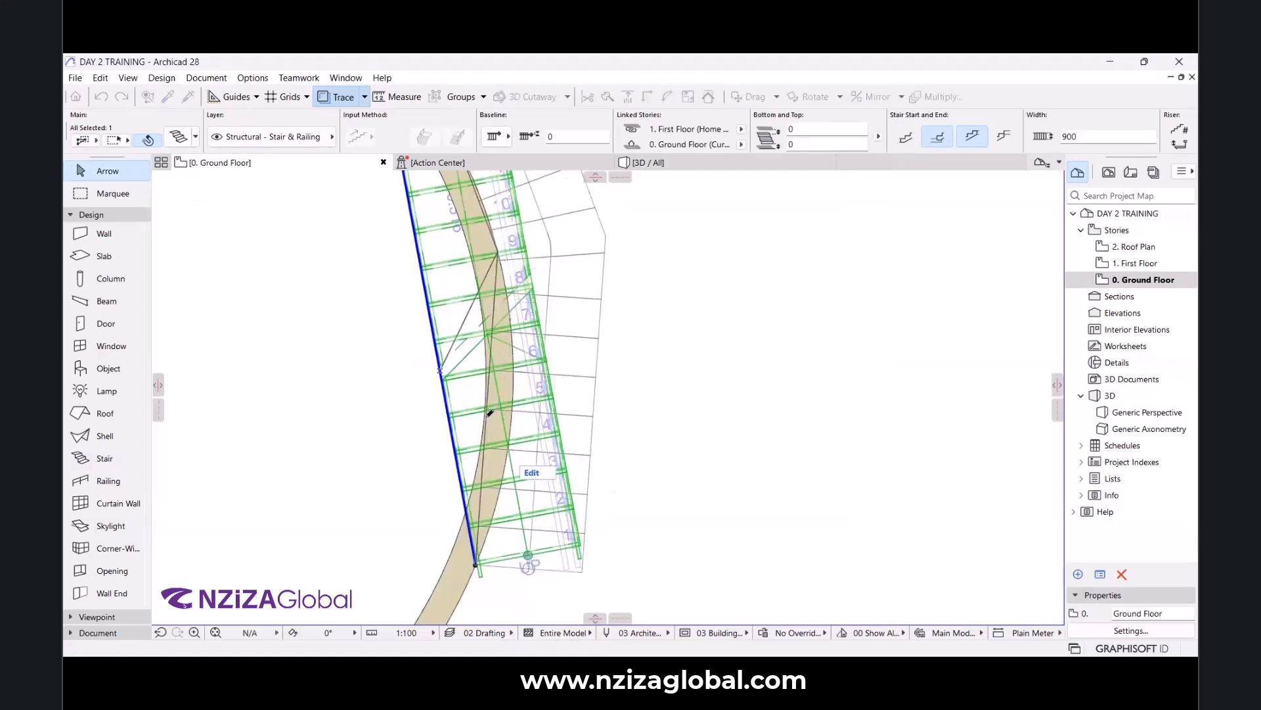
scroll(490, 413, down, 3)
scroll(450, 370, up, 3)
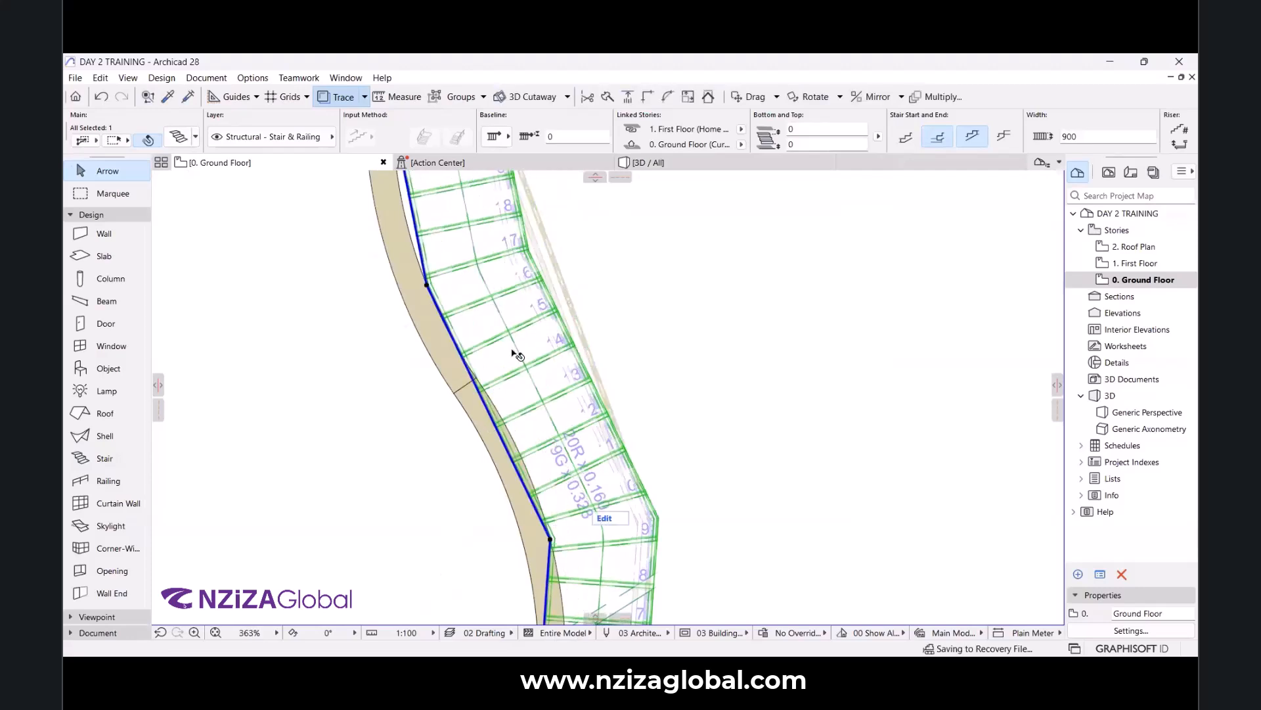
scroll(521, 353, down, 3)
scroll(526, 479, up, 2)
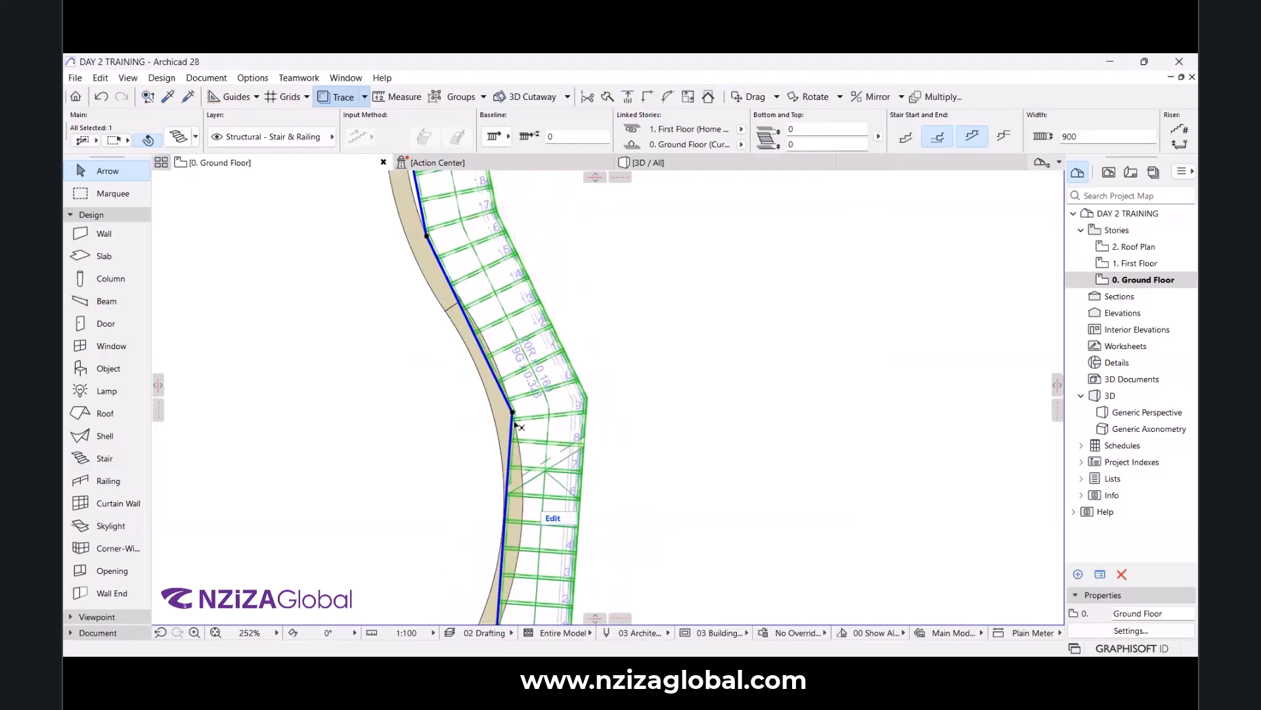
scroll(571, 394, down, 3)
scroll(571, 394, up, 3)
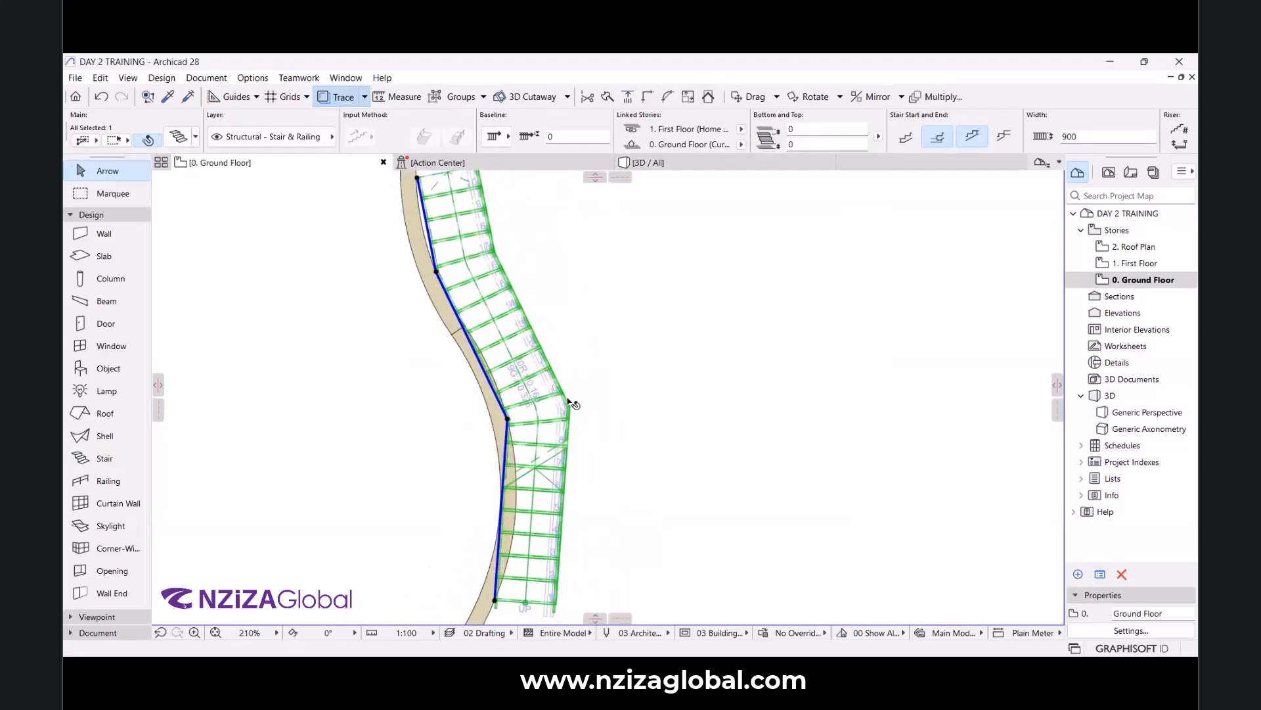
scroll(503, 560, up, 2)
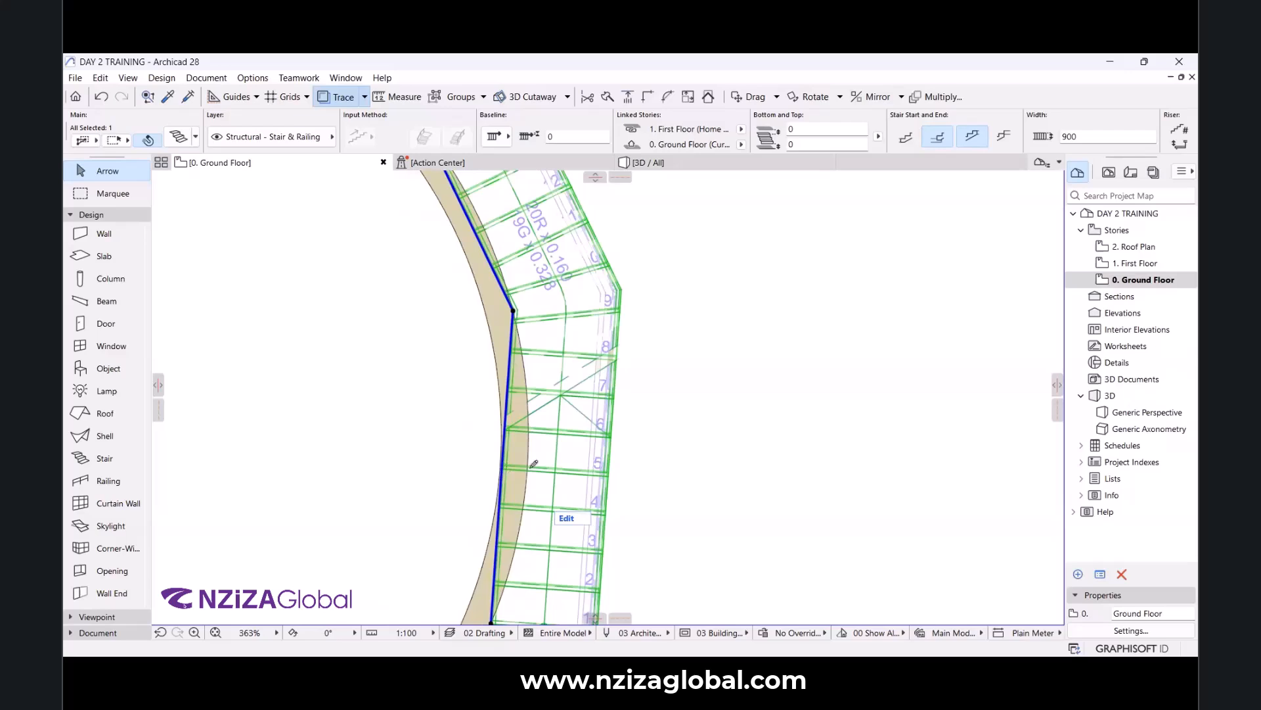
Curve the stair baseline's lower and middle segments so that they follow the lower arc's outer face.
click(534, 442)
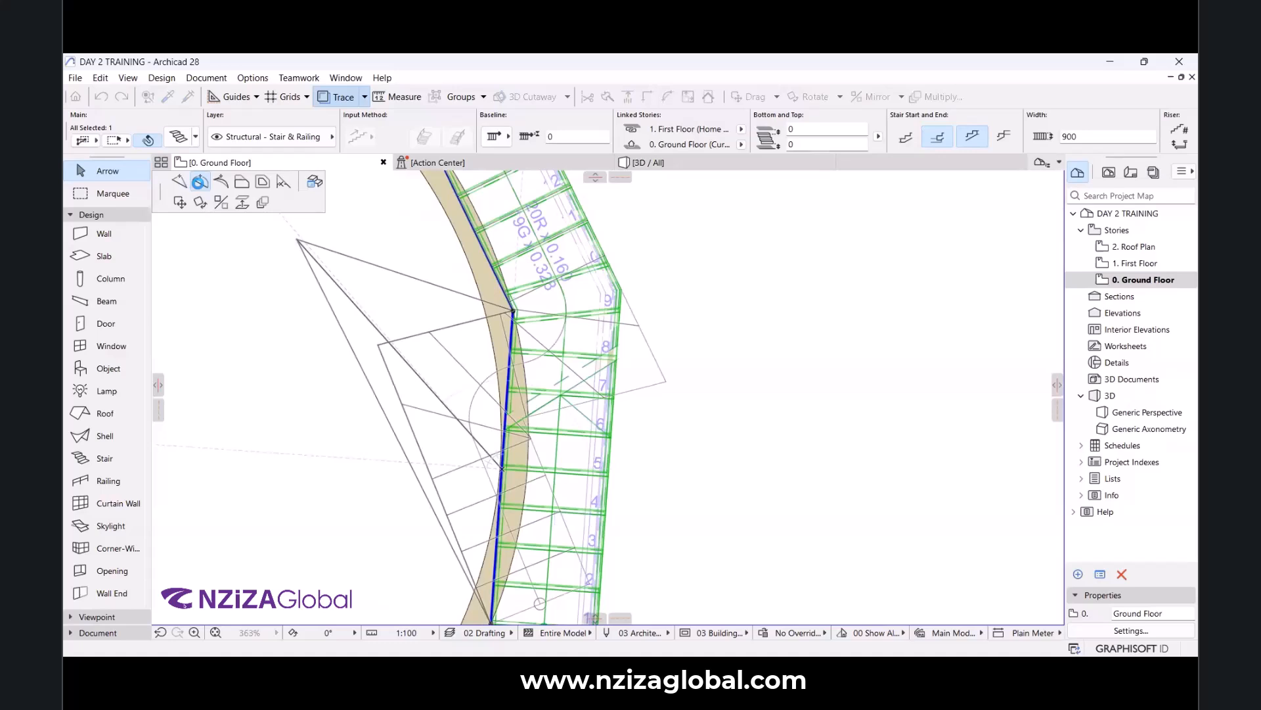
click(200, 182)
click(529, 497)
scroll(532, 480, down, 3)
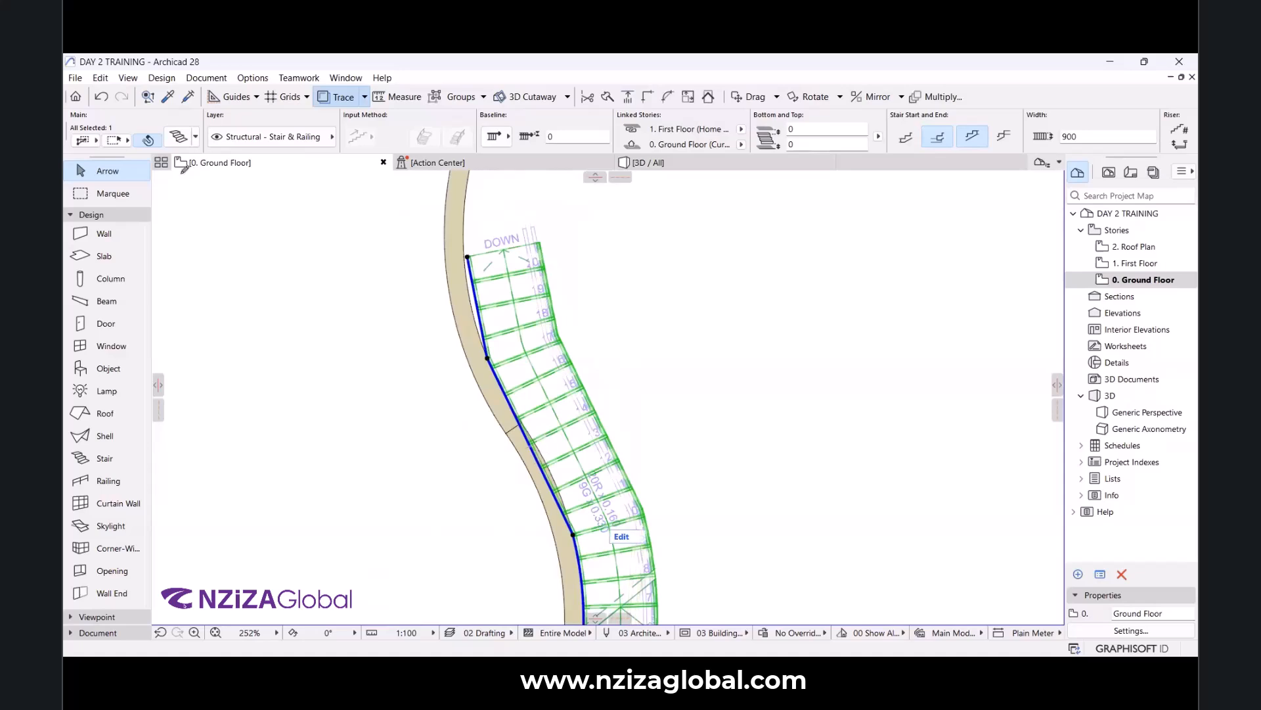
click(516, 416)
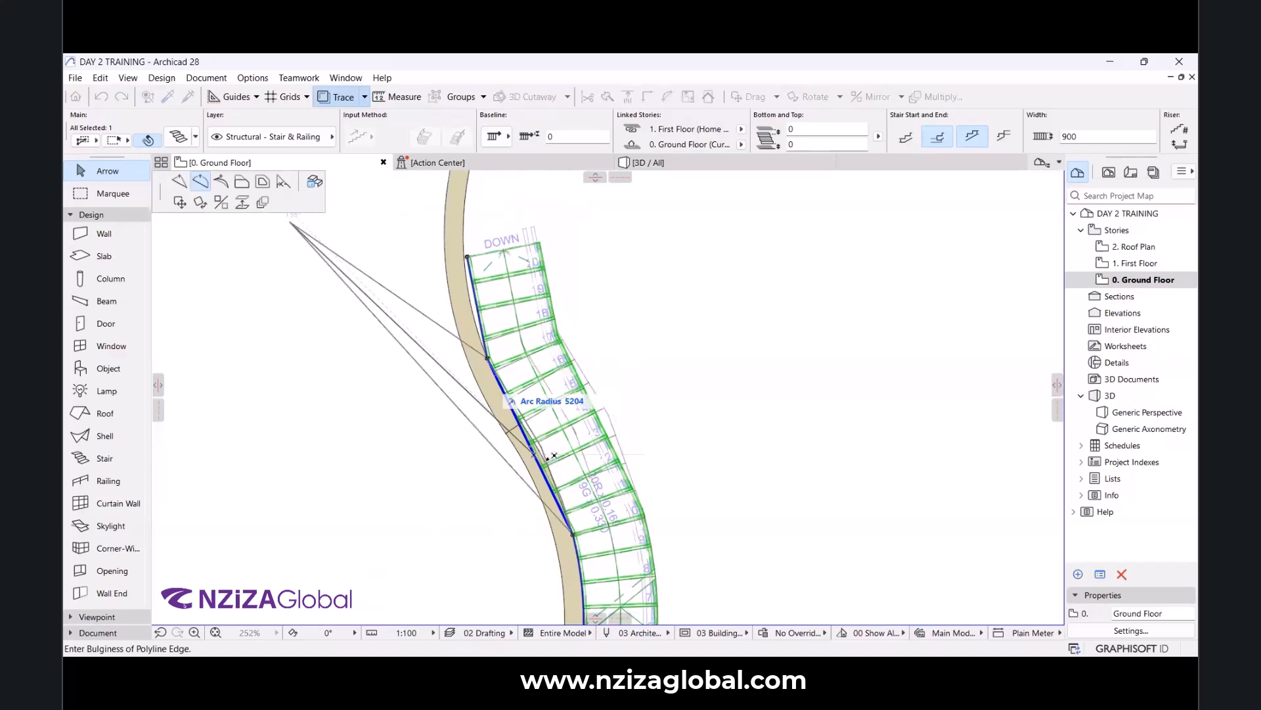
click(509, 335)
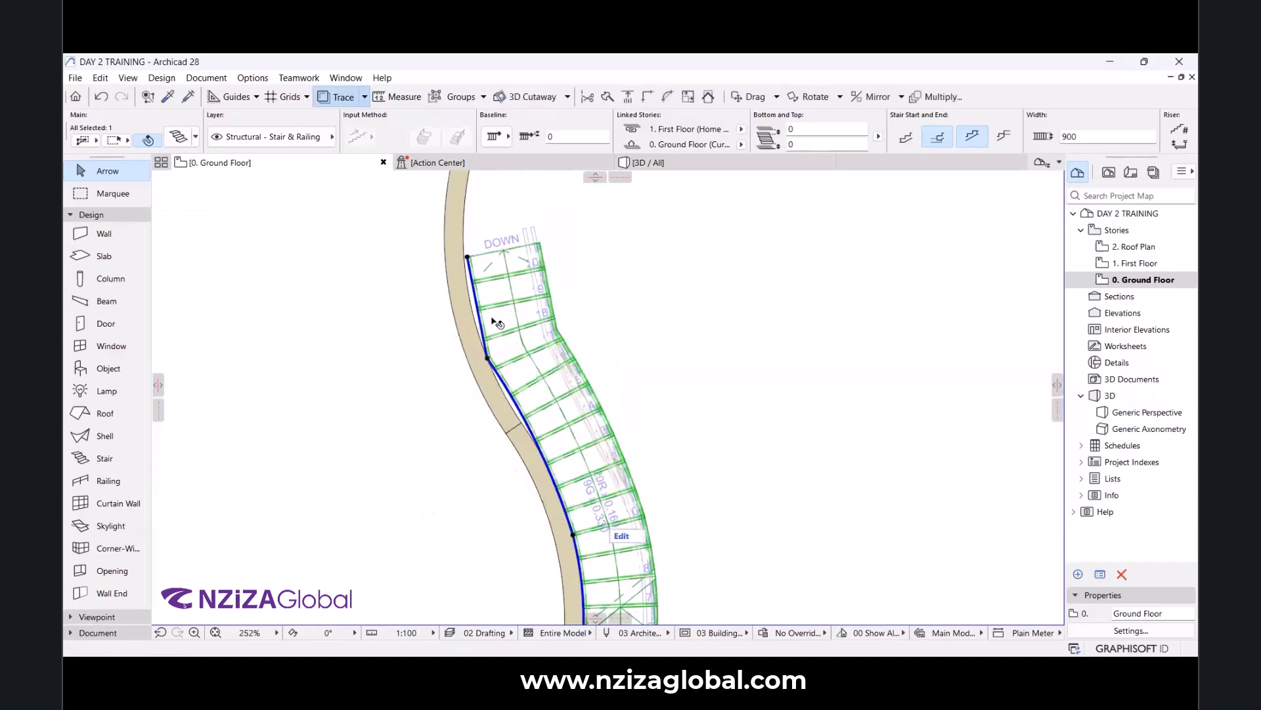
Move the upper baseline vertex to the junction of the two wall arcs and curve the upper segment along the wall's inner face.
scroll(494, 316, up, 5)
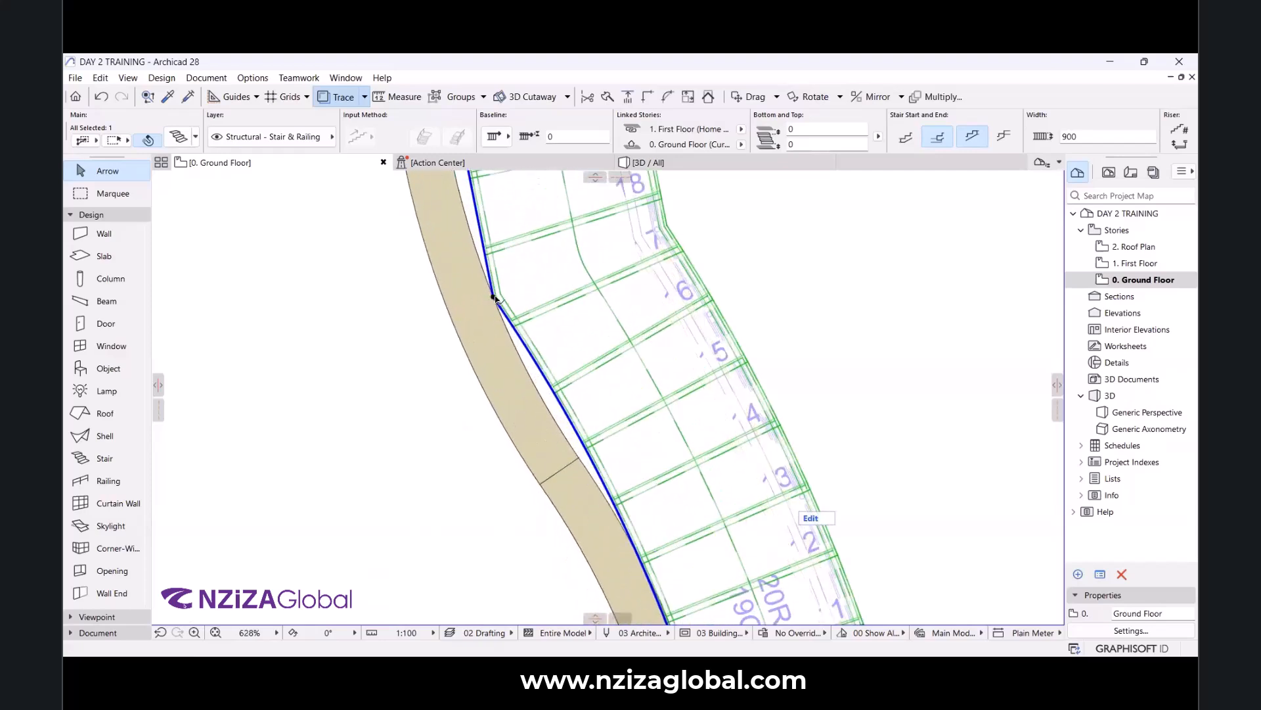
click(580, 458)
click(528, 314)
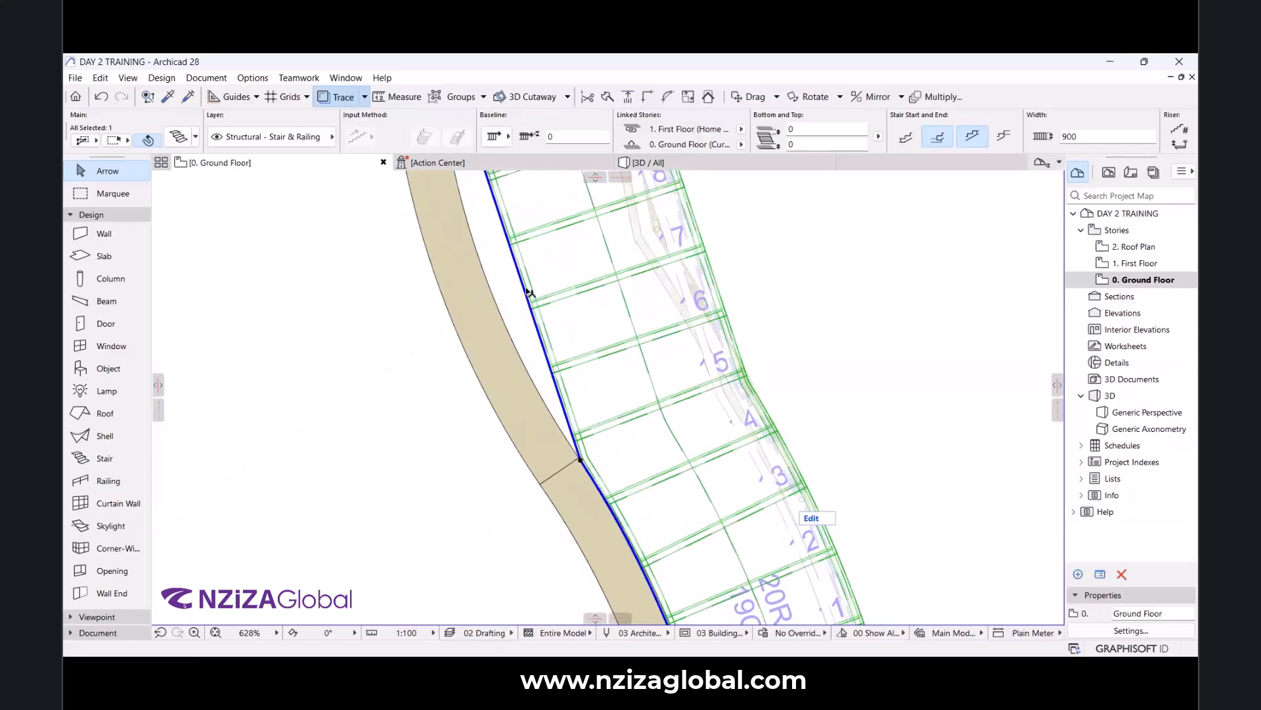
click(525, 289)
click(438, 330)
scroll(447, 342, down, 5)
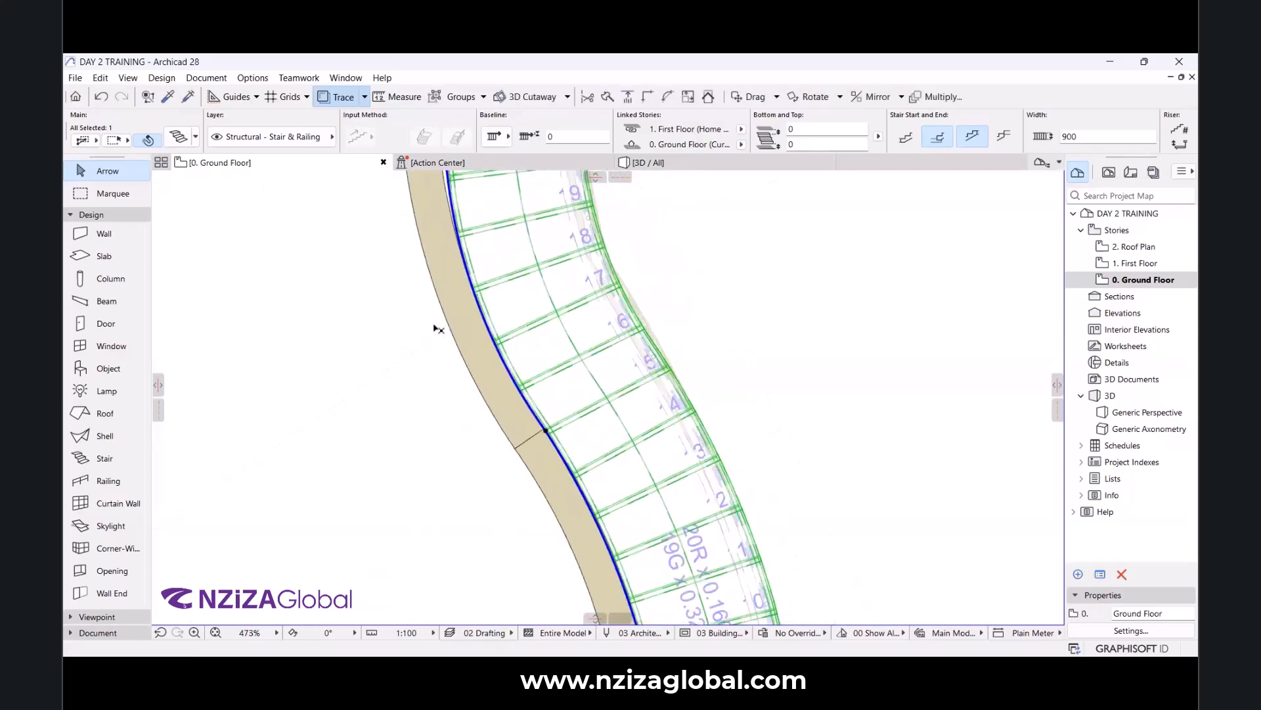
scroll(464, 353, up, 10)
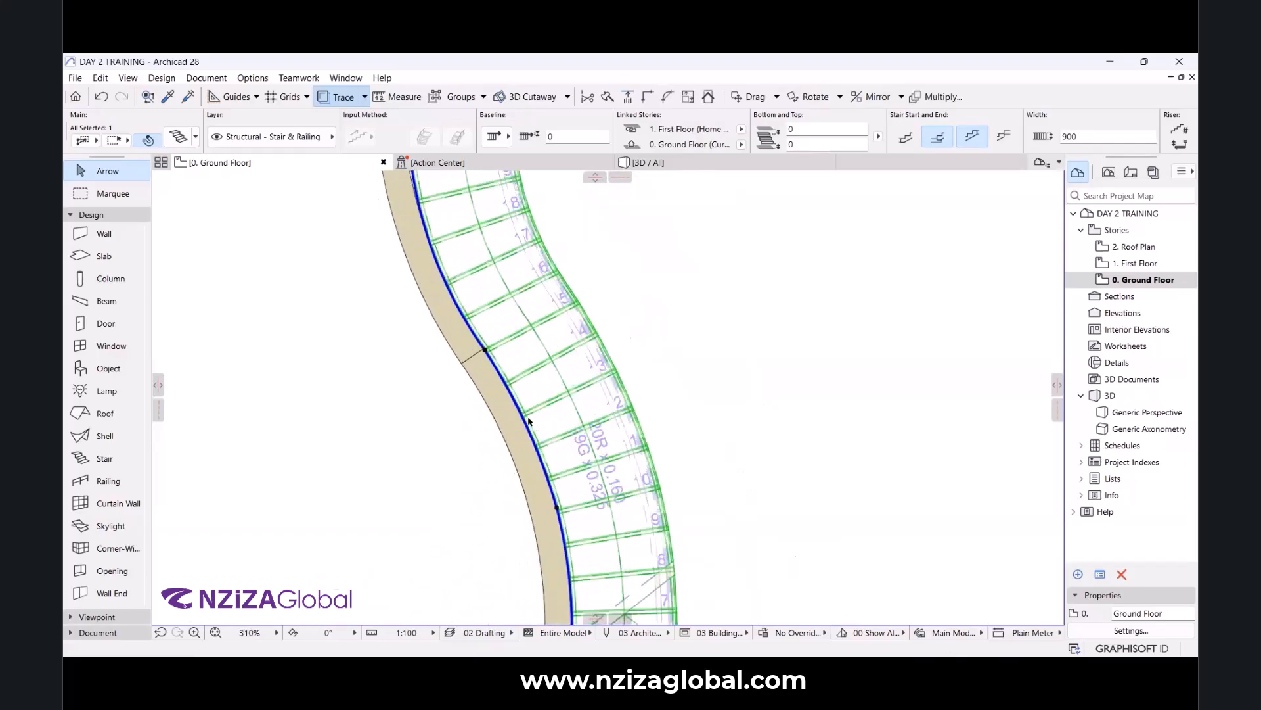
scroll(519, 368, down, 10)
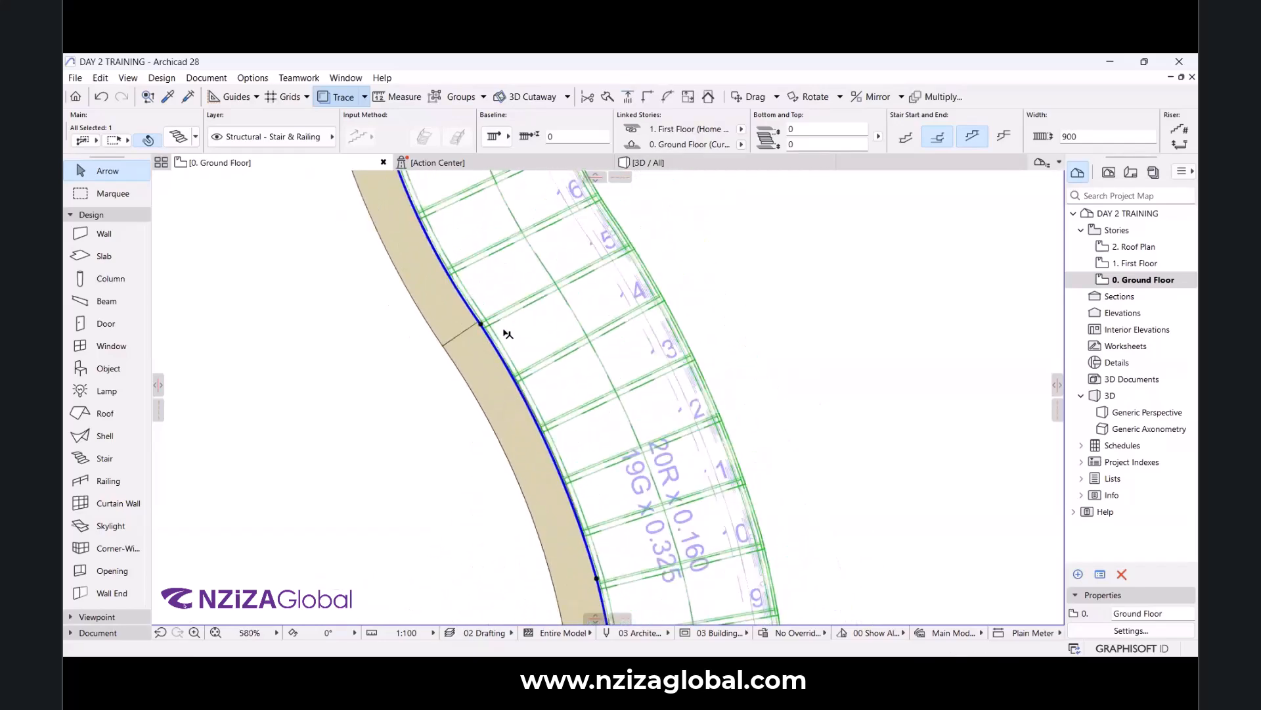
In the 3D view, set the number of risers of the stair along the S-shaped wall to 16.
click(670, 165)
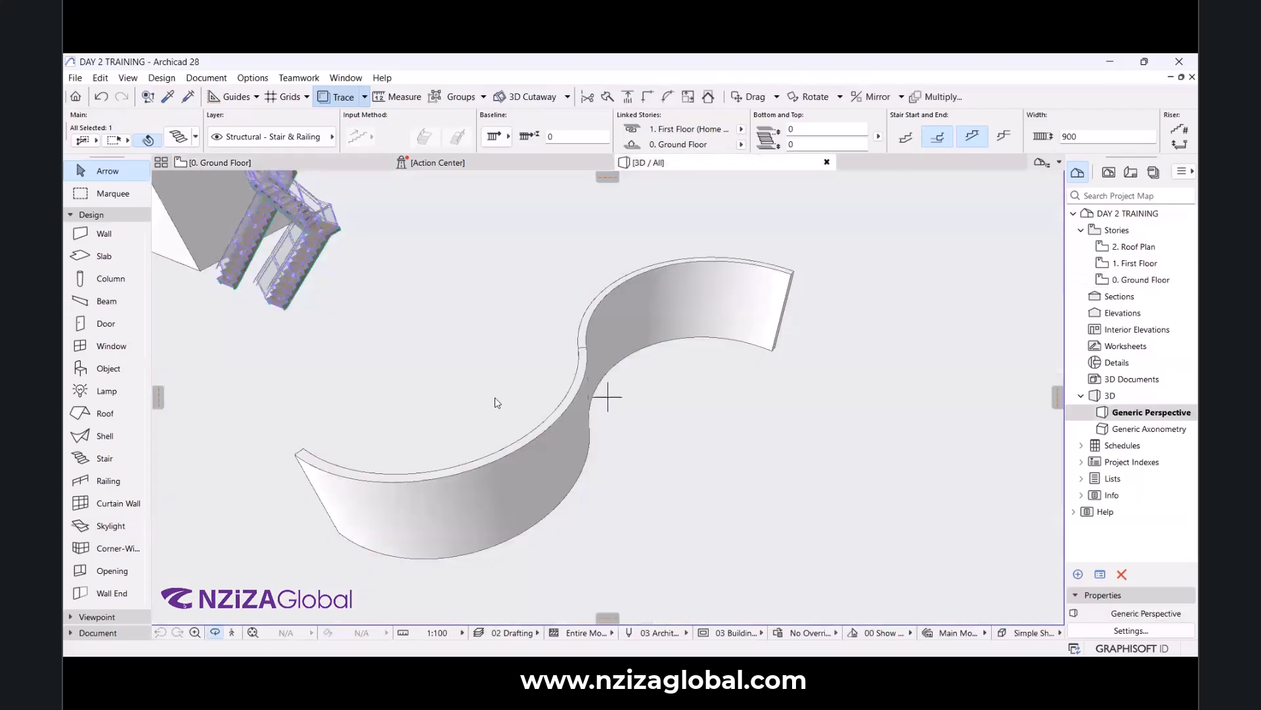
drag(632, 421, 483, 365)
scroll(592, 408, up, 4)
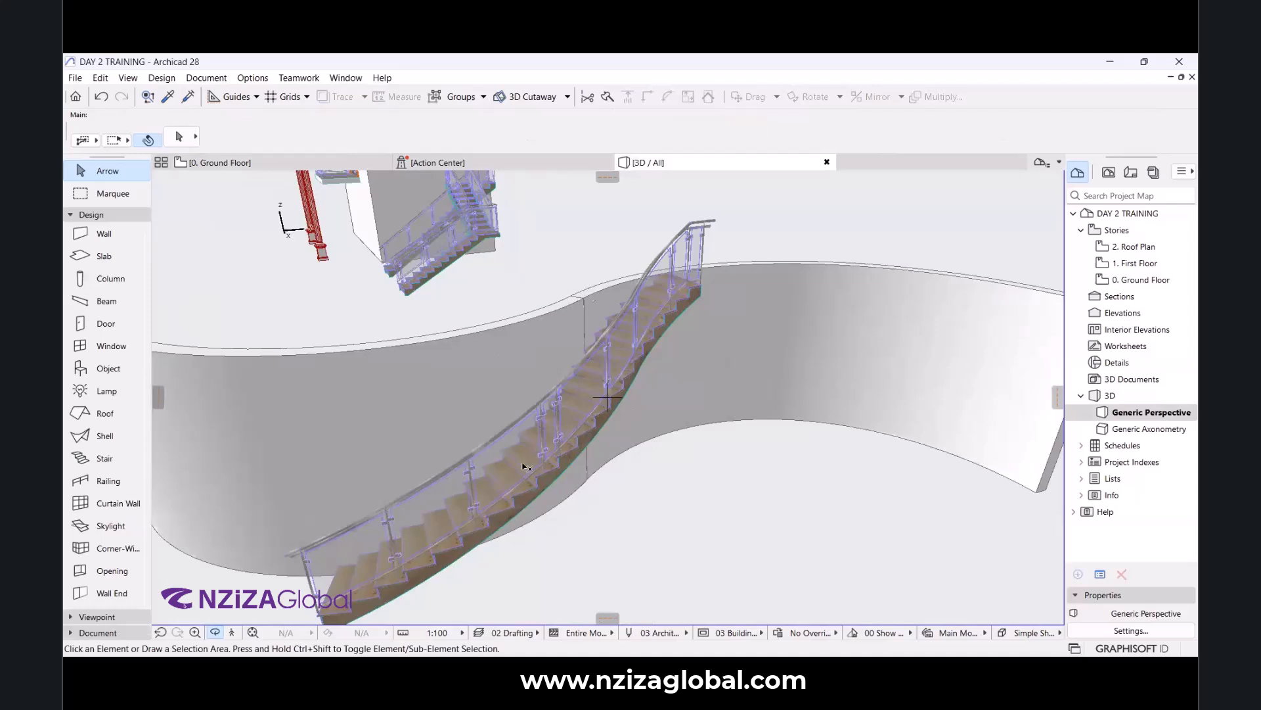
click(571, 458)
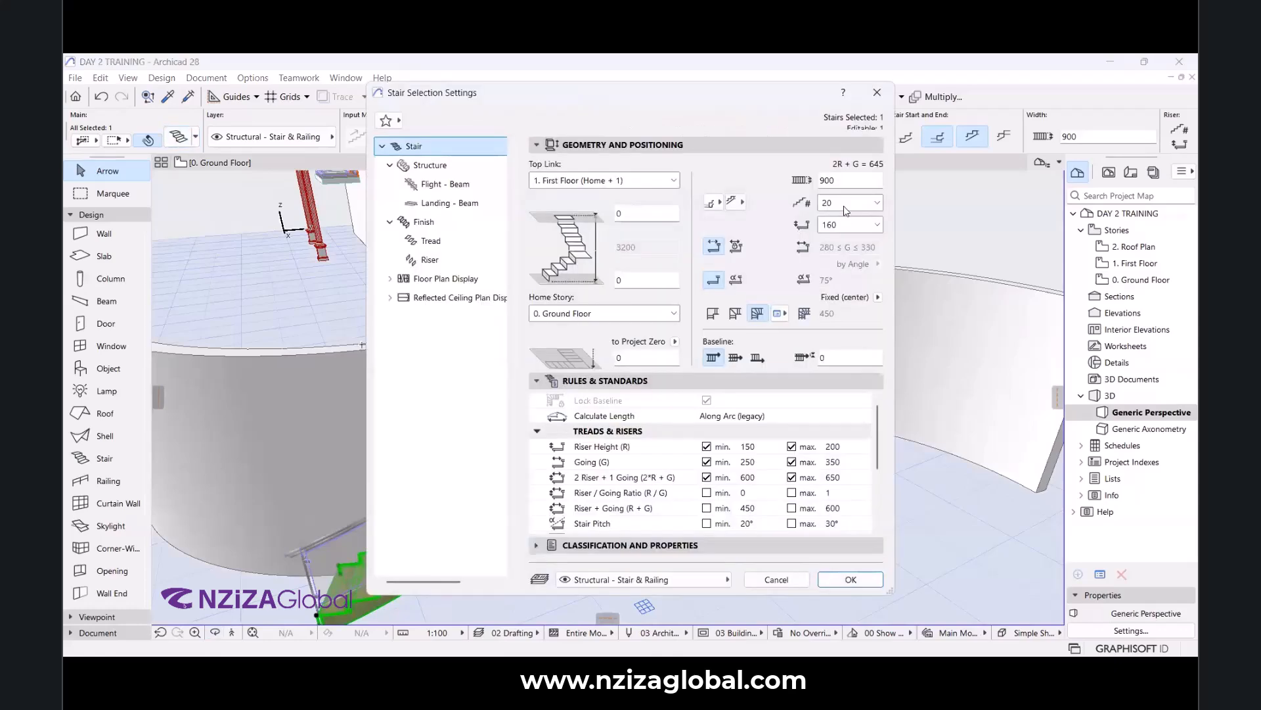
click(847, 205)
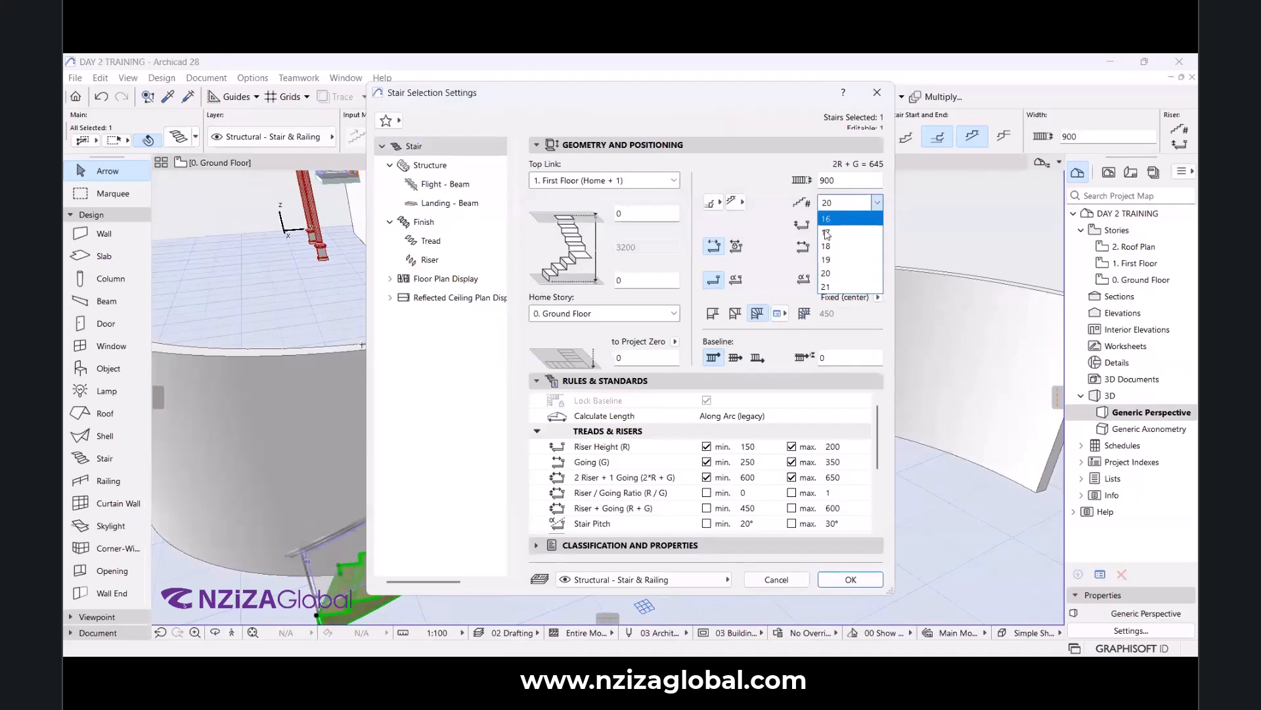
click(826, 224)
click(831, 578)
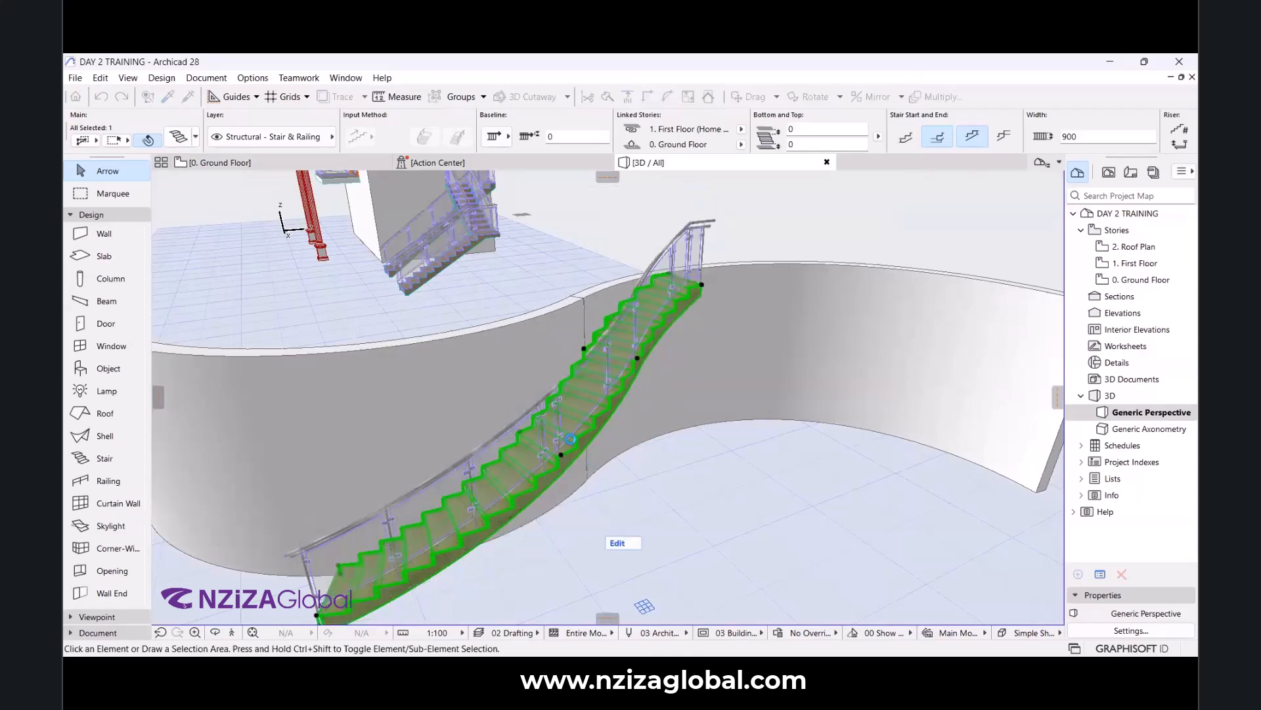
Change the curved stair's turning type from winder to landing and accept the second Stair Solver solution.
double_click(571, 438)
click(736, 314)
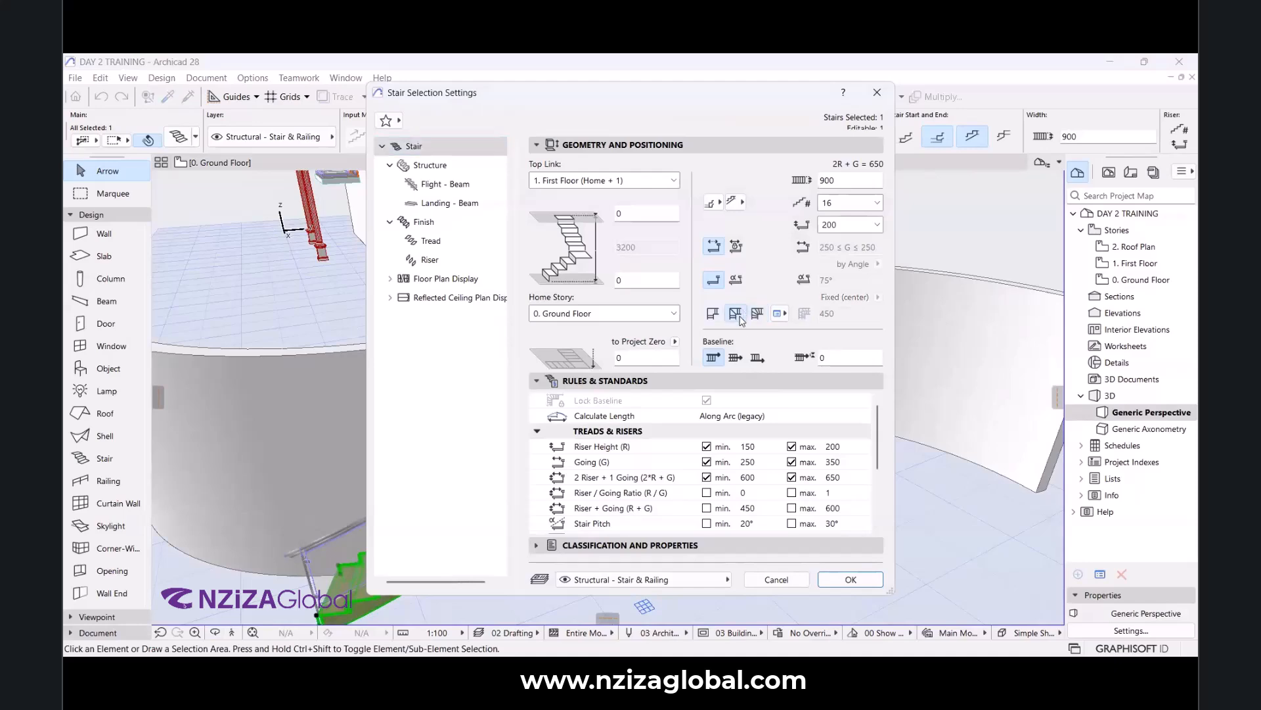
click(838, 577)
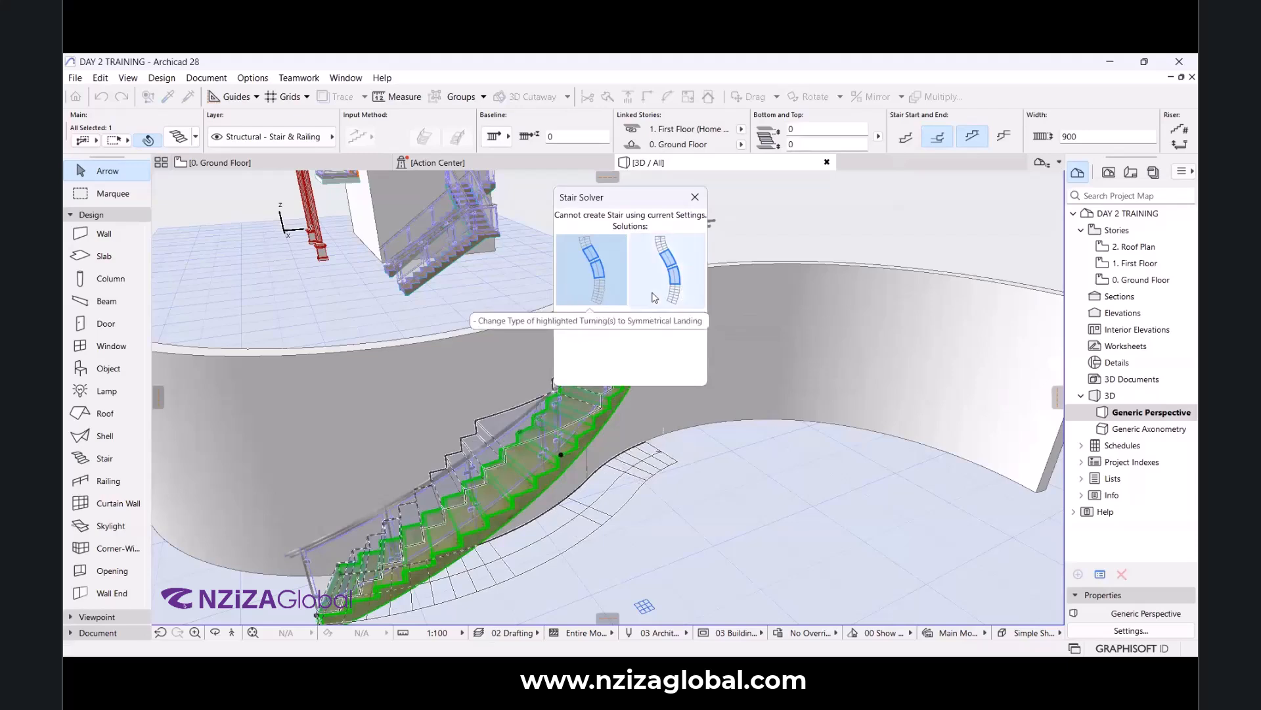
click(689, 297)
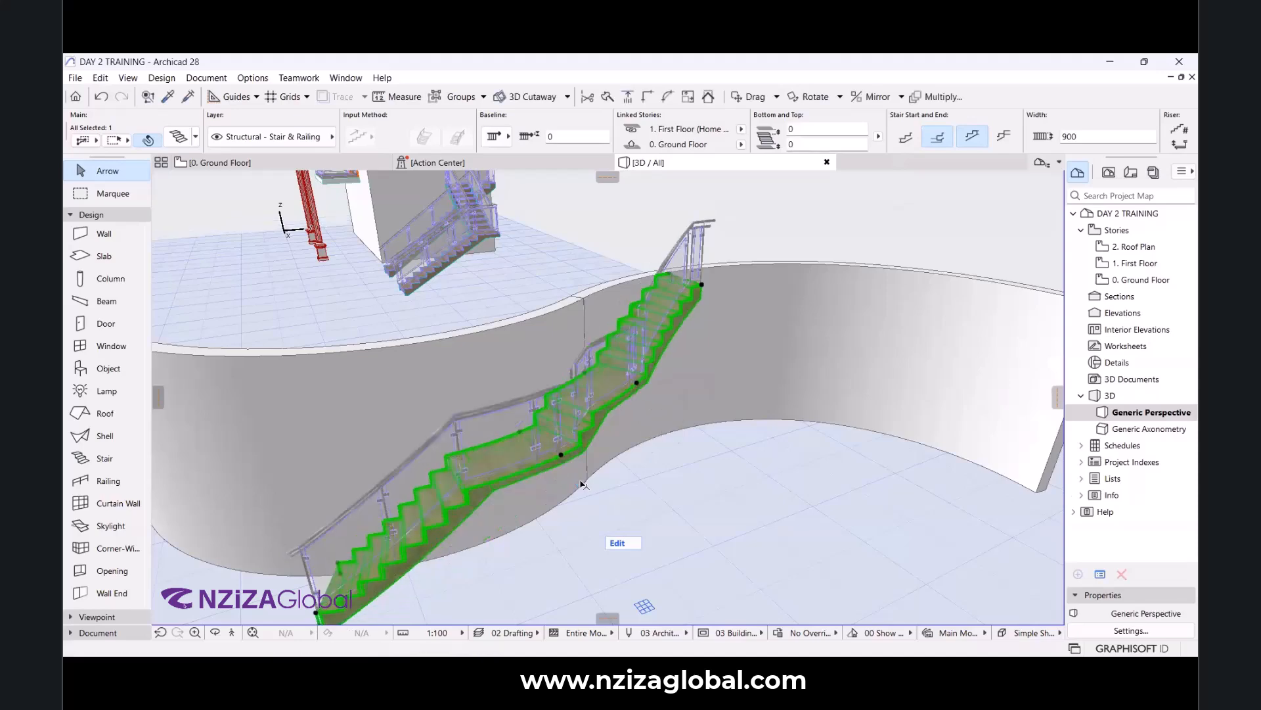
Examine the stair's landings and railing along the S-shaped wall in 3D, close up and in the whole model.
click(215, 632)
drag(295, 579, 326, 492)
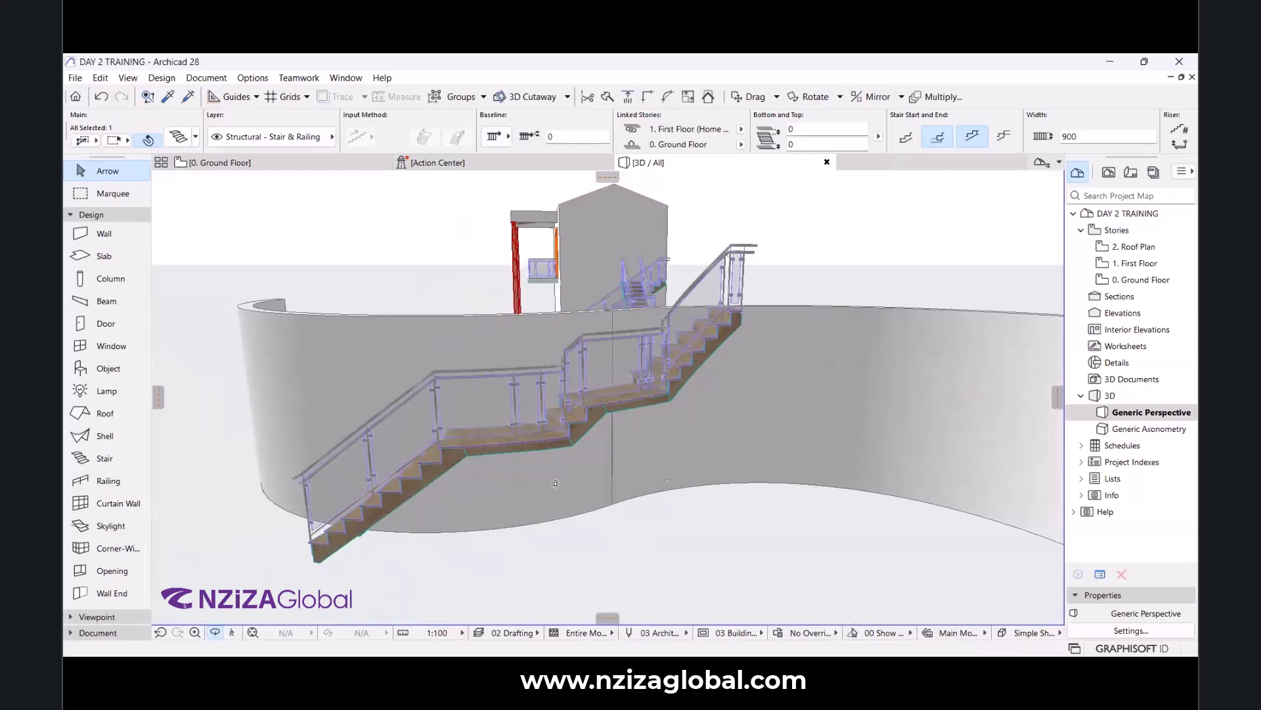
scroll(570, 466, up, 3)
drag(709, 473, 753, 472)
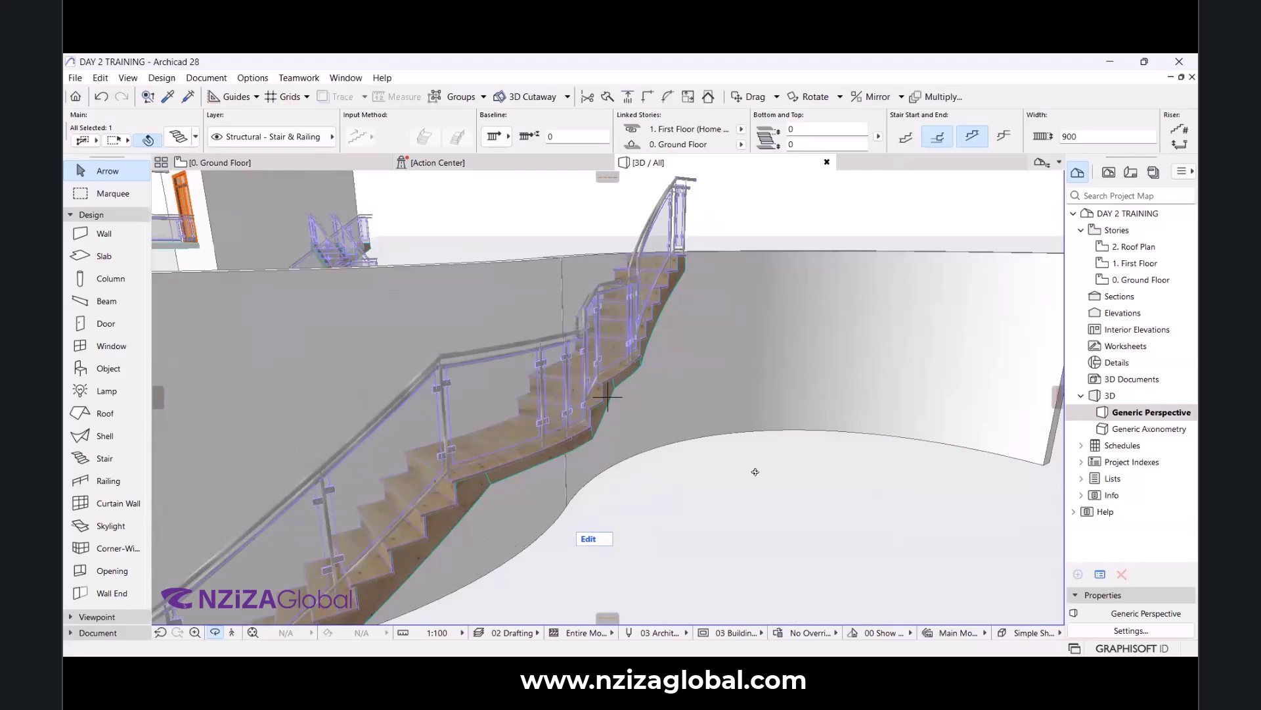
scroll(772, 453, down, 5)
shift+middle_drag(693, 451, 601, 435)
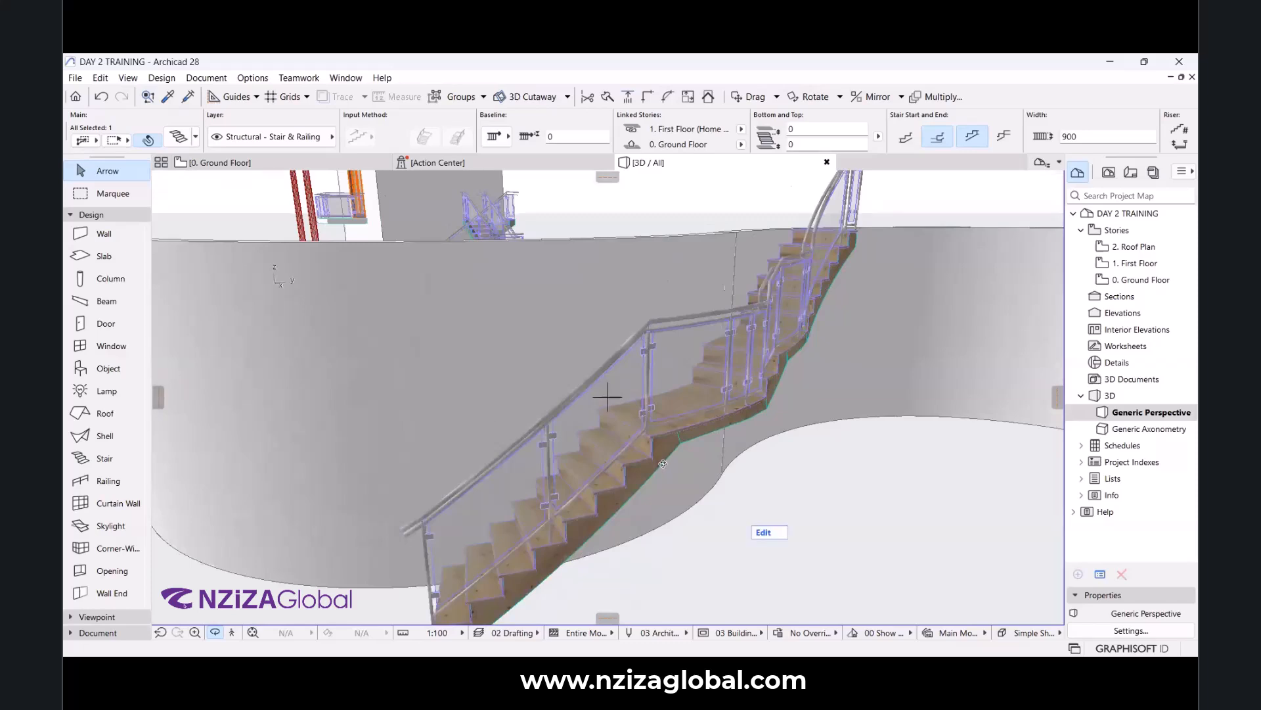
shift+middle_drag(593, 442, 522, 449)
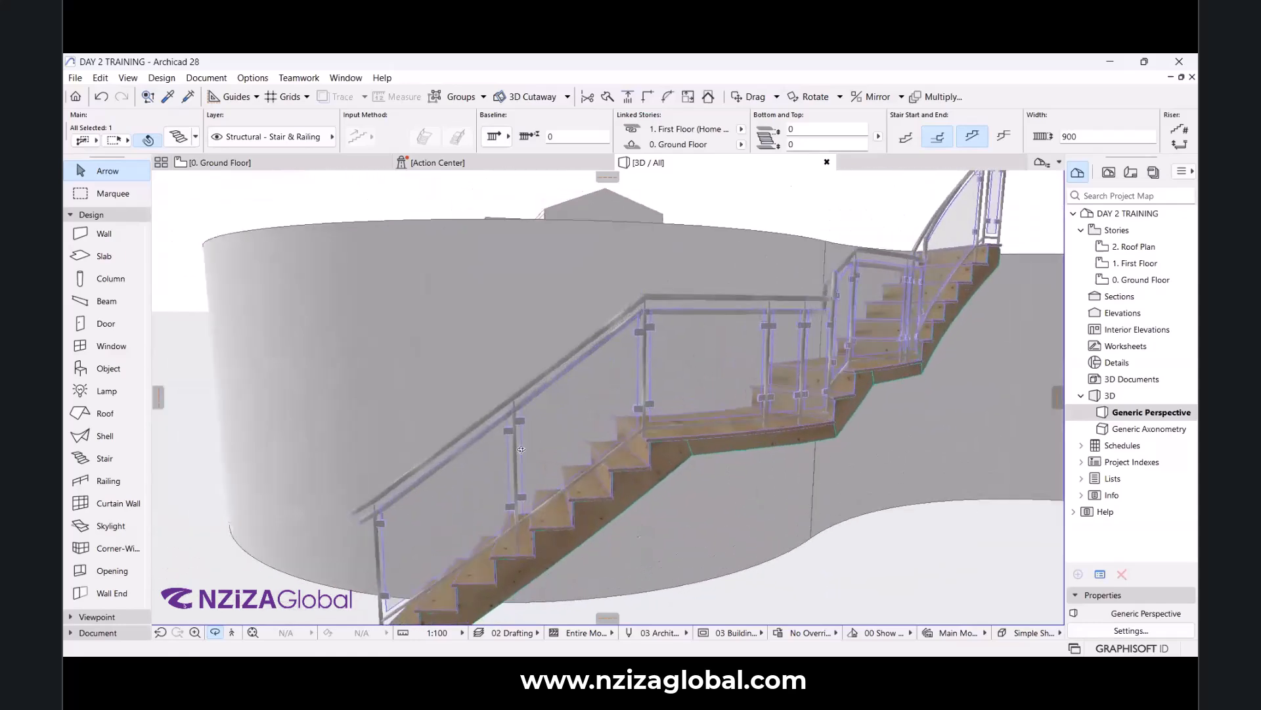
shift+middle_drag(704, 417, 657, 435)
scroll(657, 435, down, 10)
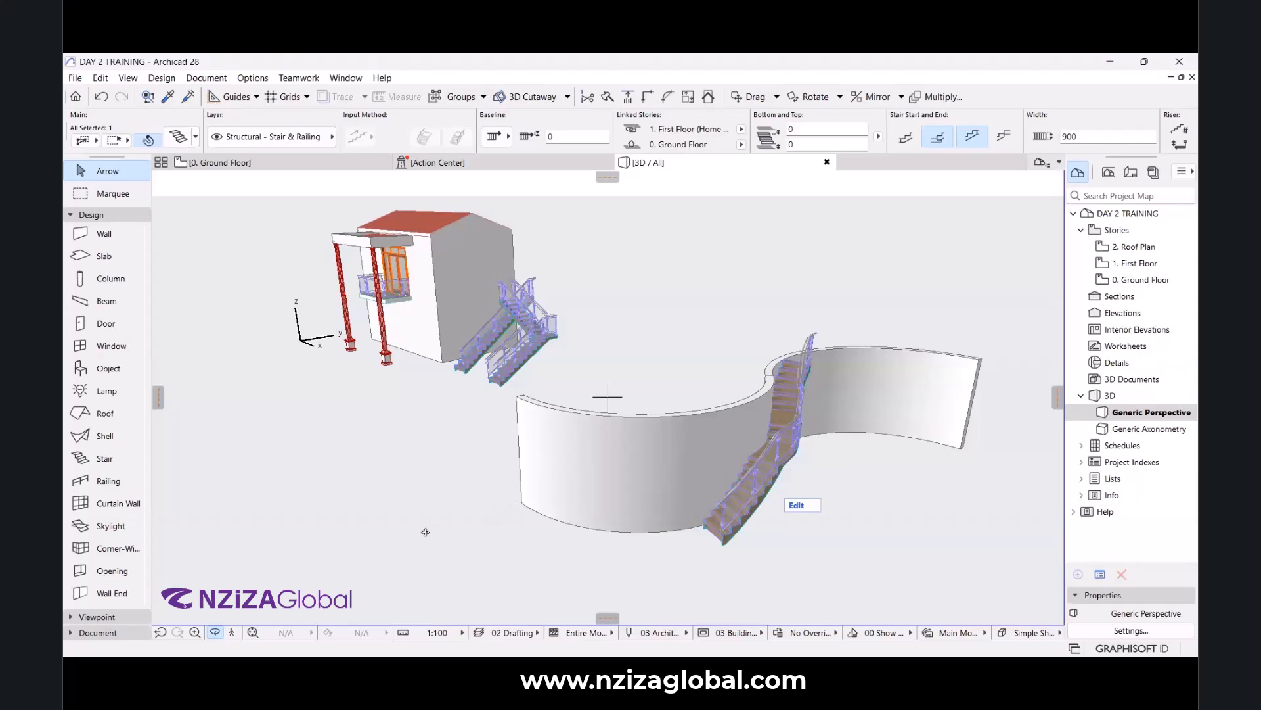
click(425, 532)
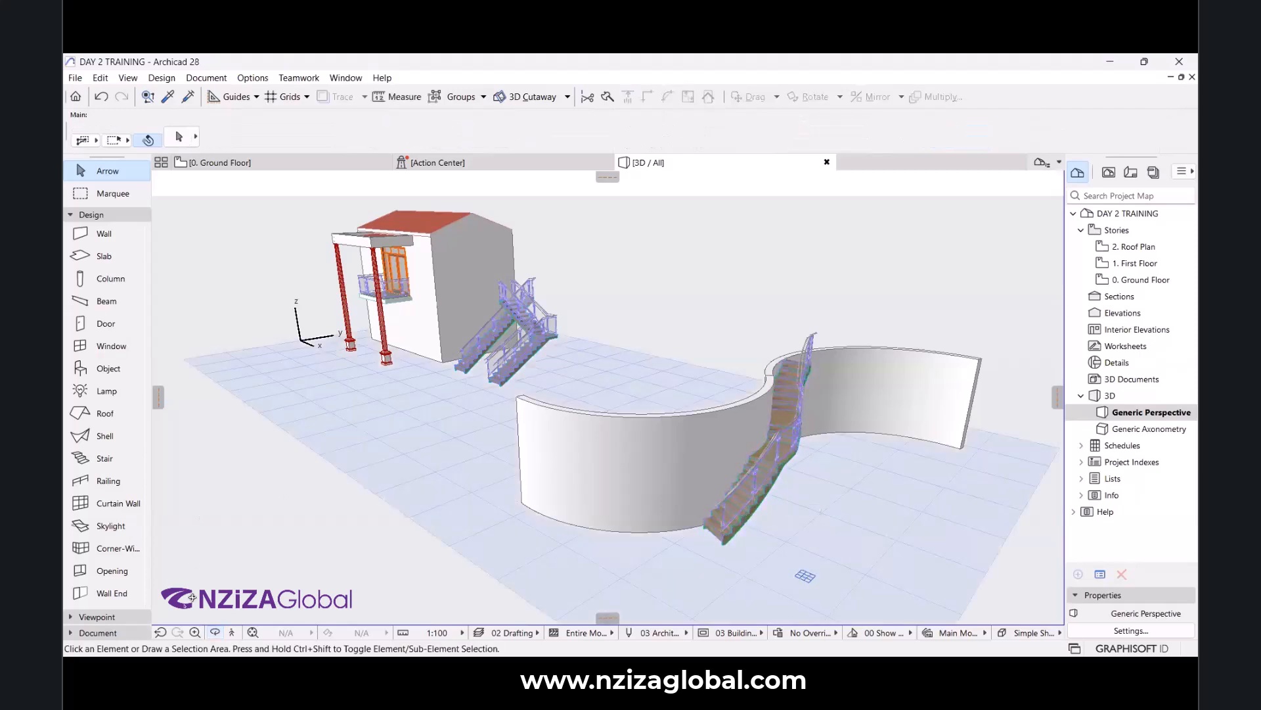
click(213, 632)
drag(417, 526, 763, 395)
scroll(619, 317, down, 5)
scroll(779, 314, up, 3)
scroll(780, 314, down, 2)
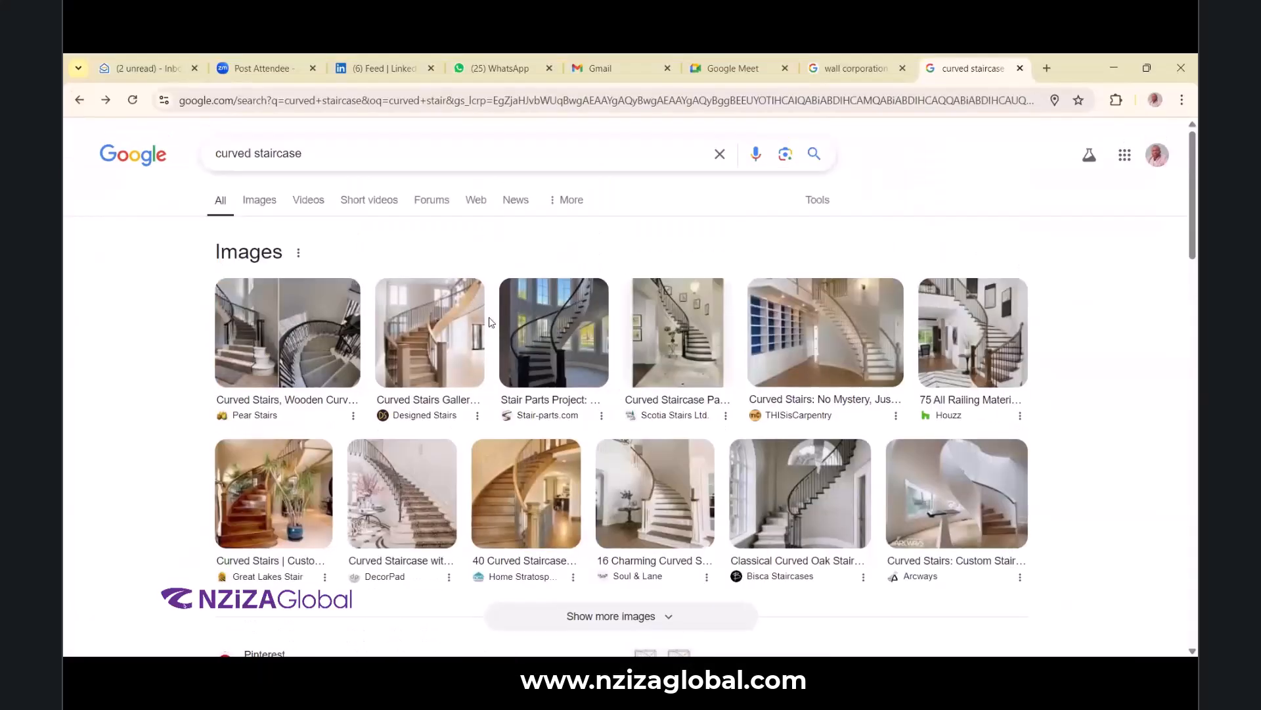
In the web browser, examine the curved staircase images, opening the Stair-parts.com one in a new tab and previewing the Scotia Stairs and Pear Stairs ones.
click(566, 302)
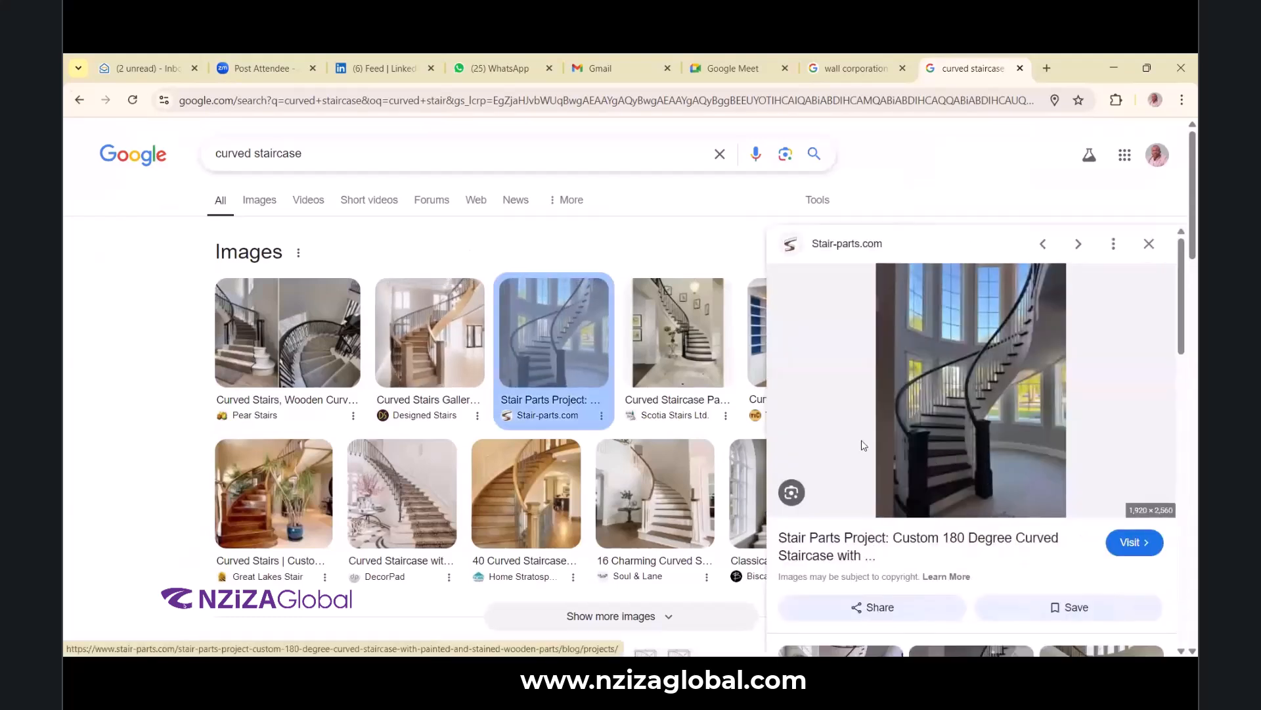
right_click(939, 404)
click(998, 322)
click(954, 61)
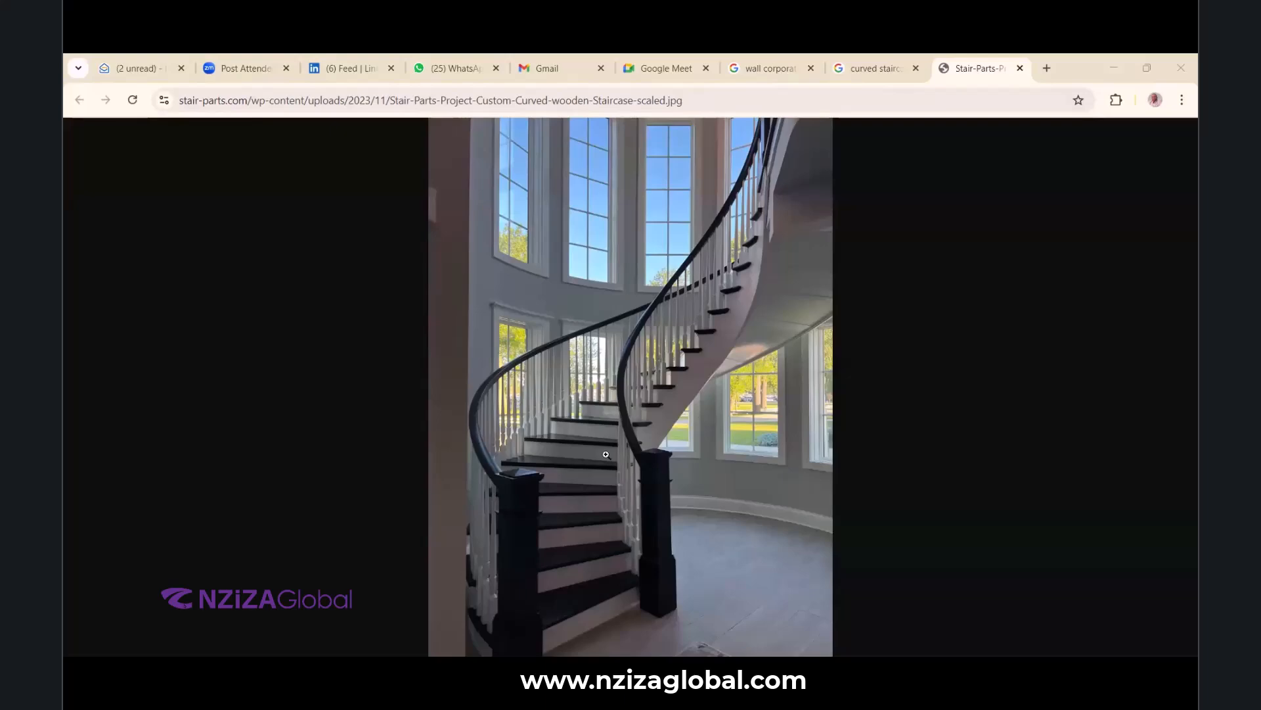
click(869, 69)
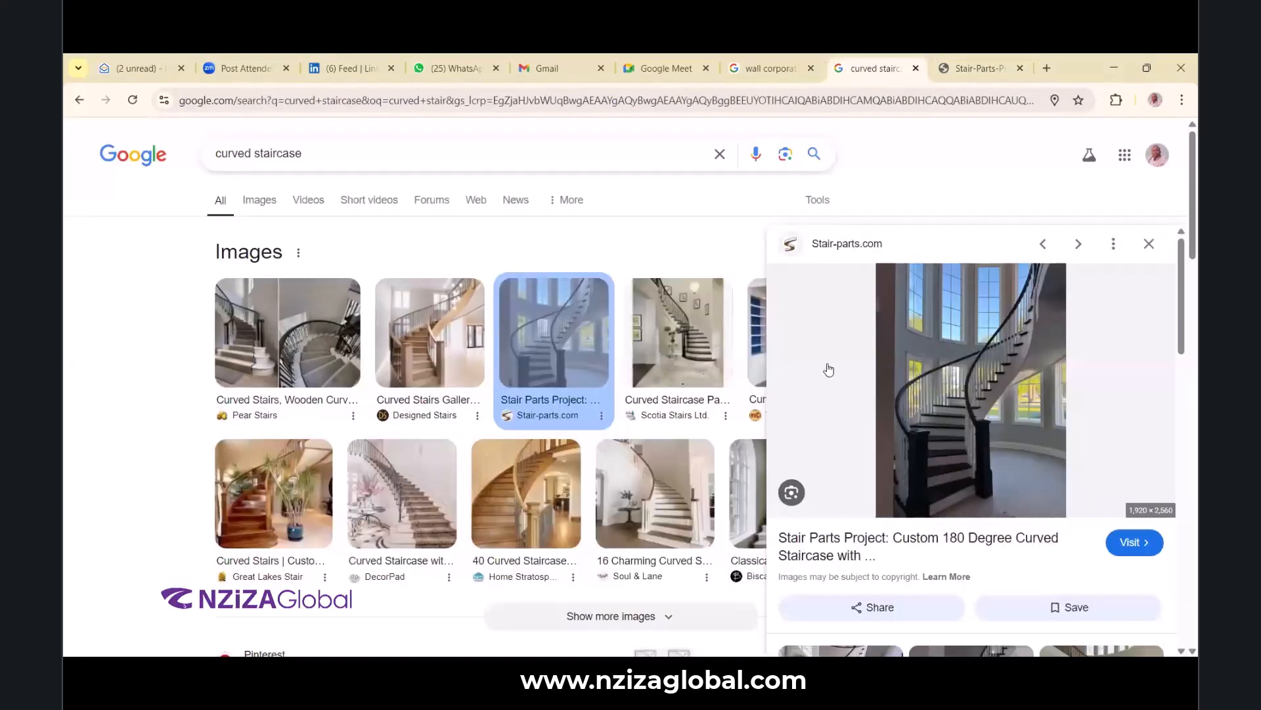
click(722, 345)
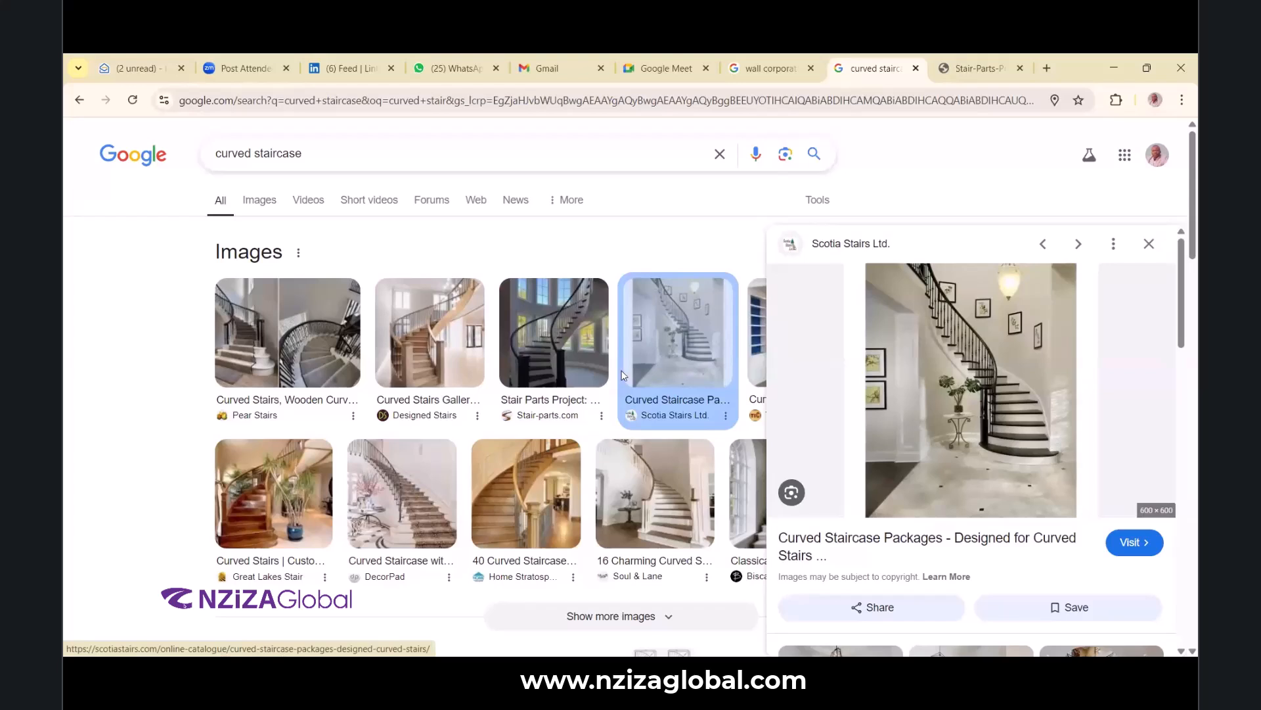
click(335, 356)
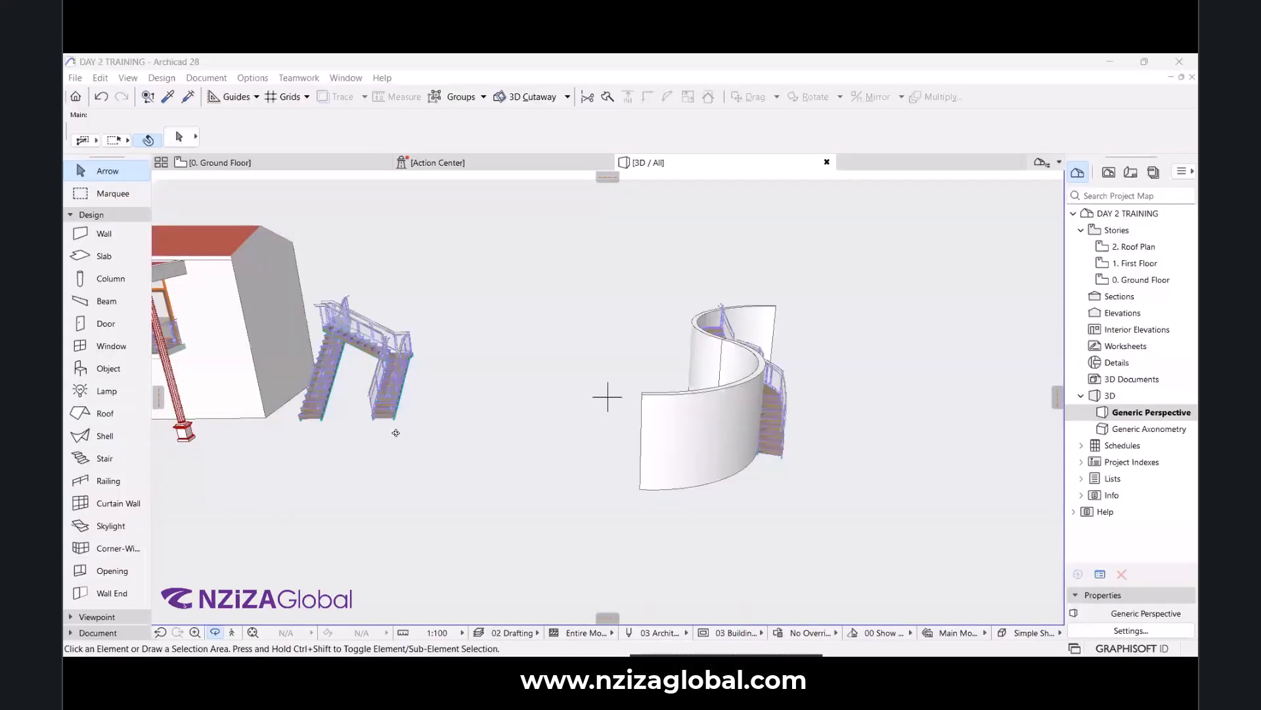
Back in Archicad, view the house and the S-shaped wall in 3D and return to the Ground Floor plan.
drag(605, 397, 547, 391)
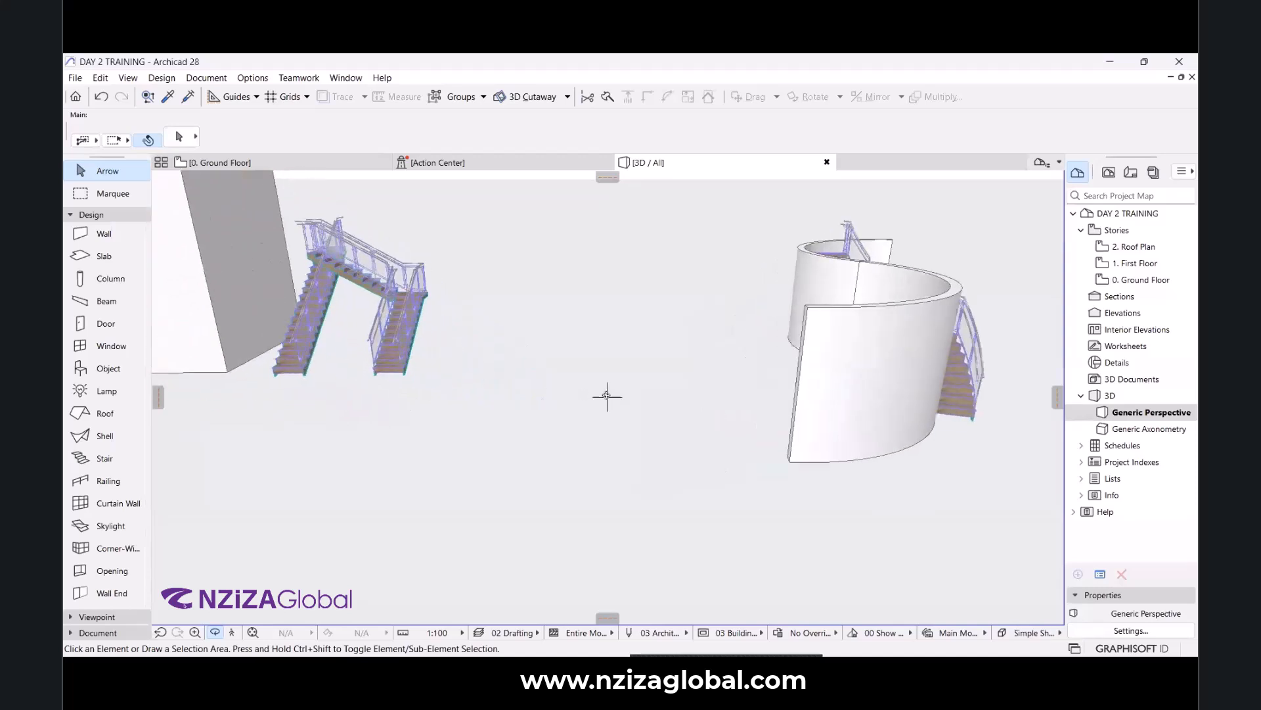
drag(630, 392, 529, 358)
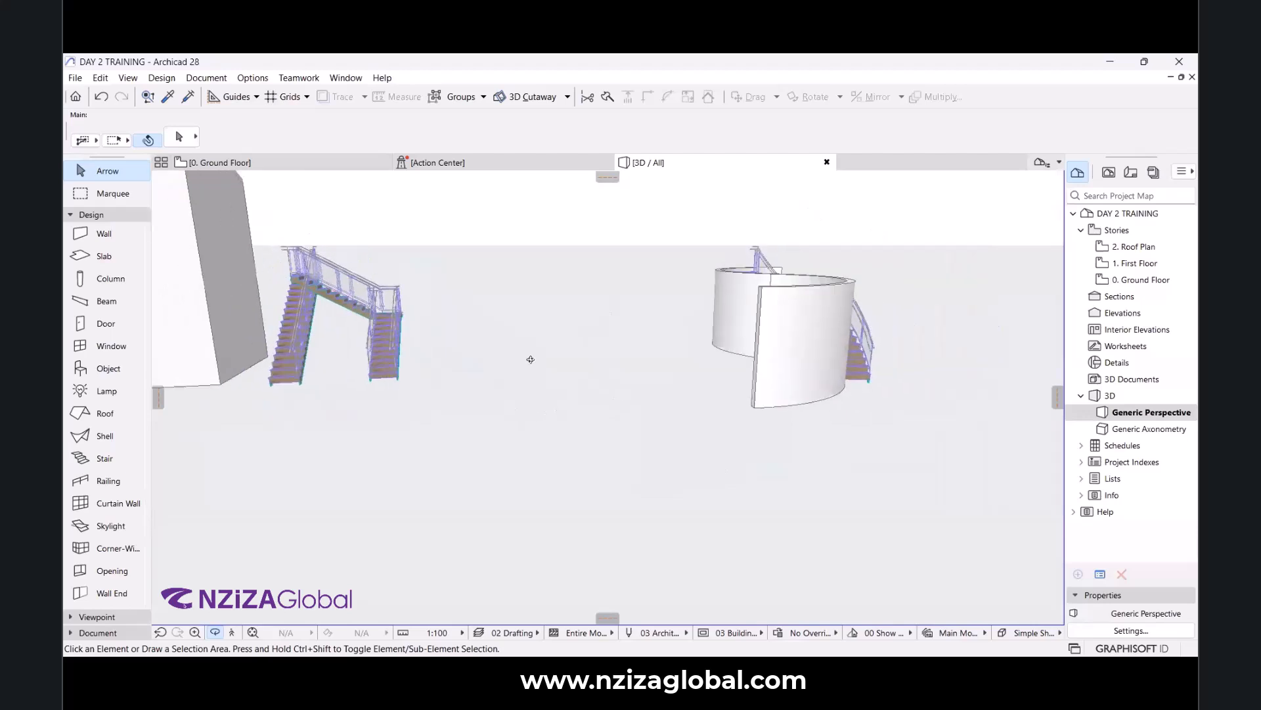
click(286, 164)
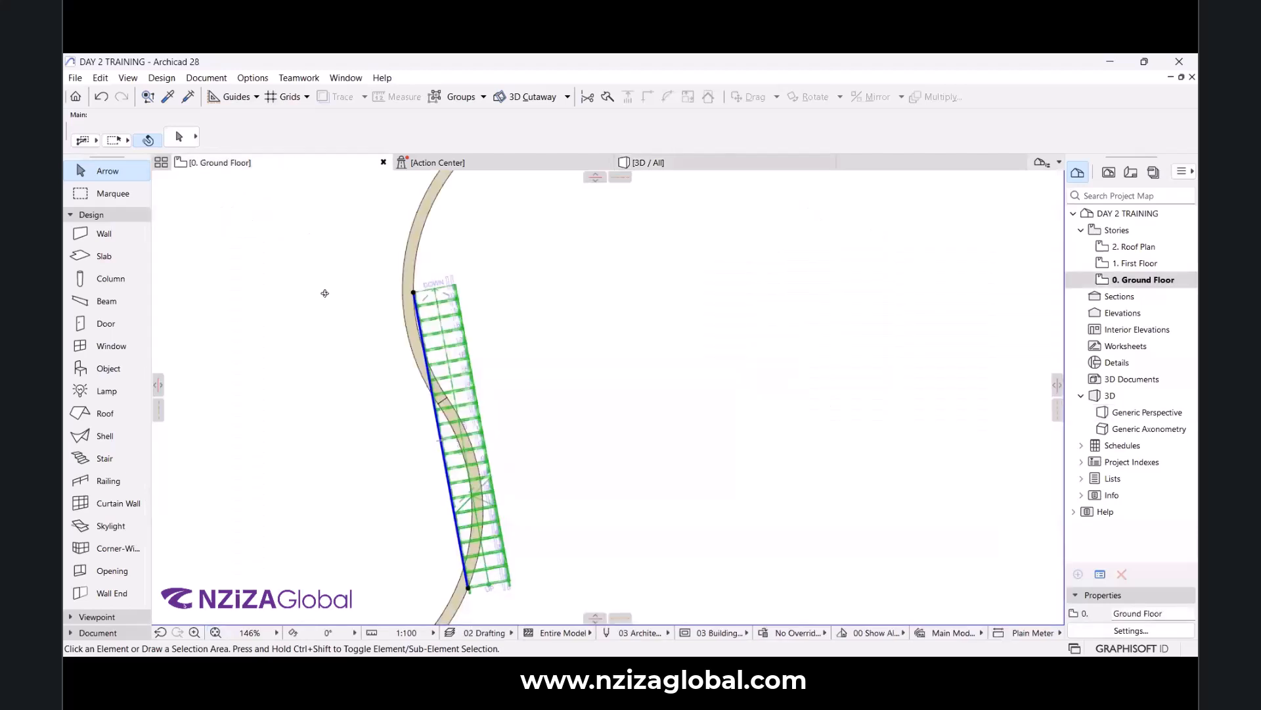
Select the curved stair running along the S-shaped wall to inspect it, and clear the selection.
click(552, 397)
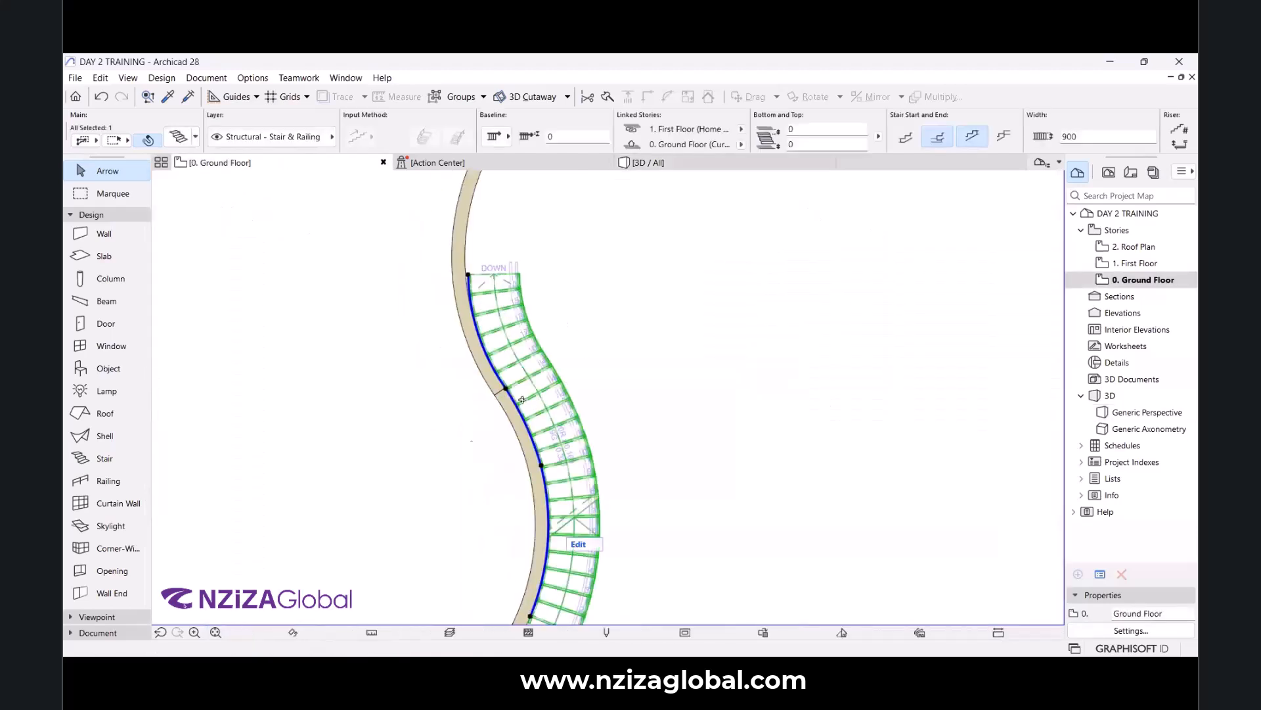
scroll(664, 446, down, 3)
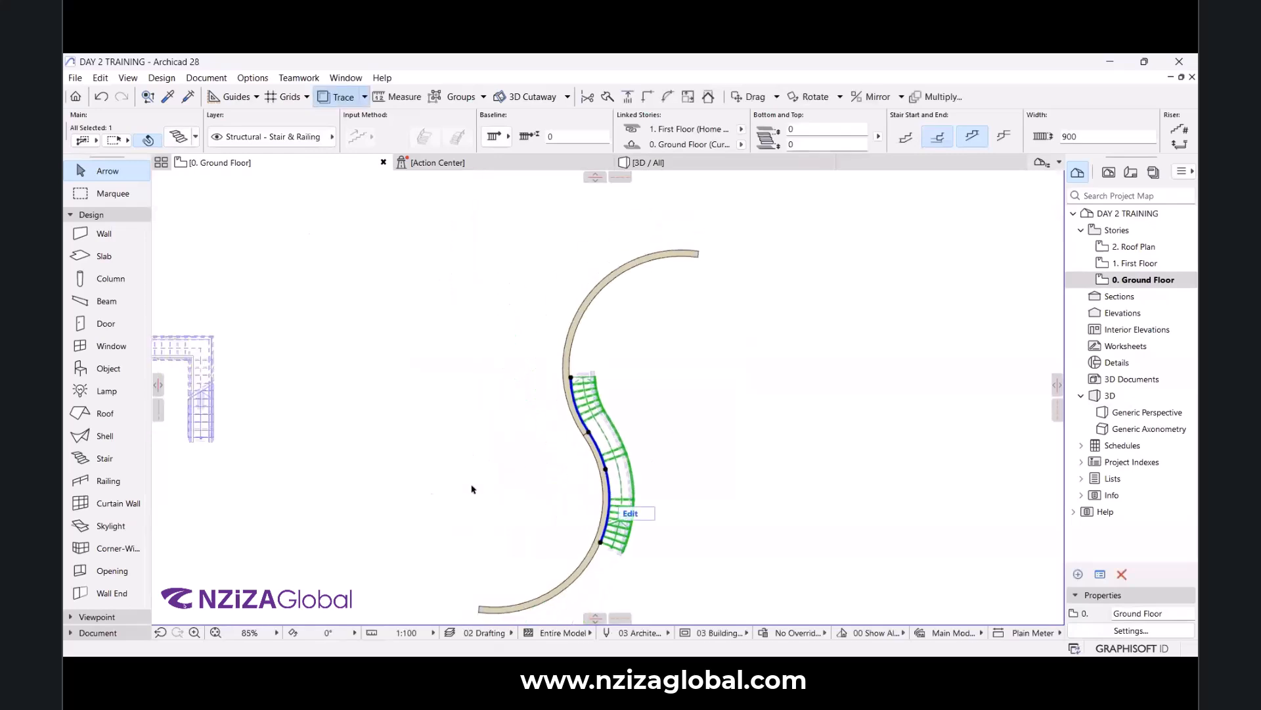
click(324, 501)
scroll(329, 496, up, 4)
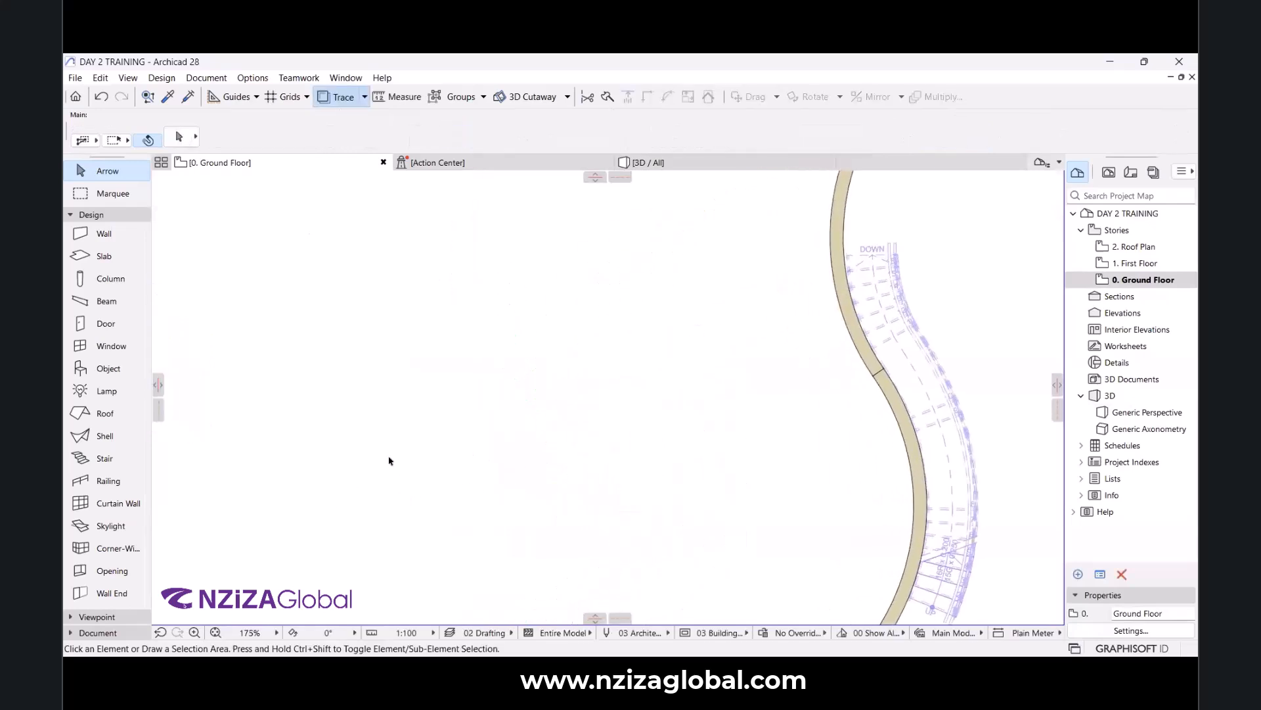
Set the Stair tool's default number of risers to 18 and review its structure settings.
click(85, 463)
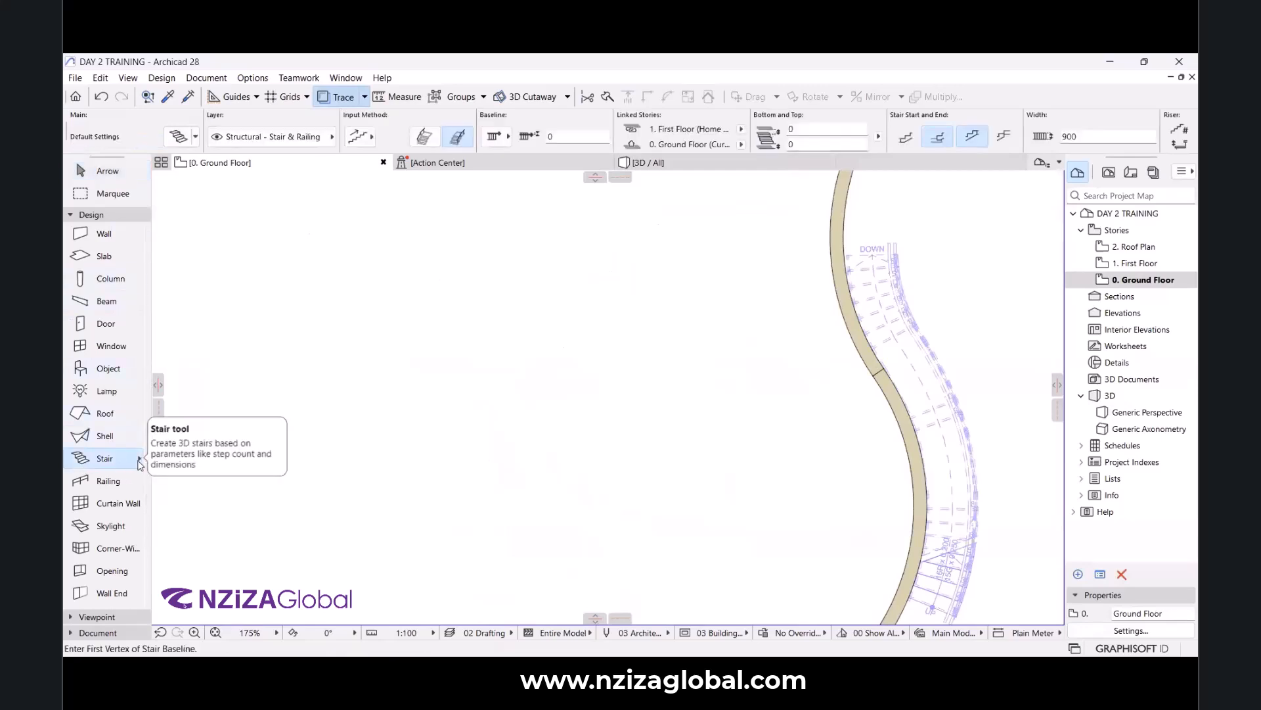
click(138, 460)
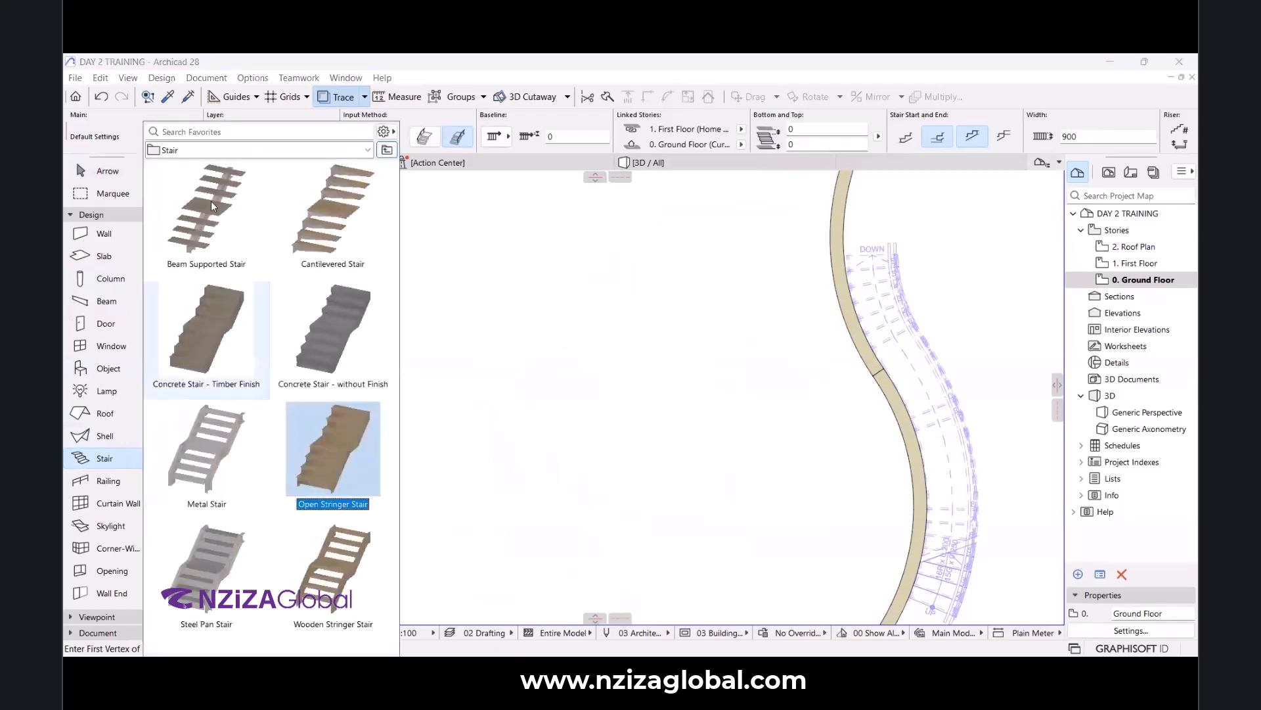
click(132, 467)
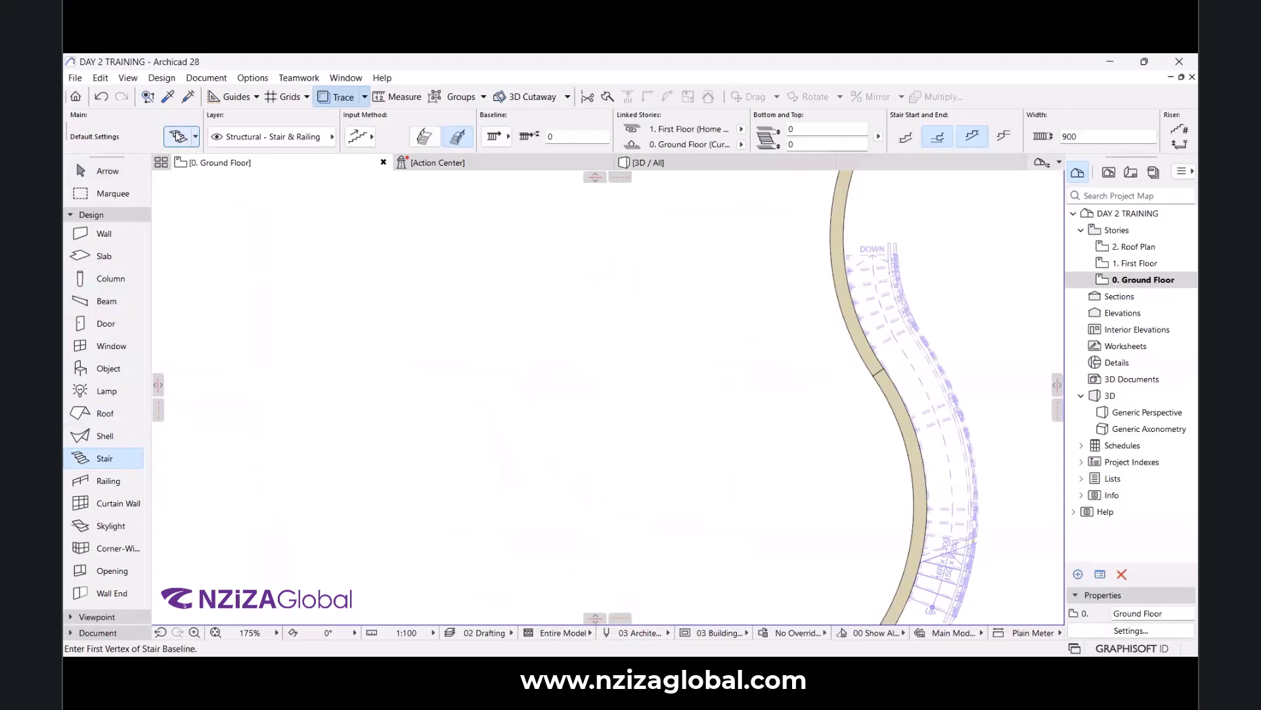
click(176, 134)
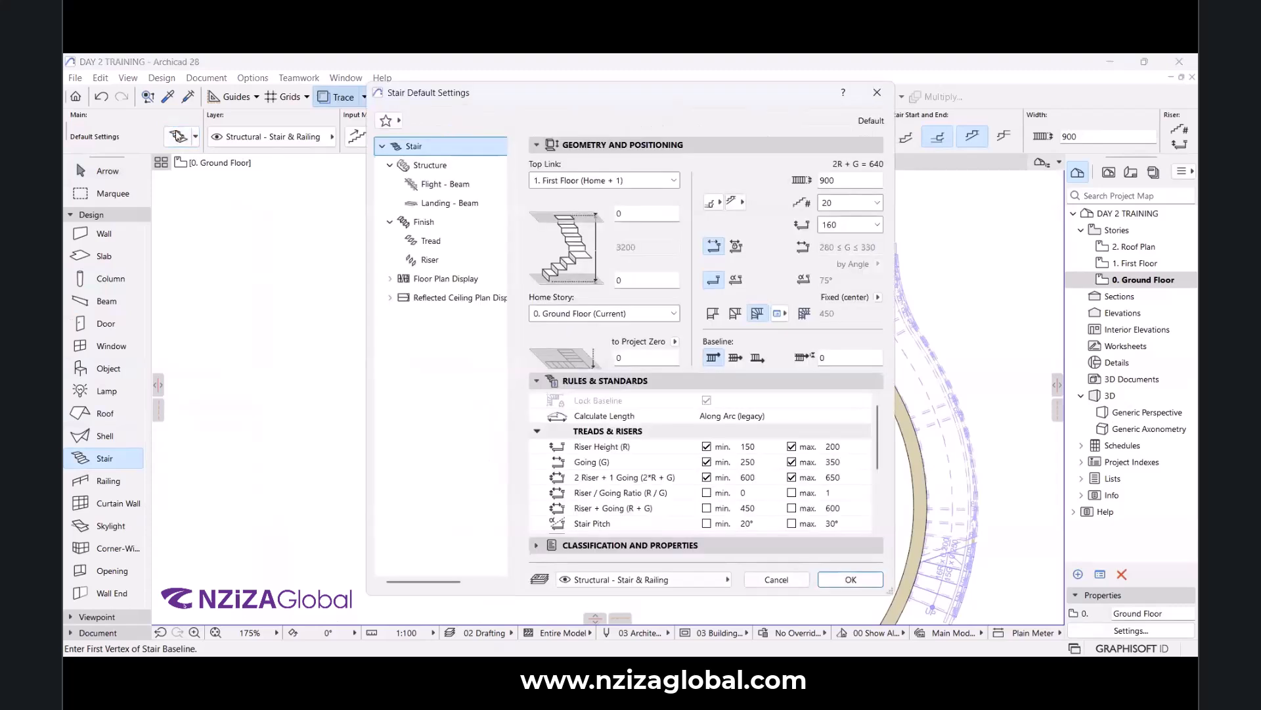
click(848, 204)
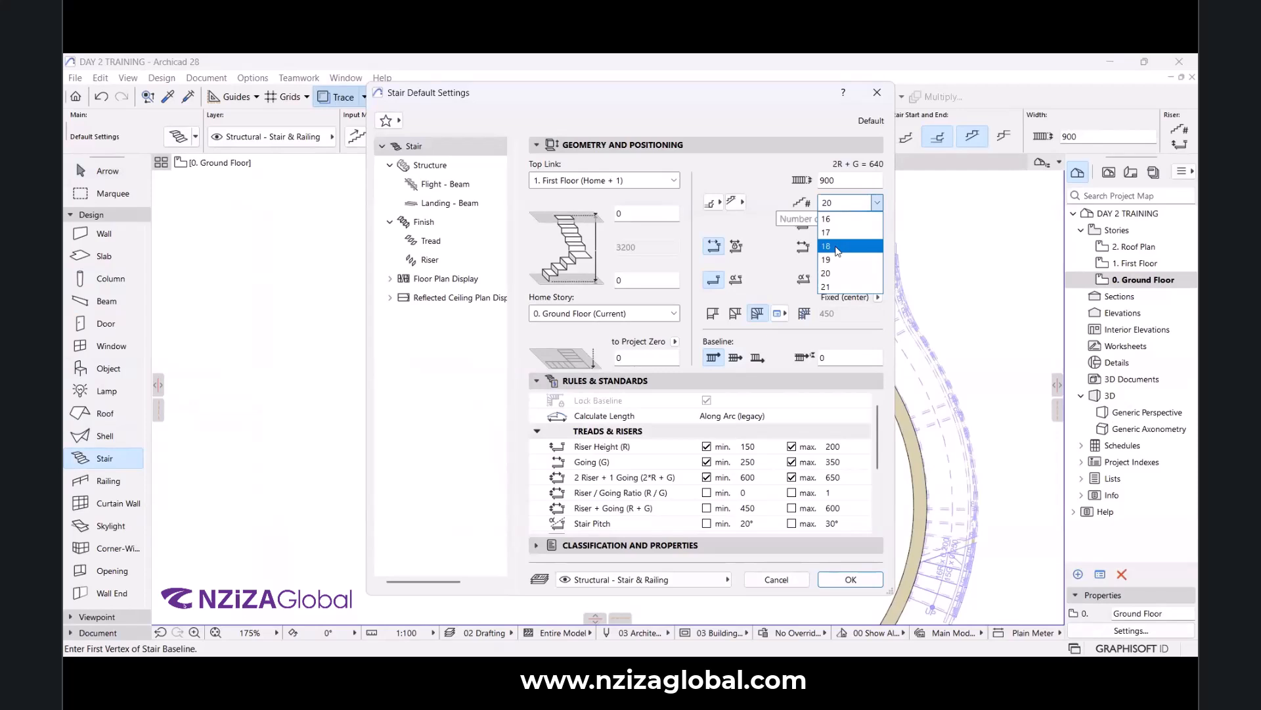
click(837, 252)
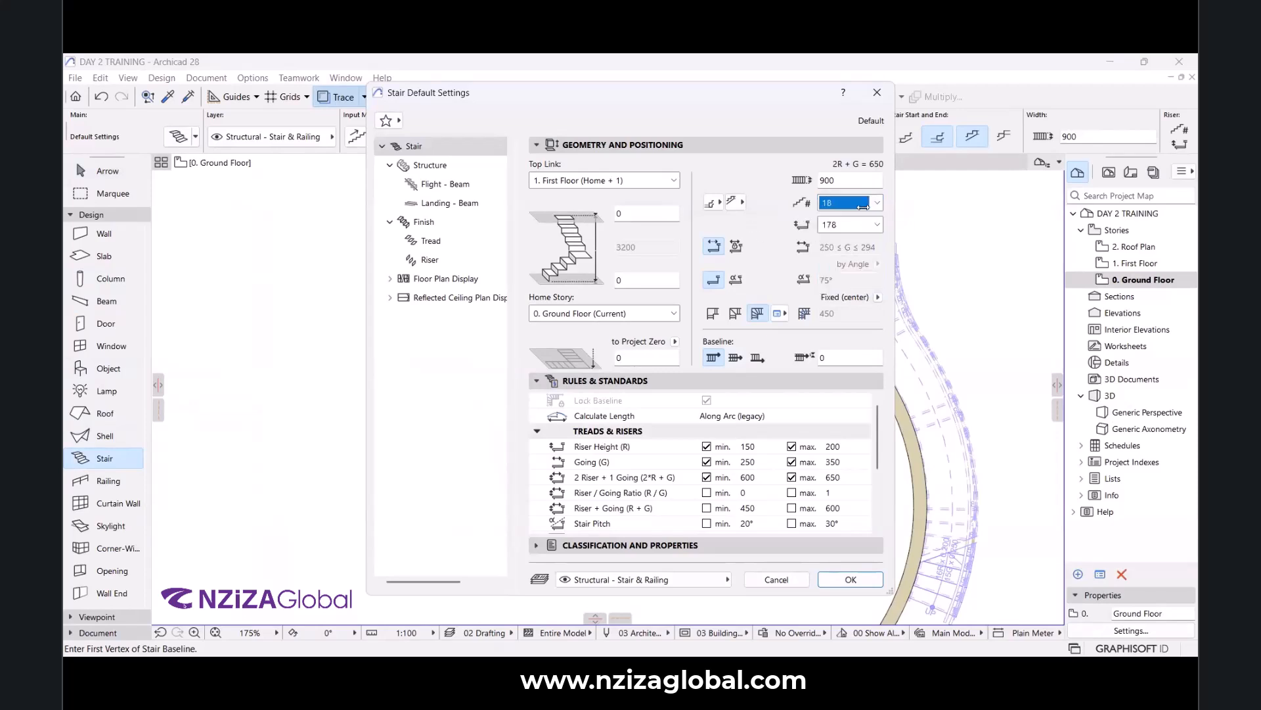
click(421, 171)
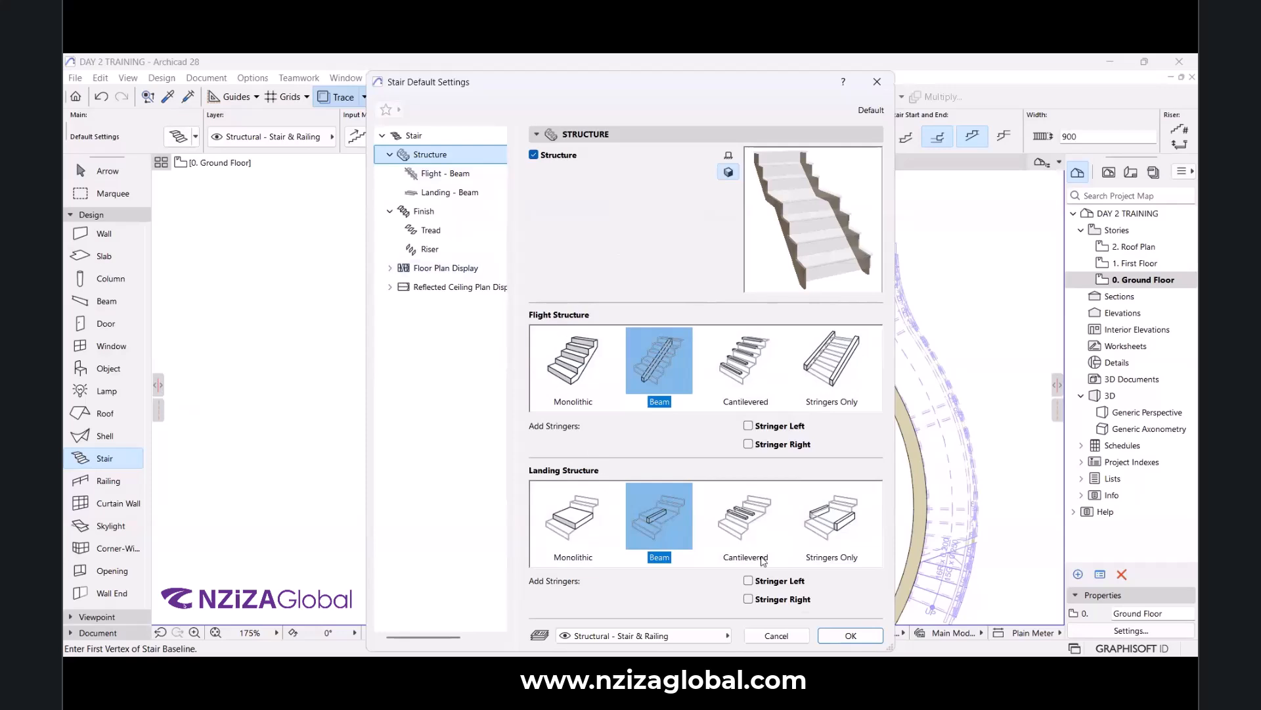
key(Return)
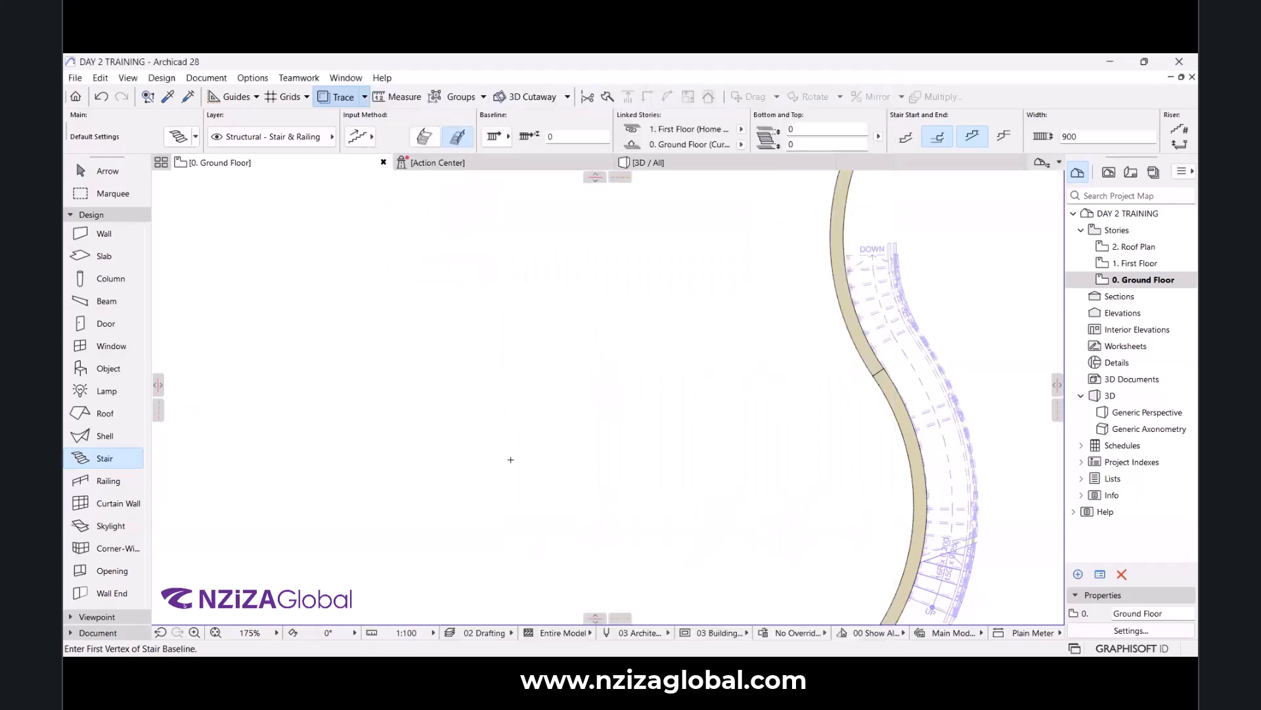
Draw an 18-riser stair with three straight, angled baseline segments in the open area beside the S-shaped wall.
click(564, 458)
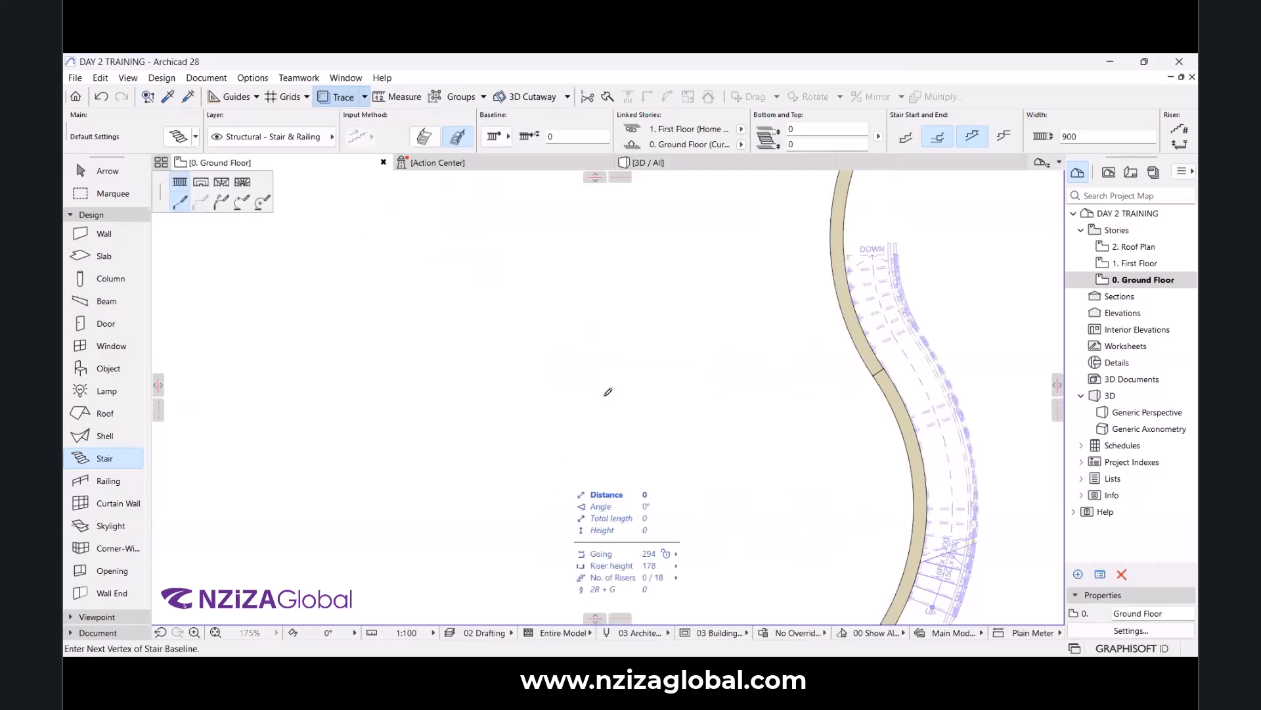
click(557, 369)
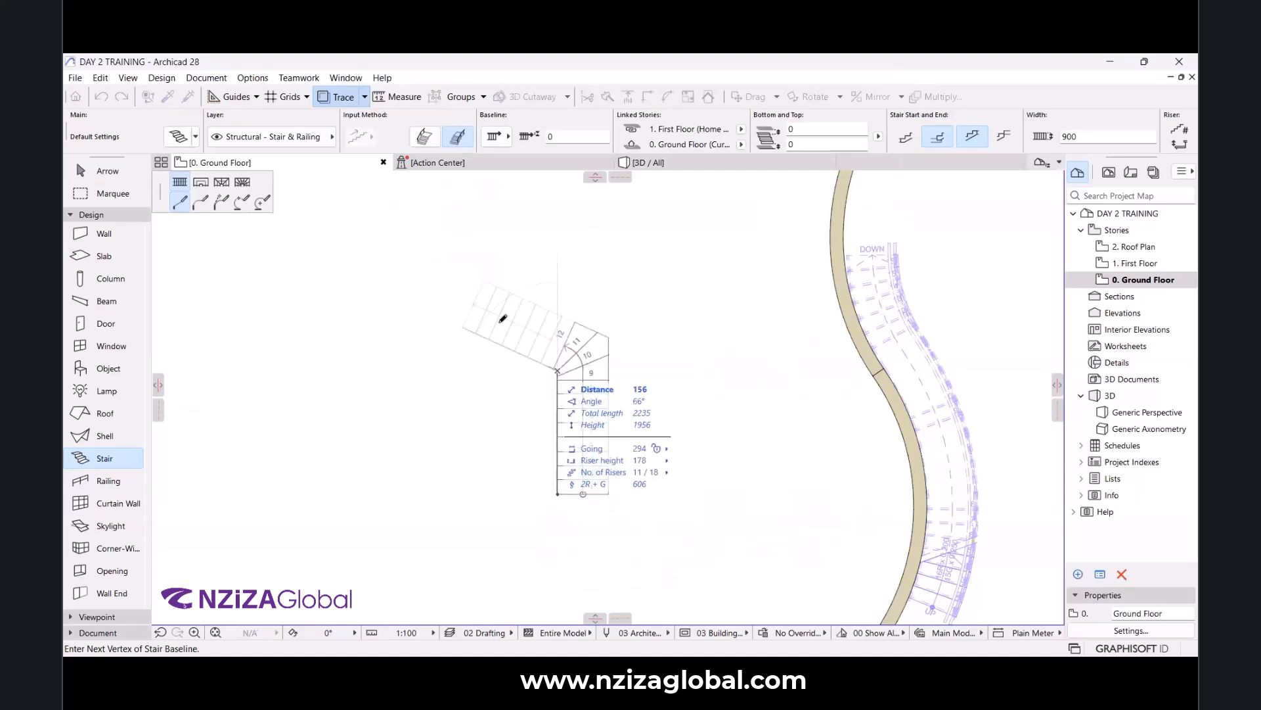
double_click(514, 256)
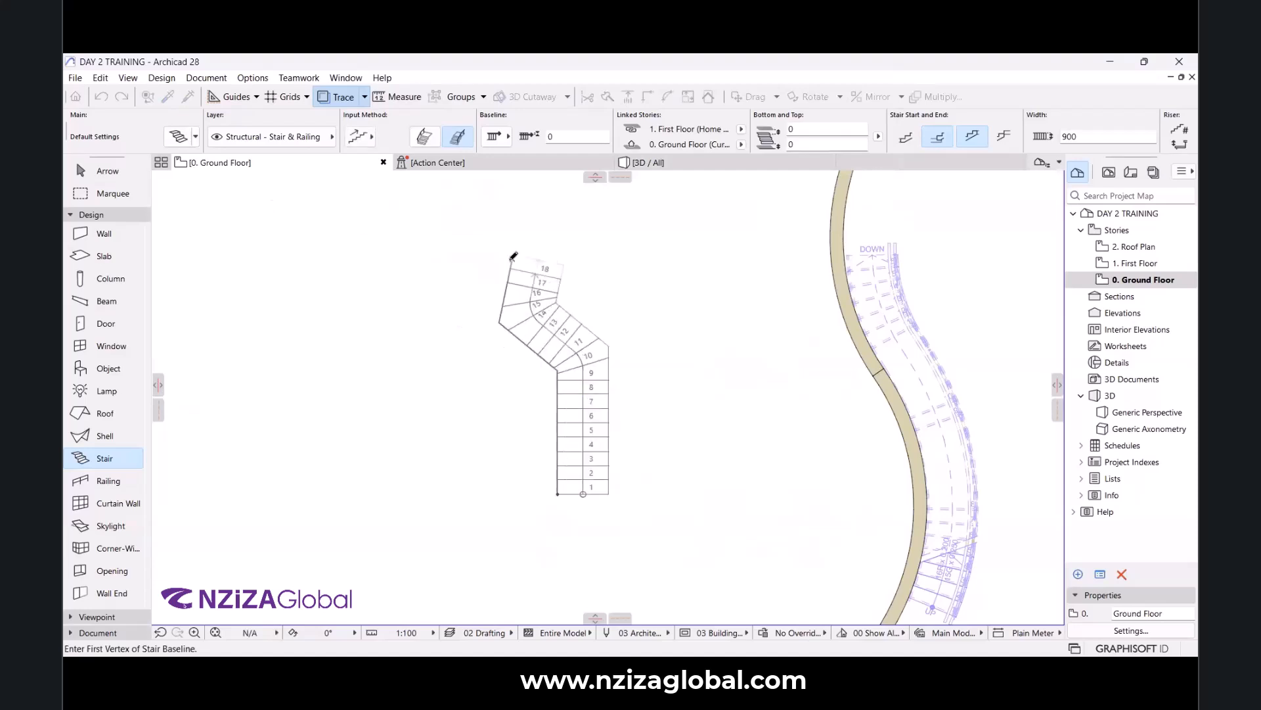
Bend the lower and middle baseline segments of the new angled stair into arcs curving in opposite directions.
shift+click(533, 337)
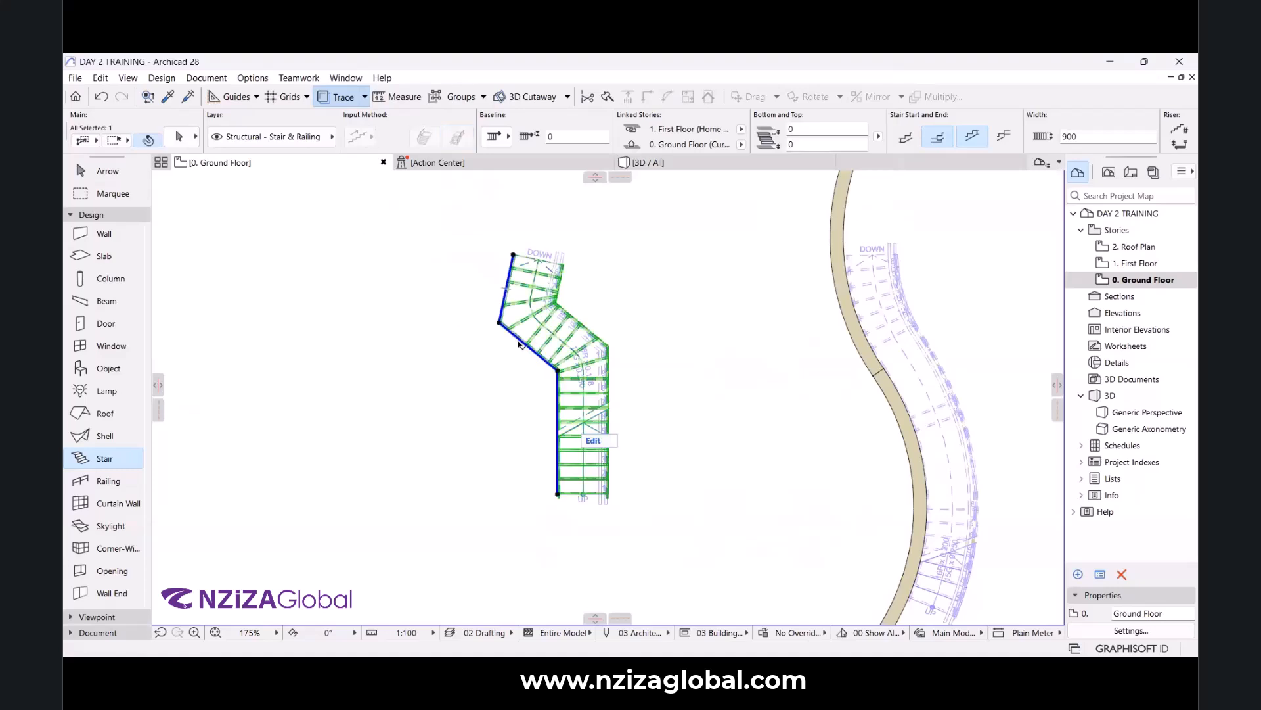
scroll(497, 351, up, 3)
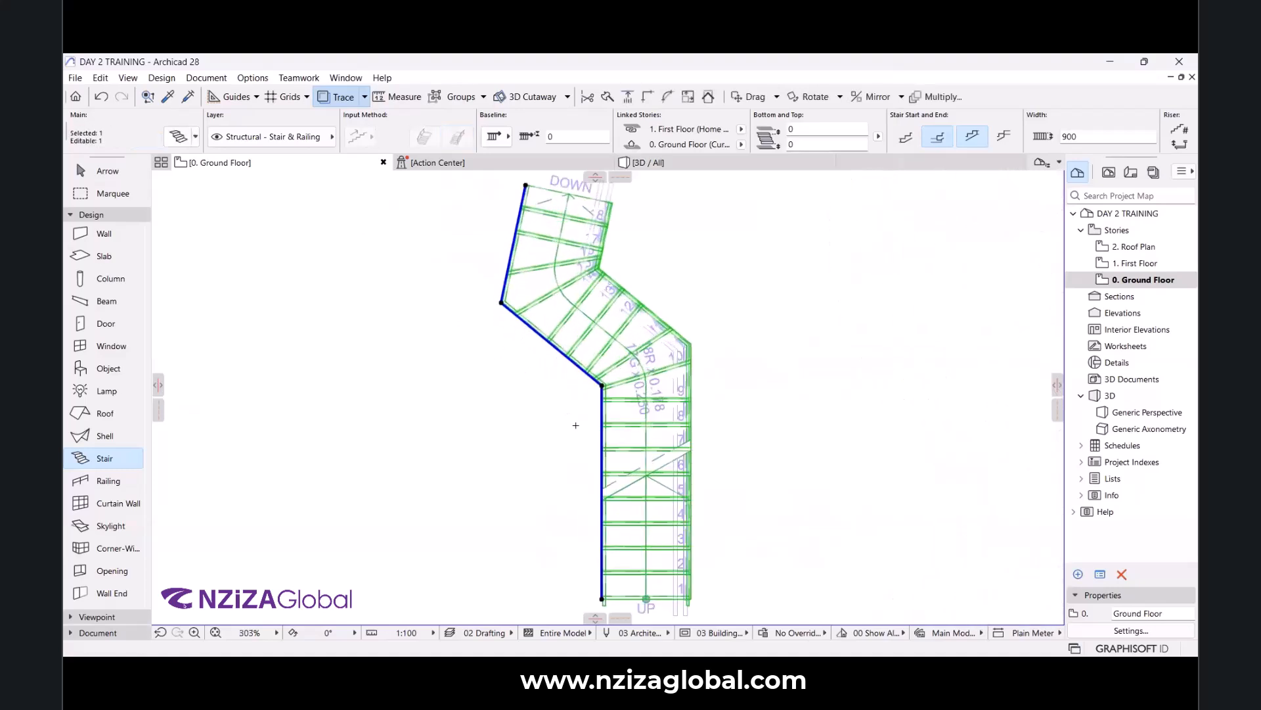
click(633, 452)
click(633, 452)
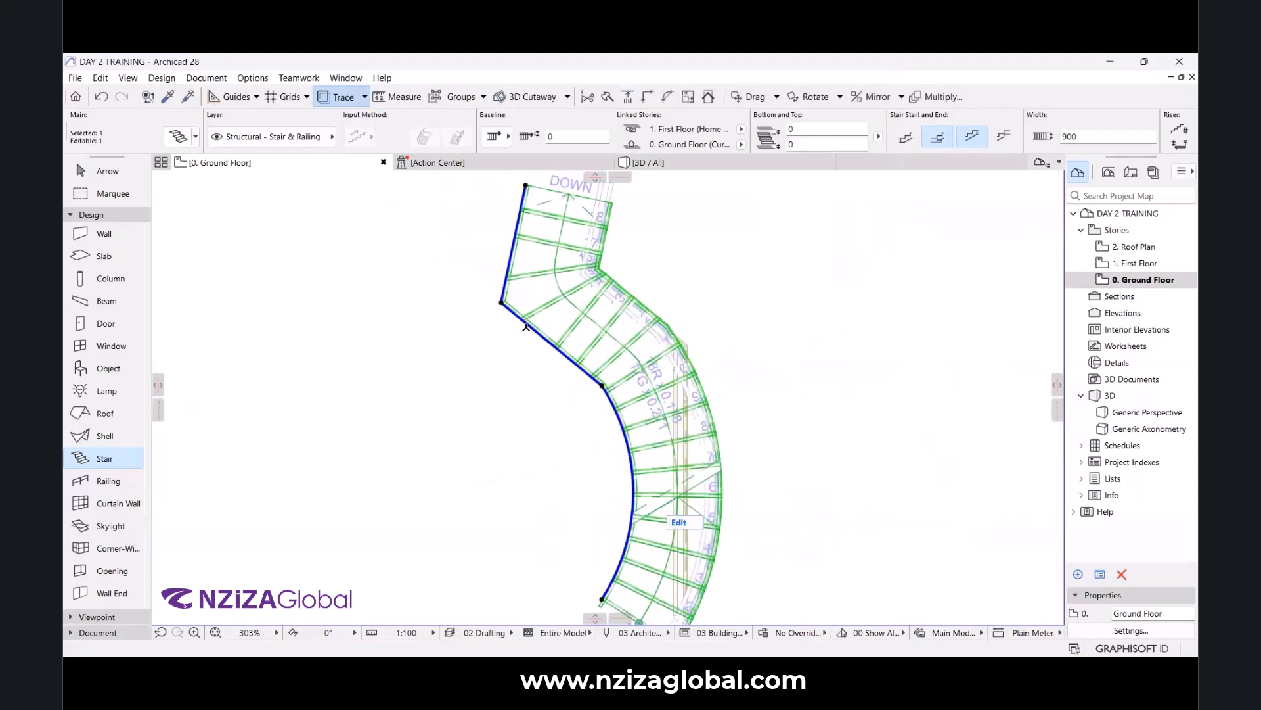
click(529, 325)
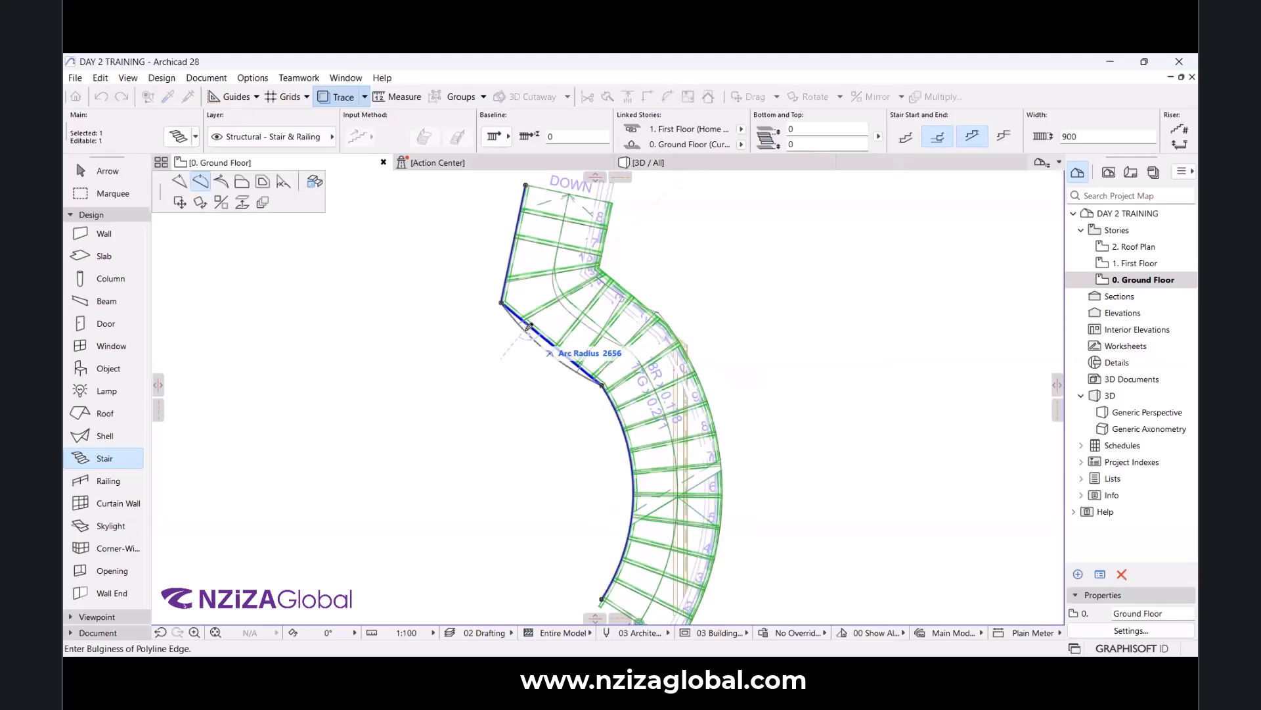
click(530, 327)
scroll(529, 327, down, 3)
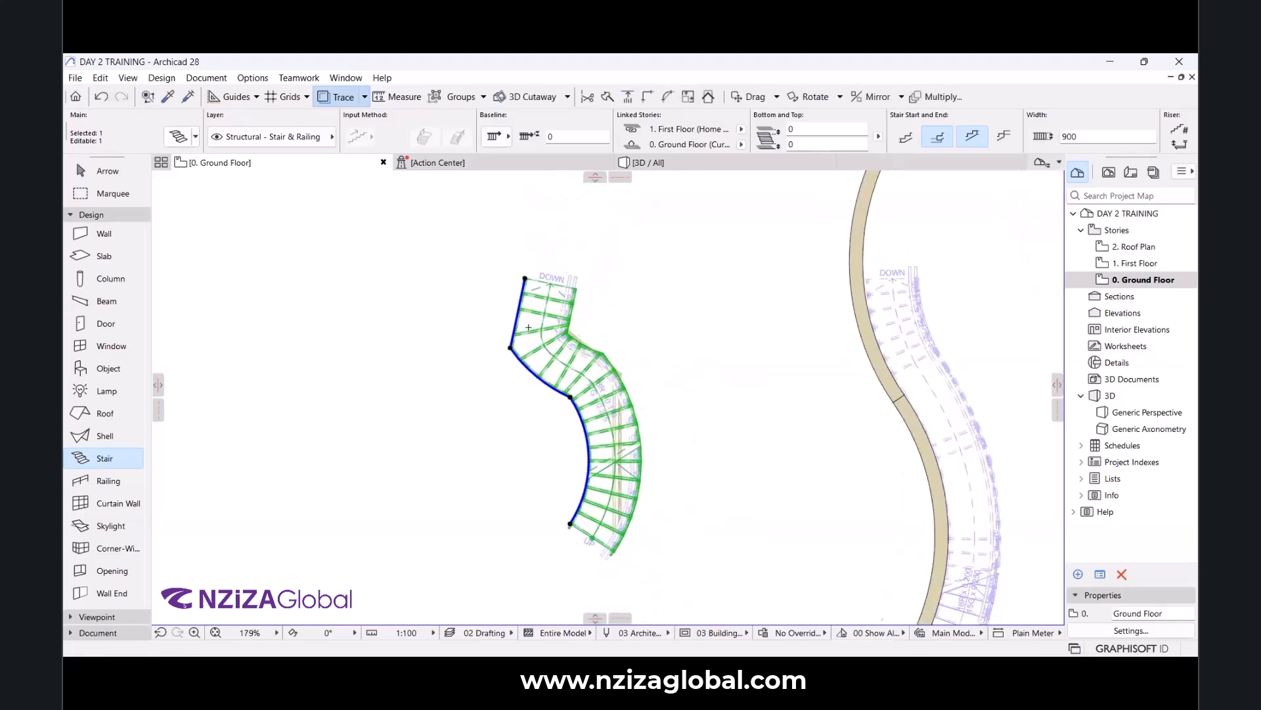
Curve the upper baseline segment of the same stair outward into an arc and deselect the stair.
scroll(528, 327, up, 3)
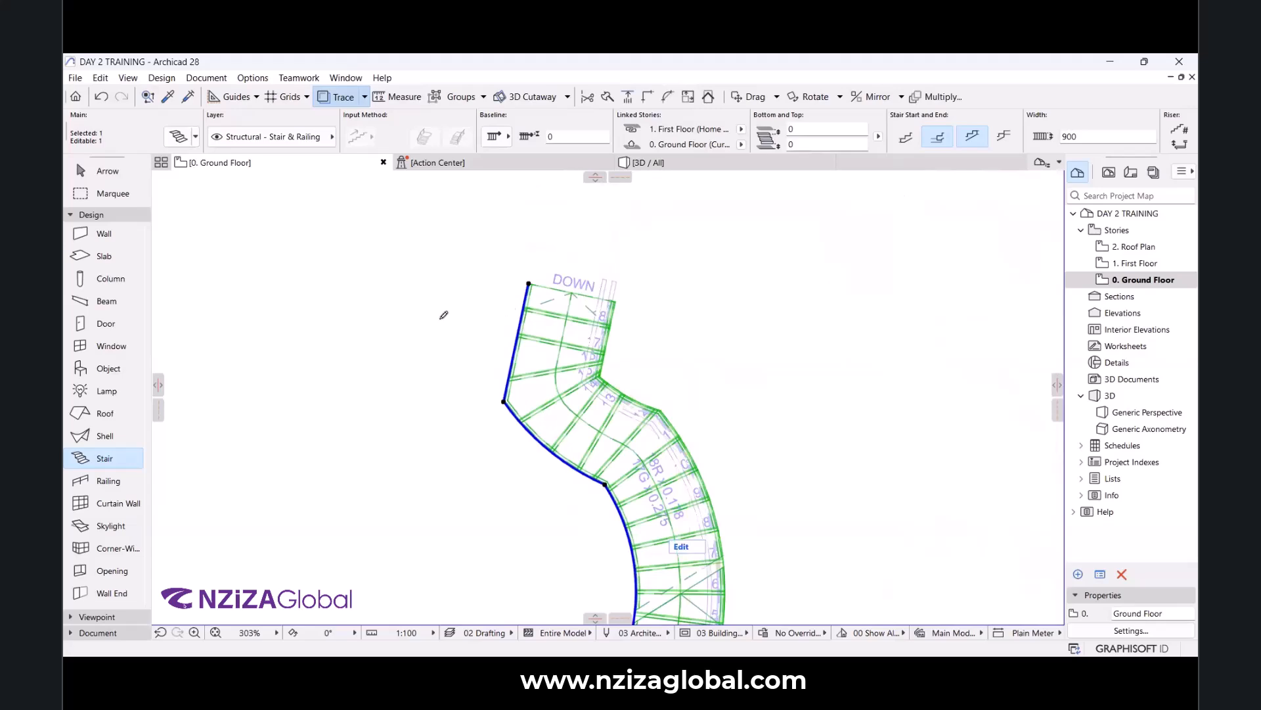
click(507, 373)
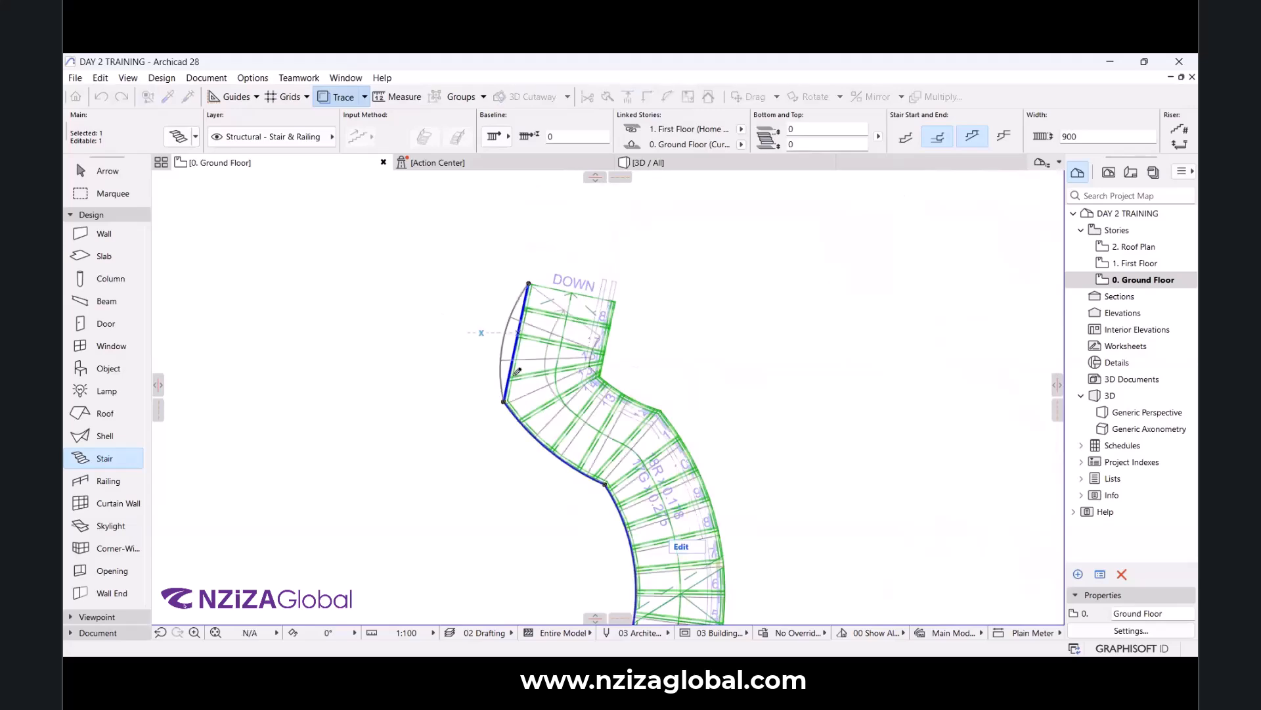
click(481, 332)
scroll(540, 243, down, 3)
middle_drag(555, 373, 572, 351)
scroll(574, 351, up, 2)
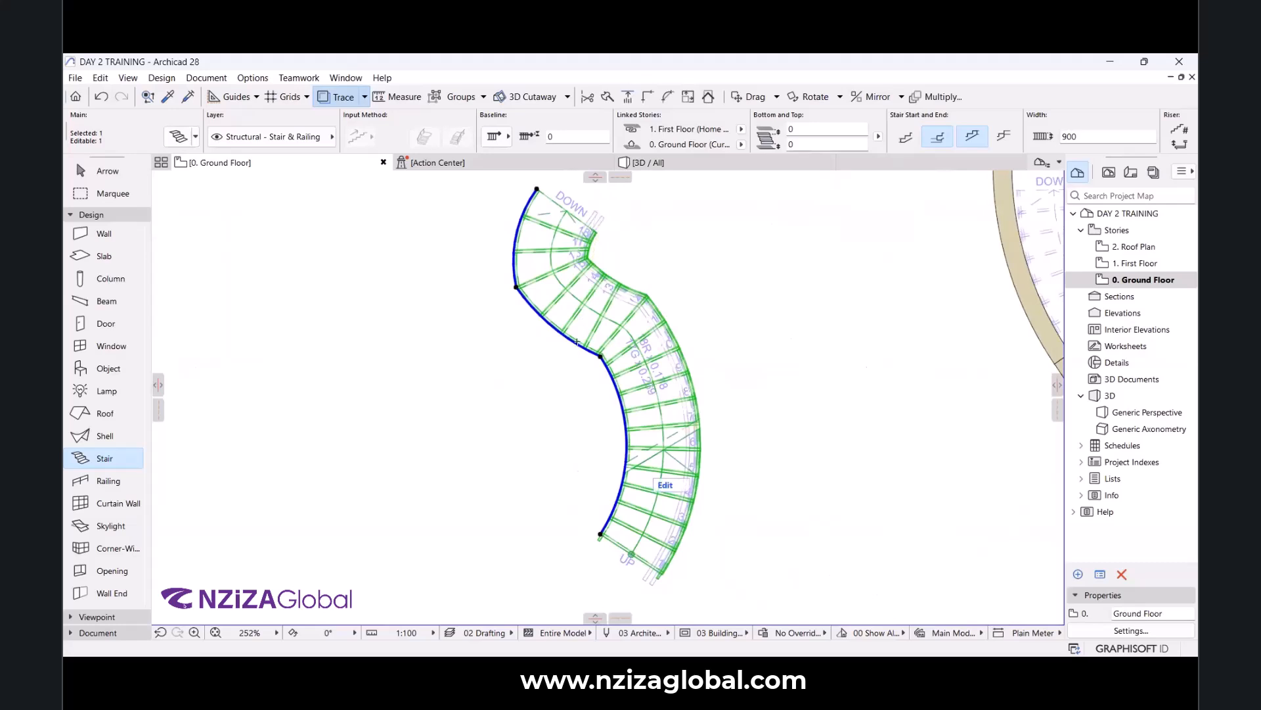
scroll(577, 358, down, 4)
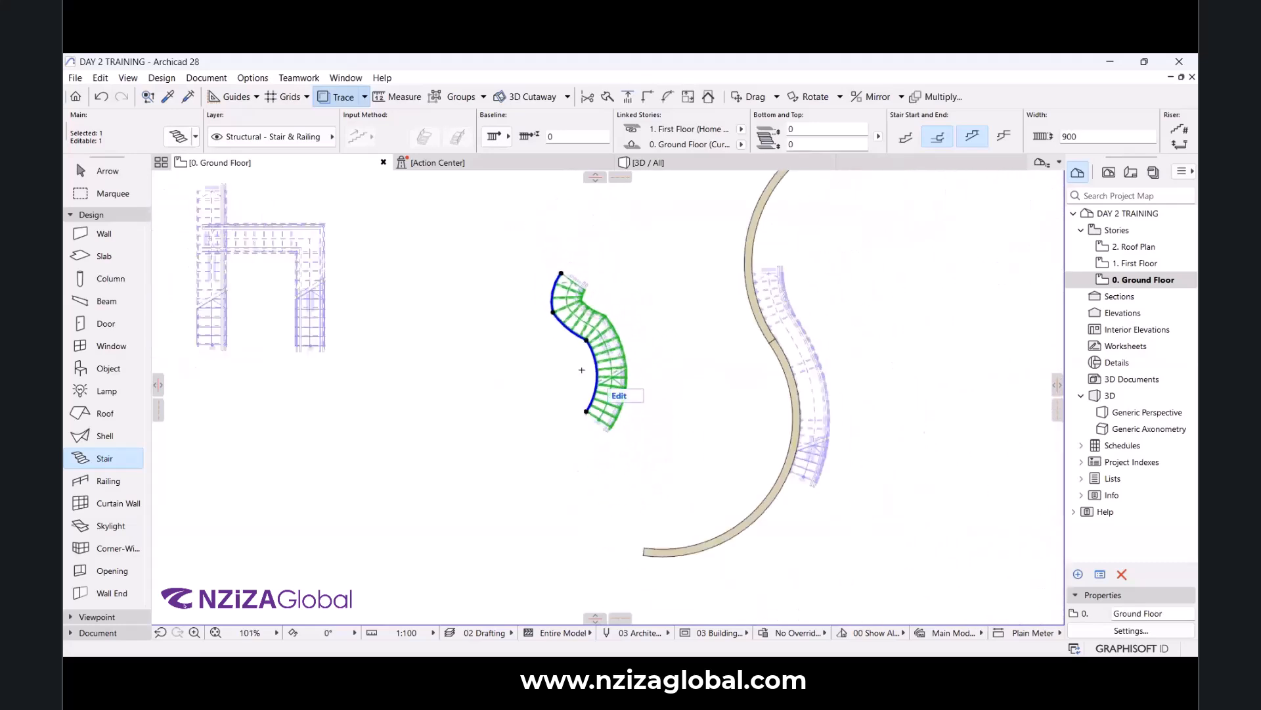
scroll(558, 287, up, 1)
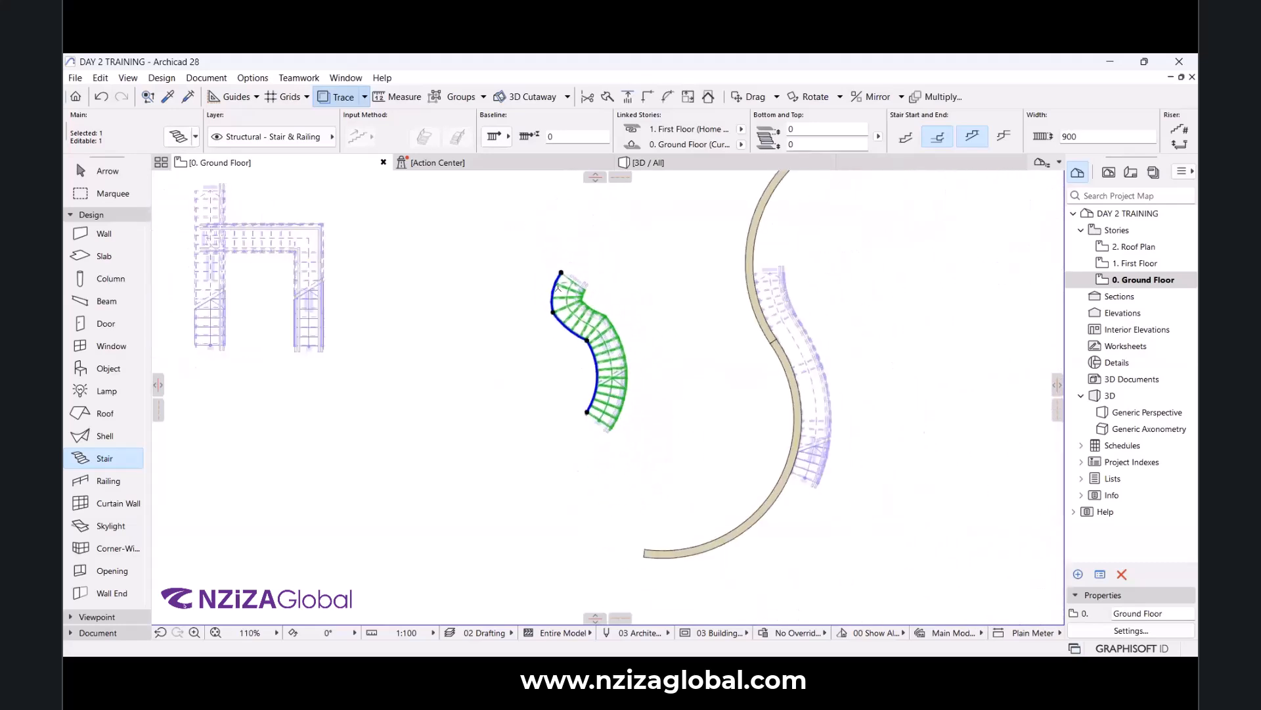
scroll(558, 287, up, 3)
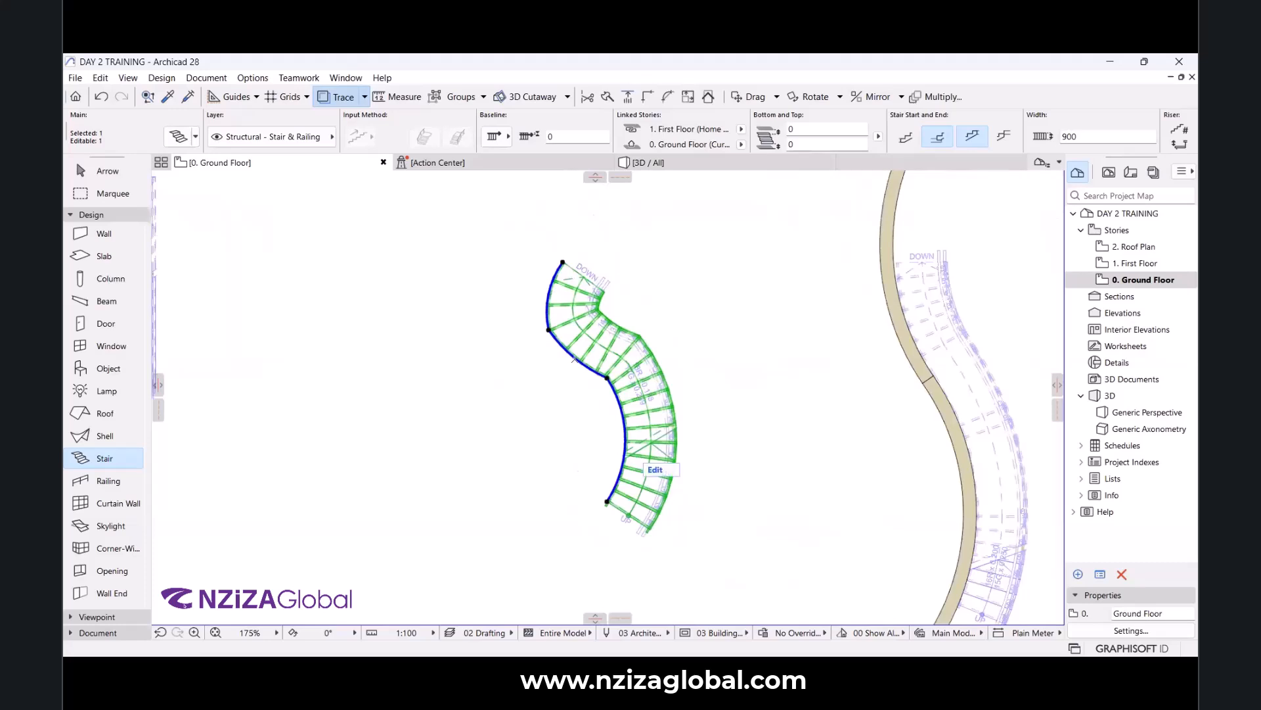
key(Escape)
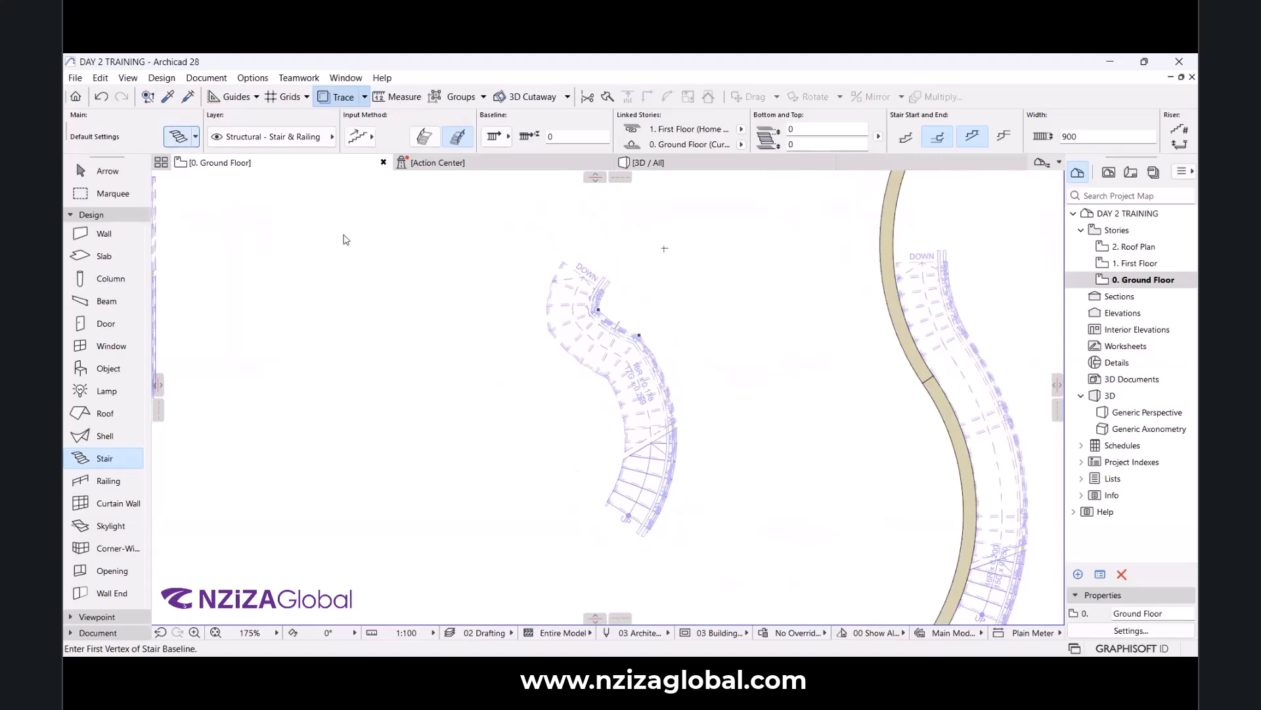
key(ctrl+t)
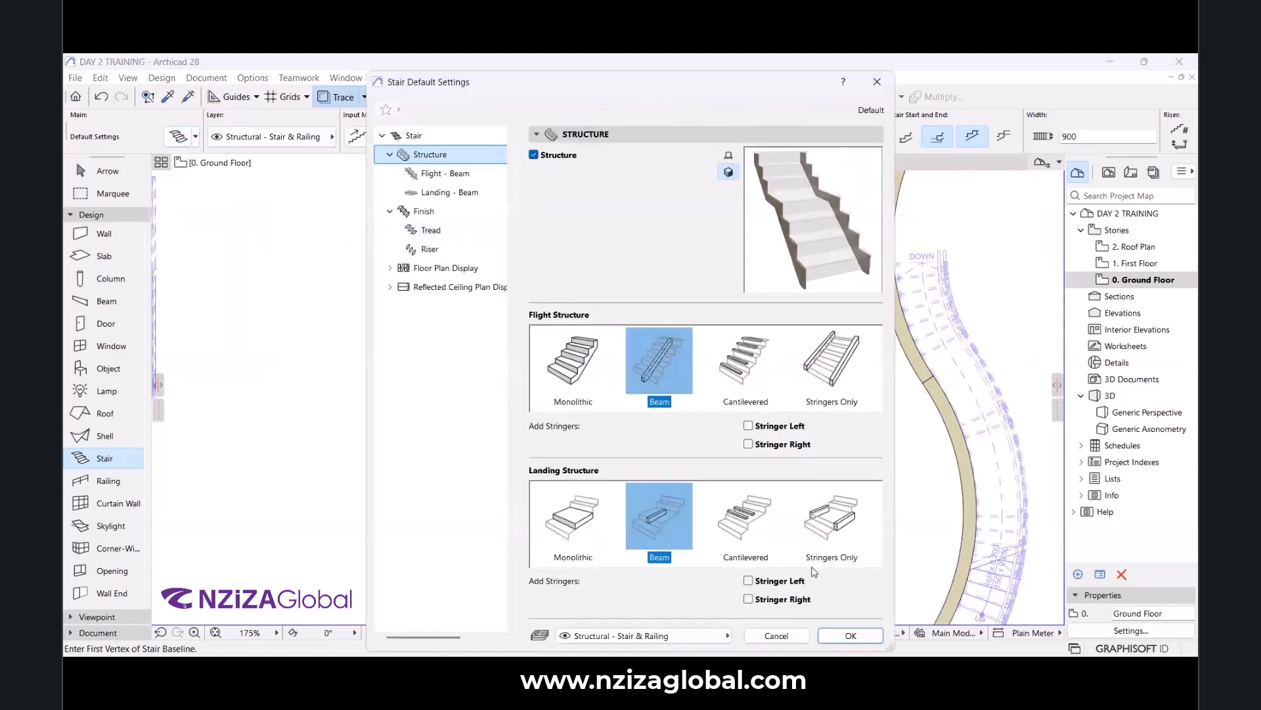
click(851, 636)
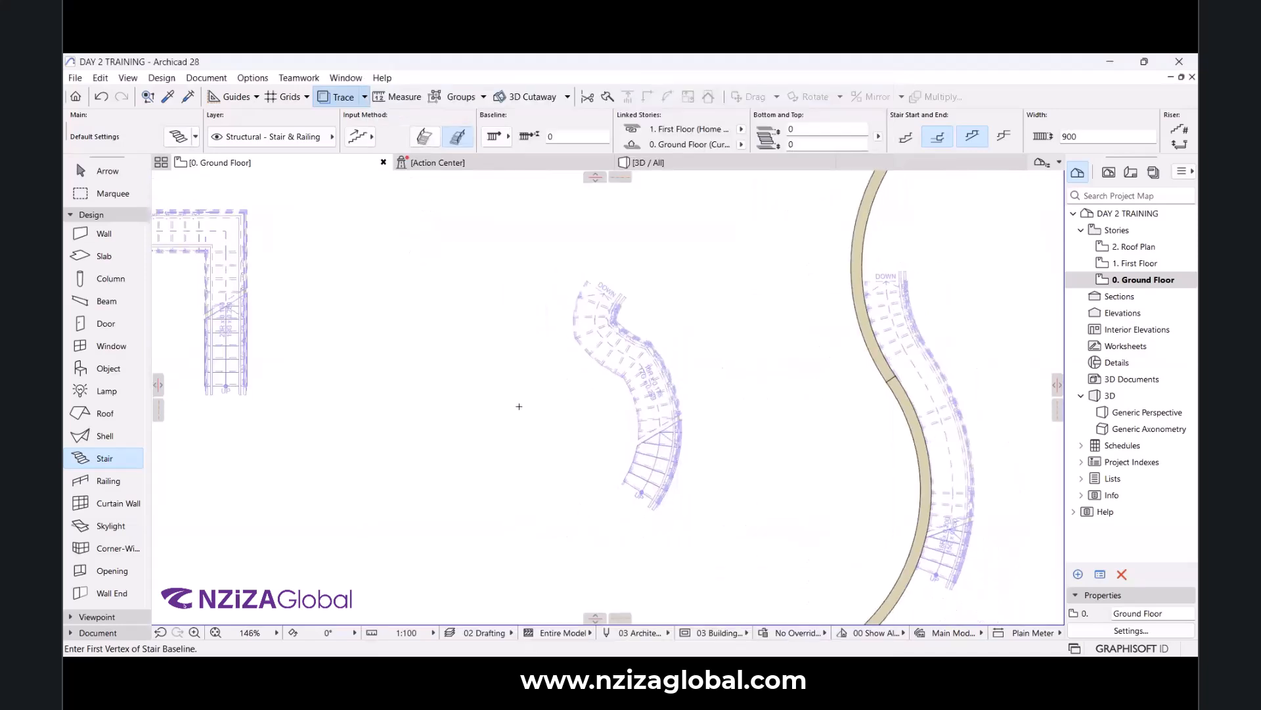
click(475, 480)
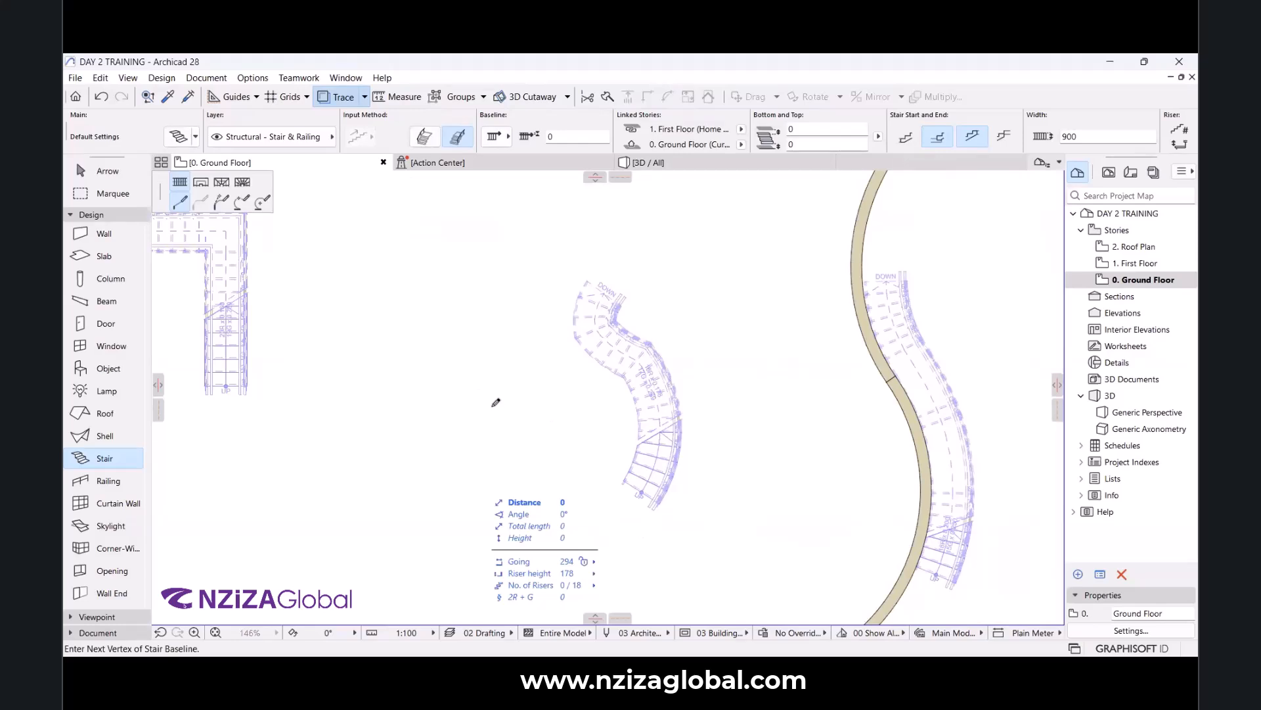
key(Escape)
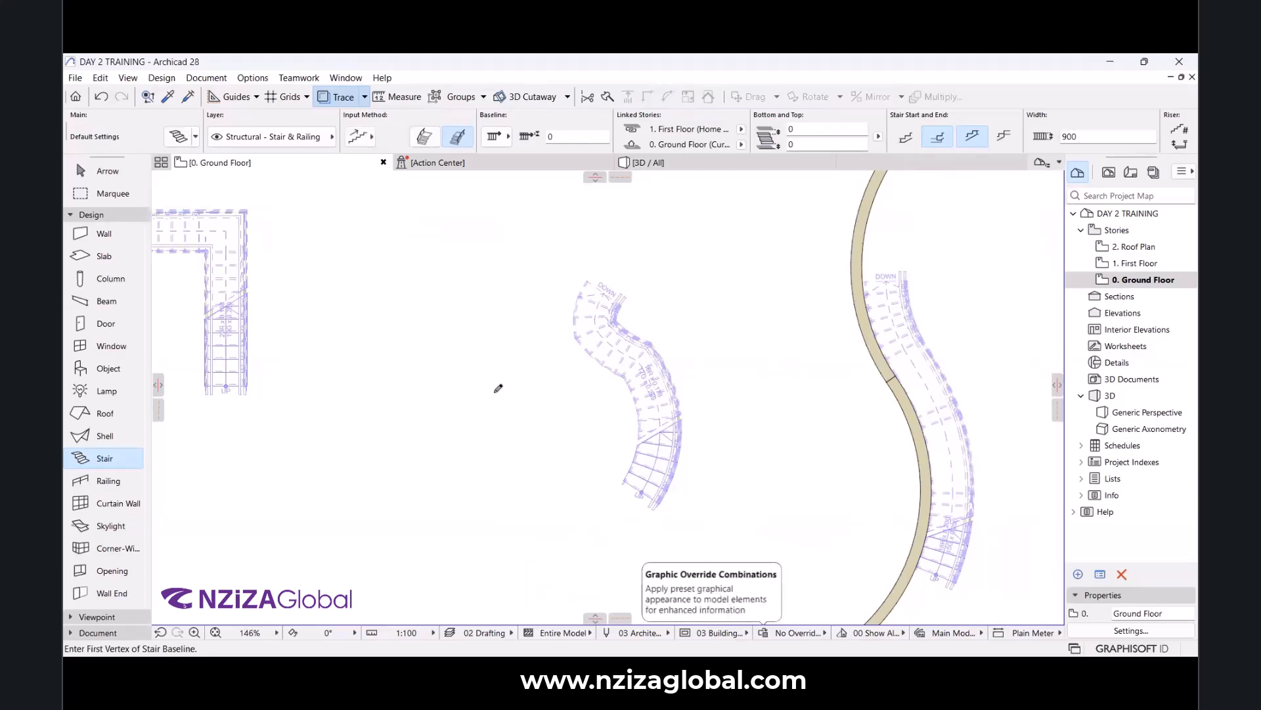
Draw an arc-shaped 18-riser stair around a centre point, sweeping the baseline about 149°.
click(471, 487)
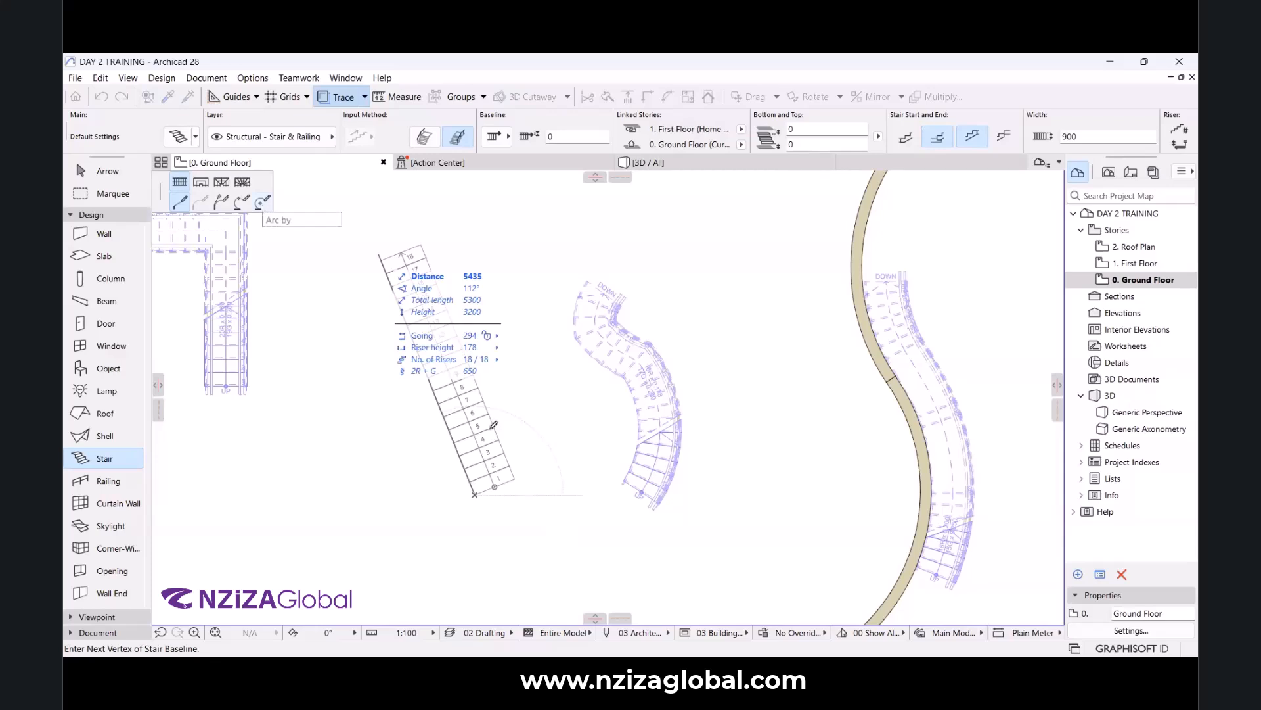
click(475, 399)
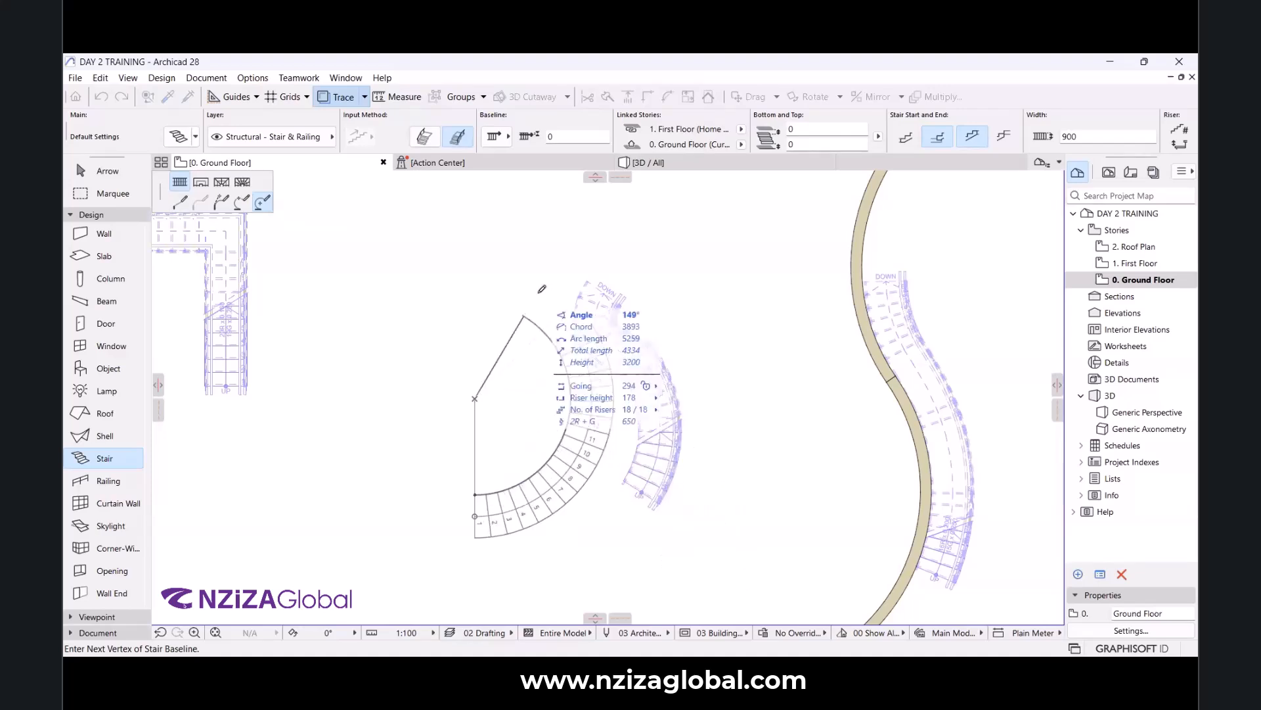
double_click(542, 289)
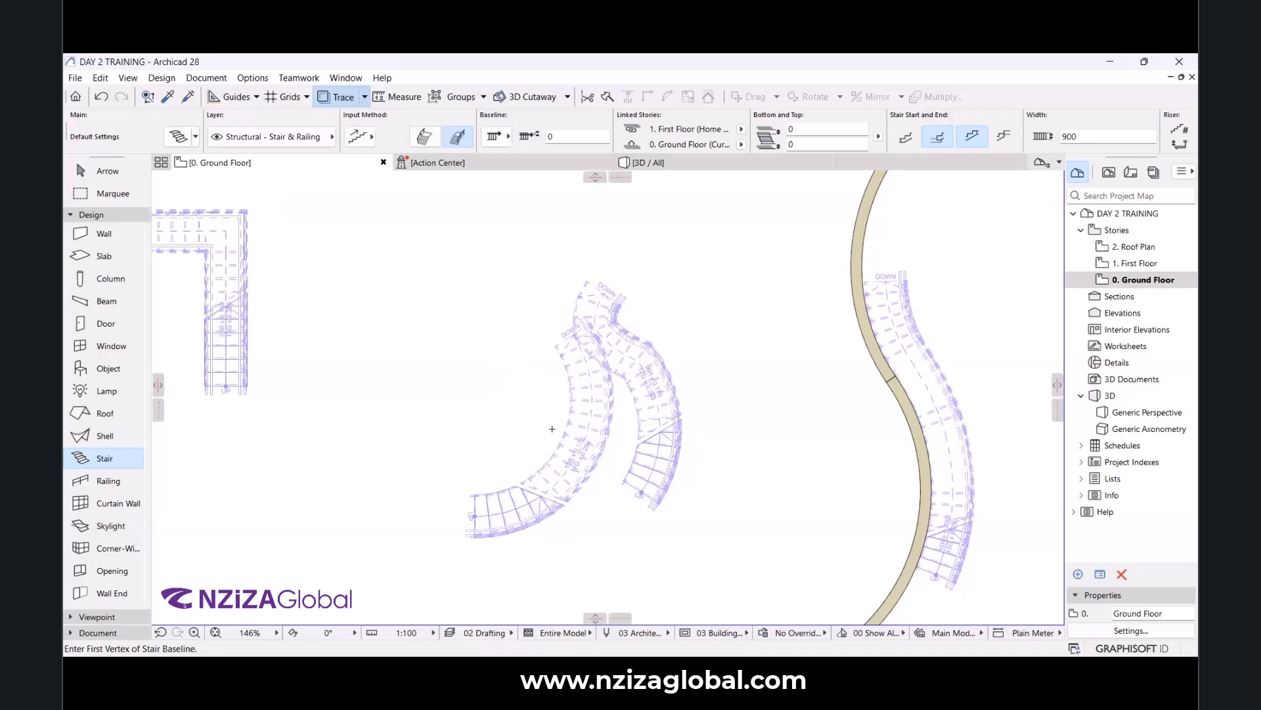
Move the arc-shaped stair sideways away from the angled curved stair so they no longer overlap, leaving it deselected.
shift+click(585, 428)
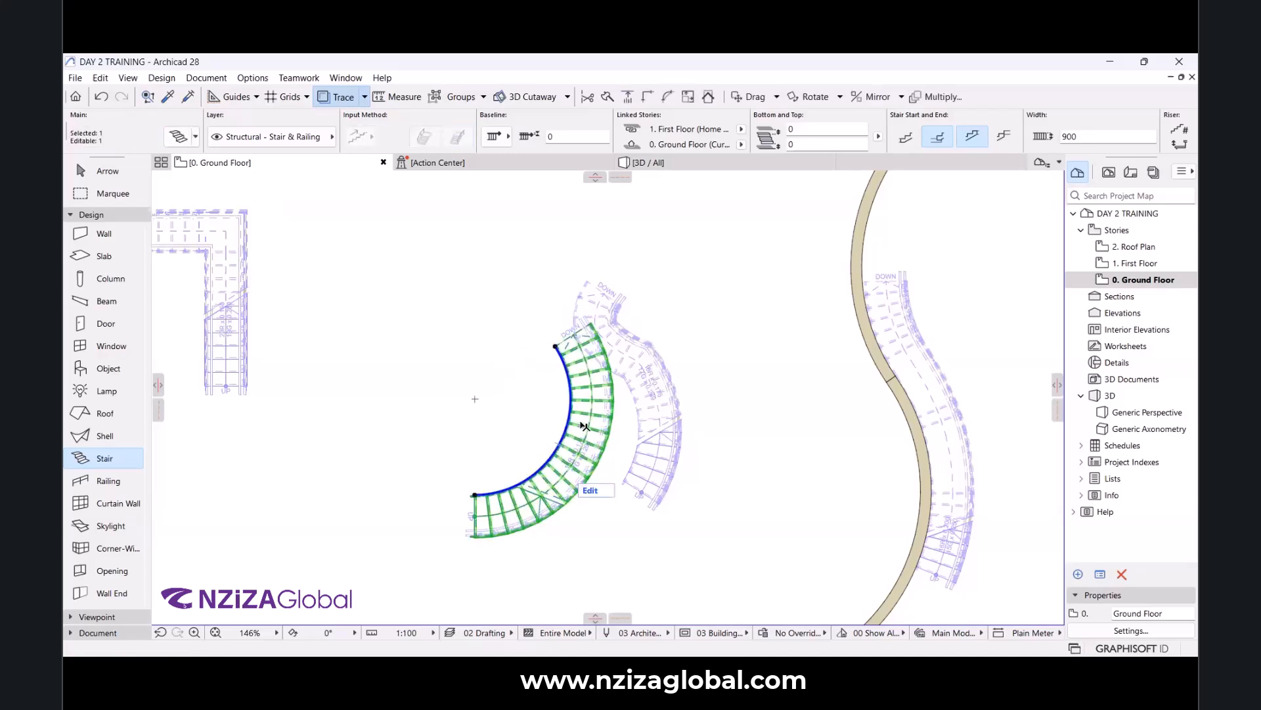
key(ctrl+d)
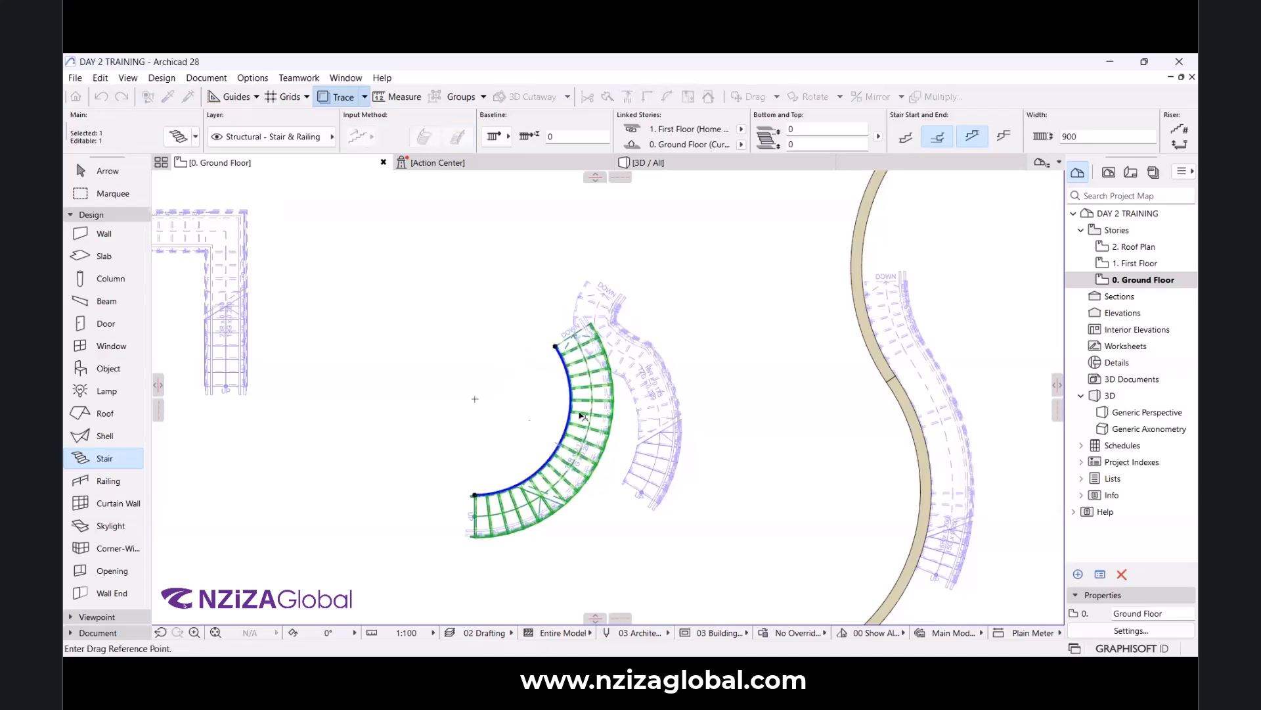
click(579, 414)
click(530, 424)
key(Escape)
scroll(469, 374, up, 1)
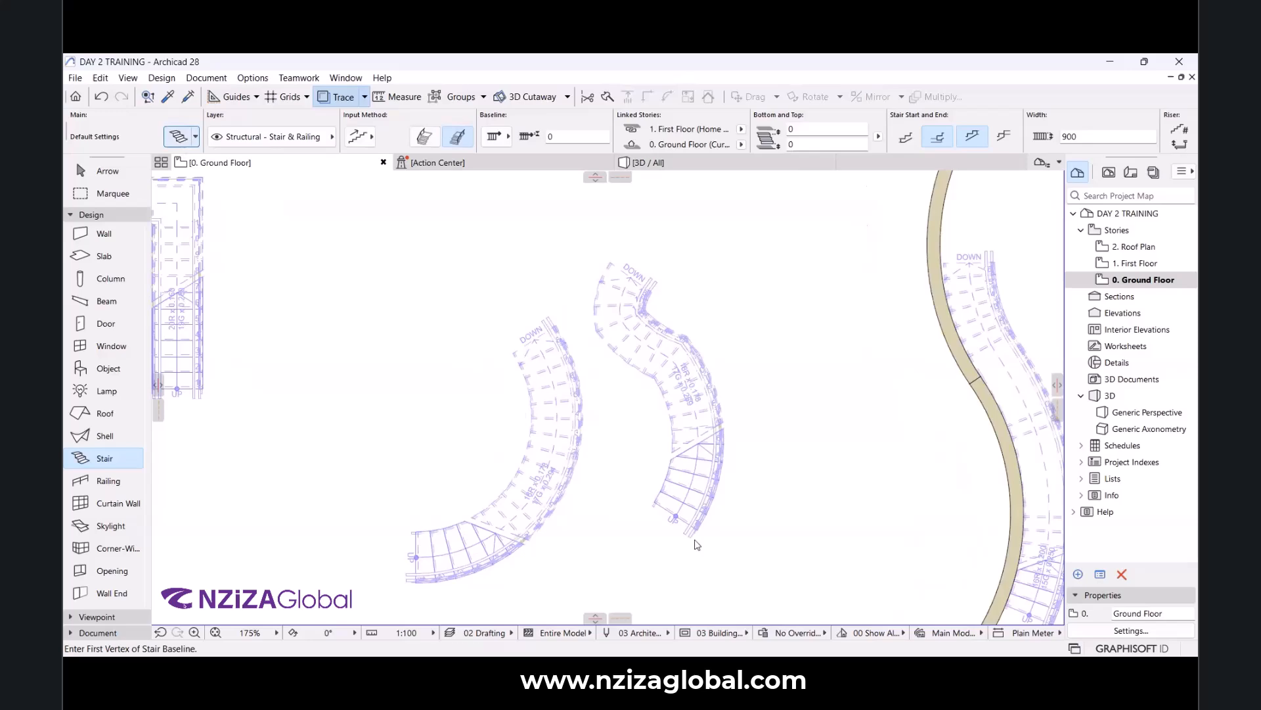
Draw an 18-riser stair along a three-point arc sweeping about 316° in the empty area near the arc-shaped stair.
key(ctrl+t)
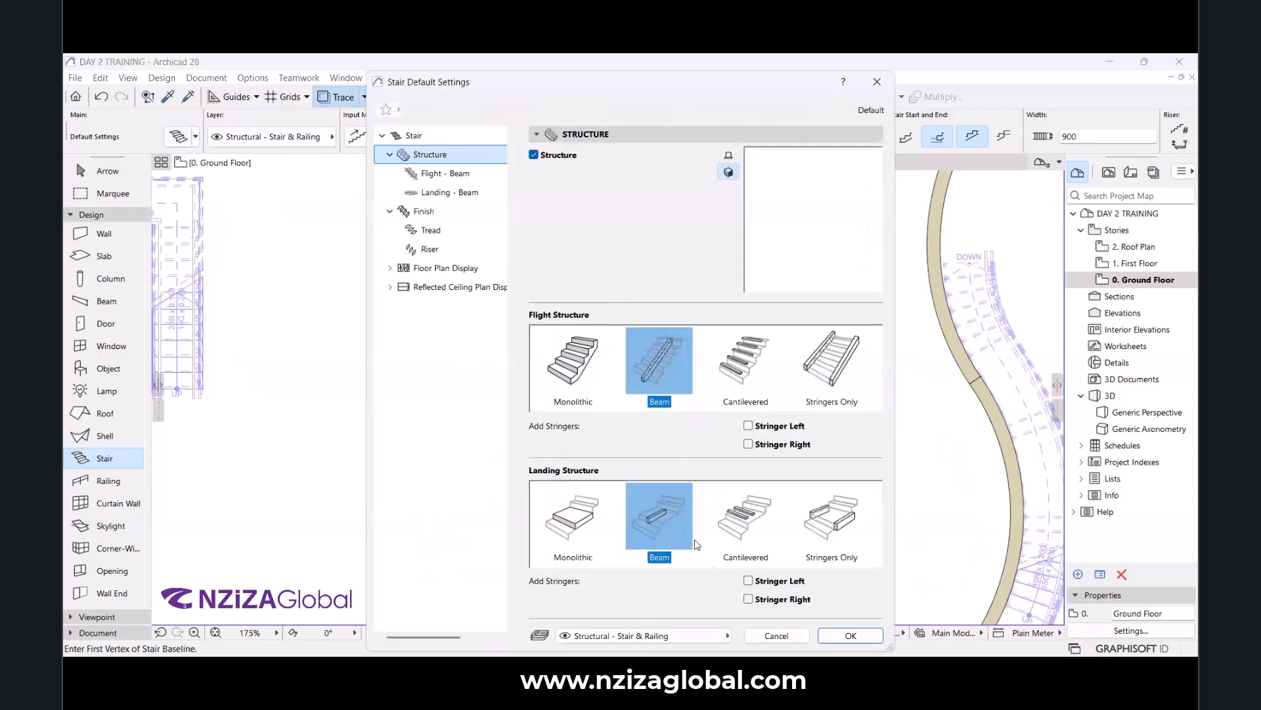
click(851, 635)
scroll(648, 380, down, 7)
scroll(575, 475, up, 4)
scroll(630, 400, up, 4)
click(626, 514)
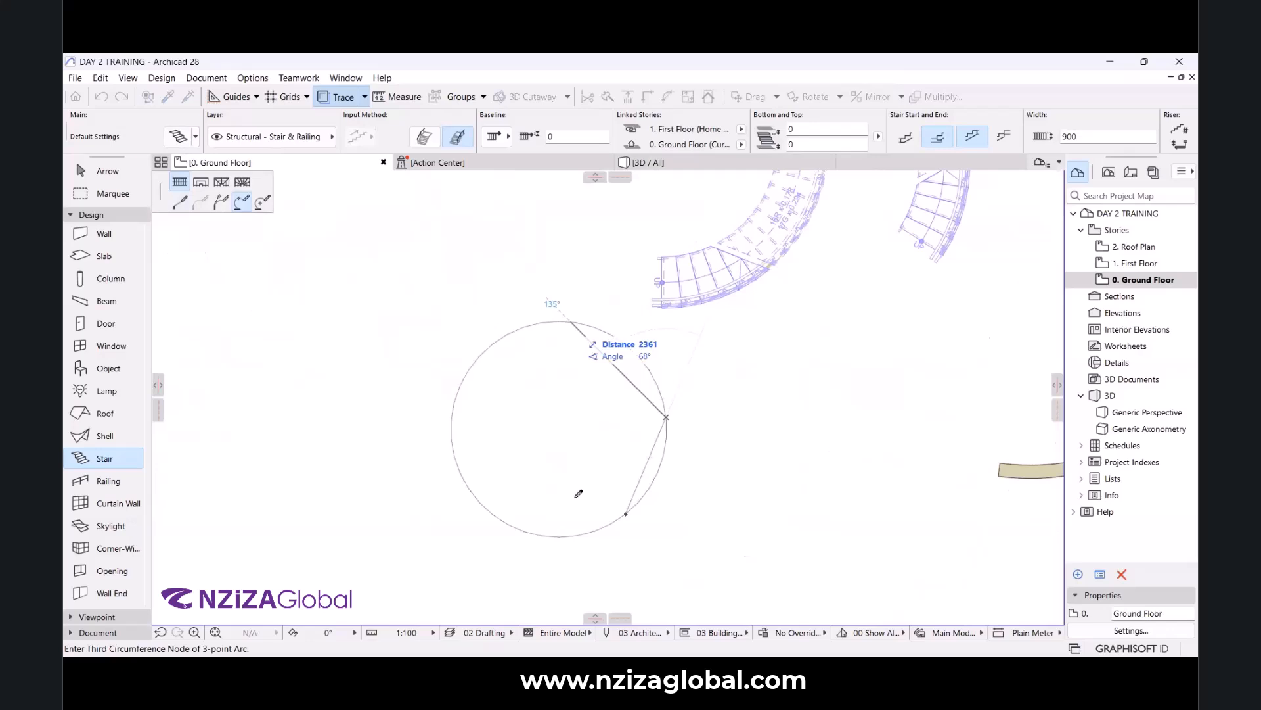
click(583, 498)
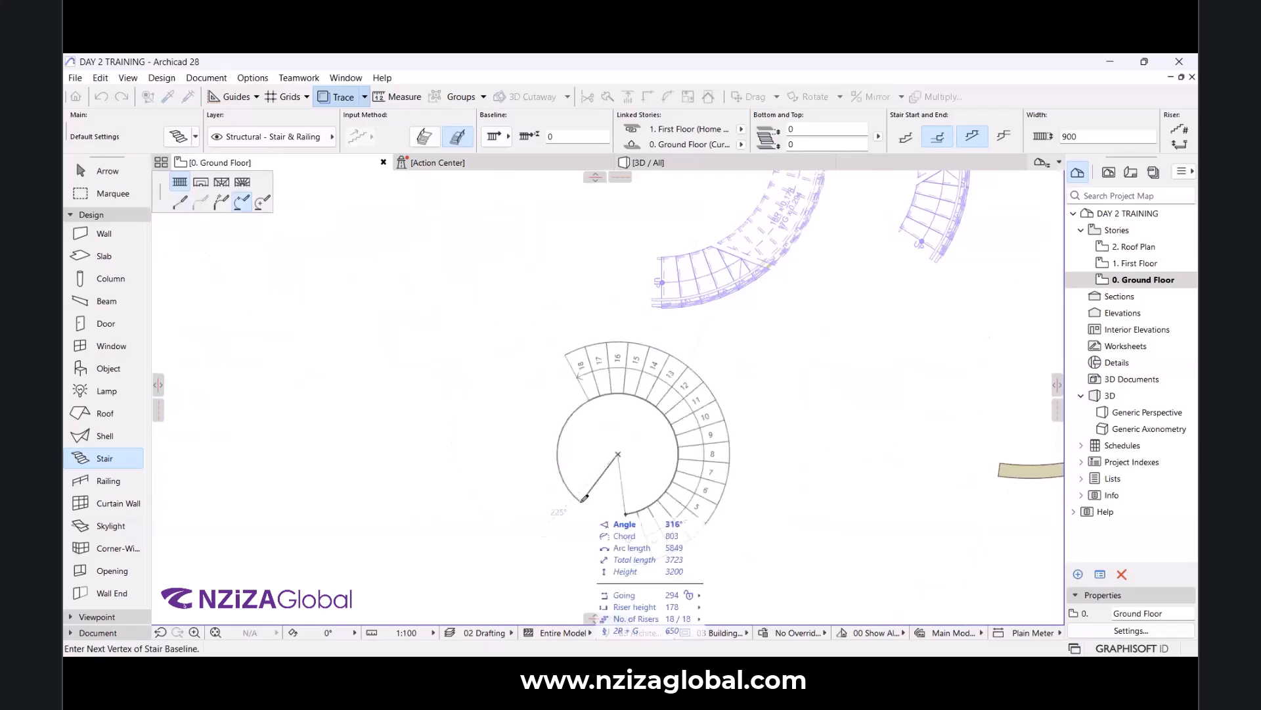
click(584, 498)
Examine the curved and spiral stairs in the 3D view from several angles alongside the house and curved wall.
key(F3)
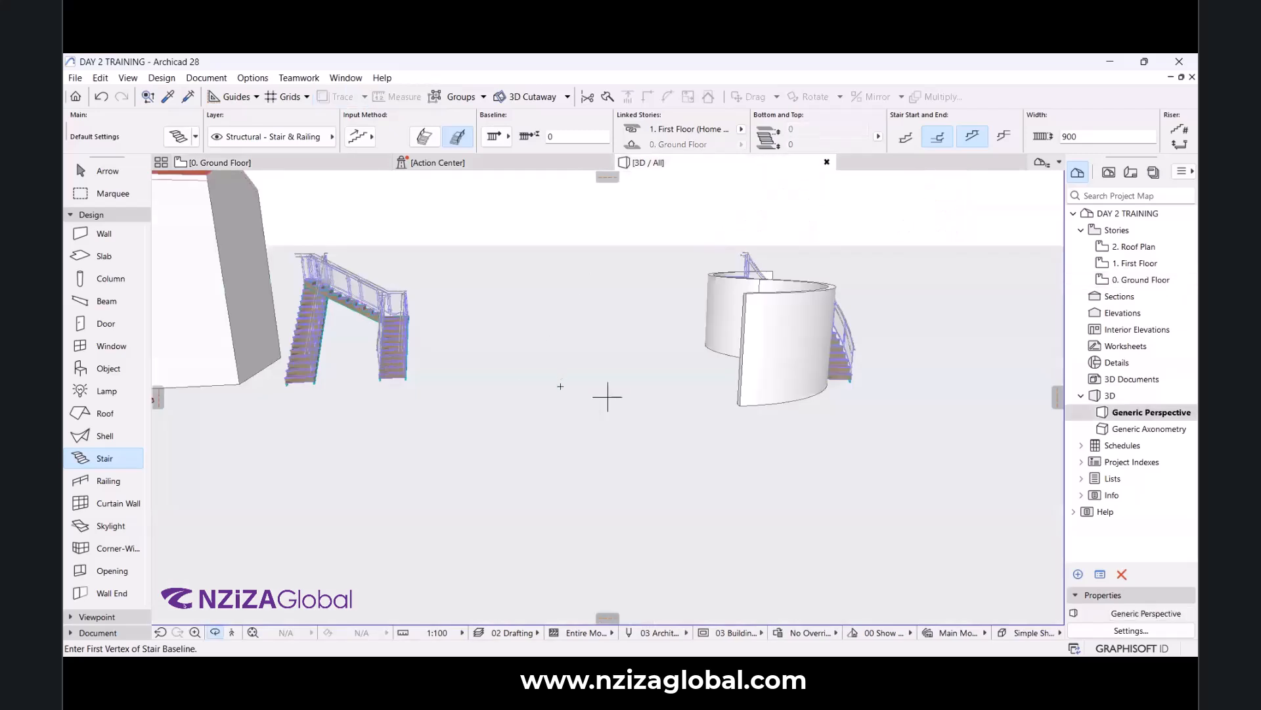
scroll(542, 403, down, 2)
scroll(565, 355, up, 1)
shift+middle_drag(470, 405, 529, 341)
scroll(565, 394, up, 3)
scroll(558, 408, up, 4)
shift+middle_drag(558, 408, 629, 318)
scroll(573, 276, down, 4)
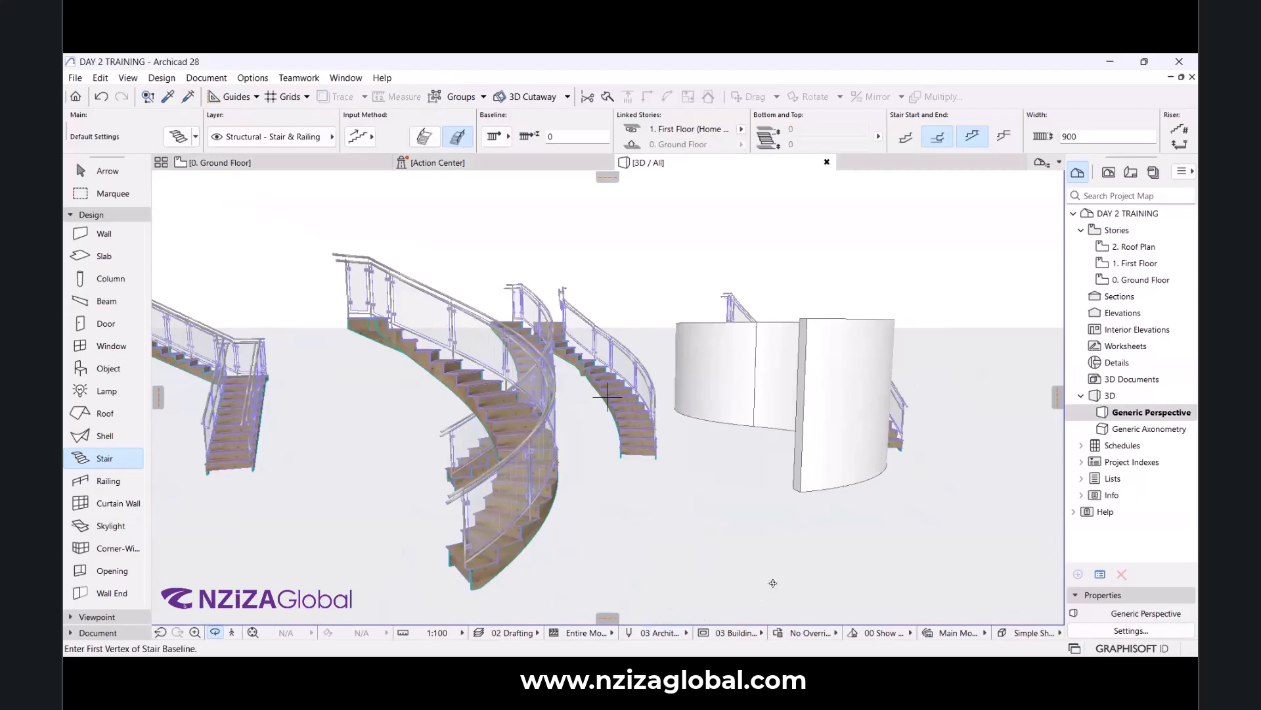
scroll(607, 397, down, 5)
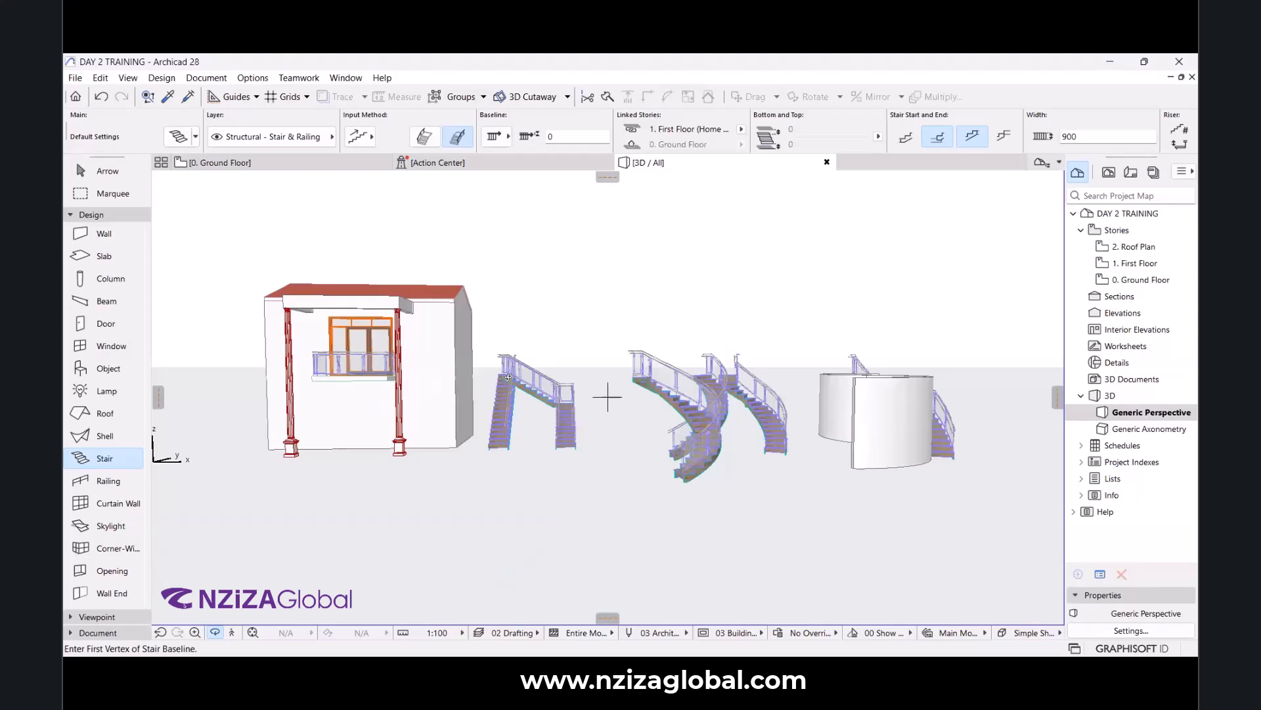
scroll(528, 302, down, 3)
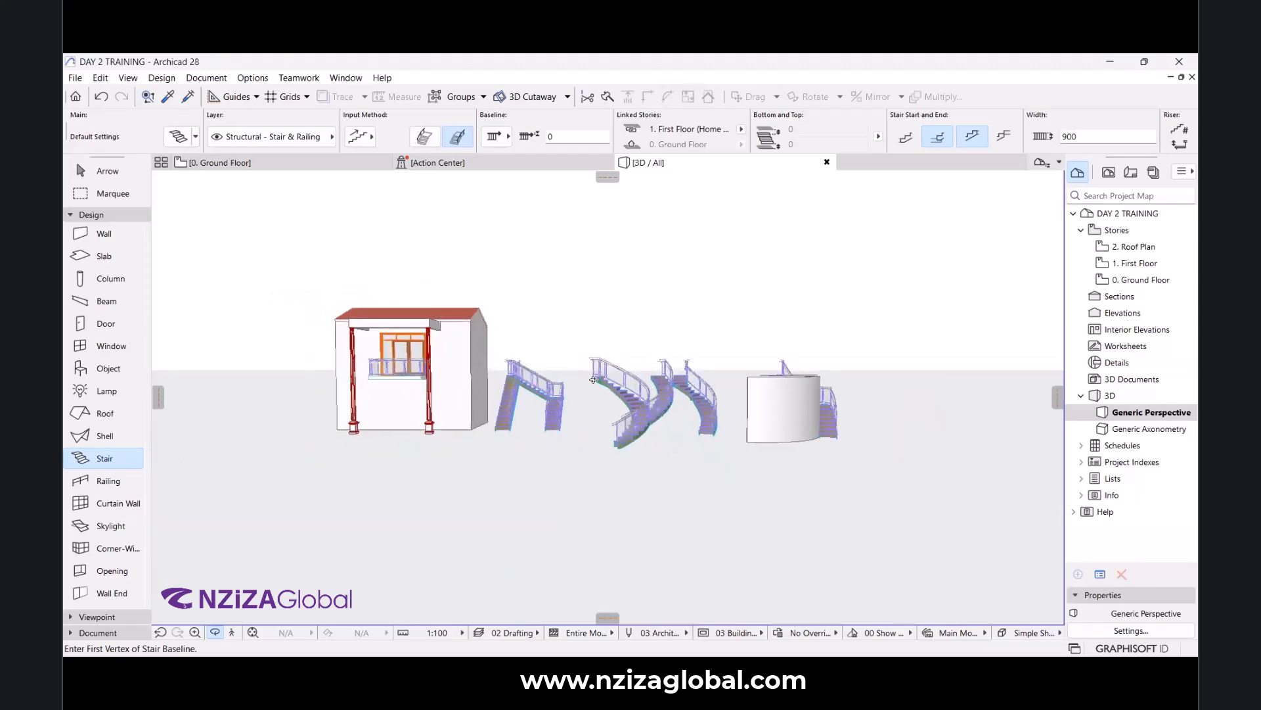
Delete all the practice stairs, their railings and the S-shaped wall beside the house in the 3D view.
key(Escape)
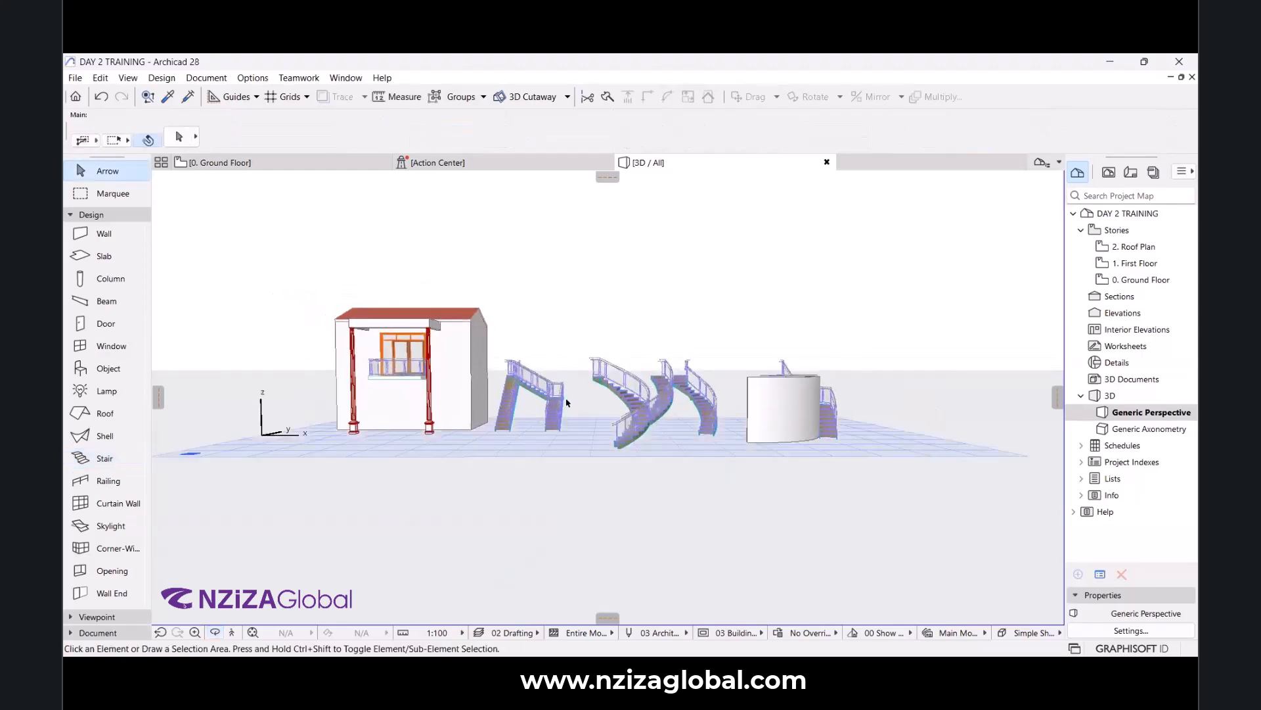
click(511, 299)
click(862, 498)
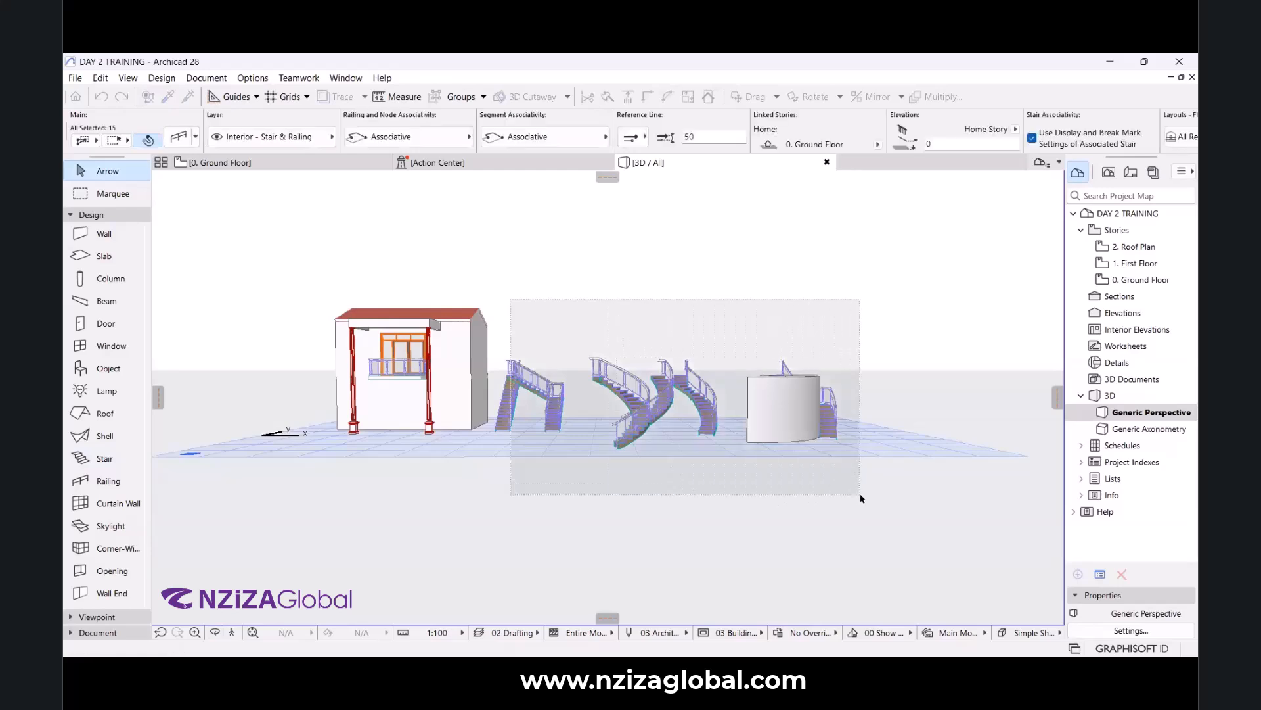
key(Delete)
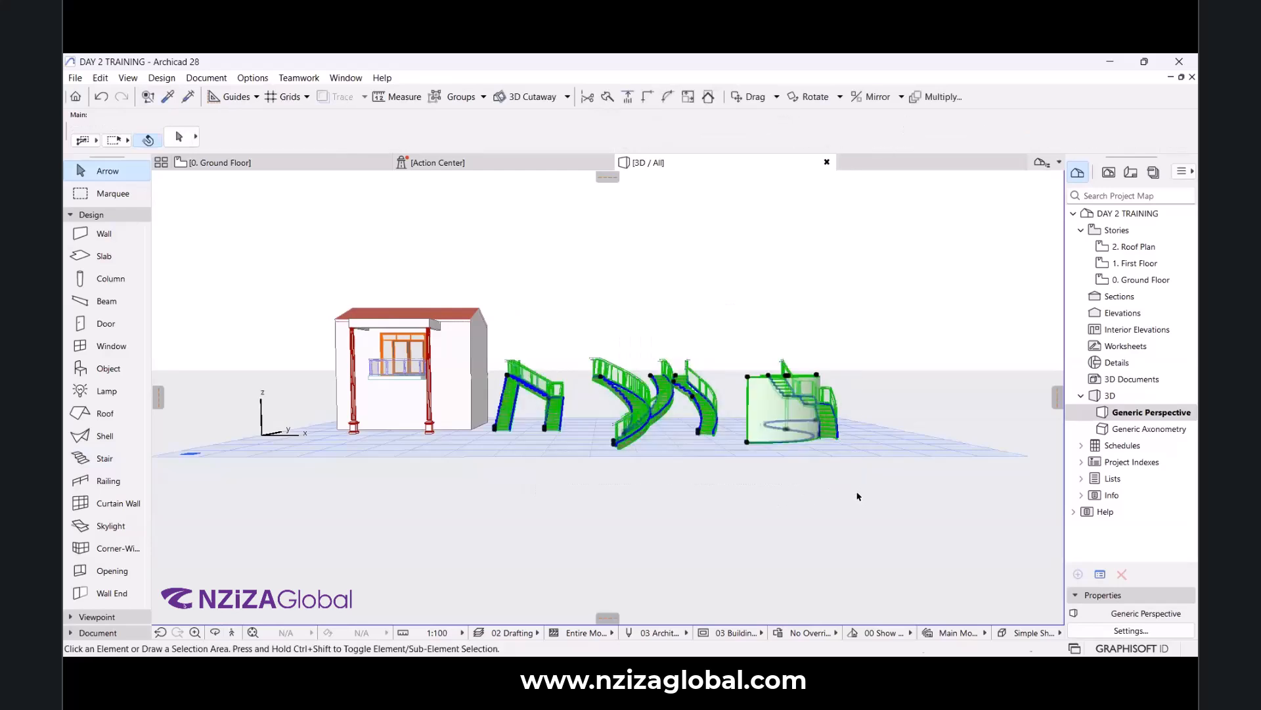
scroll(328, 375, up, 5)
scroll(591, 371, up, 4)
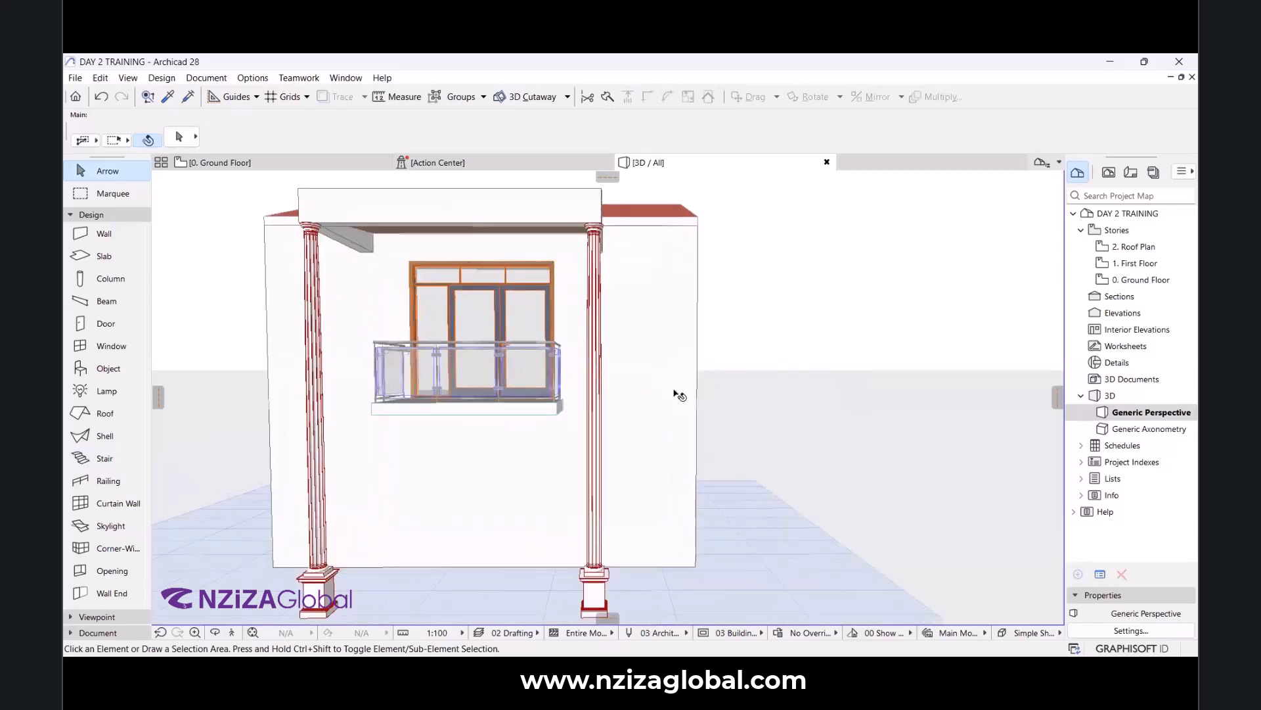
On the ground floor plan, start a stair with 250 mm goings at the room's lower-right inner corner, running nine risers along the wall.
click(333, 164)
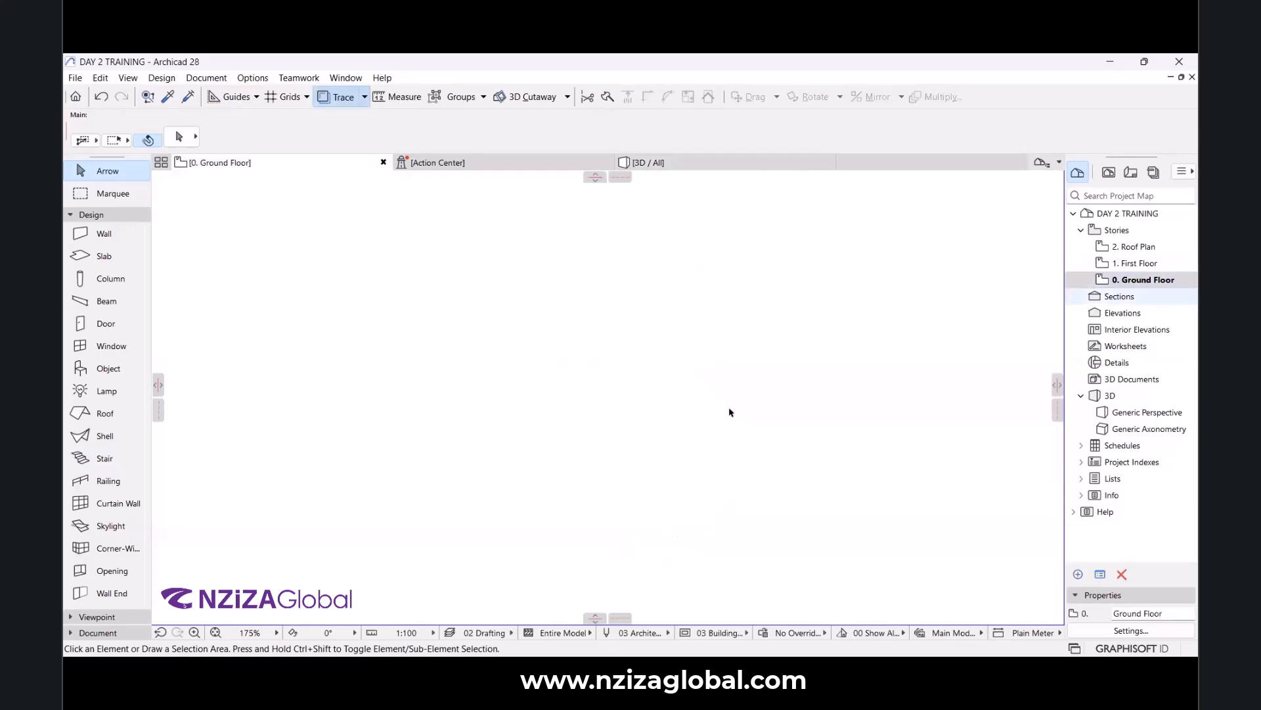
scroll(484, 313, down, 5)
scroll(565, 301, up, 6)
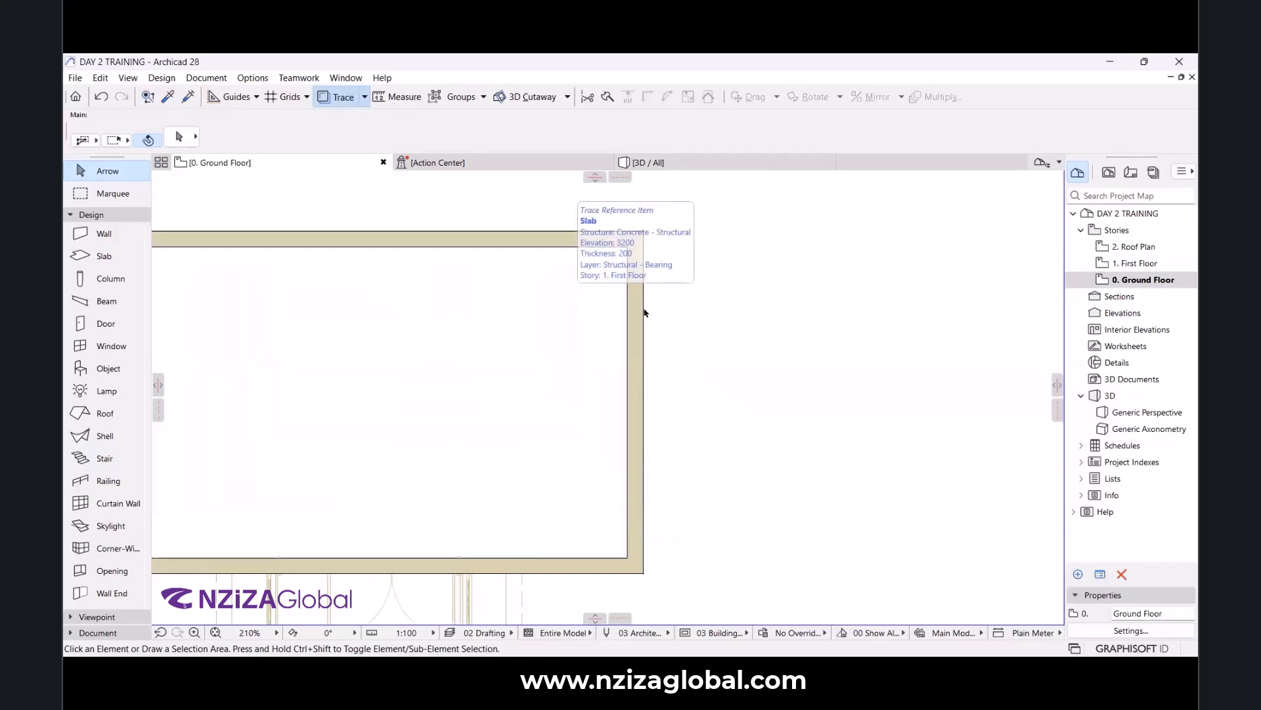
scroll(641, 302, down, 2)
scroll(634, 303, up, 1)
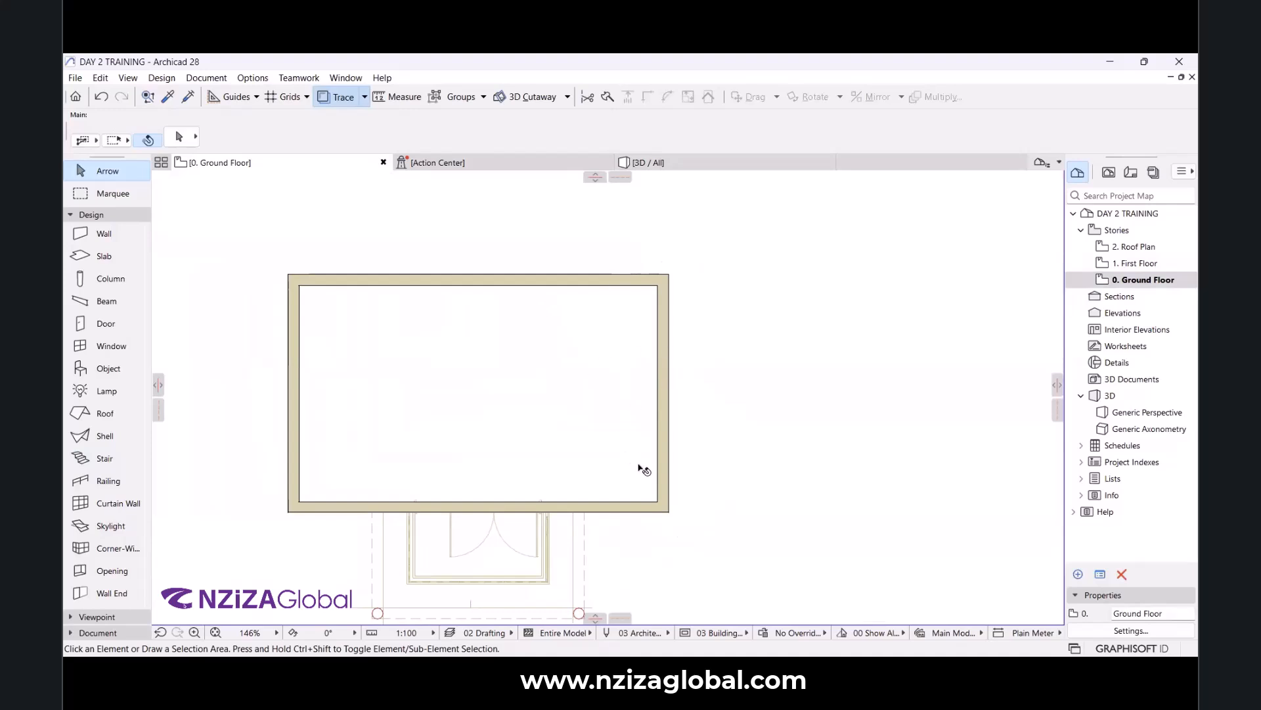
click(105, 465)
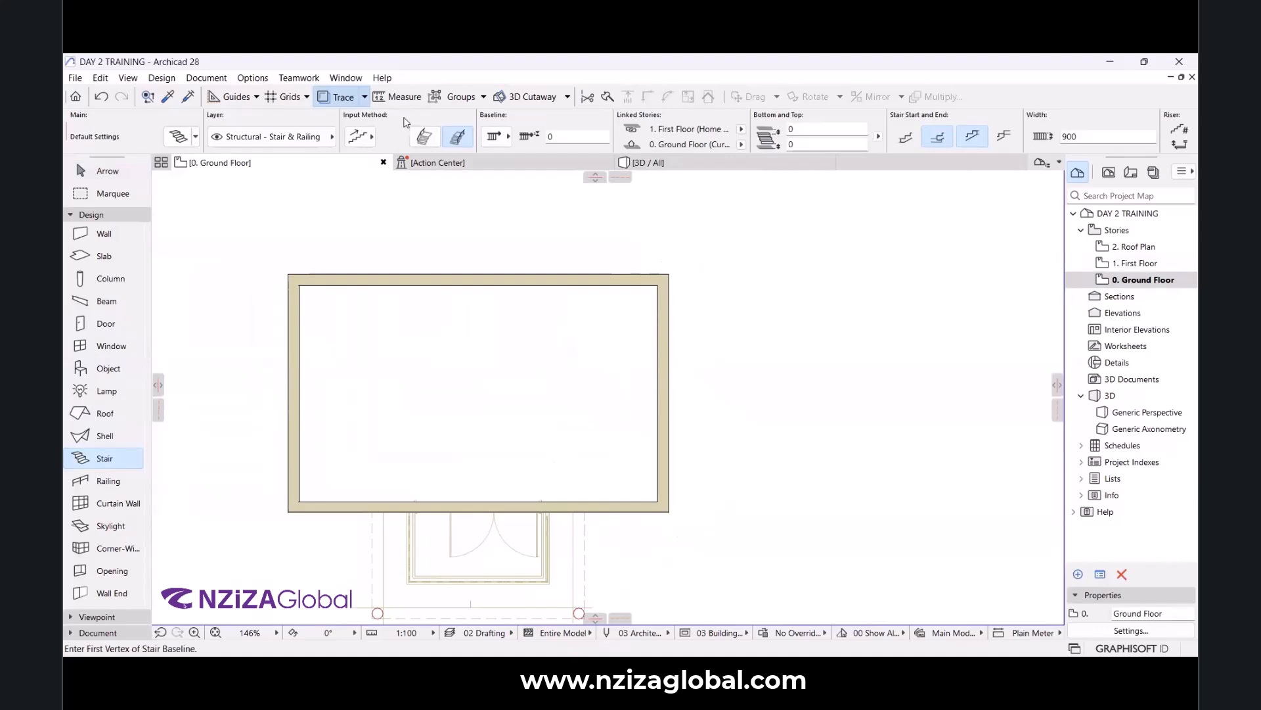
click(424, 138)
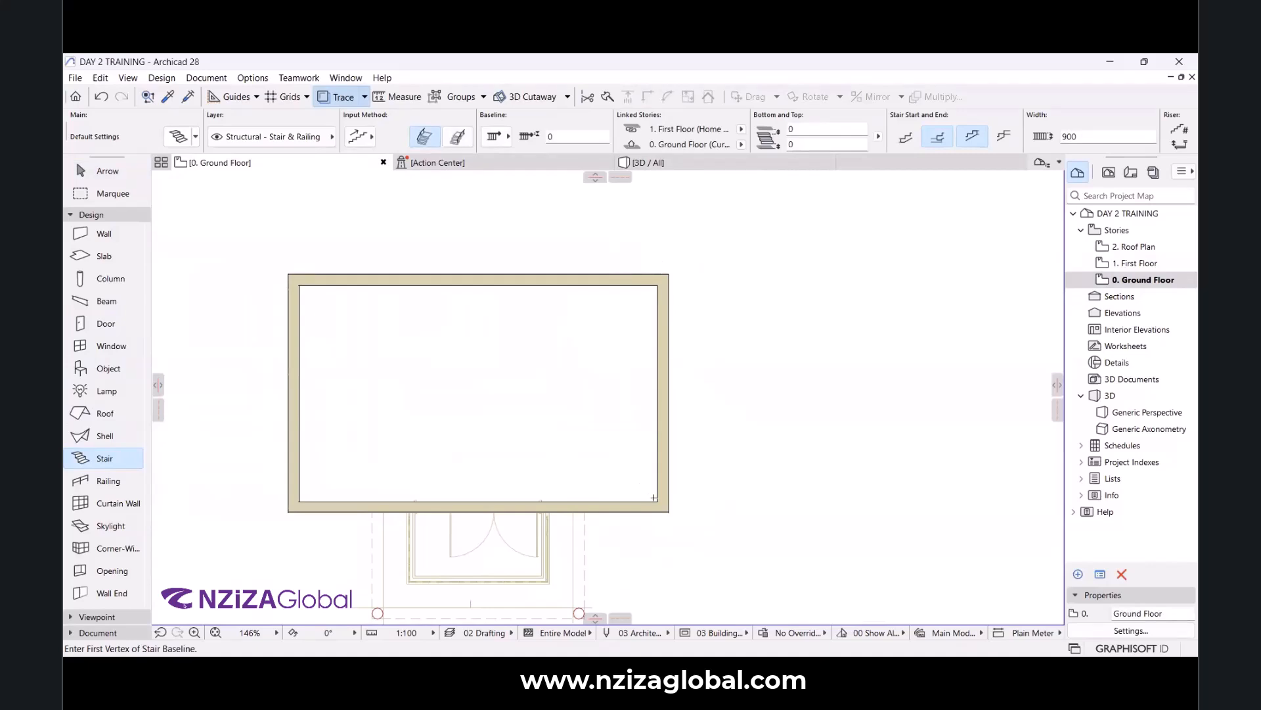
scroll(654, 498, up, 3)
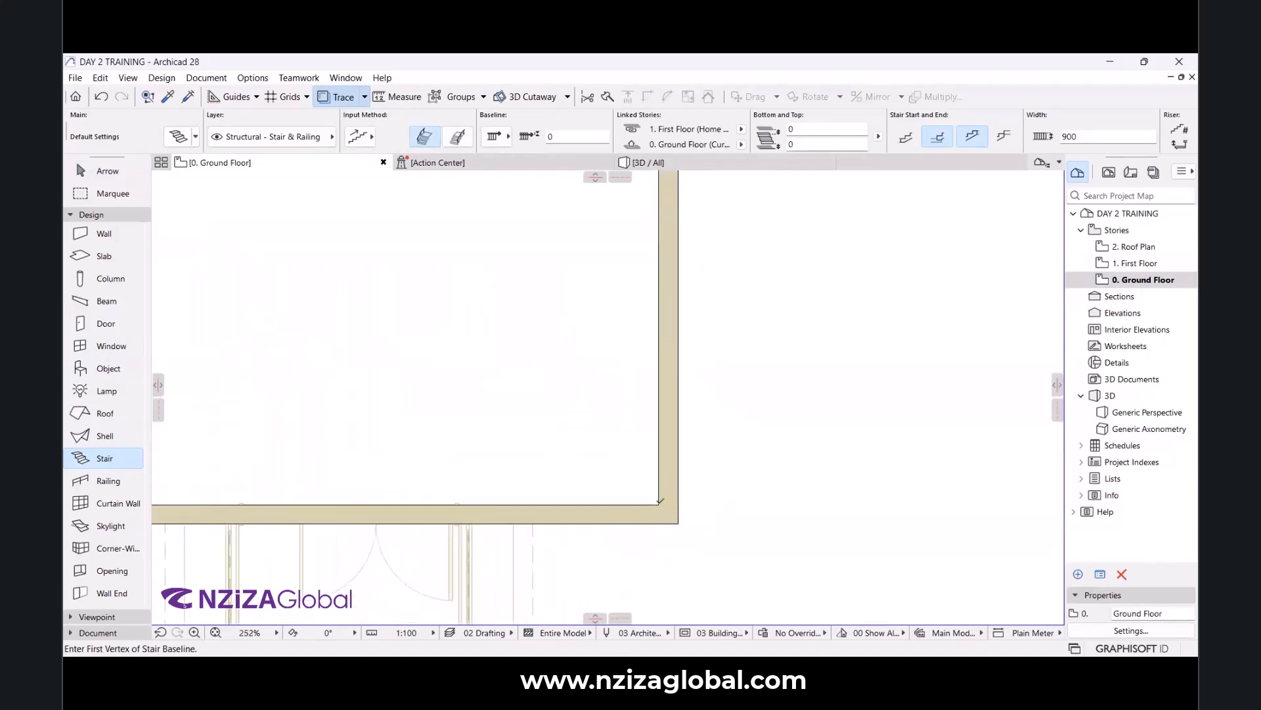
click(660, 501)
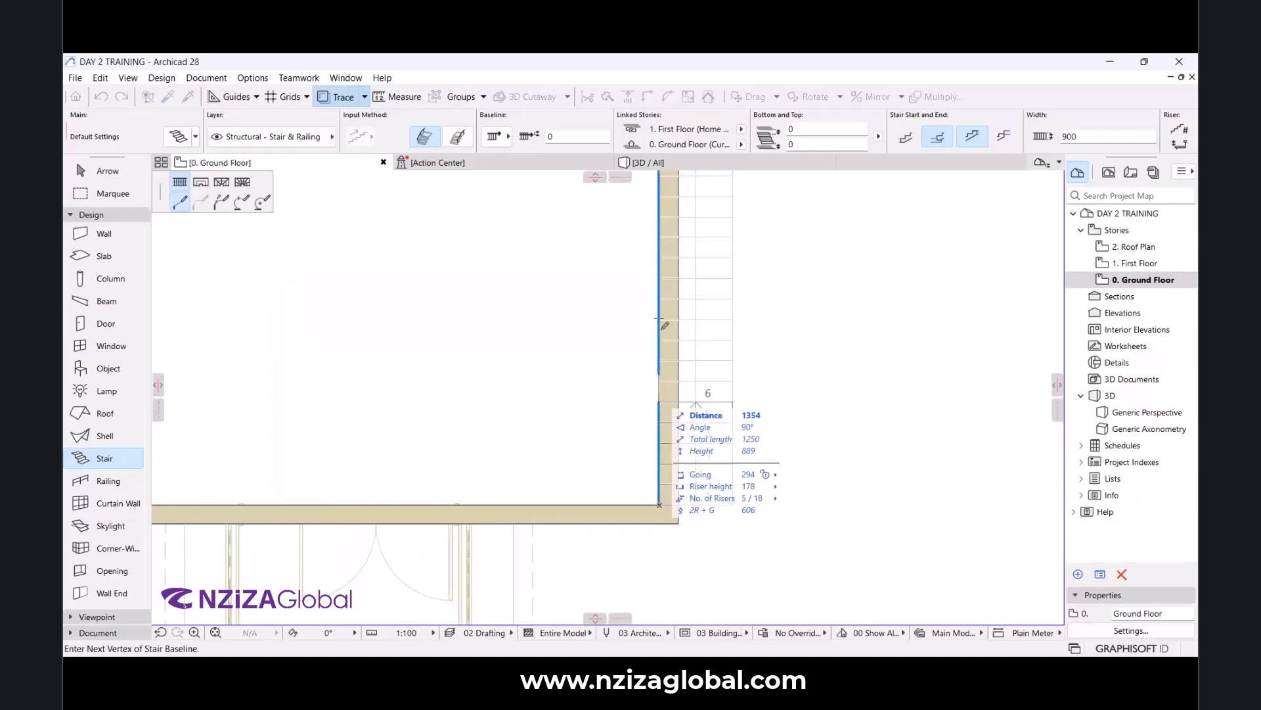
click(660, 314)
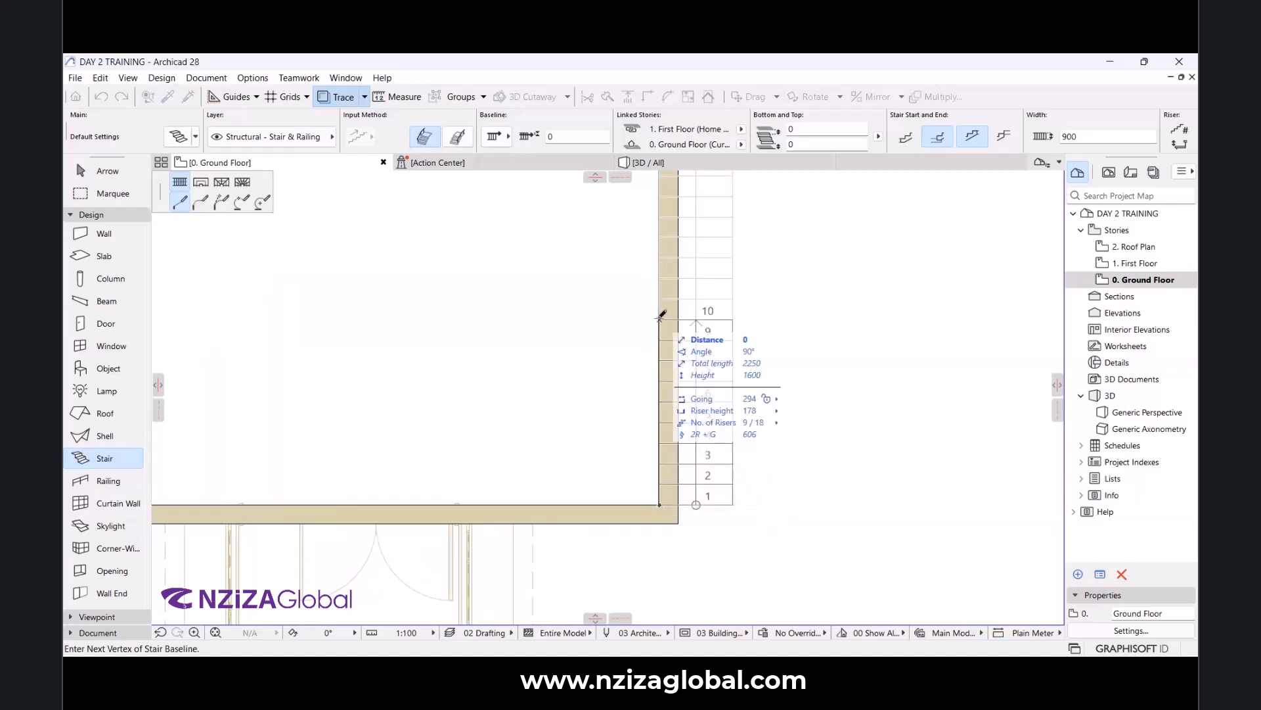
Turn the stair baseline 100 mm into the room and finish the 18-riser winder stair with a parallel return flight.
scroll(654, 309, up, 3)
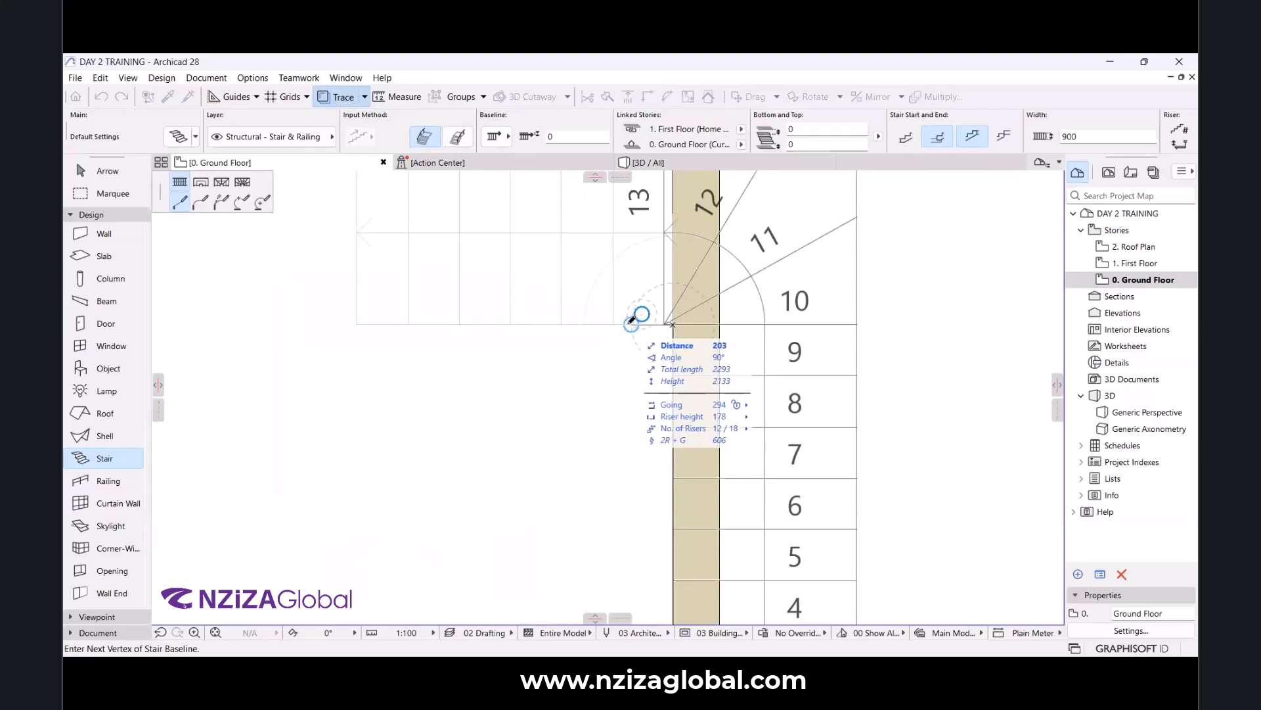
text(100)
key(Return)
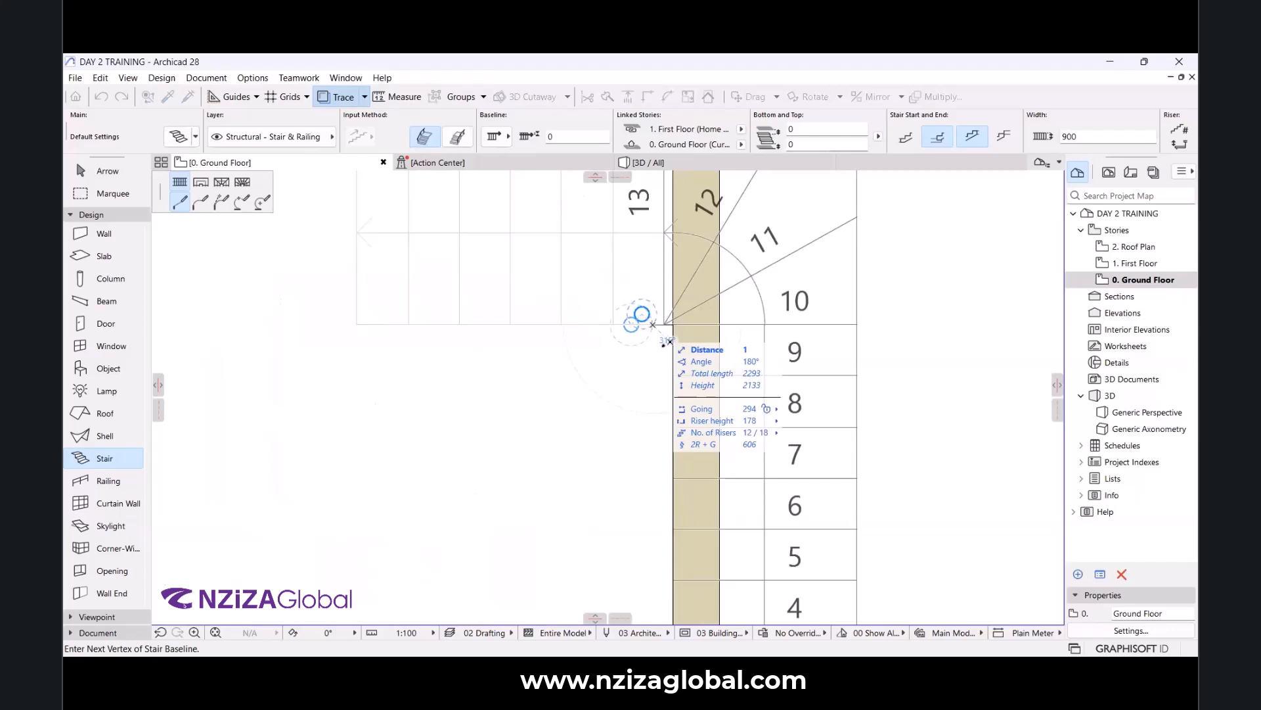
scroll(649, 344, down, 3)
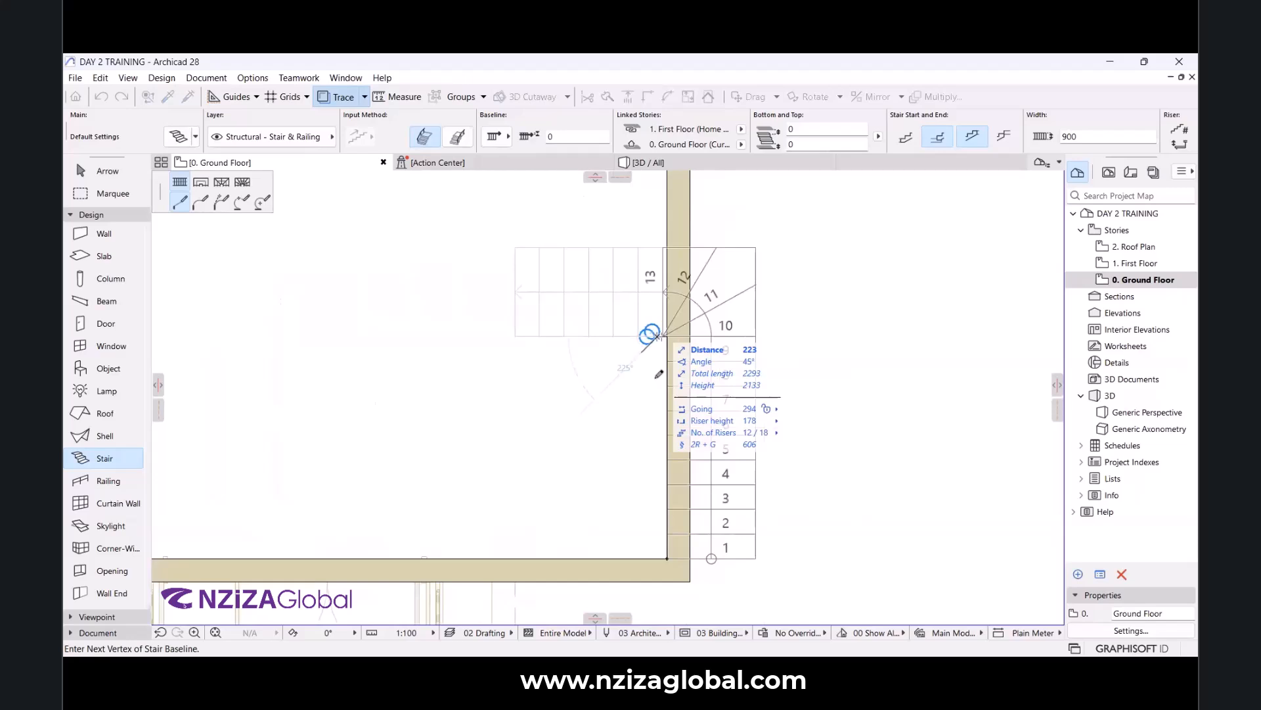
double_click(656, 377)
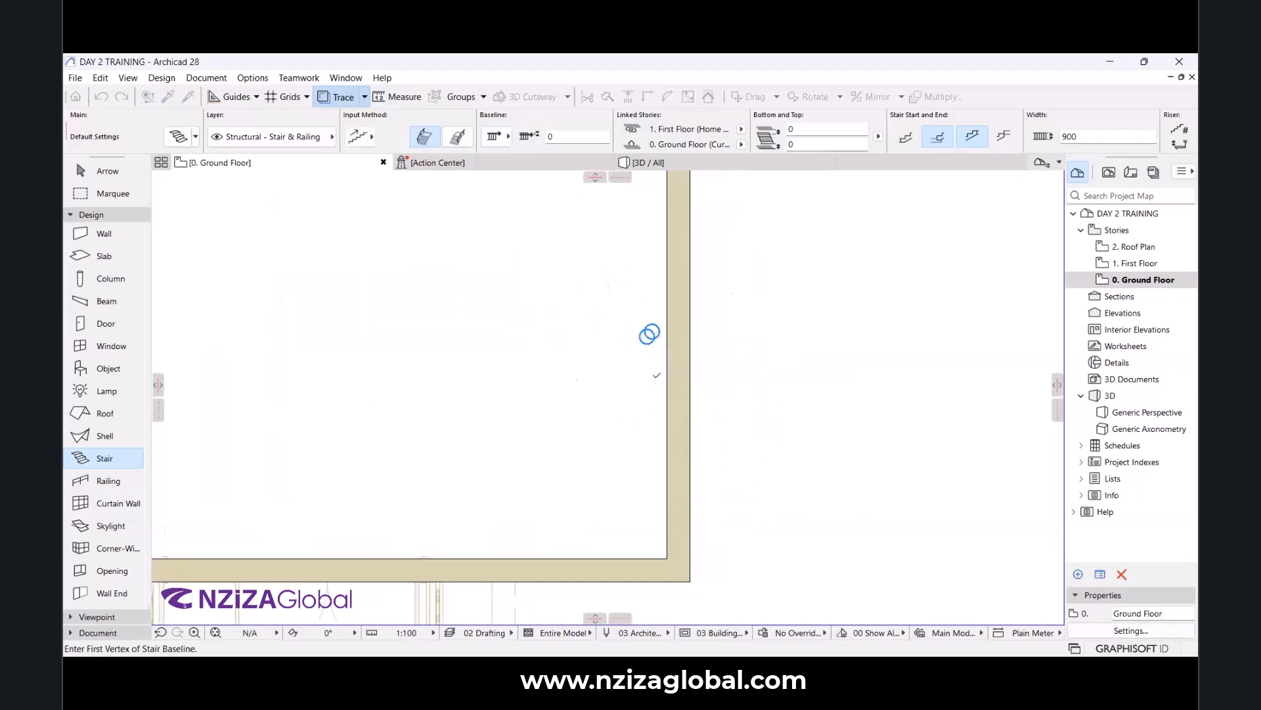
scroll(668, 294, up, 4)
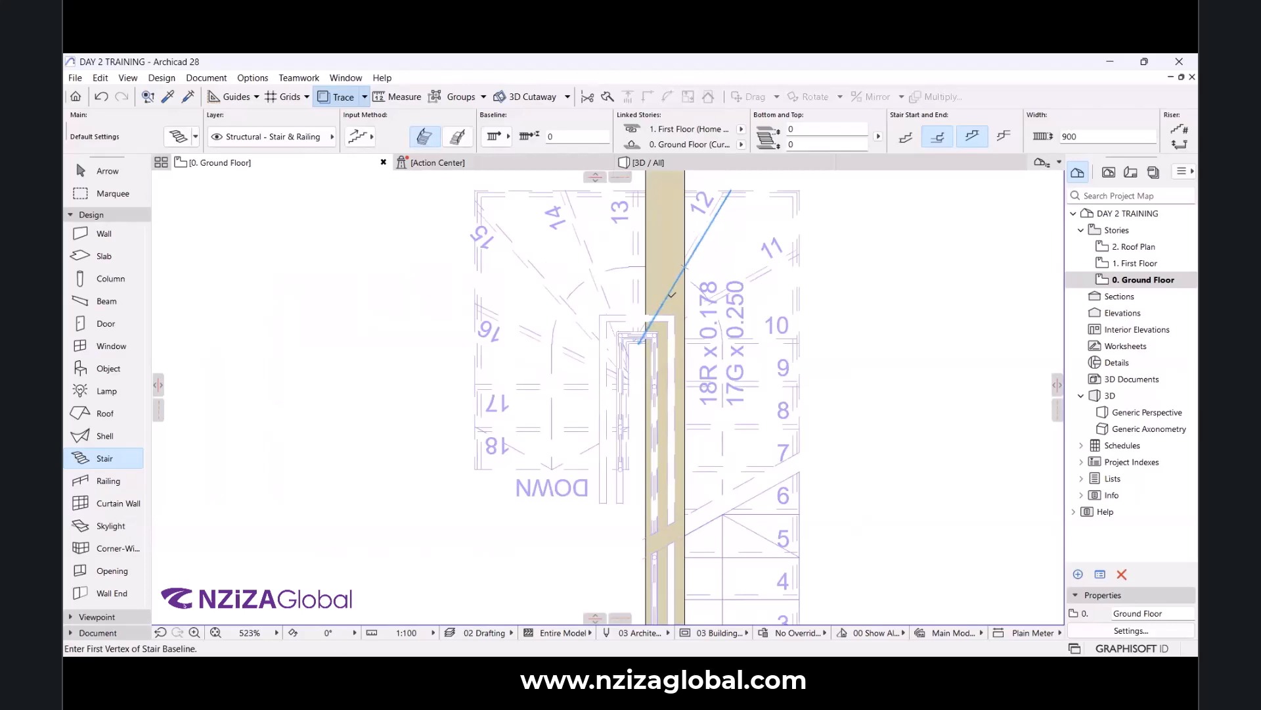
scroll(683, 292, down, 5)
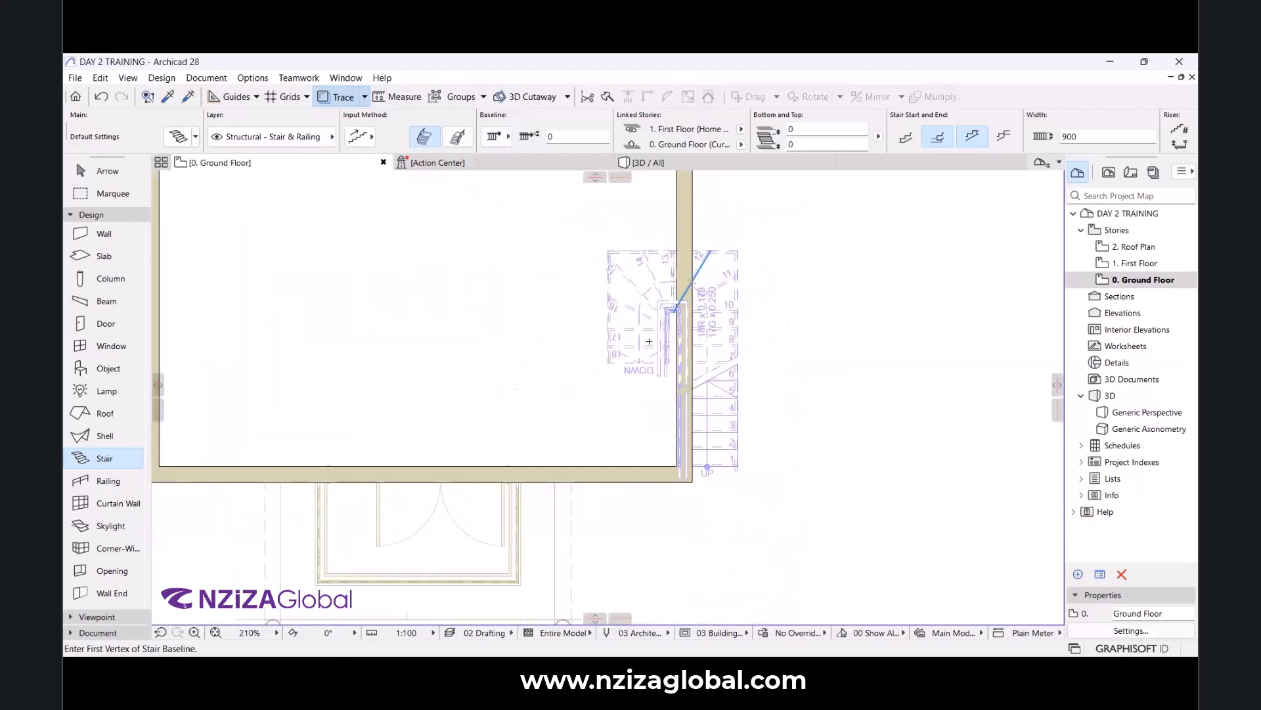
Rearrange the stair's steps about 750 mm along the baseline, shifting three steps to the return flight so both flights end level.
scroll(671, 331, up, 2)
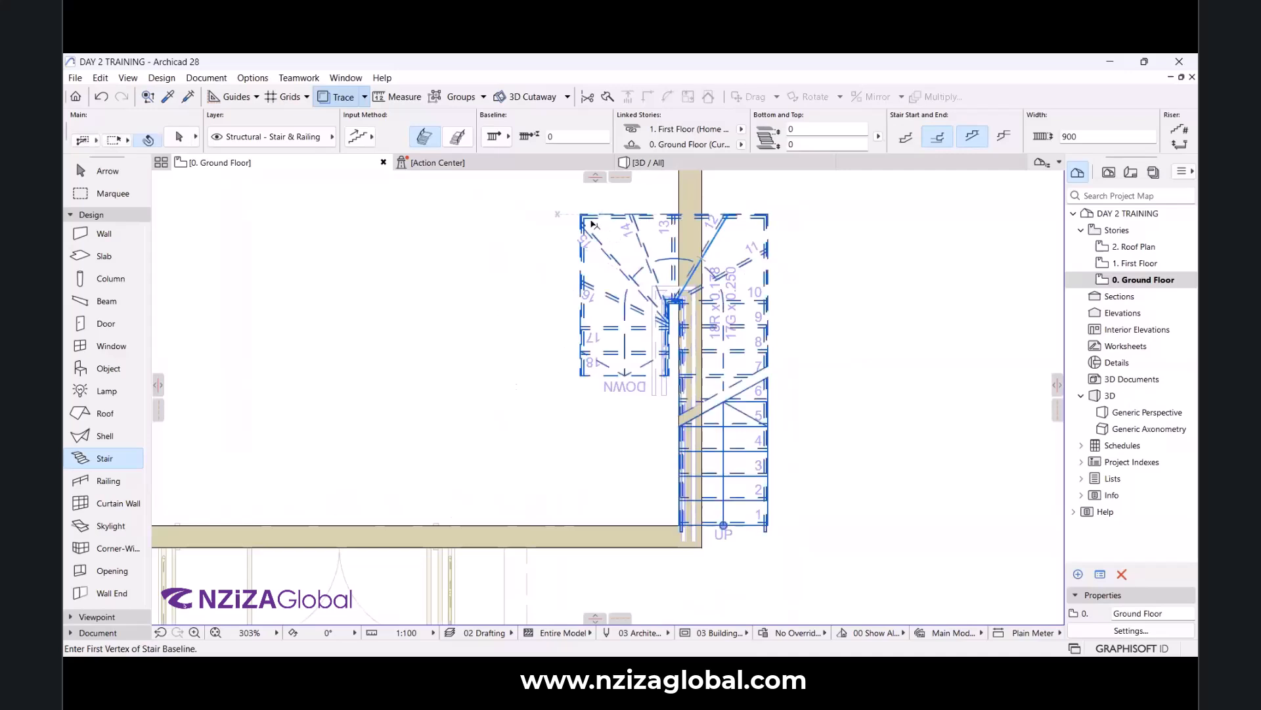
shift+click(583, 215)
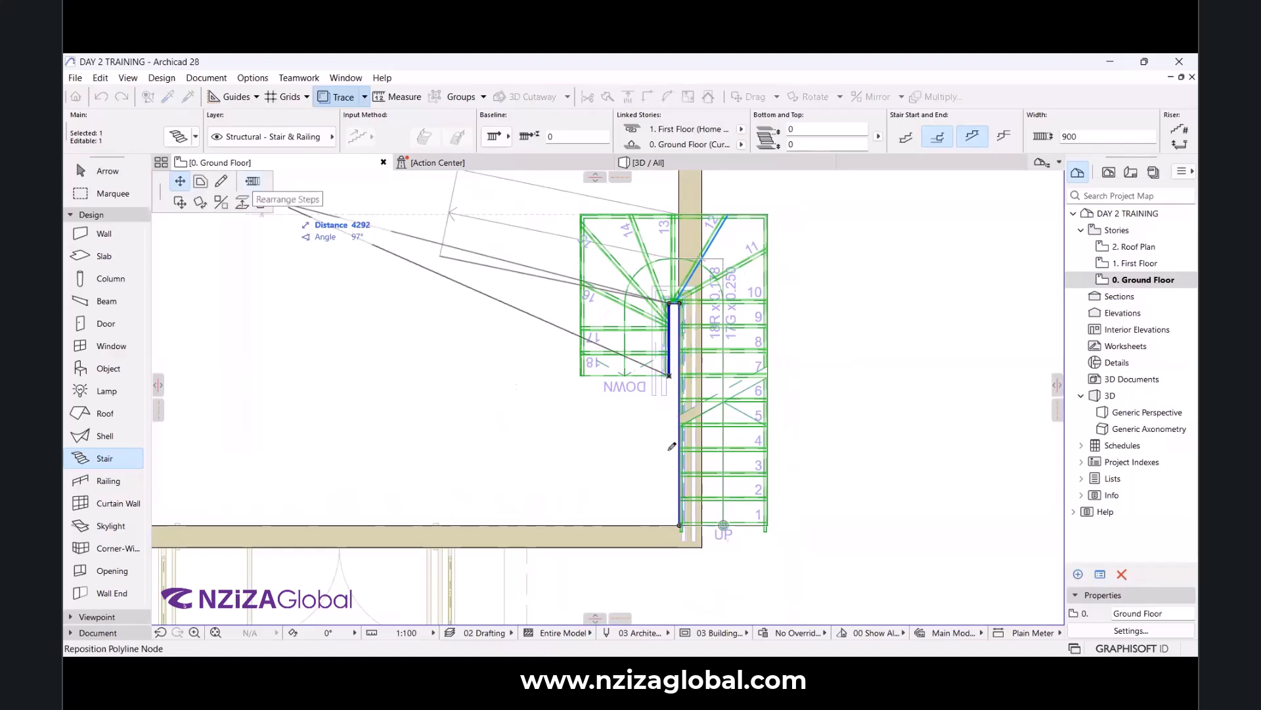
click(673, 449)
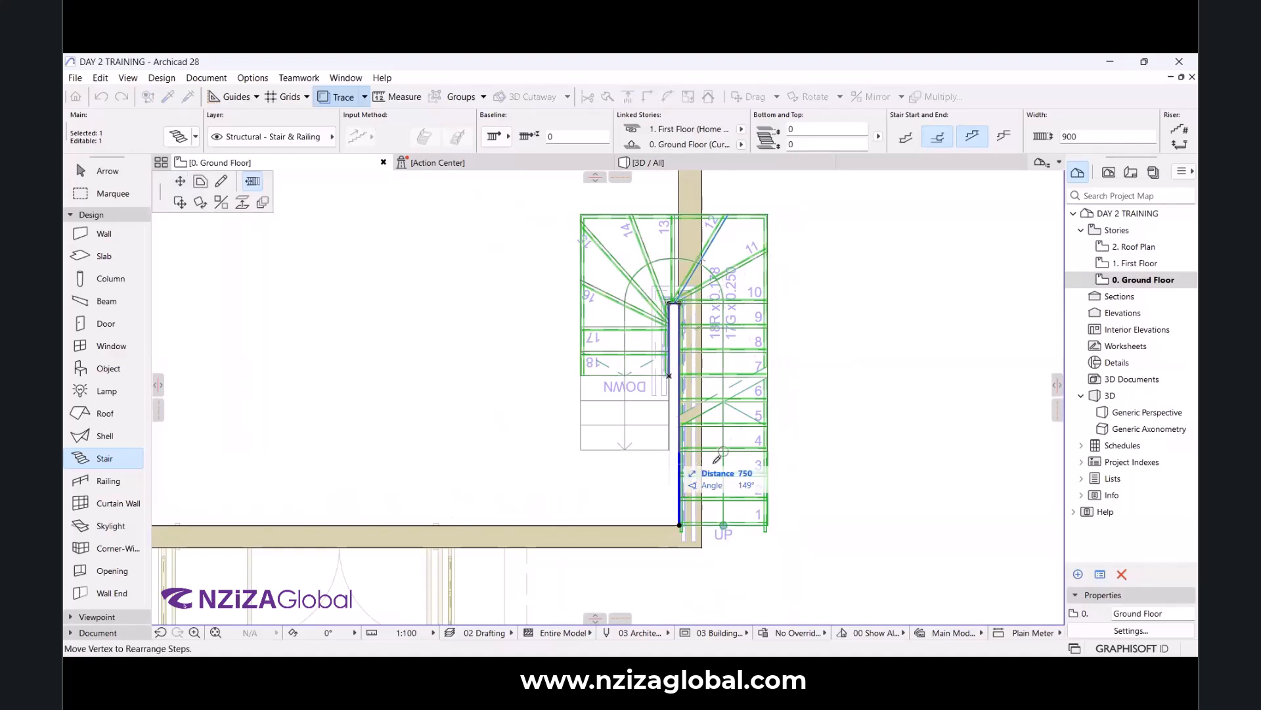
scroll(722, 460, up, 3)
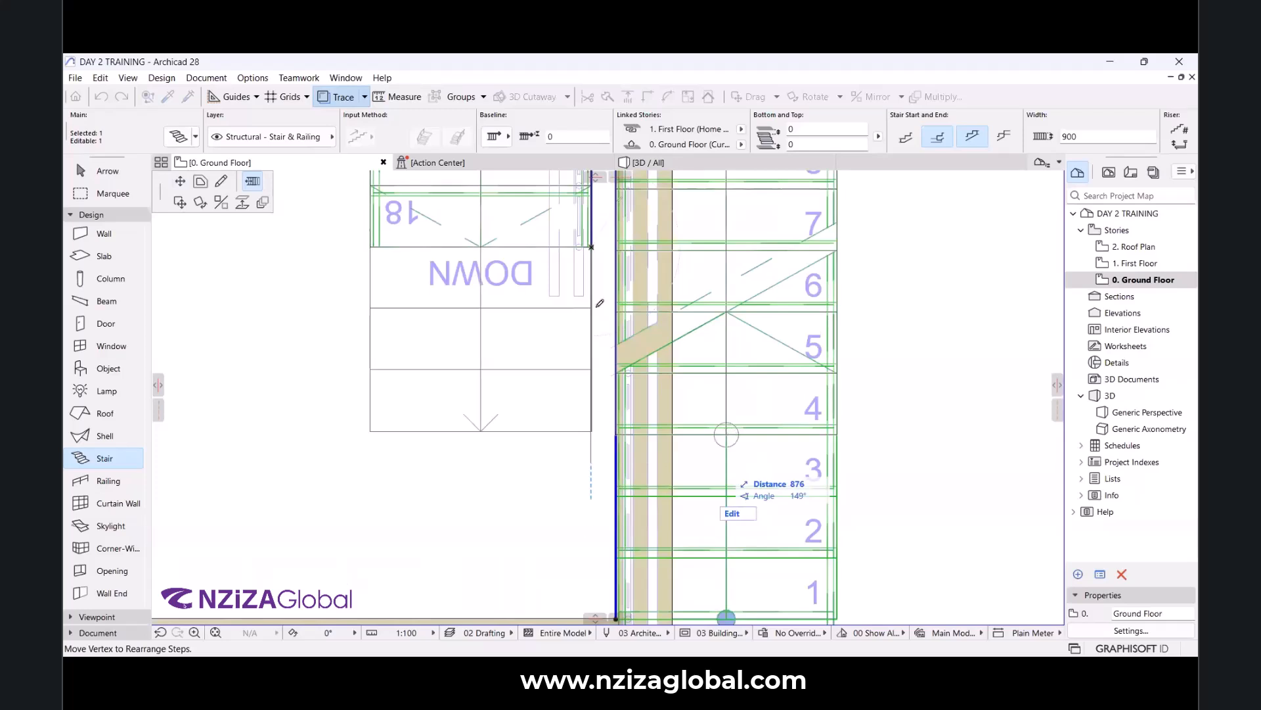
click(595, 427)
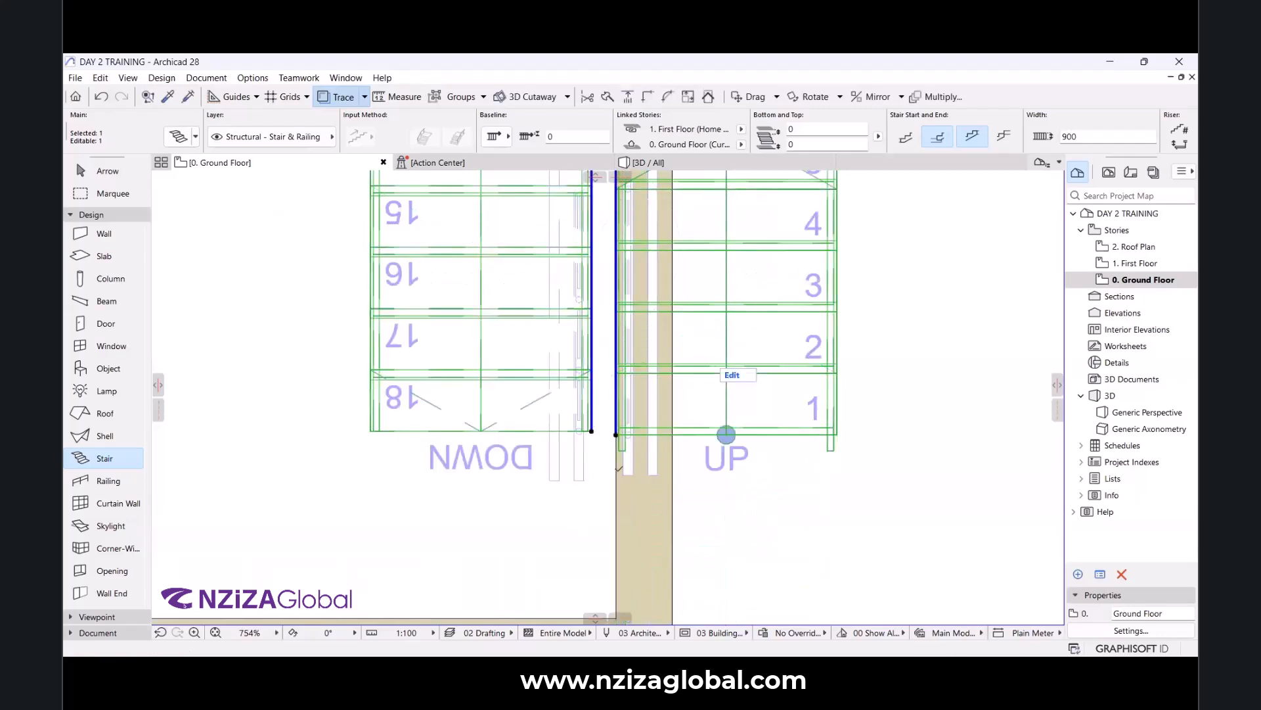
scroll(618, 468, down, 5)
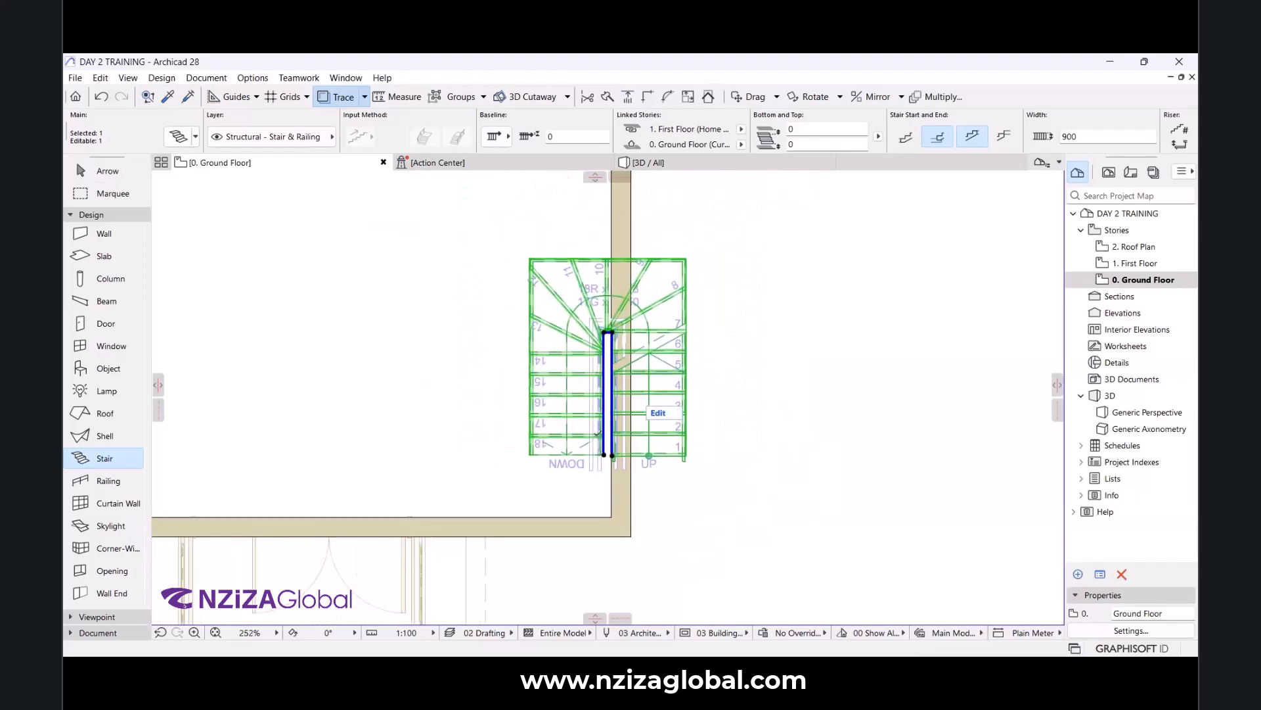
scroll(597, 434, up, 2)
scroll(596, 455, down, 3)
scroll(630, 300, up, 1)
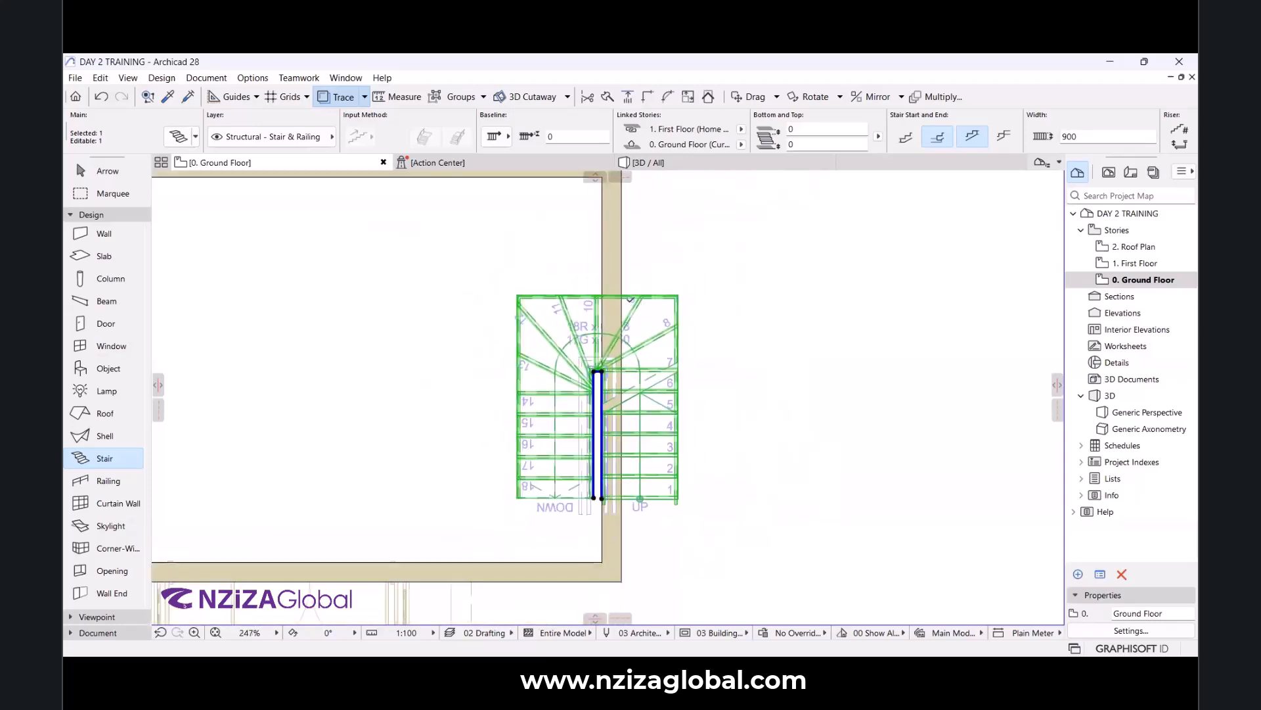
Move the winder stair by its outer corner at the turn into the room's upper-right inner corner, placing it inside the walls.
scroll(630, 302, down, 2)
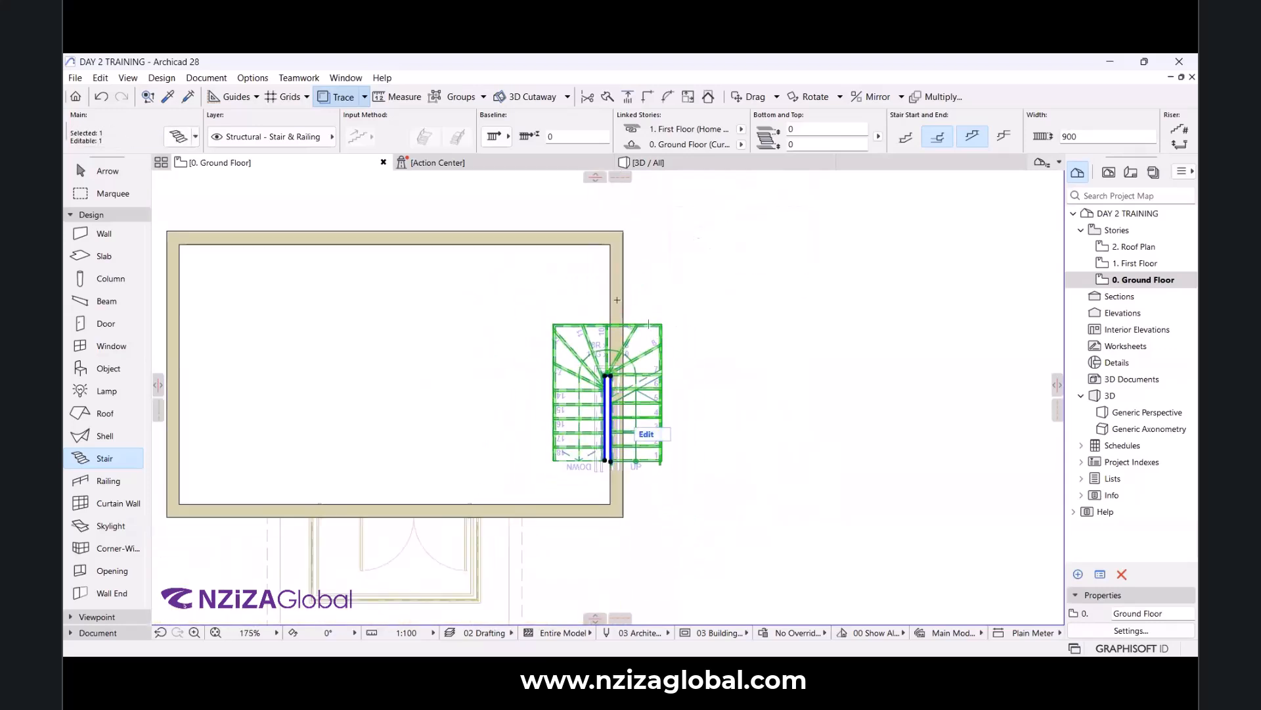
key(ctrl+d)
scroll(646, 241, up, 4)
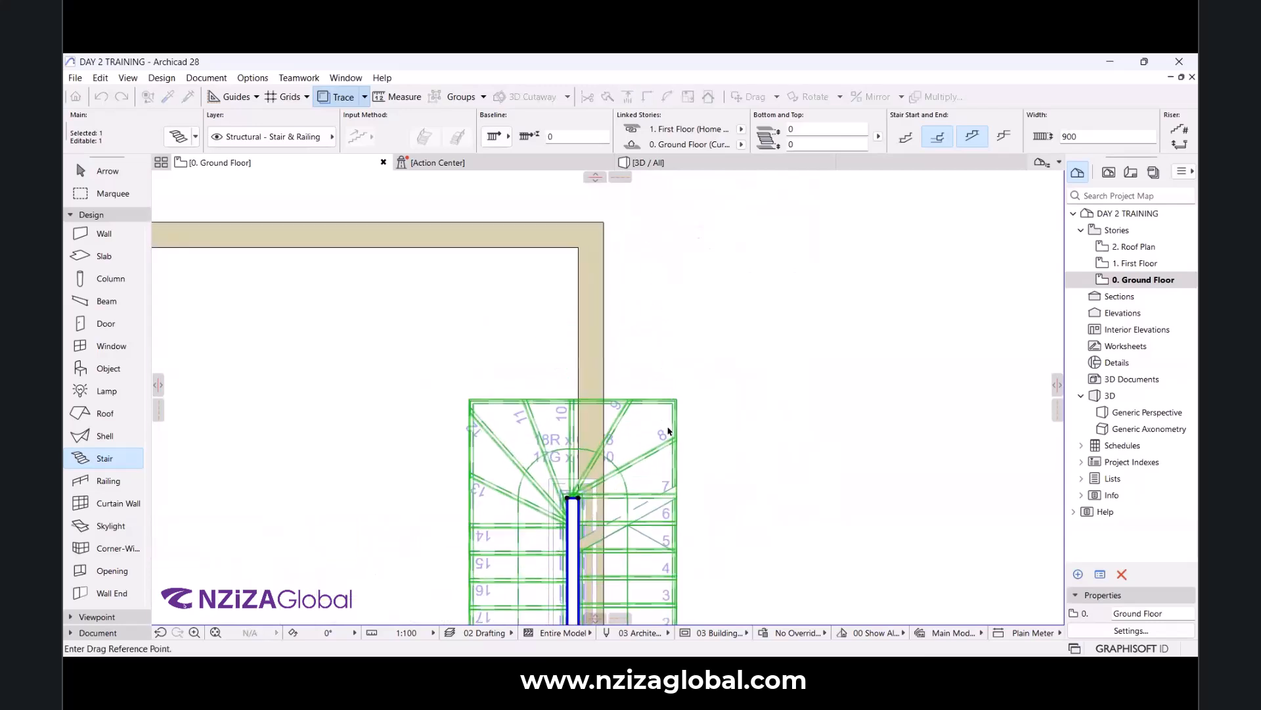
click(679, 415)
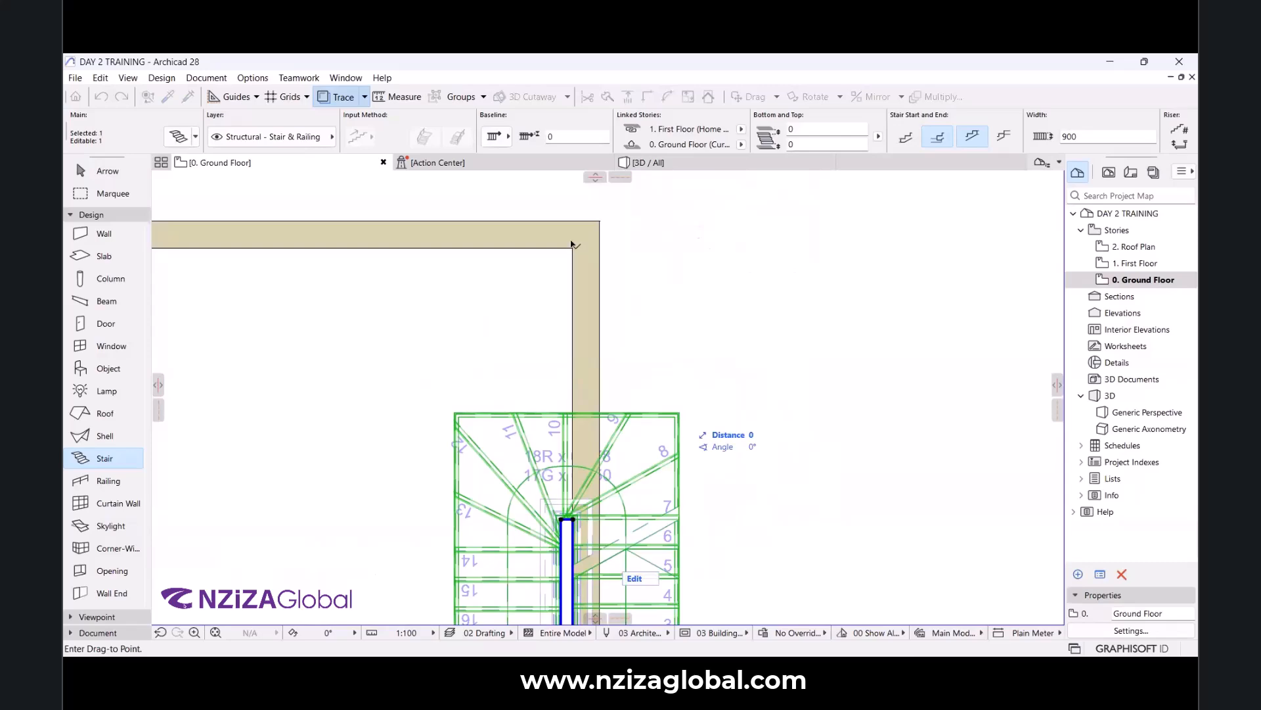
scroll(572, 253, up, 4)
click(575, 258)
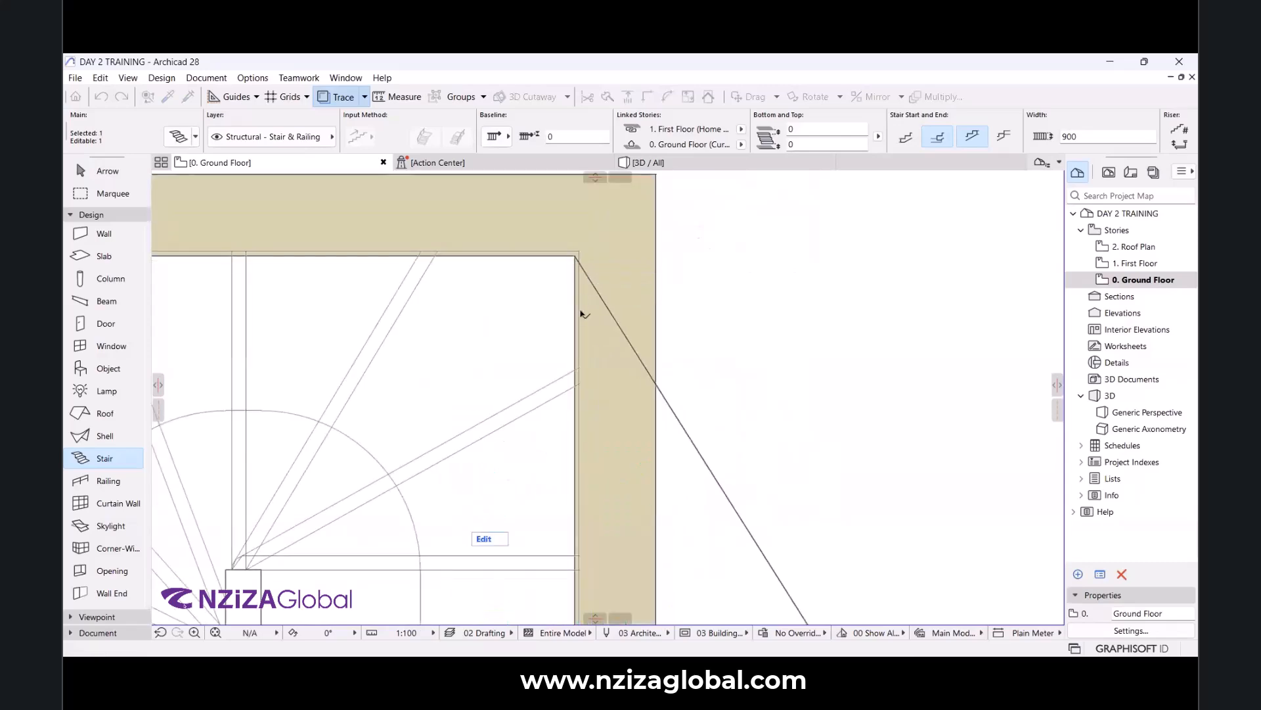
scroll(686, 317, down, 4)
scroll(686, 317, down, 2)
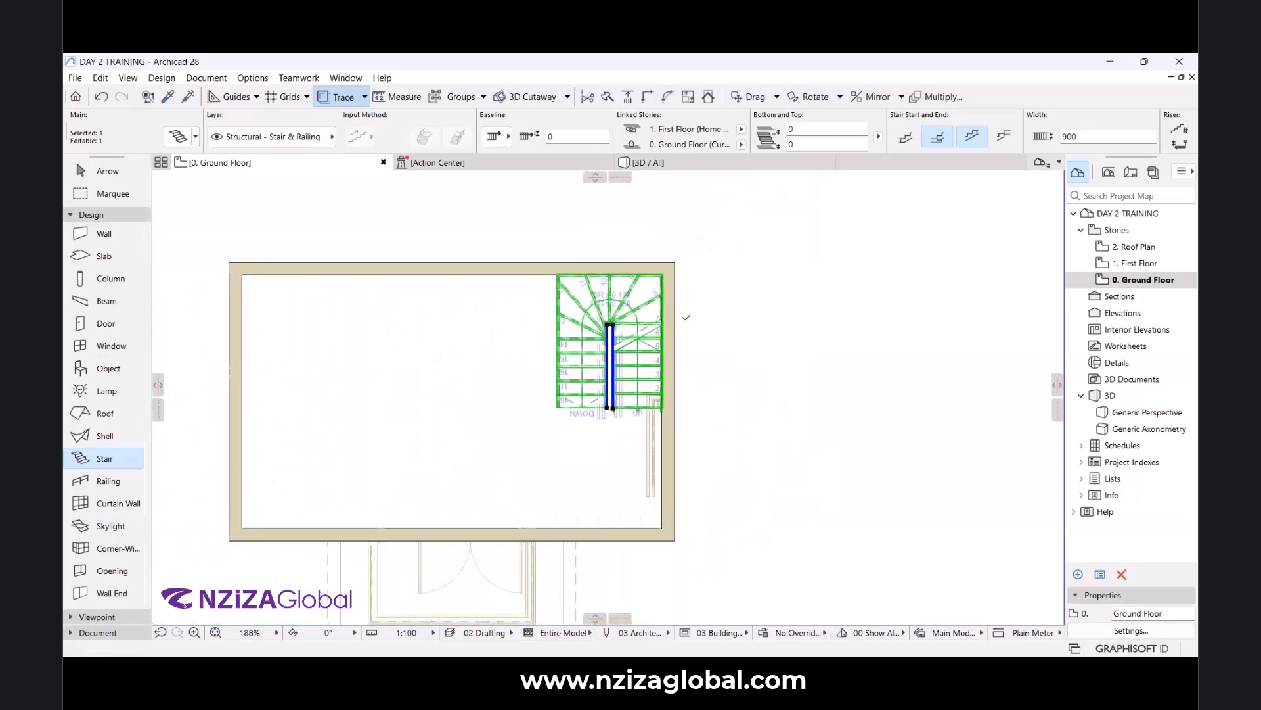
Hide the ground-floor front wall below the balcony in the 3D perspective to expose the stair inside.
scroll(686, 317, up, 2)
key(F3)
key(Escape)
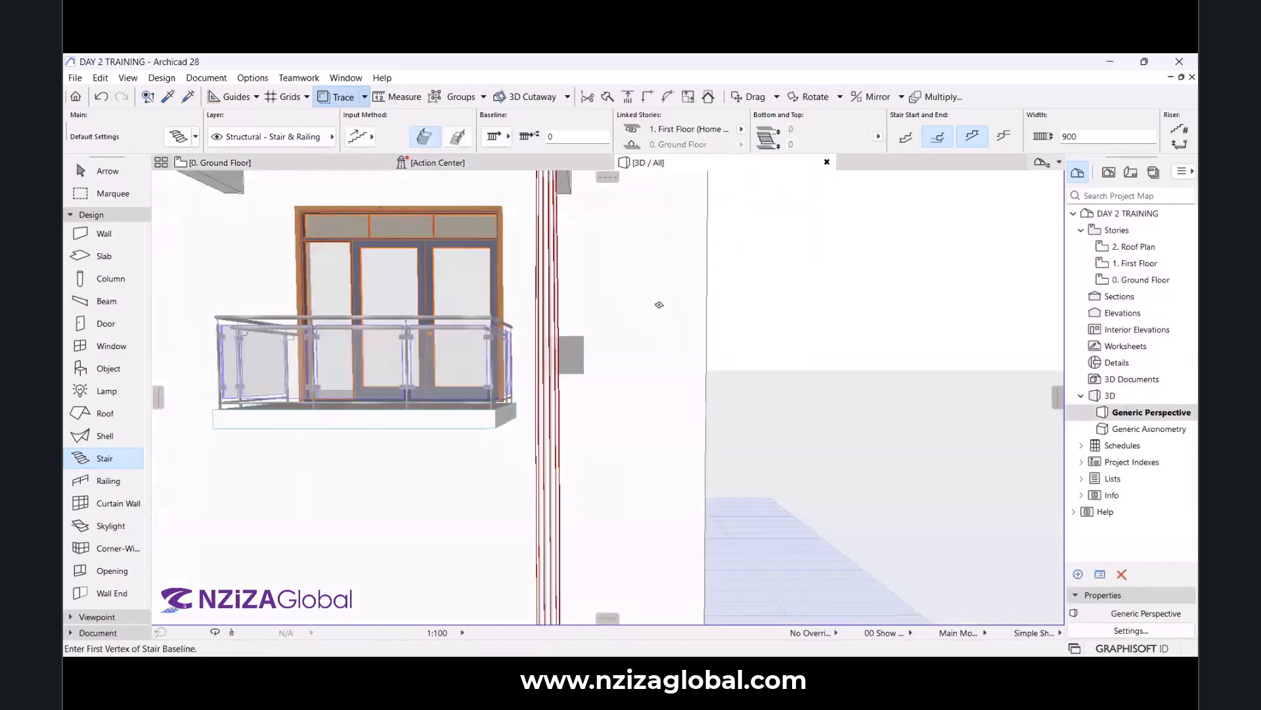
scroll(659, 304, down, 5)
scroll(484, 414, up, 3)
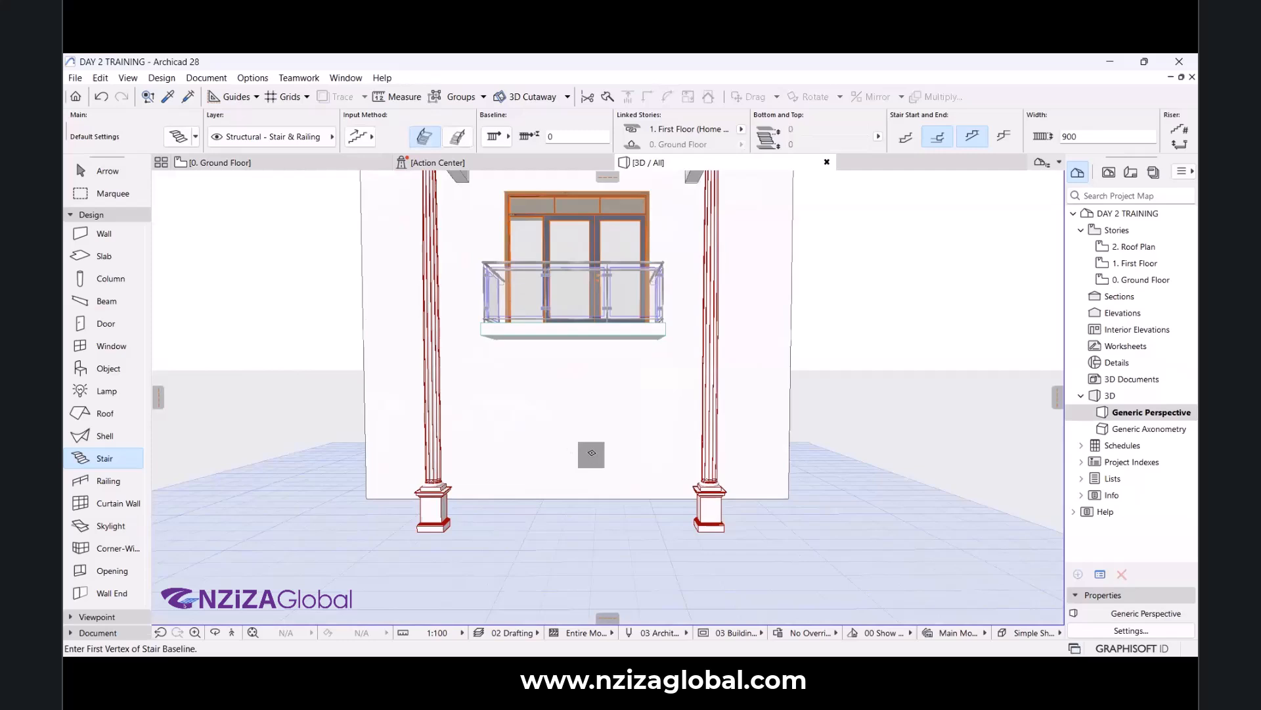
key(Escape)
click(588, 495)
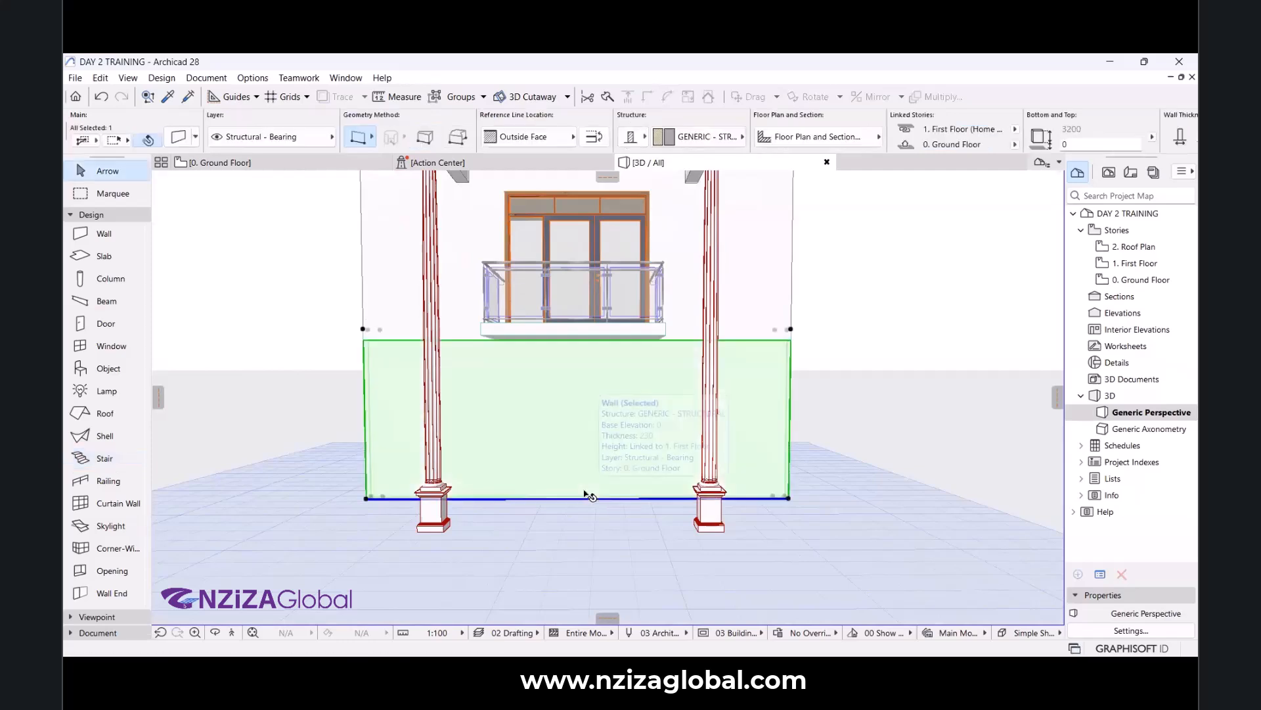
right_click(587, 494)
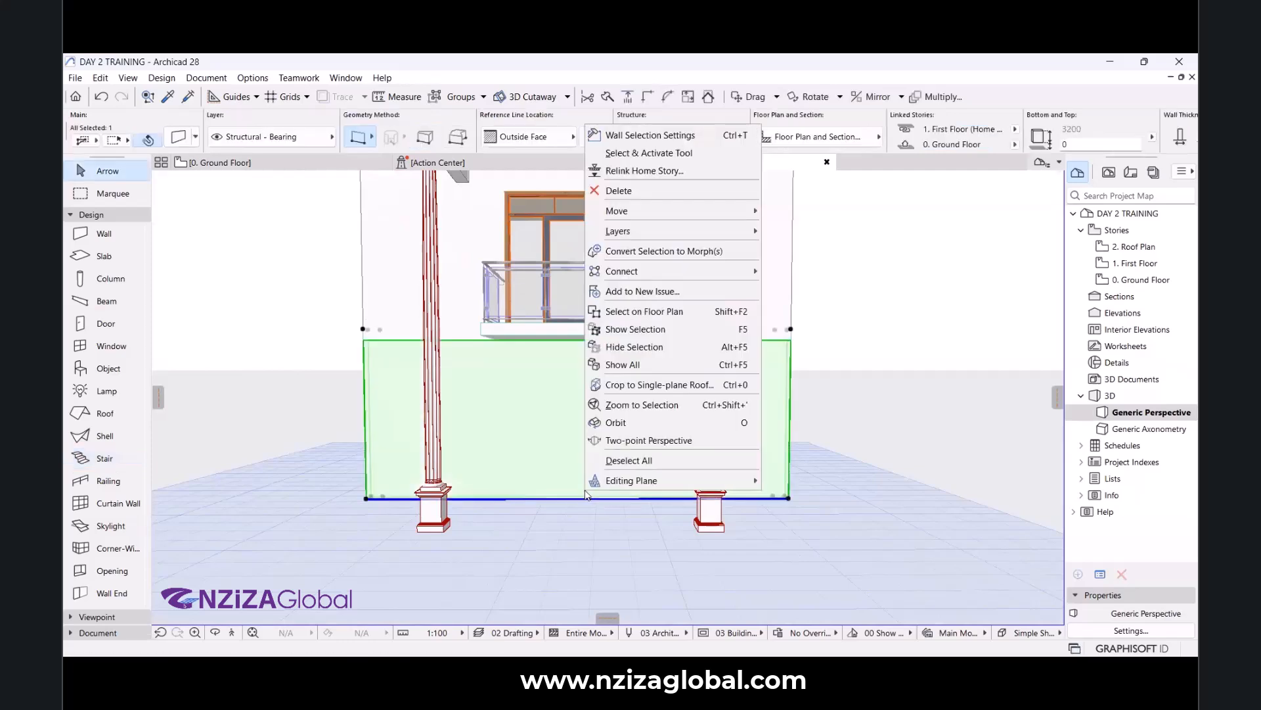
click(634, 354)
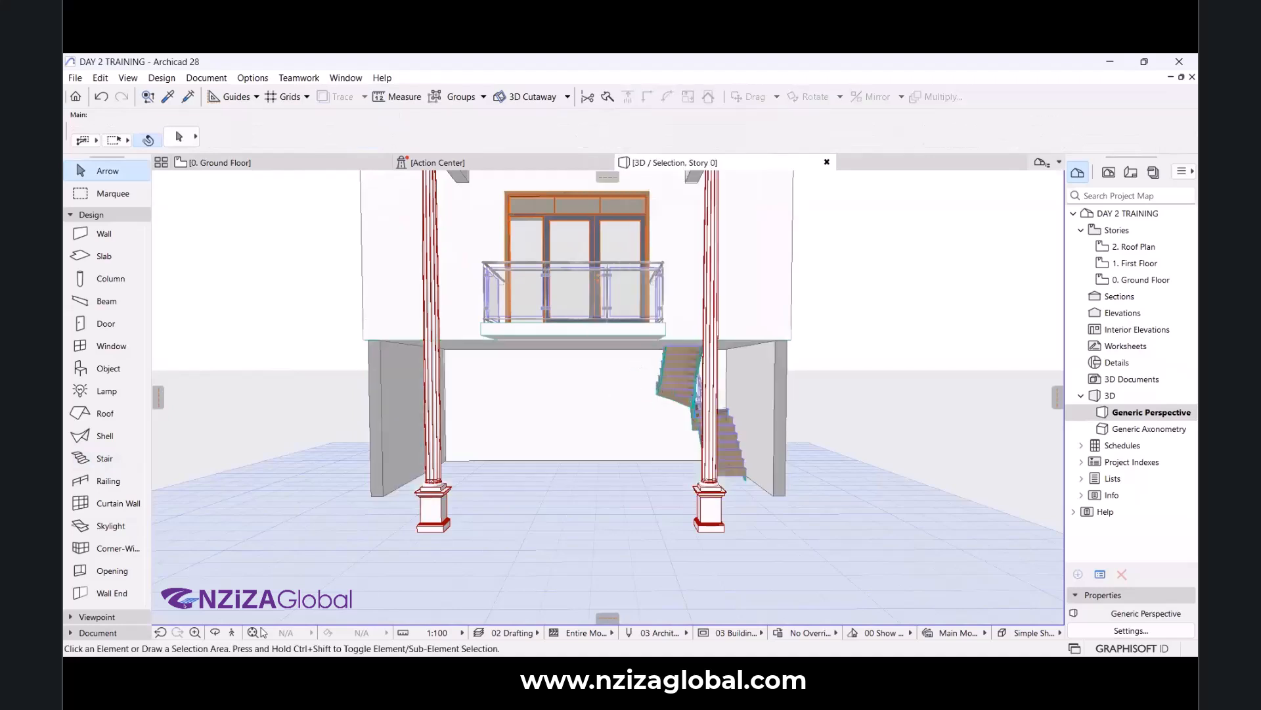
Orbit around the house and examine the winder stair's flights and underside where they meet the upper slab.
click(215, 632)
drag(607, 396, 785, 363)
scroll(785, 363, up, 7)
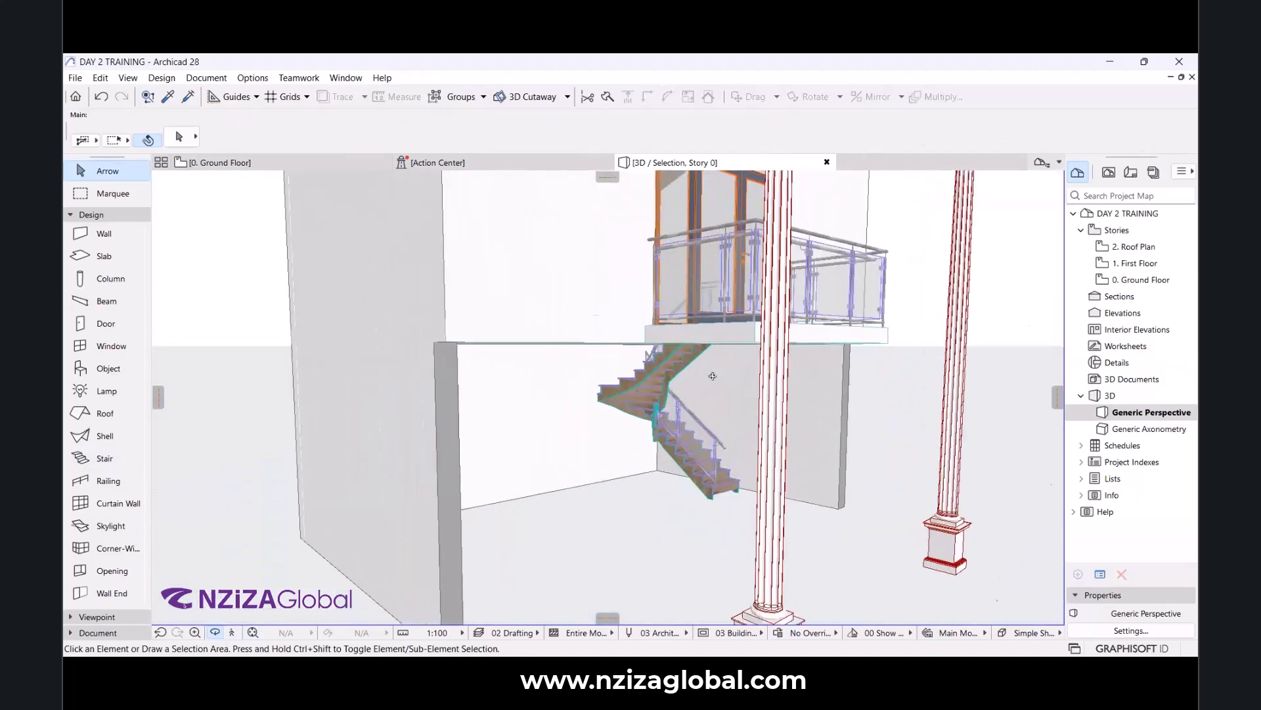
scroll(670, 377, down, 4)
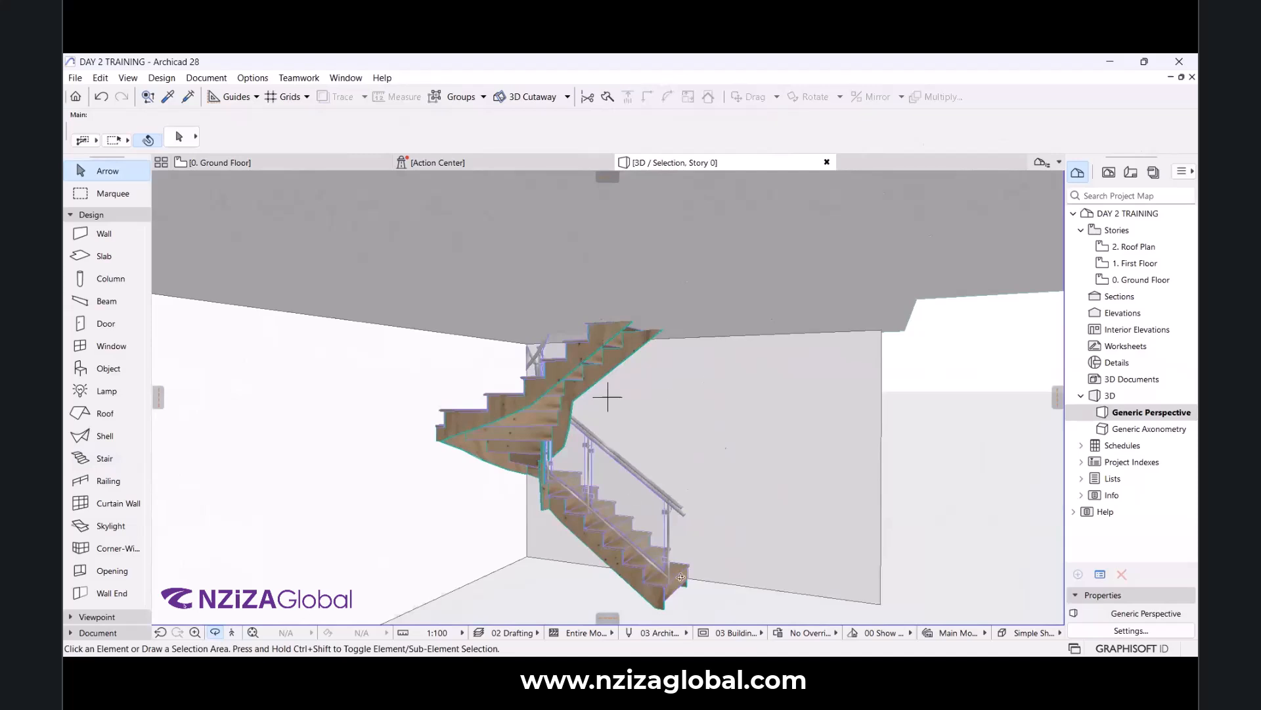
scroll(757, 362, down, 5)
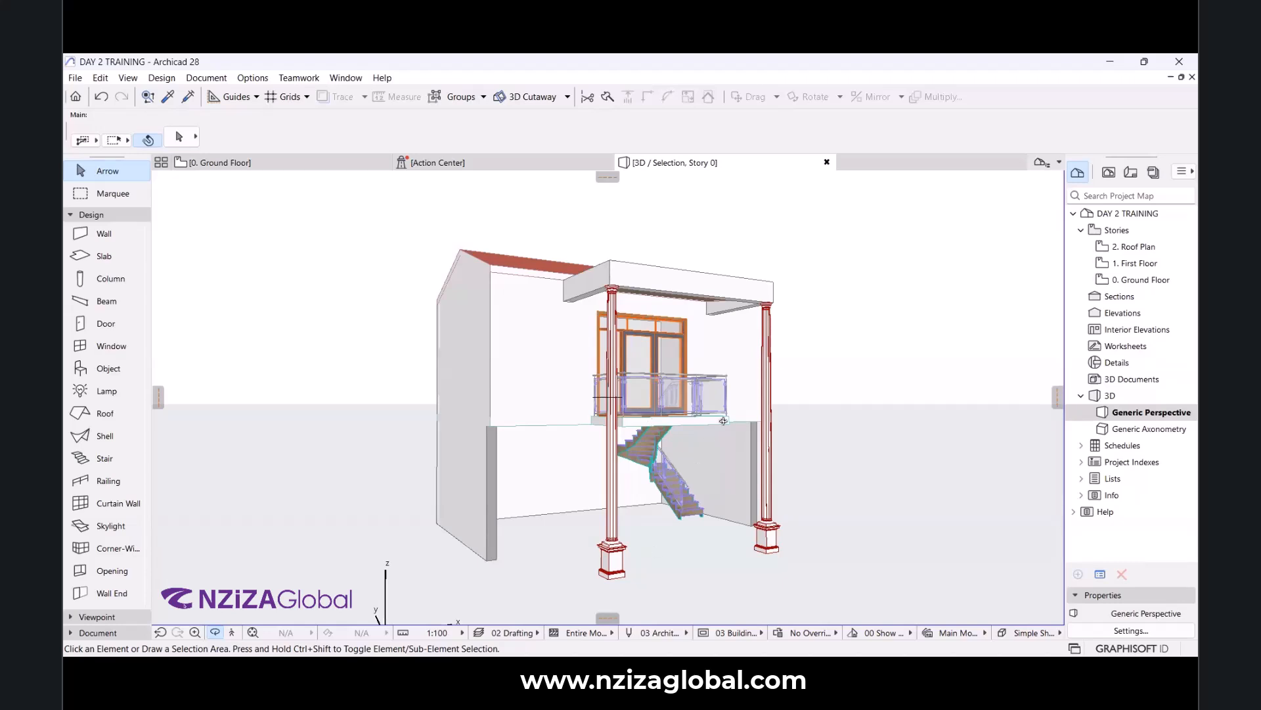
scroll(721, 420, up, 2)
scroll(721, 420, up, 1)
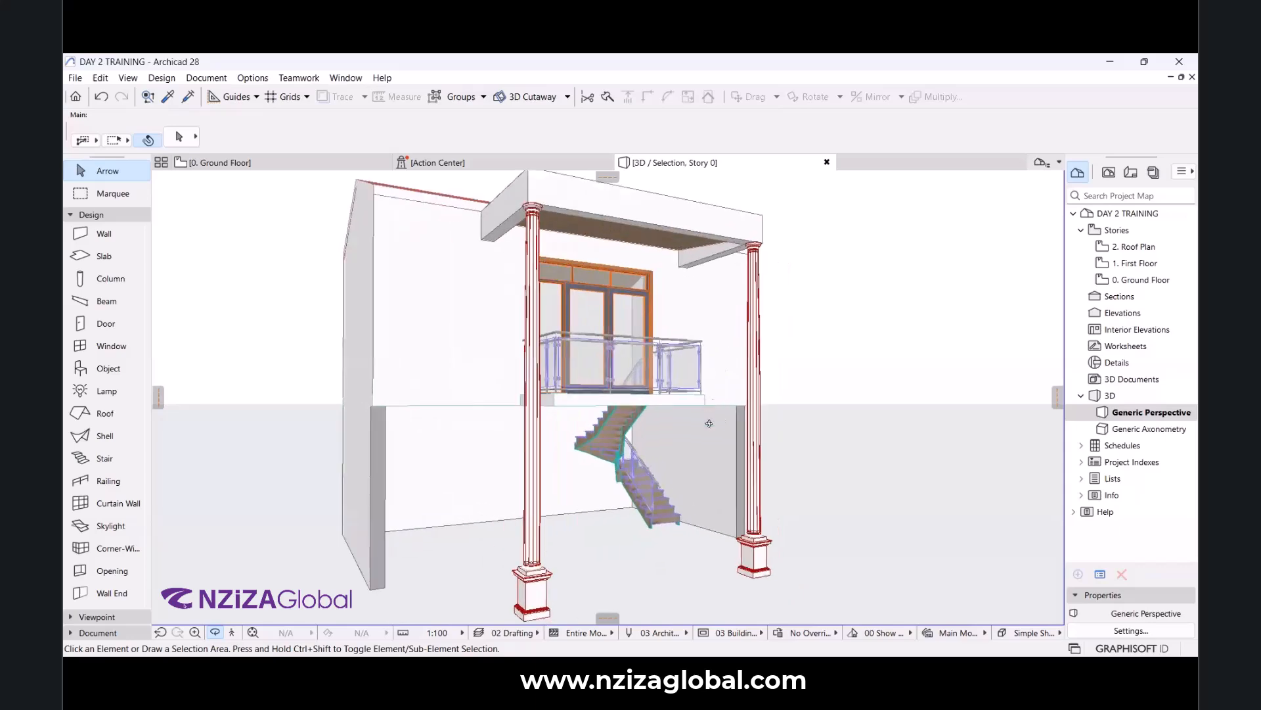
Examine the upper-floor room beyond the balcony door, checking where the stair's top step and railing meet the floor slab.
scroll(710, 401, up, 2)
scroll(596, 348, up, 4)
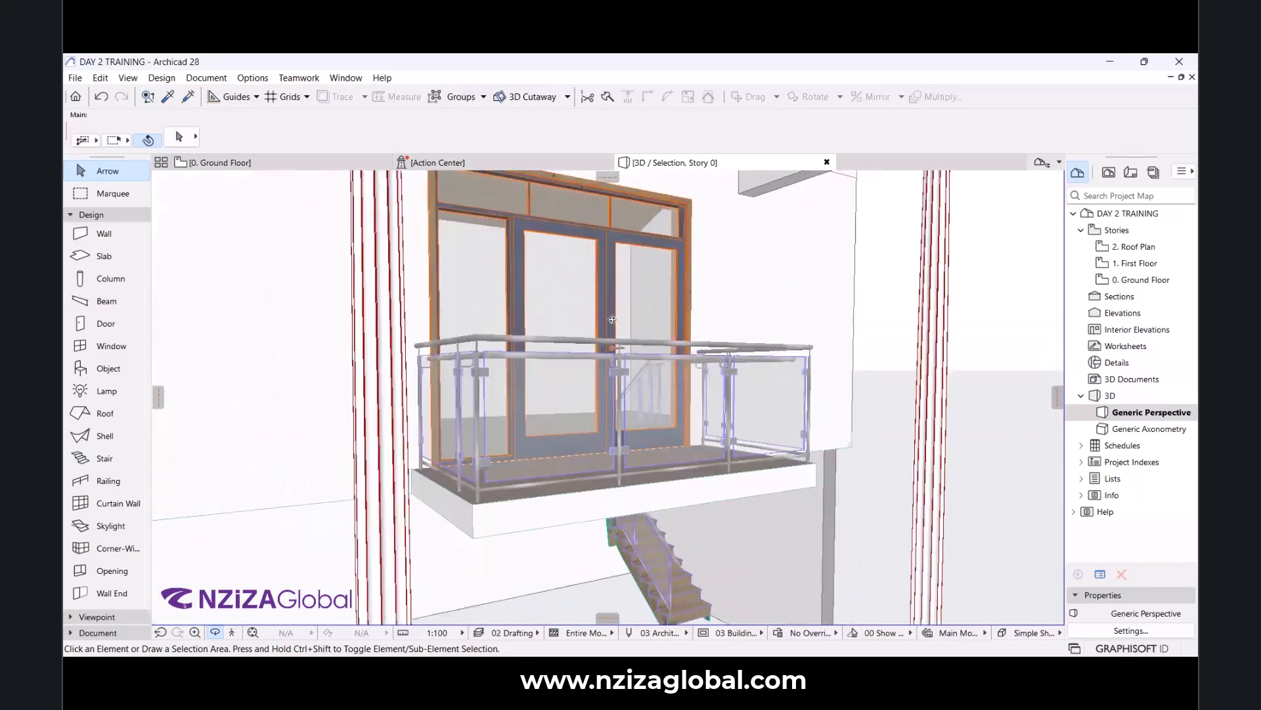
scroll(672, 375, up, 2)
scroll(538, 355, down, 8)
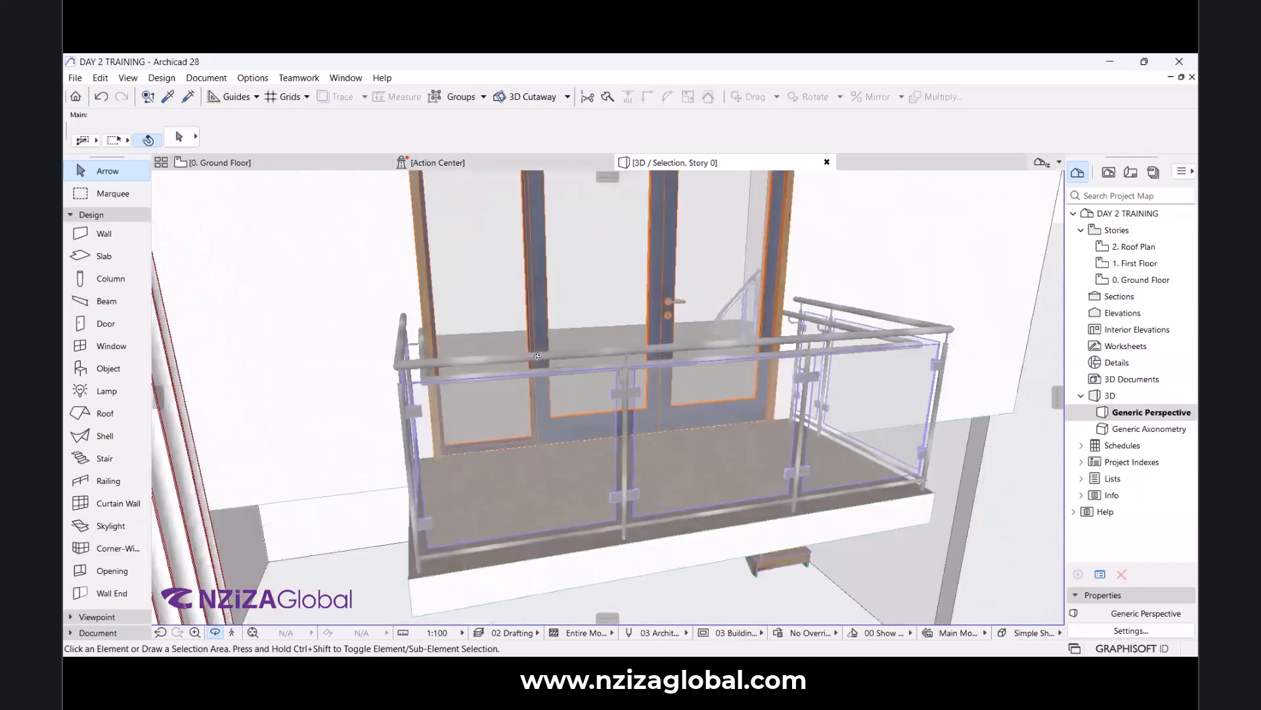
scroll(603, 363, up, 6)
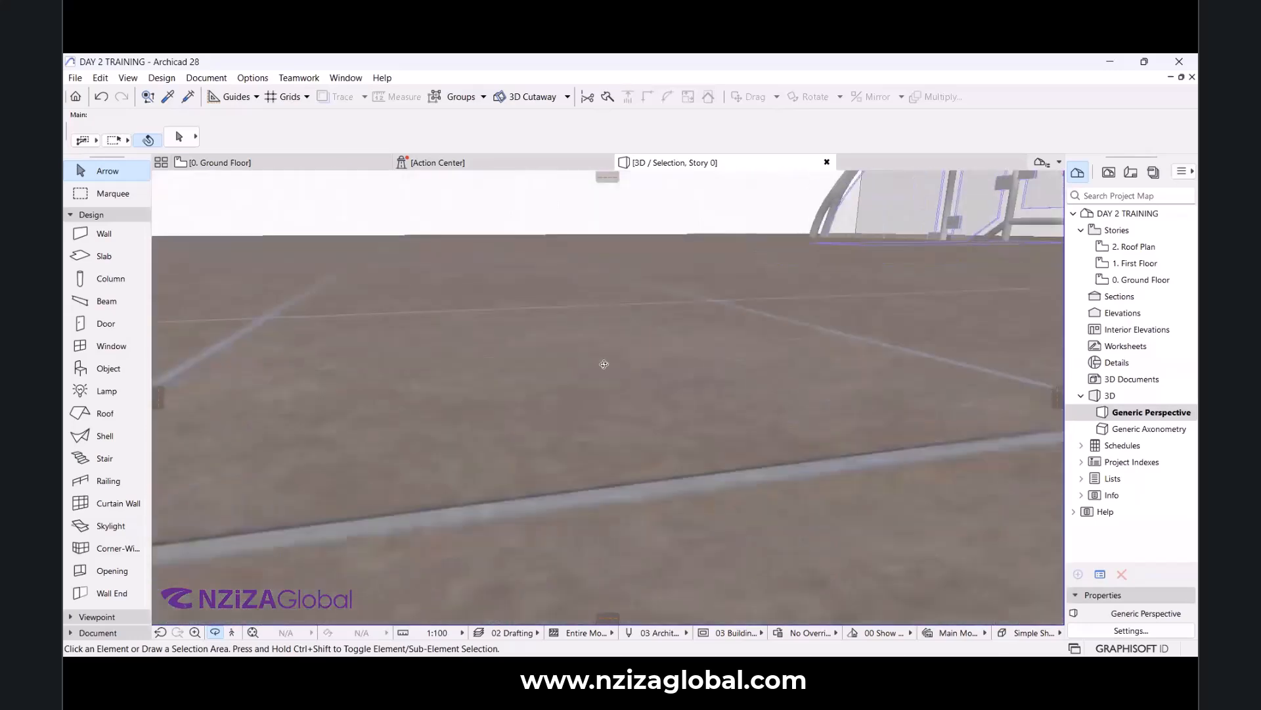
scroll(601, 428, down, 8)
scroll(668, 290, down, 3)
scroll(631, 302, up, 10)
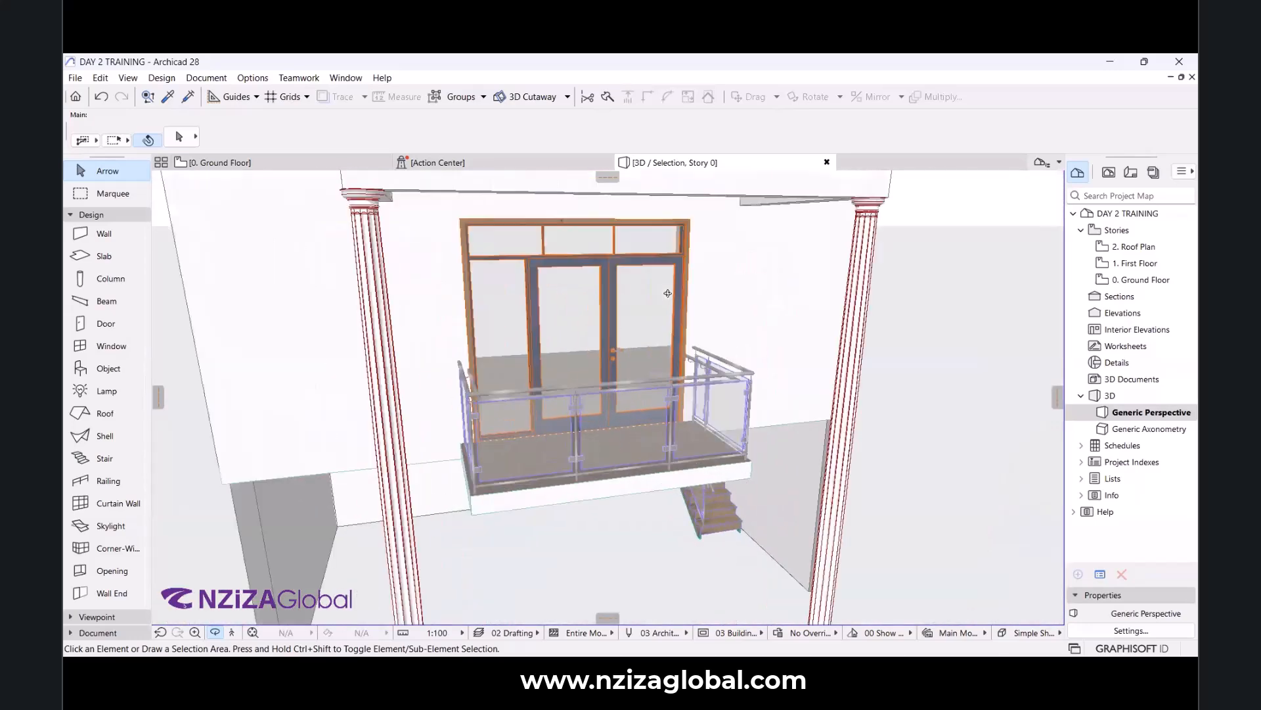
scroll(738, 329, up, 8)
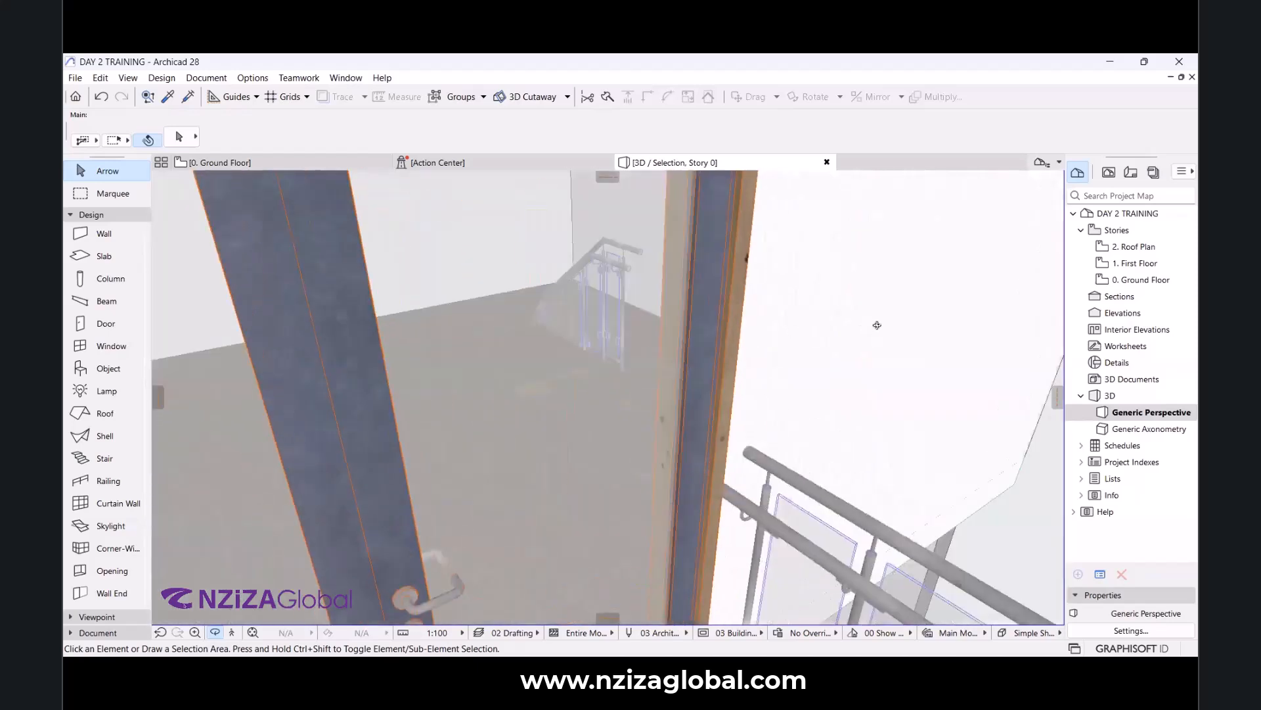
scroll(621, 360, up, 8)
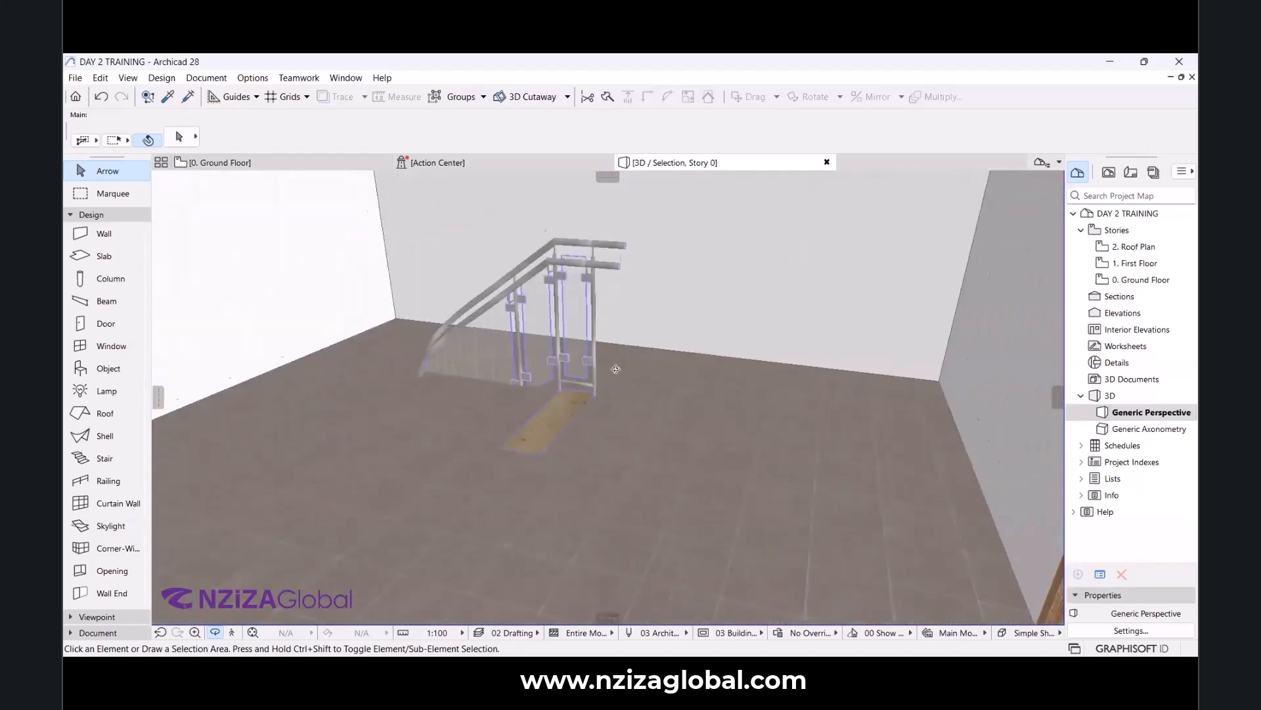
scroll(608, 397, down, 3)
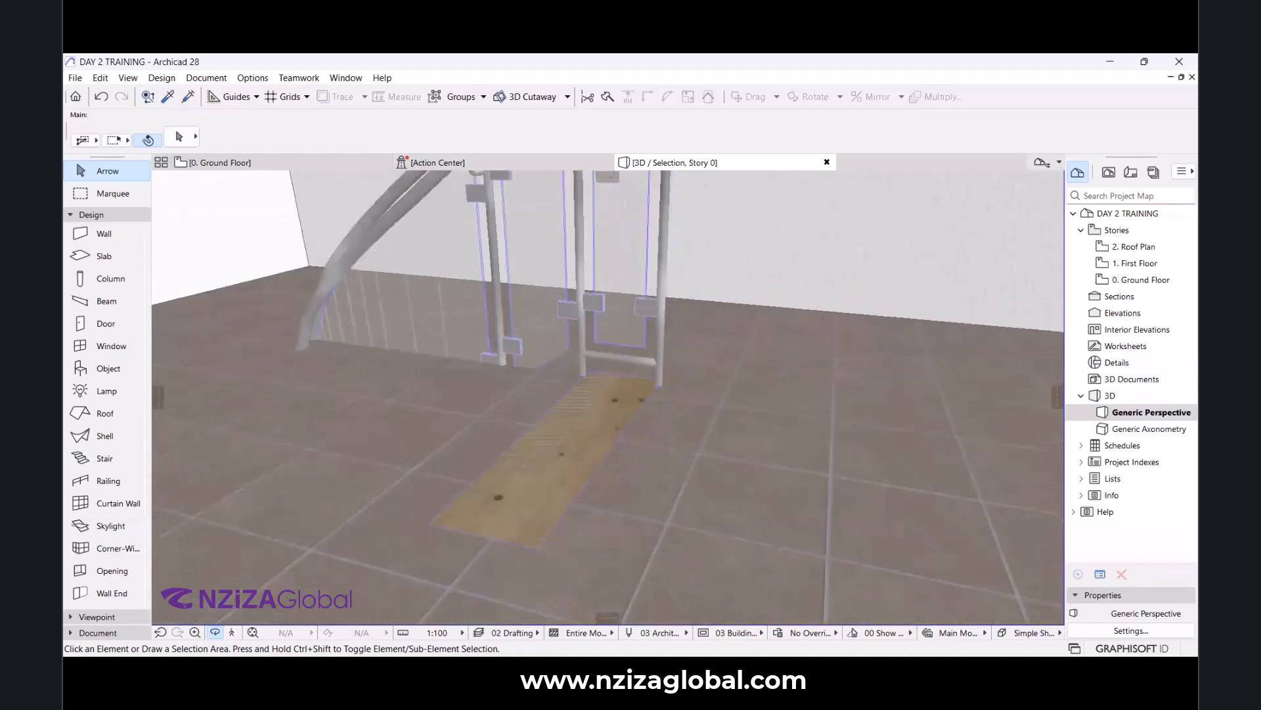
key(alt+Tab)
scroll(650, 415, down, 5)
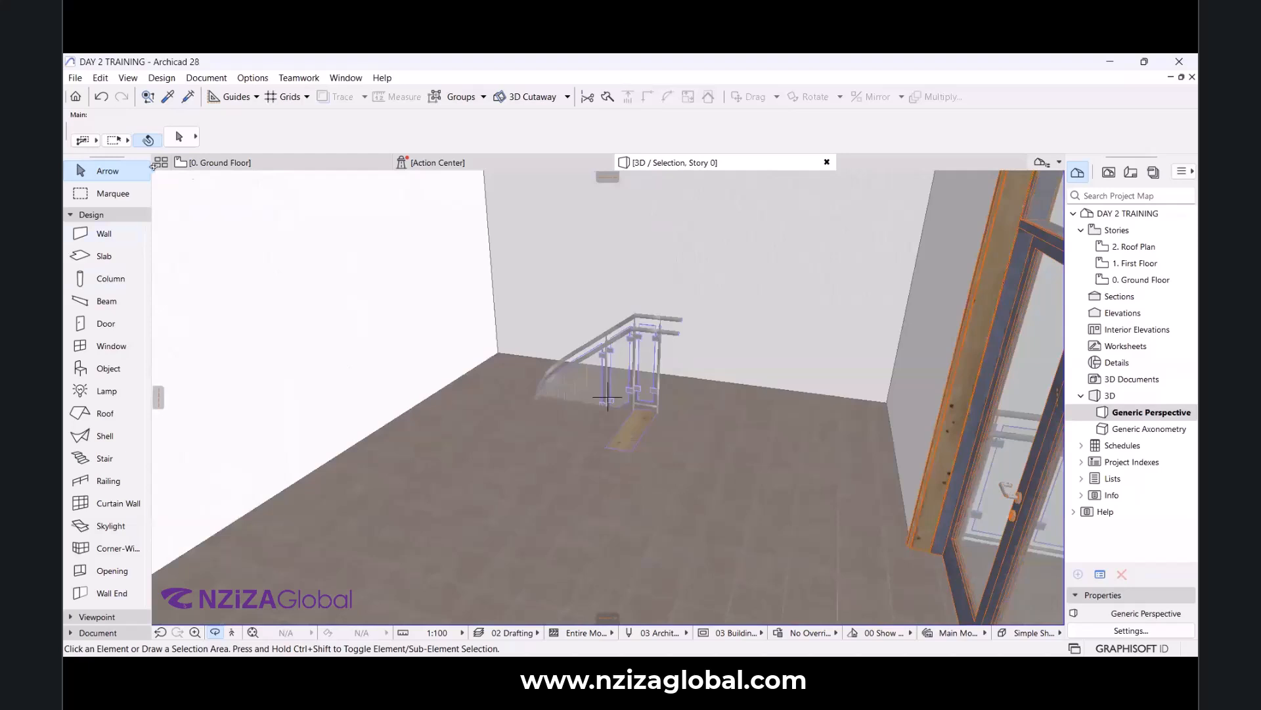
Return to the ground floor plan, clear the stair selection, and compare the stair's plan position with the 3D view.
click(241, 169)
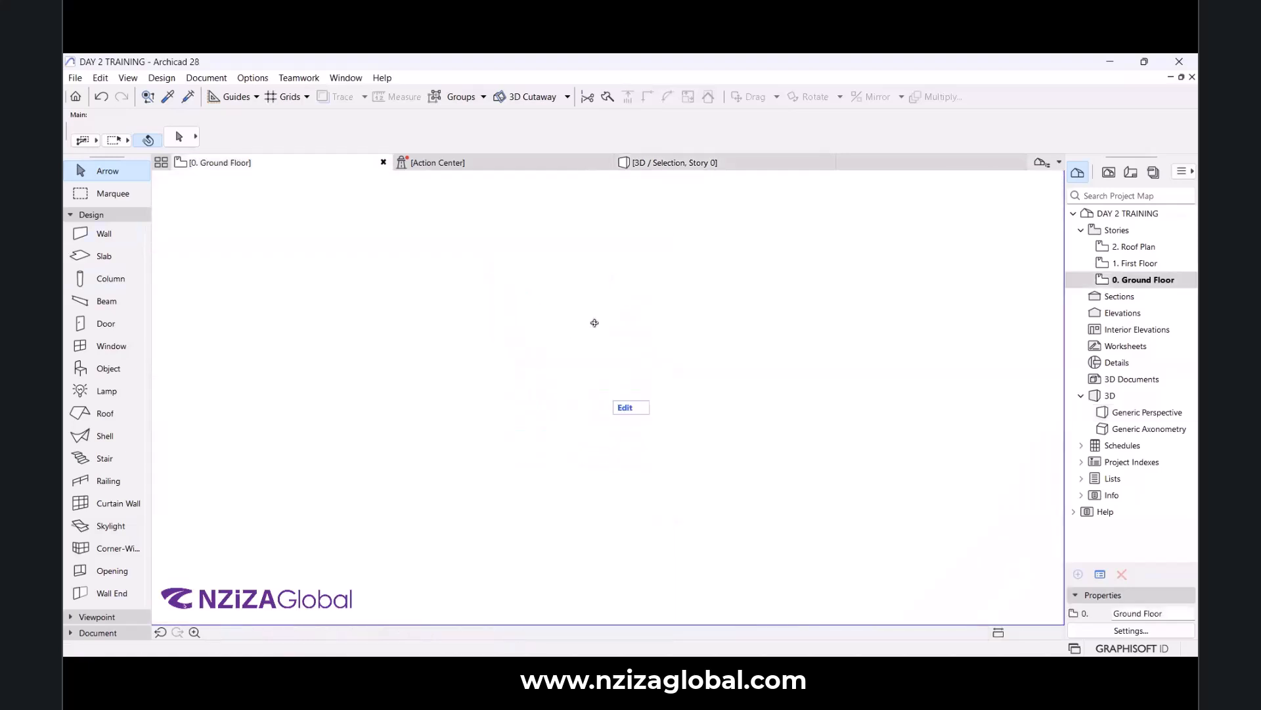
scroll(563, 388, down, 6)
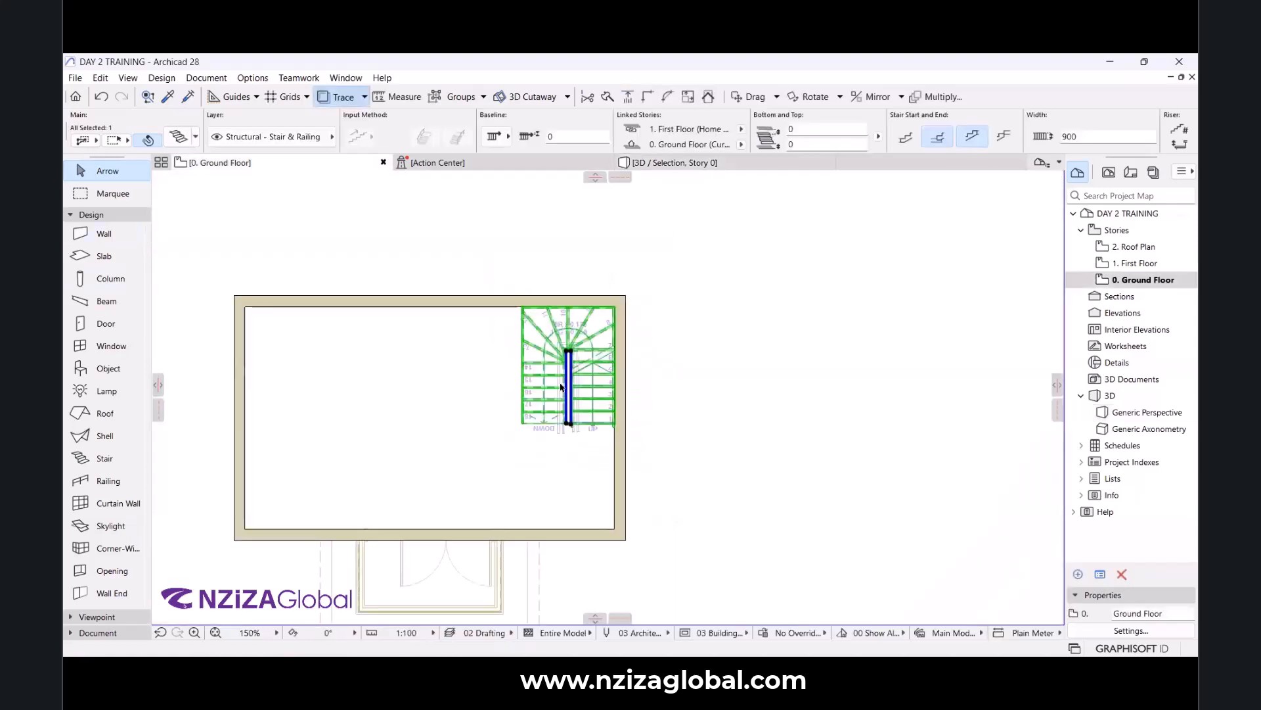
click(346, 530)
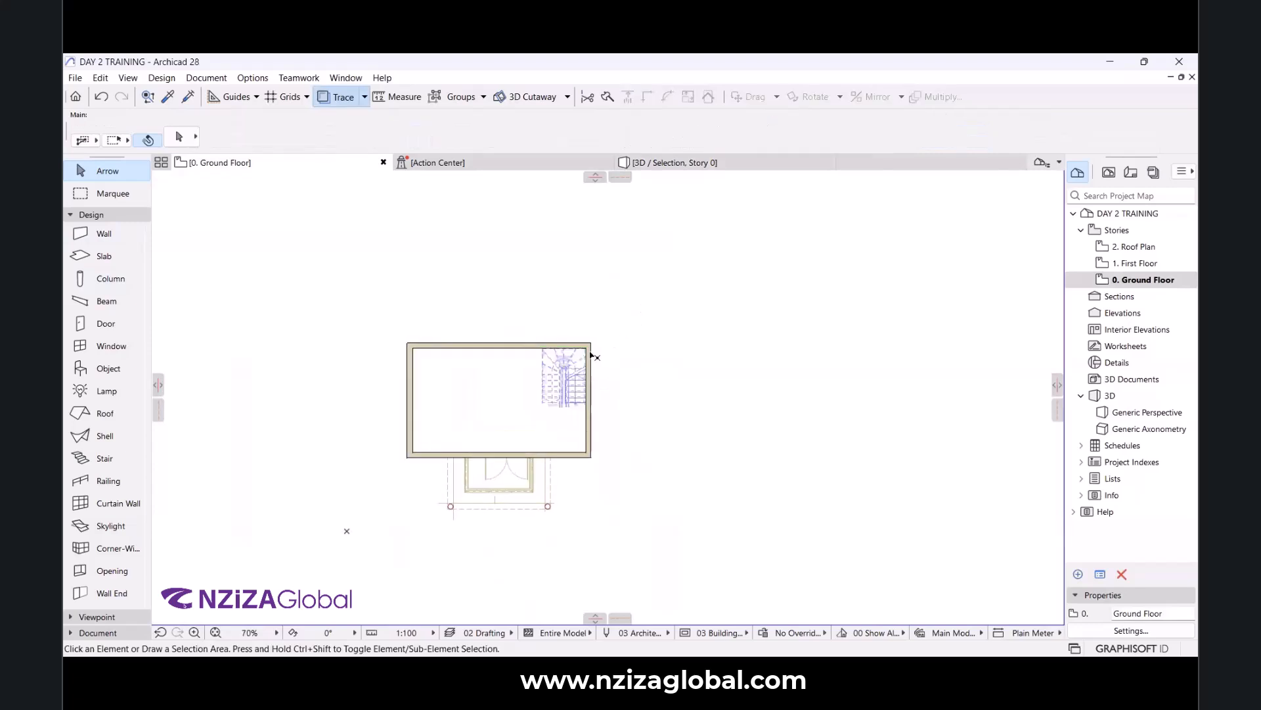
click(695, 163)
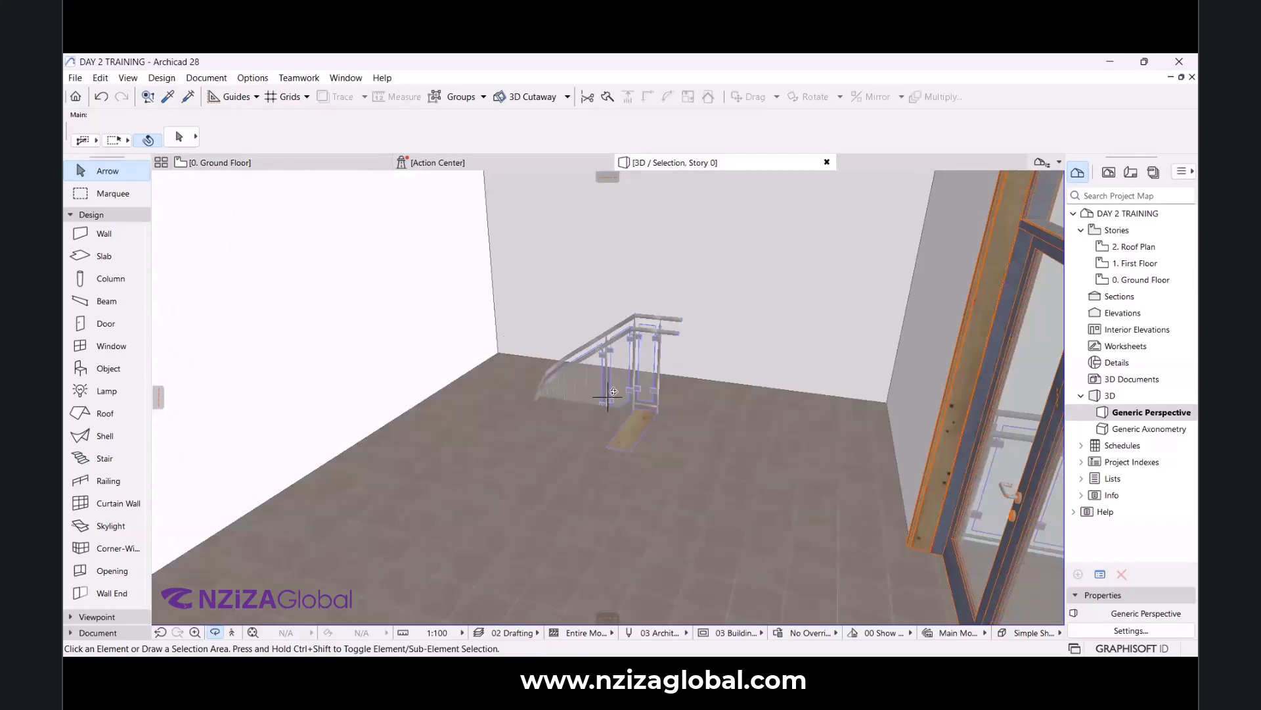
click(305, 165)
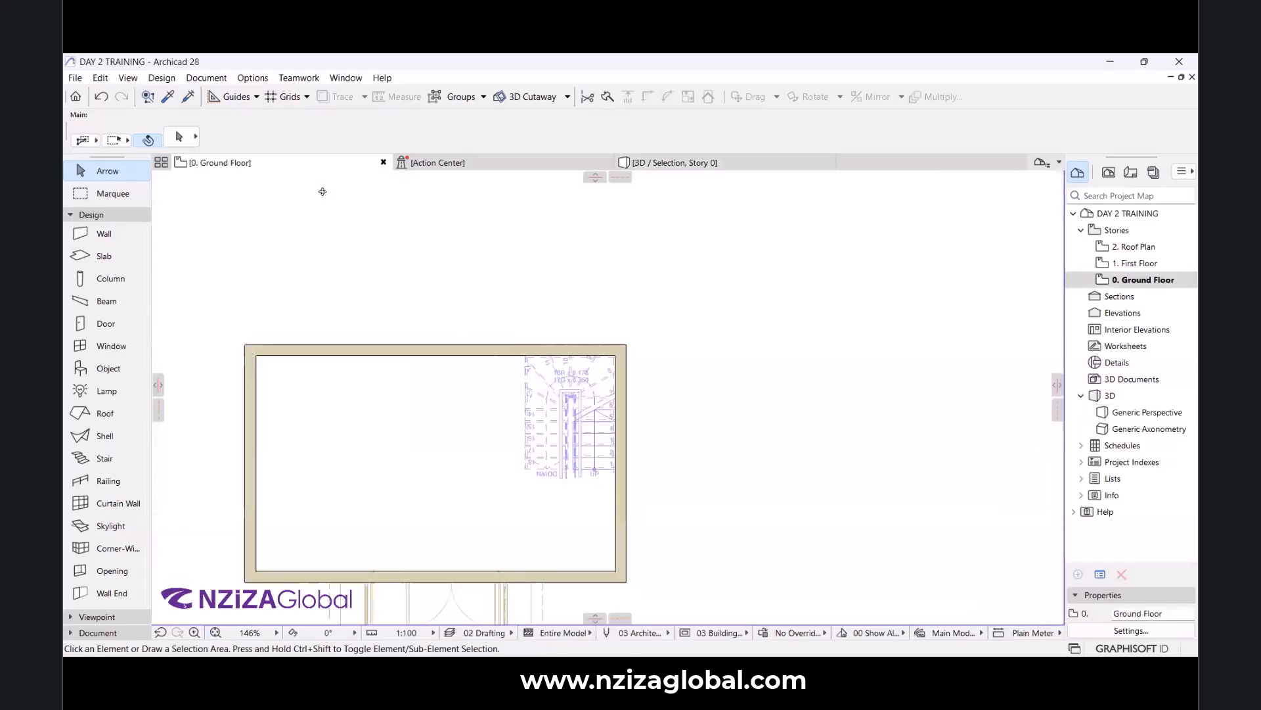
Open the First Floor plan and set its trace reference to Below Current Story.
double_click(1133, 264)
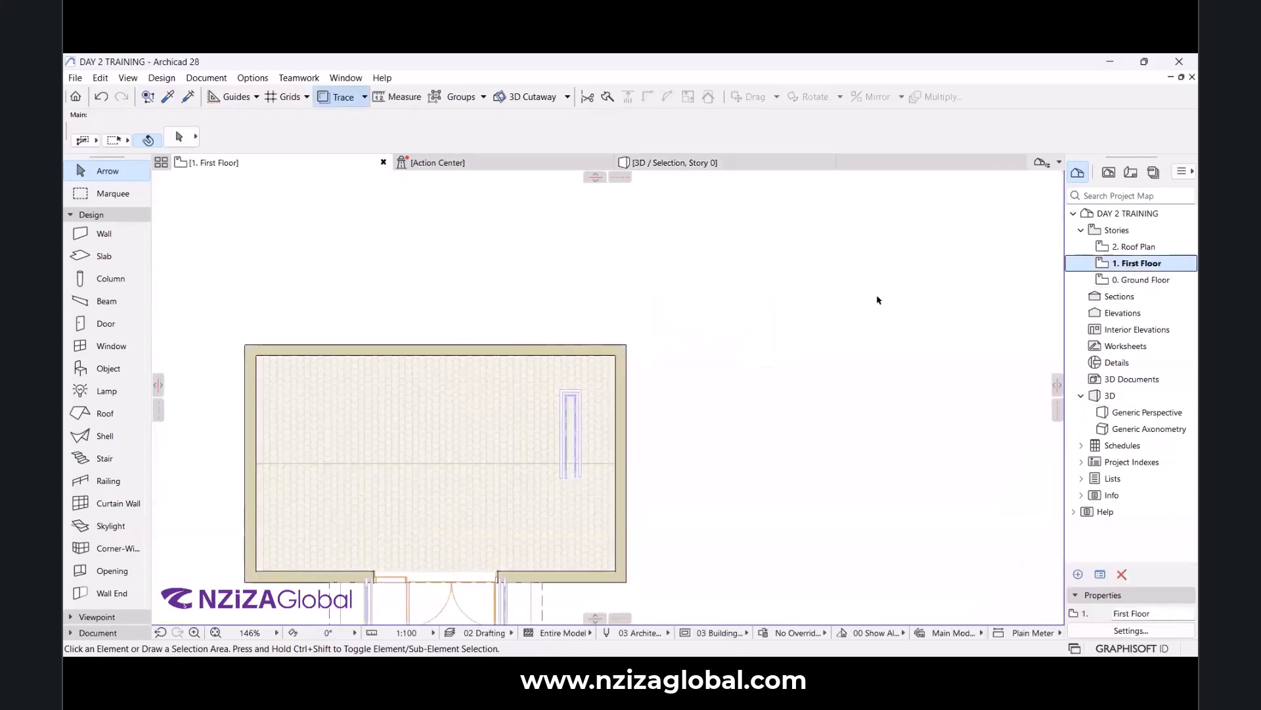
scroll(572, 417, up, 5)
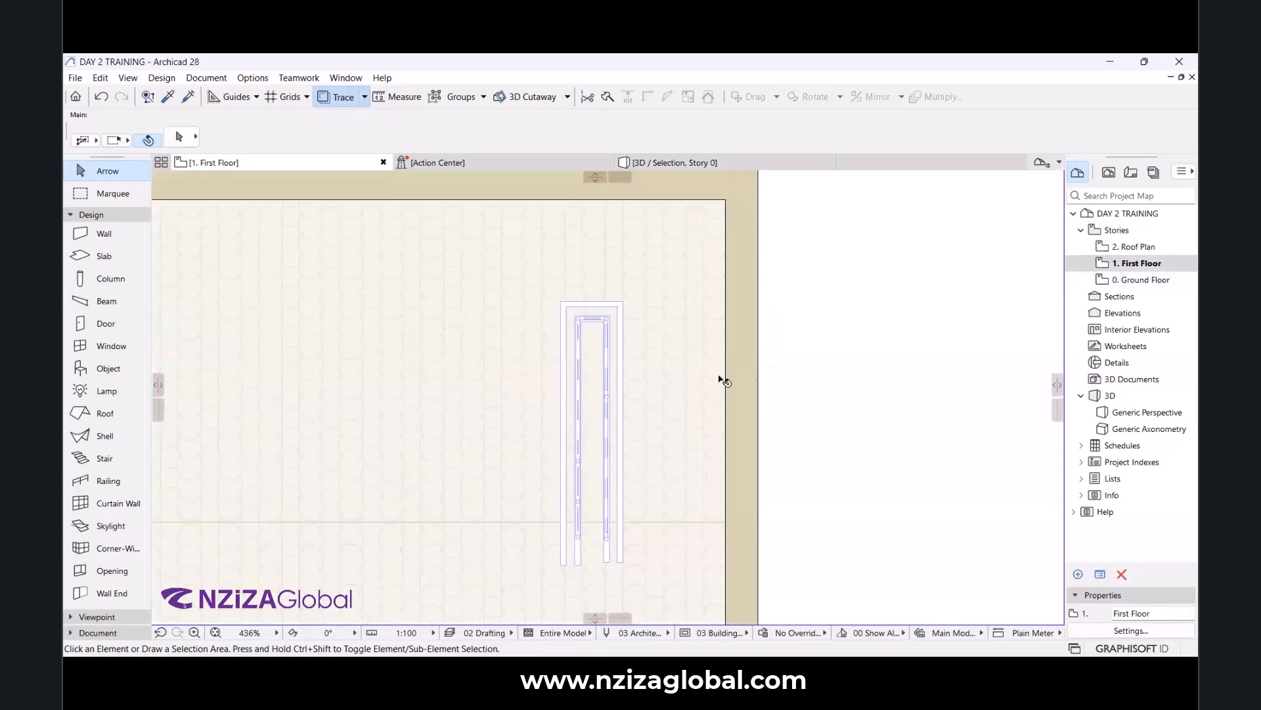
scroll(555, 368, down, 5)
scroll(568, 388, up, 3)
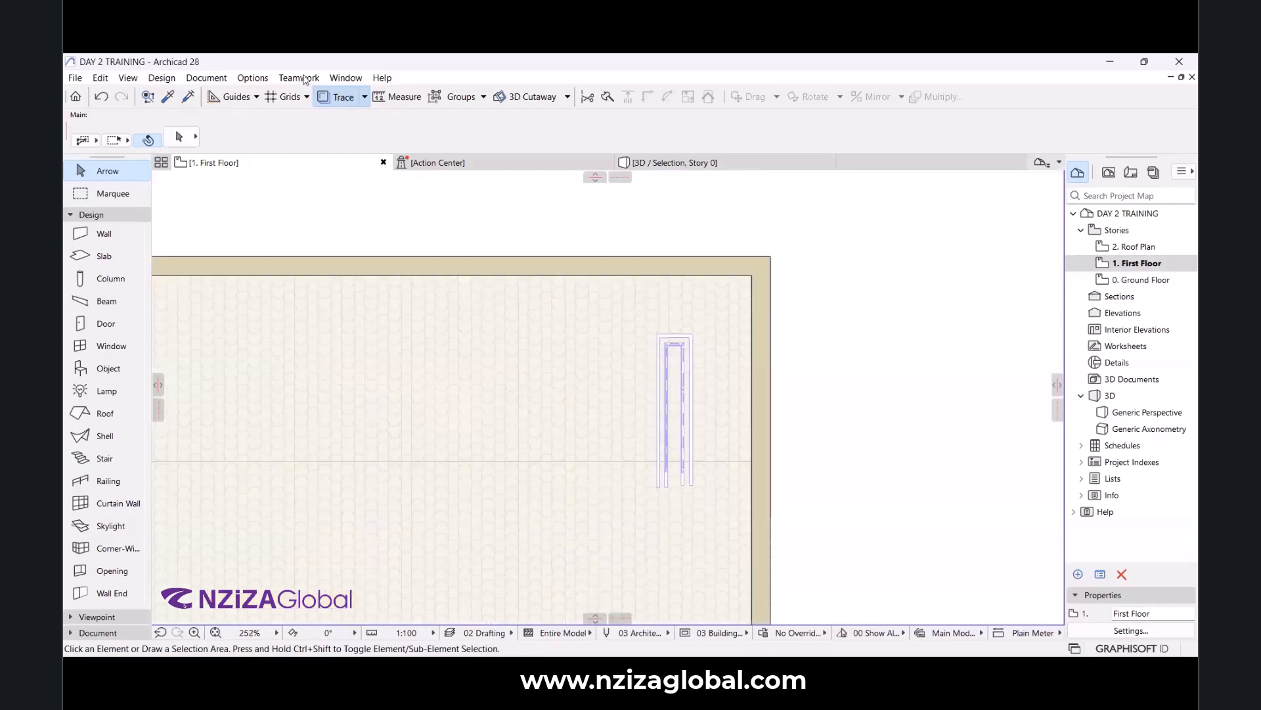
click(365, 98)
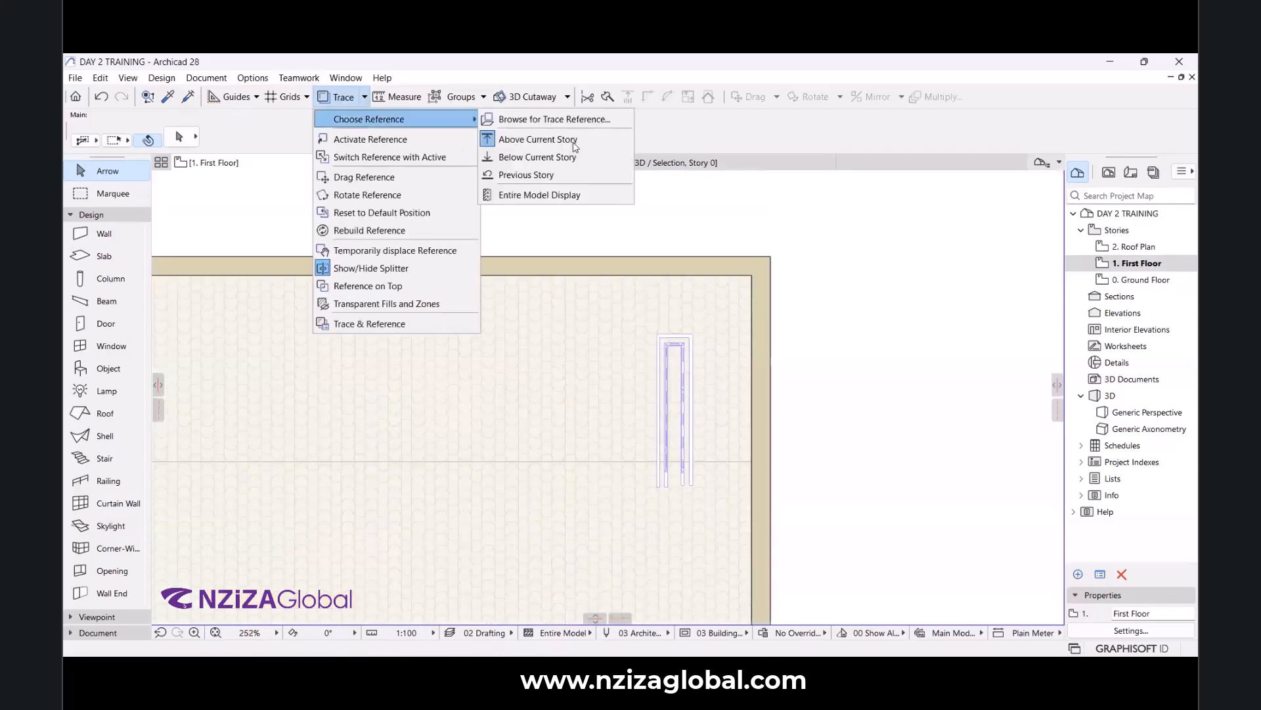
click(576, 159)
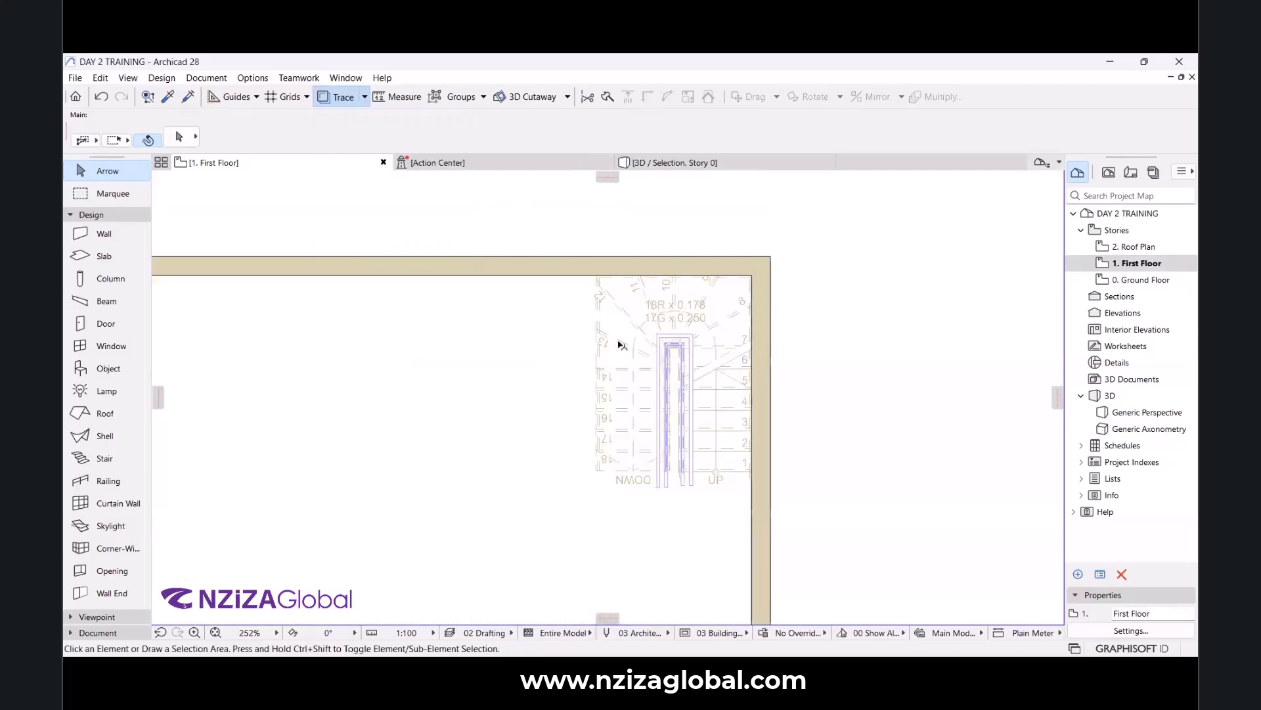
Cut a rectangular hole about 1871 by 2373 mm in the first-floor slab, from the traced stair's outer corner at step 18 to the room's inner wall corner.
scroll(591, 346, down, 5)
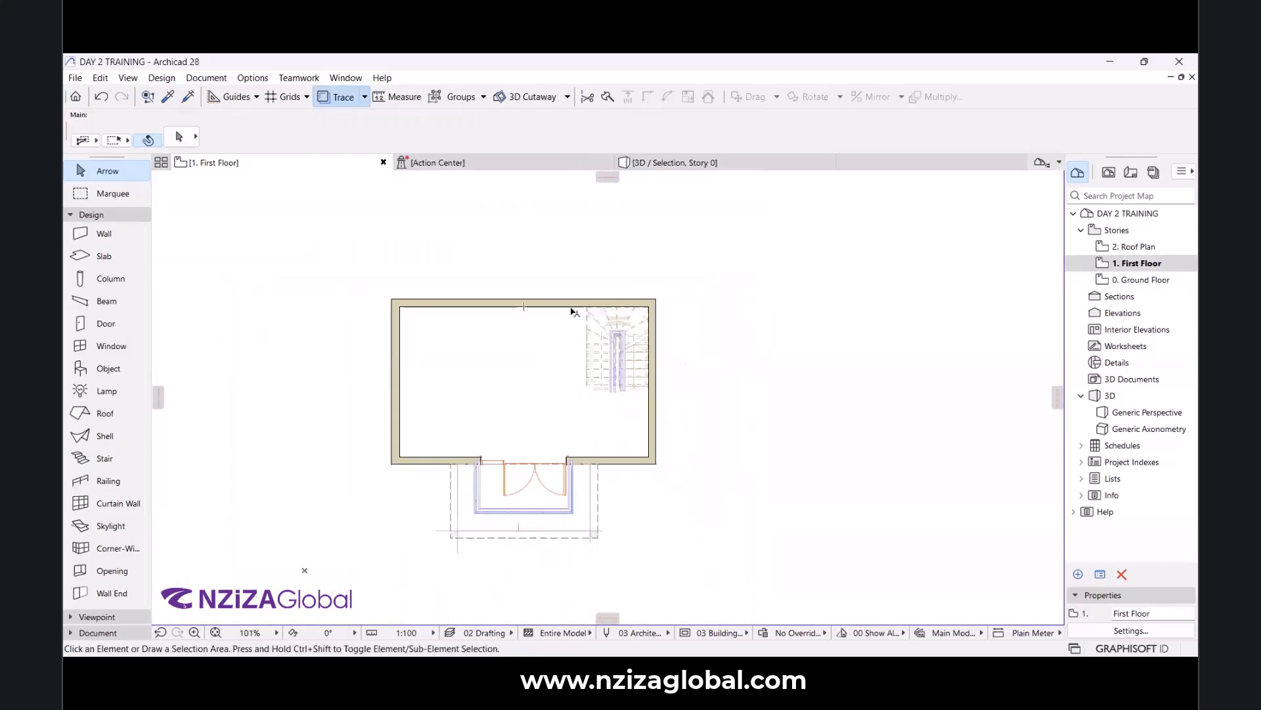
click(520, 326)
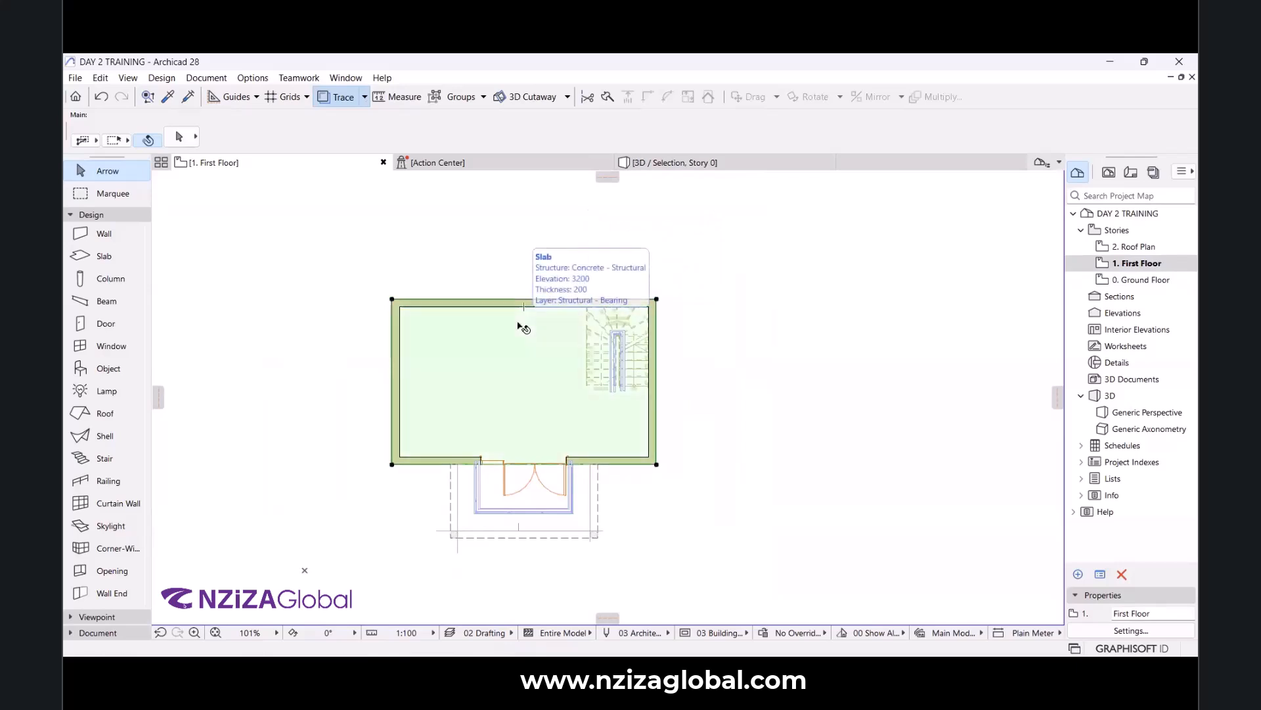
scroll(614, 315, up, 4)
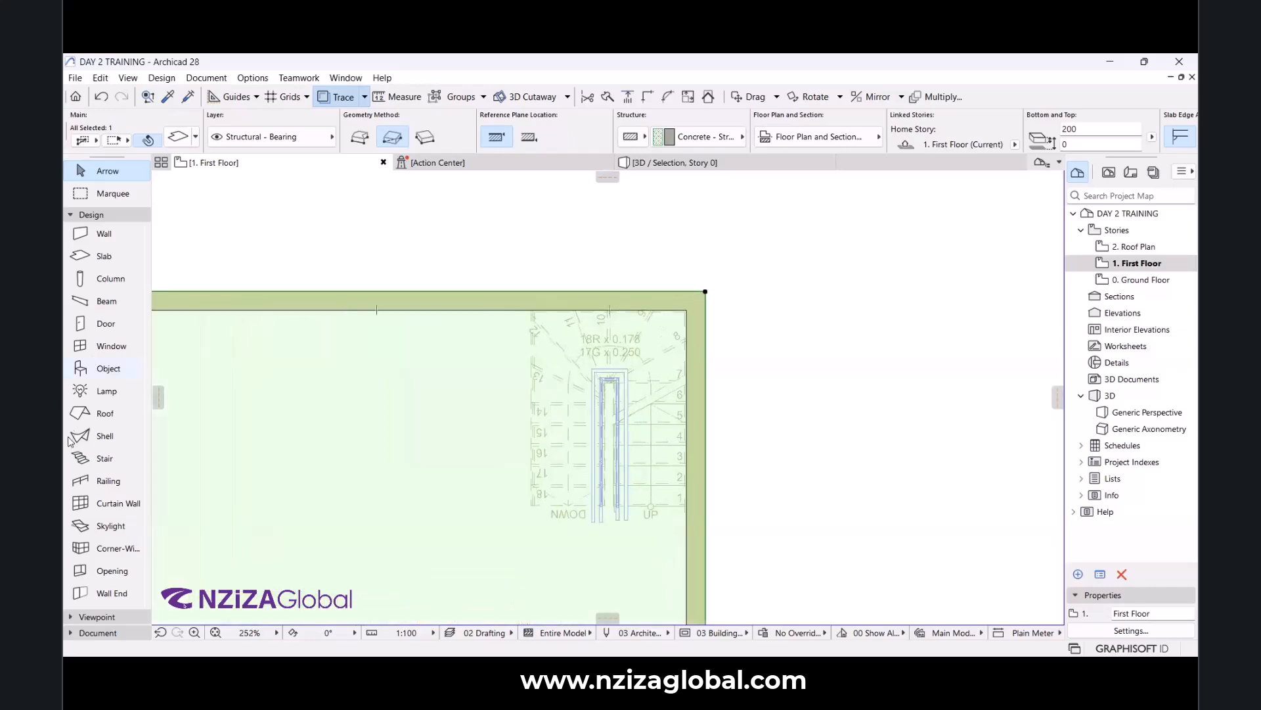
click(100, 256)
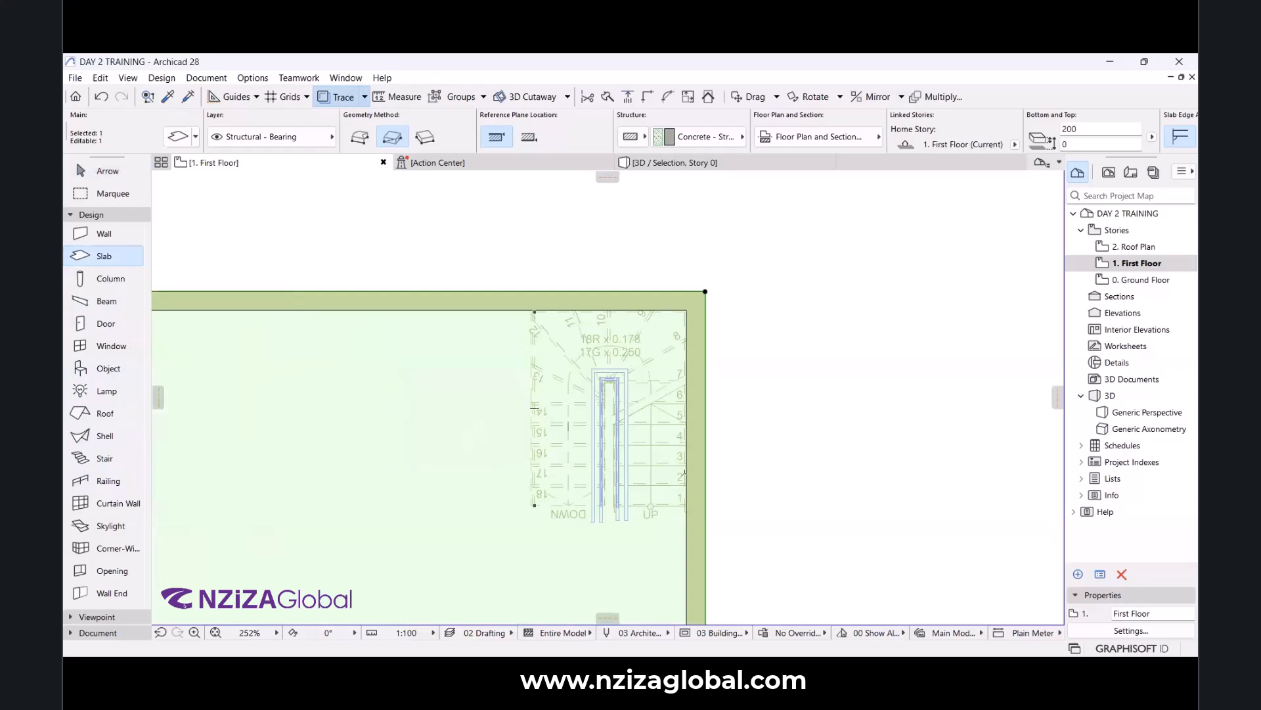
scroll(680, 460, up, 1)
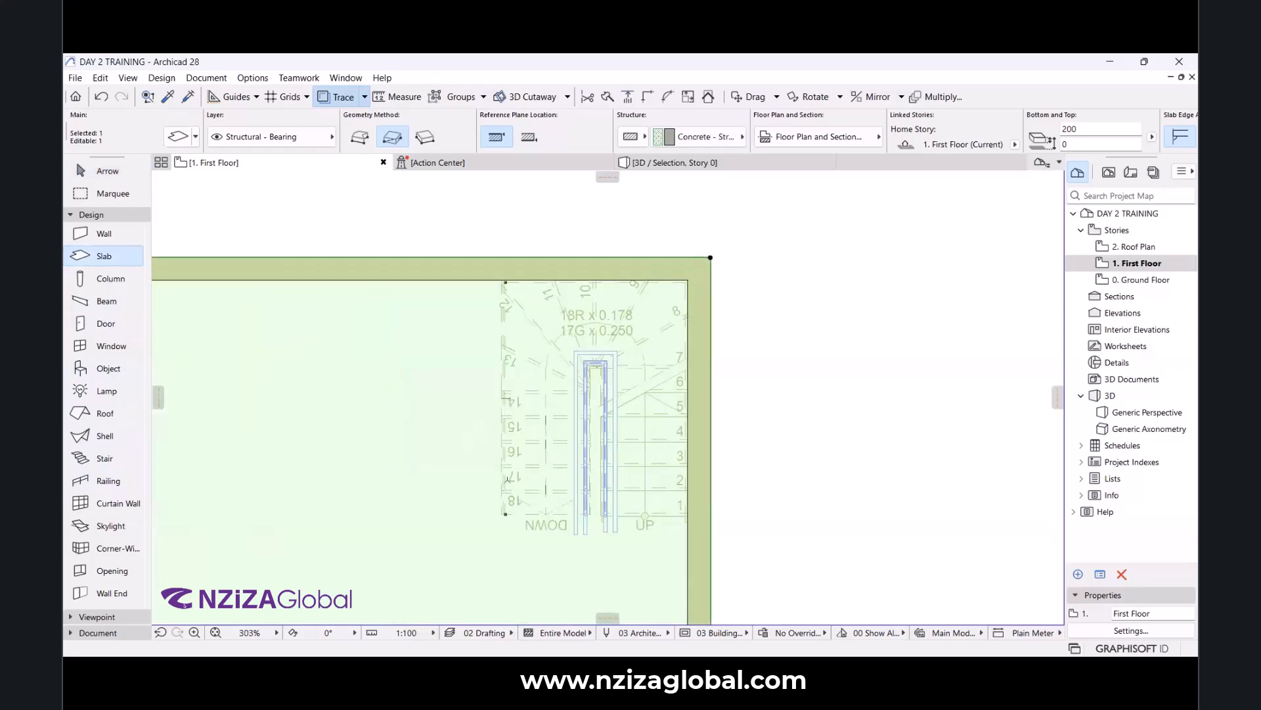
scroll(522, 489, up, 2)
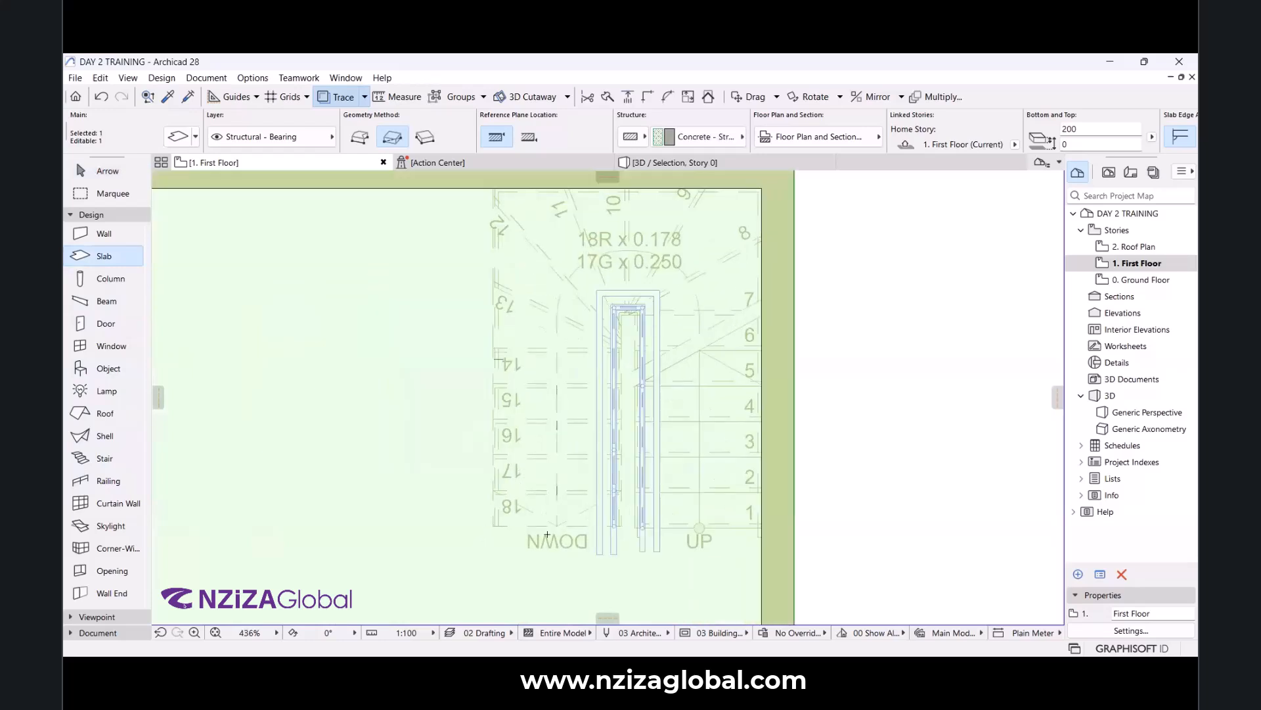
scroll(548, 534, up, 12)
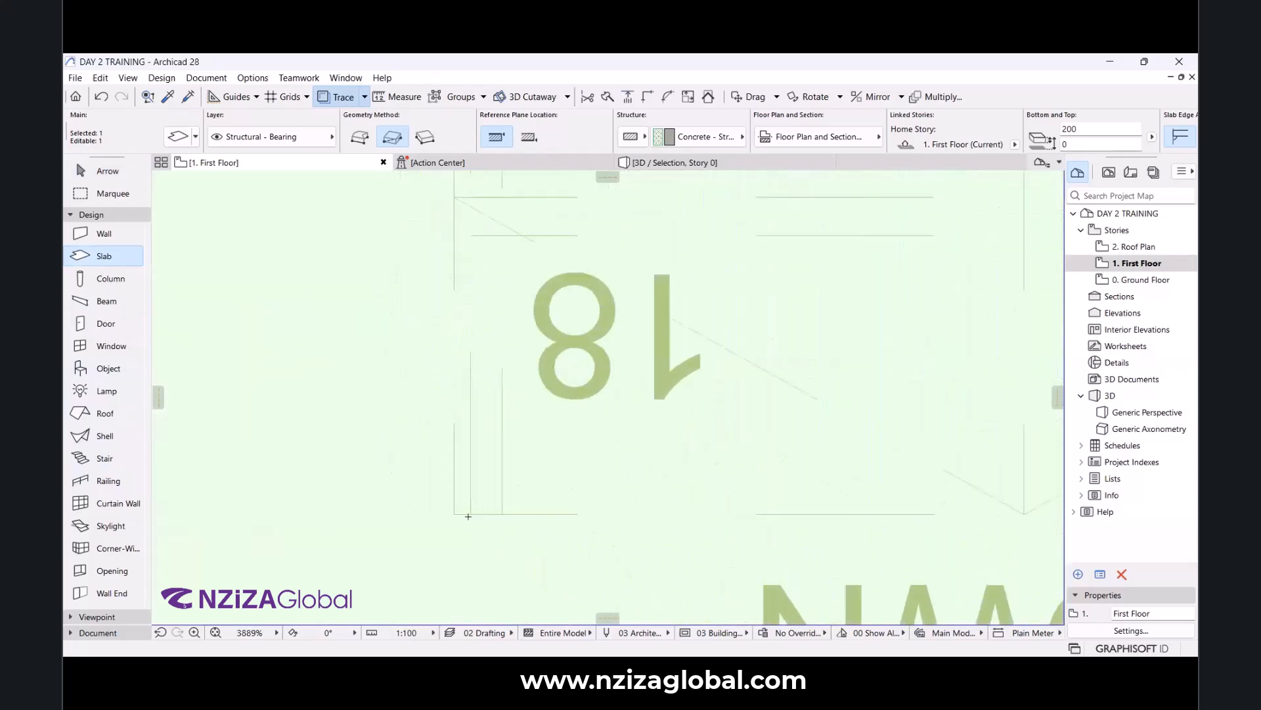
click(455, 511)
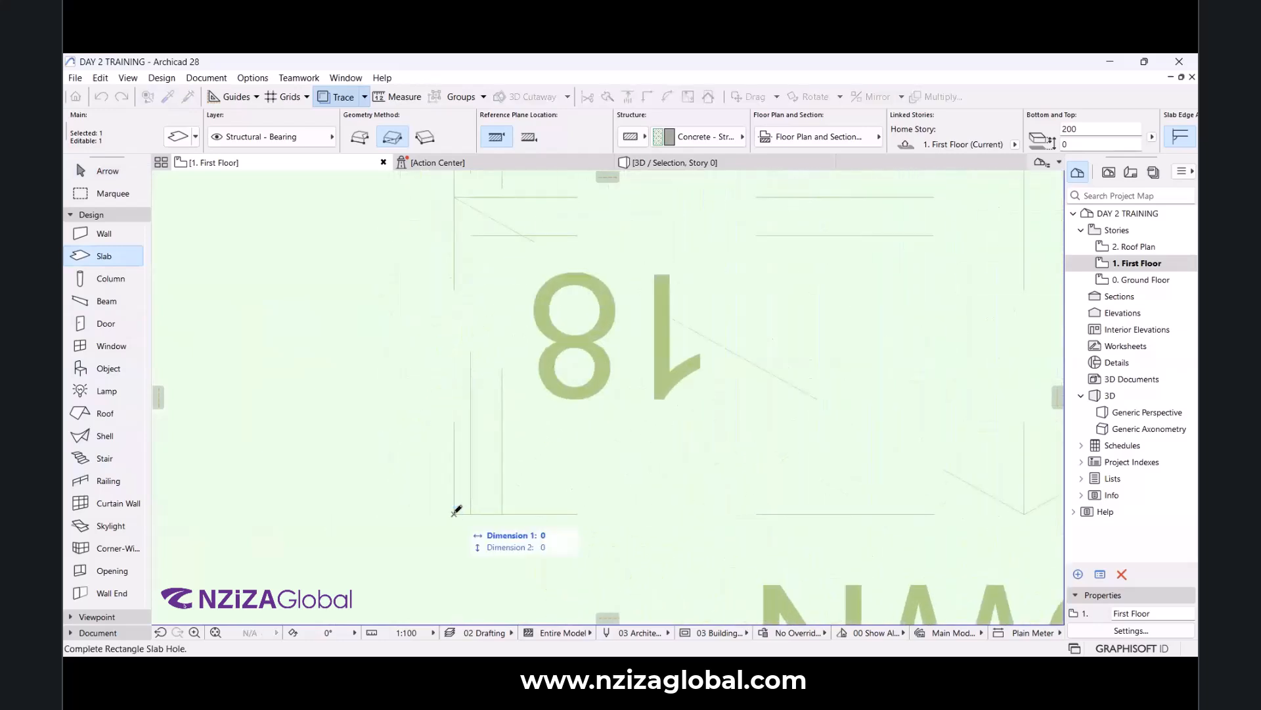
scroll(383, 448, down, 12)
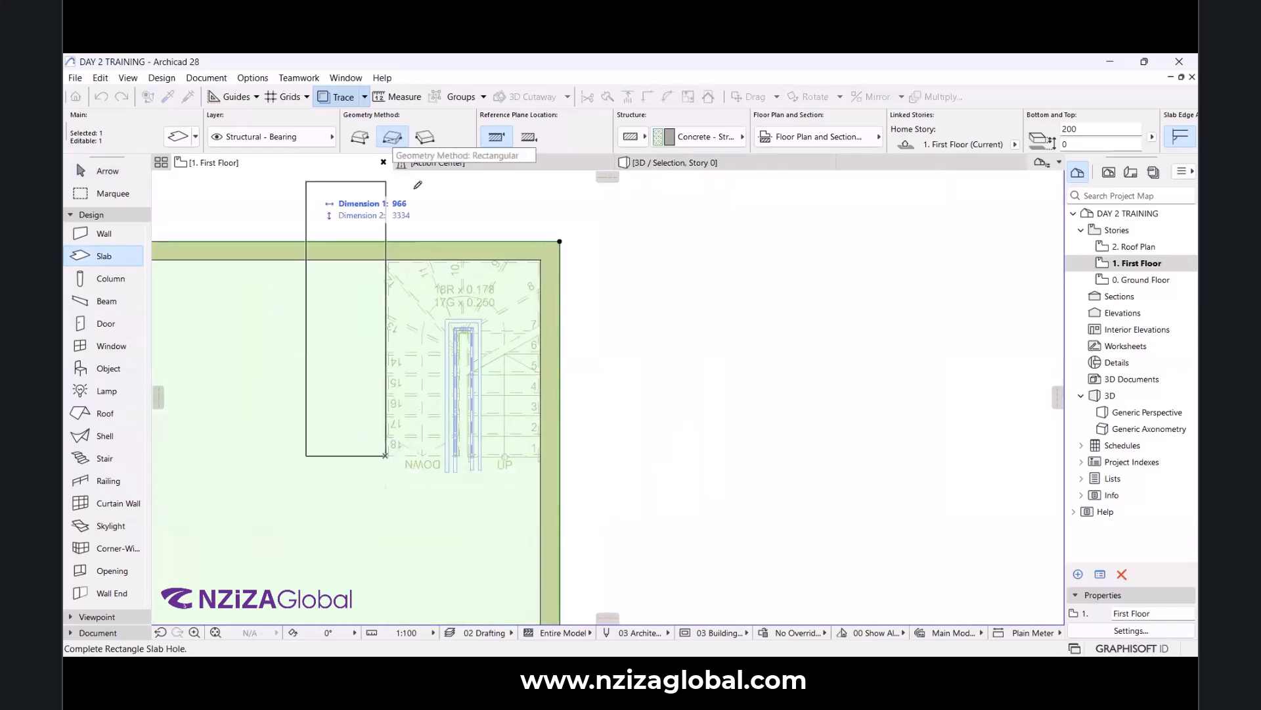
scroll(578, 237, up, 10)
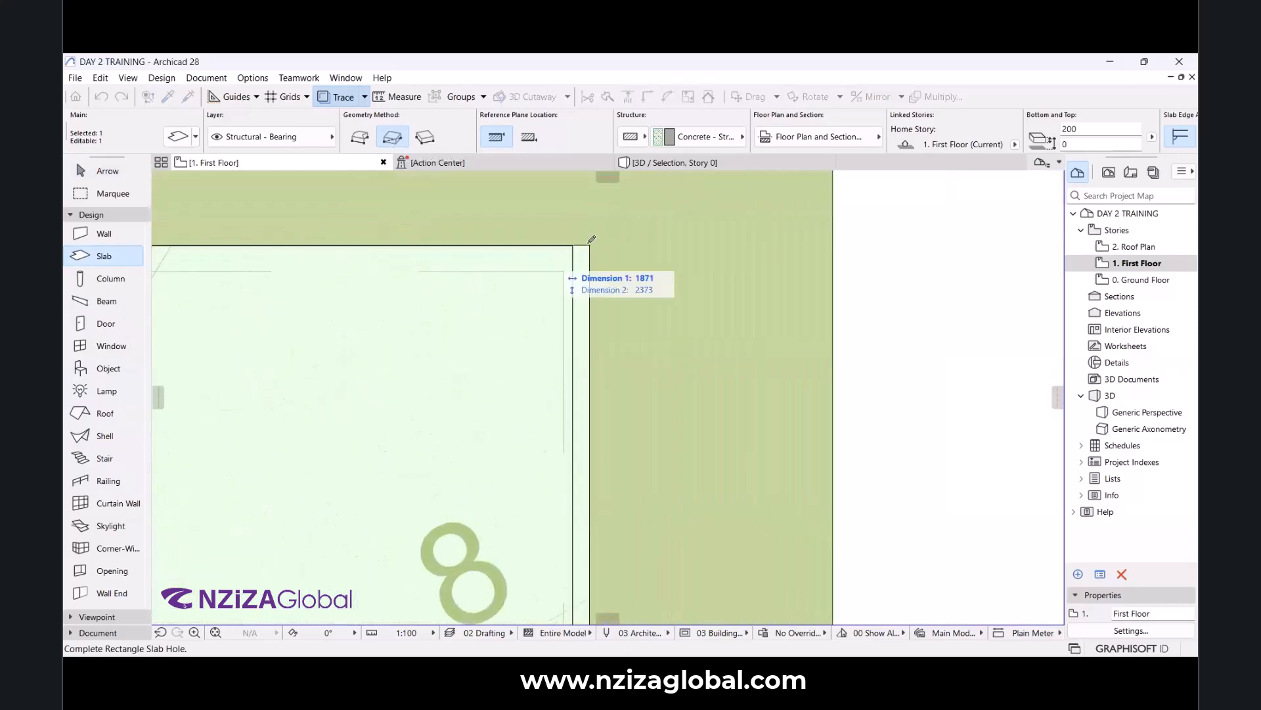
click(589, 245)
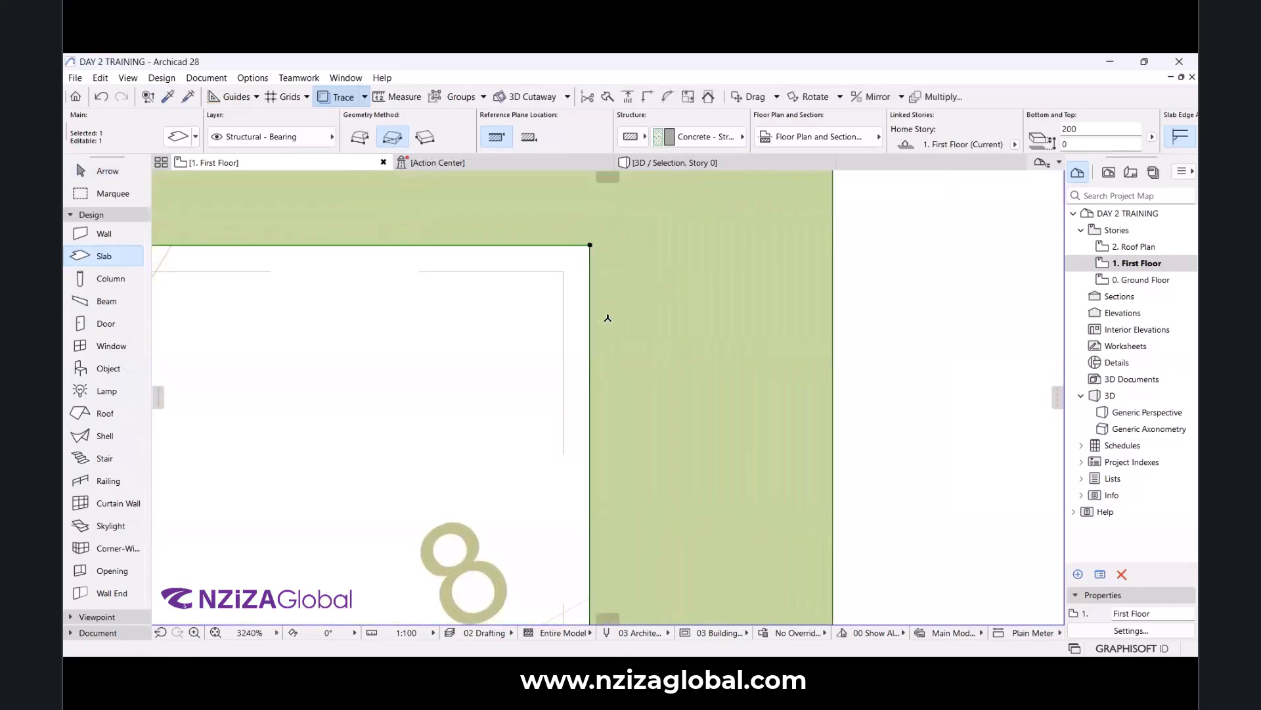
scroll(607, 318, down, 10)
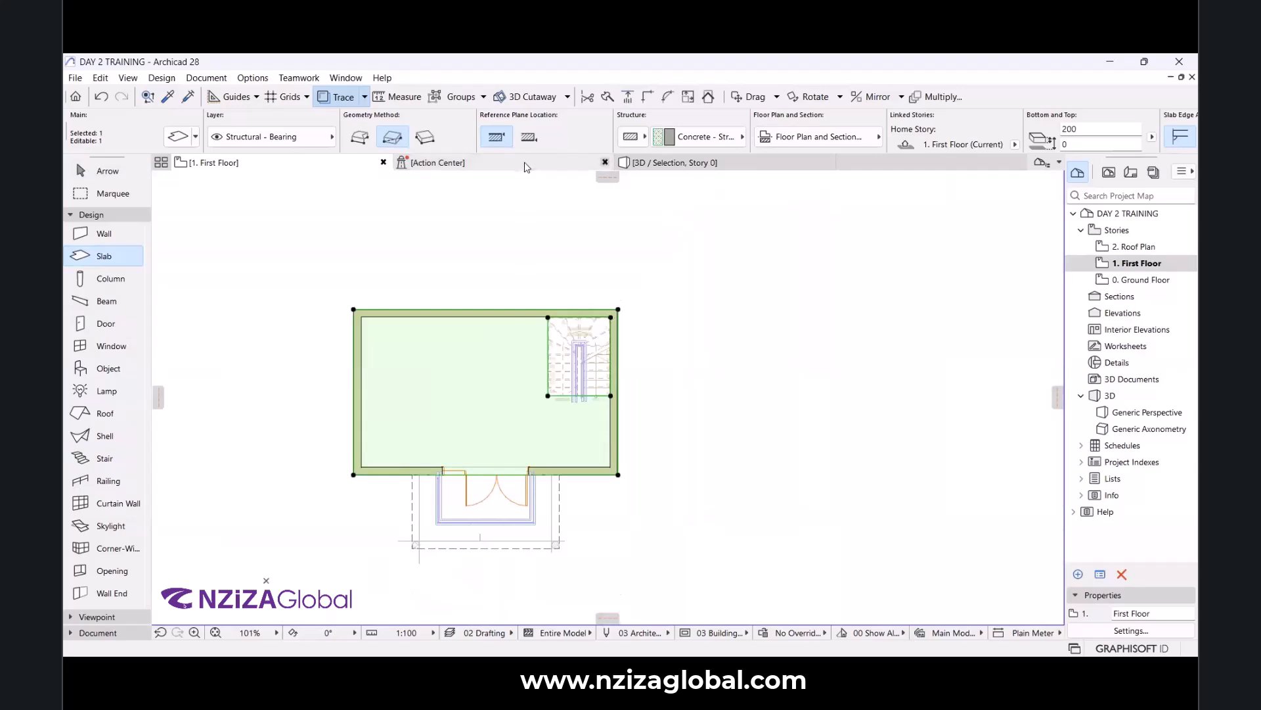
Switch to the 3D view and examine the new slab opening and how the stair's top step meets the floor edge.
click(524, 166)
click(634, 163)
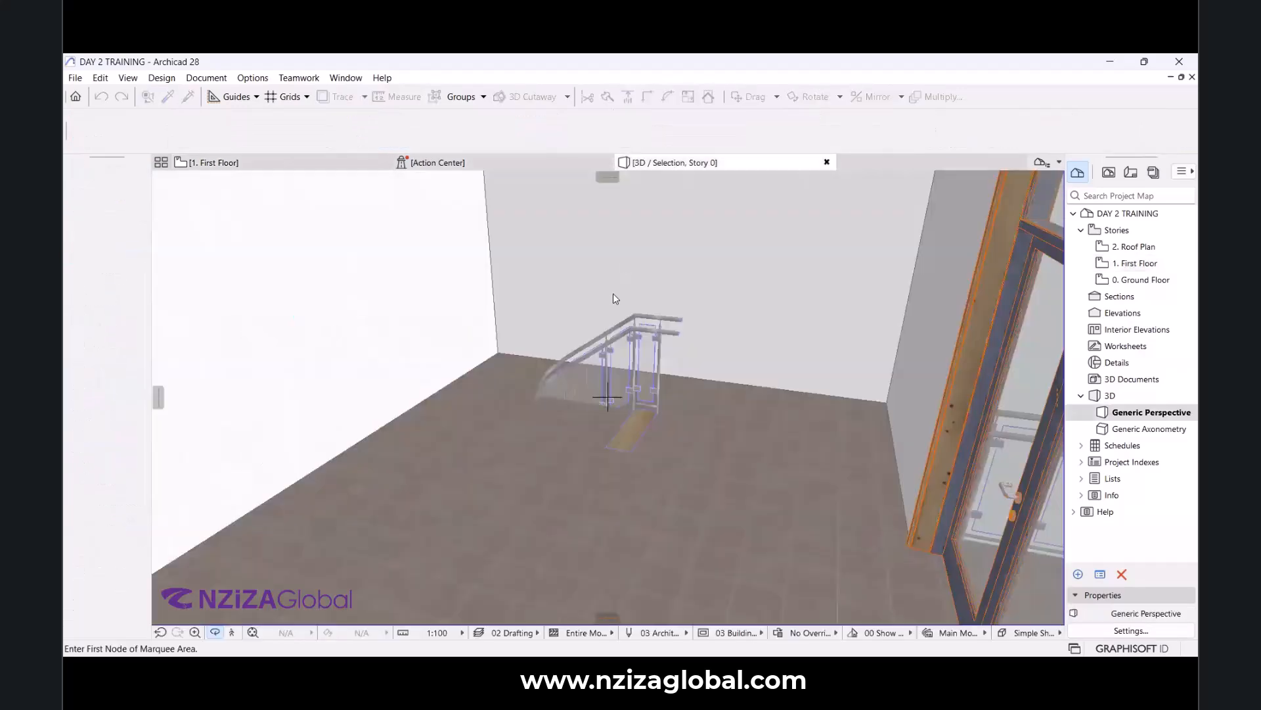
scroll(670, 426, up, 3)
shift+middle_drag(744, 427, 616, 383)
scroll(618, 388, up, 5)
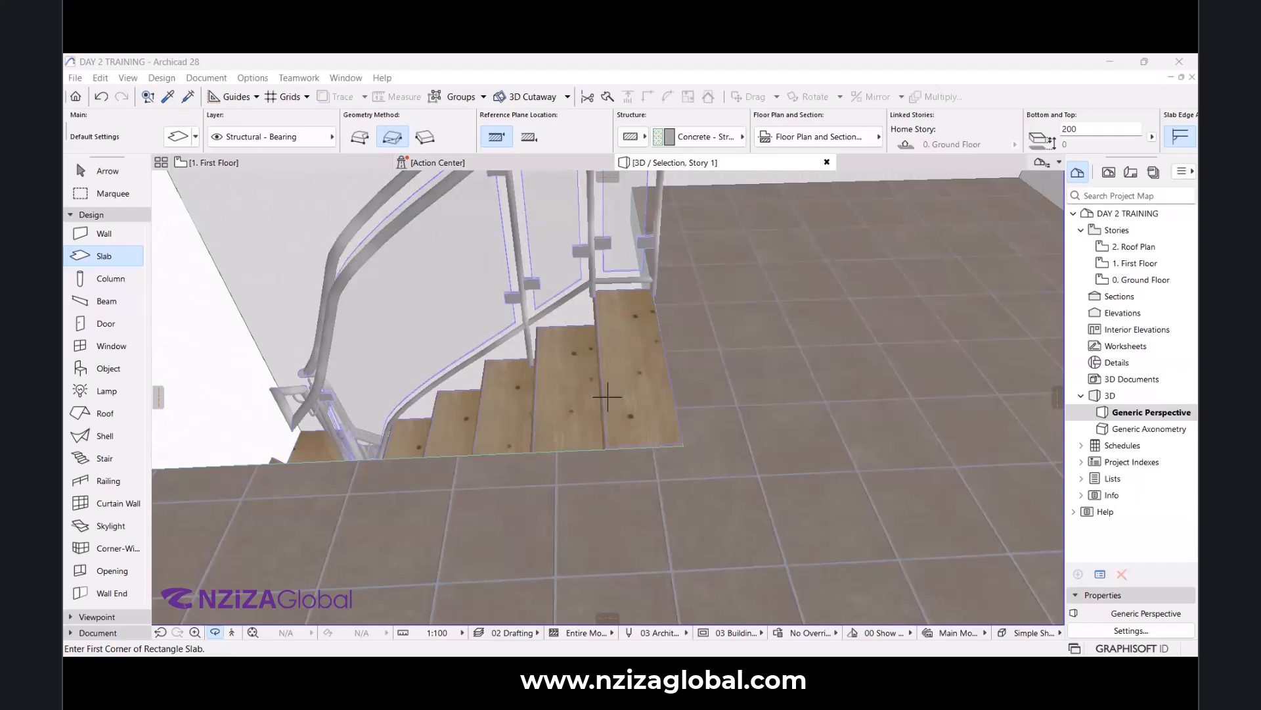
scroll(571, 433, down, 3)
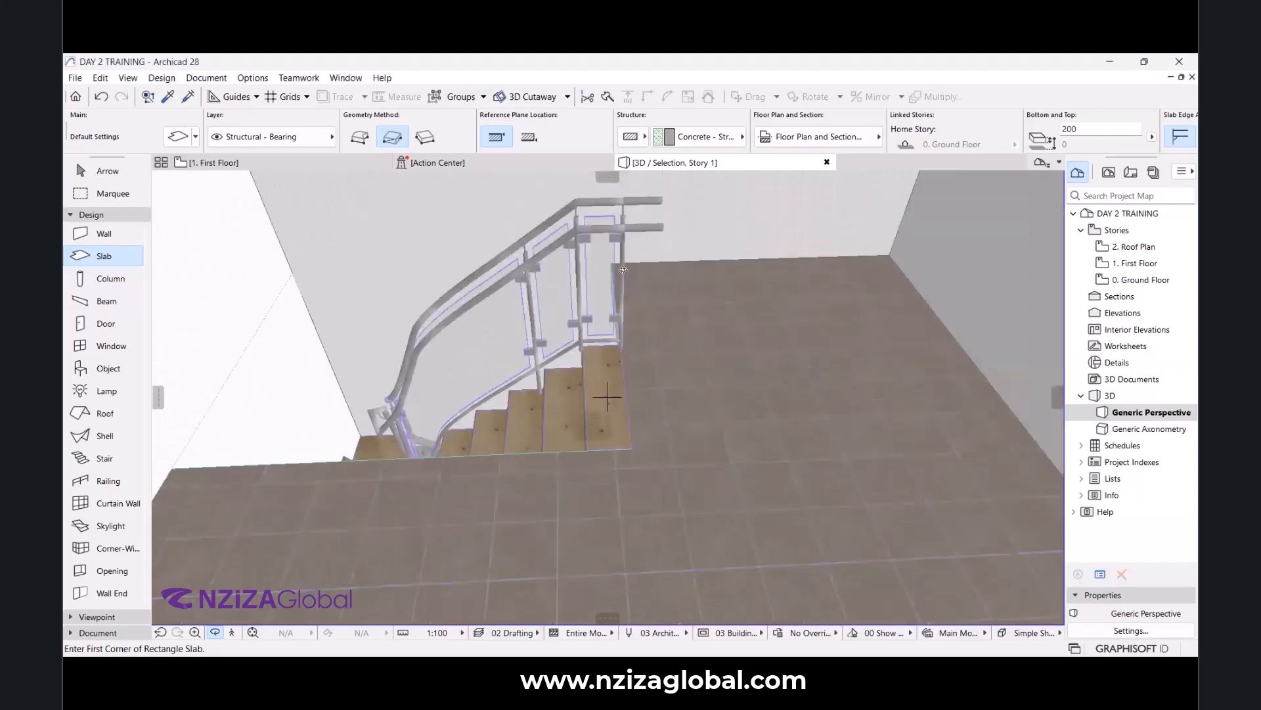
scroll(664, 282, down, 3)
scroll(692, 265, up, 4)
shift+middle_drag(691, 265, 509, 339)
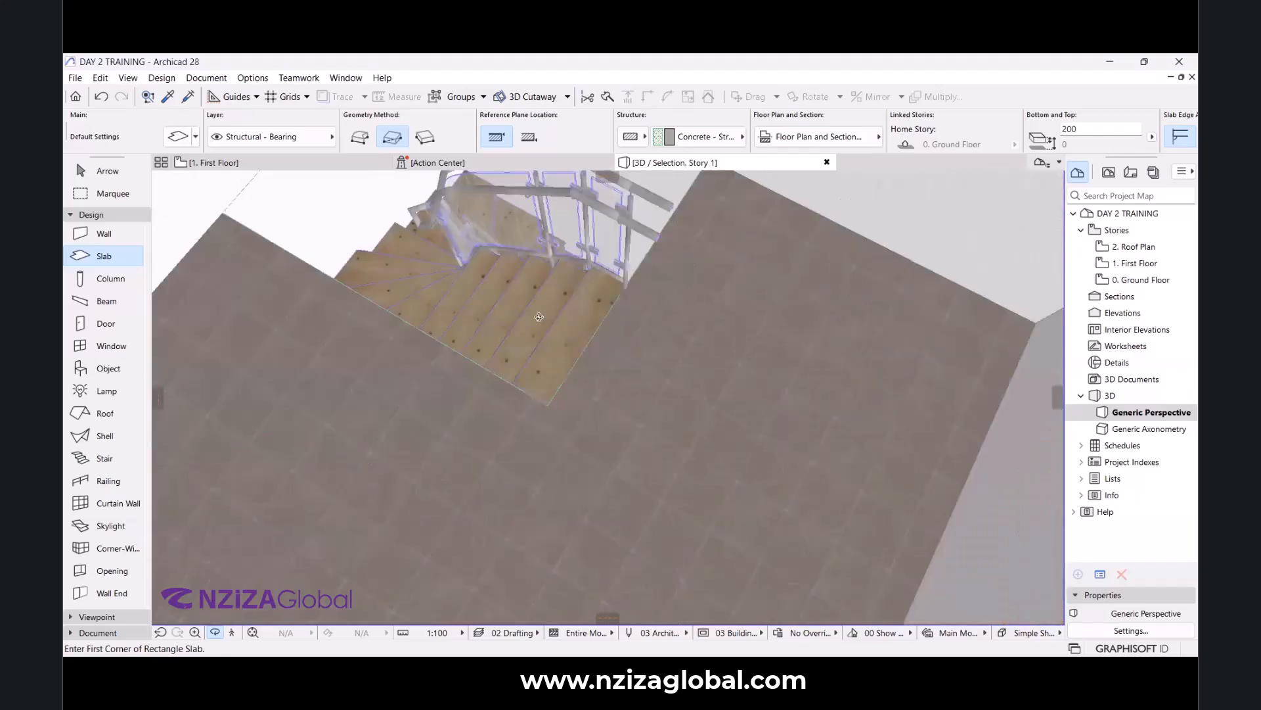
Inspect the upper end of the stair railing and the unguarded slab edge beside the opening from several angles.
shift+middle_drag(576, 373, 609, 290)
scroll(673, 264, up, 3)
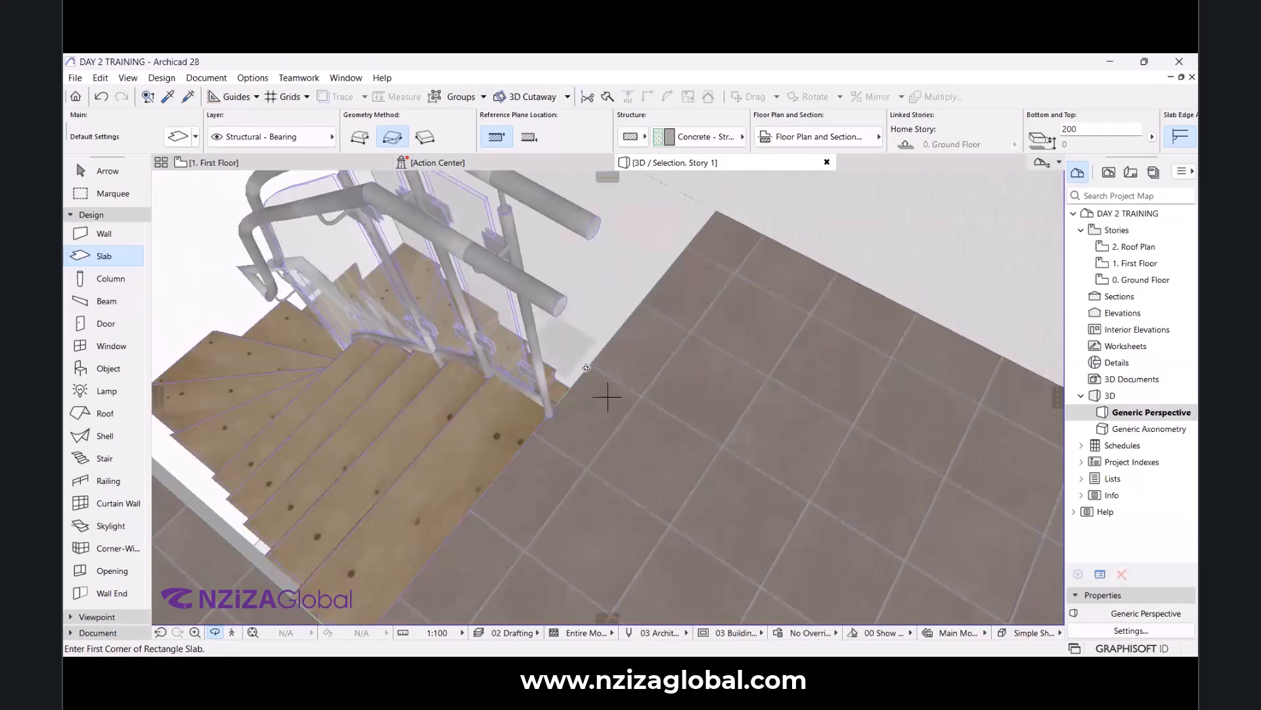
shift+middle_drag(560, 418, 652, 278)
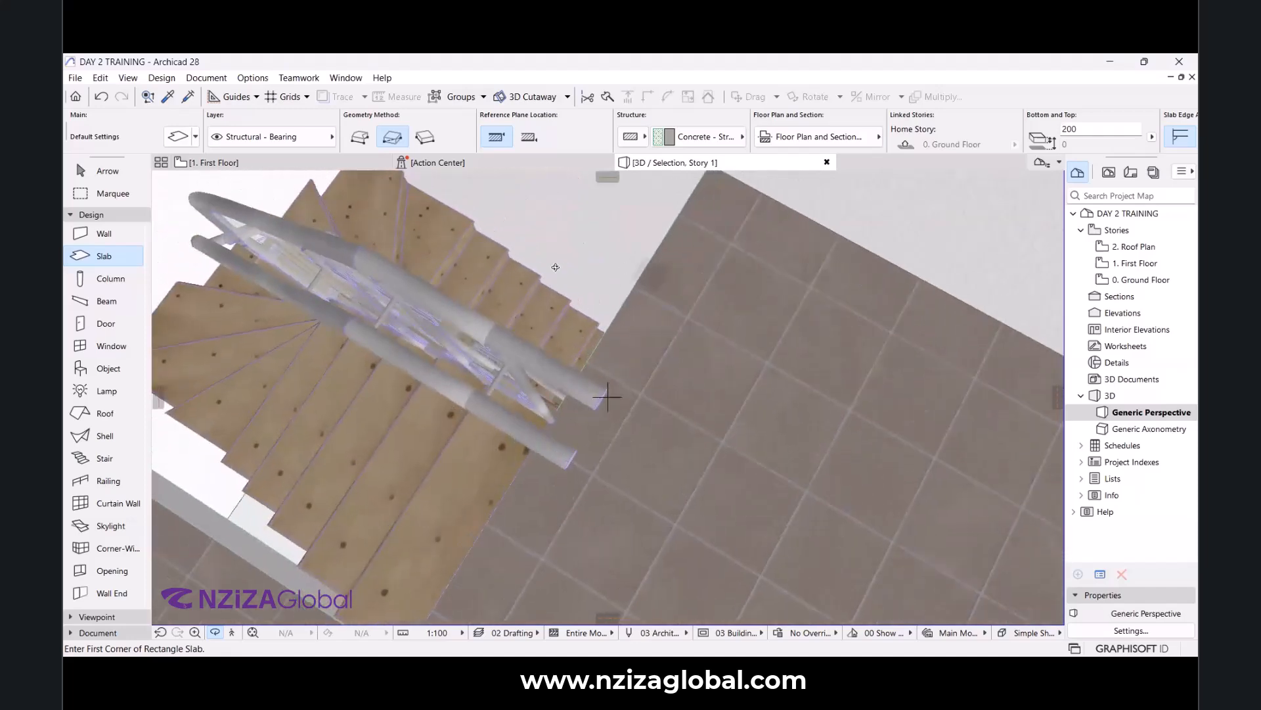
shift+middle_drag(691, 399, 661, 399)
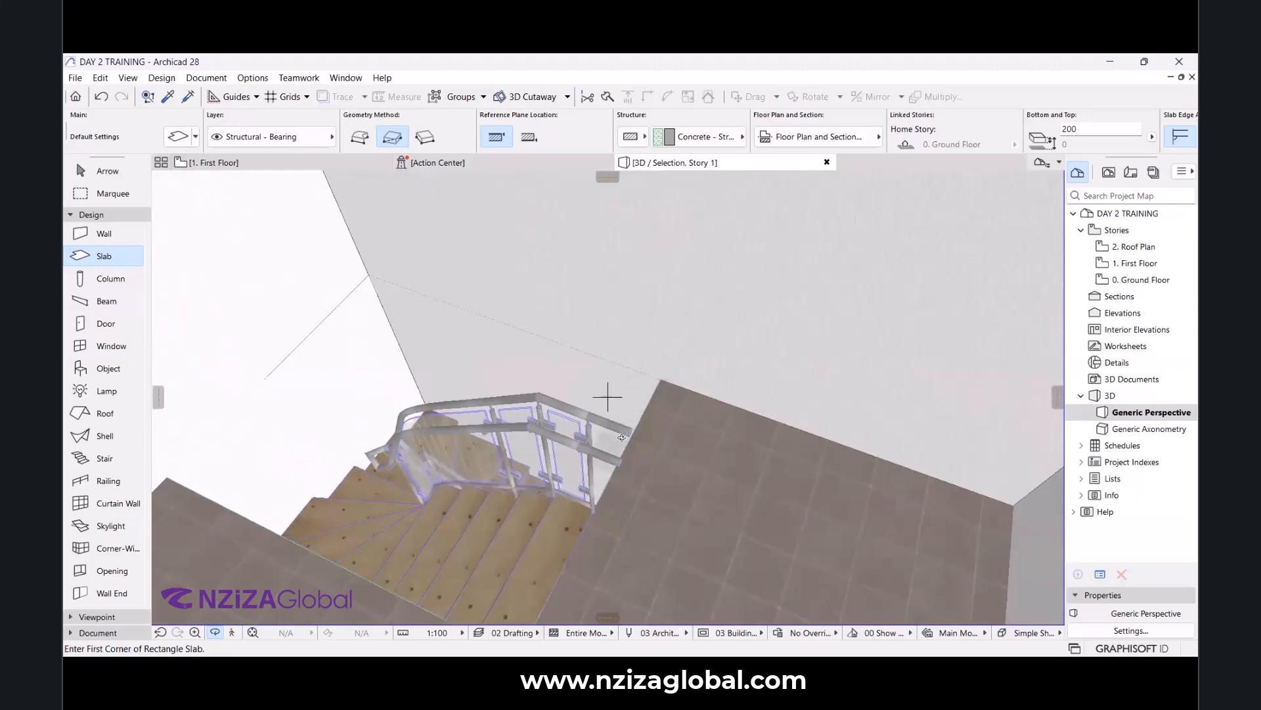
shift+middle_drag(624, 422, 565, 414)
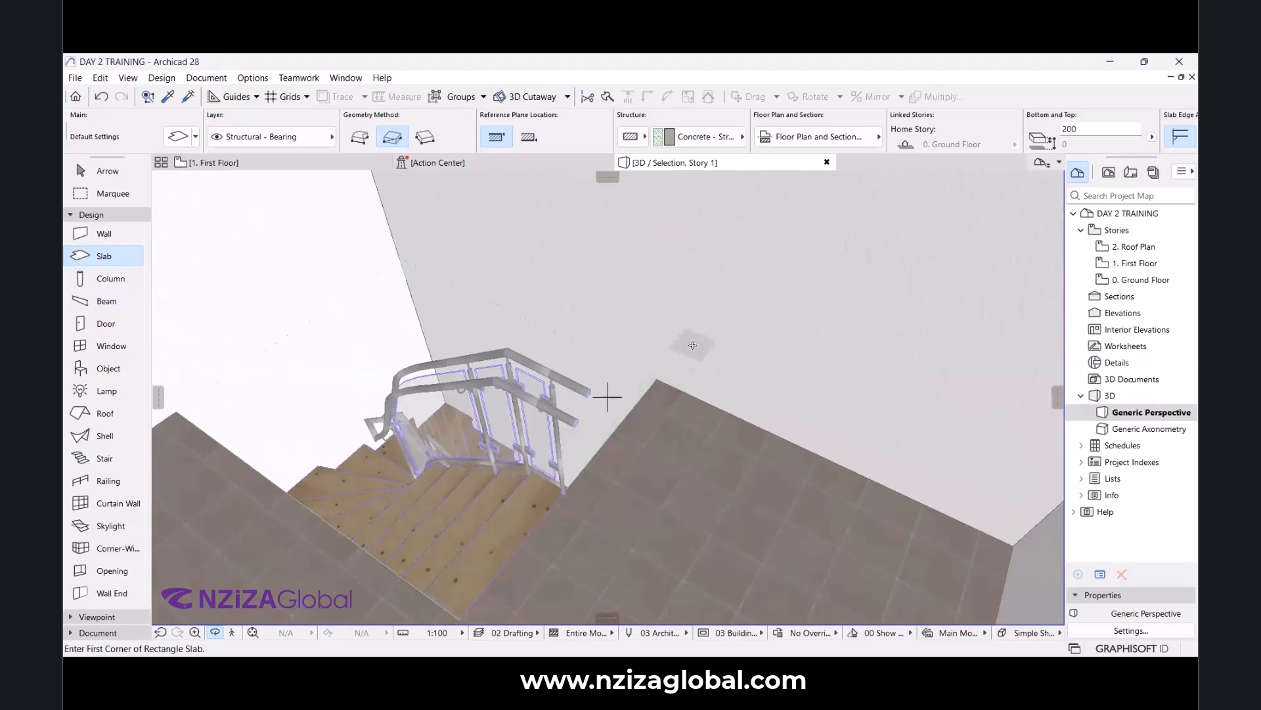
scroll(681, 329, down, 2)
scroll(690, 324, up, 3)
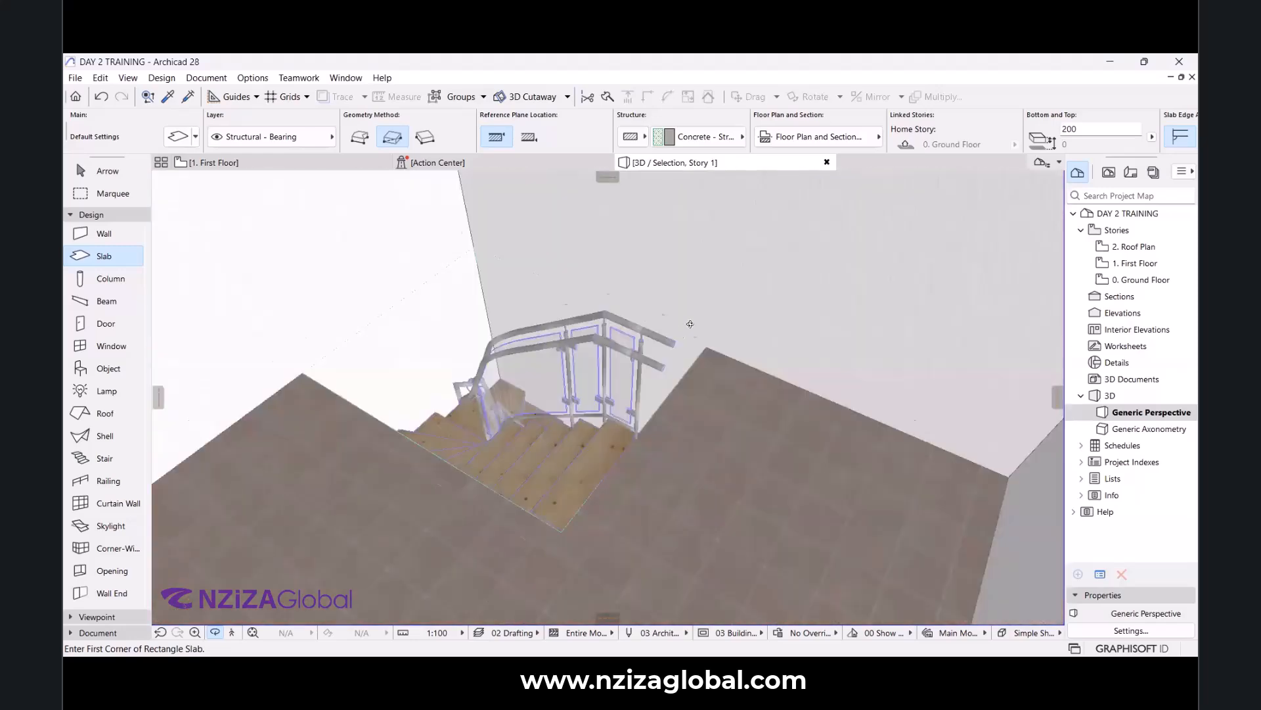
scroll(515, 536, up, 2)
shift+middle_drag(515, 537, 500, 441)
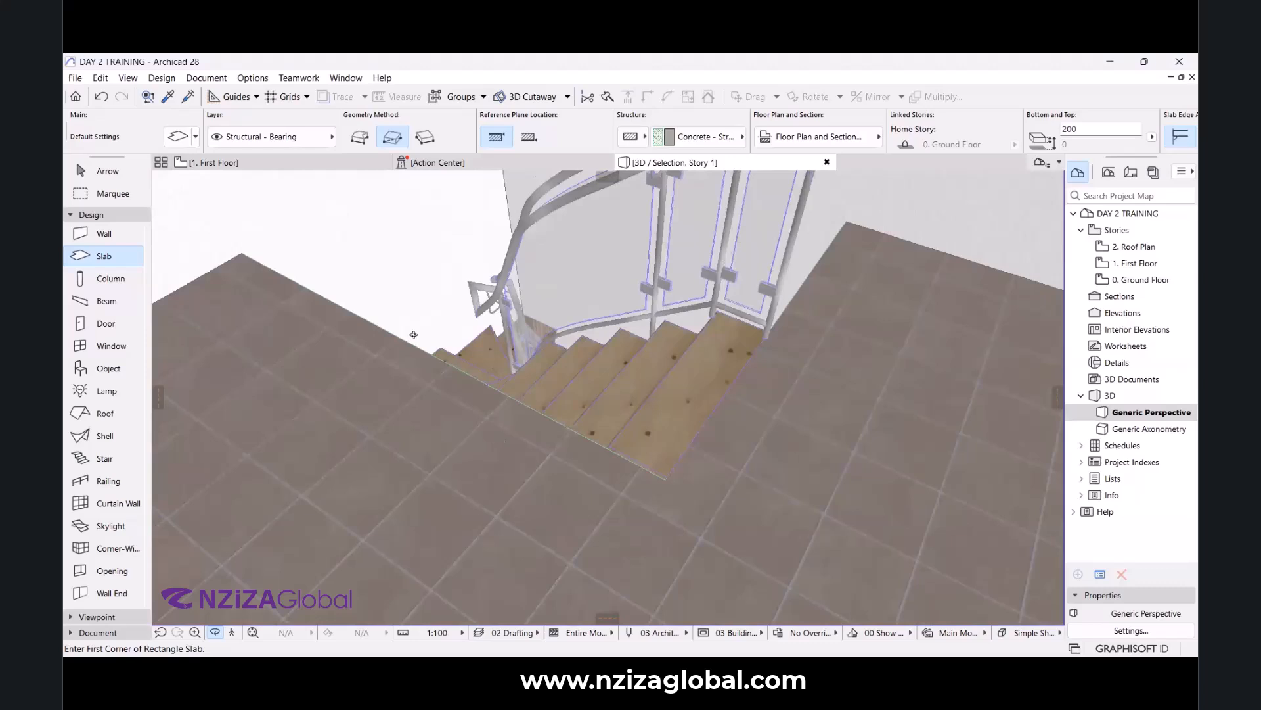
shift+middle_drag(565, 498, 842, 275)
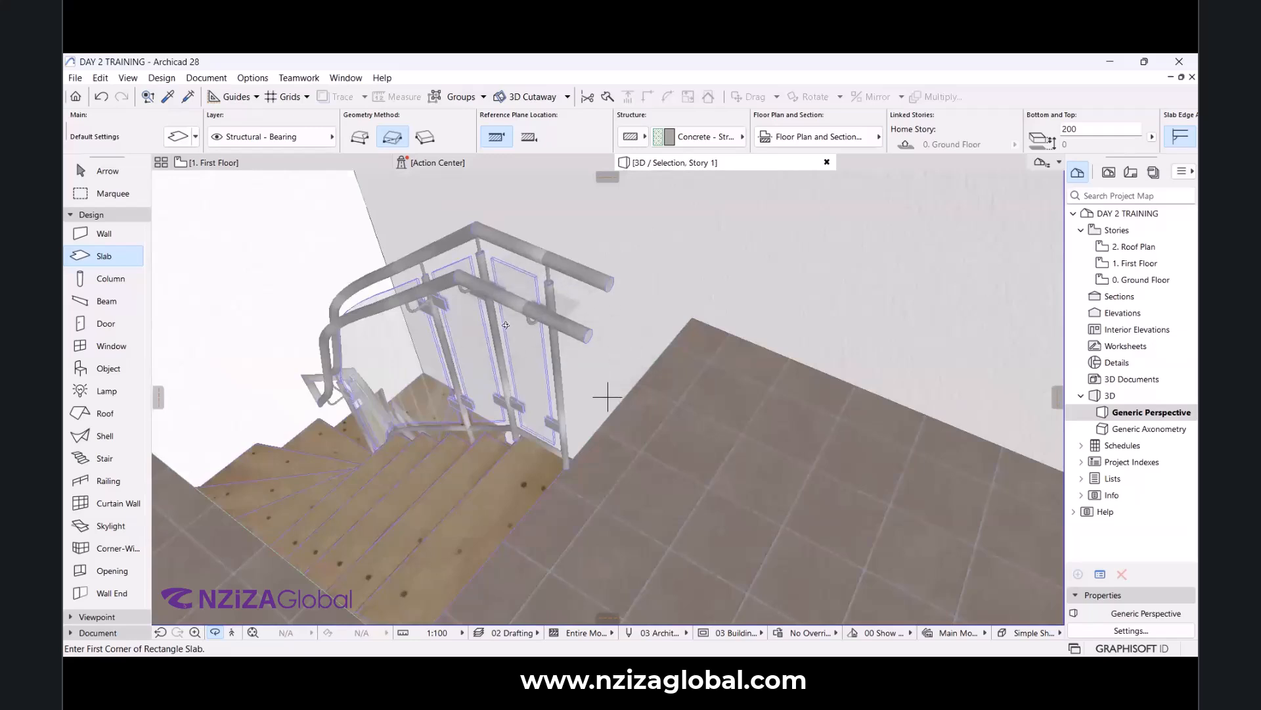
Leave the Slab tool and compare the railing end and the opening's unguarded edge between the First Floor plan and the 3D view.
click(270, 164)
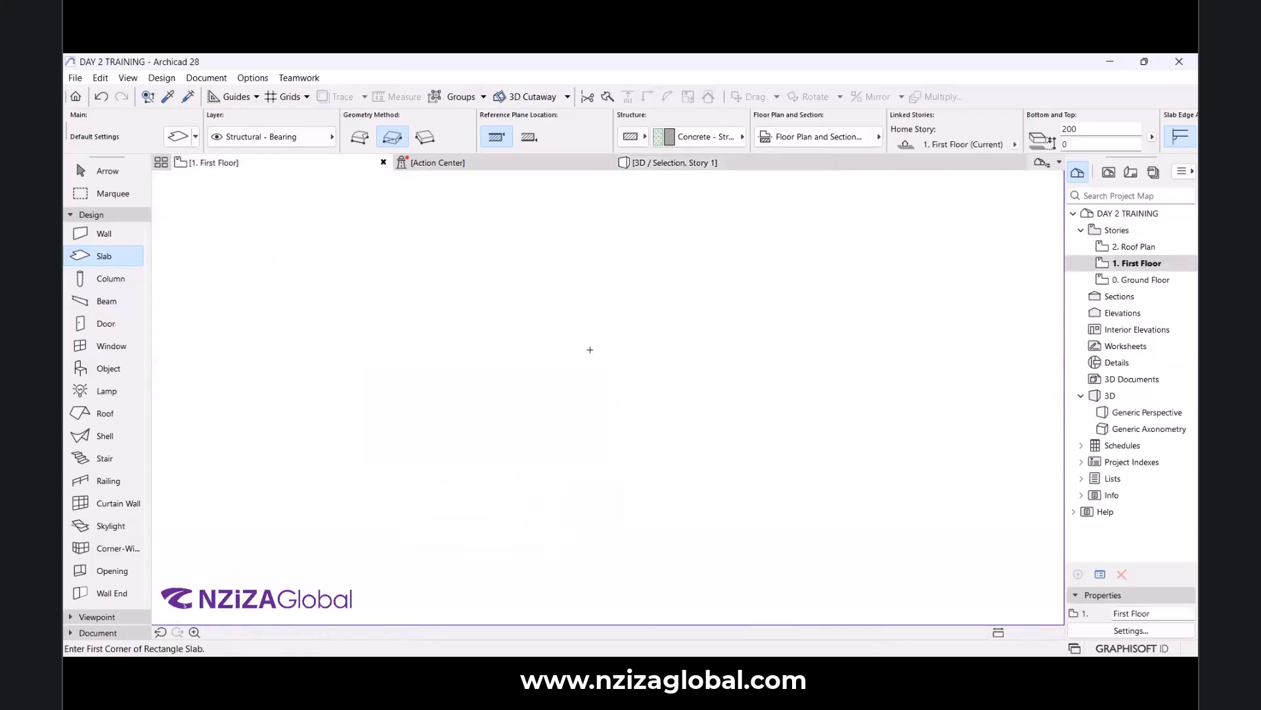
key(Escape)
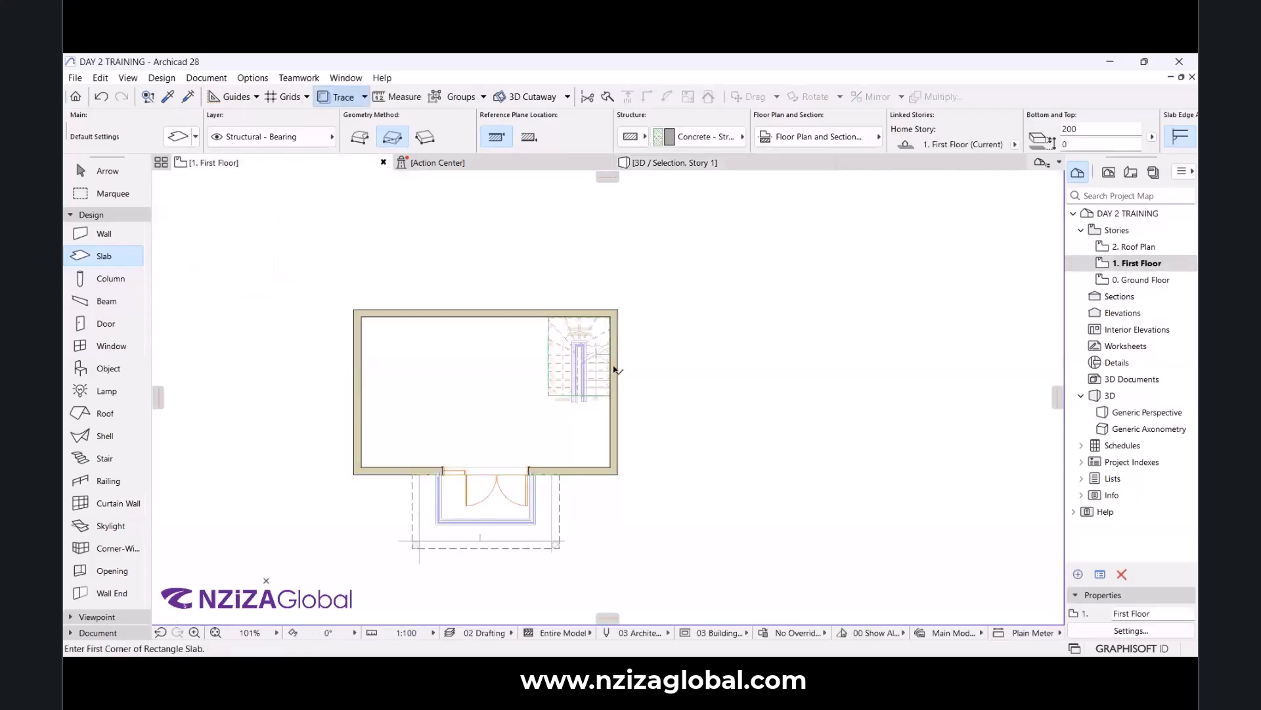
key(Escape)
scroll(603, 384, up, 8)
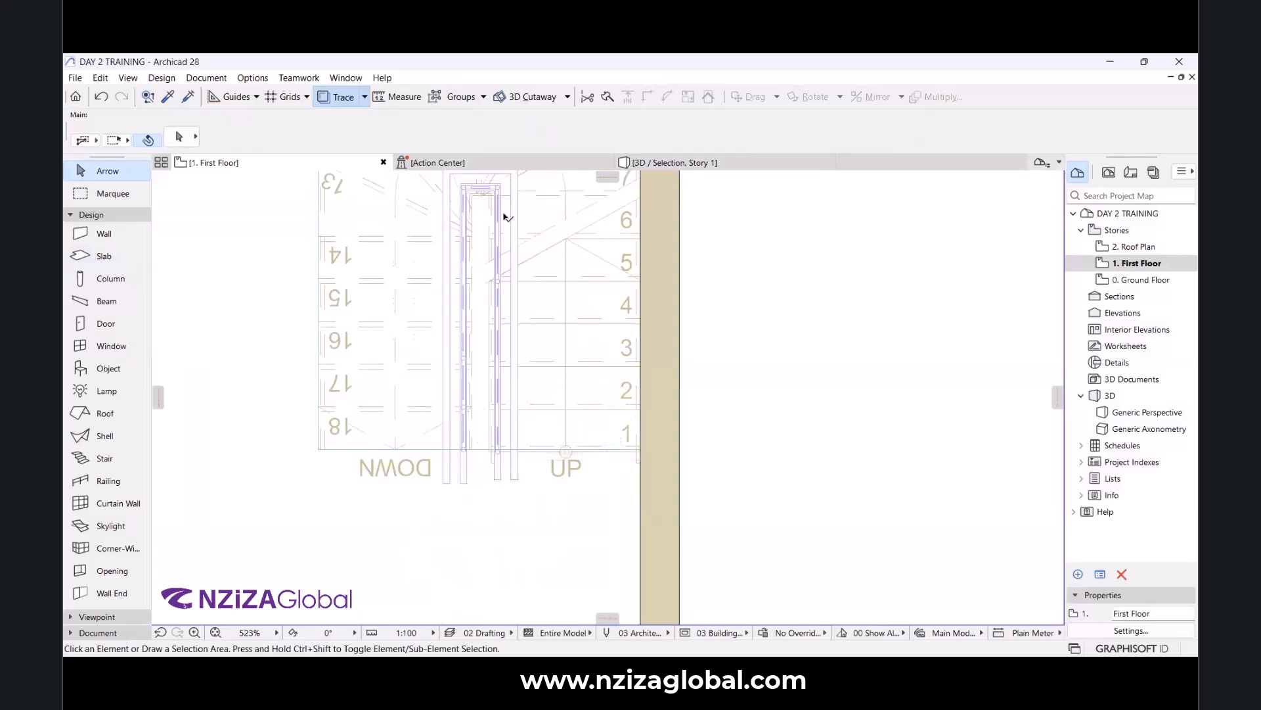
key(F3)
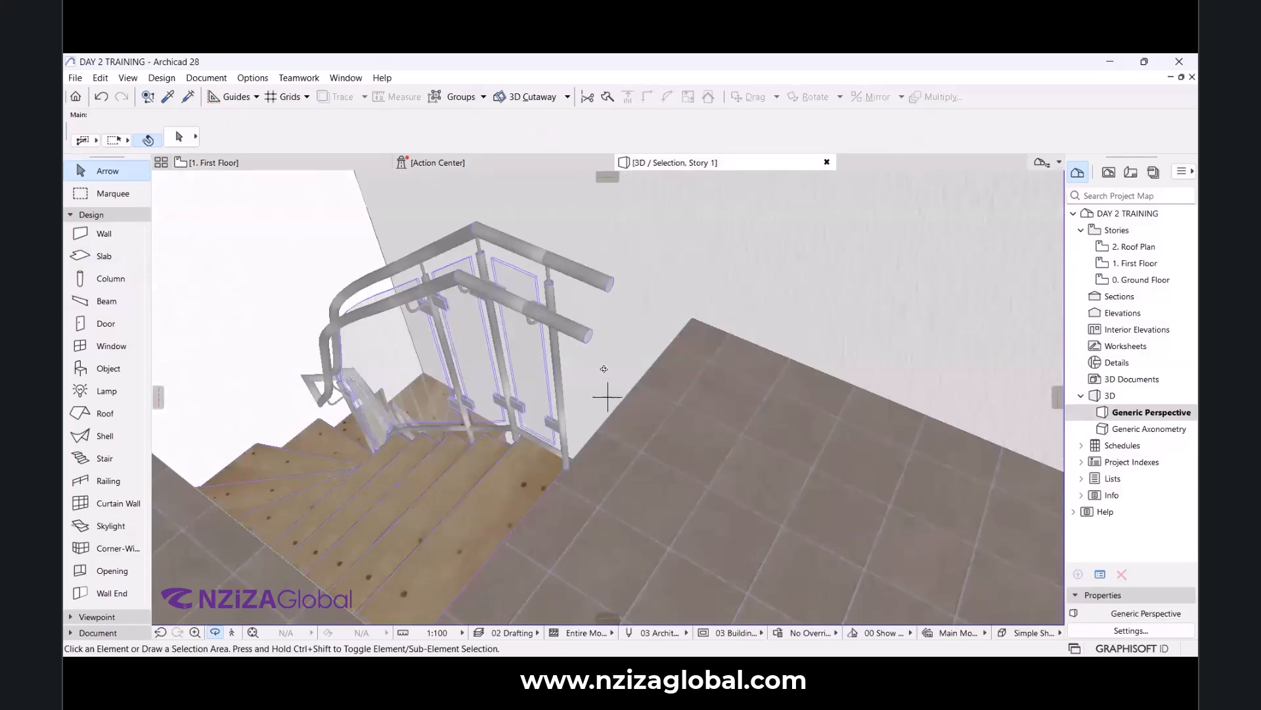
drag(595, 377, 619, 522)
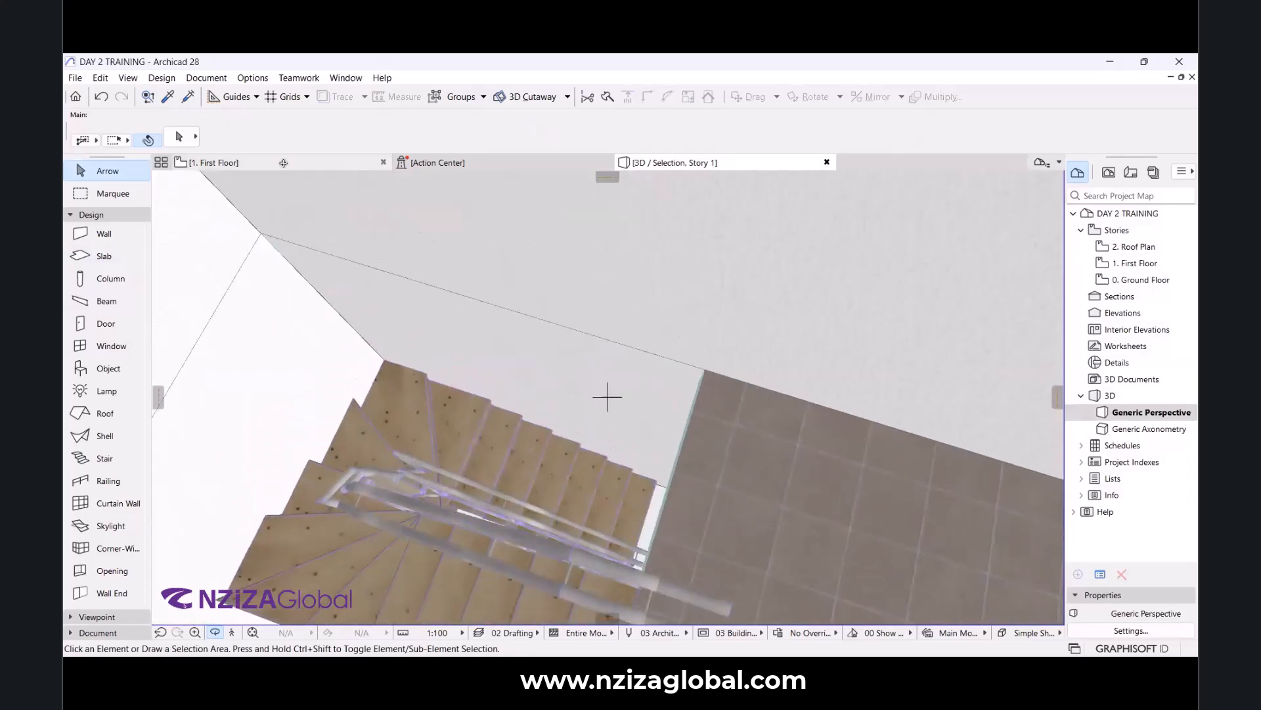
click(279, 165)
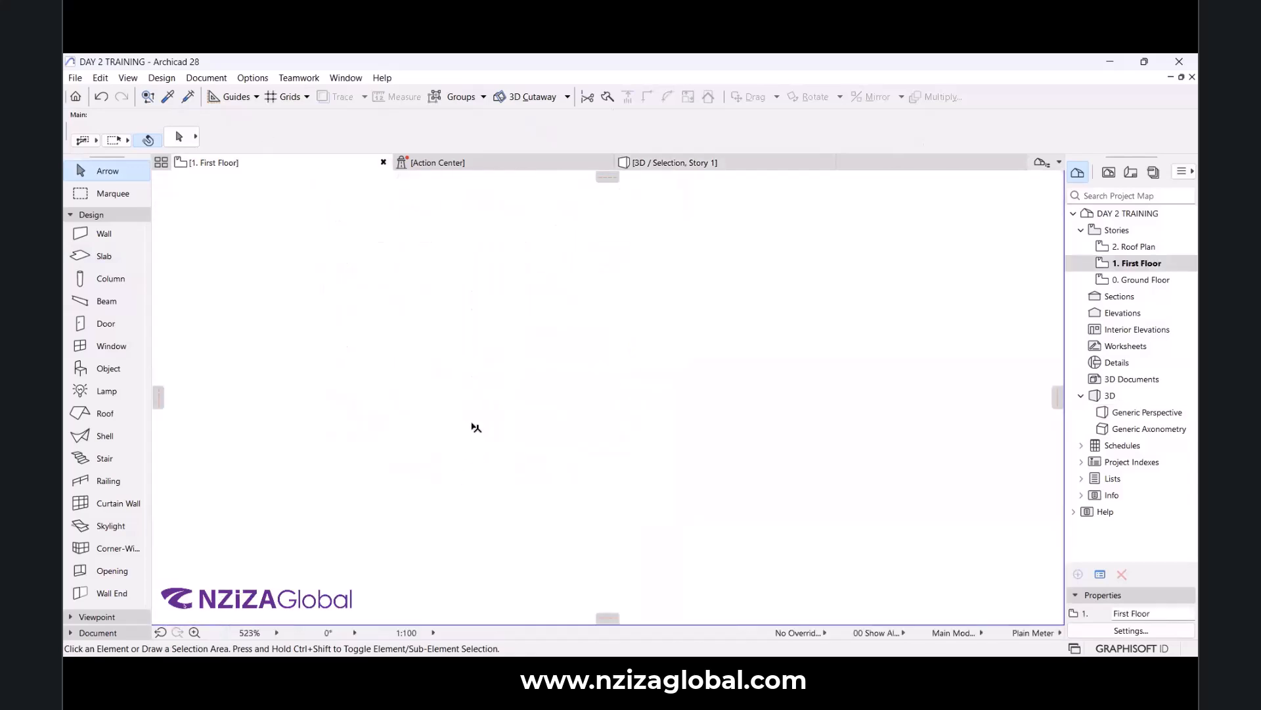
Continue the stair railing from its end at step 18 along the slab opening's edge to the side wall.
click(465, 478)
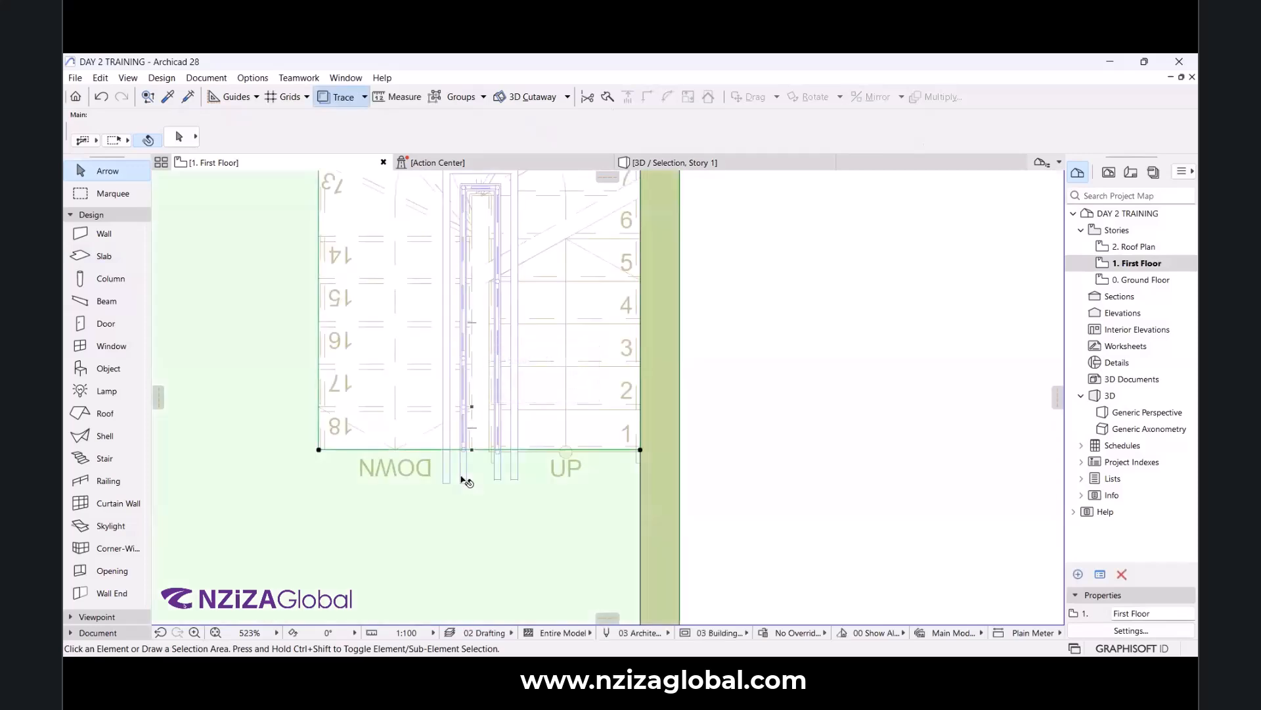
click(468, 443)
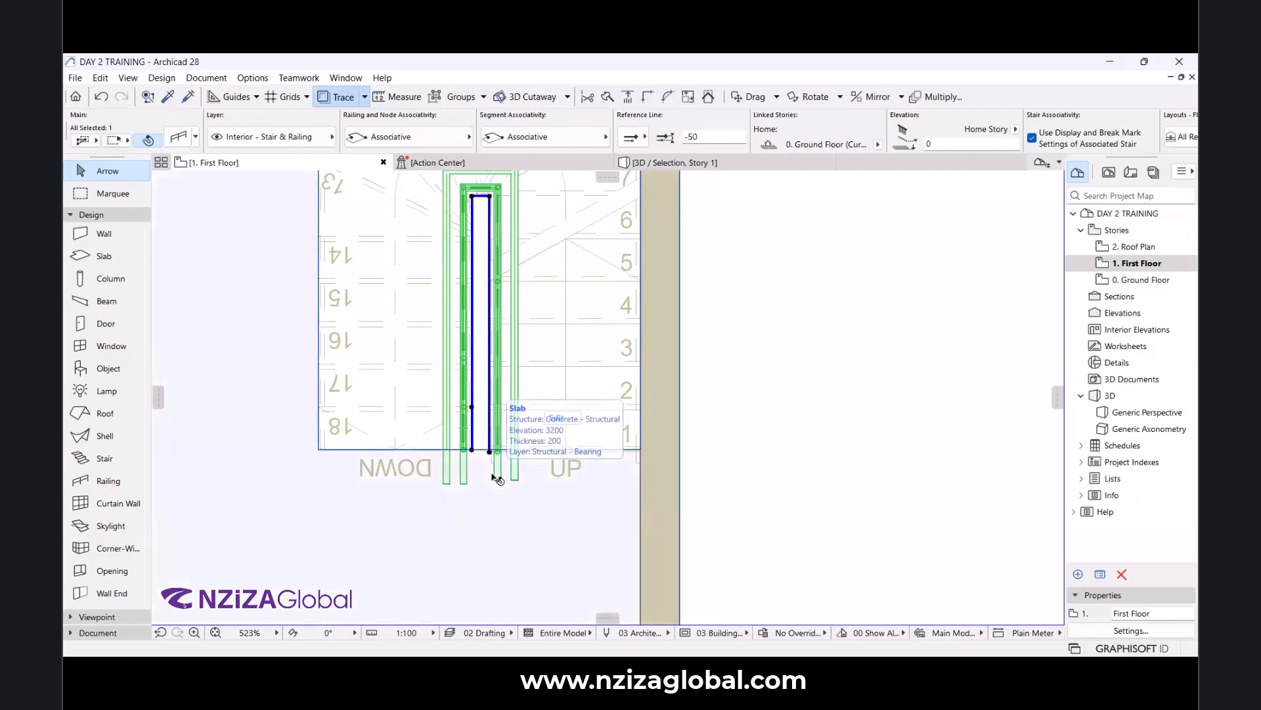
scroll(493, 470, up, 5)
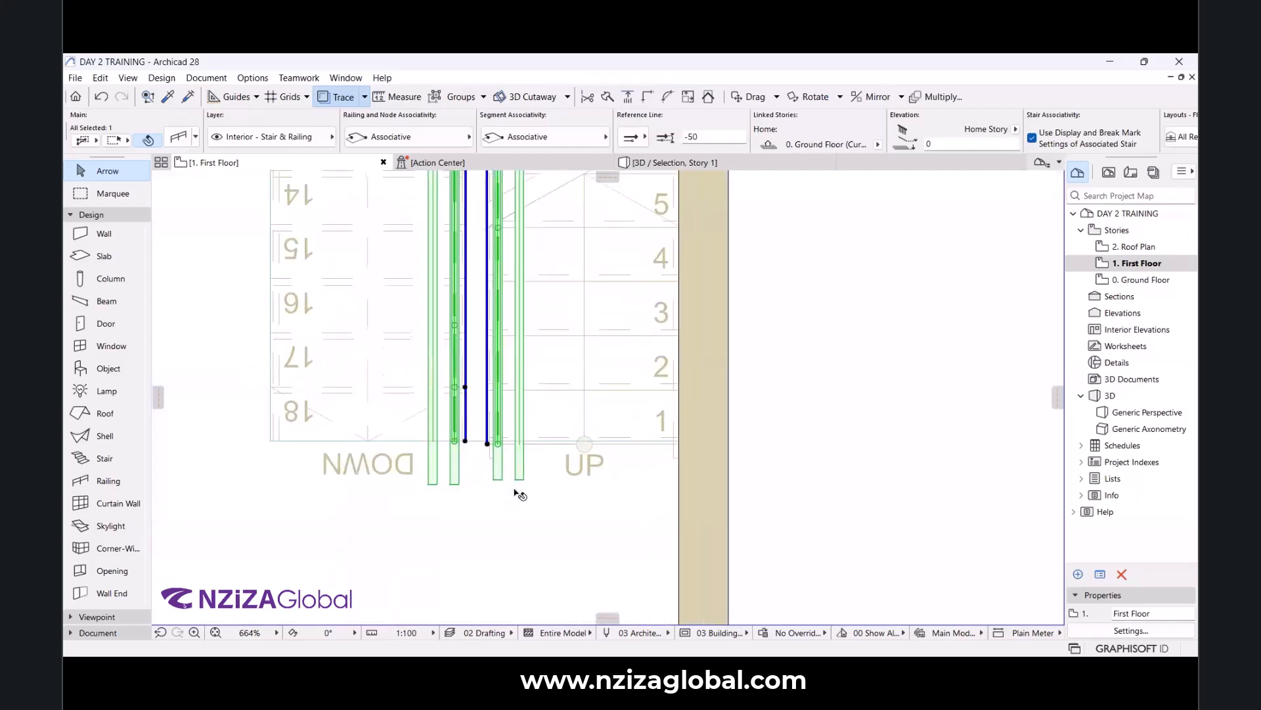
scroll(546, 353, down, 2)
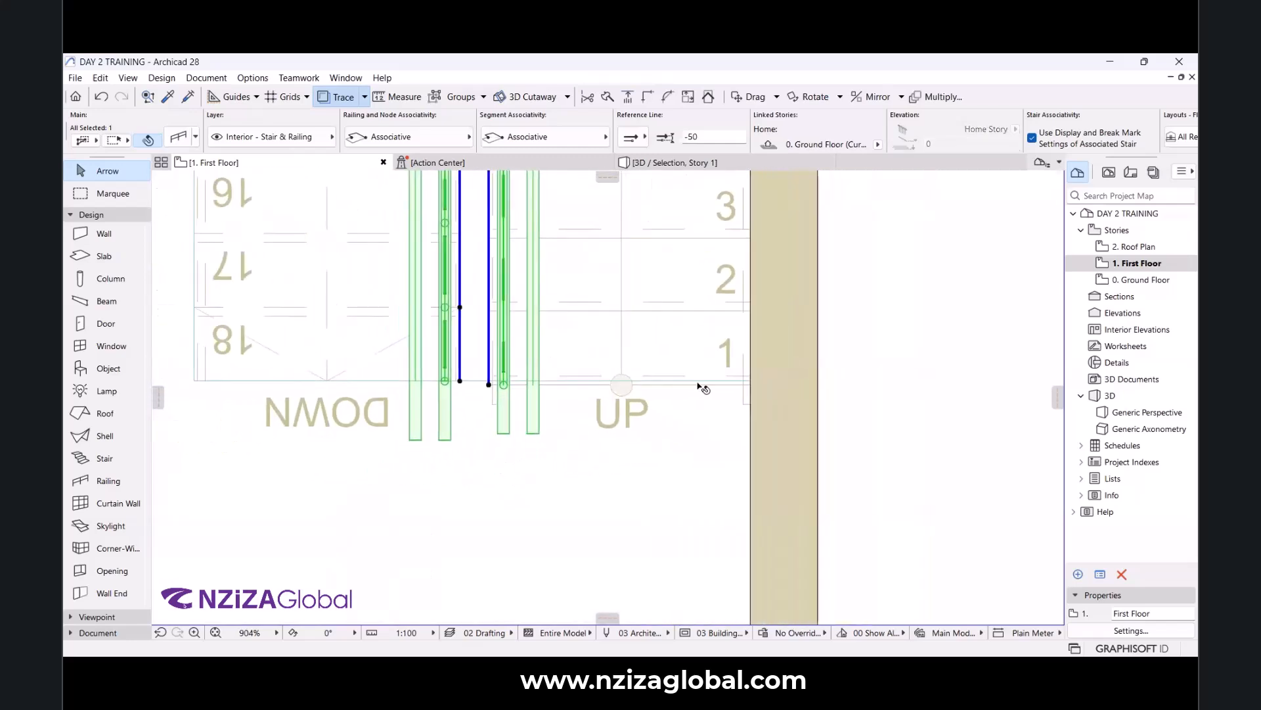
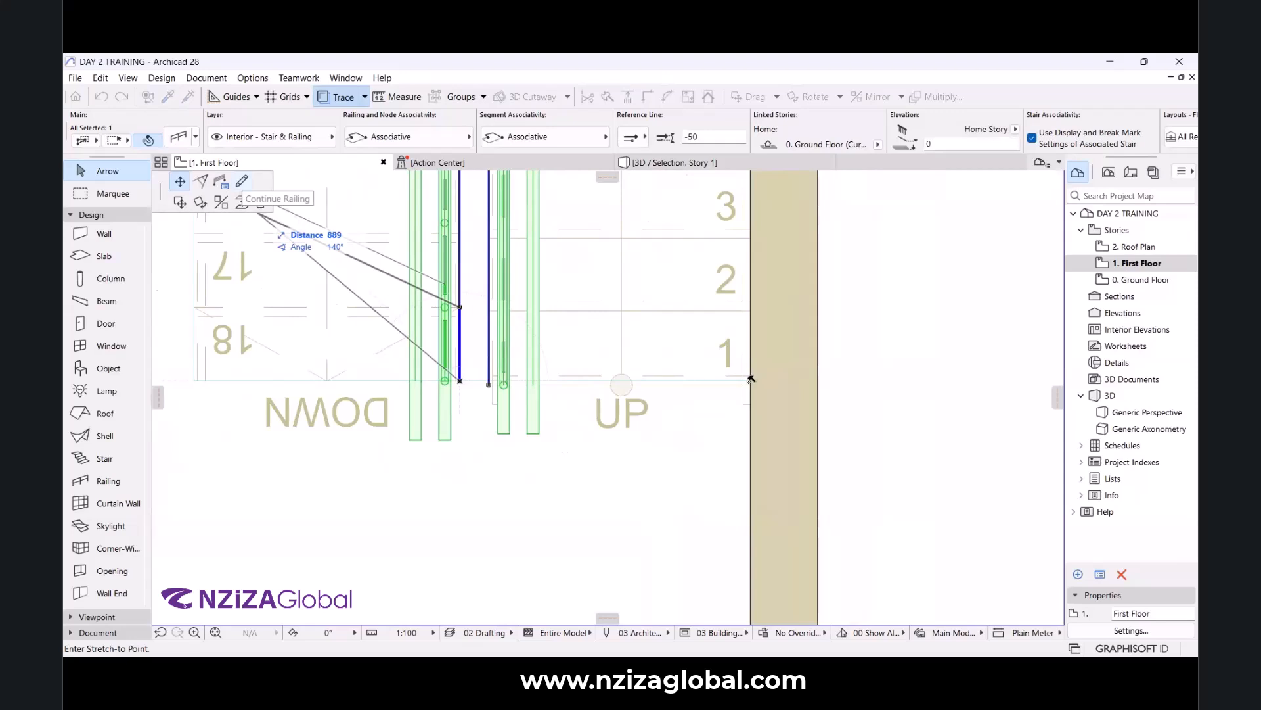
click(752, 378)
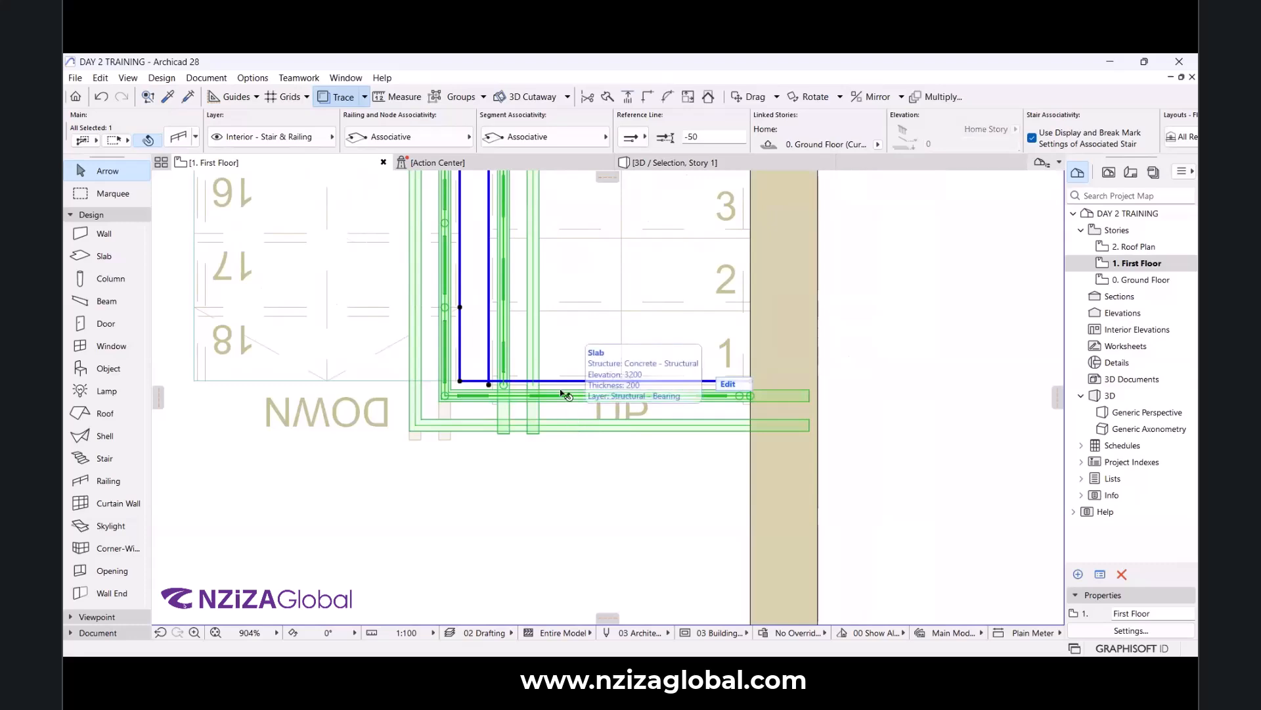
Switch to the 3D view and examine the extended railing and how its end meets the side wall.
click(688, 165)
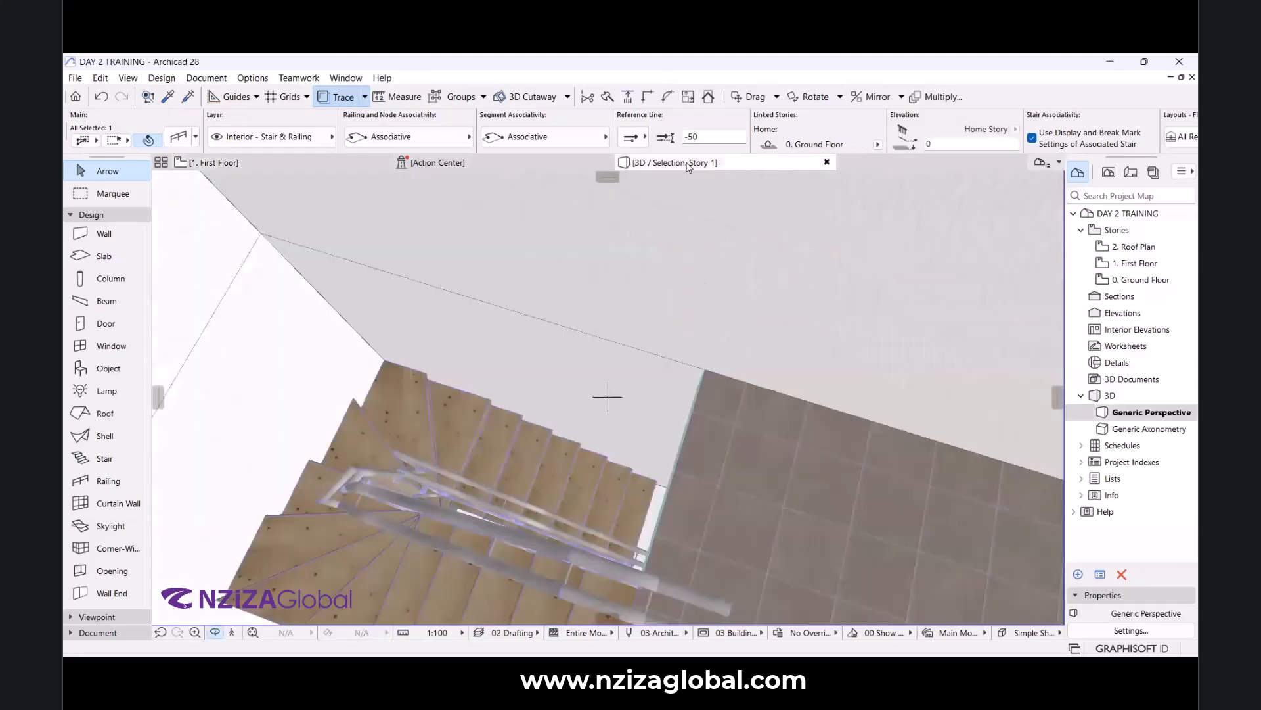
drag(843, 414, 666, 263)
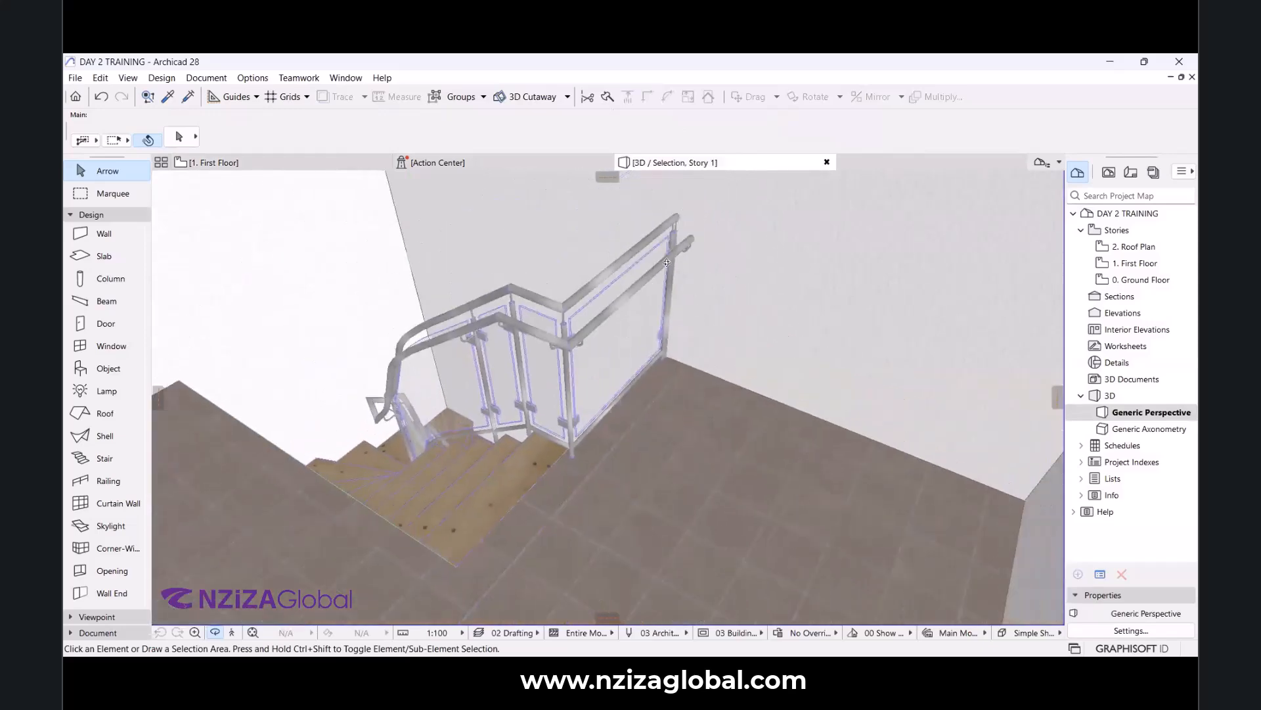
scroll(667, 262, up, 5)
scroll(667, 263, down, 7)
shift+middle_drag(663, 266, 700, 237)
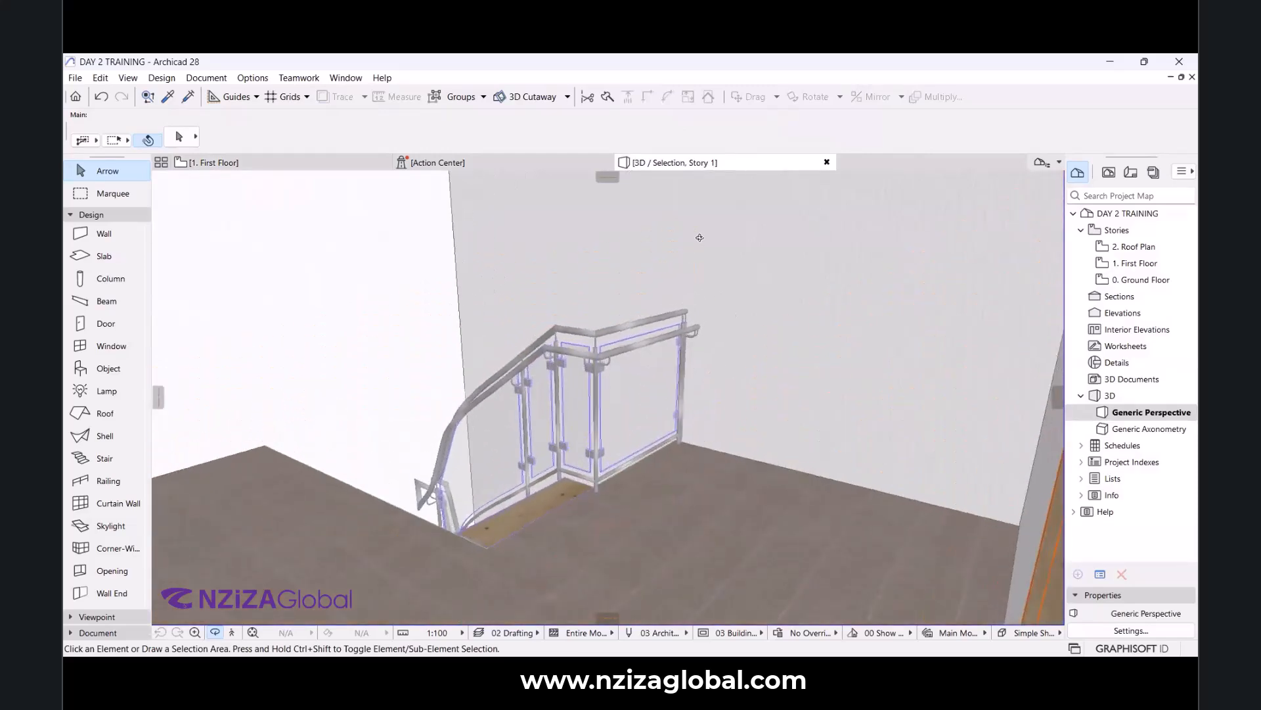
shift+middle_drag(814, 406, 396, 263)
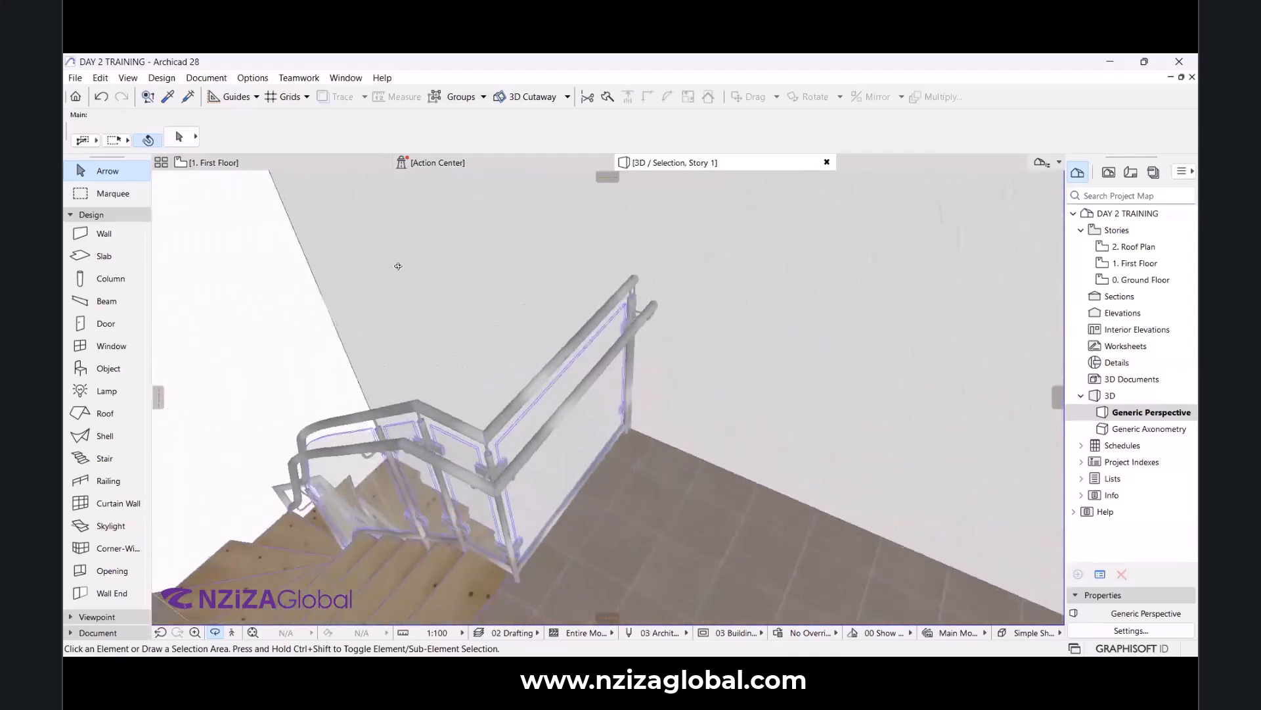
Return to the First Floor plan at the railing's end beside the side wall.
click(302, 162)
click(756, 396)
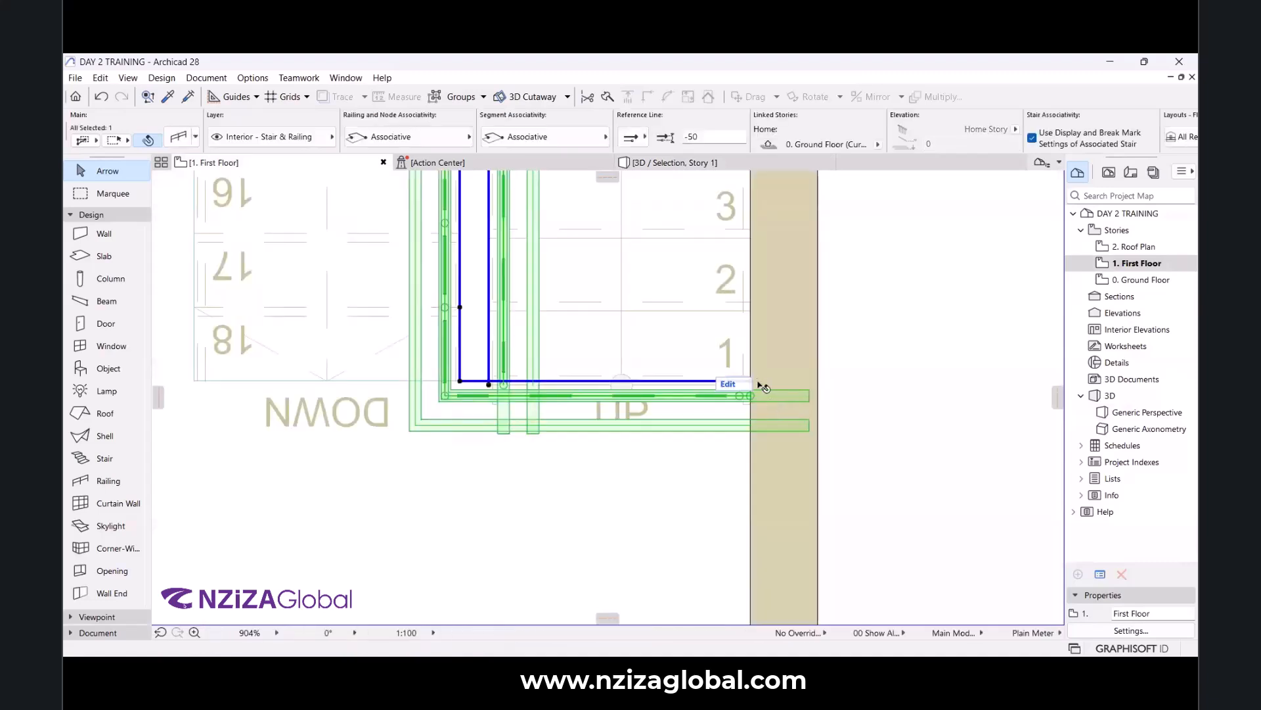
scroll(762, 398, up, 5)
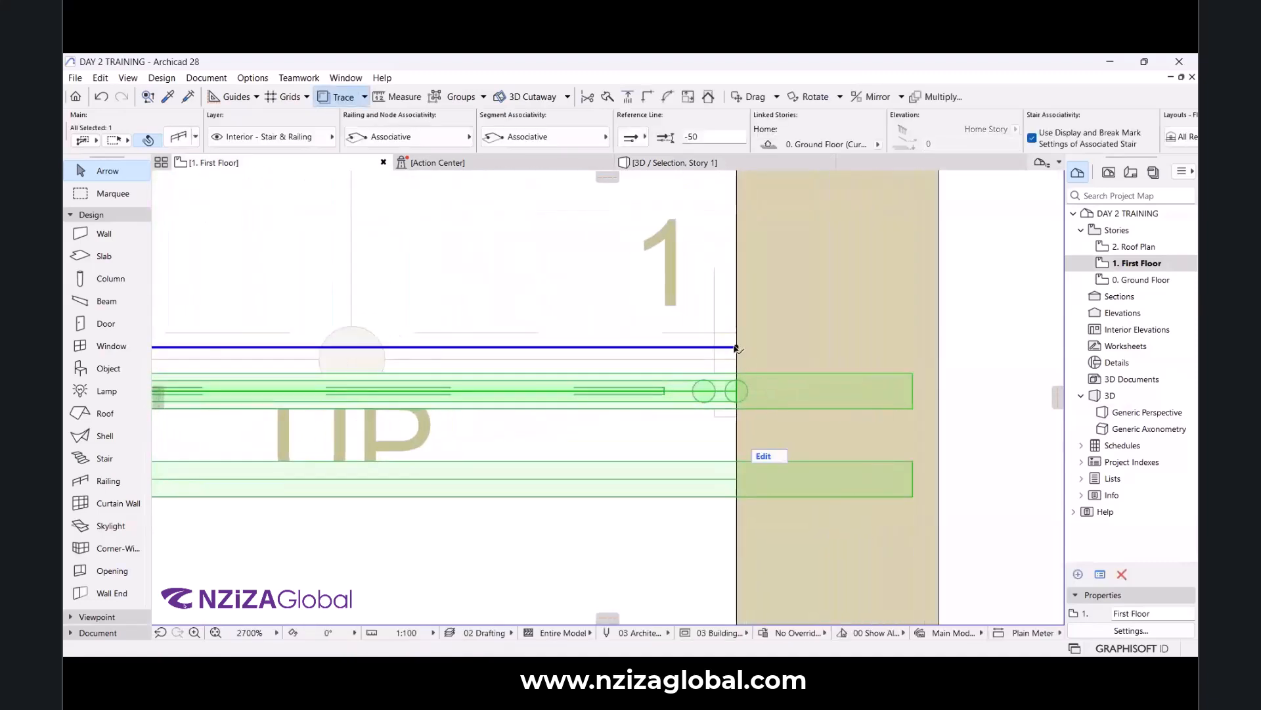
click(640, 345)
click(635, 347)
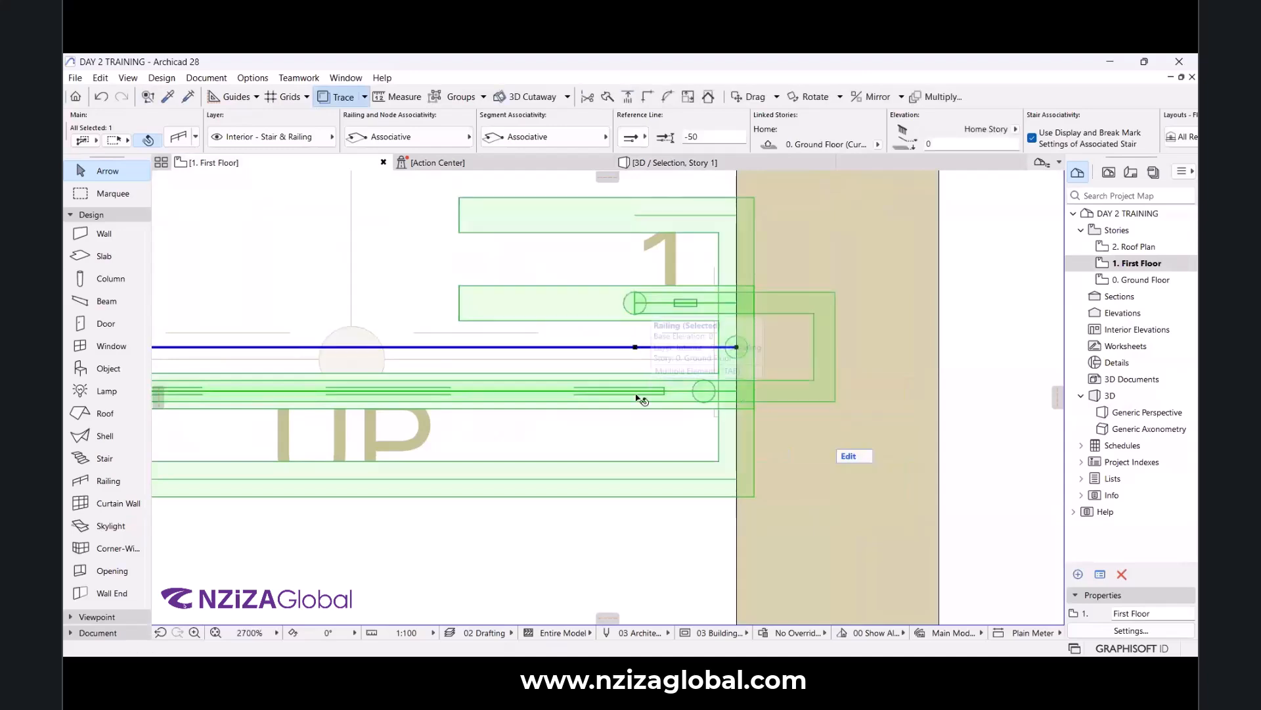
key(ctrl+z)
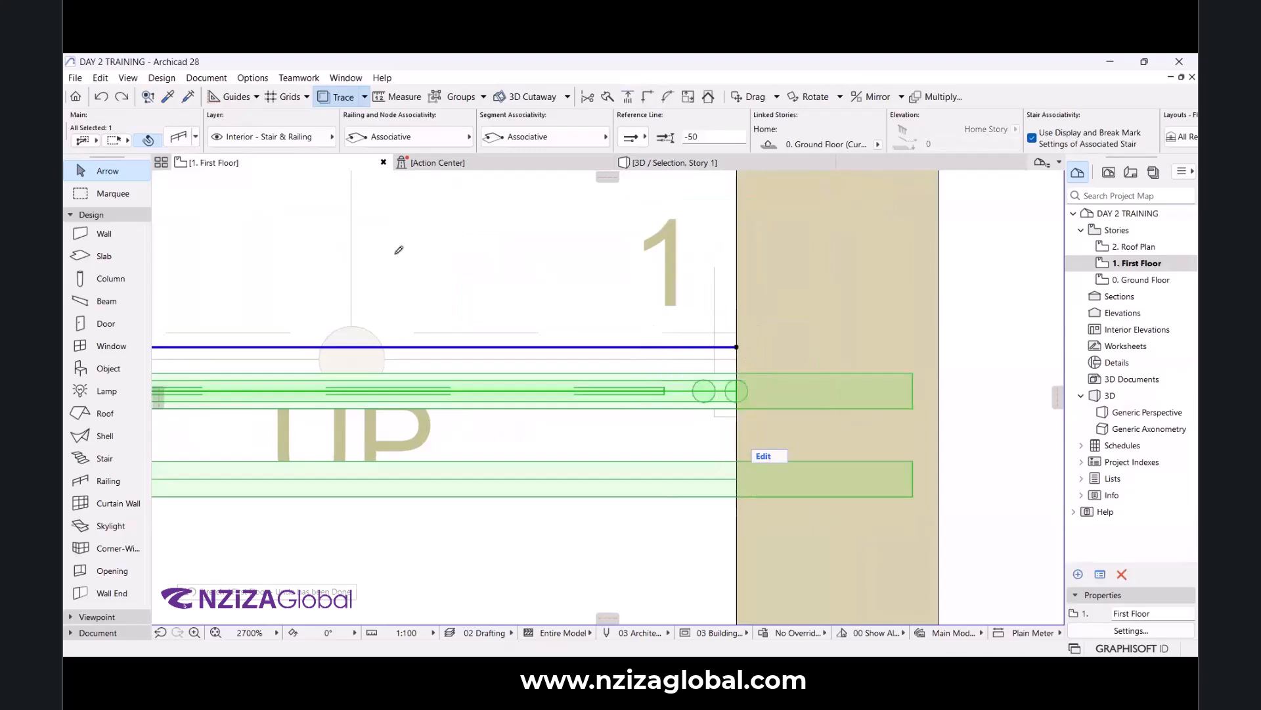
Shorten the railing by moving its end node back from the side wall along the slab opening's edge.
click(290, 188)
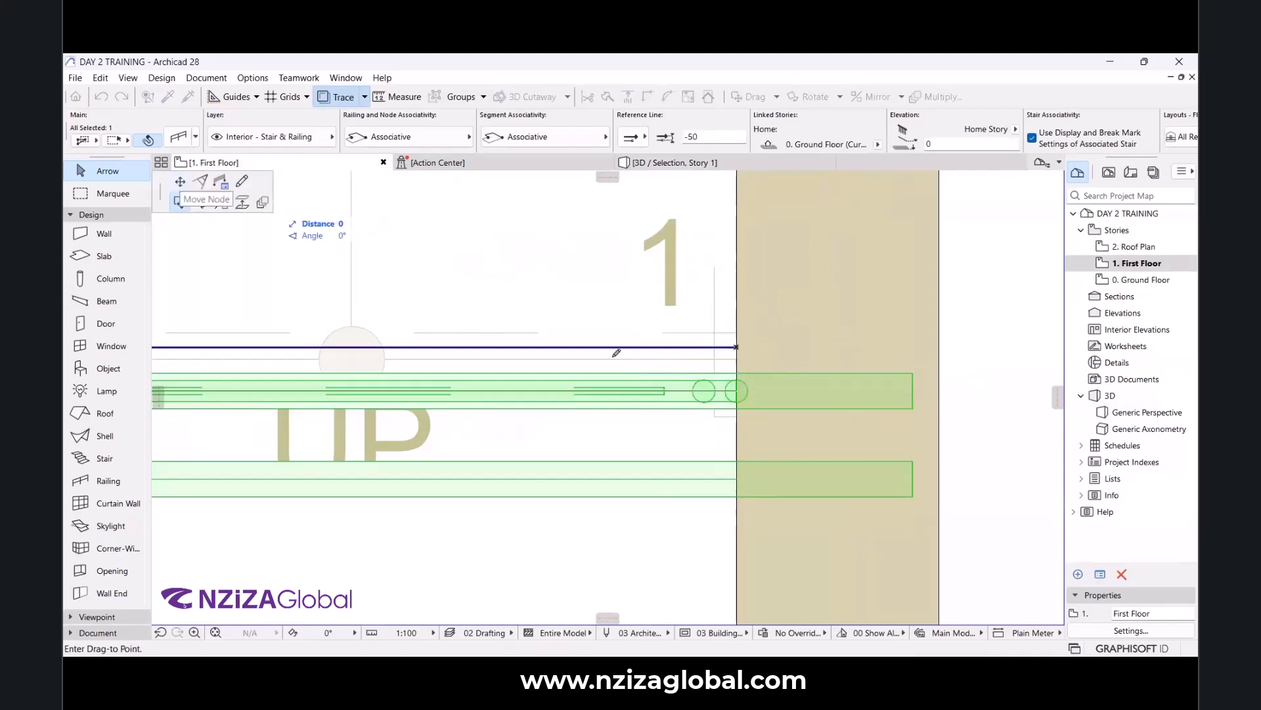
click(588, 348)
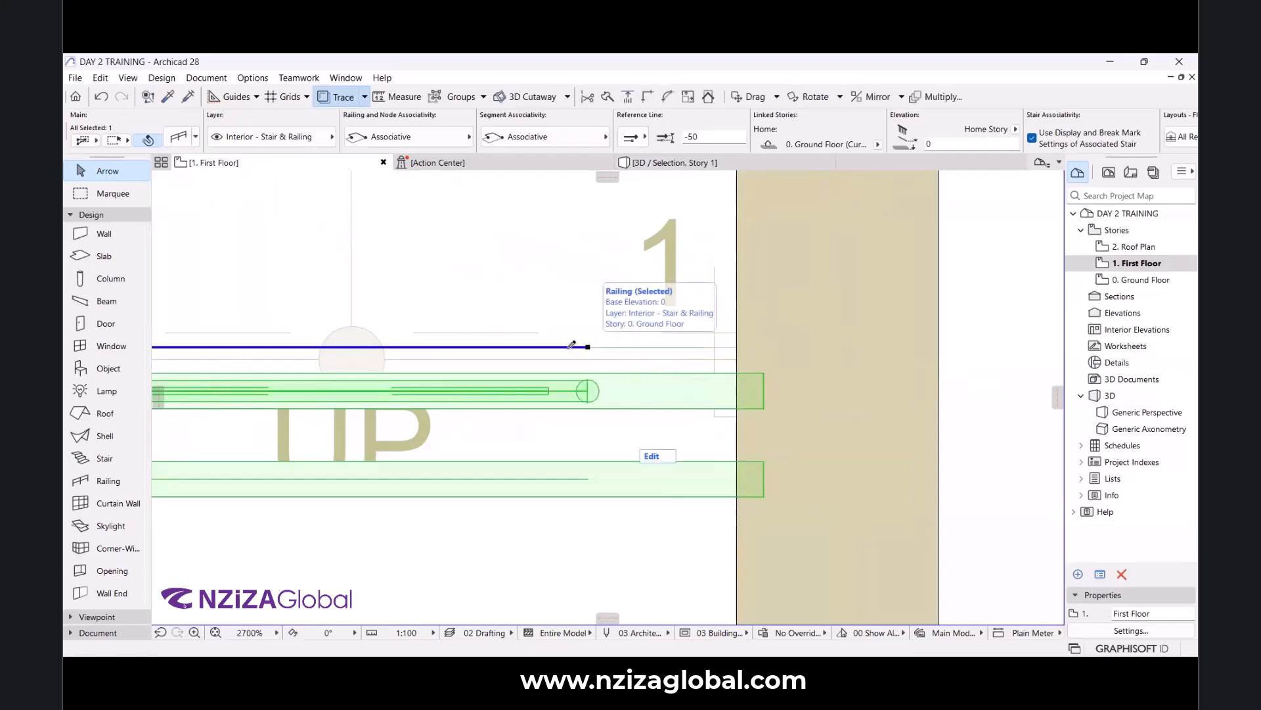
click(570, 347)
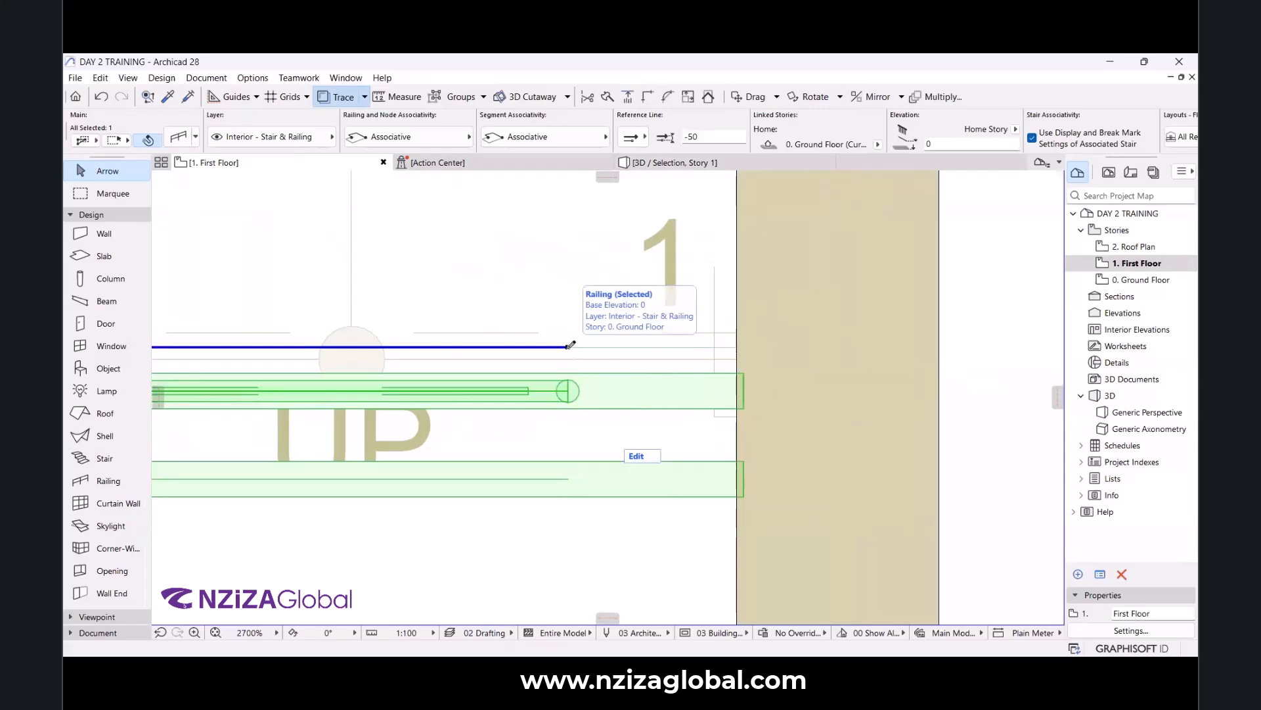
drag(568, 346, 555, 347)
Examine the shortened railing in the 3D view, along with the unguarded slab edge on the stair's other side.
click(665, 164)
shift+middle_drag(664, 402, 559, 455)
shift+middle_drag(499, 519, 739, 413)
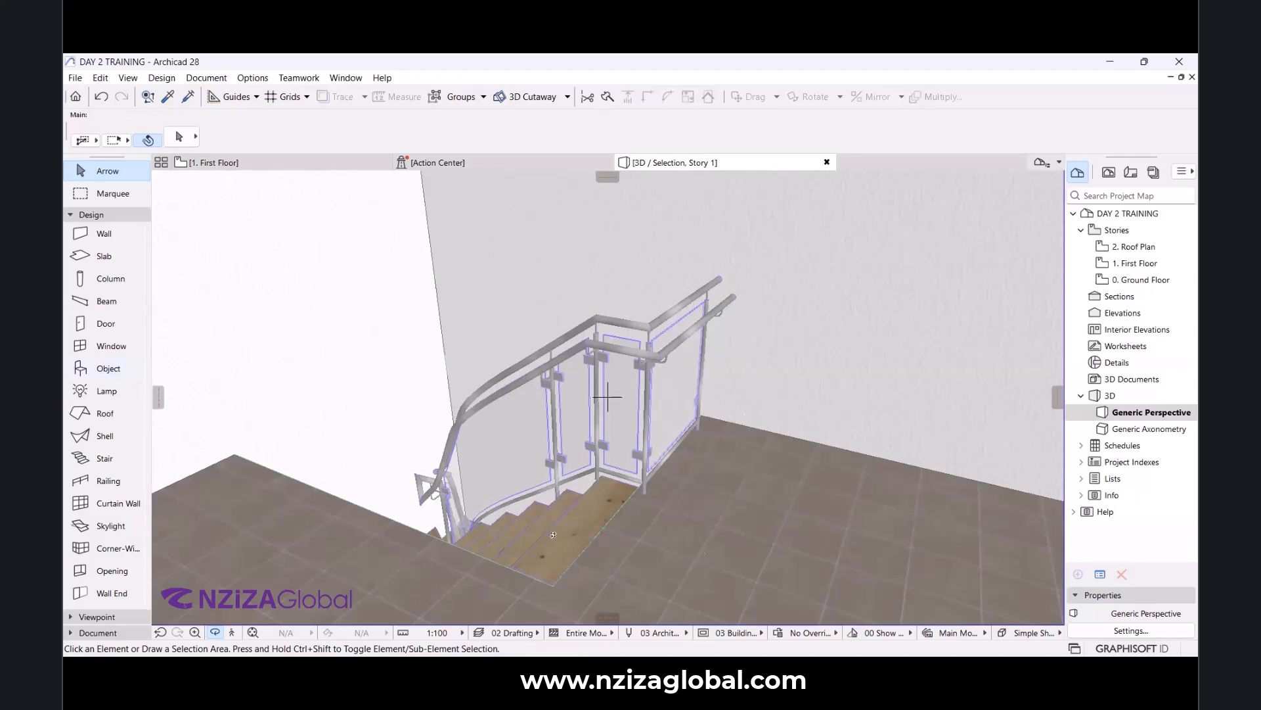
shift+middle_drag(667, 522, 519, 416)
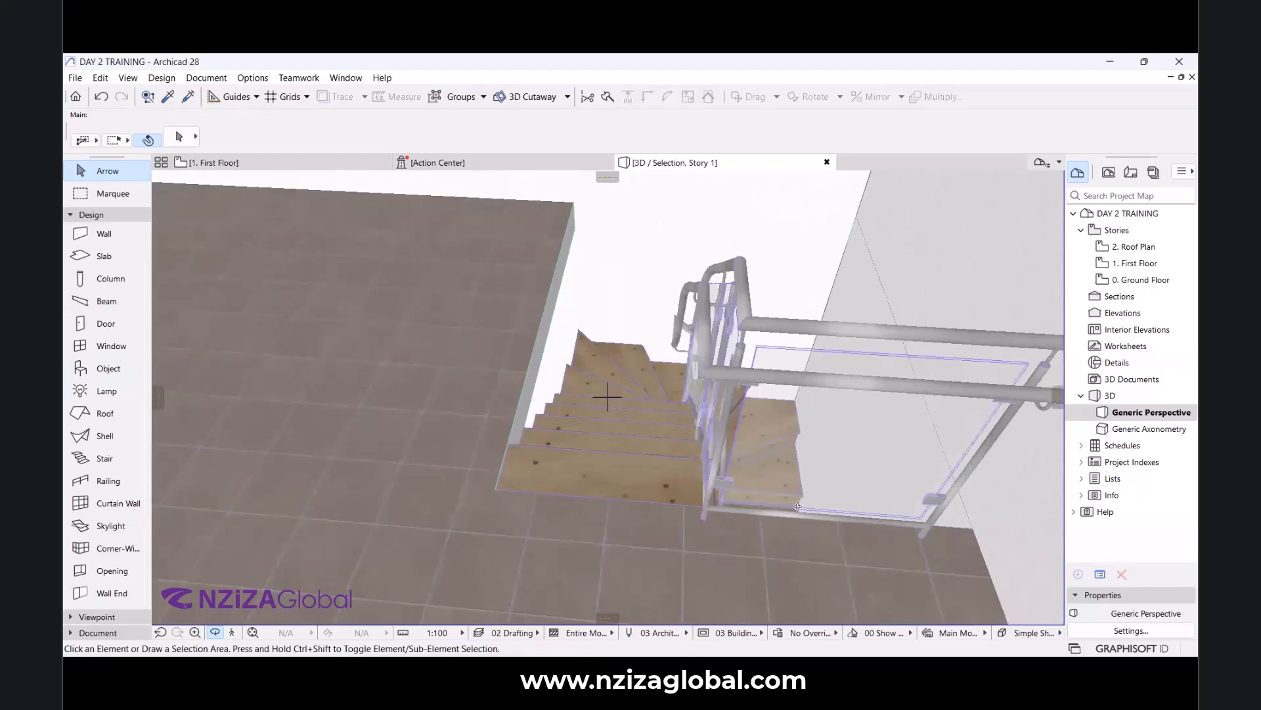
shift+middle_drag(681, 515, 661, 281)
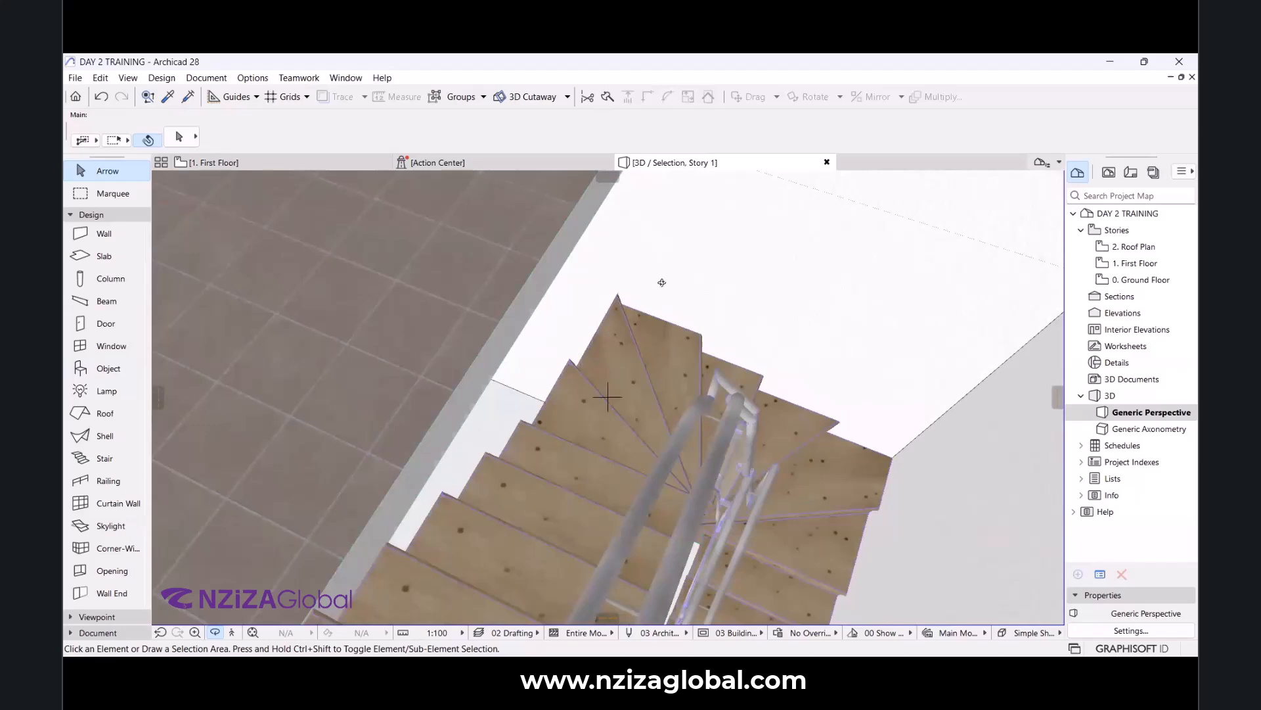
scroll(583, 329, down, 3)
scroll(578, 335, up, 4)
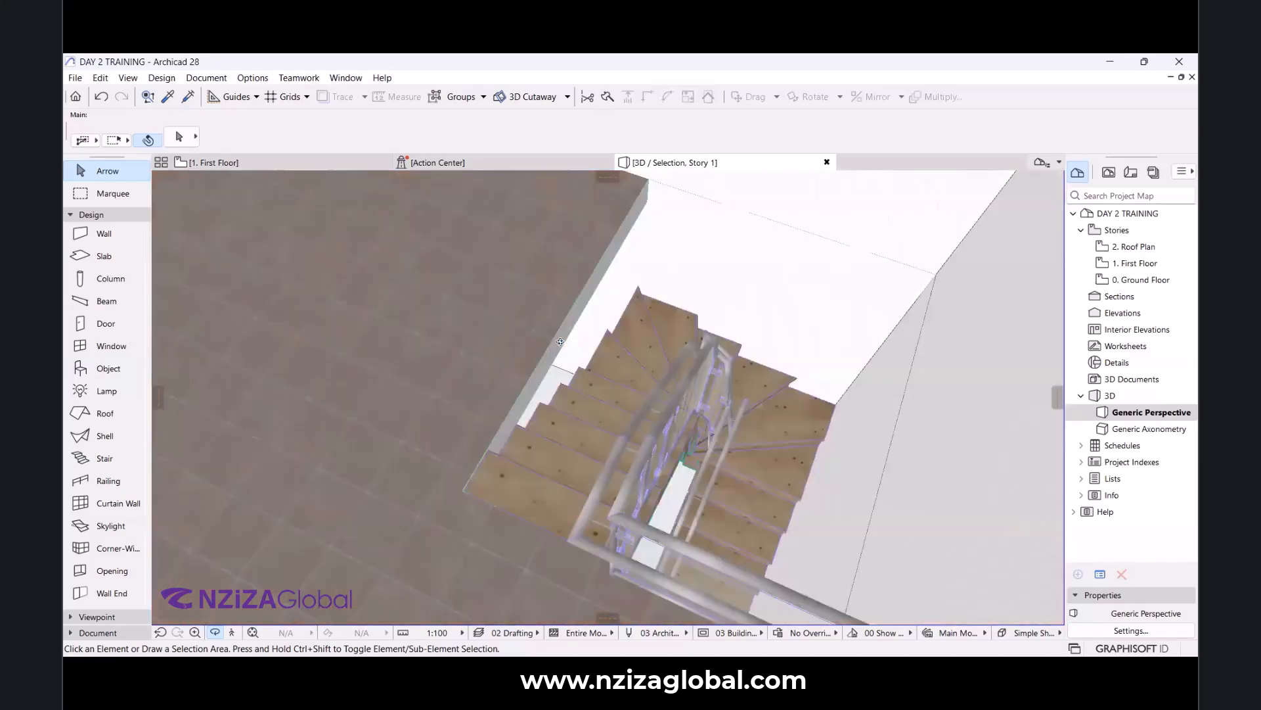
scroll(563, 368, down, 1)
scroll(608, 342, down, 1)
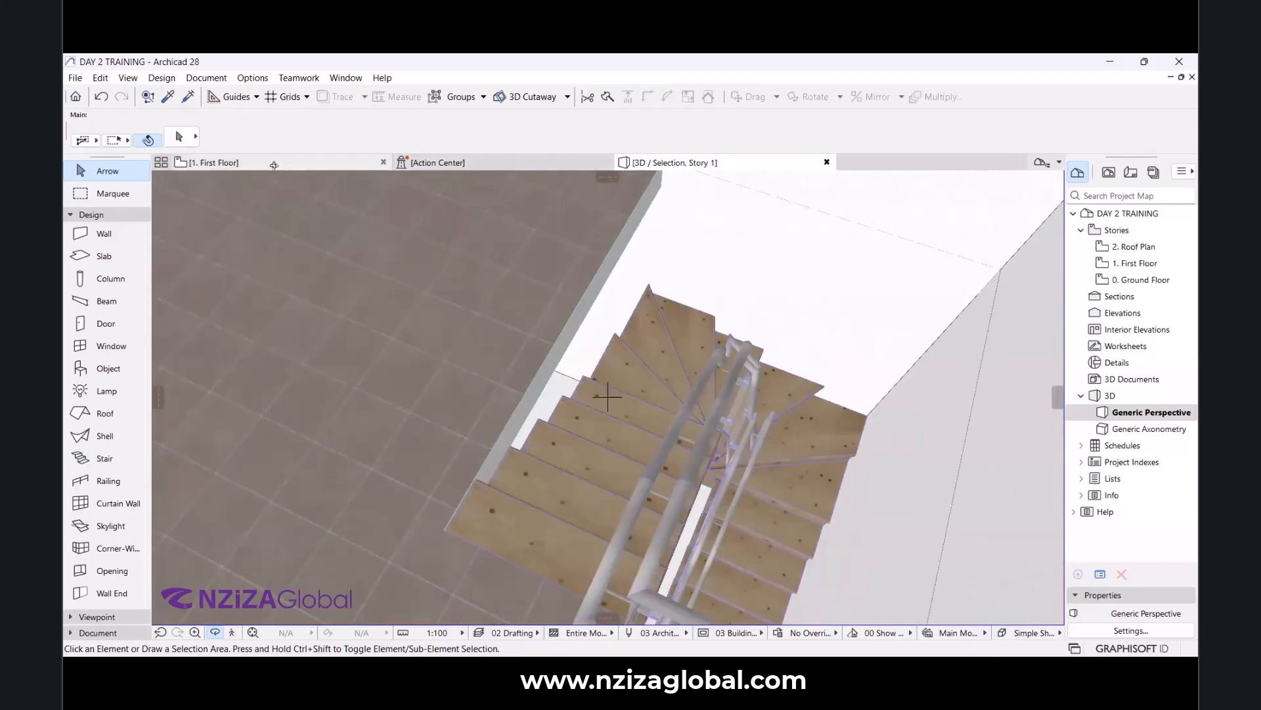
Deselect the railing in the First Floor plan and open the Ground Floor plan at the stair.
click(296, 168)
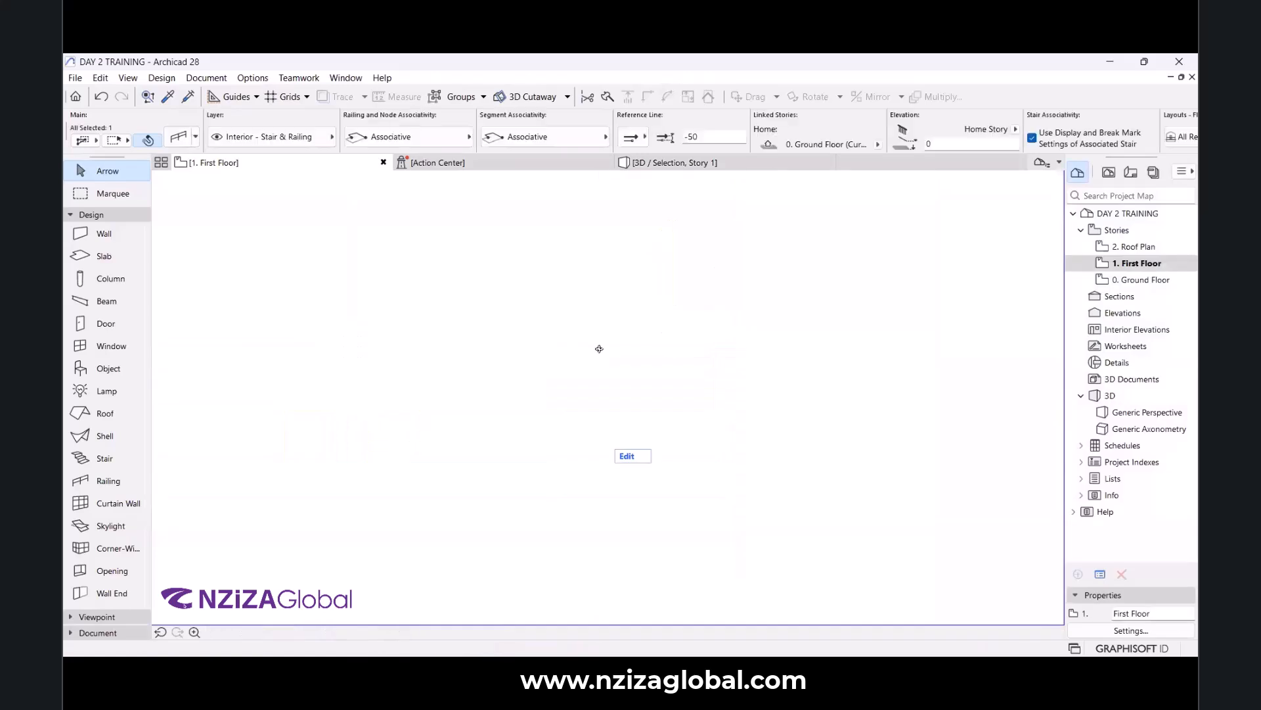
scroll(578, 321, down, 6)
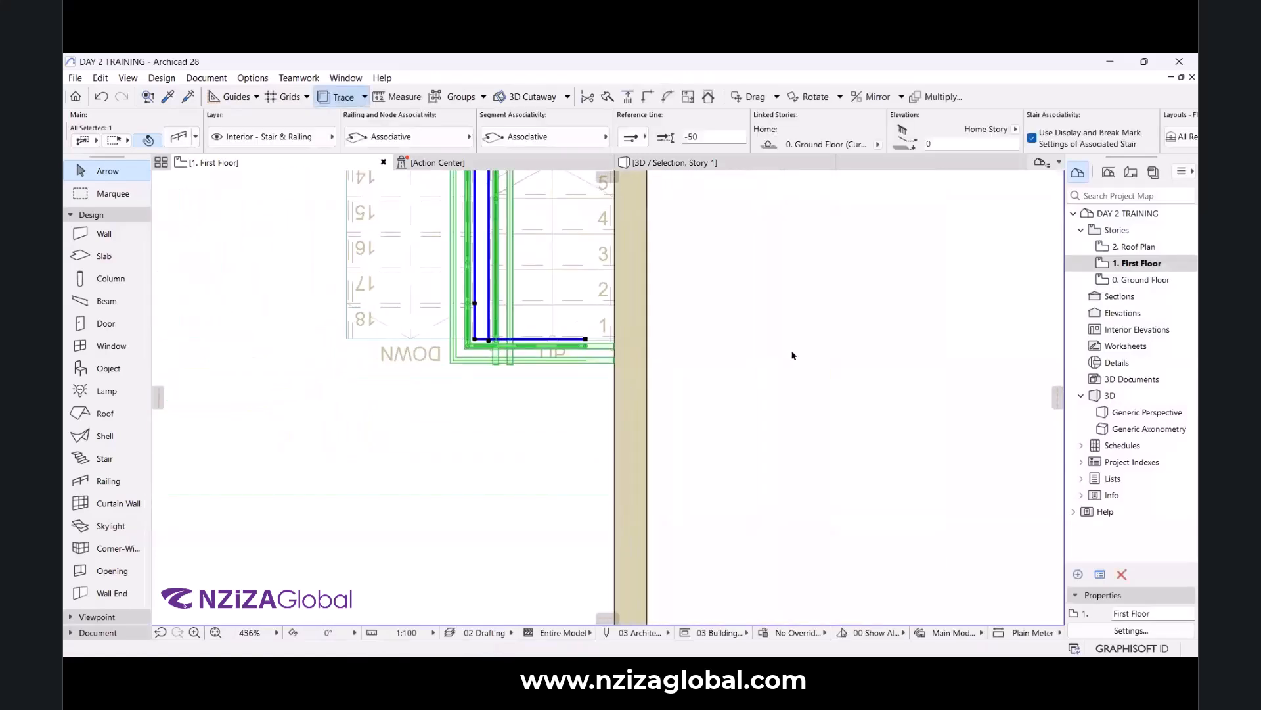
click(752, 365)
scroll(603, 376, down, 5)
middle_drag(542, 247, 518, 311)
scroll(518, 311, up, 4)
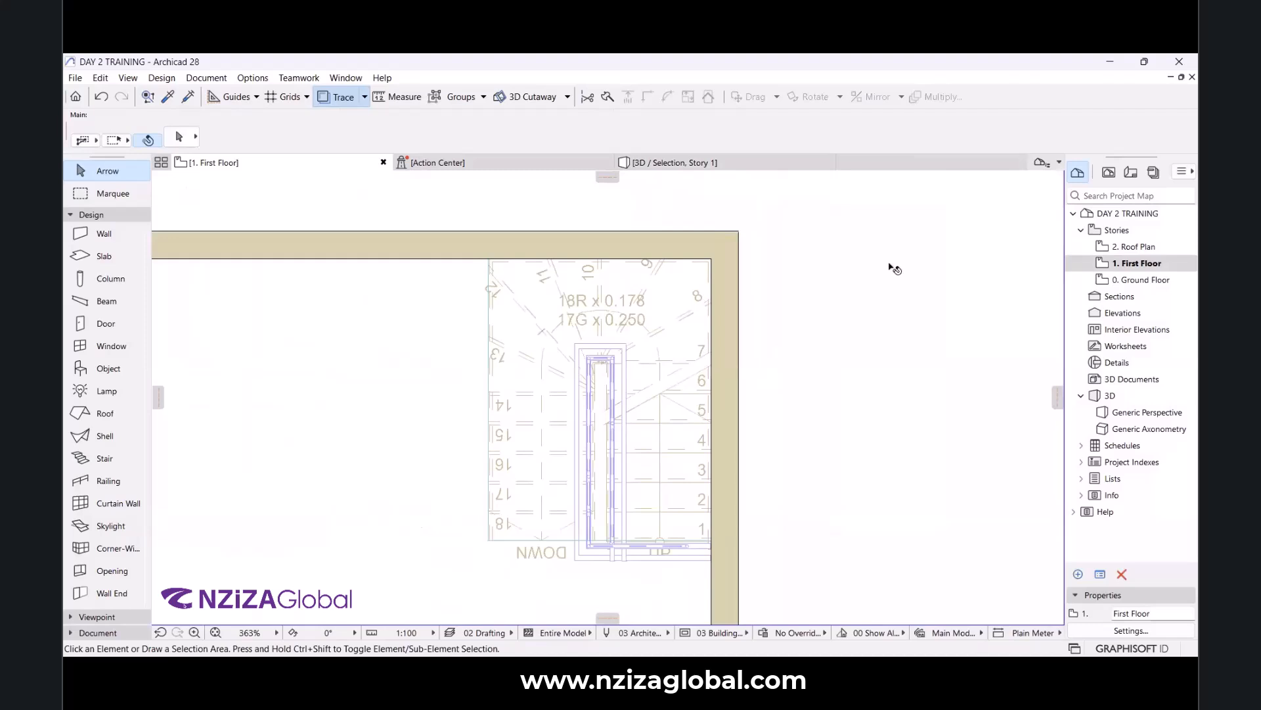
double_click(1135, 283)
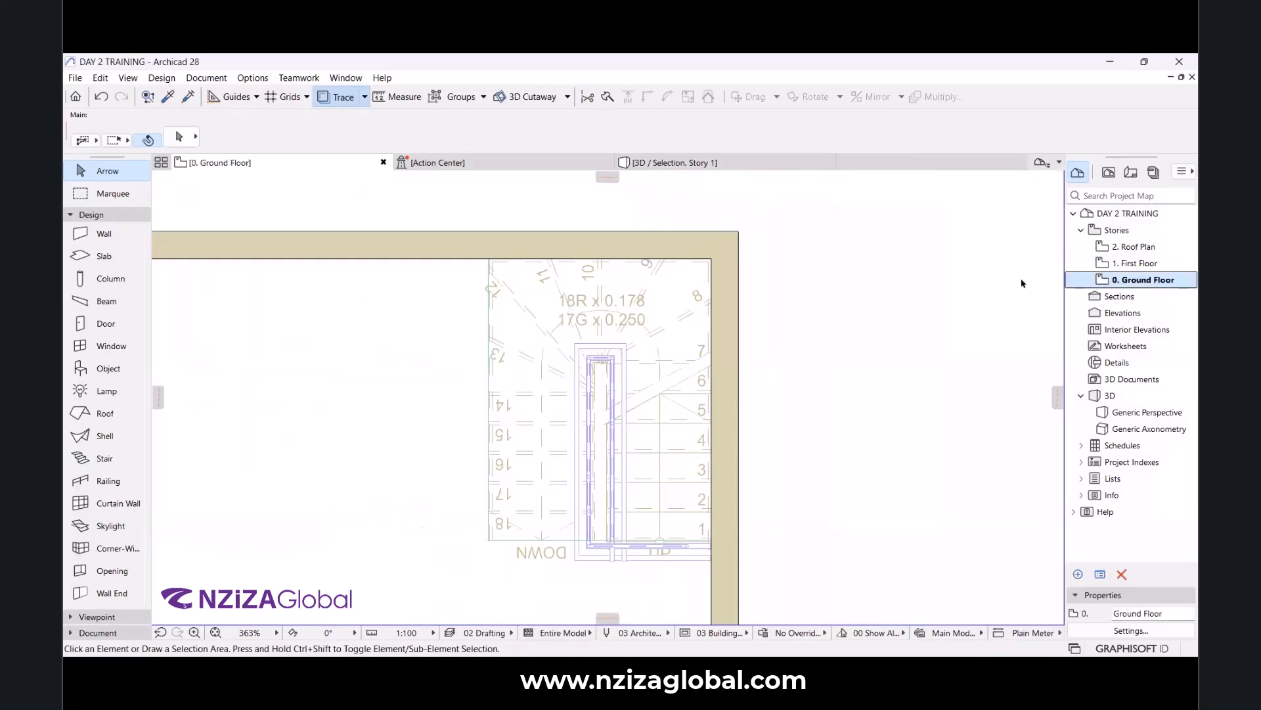
scroll(510, 274, up, 4)
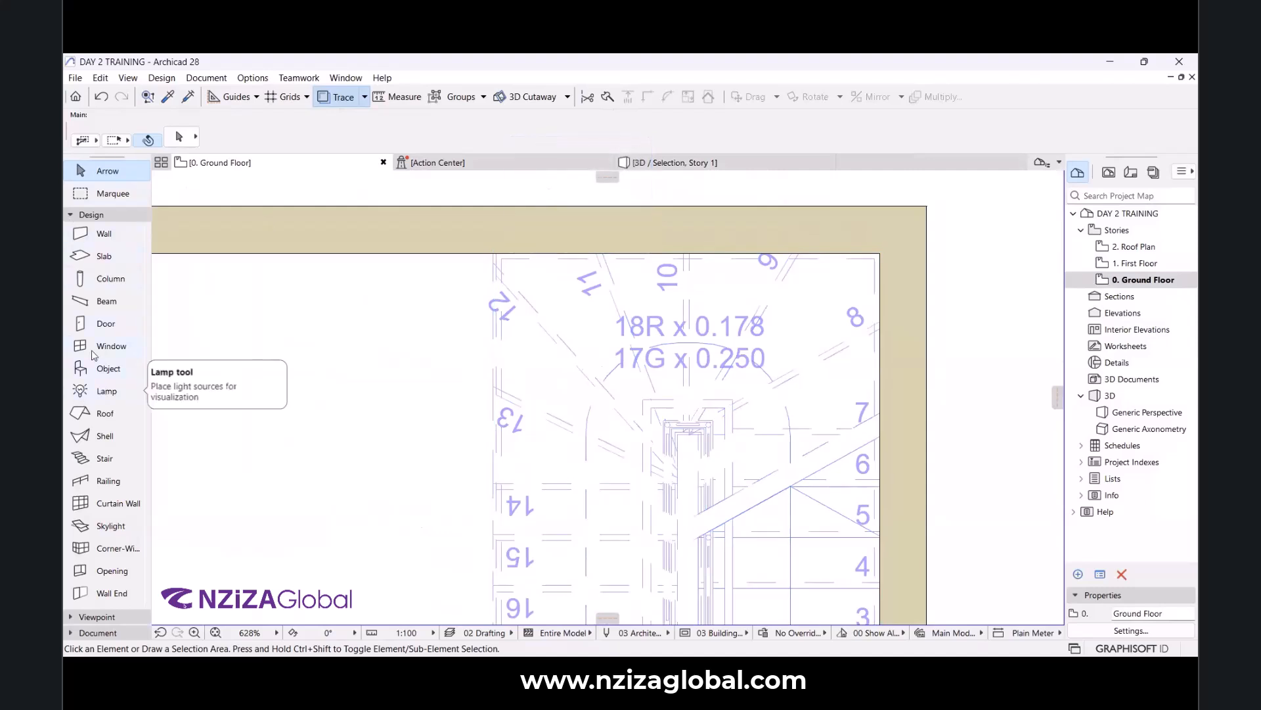
Place a railing along the upper flight's outer edge, from the back wall to the end of step 18.
click(91, 480)
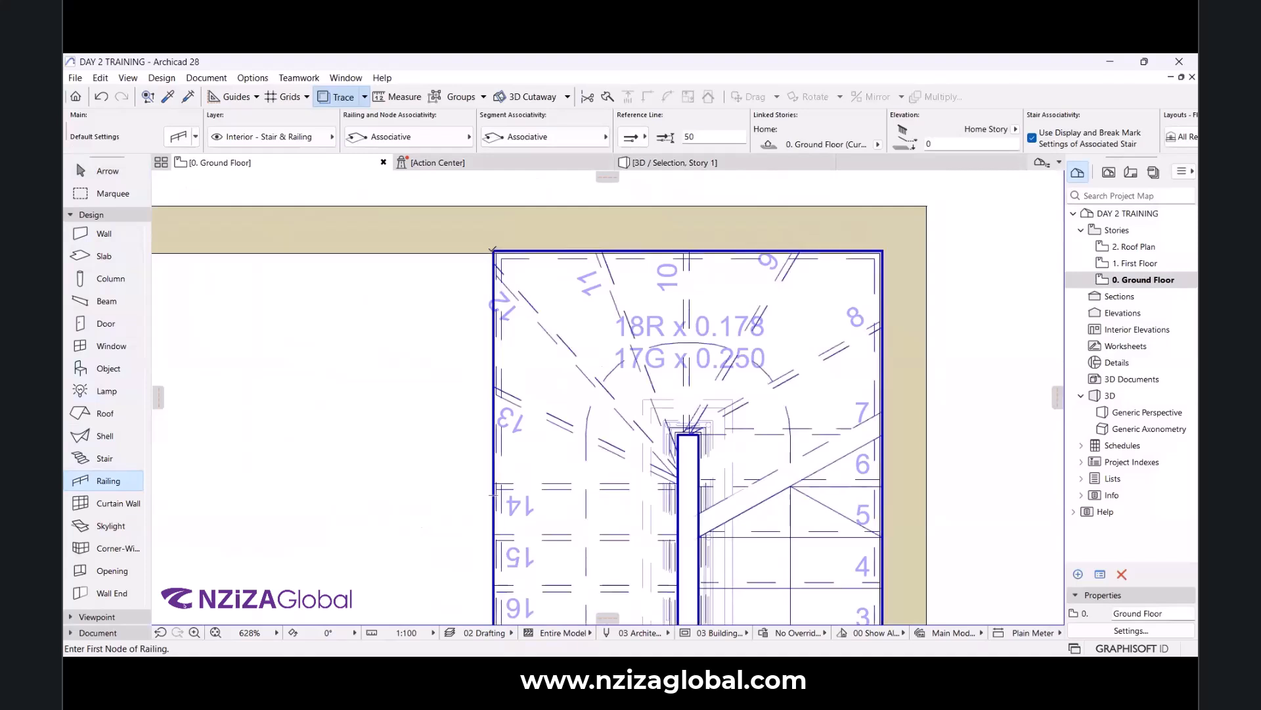
click(493, 250)
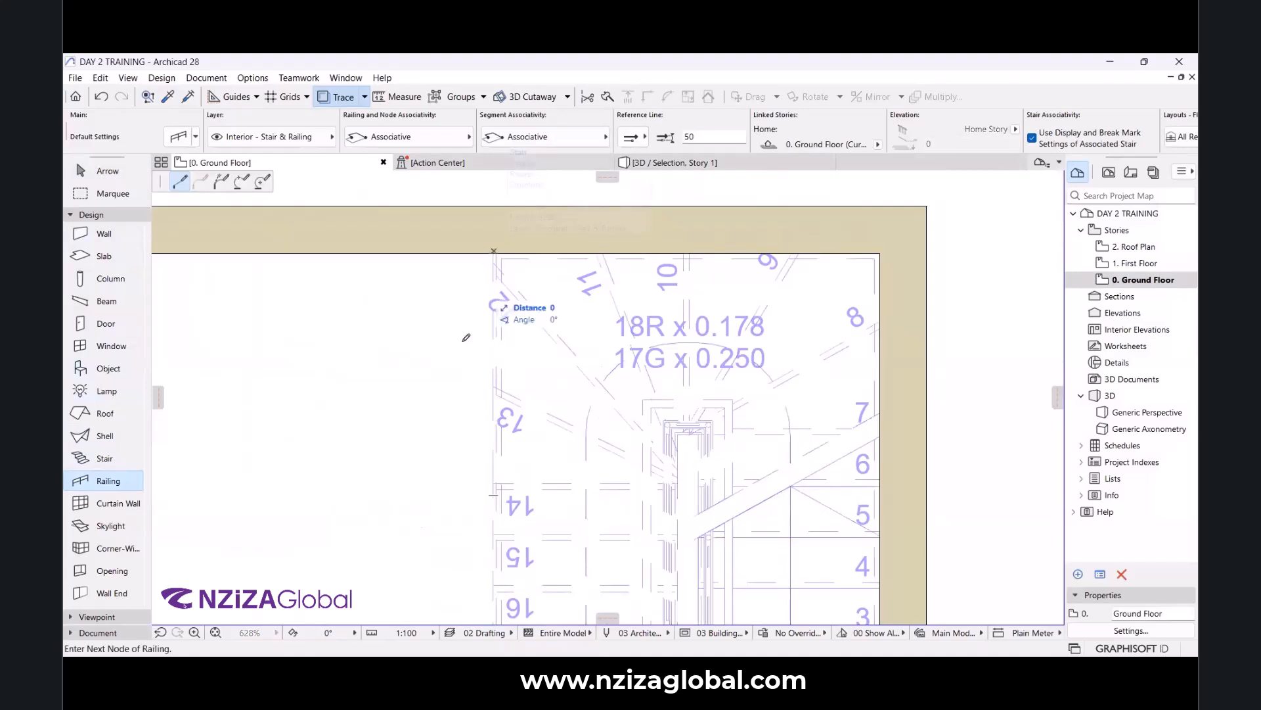
scroll(487, 257, down, 5)
scroll(482, 368, up, 7)
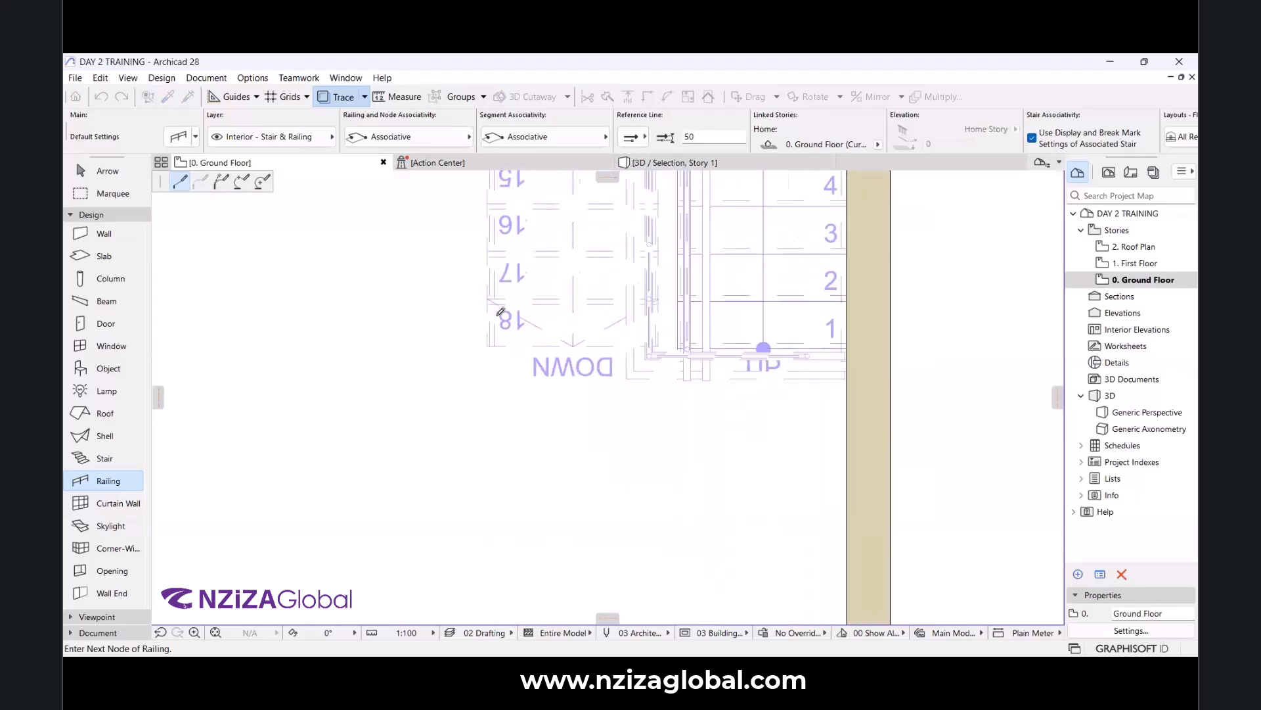
double_click(474, 397)
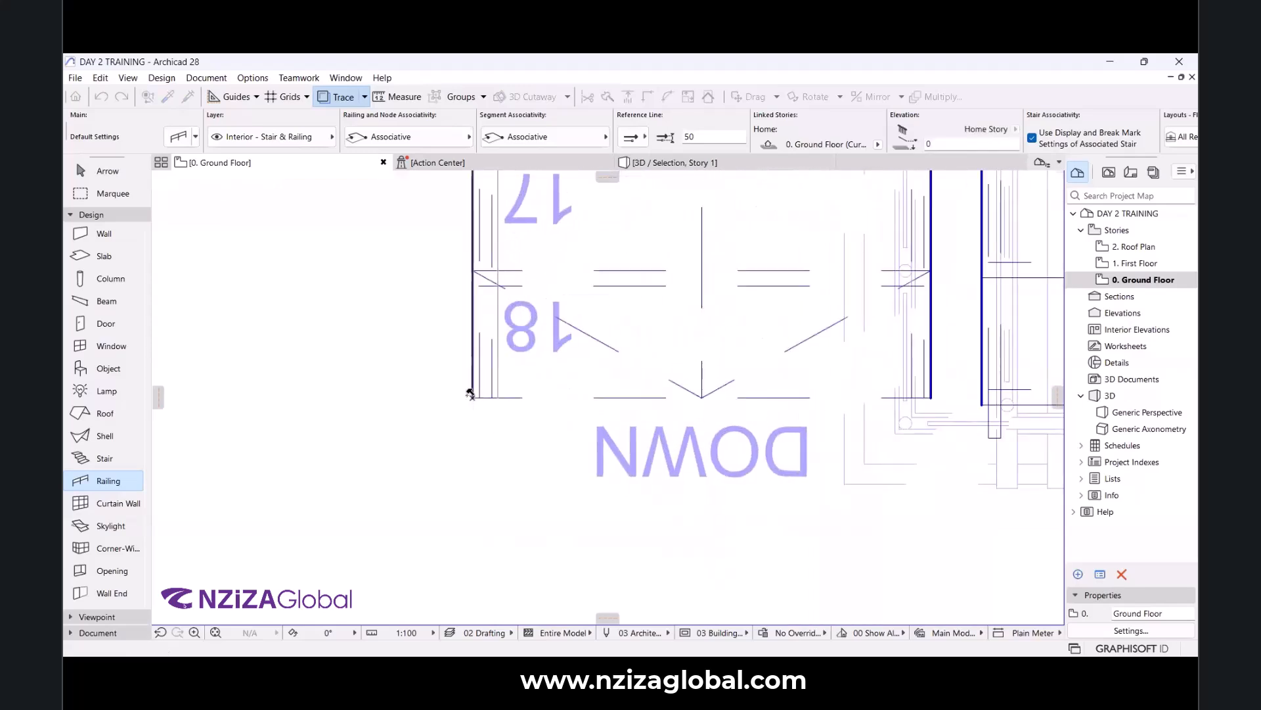
scroll(468, 409, down, 4)
scroll(482, 397, down, 2)
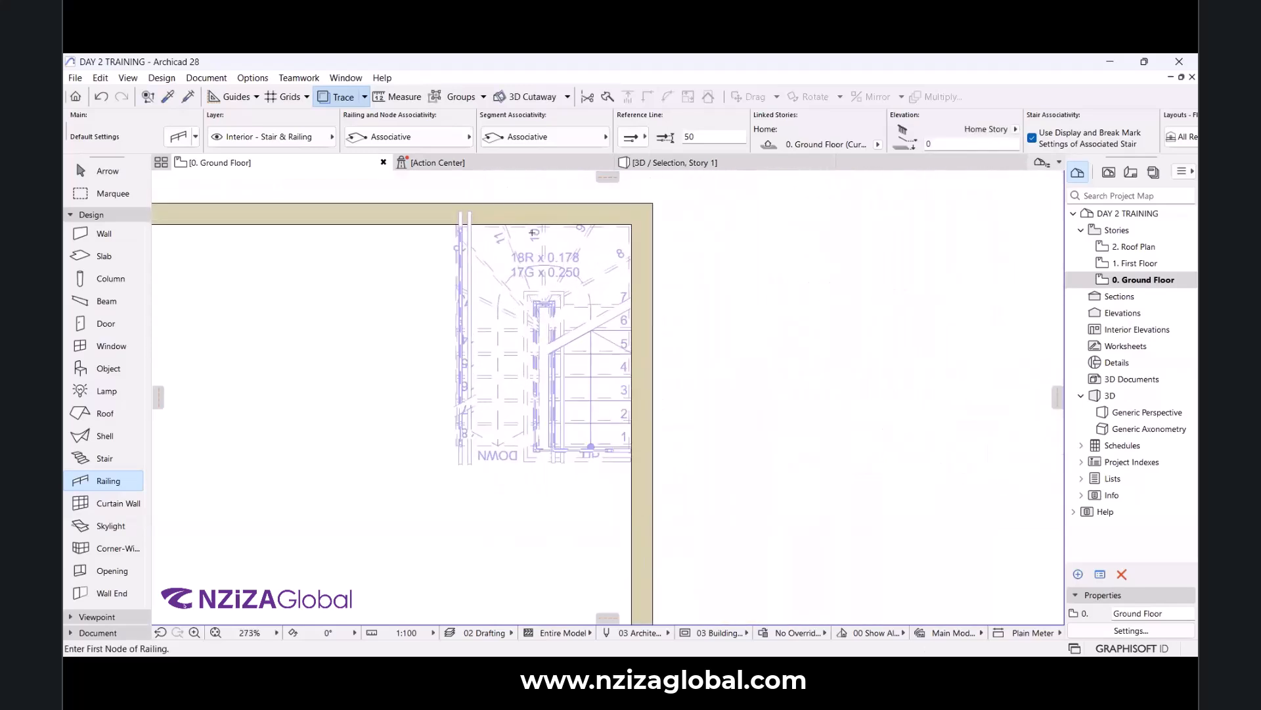
Inspect the stair and its railings in the 3D view from outside the building and through the first-floor glazing.
click(664, 164)
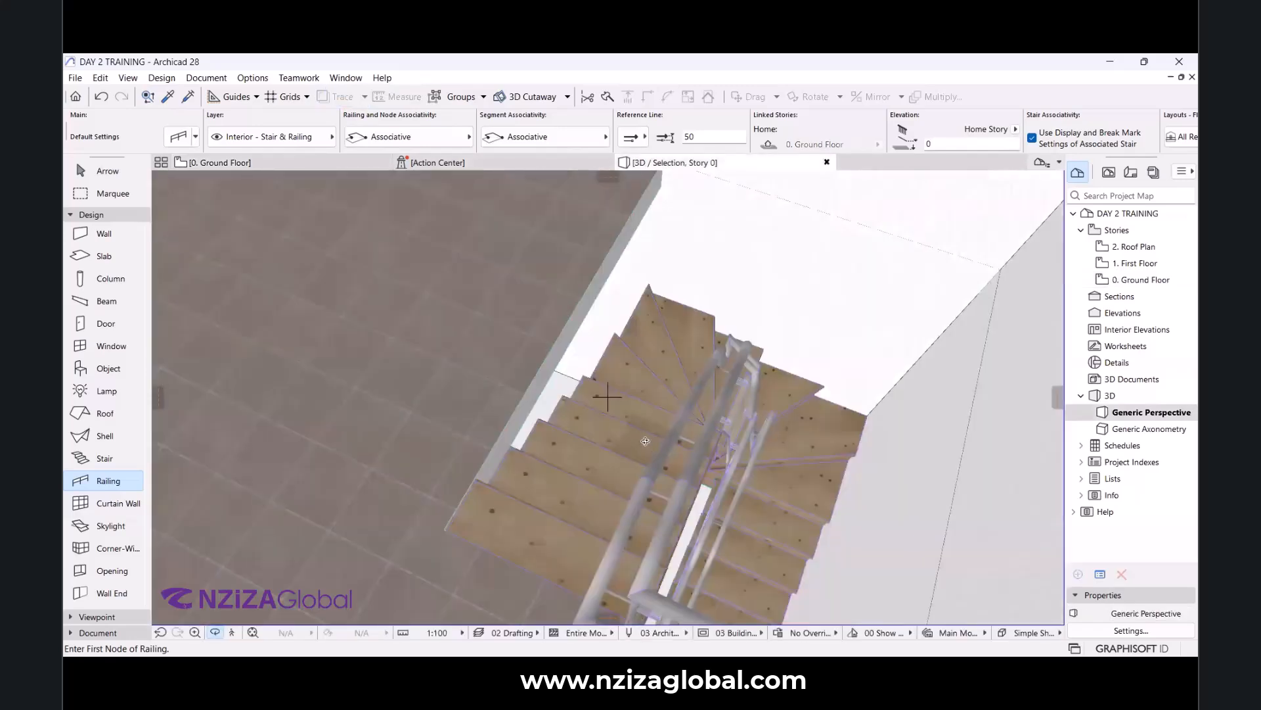
scroll(645, 306, down, 4)
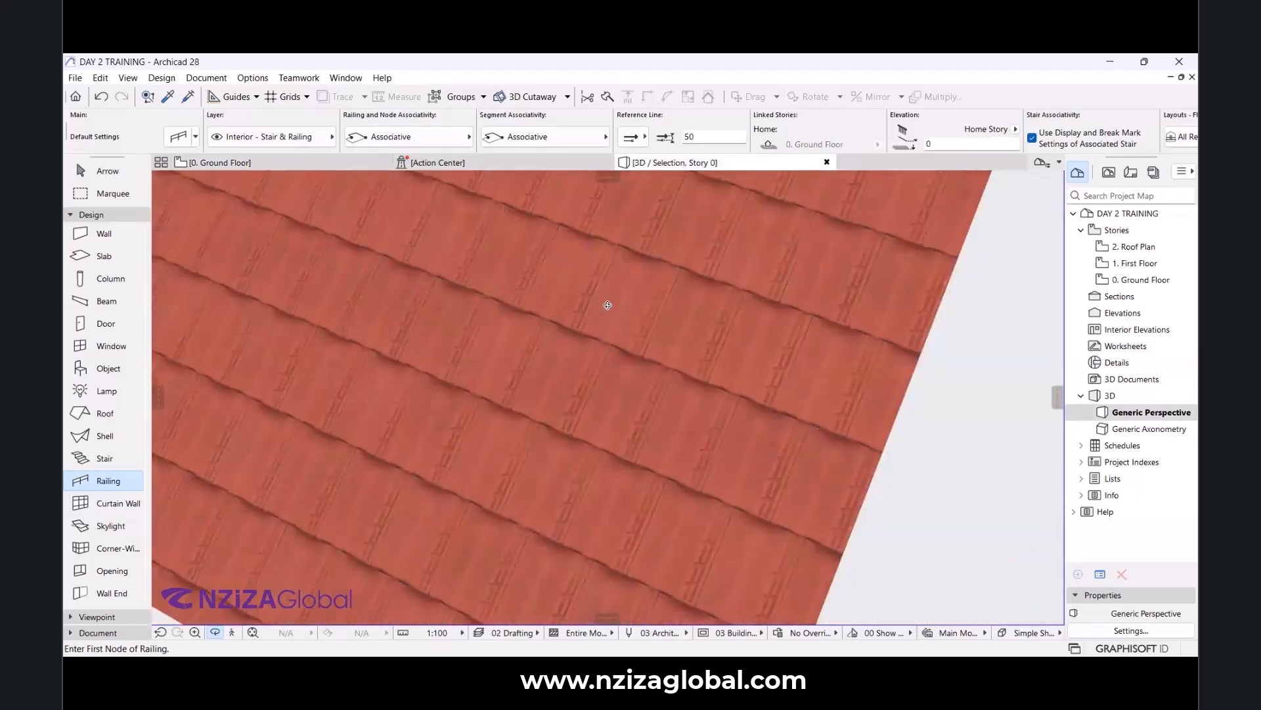
scroll(645, 306, down, 8)
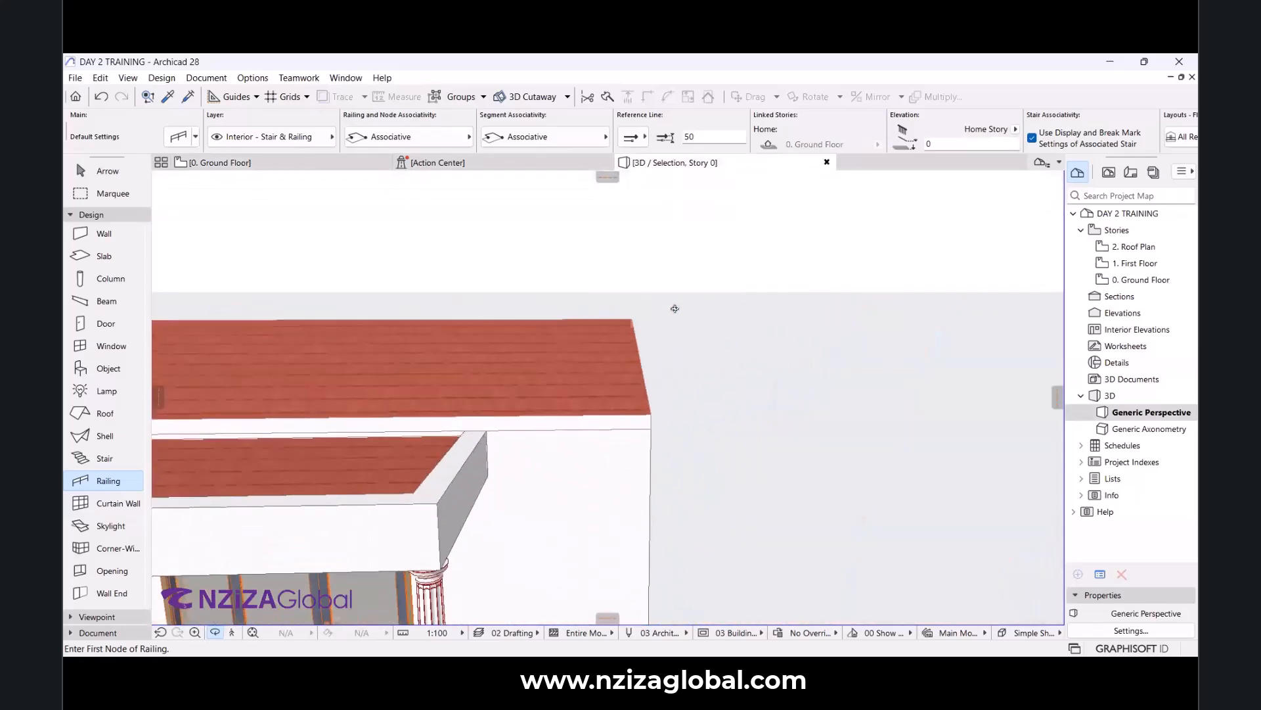
scroll(591, 477, up, 10)
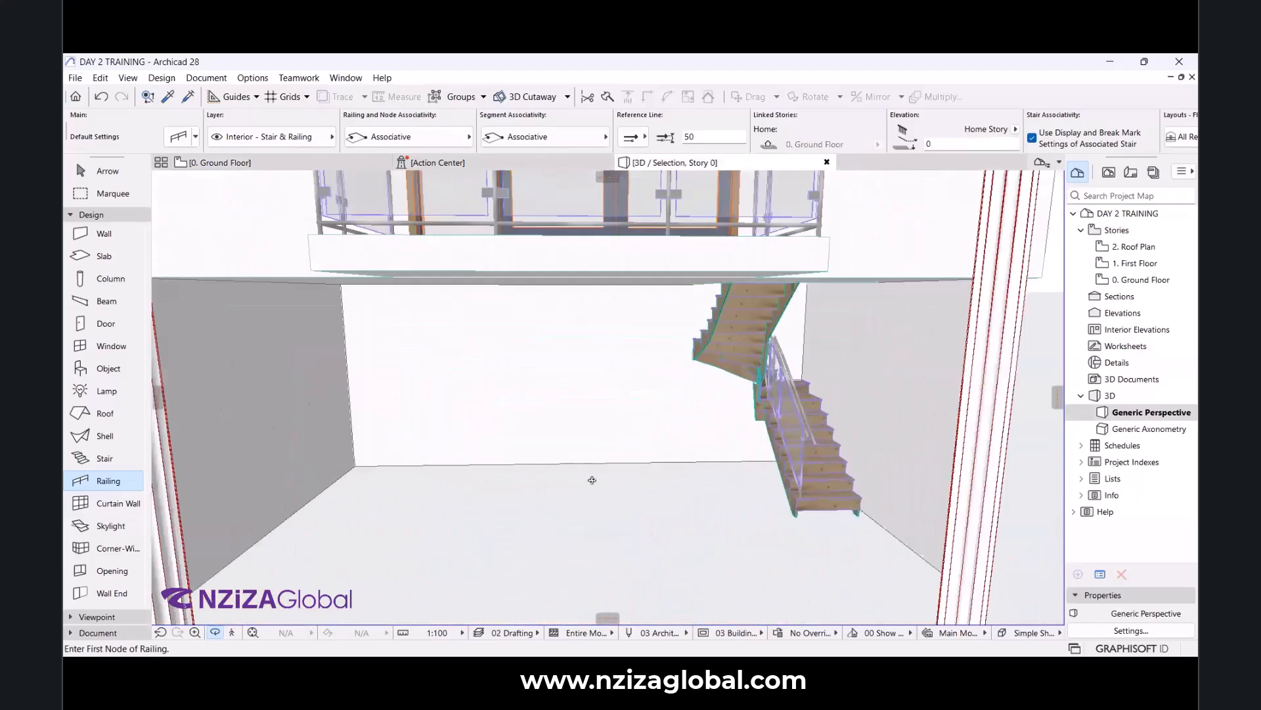
shift+middle_drag(643, 428, 612, 469)
scroll(583, 367, down, 3)
scroll(584, 365, down, 5)
scroll(608, 447, up, 10)
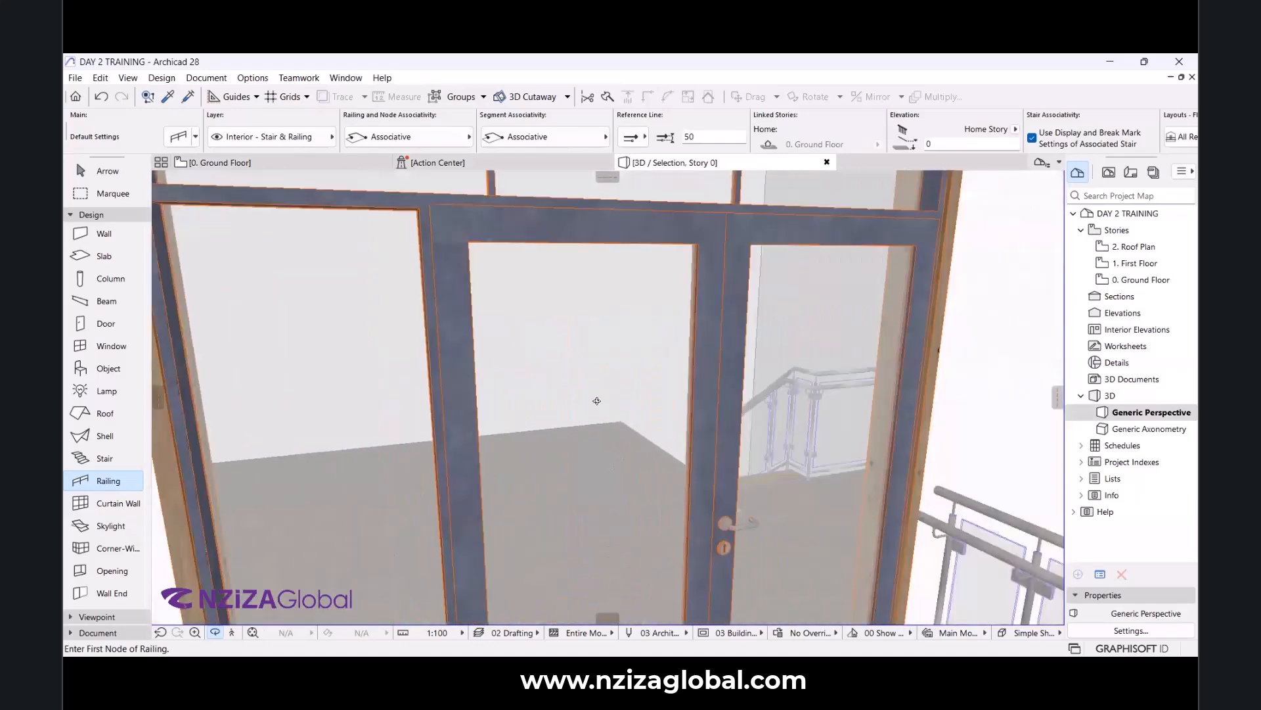
scroll(597, 401, down, 8)
shift+middle_drag(592, 361, 522, 432)
Select the new outer railing in the Ground Floor plan and show it selected in the 3D view.
click(297, 164)
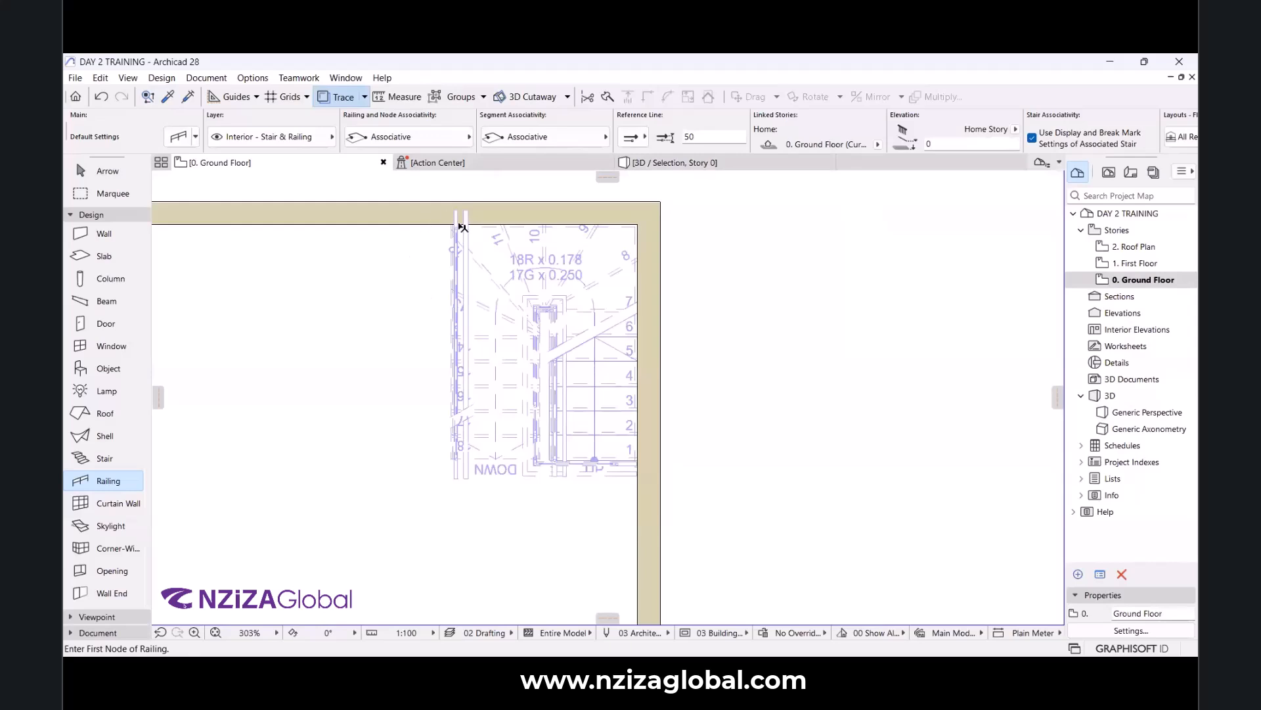
key(Escape)
click(467, 238)
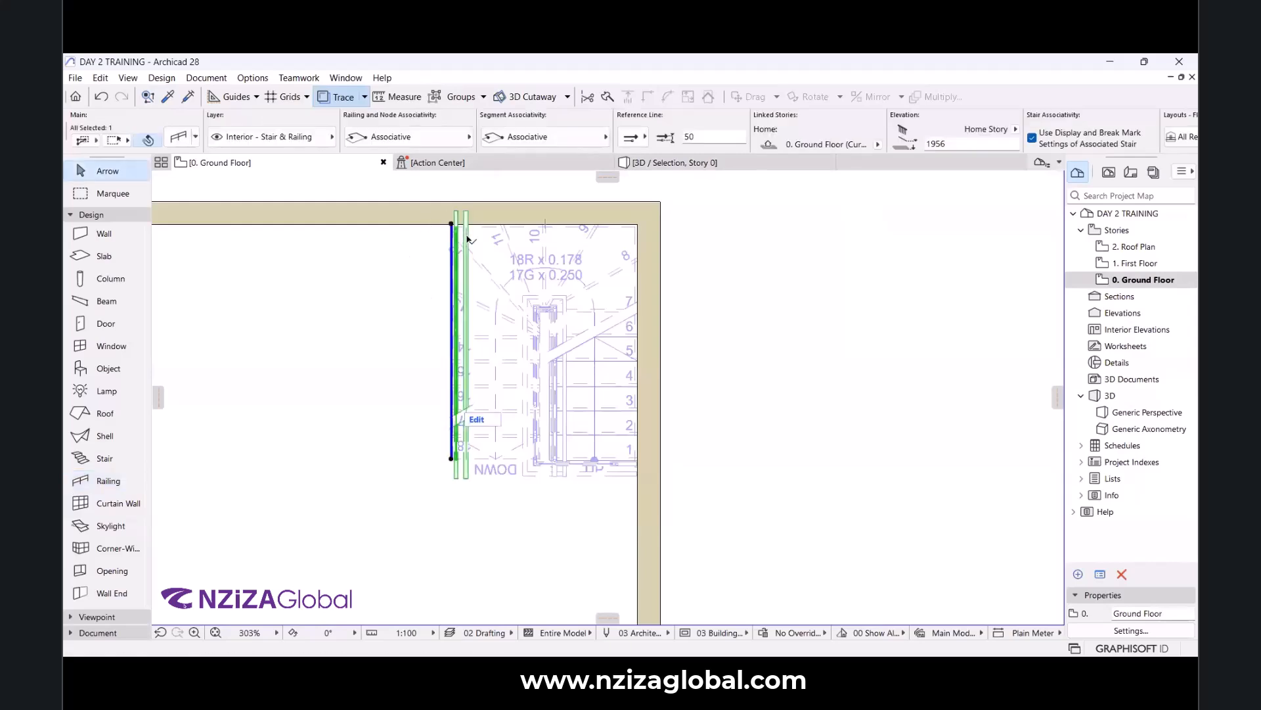
right_click(467, 240)
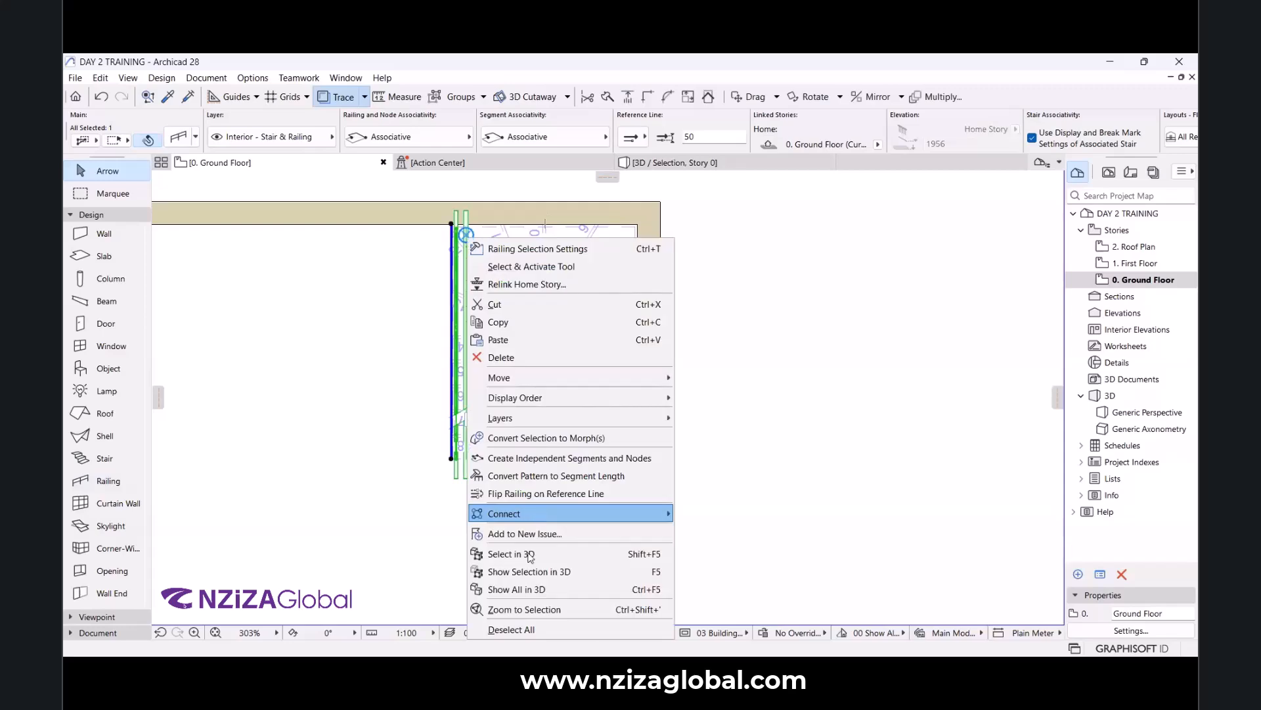
click(530, 556)
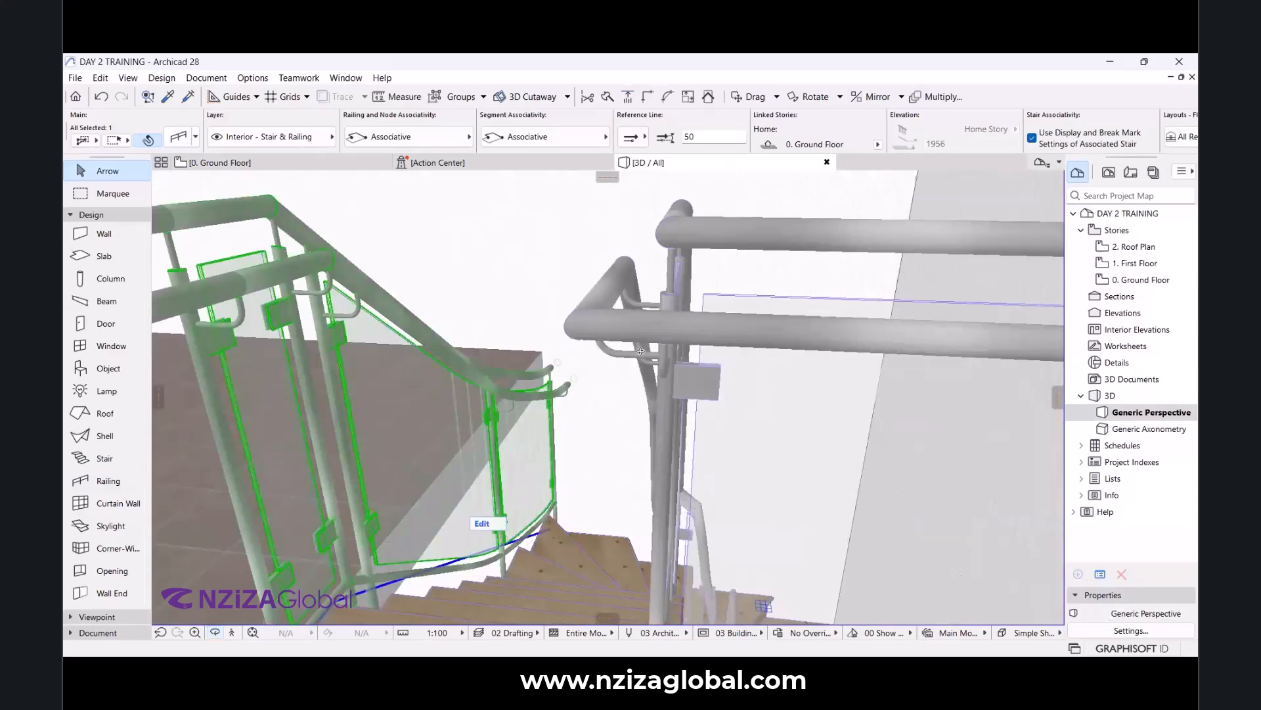
Examine the railings around the upper end of the stair and the open slab edge in the 3D view.
scroll(589, 423, up, 3)
scroll(591, 425, down, 4)
scroll(620, 445, up, 1)
scroll(621, 446, down, 1)
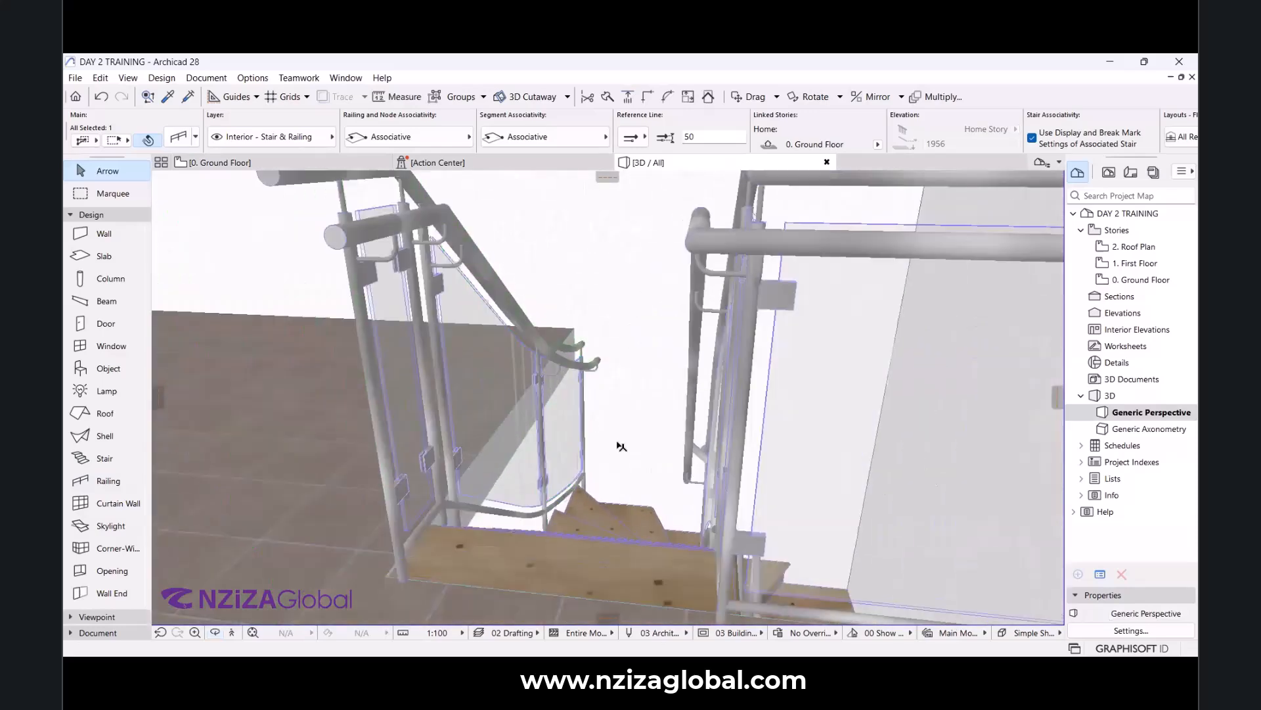
scroll(445, 501, down, 2)
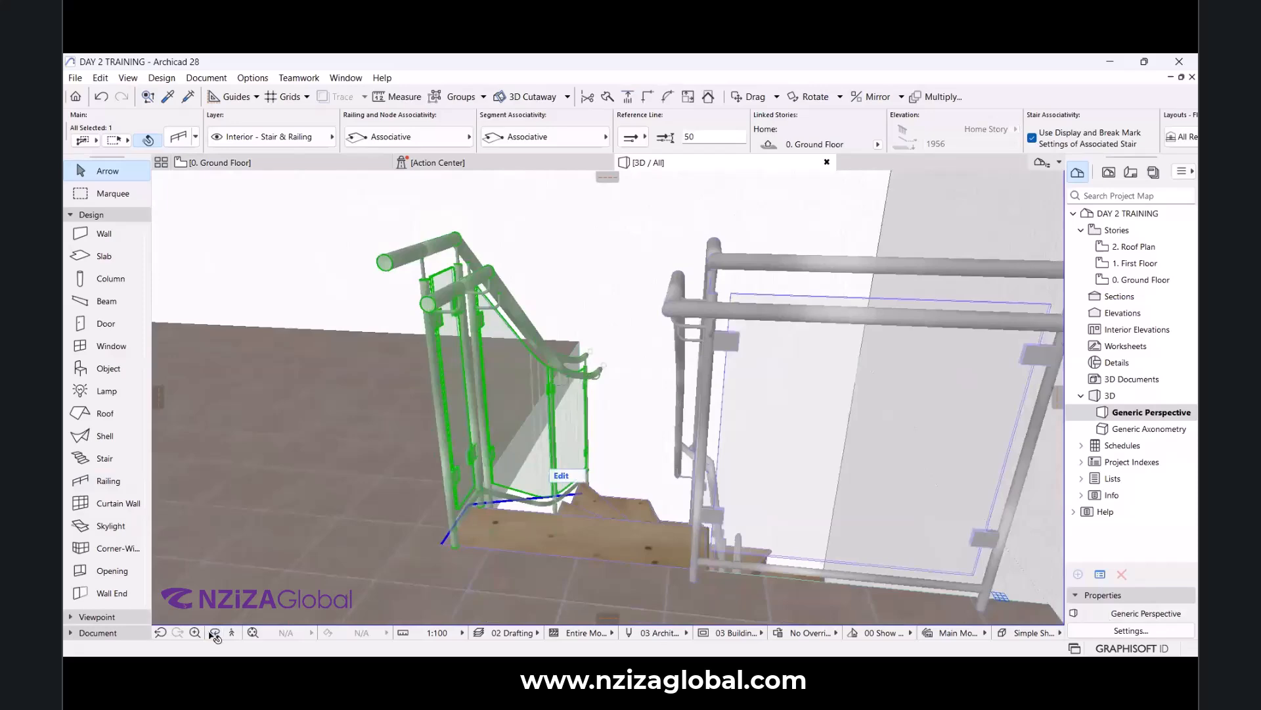
shift+middle_drag(607, 396, 450, 282)
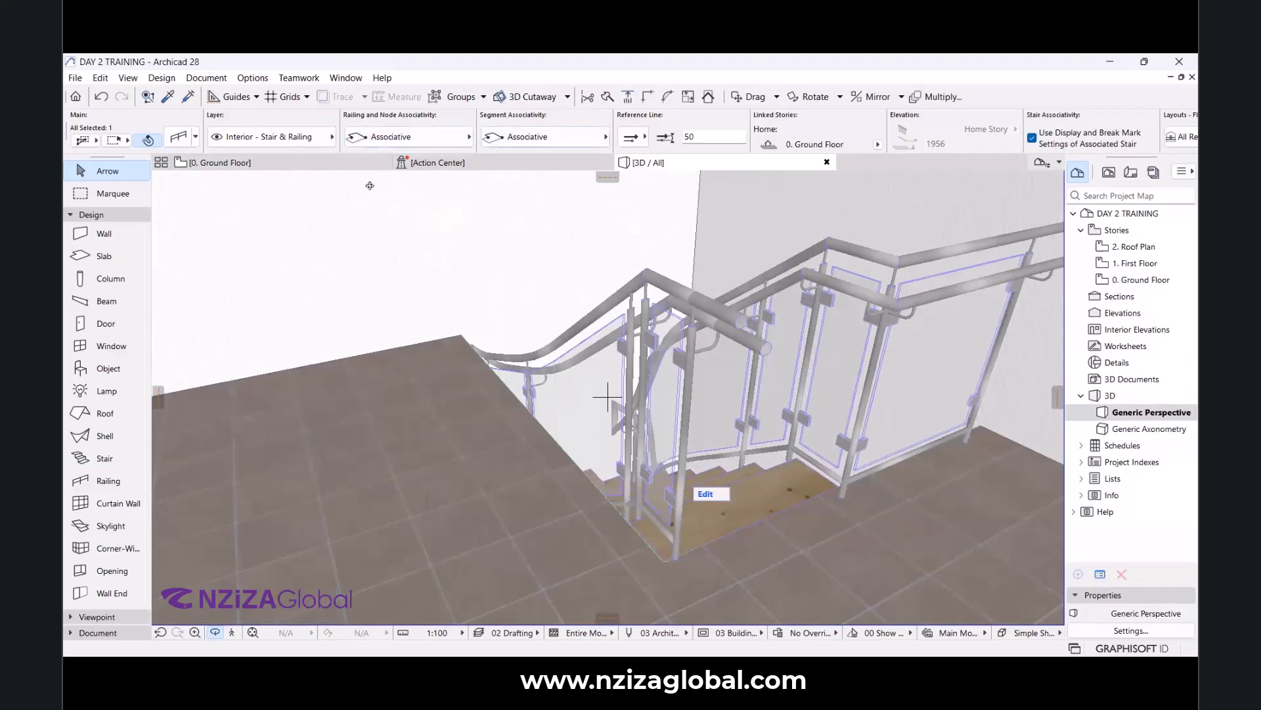
Continue the upper flight's outer railing in the First Floor plan with a short return and a parallel run back to the rear wall.
click(329, 165)
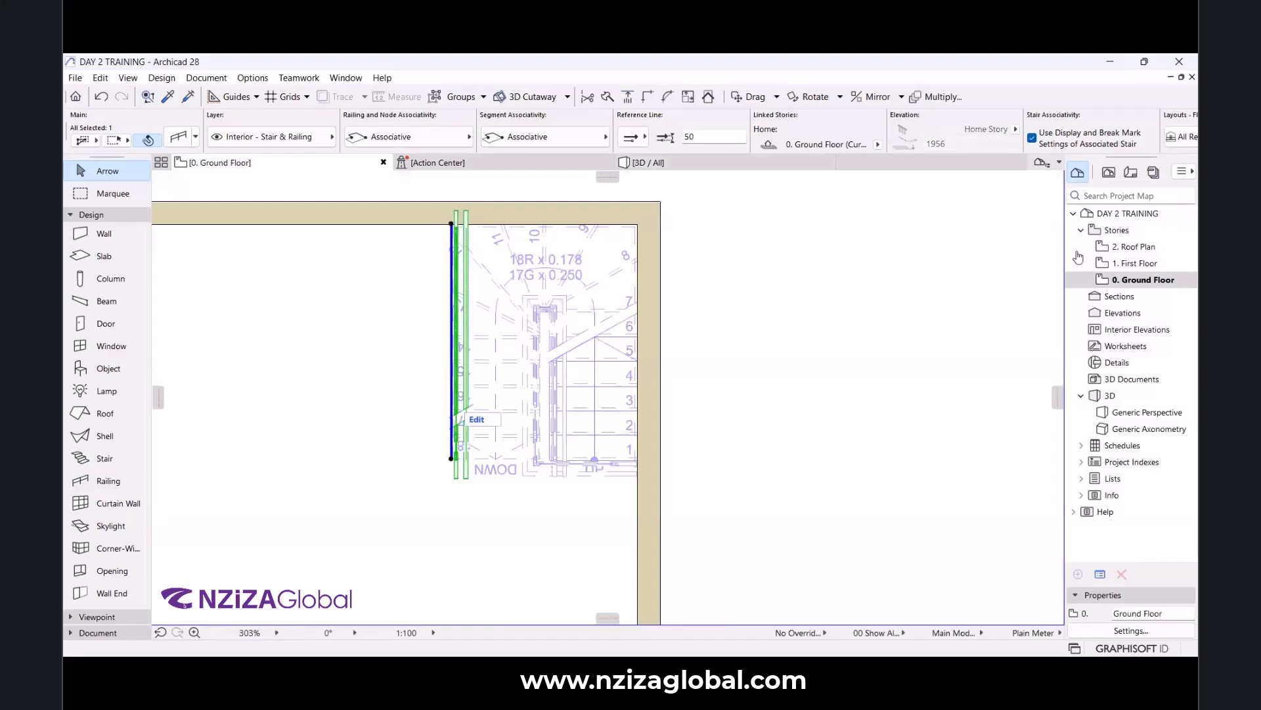
double_click(1111, 262)
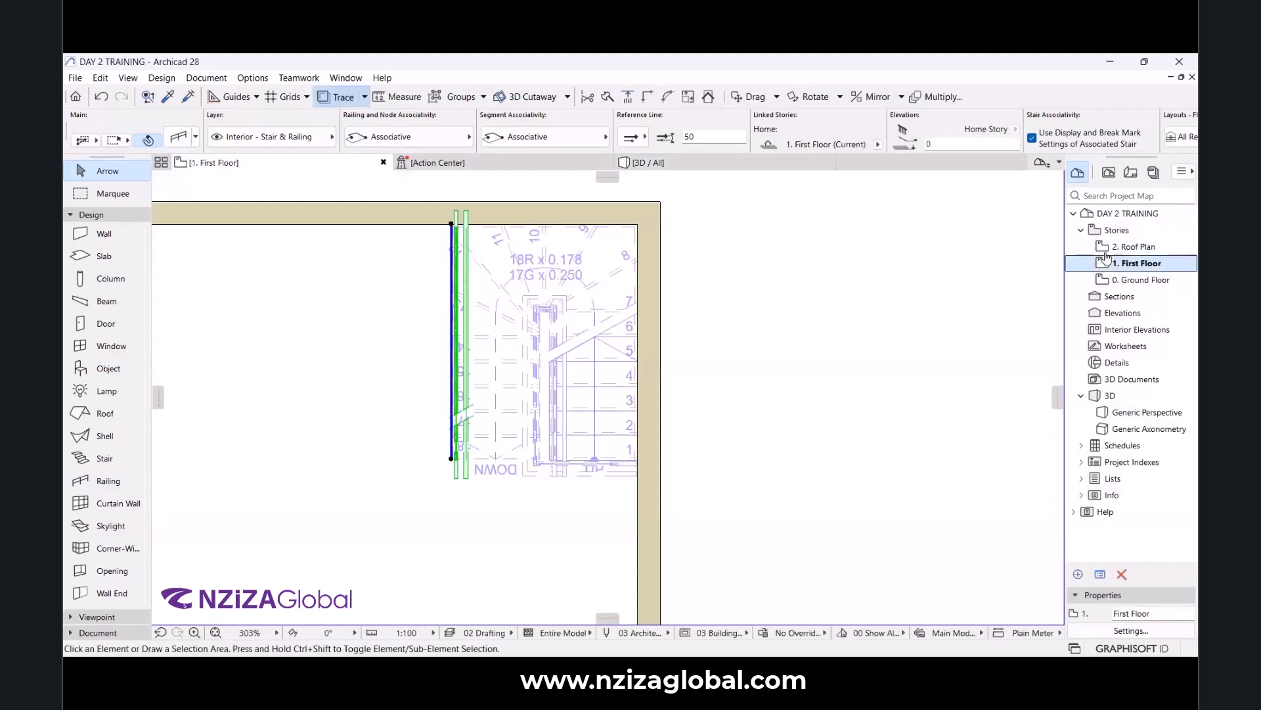
scroll(460, 459, up, 1)
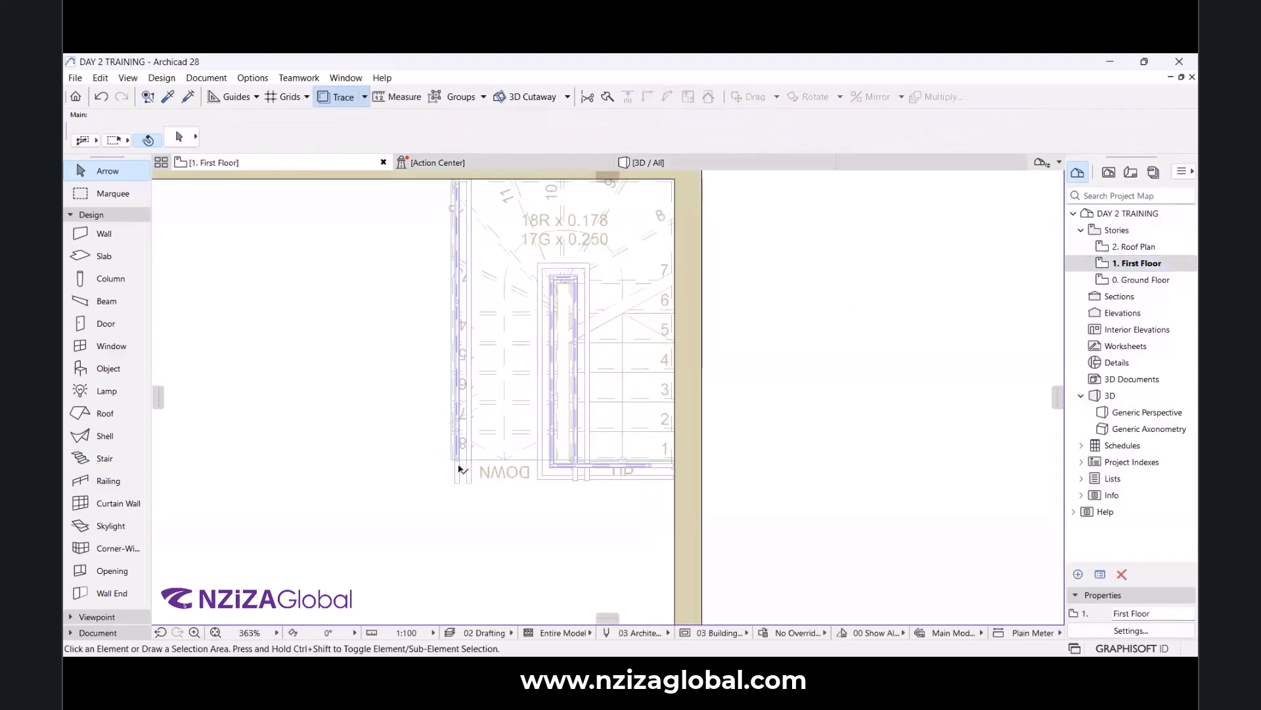
click(460, 458)
key(Escape)
click(451, 473)
scroll(453, 476, up, 4)
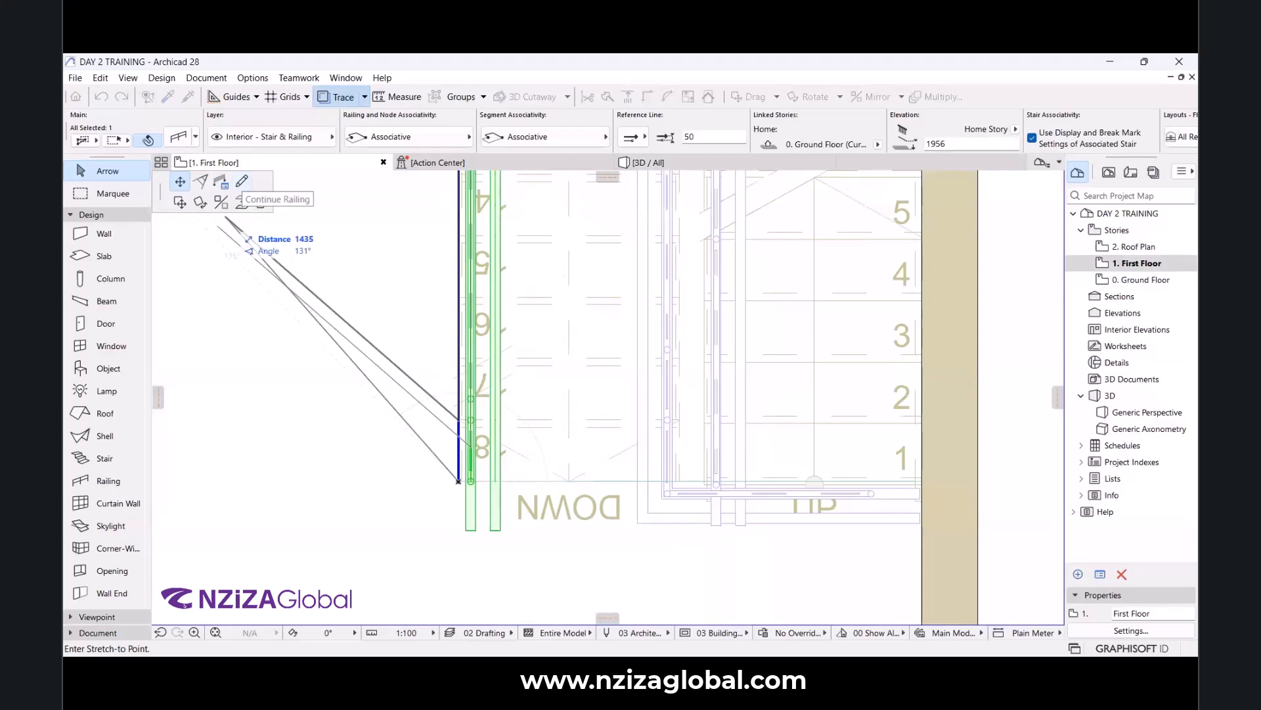
click(435, 481)
scroll(434, 481, down, 3)
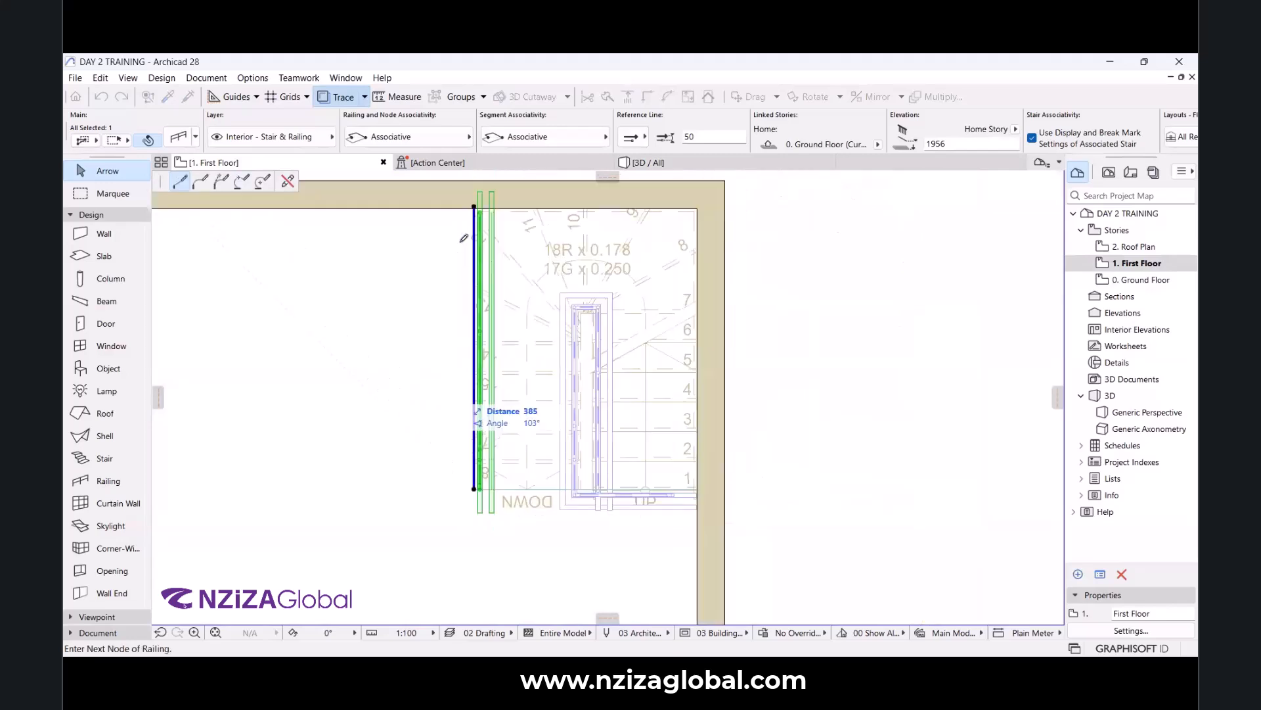
double_click(462, 209)
Pull the two railing ends back from the rear wall so the handrails stop at its inner face.
scroll(482, 179, up, 1)
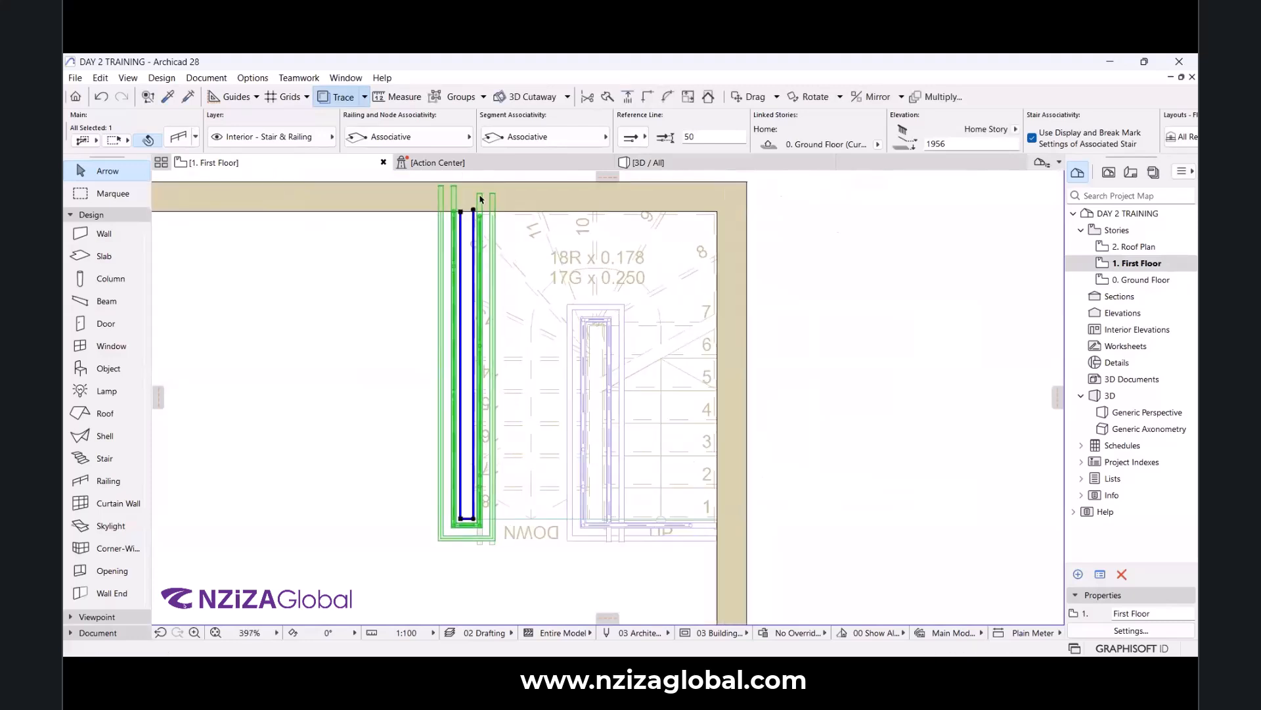
scroll(488, 176, up, 5)
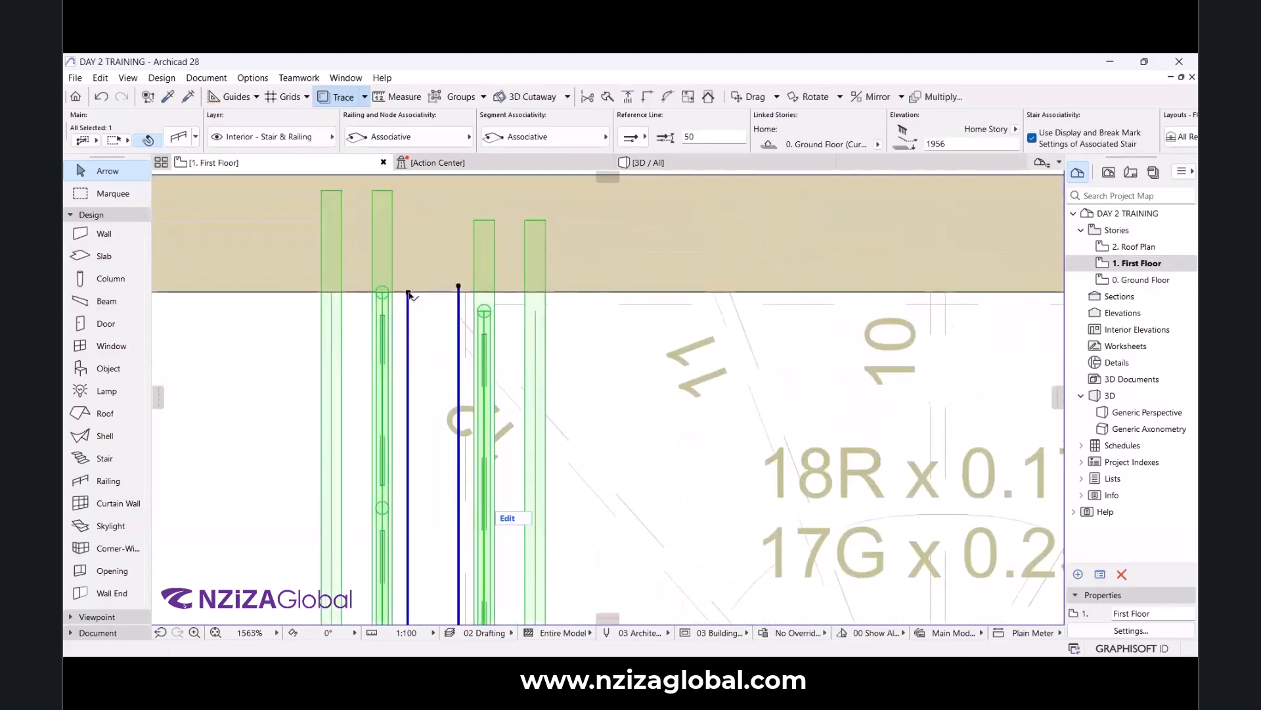
click(409, 371)
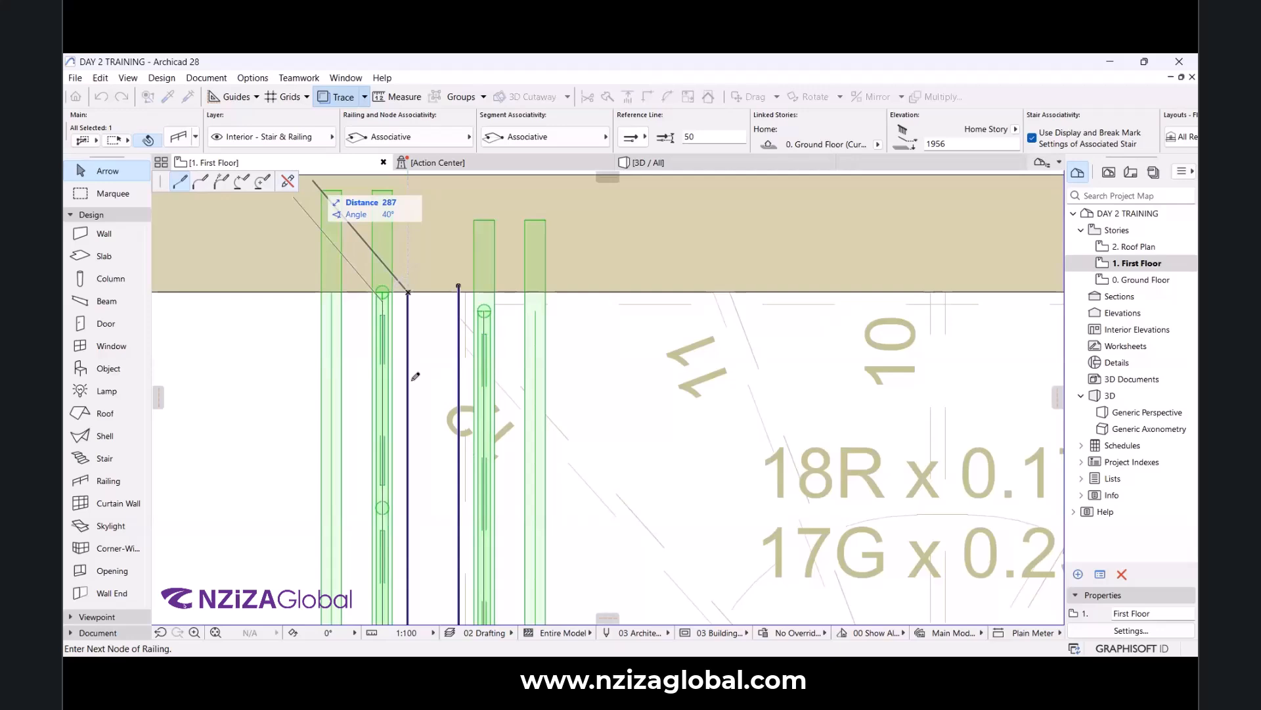
key(Escape)
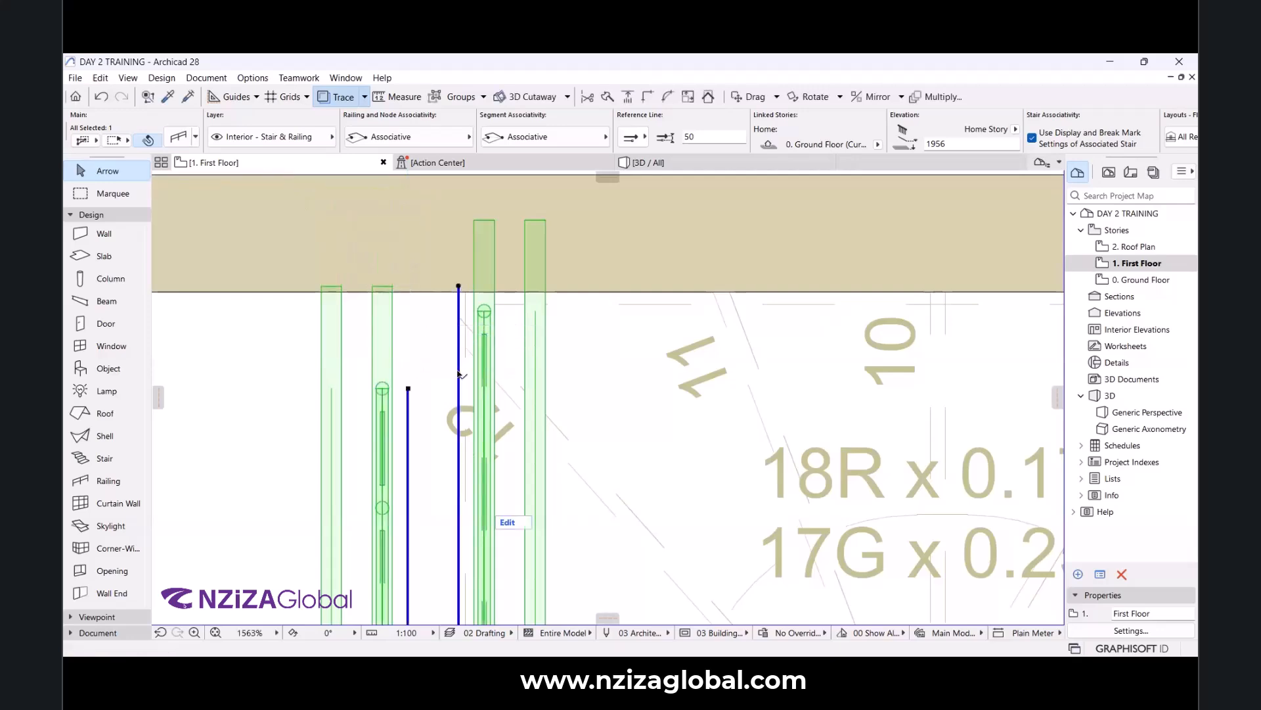
Inspect the extended railing along the stair opening from the first-floor room in the 3D view.
key(F3)
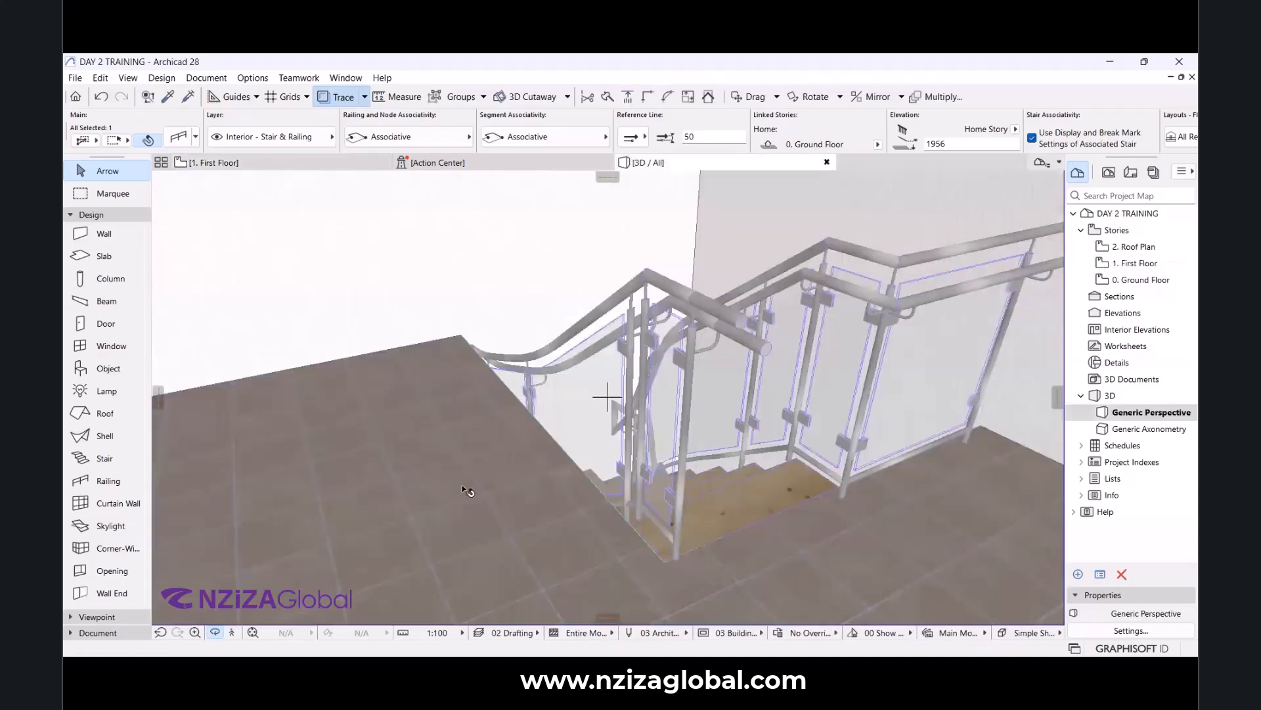
shift+middle_drag(463, 488, 395, 476)
drag(394, 476, 750, 461)
drag(631, 487, 792, 404)
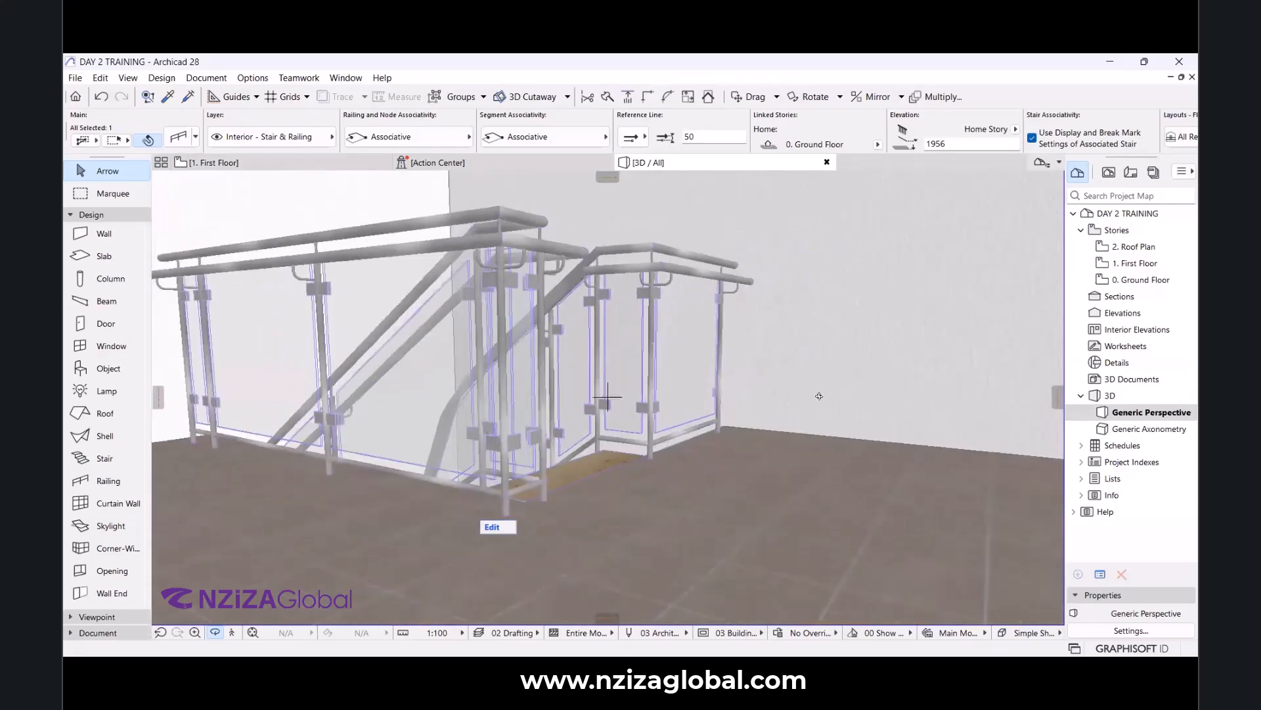
scroll(819, 396, down, 4)
drag(389, 517, 307, 500)
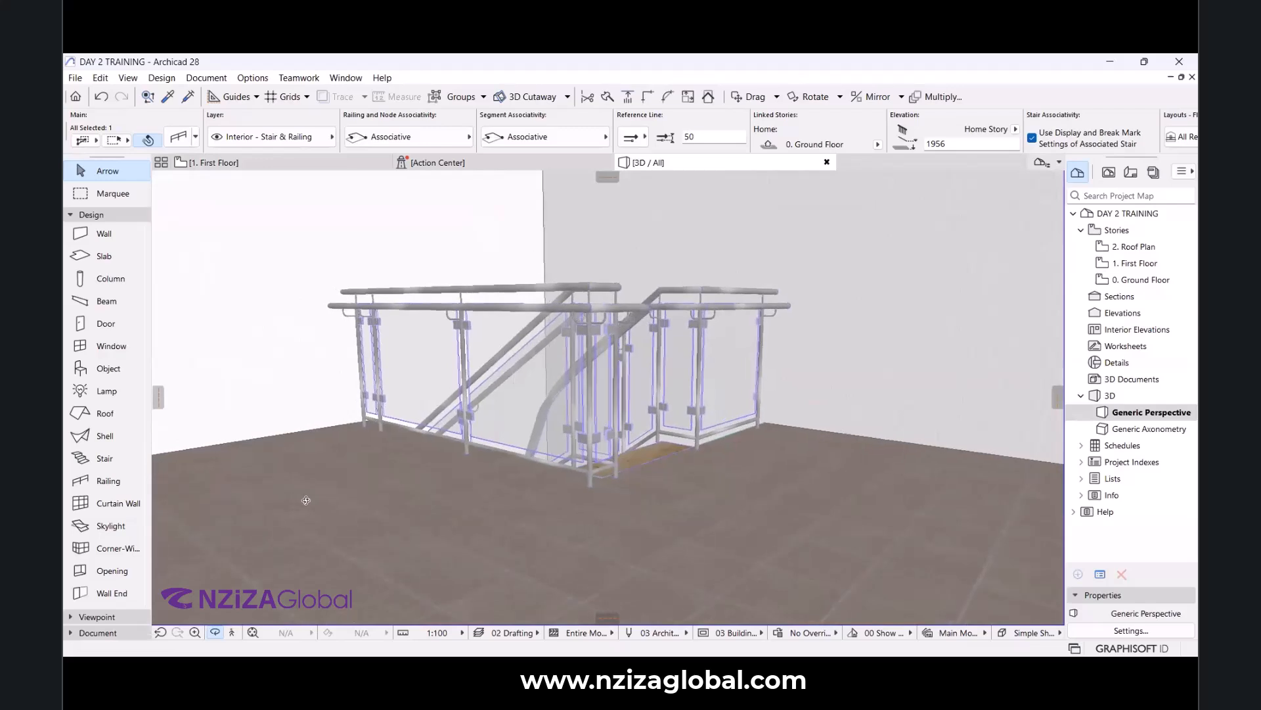
scroll(856, 429, up, 2)
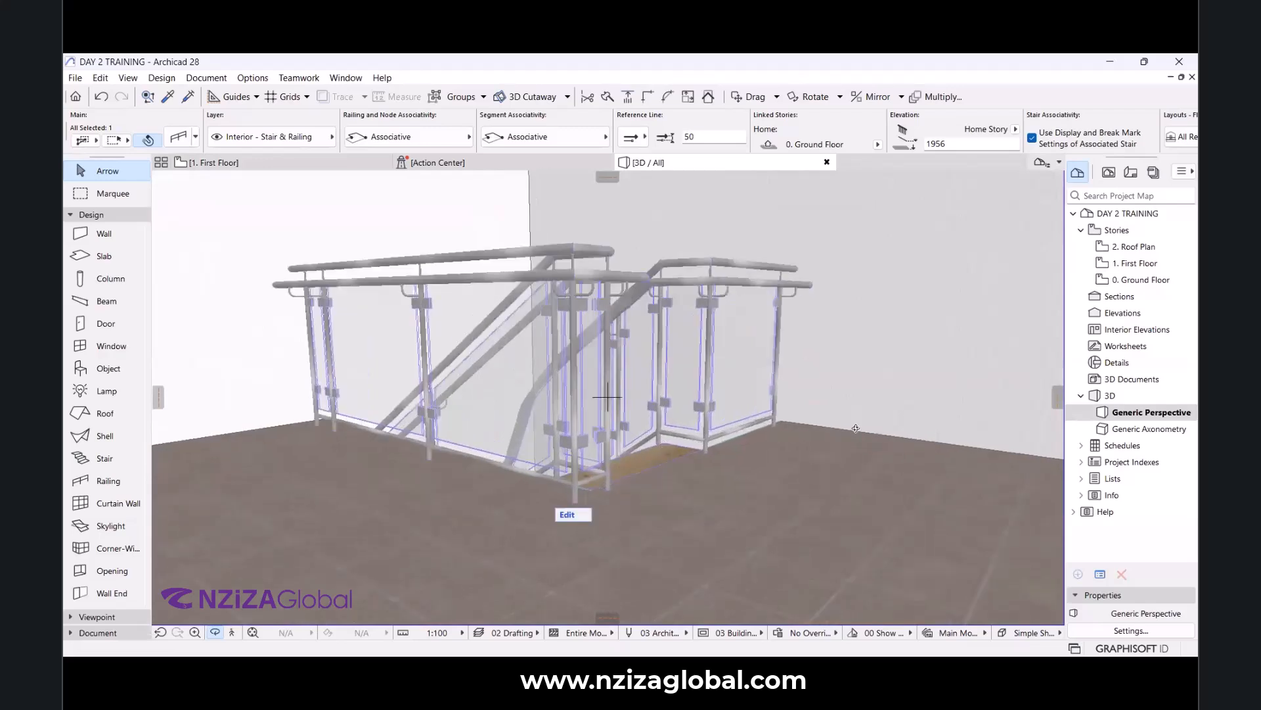
Review the whole building from outside and the stair railings through the balcony door in the 3D view.
drag(819, 383, 107, 188)
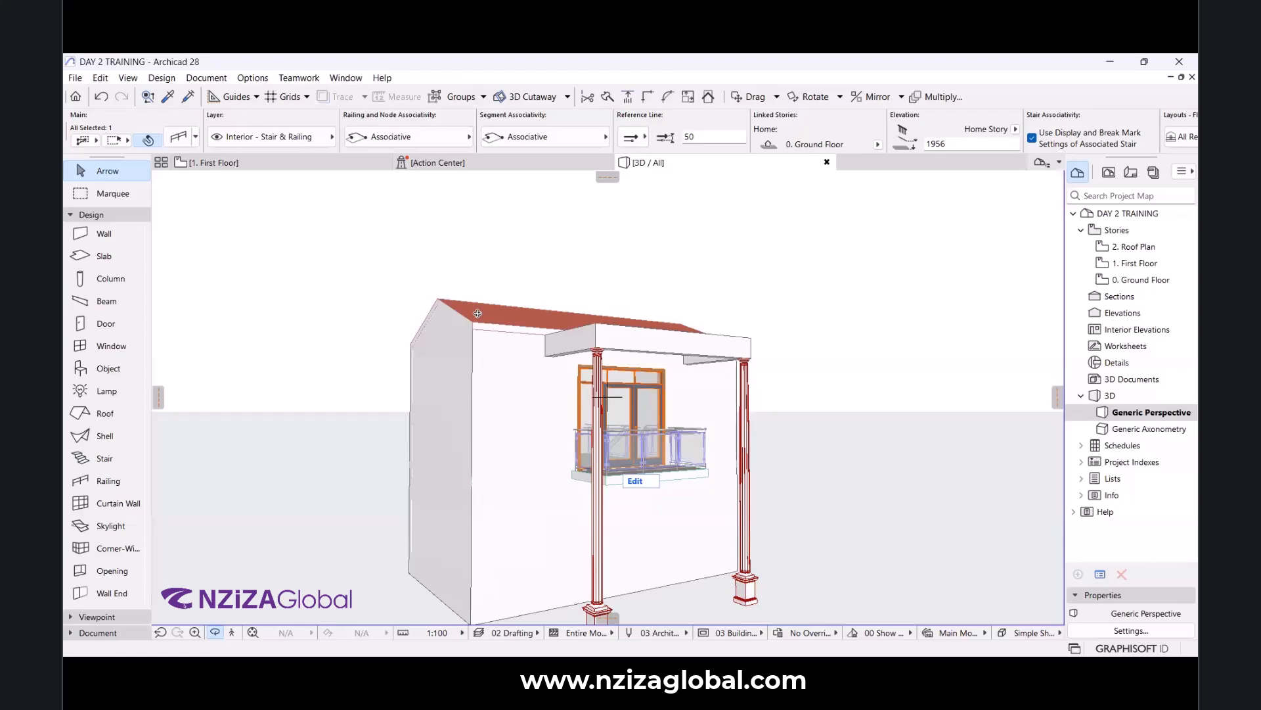
drag(521, 375, 648, 356)
scroll(648, 356, up, 6)
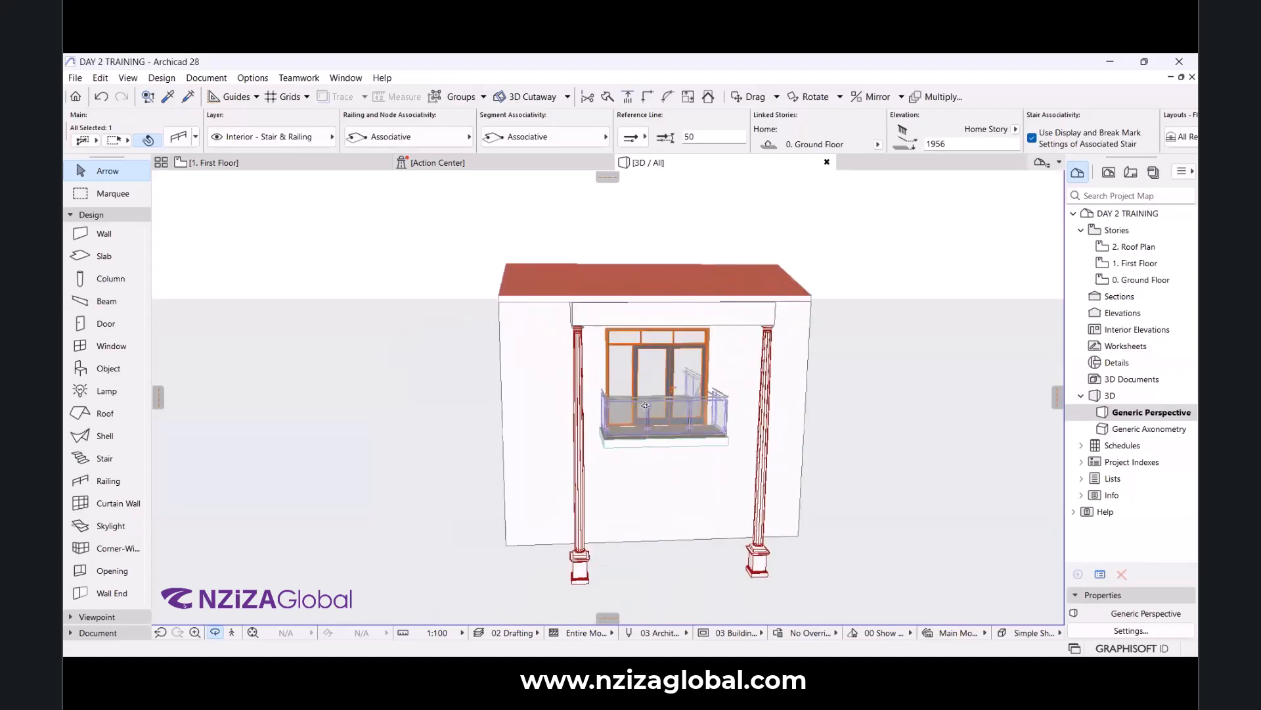
scroll(705, 381, up, 8)
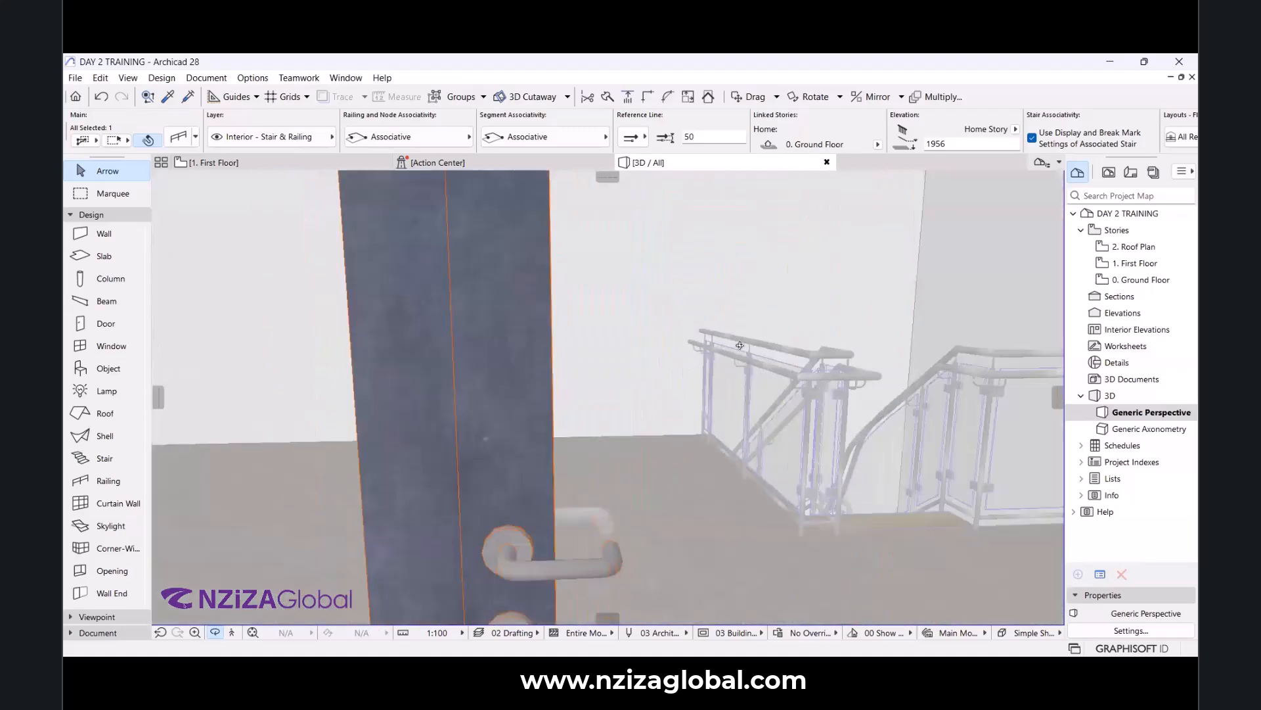
drag(539, 405, 884, 426)
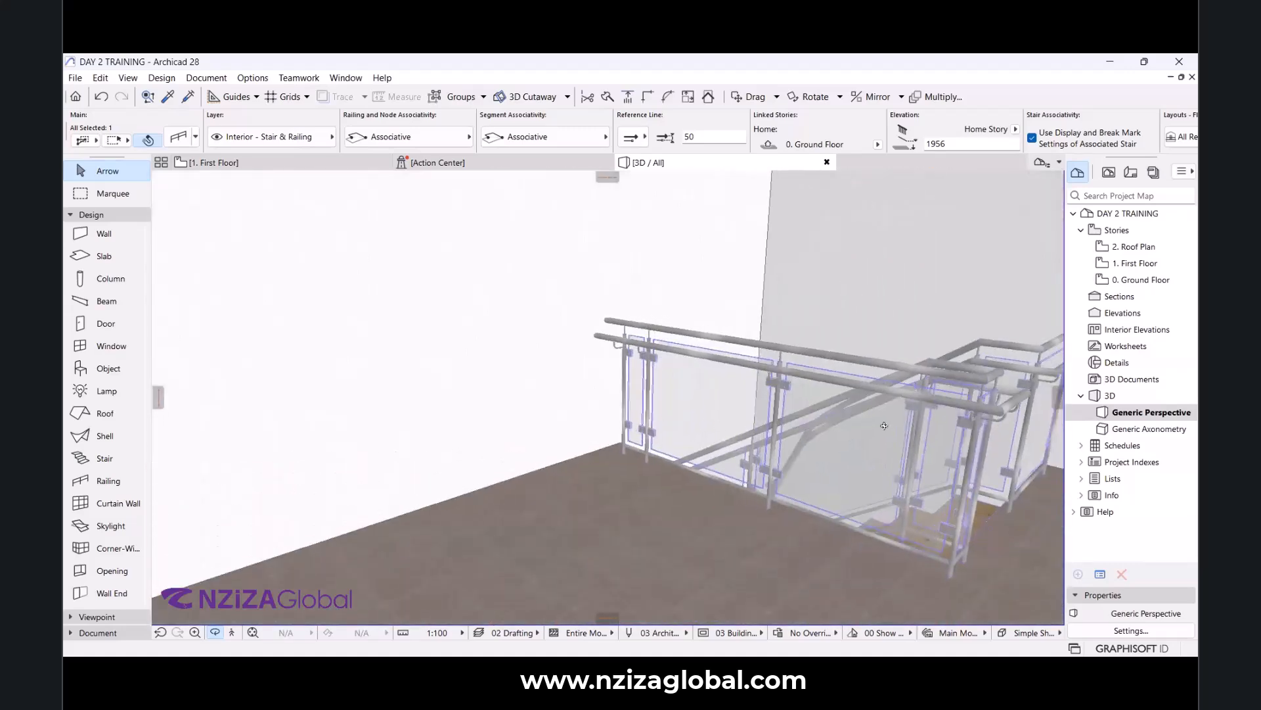
scroll(581, 412, down, 3)
scroll(799, 410, up, 3)
drag(799, 410, 840, 375)
scroll(619, 327, down, 2)
scroll(619, 327, down, 10)
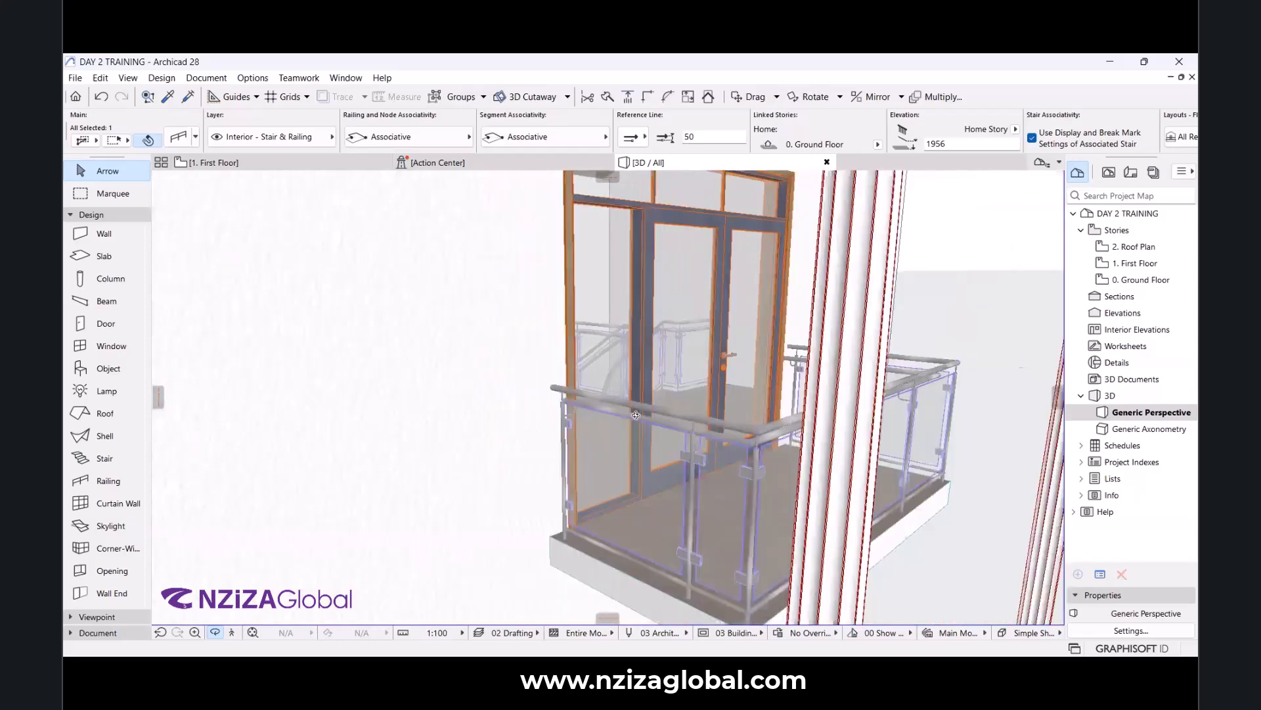
scroll(753, 452, up, 2)
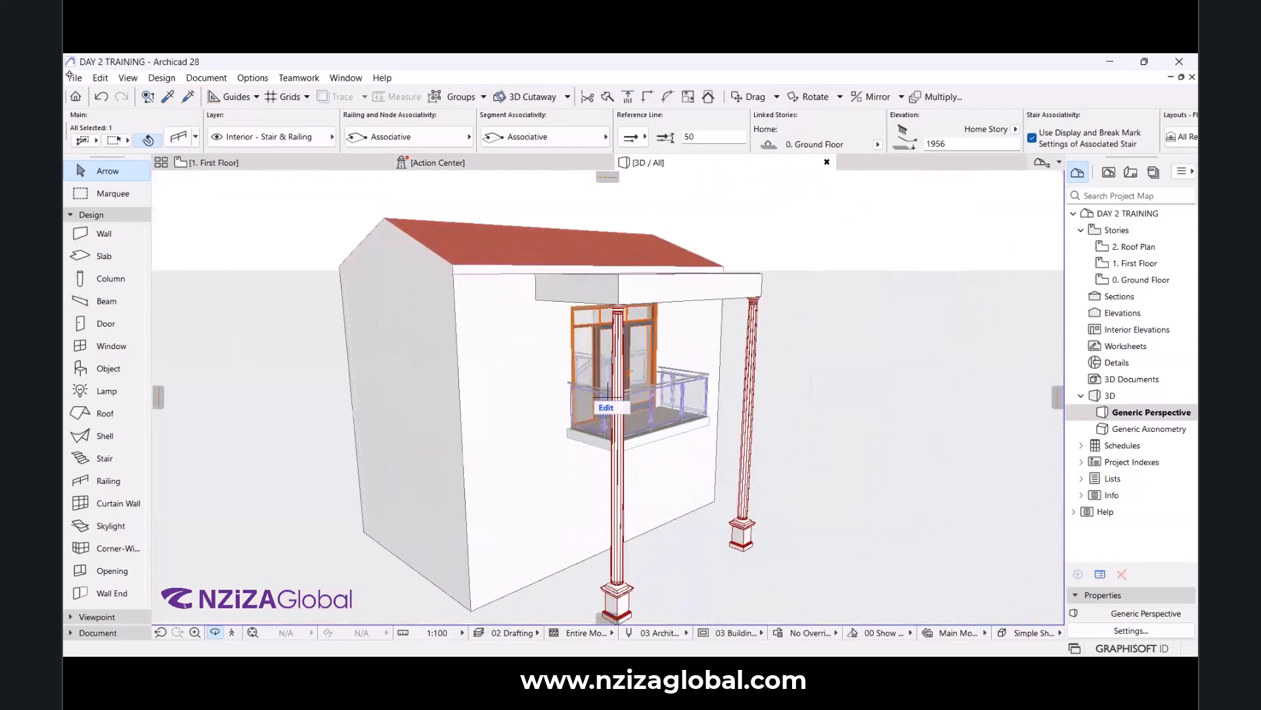
Save the project.
key(alt+f)
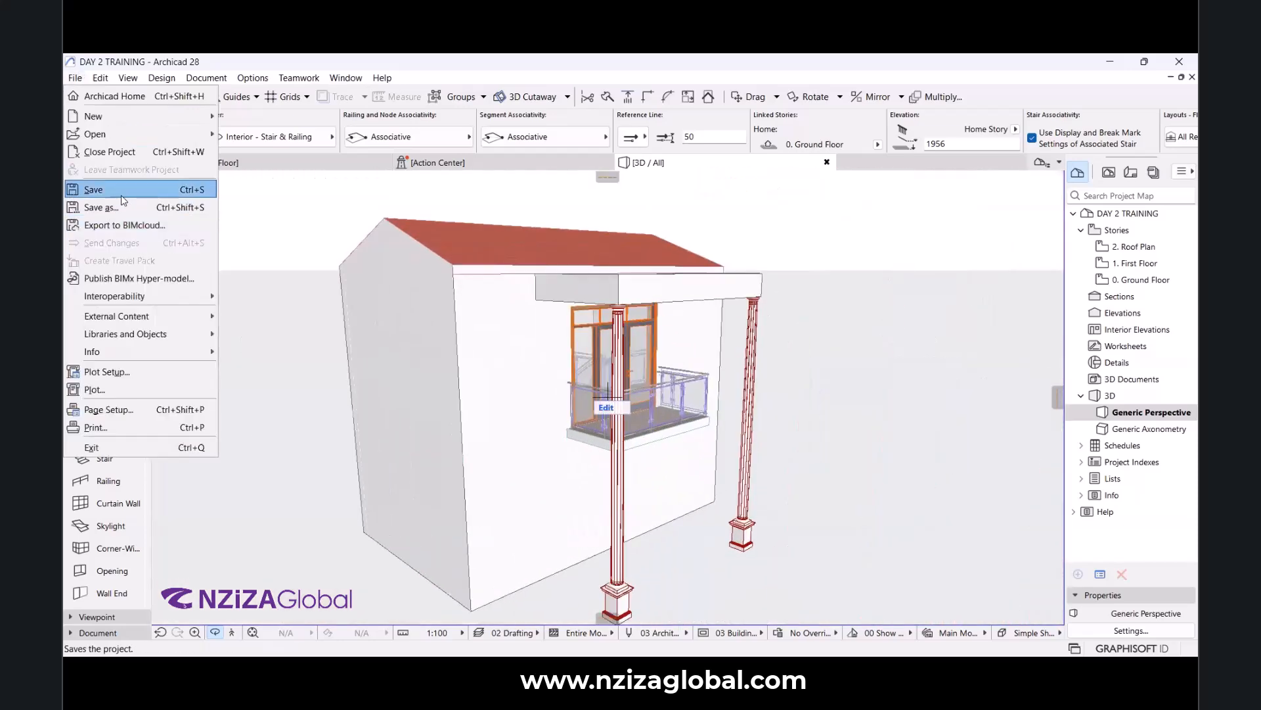
click(121, 195)
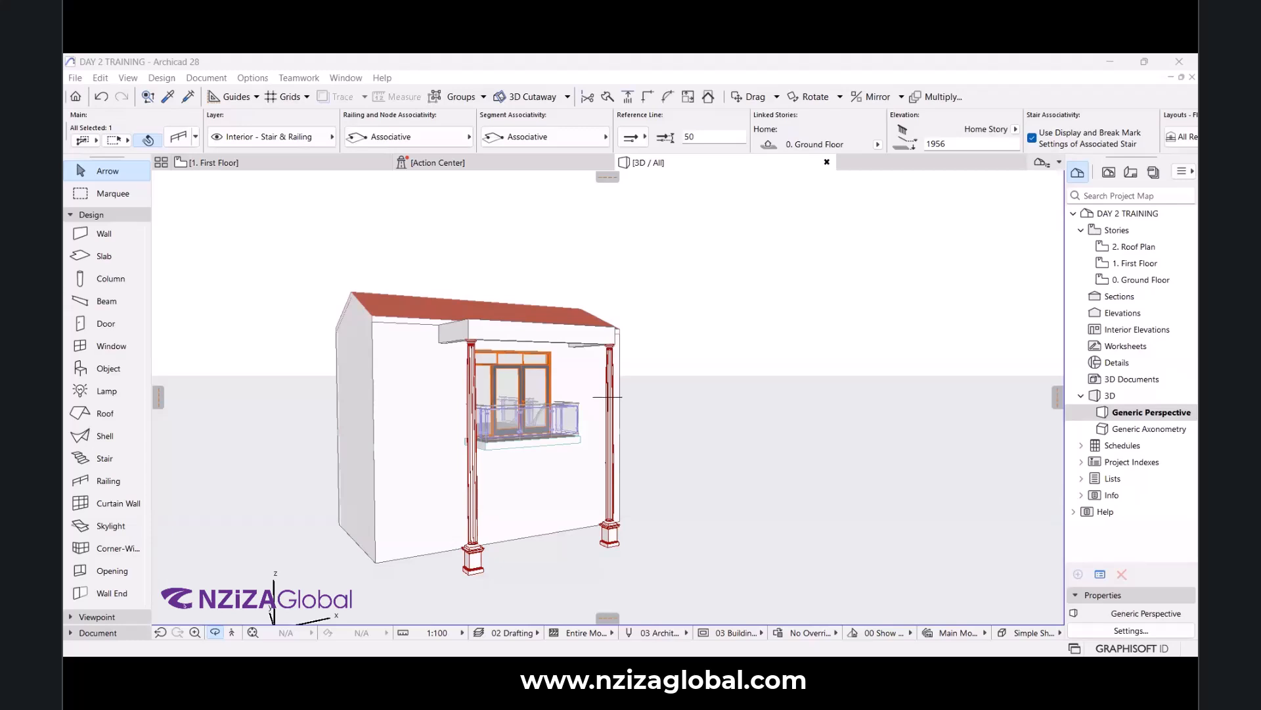
Check the balcony façade and the railing's ends at the rear wall once more in the 3D view.
middle_drag(670, 478, 677, 516)
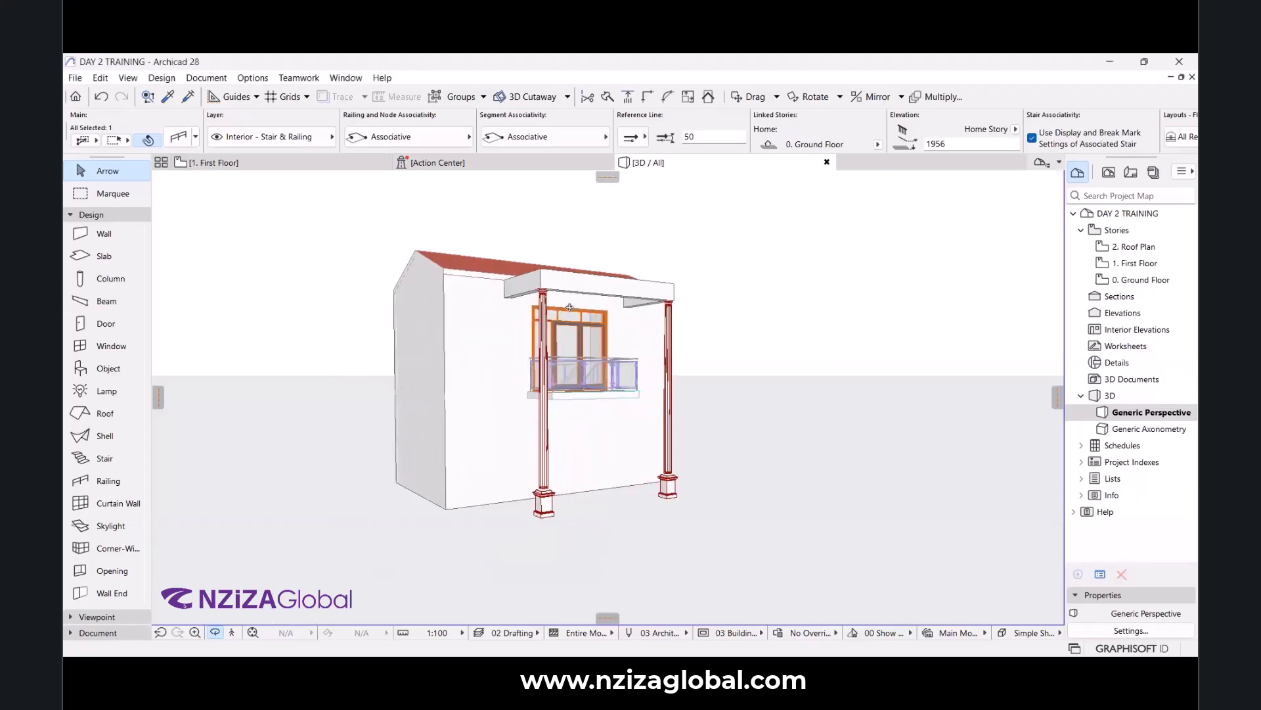
scroll(570, 308, up, 4)
scroll(640, 369, up, 3)
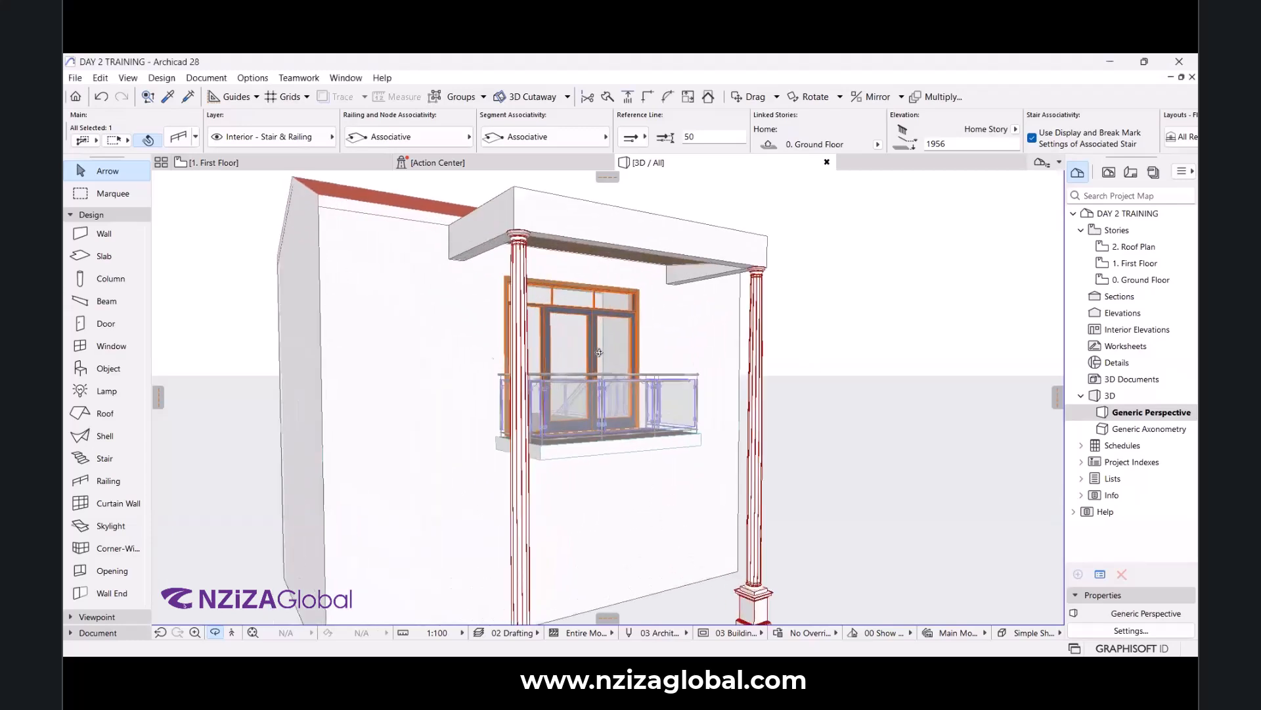
scroll(491, 357, down, 3)
drag(436, 415, 478, 425)
scroll(549, 329, up, 3)
scroll(549, 329, up, 6)
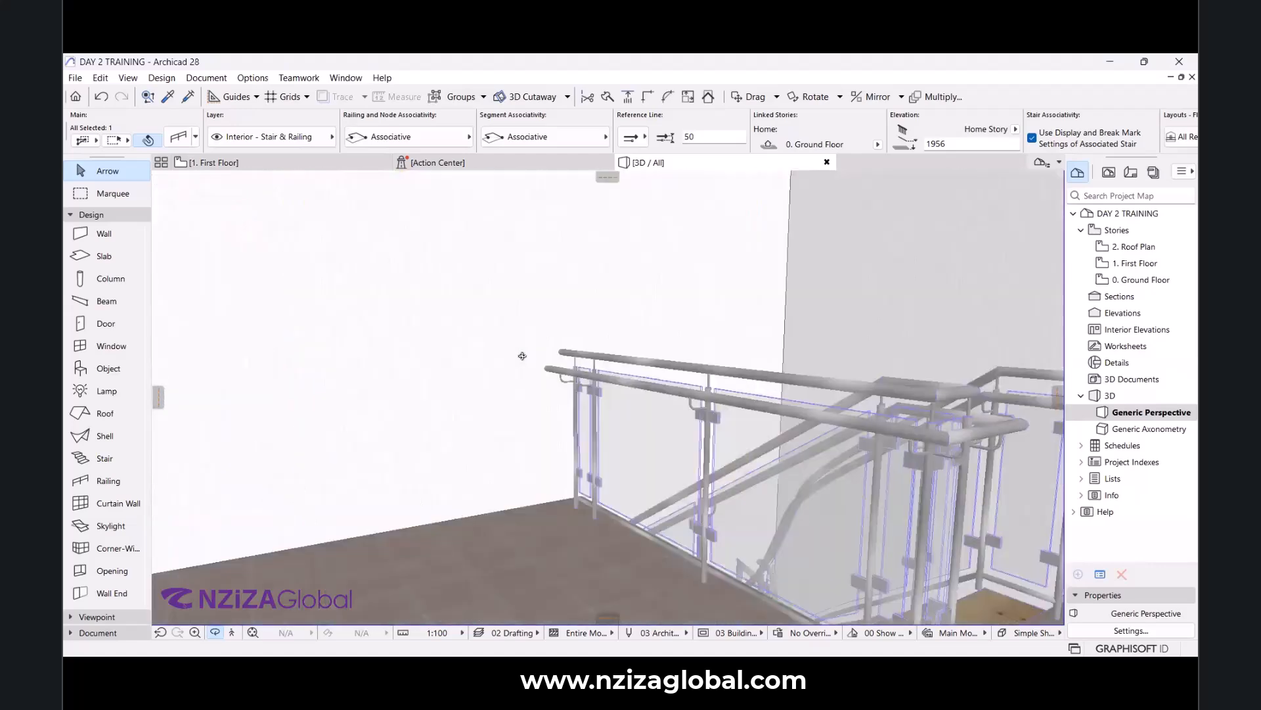
scroll(655, 379, down, 2)
drag(887, 430, 435, 261)
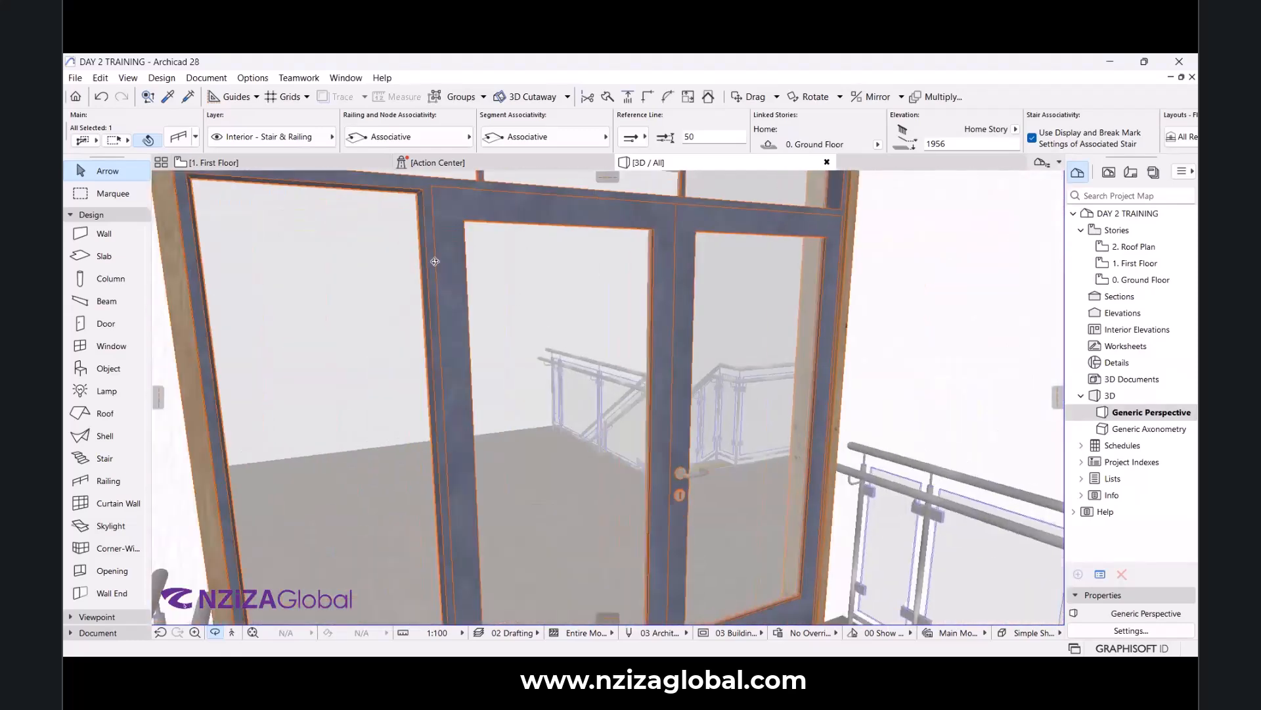
Return to the First Floor plan and deselect the stair railing.
click(299, 162)
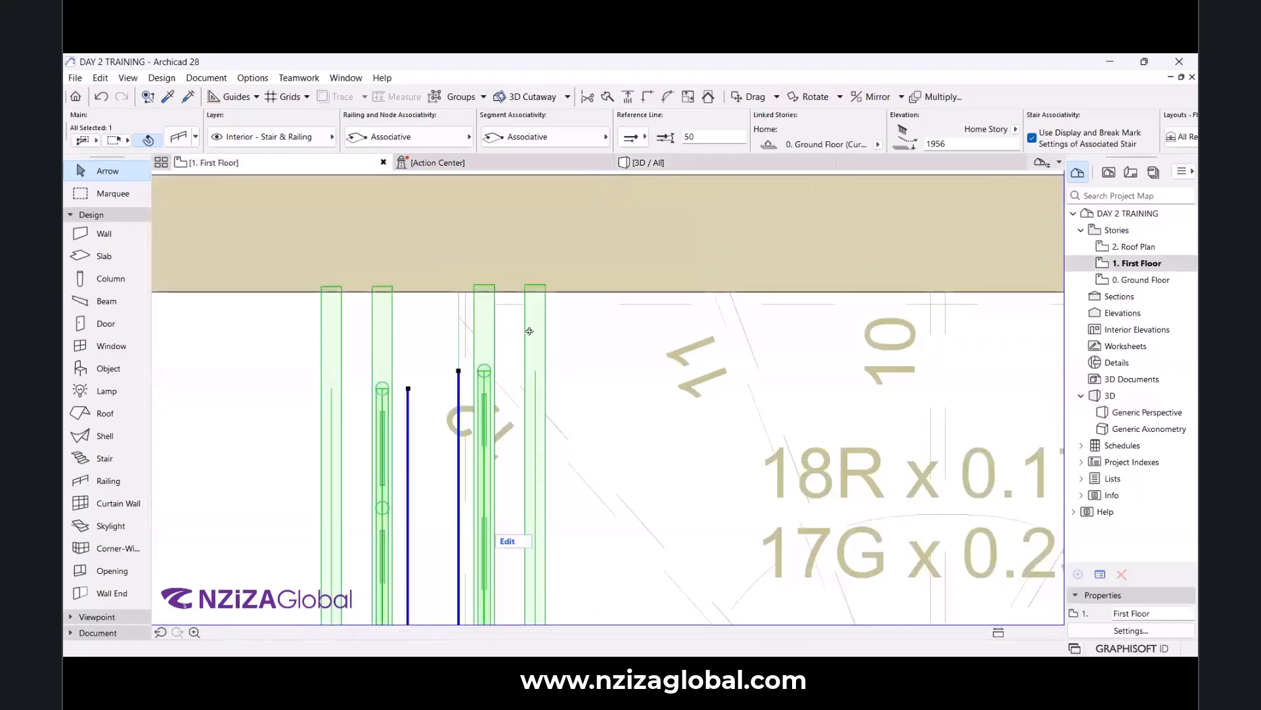
scroll(602, 356, up, 6)
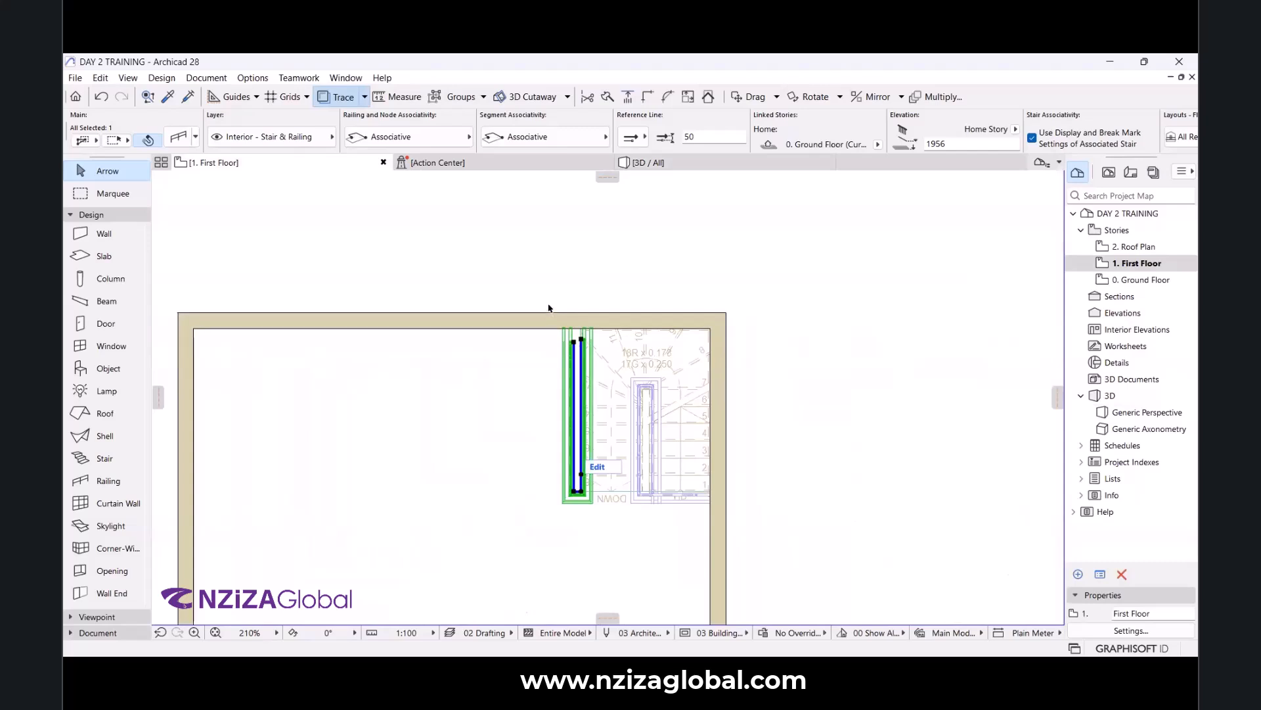
scroll(597, 319, down, 4)
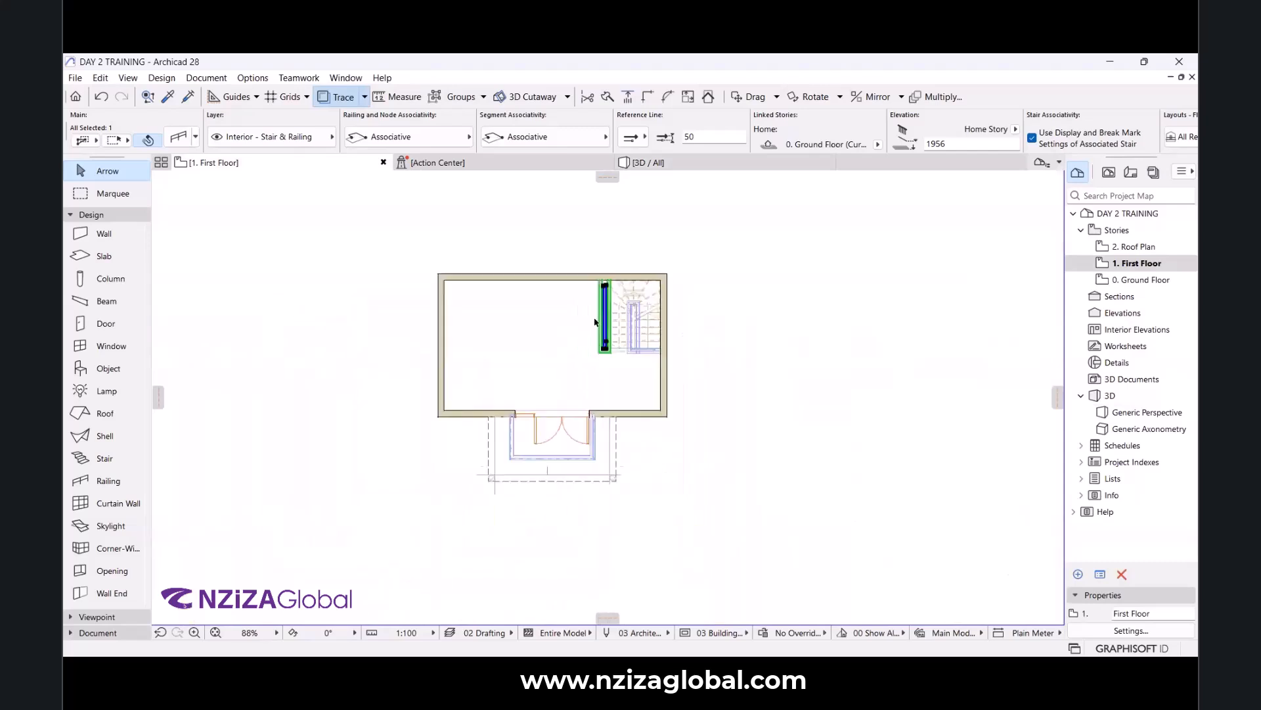
scroll(569, 358, up, 2)
scroll(621, 306, down, 3)
scroll(605, 334, up, 2)
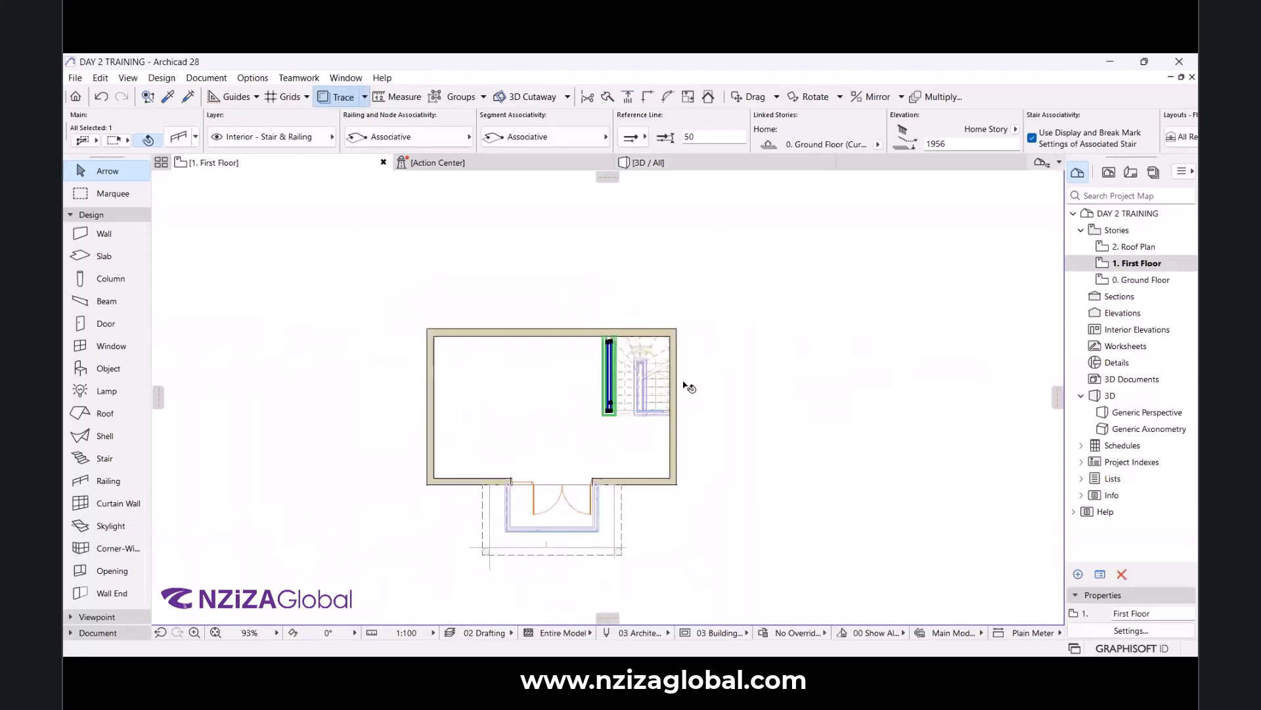
scroll(623, 289, down, 3)
click(732, 360)
scroll(611, 361, up, 6)
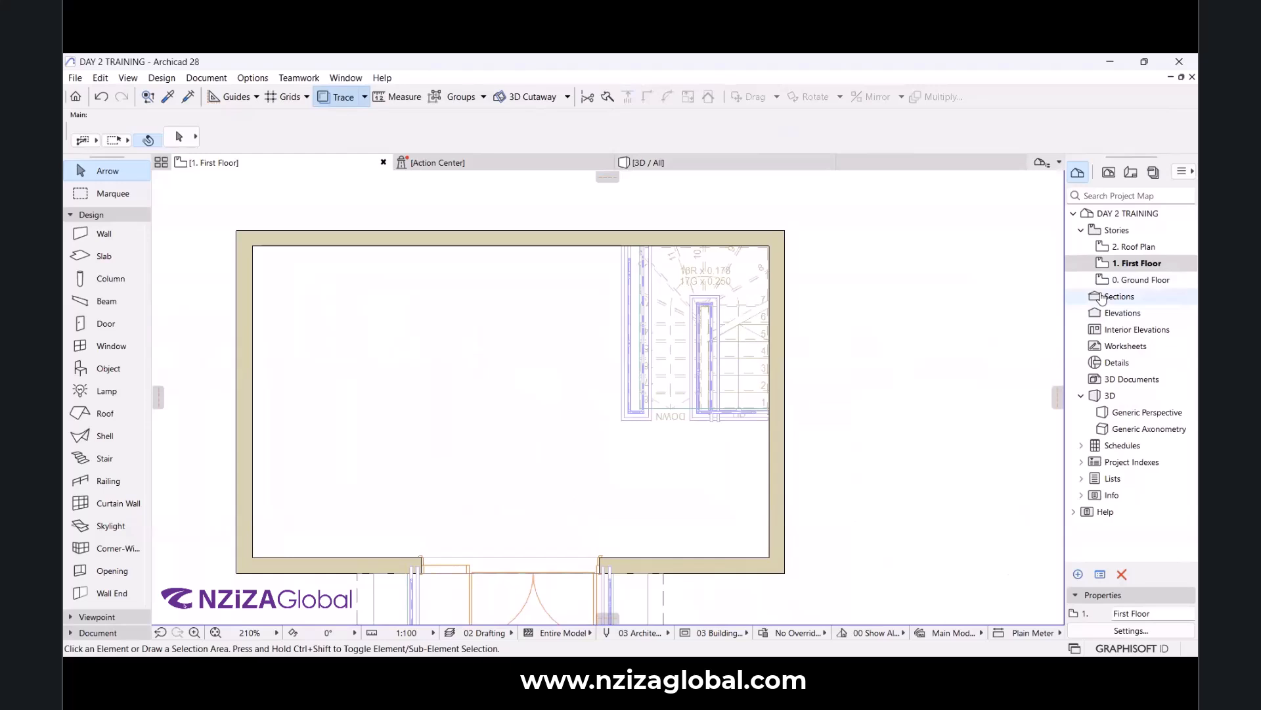
click(1142, 265)
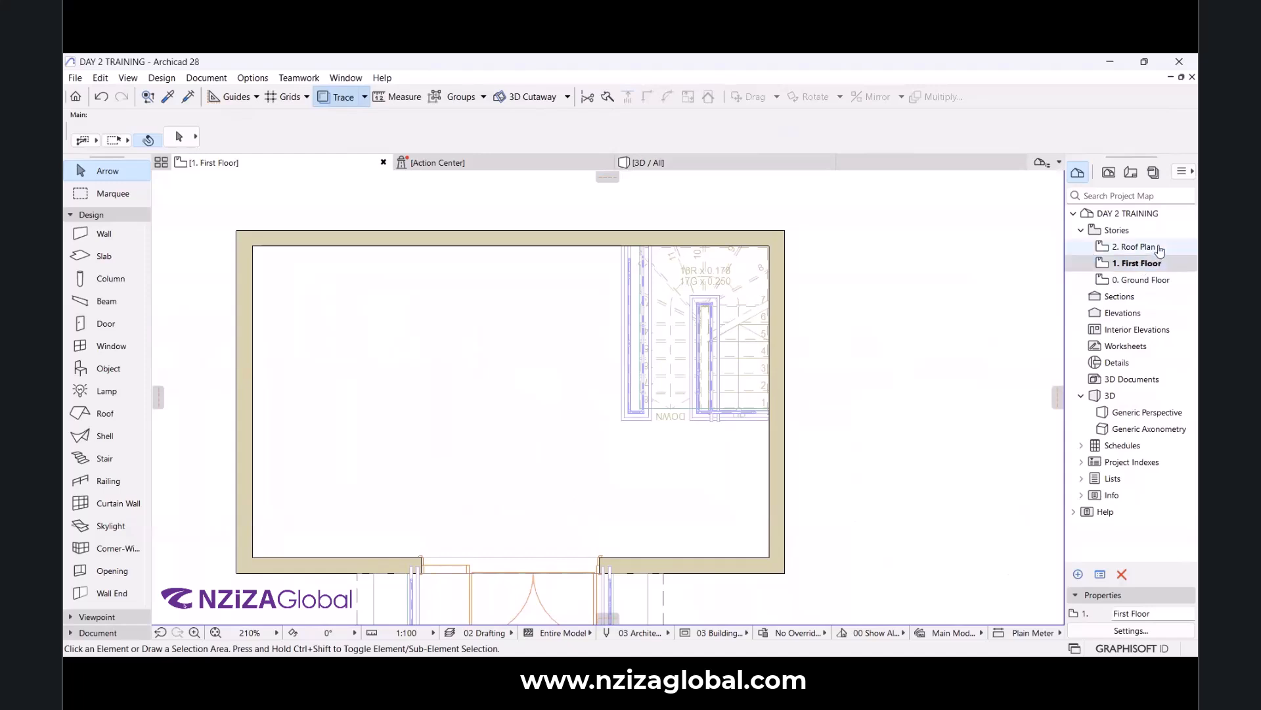
scroll(802, 417, up, 1)
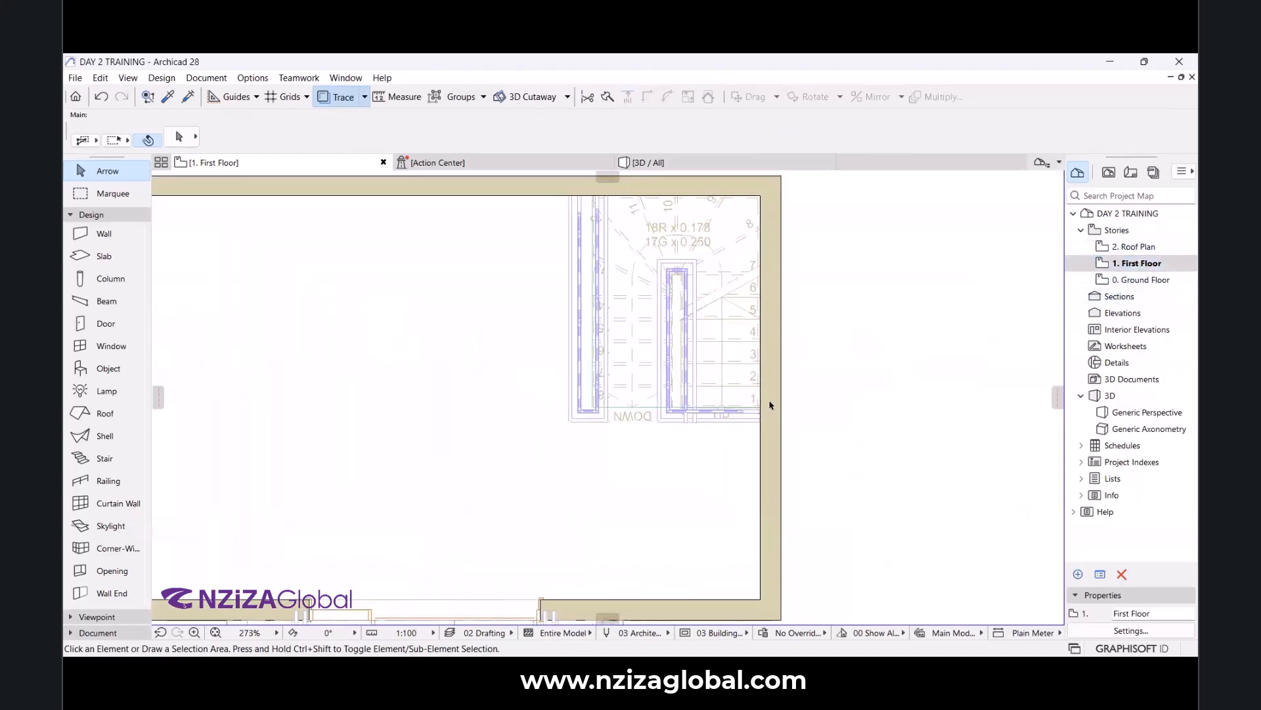
Examine the stair, its railings and the surrounding walls on the First Floor plan.
scroll(801, 374, down, 1)
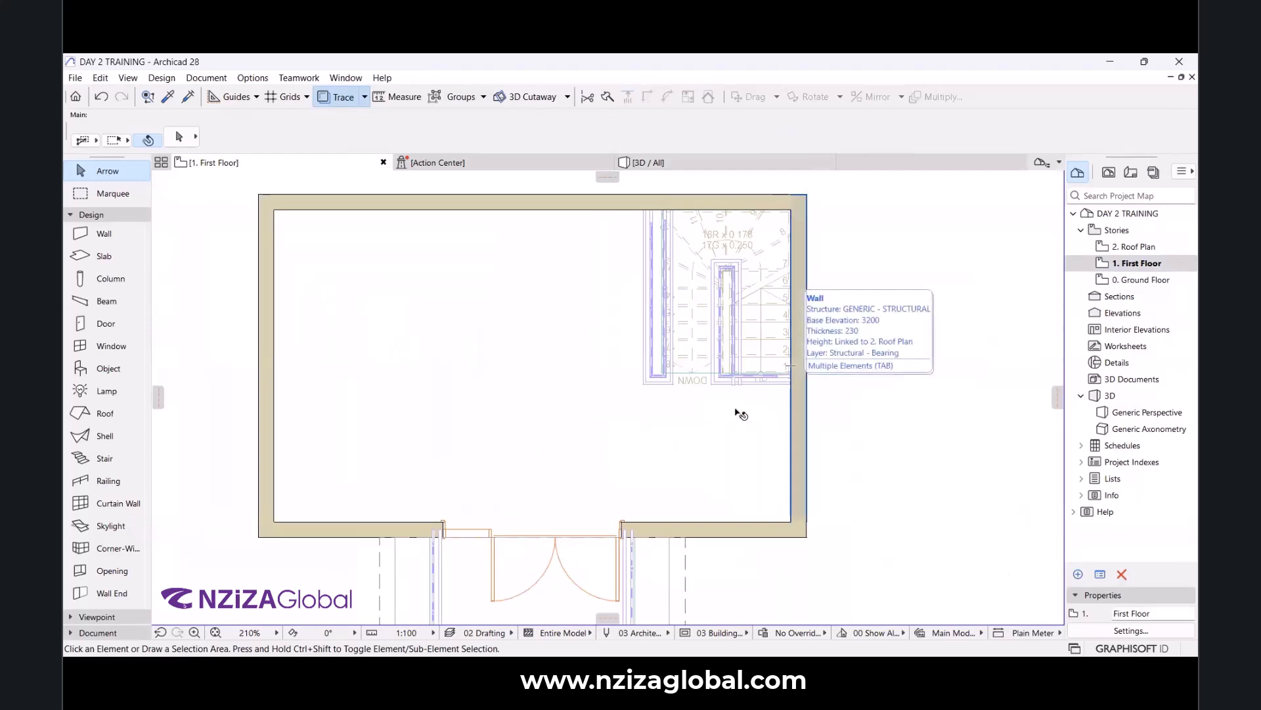
scroll(808, 346, down, 2)
scroll(627, 355, up, 2)
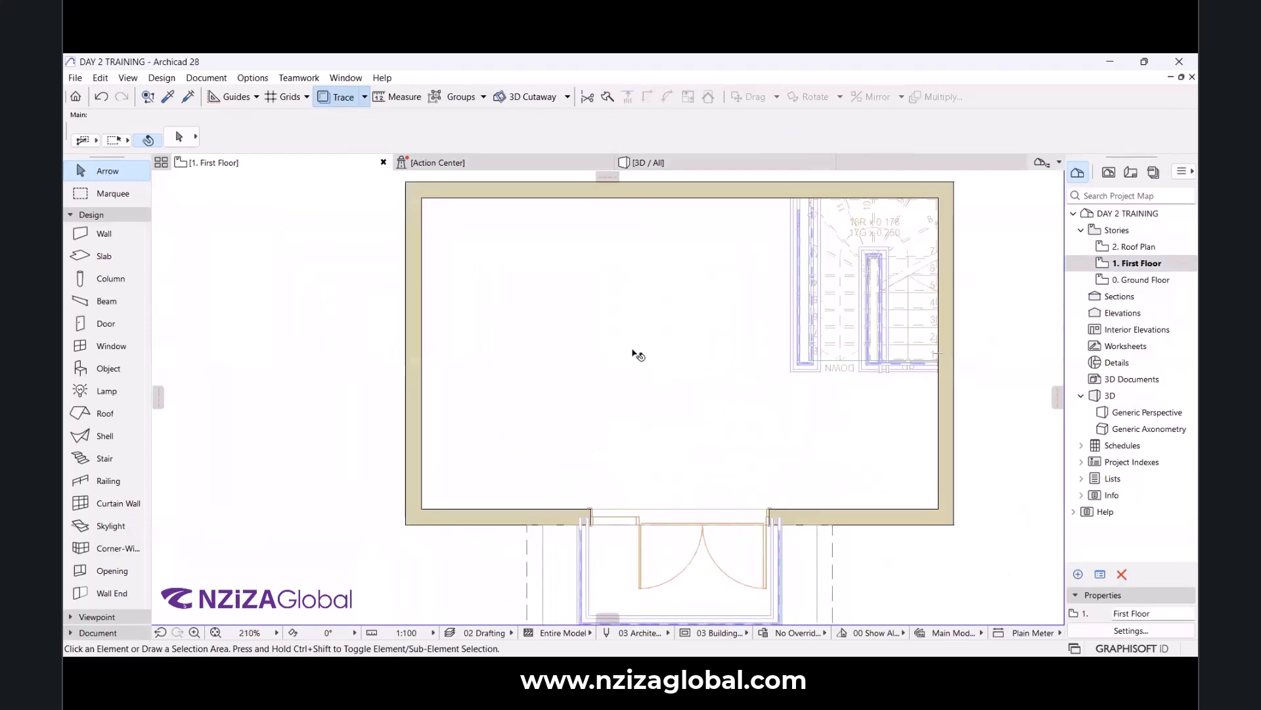
scroll(633, 340, down, 2)
scroll(630, 339, up, 2)
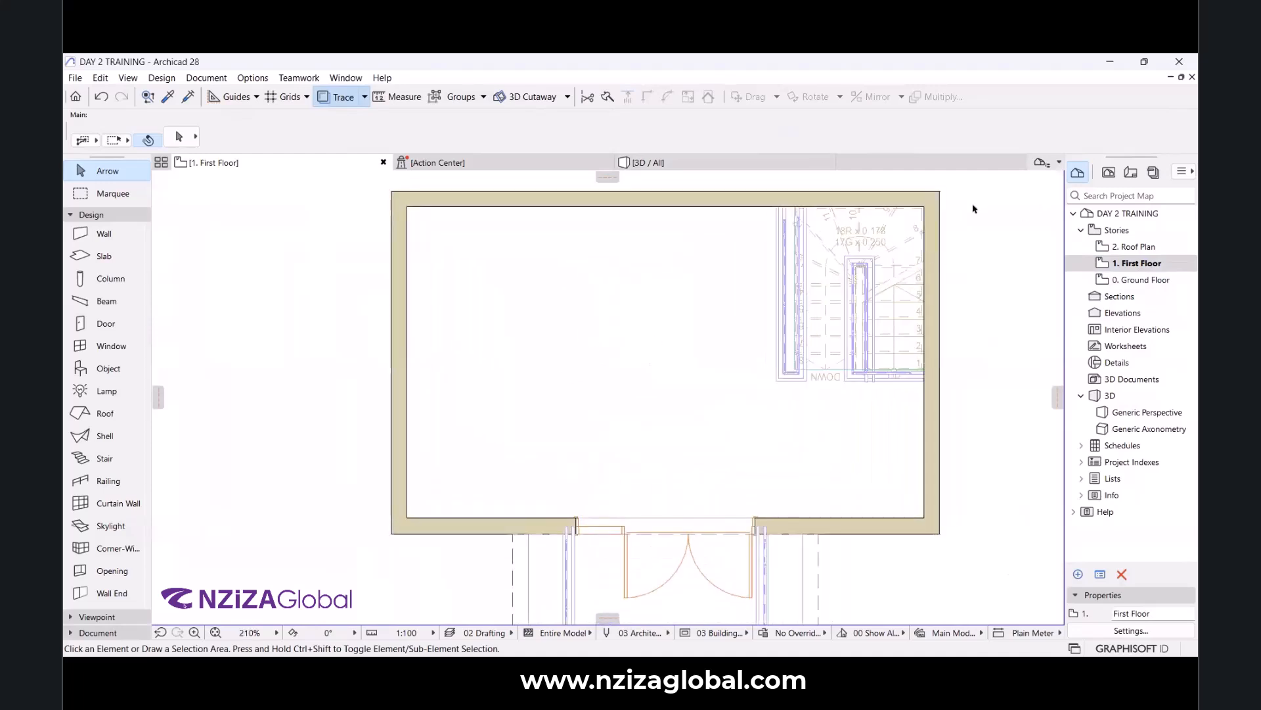
scroll(969, 284, up, 1)
scroll(814, 232, down, 2)
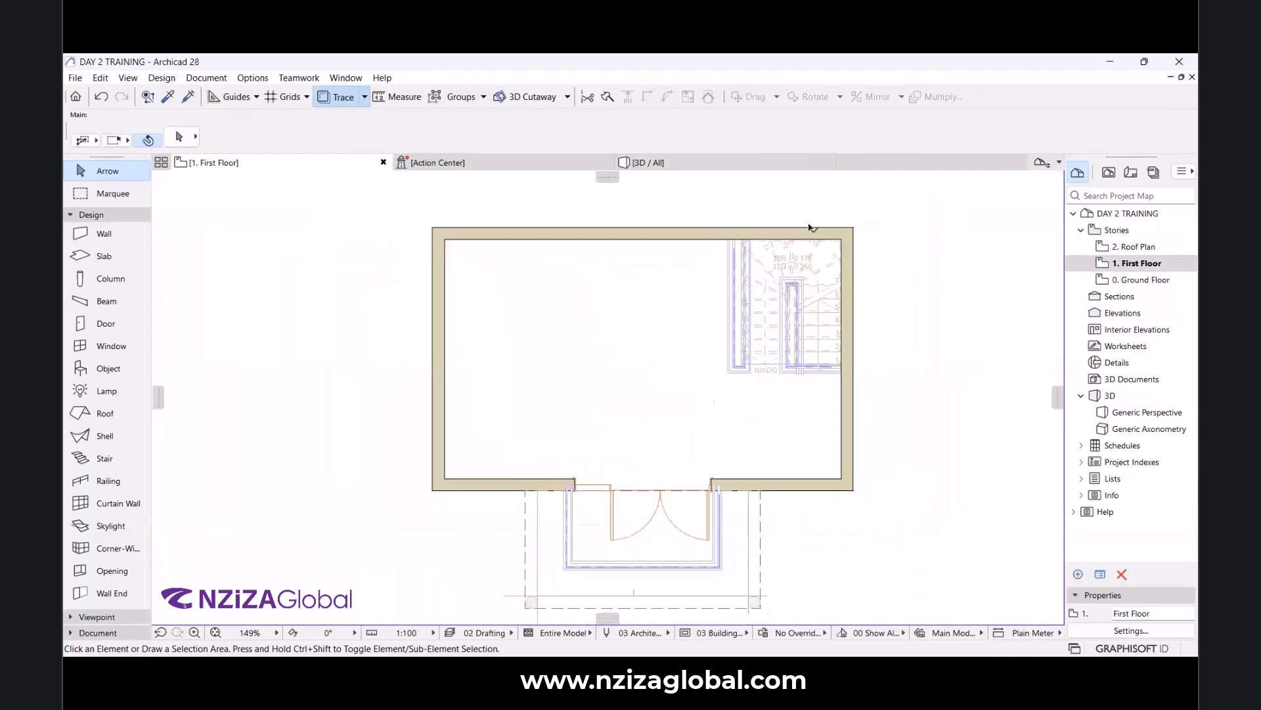
scroll(810, 228, up, 2)
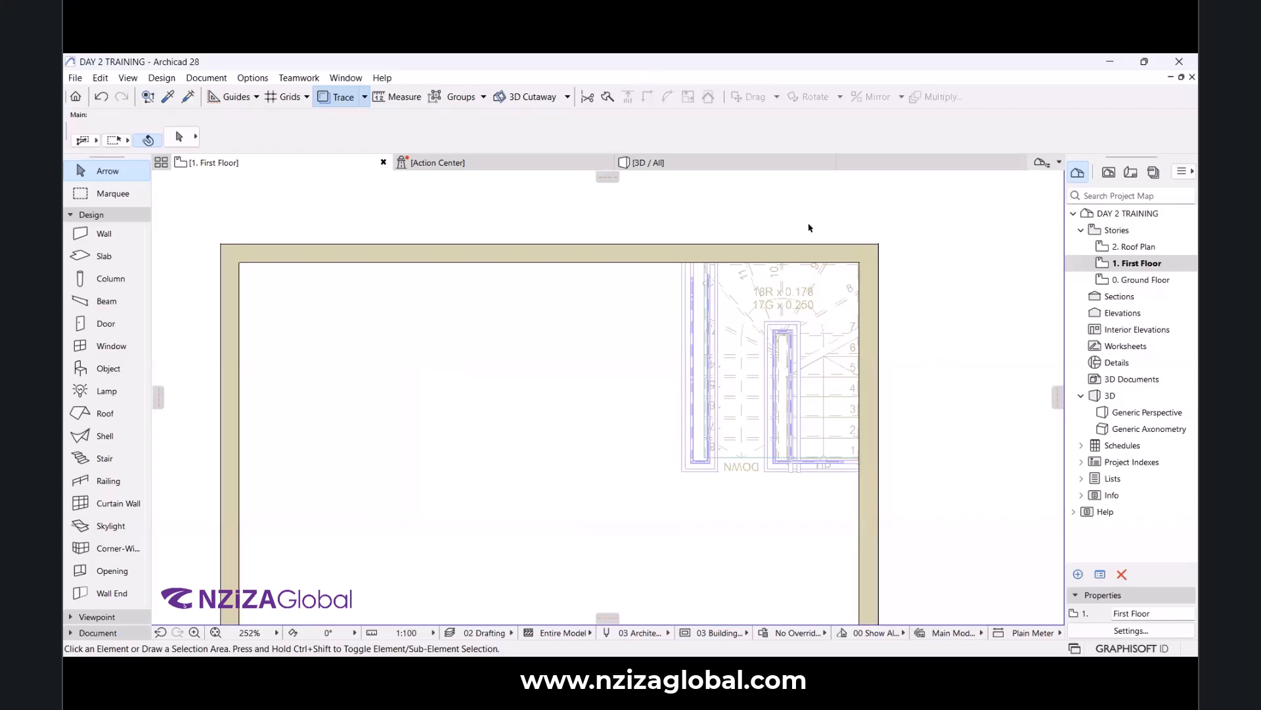
scroll(770, 220, down, 3)
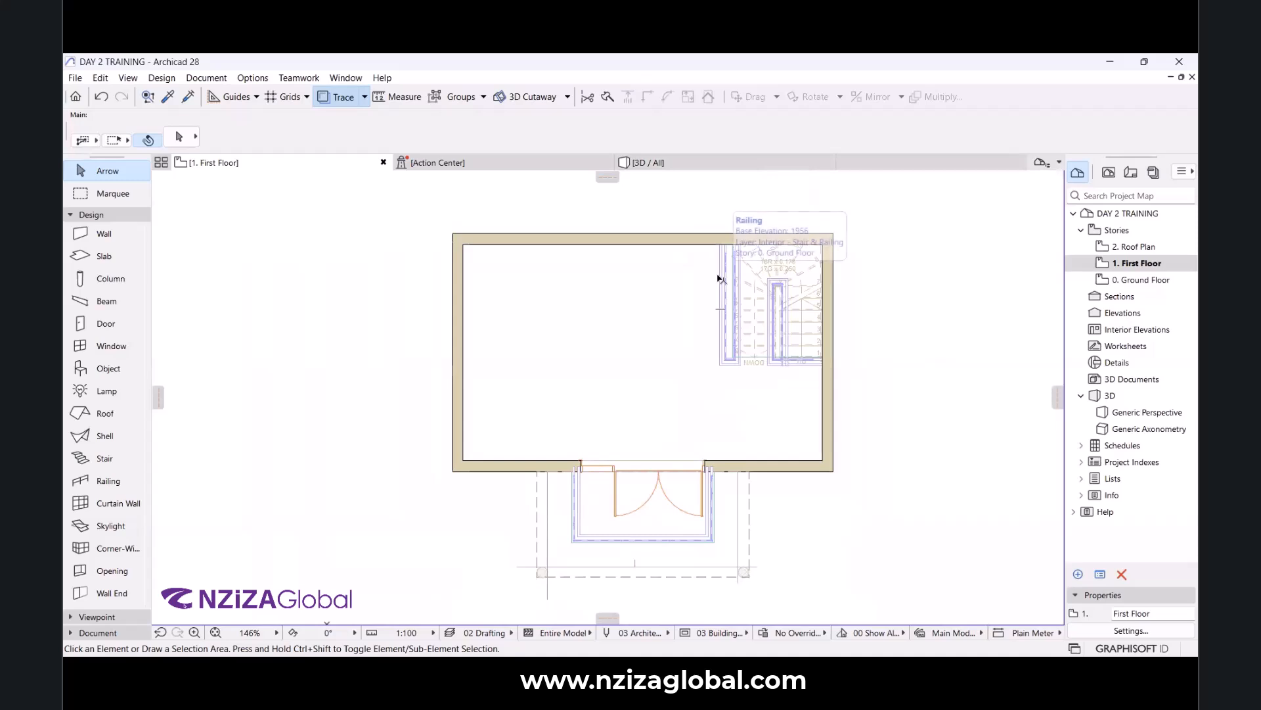
scroll(826, 368, up, 6)
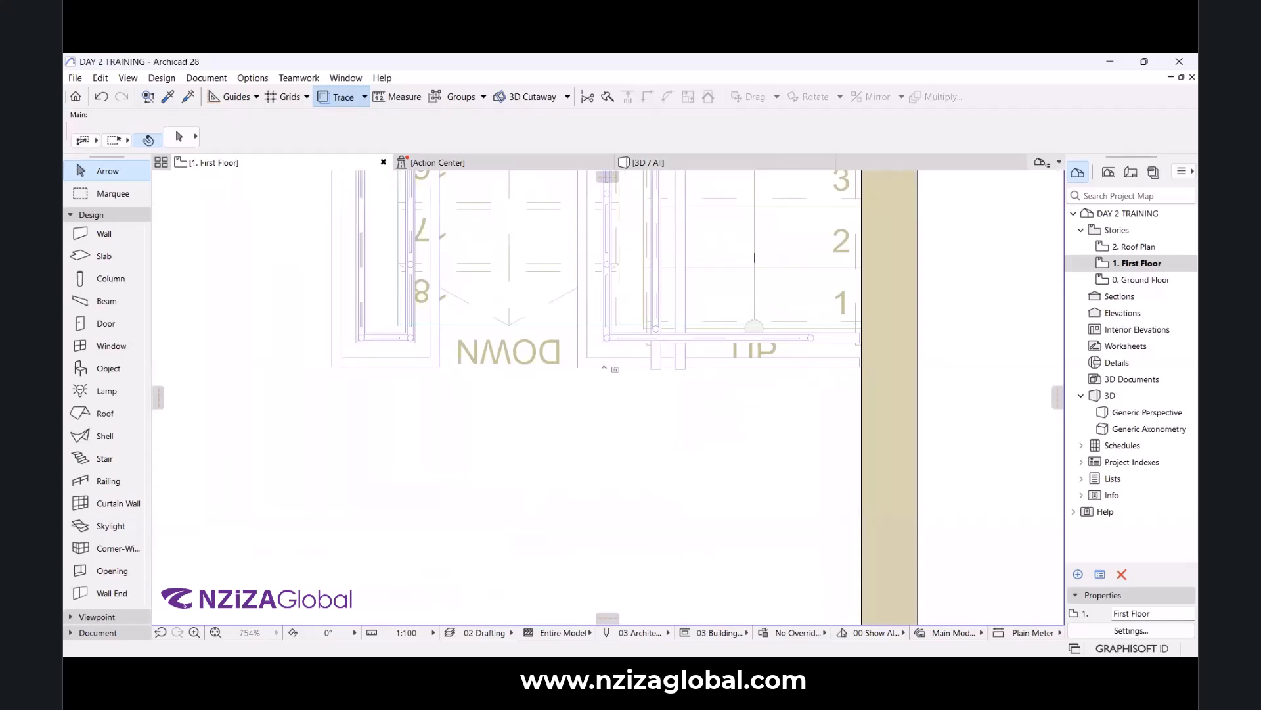
scroll(757, 354, down, 7)
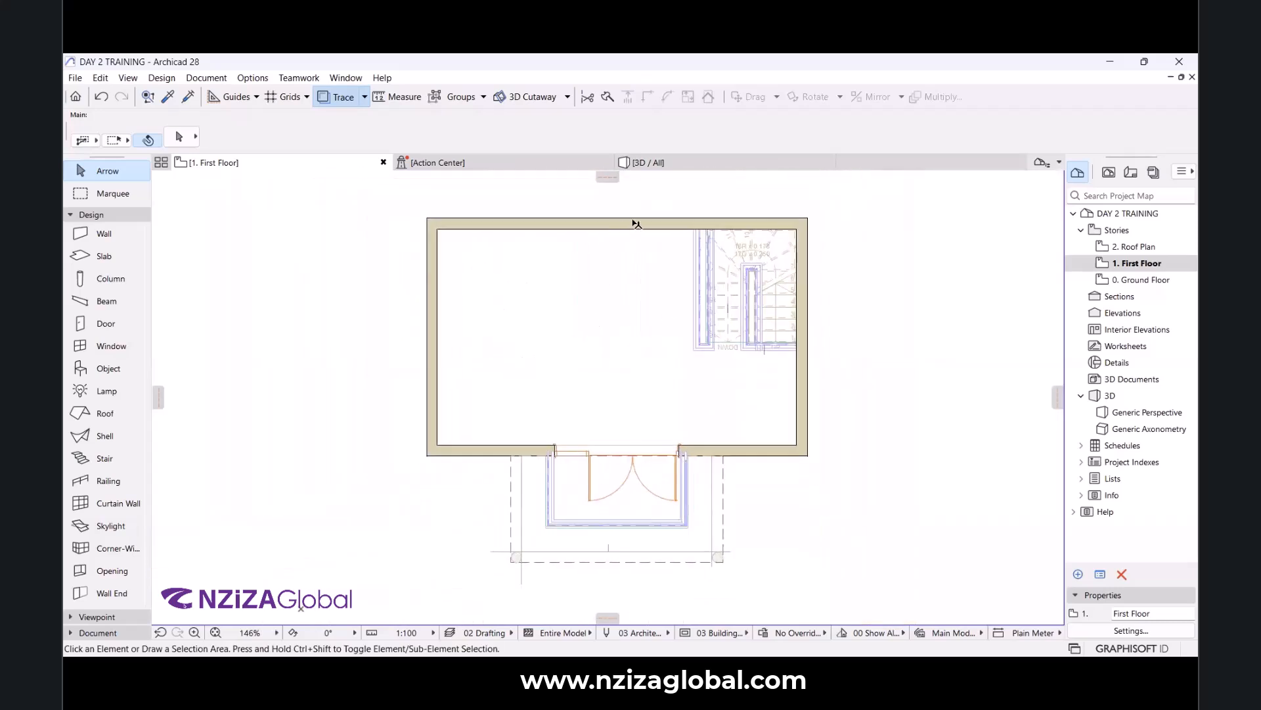
scroll(650, 227, up, 1)
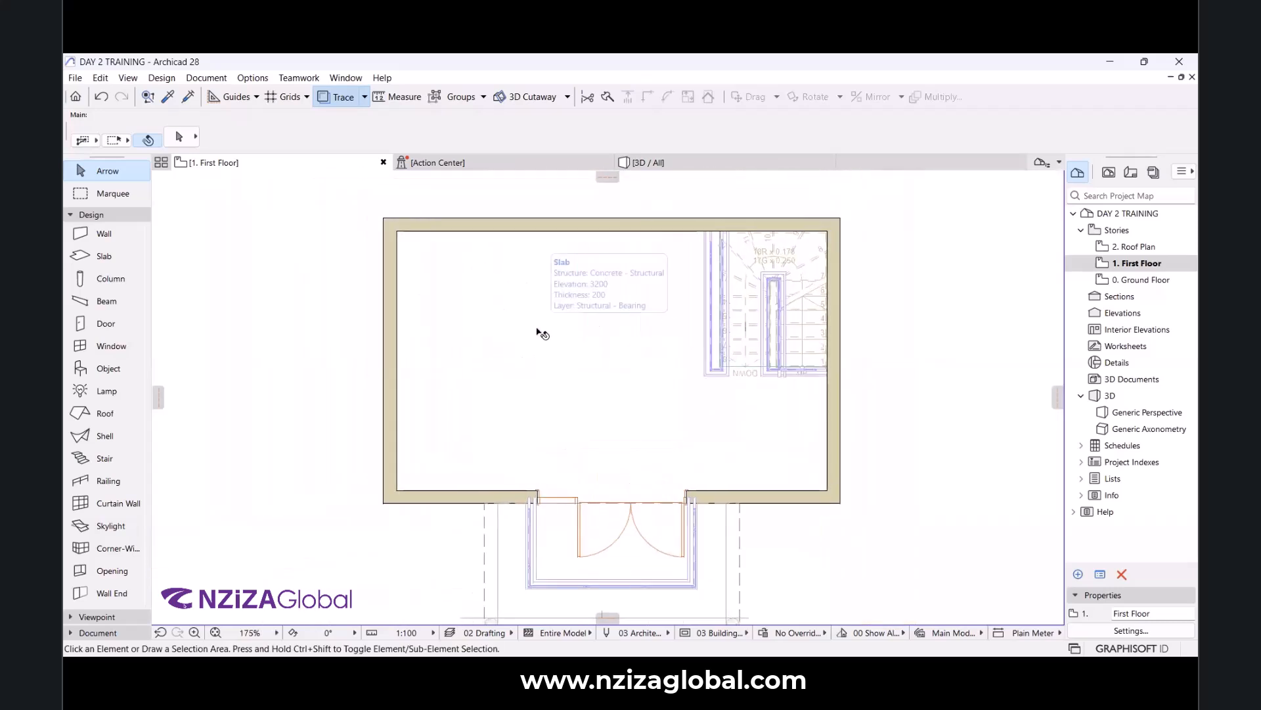
Inspect the stair railings and the bare corner walls behind them in the 3D view.
click(680, 170)
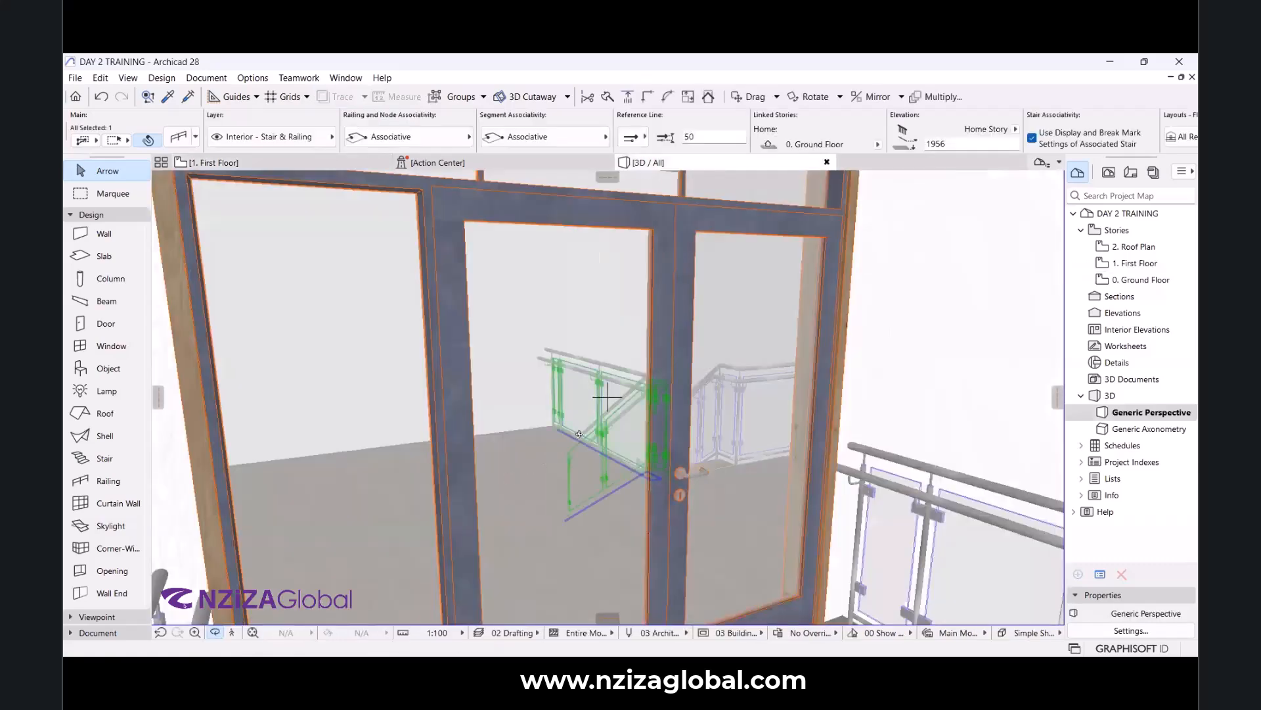
scroll(397, 419, down, 8)
shift+middle_drag(396, 419, 631, 443)
scroll(517, 428, up, 4)
scroll(643, 379, up, 3)
scroll(643, 379, up, 6)
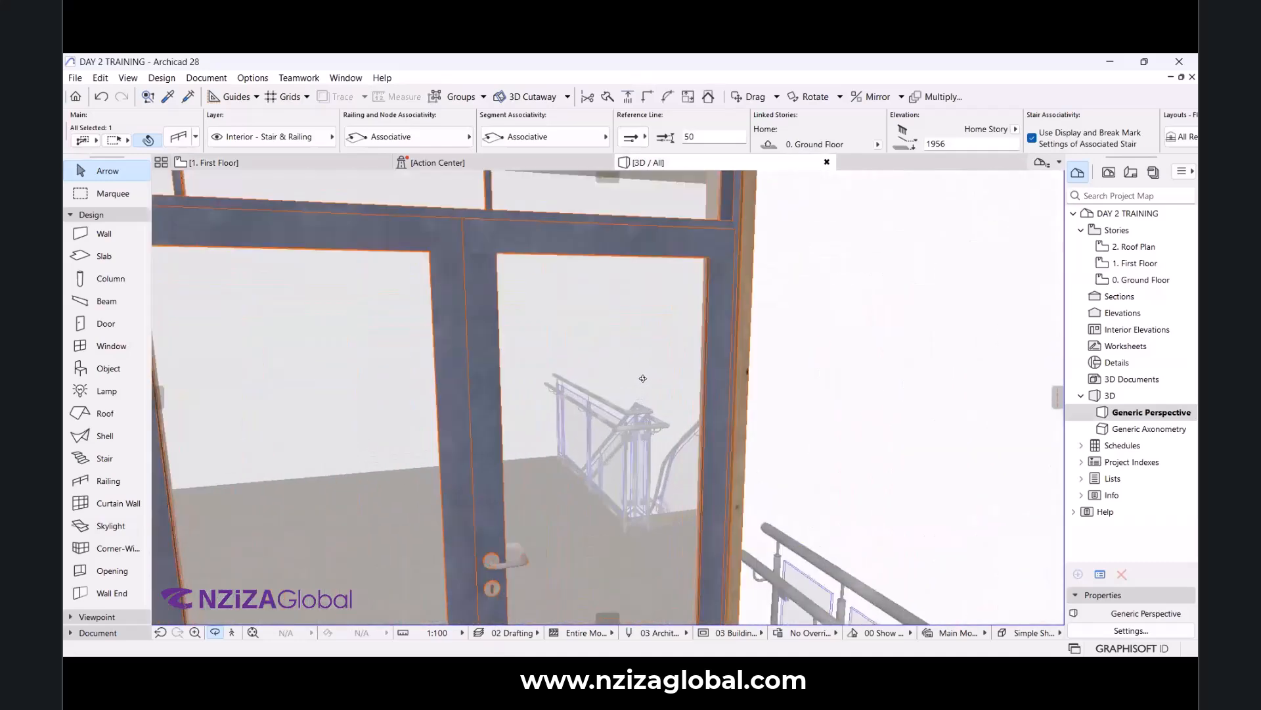
scroll(657, 332, down, 4)
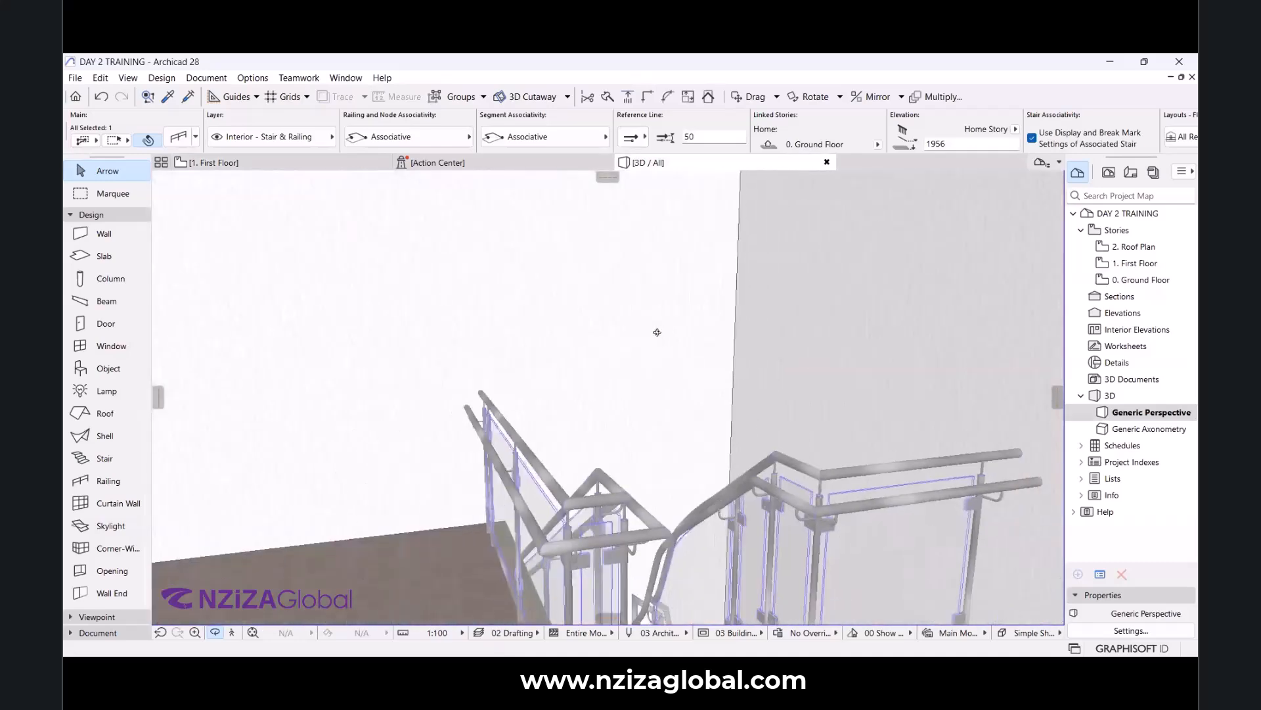
scroll(679, 416, up, 3)
shift+middle_drag(771, 406, 585, 403)
scroll(584, 404, up, 8)
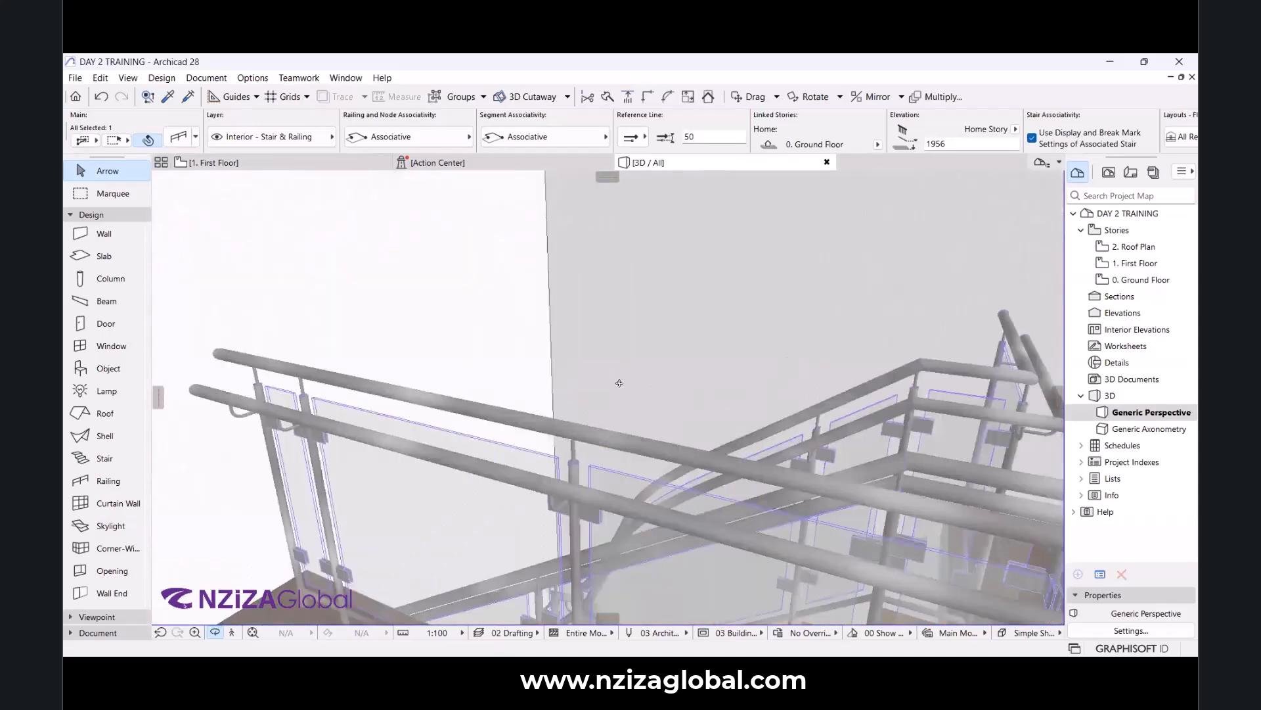
scroll(544, 476, down, 6)
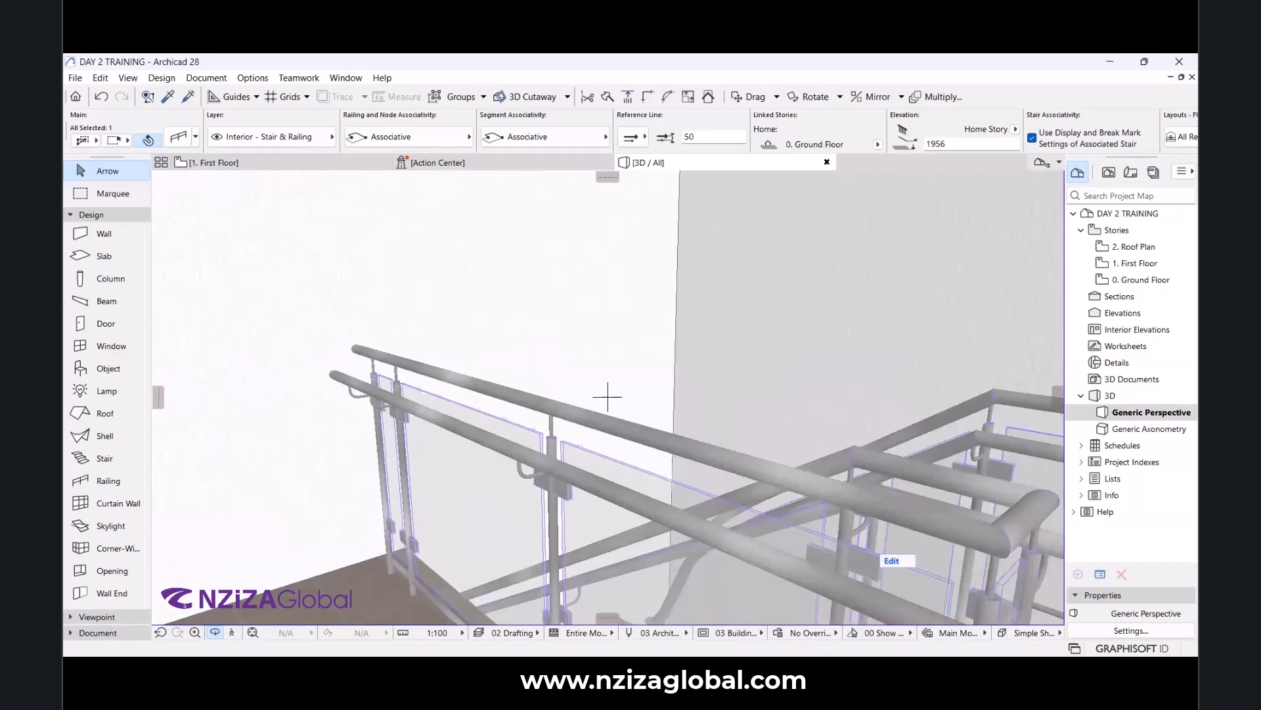
Leave the 3D view and open the Ground Floor plan.
click(352, 165)
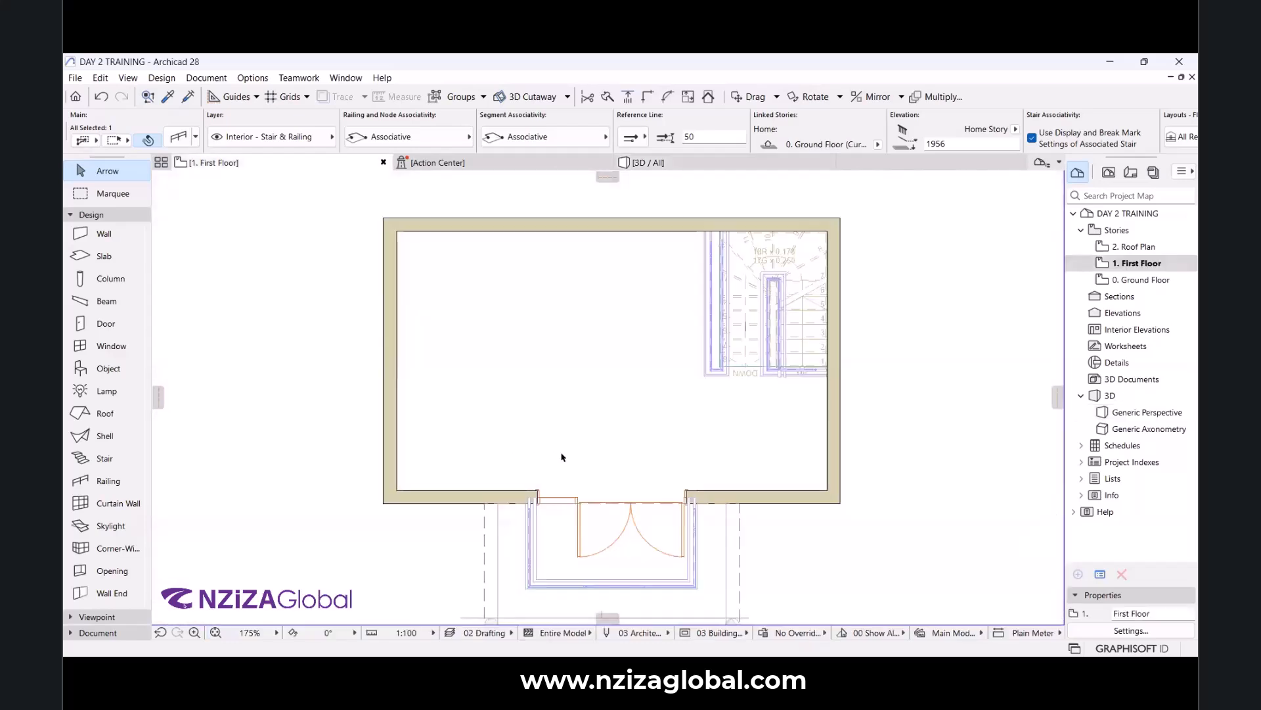
scroll(658, 388, down, 6)
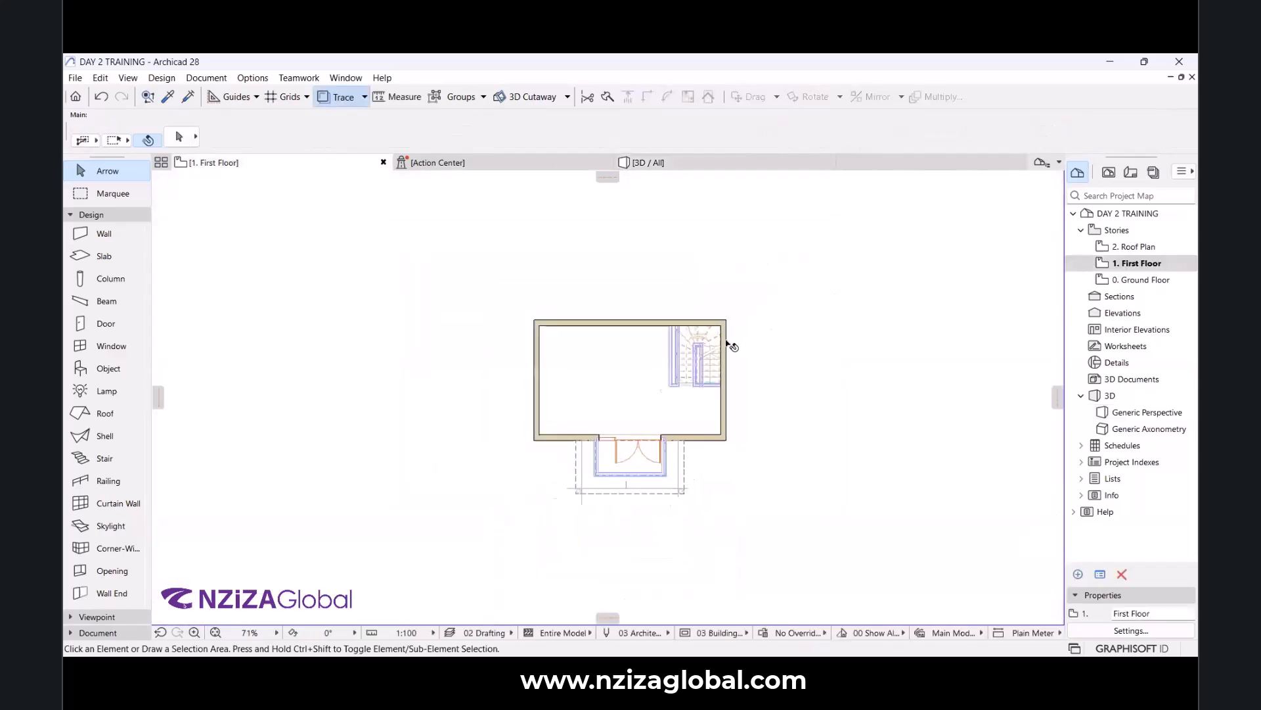
scroll(818, 302, up, 6)
scroll(797, 335, down, 5)
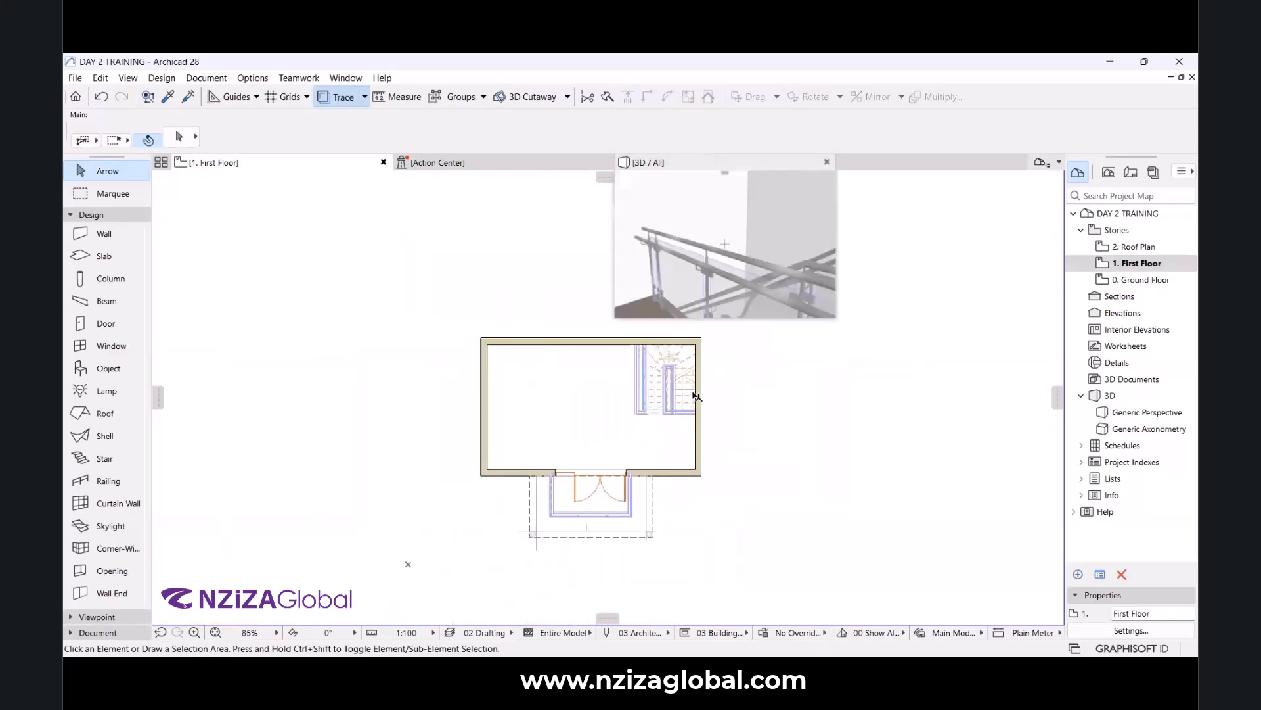
scroll(700, 411, up, 5)
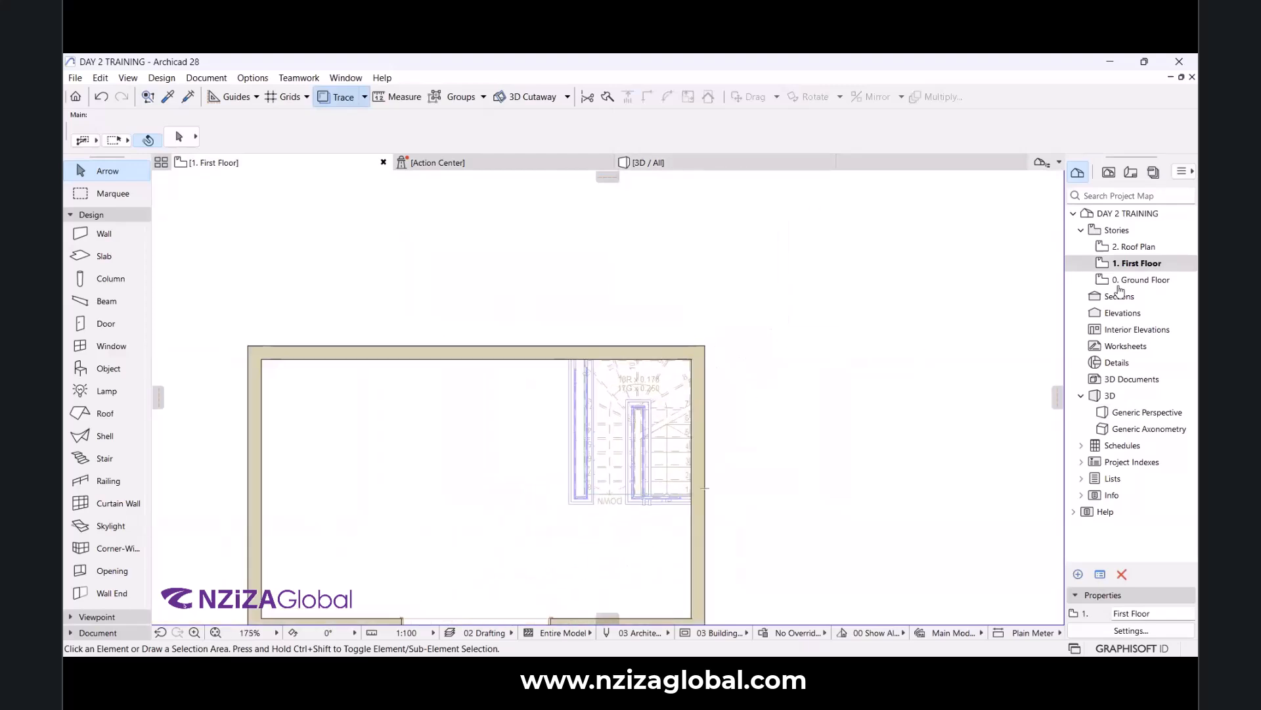
double_click(1146, 279)
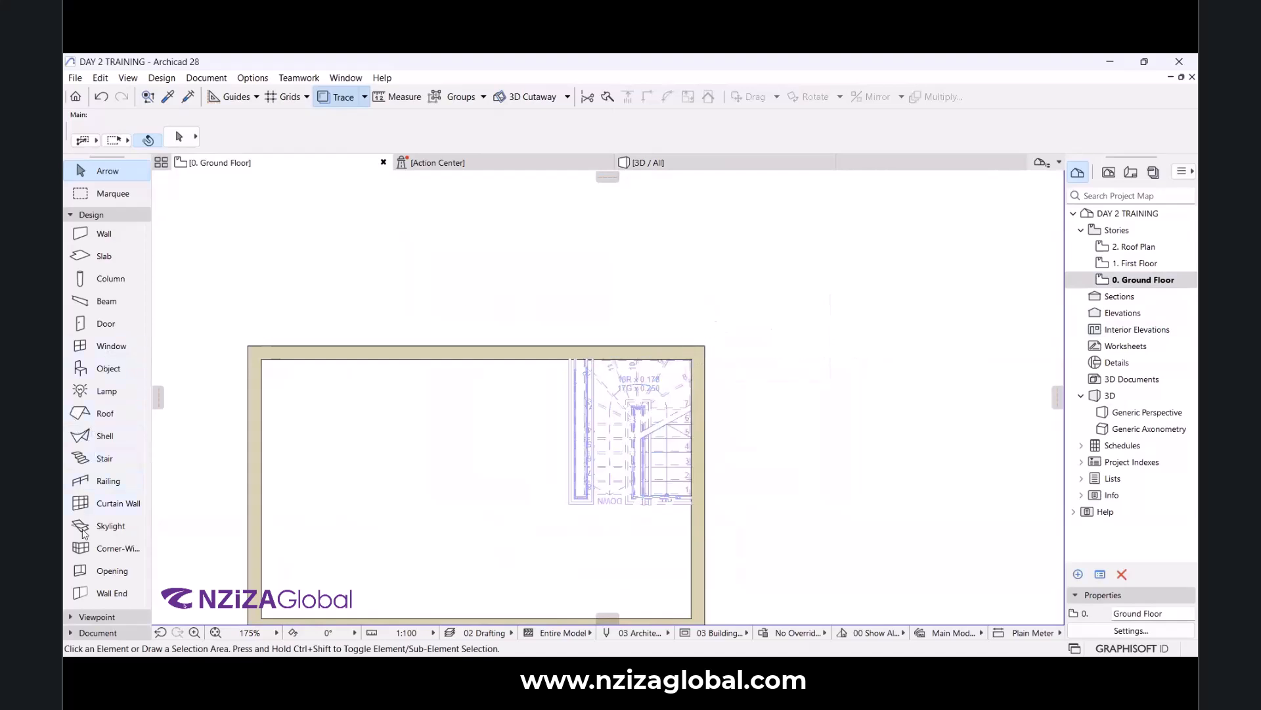
Start the Corner Window tool and choose Vertical Multi-Sash Window from the basic windows as its default type.
scroll(108, 292, down, 1)
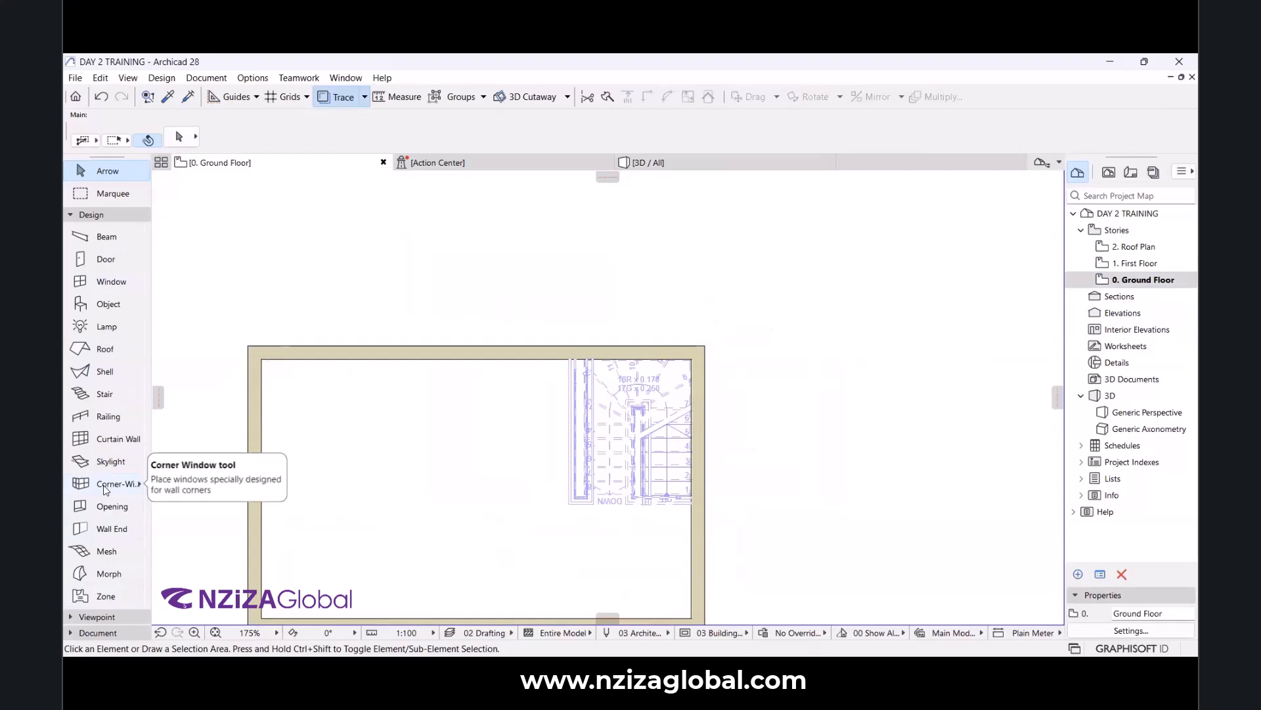
click(105, 484)
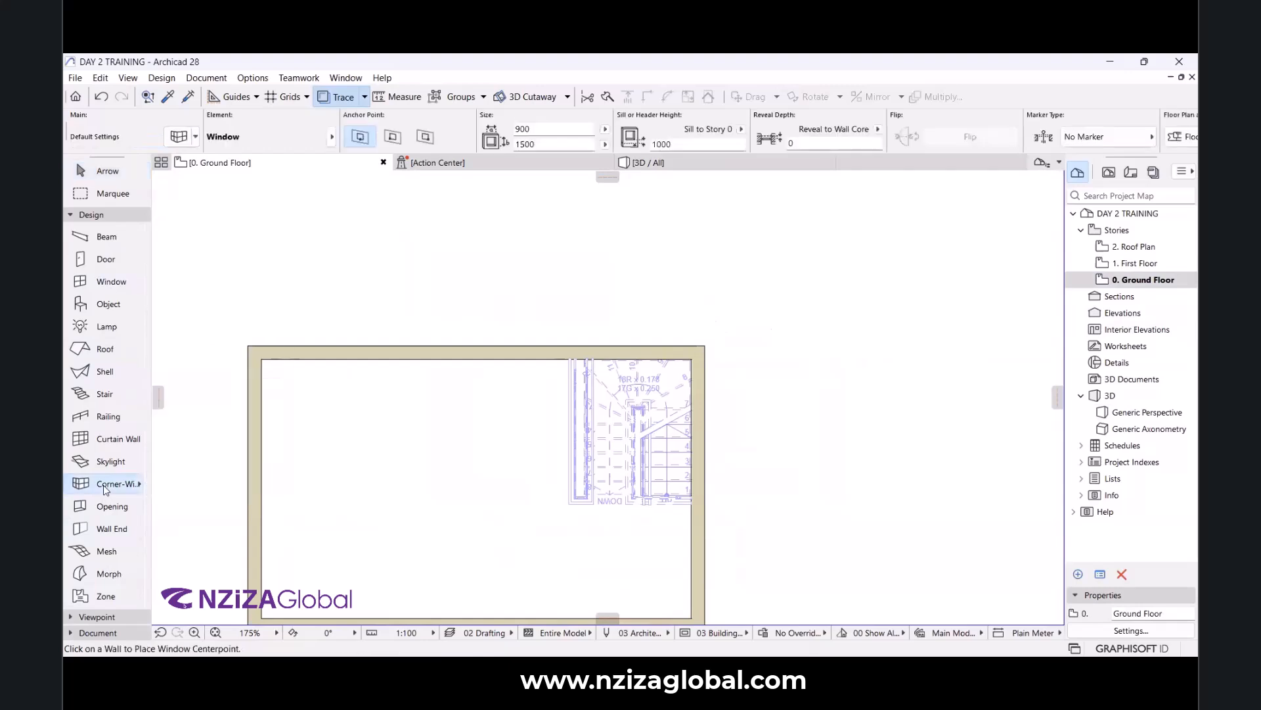
click(175, 140)
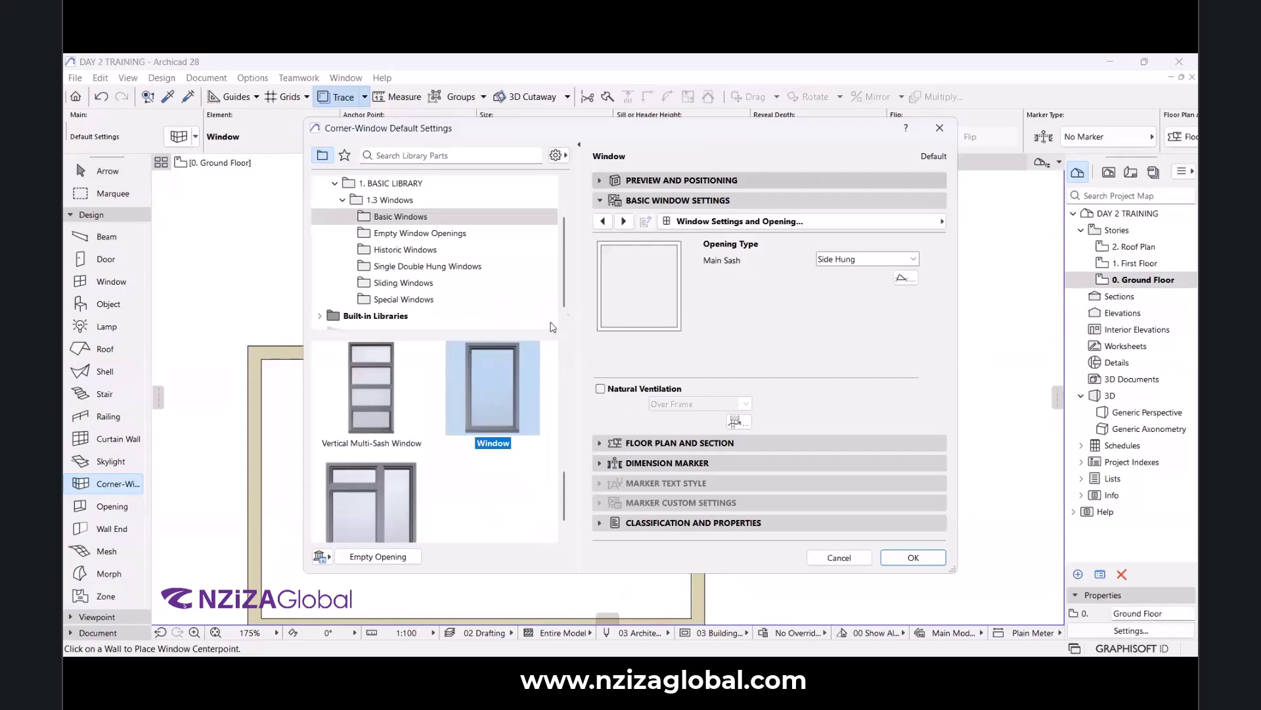
click(357, 407)
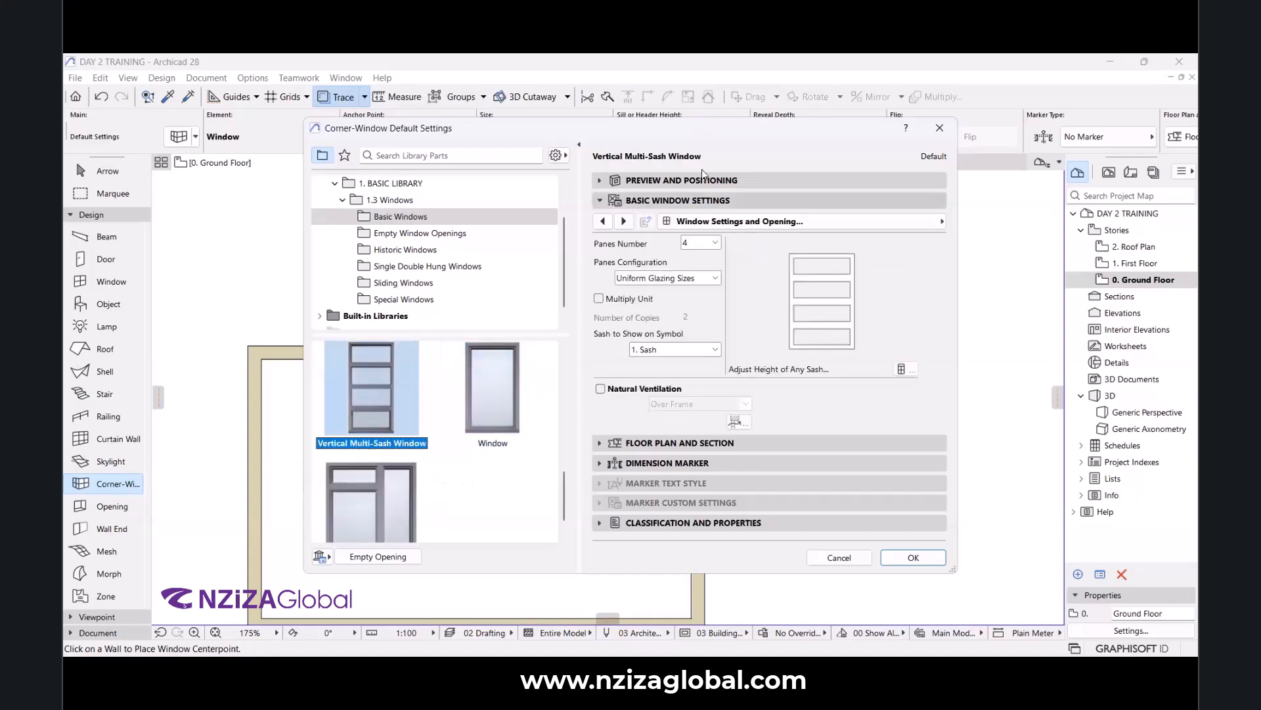
Set the corner window's sill height to 600 and its height to 4400, and accept the default settings.
click(709, 183)
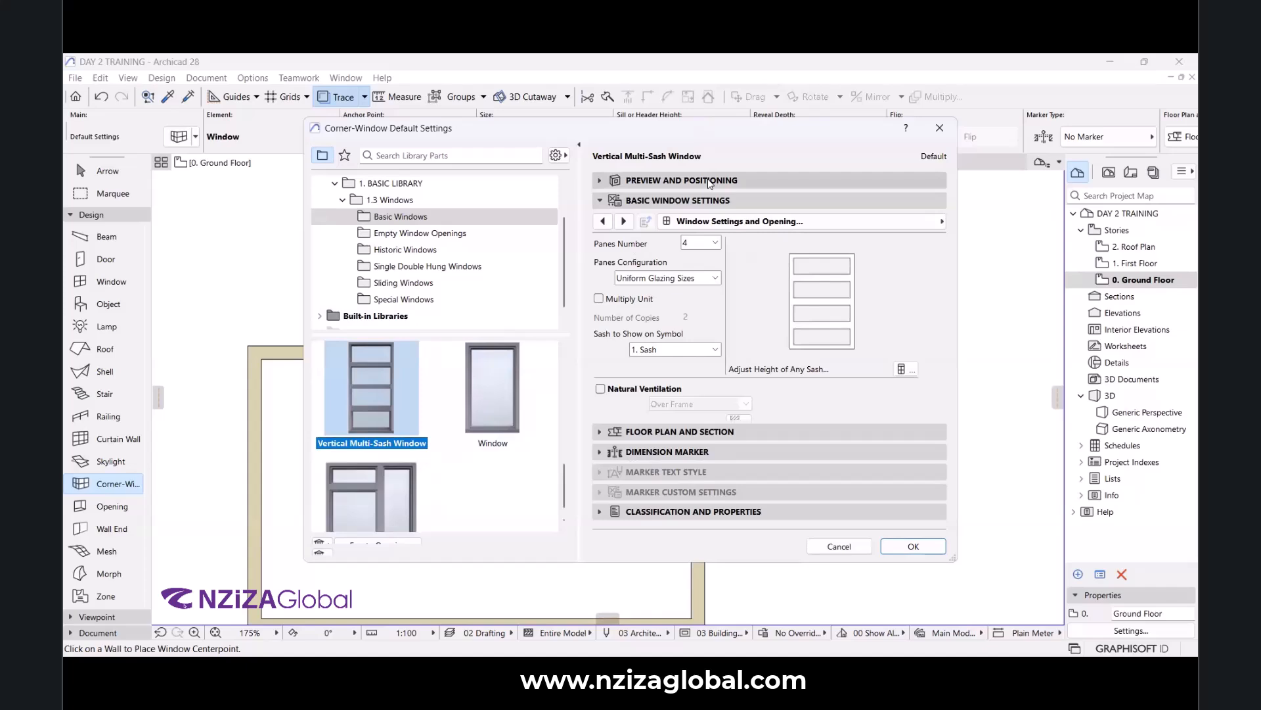
click(705, 284)
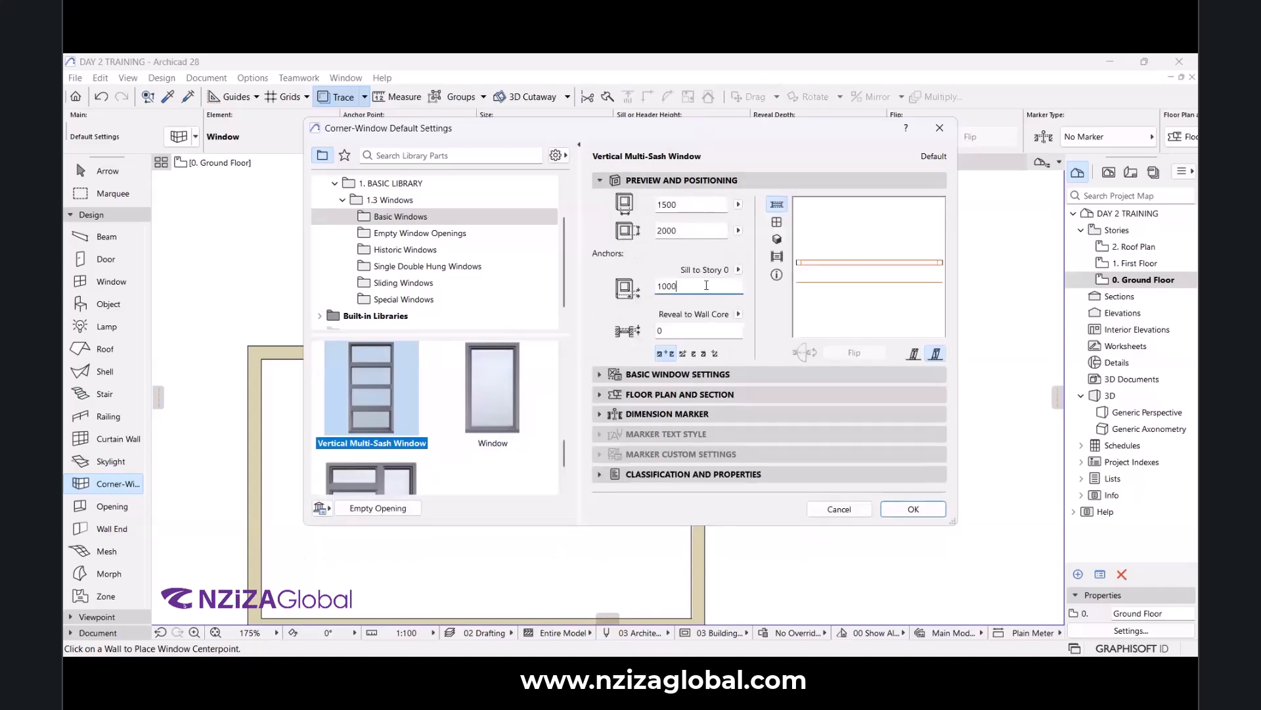
drag(643, 282, 646, 290)
text(60)
click(676, 205)
drag(667, 230, 658, 232)
text(440)
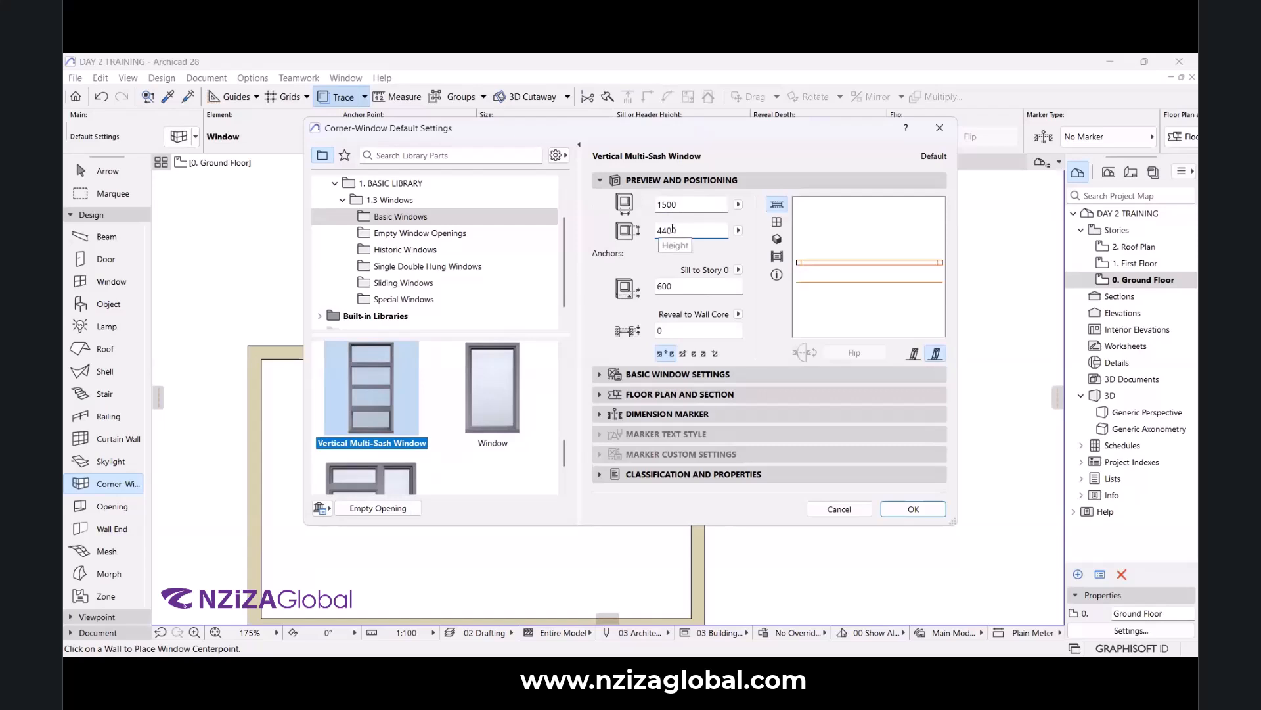
click(665, 375)
click(665, 376)
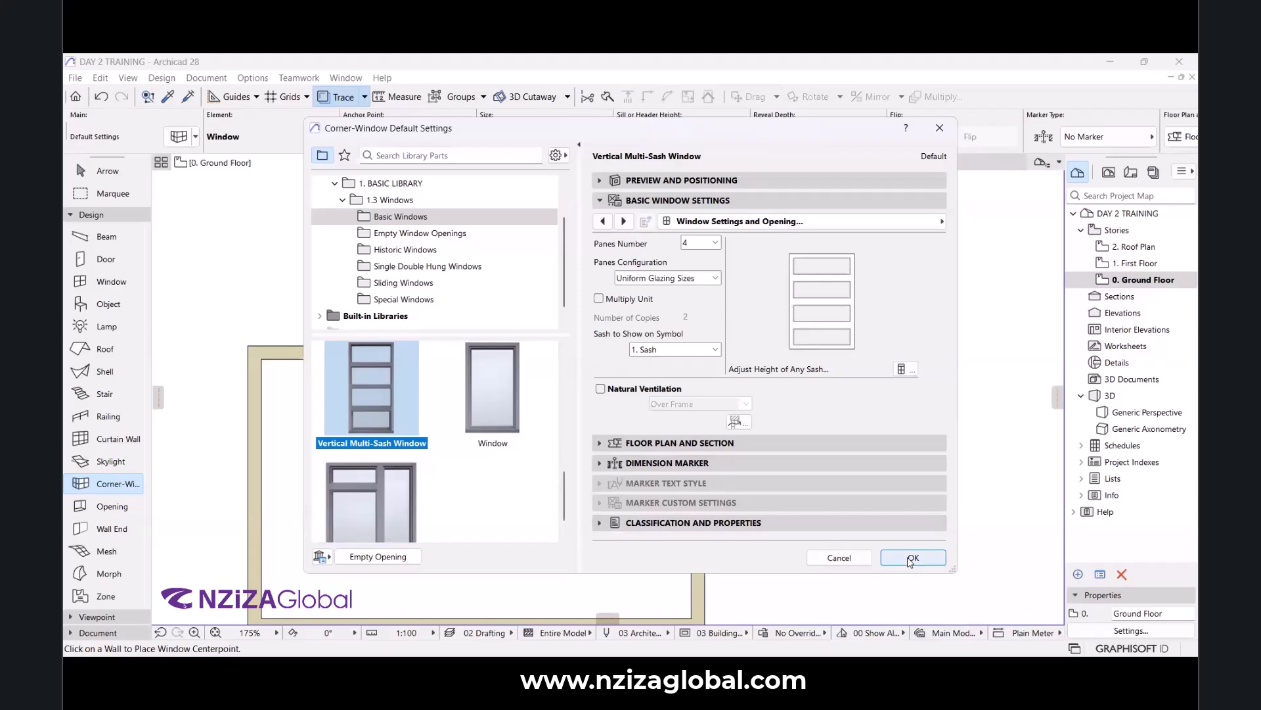
click(912, 559)
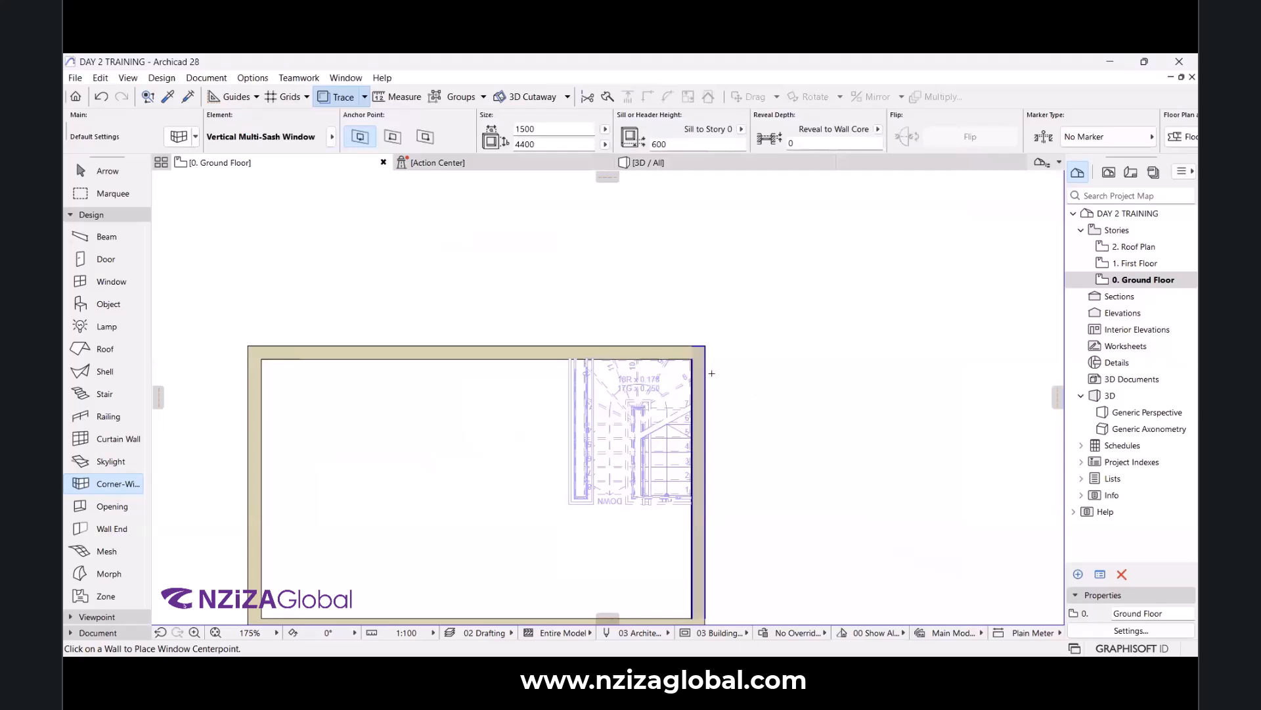
Place the corner window at the building's outer corner beside the stair winders, with its opening direction facing outward.
scroll(668, 319, up, 3)
scroll(710, 377, down, 4)
scroll(690, 388, up, 3)
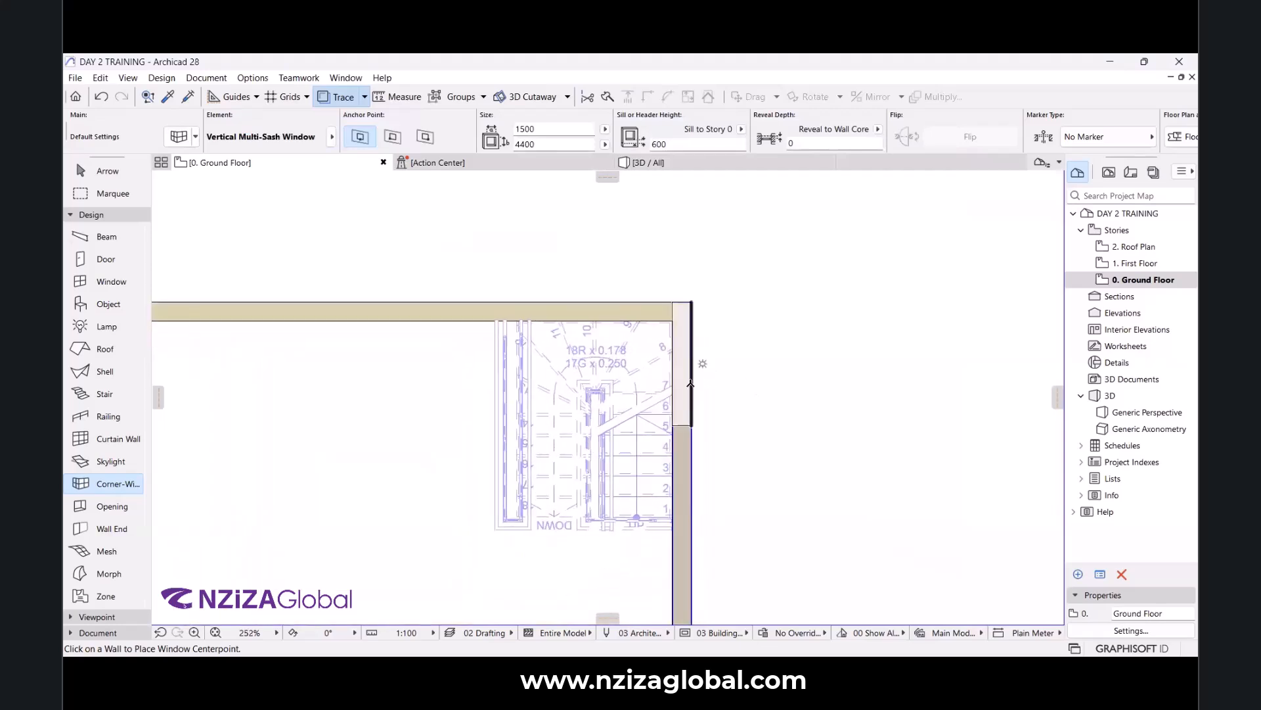
scroll(689, 389, up, 5)
scroll(688, 387, down, 5)
scroll(693, 324, up, 5)
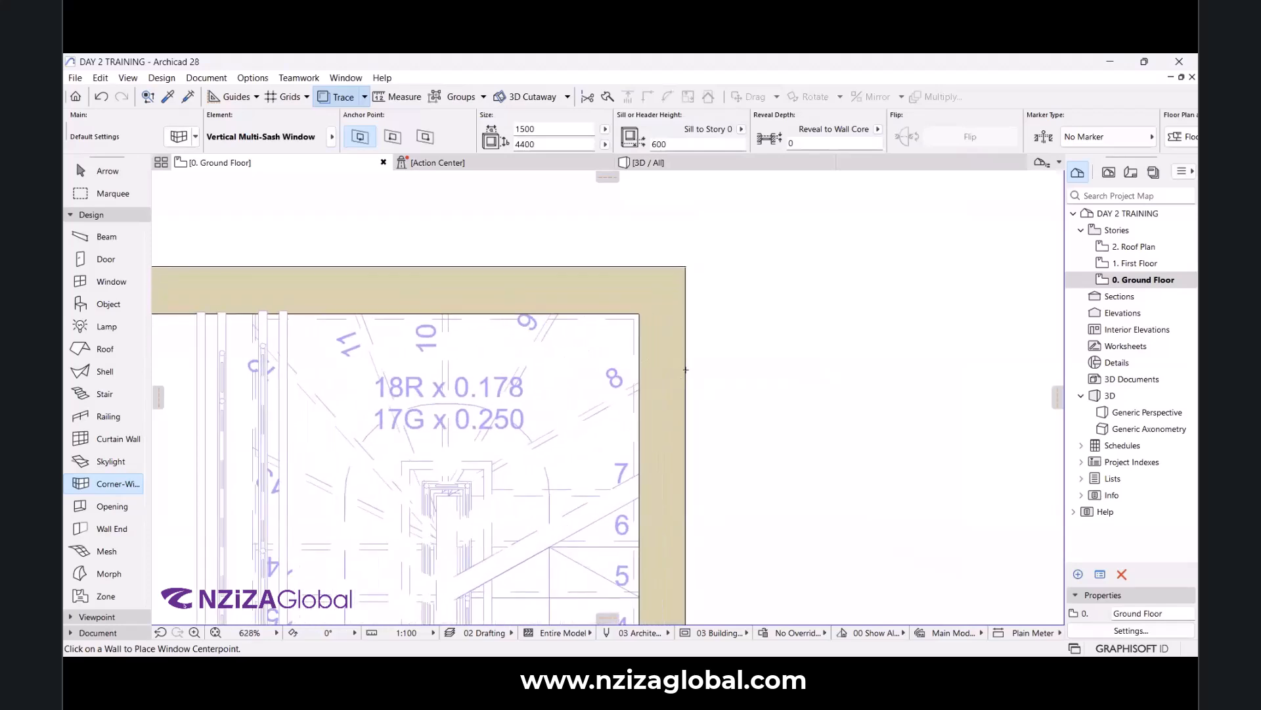
click(683, 420)
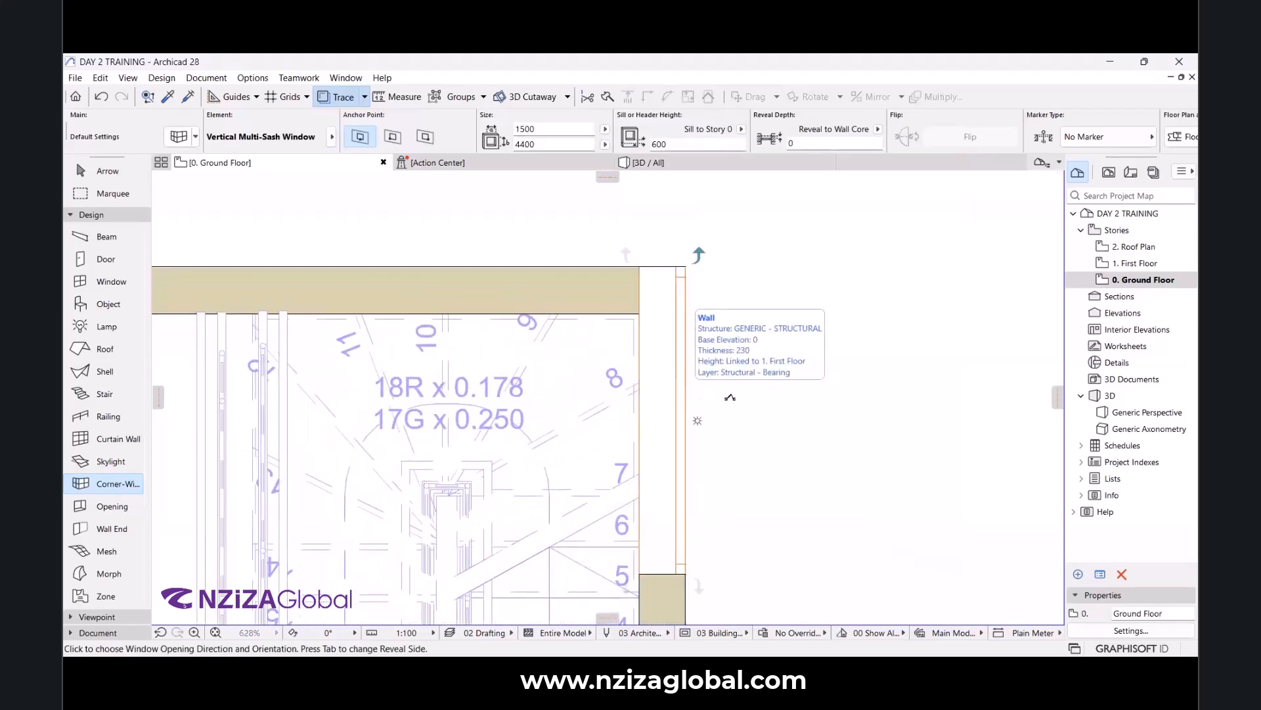
click(897, 376)
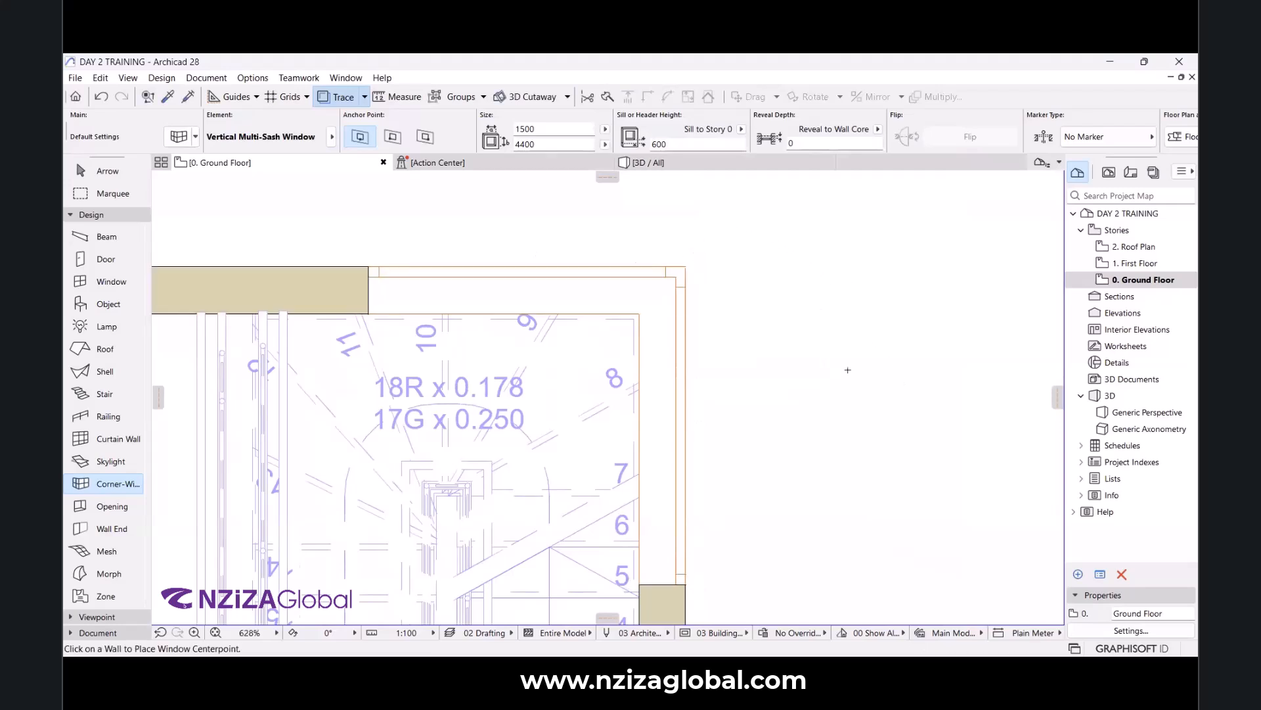
scroll(787, 381, down, 4)
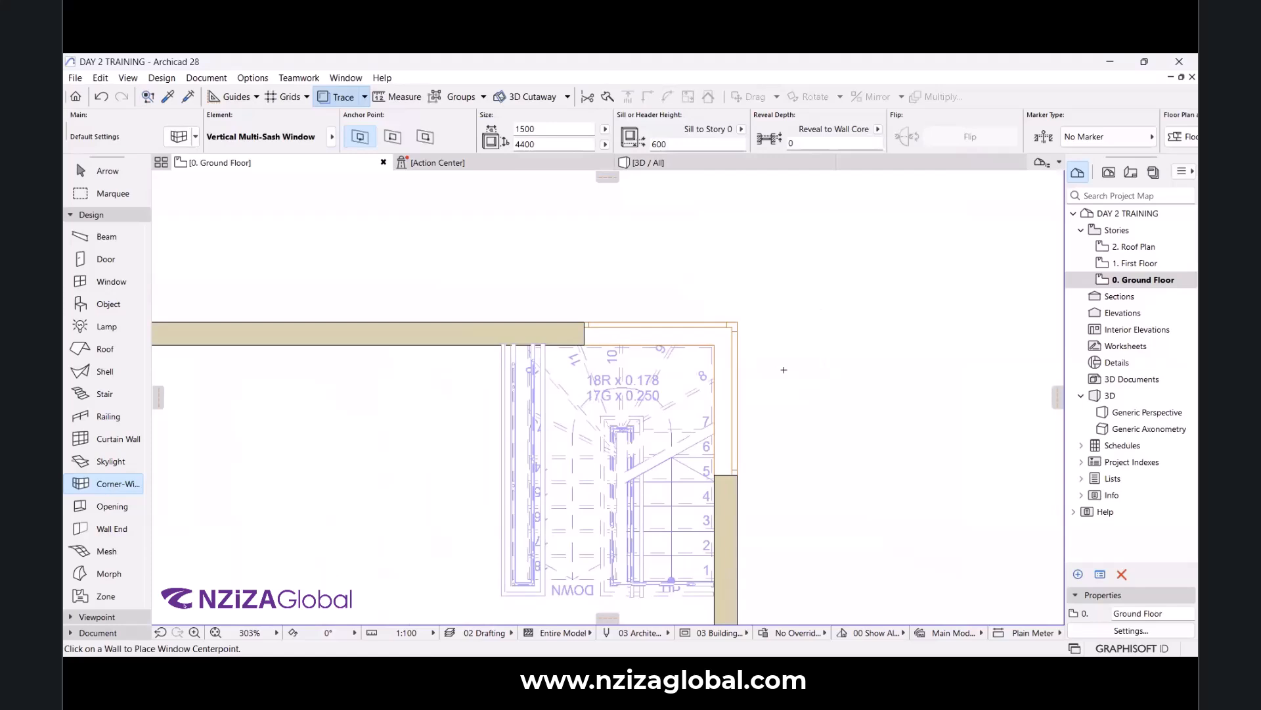
Check the new corner window from outside the building in the 3D view.
key(F3)
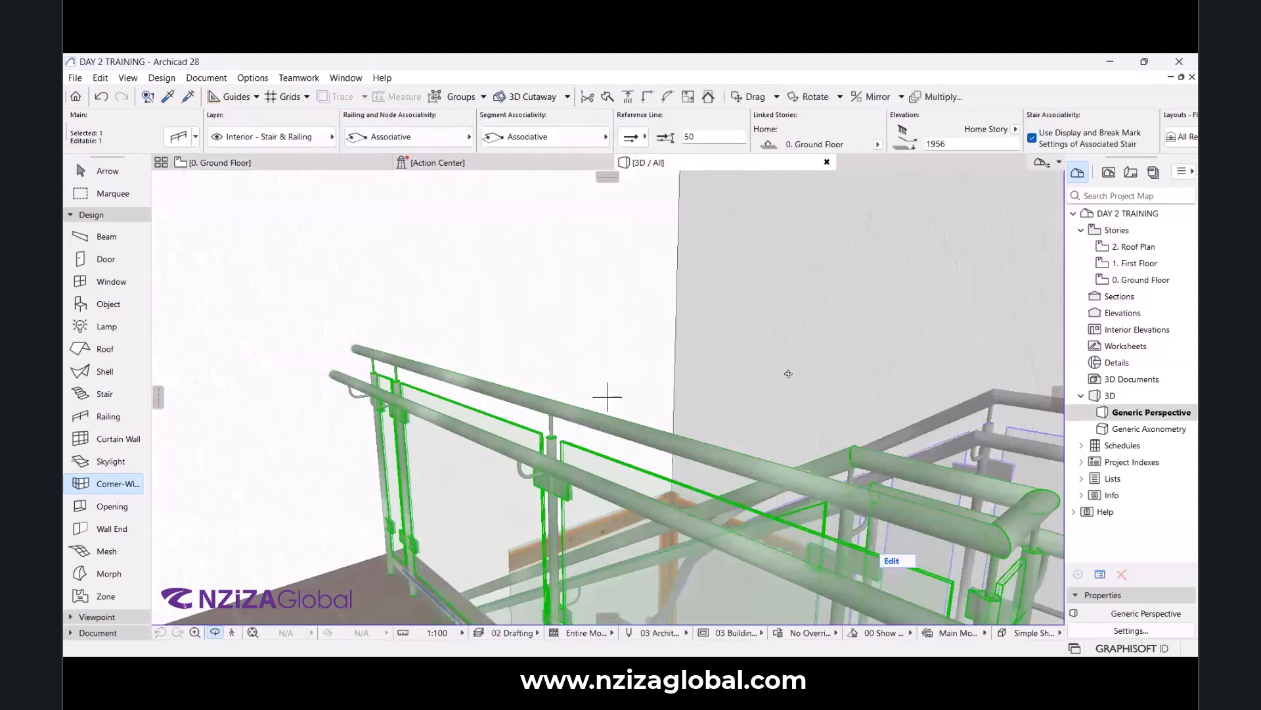
drag(597, 362, 557, 236)
scroll(554, 266, down, 5)
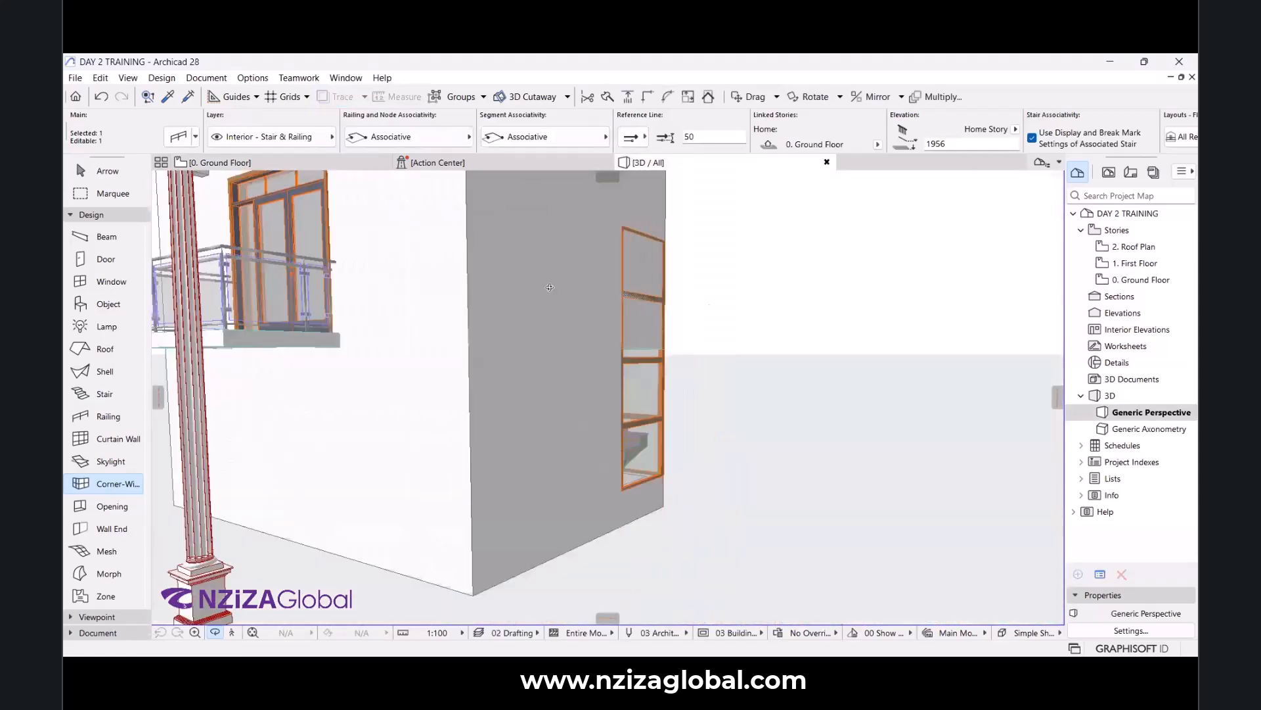
Examine the corner window's head height against the balcony door and upper wall from several angles outside the building.
drag(371, 315, 628, 540)
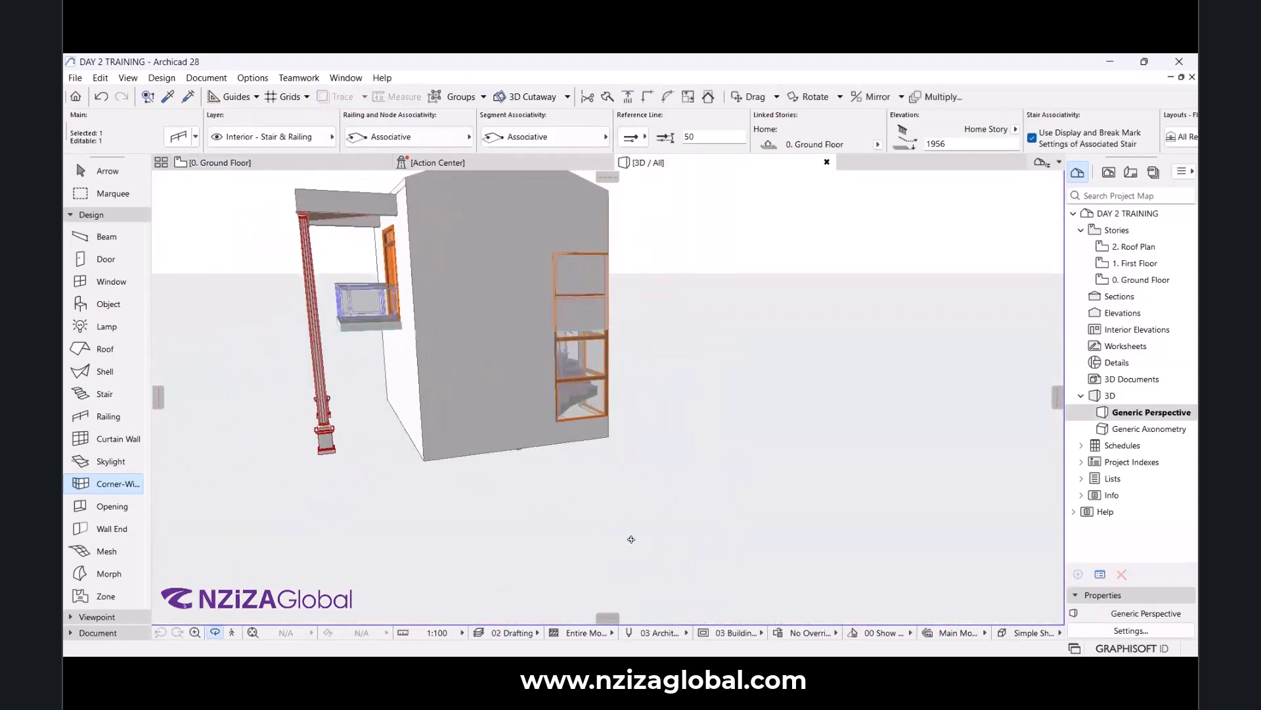
scroll(631, 525, down, 4)
drag(553, 356, 643, 453)
scroll(706, 437, up, 4)
scroll(718, 379, down, 4)
scroll(549, 481, up, 4)
scroll(549, 481, up, 1)
scroll(636, 446, up, 2)
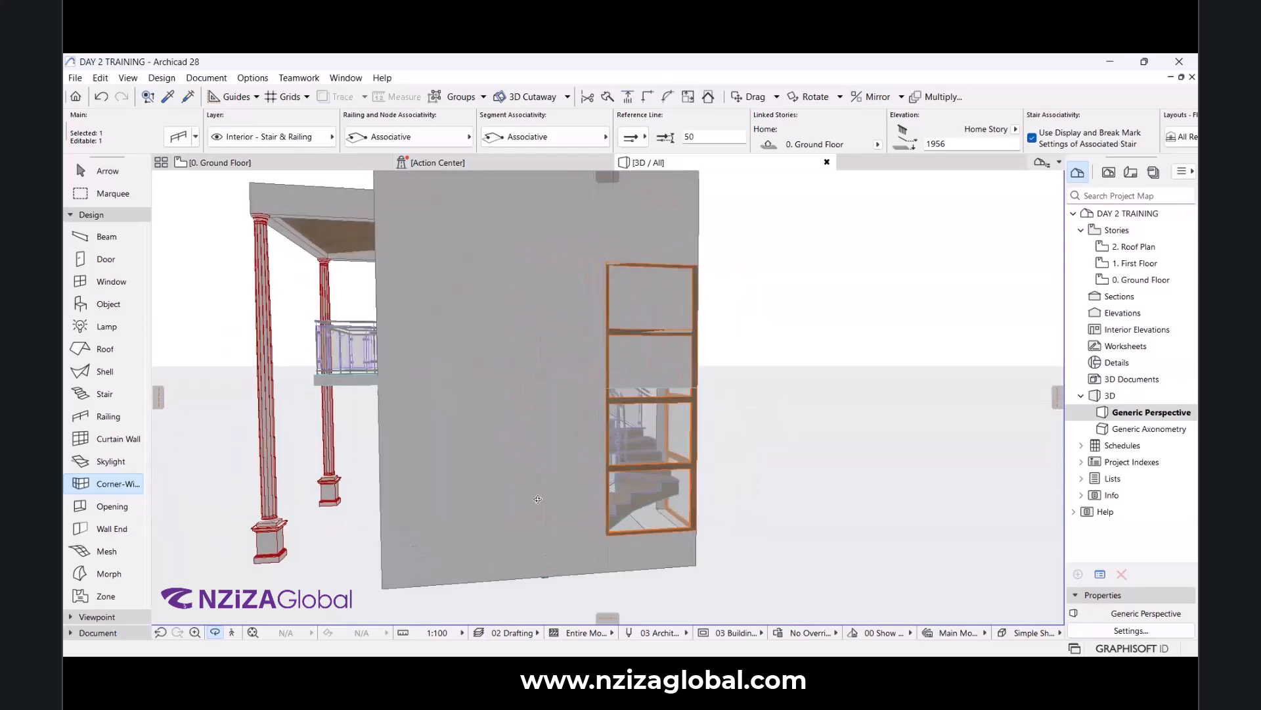
scroll(534, 501, down, 4)
scroll(598, 387, up, 2)
drag(598, 387, 636, 398)
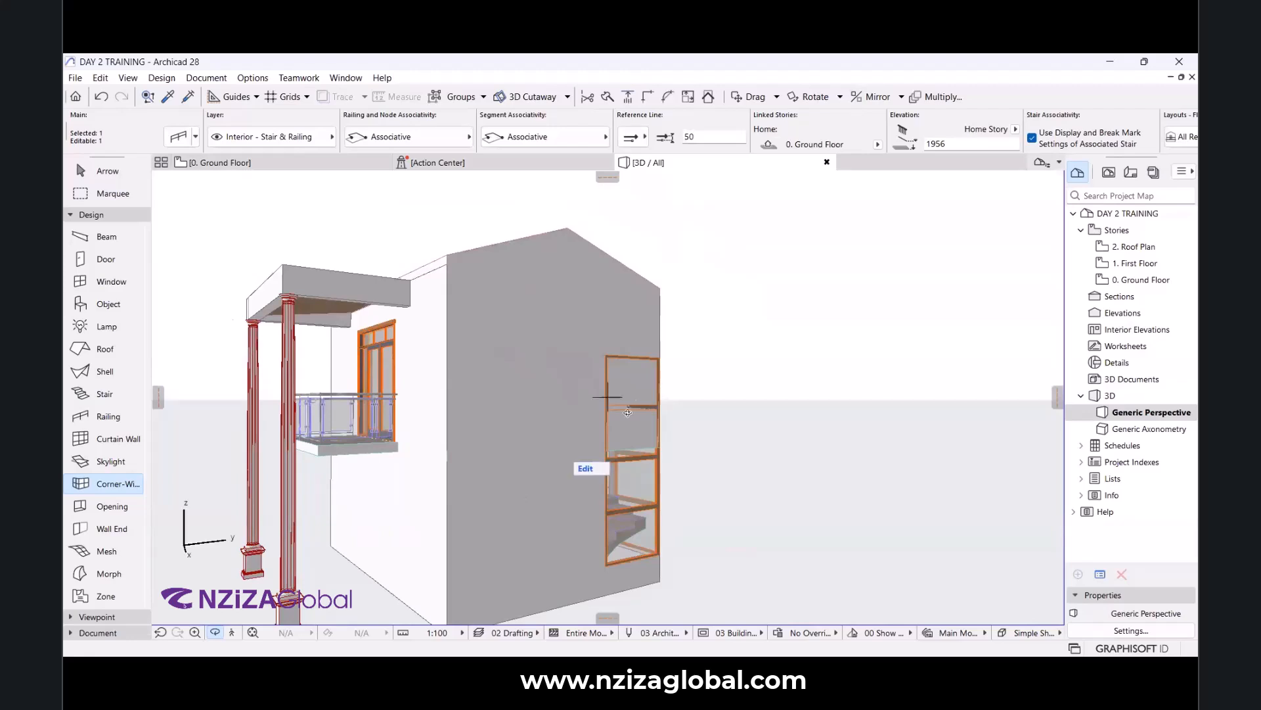
drag(698, 403, 292, 441)
drag(547, 413, 627, 408)
scroll(666, 423, up, 3)
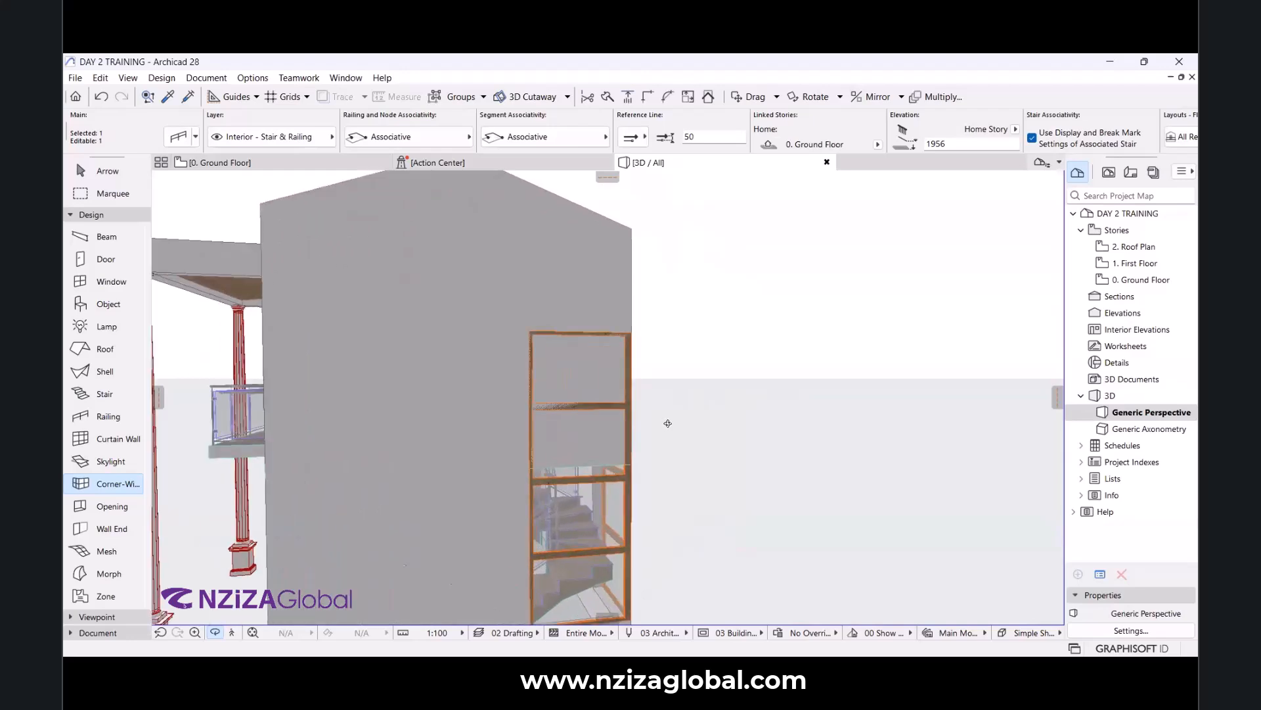
scroll(668, 422, down, 4)
scroll(623, 396, up, 2)
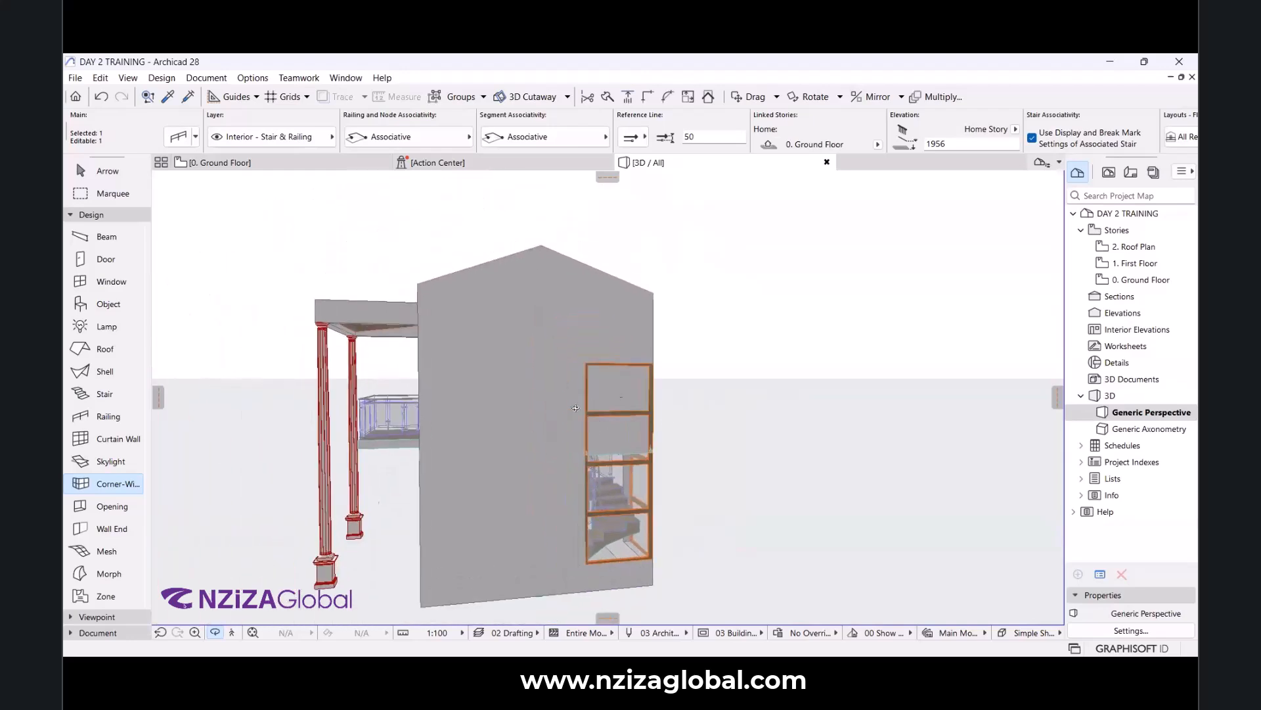
drag(623, 397, 650, 393)
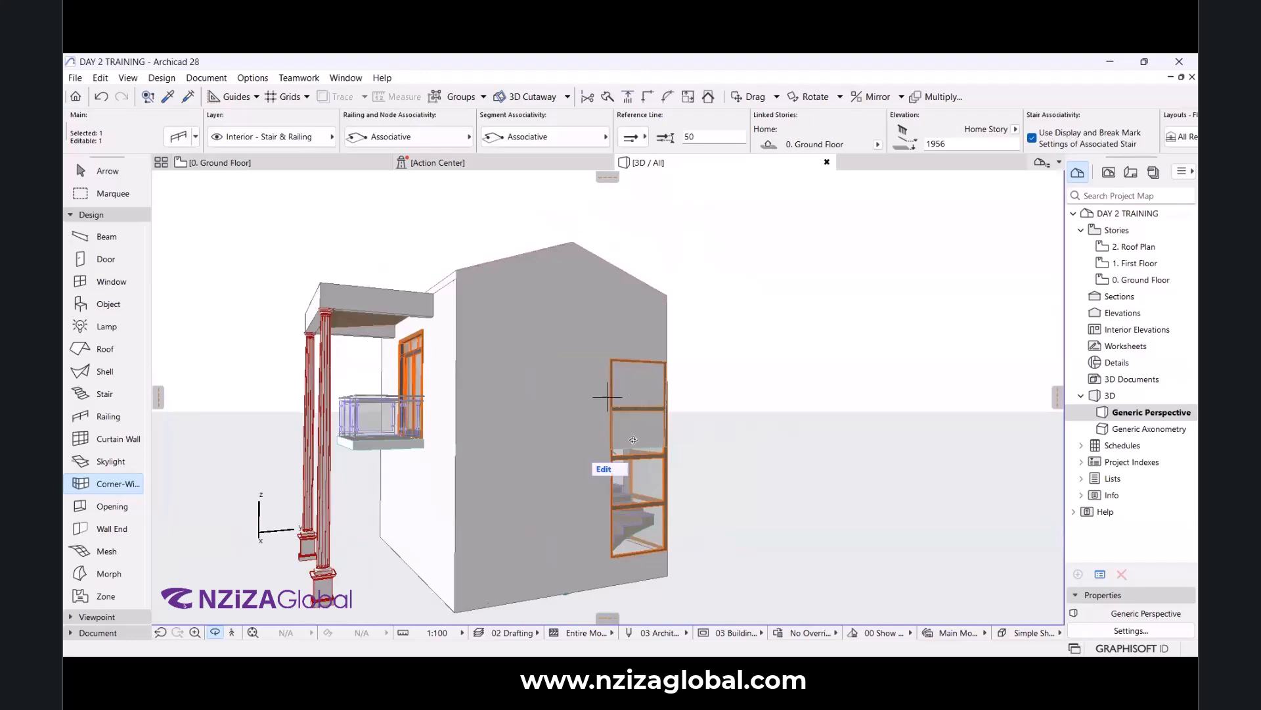
Stretch the corner window vertically up to the head of the first-floor balcony door, giving it a height of 5065.
key(Escape)
key(Escape)
key(Escape)
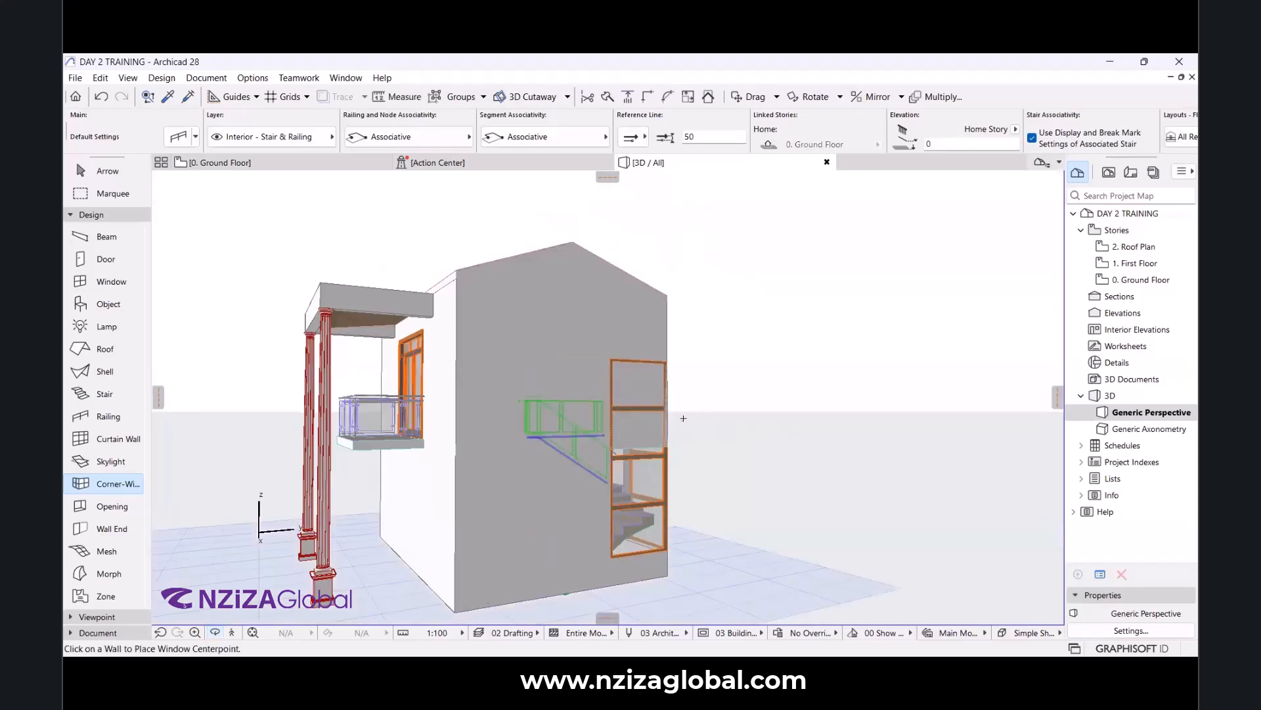
click(644, 463)
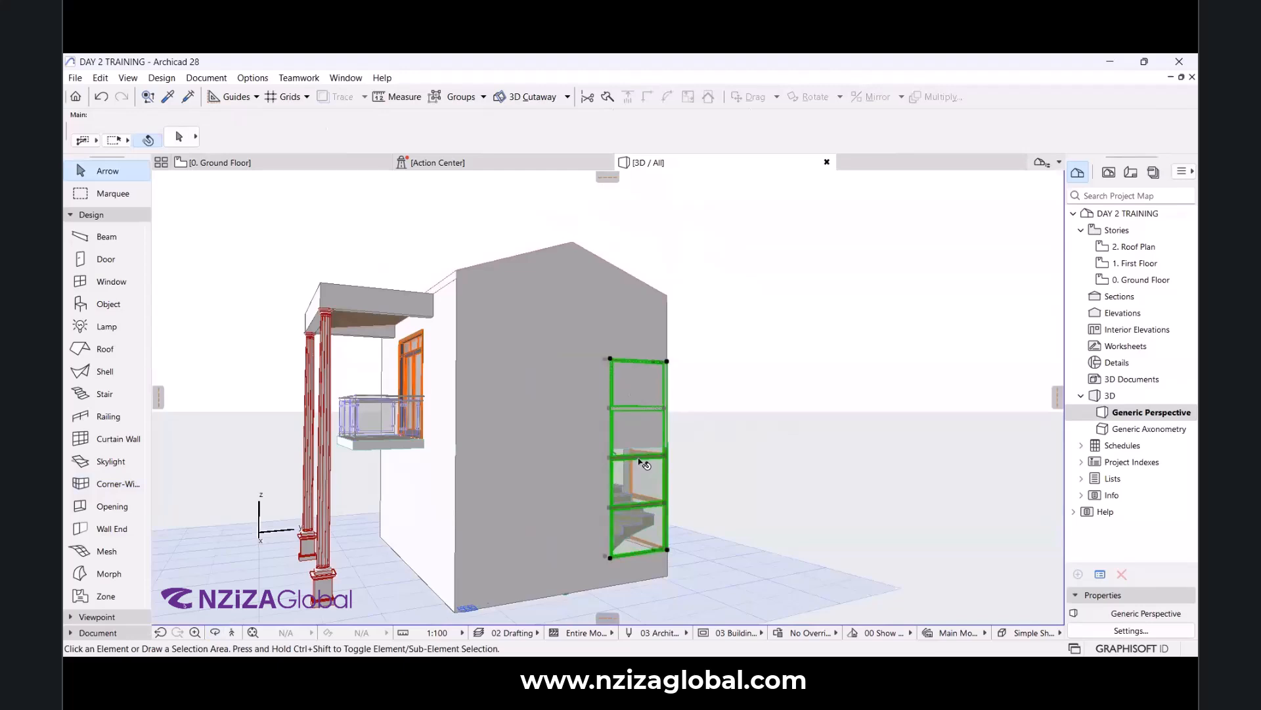
scroll(537, 314, up, 2)
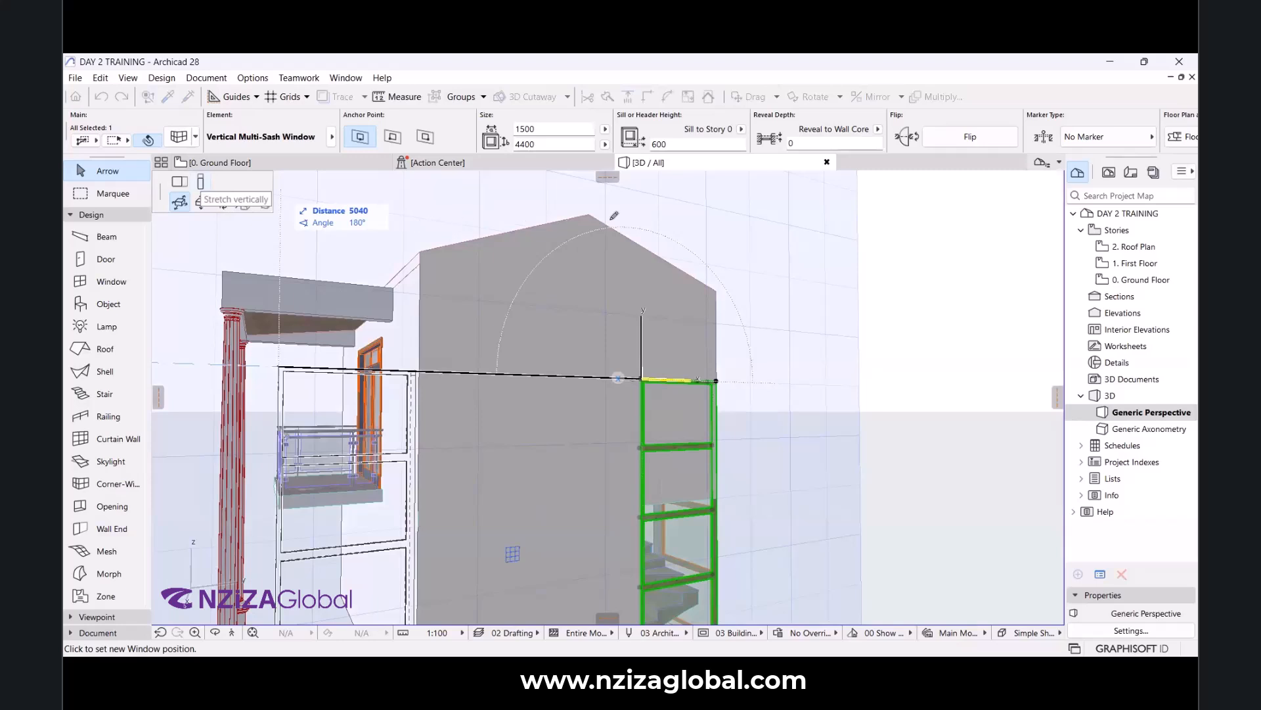
click(392, 228)
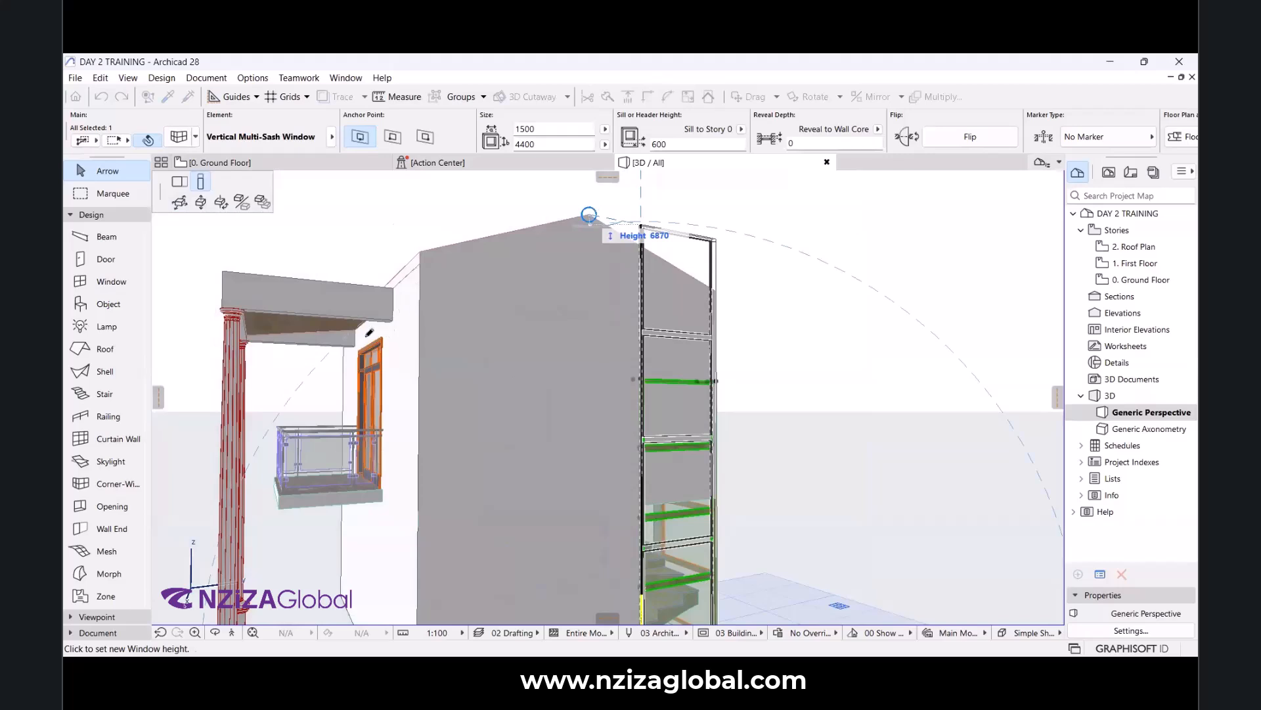
scroll(370, 332, up, 4)
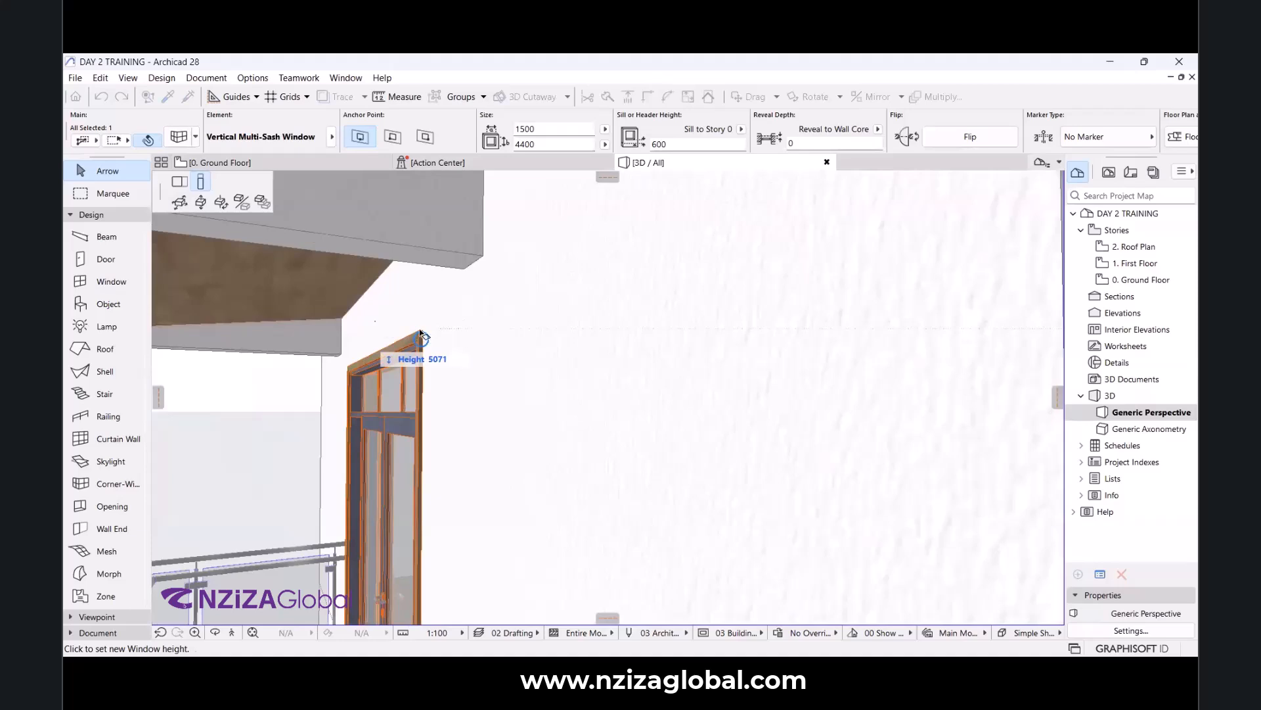
click(420, 333)
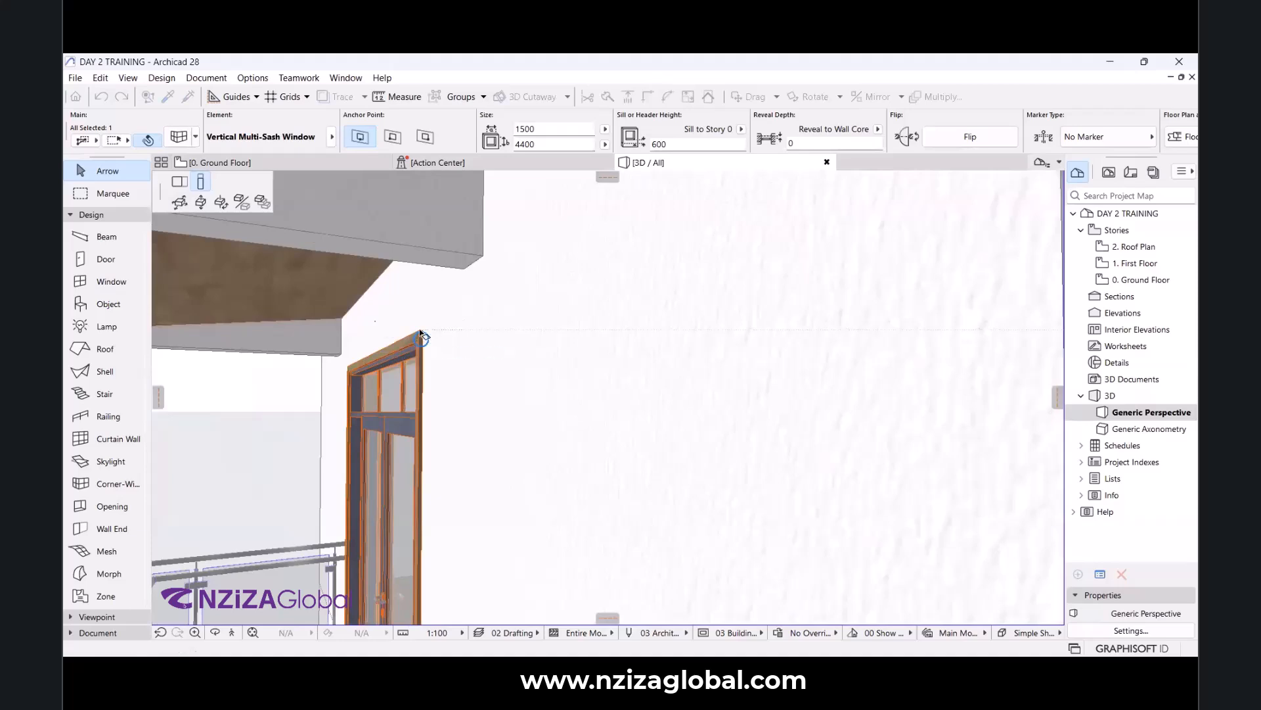
scroll(421, 334, down, 5)
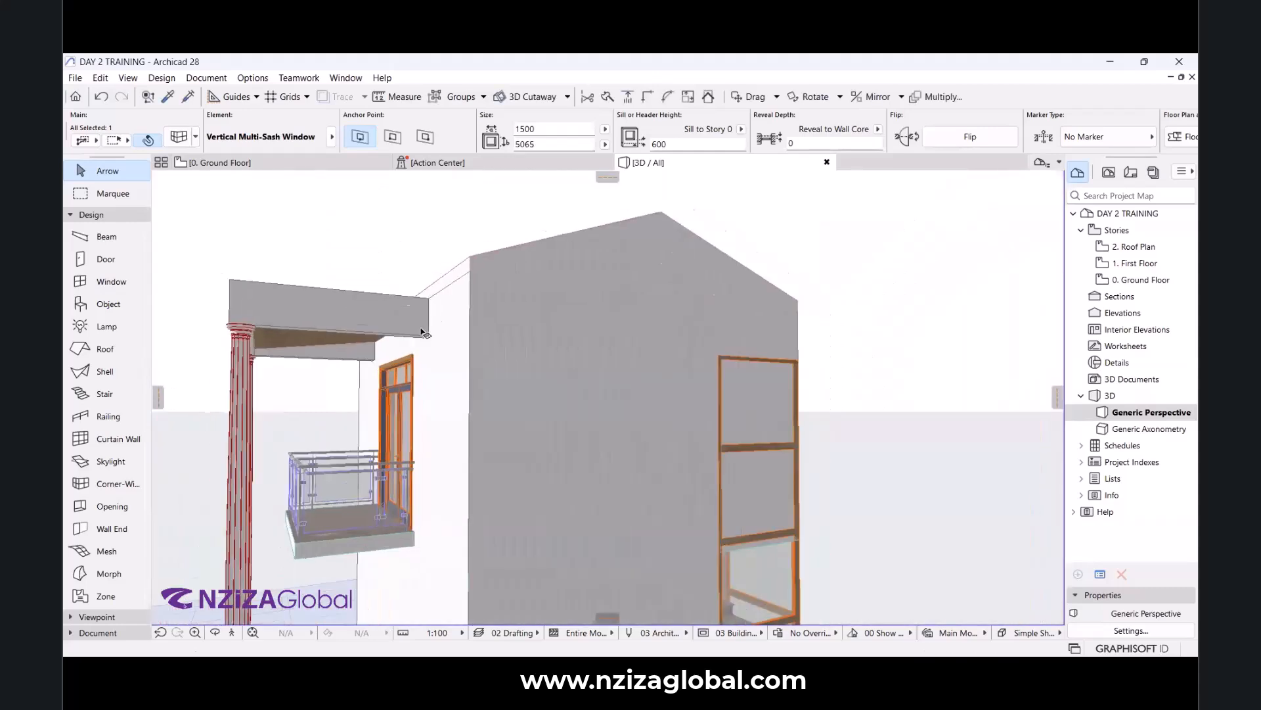
Inspect both faces of the heightened corner window and the first-floor walls behind its upper panes.
scroll(420, 333, down, 2)
scroll(760, 403, up, 2)
scroll(760, 403, down, 1)
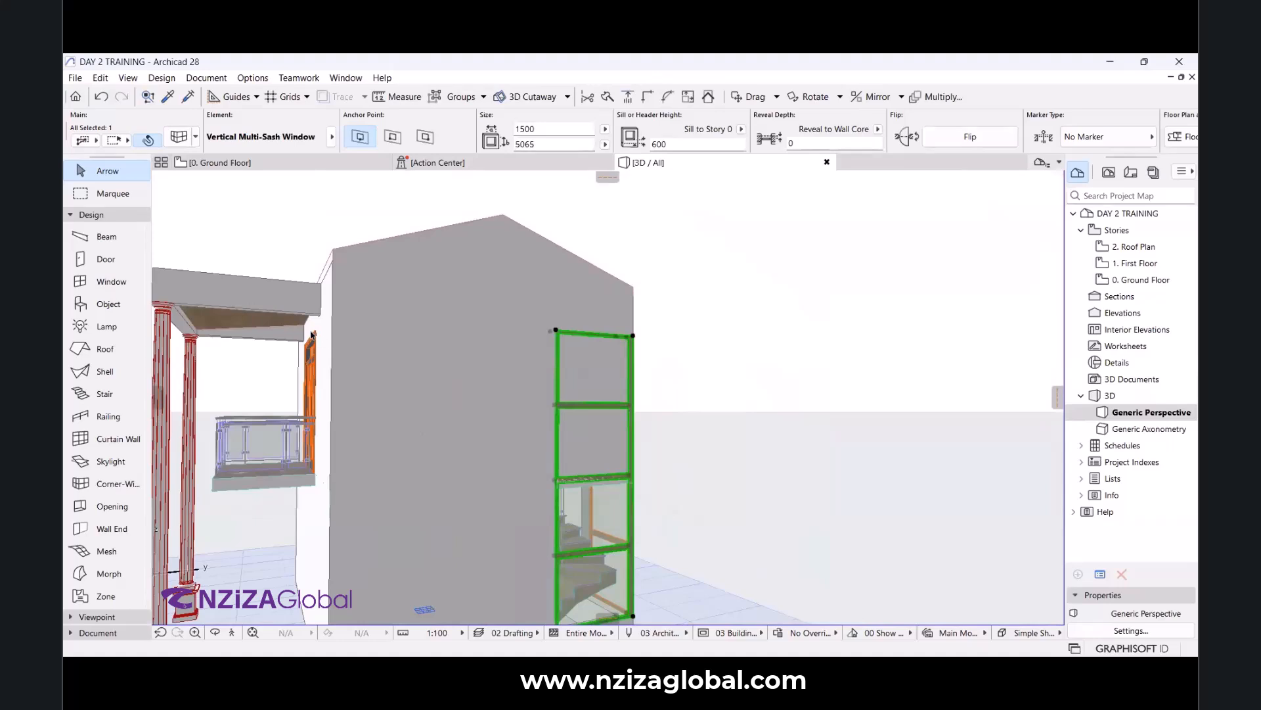
shift+middle_drag(777, 361, 678, 493)
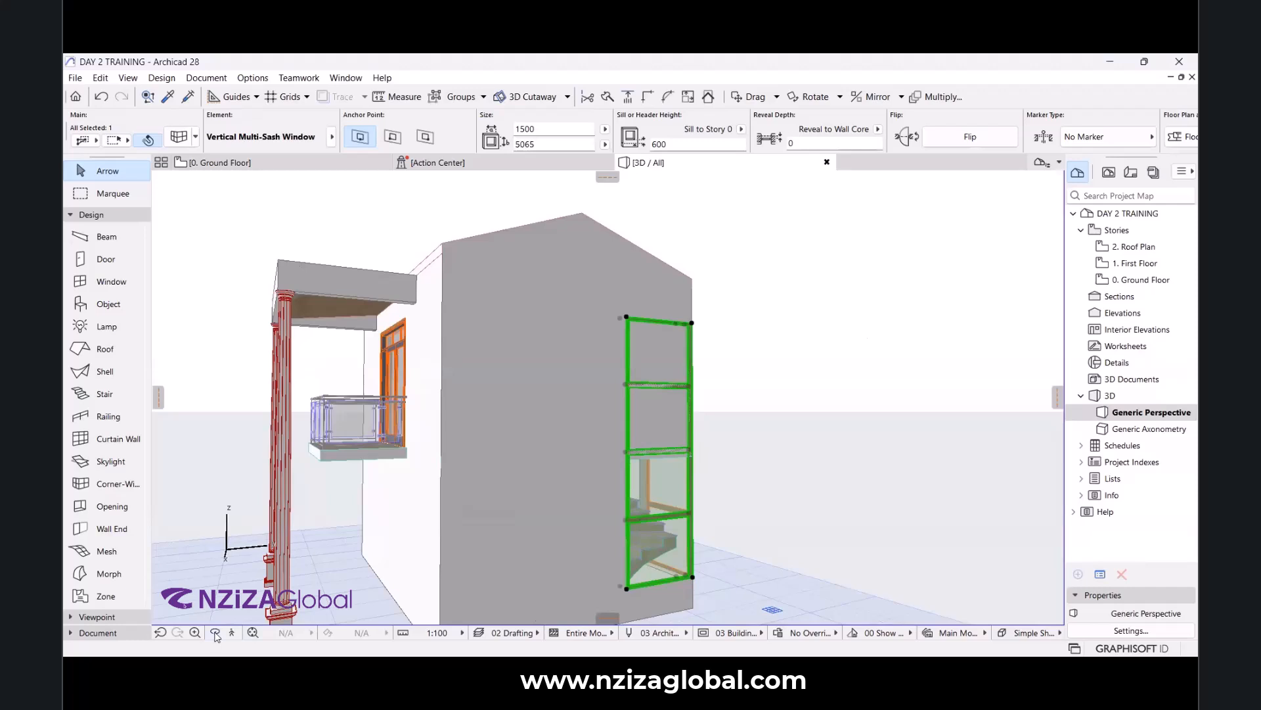
shift+middle_drag(838, 381, 589, 387)
scroll(561, 416, up, 4)
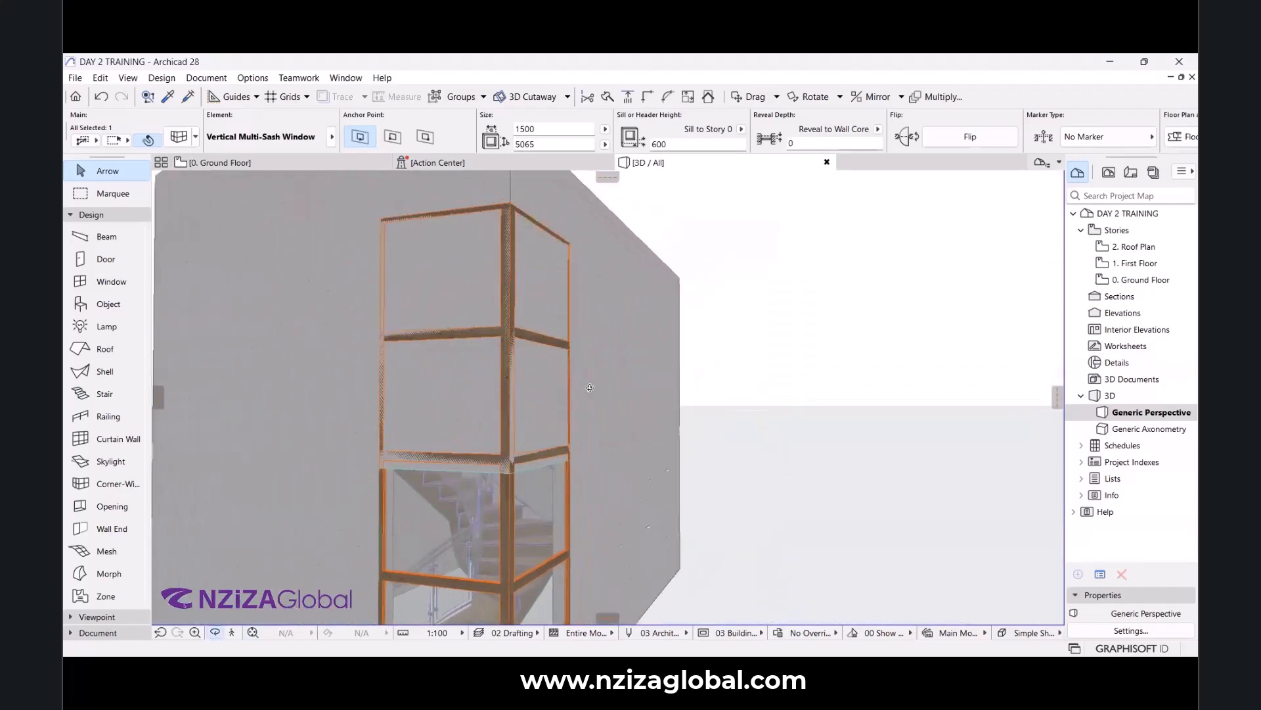
scroll(590, 388, down, 4)
scroll(578, 427, up, 3)
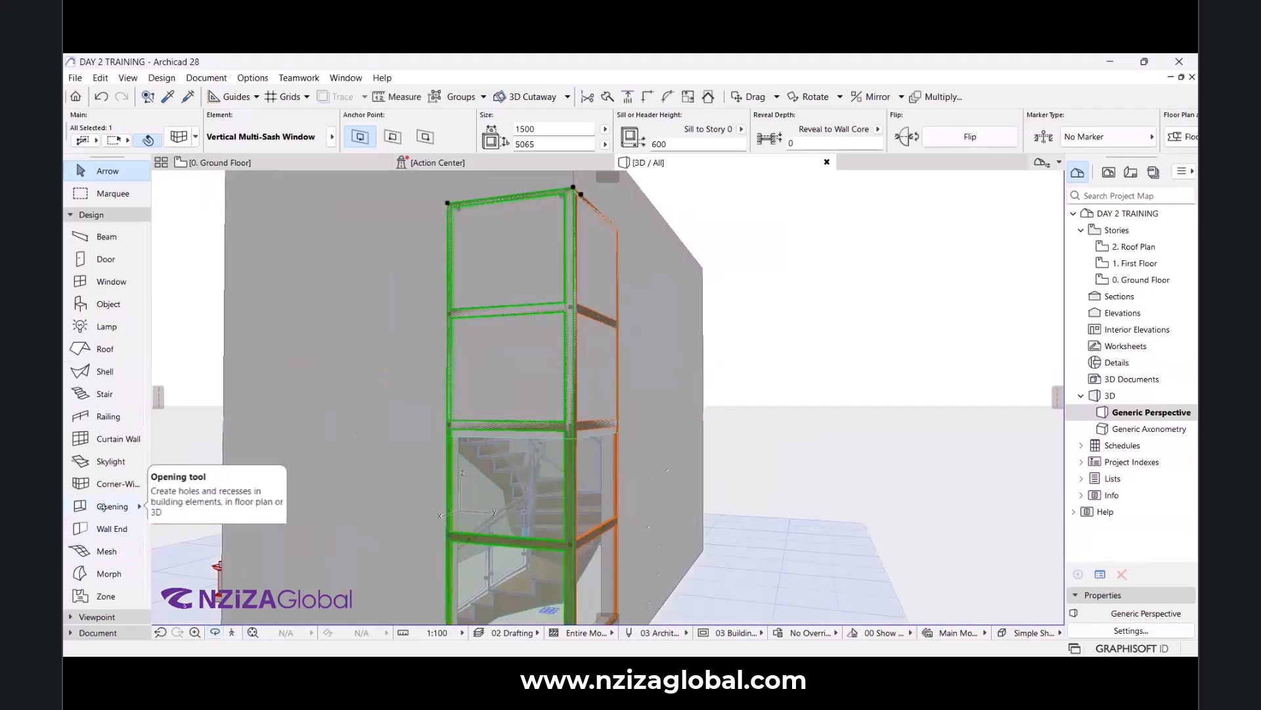
click(103, 506)
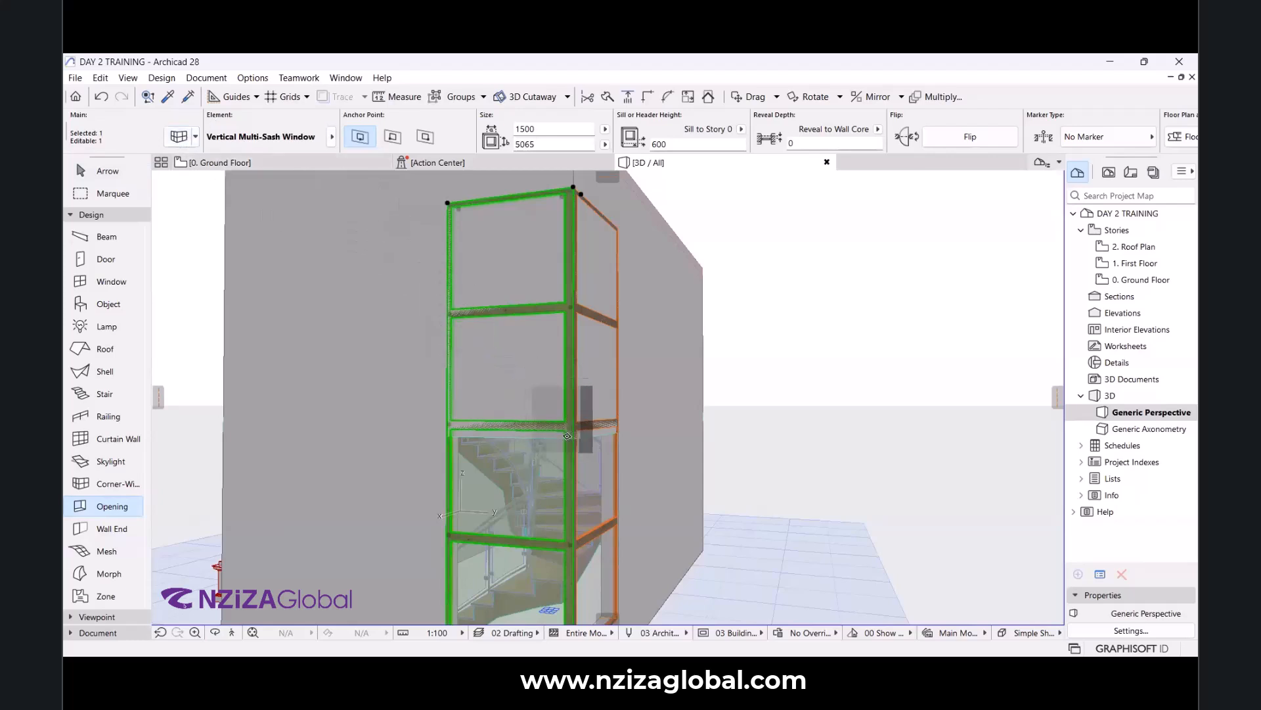
key(Escape)
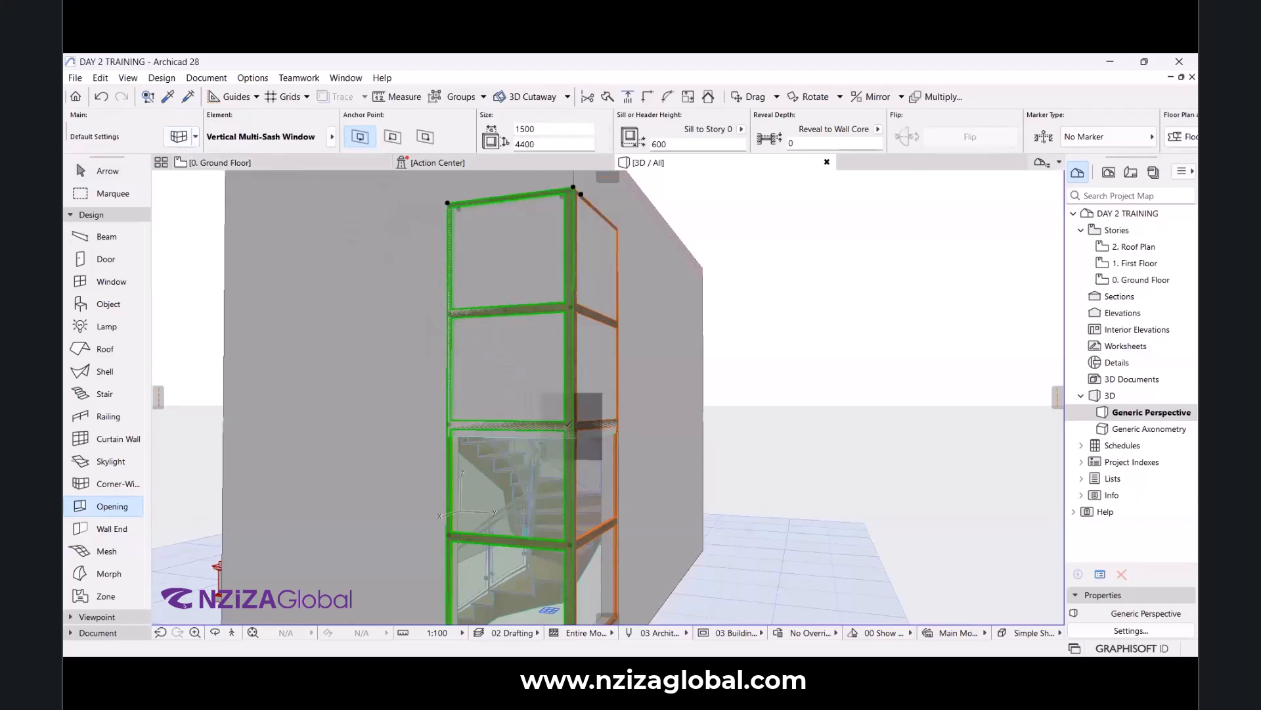
key(Escape)
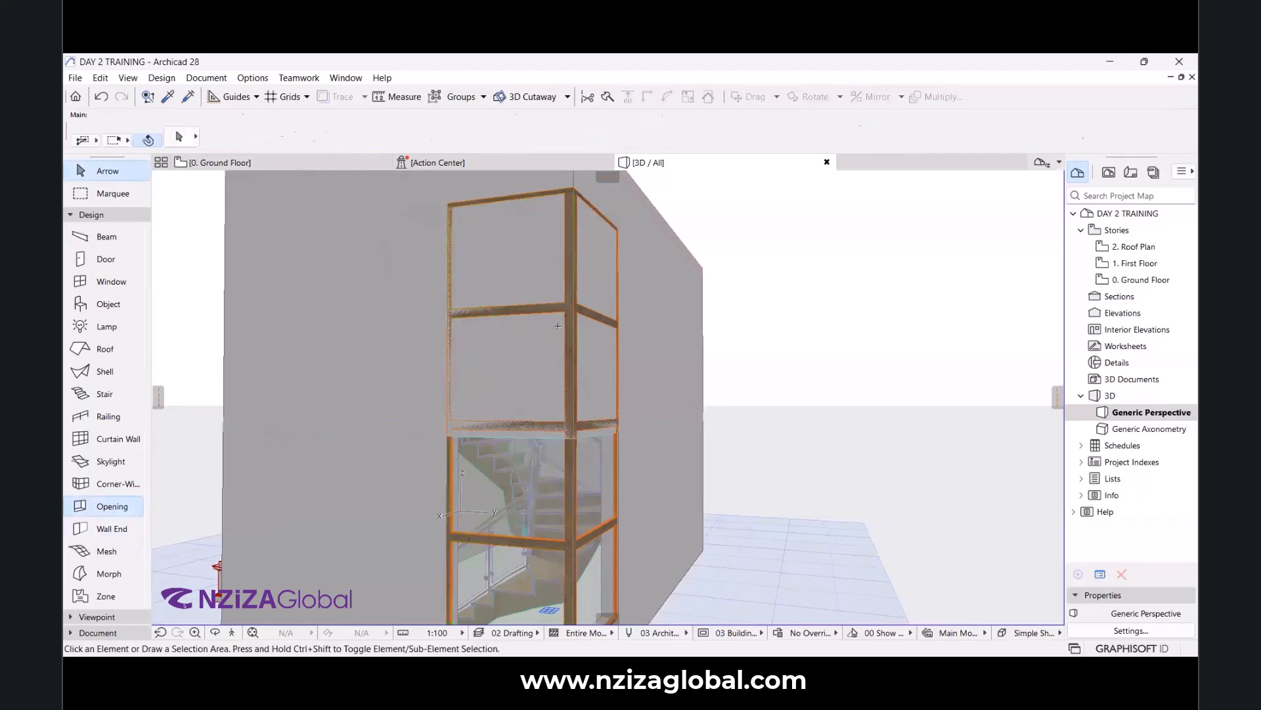
click(93, 511)
scroll(534, 459, up, 4)
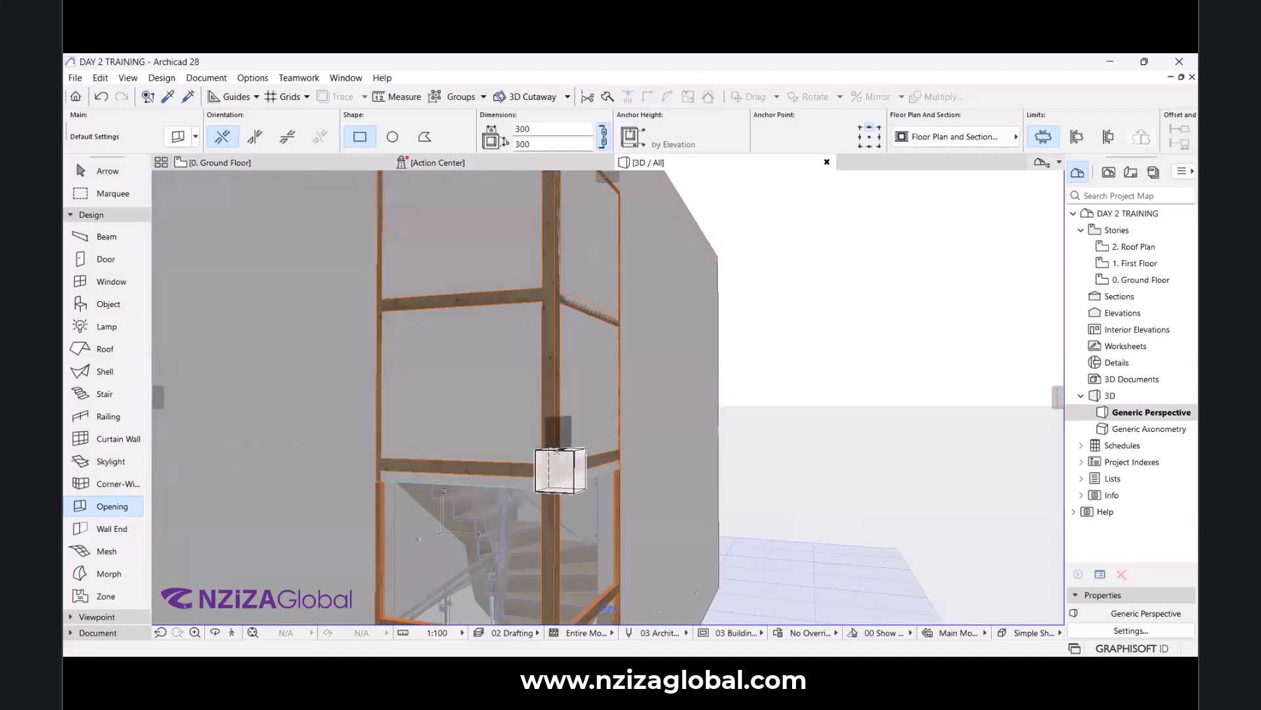
click(99, 172)
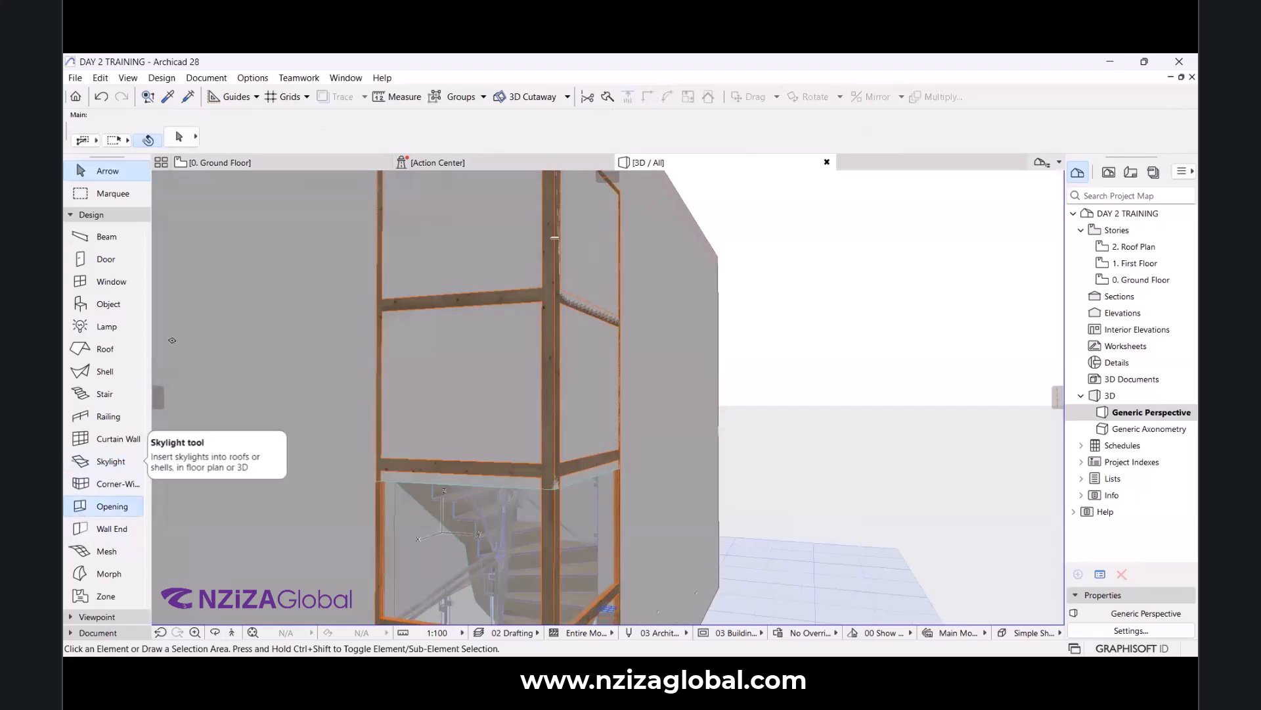
Start the Opening tool and set its default size to 900 wide by 3000 high with the dimensions unlinked.
click(105, 506)
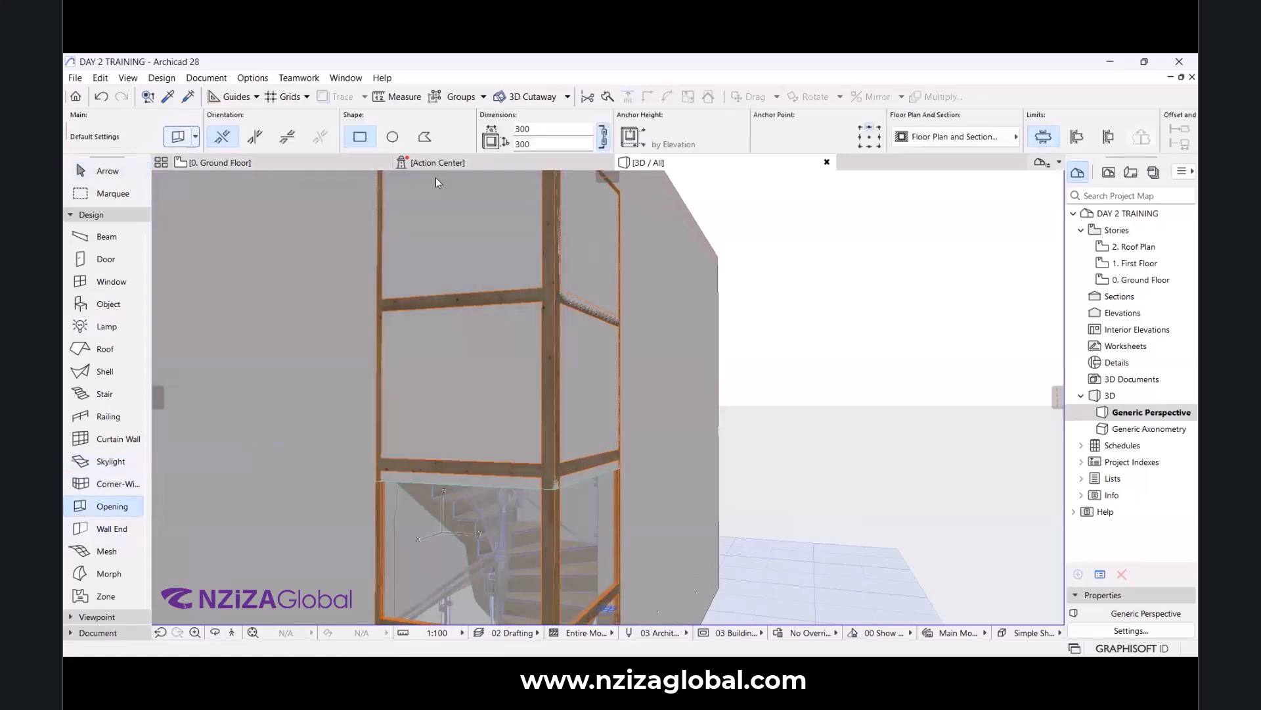
key(ctrl+t)
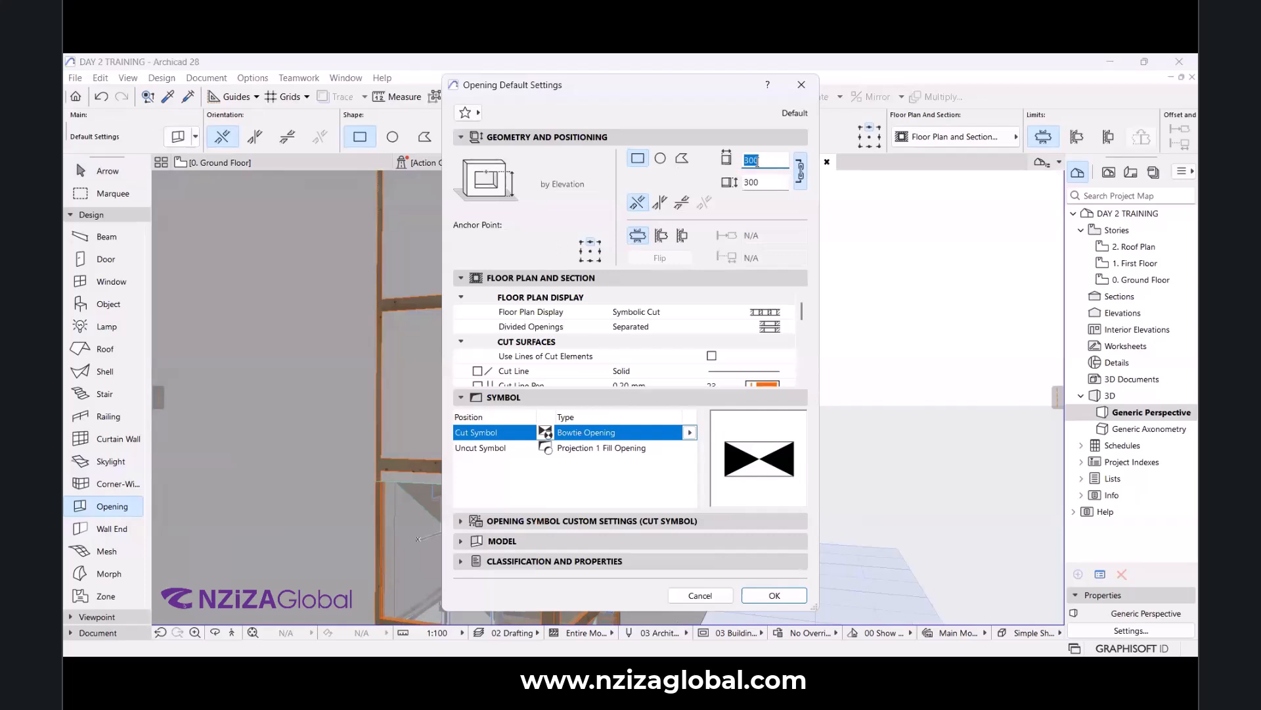
text(3000)
click(766, 180)
click(798, 176)
double_click(775, 187)
text(30)
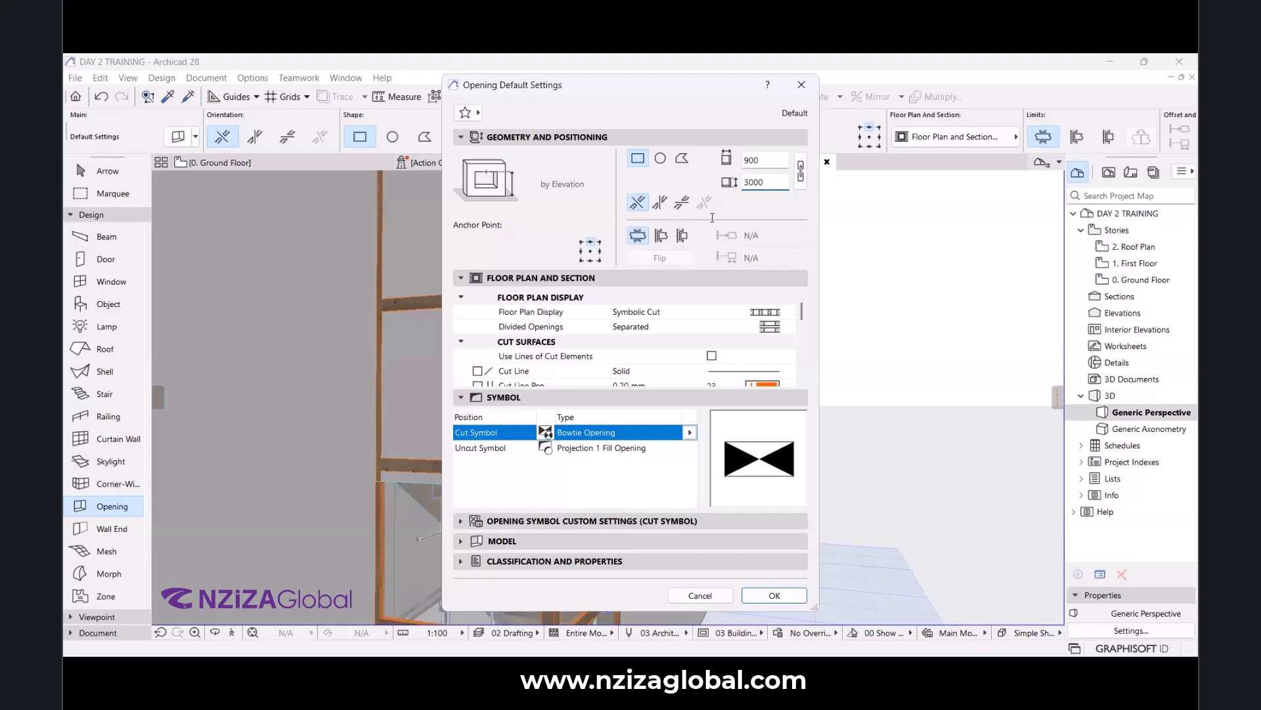
click(775, 595)
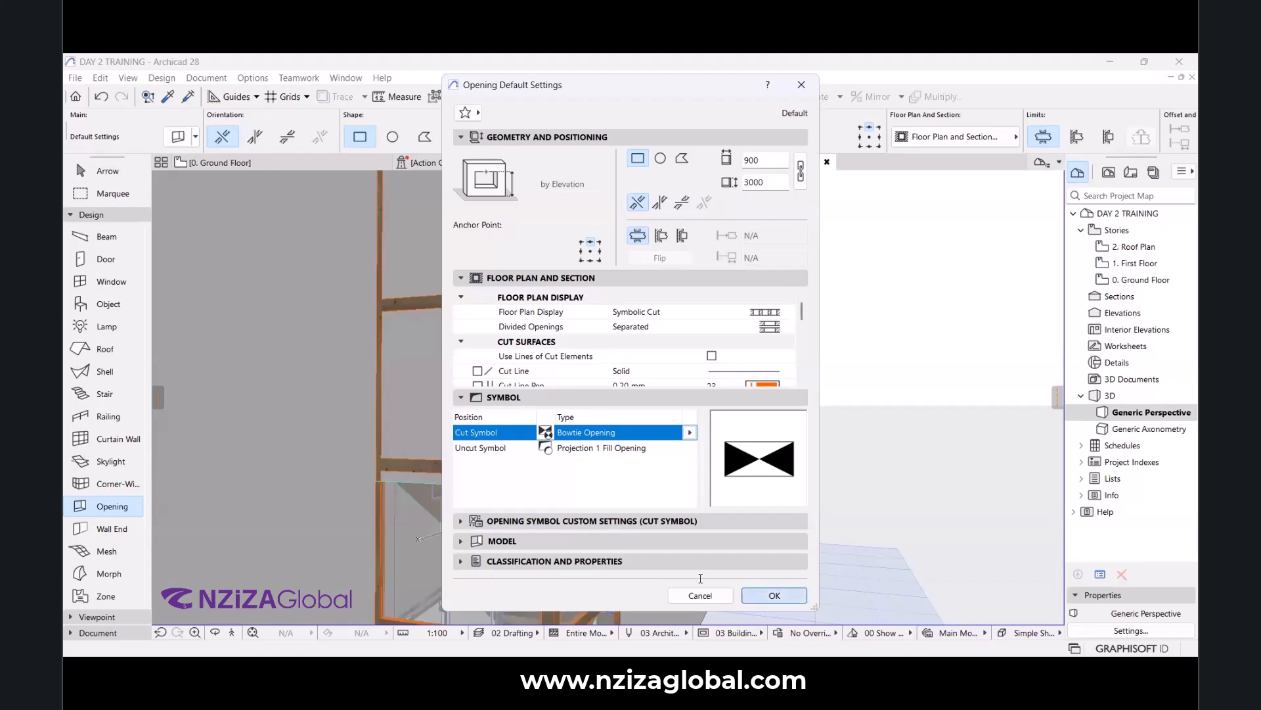
Cut a 900 by 3000 opening through the first-floor wall behind the upper panes of the corner window's wider face.
scroll(515, 311, down, 3)
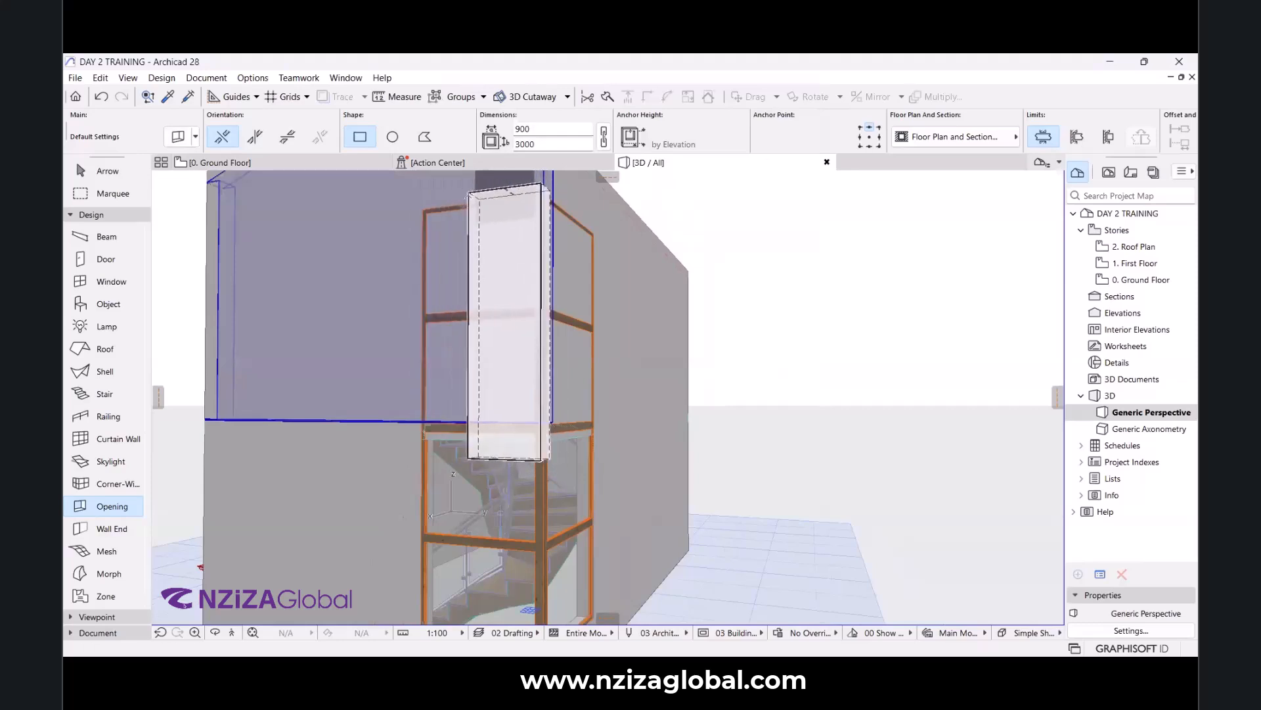
scroll(571, 408, down, 3)
scroll(534, 276, up, 5)
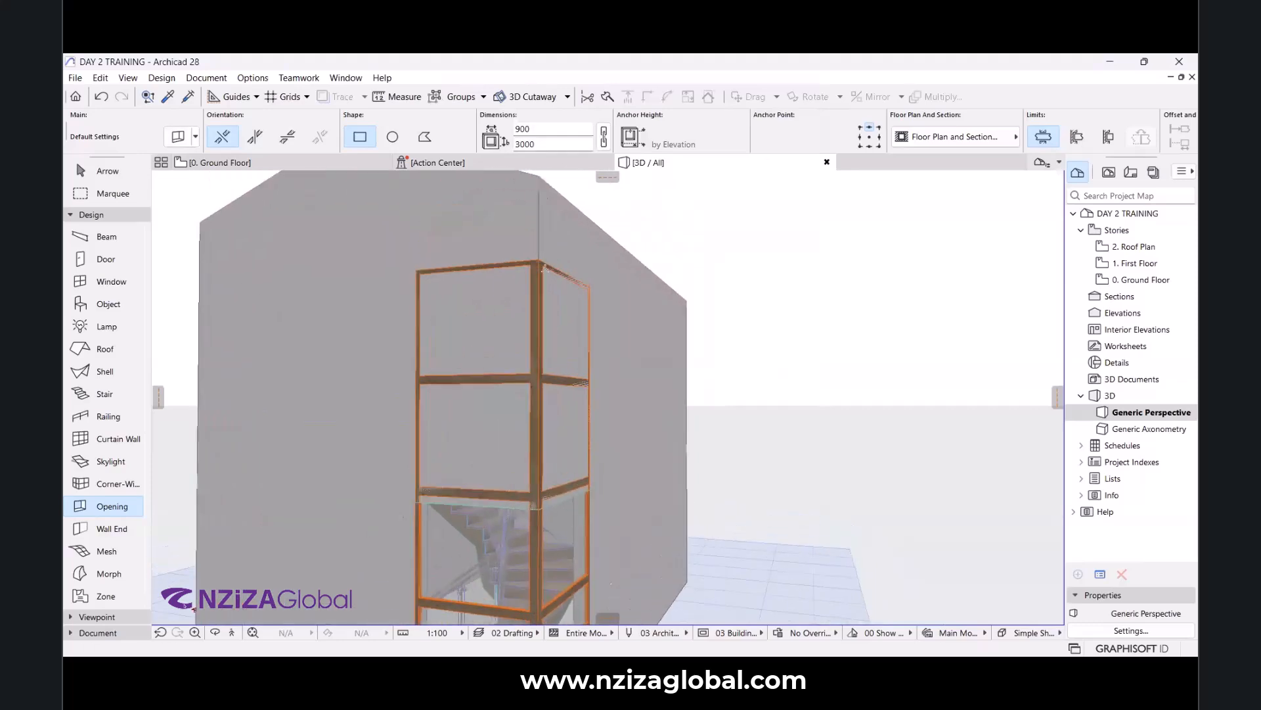
scroll(530, 280, down, 2)
scroll(529, 280, down, 2)
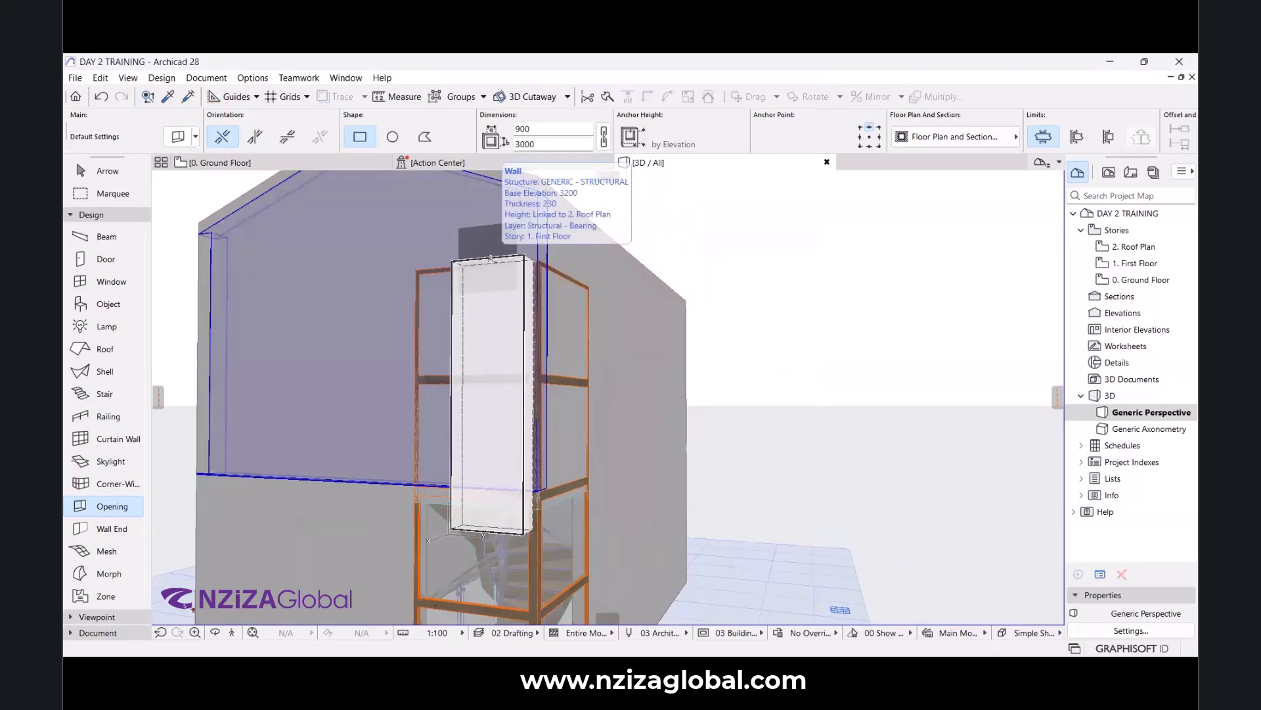
click(490, 259)
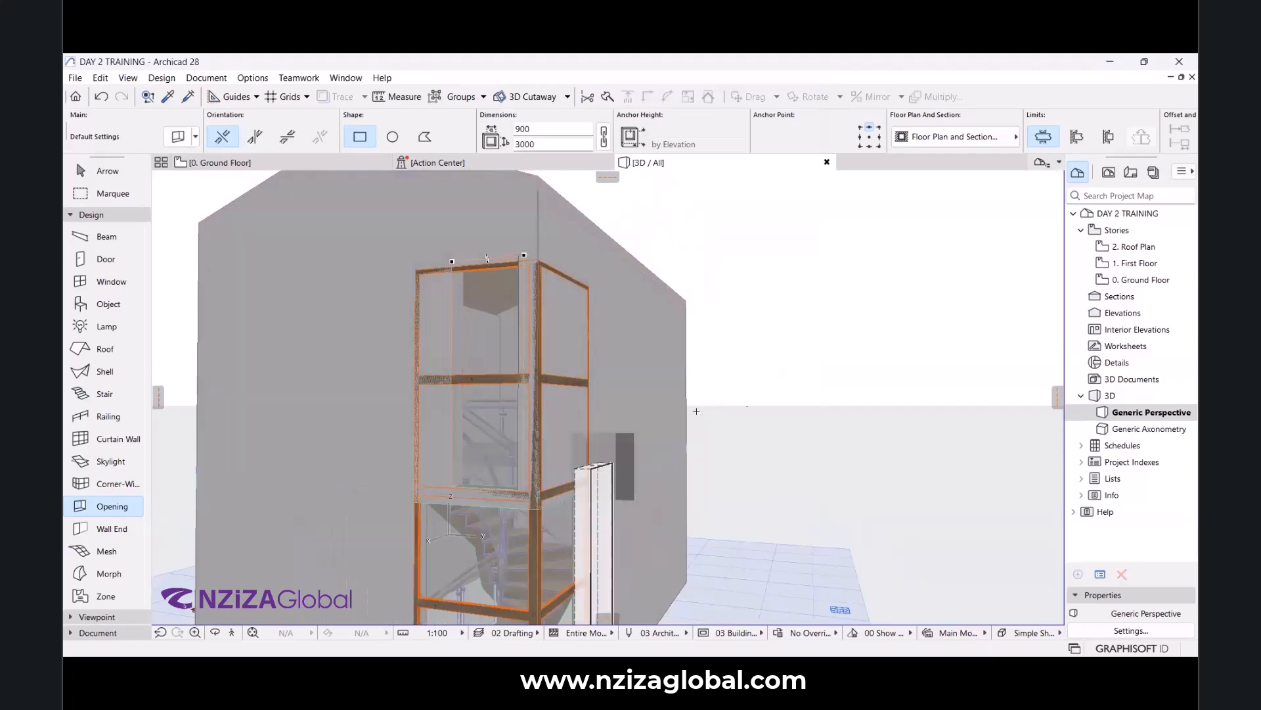
Cut a second 900 by 3000 opening through the adjoining first-floor wall behind the corner window's other face, and leave the Opening tool.
scroll(618, 351, up, 5)
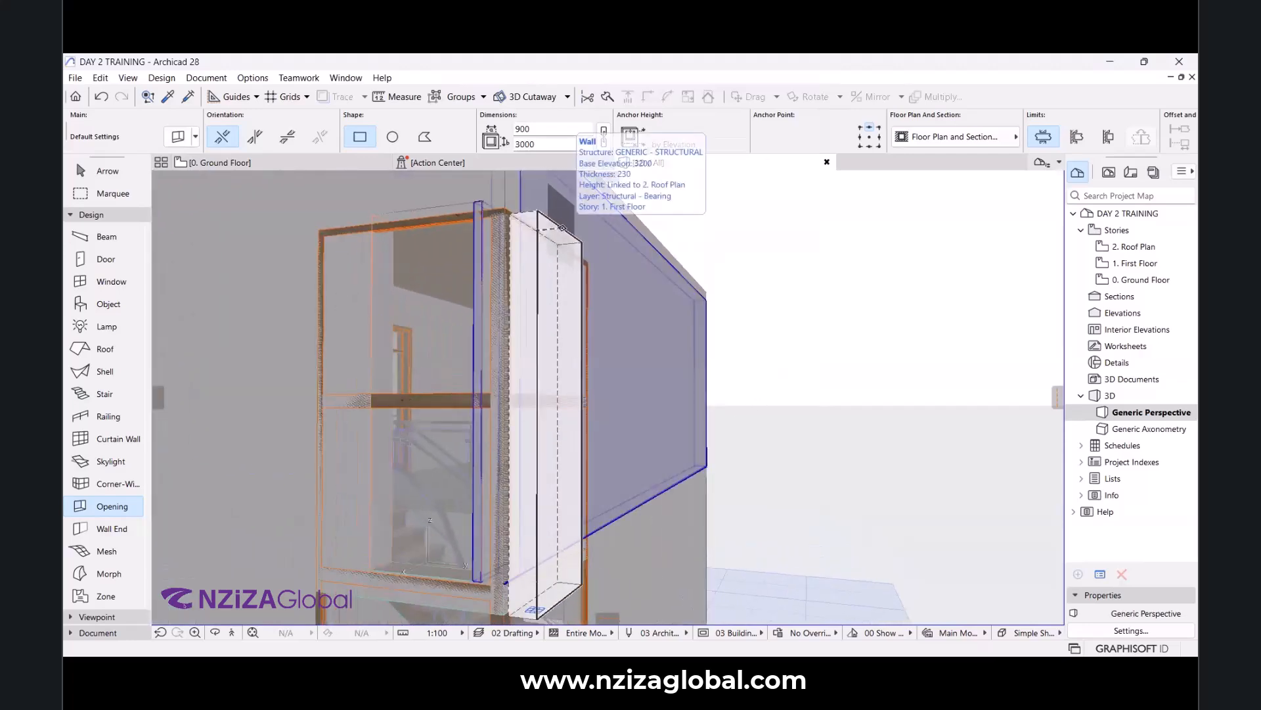
click(557, 299)
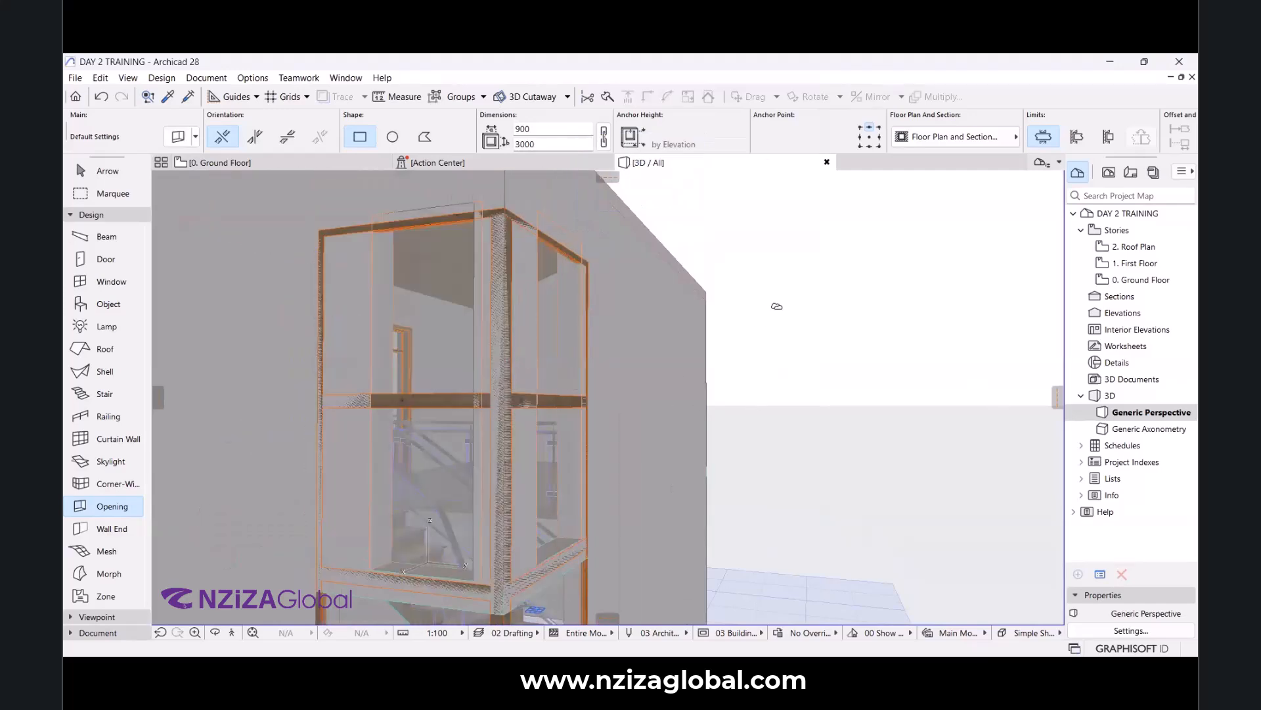
scroll(716, 300, down, 6)
scroll(681, 346, up, 4)
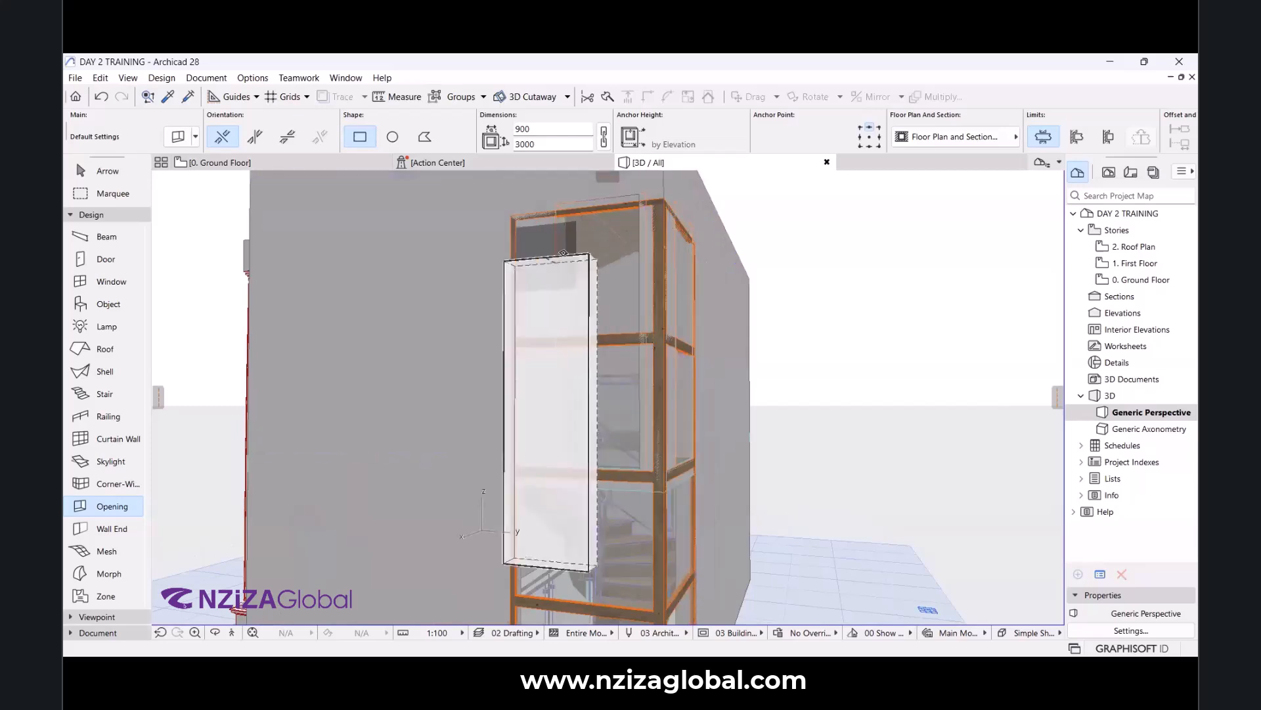
key(Escape)
scroll(563, 301, down, 3)
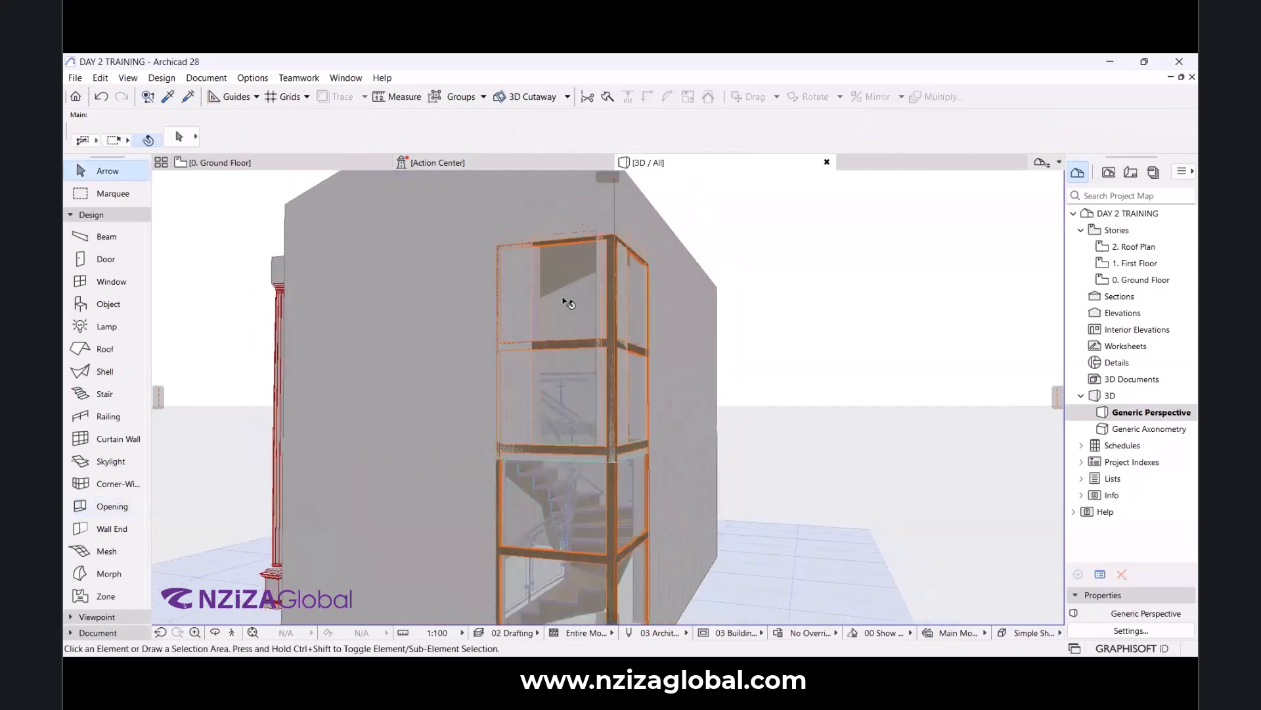
scroll(555, 335, up, 4)
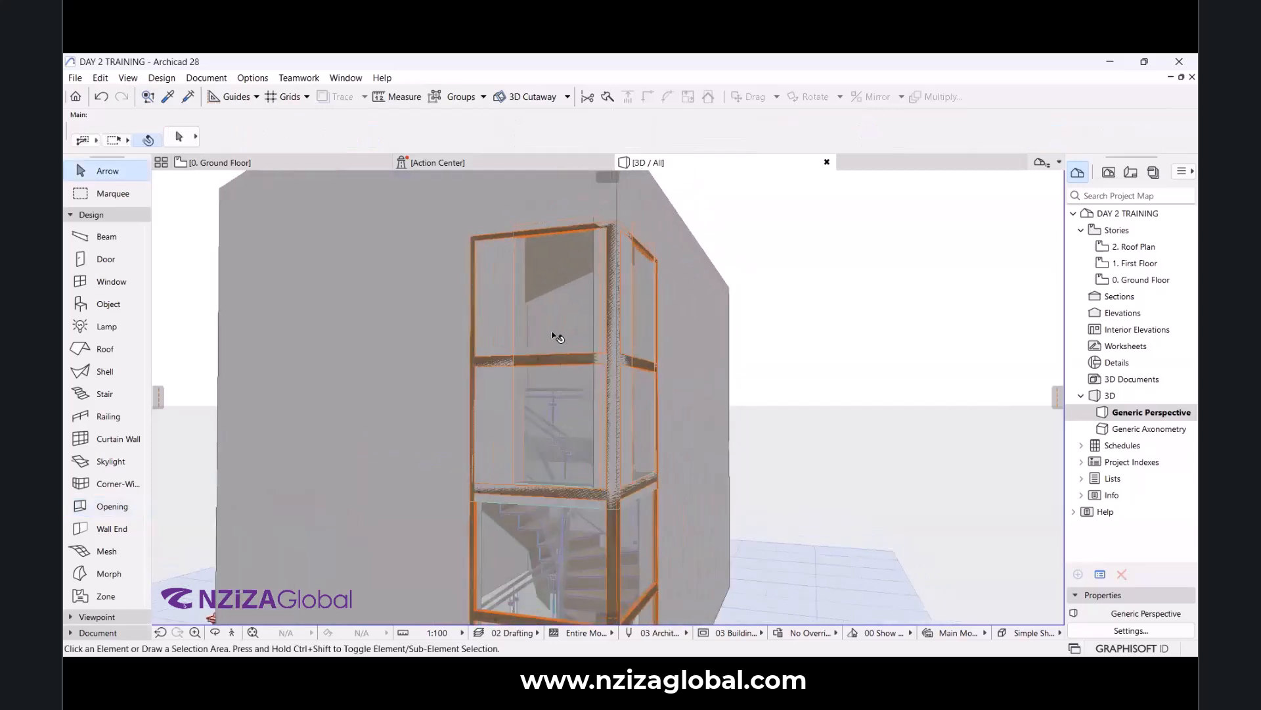
Stretch the first-floor opening behind the corner window's wider face to 1550 wide by 2729 high, matching the window's sides and the slab underside.
click(517, 227)
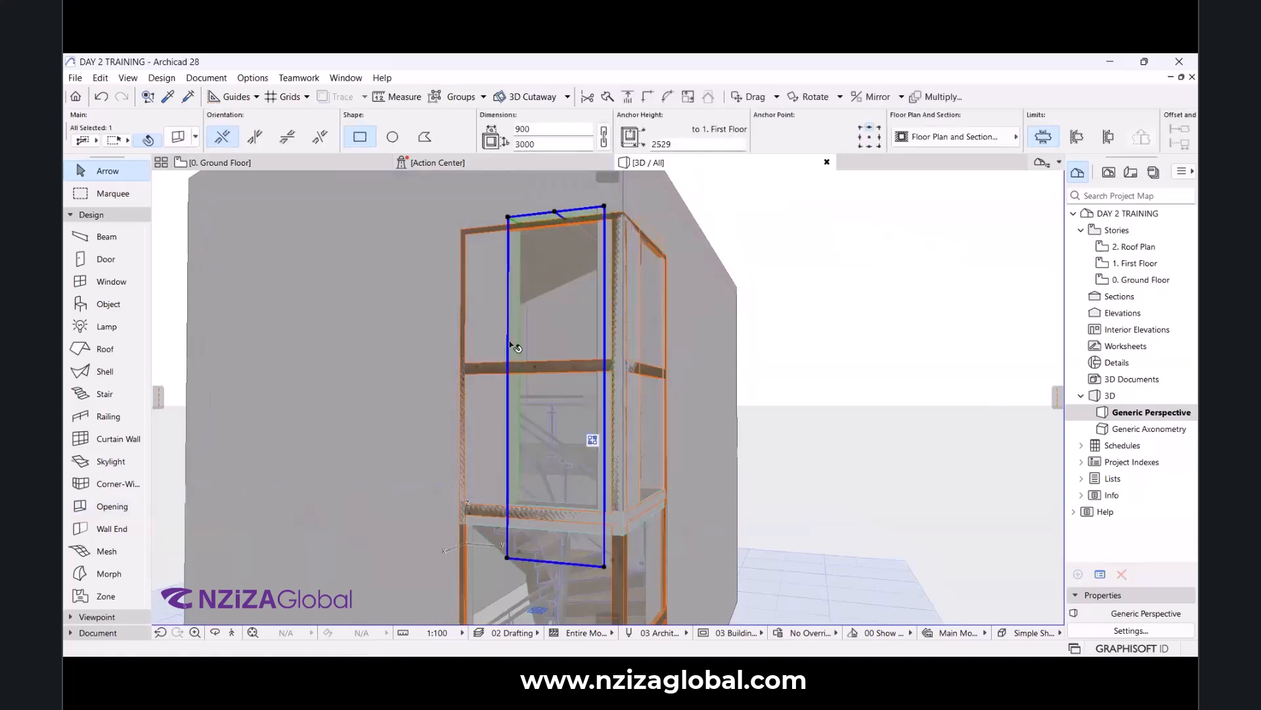
shift+middle_drag(515, 336, 539, 388)
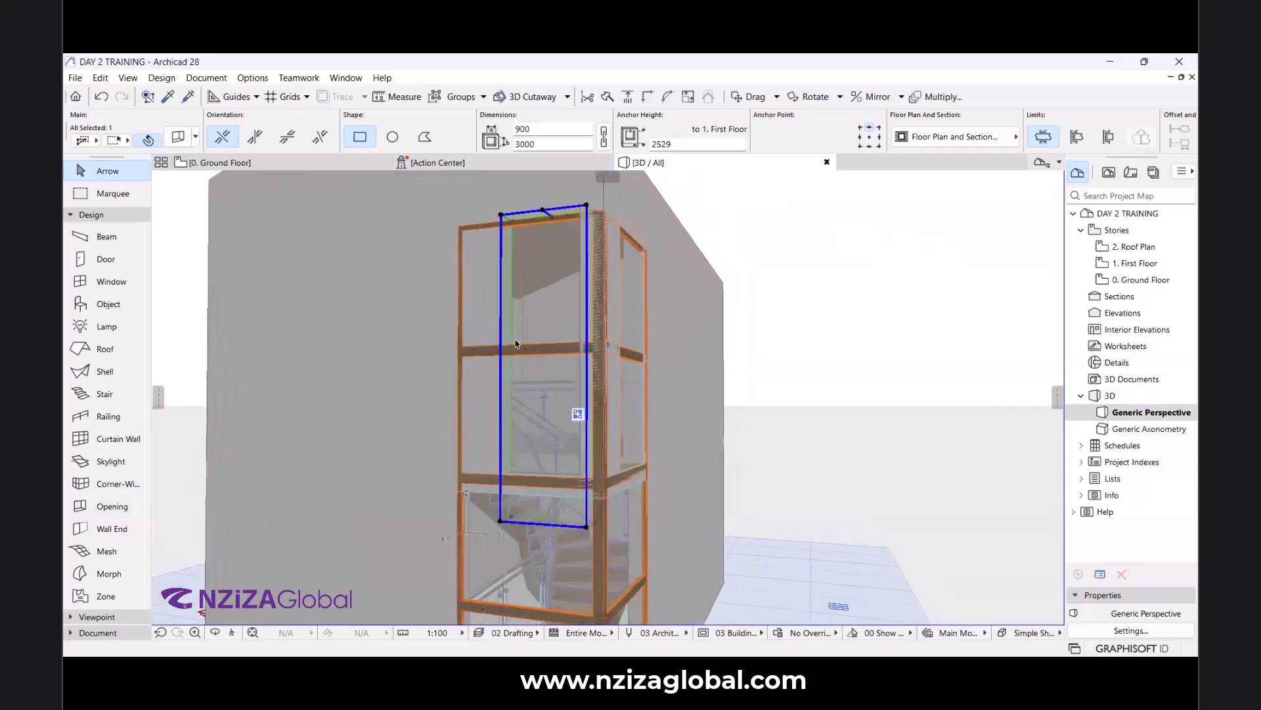
scroll(581, 492, up, 8)
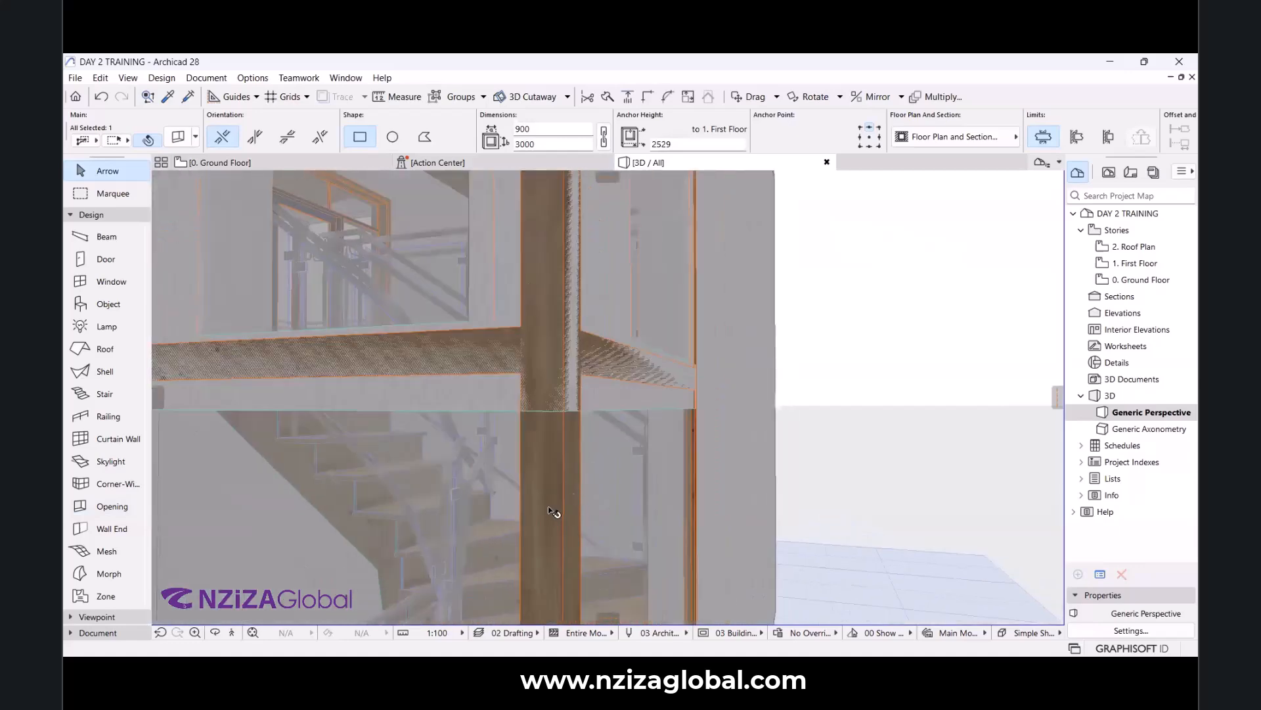
scroll(572, 496, down, 3)
scroll(560, 521, up, 2)
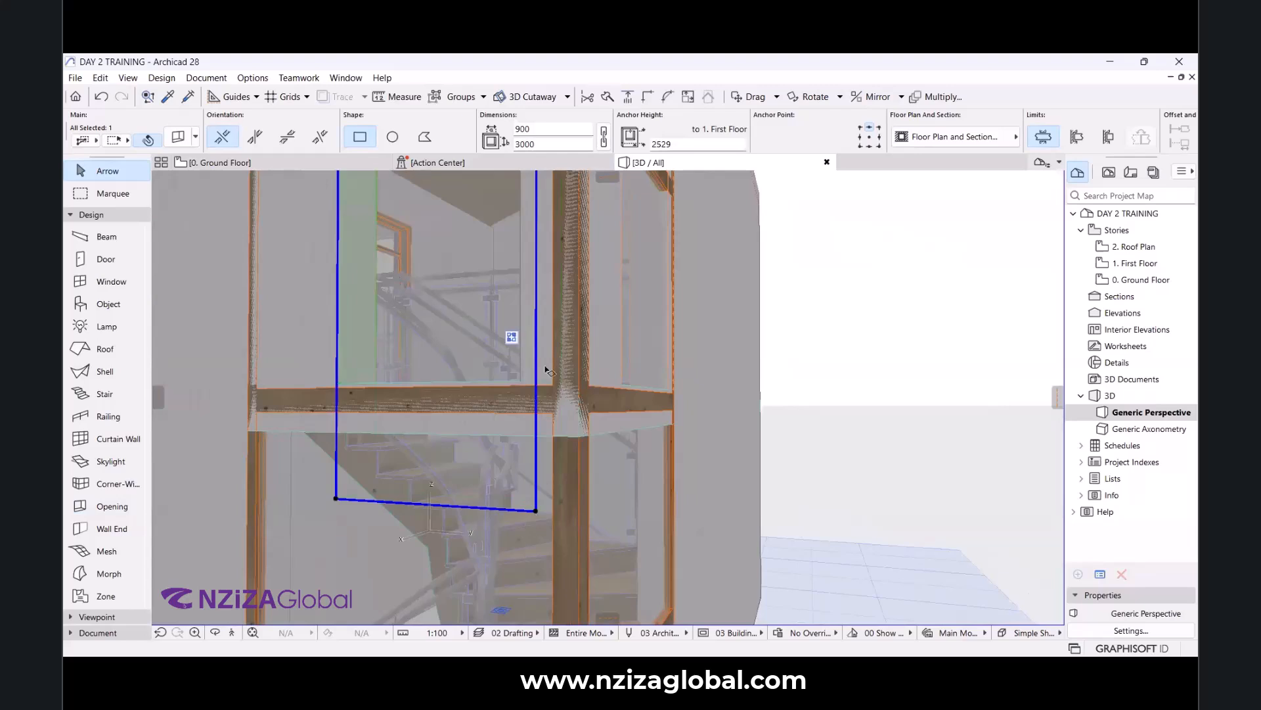
click(536, 511)
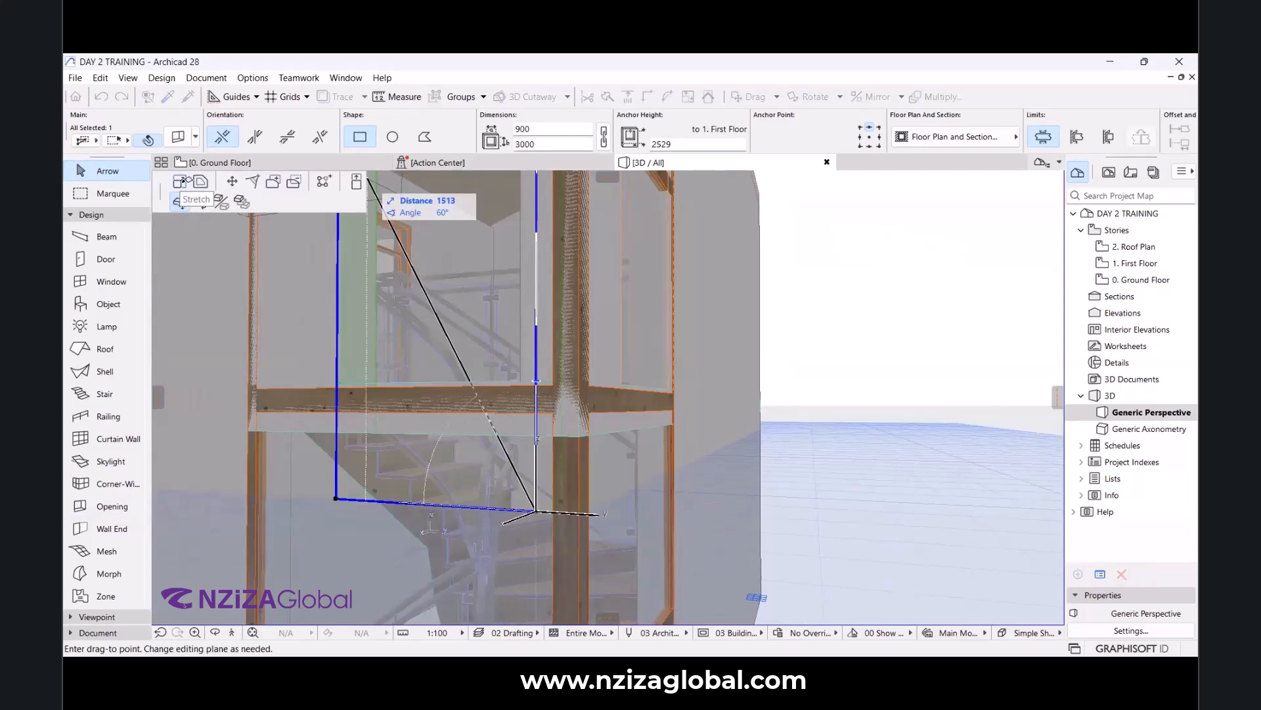
click(584, 437)
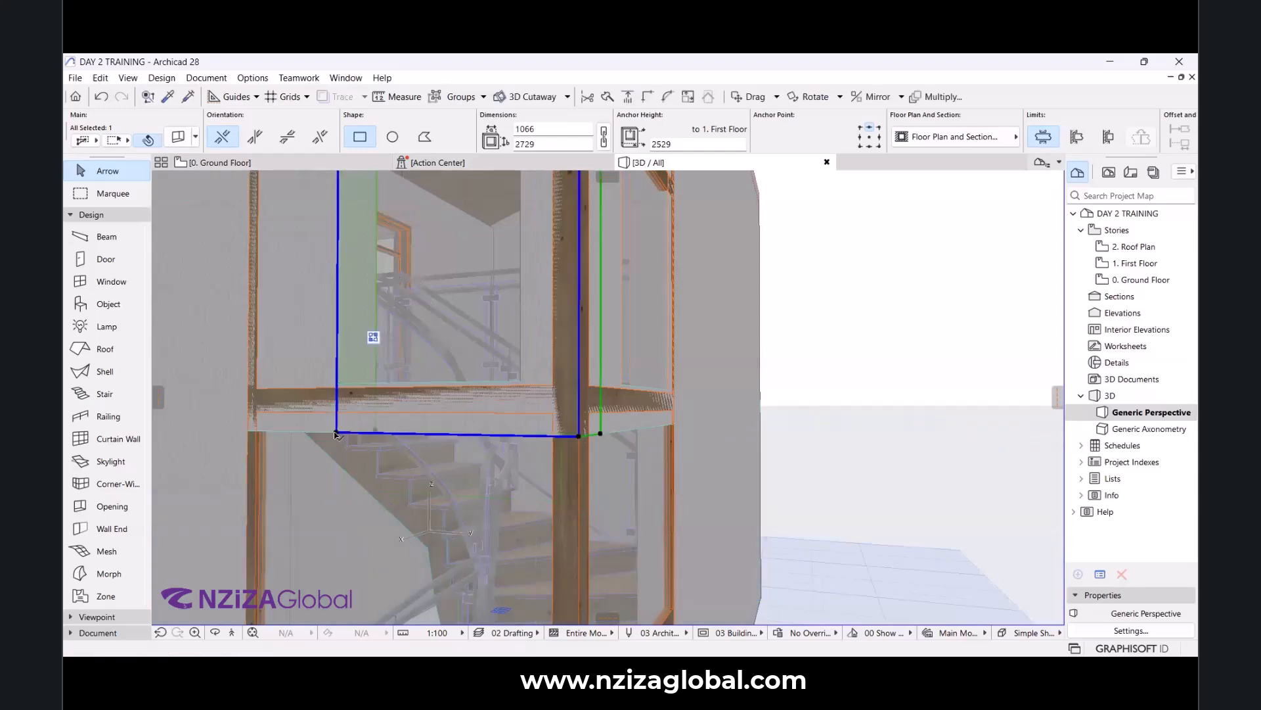
scroll(526, 504, down, 10)
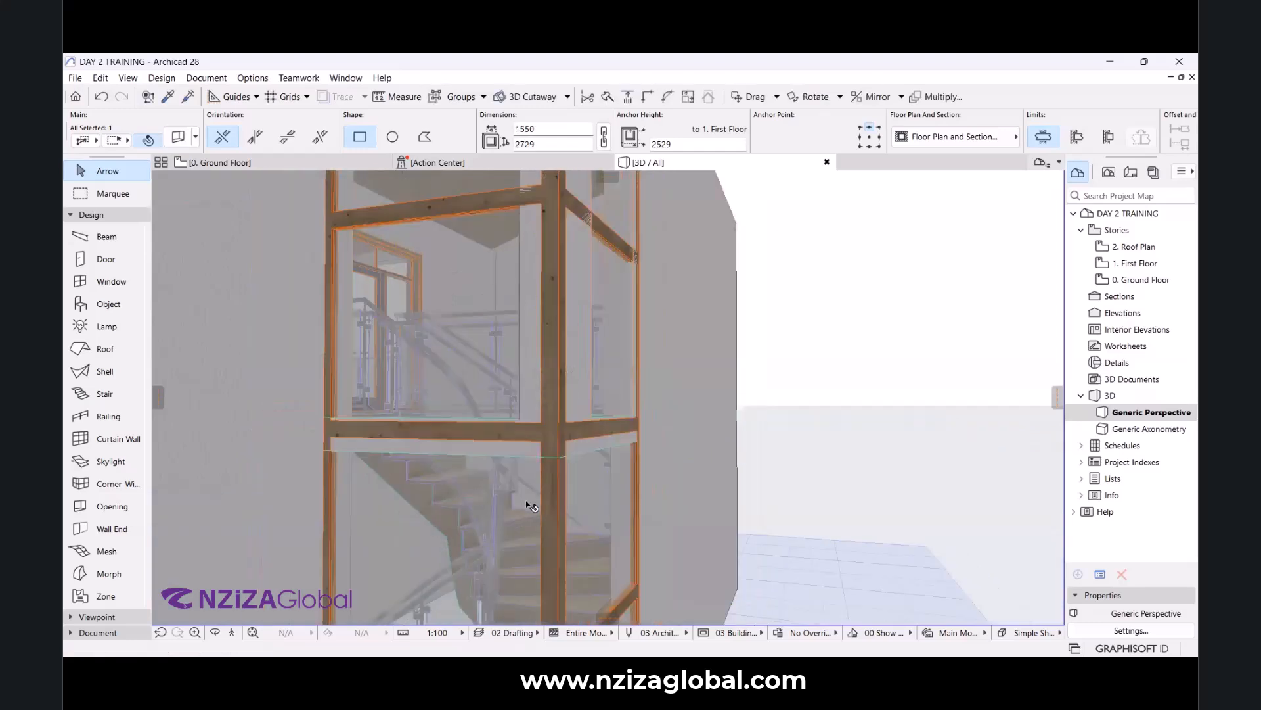
Lower the top edge of the same opening to the window frame's upper edge, making it 2665 high with a 2465 anchor height.
scroll(484, 291, up, 5)
scroll(484, 291, up, 2)
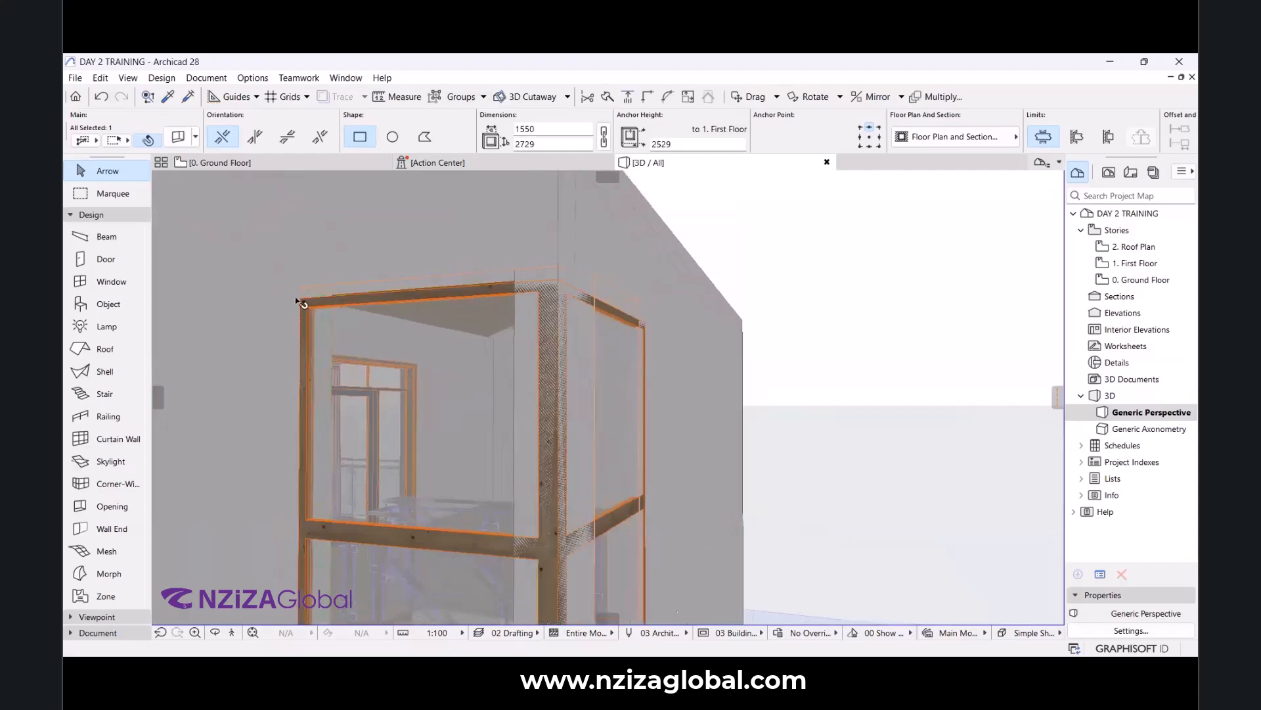
scroll(302, 298, up, 5)
scroll(301, 307, down, 4)
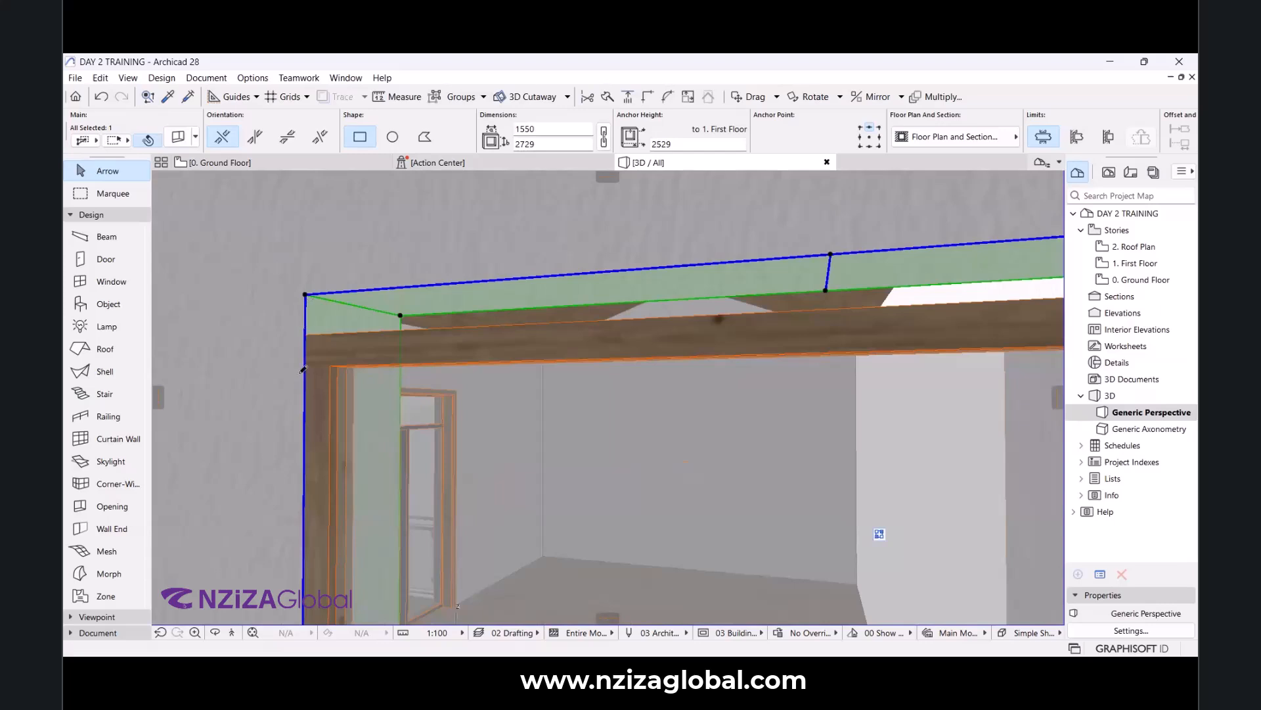
scroll(373, 308, down, 4)
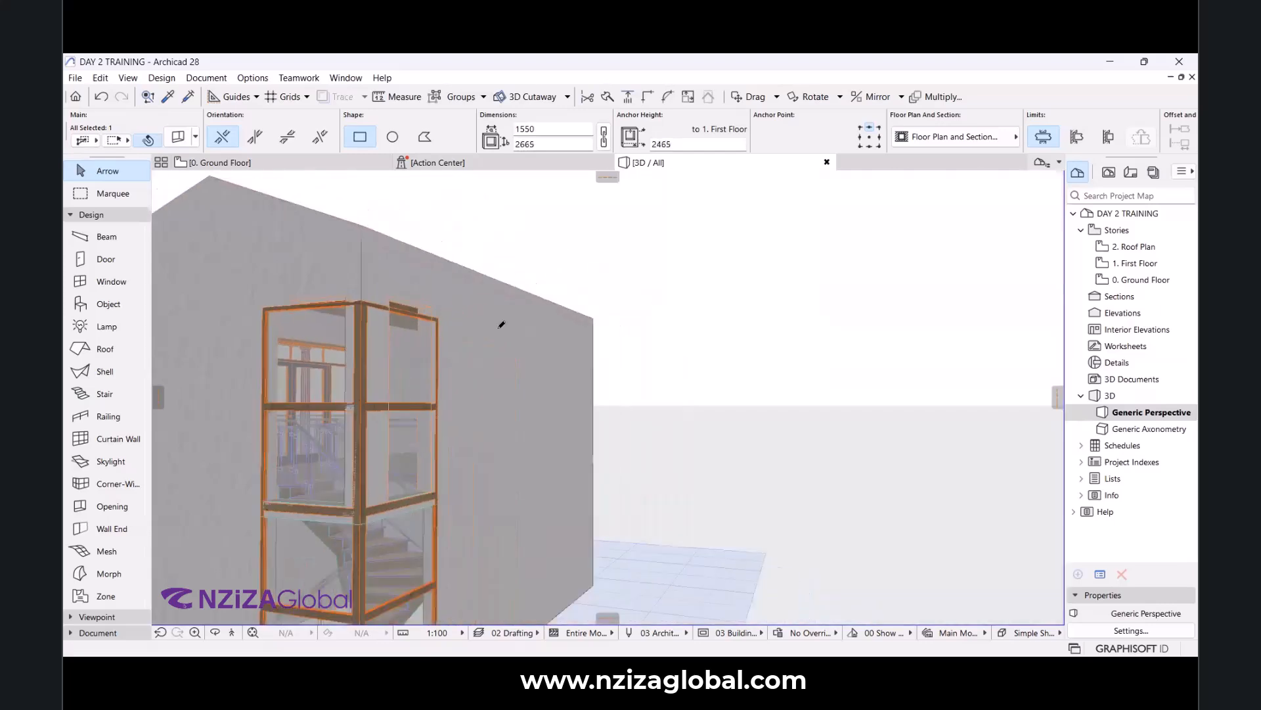
scroll(366, 341, up, 5)
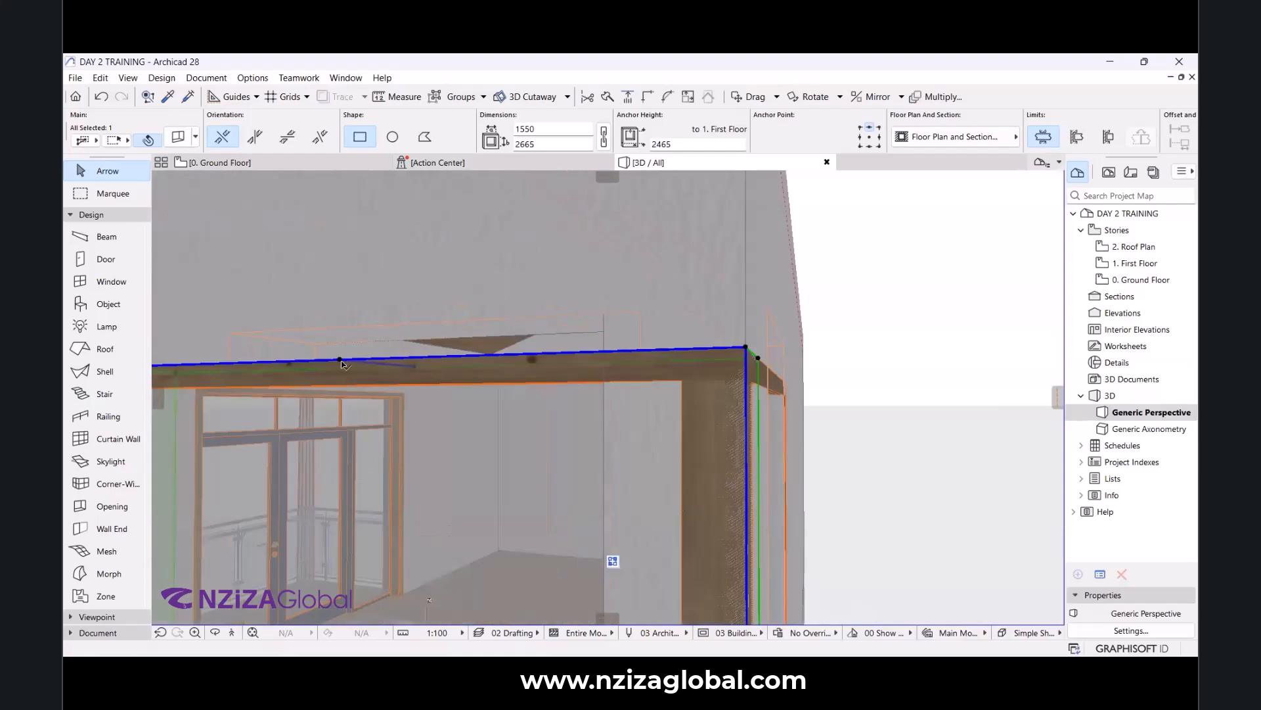
scroll(377, 293, down, 6)
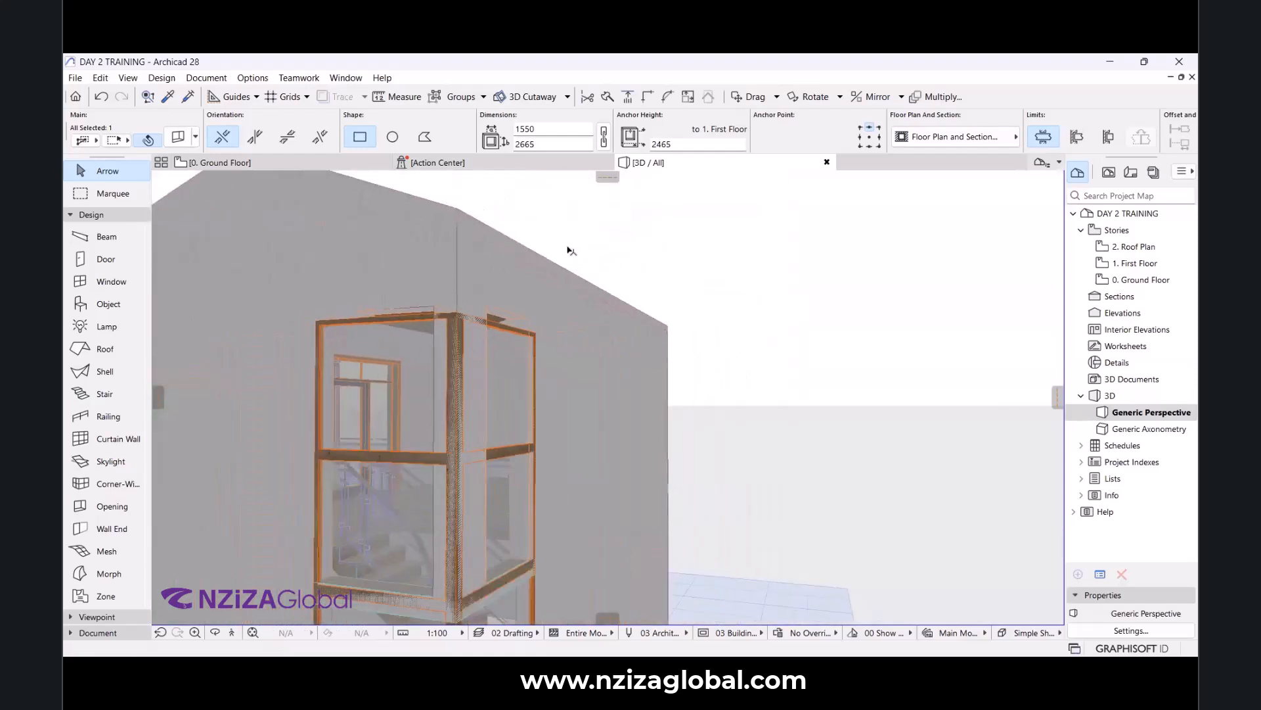
click(623, 235)
Delete the leftover 900 by 3000 opening that overlaps the resized opening behind the window's wider face.
scroll(384, 297, up, 5)
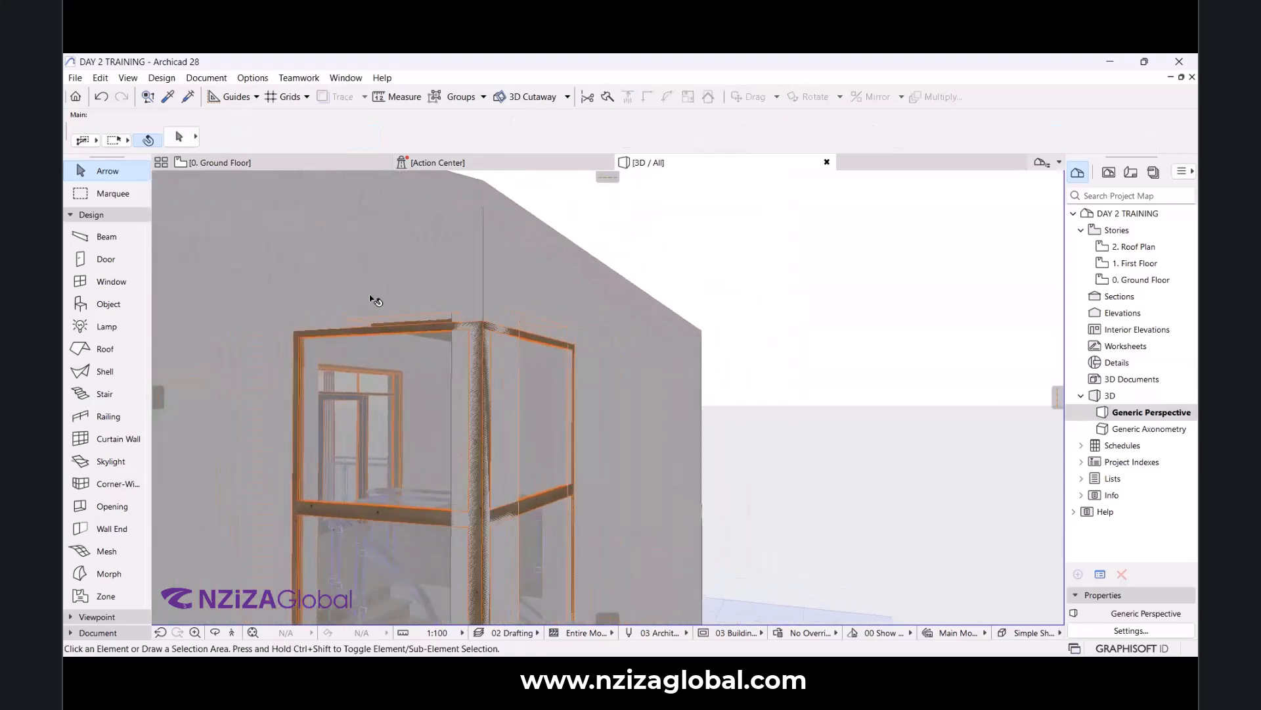
scroll(362, 310, up, 5)
click(347, 352)
click(342, 337)
scroll(374, 310, down, 6)
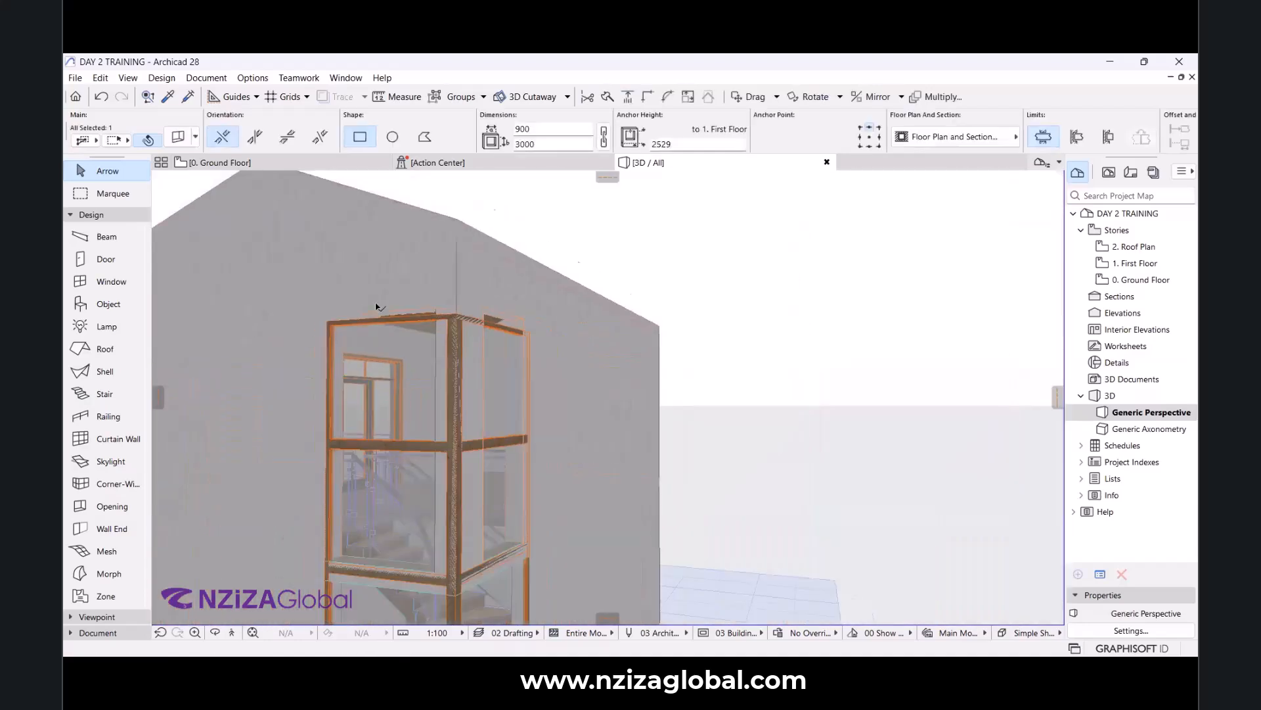
key(Escape)
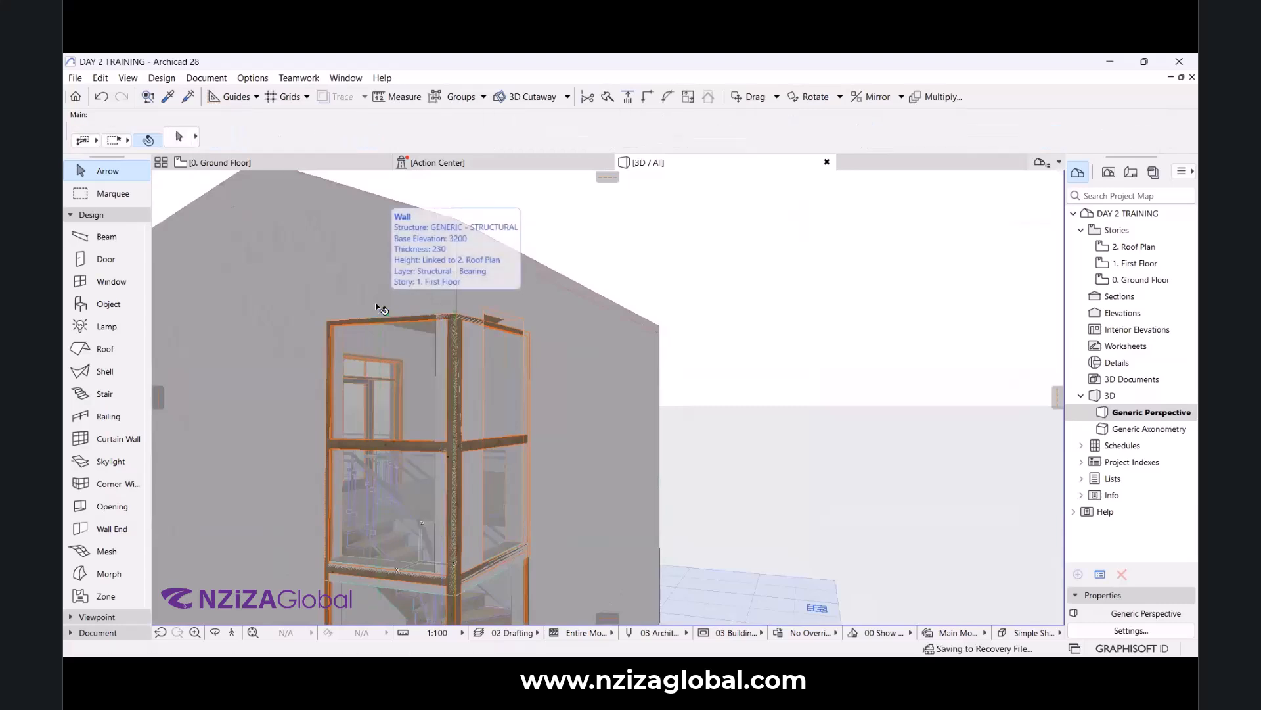
Stretch the opening behind the window's other face to 1550 wide by 2863 high, aligning its upper corners with the window frame.
scroll(381, 306, up, 5)
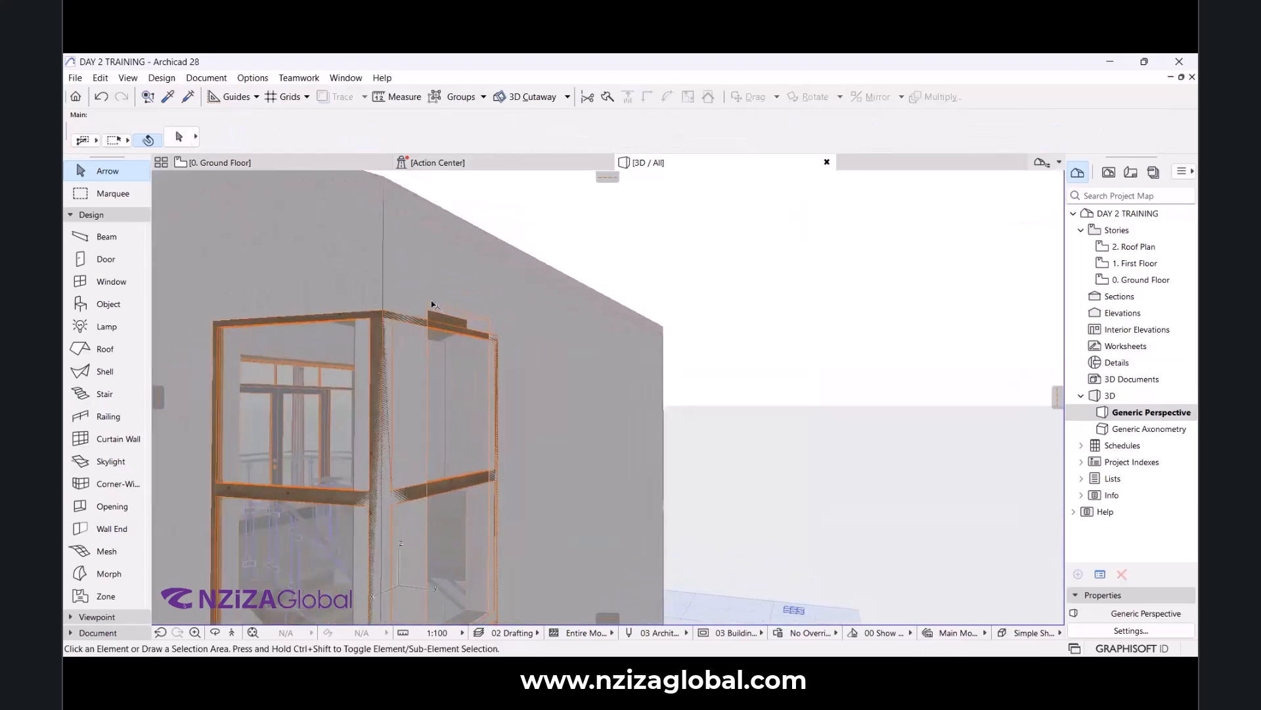
click(428, 303)
scroll(454, 315, up, 3)
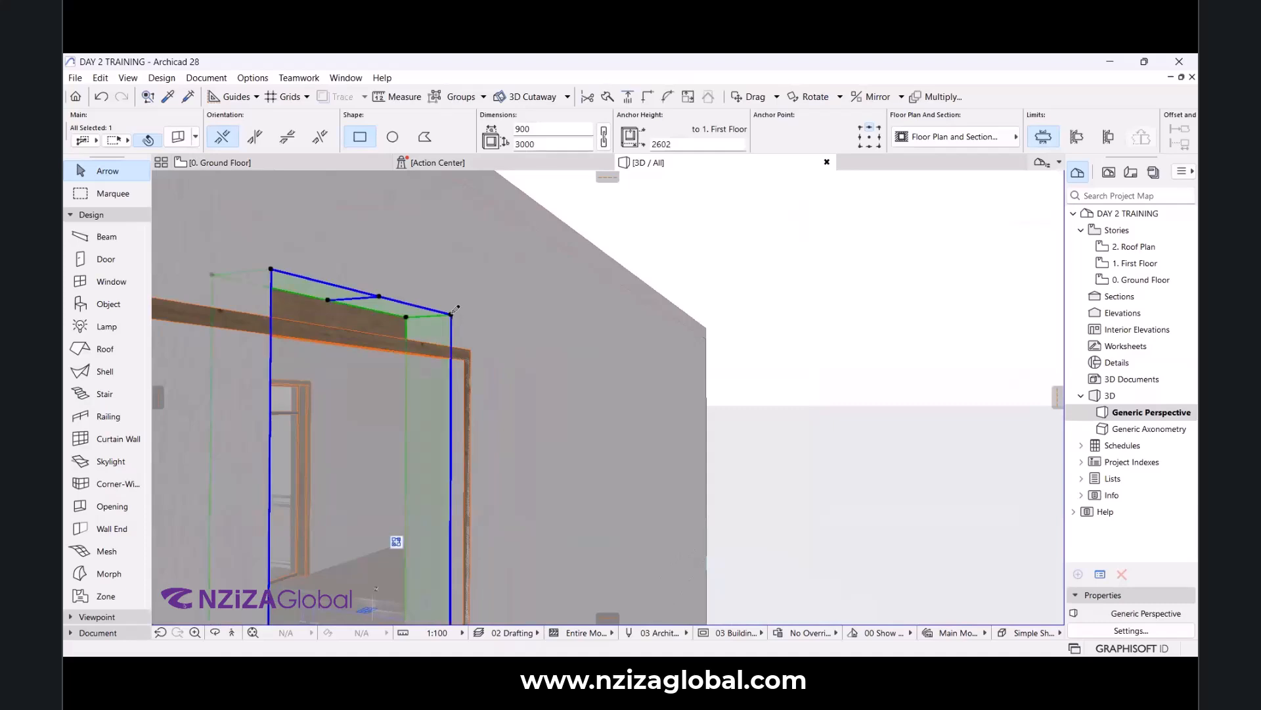
scroll(583, 325, down, 3)
click(581, 323)
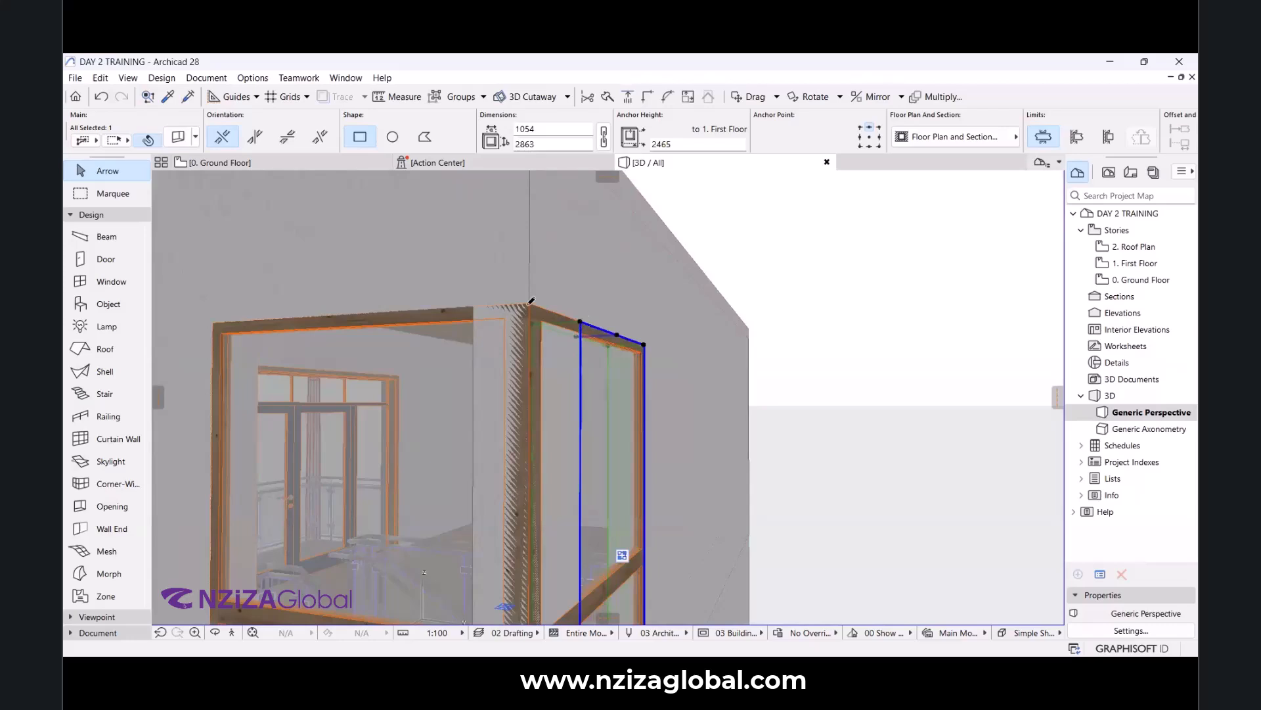
click(365, 327)
scroll(396, 298, down, 5)
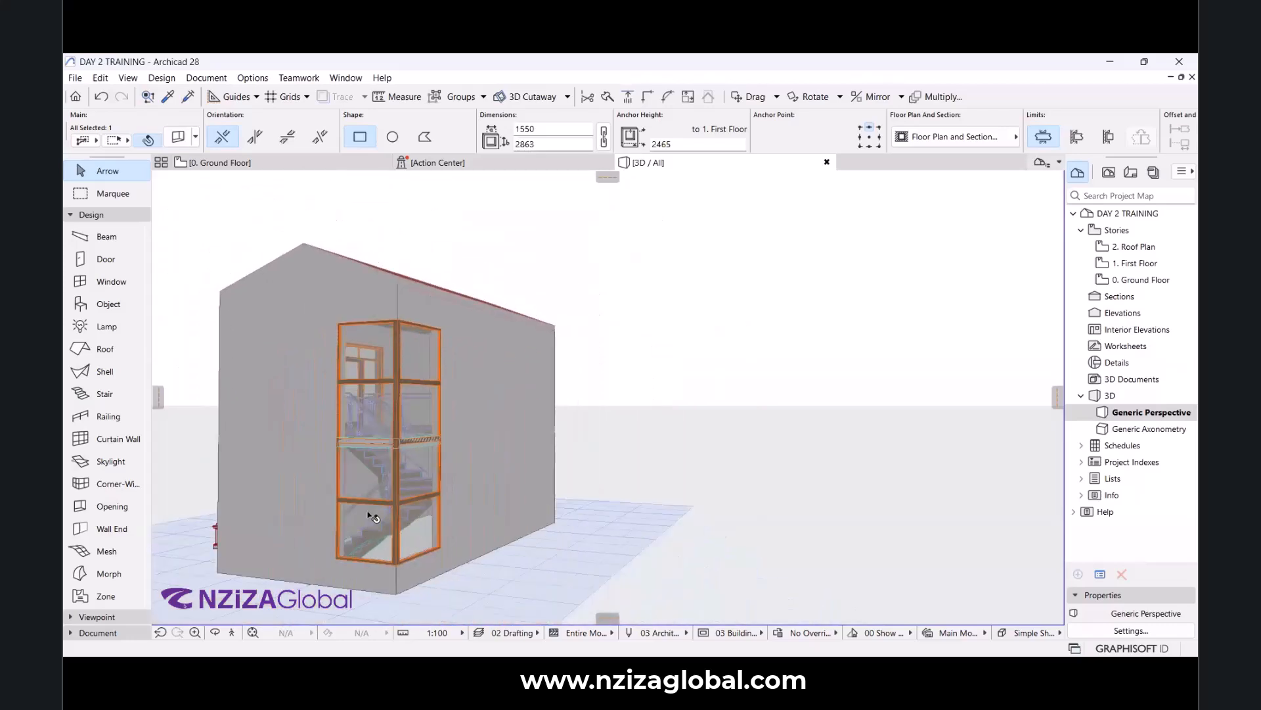
Raise the bottom edge of the other face's opening to the floor slab's underside, making it 2665 high, and deselect it.
scroll(436, 423, up, 3)
scroll(342, 388, up, 3)
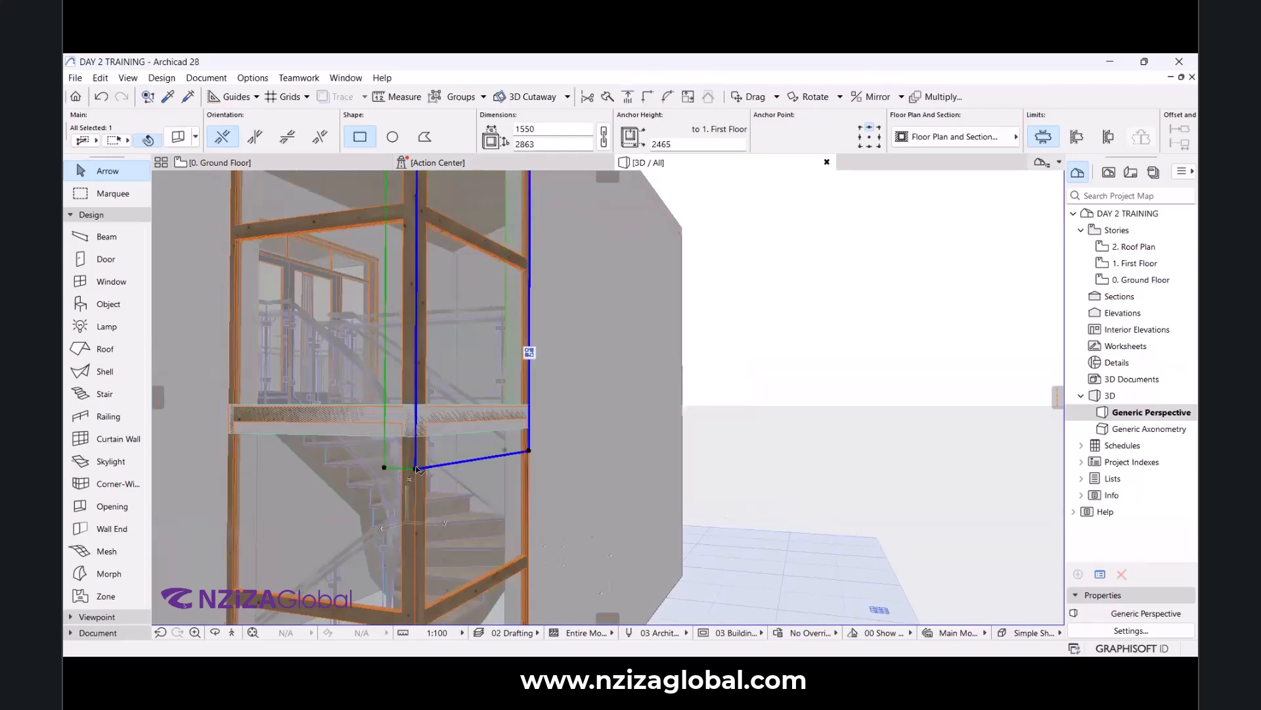
click(420, 437)
scroll(473, 413, down, 2)
scroll(795, 351, down, 3)
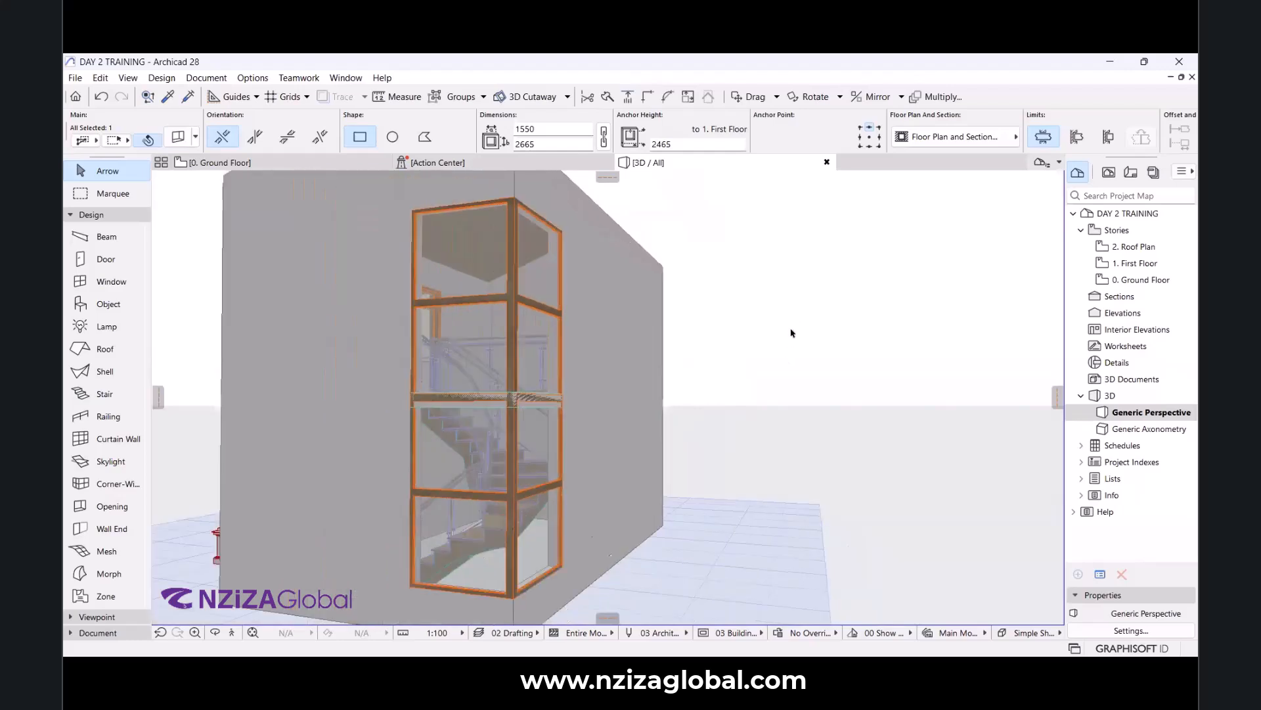
key(Escape)
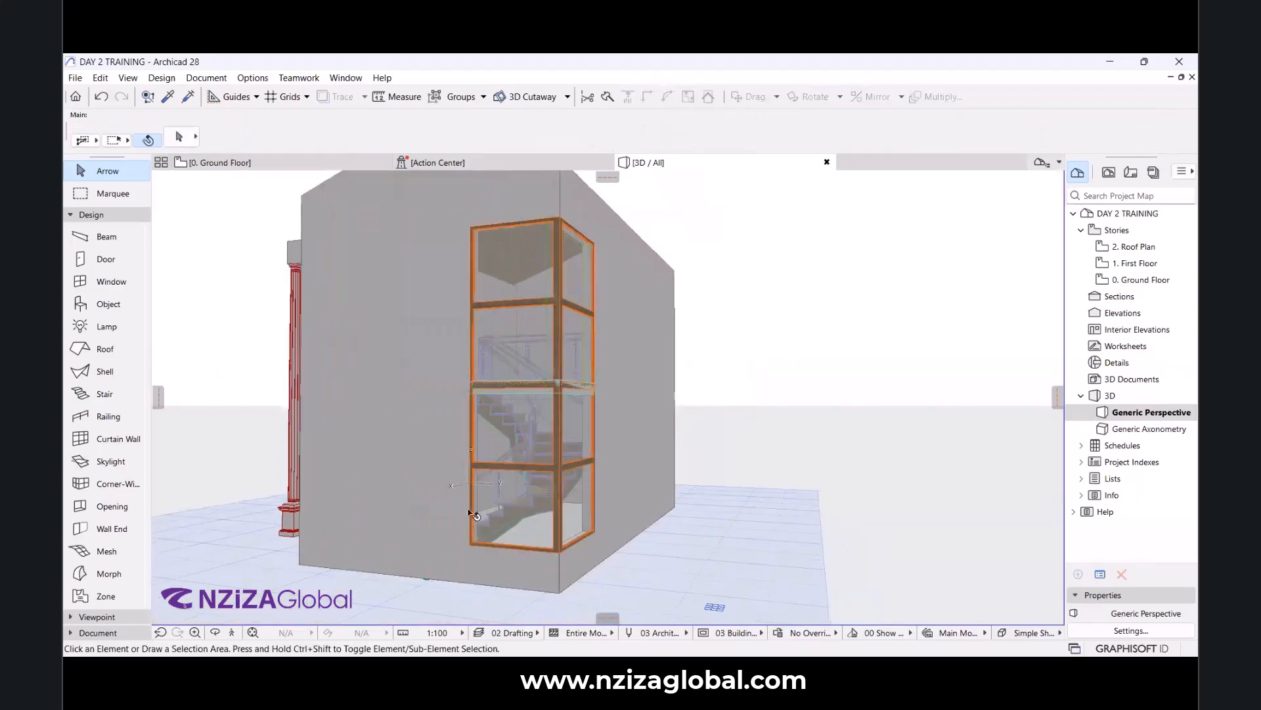
Examine the strip crossing the corner window at first-floor level, and select the slab to check that it belongs to it.
click(215, 632)
drag(607, 452, 502, 470)
scroll(532, 421, up, 3)
scroll(532, 421, up, 2)
drag(532, 421, 553, 474)
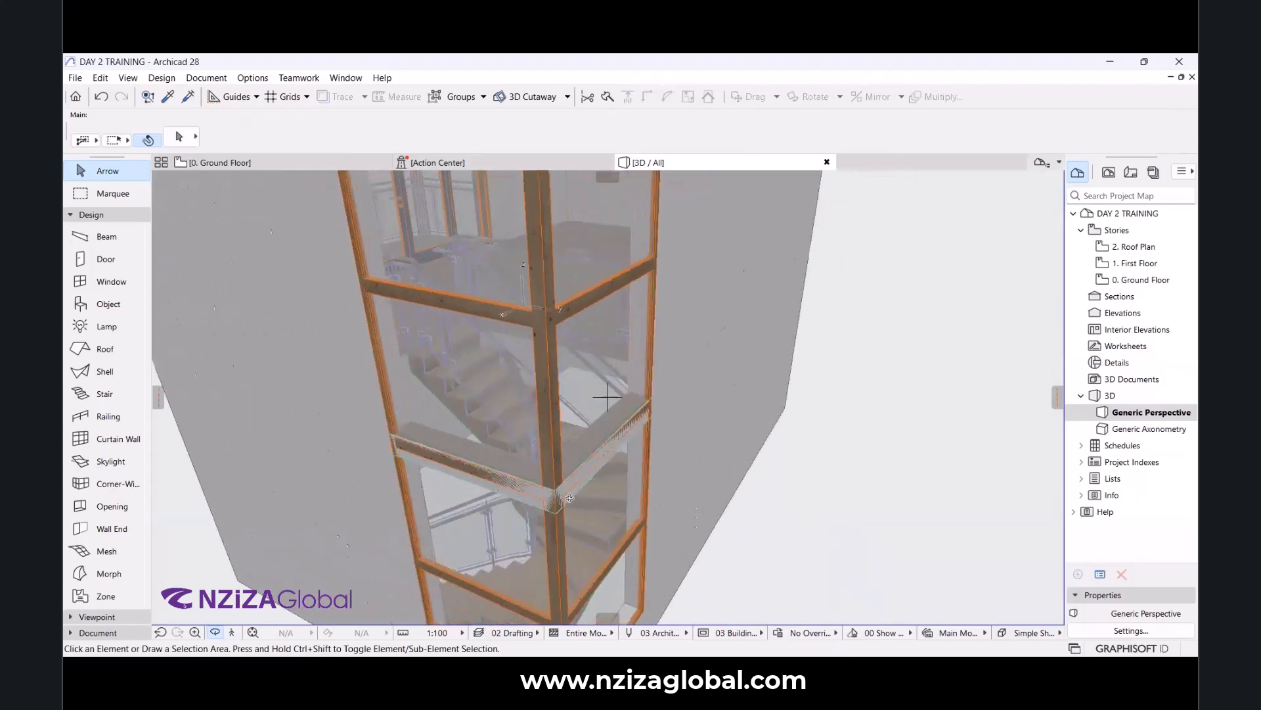
key(Escape)
click(550, 508)
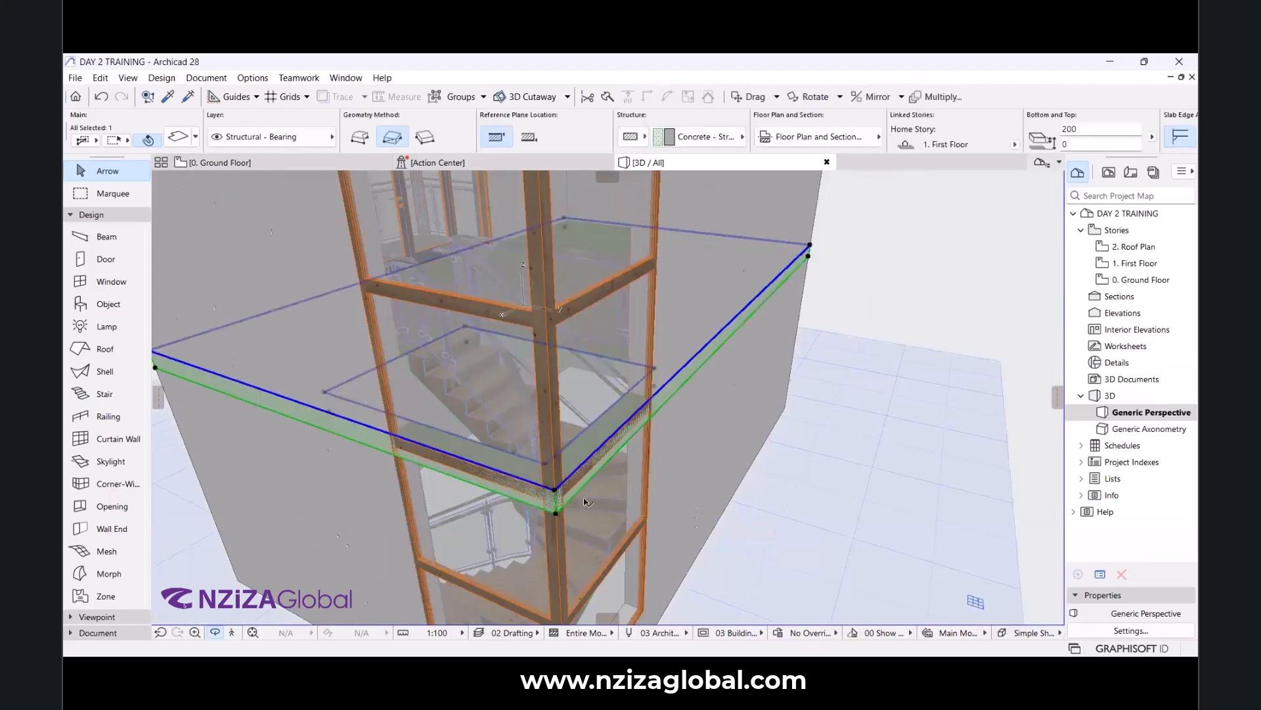
click(889, 290)
click(797, 425)
scroll(506, 487, up, 3)
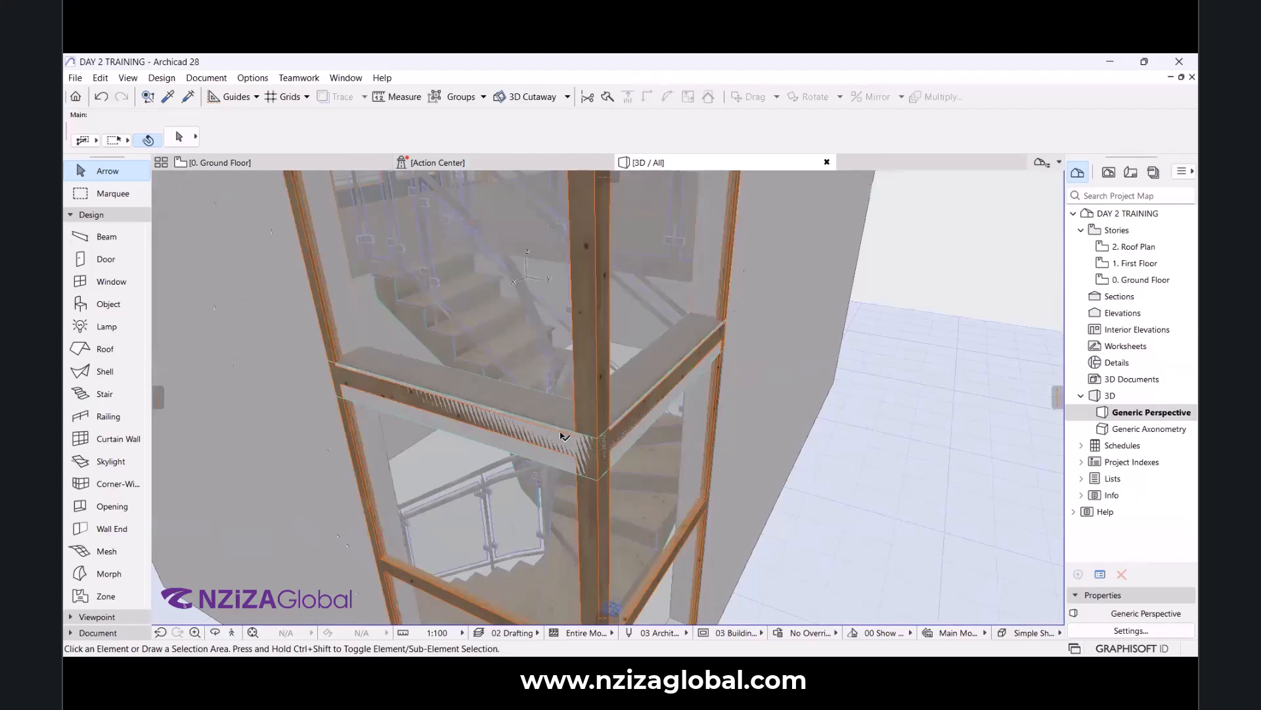
Inspect the full-height corner window from outside, from the whole building down to the slab edge behind its panes.
scroll(565, 420, down, 6)
scroll(478, 432, down, 3)
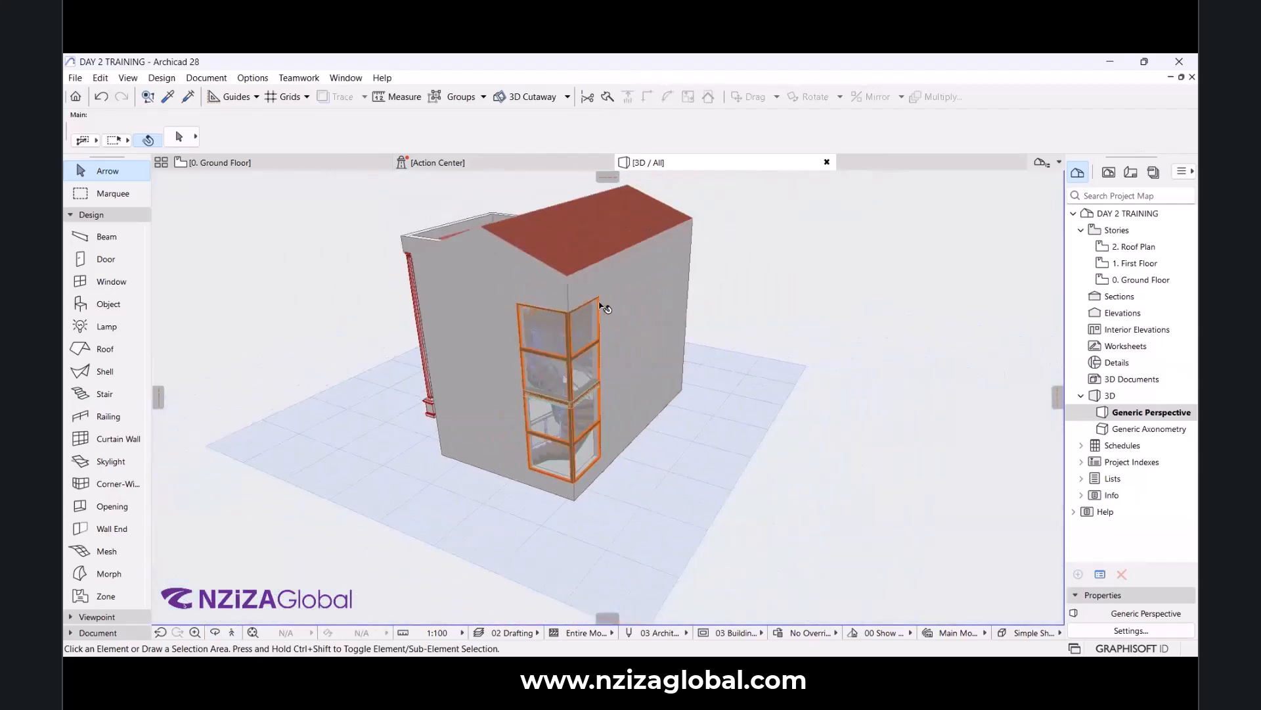
scroll(599, 303, up, 3)
click(215, 632)
drag(532, 454, 634, 445)
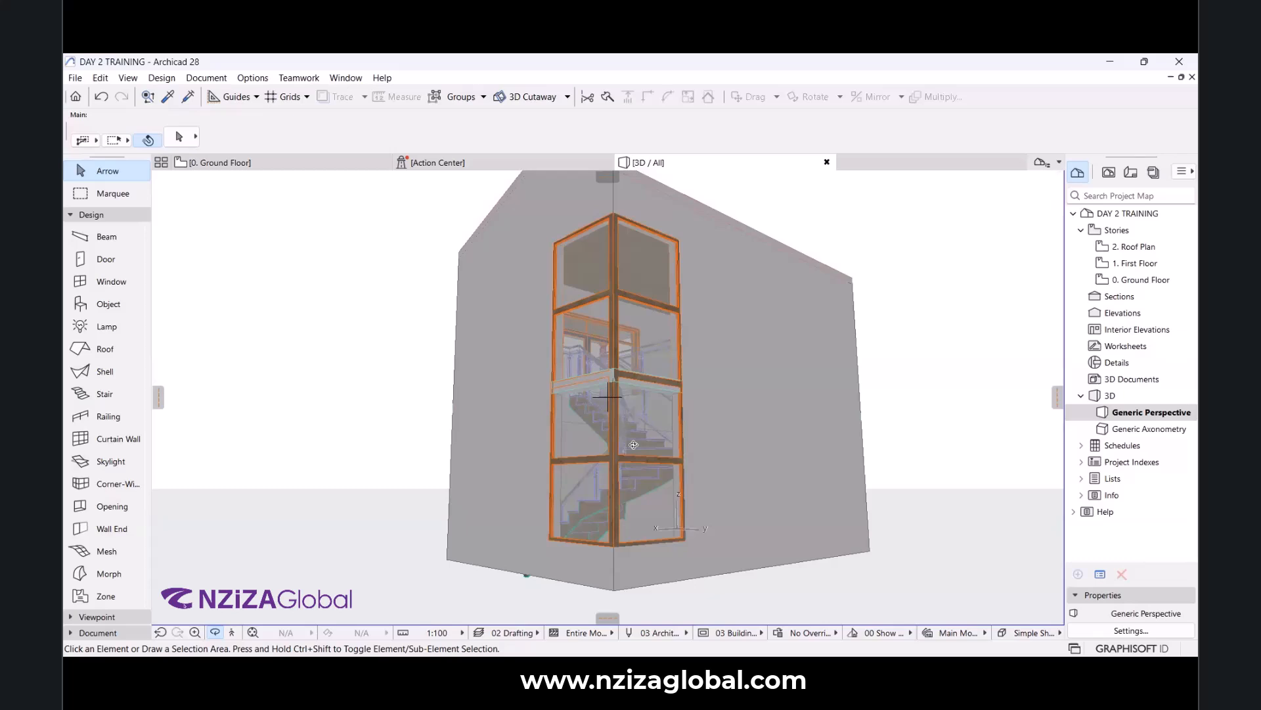
drag(697, 332, 741, 402)
scroll(615, 333, up, 3)
scroll(615, 333, up, 10)
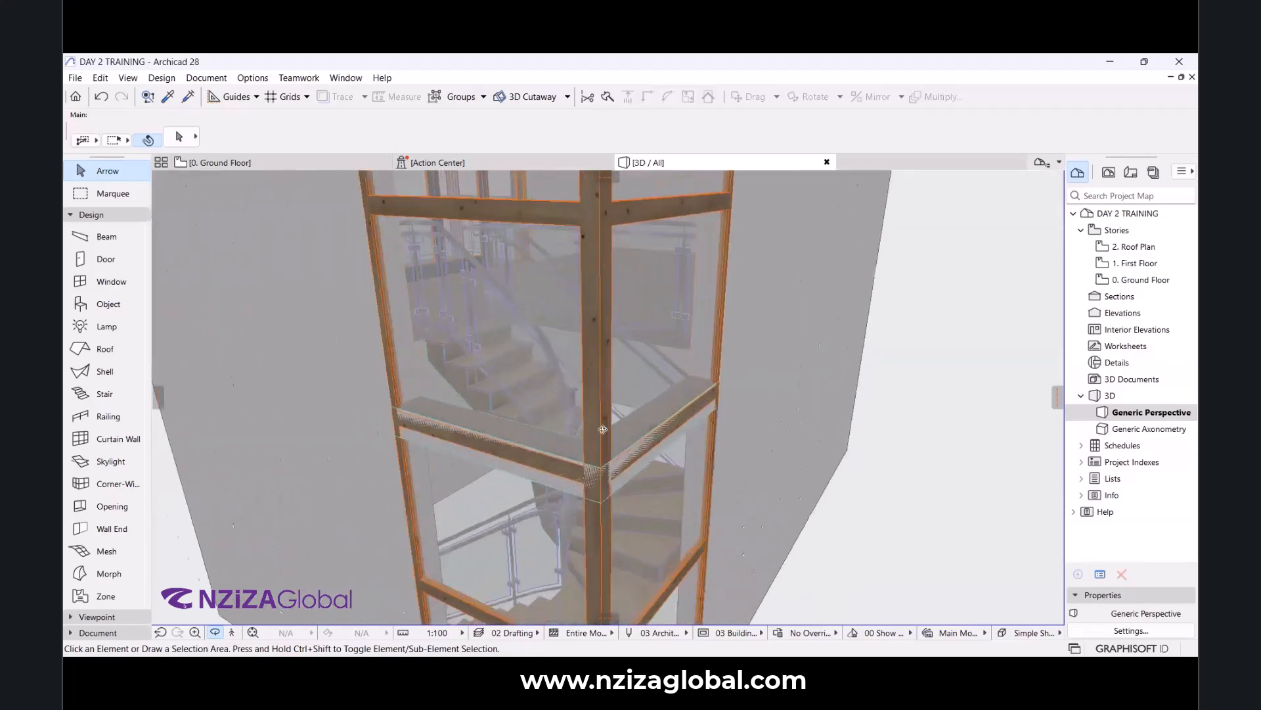
Examine the stairwell from inside, checking how the first-floor slab edge runs between the stair opening and the corner window.
drag(463, 418, 567, 450)
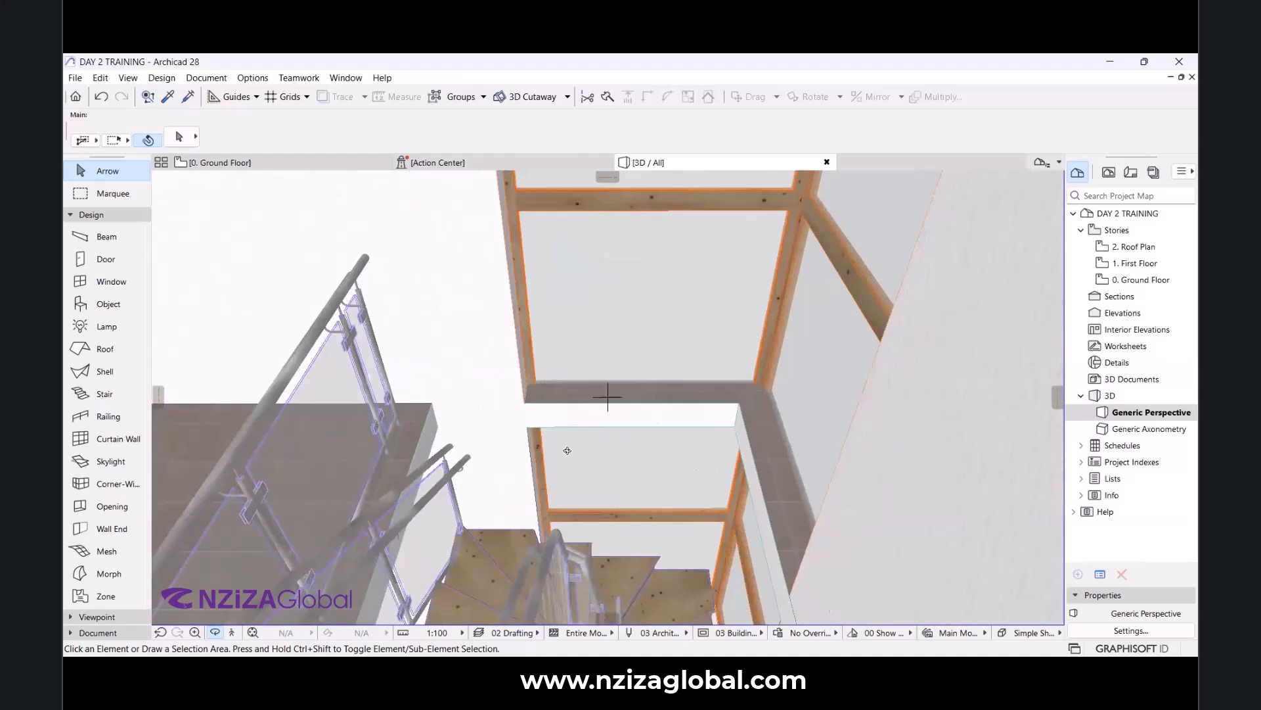
scroll(566, 450, down, 5)
scroll(603, 436, up, 5)
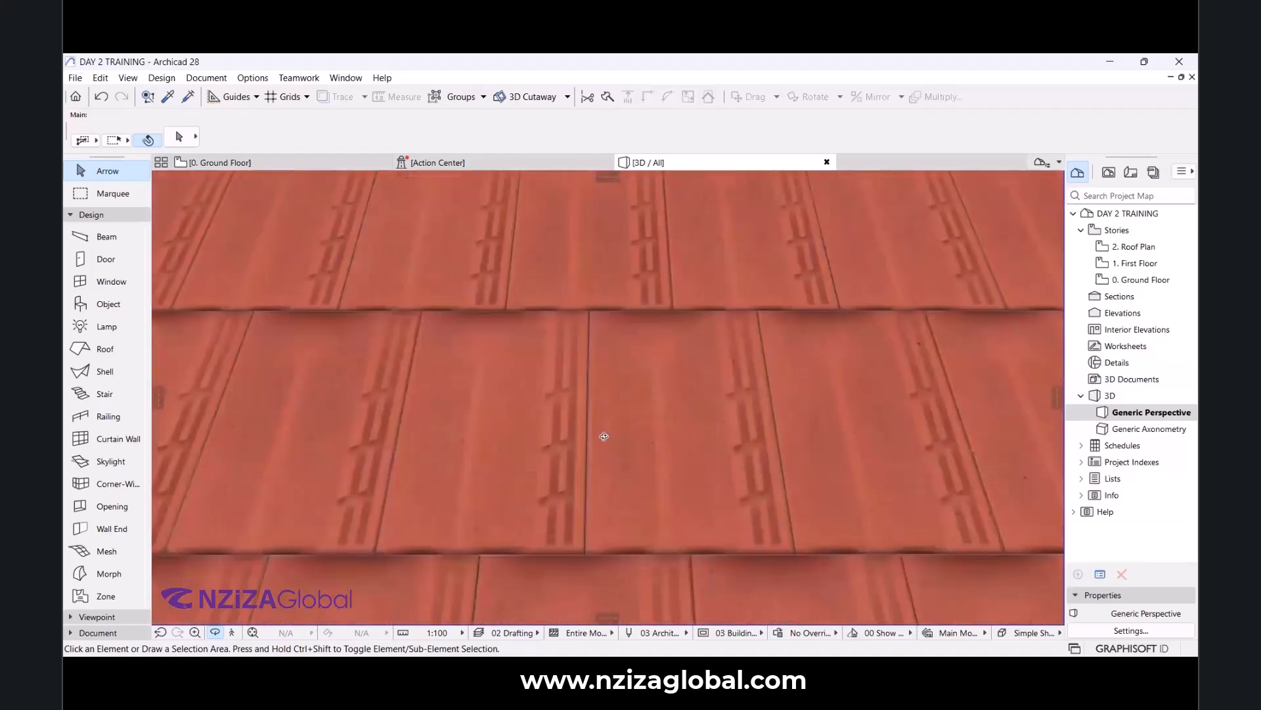
scroll(604, 436, up, 2)
drag(660, 412, 359, 239)
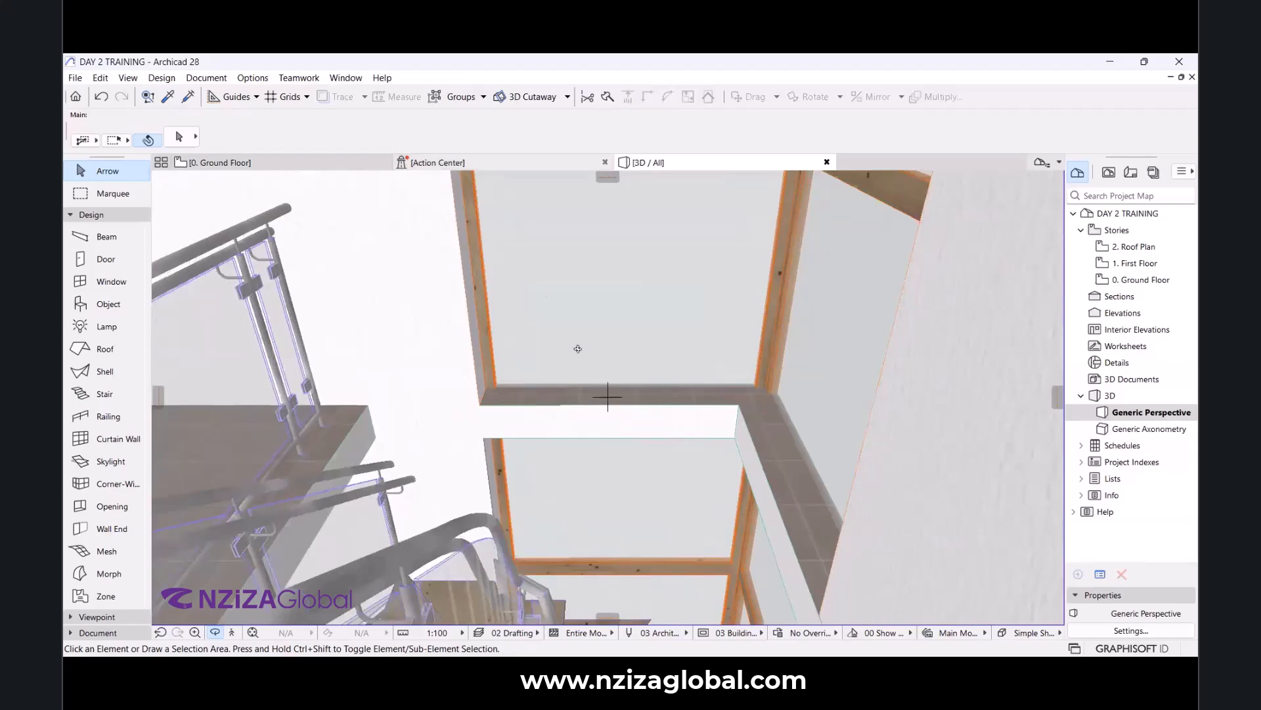
drag(734, 409, 675, 371)
scroll(674, 372, down, 5)
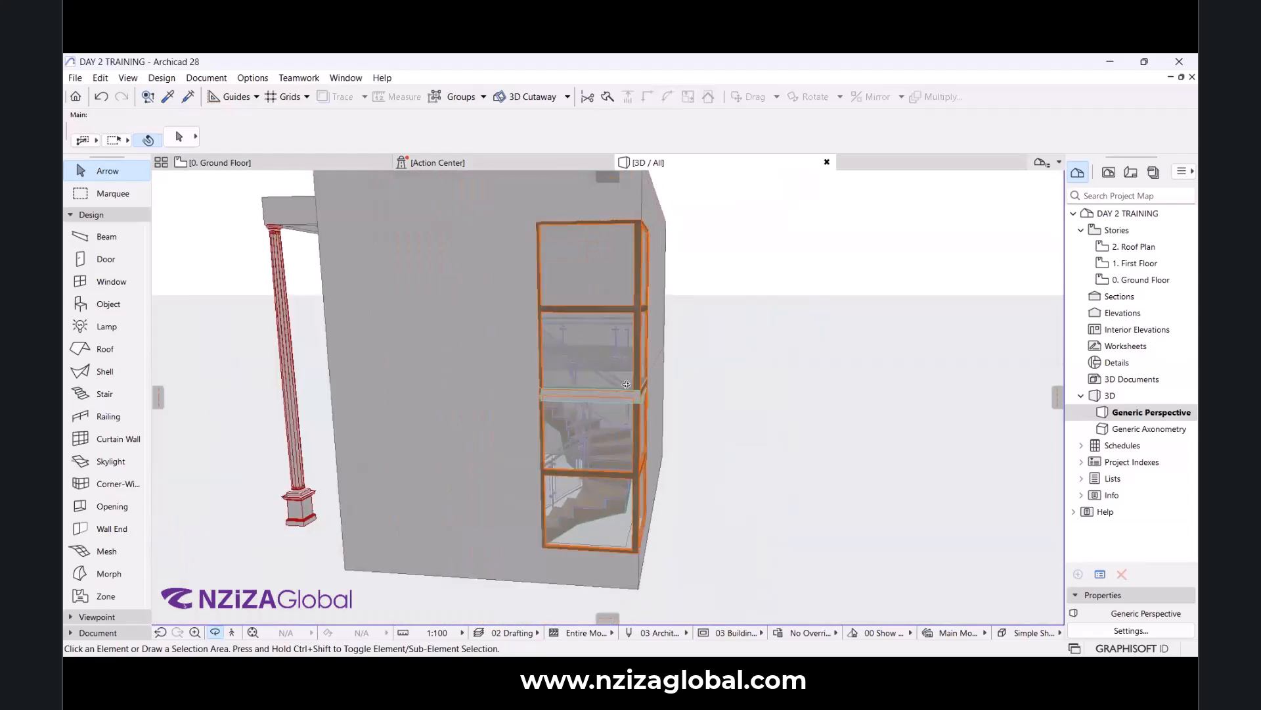
scroll(697, 405, up, 3)
shift+middle_drag(697, 405, 680, 423)
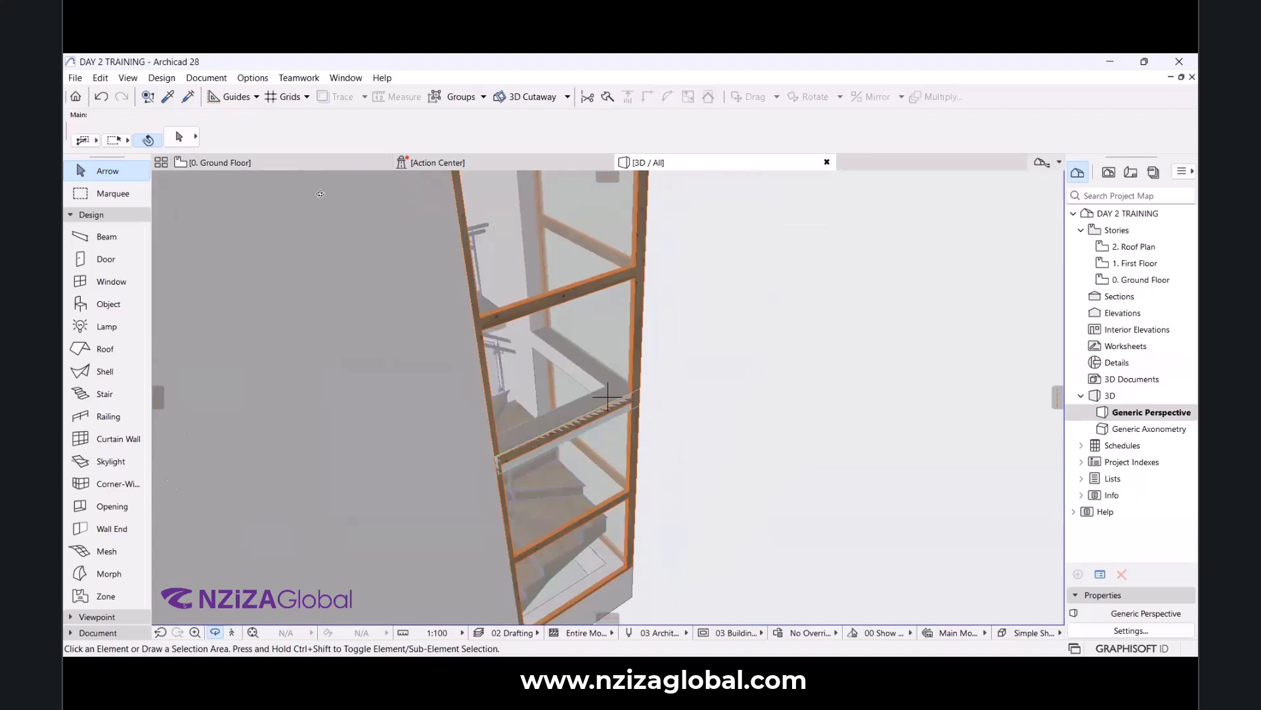
Open the first floor plan and select the floor slab around the stair opening.
click(337, 166)
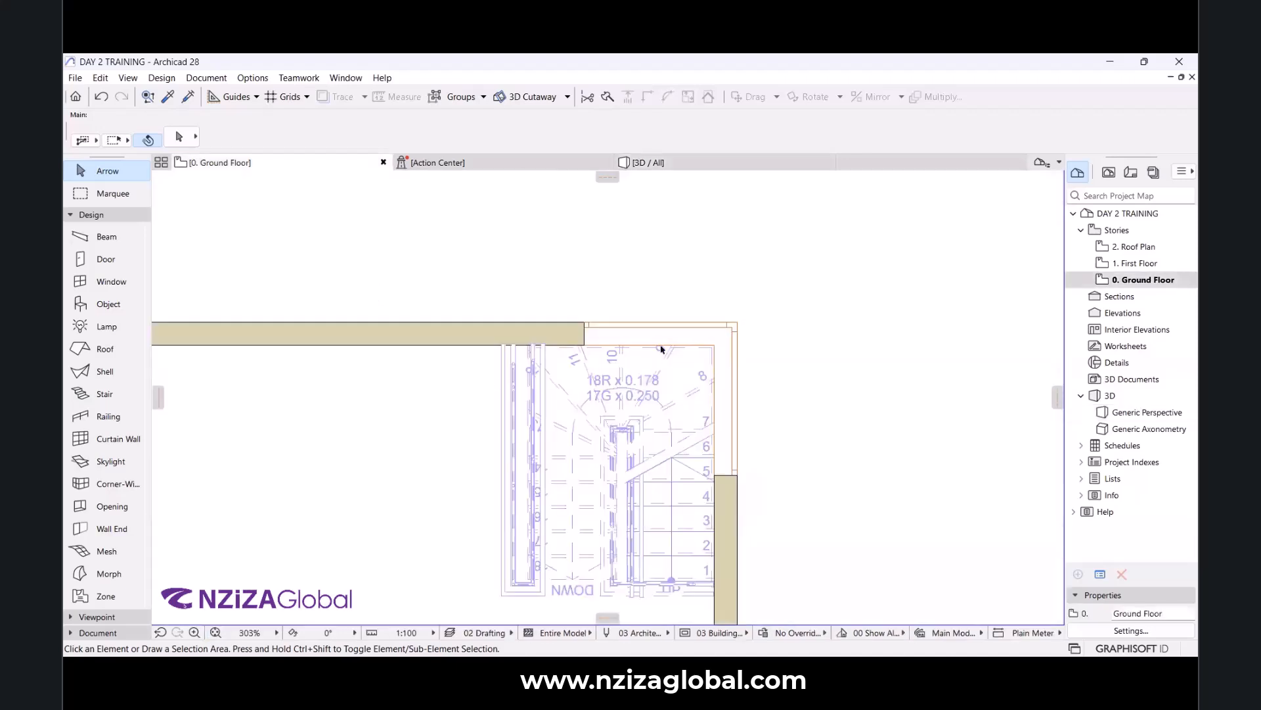
double_click(1140, 262)
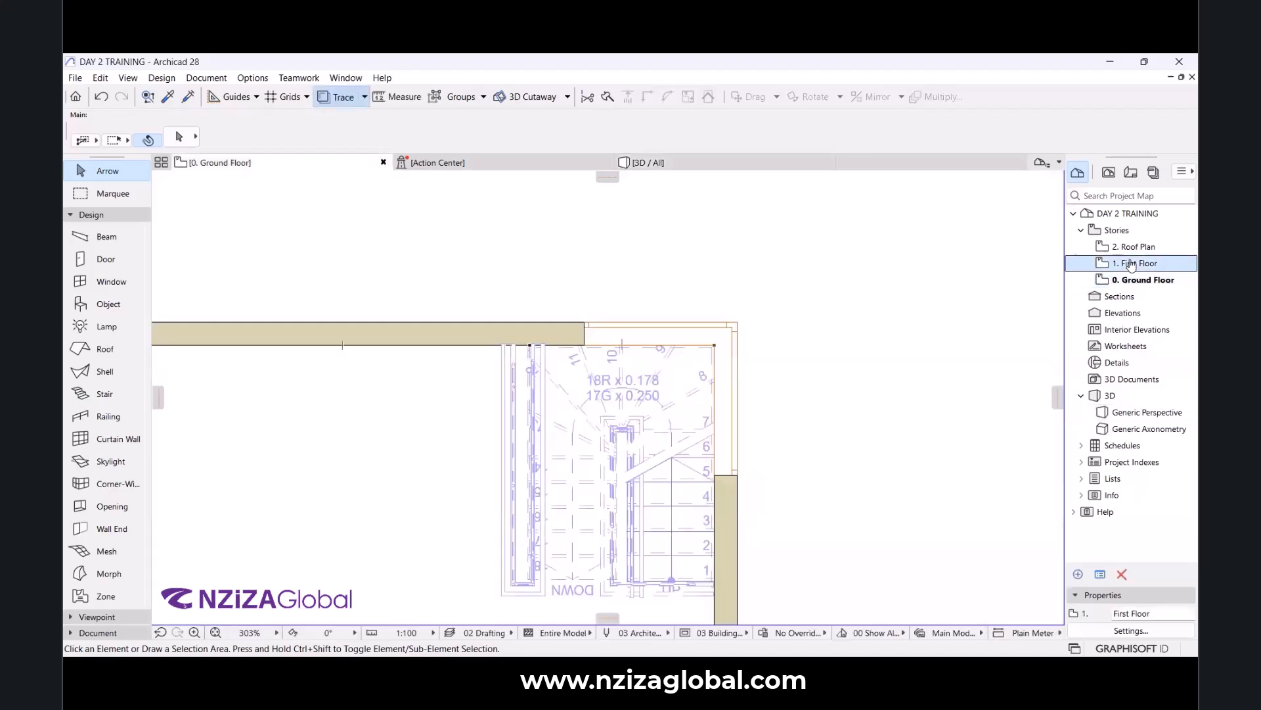
scroll(730, 371, up, 2)
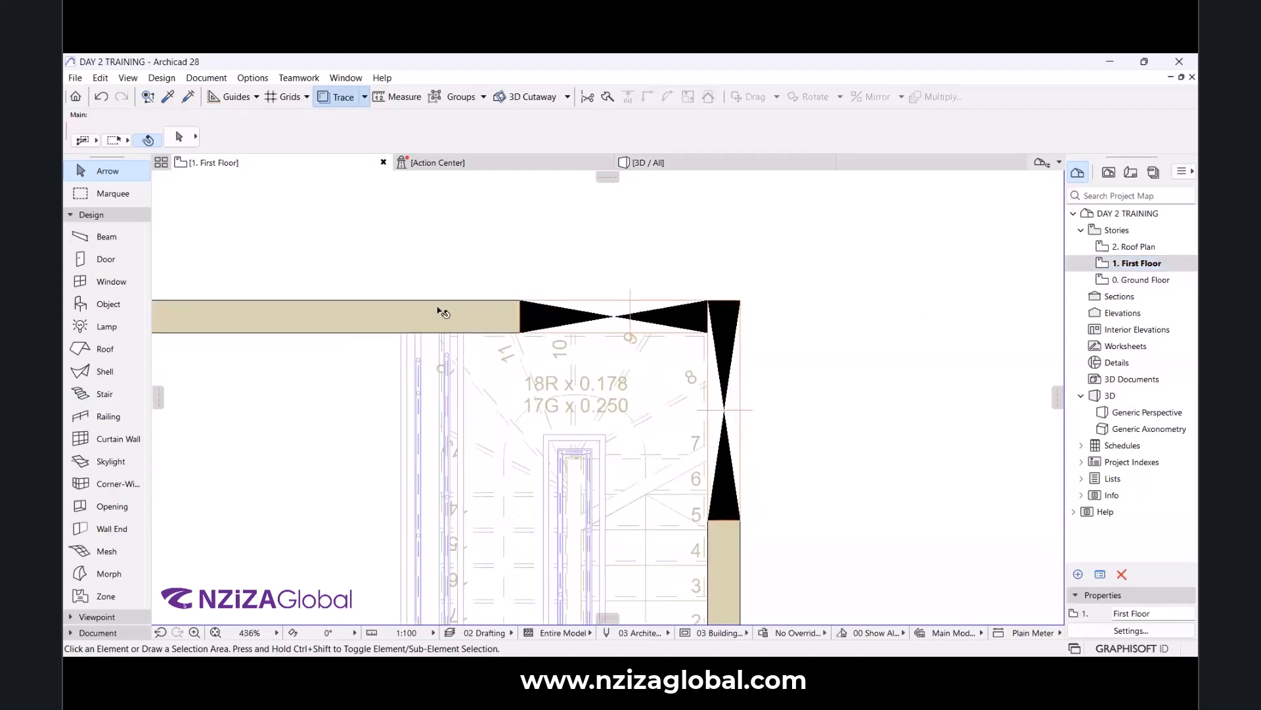
click(913, 297)
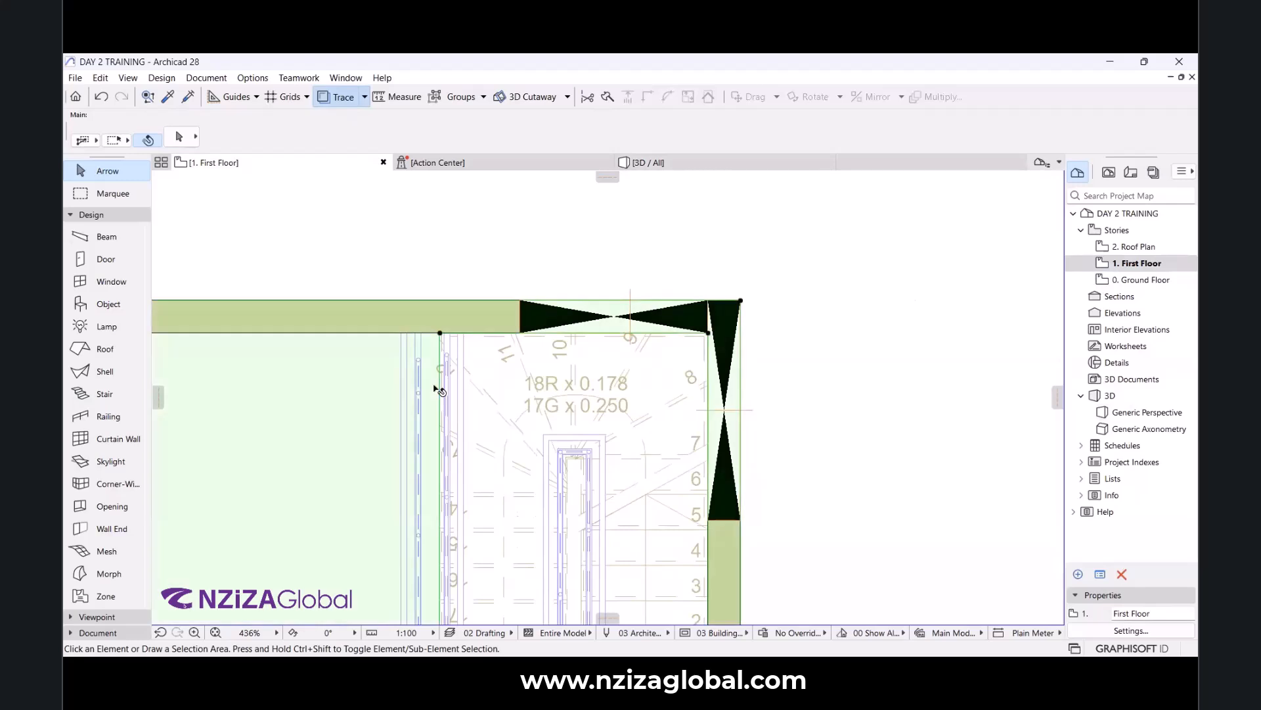
click(433, 386)
scroll(535, 296, up, 3)
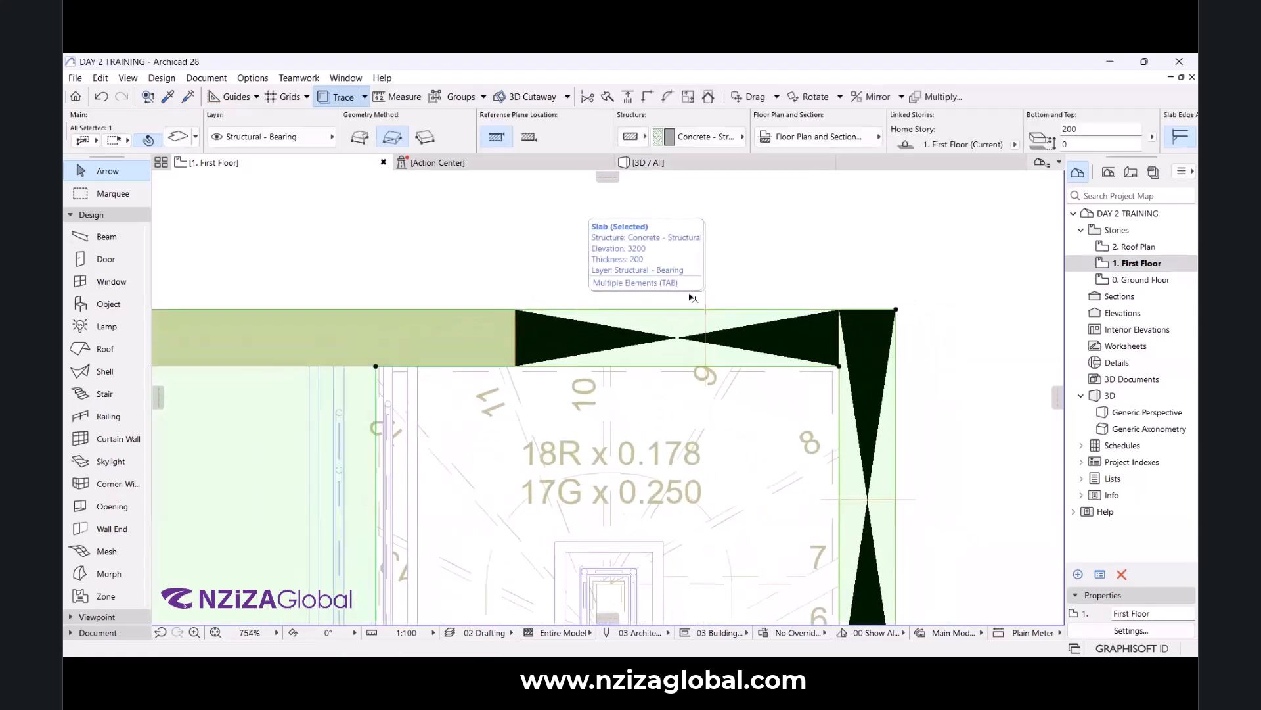
Insert a node on the slab's upper outer edge in plan, directly in line with the stair opening's upper-left corner.
scroll(731, 290, down, 3)
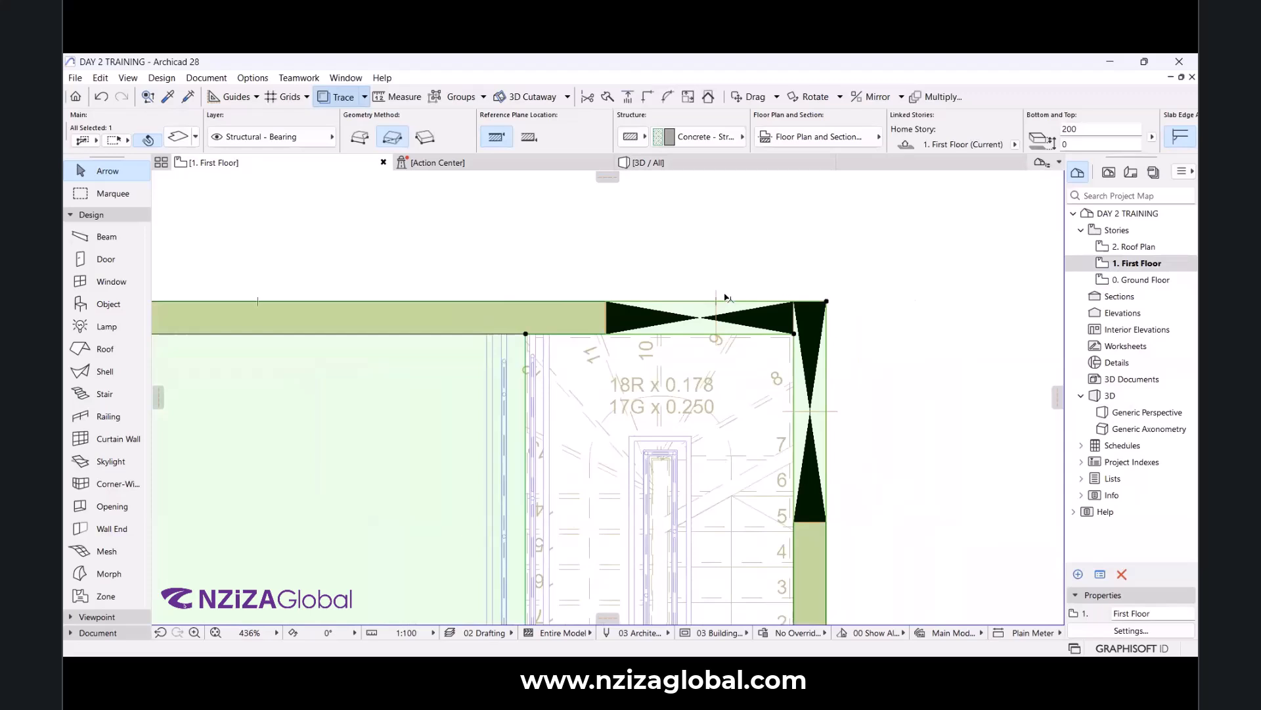
scroll(635, 317, up, 3)
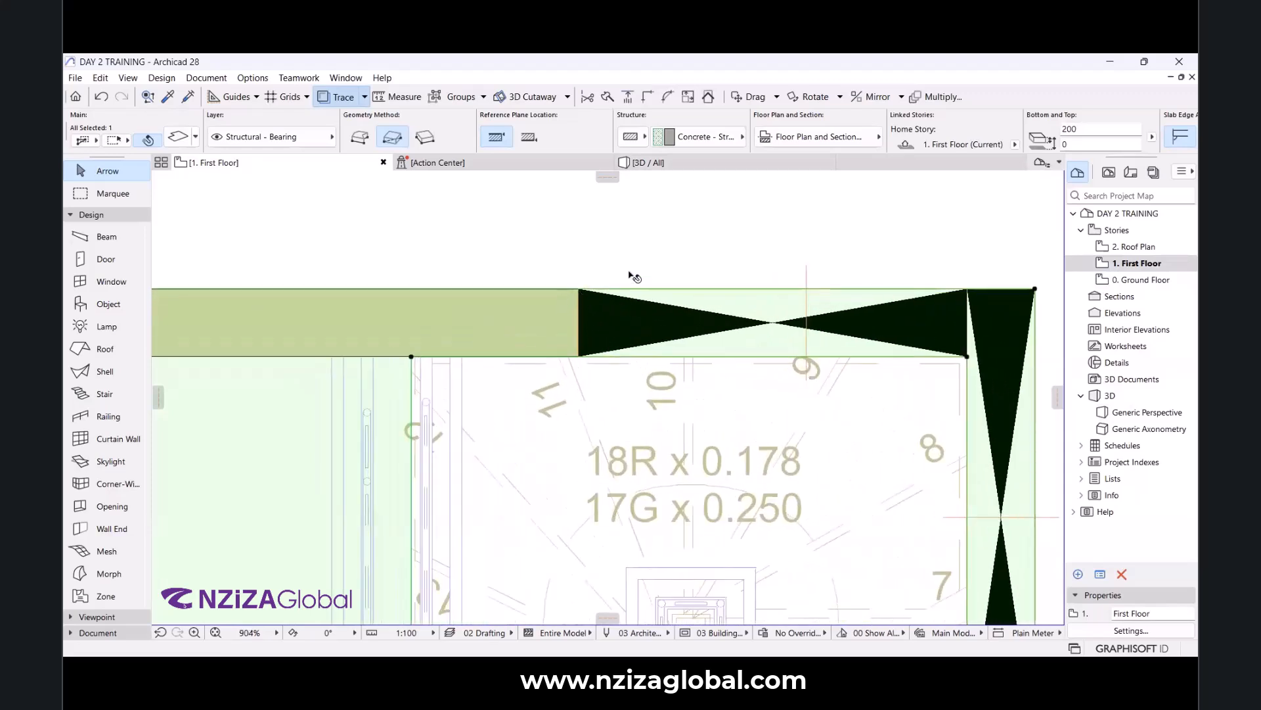
scroll(633, 276, down, 5)
scroll(583, 283, up, 2)
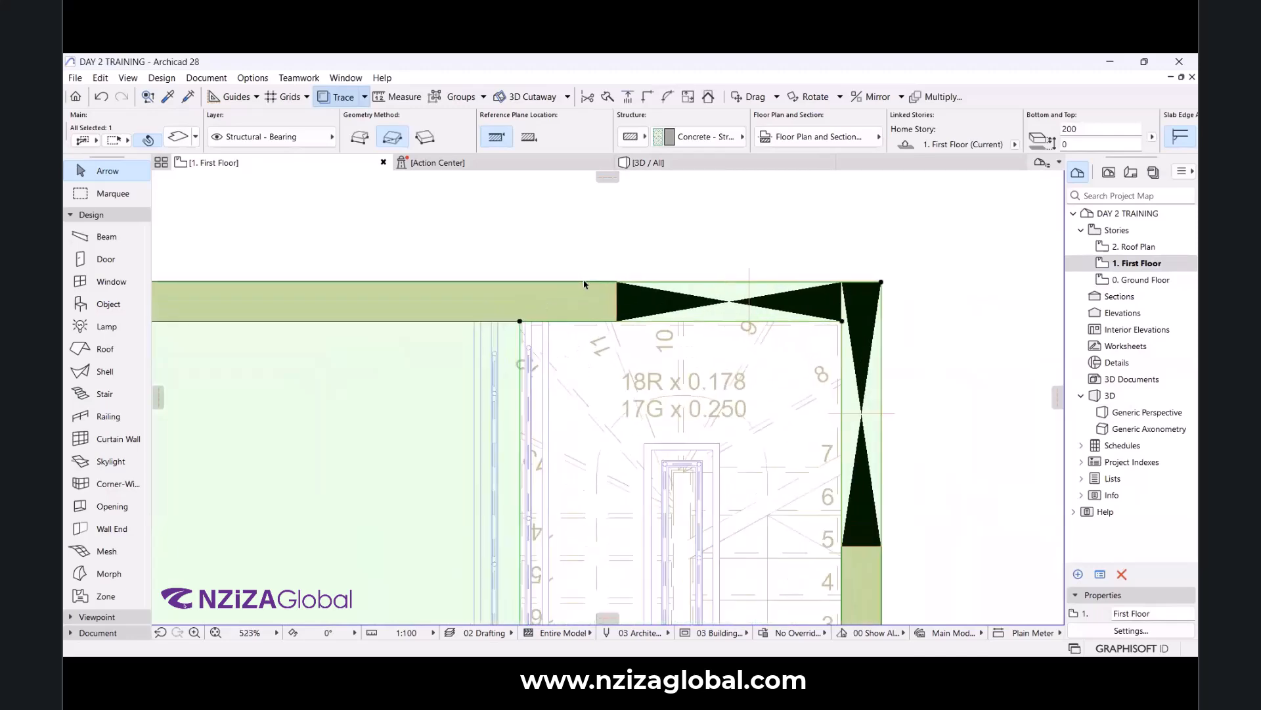
scroll(543, 287, up, 3)
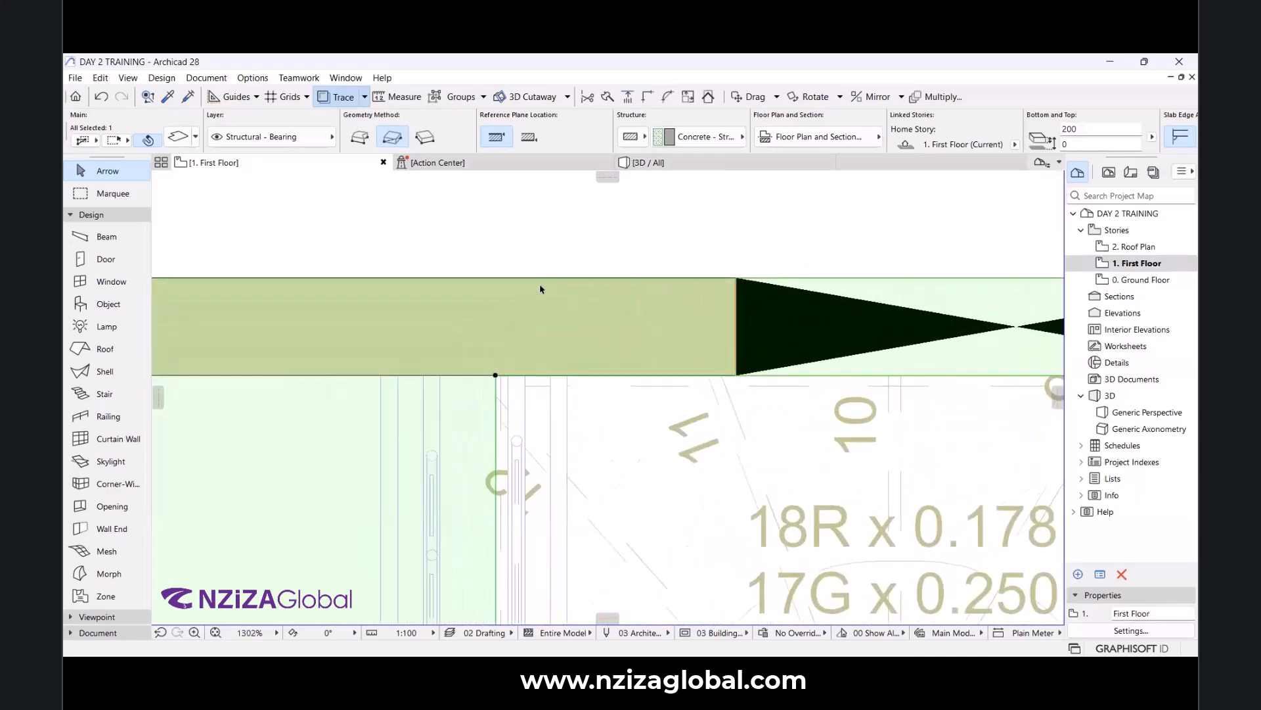
scroll(544, 287, down, 1)
scroll(518, 316, up, 4)
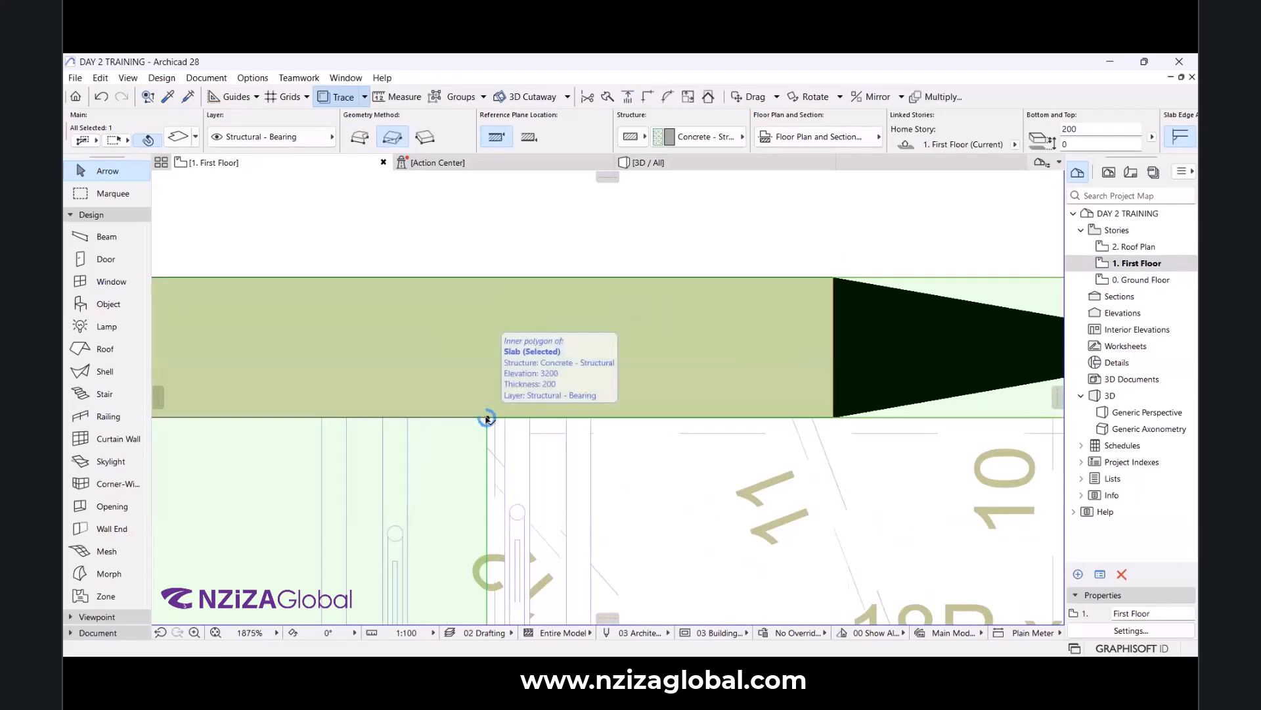
click(486, 419)
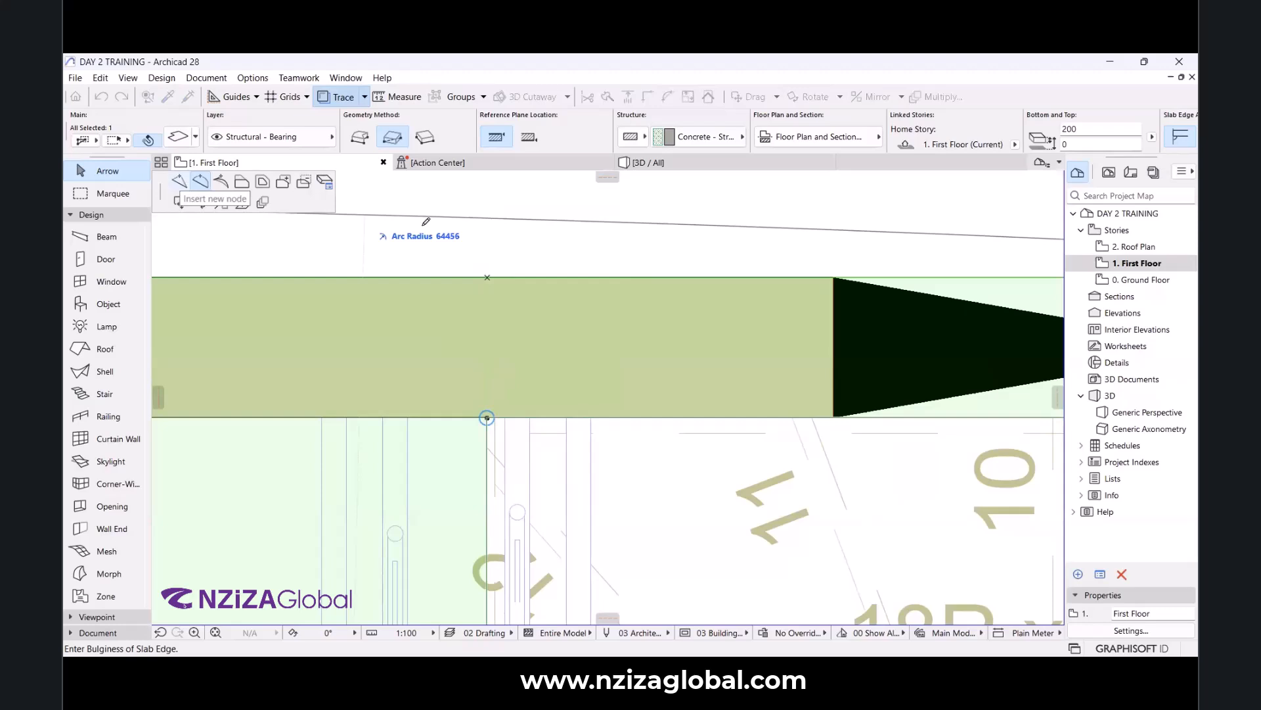
click(487, 277)
Insert a node on the slab's right outer edge in plan, level with the stair opening's lower-right corner.
scroll(524, 260, down, 6)
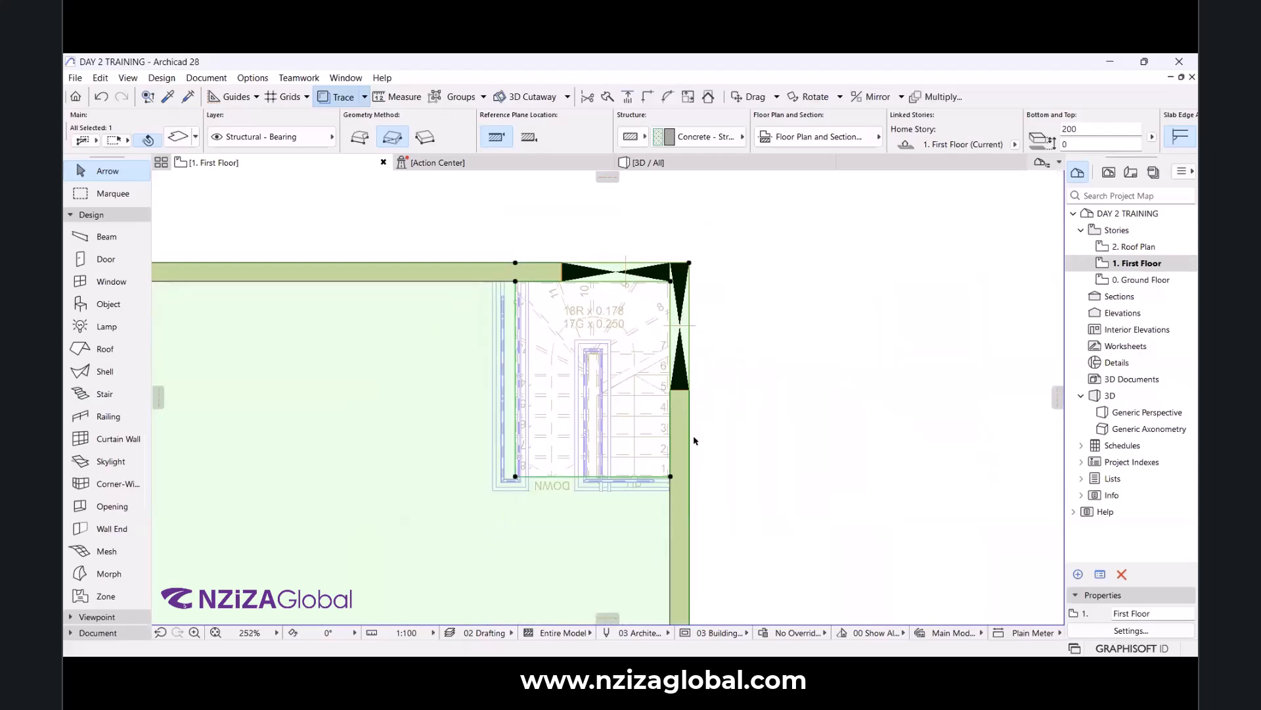
scroll(696, 383, up, 5)
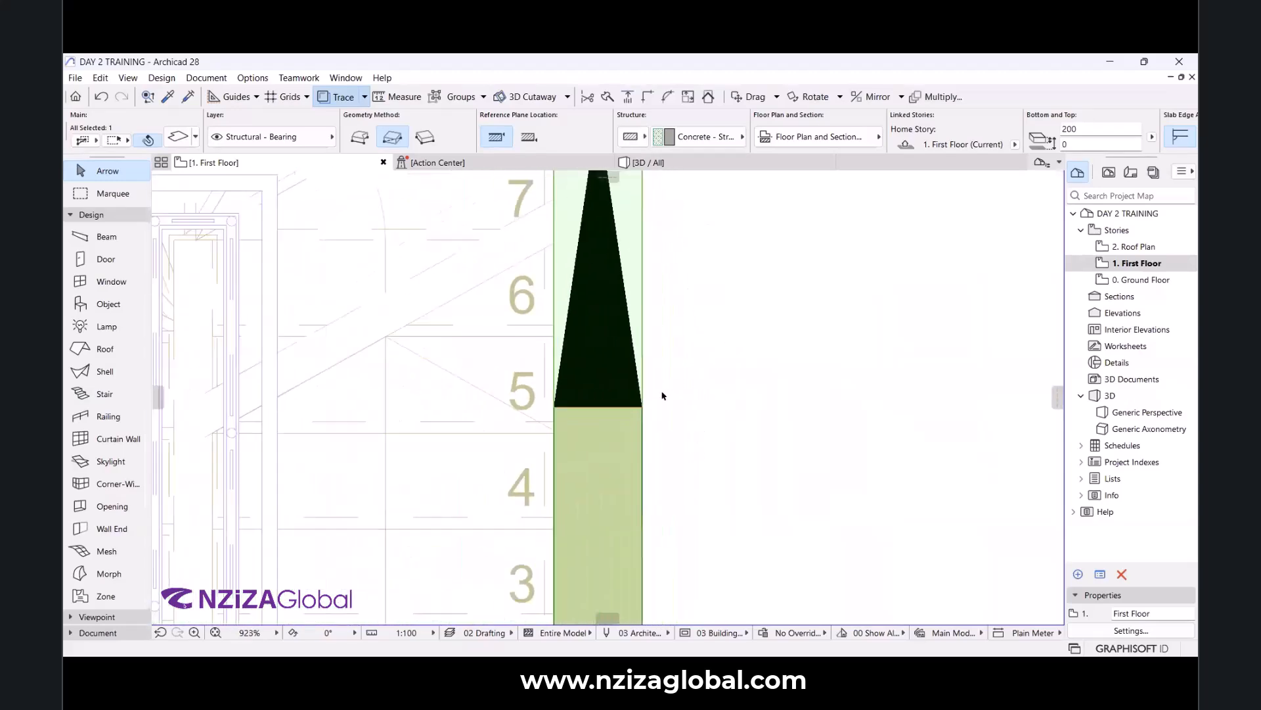
scroll(661, 394, down, 5)
scroll(661, 394, up, 3)
scroll(657, 394, down, 4)
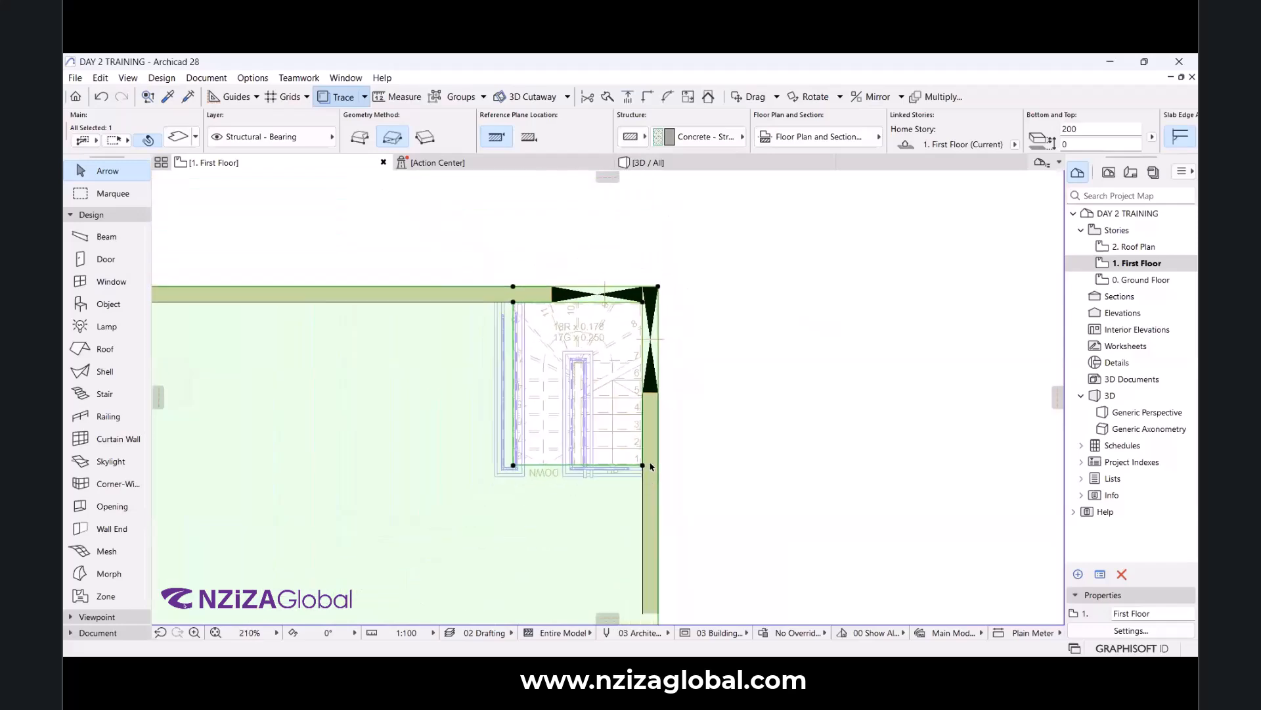
scroll(650, 452, up, 4)
scroll(651, 452, up, 4)
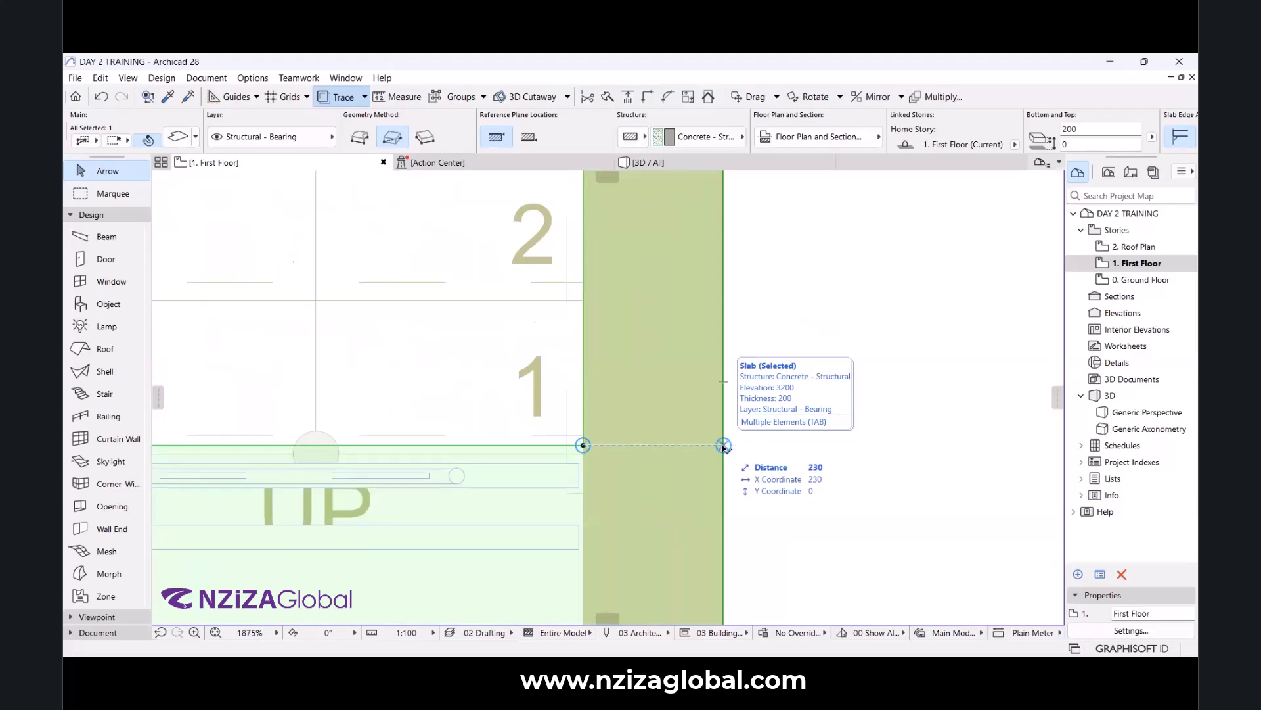
key(Escape)
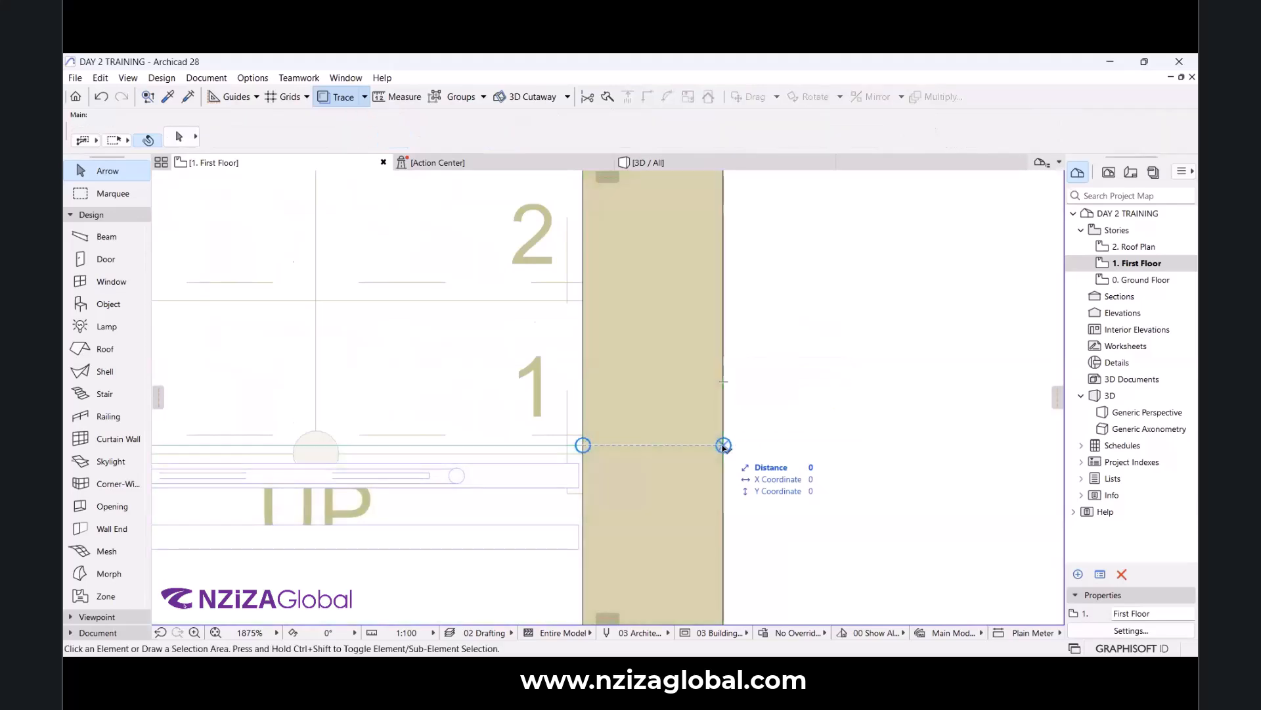
scroll(680, 411, down, 4)
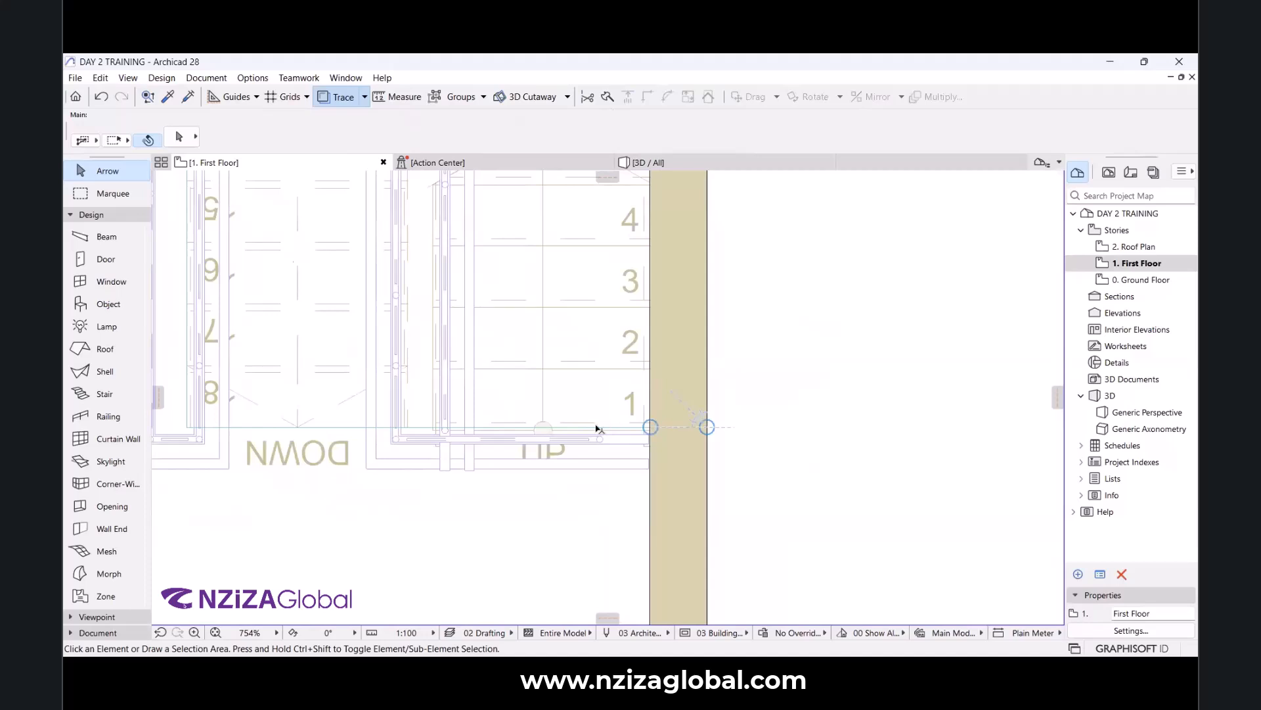
click(414, 419)
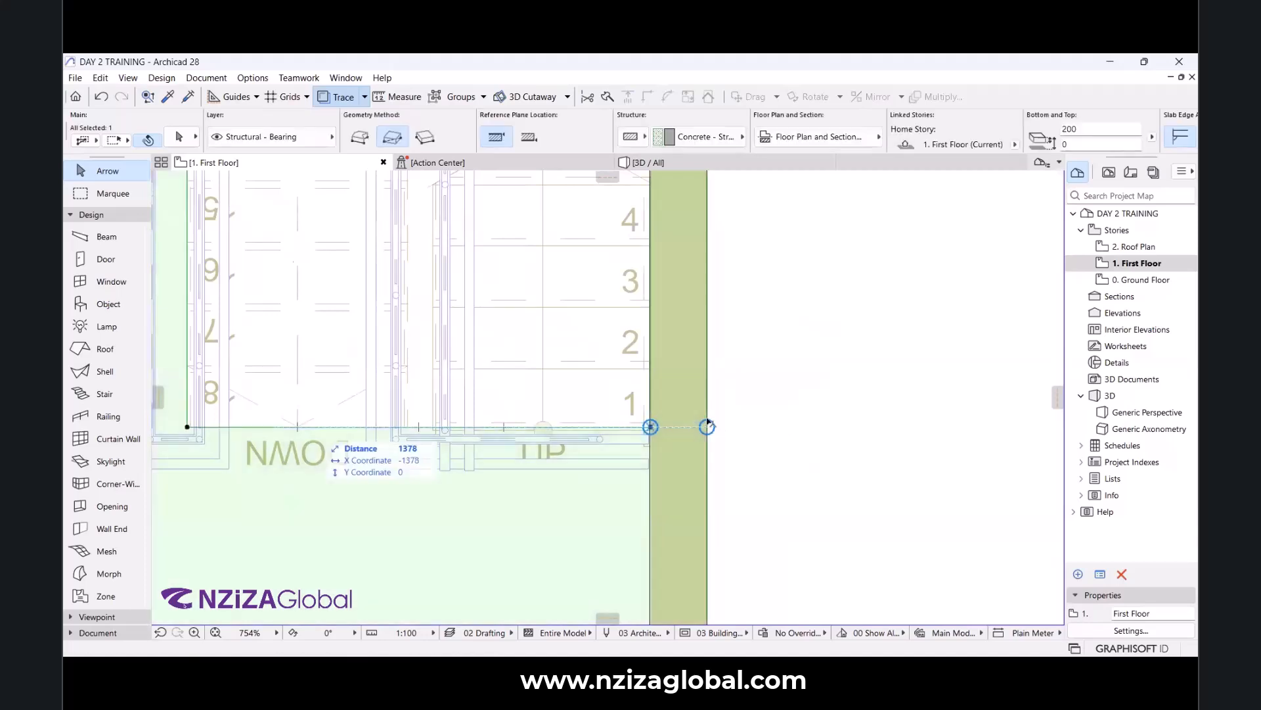
scroll(631, 424, up, 4)
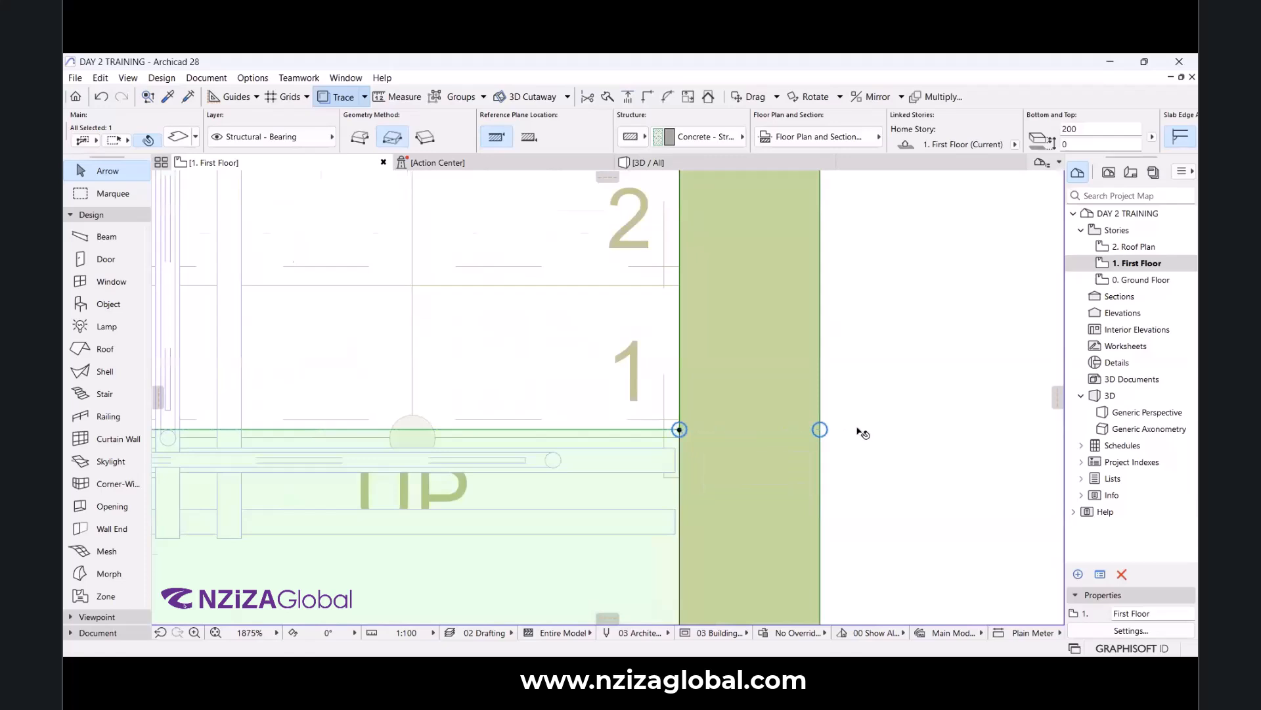
scroll(860, 431, up, 5)
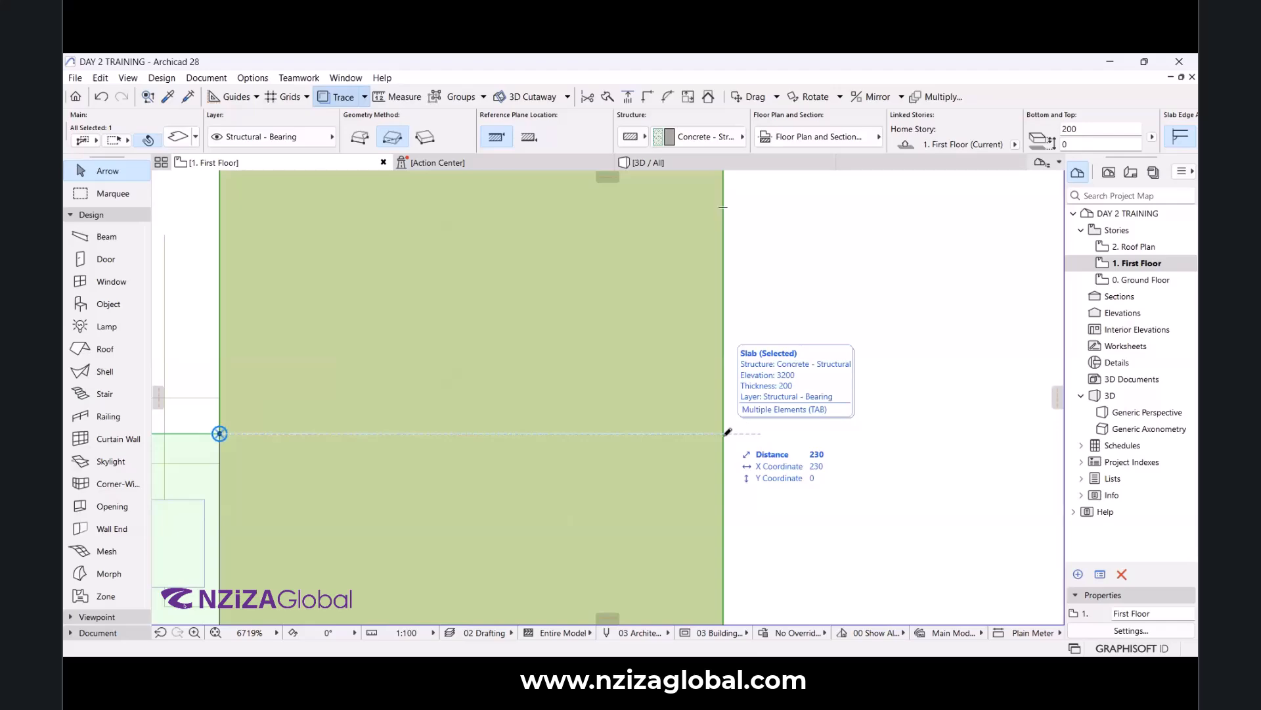
scroll(746, 399, down, 10)
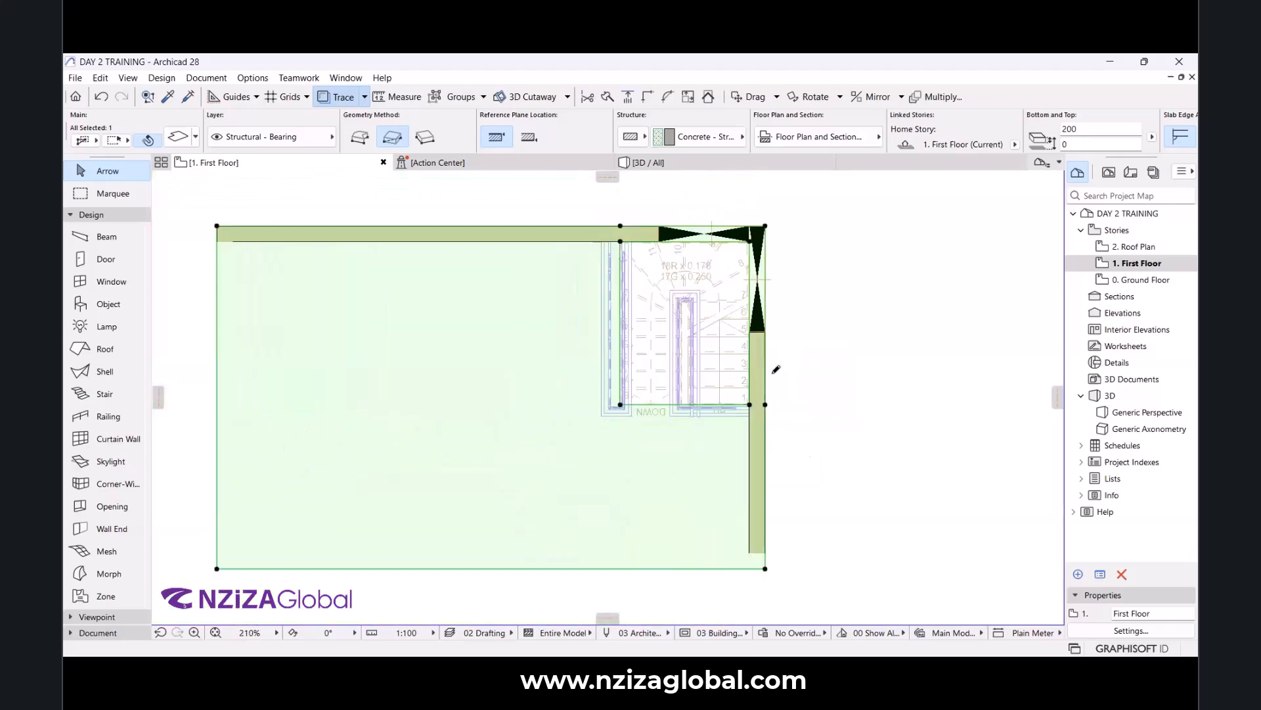
Offset the slab's right outer edge beside the stair opening inward by 50, pulling it back from the corner window.
scroll(782, 322, up, 7)
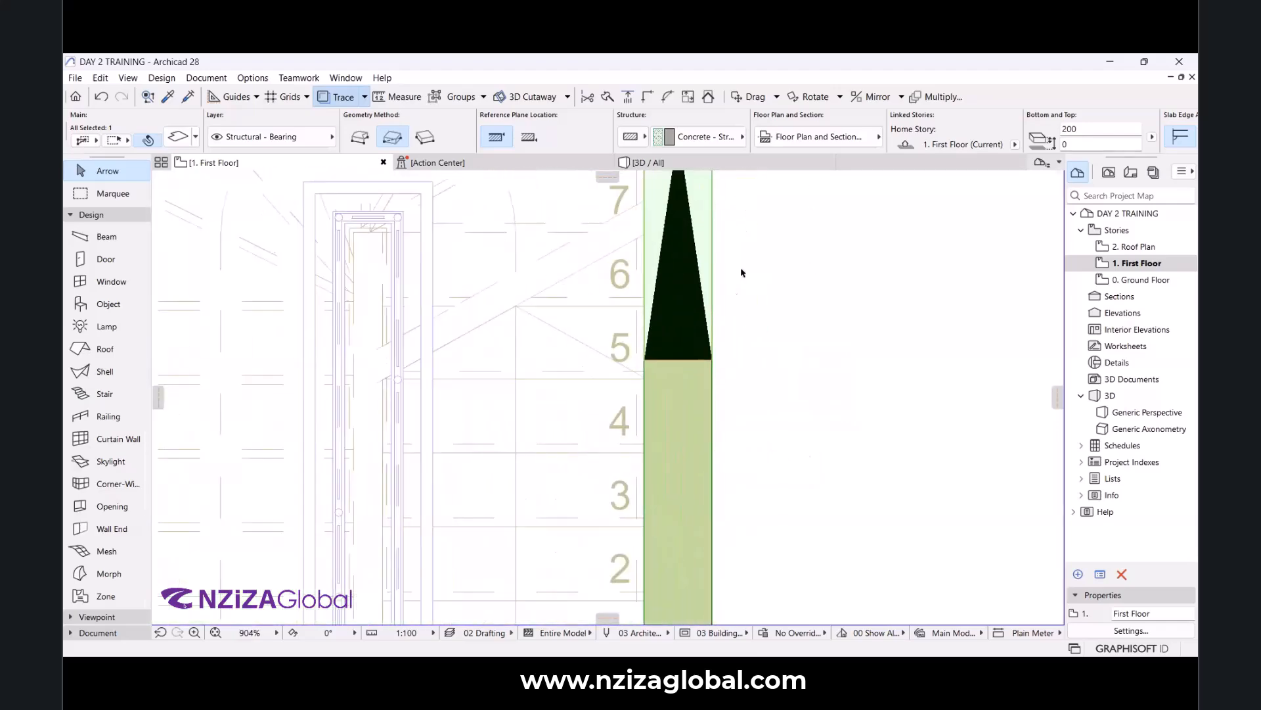
scroll(709, 402, up, 3)
scroll(701, 335, down, 4)
scroll(701, 341, up, 4)
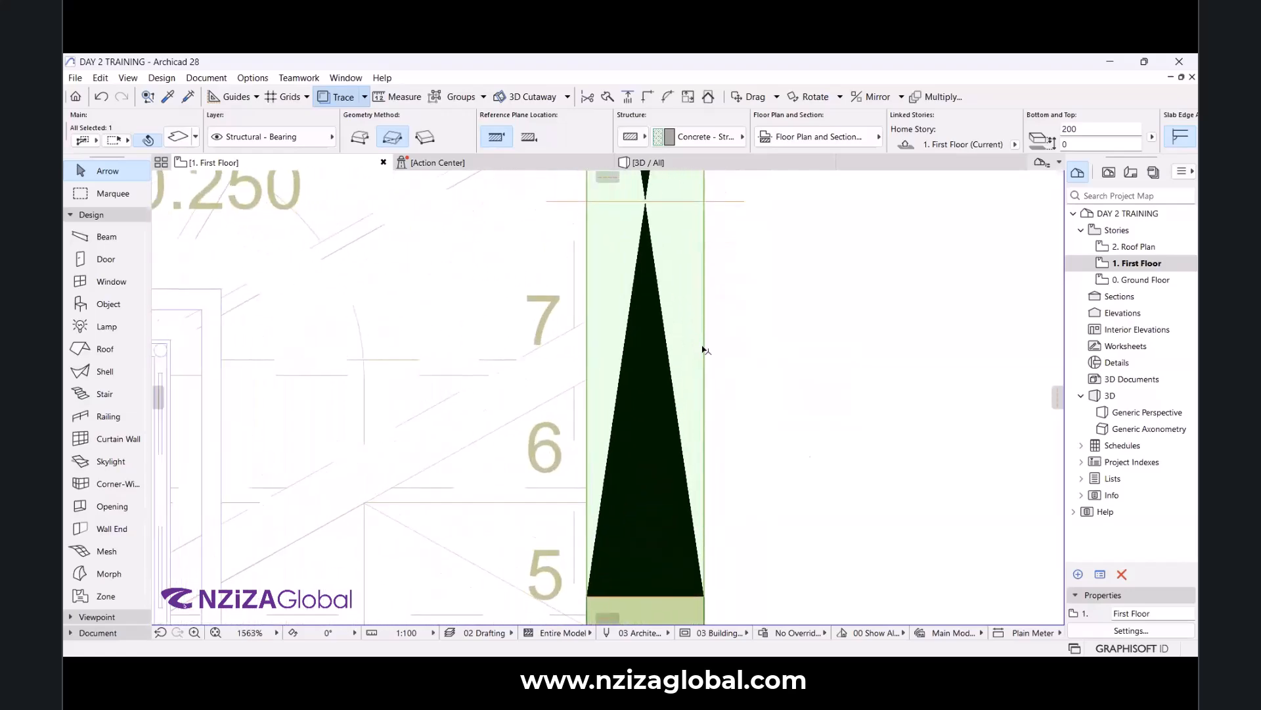
scroll(702, 350, down, 6)
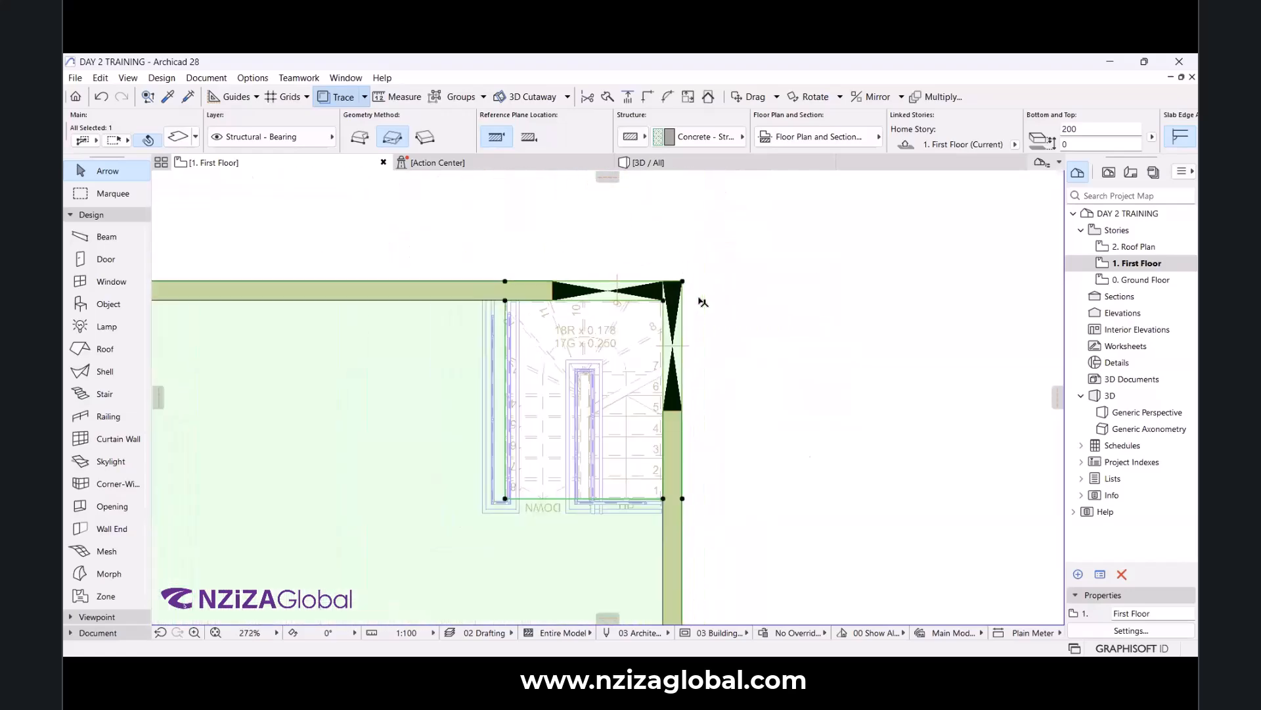
scroll(701, 301, up, 4)
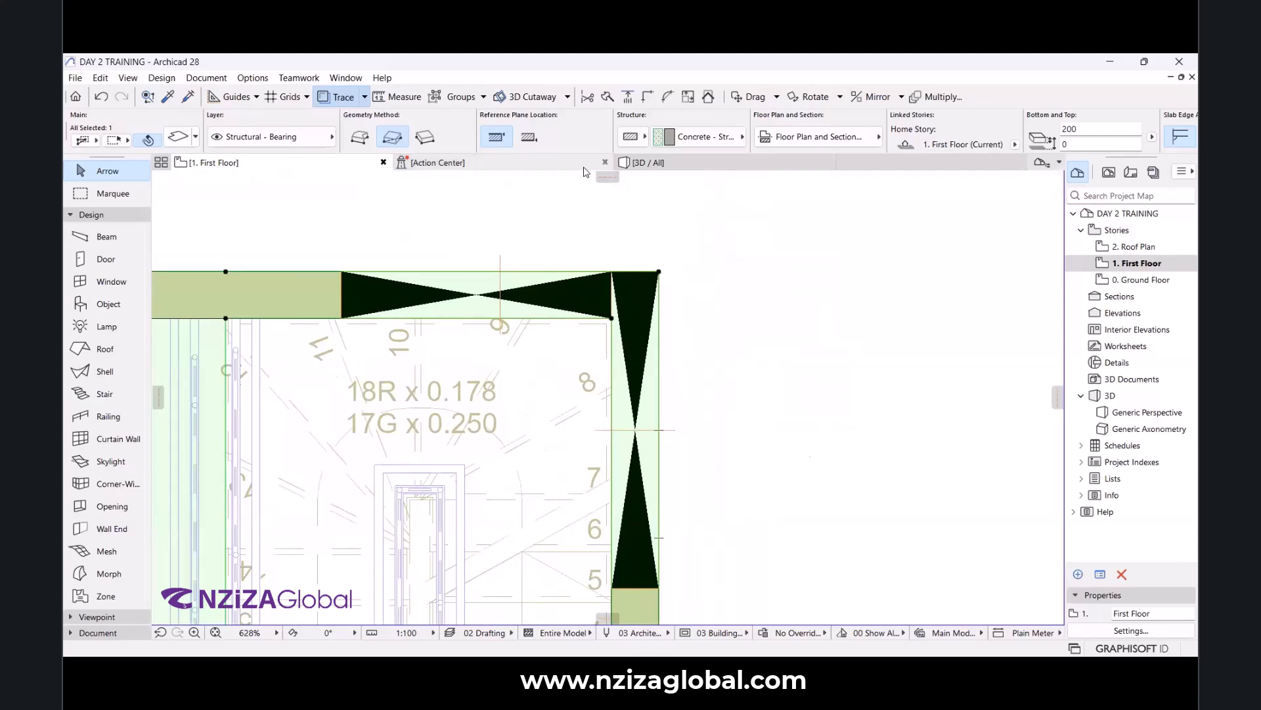
click(666, 176)
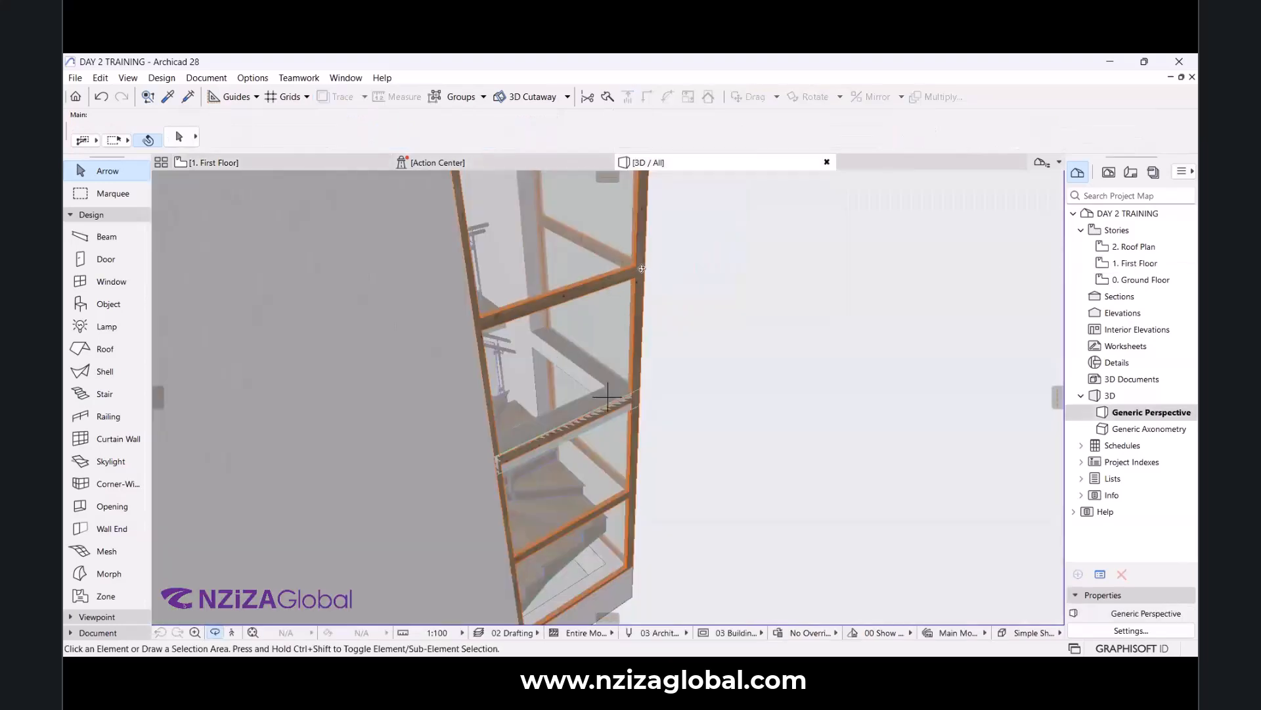
key(F2)
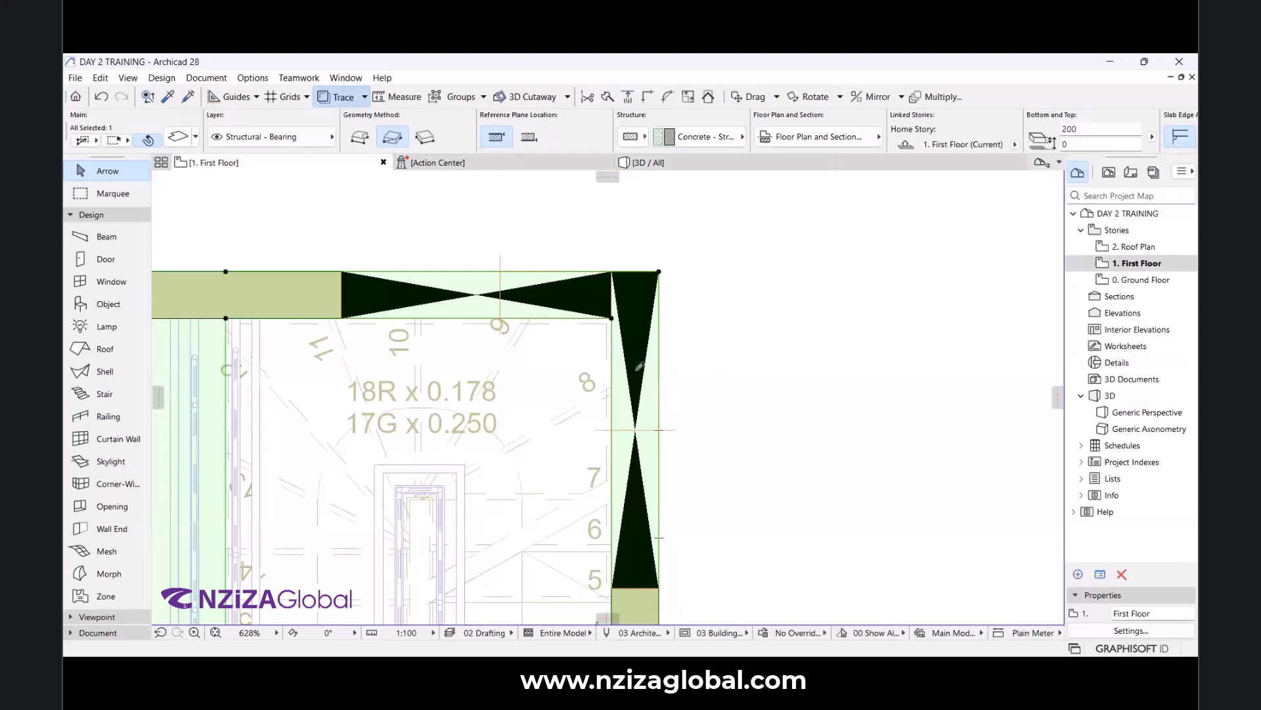
click(659, 374)
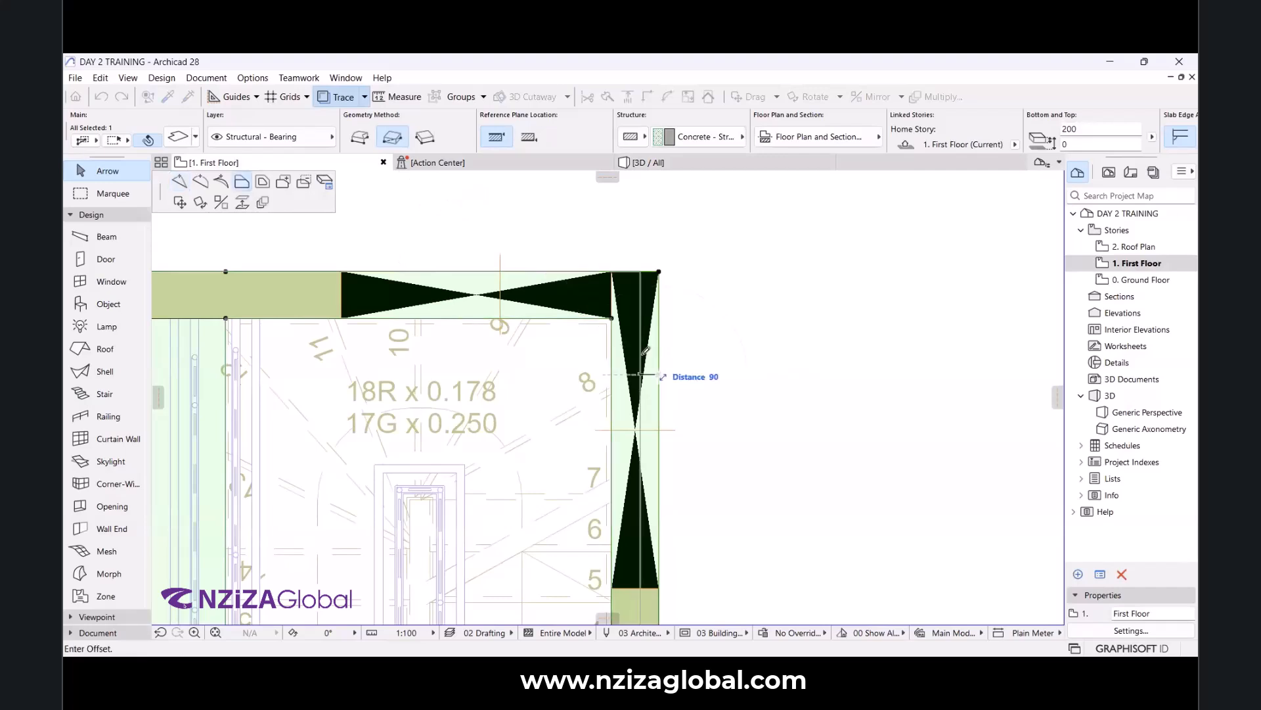
text(50)
key(Return)
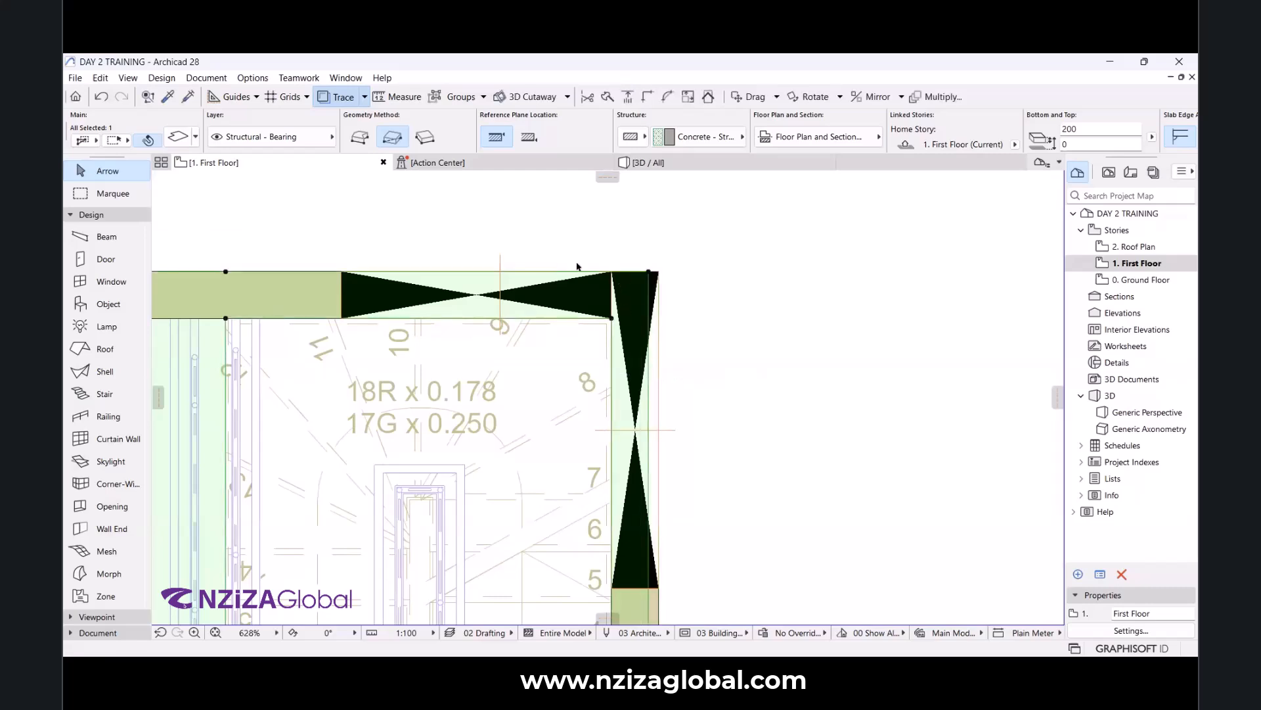
Offset the slab's upper outer edge behind the corner window's other face inward, and deselect the slab.
scroll(540, 261, up, 1)
scroll(538, 263, up, 2)
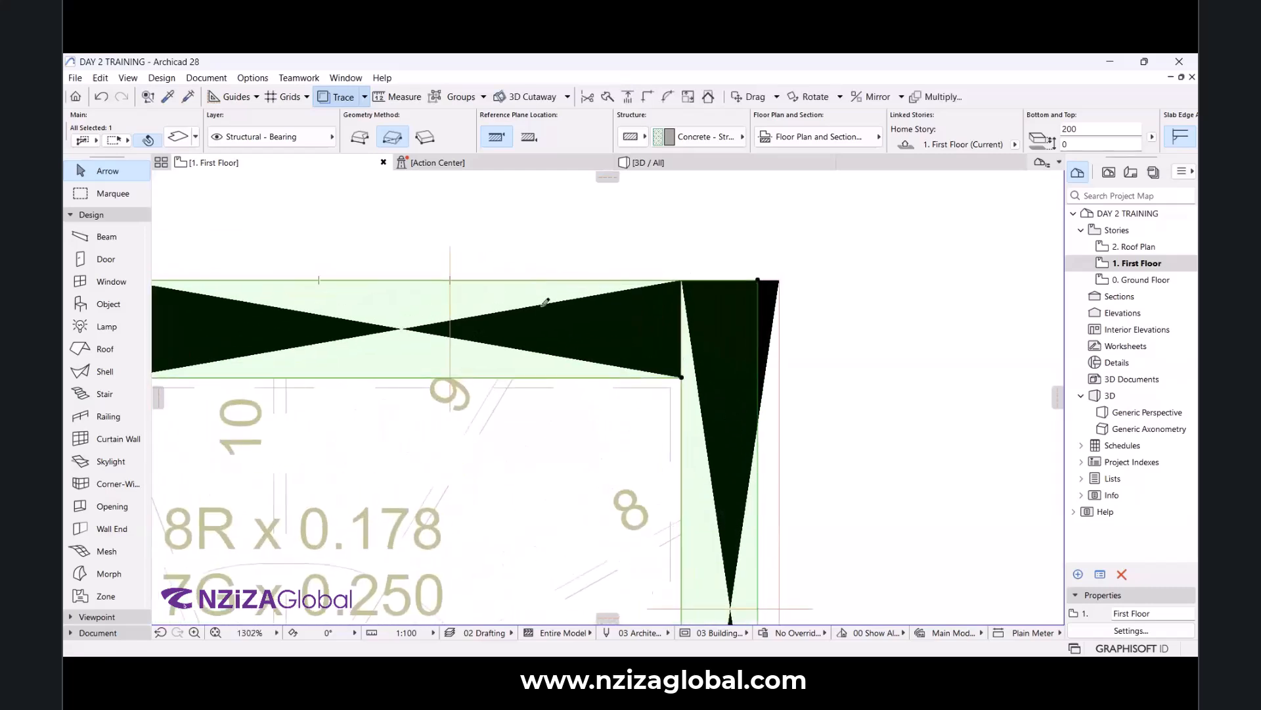
click(544, 301)
click(540, 281)
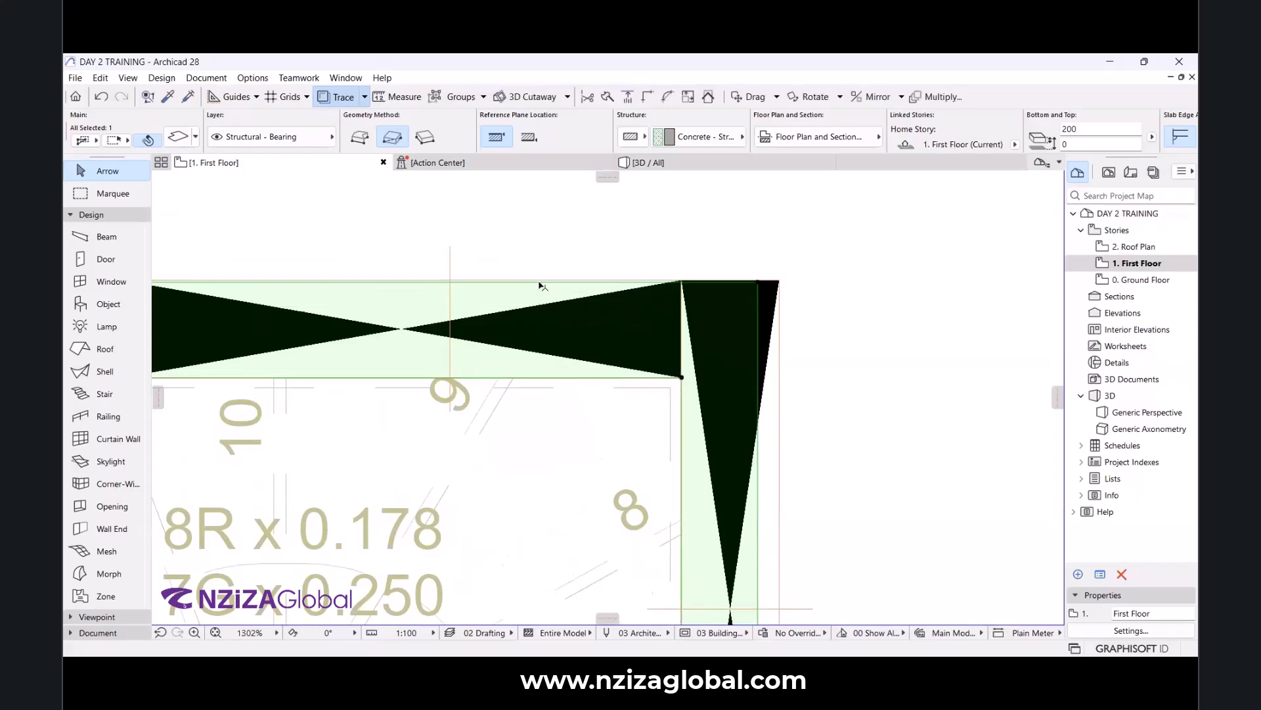
scroll(757, 261, down, 5)
scroll(499, 267, up, 1)
scroll(499, 268, up, 5)
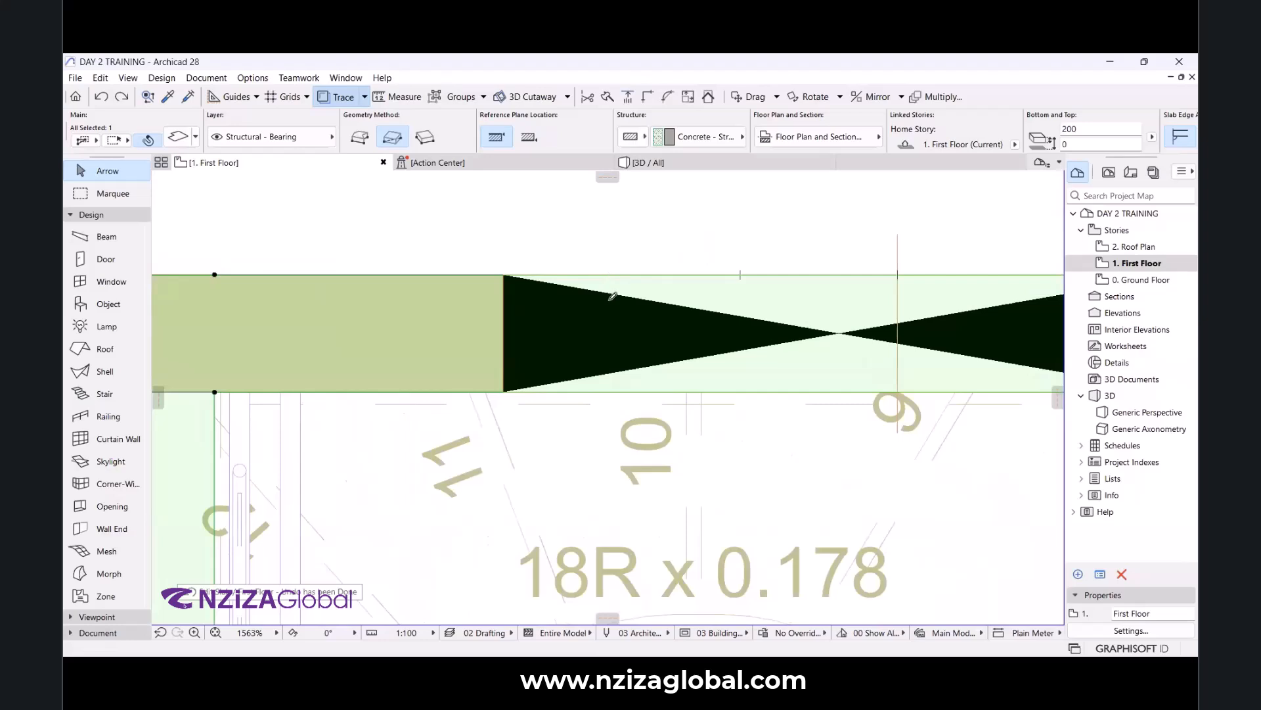
key(Escape)
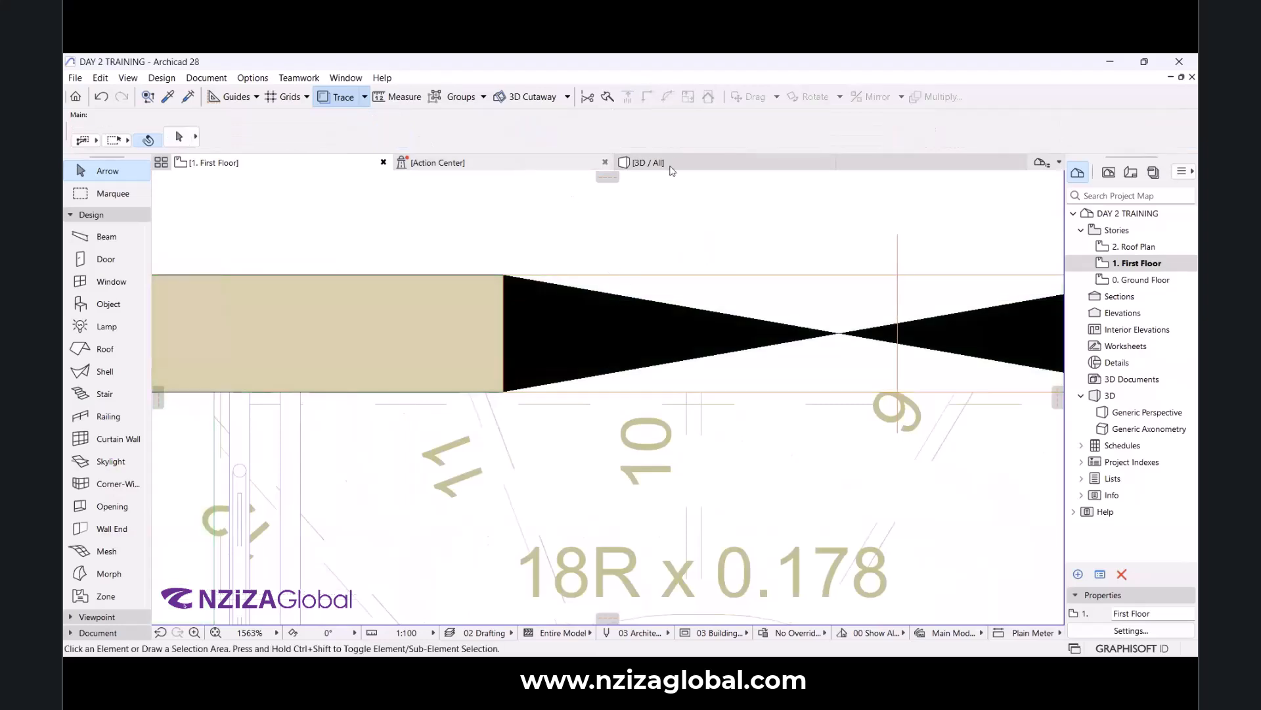
Examine both faces of the corner window in 3D, checking the slab edge behind its frame at first-floor level.
key(F3)
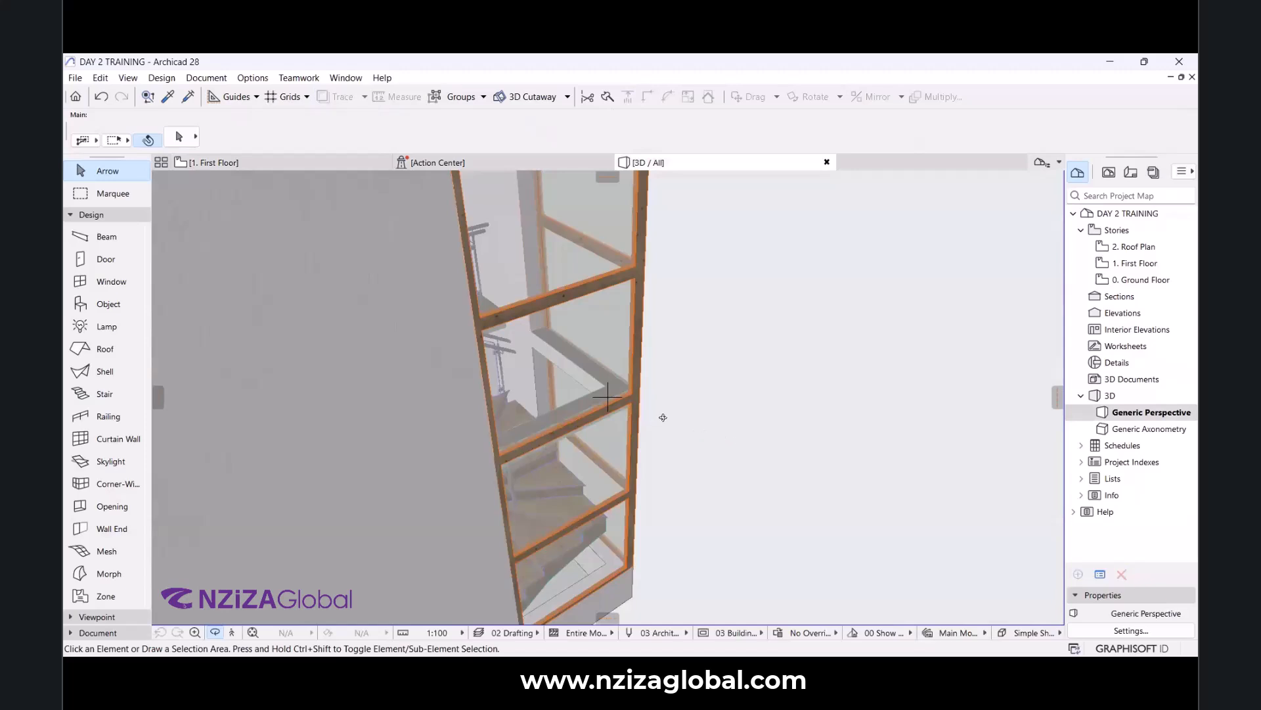
shift+middle_drag(308, 327, 641, 378)
scroll(641, 379, down, 3)
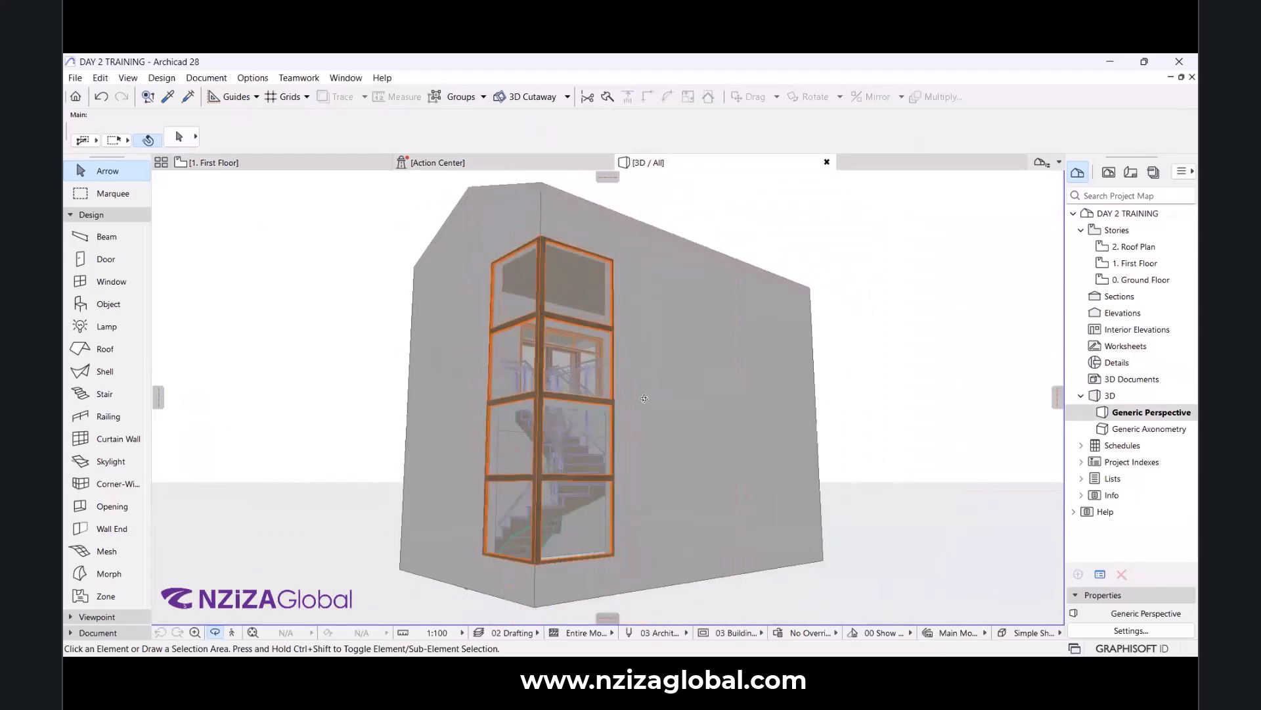
scroll(586, 417, up, 2)
shift+middle_drag(575, 455, 475, 438)
scroll(486, 461, up, 5)
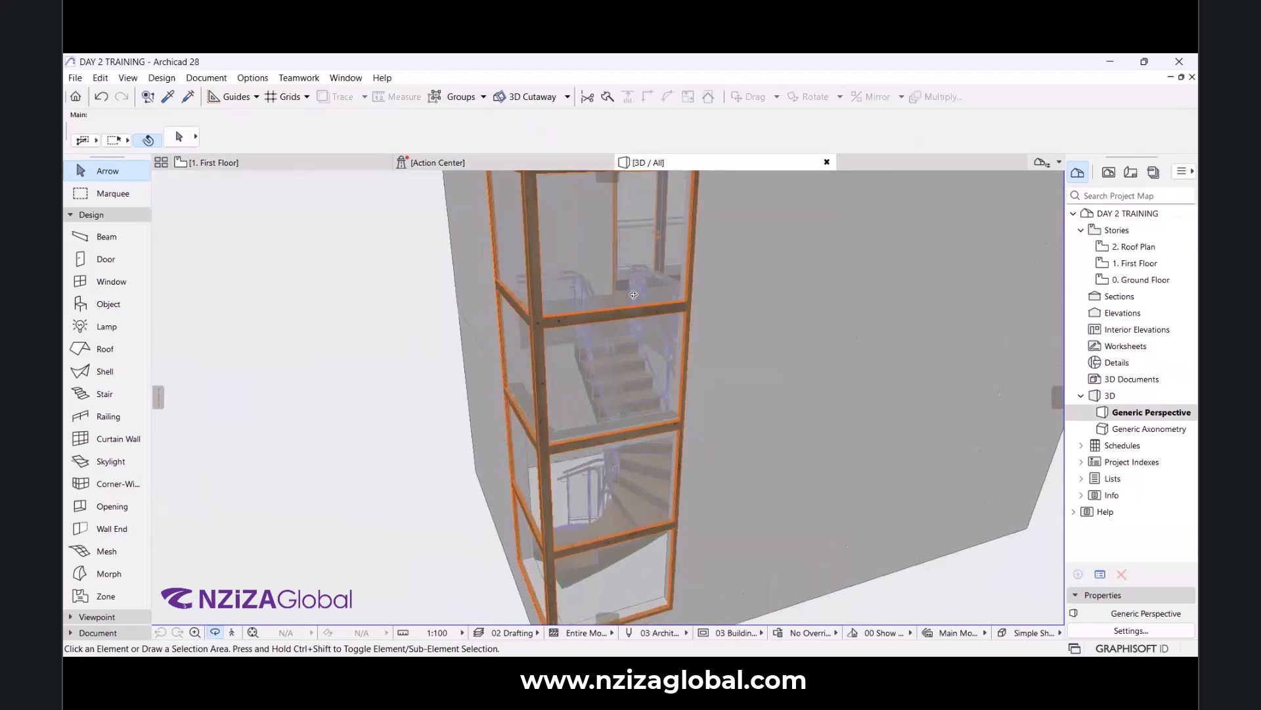
shift+middle_drag(577, 398, 782, 364)
scroll(782, 365, down, 3)
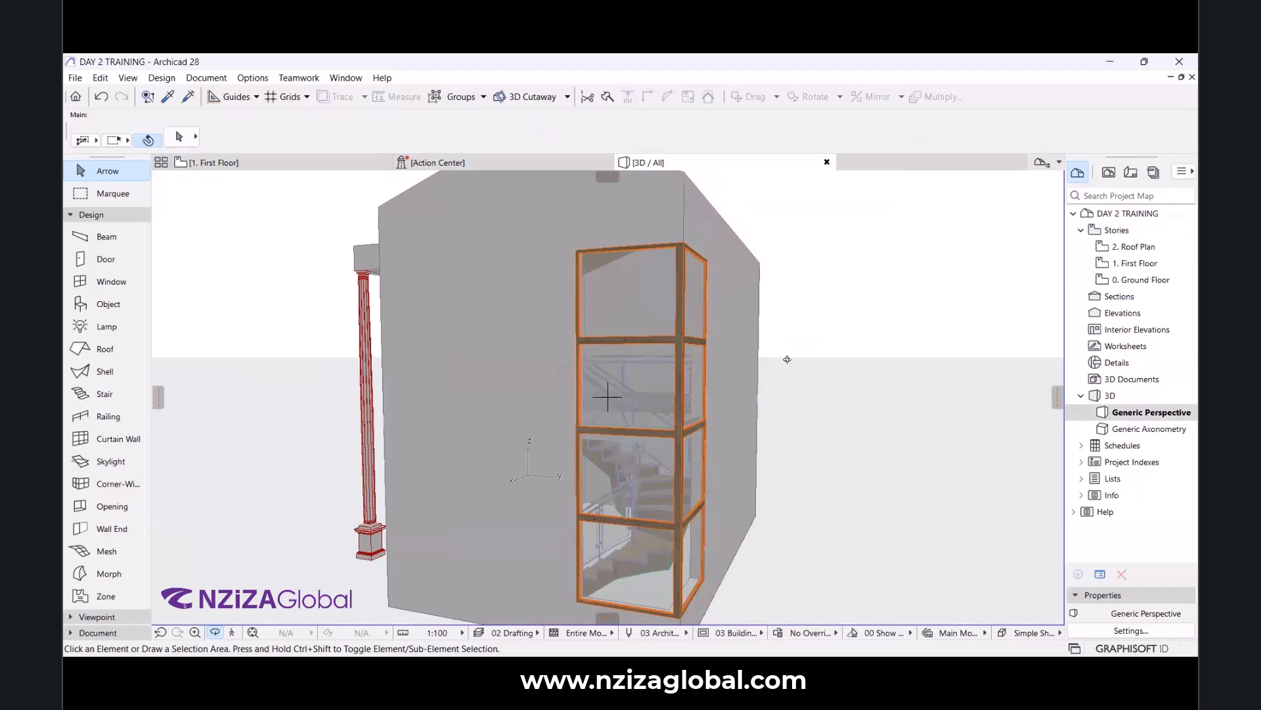
shift+middle_drag(787, 359, 789, 331)
scroll(789, 331, up, 5)
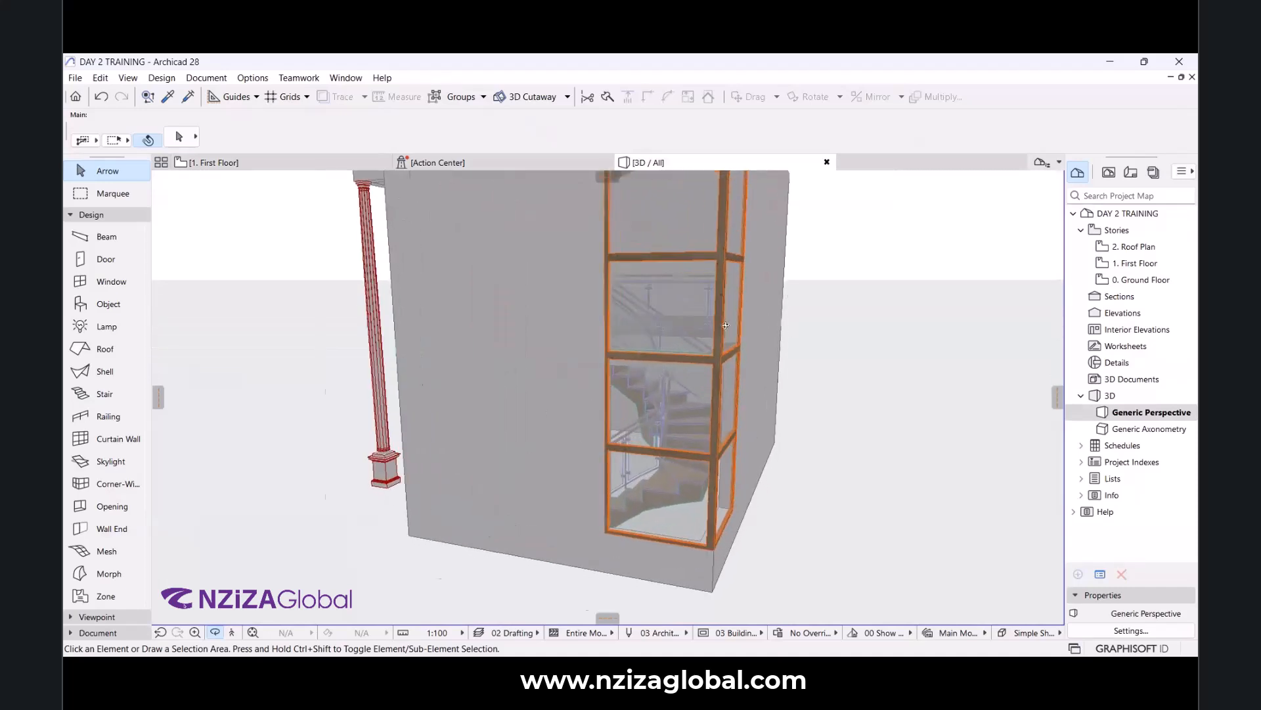
shift+middle_drag(605, 366, 660, 353)
scroll(661, 353, up, 3)
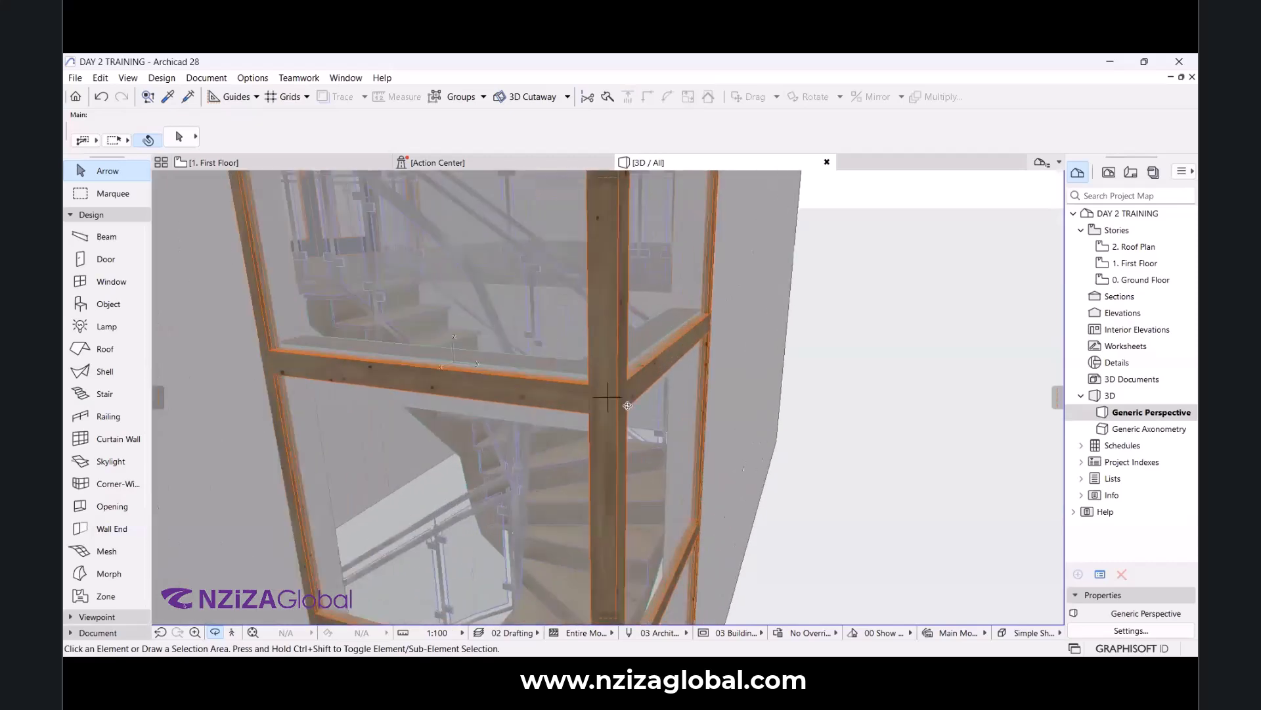
Examine the multi-sash corner window and the staircase behind it from outside the building.
key(alt+Tab)
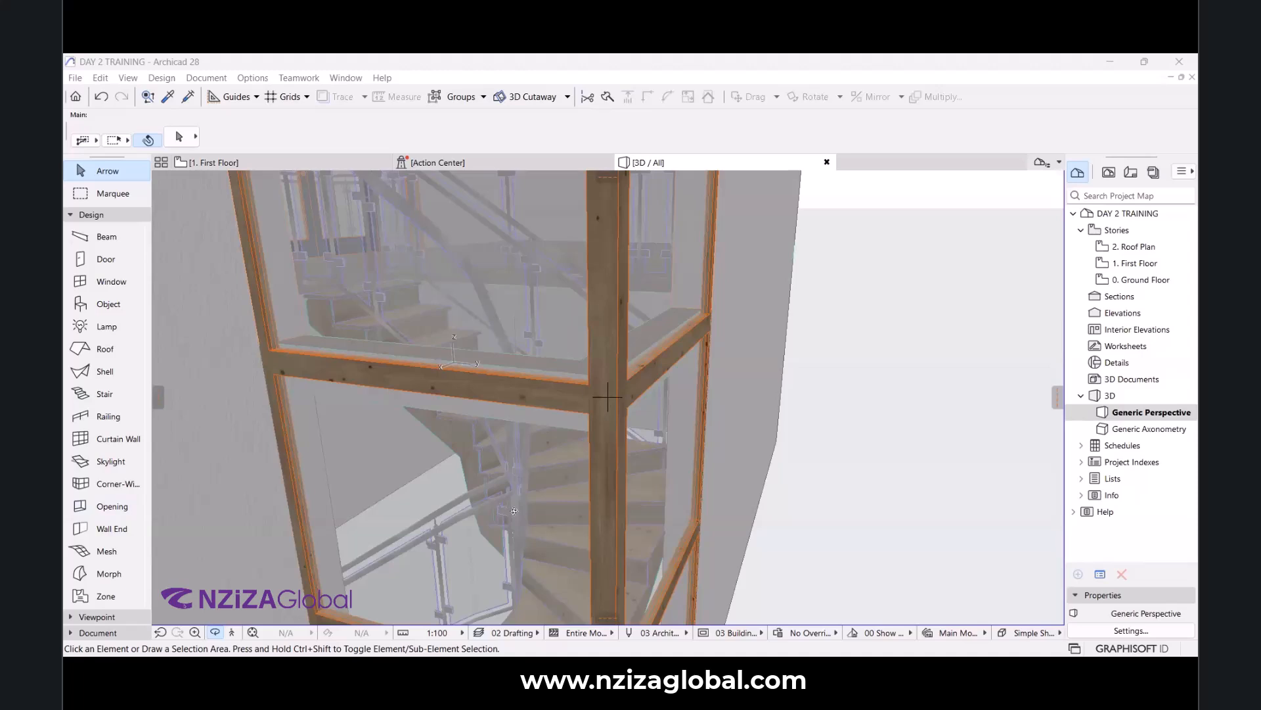
scroll(424, 393, down, 6)
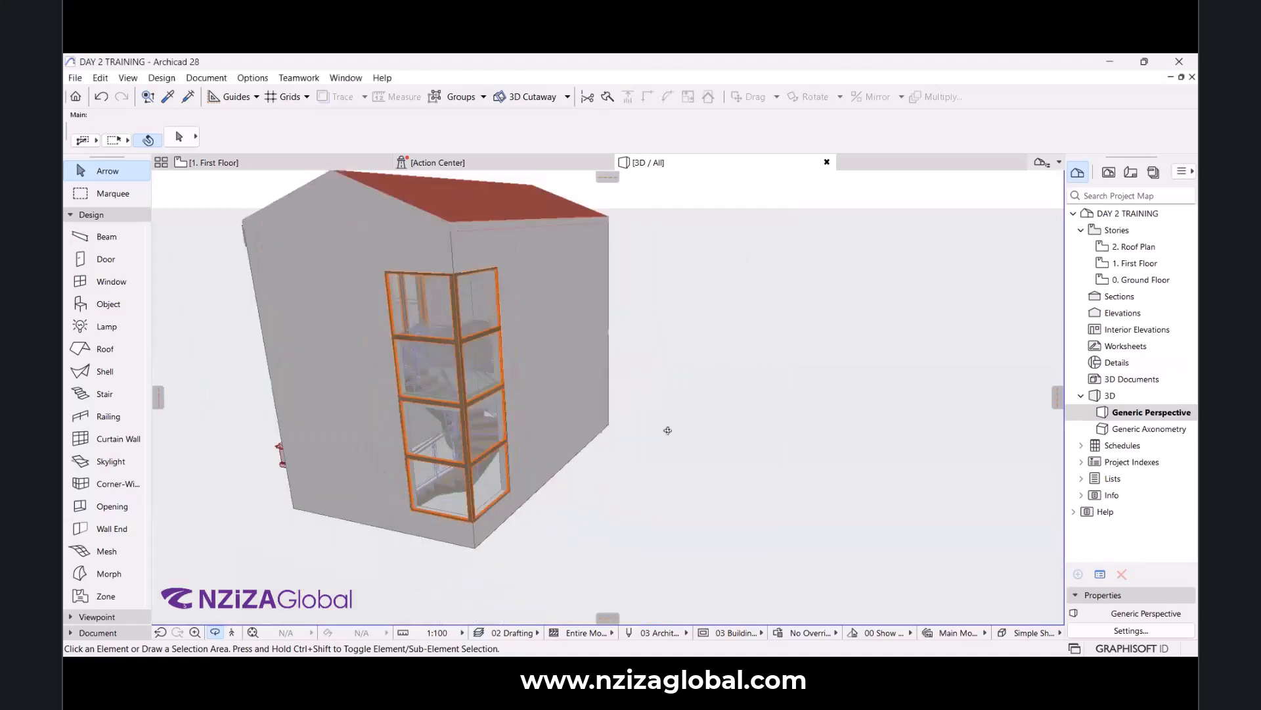
mouse_move(535, 380)
shift+middle_down()
mouse_move(649, 468)
mouse_move(653, 352)
mouse_move(546, 428)
mouse_move(619, 402)
mouse_move(573, 412)
mouse_move(557, 368)
shift+middle_up()
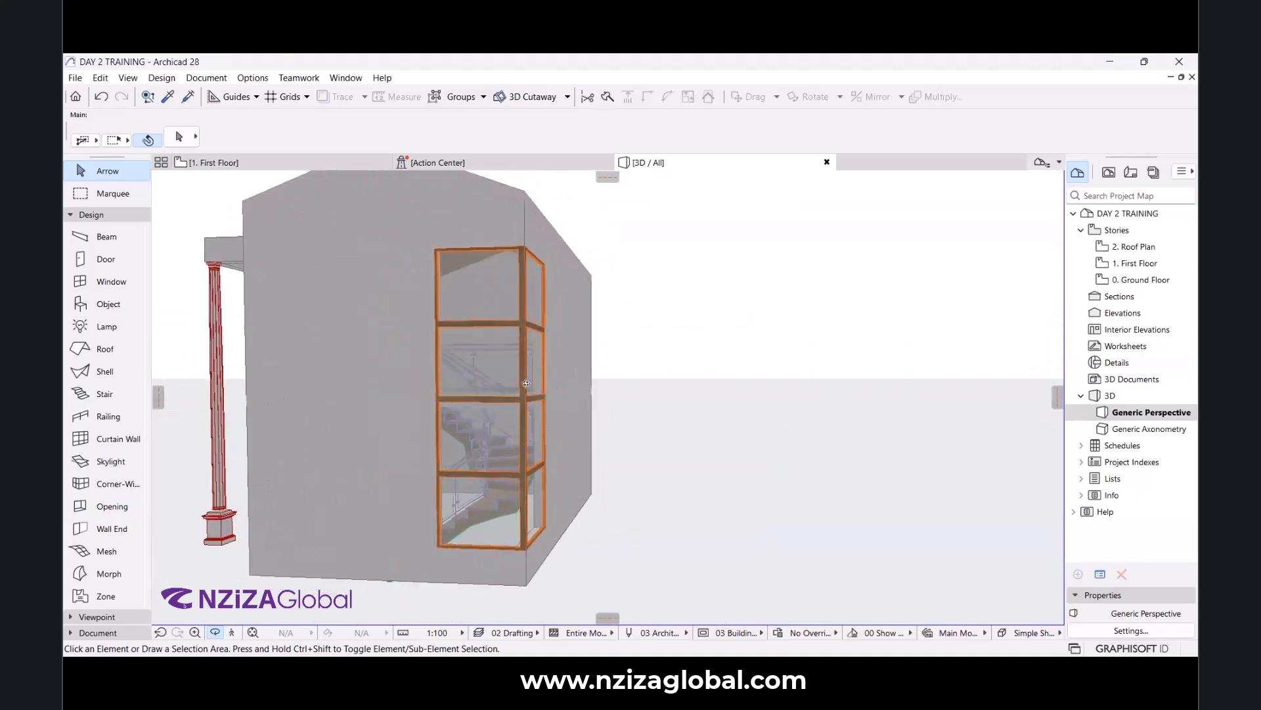
scroll(556, 368, up, 5)
scroll(556, 369, down, 4)
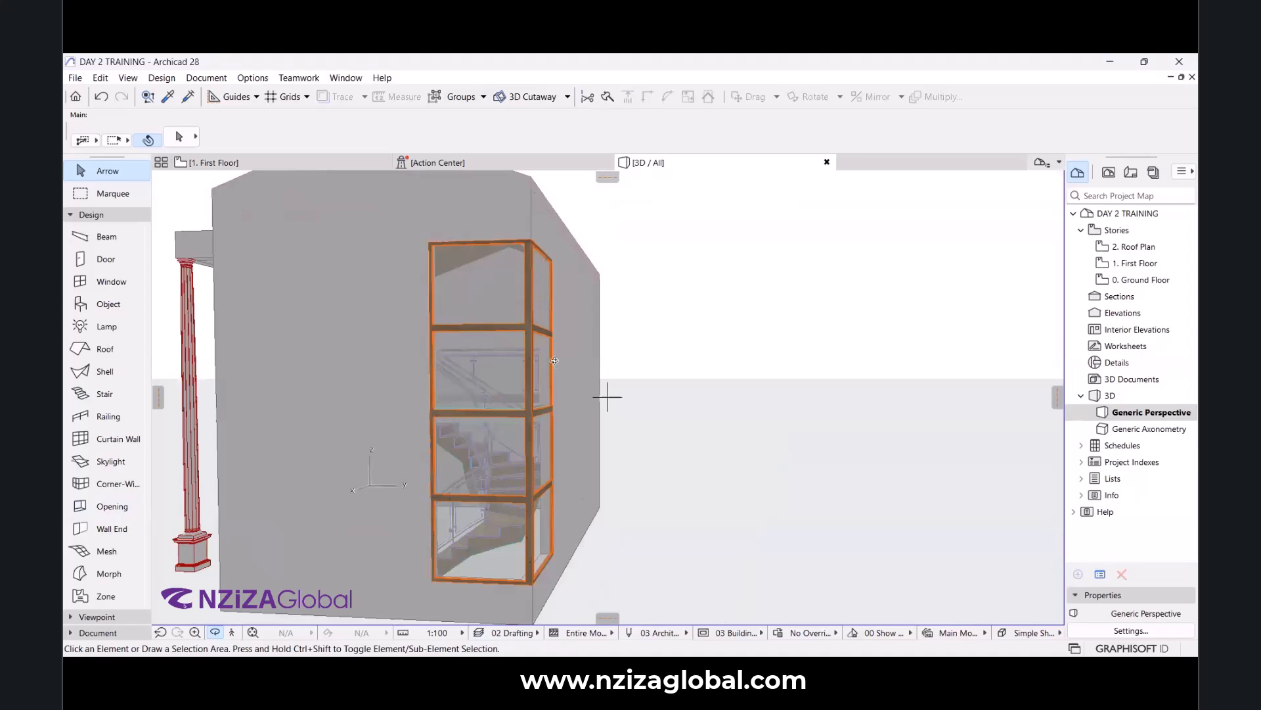
scroll(531, 291, up, 2)
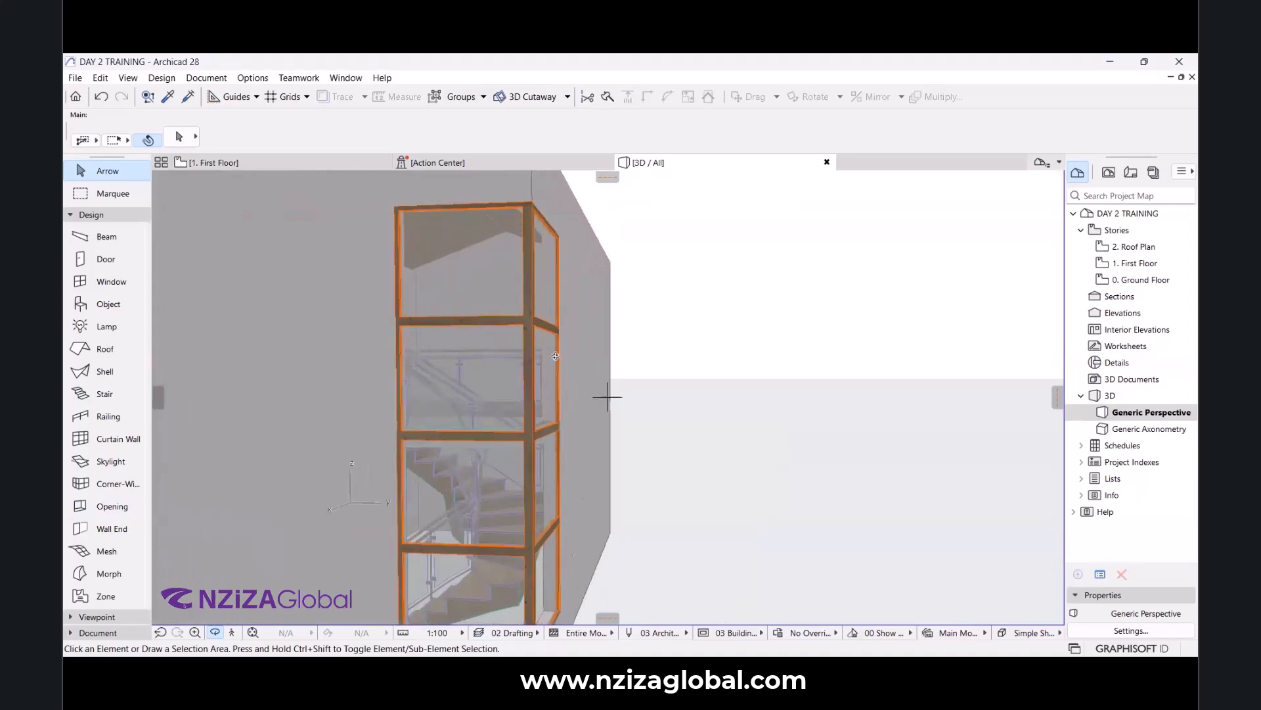
scroll(558, 323, down, 3)
click(527, 332)
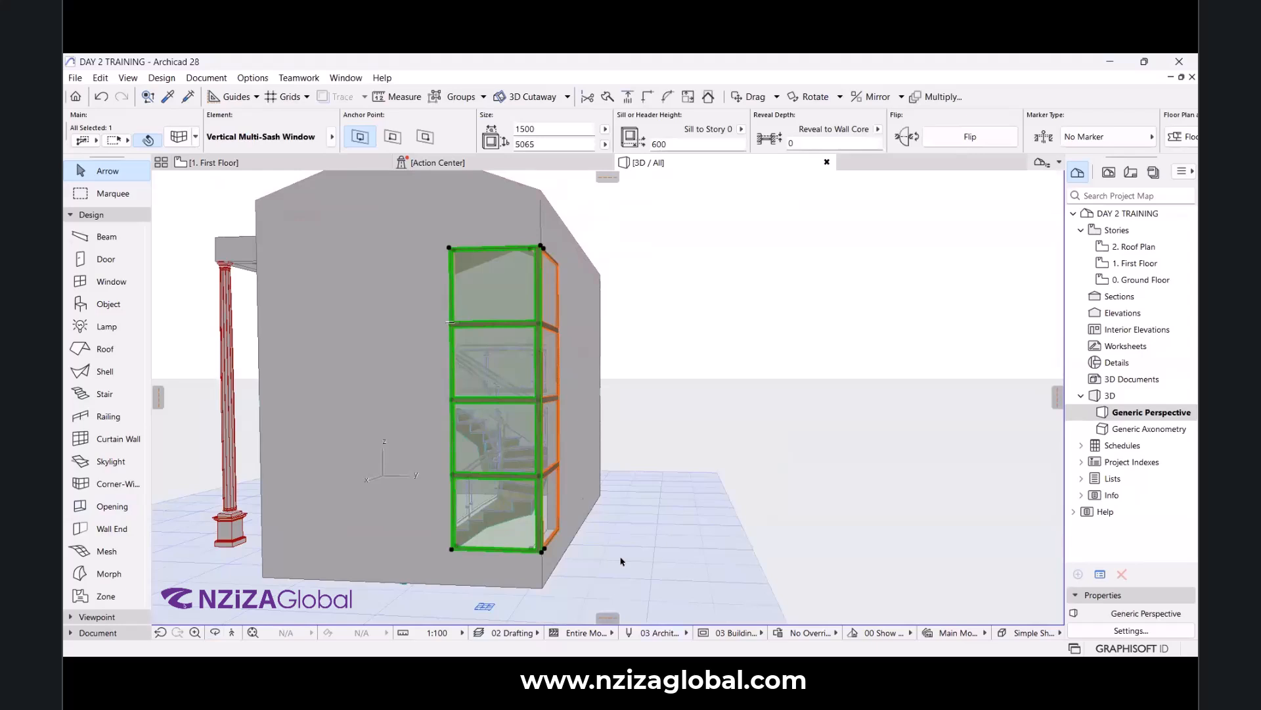
click(752, 428)
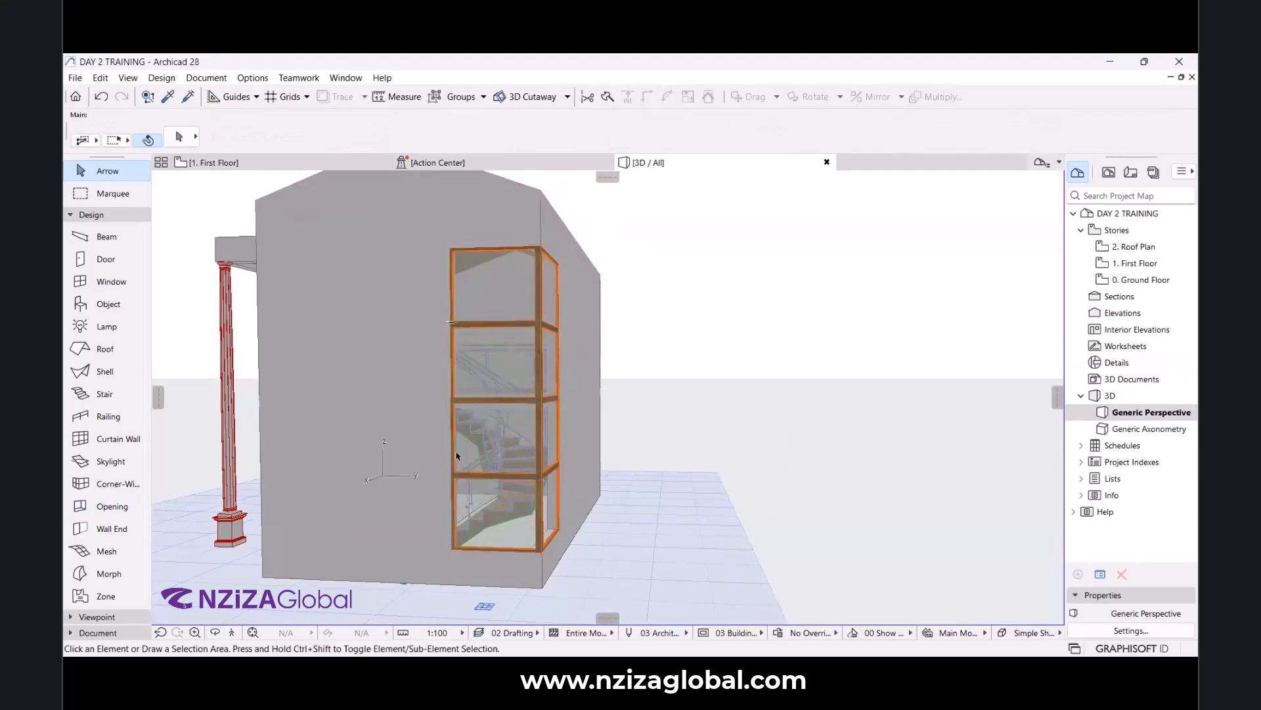
Set Sash 3 of the vertical multi-sash corner window to Top Hung with a 3D opening angle of 20°.
click(516, 291)
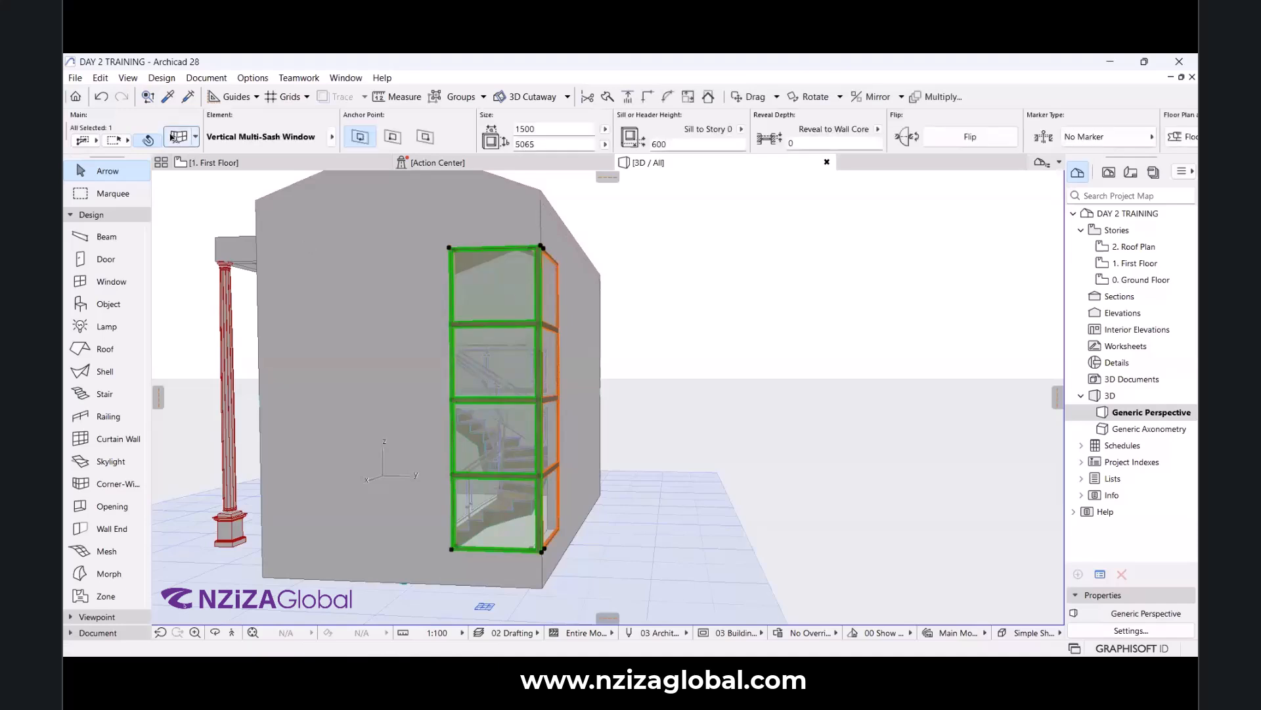
click(177, 137)
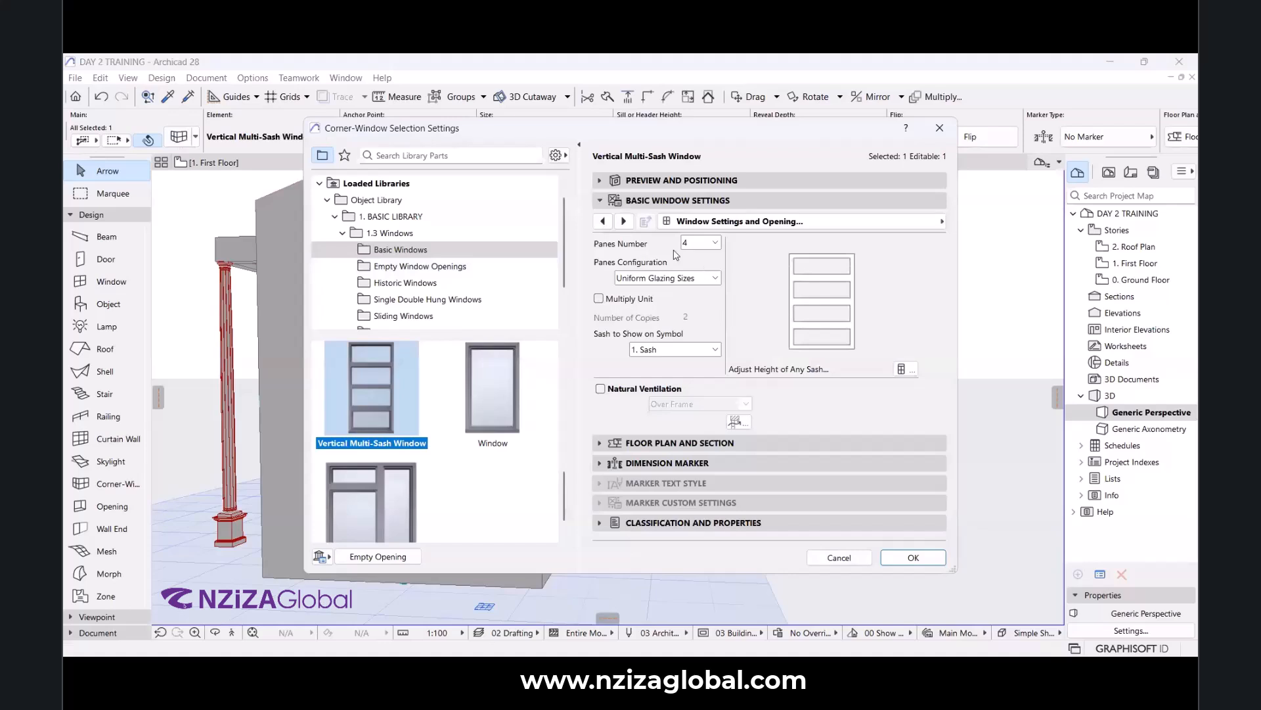
click(720, 224)
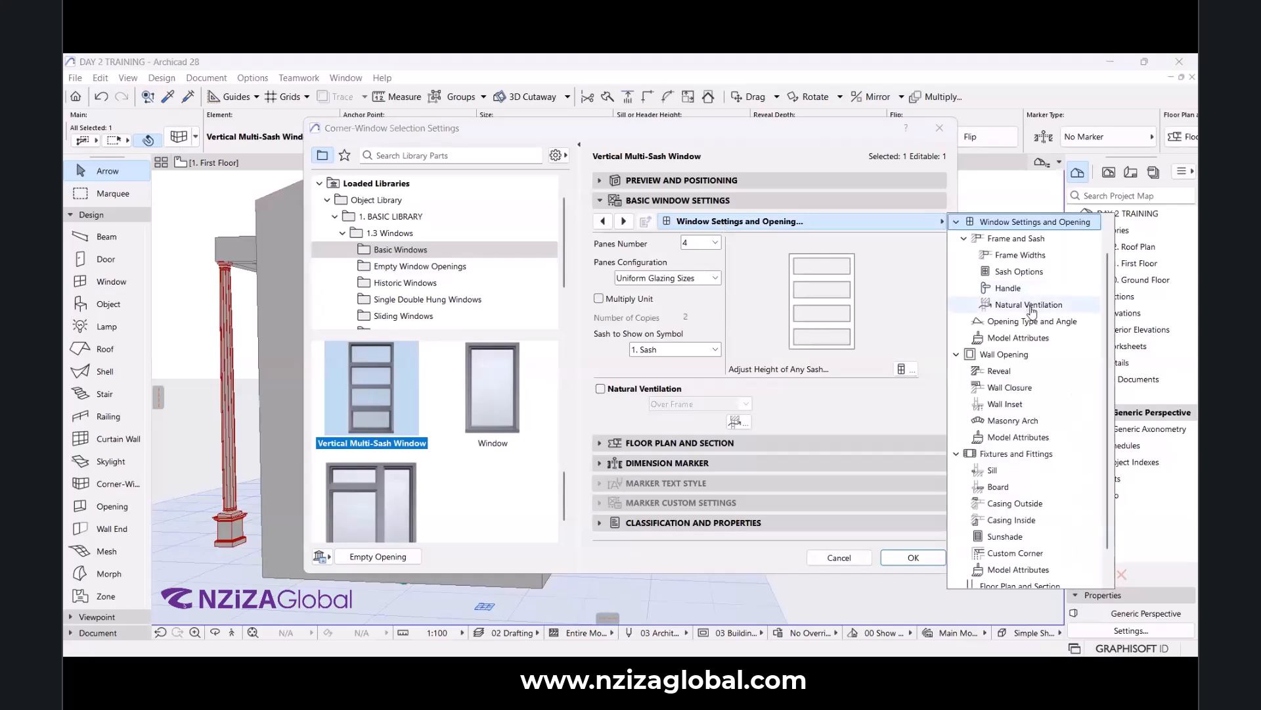
click(1029, 328)
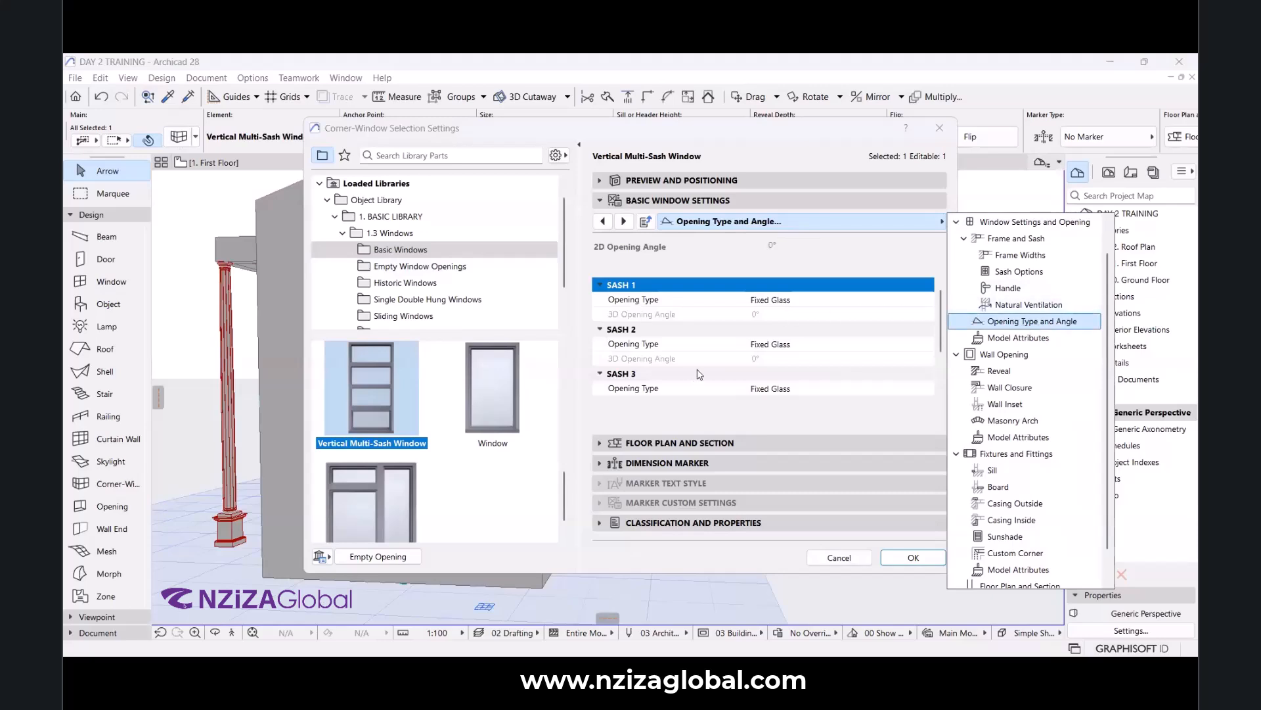
scroll(700, 373, down, 2)
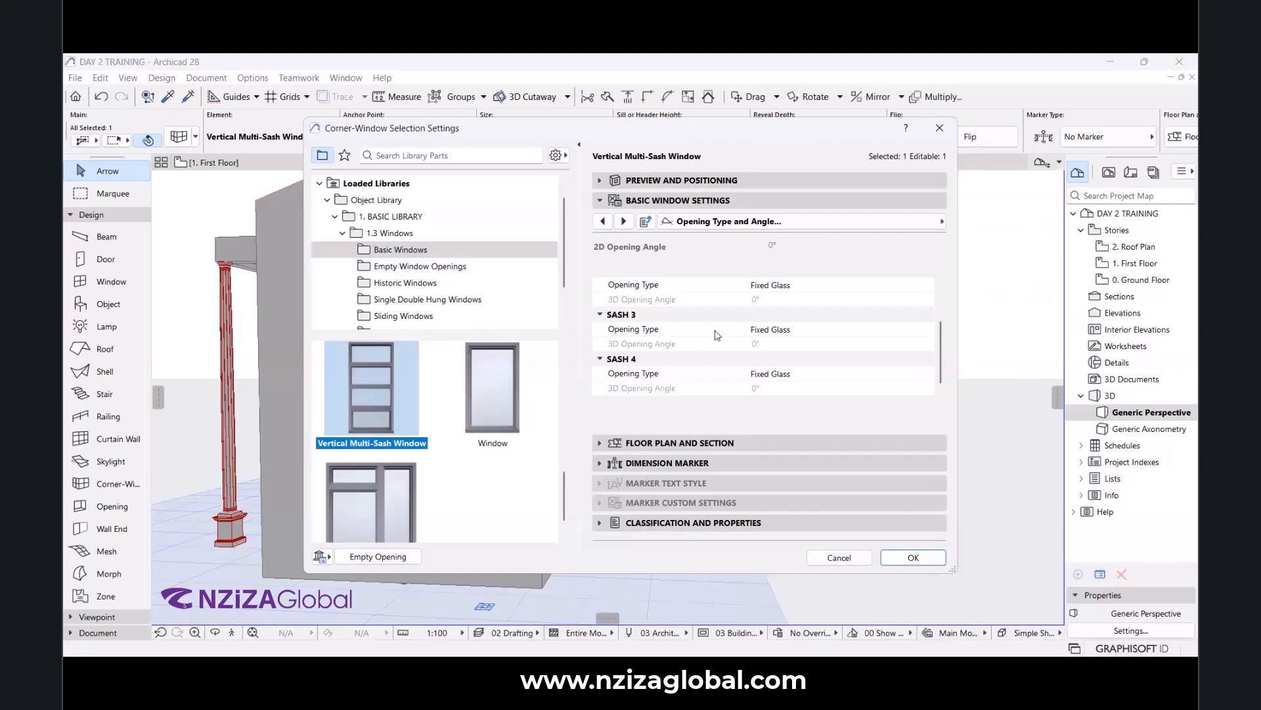
click(781, 335)
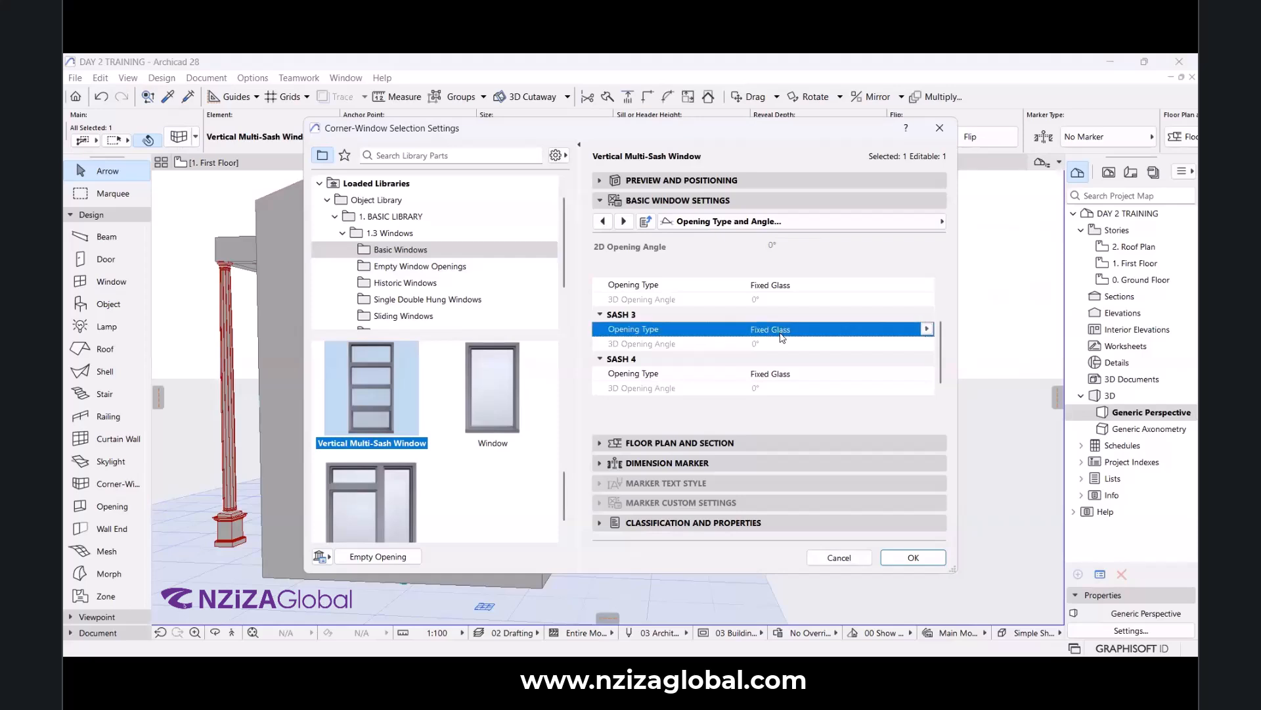
click(927, 328)
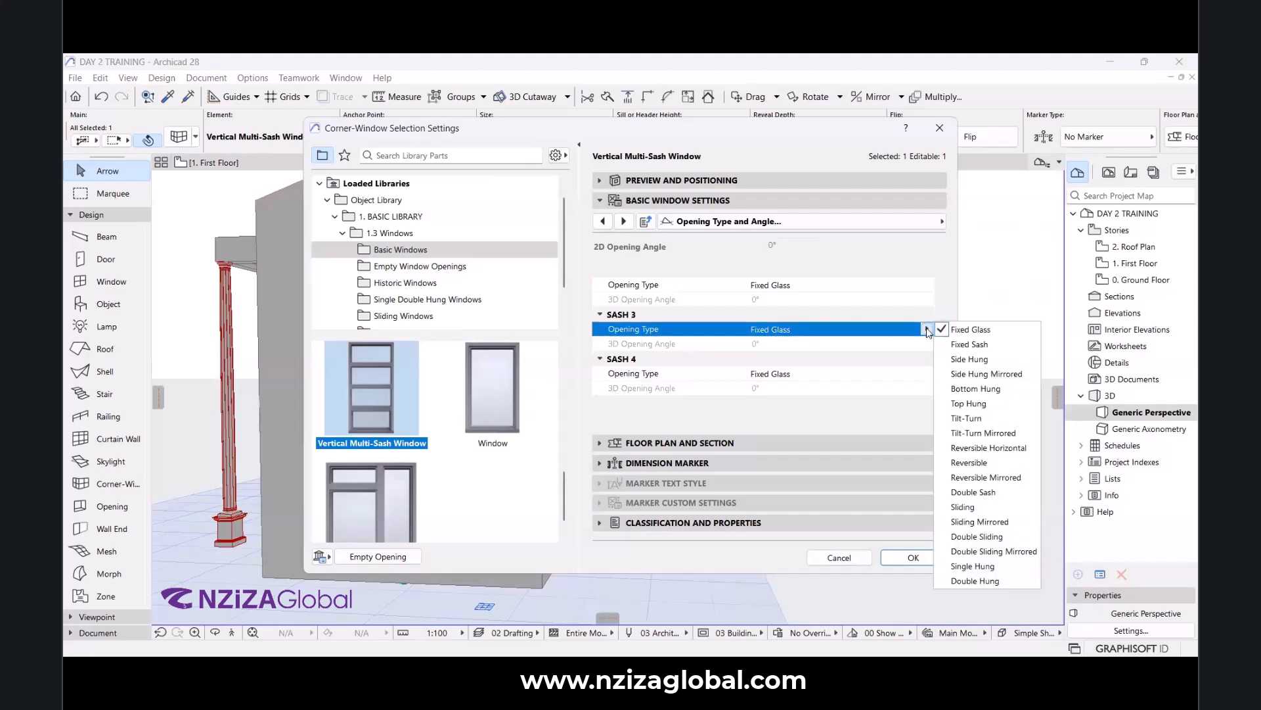
click(970, 403)
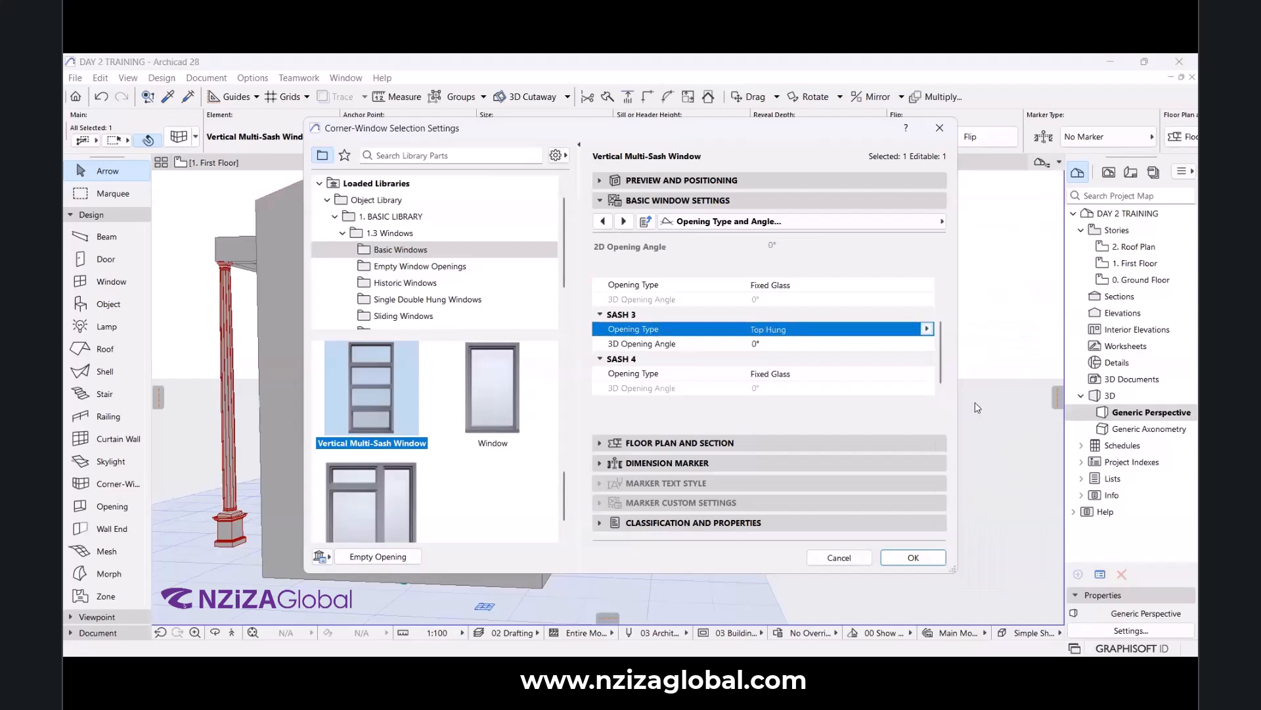
click(755, 344)
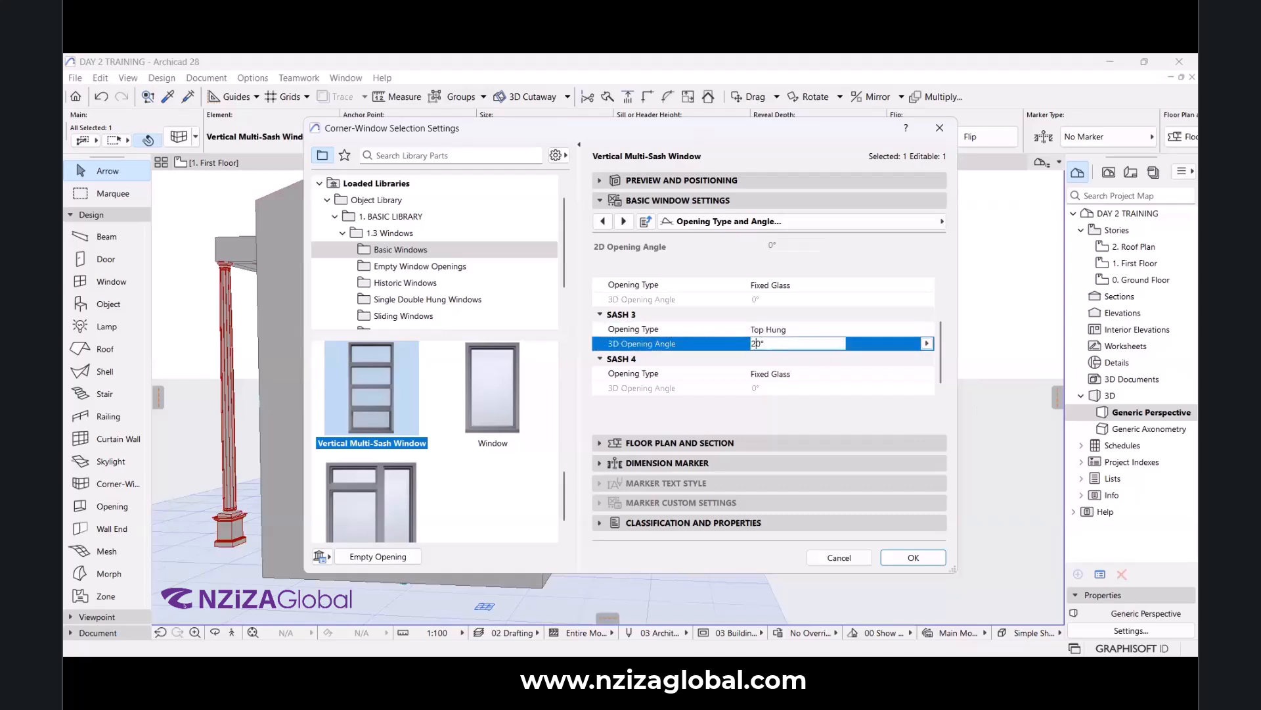
click(913, 557)
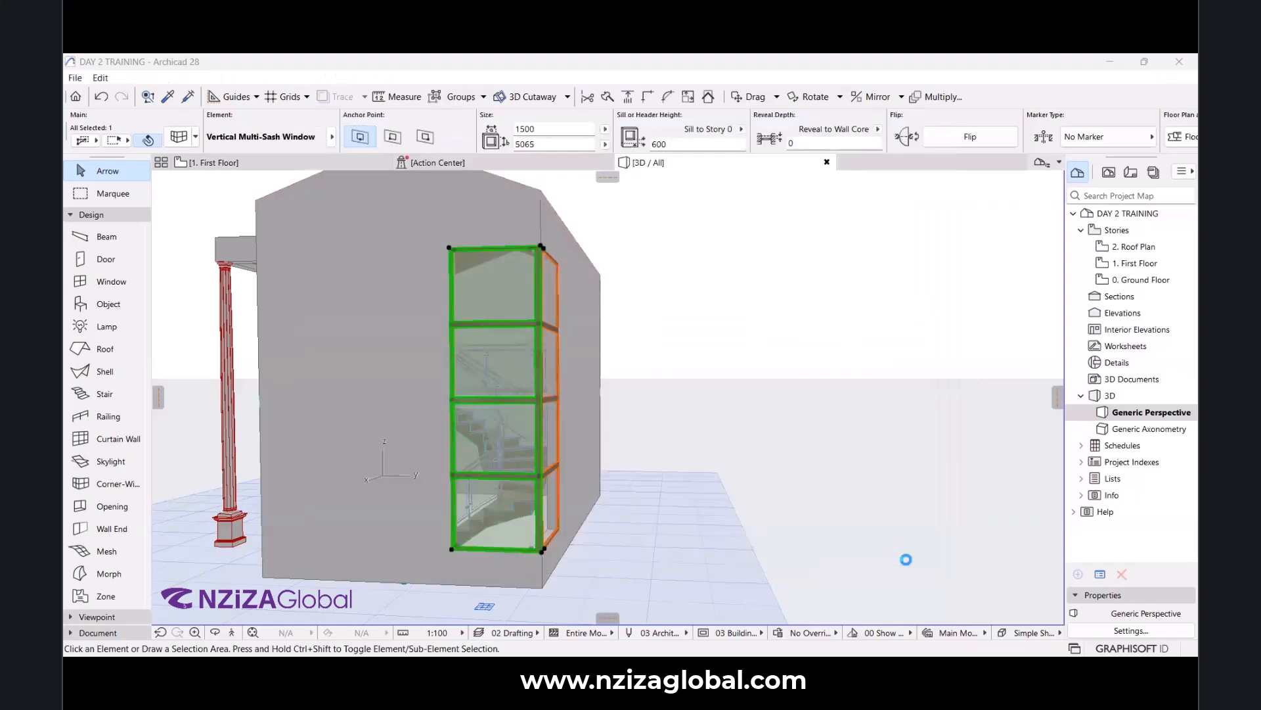
Inspect the opened sash of the corner window from both sides of the building corner.
click(682, 380)
click(215, 633)
drag(388, 522, 881, 373)
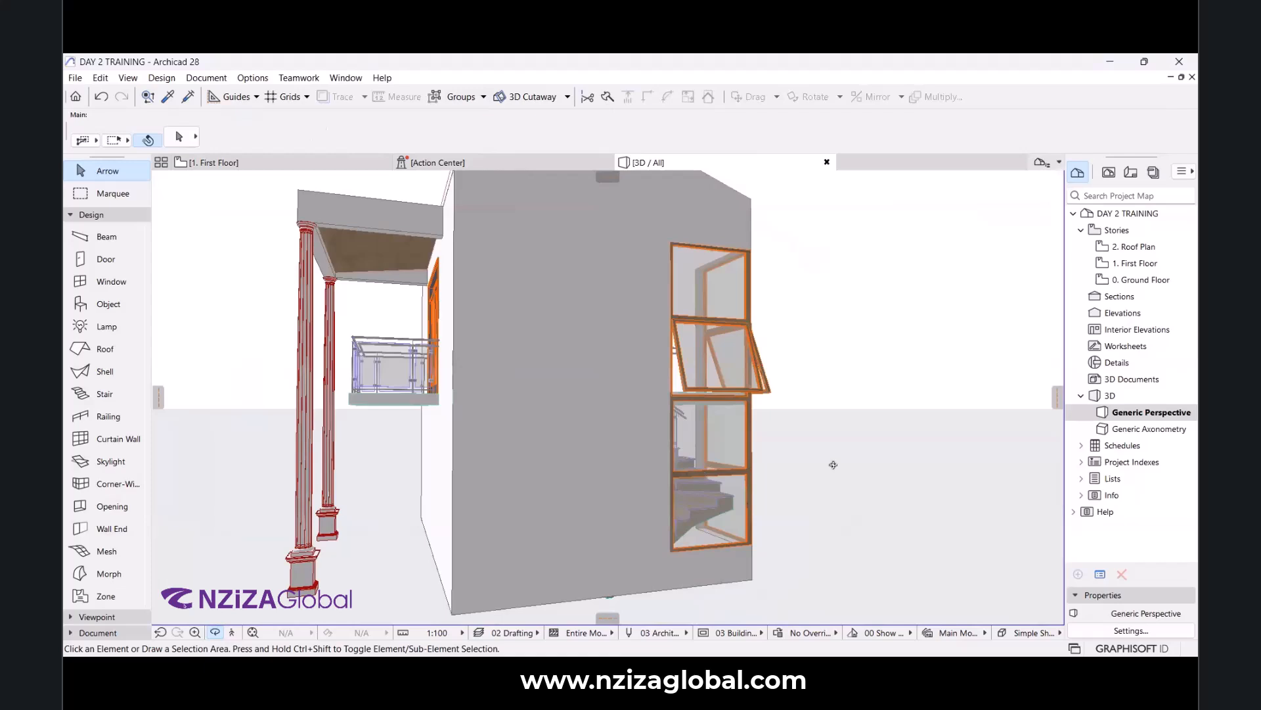
drag(642, 419, 697, 294)
scroll(753, 283, up, 3)
key(Escape)
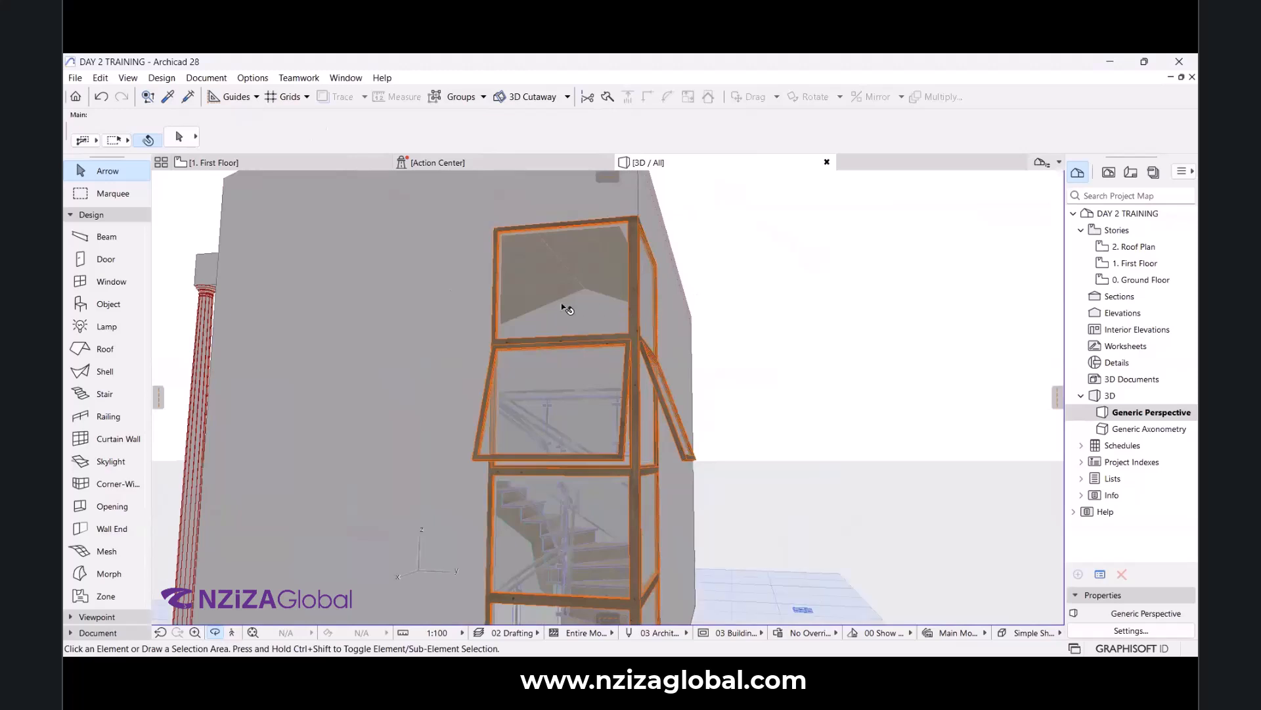
Review the opening type options for Sash 4 of the corner window and close its settings without applying changes.
click(569, 291)
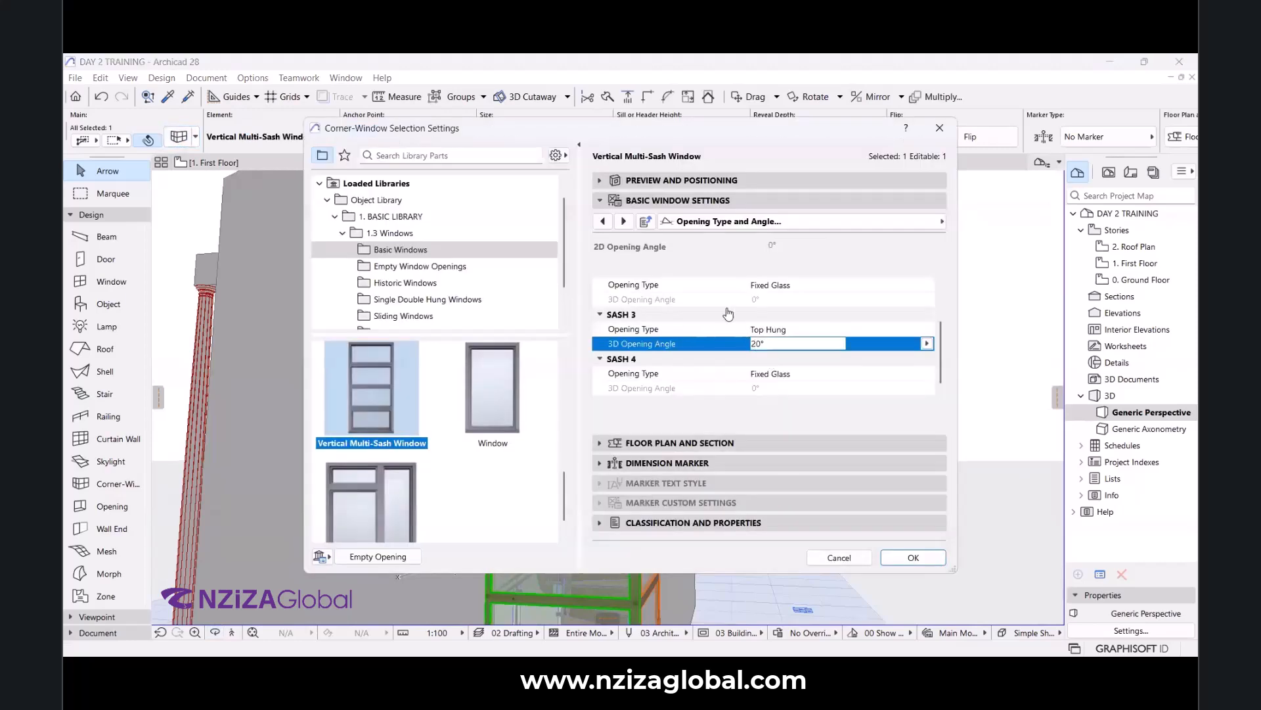
scroll(763, 335, up, 1)
scroll(762, 335, up, 1)
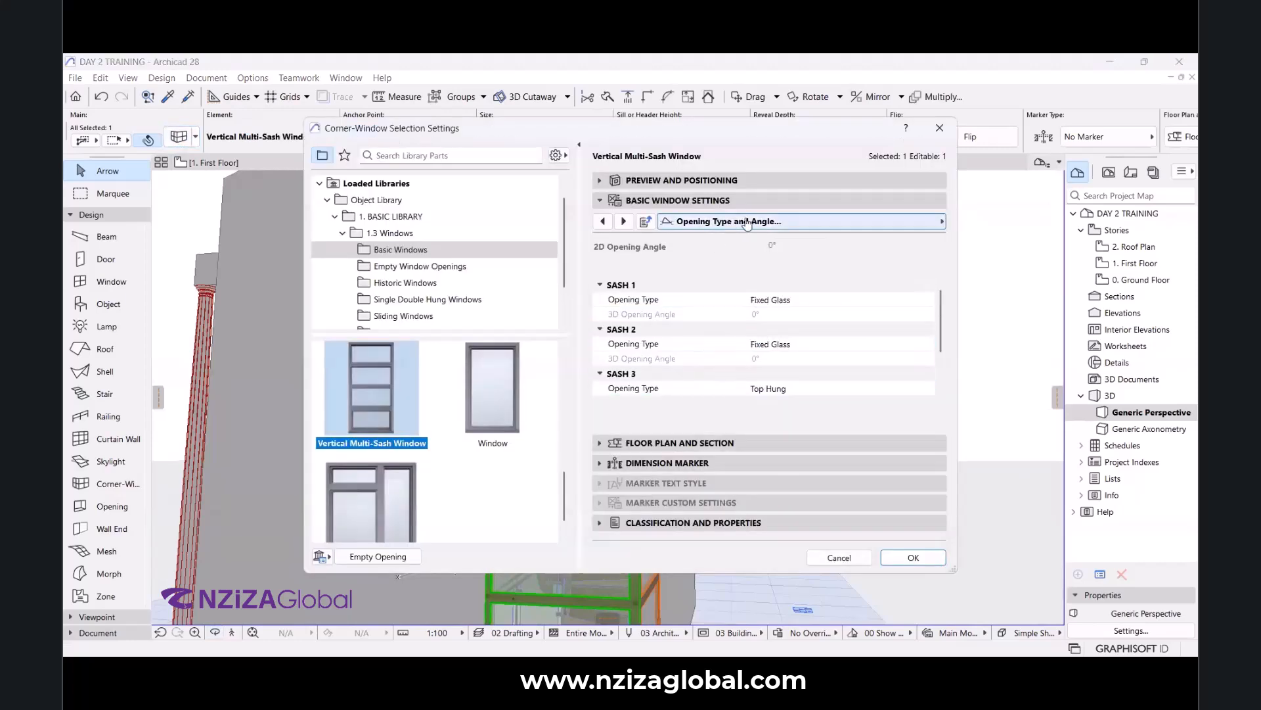
scroll(699, 332, down, 1)
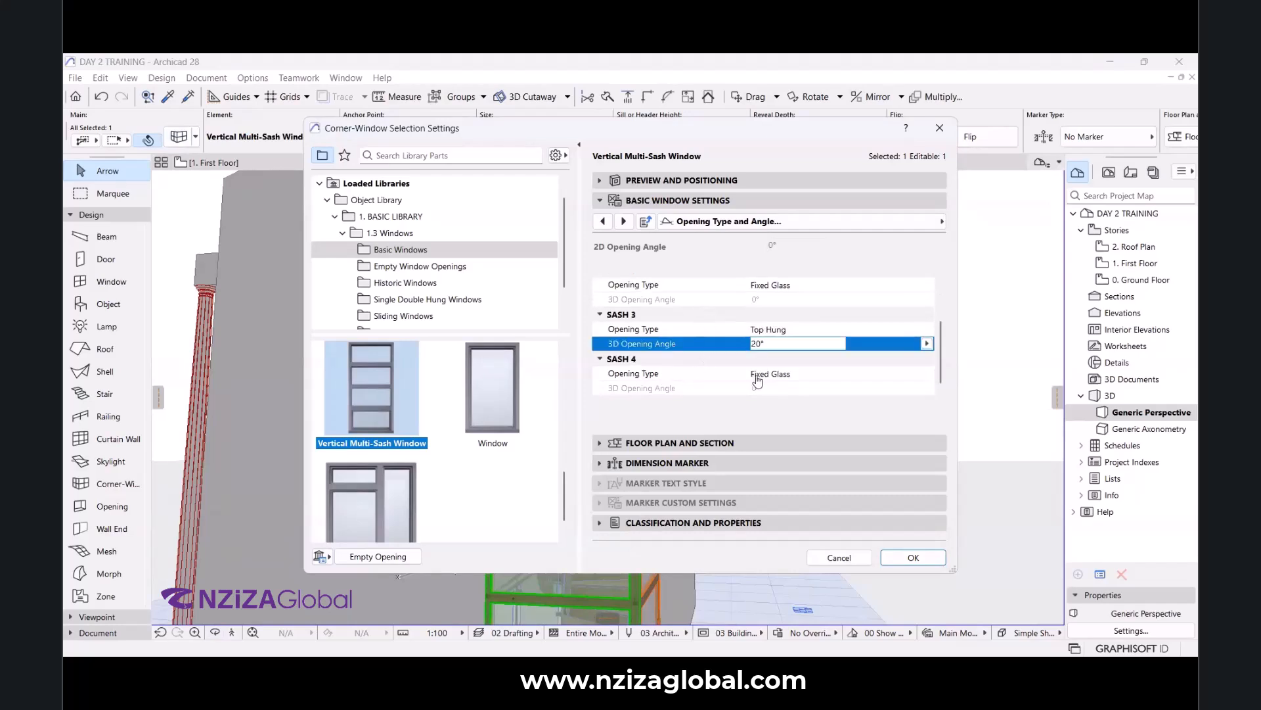
click(685, 375)
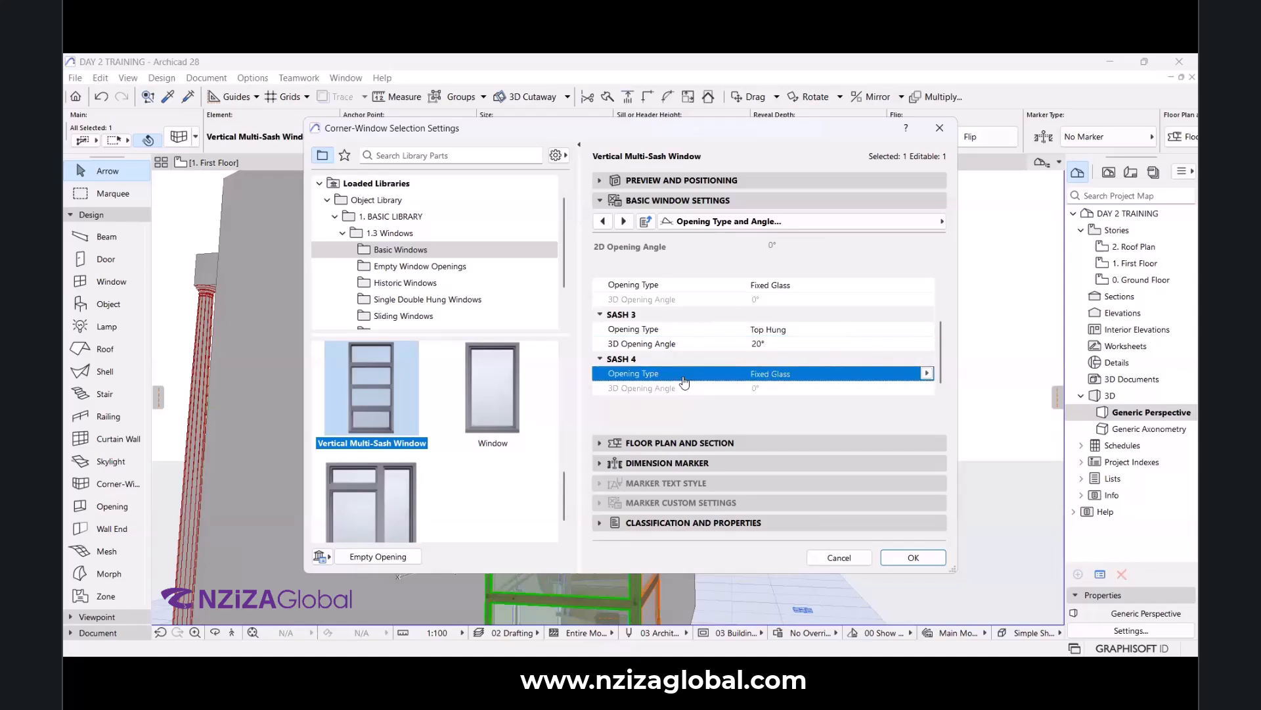
click(926, 373)
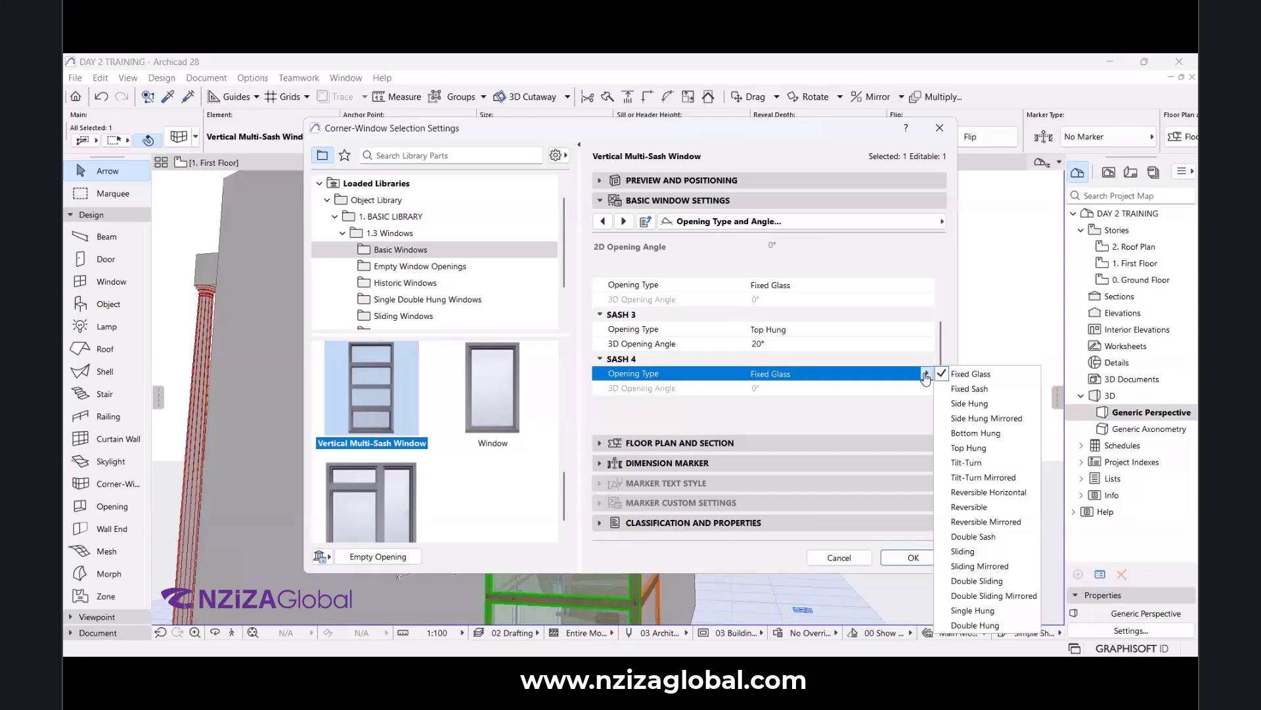
click(851, 368)
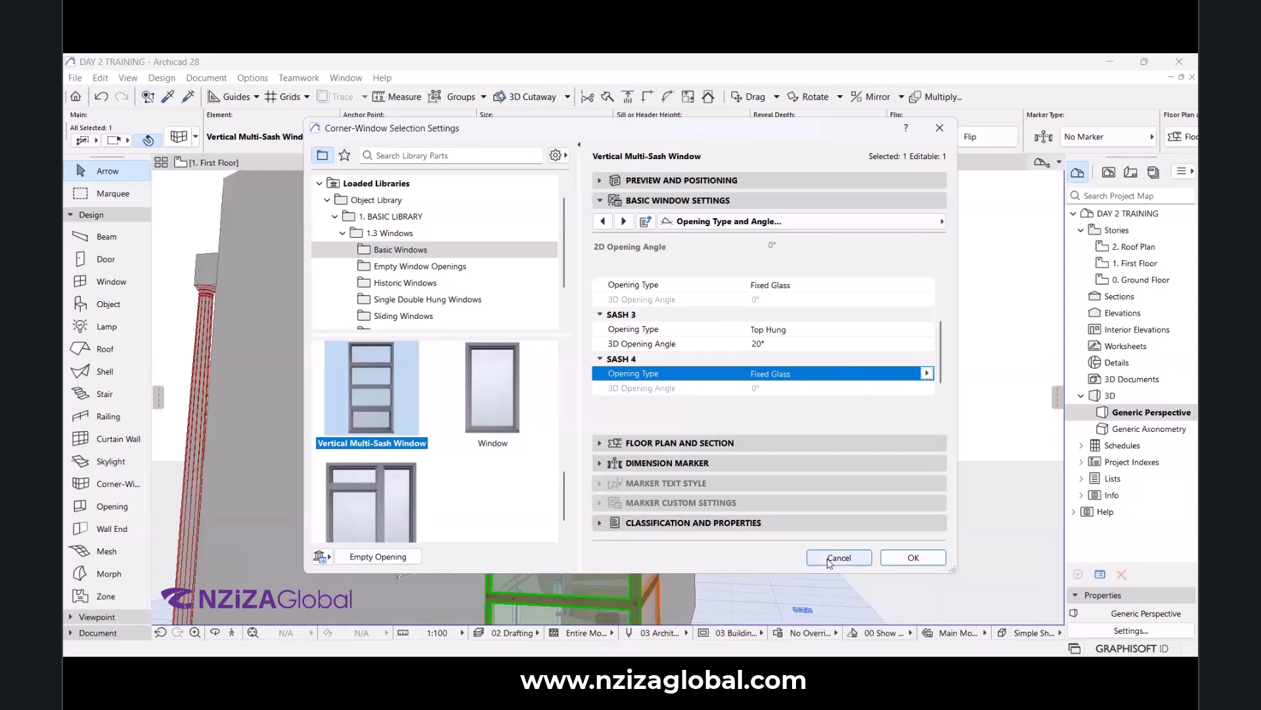
scroll(699, 373, down, 3)
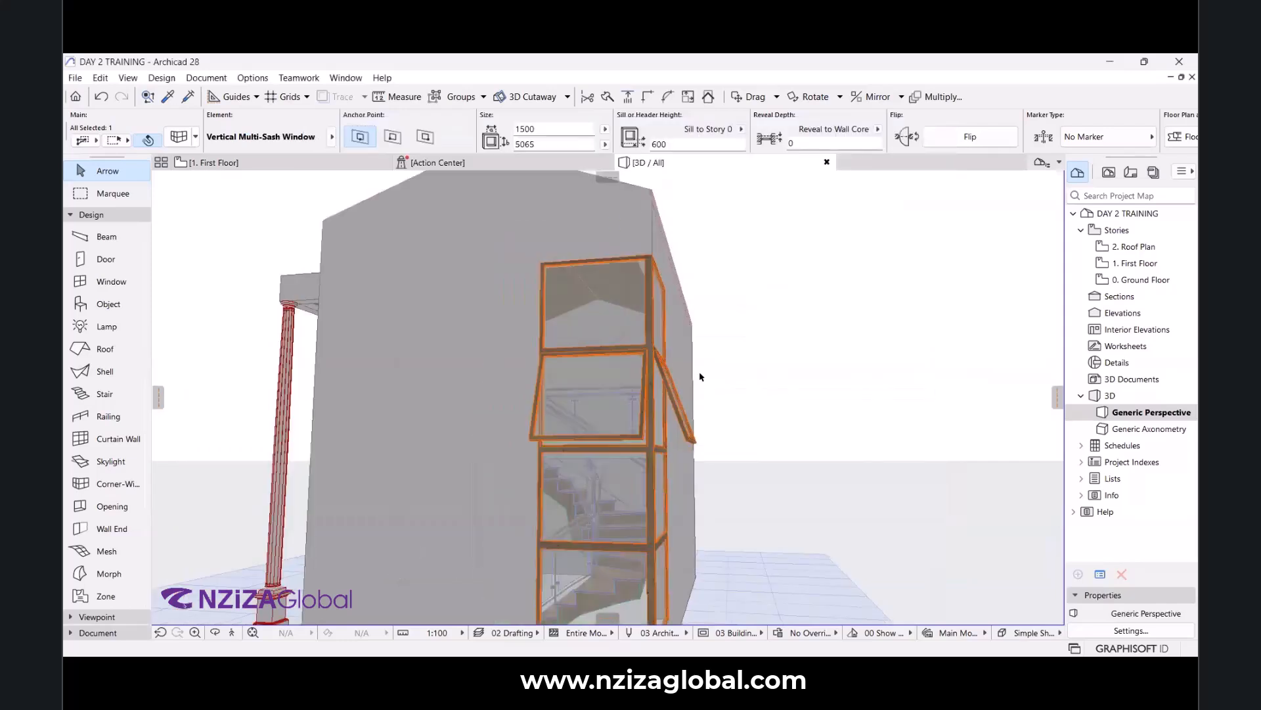
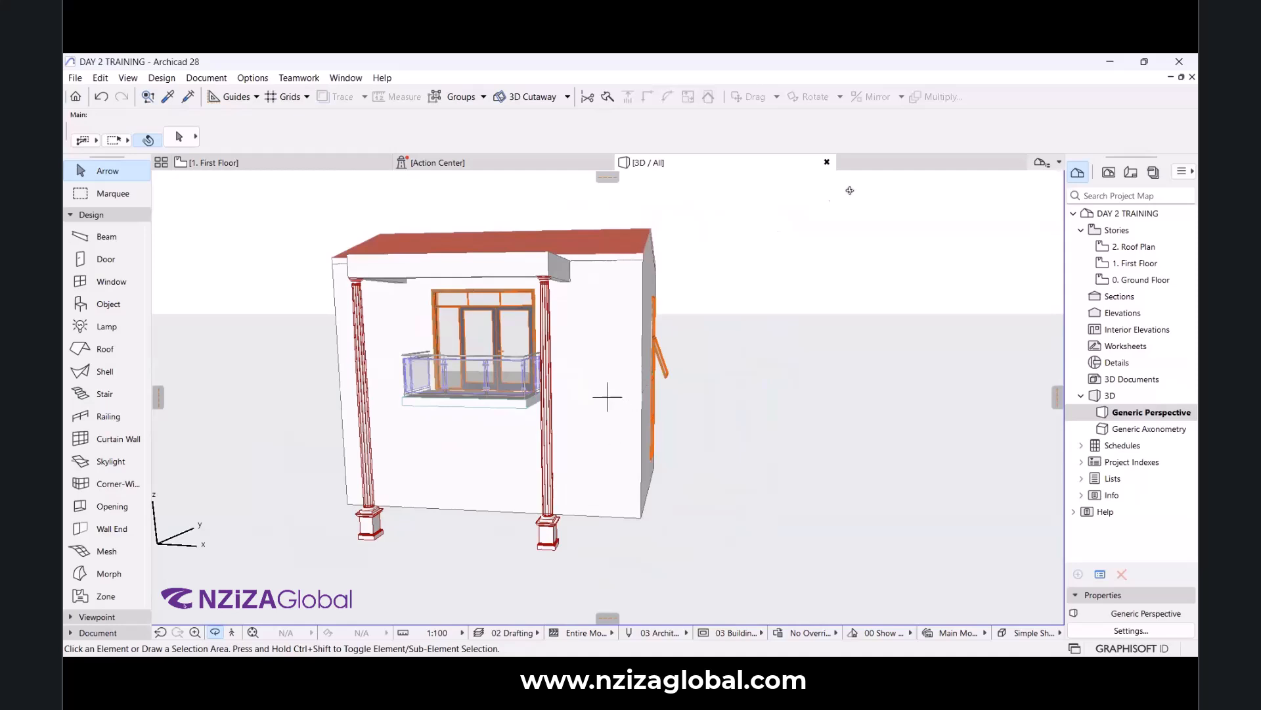
Undo the top-hung opening change on the corner window and clear the selection.
key(Escape)
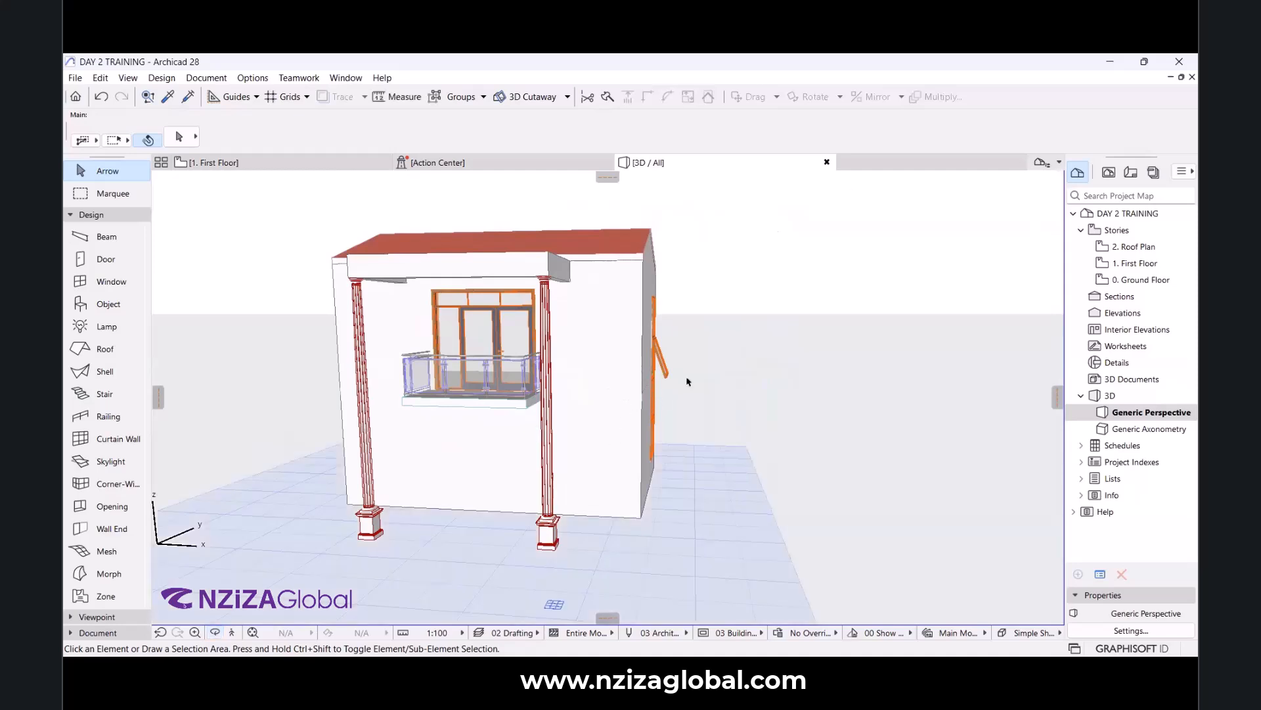
click(215, 632)
drag(492, 411, 505, 361)
scroll(505, 361, up, 2)
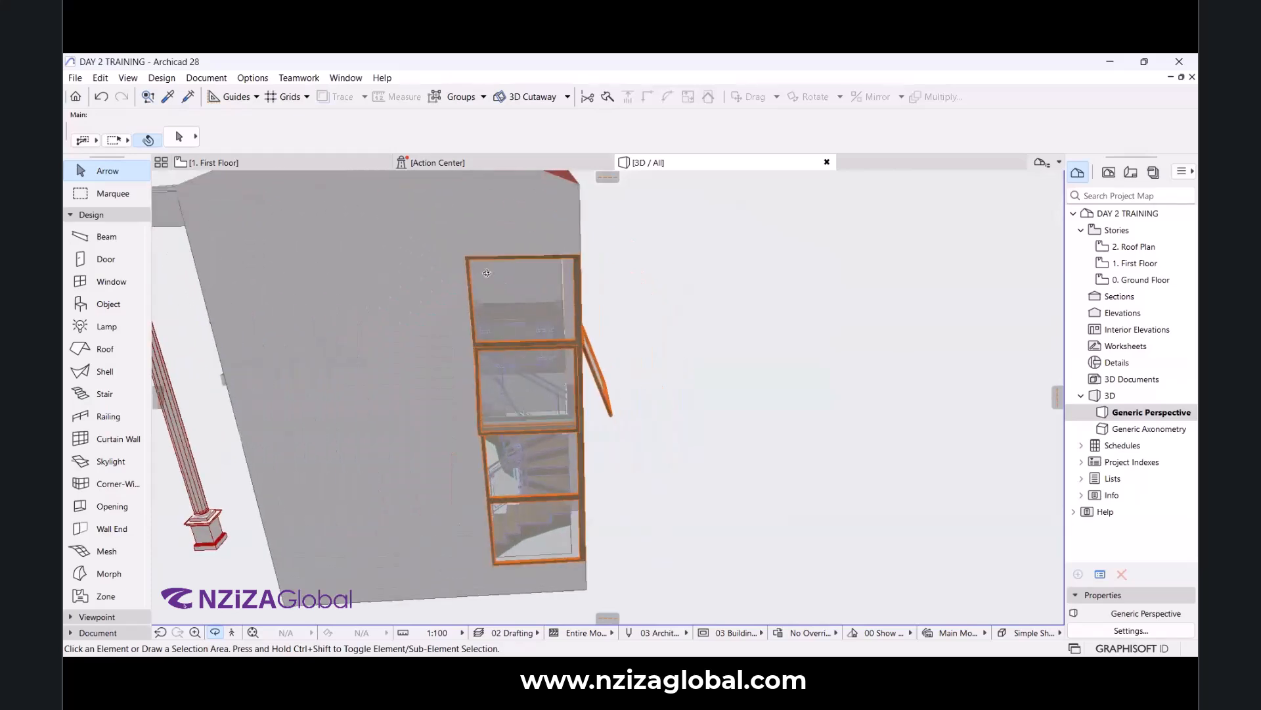
key(Escape)
click(490, 272)
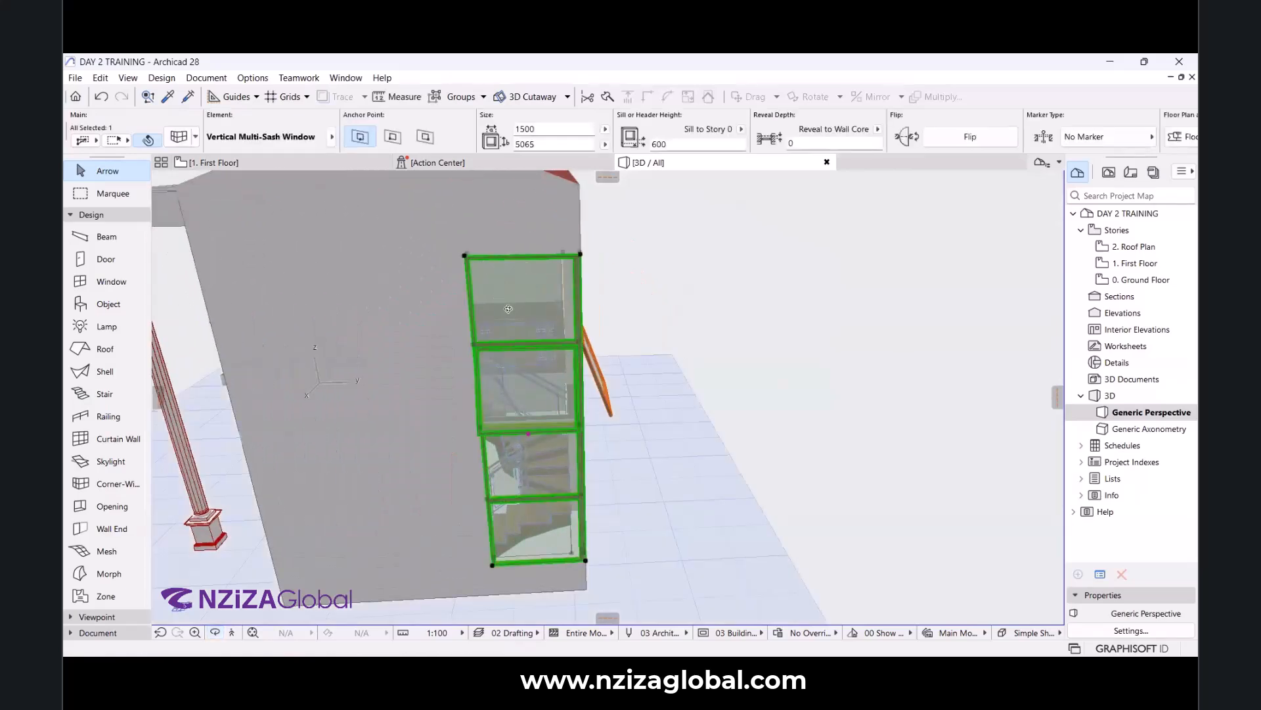
click(808, 254)
key(ctrl+z)
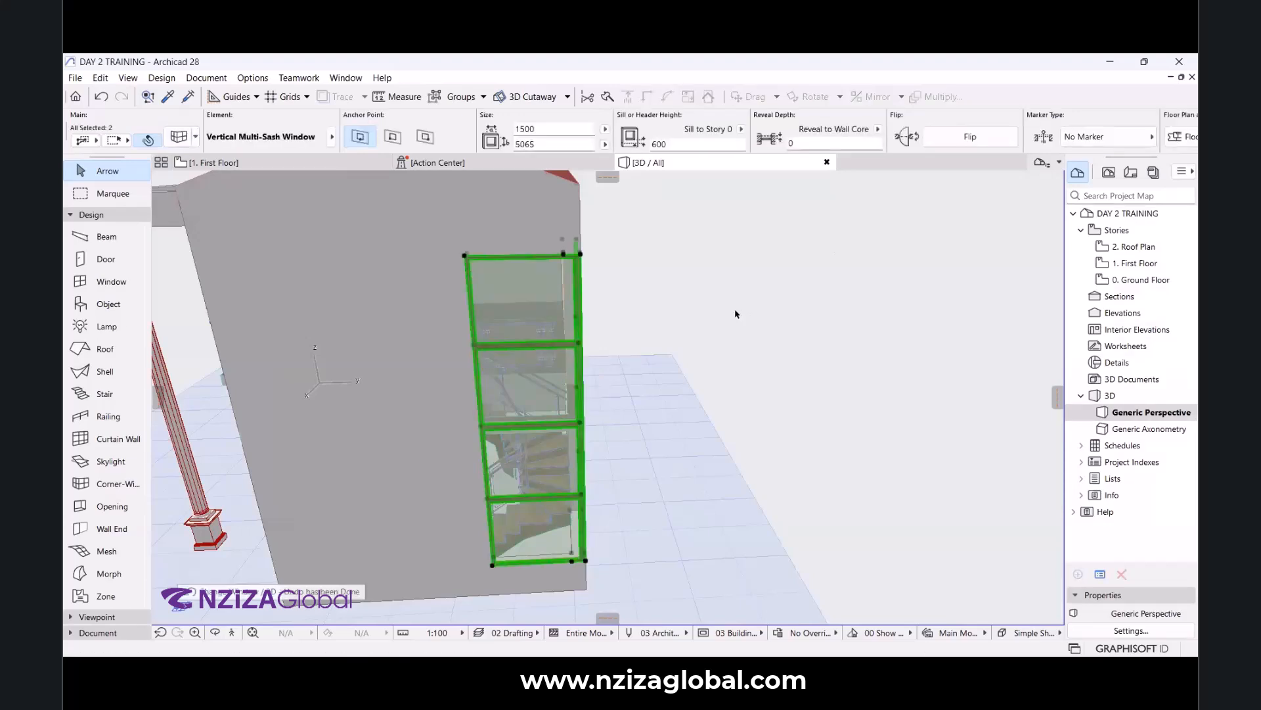
key(Escape)
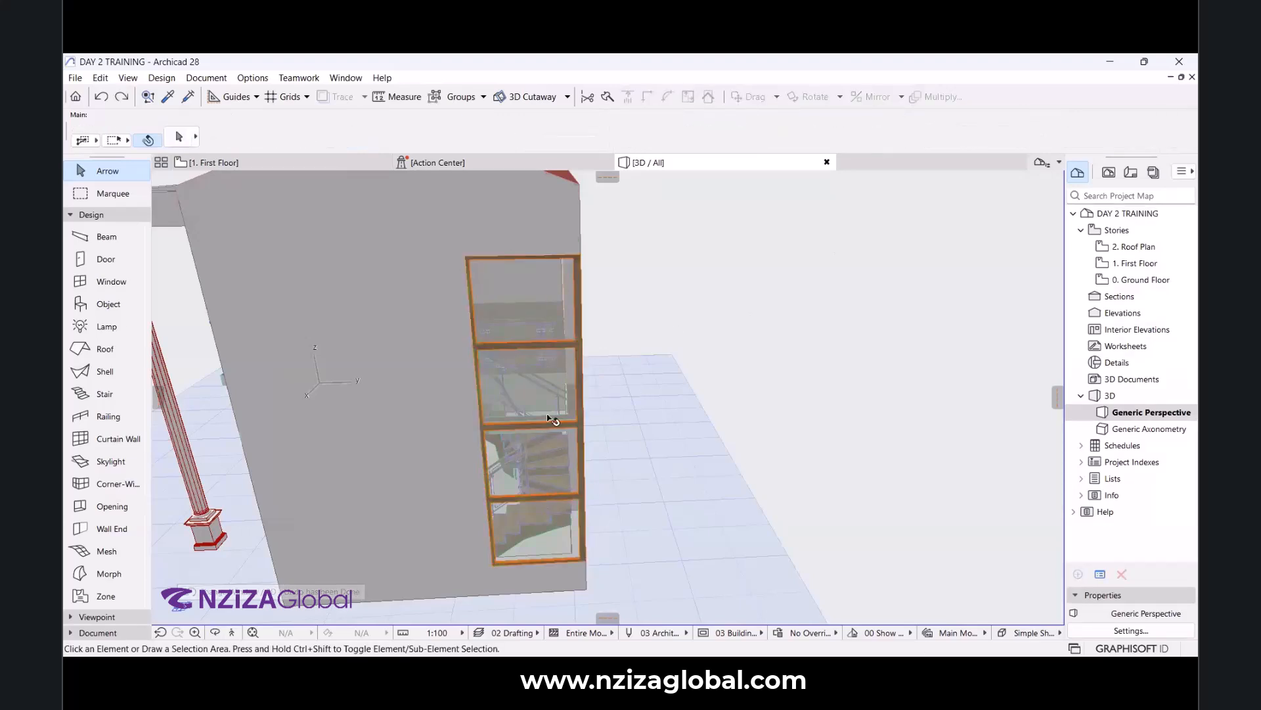
Set Sash 3 of the vertical multi-sash corner window on the gable wall to Top Hung with a 3D opening angle of 20°.
click(527, 346)
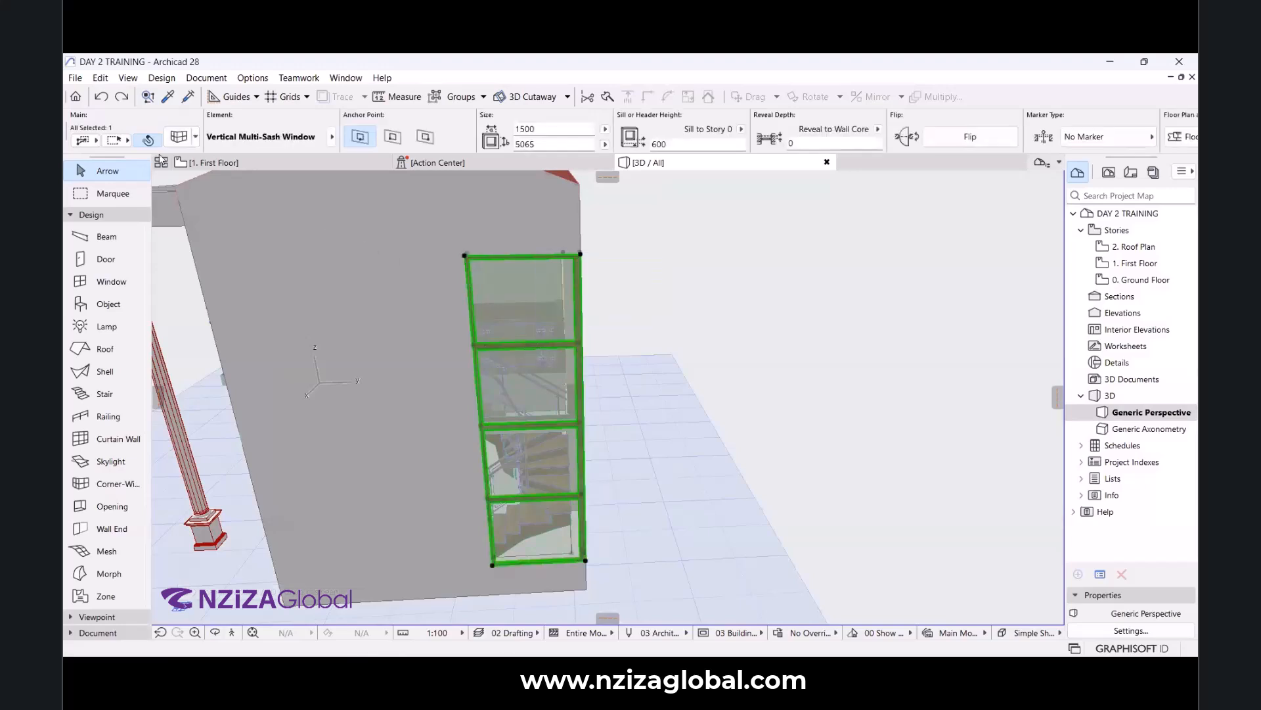
click(176, 140)
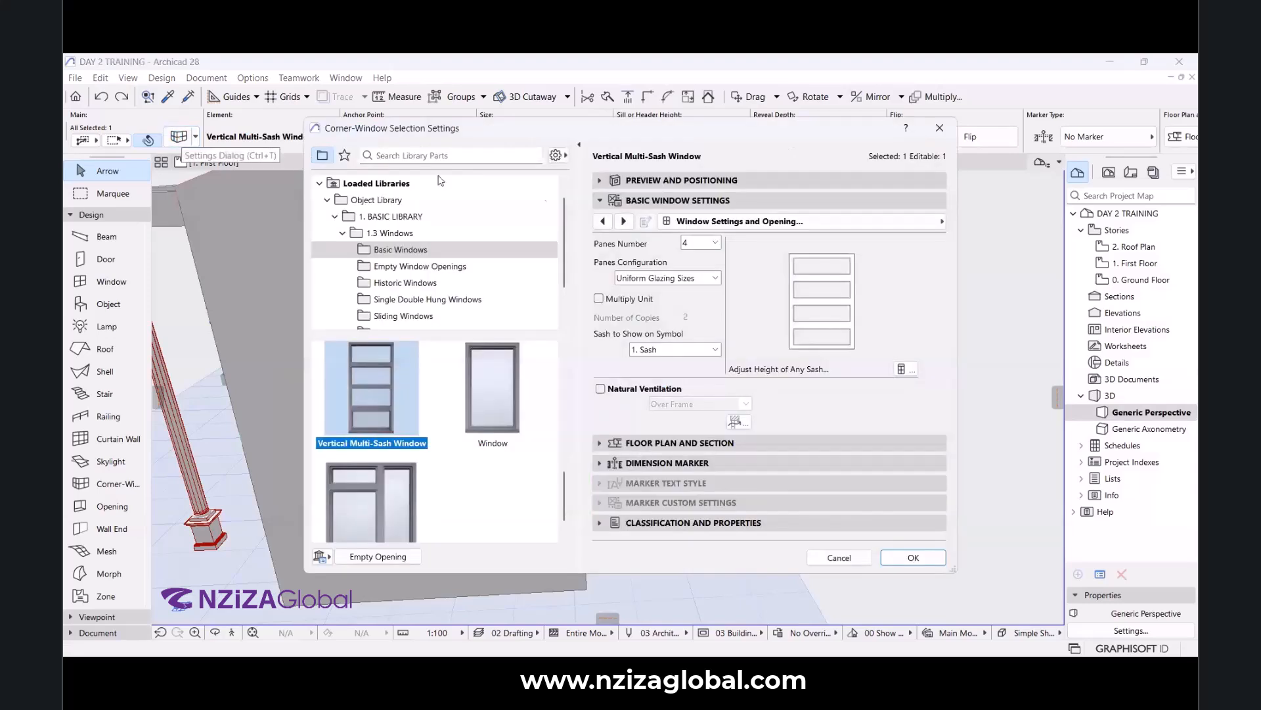
click(712, 227)
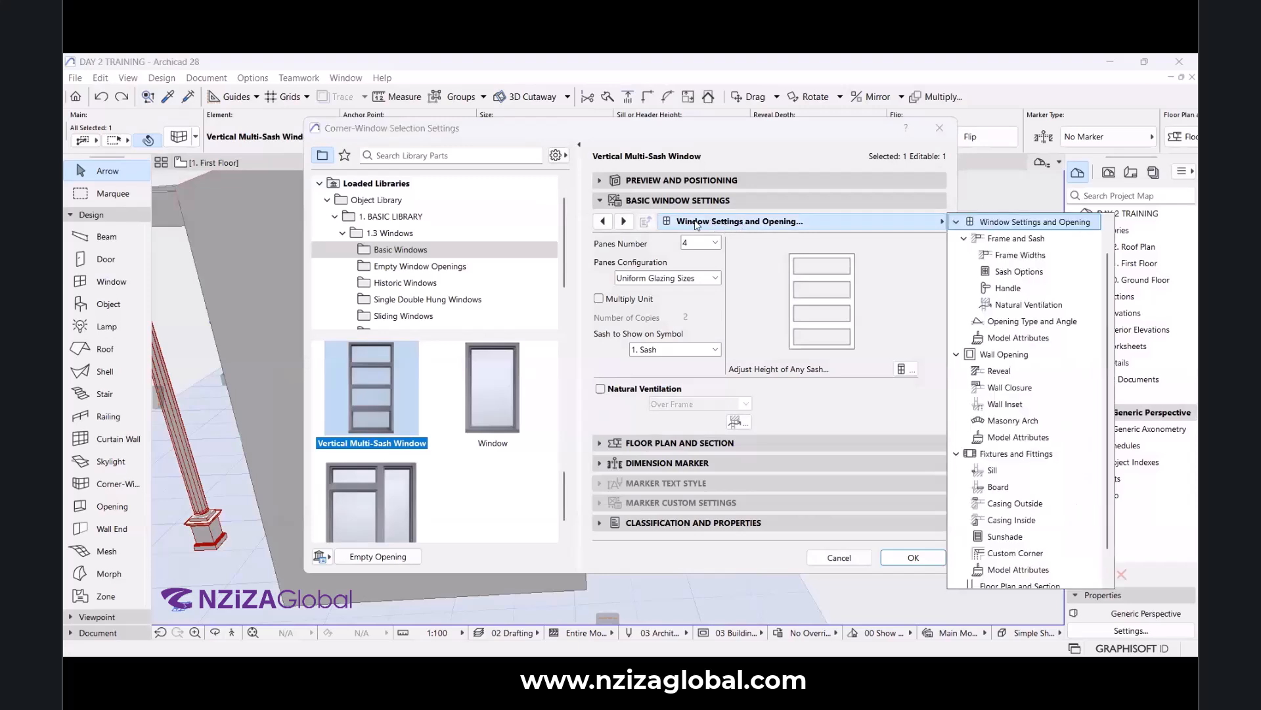
click(1025, 323)
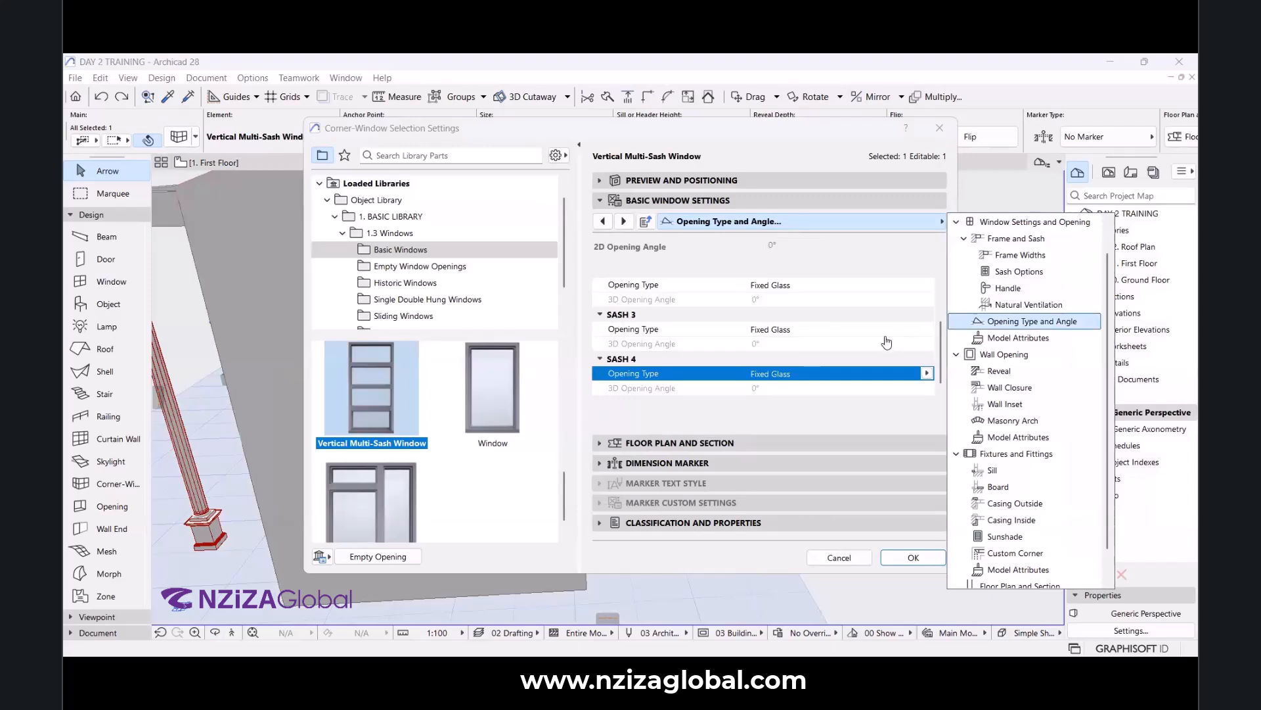
click(733, 335)
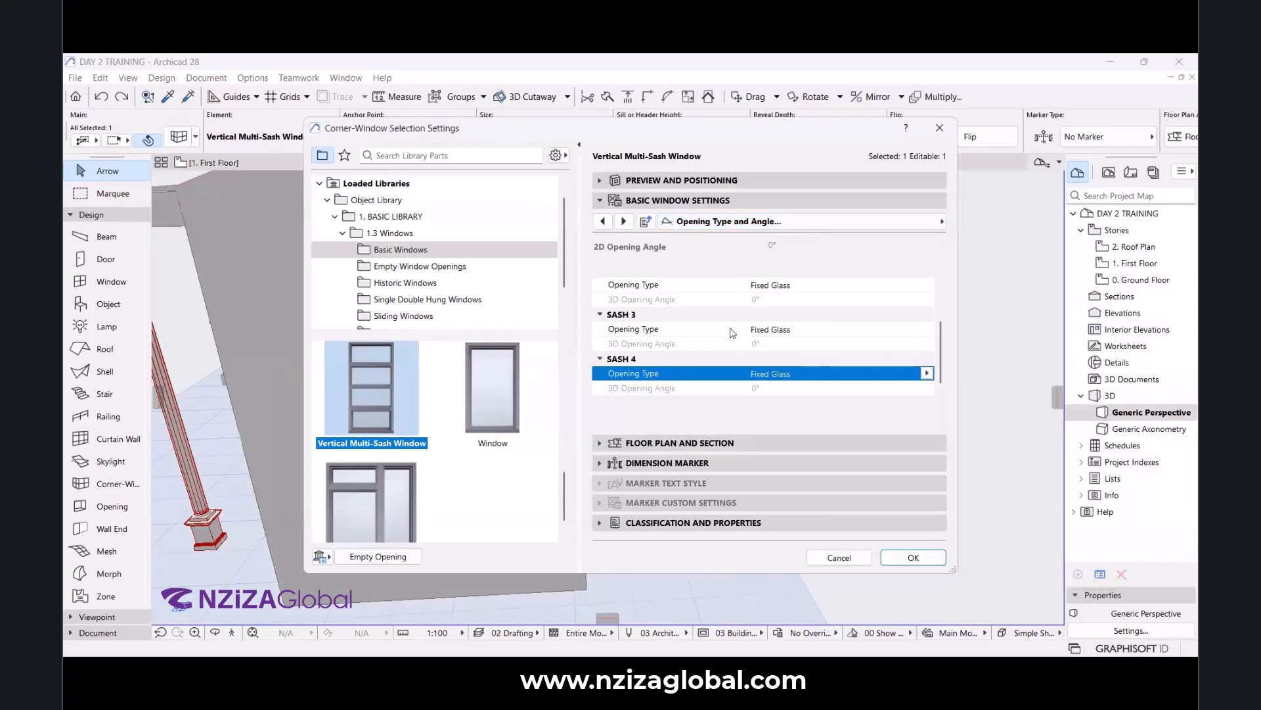
click(647, 331)
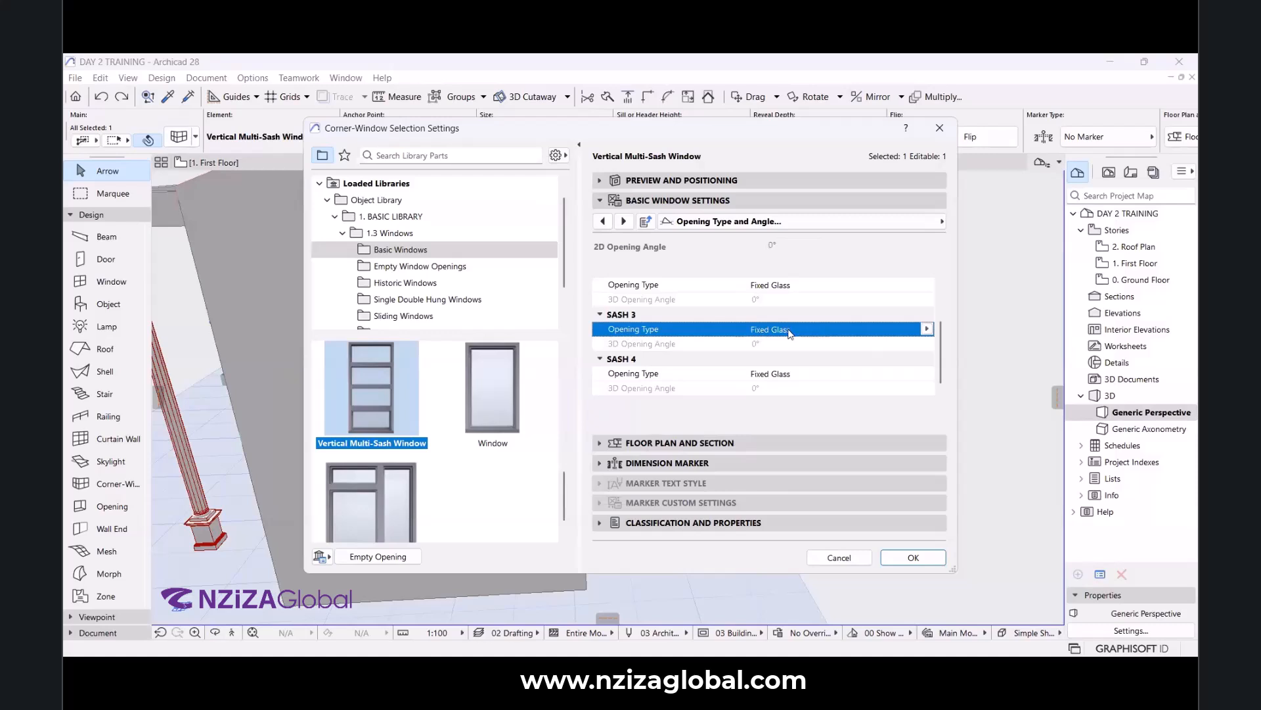
click(927, 329)
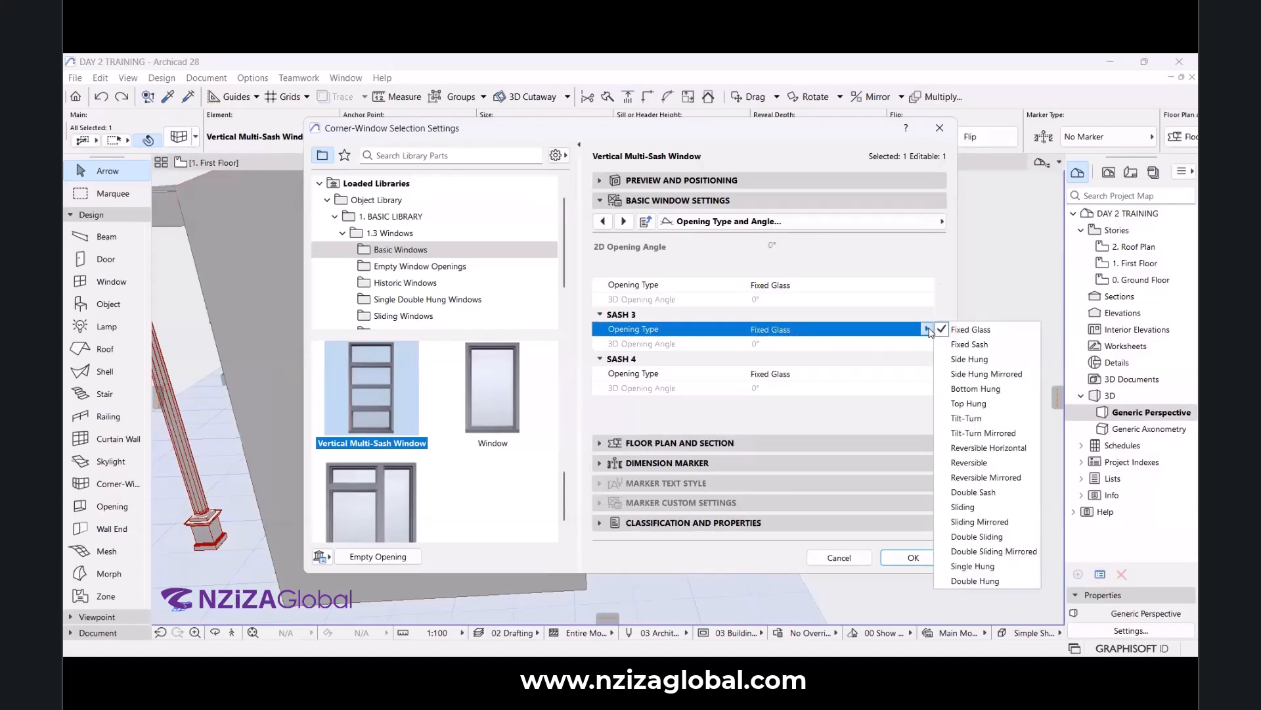
click(985, 404)
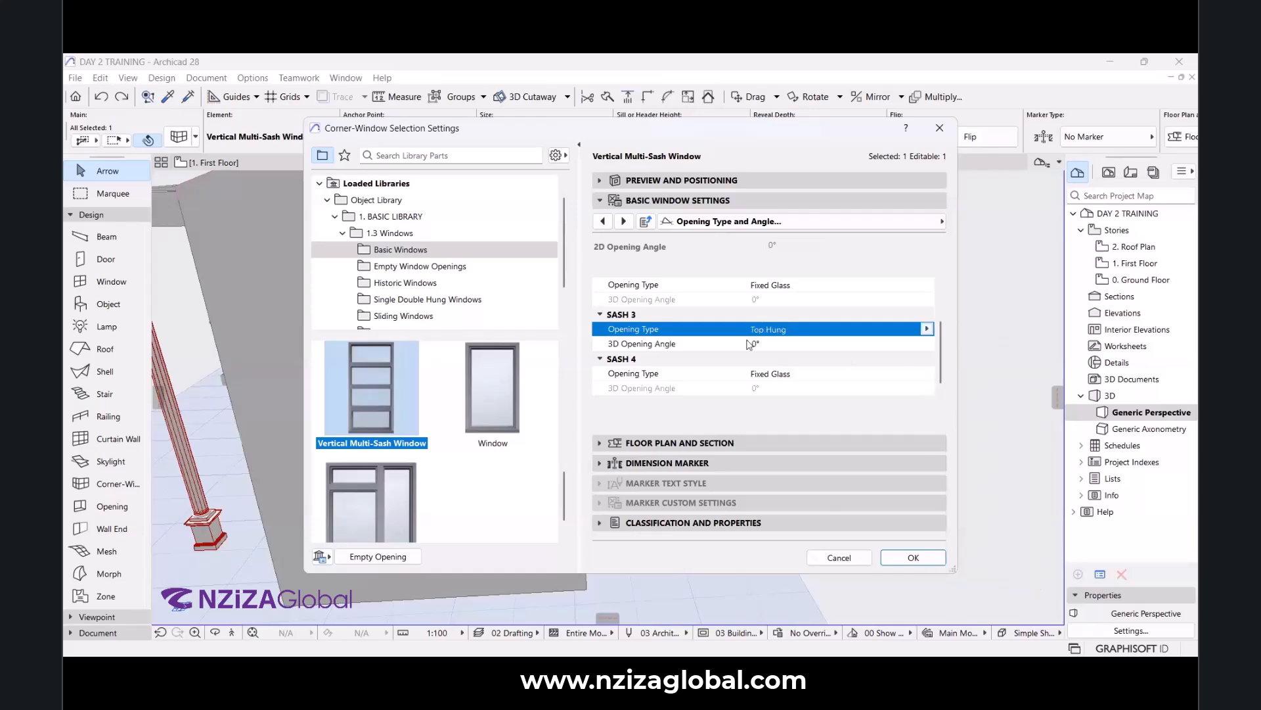
click(756, 345)
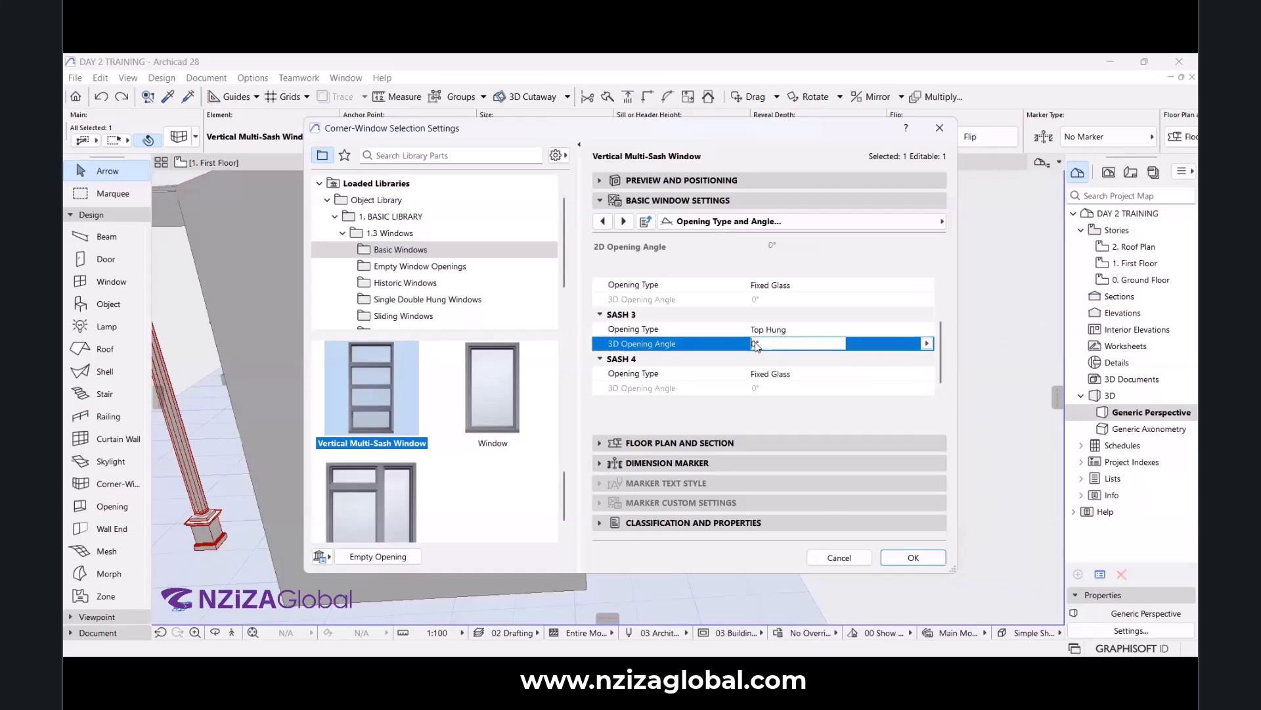
text(2)
click(929, 555)
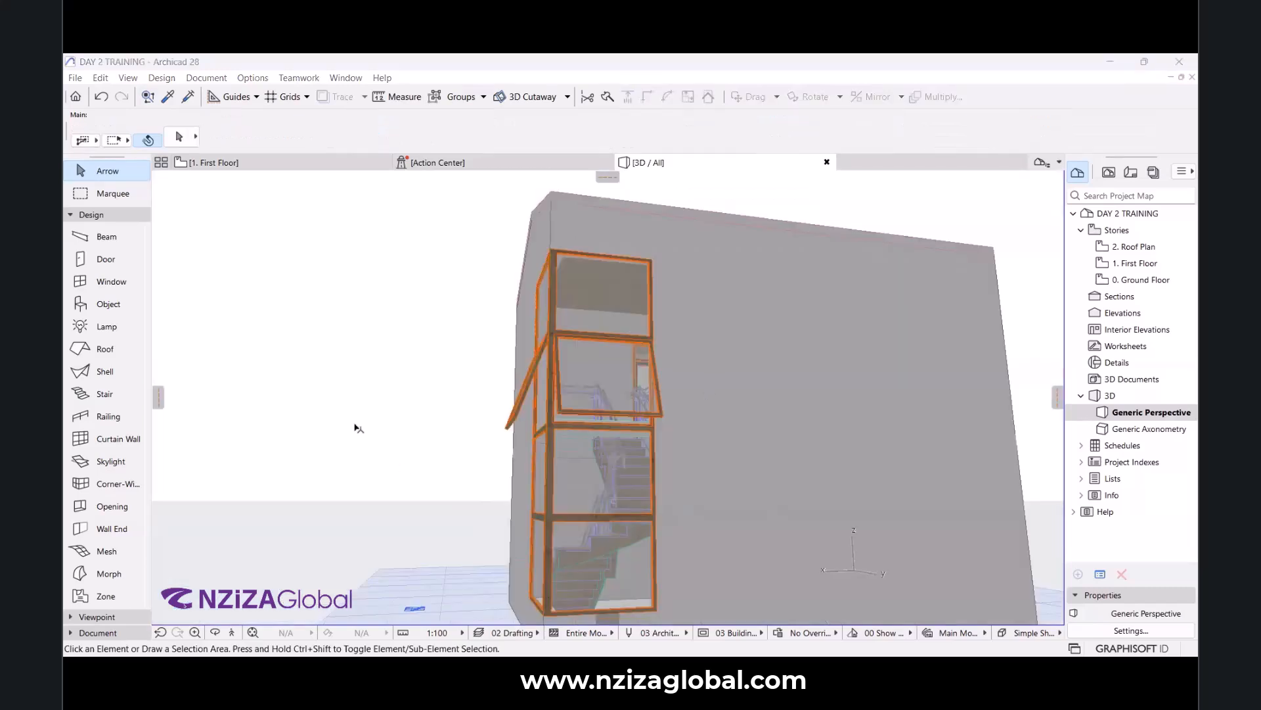
Inspect the opened top-hung sashes of the corner window from both sides of the building corner and up close.
scroll(395, 439, down, 3)
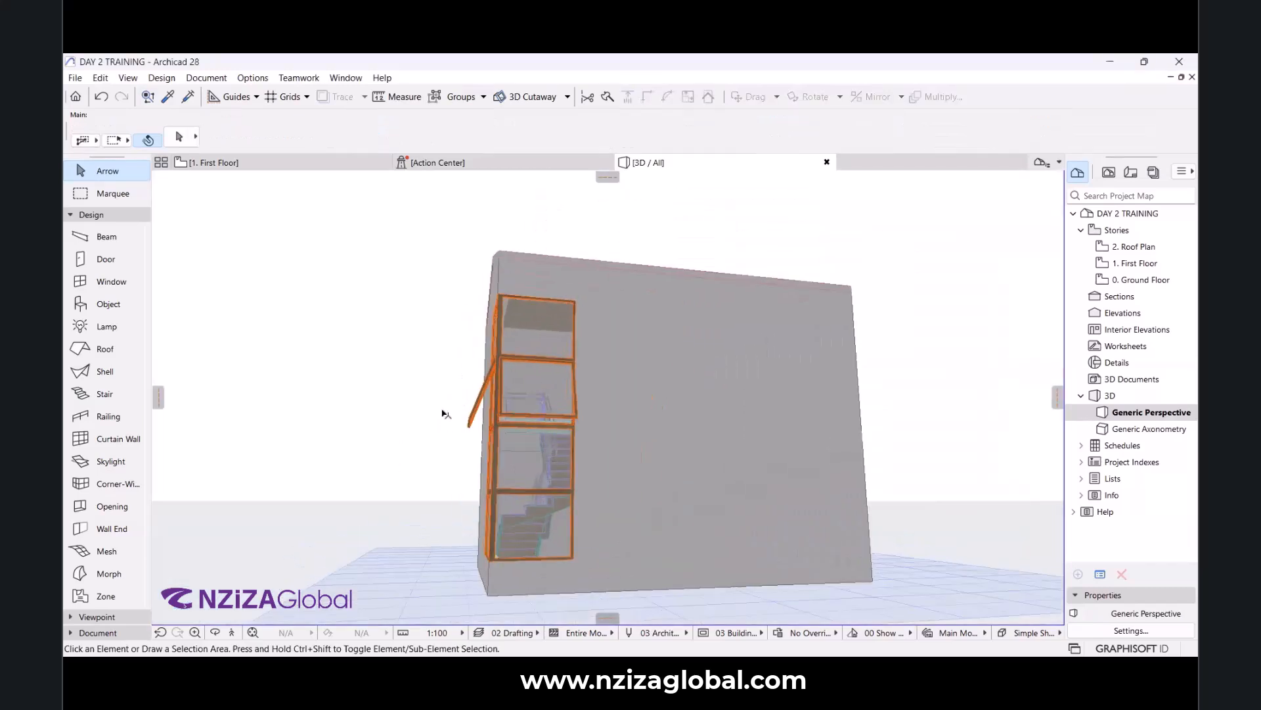
click(217, 634)
drag(420, 394, 755, 483)
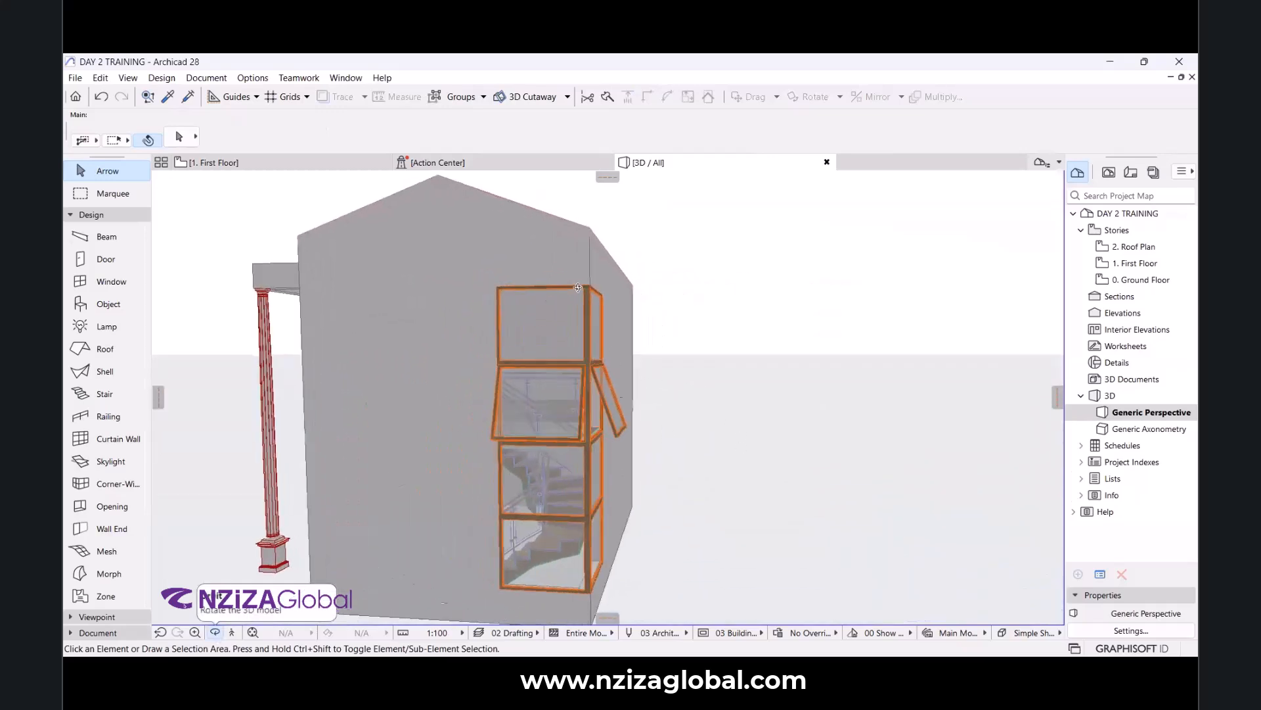
scroll(565, 358, up, 2)
scroll(594, 356, down, 2)
drag(600, 353, 674, 362)
scroll(673, 362, down, 3)
scroll(653, 371, up, 5)
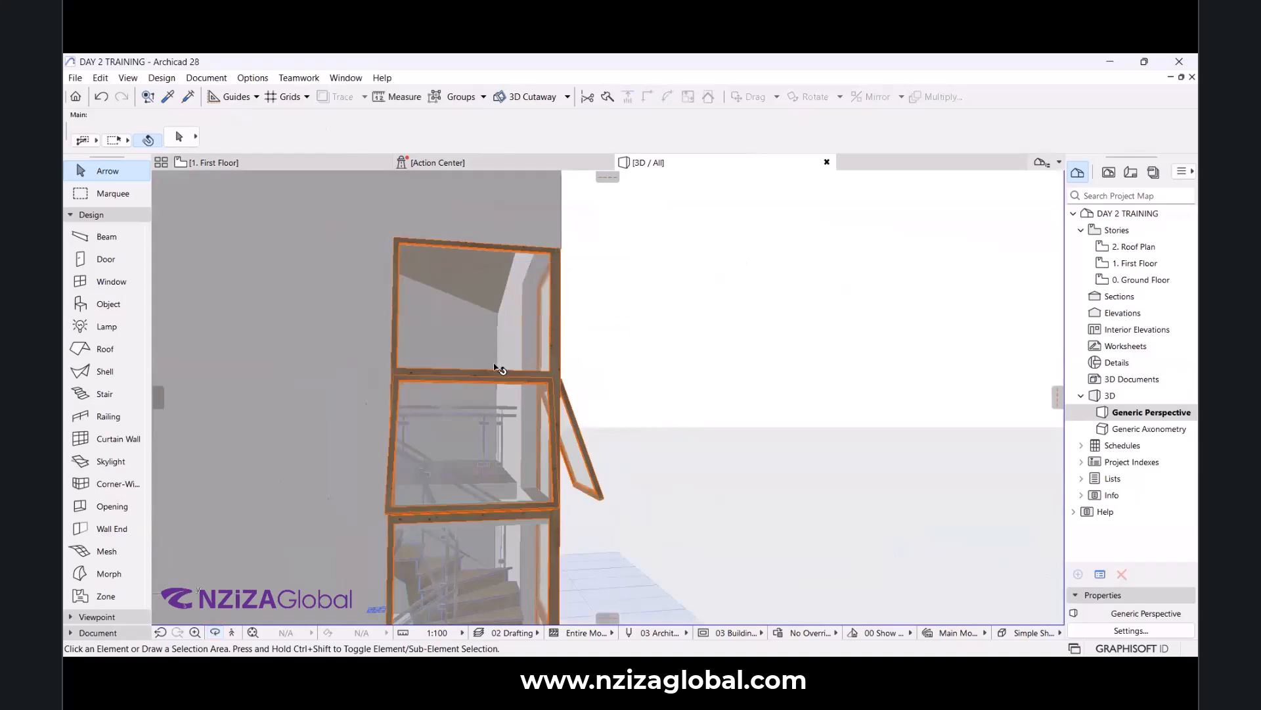
scroll(571, 386, down, 5)
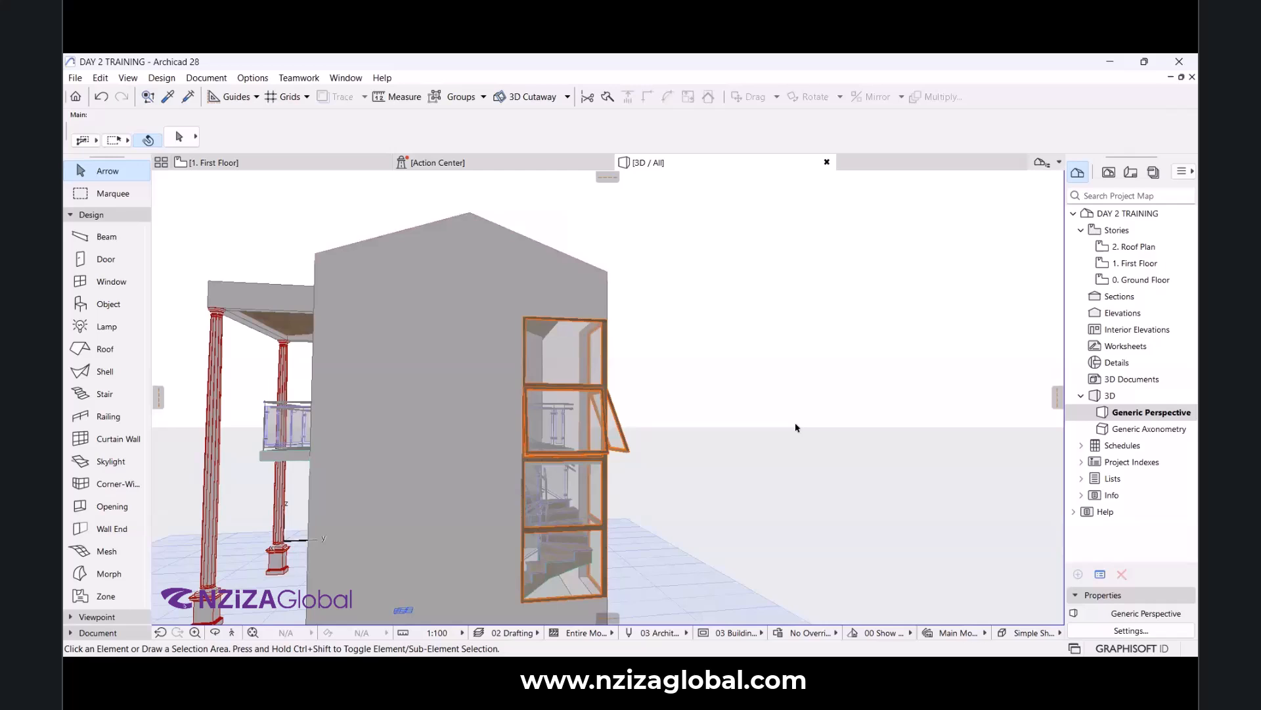
scroll(529, 353, up, 3)
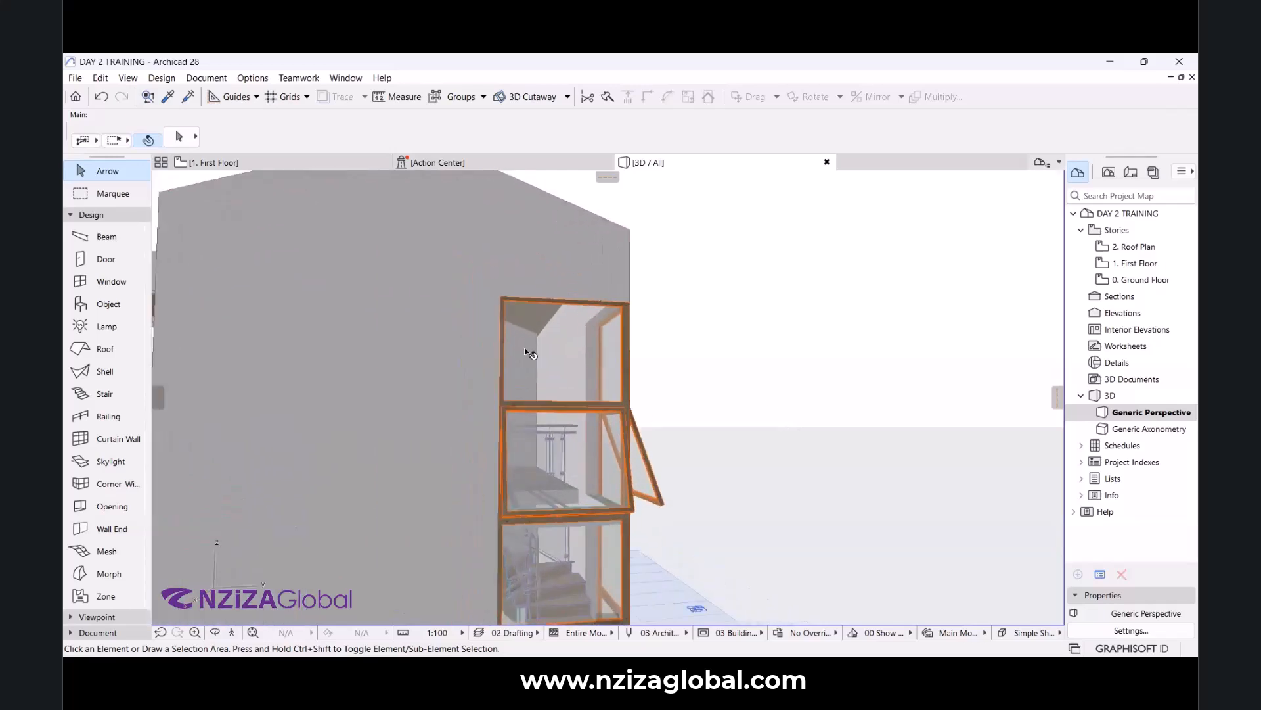
click(529, 353)
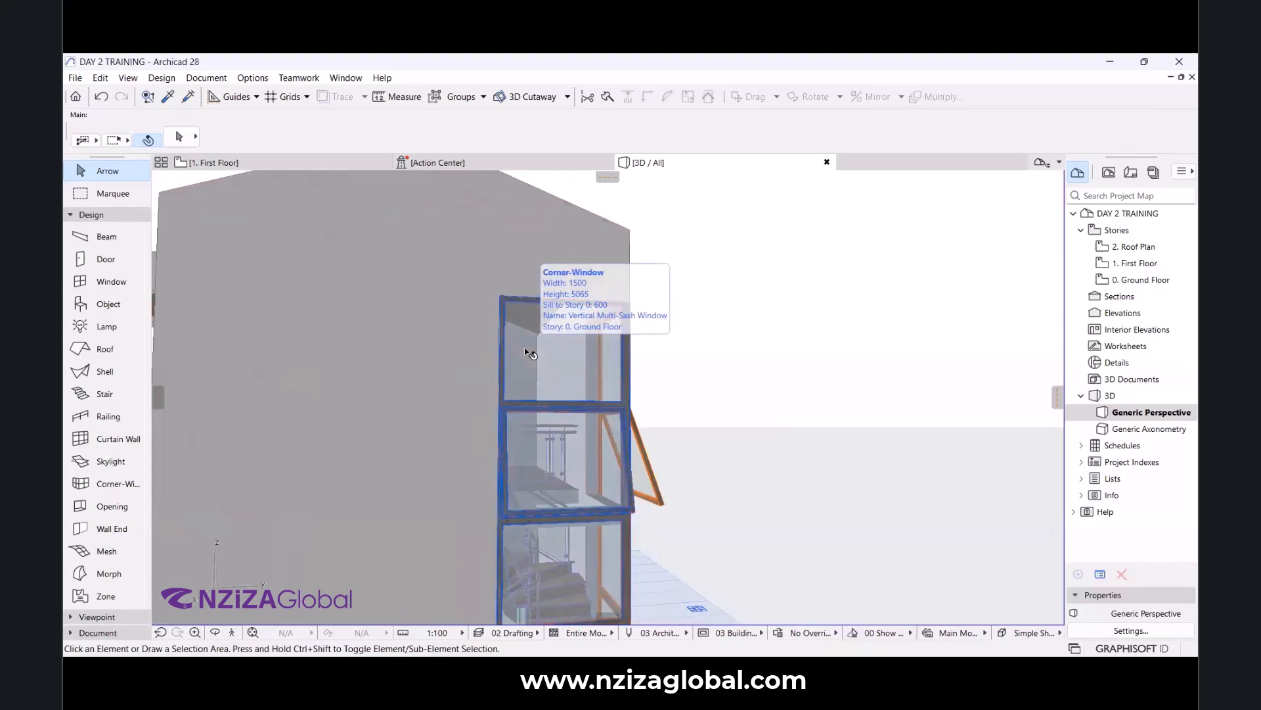
scroll(641, 507, up, 4)
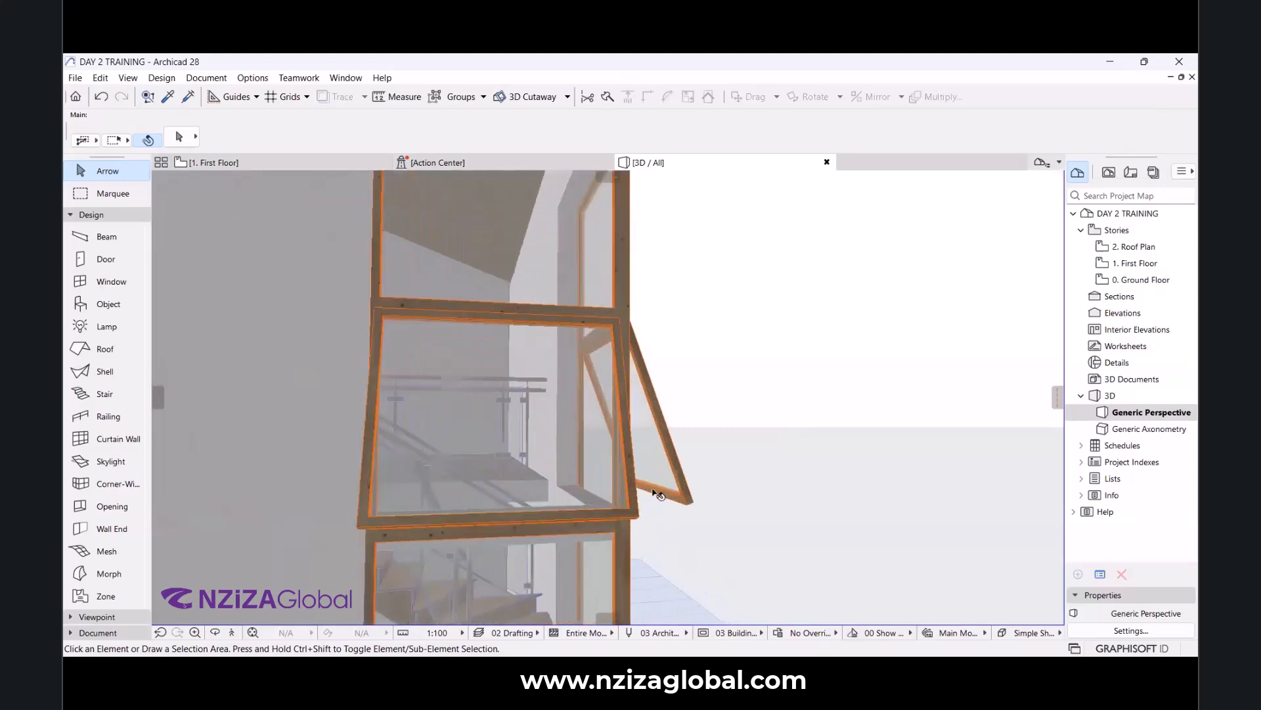
scroll(672, 470, down, 2)
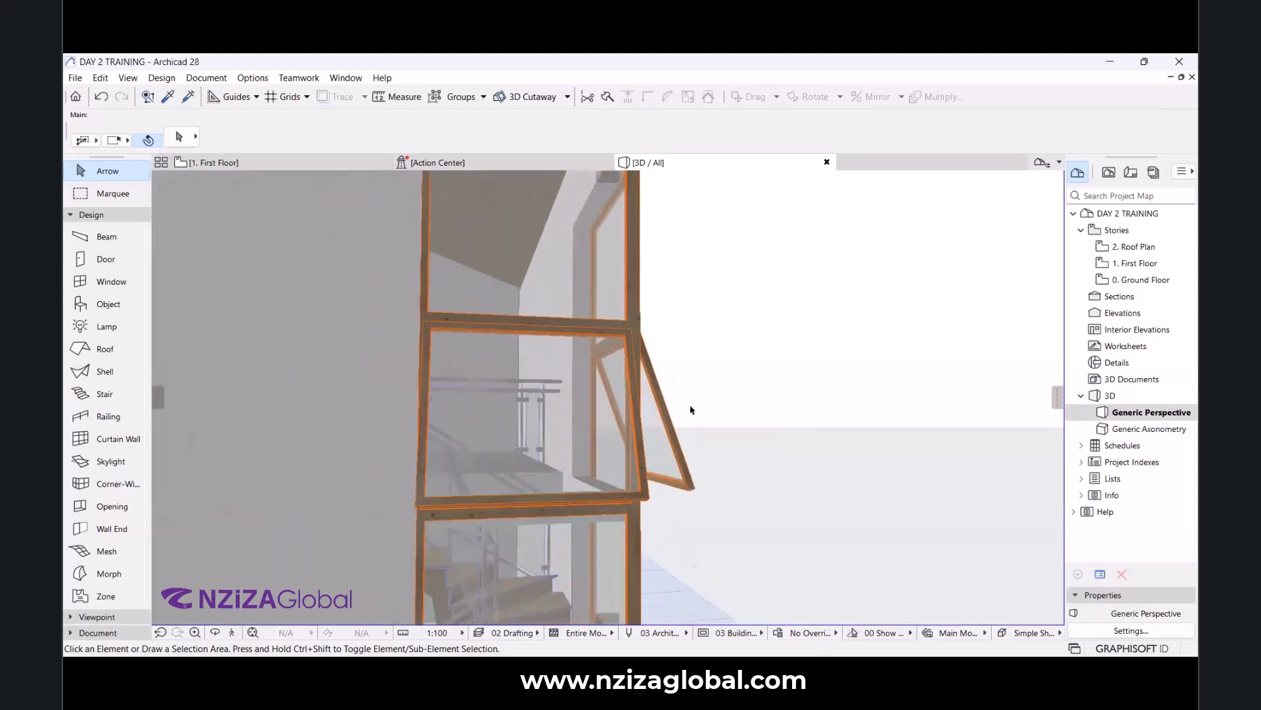
middle_drag(690, 408, 736, 368)
scroll(631, 443, up, 2)
scroll(648, 393, down, 3)
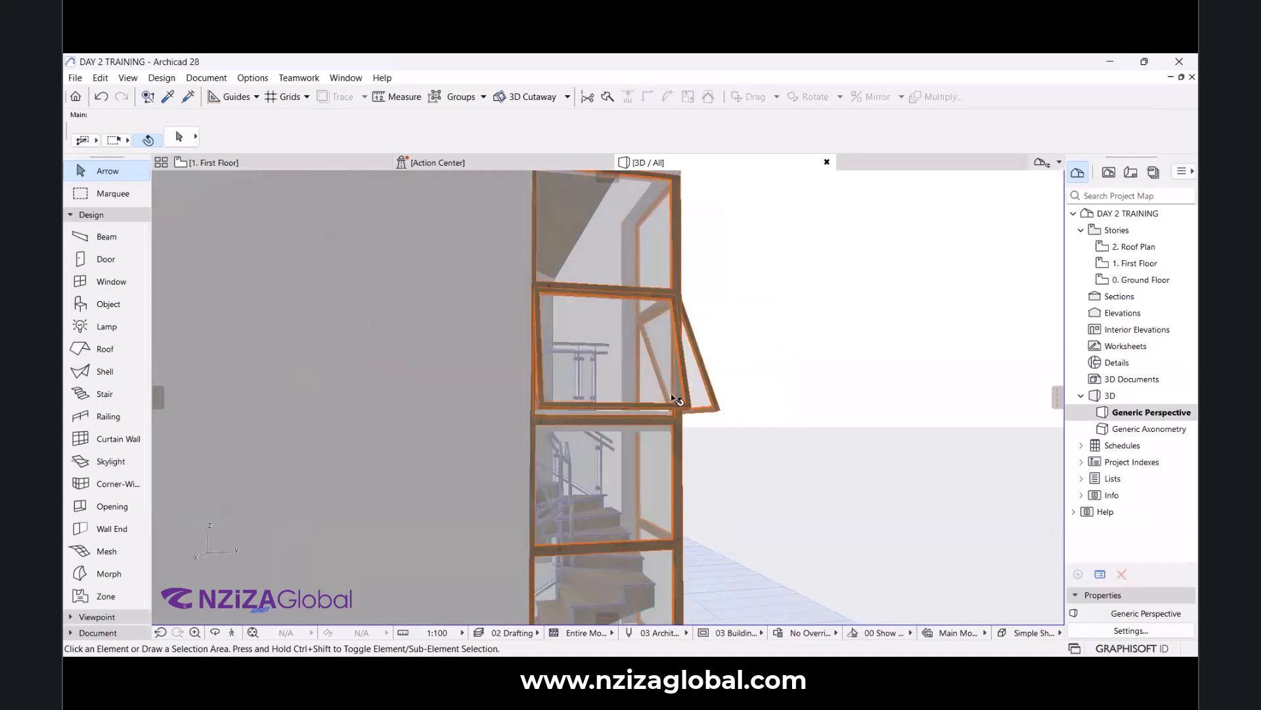
scroll(703, 412, down, 2)
scroll(693, 407, up, 1)
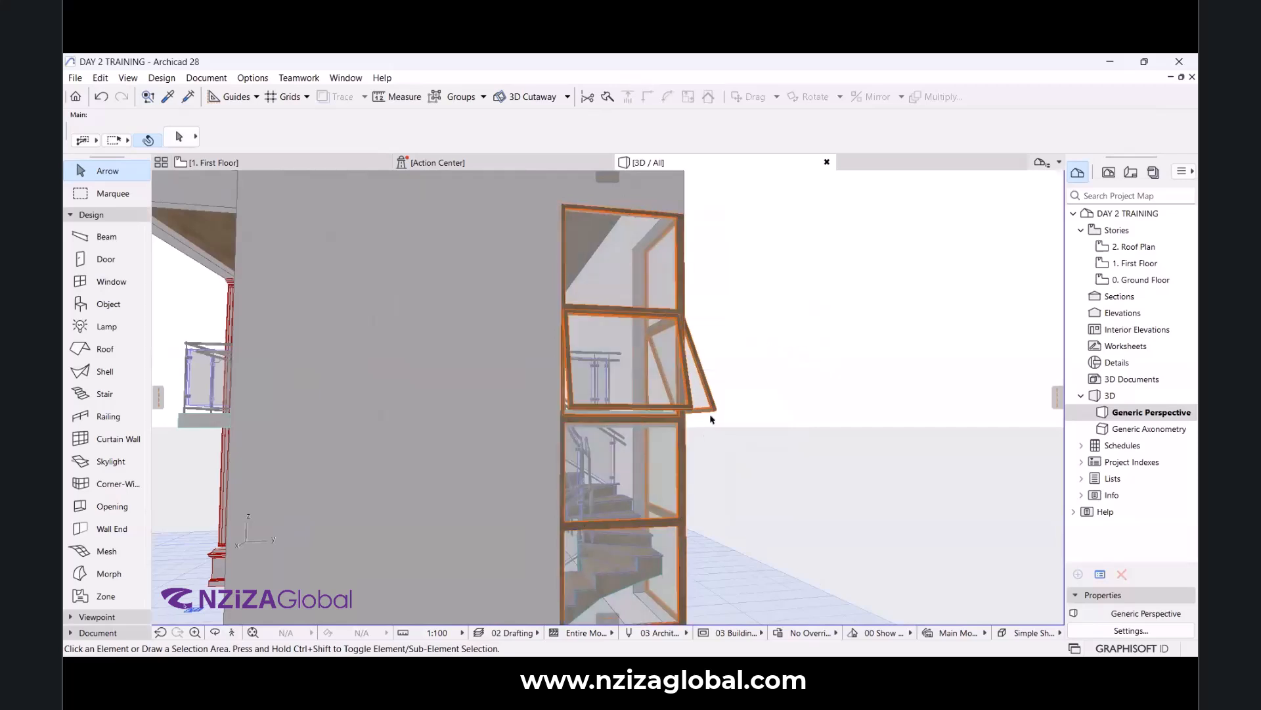
Review the corner window's Shape settings, including the symbol sash, panes configuration and panes number options, without changing them.
click(682, 474)
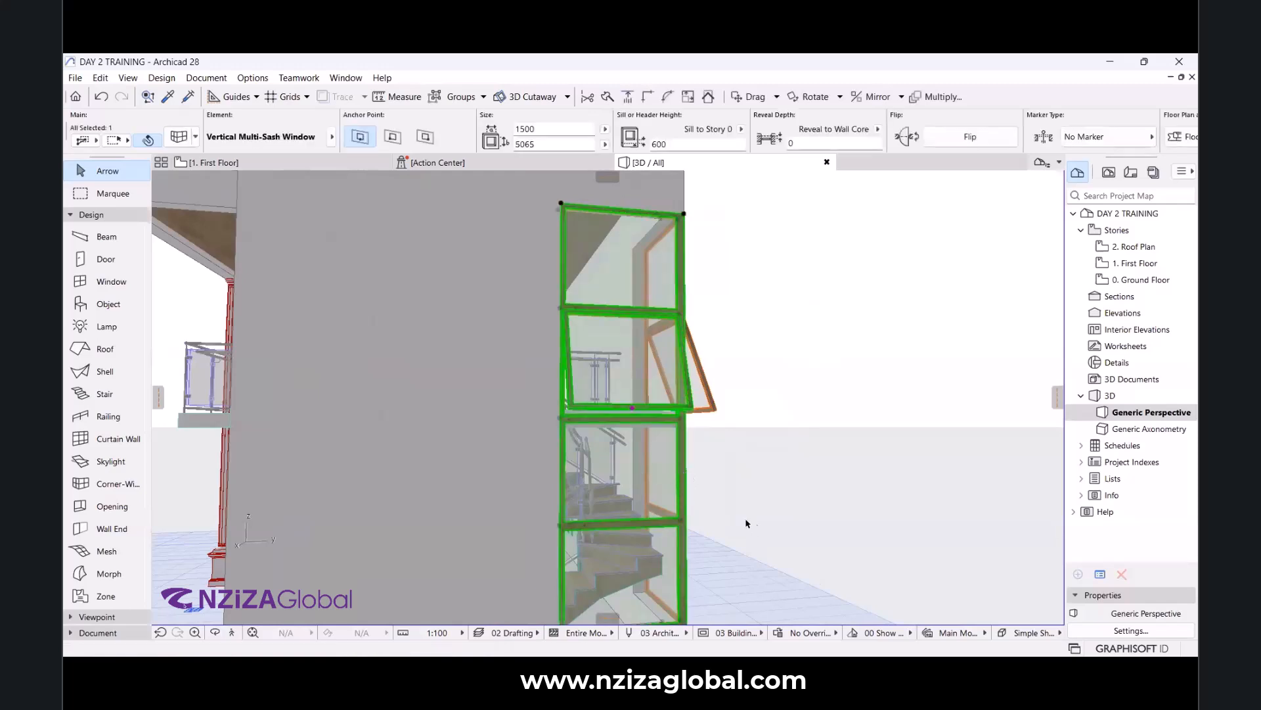
scroll(722, 456, down, 5)
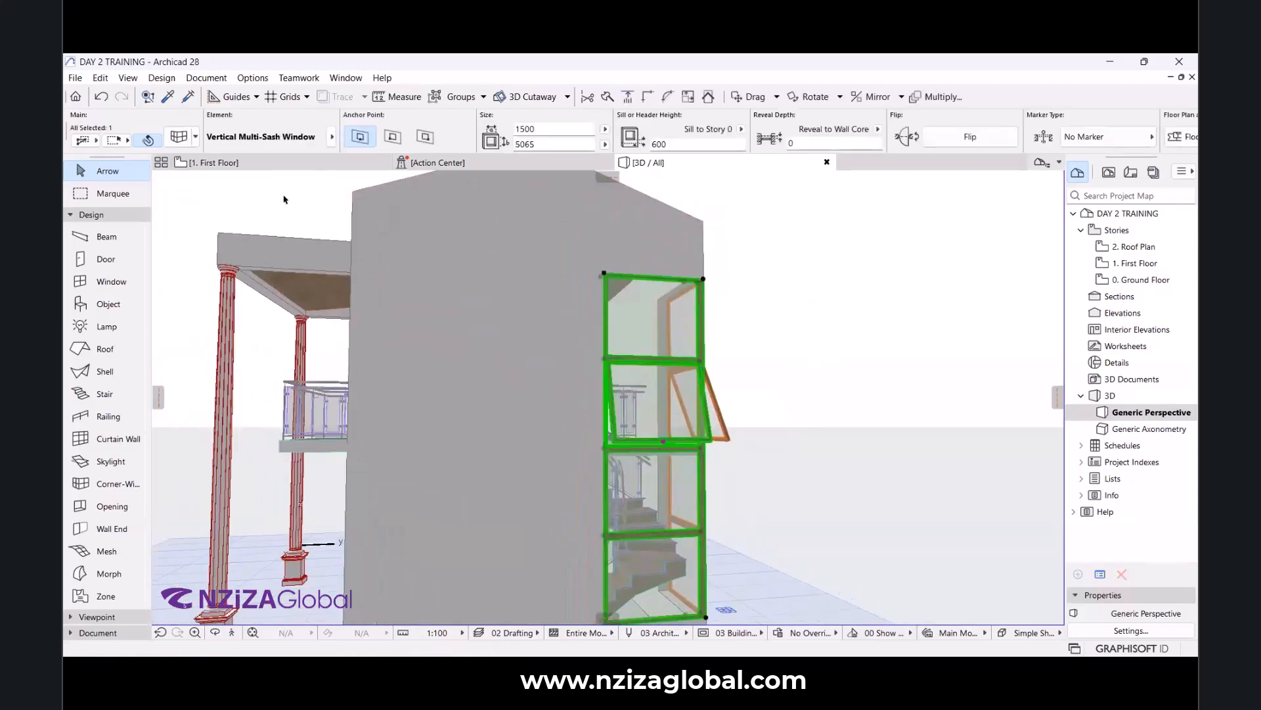
click(179, 136)
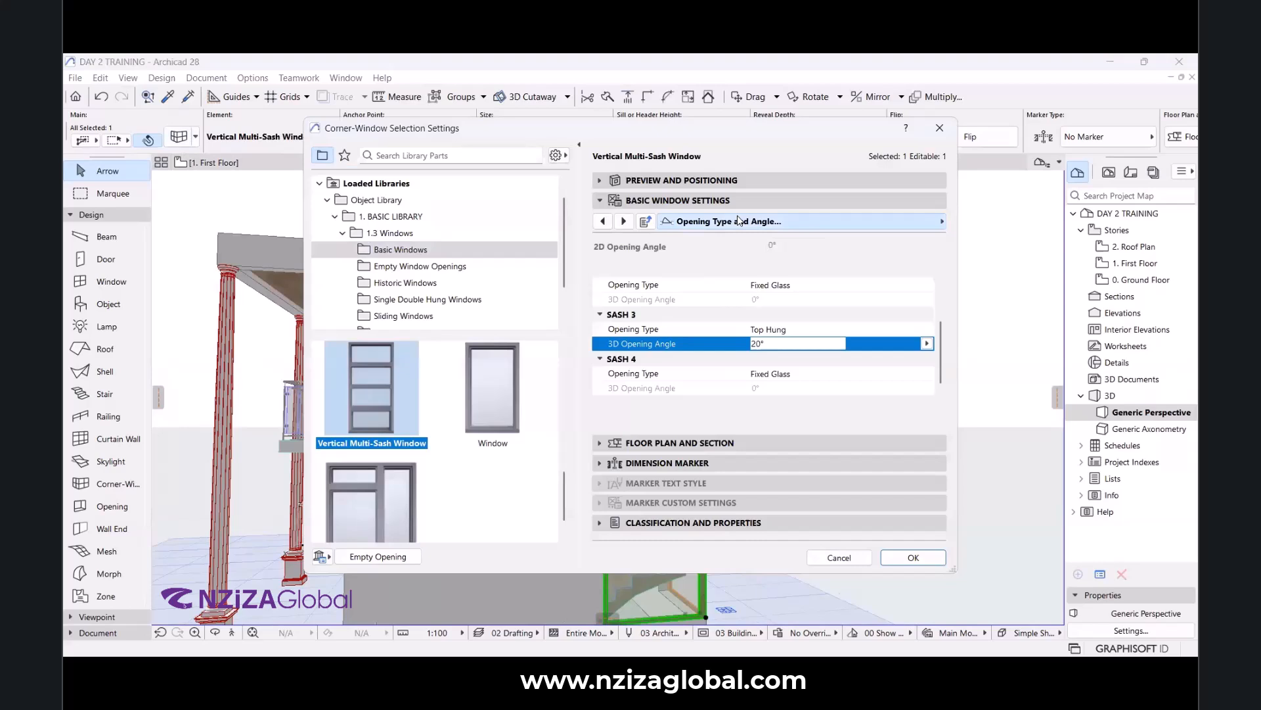
click(739, 221)
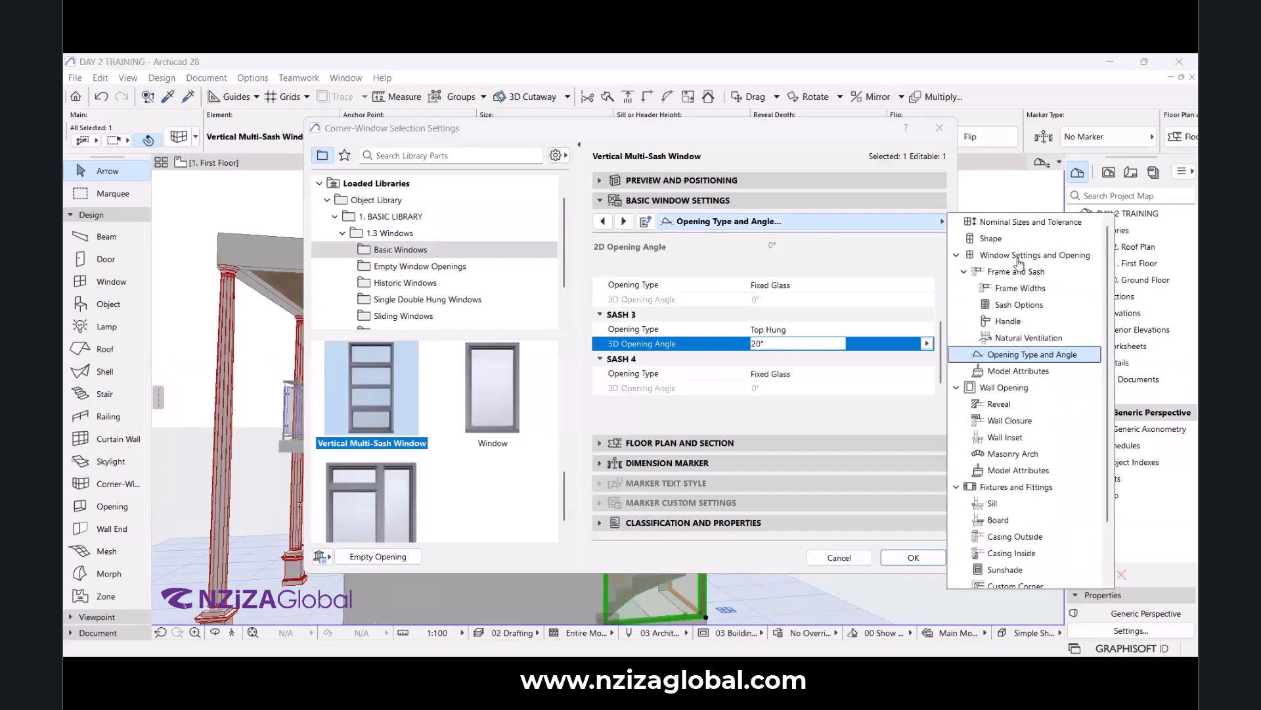
click(1012, 241)
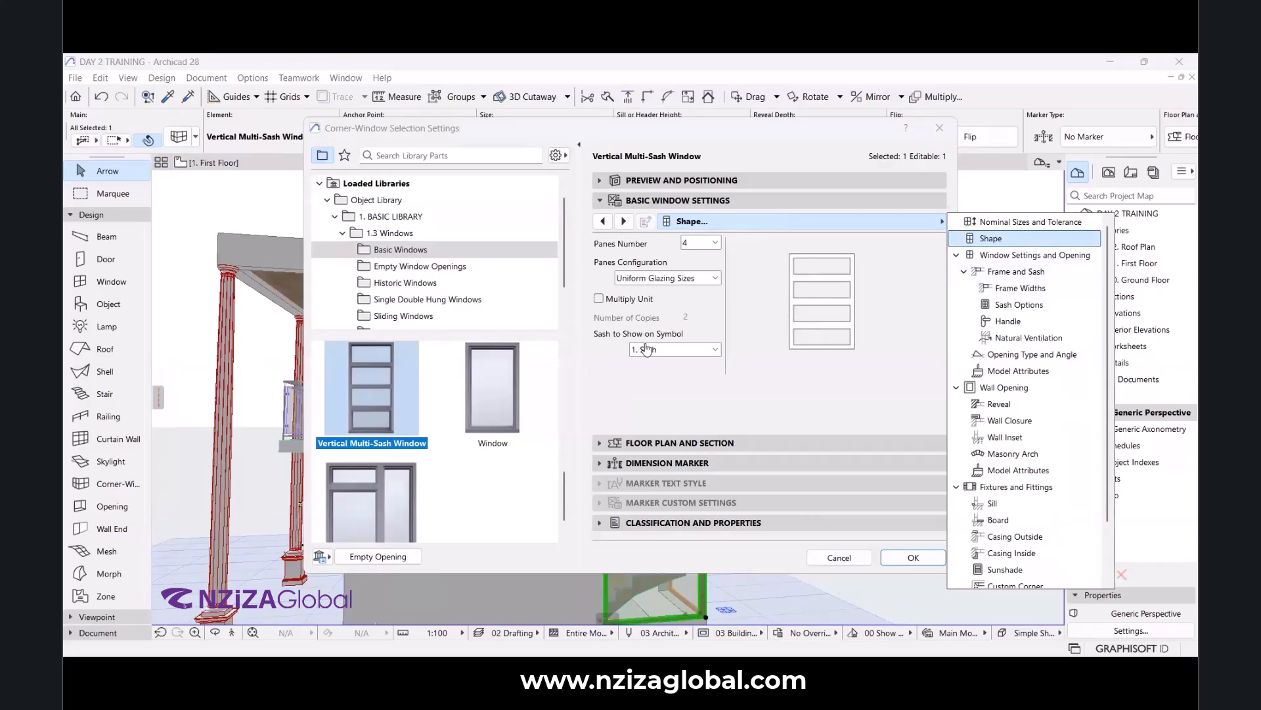
click(665, 354)
click(665, 355)
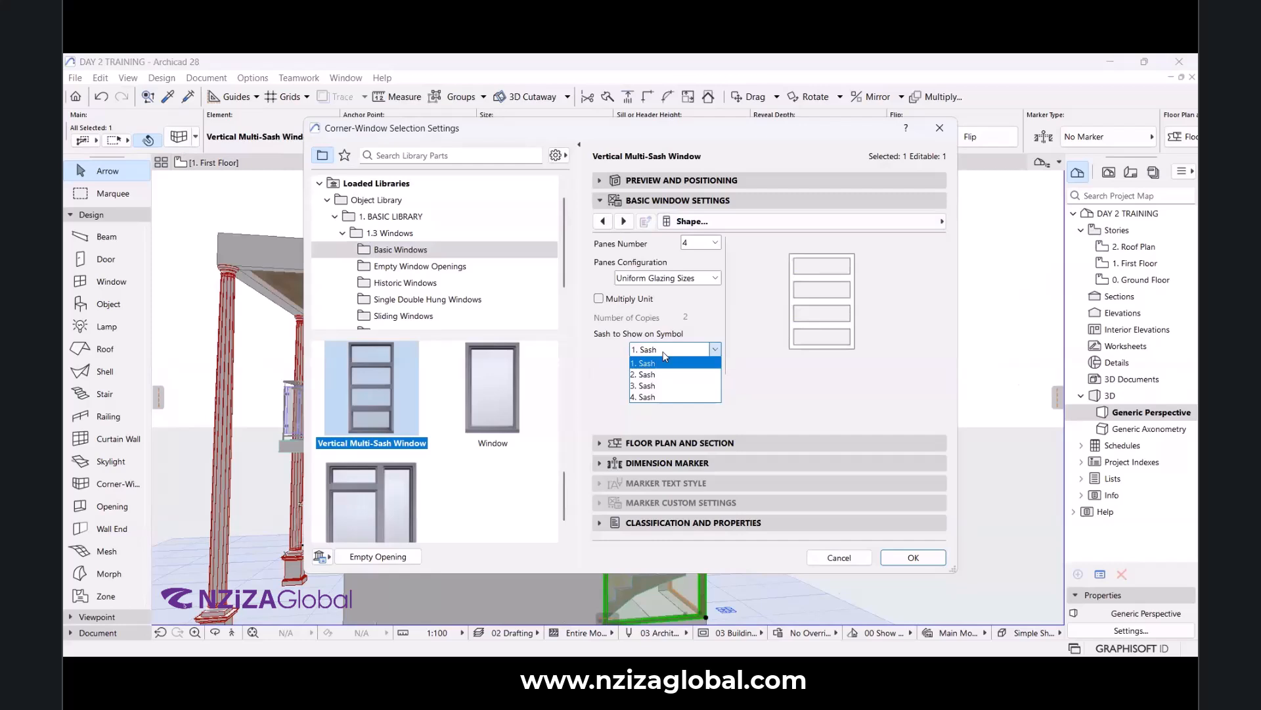
click(665, 359)
click(697, 277)
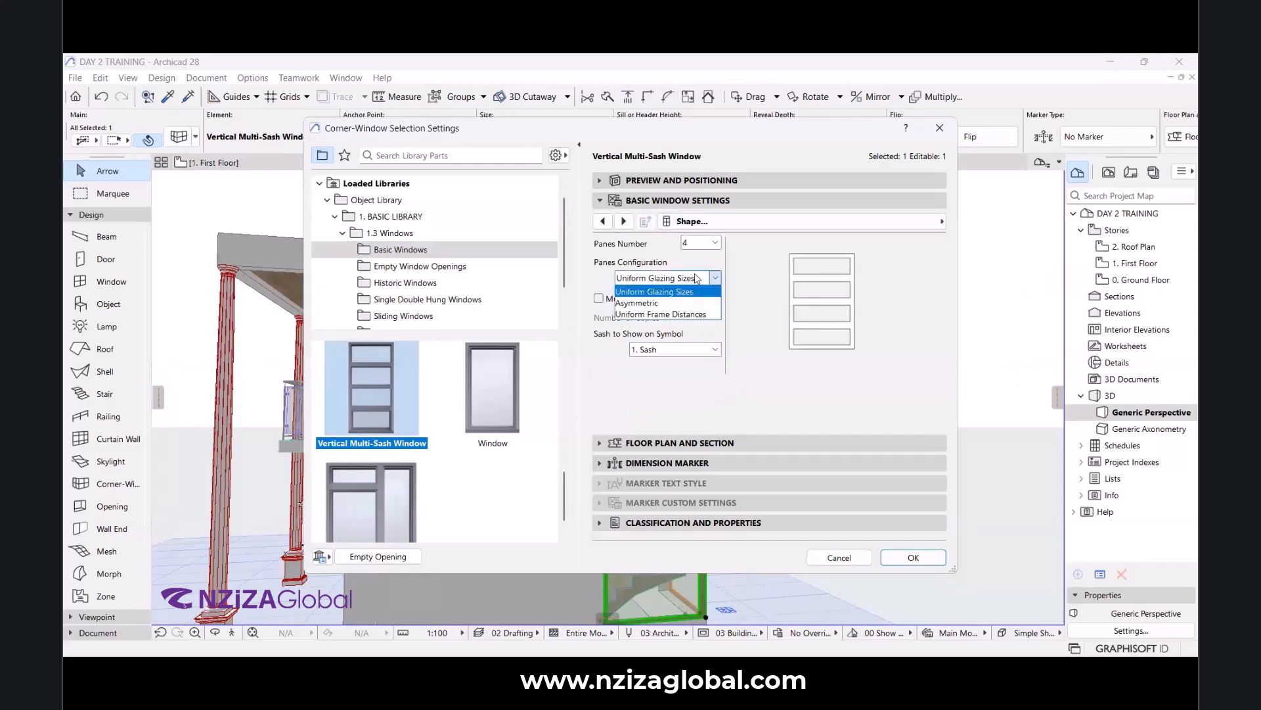
click(710, 249)
click(708, 248)
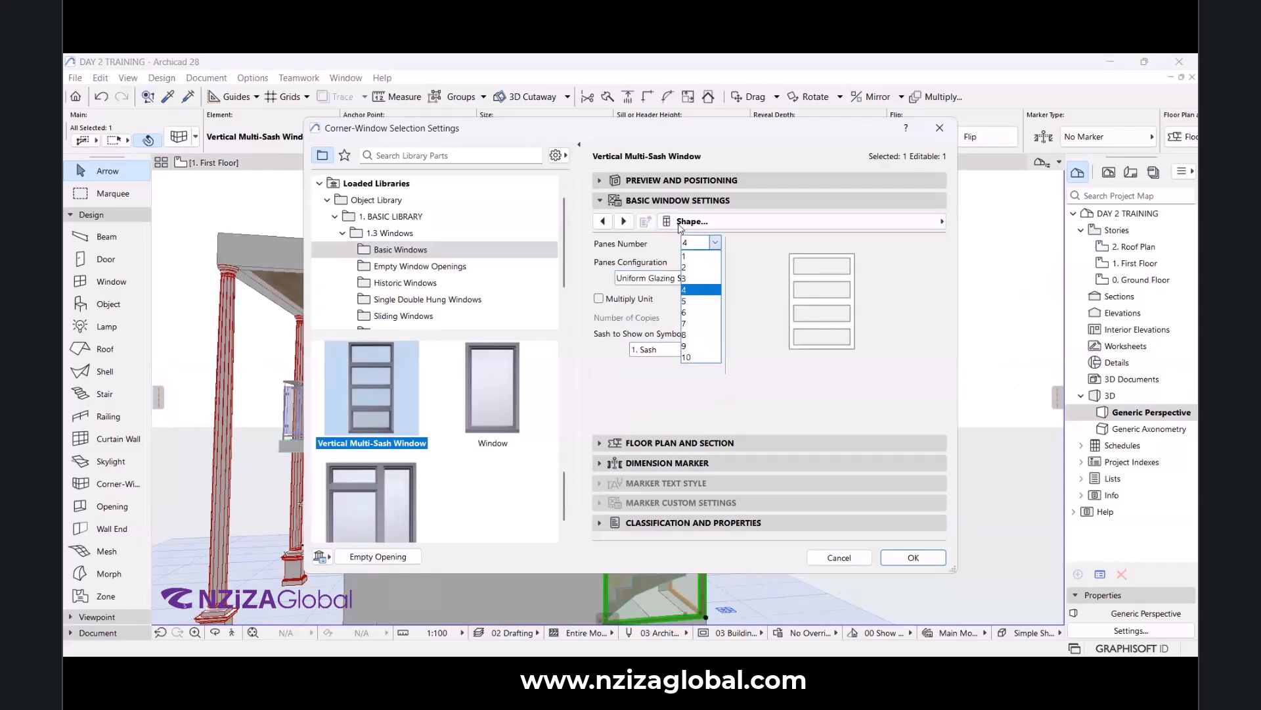
click(689, 225)
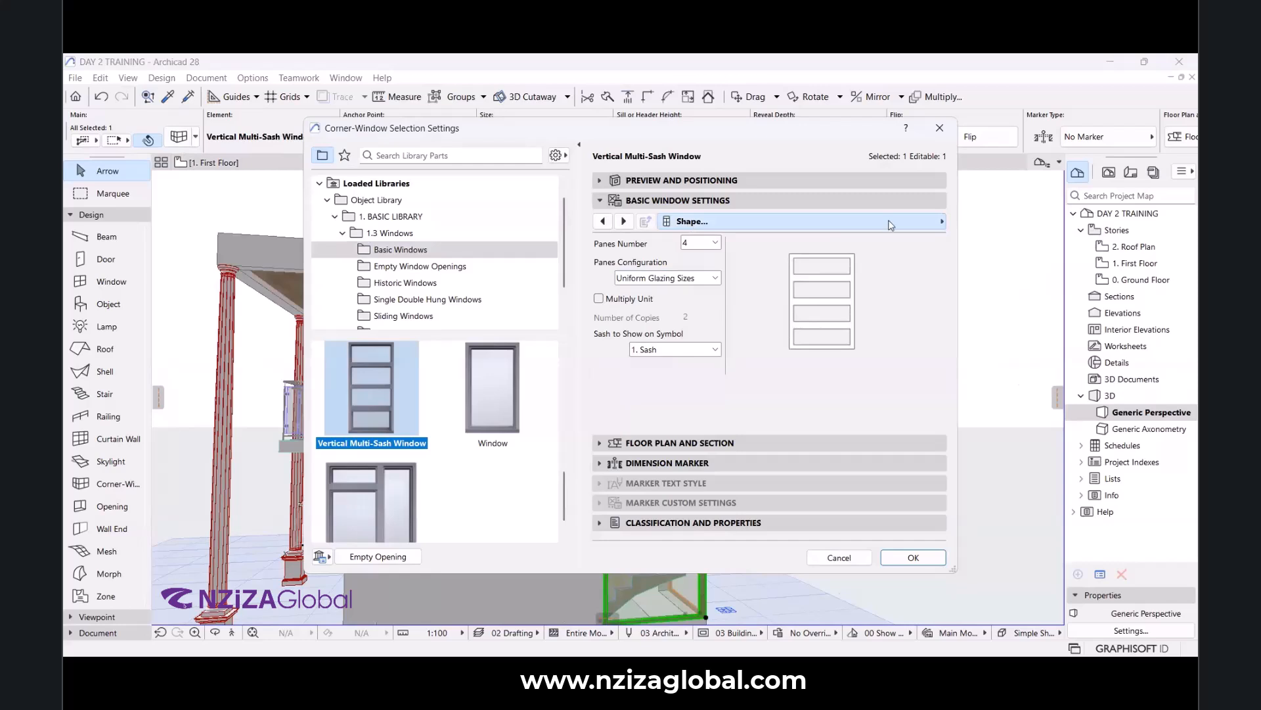
Change the sash type of Sash 4 of the corner window to Vent Sash in its sash options.
click(892, 225)
click(1012, 258)
click(1017, 271)
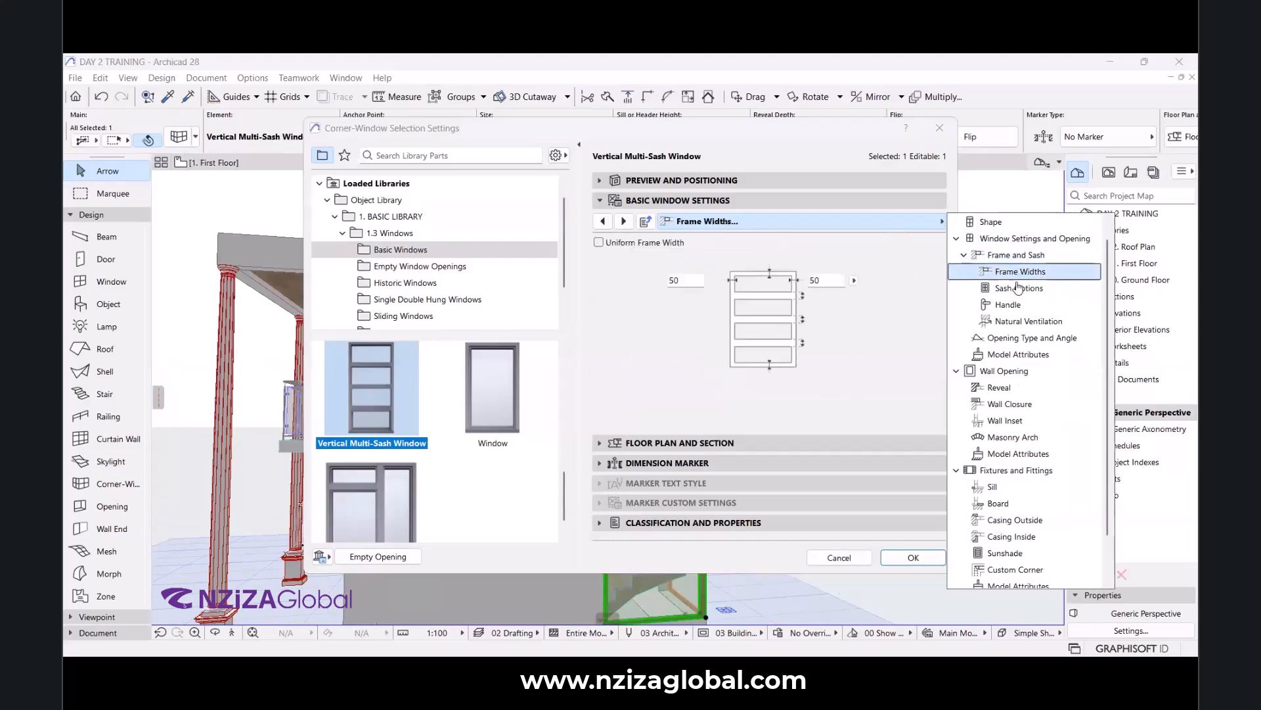
click(1018, 288)
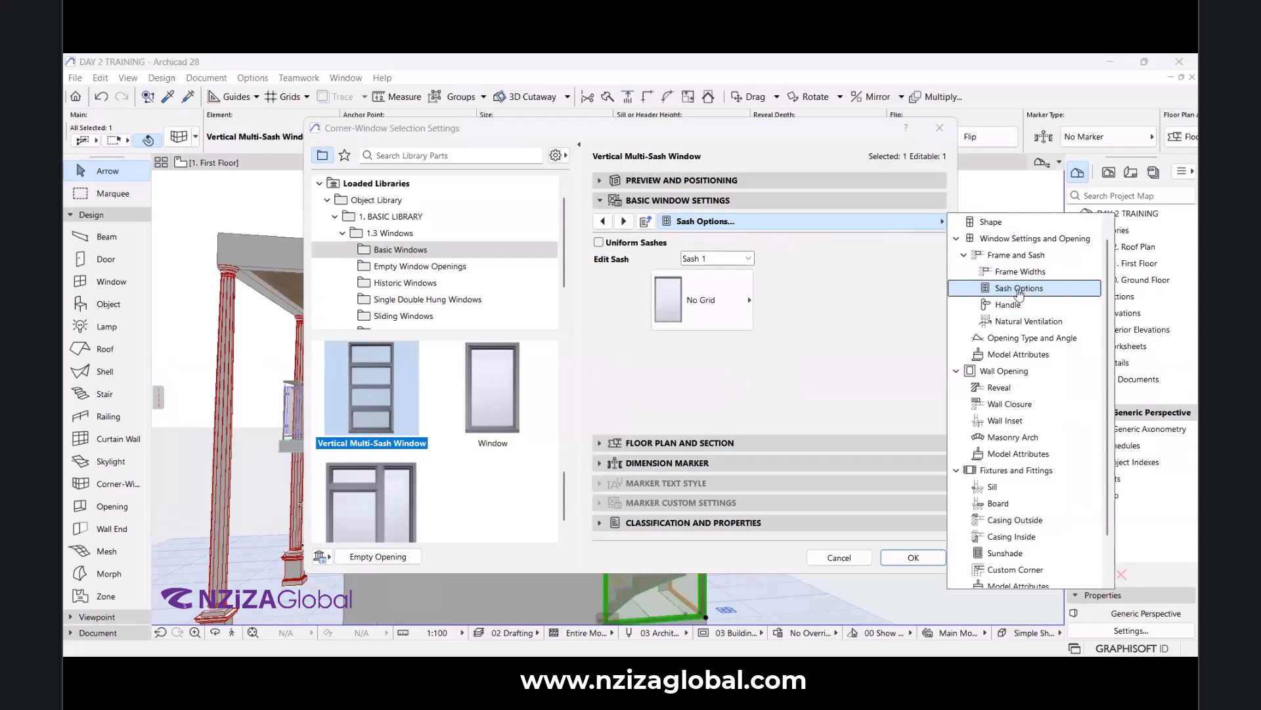
click(722, 258)
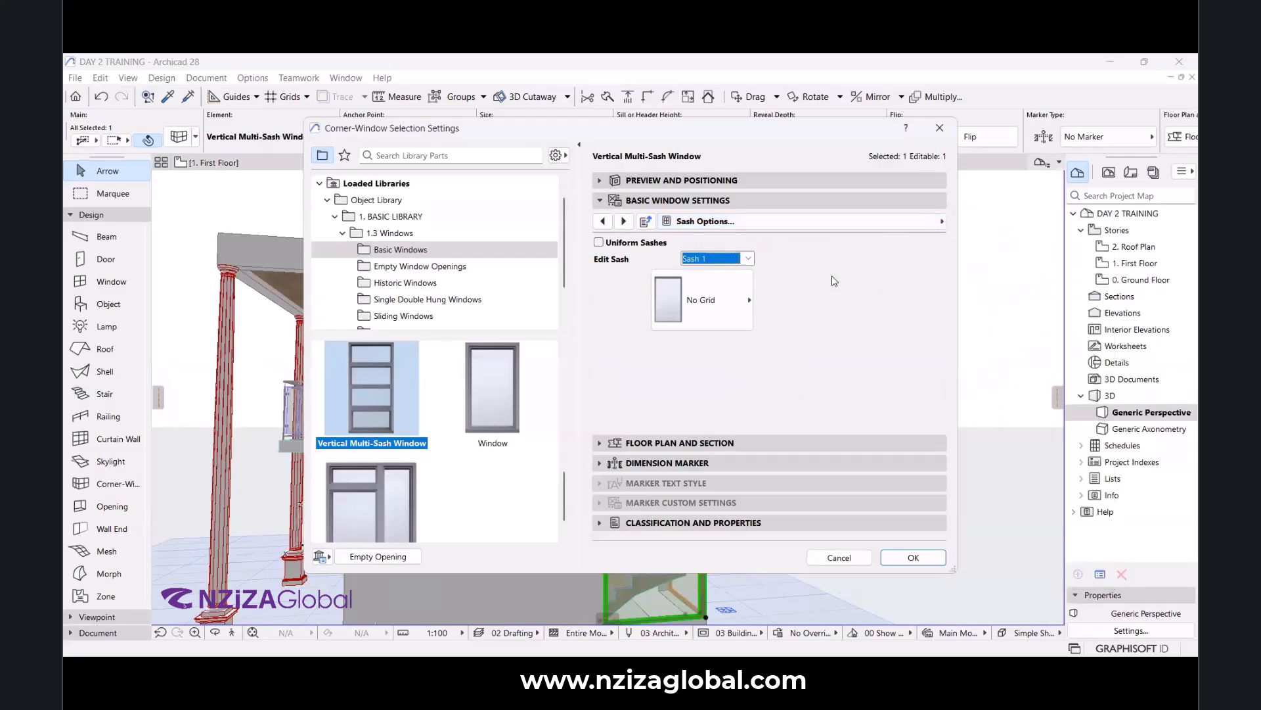
click(722, 258)
click(714, 307)
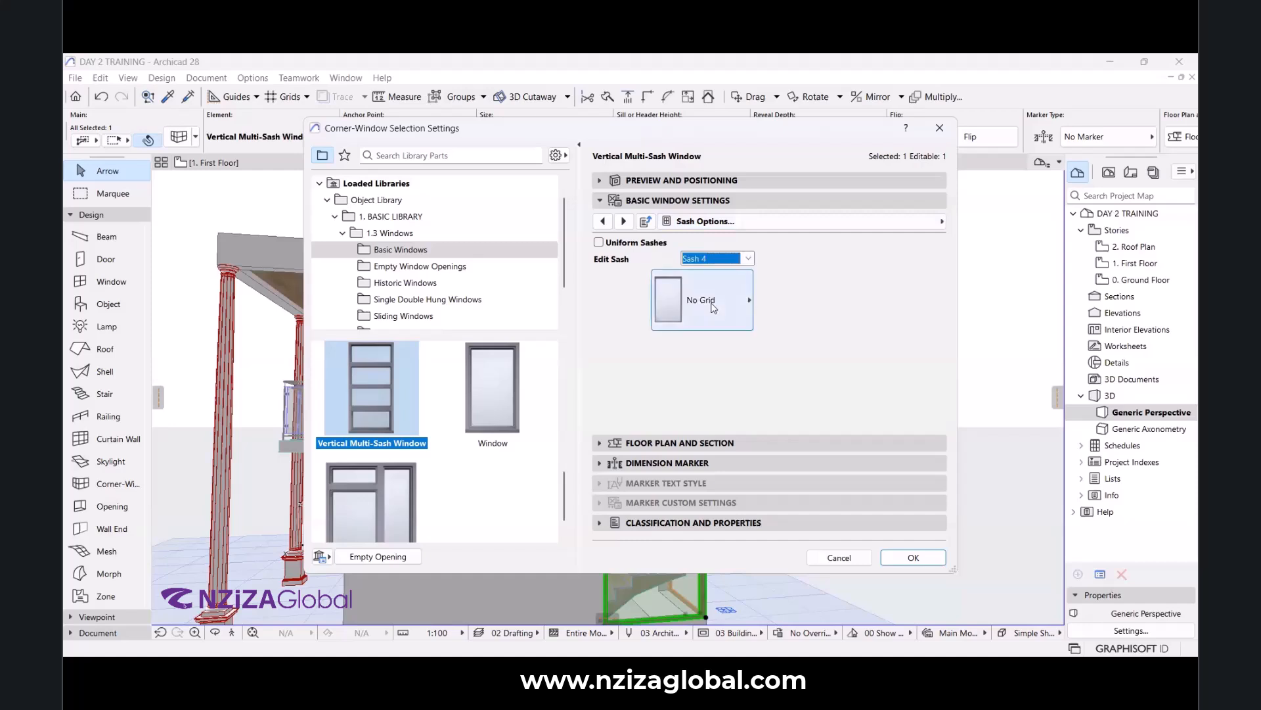
click(714, 307)
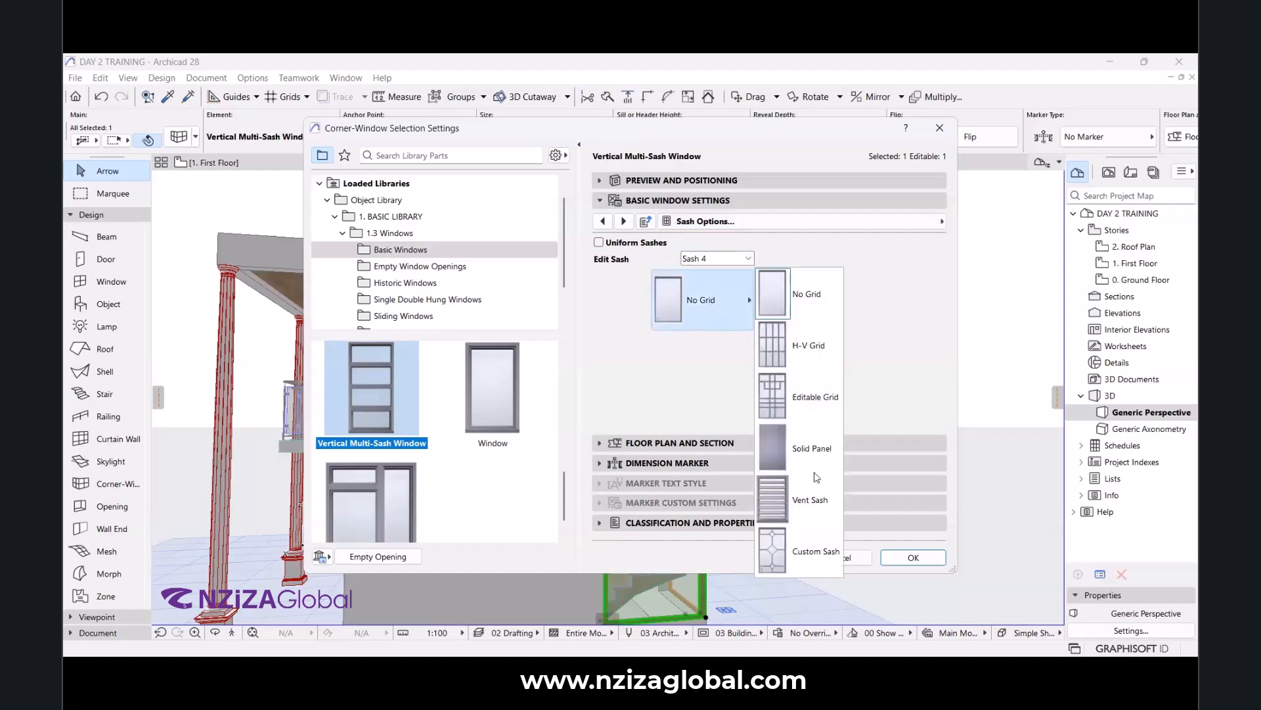
click(808, 512)
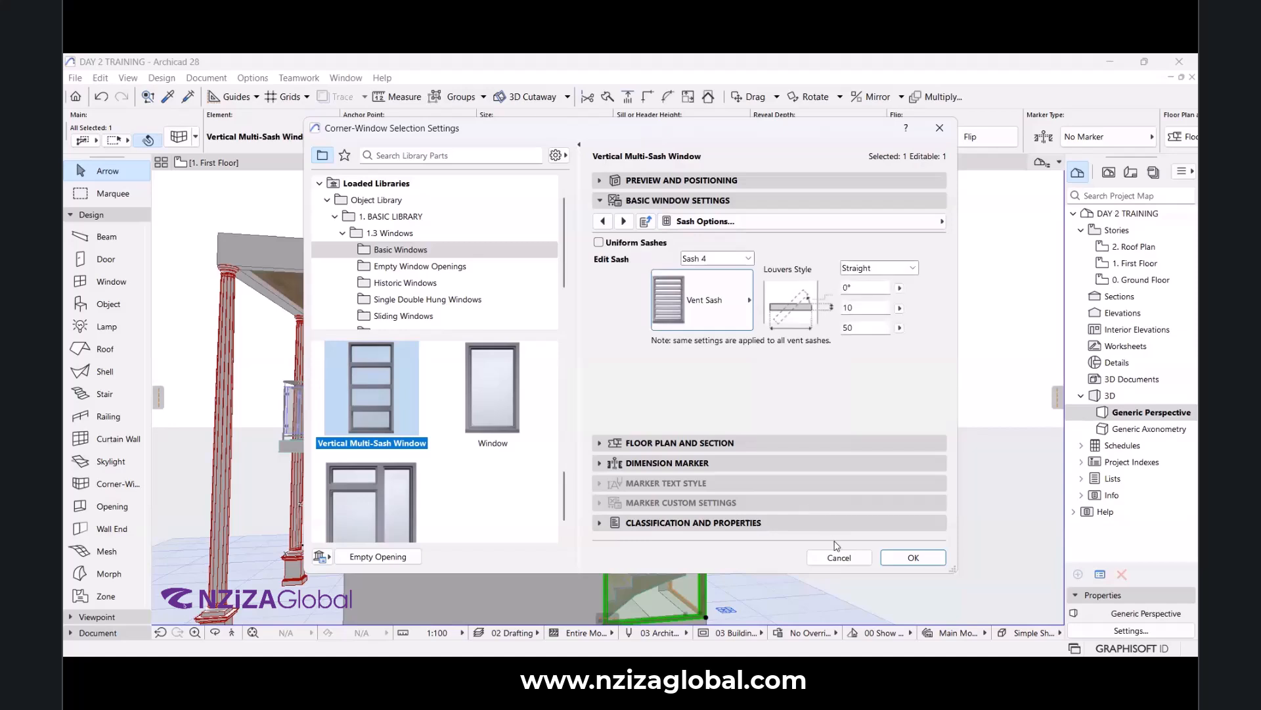
Apply the Vent Sash setting to the corner window and inspect its louvred uppermost panes around the building corner in 3D.
click(889, 556)
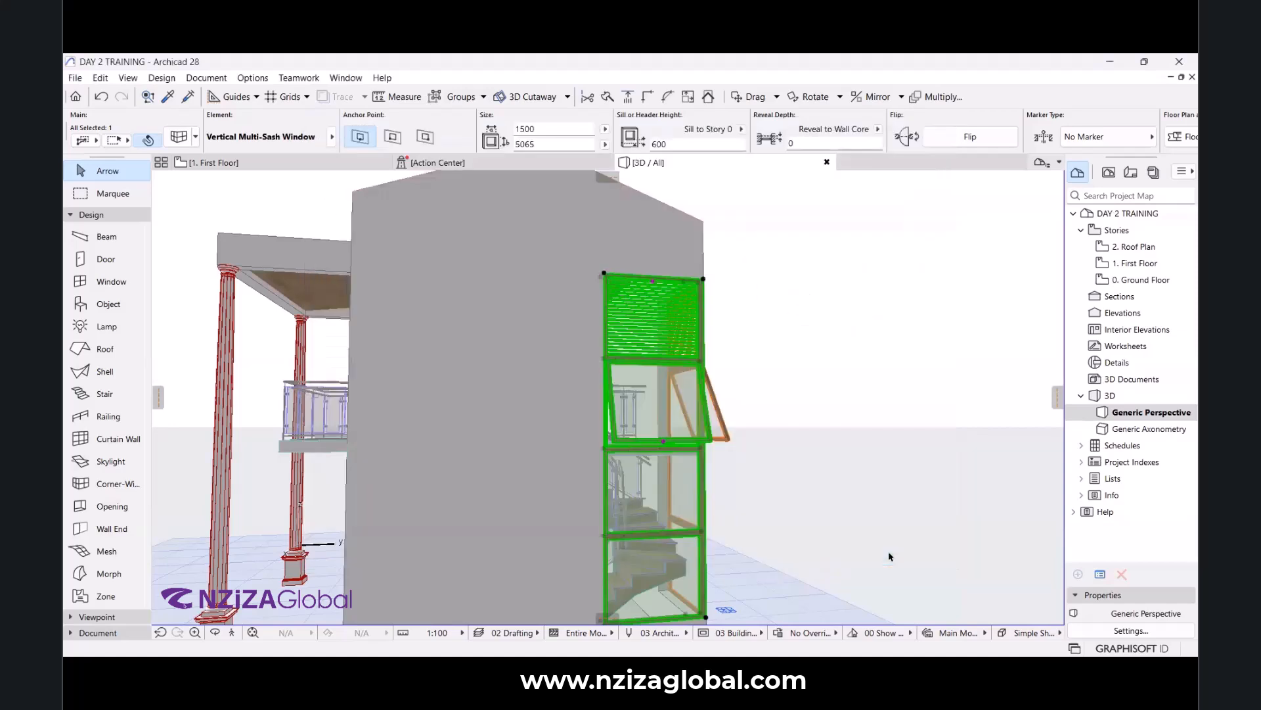
click(215, 632)
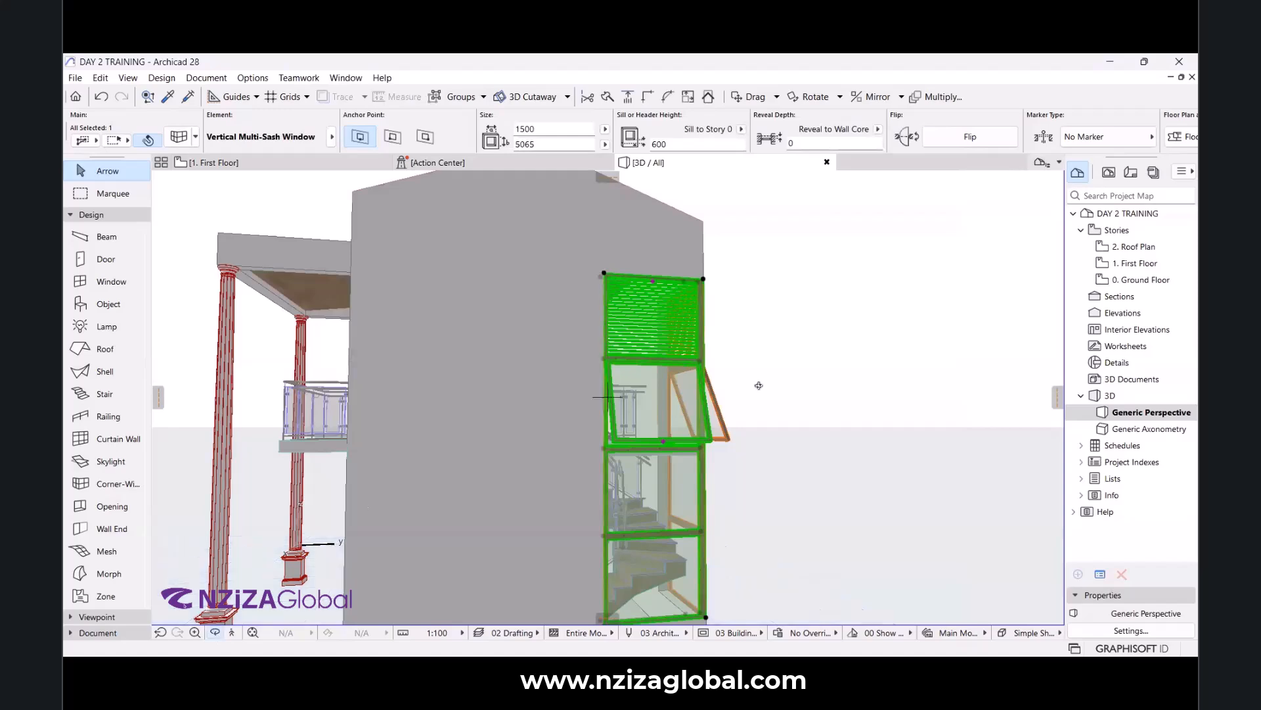
drag(756, 386, 694, 350)
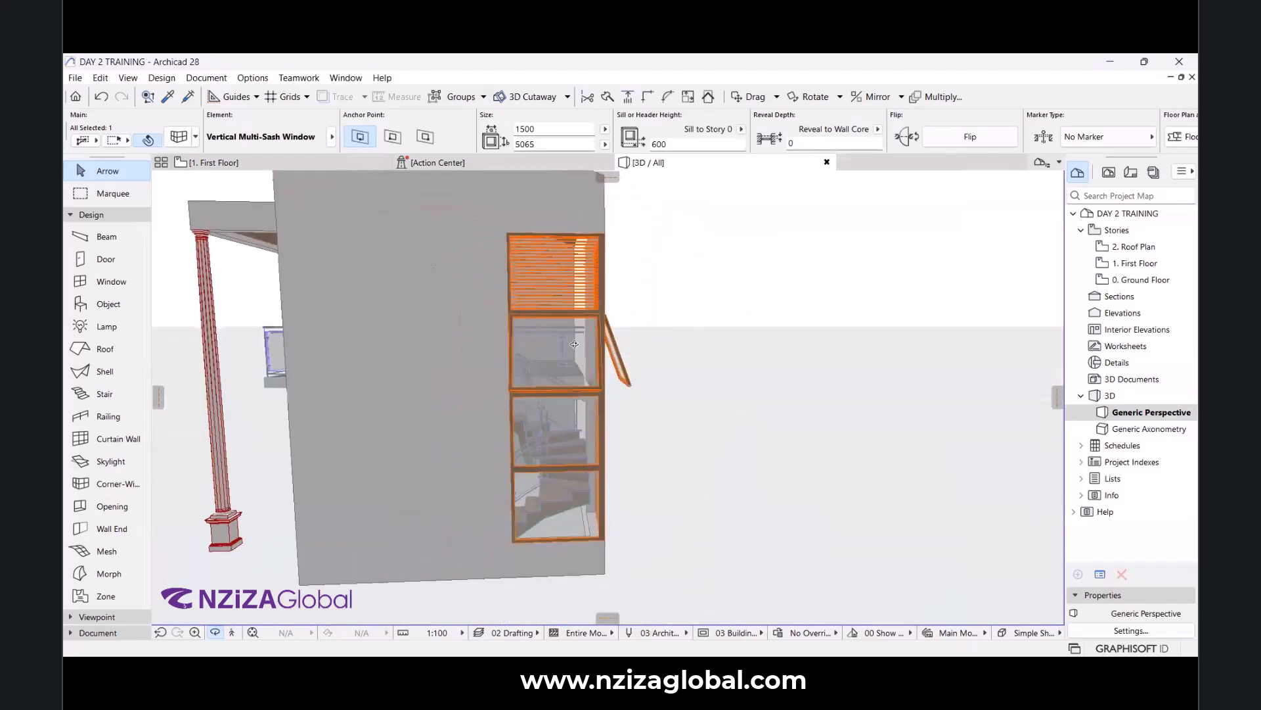
scroll(589, 351, up, 3)
drag(584, 353, 645, 394)
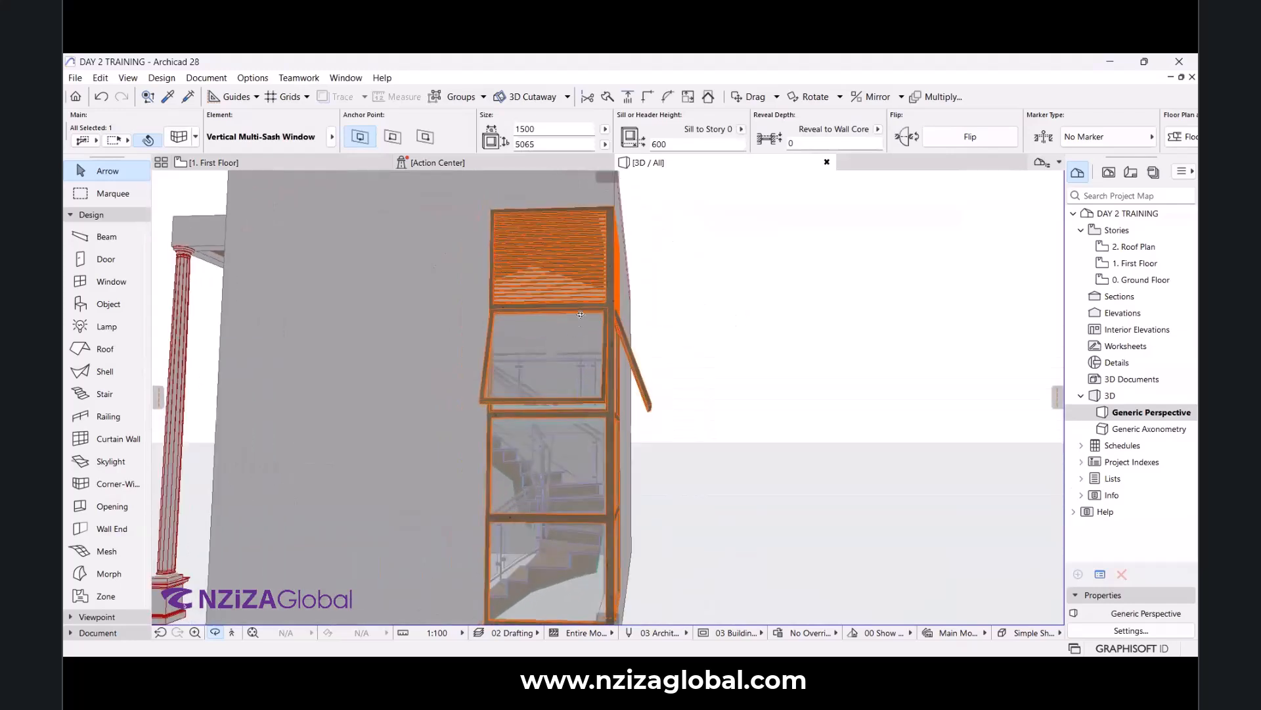
scroll(644, 406, down, 3)
scroll(643, 373, up, 1)
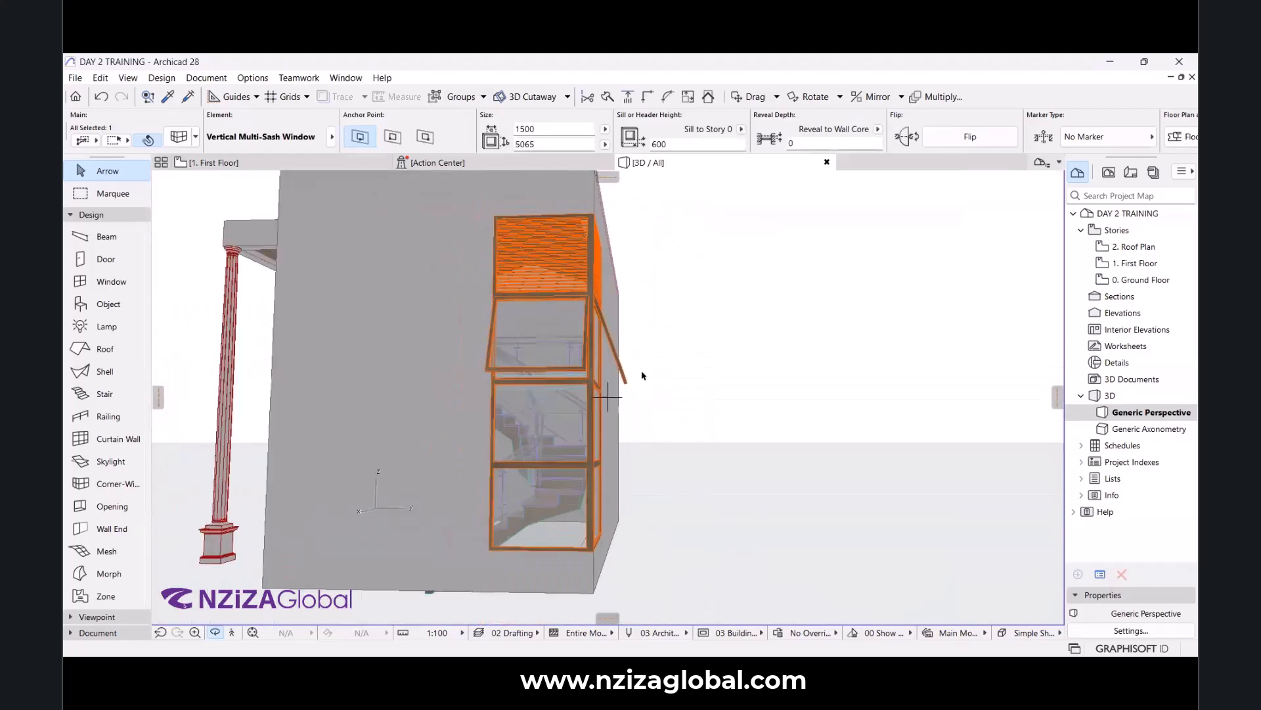
key(Escape)
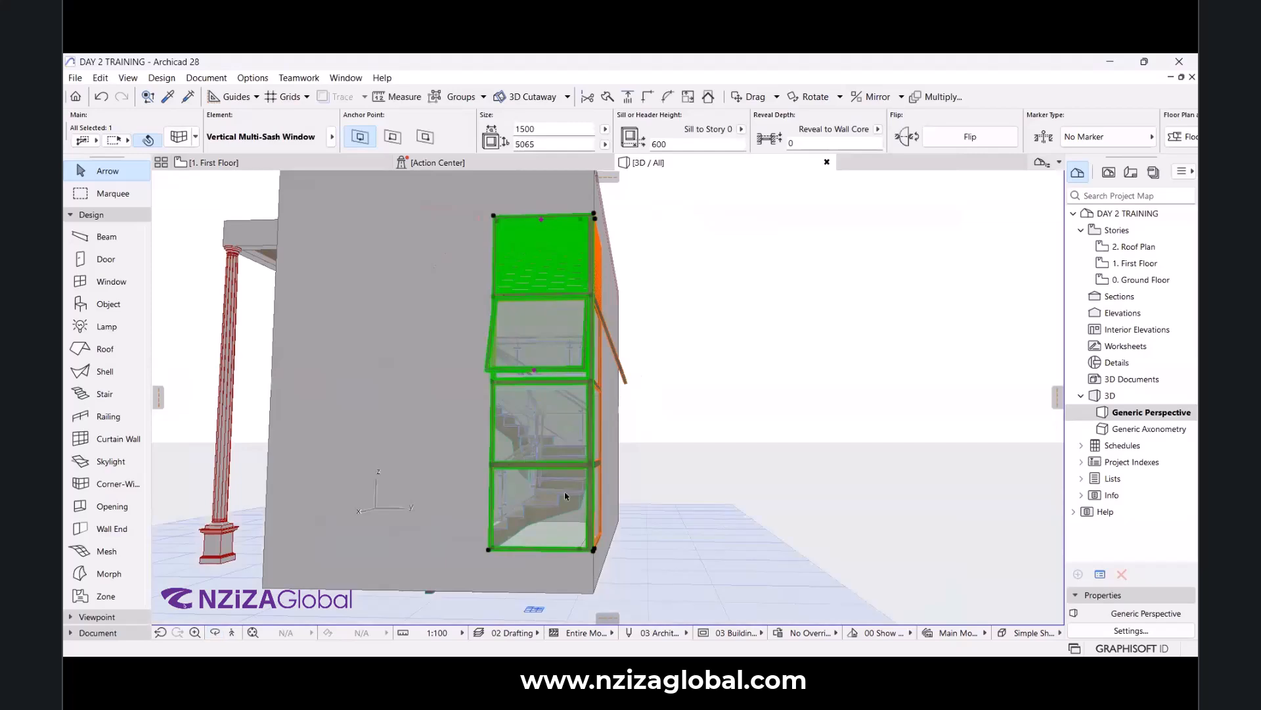
scroll(612, 370, down, 2)
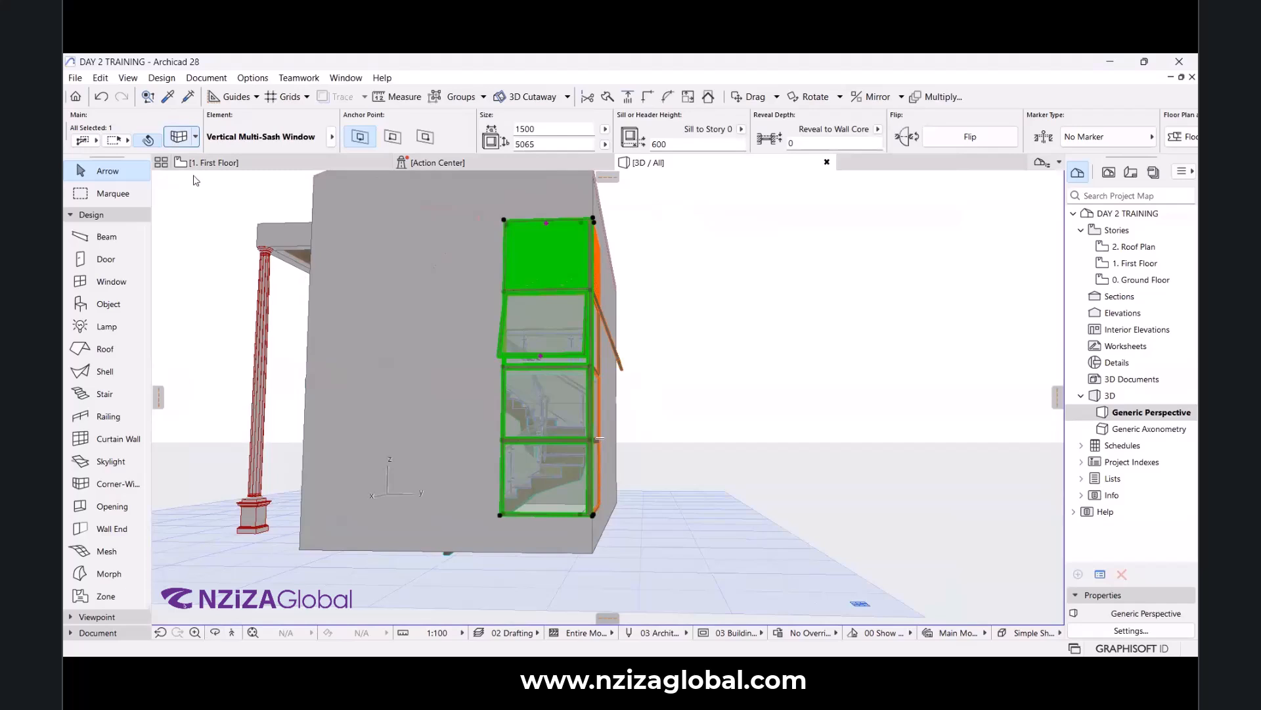
Change the sash type of Sash 1 of the corner window to Vent Sash and apply the settings.
key(ctrl+t)
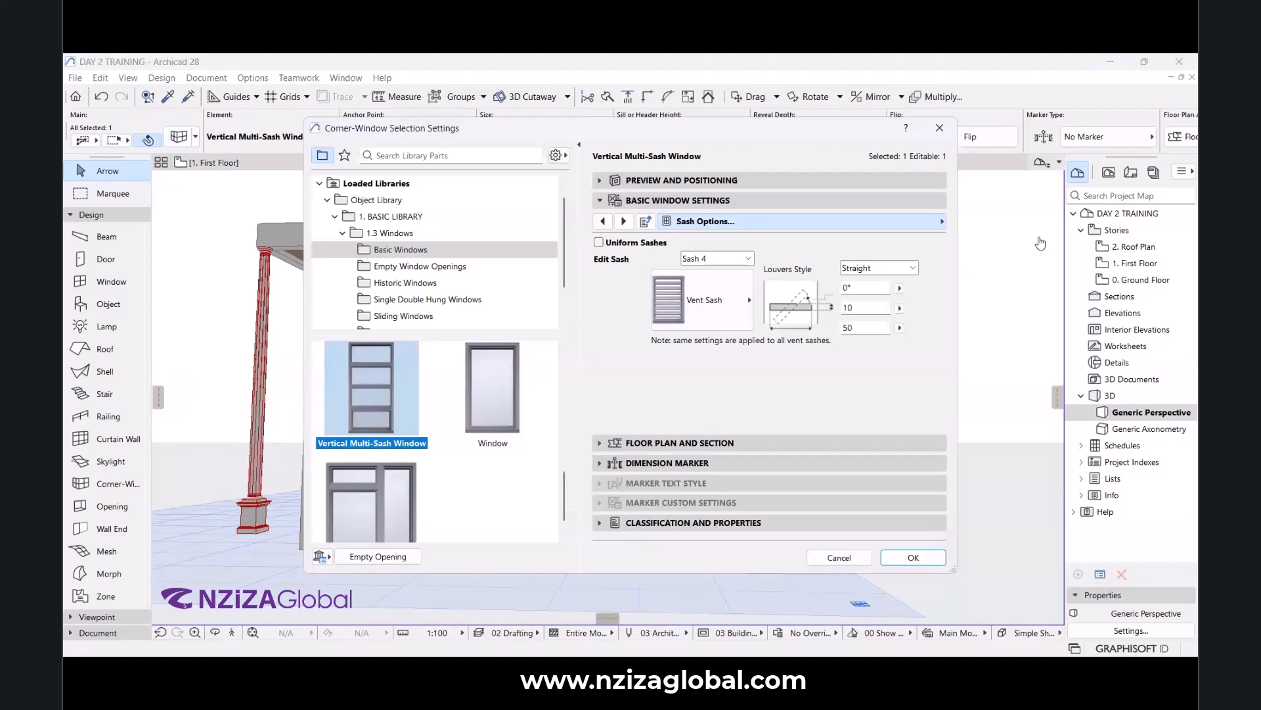
click(942, 221)
click(726, 263)
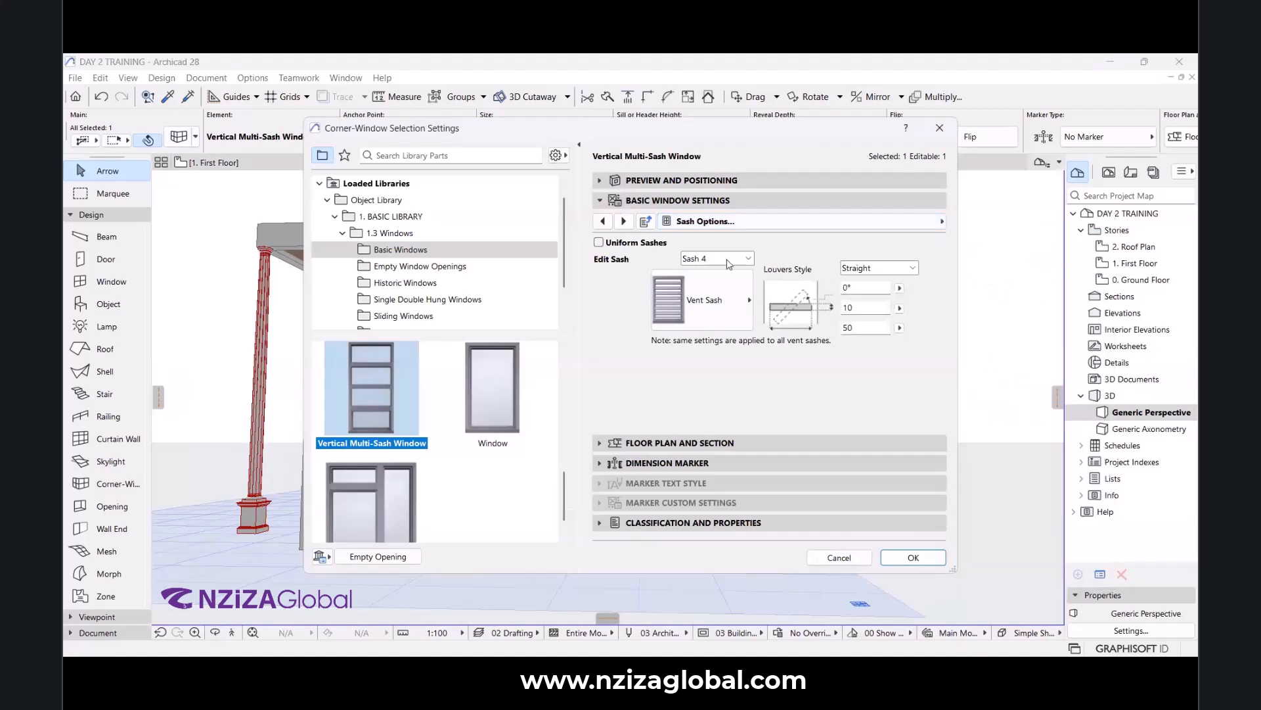
click(722, 263)
click(725, 271)
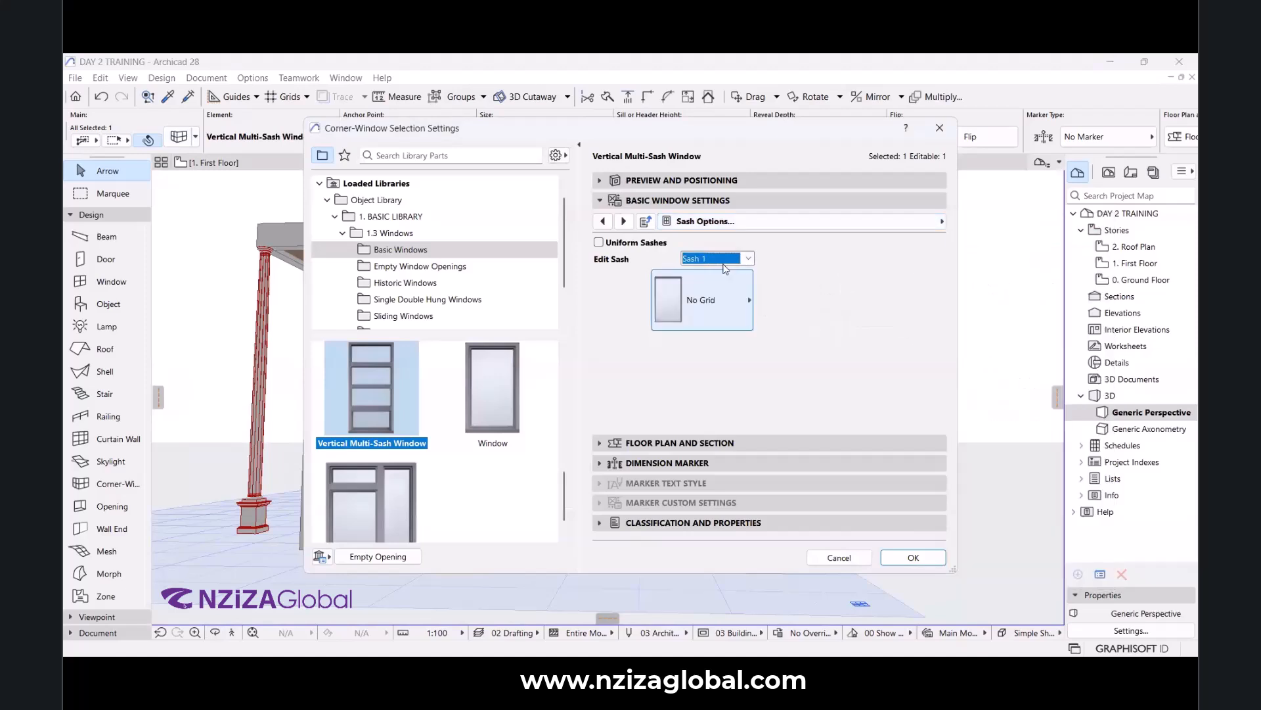
click(727, 279)
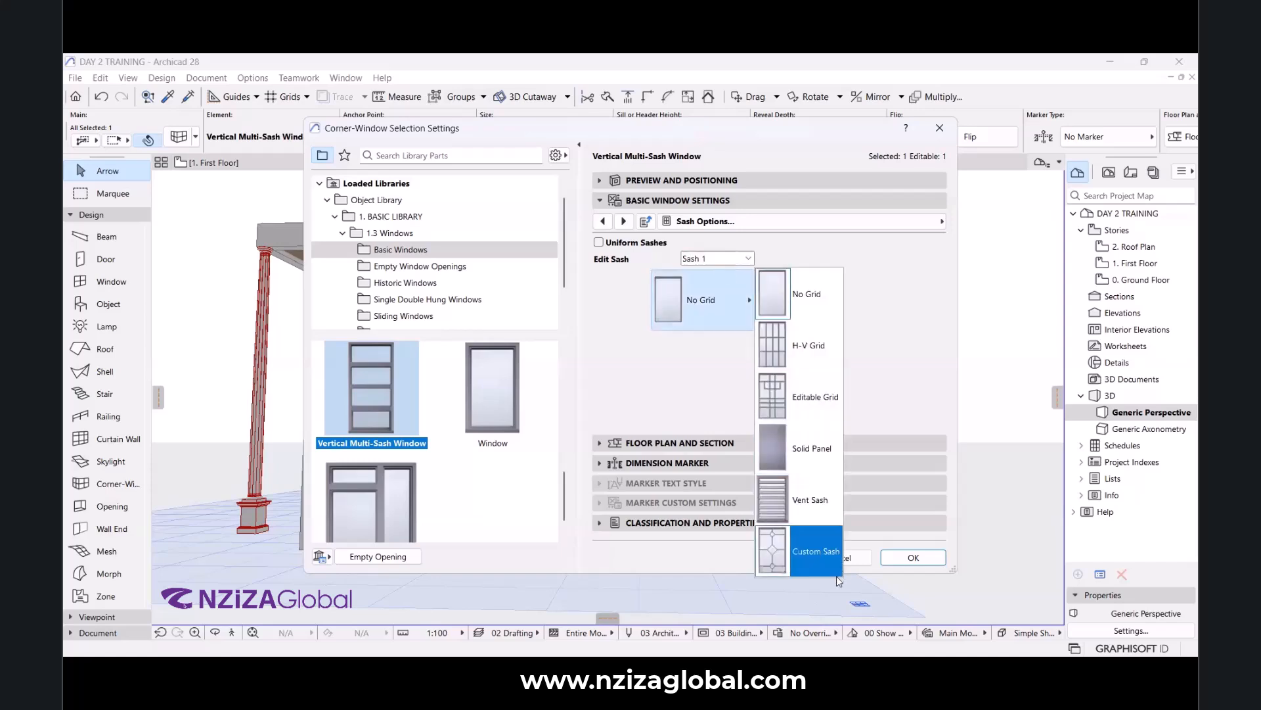
click(803, 499)
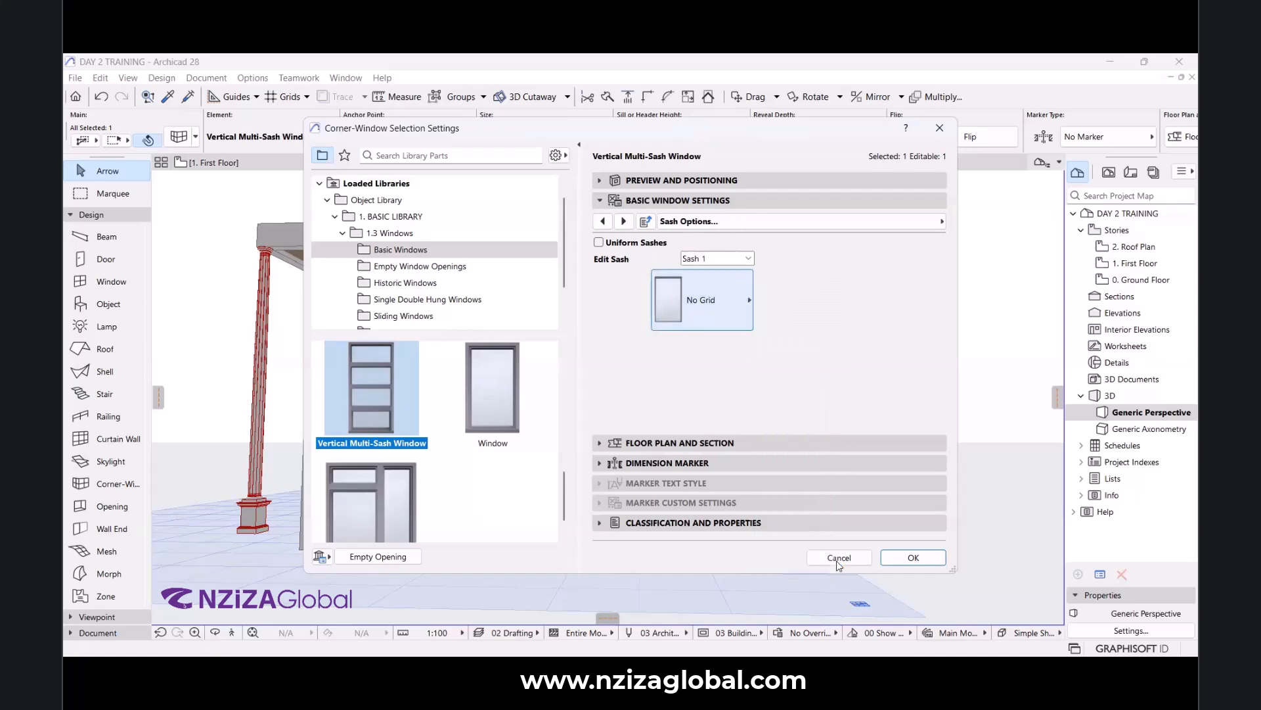
click(915, 558)
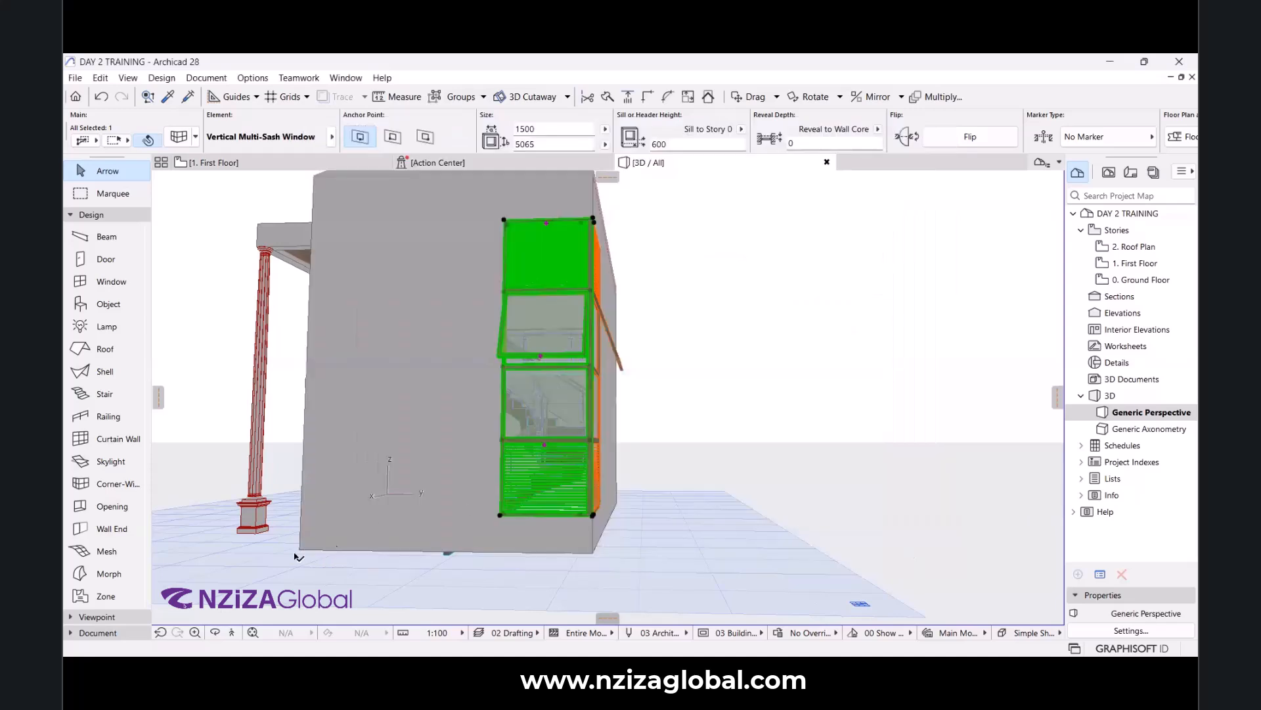
Examine the corner window's louvred lowest and uppermost panes and opened top-hung sashes from both sides of the corner.
click(217, 632)
drag(637, 449, 687, 451)
scroll(645, 455, up, 5)
scroll(687, 451, down, 5)
scroll(687, 451, up, 2)
drag(819, 311, 734, 339)
scroll(669, 370, up, 2)
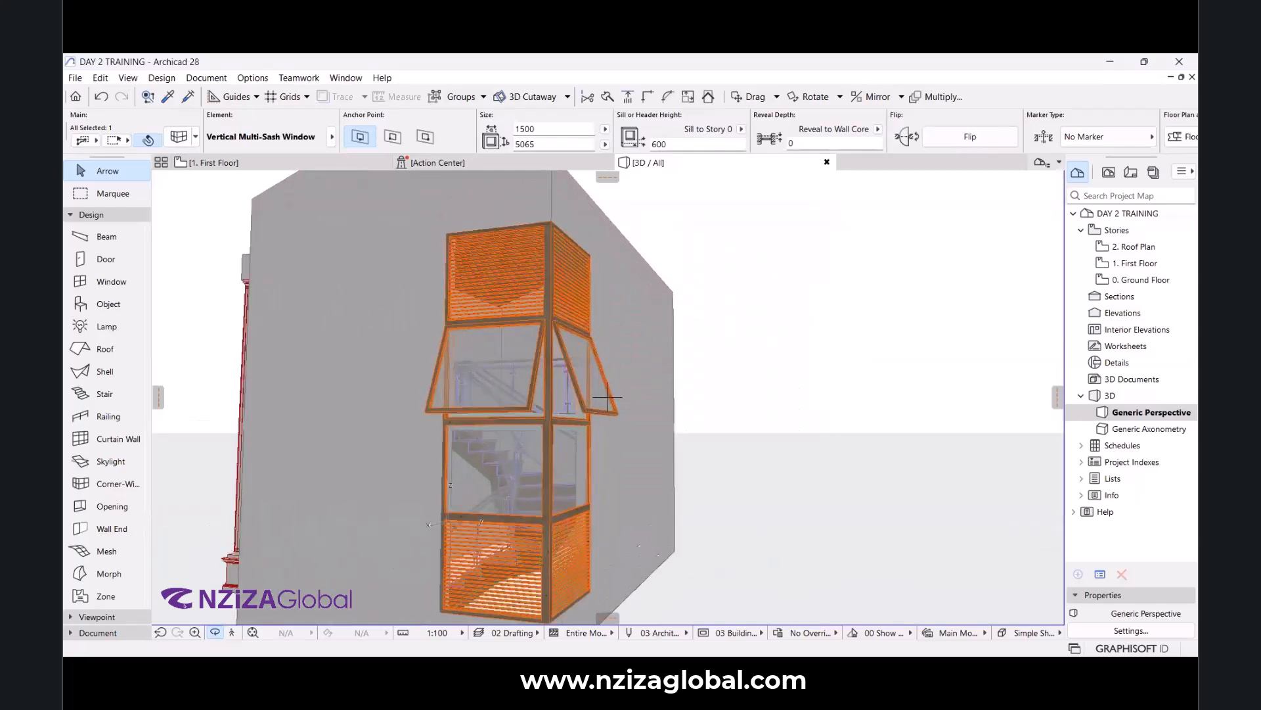
scroll(828, 485, down, 4)
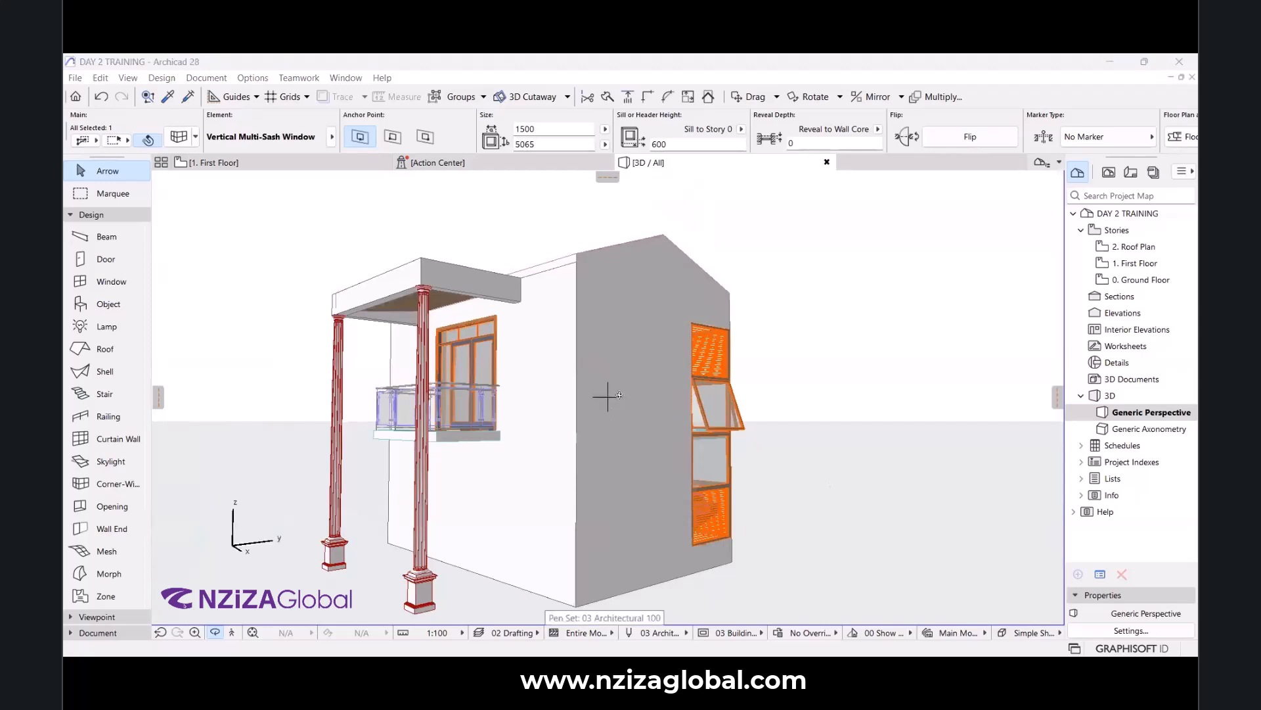
Review the front facade with its columns, balcony and glazed door, and the corner window beside it, from several angles.
drag(524, 411, 760, 417)
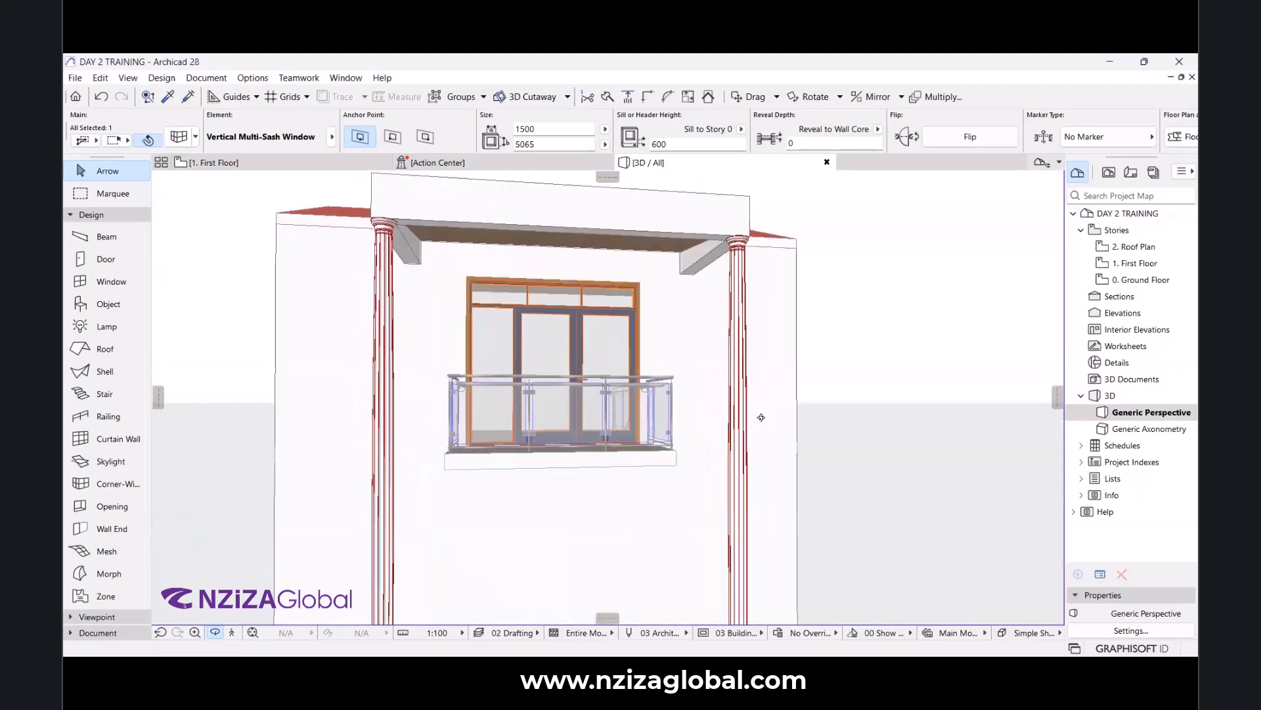
scroll(388, 427, down, 3)
scroll(750, 427, up, 2)
drag(499, 427, 683, 419)
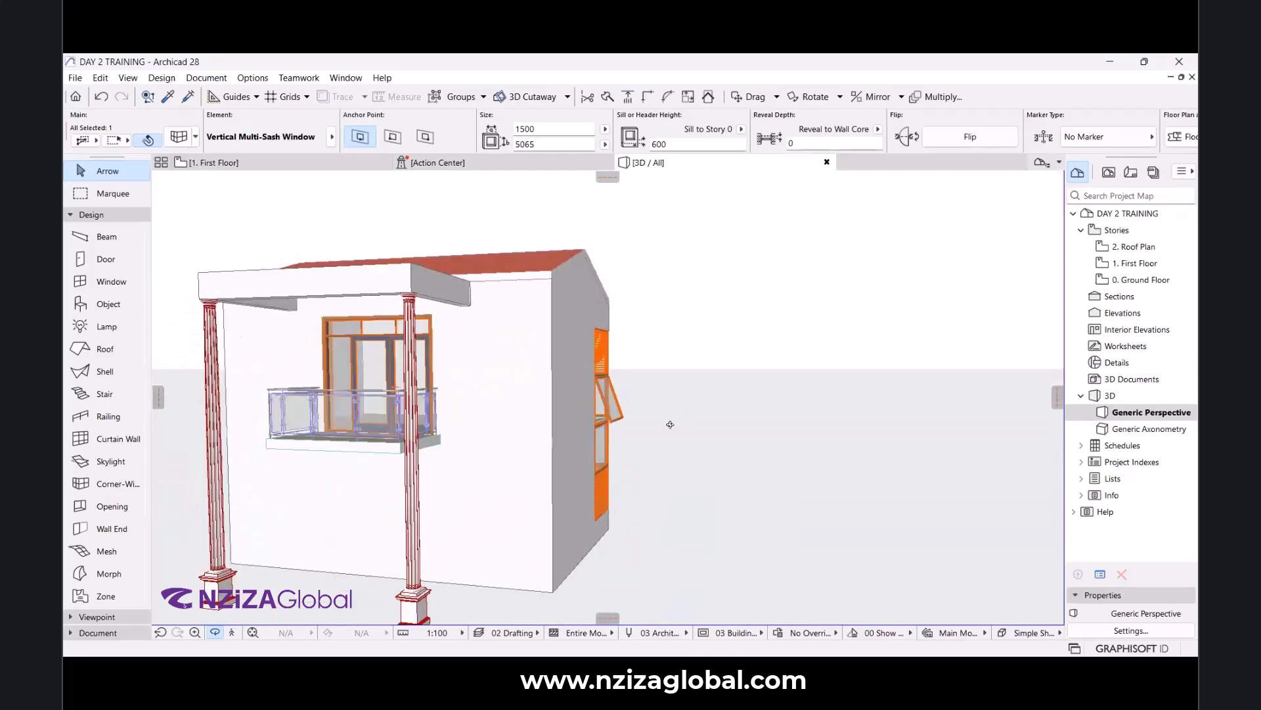
scroll(683, 420, down, 3)
drag(470, 438, 570, 441)
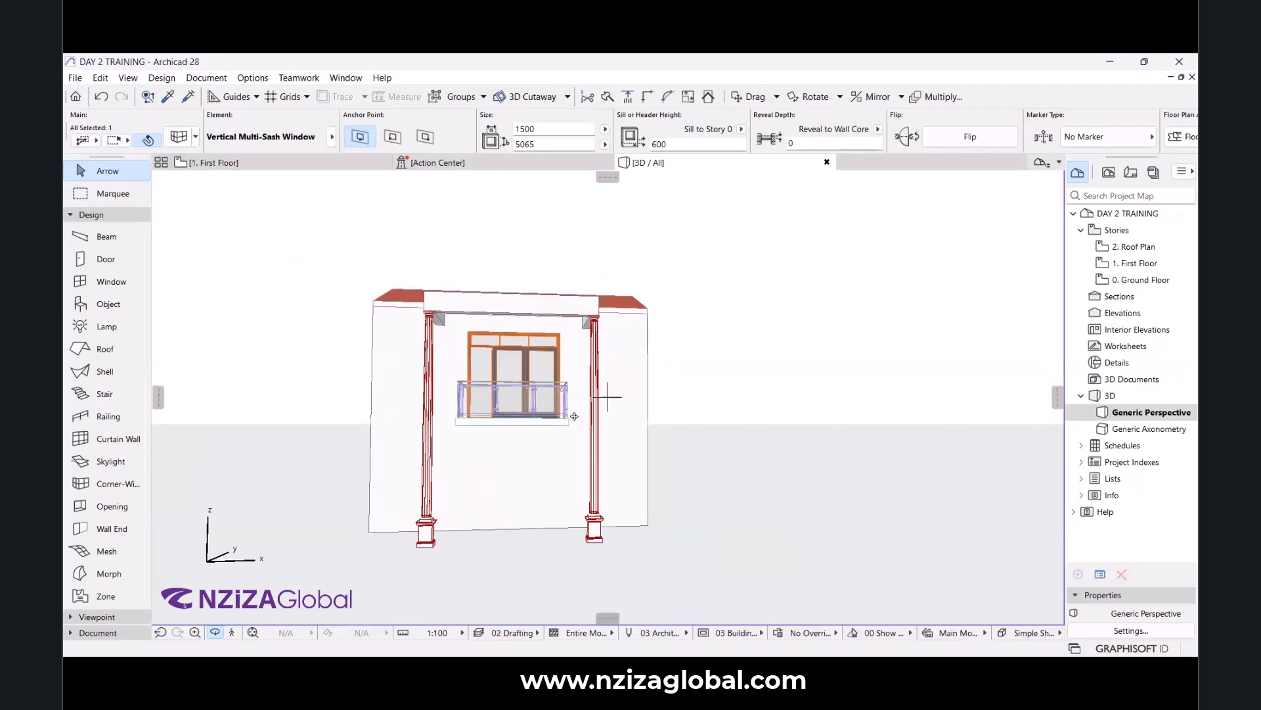
scroll(549, 425, down, 2)
scroll(535, 354, up, 3)
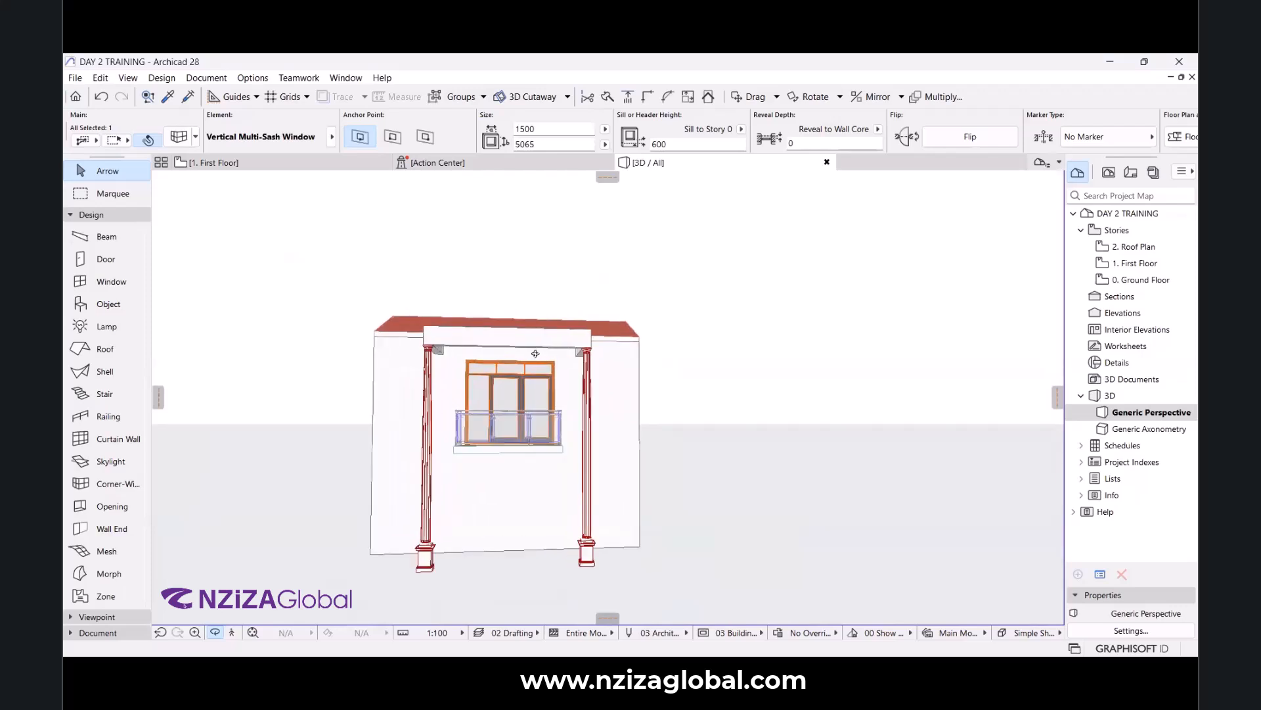
drag(506, 395, 462, 403)
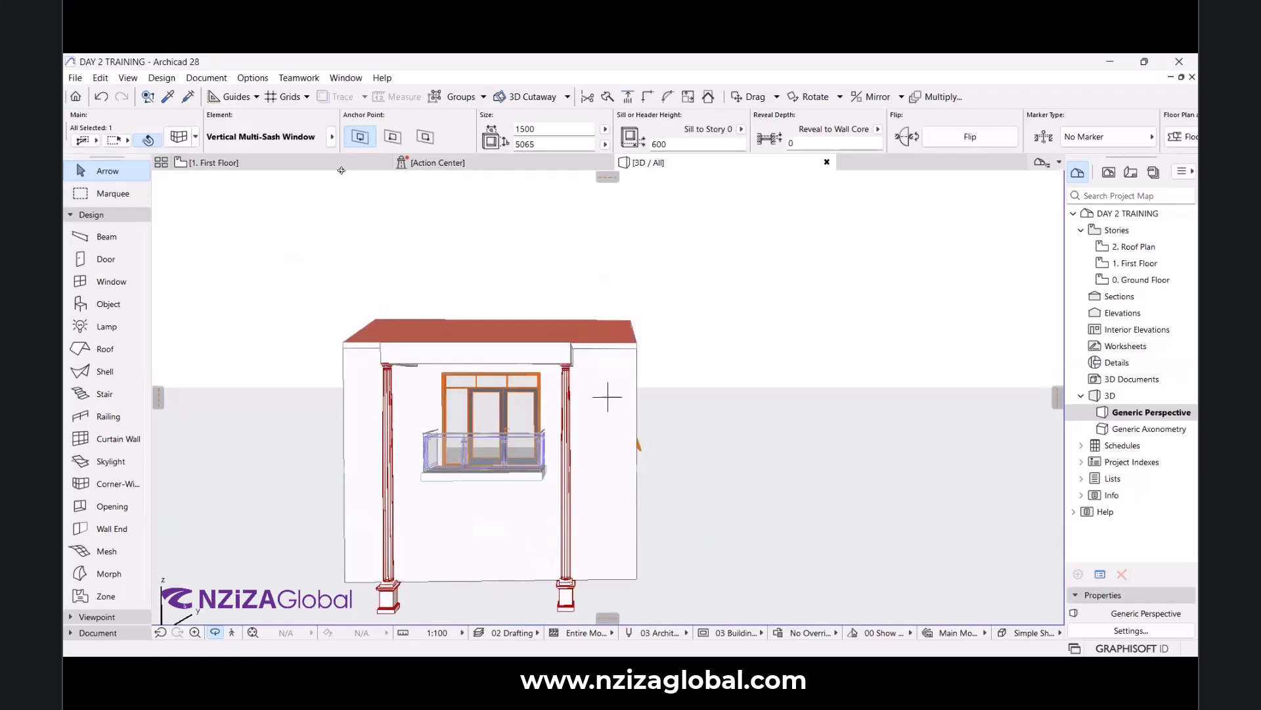
Switch from the 3D view to the First Floor plan and open the Ground Floor plan with the staircase in view.
click(309, 171)
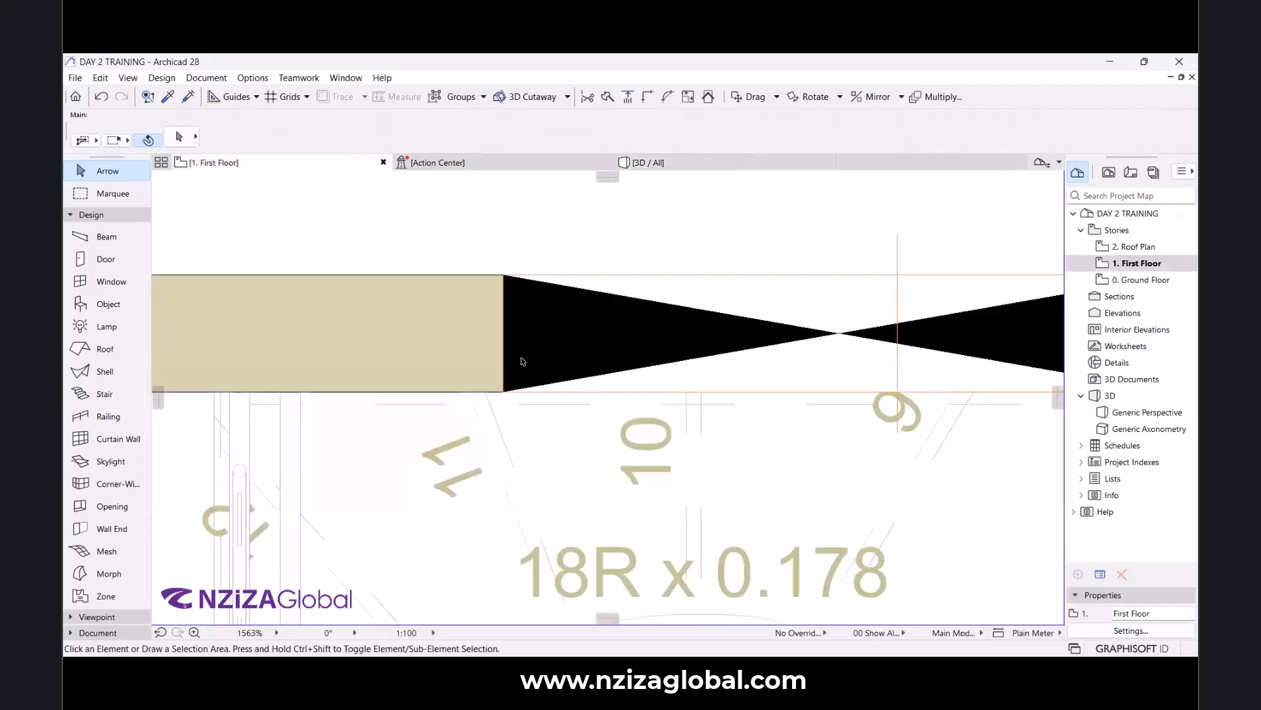
scroll(523, 362, down, 5)
scroll(575, 335, down, 2)
scroll(572, 343, up, 5)
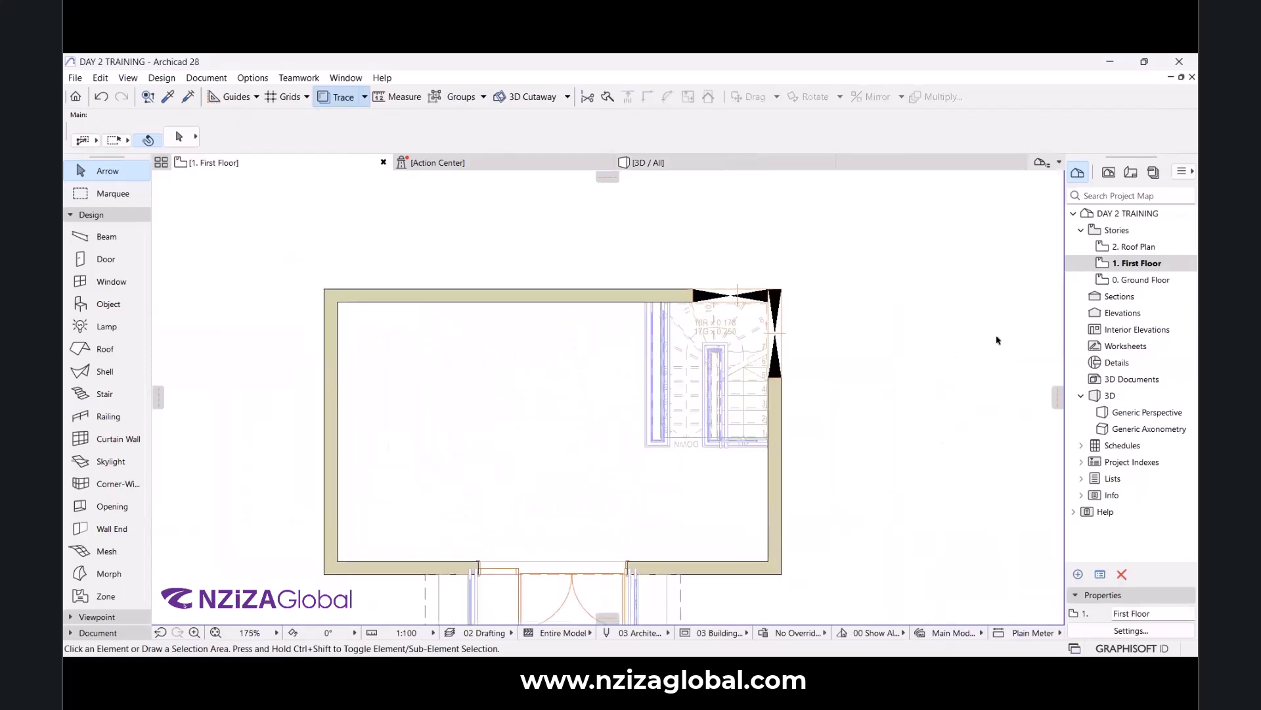
double_click(1155, 284)
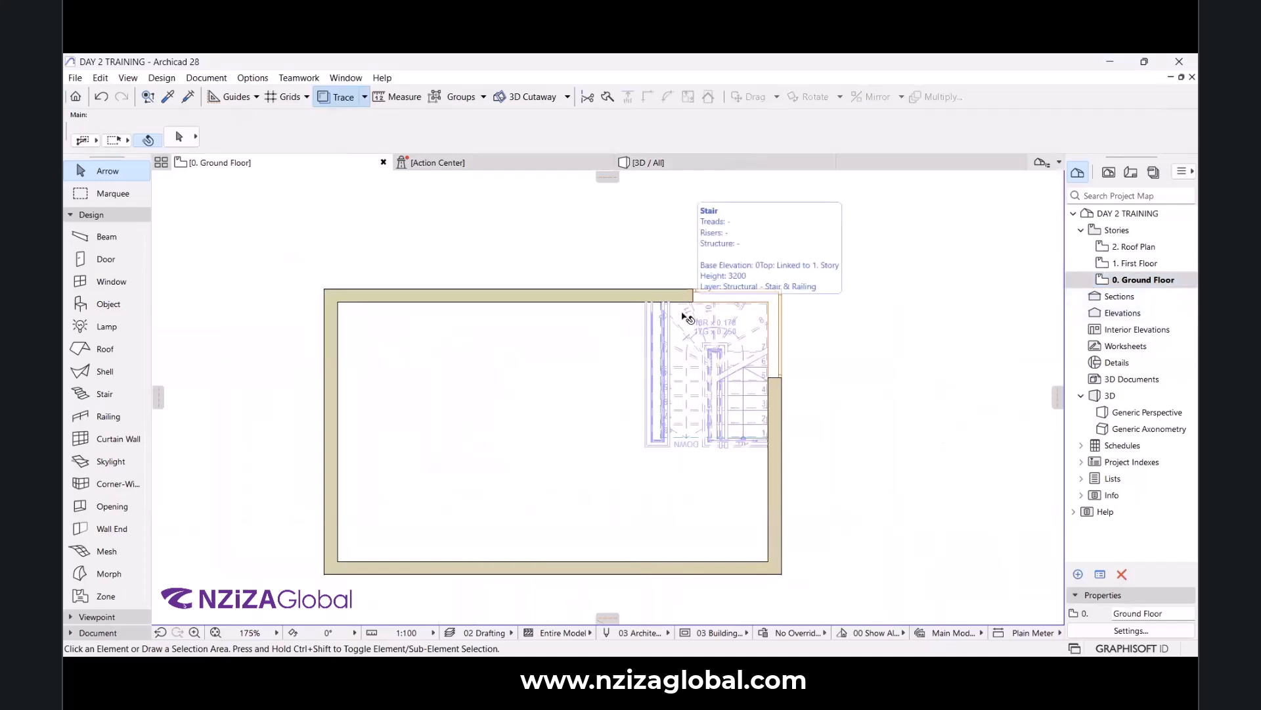
scroll(577, 348, up, 1)
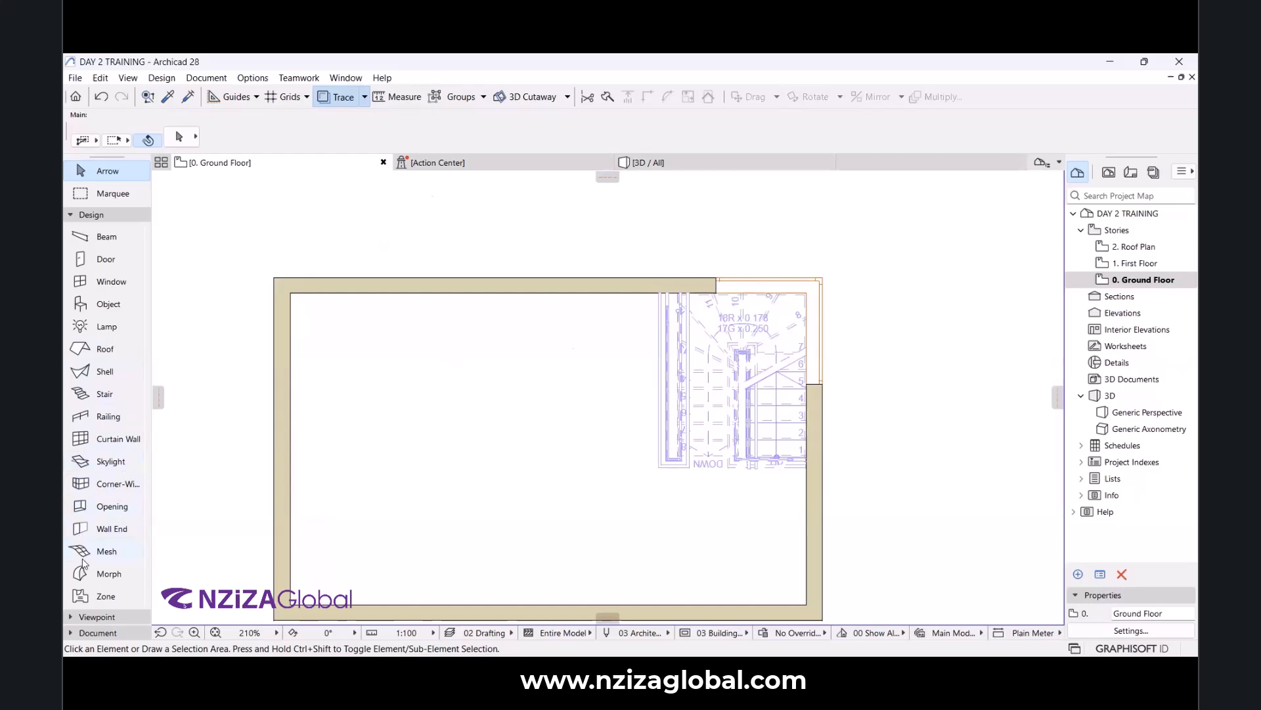
Activate the Object tool and open its default settings with the object library.
scroll(82, 546, up, 2)
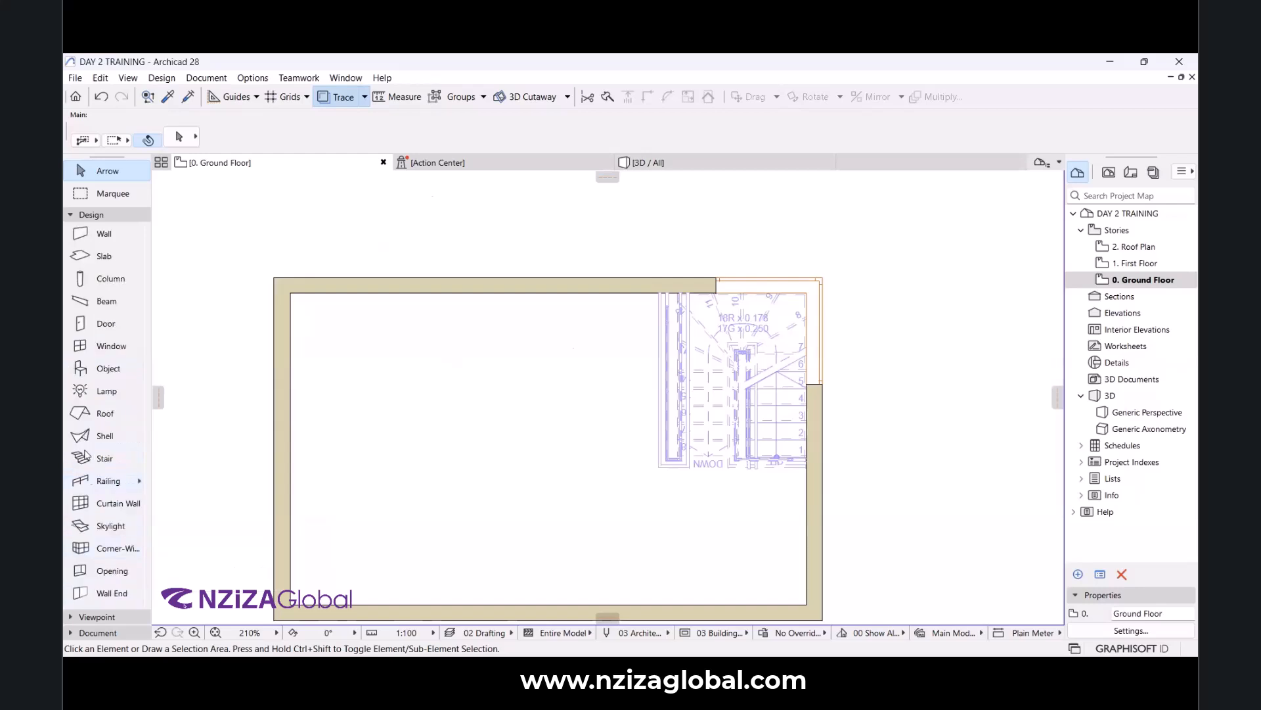
click(90, 369)
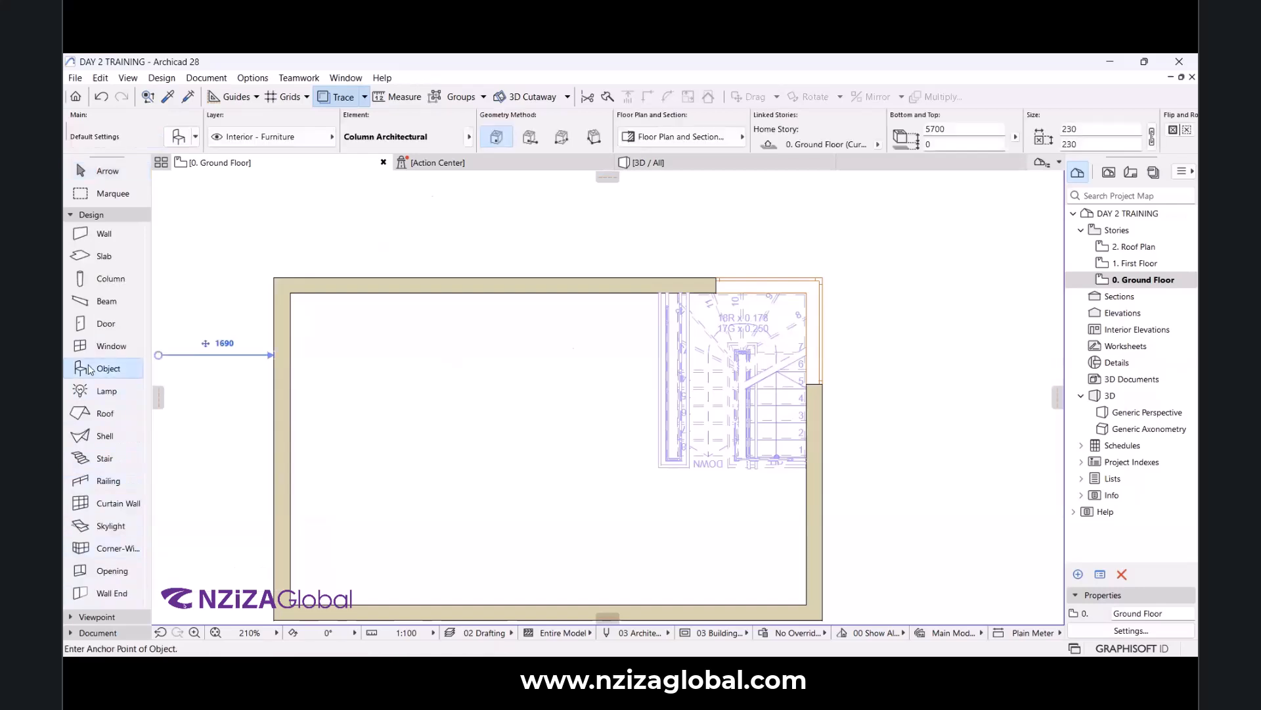
click(169, 137)
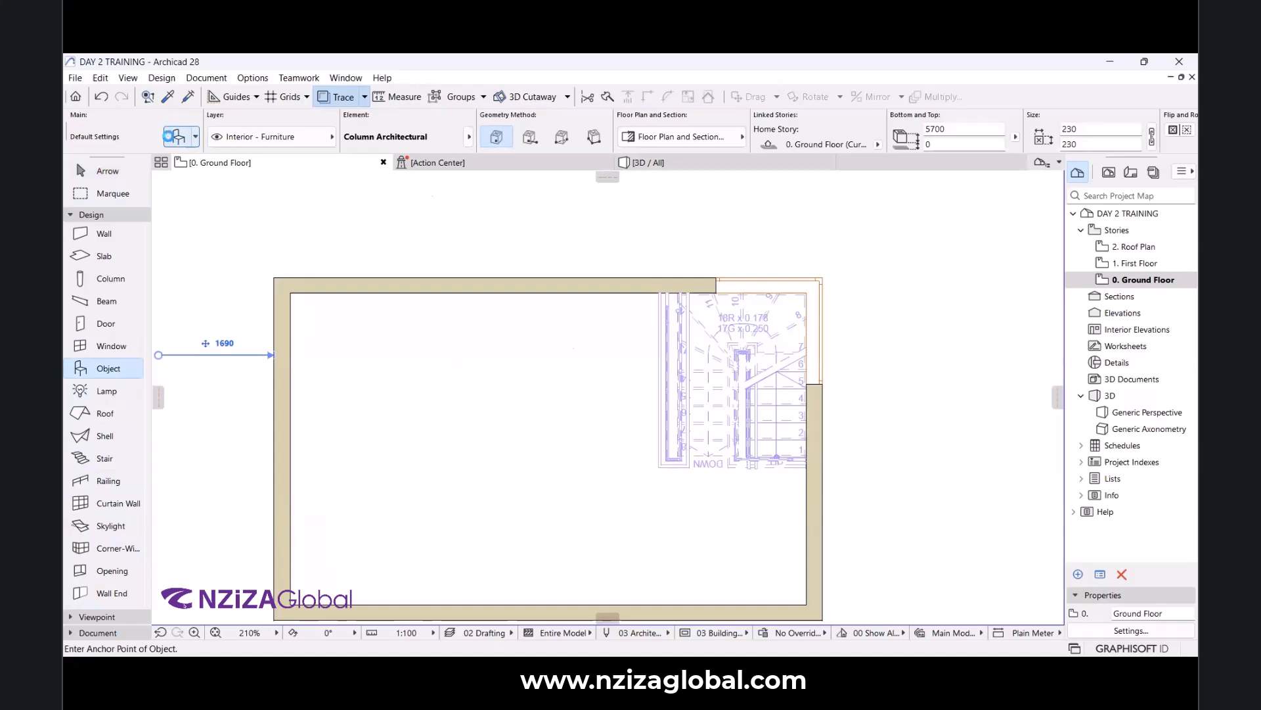
scroll(377, 146, up, 3)
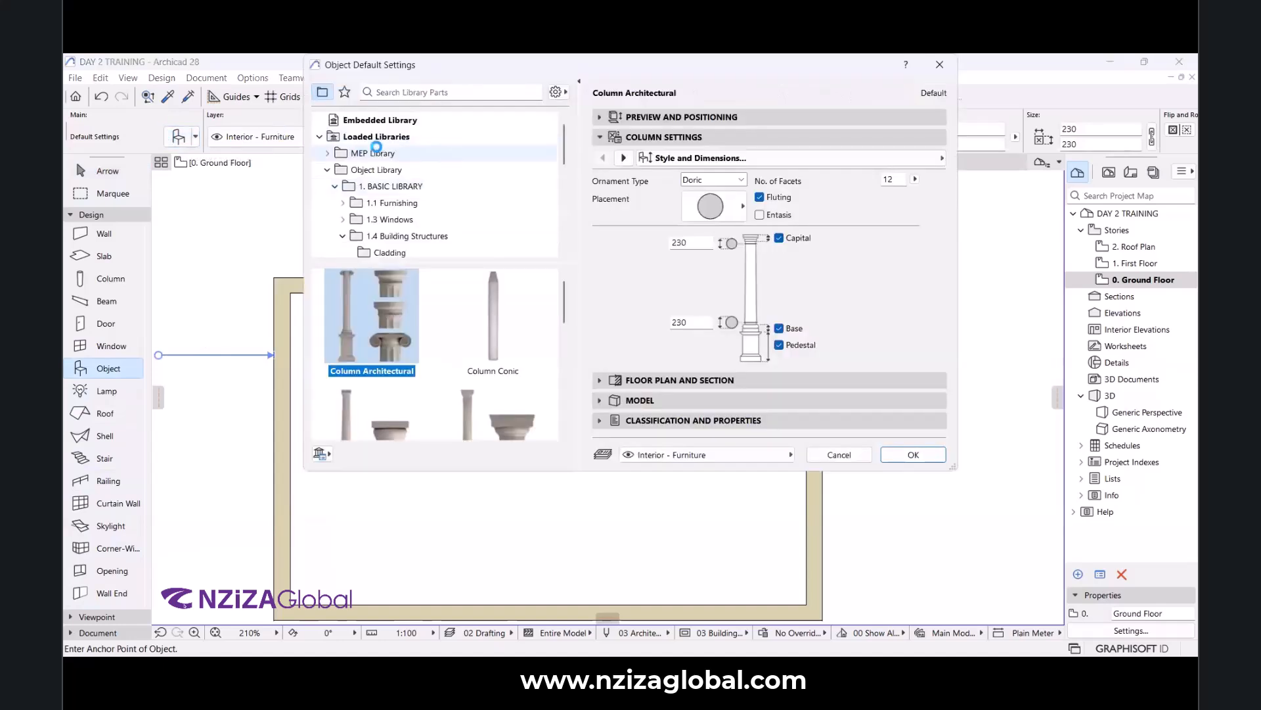
Browse the 1.1 Furnishing library categories and open the Furniture Layouts folder.
click(390, 202)
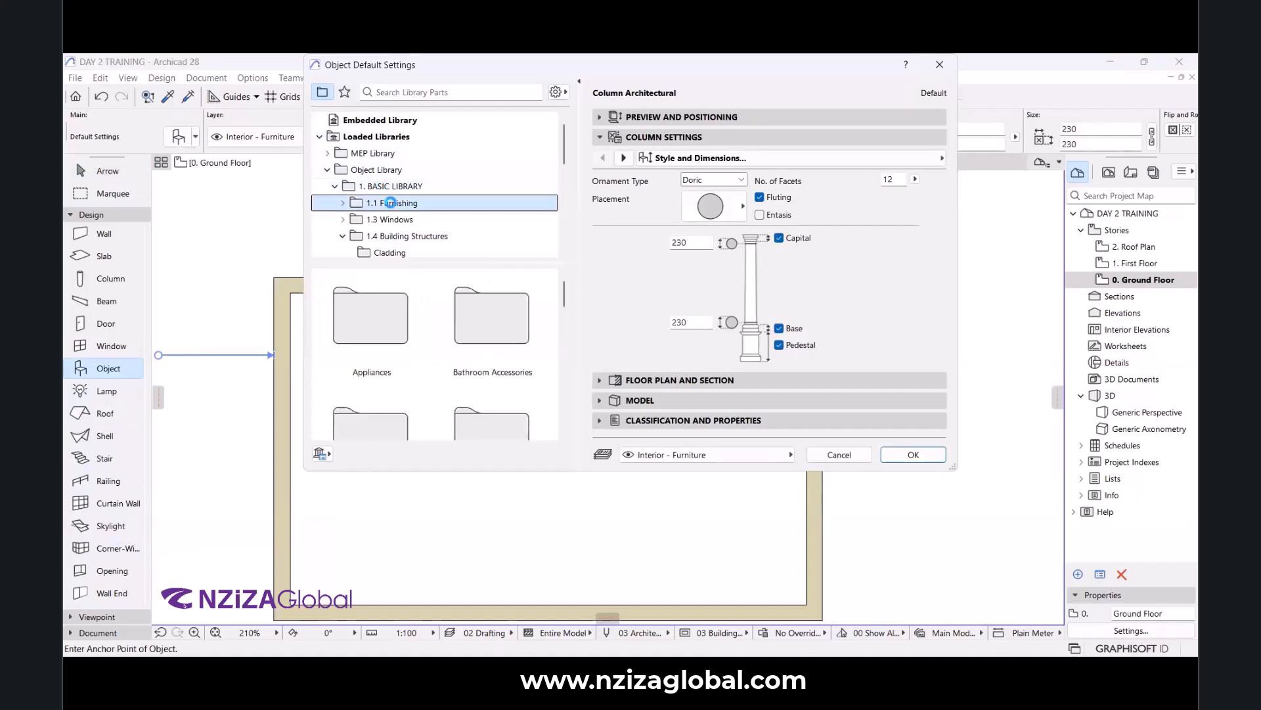
scroll(442, 395, down, 3)
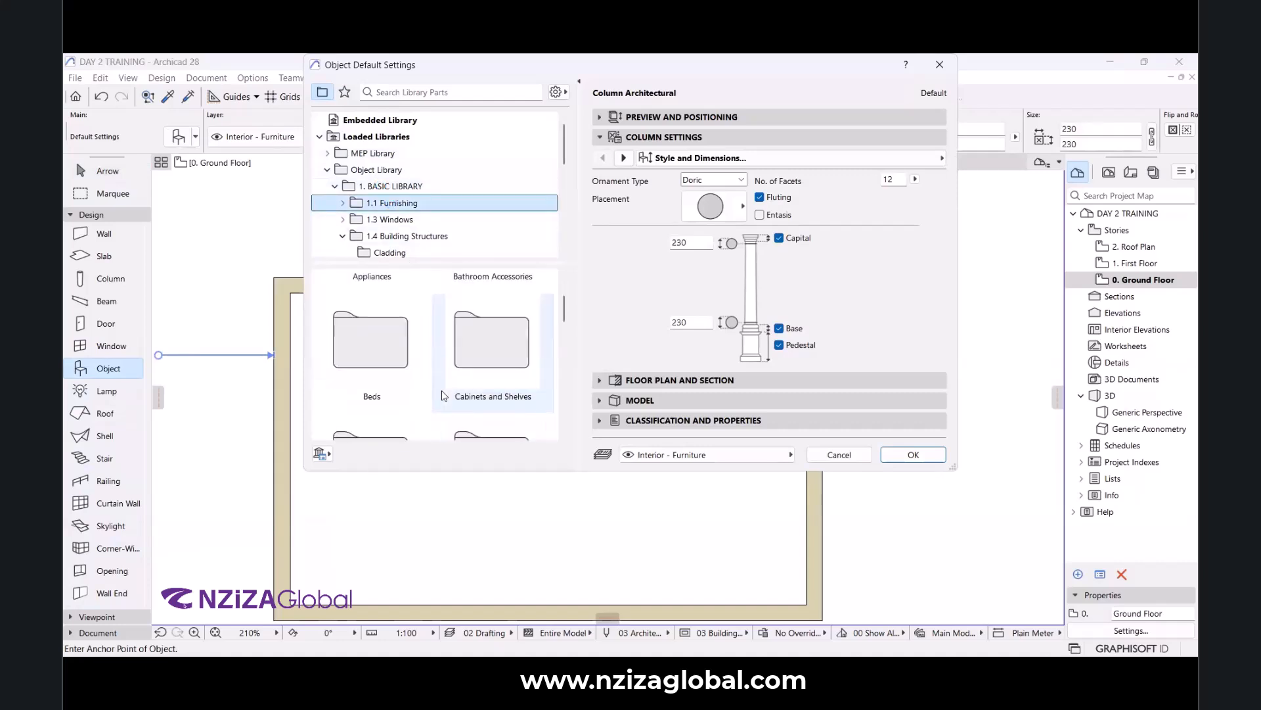
scroll(460, 395, down, 3)
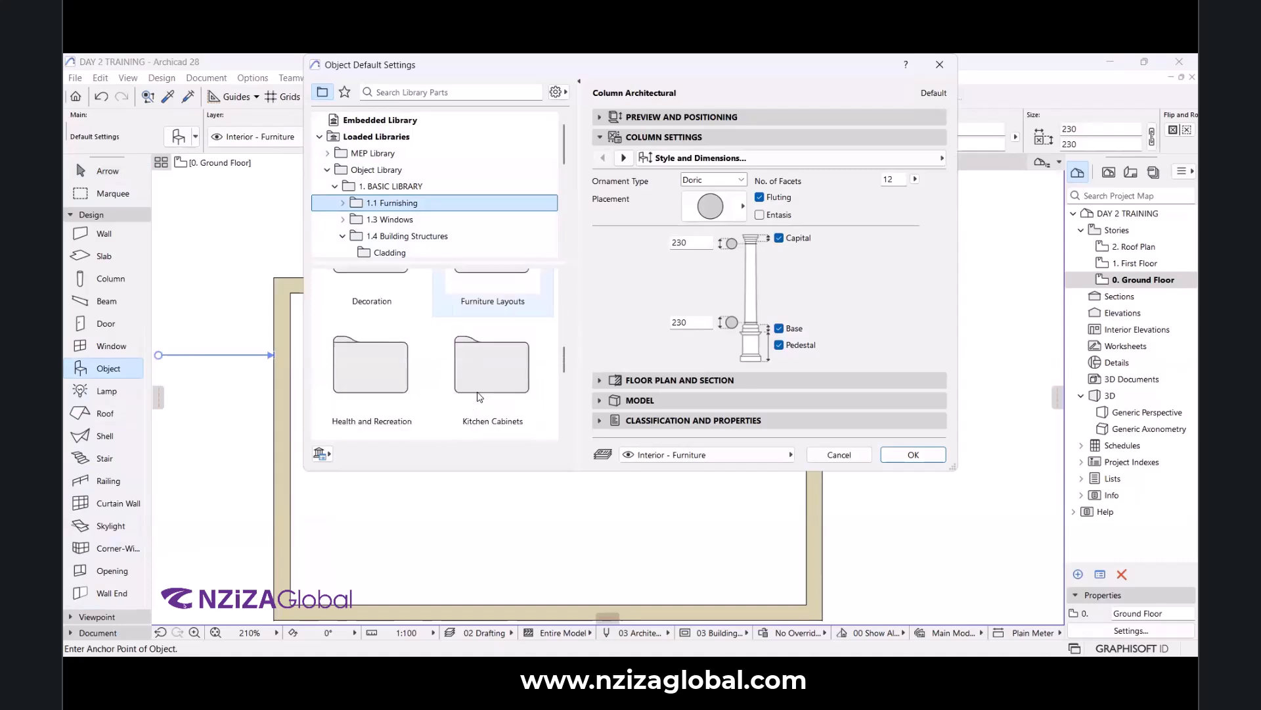
scroll(479, 397, down, 4)
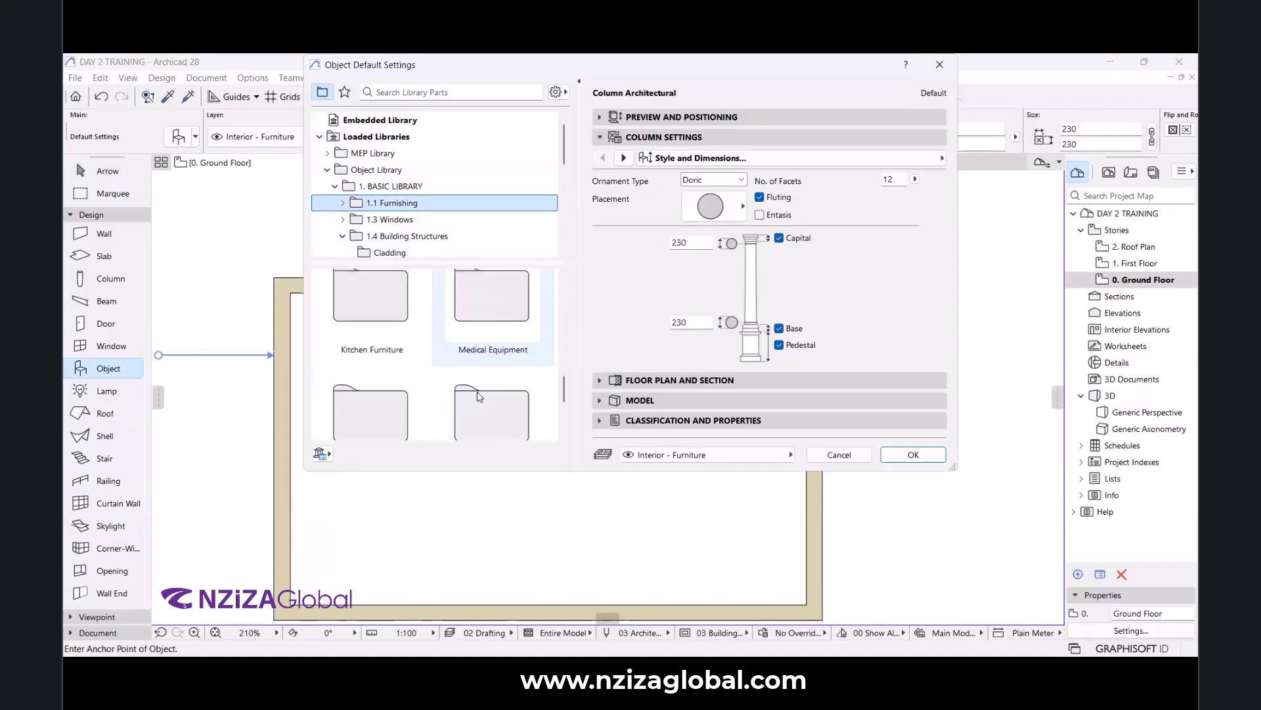
scroll(479, 397, up, 3)
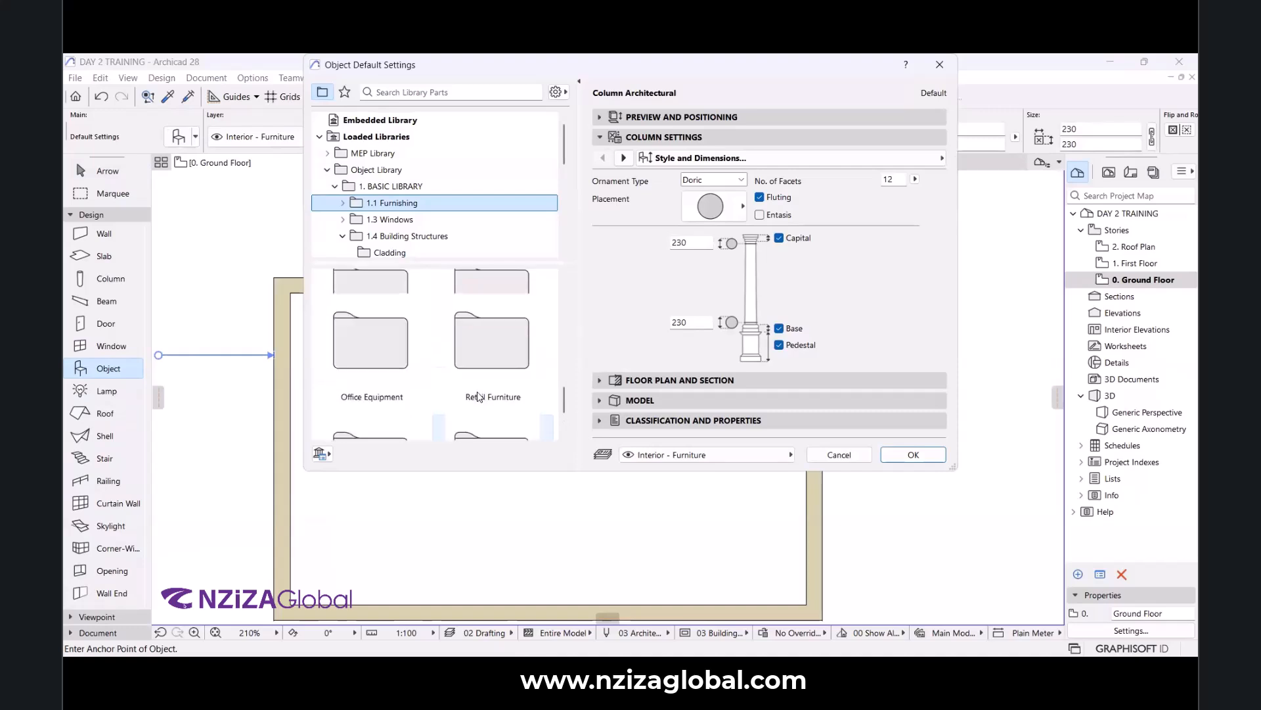
scroll(479, 397, up, 1)
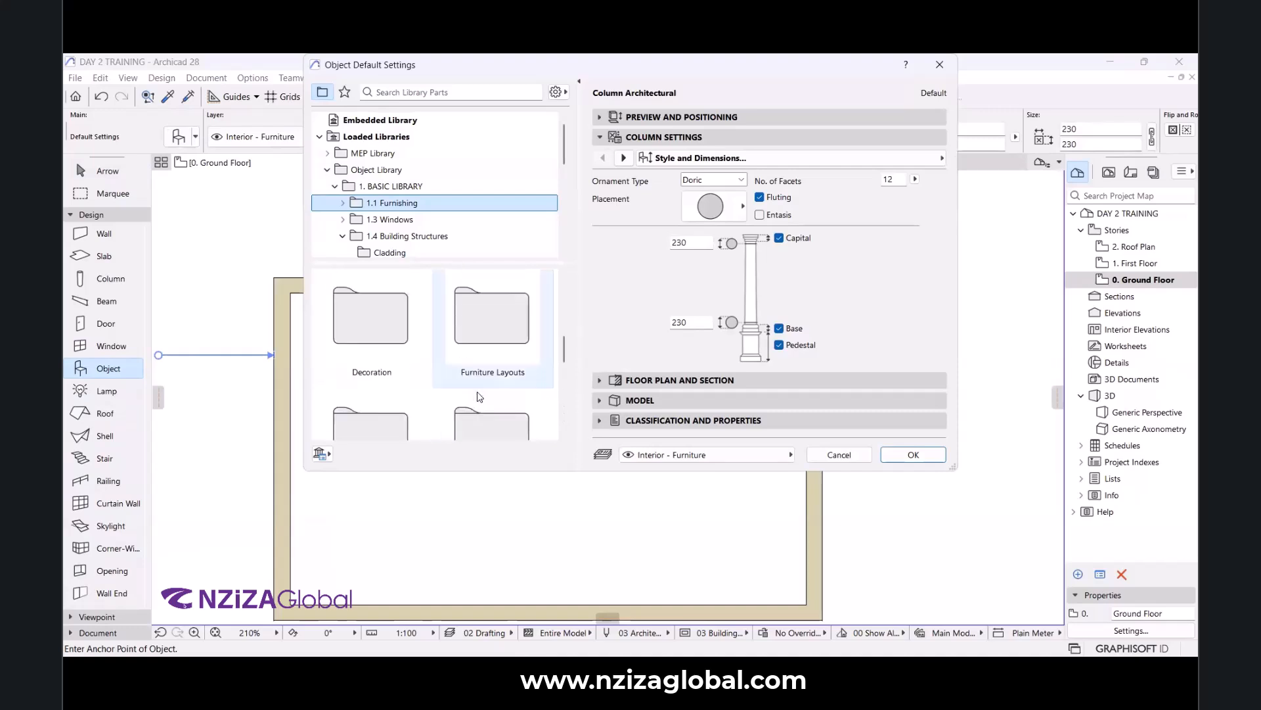
double_click(477, 387)
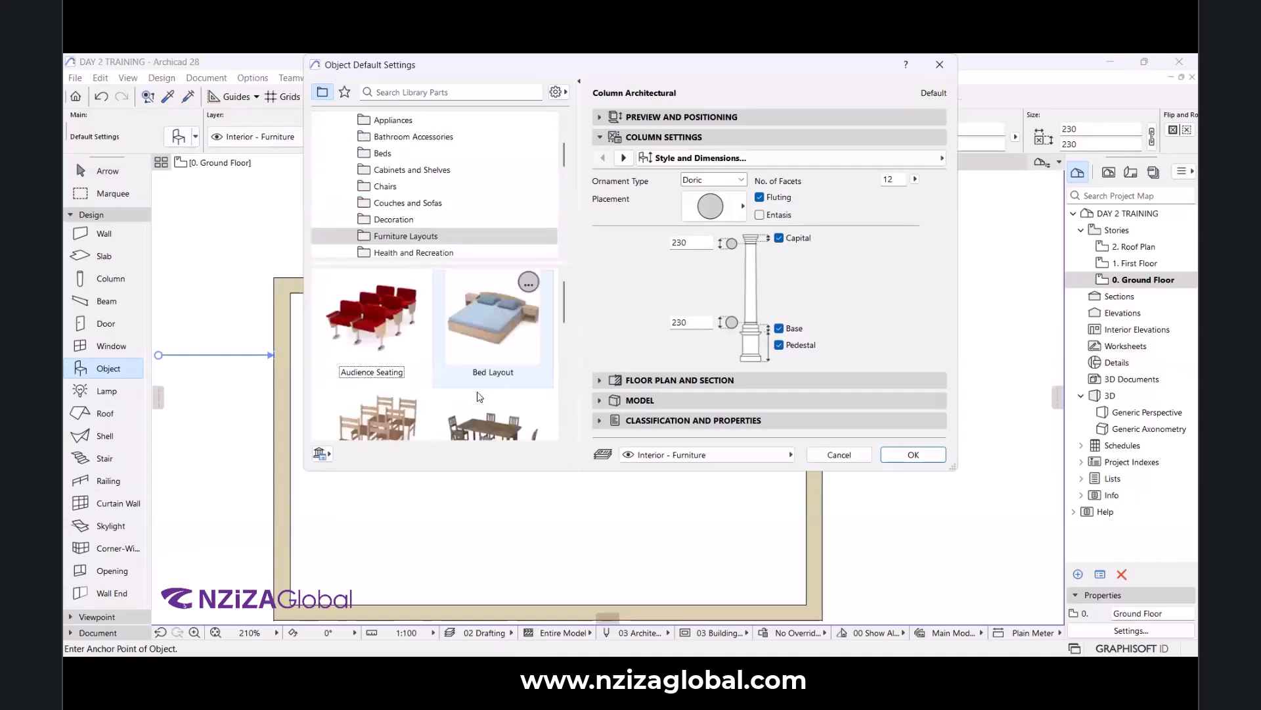
Choose the Kitchen Layout object from the Furniture Layouts folder and open its preview and positioning settings.
scroll(478, 397, down, 4)
scroll(498, 336, up, 5)
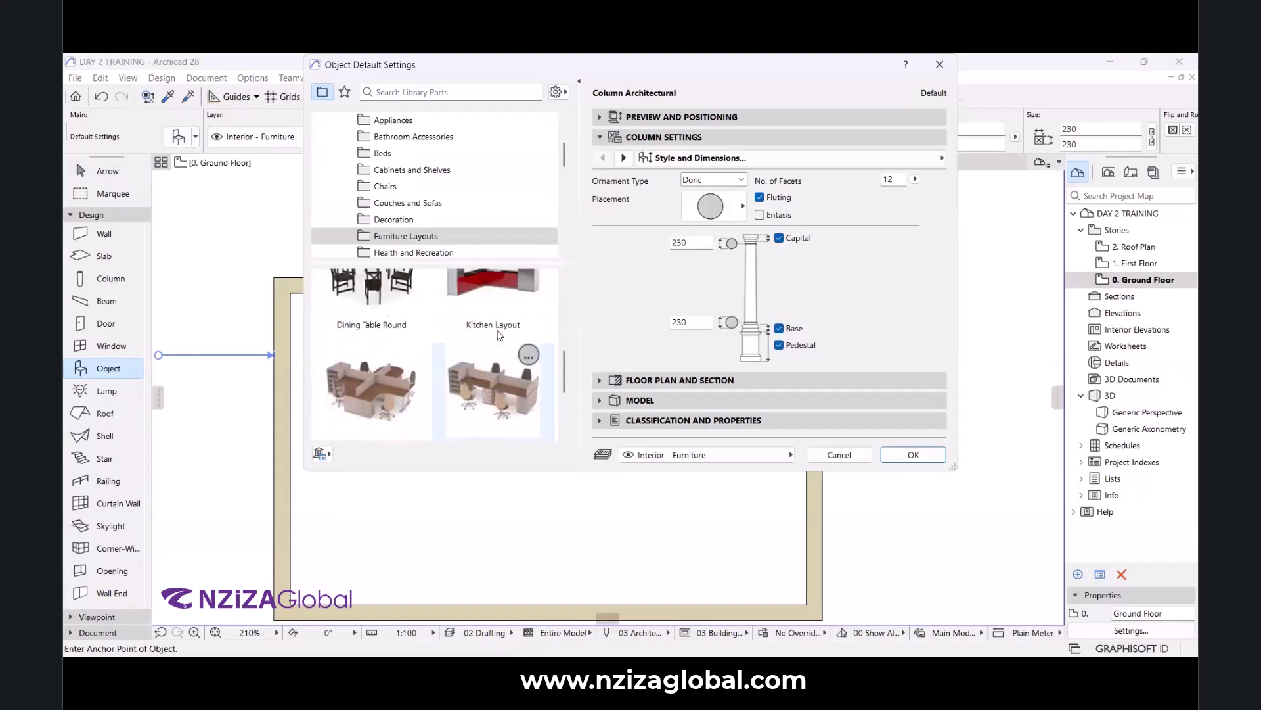
click(485, 394)
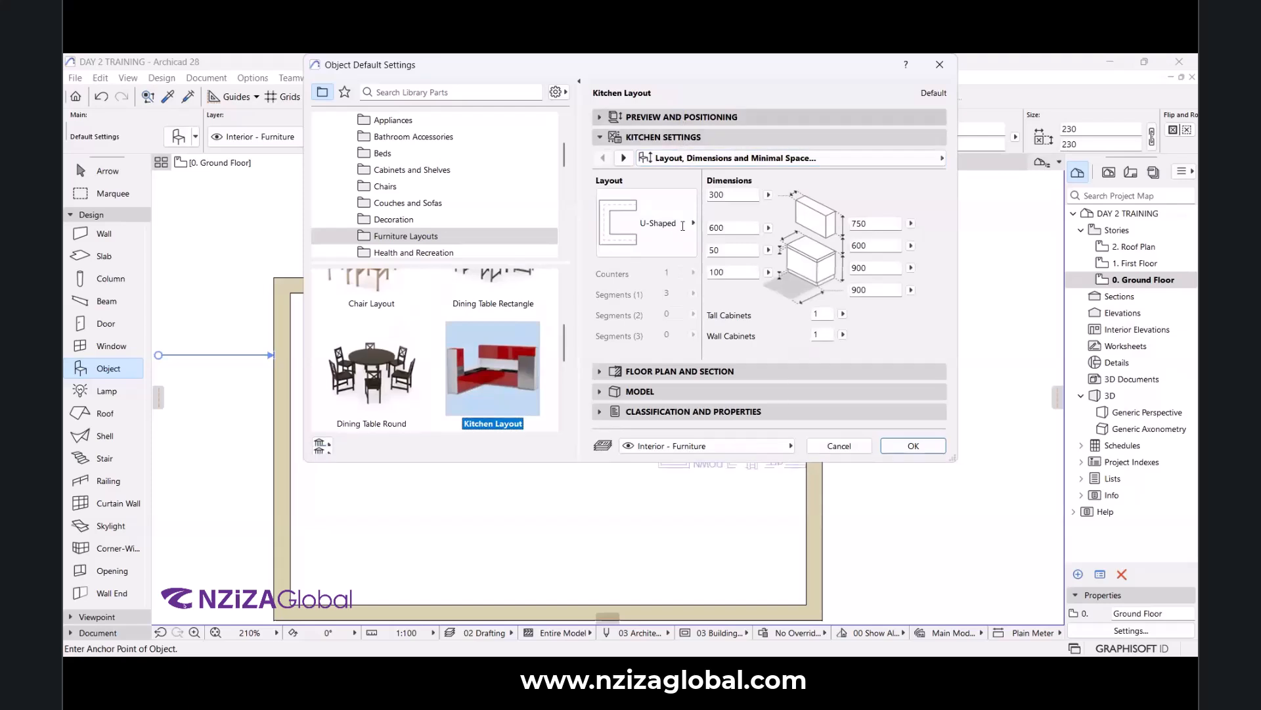
click(679, 116)
click(687, 223)
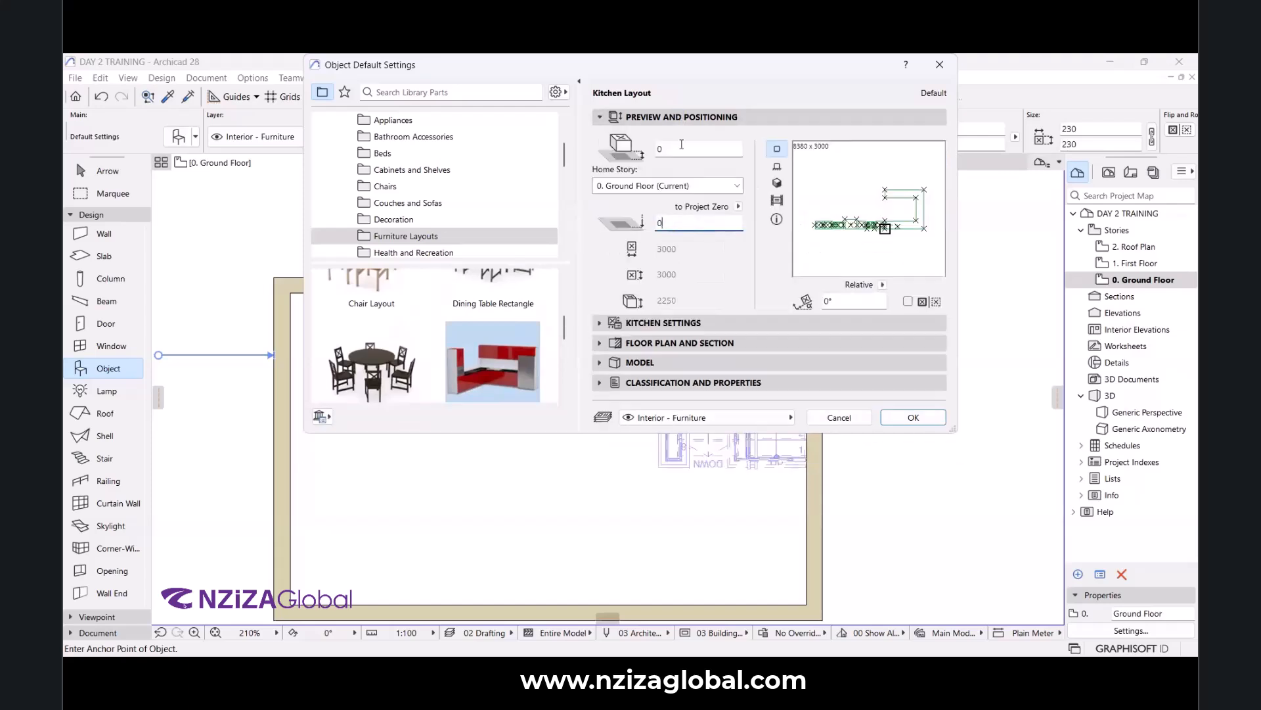
click(681, 144)
click(674, 226)
Place the kitchen layout, rotated 180° and anchored at its outer corner, in the upper-left inner wall corner of the Ground Floor plan.
drag(885, 228, 854, 190)
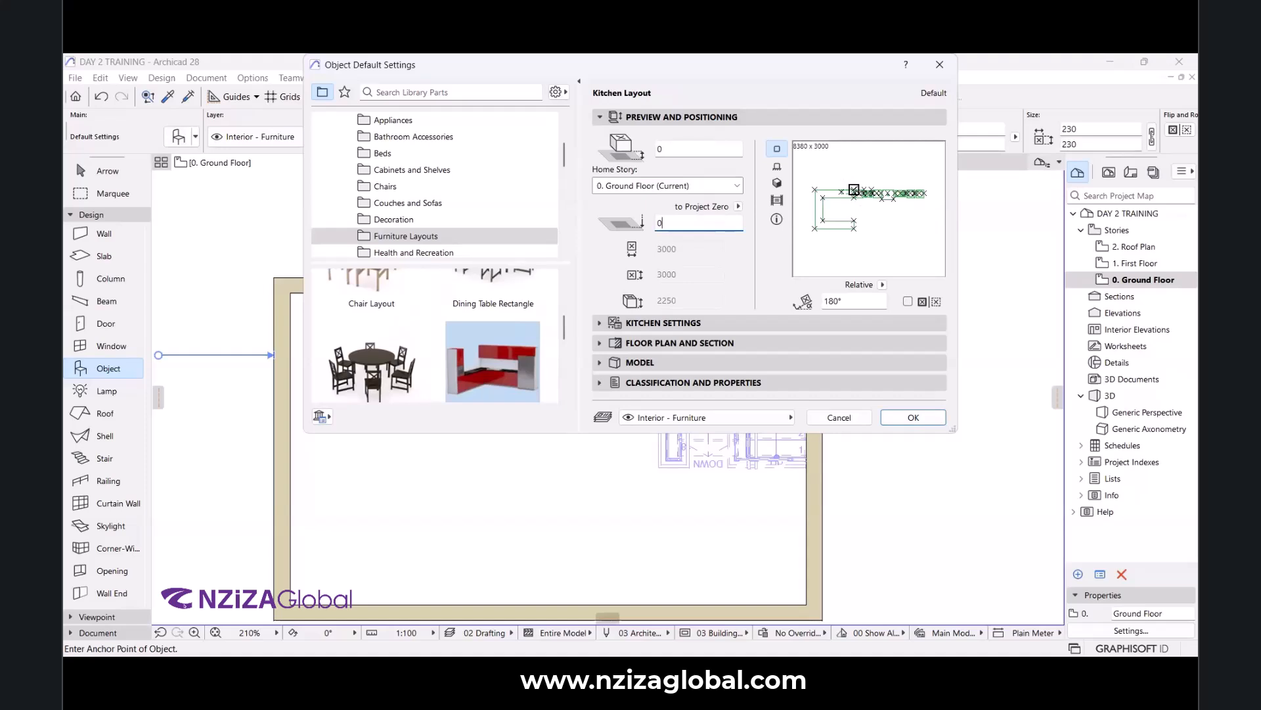
click(816, 188)
click(893, 417)
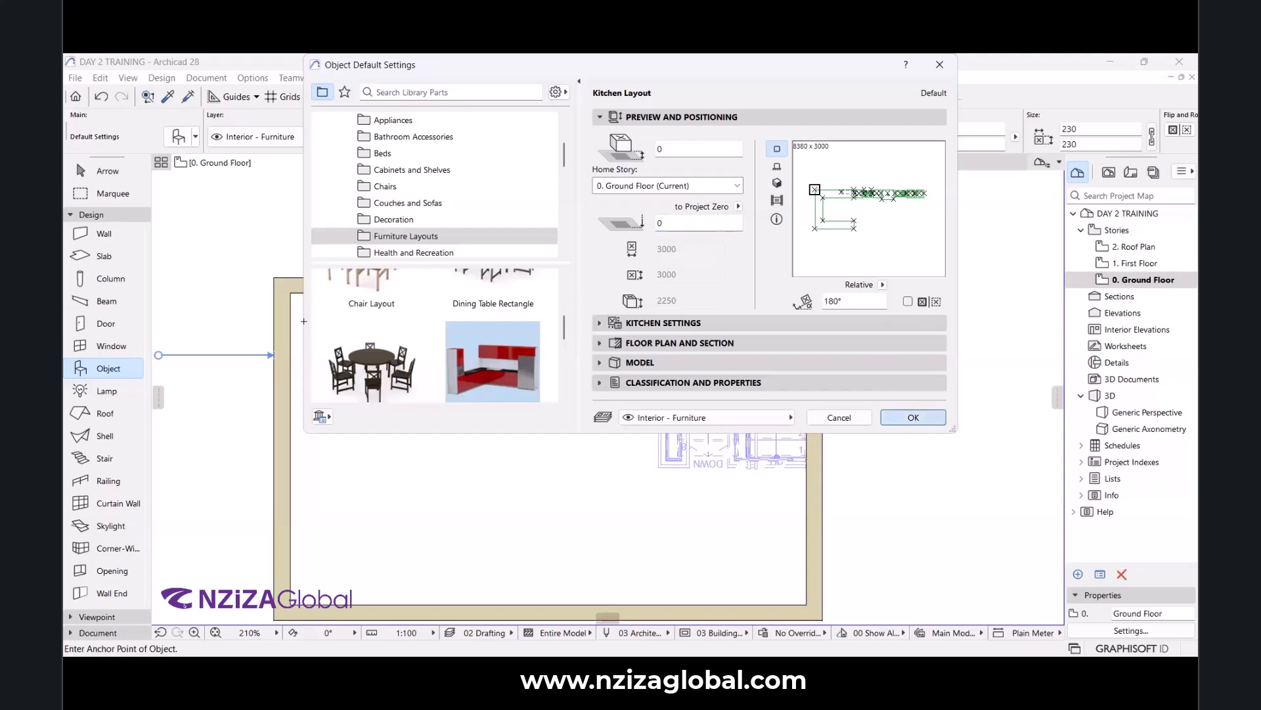
scroll(365, 241, down, 5)
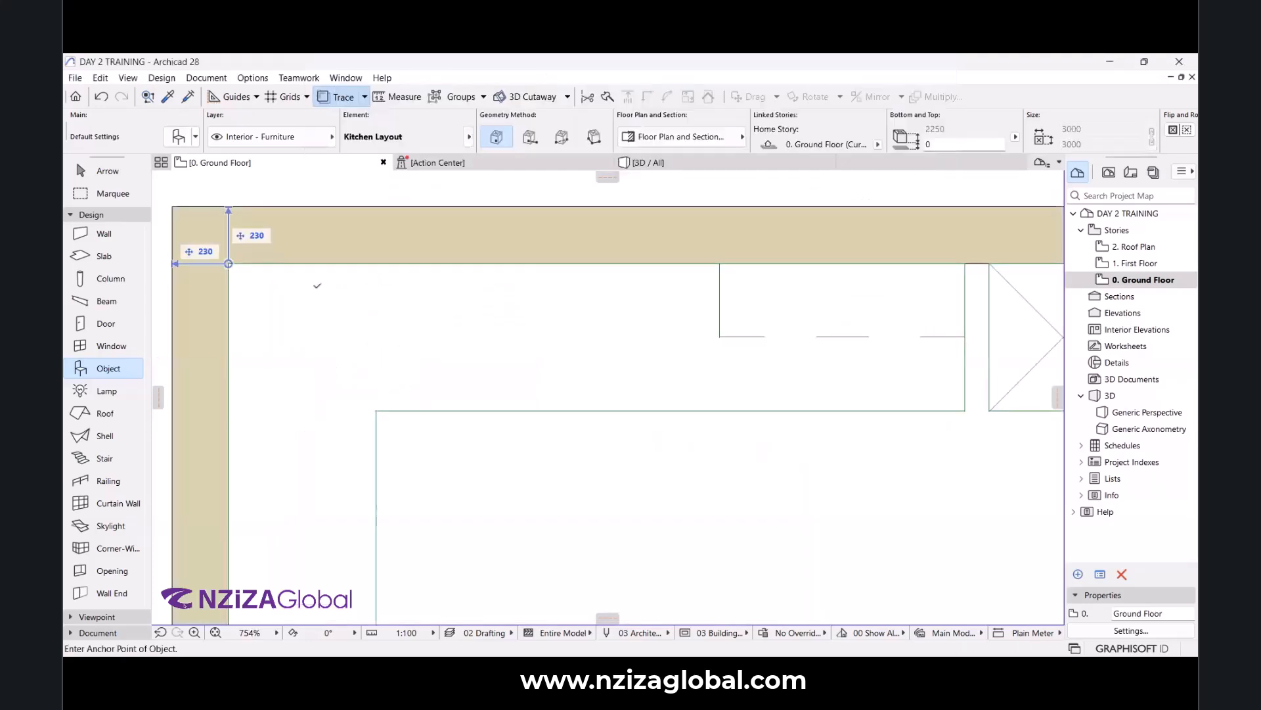
scroll(364, 242, down, 1)
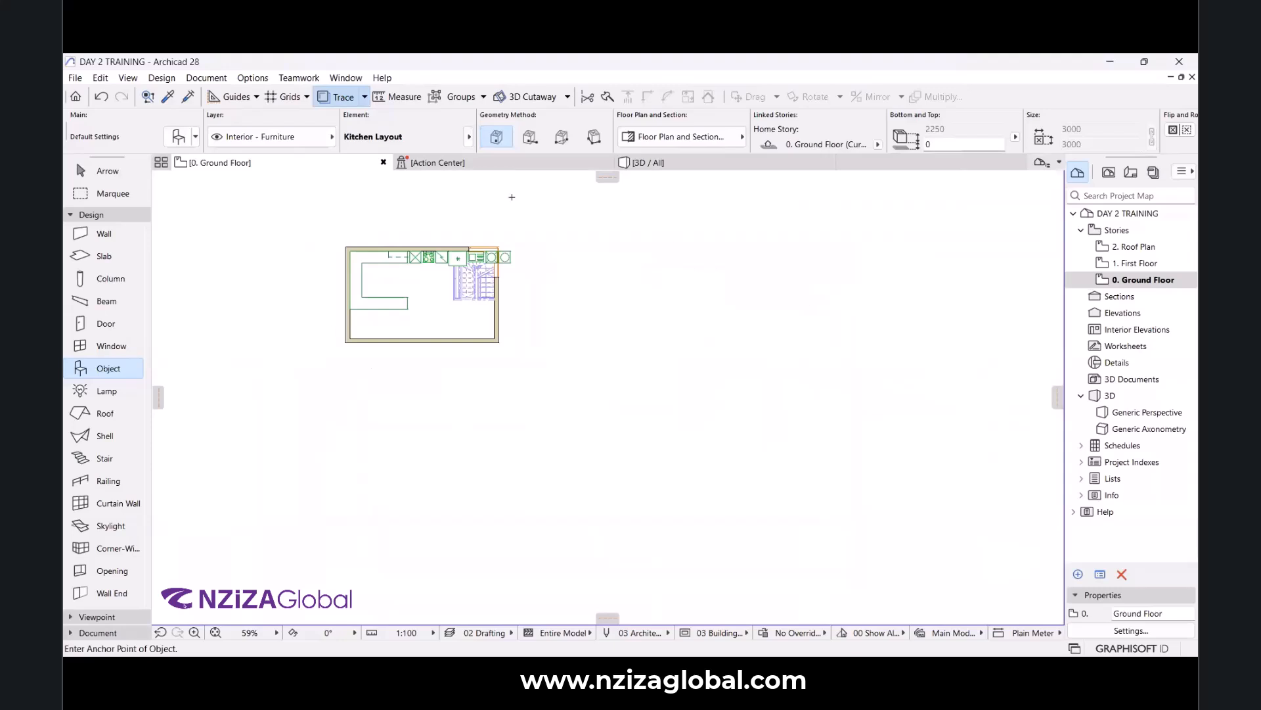
Open the 3D view and hide the Ground Floor front wall below the balcony.
click(651, 162)
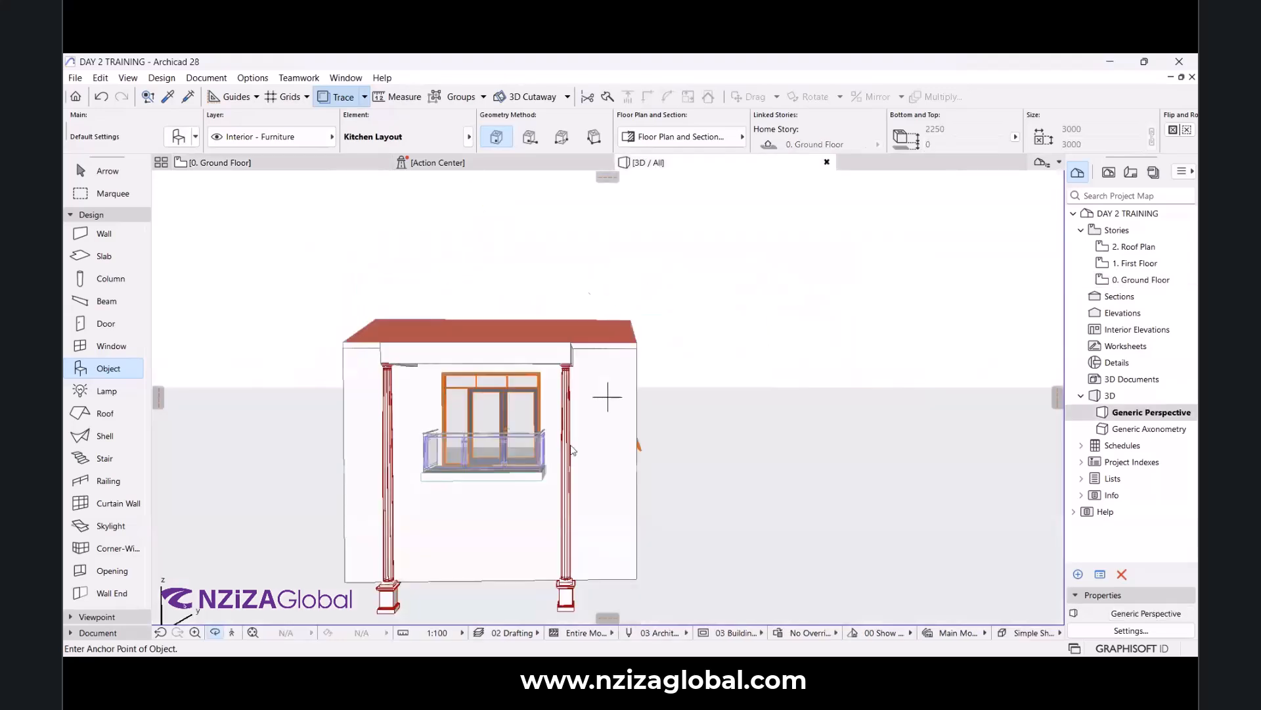
shift+click(636, 463)
shift+middle_drag(687, 469, 481, 464)
scroll(601, 542, up, 5)
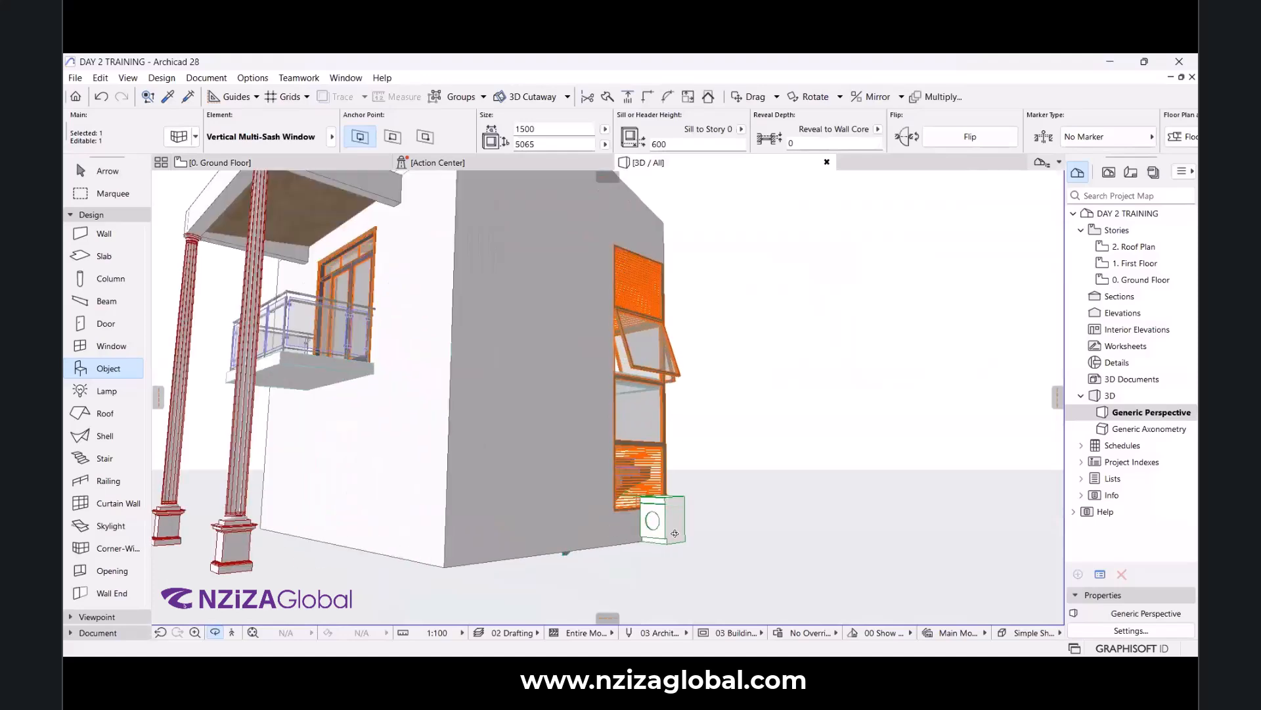
scroll(812, 460, down, 3)
shift+middle_drag(464, 487, 624, 503)
scroll(526, 521, up, 4)
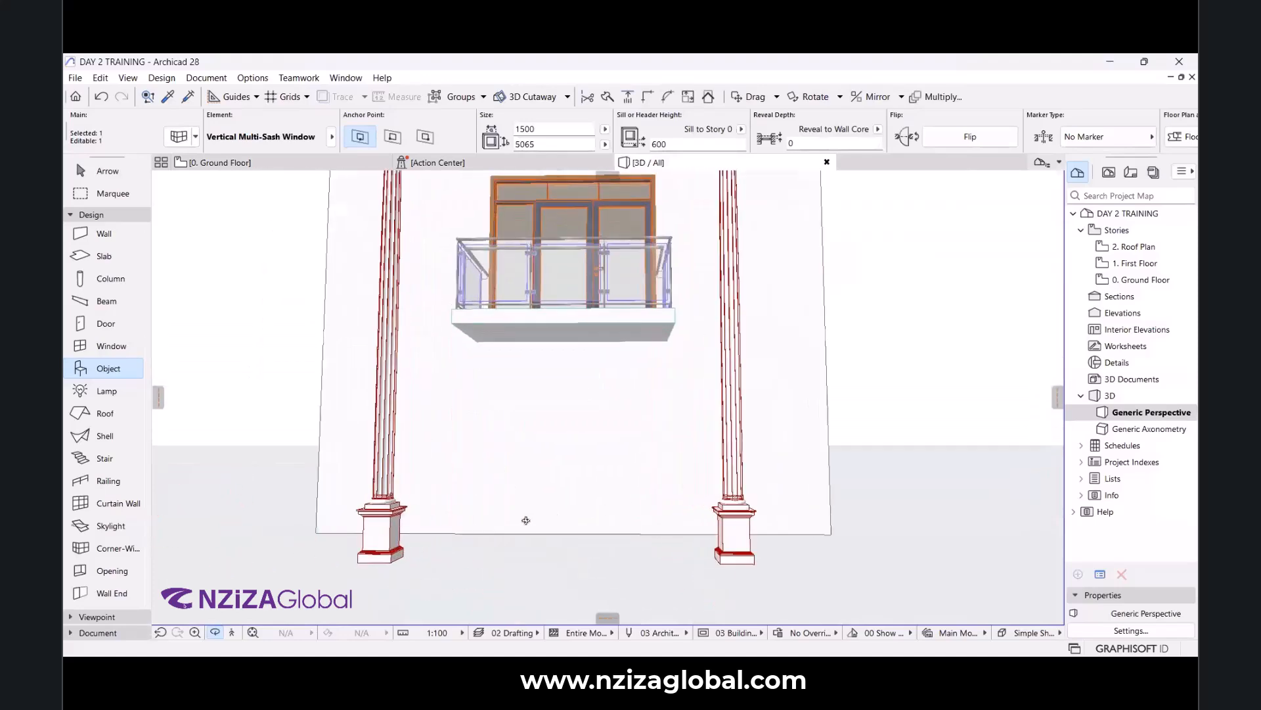
key(Escape)
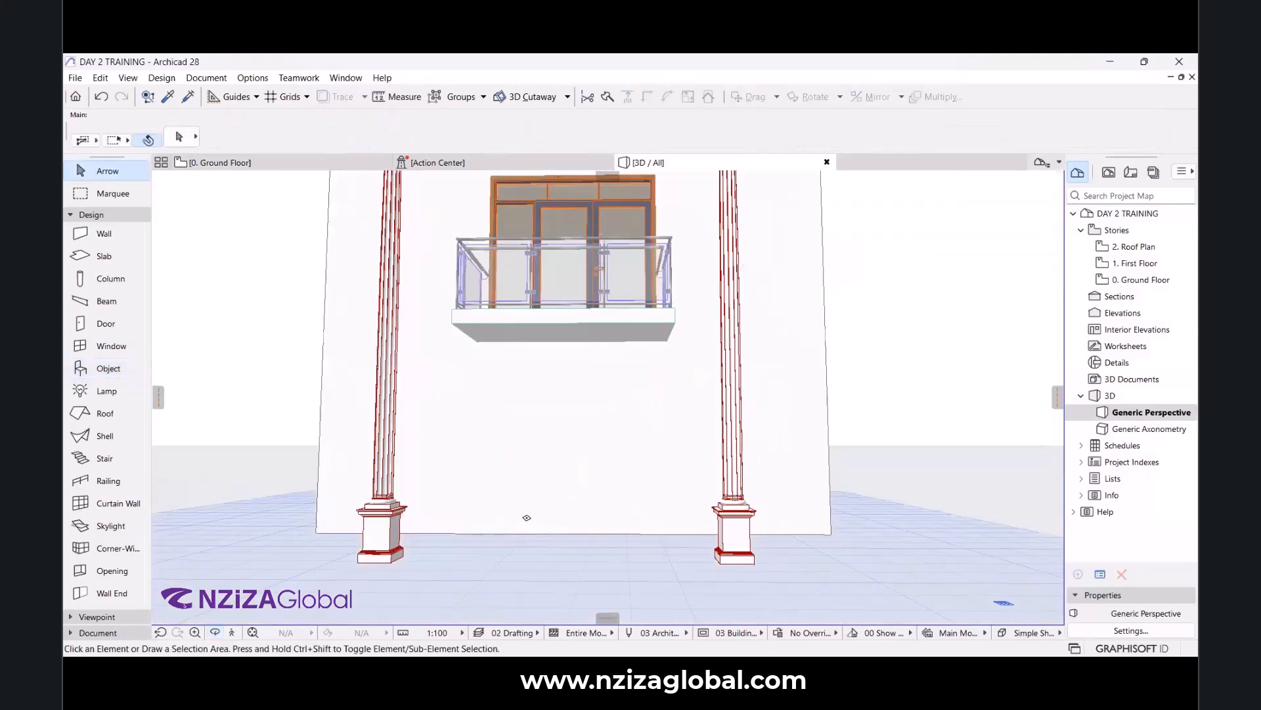
click(526, 515)
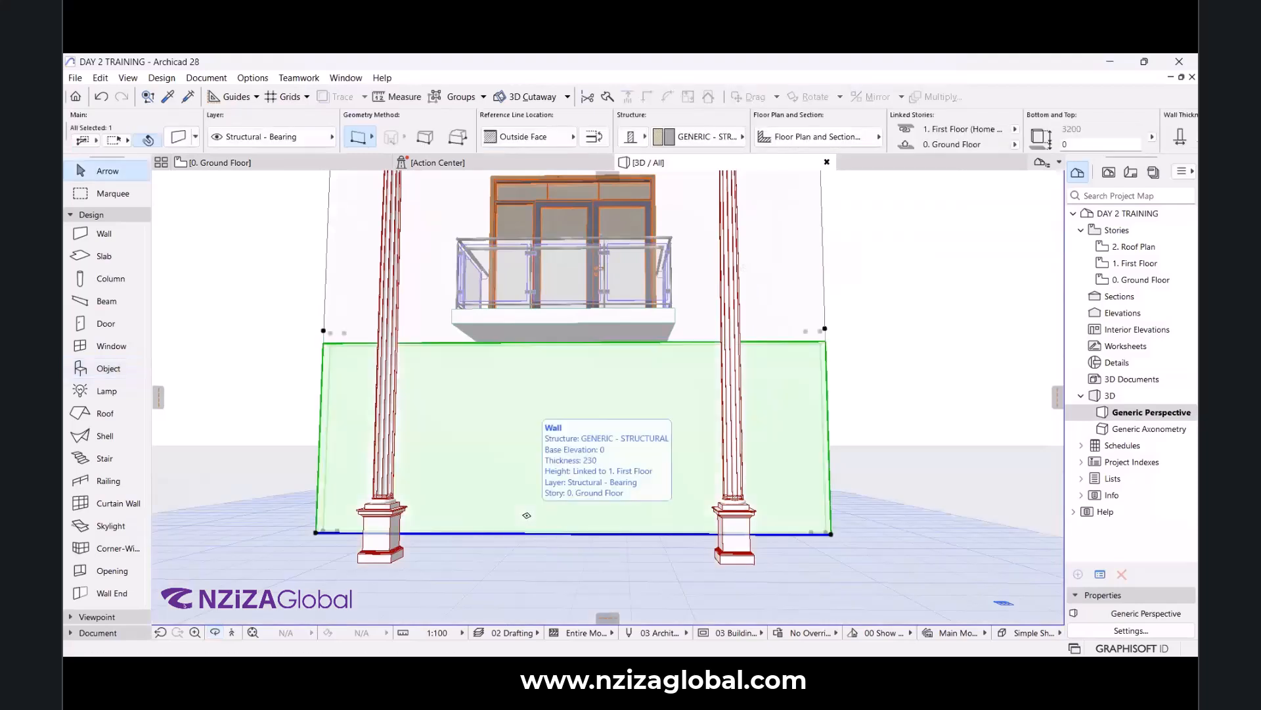
right_click(526, 515)
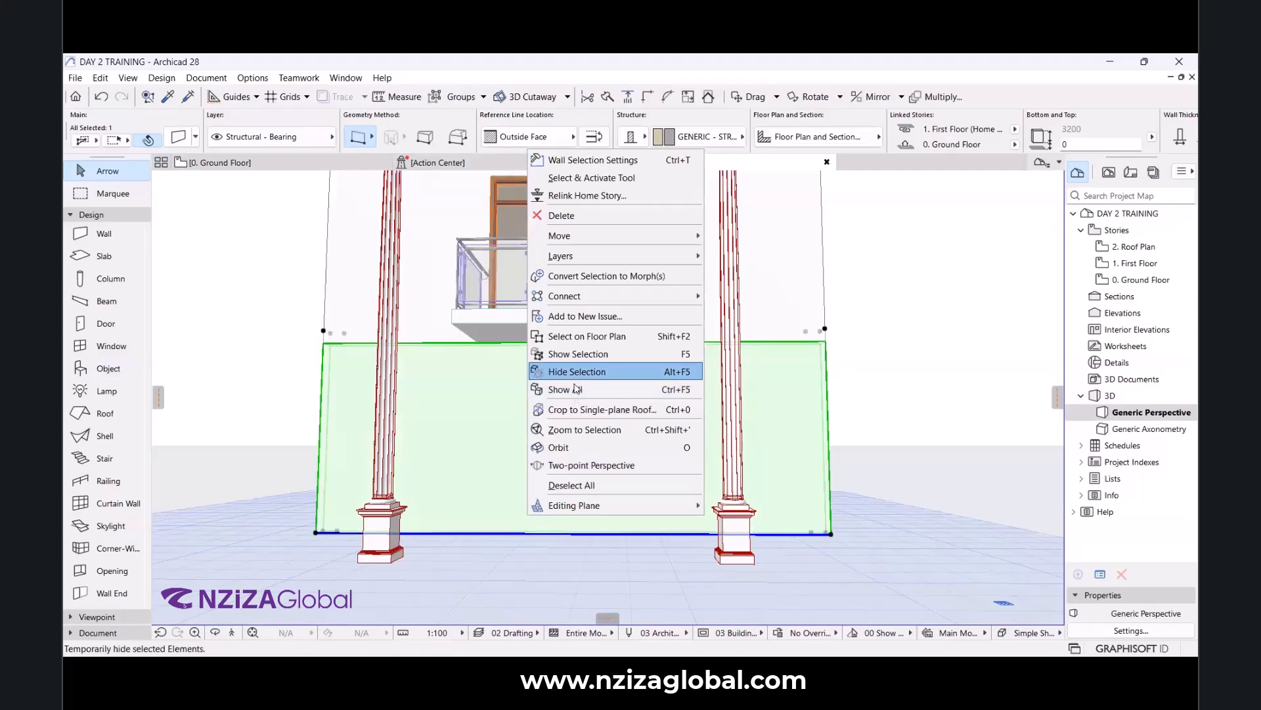
click(577, 372)
Examine the U-shaped kitchen counter, cabinets and appliances beside the staircase from several angles.
scroll(659, 465, up, 6)
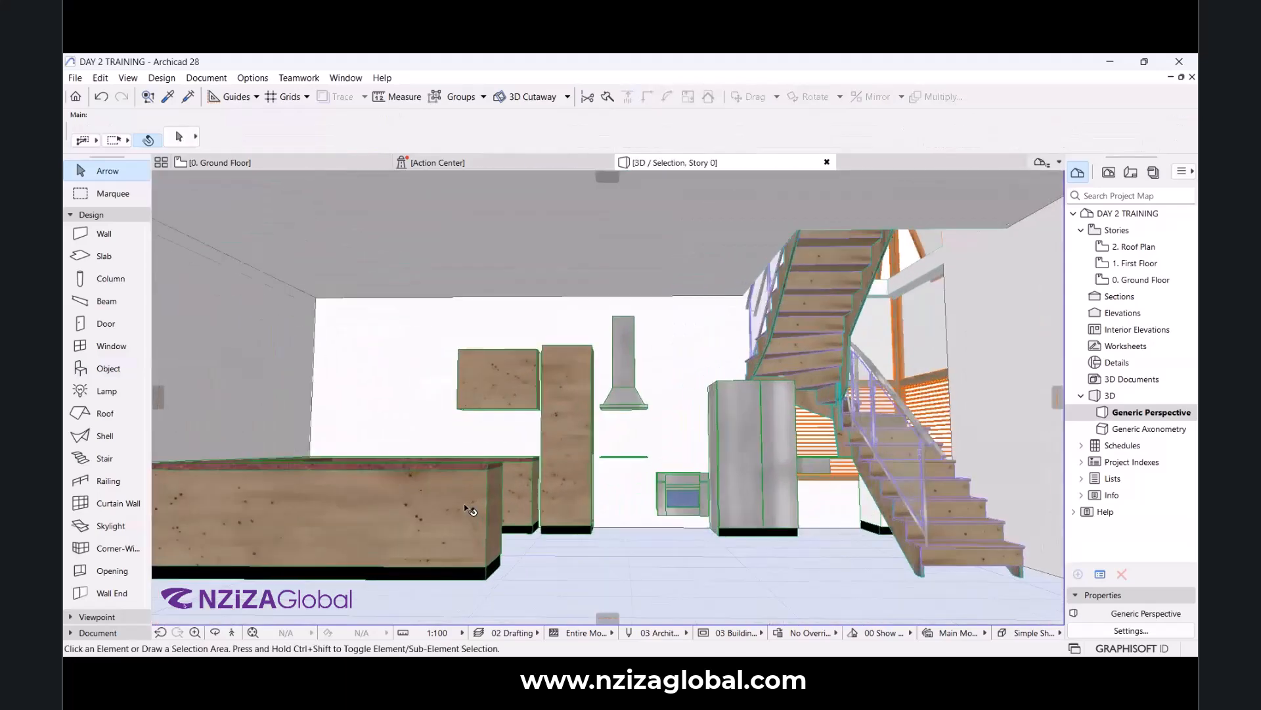
scroll(517, 462, down, 4)
click(216, 633)
drag(349, 530, 642, 405)
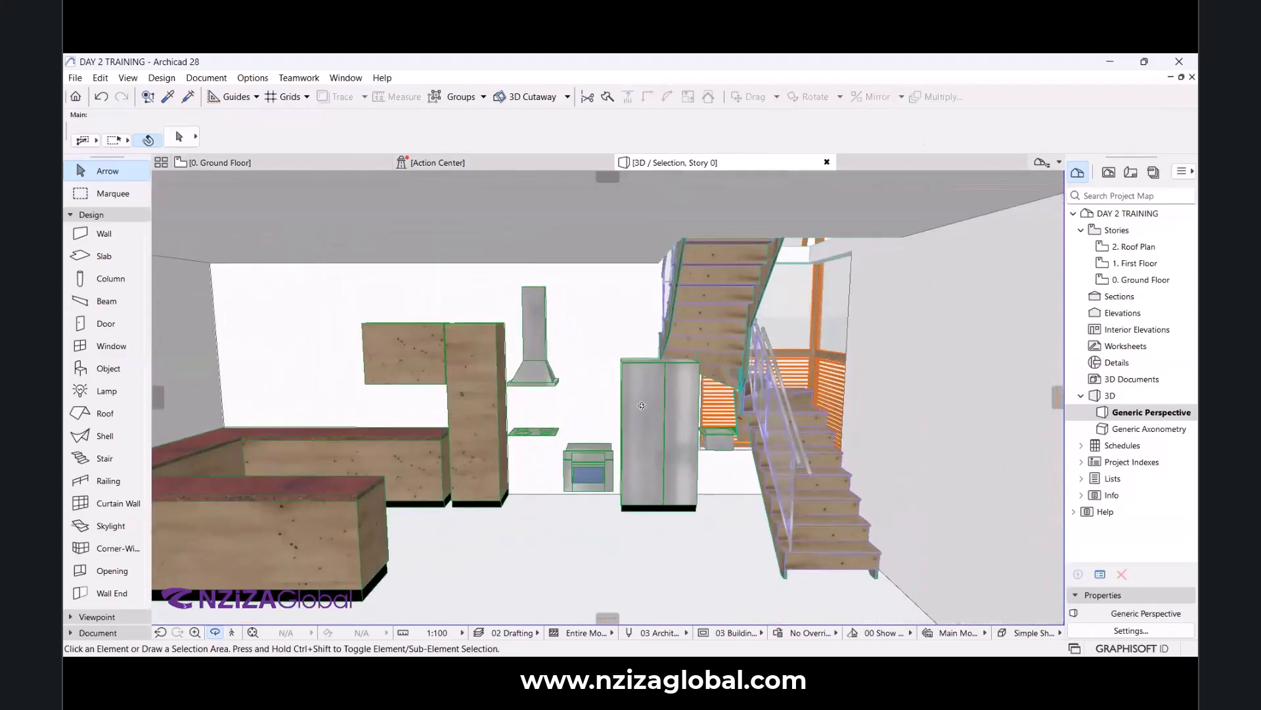
drag(815, 431, 732, 484)
scroll(732, 484, up, 6)
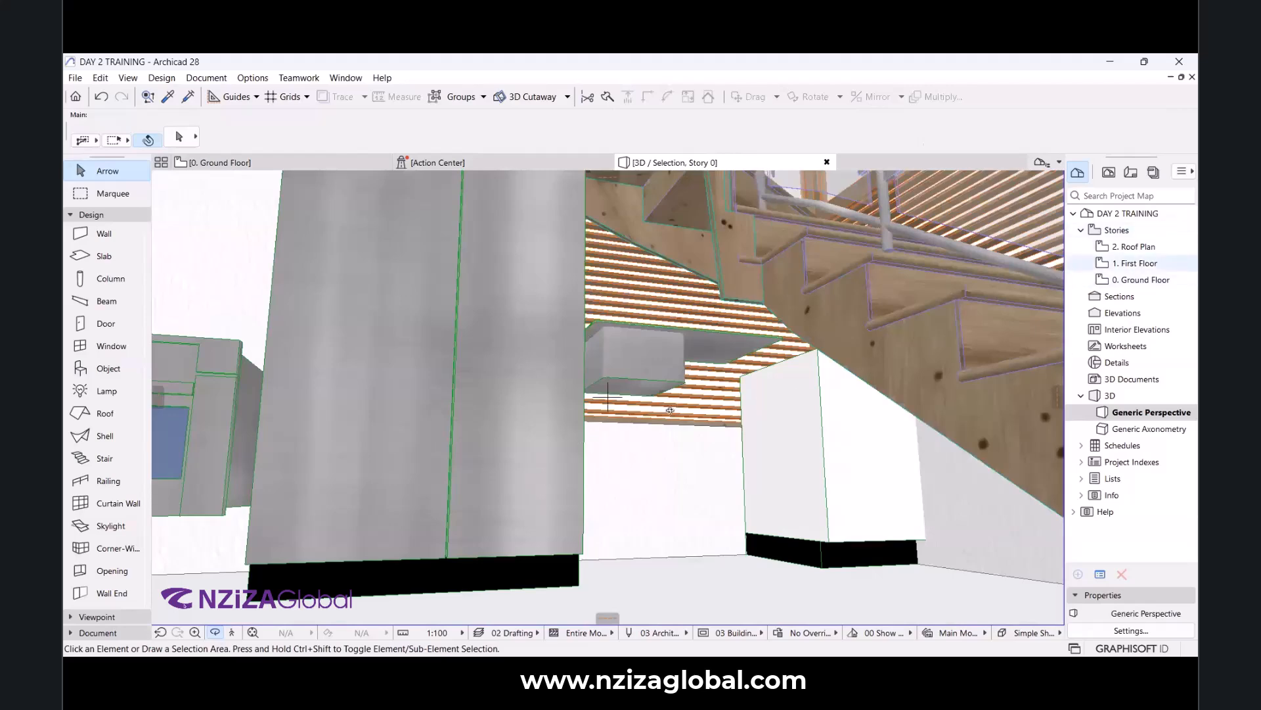
scroll(655, 439, down, 12)
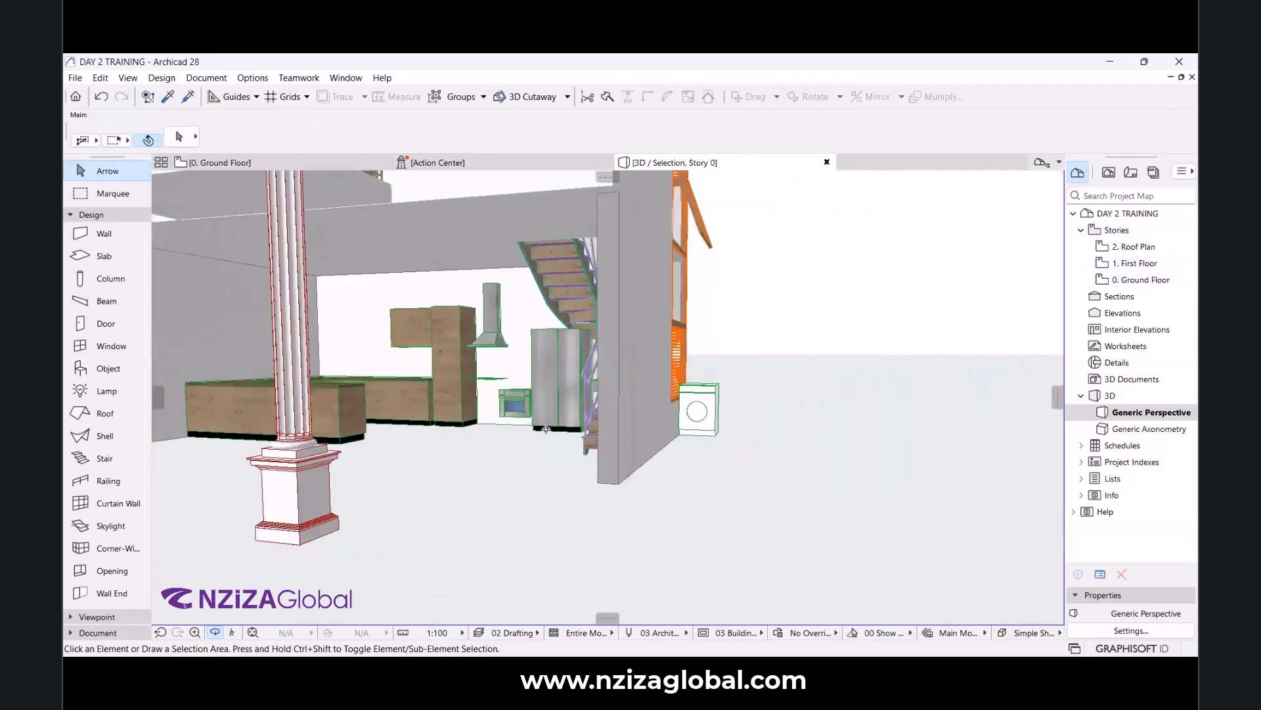
drag(419, 419, 549, 385)
scroll(549, 385, up, 8)
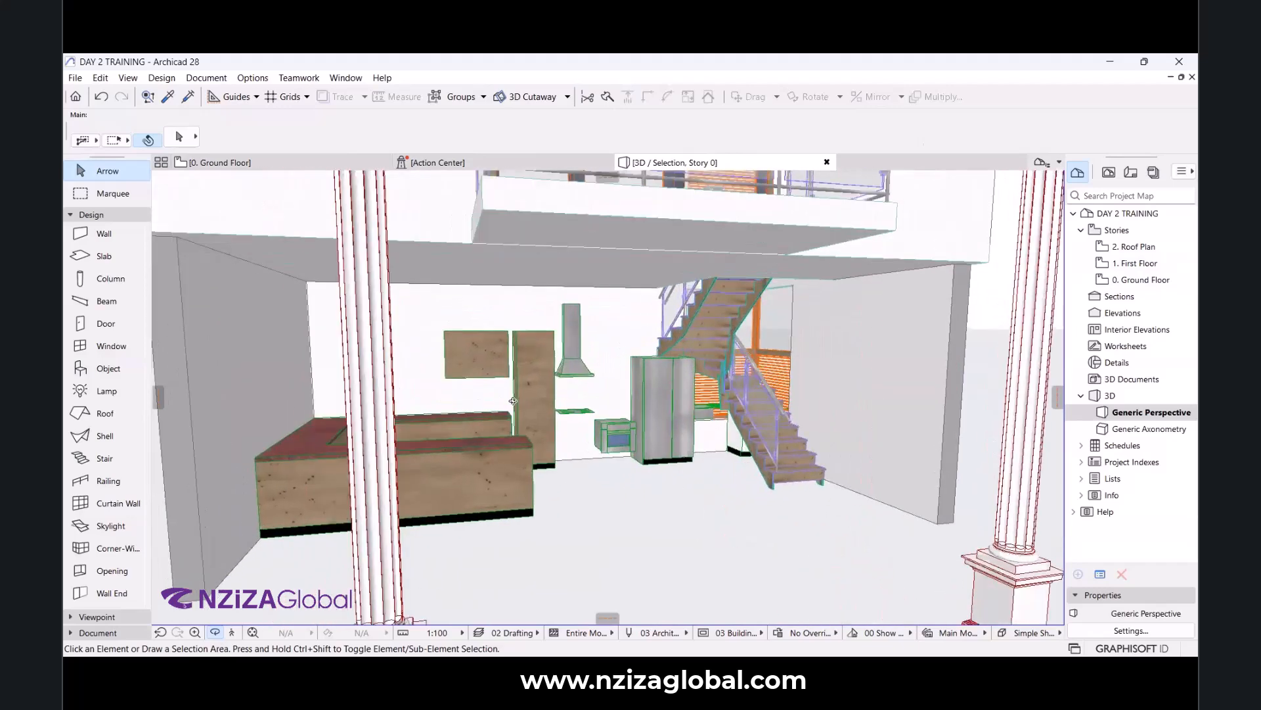
scroll(557, 395, up, 6)
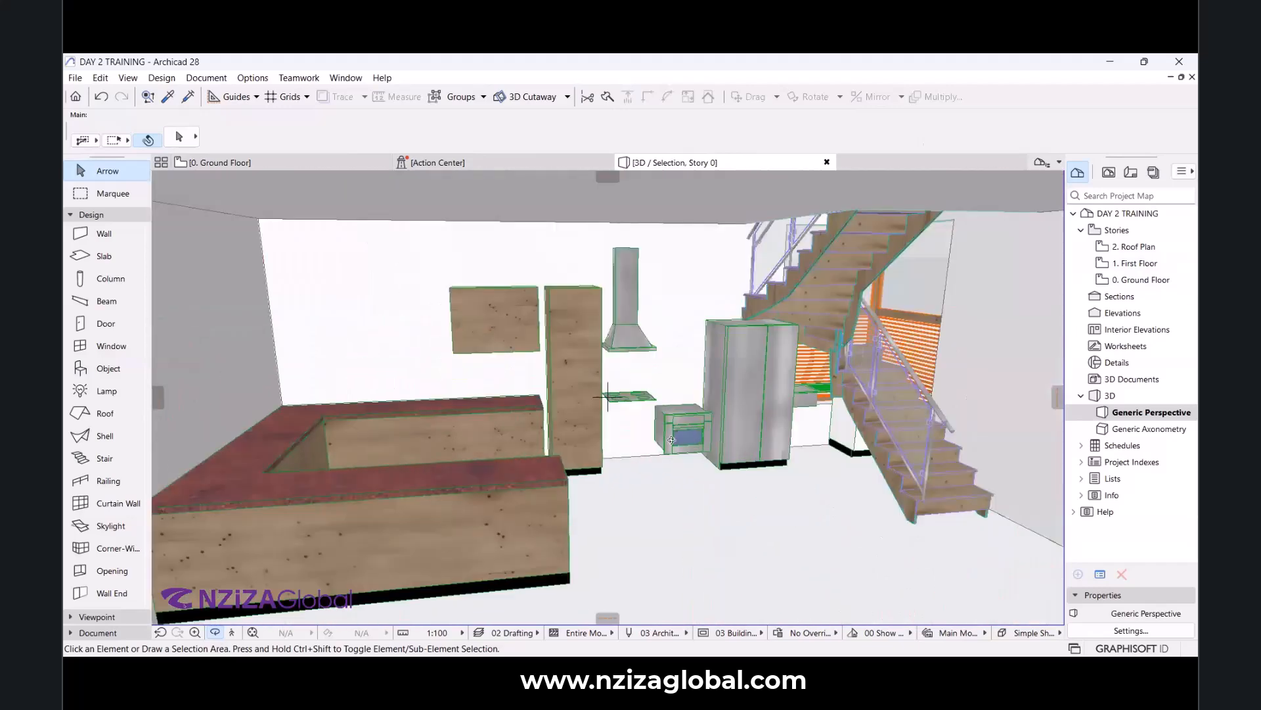
scroll(616, 437, down, 6)
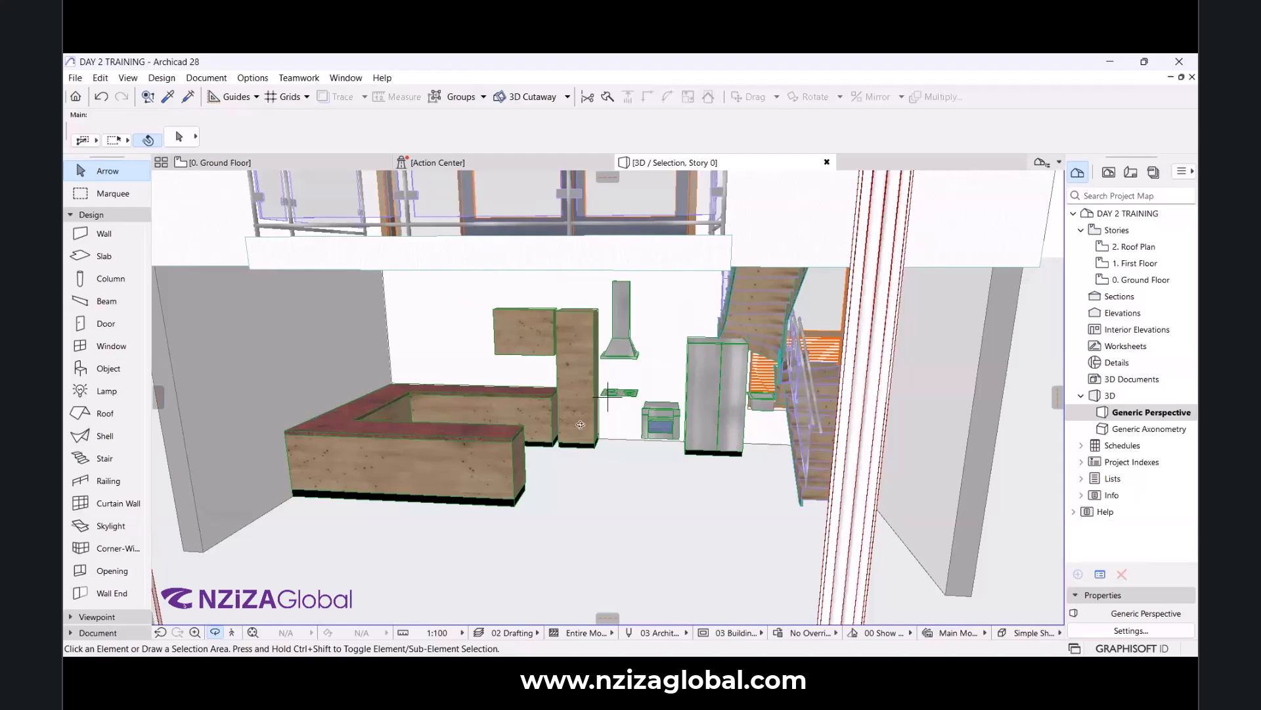
scroll(632, 428, down, 3)
scroll(632, 429, up, 5)
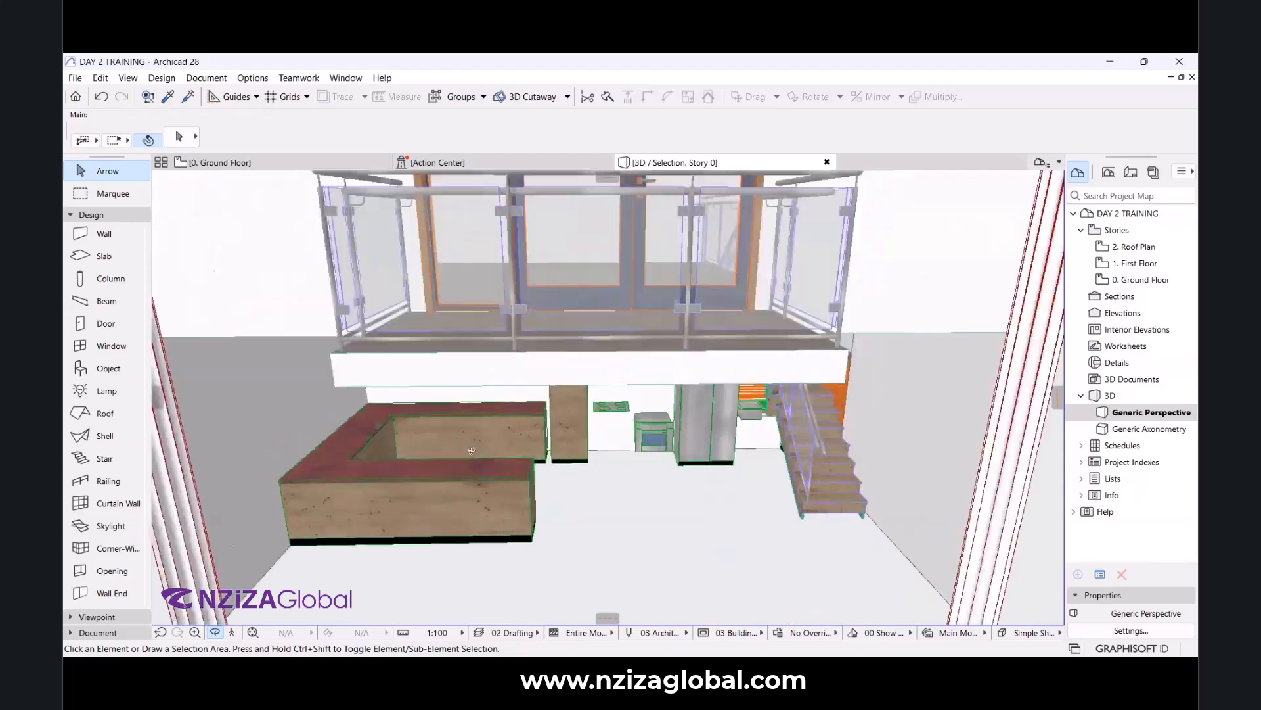
Change the placed kitchen object's layout from U-Shaped to L-Shaped and check it in 3D.
click(419, 453)
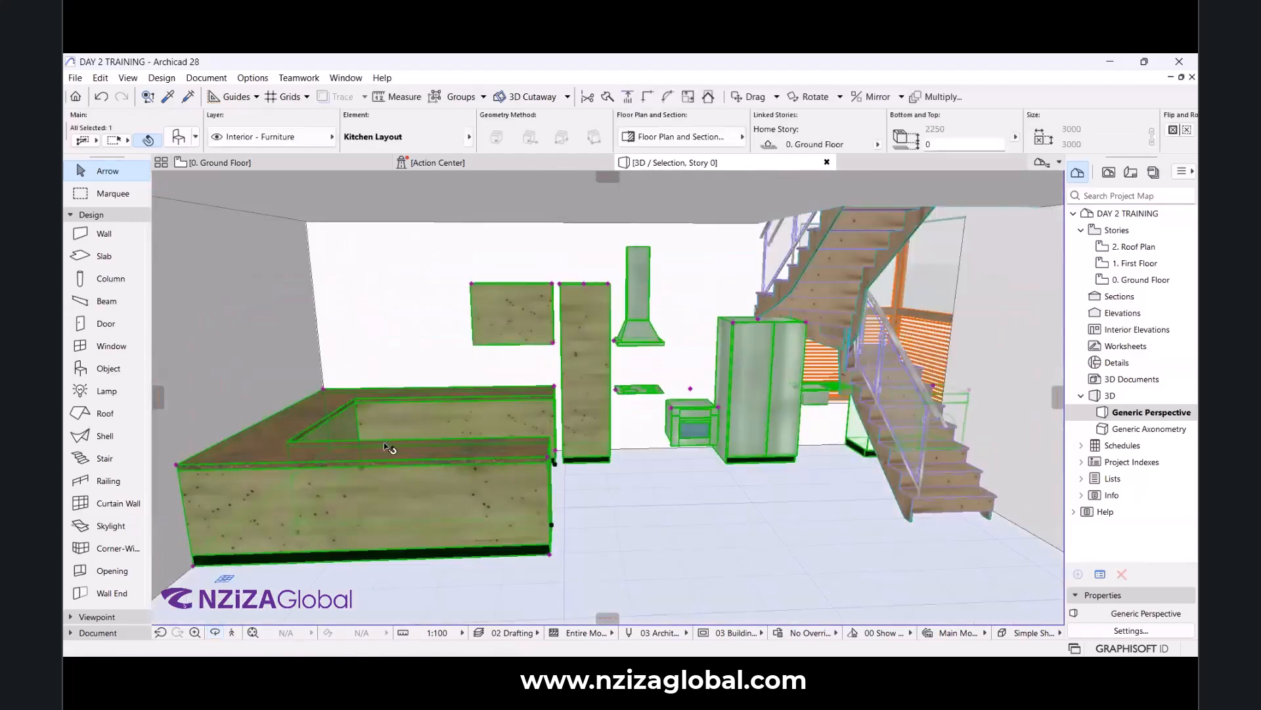
scroll(394, 447, down, 2)
scroll(560, 402, up, 3)
click(178, 136)
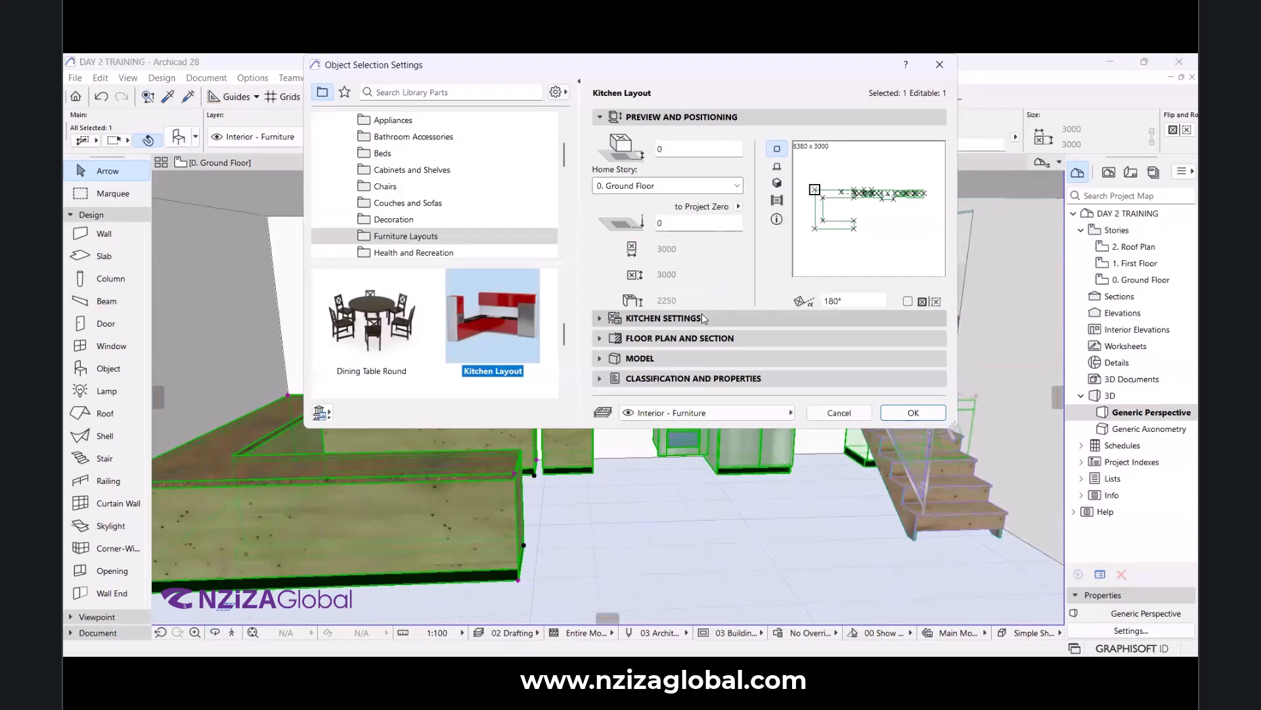
click(704, 319)
click(641, 227)
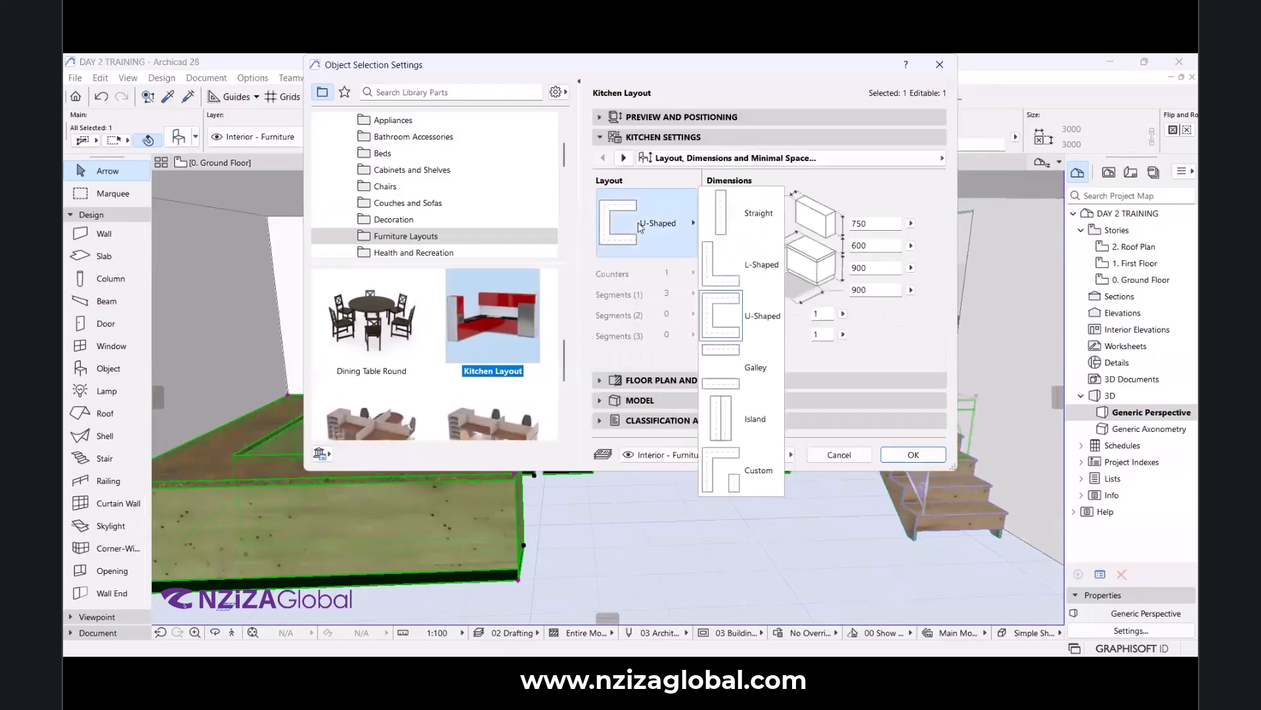
click(741, 251)
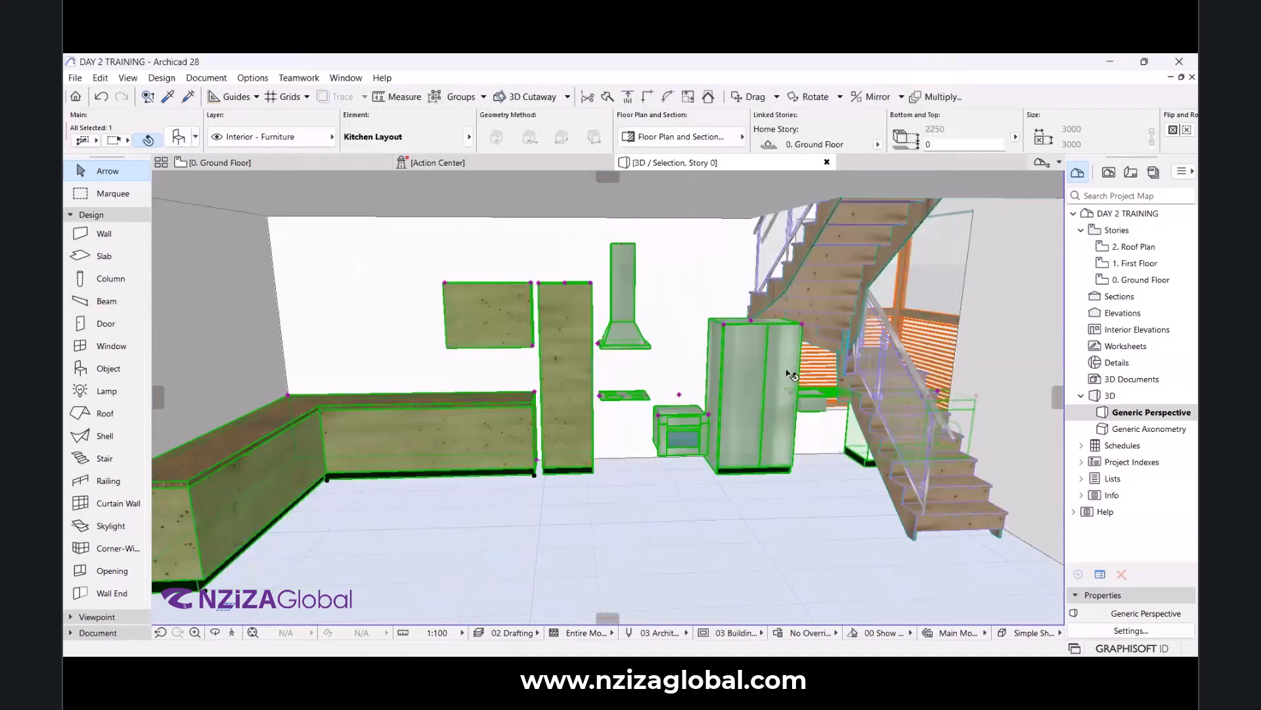
scroll(521, 465, up, 6)
scroll(544, 471, up, 1)
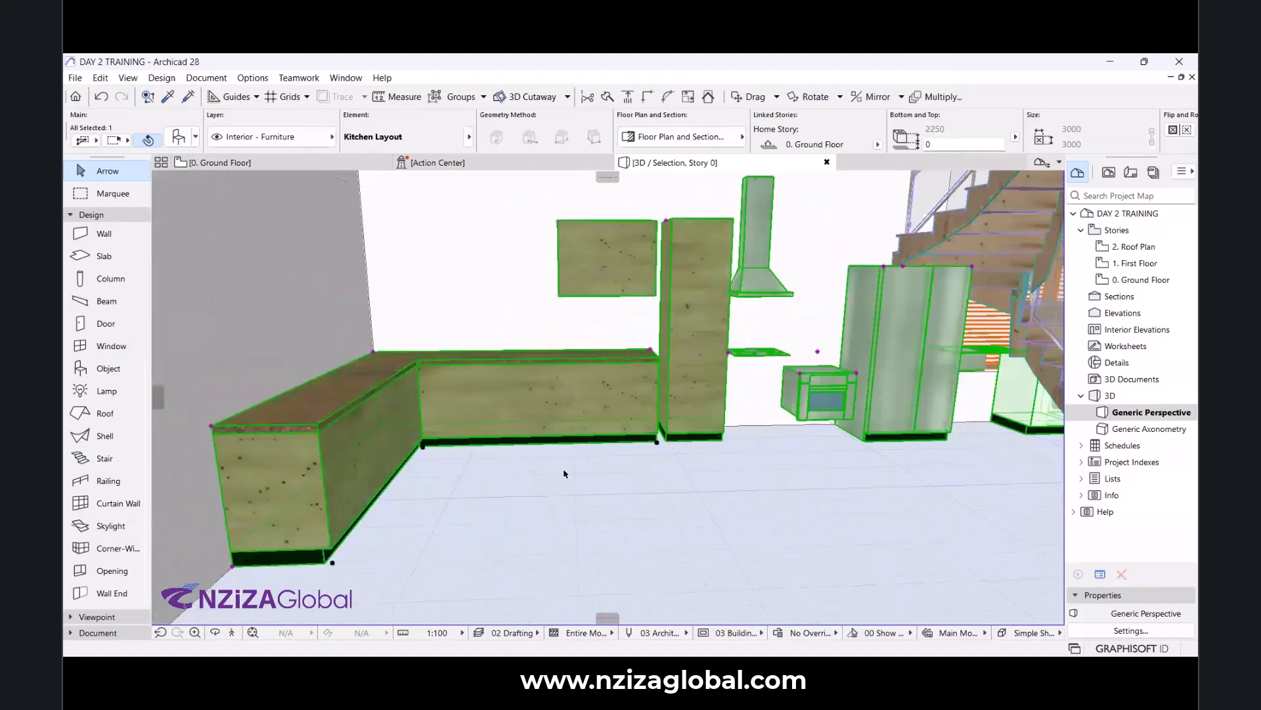
click(217, 634)
mouse_move(344, 565)
mouse_down()
mouse_move(298, 543)
mouse_move(347, 557)
mouse_up()
scroll(386, 524, down, 5)
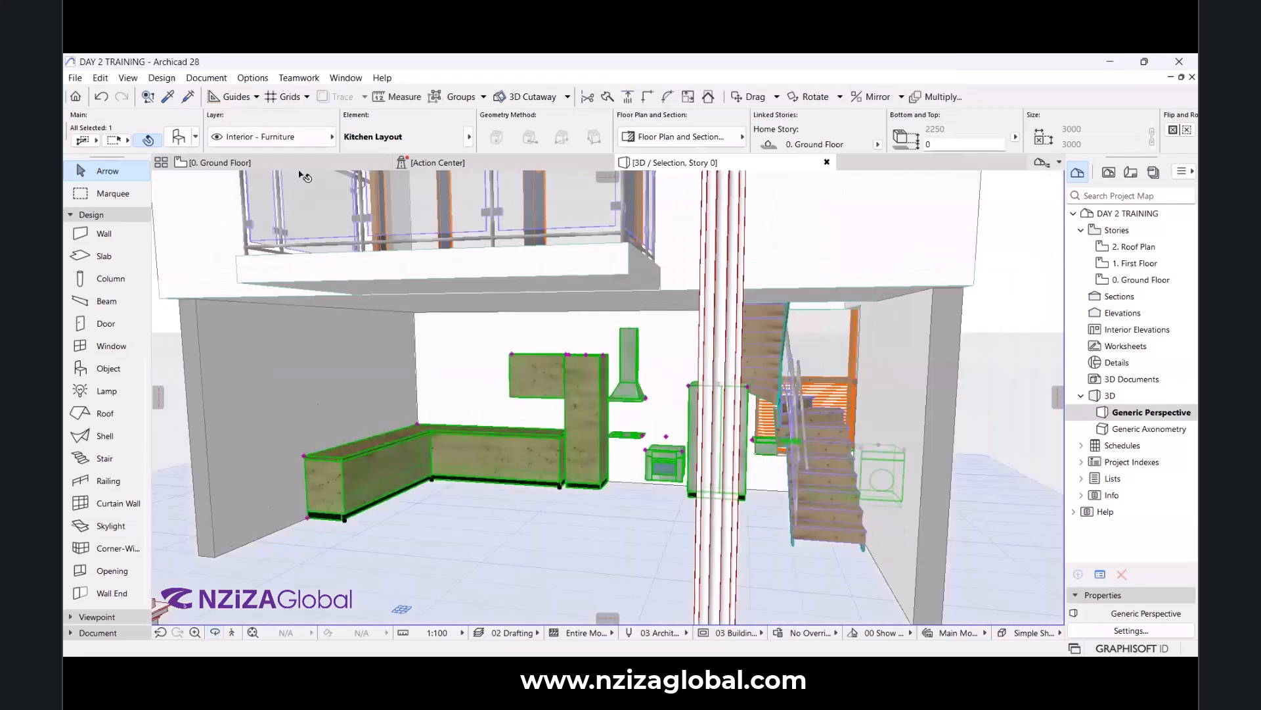
On the Ground Floor plan, stretch the L-shaped counter's outer corner point about 1500 mm along the upper wall.
click(304, 169)
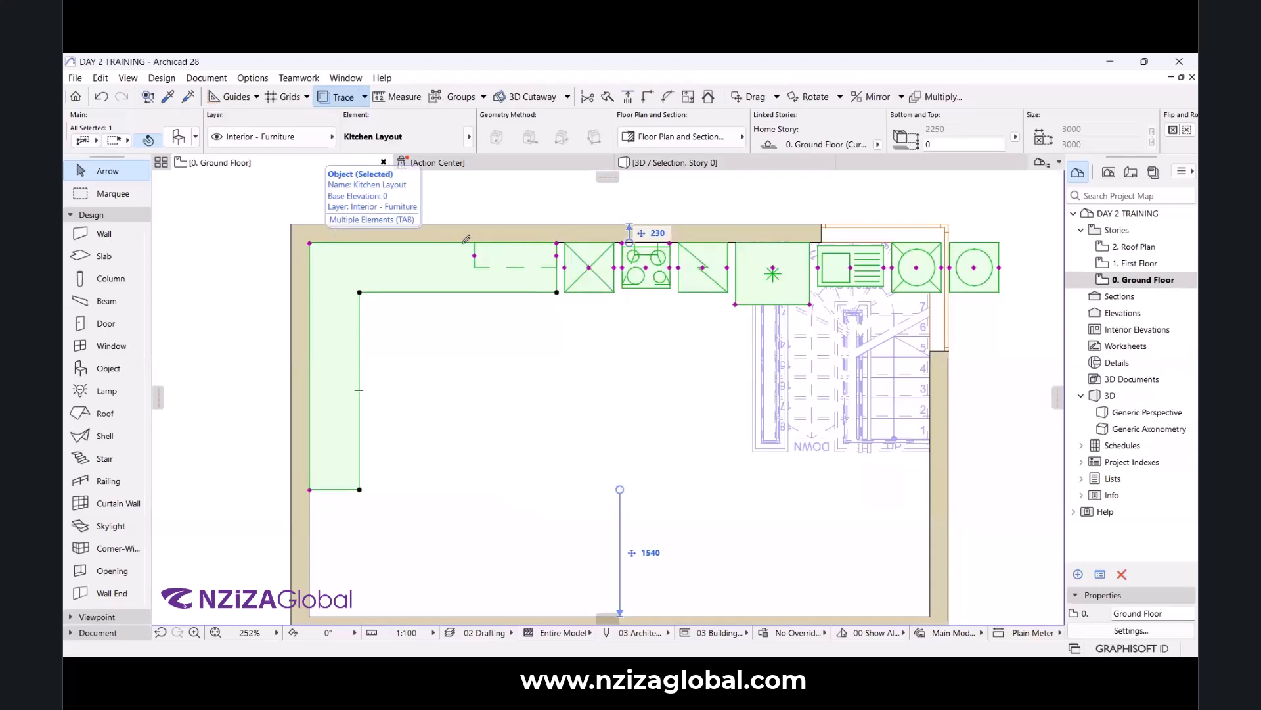
click(434, 239)
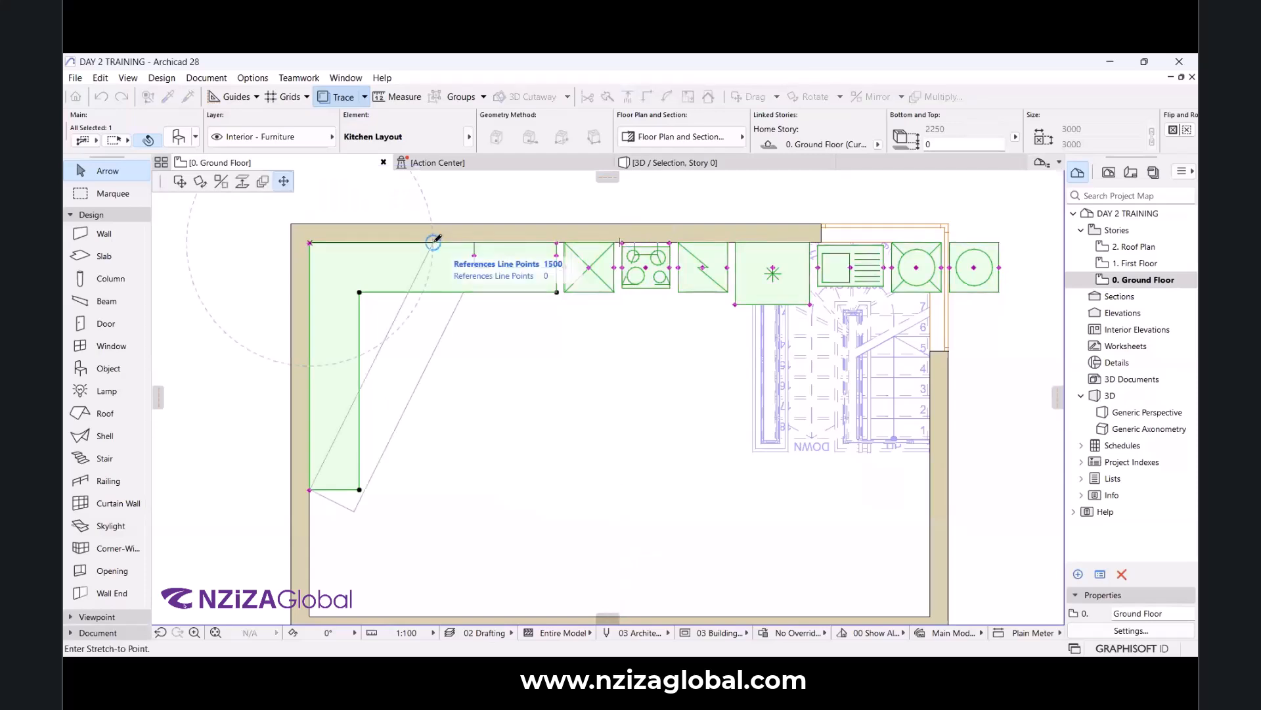
click(433, 242)
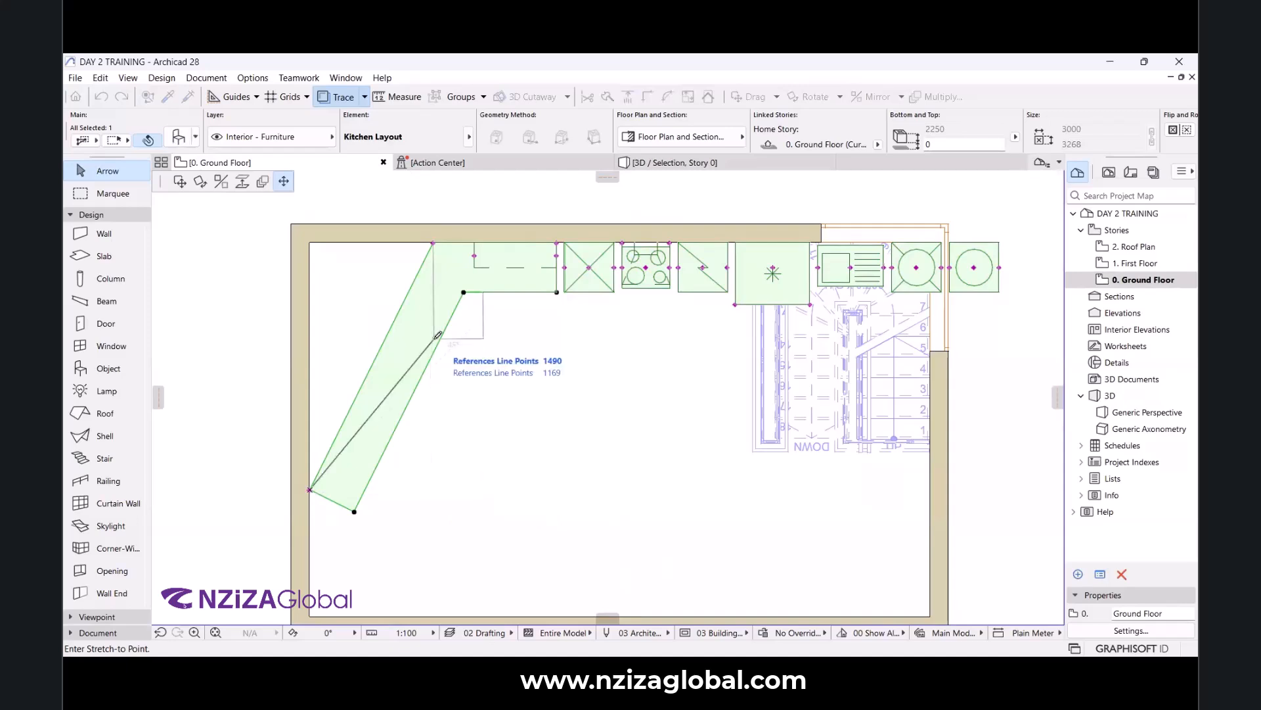
key(Escape)
key(Escape)
Move the kitchen layout so its shifted outer corner meets the room's upper-left inner wall corner.
scroll(437, 336, down, 4)
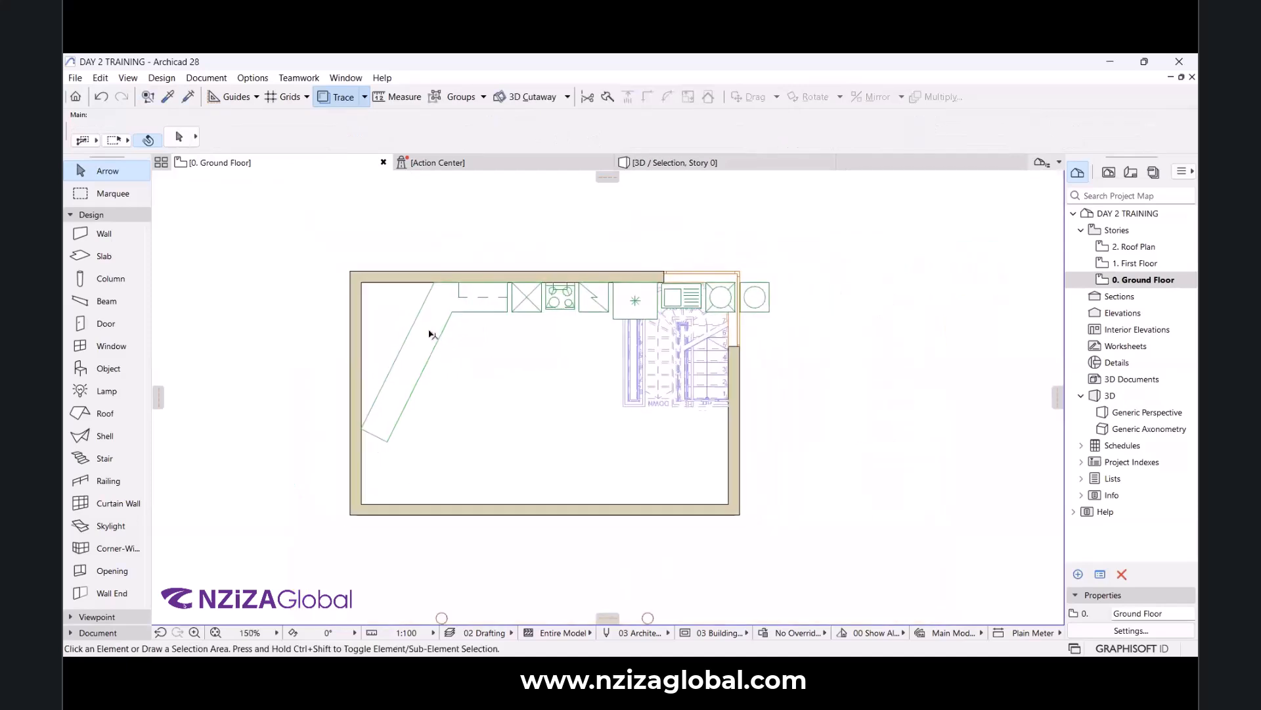
click(436, 349)
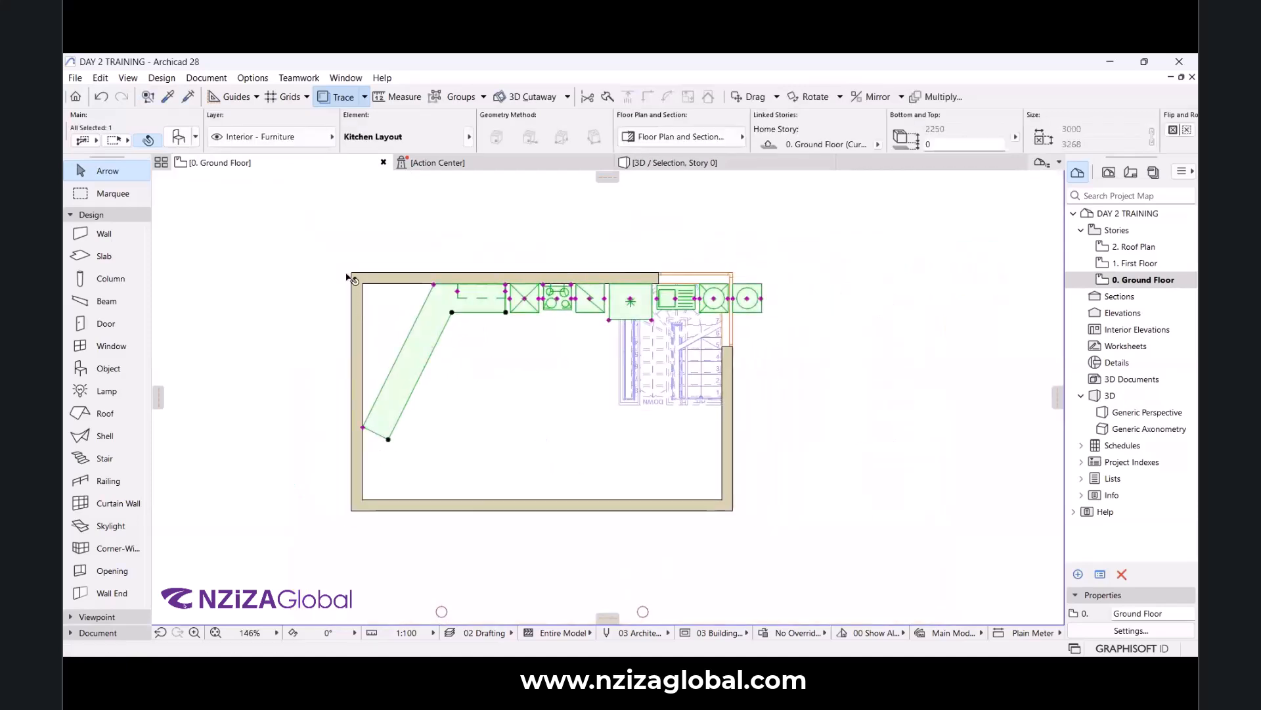
scroll(358, 277, up, 5)
scroll(358, 277, up, 3)
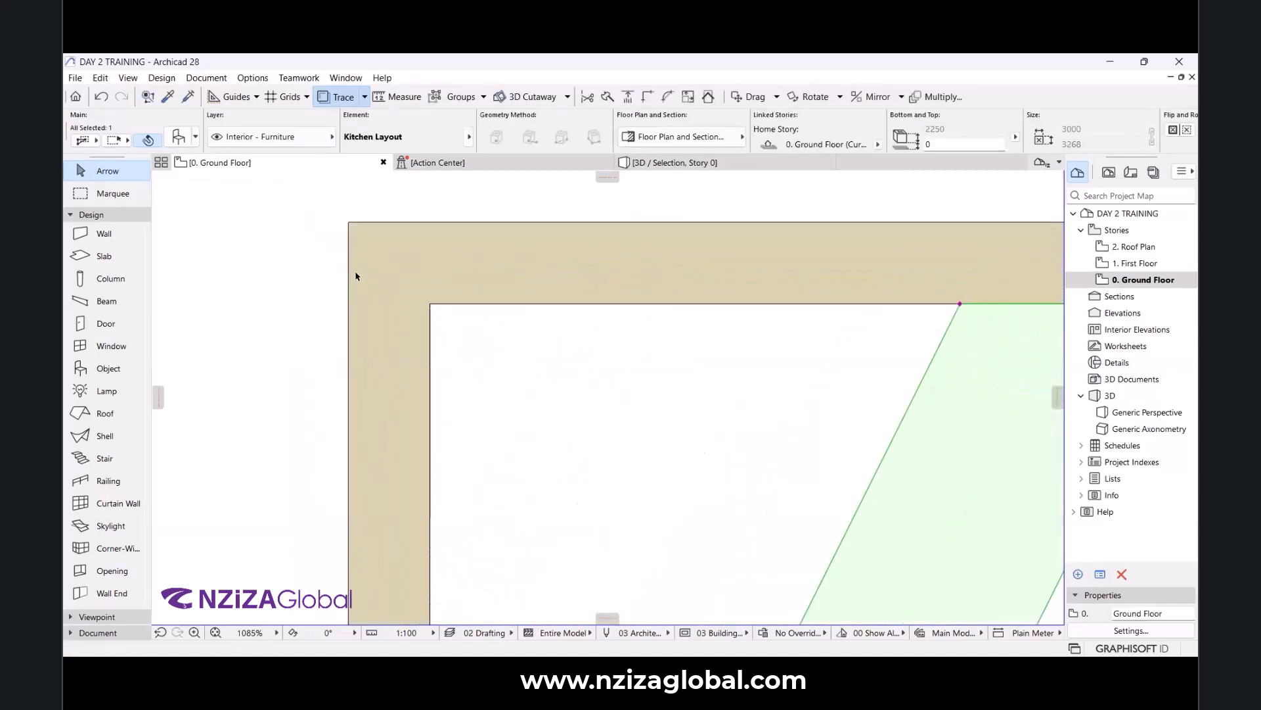
key(ctrl+d)
click(961, 305)
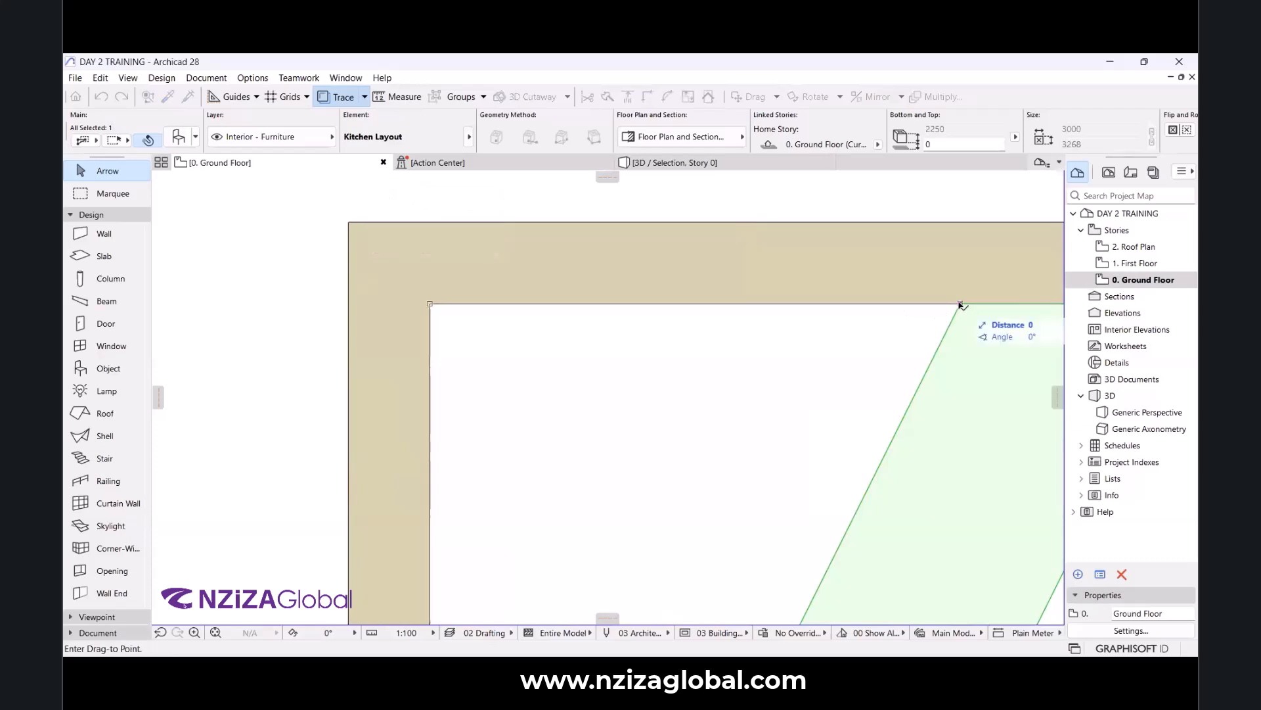
click(430, 304)
scroll(410, 269, down, 8)
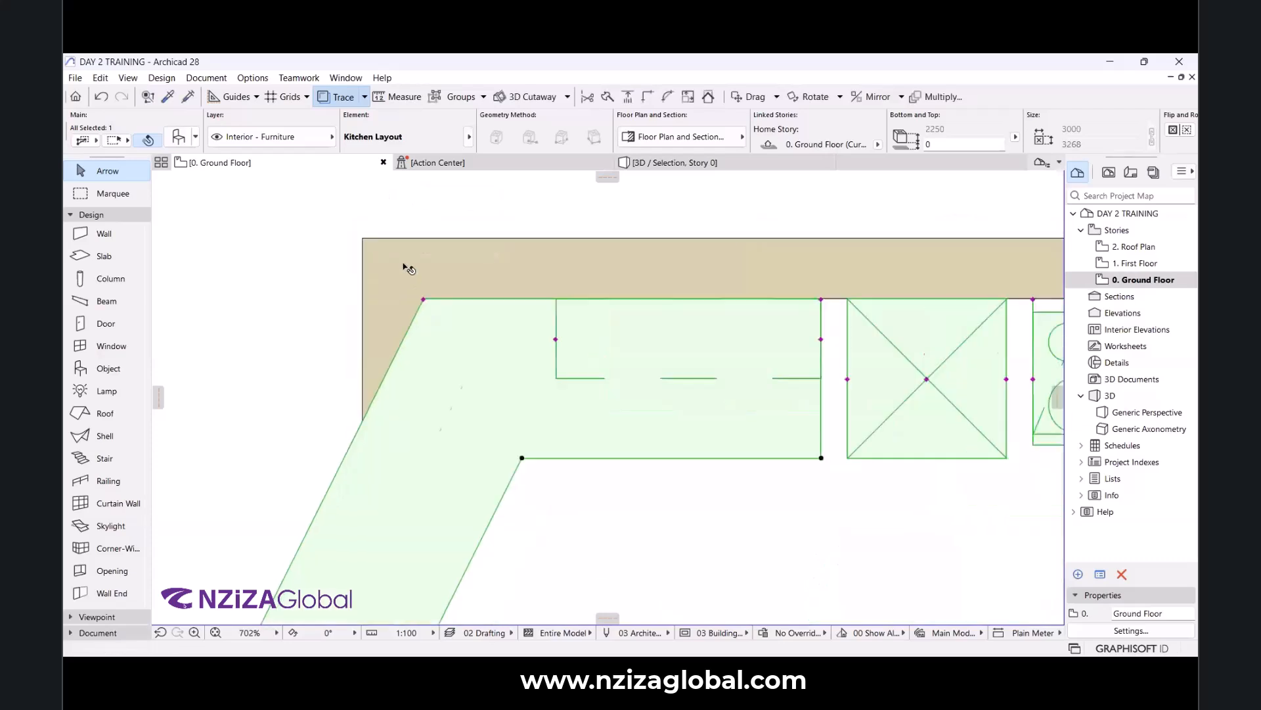
Stretch the free end of the L-shaped counter's slanted leg back onto the room's left inner wall, with a leg about 1500 mm long.
scroll(358, 374, up, 1)
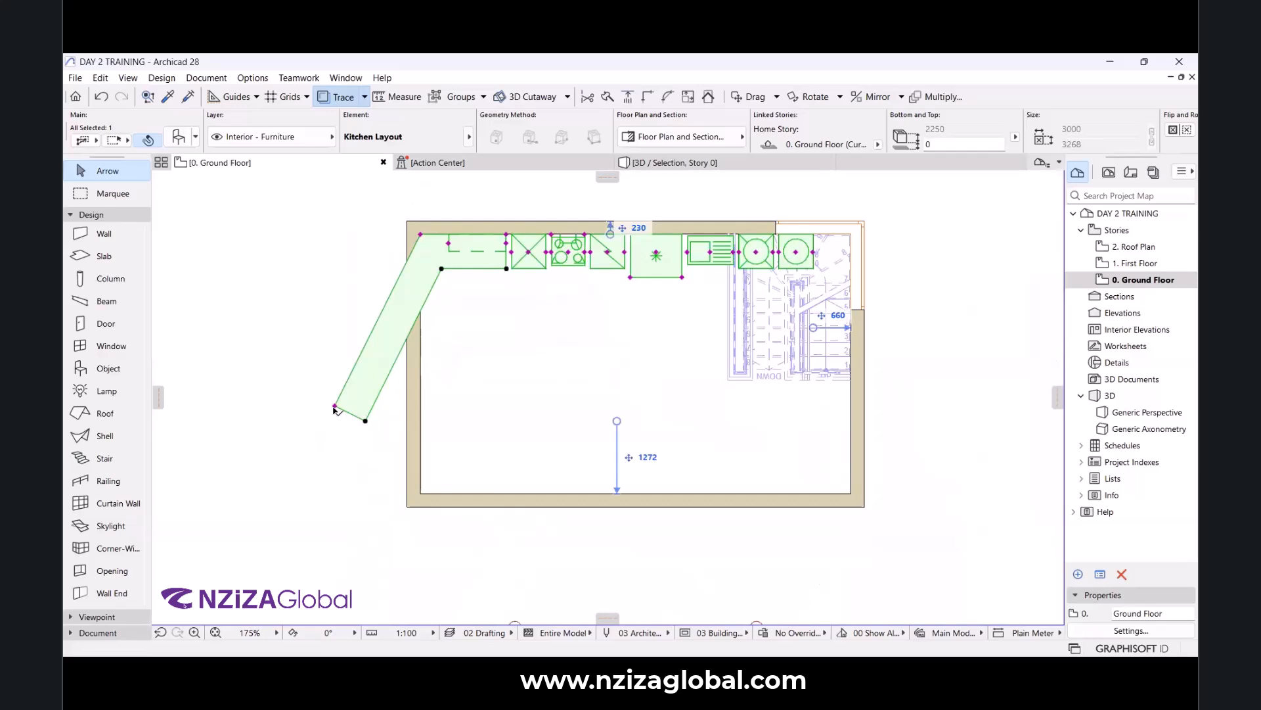
click(420, 335)
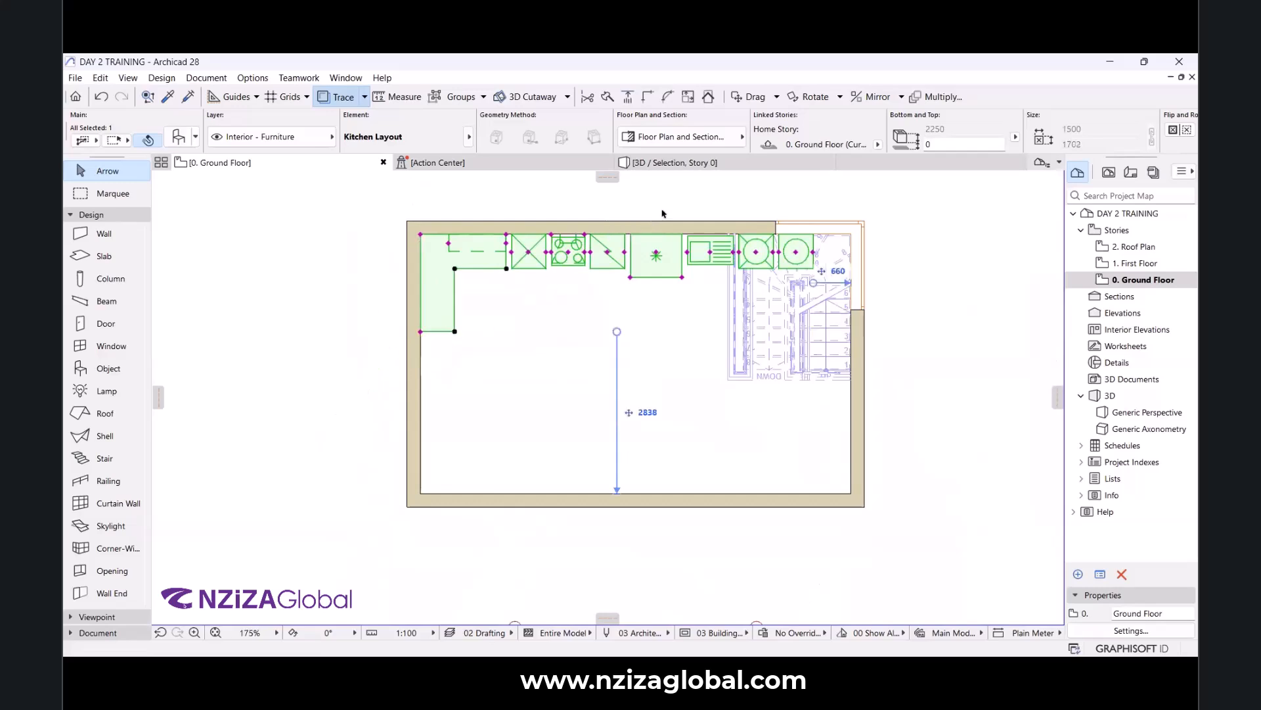
click(642, 306)
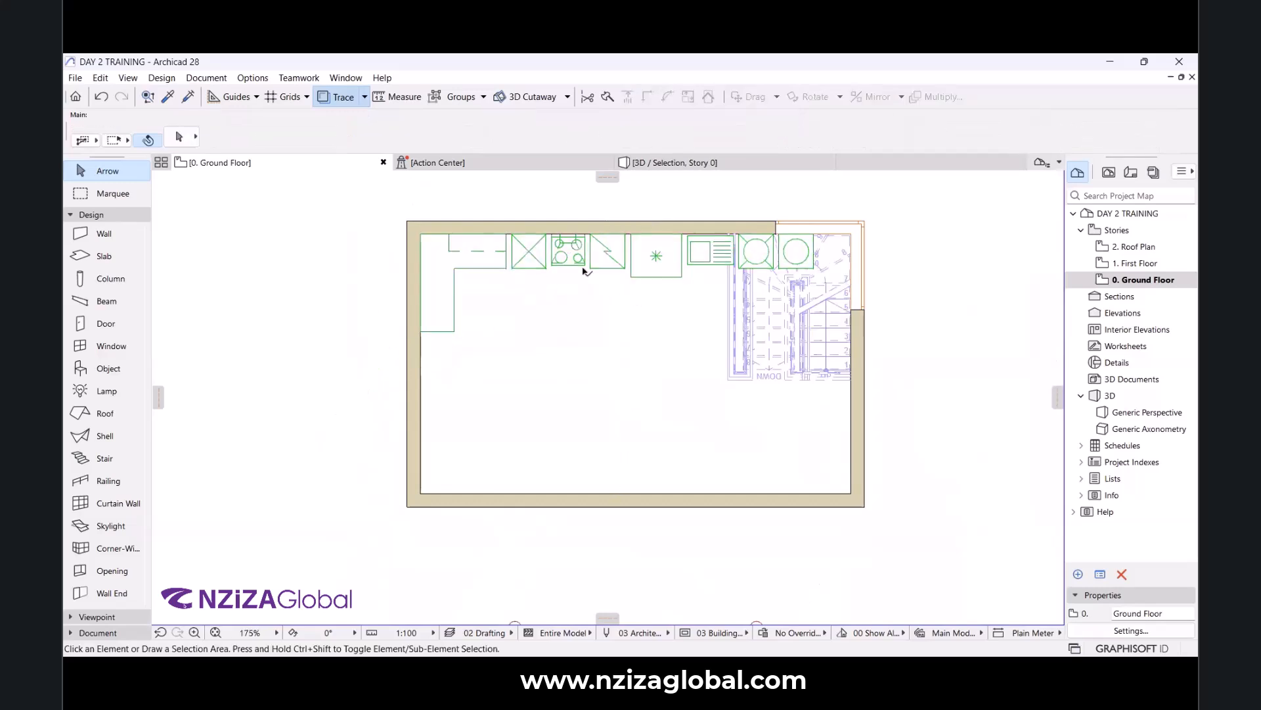
In the 3D view, examine the sink, refrigerator, dishwasher and washer closely where the kitchen run meets the staircase.
click(640, 165)
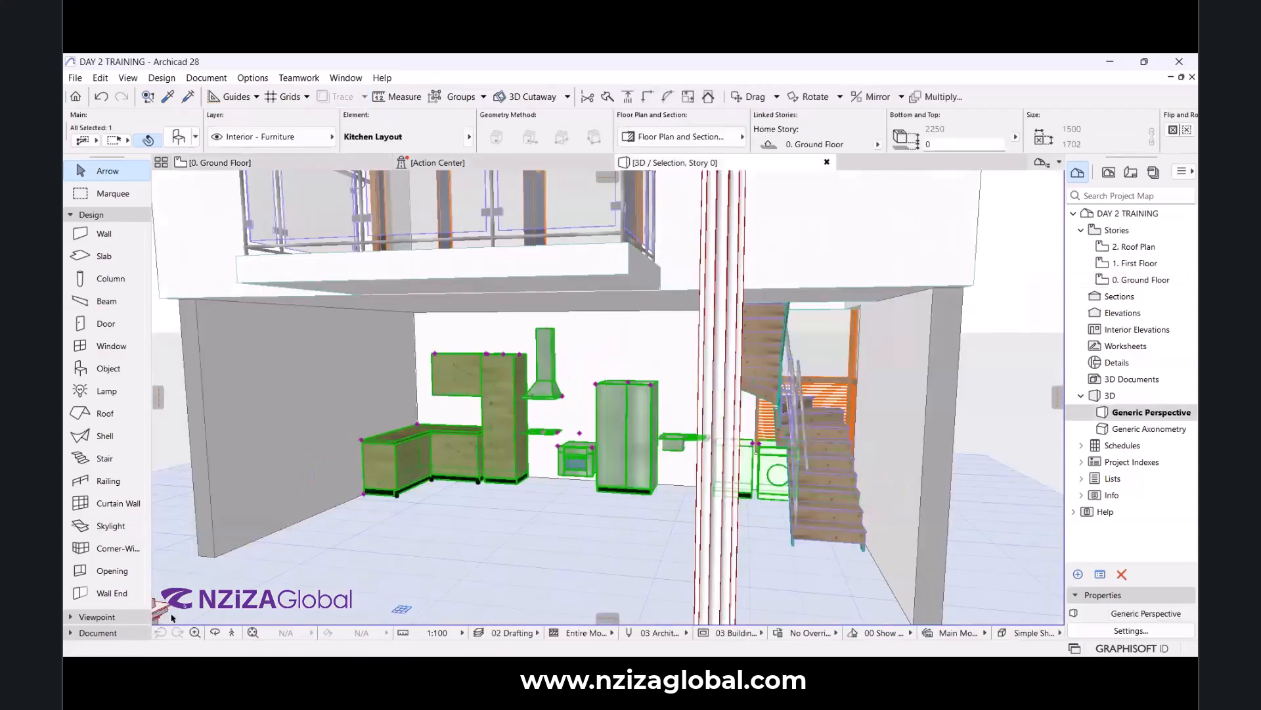
click(214, 632)
drag(361, 515, 755, 448)
scroll(721, 450, up, 3)
drag(681, 412, 784, 424)
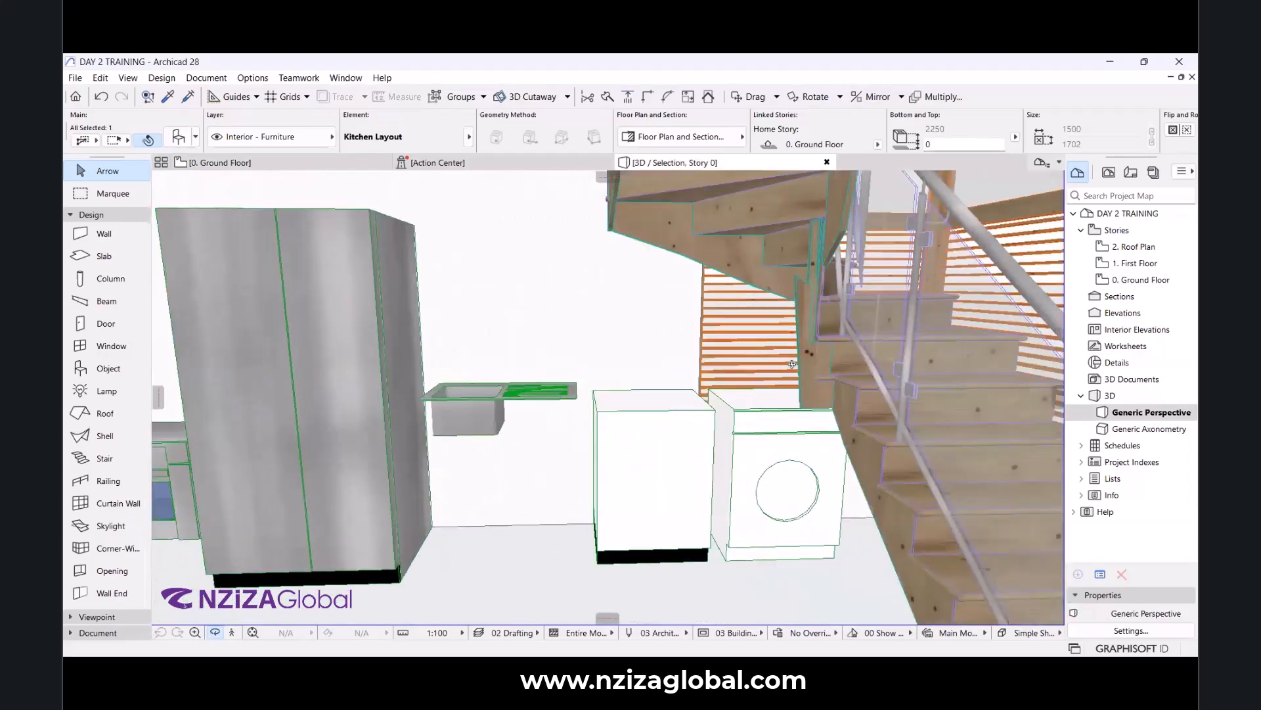
scroll(788, 422, down, 3)
scroll(787, 422, up, 2)
scroll(787, 421, down, 2)
scroll(769, 441, up, 5)
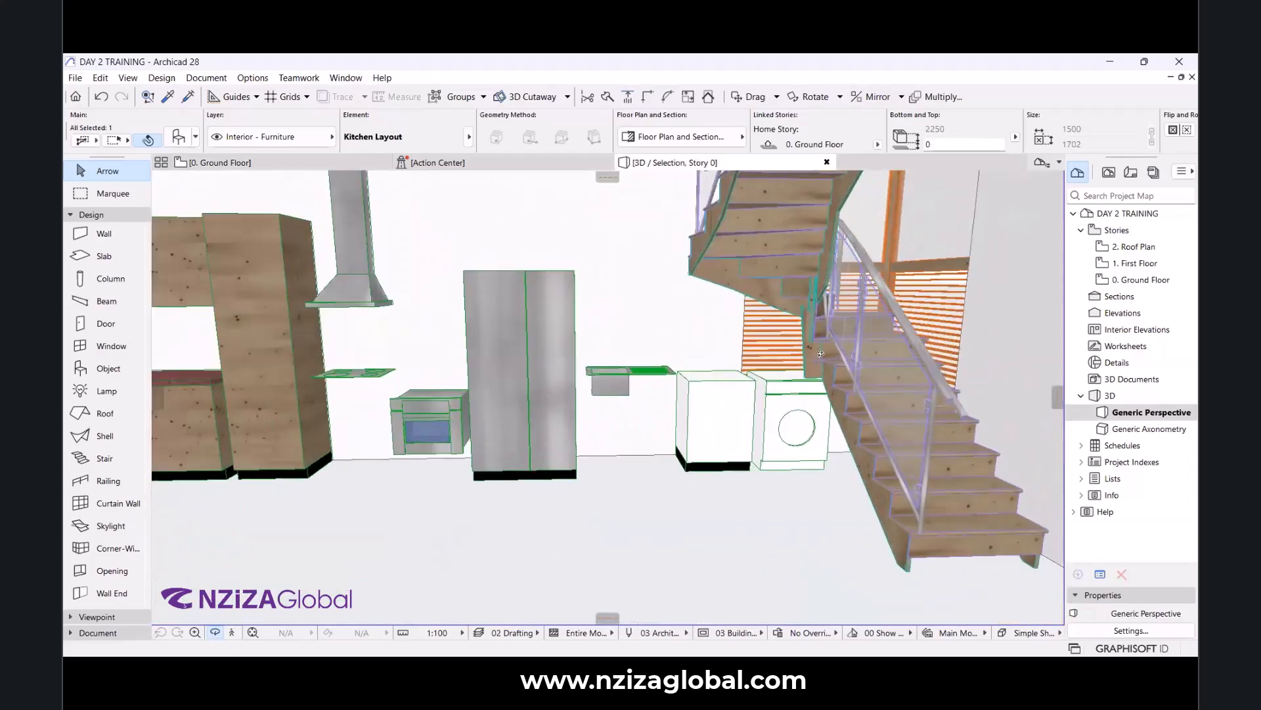
scroll(756, 458, down, 6)
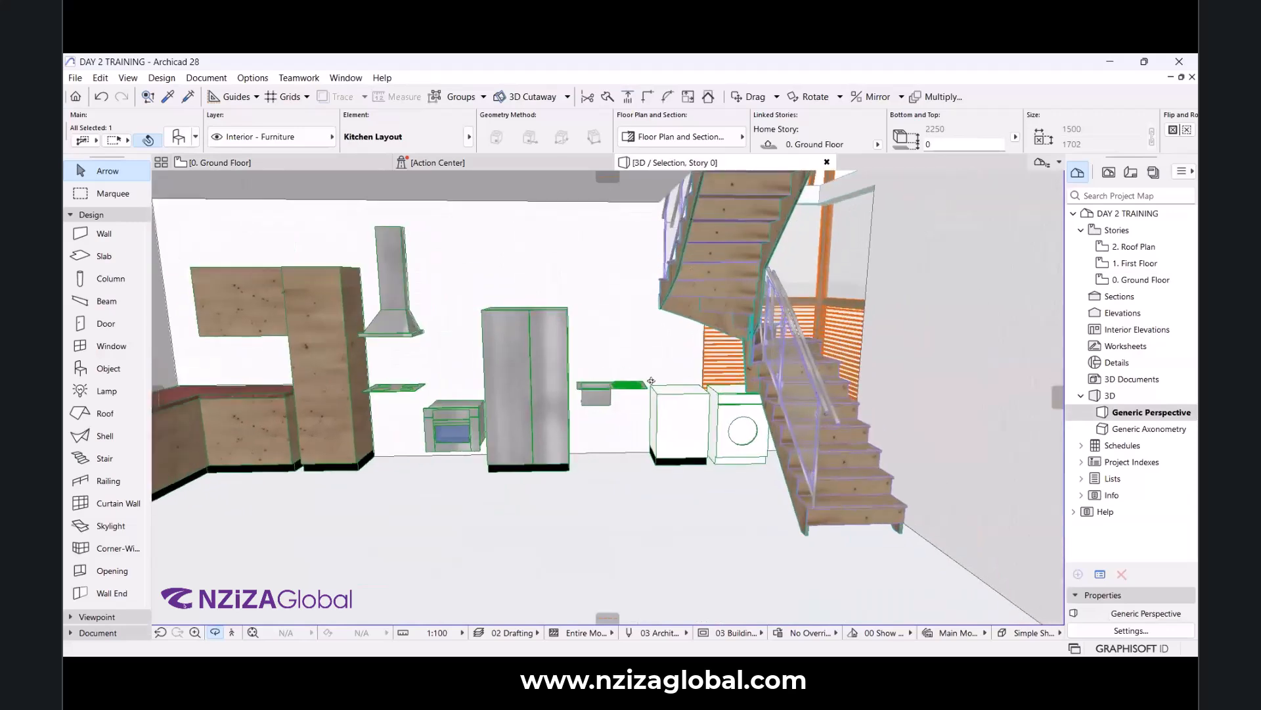
drag(782, 381, 867, 369)
scroll(696, 329, up, 3)
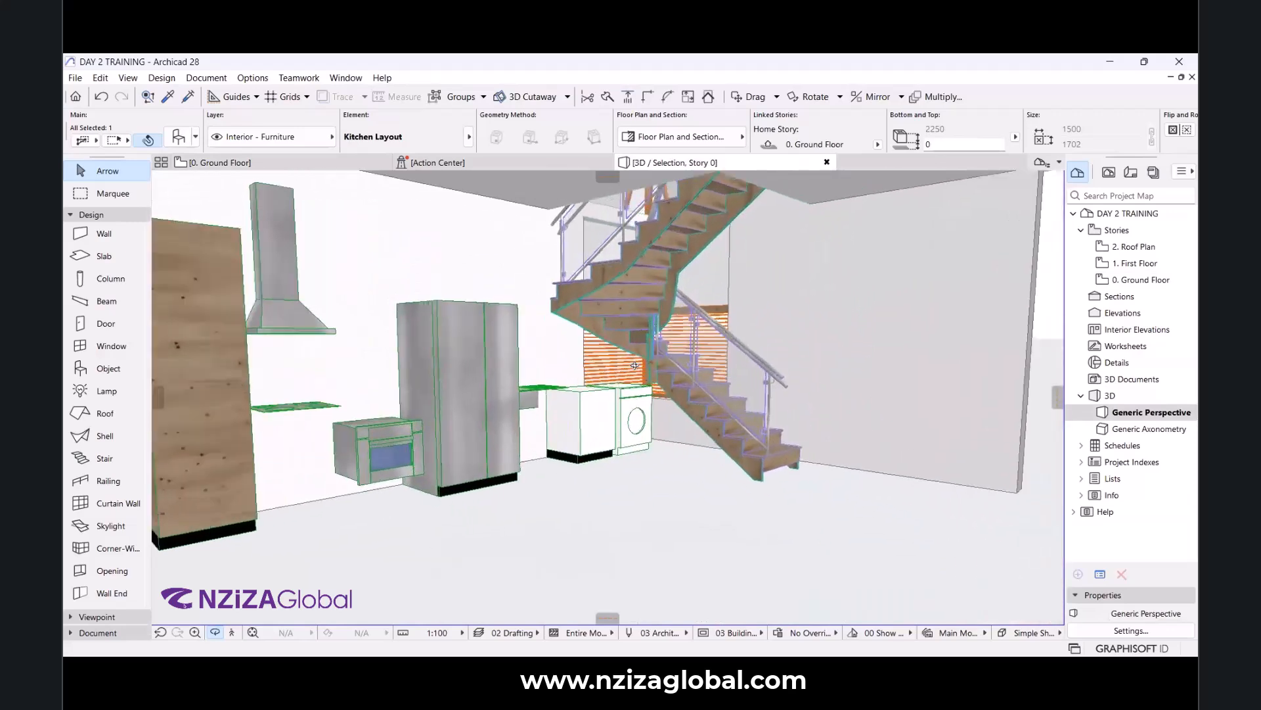
scroll(686, 348, up, 3)
scroll(683, 351, down, 2)
drag(680, 354, 478, 353)
scroll(481, 365, up, 4)
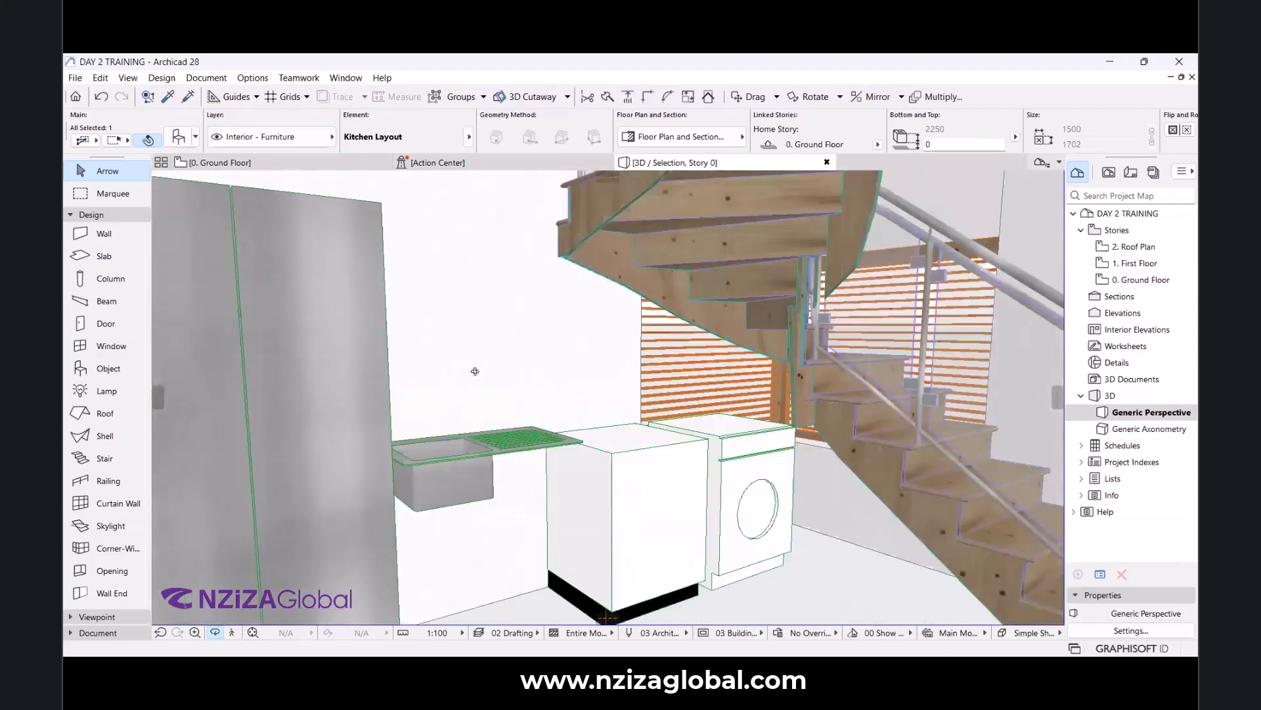
Examine the whole L-shaped kitchen run along the back wall in 3D, from the corner counter to the appliances beside the stair.
scroll(420, 322, down, 2)
scroll(421, 322, down, 8)
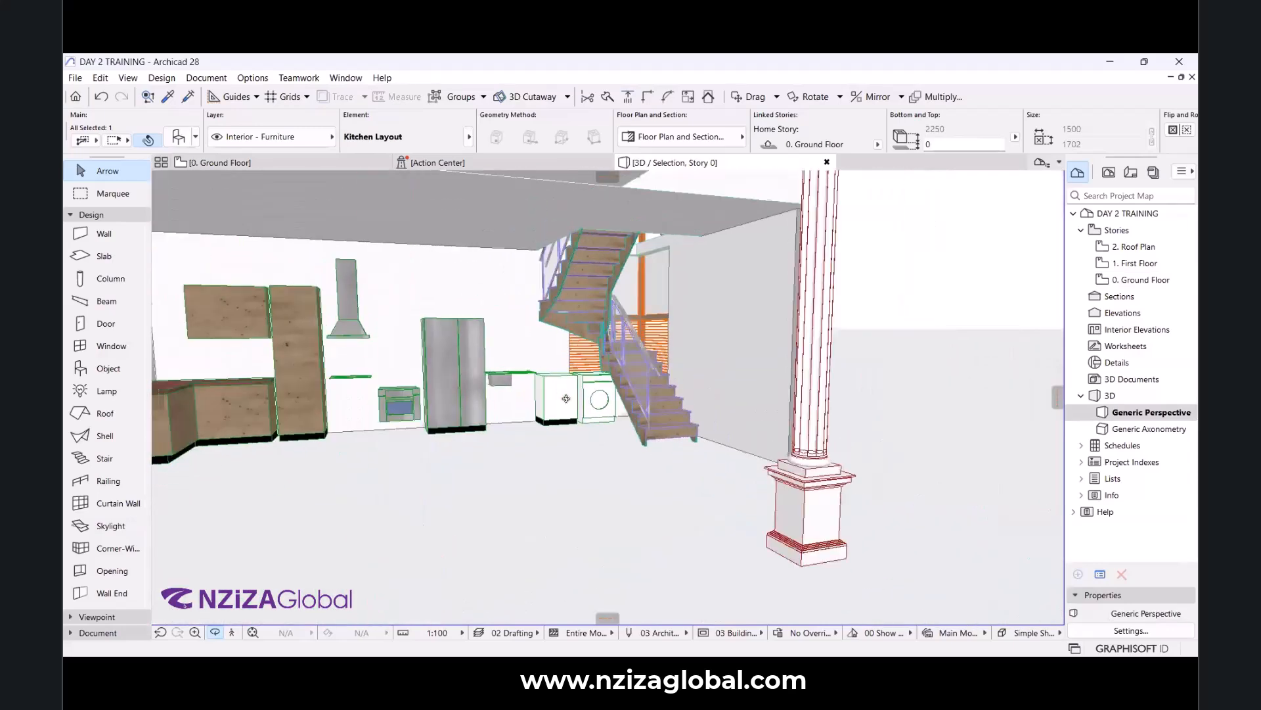
drag(834, 395, 713, 410)
scroll(713, 410, down, 5)
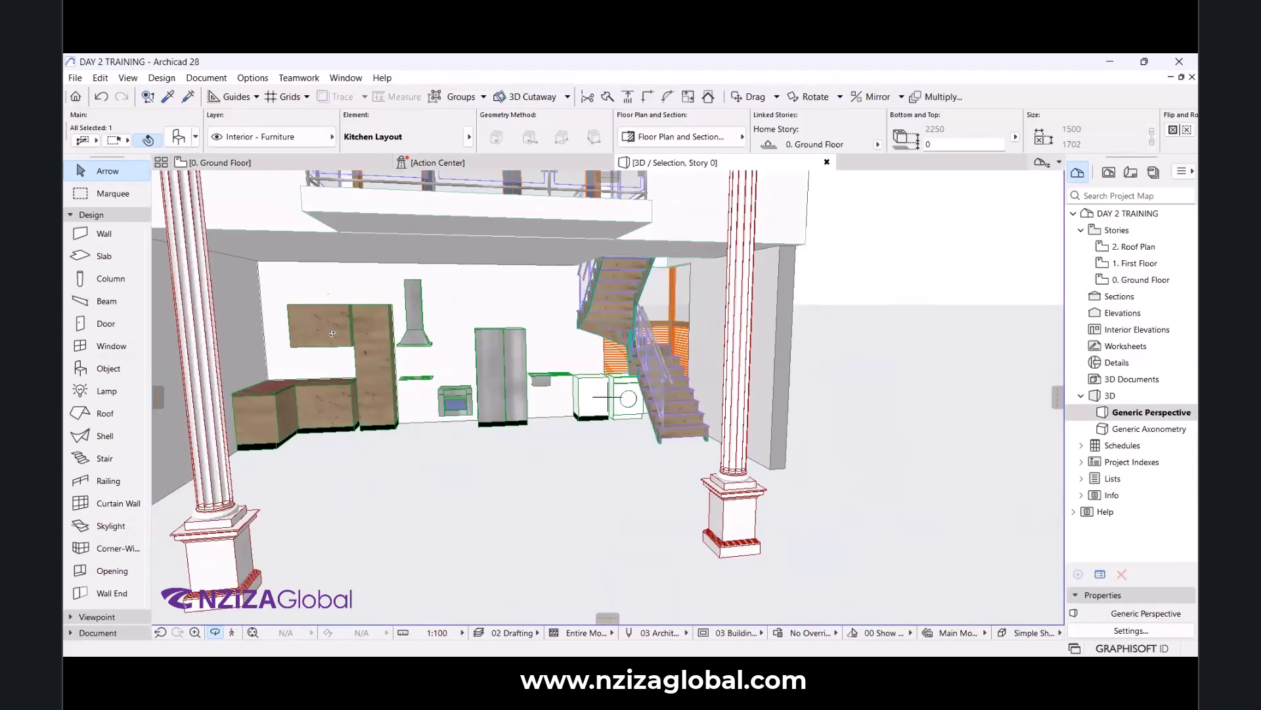
scroll(334, 342, up, 5)
scroll(558, 378, up, 4)
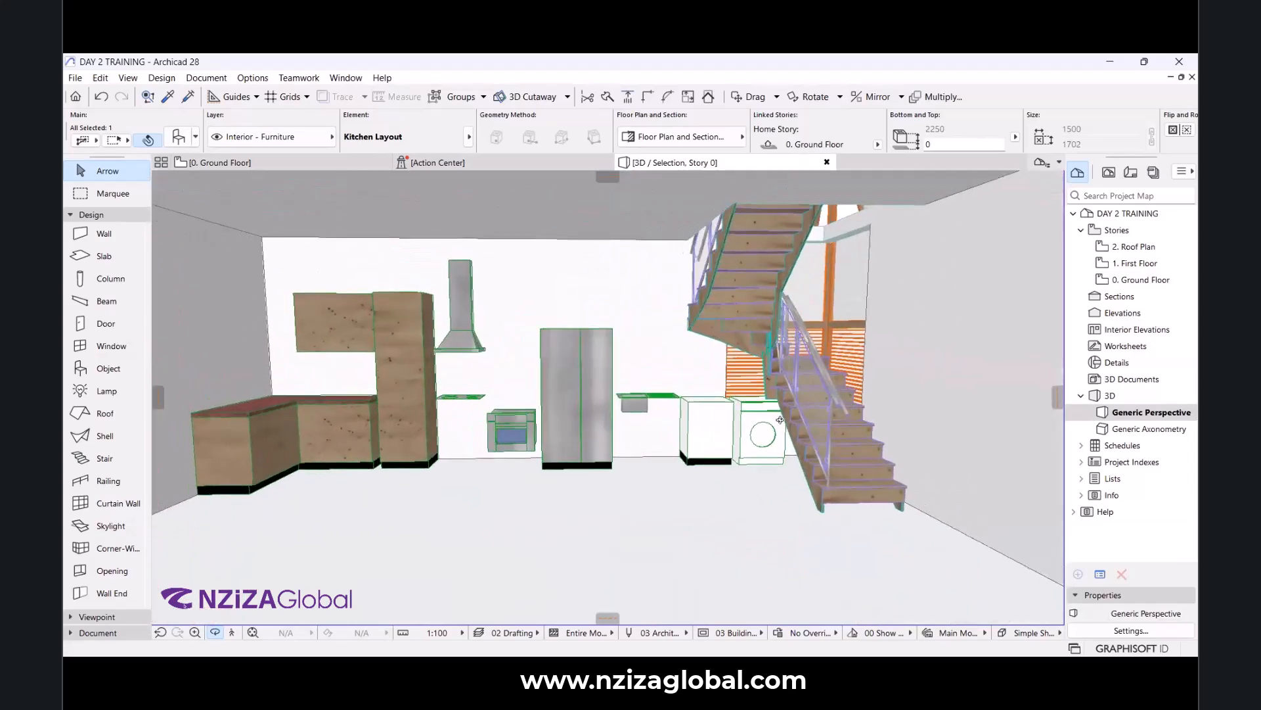
scroll(780, 419, down, 3)
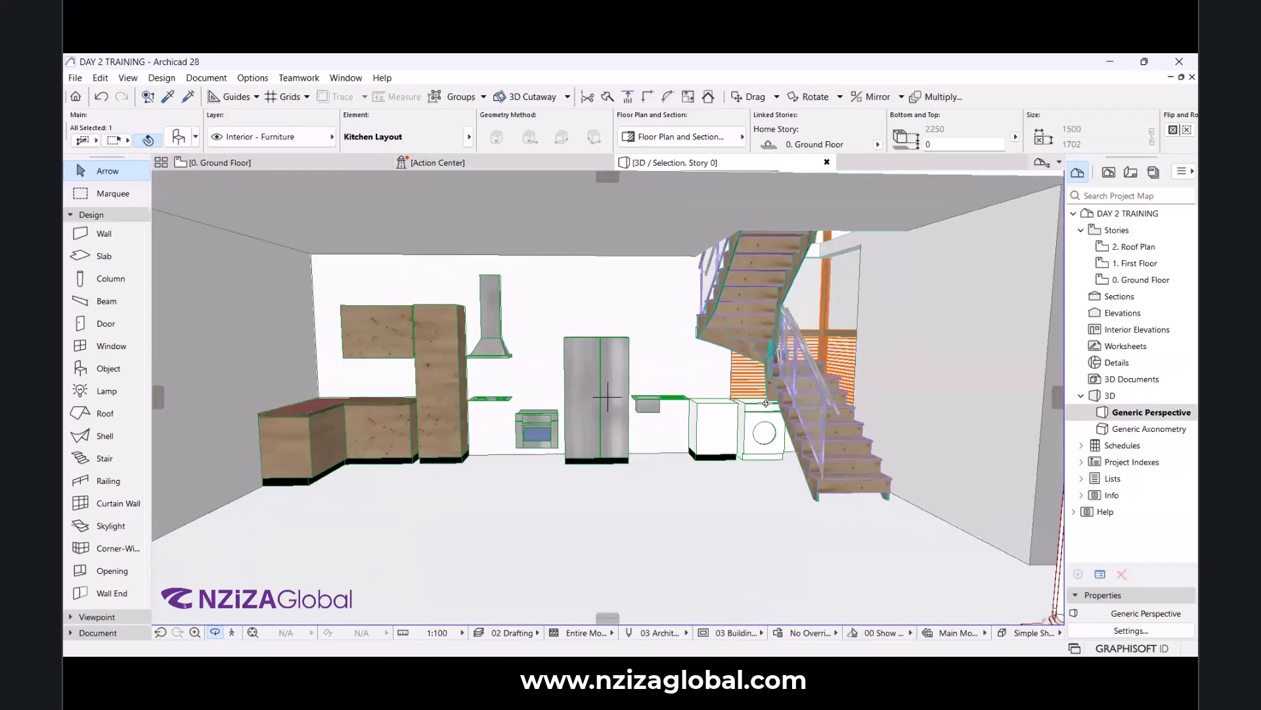
scroll(766, 402, up, 4)
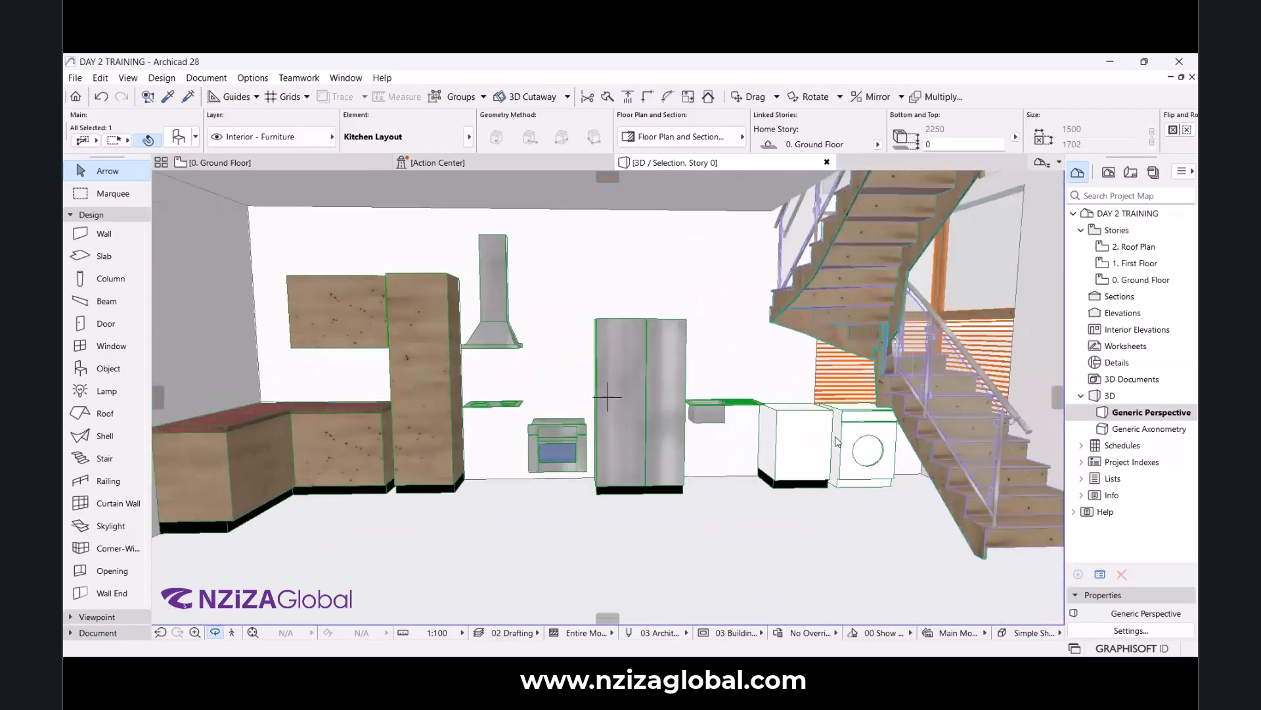
shift+middle_drag(838, 442, 871, 427)
scroll(900, 420, up, 3)
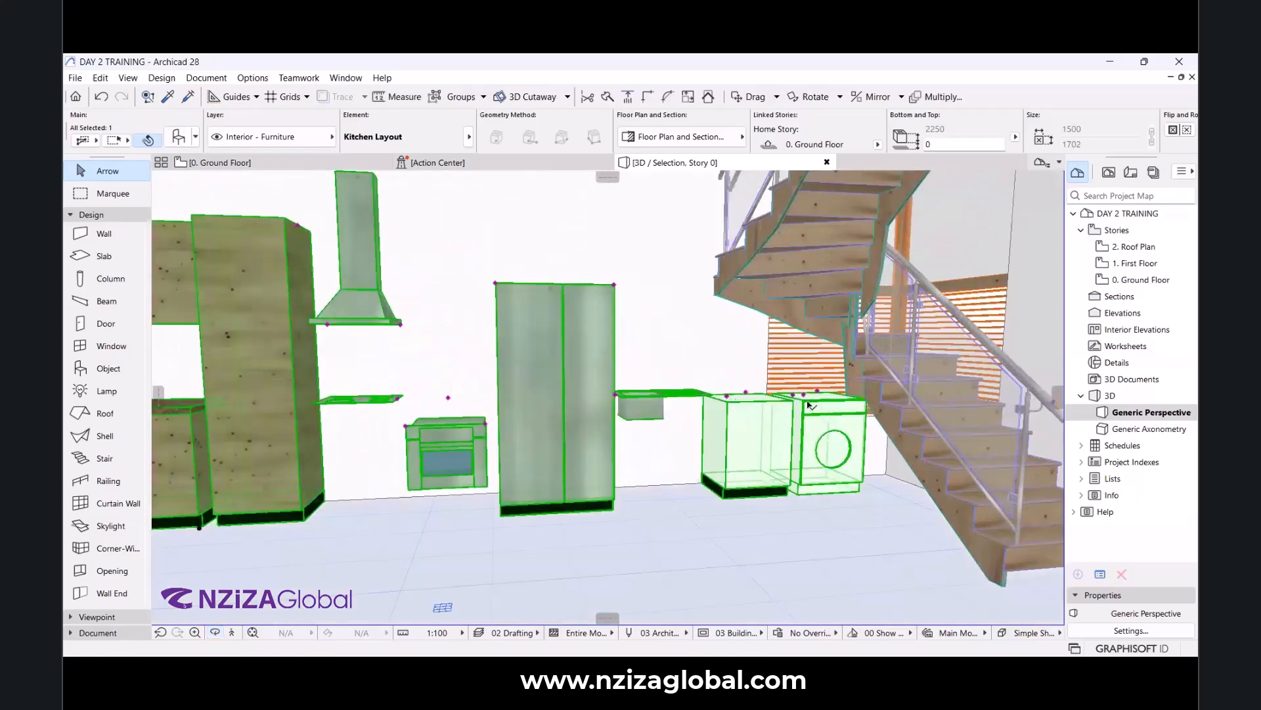
scroll(736, 422, down, 2)
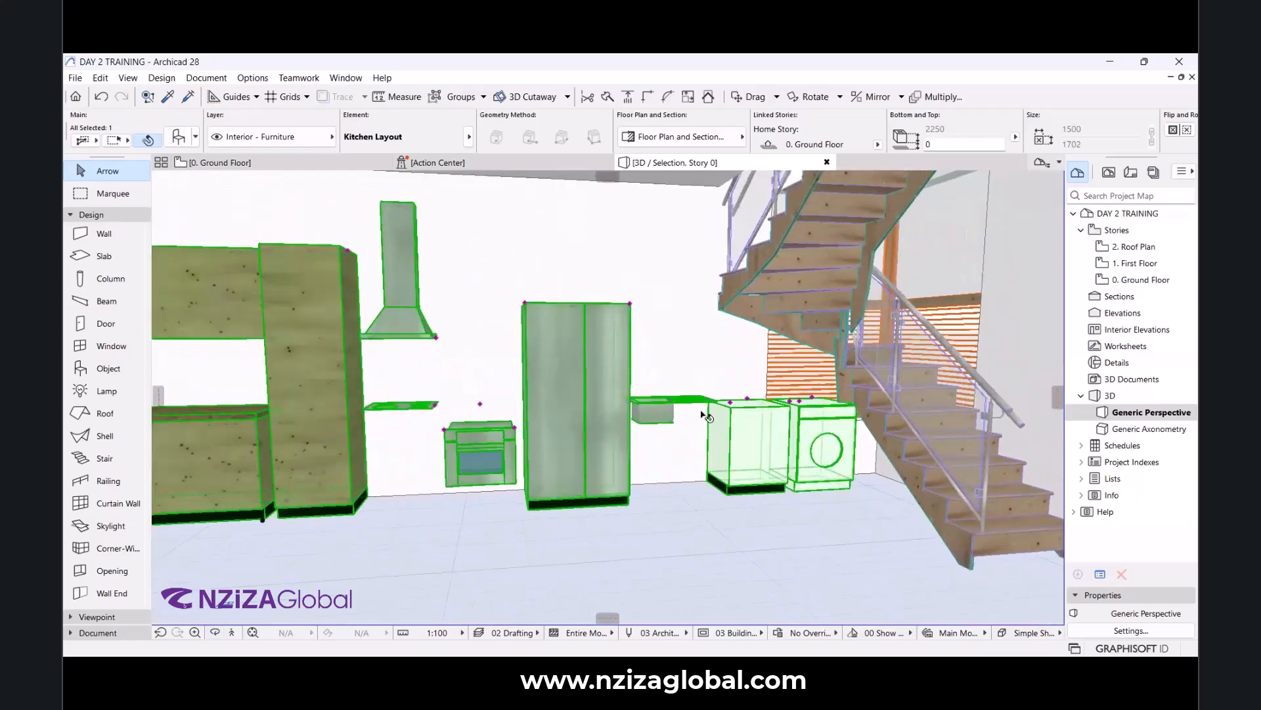
Try the kitchen layout without its ovens and washers, and undo that accessory change.
click(179, 139)
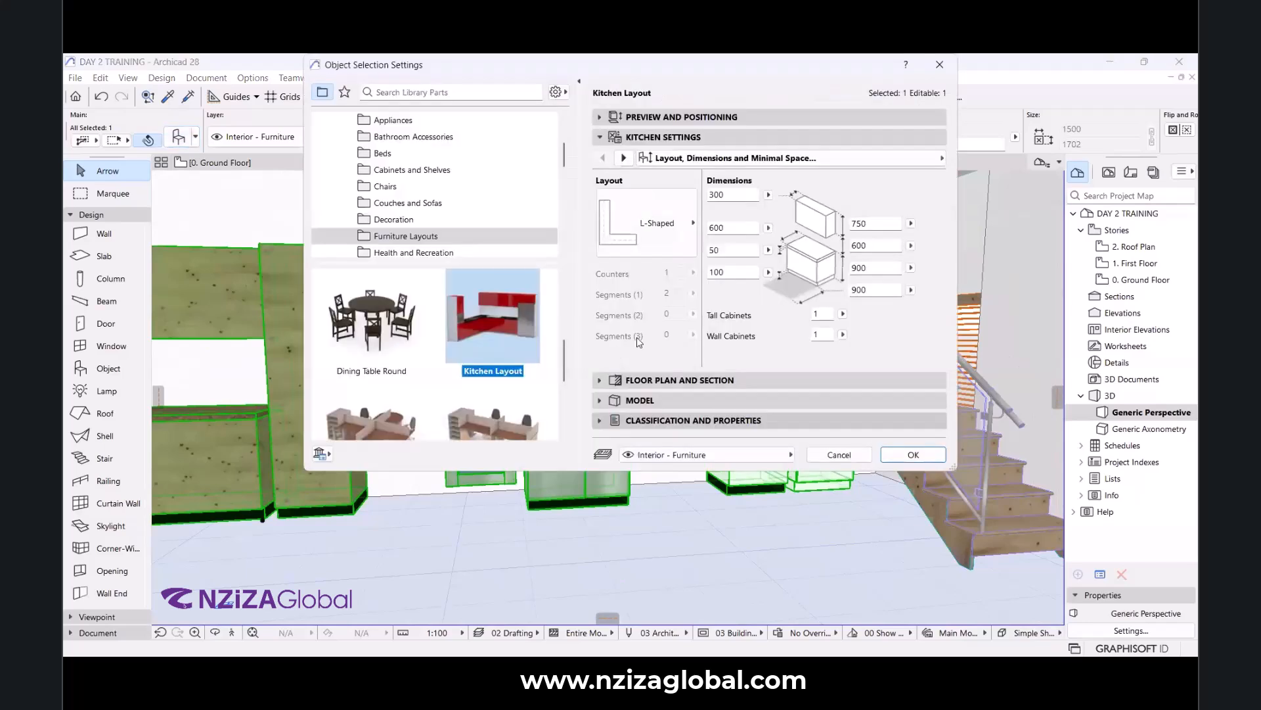
click(668, 231)
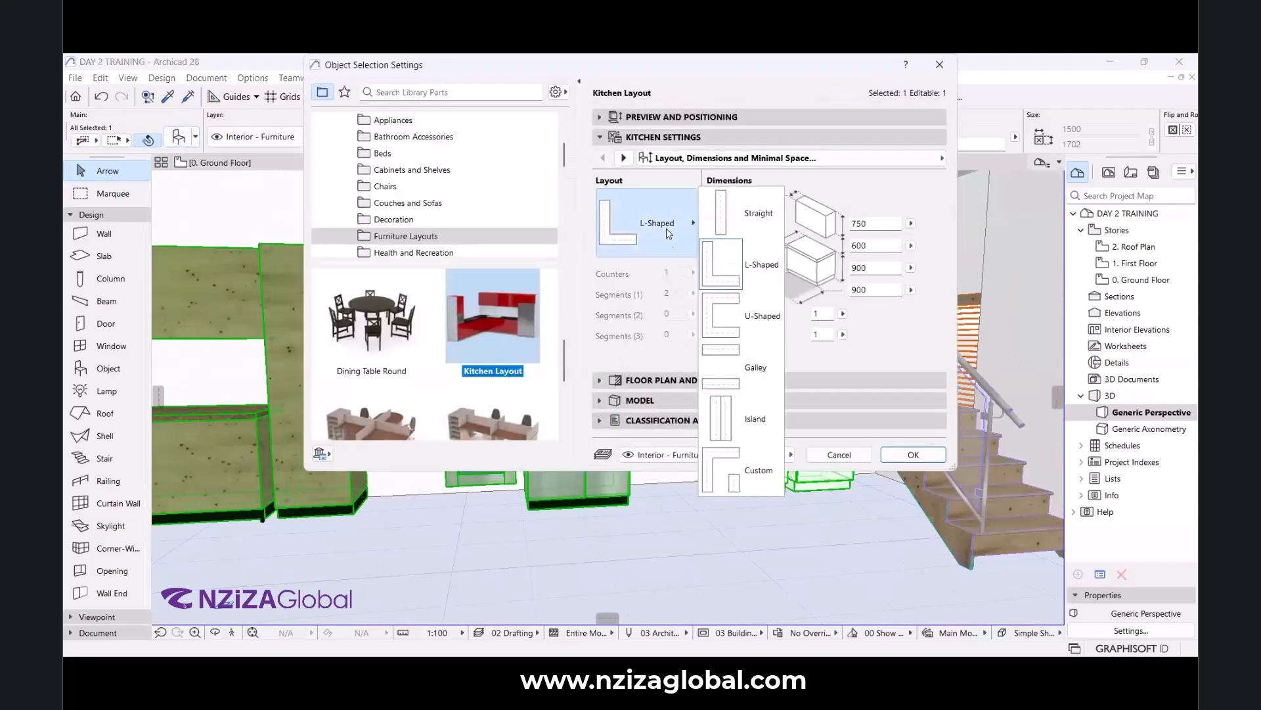
click(668, 232)
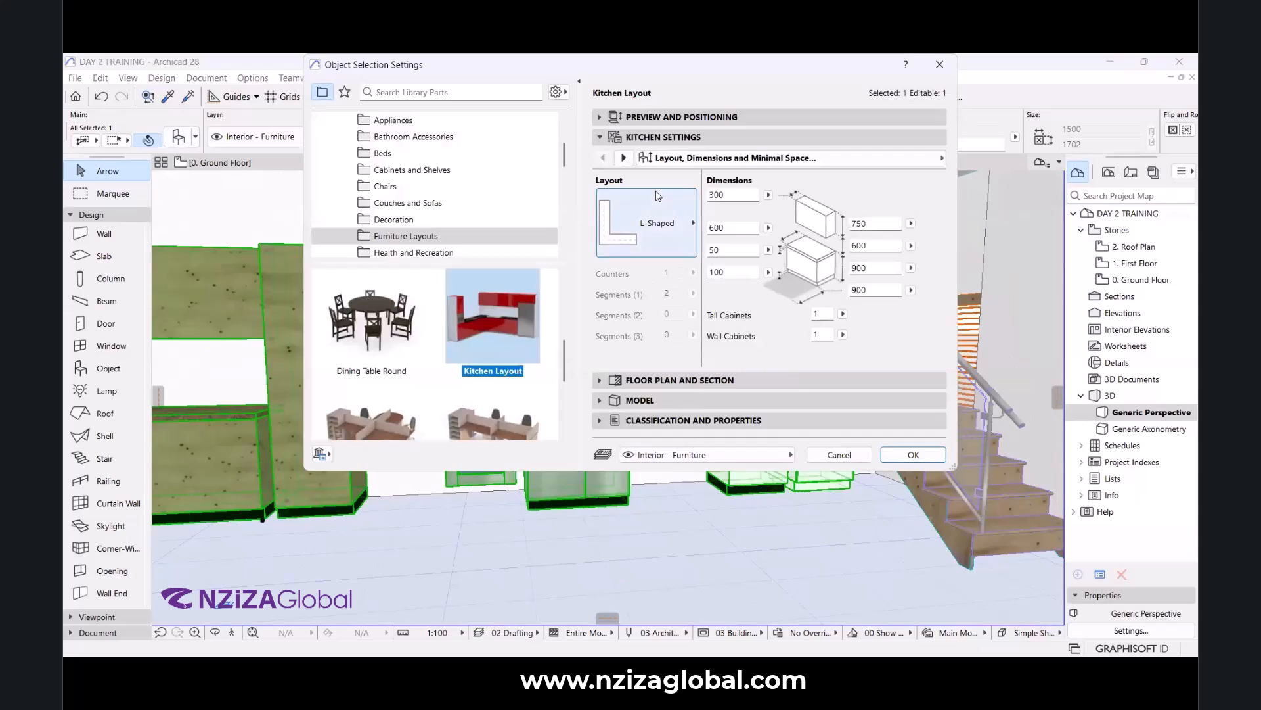
click(624, 158)
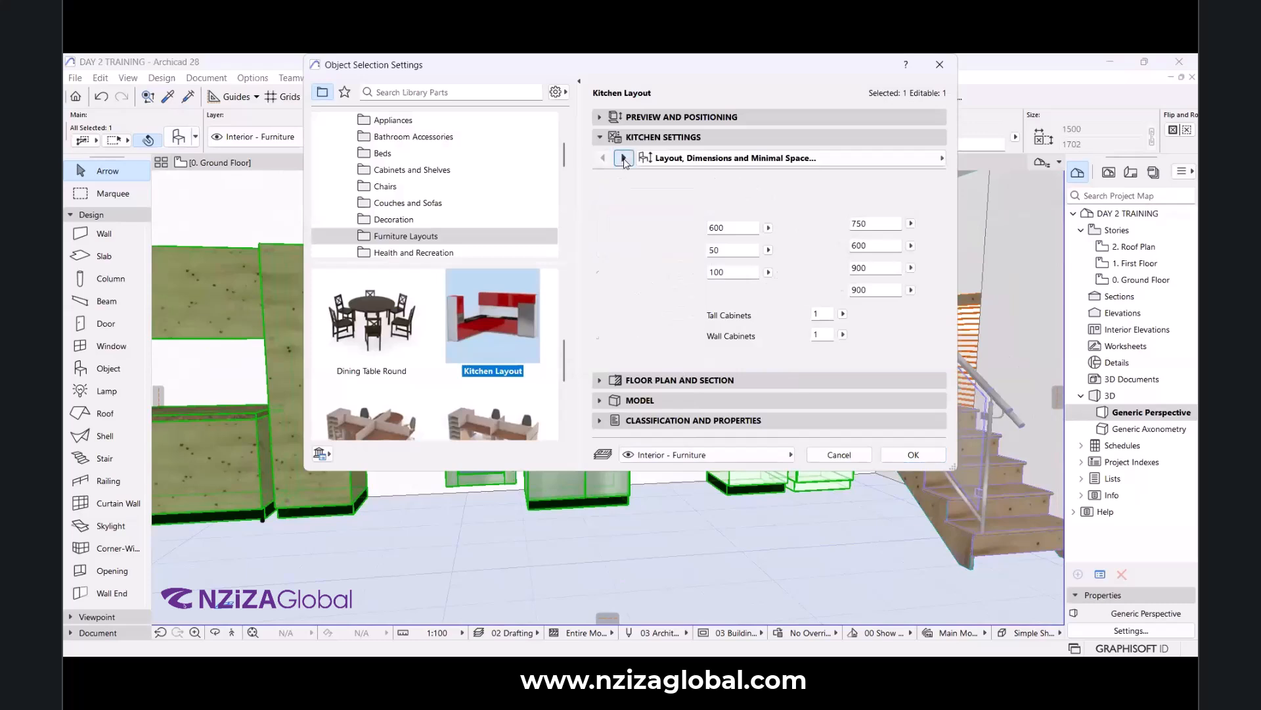
click(604, 159)
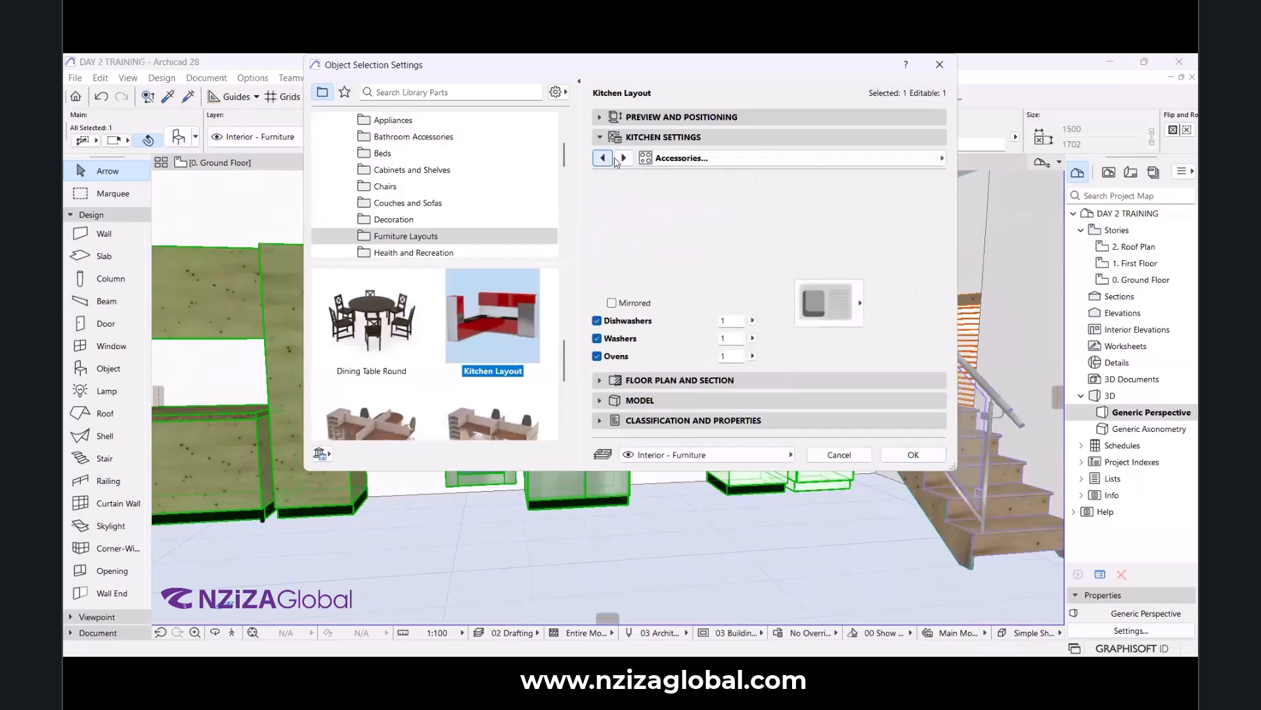
click(624, 158)
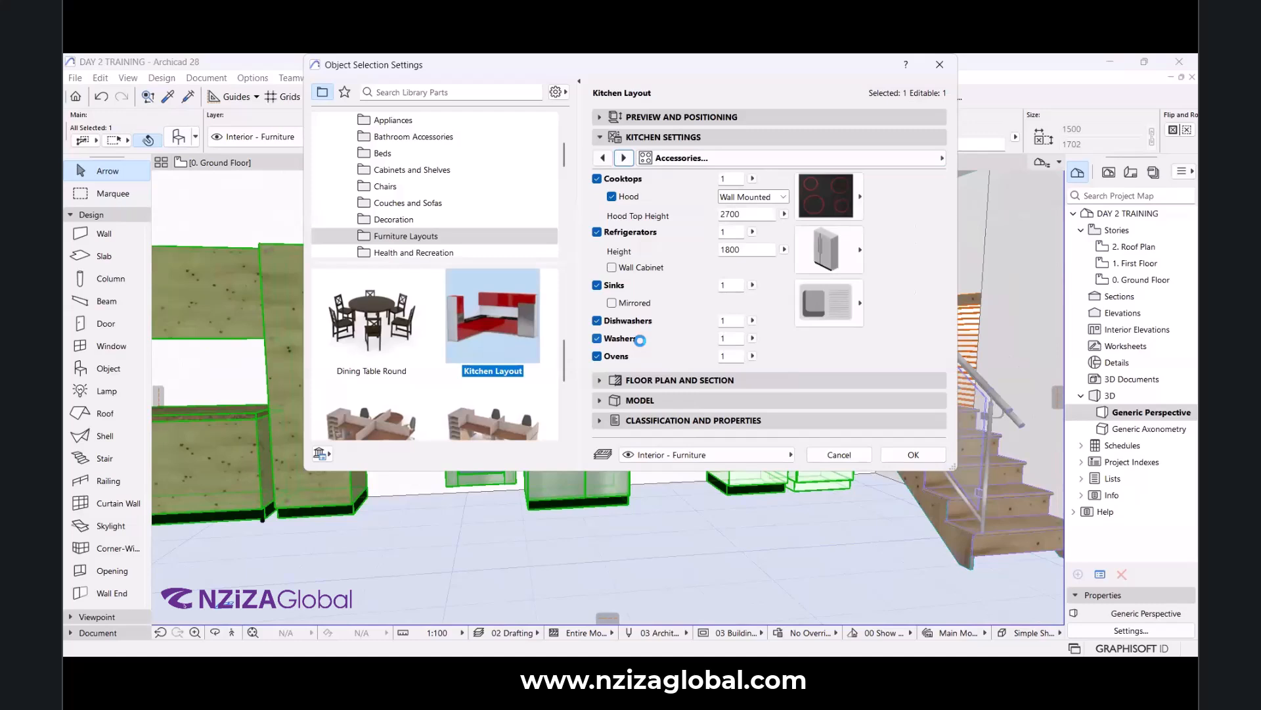
click(598, 355)
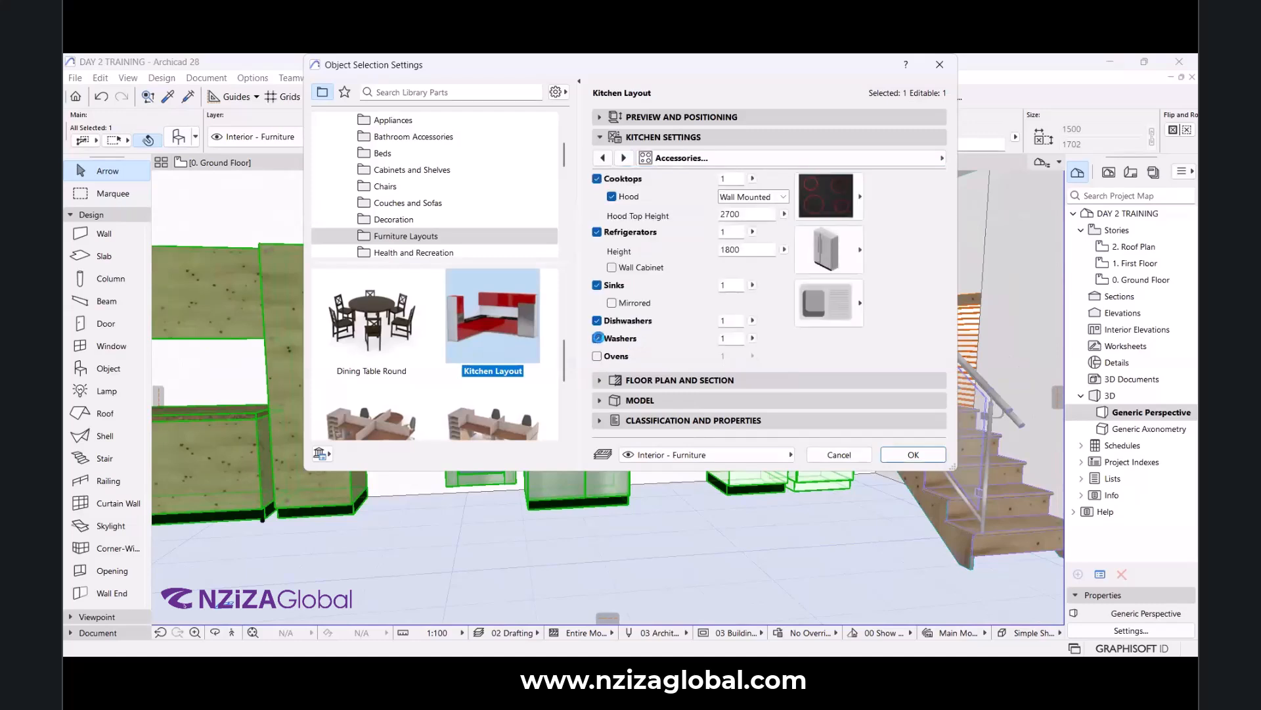
click(598, 338)
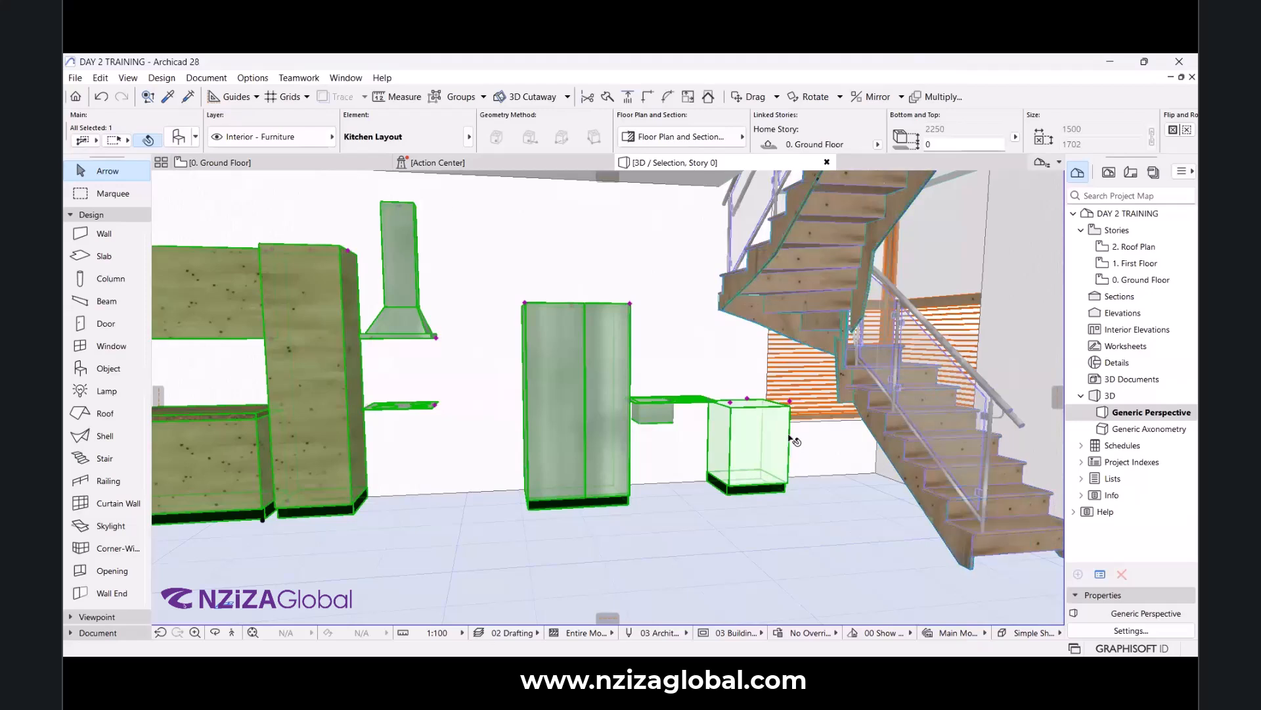
key(ctrl+z)
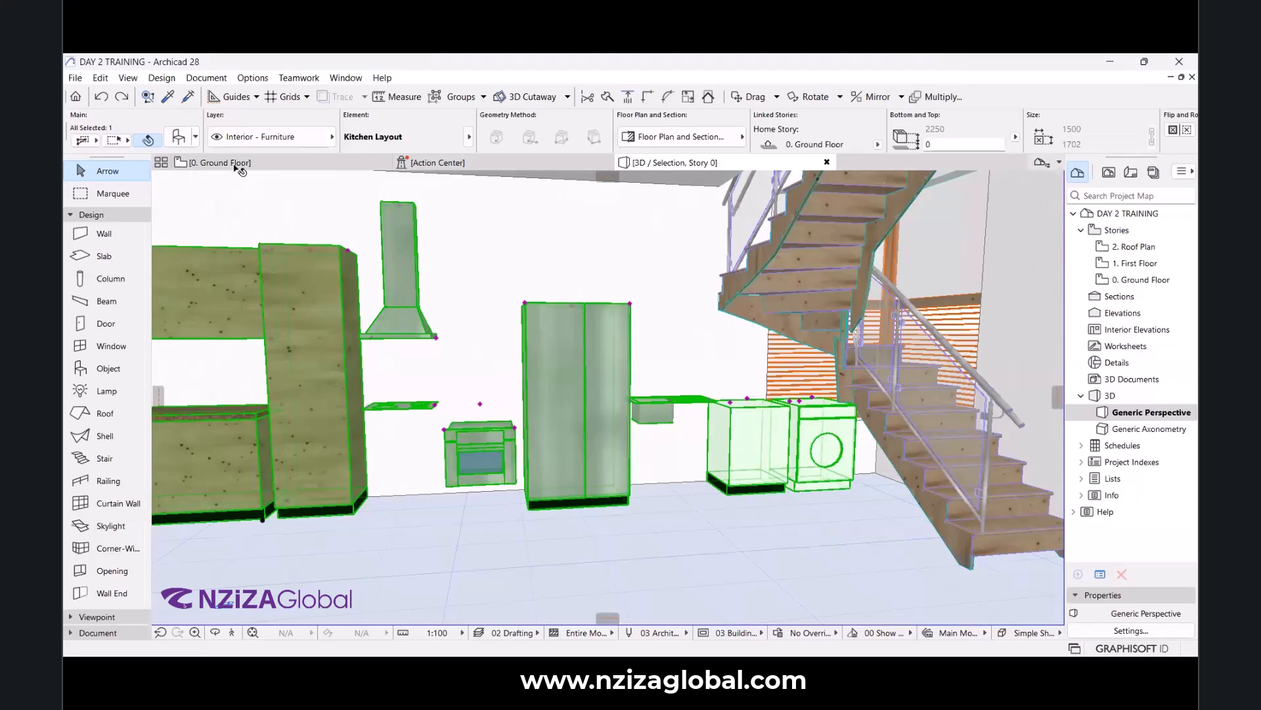
Try the kitchen layout with the washers and refrigerators switched off, and undo that accessory change.
click(178, 137)
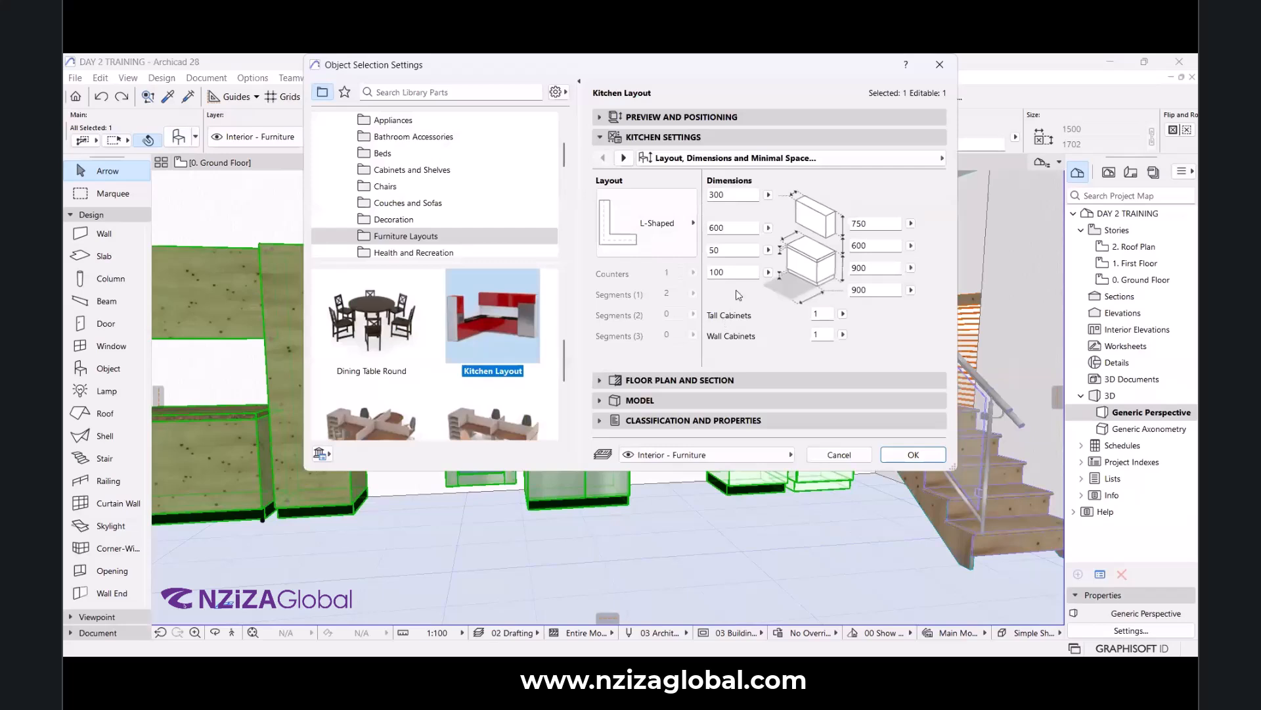
click(623, 158)
click(623, 158)
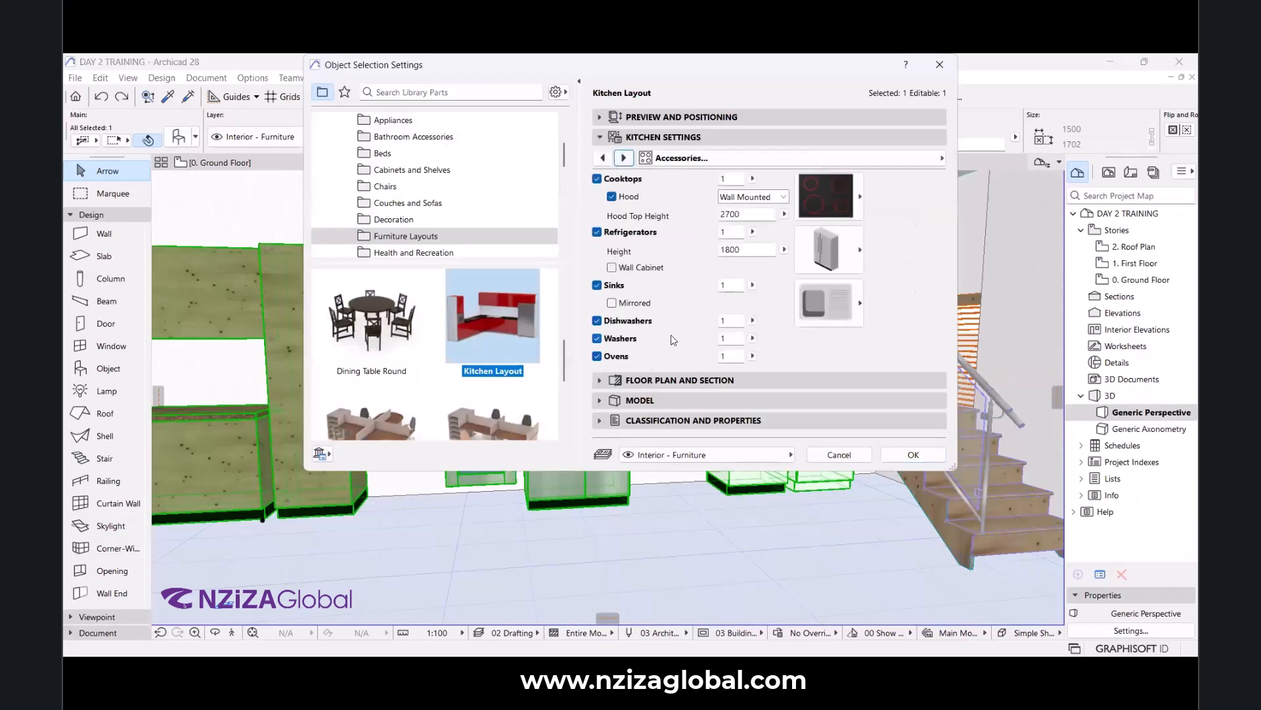
click(597, 338)
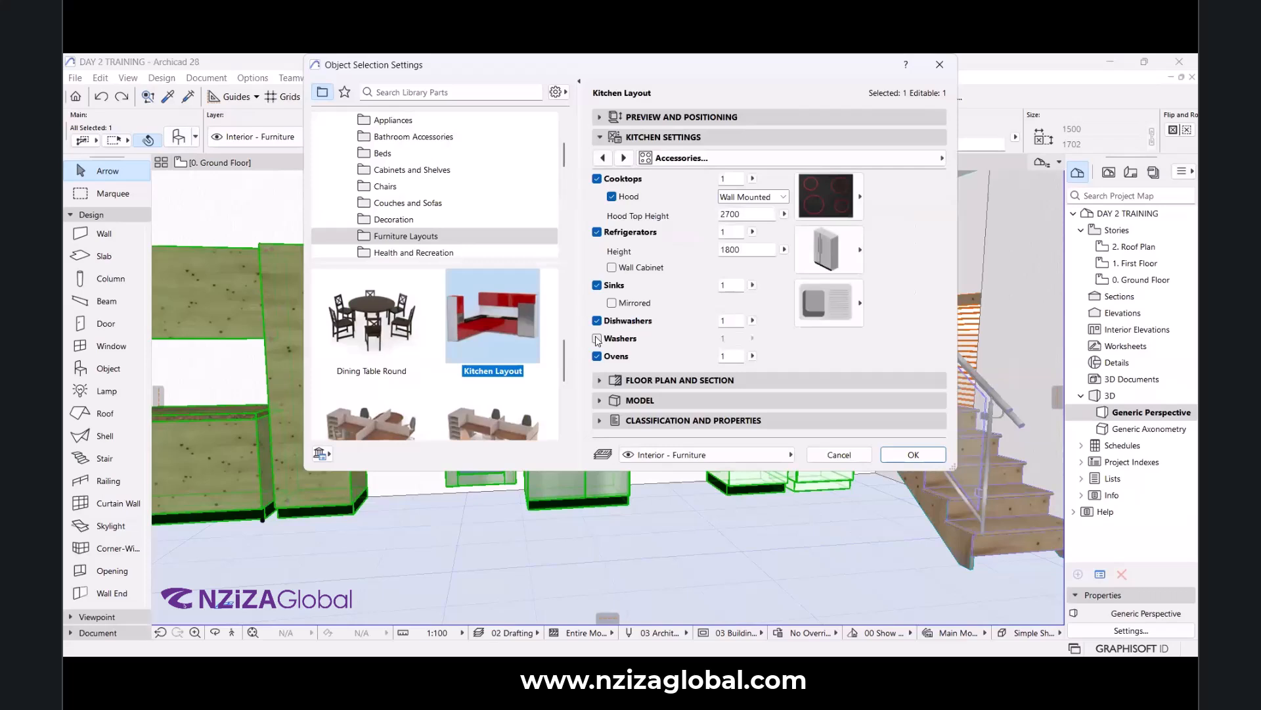
click(598, 232)
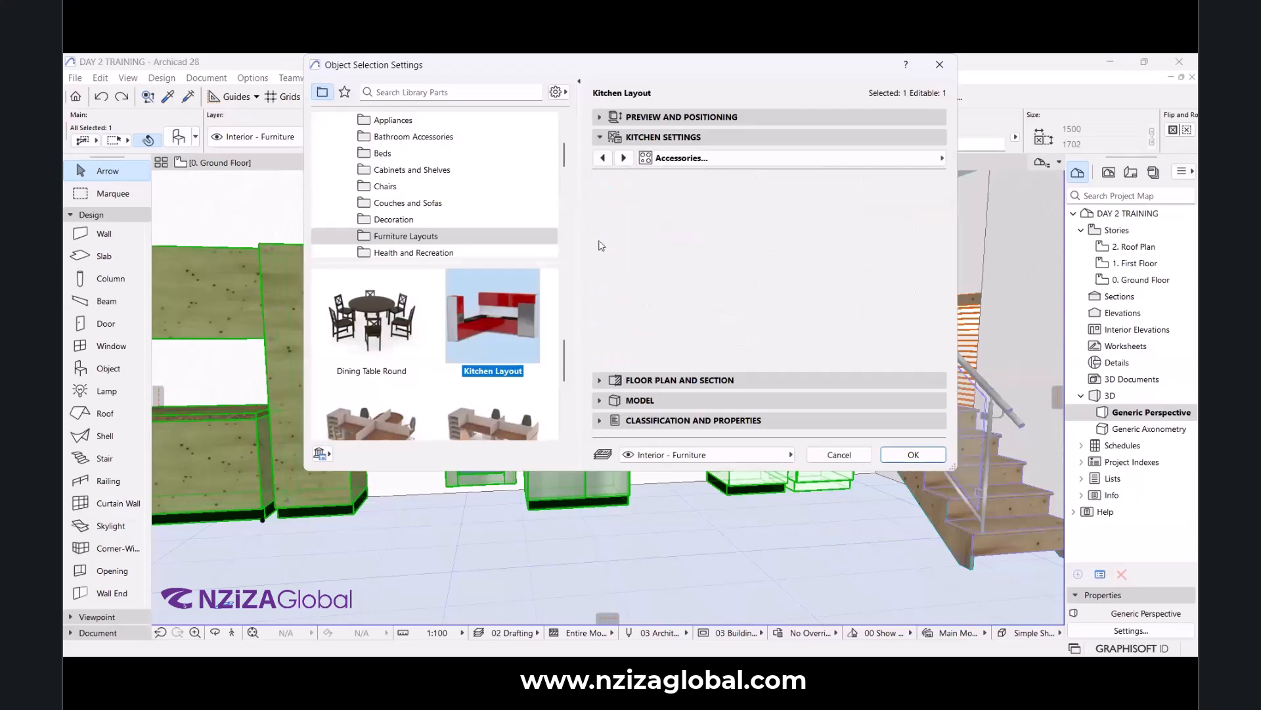
click(903, 456)
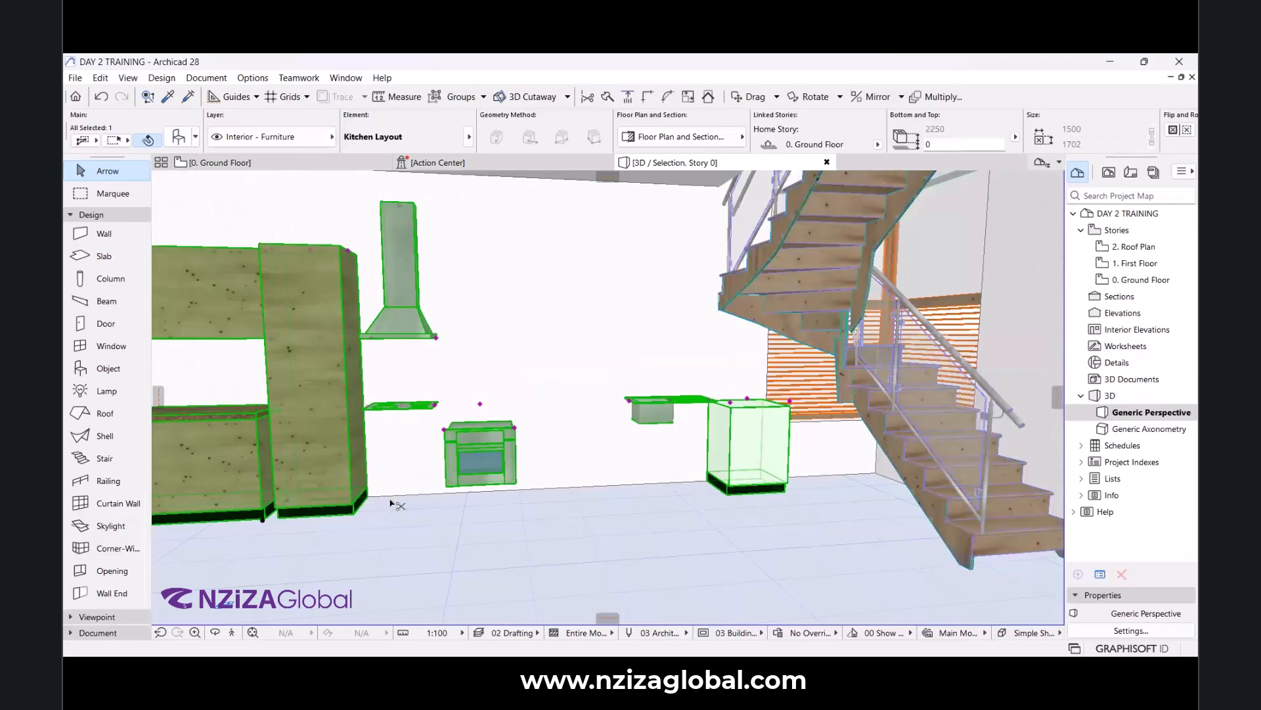
key(ctrl+z)
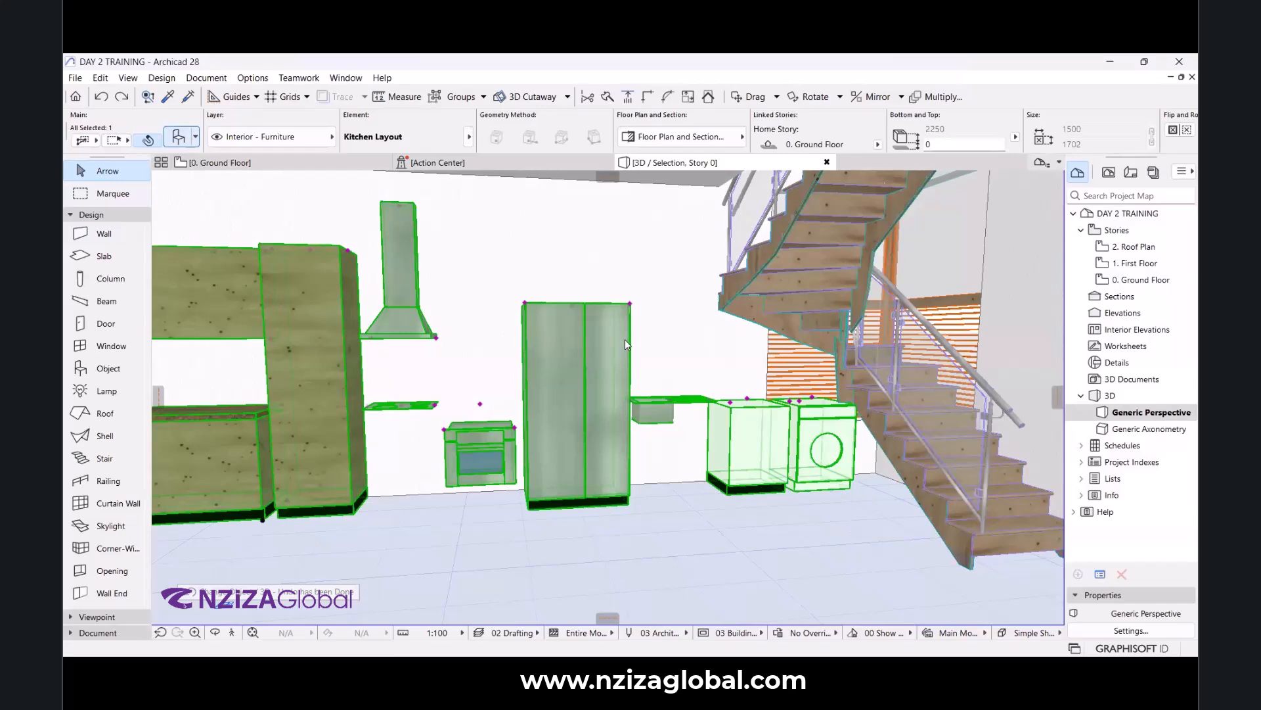
Switch off the washers and dishwashers in the kitchen layout's accessories and check the kitchen in 3D.
key(ctrl+t)
click(623, 158)
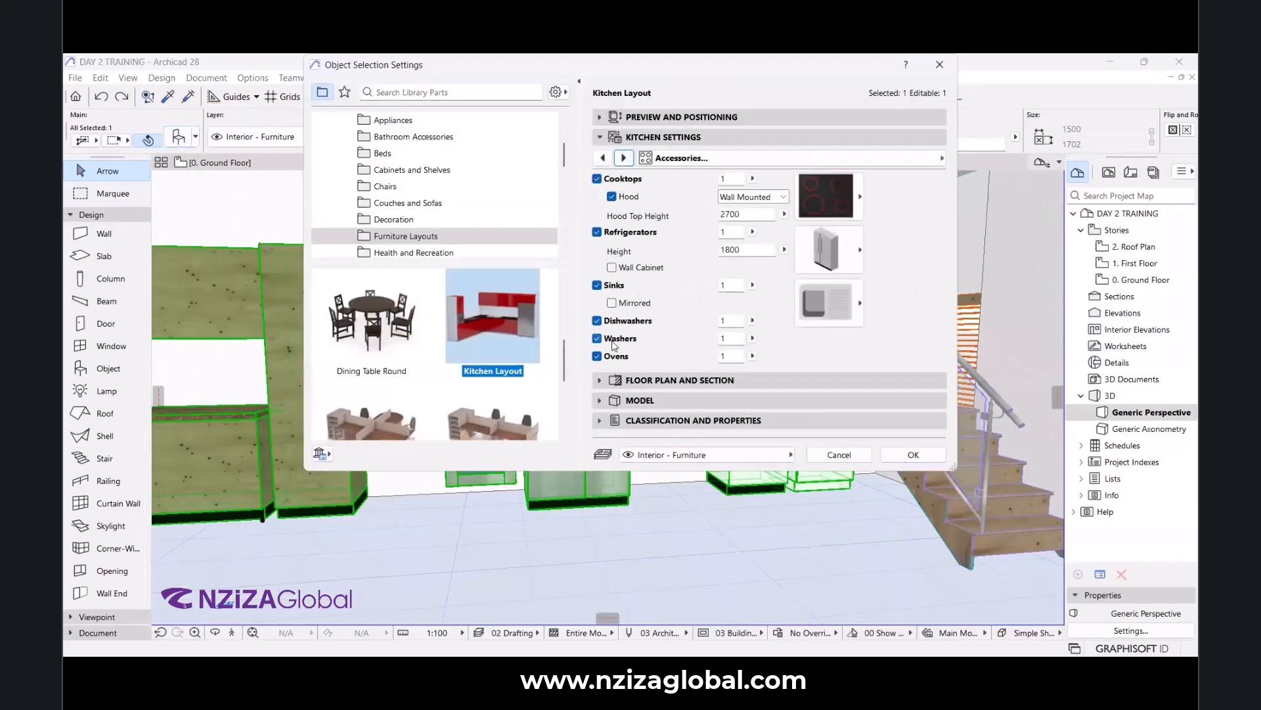
click(597, 339)
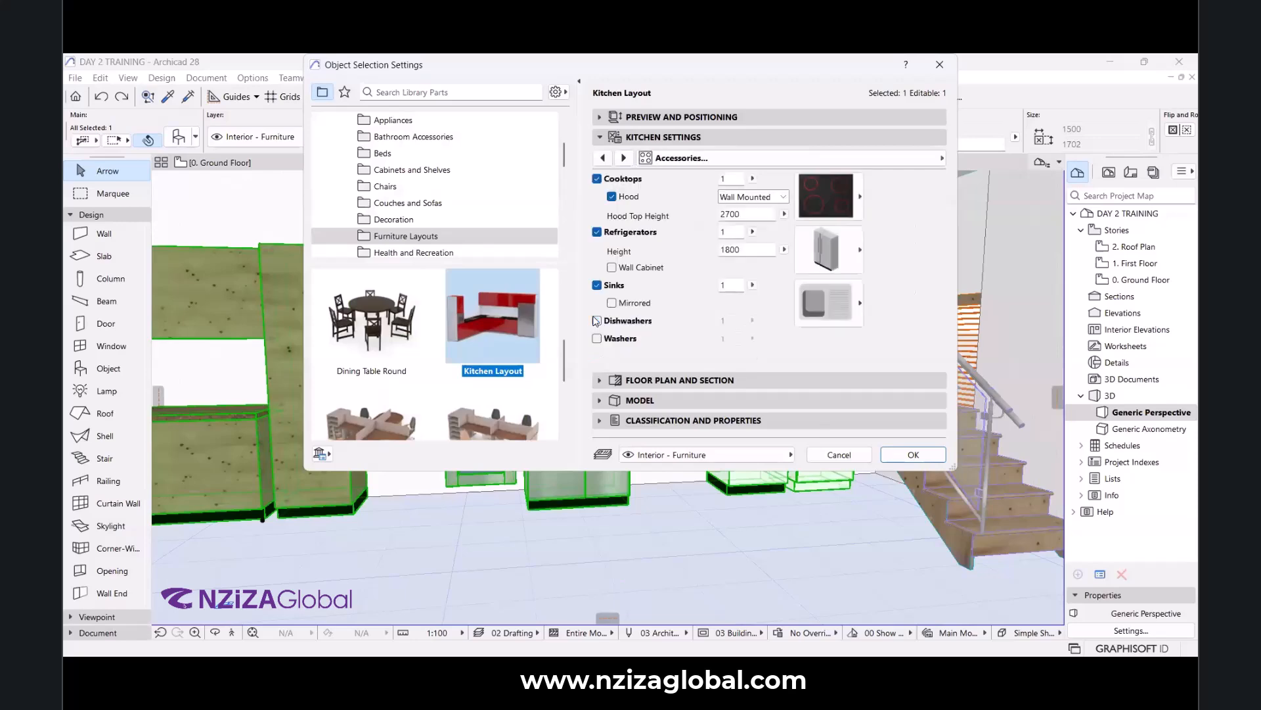
click(900, 456)
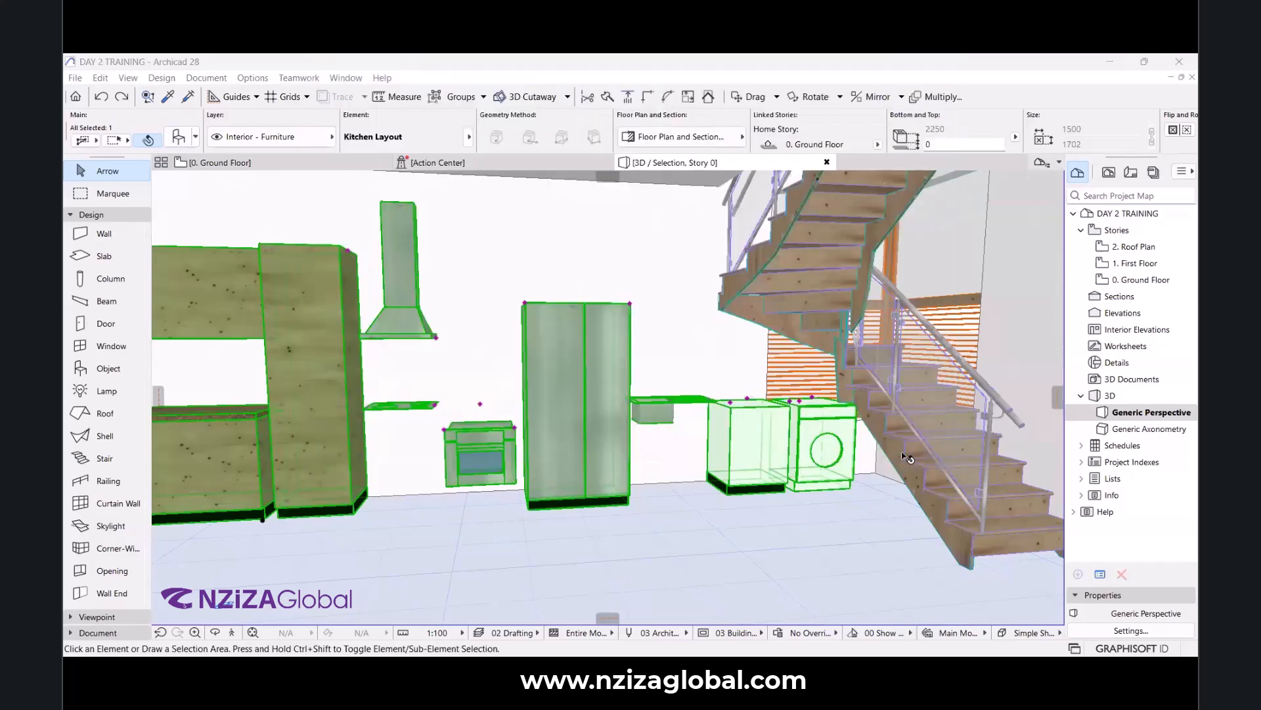
scroll(716, 411, down, 5)
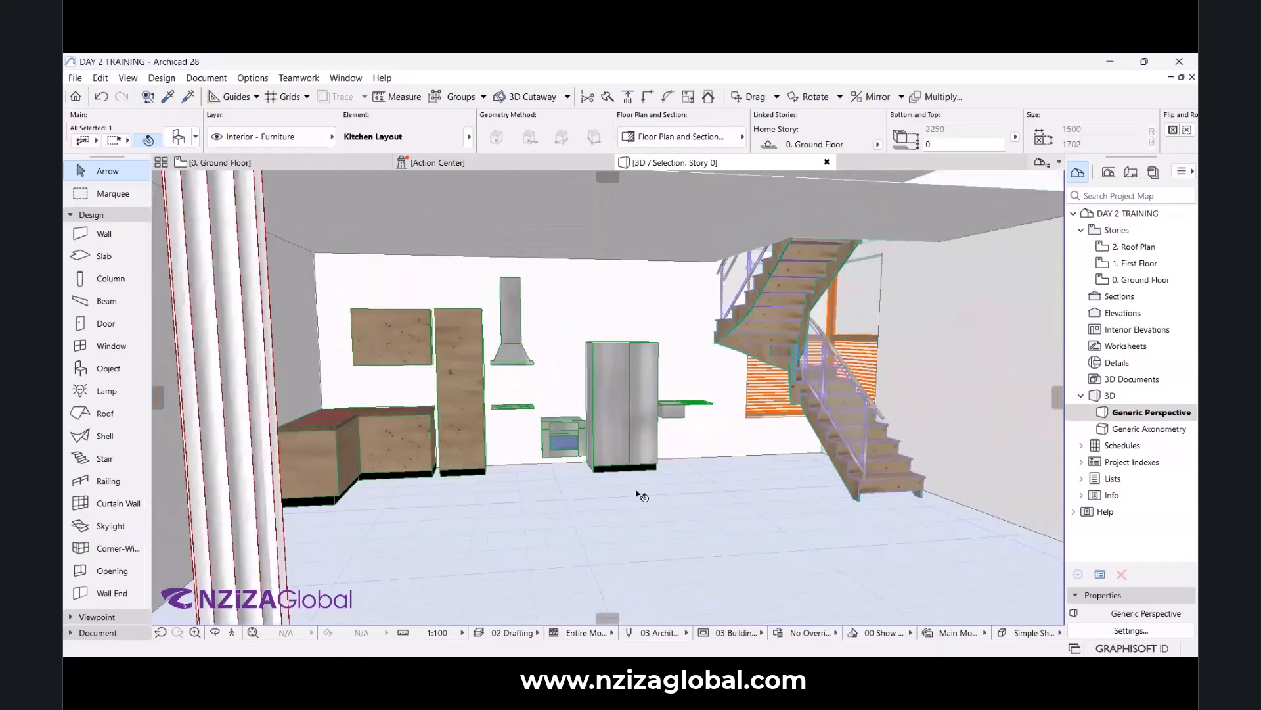
Examine the kitchen's cabinets, hood, hob, oven, refrigerator and sink in 3D, up to the staircase beside them.
shift+middle_drag(493, 454, 743, 490)
scroll(446, 472, up, 2)
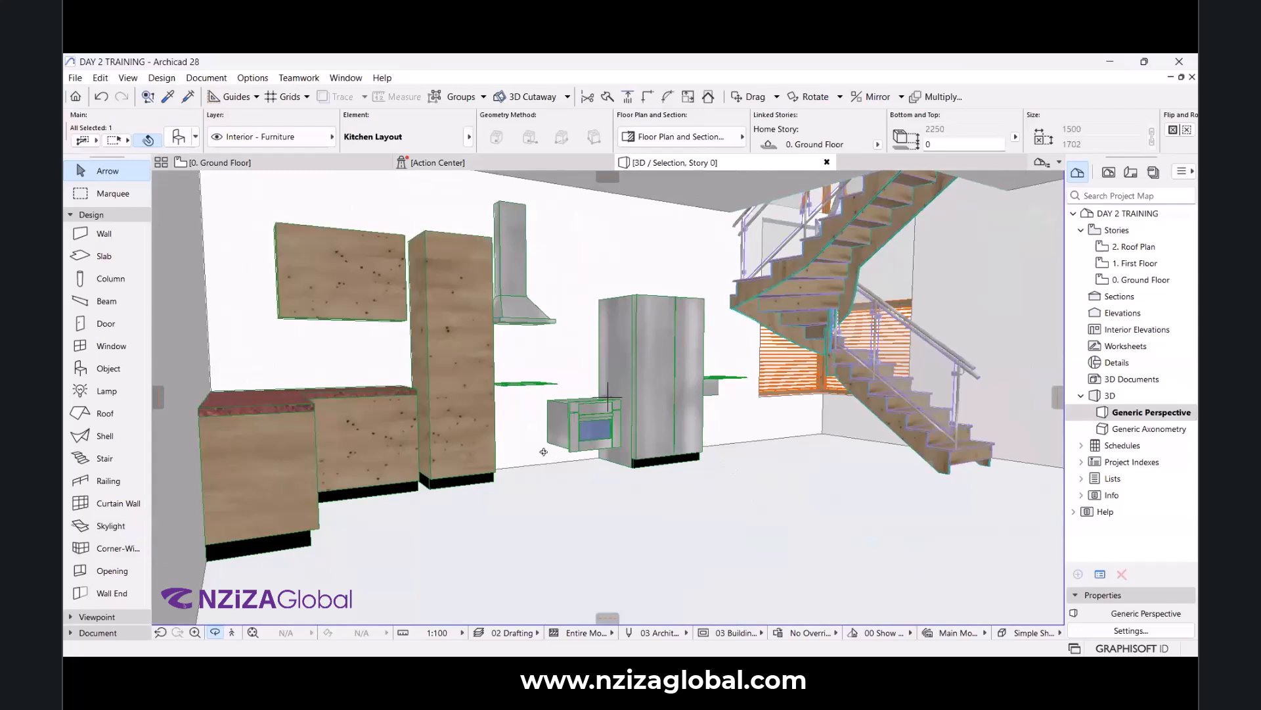
scroll(493, 447, down, 2)
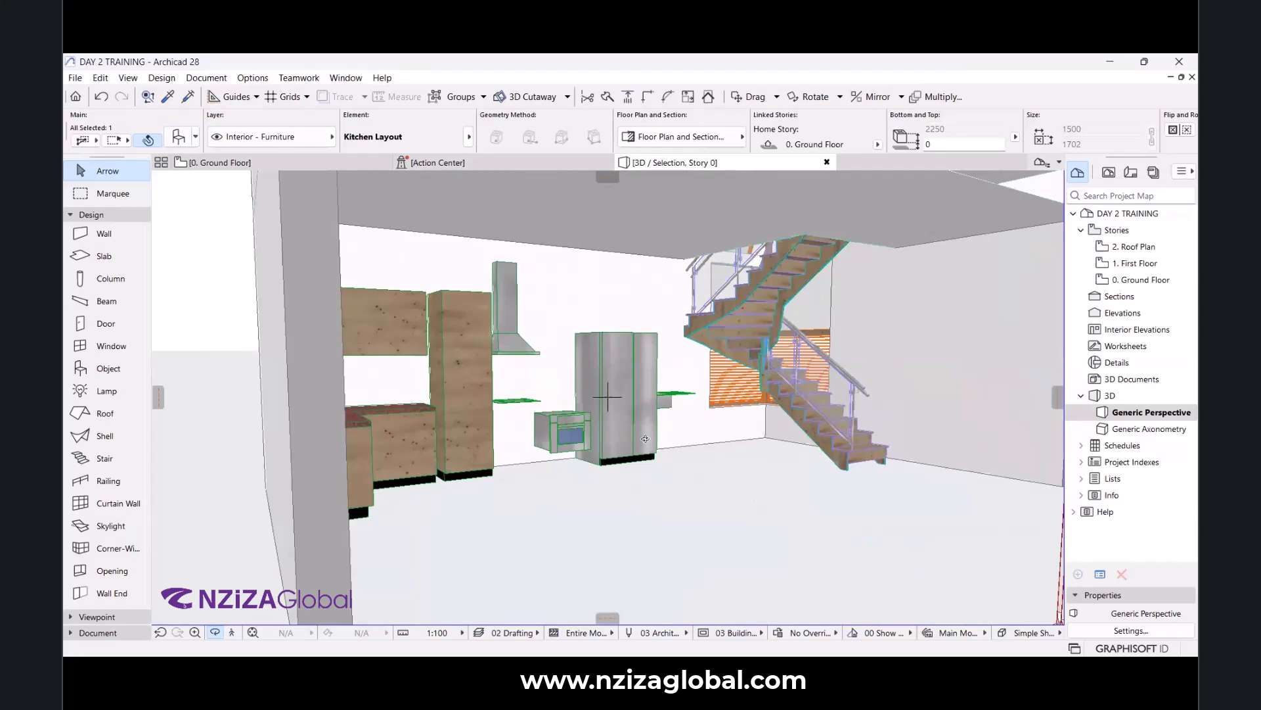
scroll(773, 449, down, 3)
drag(741, 450, 707, 465)
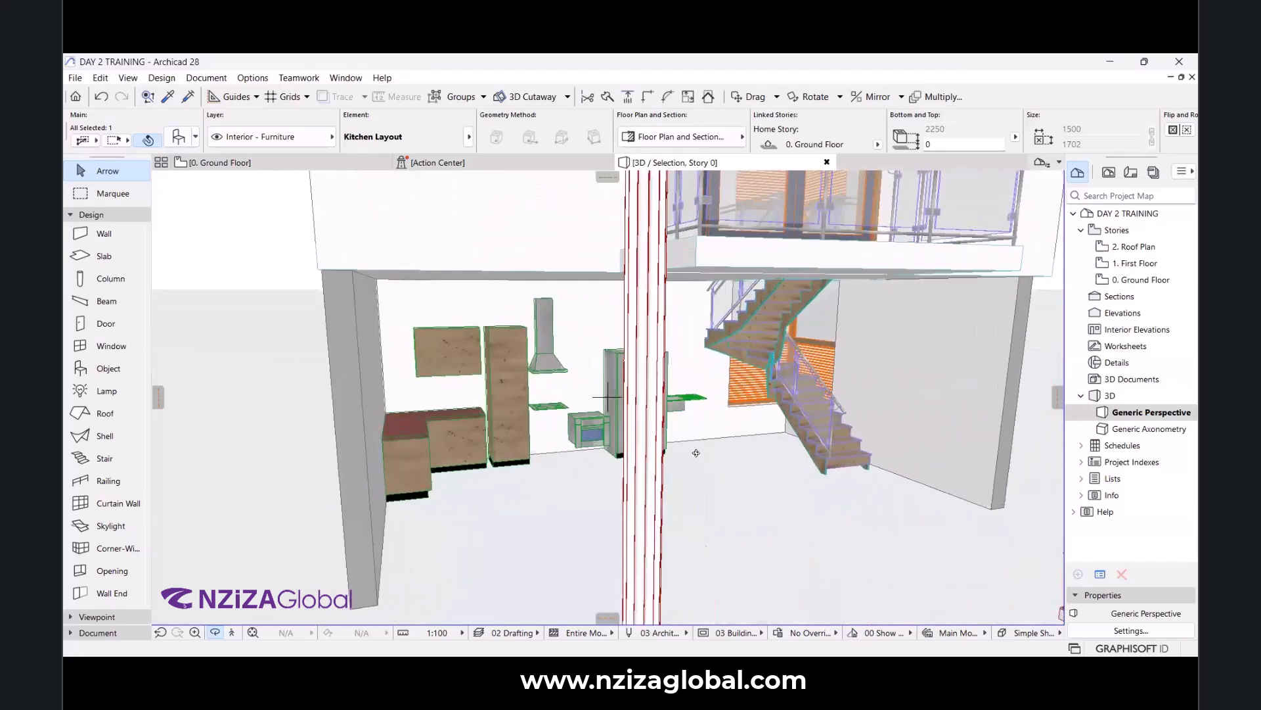
scroll(608, 397, up, 4)
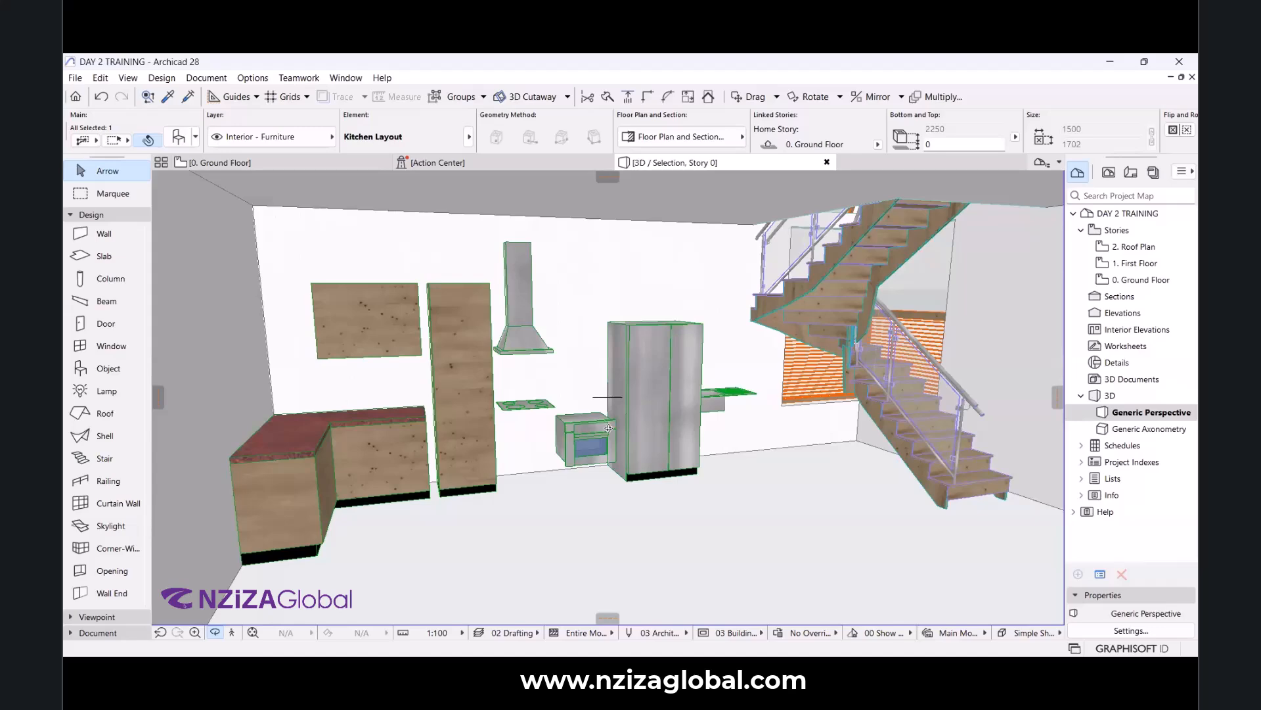
scroll(828, 279, up, 2)
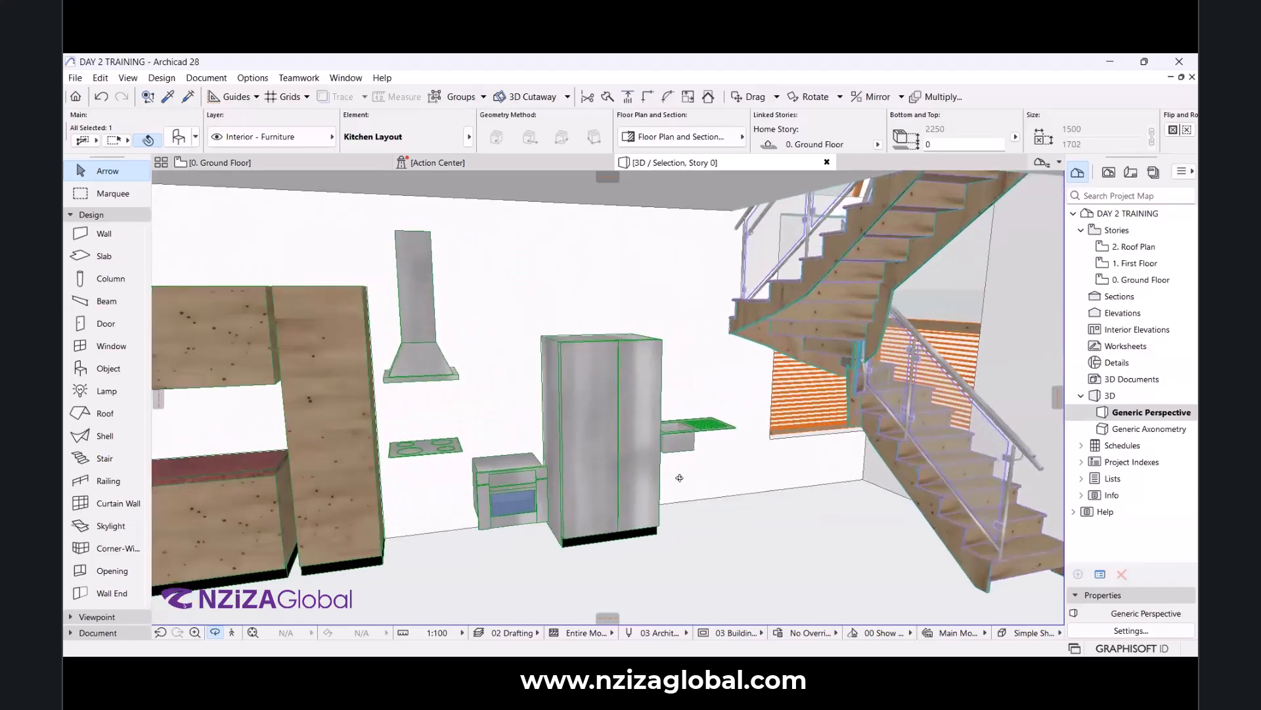
scroll(851, 258, up, 4)
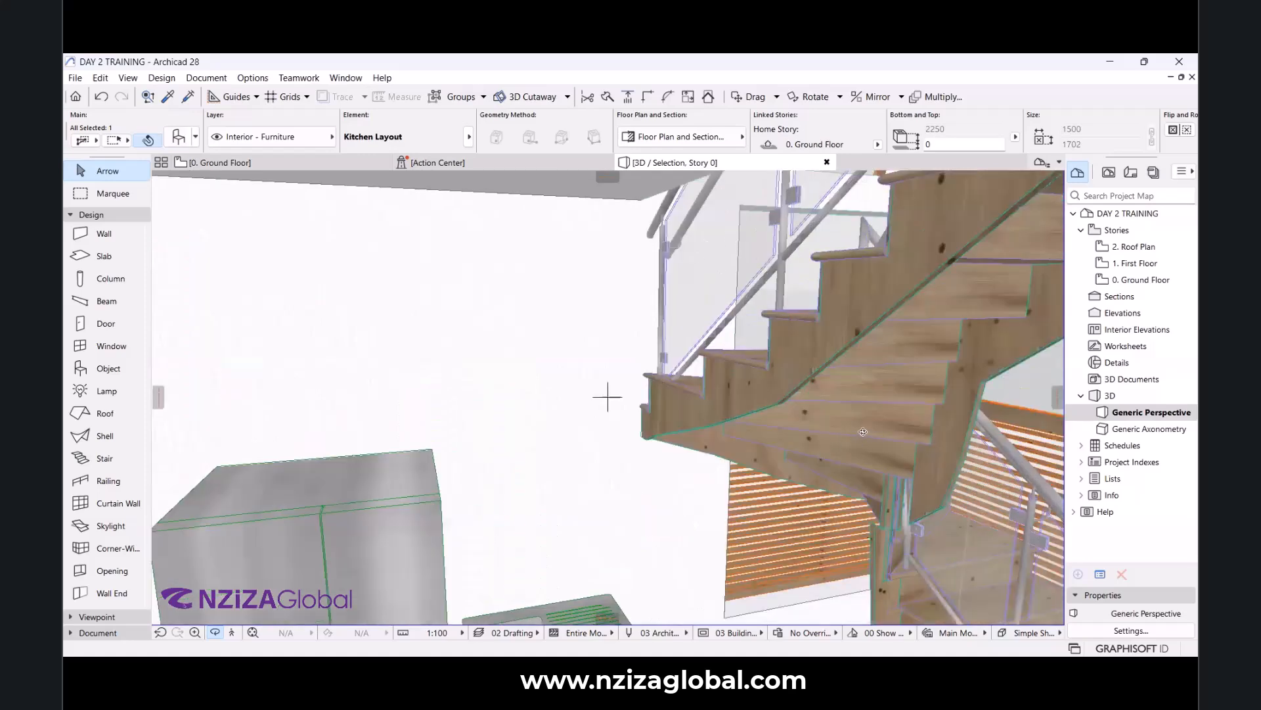
scroll(863, 432, down, 5)
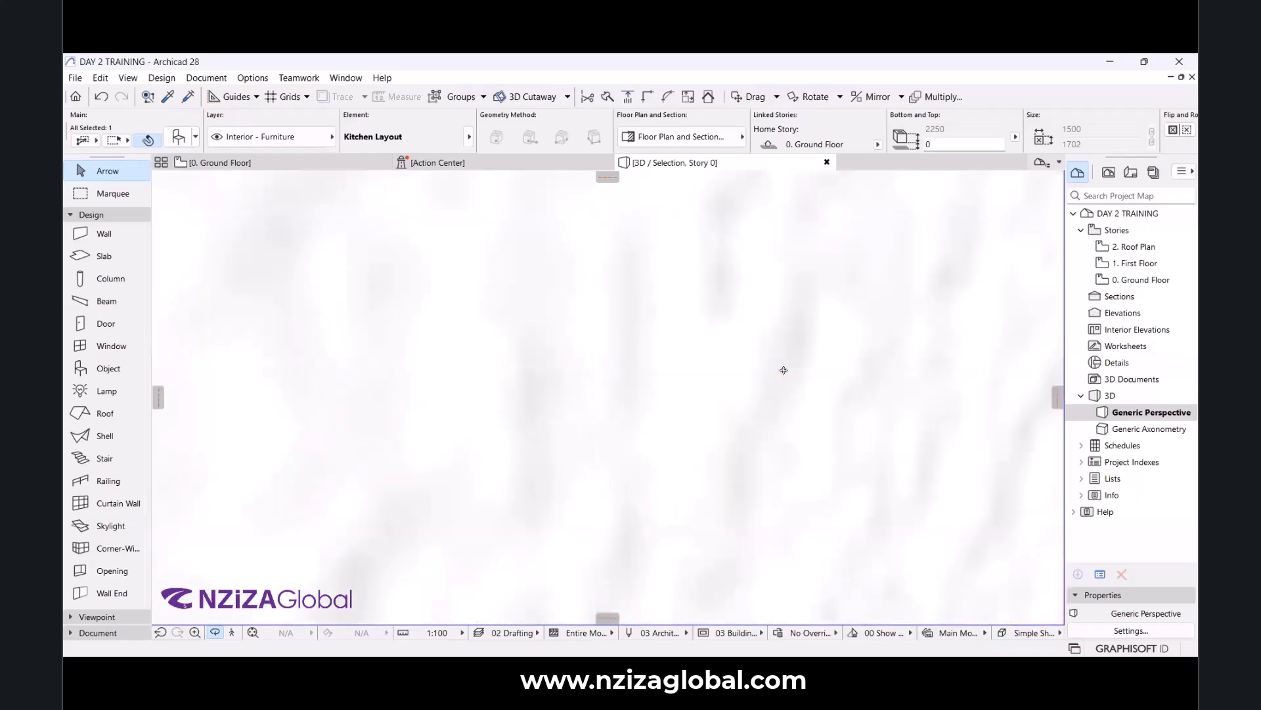
scroll(605, 394, up, 3)
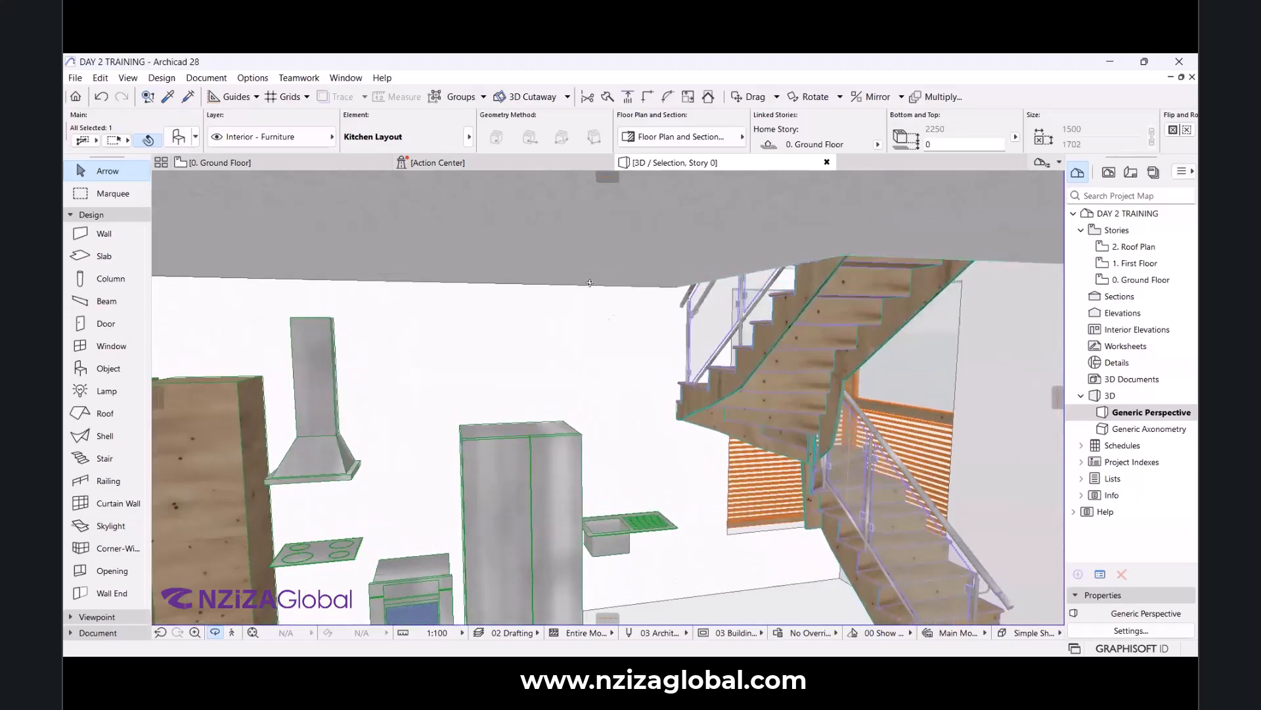
scroll(791, 452, down, 3)
scroll(751, 436, up, 2)
drag(743, 417, 803, 411)
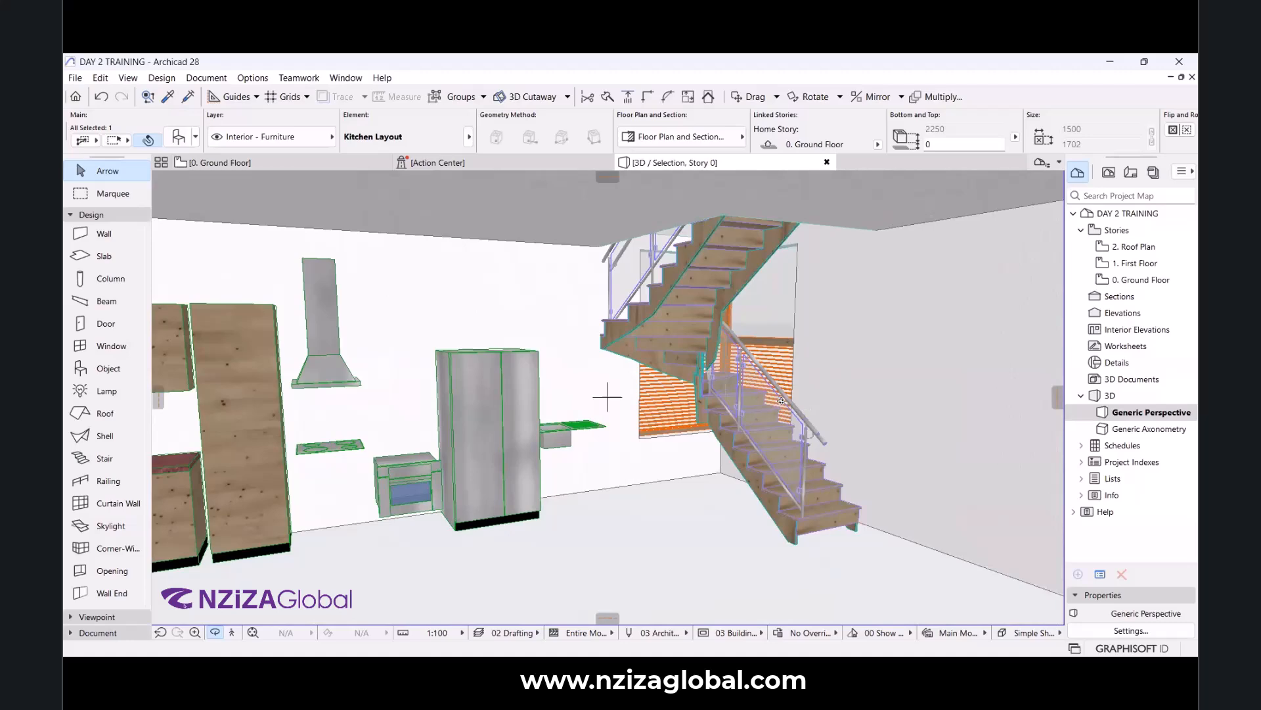
scroll(858, 400, down, 4)
scroll(840, 425, up, 5)
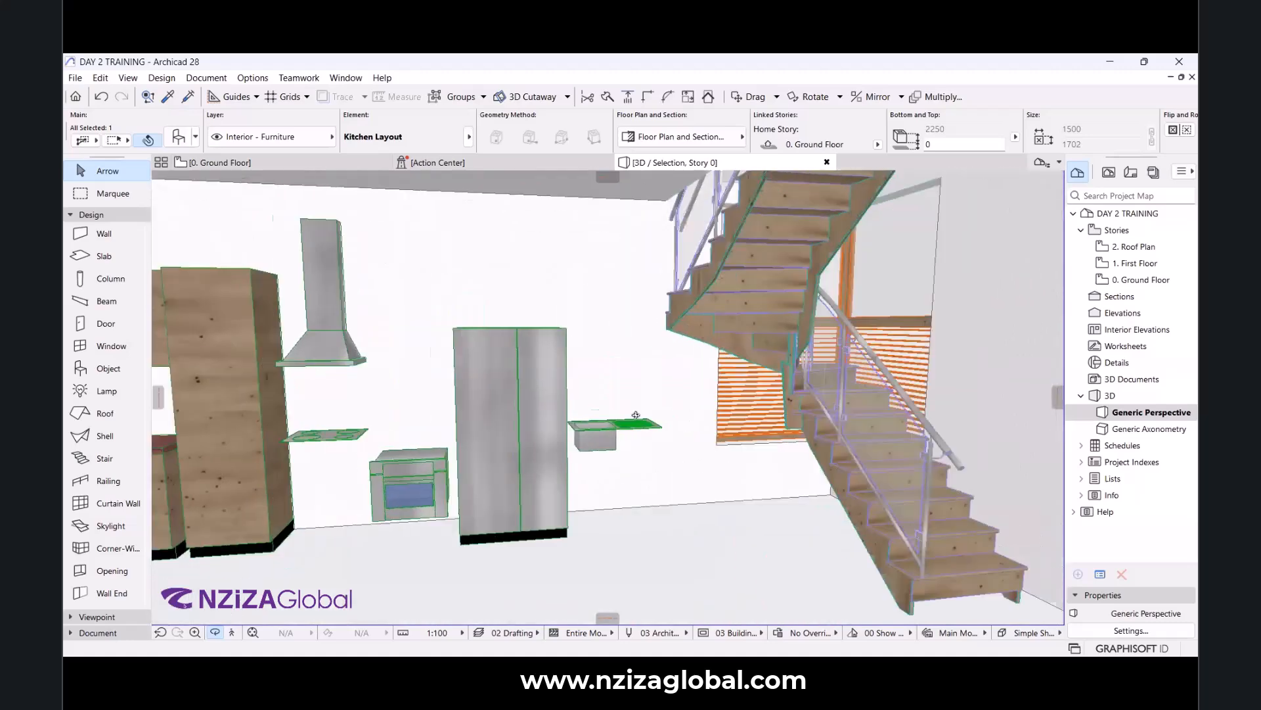
Inspect the whole ground-floor interior from the open front, comparing the kitchen run with the staircase and the balcony above.
scroll(640, 484, down, 4)
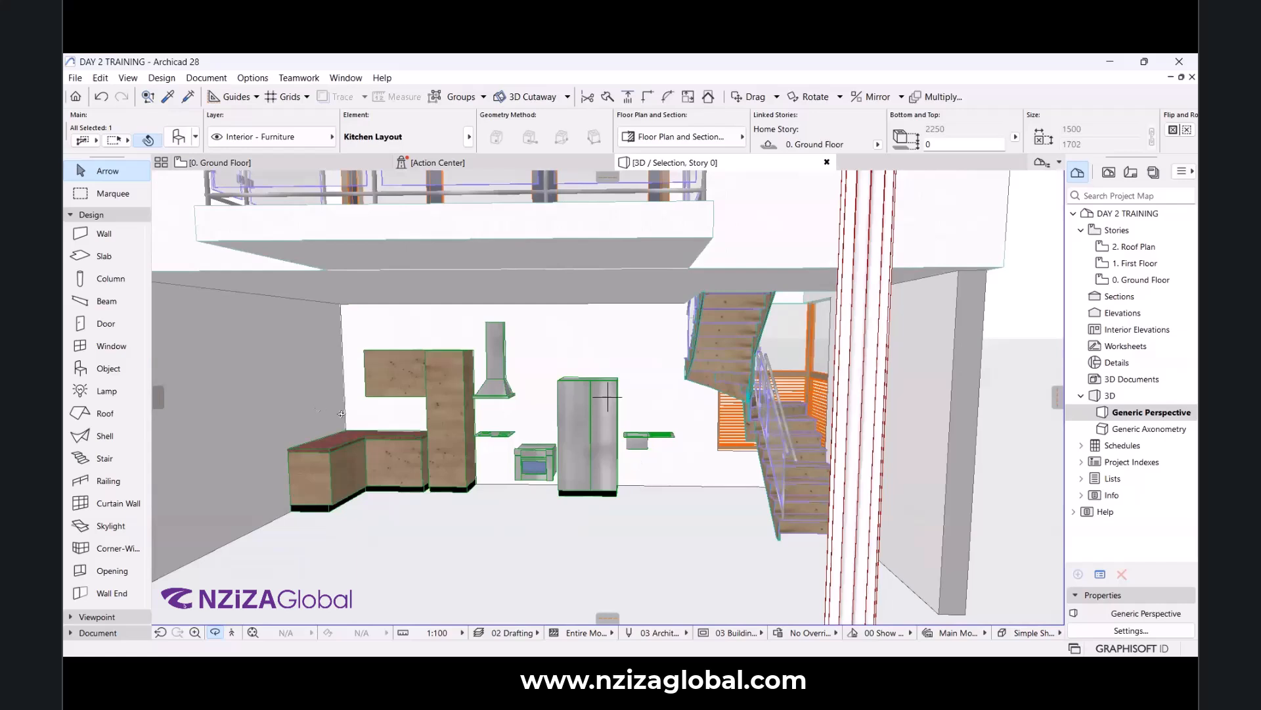
scroll(371, 425, up, 5)
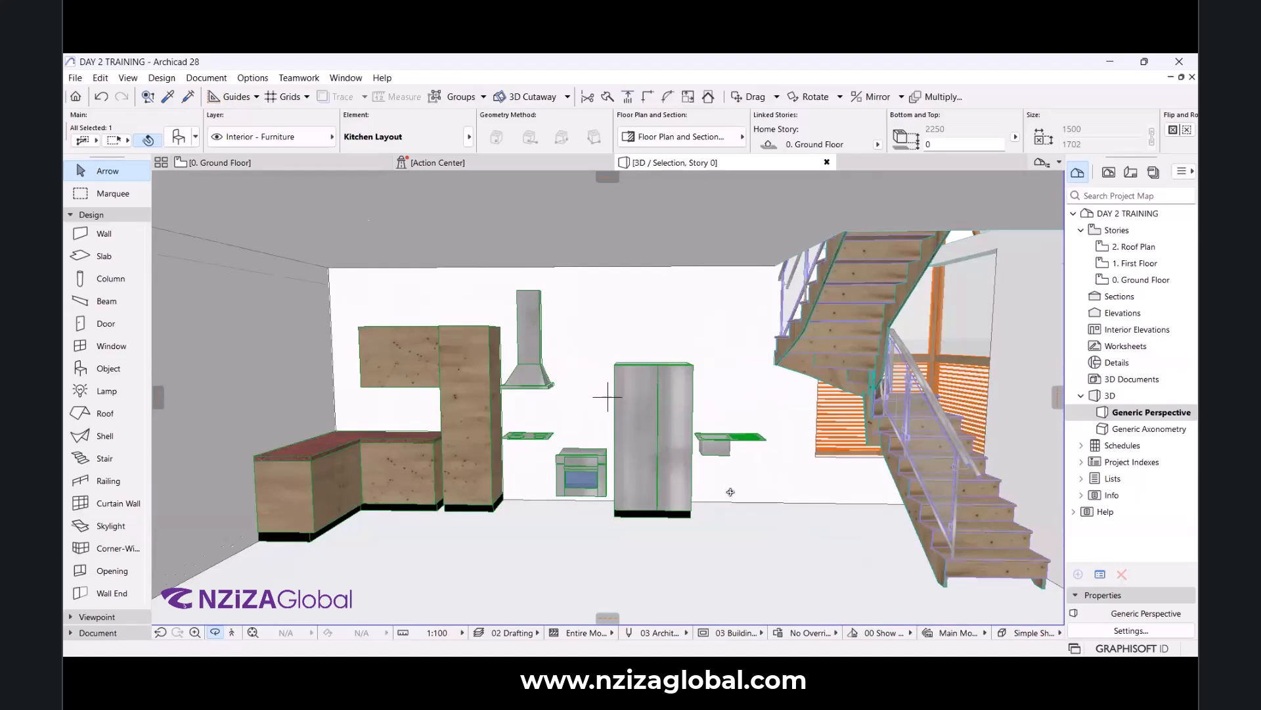
scroll(692, 502, down, 4)
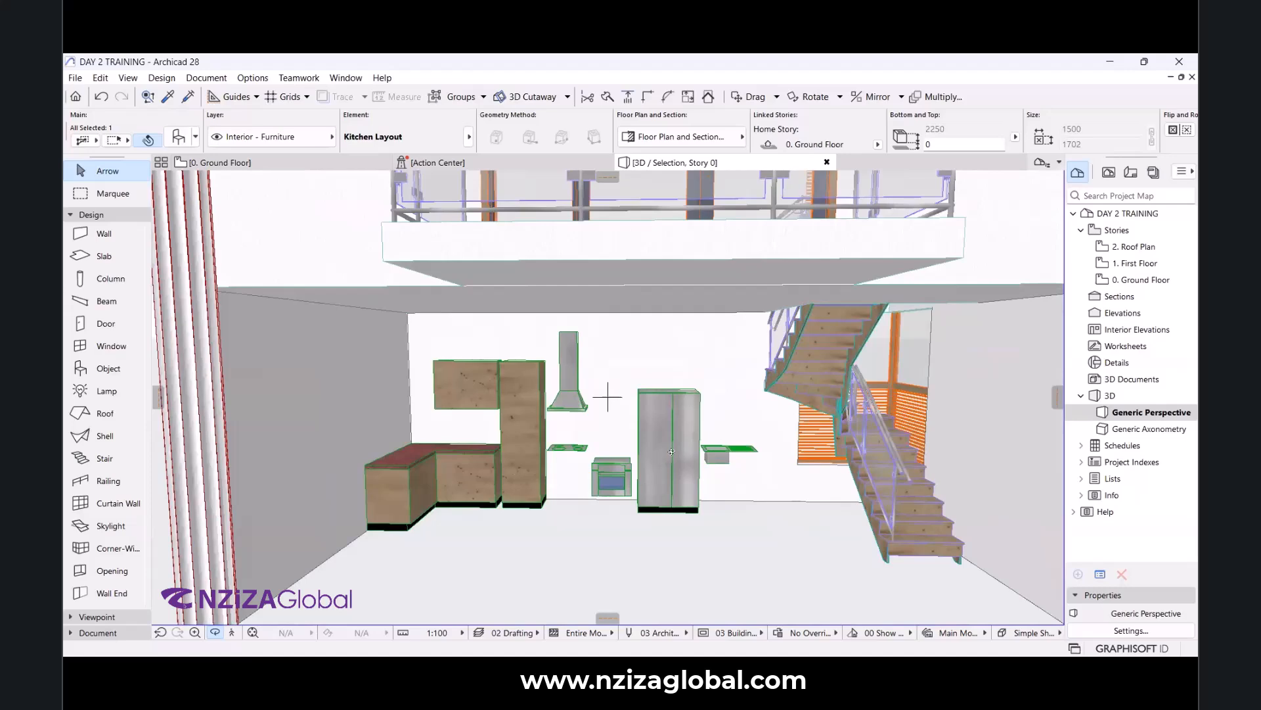
scroll(750, 423, up, 3)
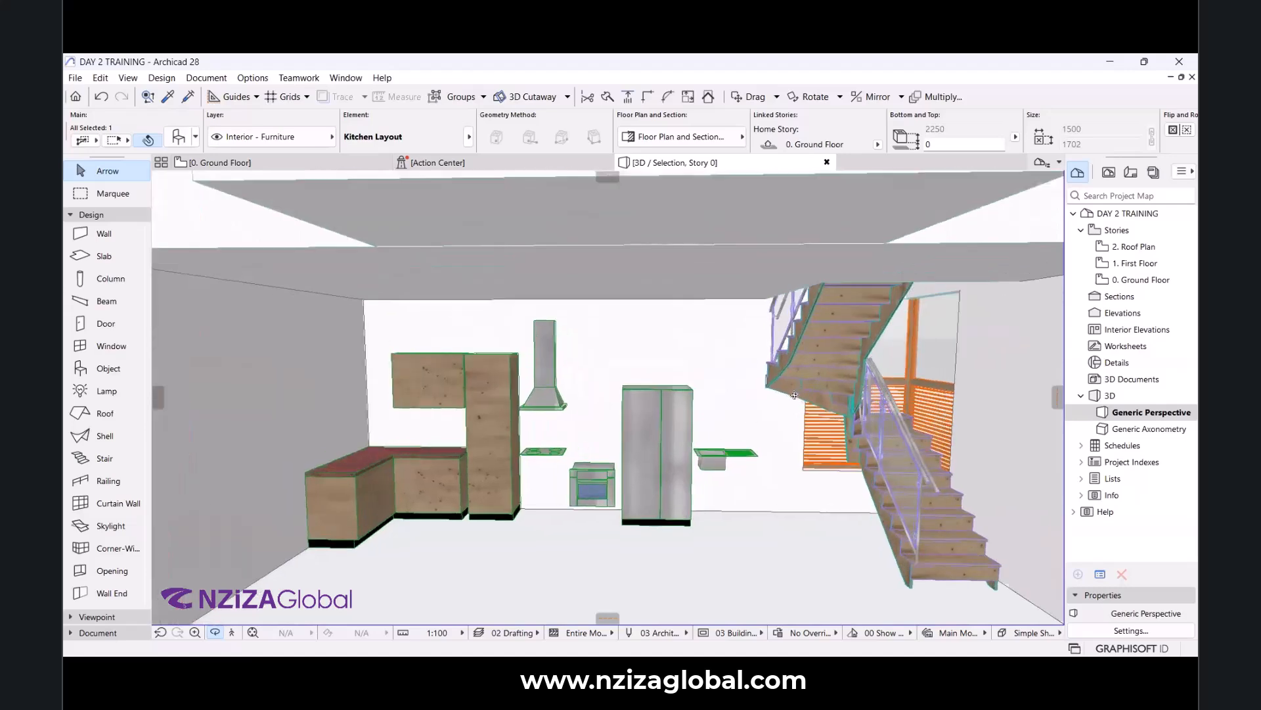
scroll(723, 401, down, 3)
scroll(701, 377, up, 5)
drag(701, 377, 664, 370)
scroll(605, 370, down, 2)
scroll(608, 397, down, 3)
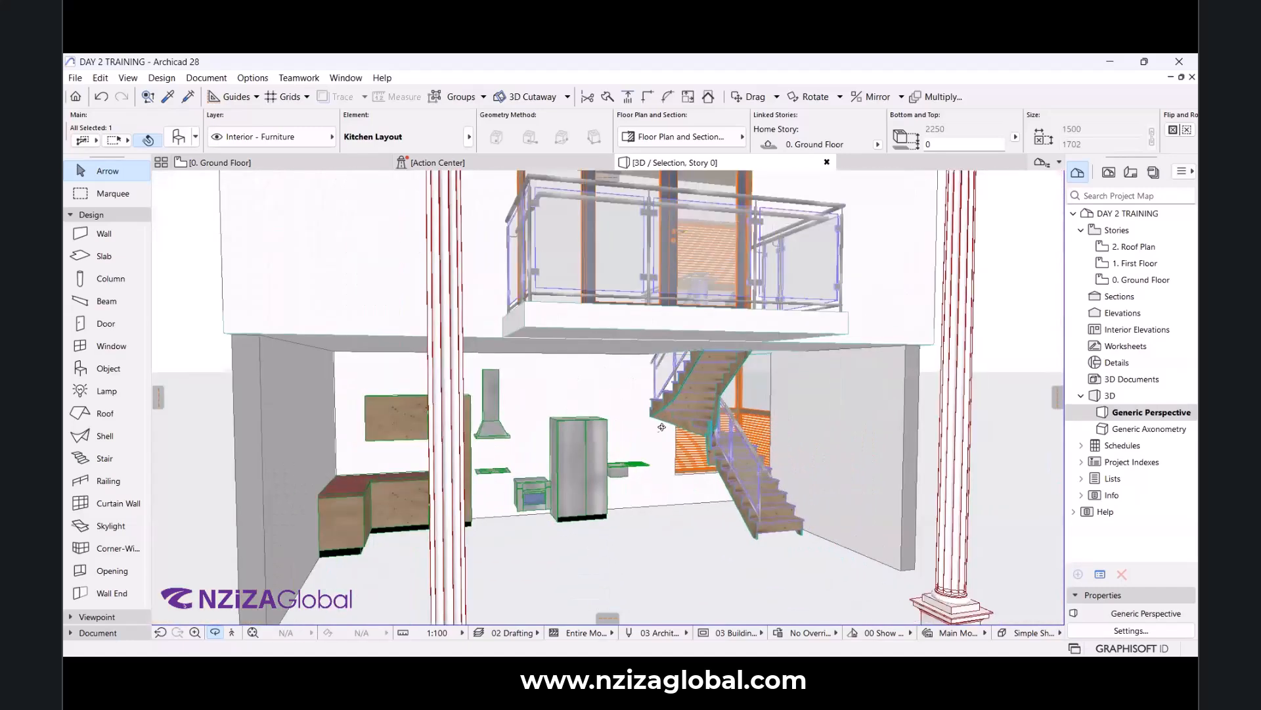
scroll(608, 397, up, 4)
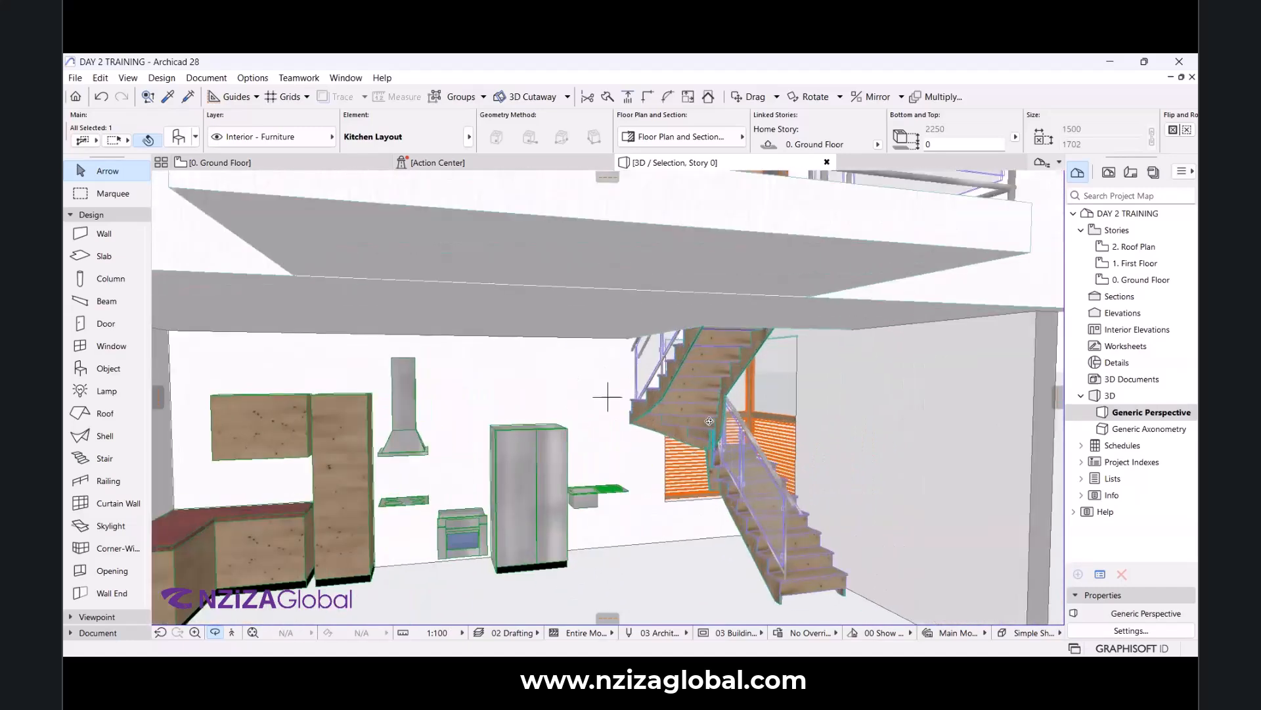
scroll(712, 422, down, 3)
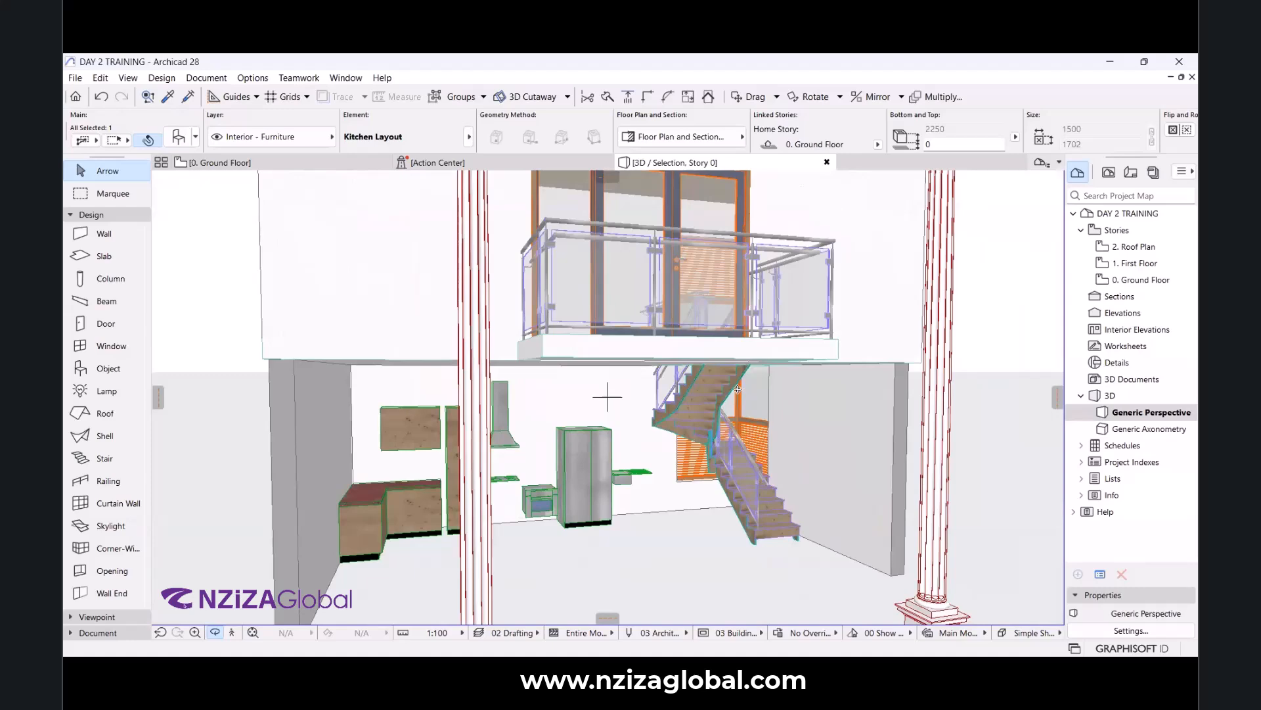
scroll(664, 451, up, 4)
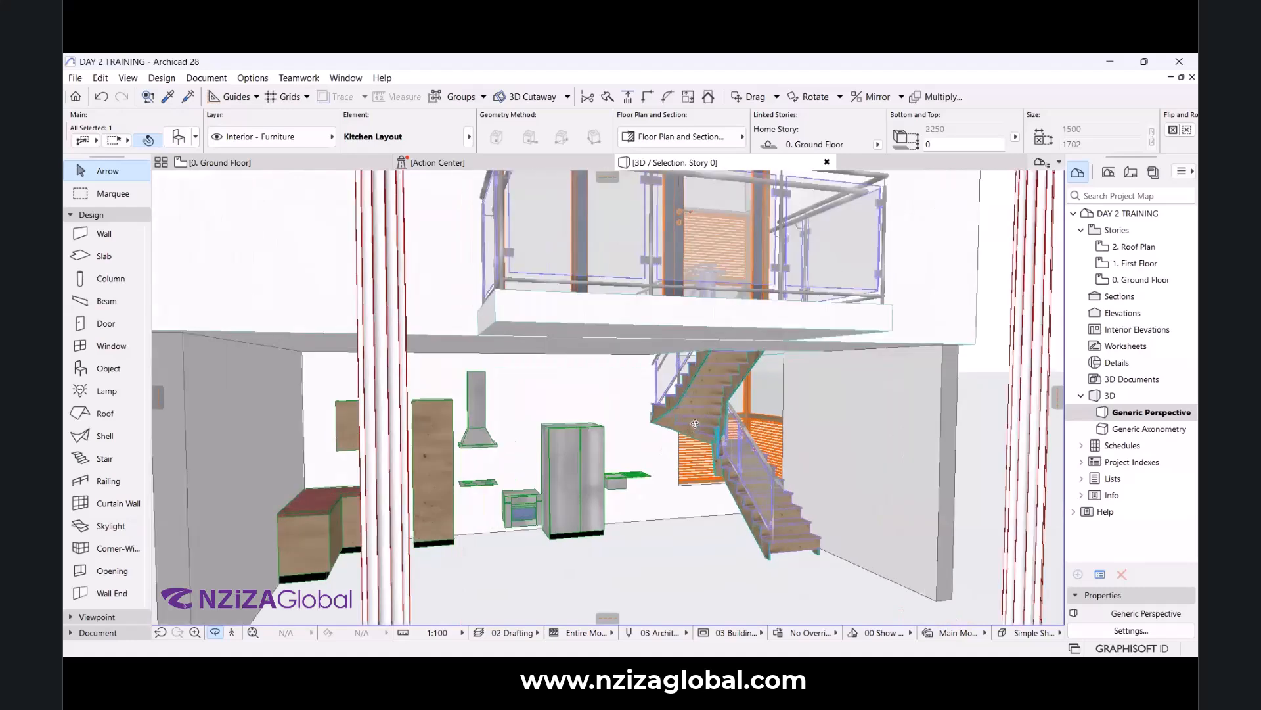
scroll(611, 404, up, 2)
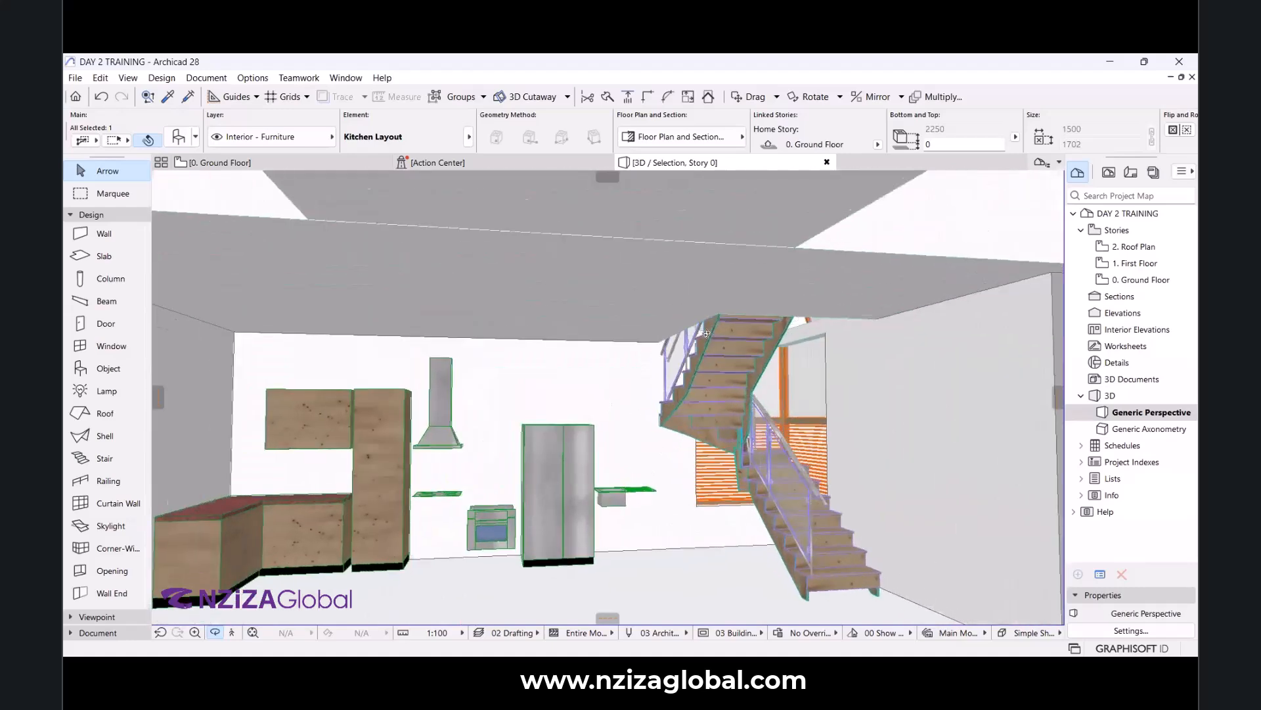
scroll(723, 338, up, 3)
scroll(735, 344, down, 5)
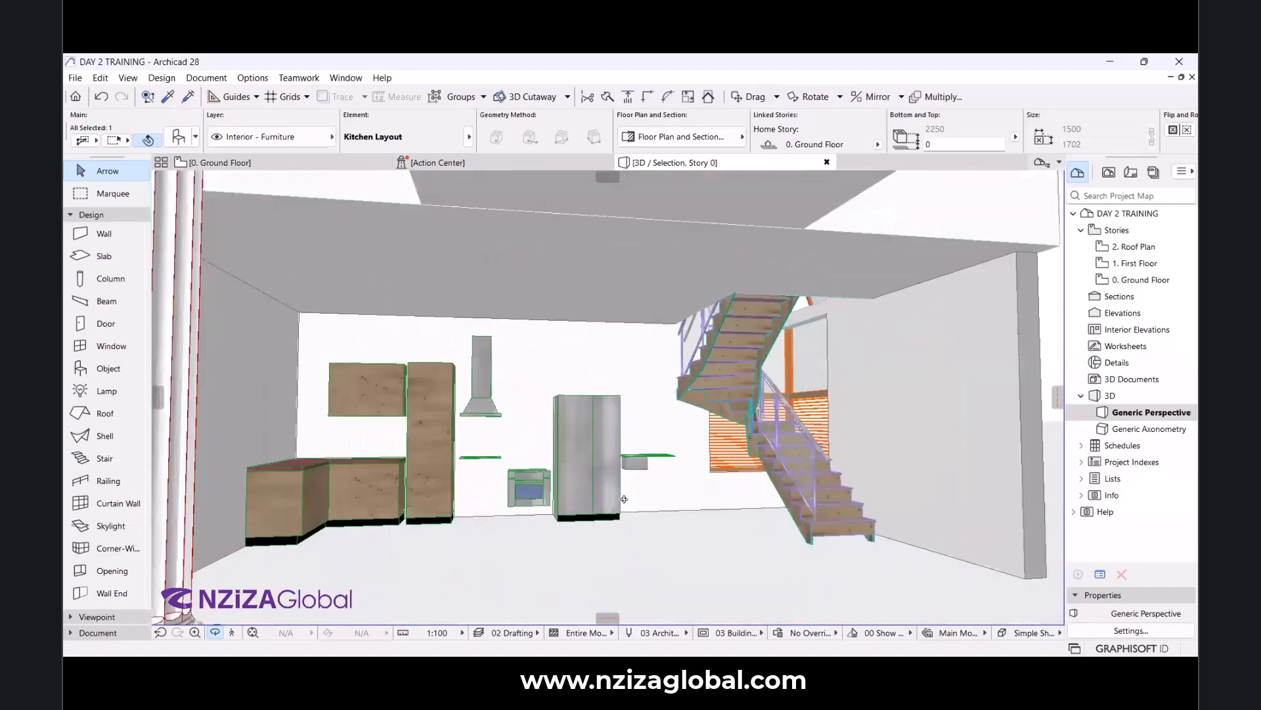
scroll(618, 531, down, 2)
scroll(733, 369, down, 3)
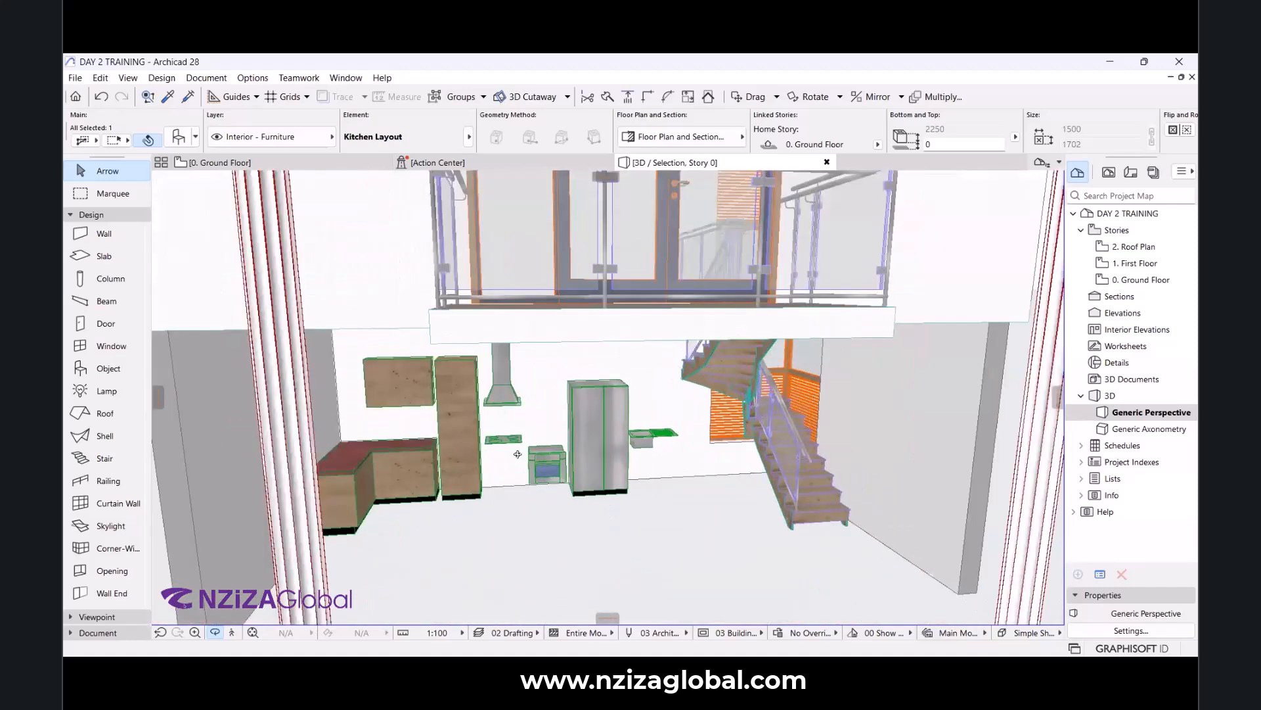
scroll(736, 358, up, 4)
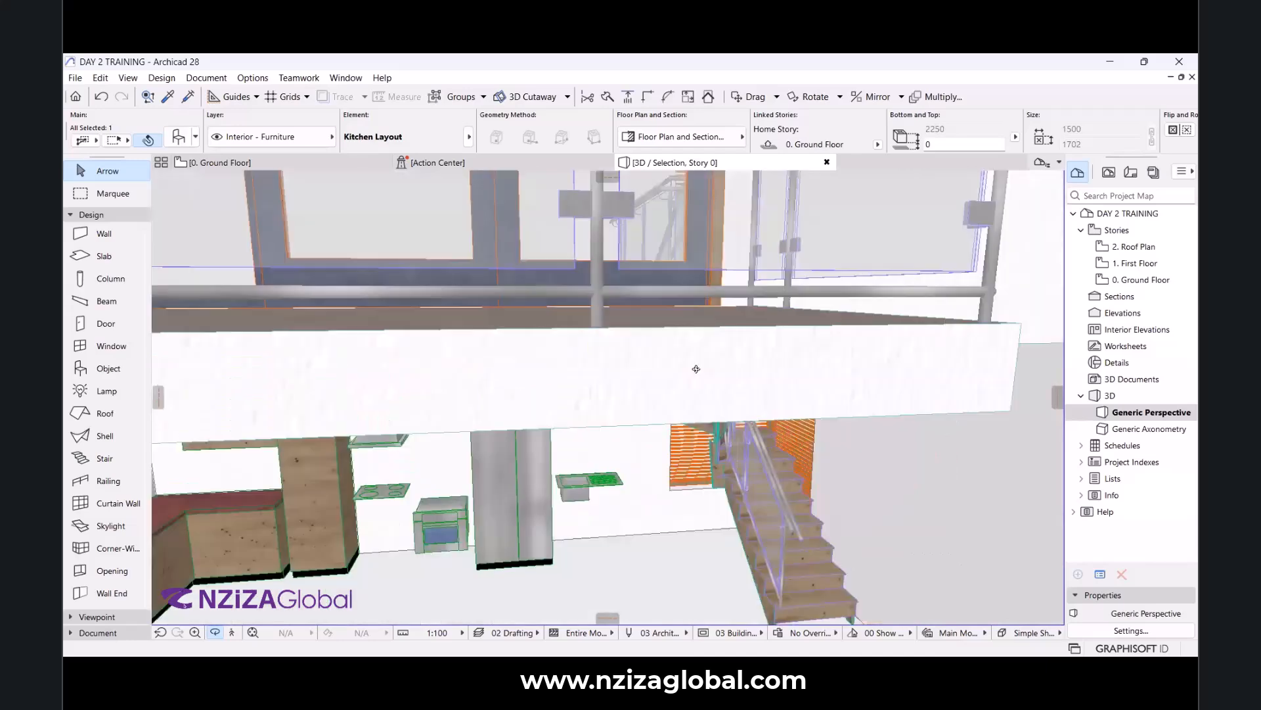
scroll(688, 404, down, 5)
key(Escape)
Temporarily hide the first-floor front wall behind the balcony in the 3D view.
click(578, 321)
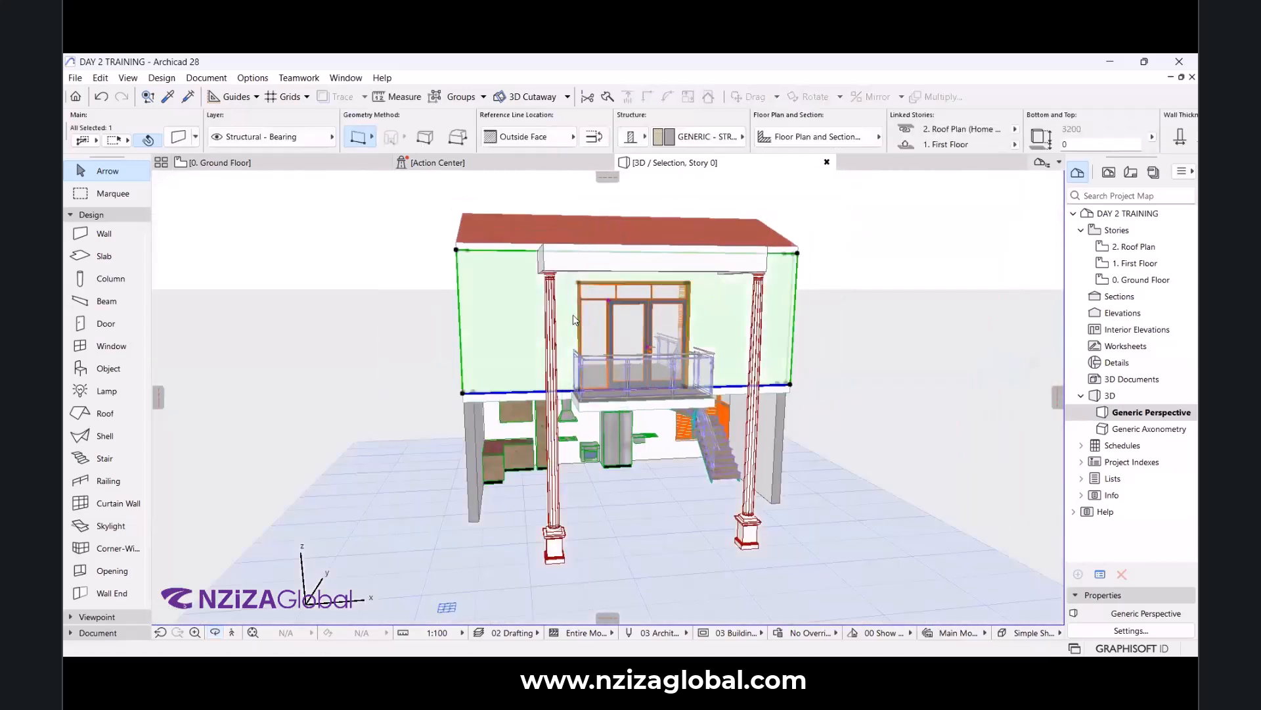
right_click(636, 488)
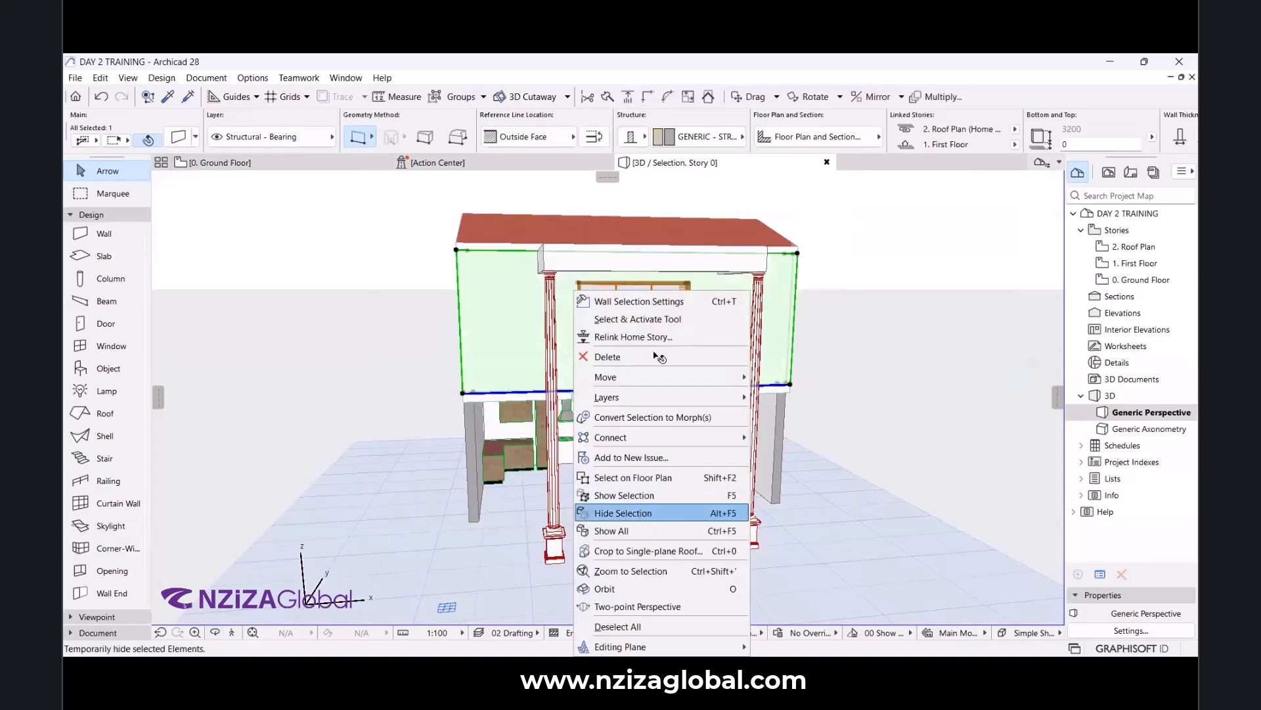
click(642, 516)
Examine the staircase's upper flight and the space between it, the sink and the refrigerator in 3D.
scroll(677, 346, up, 5)
scroll(683, 329, up, 5)
scroll(678, 409, down, 5)
scroll(698, 311, up, 5)
scroll(684, 365, down, 5)
scroll(657, 337, up, 8)
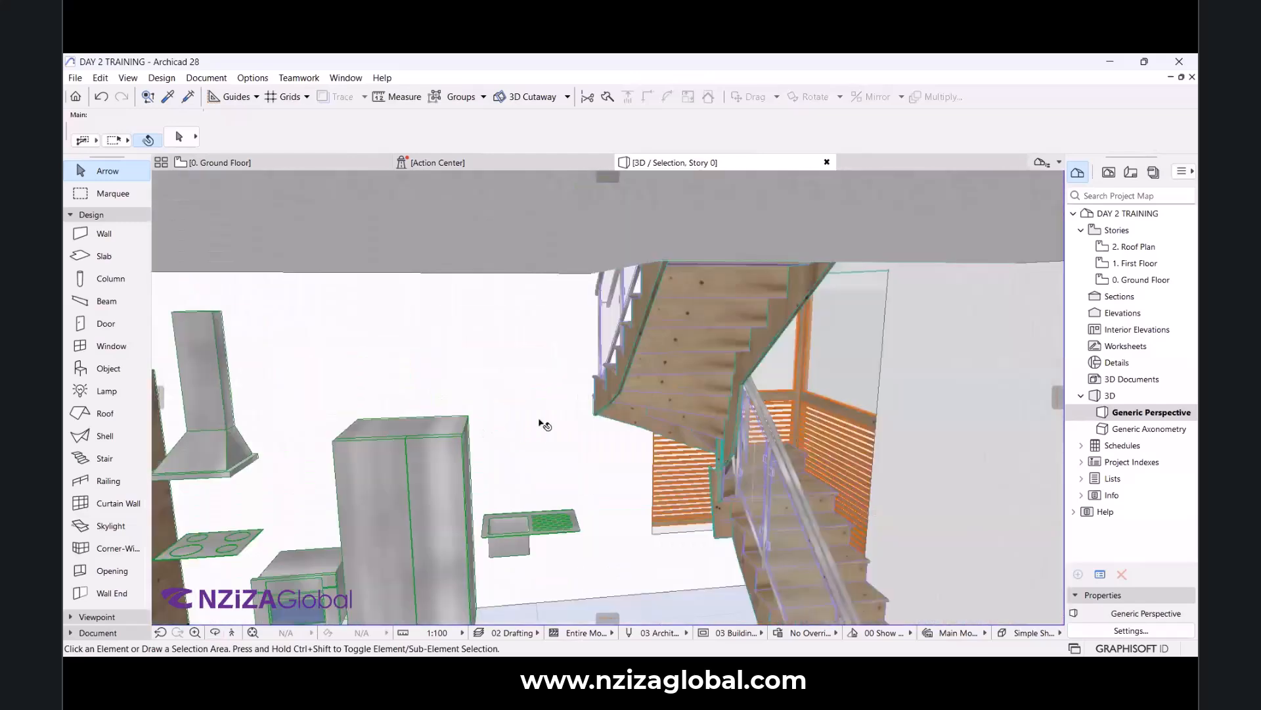
scroll(541, 419, down, 2)
scroll(553, 408, up, 2)
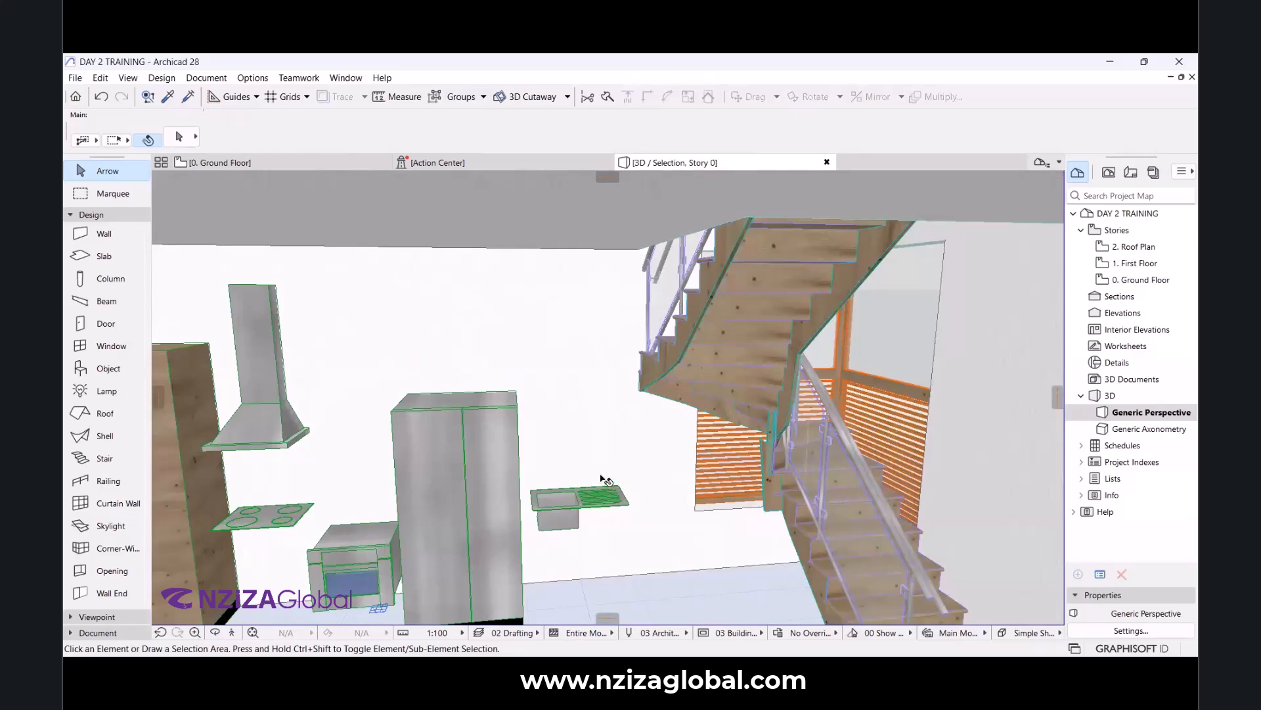
scroll(603, 462, down, 5)
scroll(698, 475, up, 4)
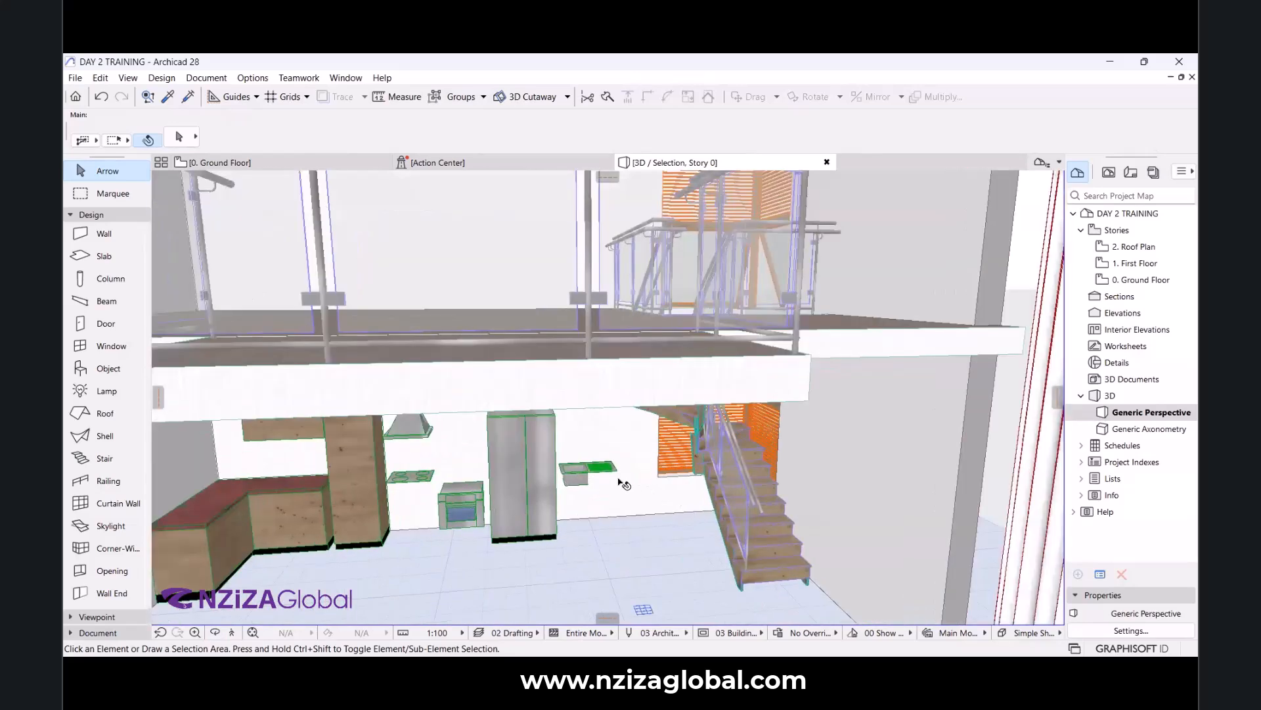
scroll(626, 336, up, 5)
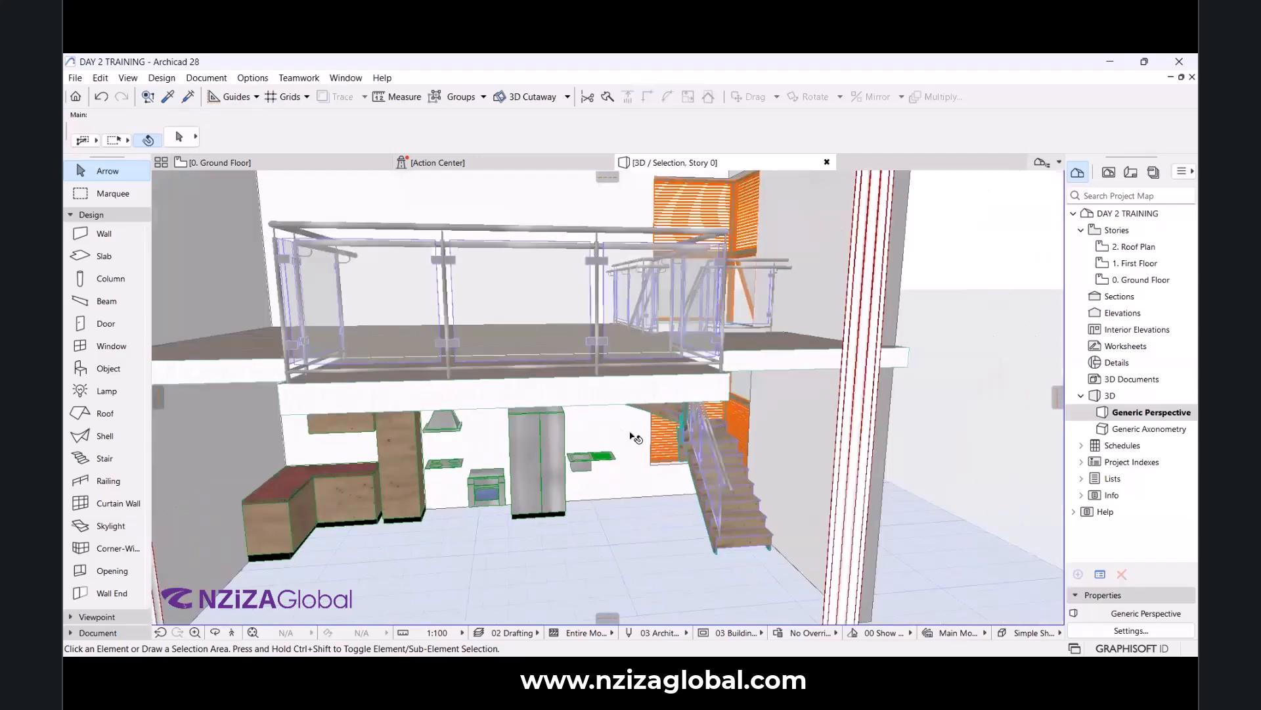
scroll(667, 357, up, 2)
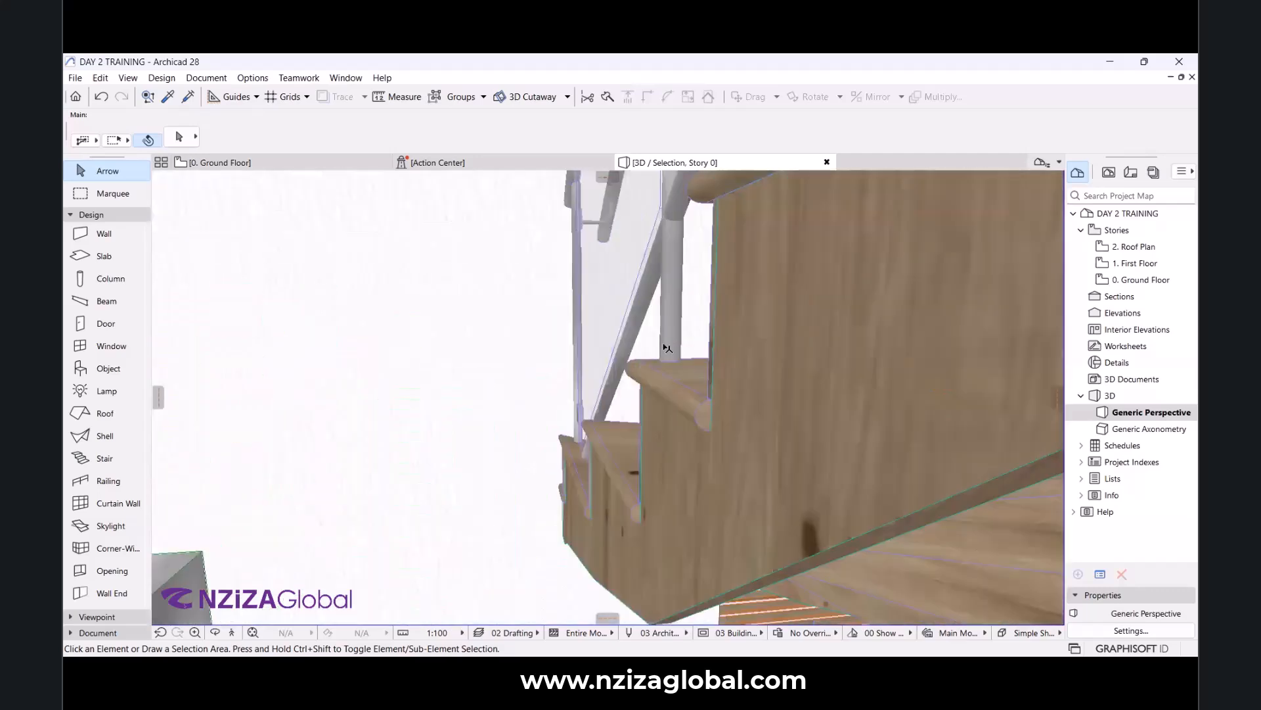
scroll(649, 358, down, 5)
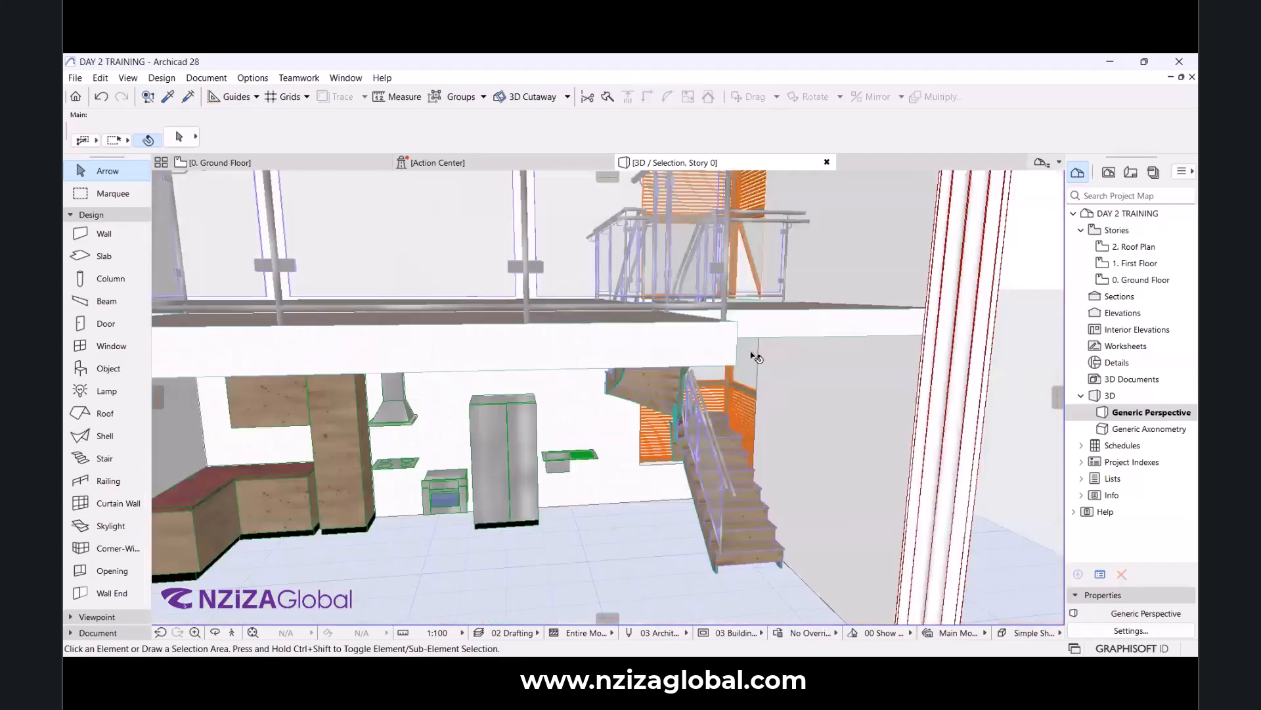
scroll(544, 436, down, 3)
scroll(621, 391, up, 3)
scroll(763, 334, up, 3)
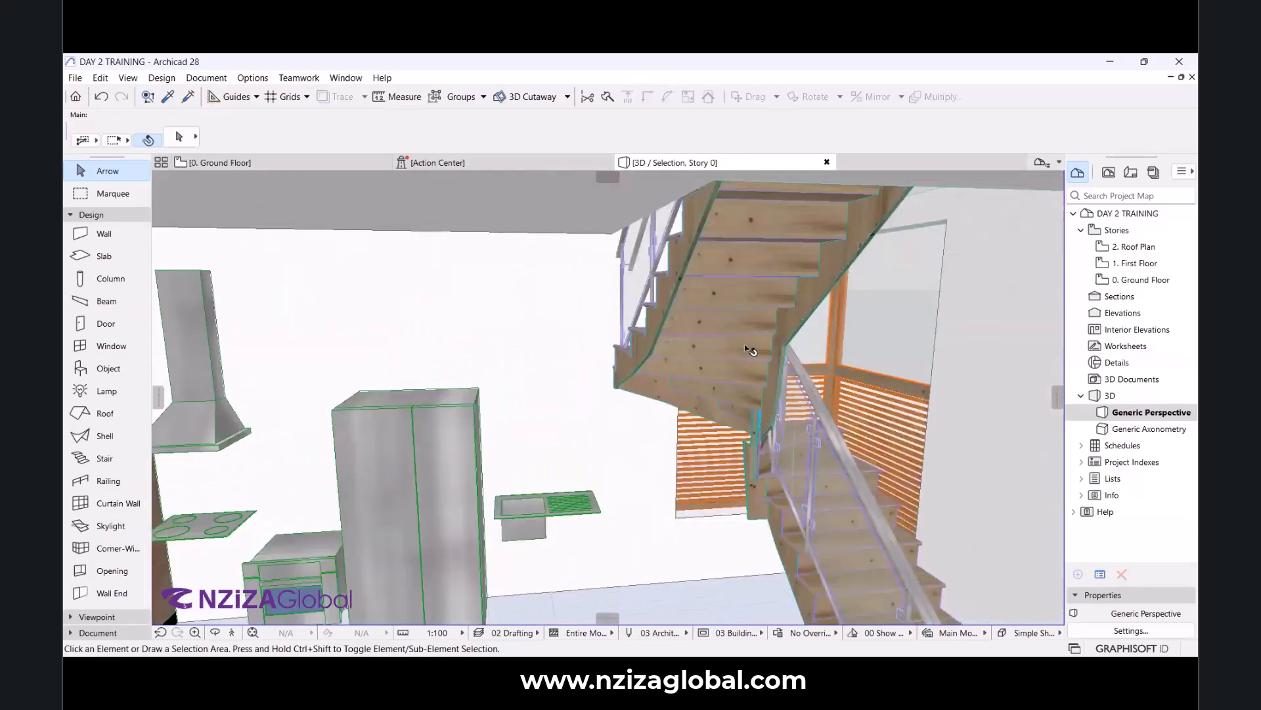
scroll(722, 345, down, 3)
scroll(683, 358, up, 2)
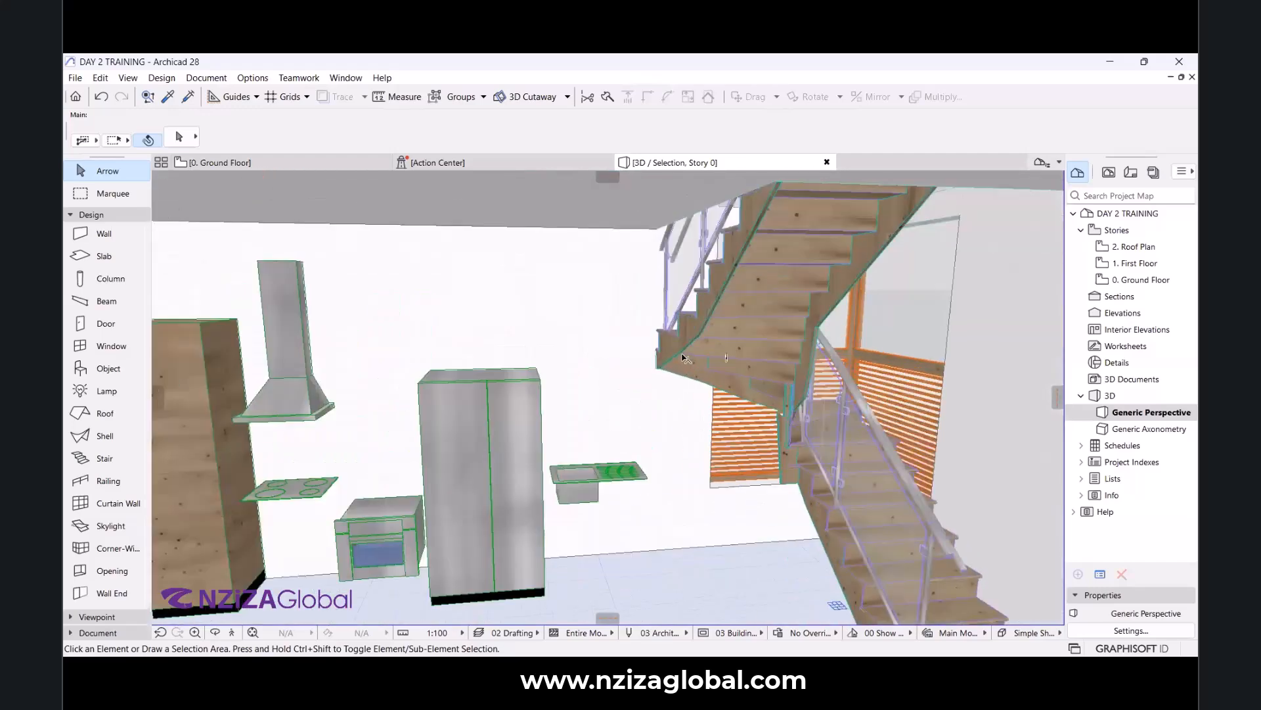
scroll(684, 359, up, 1)
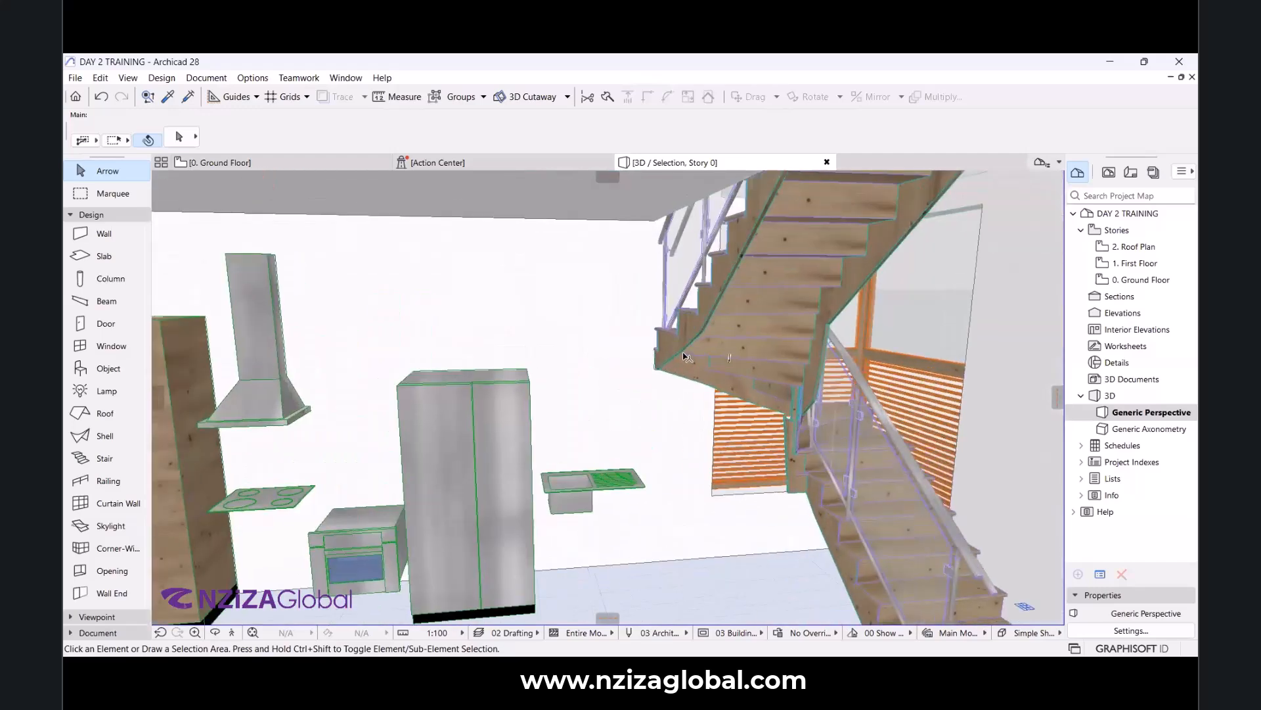
Delete the glass railing along the open outer side of the staircase's upper flight.
click(708, 240)
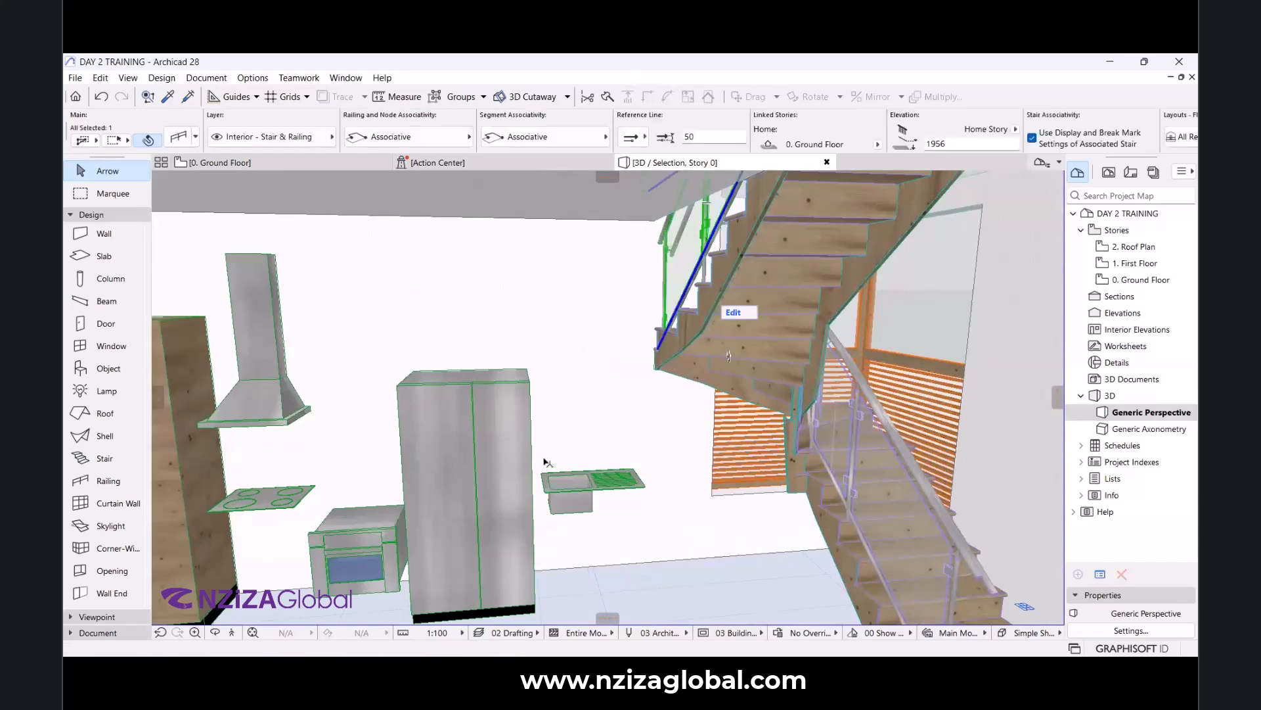
scroll(637, 407, down, 2)
scroll(637, 408, down, 3)
scroll(647, 358, up, 6)
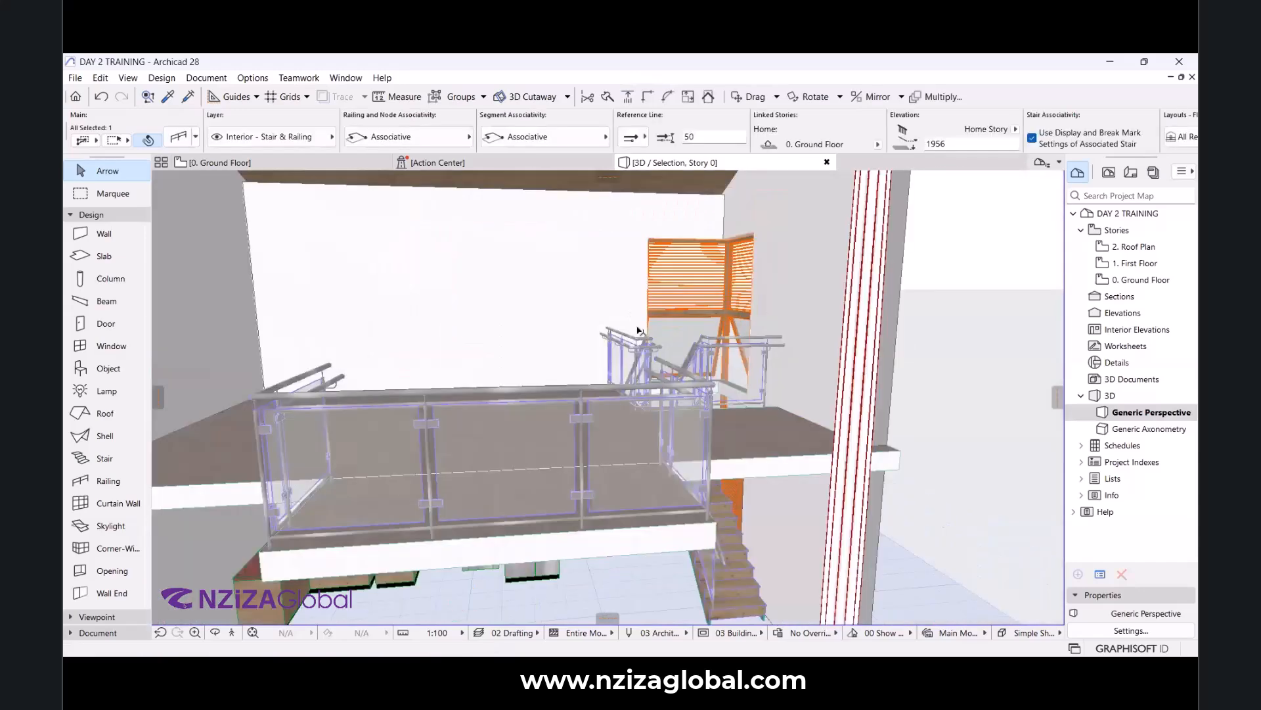
click(649, 359)
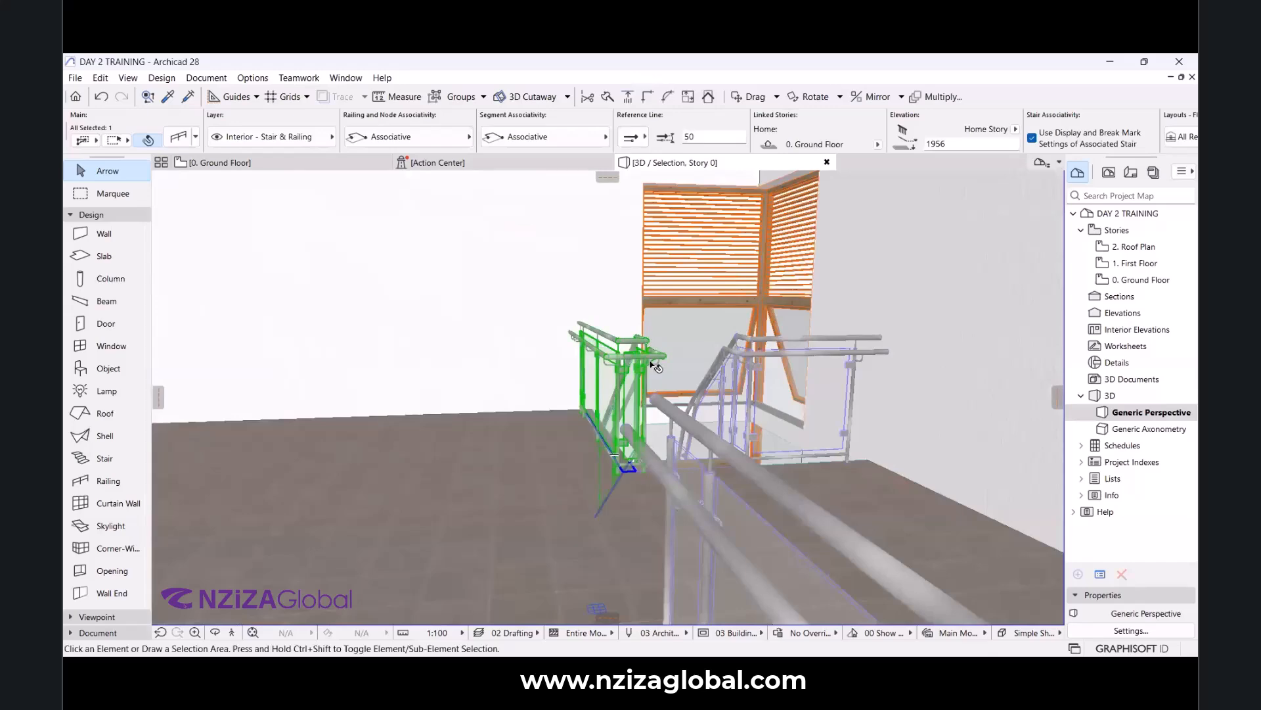
key(Delete)
scroll(629, 268, down, 4)
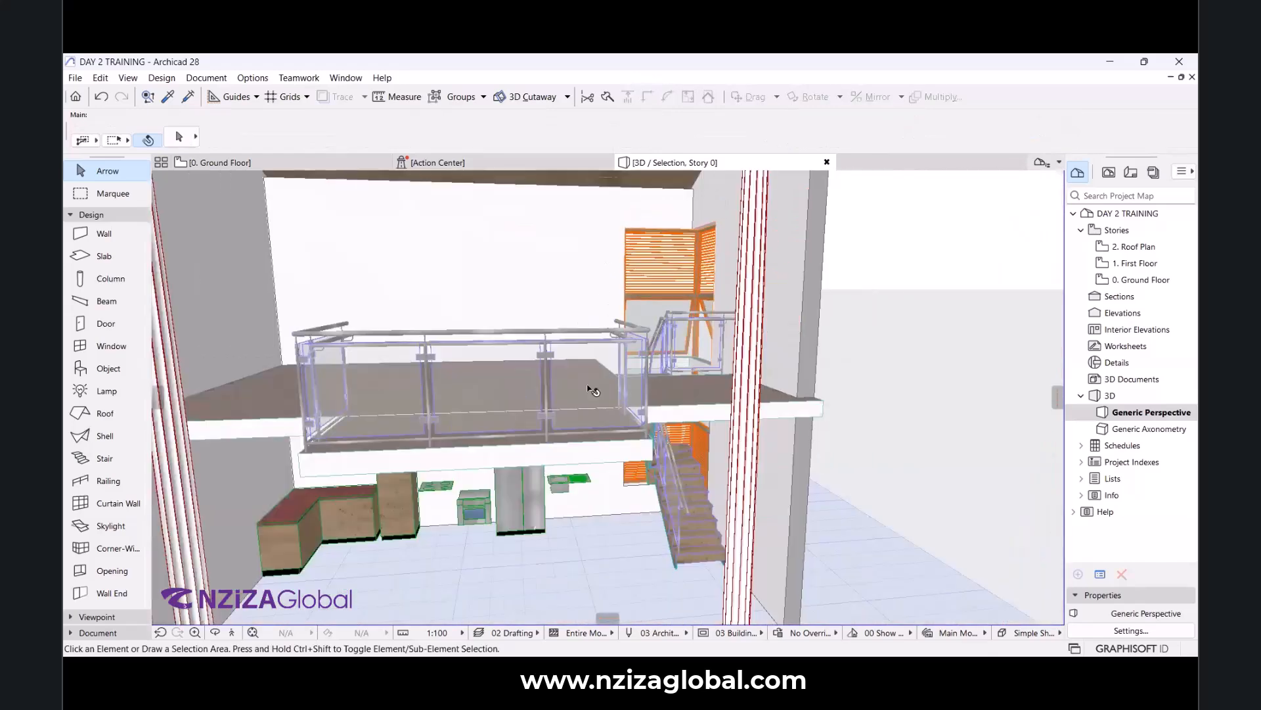
Examine the outer edge and underside of the staircase's upper flight beside the refrigerator and sink in 3D.
scroll(633, 296, up, 5)
scroll(634, 344, up, 4)
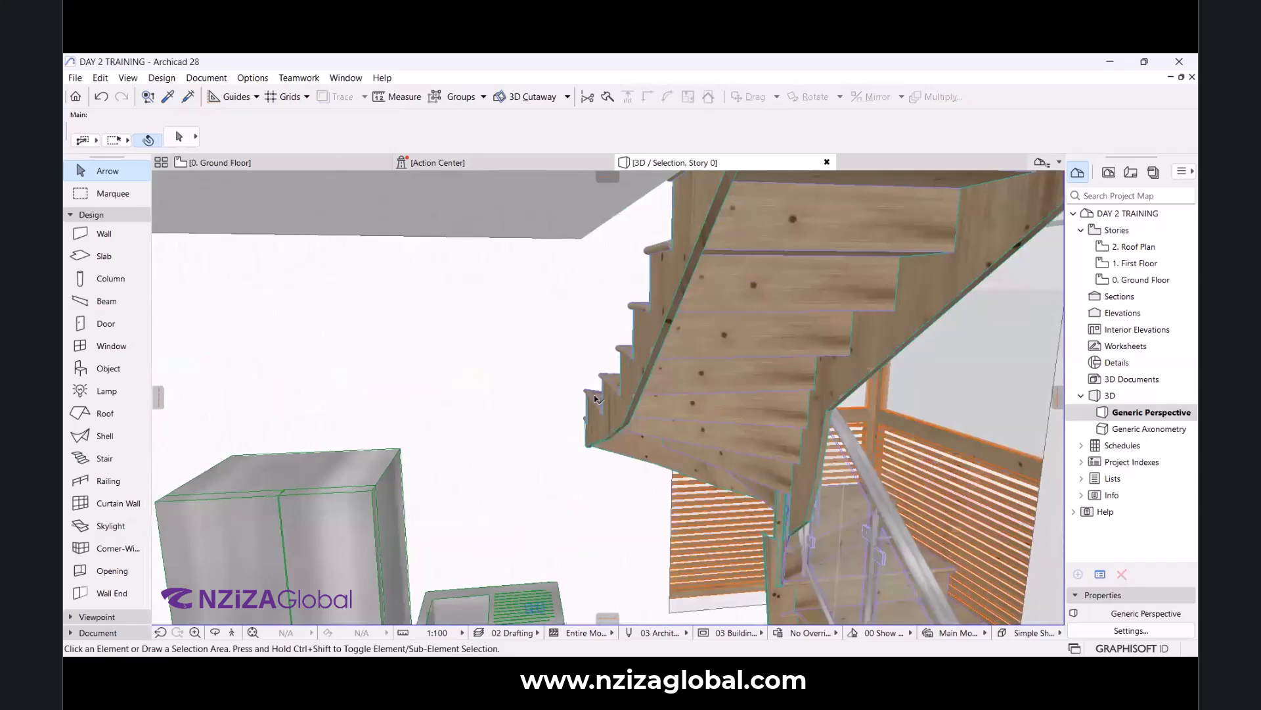
click(595, 398)
scroll(651, 317, down, 5)
middle_drag(687, 310, 665, 396)
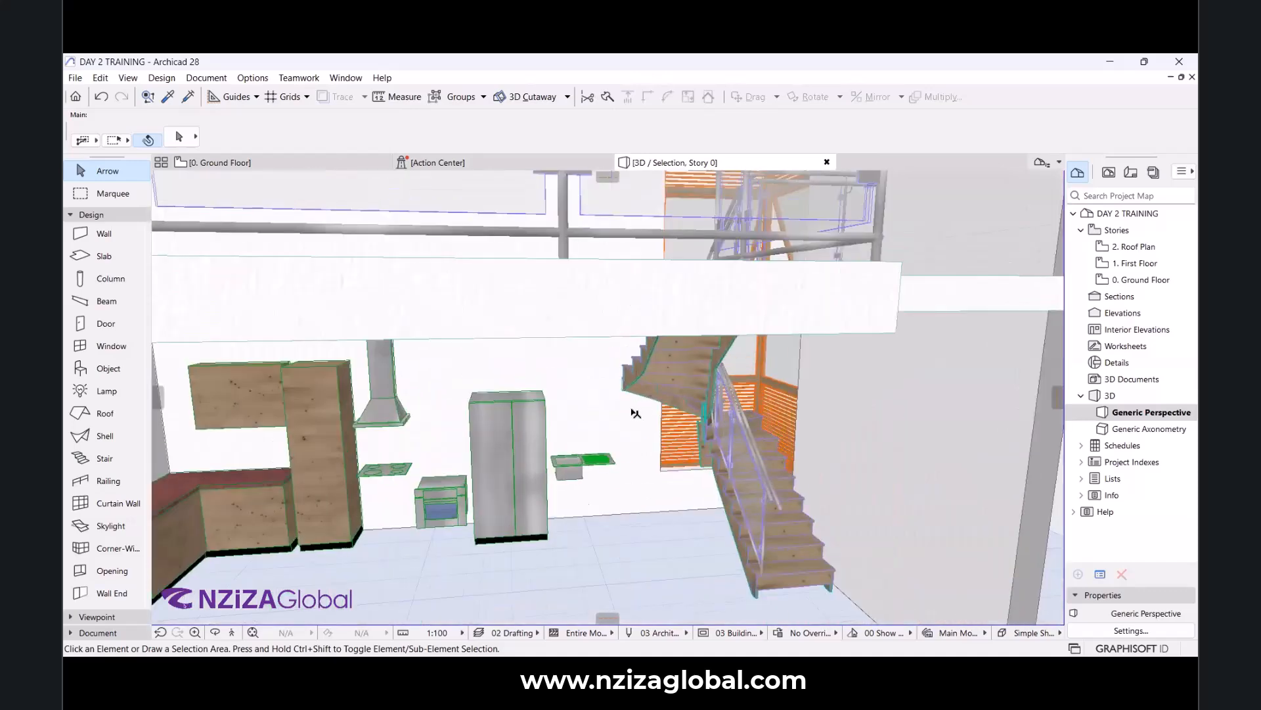
scroll(636, 413, up, 3)
scroll(633, 270, up, 3)
scroll(652, 355, down, 3)
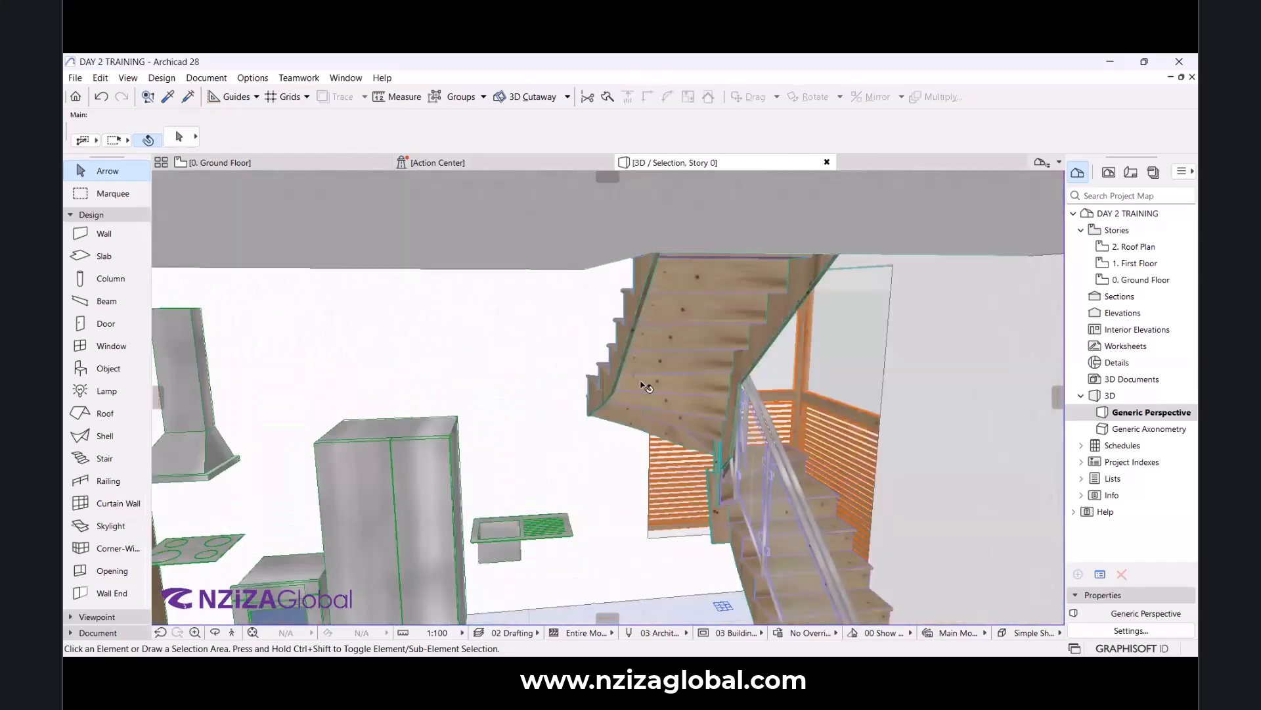
scroll(657, 290, up, 6)
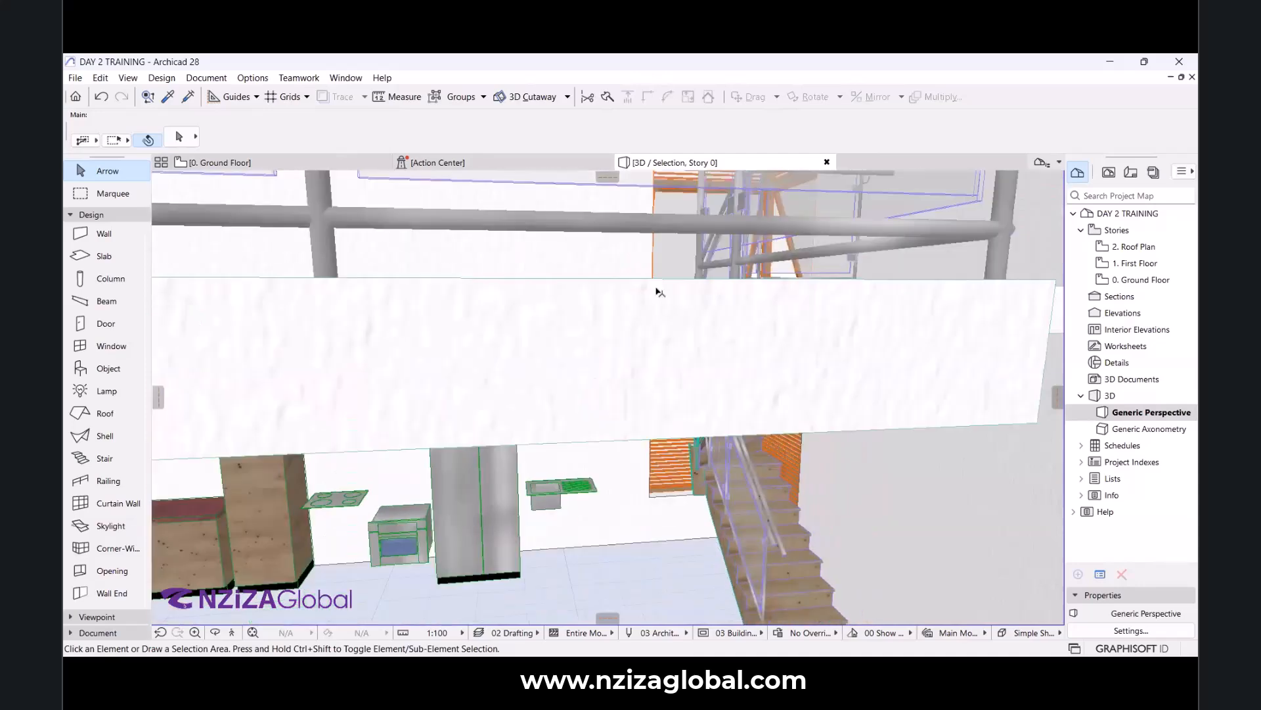
scroll(729, 215, down, 8)
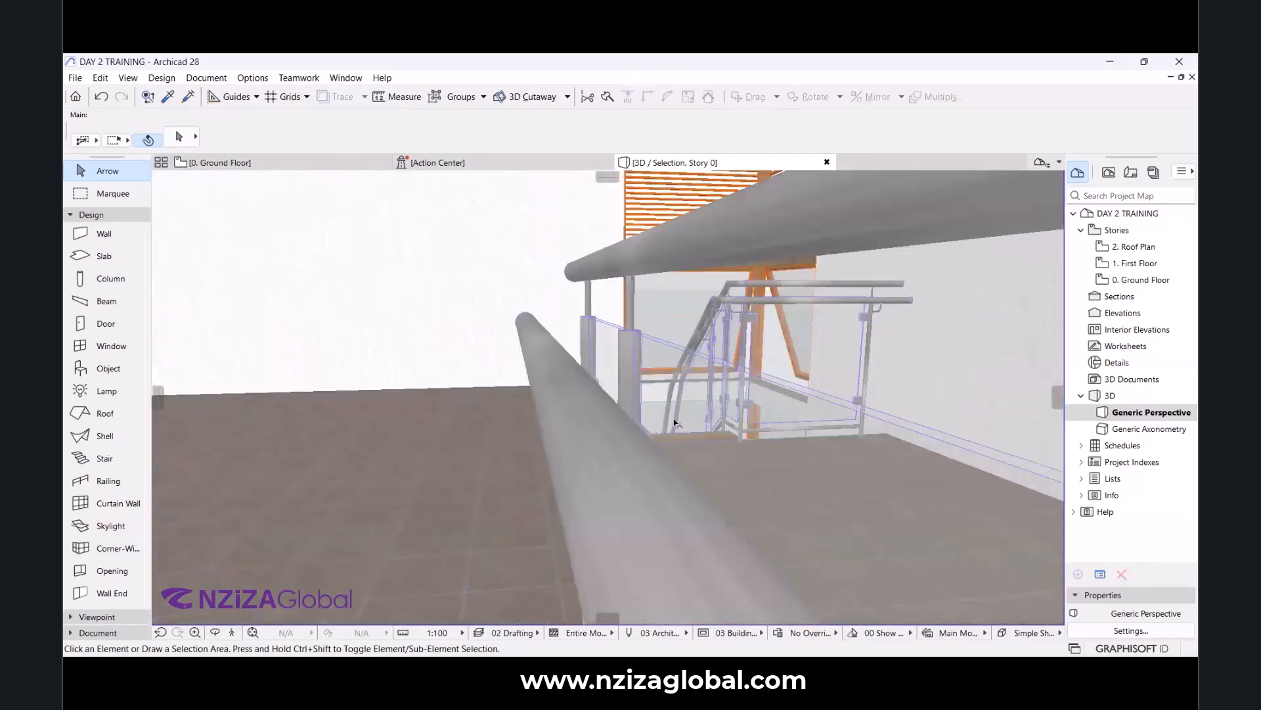
Inspect the stair opening from above the balcony, and the staircase and kitchen from the open front.
scroll(665, 343, up, 3)
scroll(665, 361, down, 3)
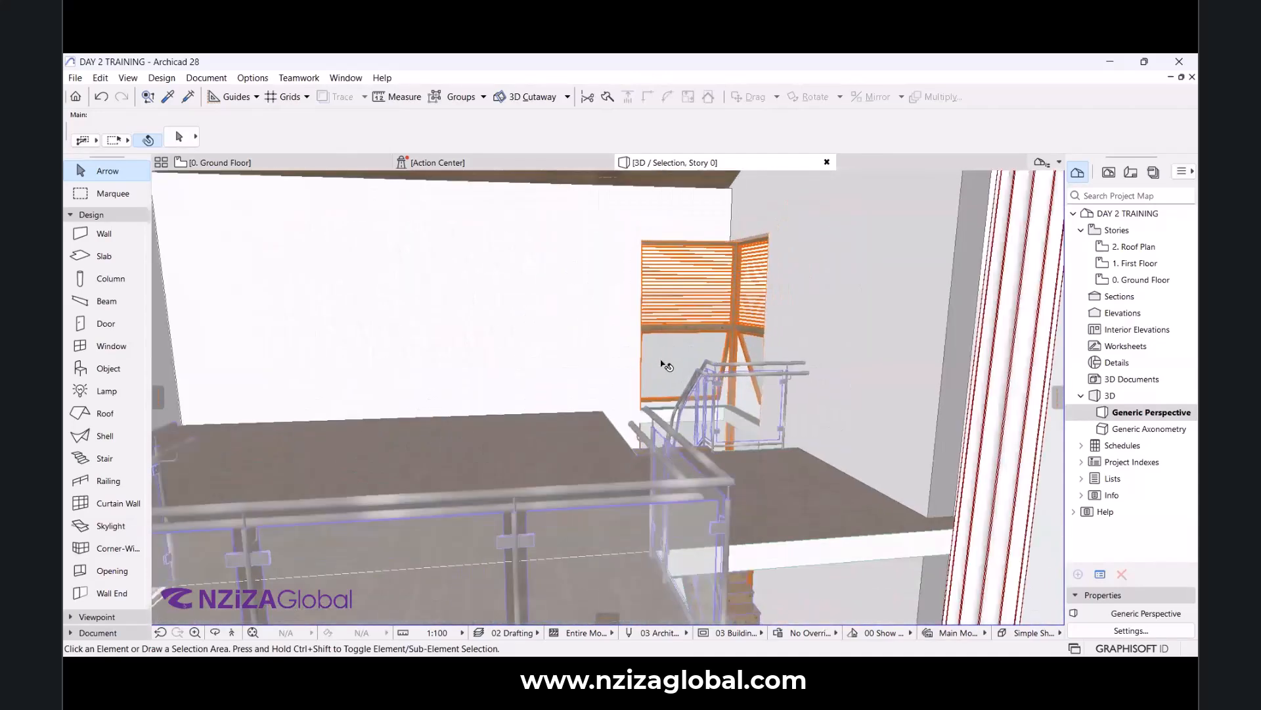
scroll(717, 484, down, 4)
scroll(690, 591, up, 3)
scroll(654, 576, up, 2)
click(216, 634)
drag(519, 478, 756, 336)
drag(625, 525, 656, 402)
scroll(688, 436, up, 3)
drag(655, 455, 711, 352)
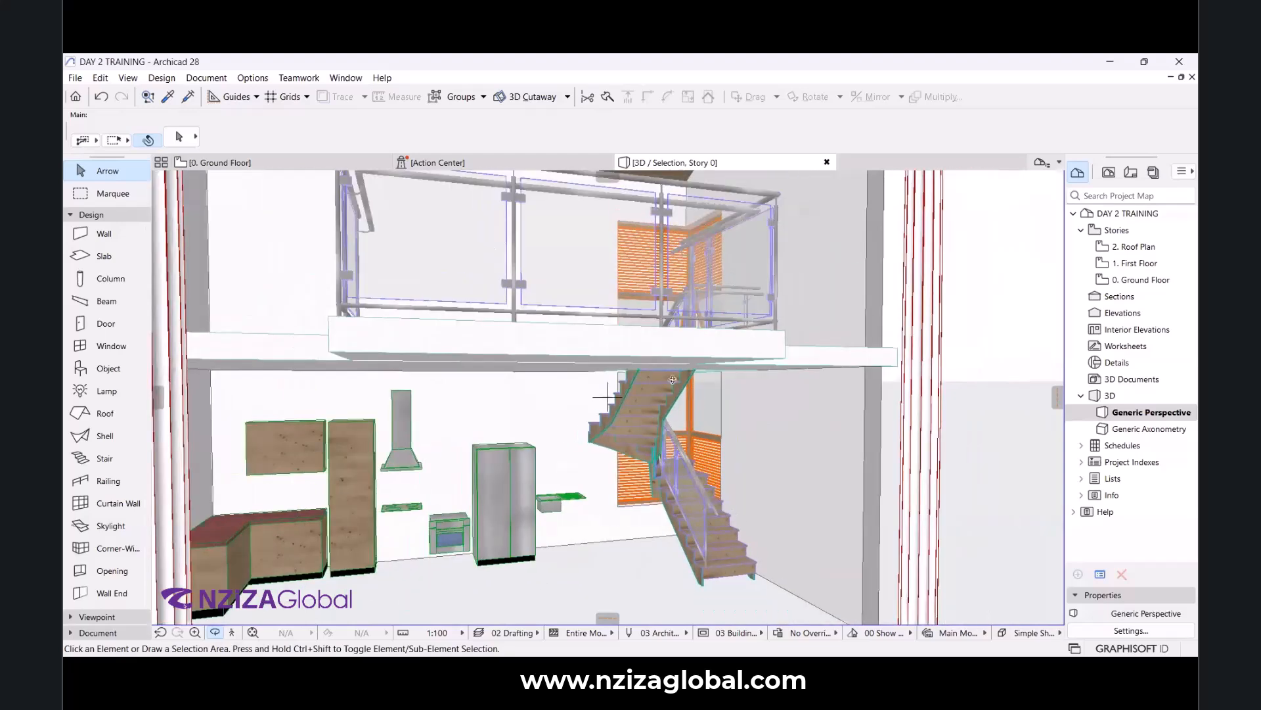
drag(608, 398, 625, 345)
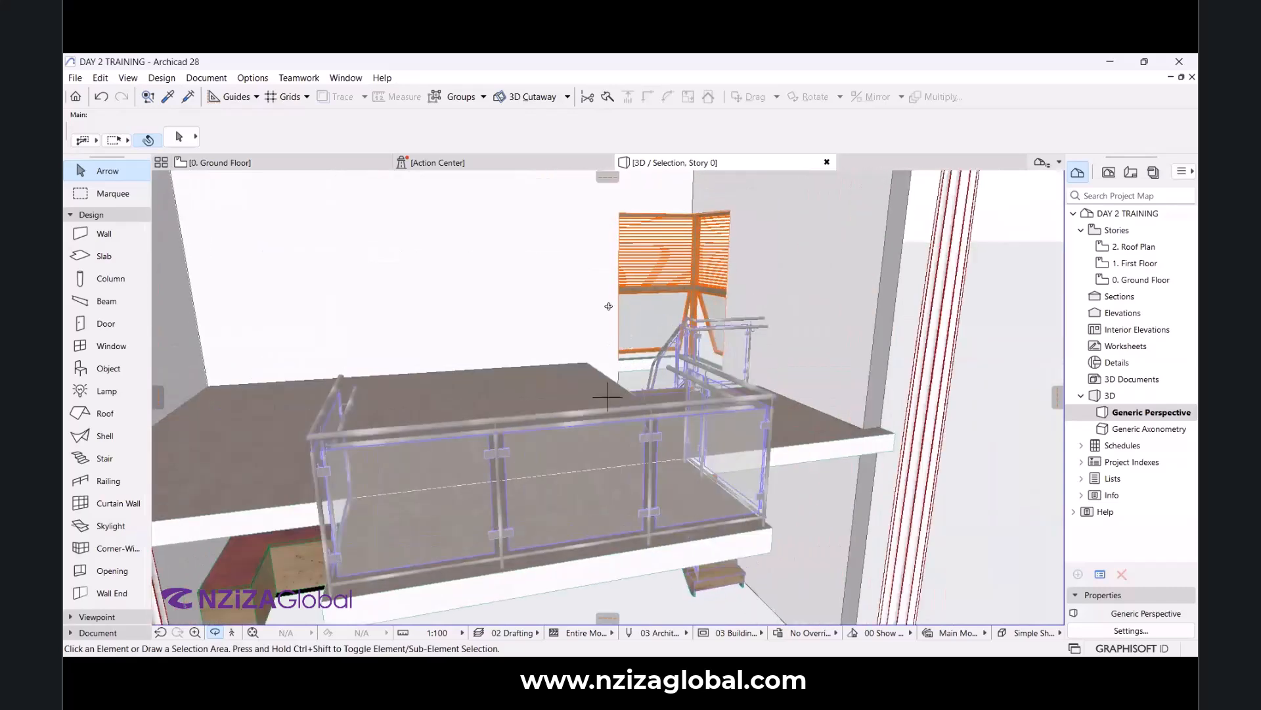
Return to the Ground Floor plan and focus on the gap between the sink and the staircase's upper flight.
double_click(1121, 280)
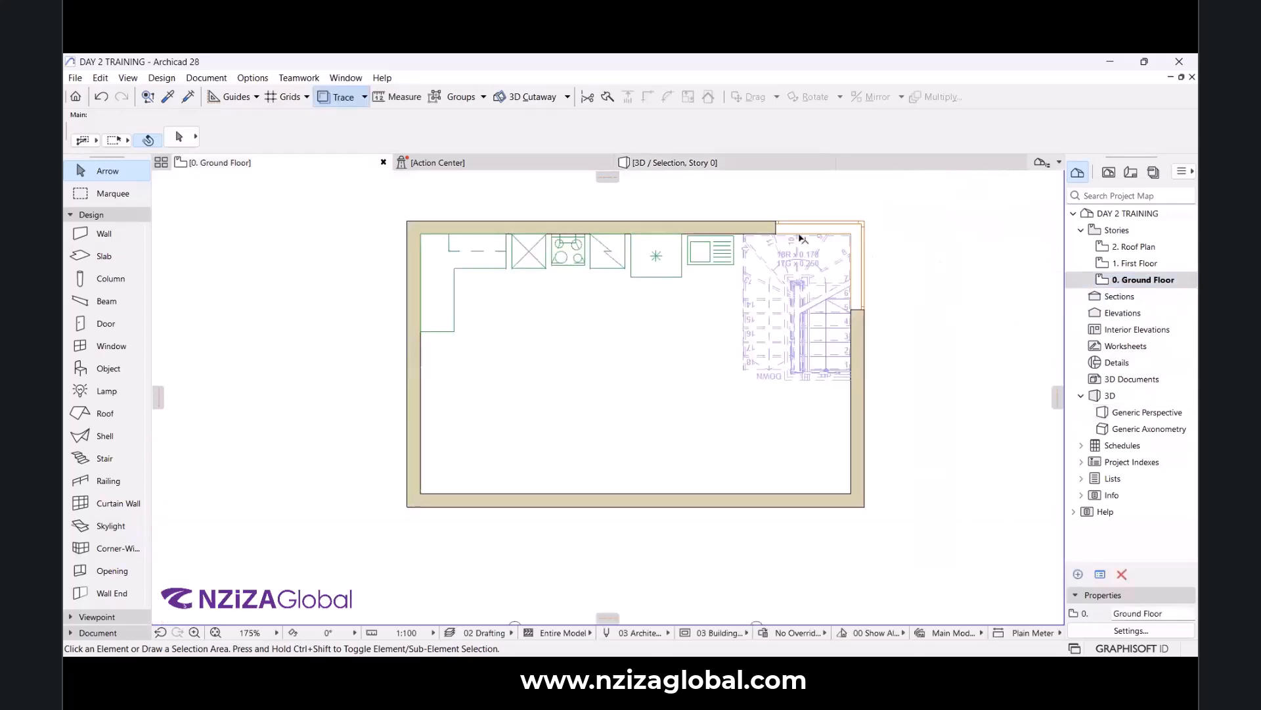
scroll(800, 236, up, 5)
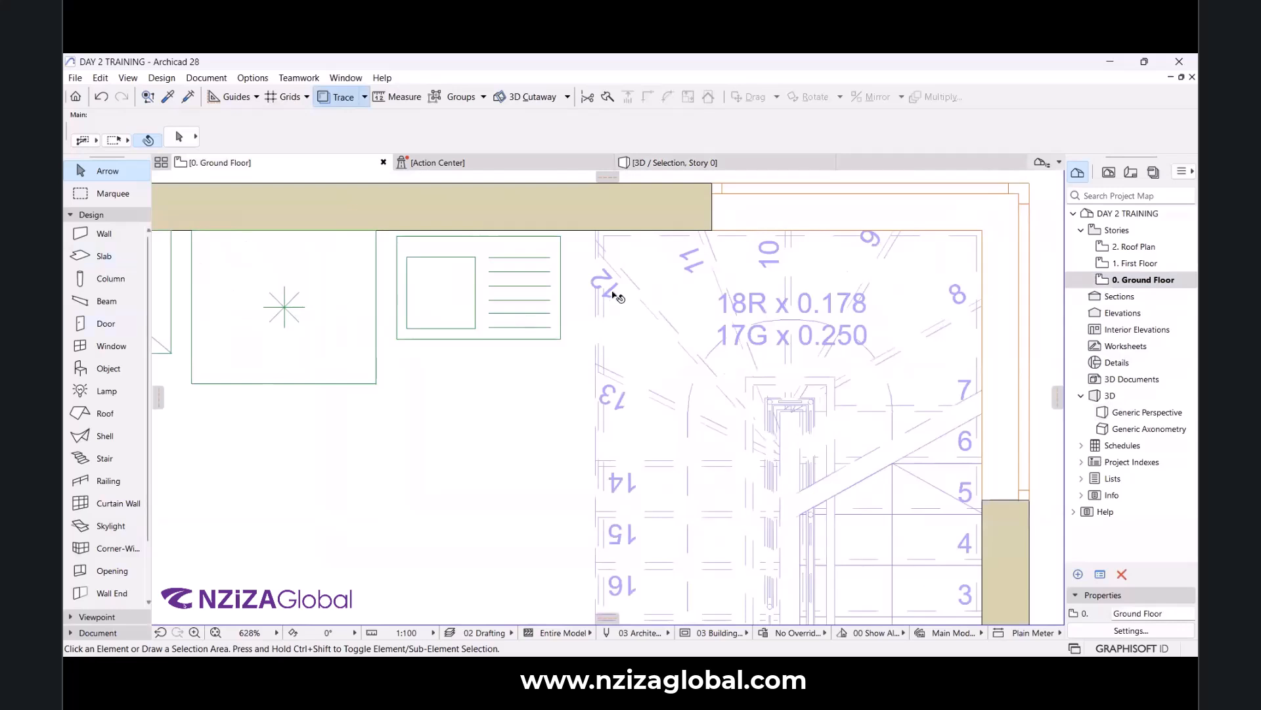
scroll(677, 344, down, 1)
scroll(677, 344, down, 4)
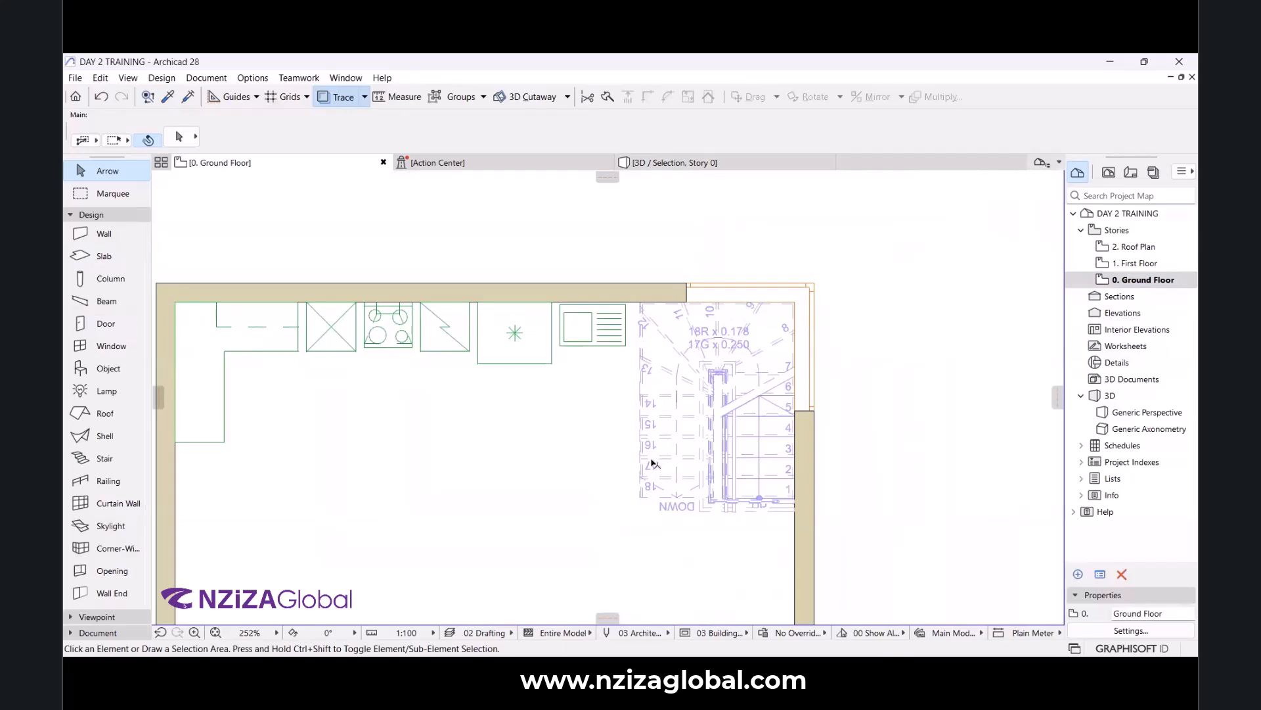
scroll(656, 462, up, 2)
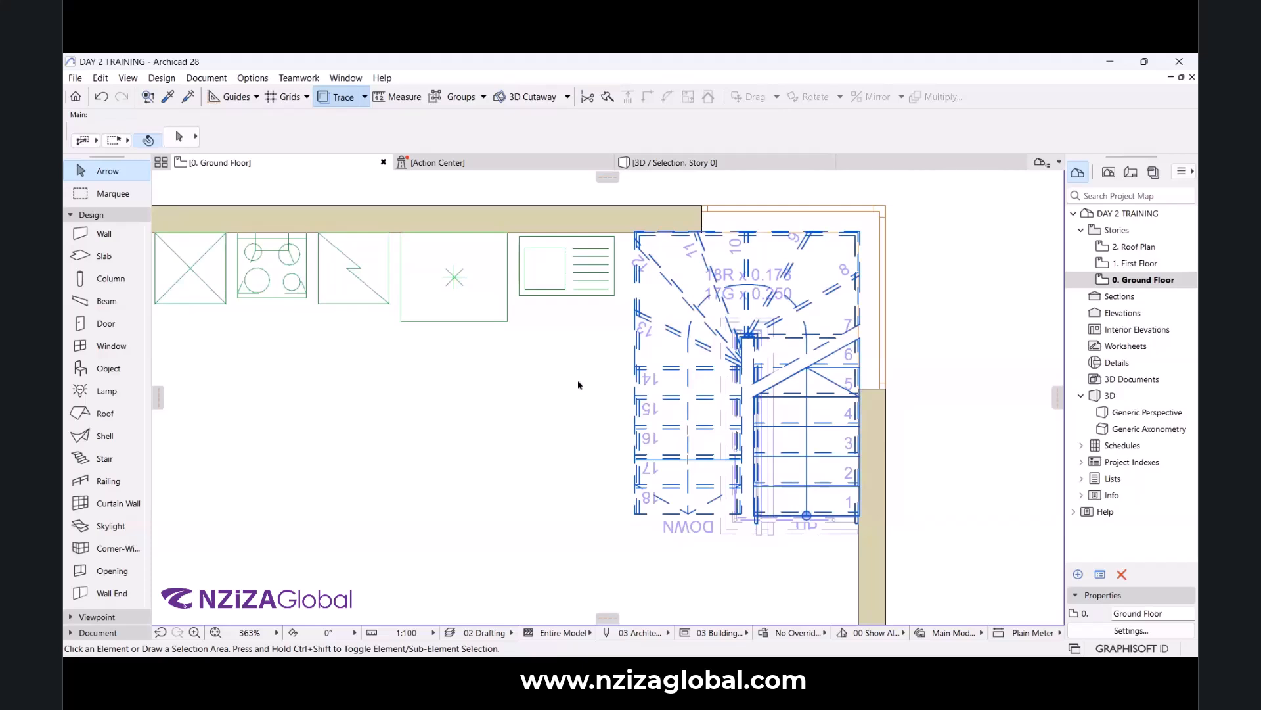
click(620, 408)
Set the default structural wall to a thickness of 150 mm and a bottom offset of 0 mm.
click(98, 238)
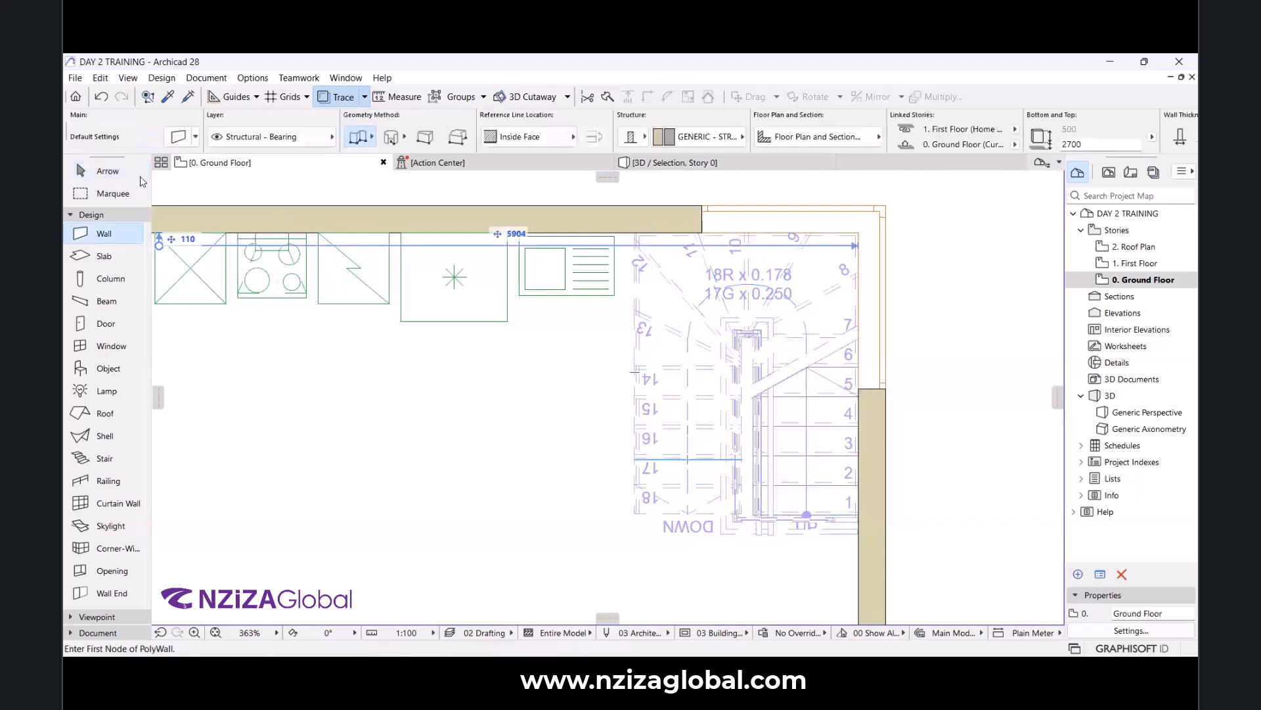
click(177, 136)
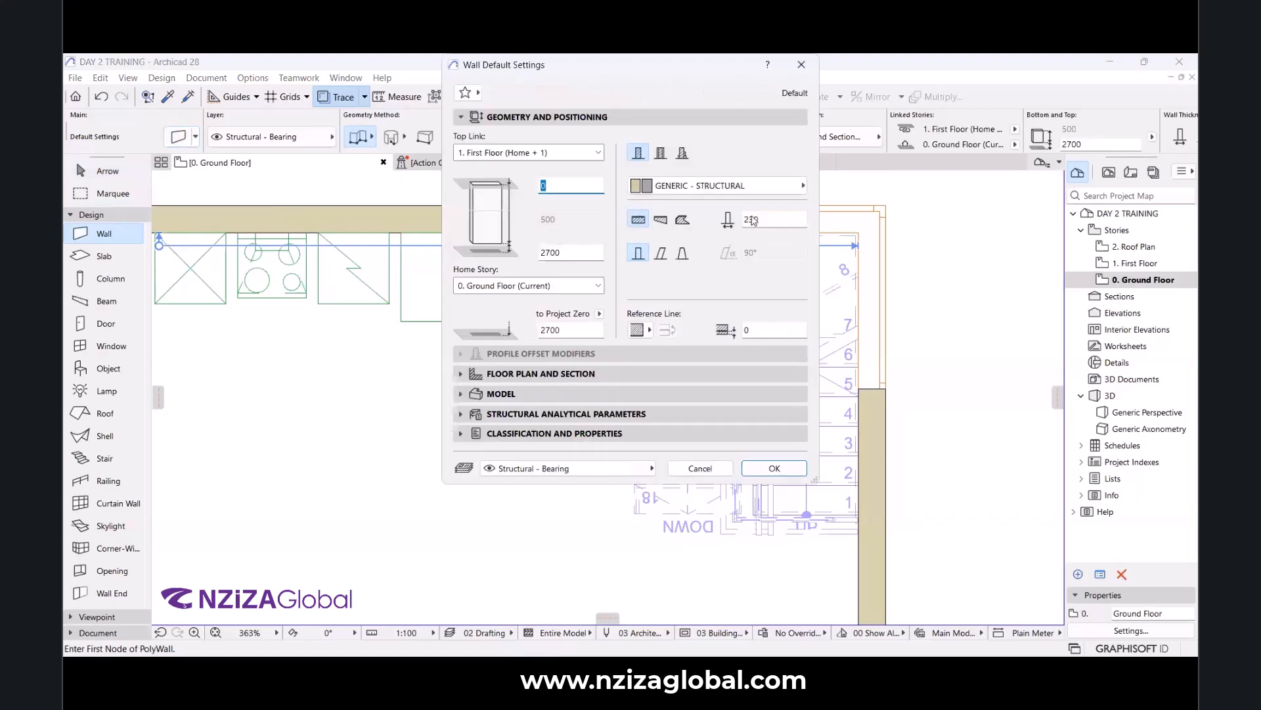
click(768, 219)
text(150)
click(579, 253)
drag(578, 253, 533, 266)
text(0)
click(568, 186)
click(775, 469)
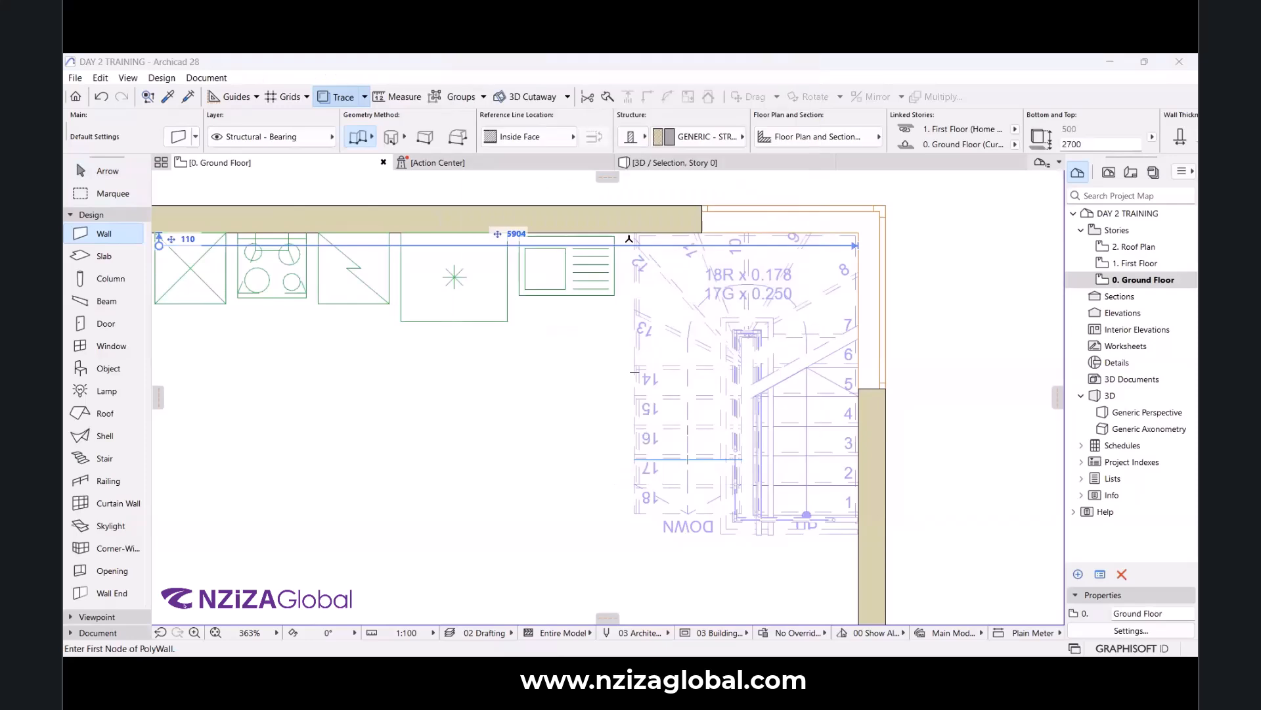
Draw a wall about 2373 mm long from the rear wall's inner face along the upper flight's outer edge to step 18.
scroll(648, 232, up, 10)
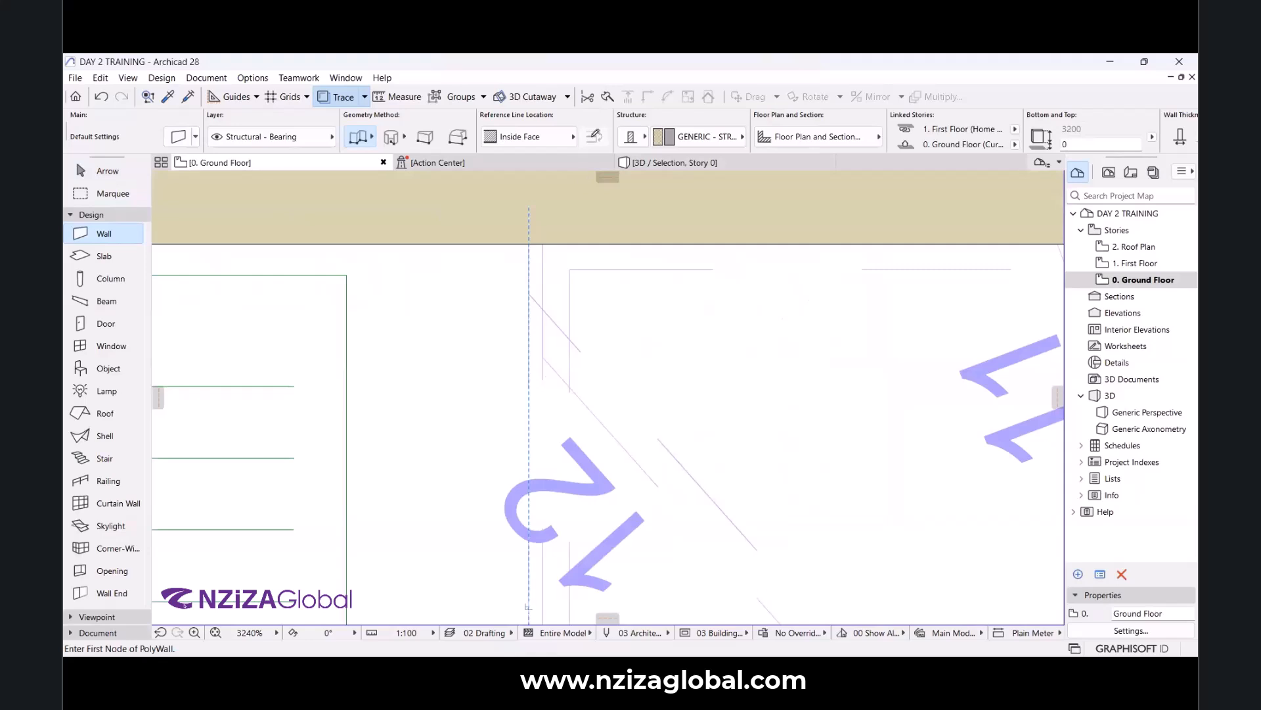
click(529, 244)
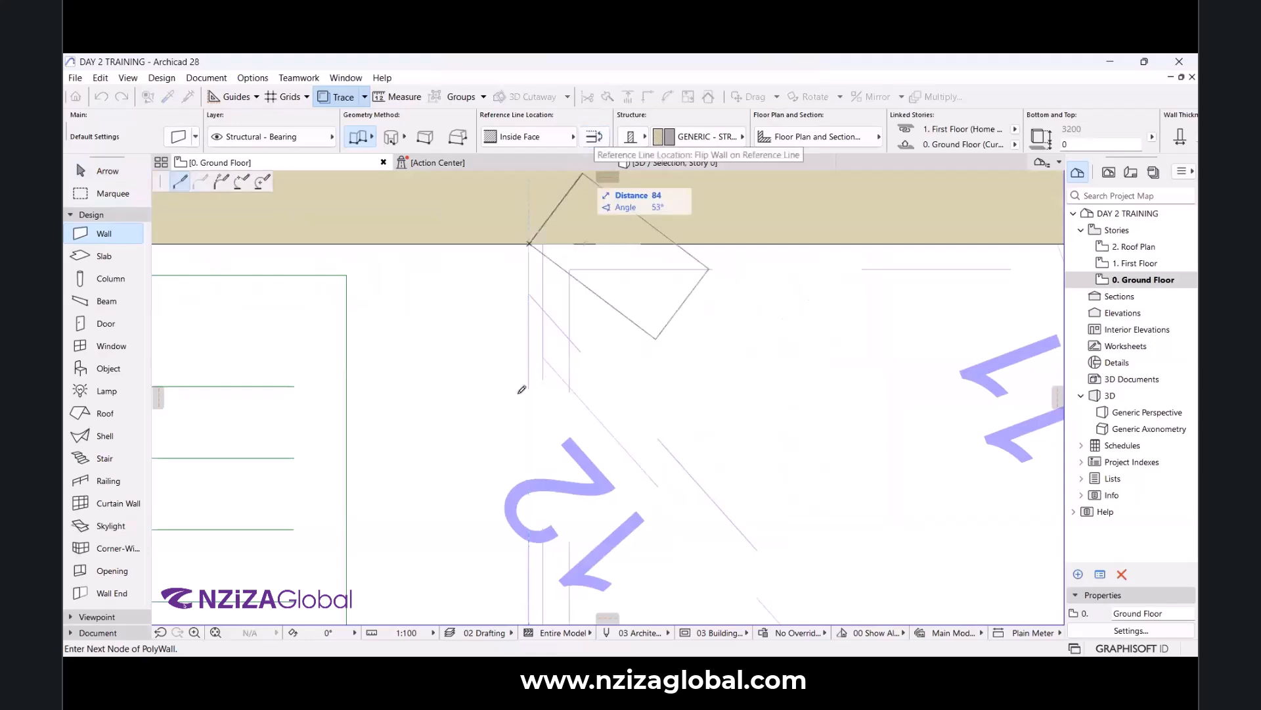
scroll(526, 318, down, 5)
scroll(543, 361, up, 6)
scroll(550, 366, up, 5)
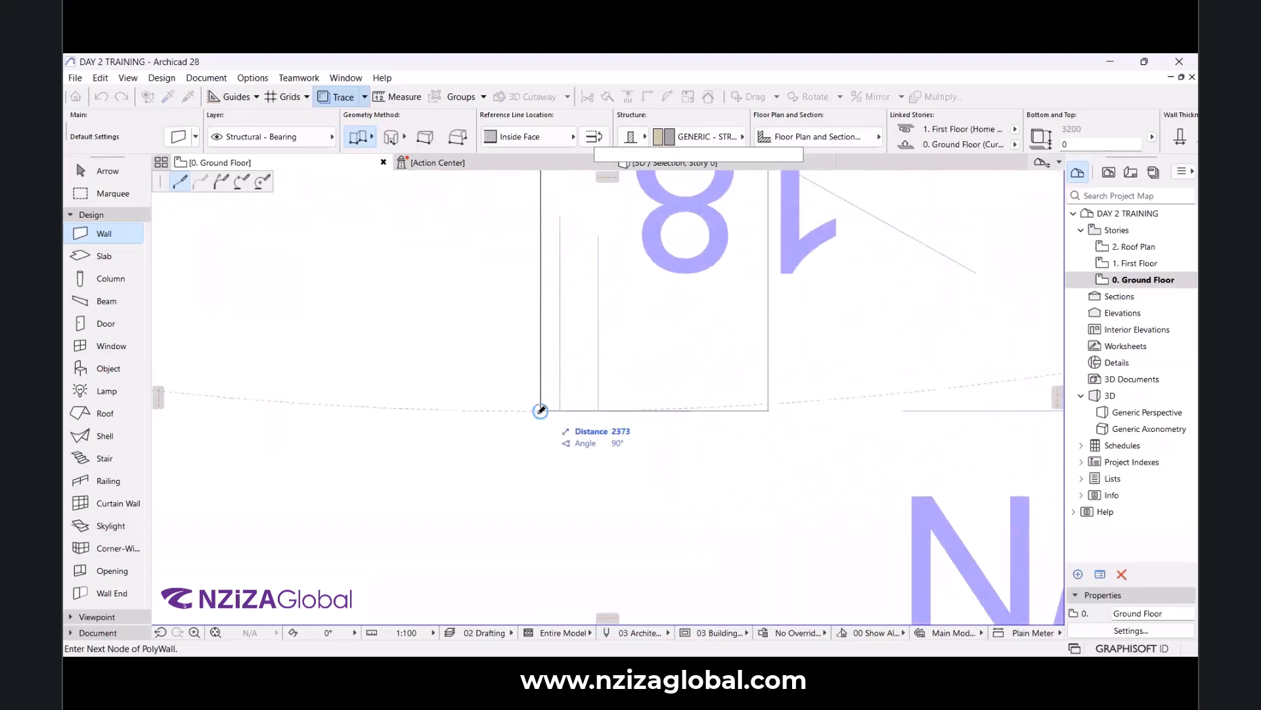
double_click(541, 410)
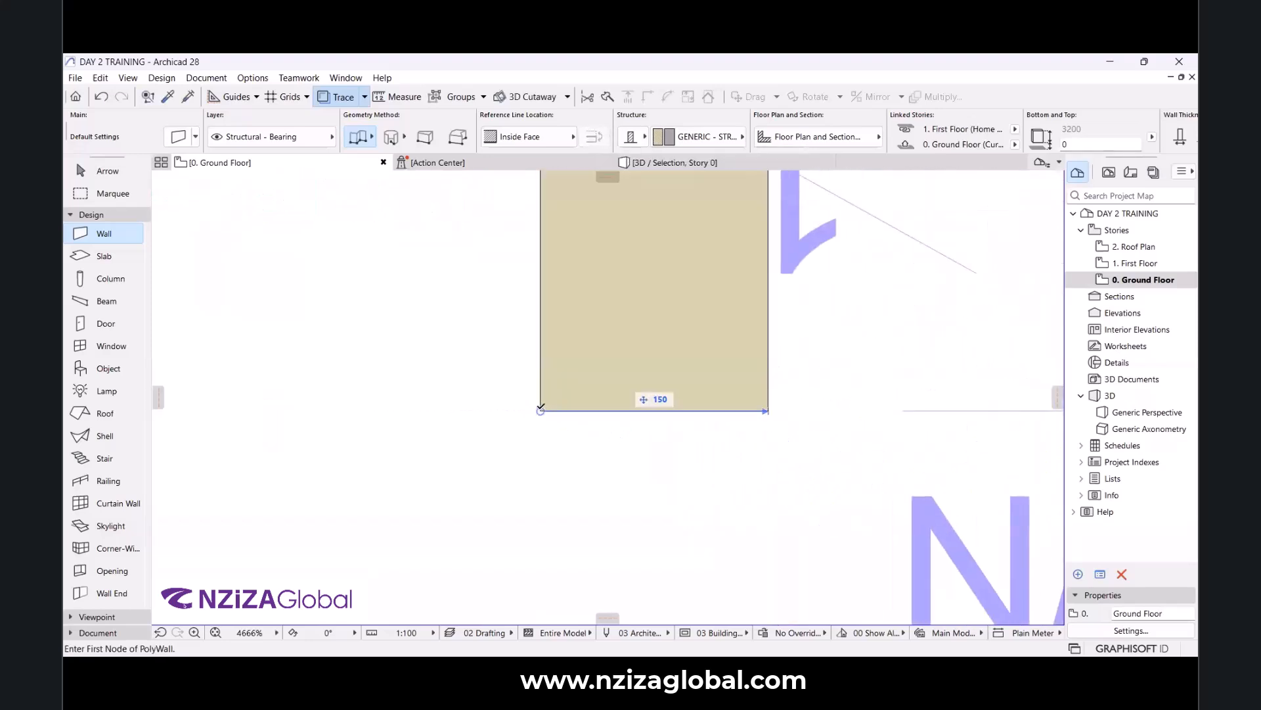
Check the area between the sink and the staircase in 3D for the new partition wall.
click(655, 164)
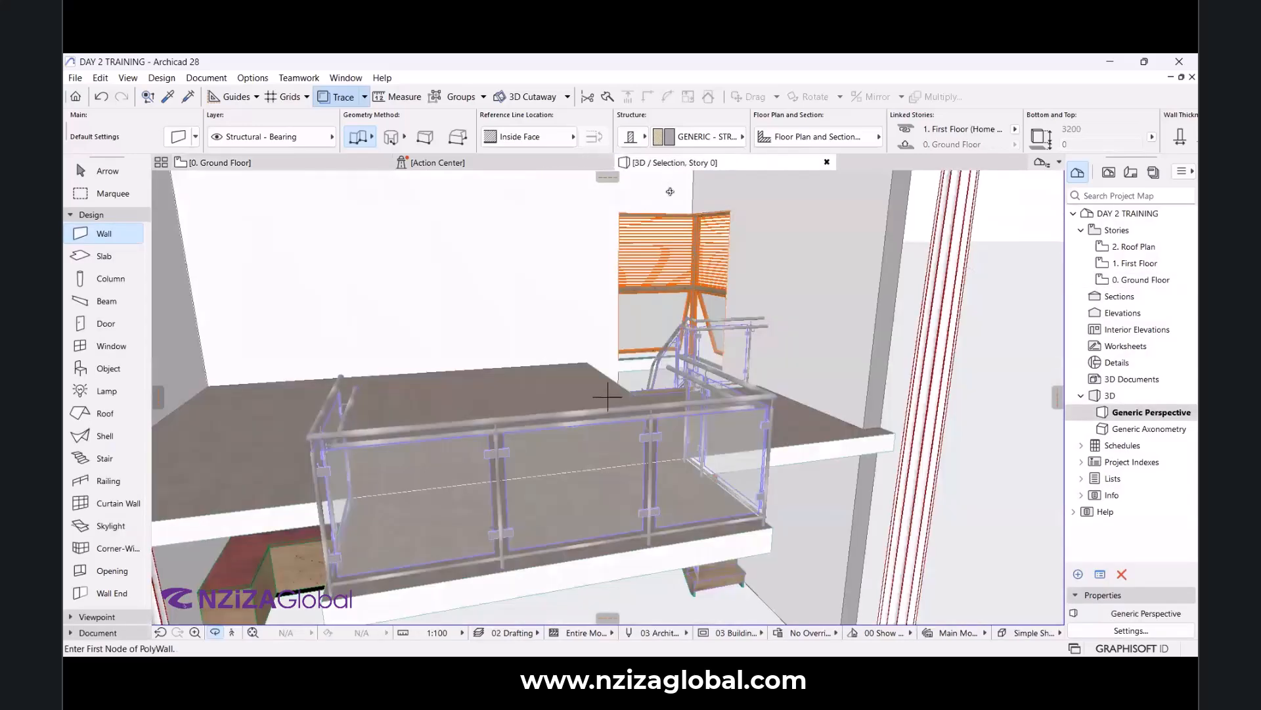
scroll(678, 292, down, 5)
scroll(627, 547, up, 4)
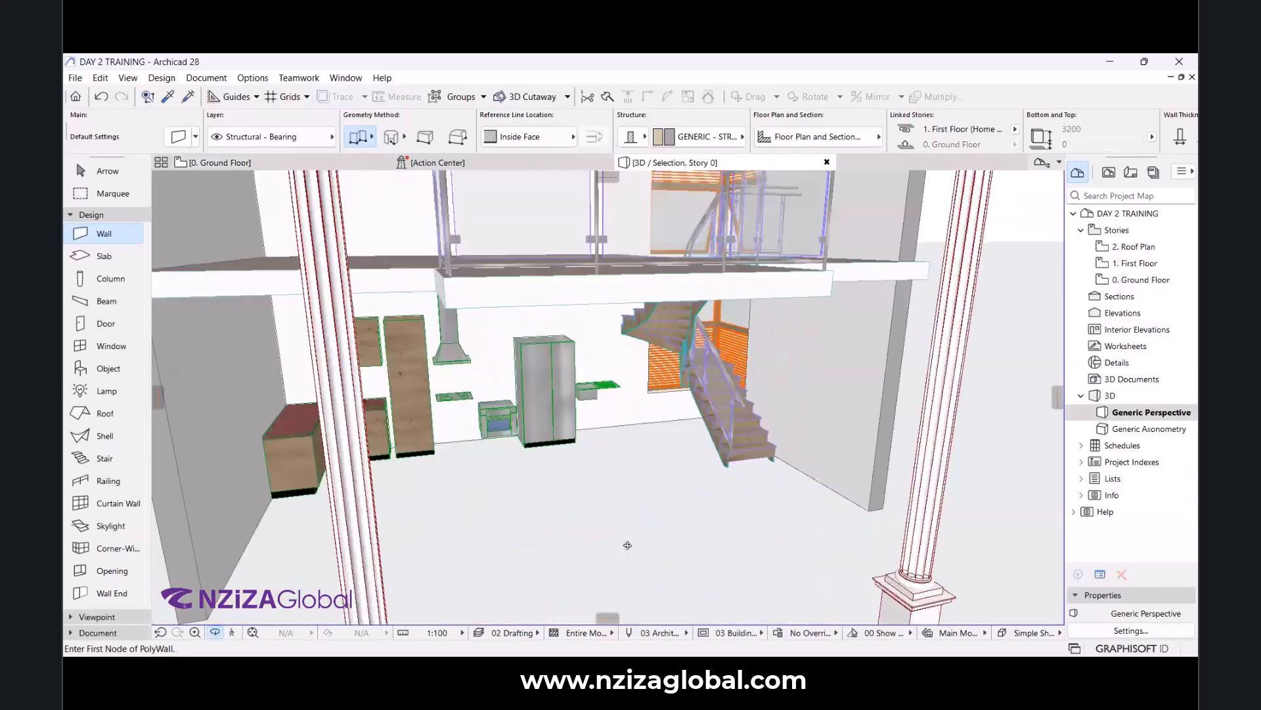
scroll(627, 545, up, 3)
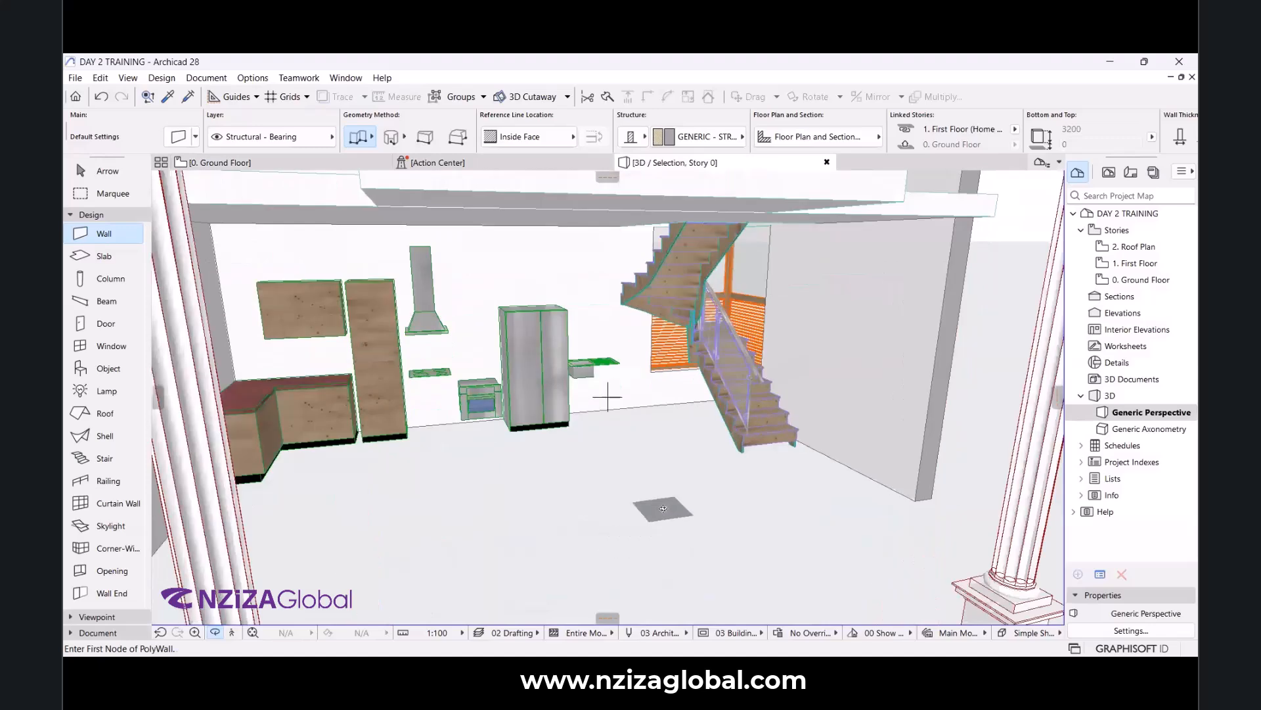
scroll(647, 437, down, 6)
scroll(647, 437, down, 2)
shift+middle_drag(865, 422, 732, 405)
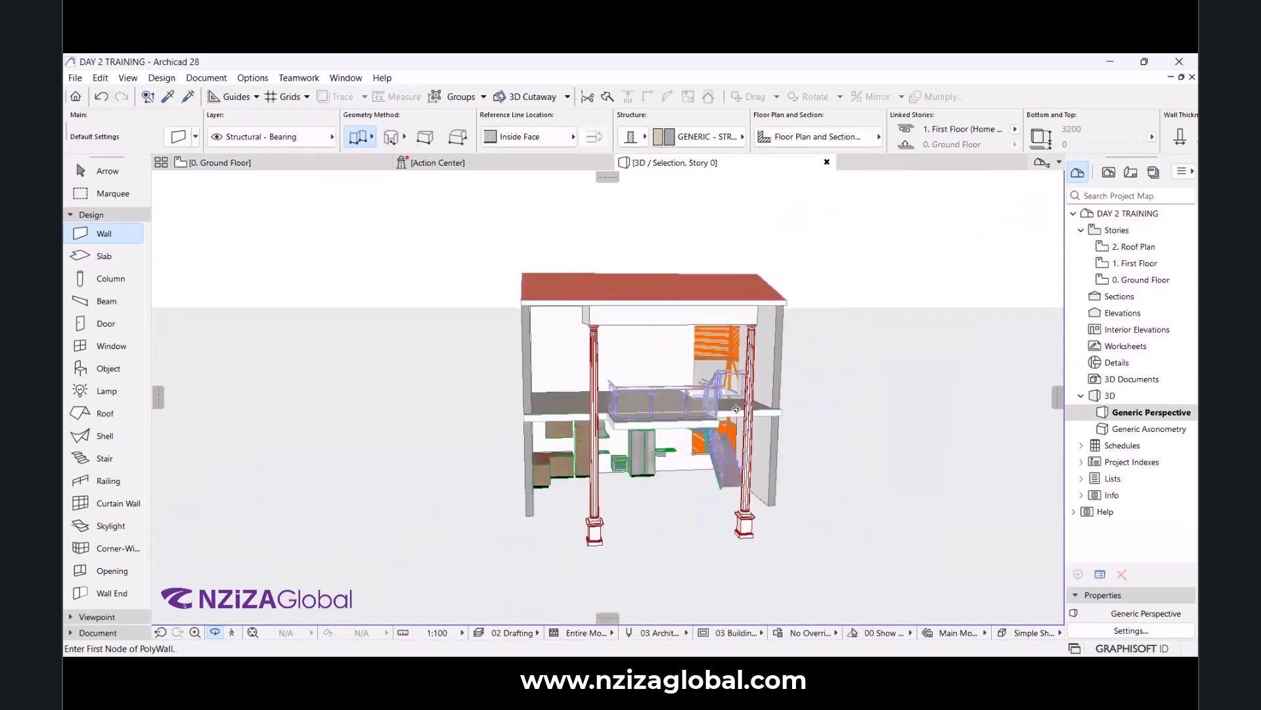
scroll(607, 396, up, 8)
shift+middle_drag(660, 391, 766, 330)
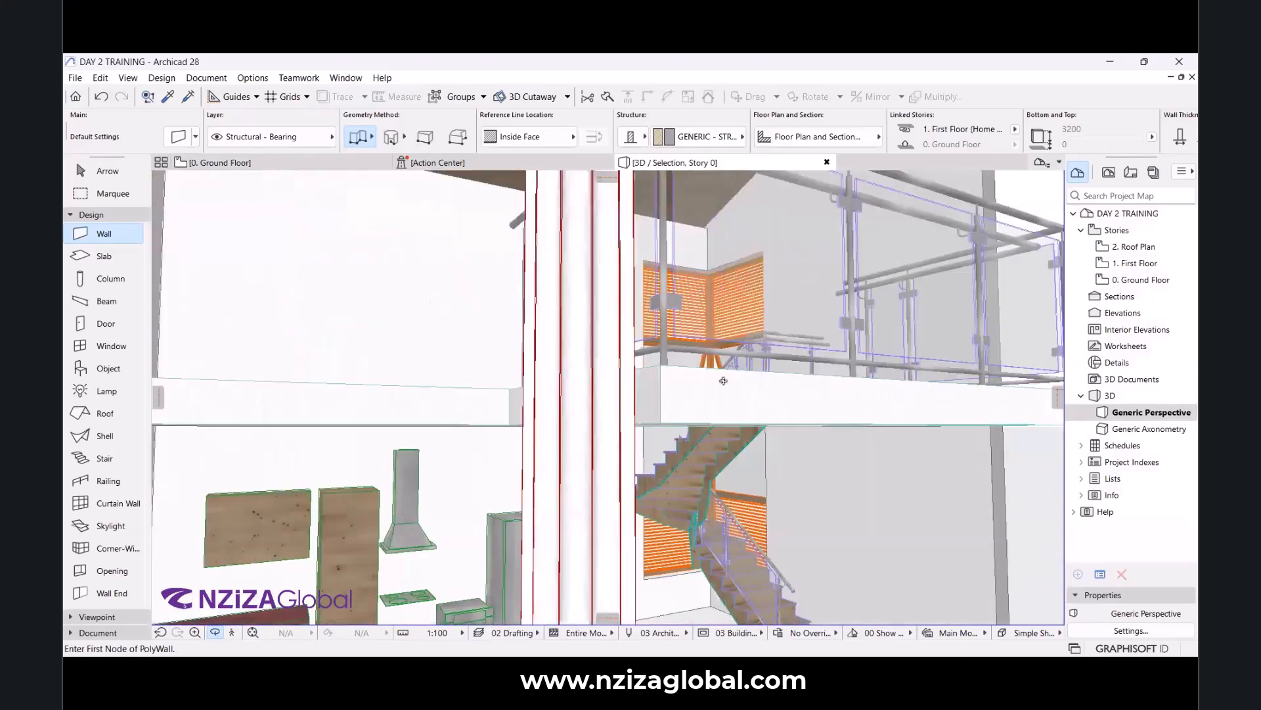
scroll(608, 396, down, 6)
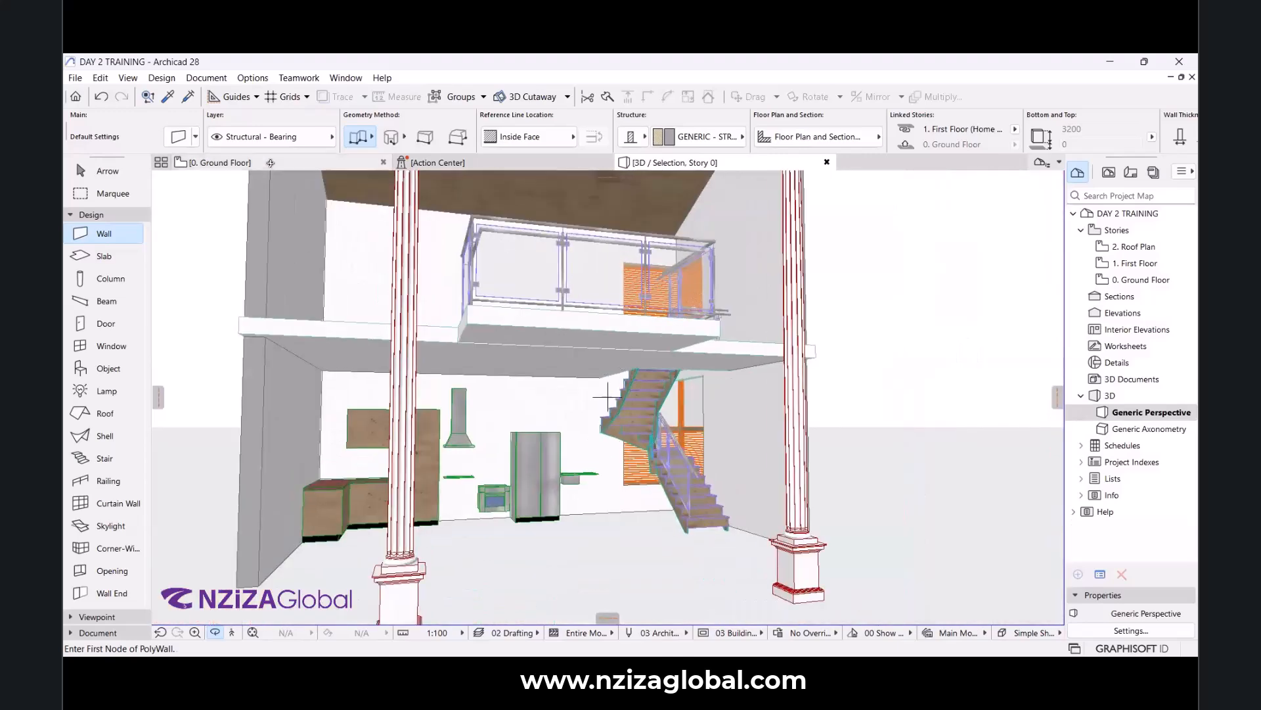
Select the new partition wall in the Ground Floor plan and display all elements of the model in 3D.
key(F2)
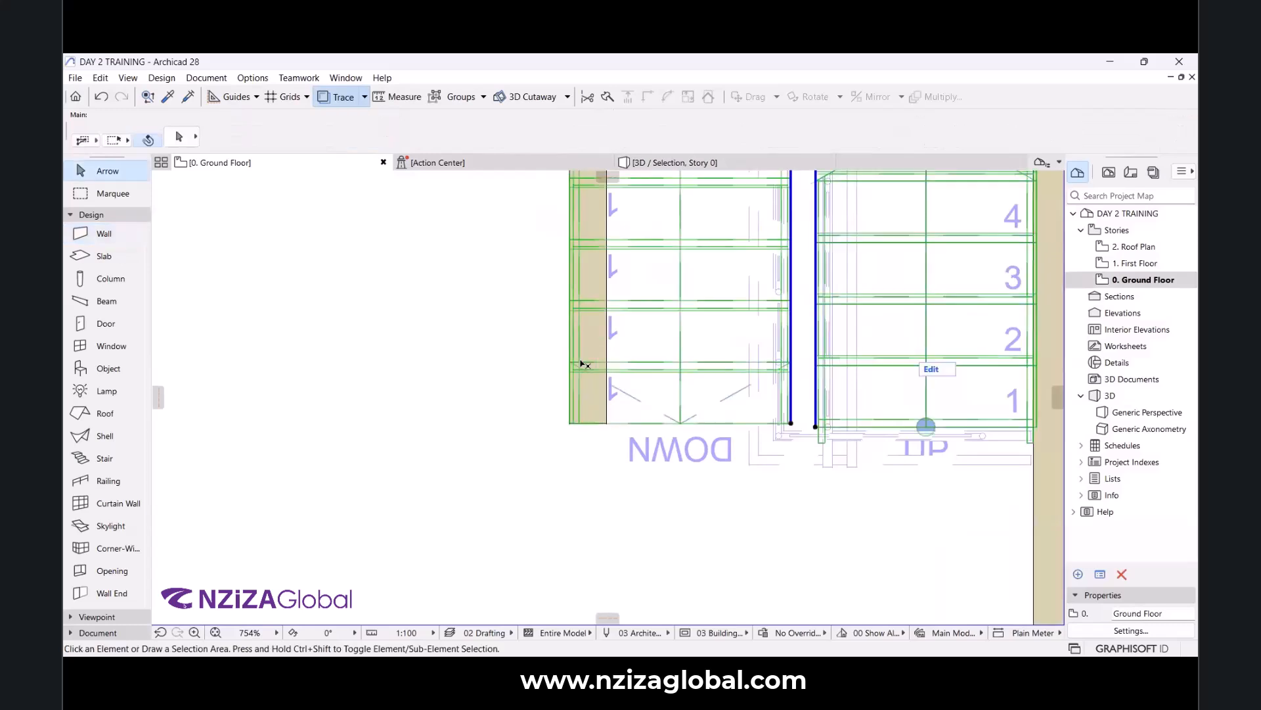
click(600, 411)
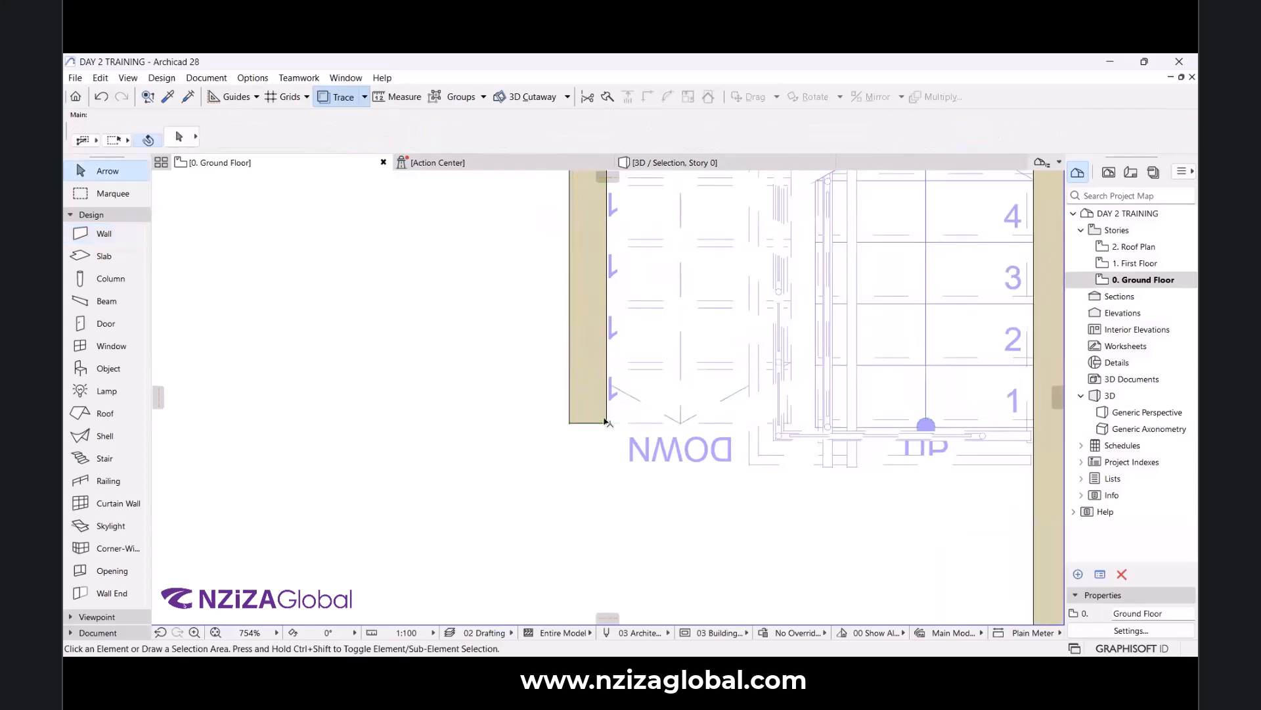
click(581, 373)
right_click(580, 372)
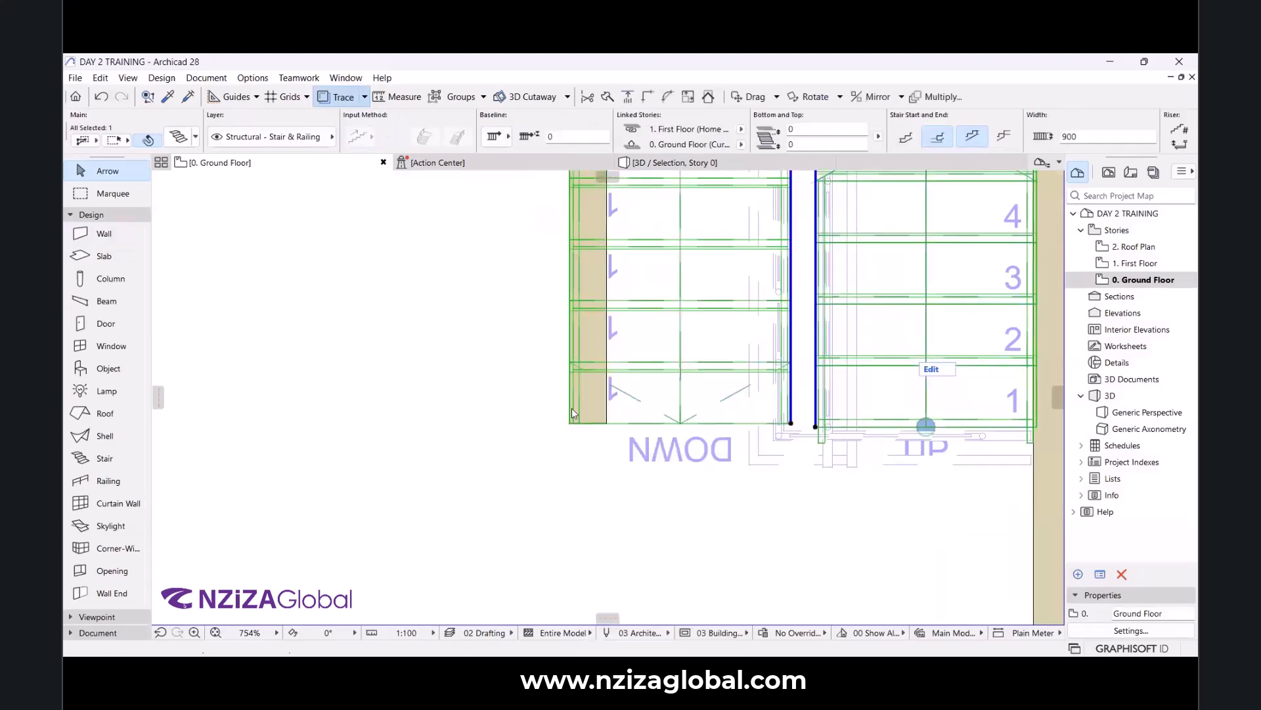
key(Escape)
key(Escape)
click(604, 416)
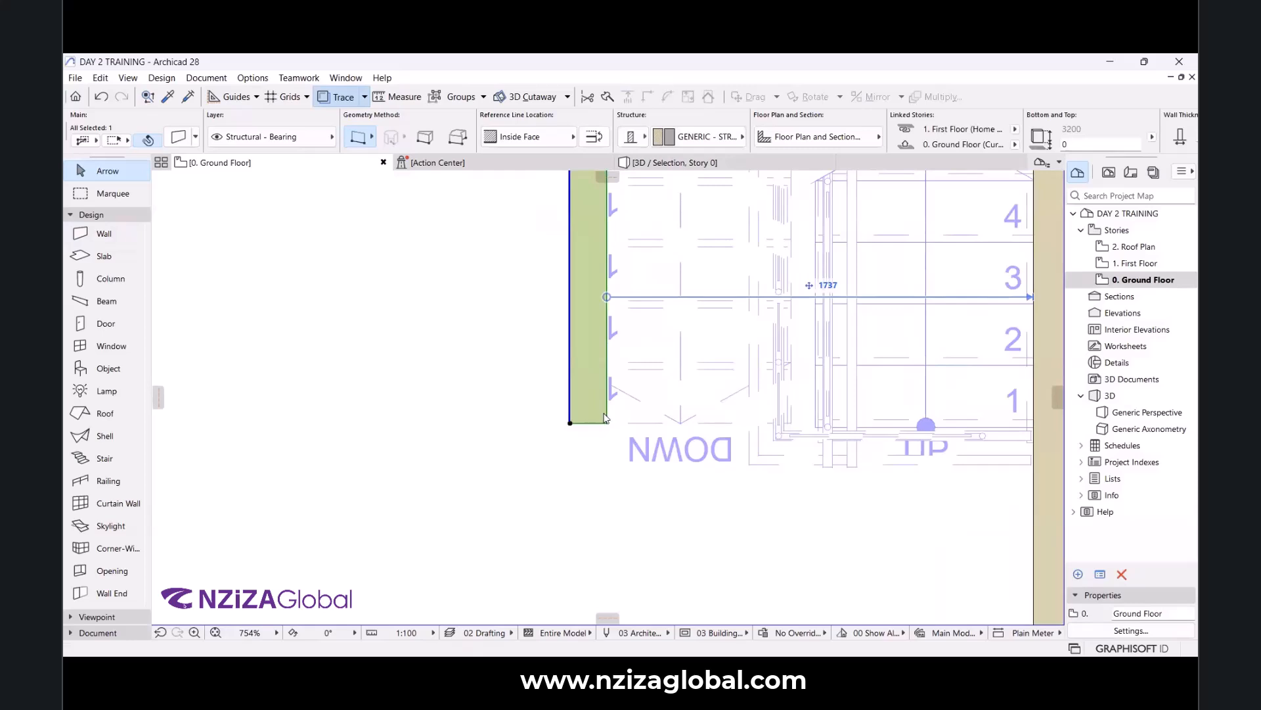
right_click(604, 416)
key(Return)
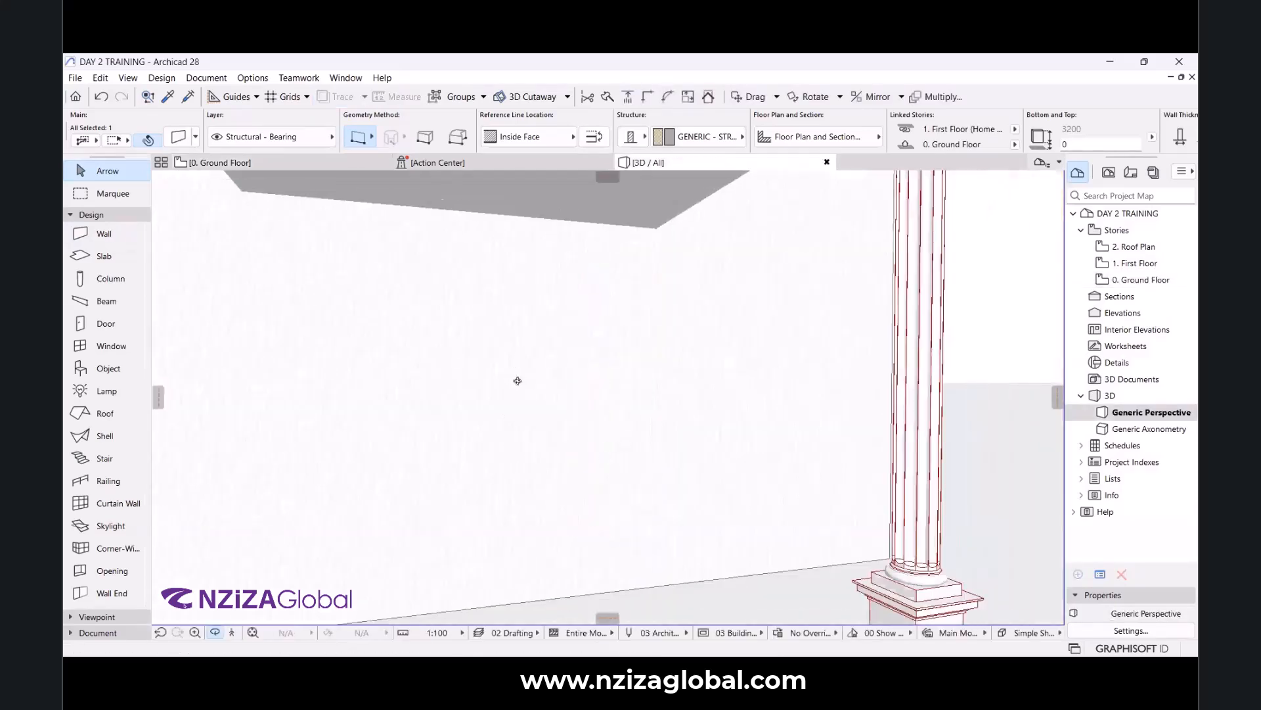
scroll(546, 394, down, 6)
scroll(476, 411, up, 8)
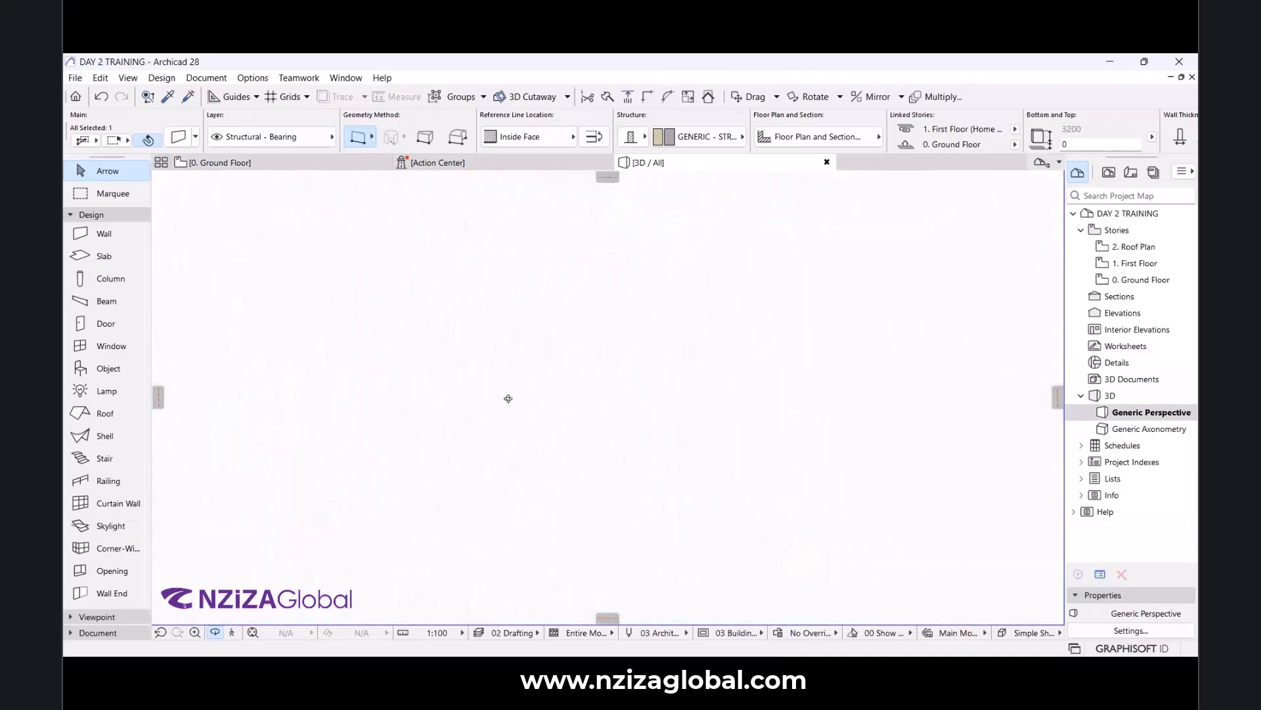
Hide the Ground Floor front wall in 3D to expose the kitchen and staircase.
scroll(507, 398, down, 5)
scroll(534, 376, up, 5)
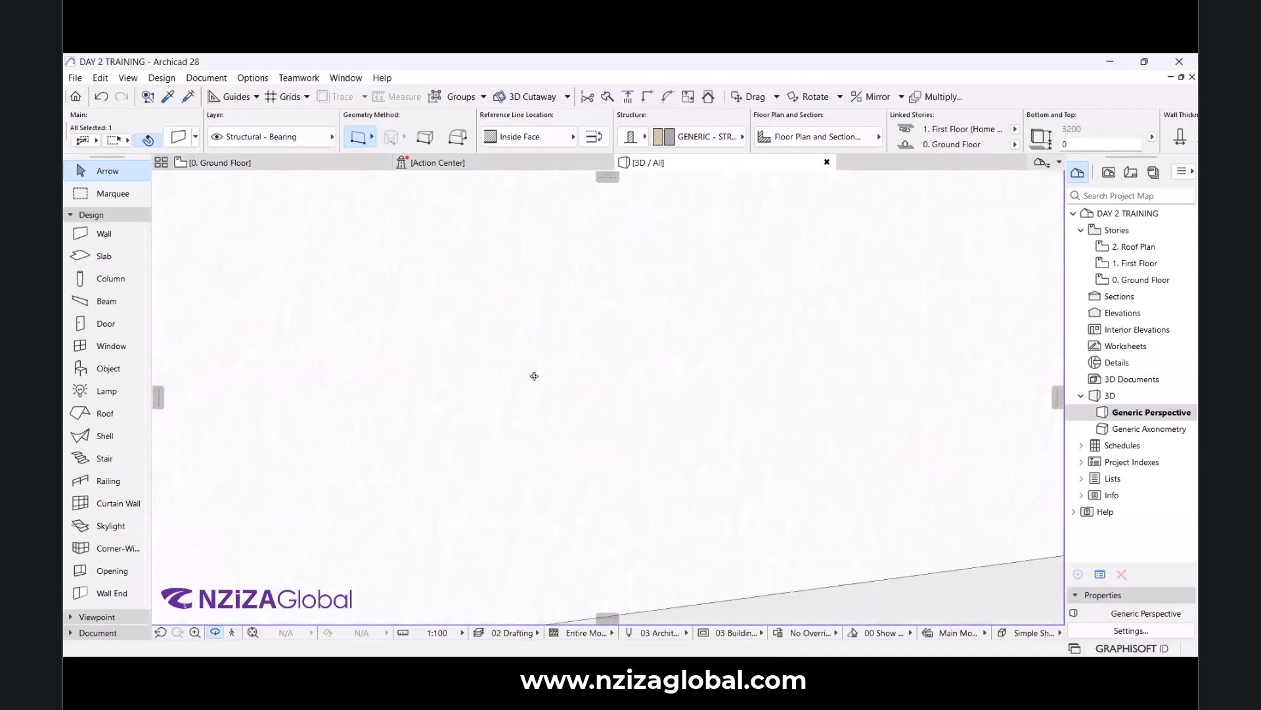
scroll(534, 375, down, 3)
key(Escape)
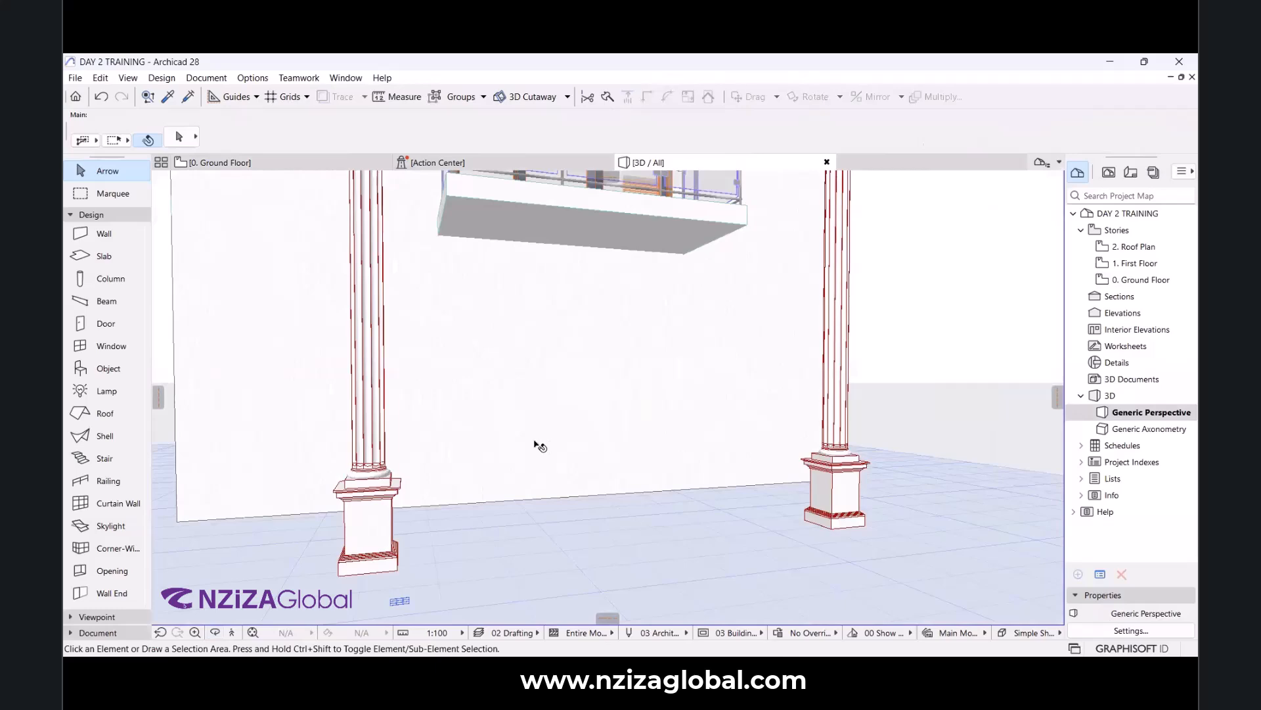
click(534, 443)
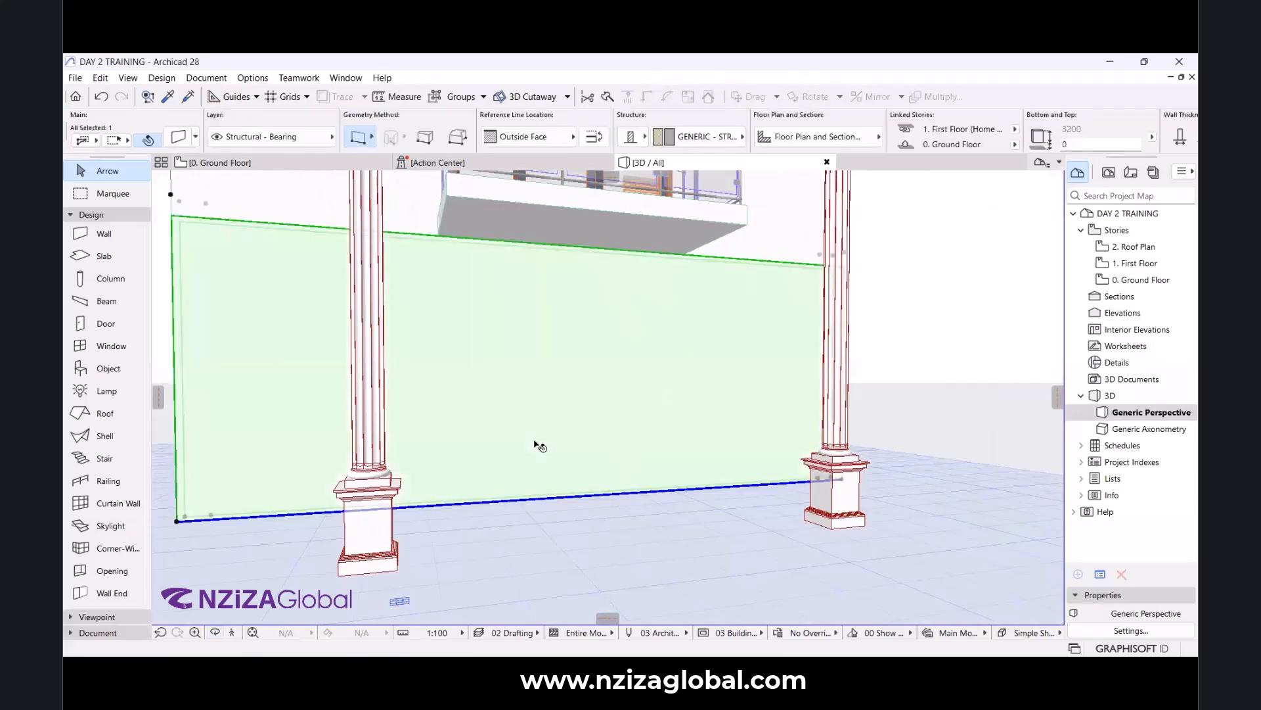
right_click(597, 302)
click(594, 301)
scroll(757, 306, up, 3)
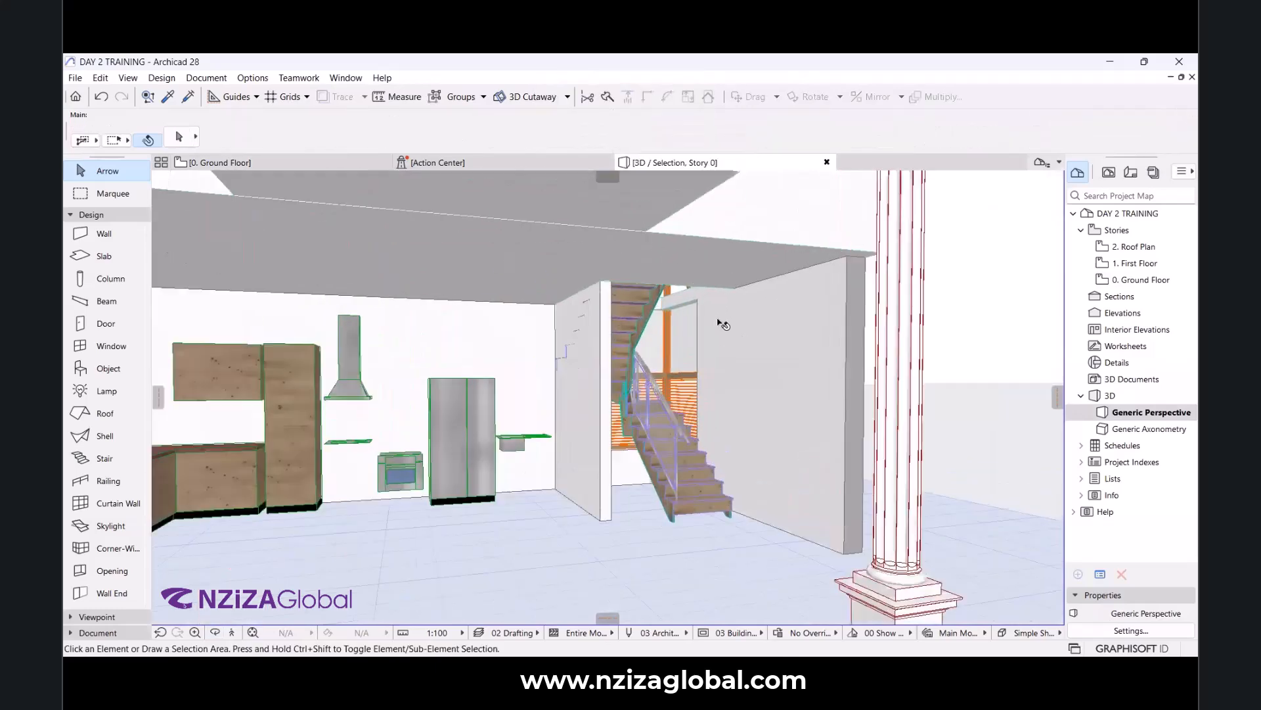
Hide the First Floor front wall behind the balcony in 3D.
scroll(535, 455, down, 4)
scroll(468, 322, down, 2)
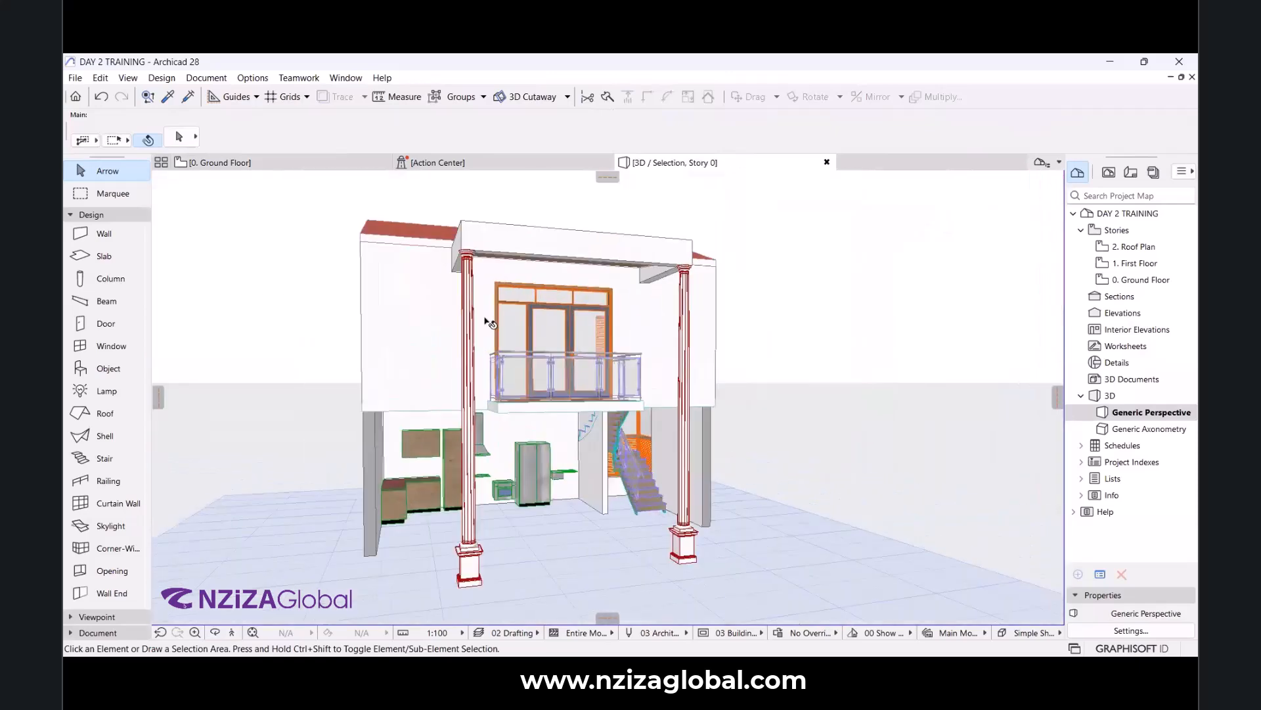
click(498, 283)
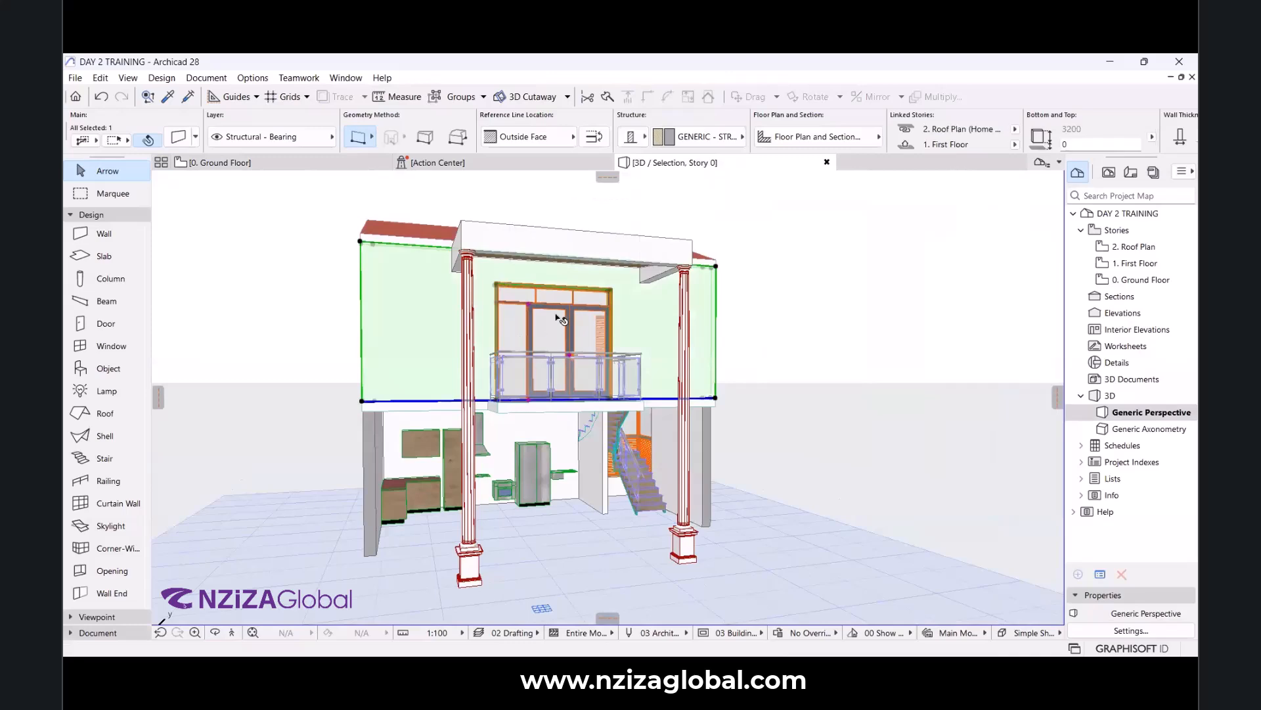
right_click(556, 493)
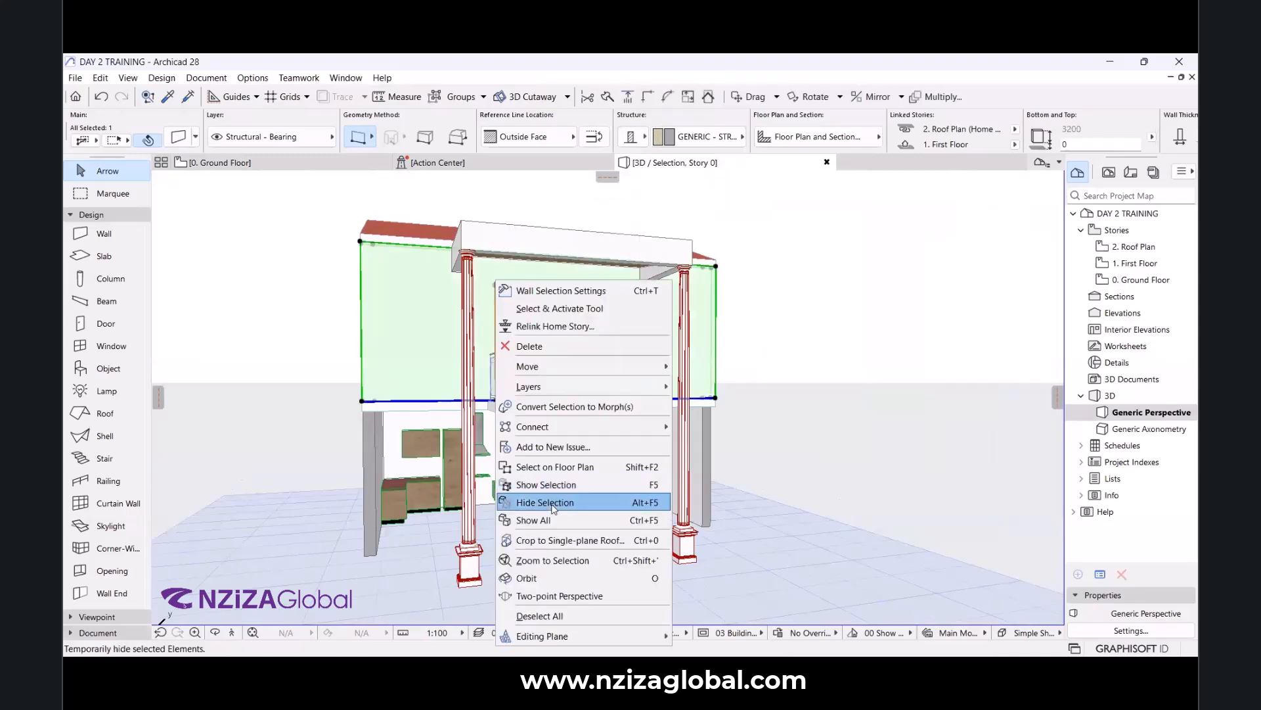
click(552, 502)
scroll(646, 540, up, 5)
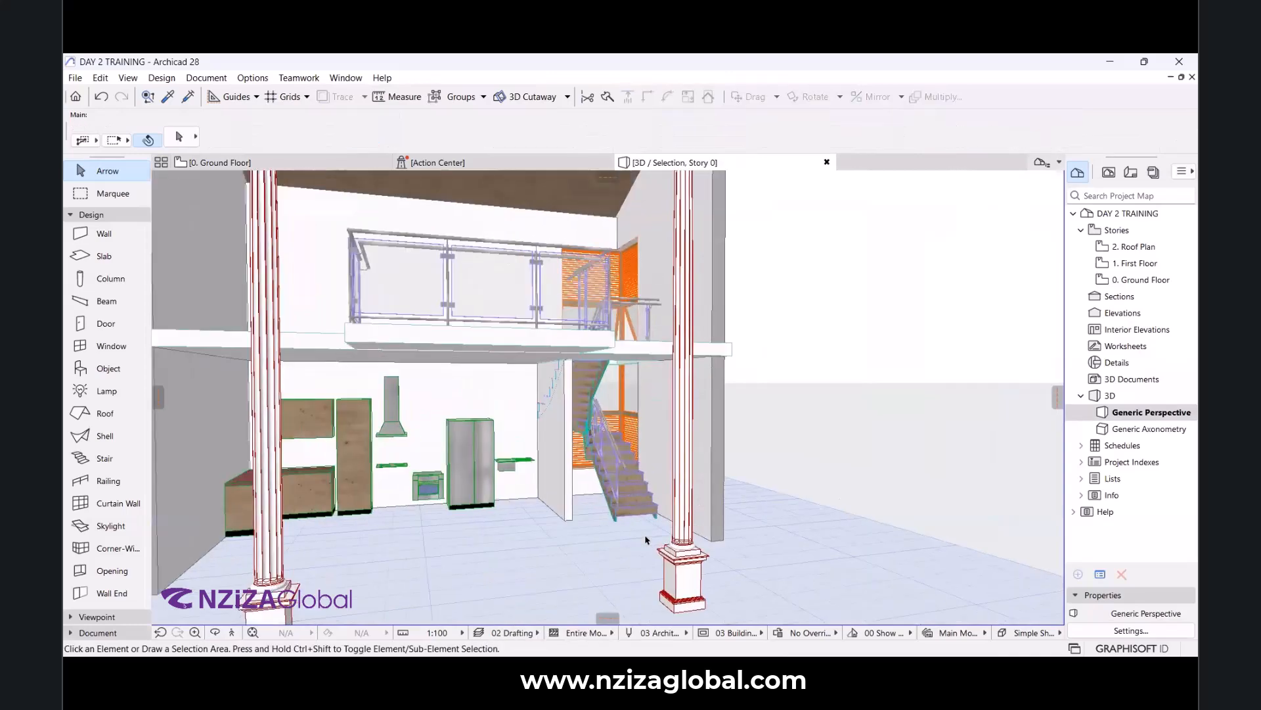
Examine in 3D how the new partition wall meets the upper stair flight and the floor slab beside the kitchen.
scroll(646, 540, up, 2)
scroll(494, 457, up, 4)
scroll(554, 366, up, 2)
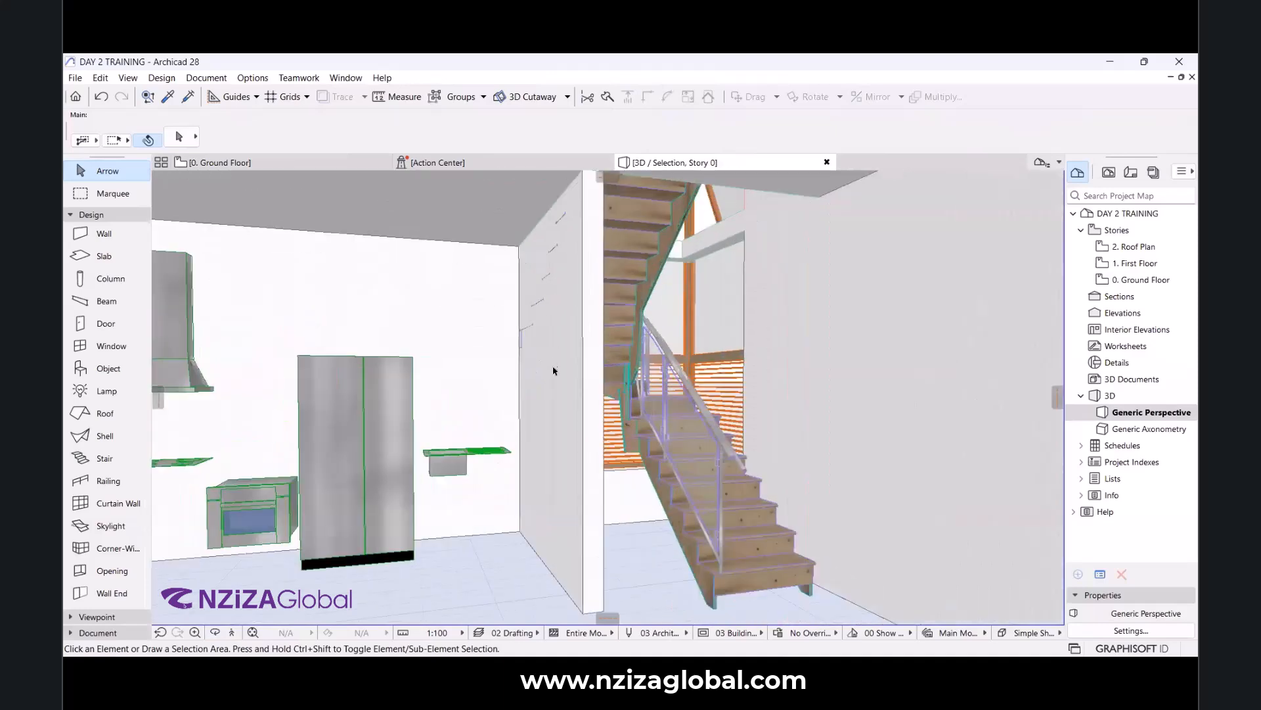
scroll(554, 365, up, 2)
scroll(565, 243, up, 5)
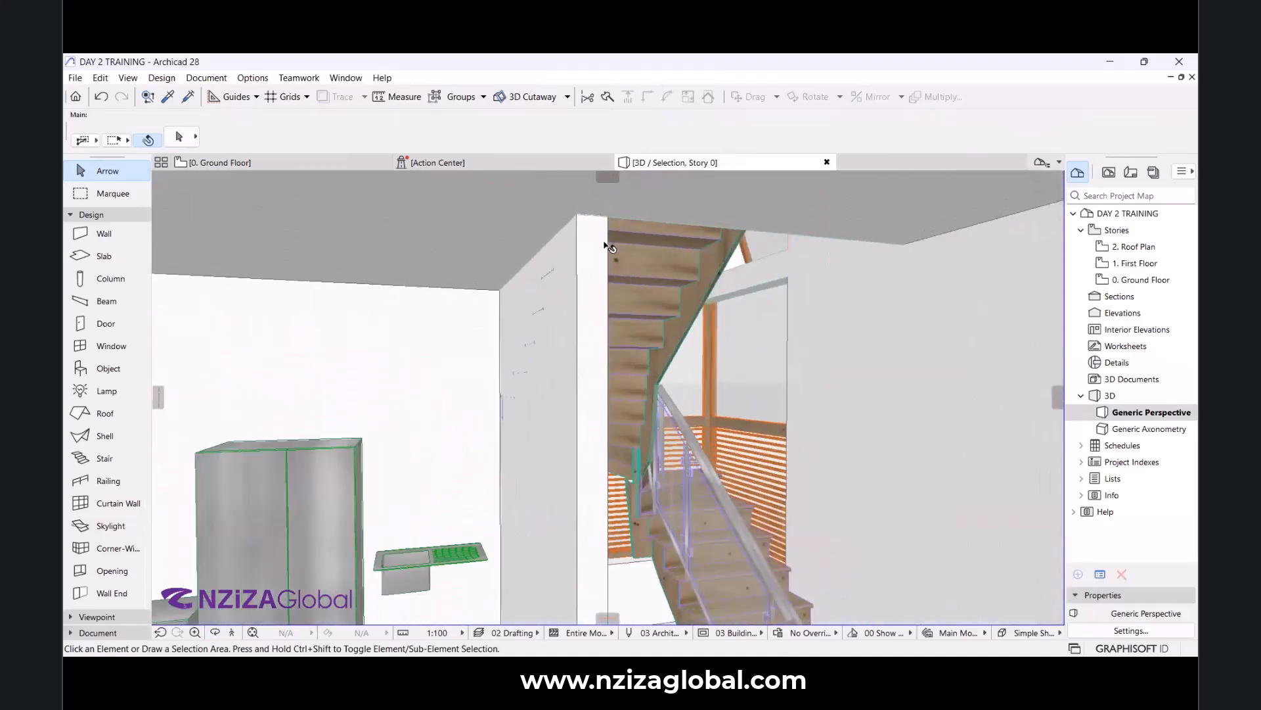
scroll(606, 245, down, 3)
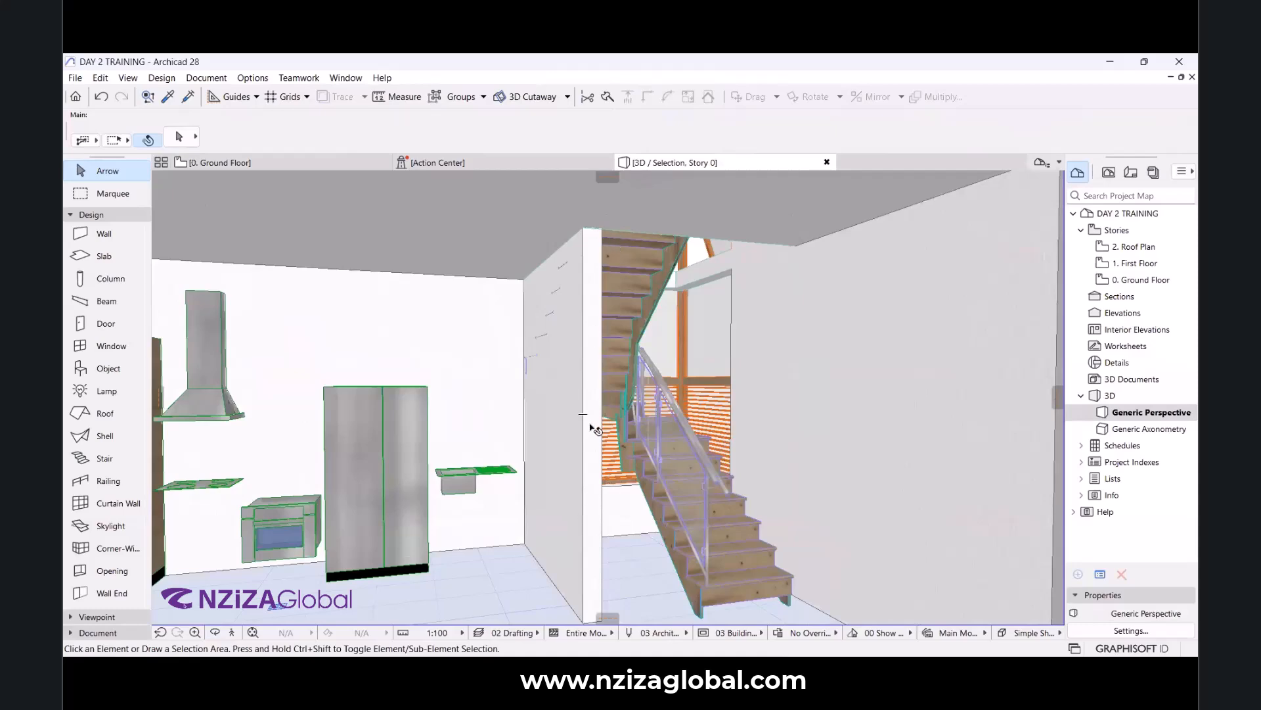
scroll(675, 260, up, 2)
scroll(616, 289, up, 3)
scroll(612, 289, down, 2)
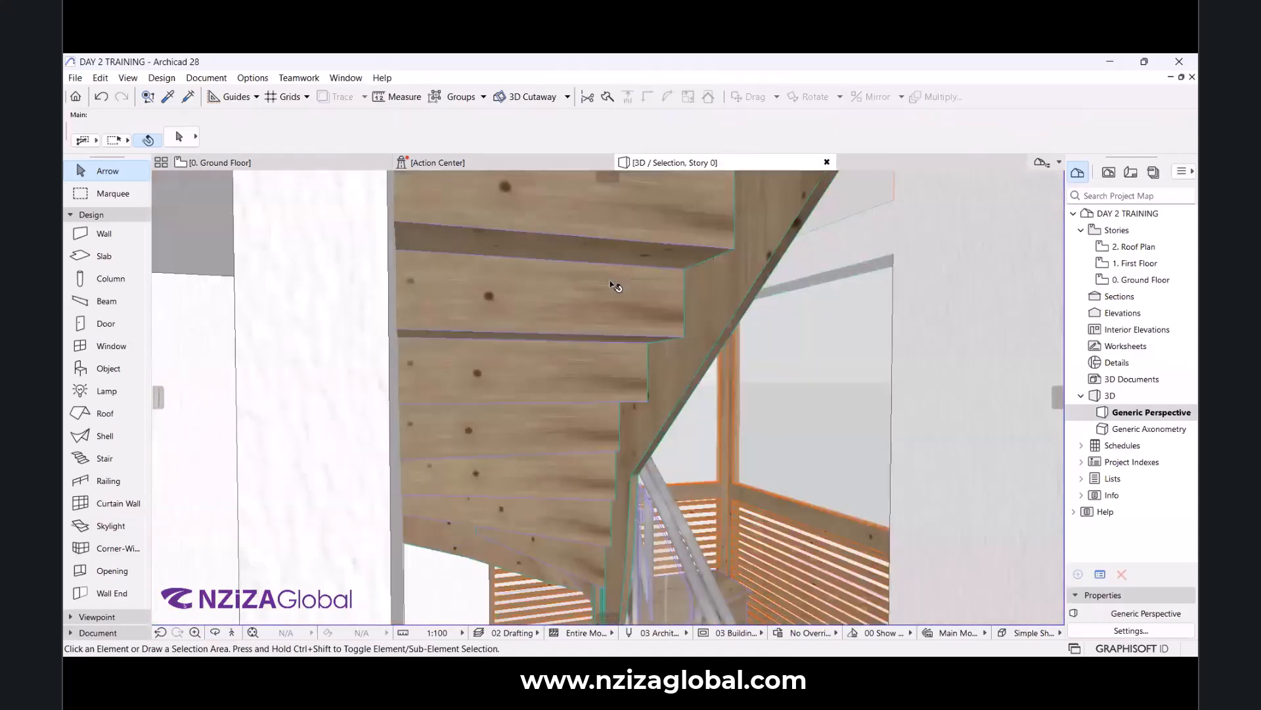
scroll(610, 289, down, 2)
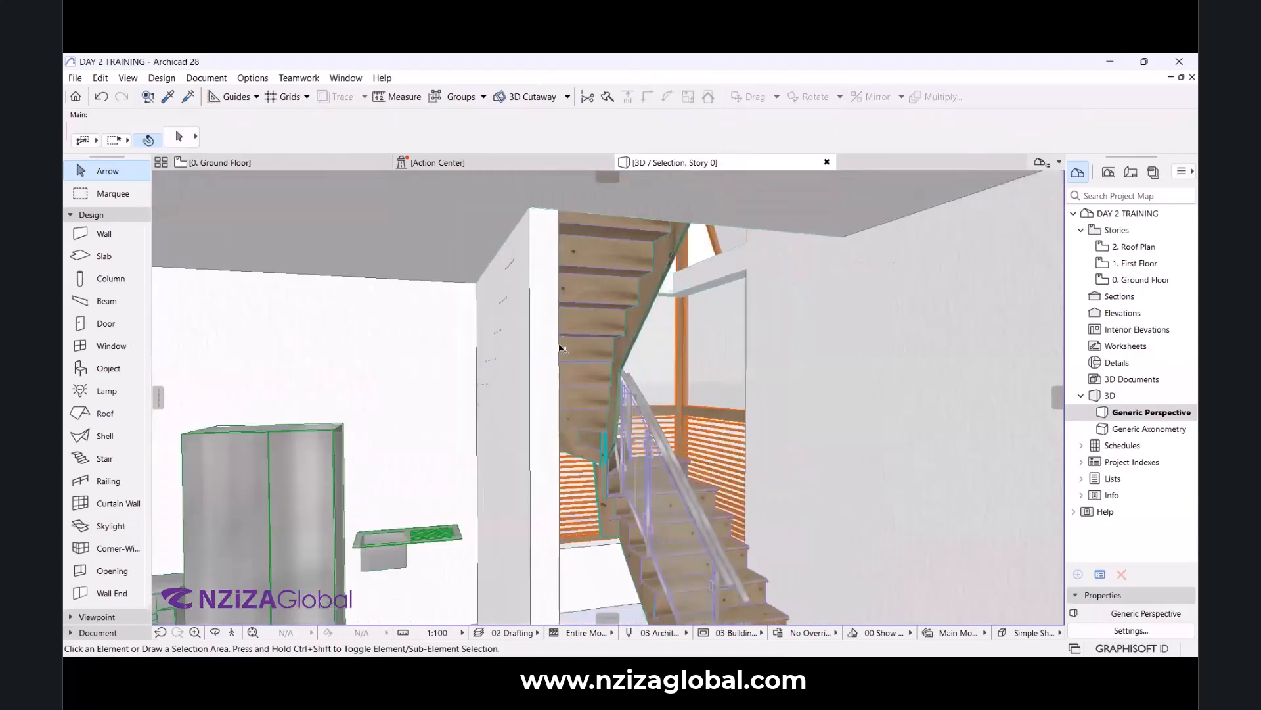
scroll(606, 358, down, 3)
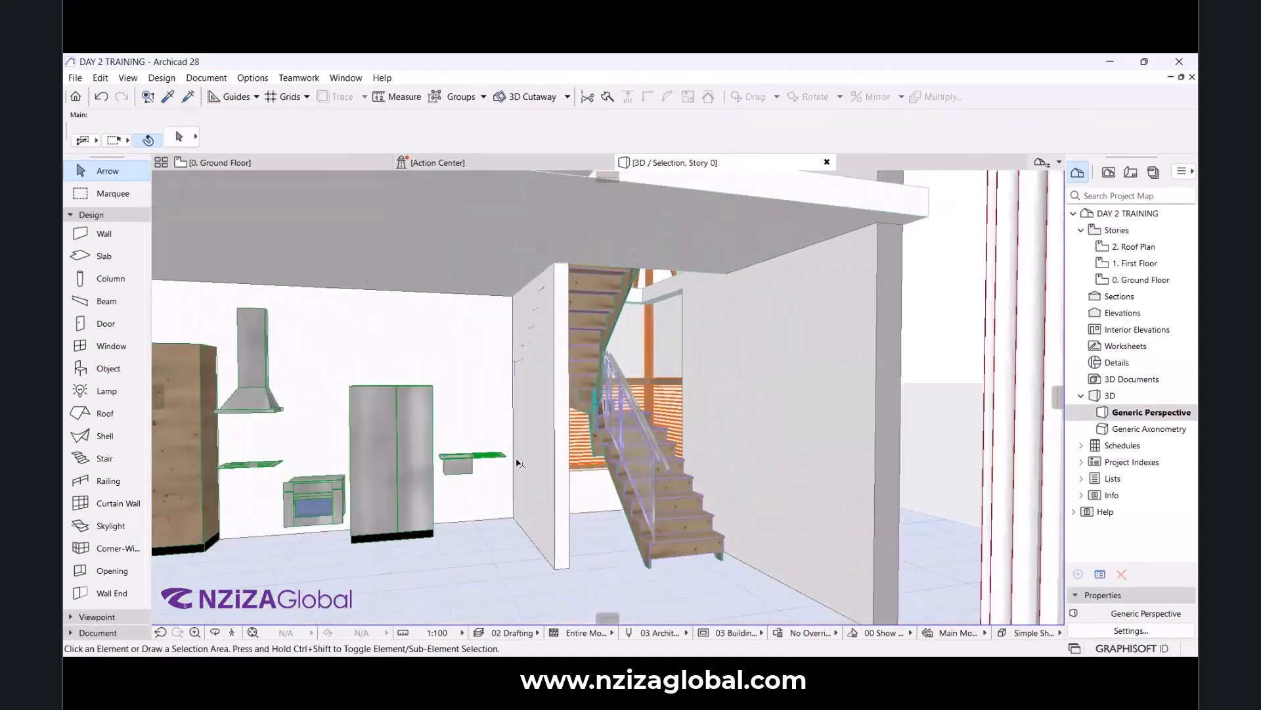
scroll(586, 483, up, 3)
scroll(712, 411, down, 2)
scroll(534, 499, down, 3)
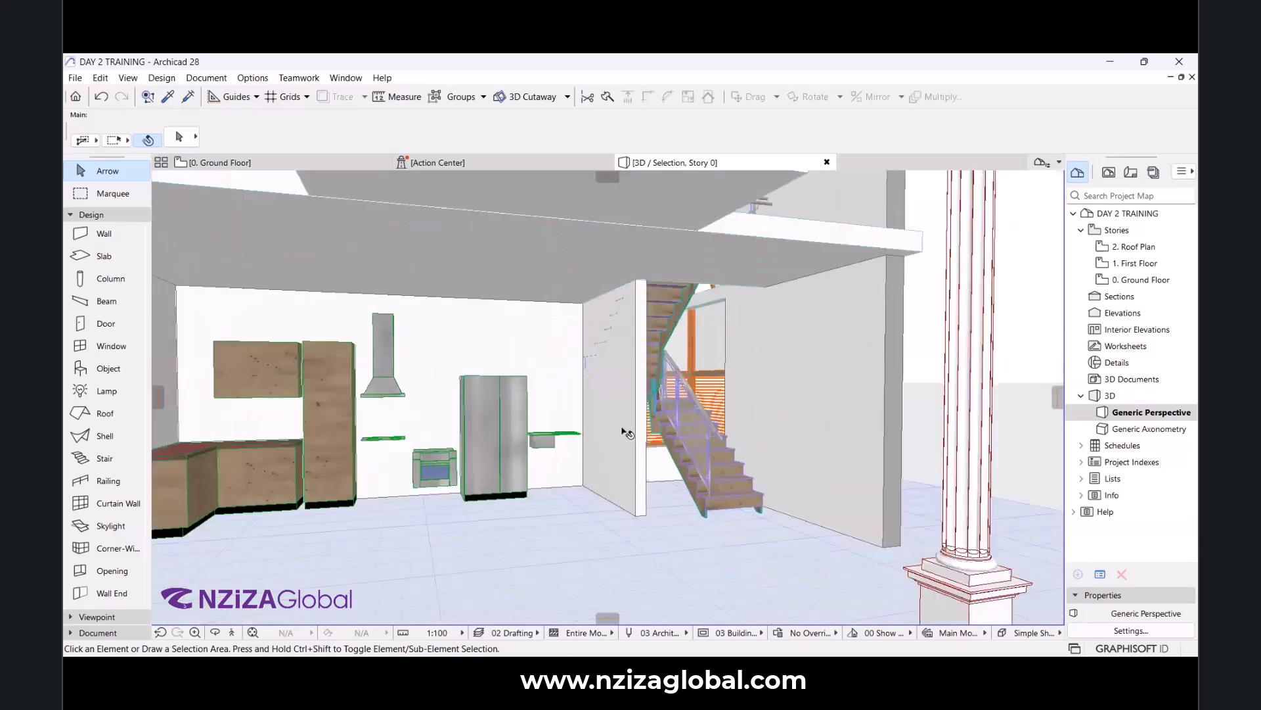
scroll(479, 453, up, 2)
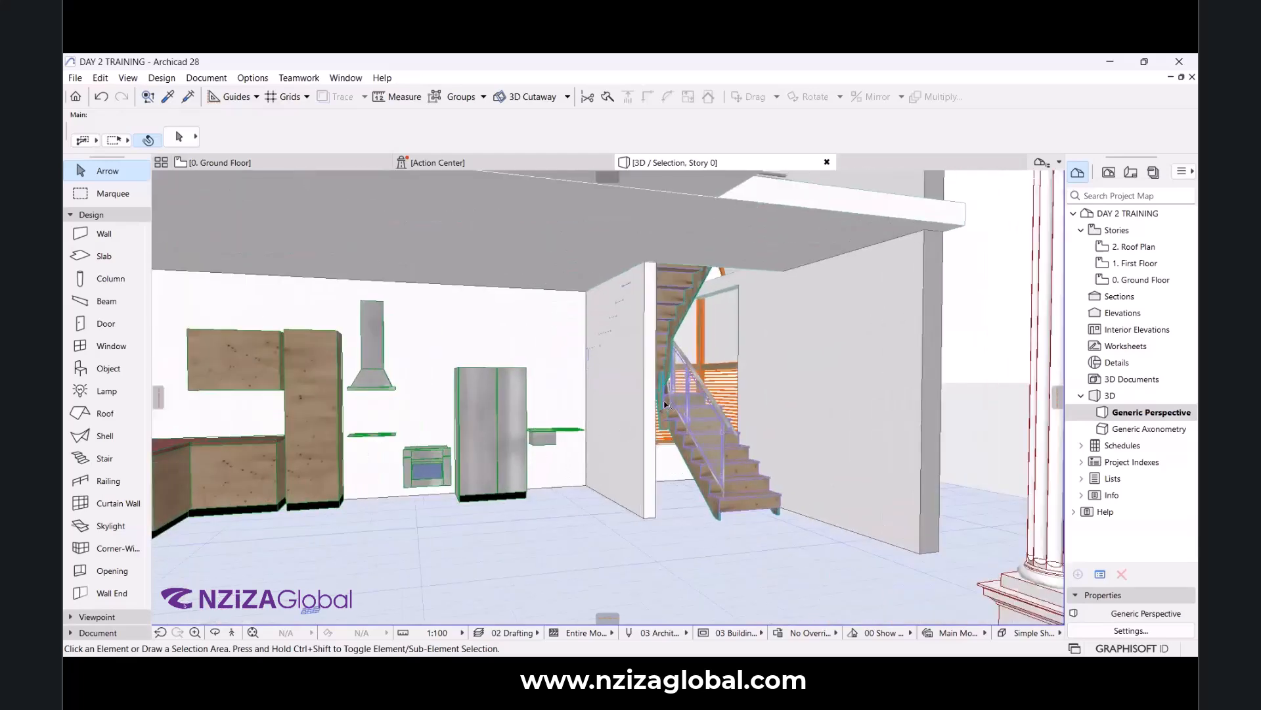
scroll(665, 403, up, 2)
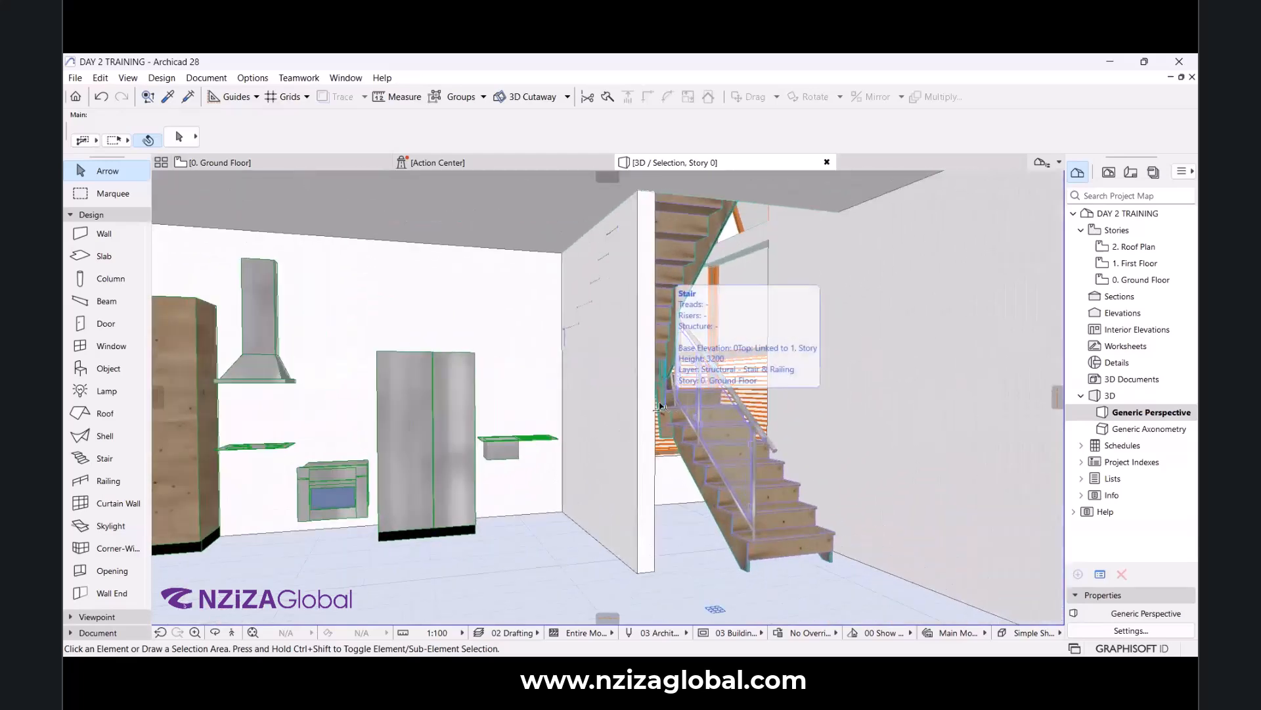
mouse_move(638, 392)
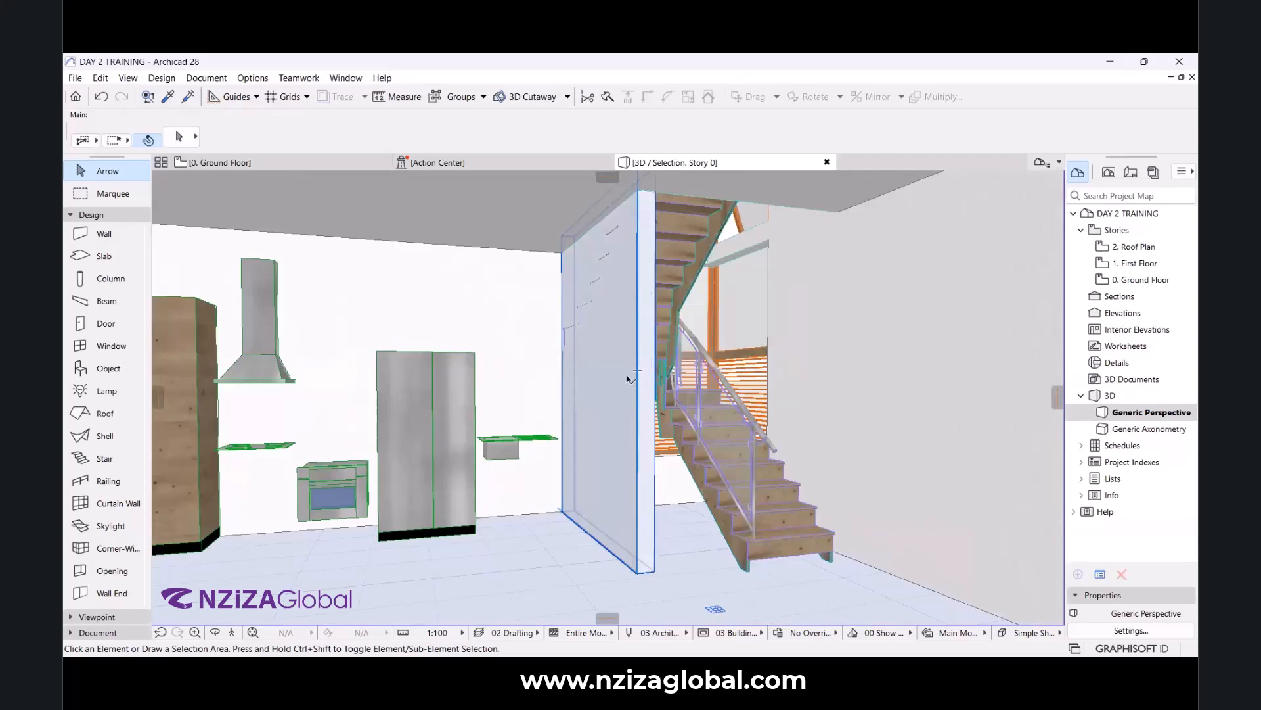
scroll(590, 349, down, 3)
scroll(606, 332, up, 3)
scroll(594, 282, down, 3)
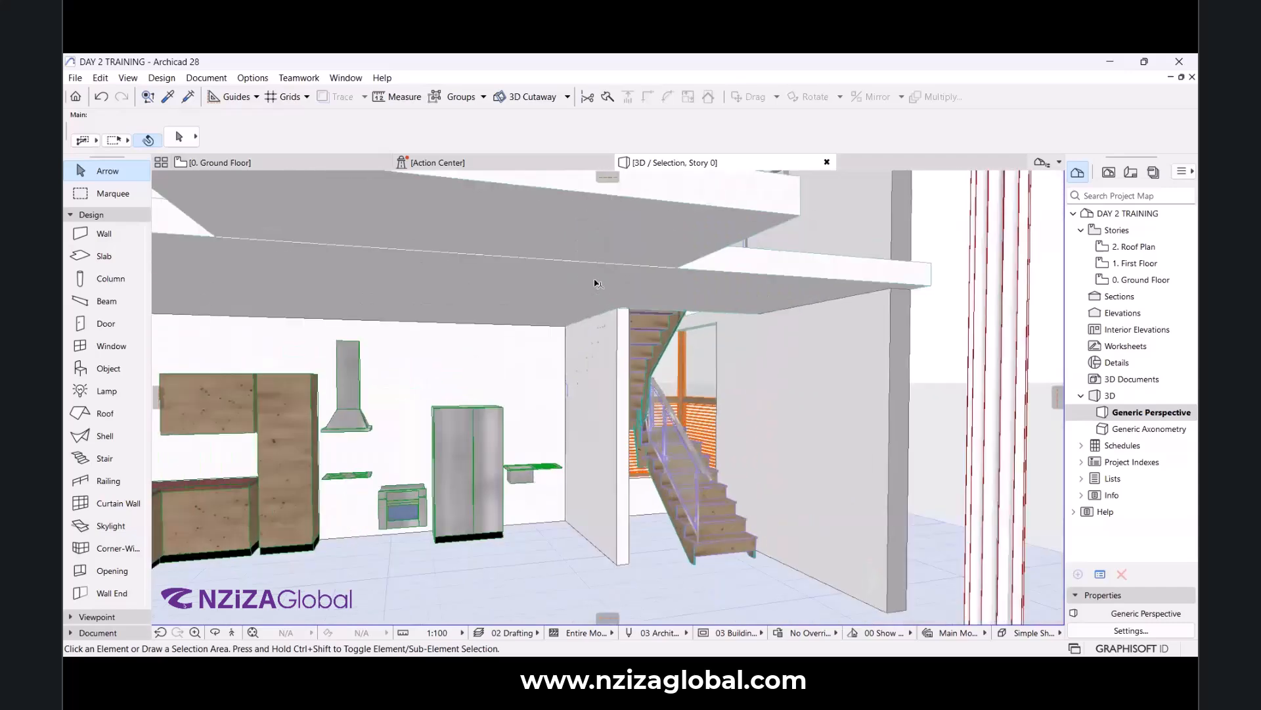
scroll(625, 358, up, 6)
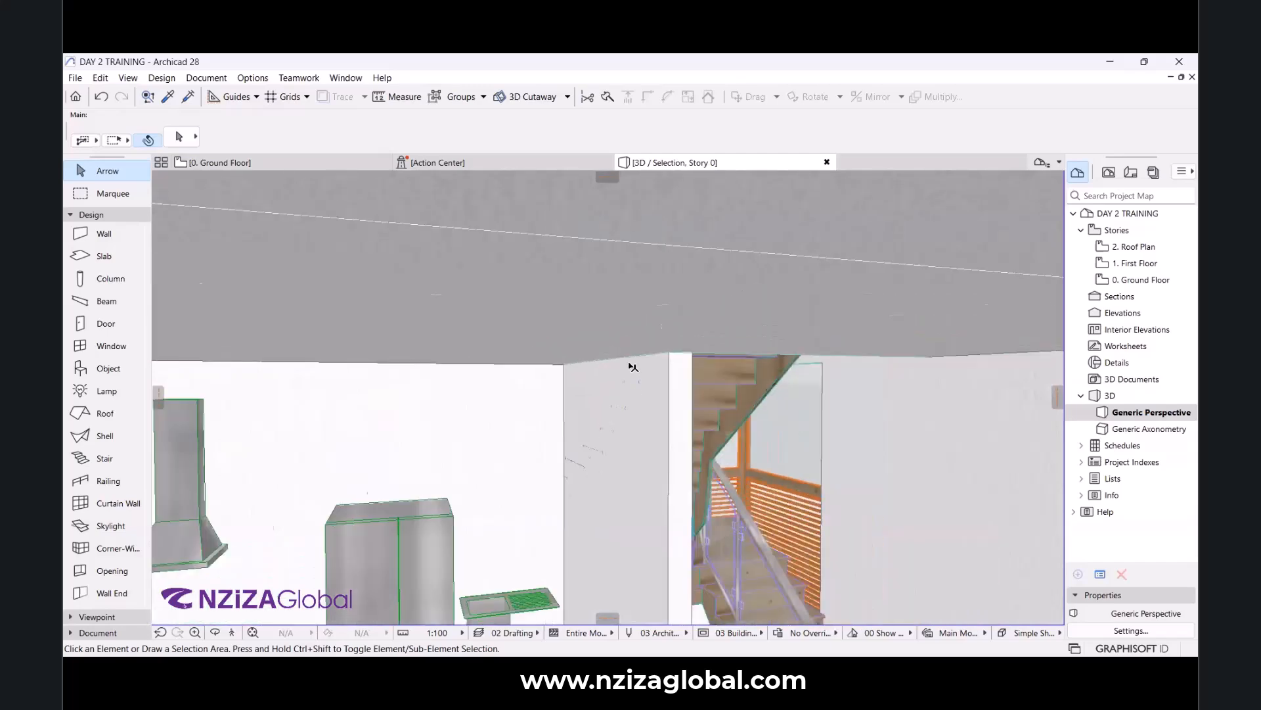
scroll(637, 380, down, 4)
scroll(644, 427, up, 3)
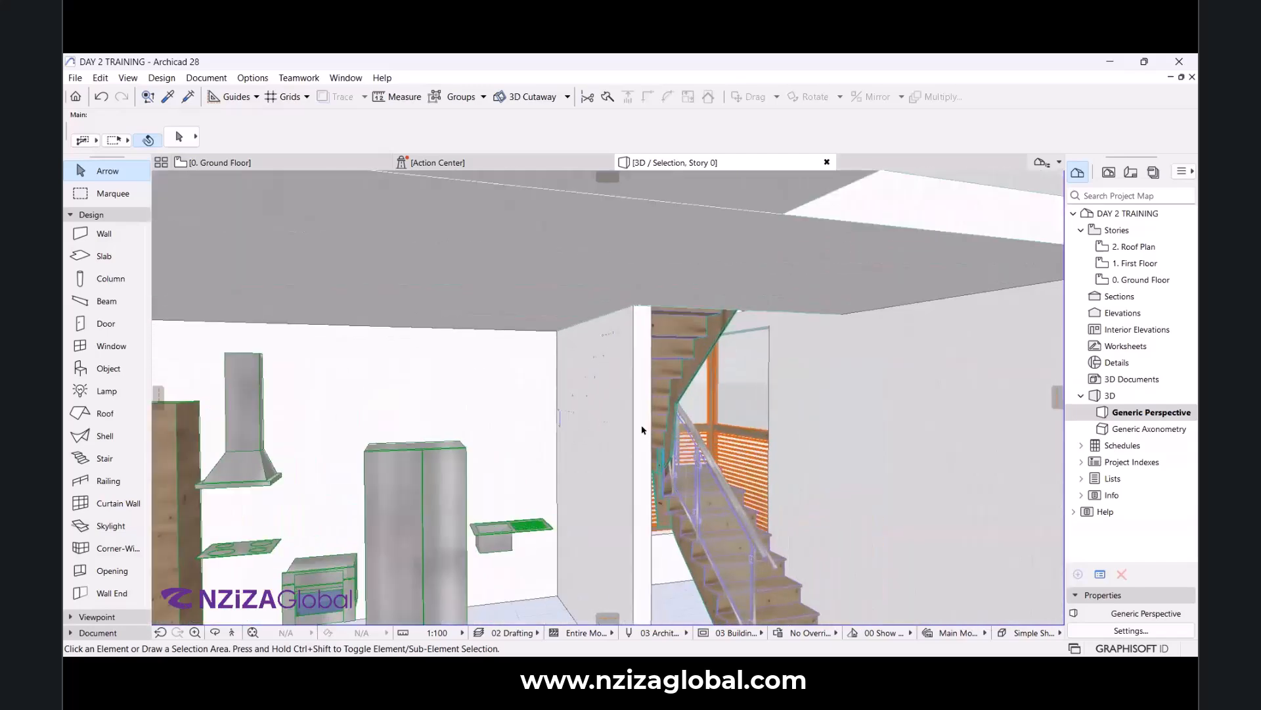
scroll(352, 359, down, 3)
scroll(703, 417, up, 4)
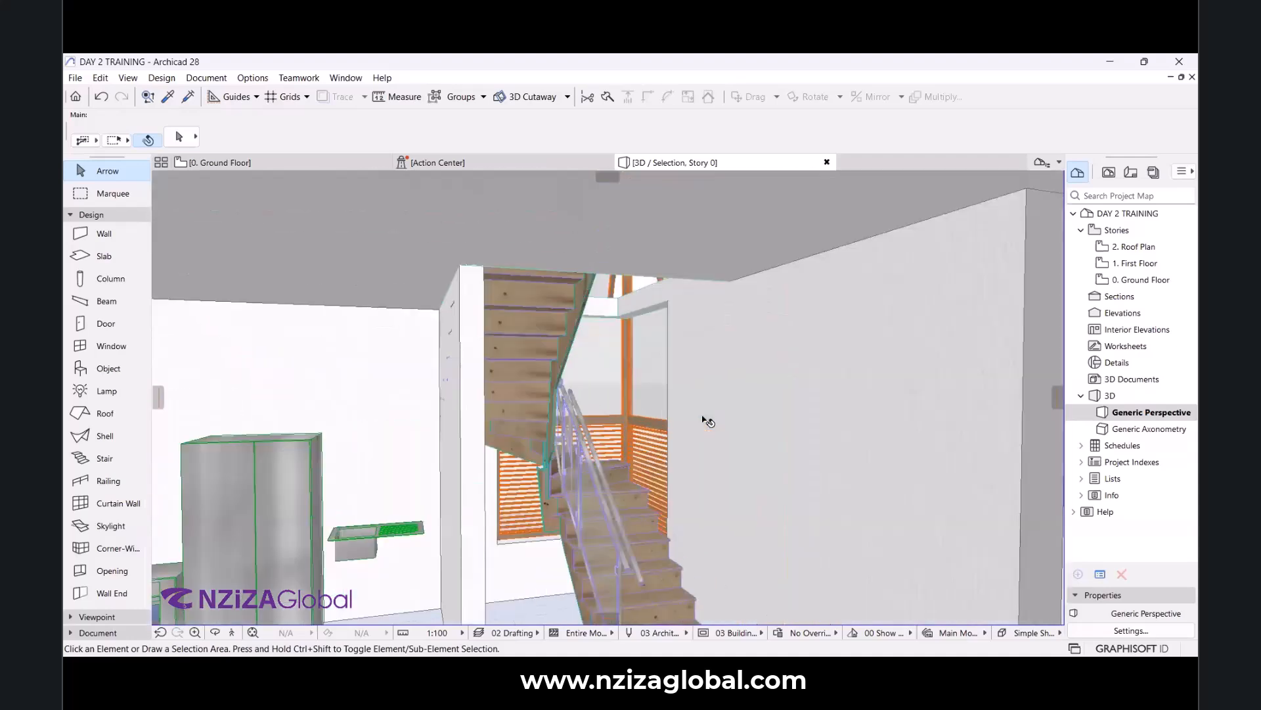
scroll(703, 422, down, 3)
scroll(703, 422, up, 3)
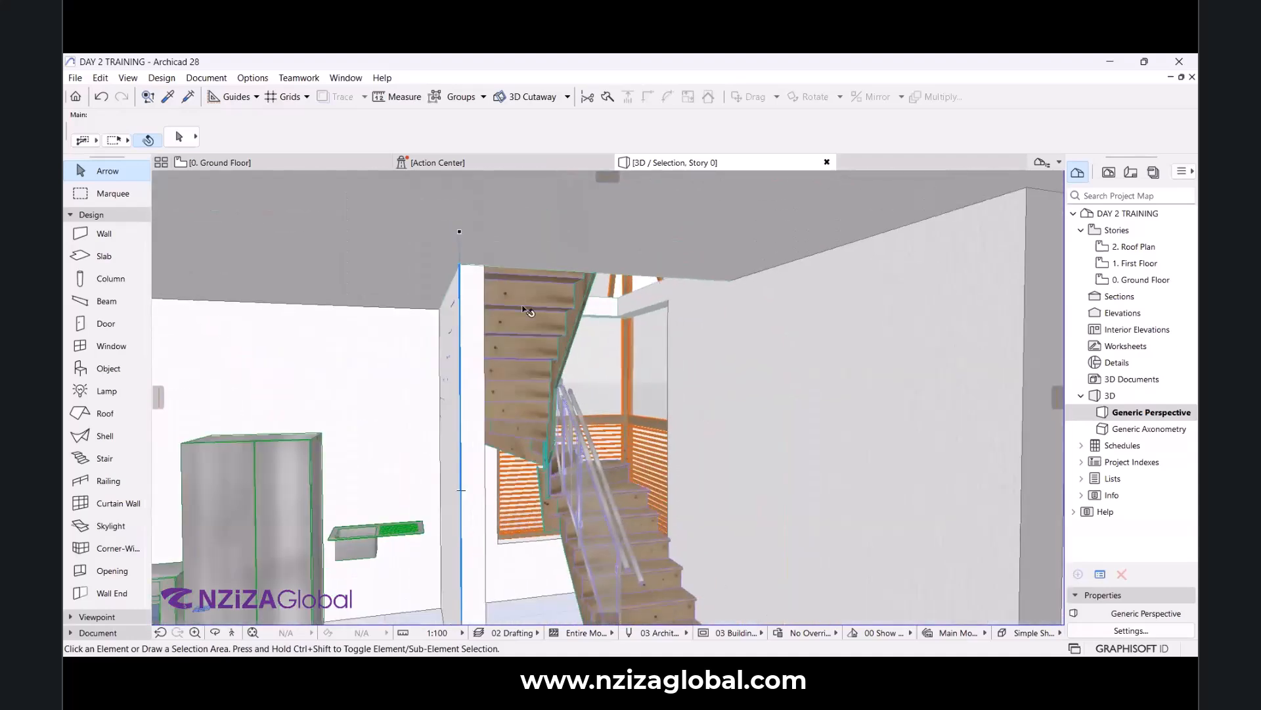
scroll(631, 316, down, 2)
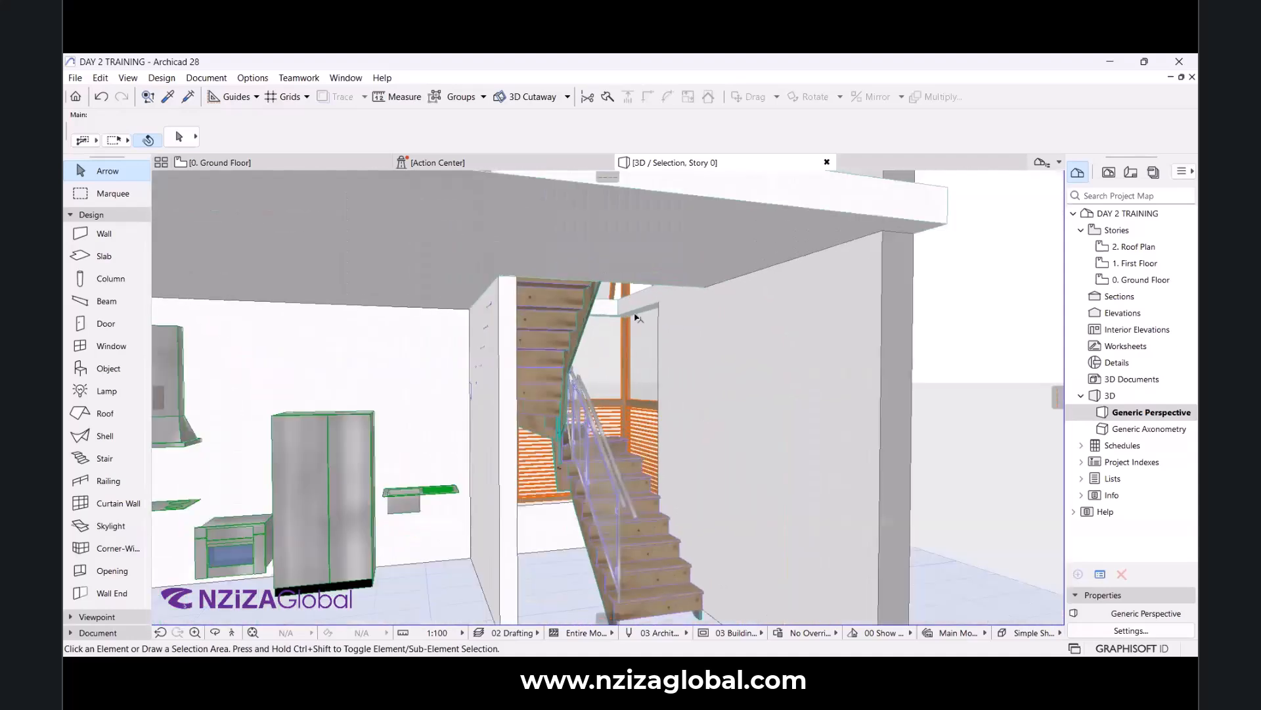
scroll(637, 316, down, 2)
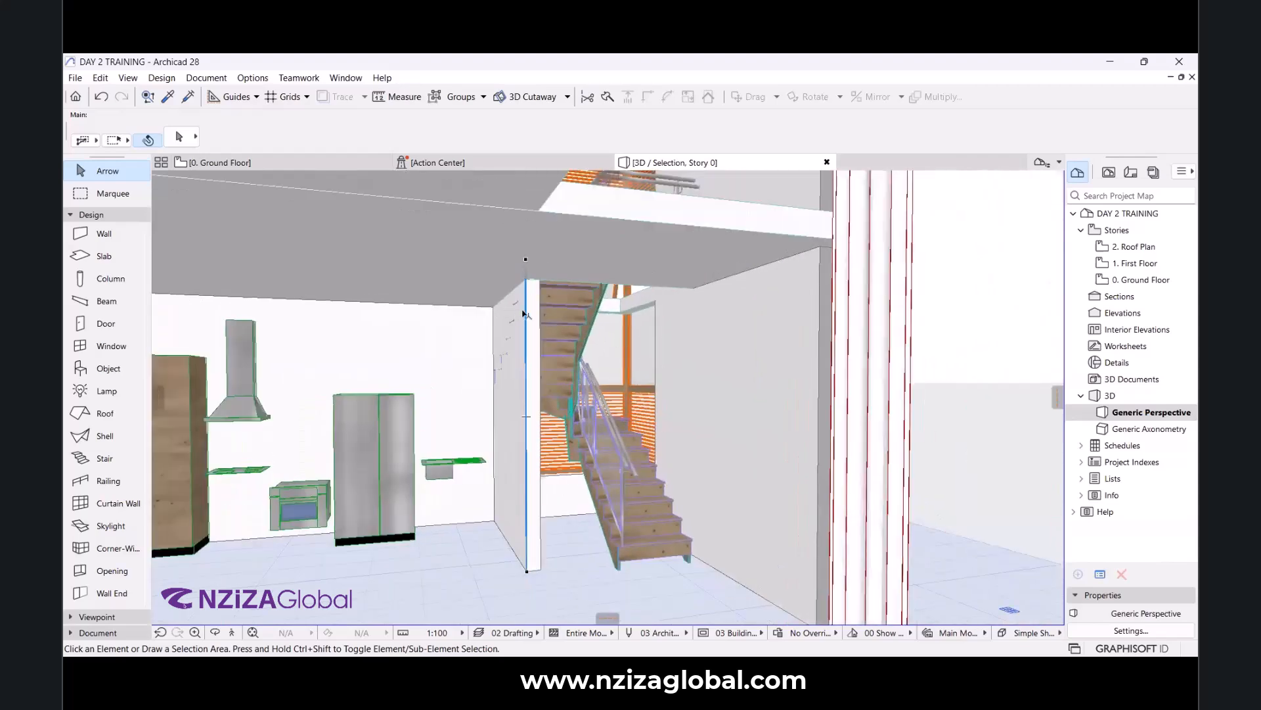
scroll(526, 314, up, 3)
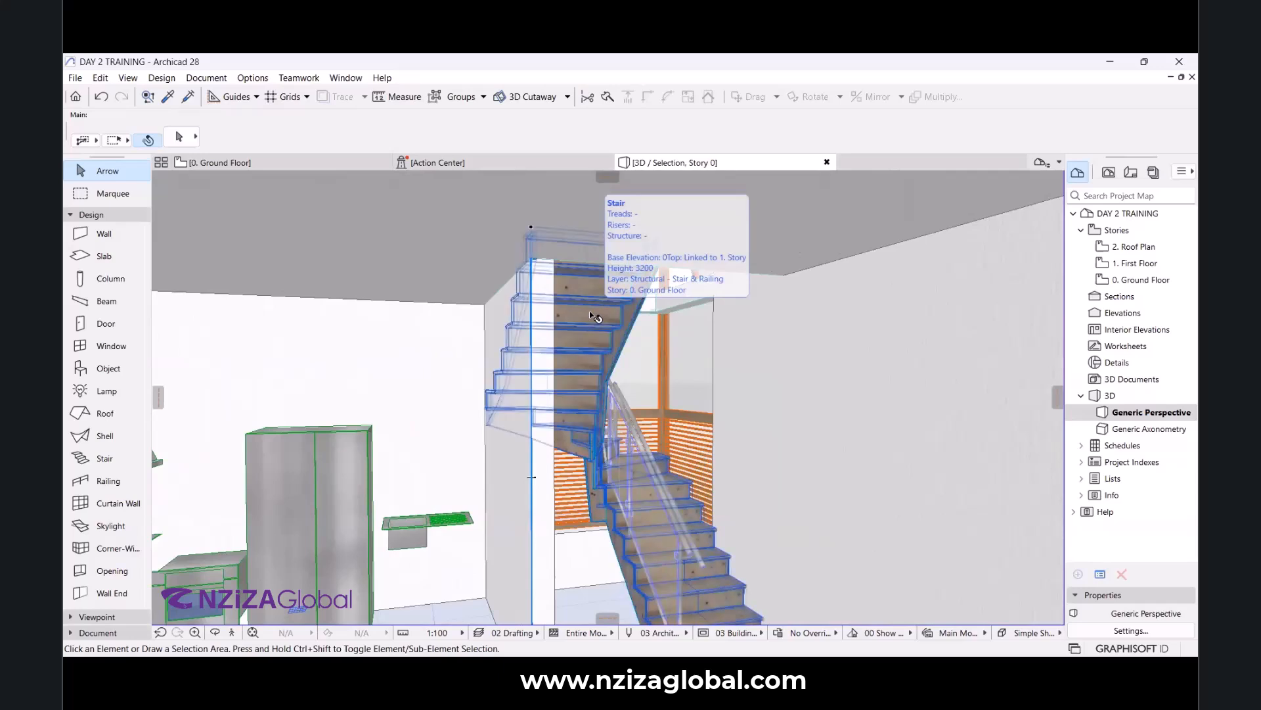
click(590, 312)
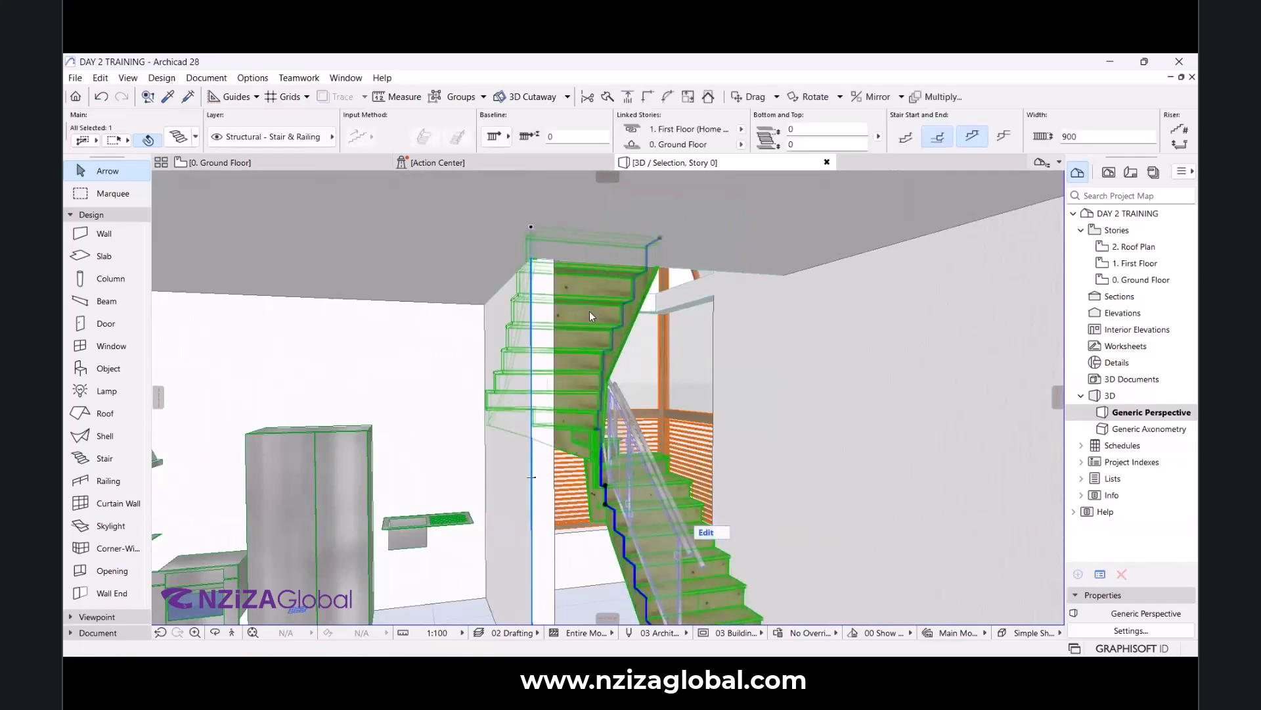
right_click(590, 316)
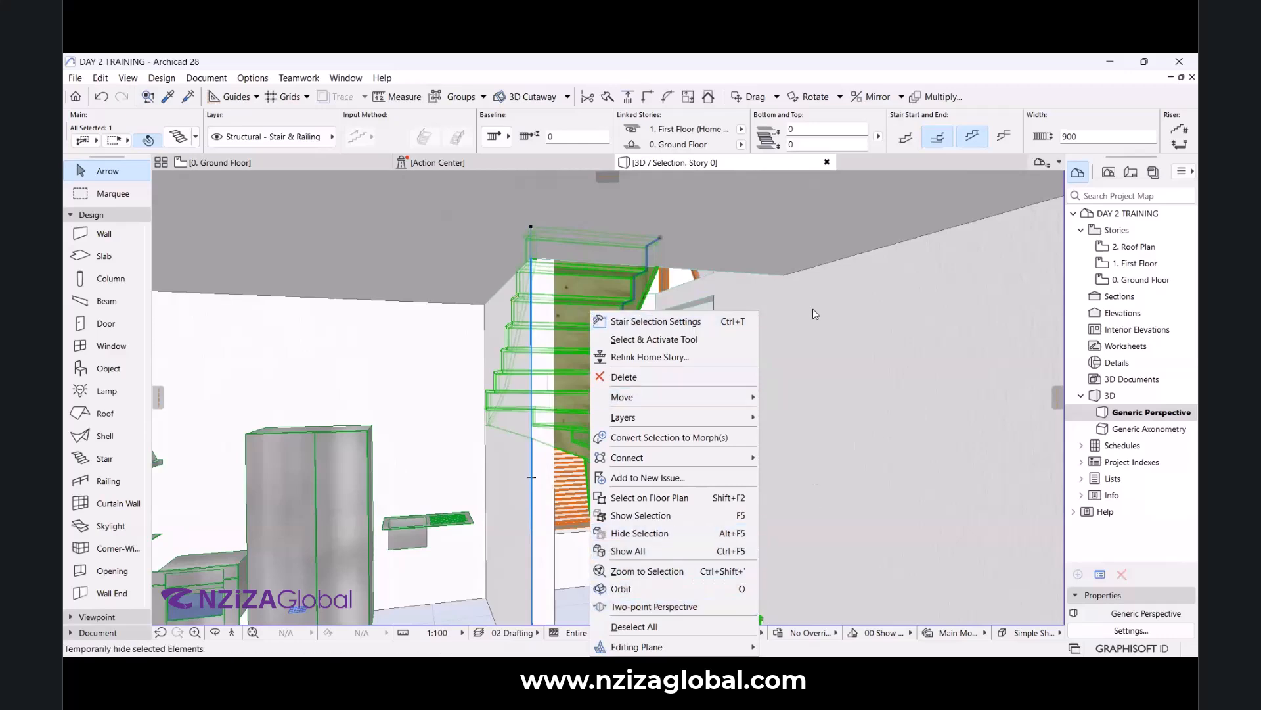
click(813, 348)
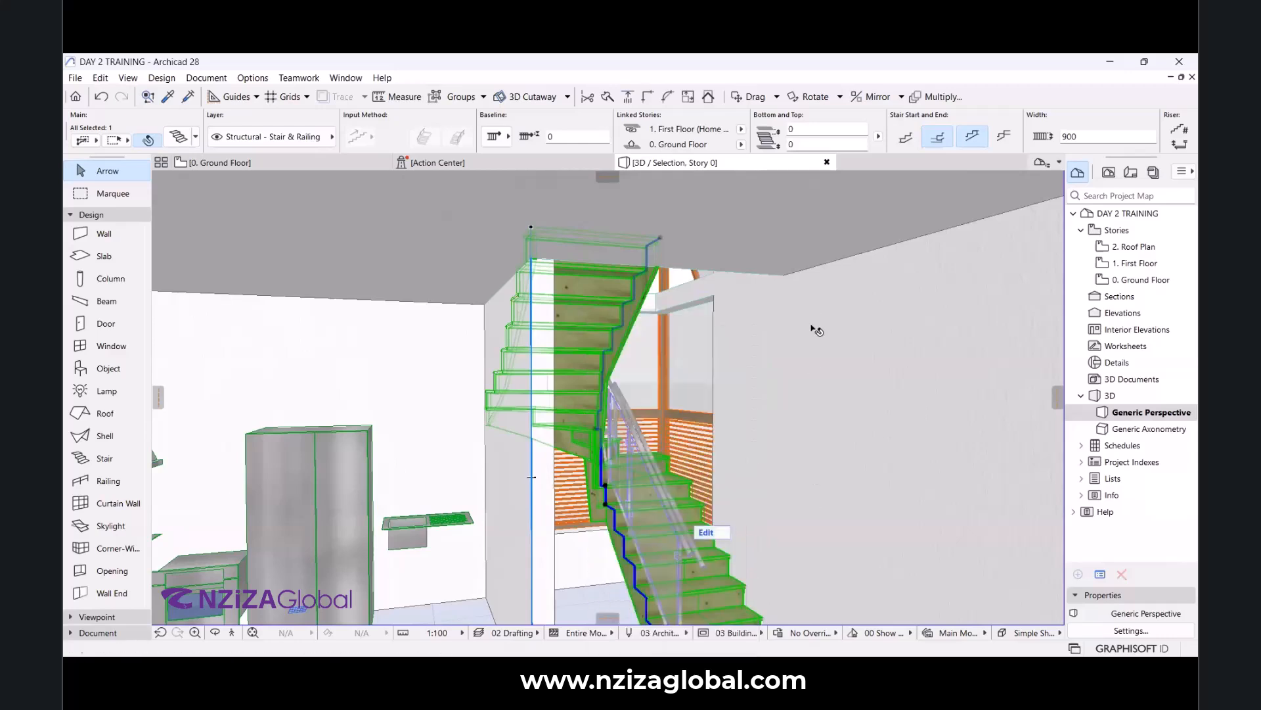
click(813, 370)
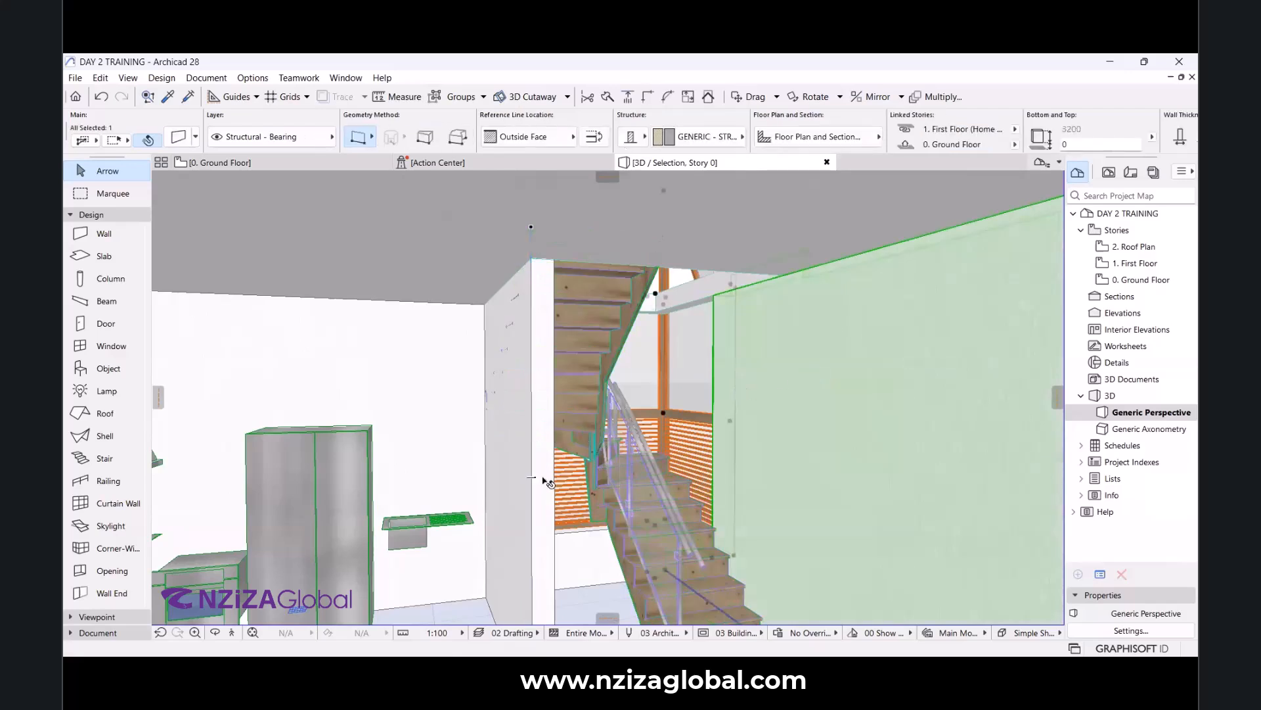
Select the partition wall between the kitchen and the staircase in 3D.
click(538, 485)
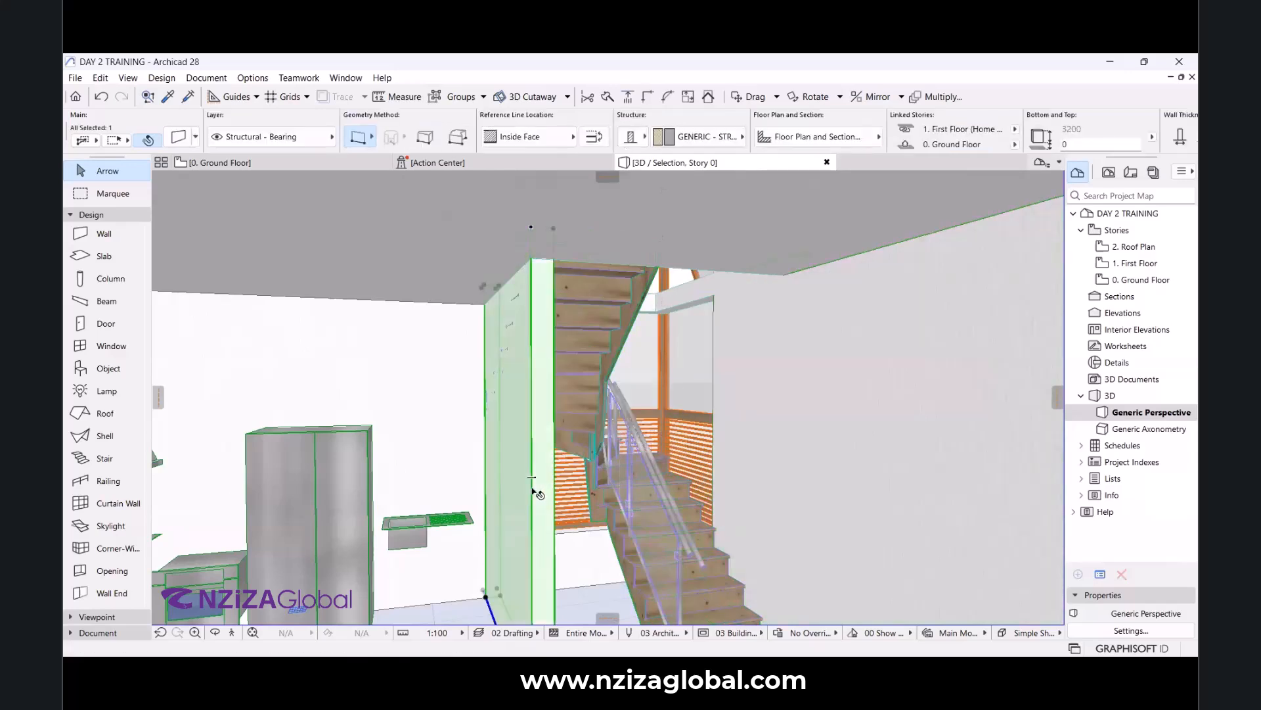
key(Escape)
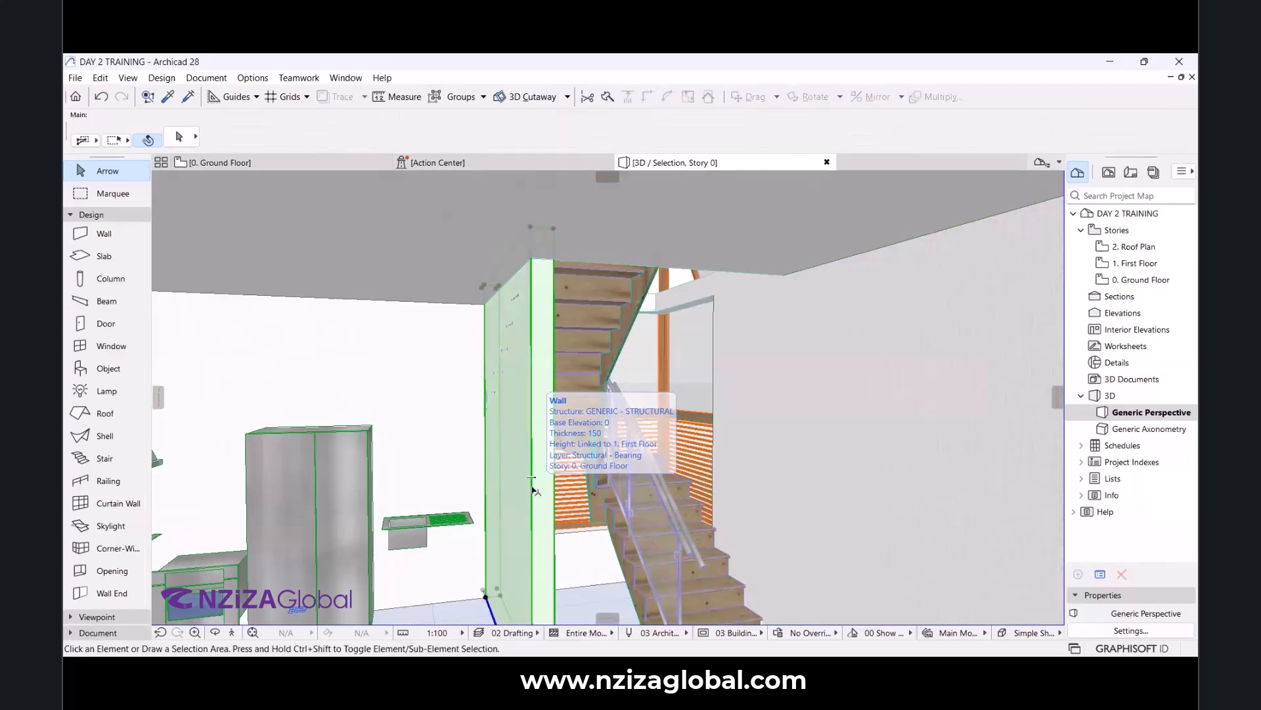
click(533, 487)
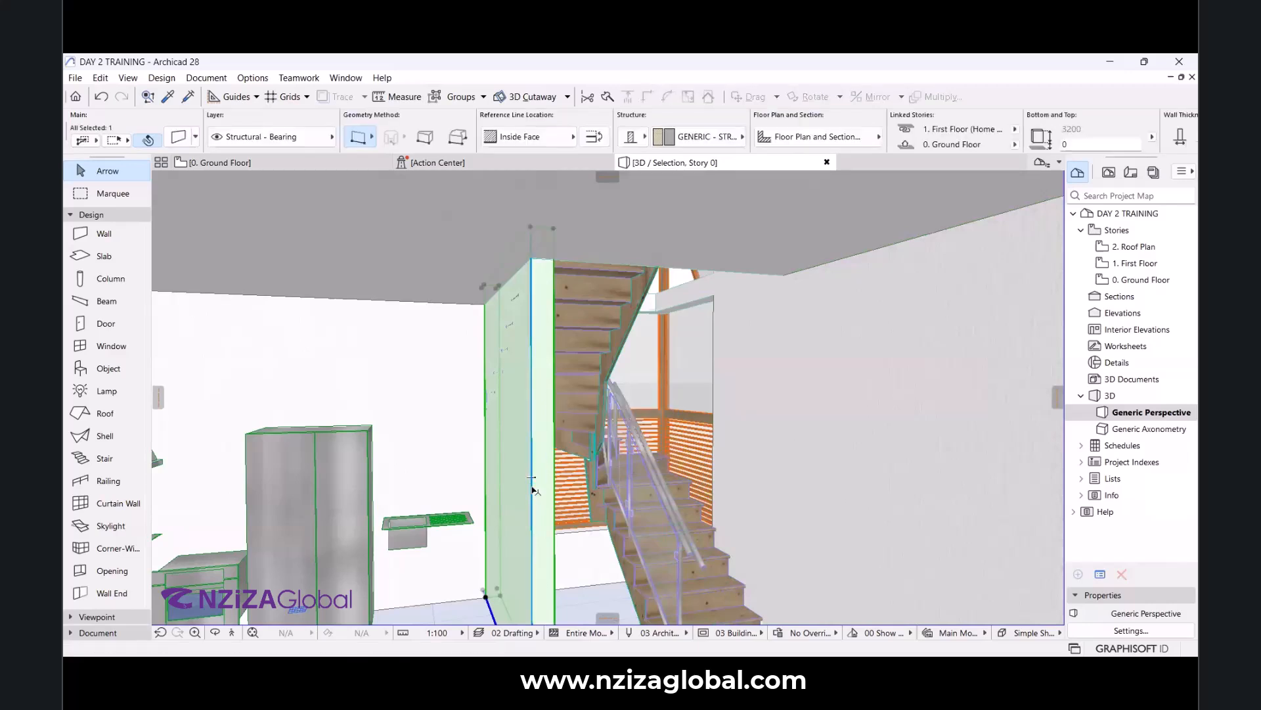
right_click(534, 491)
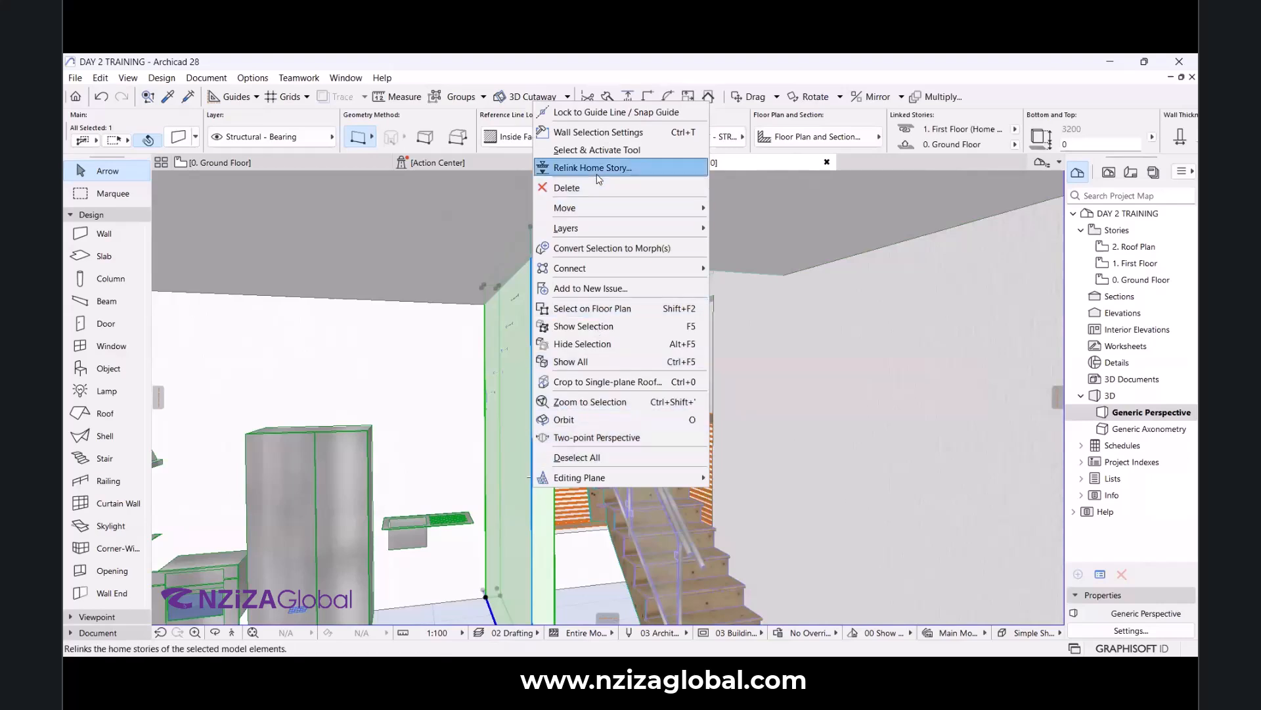
click(506, 422)
scroll(588, 401, down, 3)
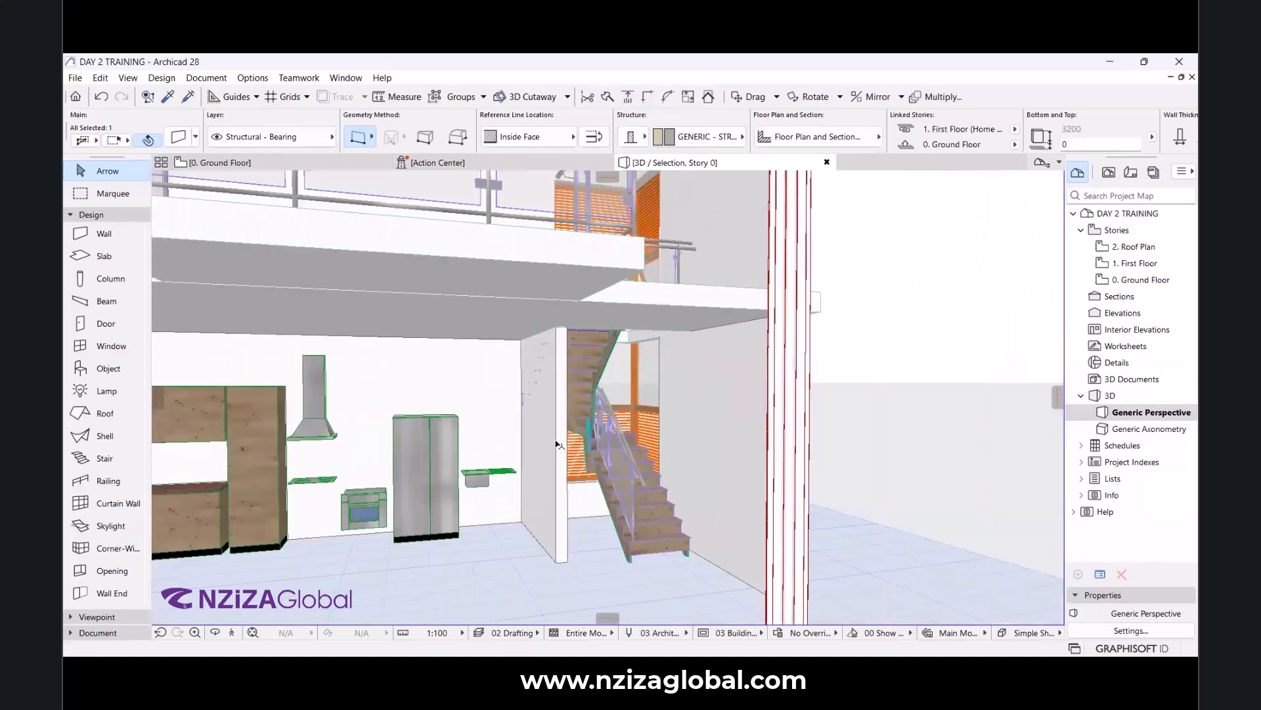
Start Solid Element Operations and set the selected partition wall beside the staircase as the target.
scroll(557, 450, up, 1)
right_click(557, 450)
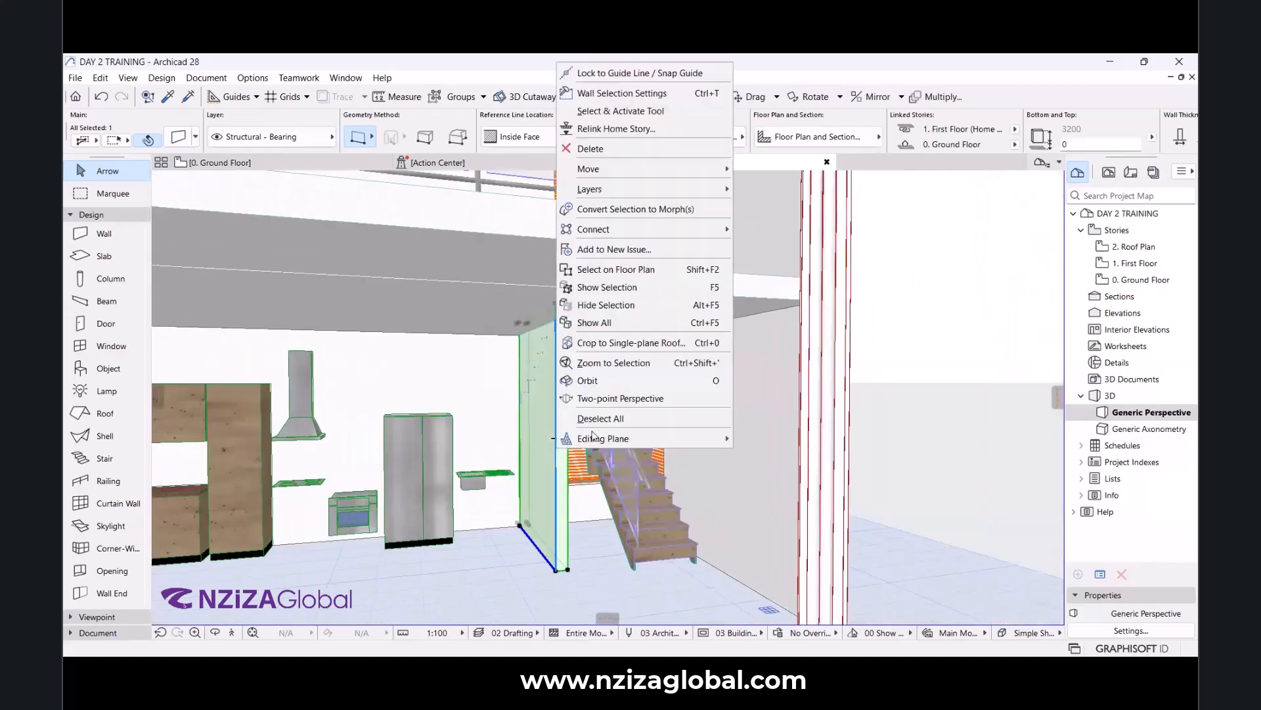
click(206, 150)
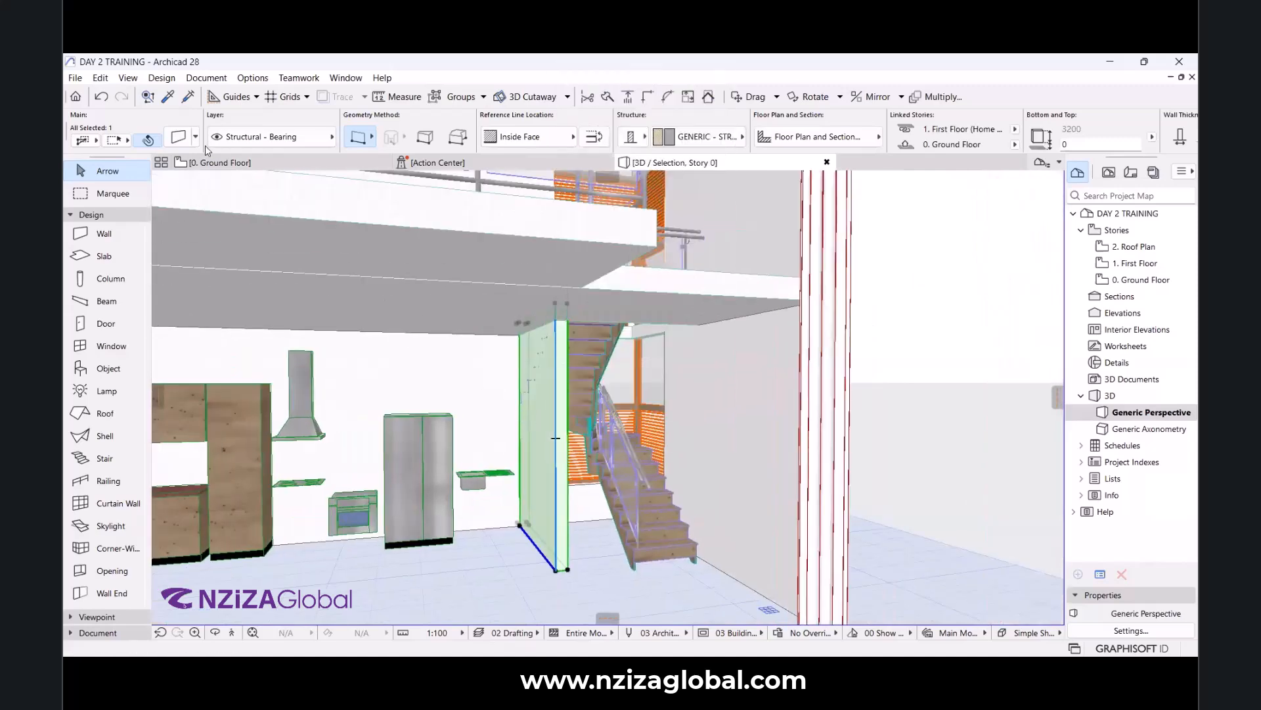
click(253, 78)
mouse_move(182, 80)
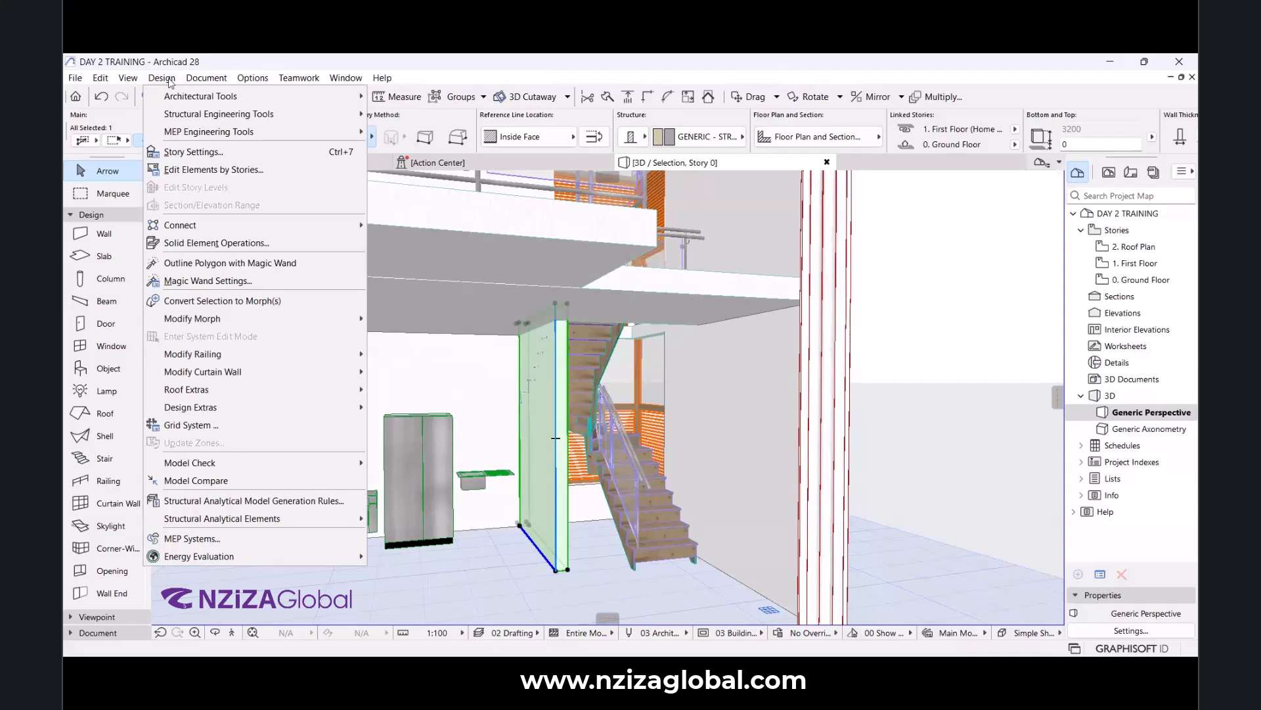
click(210, 244)
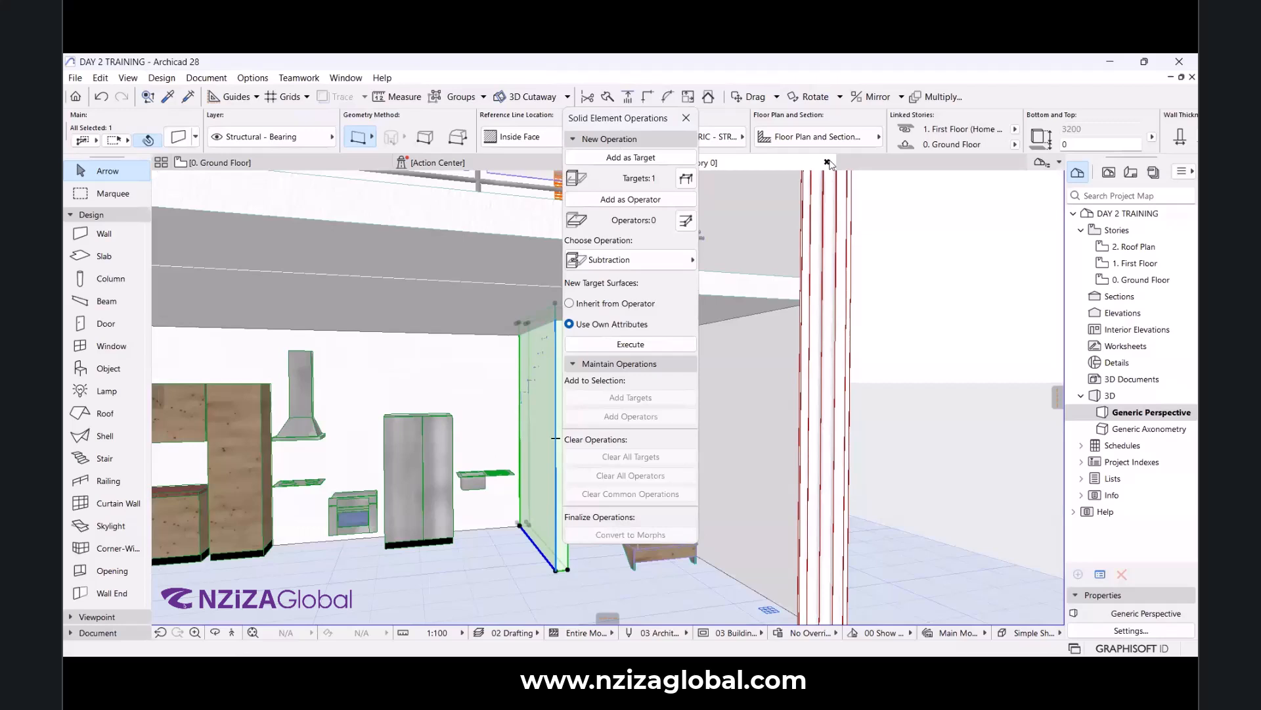
drag(624, 118, 929, 191)
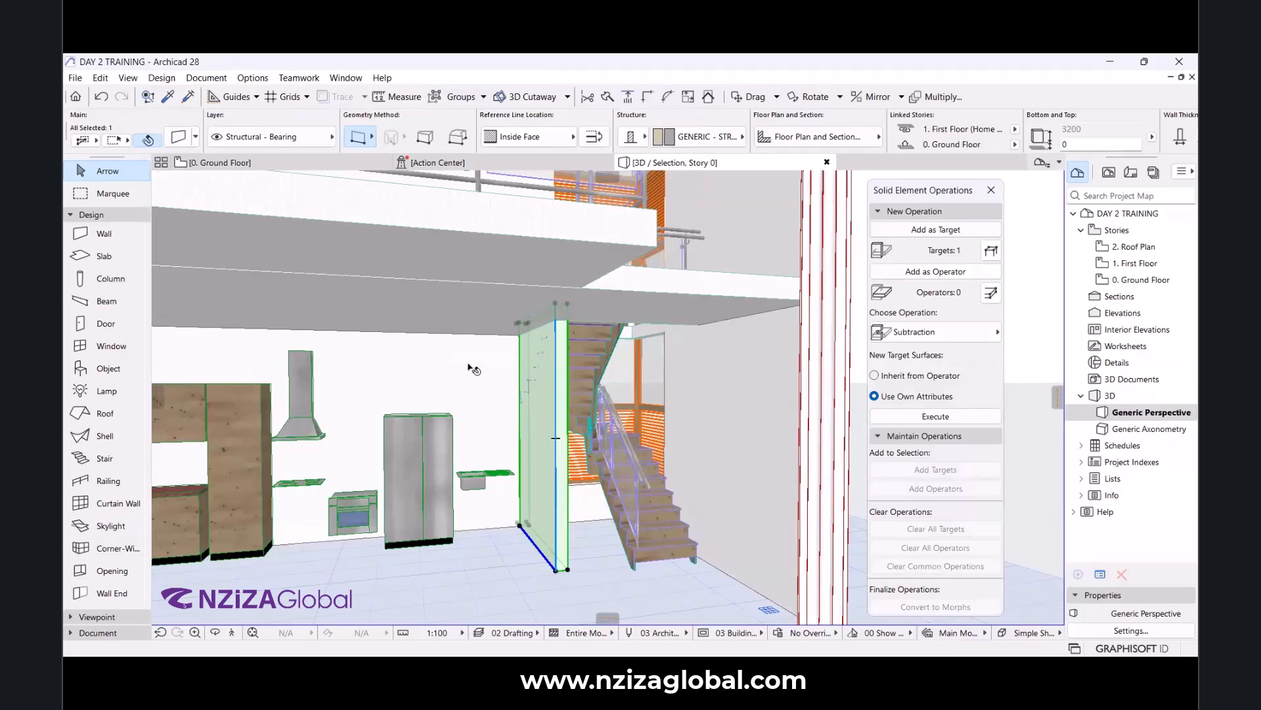
scroll(567, 334, up, 4)
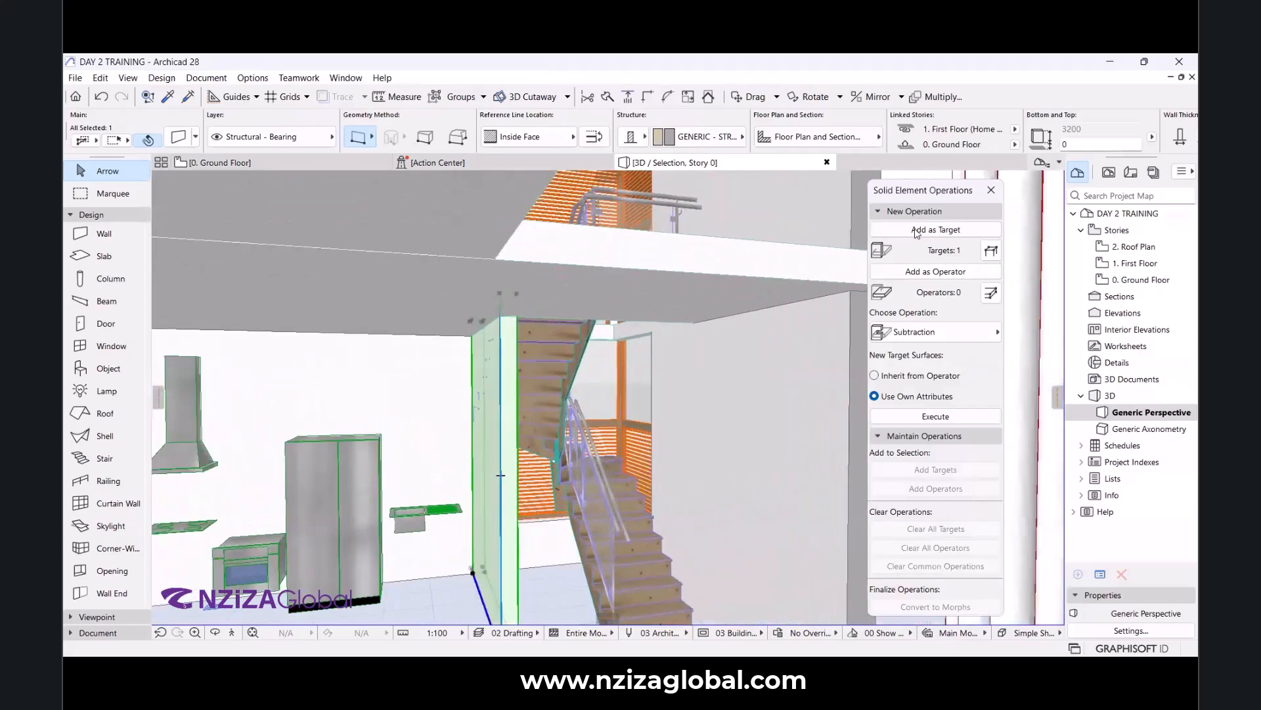
click(940, 232)
Deselect the partition wall and add the staircase as the operator of the solid element operation.
scroll(526, 317, down, 2)
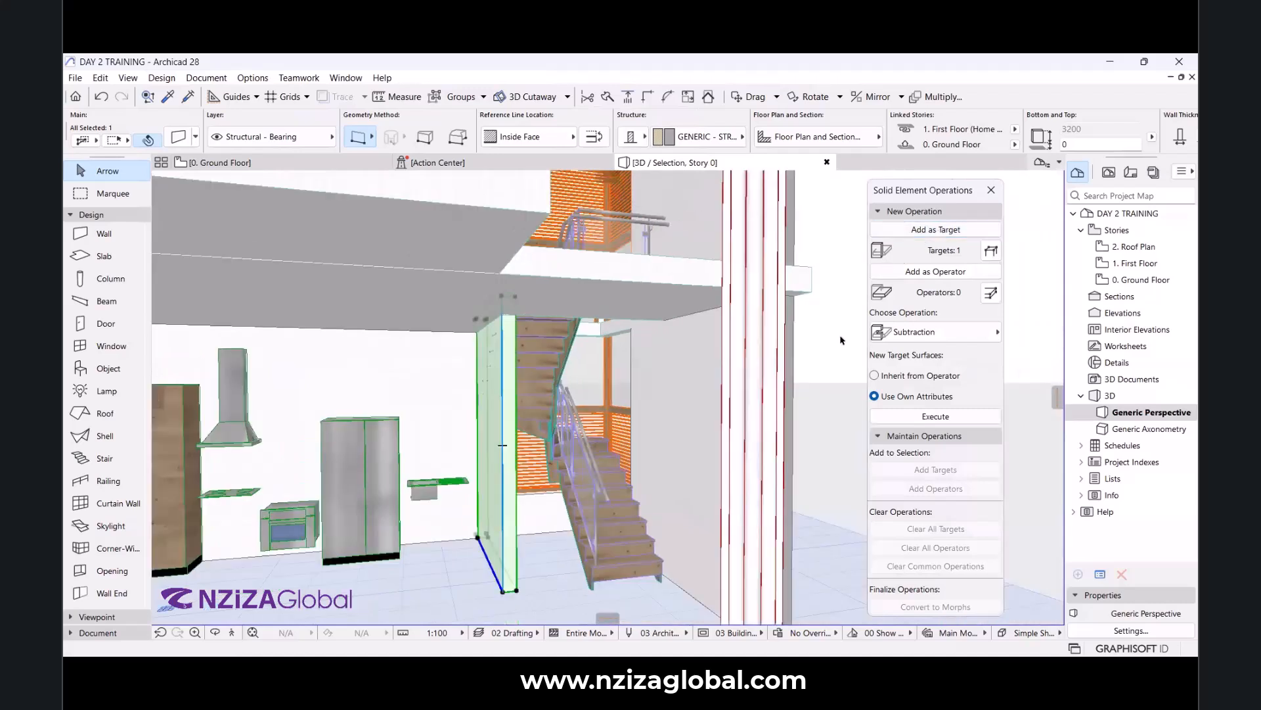
key(Escape)
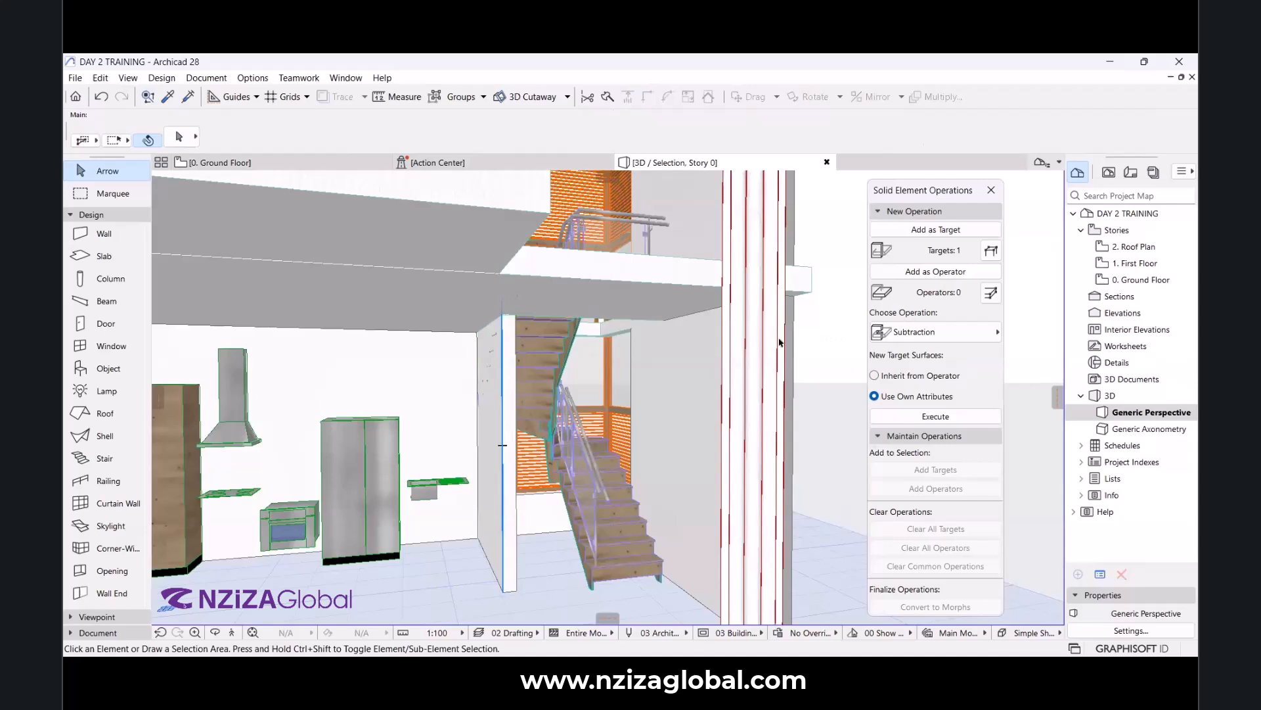
click(555, 360)
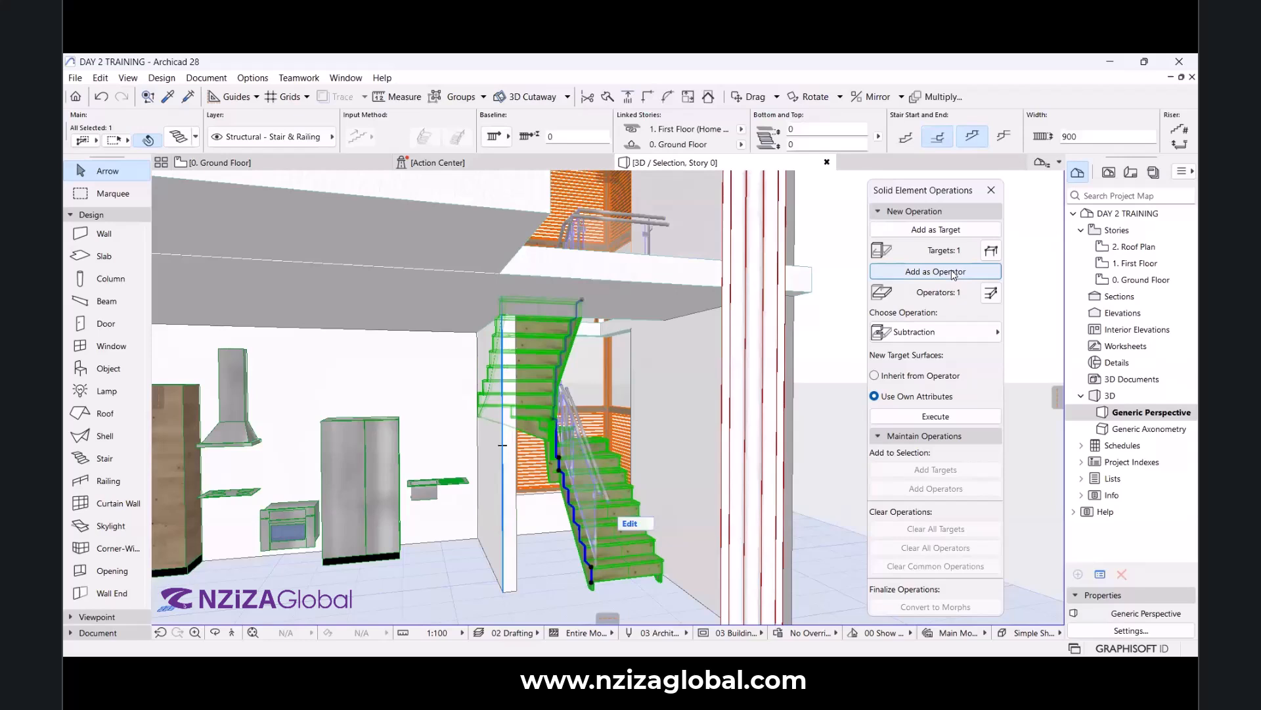
Cut the partition wall with the staircase using Subtraction with downward extrusion, keeping Use Own Attributes, and clear the selection.
click(920, 334)
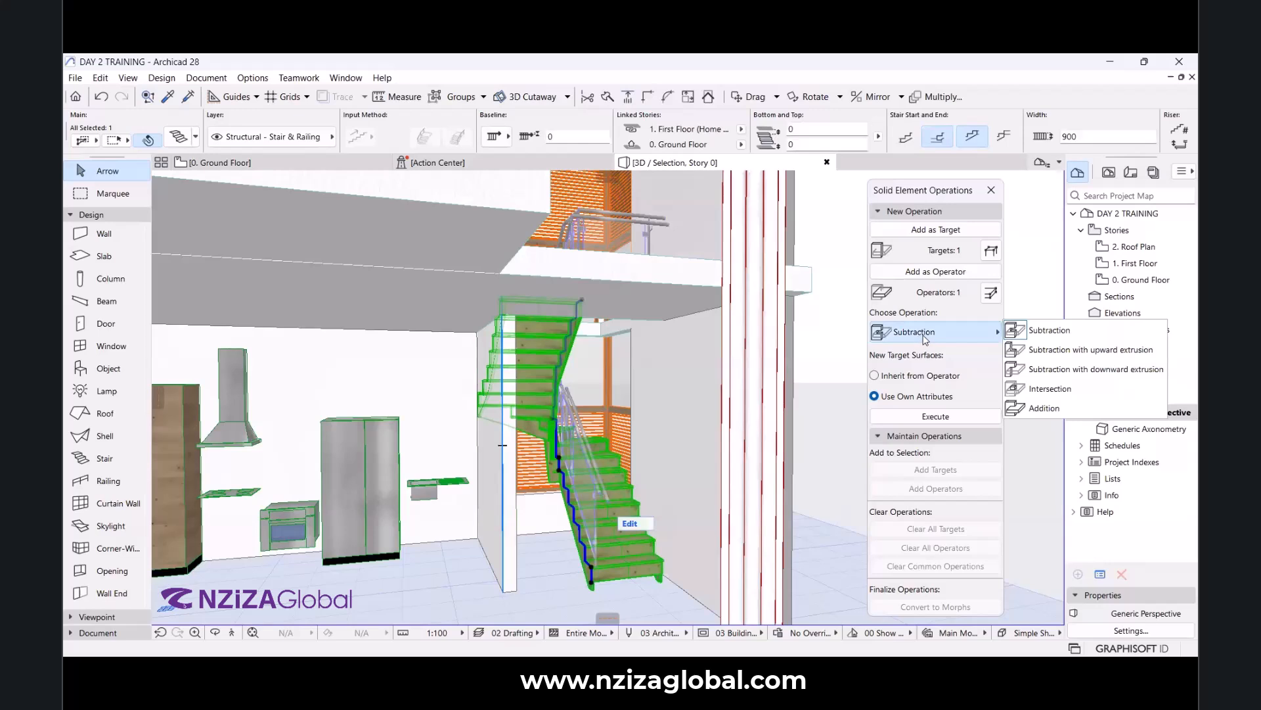
click(905, 336)
click(910, 336)
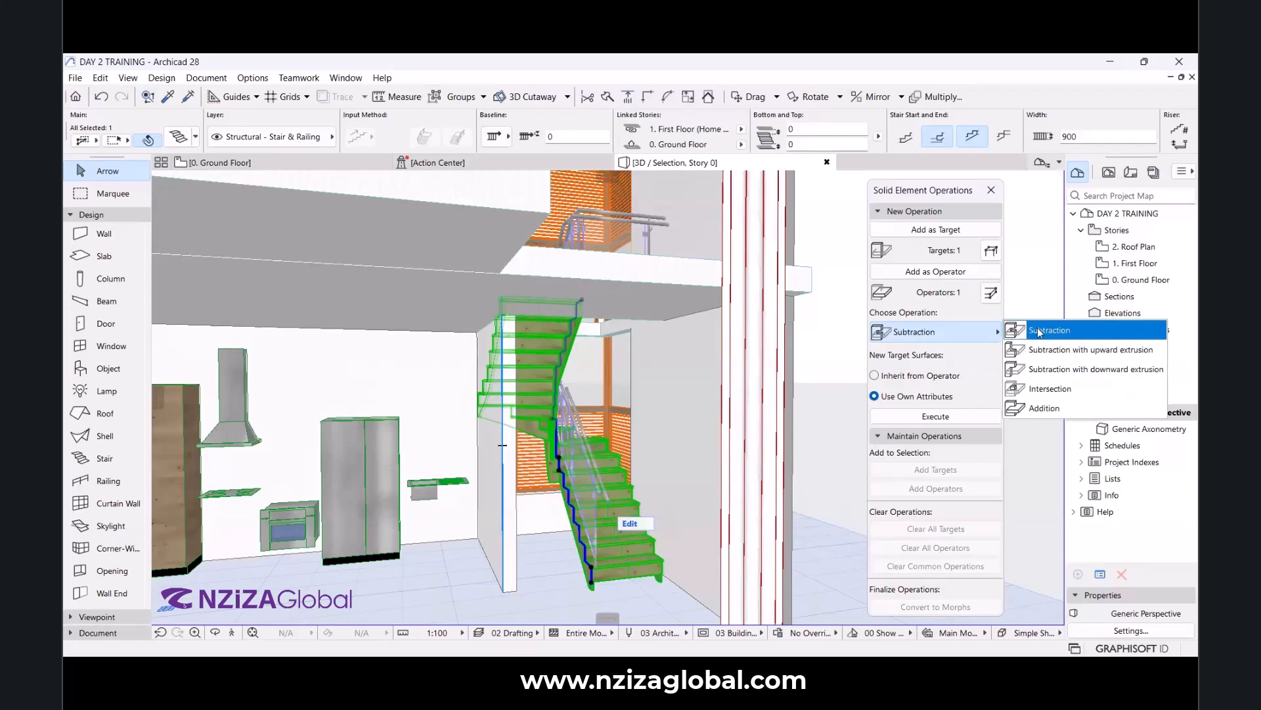
click(1075, 375)
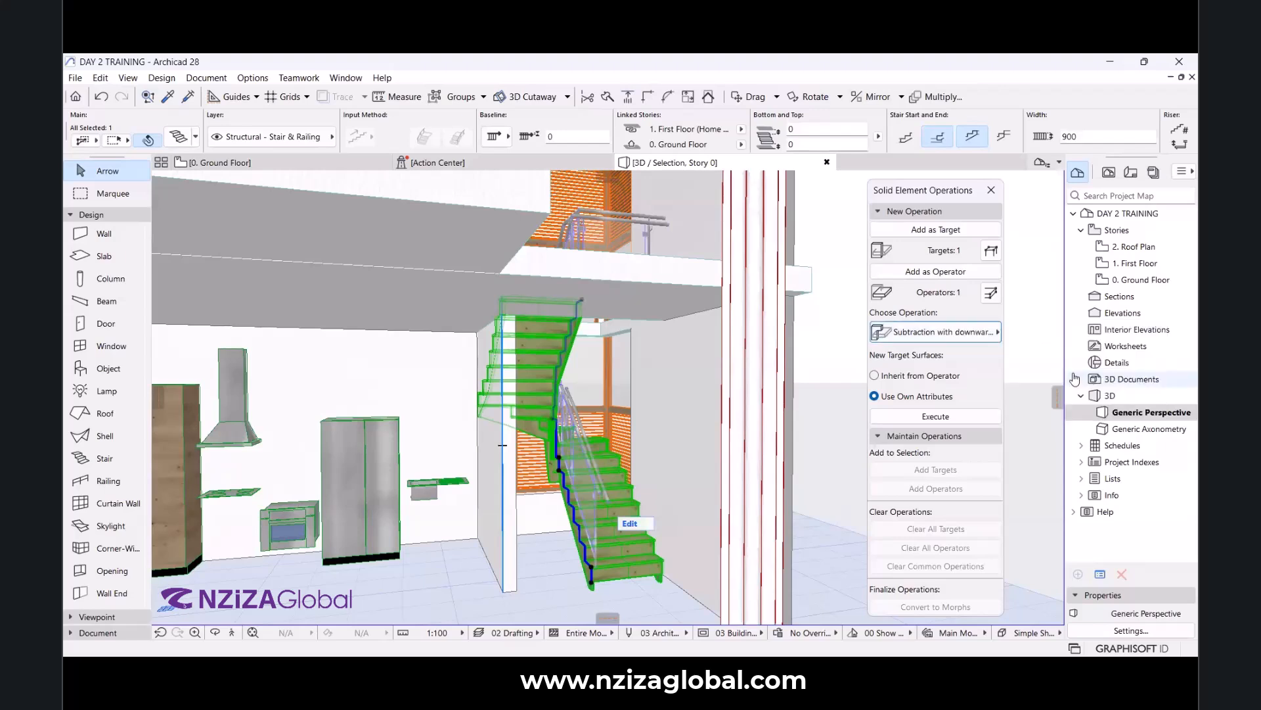
click(942, 421)
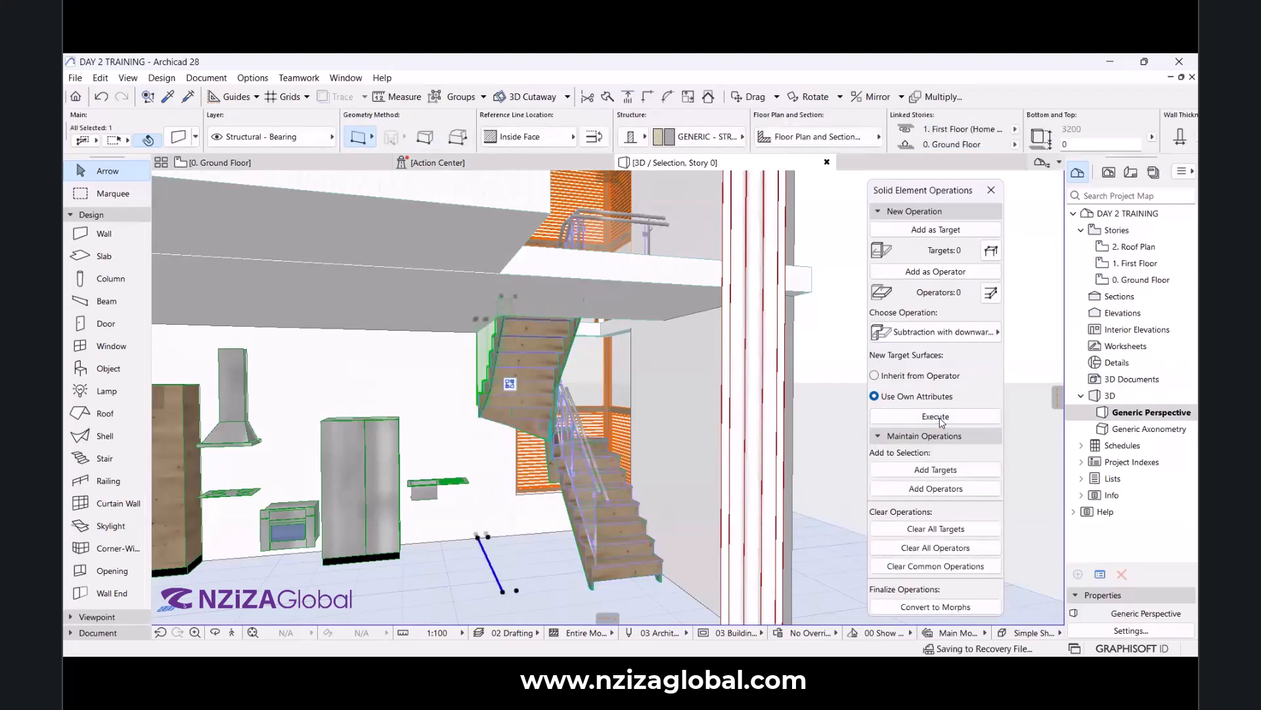
click(794, 385)
Examine in 3D how the cut partition wall meets the stair treads, from the kitchen side and from the First Floor above.
scroll(605, 379, down, 1)
click(218, 632)
drag(230, 584, 525, 511)
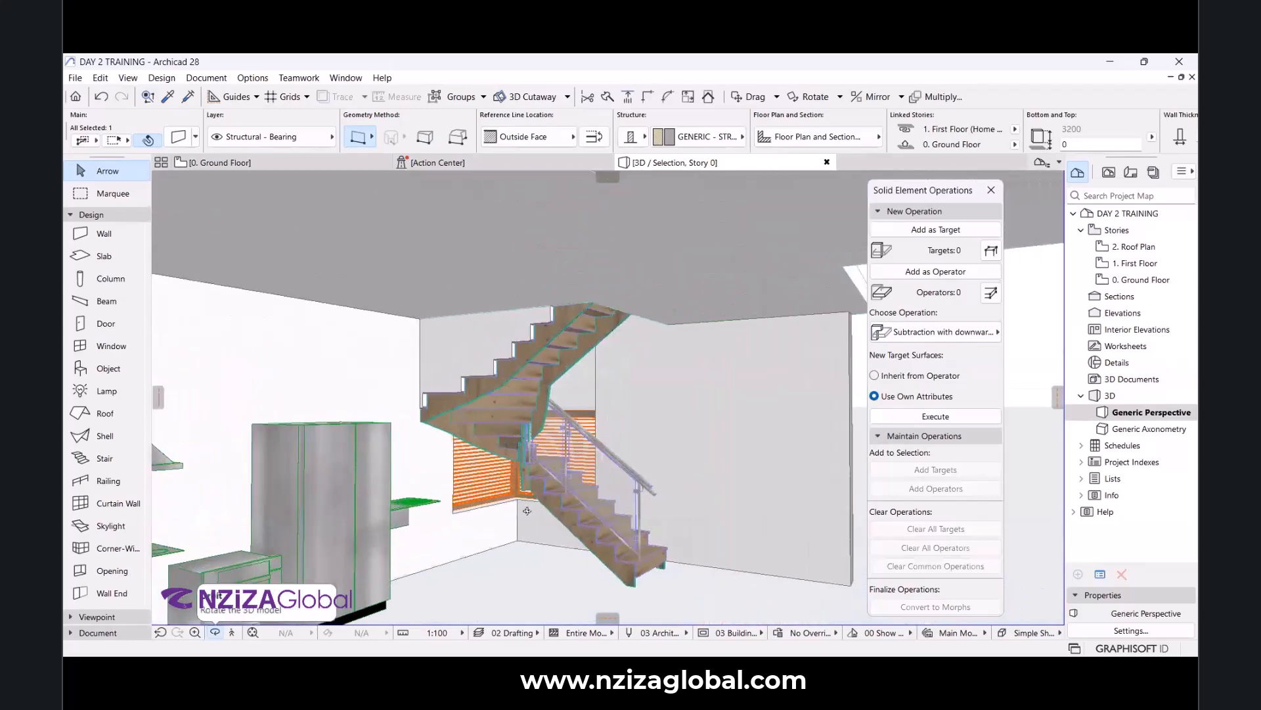
drag(603, 504, 628, 435)
scroll(627, 435, up, 2)
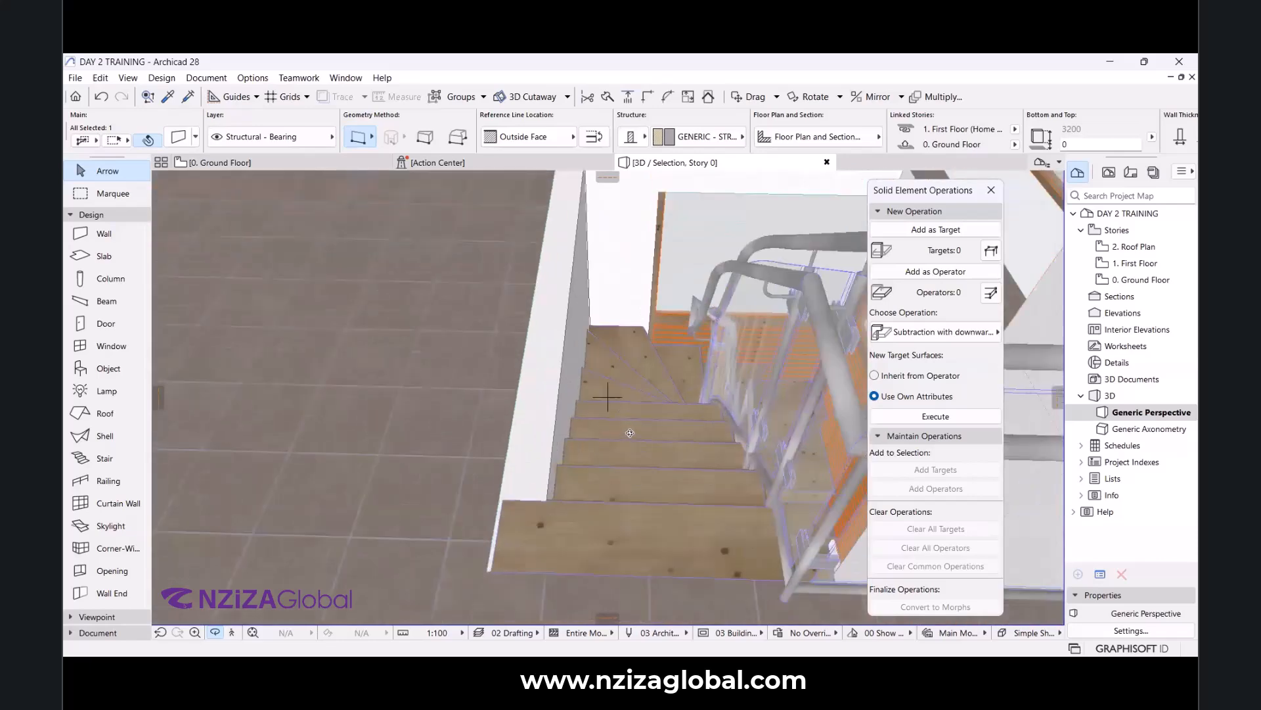
scroll(731, 444, up, 3)
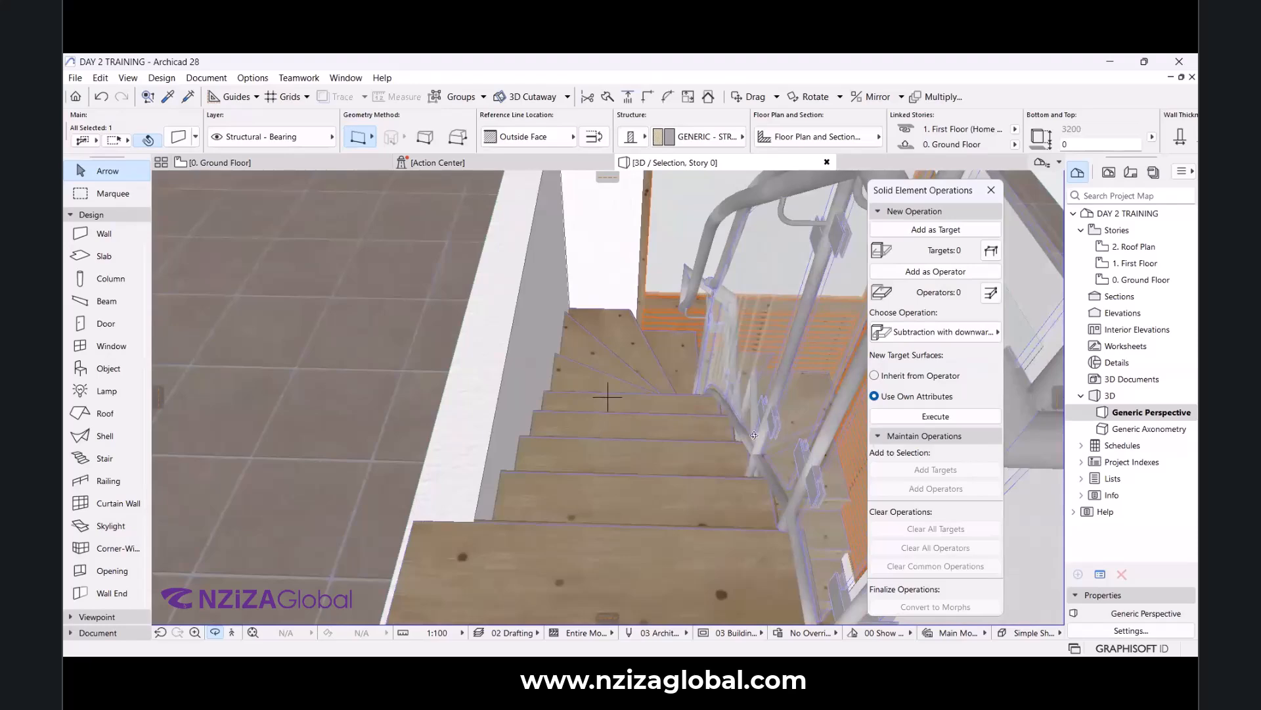
scroll(637, 353, down, 1)
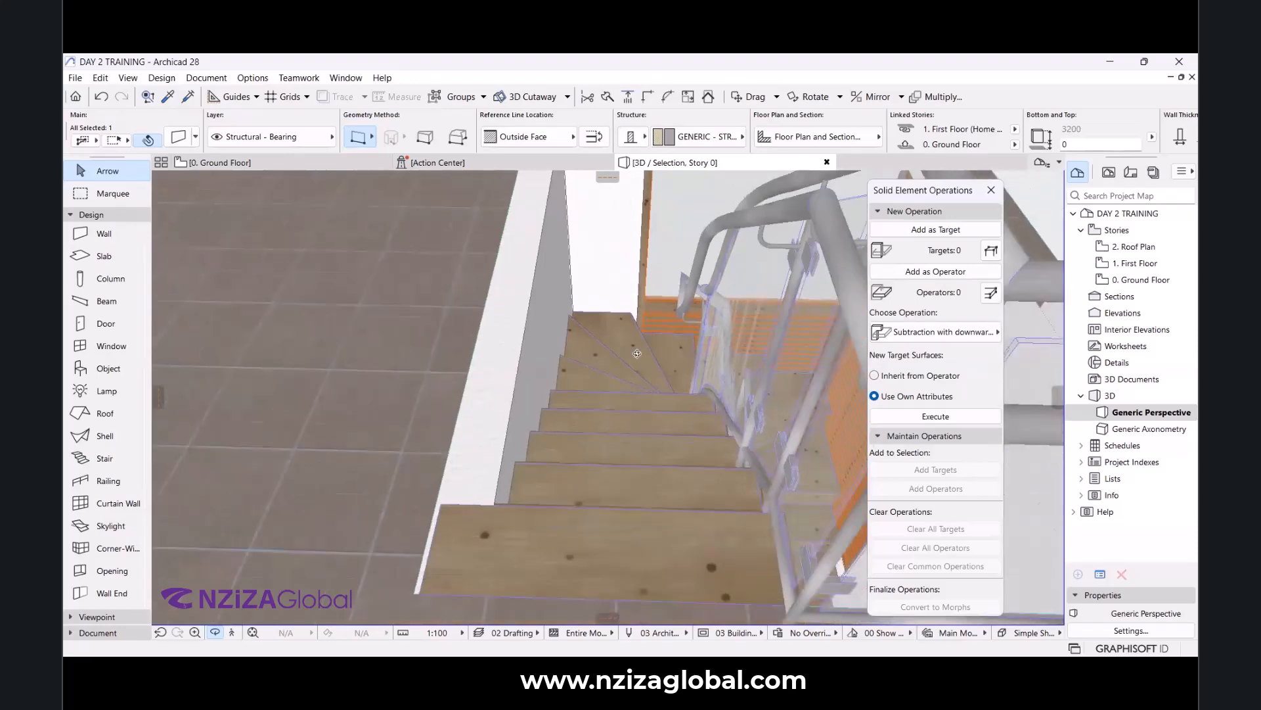
scroll(637, 353, down, 3)
scroll(567, 422, up, 3)
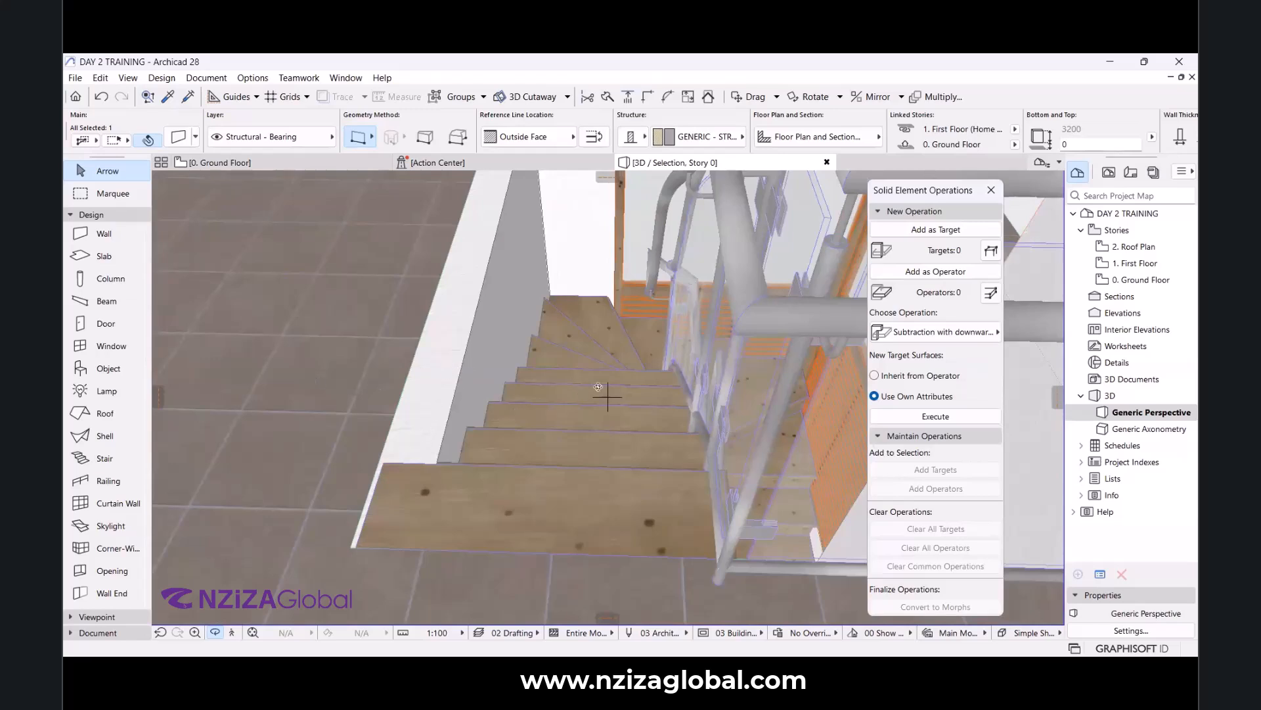
scroll(599, 384, down, 3)
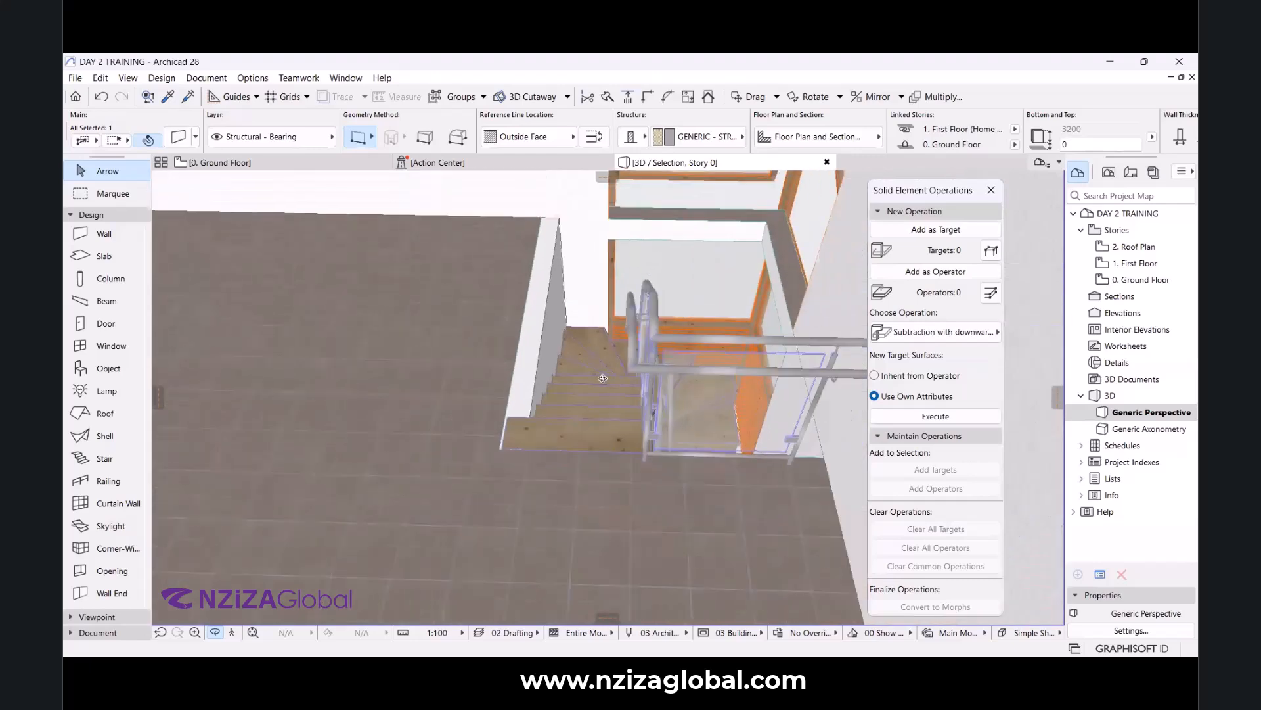
scroll(603, 379, down, 3)
scroll(599, 378, up, 5)
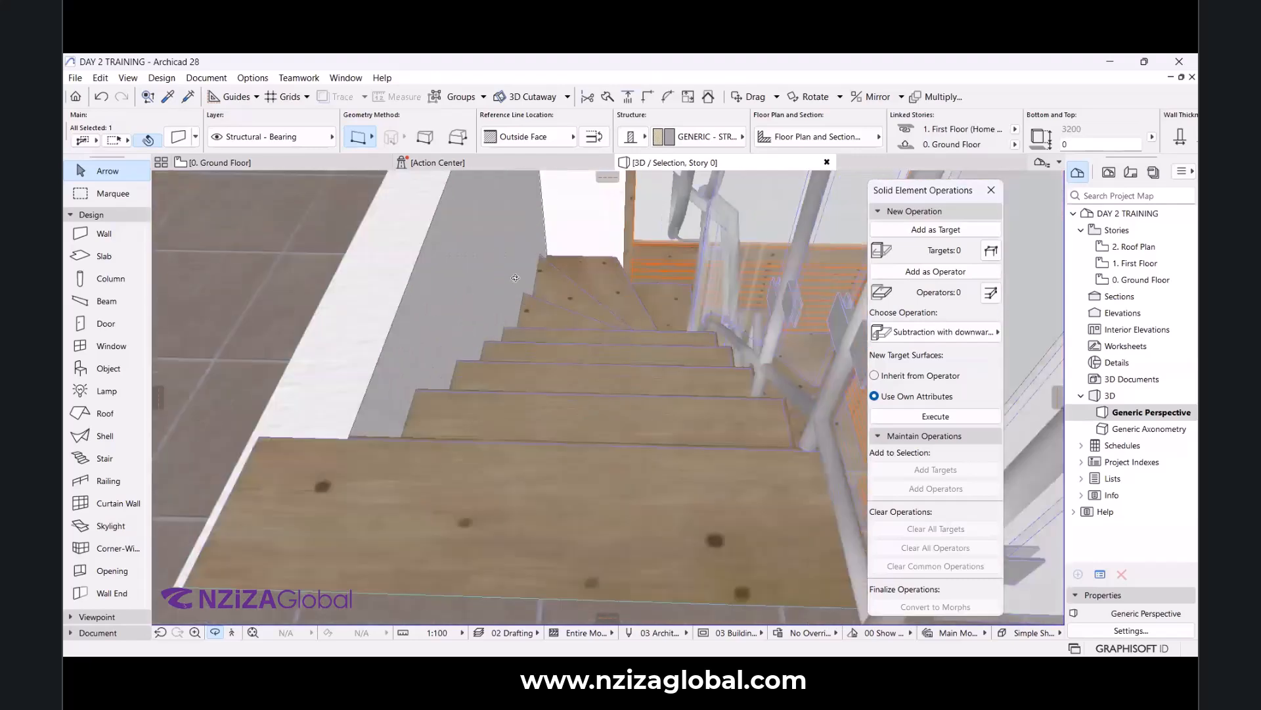
scroll(605, 388, down, 3)
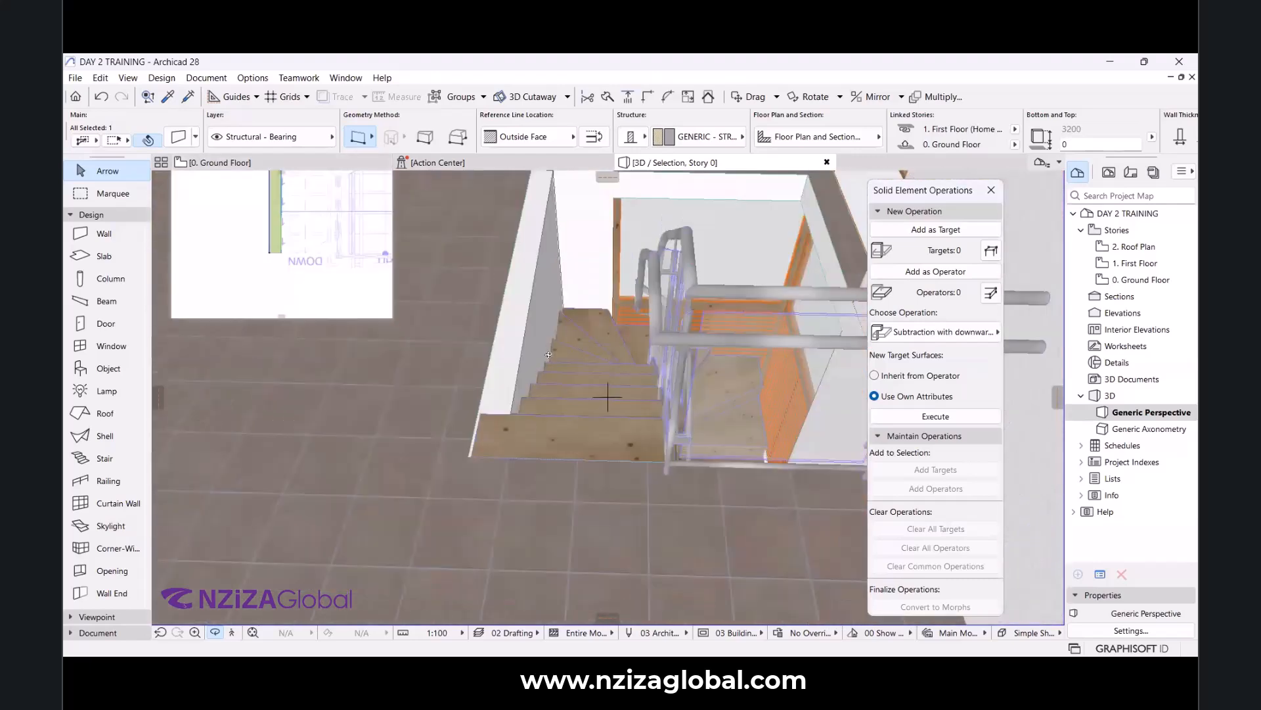
Inspect the underside of the upper stair flight and the opened space beside the kitchen in 3D.
mouse_move(631, 379)
mouse_down()
mouse_move(631, 316)
mouse_move(723, 248)
mouse_move(621, 356)
mouse_up()
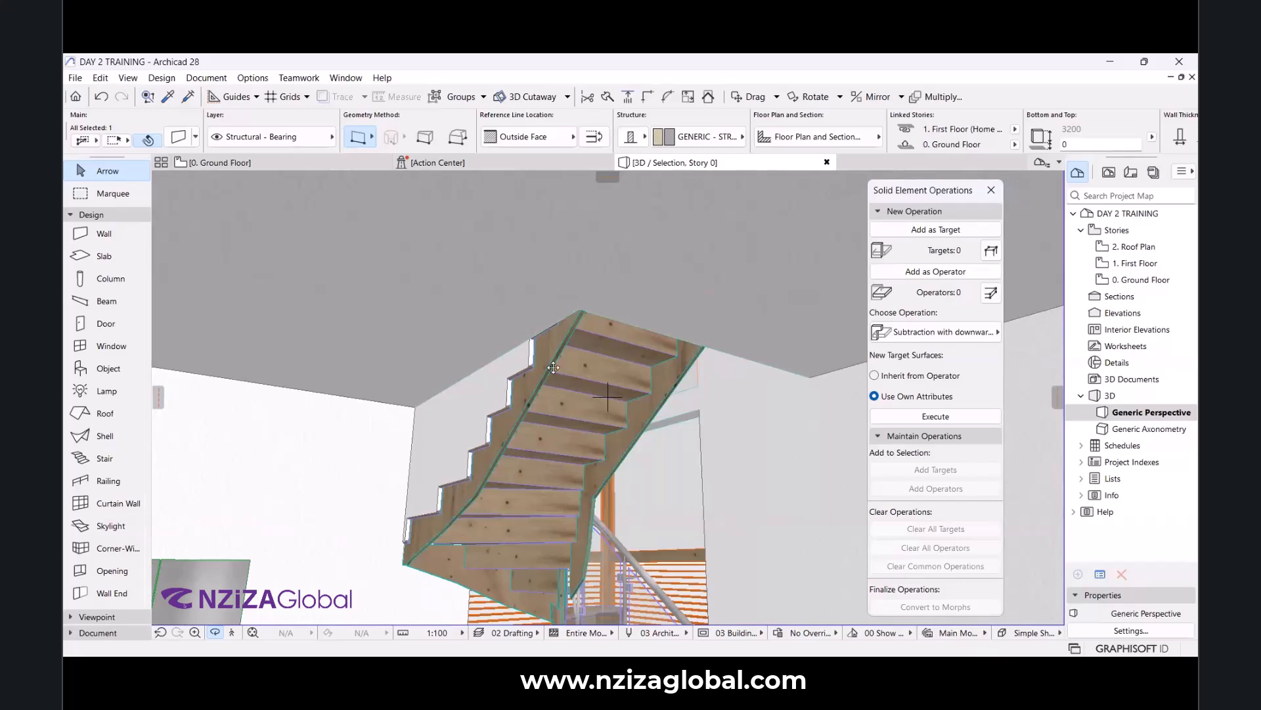
scroll(608, 397, down, 5)
shift+middle_drag(568, 501, 628, 440)
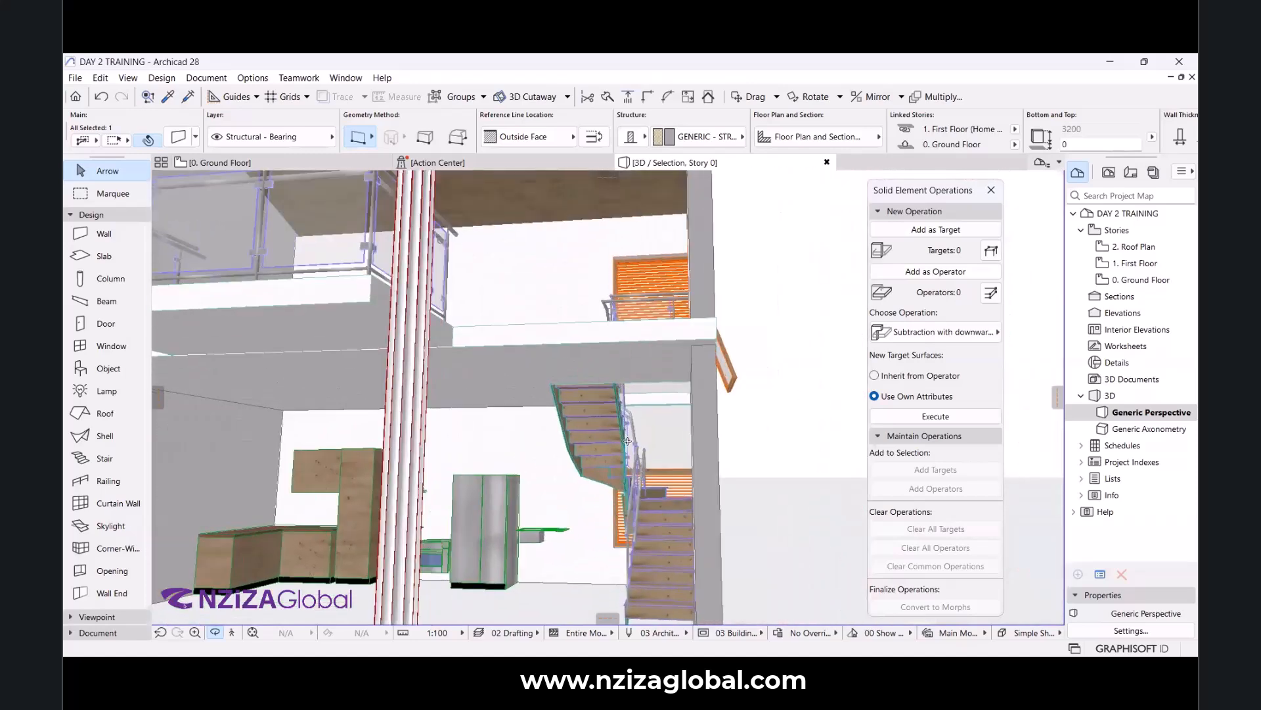
scroll(628, 441, up, 3)
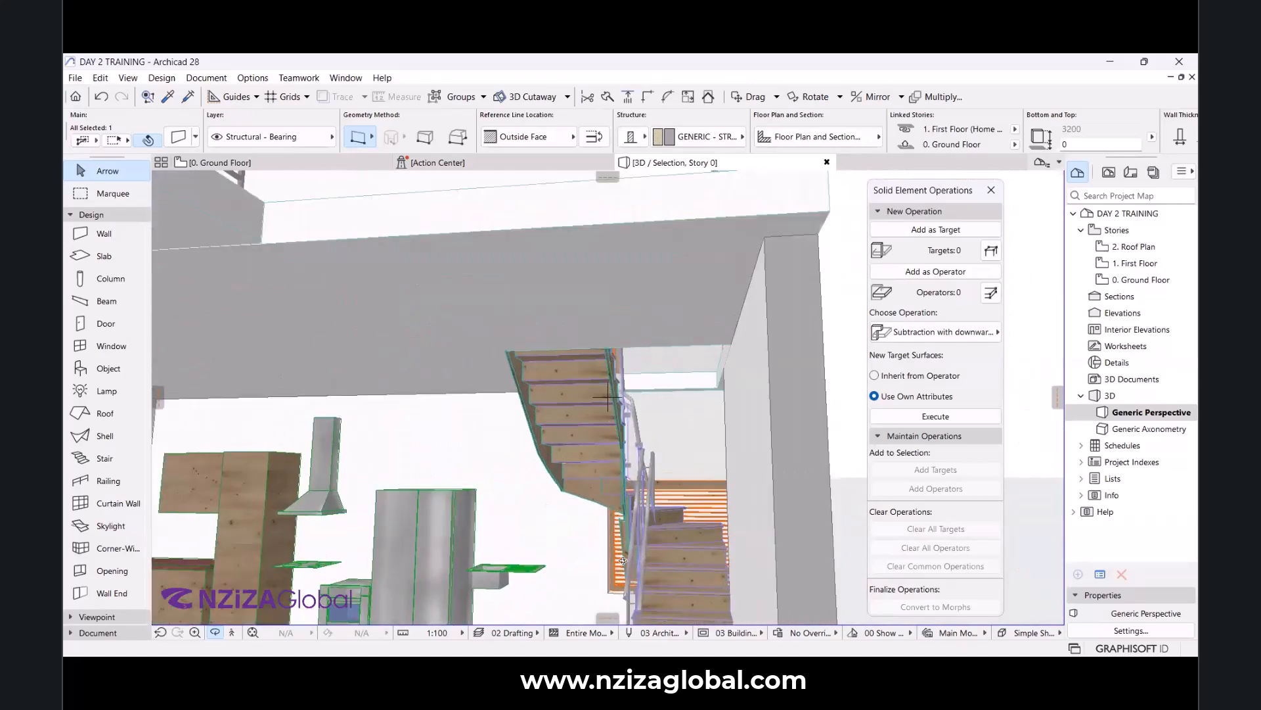
scroll(659, 391, down, 2)
shift+middle_drag(658, 391, 580, 537)
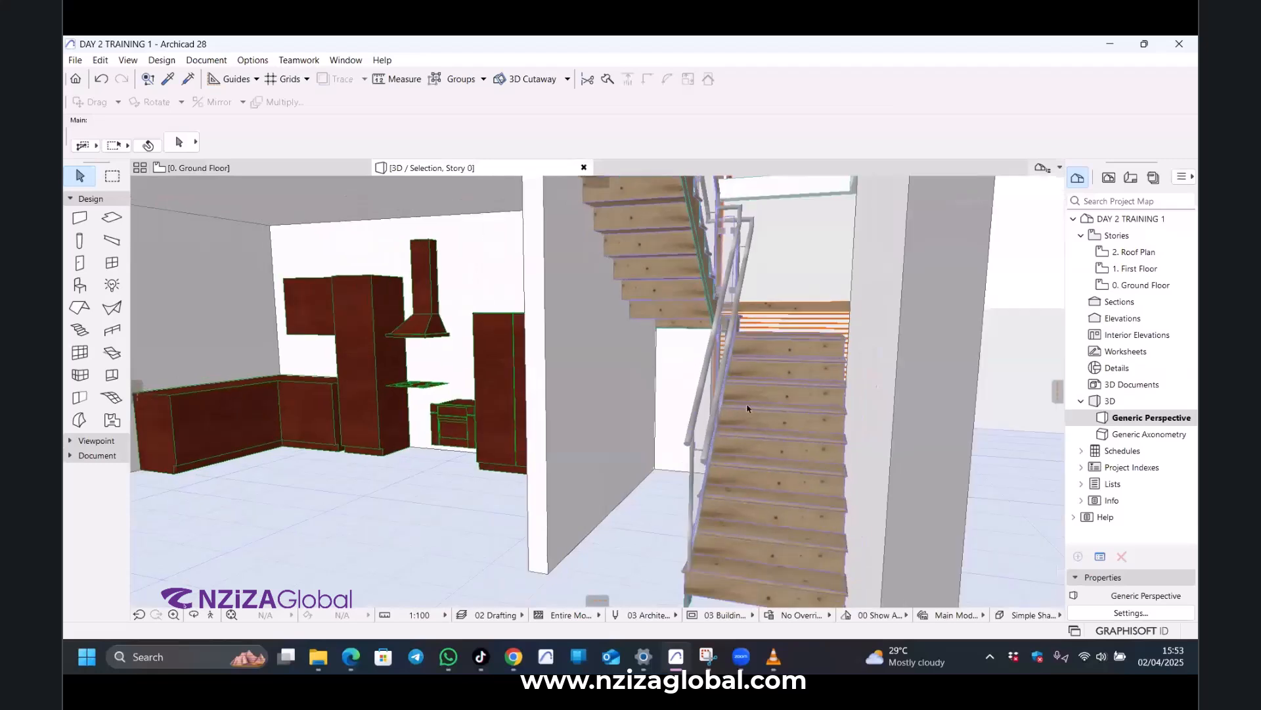
scroll(712, 364, down, 1)
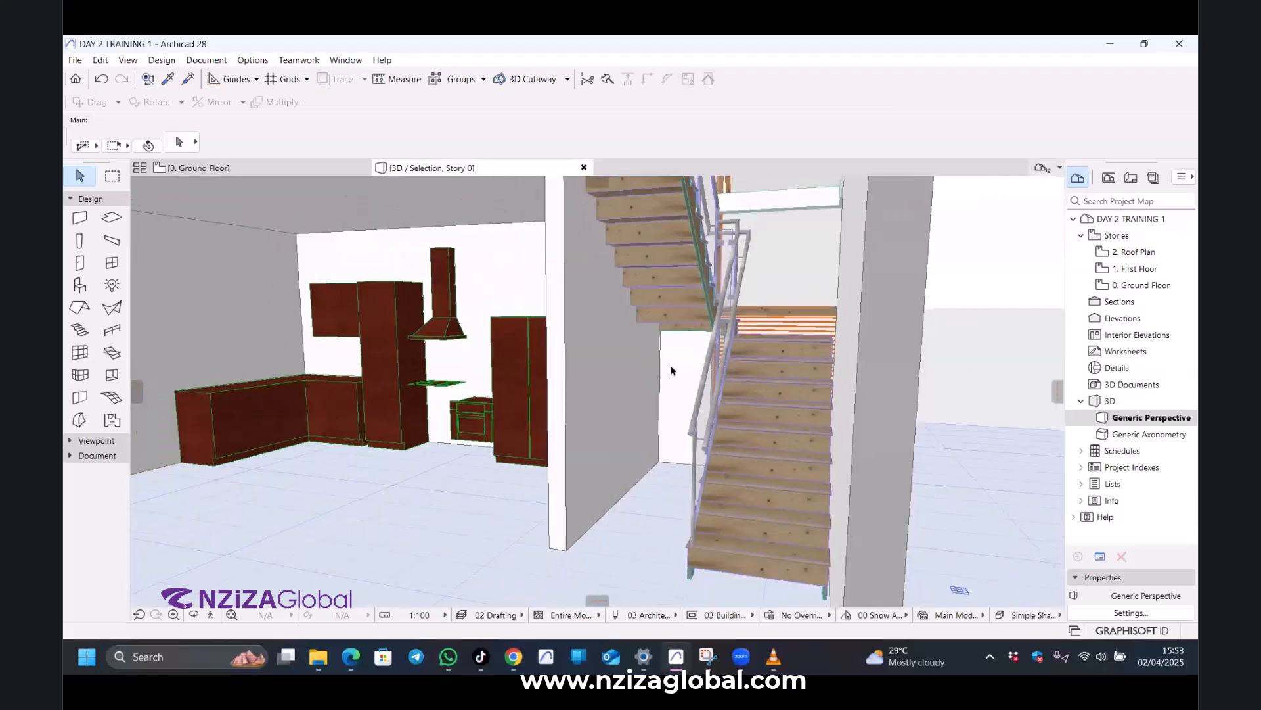
click(704, 410)
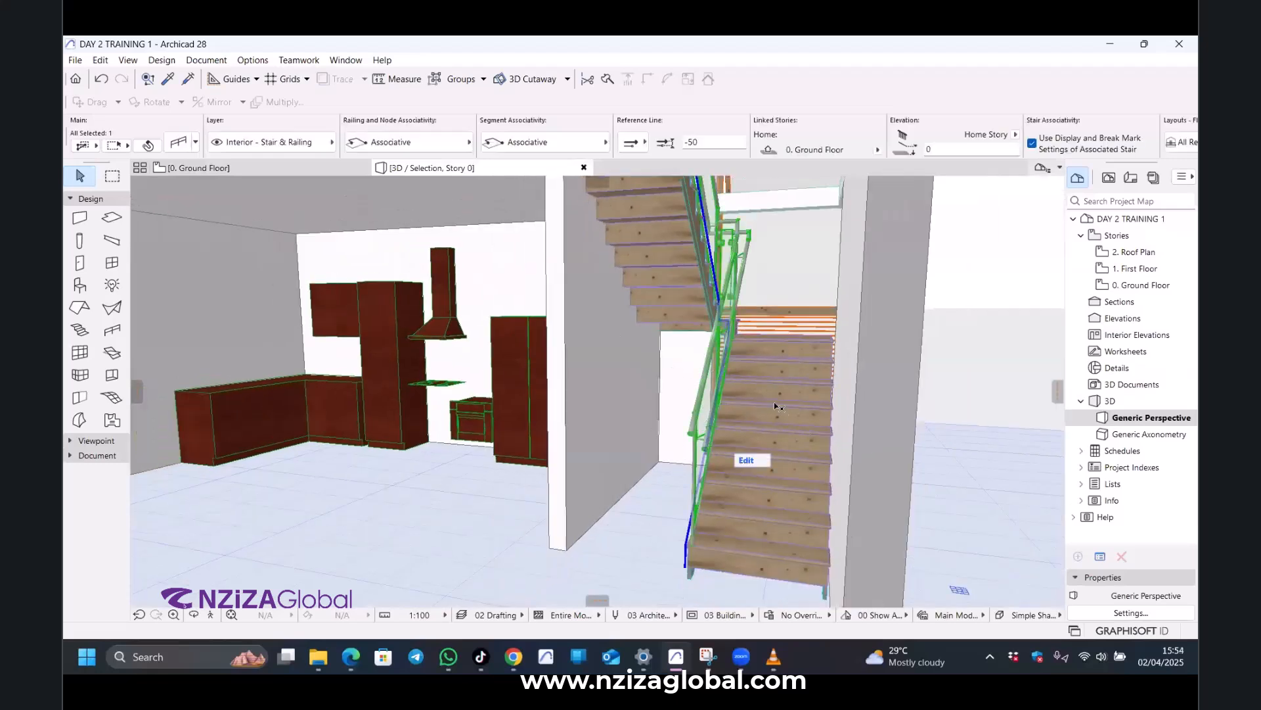
click(678, 455)
scroll(678, 455, down, 2)
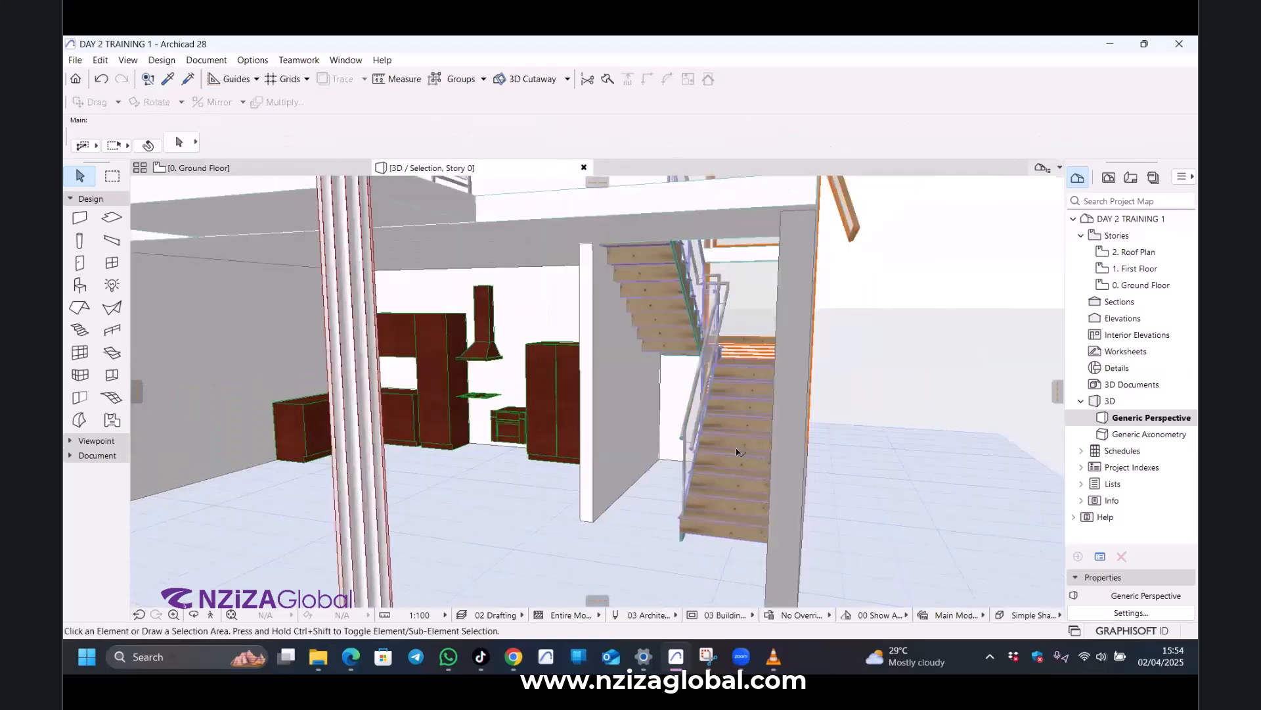
scroll(738, 417, up, 1)
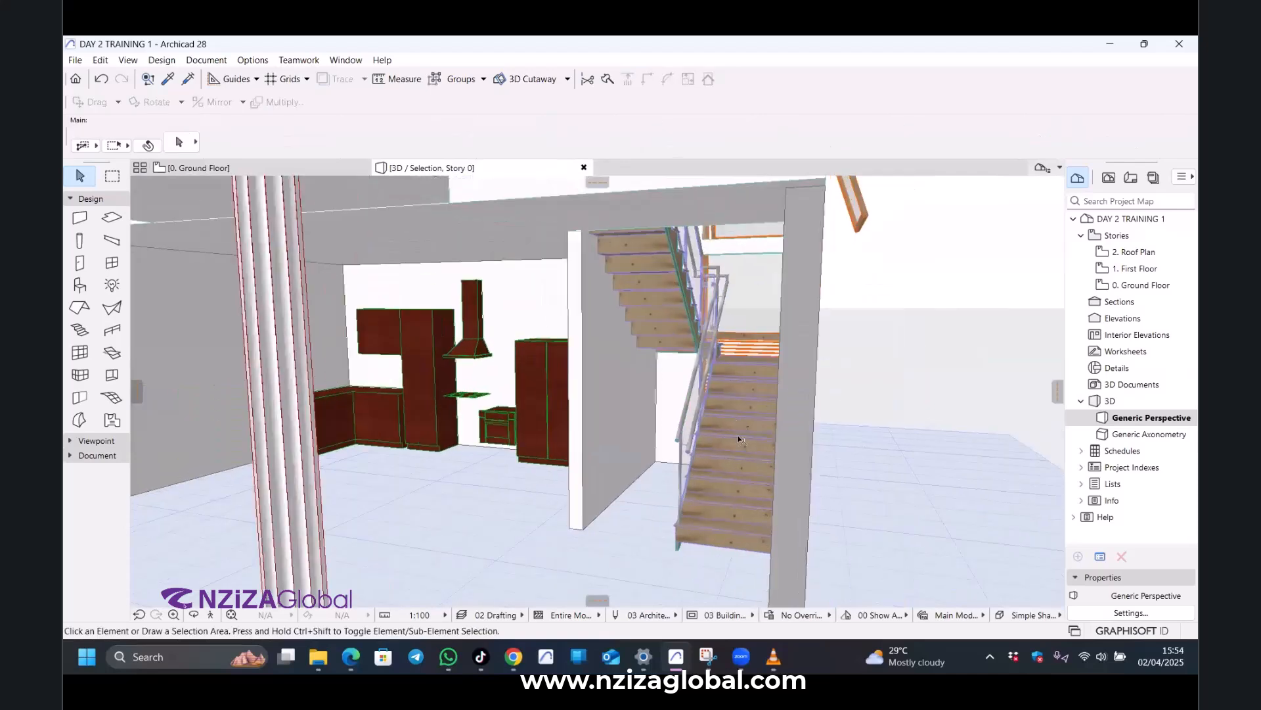
scroll(737, 449, down, 1)
click(746, 417)
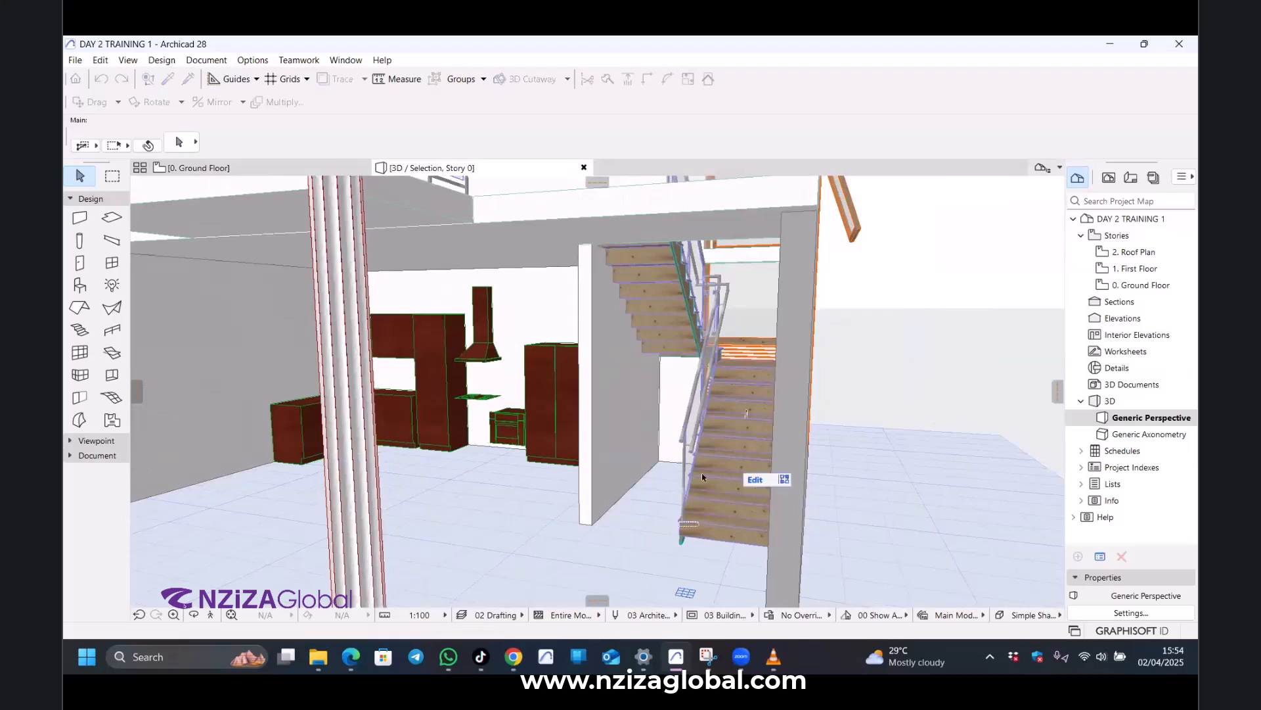
click(874, 414)
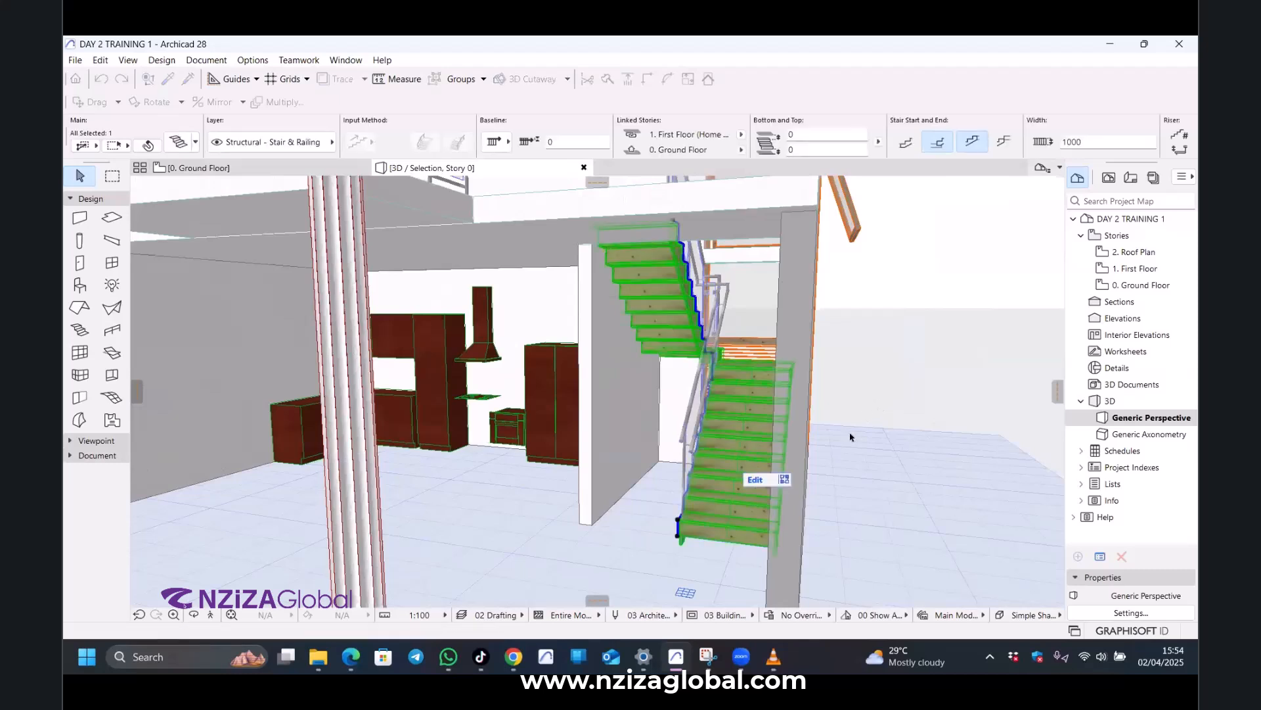
click(675, 525)
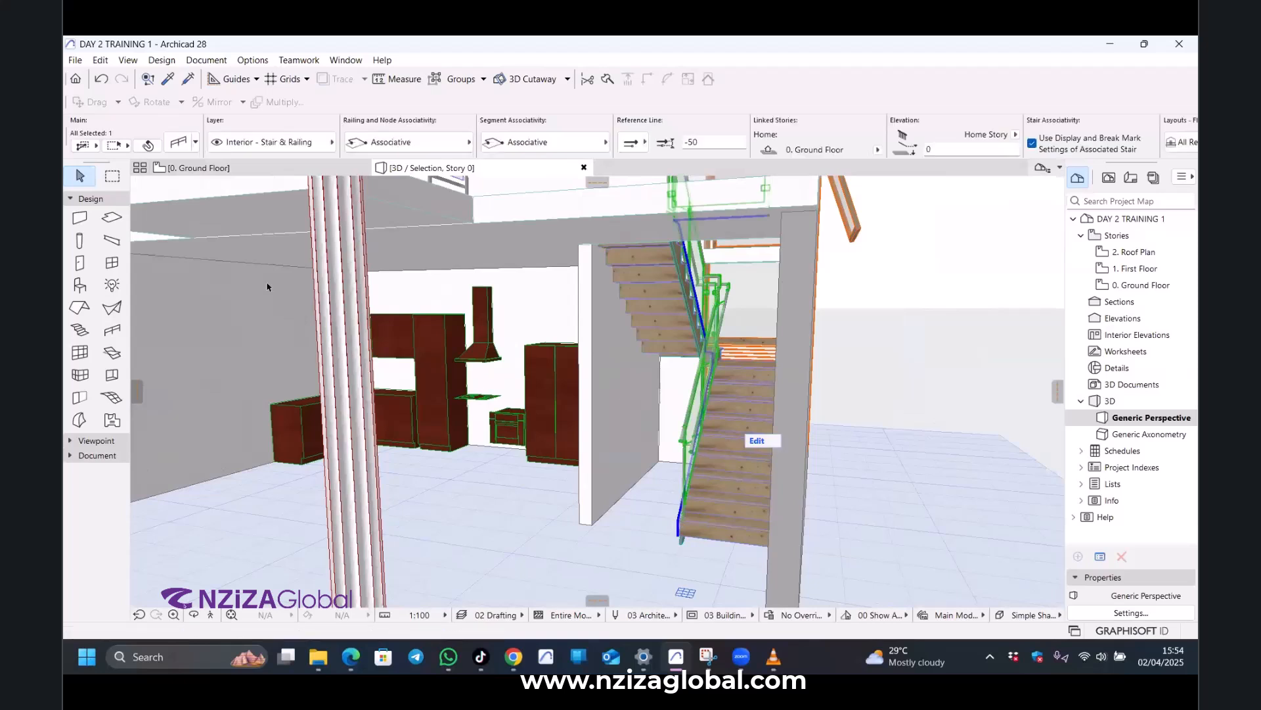
click(697, 522)
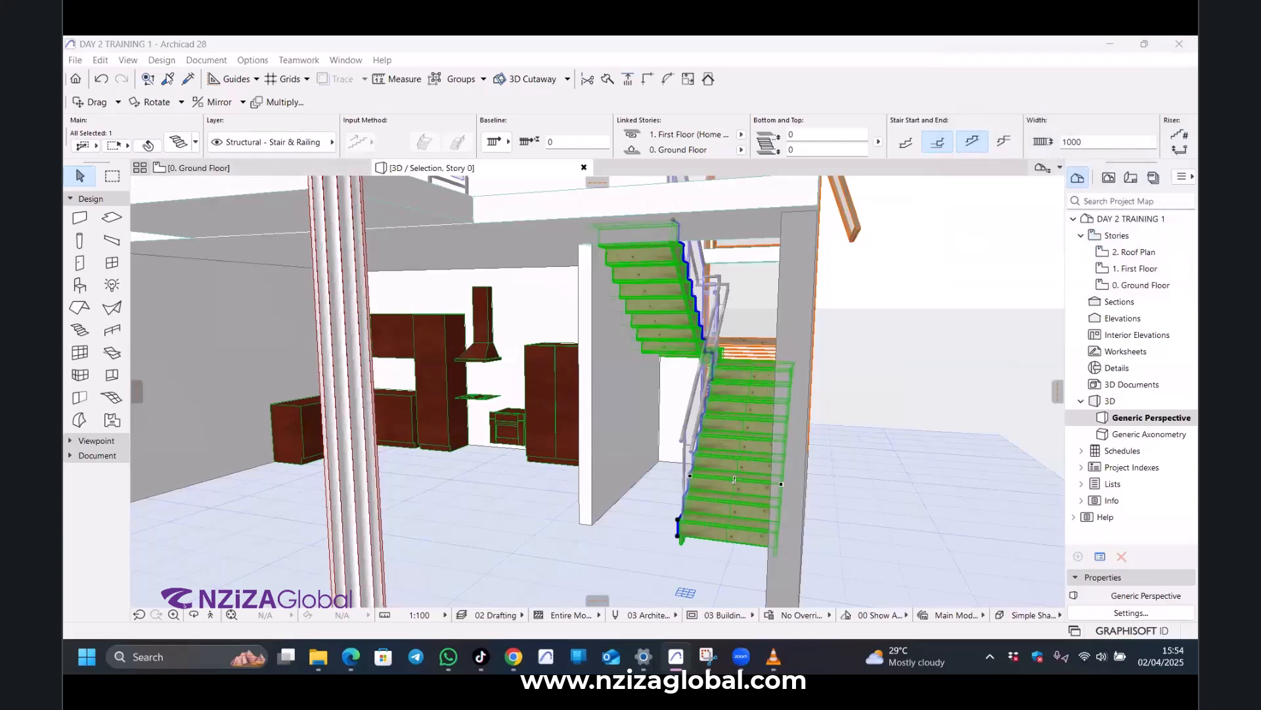
click(161, 60)
mouse_move(299, 60)
click(526, 519)
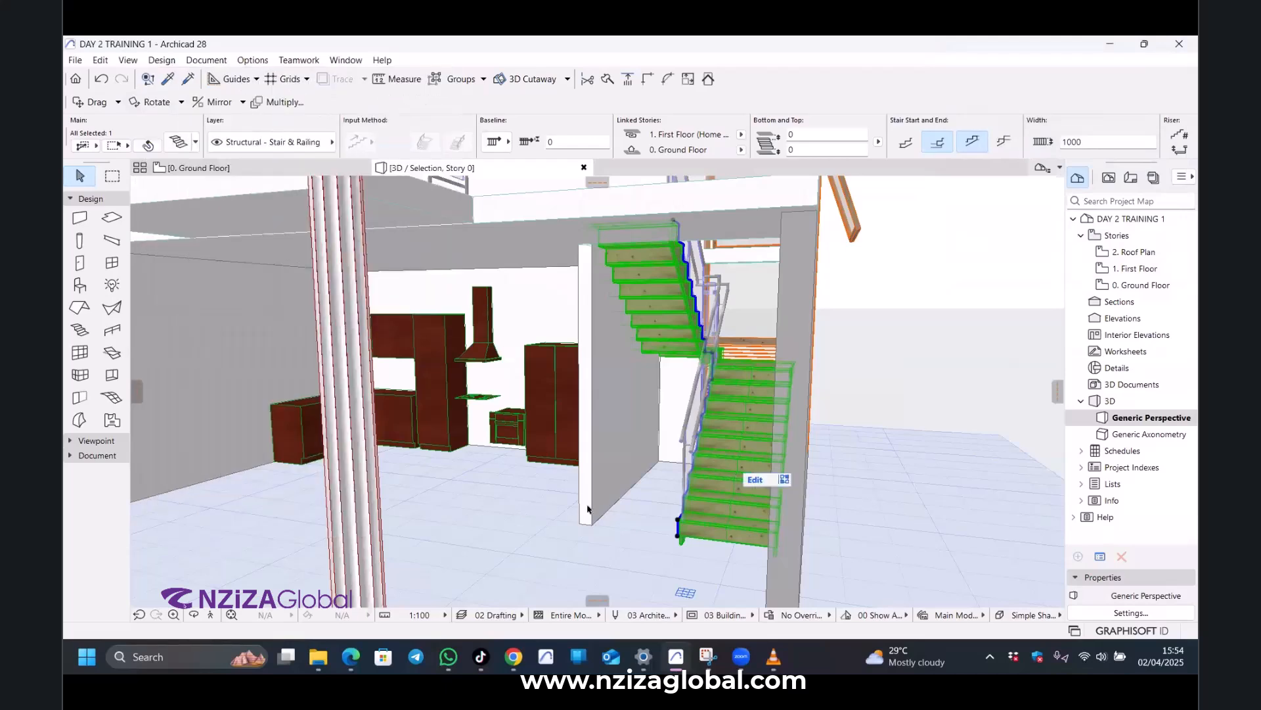
key(Escape)
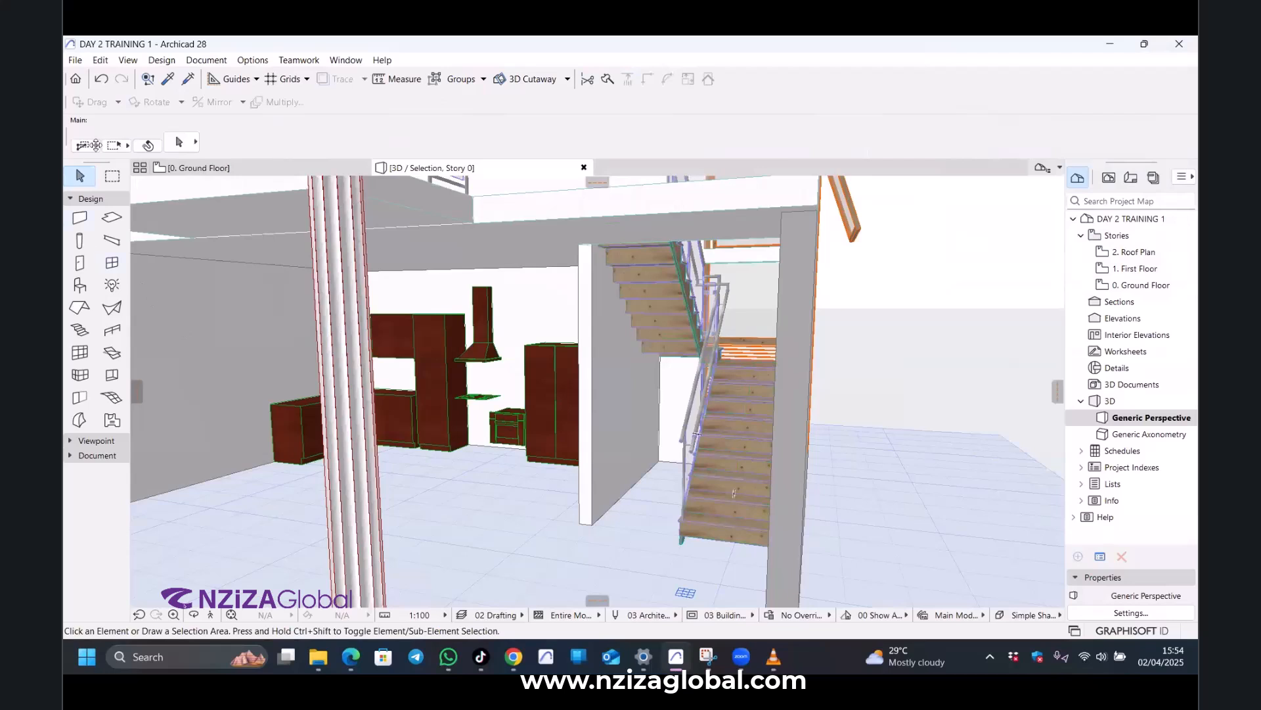
Start a new solid element operation with the partition wall beside the kitchen as target and the staircase as operator.
click(160, 60)
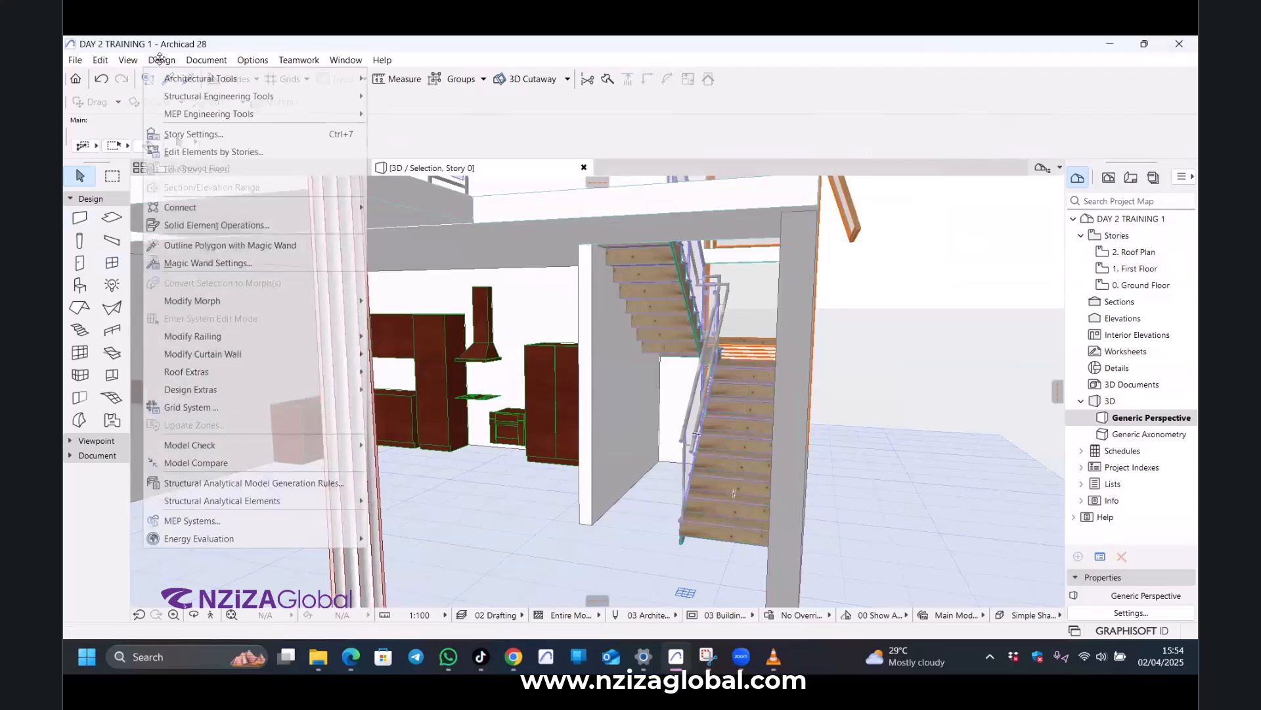
click(221, 225)
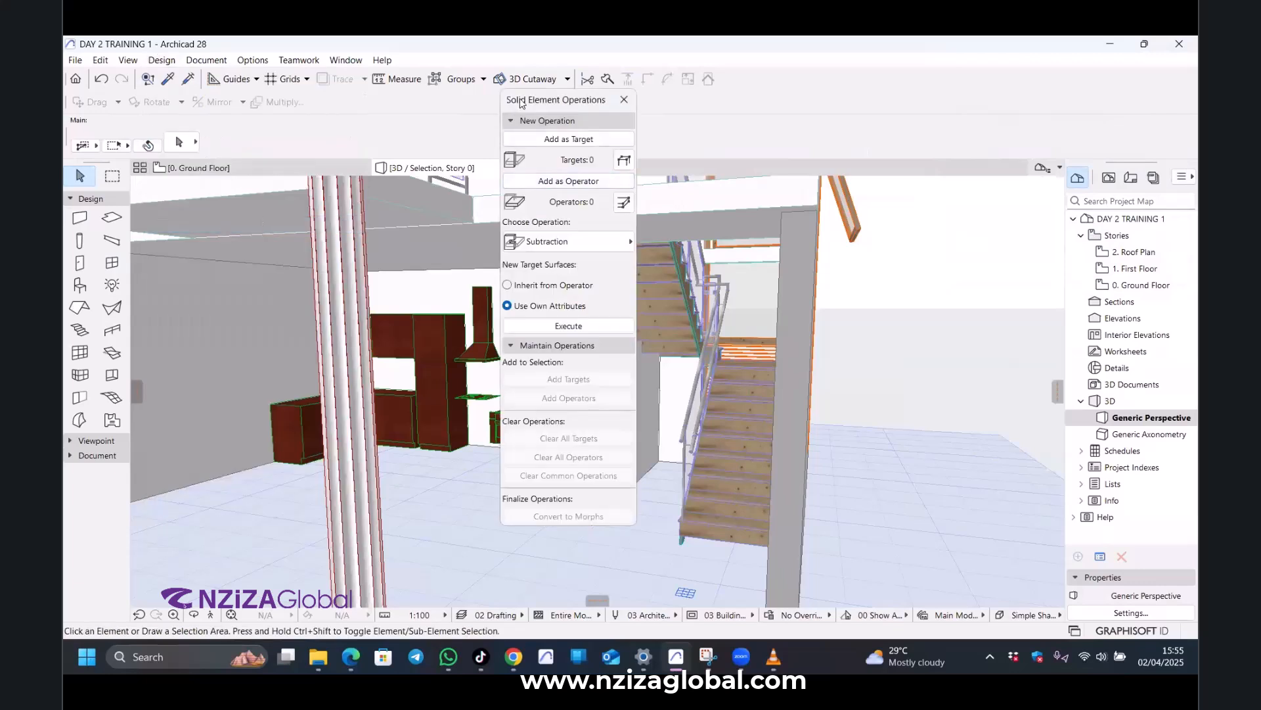
drag(530, 100, 832, 112)
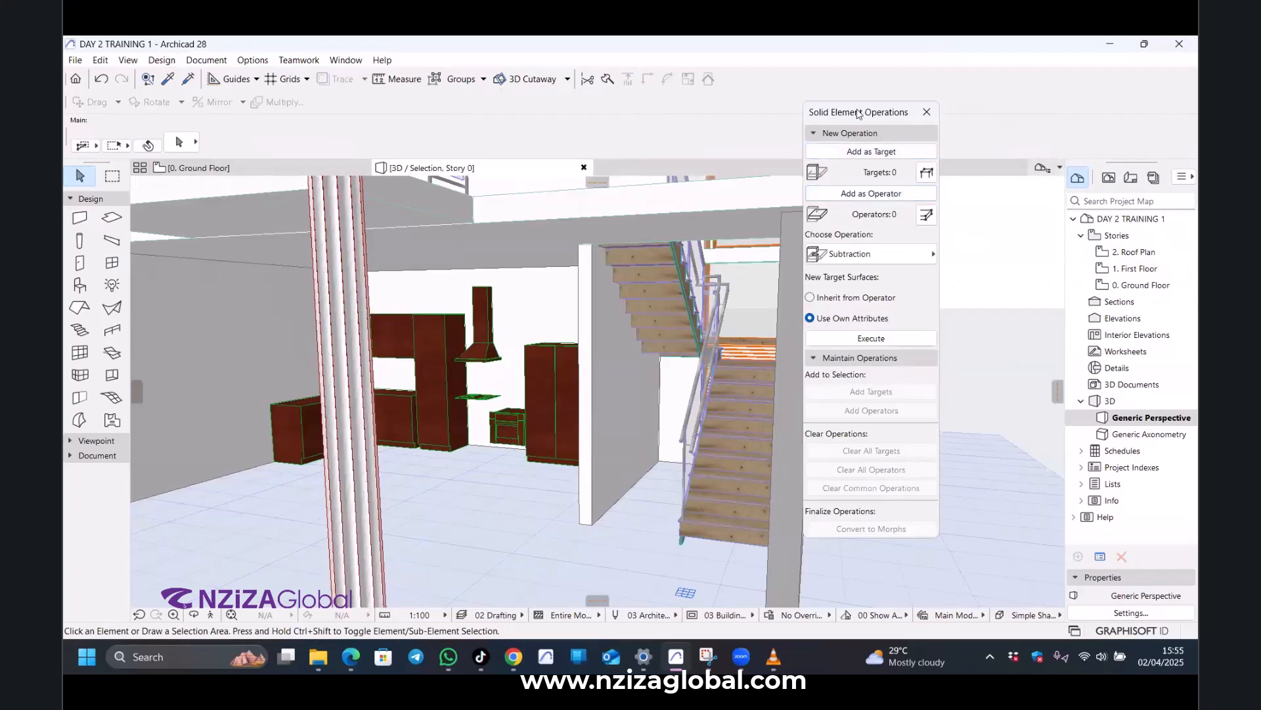
mouse_move(859, 114)
mouse_down()
mouse_move(840, 168)
mouse_move(859, 165)
mouse_up()
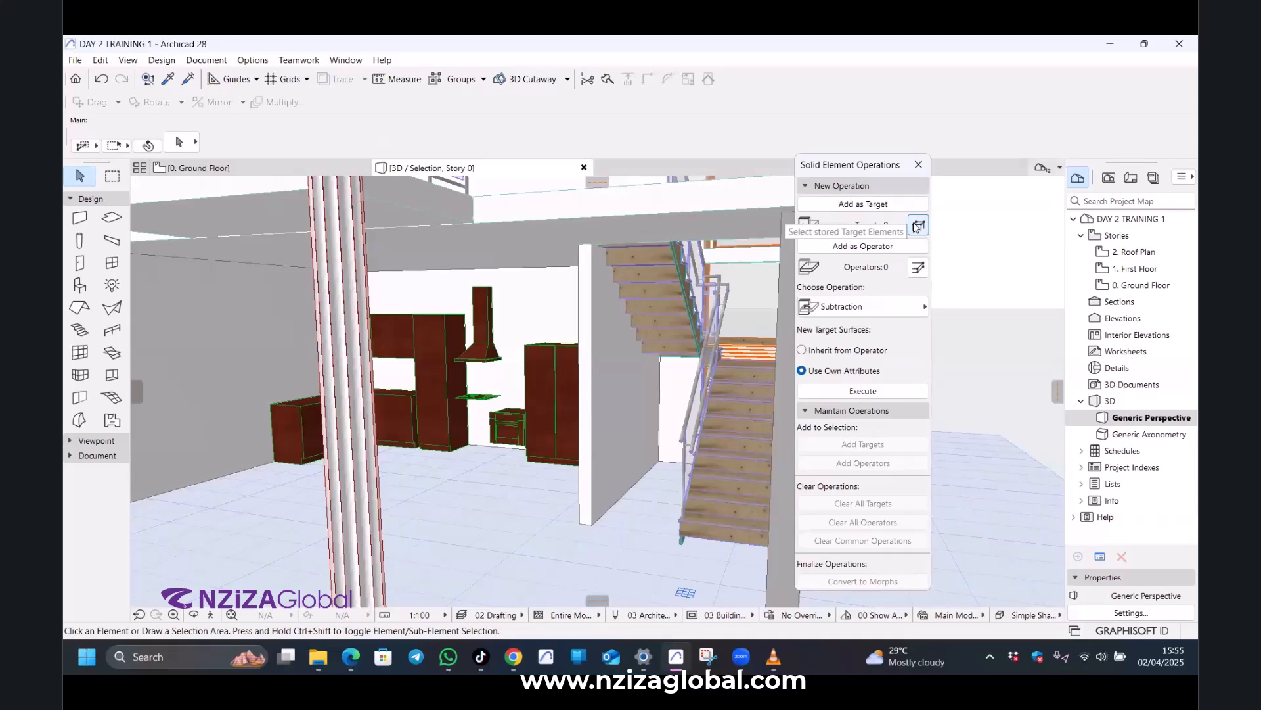
click(593, 401)
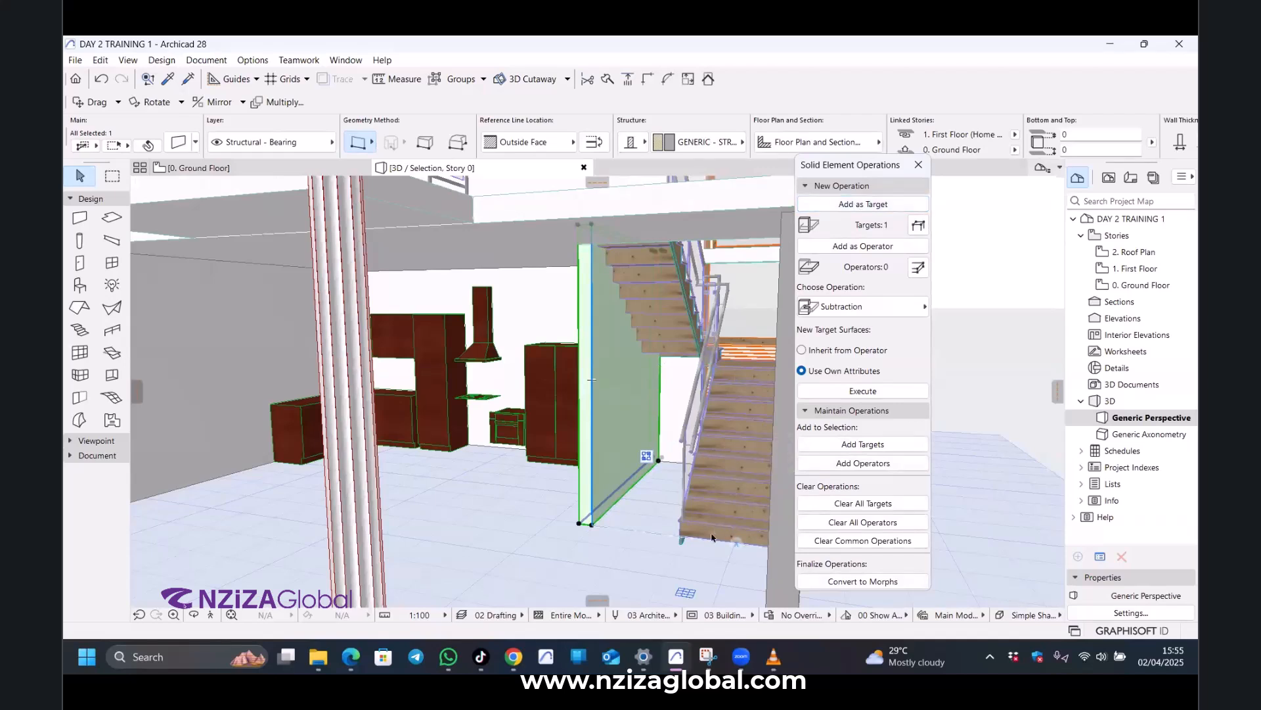
key(Escape)
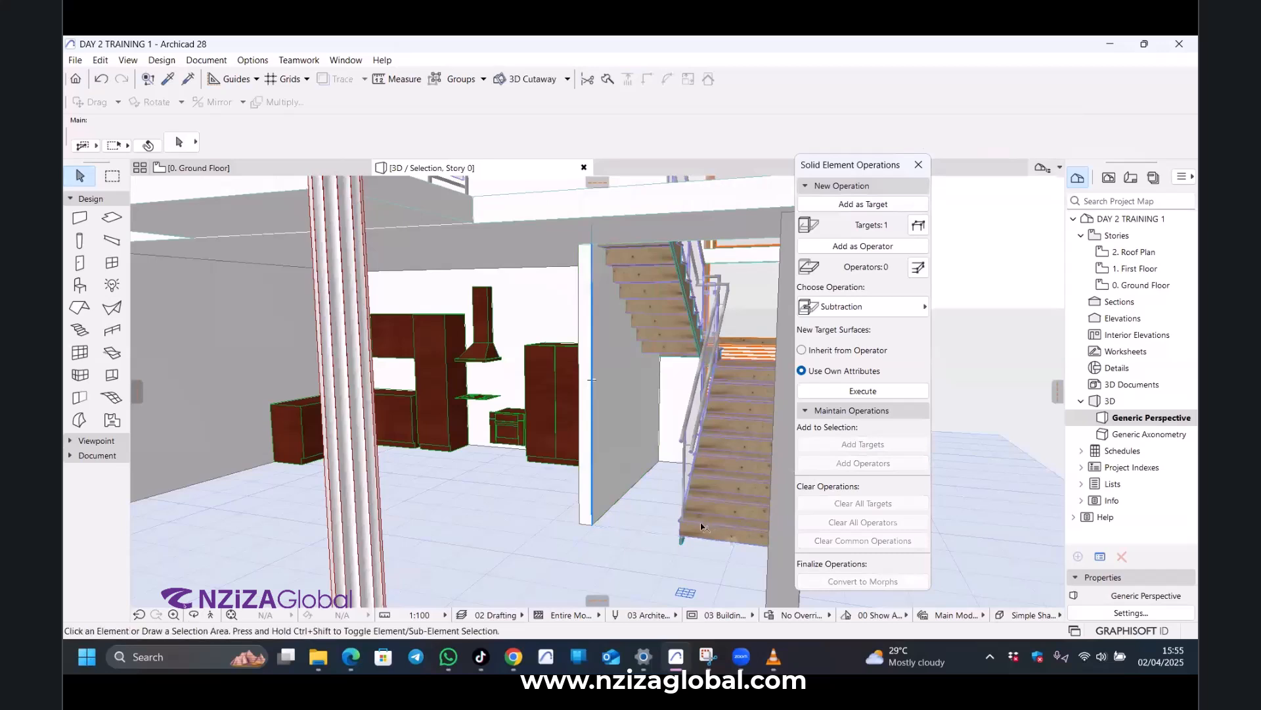
click(703, 526)
click(863, 246)
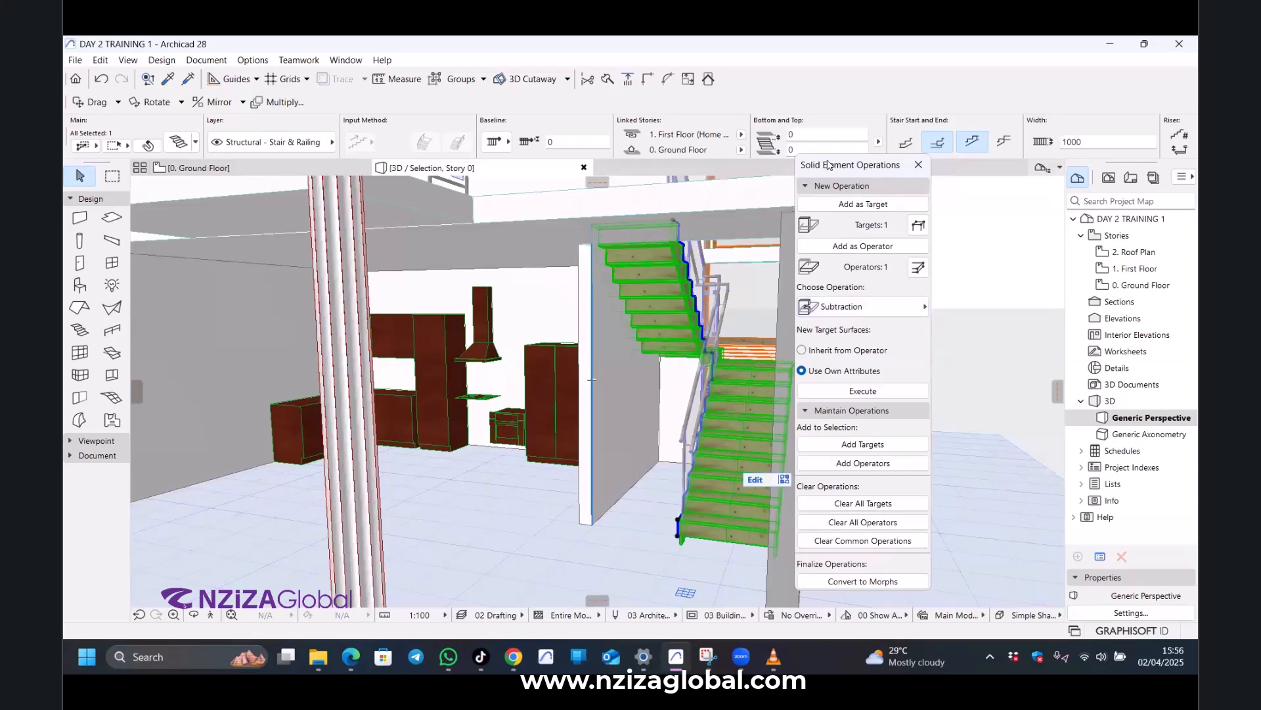
Execute Subtraction with downward extrusion on the partition wall, keeping Use Own Attributes, and deselect the wall.
drag(829, 164, 860, 171)
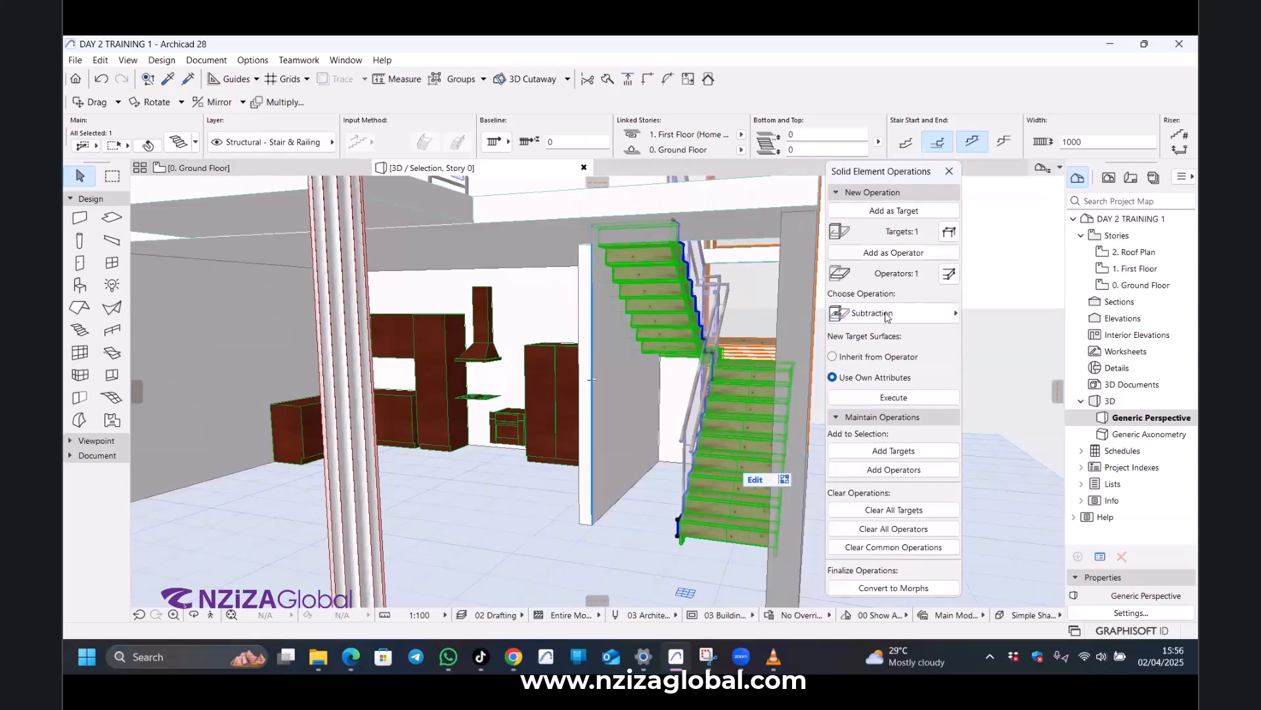
click(957, 316)
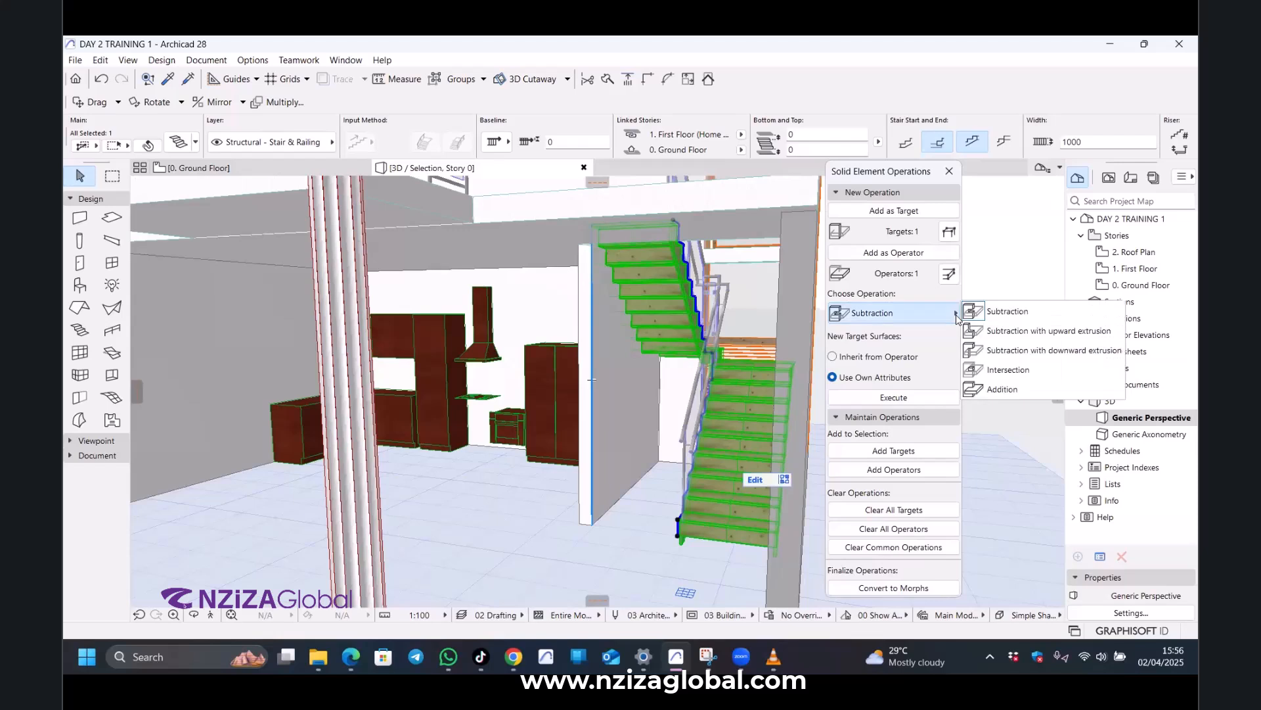
click(1036, 351)
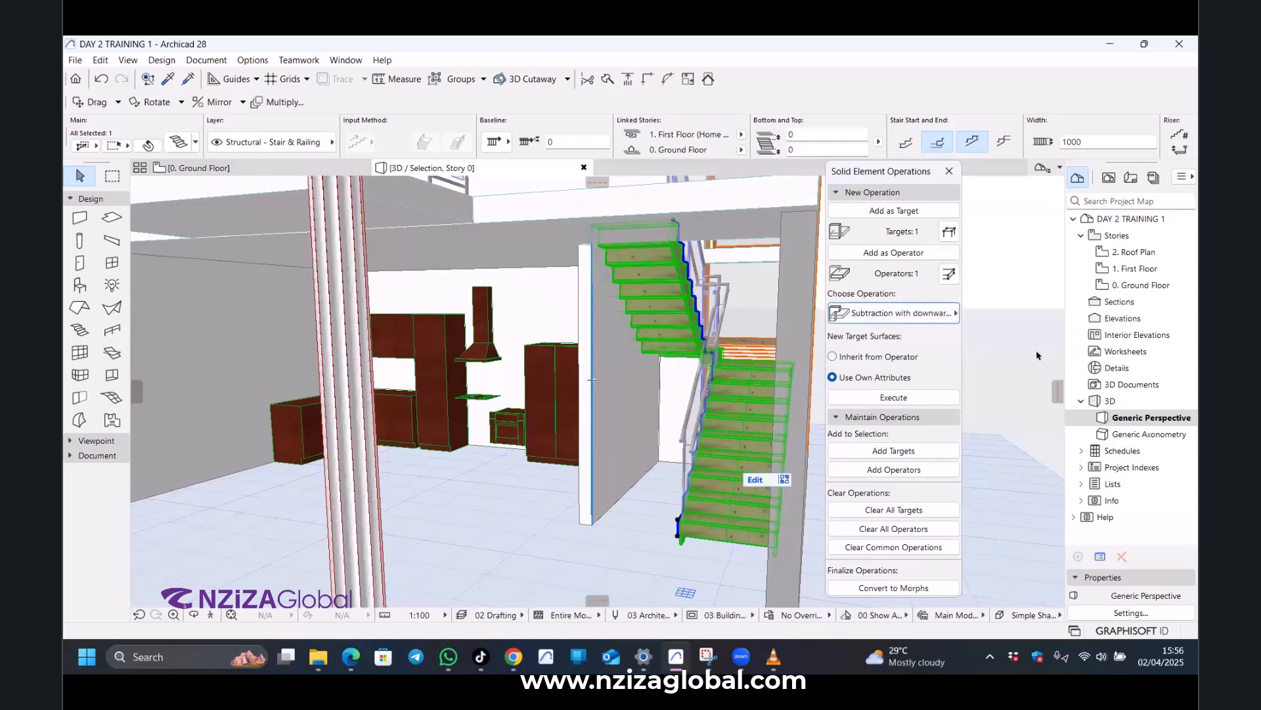
click(957, 314)
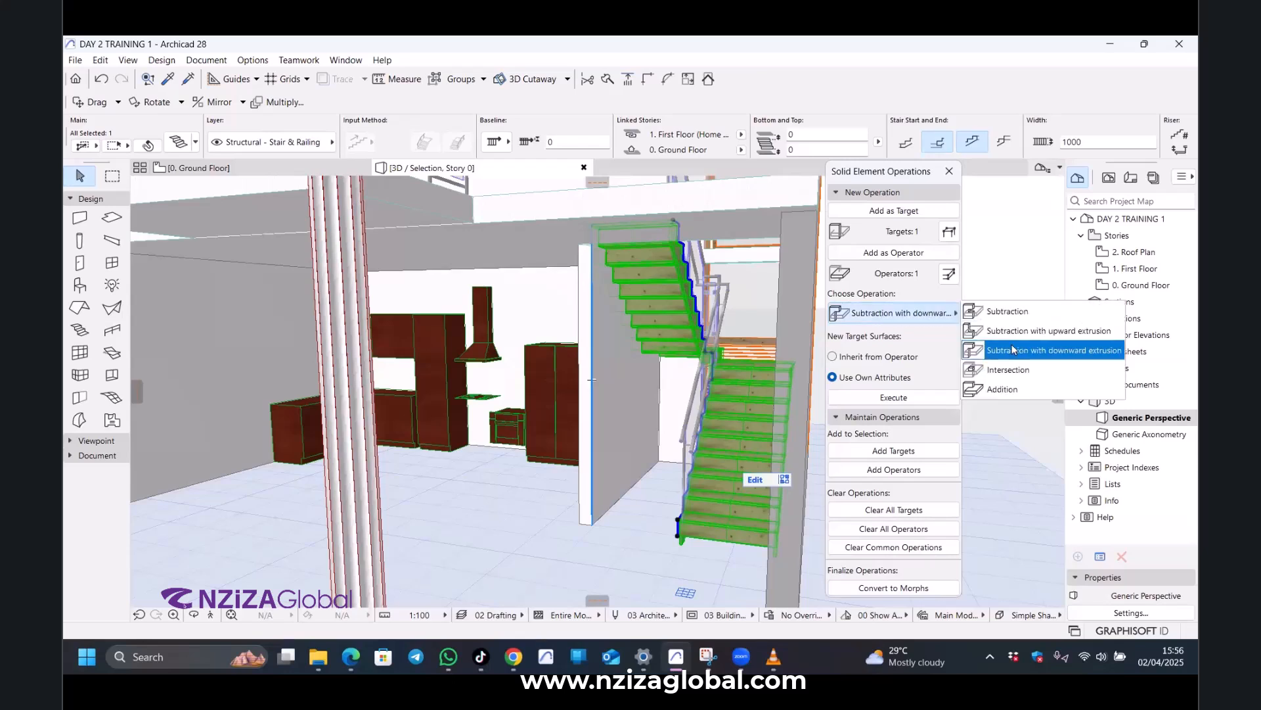
click(1013, 349)
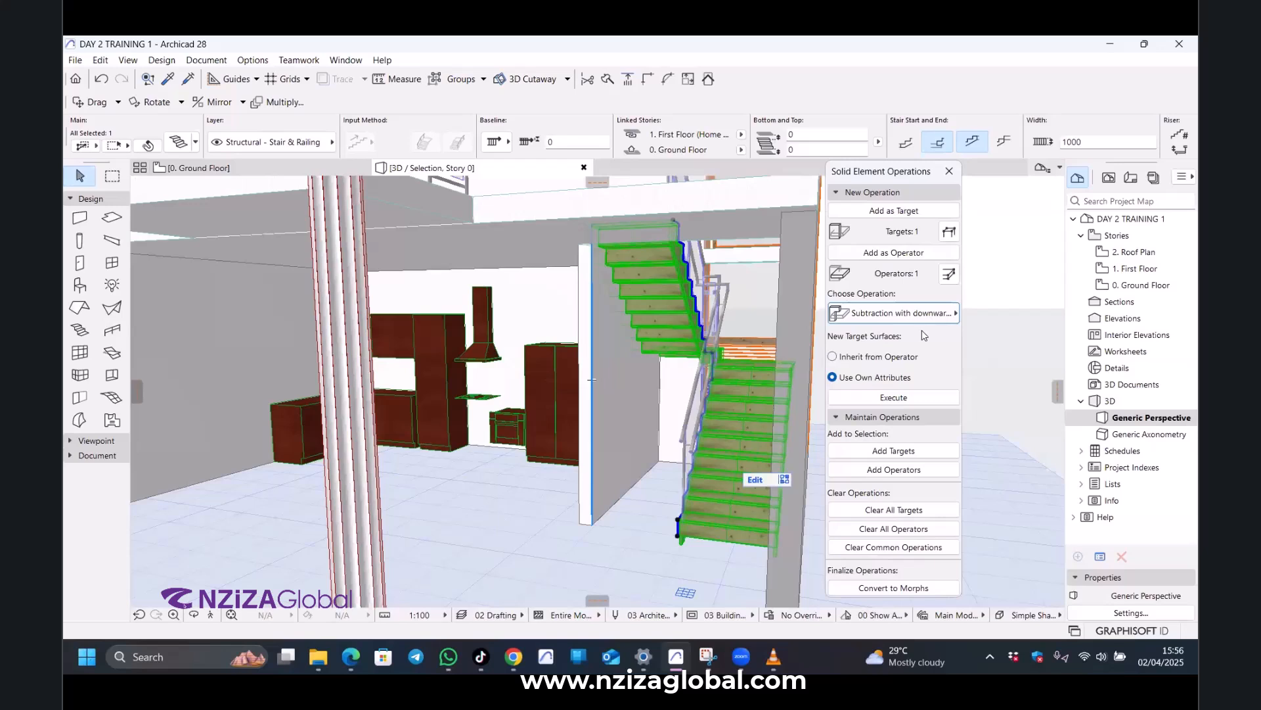
click(904, 399)
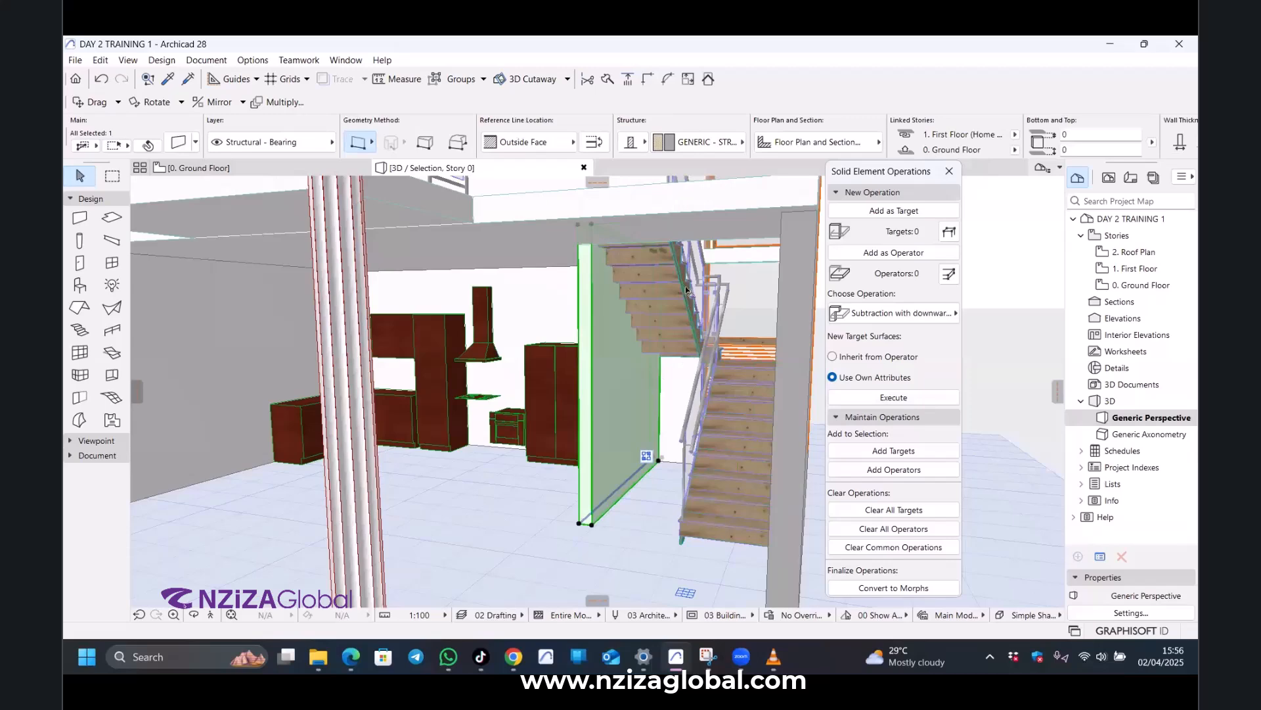
scroll(651, 394, up, 3)
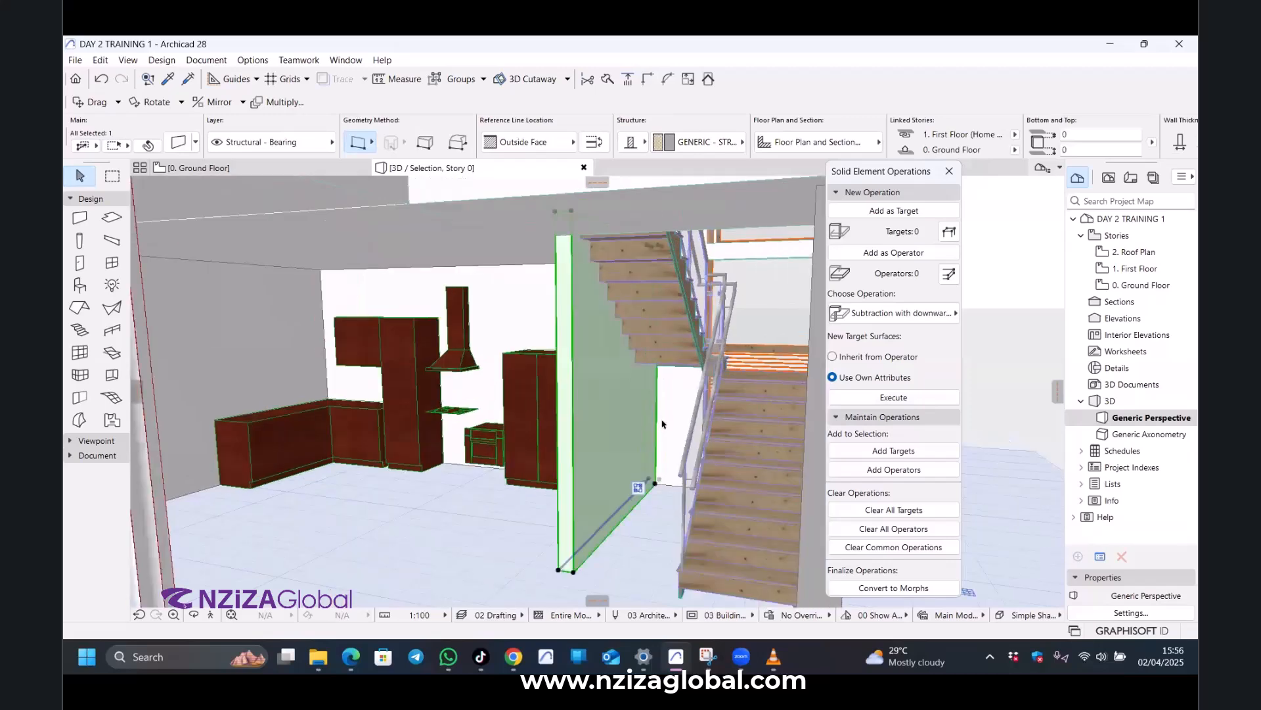
mouse_move(545, 421)
shift+middle_down()
mouse_move(557, 433)
mouse_move(568, 406)
mouse_move(537, 519)
mouse_move(566, 393)
mouse_move(538, 420)
mouse_move(570, 421)
shift+middle_up()
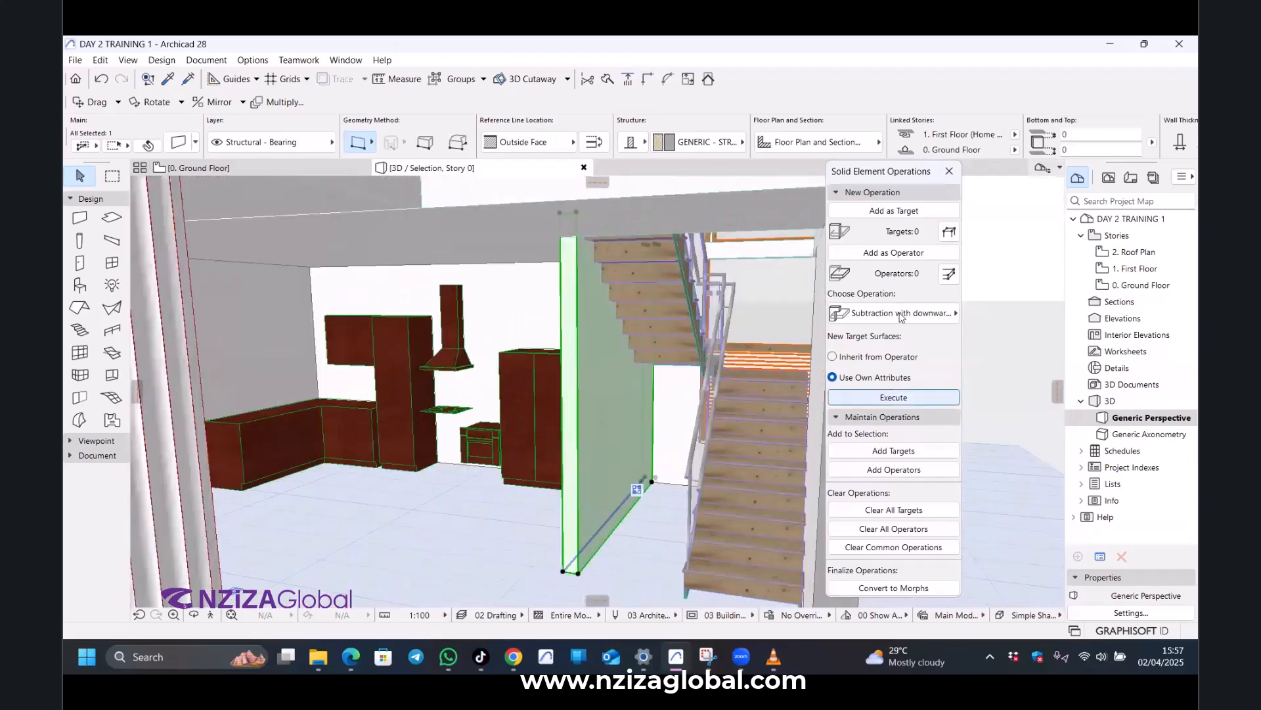
click(521, 557)
Hide the Ground Floor outer wall beside the stair and the First Floor wall above it in the 3D view.
scroll(533, 493, down, 5)
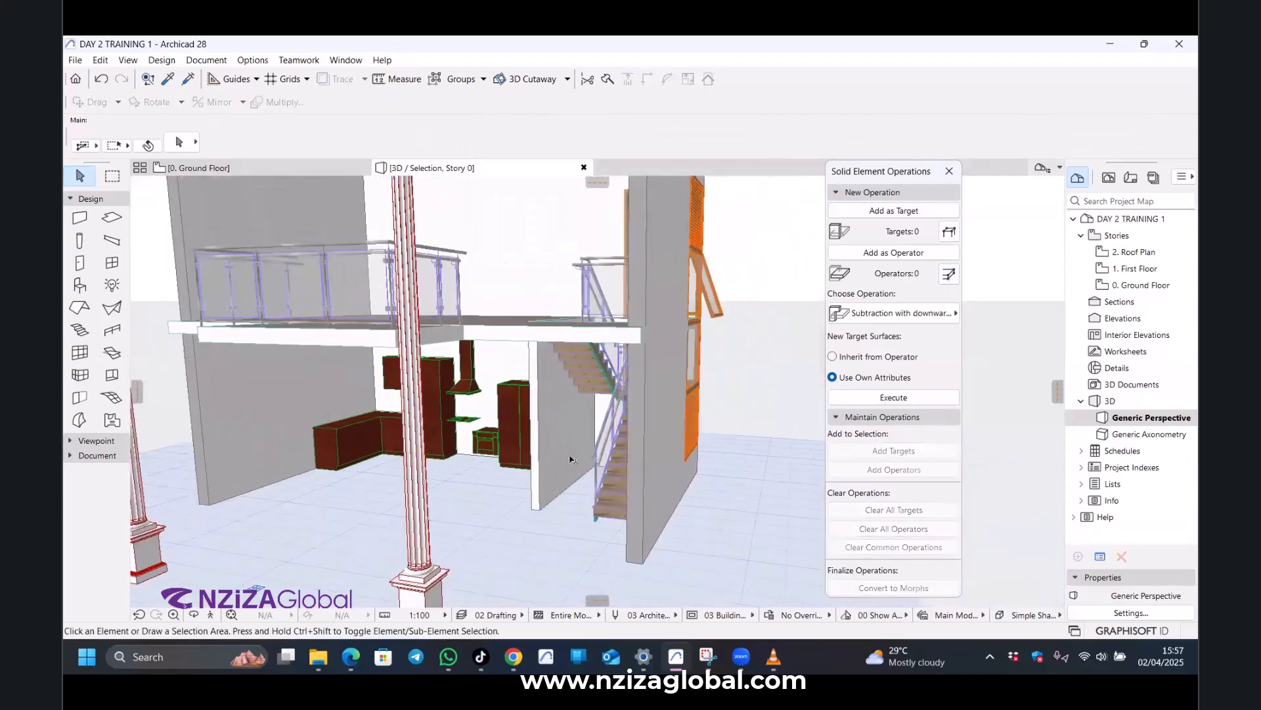
scroll(575, 487, up, 3)
shift+middle_drag(577, 432, 679, 428)
shift+middle_drag(543, 430, 498, 435)
shift+middle_drag(765, 425, 671, 426)
click(666, 417)
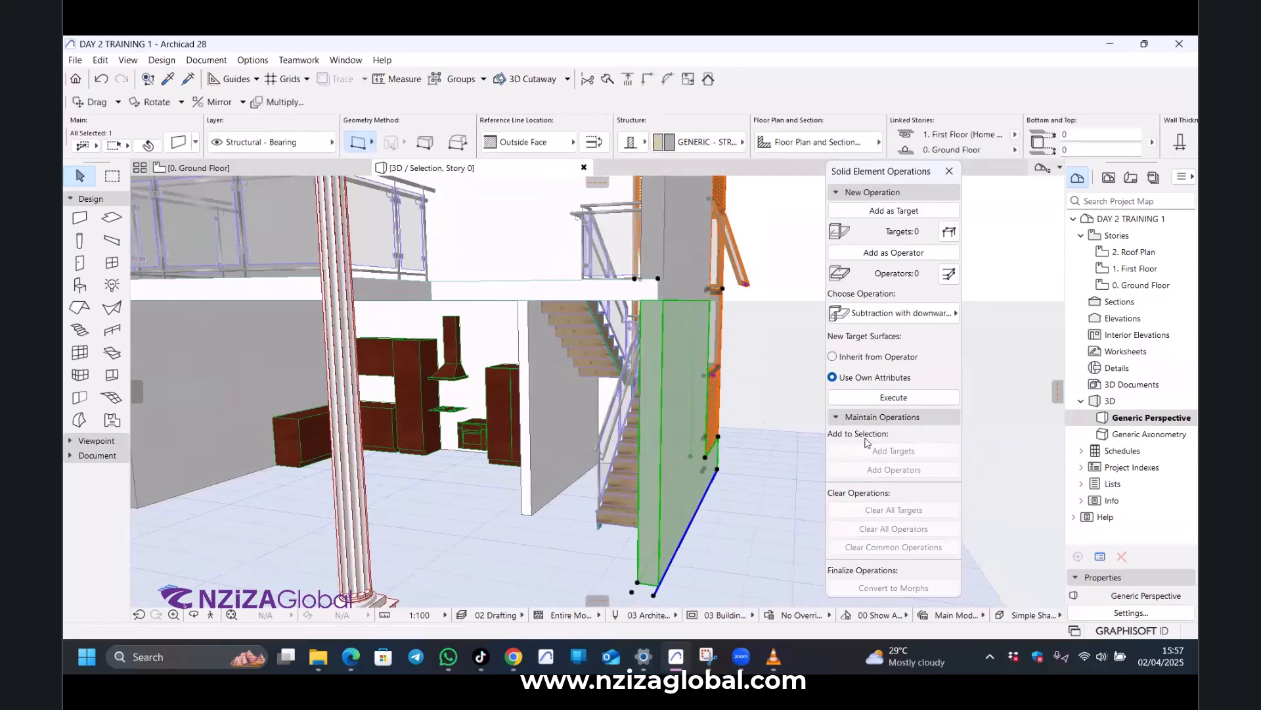
right_click(773, 397)
click(836, 495)
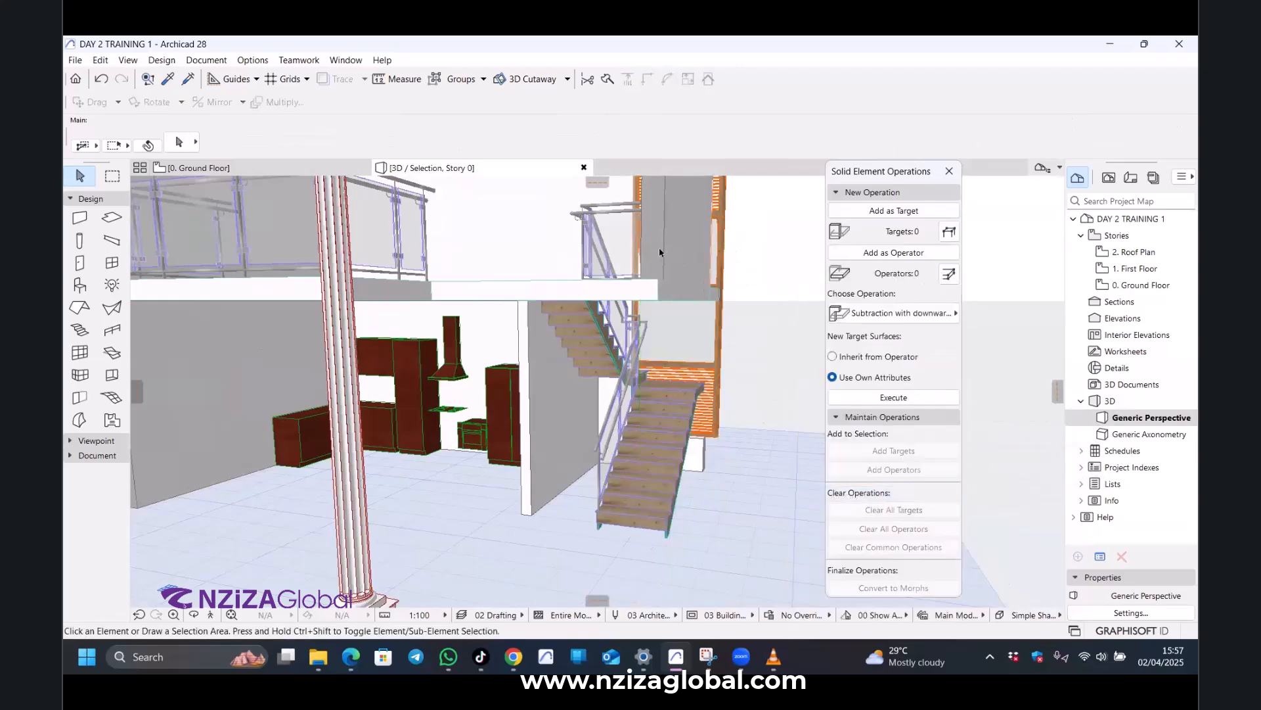
right_click(660, 245)
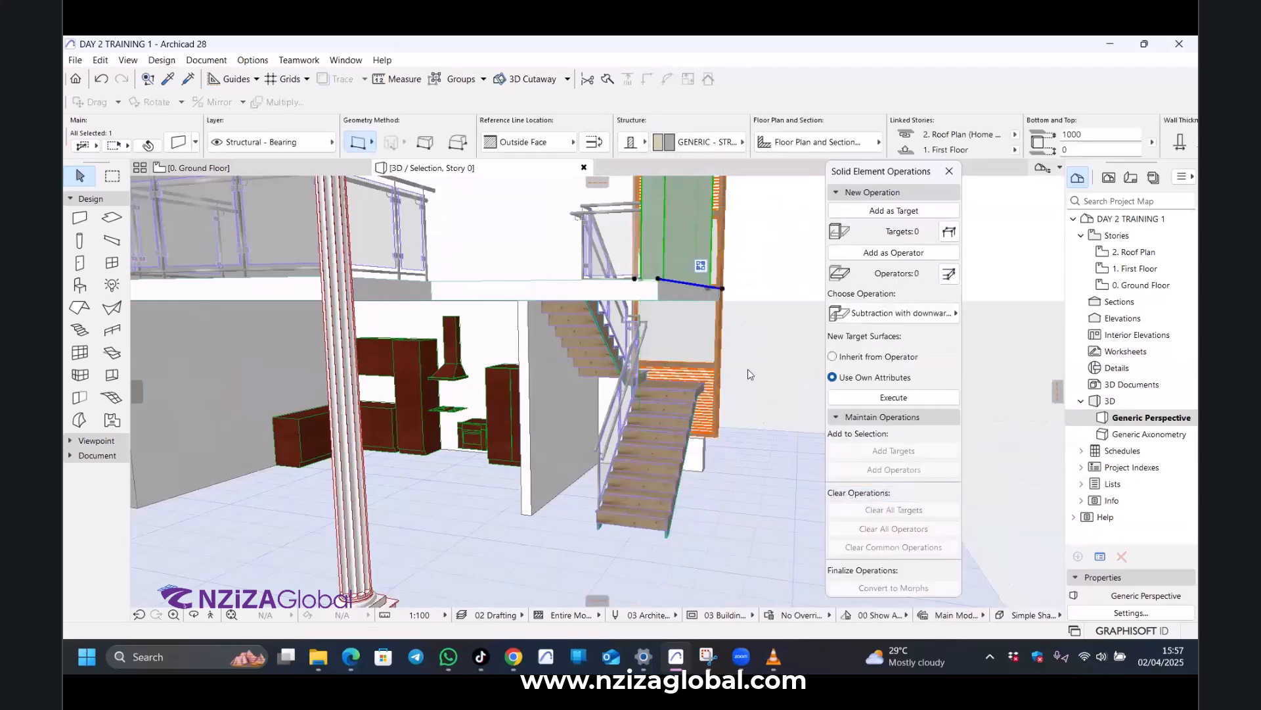
click(711, 469)
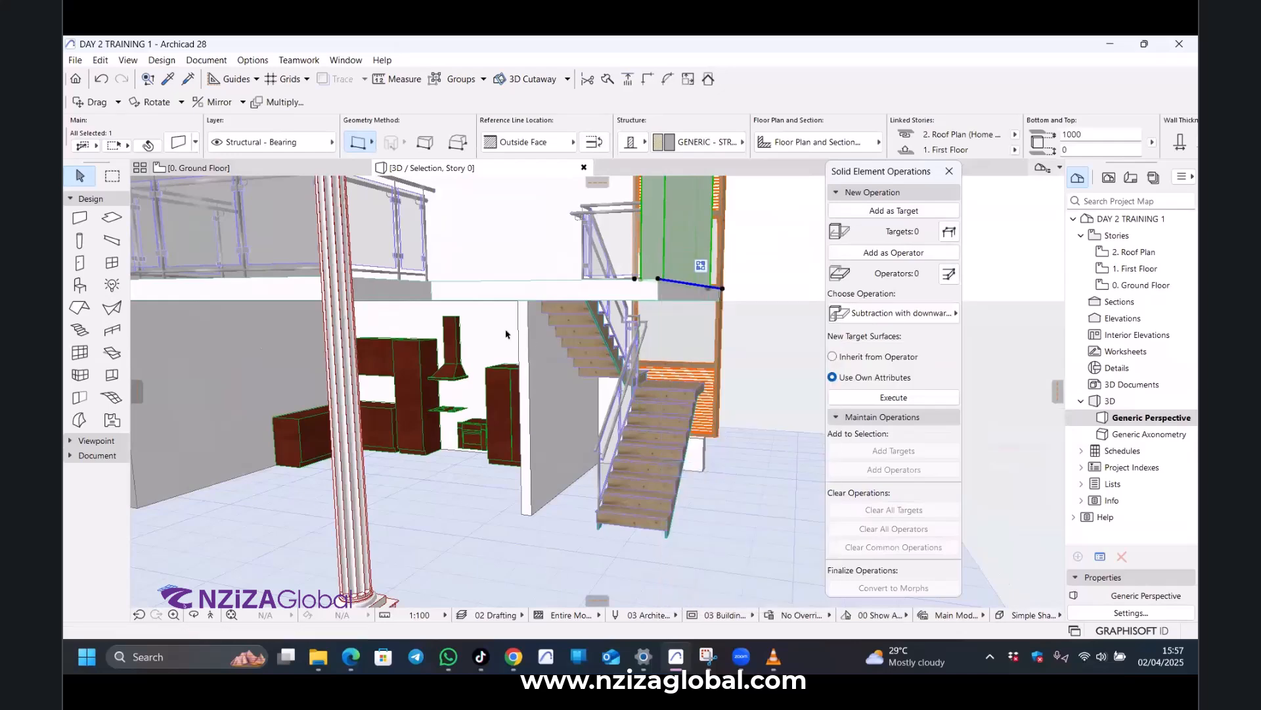
Examine the exposed staircase in 3D from above the First Floor slab and from beneath the upper flight.
scroll(520, 304, down, 5)
shift+middle_drag(520, 305, 666, 327)
shift+middle_drag(711, 289, 743, 332)
shift+middle_drag(568, 339, 425, 367)
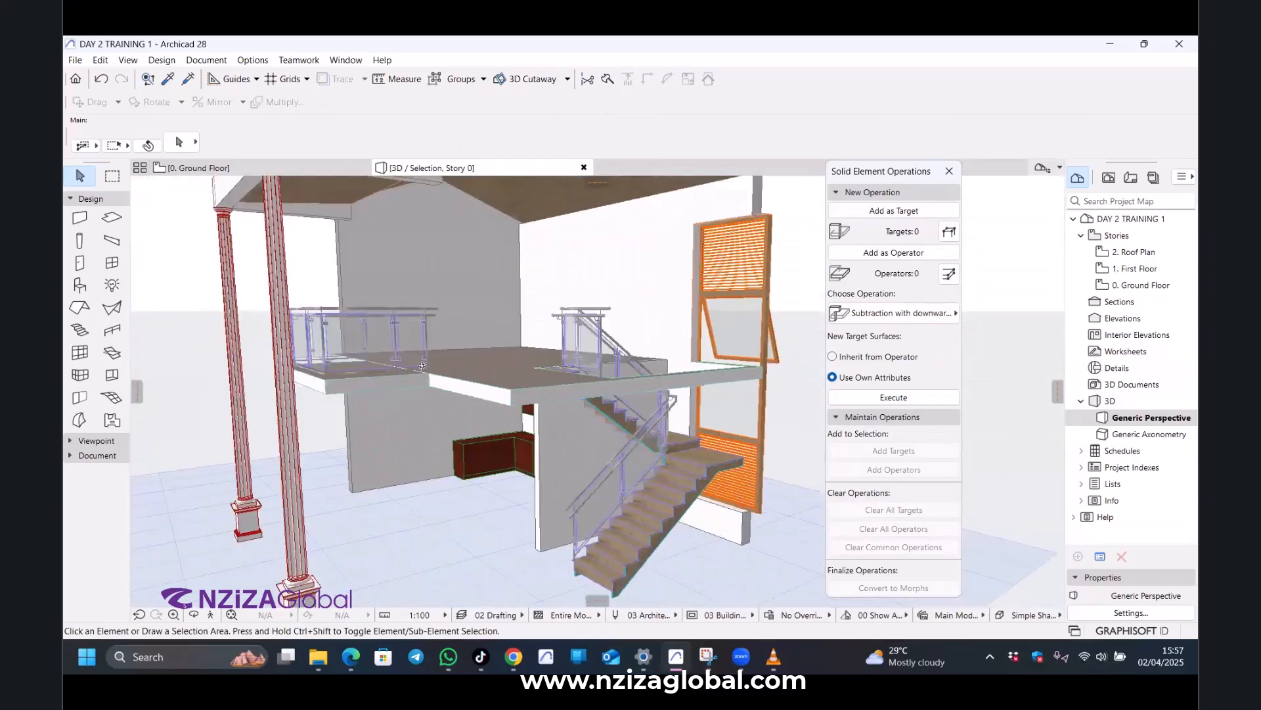
shift+middle_drag(657, 402, 815, 369)
shift+middle_drag(406, 525, 424, 359)
scroll(453, 368, up, 3)
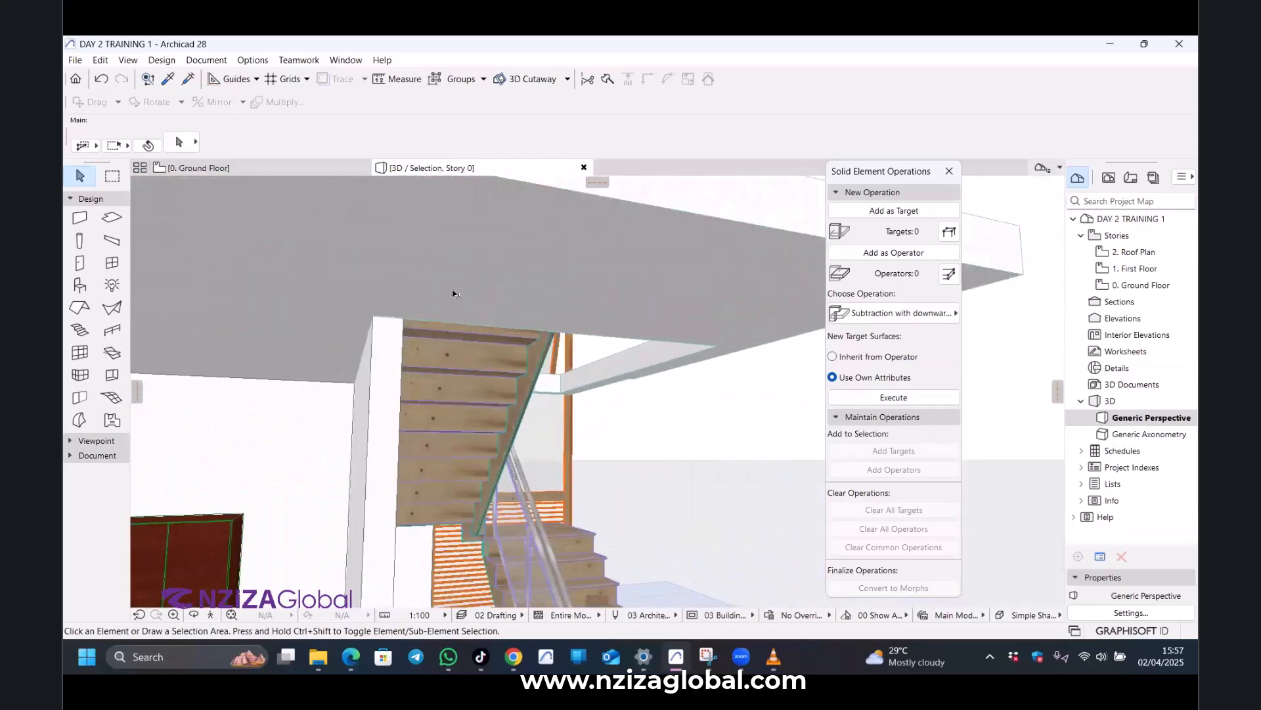
Inspect the partition wall in 3D from the stair side and the kitchen side, checking where it meets the upper flight.
scroll(453, 293, down, 5)
shift+middle_drag(466, 433, 249, 454)
scroll(430, 404, up, 3)
scroll(440, 394, up, 1)
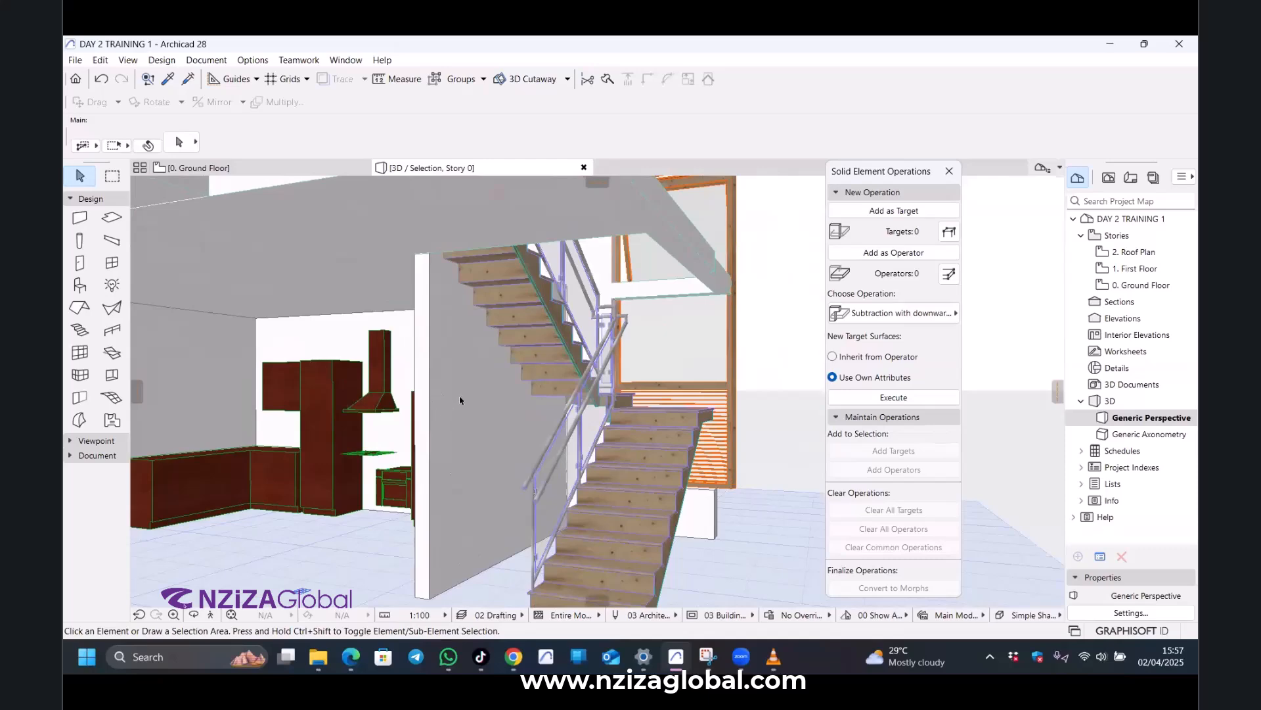
scroll(480, 366, down, 5)
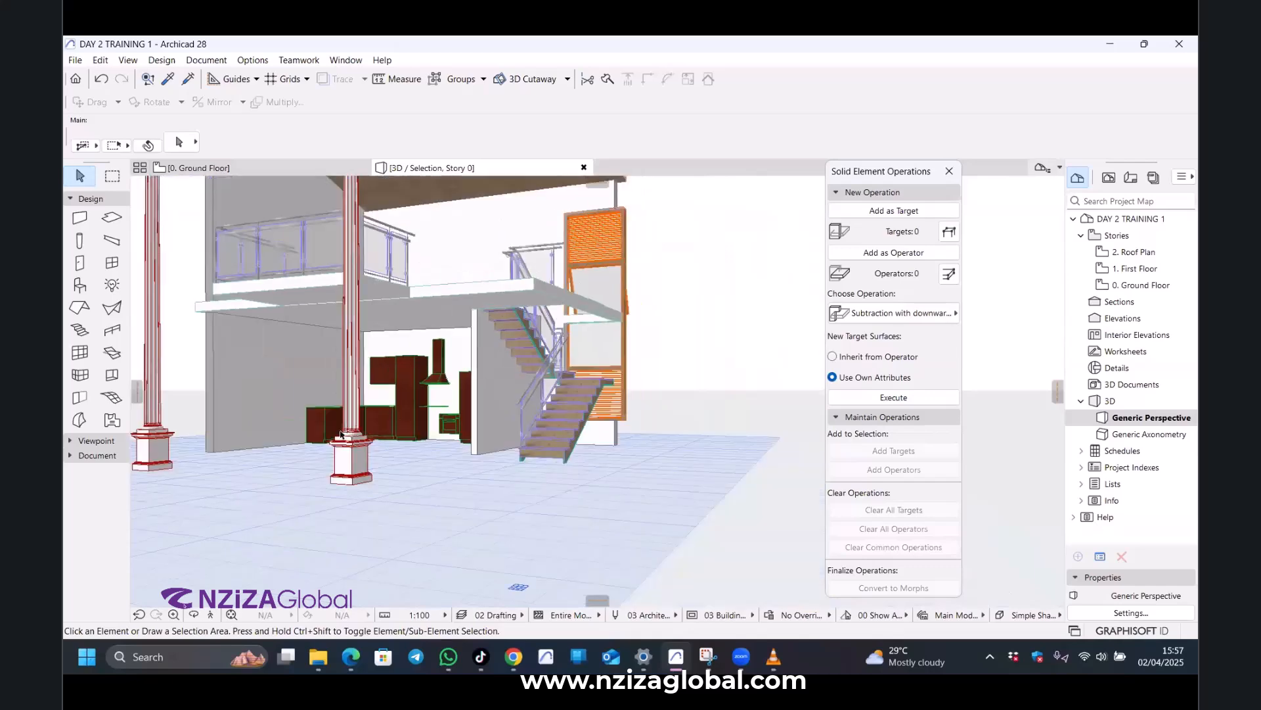
shift+middle_drag(338, 435, 715, 436)
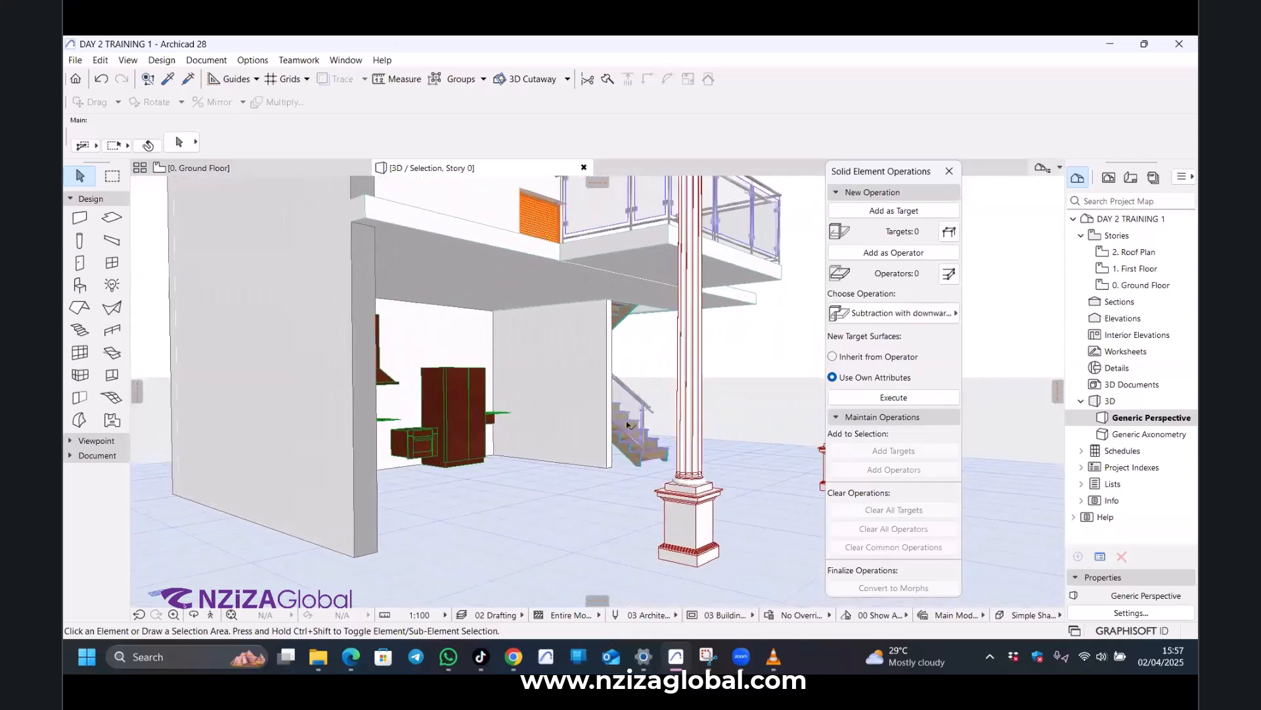
scroll(588, 400, up, 2)
scroll(588, 400, up, 1)
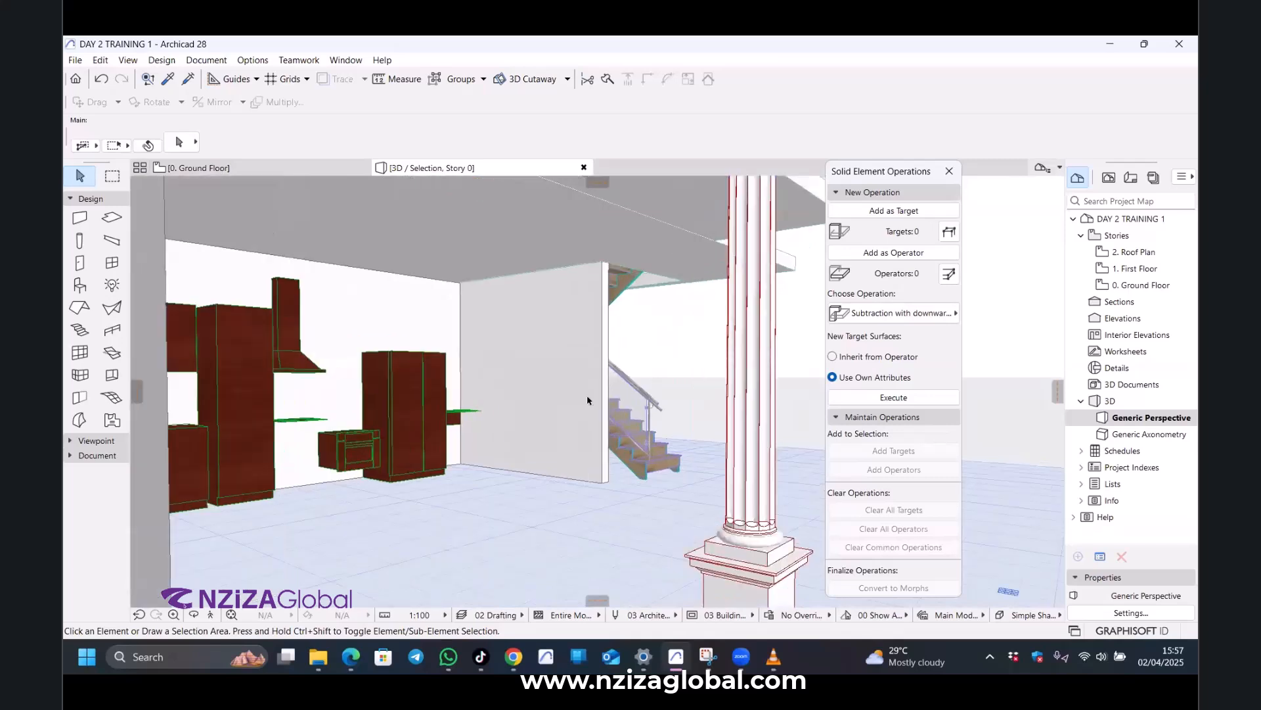
shift+middle_drag(638, 392, 604, 374)
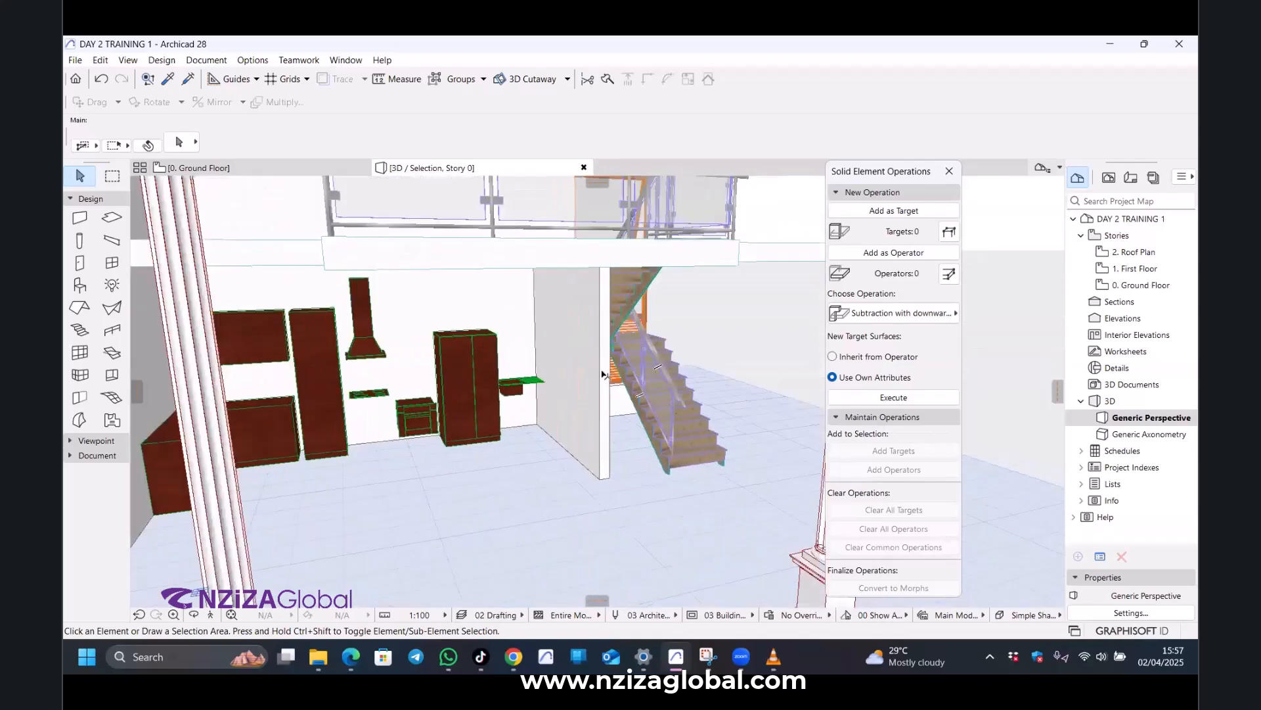
Select the partition wall, review its geometry, structure, surface and classification settings, and deselect it.
click(602, 375)
scroll(852, 145, right, 5)
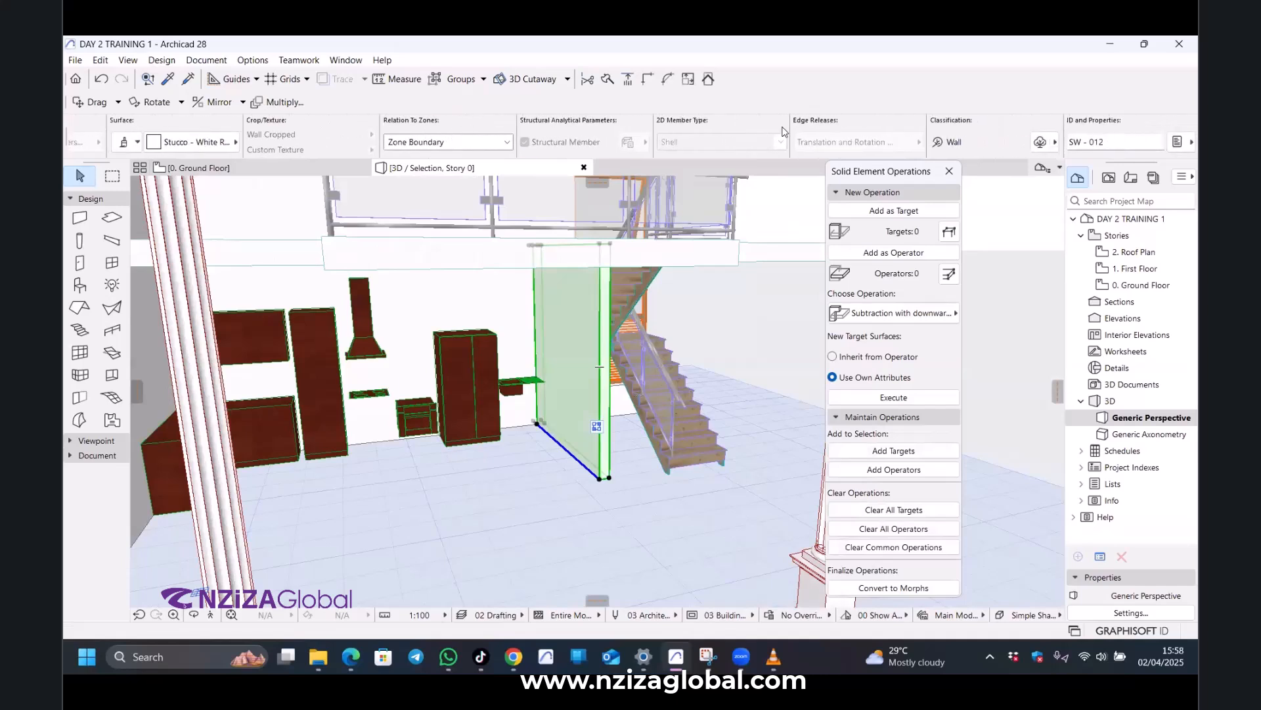
scroll(708, 141, left, 8)
scroll(705, 136, left, 6)
scroll(558, 148, left, 5)
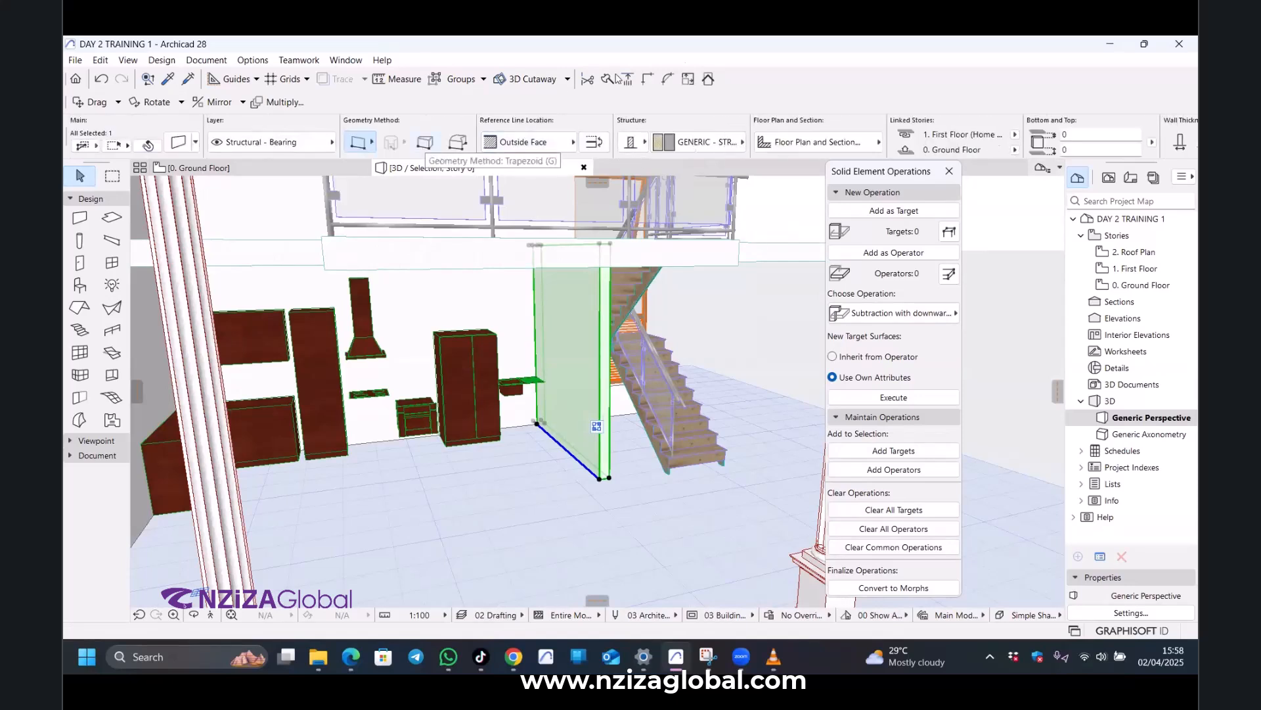
scroll(834, 145, right, 10)
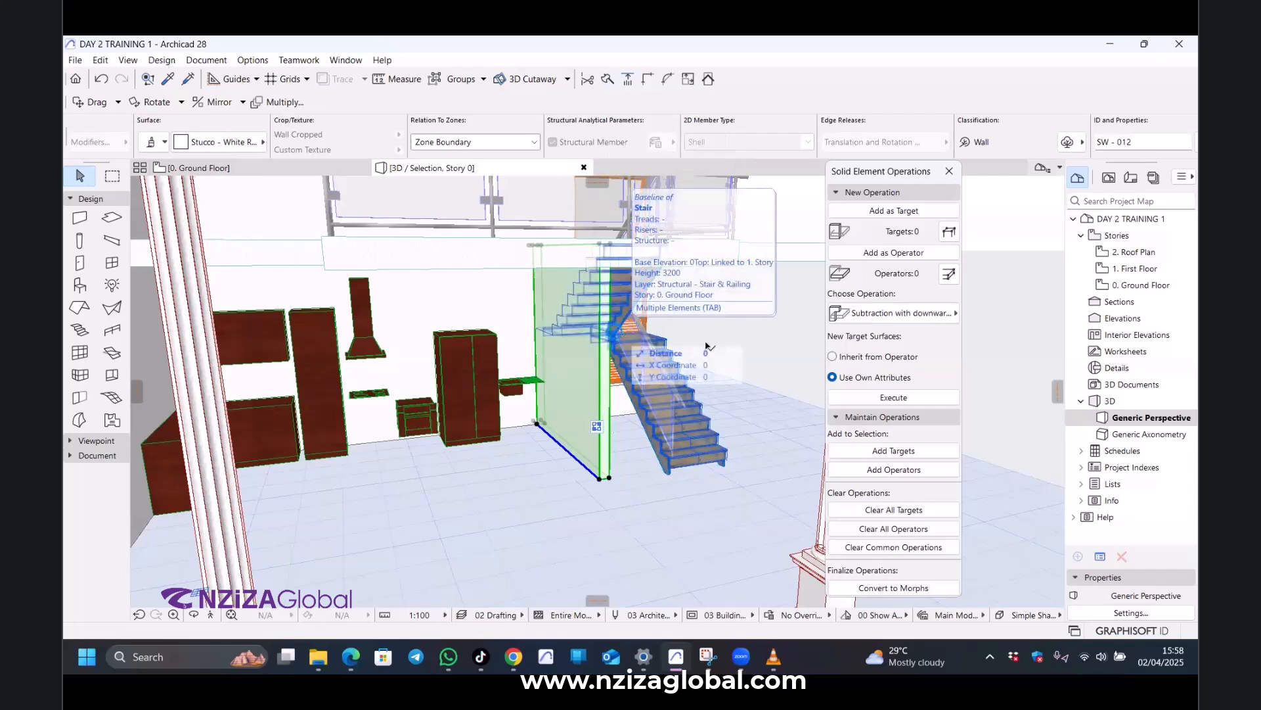
click(810, 287)
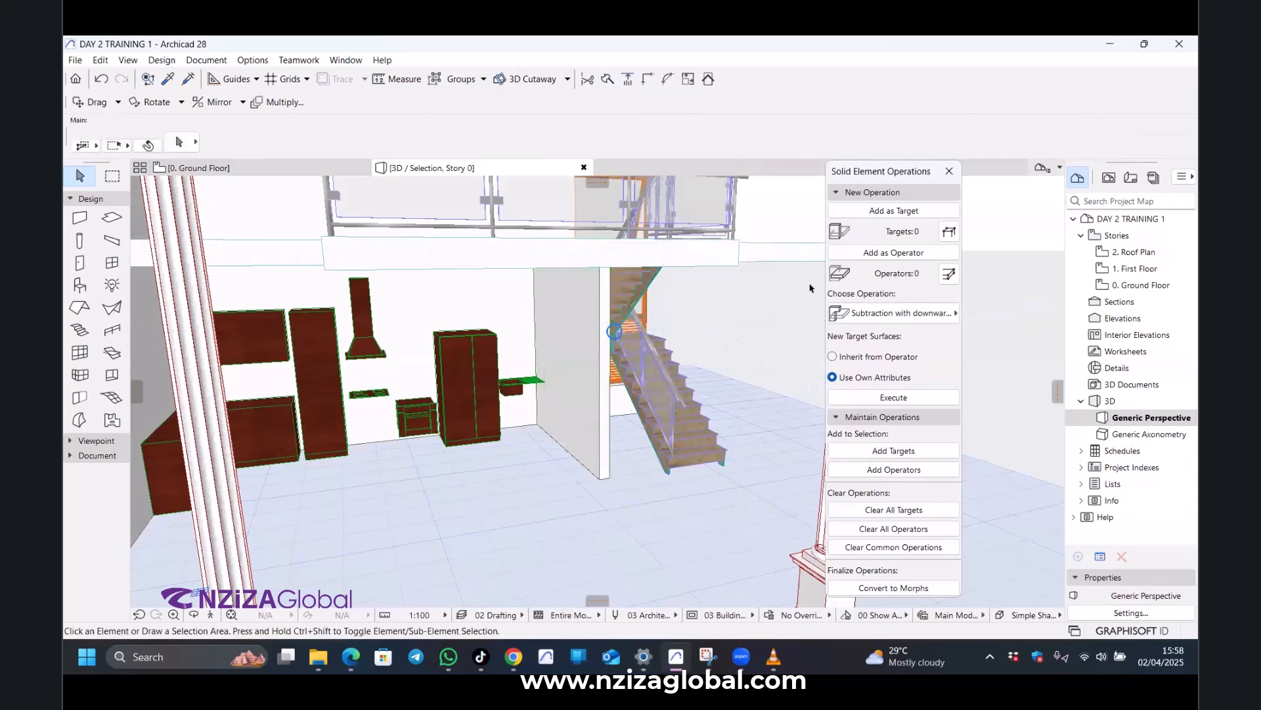
Open the Ground Floor plan and select the partition wall between the kitchen sink and the staircase.
double_click(1141, 284)
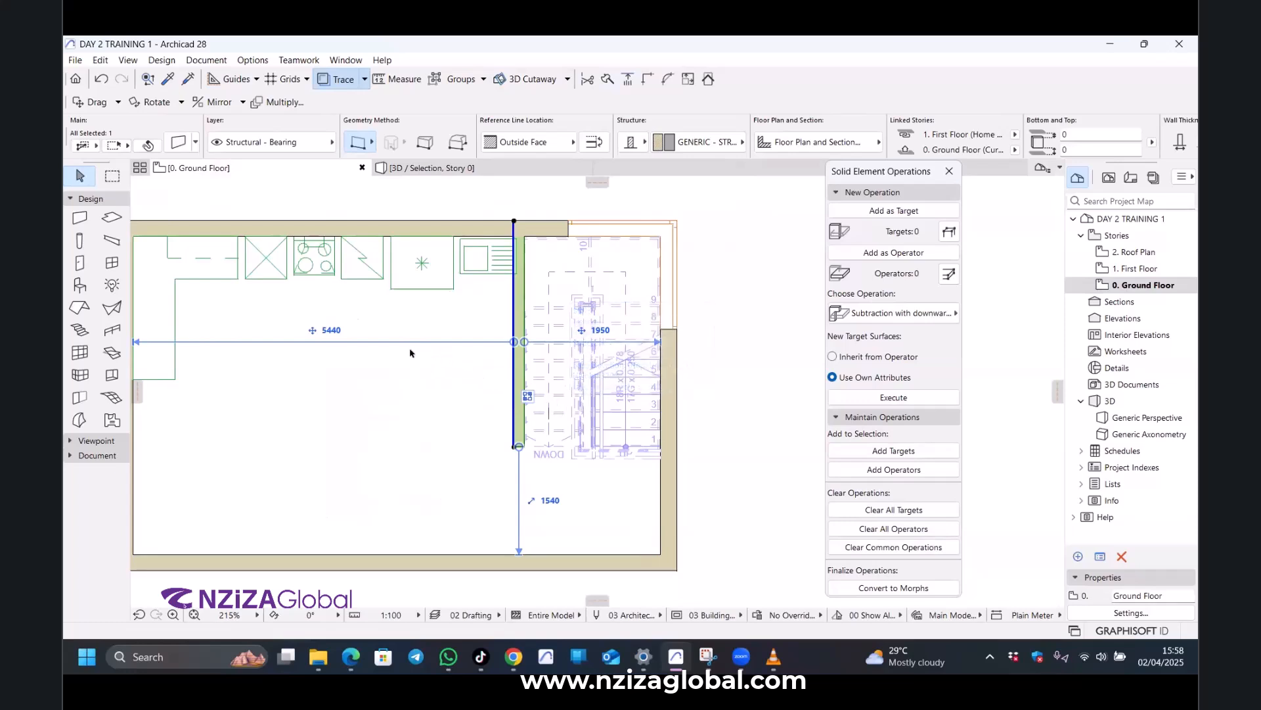
scroll(266, 328, down, 2)
scroll(266, 328, up, 2)
scroll(265, 327, up, 1)
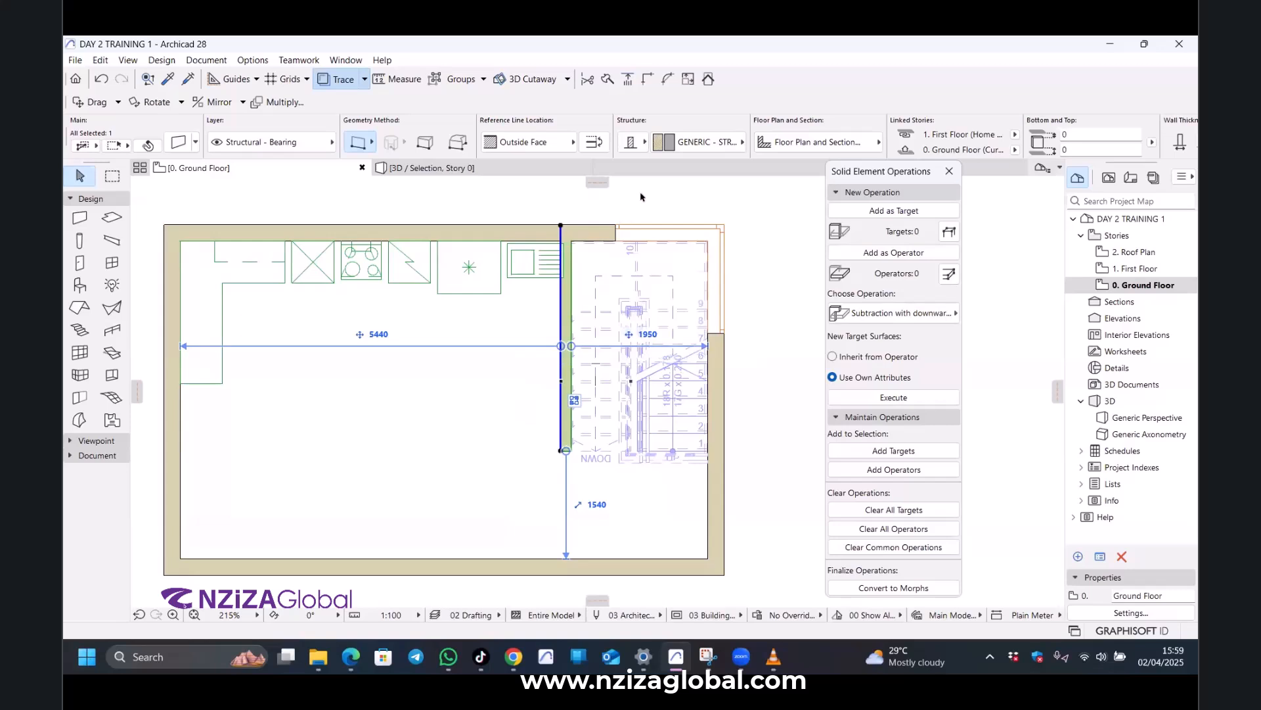
scroll(676, 208, up, 2)
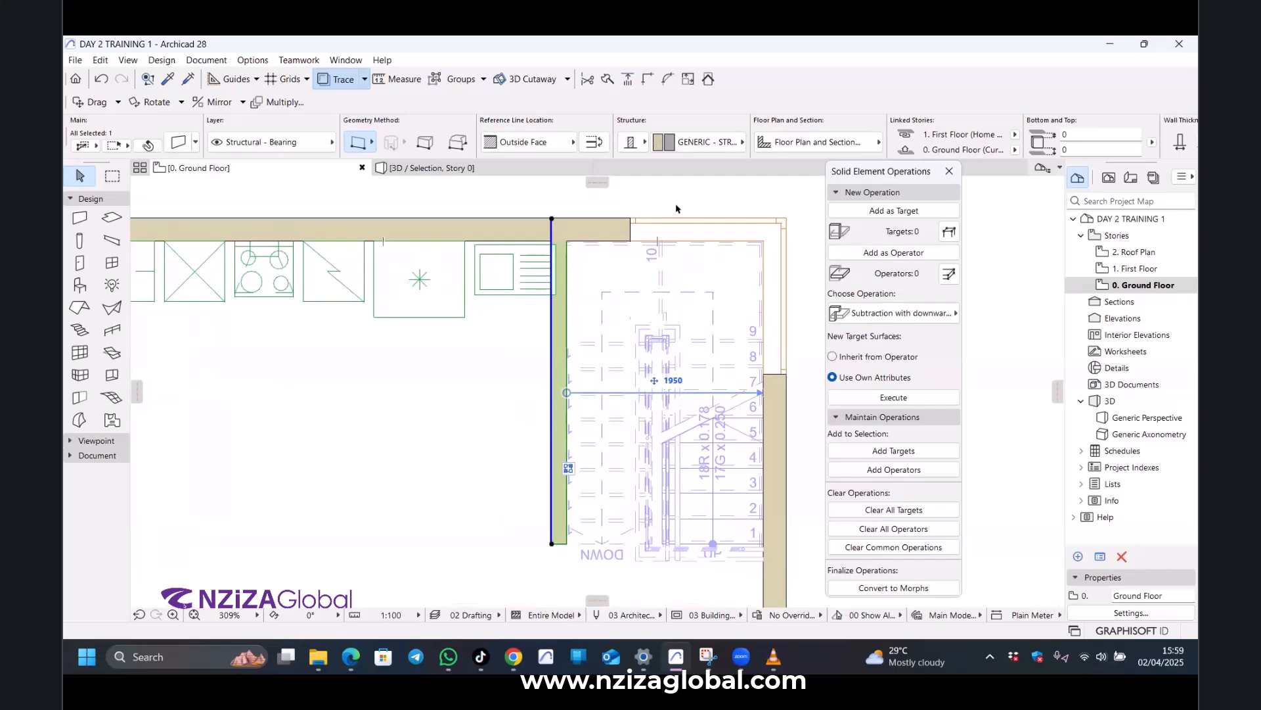
Select the staircase on the Ground Floor plan and examine its edge along the partition wall.
click(605, 295)
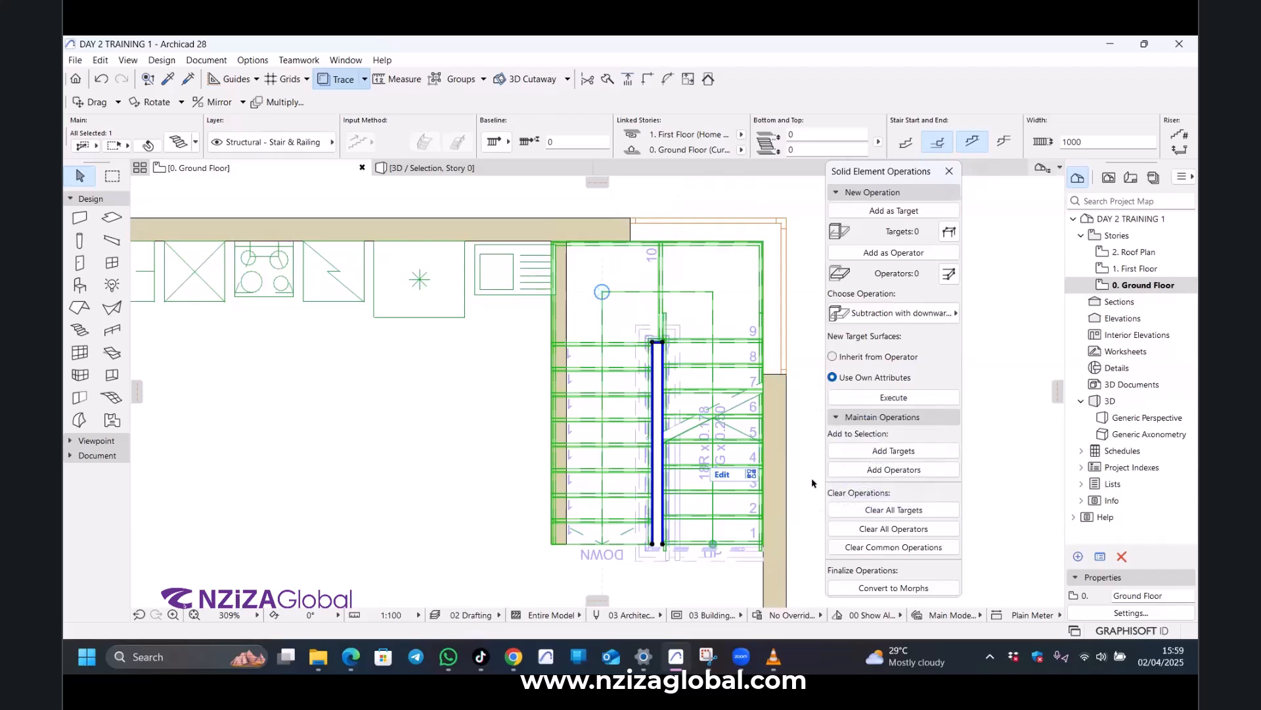
scroll(806, 406, up, 2)
scroll(725, 348, down, 1)
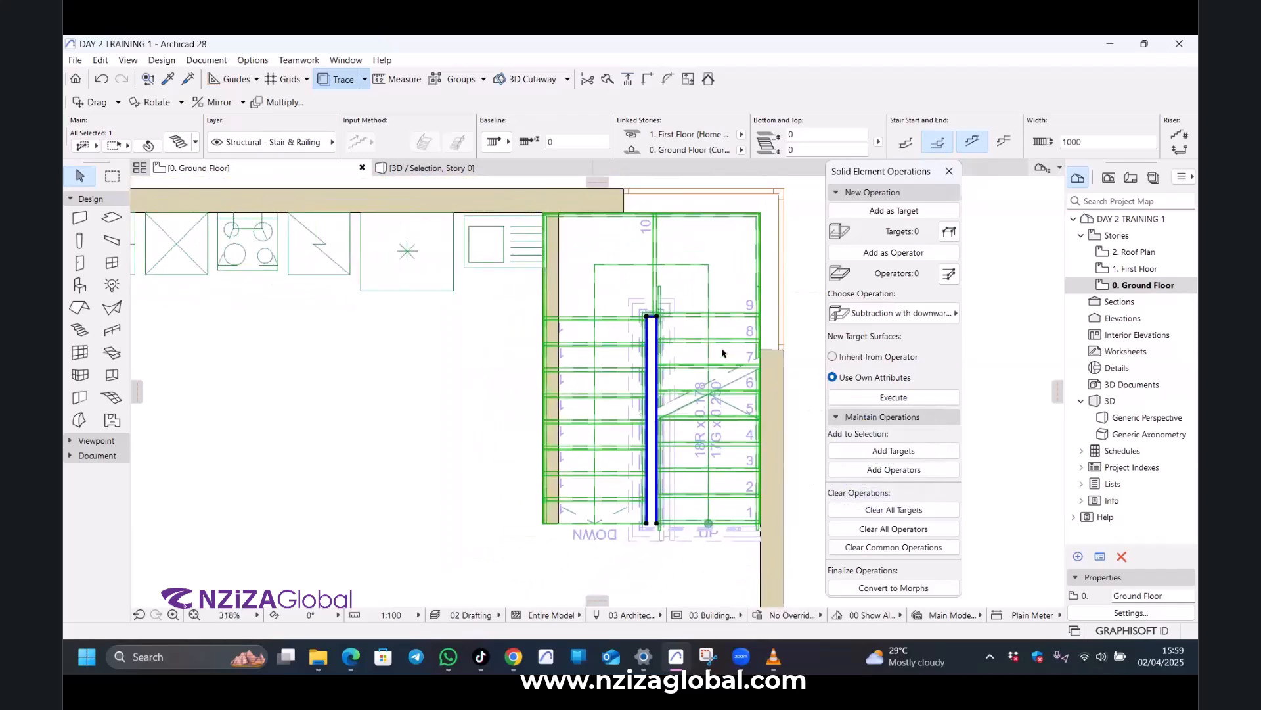
scroll(722, 328, up, 5)
scroll(329, 344, up, 4)
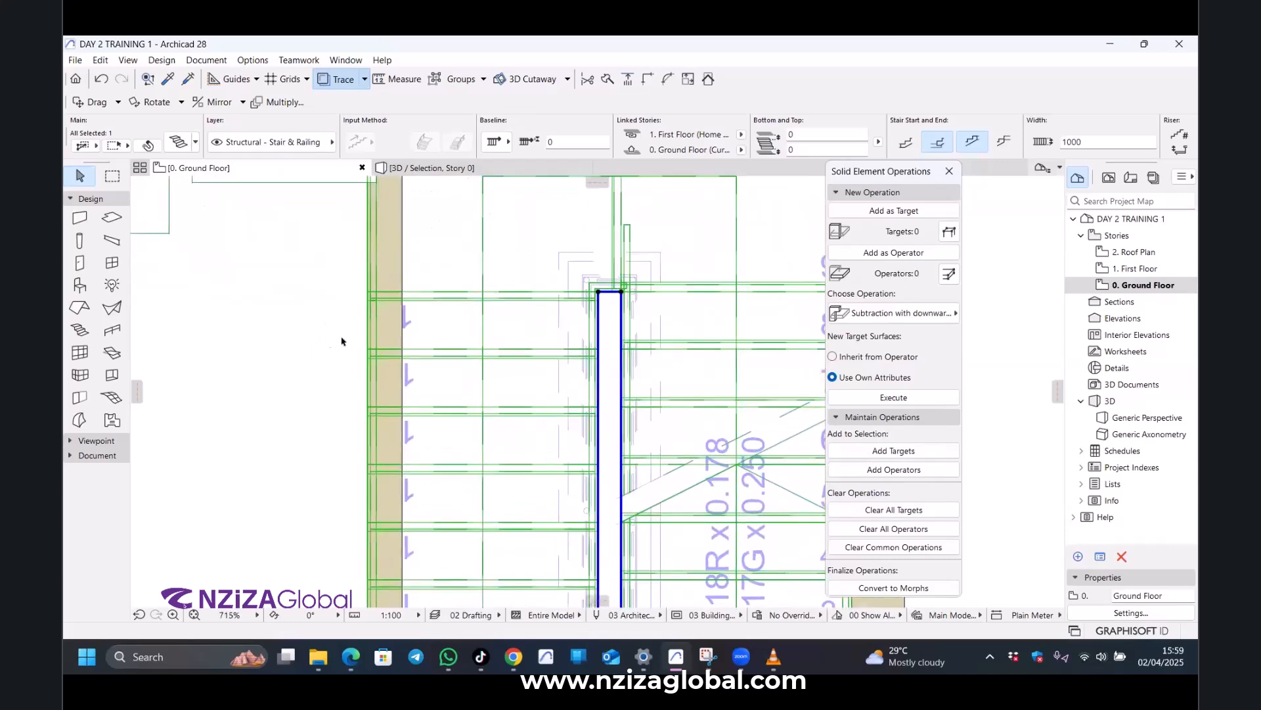
scroll(540, 279, down, 1)
scroll(548, 269, down, 3)
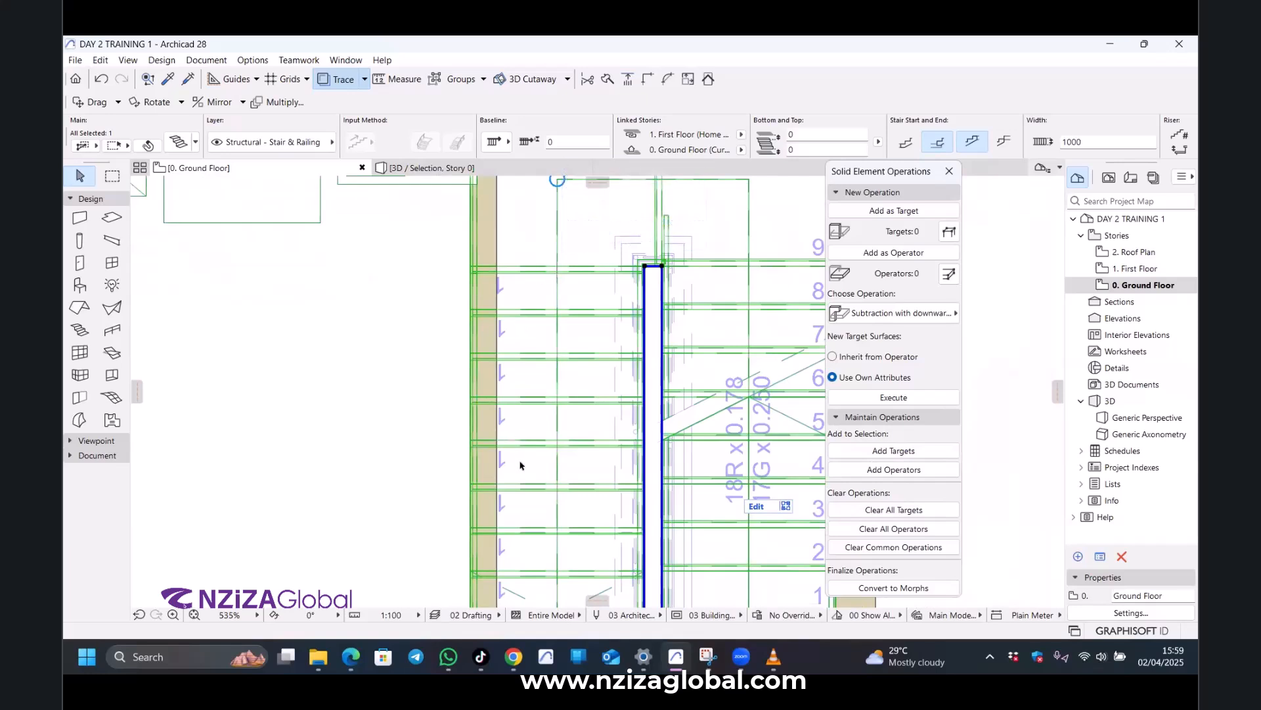
middle_drag(523, 465, 543, 299)
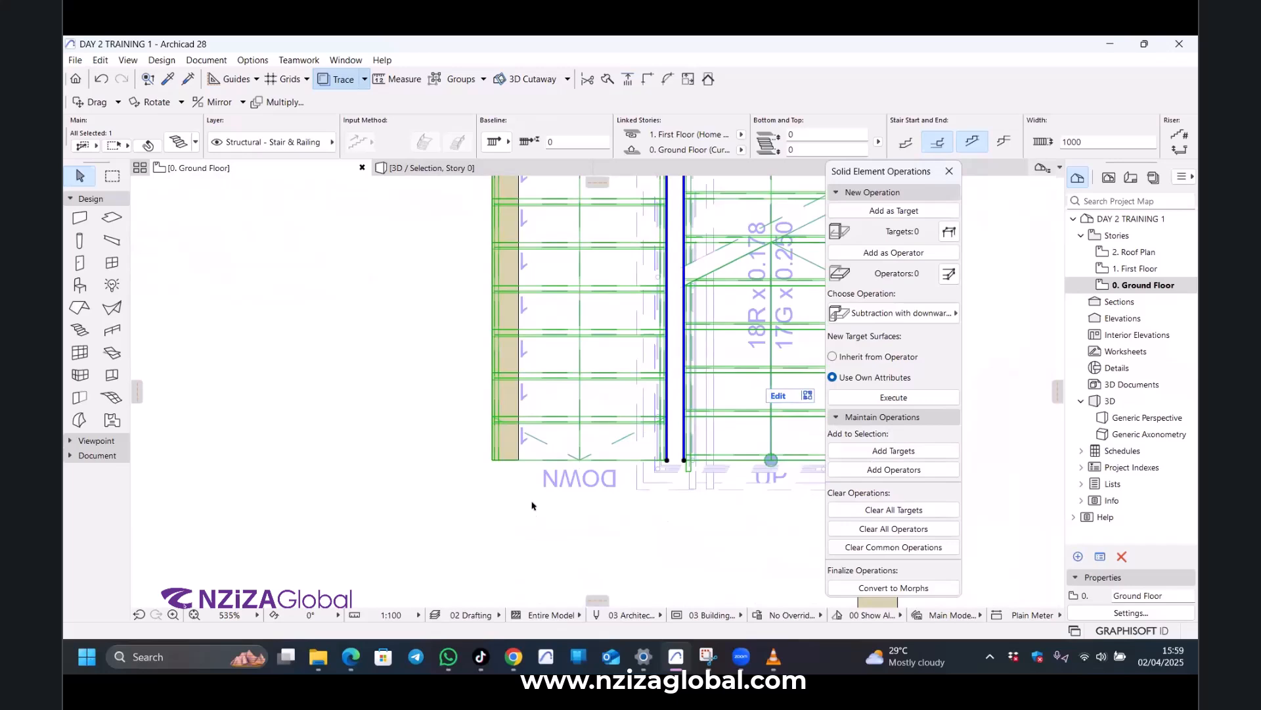
scroll(529, 500, down, 5)
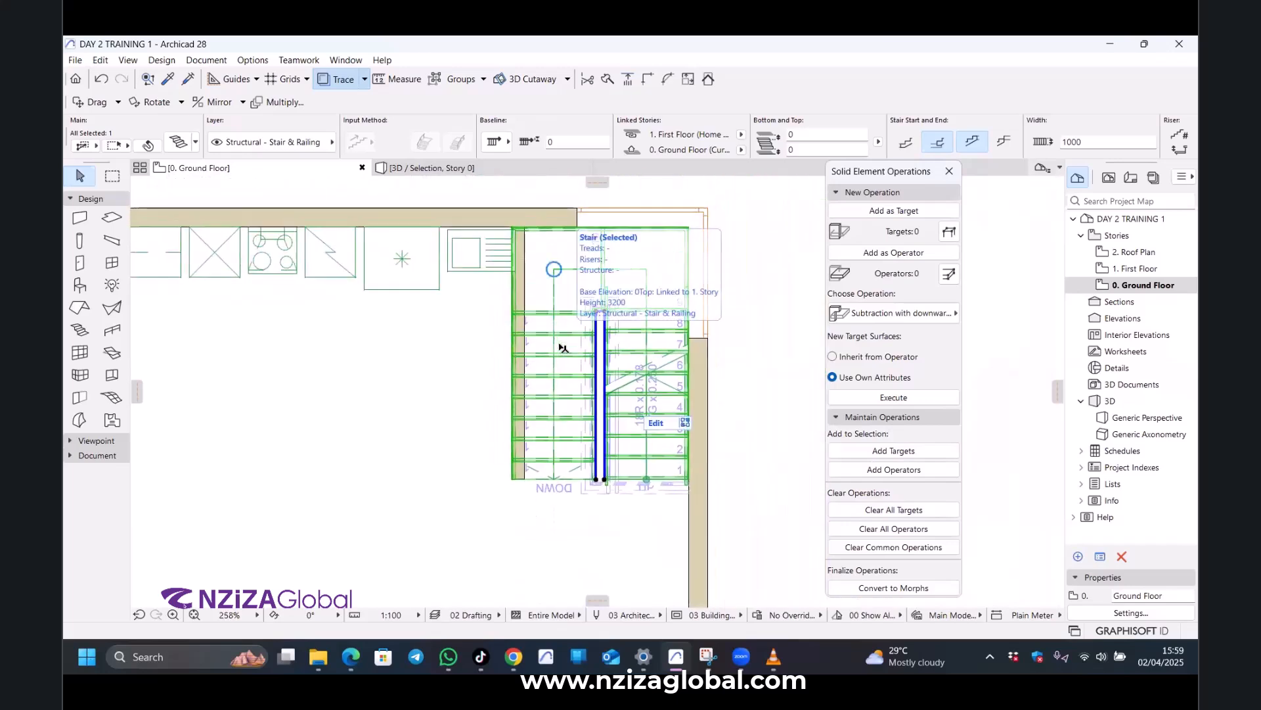
scroll(562, 289, up, 4)
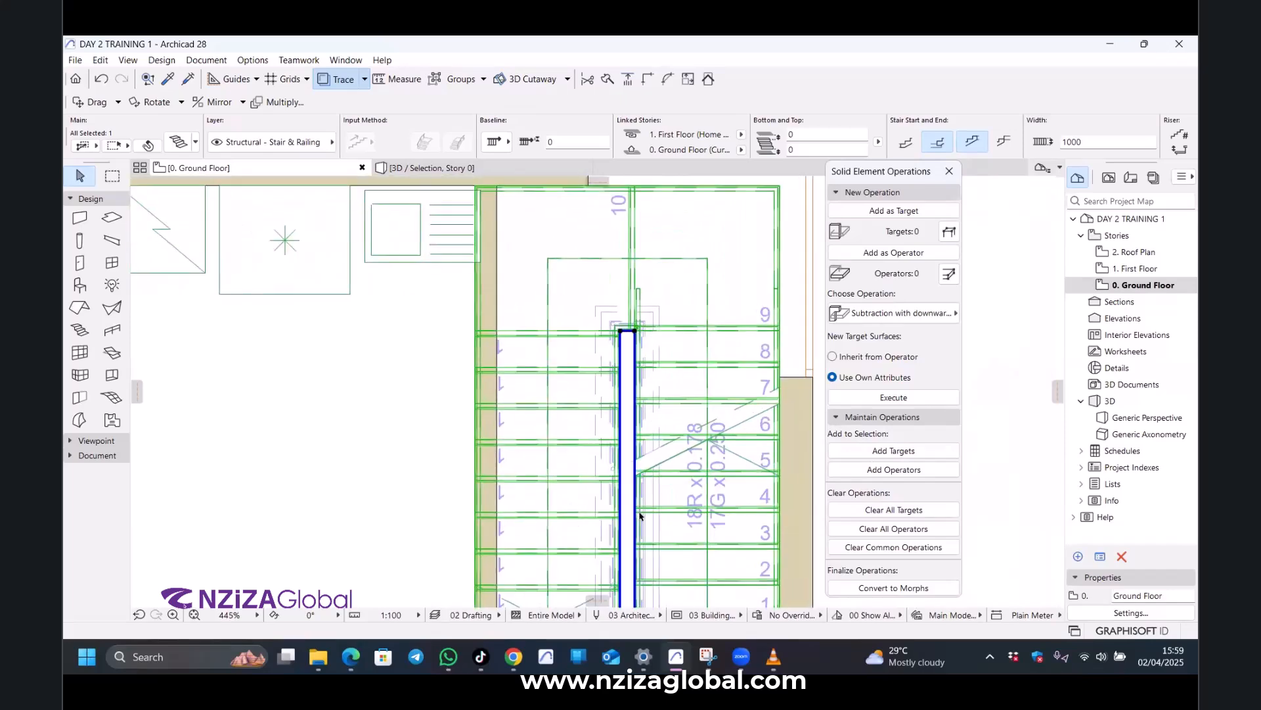
right_click(628, 572)
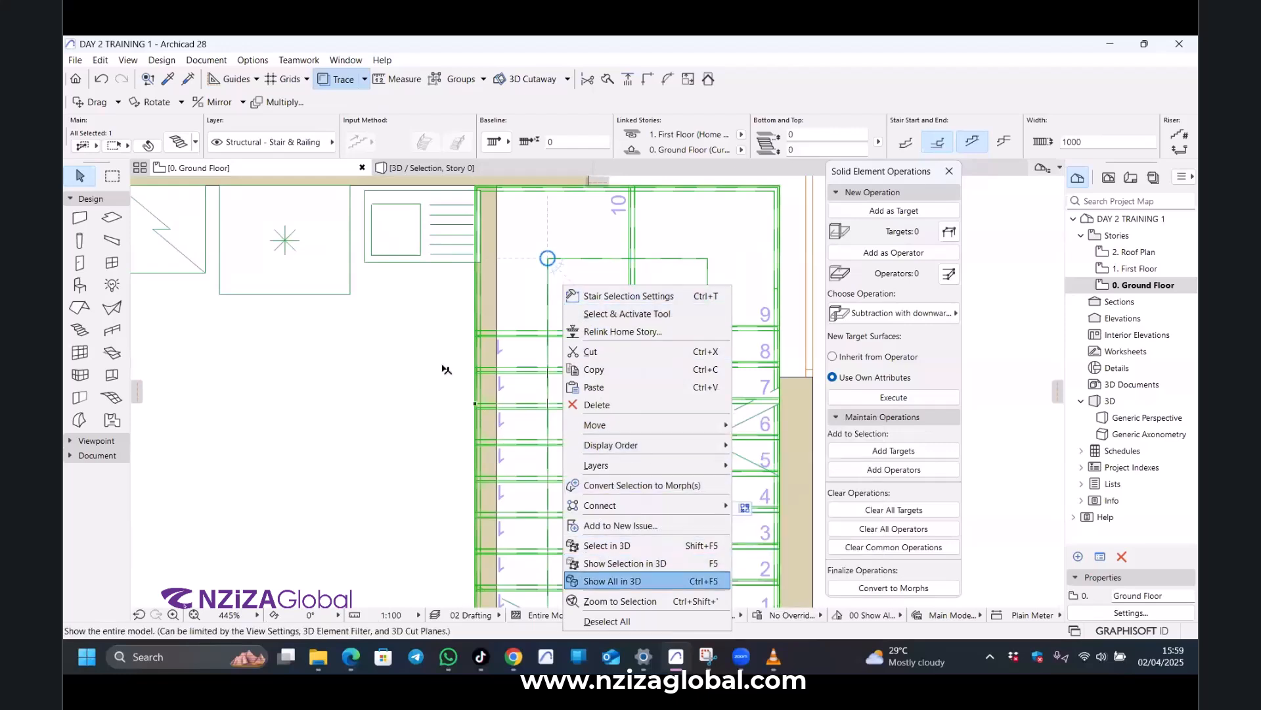
click(402, 459)
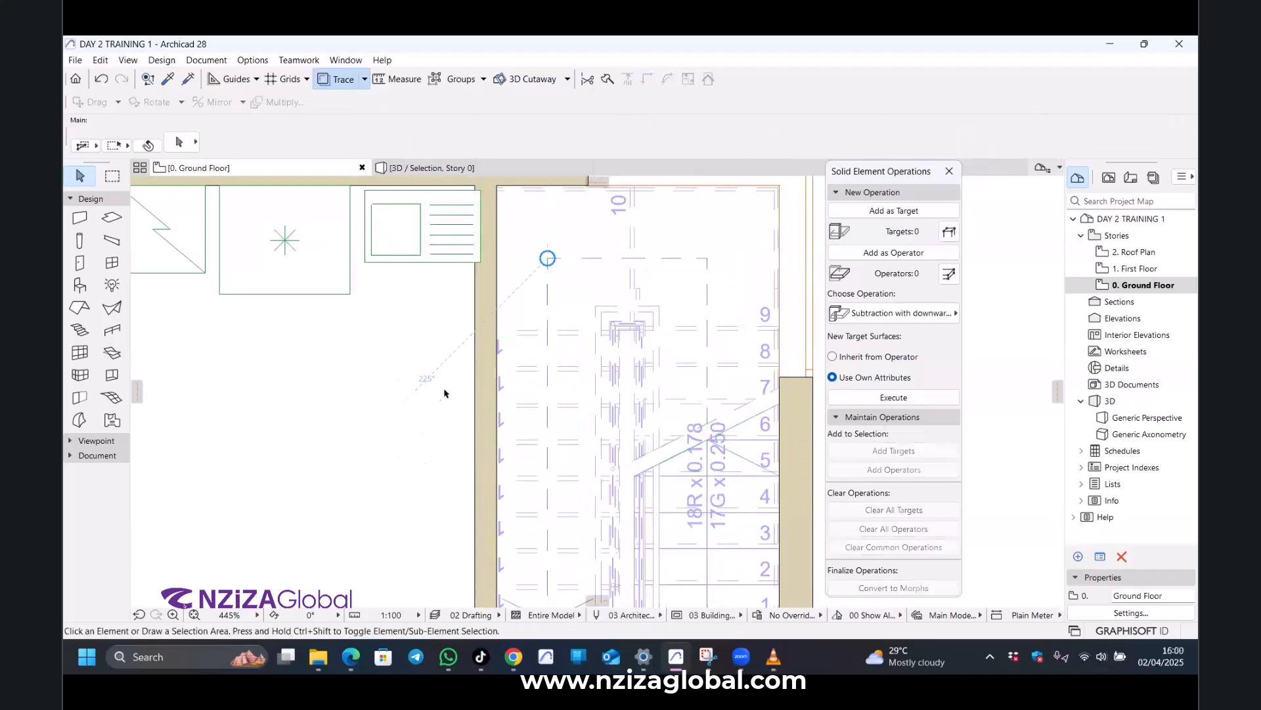
click(482, 366)
scroll(479, 368, up, 5)
click(478, 366)
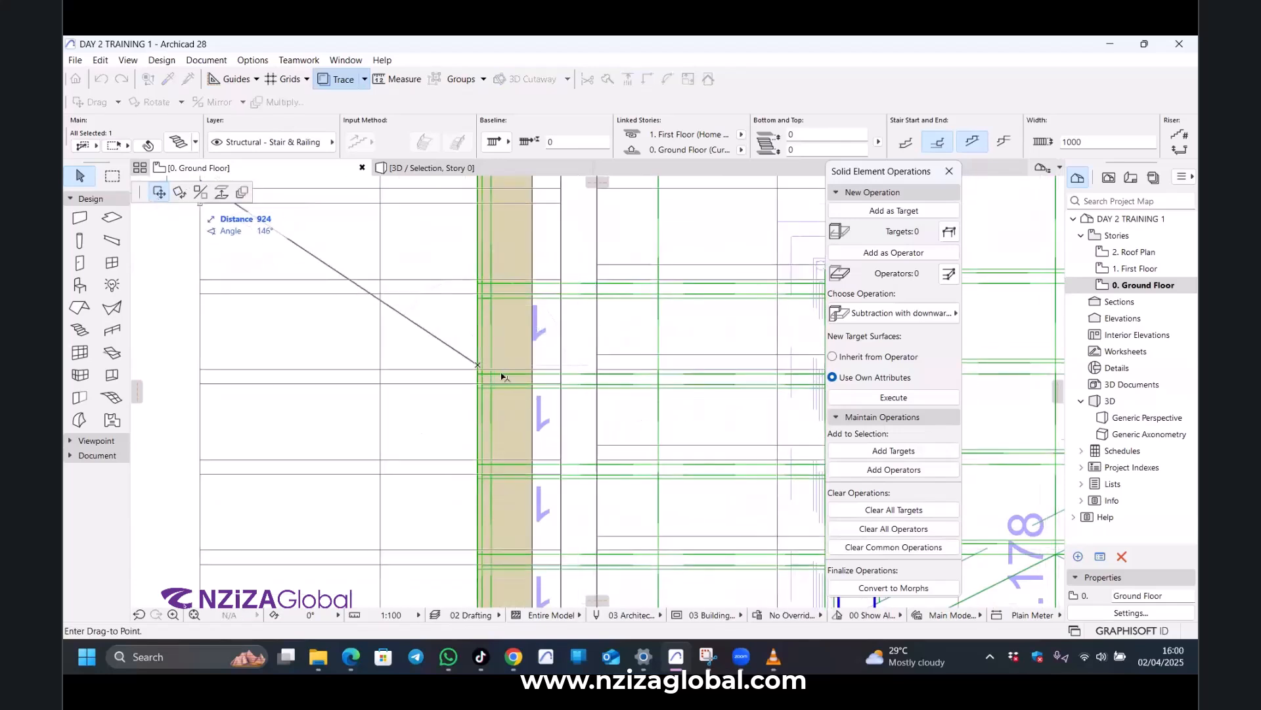
click(471, 358)
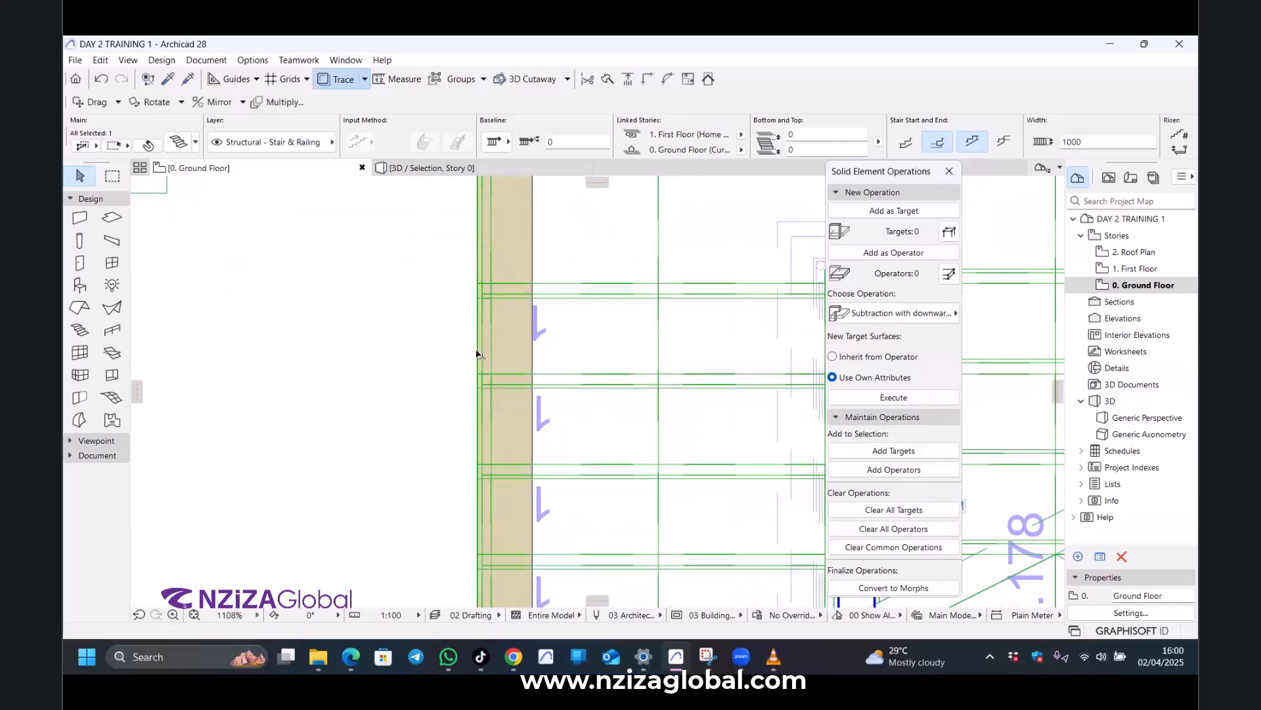
click(461, 354)
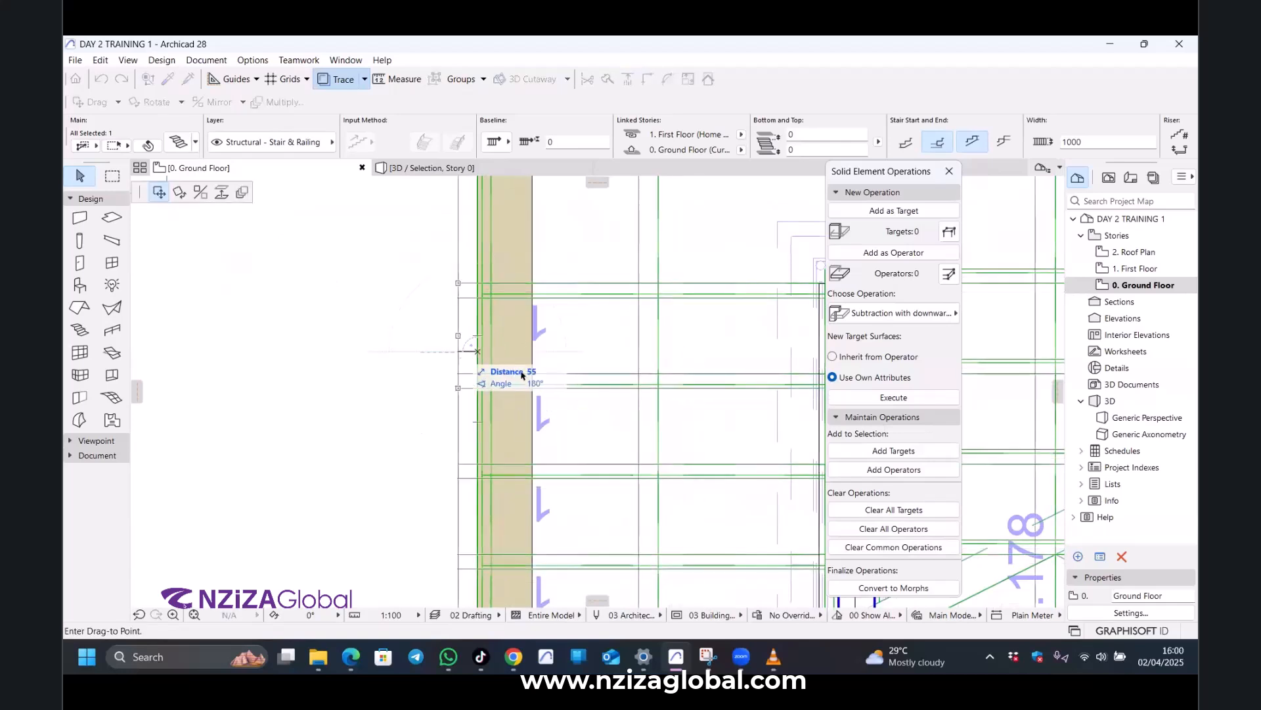
key(Escape)
Move the stair 20 mm horizontally towards the kitchen, past the outer face of the kitchen-side wall.
scroll(544, 227, down, 7)
scroll(533, 231, up, 4)
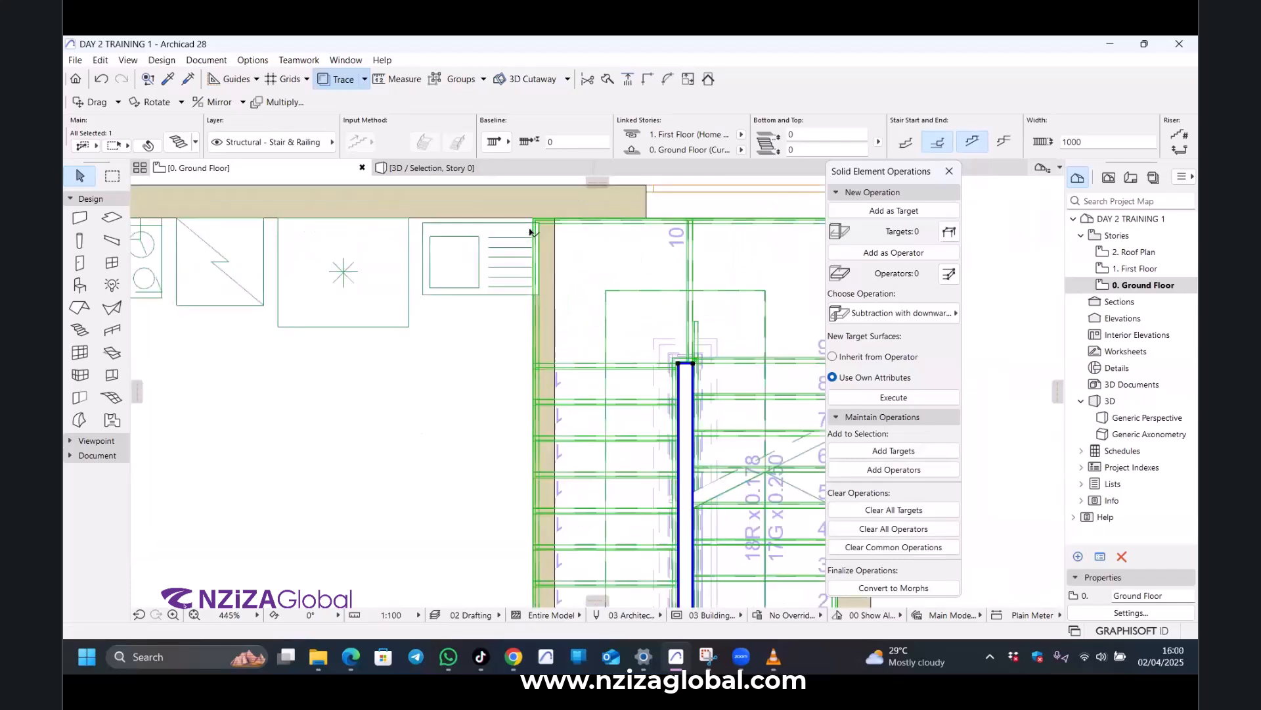
scroll(532, 232, up, 3)
click(536, 235)
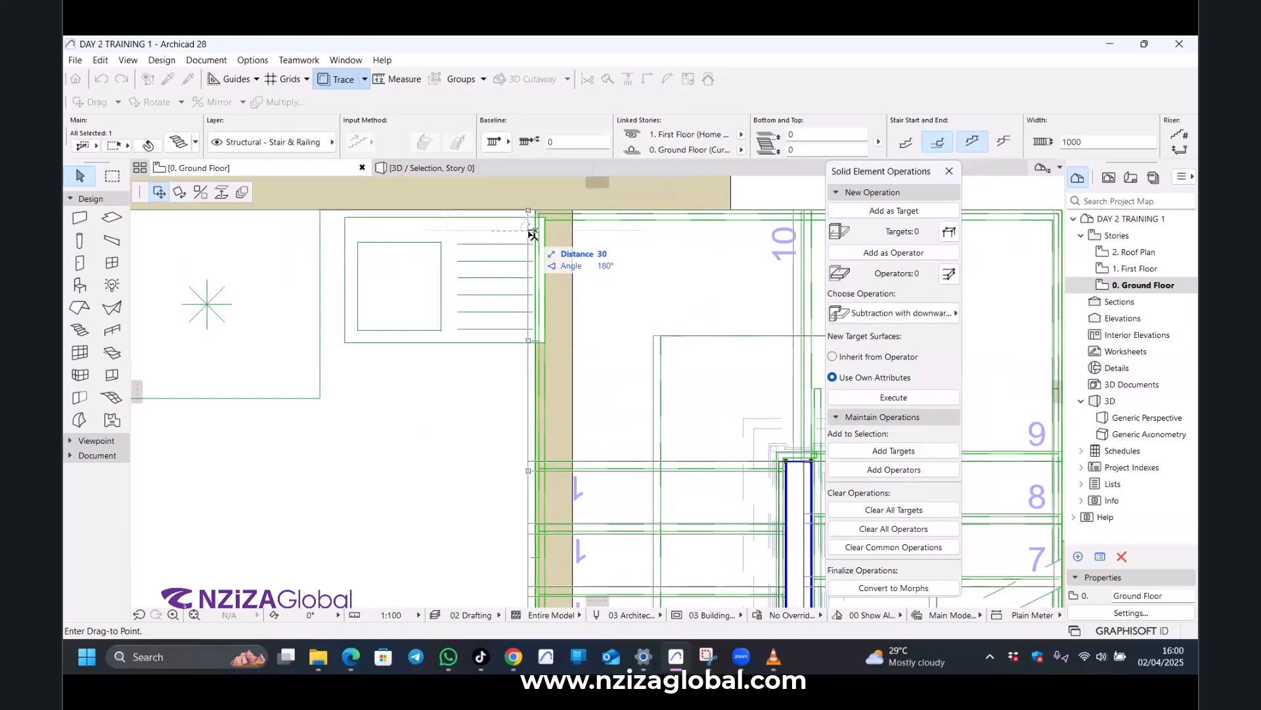
text(20)
key(Return)
Examine in the ground floor plan how the stair's edge sits against the kitchen-side wall along its full length.
scroll(615, 258, down, 3)
scroll(614, 259, down, 2)
scroll(587, 560, up, 6)
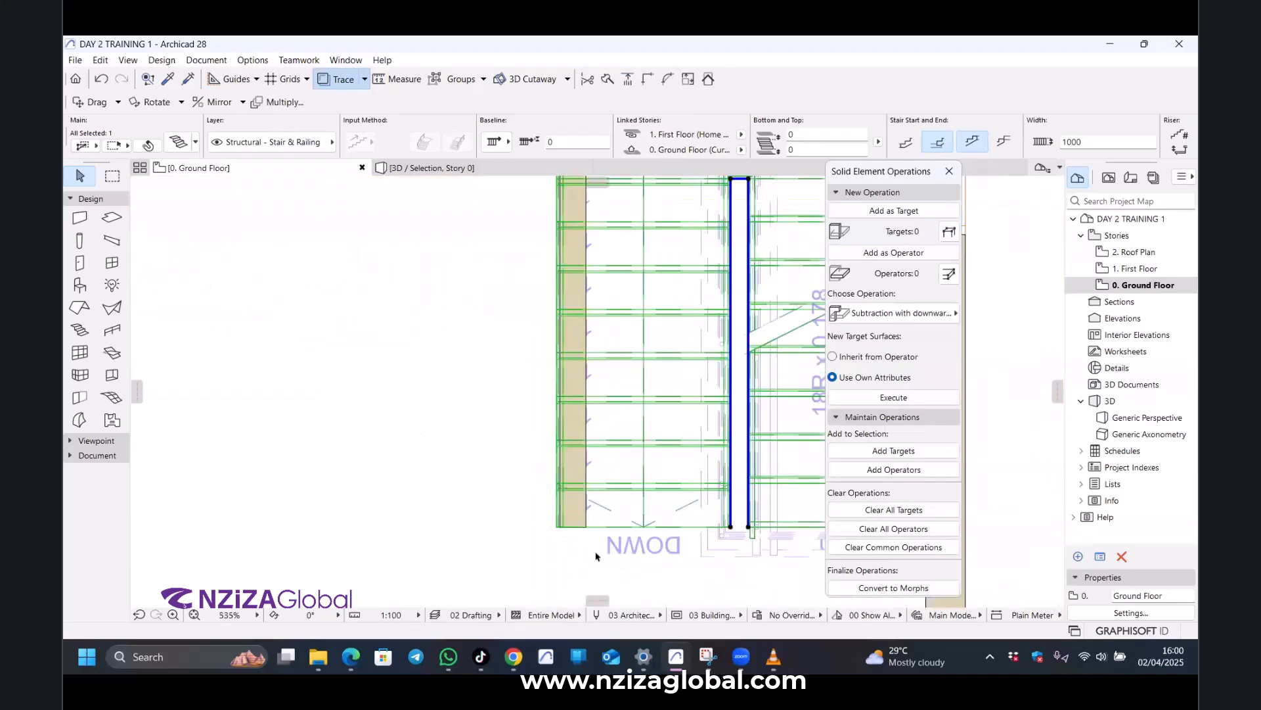
scroll(492, 544, down, 5)
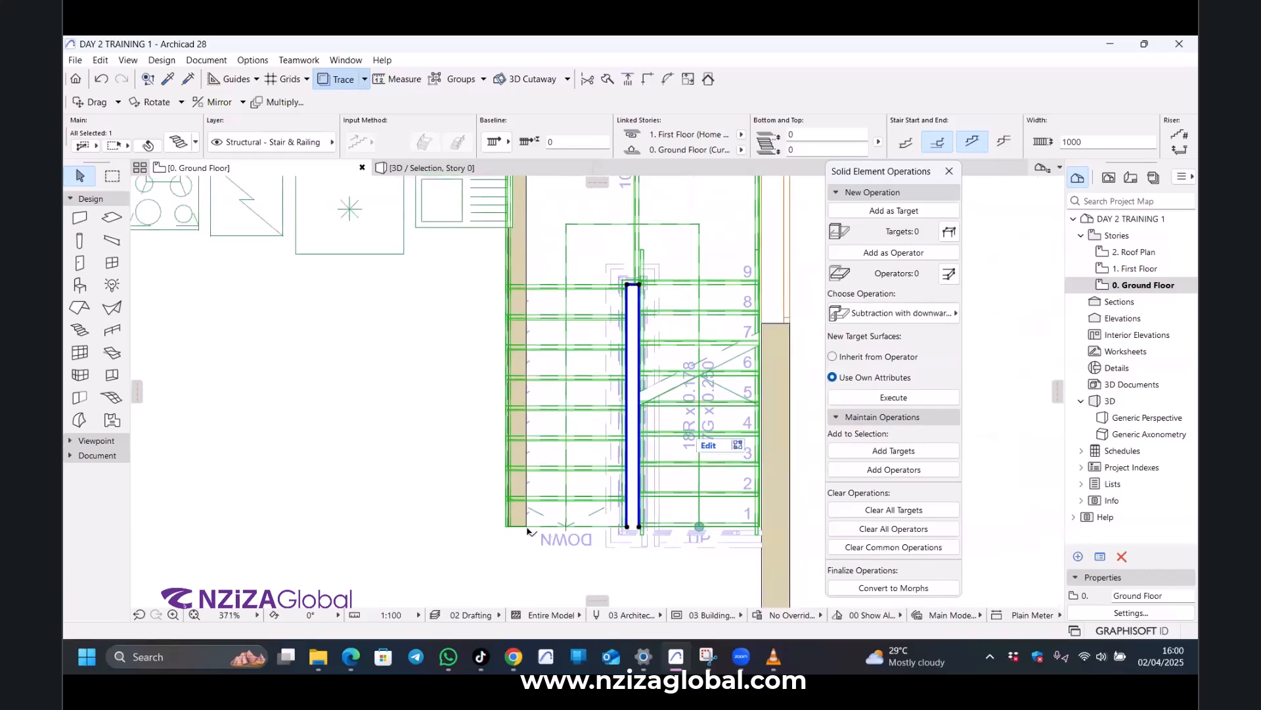
scroll(529, 531, up, 5)
scroll(508, 524, up, 5)
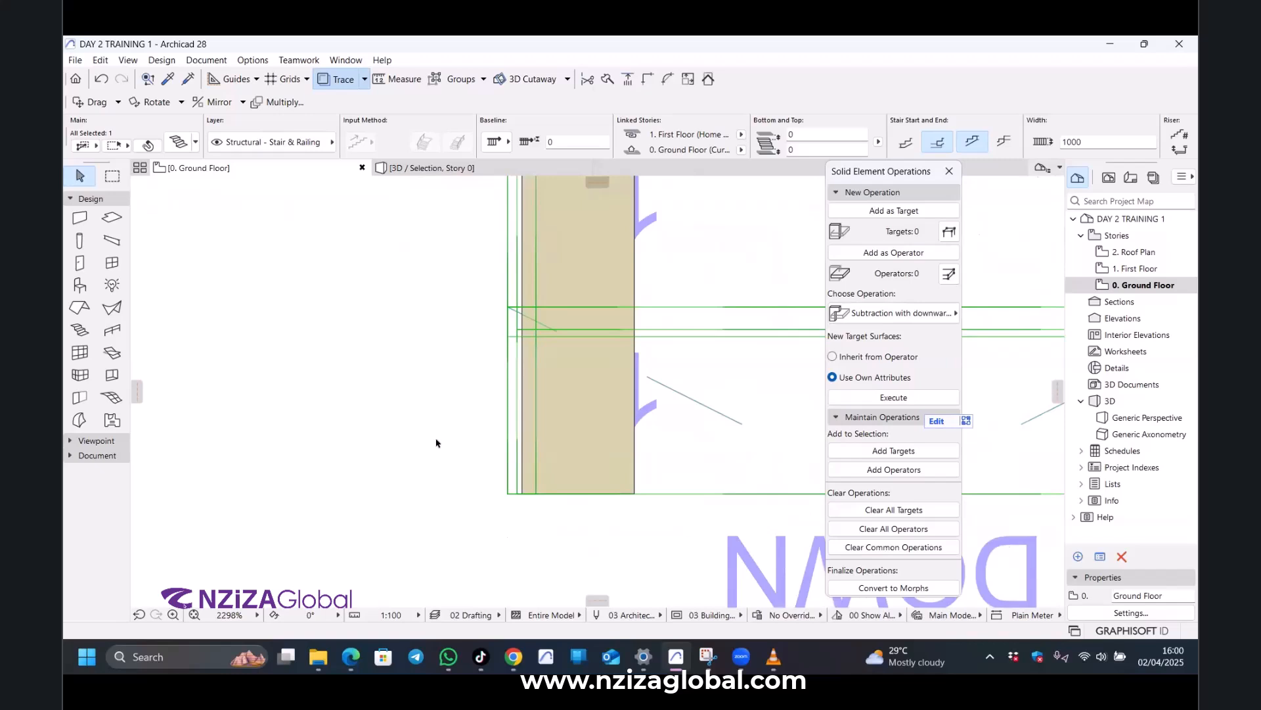
scroll(439, 467, down, 3)
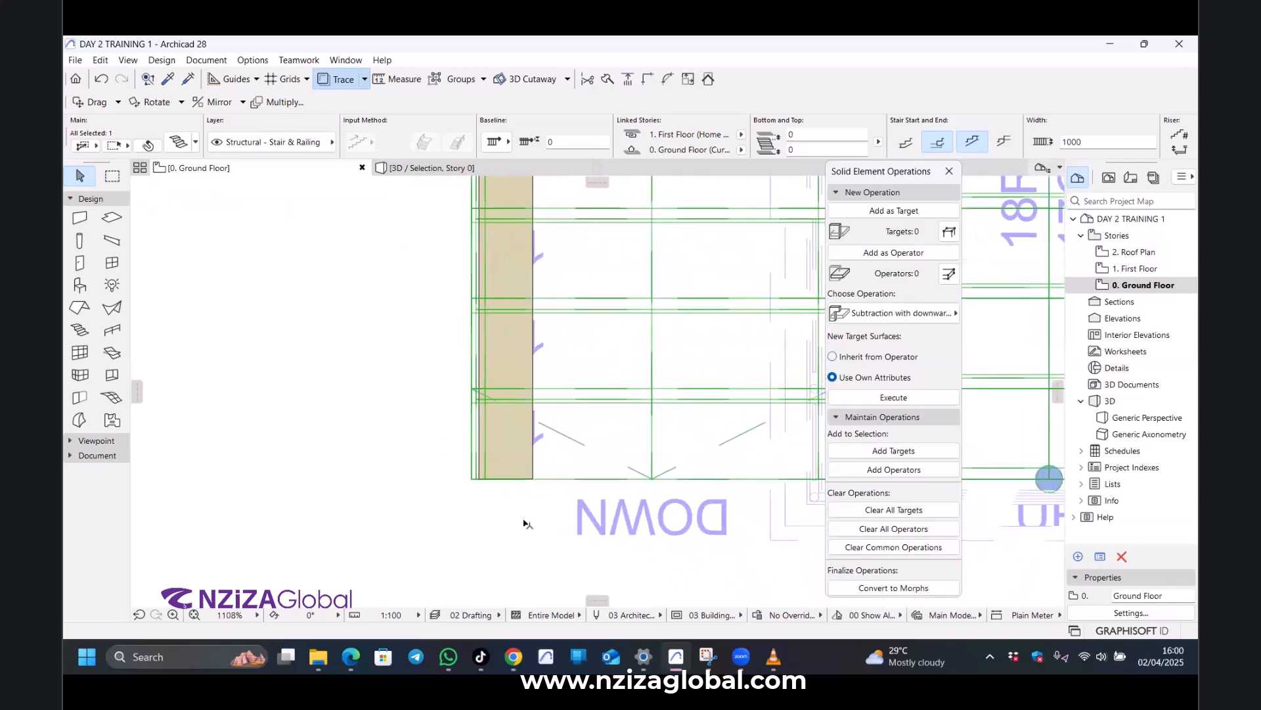
scroll(513, 517, down, 4)
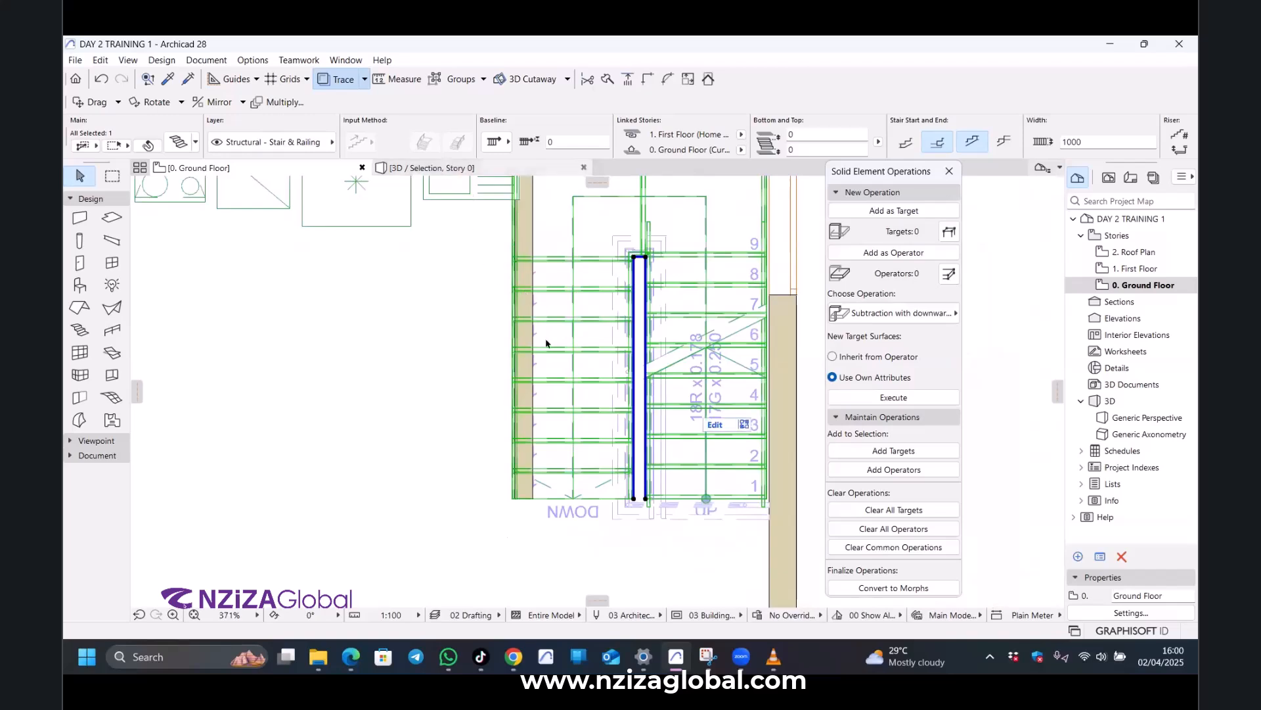
In the 3D view, subtract the stair from the kitchen-side wall using Subtraction with downward extrusion.
key(F3)
click(602, 369)
click(888, 211)
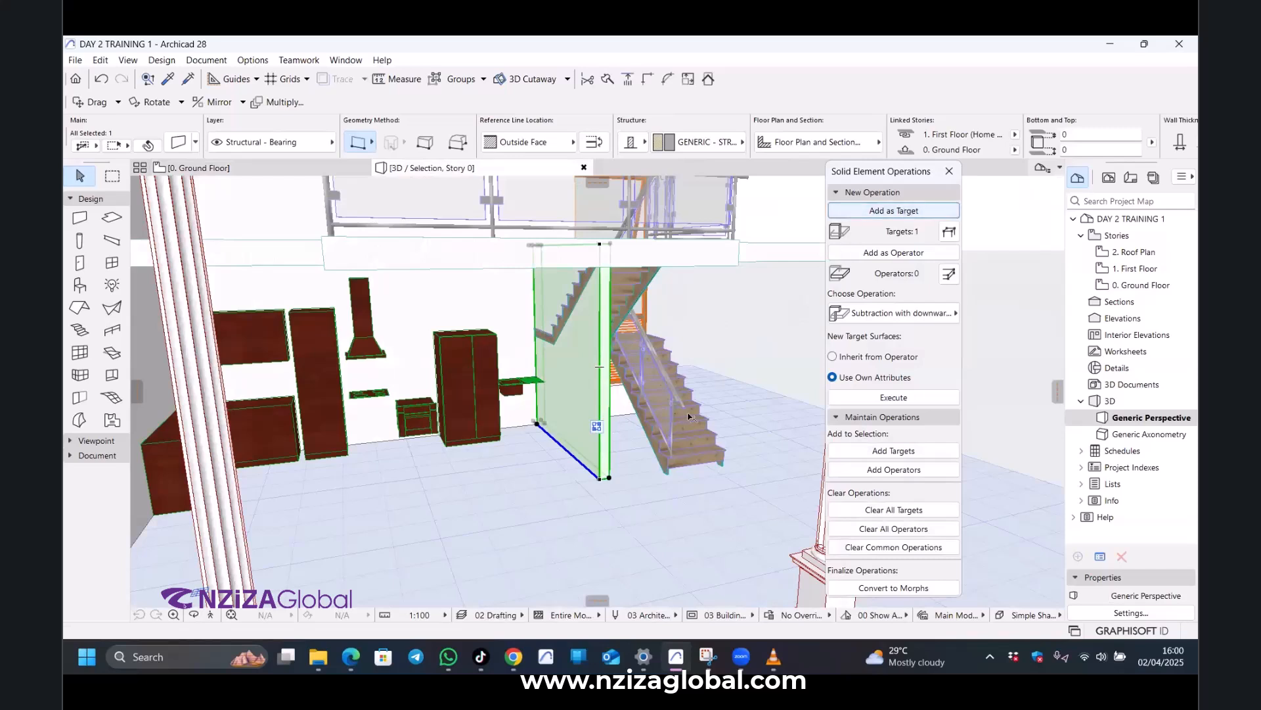
click(674, 466)
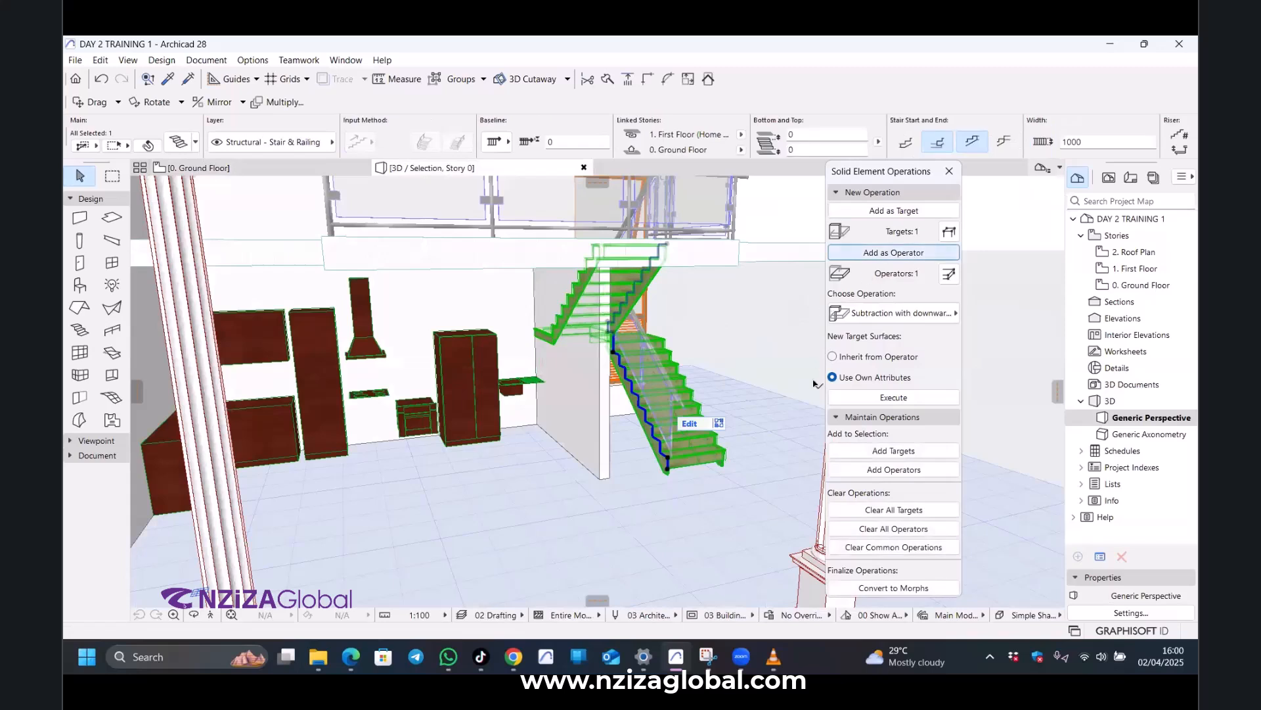
click(914, 322)
click(1052, 351)
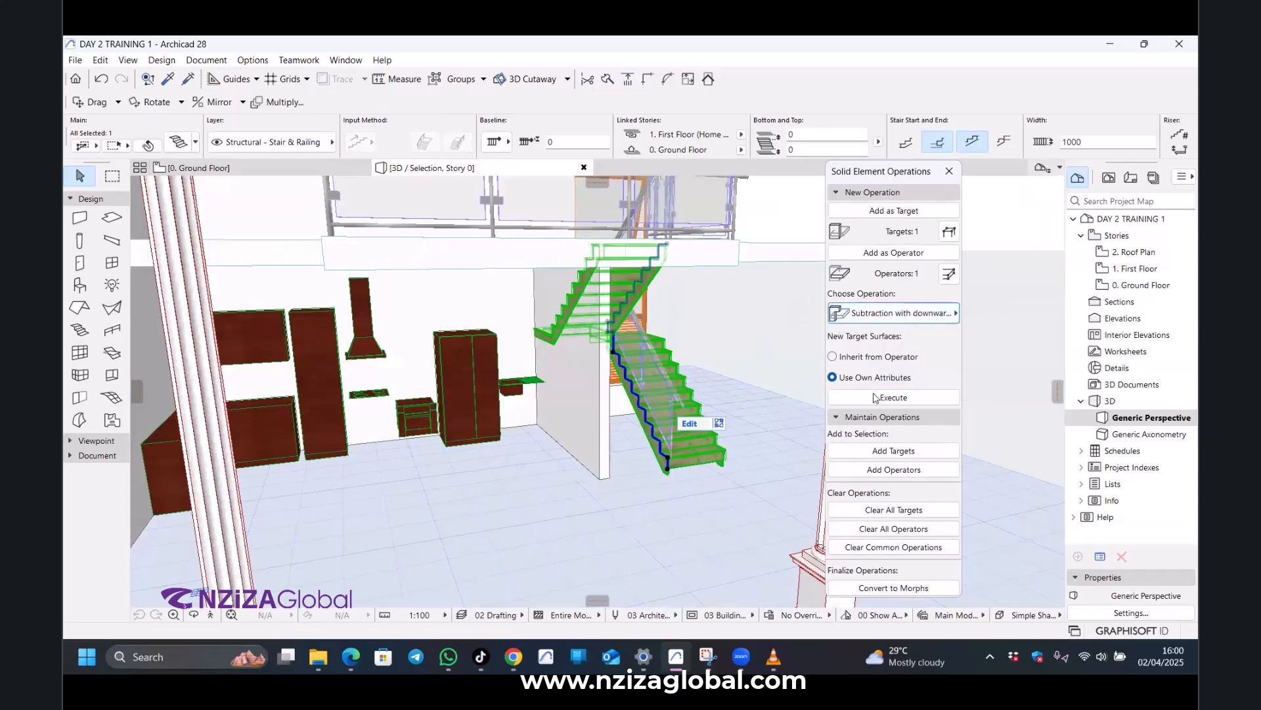
click(893, 397)
Repeat the Subtraction with downward extrusion, with the kitchen-side wall as target and the stair as operator.
click(563, 334)
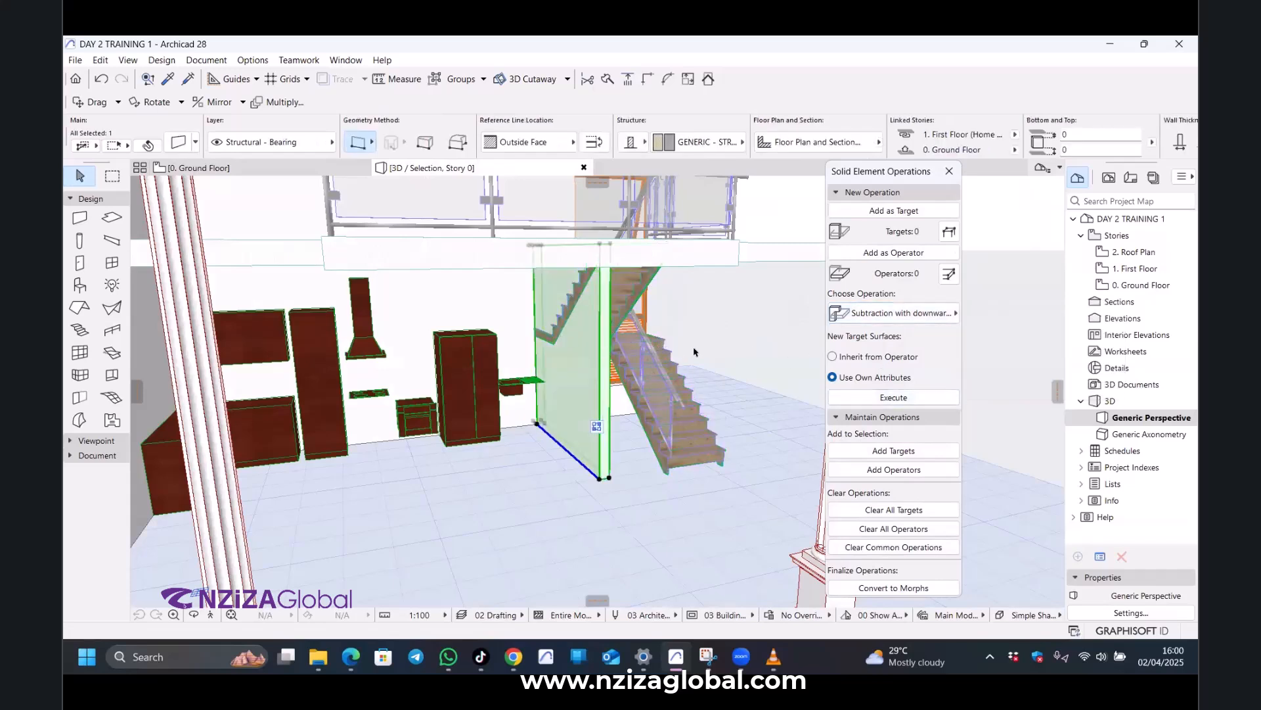
shift+middle_drag(676, 346, 541, 347)
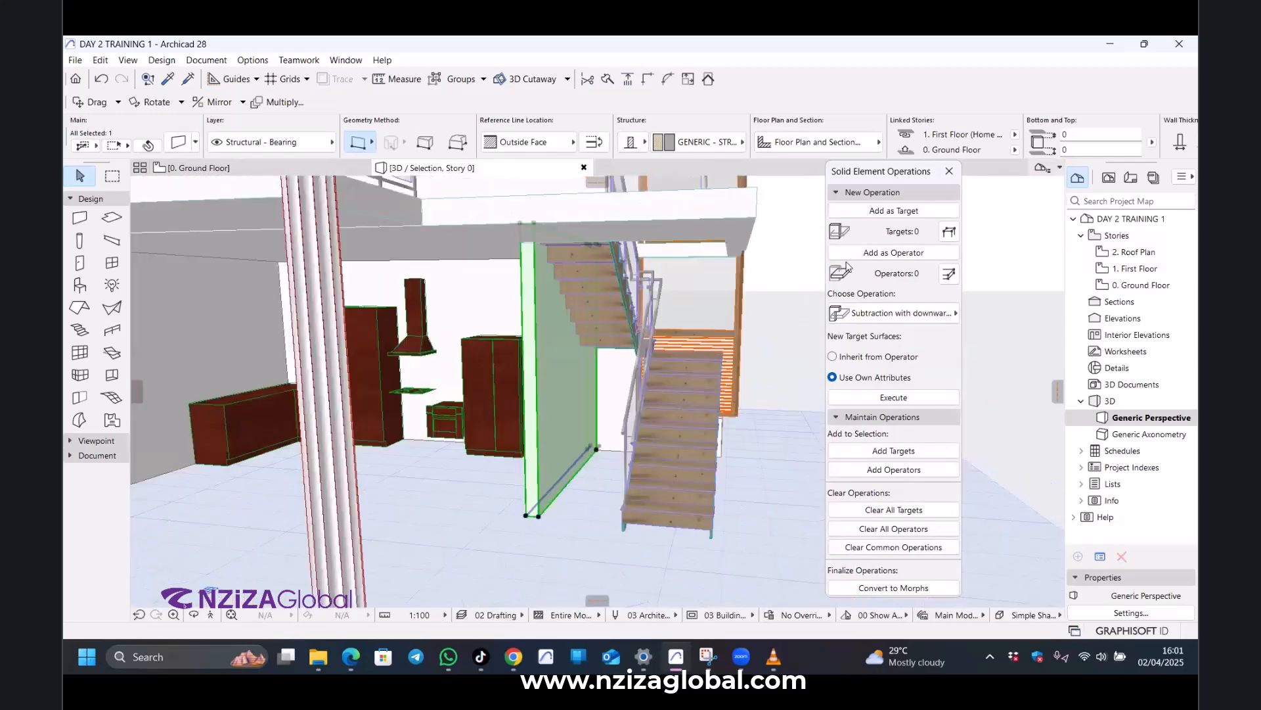
click(894, 210)
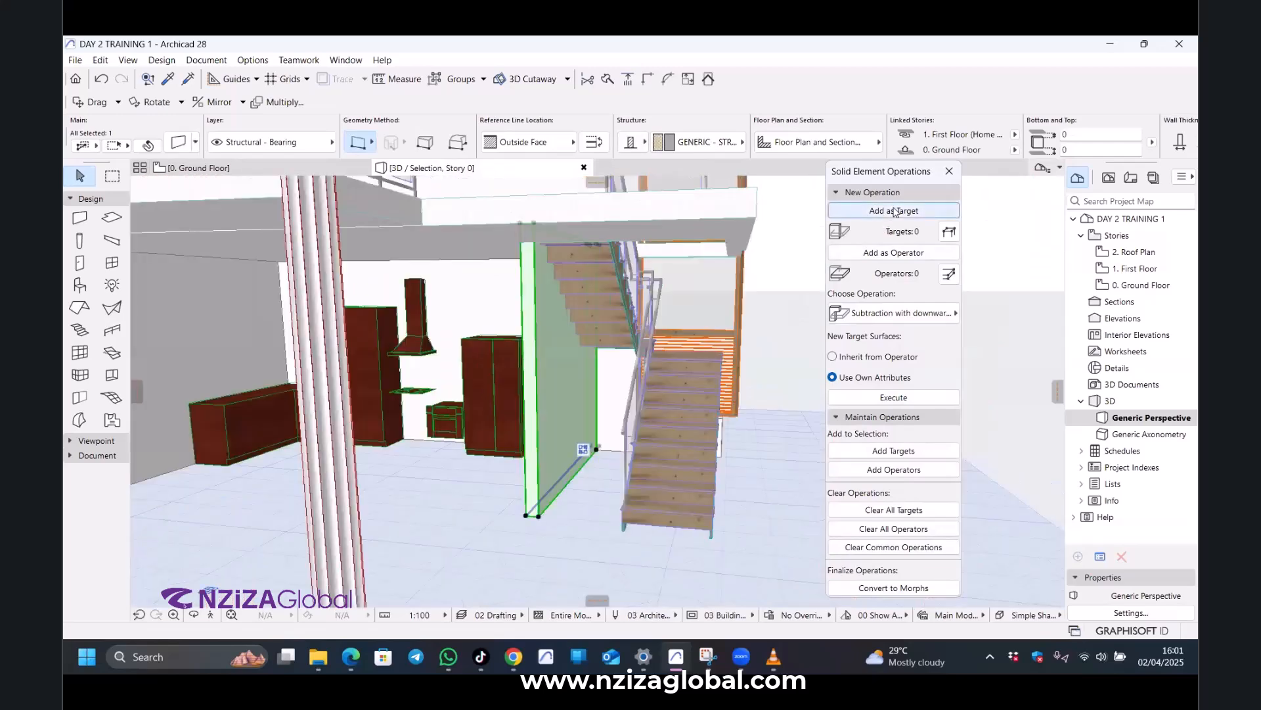
click(659, 534)
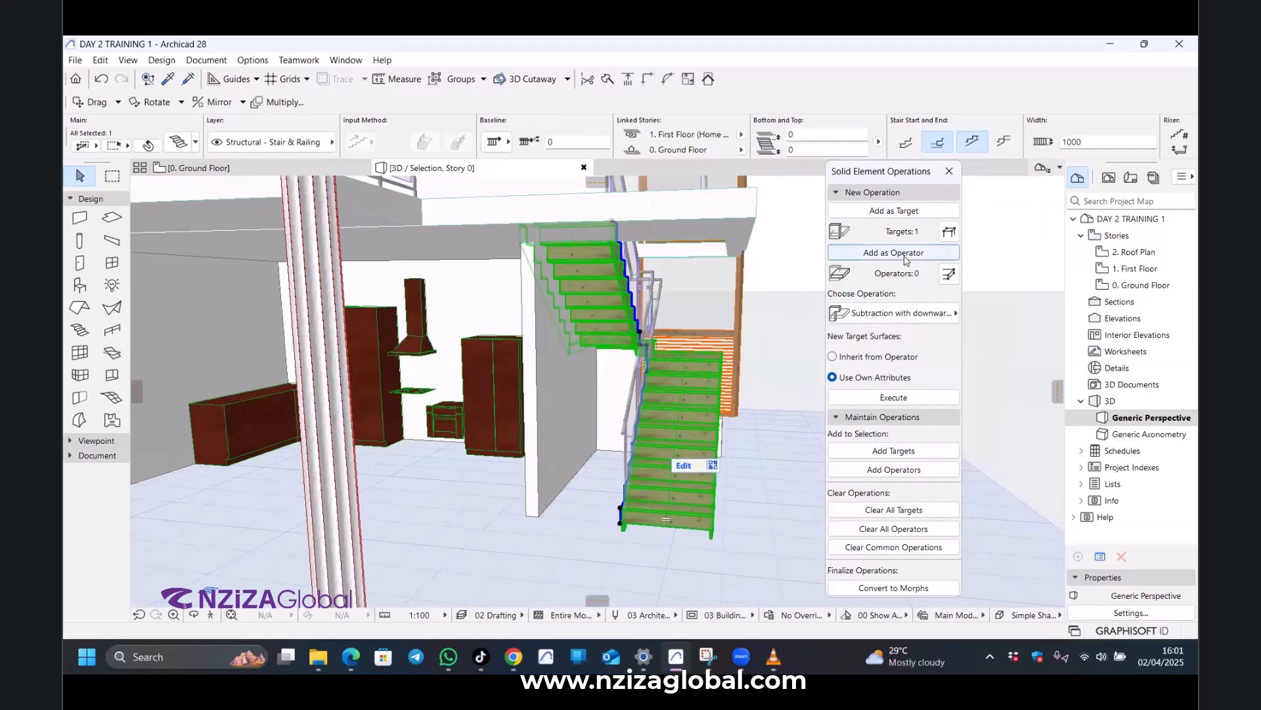
click(905, 253)
click(902, 313)
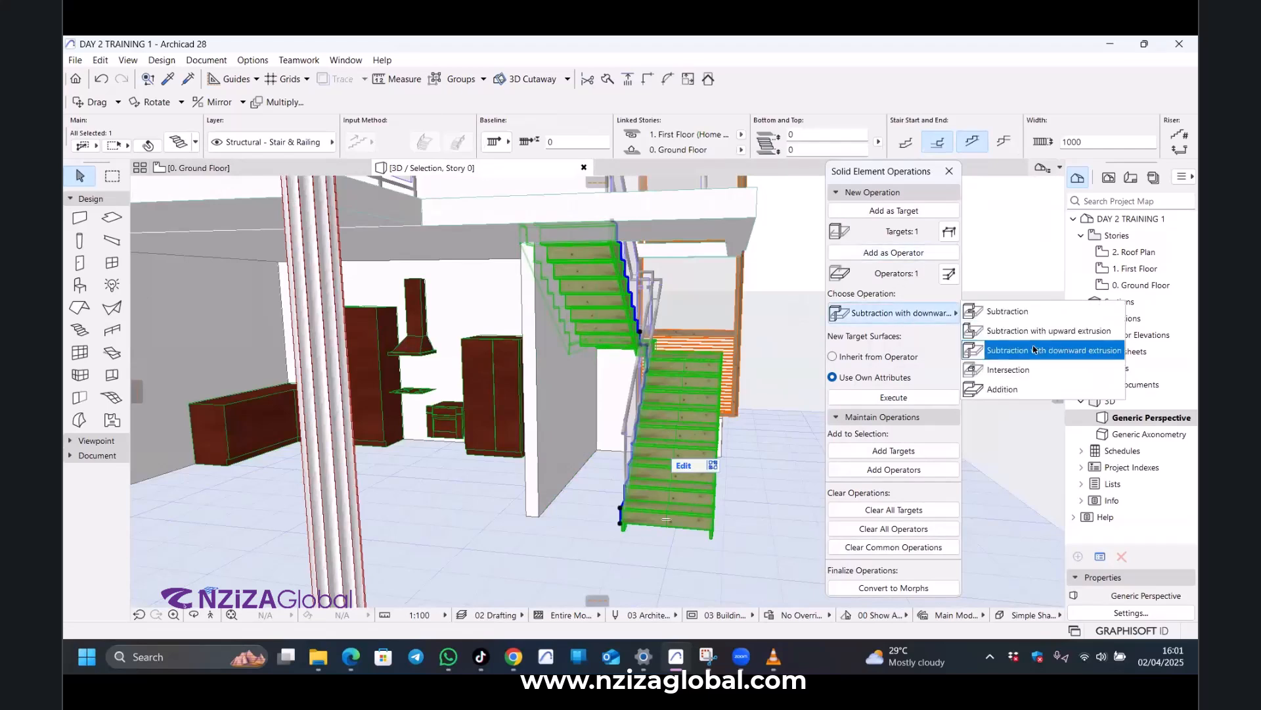
click(1034, 350)
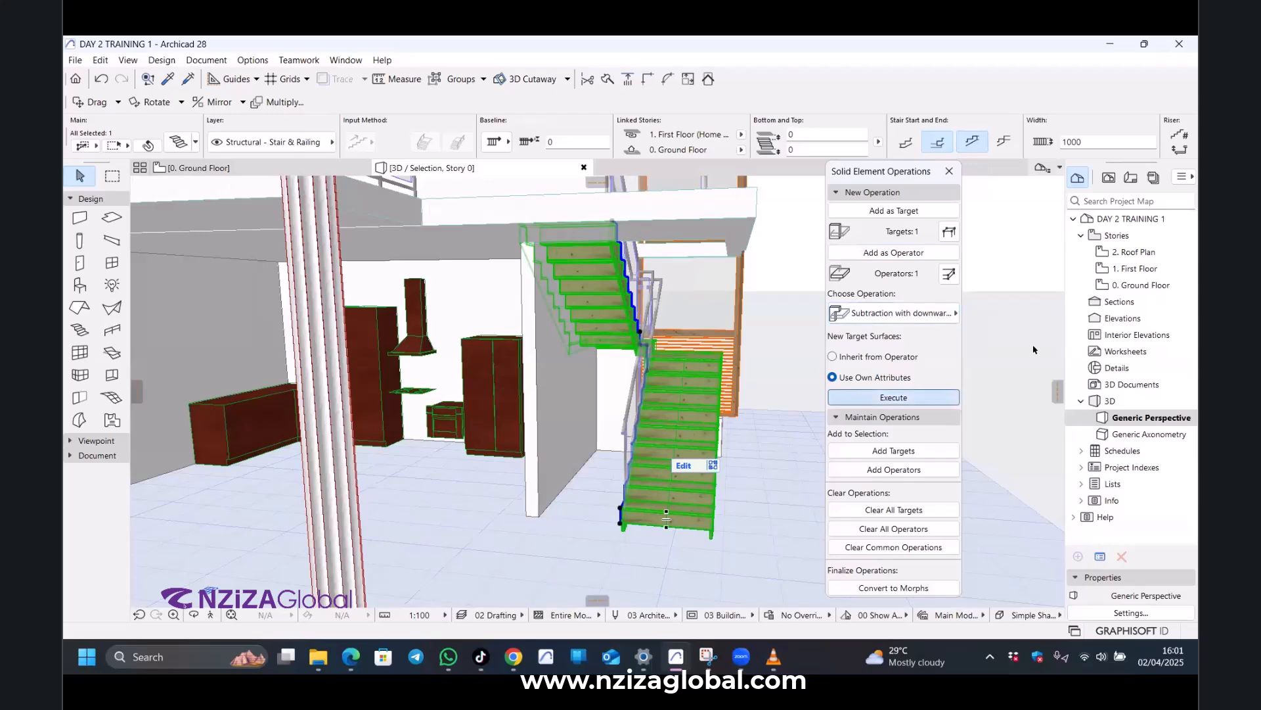
Examine from the kitchen side in 3D where the upper stair flight meets the wall.
click(540, 392)
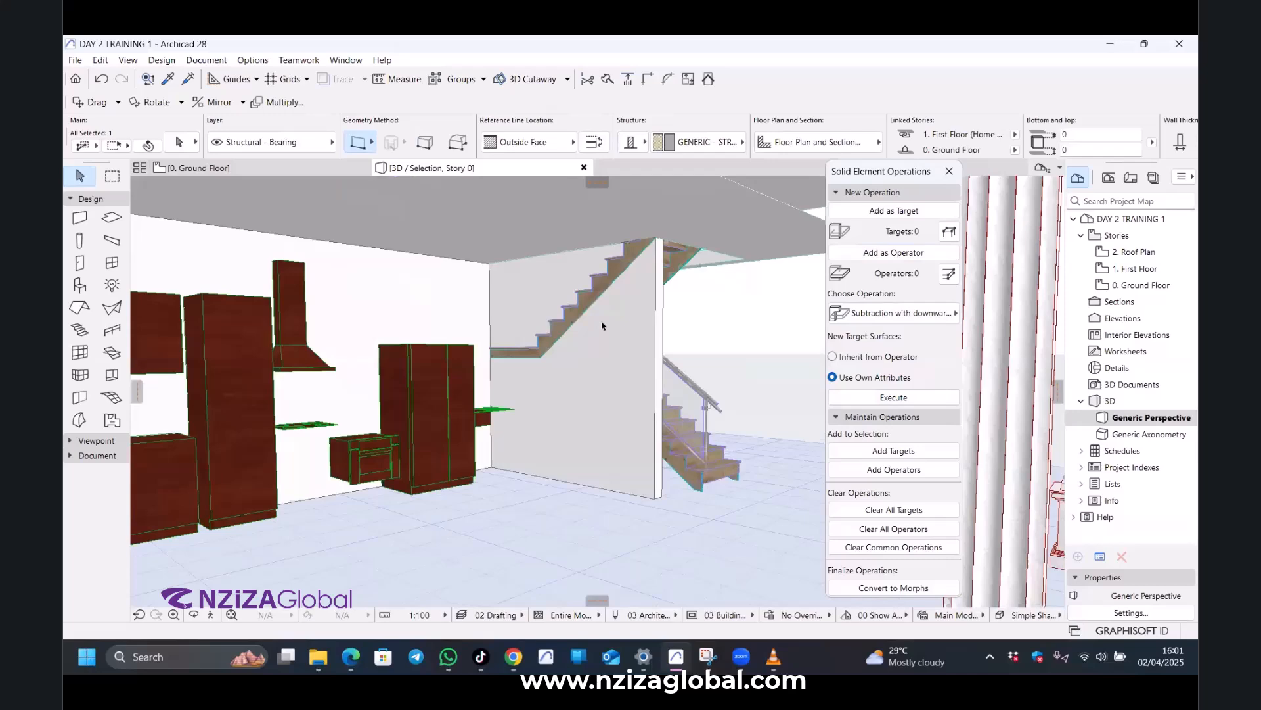
scroll(598, 326, up, 5)
click(588, 327)
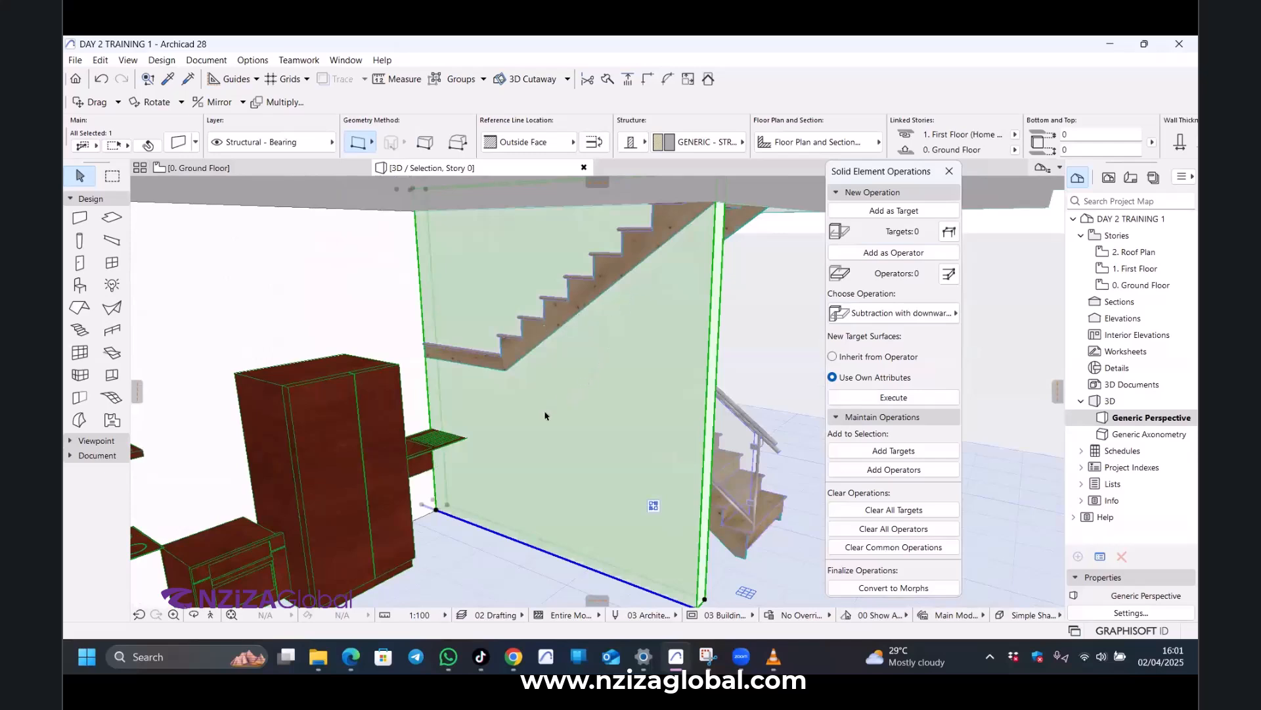
scroll(544, 424, down, 3)
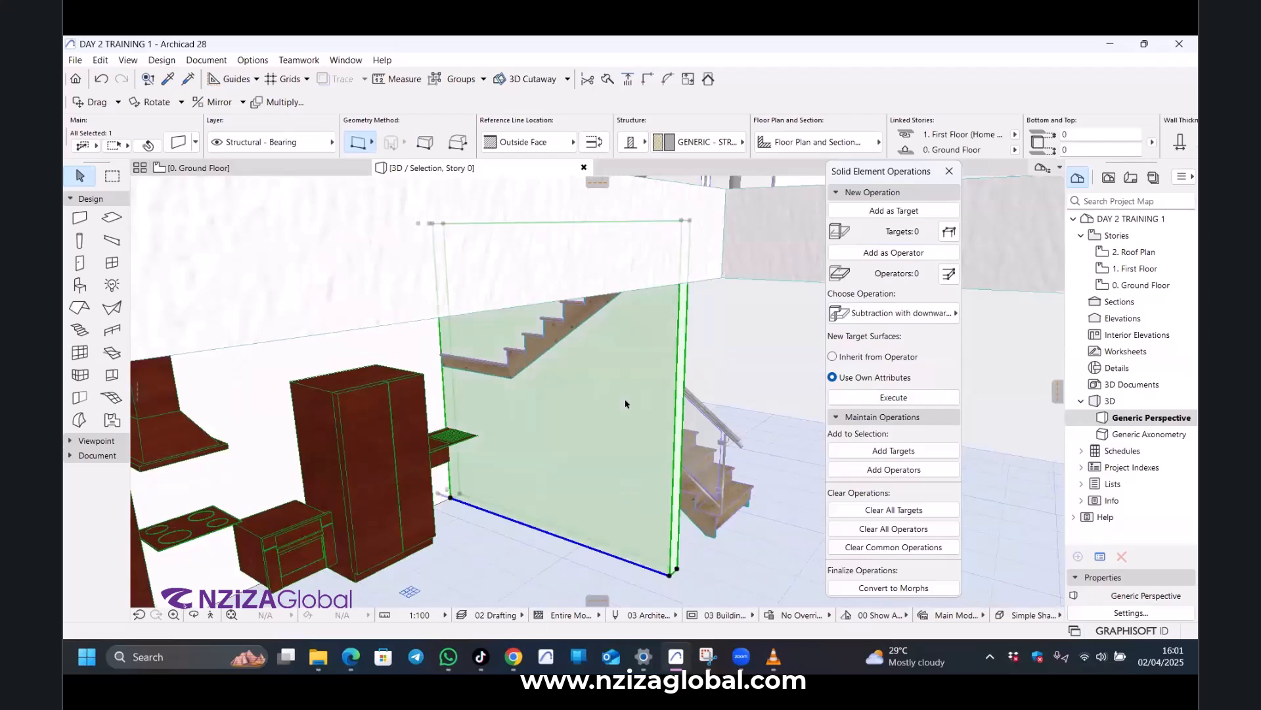
scroll(626, 404, up, 3)
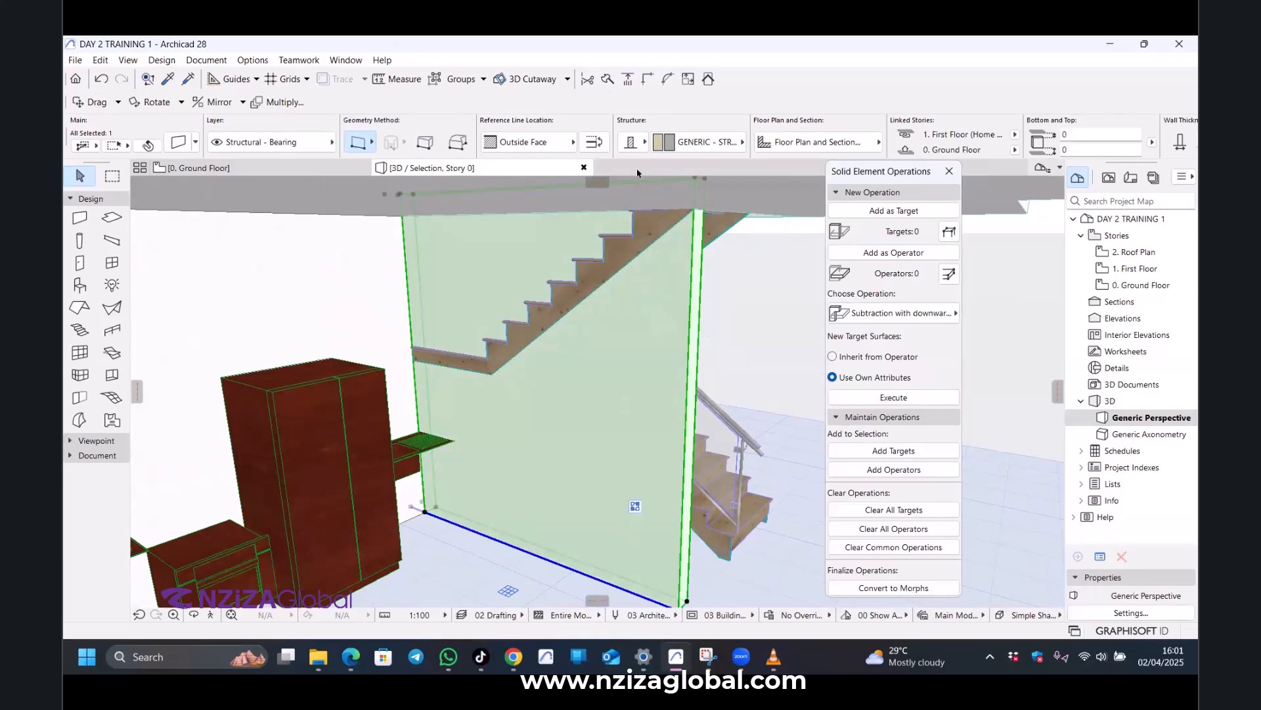
scroll(549, 416, down, 2)
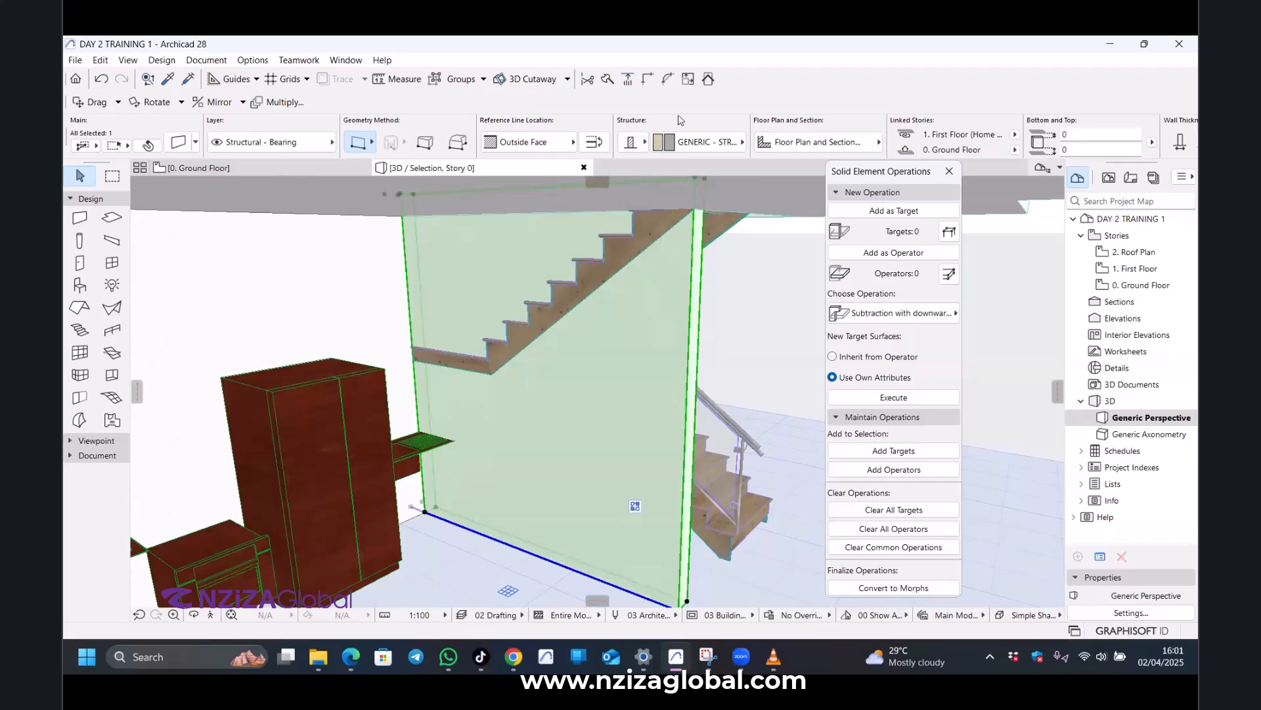
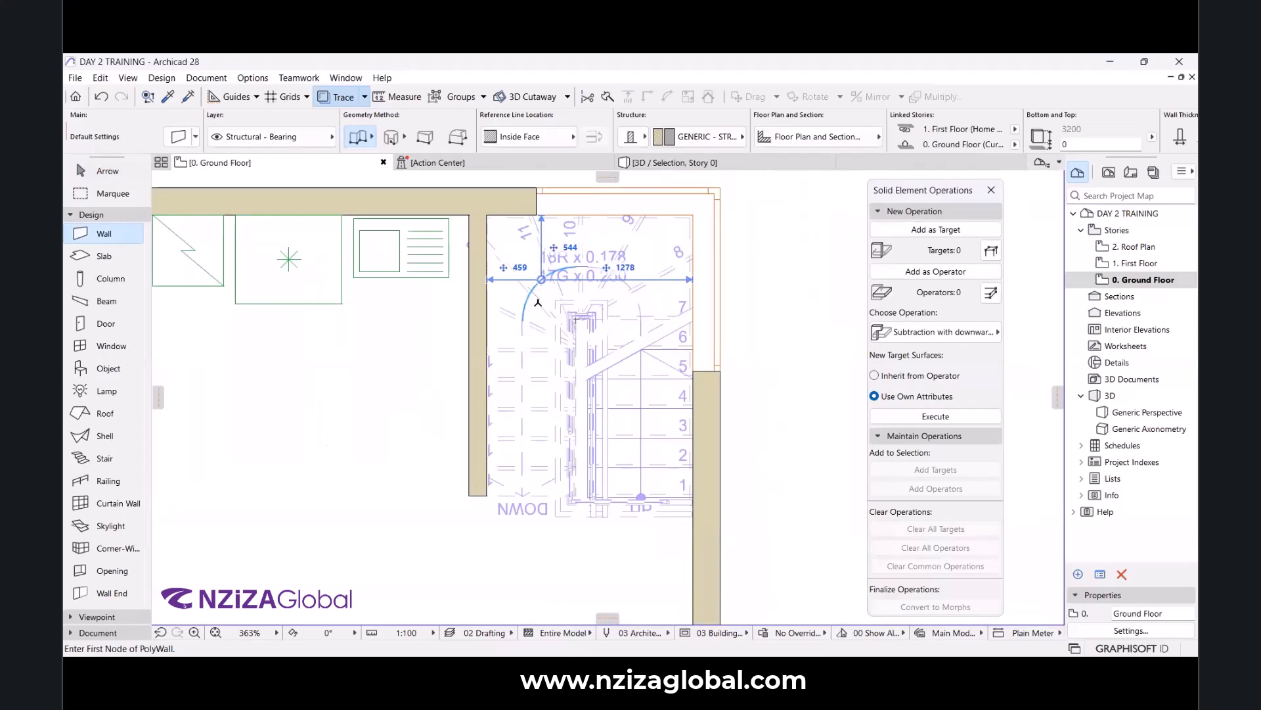
Draw a U-shaped chained wall around the gap between the two stair flights, sides about 1500 mm long, and show the model in 3D.
scroll(584, 521, up, 10)
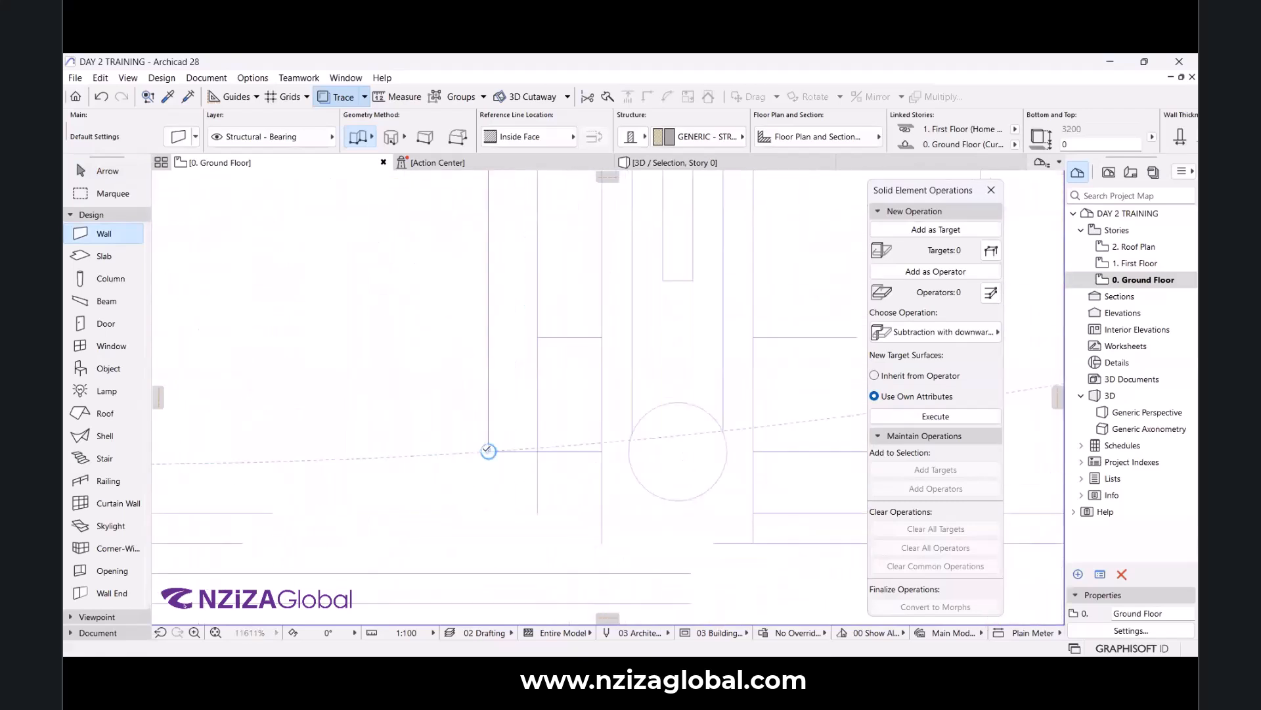
click(488, 451)
scroll(550, 320, down, 6)
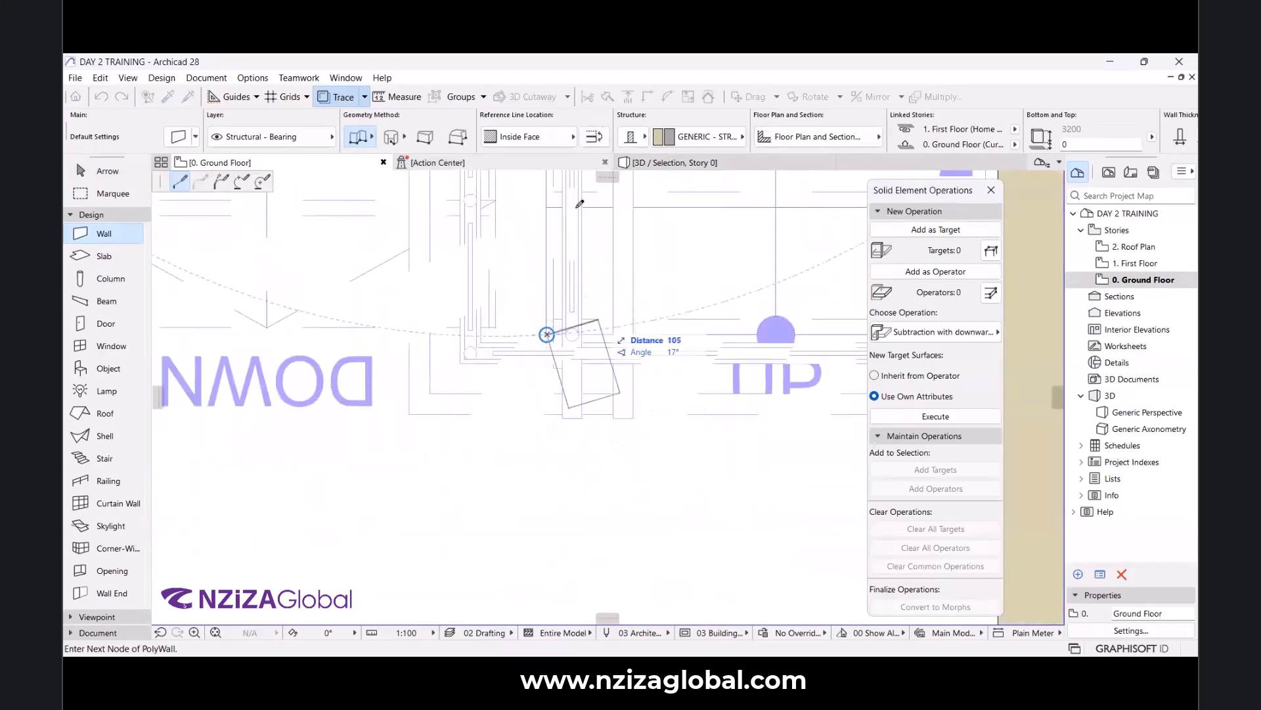
scroll(578, 309, down, 5)
scroll(579, 310, up, 6)
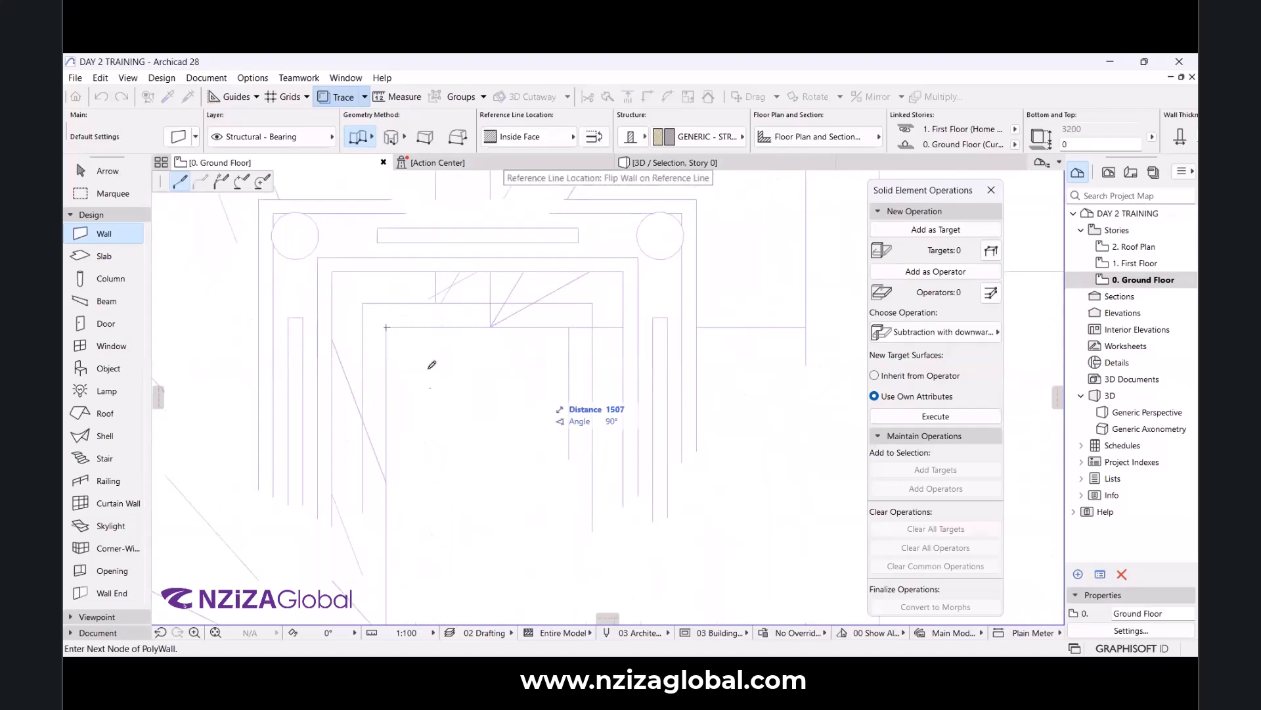
scroll(437, 330, down, 6)
scroll(443, 438, up, 6)
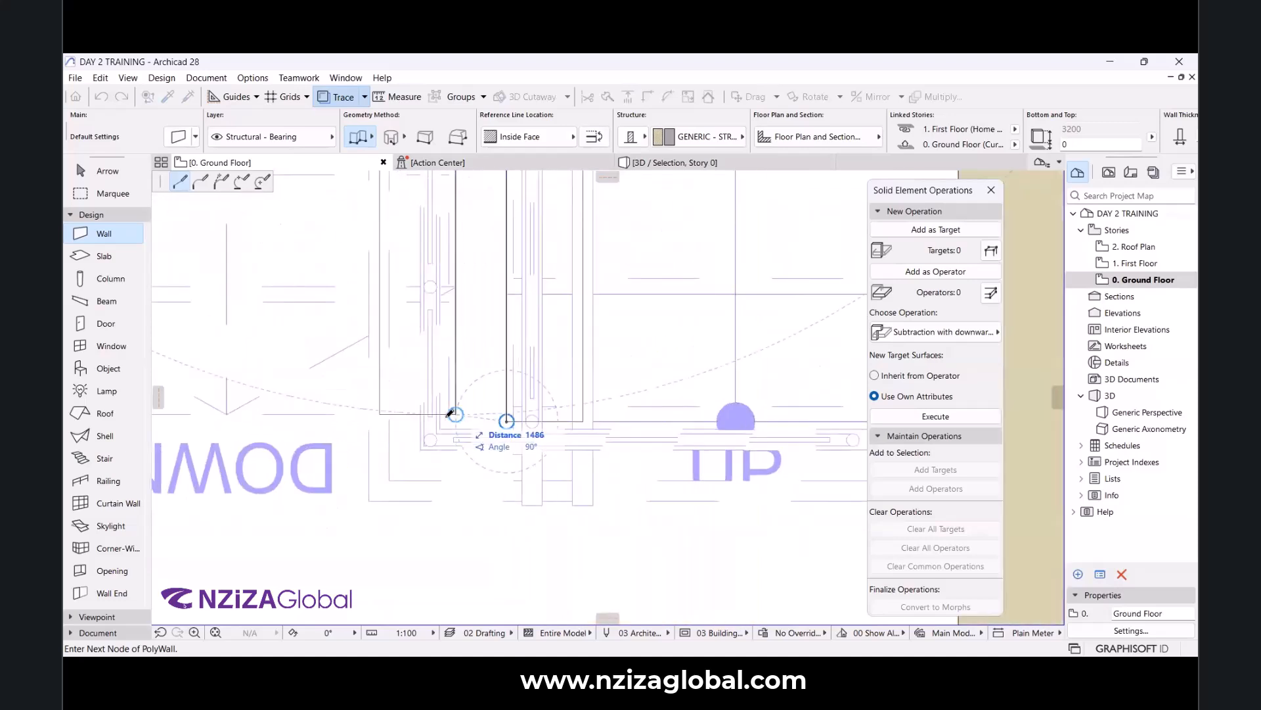
click(455, 414)
click(656, 165)
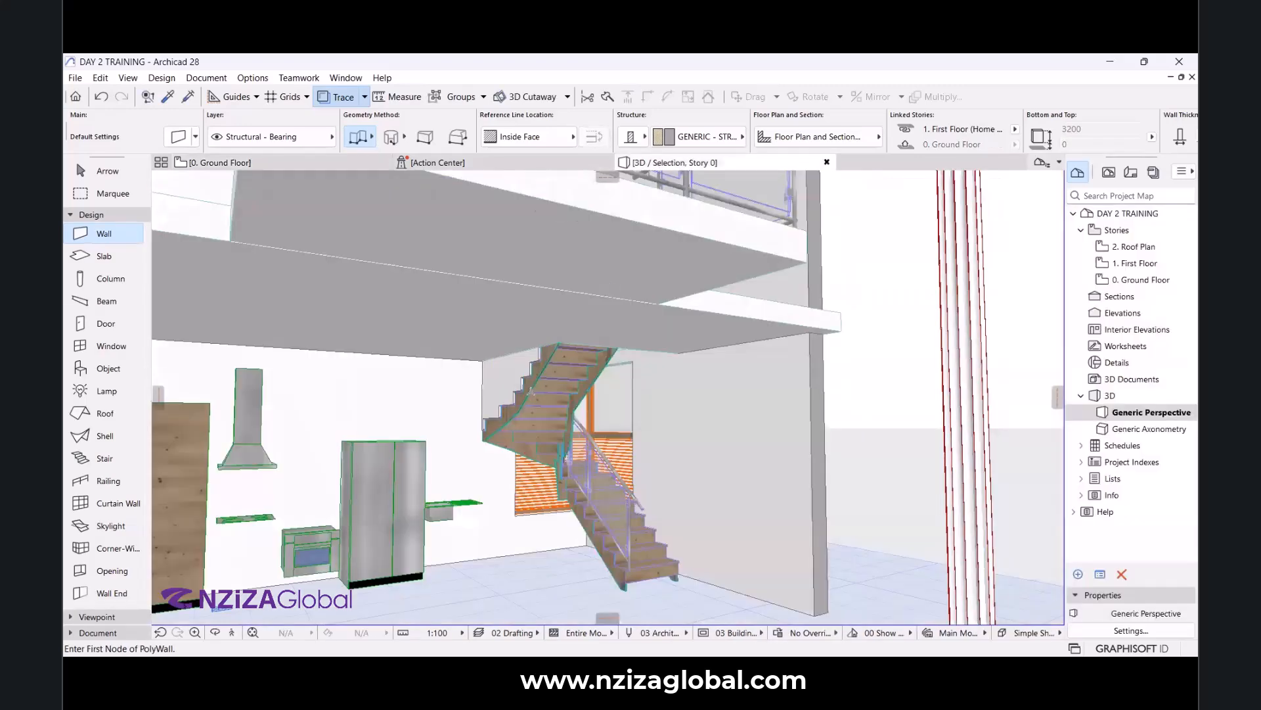
Orbit to the balcony side of the house and show all model elements in the 3D view.
scroll(532, 381, down, 3)
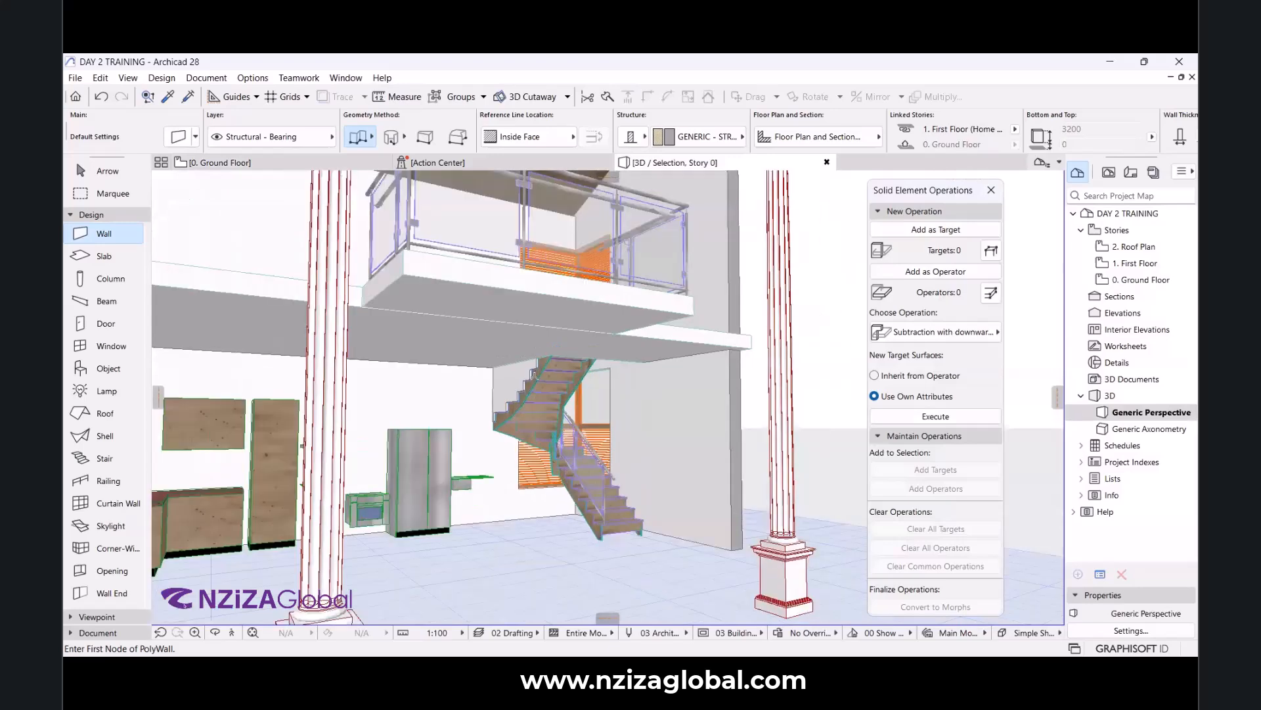
scroll(534, 376, down, 3)
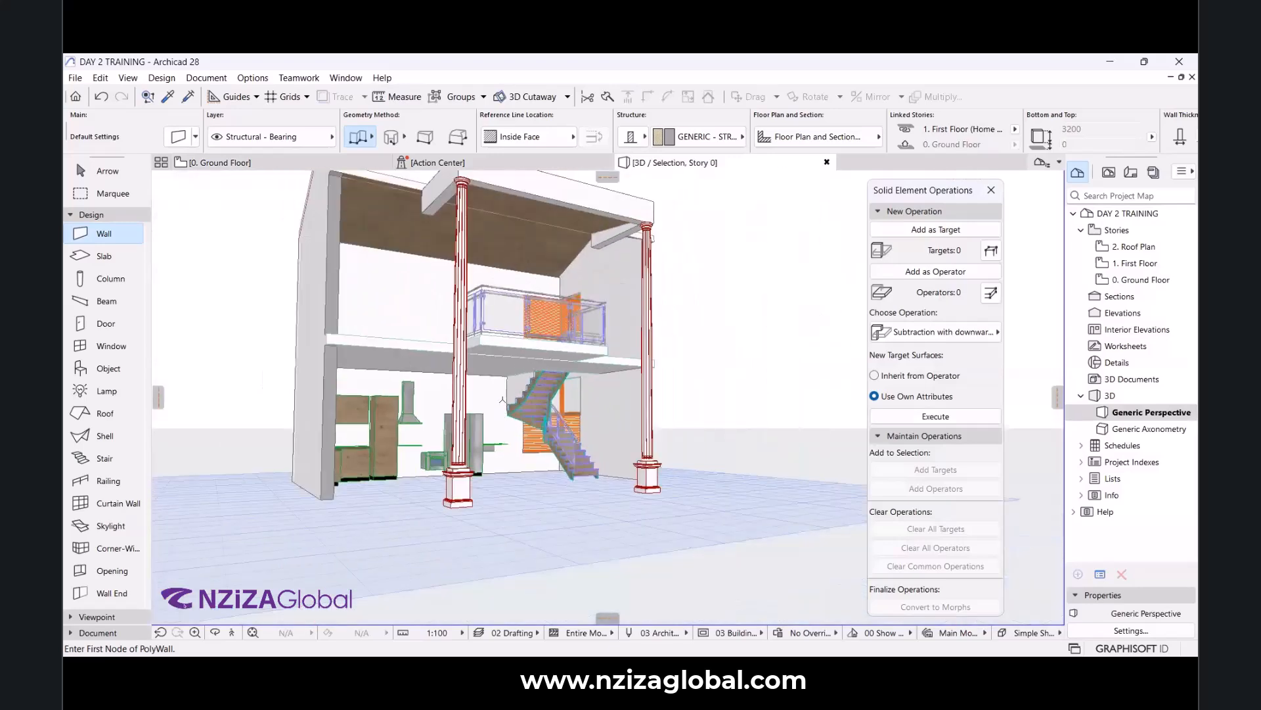
scroll(510, 429, up, 3)
scroll(510, 429, down, 5)
key(o)
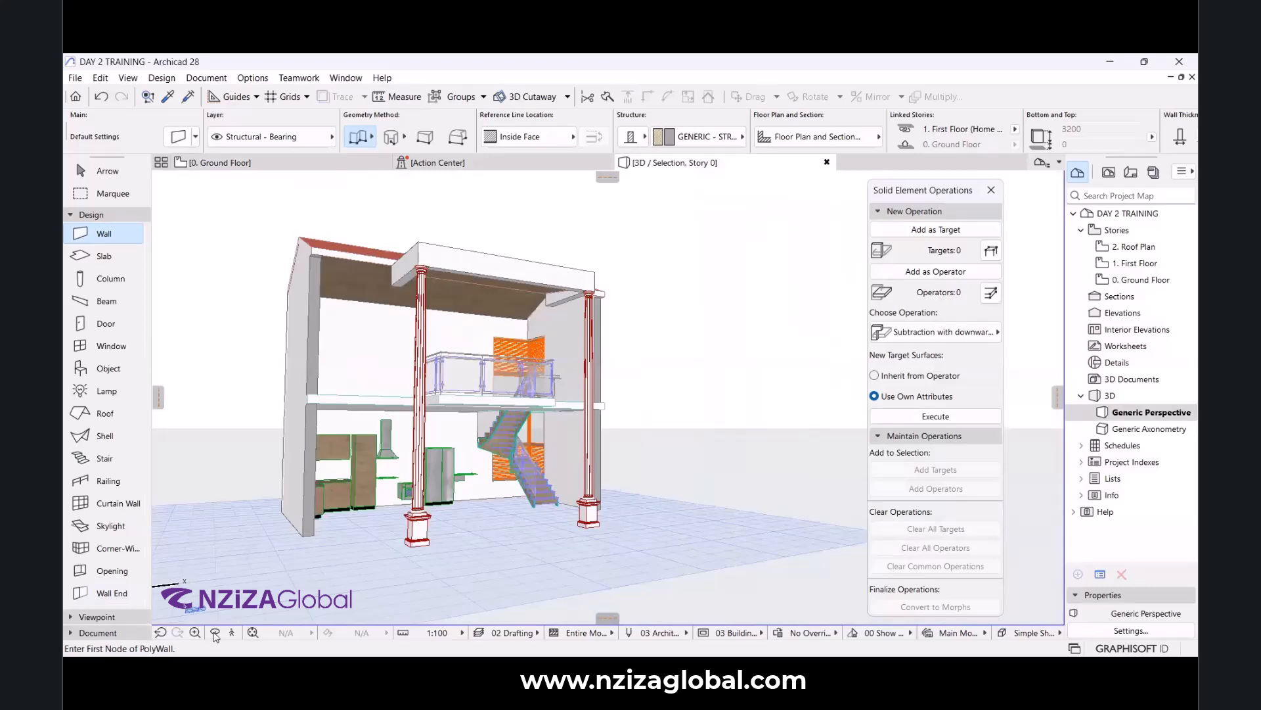
shift+middle_drag(510, 414, 556, 383)
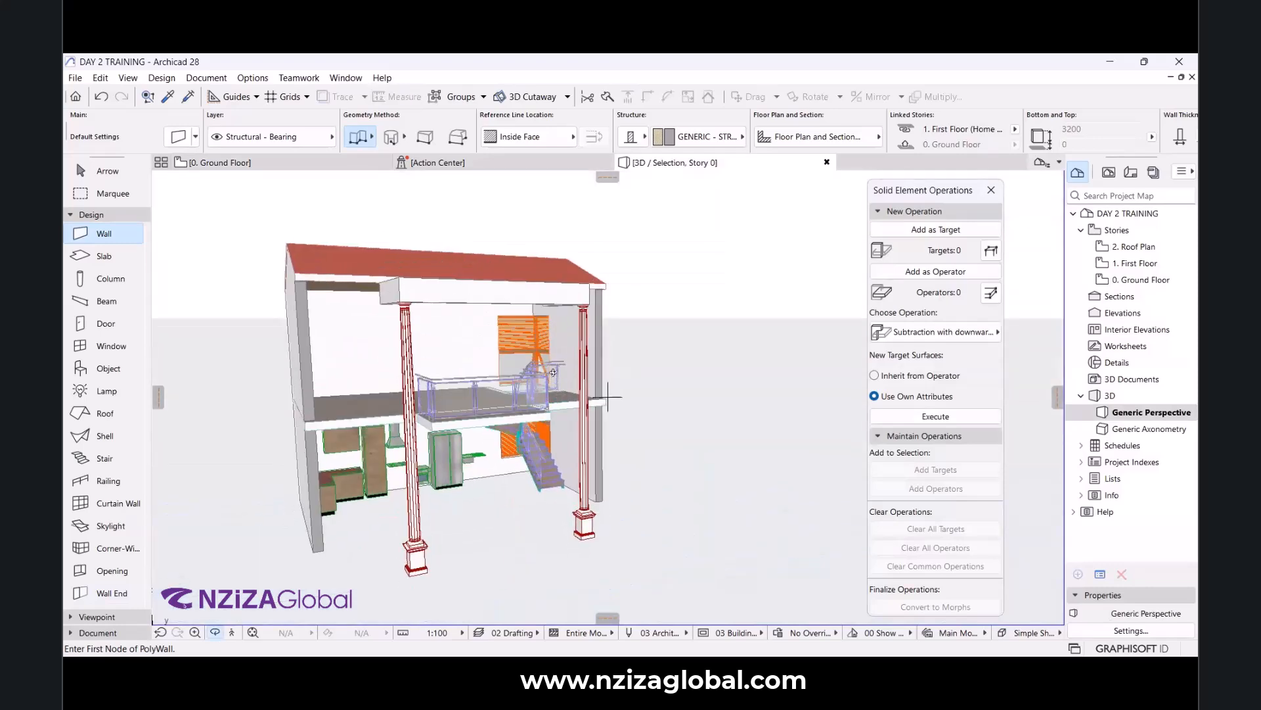
key(ctrl+F5)
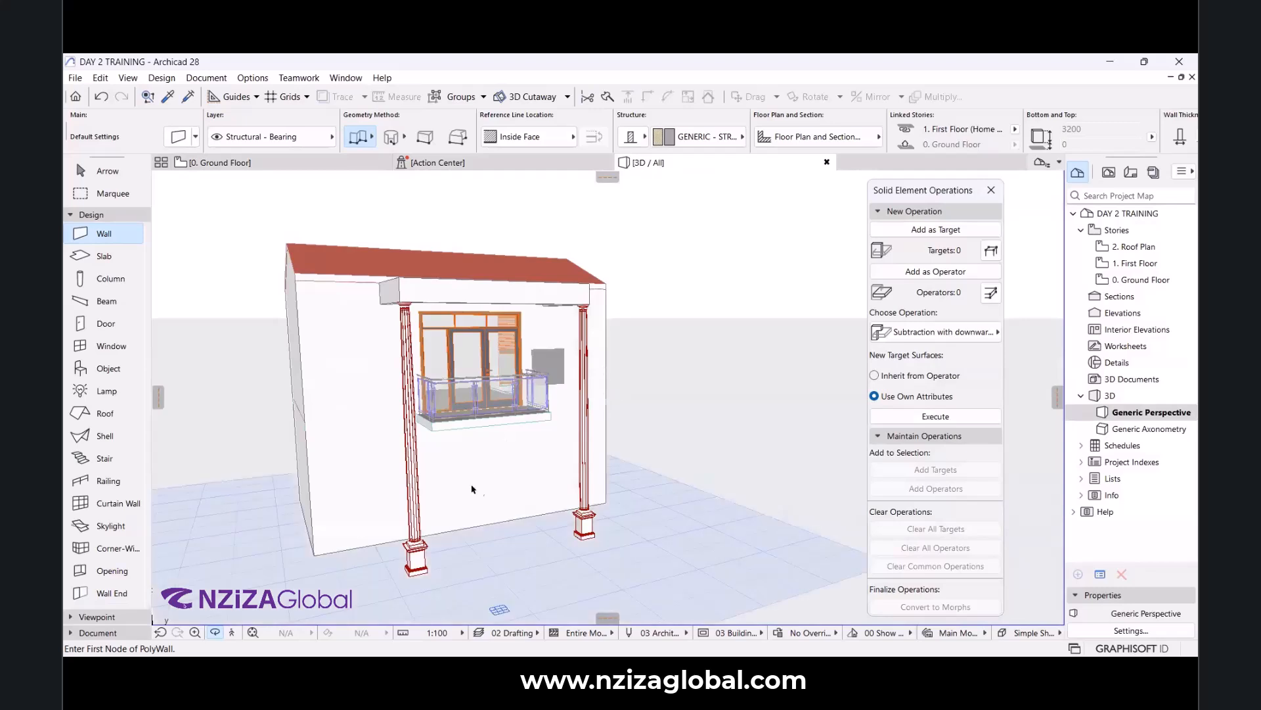
Hide the balcony-side exterior walls of the ground floor and first floor in the 3D view.
key(Escape)
click(478, 480)
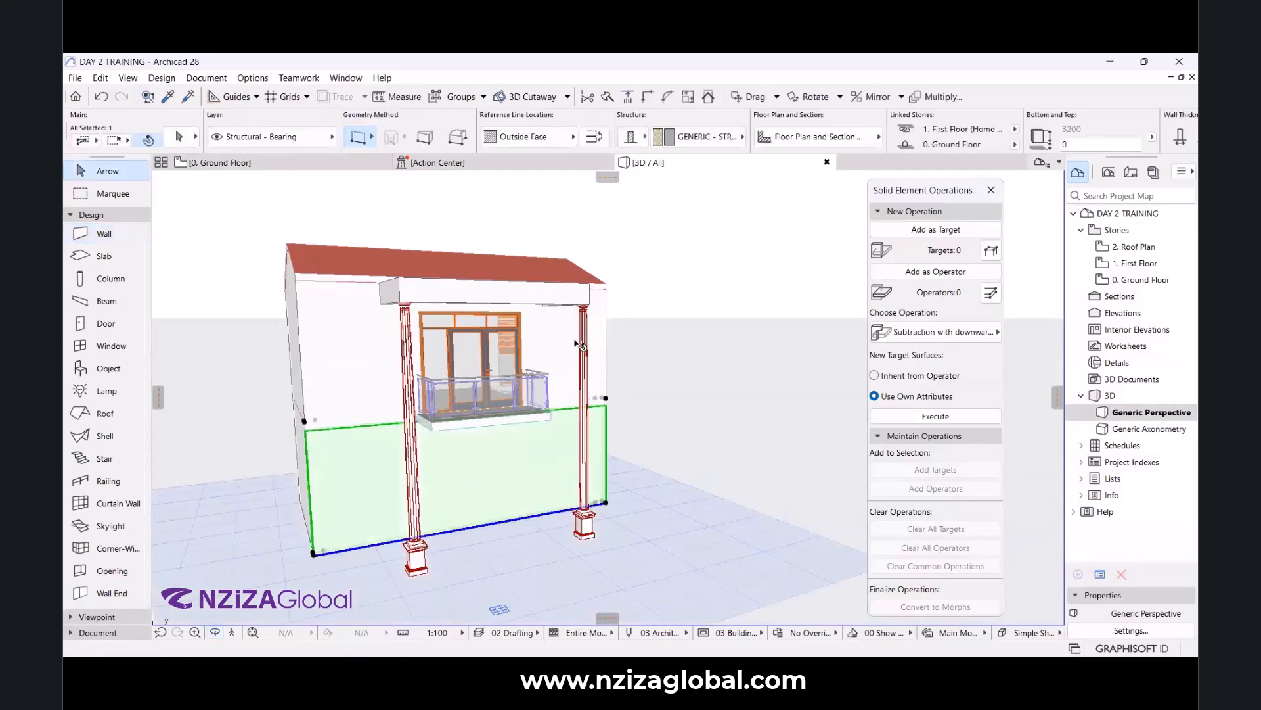
shift+click(576, 342)
right_click(573, 493)
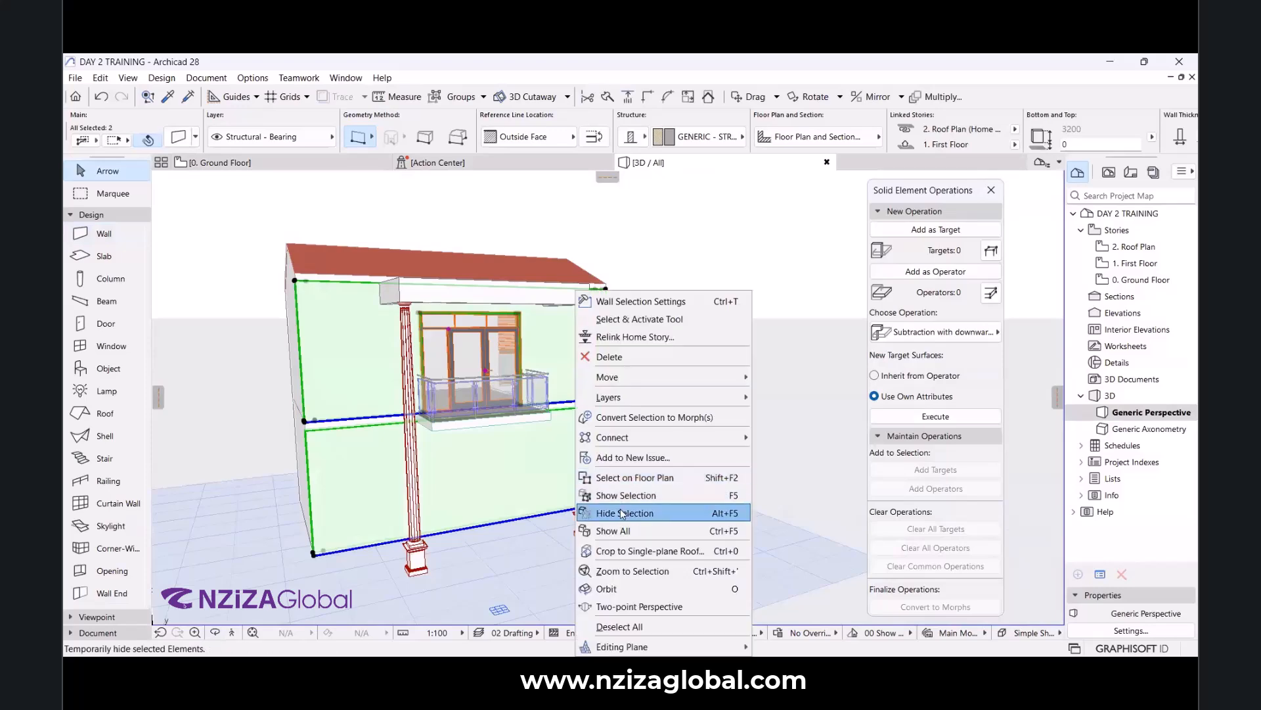
click(615, 510)
scroll(552, 448, up, 5)
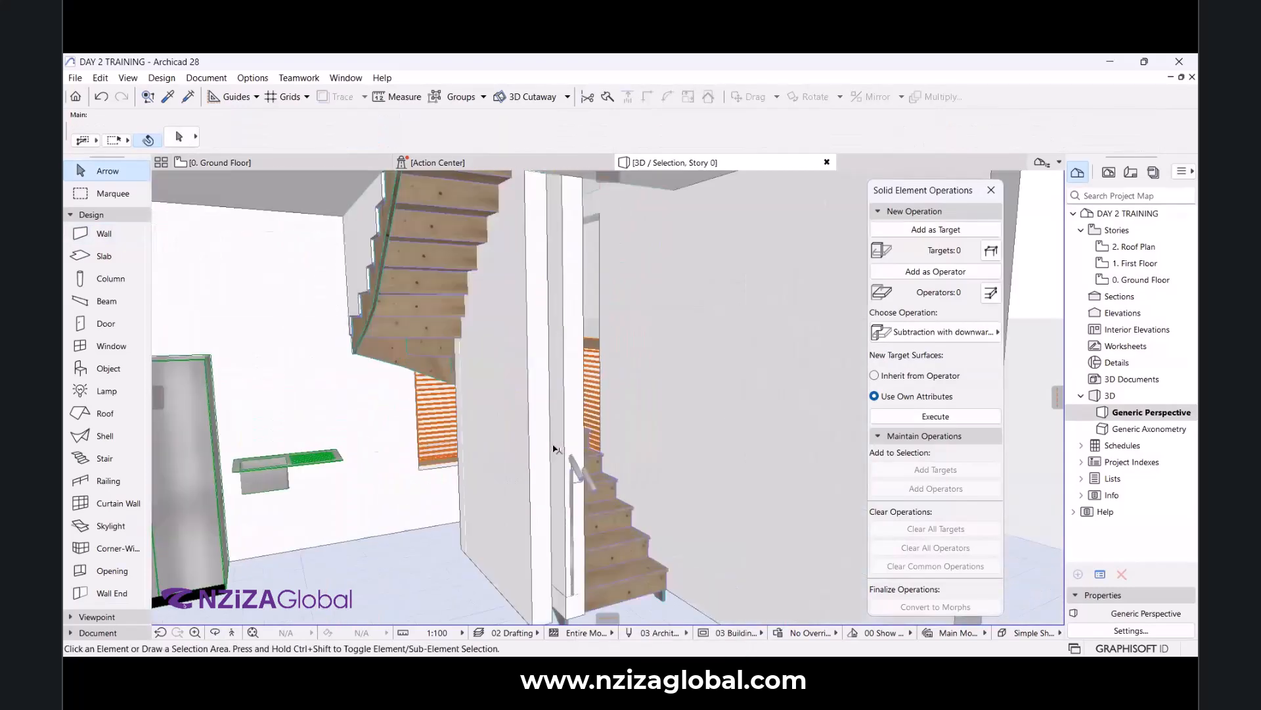
Set the three stairwell walls between the flights as targets for the solid element operation, and clear the selection.
click(214, 632)
drag(608, 395, 406, 452)
shift+middle_drag(407, 453, 661, 431)
scroll(551, 427, down, 3)
click(542, 421)
scroll(589, 412, down, 3)
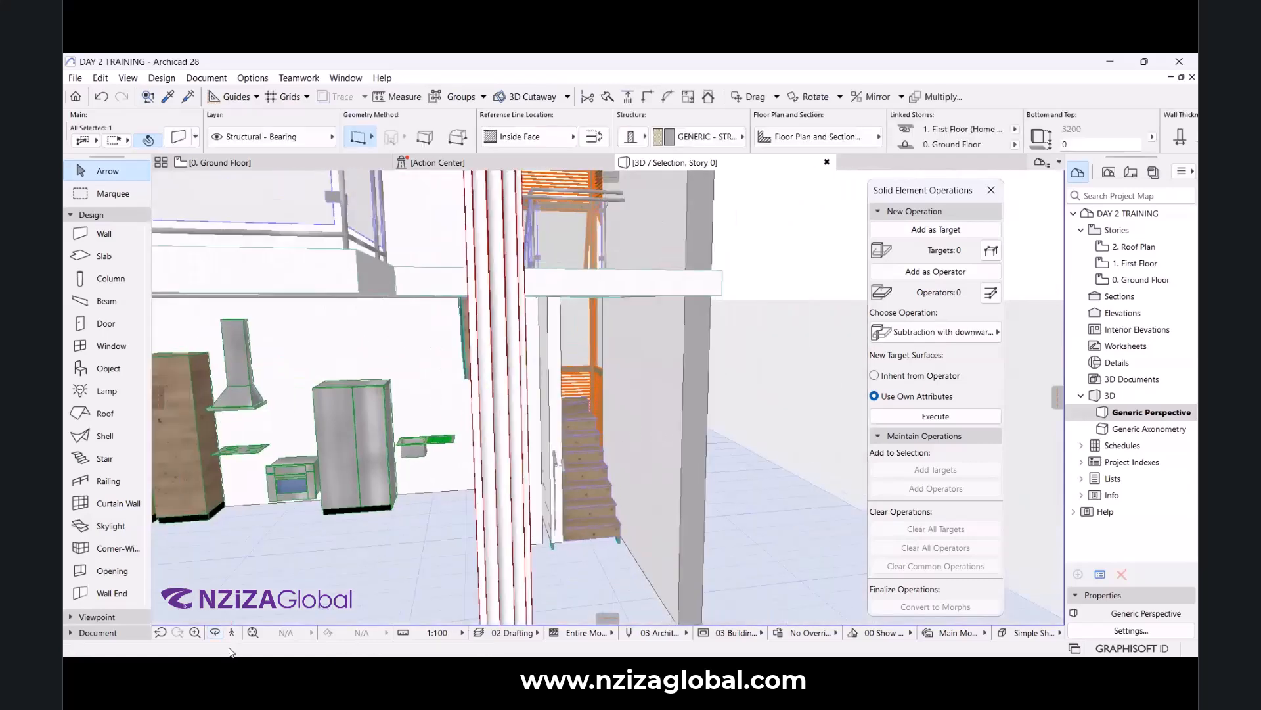
scroll(565, 441, up, 3)
click(216, 633)
drag(322, 533, 487, 514)
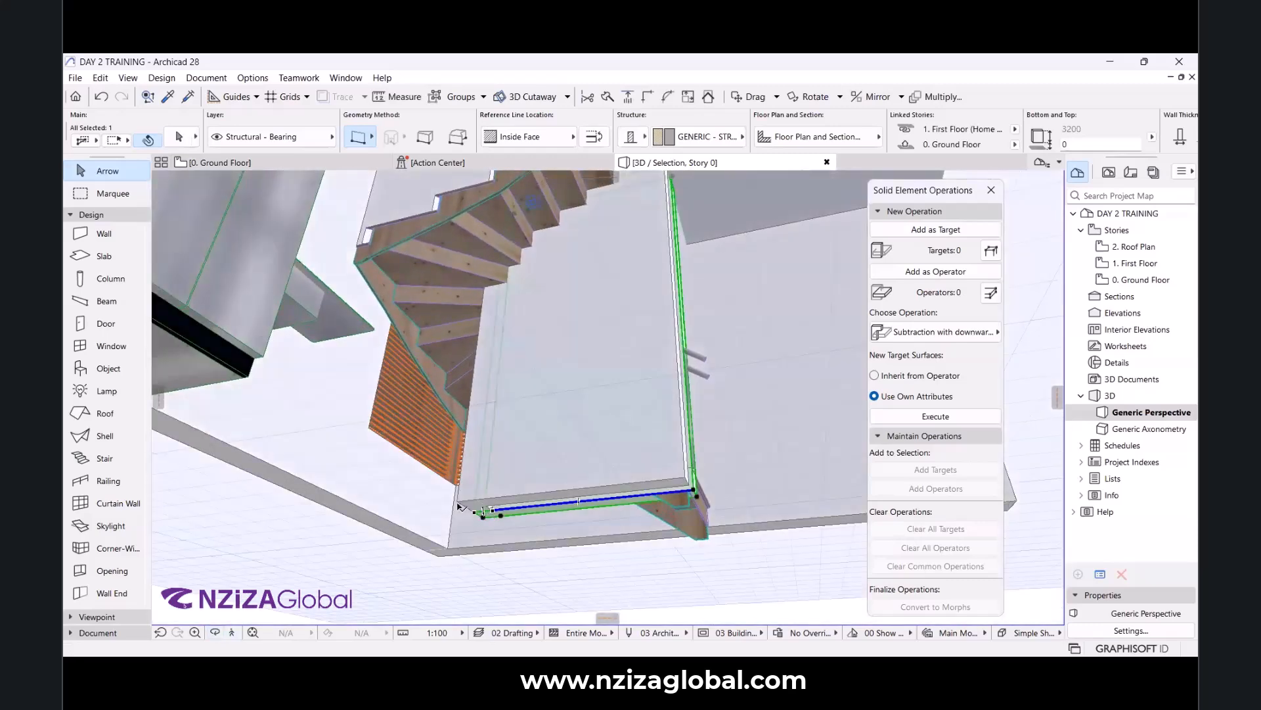
shift+click(463, 506)
shift+click(569, 490)
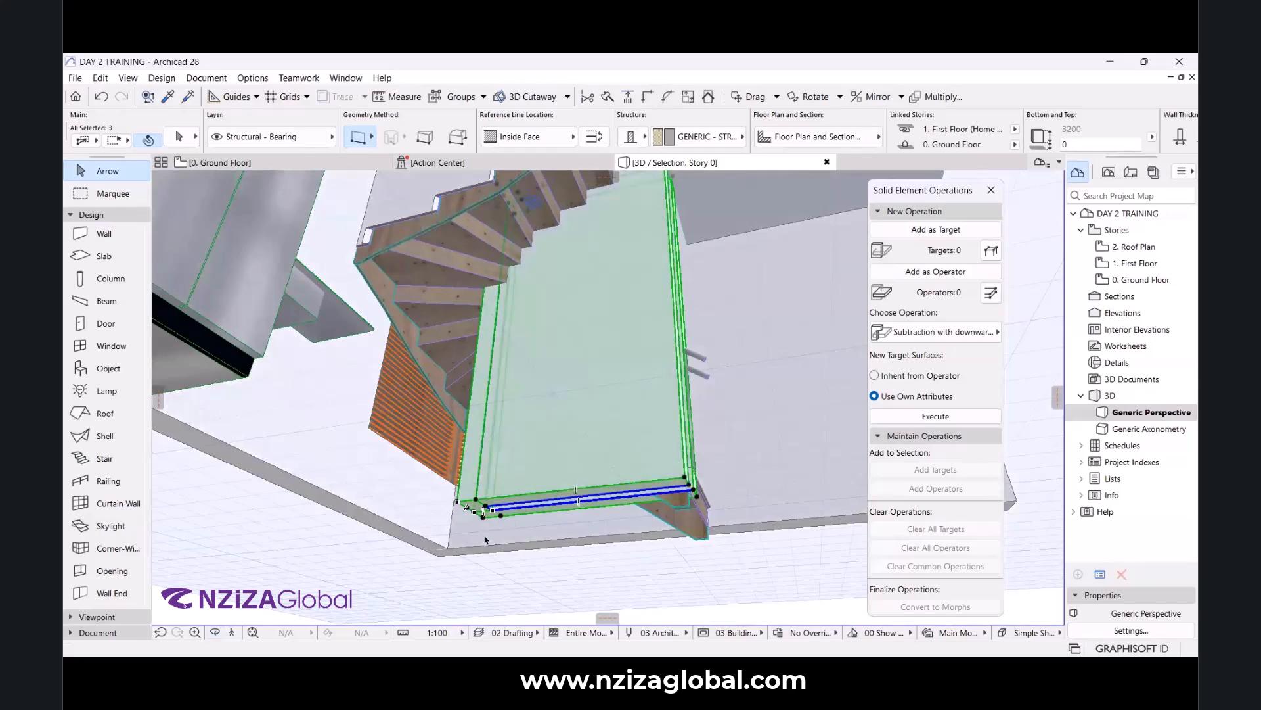
click(219, 638)
drag(605, 397, 515, 483)
click(935, 229)
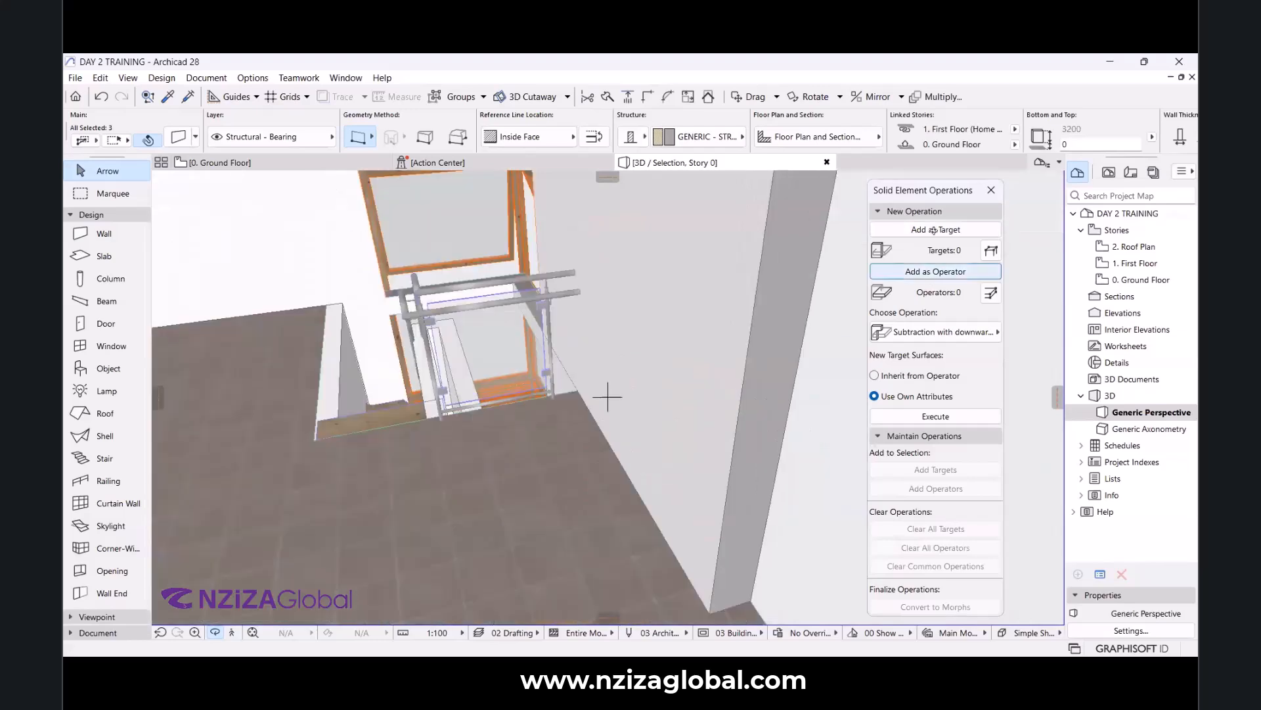
key(Escape)
key(Escape)
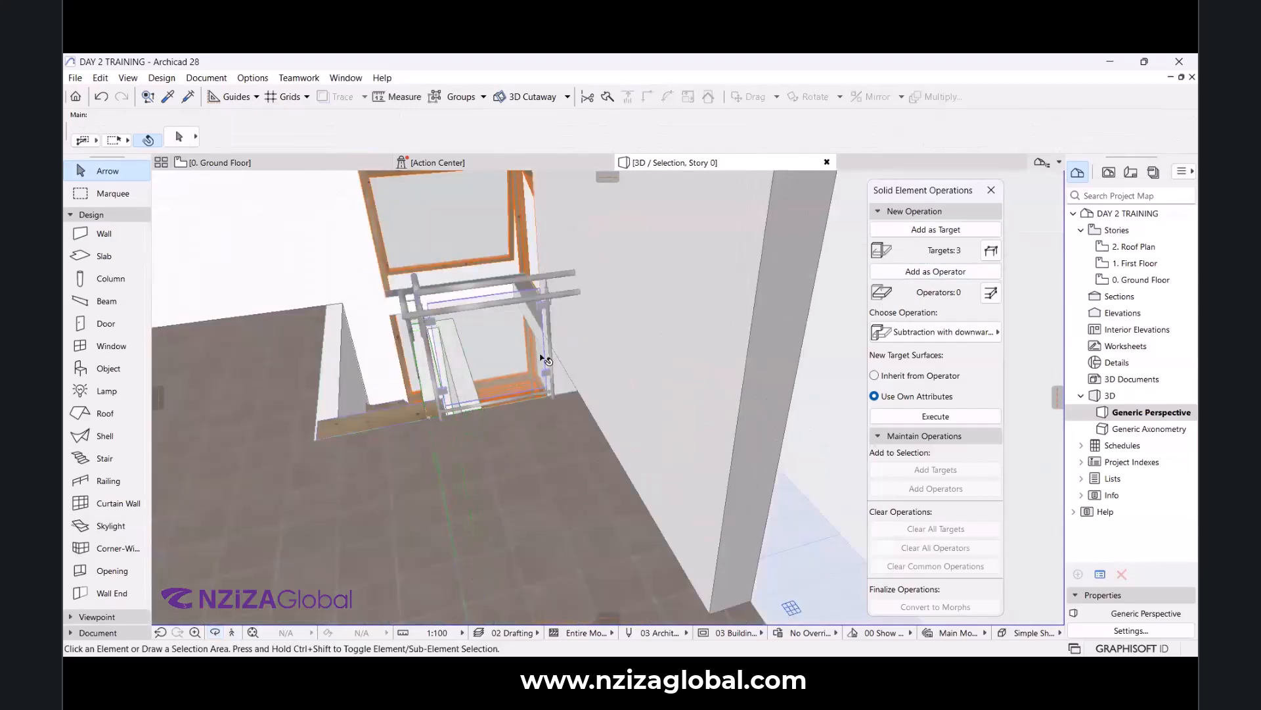
Add the stair as operator and execute Subtraction with upward extrusion on the three stairwell walls.
scroll(358, 463, up, 3)
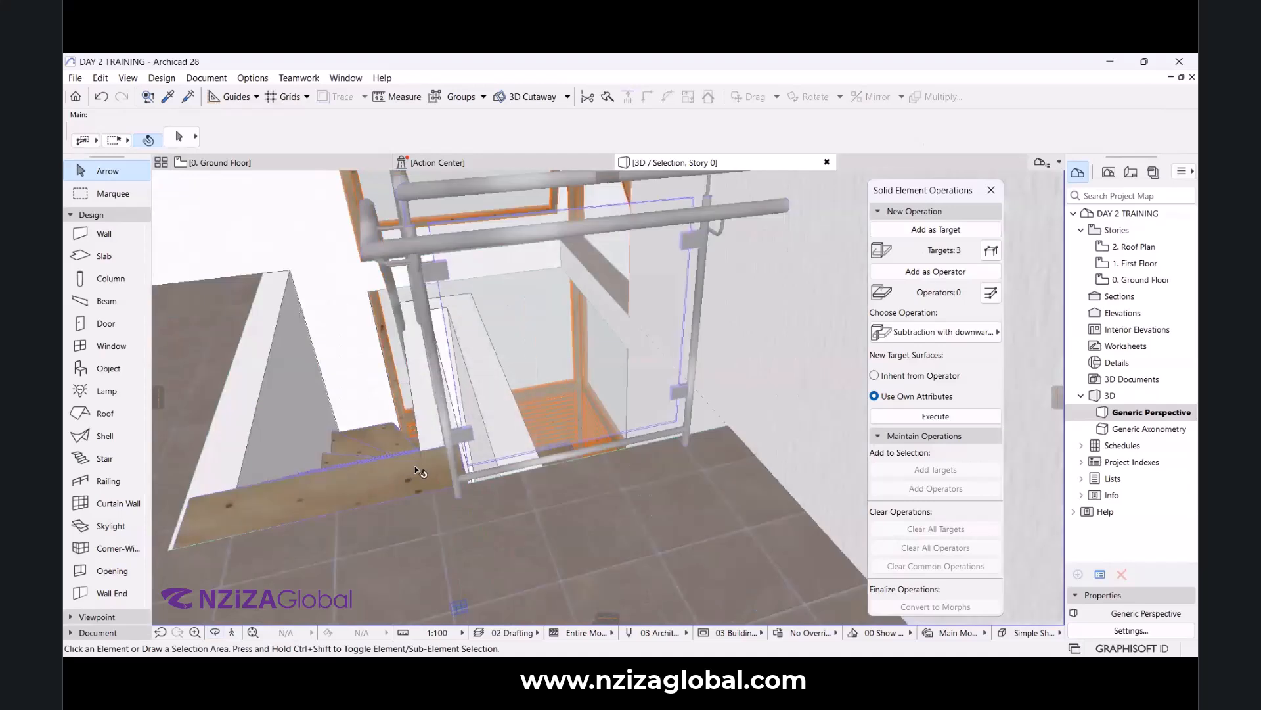
click(396, 462)
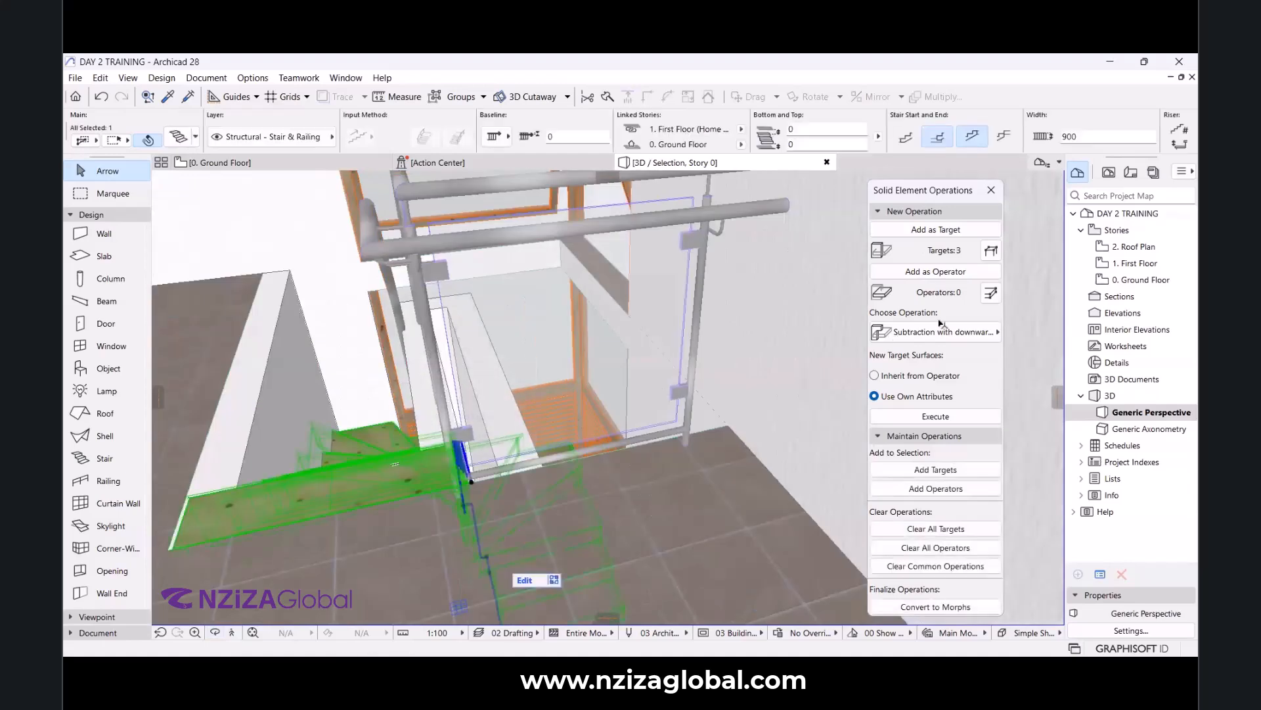
click(958, 271)
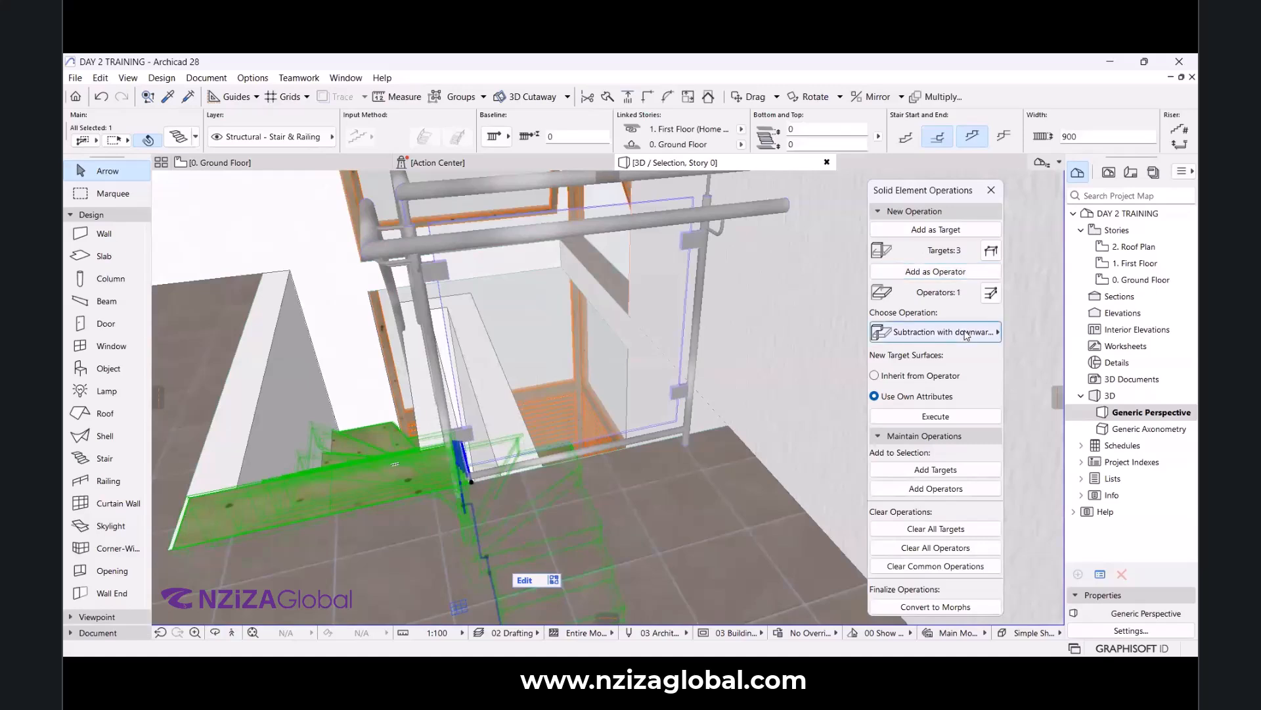
click(964, 333)
click(965, 333)
click(965, 333)
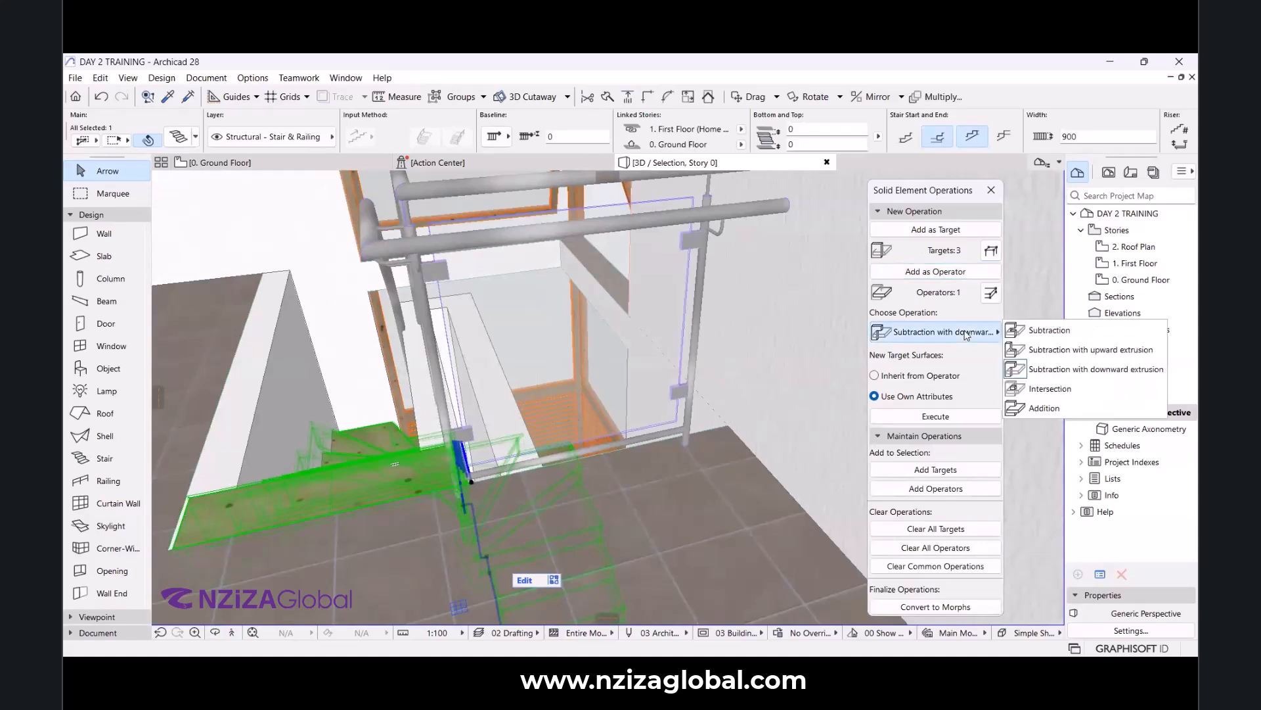
click(1089, 350)
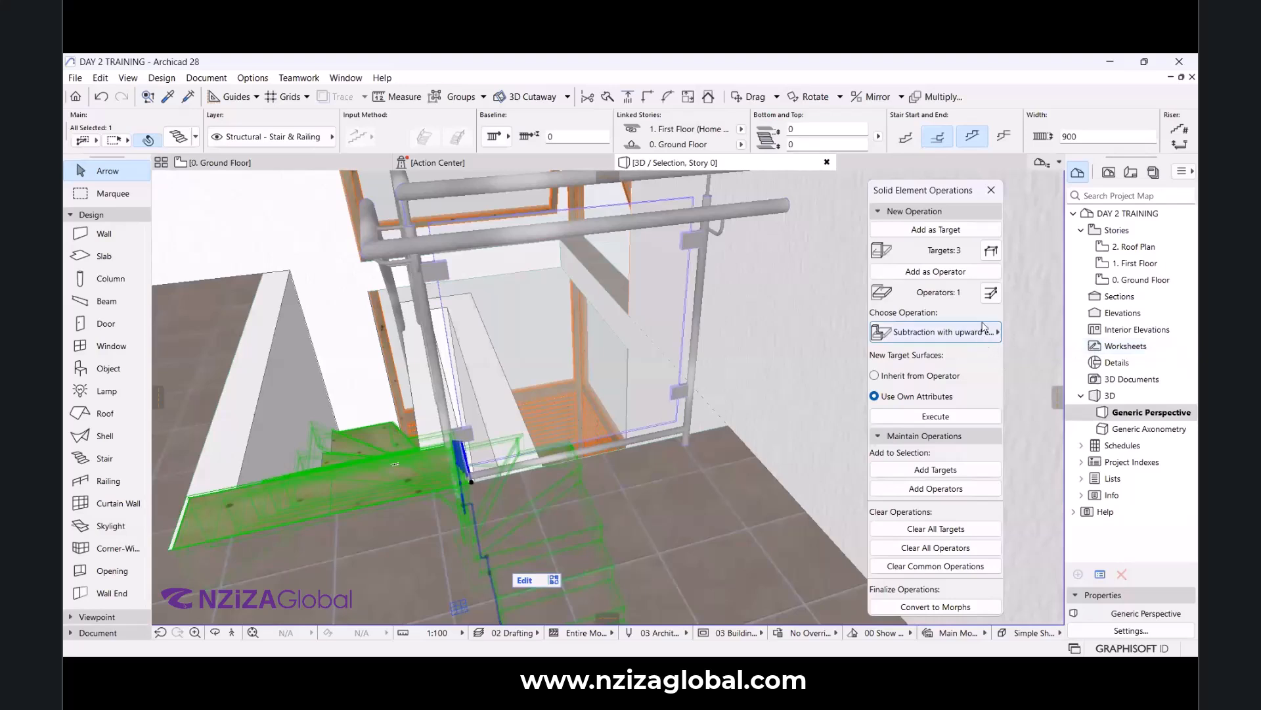
click(946, 419)
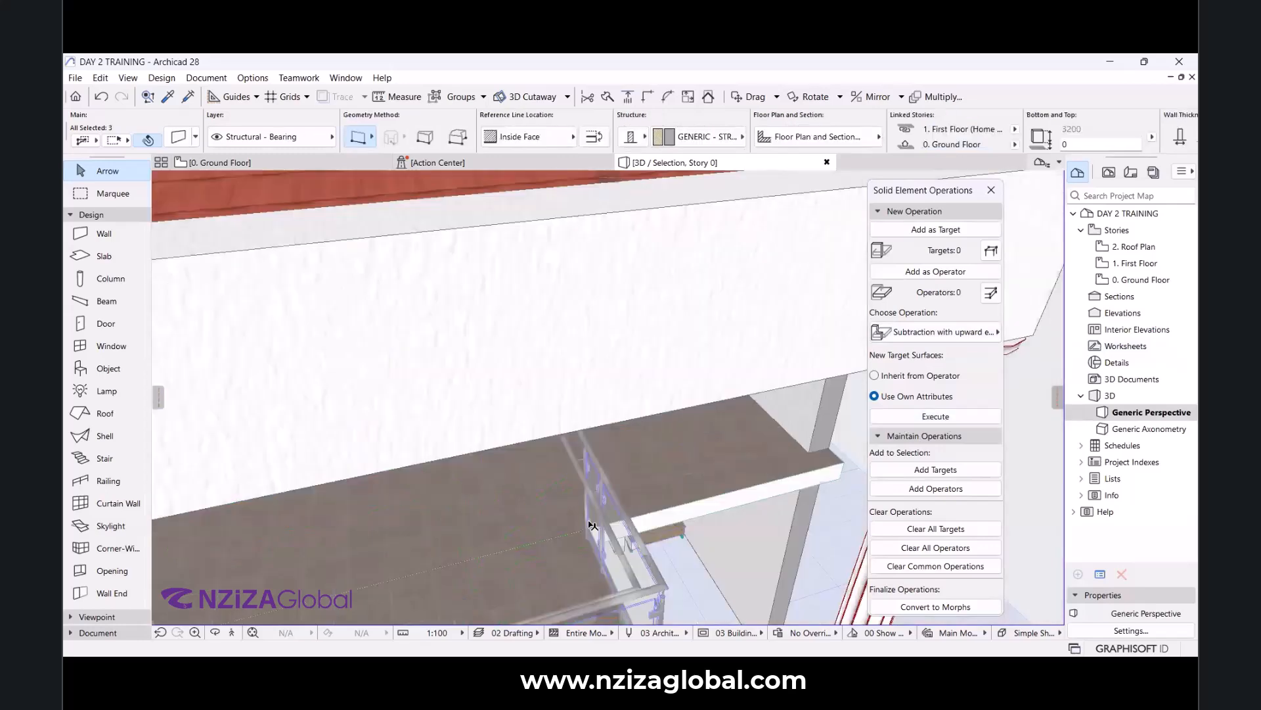
Examine the stairwell walls in 3D from the kitchen side and from above the two flights.
scroll(592, 525, down, 5)
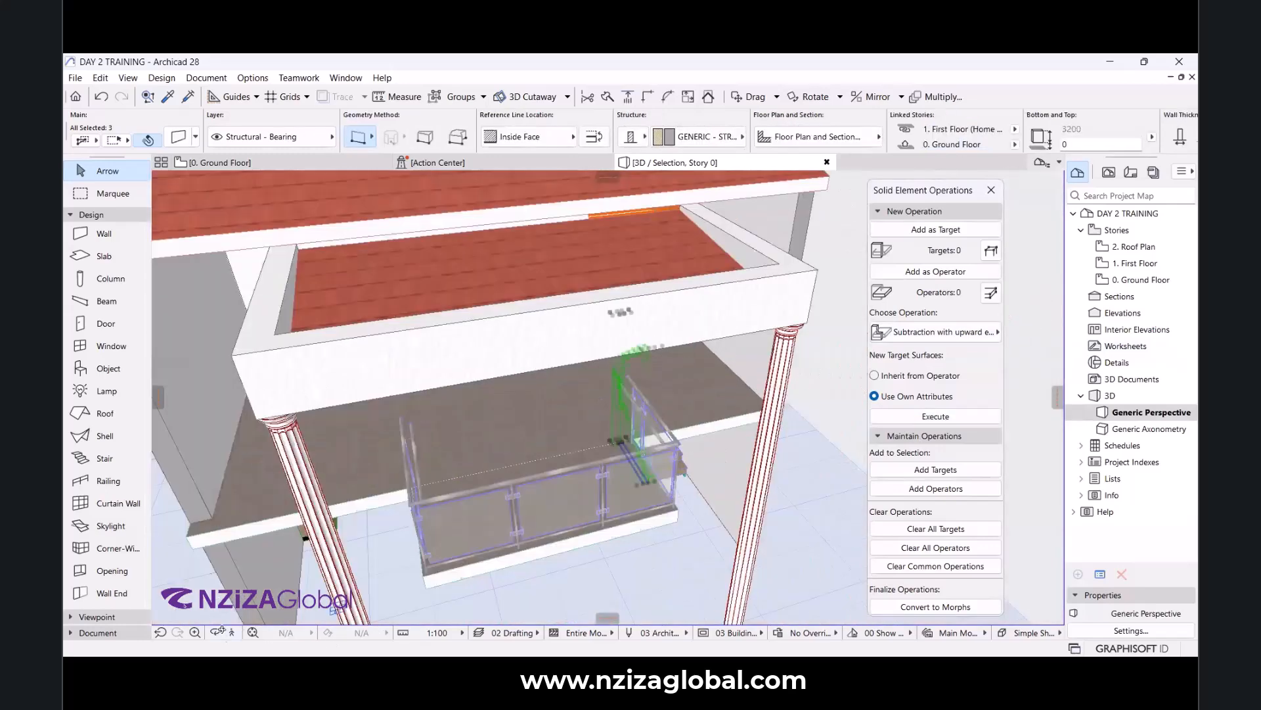
click(219, 633)
drag(480, 416, 647, 364)
scroll(651, 363, up, 6)
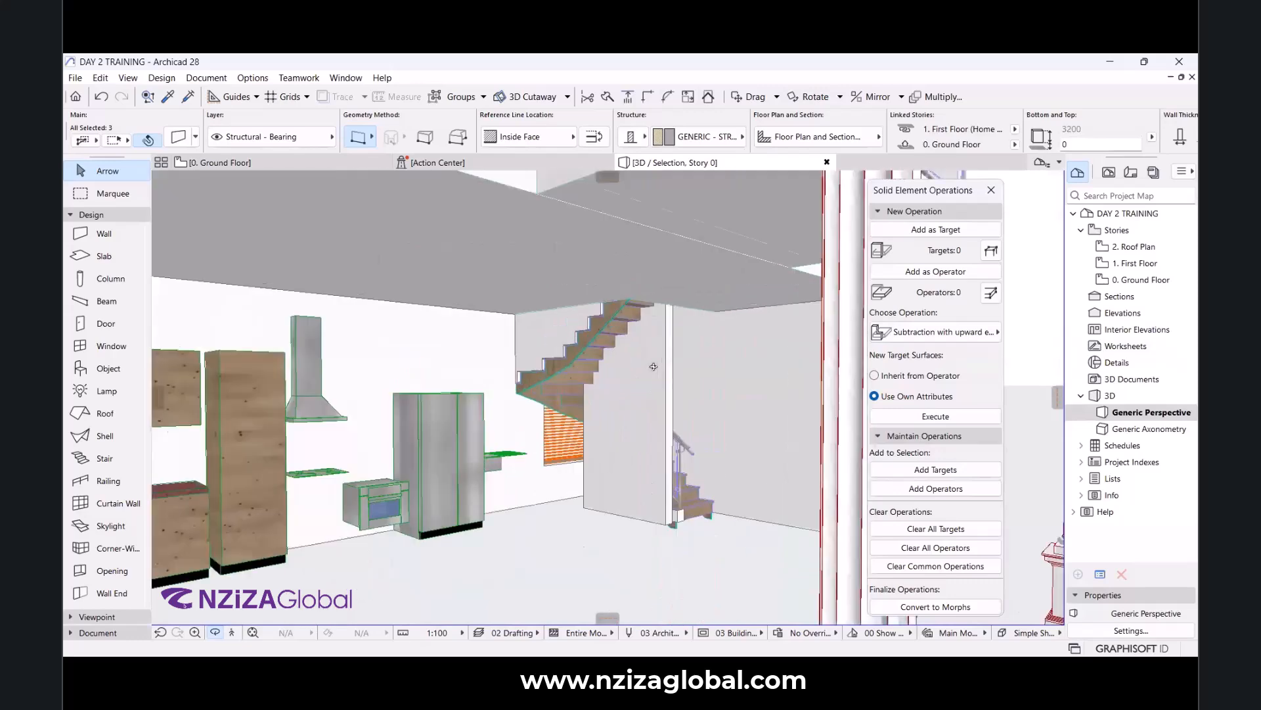
drag(634, 421, 717, 466)
drag(598, 431, 695, 456)
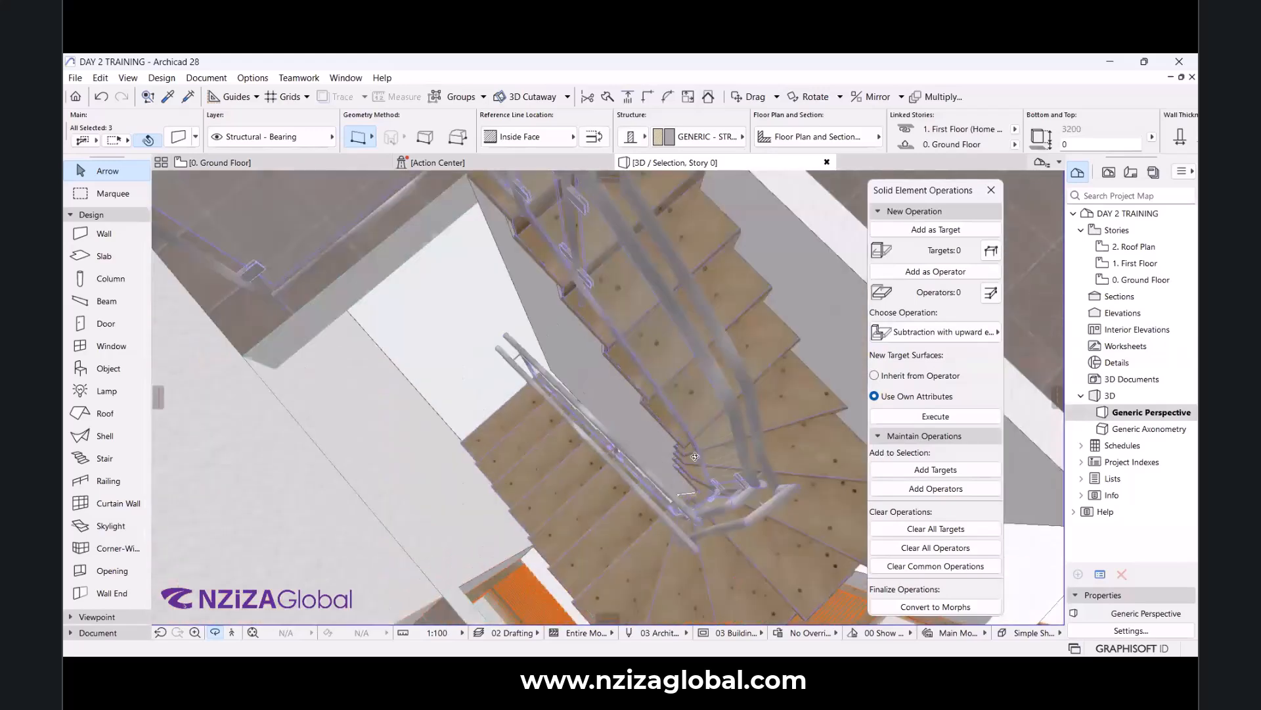
drag(592, 489, 949, 467)
drag(473, 276, 536, 372)
drag(621, 333, 422, 408)
drag(519, 363, 424, 372)
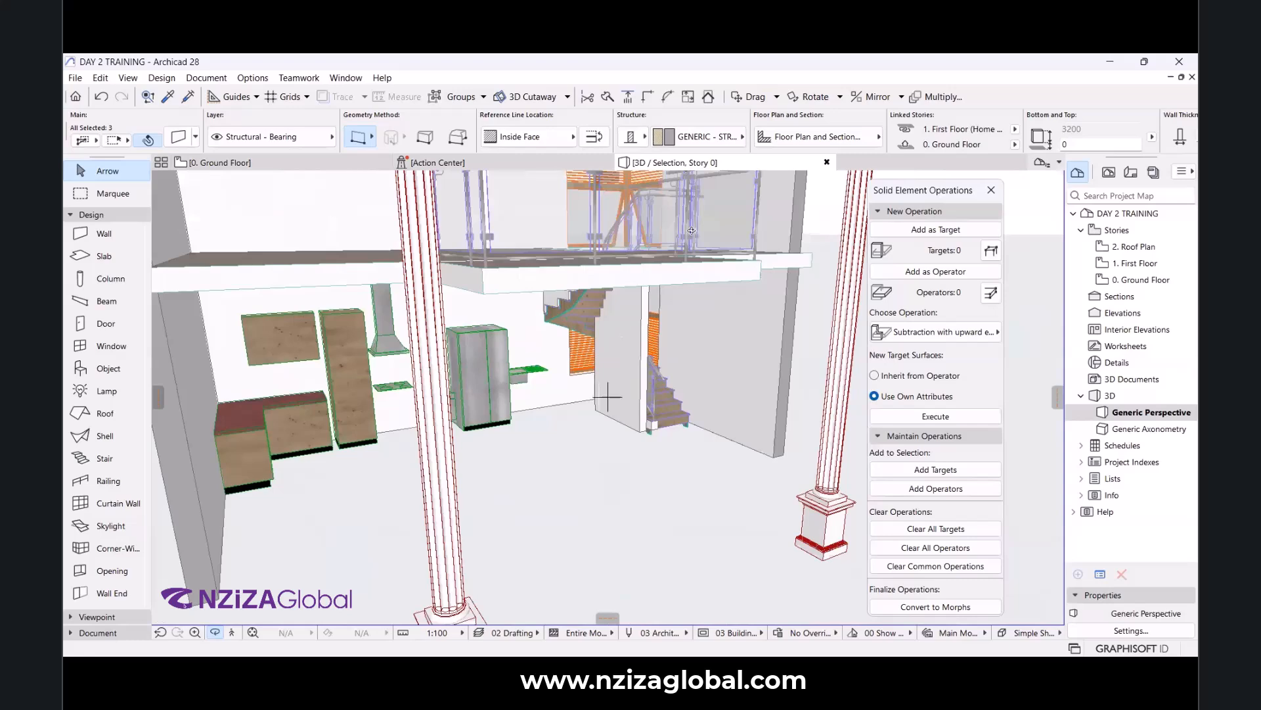
Examine from the kitchen side how the stairwell wall meets the upper flight, and clear the wall selection.
scroll(672, 247, up, 5)
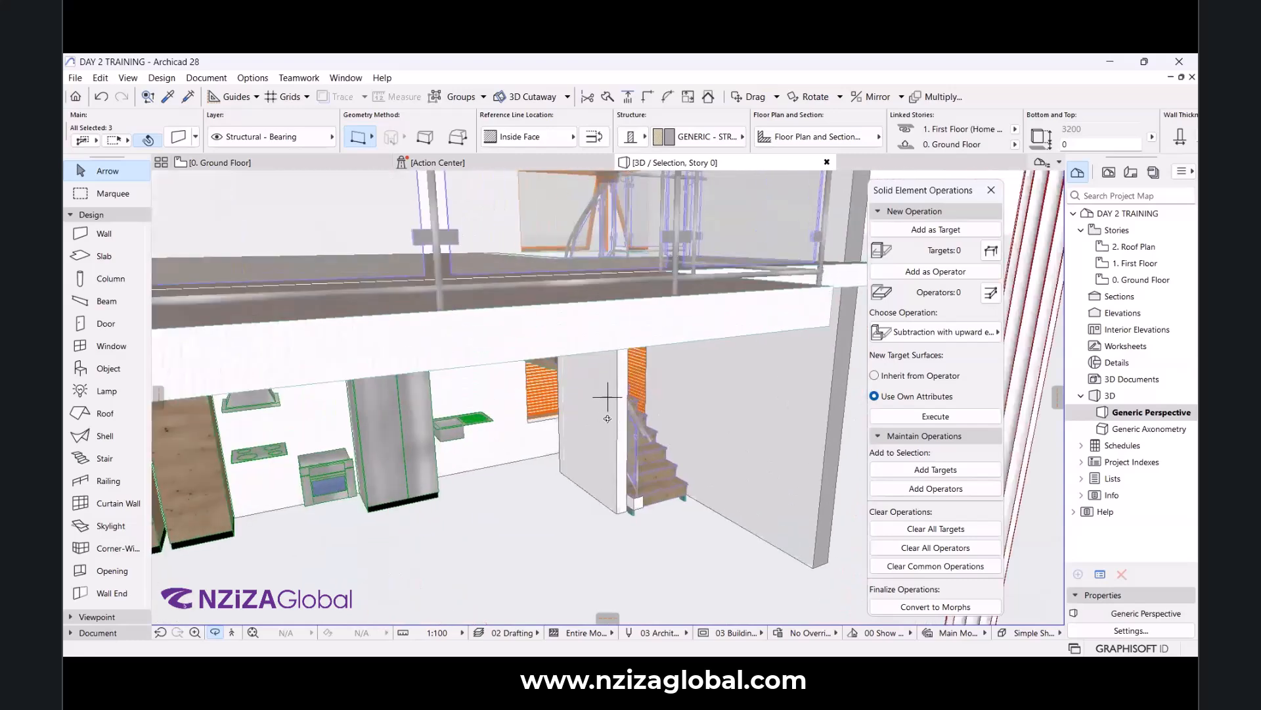
scroll(526, 432, up, 3)
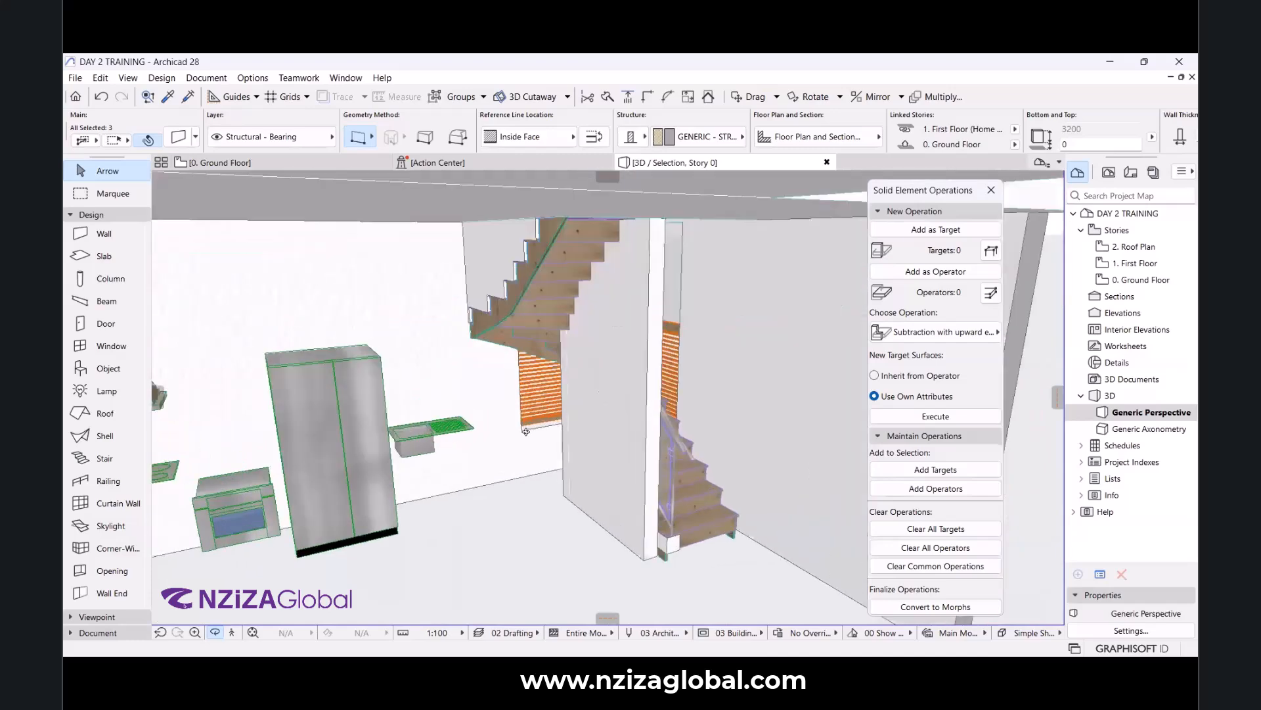
scroll(552, 416, up, 2)
scroll(573, 400, down, 4)
scroll(580, 380, up, 4)
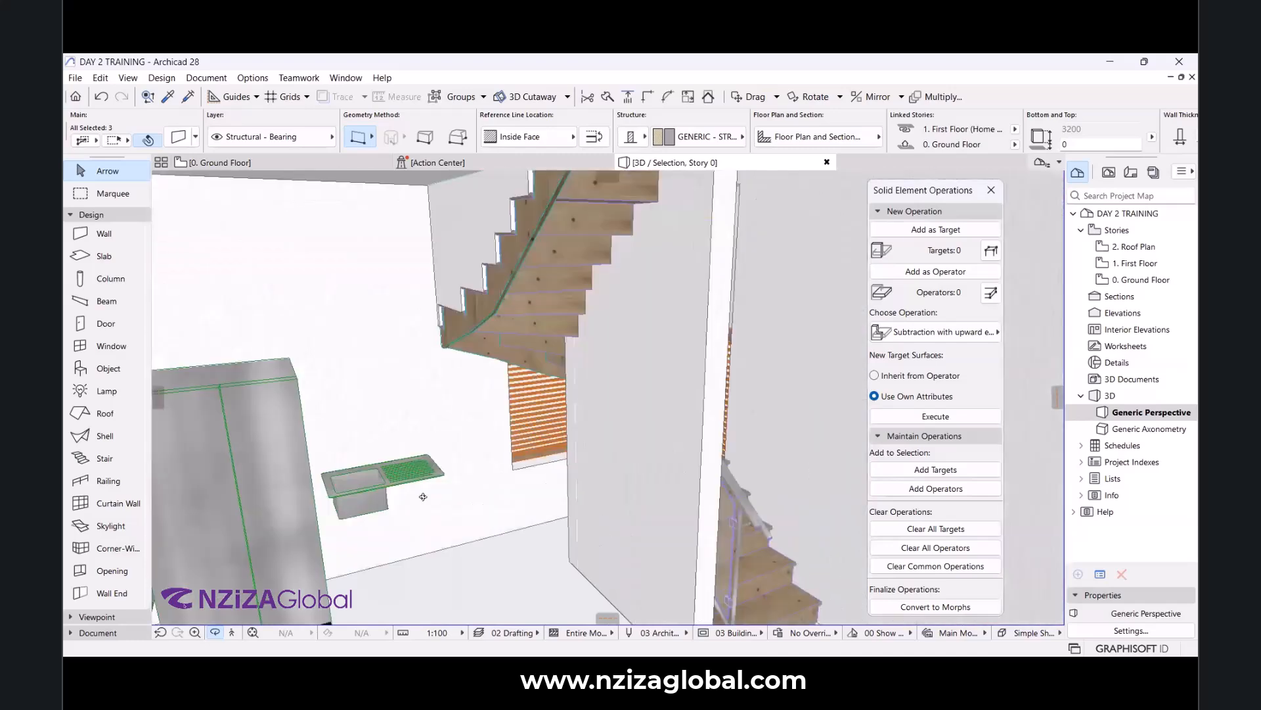
scroll(499, 447, down, 3)
scroll(572, 339, up, 4)
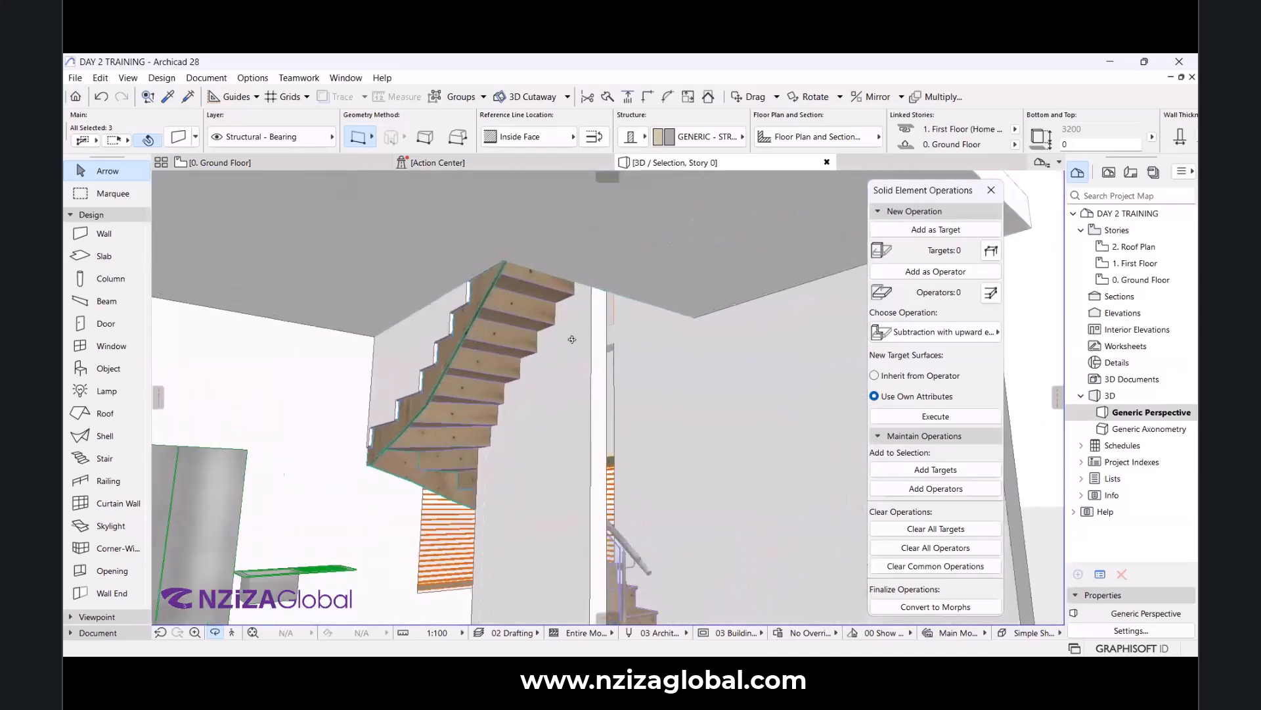
scroll(573, 339, down, 1)
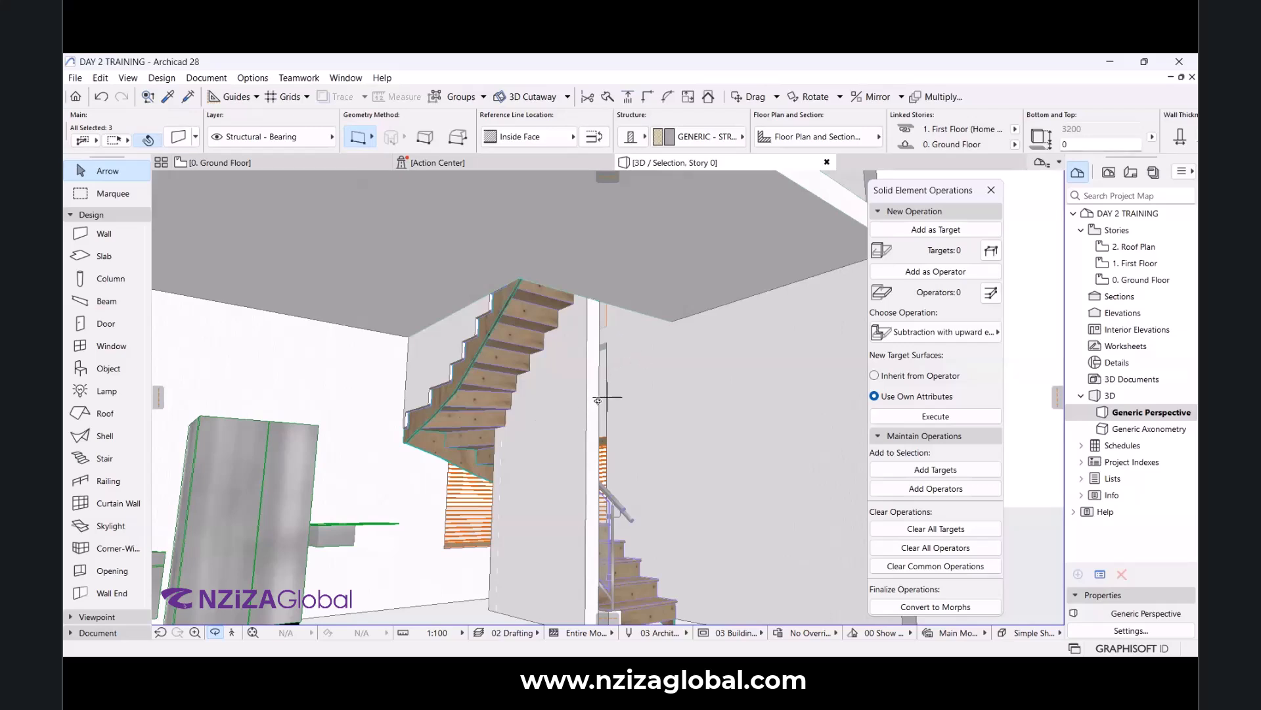
click(518, 394)
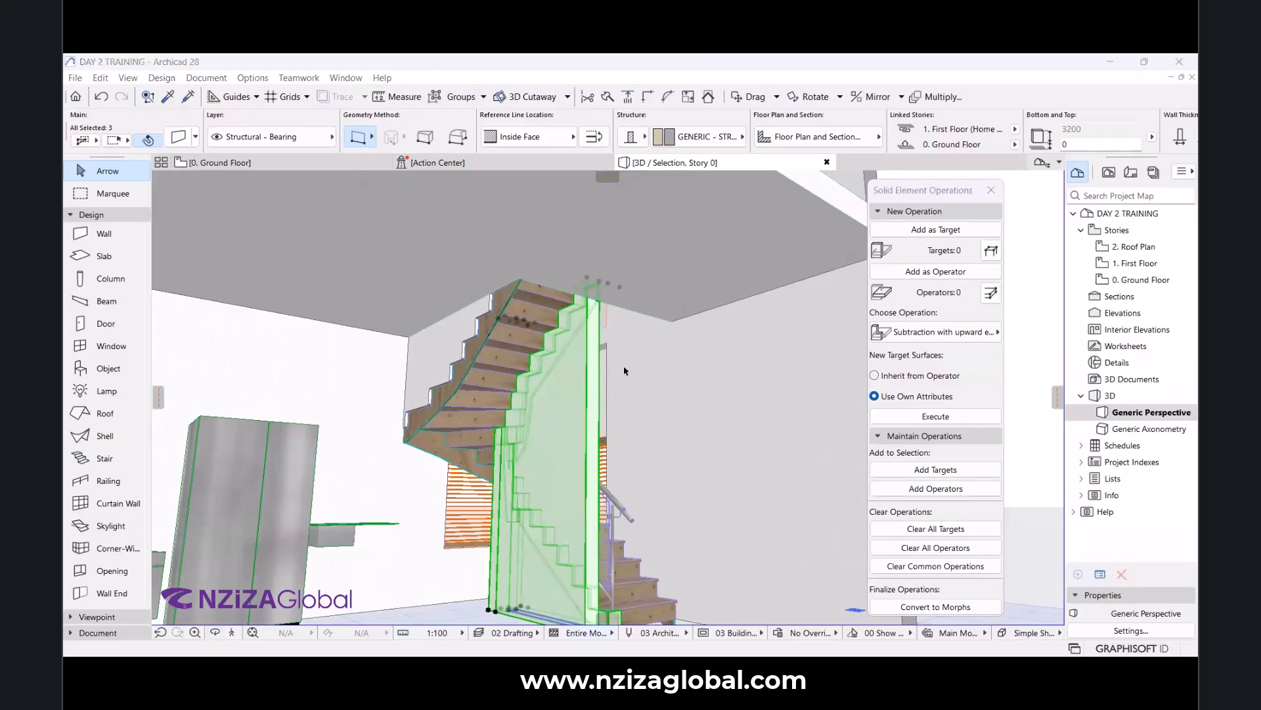
scroll(586, 373, down, 5)
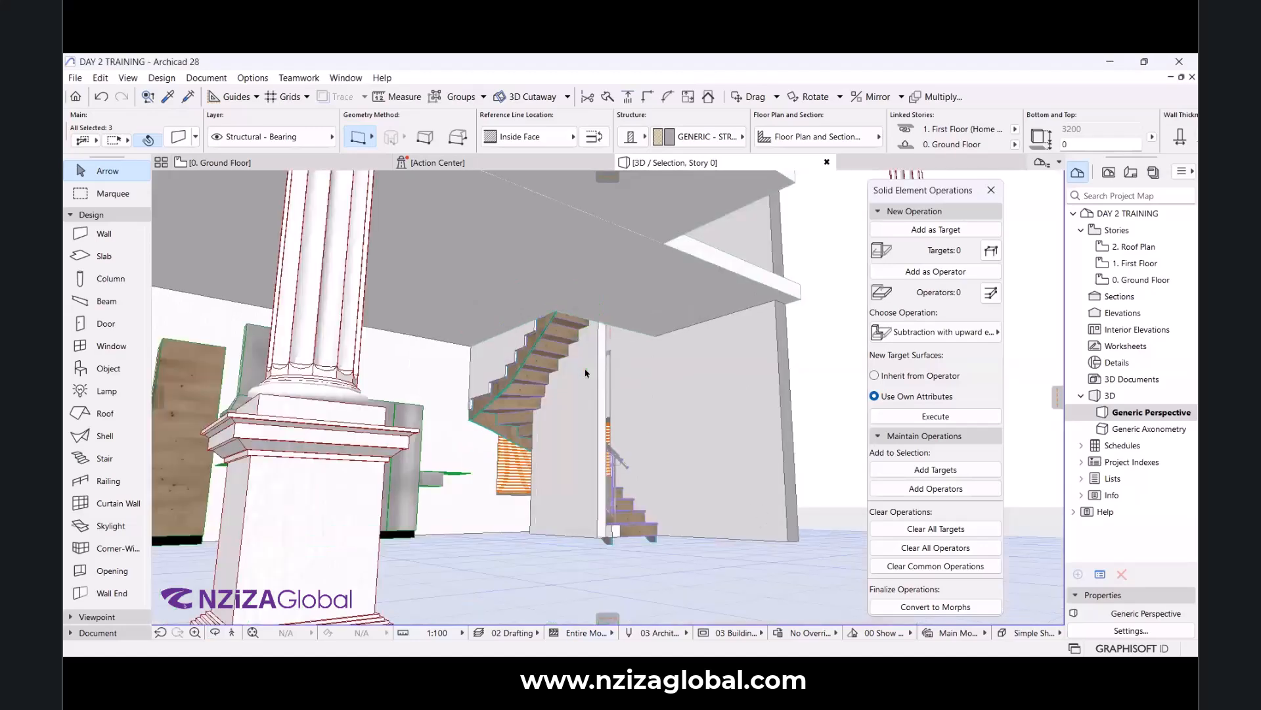
click(805, 351)
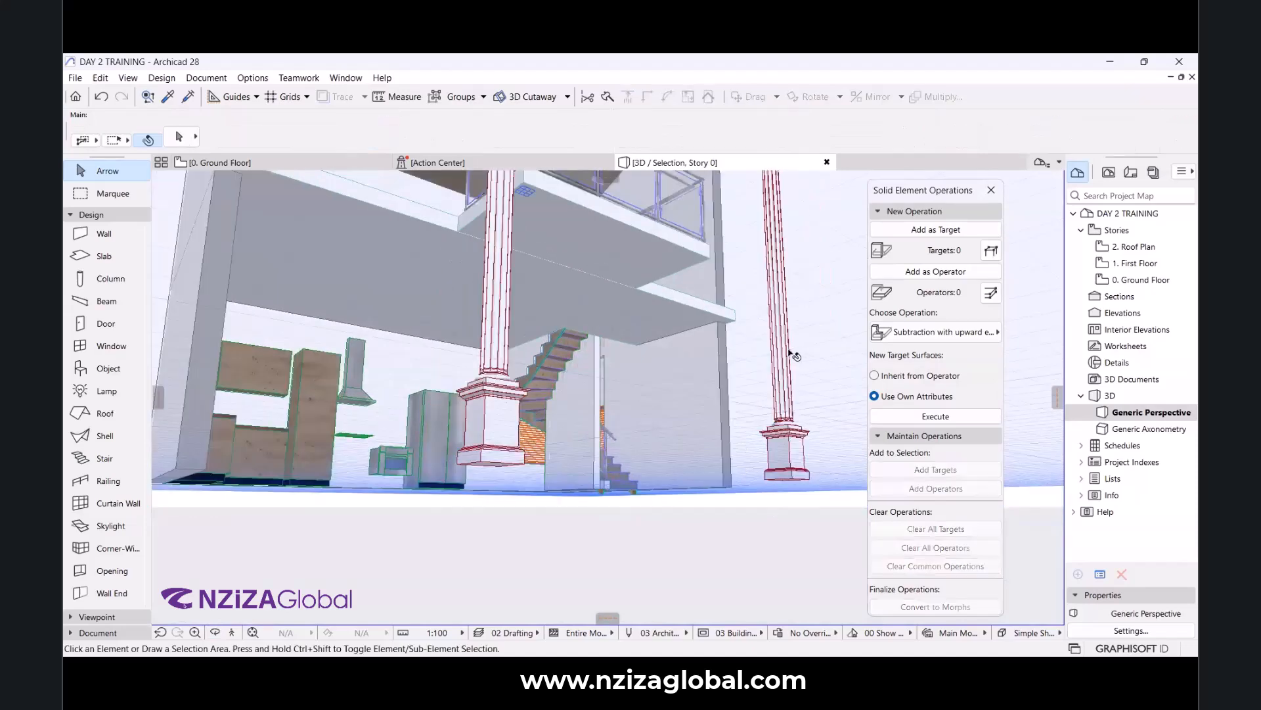
Examine the stair, stairwell walls and balcony from the open side of the house.
scroll(680, 420, up, 4)
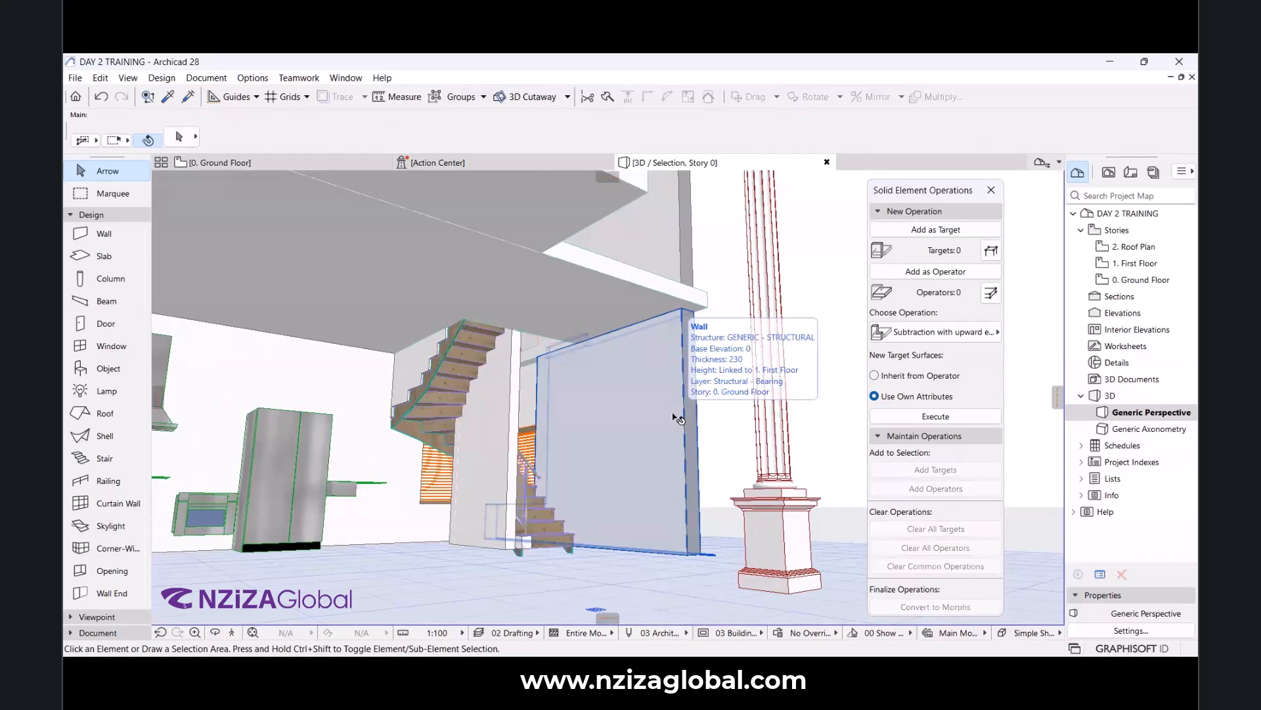
scroll(738, 458, up, 2)
scroll(738, 458, down, 3)
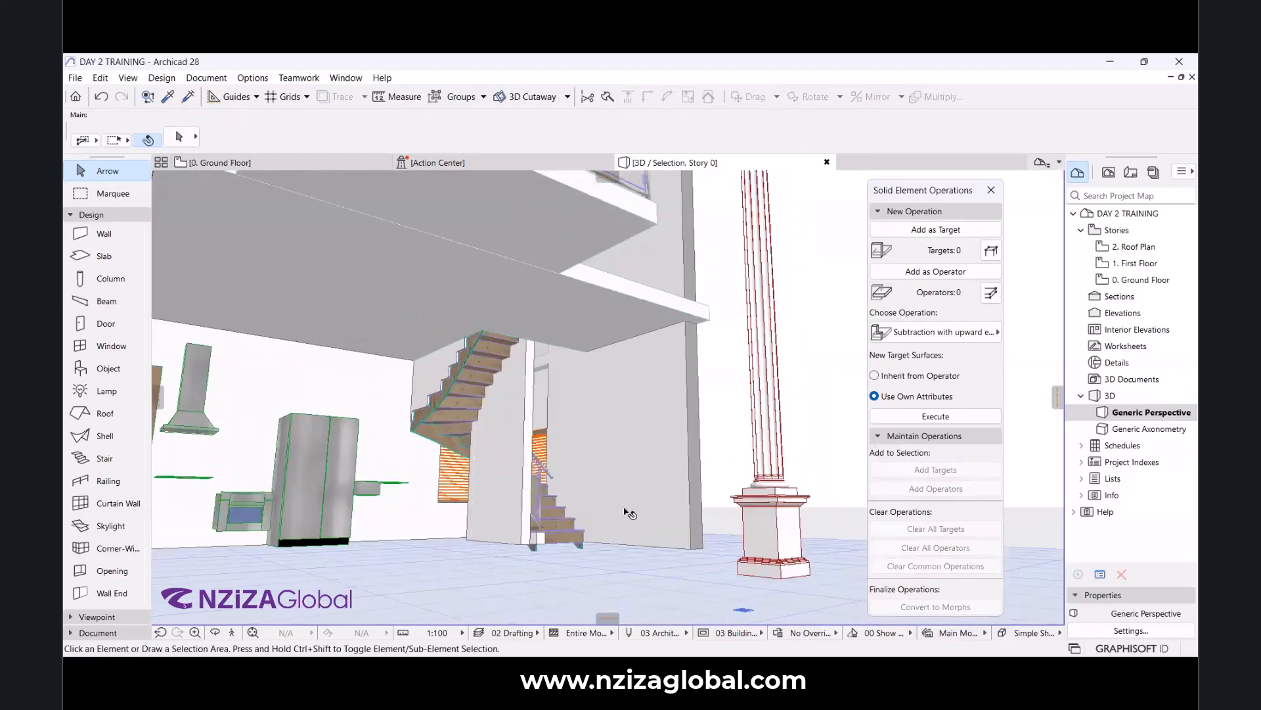
scroll(655, 493, up, 2)
scroll(615, 499, down, 5)
drag(634, 556, 342, 511)
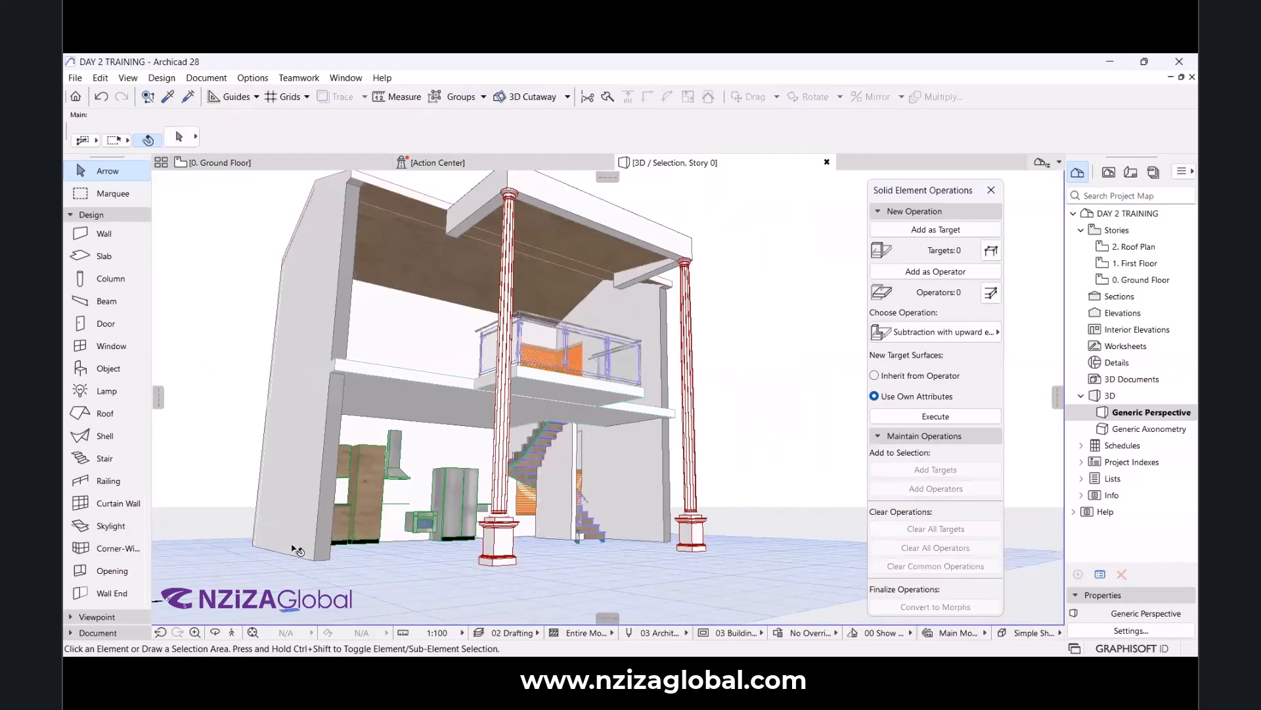
click(213, 633)
mouse_move(506, 322)
mouse_down()
mouse_move(509, 403)
mouse_move(653, 398)
mouse_move(489, 322)
mouse_up()
scroll(486, 322, up, 3)
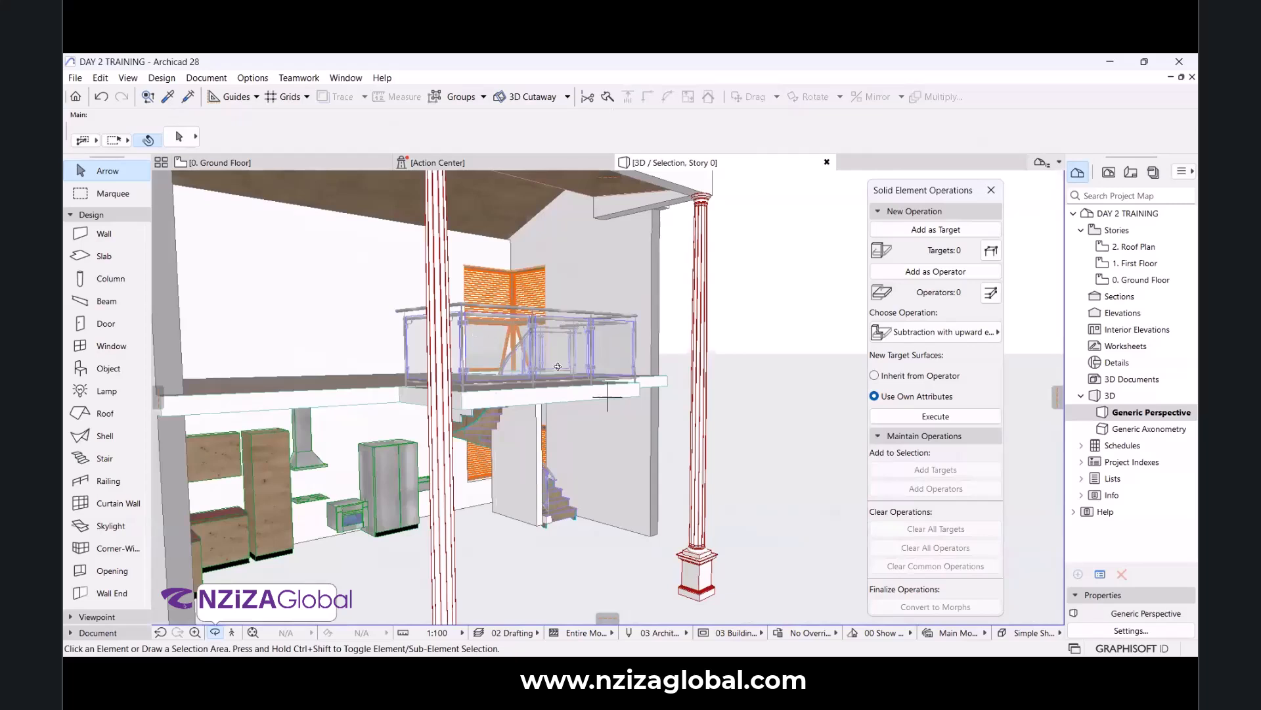
Open the ground floor plan and examine the house outline together with the two free-standing front columns.
key(F2)
scroll(585, 399, down, 12)
scroll(450, 363, up, 5)
scroll(451, 364, down, 5)
scroll(493, 374, up, 3)
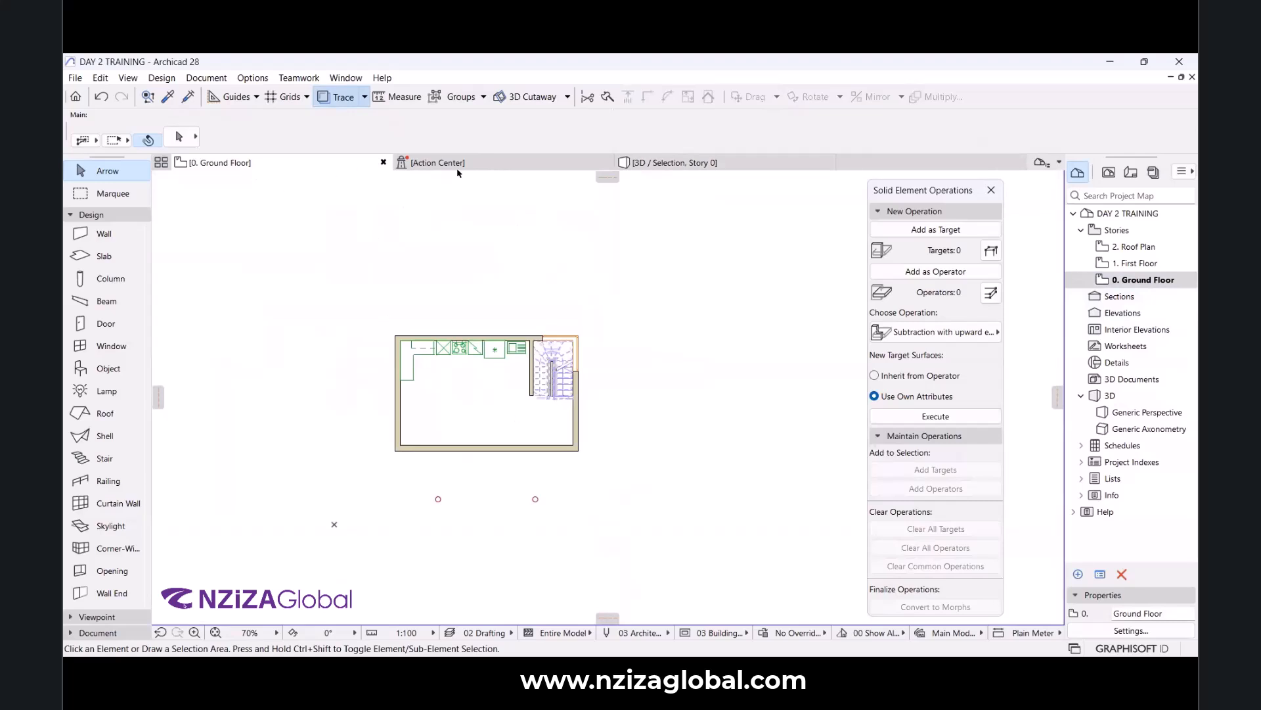
scroll(451, 476, up, 4)
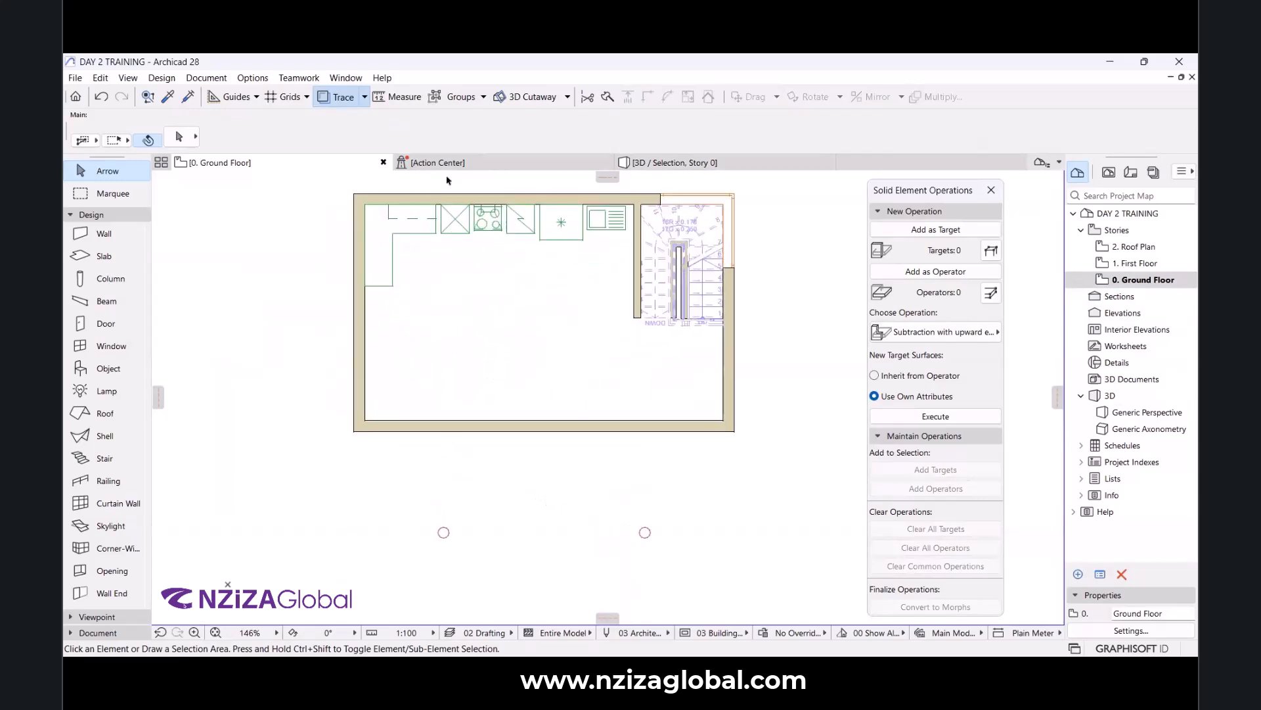
mouse_move(468, 168)
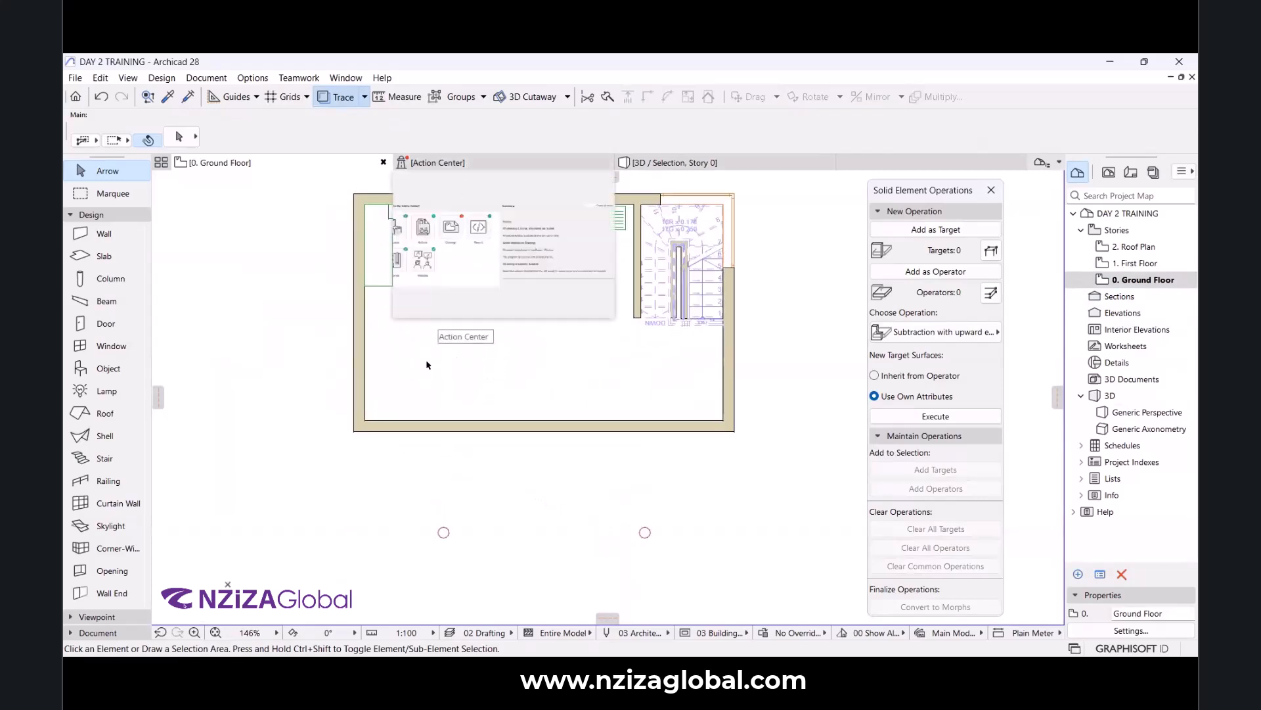
scroll(470, 397, down, 1)
scroll(428, 374, down, 2)
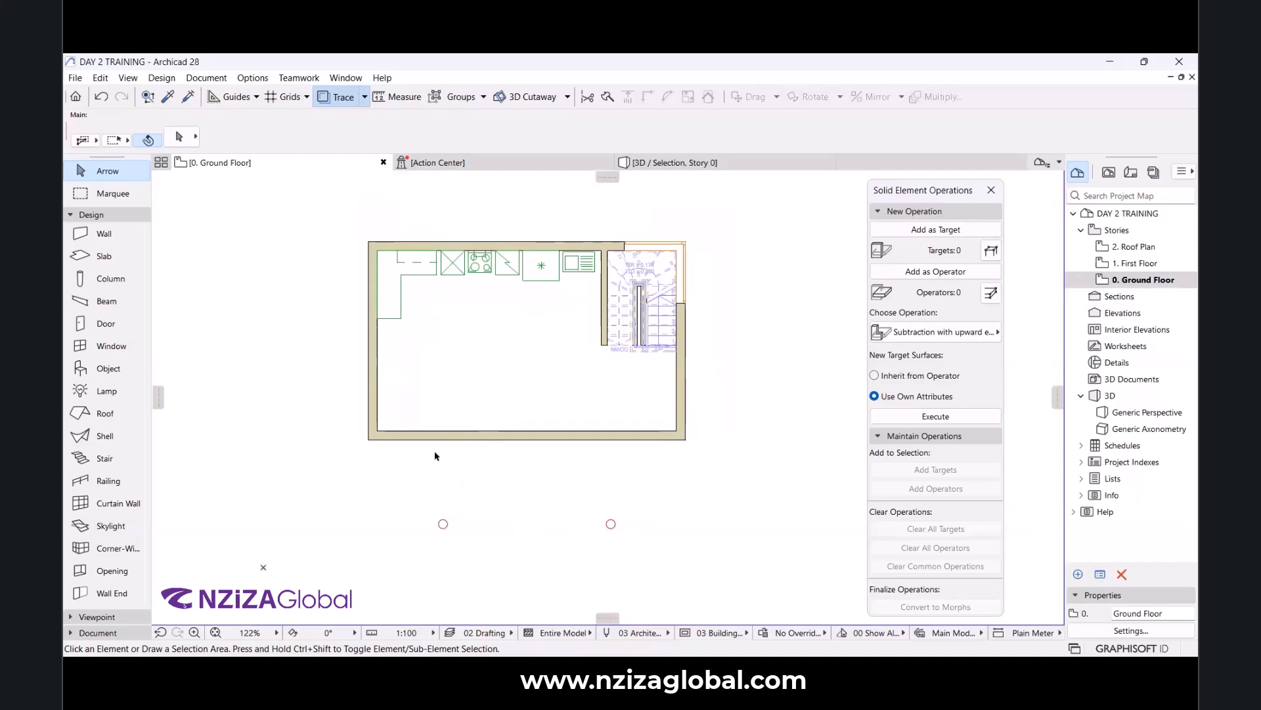
Inspect each of the two front columns in plan for its distance from the front wall, and clear the selection.
click(440, 529)
click(610, 525)
click(441, 526)
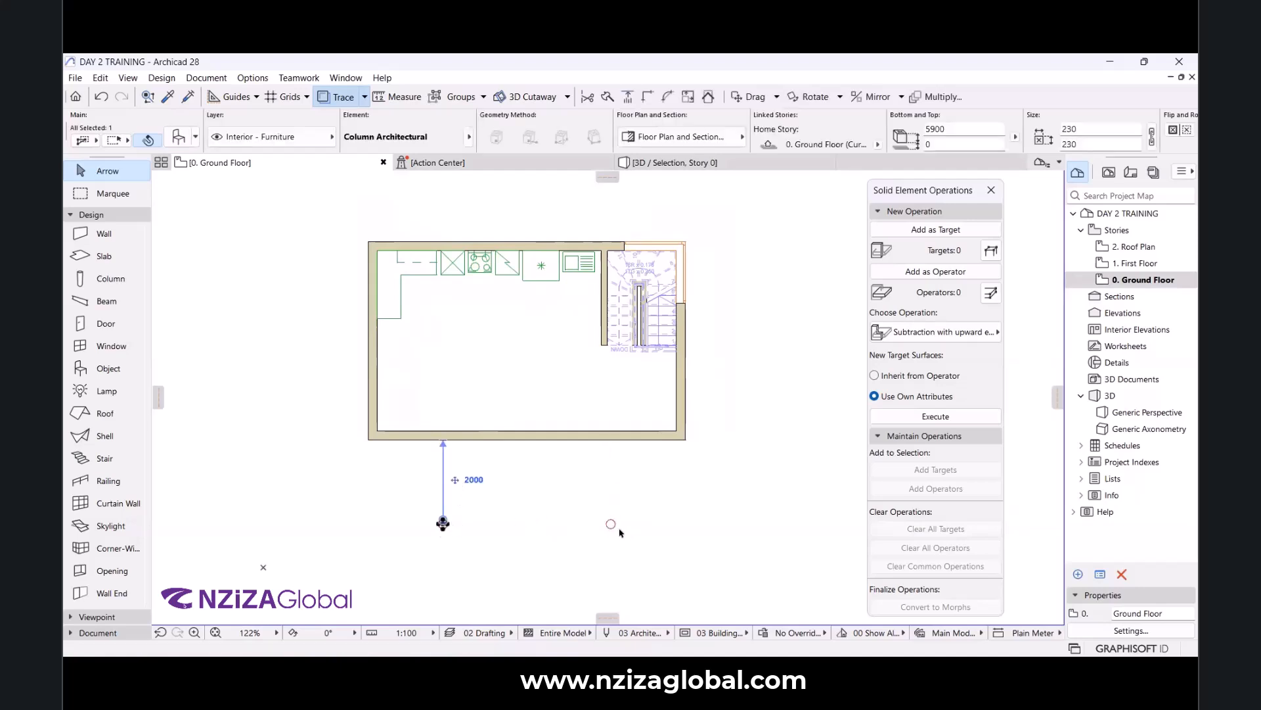
click(608, 524)
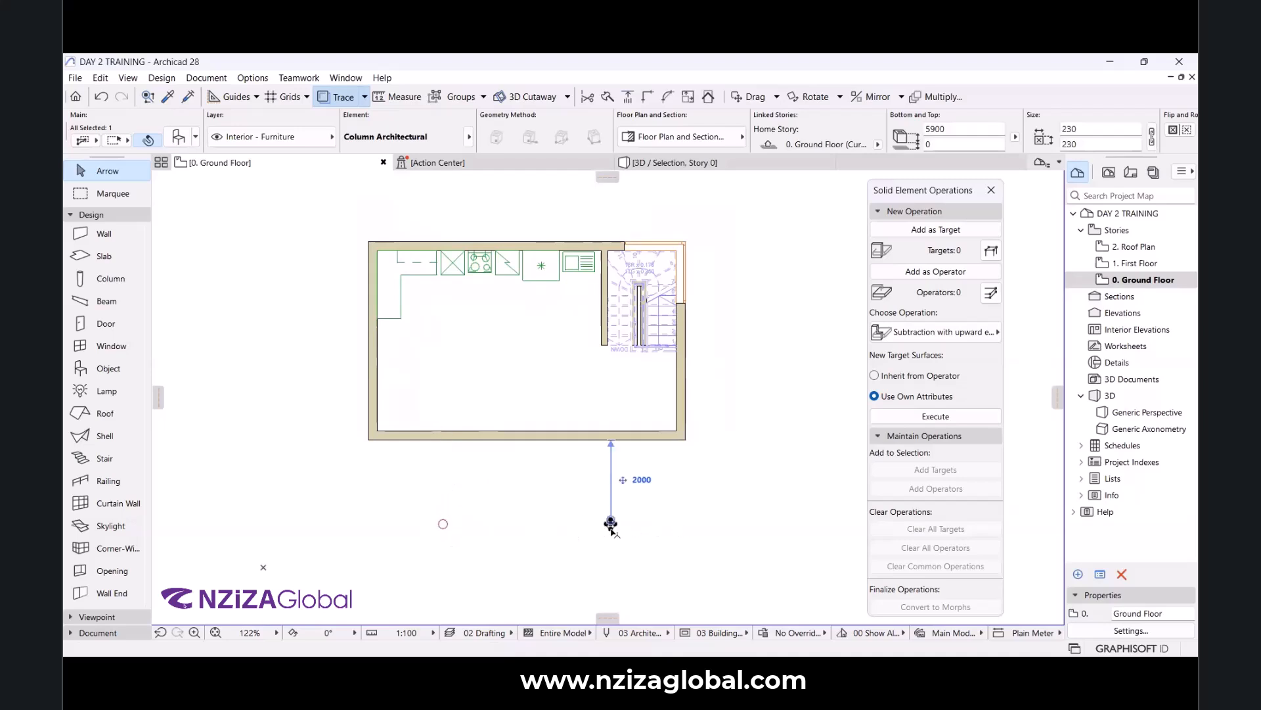
scroll(557, 538, up, 5)
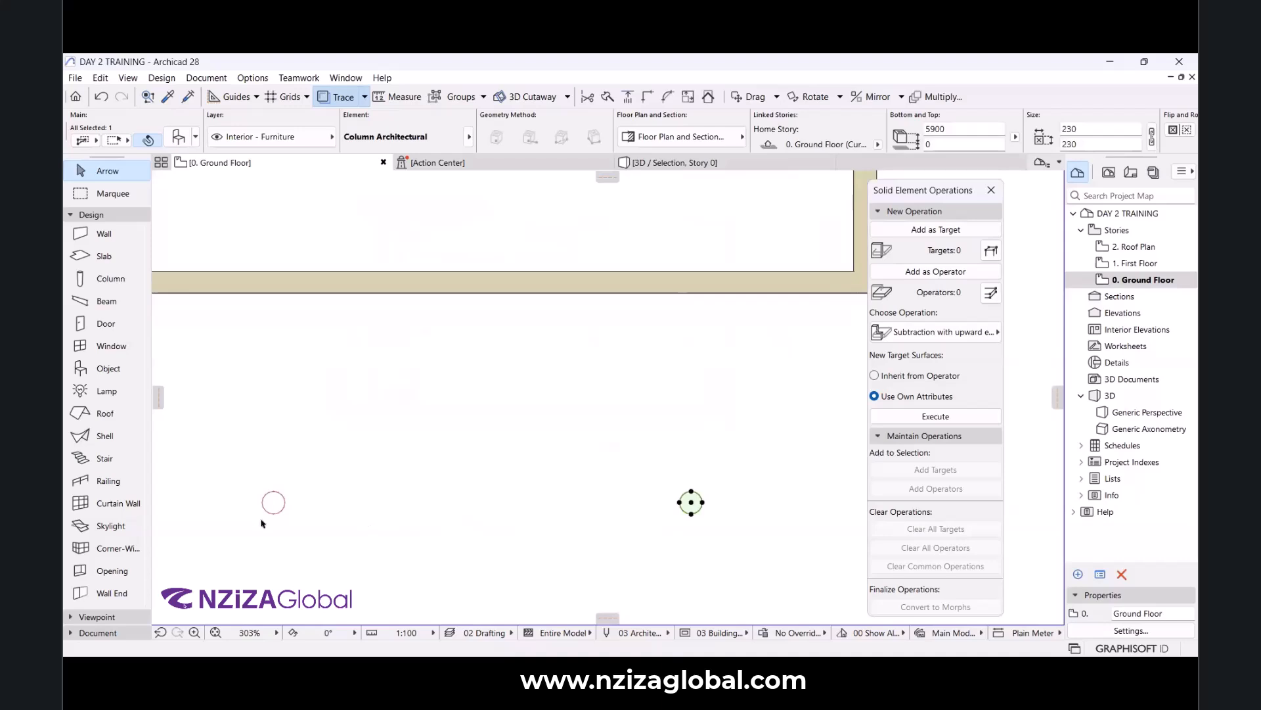
scroll(516, 496, down, 5)
click(549, 425)
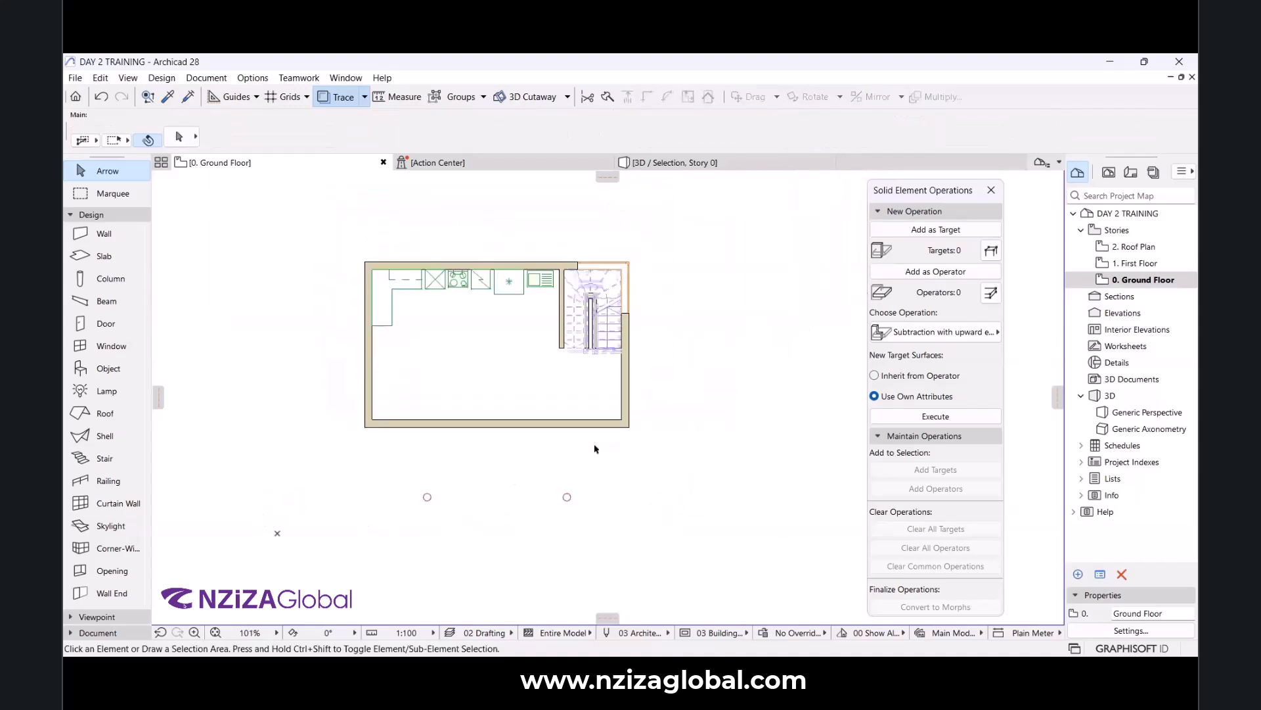
Set the trace reference to the story above the current one and close the Solid Element Operations palette.
scroll(524, 446, up, 3)
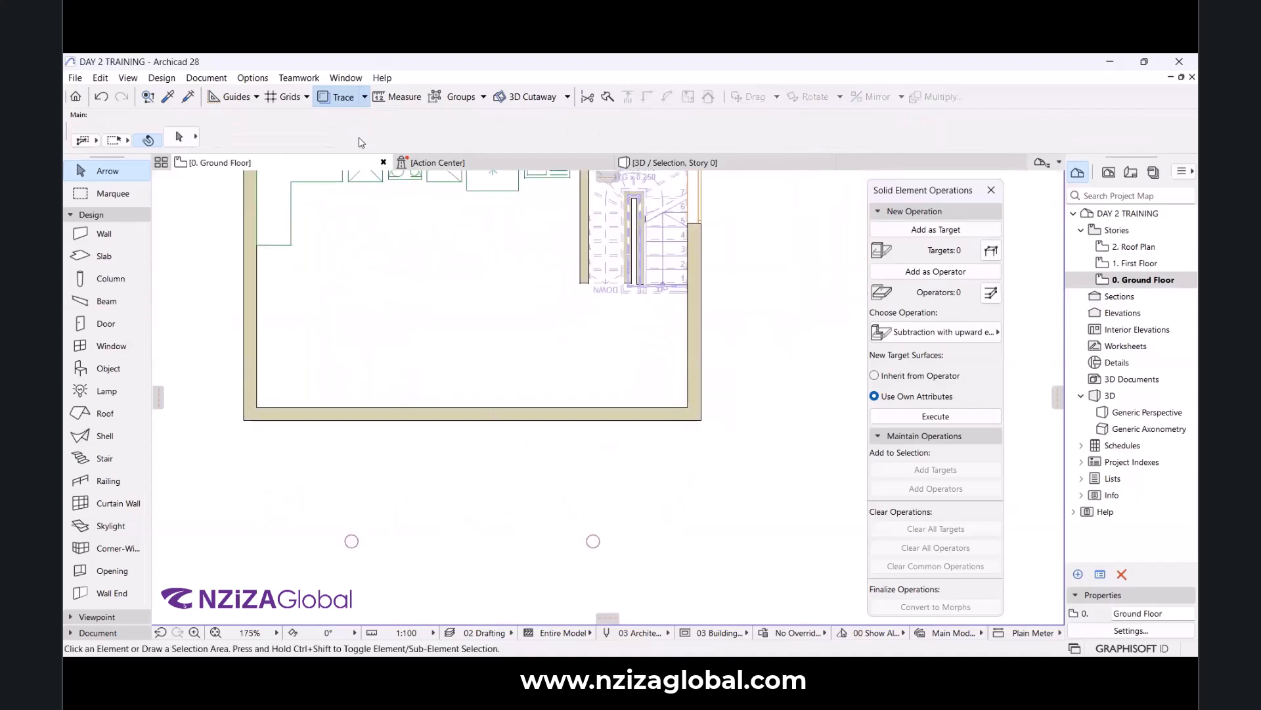
click(365, 97)
mouse_move(368, 118)
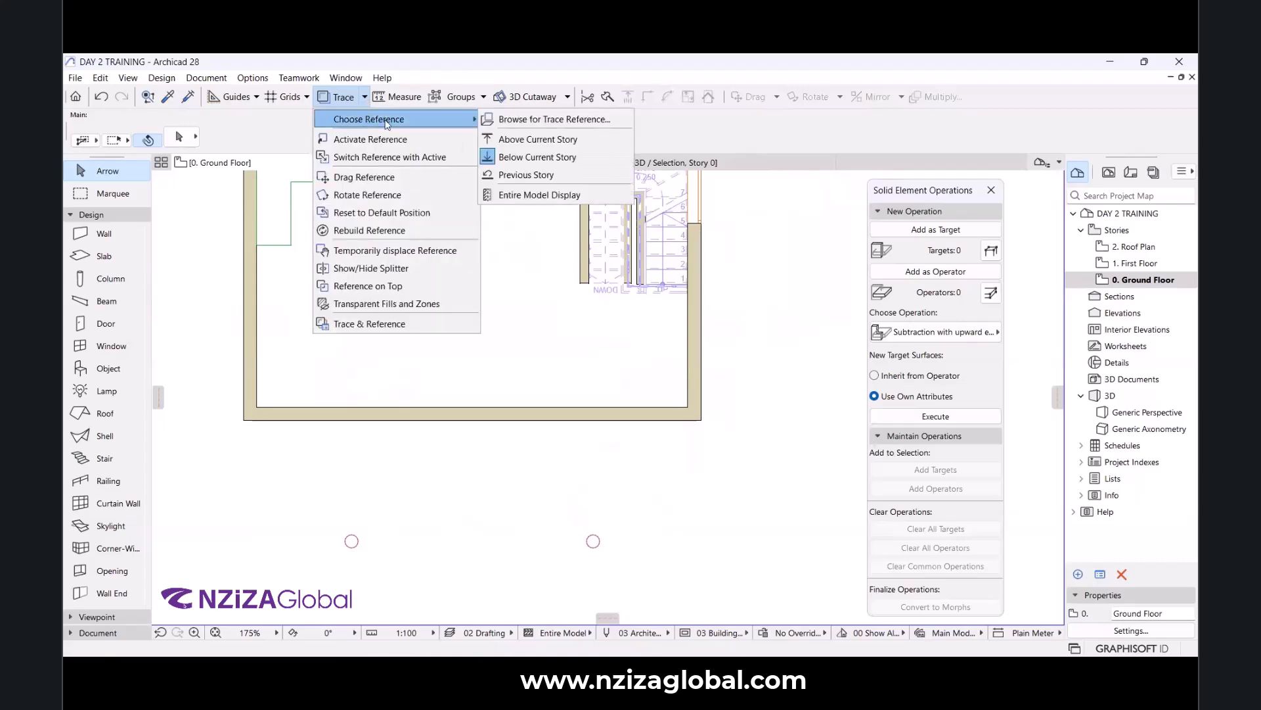
click(529, 143)
scroll(520, 433, down, 5)
scroll(548, 406, up, 2)
scroll(497, 511, up, 7)
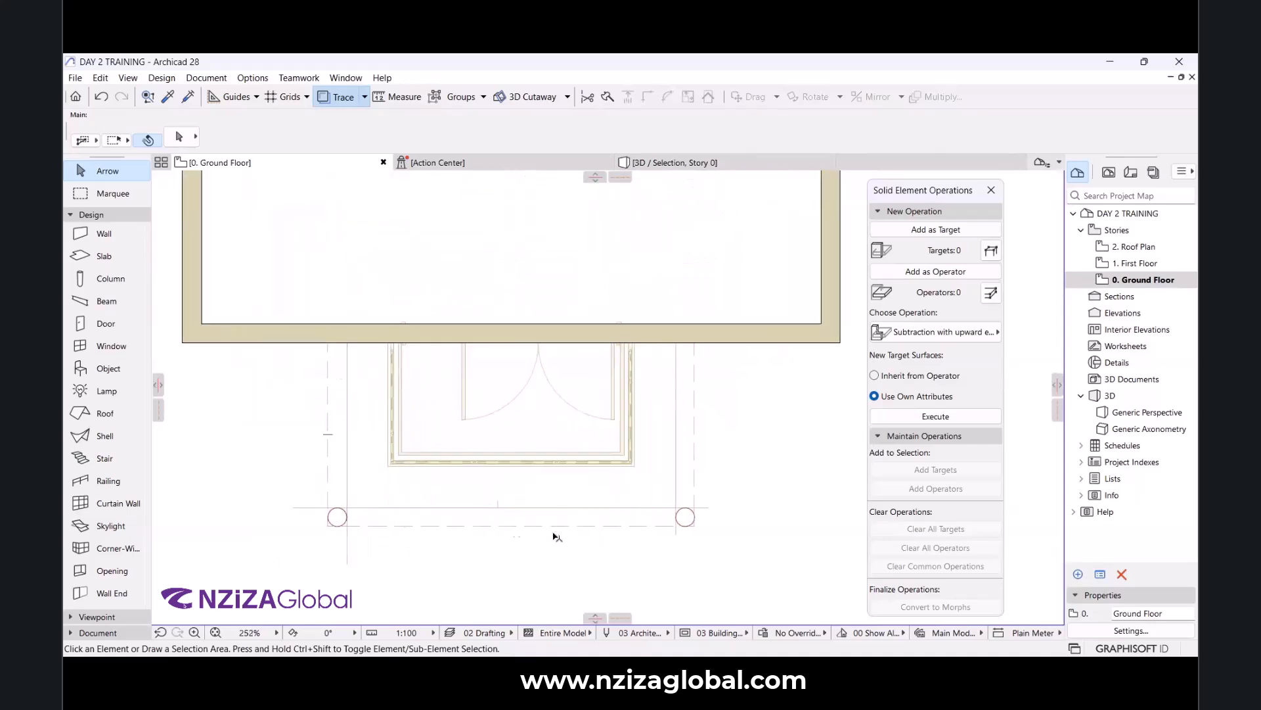
scroll(605, 420, down, 4)
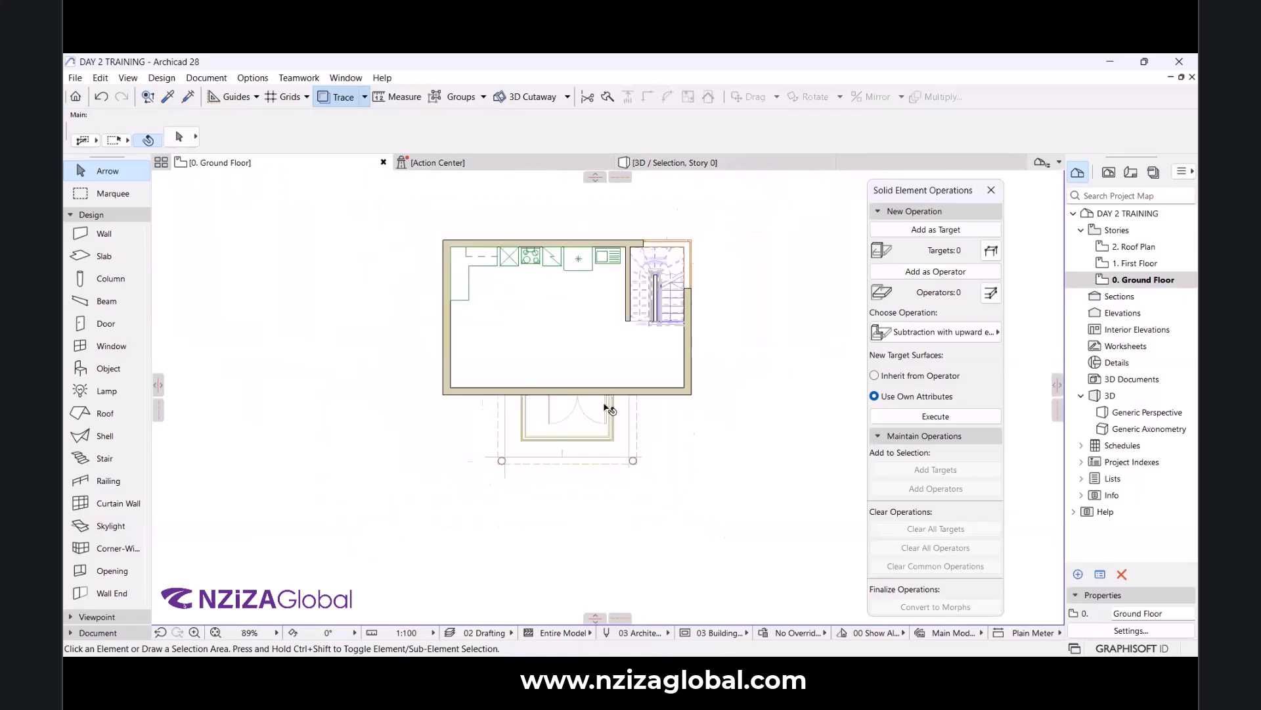
click(991, 193)
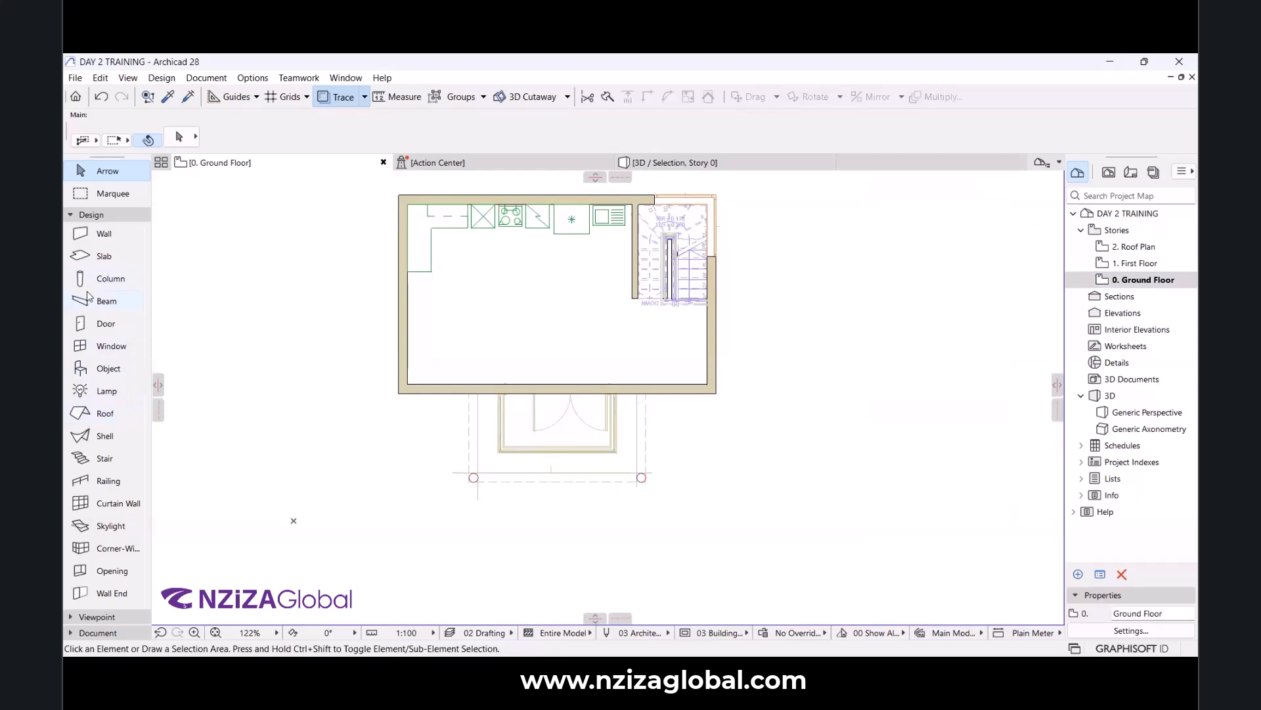
Set up the Slab tool with 200 mm thickness, Concrete - Structural on the ground floor, and polygonal geometry.
click(95, 256)
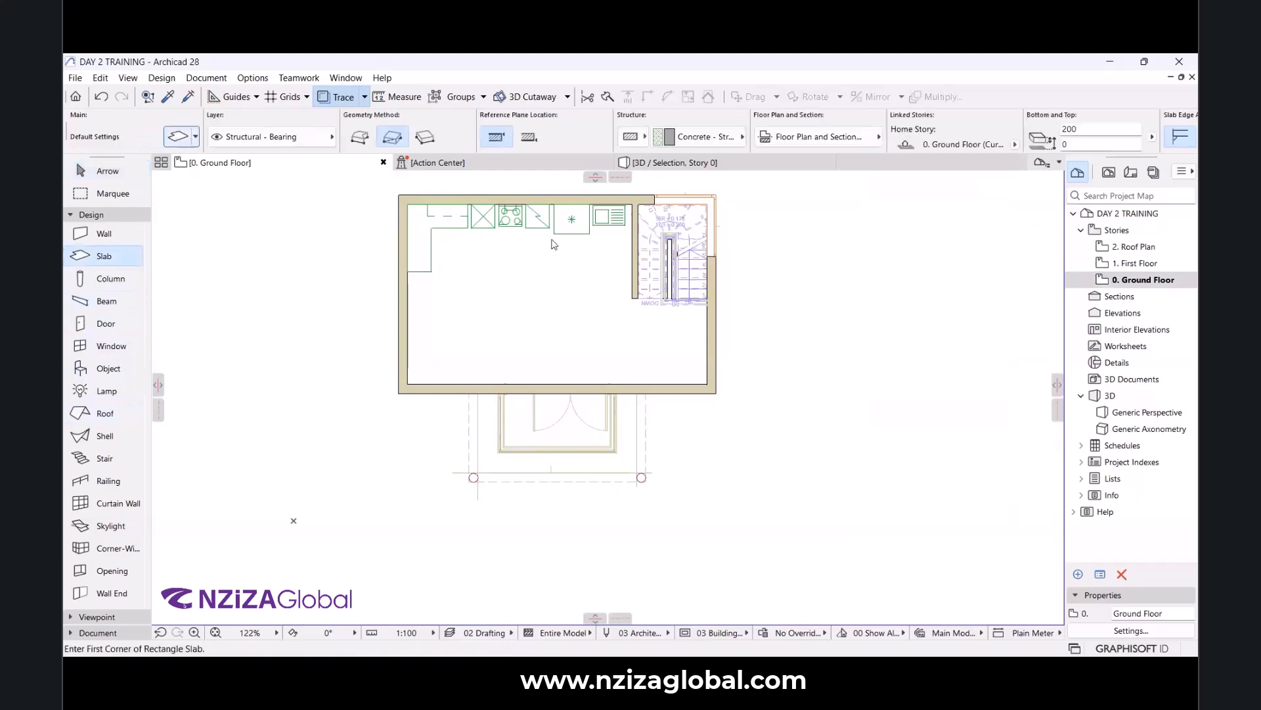
key(ctrl+t)
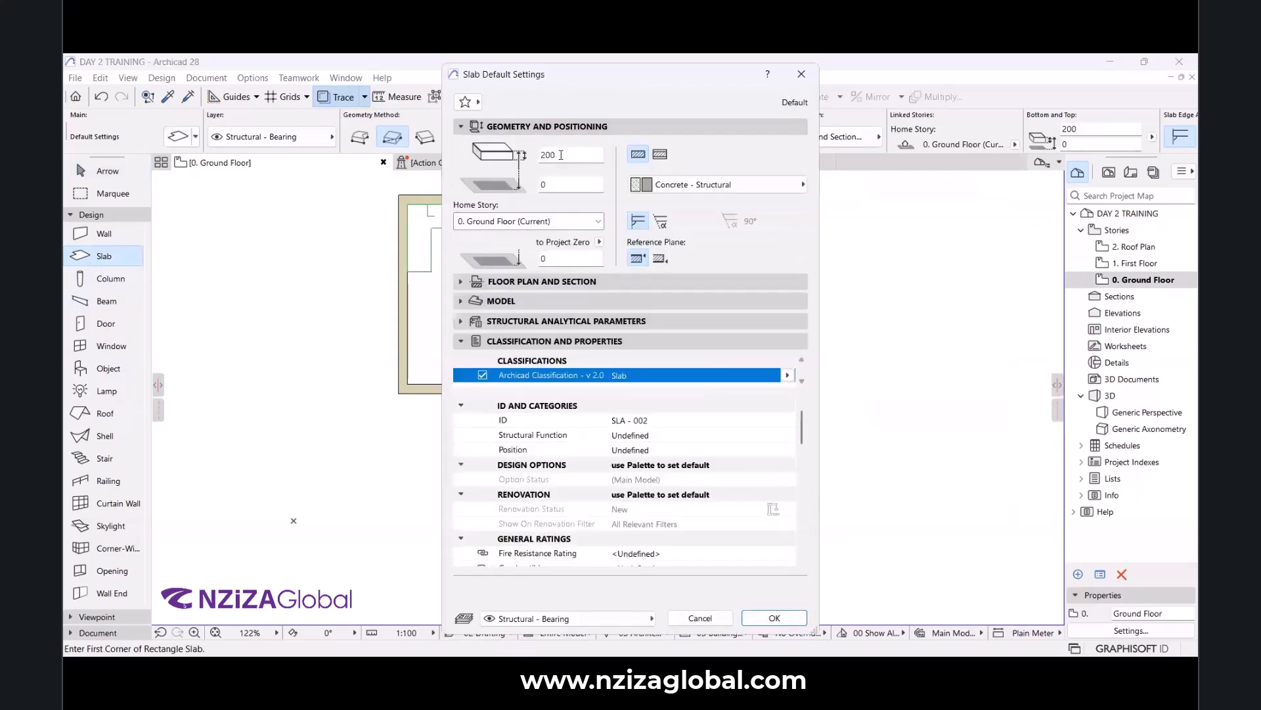
double_click(561, 155)
click(765, 617)
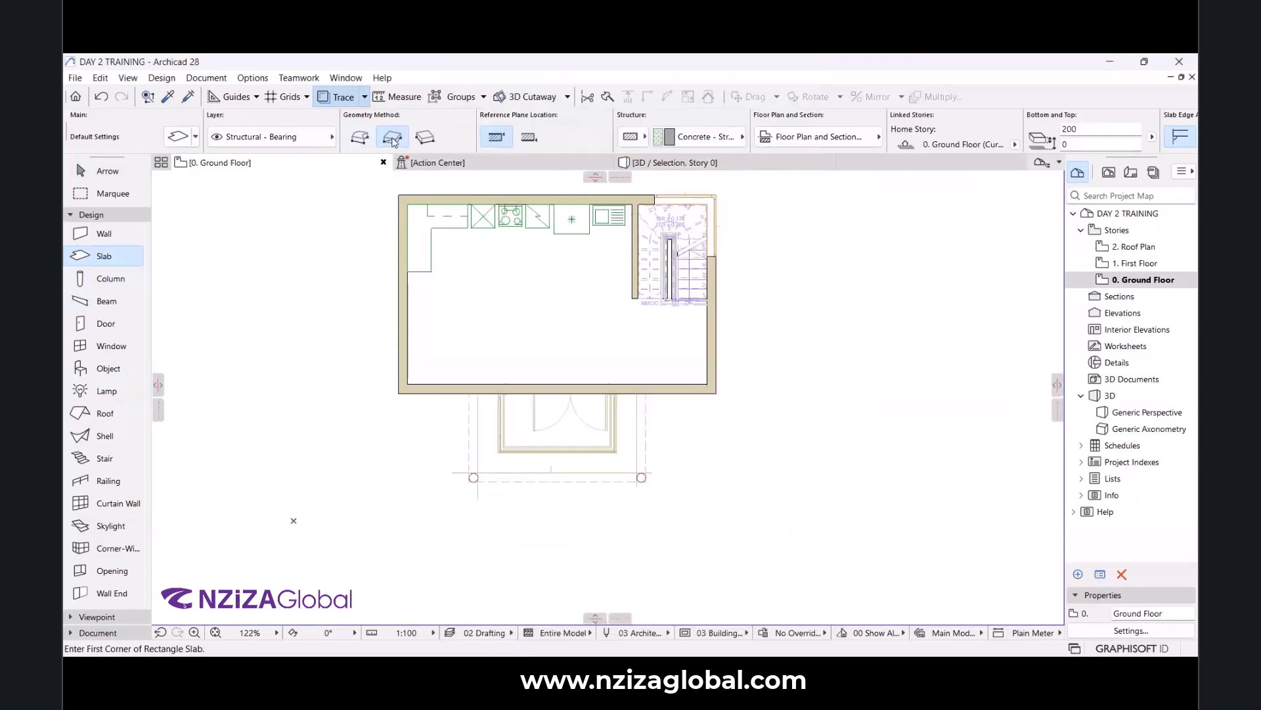
click(362, 138)
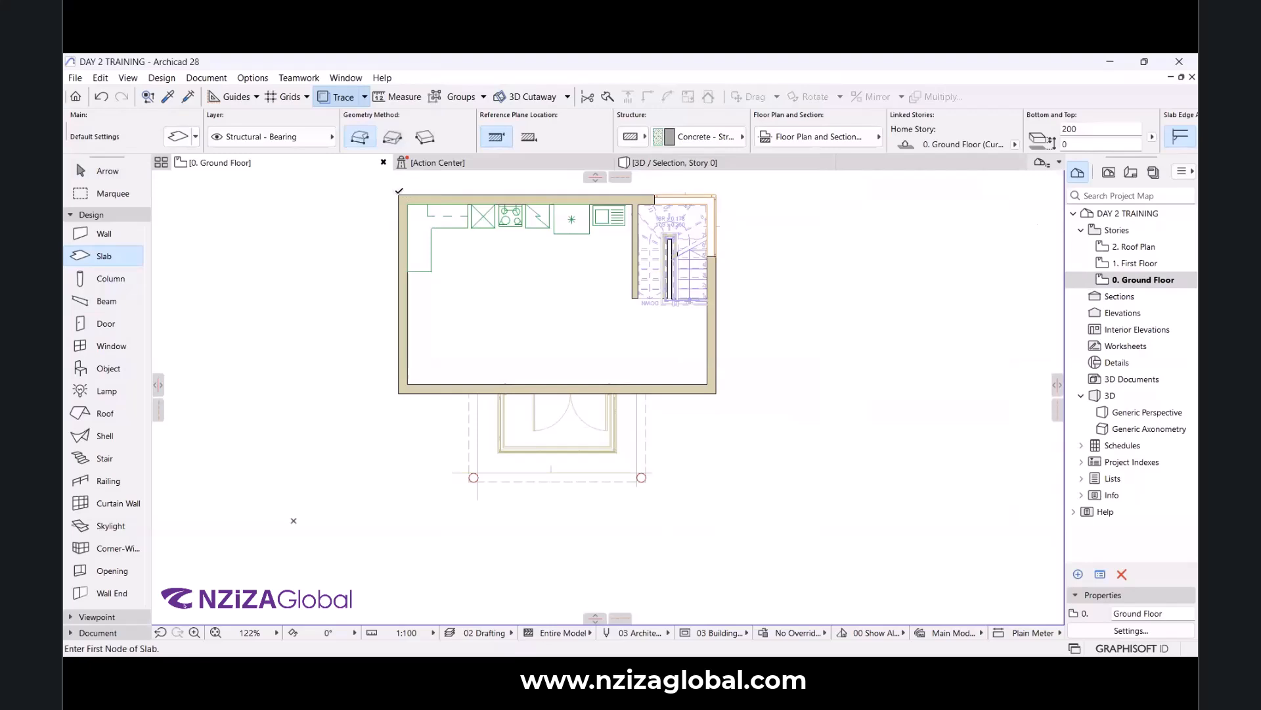
Draw a ground floor slab polygon following the outer faces of the house walls and extending around the two front columns.
click(399, 194)
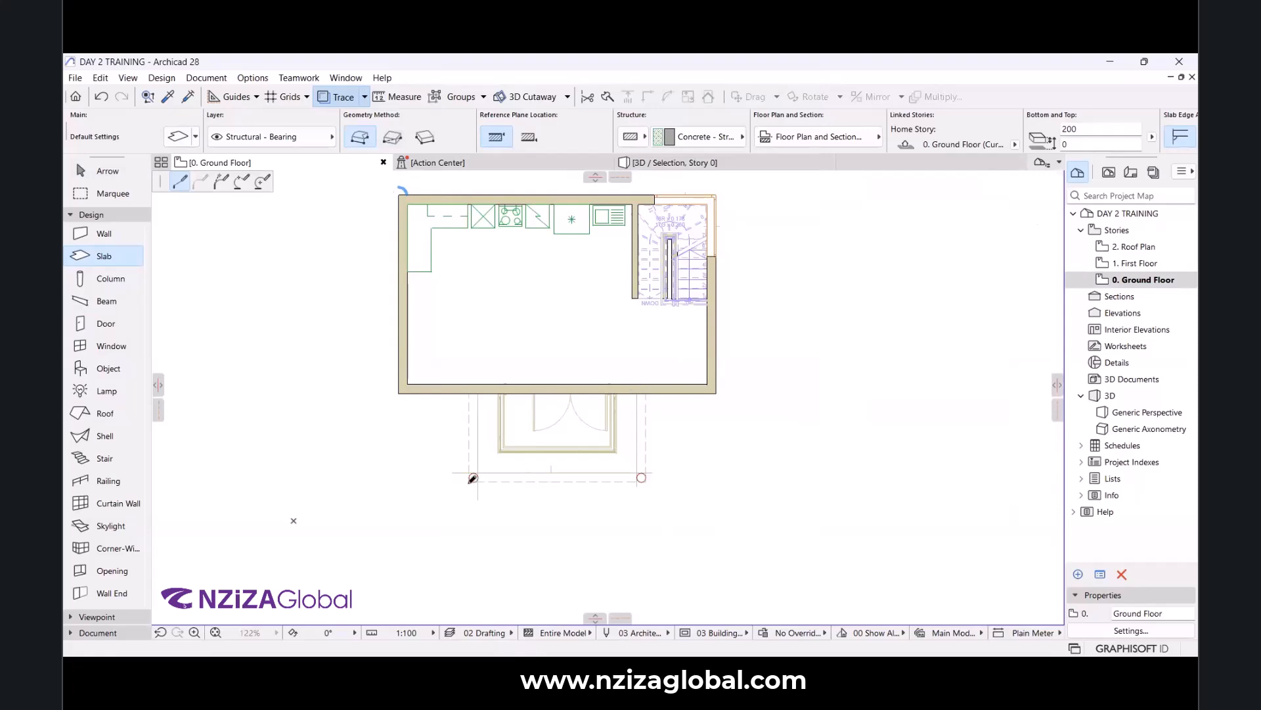
scroll(472, 478, up, 3)
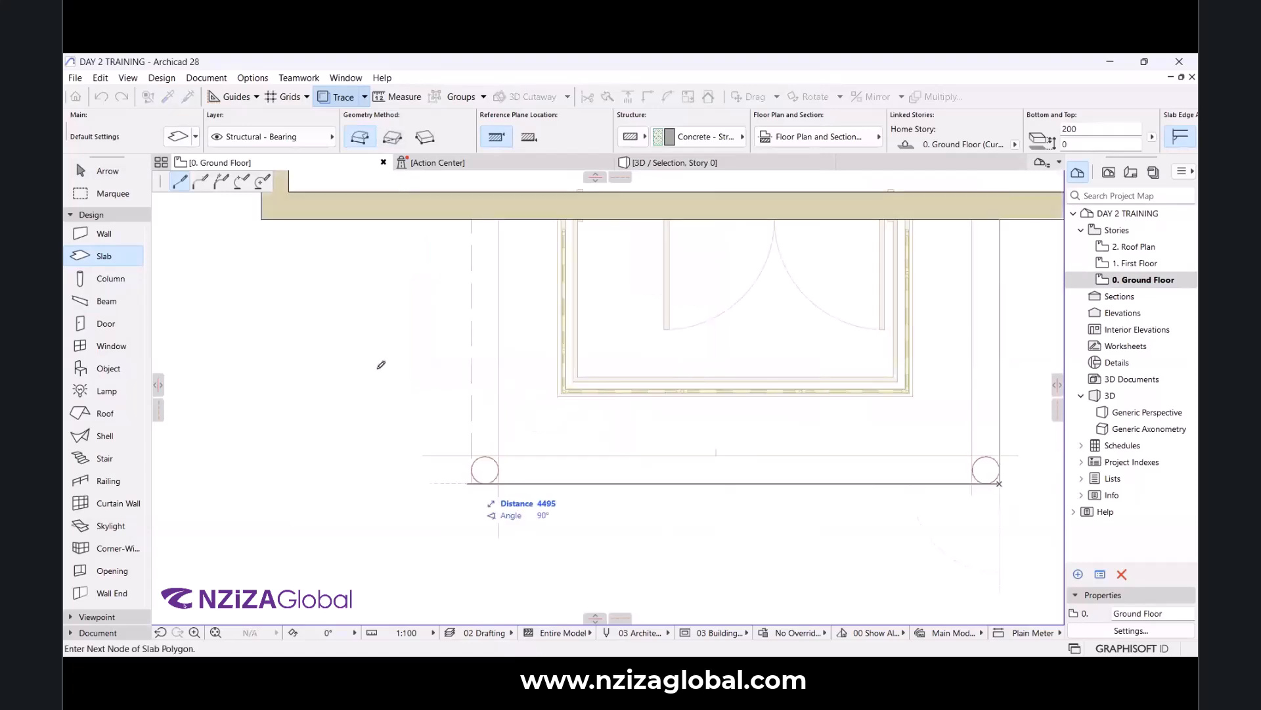
scroll(390, 400, down, 1)
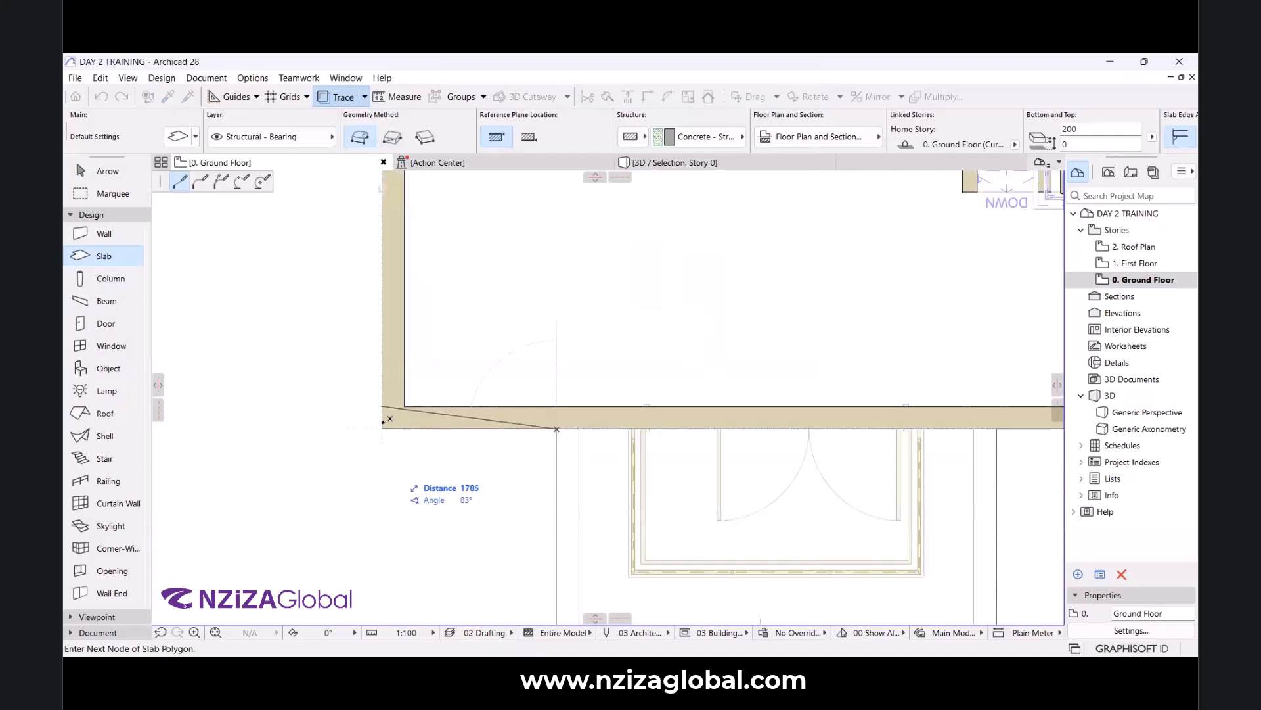
click(381, 429)
middle_drag(388, 346, 387, 539)
scroll(386, 539, down, 3)
click(386, 338)
scroll(534, 239, down, 4)
scroll(487, 358, up, 3)
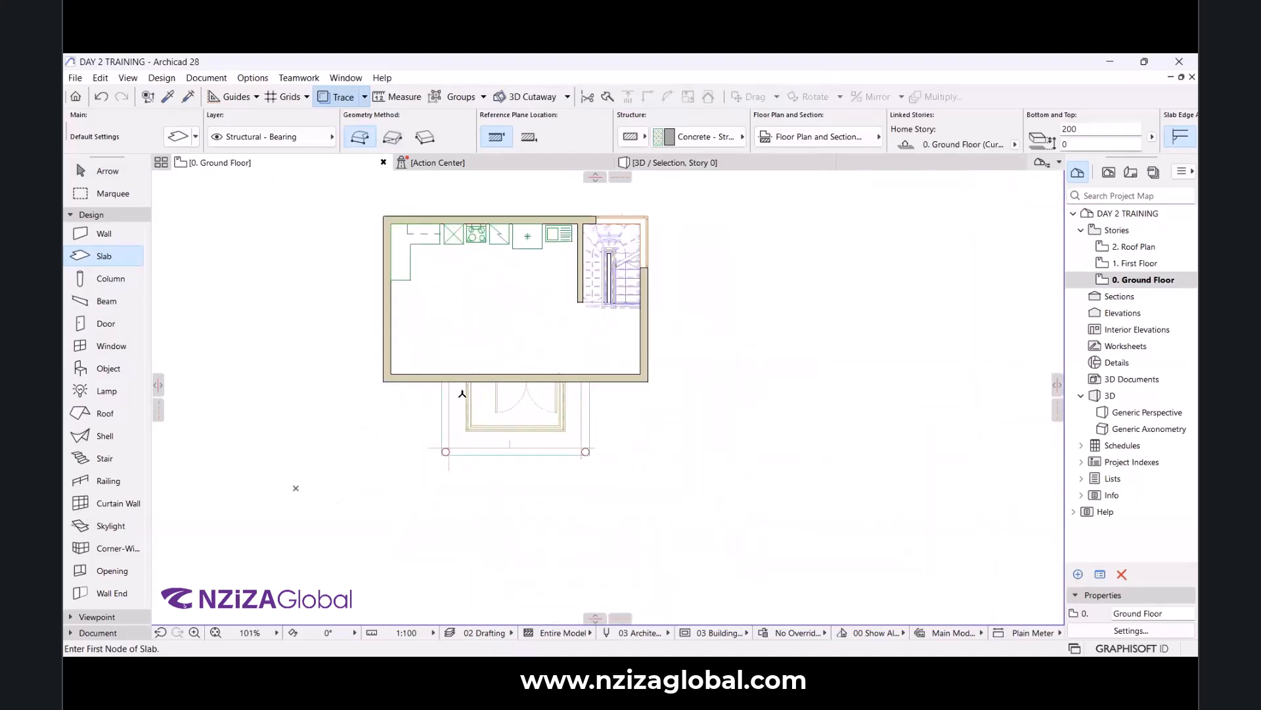
Select the new ground floor slab and offset all its edges outward by 500 mm.
shift+click(442, 410)
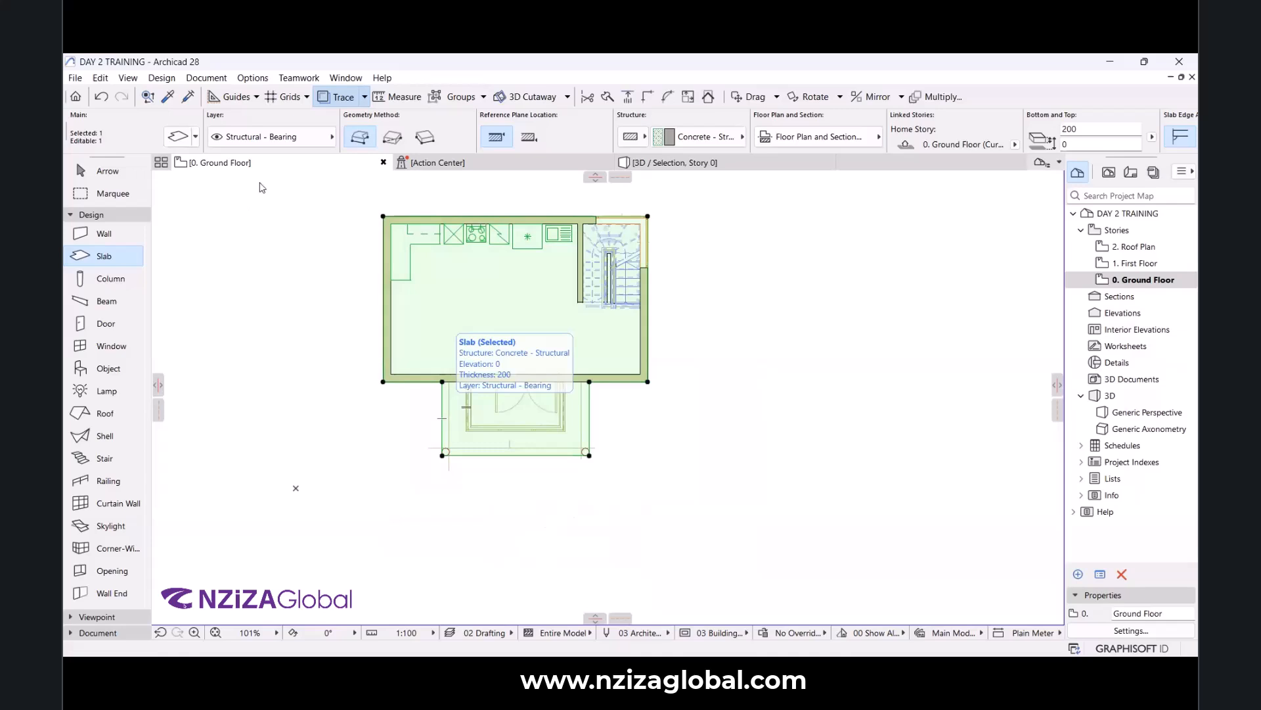
click(262, 183)
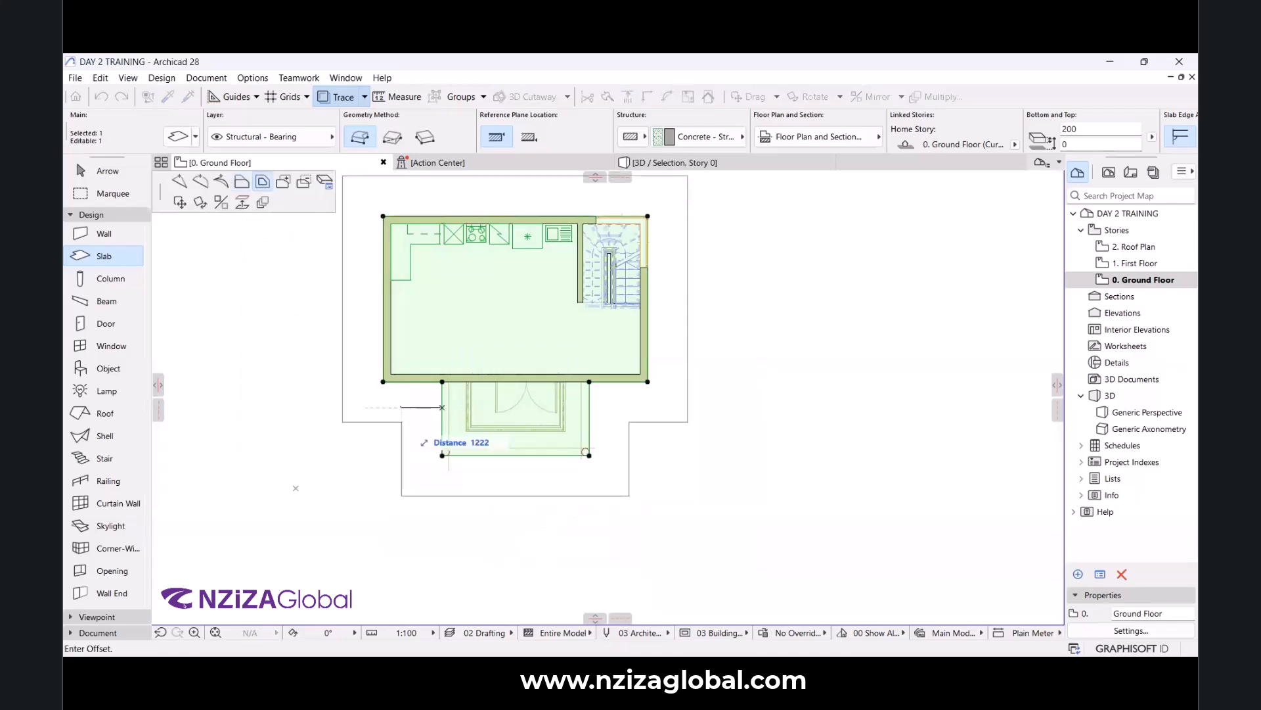
text(500)
key(Return)
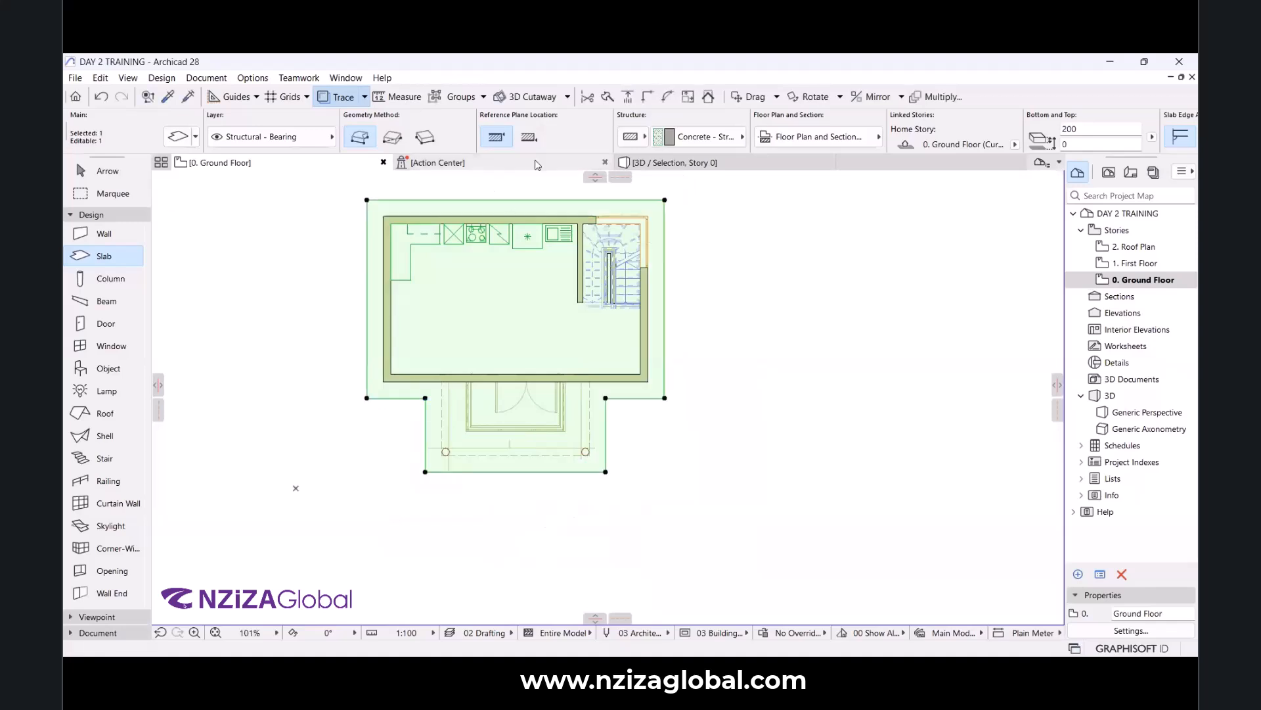
Show the entire model in 3D and examine the ground slab, columns and balcony from the front of the house.
key(F3)
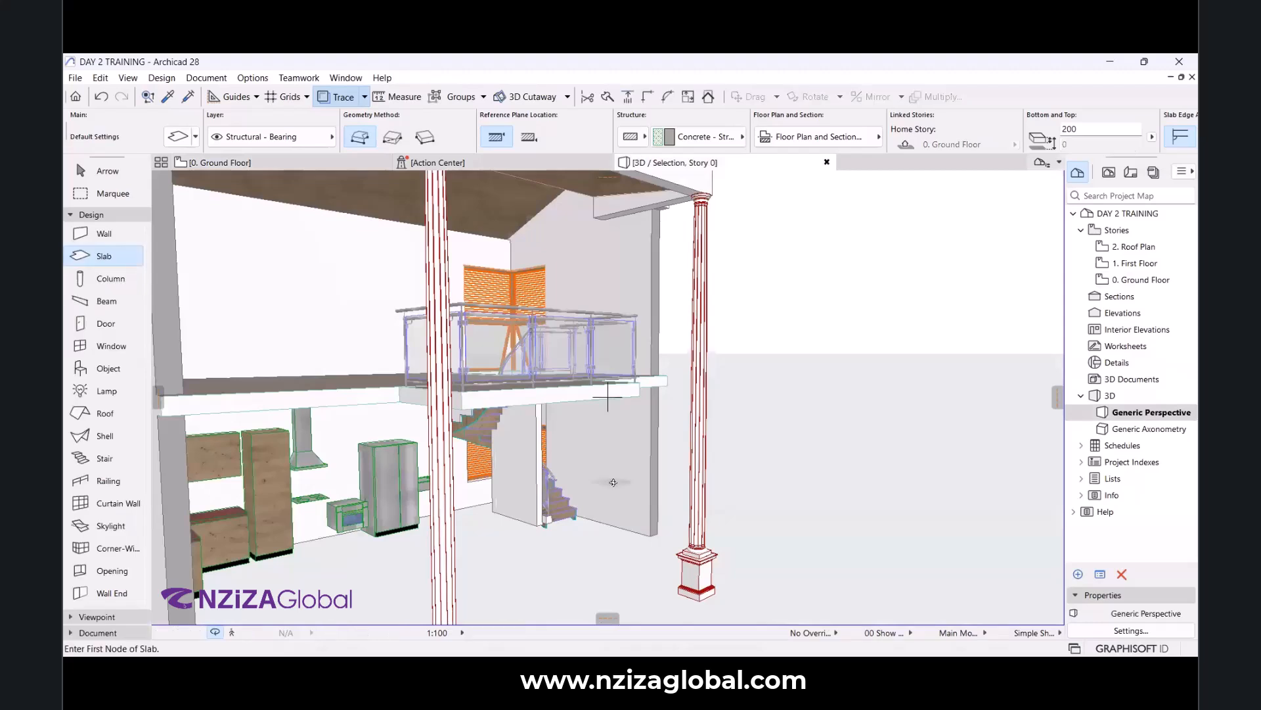
scroll(613, 456, down, 2)
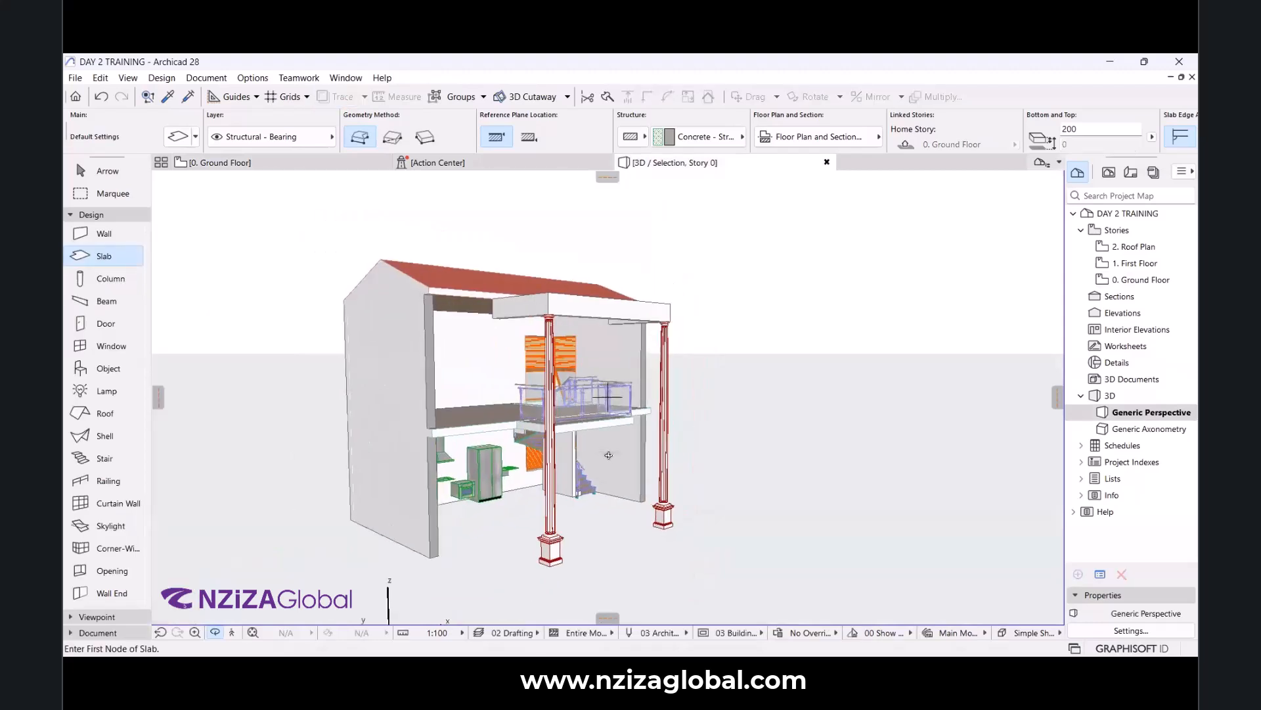
key(ctrl+F5)
drag(723, 443, 601, 467)
scroll(541, 458, down, 3)
scroll(541, 459, up, 4)
scroll(722, 432, up, 4)
scroll(722, 433, down, 5)
scroll(738, 423, up, 4)
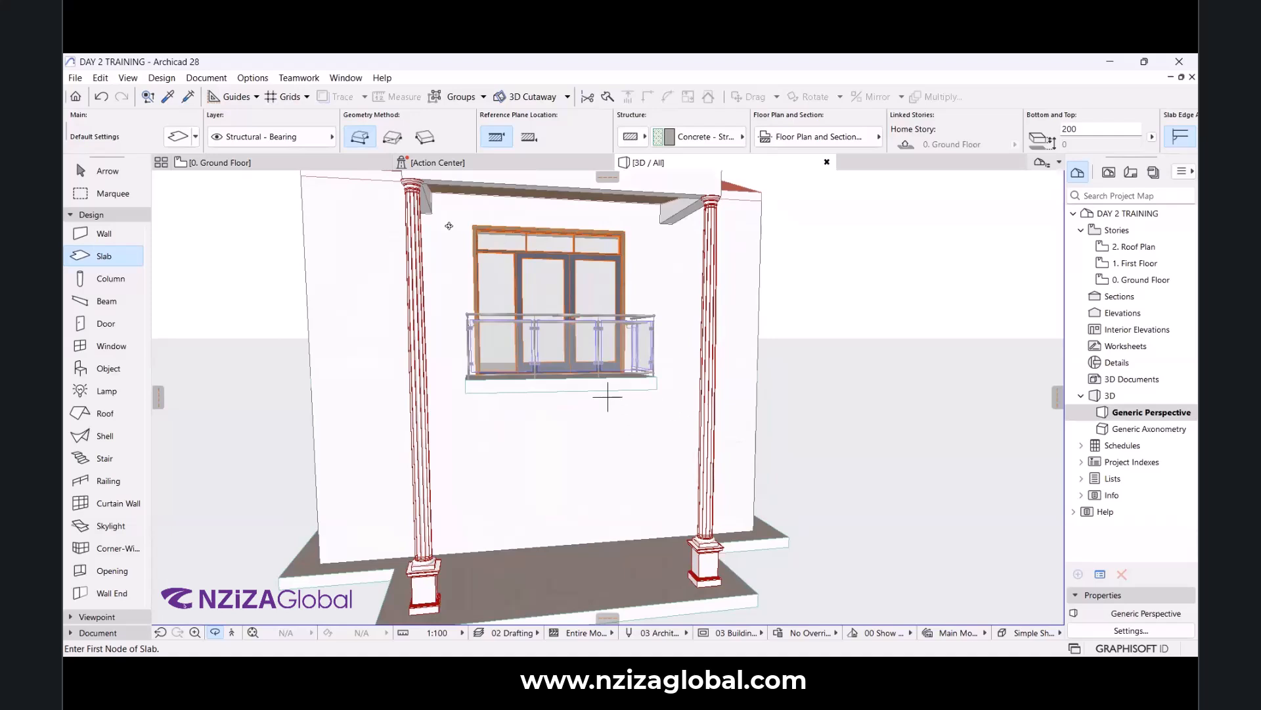
Turn off the trace reference in the ground floor plan, deselect the slab and leave the Slab tool.
click(217, 162)
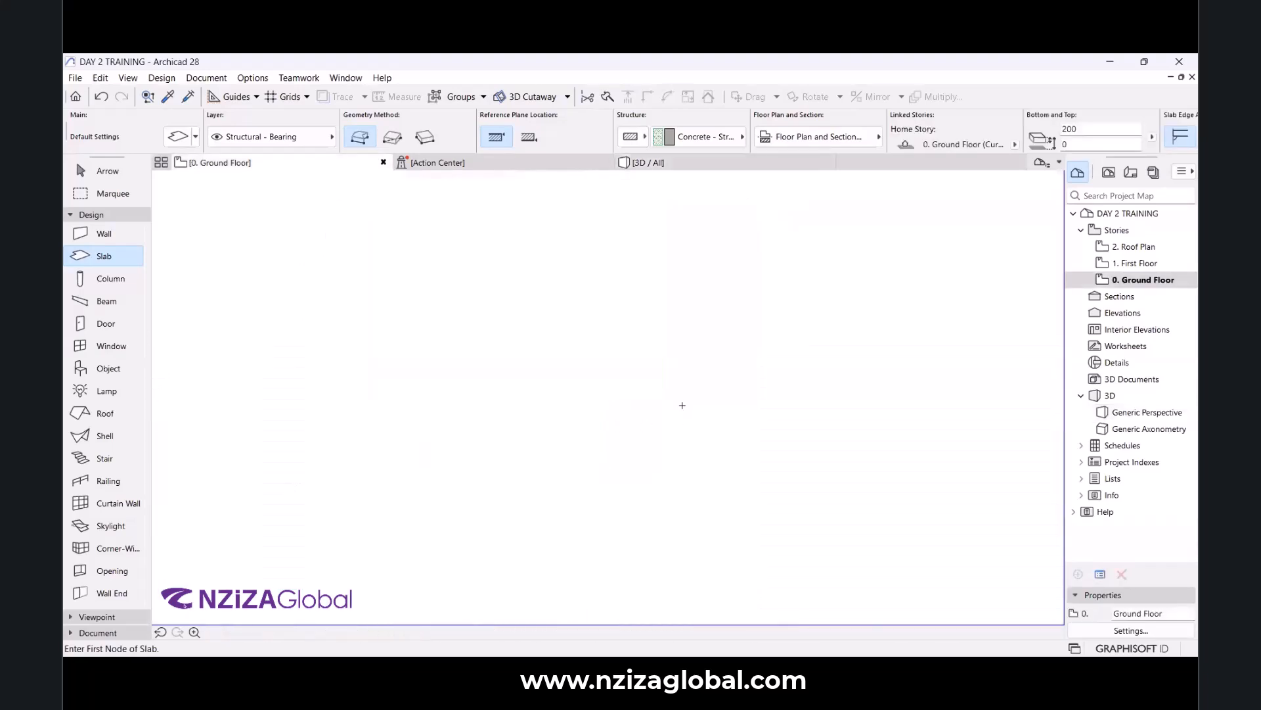
click(329, 97)
scroll(643, 450, down, 3)
scroll(591, 312, up, 3)
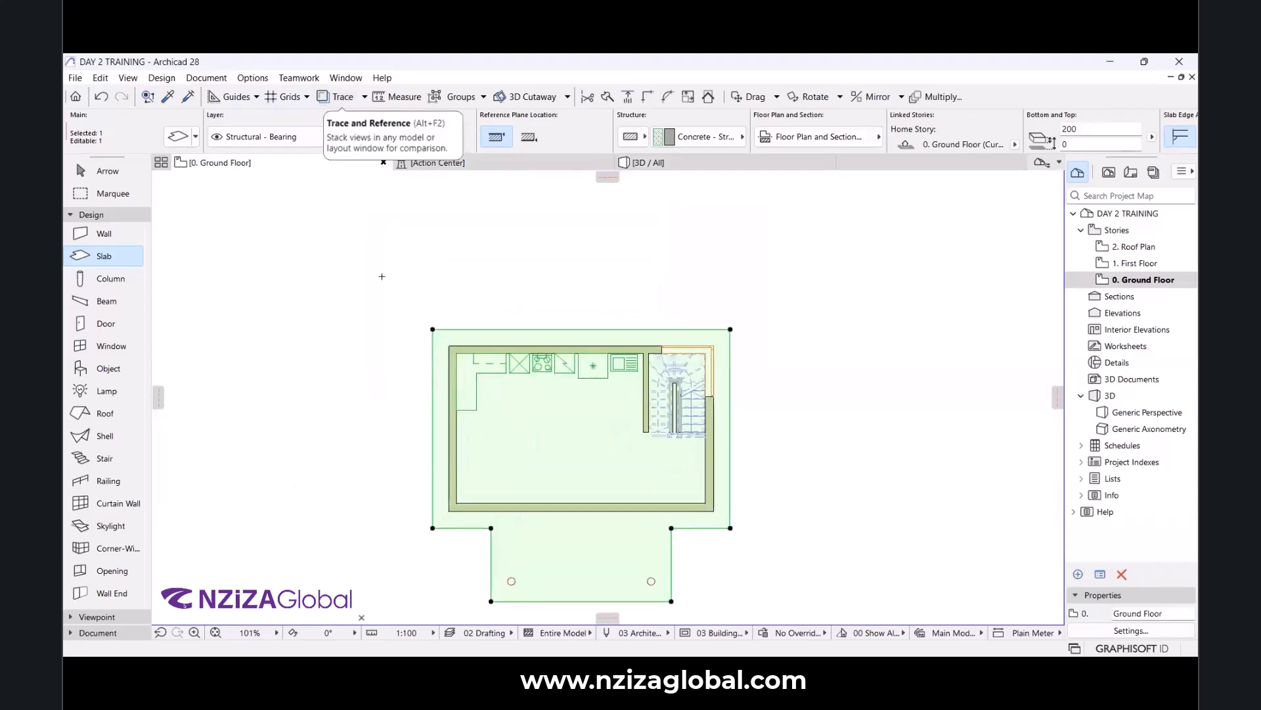
scroll(378, 262, down, 3)
scroll(829, 394, up, 3)
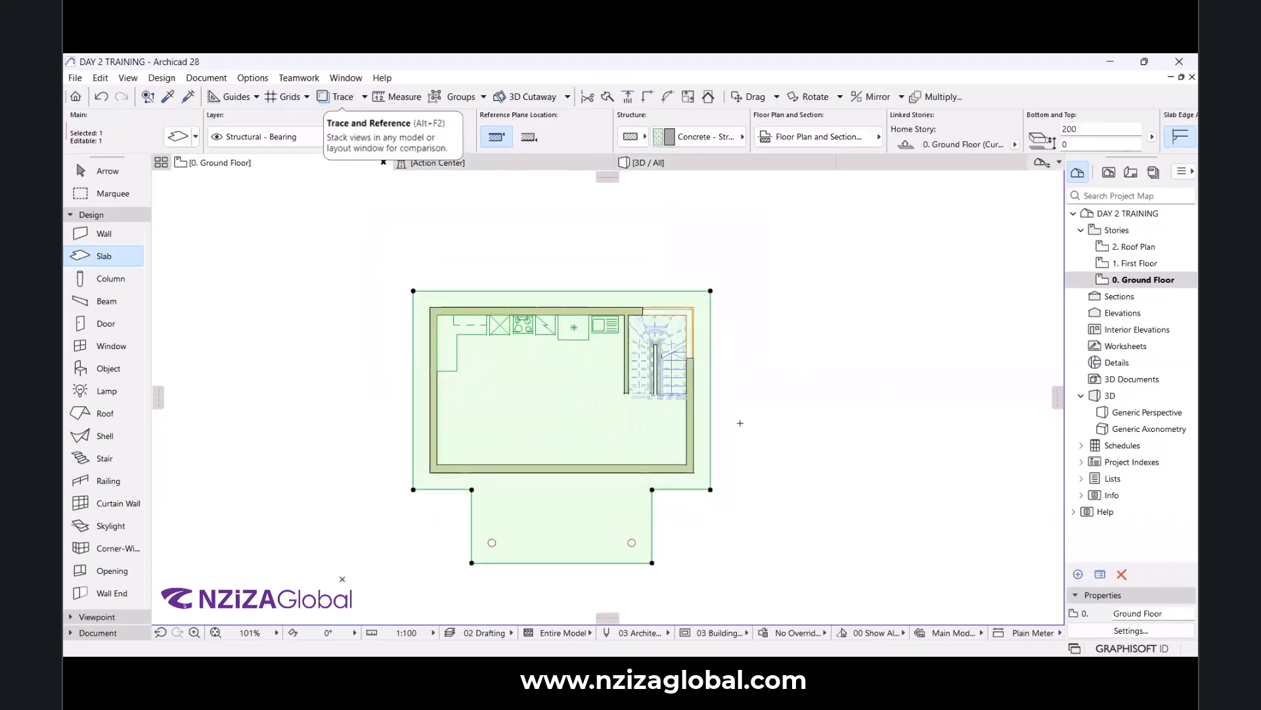
key(Escape)
scroll(592, 435, up, 1)
scroll(612, 499, up, 4)
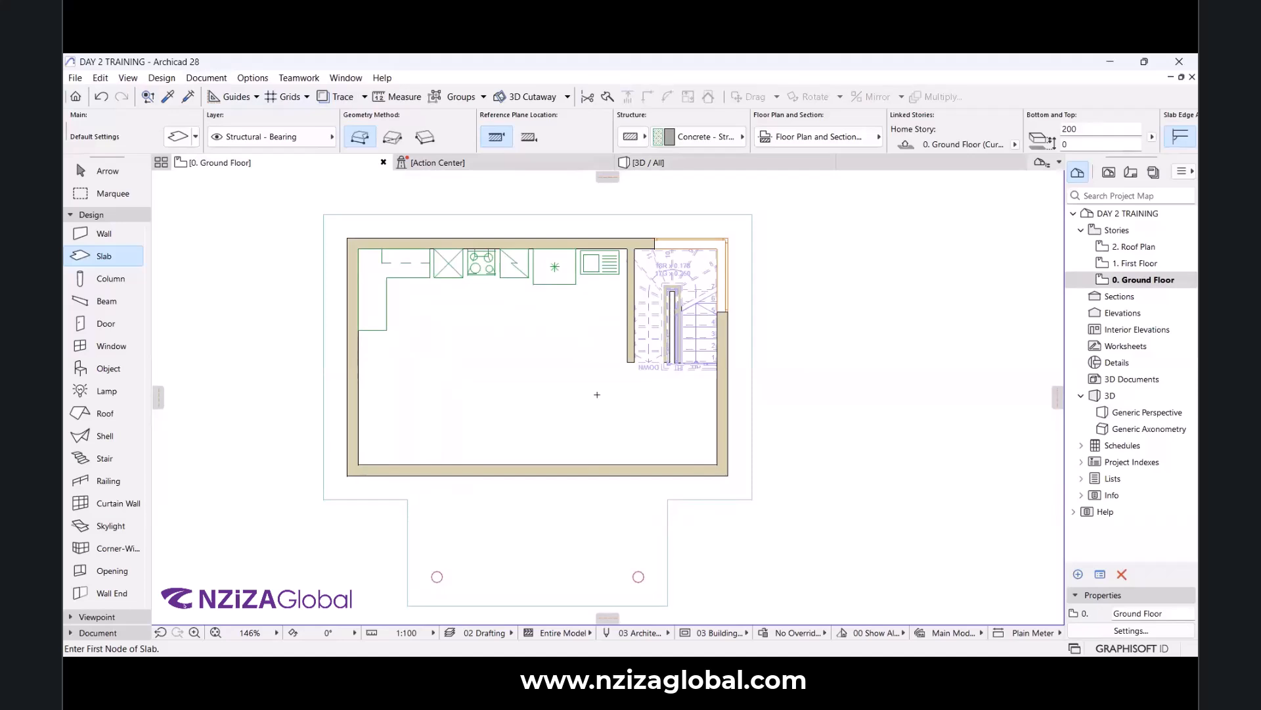
scroll(597, 394, down, 4)
scroll(578, 409, up, 5)
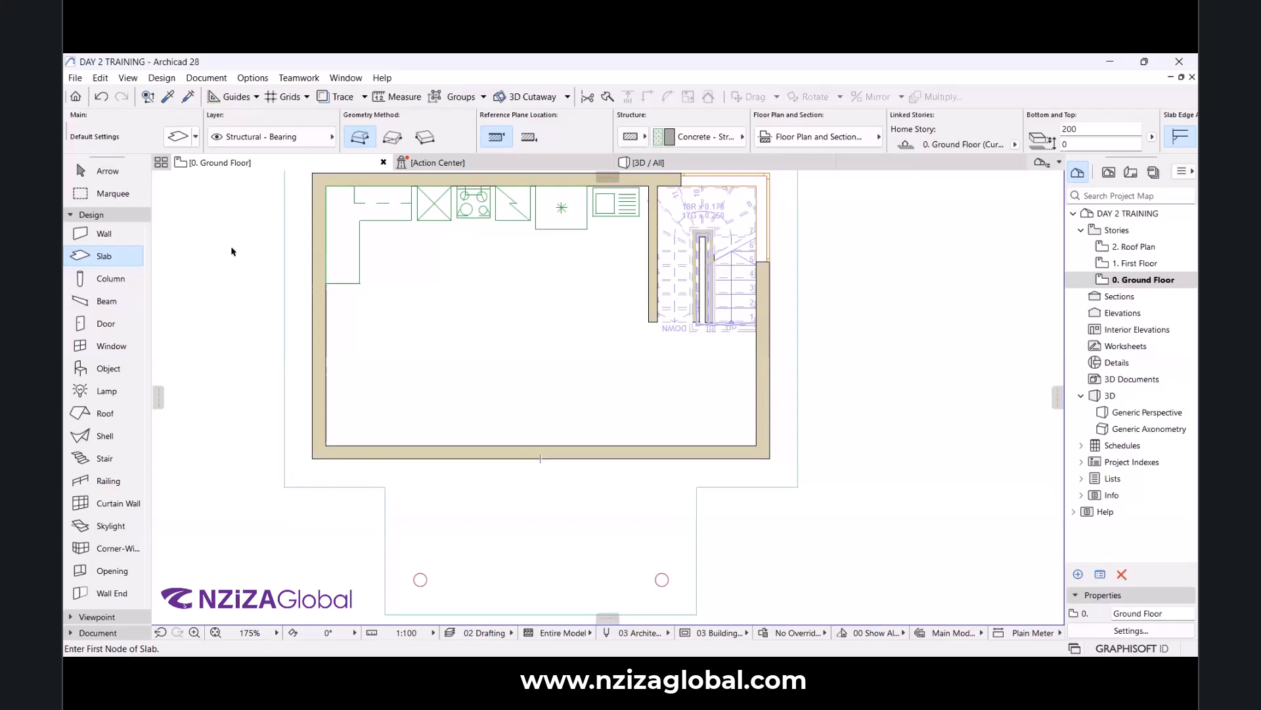
key(Escape)
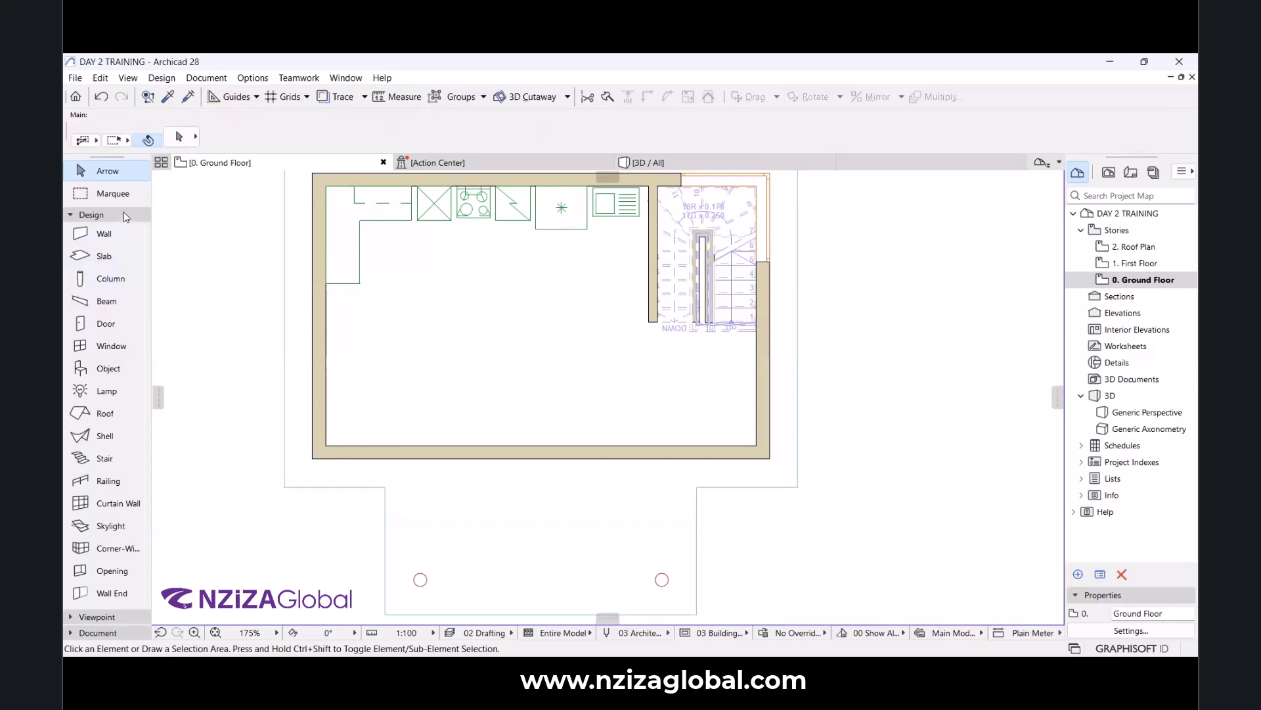
click(164, 79)
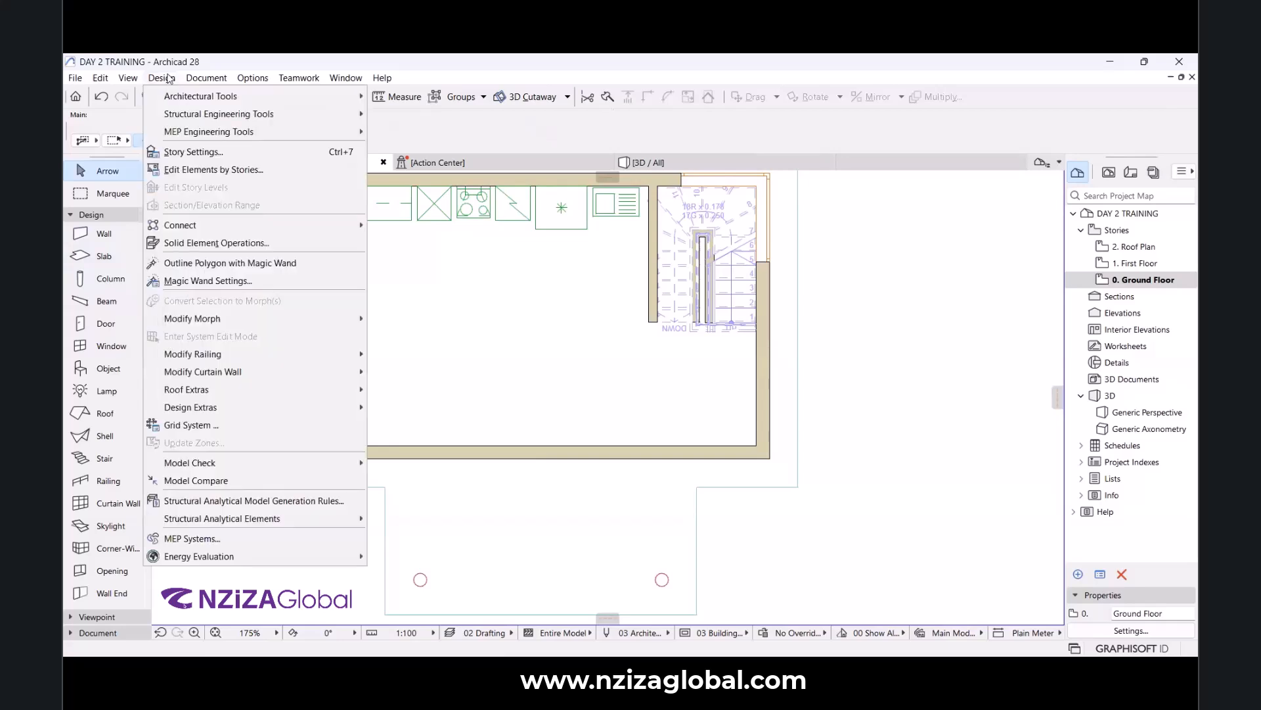
click(169, 78)
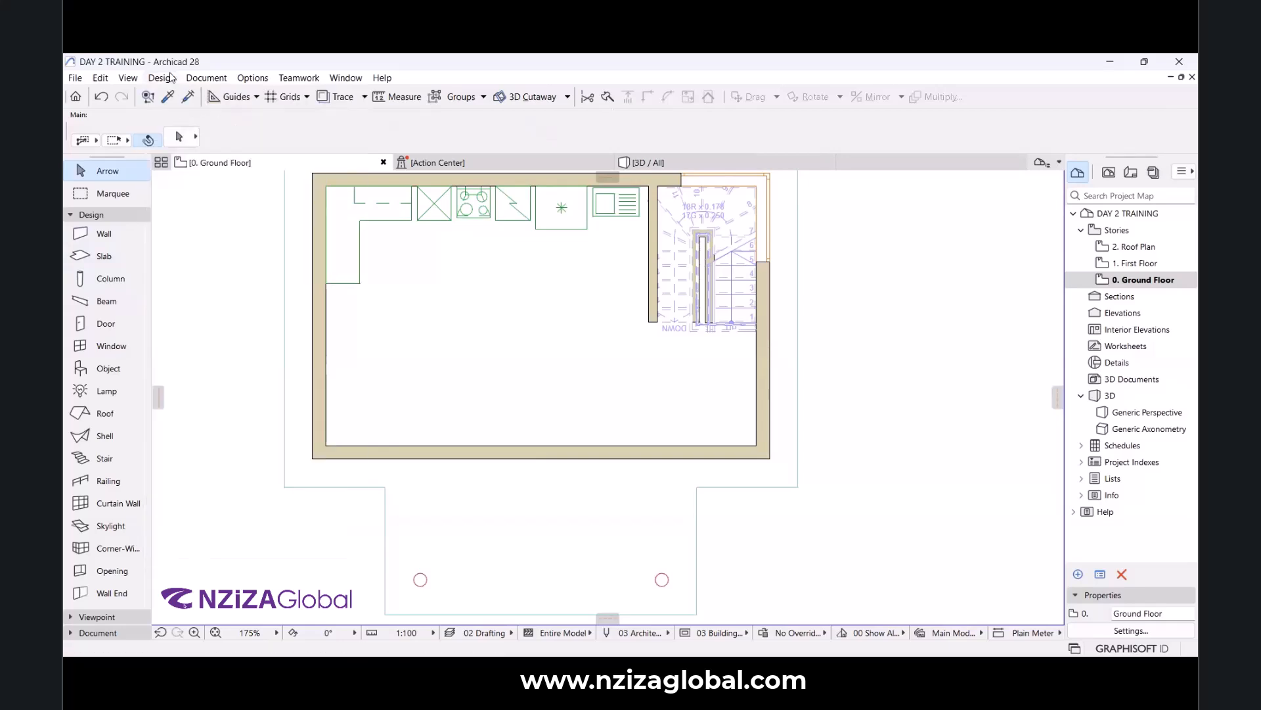
Open the Grid System settings for the ground floor plan.
click(170, 78)
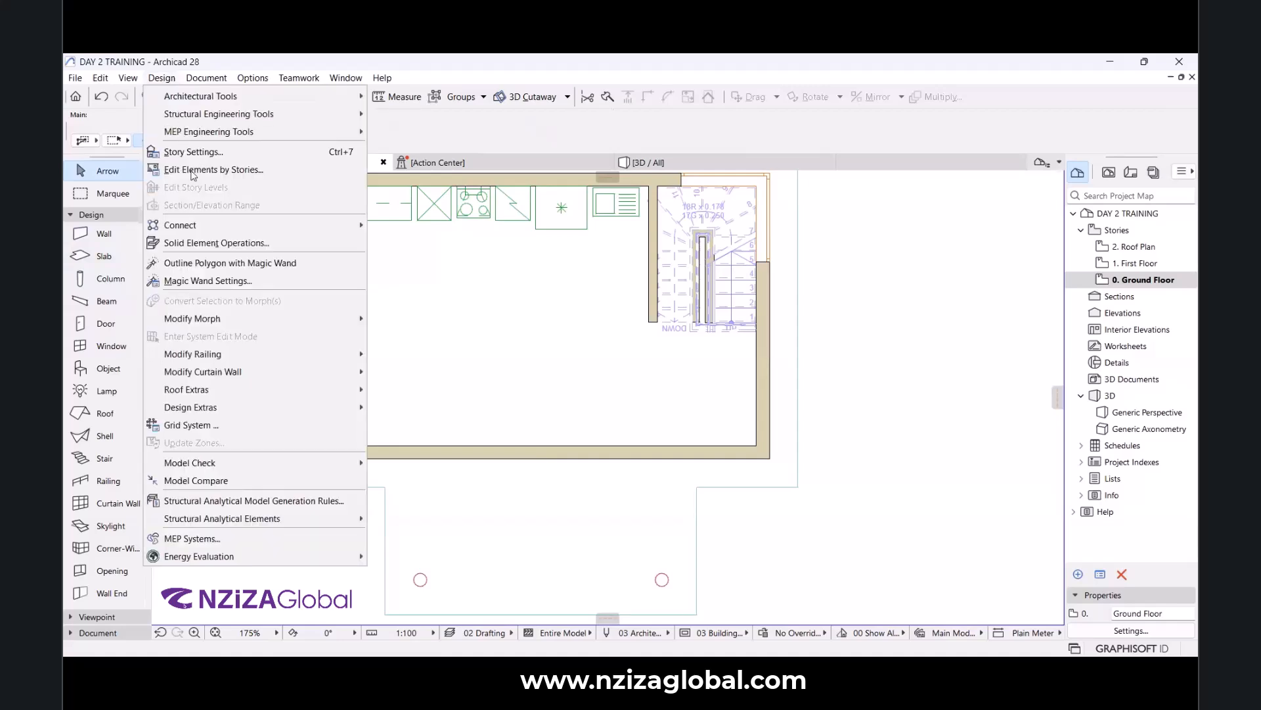
click(188, 427)
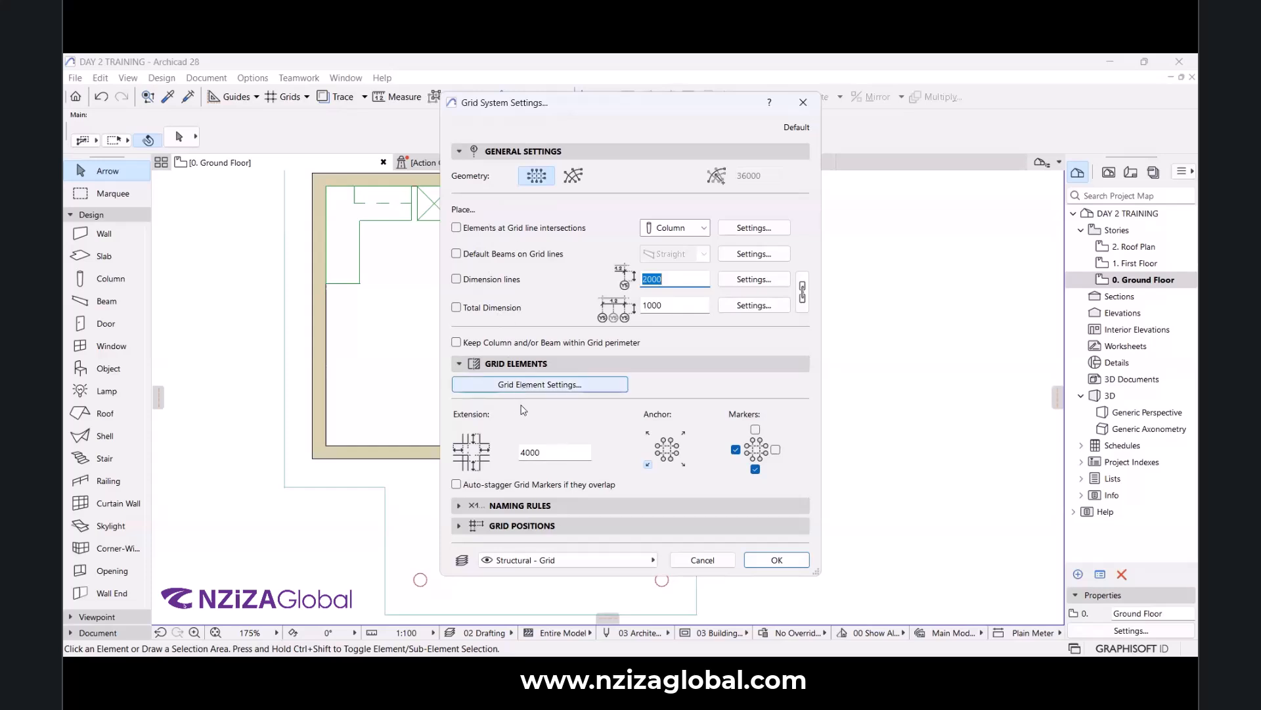
click(548, 394)
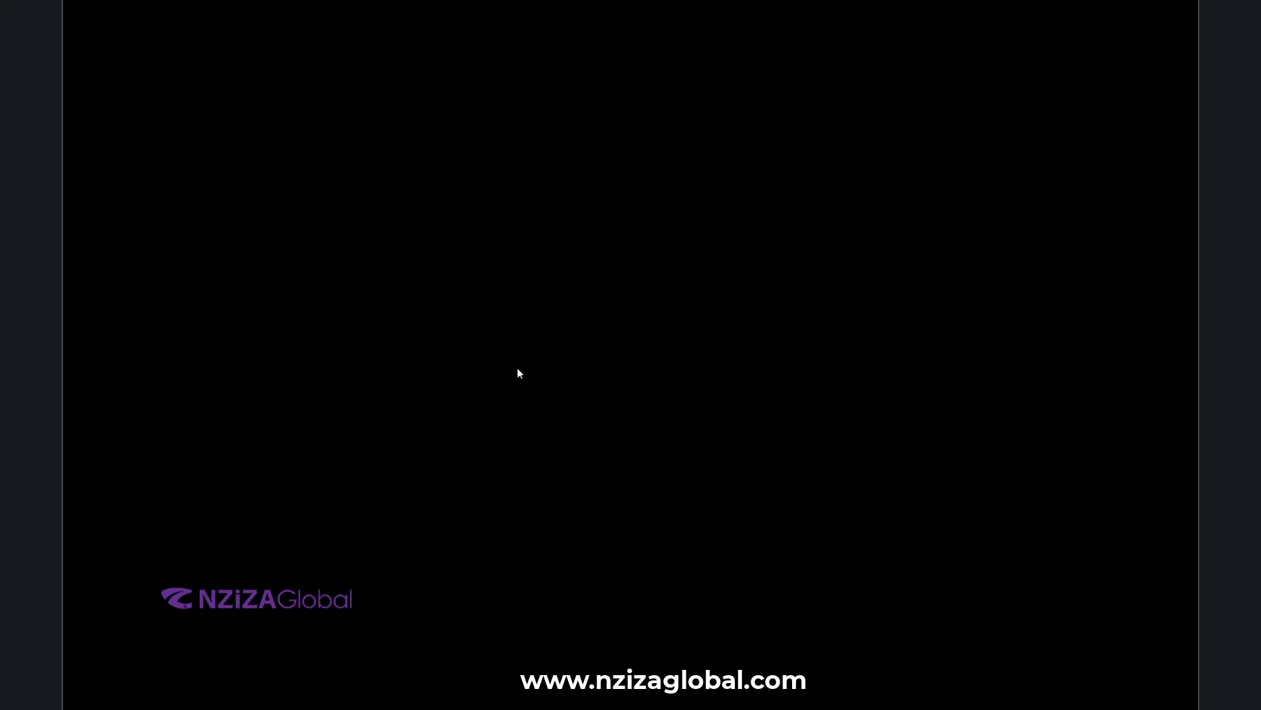
Examine the grid lines and their markers on the floor plans in GF.pdf, and return to the Grid System settings in Archicad.
scroll(512, 385, up, 4)
scroll(513, 385, down, 1)
scroll(513, 385, up, 1)
scroll(513, 385, down, 2)
scroll(512, 385, up, 2)
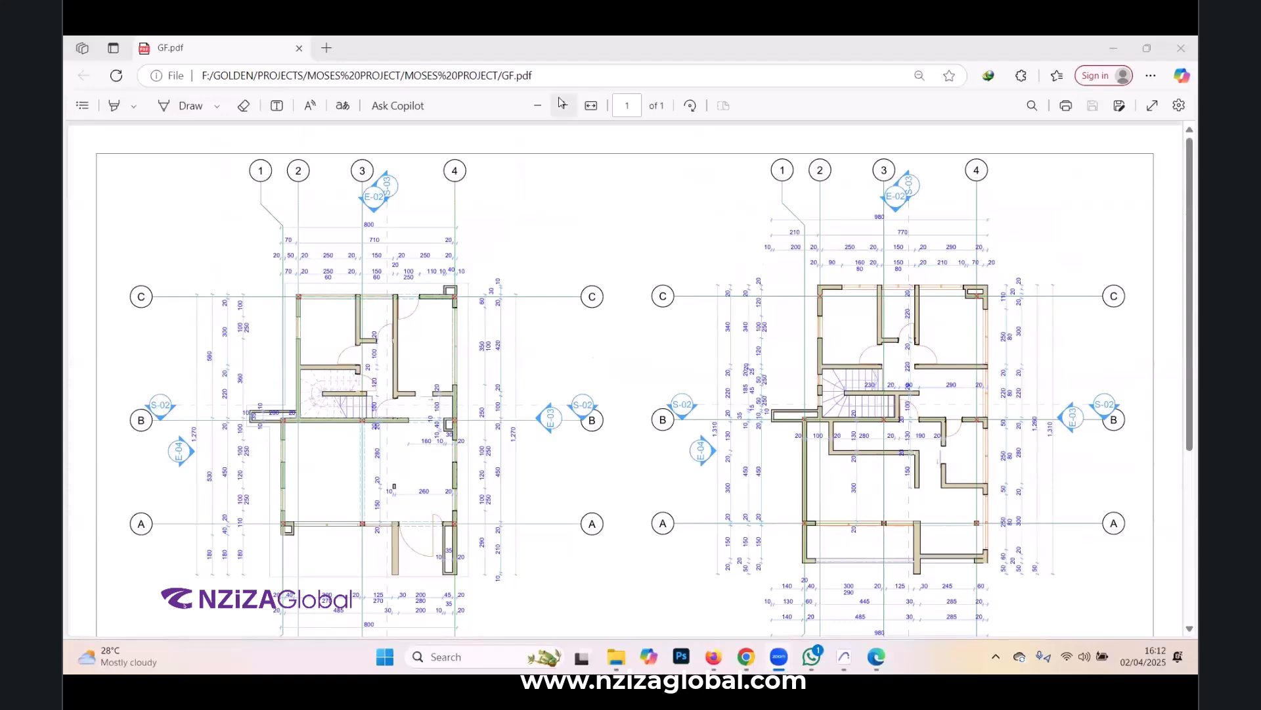
click(537, 105)
click(538, 105)
click(539, 105)
click(539, 105)
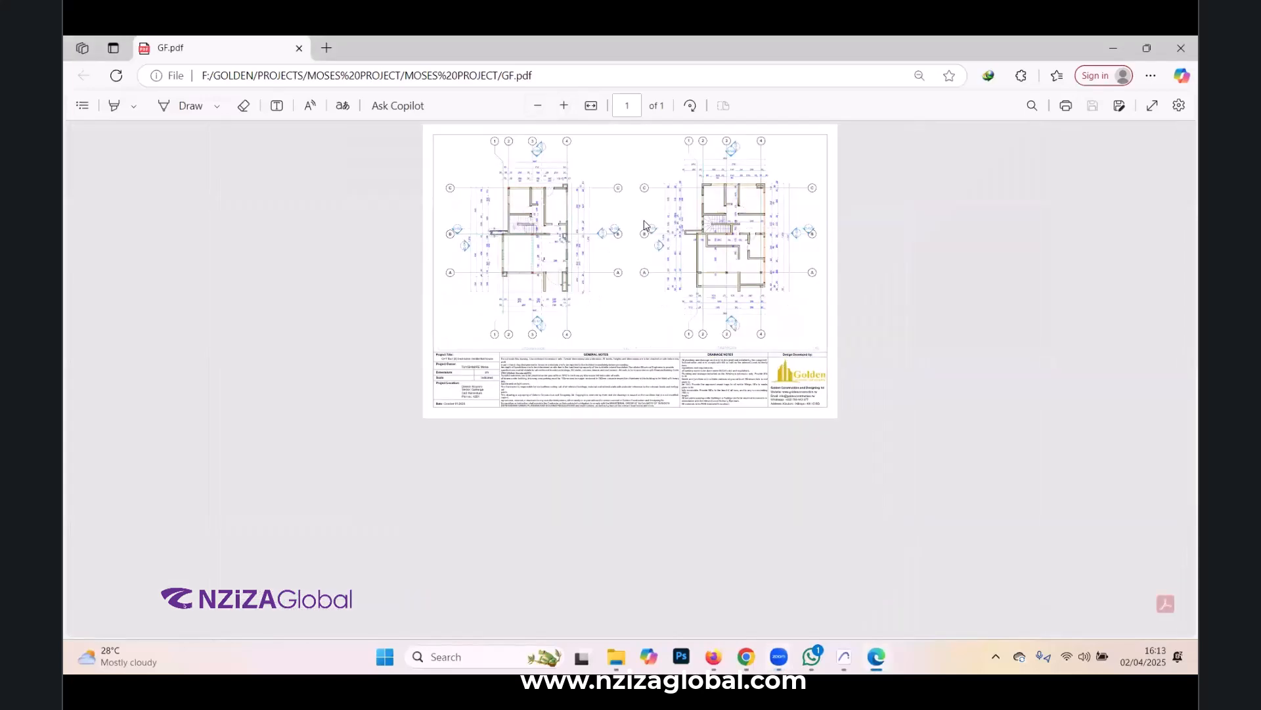
click(564, 105)
click(563, 105)
click(564, 105)
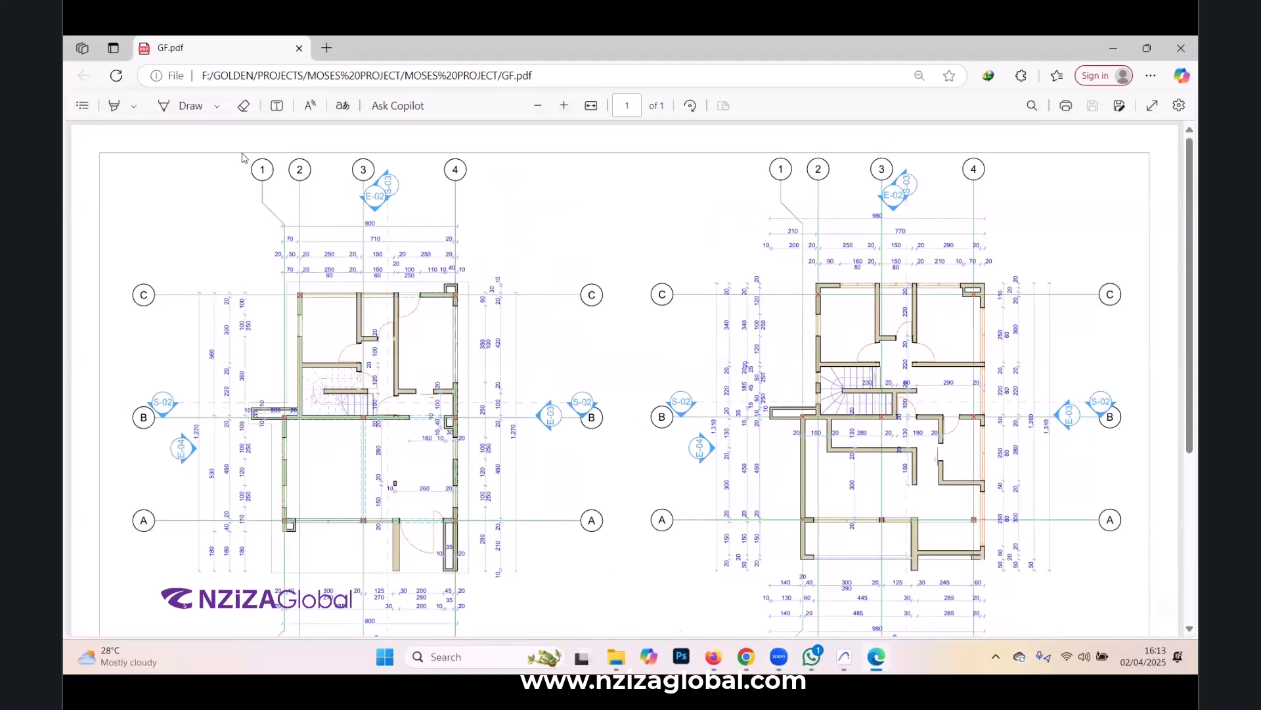
ctrl+scroll(309, 351, down, 3)
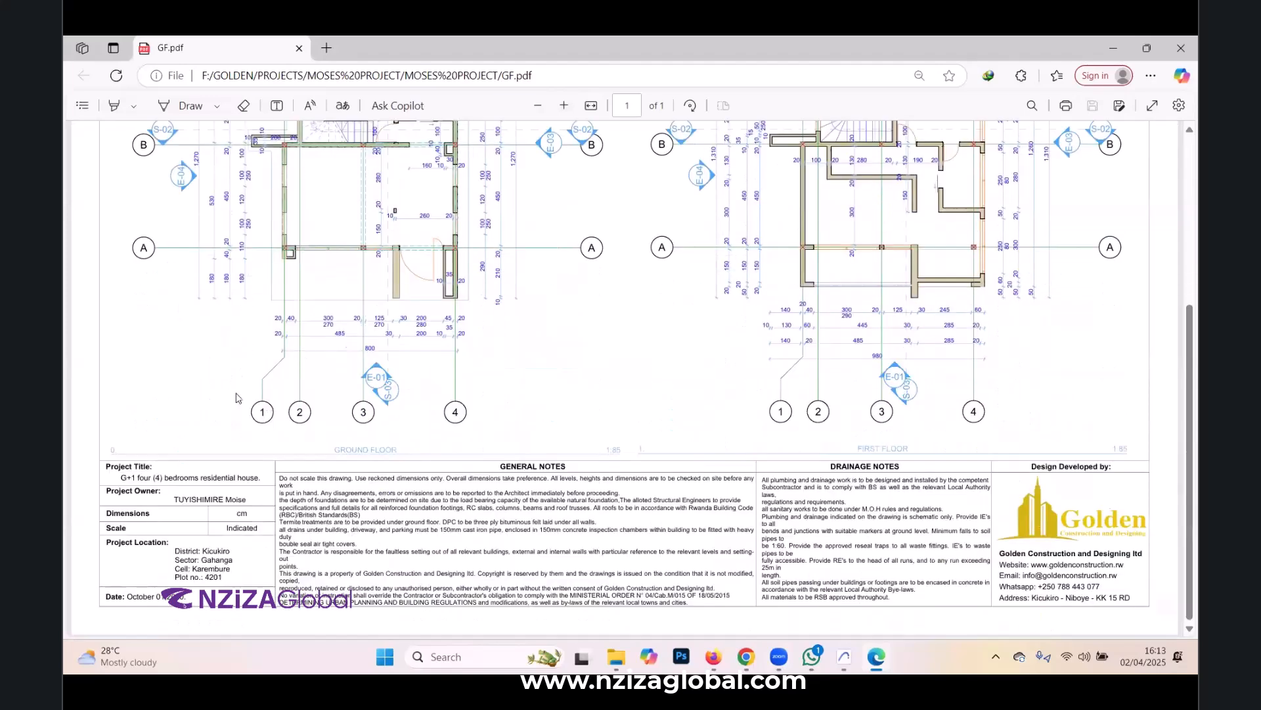
ctrl+scroll(243, 399, up, 3)
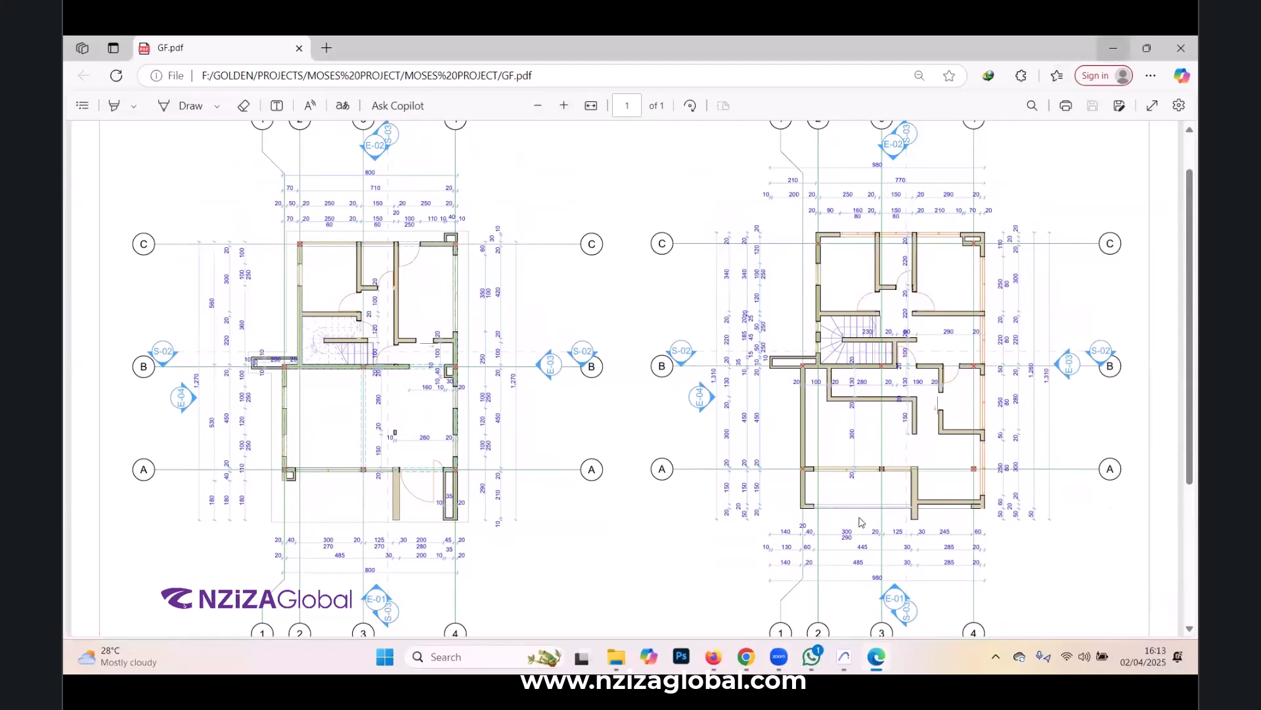
click(1114, 48)
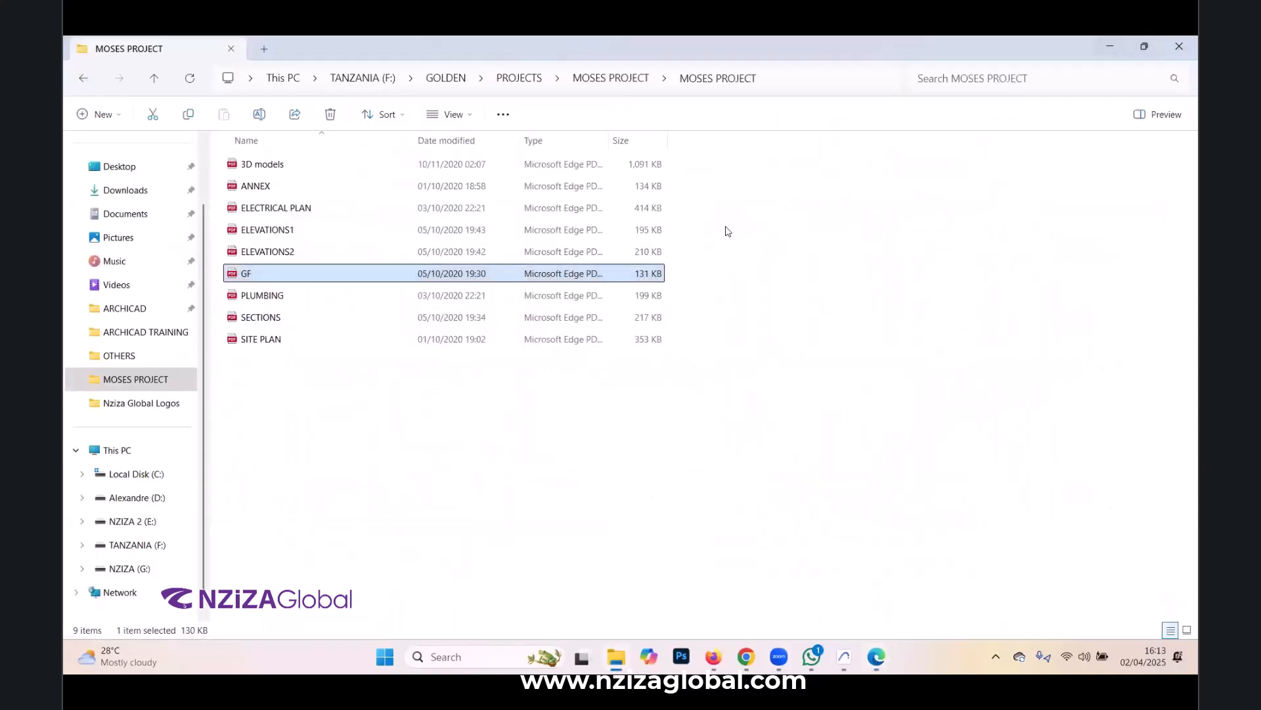
click(1110, 46)
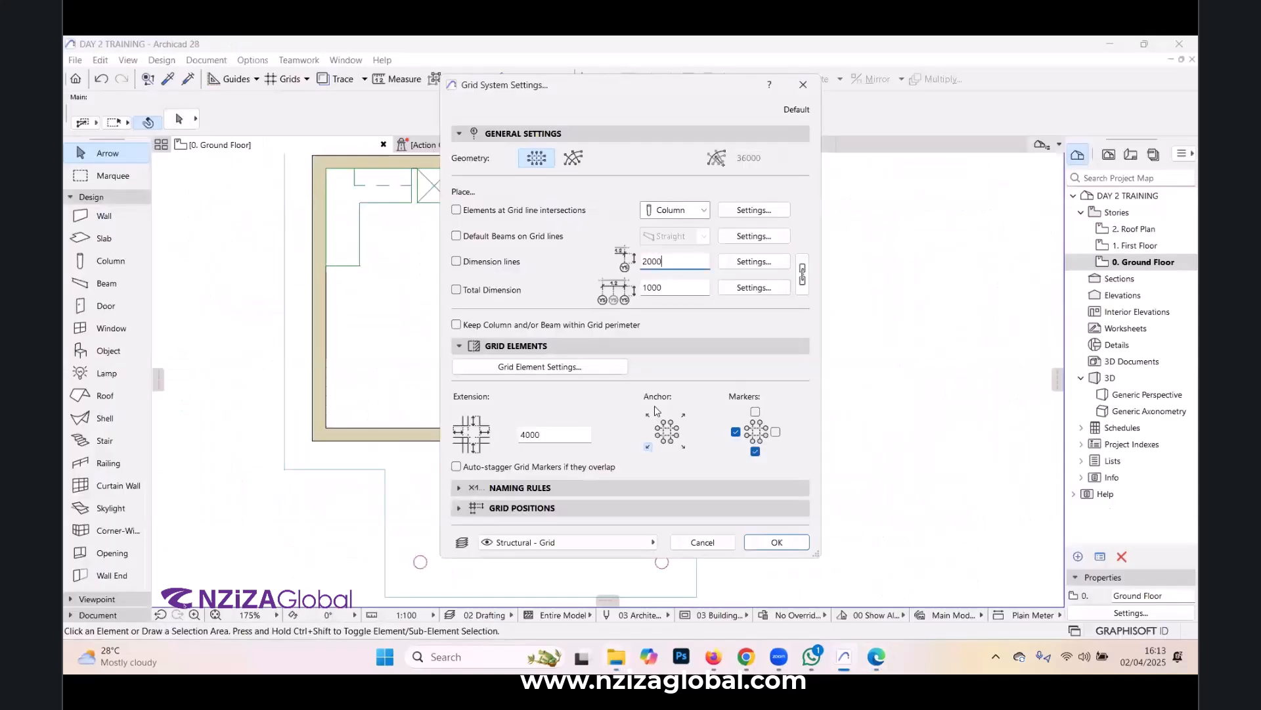
Enable grid markers on all four sides and set the grid line extension to 2000.
click(755, 412)
click(776, 431)
double_click(529, 435)
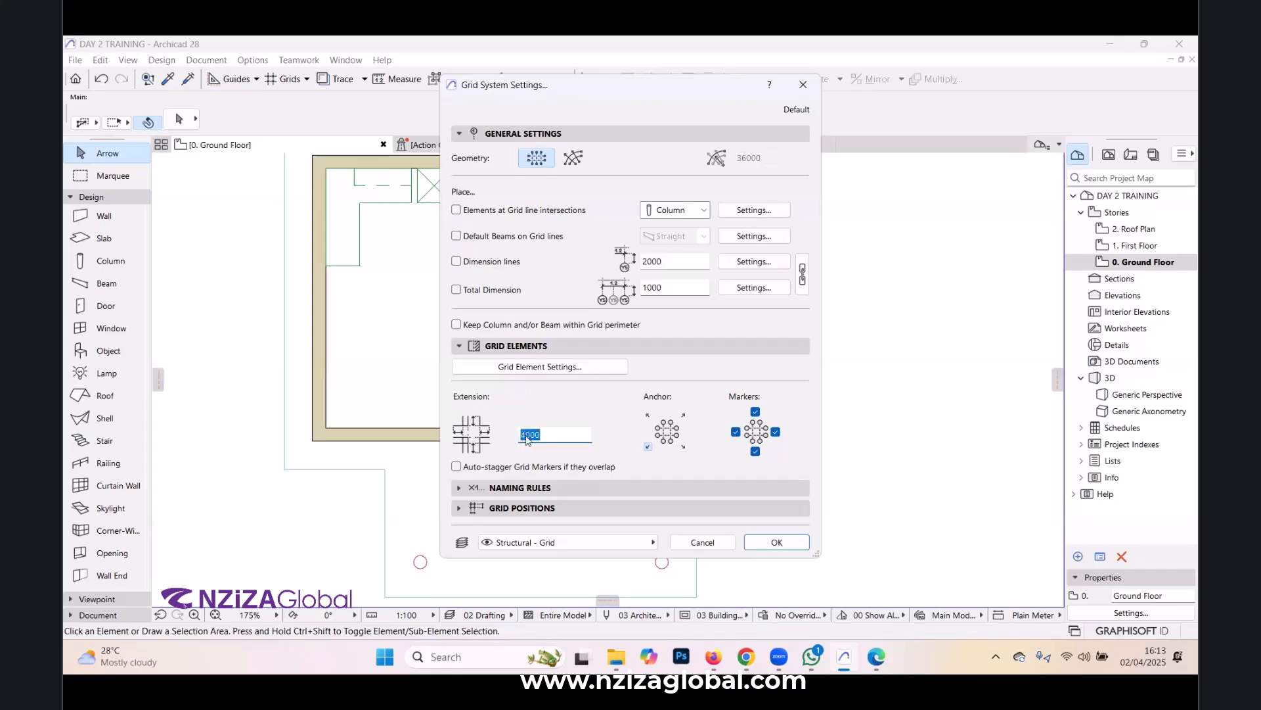
drag(526, 435, 521, 435)
text(2)
In the grid element settings, change the floor plan grid line pen to black pen 1.
click(524, 370)
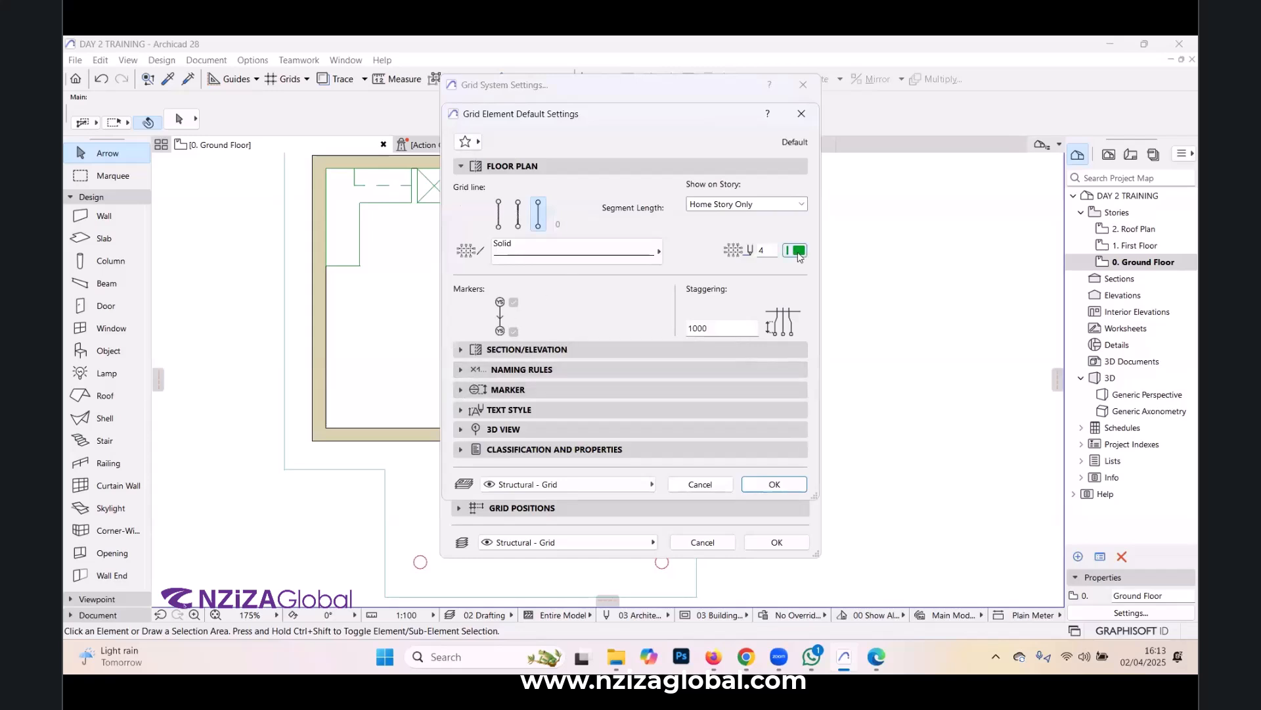
click(796, 252)
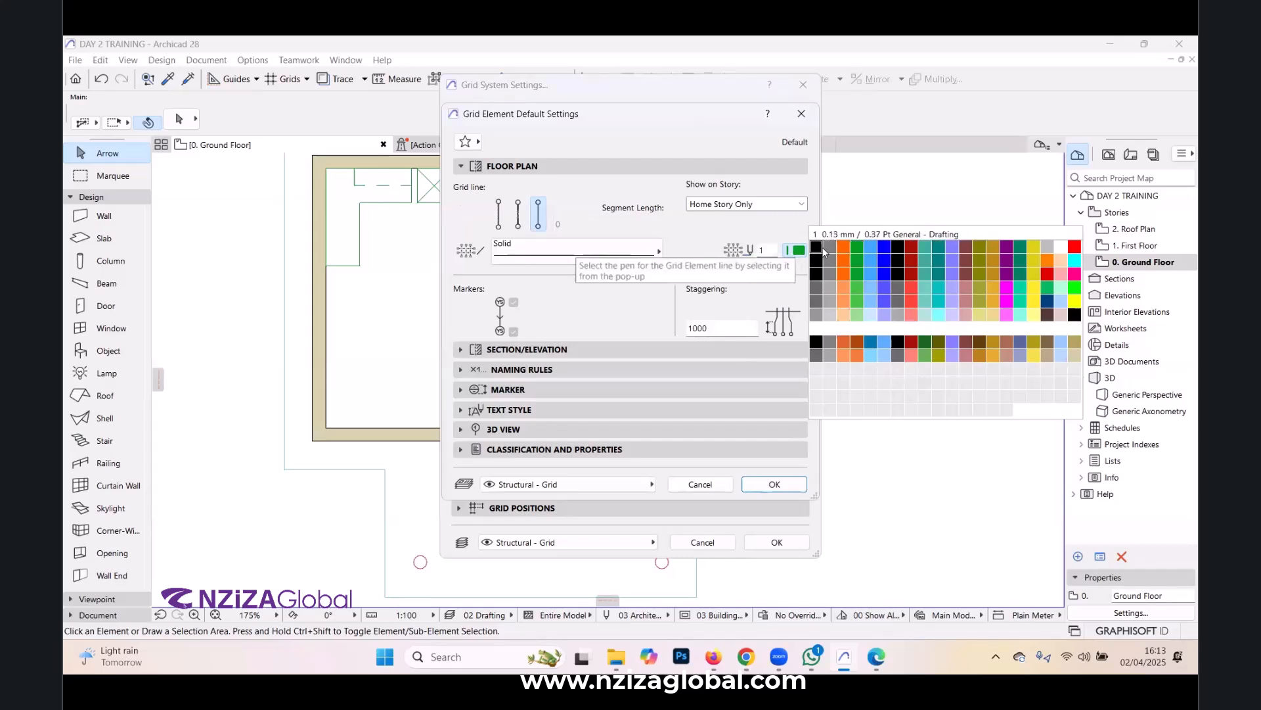
click(817, 247)
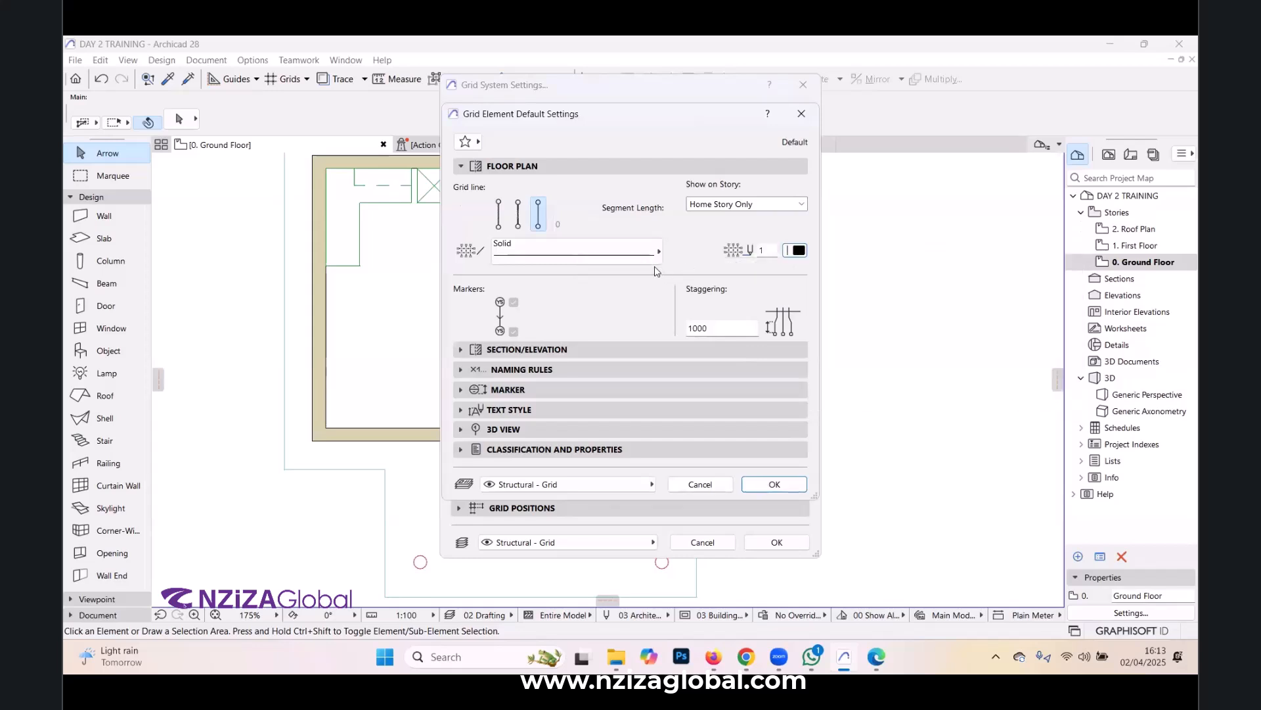
Review the section/elevation, naming rules, marker, text style and 3D view options of the grid elements.
click(524, 349)
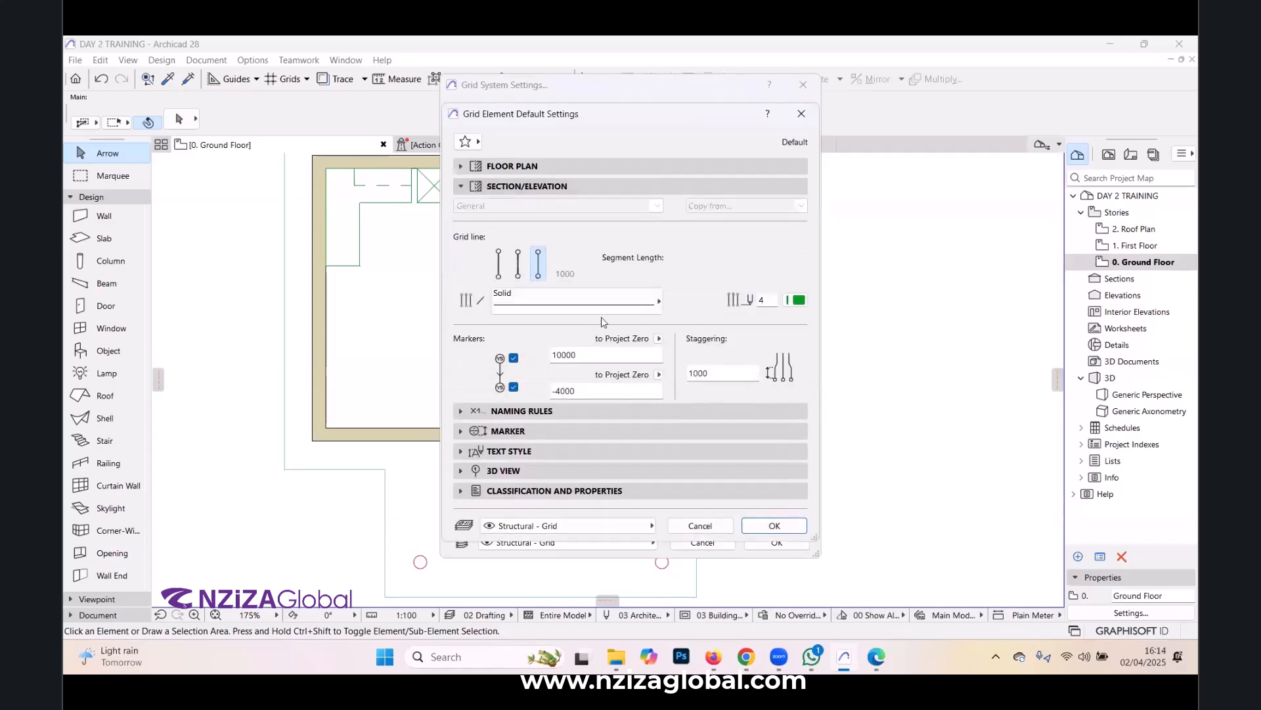
click(519, 410)
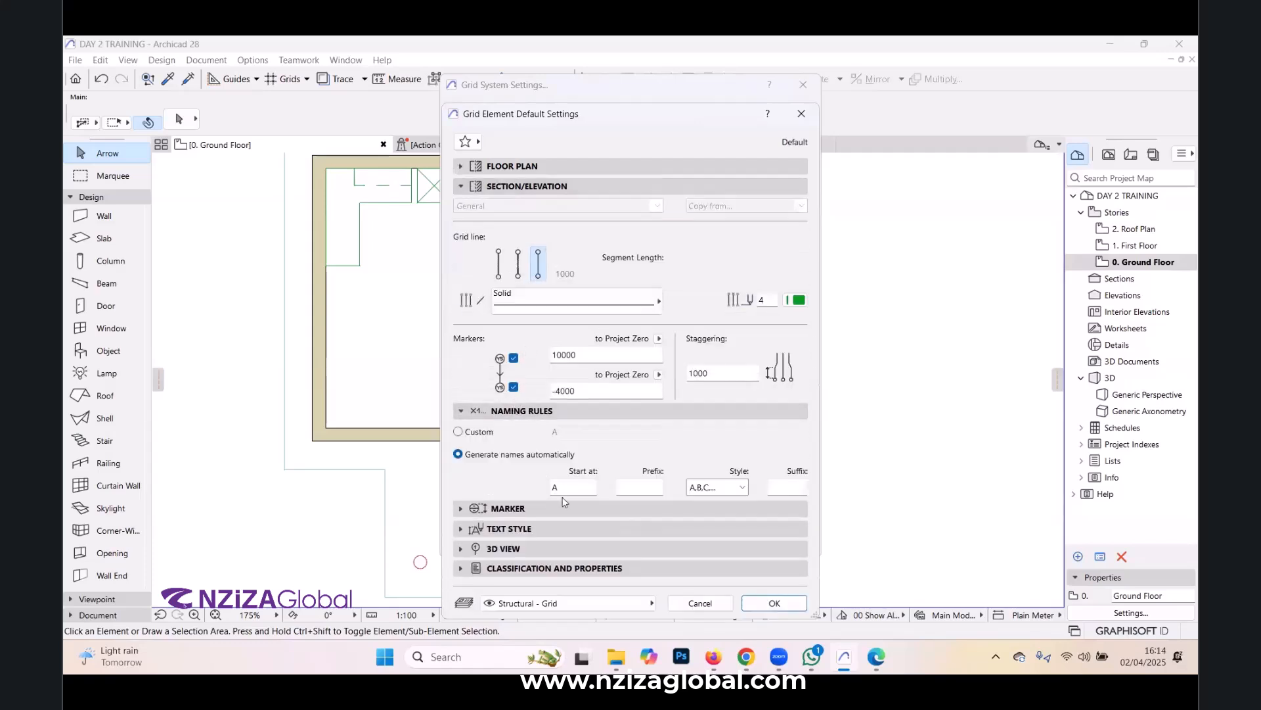
click(519, 510)
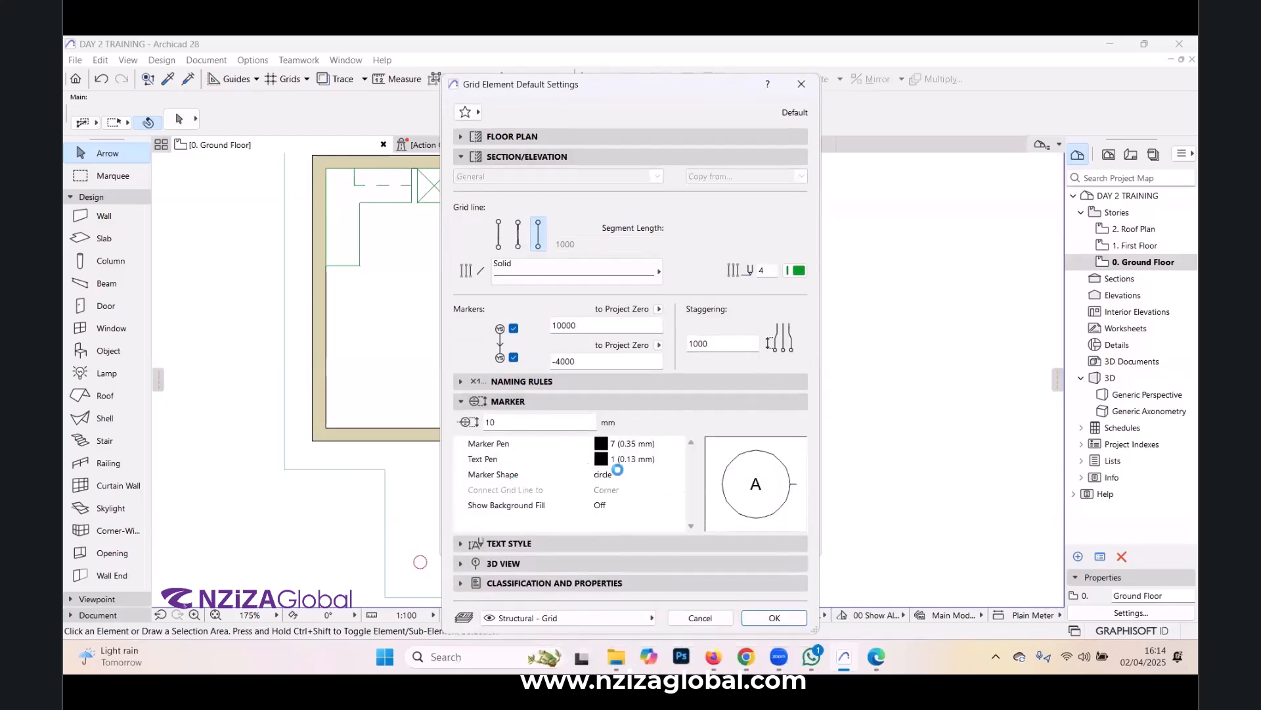
click(526, 424)
click(499, 546)
click(532, 523)
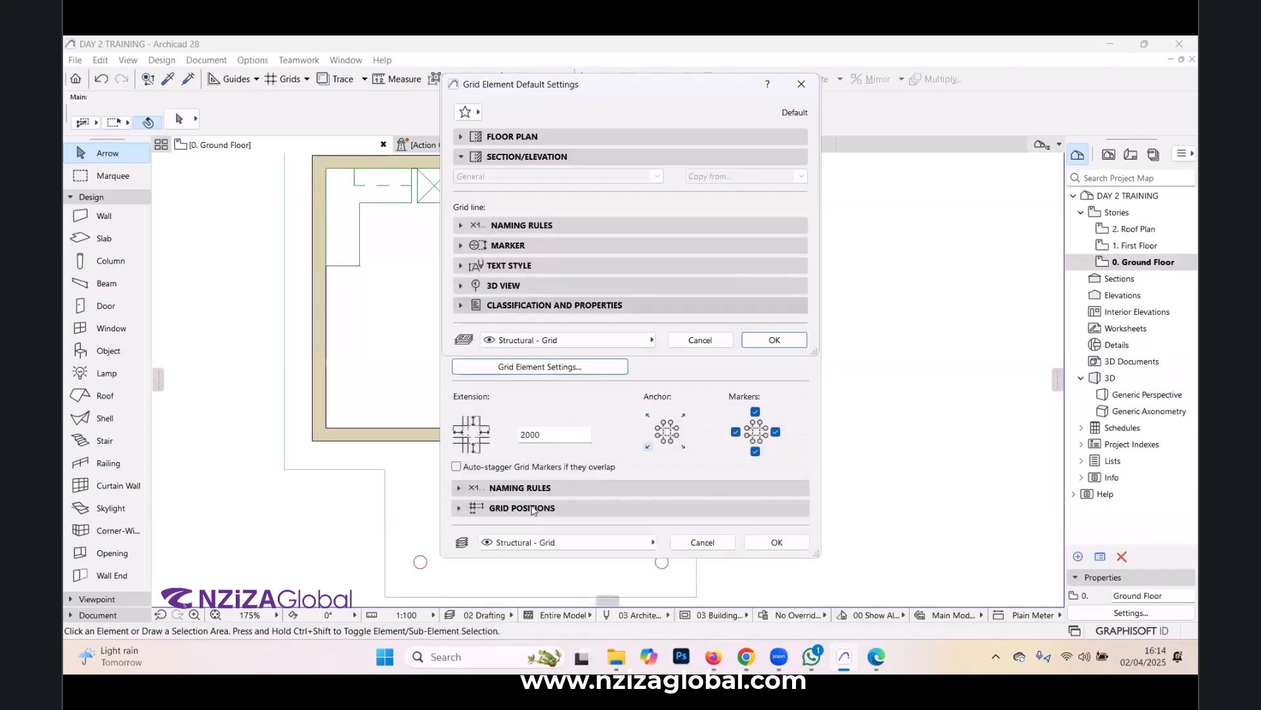
click(520, 241)
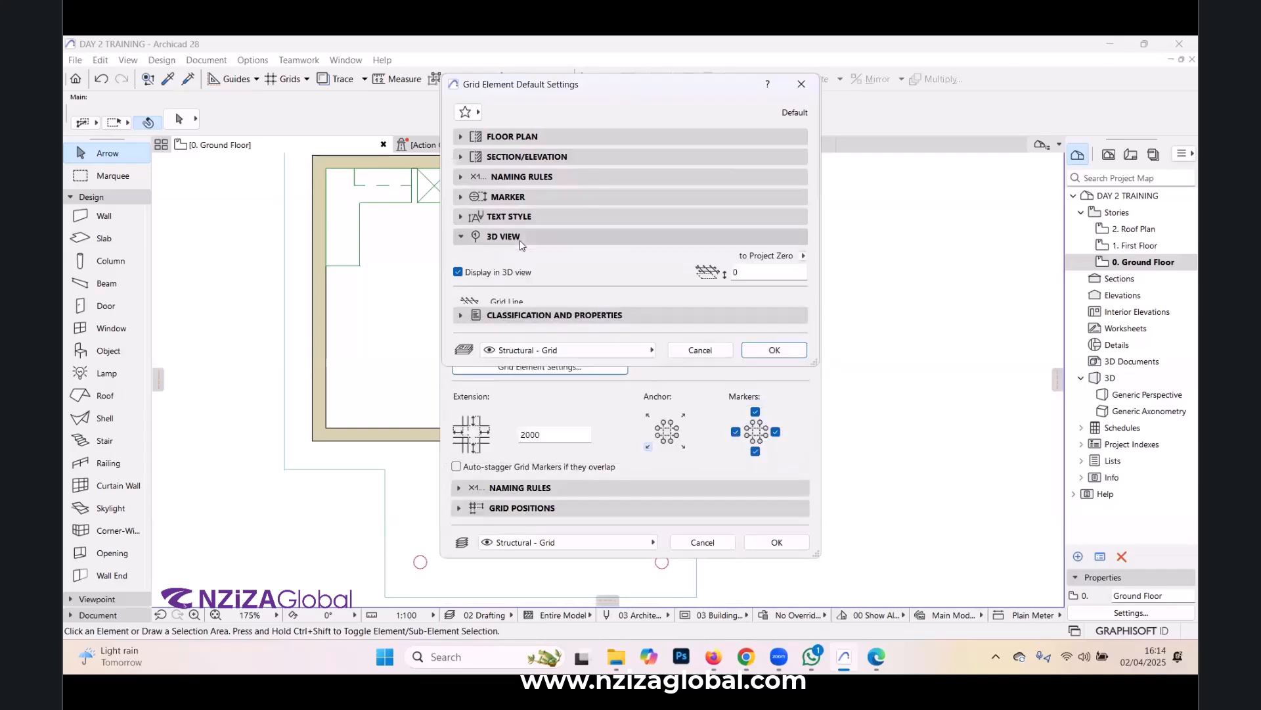
click(520, 238)
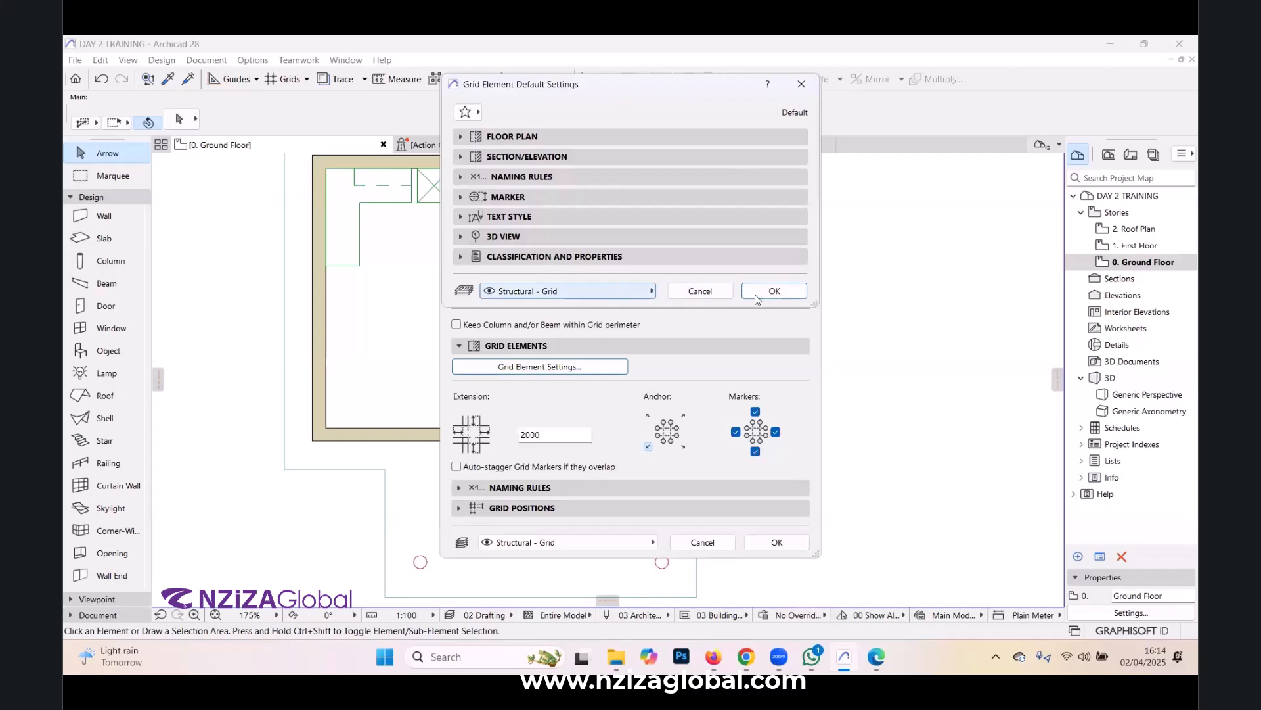
Accept the grid element settings and open the grid system's naming rules and grid positions.
click(774, 291)
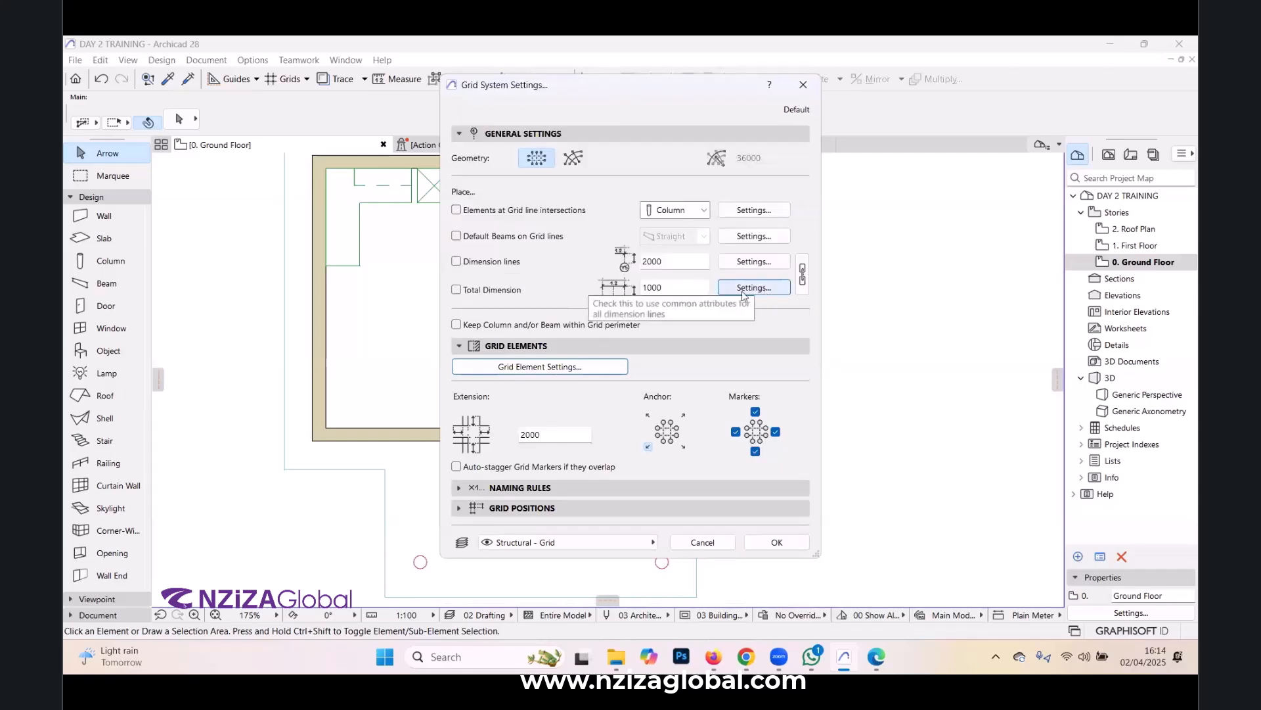
click(525, 487)
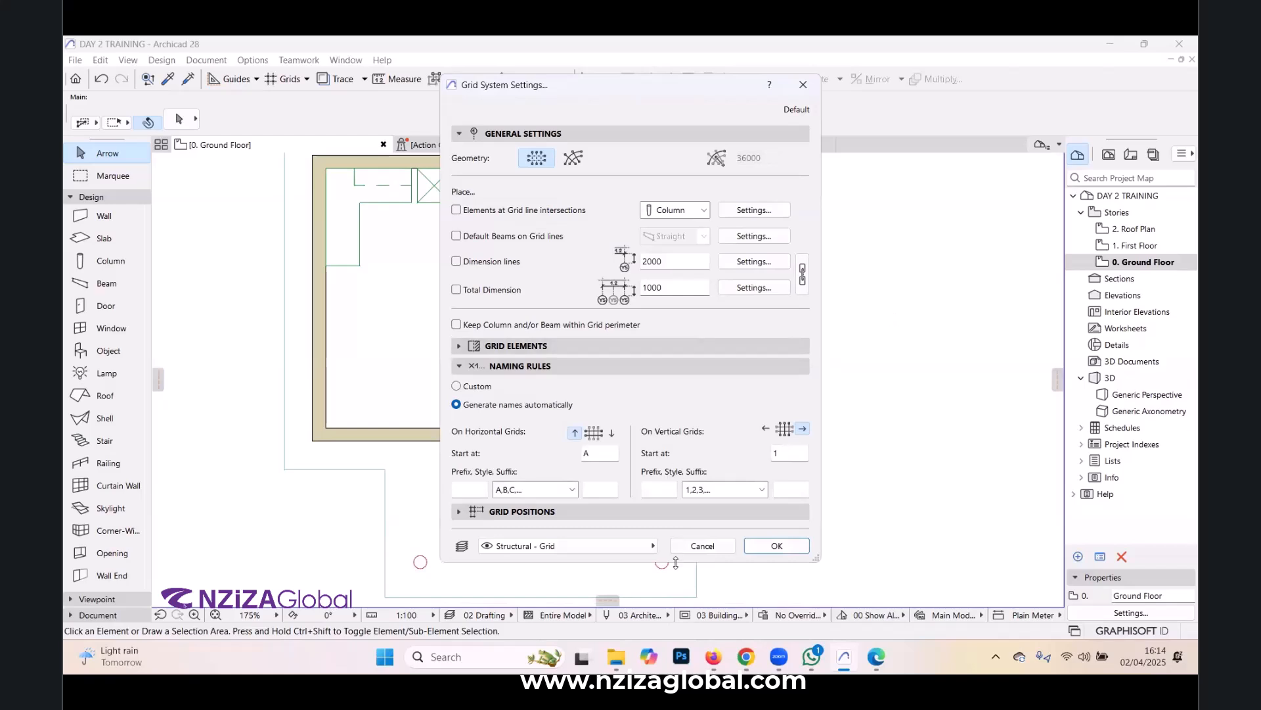
click(558, 509)
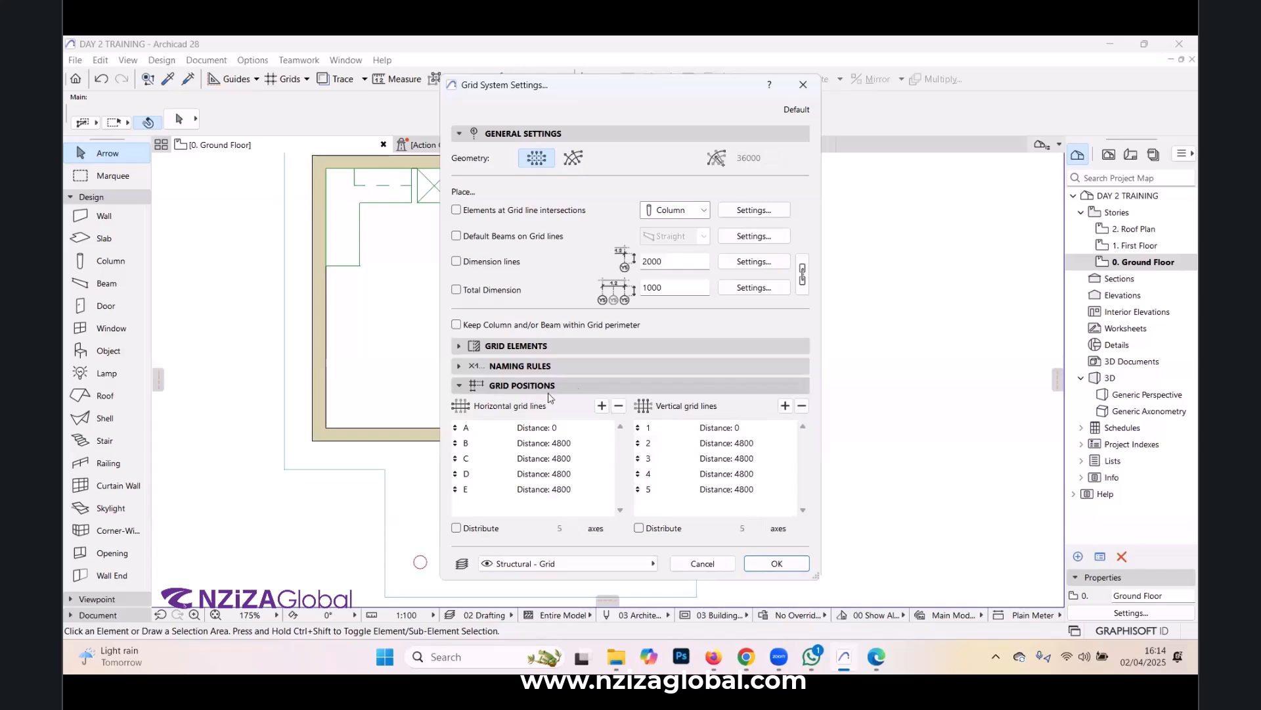
Set the distance of horizontal grid line B to 3000.
click(557, 430)
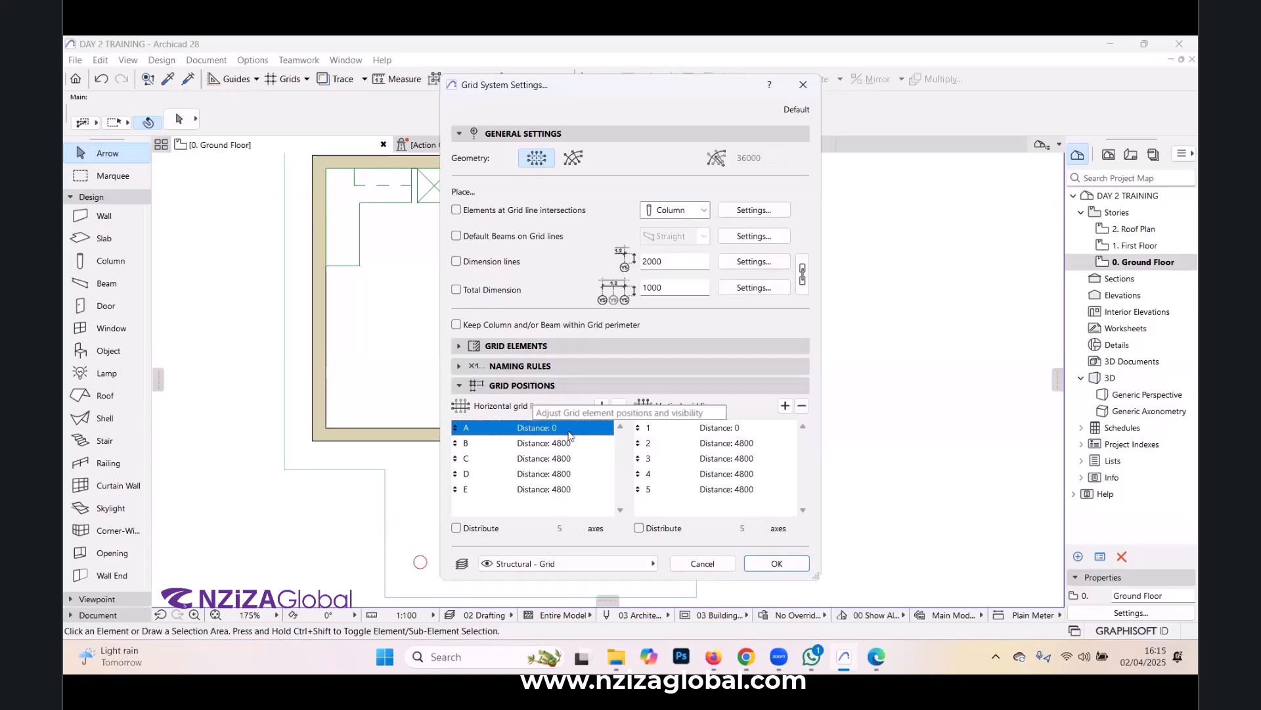
click(569, 444)
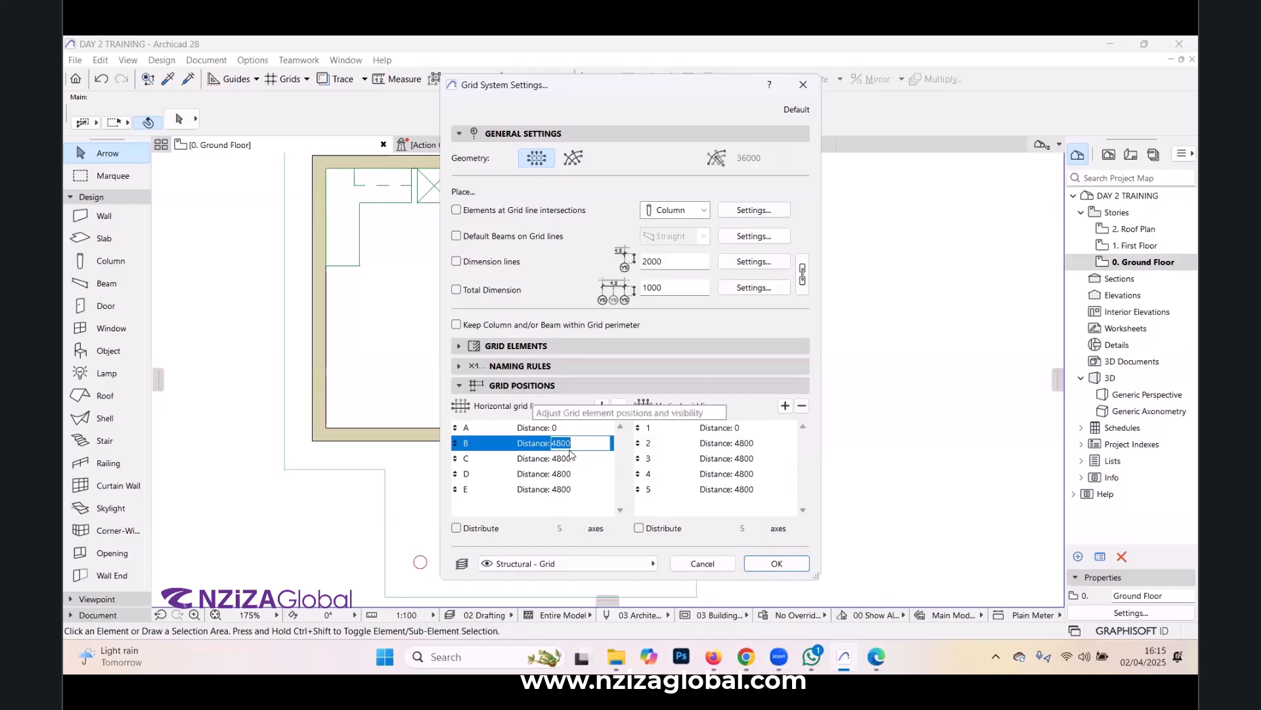
text(300)
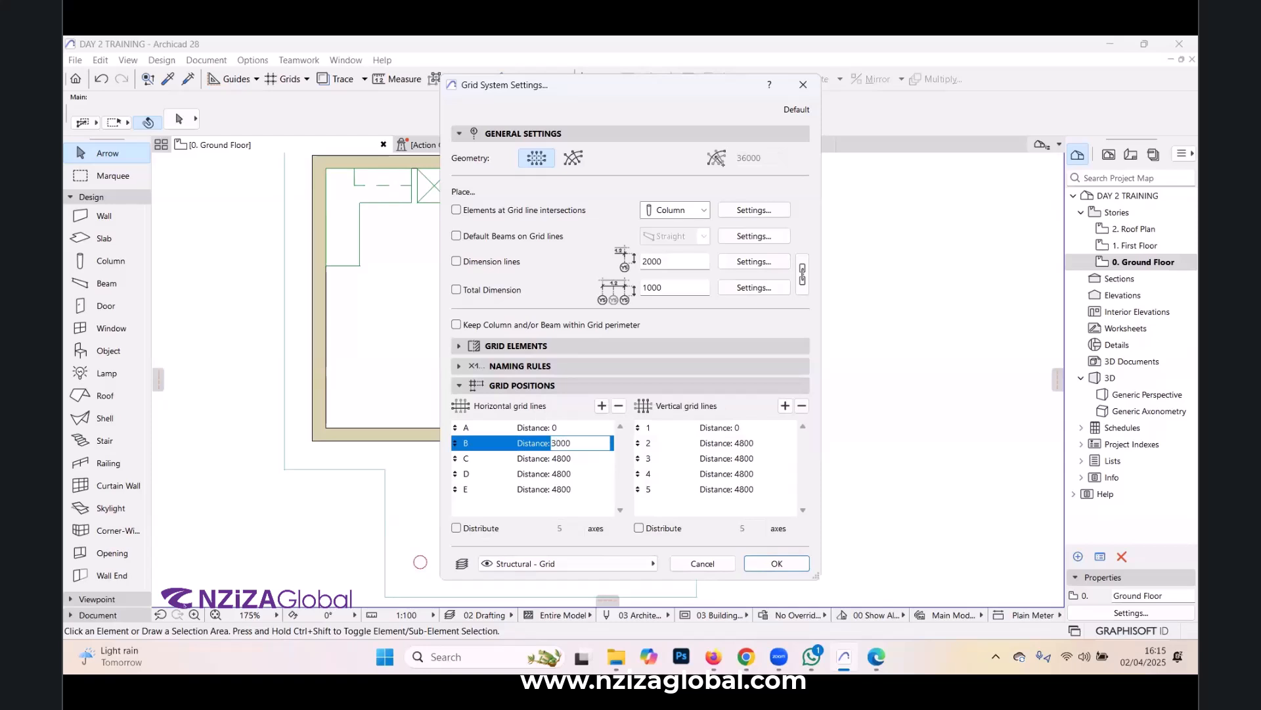
text(0)
click(573, 459)
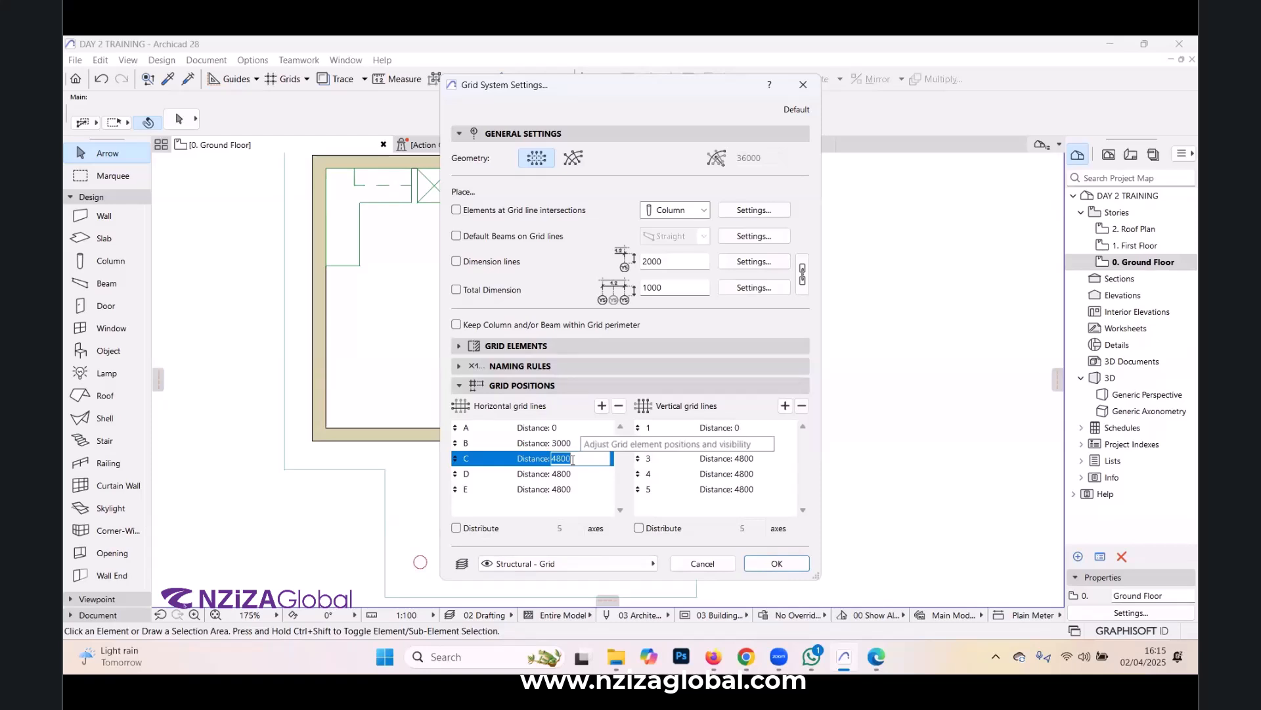
Set the distances of horizontal grid lines B and C to 2500 each.
click(562, 443)
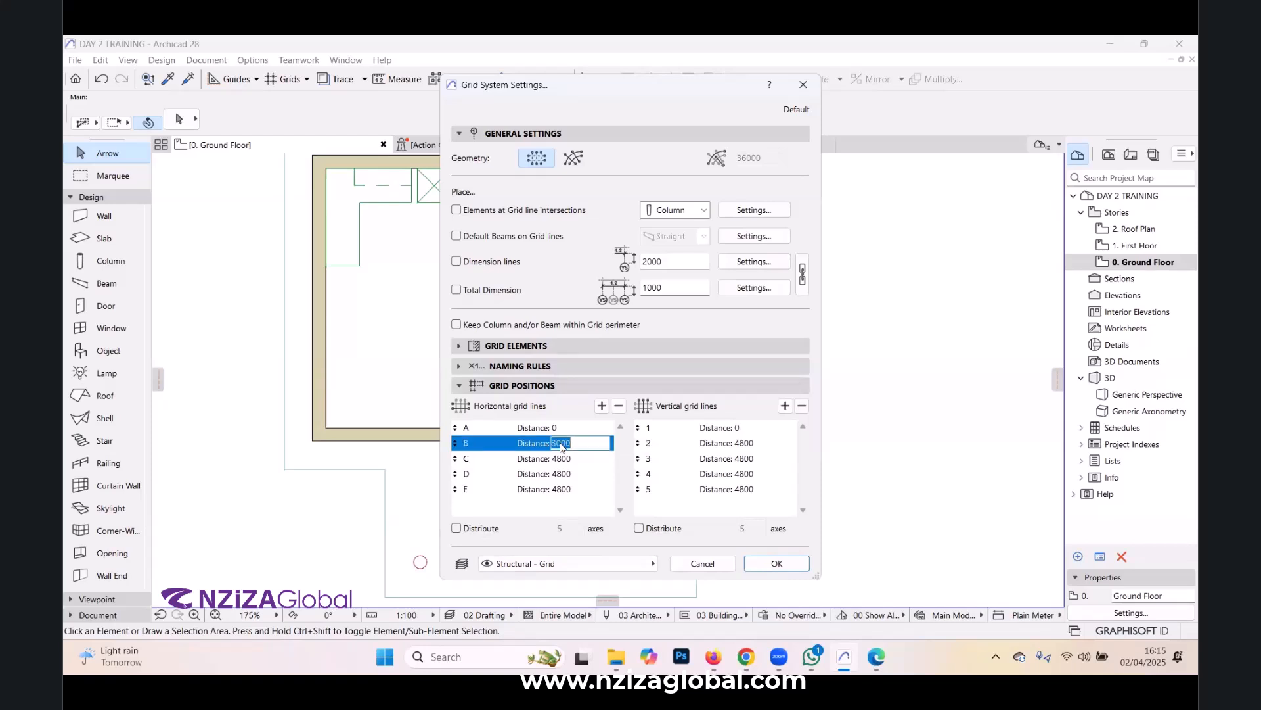
text(500)
drag(573, 445, 534, 449)
text(2500)
click(562, 458)
text(2500)
double_click(563, 459)
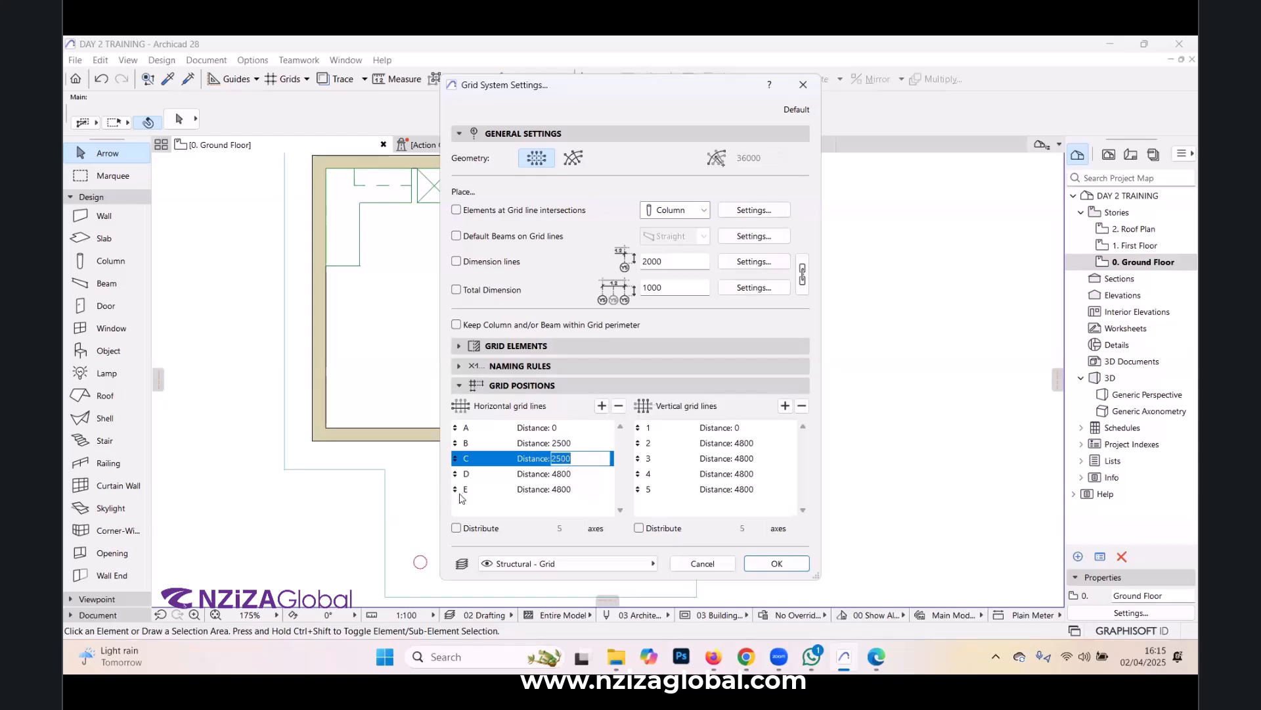
Remove horizontal grid lines E and D from the grid positions.
click(560, 490)
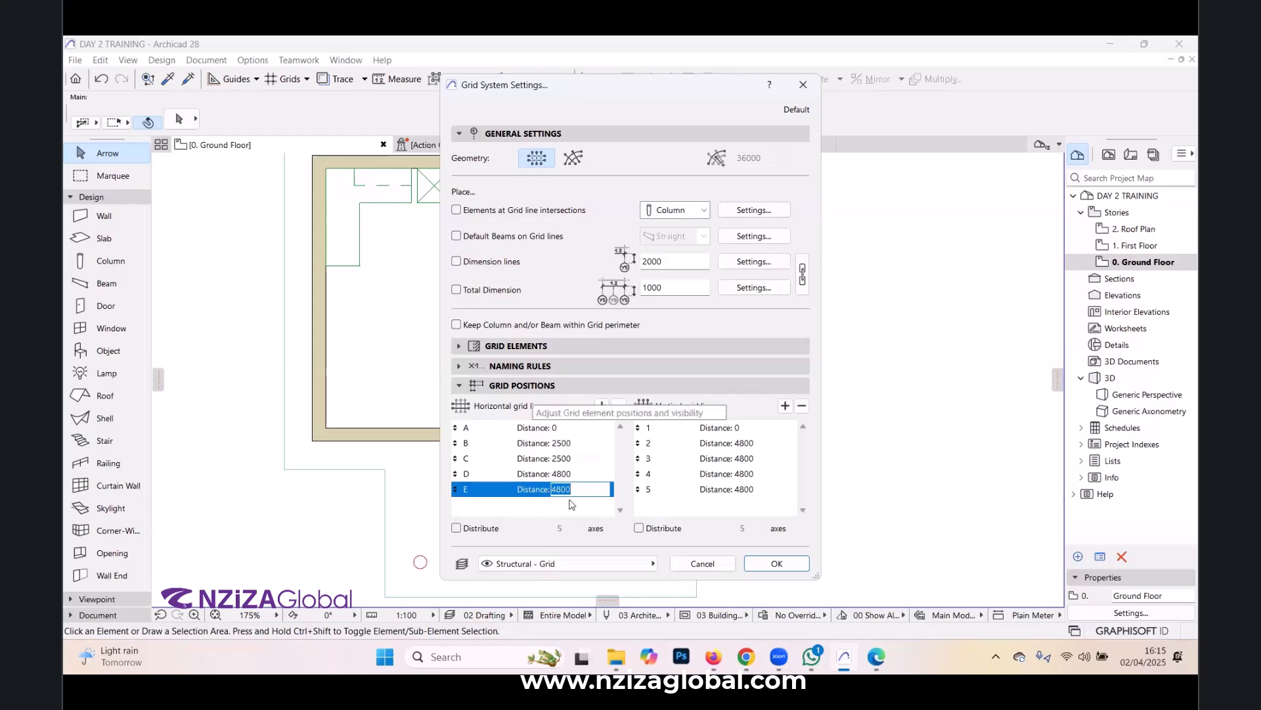
click(619, 407)
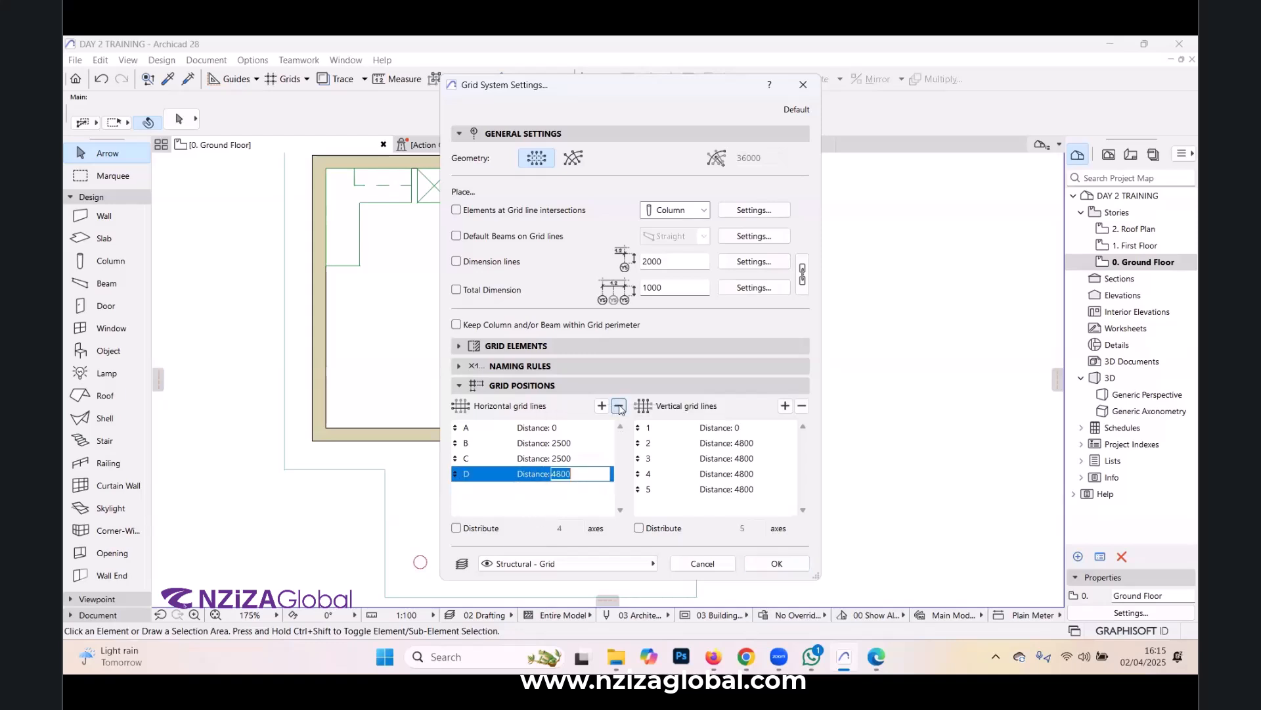
click(619, 406)
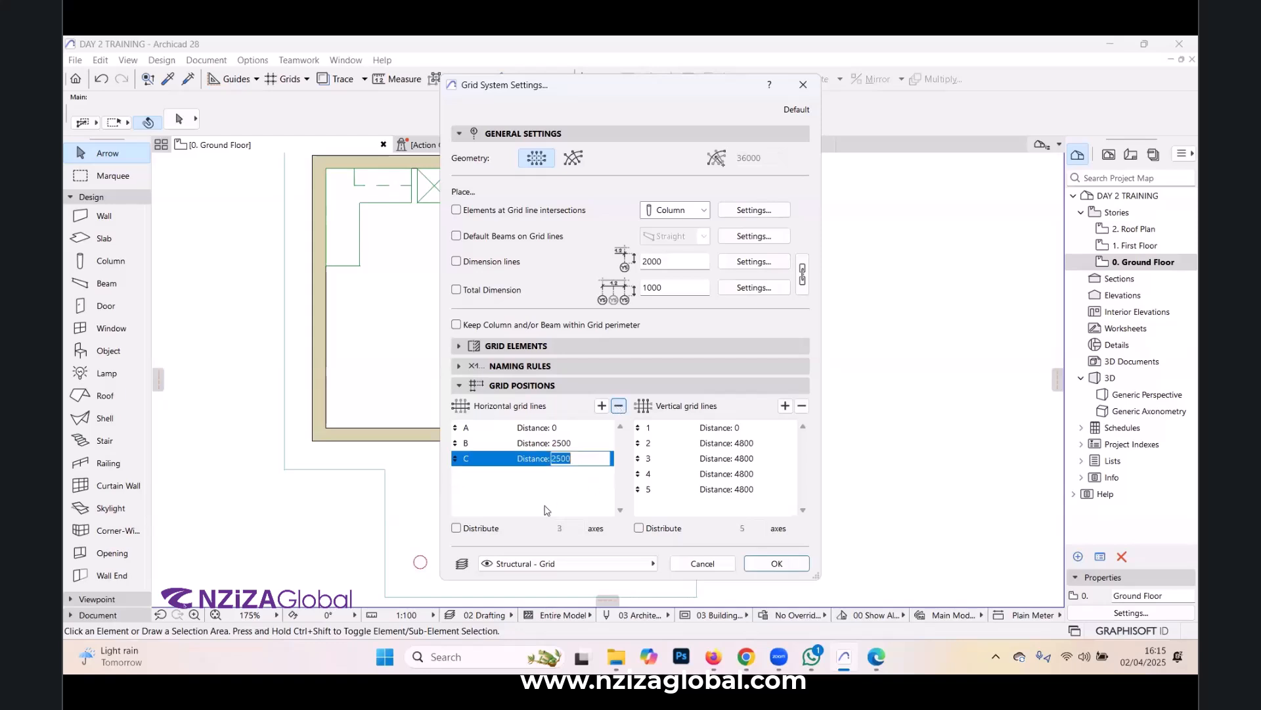
Set the distances of vertical grid lines 2 and 3 to 4000 each.
click(749, 441)
click(756, 429)
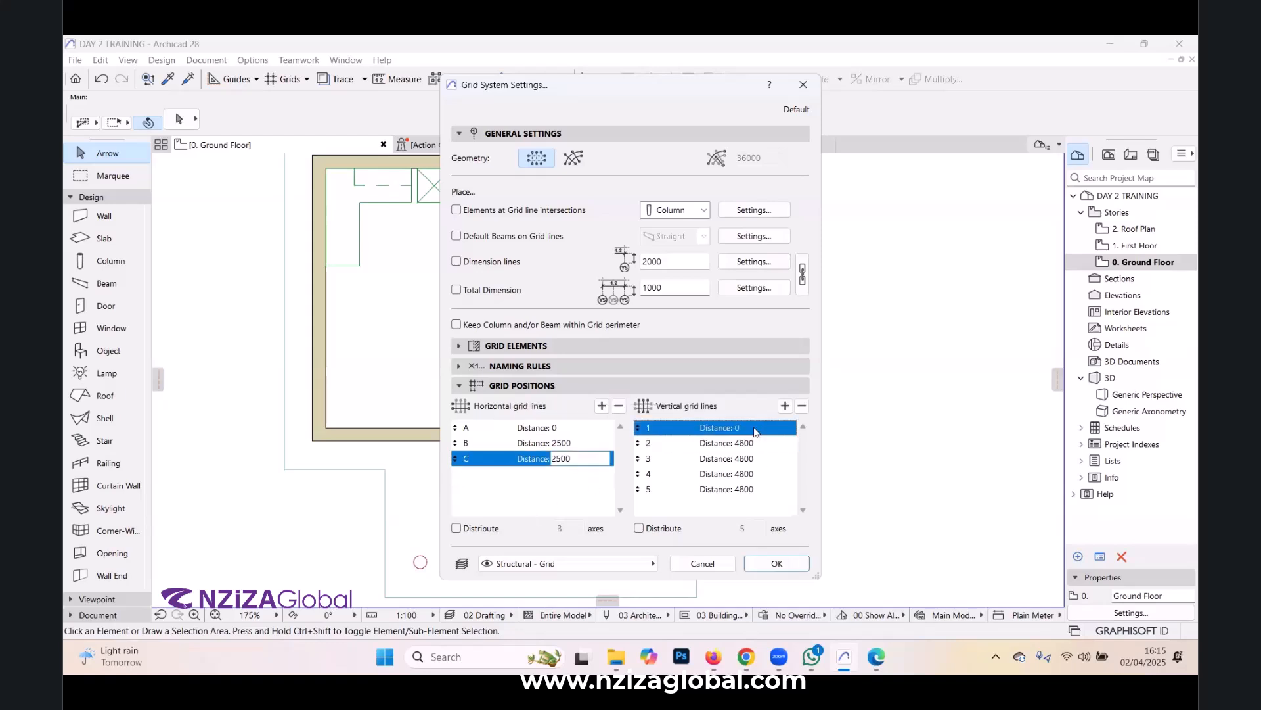
click(749, 443)
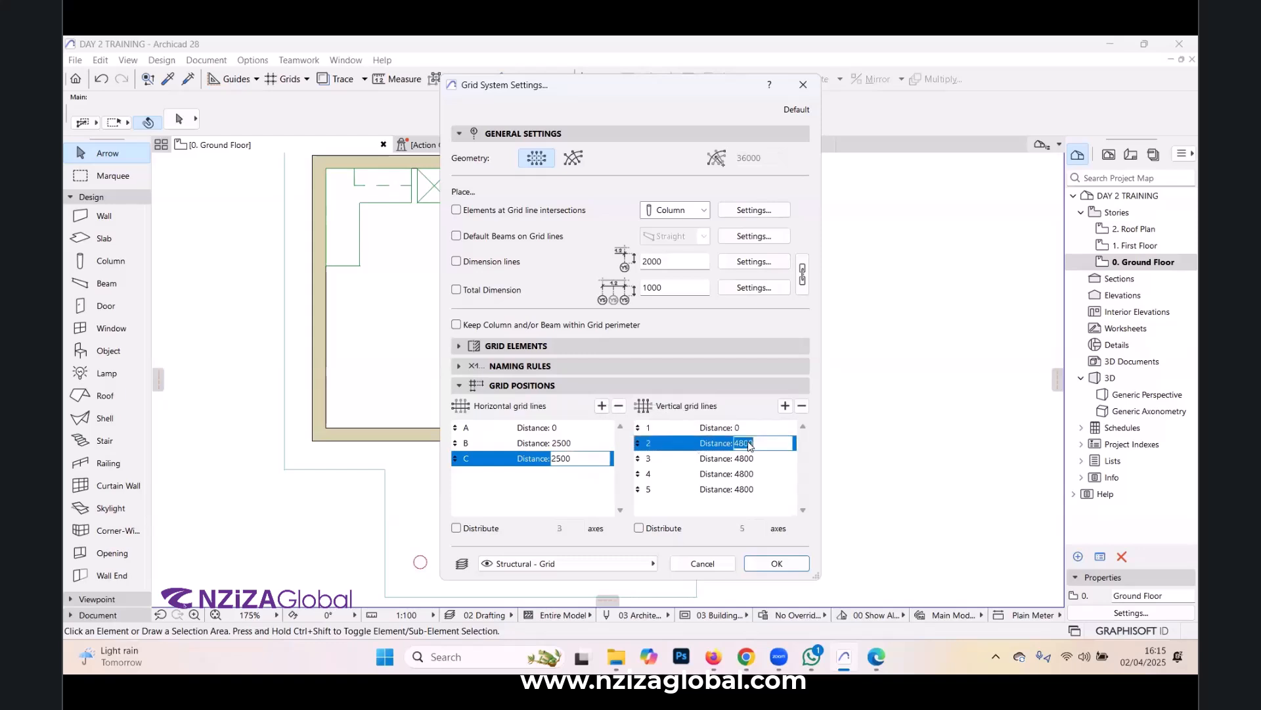
text(4000)
click(754, 459)
text(4000)
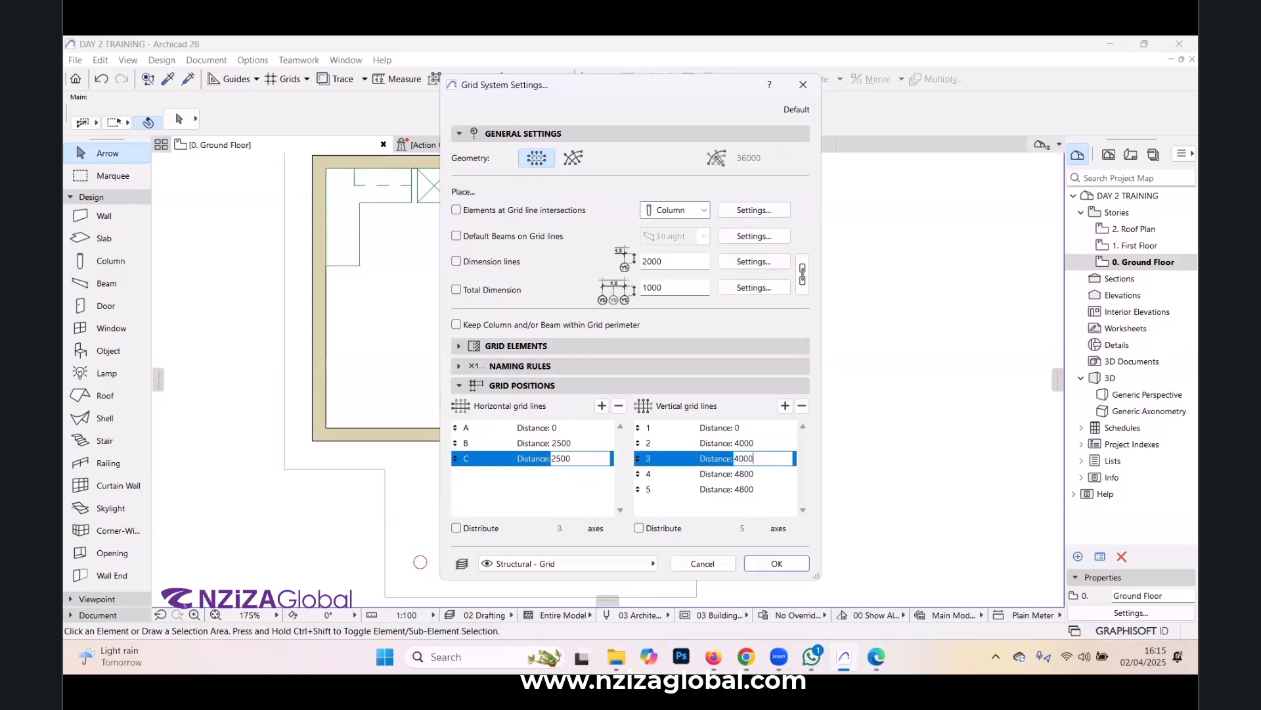
Remove vertical grid lines 4 and 5 from the grid positions and accept the grid system settings.
click(768, 474)
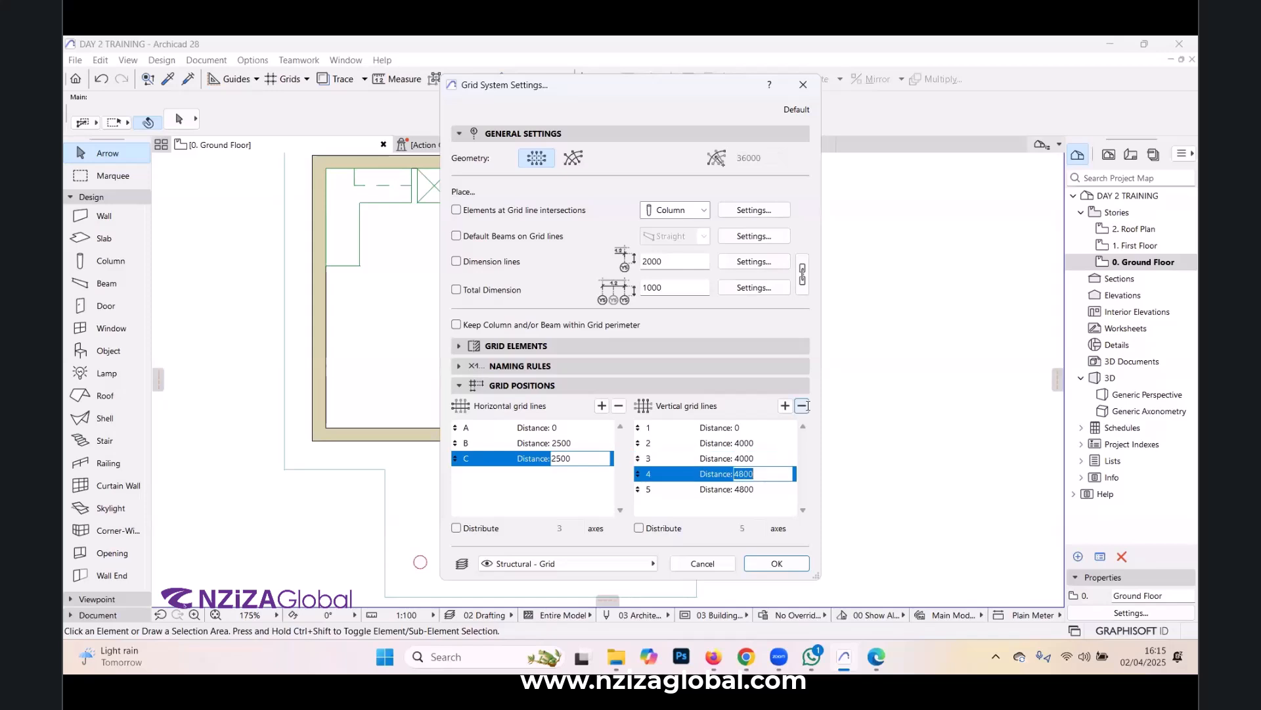
click(802, 406)
click(802, 405)
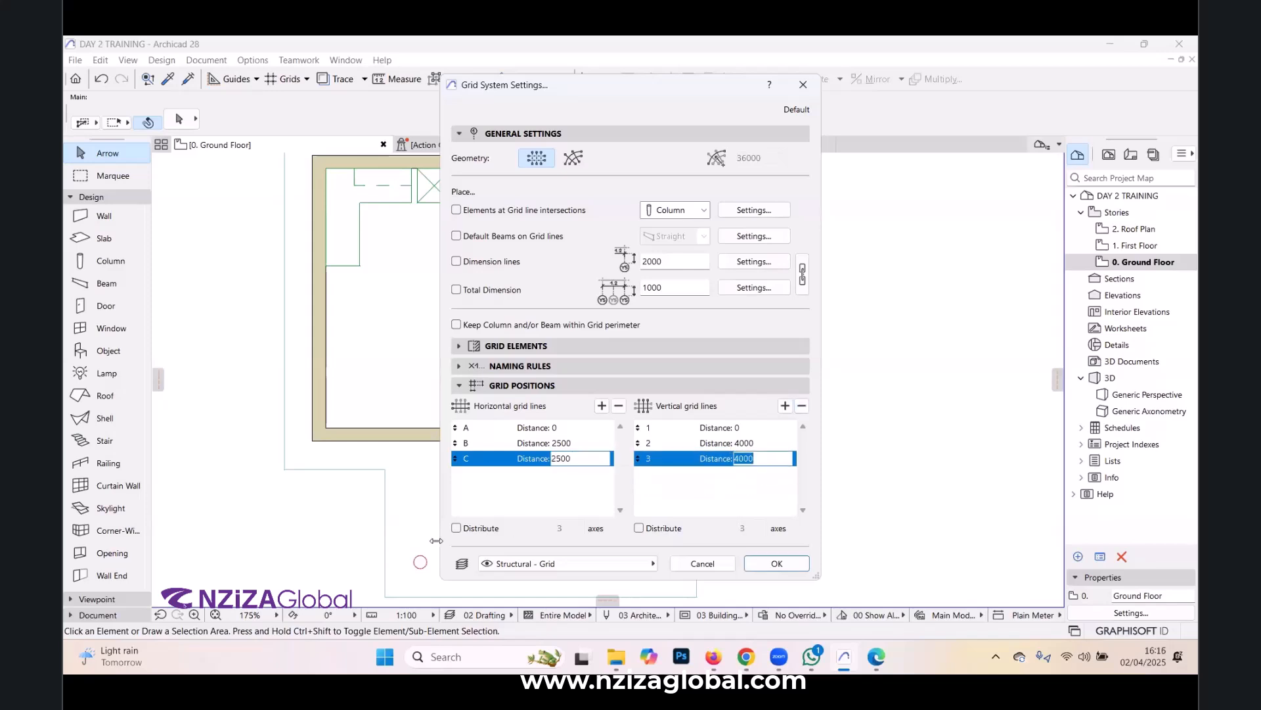
click(778, 563)
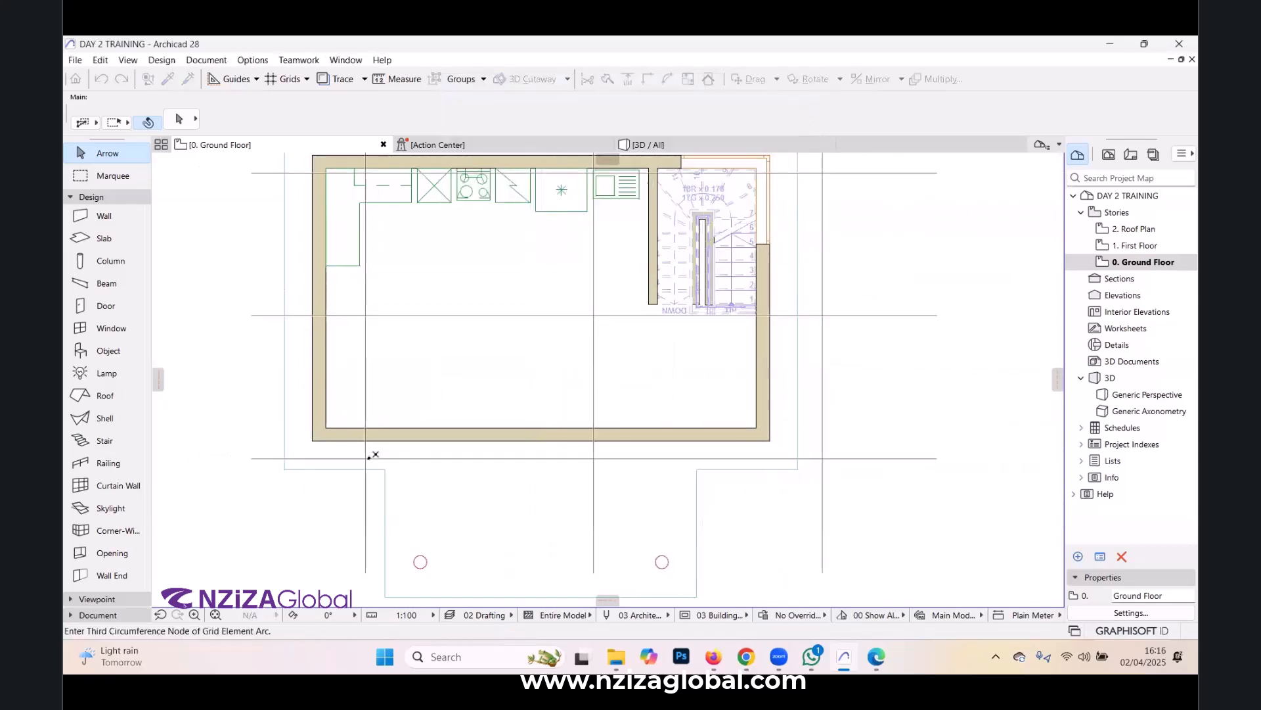
Place the grid system horizontally aligned, with the intersection of lines A and 1 at the house's lower-left outer wall corner.
scroll(372, 454, down, 3)
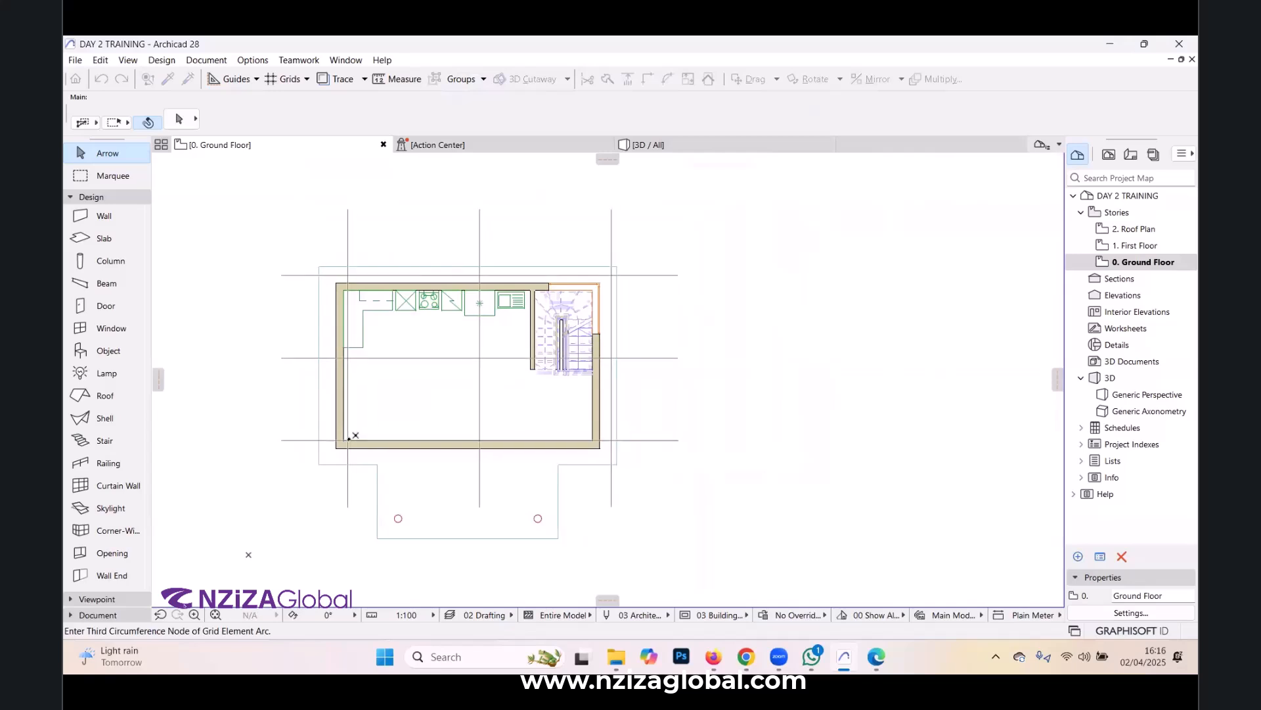
click(343, 439)
scroll(442, 348, down, 3)
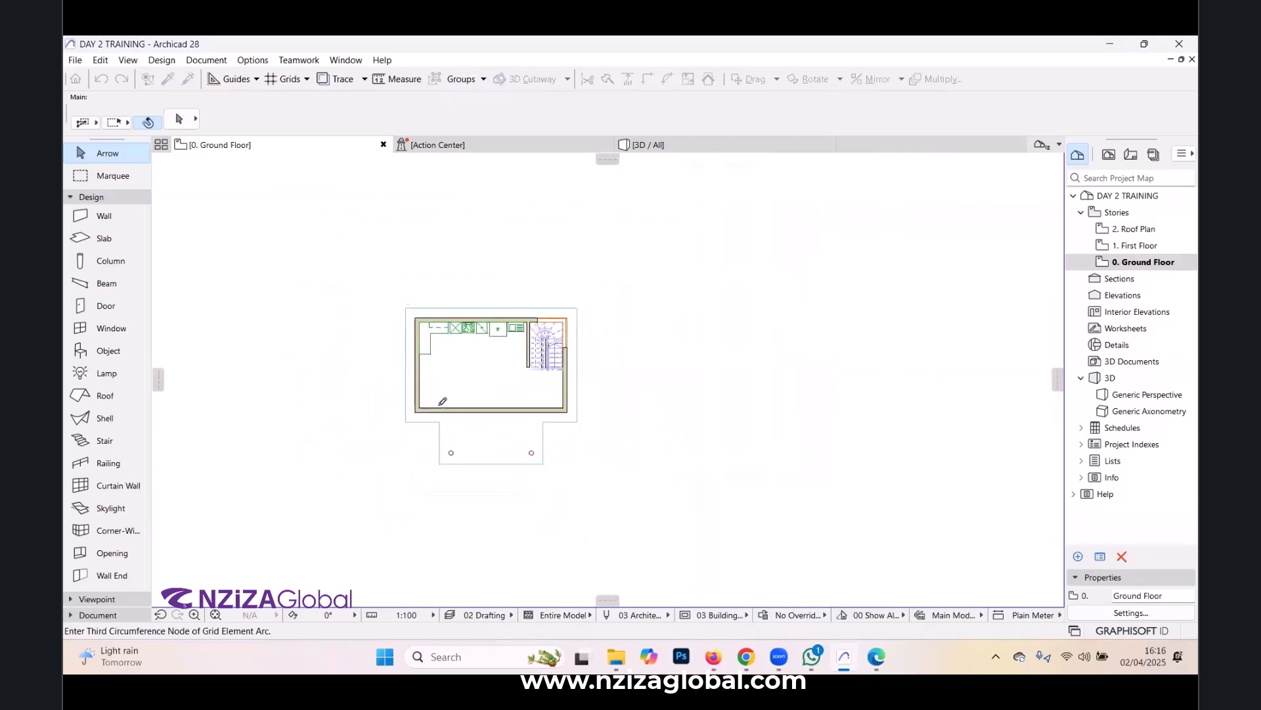
scroll(639, 420, up, 3)
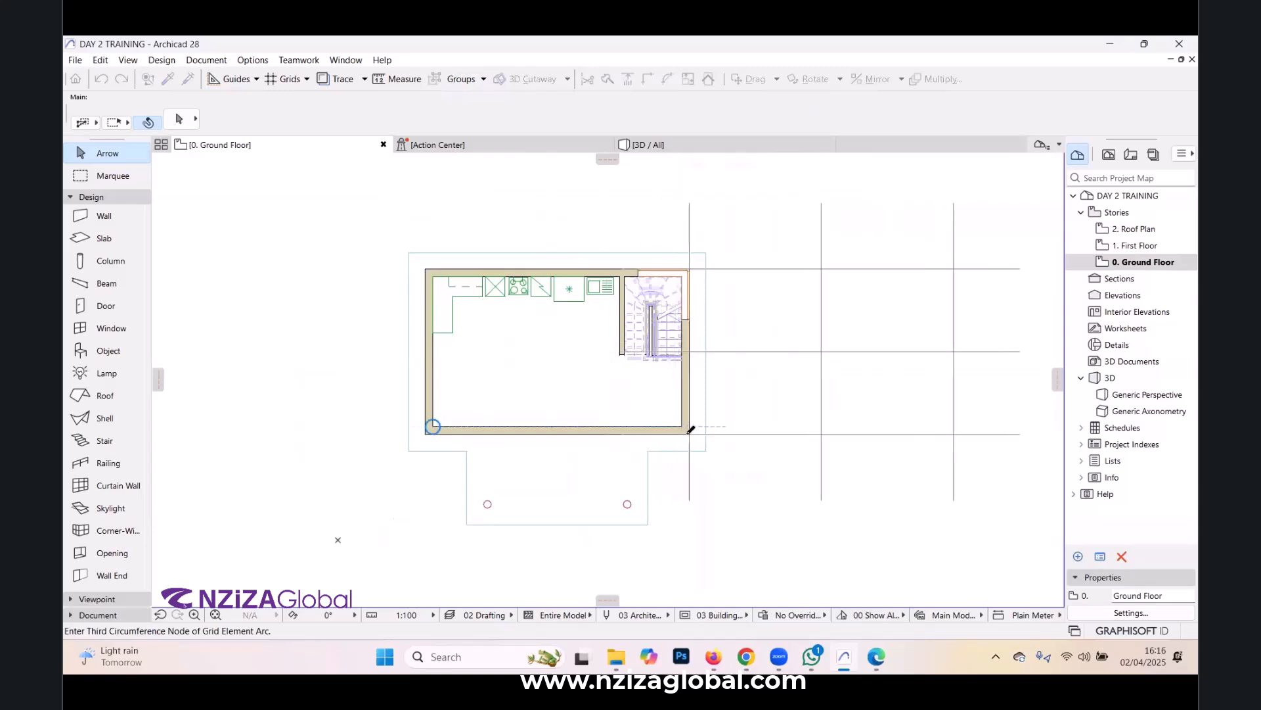
scroll(433, 426, up, 2)
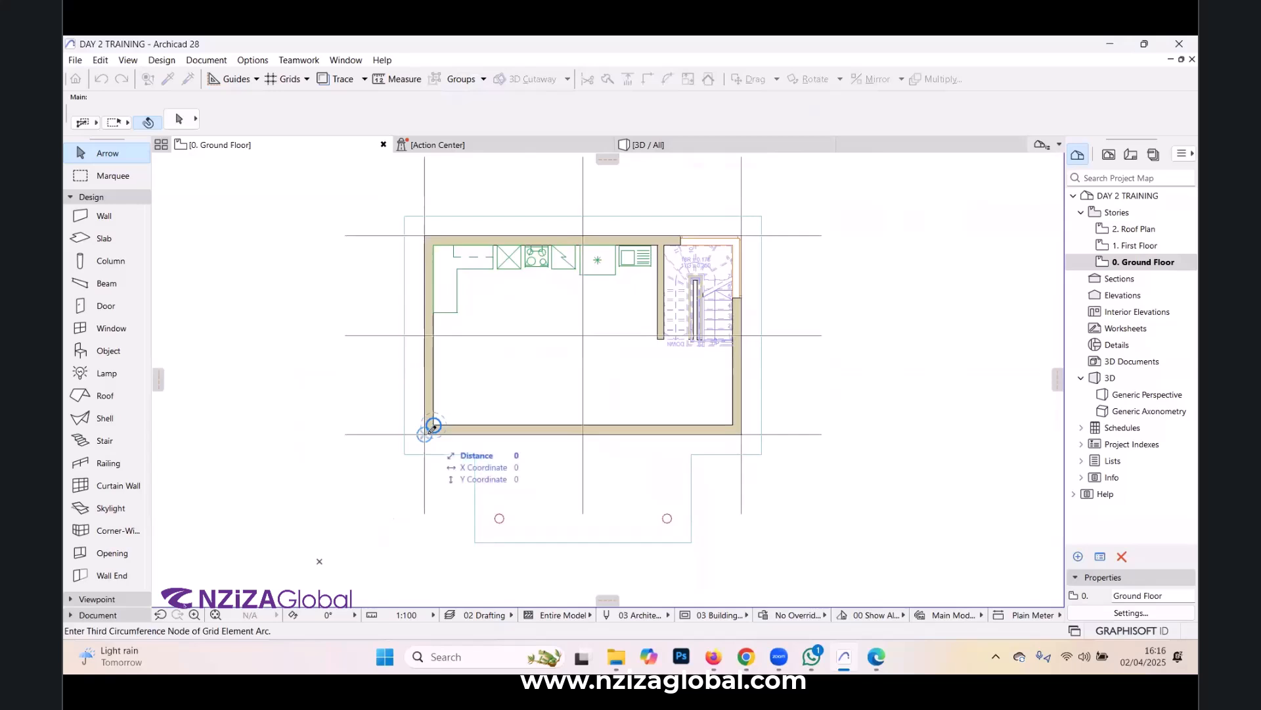
scroll(433, 428, up, 3)
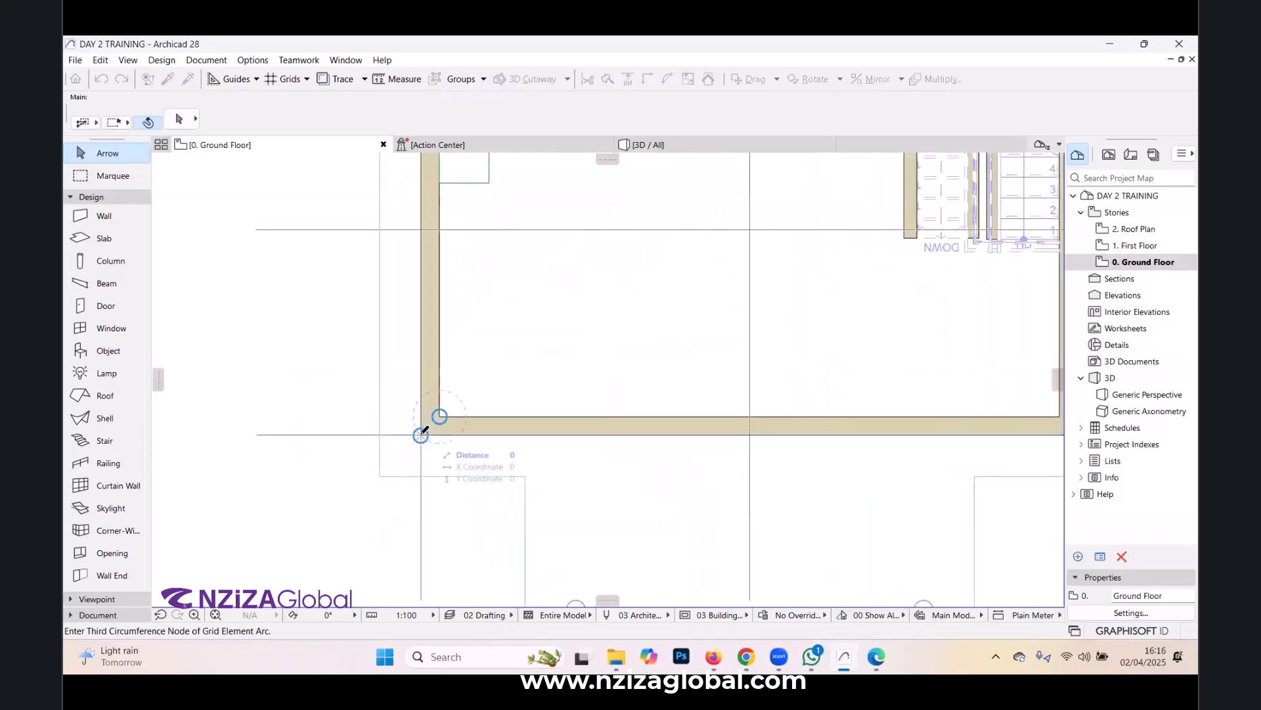
scroll(428, 430, up, 3)
scroll(428, 429, up, 3)
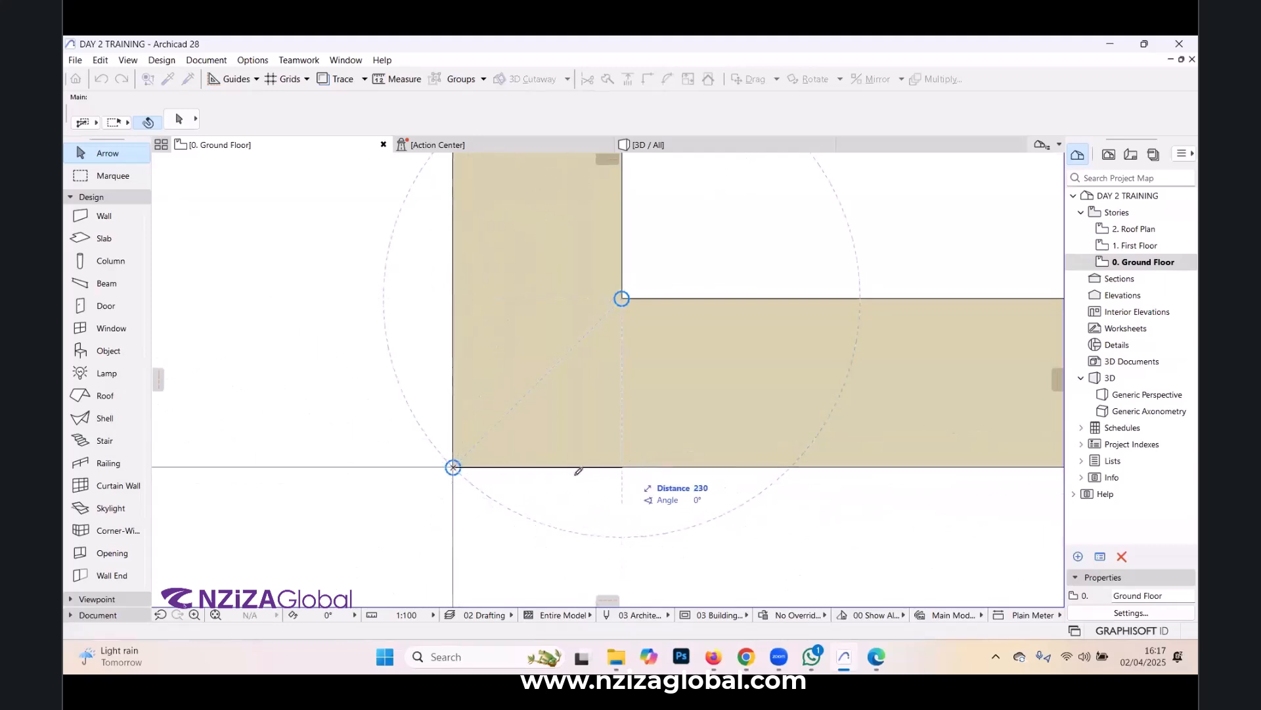
scroll(582, 453, down, 3)
scroll(583, 451, down, 8)
scroll(603, 442, up, 3)
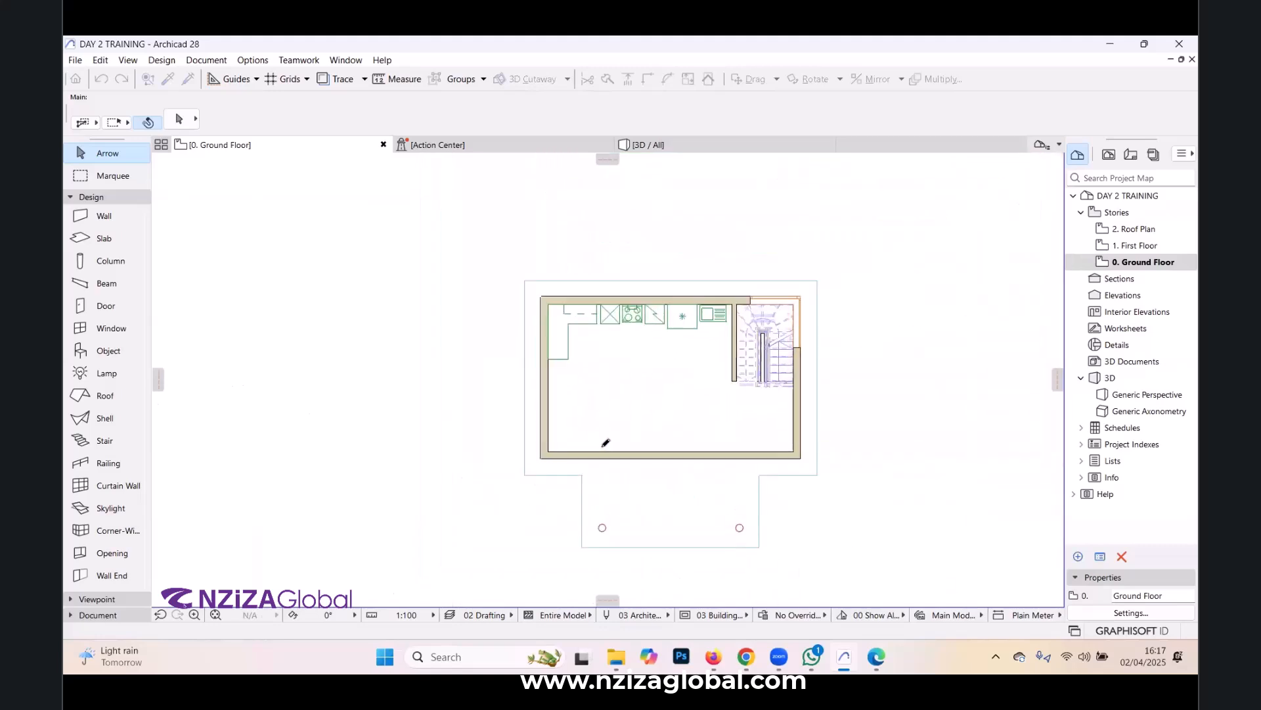
scroll(609, 453, up, 2)
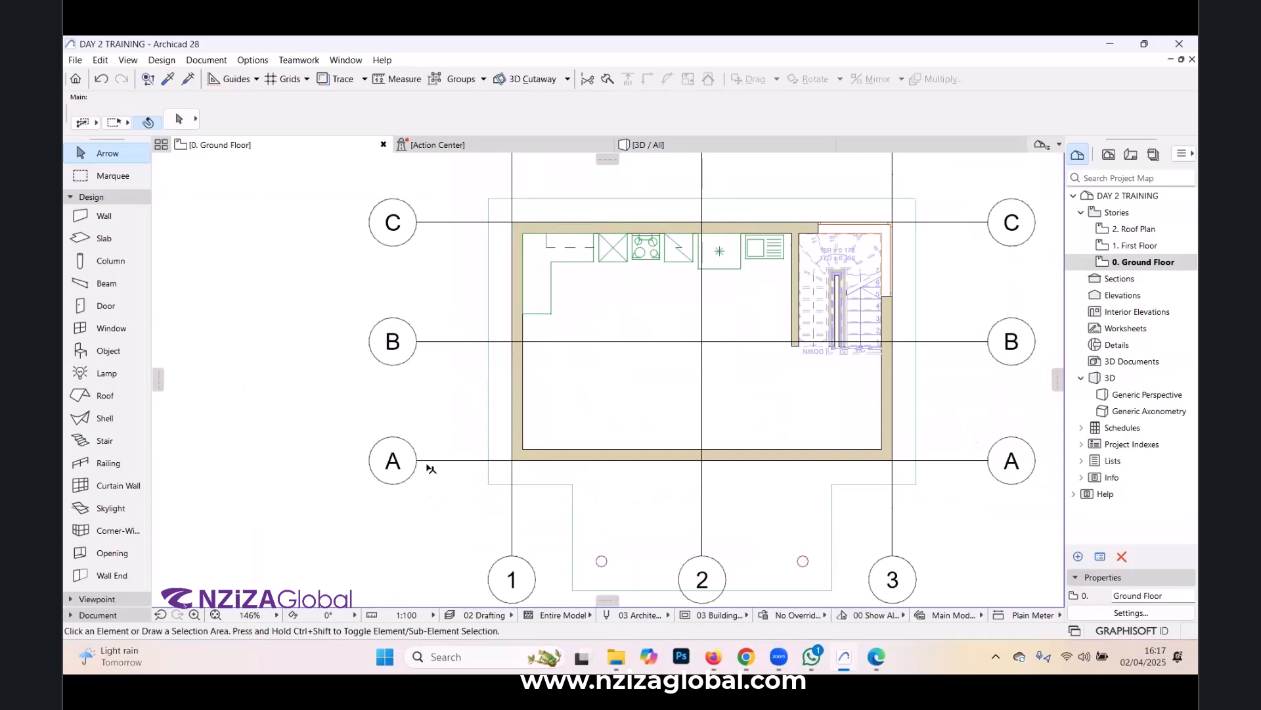
scroll(460, 473, down, 5)
scroll(473, 465, up, 3)
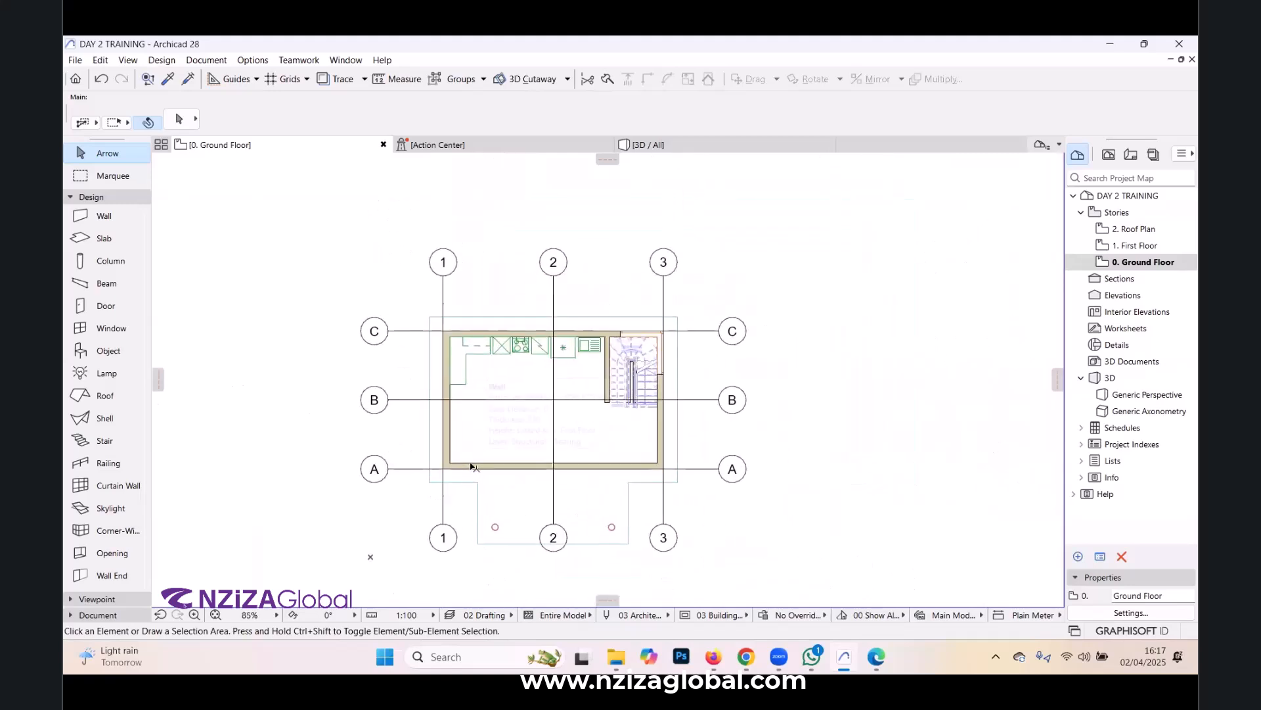
Select all six grid lines, A to C and 1 to 3, around the ground floor plan.
click(398, 470)
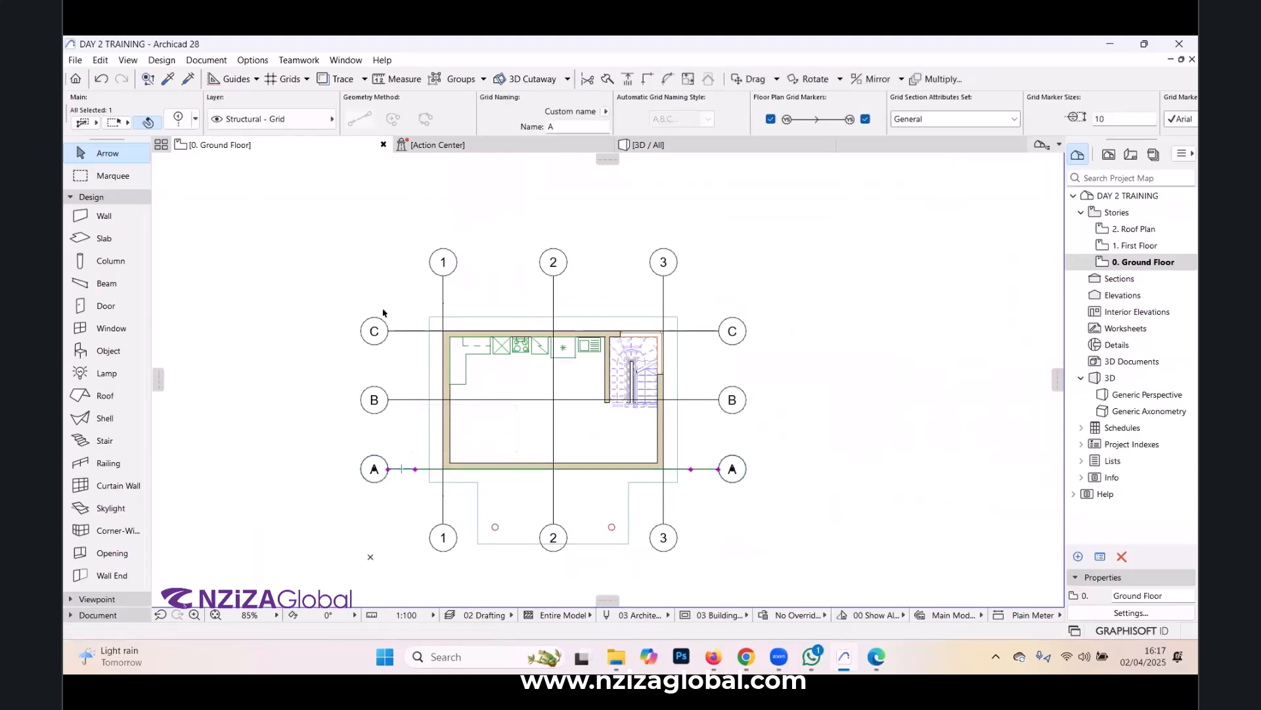
drag(333, 277, 433, 563)
shift+drag(416, 248, 793, 289)
scroll(447, 460, up, 10)
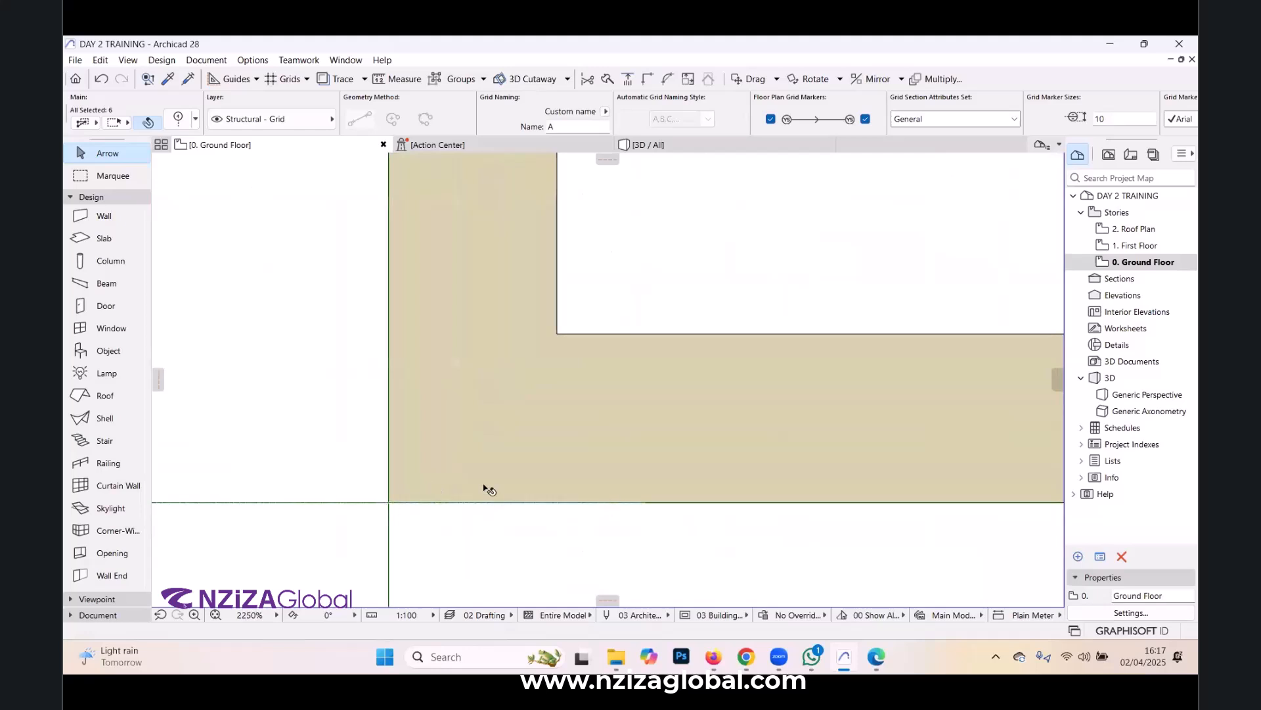
Try to move the six grid lines 165 to the right and 165 up, and undo the moves.
key(ctrl+d)
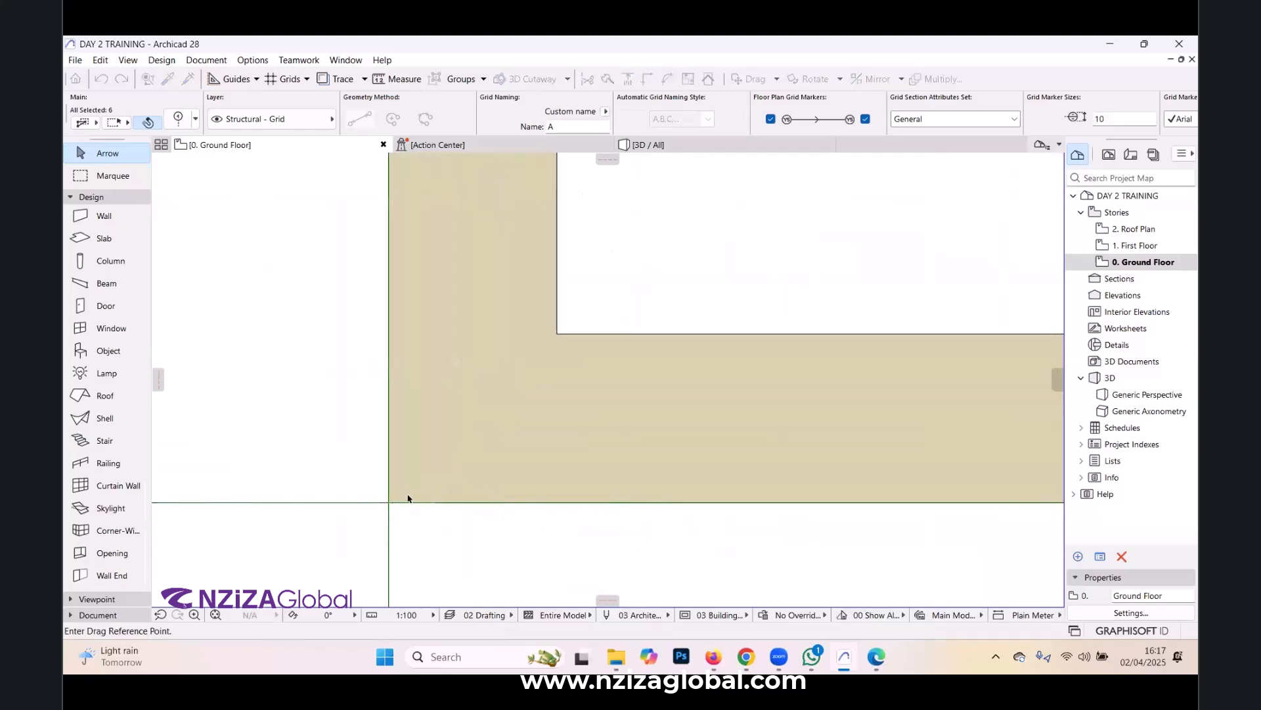
click(389, 502)
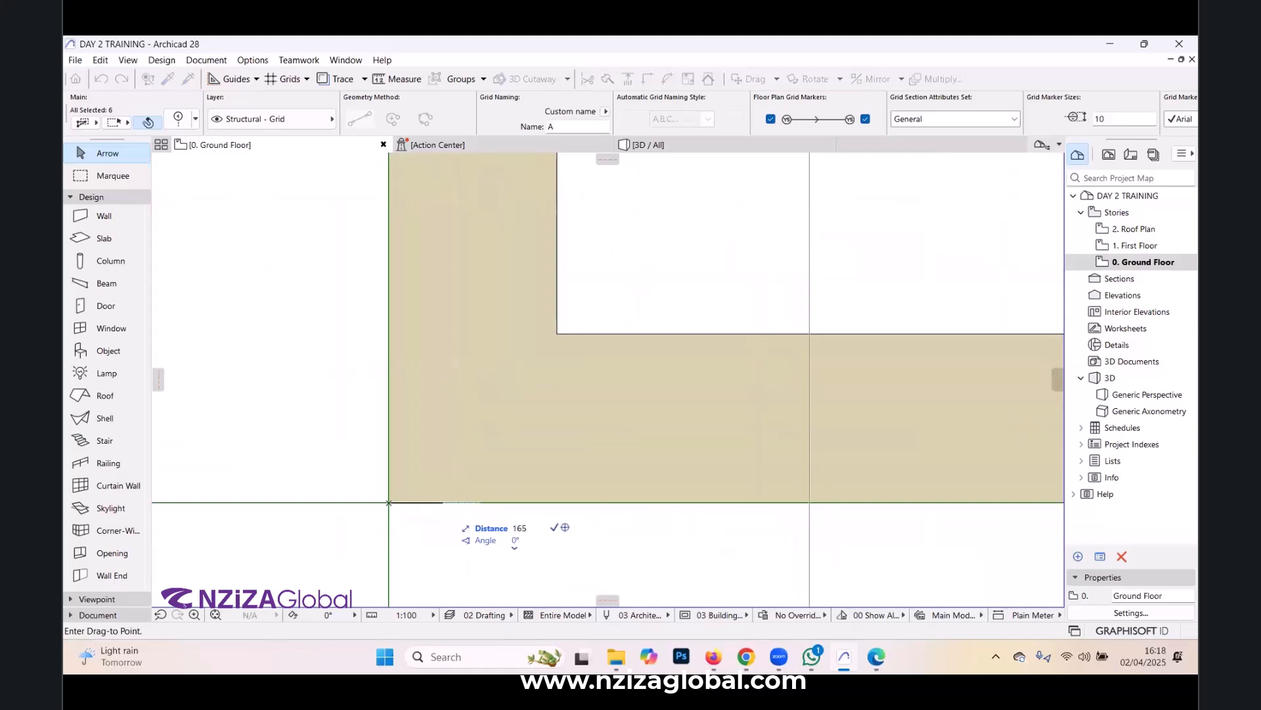
click(510, 506)
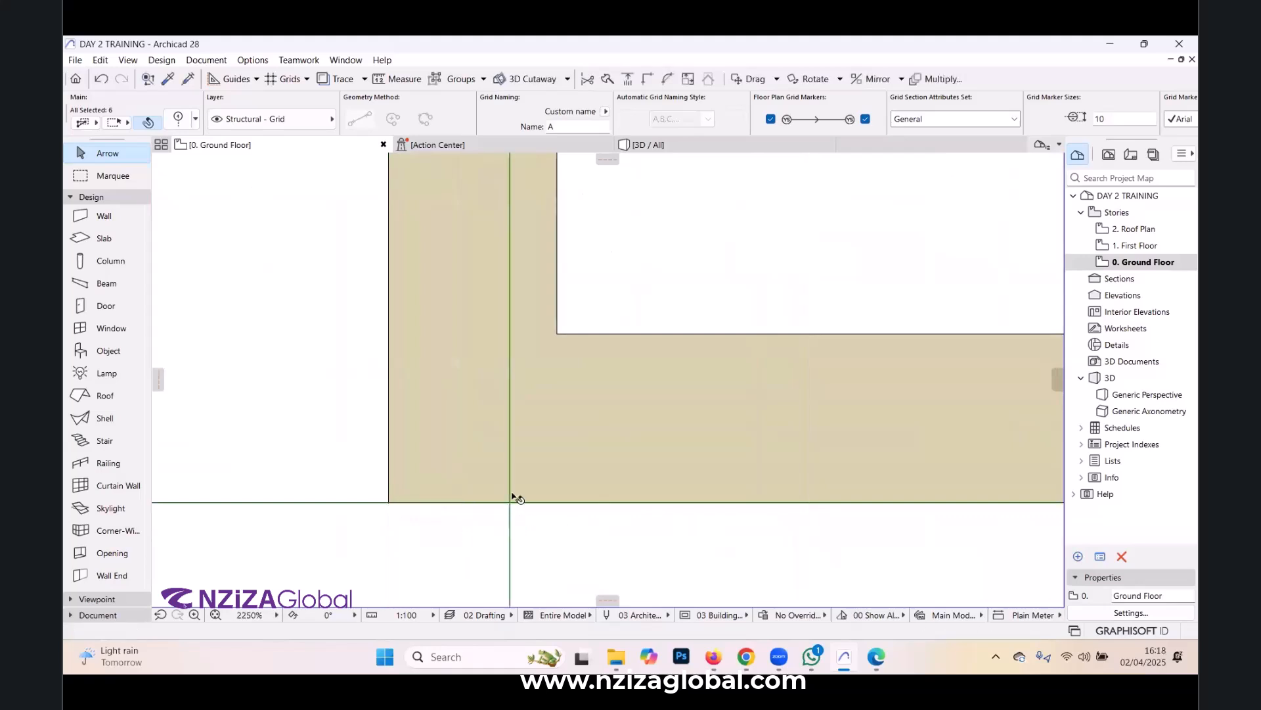
key(ctrl+d)
click(510, 503)
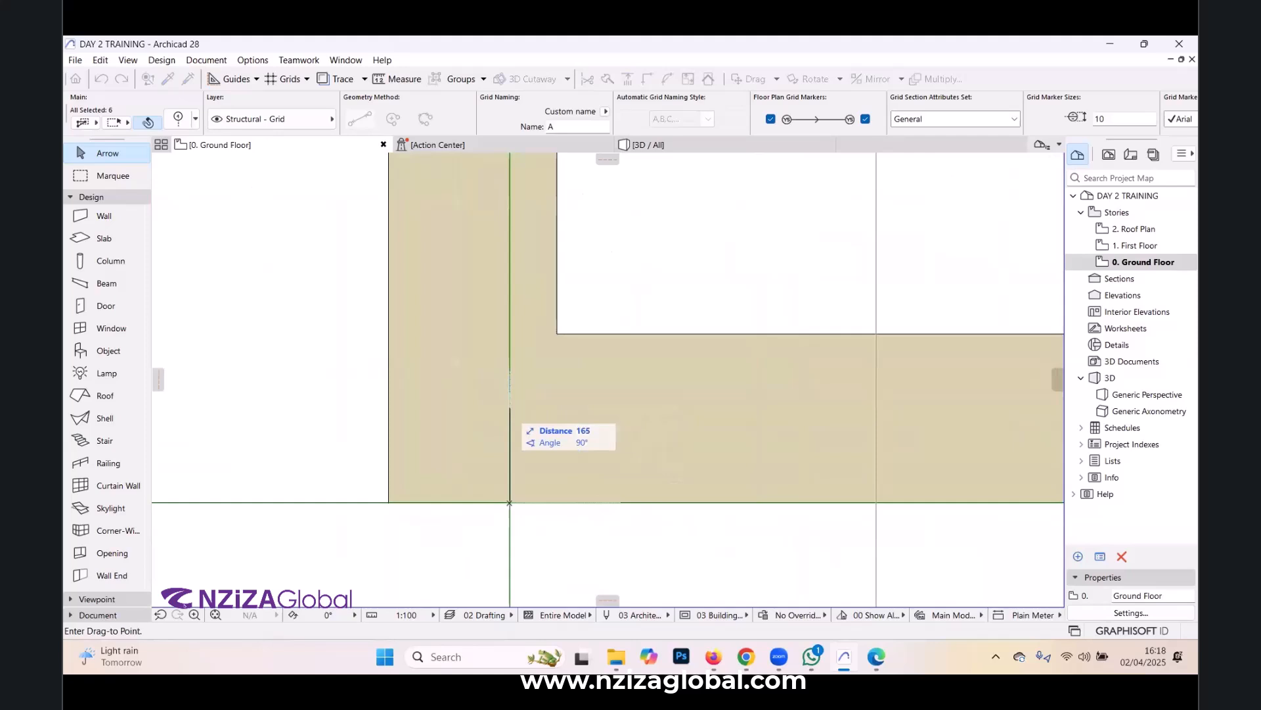
click(510, 381)
scroll(478, 417, down, 10)
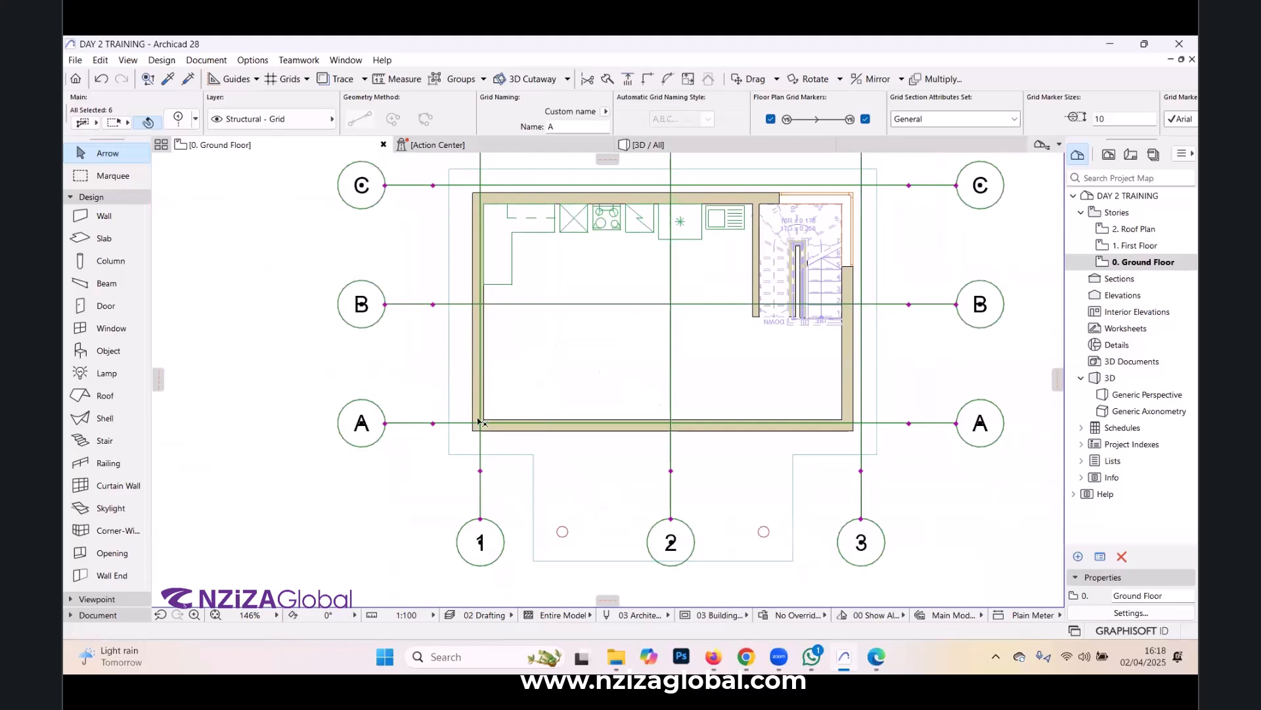
scroll(477, 421, up, 1)
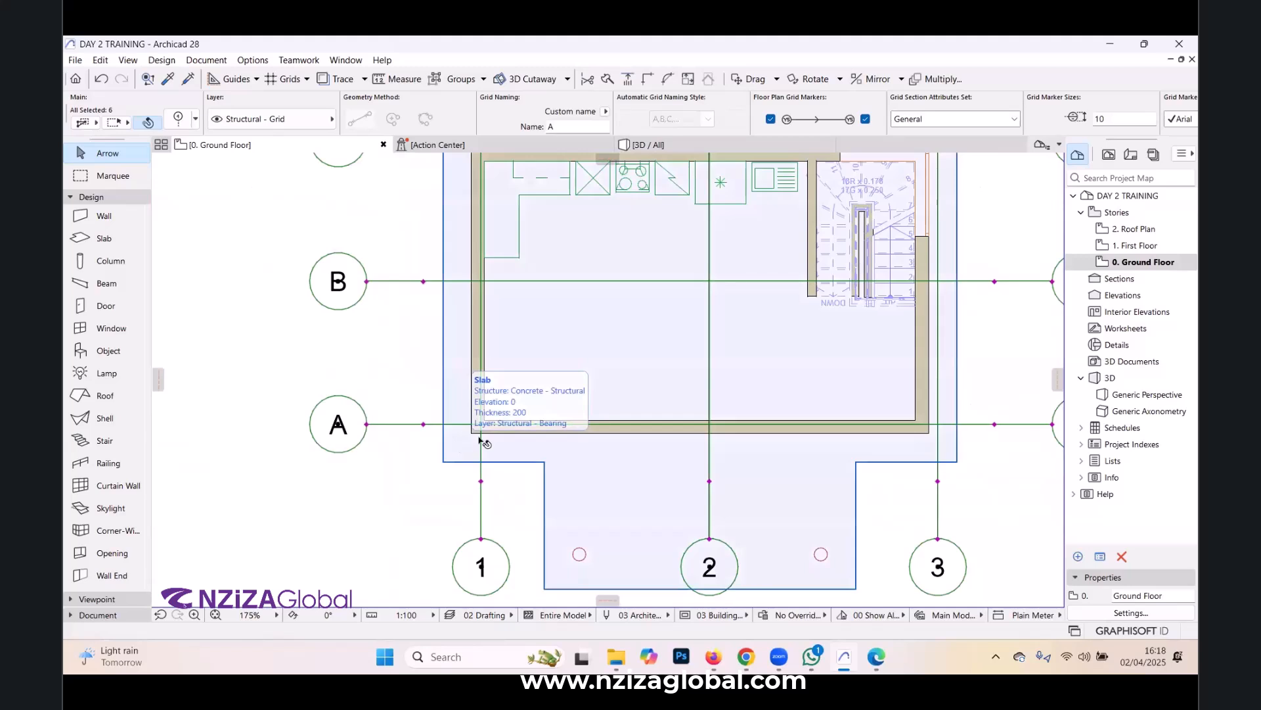
scroll(493, 404, up, 5)
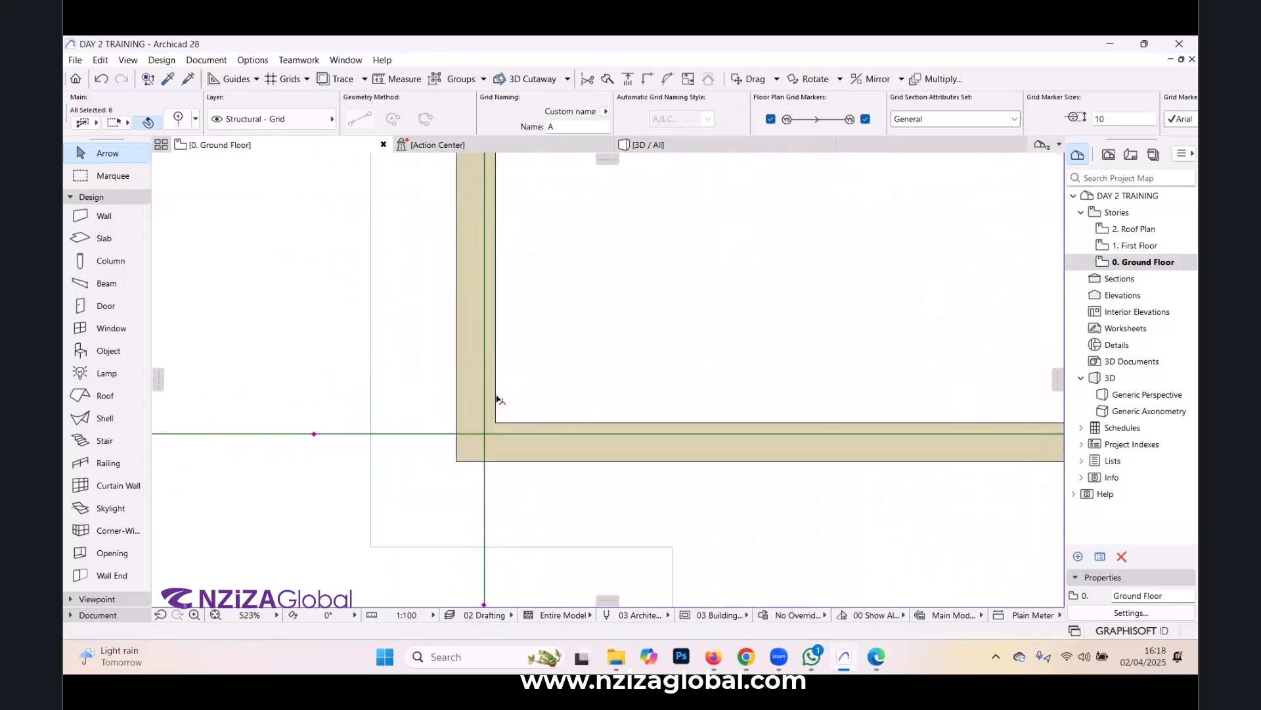
key(ctrl+z)
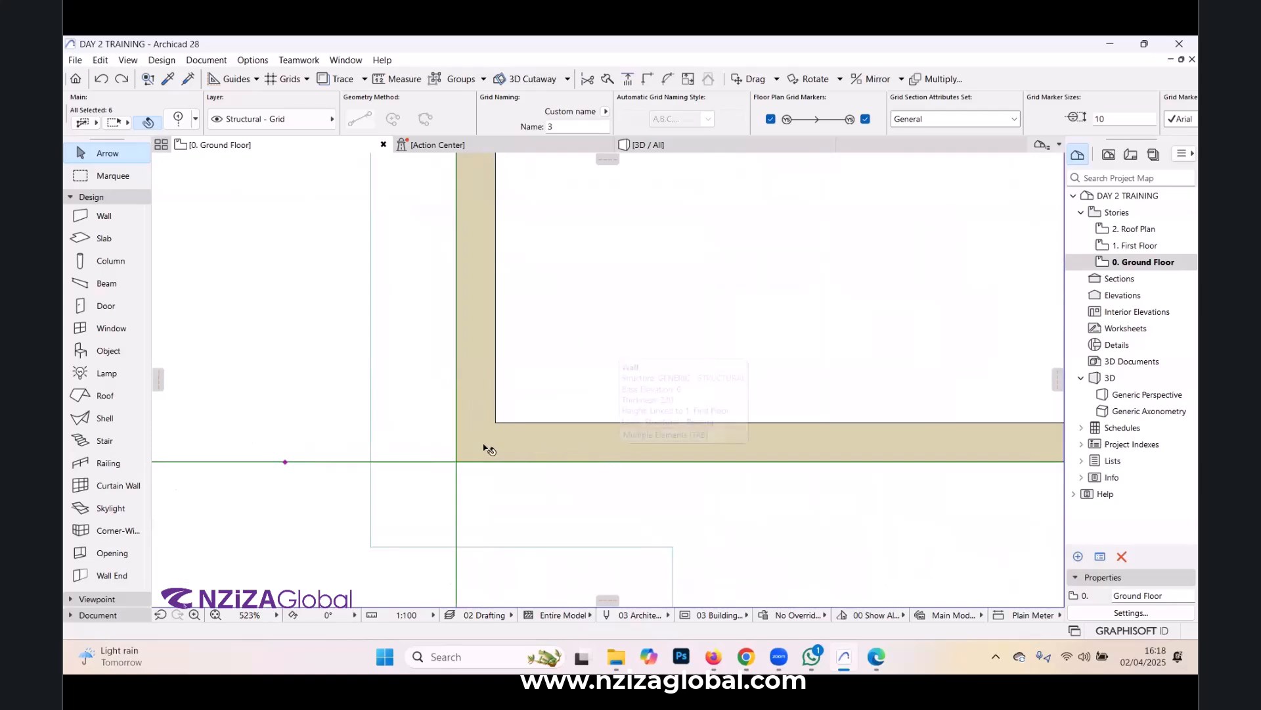
Move the six selected grid lines 115 to the right from the lower-left outer wall corner.
scroll(459, 451, up, 5)
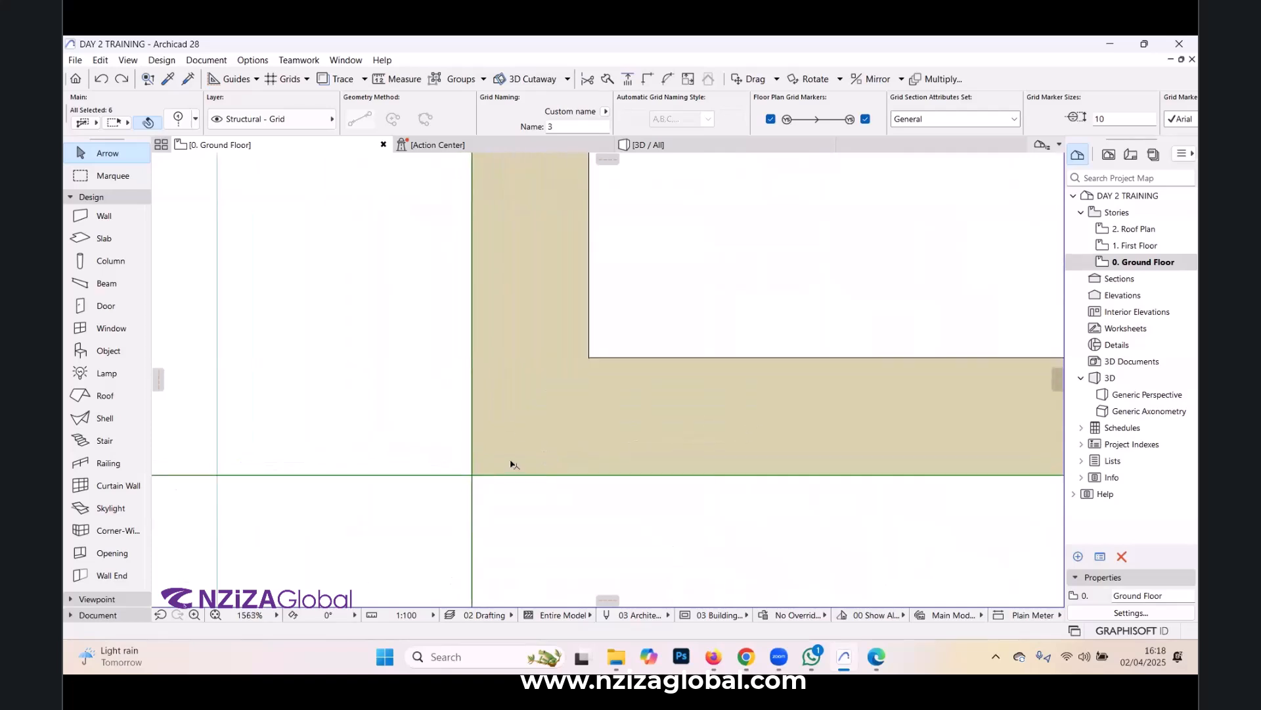
scroll(512, 464, up, 2)
key(ctrl+d)
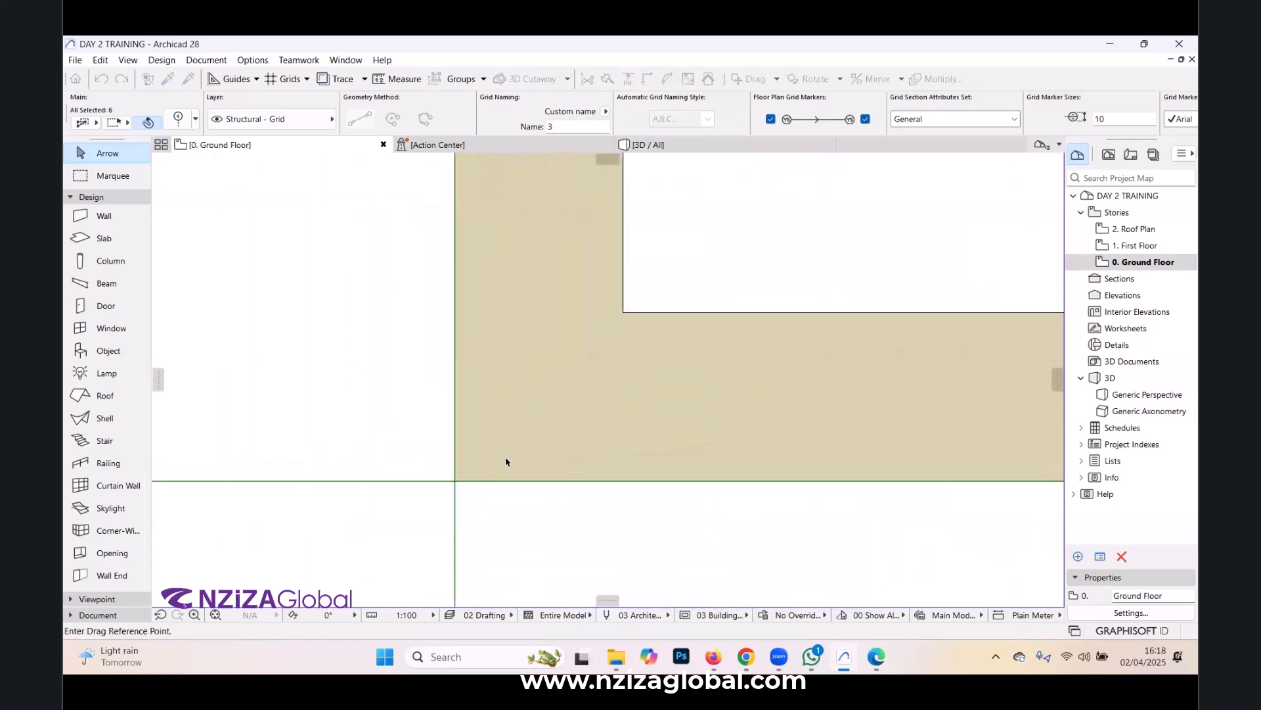
click(454, 481)
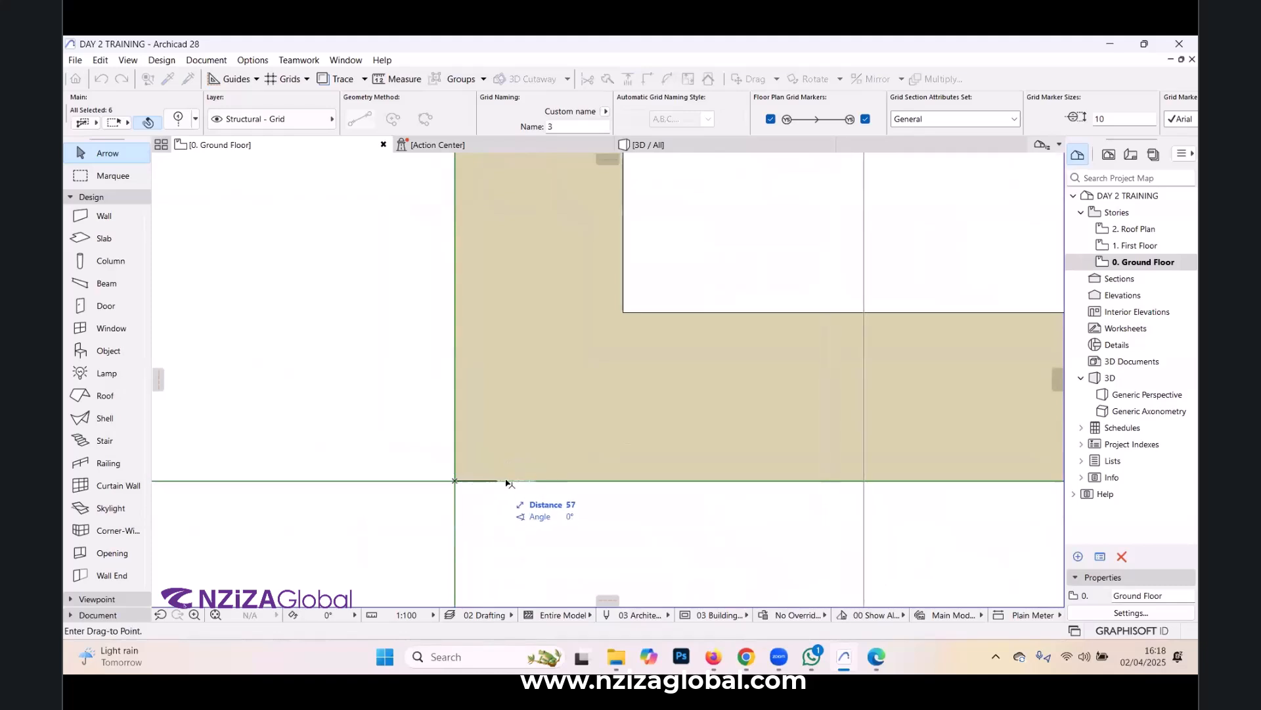
text(11)
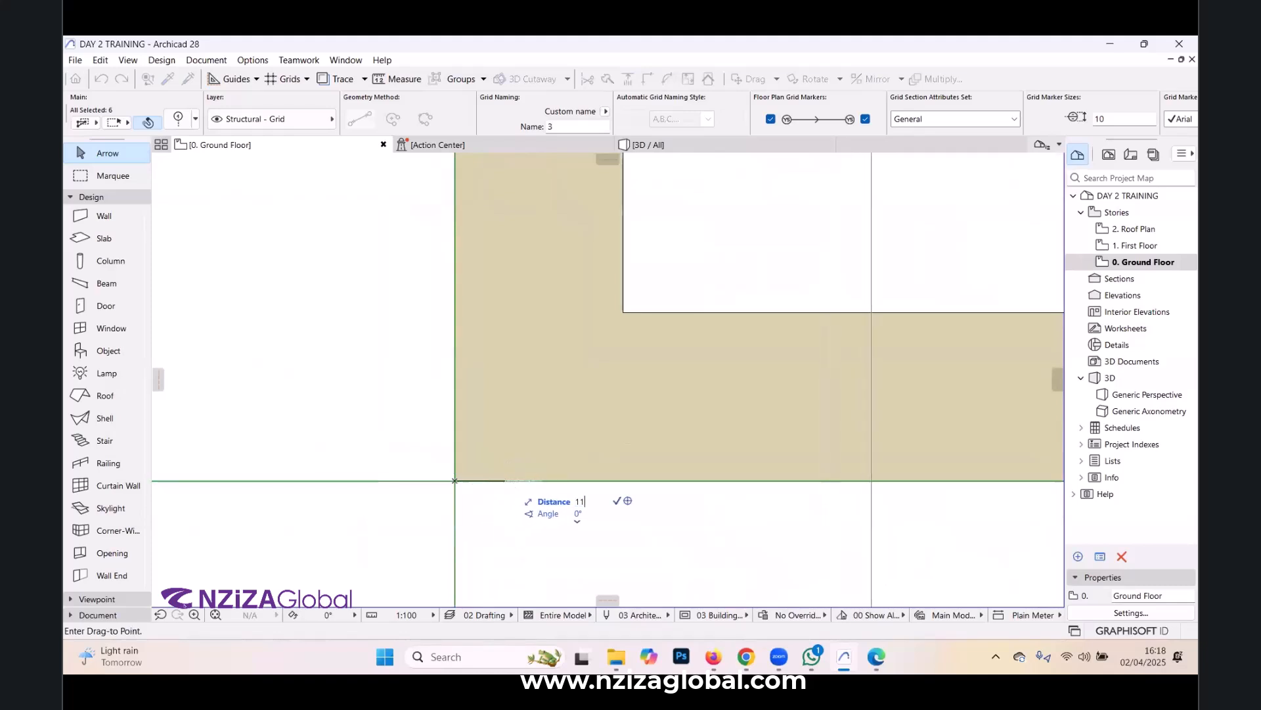
text(5)
key(Return)
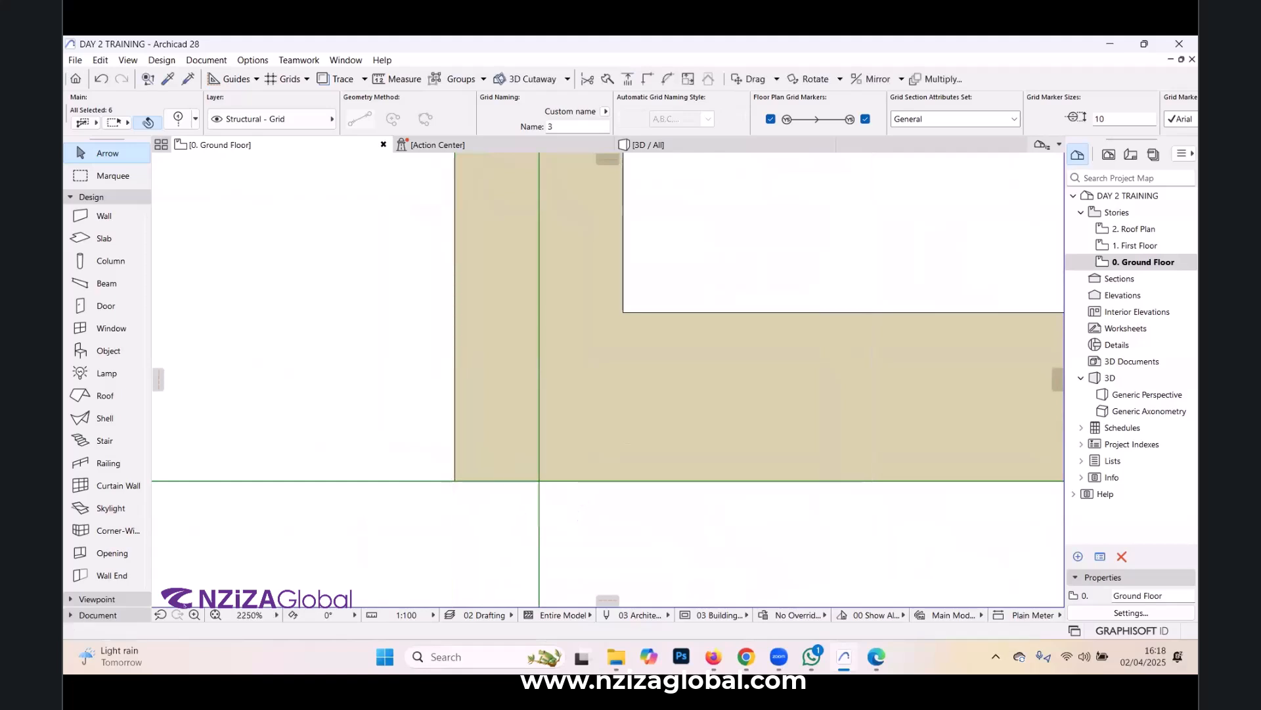
Move the six selected grid lines 115 up, starting from the intersection of lines A and 1.
key(ctrl+d)
click(539, 481)
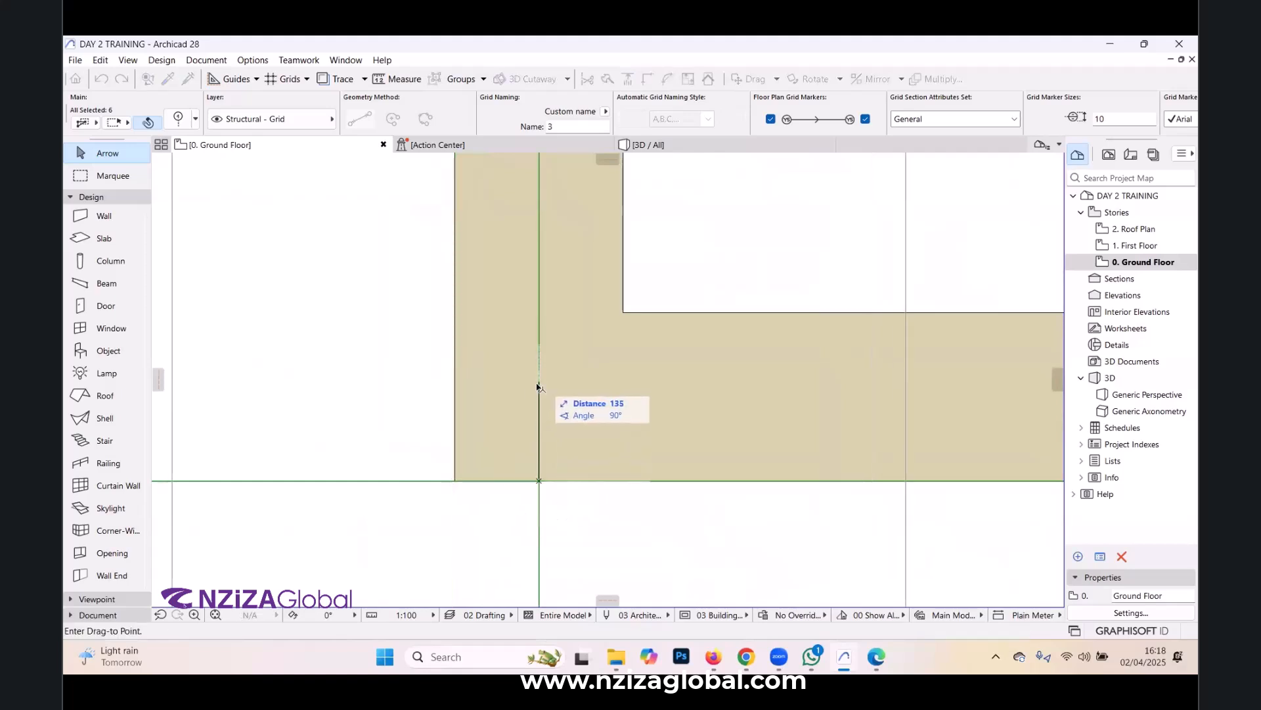
text(115)
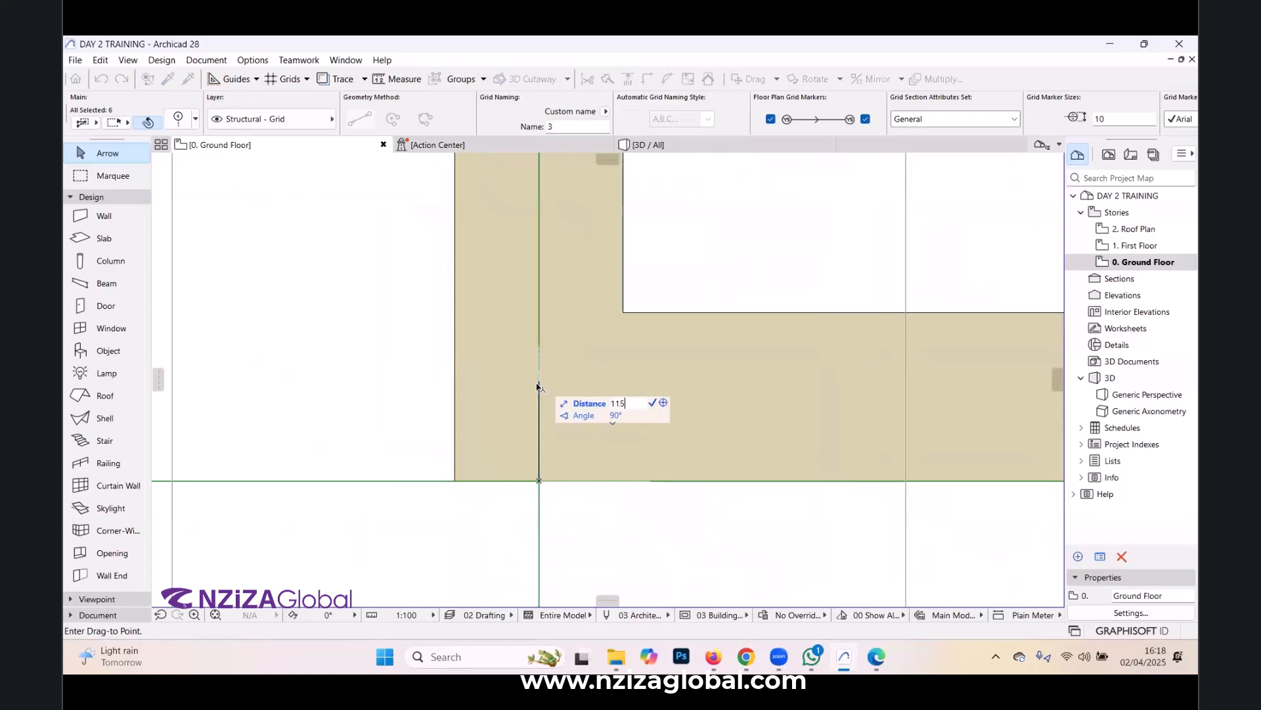
key(Return)
scroll(445, 477, down, 4)
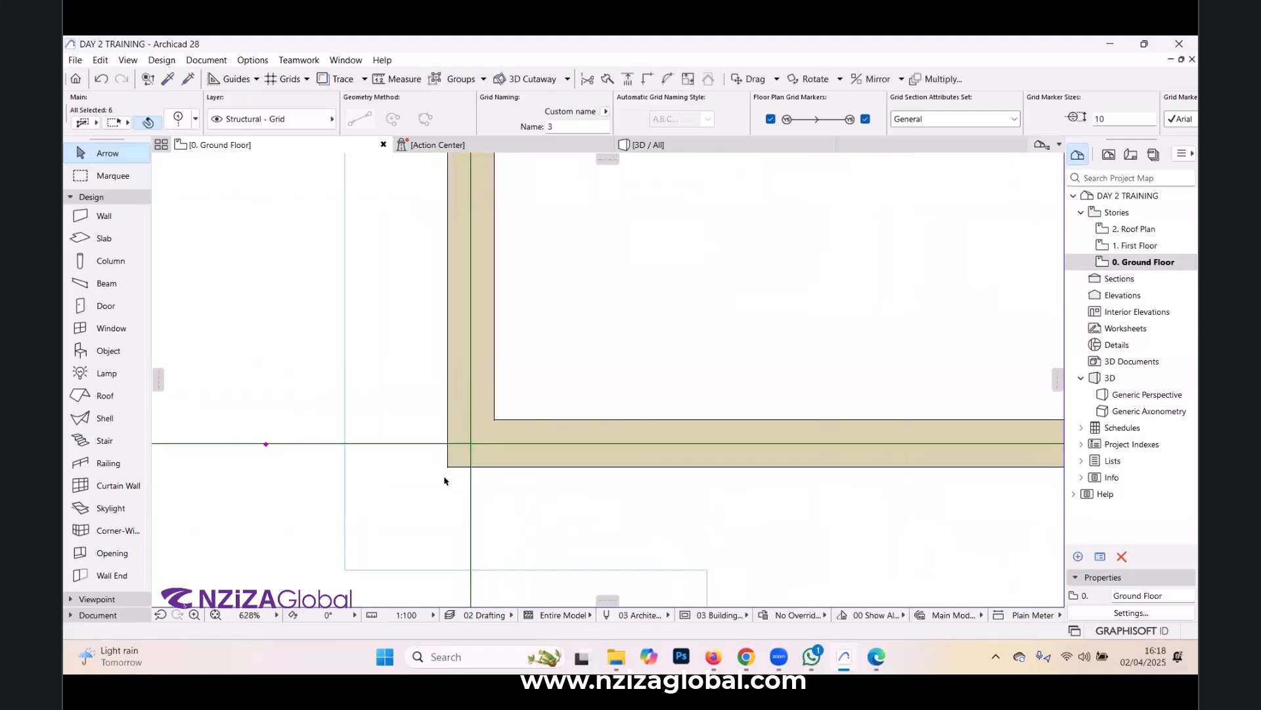
scroll(484, 467, down, 5)
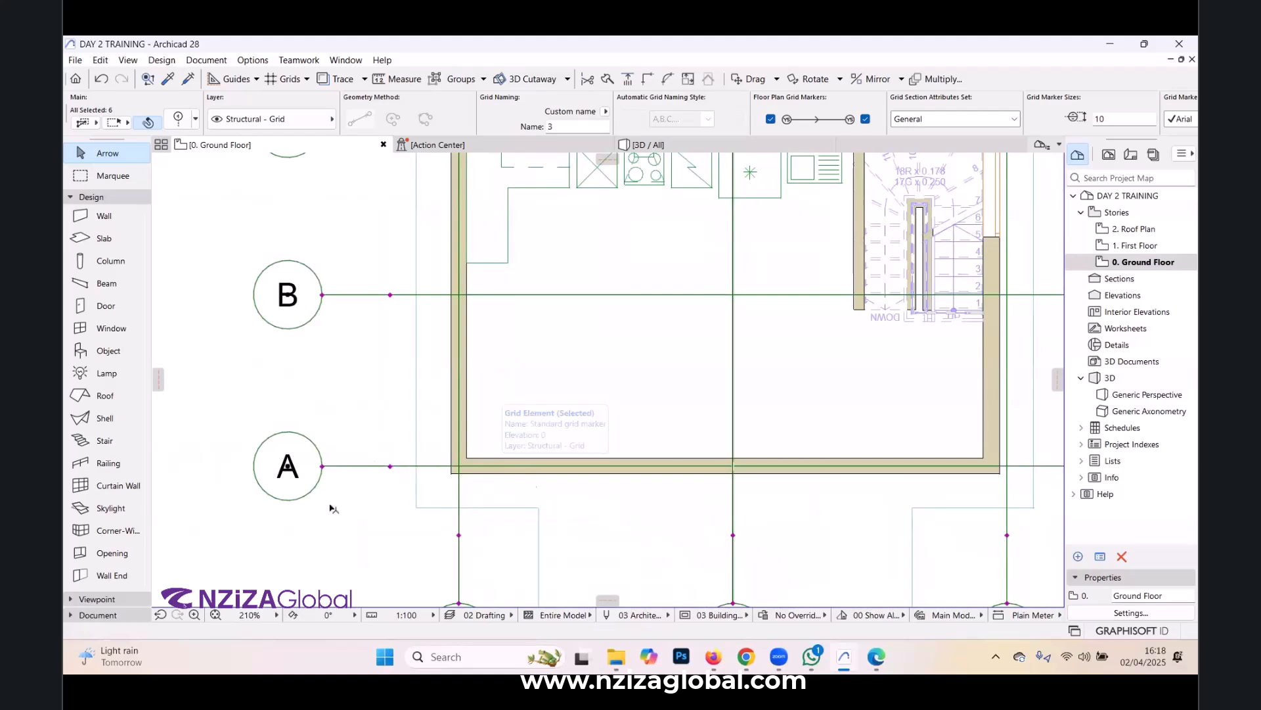
scroll(499, 475, down, 2)
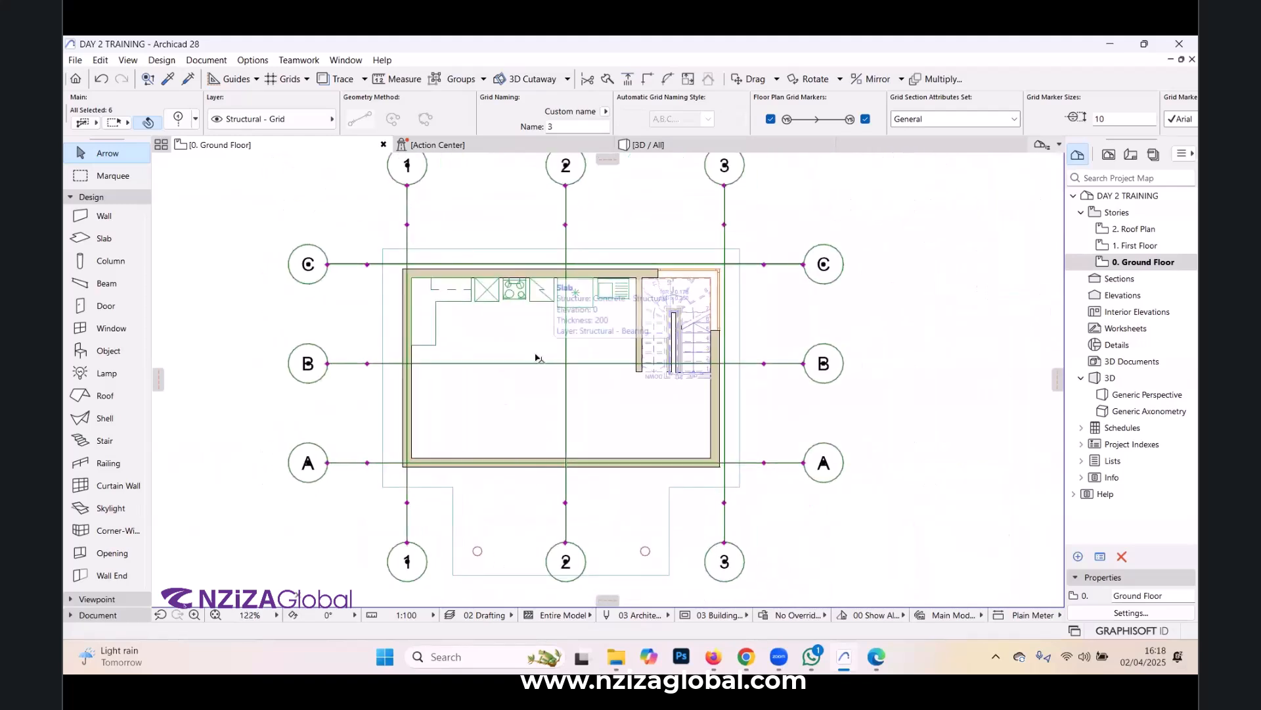
scroll(448, 268, up, 1)
scroll(449, 268, up, 1)
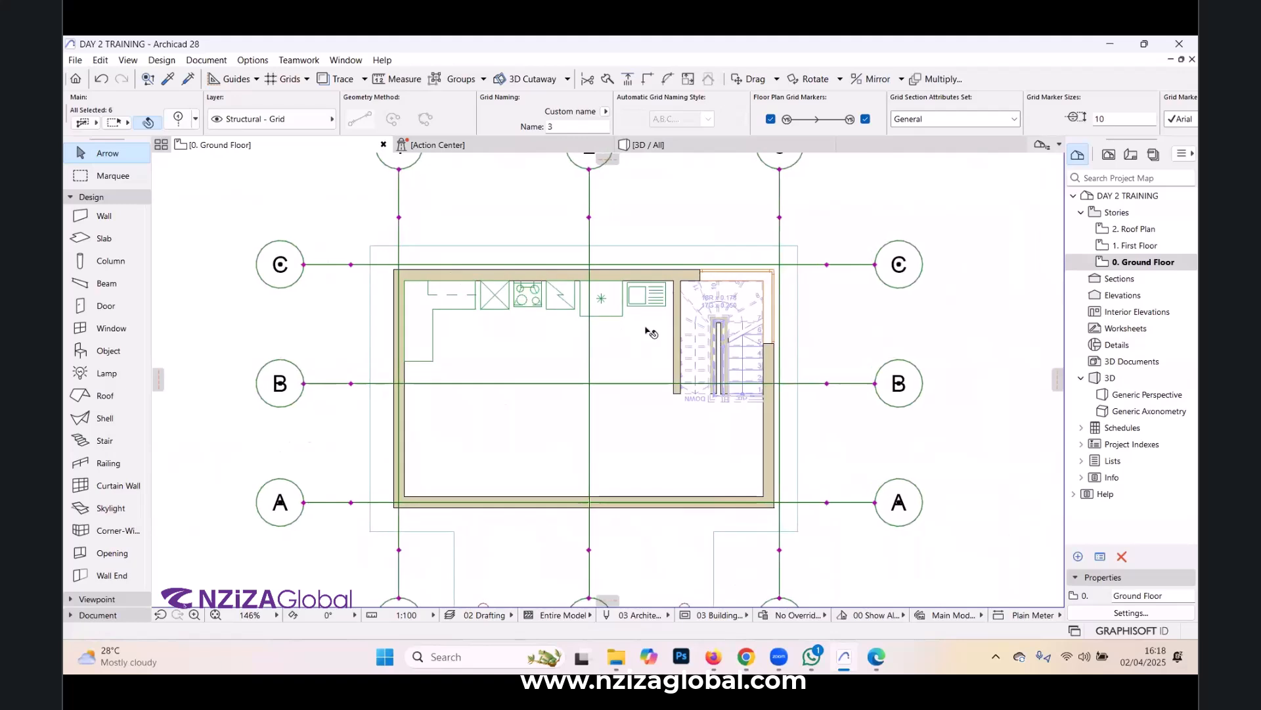
scroll(510, 379, down, 2)
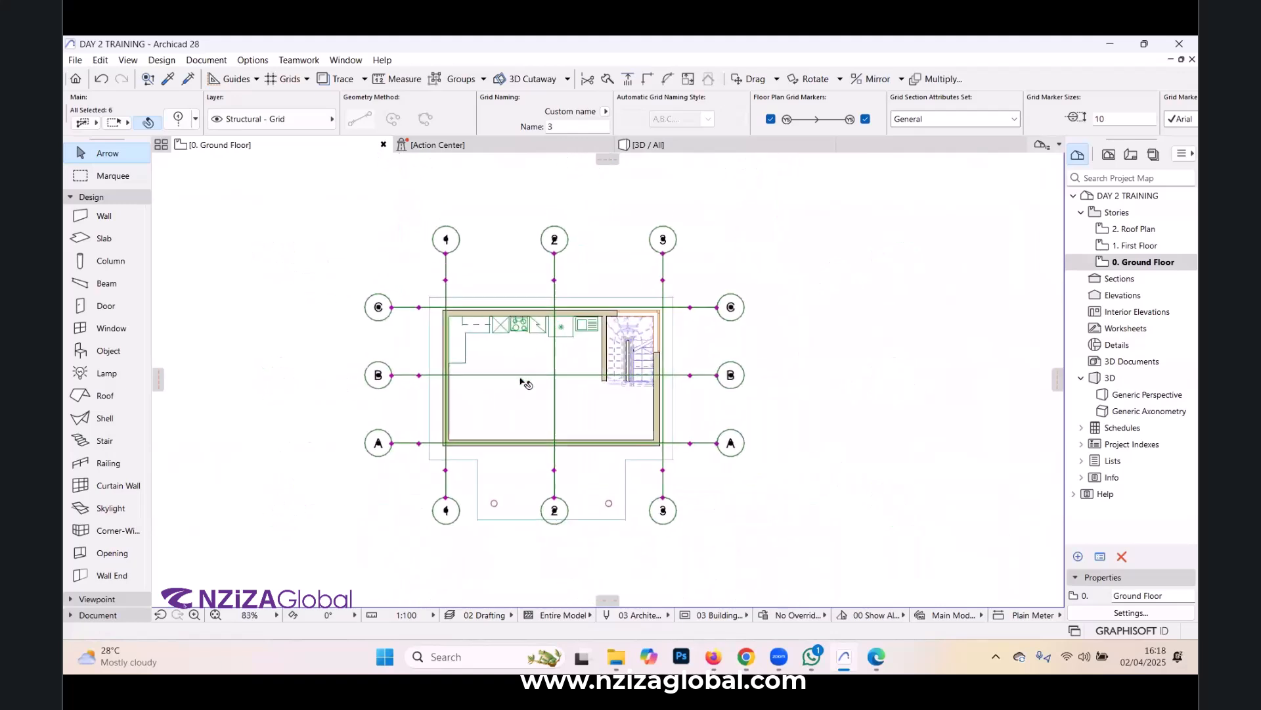
scroll(453, 420, up, 1)
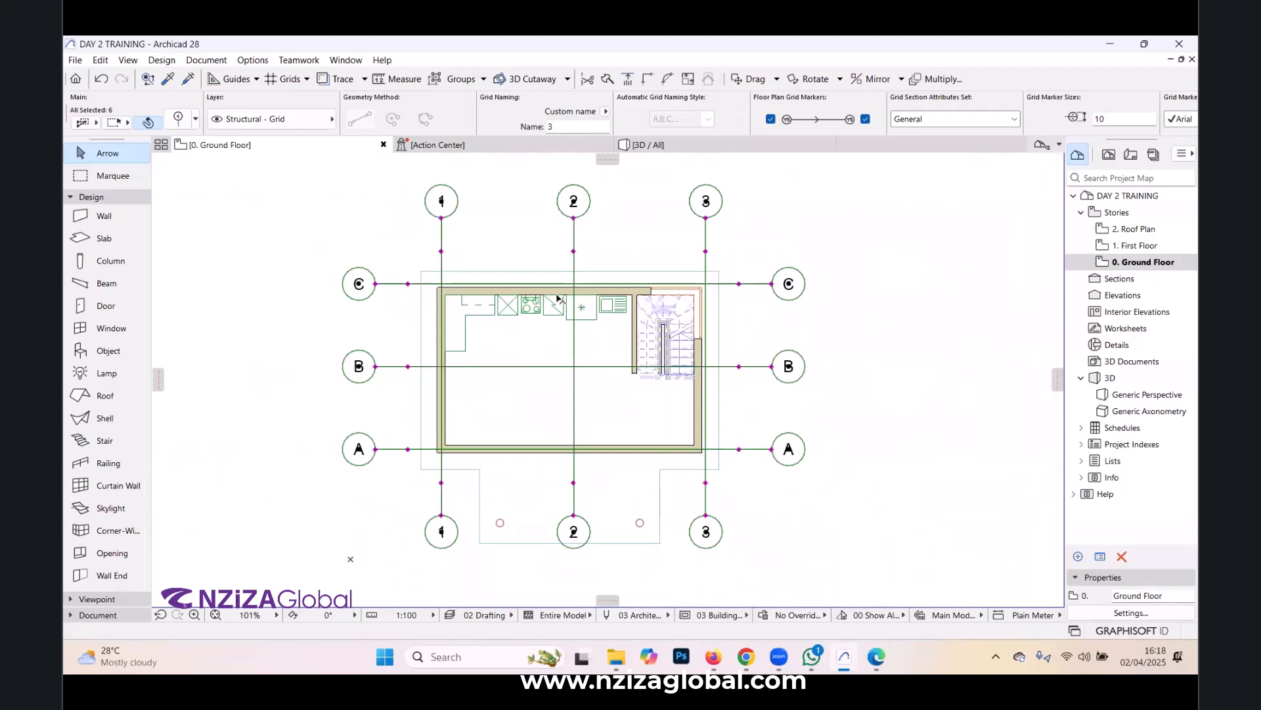
Examine the floor plan, section/elevation, naming, marker, text style and 3D view settings of the six selected grid lines.
scroll(525, 273, up, 1)
scroll(519, 253, down, 1)
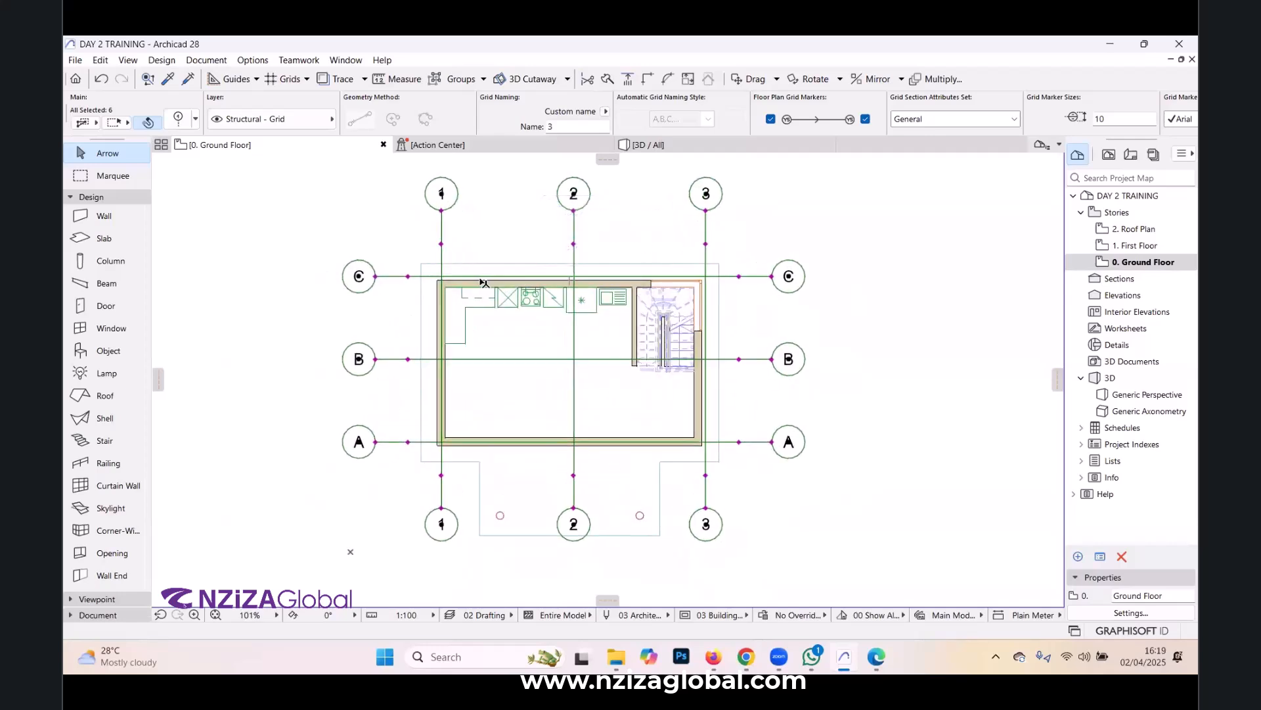
mouse_move(477, 286)
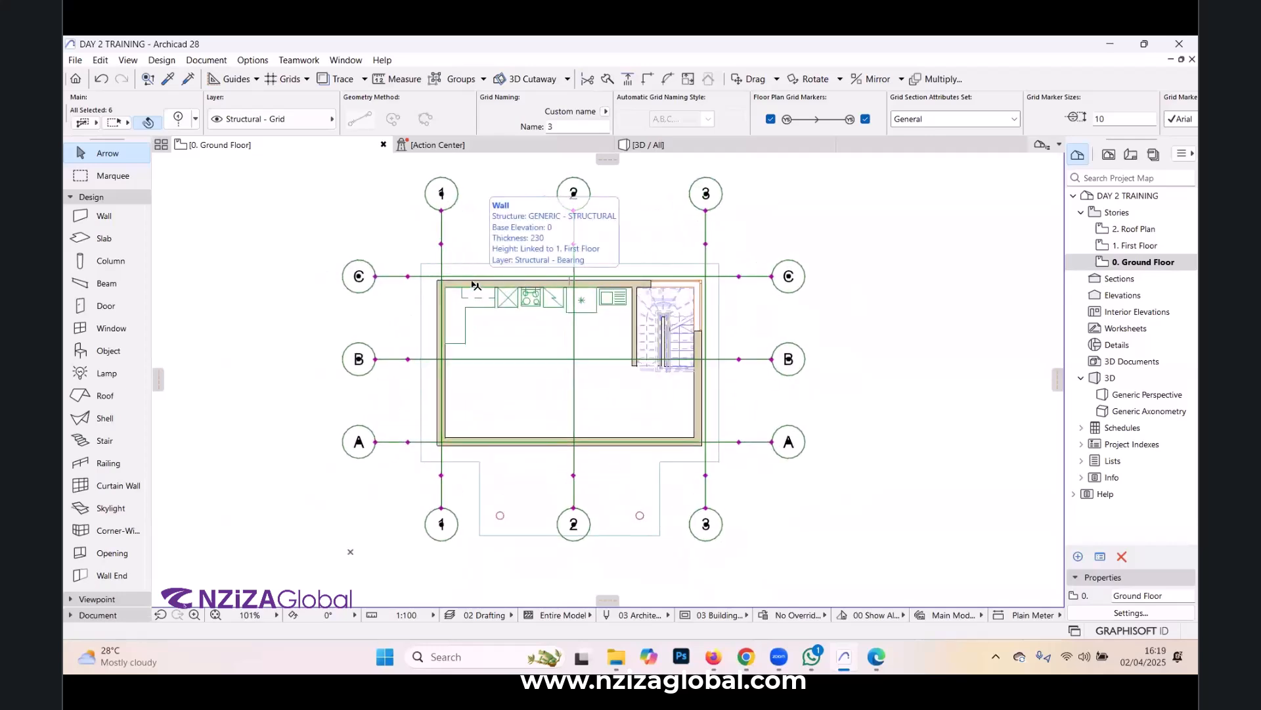
click(178, 123)
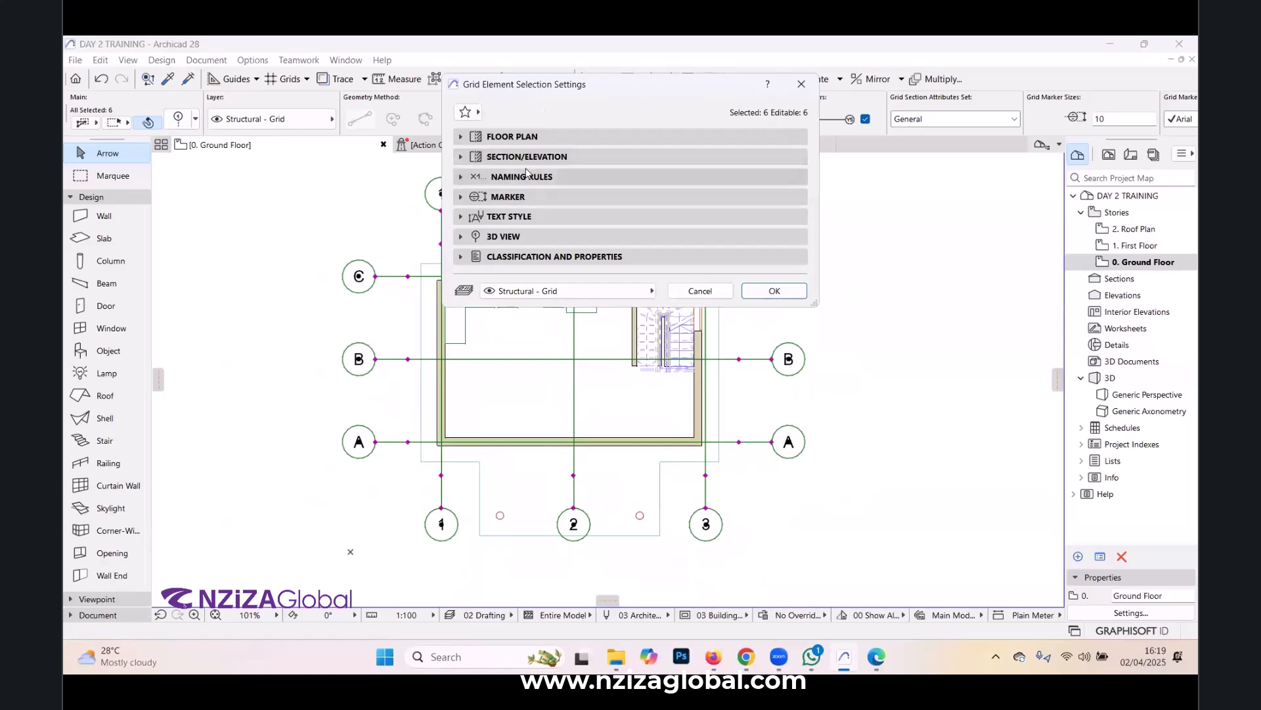
click(526, 175)
click(525, 174)
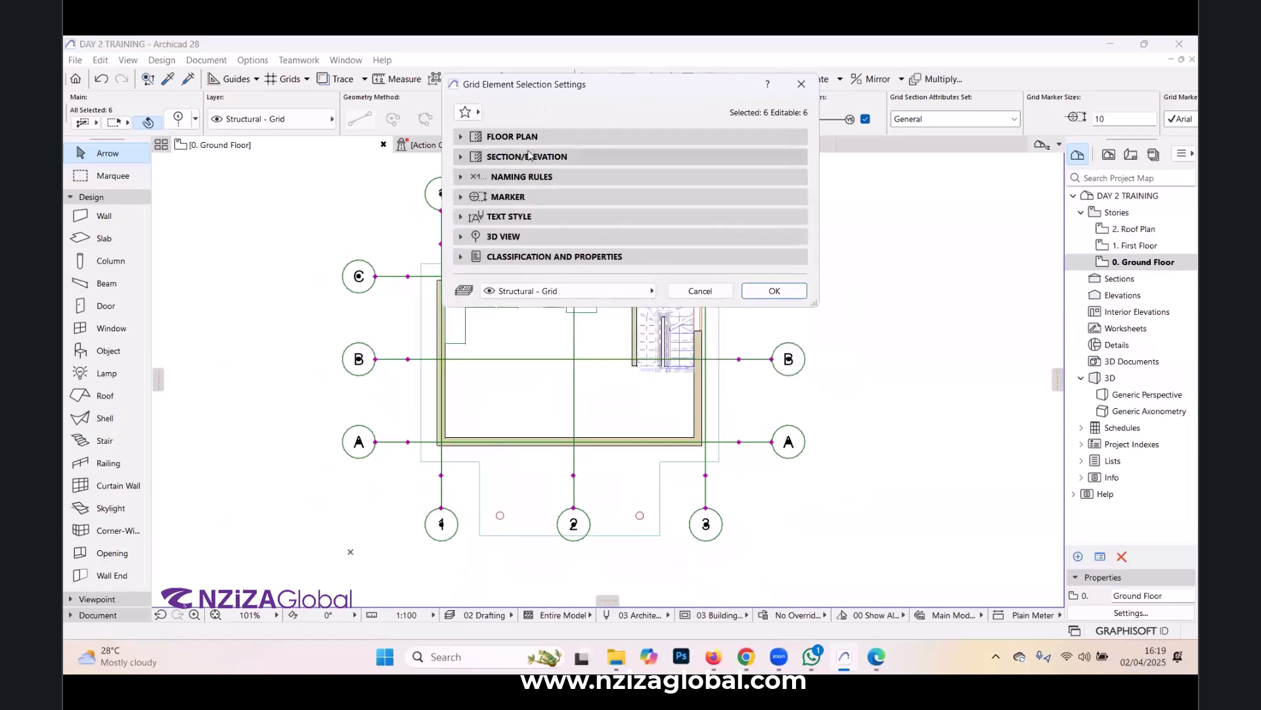
click(528, 155)
click(528, 155)
click(530, 137)
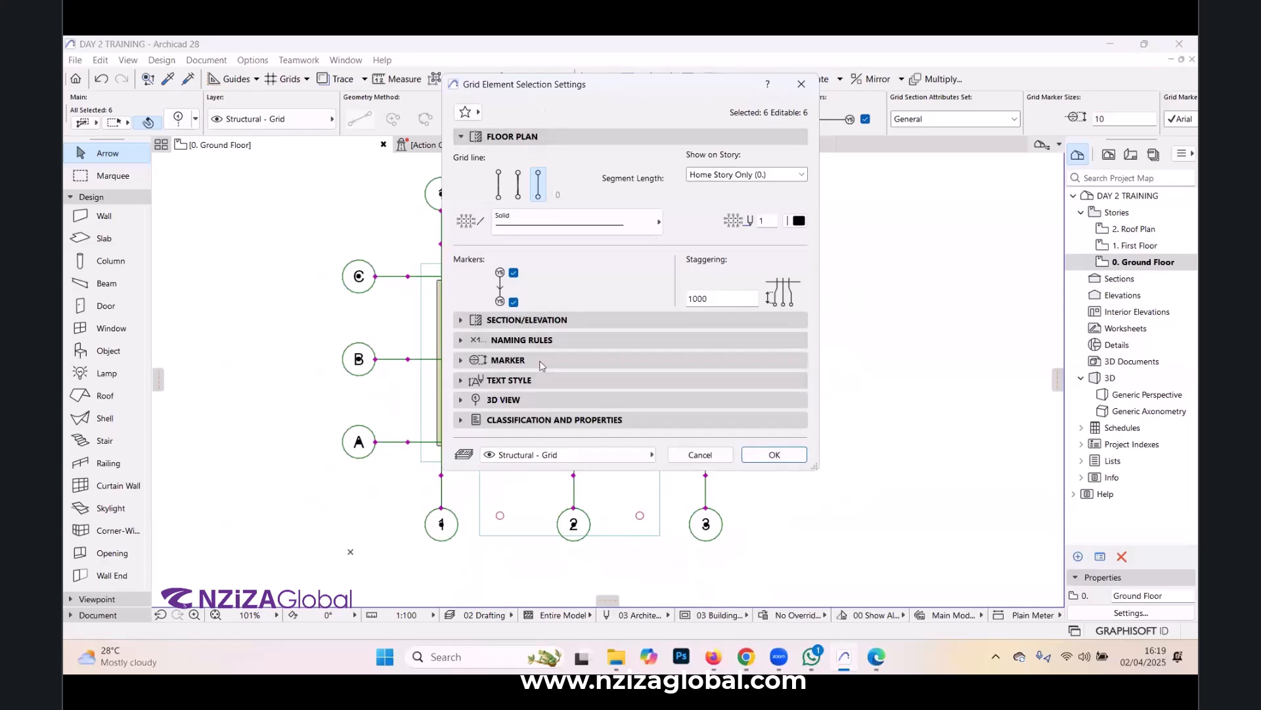
click(523, 320)
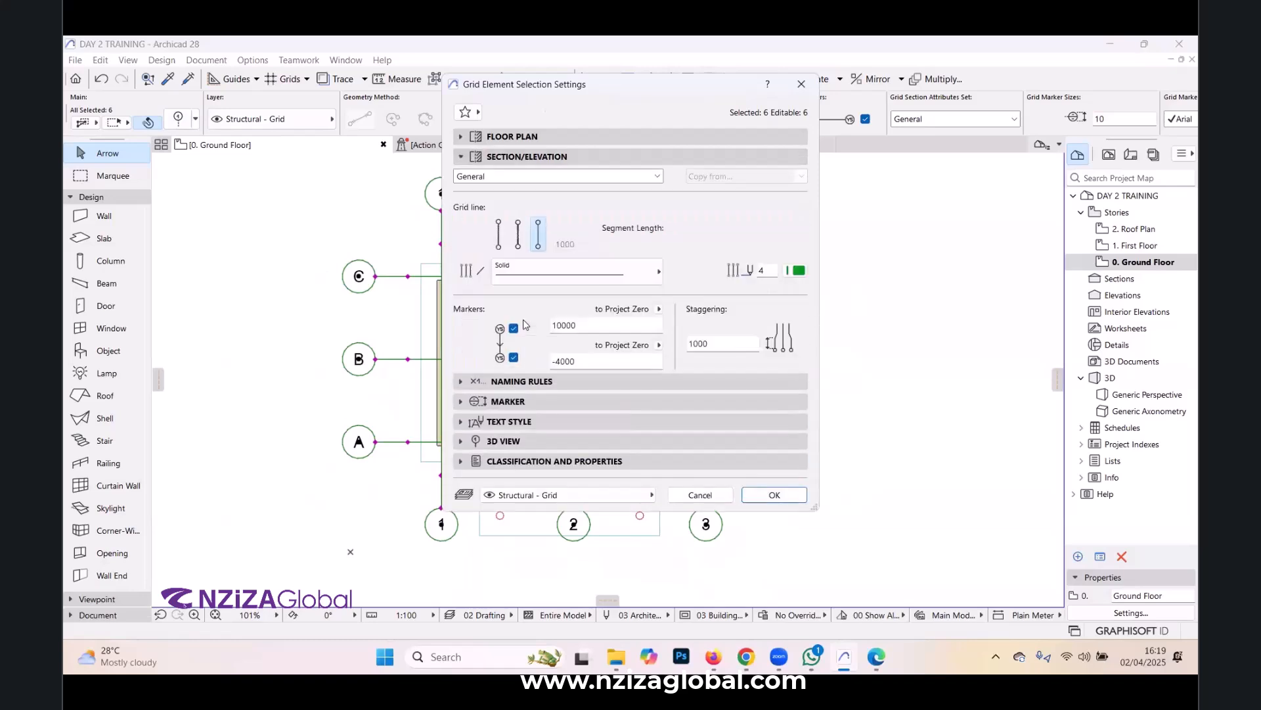
click(523, 381)
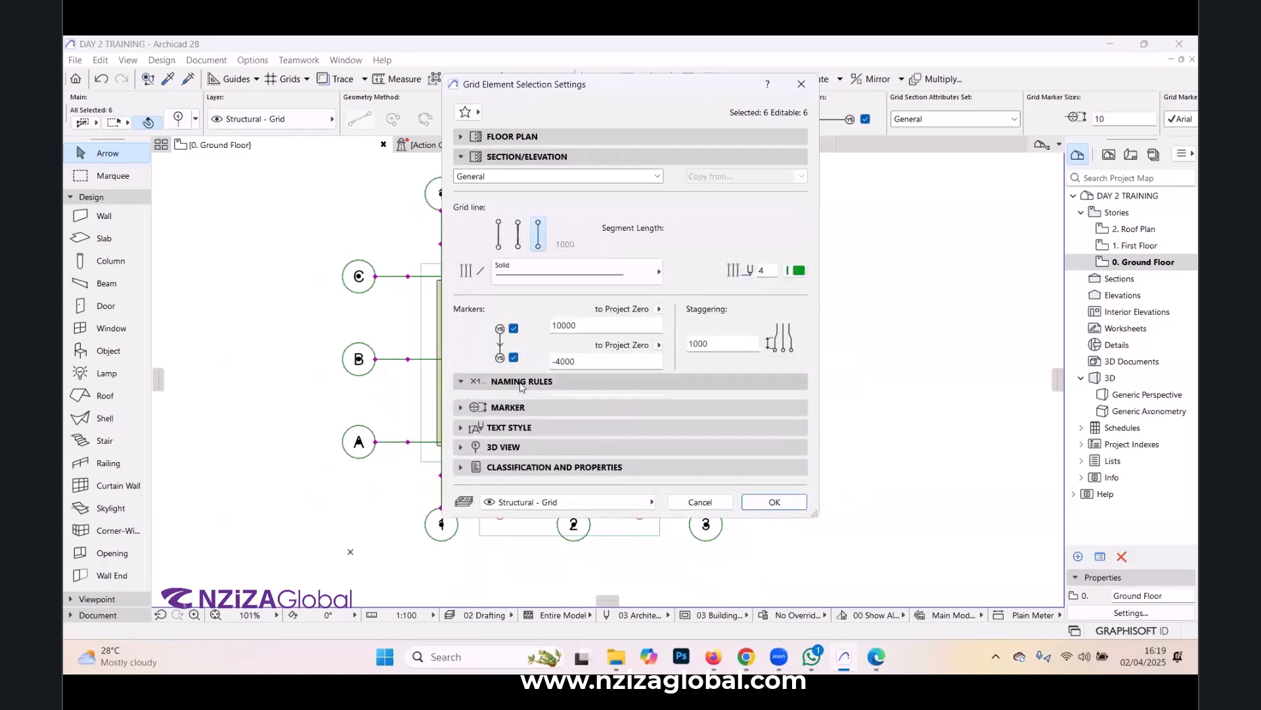
click(515, 478)
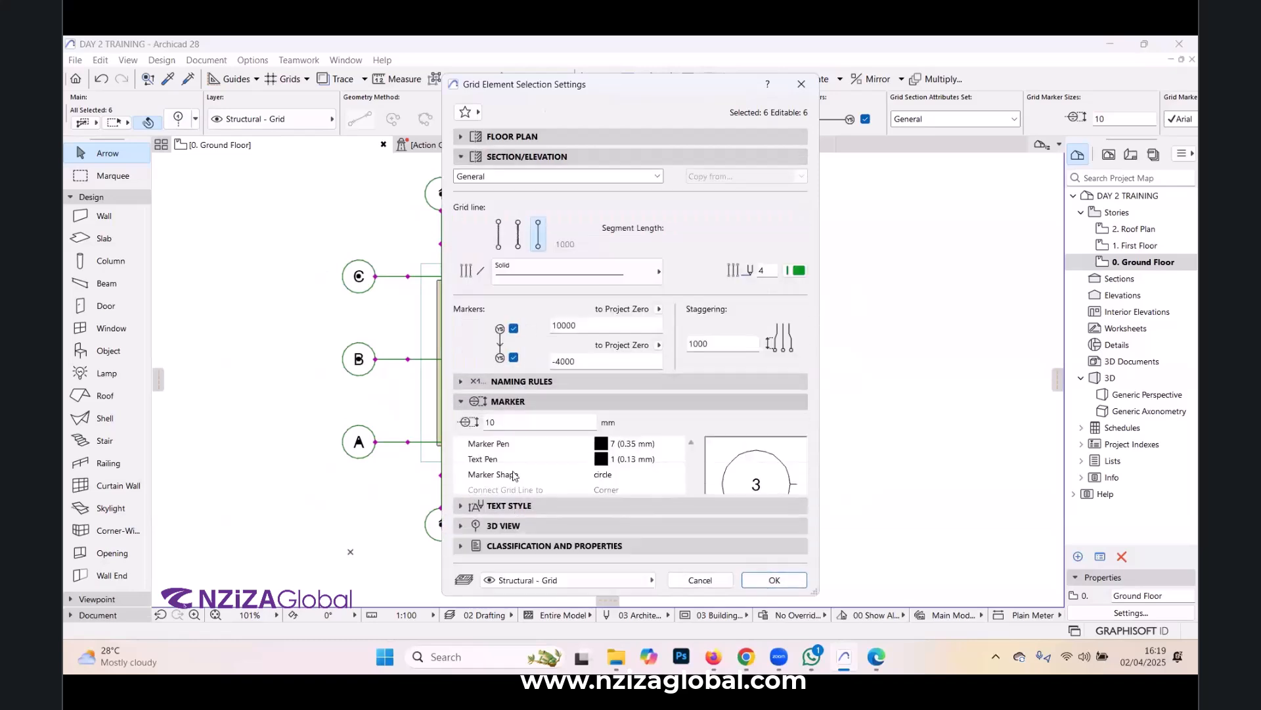
click(518, 529)
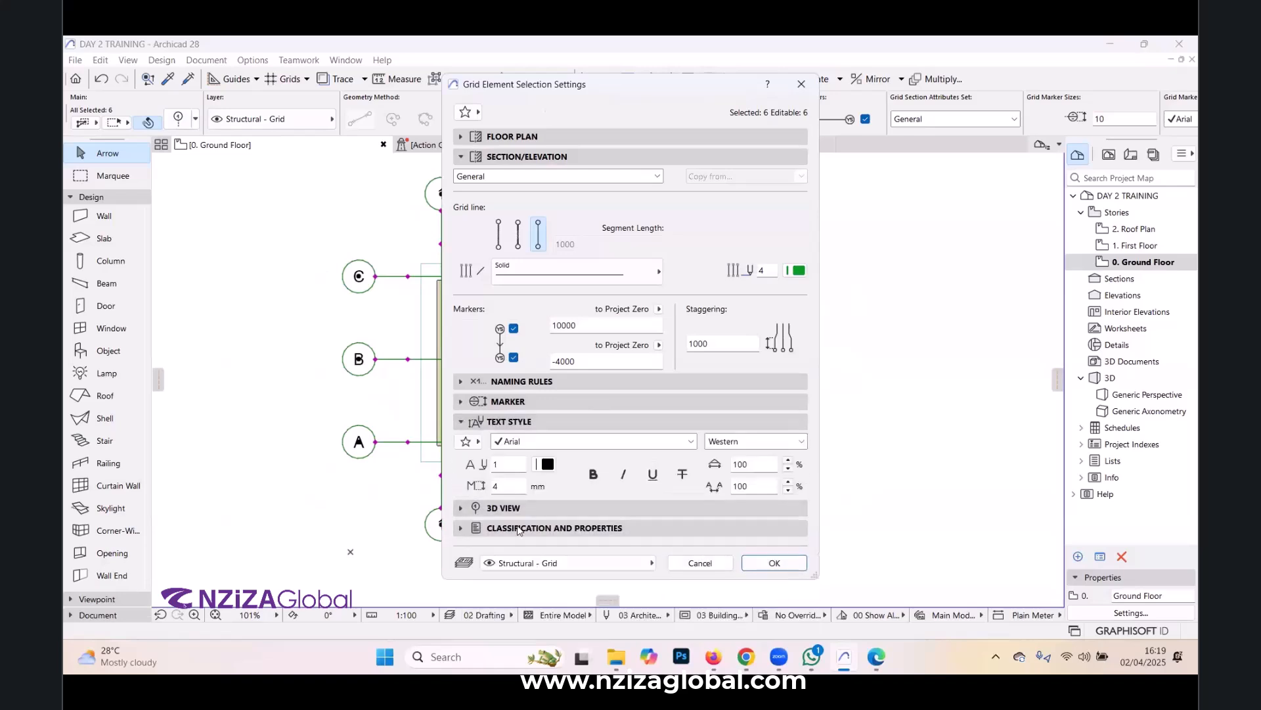
click(504, 508)
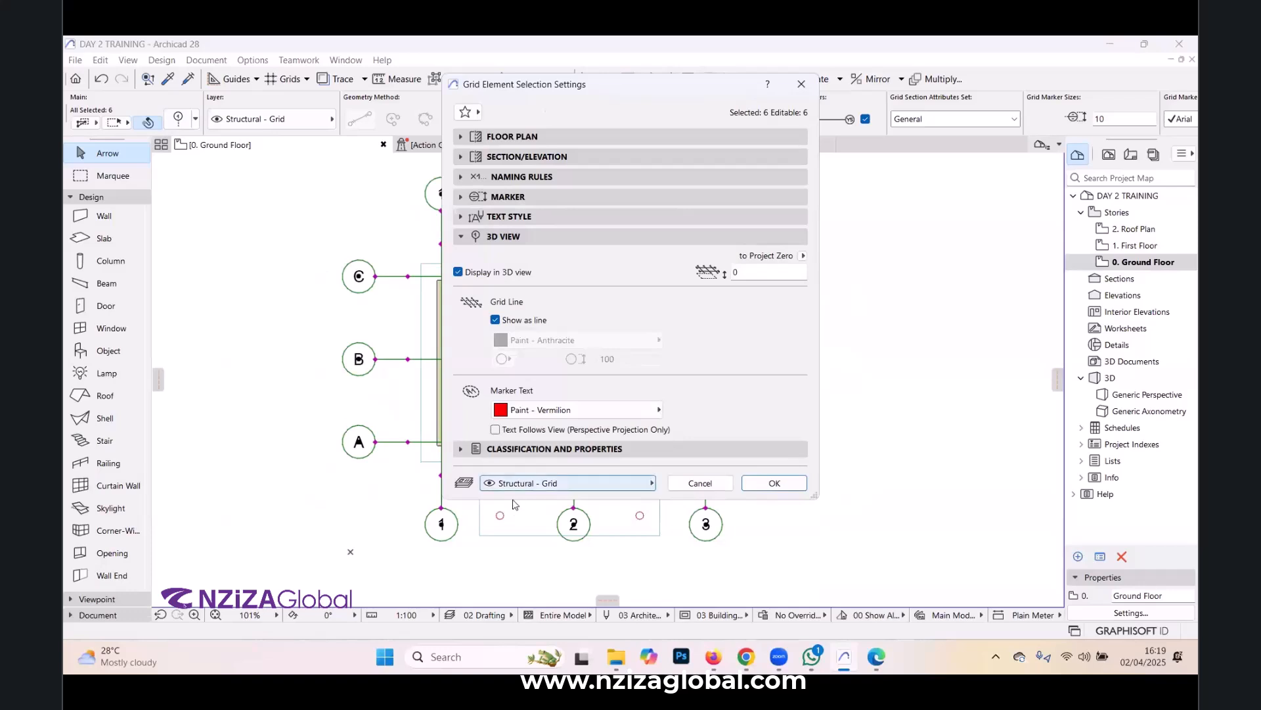
click(485, 137)
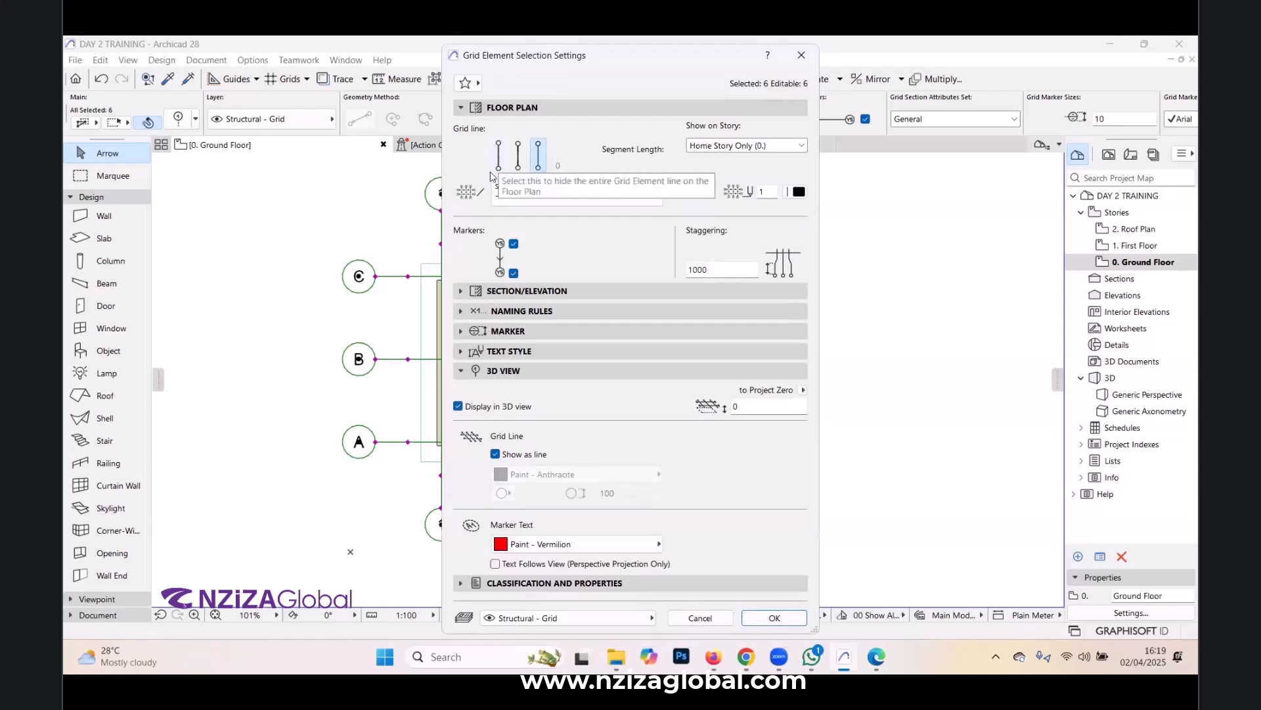
click(523, 291)
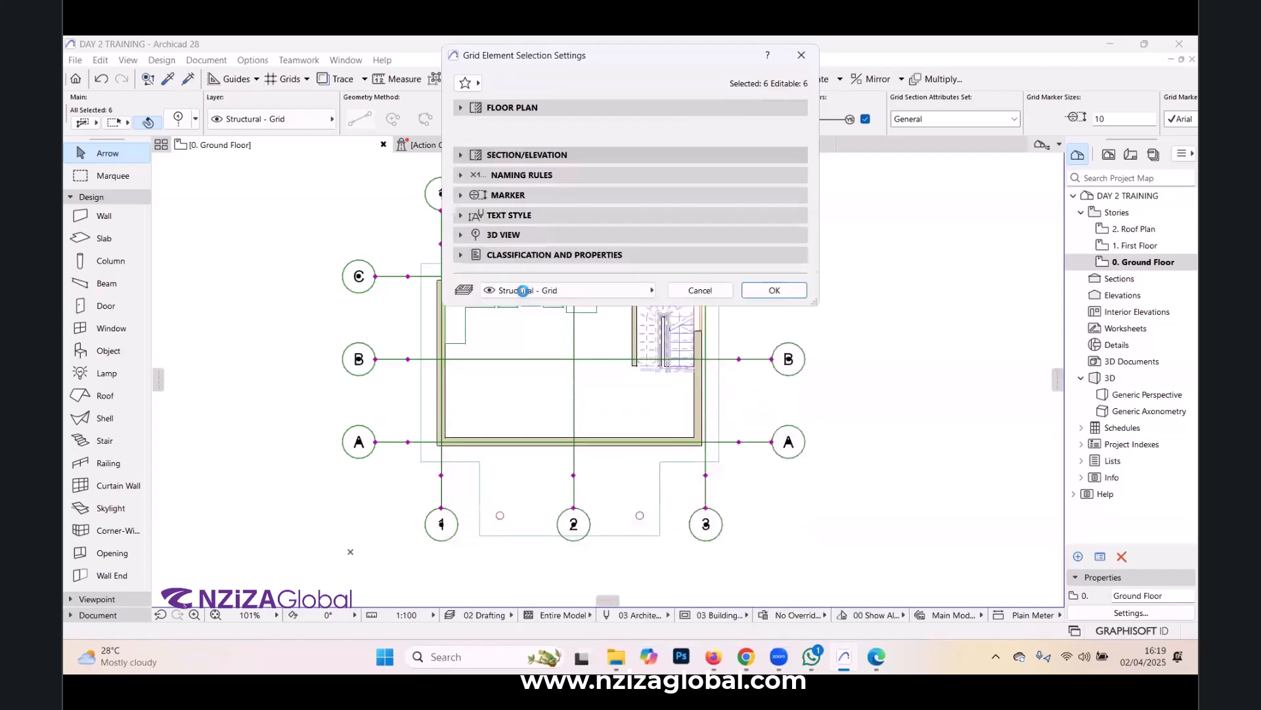
click(506, 348)
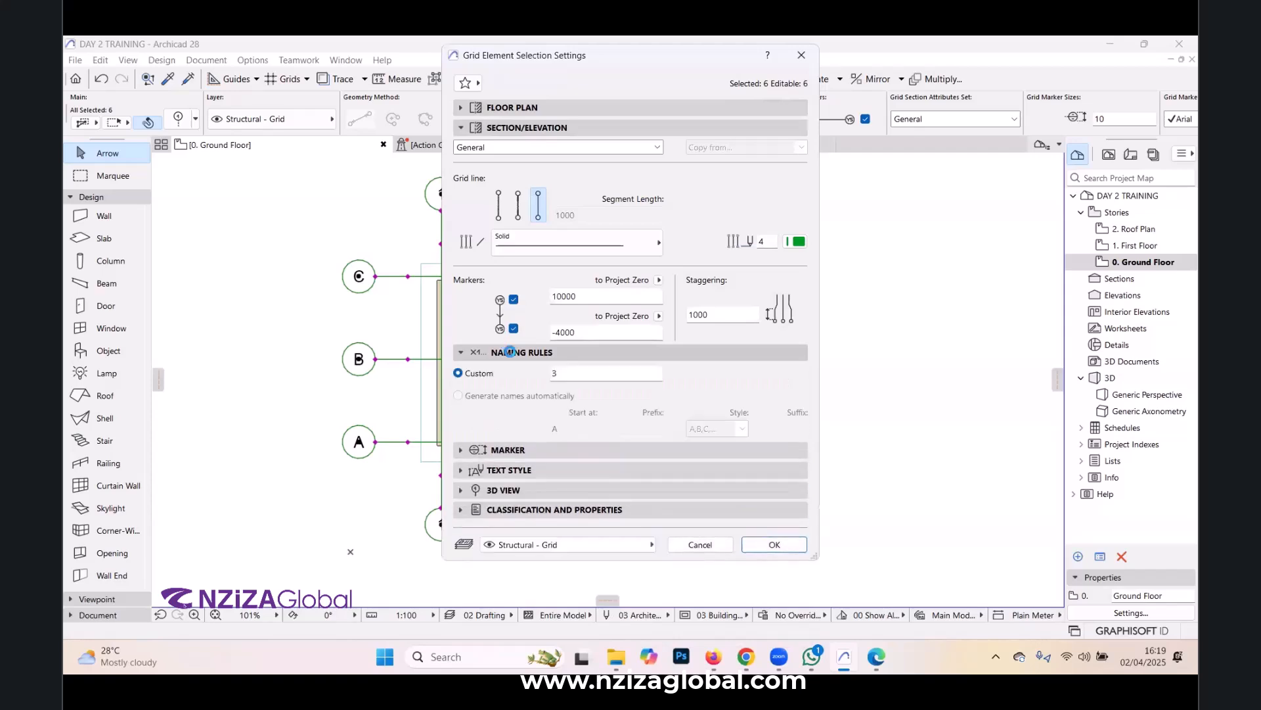
click(511, 351)
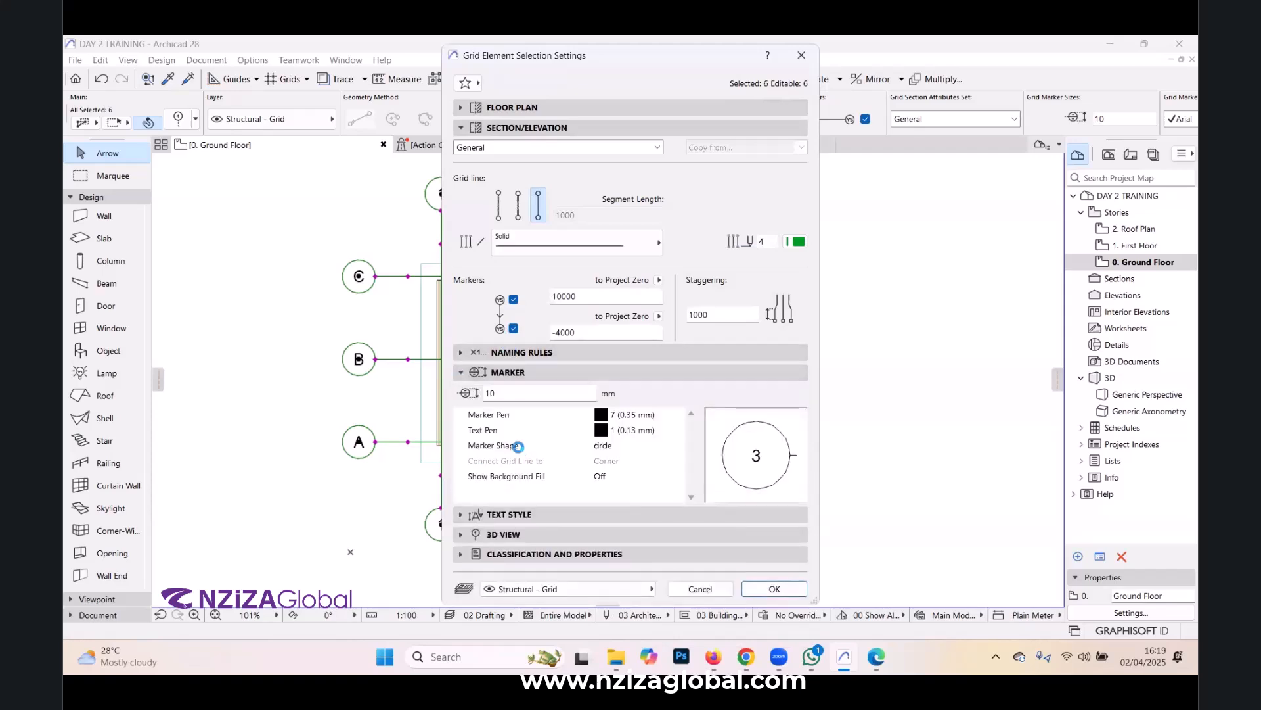
click(505, 510)
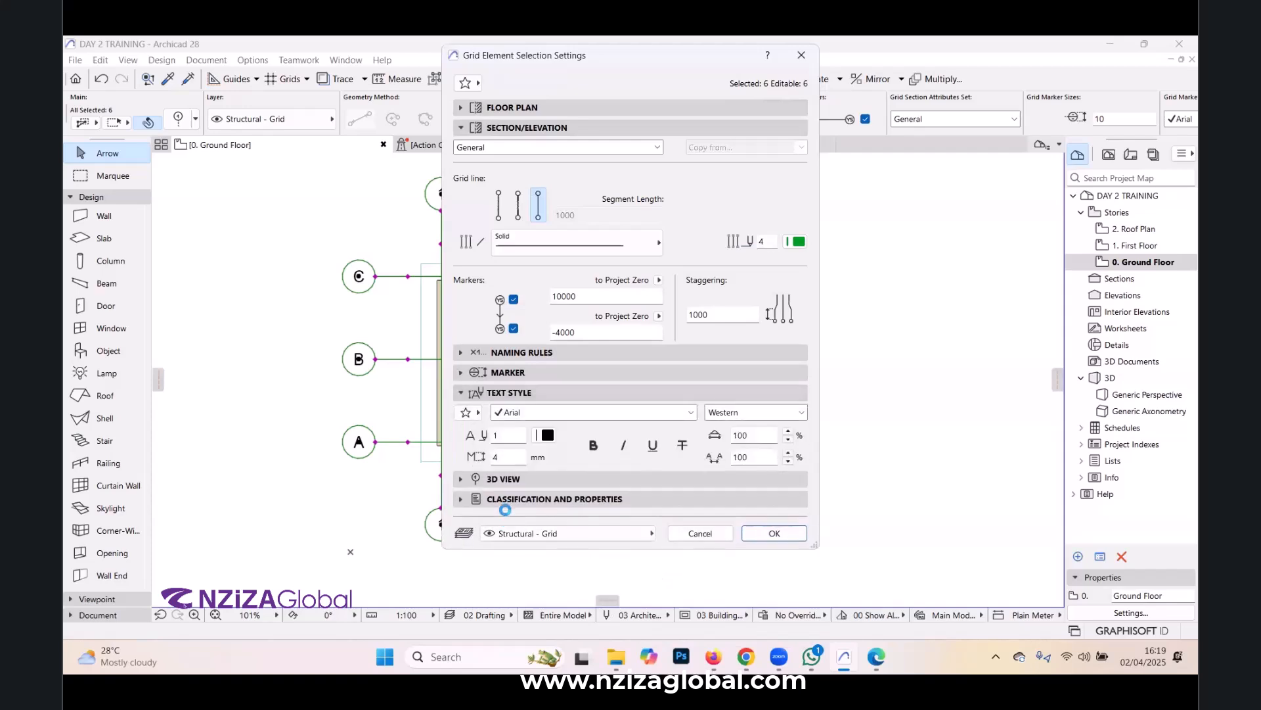
click(504, 478)
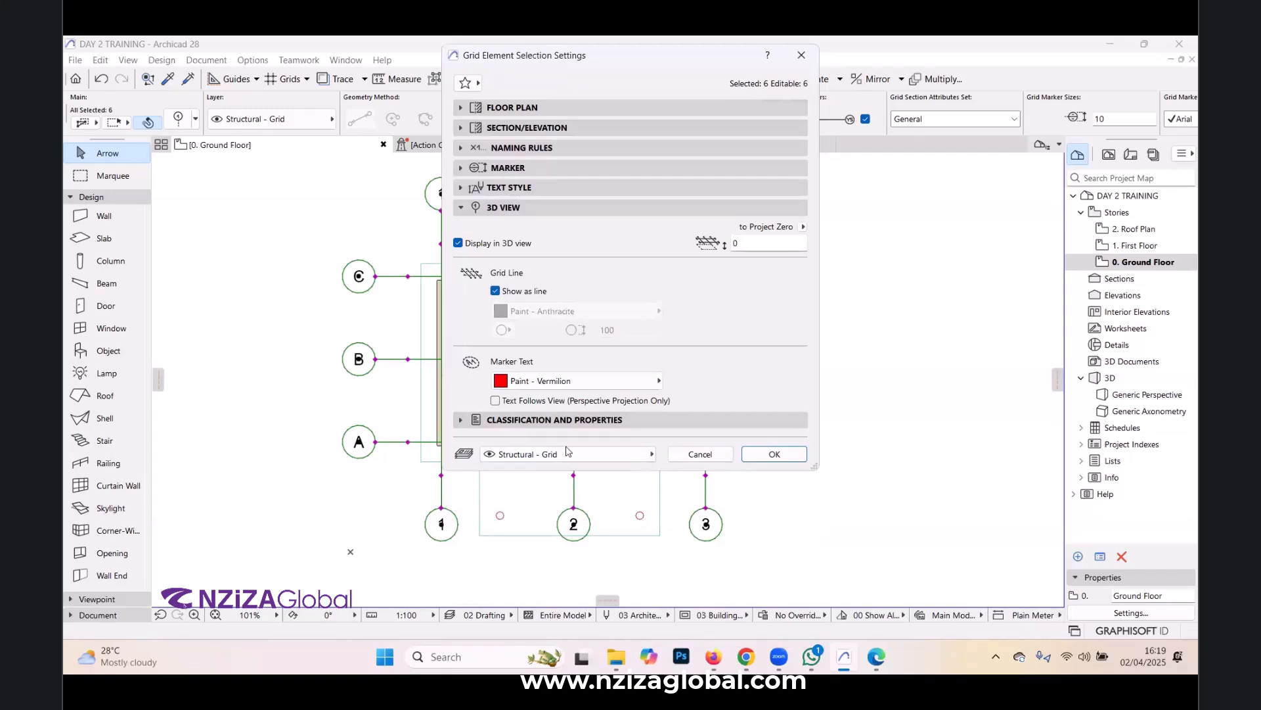
click(774, 454)
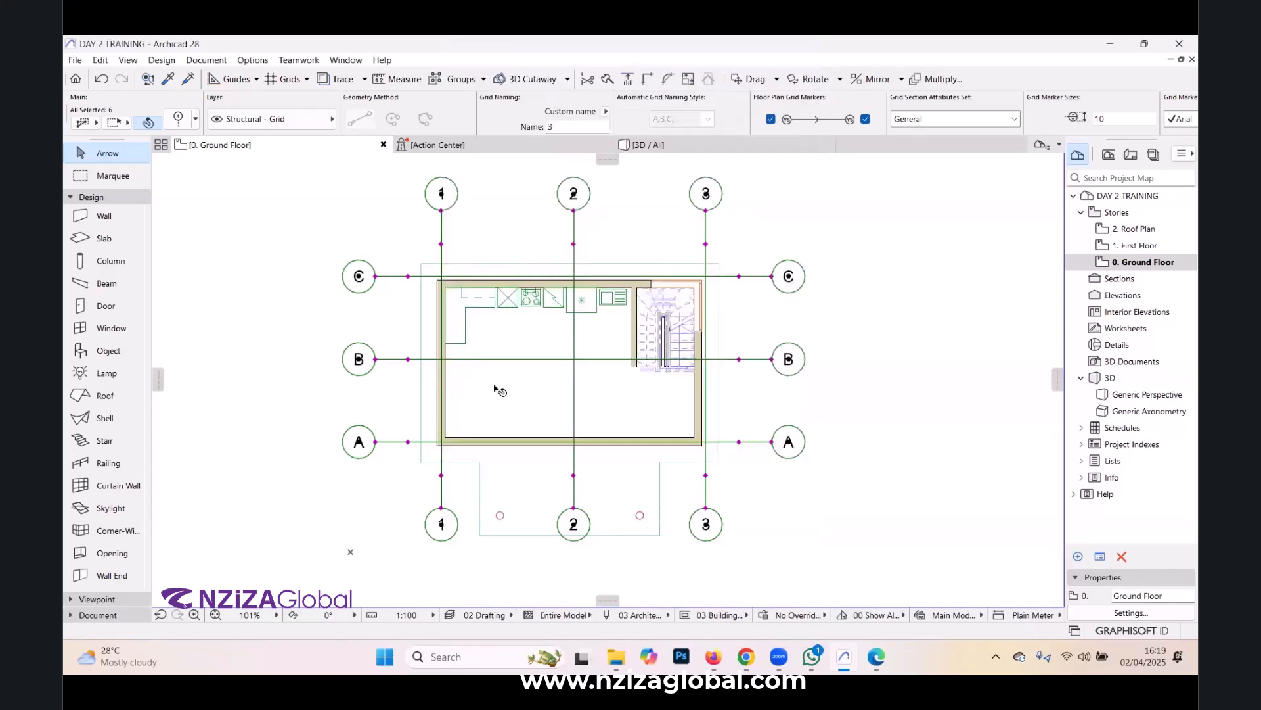
Add total dimensions to the selected grid system through the Grid System settings.
scroll(499, 390, up, 2)
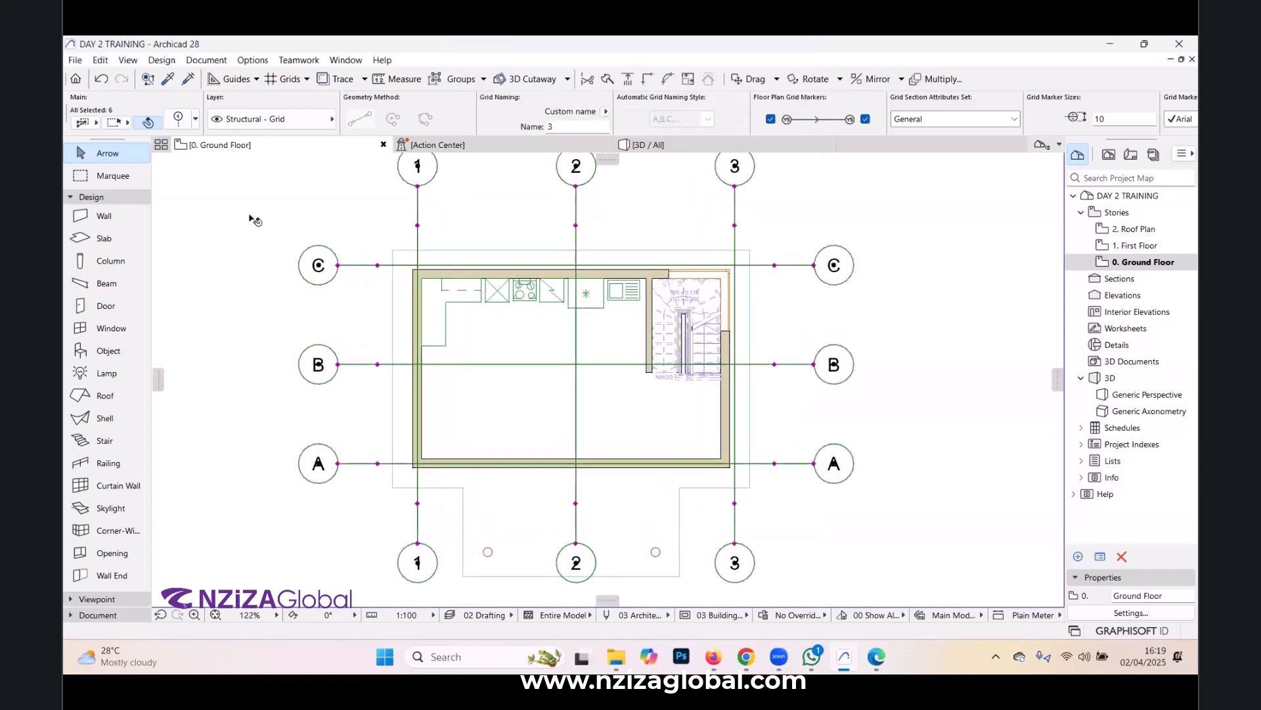
click(162, 60)
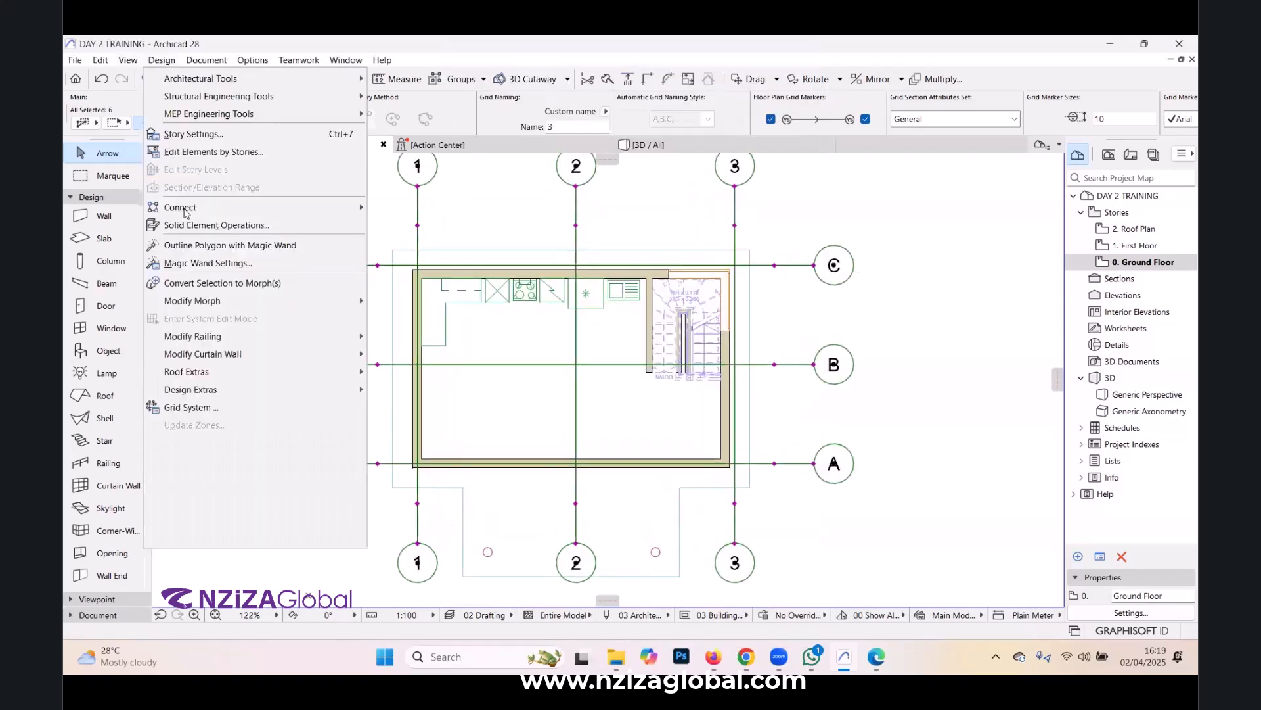
click(189, 407)
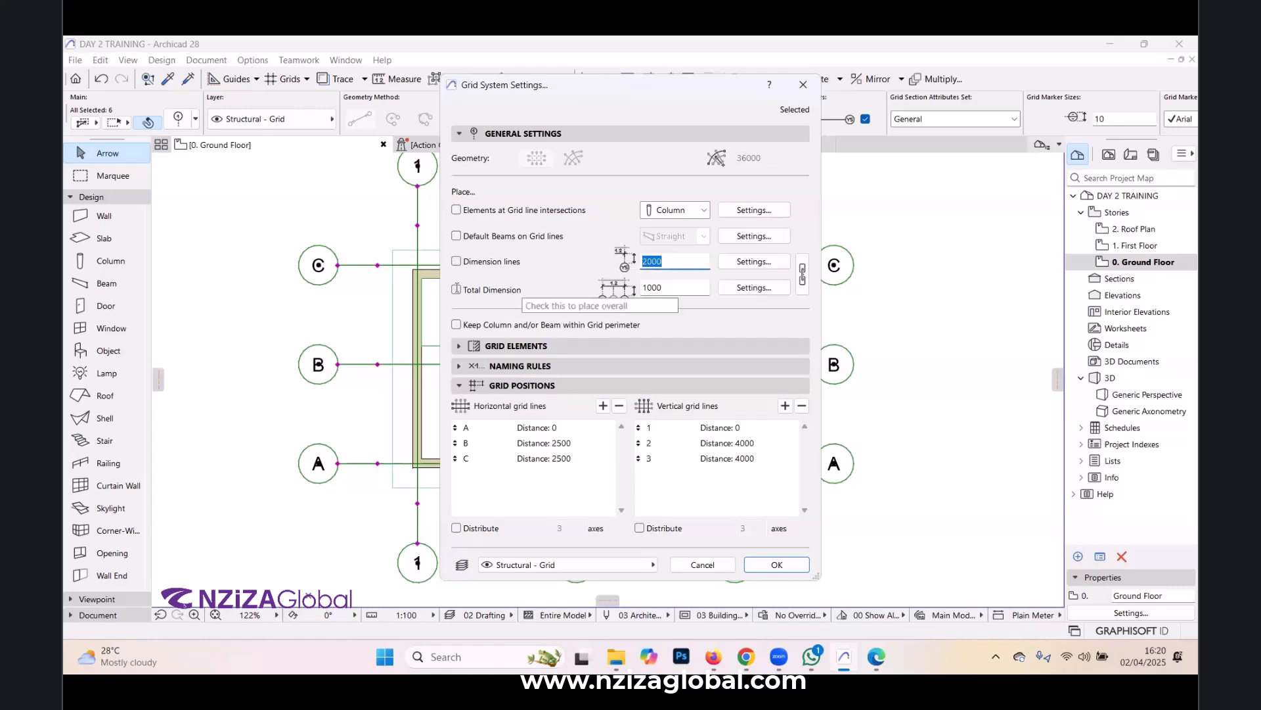
click(456, 288)
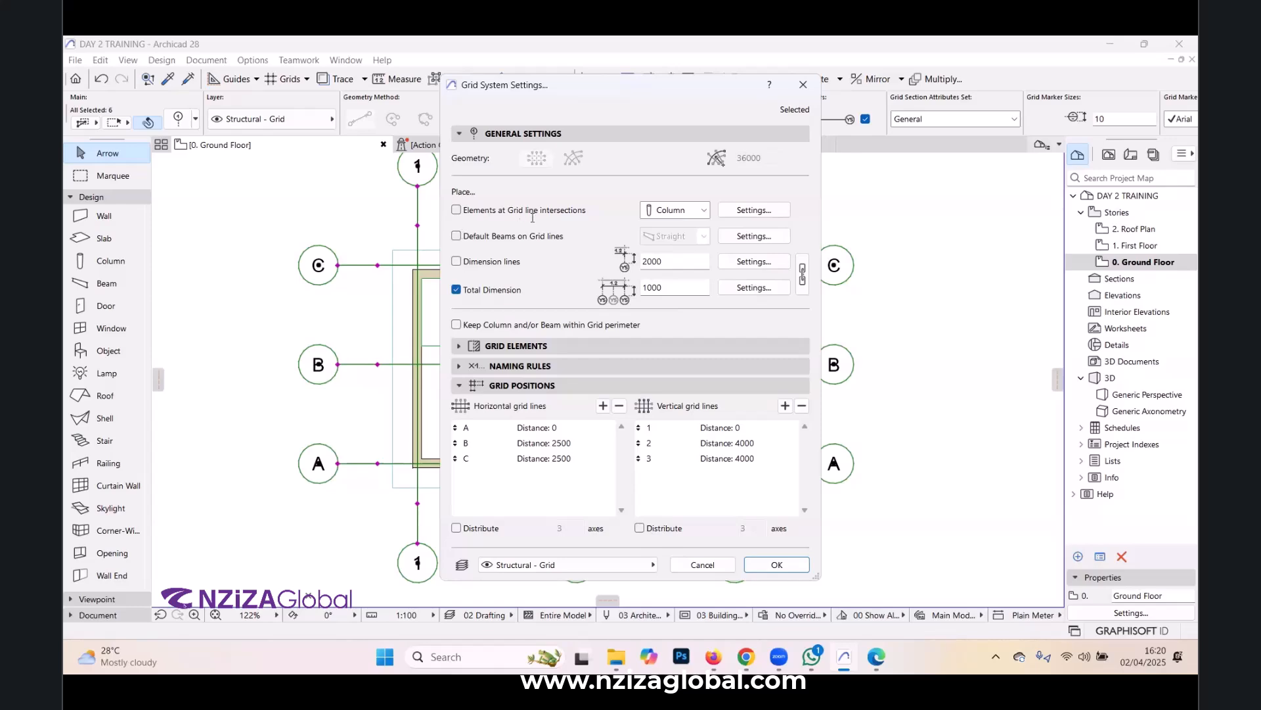
click(776, 565)
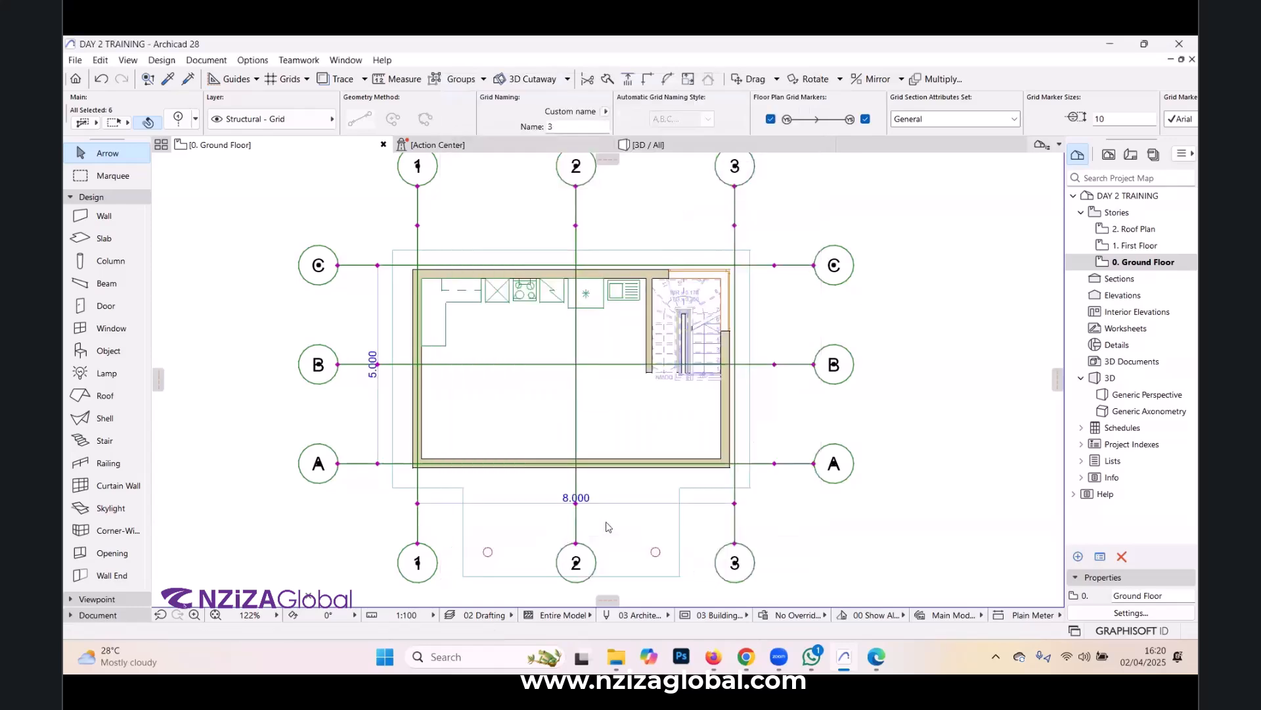
Move only grid line C straight down onto the centreline of the upper exterior wall.
scroll(451, 389, up, 3)
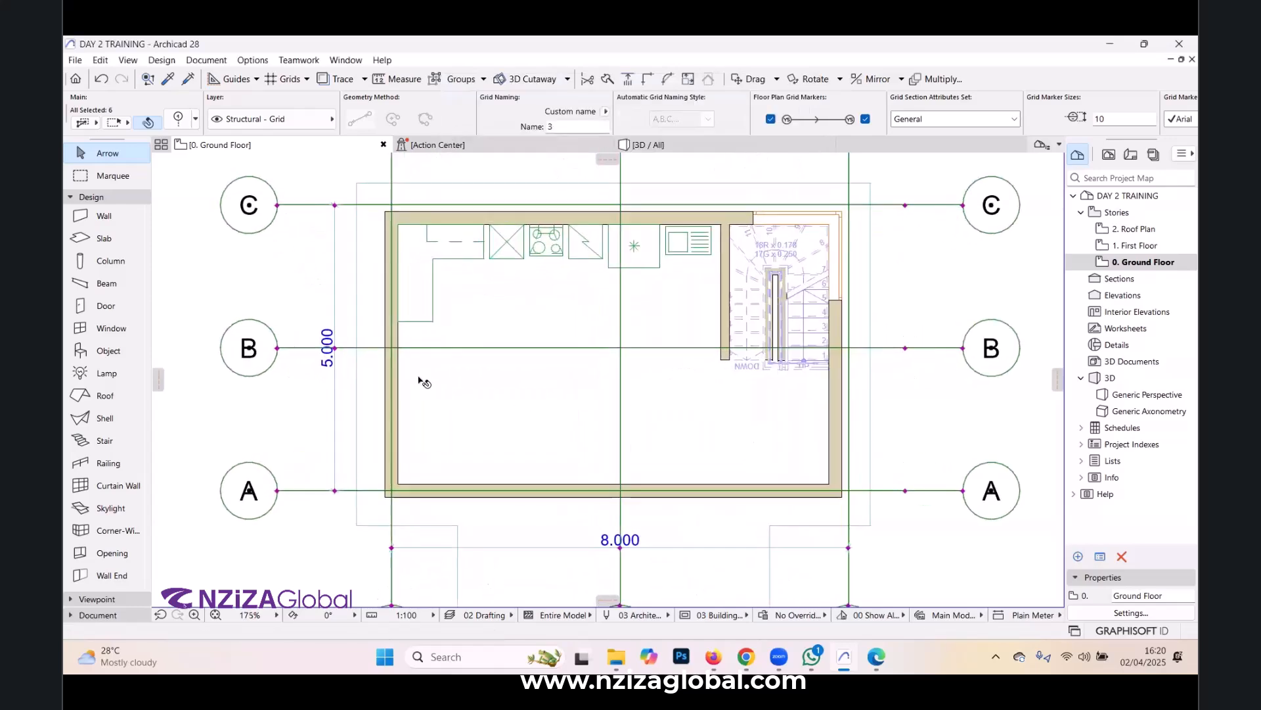
scroll(422, 381, down, 4)
scroll(421, 381, up, 3)
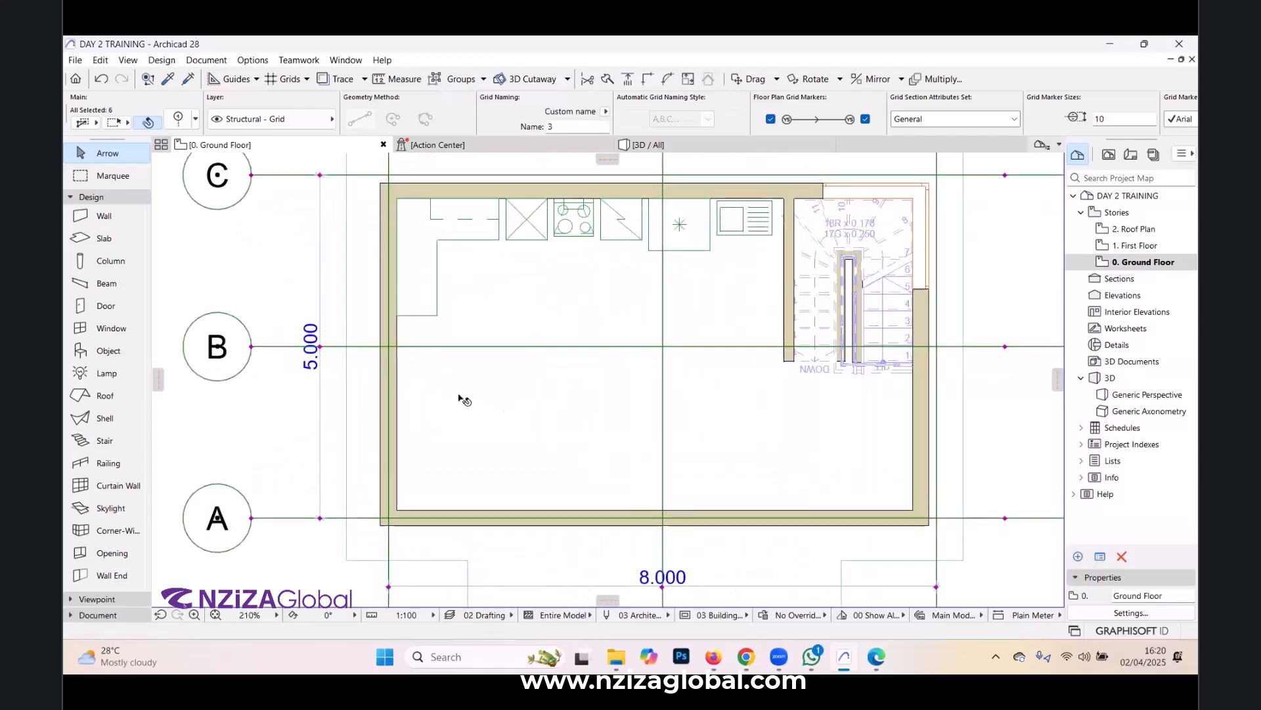
scroll(453, 391, down, 3)
scroll(343, 265, up, 4)
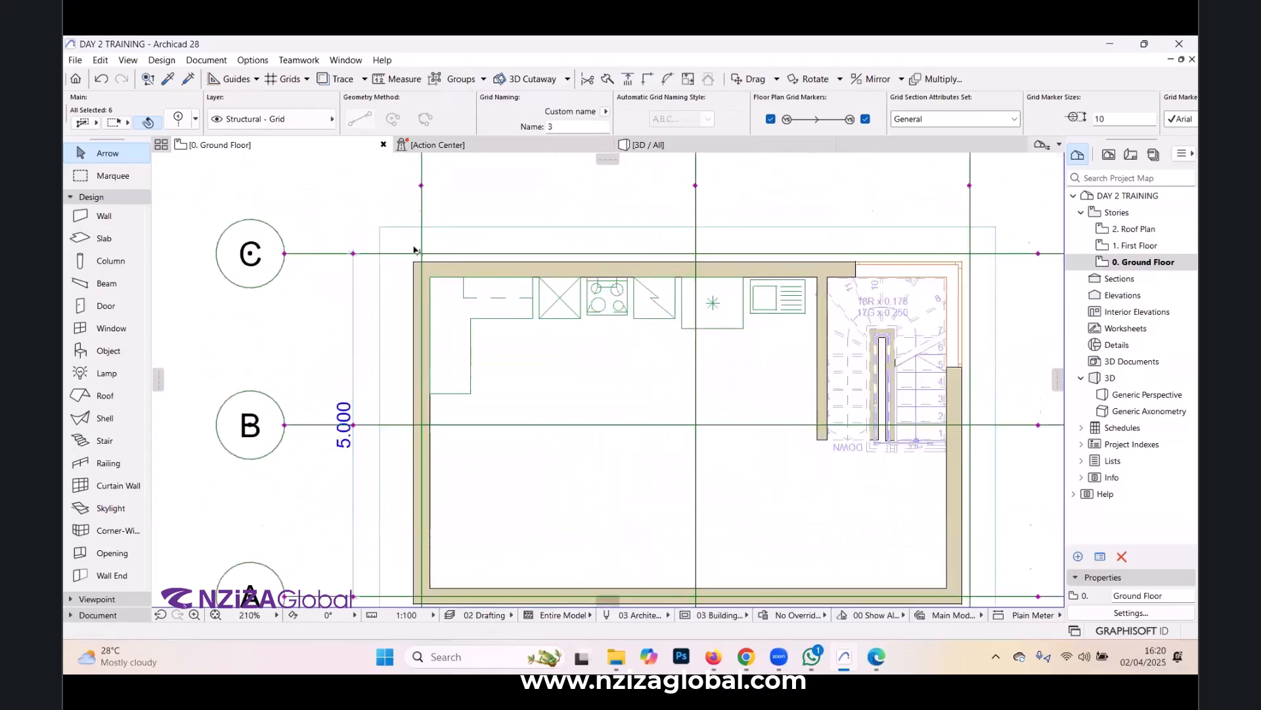
scroll(380, 251, up, 2)
click(387, 269)
click(276, 257)
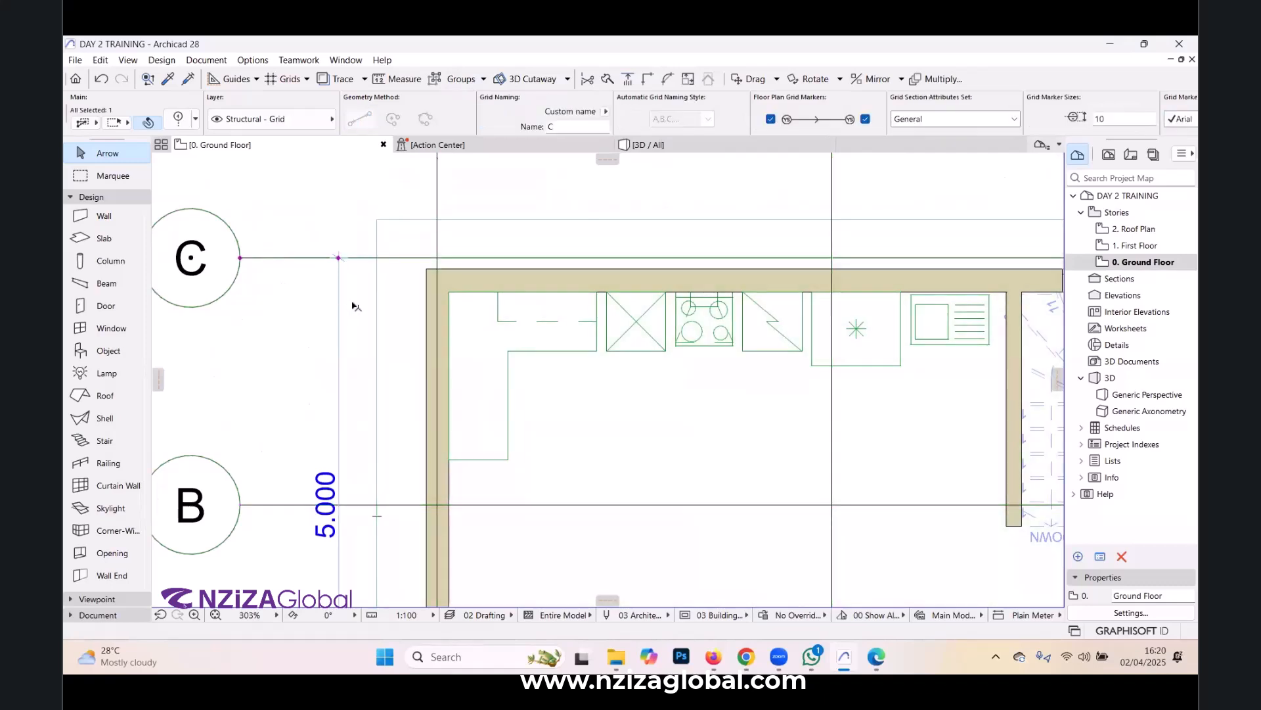
scroll(381, 277, down, 2)
scroll(409, 279, up, 3)
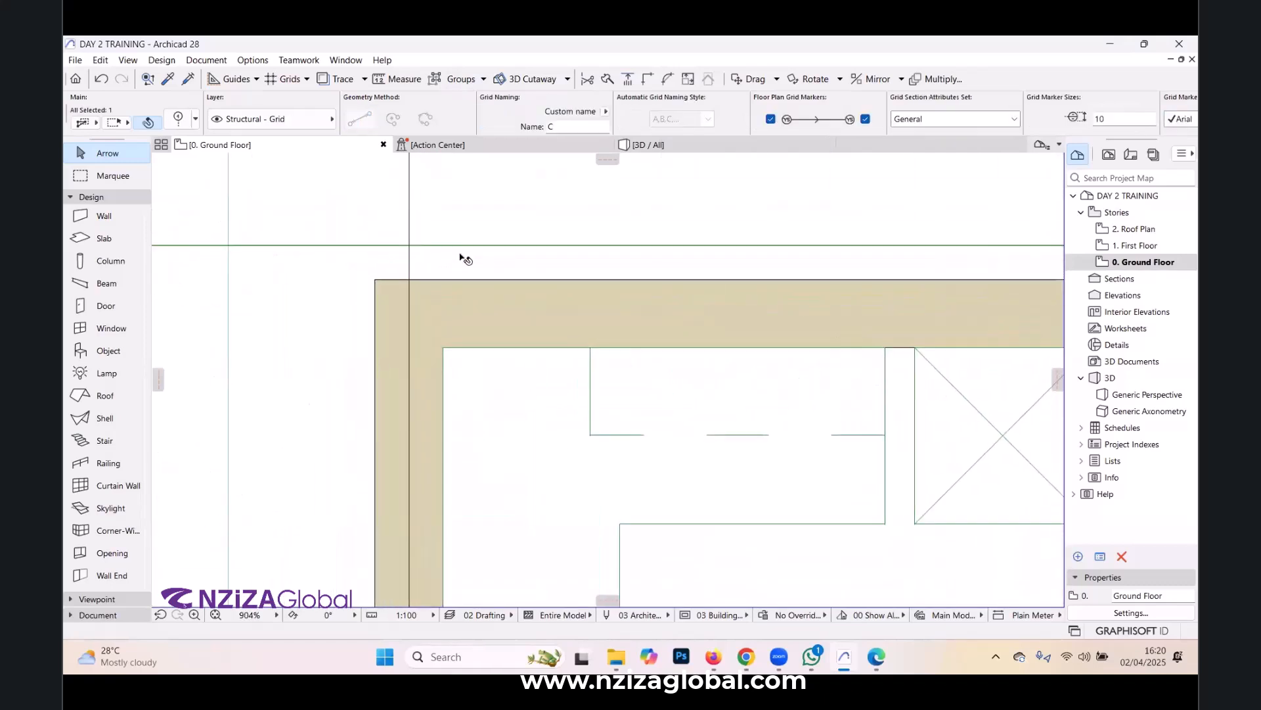
scroll(407, 255, up, 3)
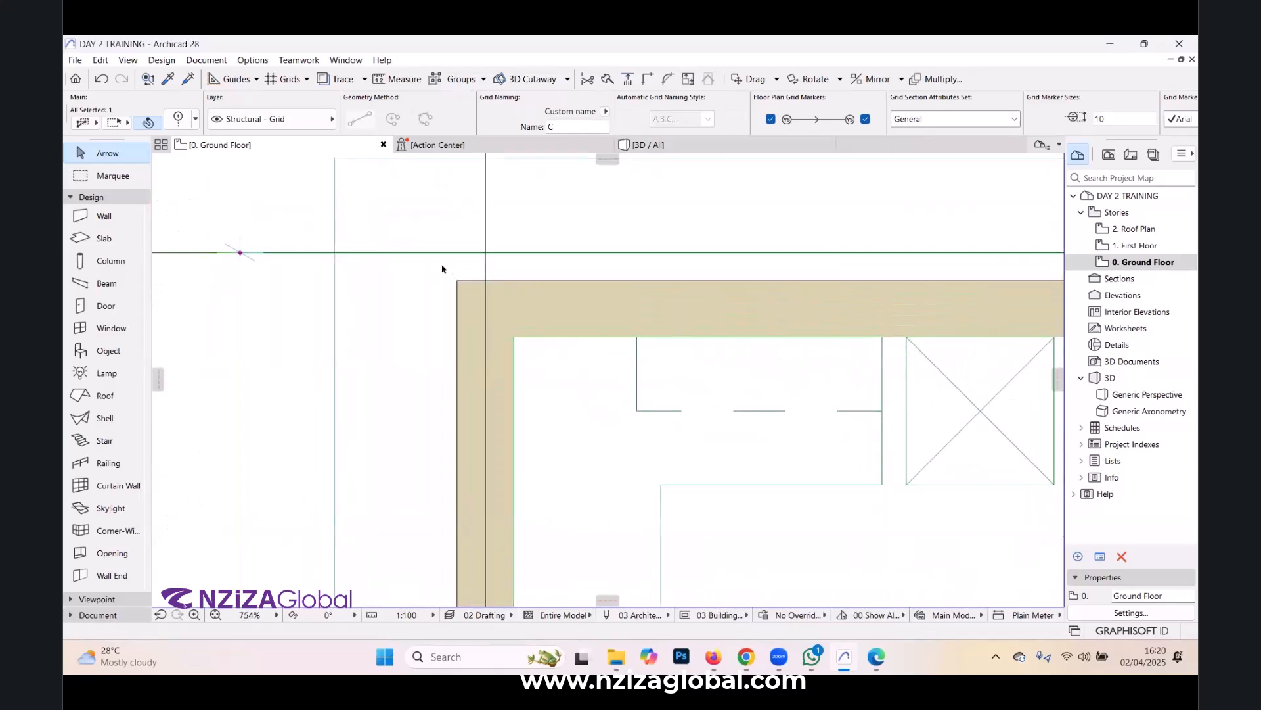
key(ctrl+d)
click(490, 253)
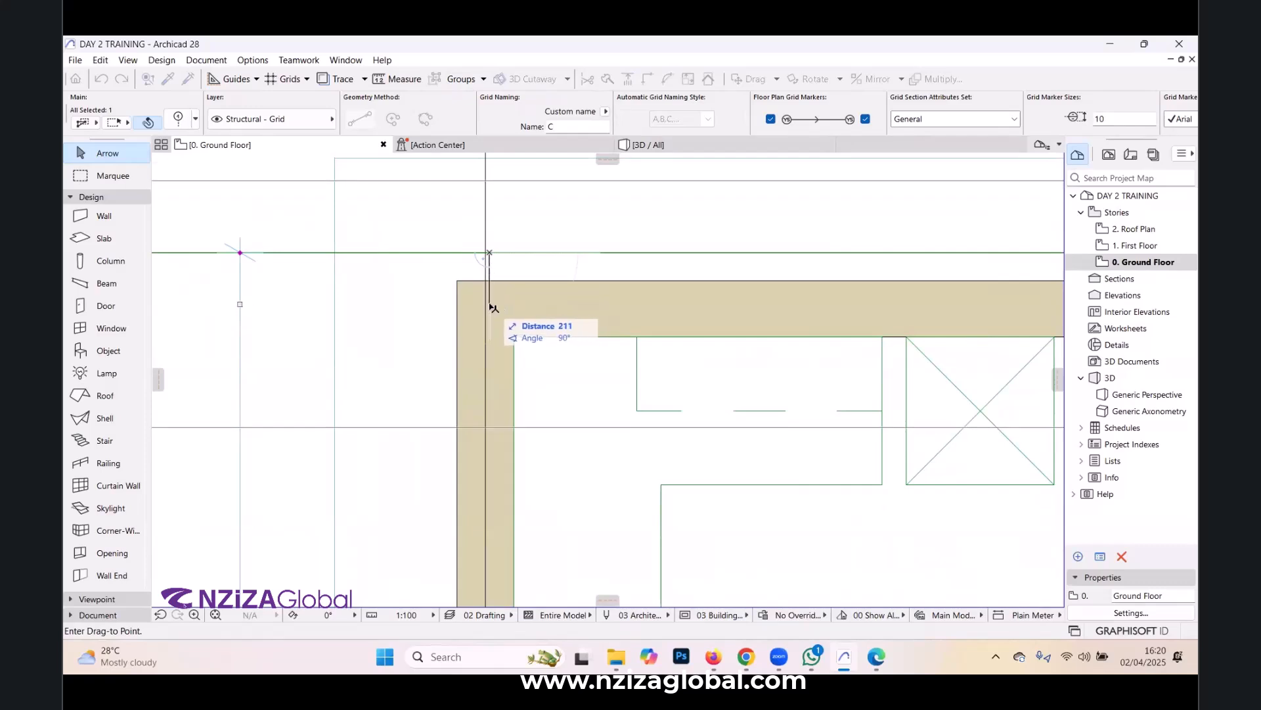
text(1)
key(Return)
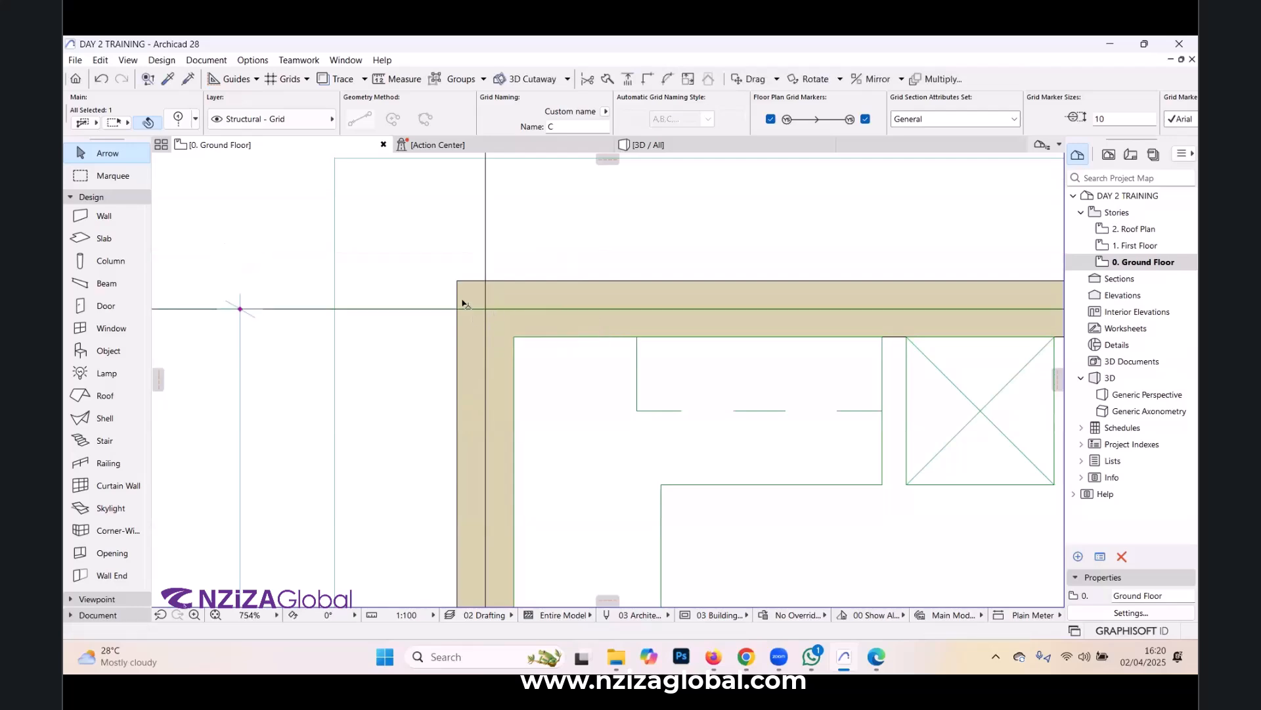
Move only grid line 3 horizontally to the left onto the centreline of the right exterior wall.
scroll(557, 328, down, 6)
scroll(557, 329, up, 5)
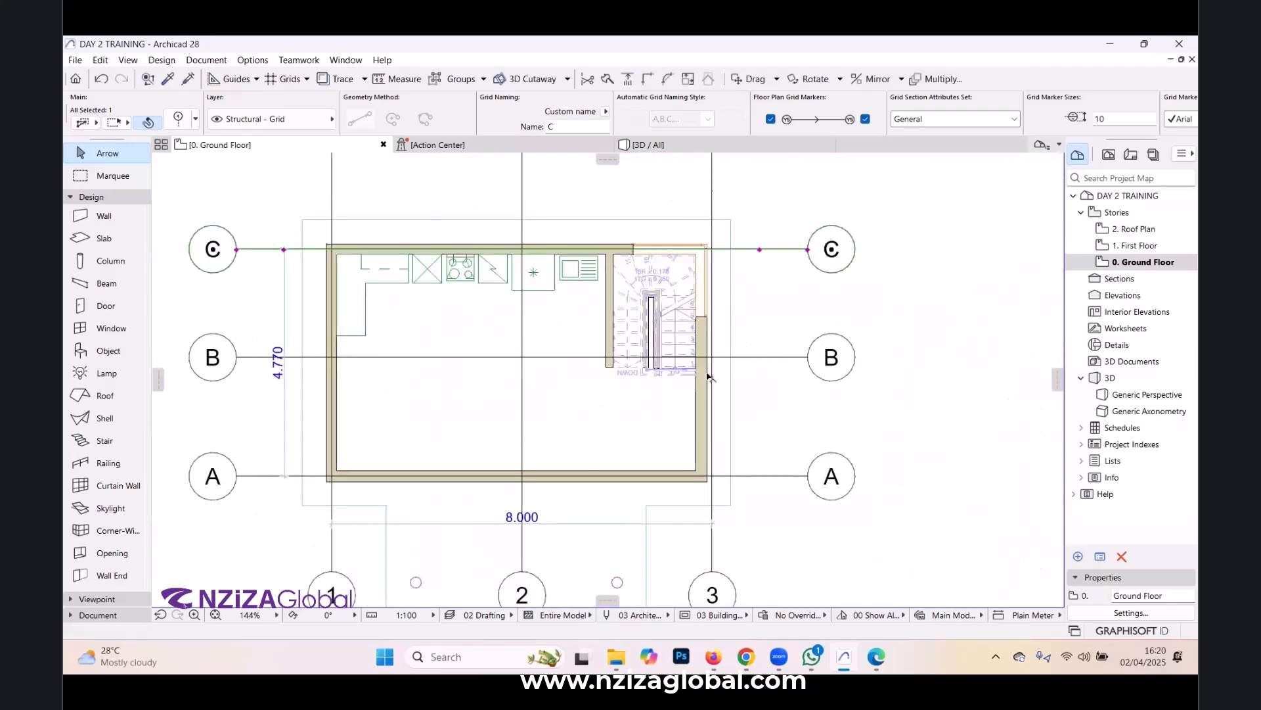
click(756, 415)
click(713, 516)
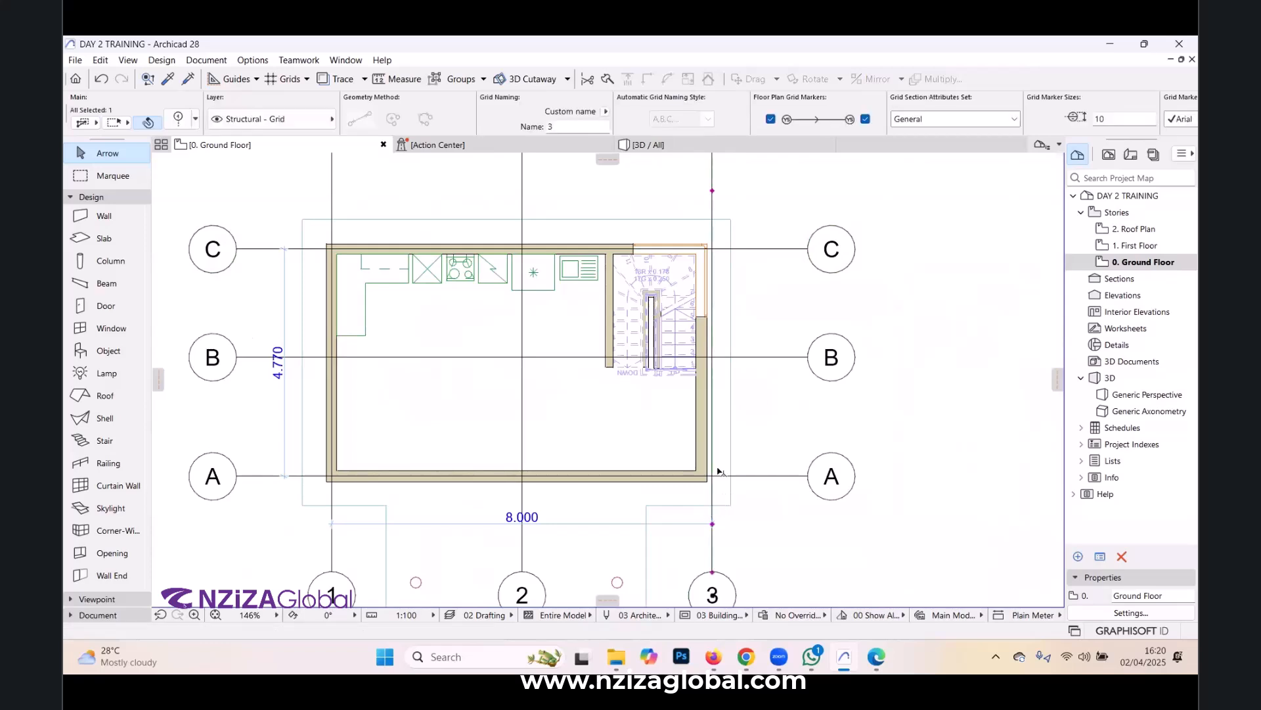
scroll(714, 516, up, 13)
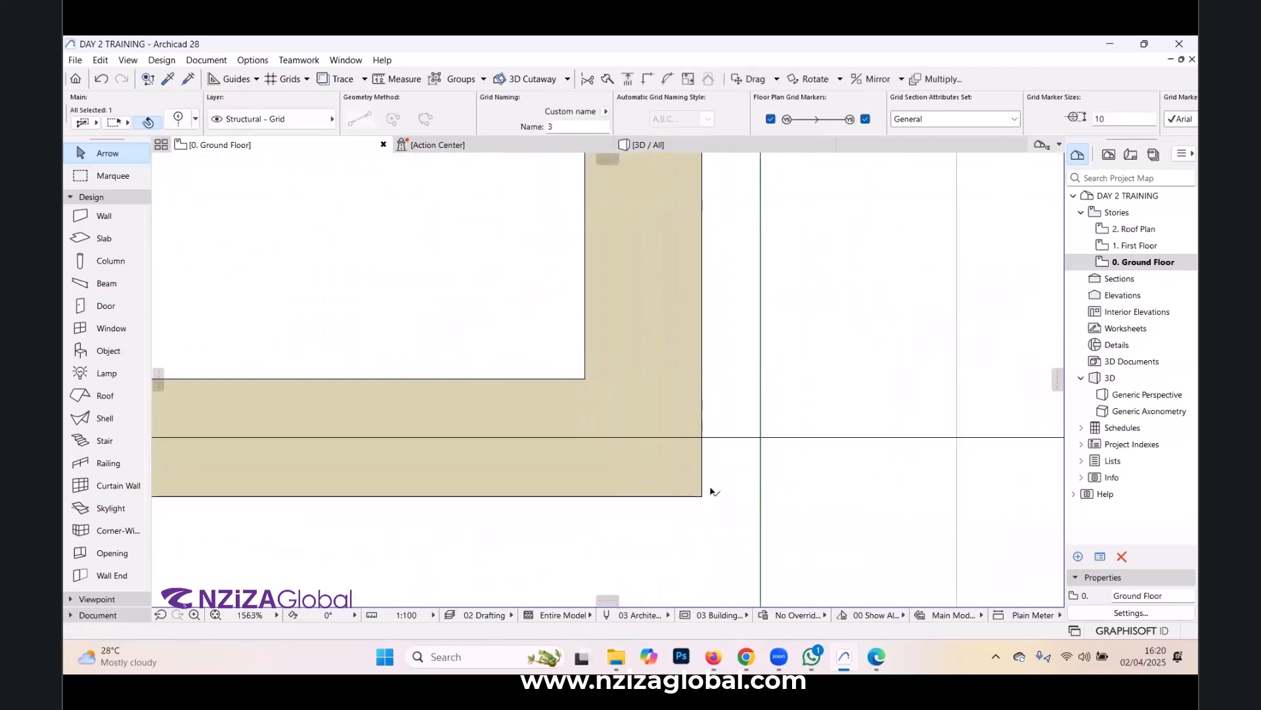
click(760, 488)
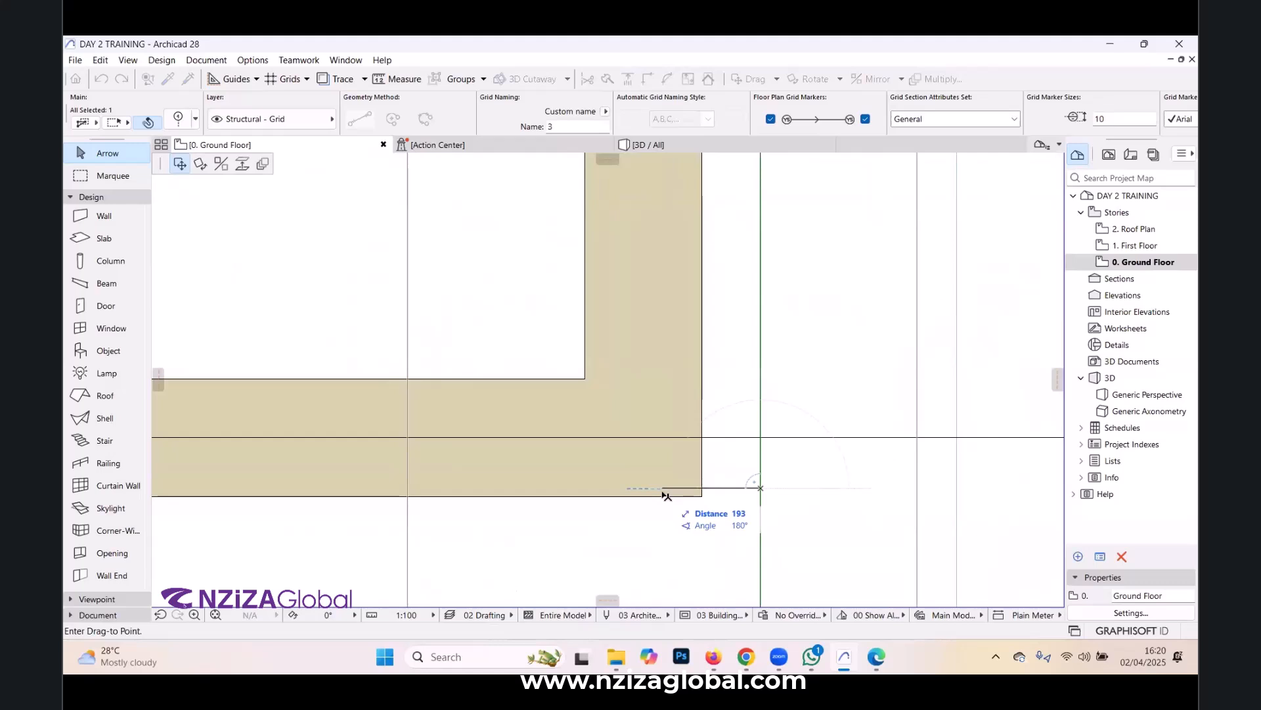
click(644, 489)
scroll(718, 445, down, 10)
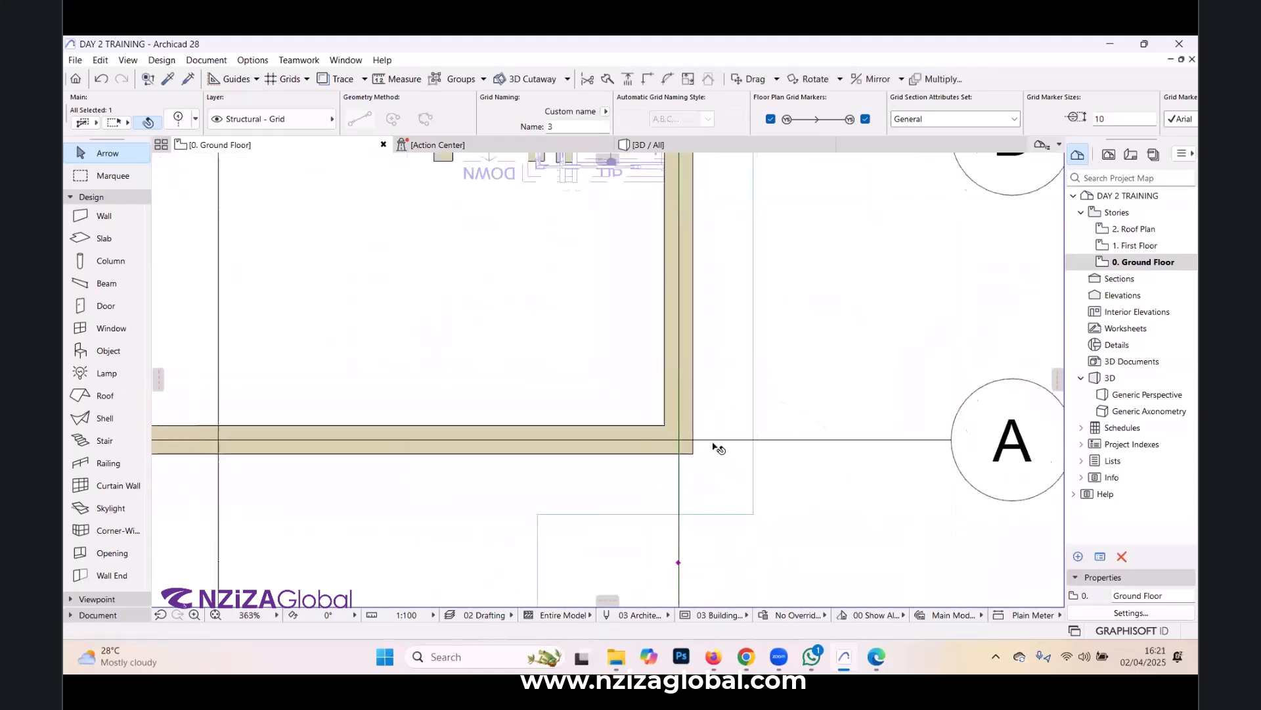
Deselect grid line 3 and review the alignment of the whole grid with the walls on the ground floor plan.
click(867, 460)
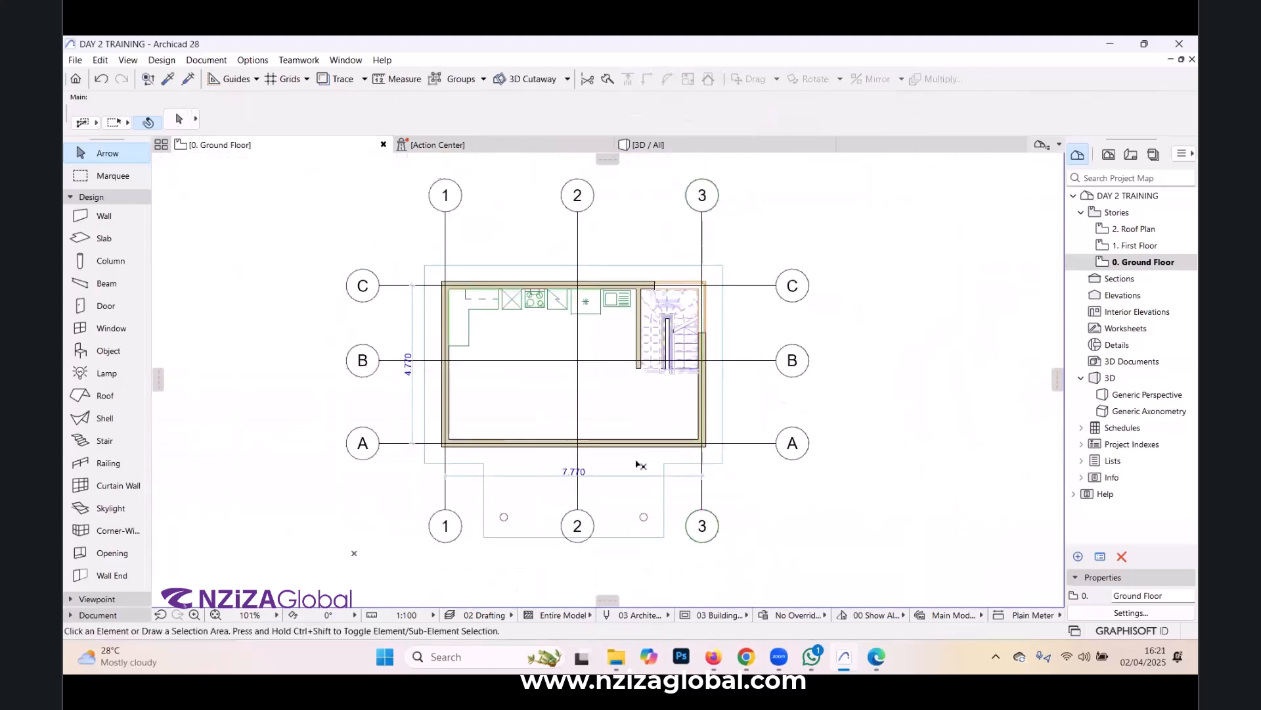
scroll(642, 462, up, 5)
scroll(671, 417, down, 6)
scroll(487, 332, up, 4)
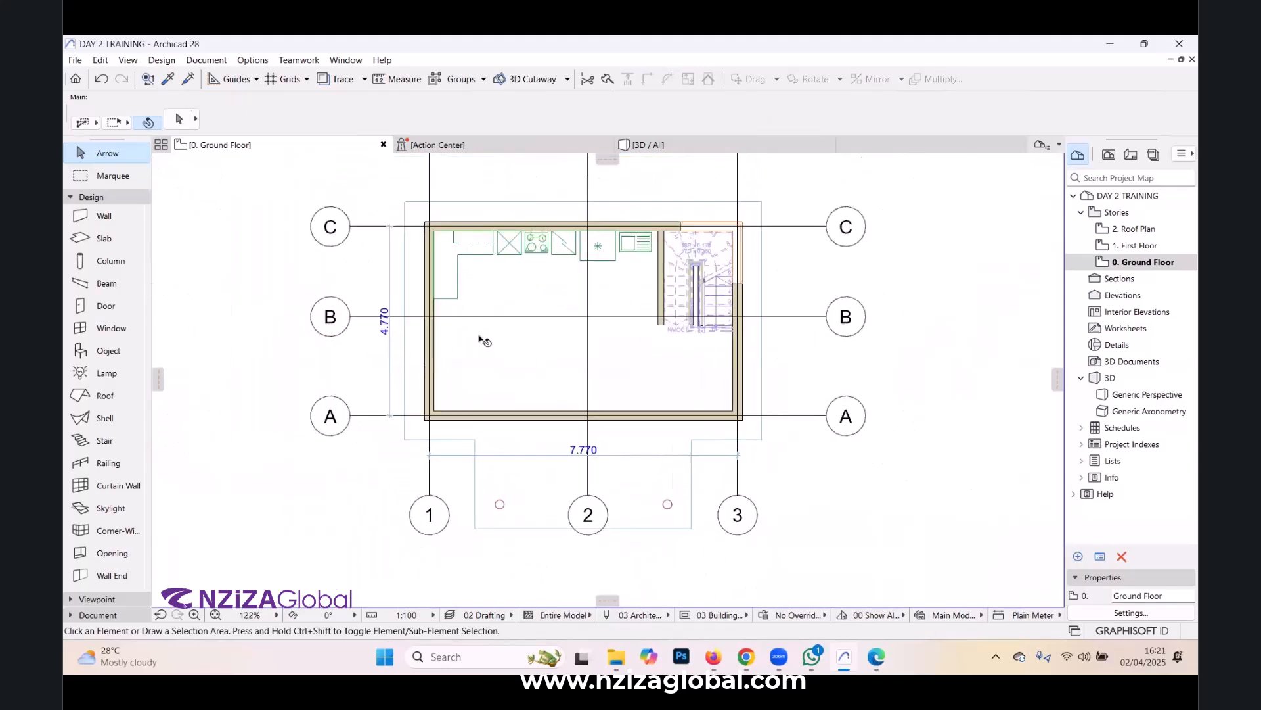
scroll(558, 294, down, 5)
scroll(558, 294, up, 2)
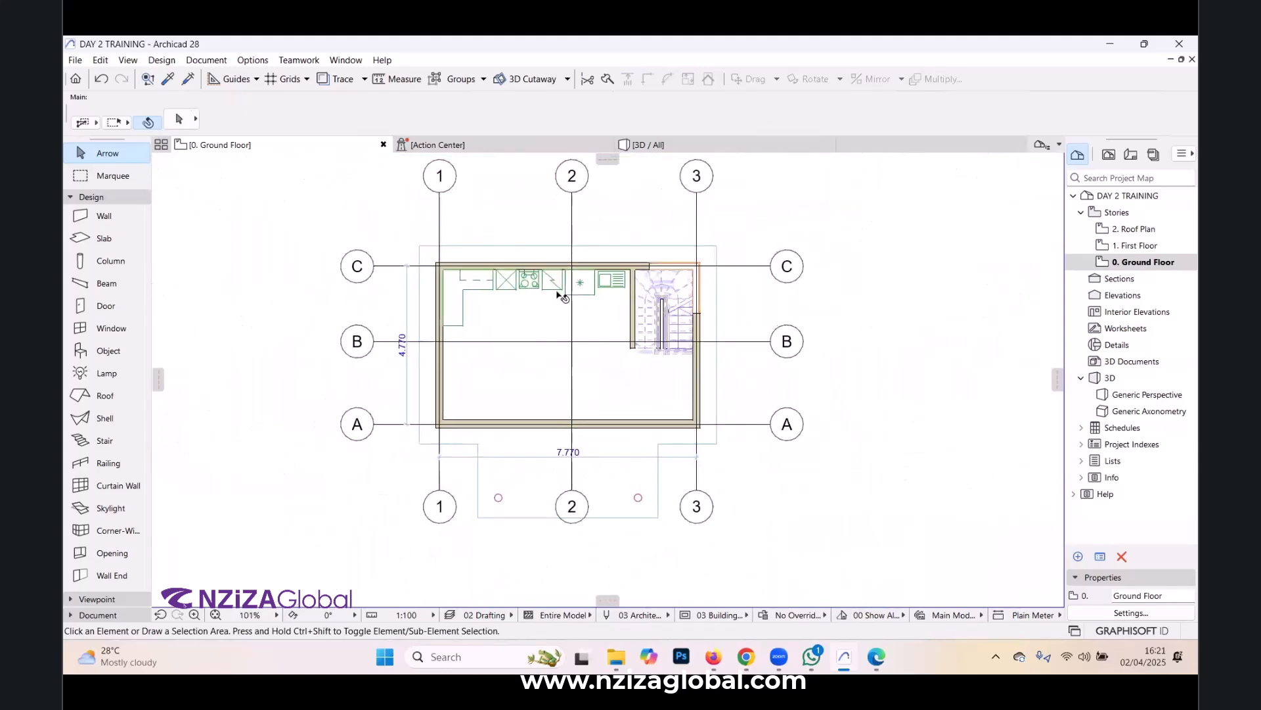
scroll(516, 351, down, 4)
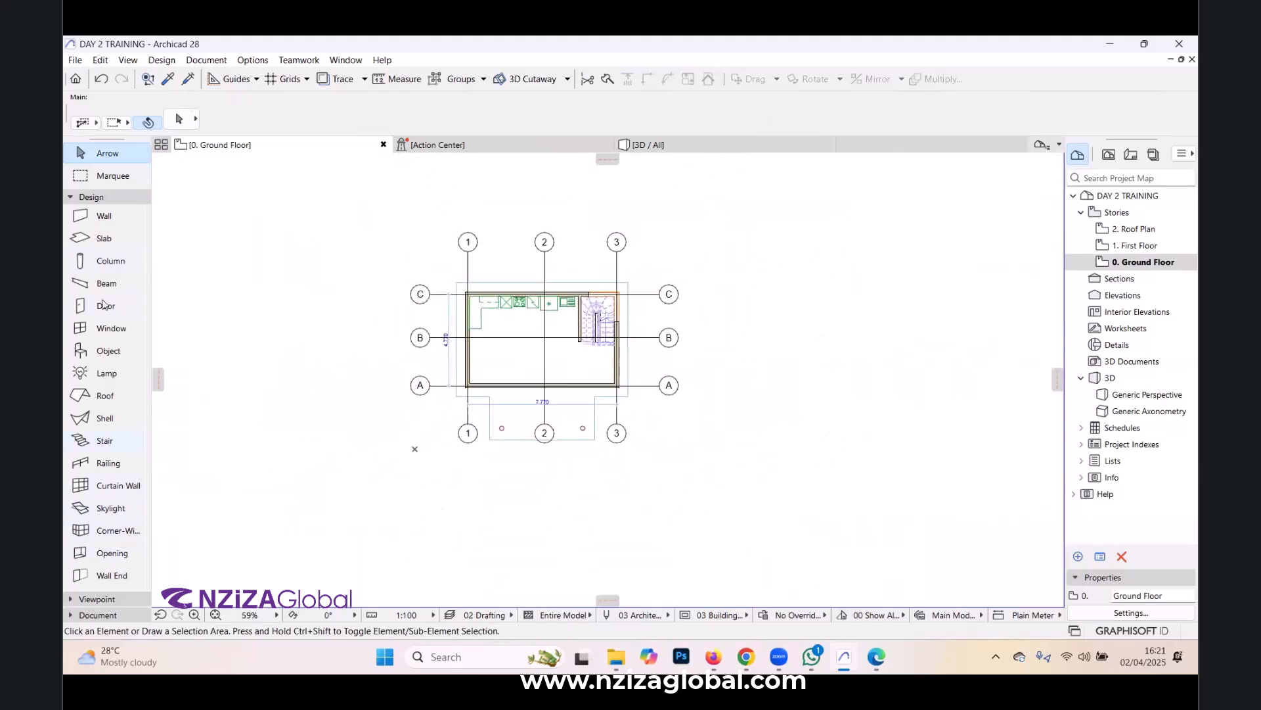
Activate the Grid Element tool and select all six grid lines on the ground floor plan.
click(92, 196)
click(96, 214)
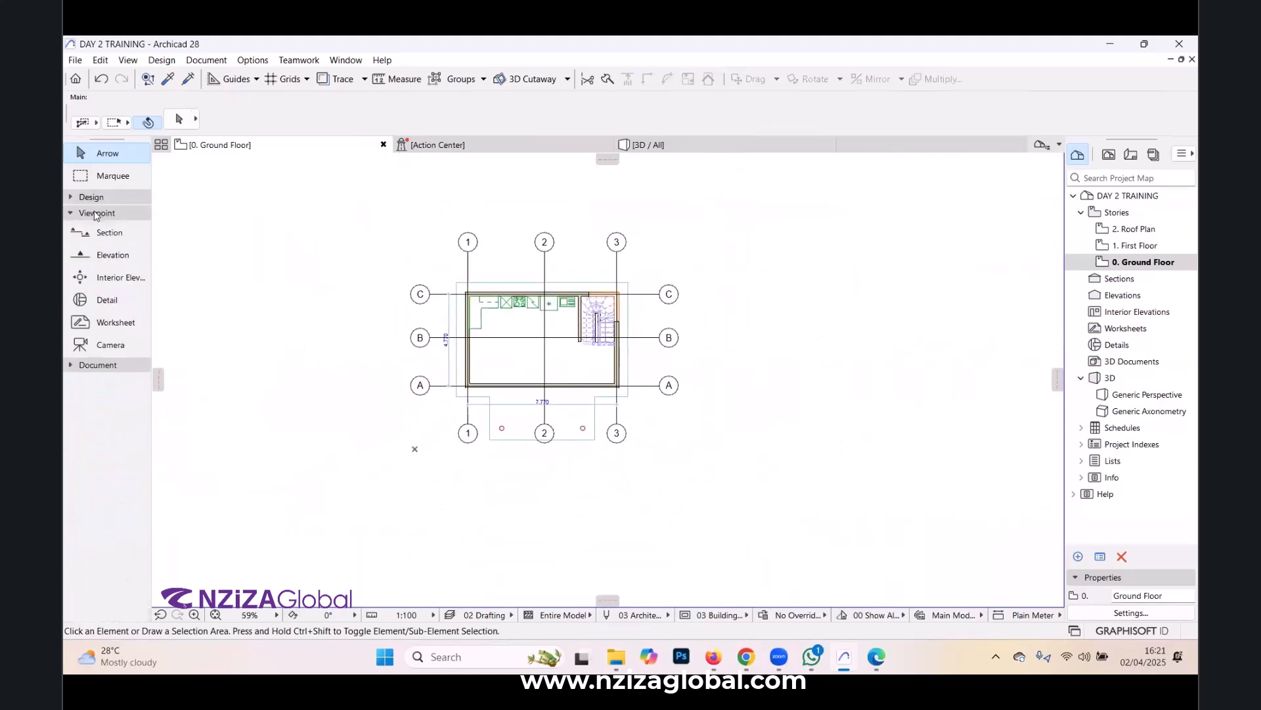
click(97, 213)
click(93, 228)
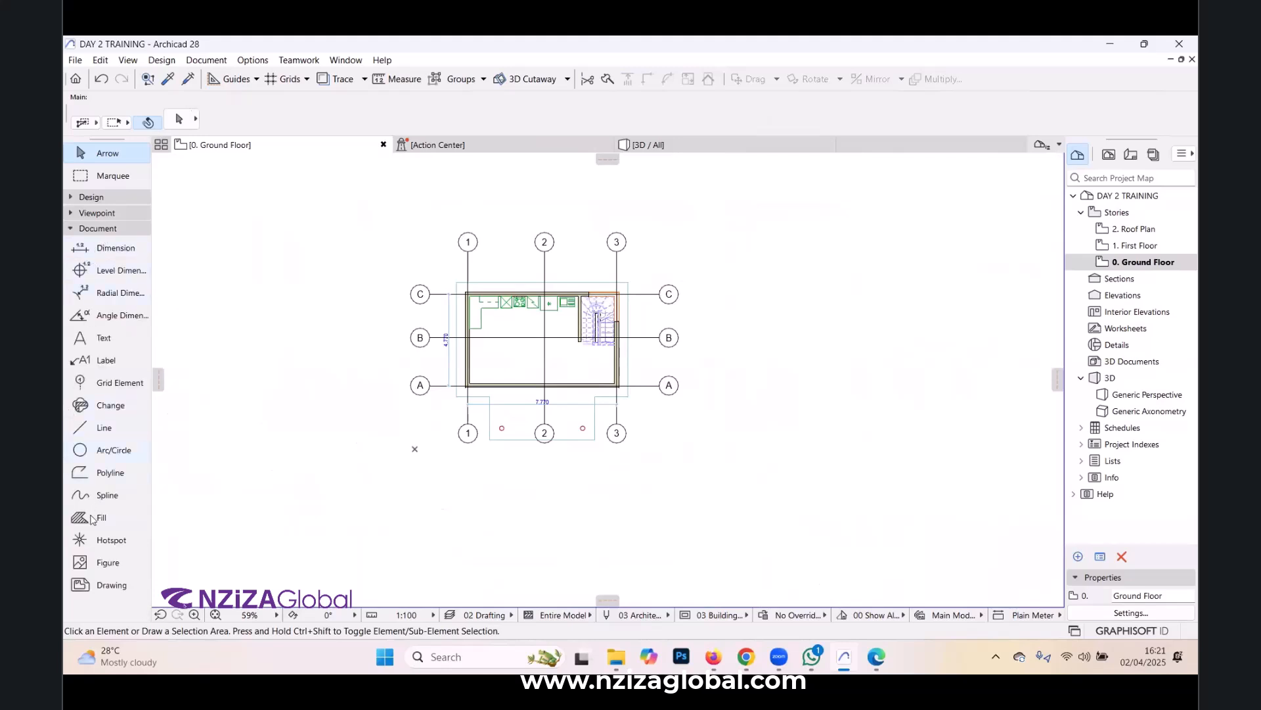
click(115, 384)
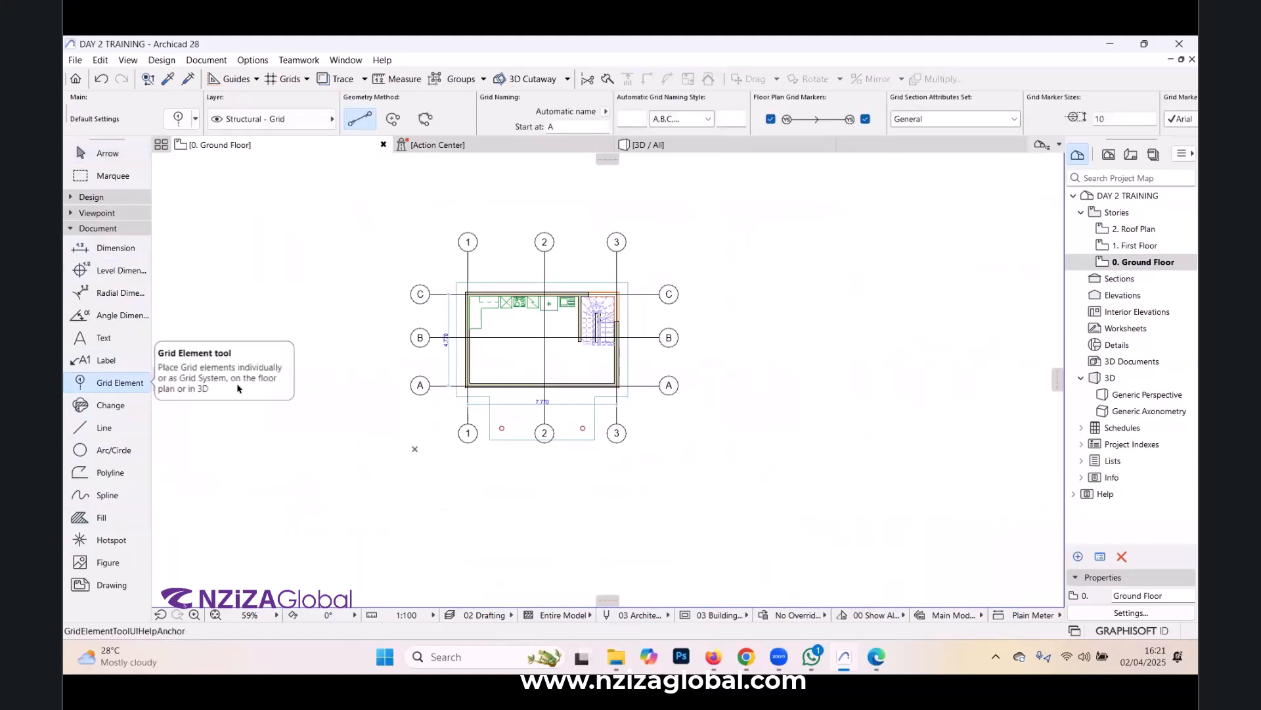
key(ctrl+a)
scroll(363, 243, up, 1)
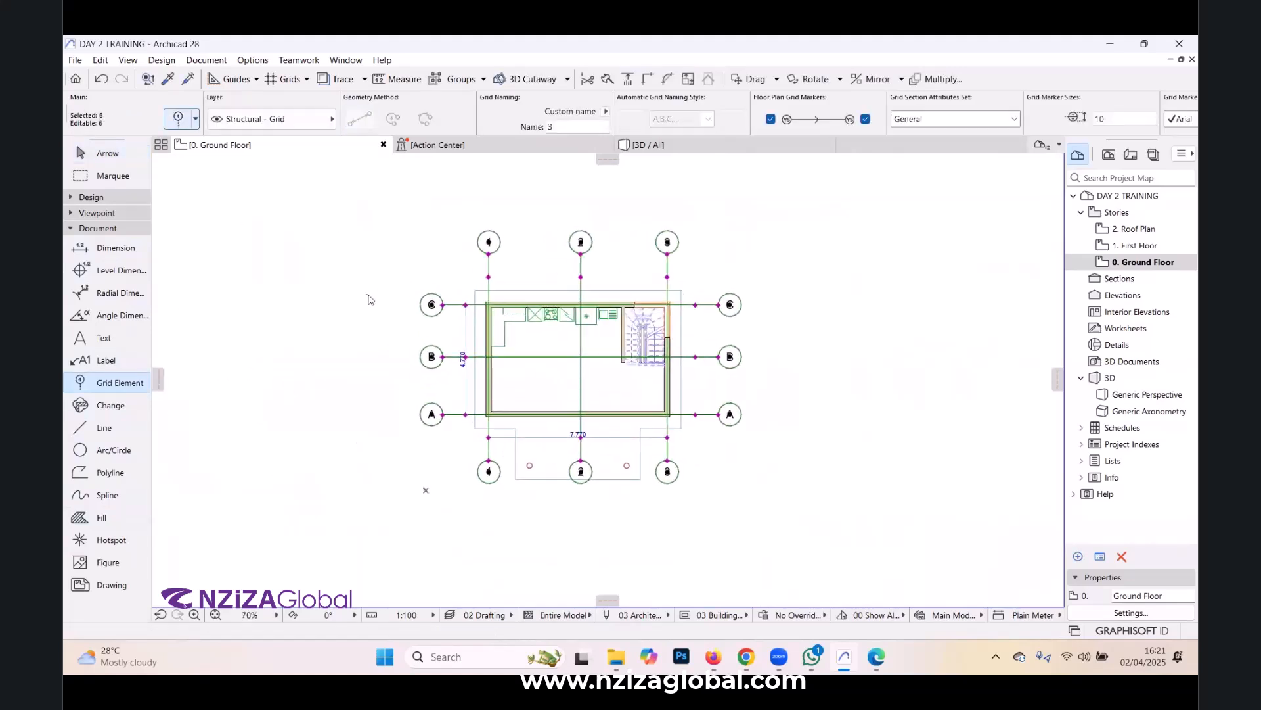
In the Grid System settings of the selected grid, enable placing elements at grid line intersections with Column as the element type.
key(ctrl+t)
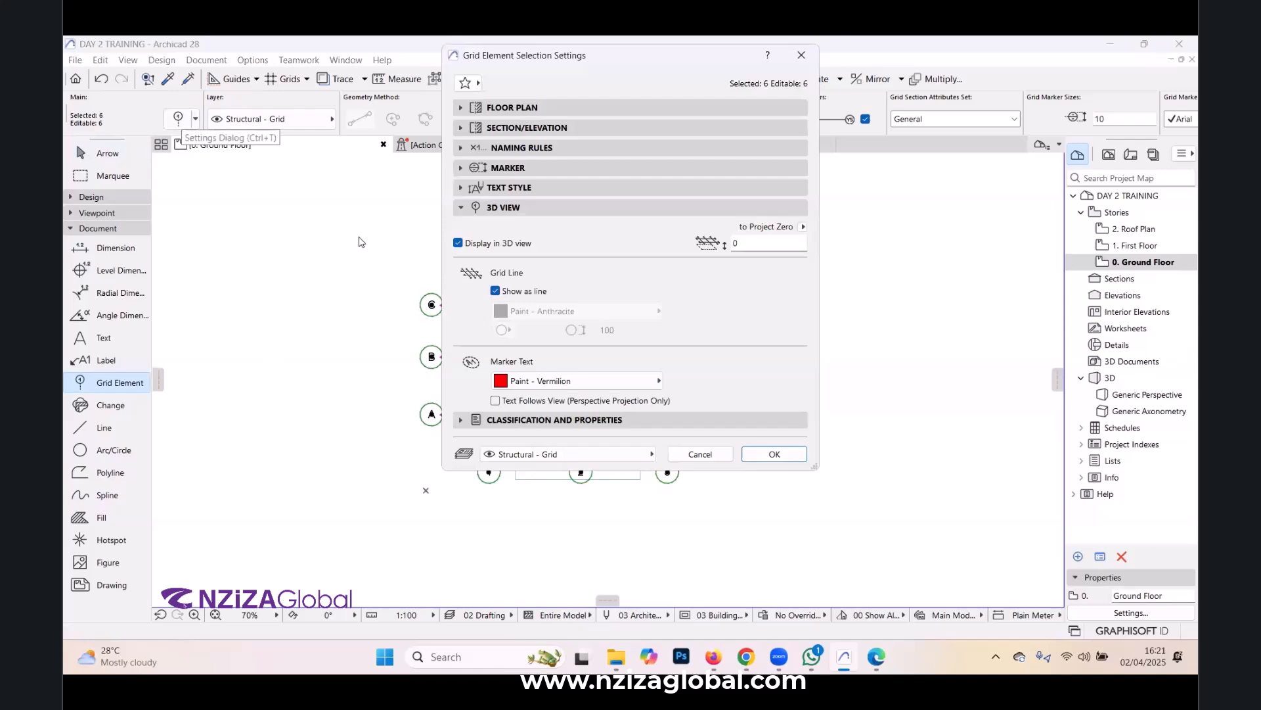
click(775, 454)
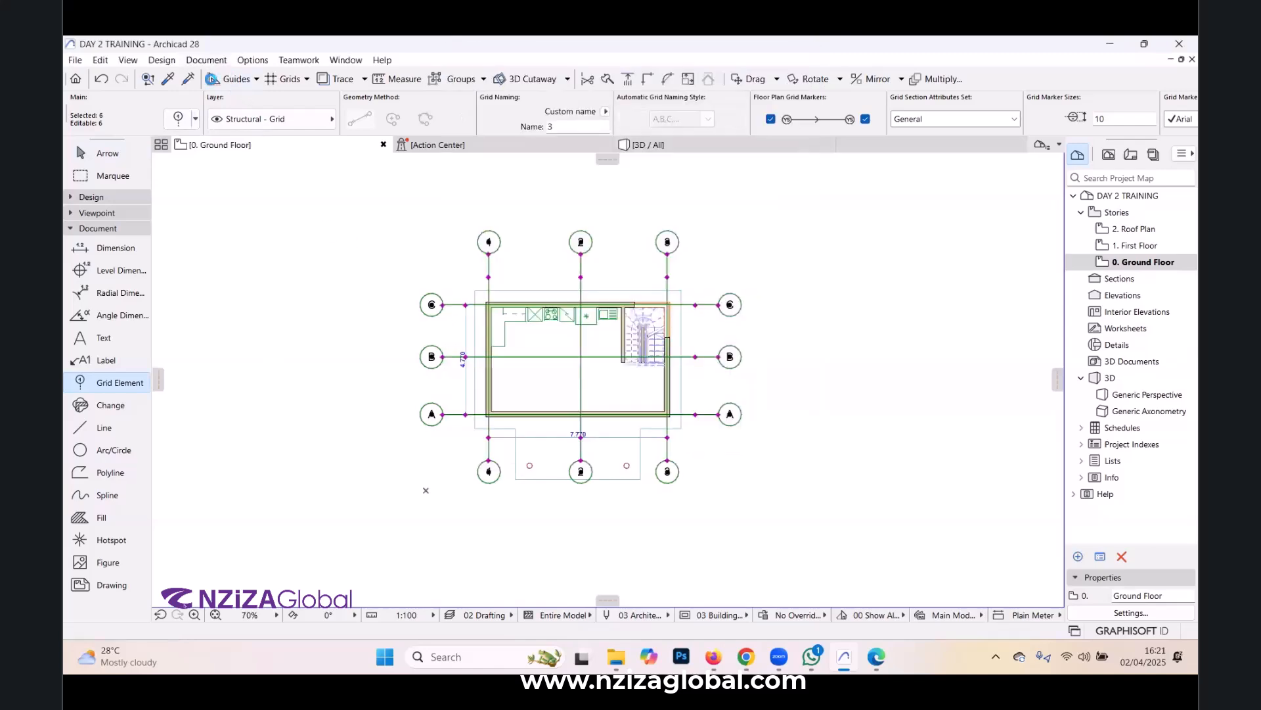
click(193, 61)
click(158, 56)
click(157, 57)
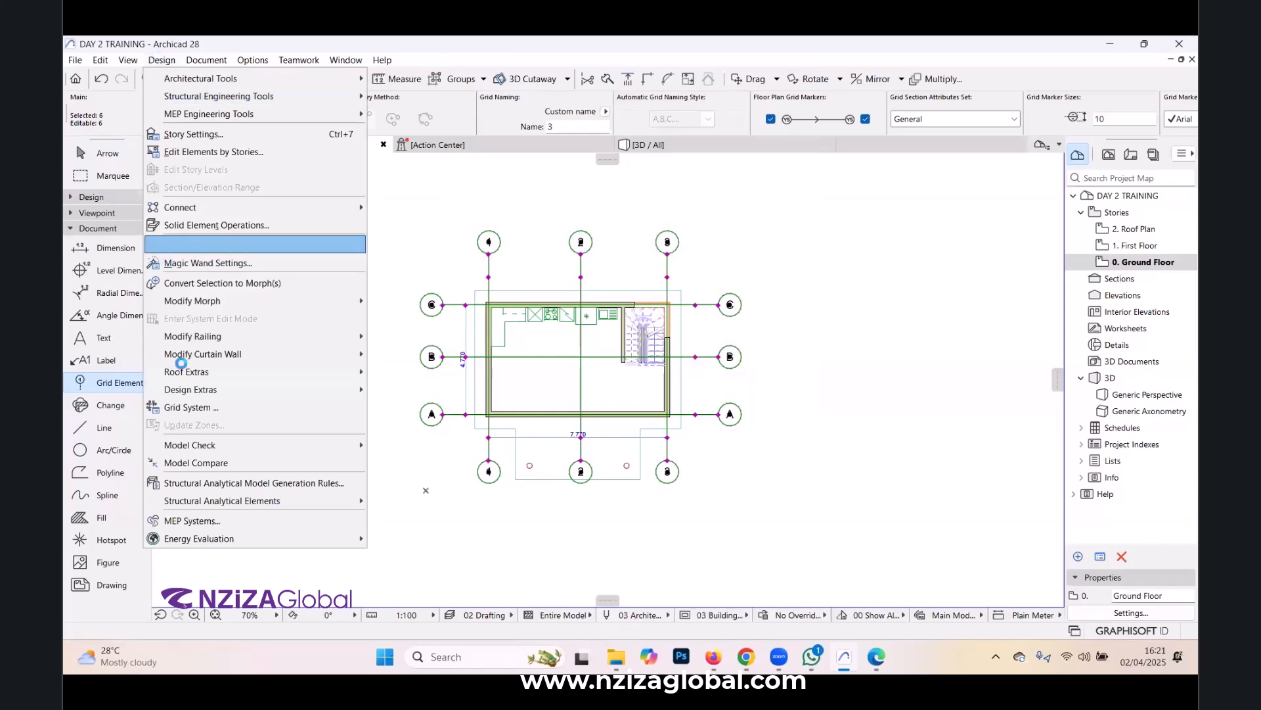
click(182, 403)
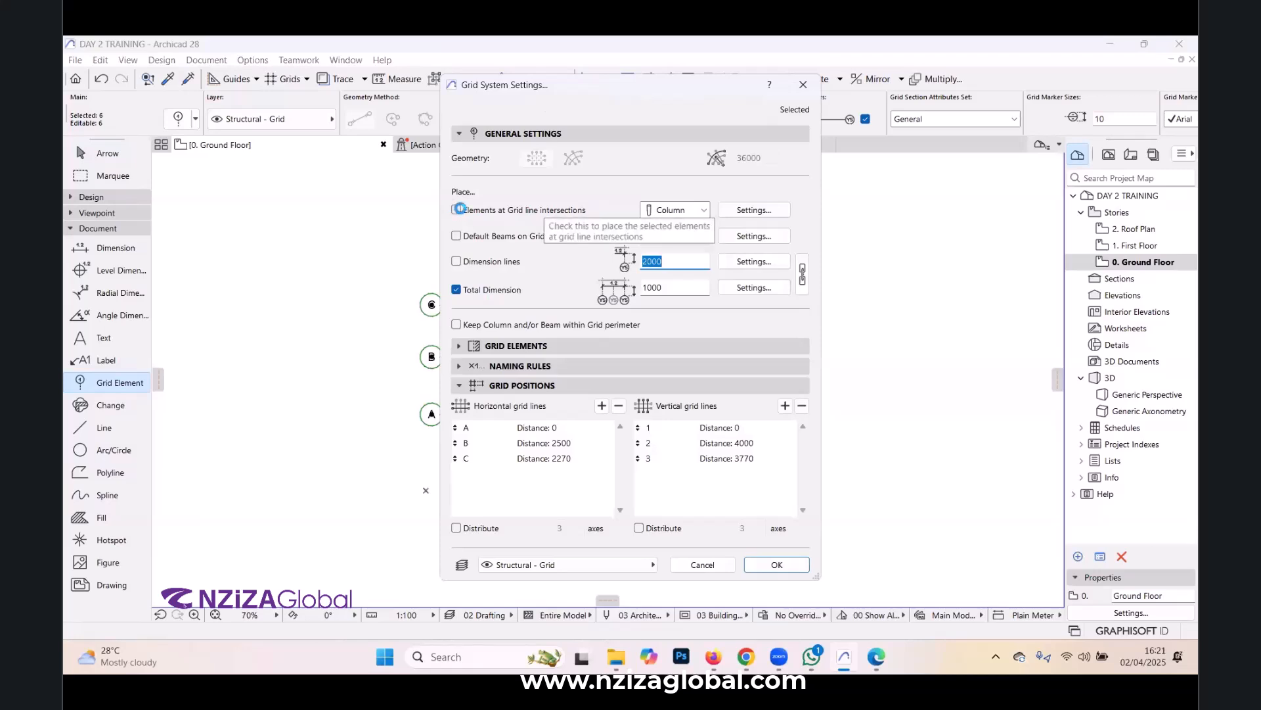
click(689, 208)
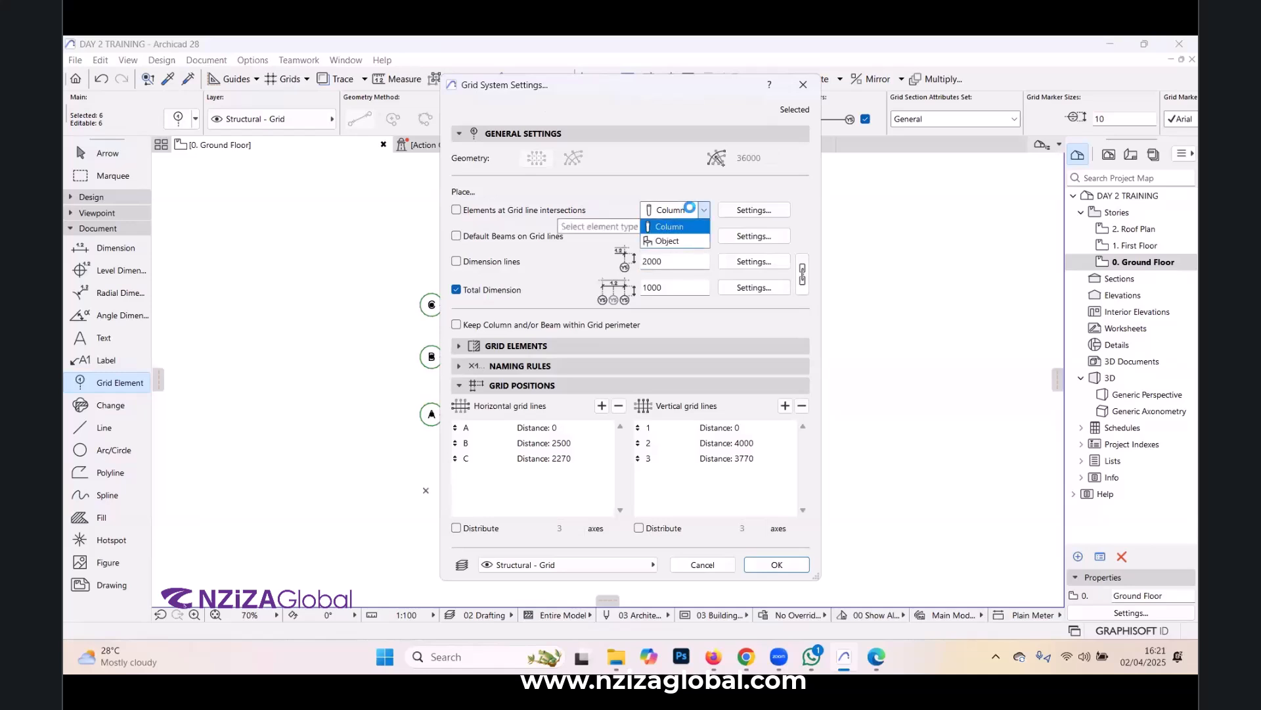
click(669, 226)
click(457, 209)
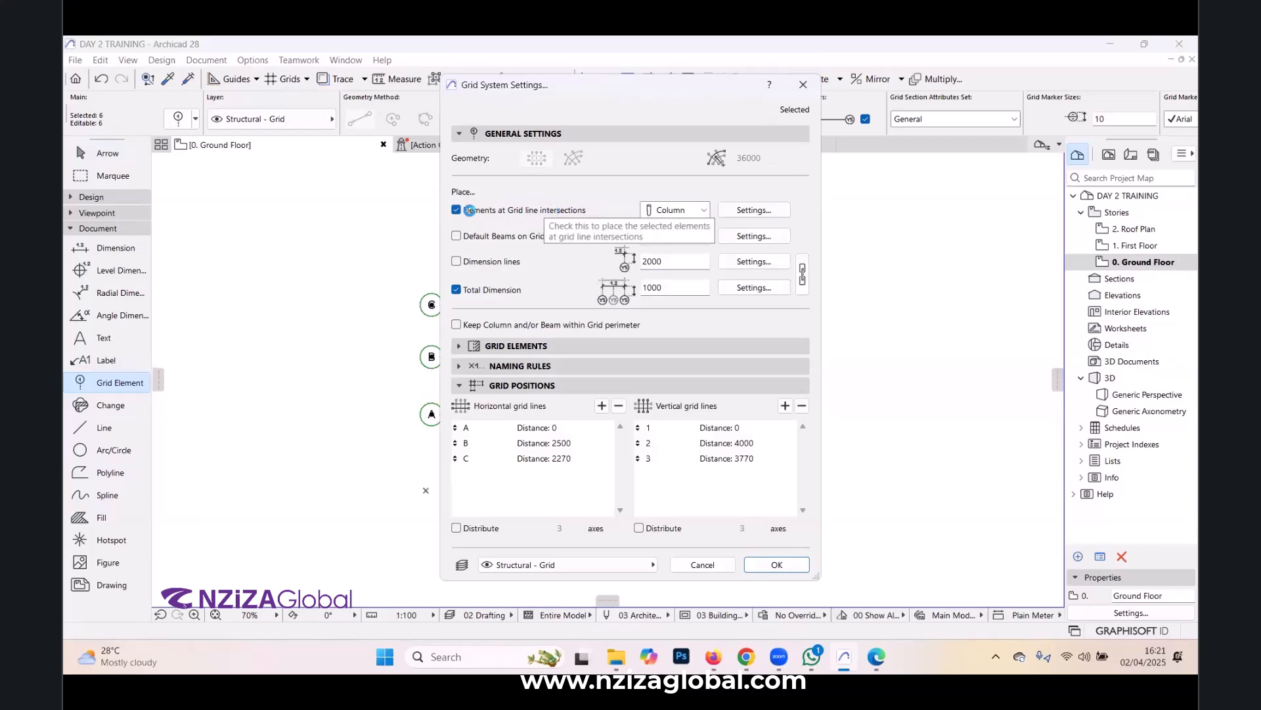
Set the intersection columns to a rectangular 230 × 230 mm section and apply the settings to the grid system.
click(765, 219)
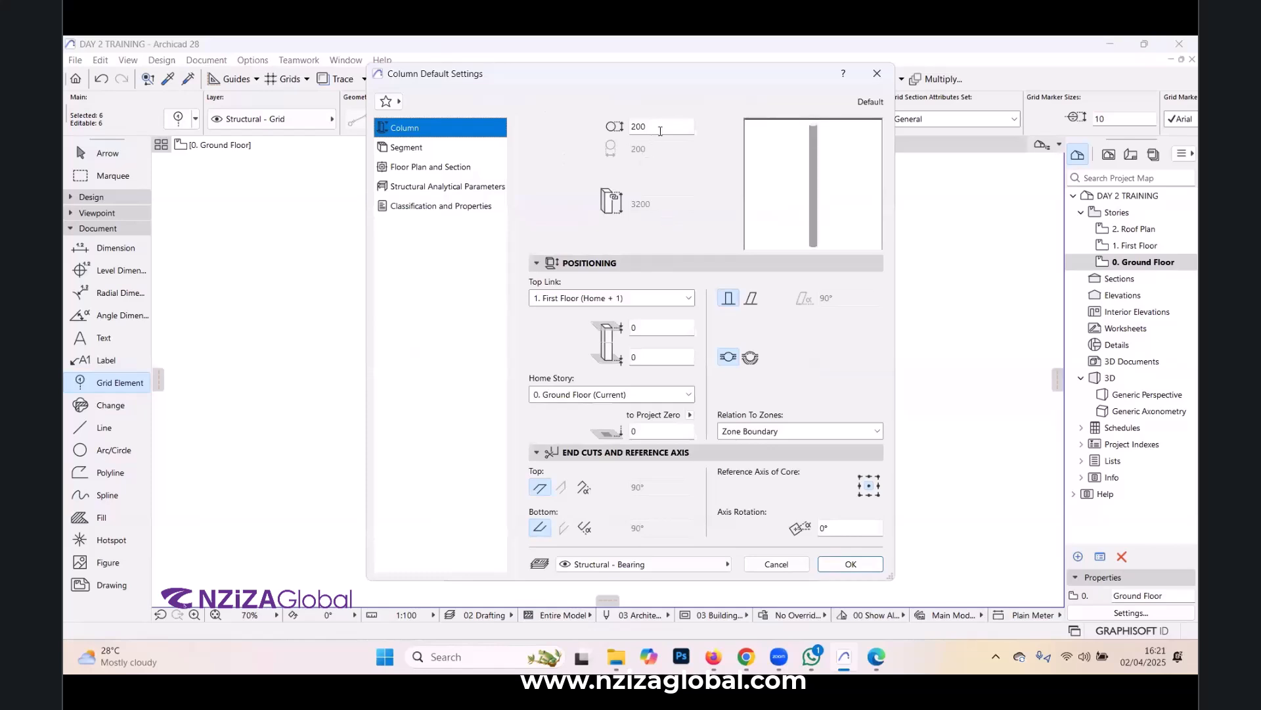
text(2)
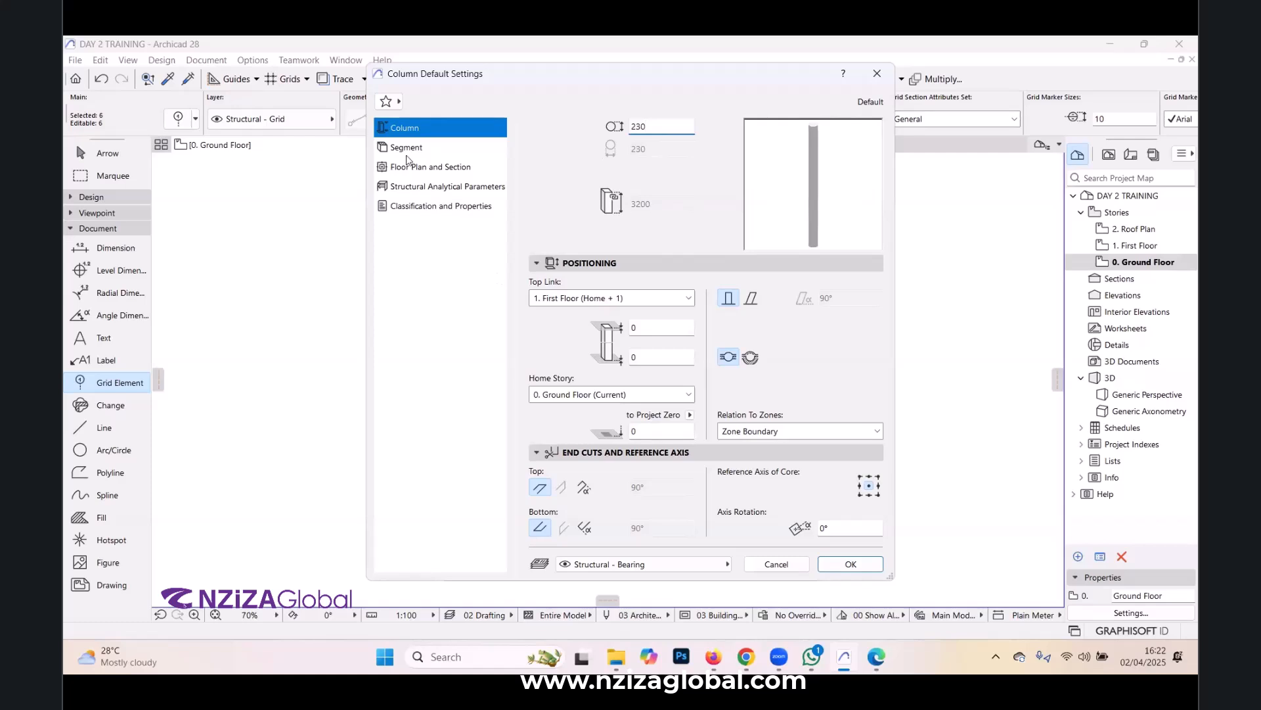
click(413, 164)
click(414, 150)
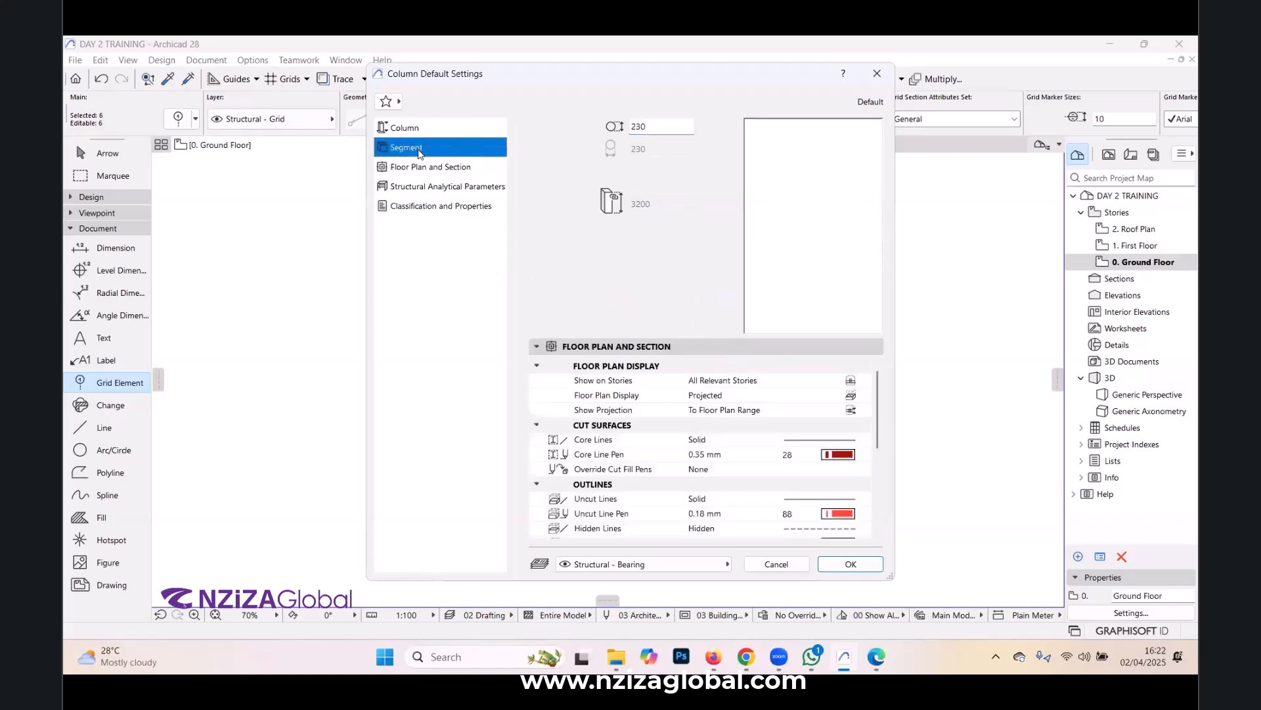
click(541, 316)
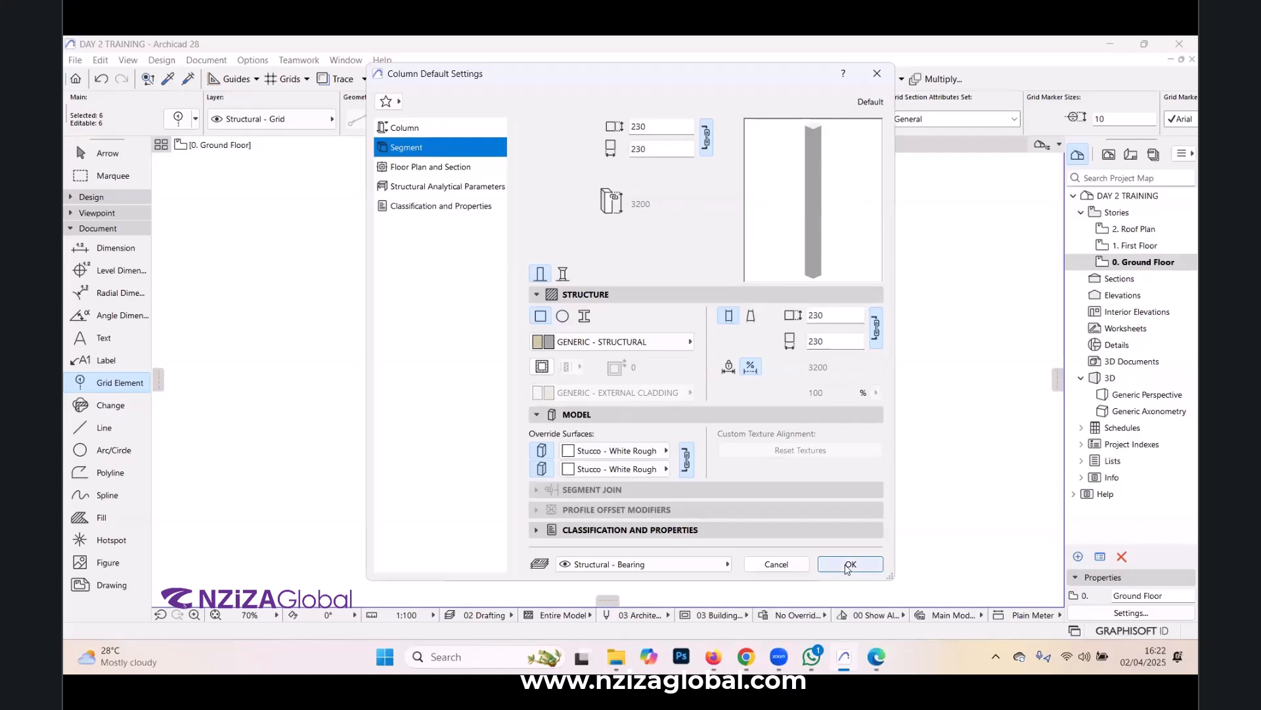
click(847, 566)
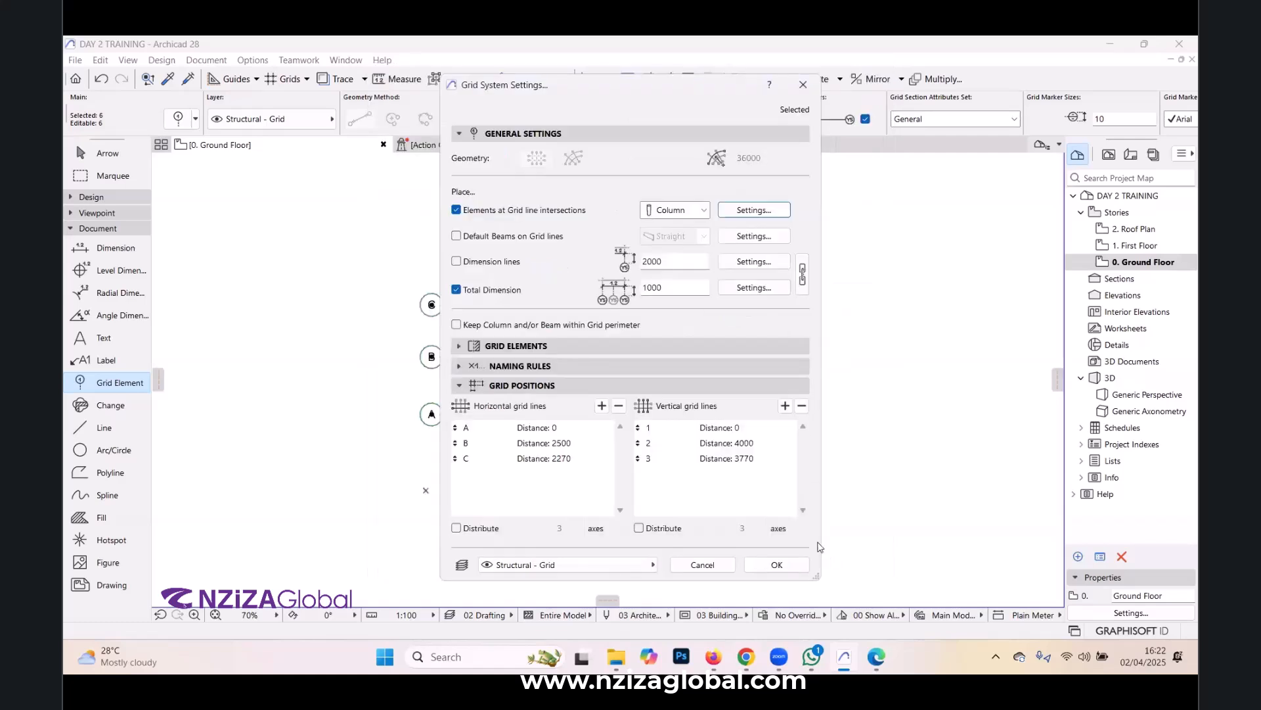
click(782, 565)
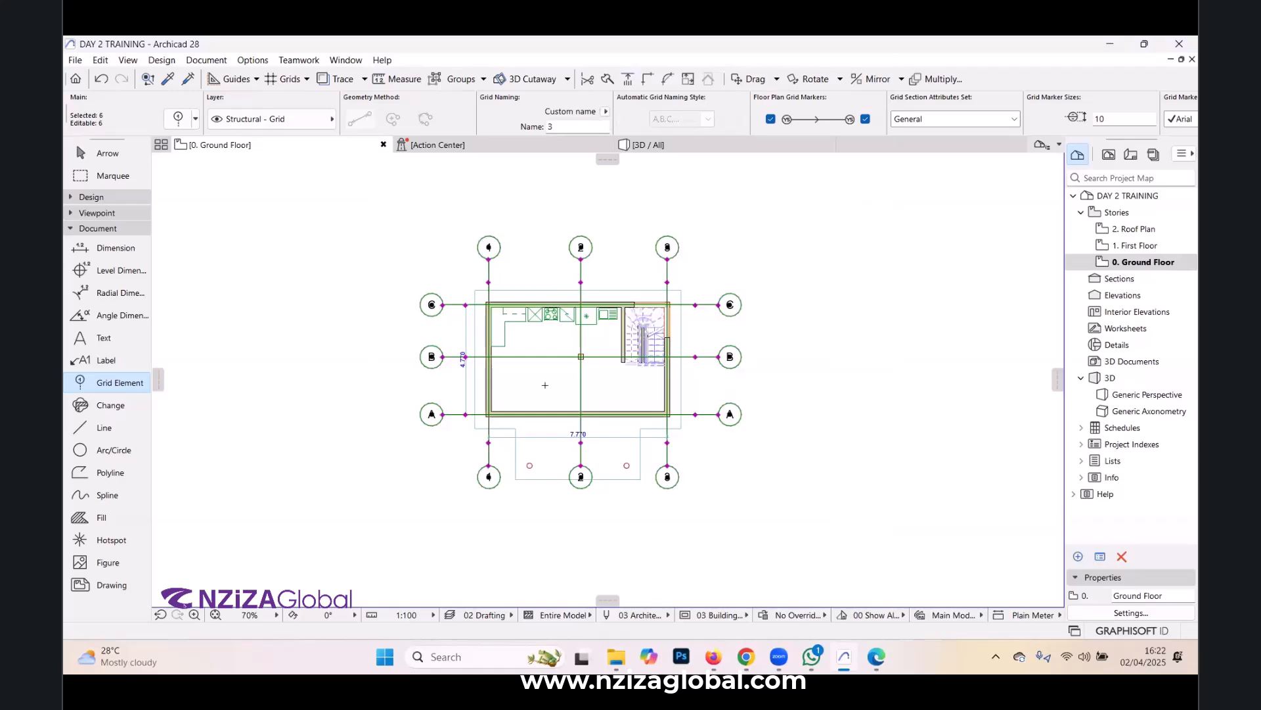
Inspect the columns at the grid intersections, selecting those at A-1 and C-2 to check their fit within the walls.
scroll(545, 385, up, 5)
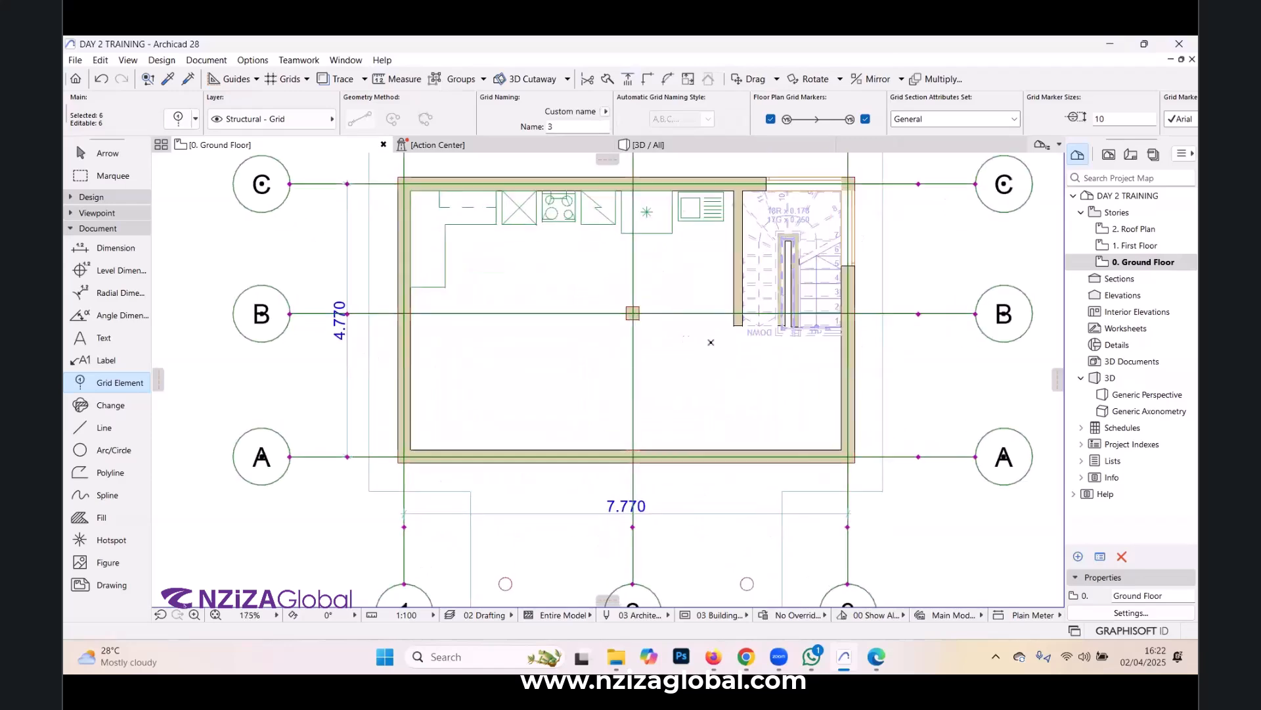
scroll(625, 352, down, 3)
scroll(591, 354, up, 3)
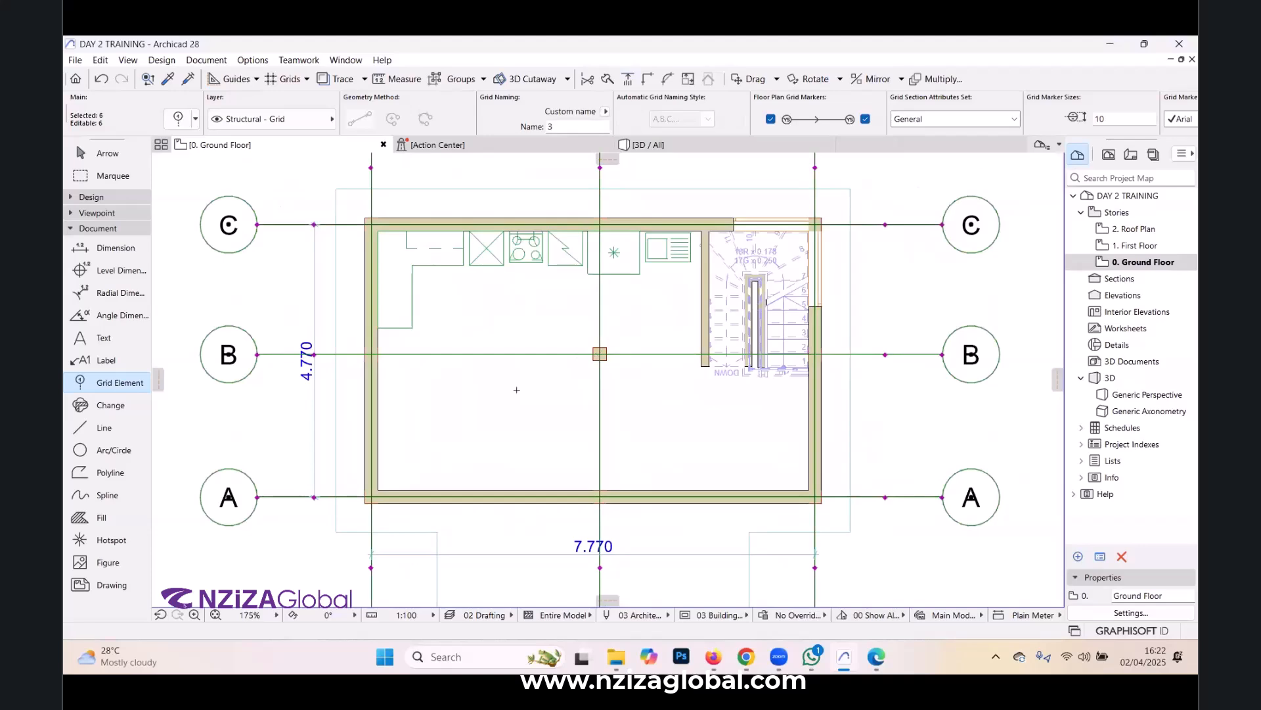
scroll(675, 512, up, 4)
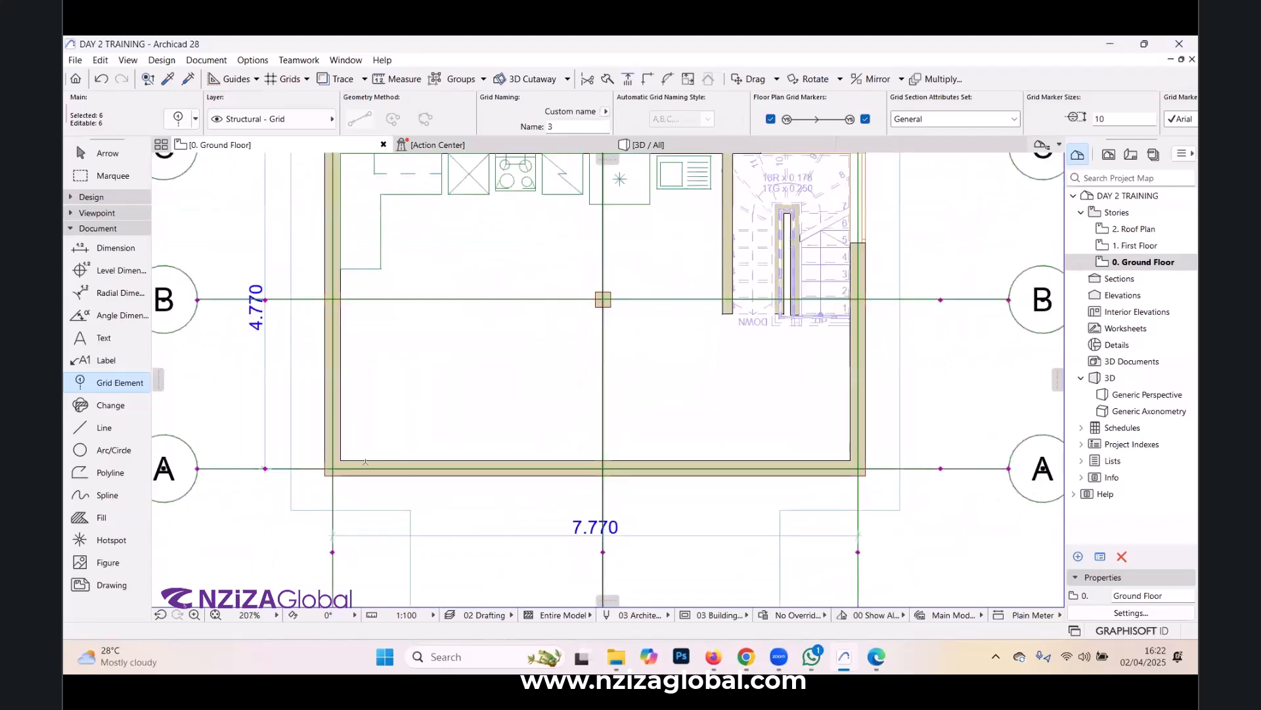
scroll(540, 432, up, 2)
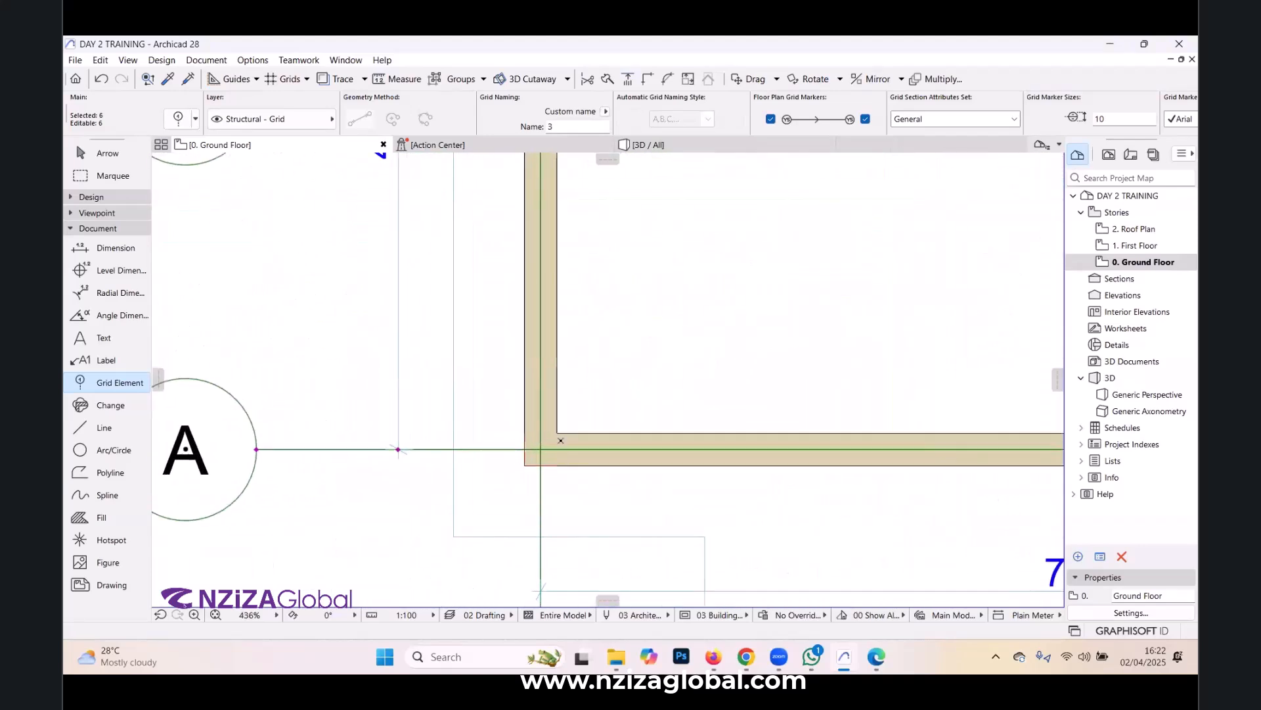
click(552, 439)
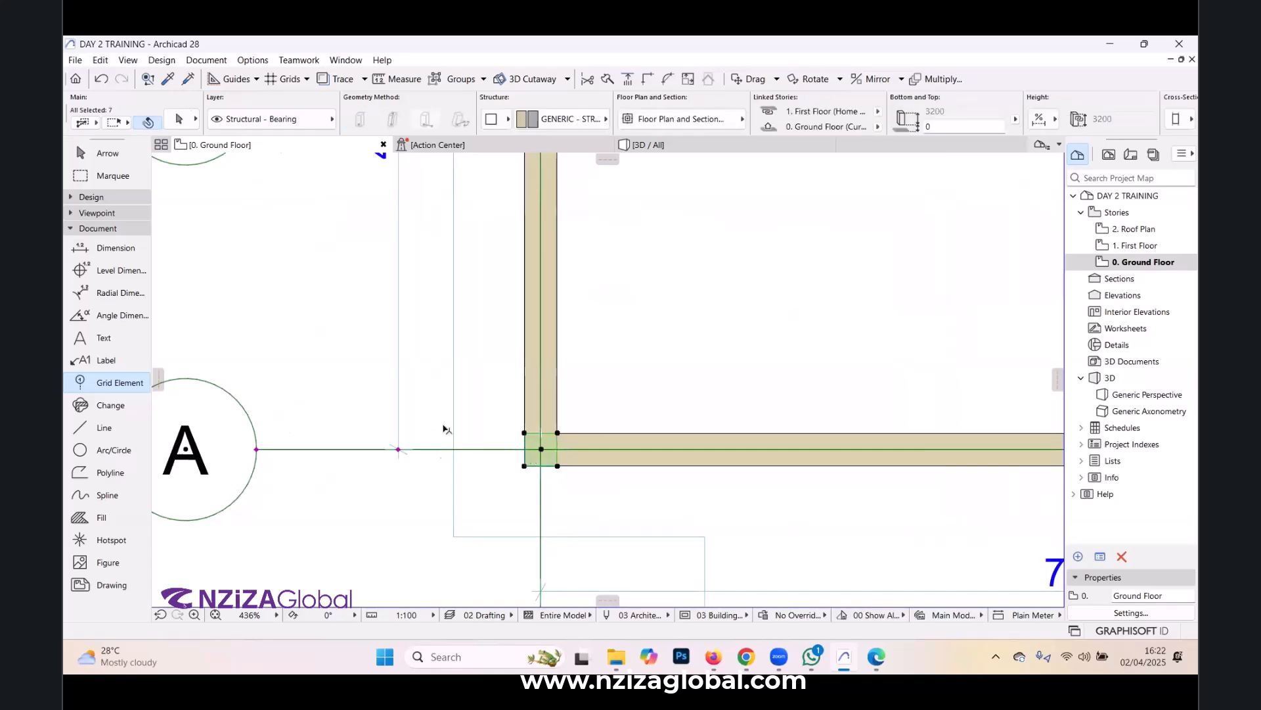
scroll(430, 439, down, 6)
scroll(648, 401, up, 3)
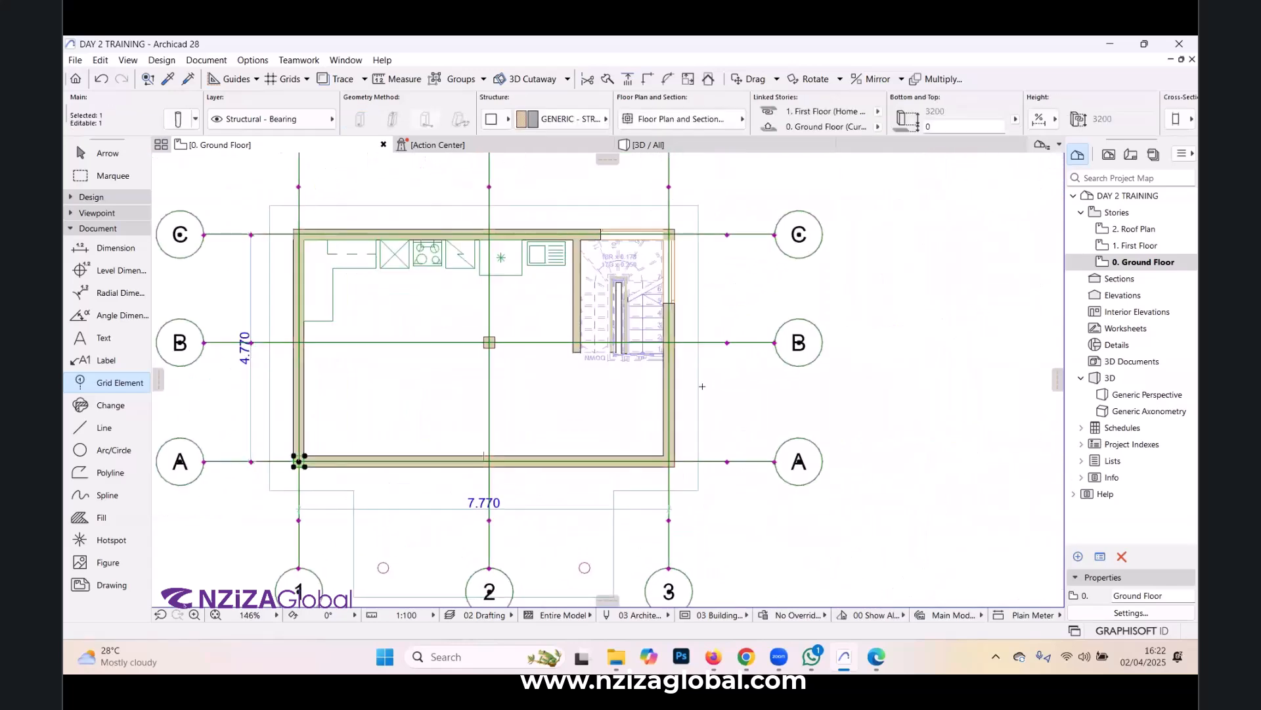
scroll(702, 387, down, 2)
key(ctrl+a)
shift+click(530, 260)
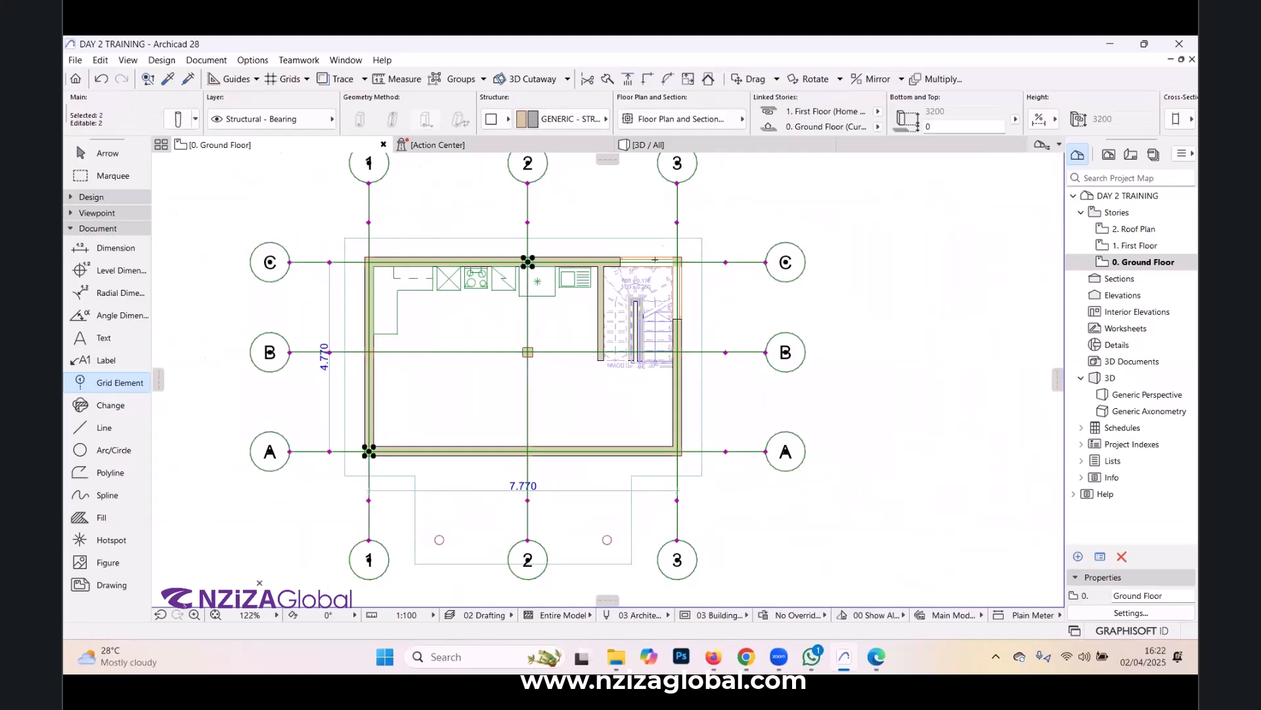
scroll(714, 301, down, 4)
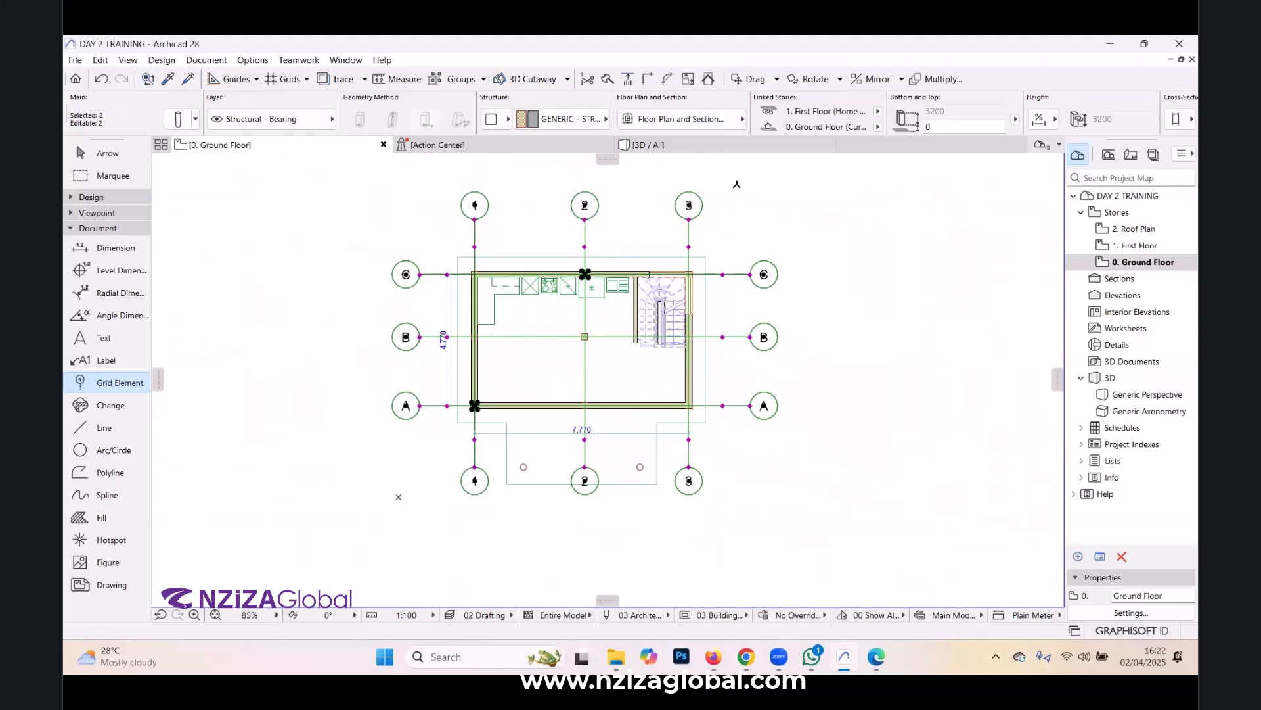
Clear the selection, view the house with its grid markers in the 3D perspective, and return to the ground floor plan.
key(Escape)
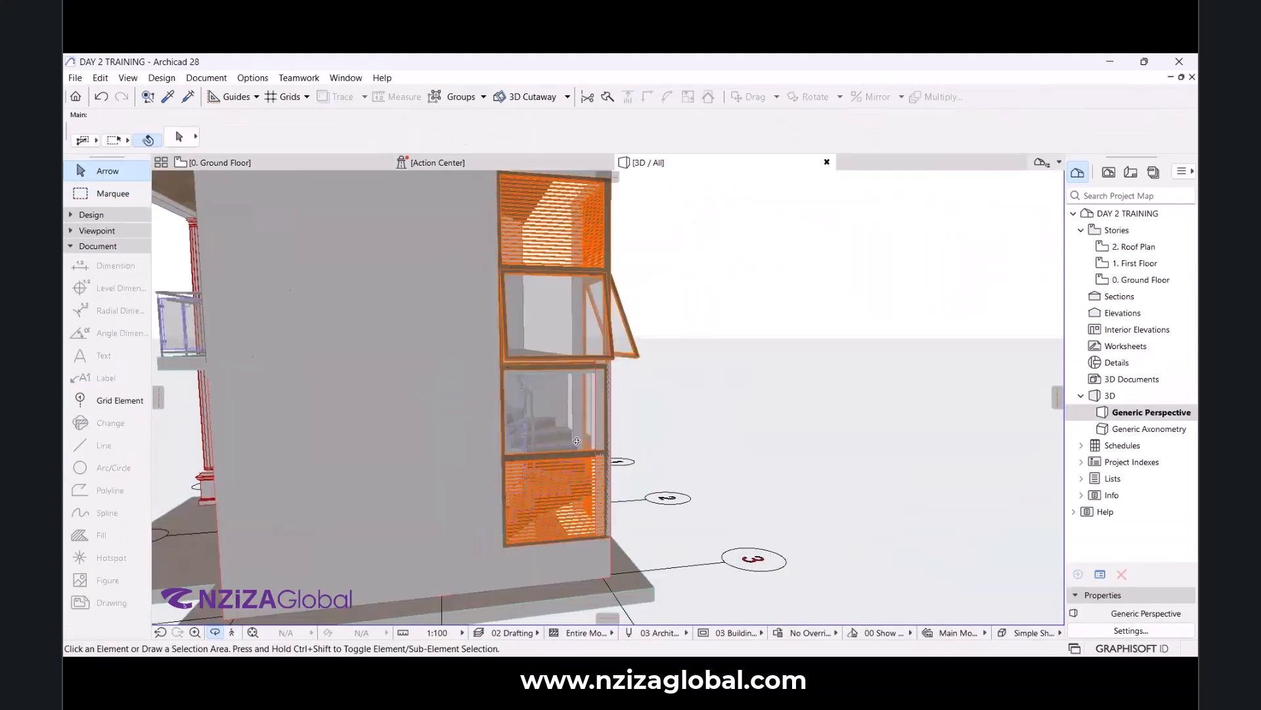
mouse_move(854, 449)
mouse_down()
mouse_move(718, 449)
mouse_move(853, 417)
mouse_up()
scroll(811, 400, down, 5)
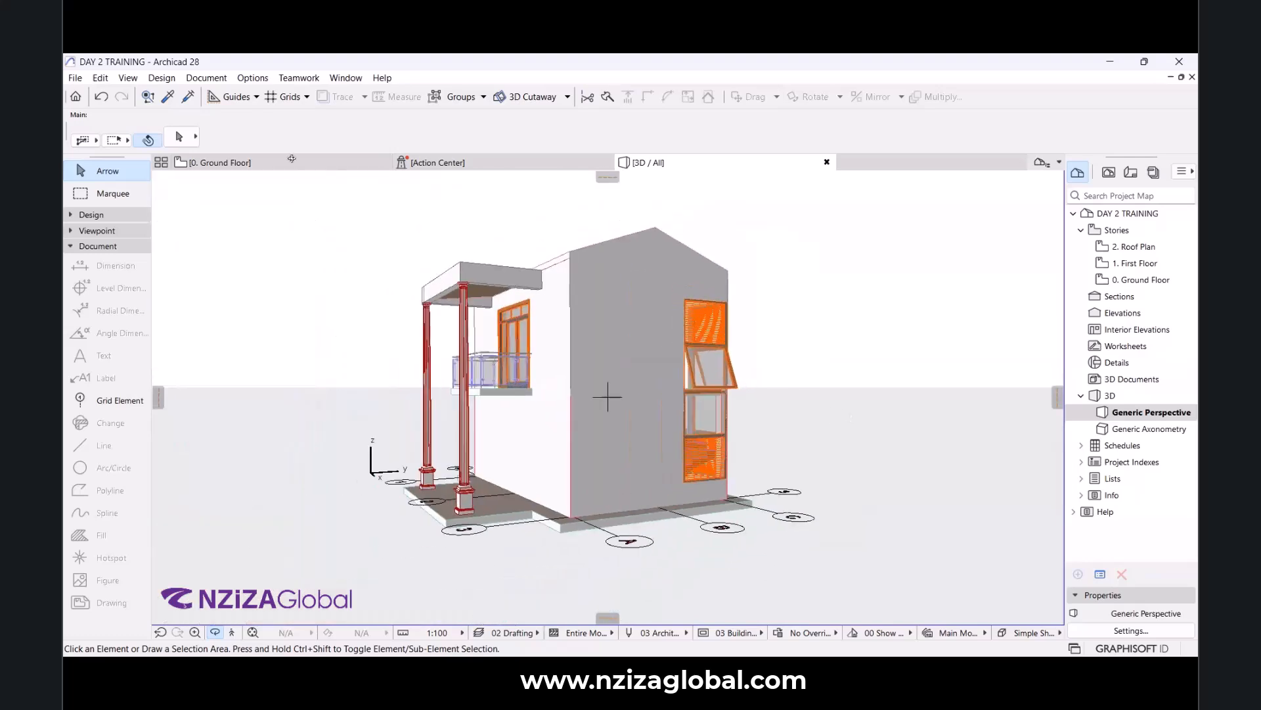
click(292, 162)
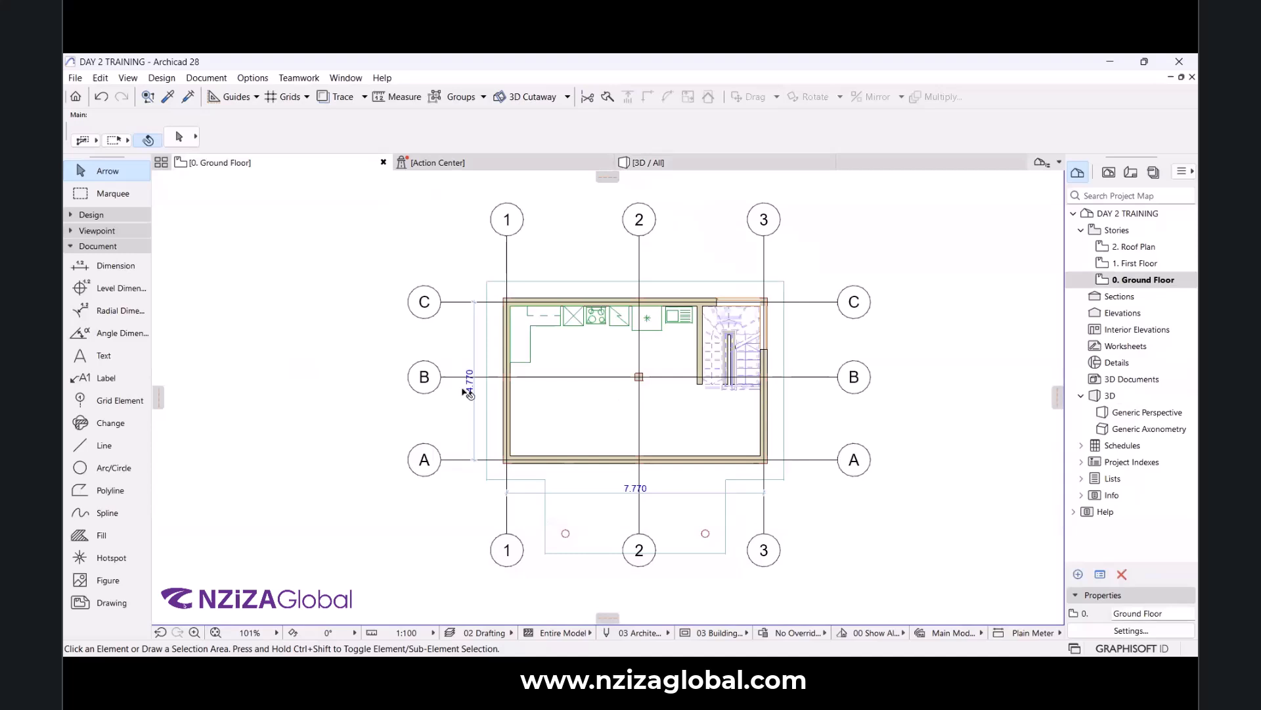
scroll(465, 394, down, 3)
scroll(535, 391, up, 2)
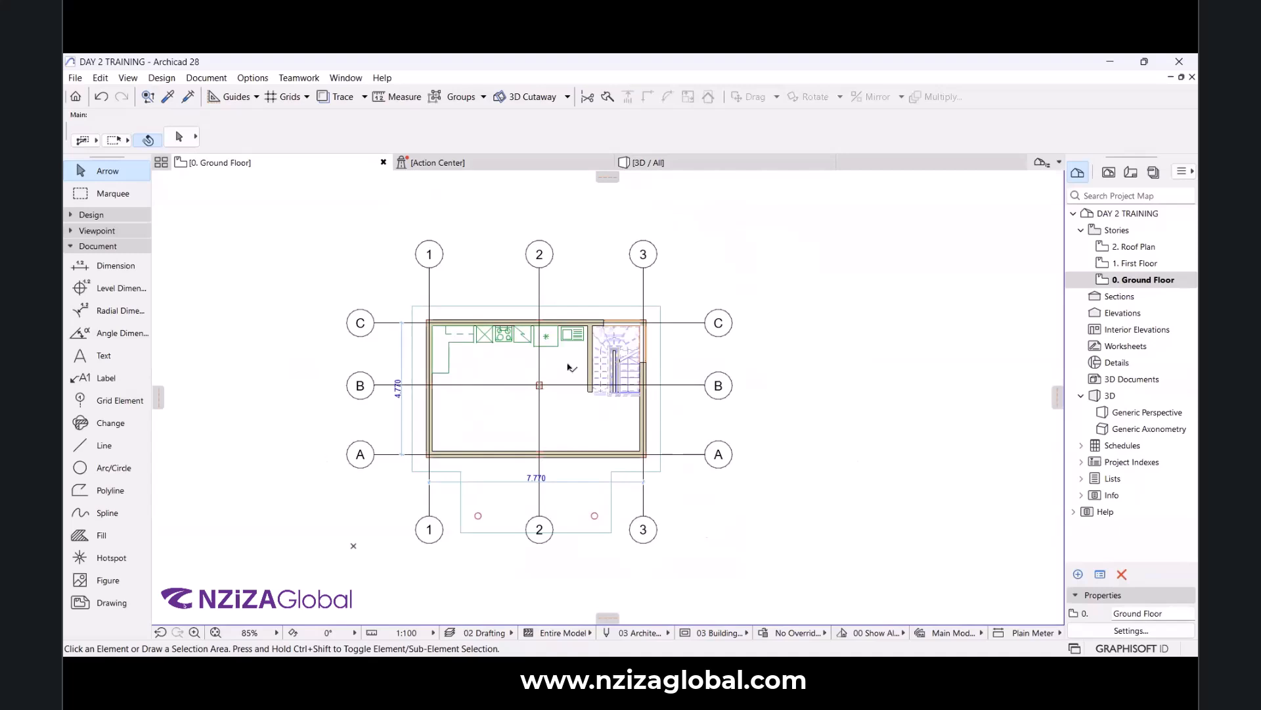
scroll(538, 388, down, 1)
scroll(420, 361, up, 2)
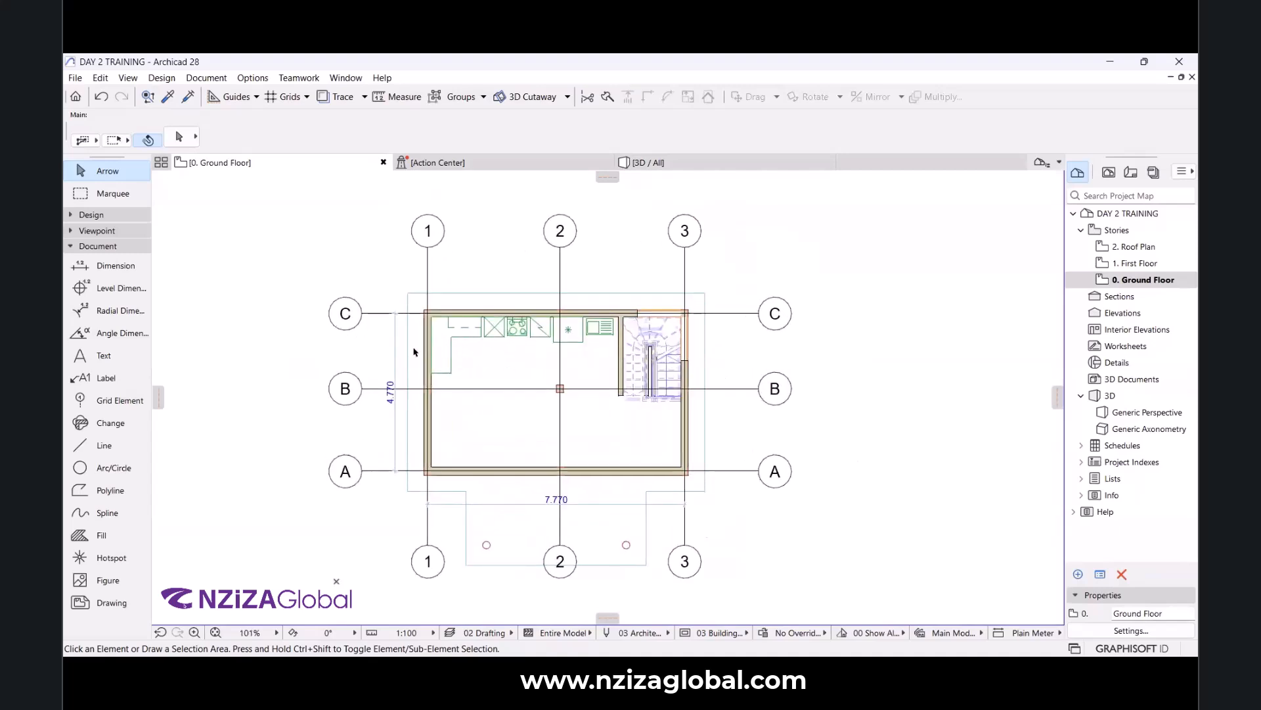
scroll(312, 381, down, 2)
scroll(387, 383, up, 3)
scroll(539, 376, down, 2)
scroll(425, 394, down, 3)
scroll(348, 407, up, 3)
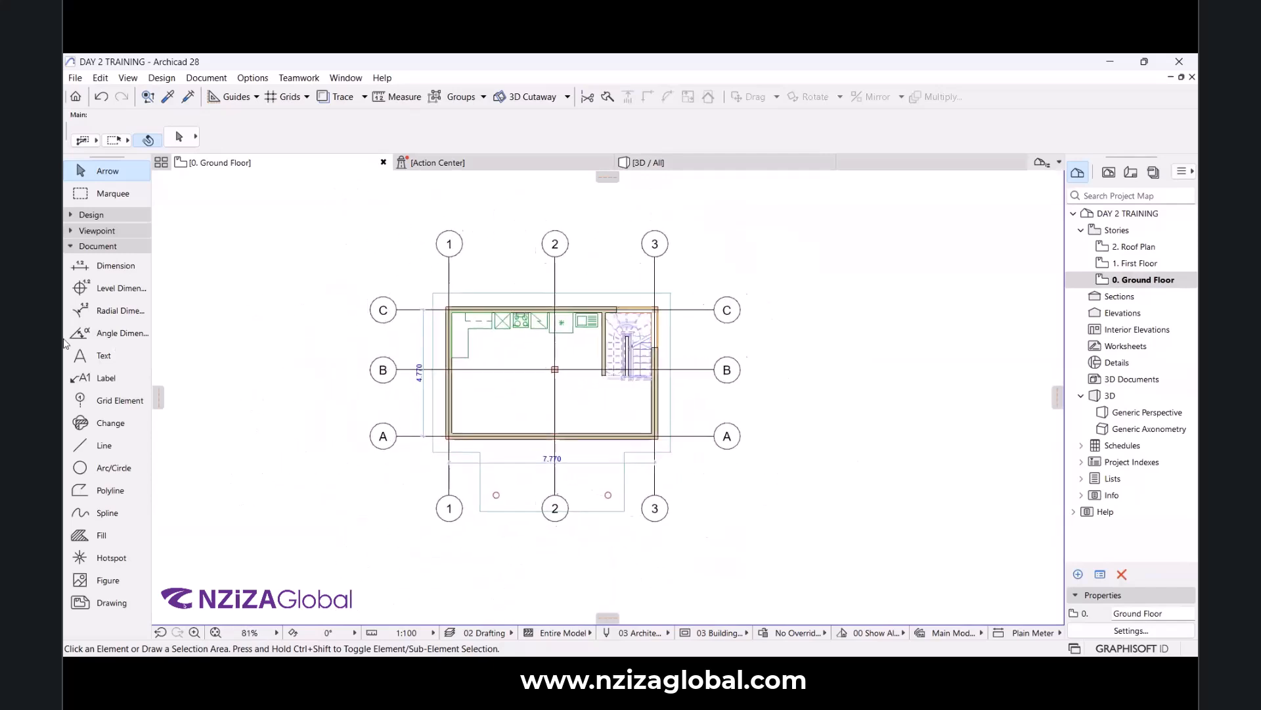
Copy all the columns on the ground floor plan and open the First Floor plan.
click(105, 217)
click(98, 287)
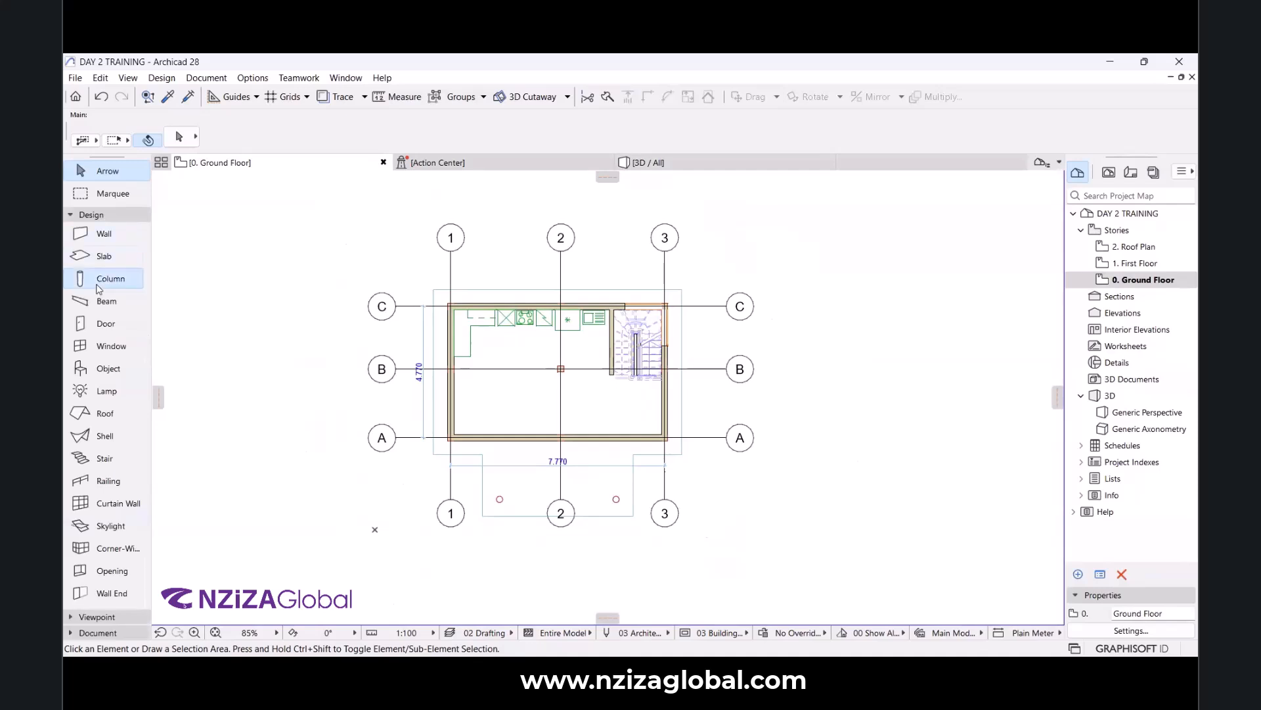
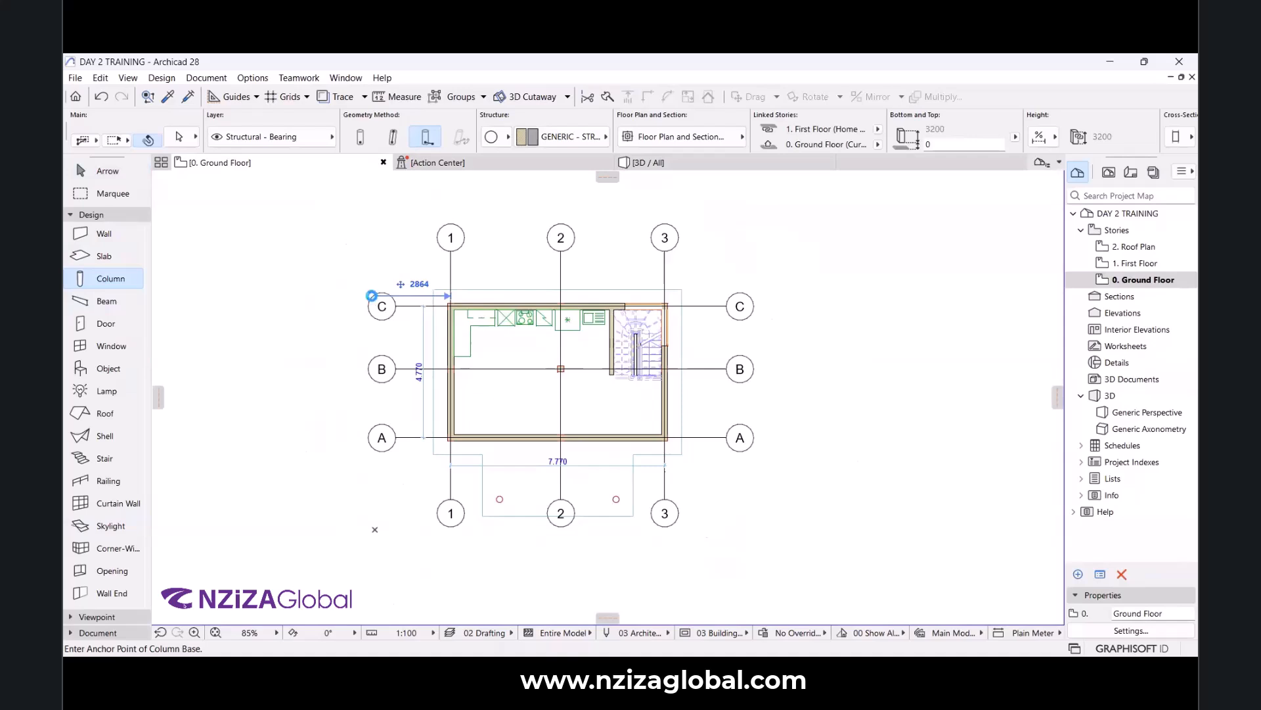
key(ctrl+Tab)
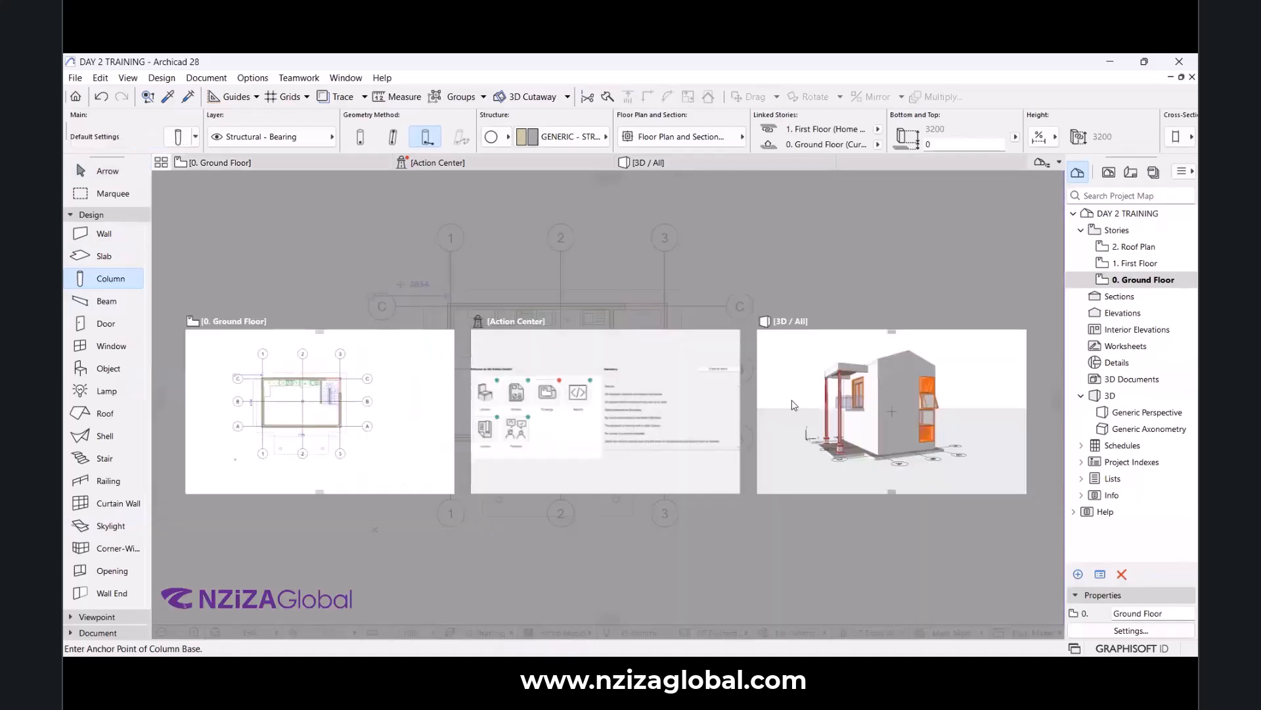
click(795, 405)
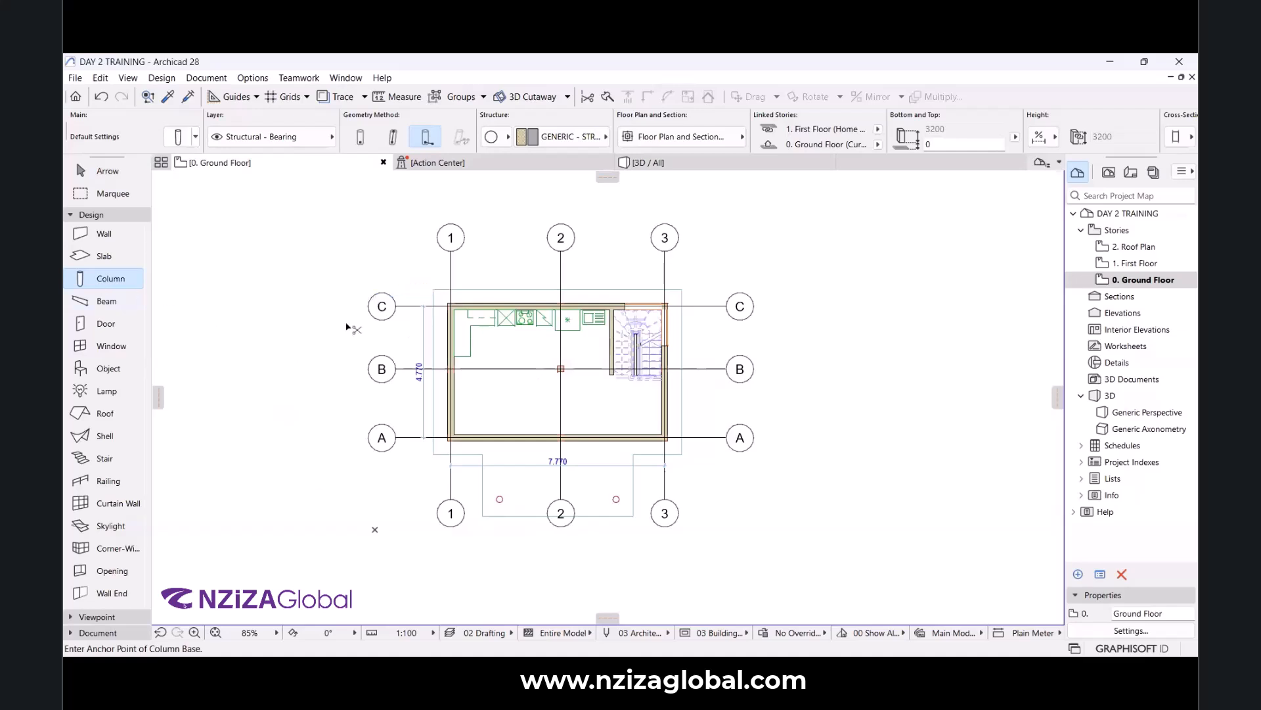
key(ctrl+a)
scroll(503, 358, up, 5)
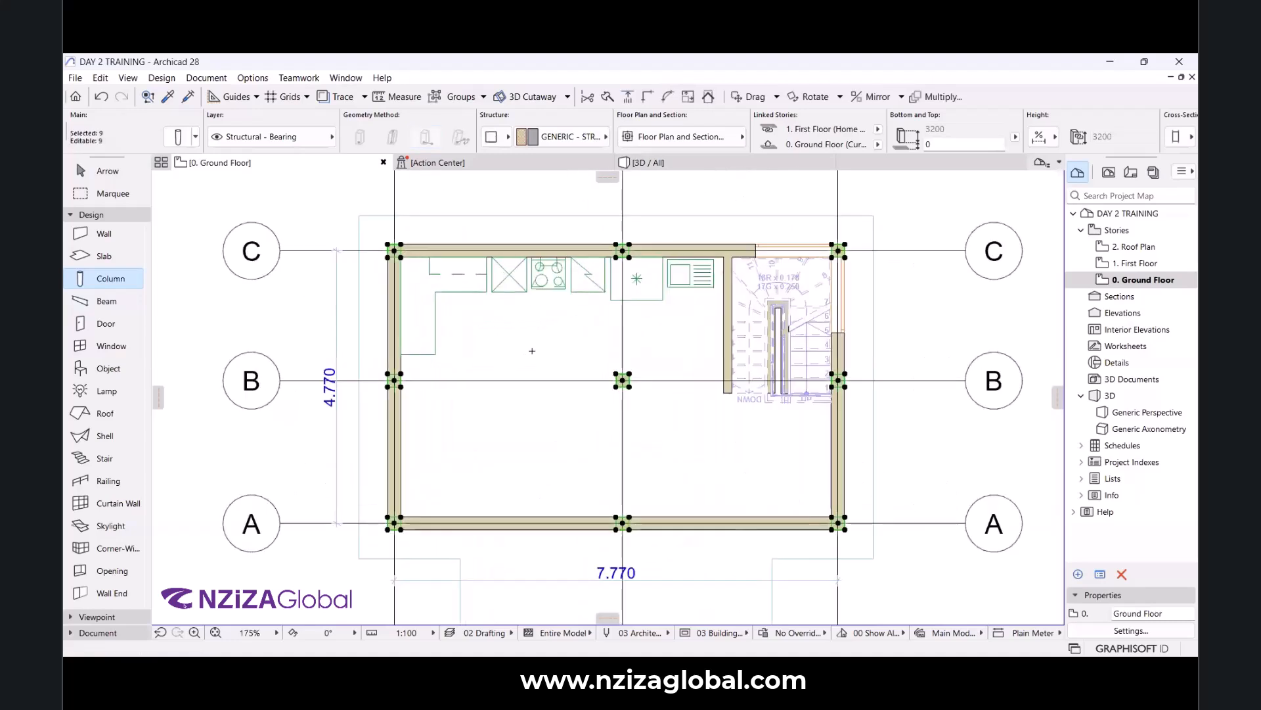
click(1135, 263)
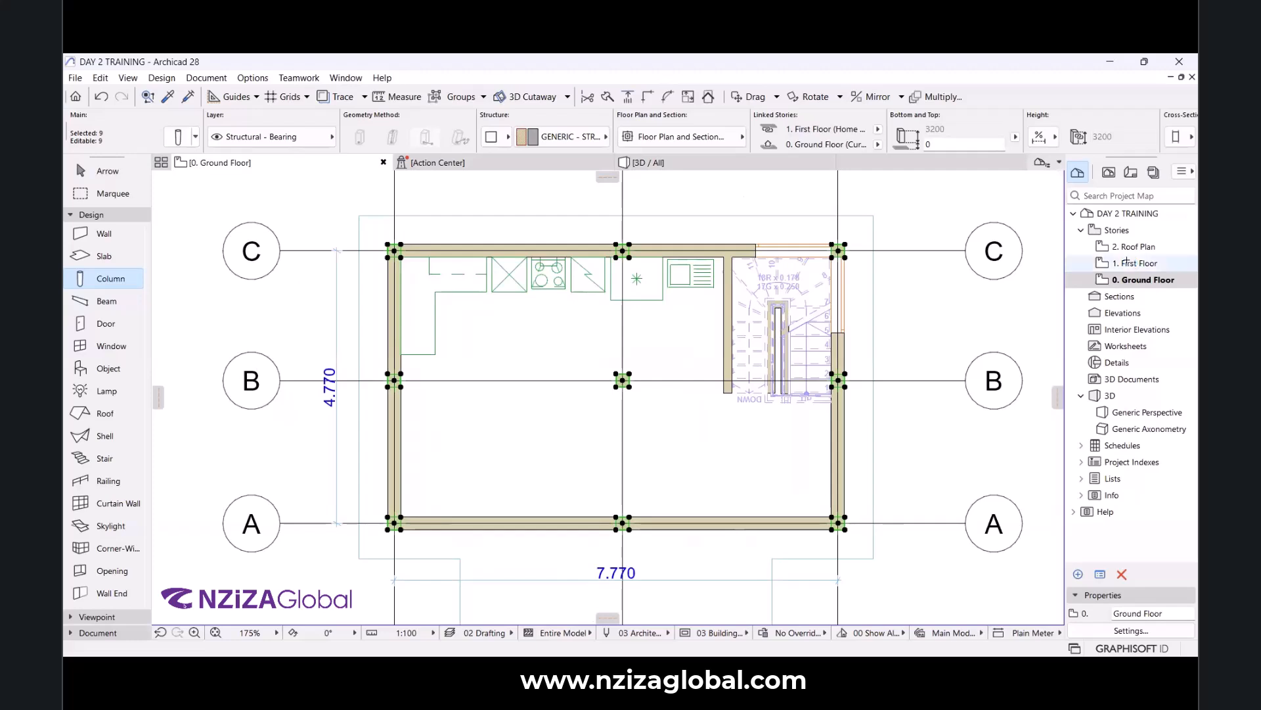
double_click(1127, 263)
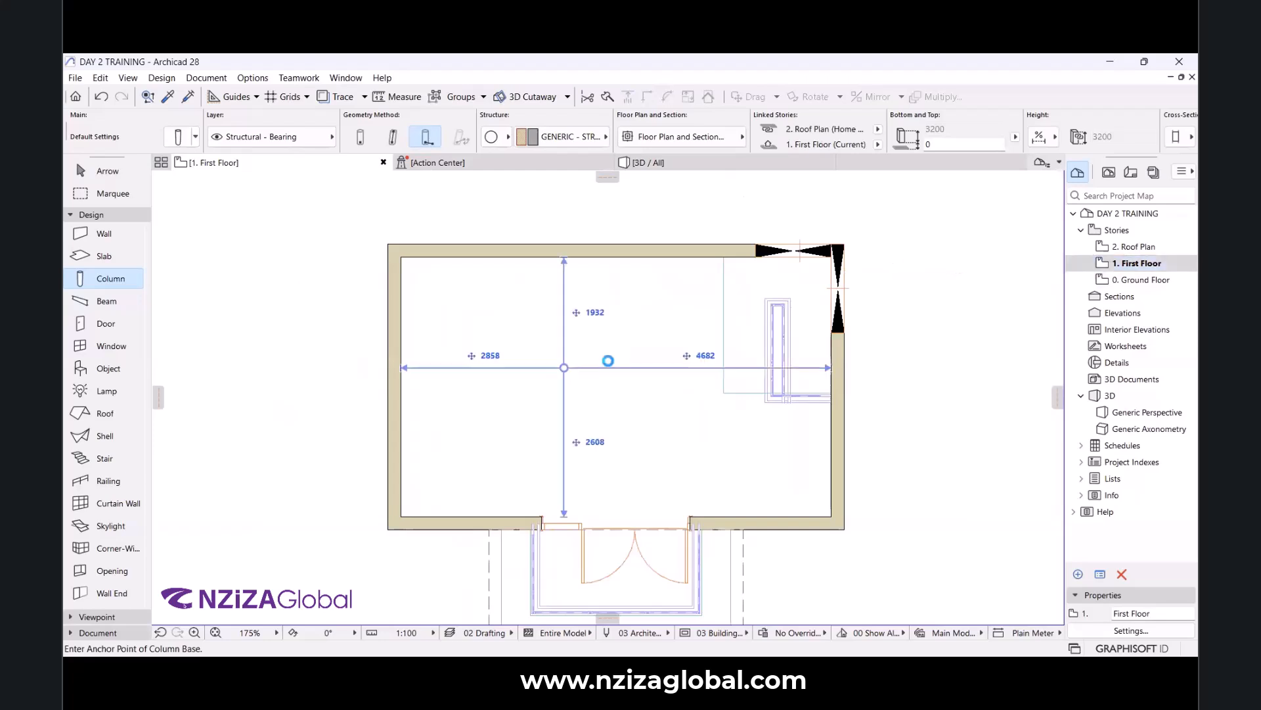
key(ctrl+v)
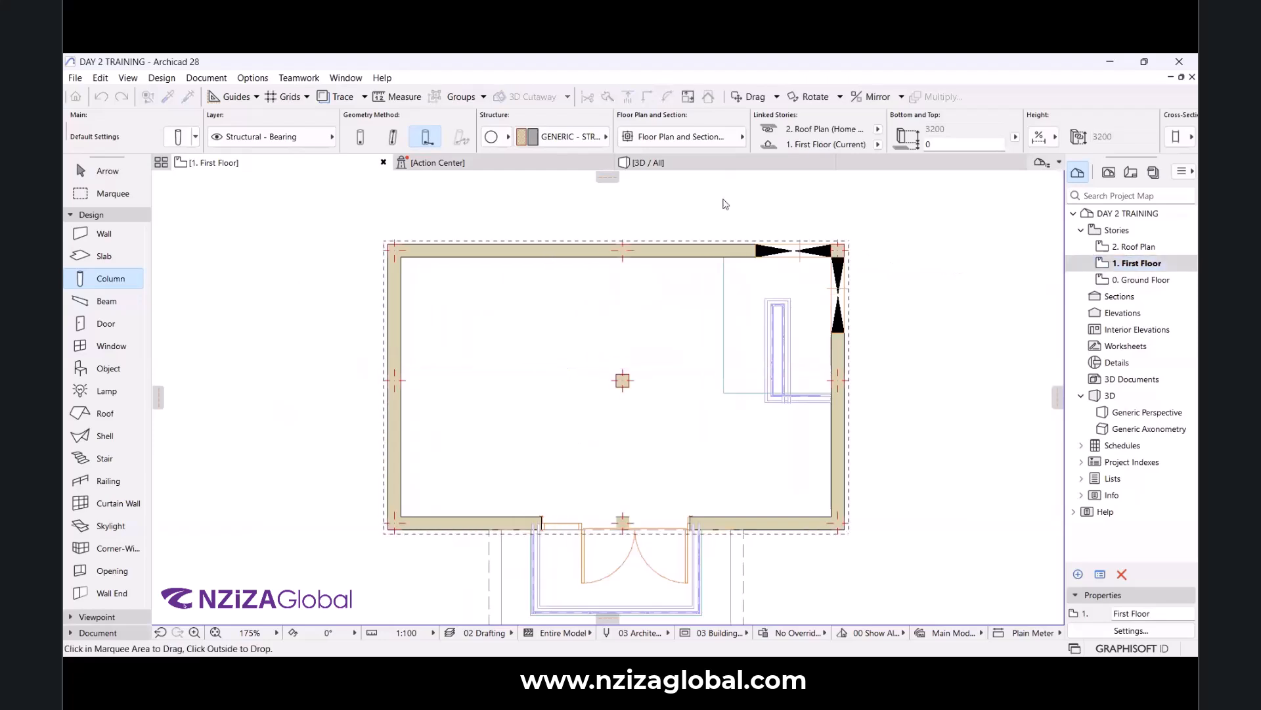
click(91, 171)
click(964, 232)
drag(683, 308, 960, 219)
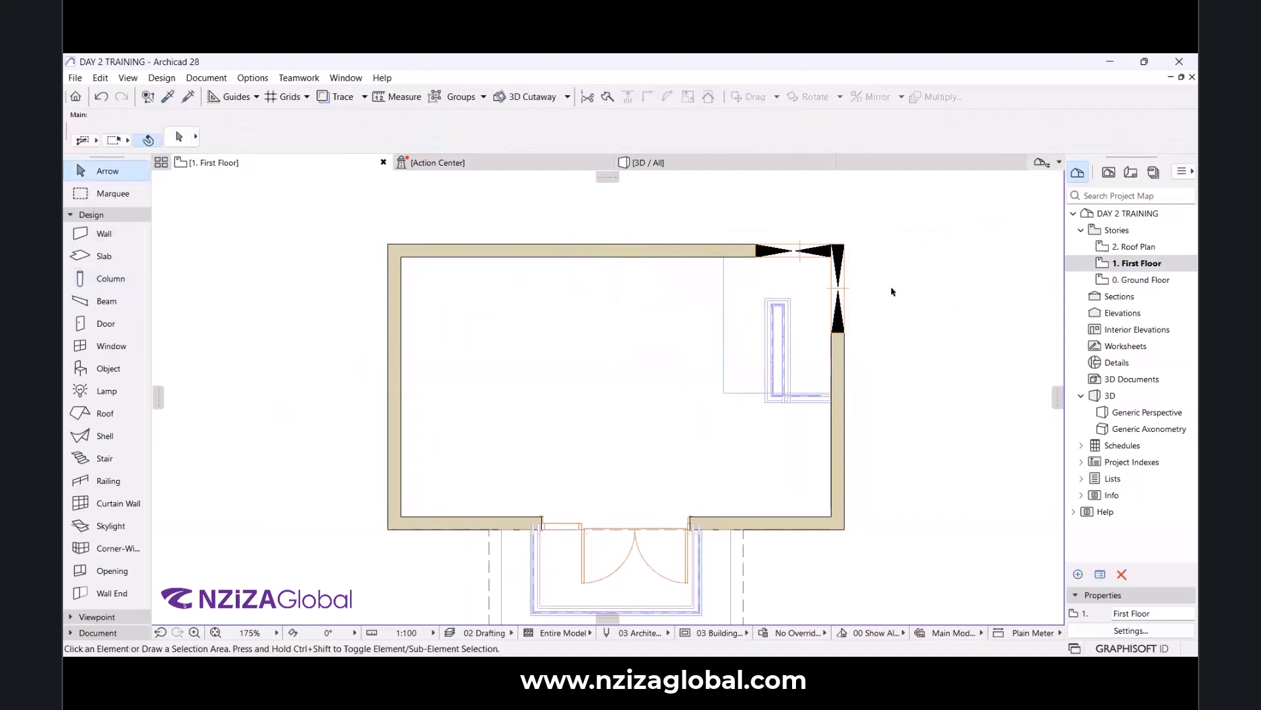
Paste the copied columns onto the First Floor plan at their original positions.
key(ctrl+v)
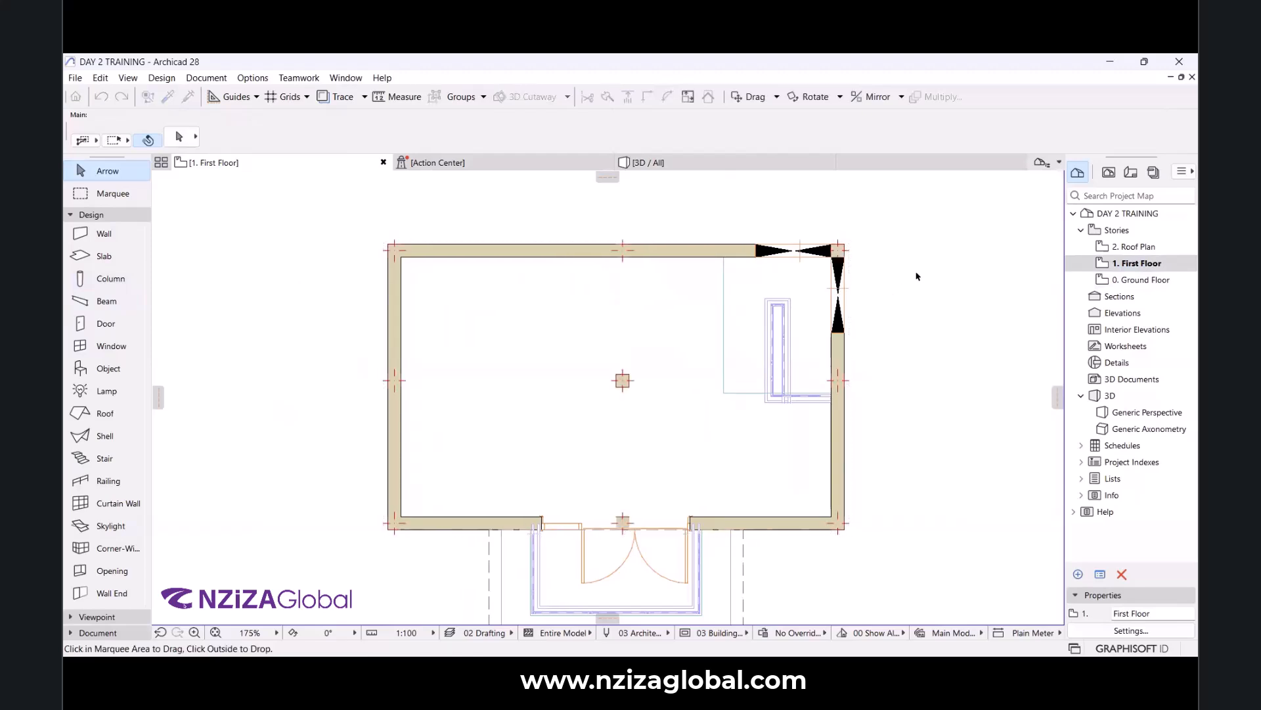
key(Escape)
scroll(584, 296, down, 3)
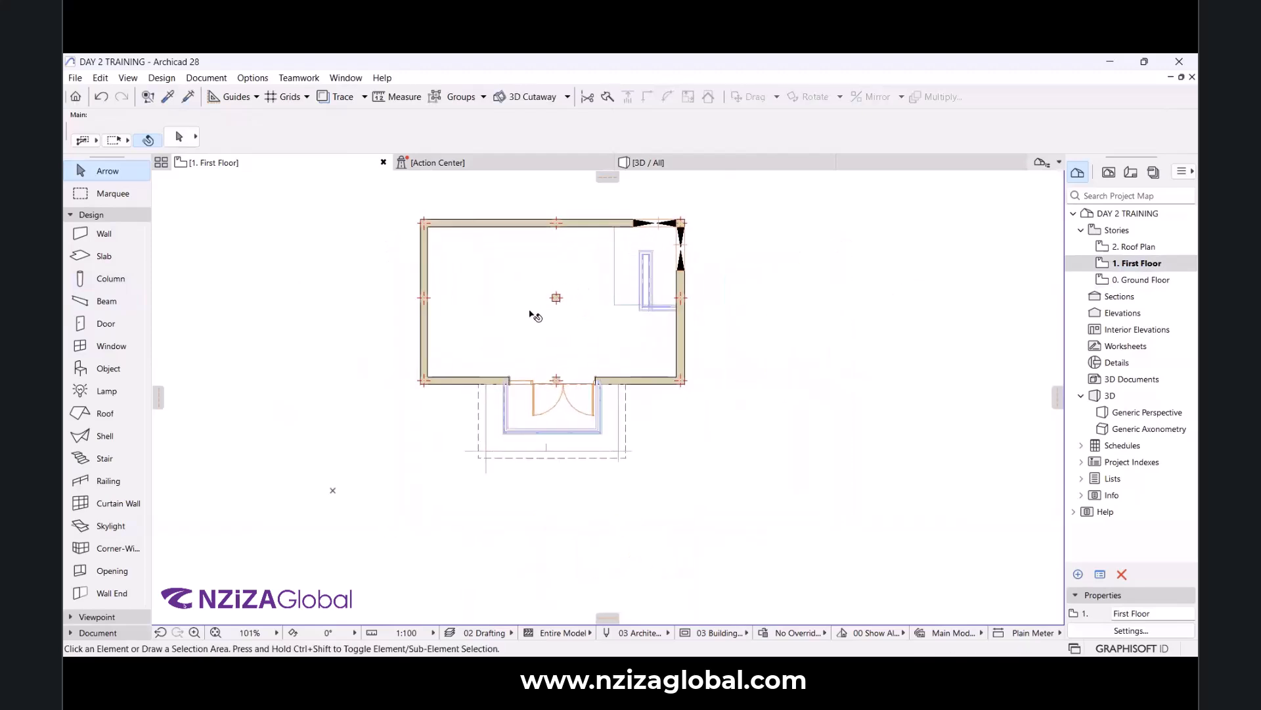
scroll(525, 360, up, 2)
Inspect the front of the house and its balcony in the 3D perspective to check the pasted first-floor columns.
click(647, 162)
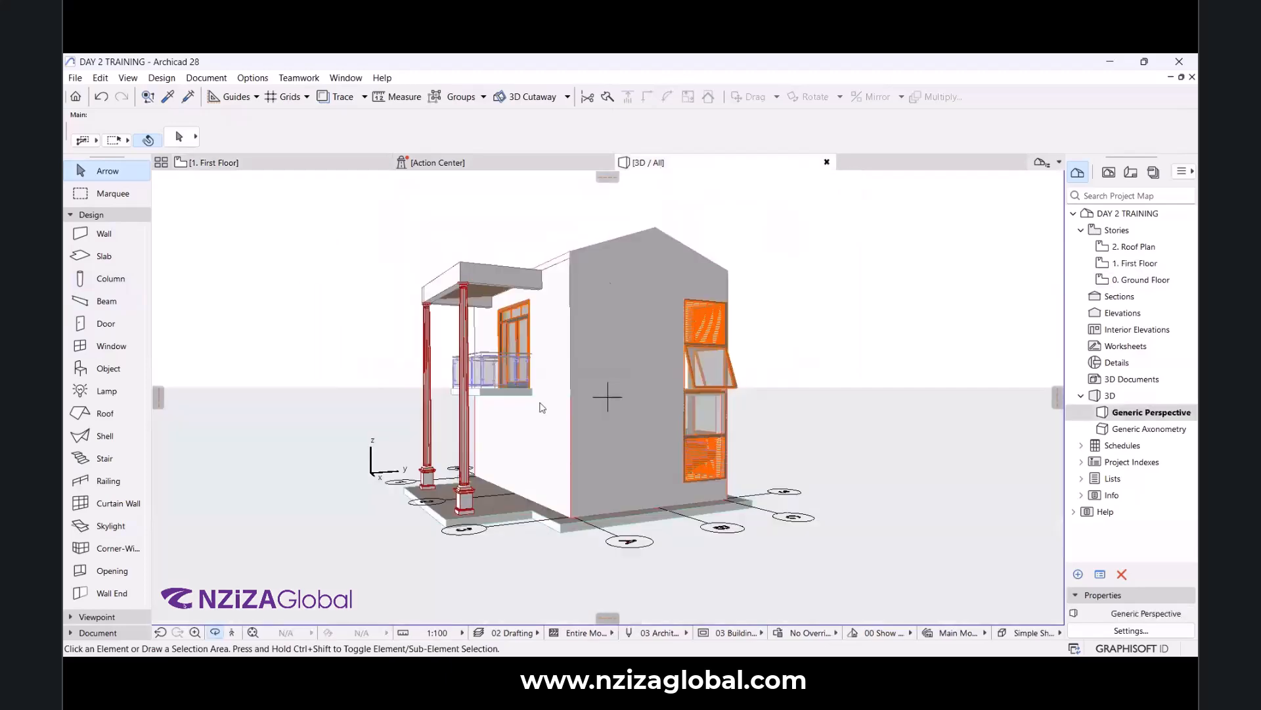
shift+middle_drag(544, 426, 770, 339)
scroll(879, 341, down, 3)
scroll(534, 322, up, 6)
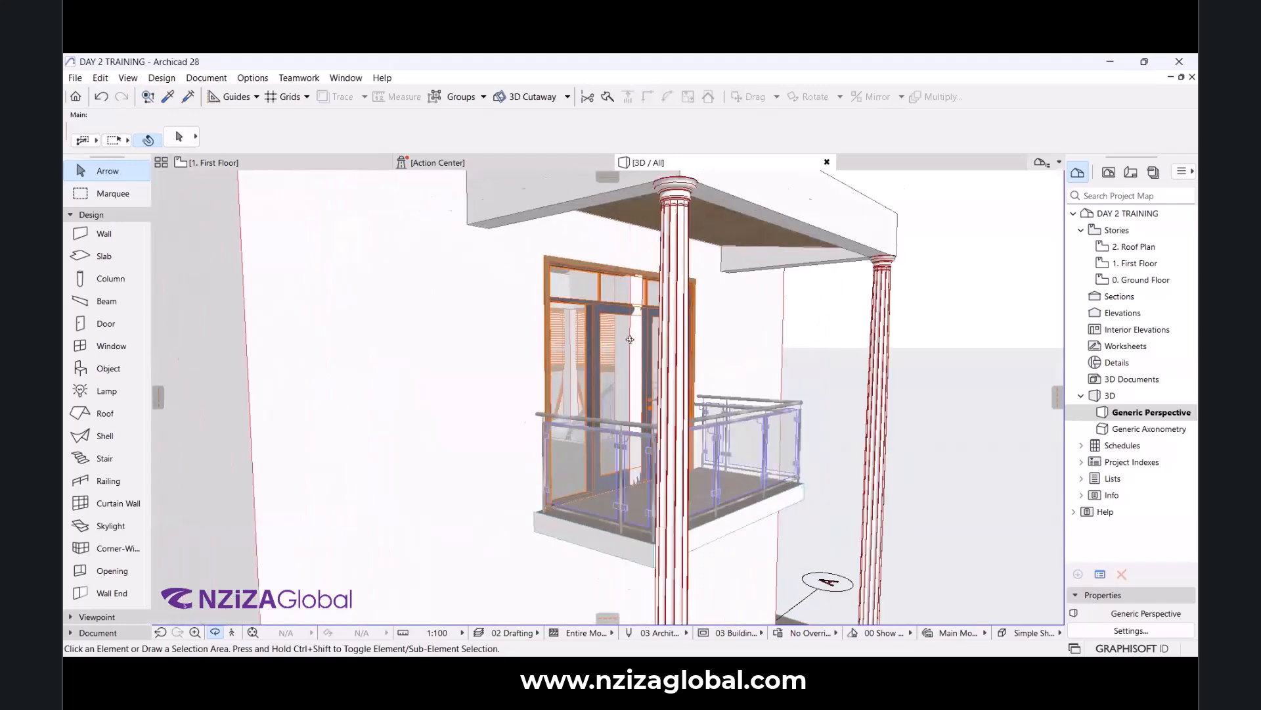
scroll(497, 339, up, 3)
scroll(515, 344, down, 4)
shift+middle_drag(515, 344, 425, 318)
scroll(605, 397, down, 3)
shift+middle_drag(605, 396, 361, 353)
scroll(670, 339, down, 3)
scroll(361, 352, down, 3)
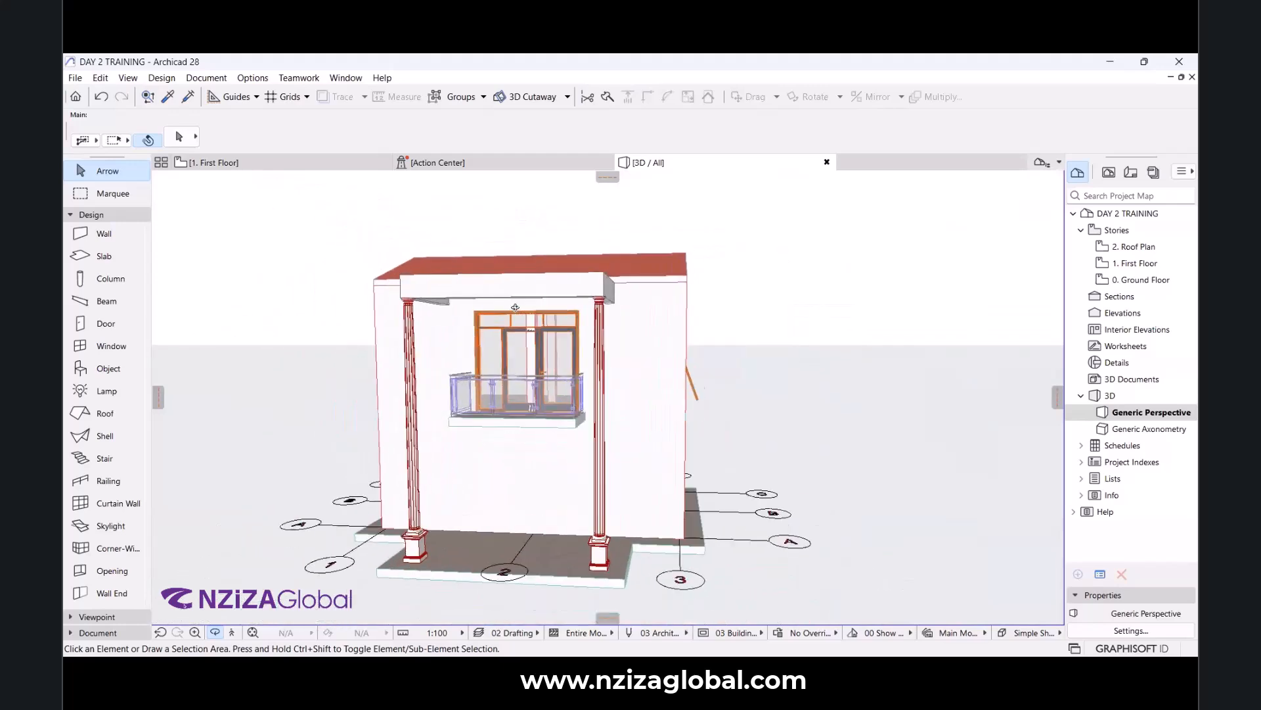
Examine the balcony door opening up close from several angles to check the position of the column behind it.
scroll(538, 317, up, 3)
scroll(589, 356, up, 3)
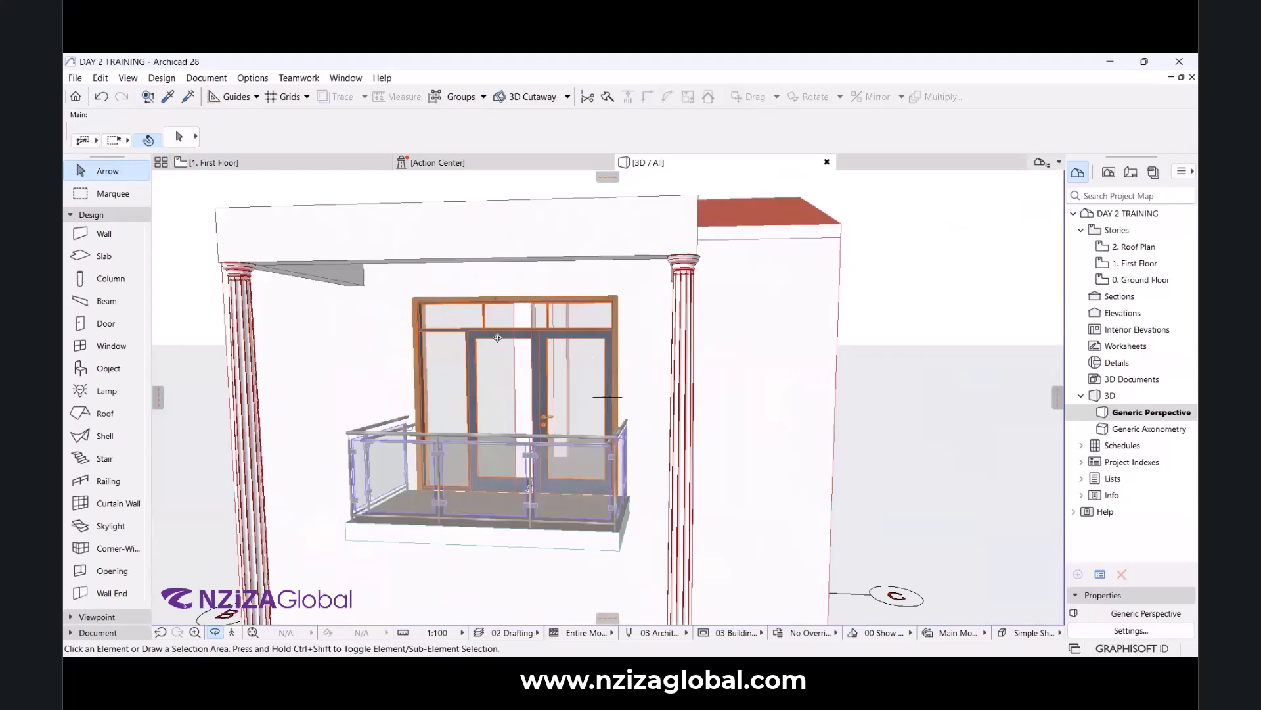
scroll(528, 310, down, 2)
drag(663, 320, 732, 324)
scroll(511, 345, up, 3)
drag(511, 346, 574, 360)
scroll(511, 324, down, 4)
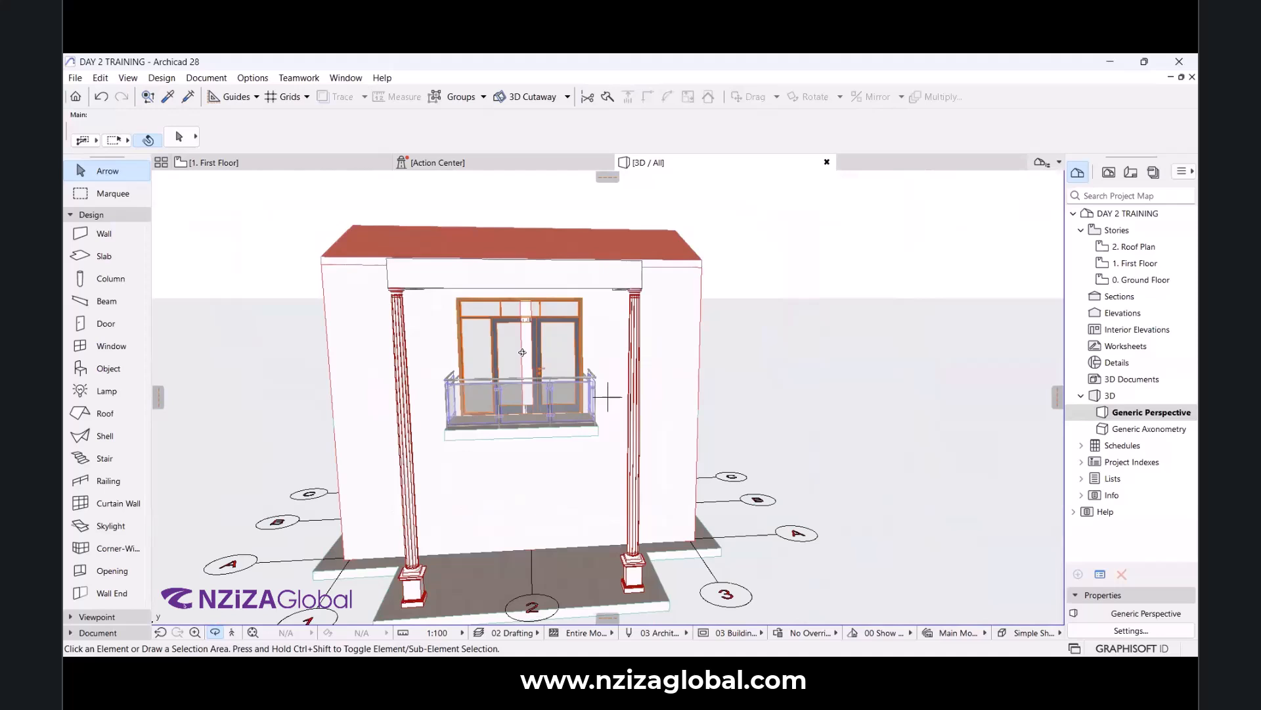
scroll(523, 352, down, 1)
scroll(565, 339, up, 2)
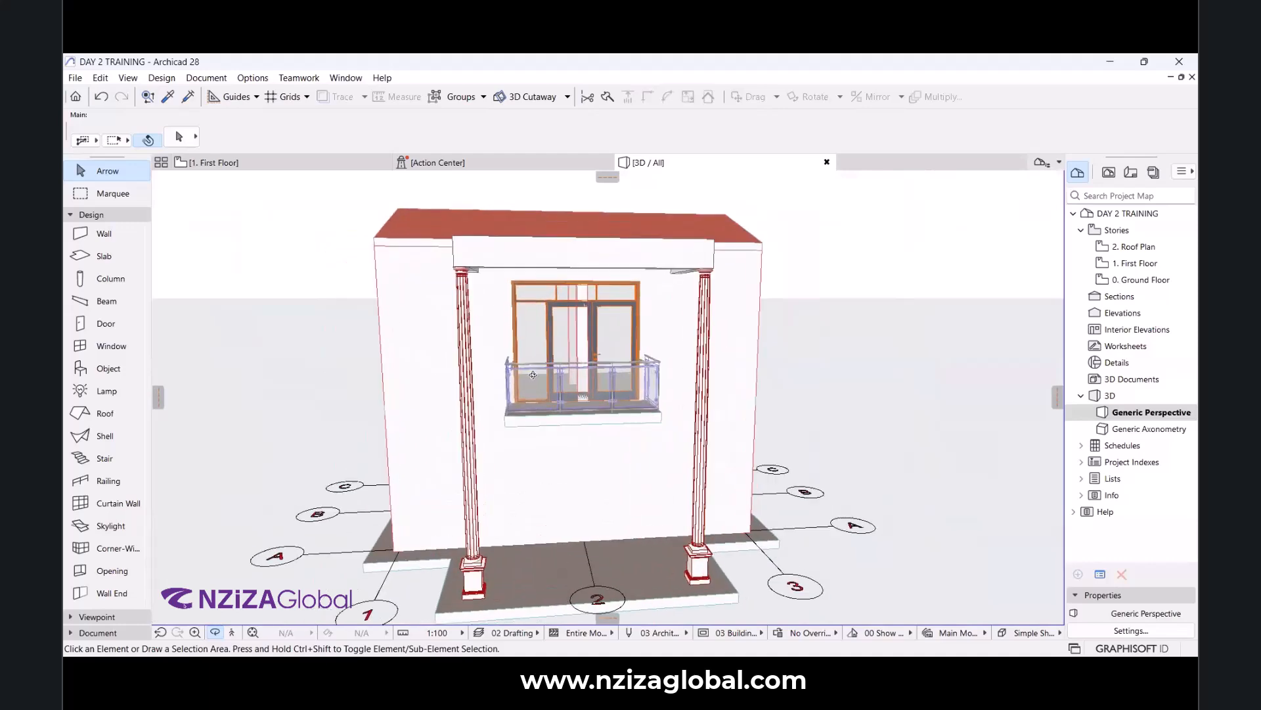
scroll(585, 325, up, 1)
scroll(587, 323, up, 1)
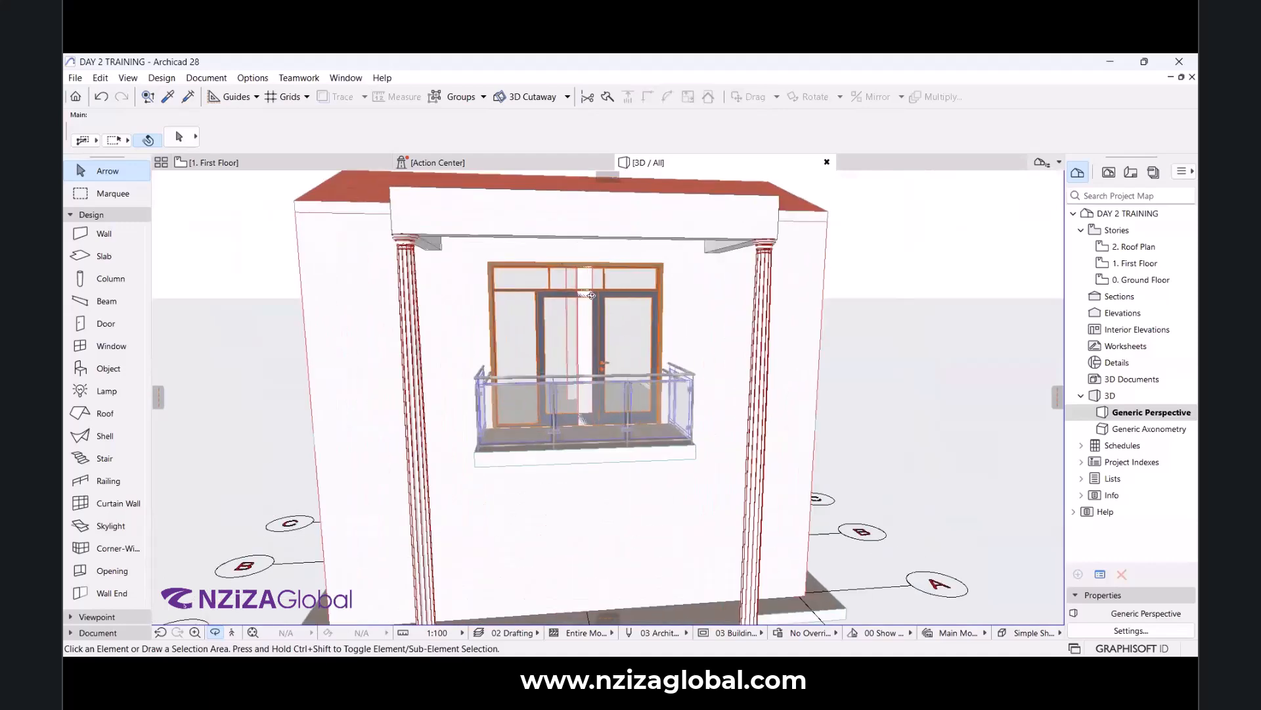
scroll(595, 309, down, 2)
shift+middle_drag(611, 340, 649, 303)
shift+middle_drag(566, 327, 490, 354)
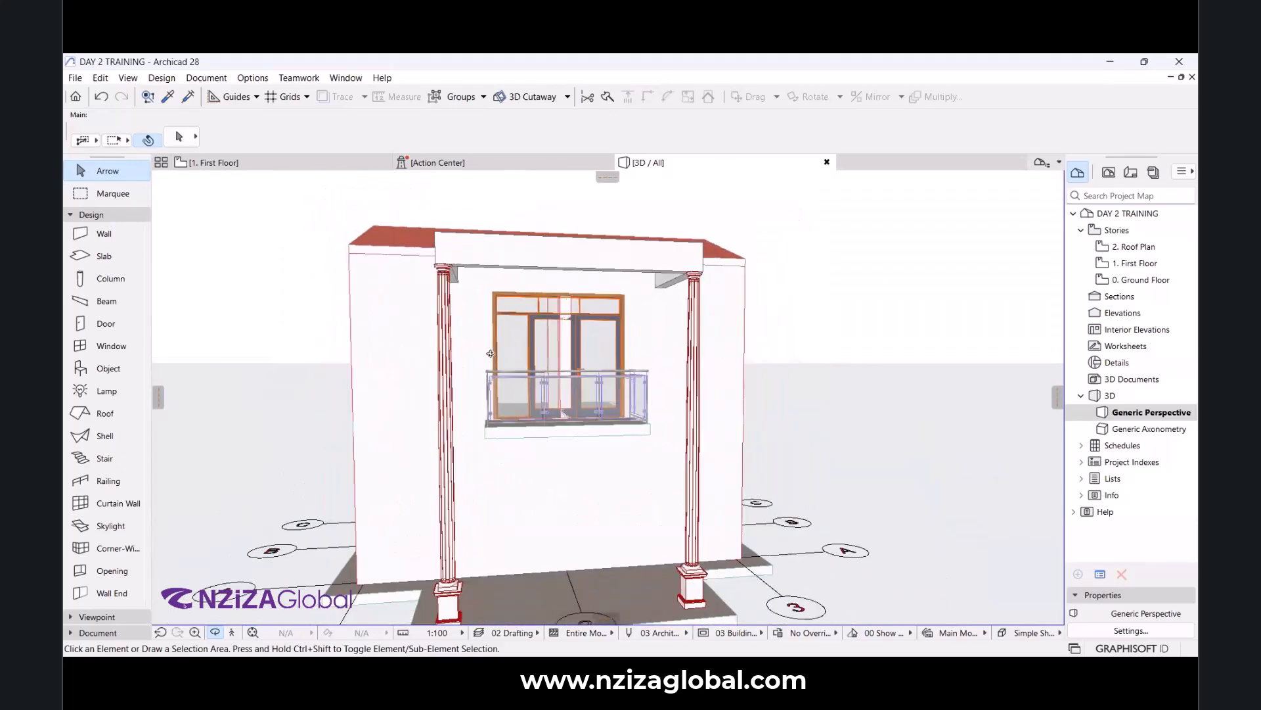
Review the balcony door area on the First Floor plan, then open the Ground Floor plan and examine the grid along line A.
click(316, 164)
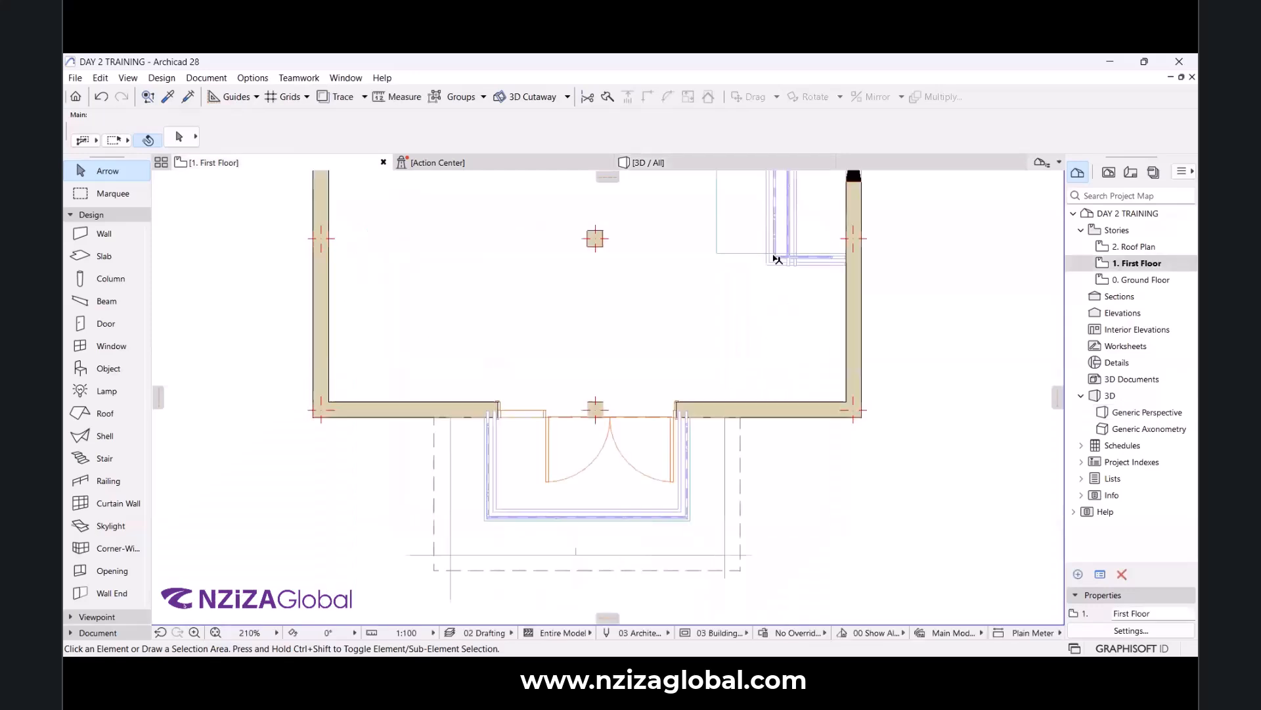
click(1123, 279)
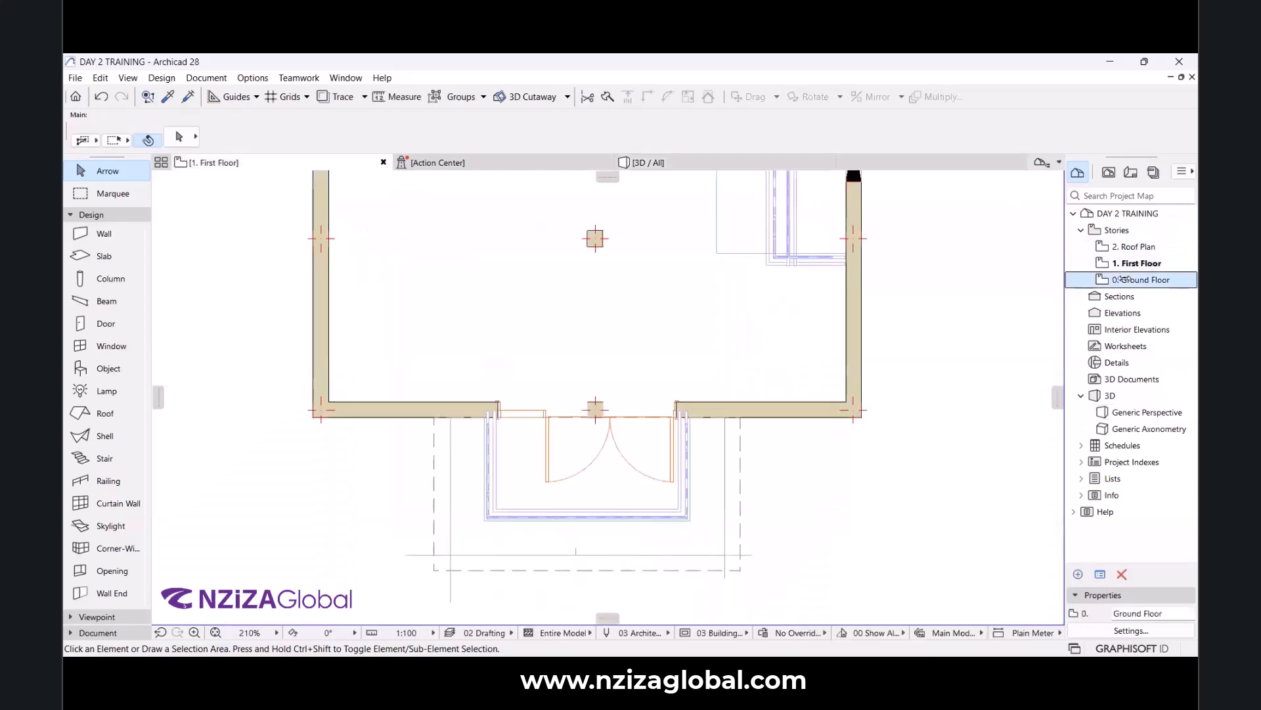
scroll(648, 268, down, 4)
scroll(634, 197, up, 4)
scroll(634, 197, down, 4)
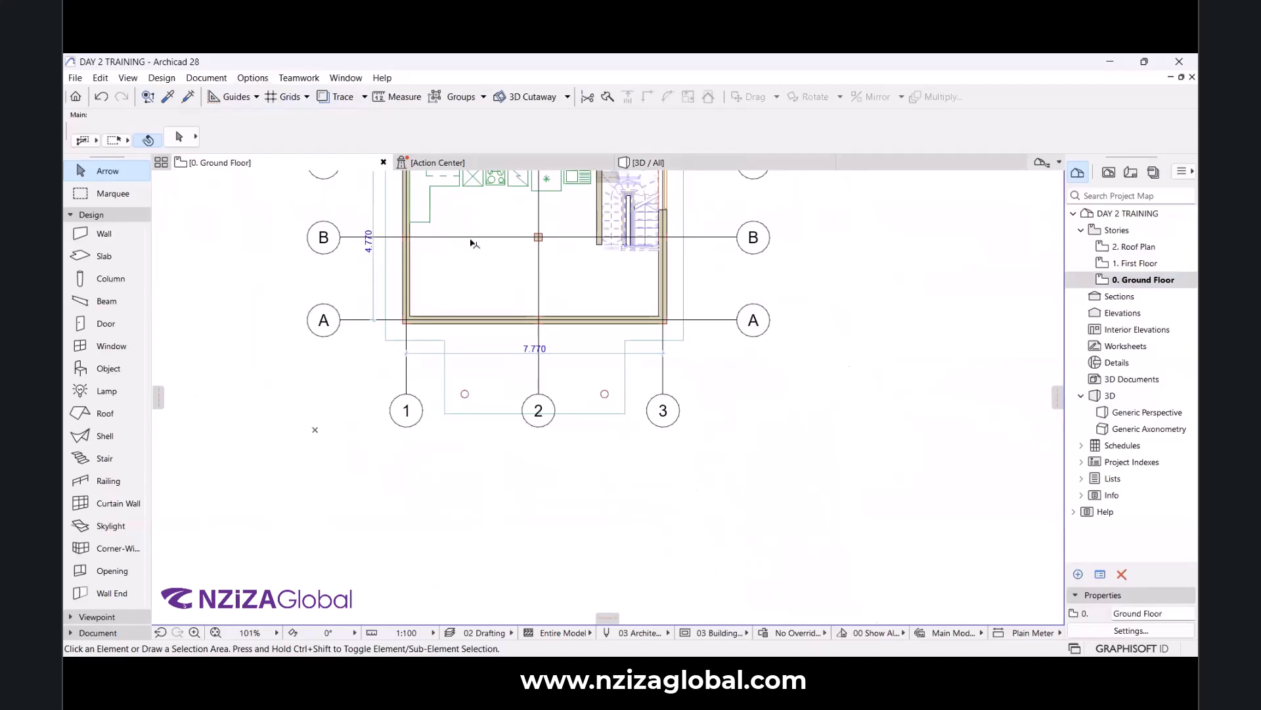
scroll(471, 241, up, 4)
scroll(695, 327, down, 3)
scroll(487, 334, down, 3)
scroll(610, 340, up, 5)
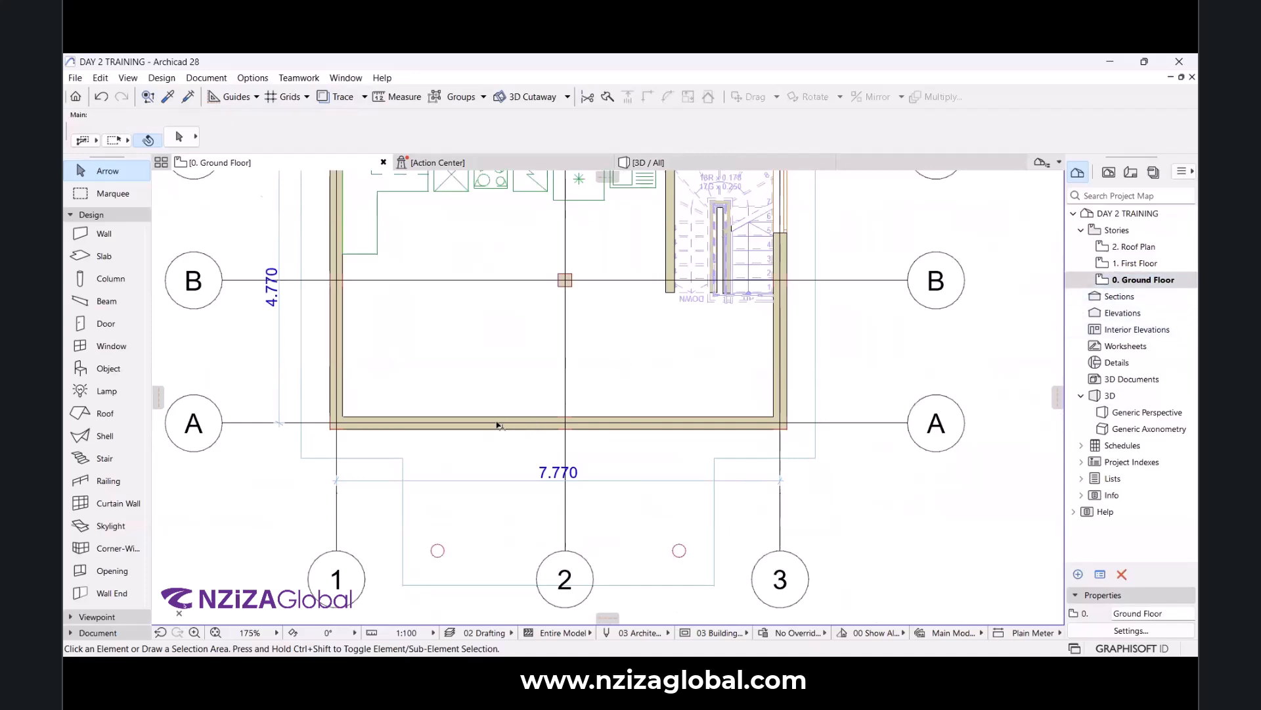
scroll(502, 424, up, 2)
Select the column at grid intersection A-2 together with grid line 2.
click(593, 426)
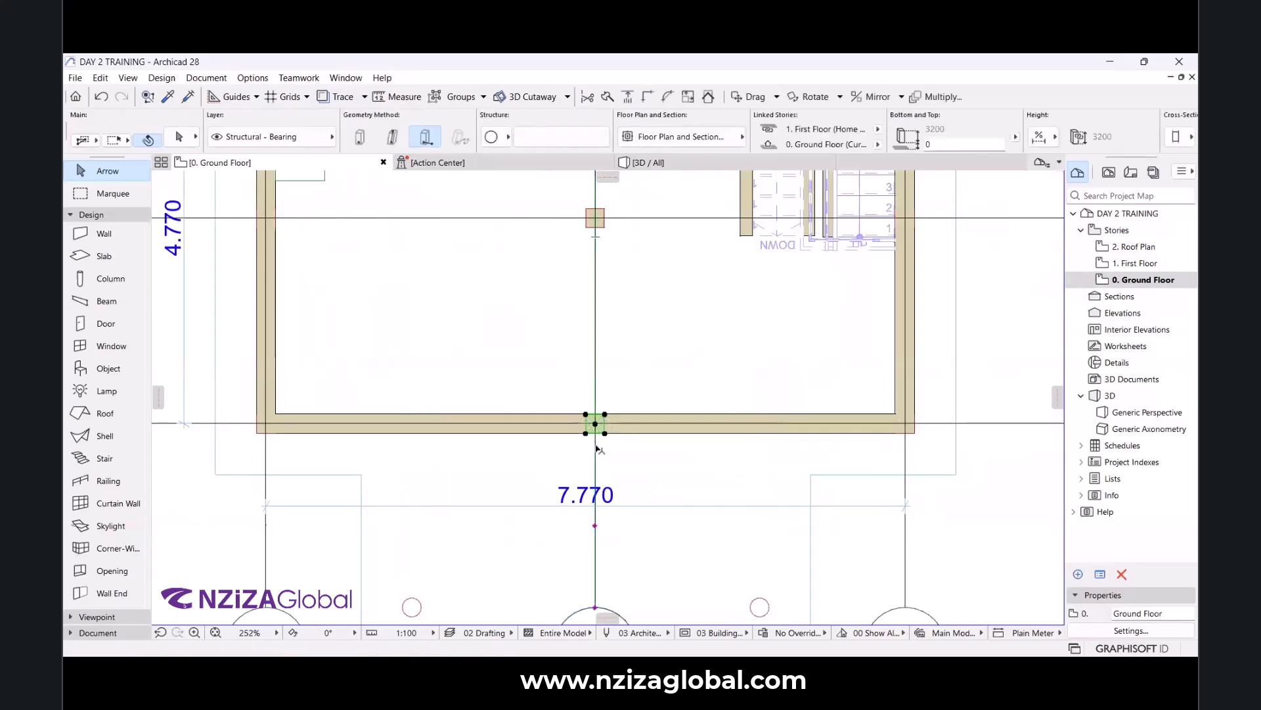
shift+click(594, 399)
scroll(588, 381, down, 8)
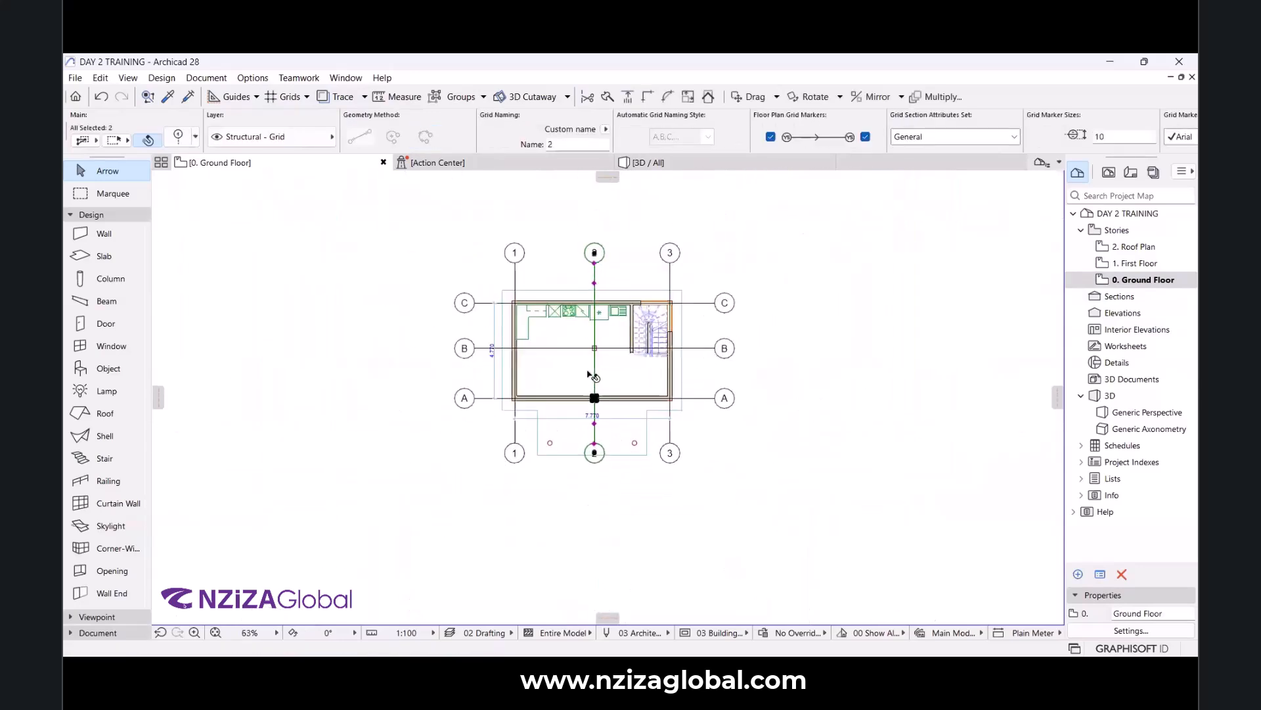
scroll(631, 358, up, 3)
scroll(631, 357, up, 1)
scroll(529, 375, down, 1)
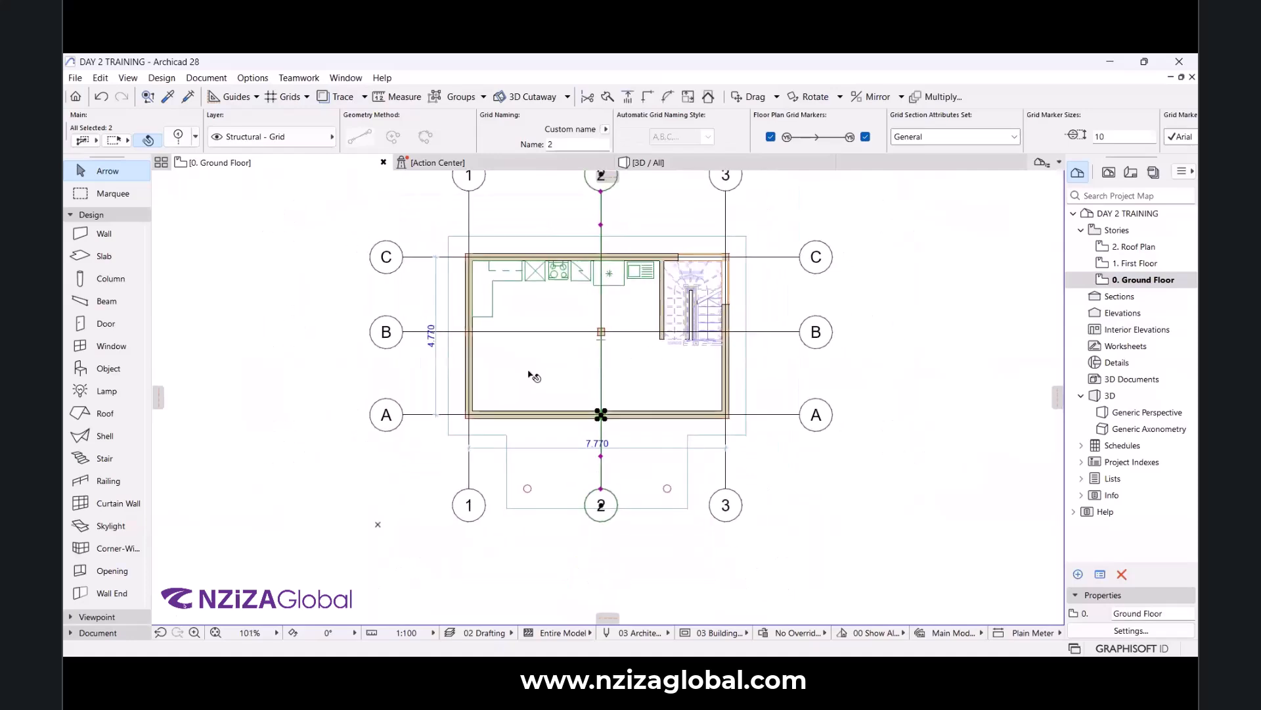
scroll(621, 416, up, 3)
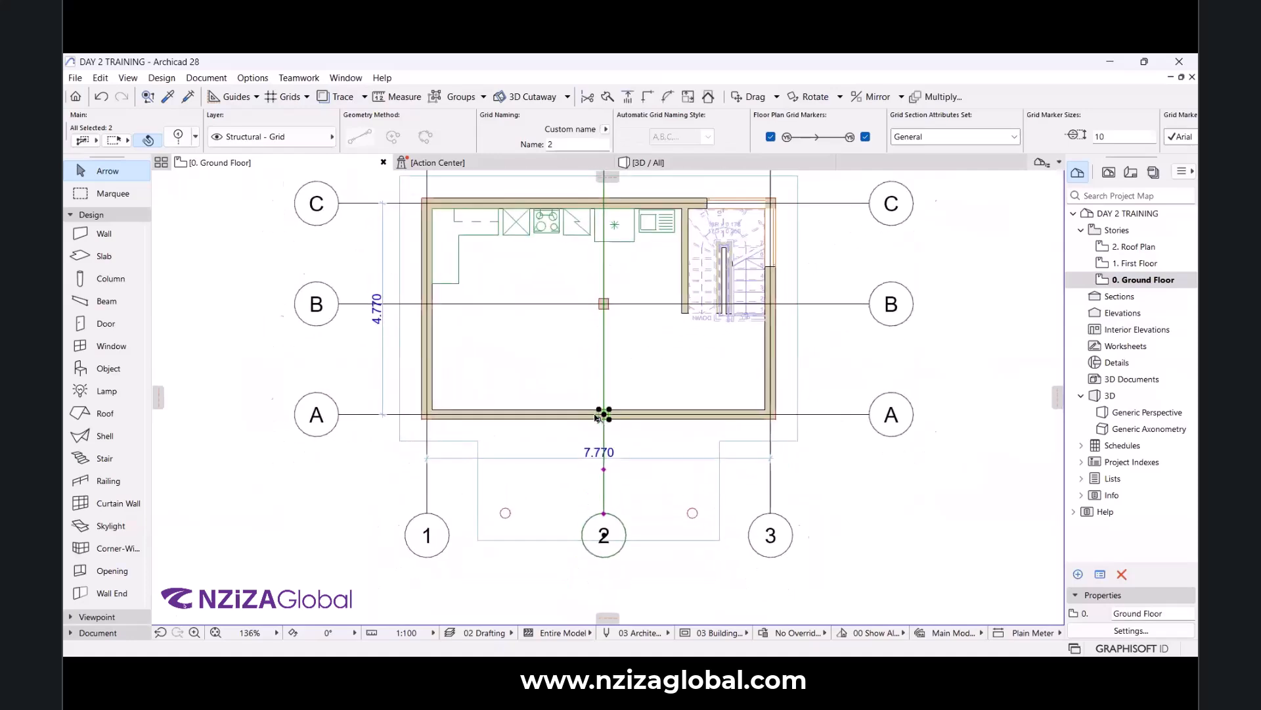
Show the first floor as a trace reference and move the selected column and grid line 2 toward line 1, aligned with the balcony's edge.
click(324, 97)
scroll(530, 414, up, 3)
scroll(499, 413, up, 3)
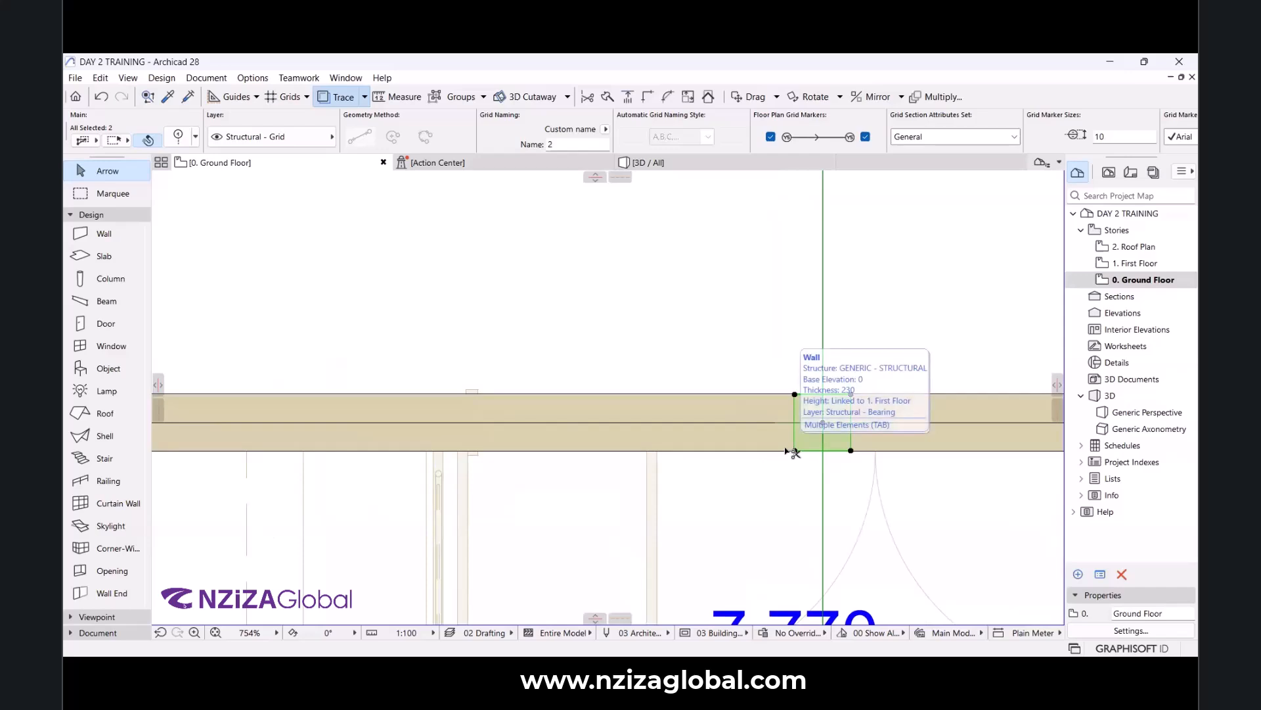
key(ctrl+d)
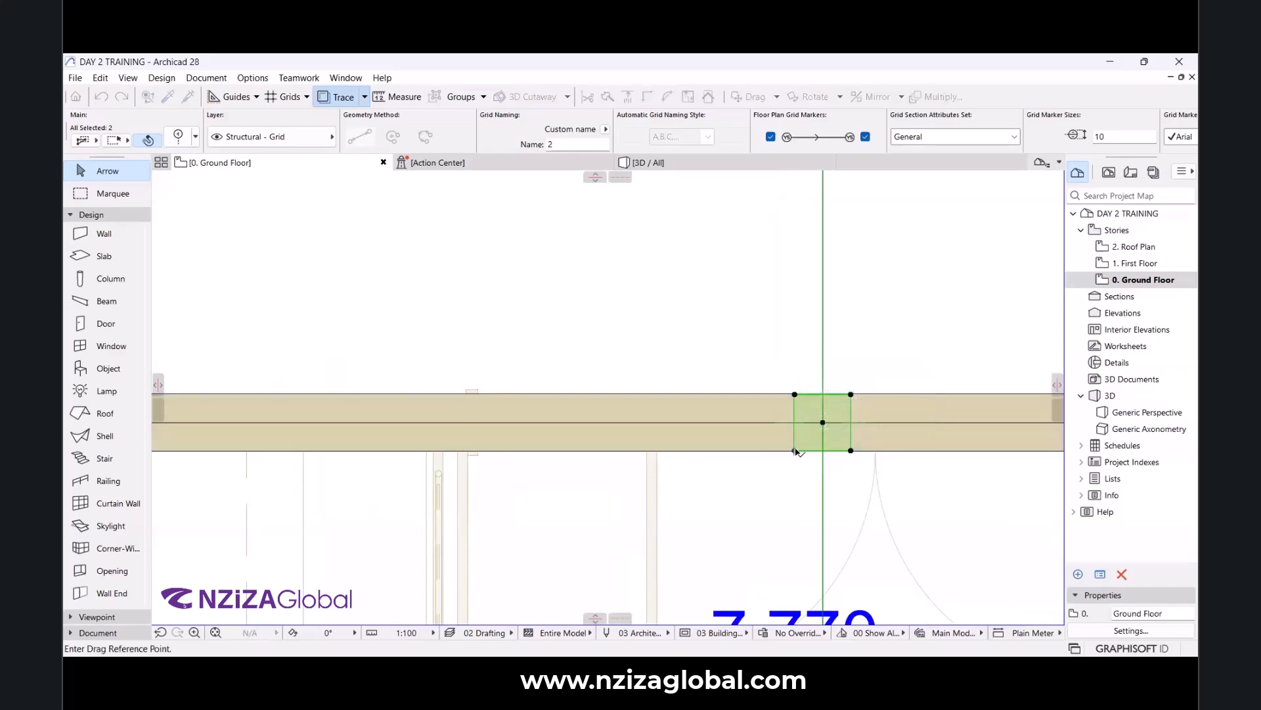
click(795, 451)
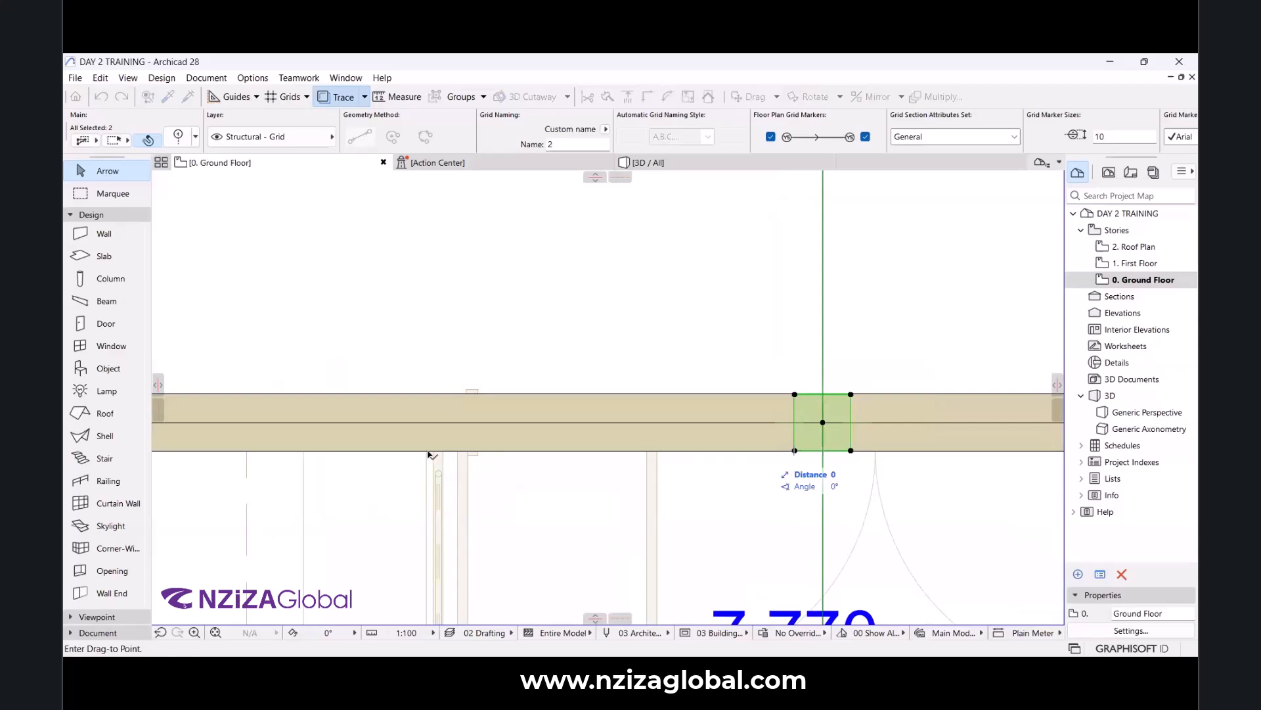
click(426, 451)
scroll(472, 393, down, 4)
scroll(489, 384, up, 2)
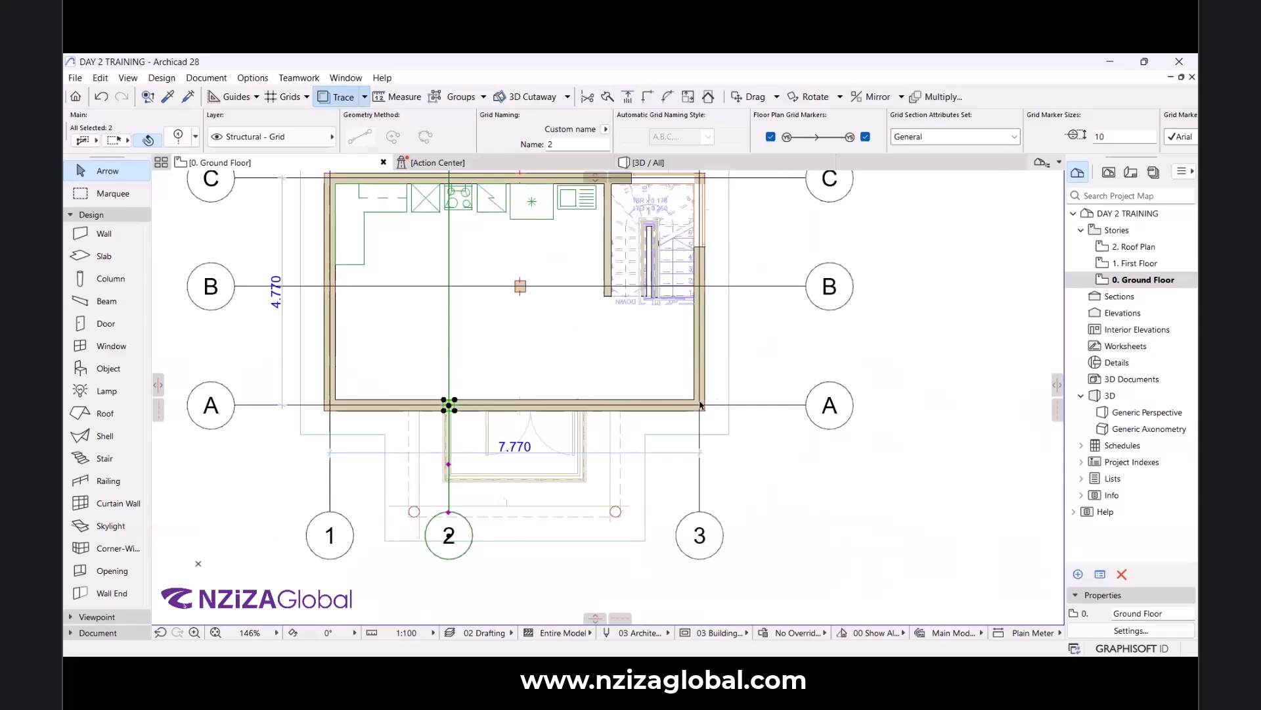
Examine the moved column and grid line 2 against the traced balcony and door outlines along wall line A.
scroll(695, 396, up, 4)
scroll(729, 397, down, 3)
scroll(690, 396, up, 4)
scroll(639, 399, down, 3)
scroll(387, 386, up, 2)
scroll(591, 404, down, 3)
scroll(681, 418, up, 3)
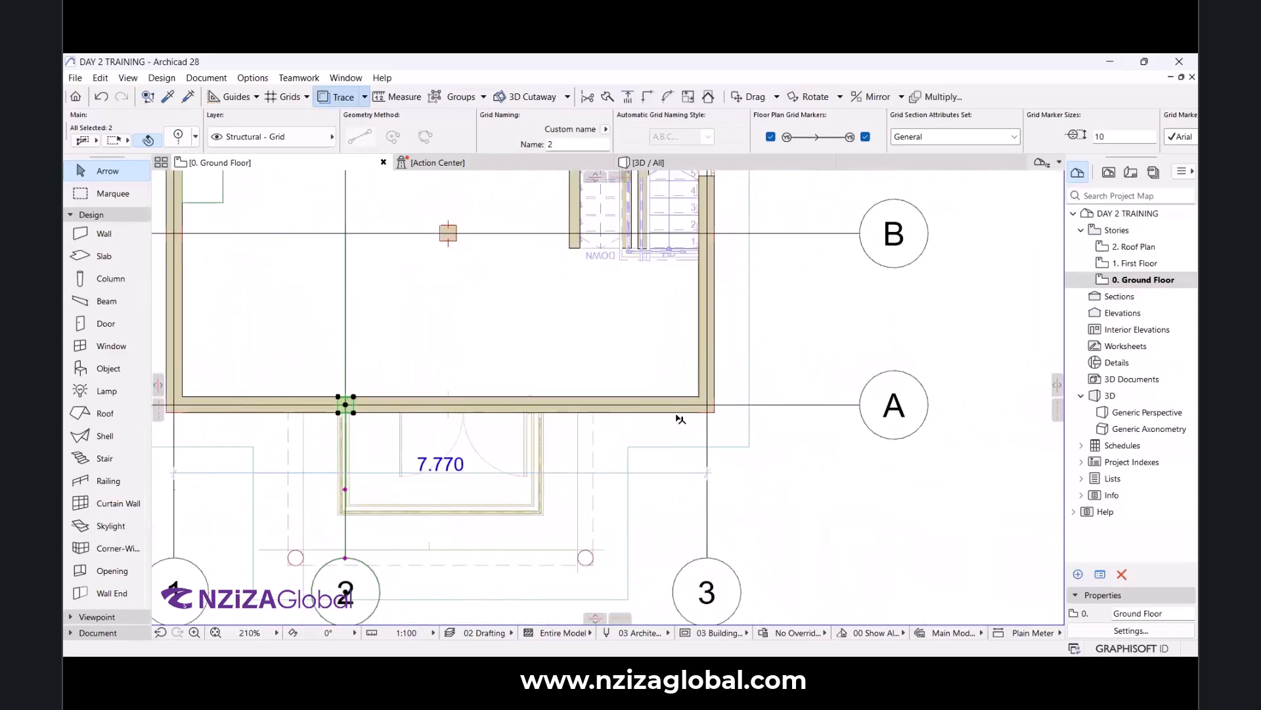
scroll(713, 369, down, 2)
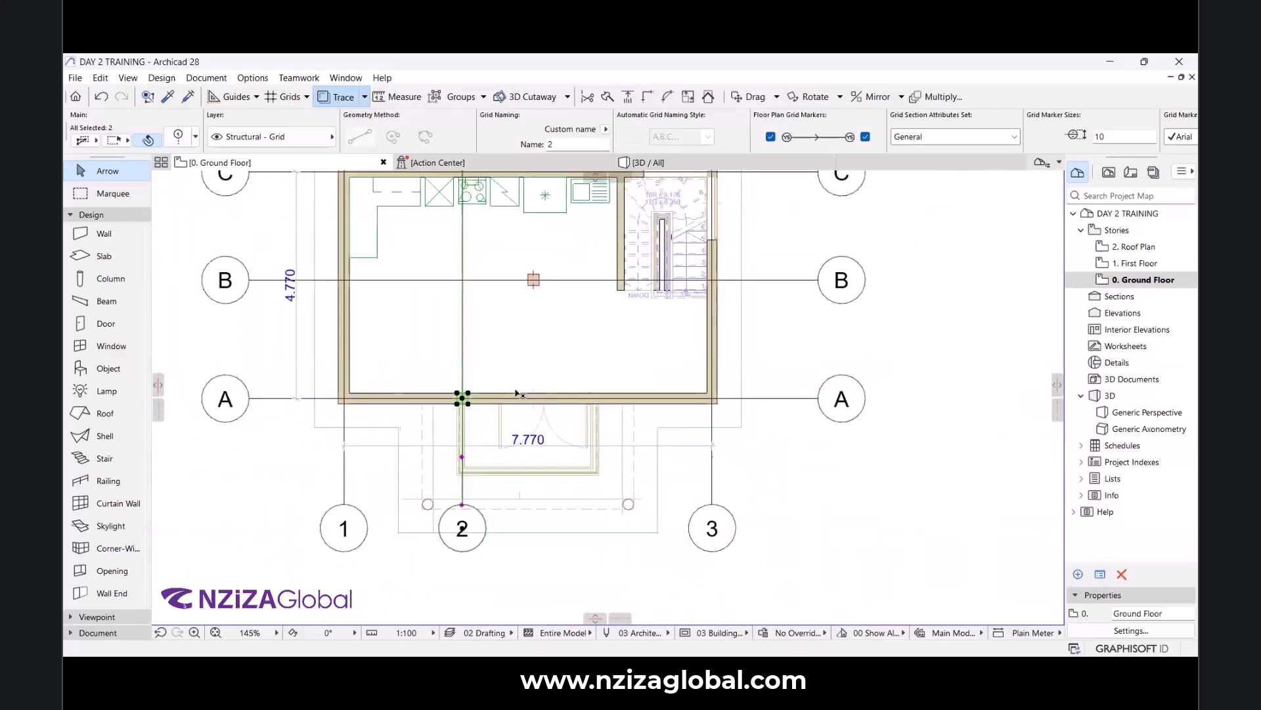
scroll(499, 395, up, 2)
scroll(802, 401, up, 3)
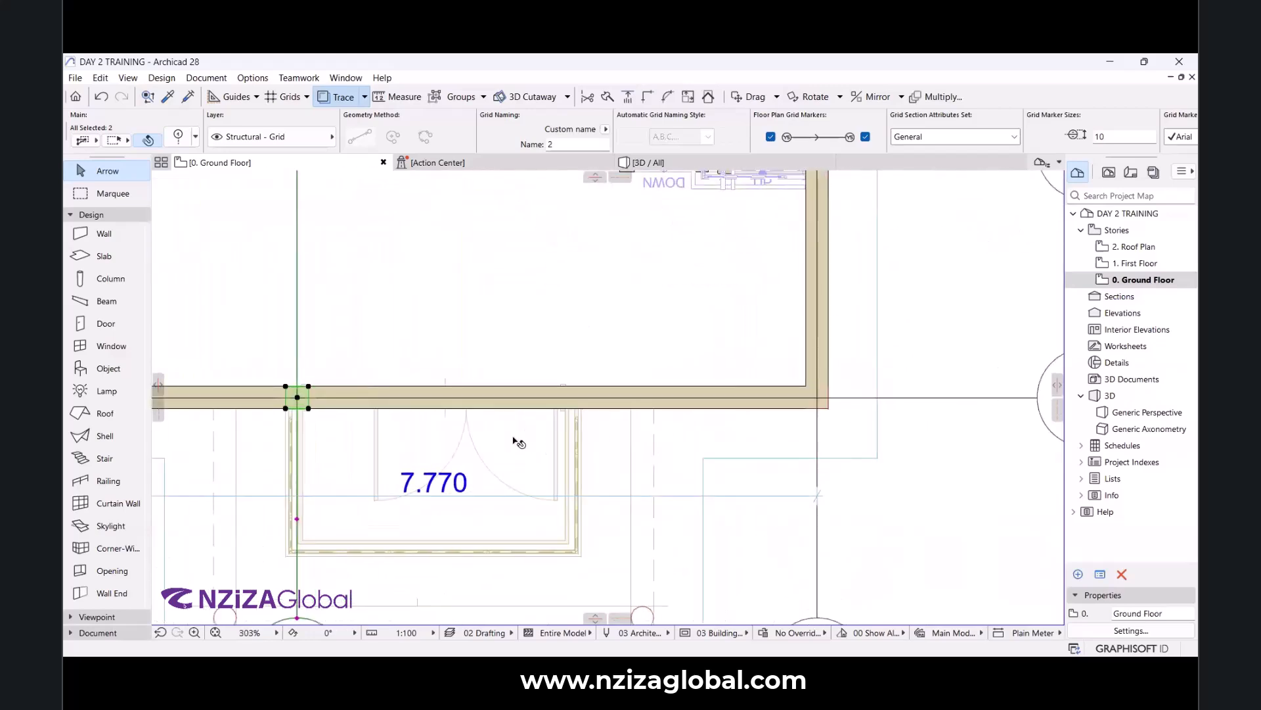
scroll(293, 402, up, 2)
scroll(292, 401, up, 1)
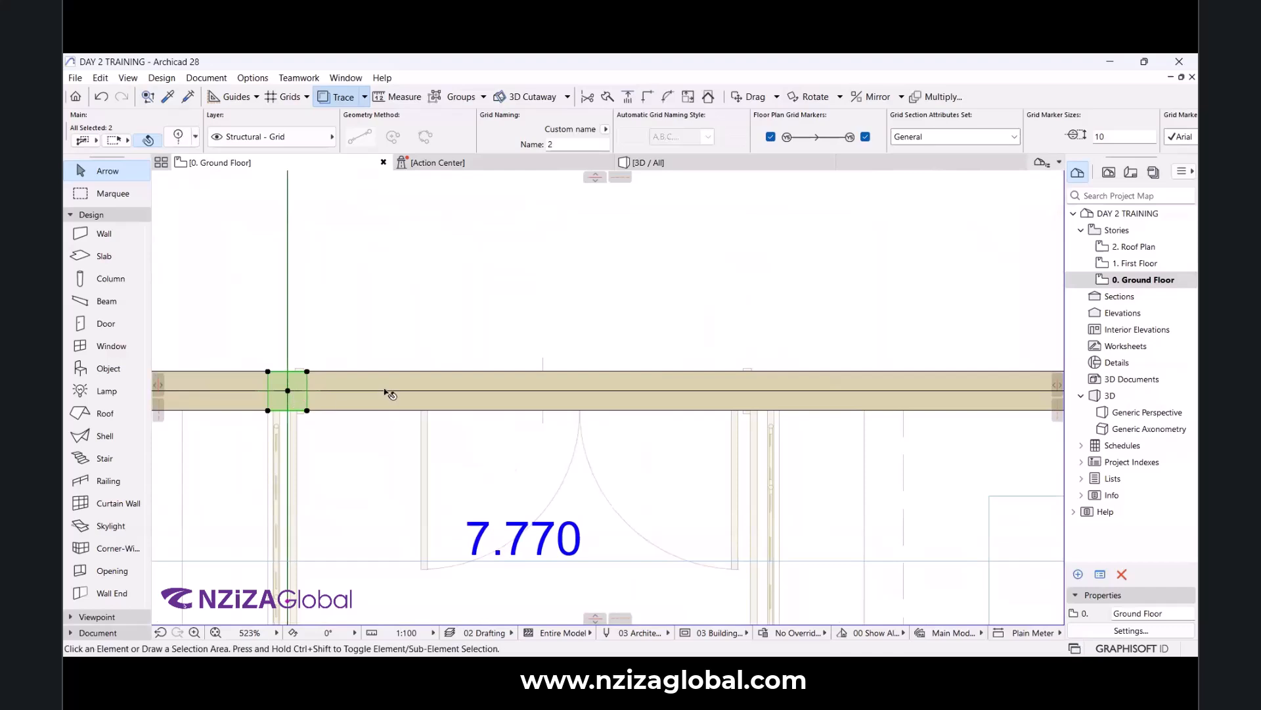
Copy the selected column and grid line 2 along wall line A, about 2770 mm toward line 3, to the balcony's opposite edge.
scroll(380, 395, down, 3)
scroll(335, 400, up, 3)
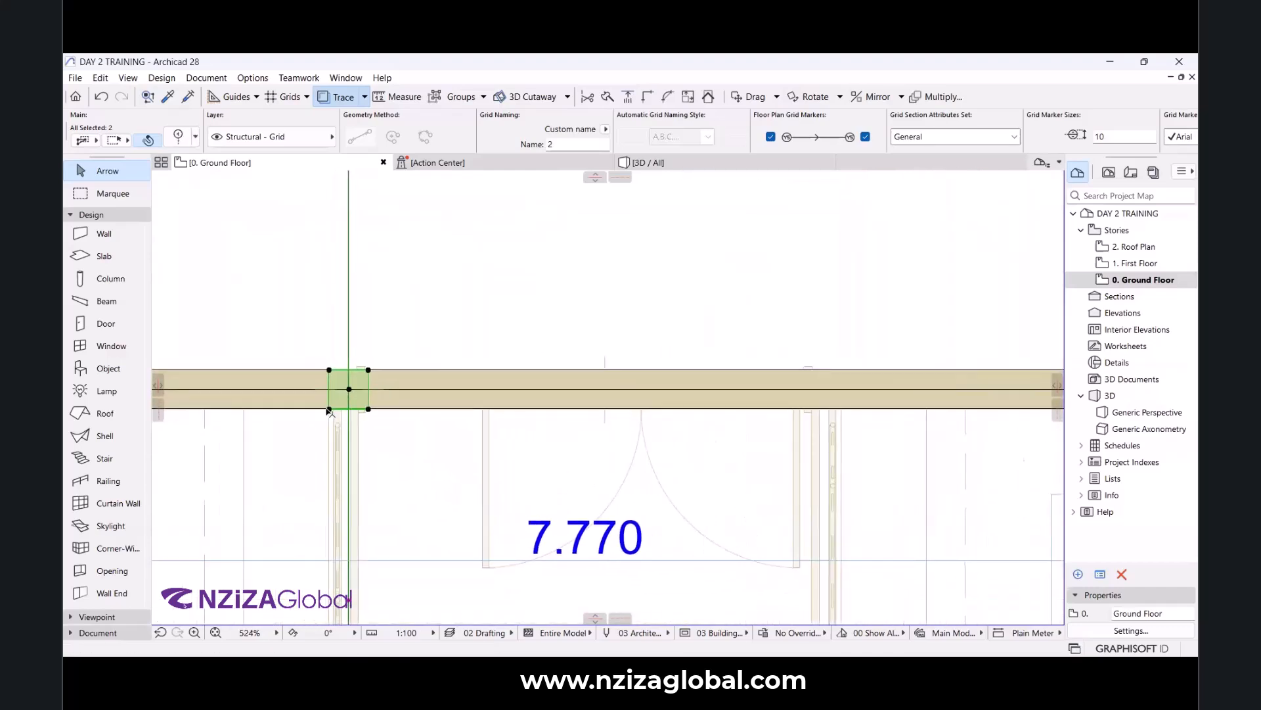
scroll(330, 409, up, 3)
key(ctrl+d)
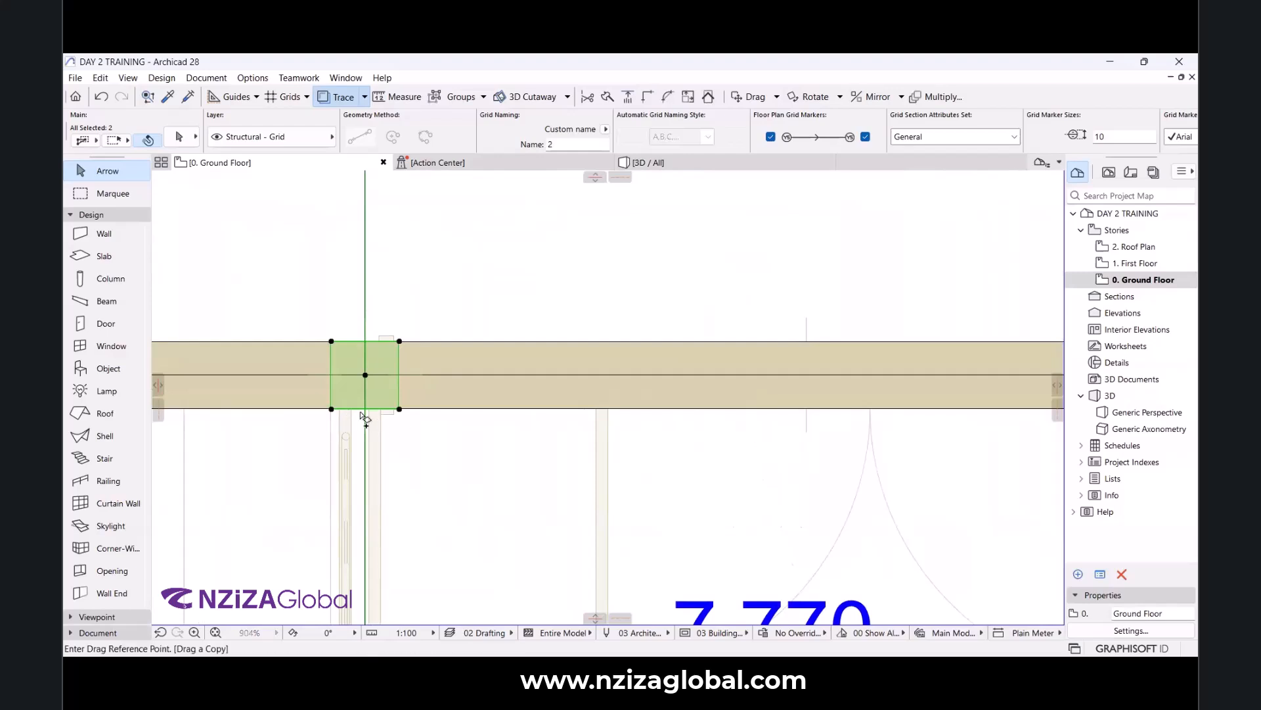
scroll(335, 404, down, 4)
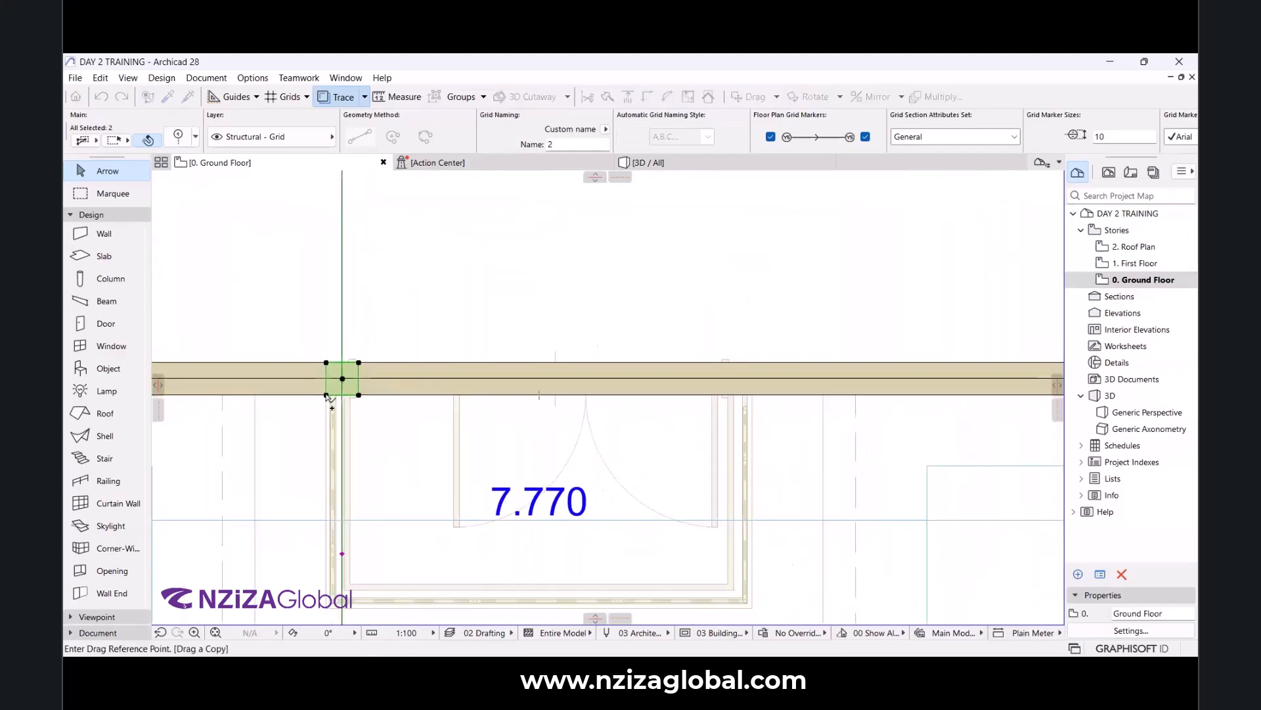
click(341, 397)
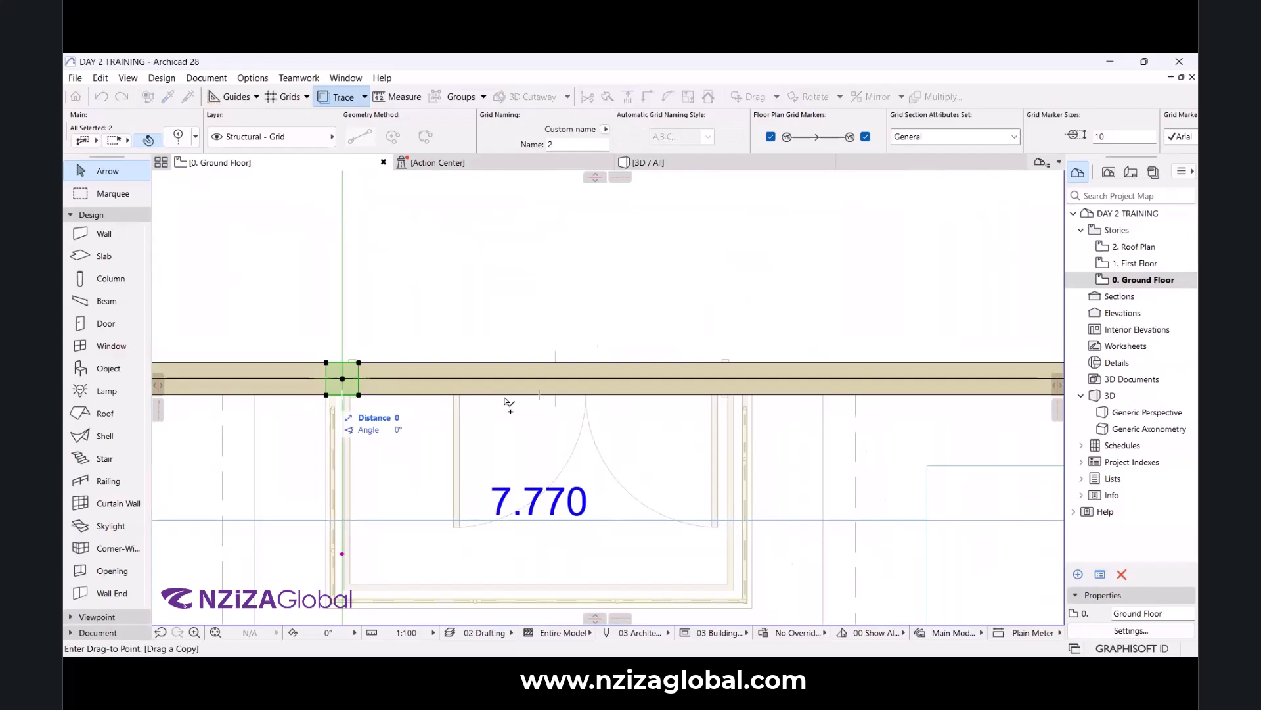
scroll(722, 401, up, 5)
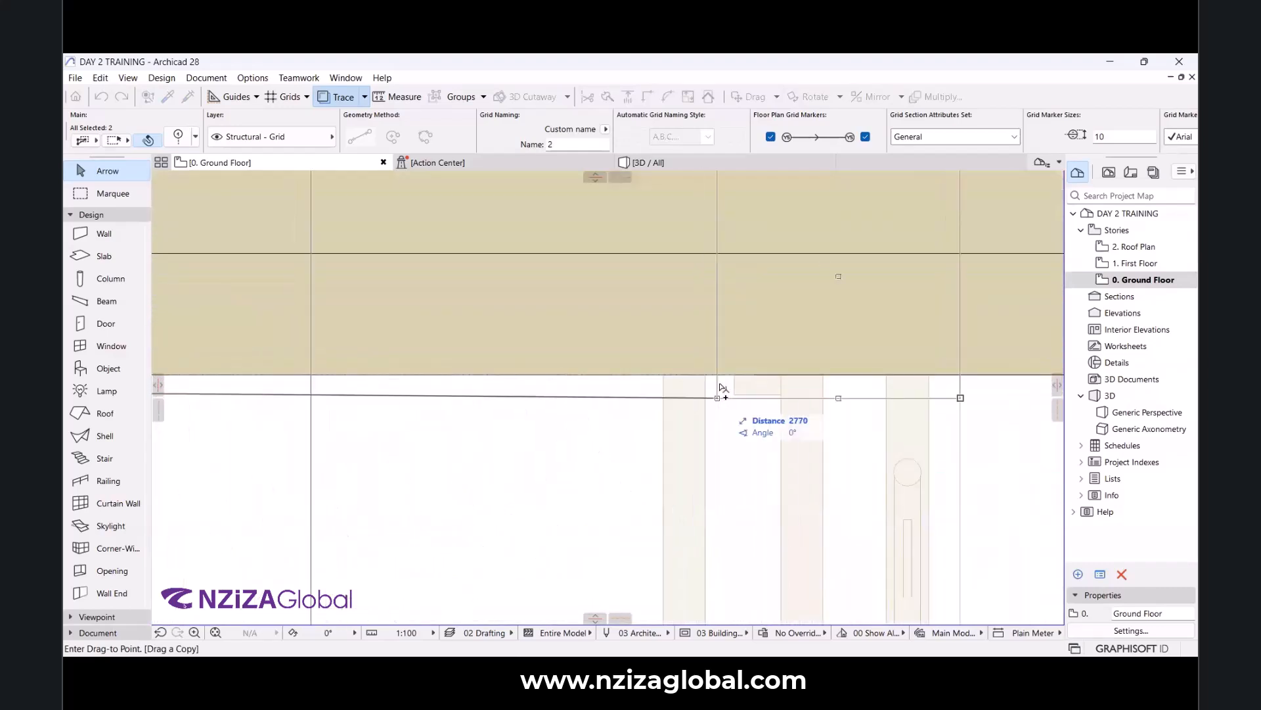
click(718, 382)
click(654, 412)
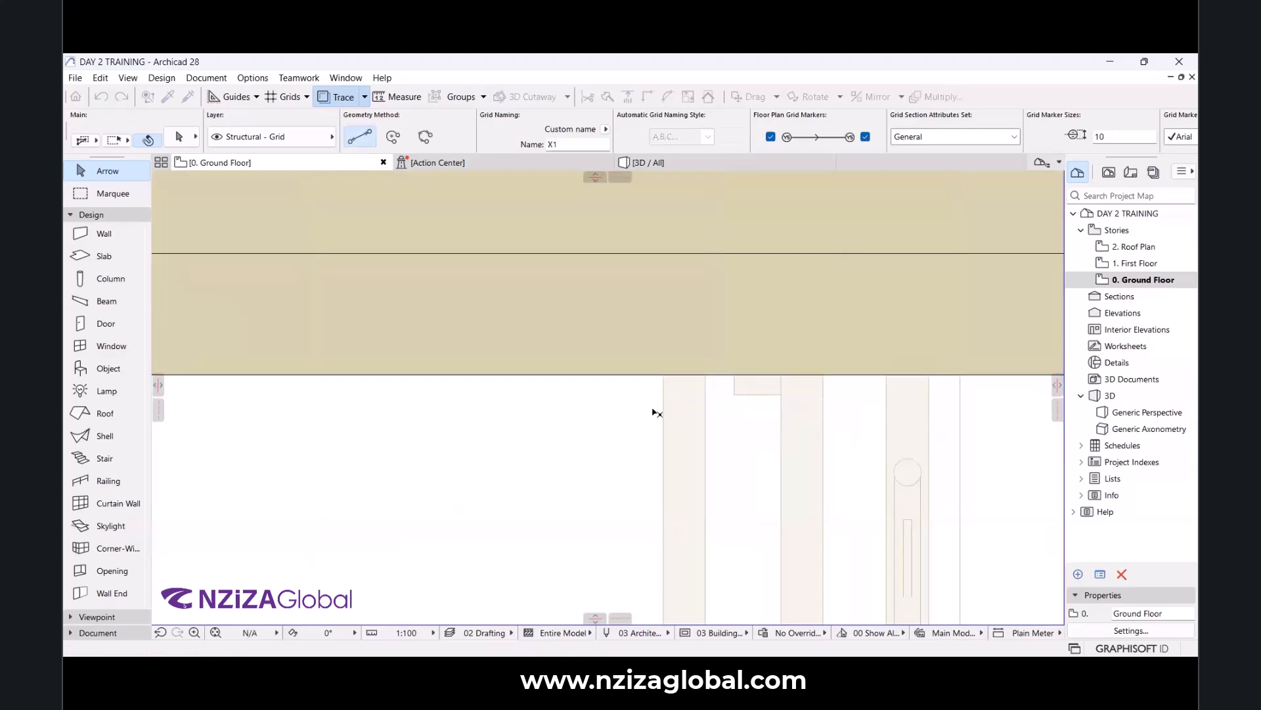
key(ctrl+z)
Examine the Ground Floor grid, checking both lines labelled 2 against the central column on line B and the traced balcony.
scroll(637, 382, down, 10)
scroll(668, 281, up, 2)
scroll(615, 307, up, 3)
key(Escape)
scroll(589, 329, up, 1)
scroll(589, 329, down, 4)
scroll(583, 394, up, 5)
scroll(577, 338, down, 3)
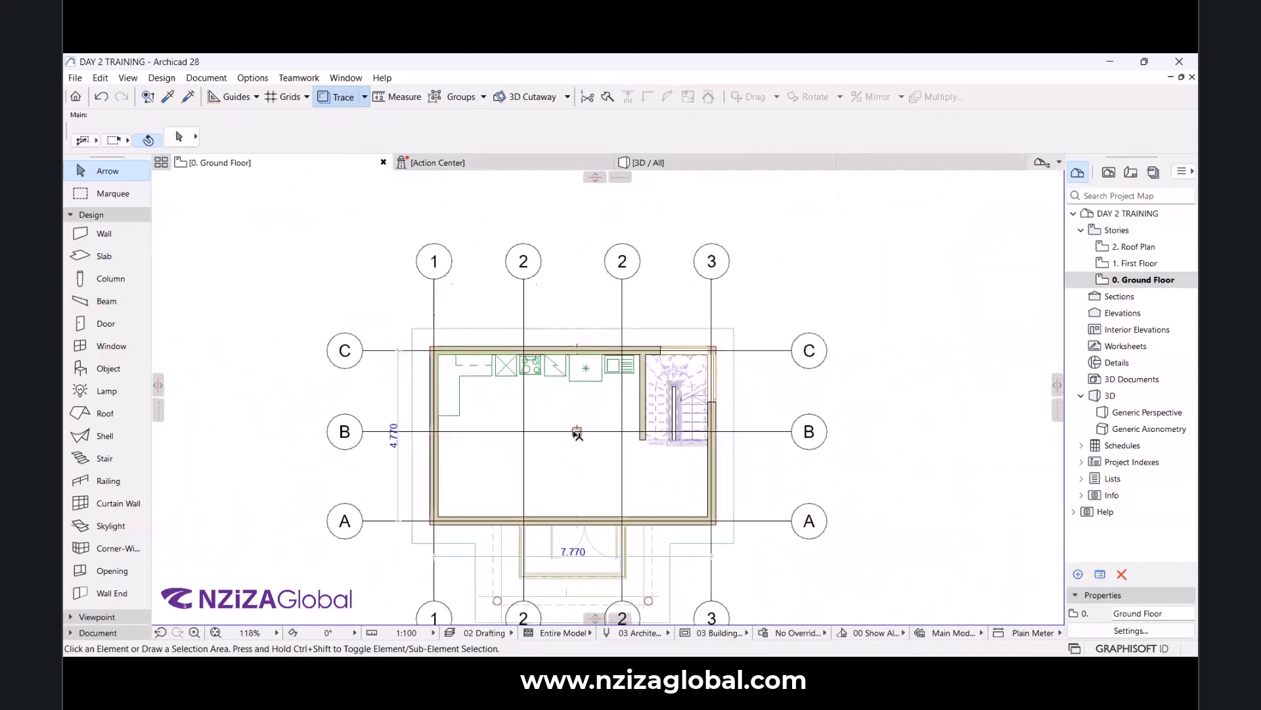
scroll(577, 434, up, 4)
scroll(634, 427, down, 4)
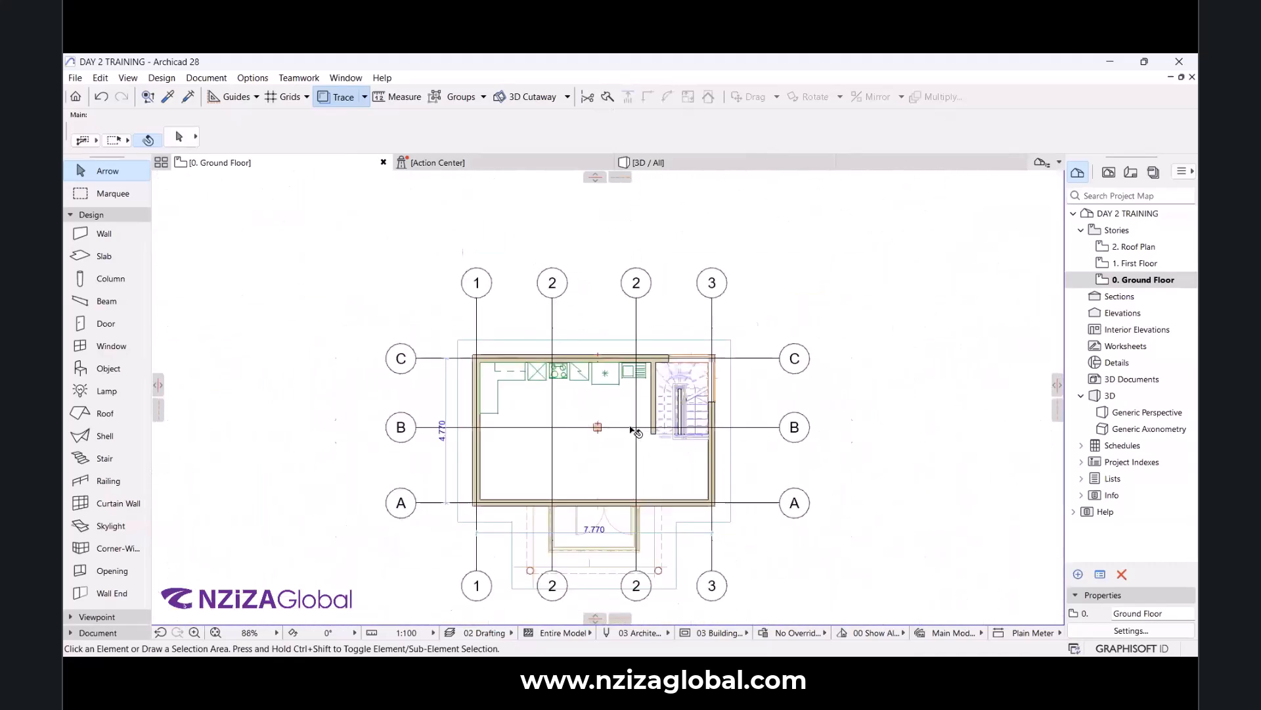
scroll(621, 466, up, 4)
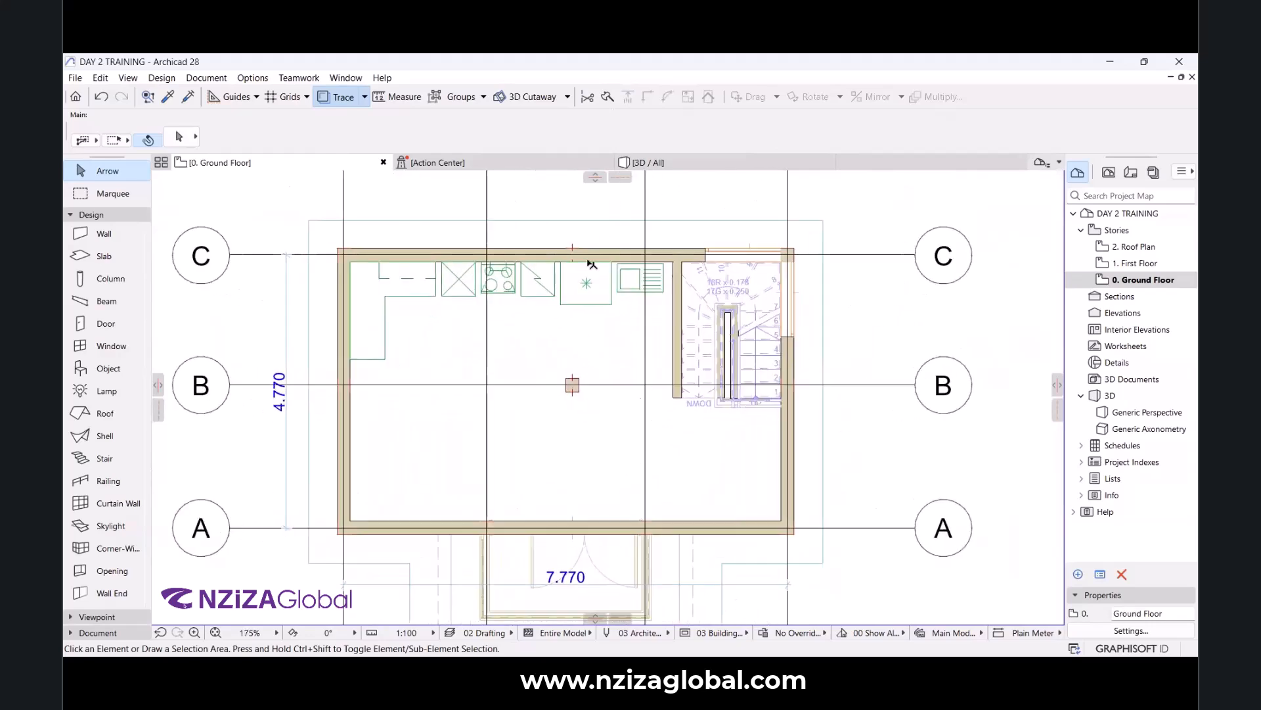
scroll(558, 514, up, 2)
scroll(566, 470, down, 5)
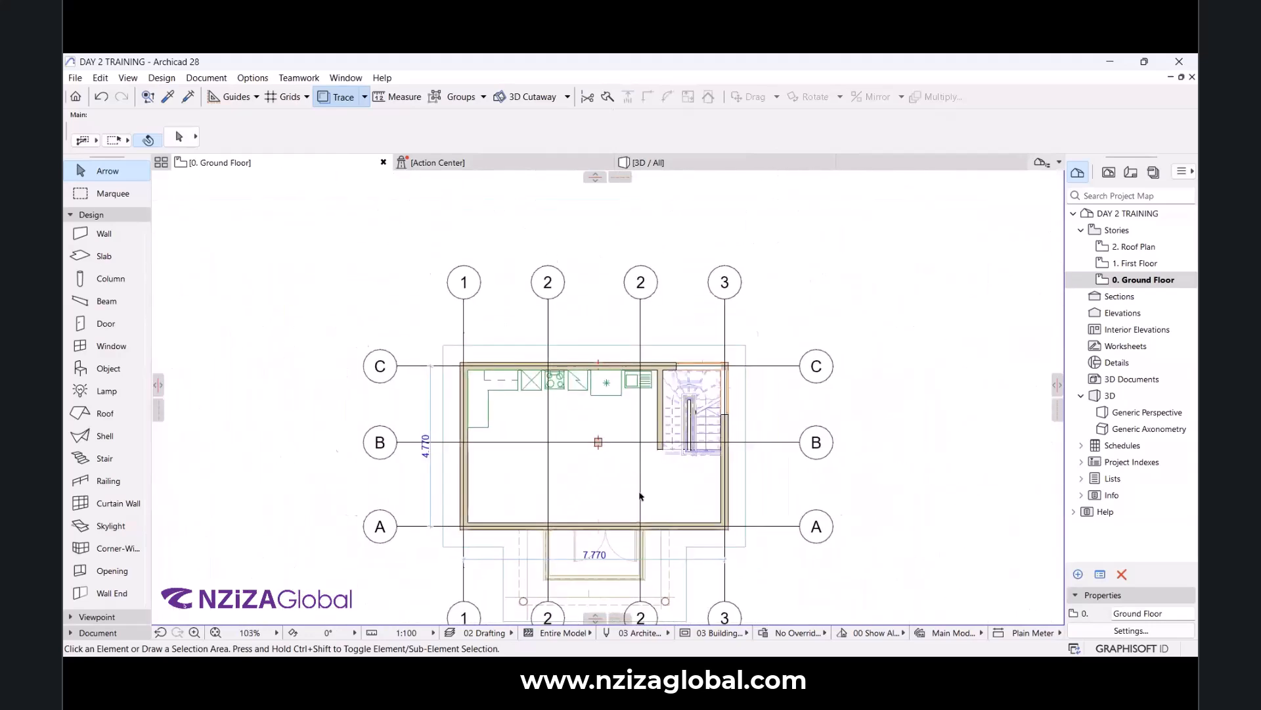
Copy the grid line 2 nearest the stairs onto the centre of the column on line B.
scroll(642, 496, up, 3)
click(657, 460)
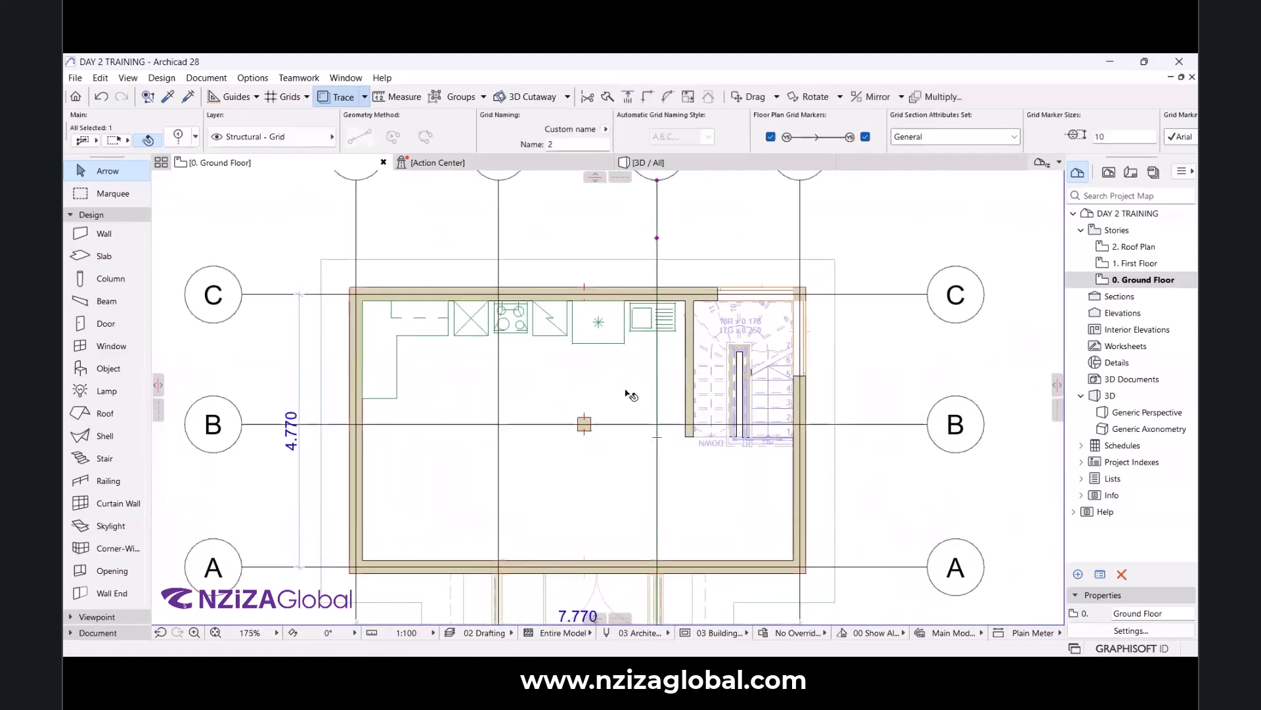
key(ctrl+d)
scroll(608, 425, up, 1)
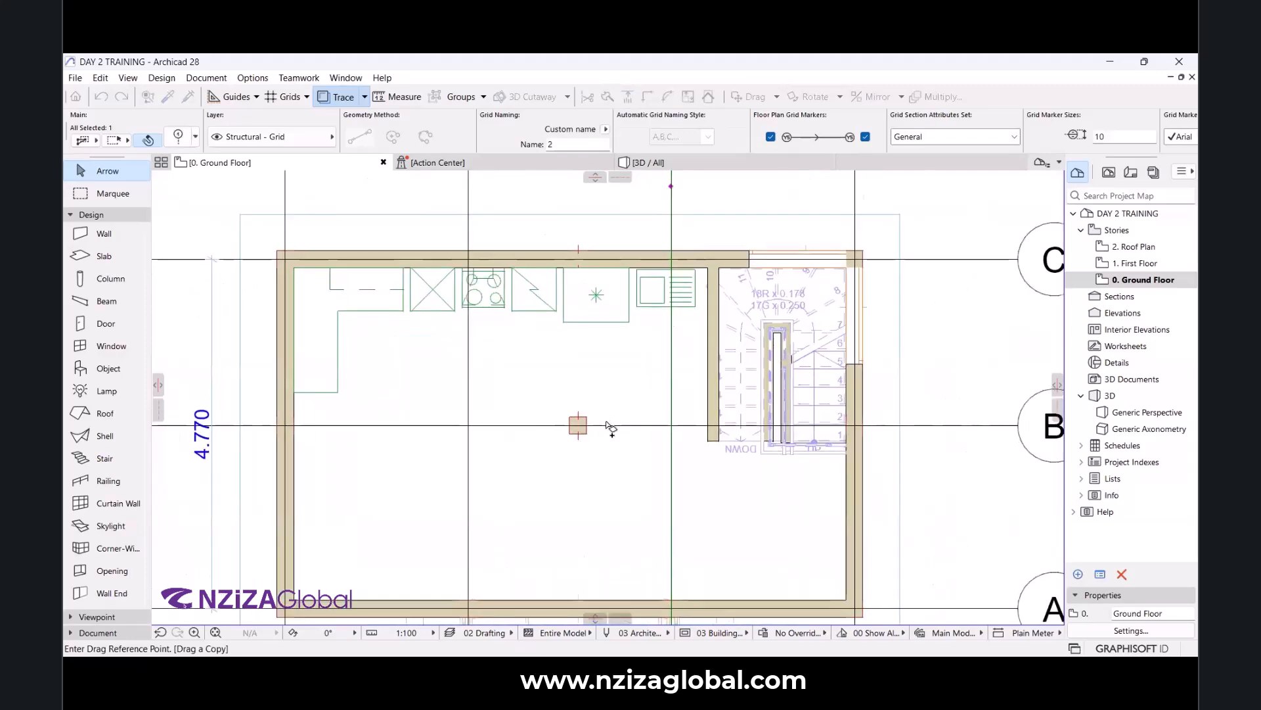
scroll(609, 426, up, 3)
click(825, 436)
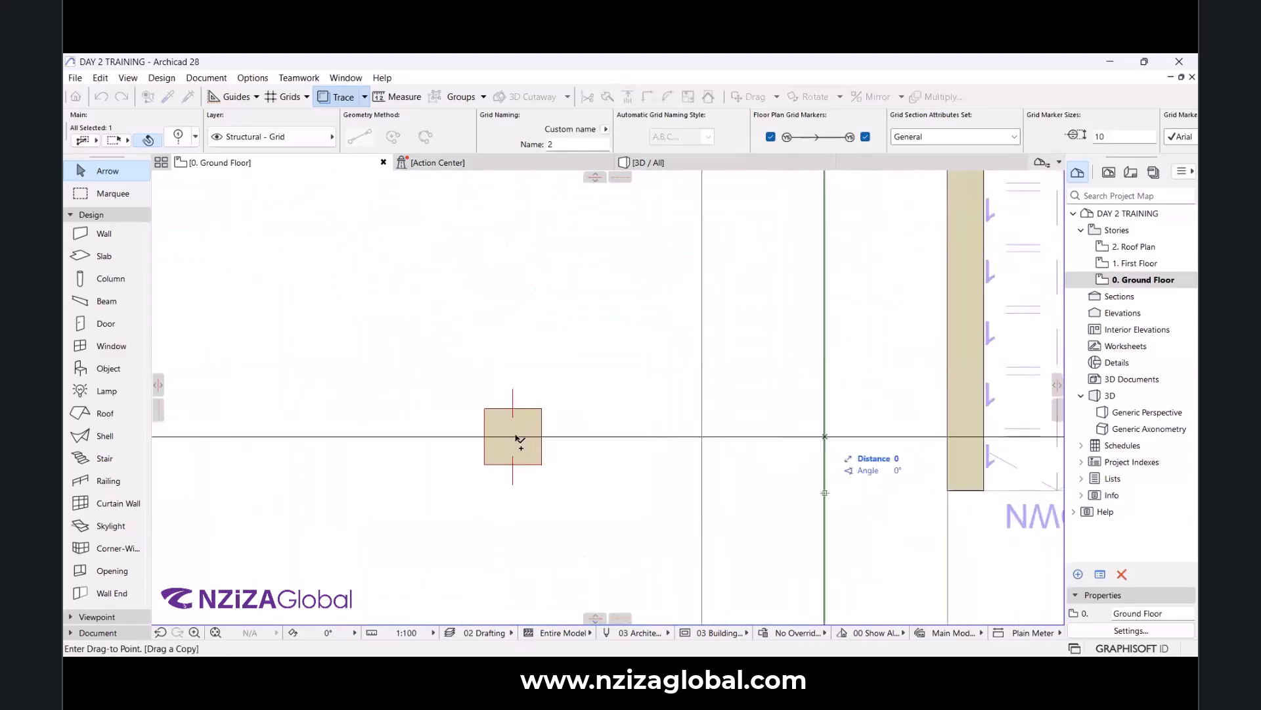
scroll(517, 420, up, 4)
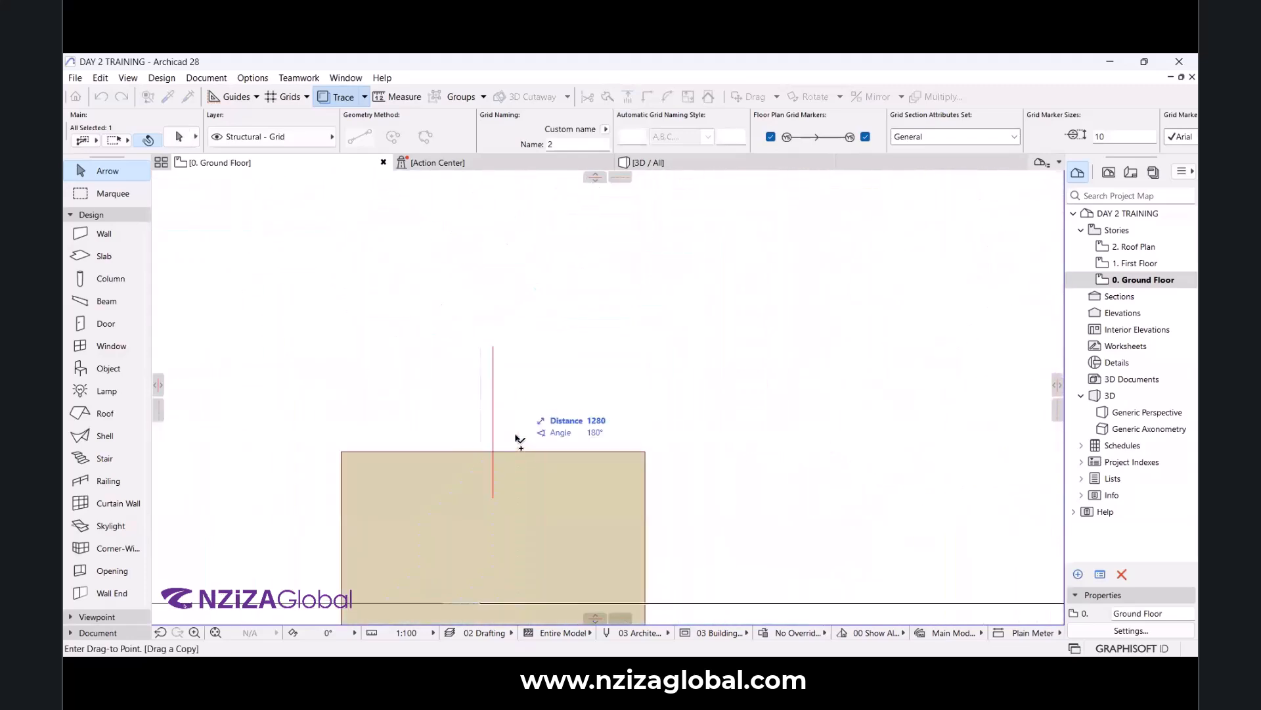
click(493, 348)
scroll(589, 369, down, 8)
scroll(589, 369, down, 1)
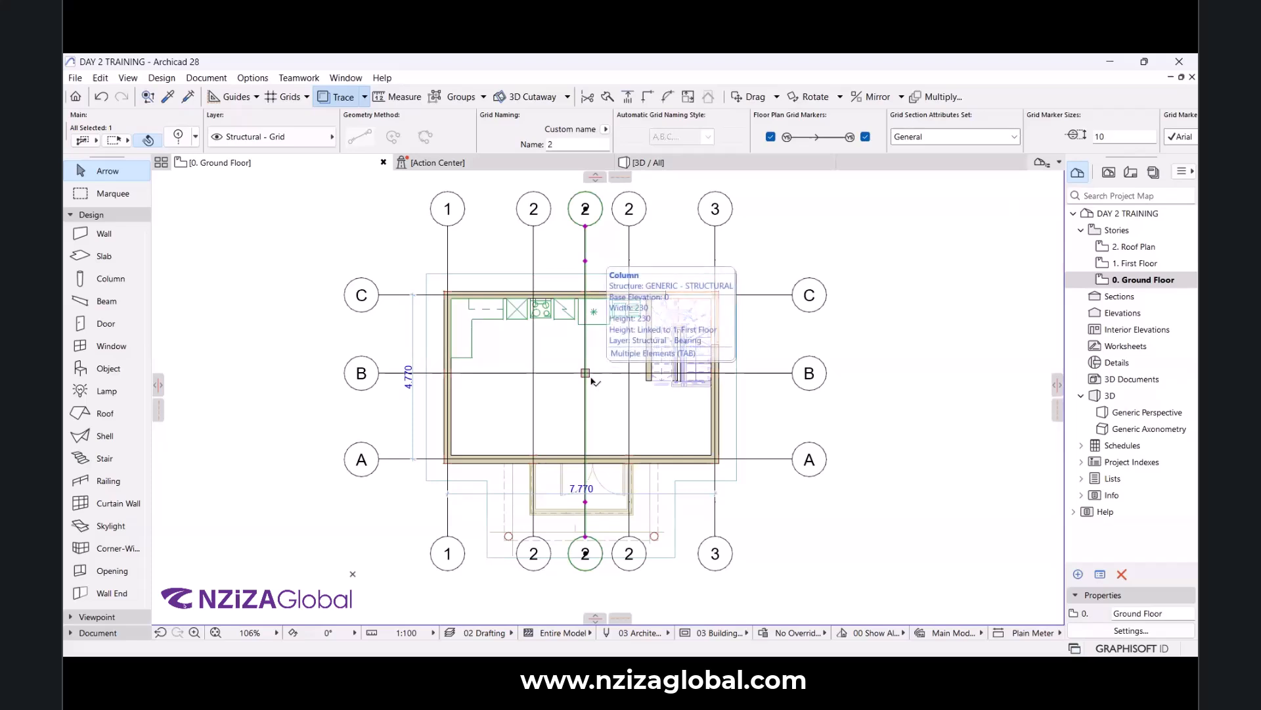
scroll(550, 364, down, 8)
scroll(593, 344, up, 4)
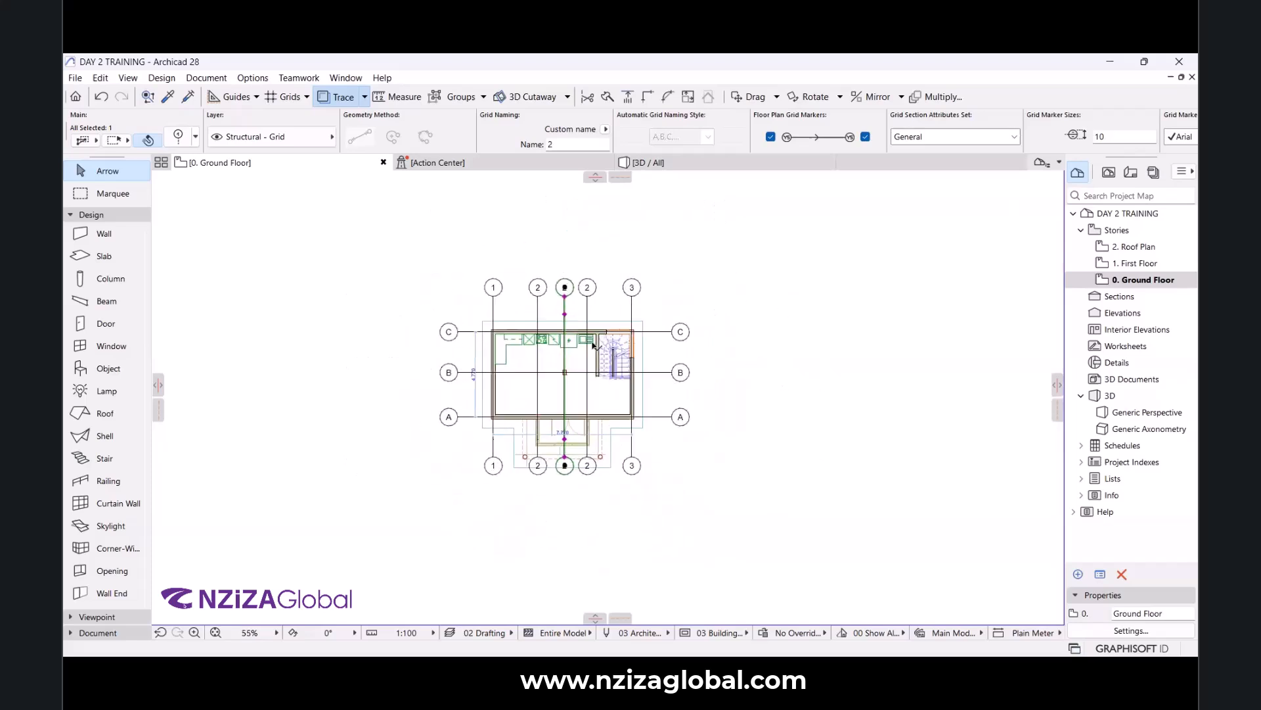
click(754, 272)
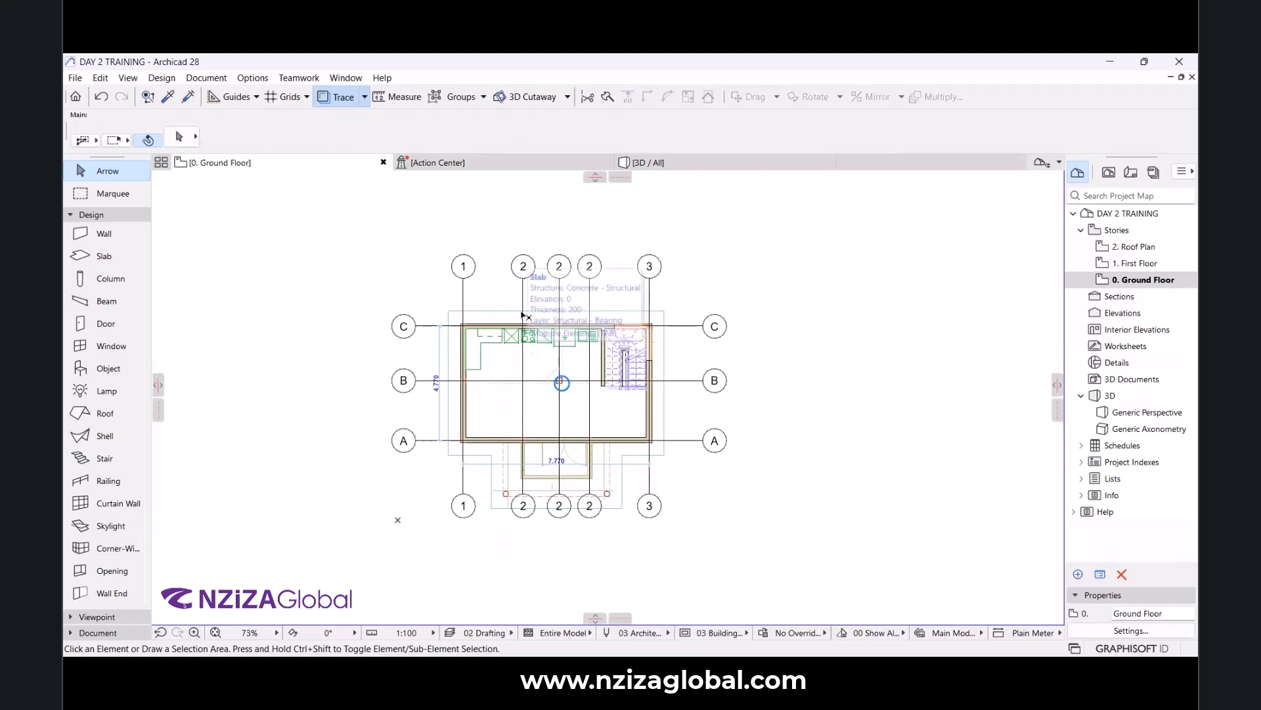
Rename the grid line through the central column as 3 with a custom name.
click(524, 290)
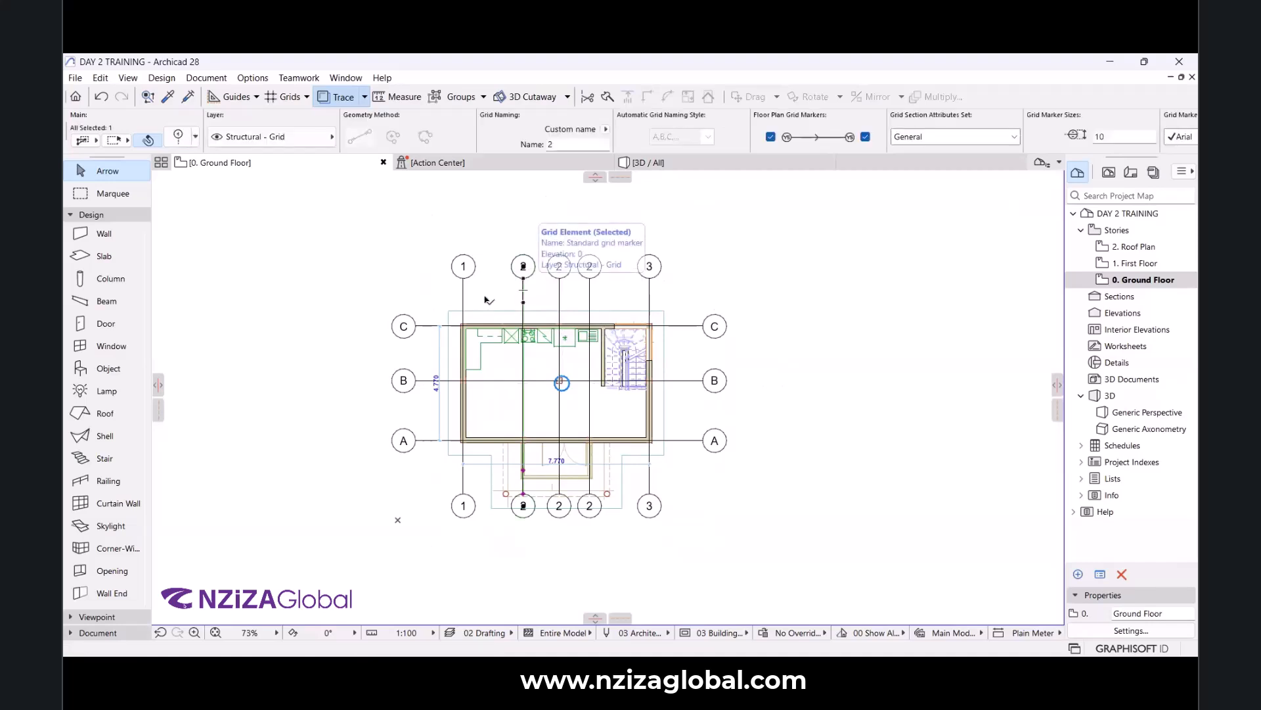
key(Escape)
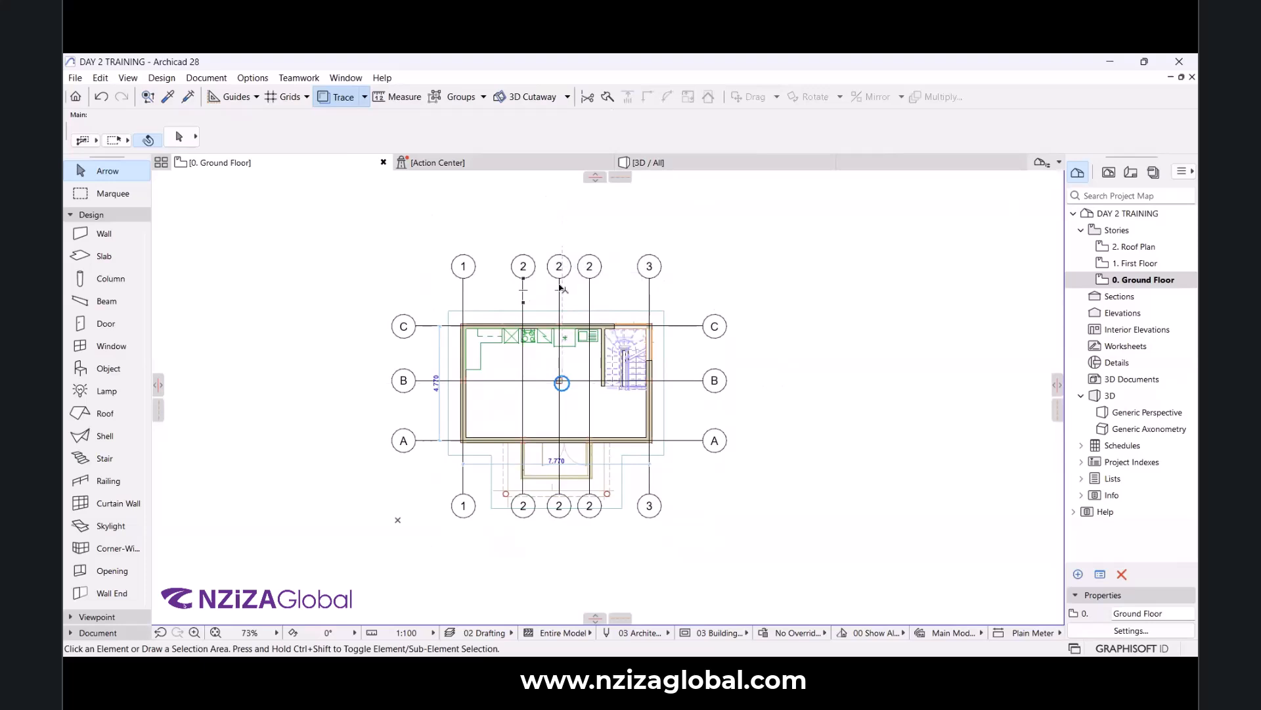
click(560, 287)
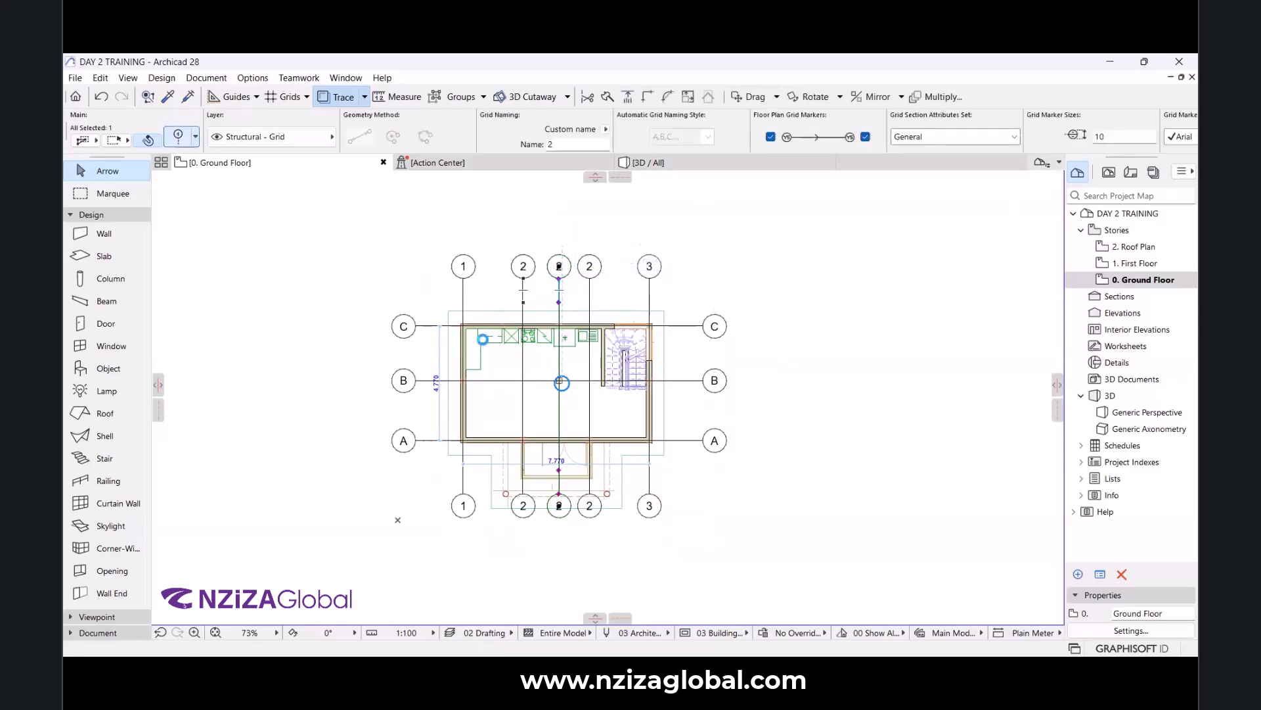
key(ctrl+t)
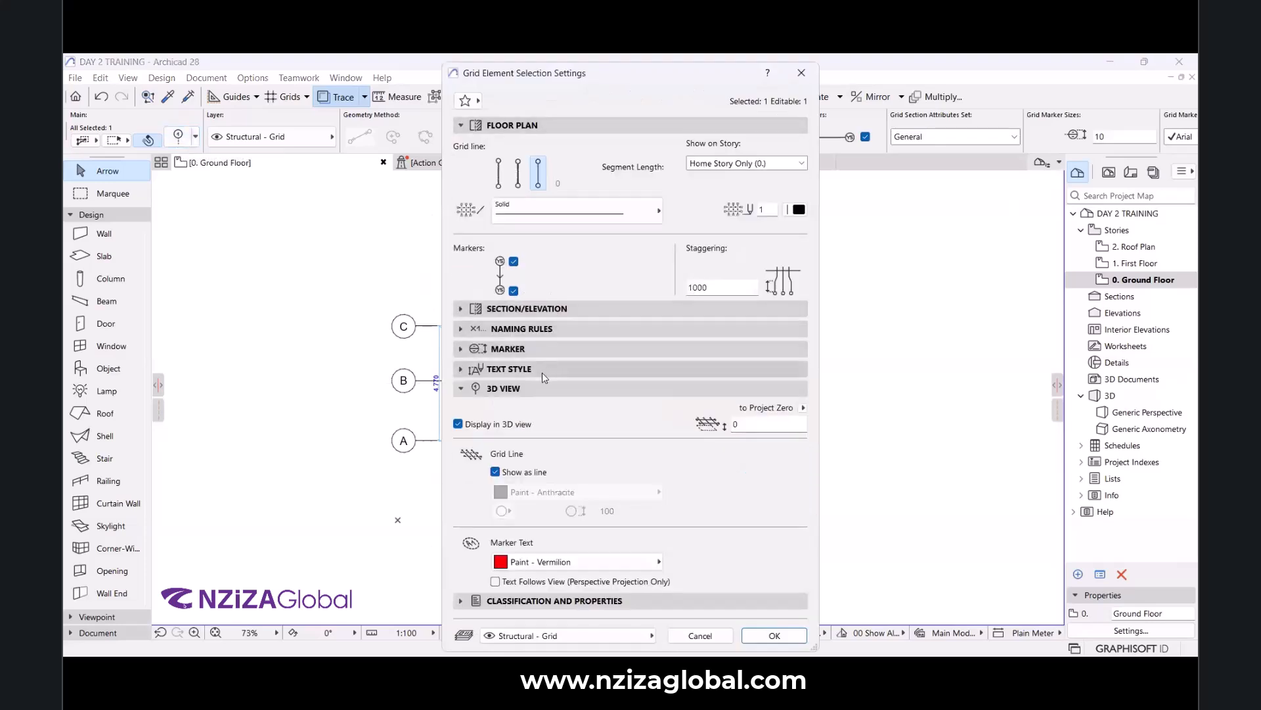
click(535, 389)
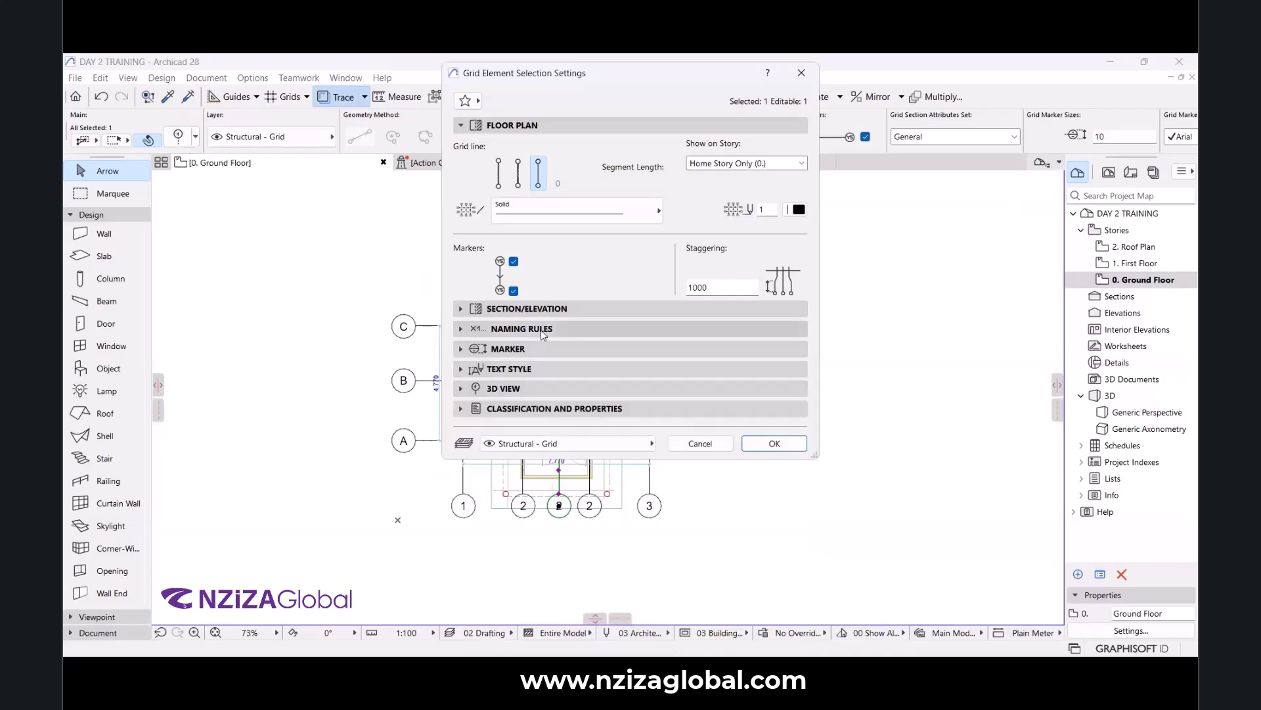
click(541, 330)
text(3)
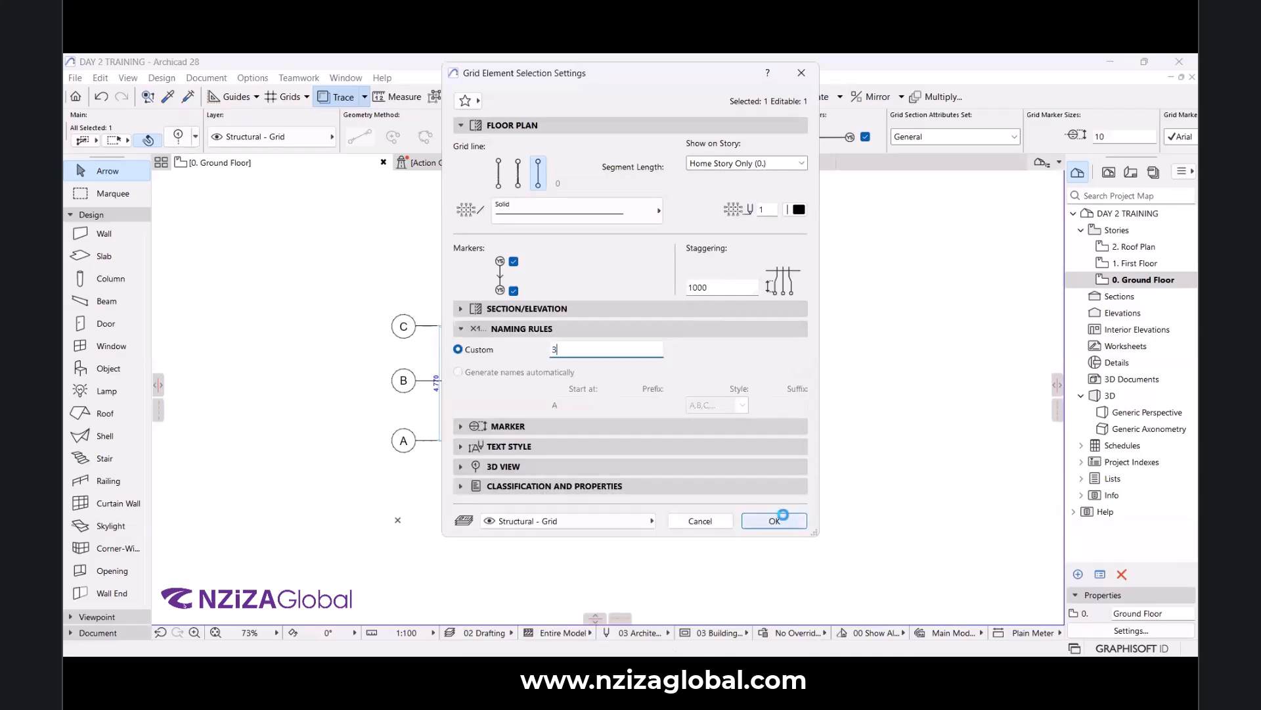
click(774, 520)
scroll(562, 506, up, 5)
scroll(573, 500, up, 5)
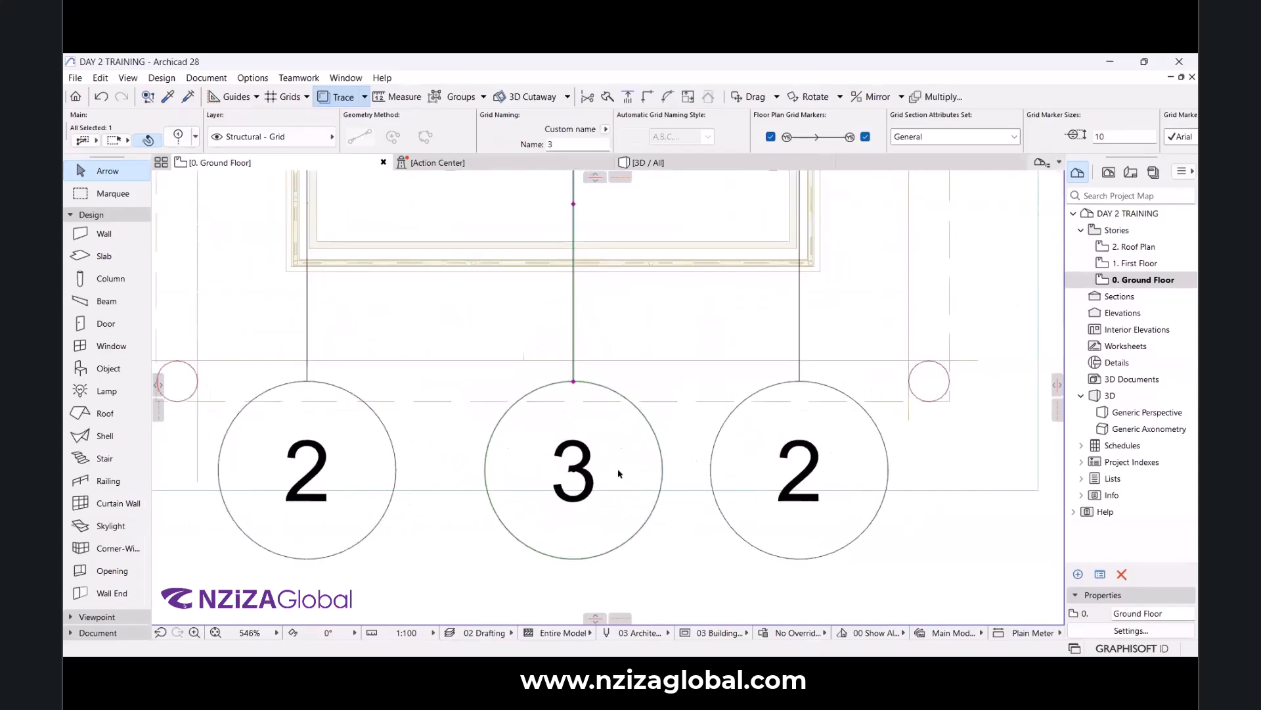
click(671, 546)
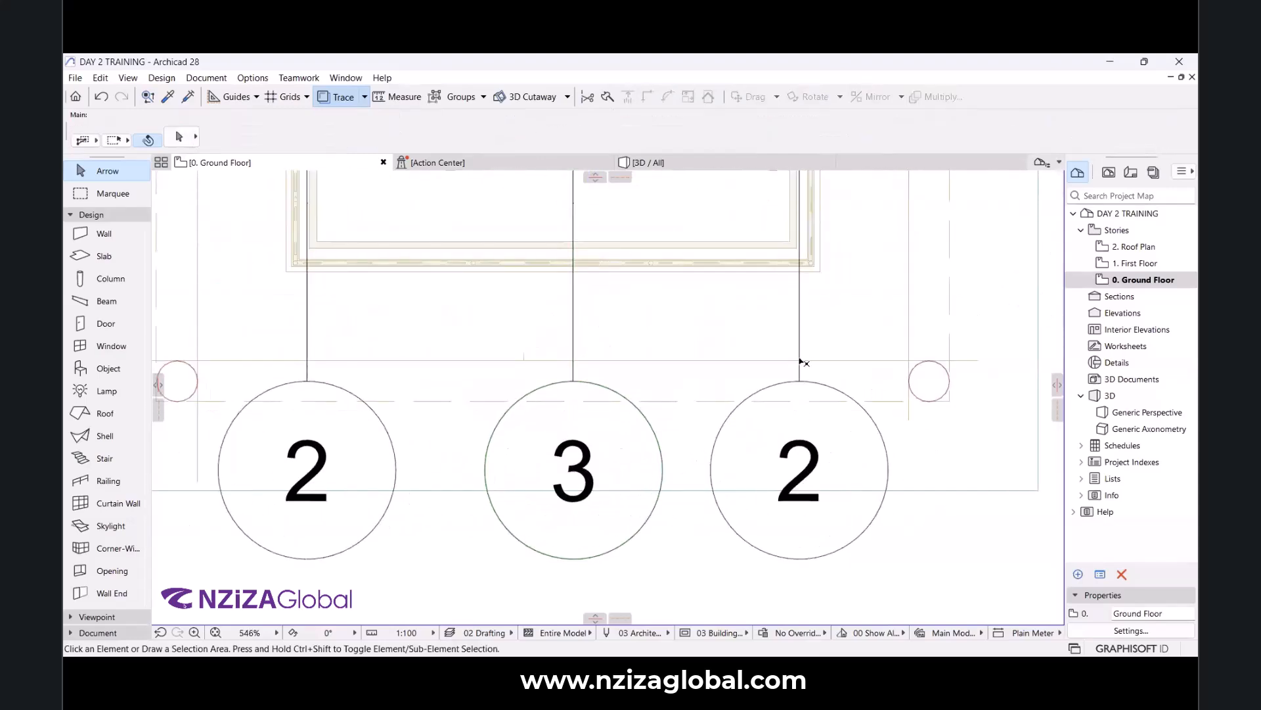
Rename the duplicate grid line 2 at the balcony edge nearest the stairs as 4.
click(800, 361)
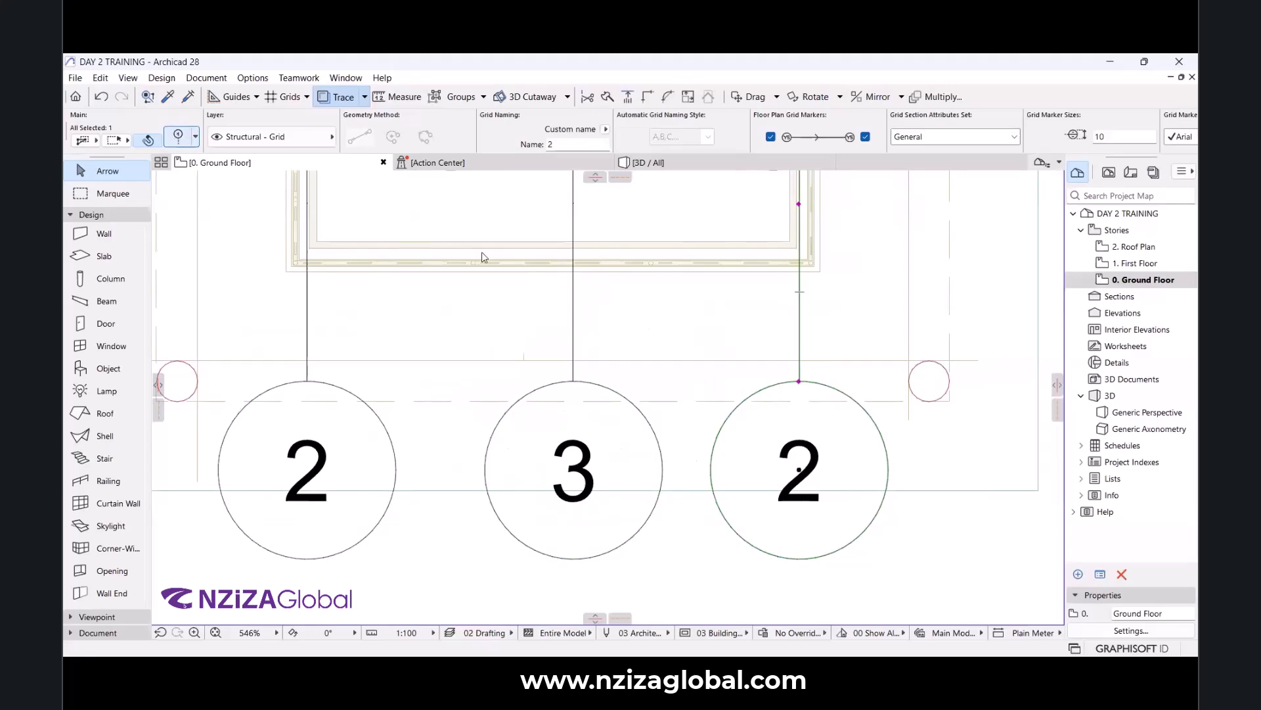
key(ctrl+t)
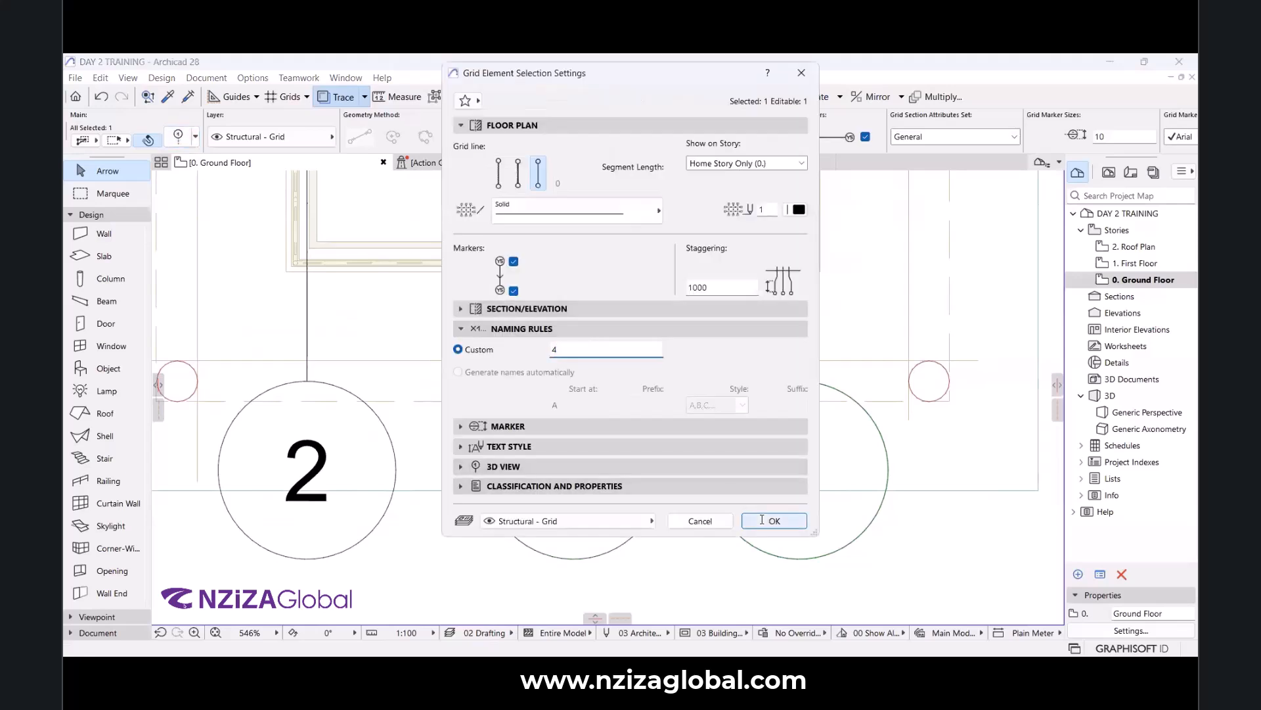
click(773, 520)
scroll(494, 423, down, 5)
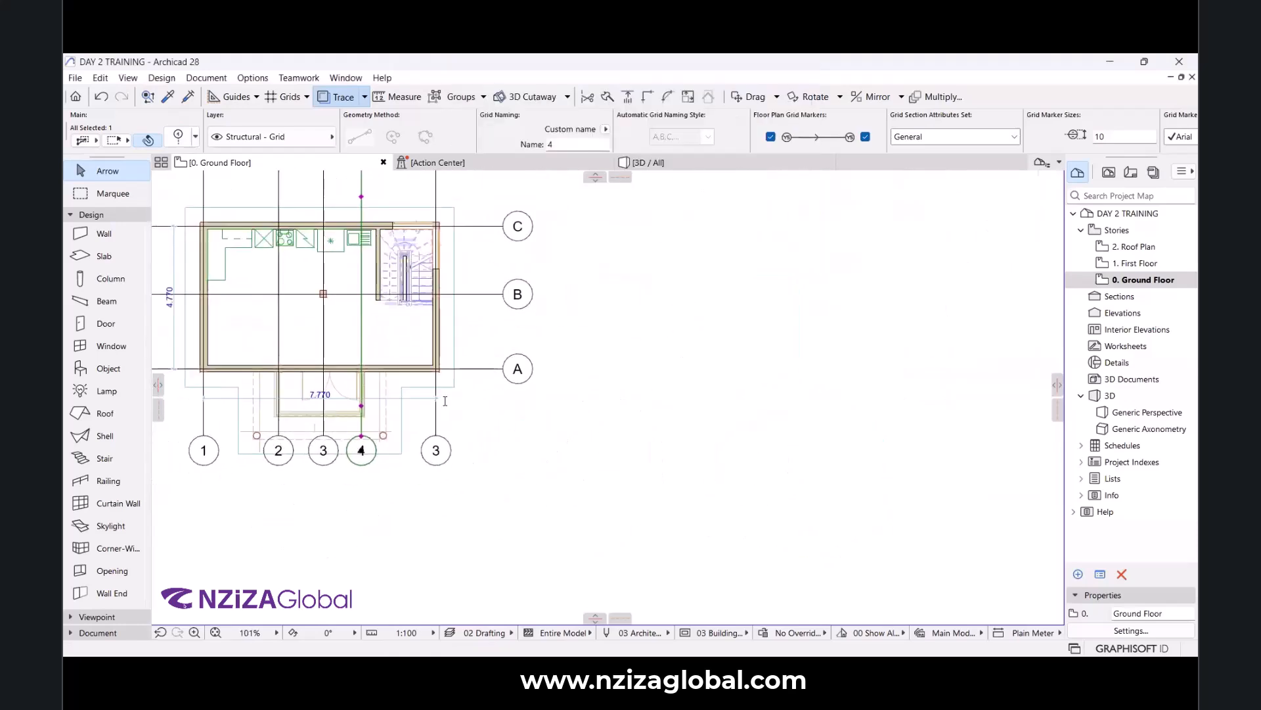
Rename the outermost grid line along the stair-side exterior wall as 5.
scroll(495, 423, up, 2)
click(495, 424)
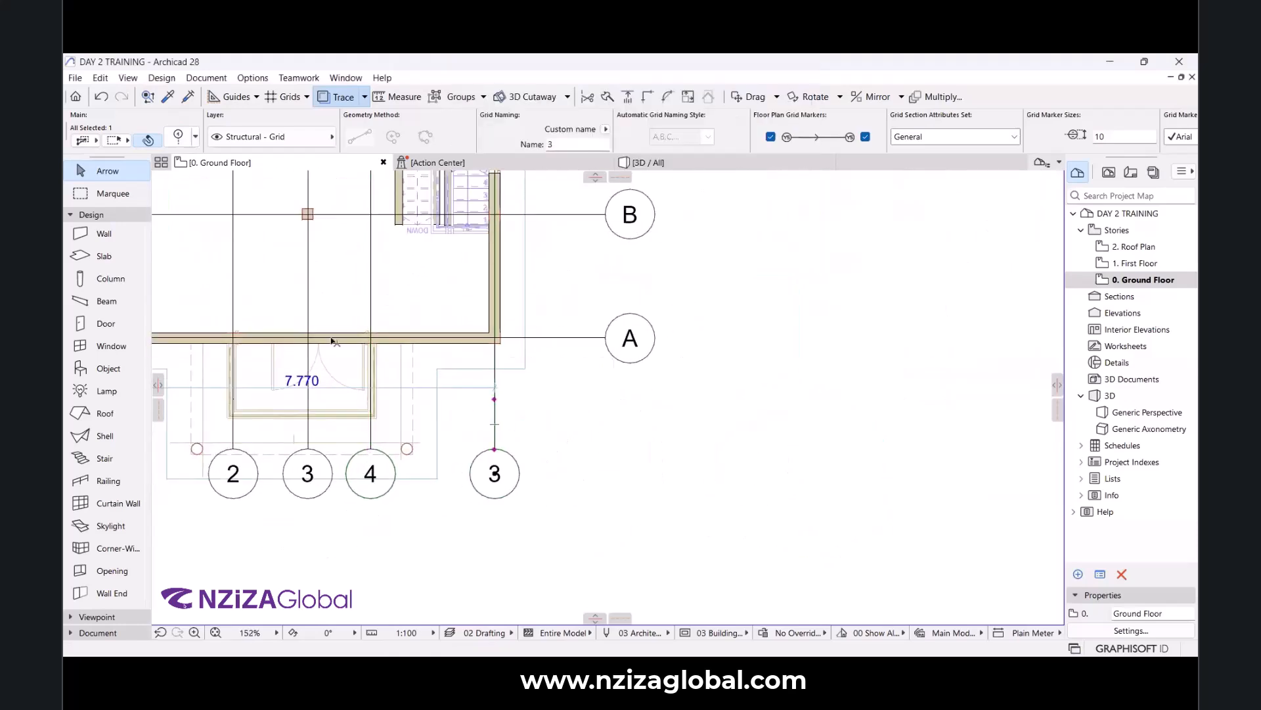
click(176, 138)
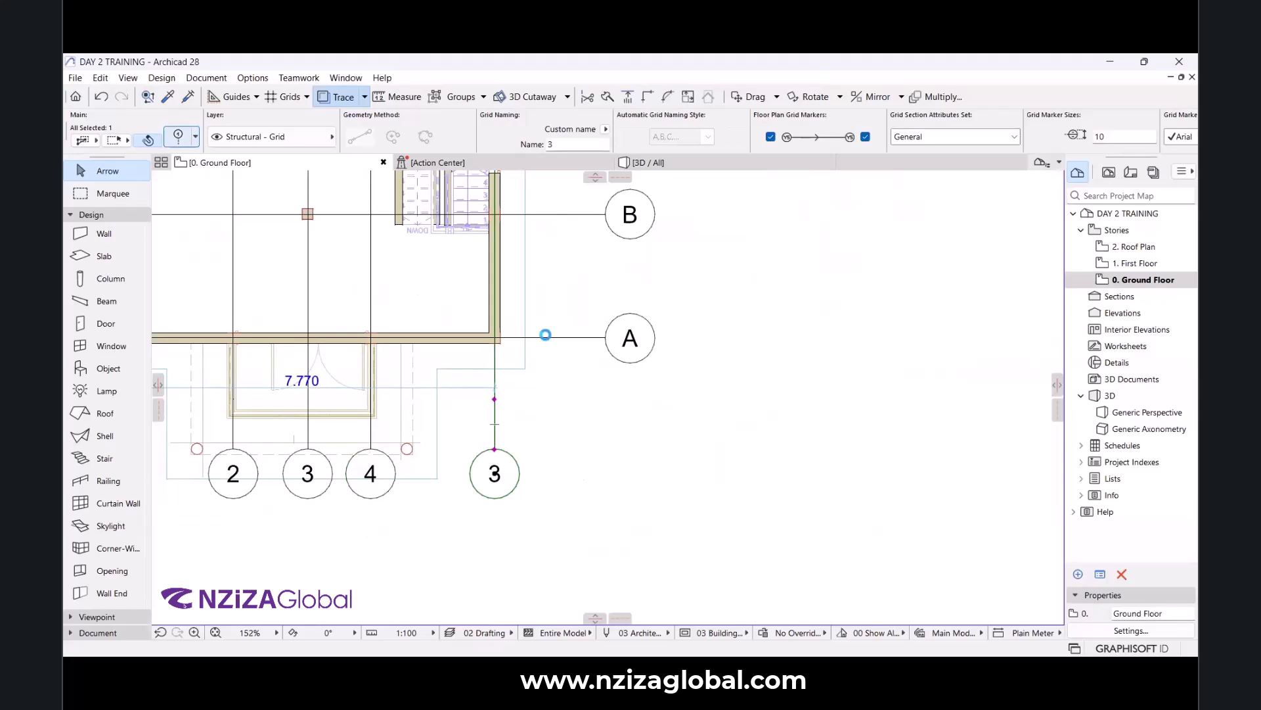
text(5)
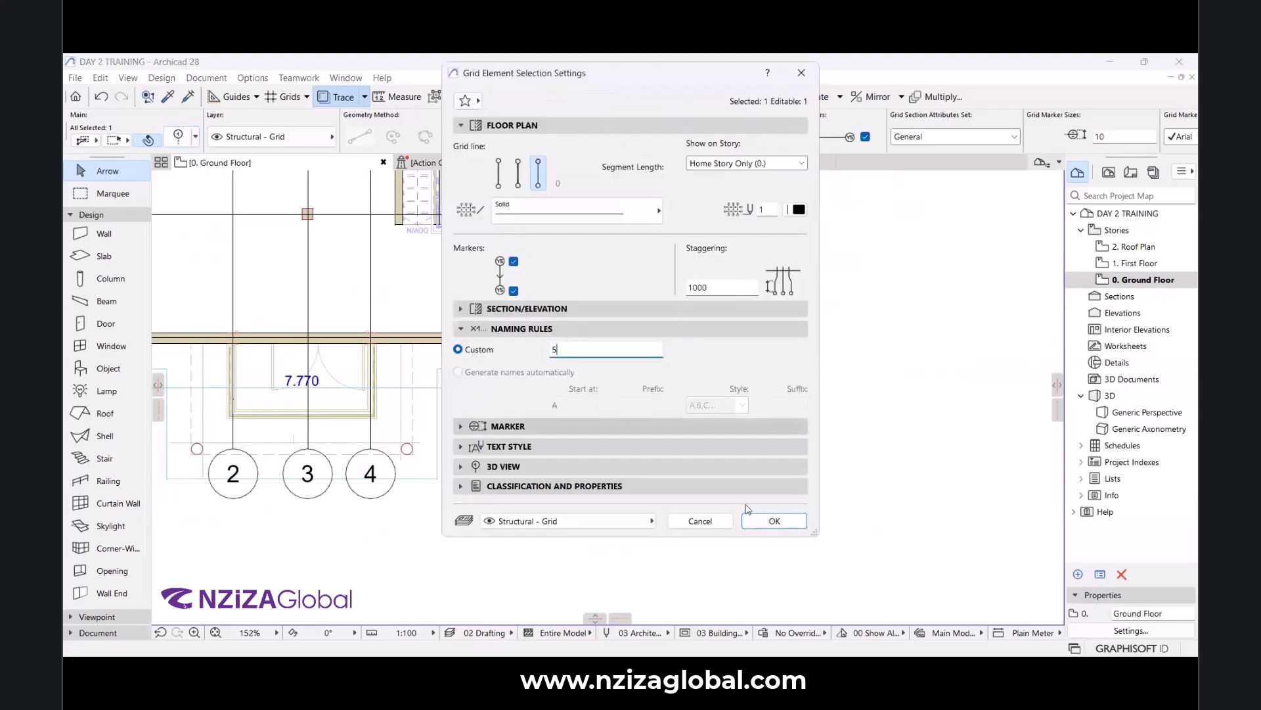
click(757, 516)
scroll(705, 509, down, 5)
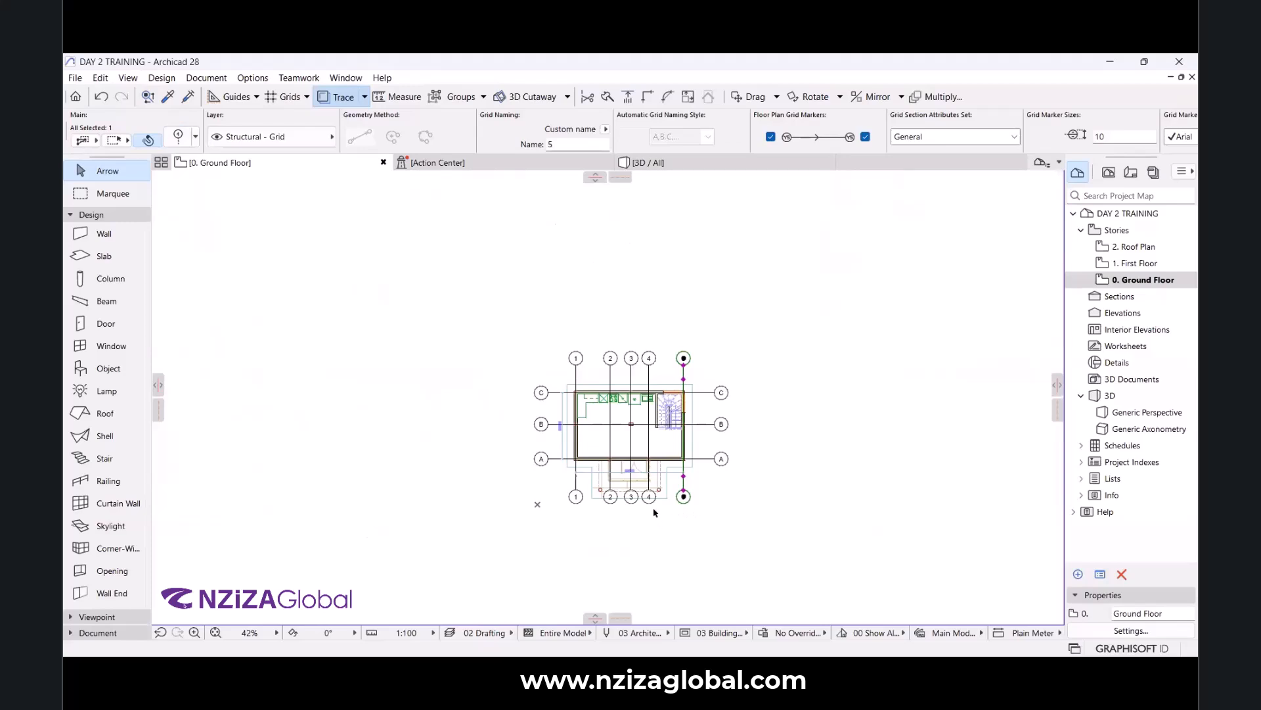
scroll(584, 532, up, 4)
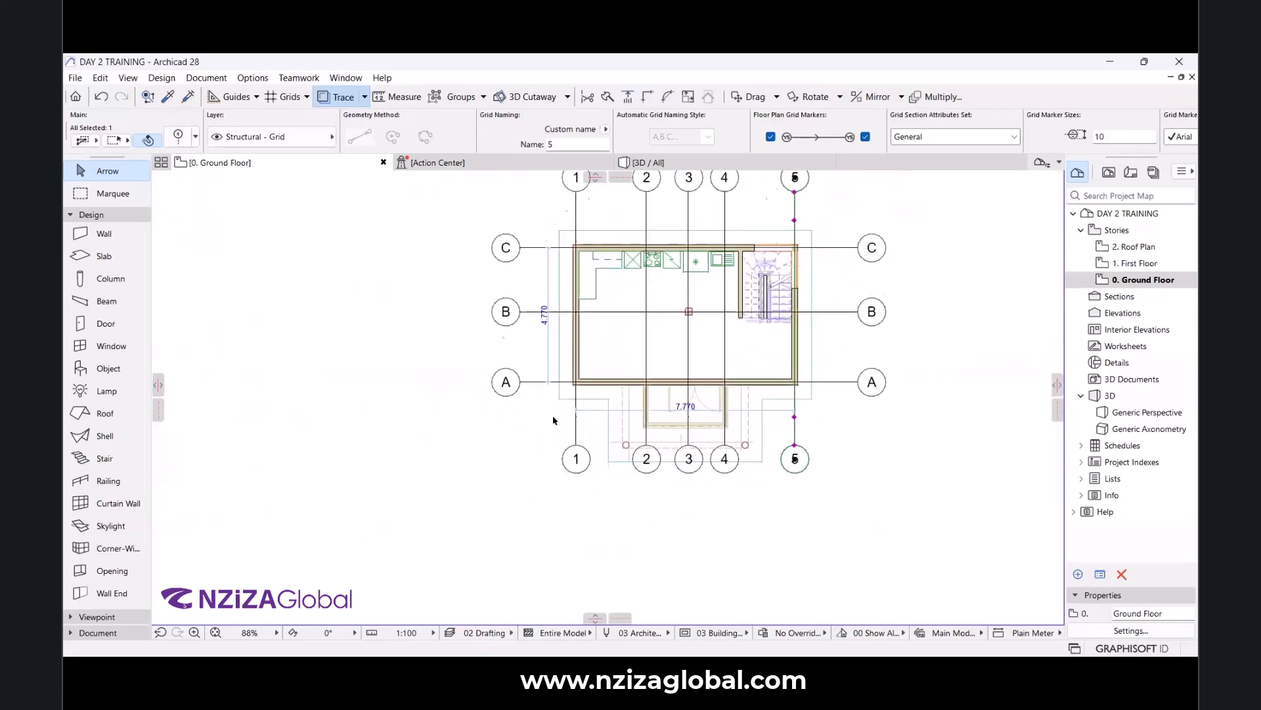
scroll(654, 320, up, 3)
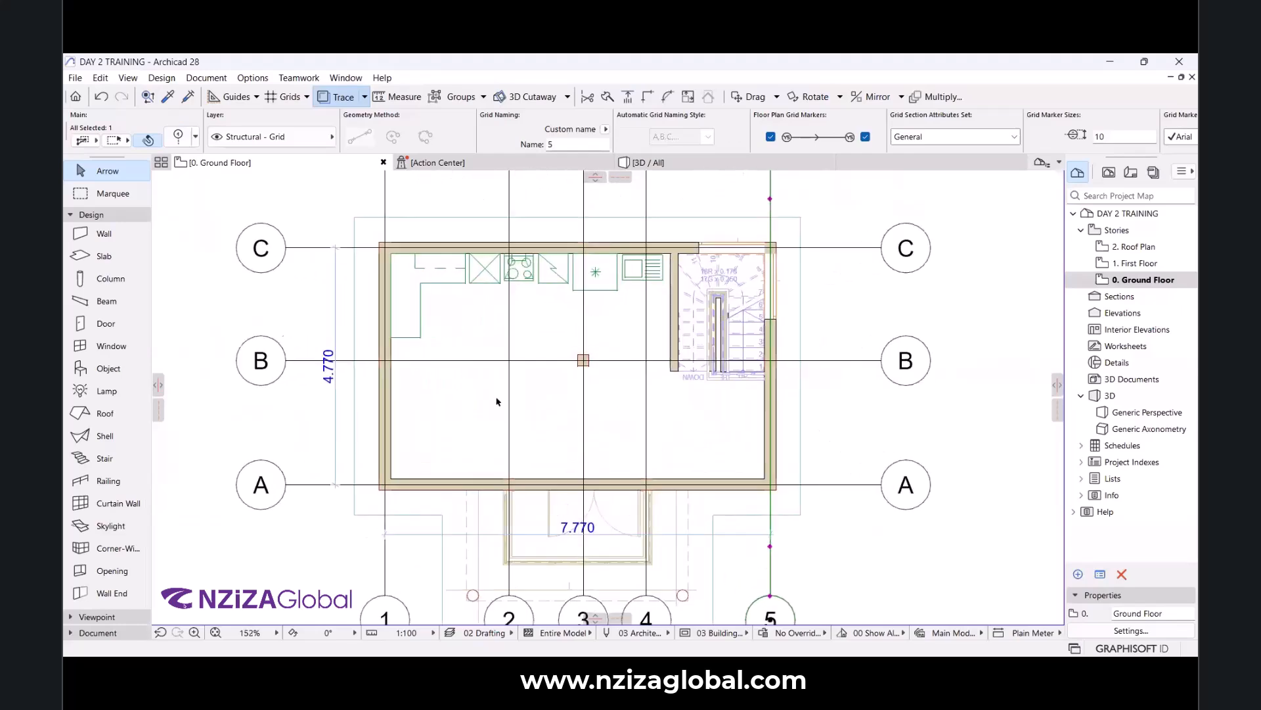
click(733, 240)
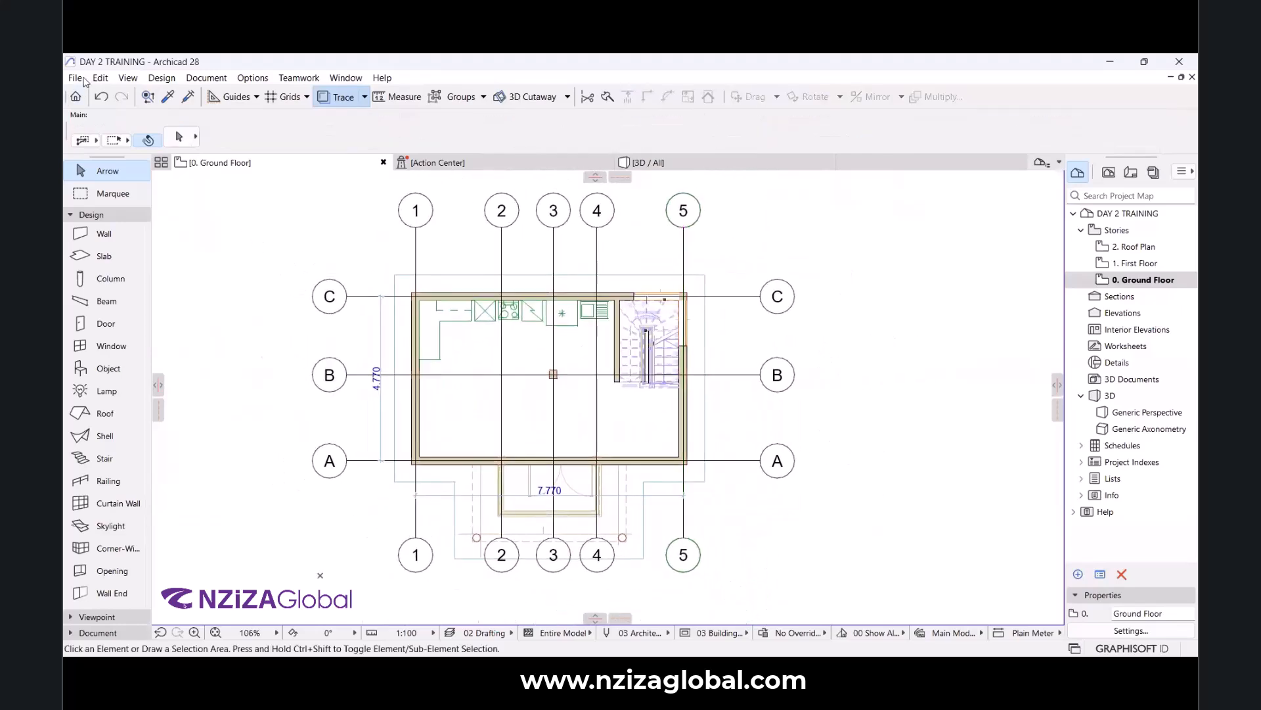
Save the project and bring up the 3D view of the house.
click(76, 77)
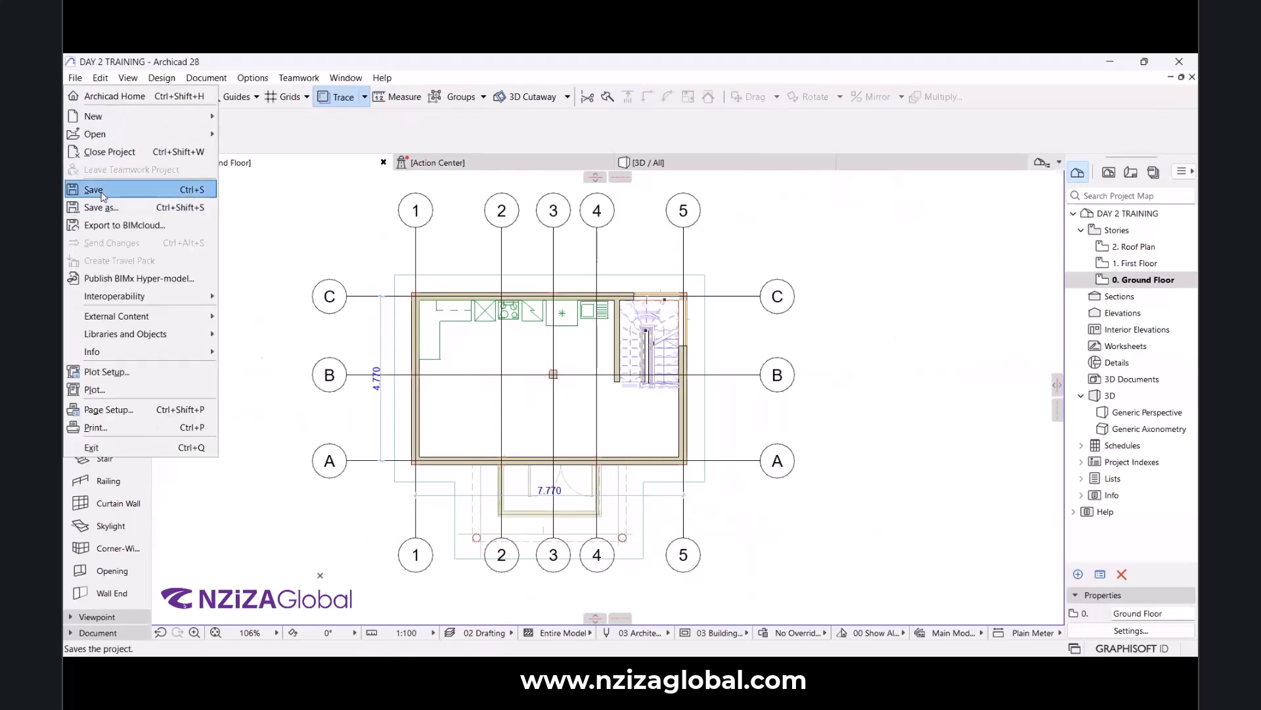
click(103, 192)
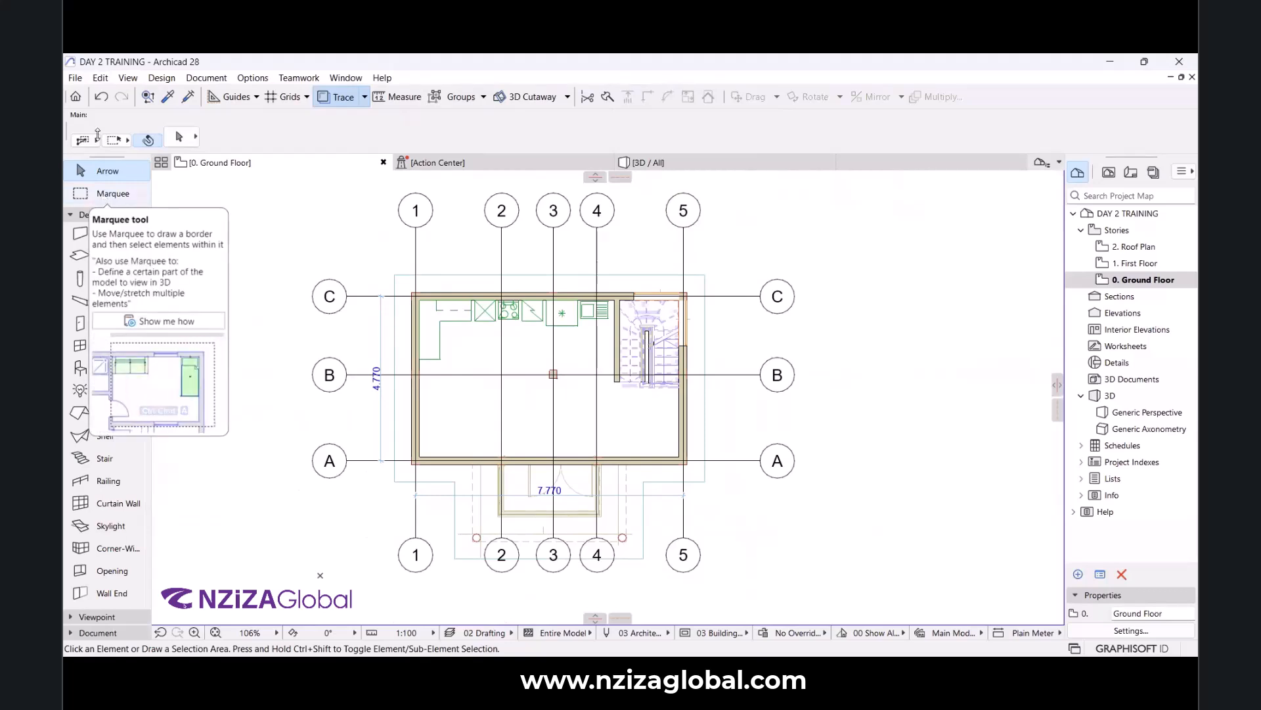
click(676, 169)
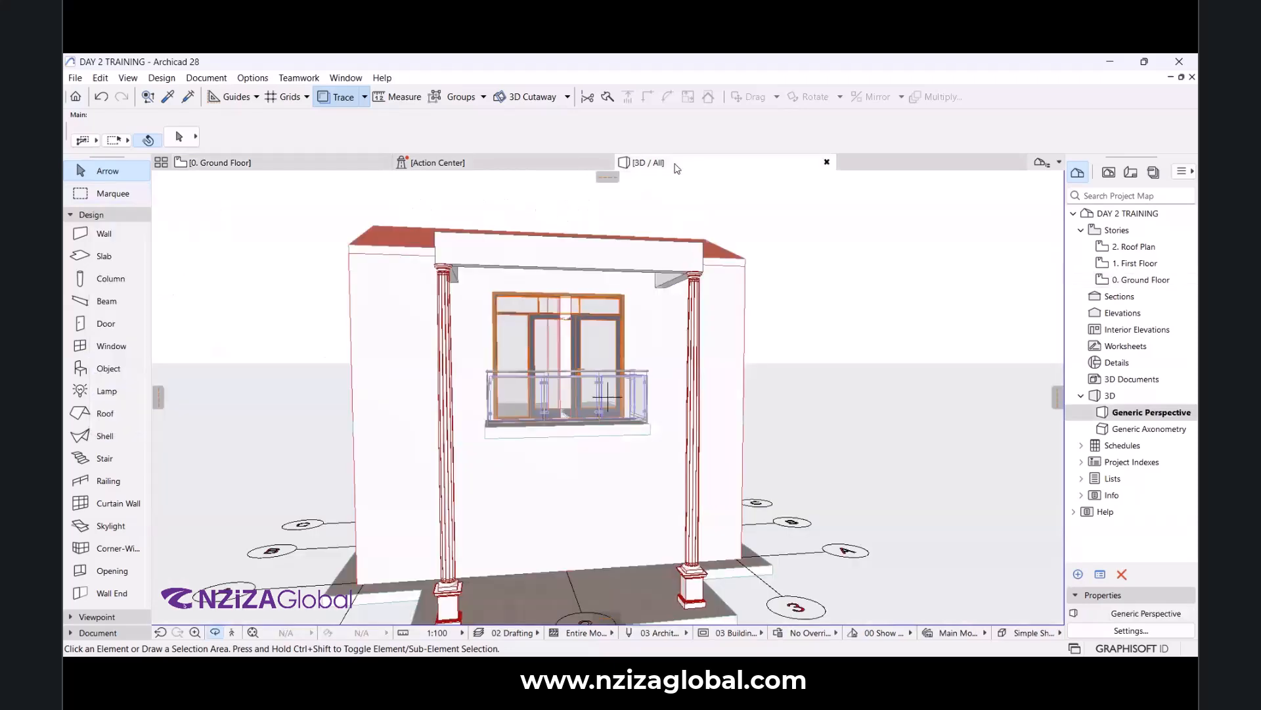
Delete the first-floor column standing in the middle of the balcony double door.
click(217, 162)
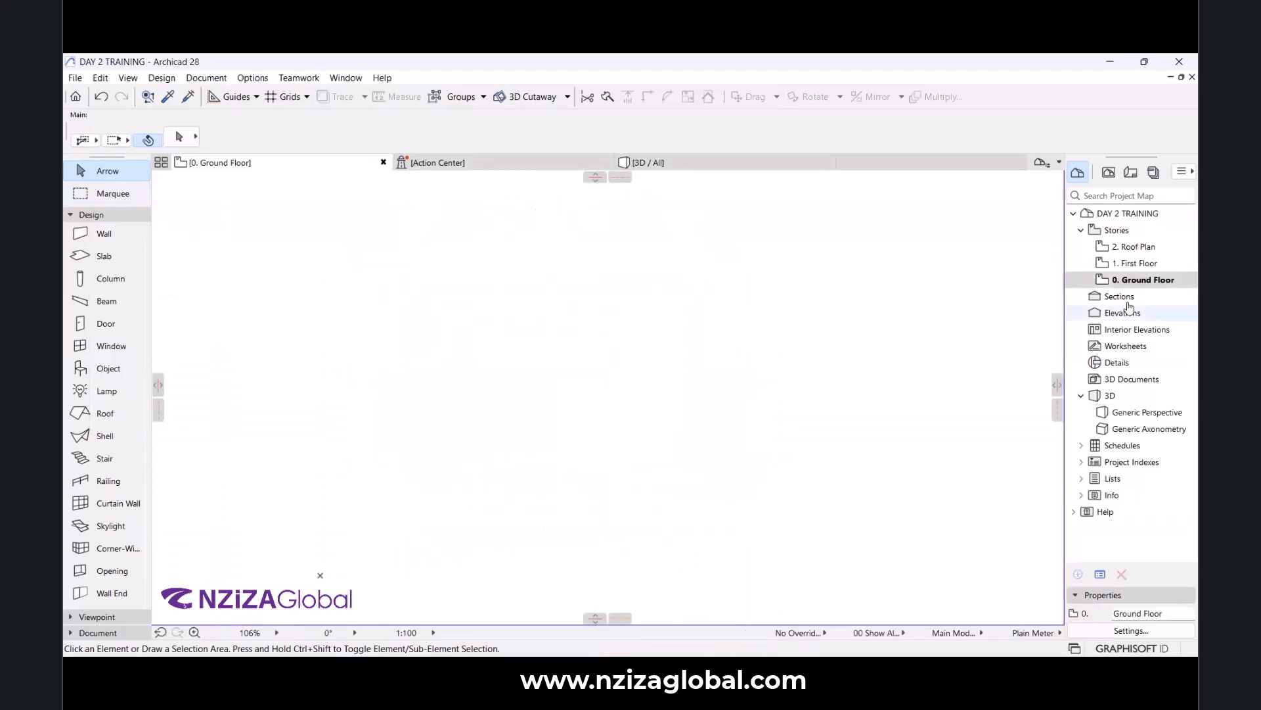
double_click(1127, 265)
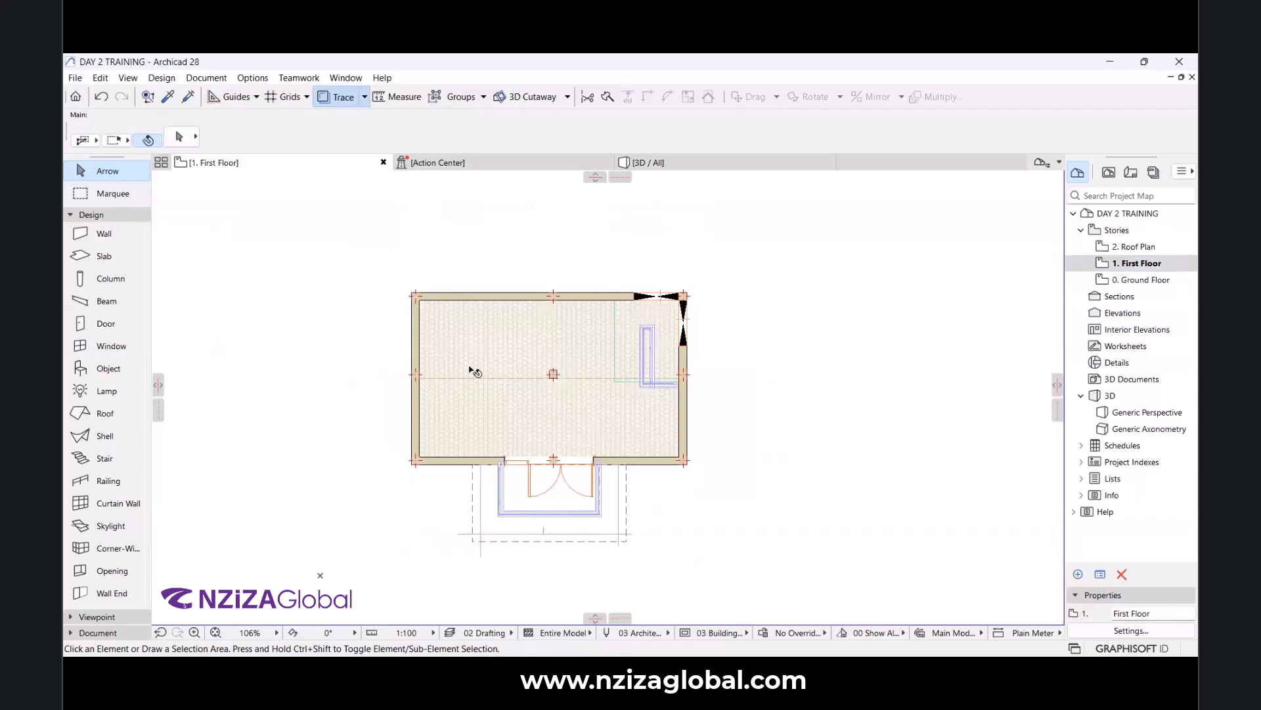
scroll(552, 467, up, 3)
scroll(567, 446, up, 2)
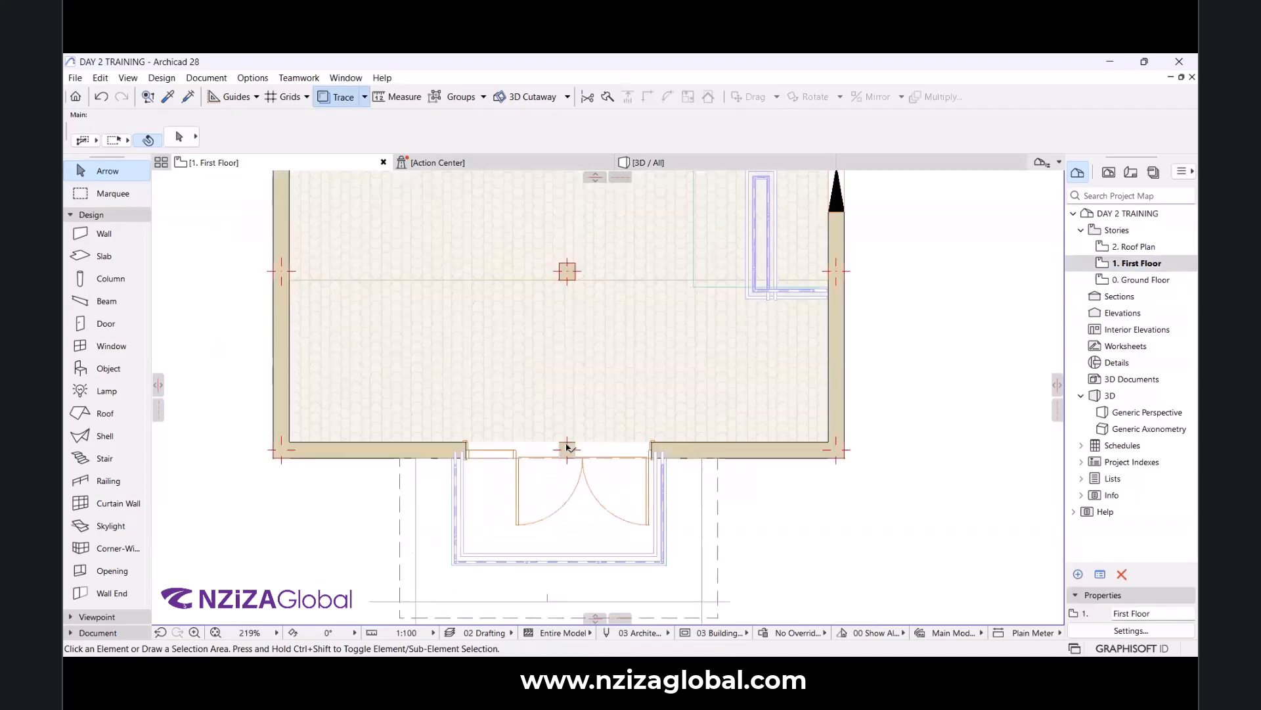
click(567, 446)
key(Escape)
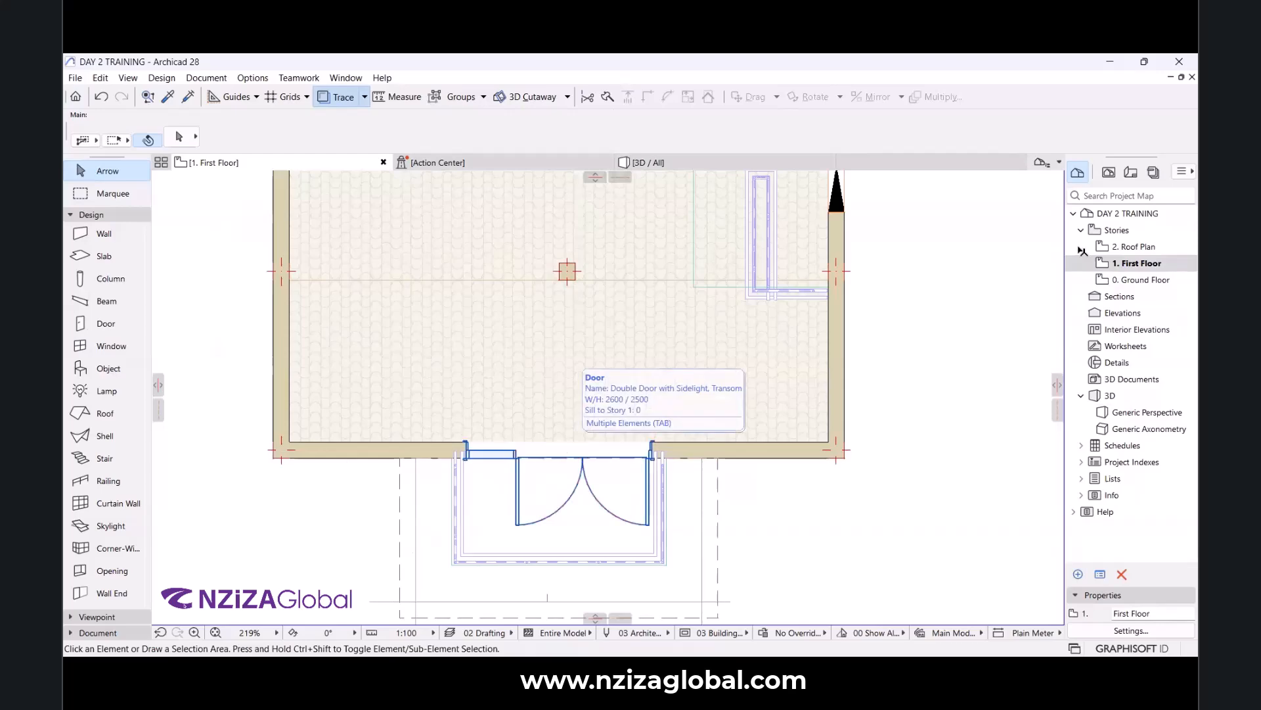
Copy the two ground-floor columns where grid line A meets lines 2 and 4, and paste them in place on the first floor.
double_click(1140, 279)
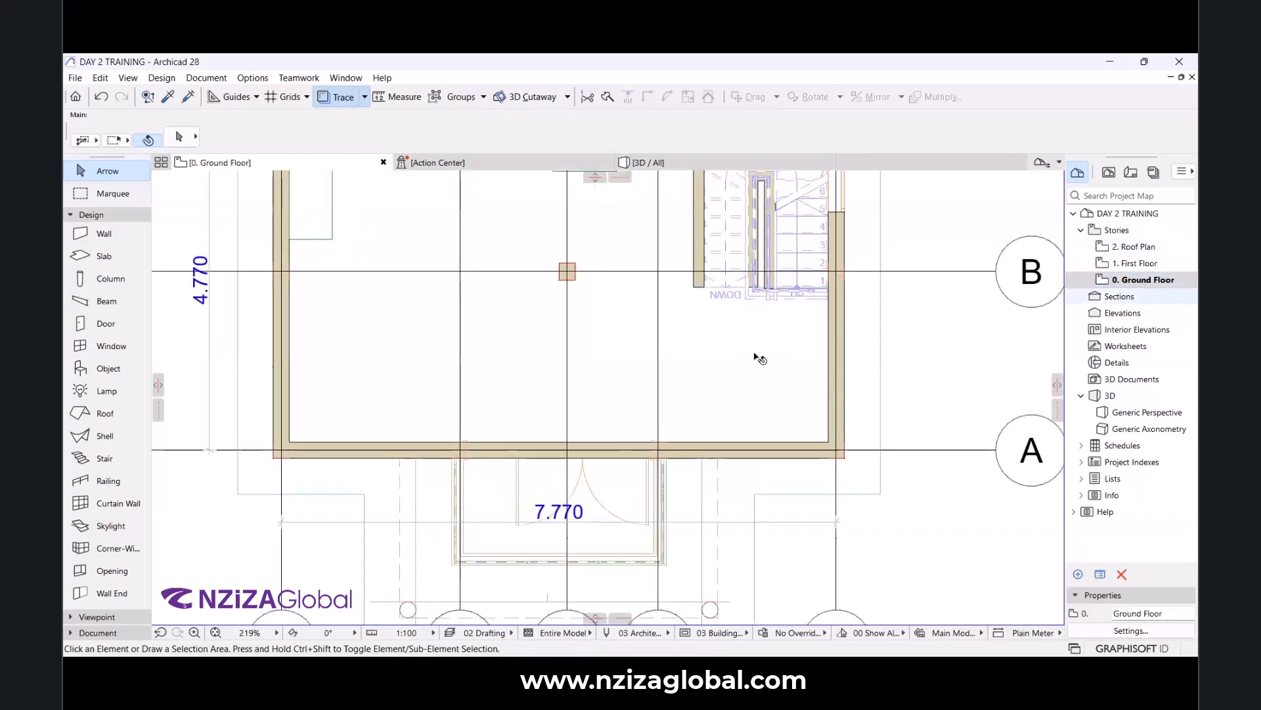
scroll(657, 365, down, 1)
scroll(657, 365, down, 6)
scroll(535, 373, up, 5)
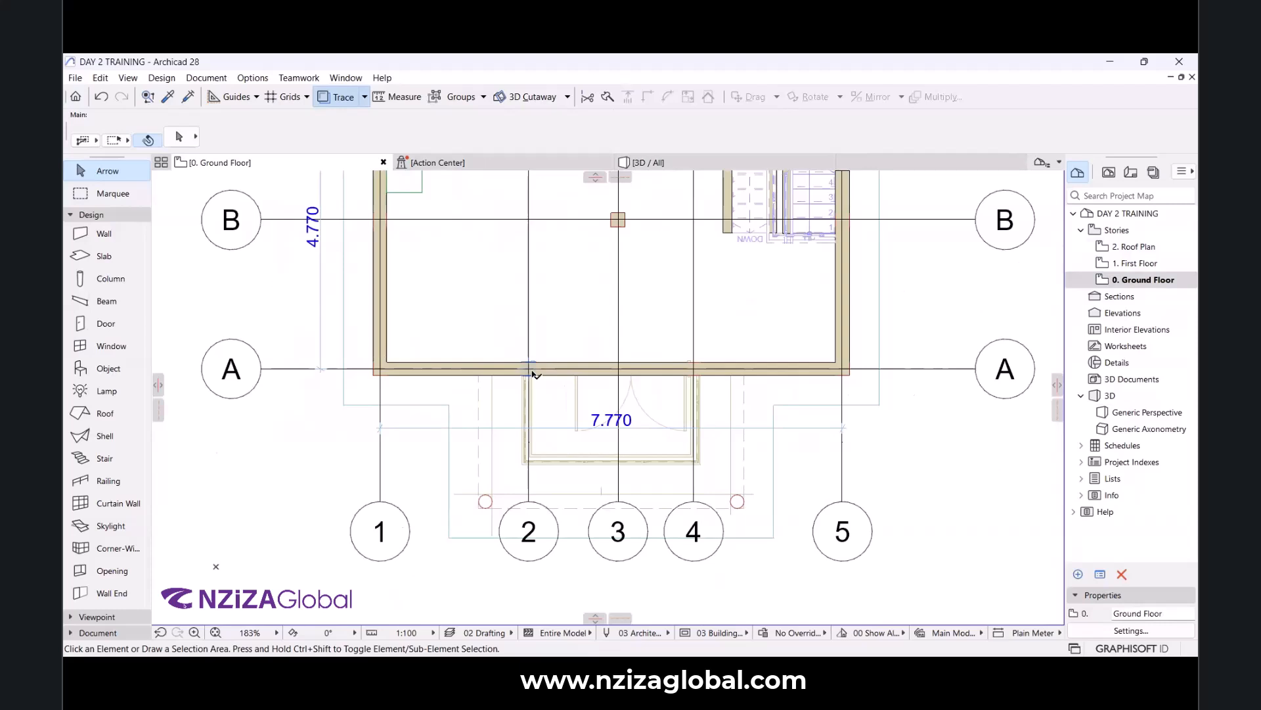
click(530, 370)
shift+click(694, 369)
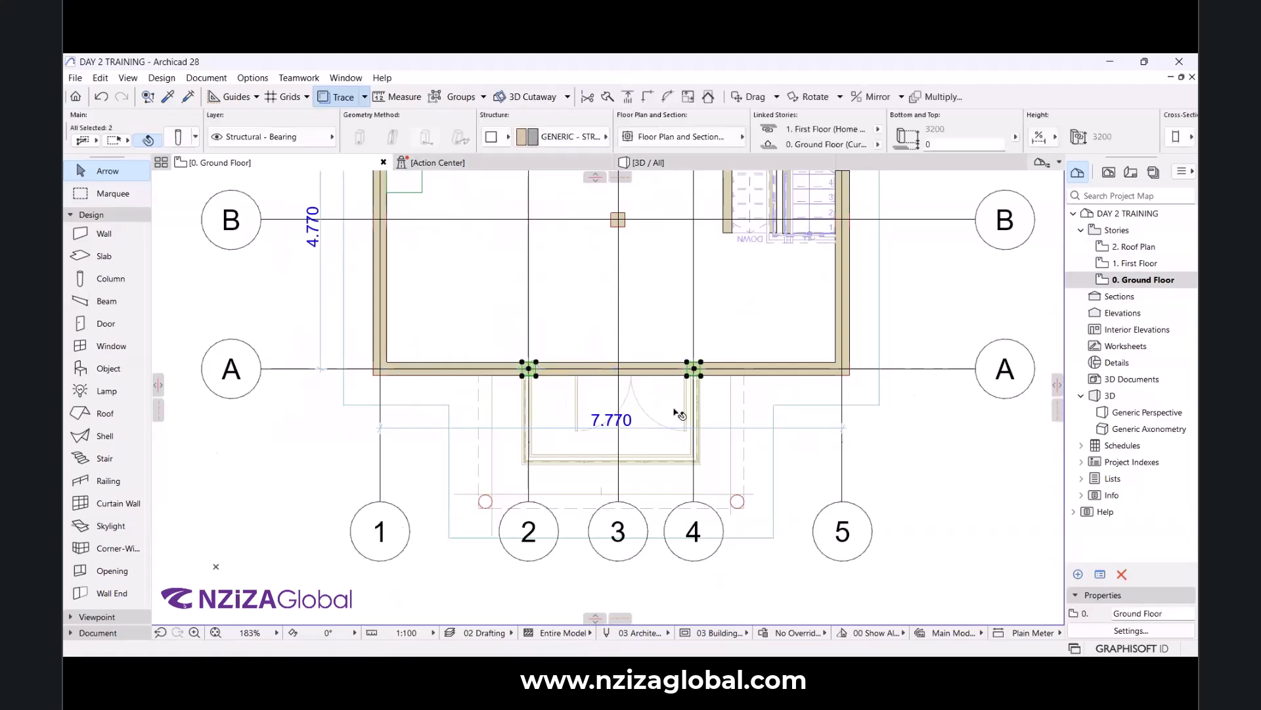
click(1129, 265)
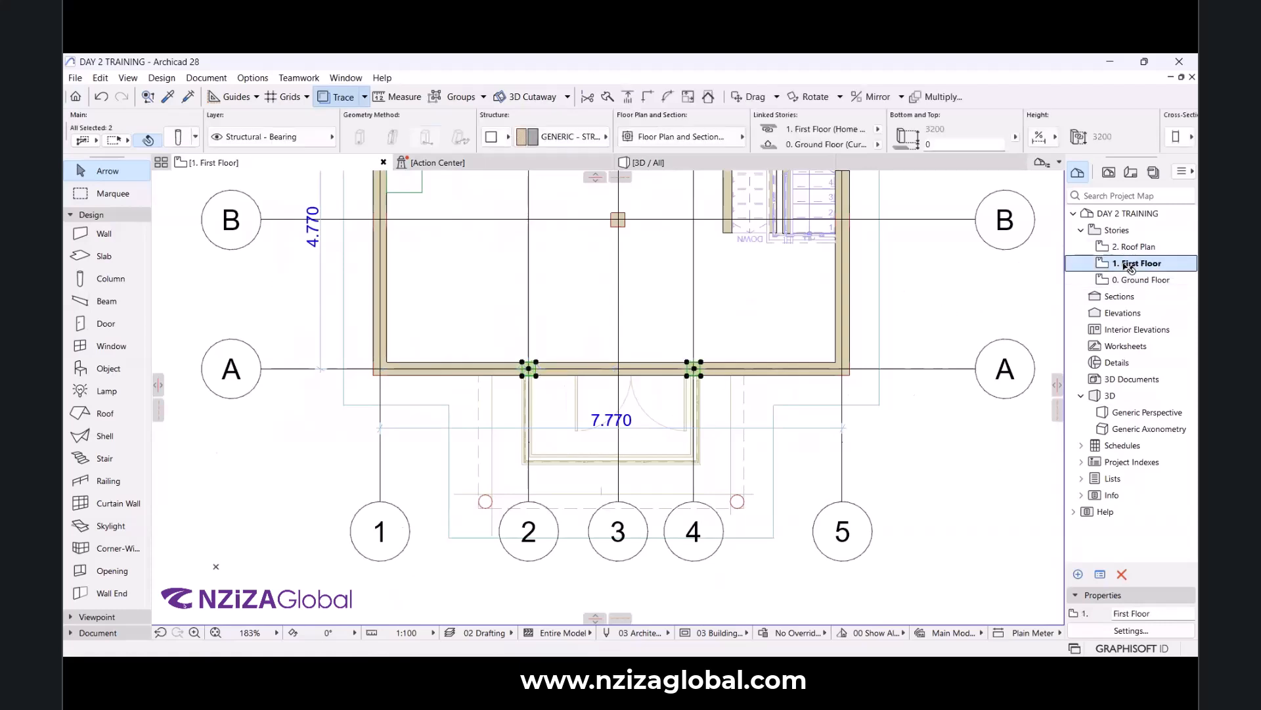
double_click(1130, 265)
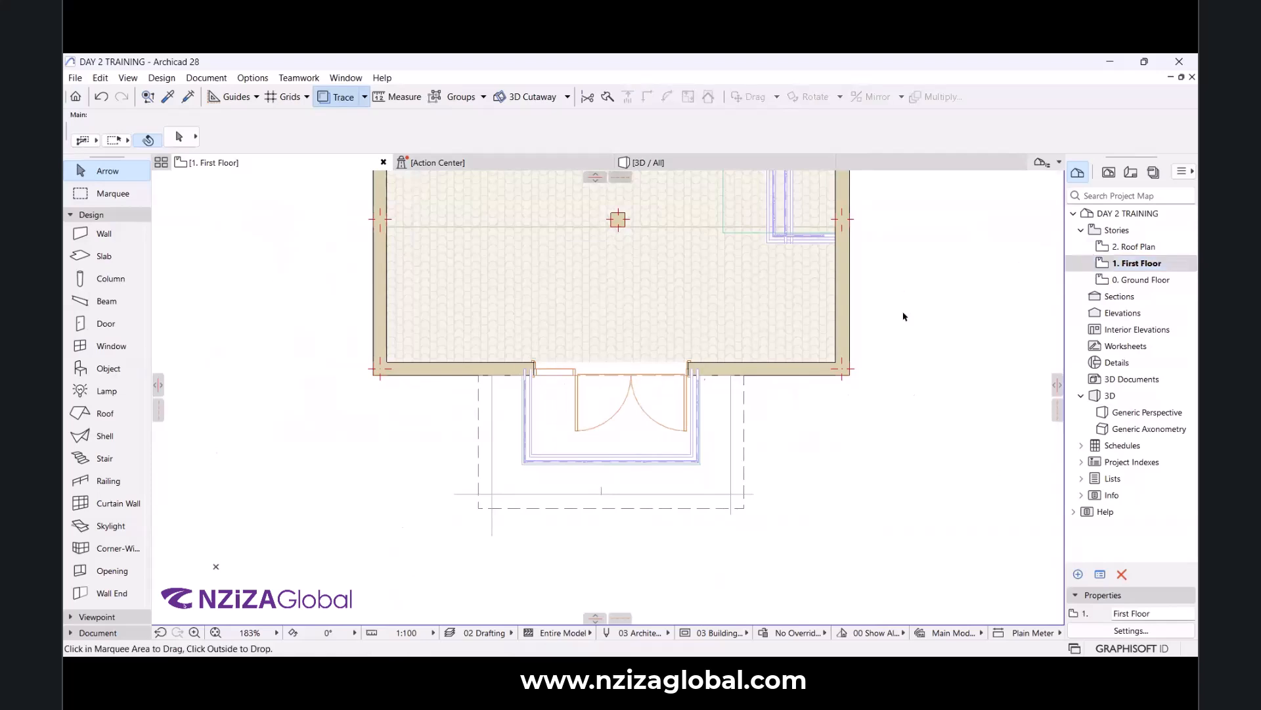
scroll(605, 360, up, 6)
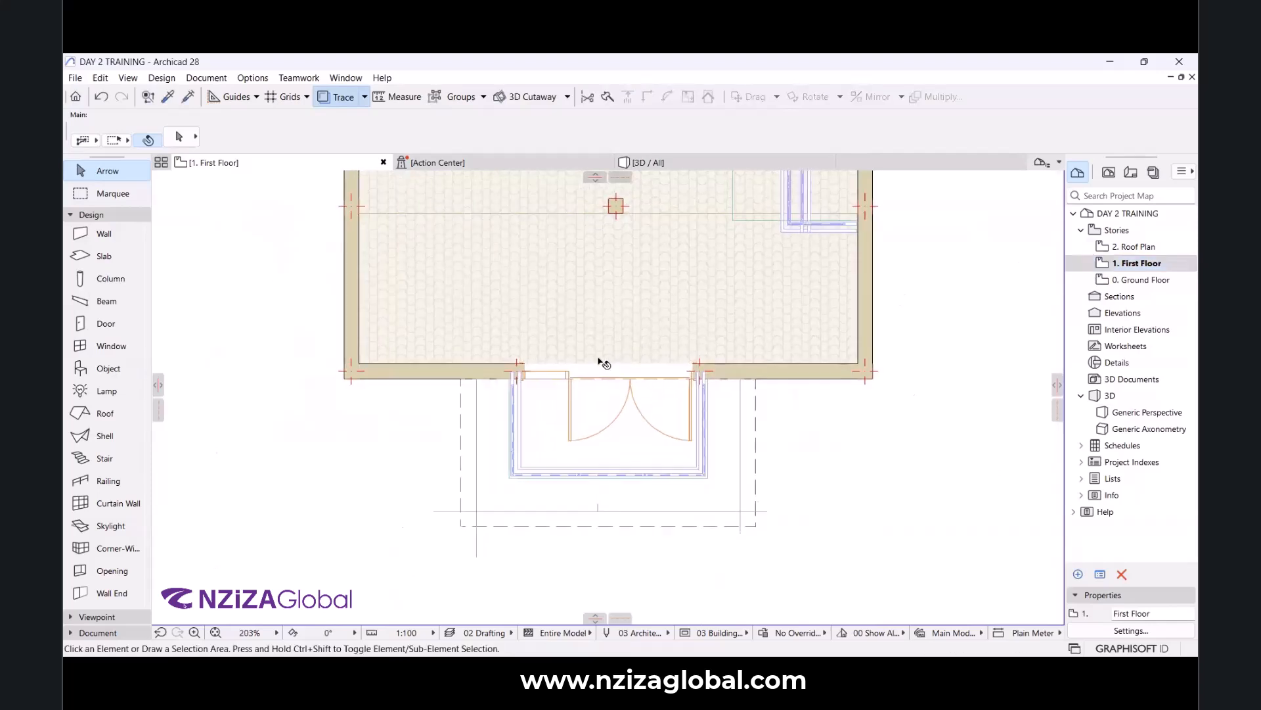
Examine the first-floor columns beside the balcony door and their alignment with the wall and balcony edges.
click(420, 412)
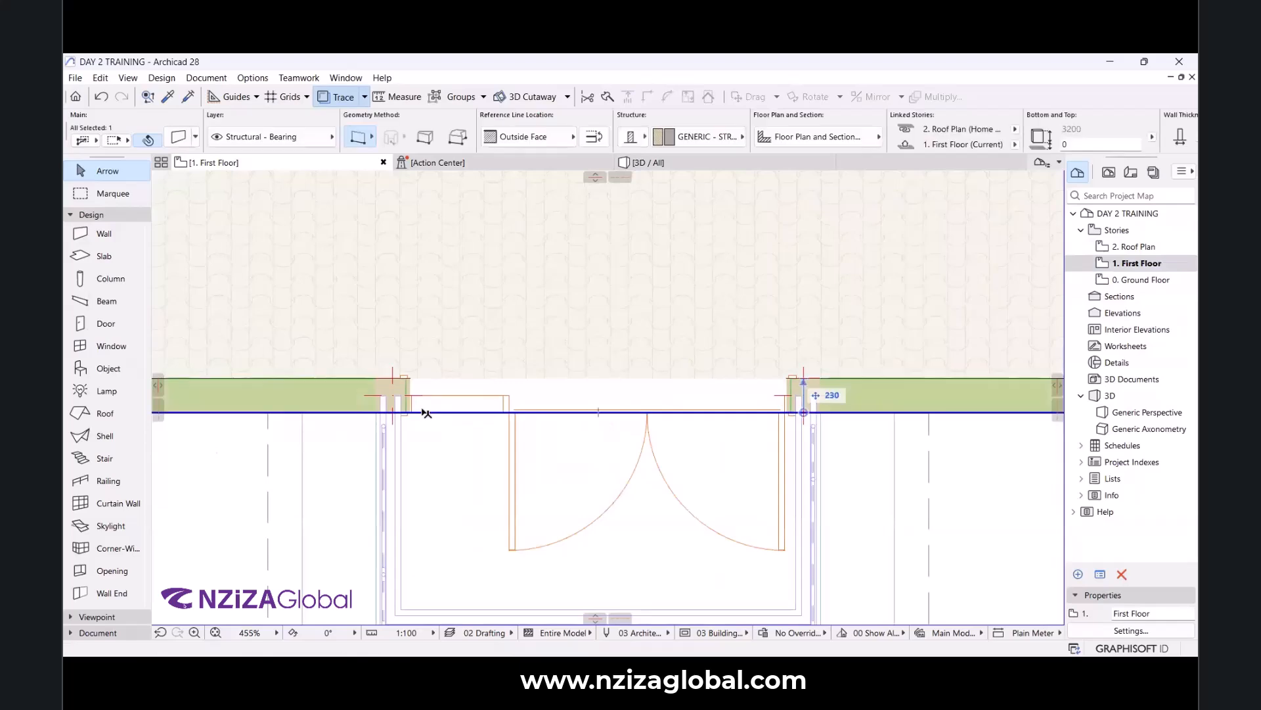
click(408, 379)
scroll(928, 374, down, 1)
scroll(777, 403, down, 5)
click(803, 459)
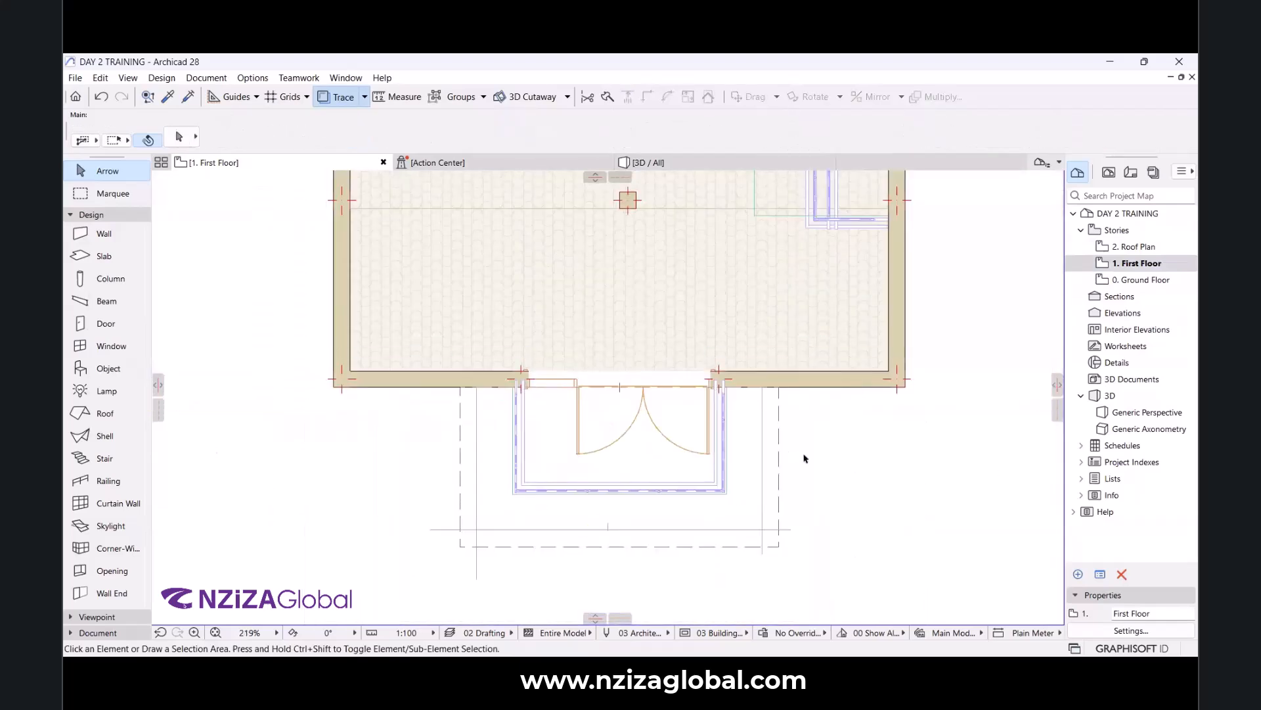
scroll(706, 454, down, 3)
scroll(710, 397, up, 3)
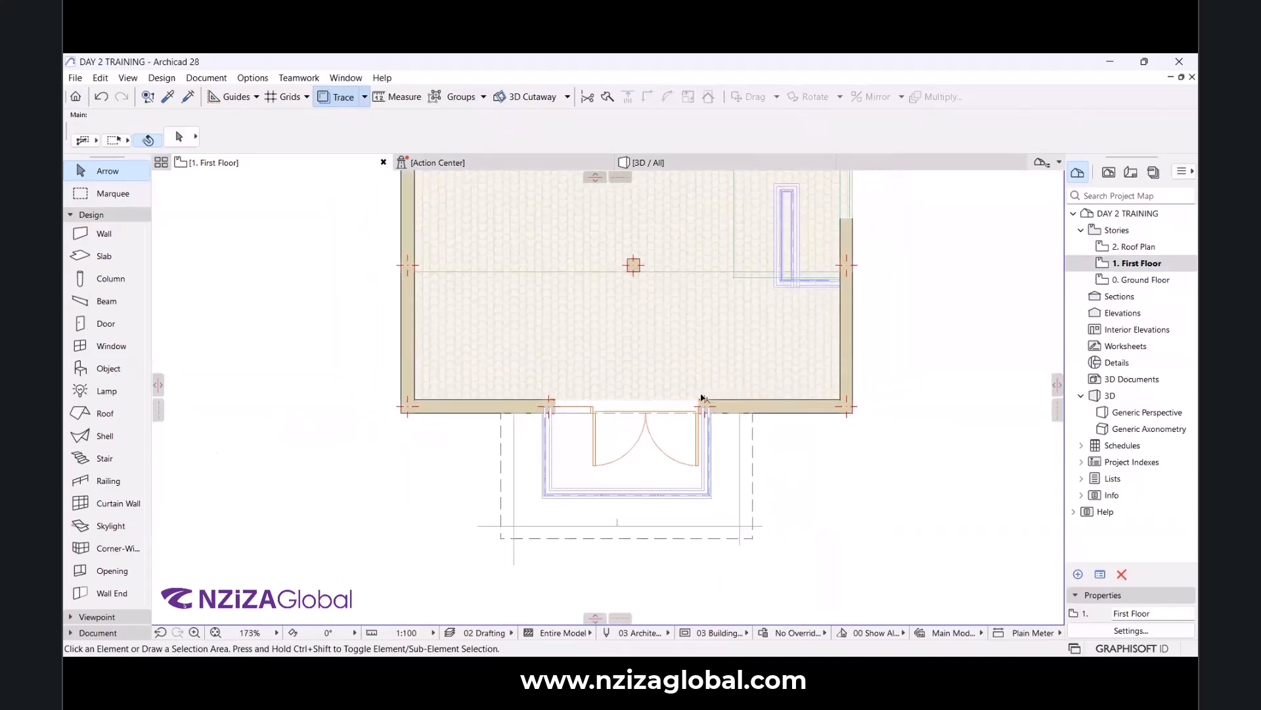
scroll(706, 332, down, 5)
scroll(693, 358, down, 3)
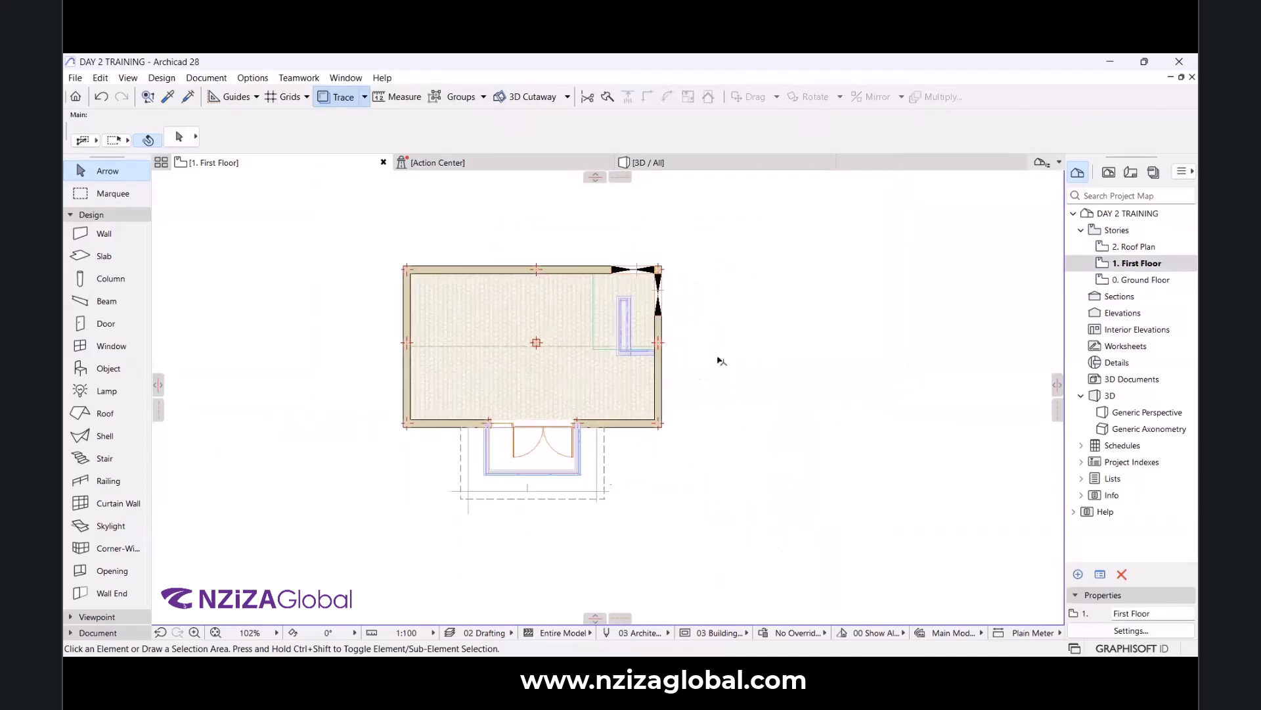
scroll(624, 407, up, 4)
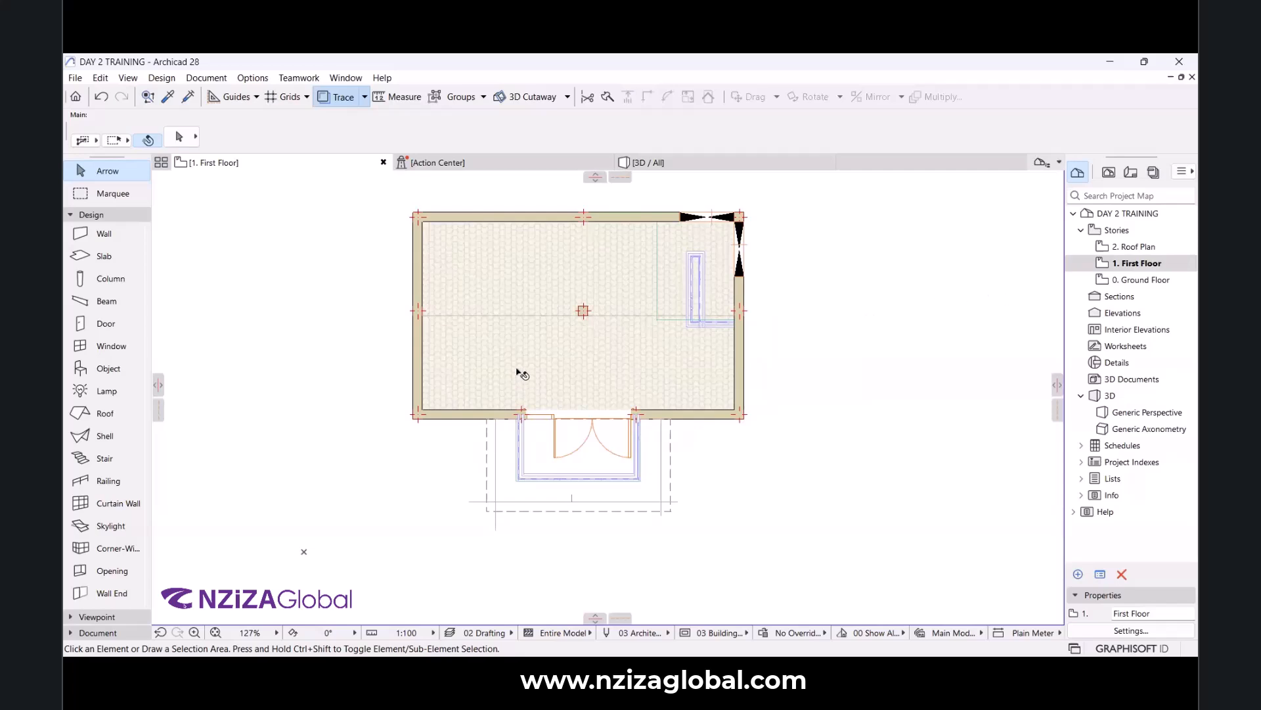
Set all ground-floor grid lines, 1 to 5 and A to C, to show on One Story Up.
click(1129, 286)
double_click(1130, 288)
scroll(607, 394, down, 4)
scroll(658, 311, up, 2)
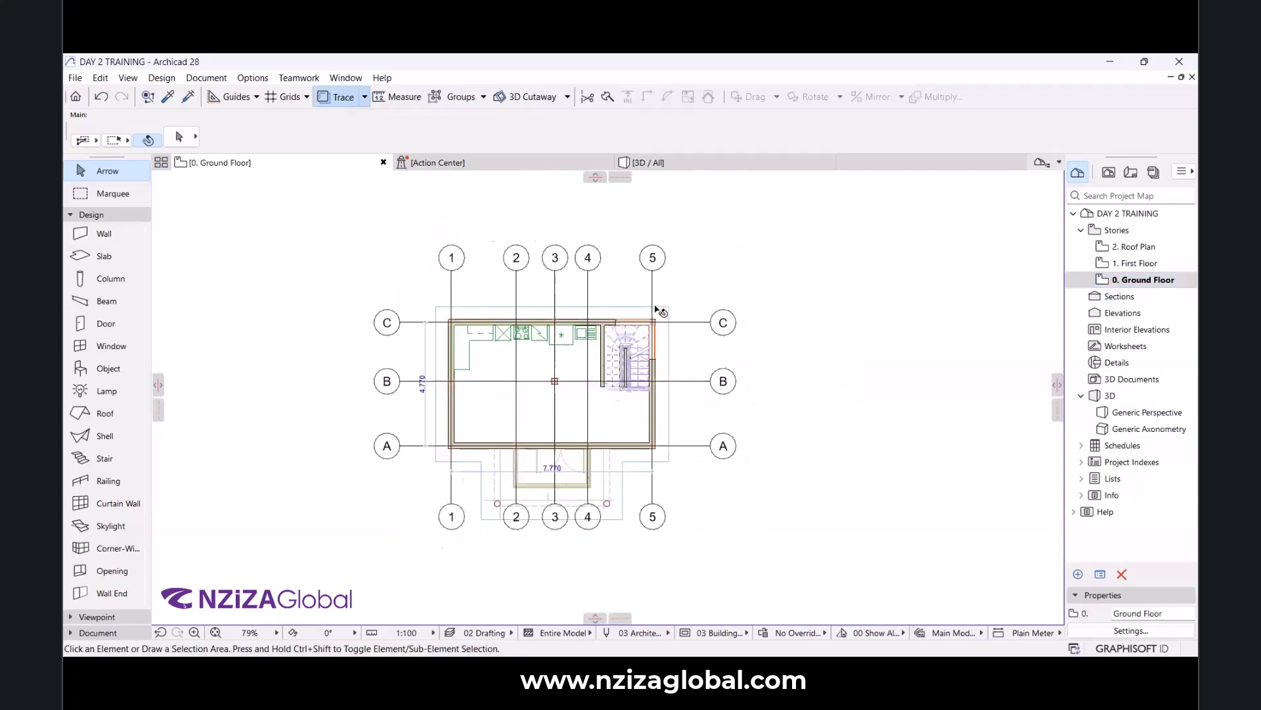
drag(404, 228, 785, 280)
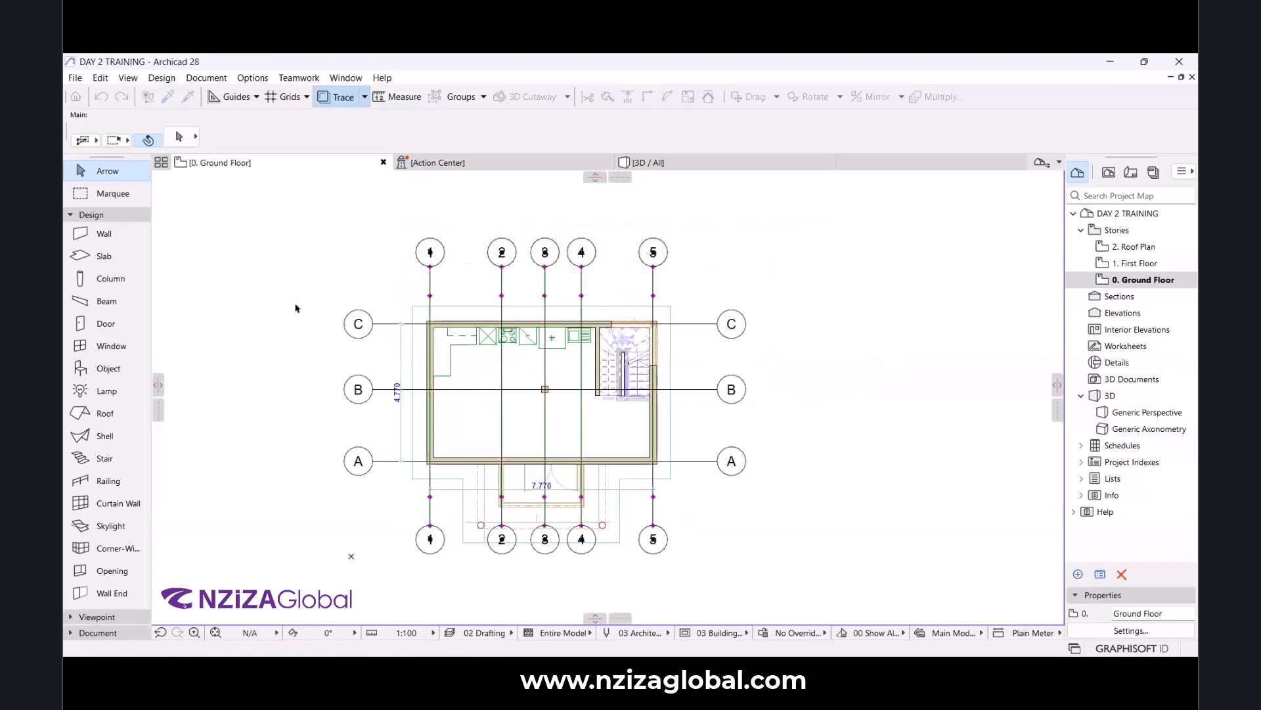
shift+drag(326, 281, 379, 516)
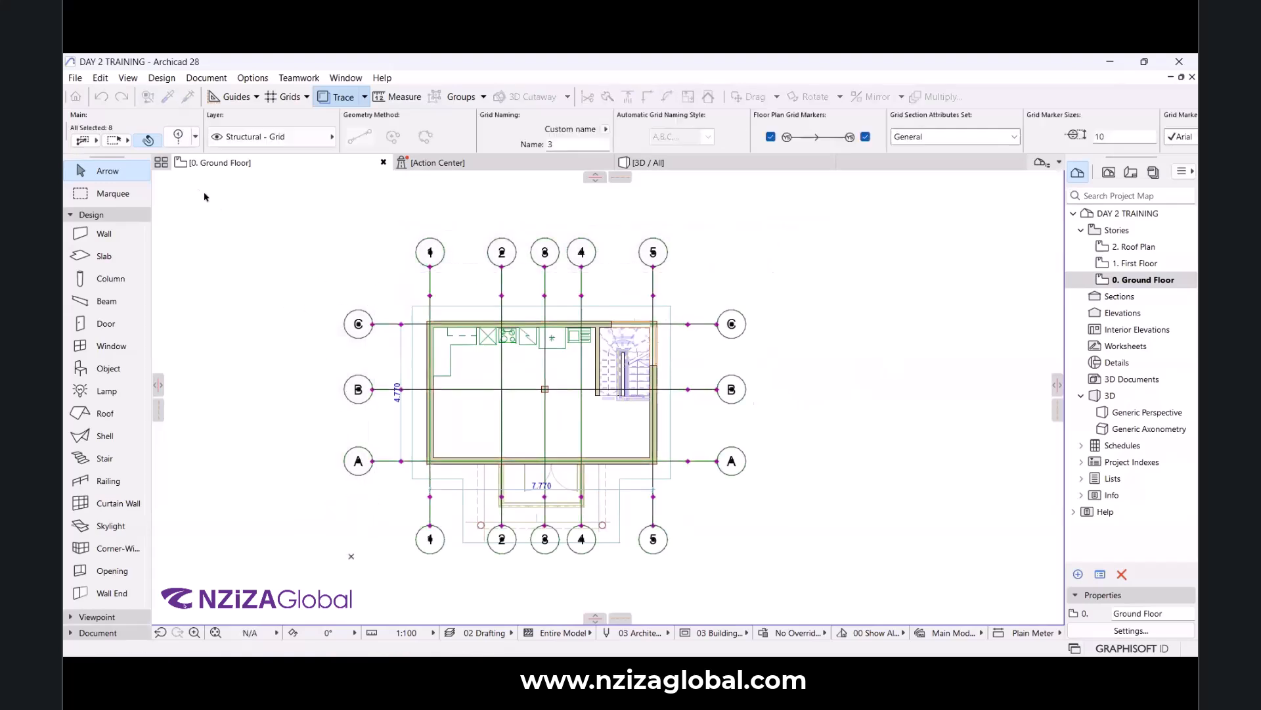
click(181, 139)
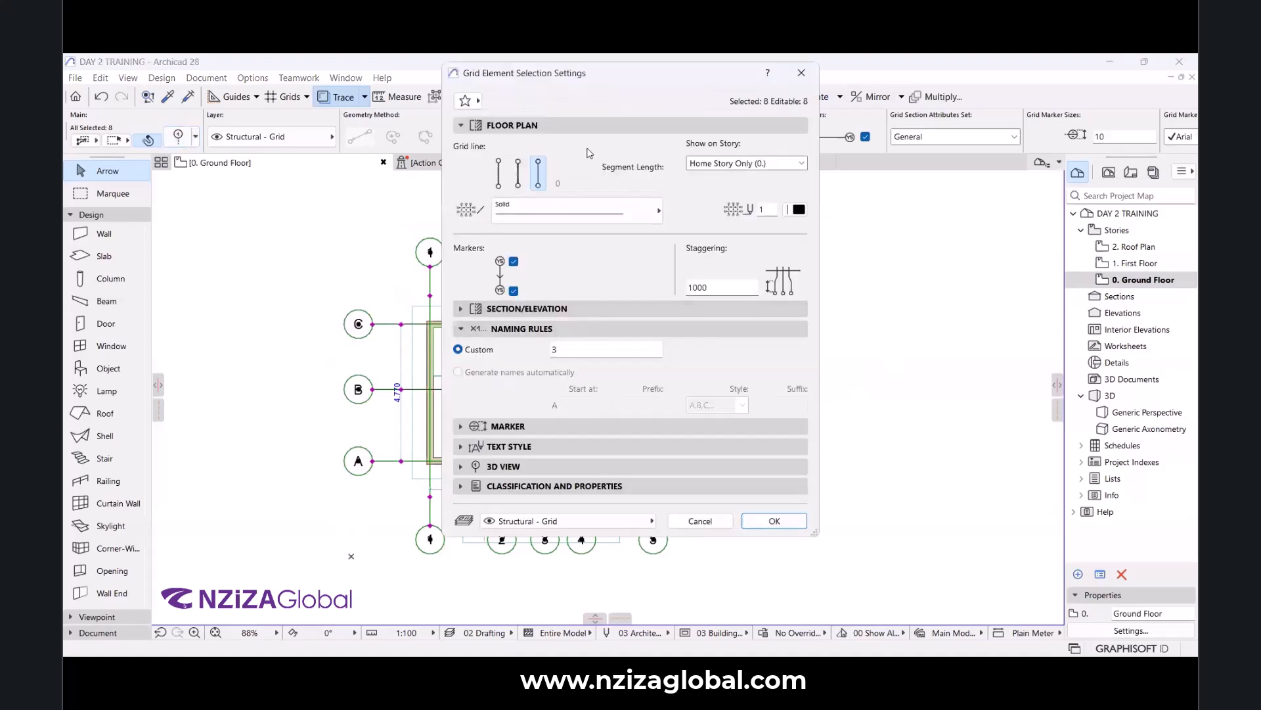
click(746, 167)
click(761, 164)
click(760, 163)
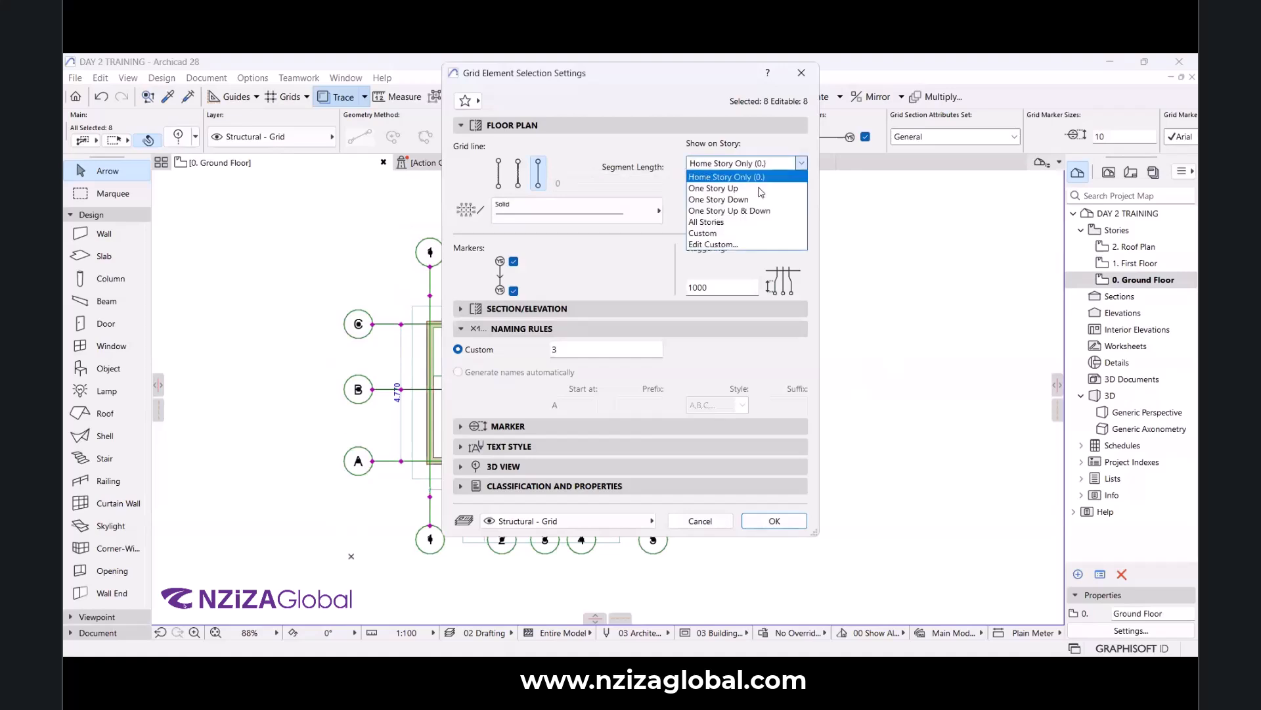
click(756, 222)
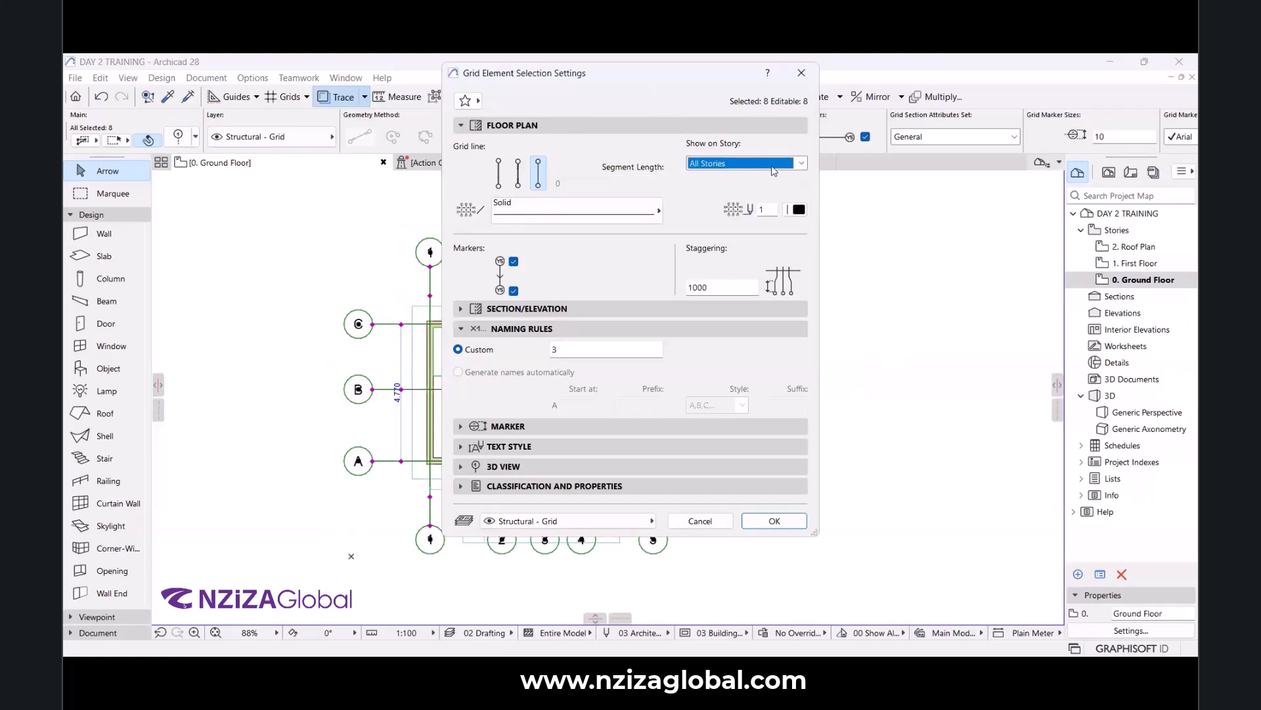
click(773, 170)
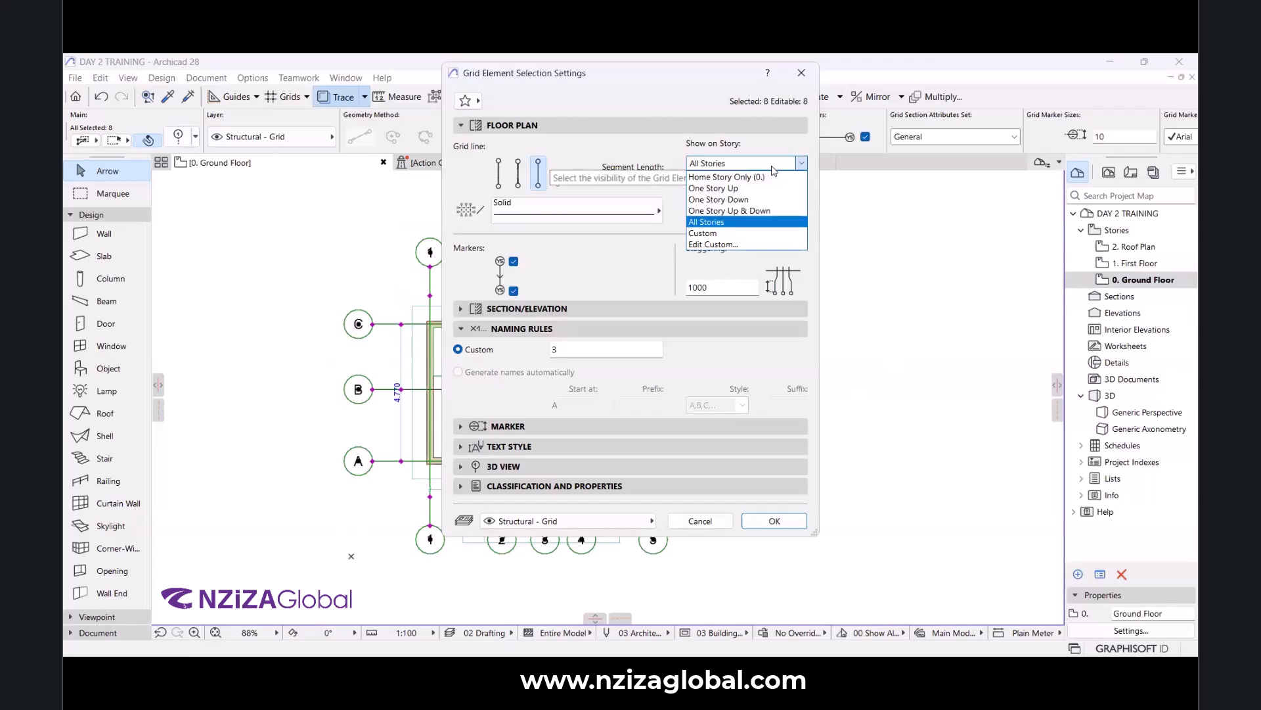
click(721, 187)
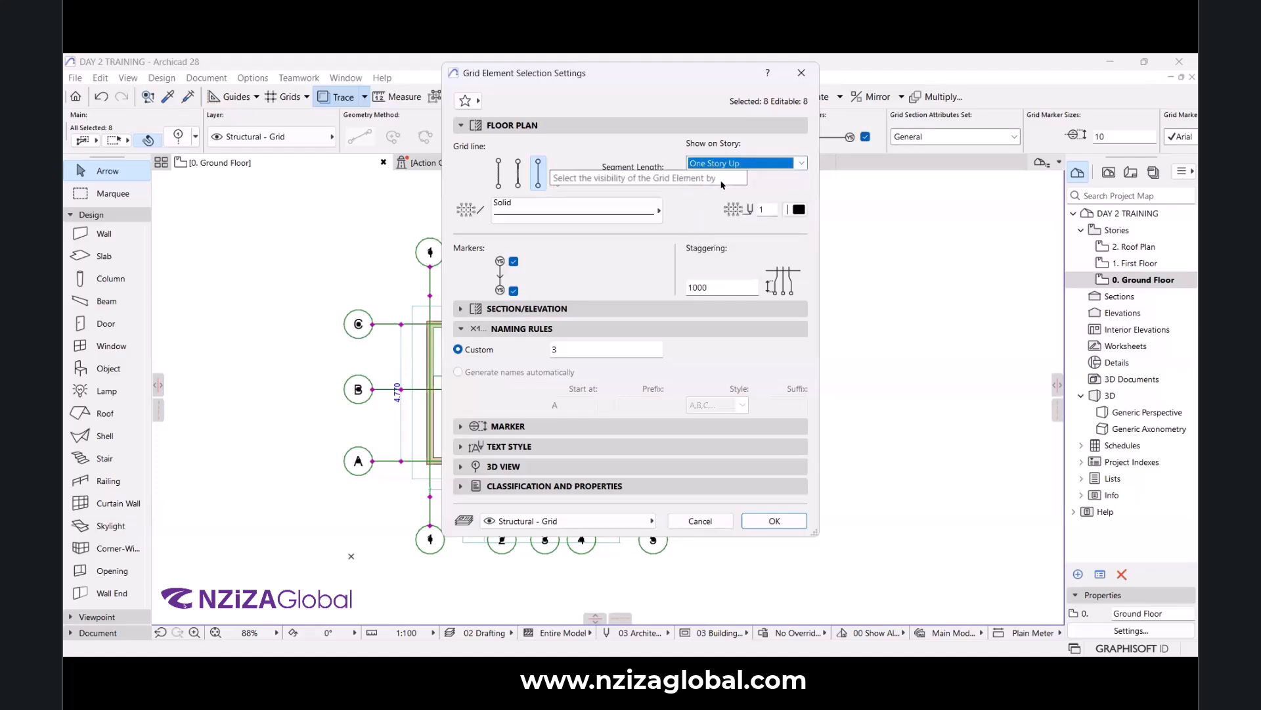
click(775, 520)
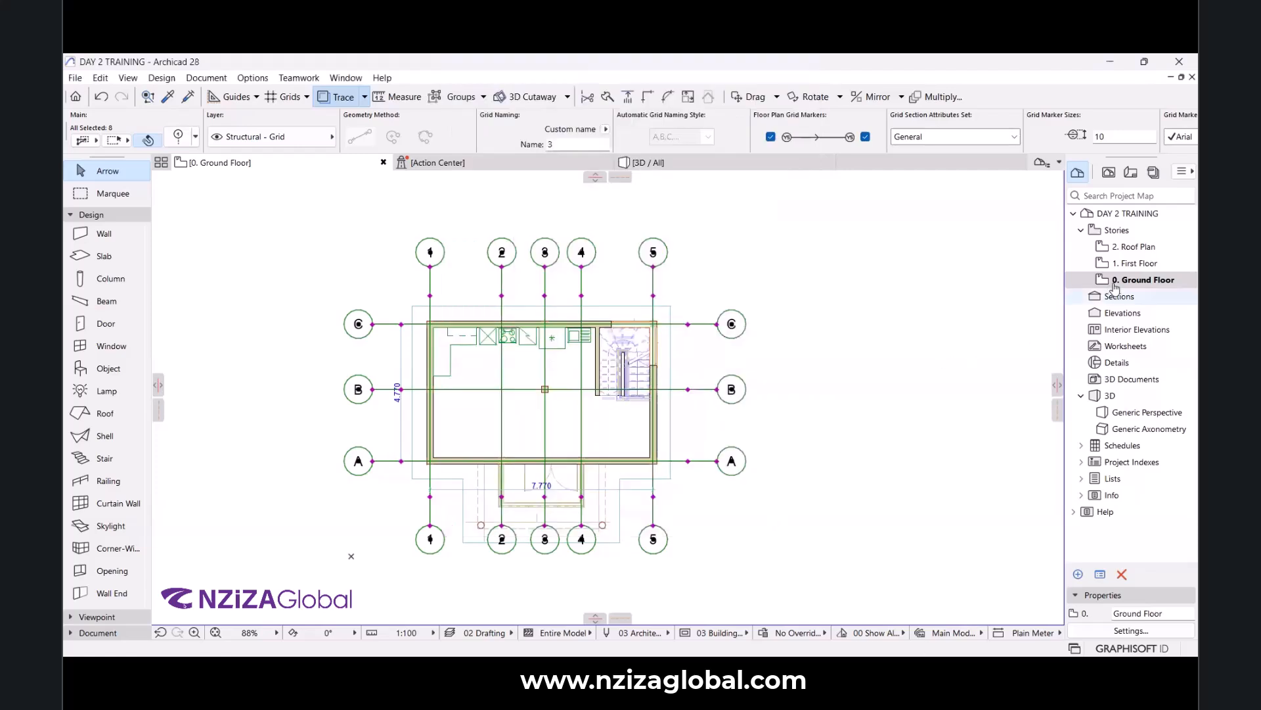
Review the first-floor plan and the balcony side of the 3D model, and save the project.
double_click(1130, 264)
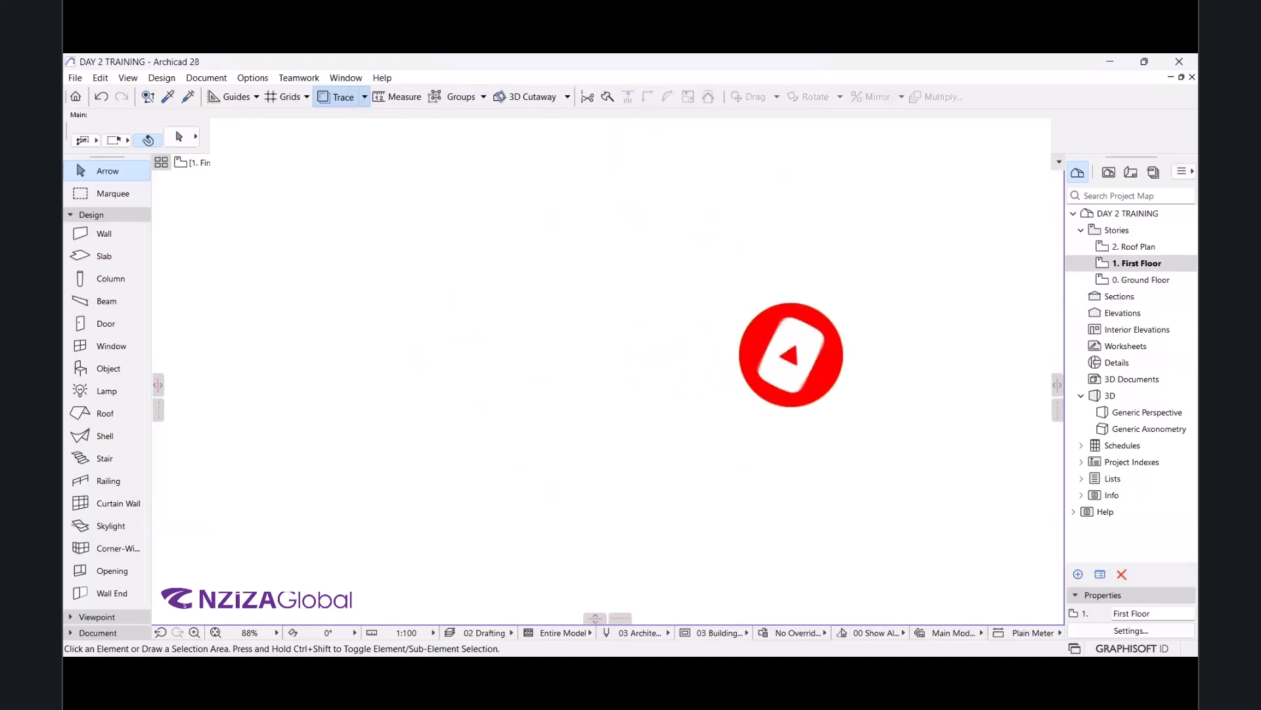
click(681, 165)
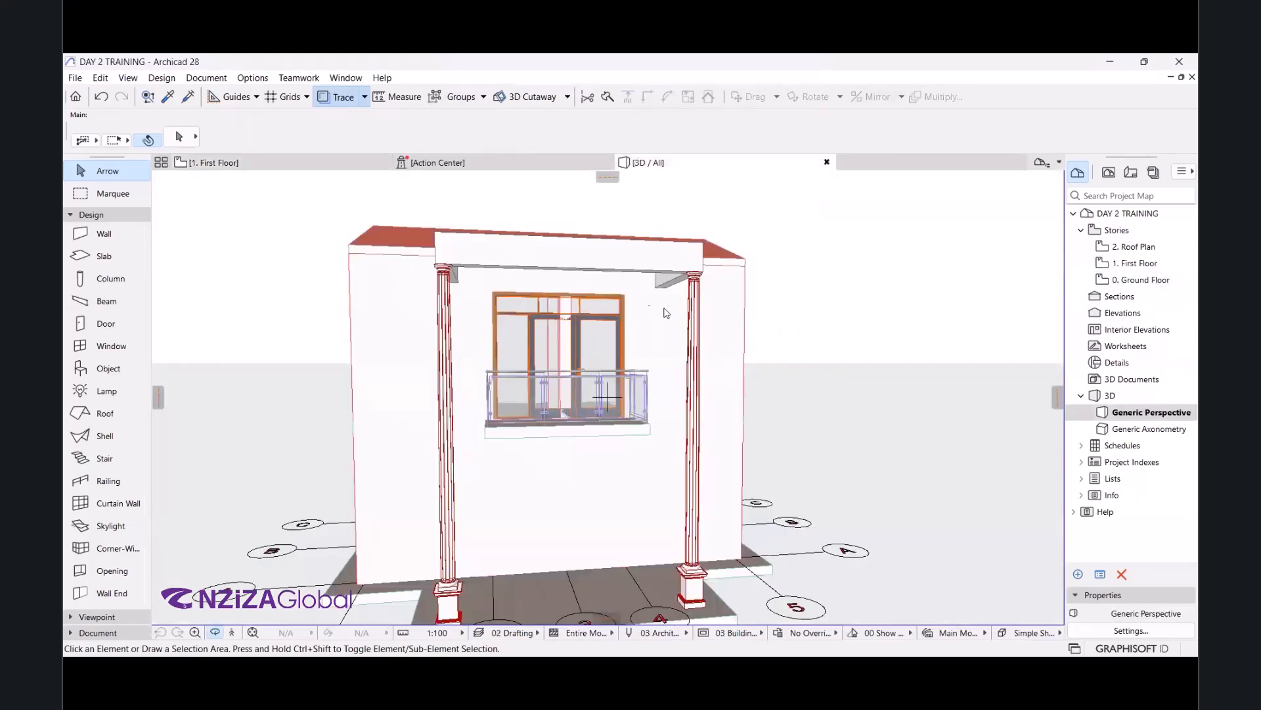
scroll(625, 318, up, 2)
shift+middle_drag(626, 318, 831, 308)
scroll(756, 358, down, 4)
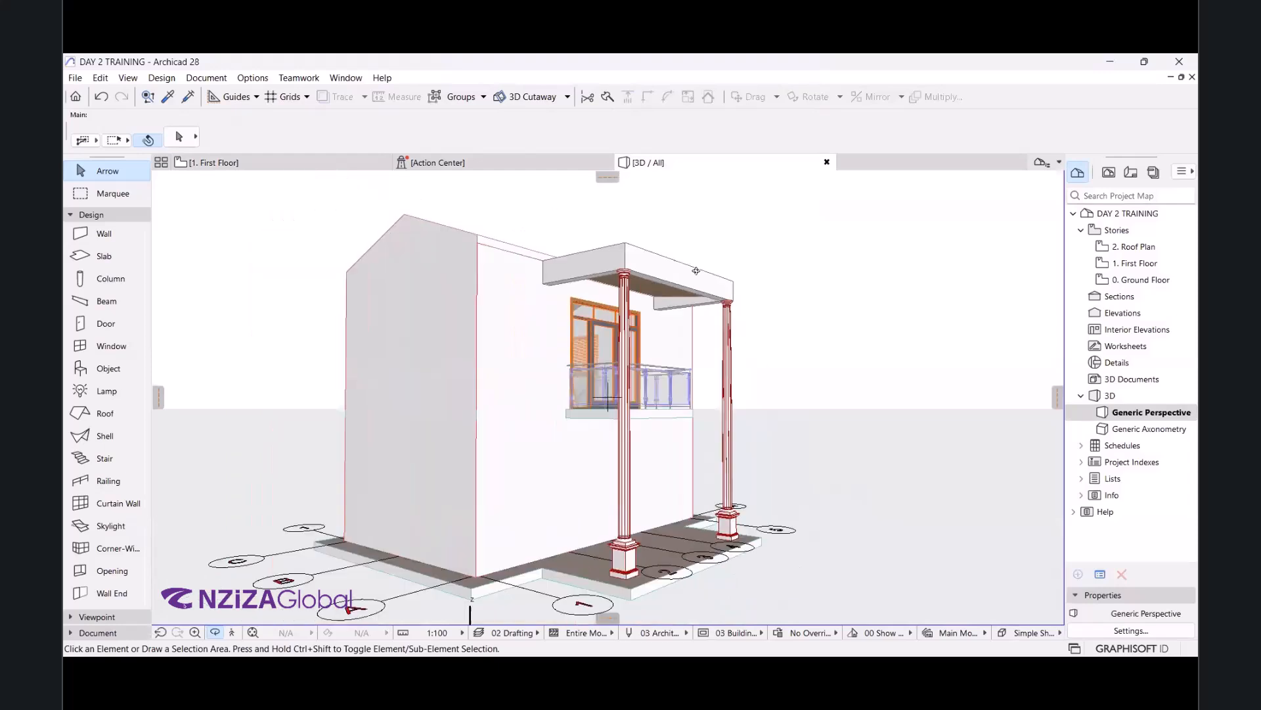
scroll(741, 373, up, 2)
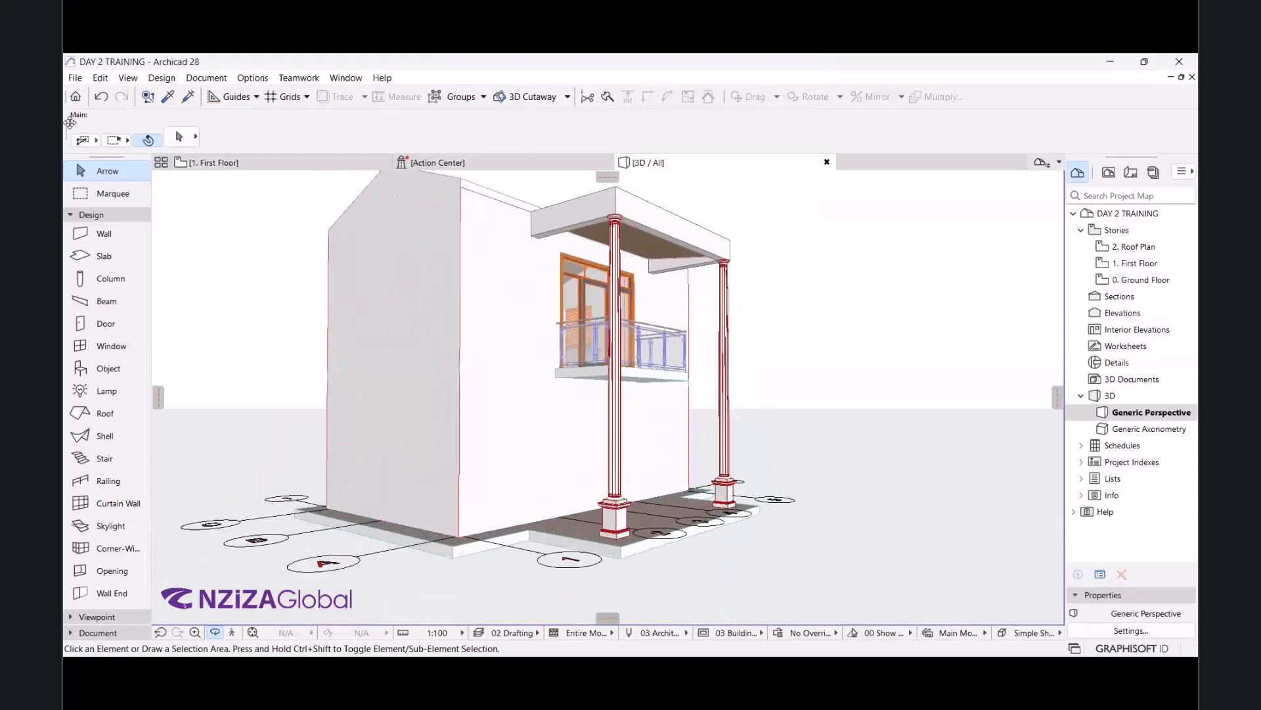
click(76, 79)
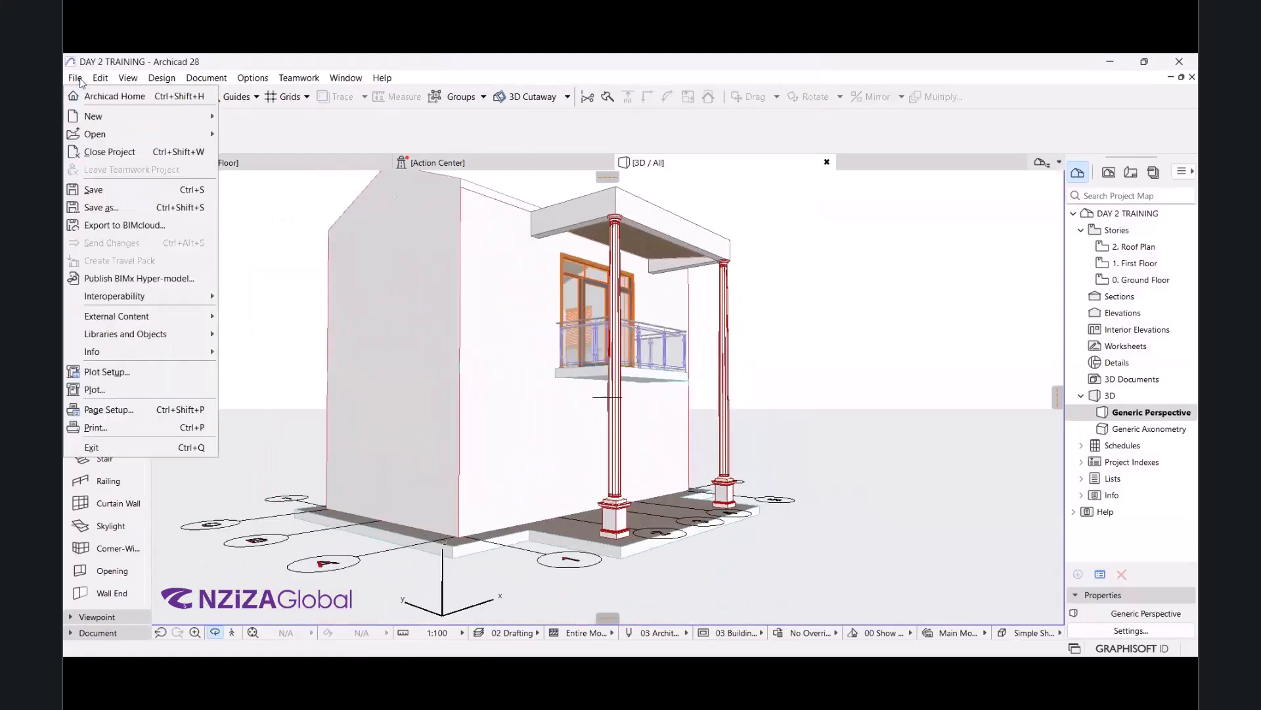
click(112, 193)
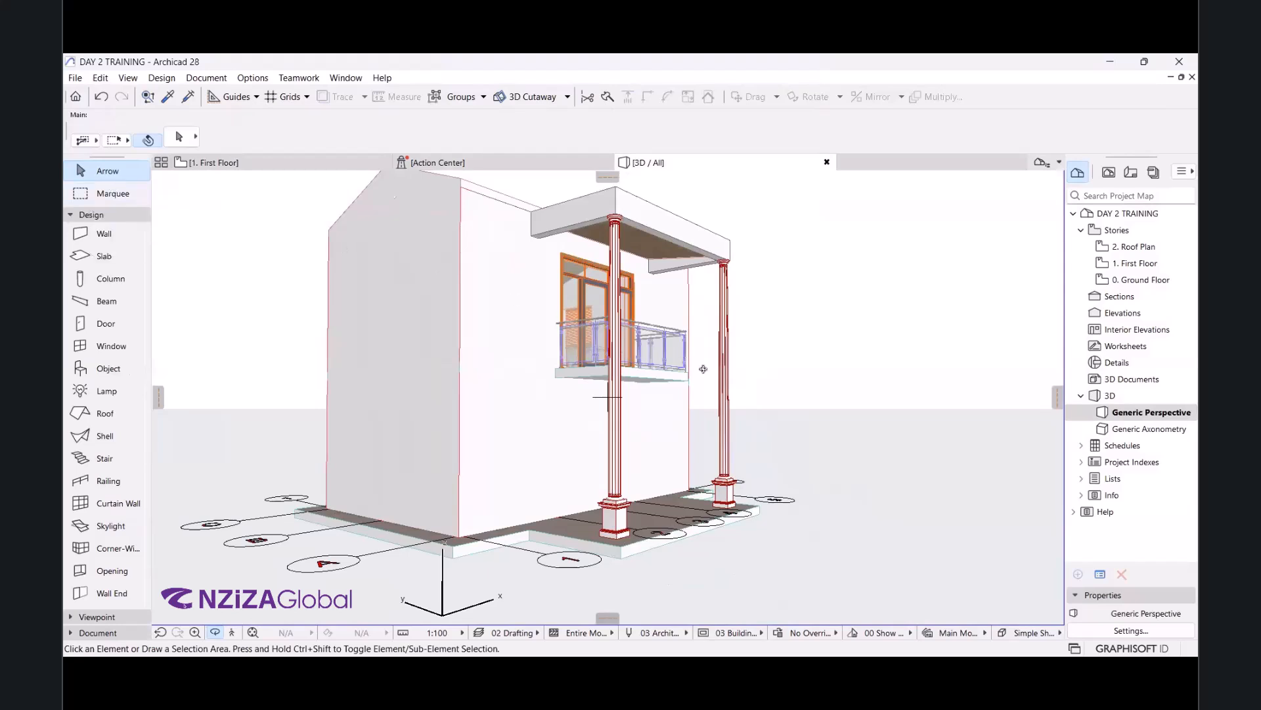